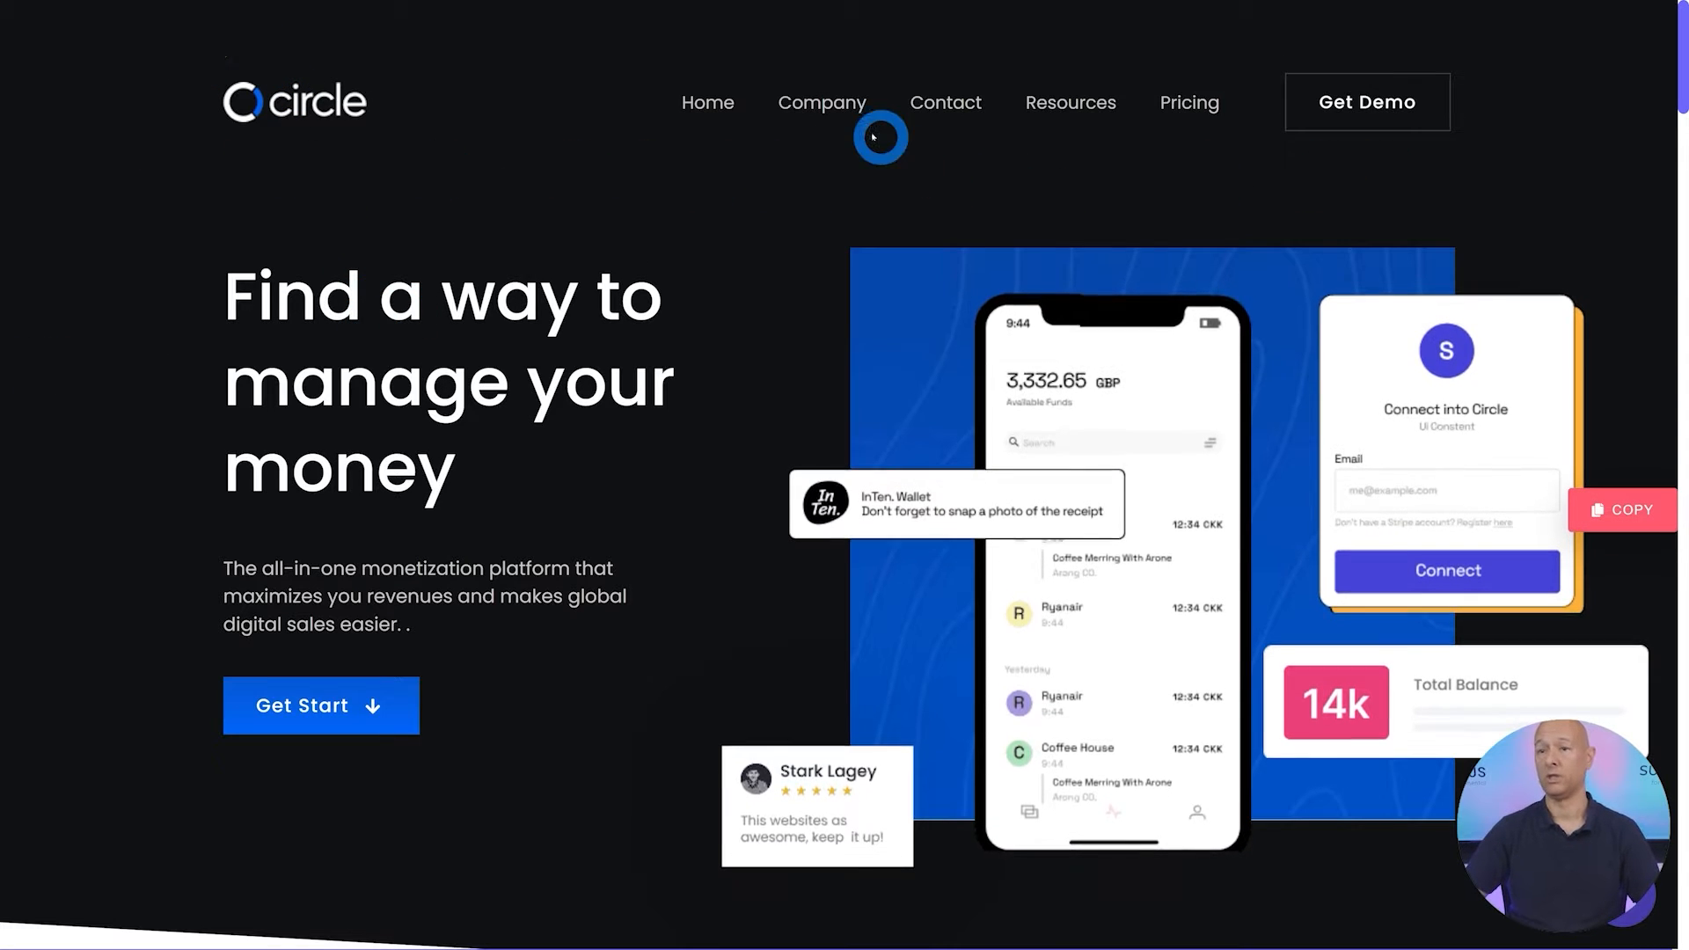
Examine the finance demo page's hero, brand logo strip and tabs carousel, switching the carousel to Working in Process
mouse_move(836, 114)
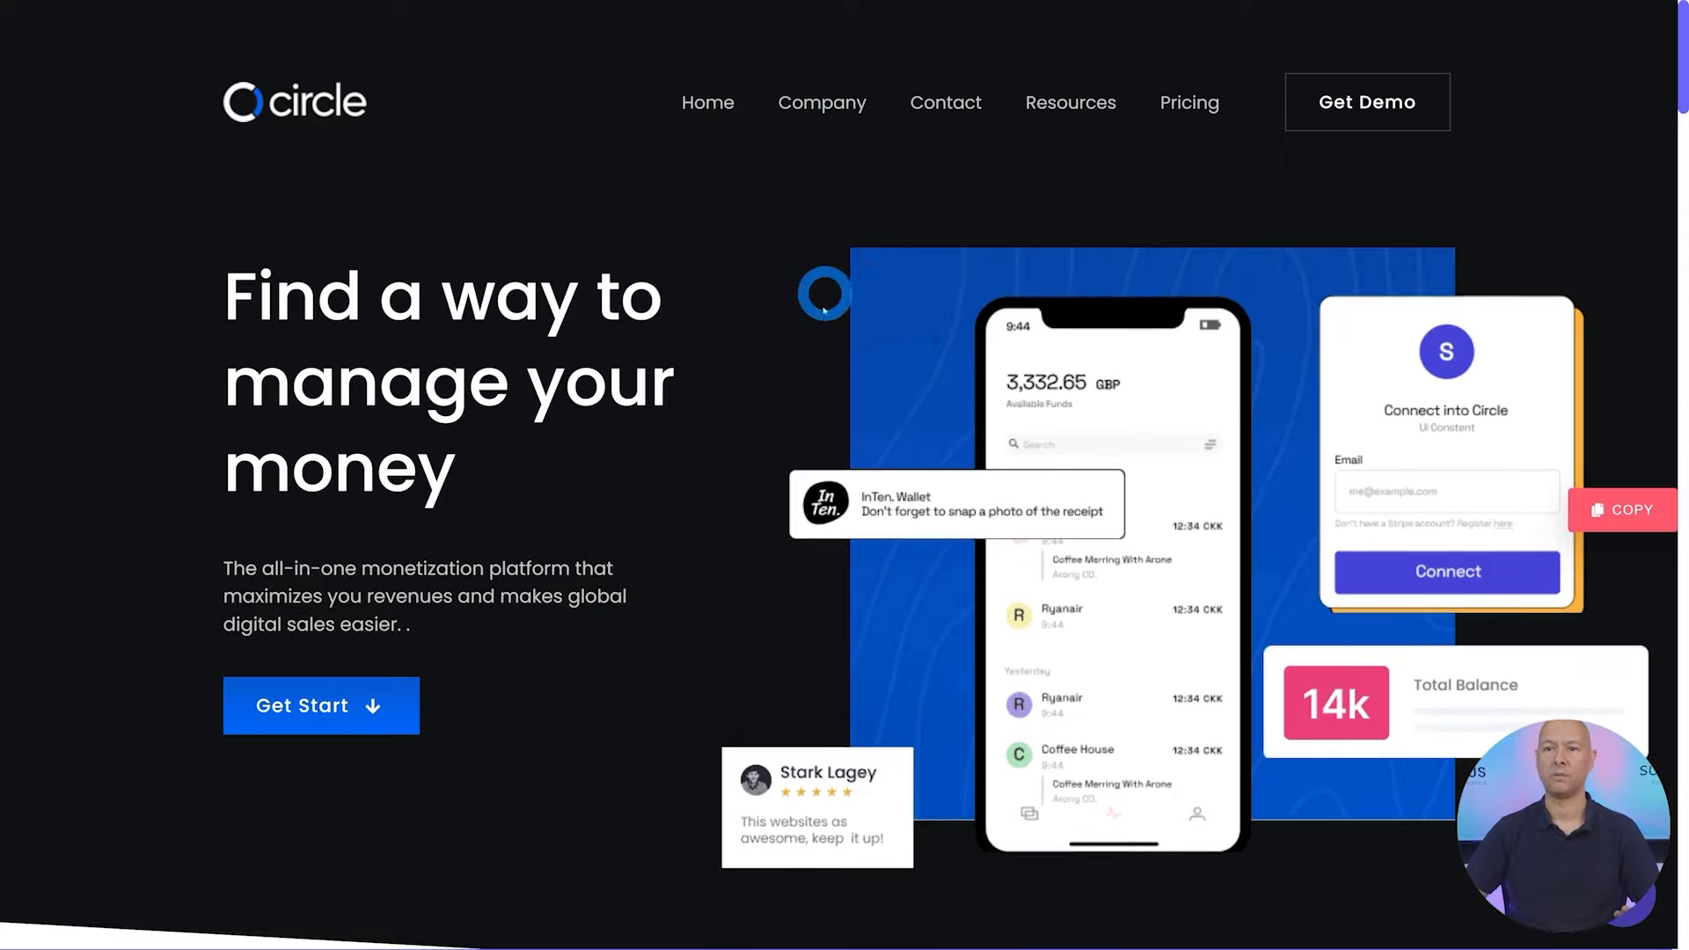
scroll(1582, 438, down, 4)
scroll(1581, 440, down, 5)
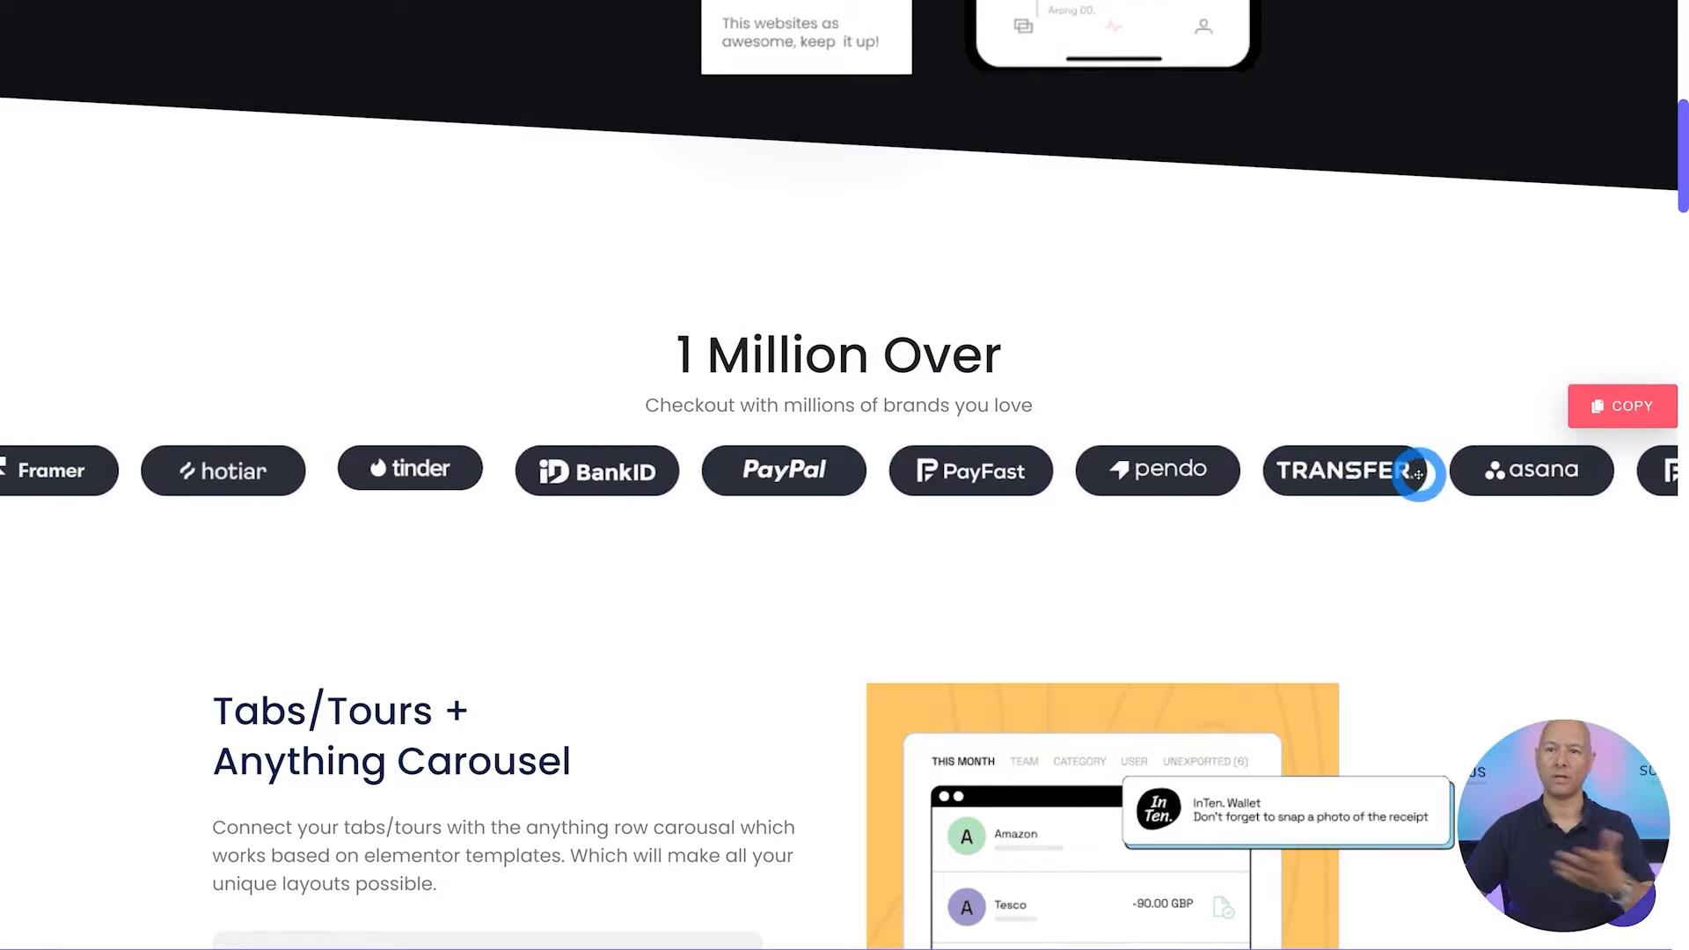
scroll(1565, 637, down, 4)
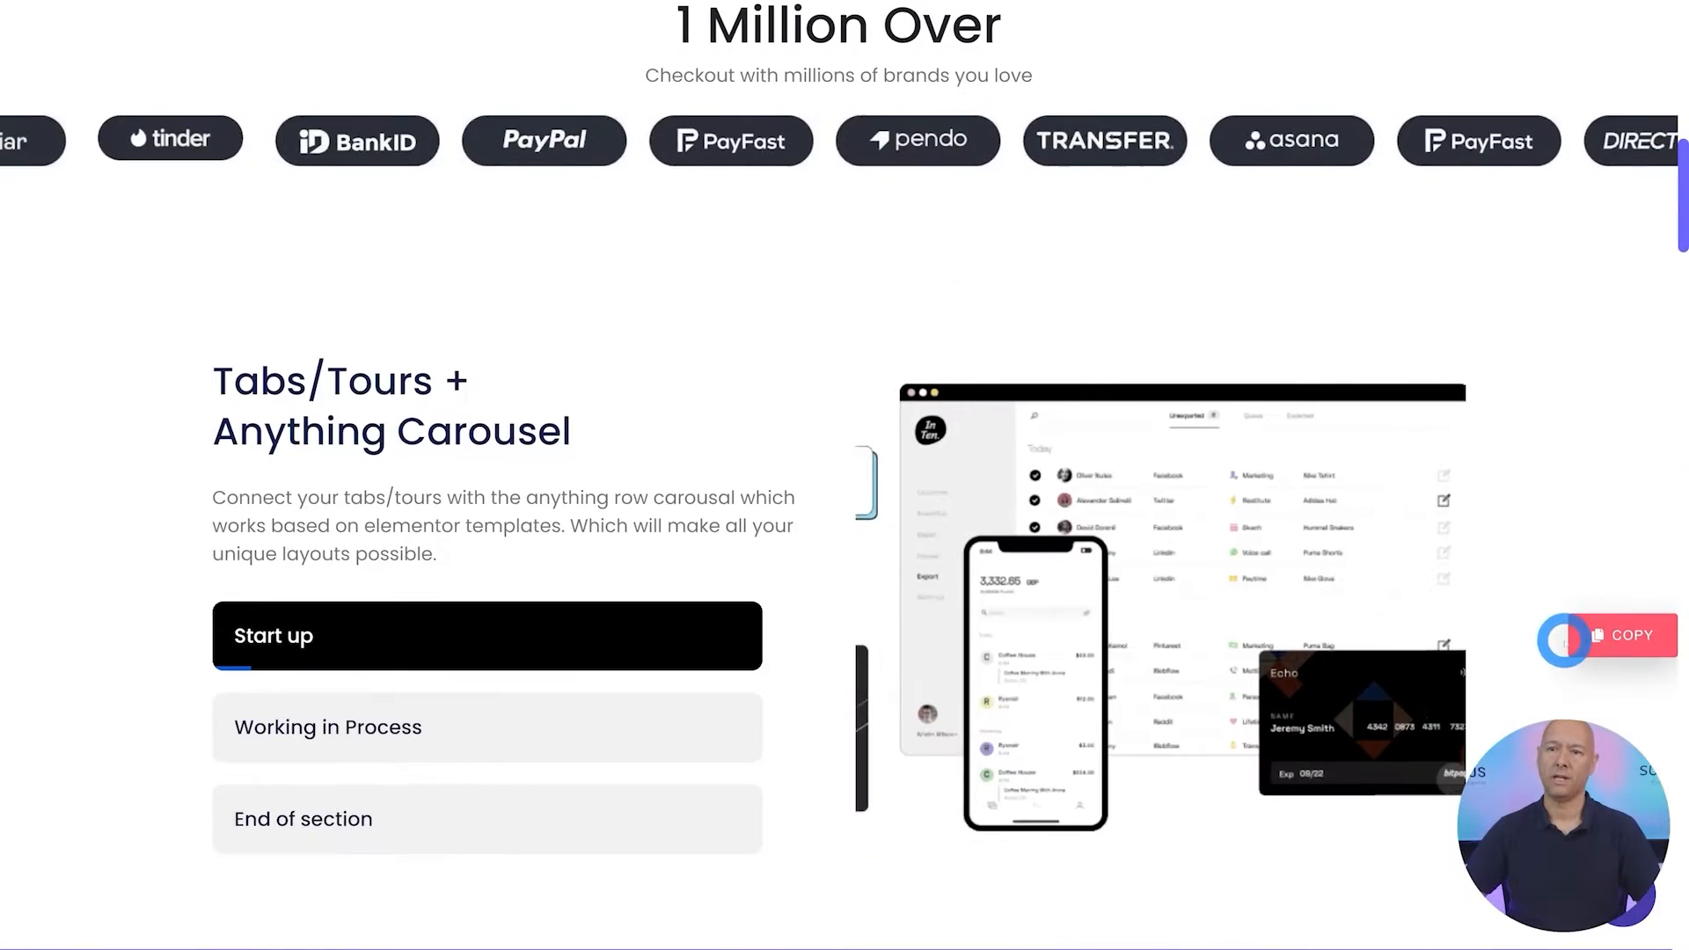
scroll(1563, 640, down, 1)
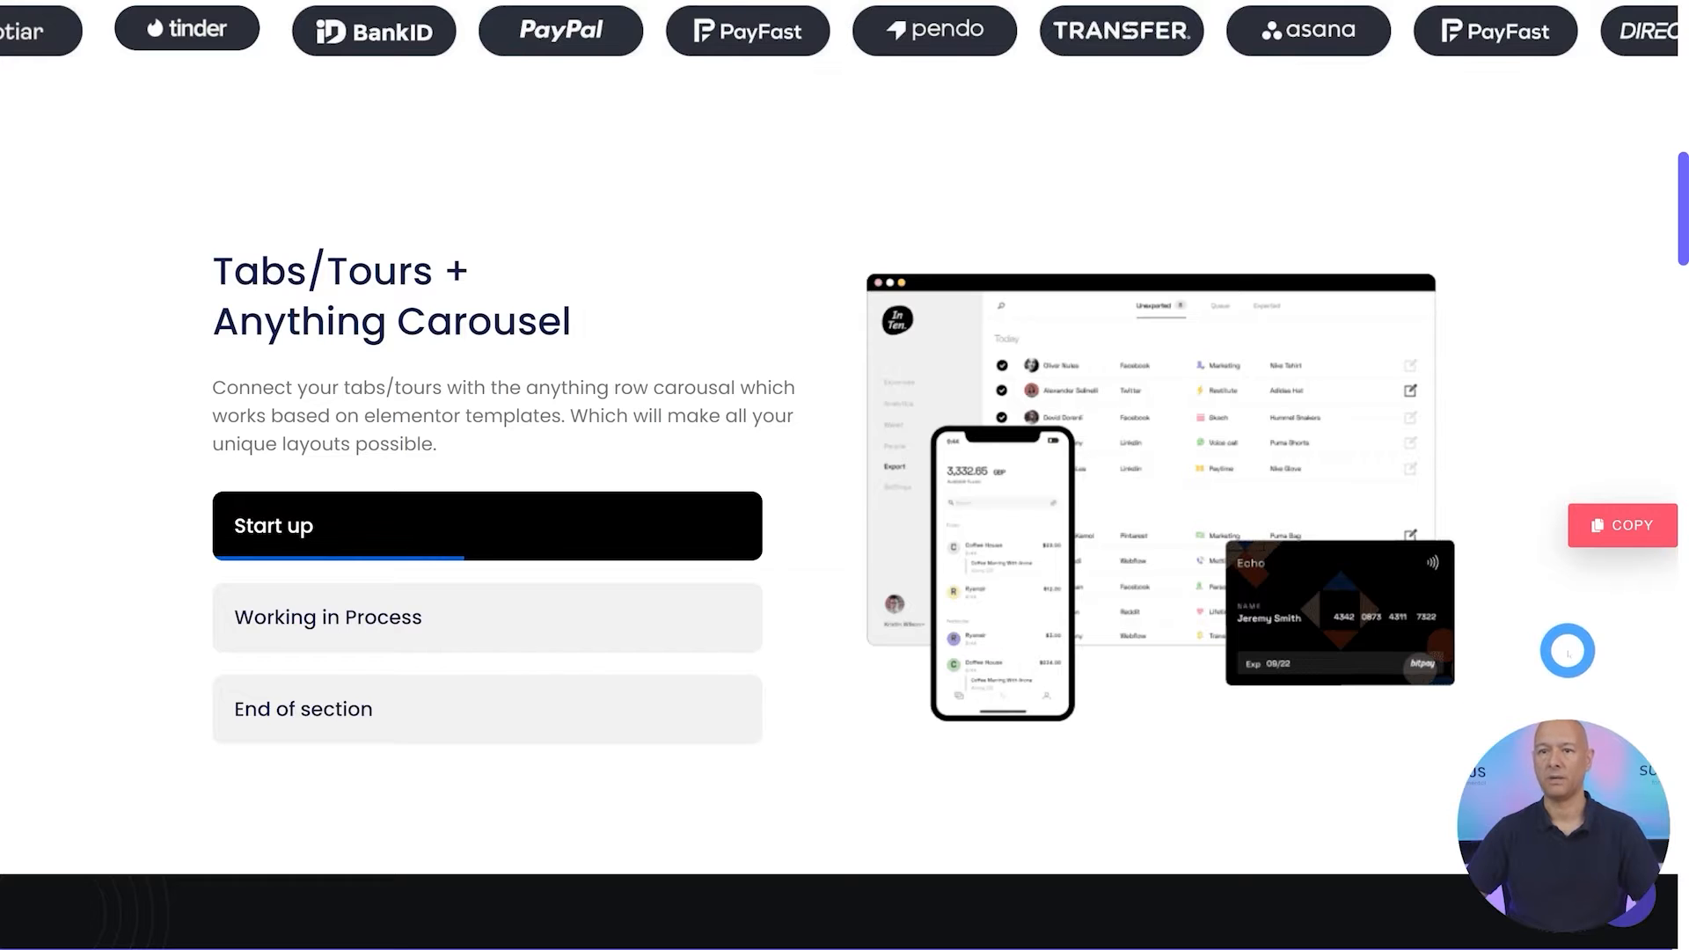
click(340, 613)
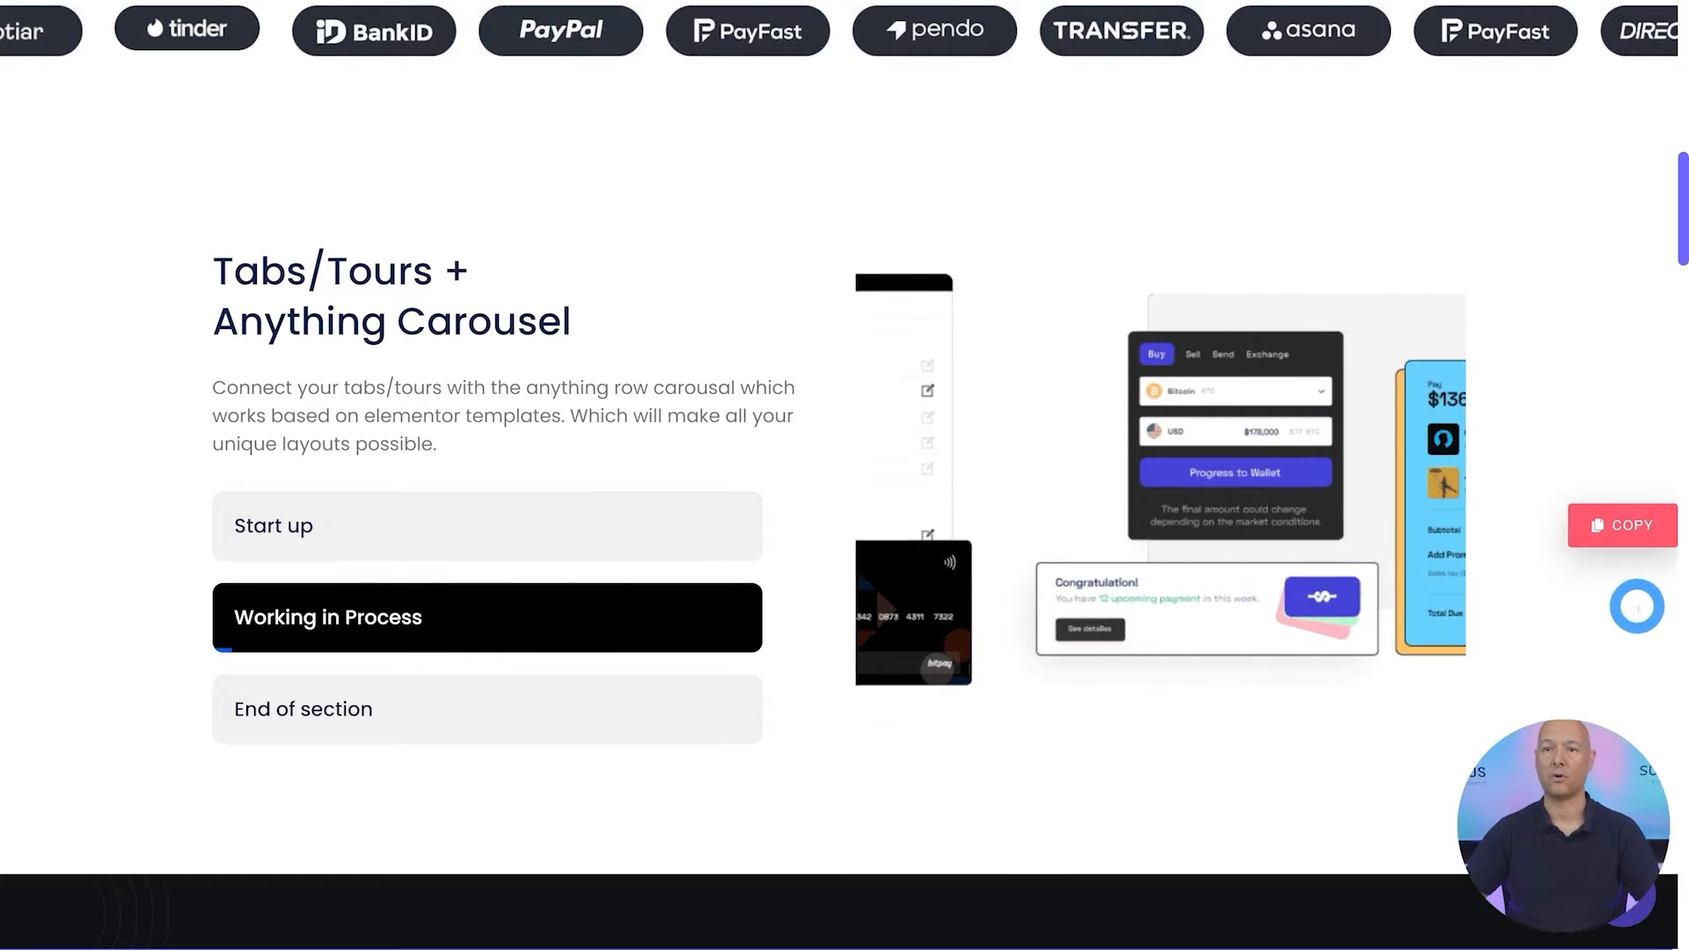
Examine the rest of the demo page, from the financial app section through the modular design, card features, blog posts and customer feedback
scroll(1637, 607, down, 8)
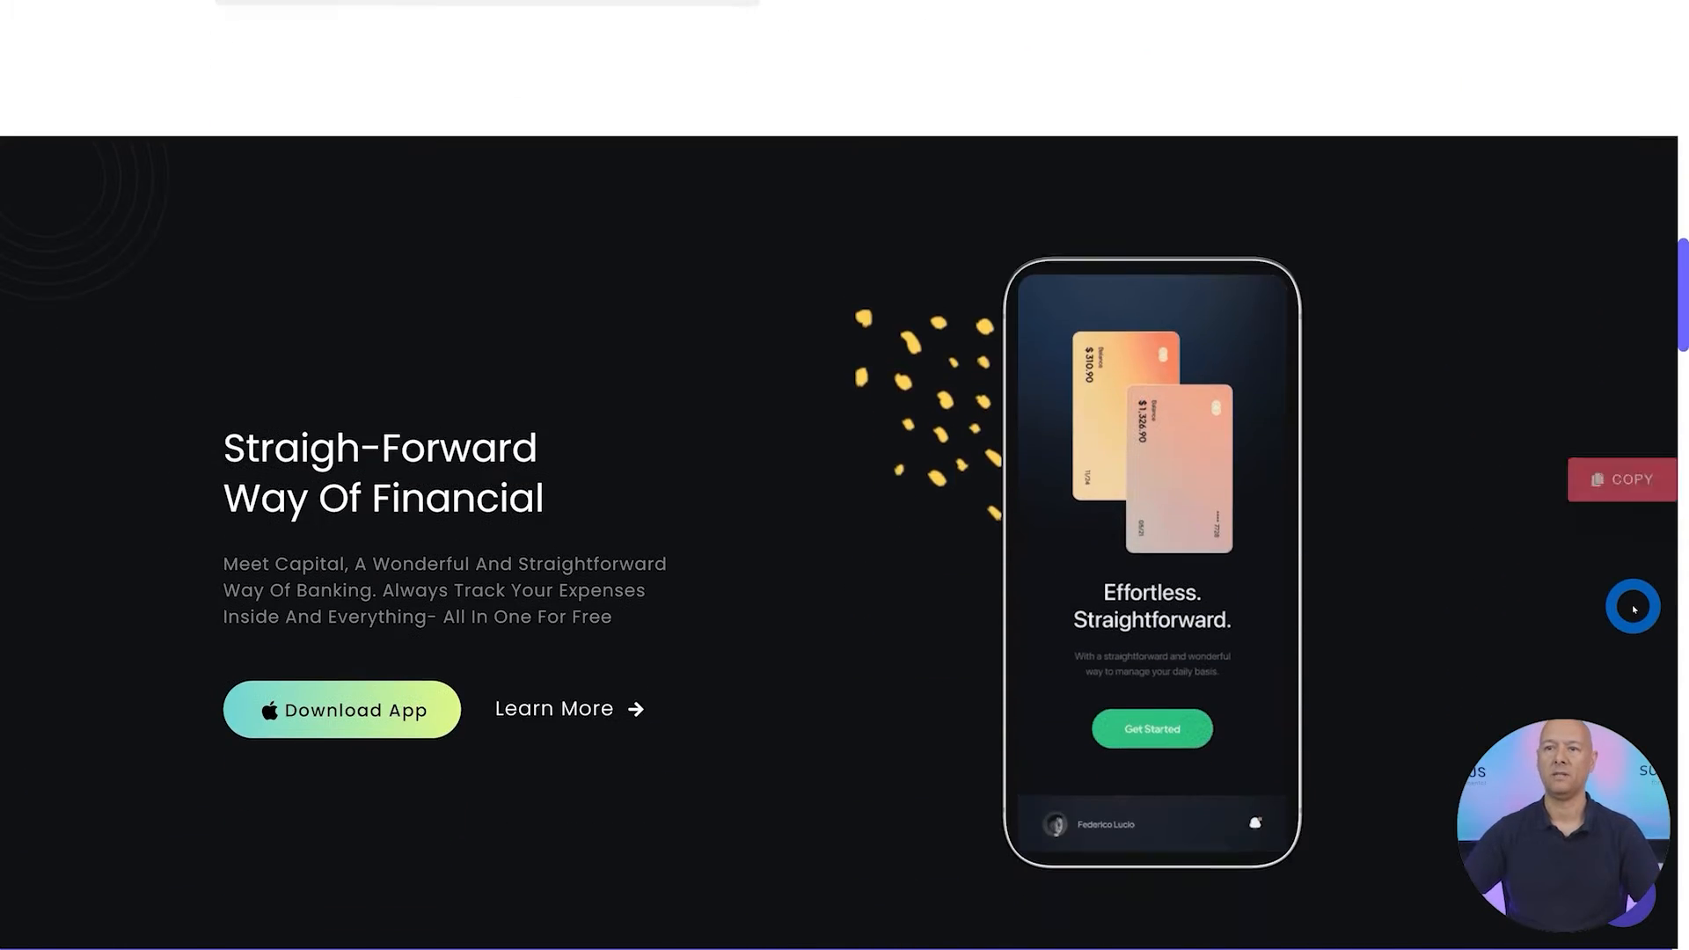
scroll(1633, 609, down, 3)
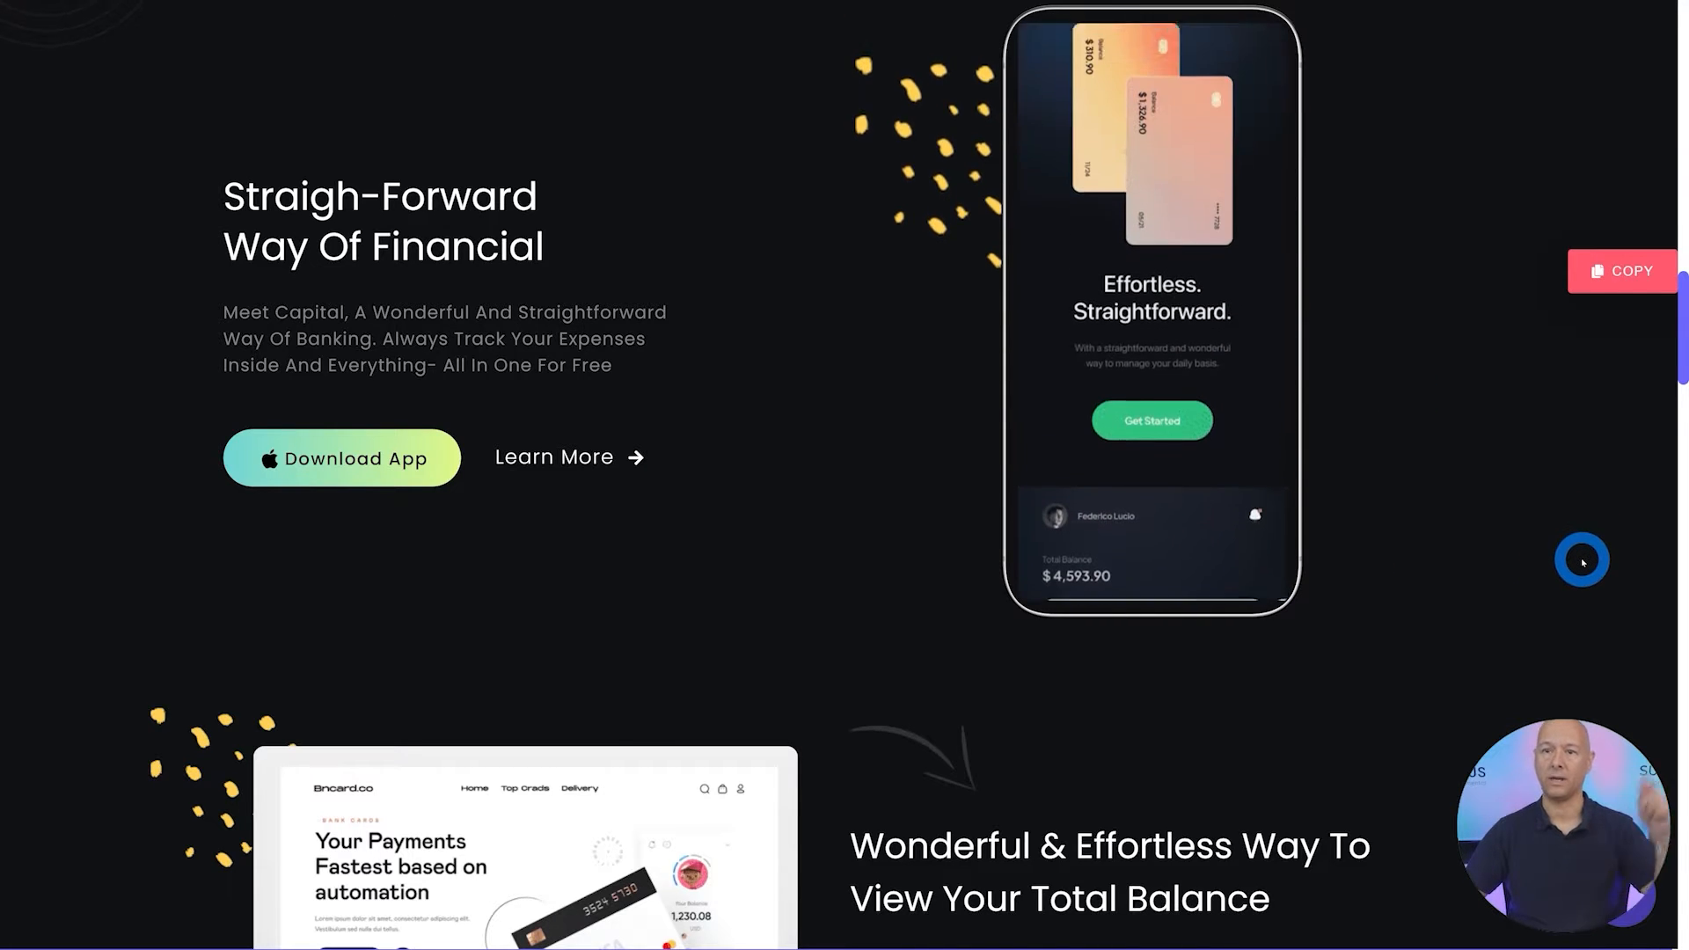
scroll(1583, 561, down, 12)
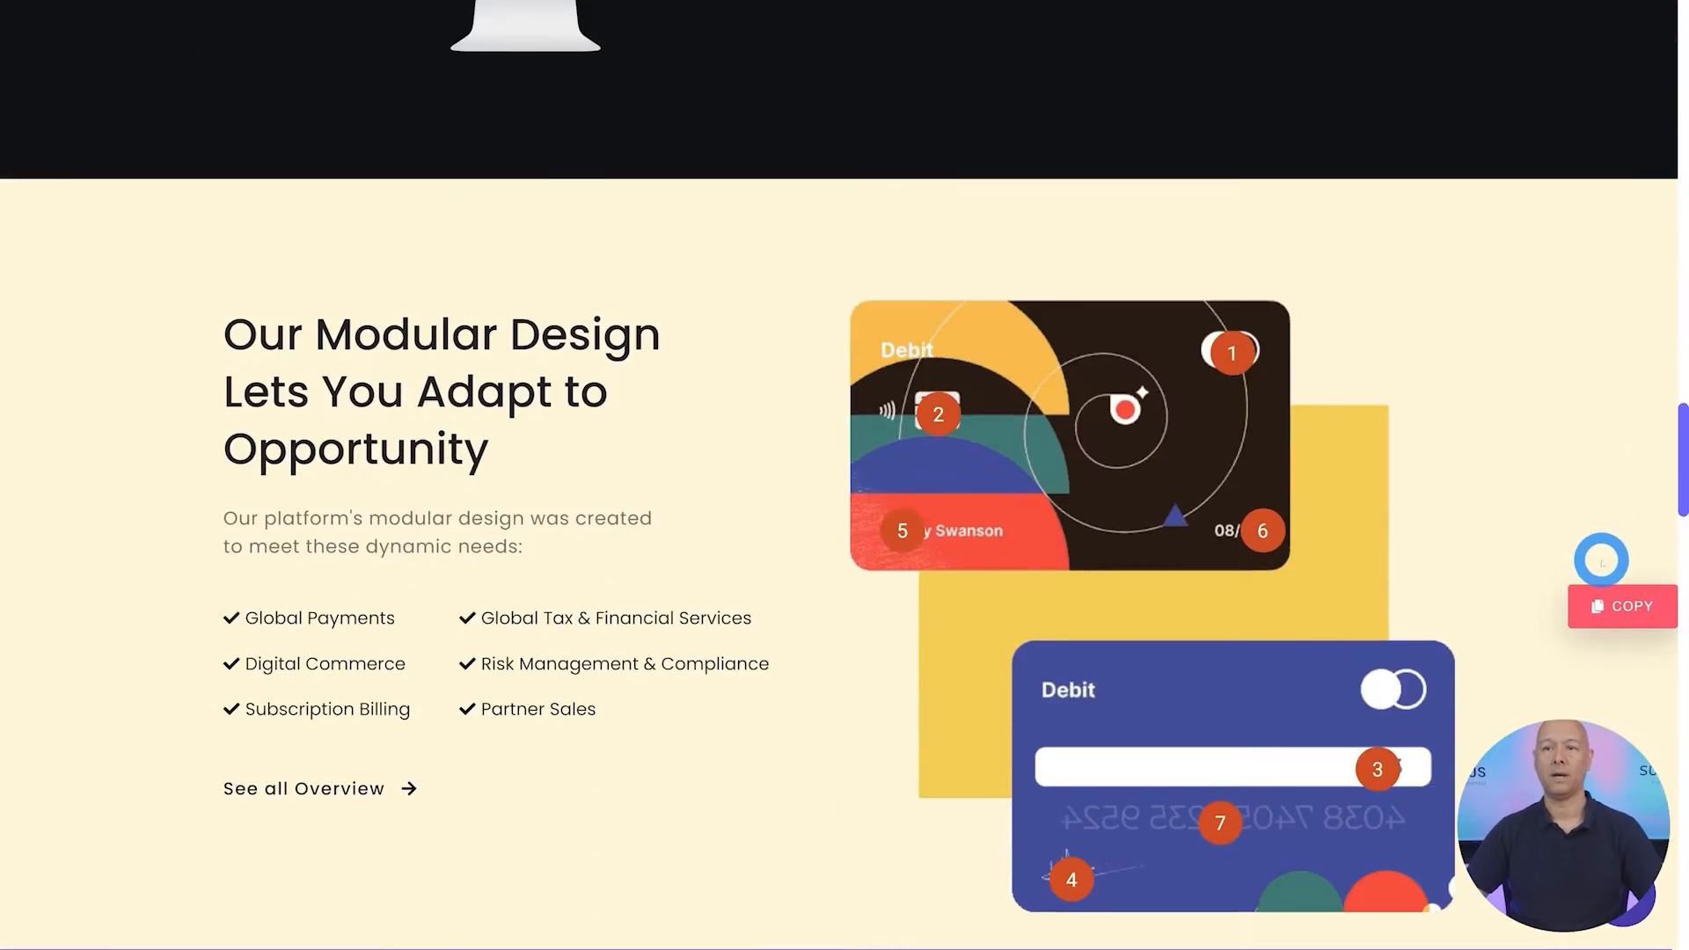
scroll(1601, 560, down, 1)
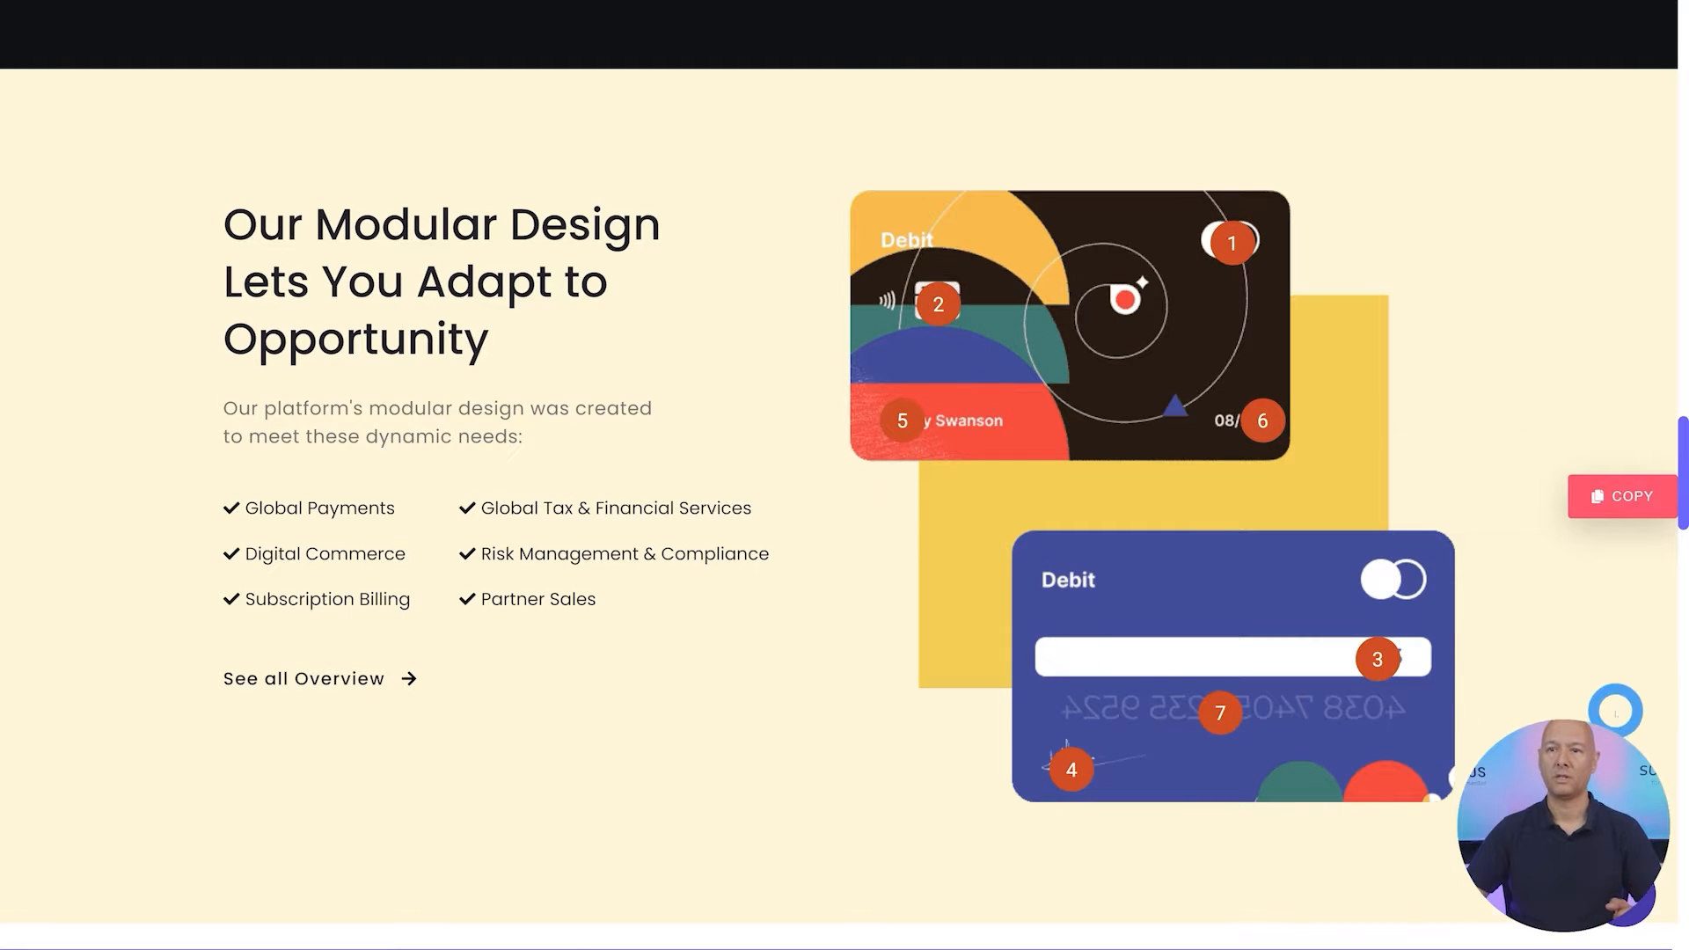
scroll(1615, 711, down, 9)
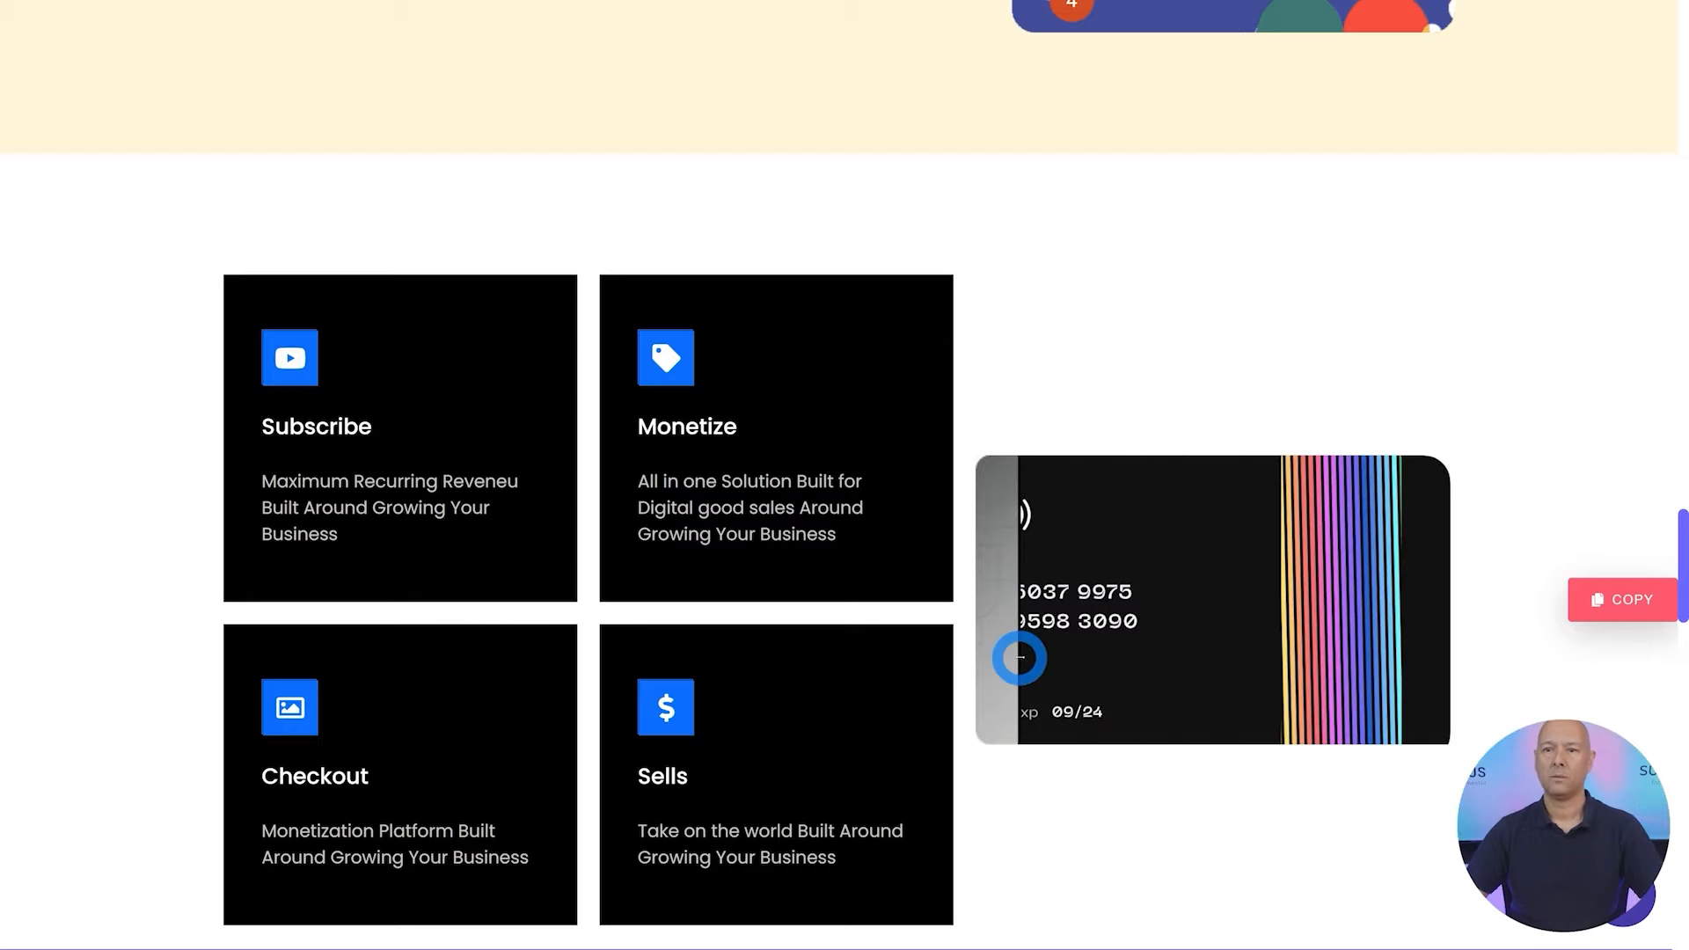
scroll(1613, 675, down, 4)
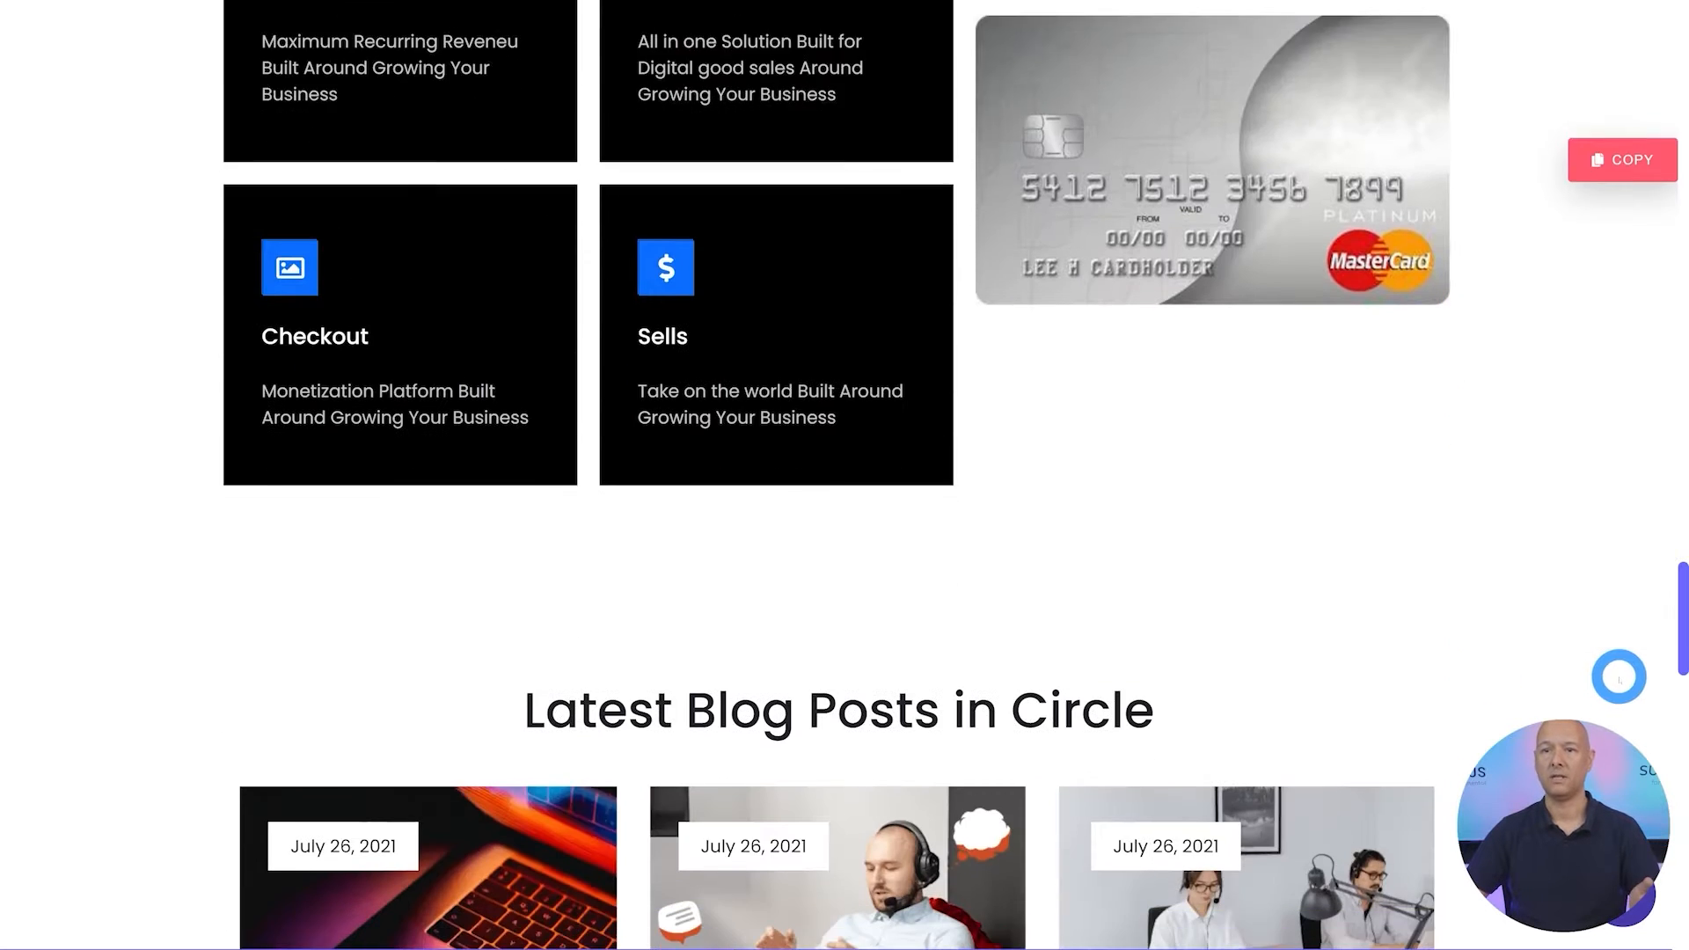
scroll(1618, 676, down, 5)
scroll(1628, 676, down, 8)
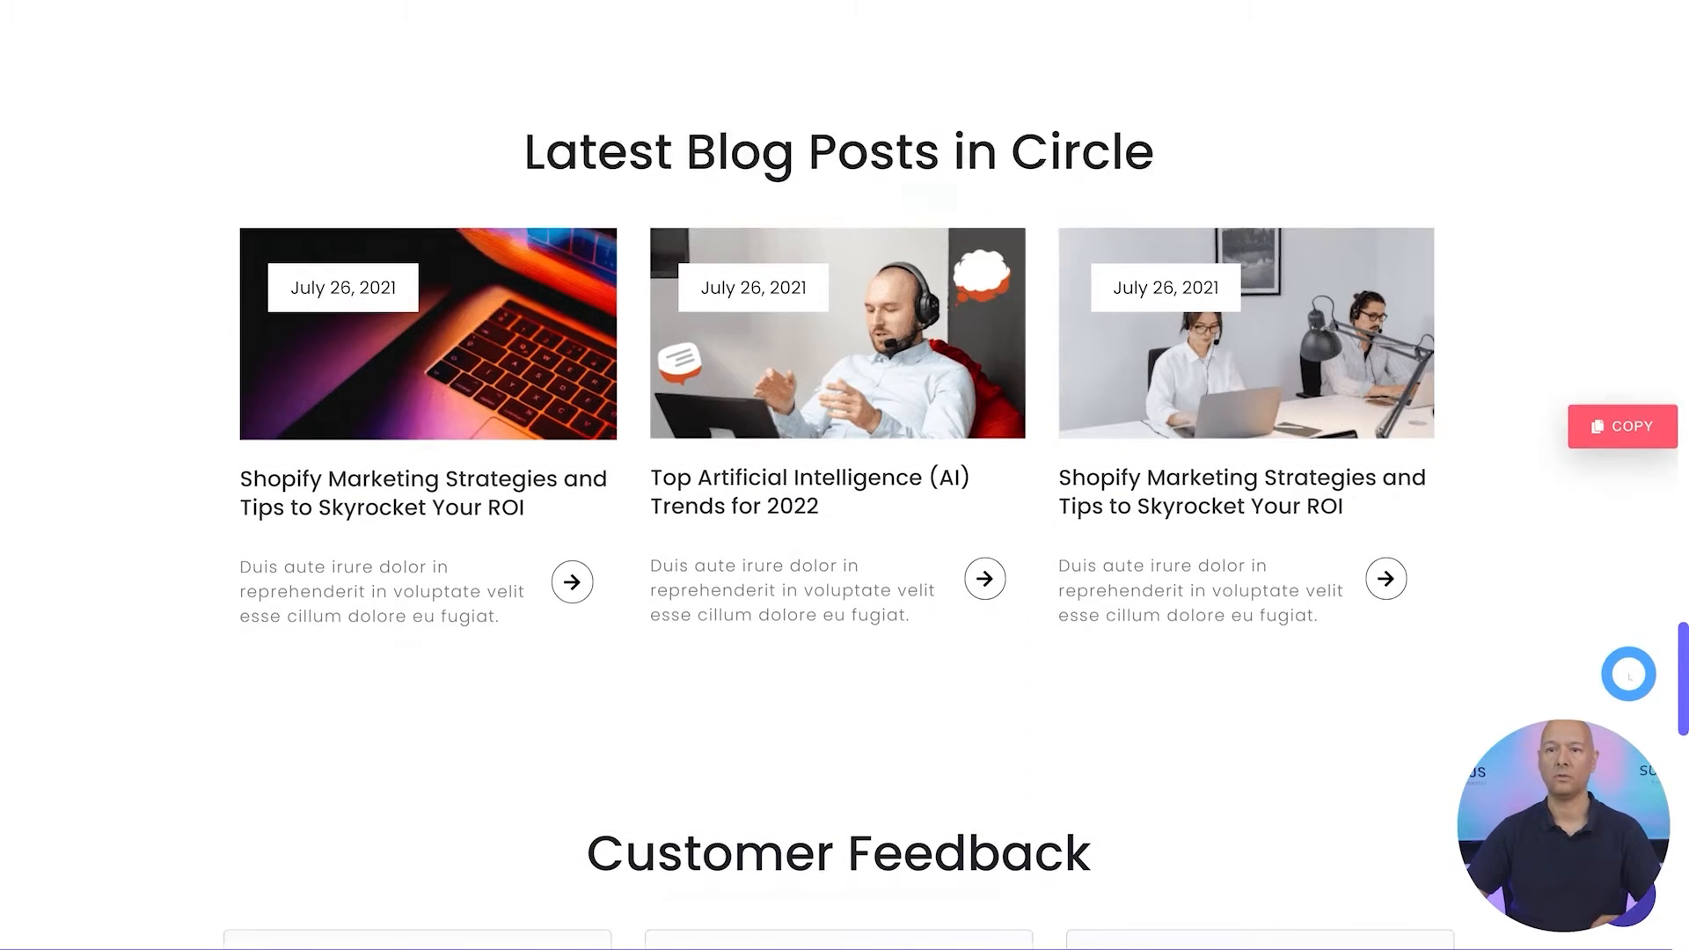
scroll(1636, 674, down, 10)
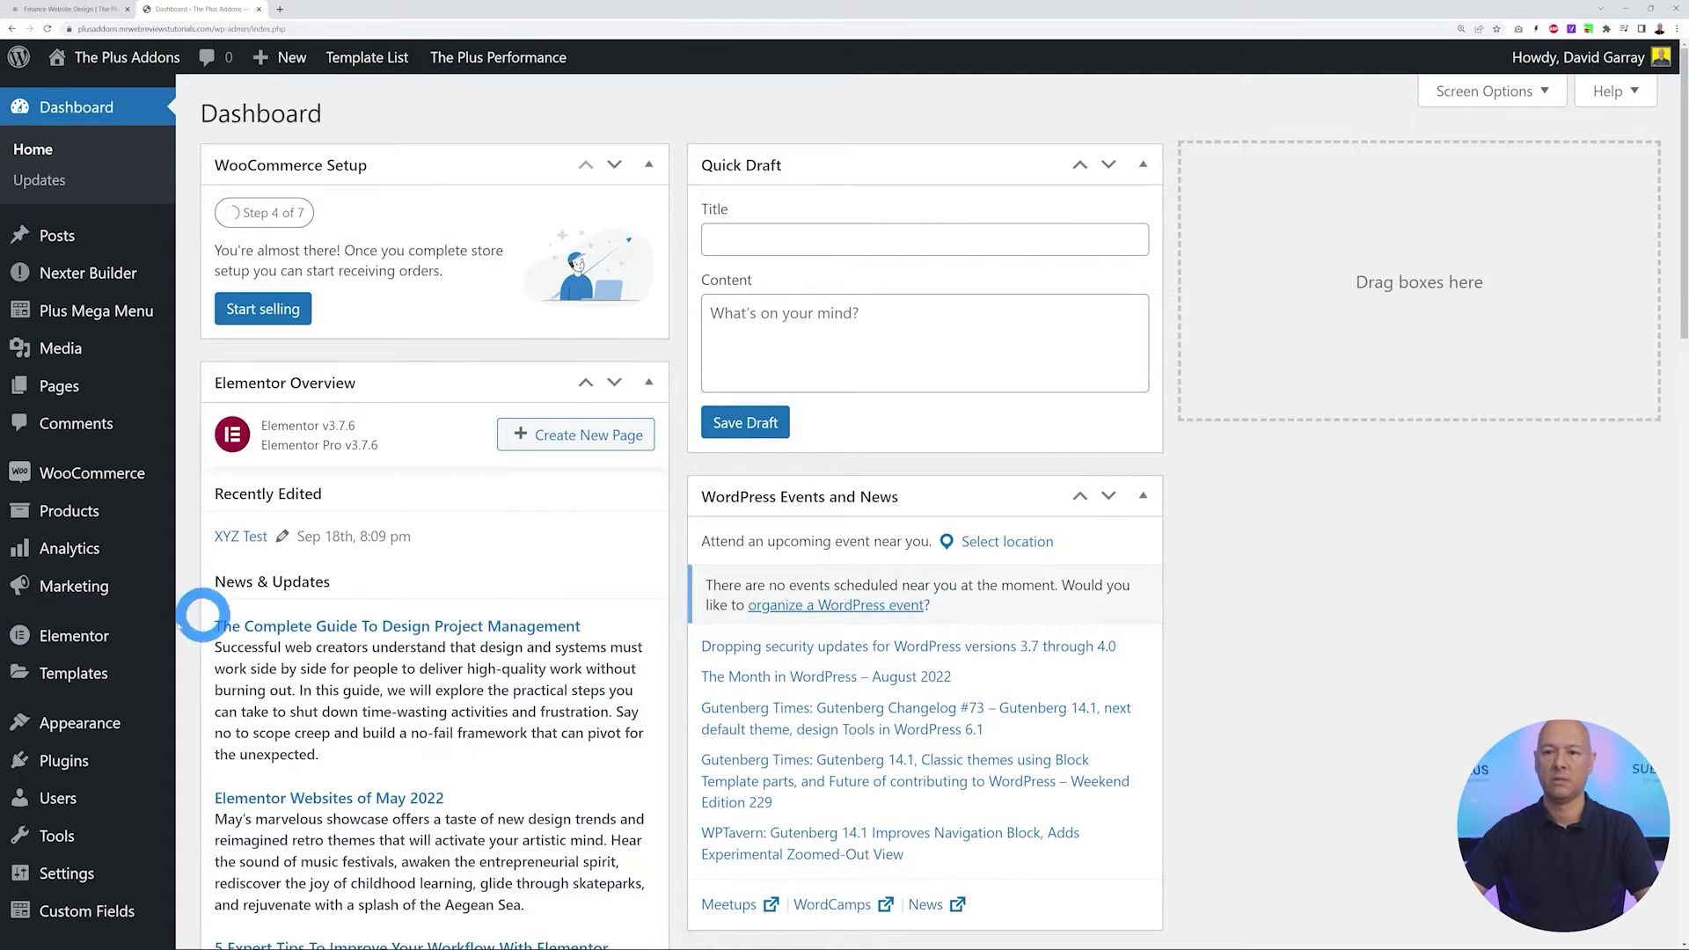
Set the Flexbox Container experiment to Active in Elementor's settings and save the changes
mouse_move(83, 640)
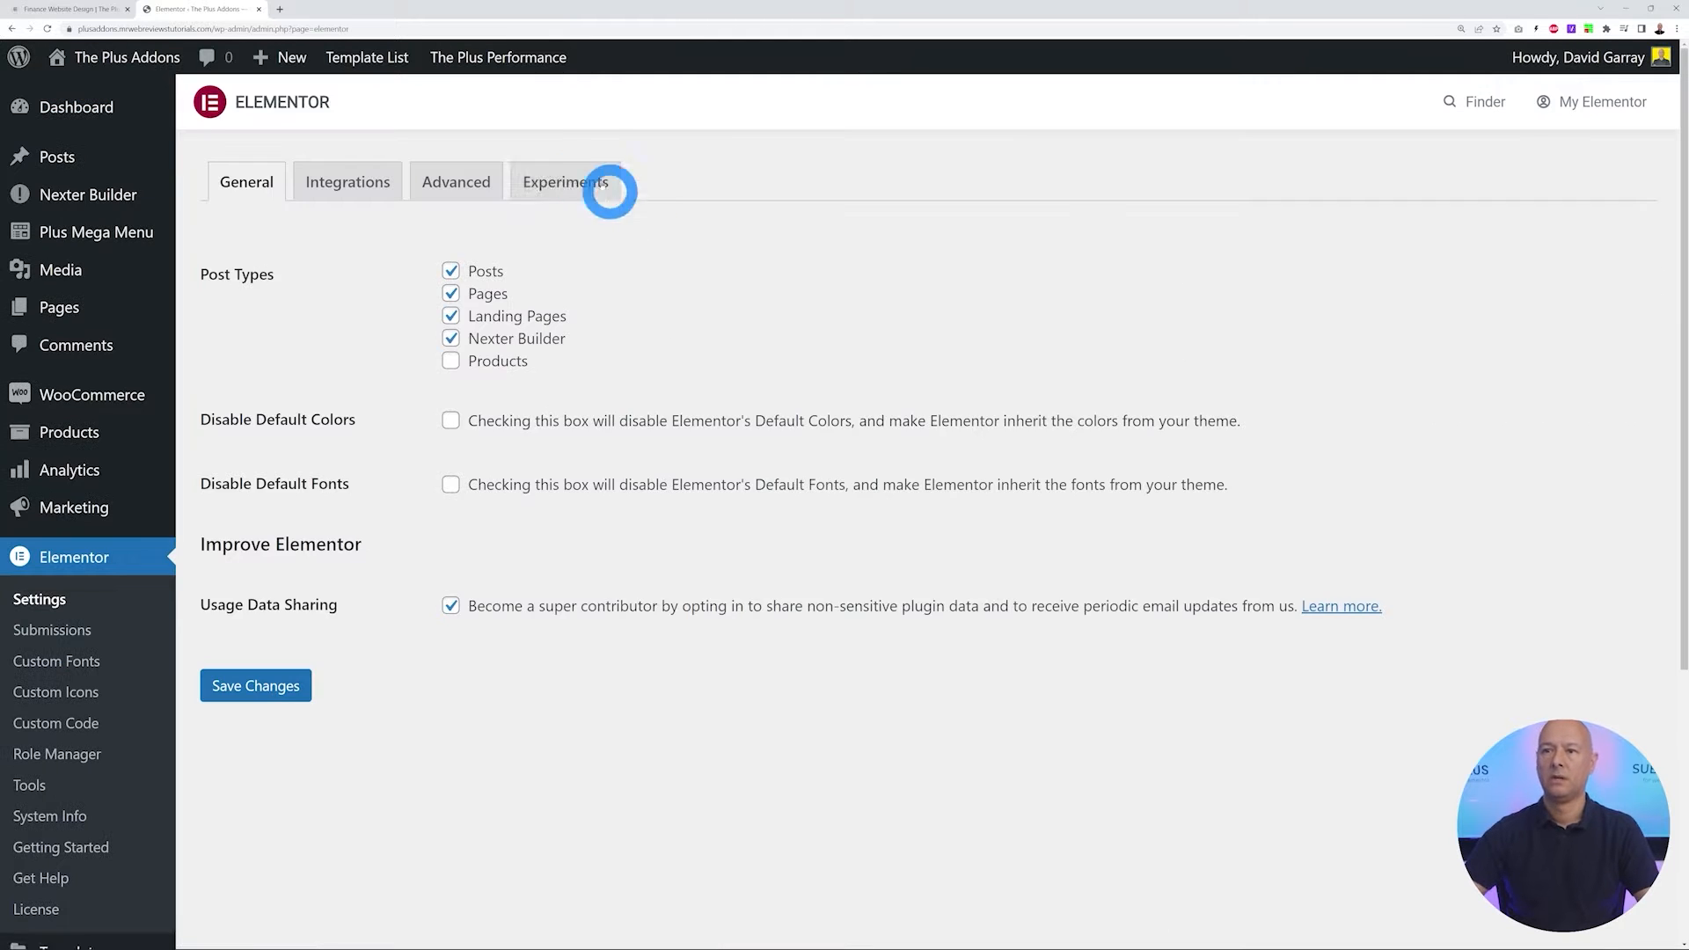
click(573, 181)
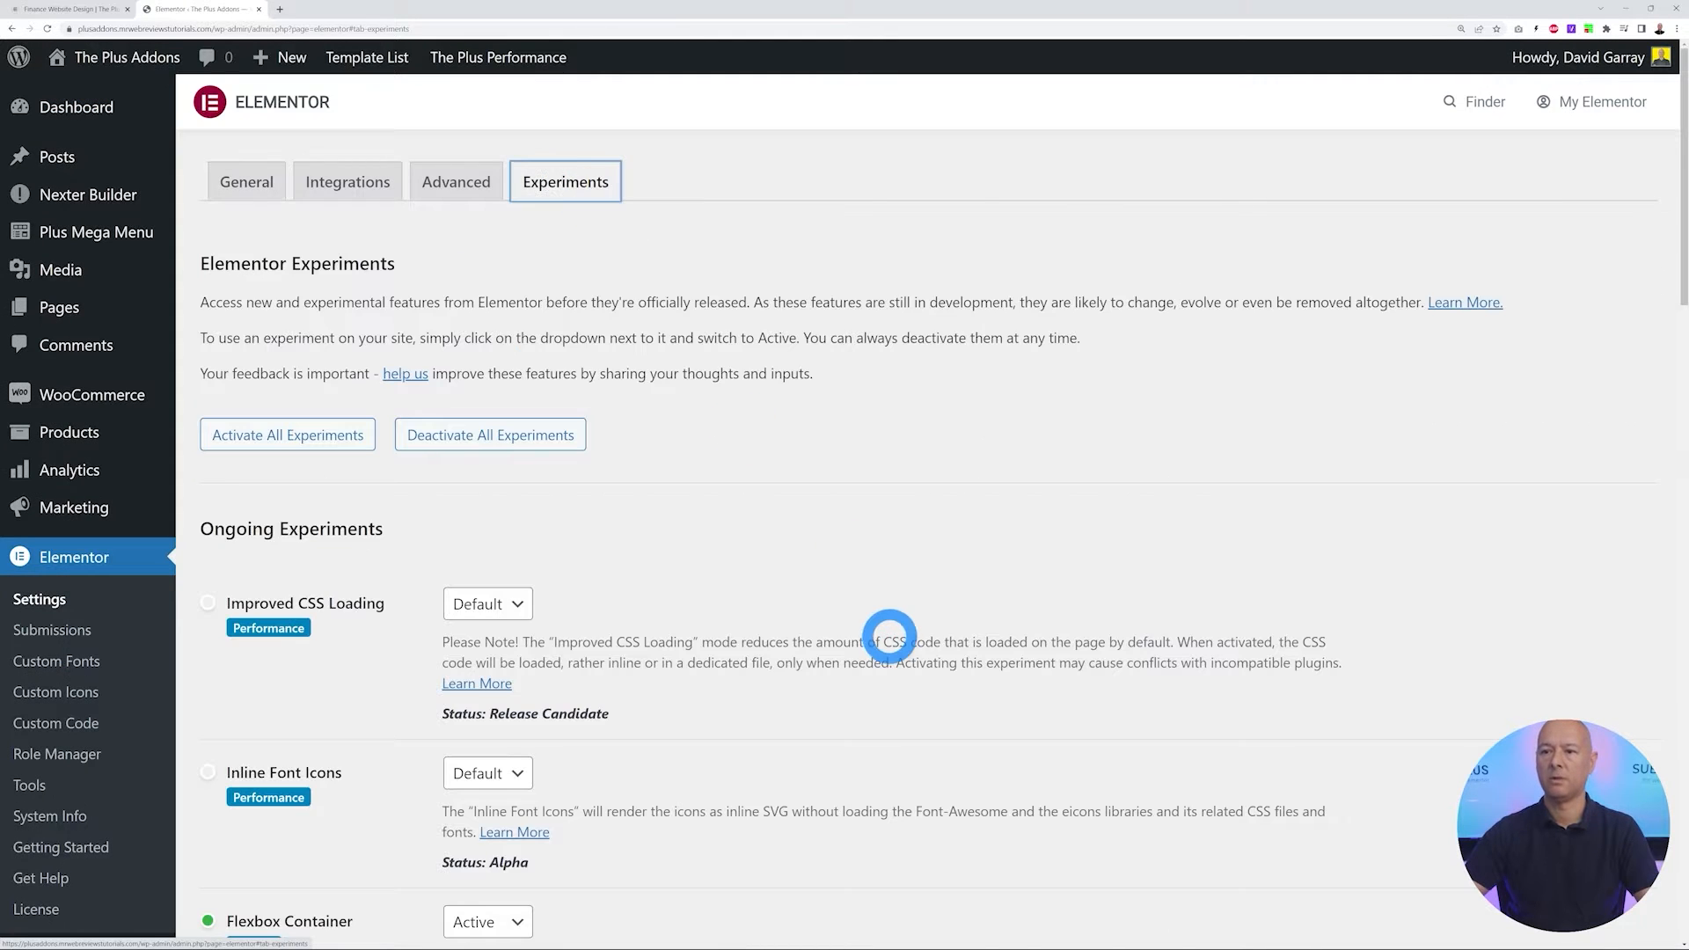
scroll(889, 634, down, 2)
scroll(888, 633, down, 4)
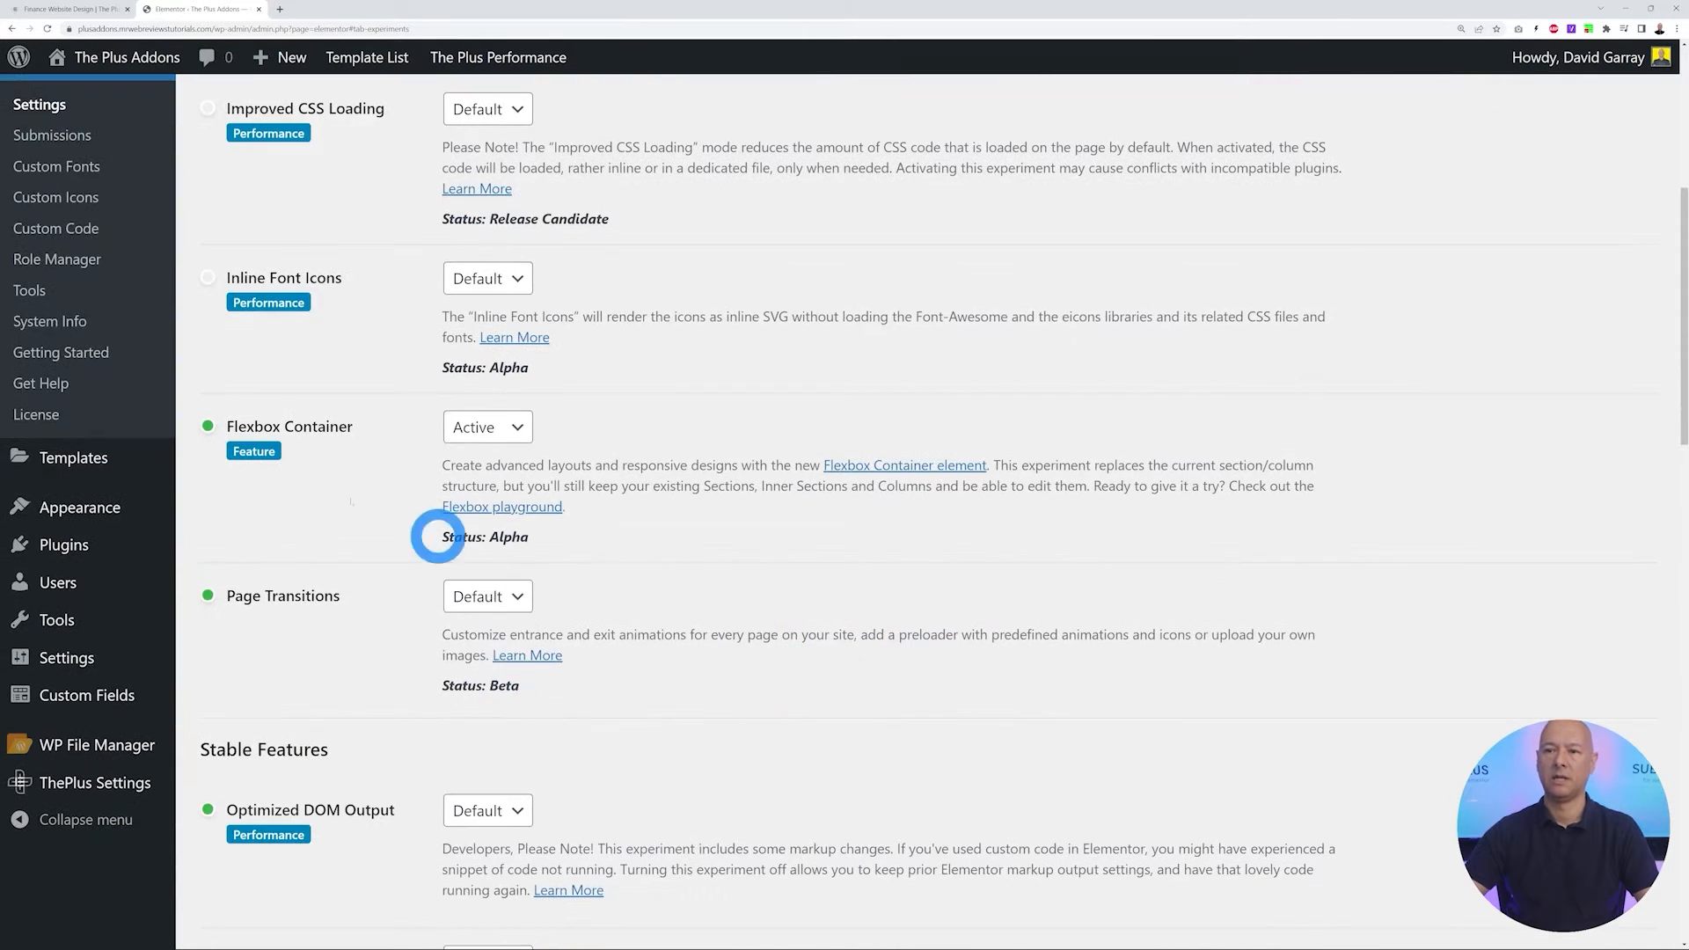
click(525, 427)
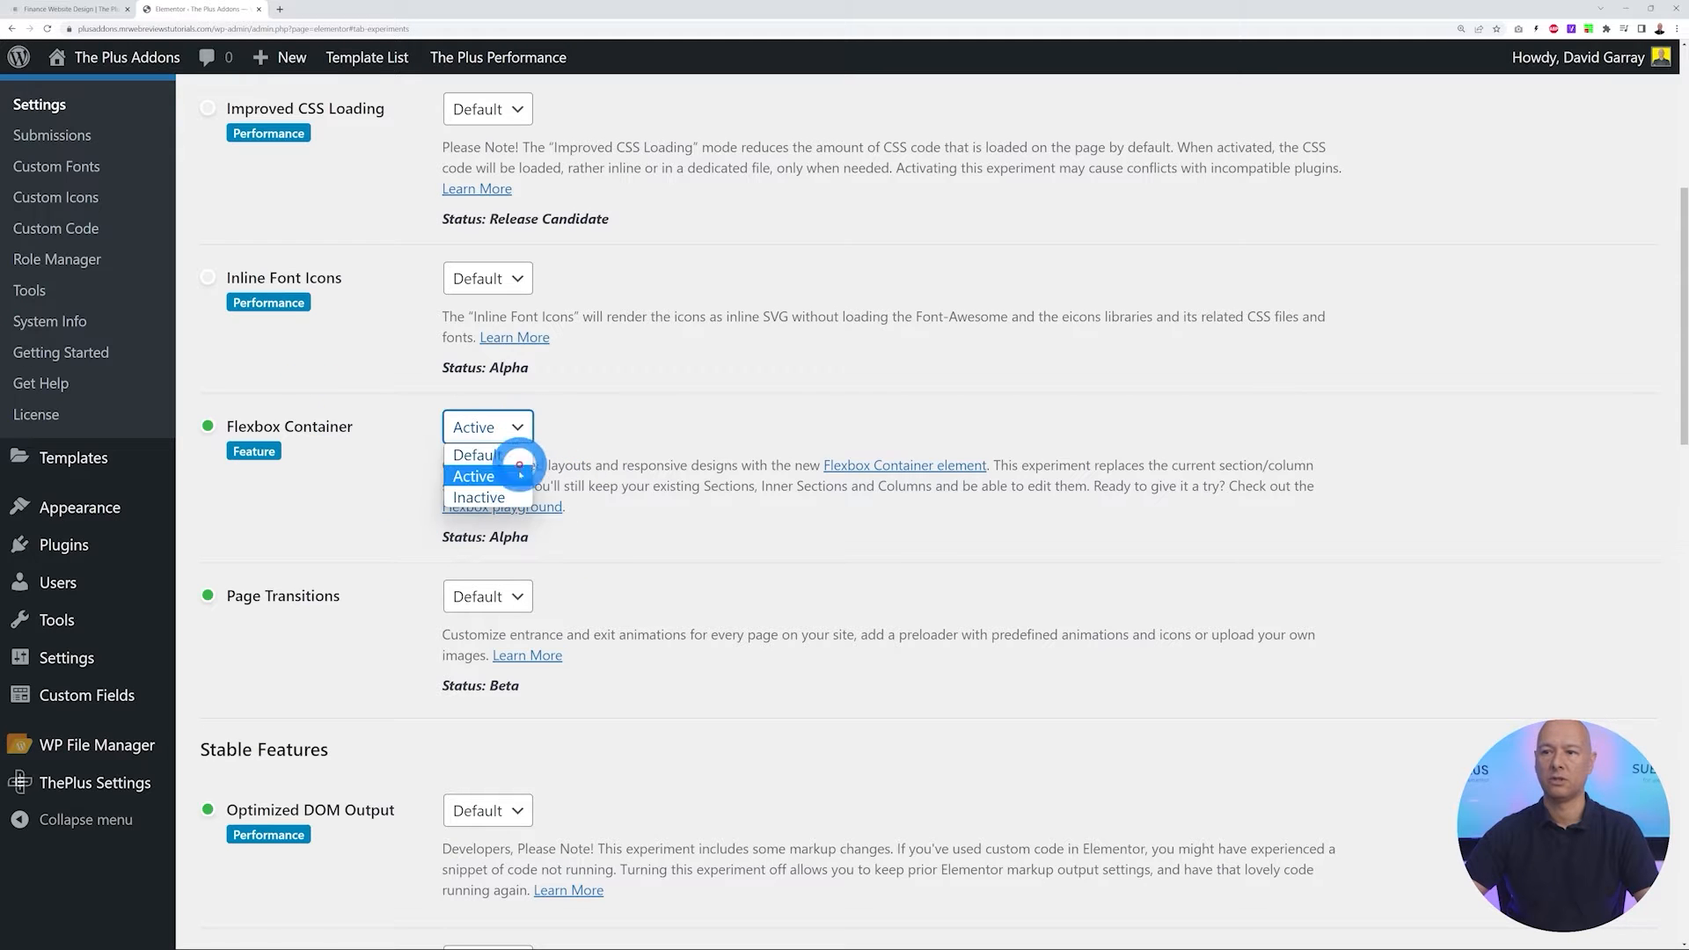
click(517, 479)
scroll(799, 577, up, 1)
scroll(792, 492, down, 10)
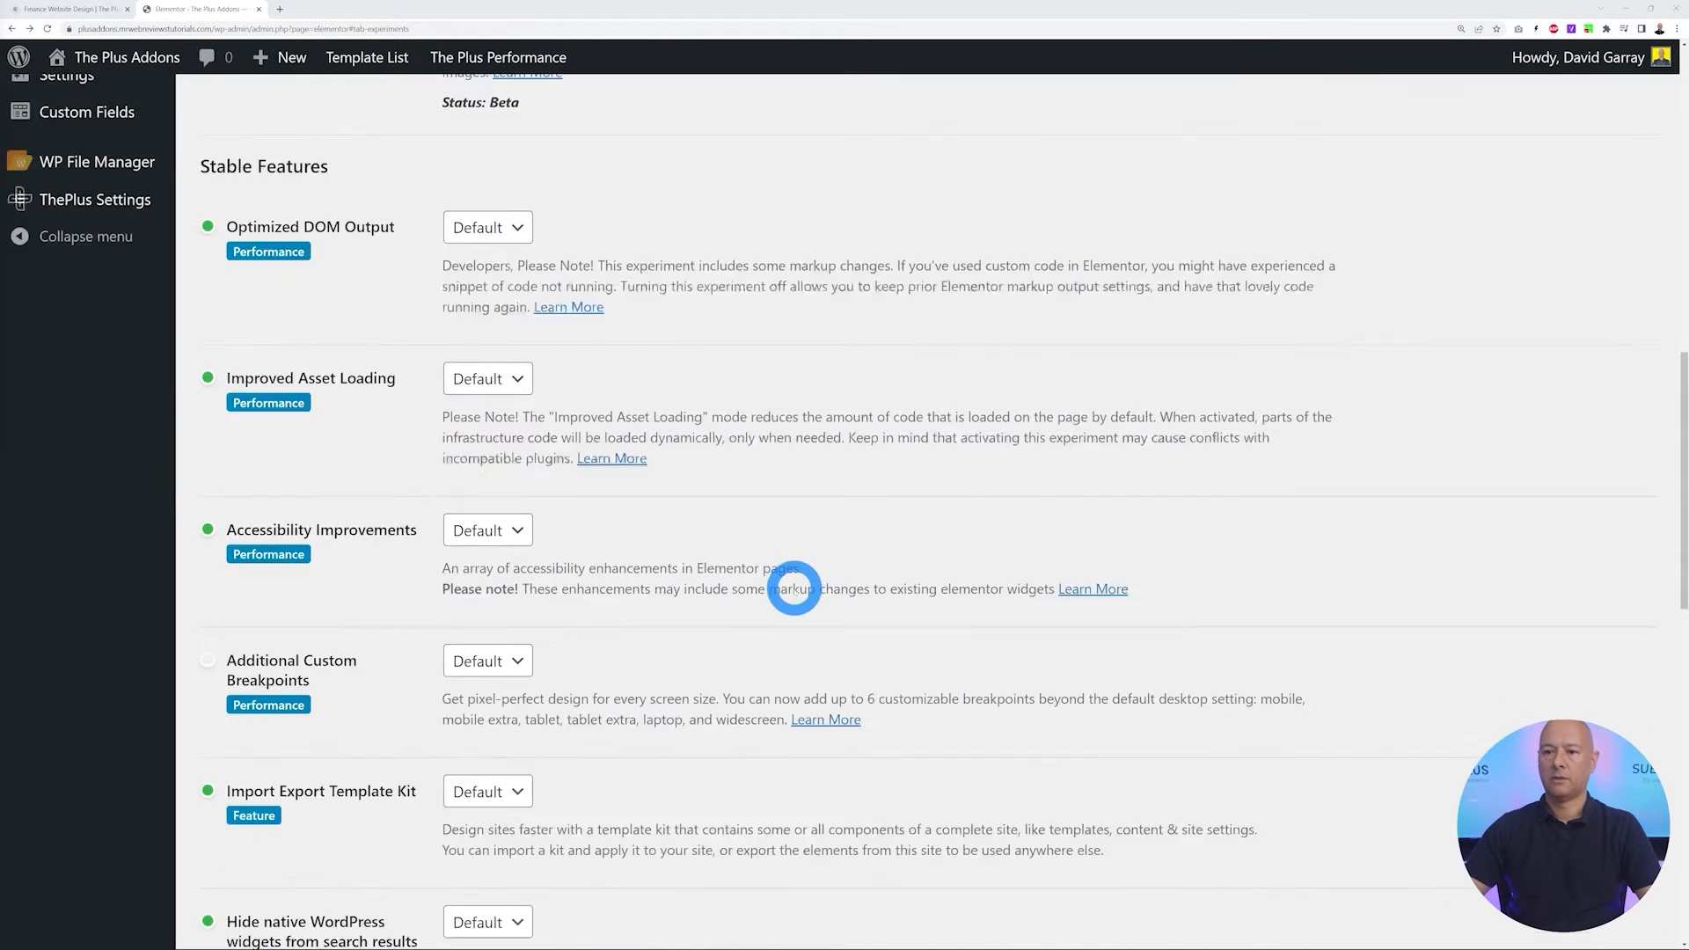
scroll(792, 589, down, 8)
click(255, 834)
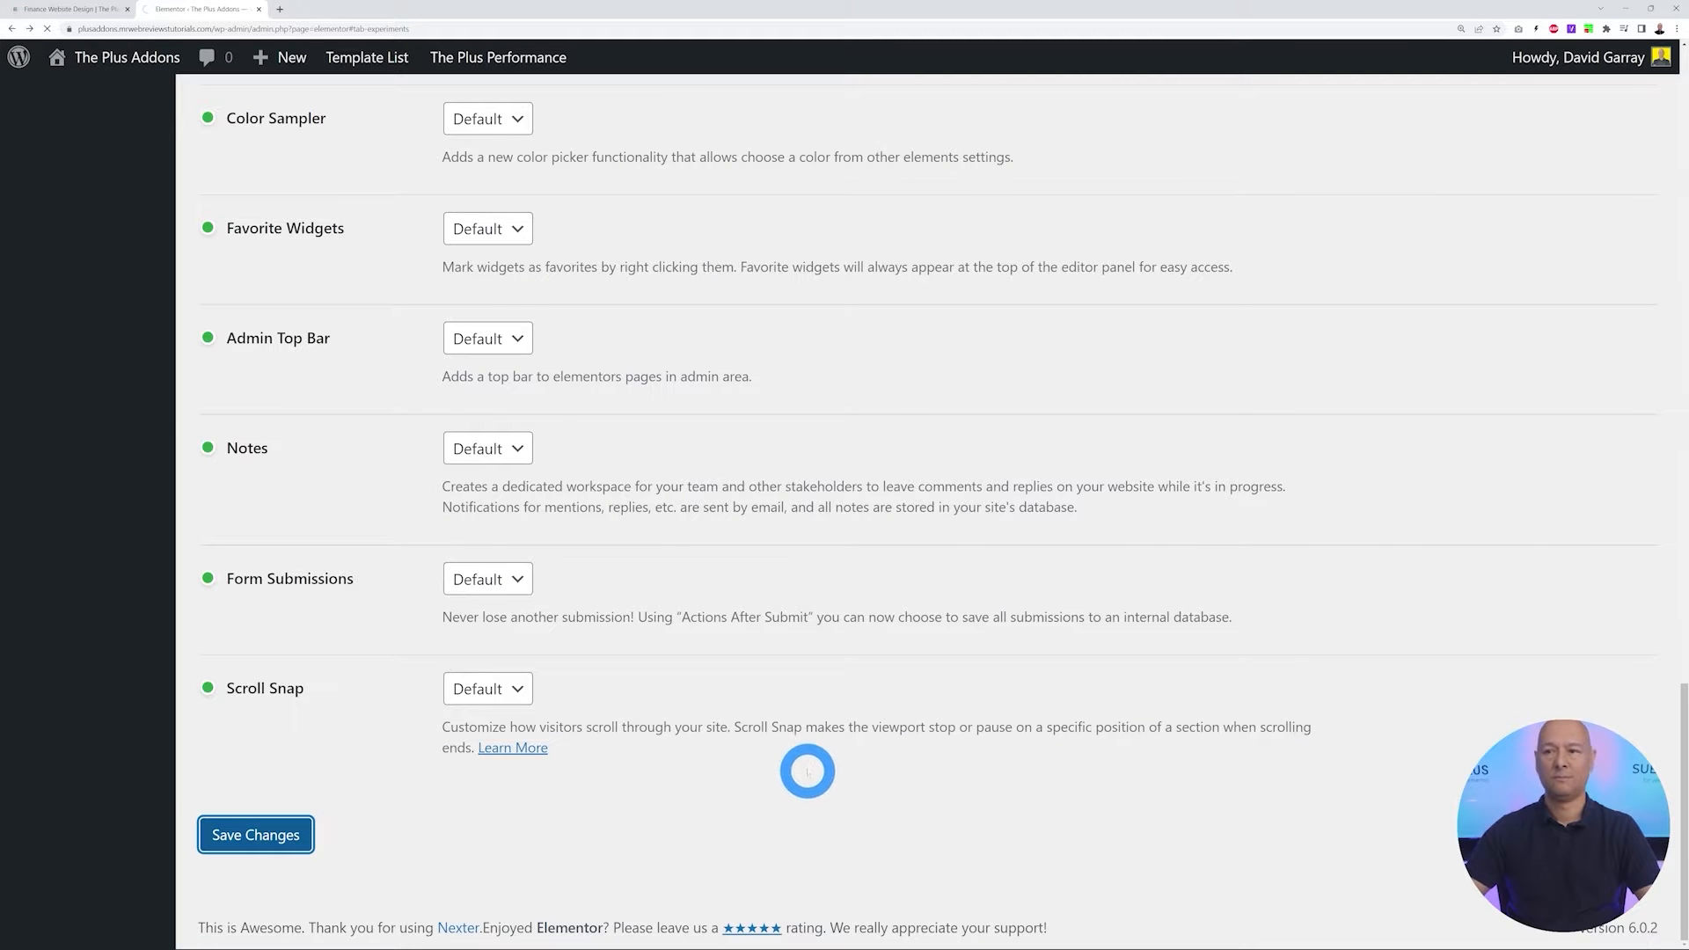
scroll(890, 381, up, 2)
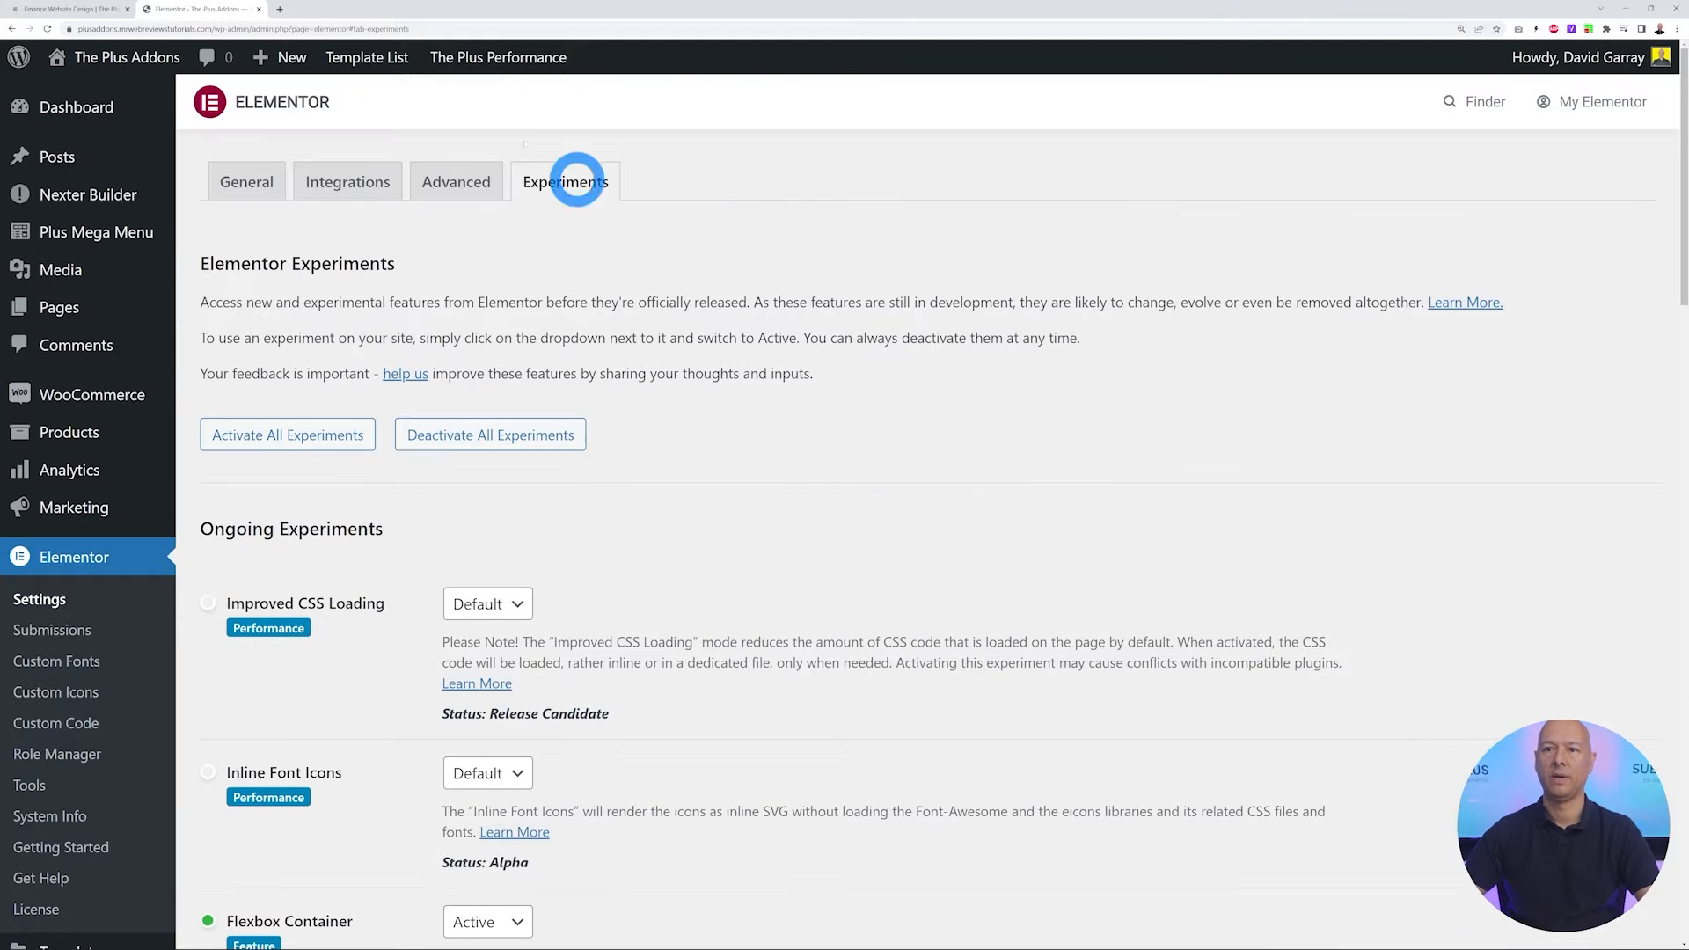
Create a new WordPress page titled Home and publish it
click(82, 322)
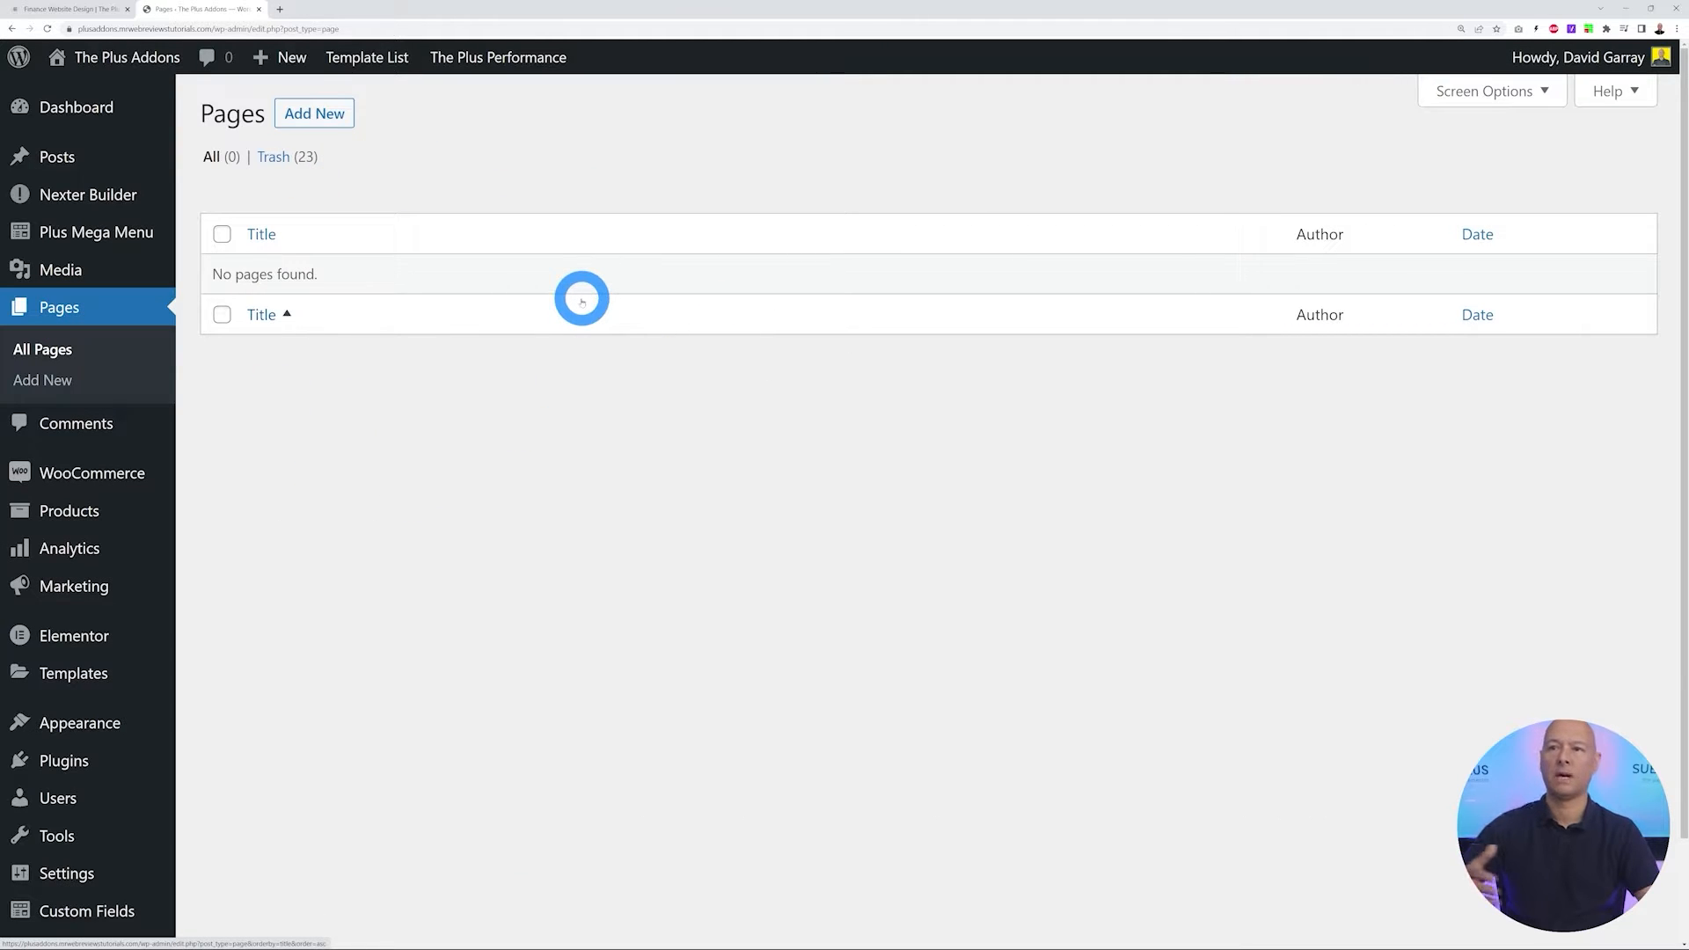
click(321, 111)
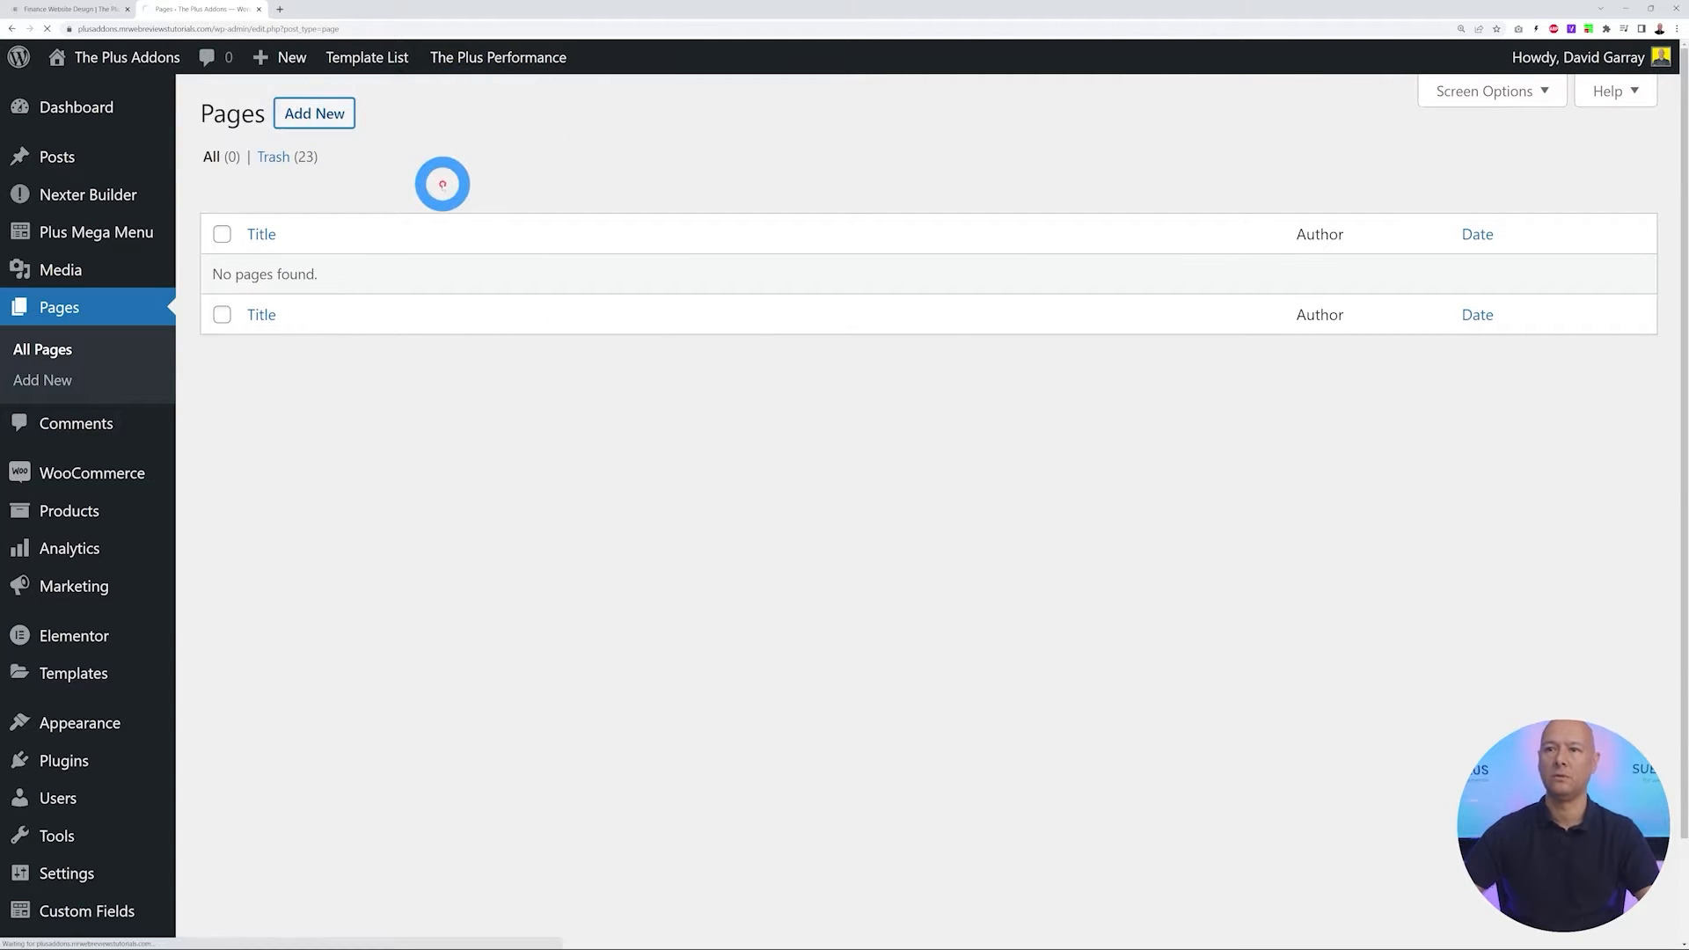
click(322, 211)
text(Home)
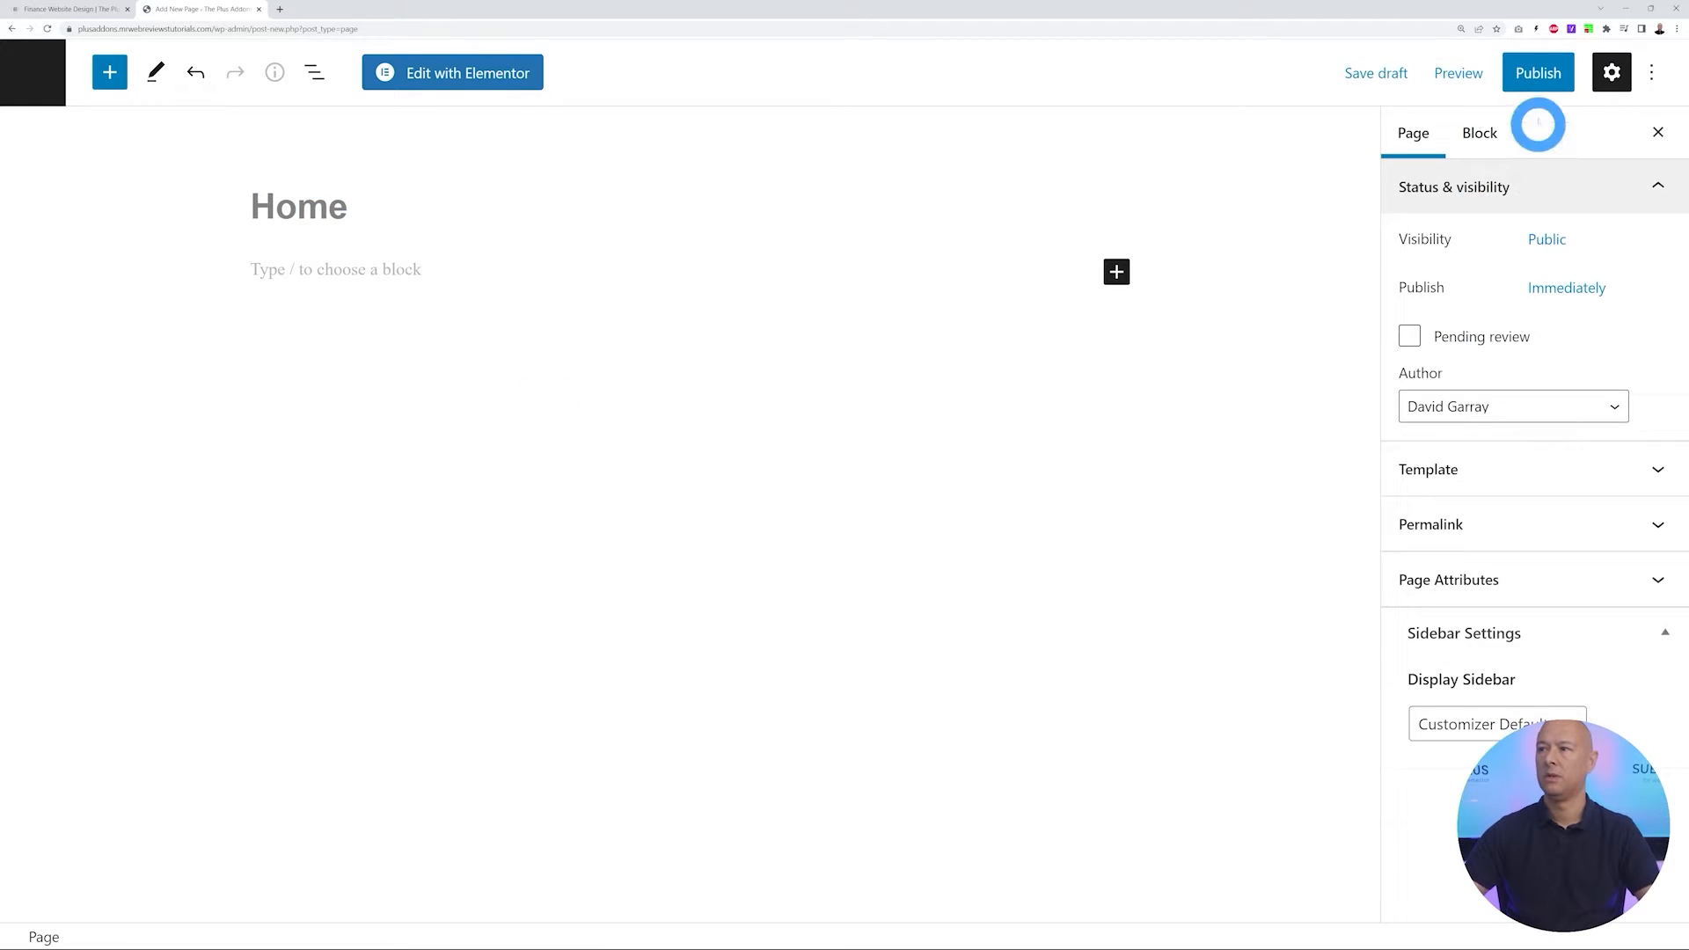
click(1539, 70)
click(1450, 77)
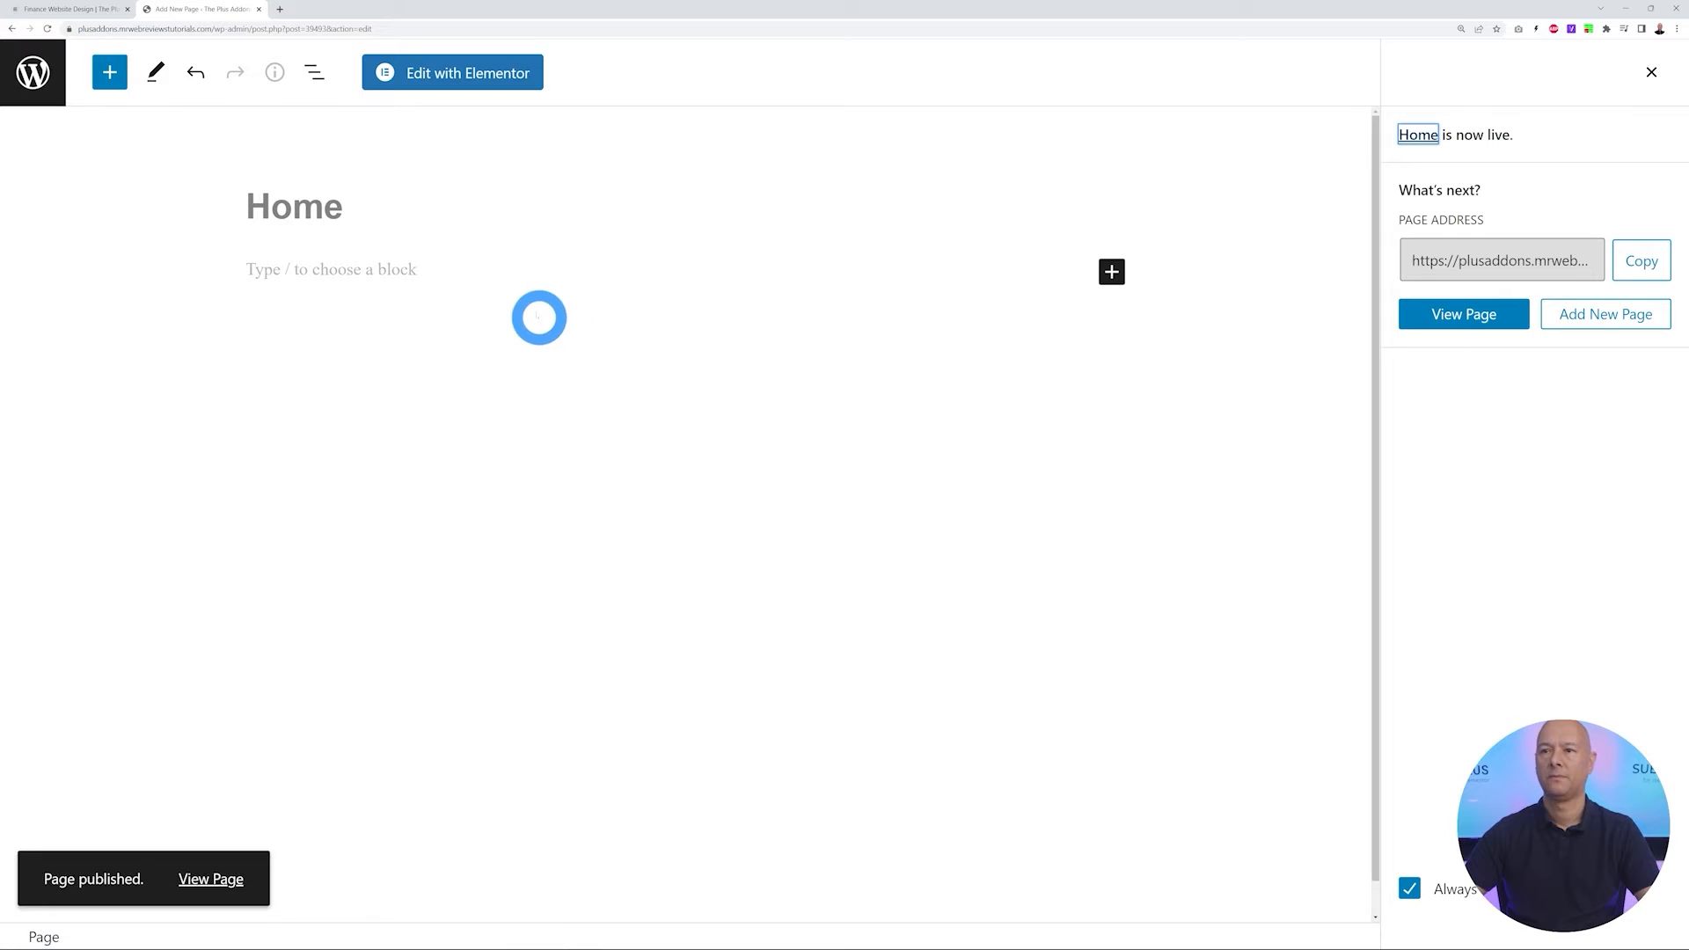
Open the Home page in the Elementor editor, check the demo header for reference, and add a single container with row direction
click(510, 88)
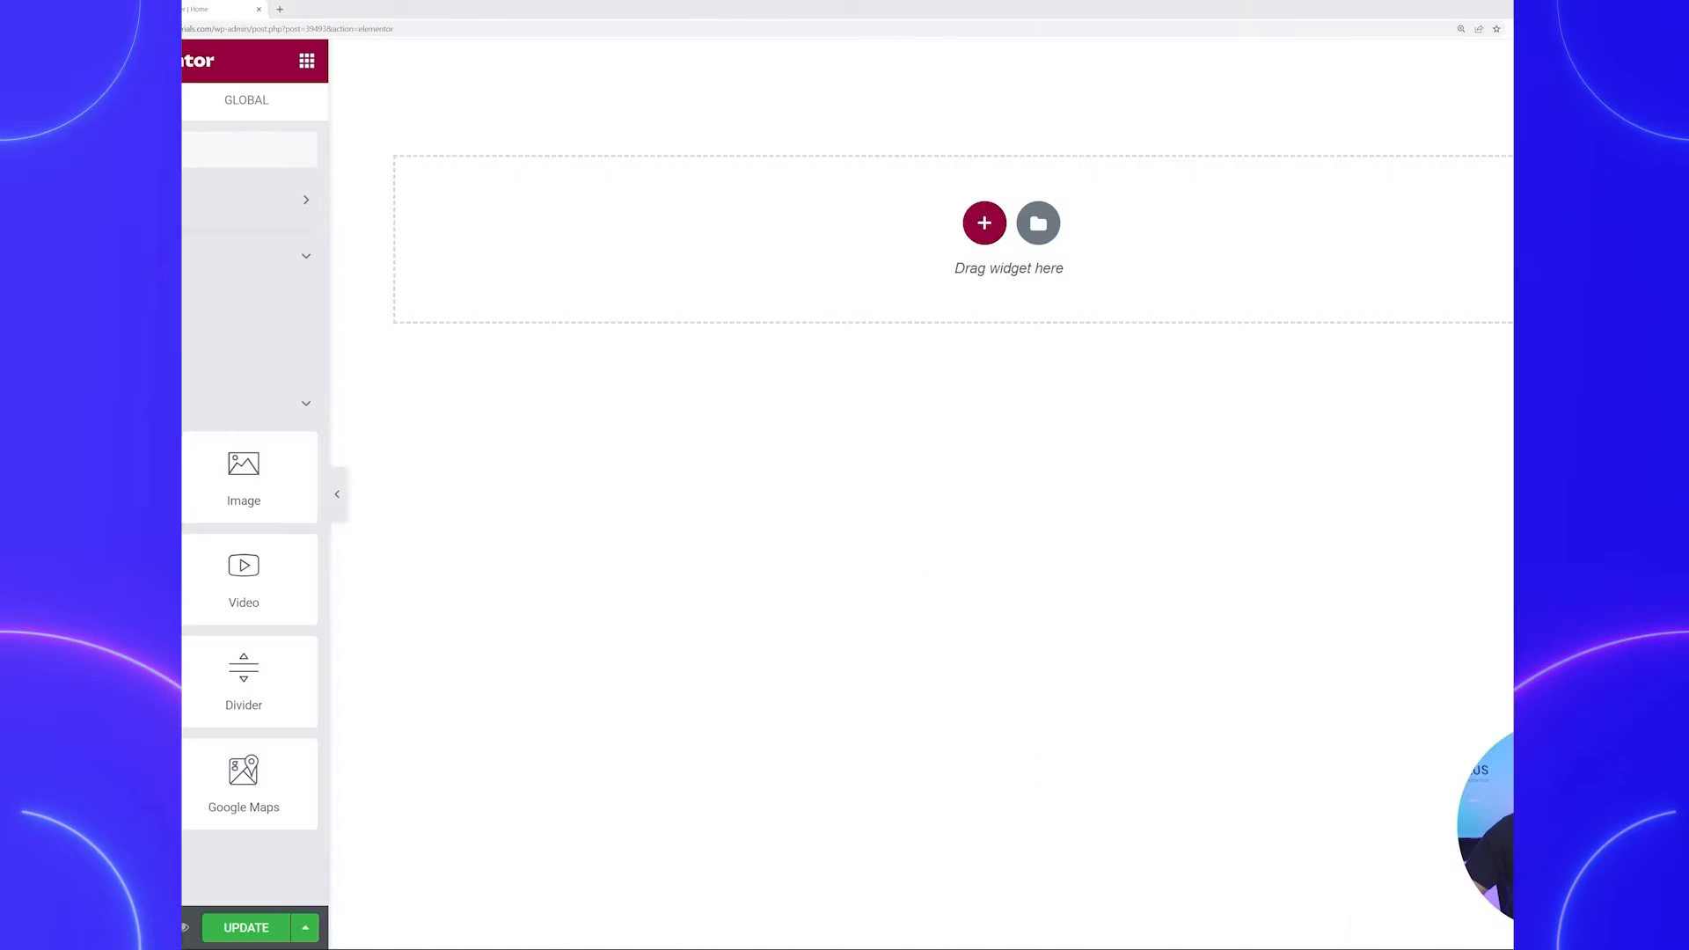
click(70, 9)
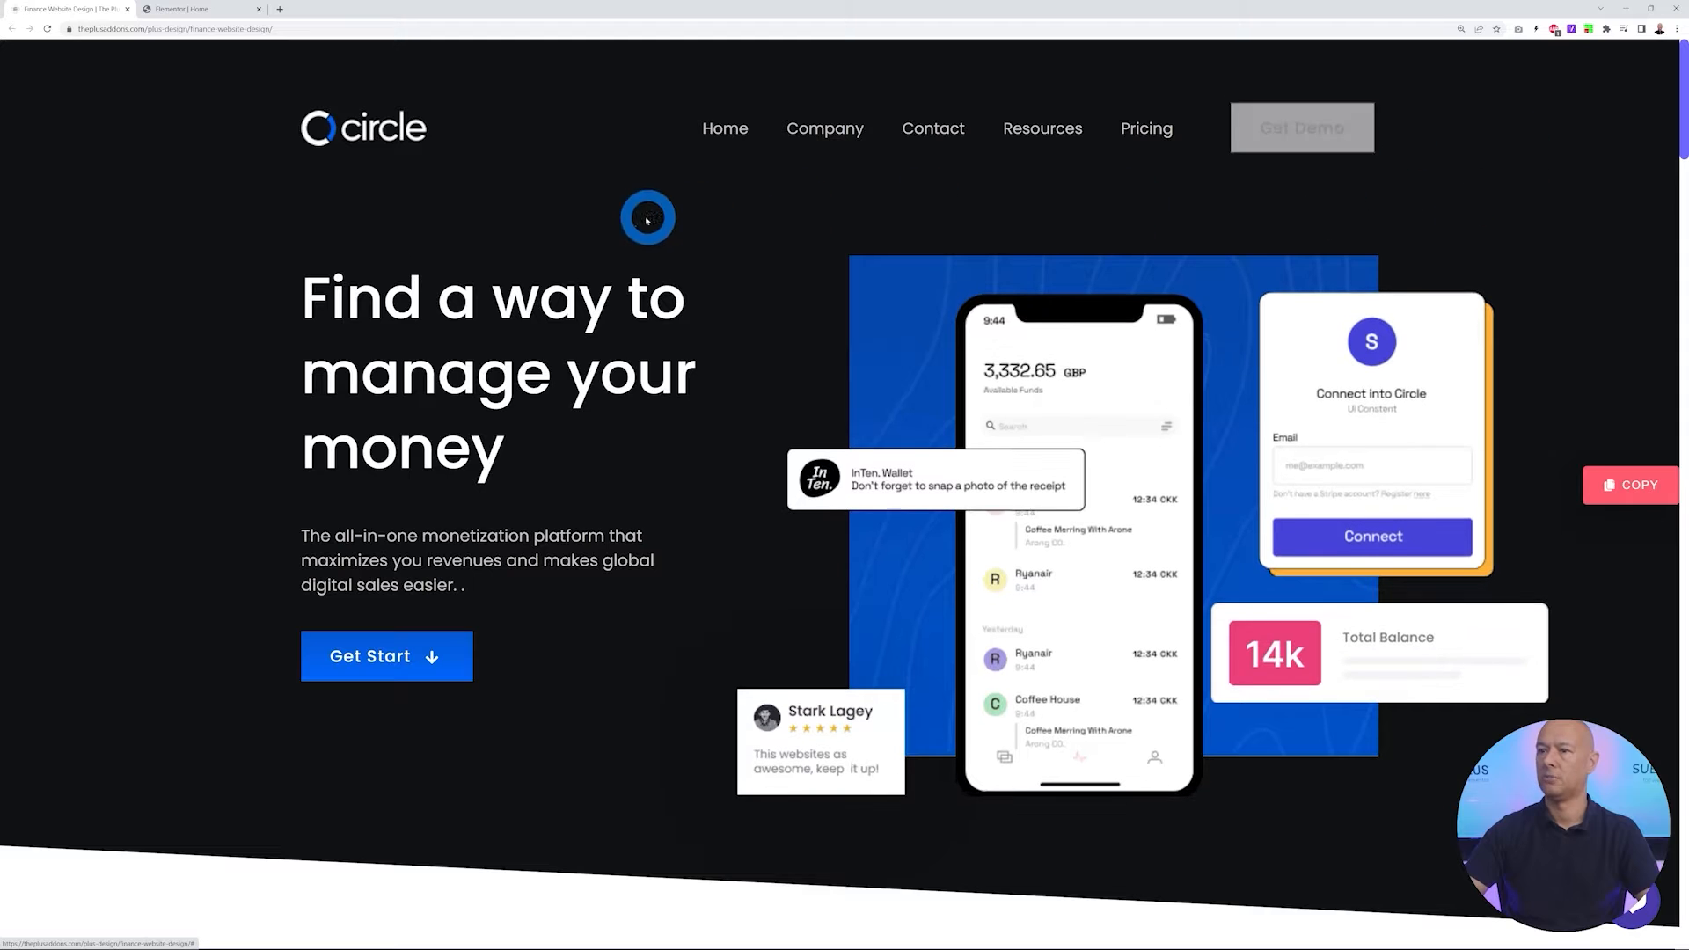
click(186, 8)
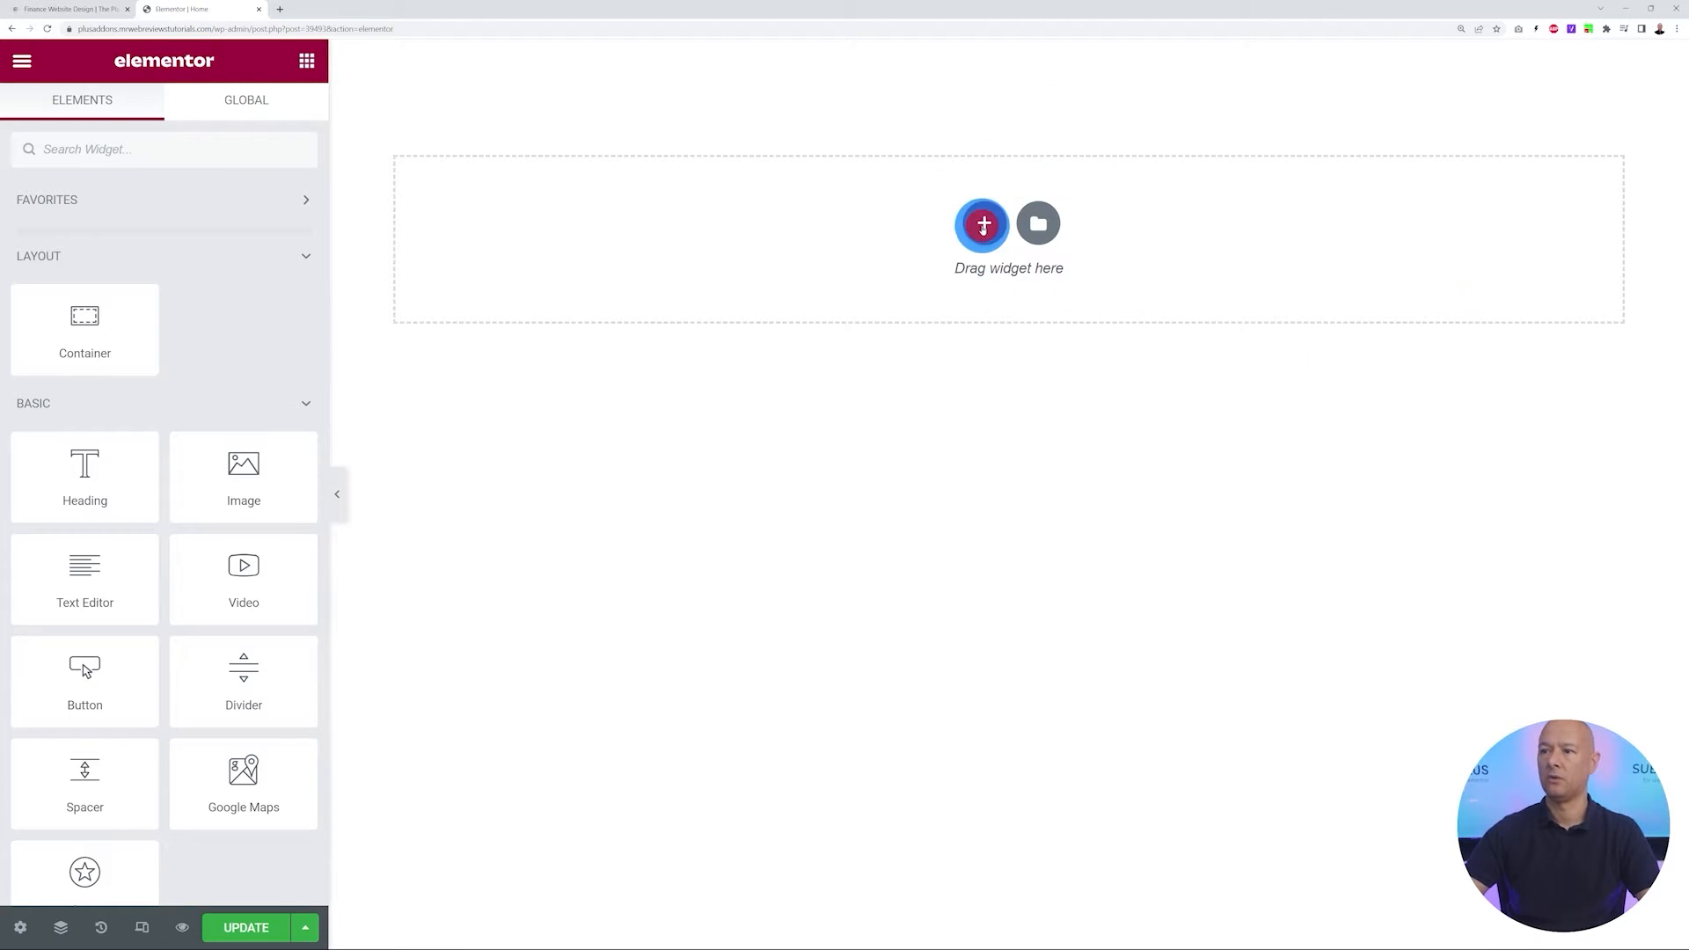
click(983, 226)
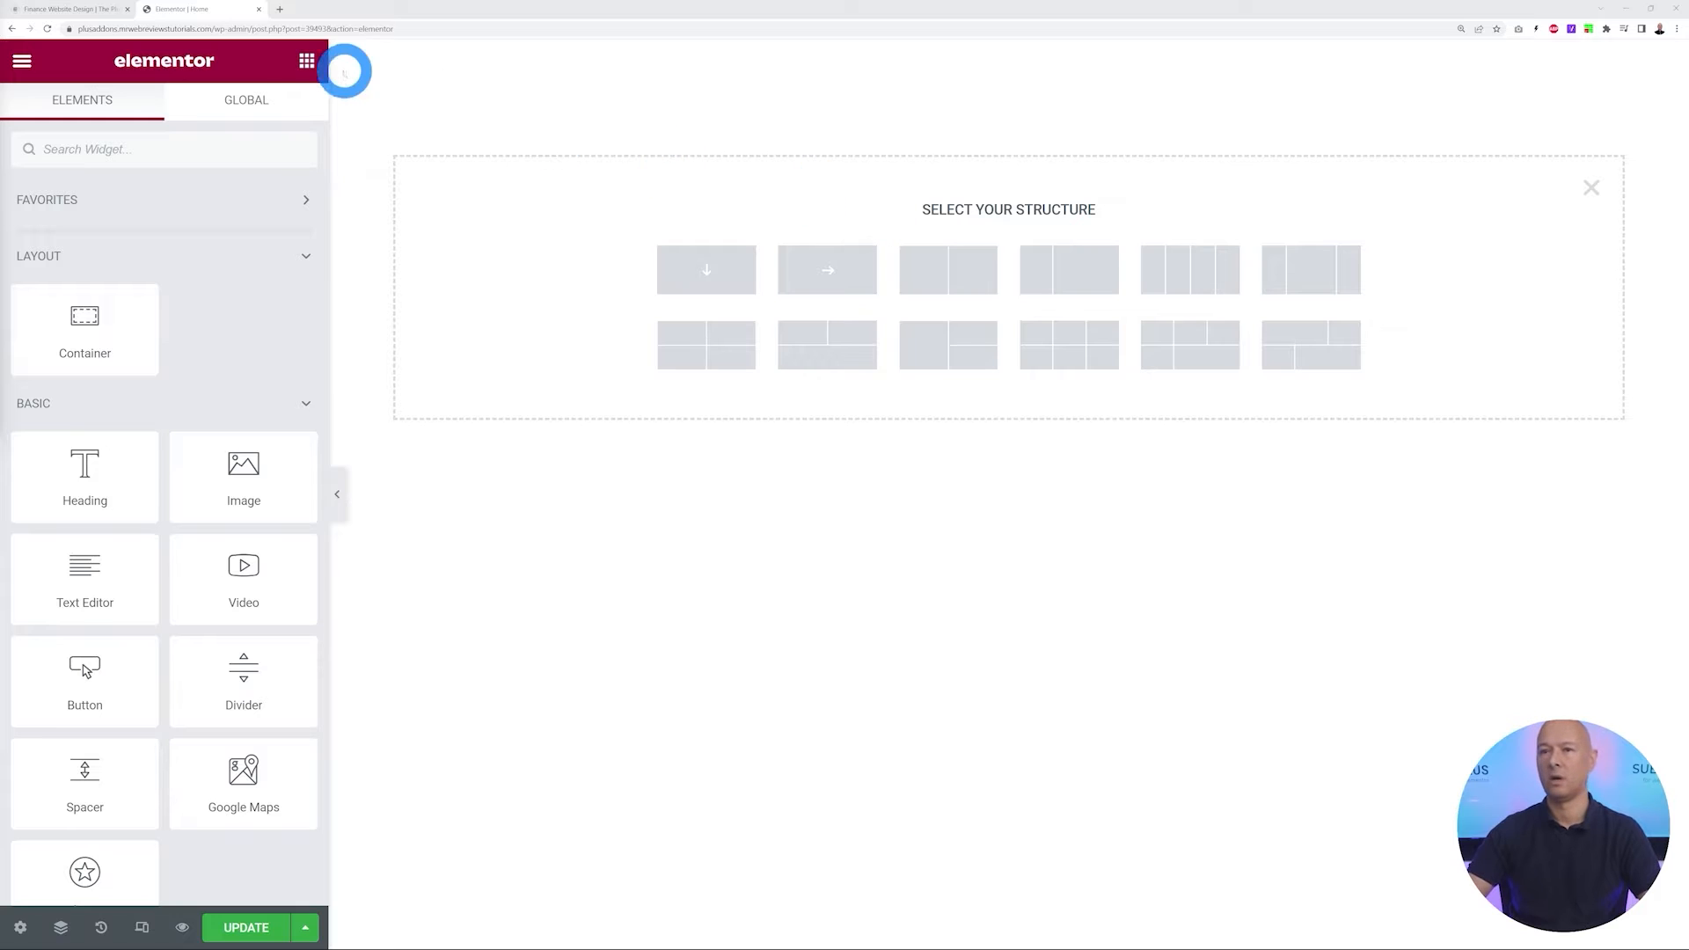
click(107, 12)
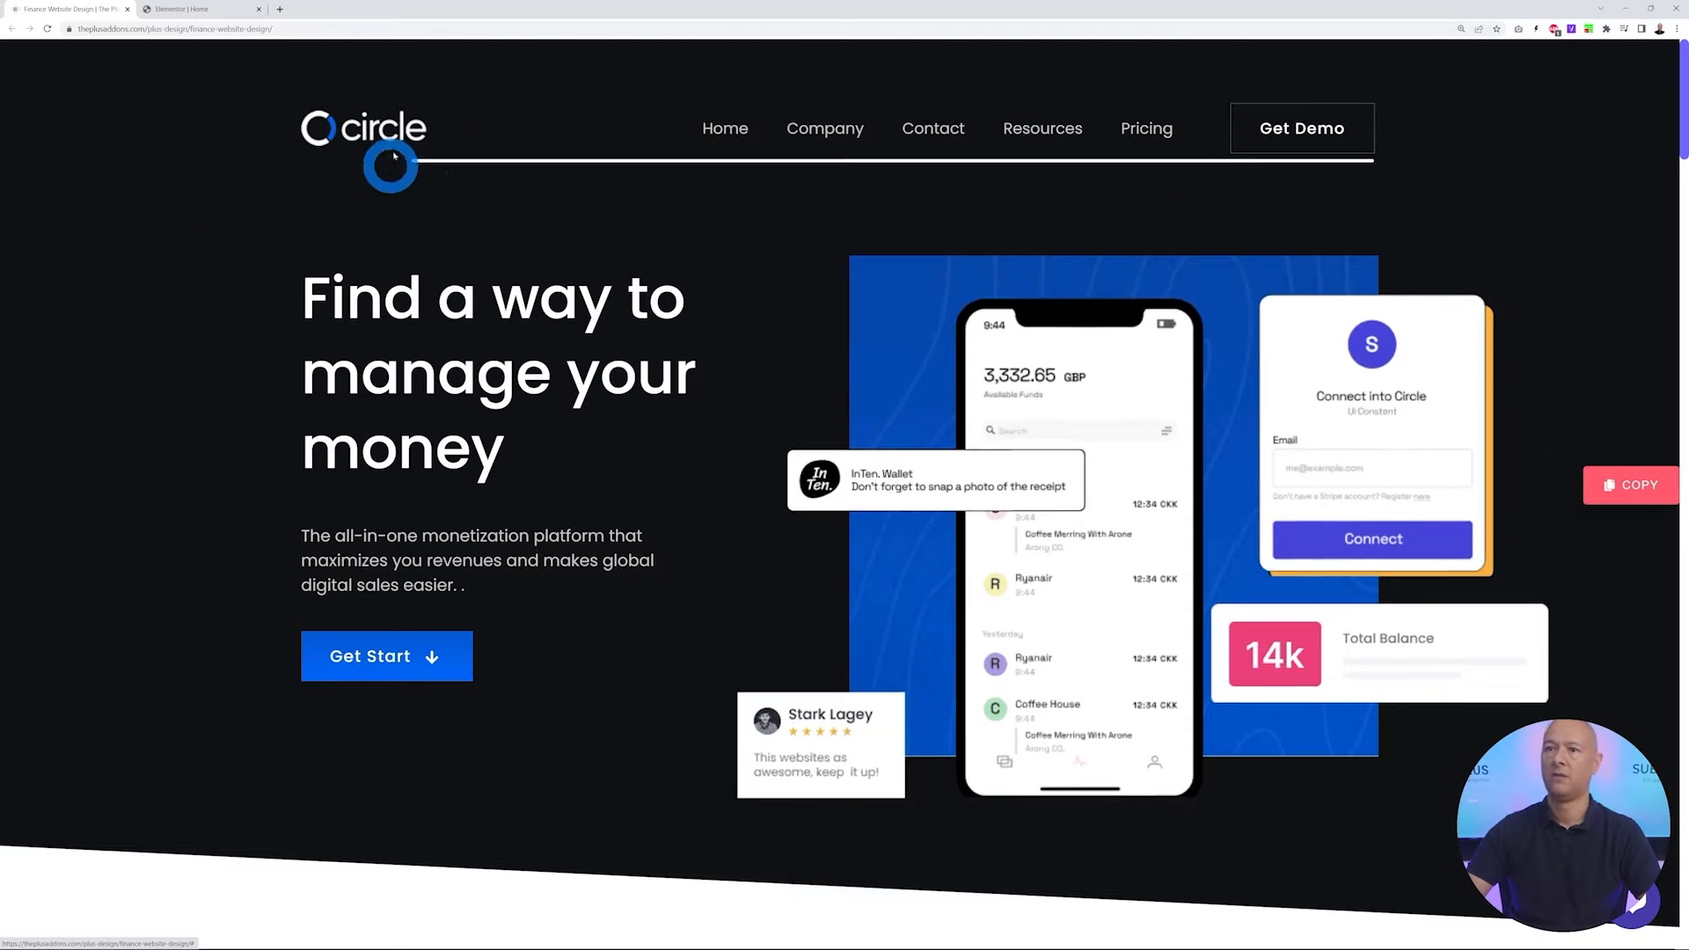
click(189, 9)
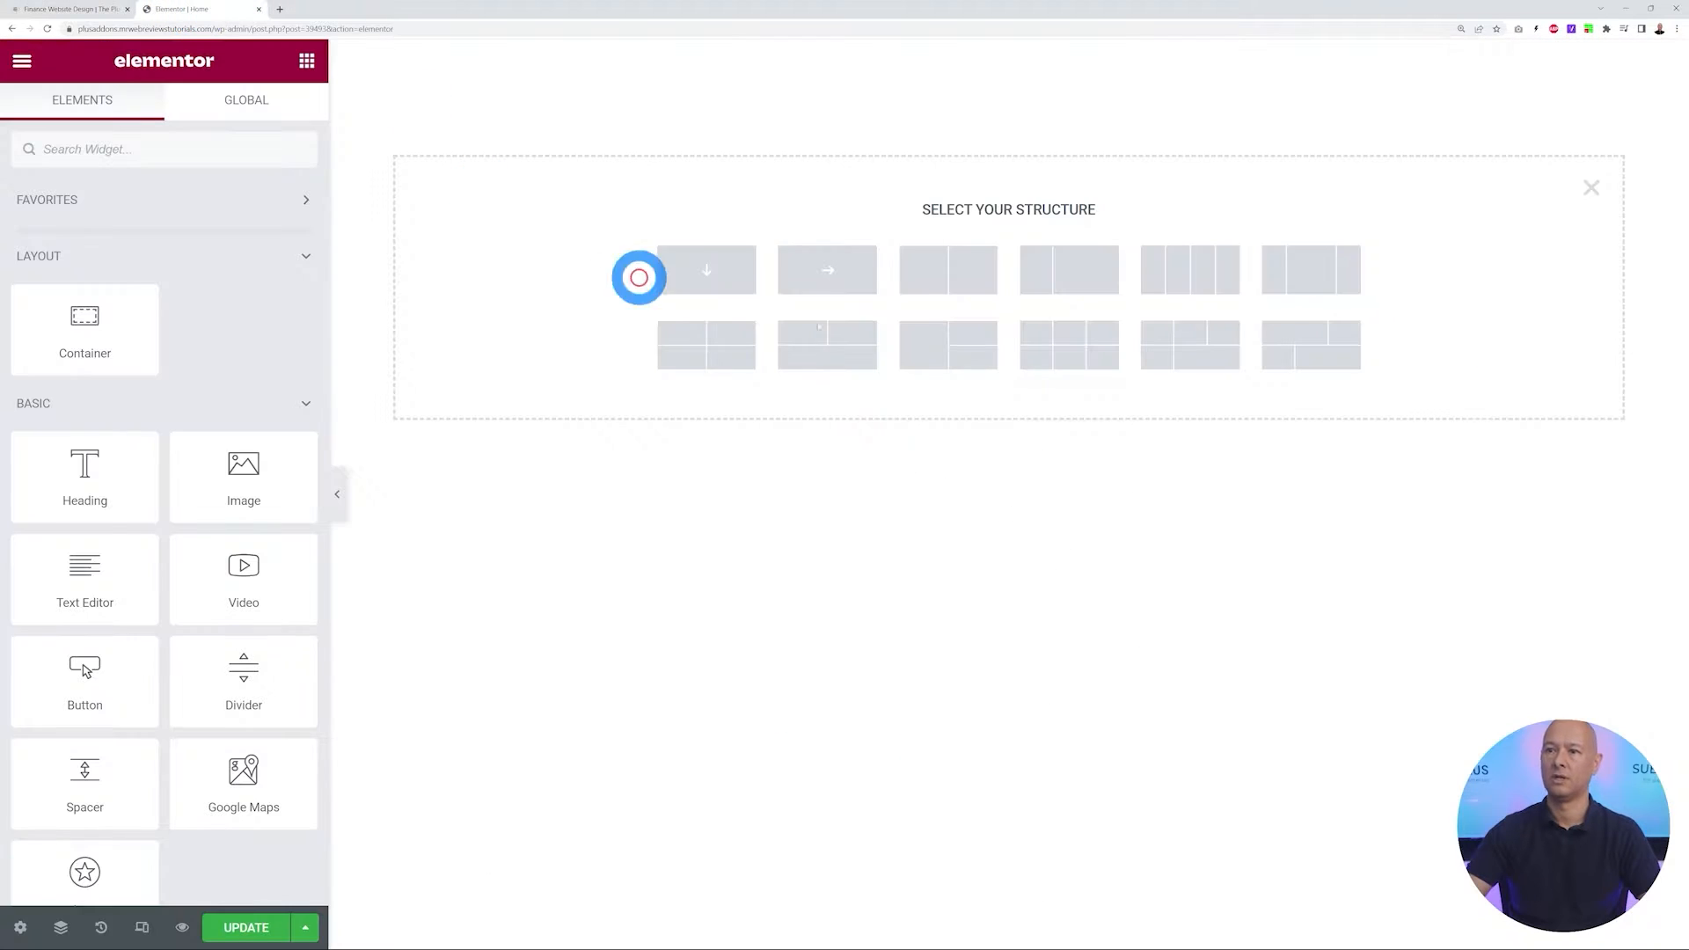
click(834, 273)
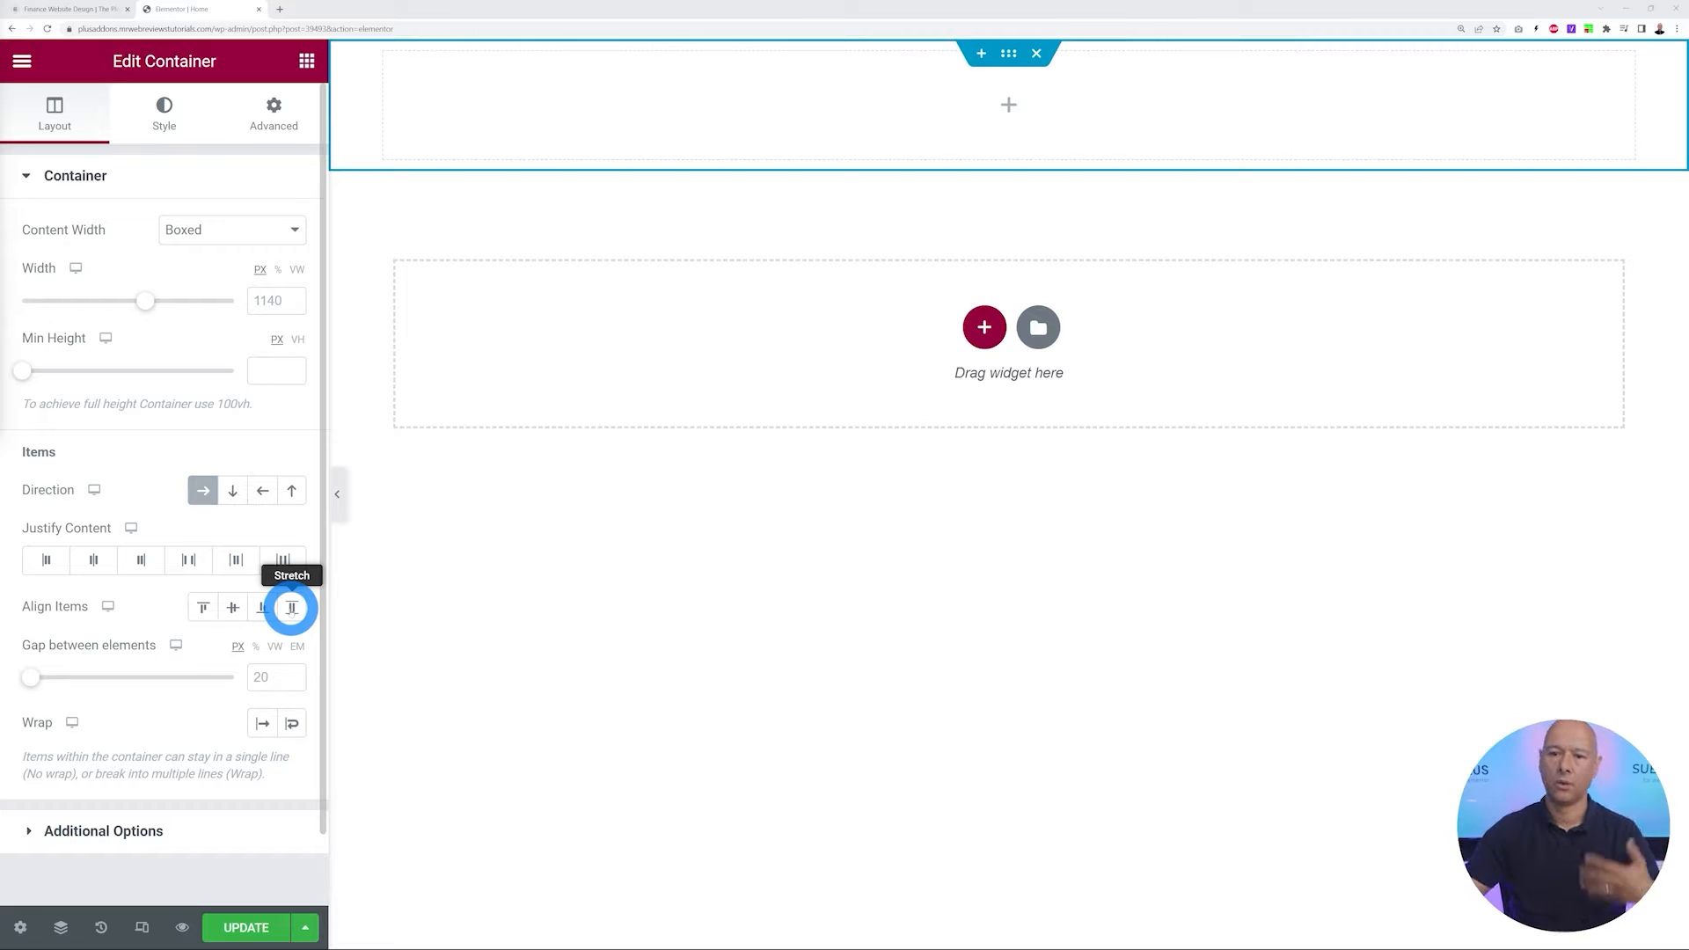
Check the demo page's header and set the new container's Align Items to center
click(72, 9)
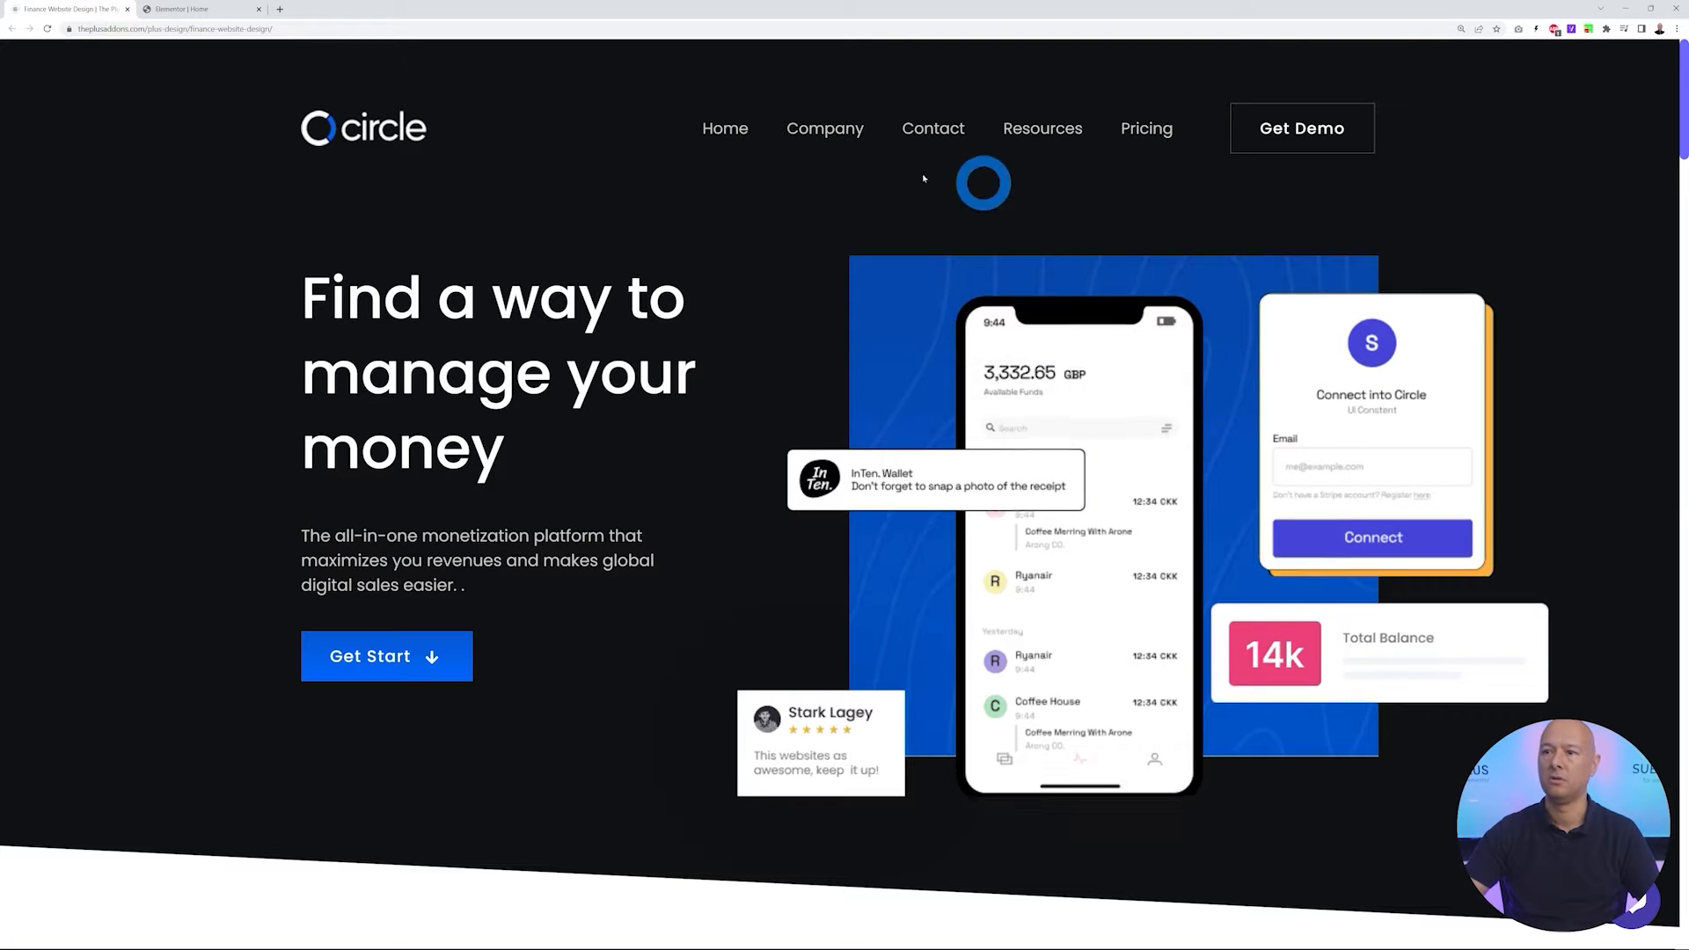
click(223, 11)
click(233, 606)
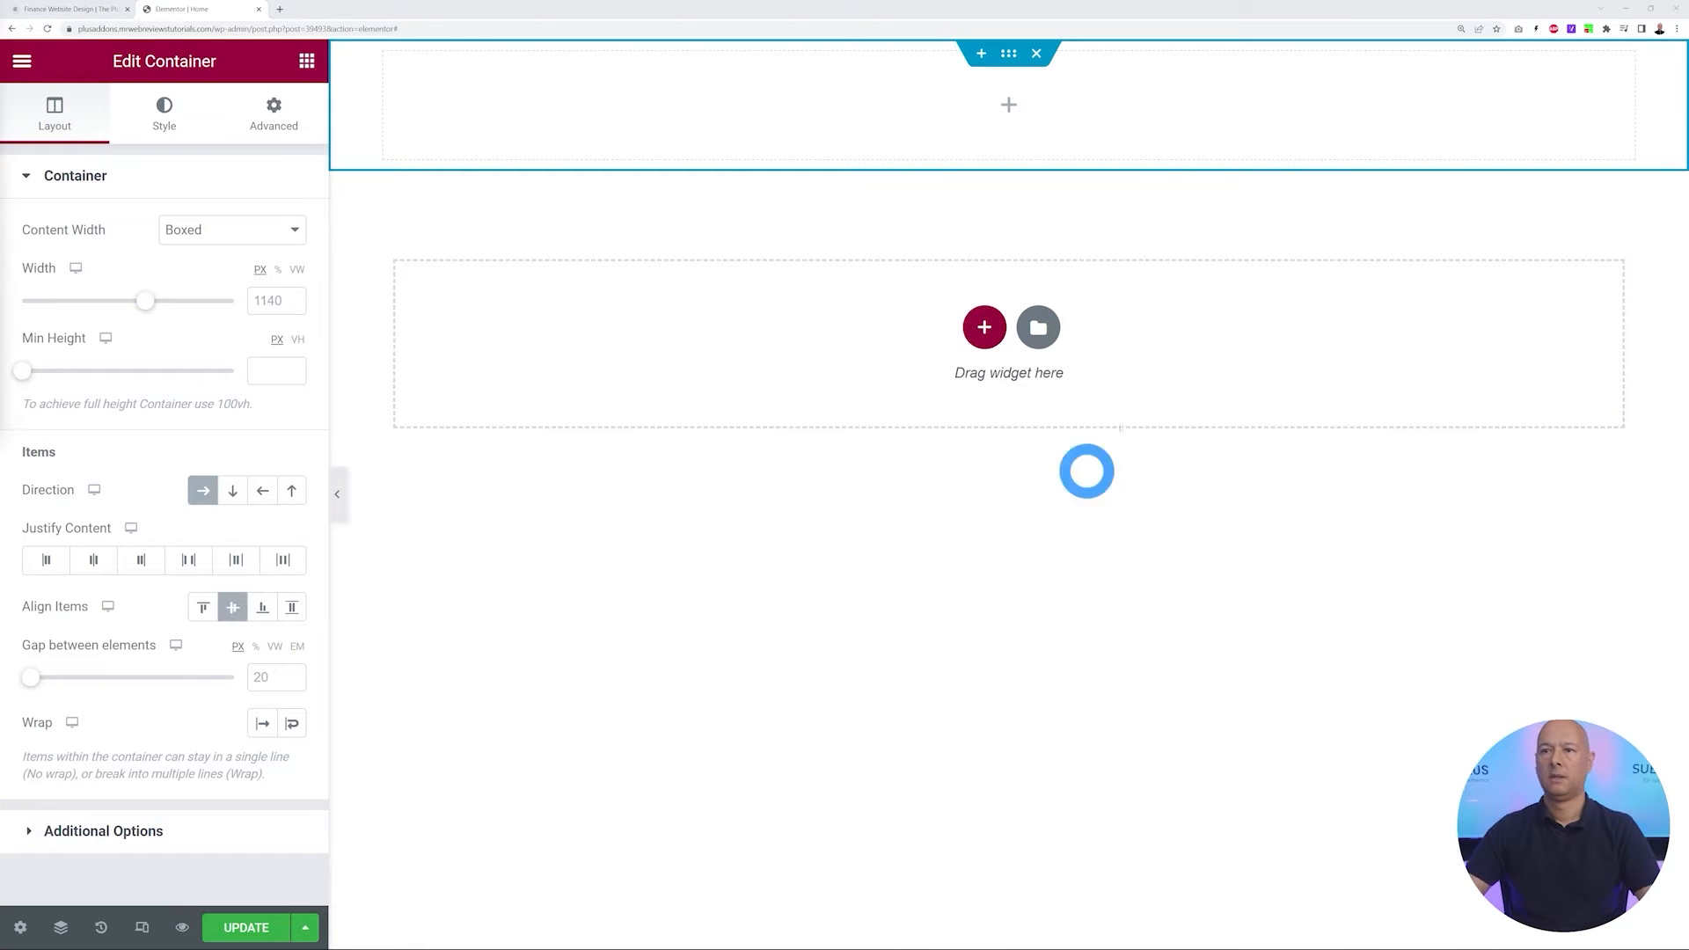
Check the demo page's header layout and keep the header container's Content Width set to Boxed
click(73, 9)
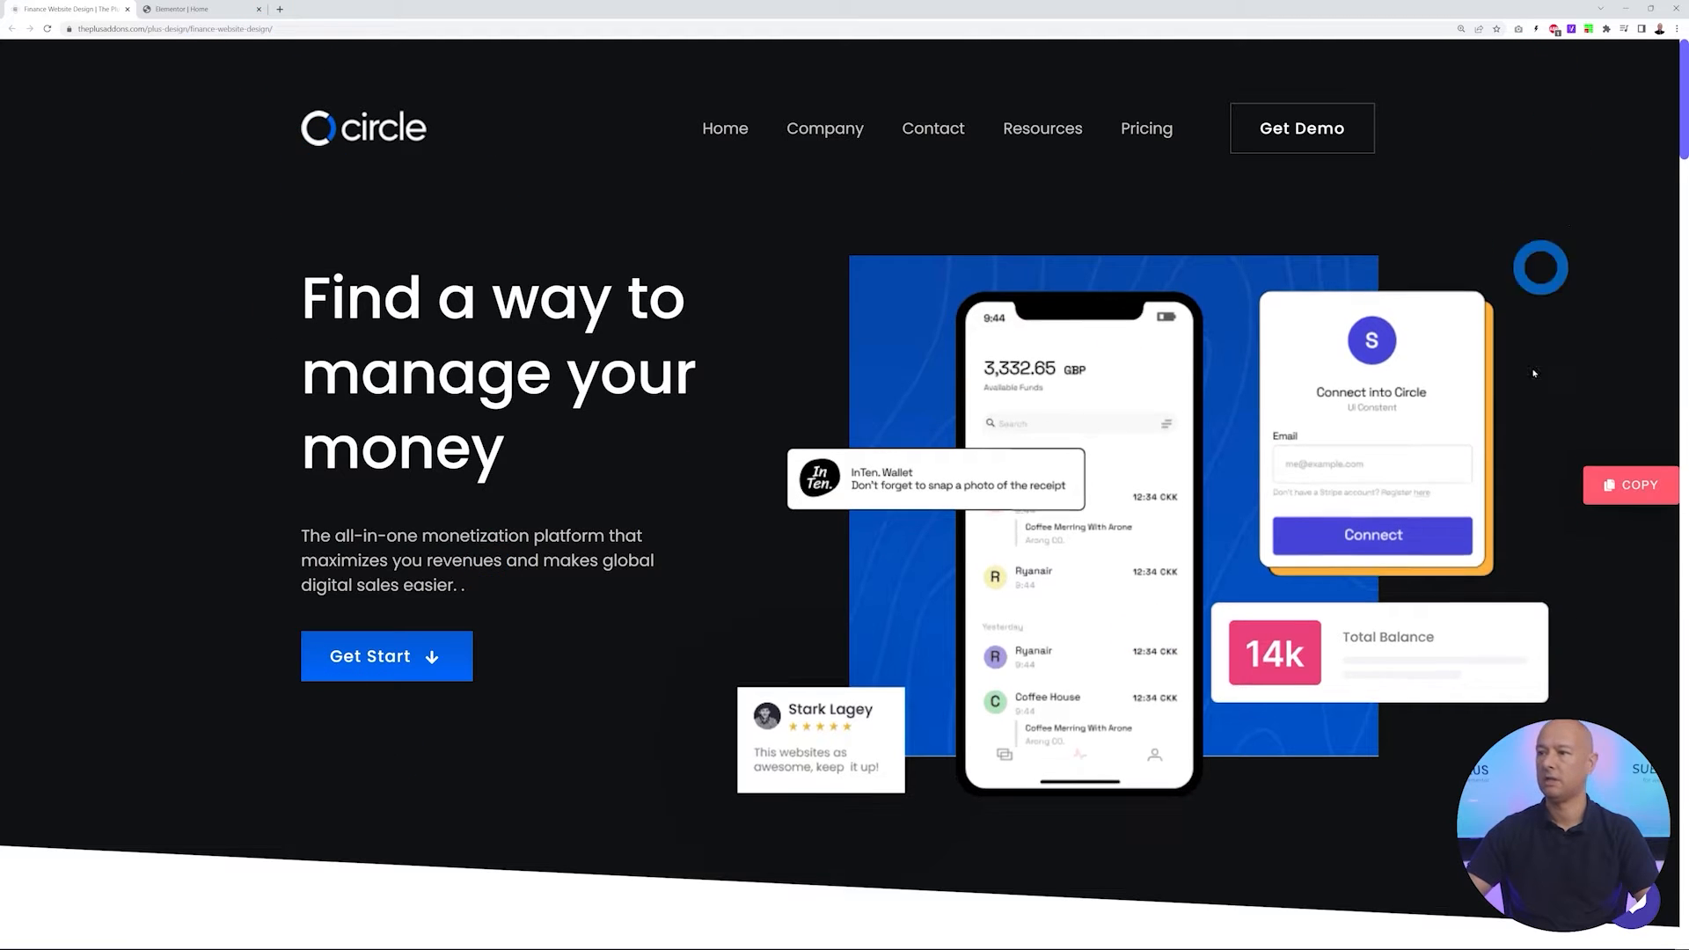
click(211, 9)
click(218, 229)
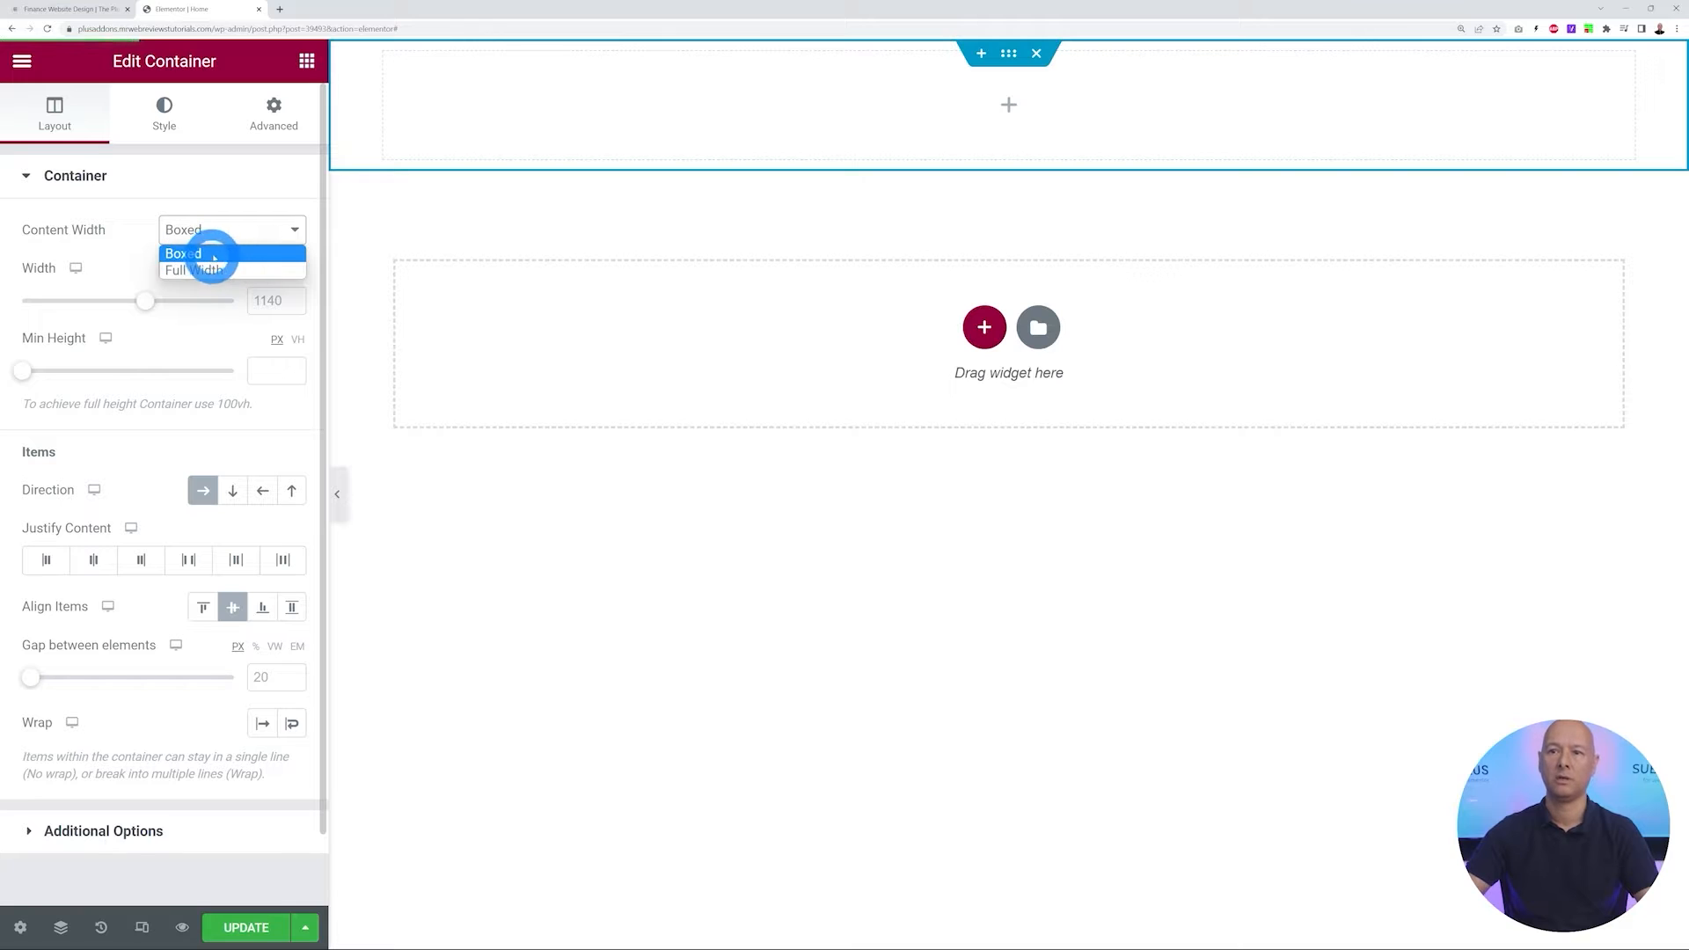
click(214, 255)
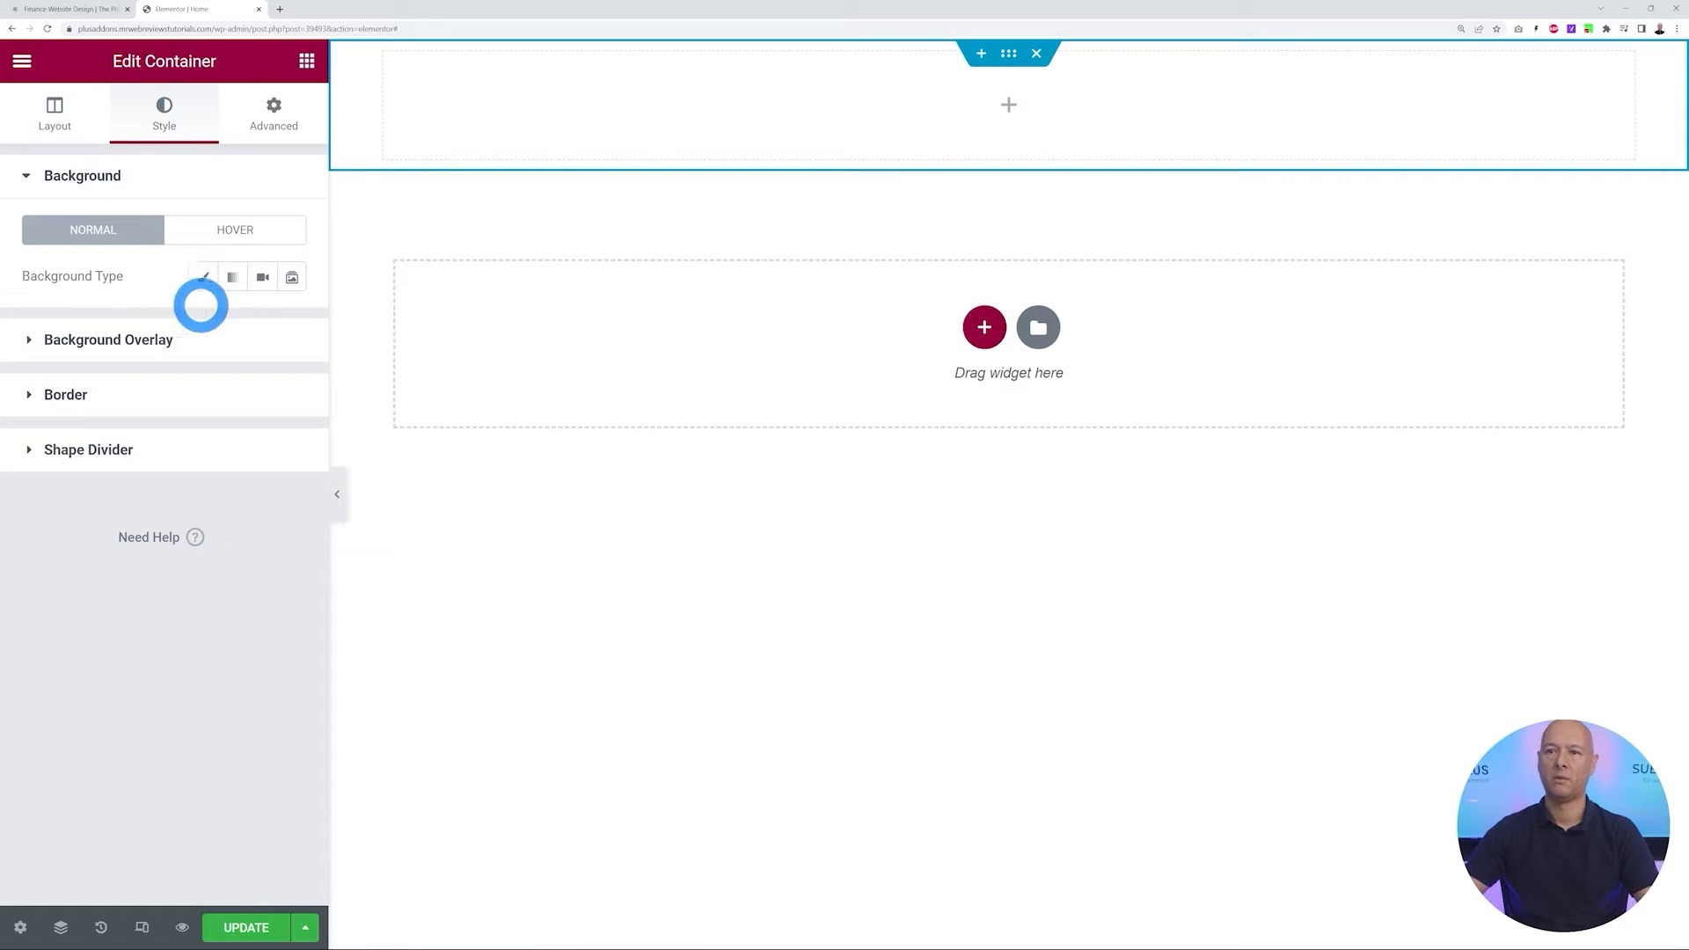
Set the header container's background type to Classic and add a custom global color in near-black #201A1A
click(204, 278)
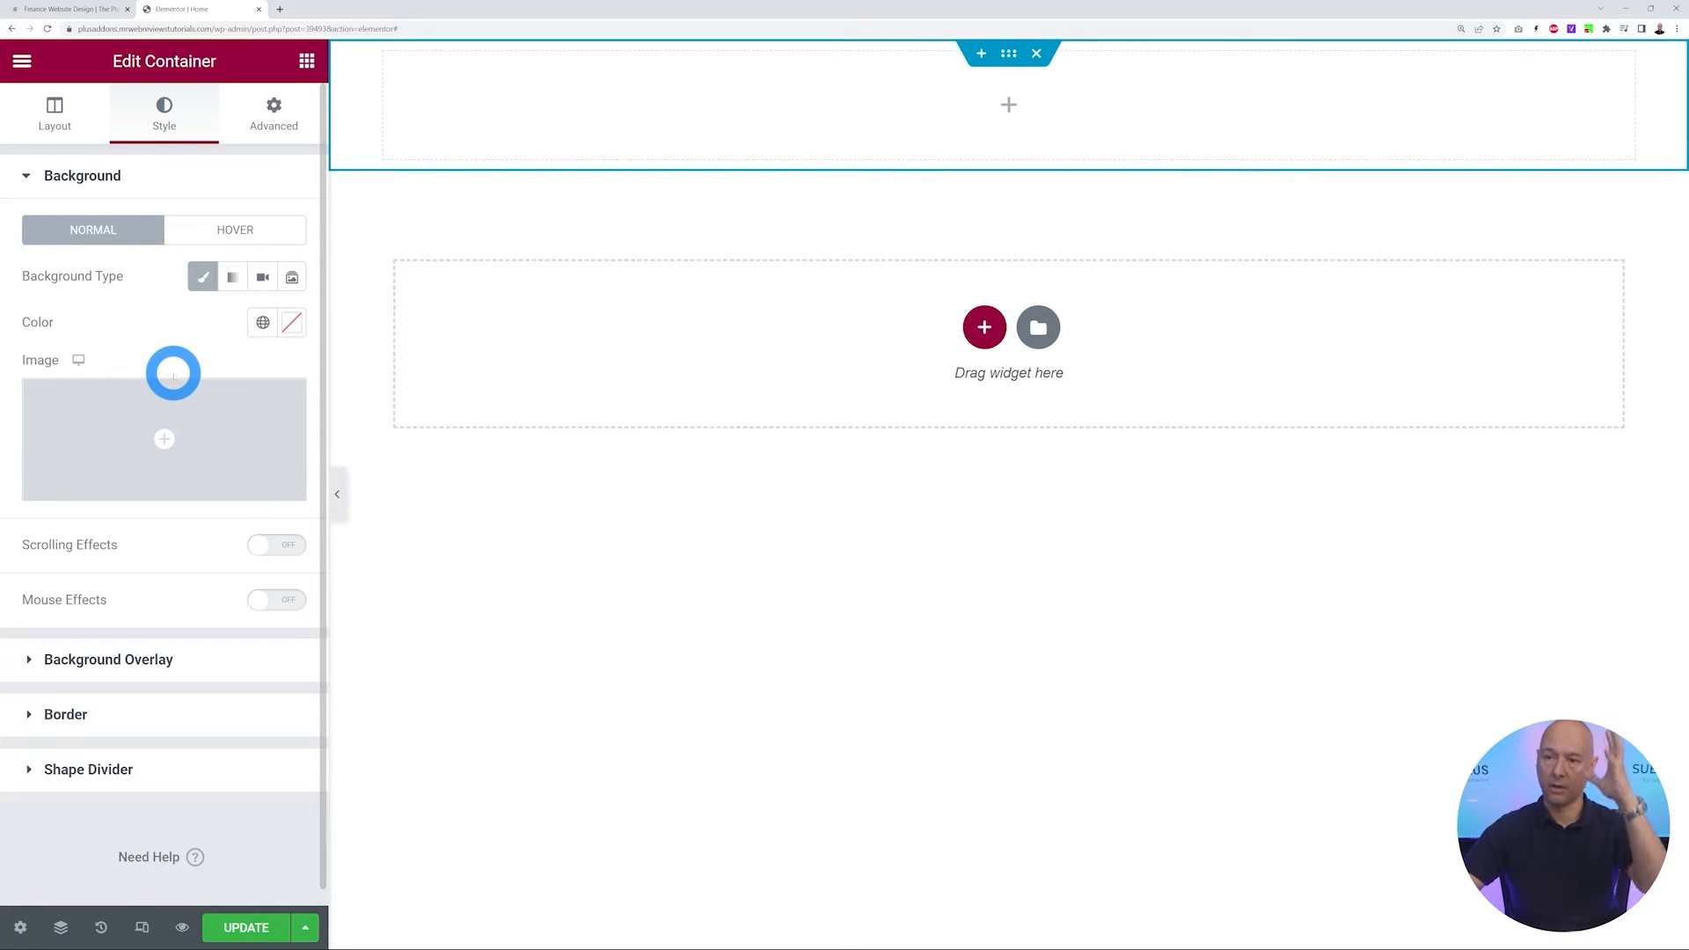
click(263, 322)
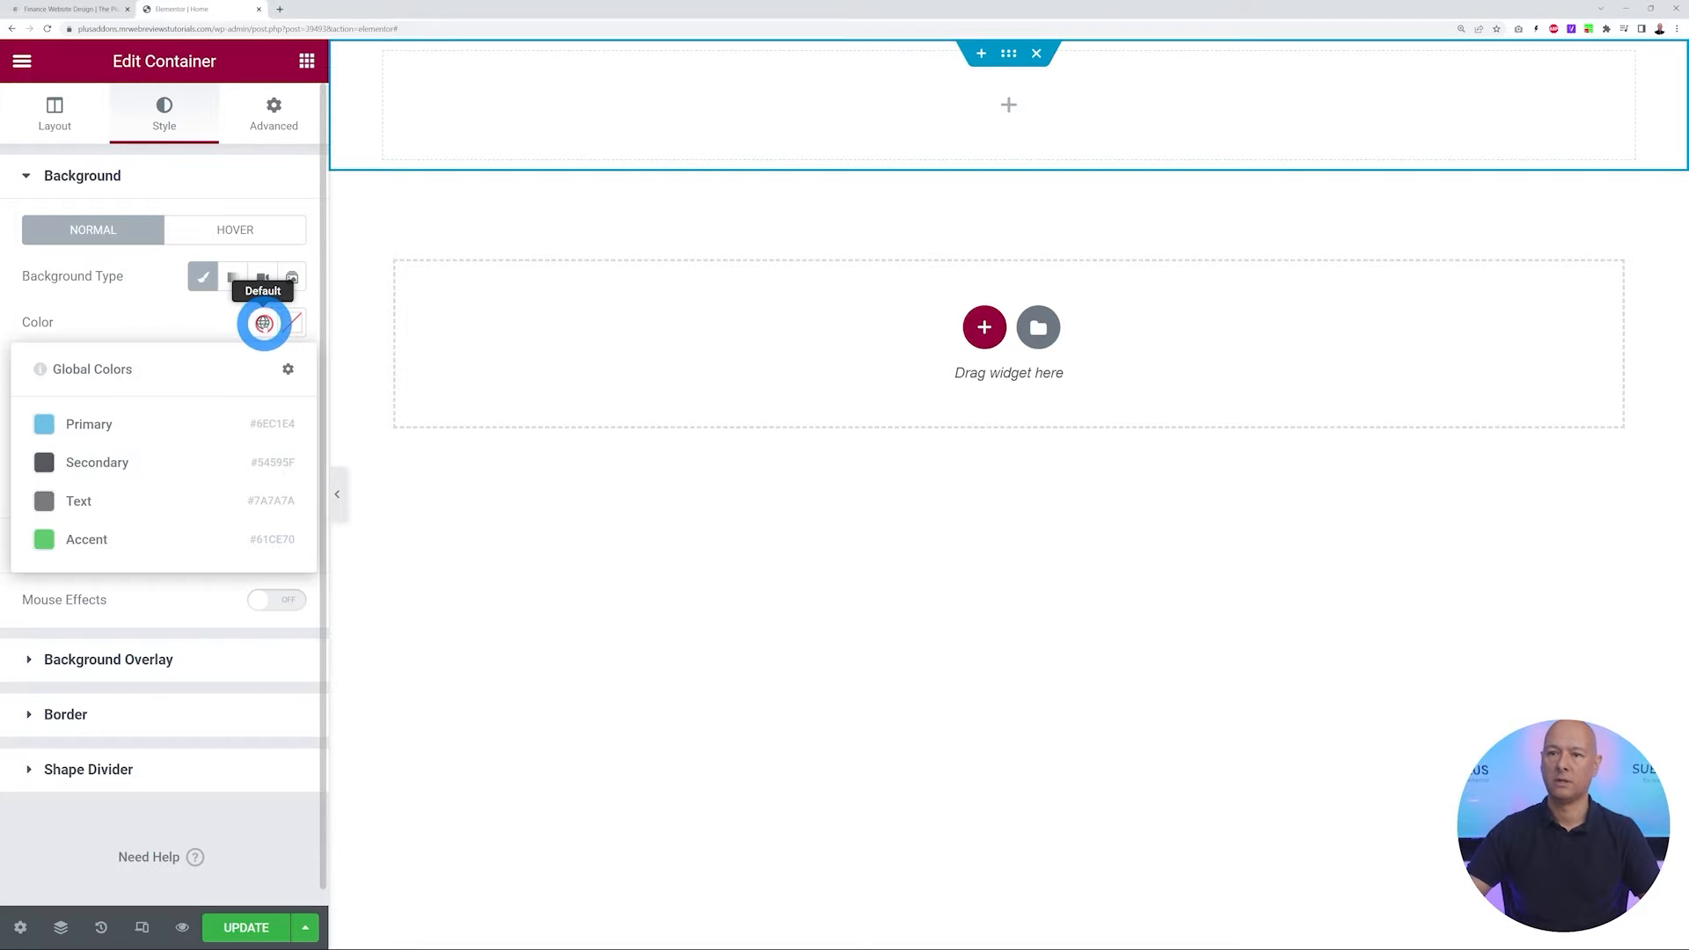
click(288, 367)
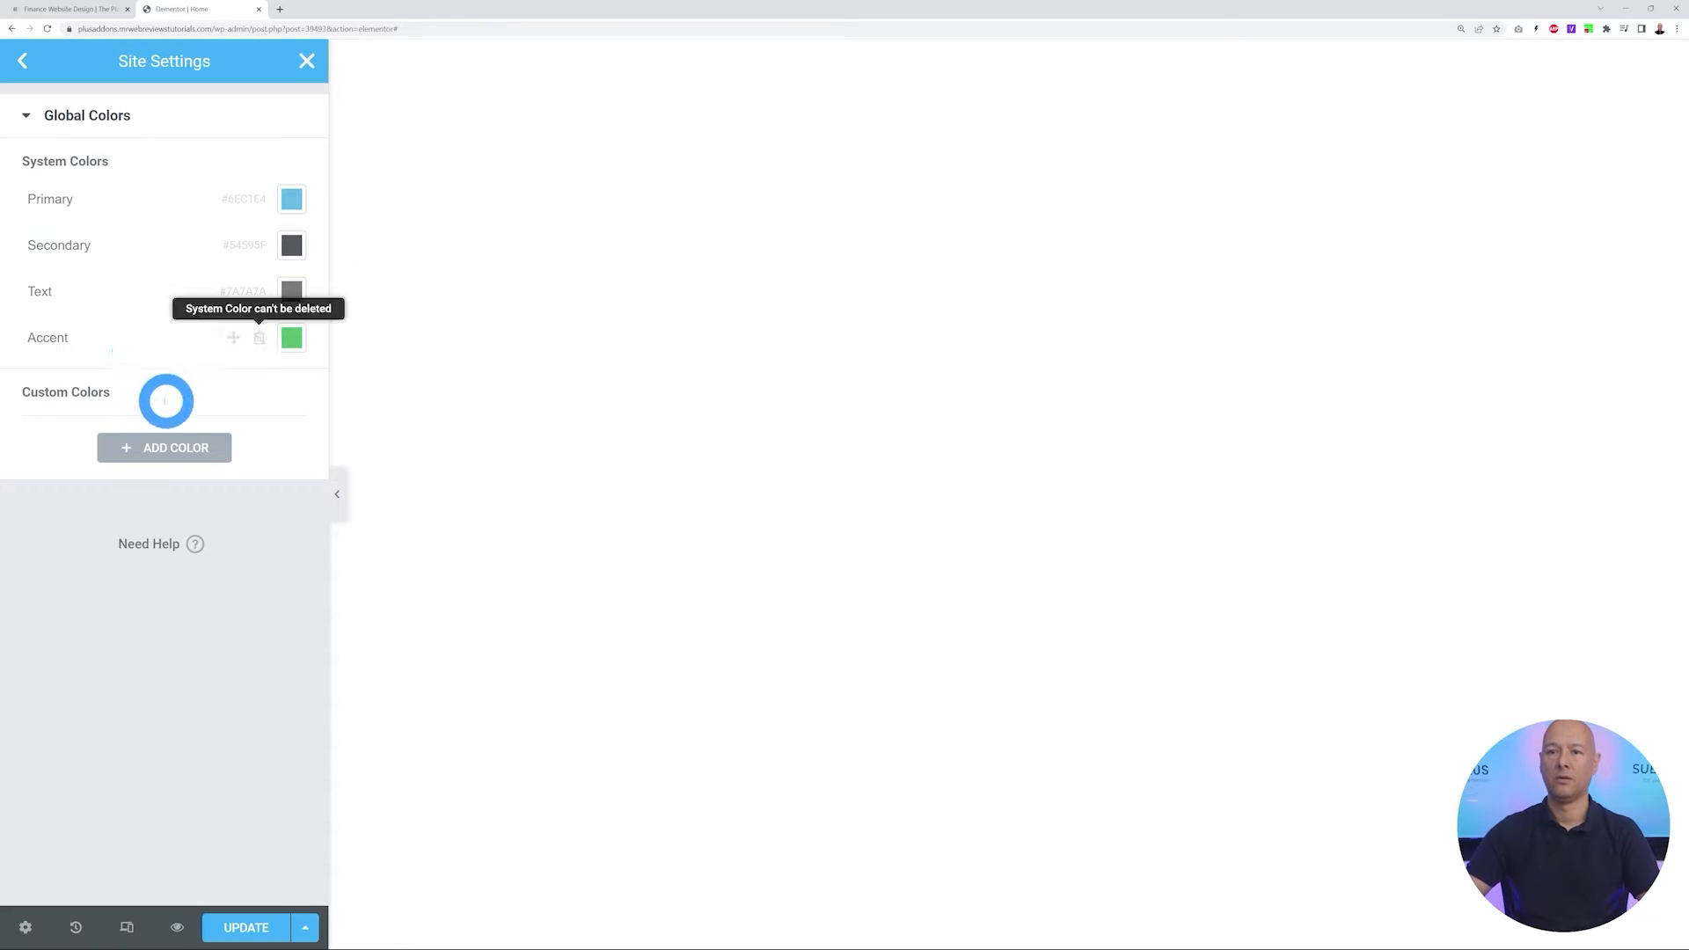
click(186, 452)
click(287, 433)
drag(215, 625, 75, 672)
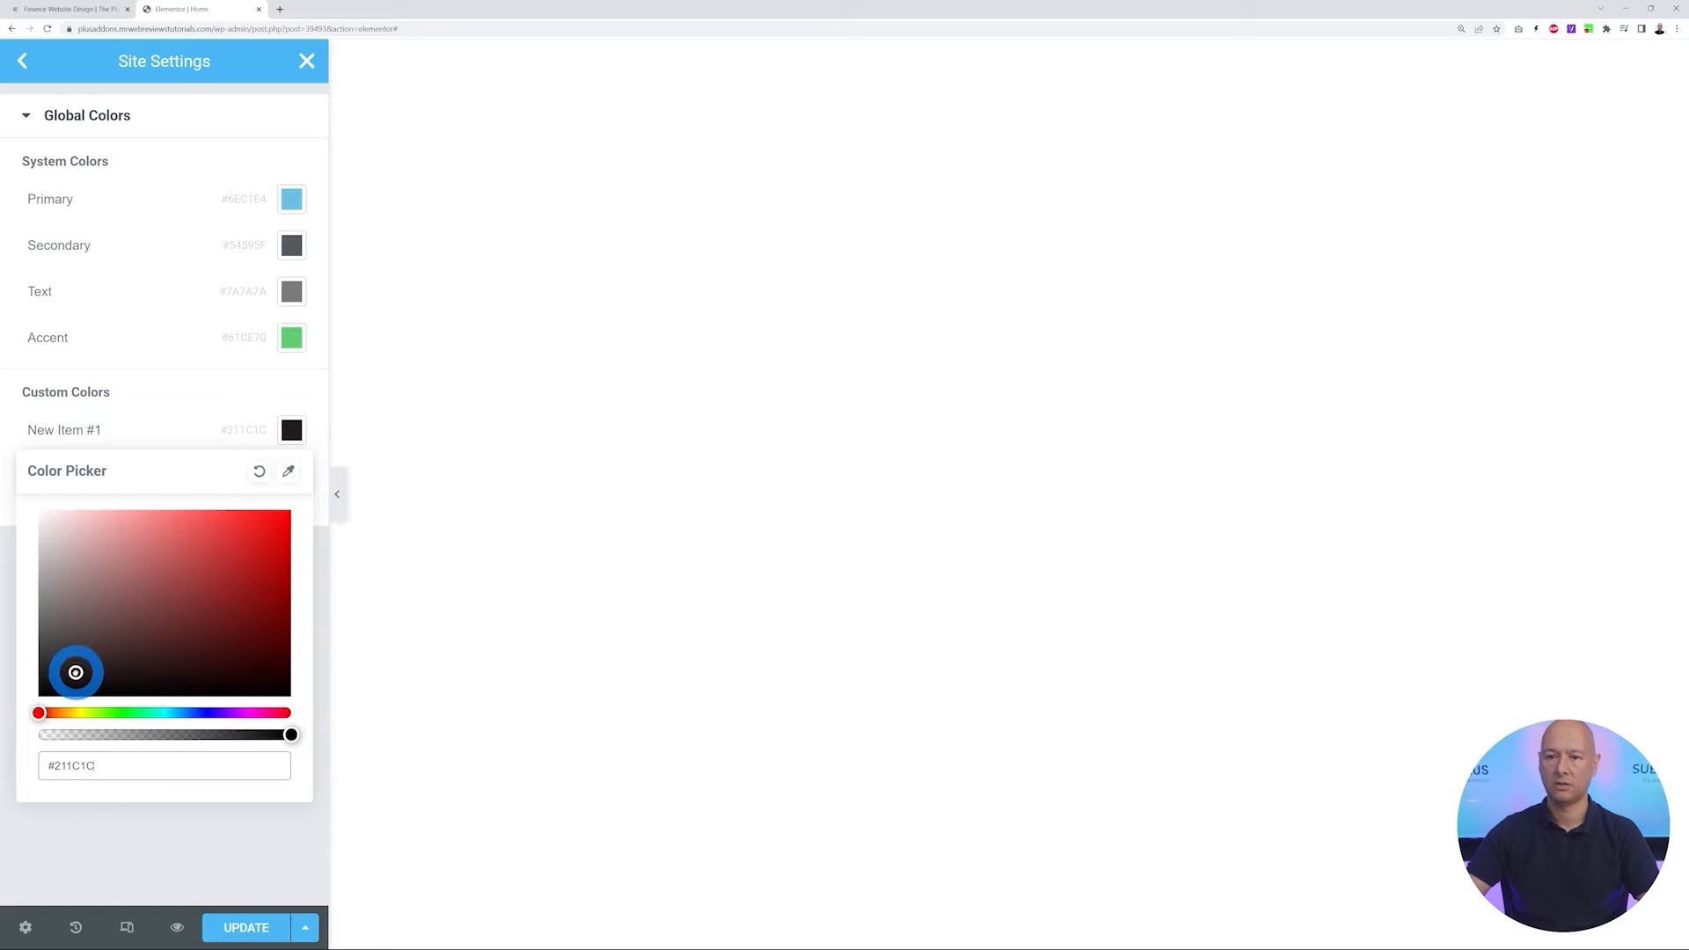
Rename the new custom global color to Black Background and save the site settings
click(143, 419)
click(76, 427)
triple_click(93, 429)
text(Black Background)
click(252, 673)
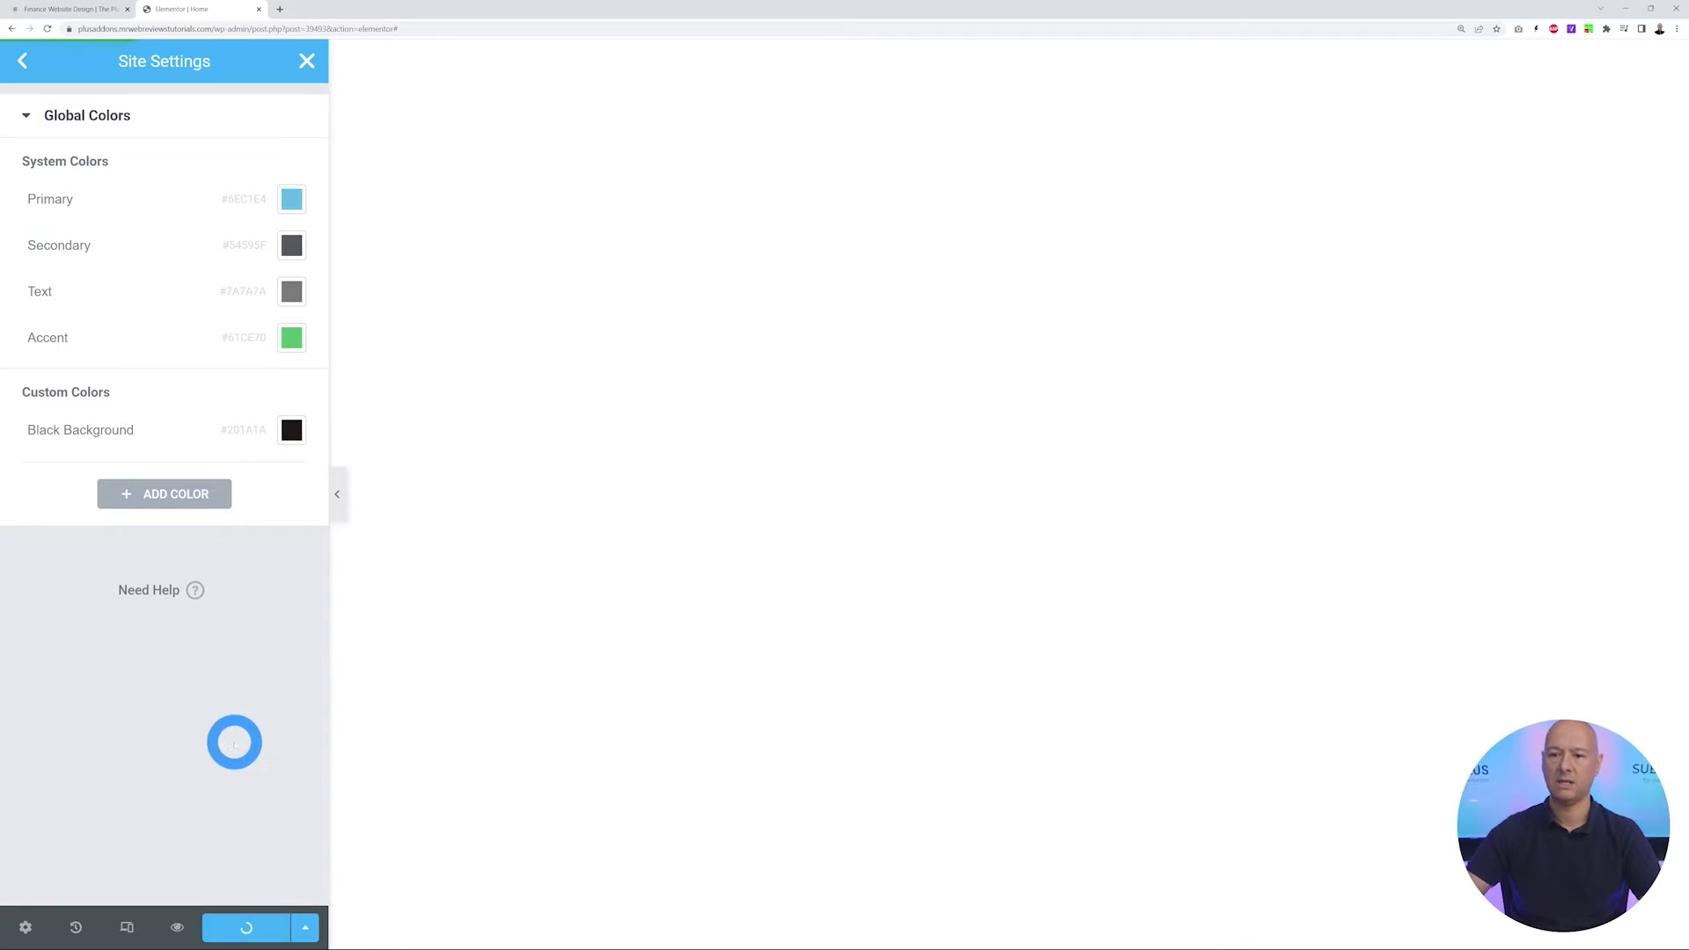
Return to the header container and apply the Black Background global color to its background
click(306, 61)
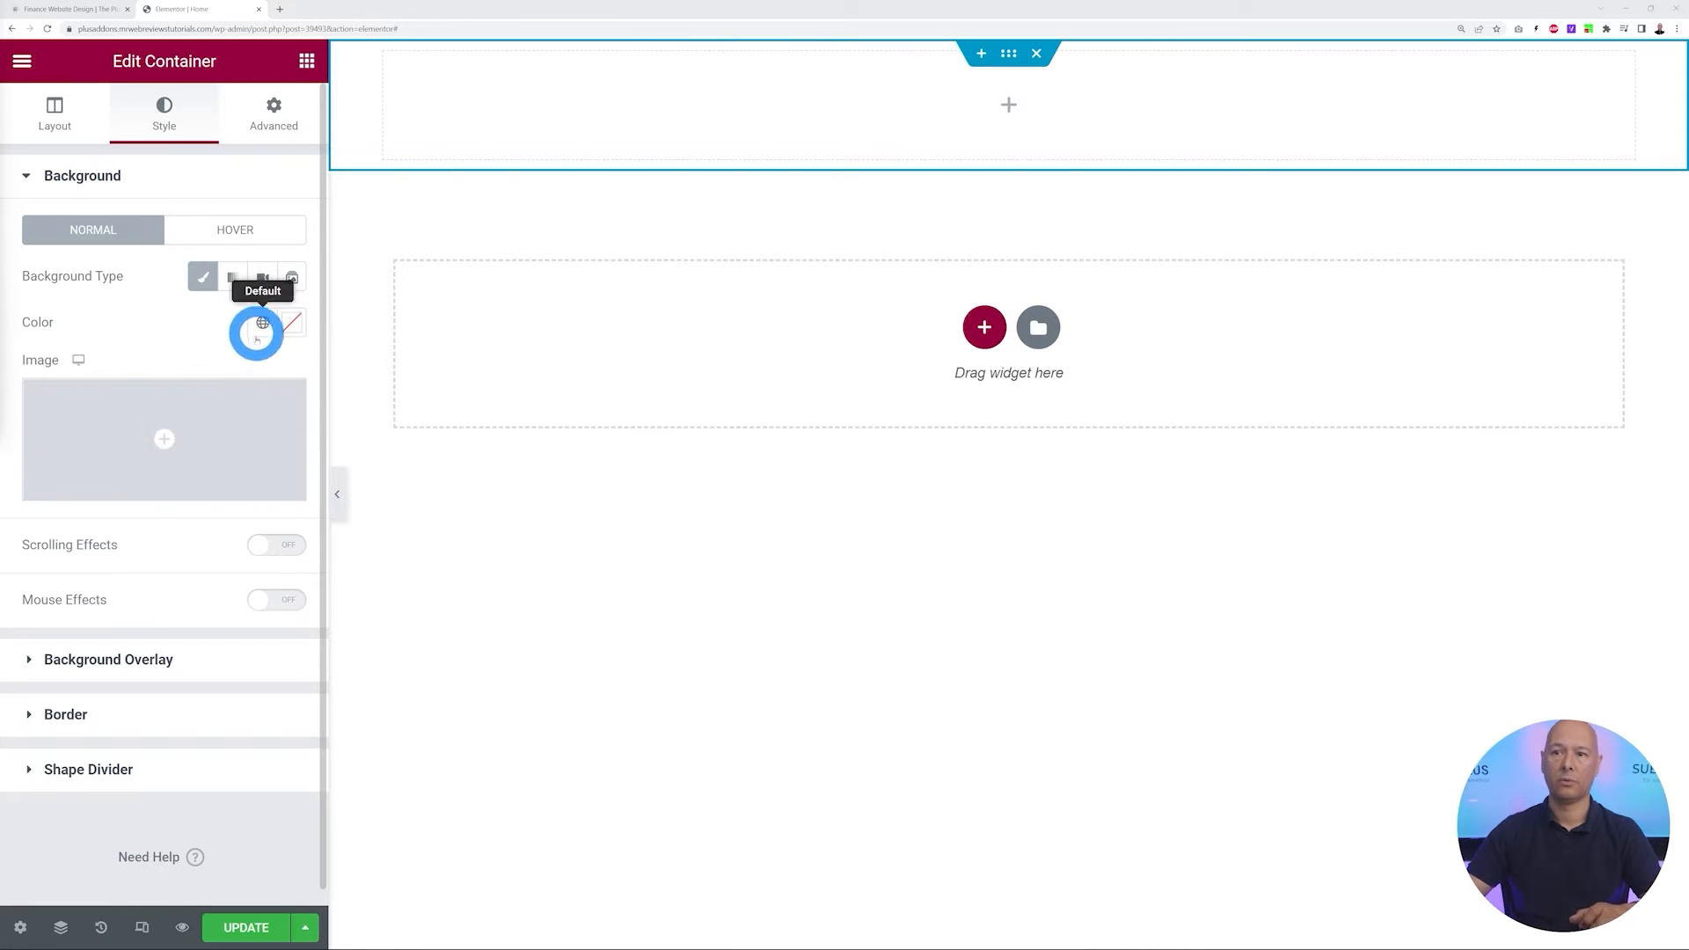
click(261, 324)
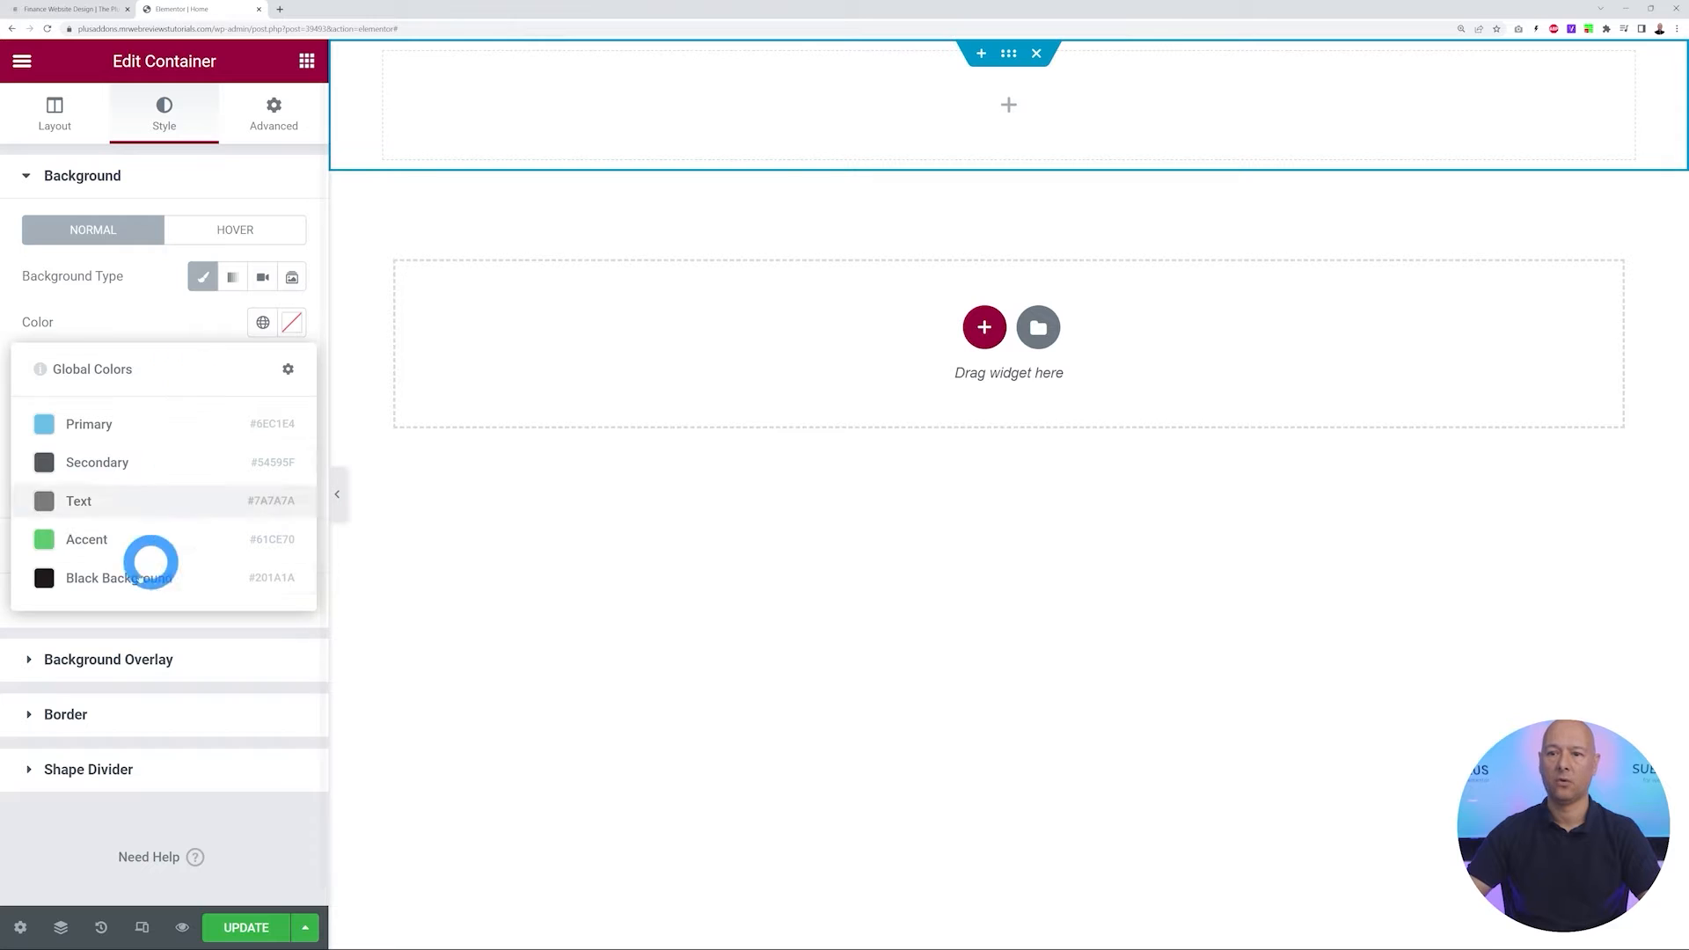
click(113, 577)
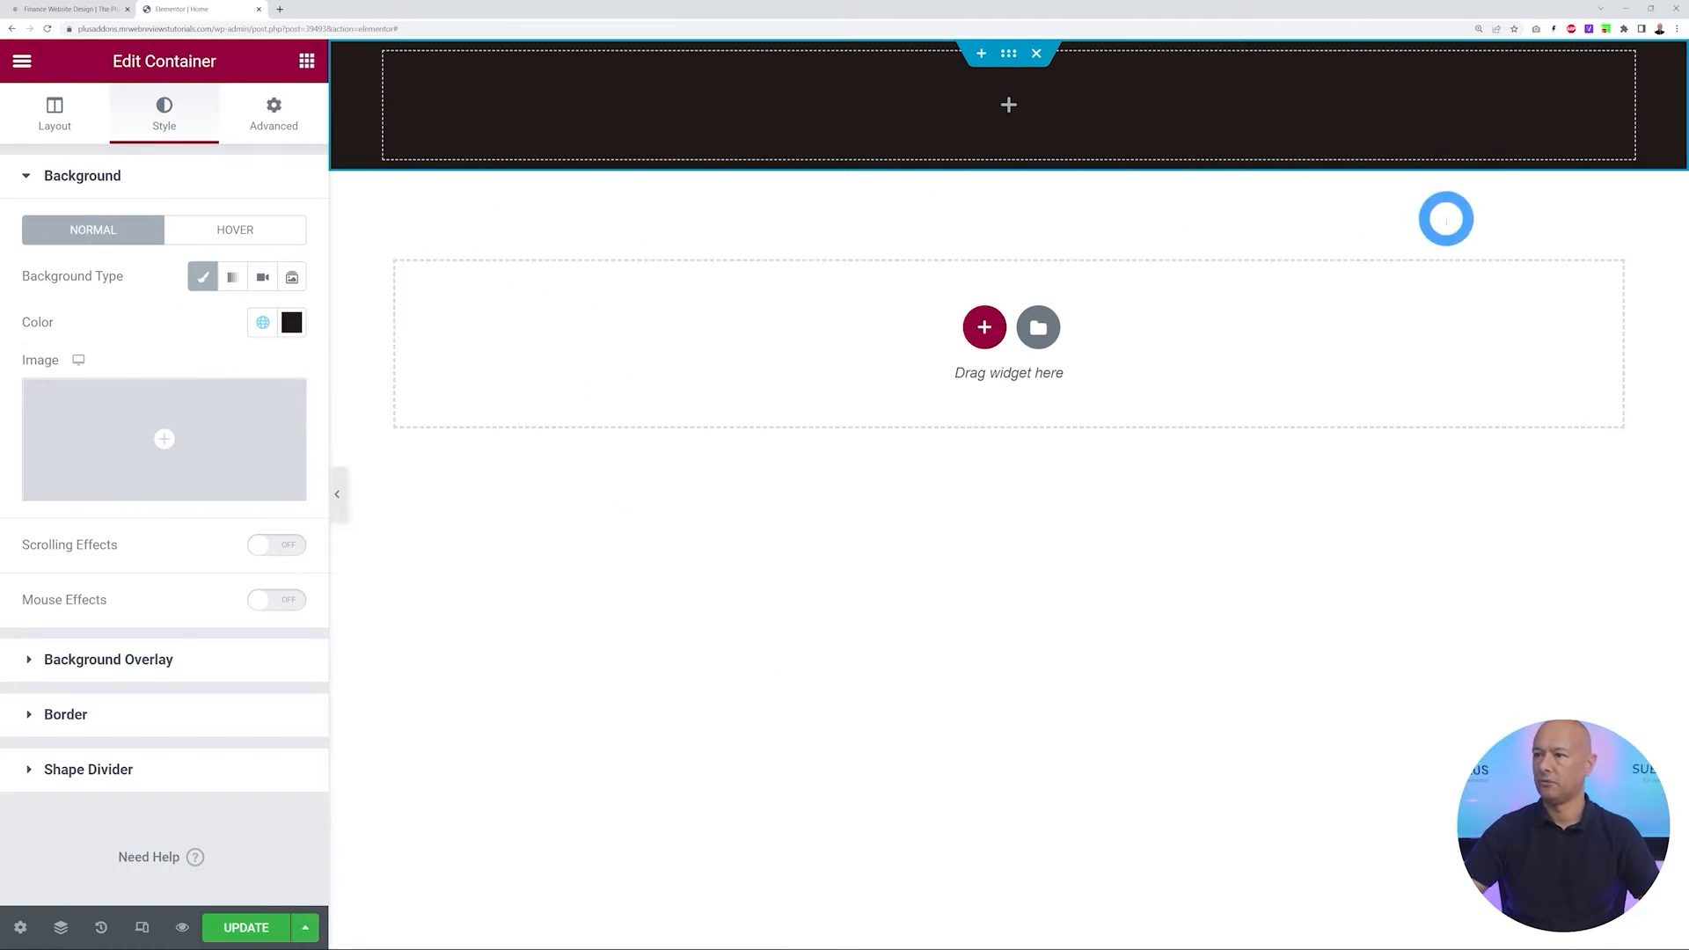
Add an inner container inside the header container and duplicate it twice to form three side-by-side containers
click(307, 63)
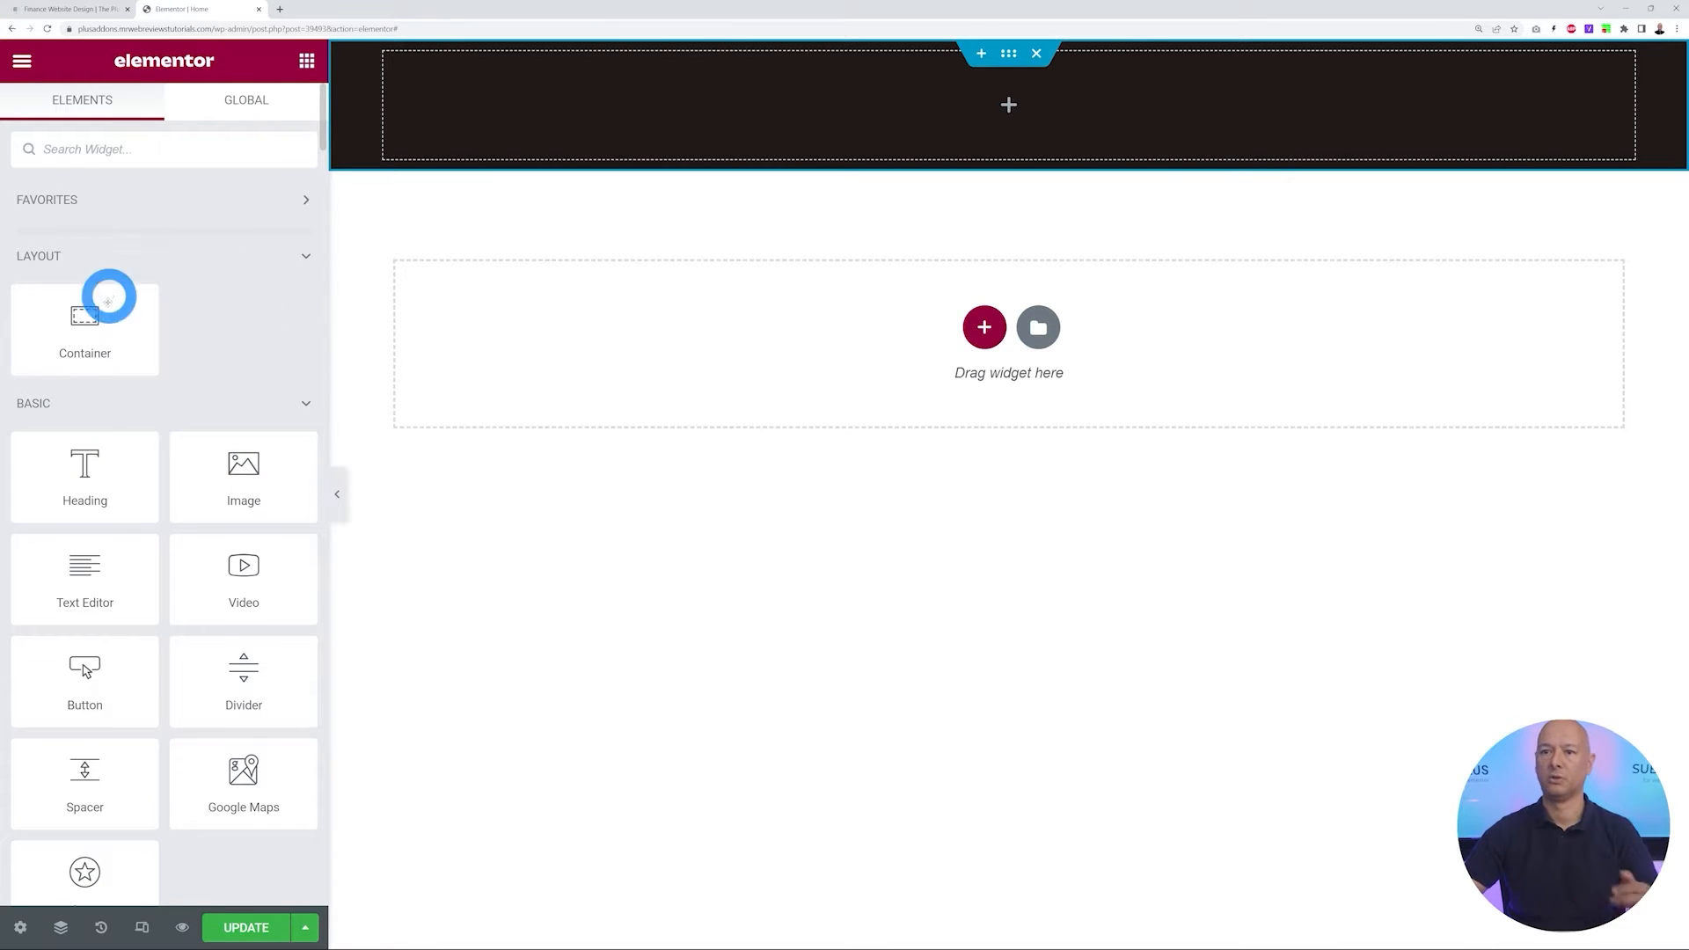
drag(97, 332, 486, 158)
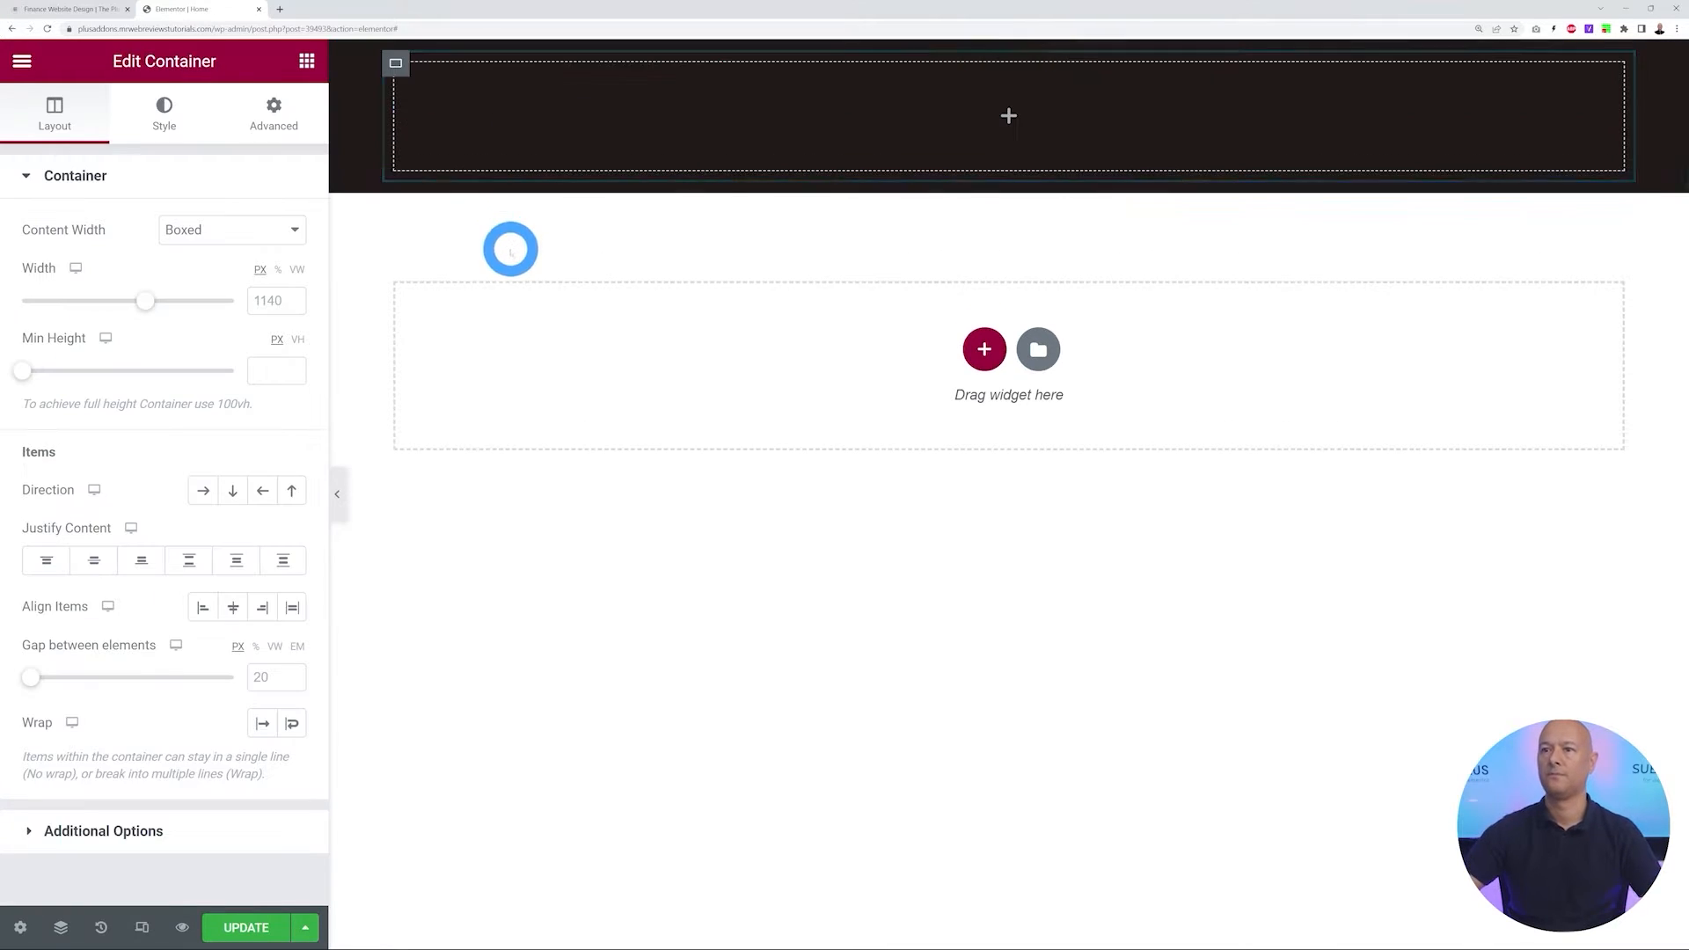
click(305, 63)
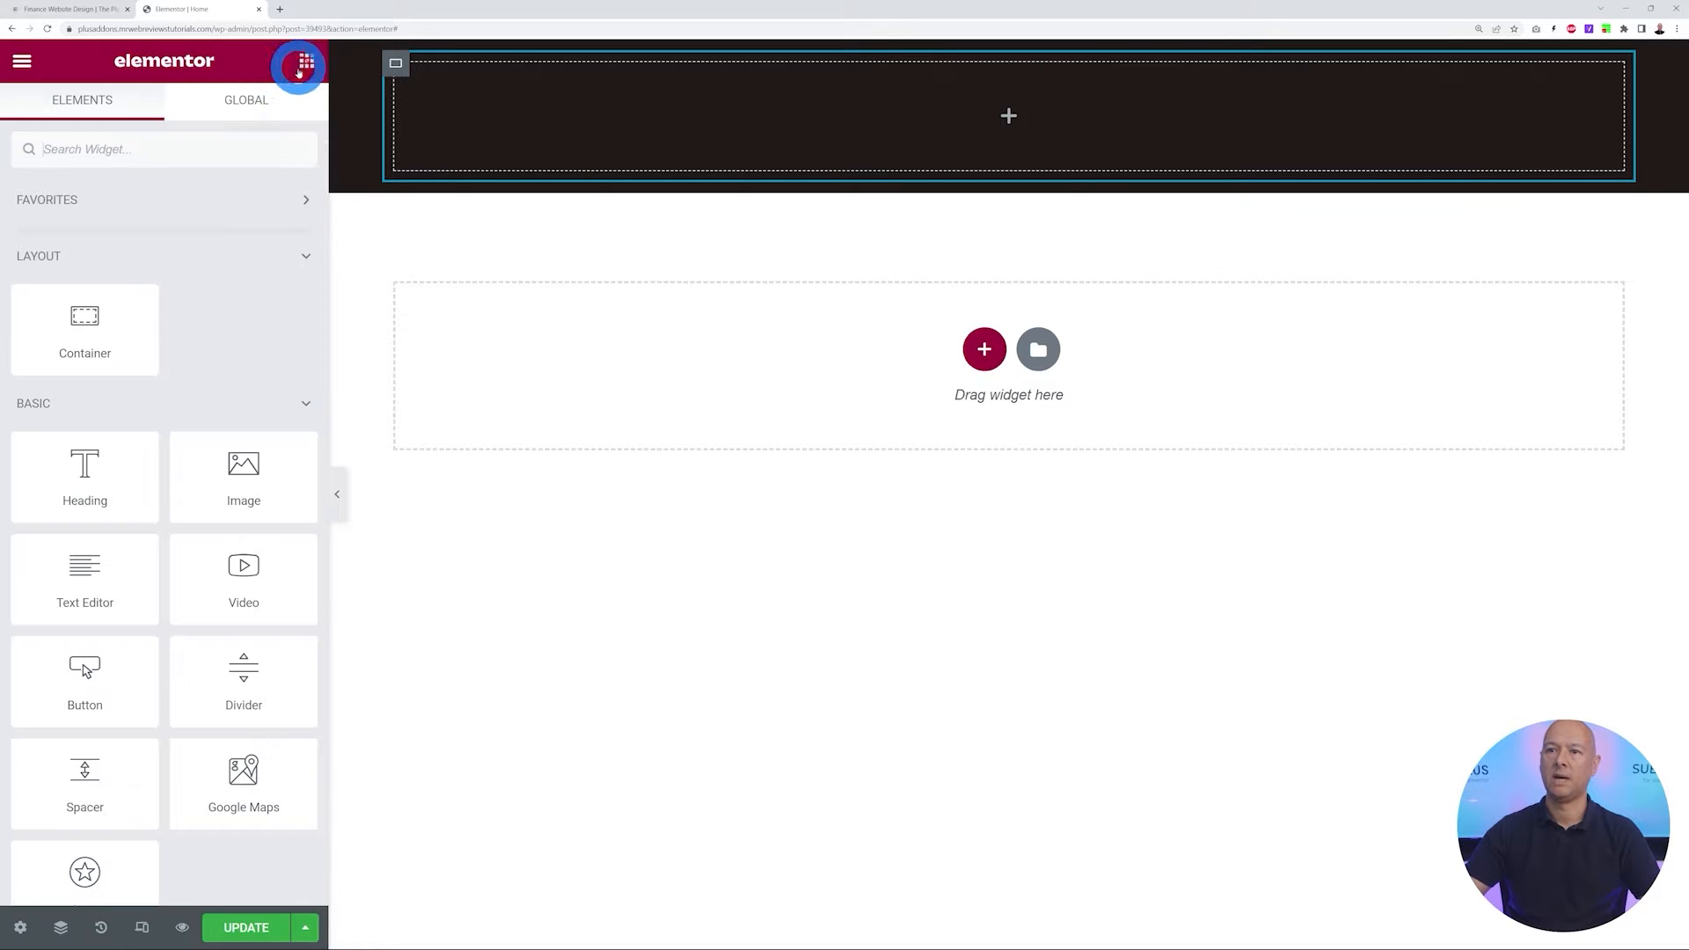
right_click(397, 68)
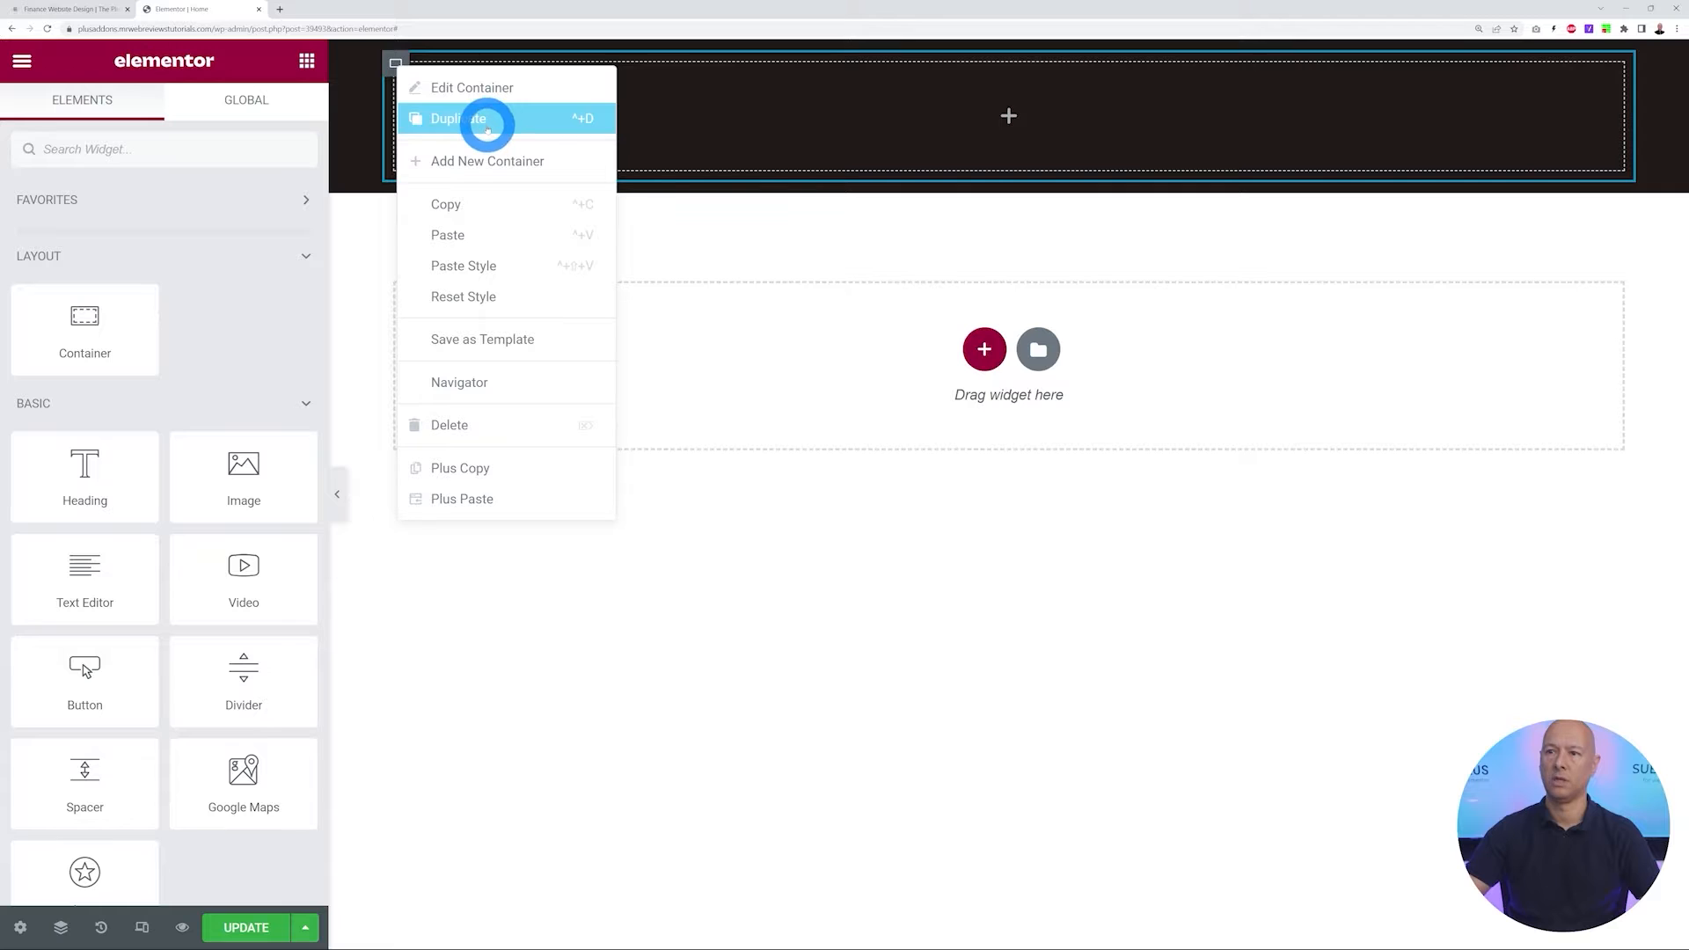
click(485, 127)
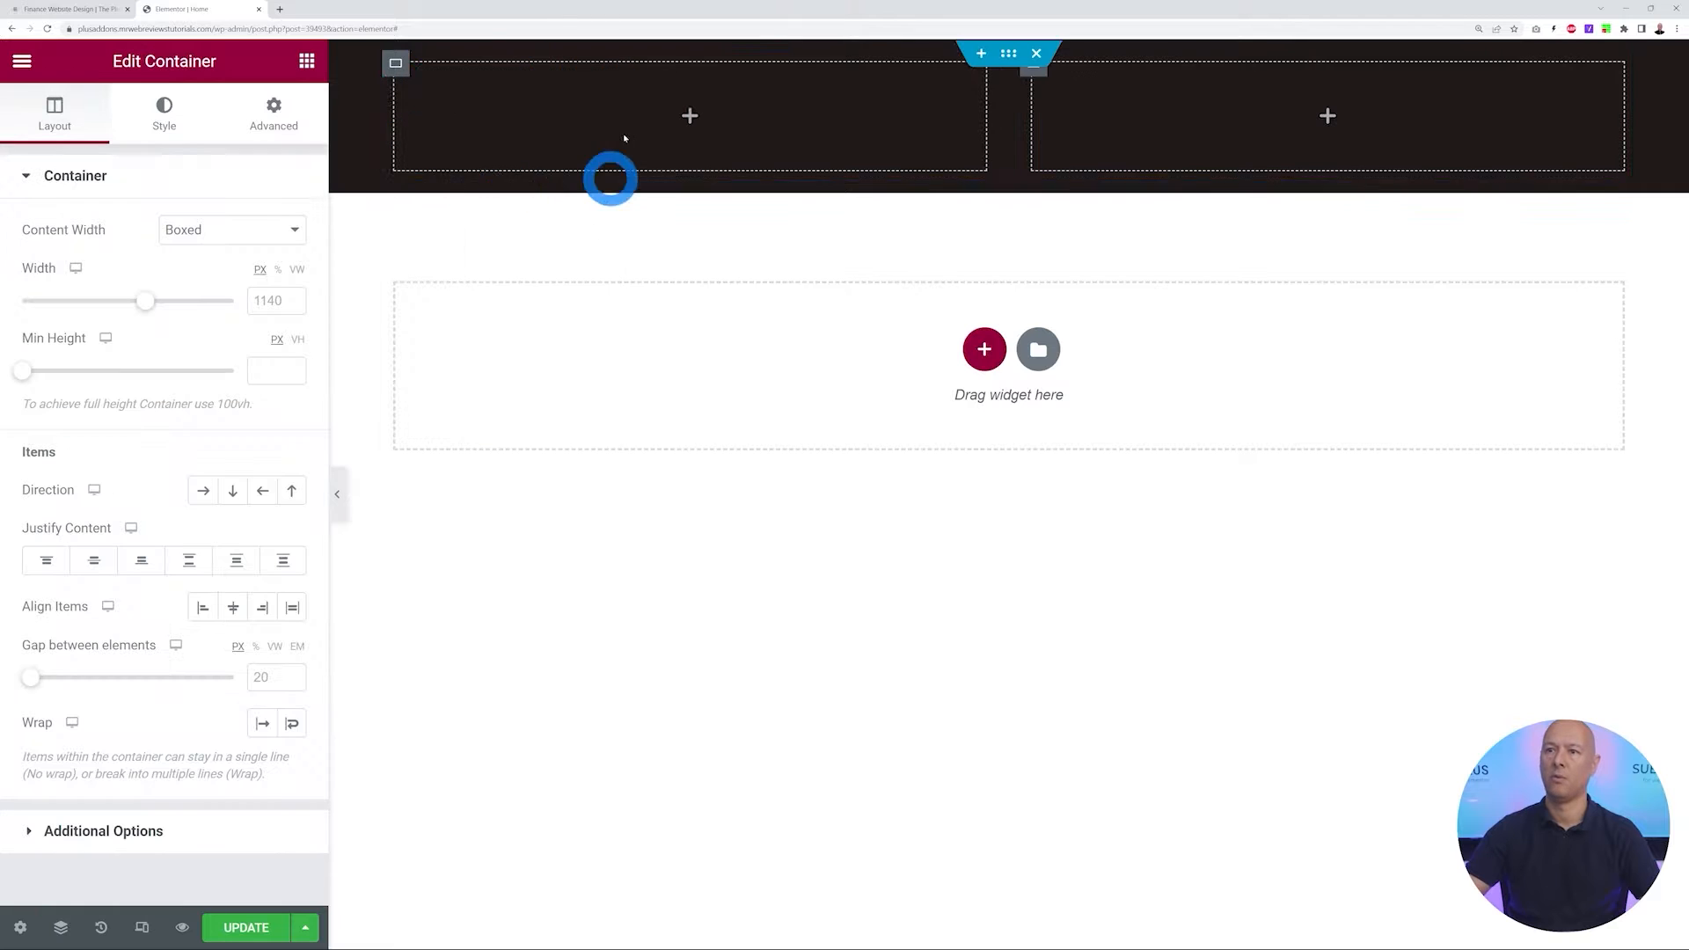
right_click(396, 68)
click(445, 119)
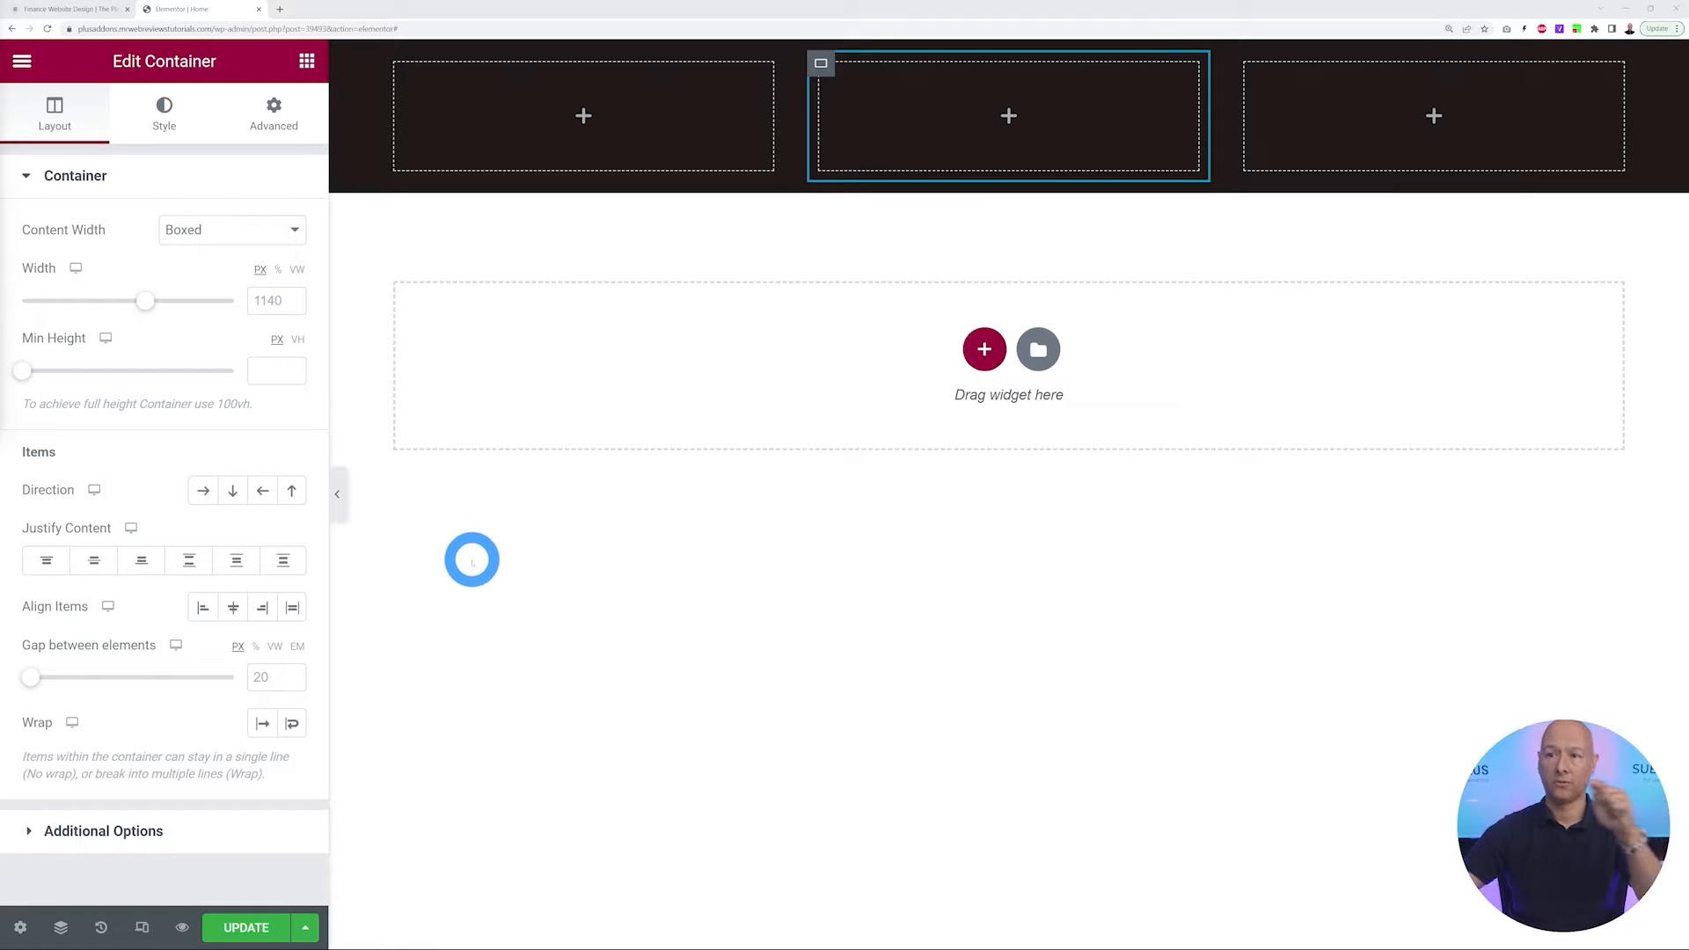
Search the widgets for "logo" and place the TP Site Logo widget in the first inner container
click(307, 61)
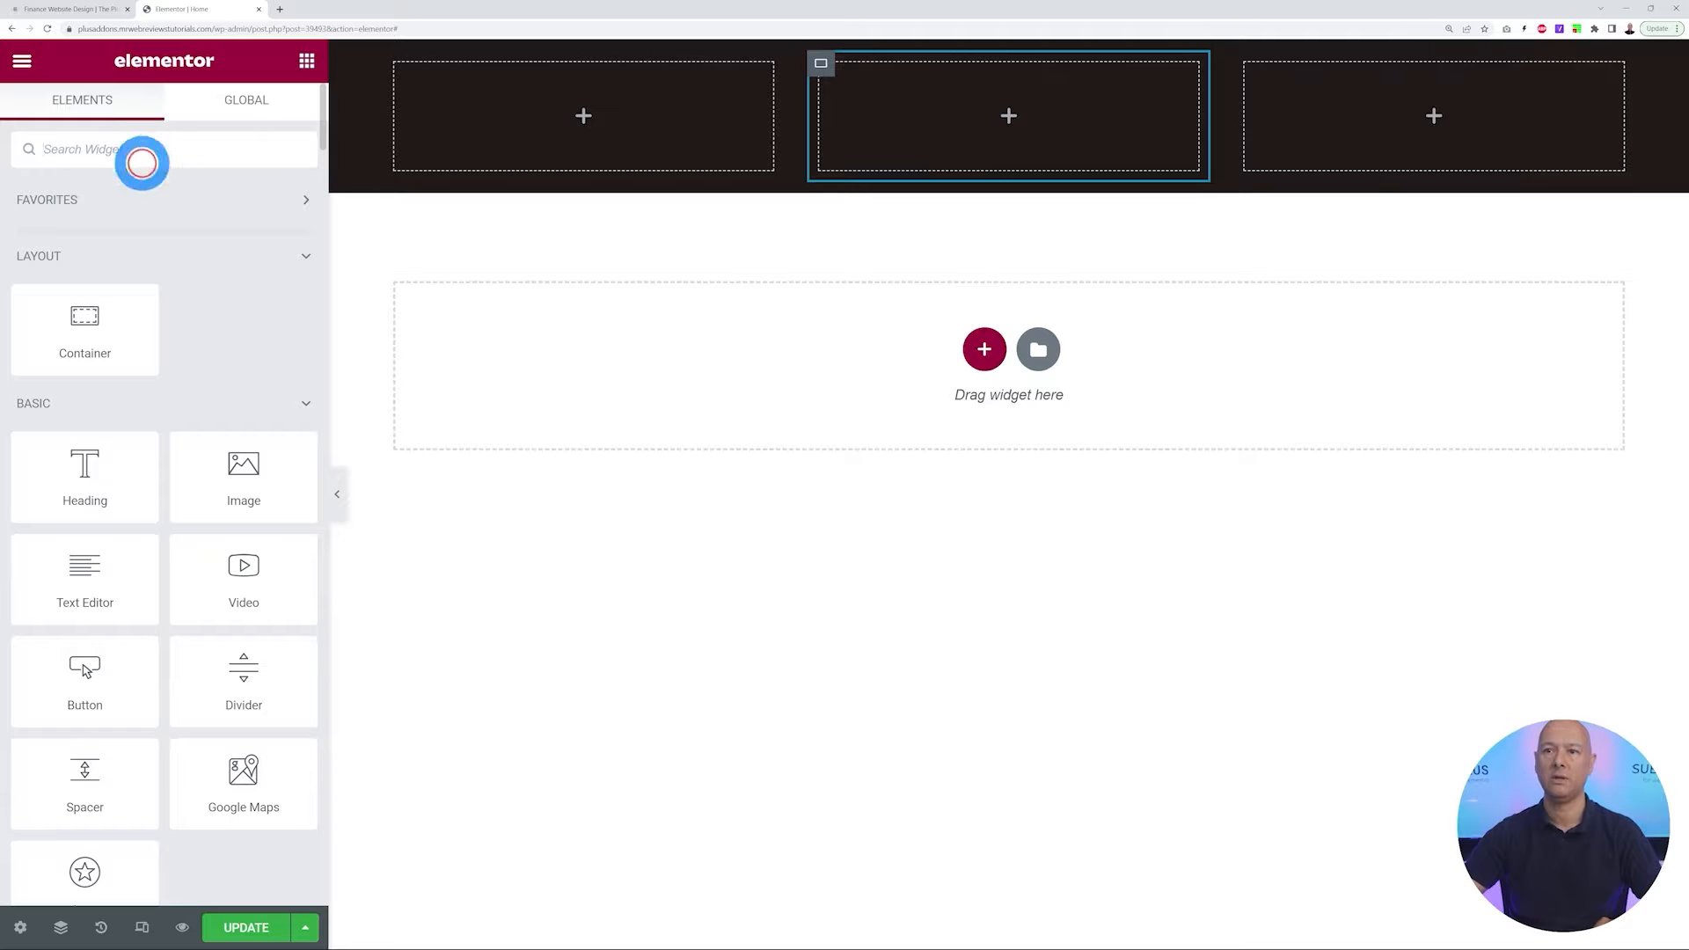
text(logo)
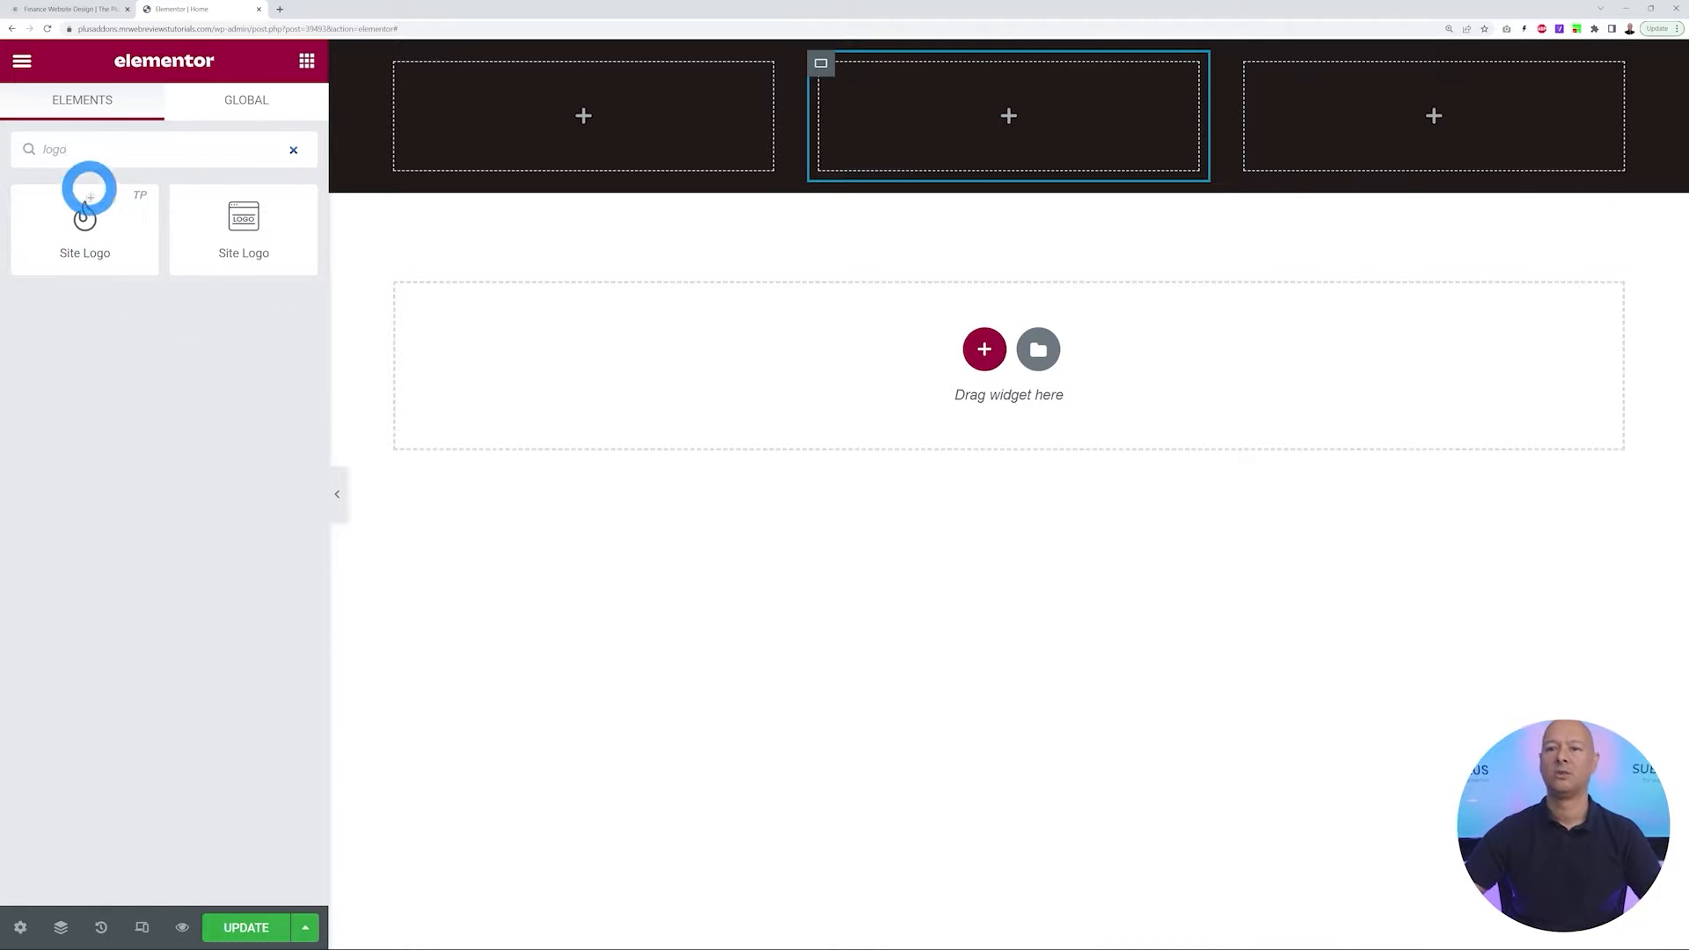
drag(104, 231, 486, 128)
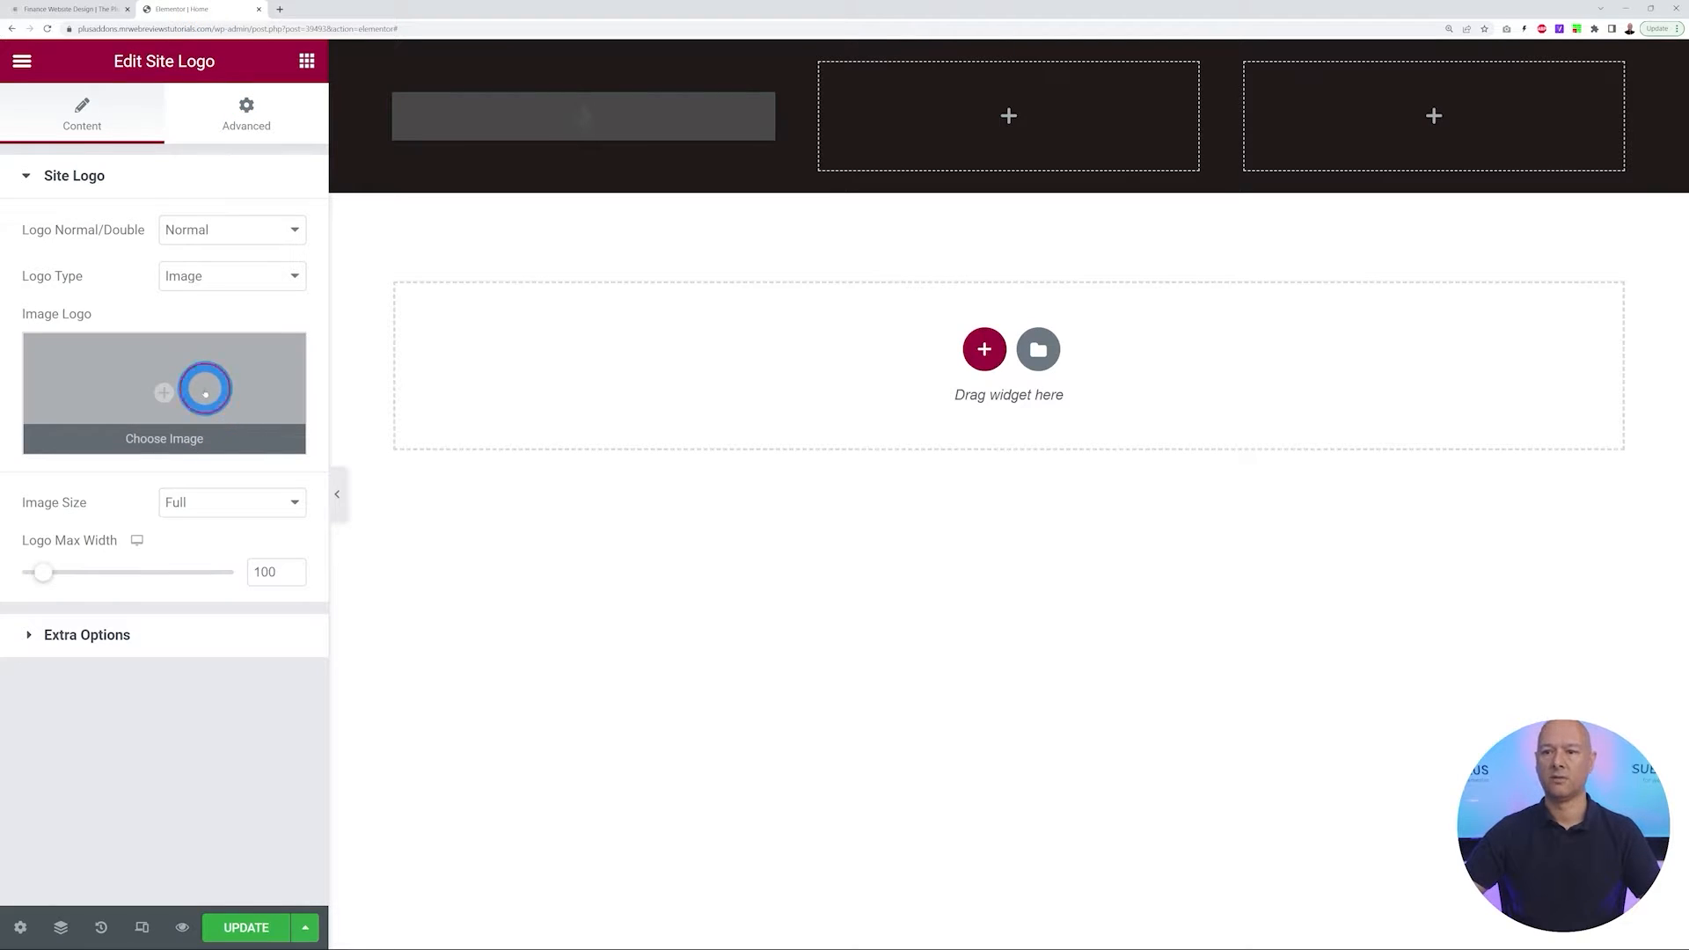
Choose the white Circle logo from the media library as the Site Logo's image
click(205, 392)
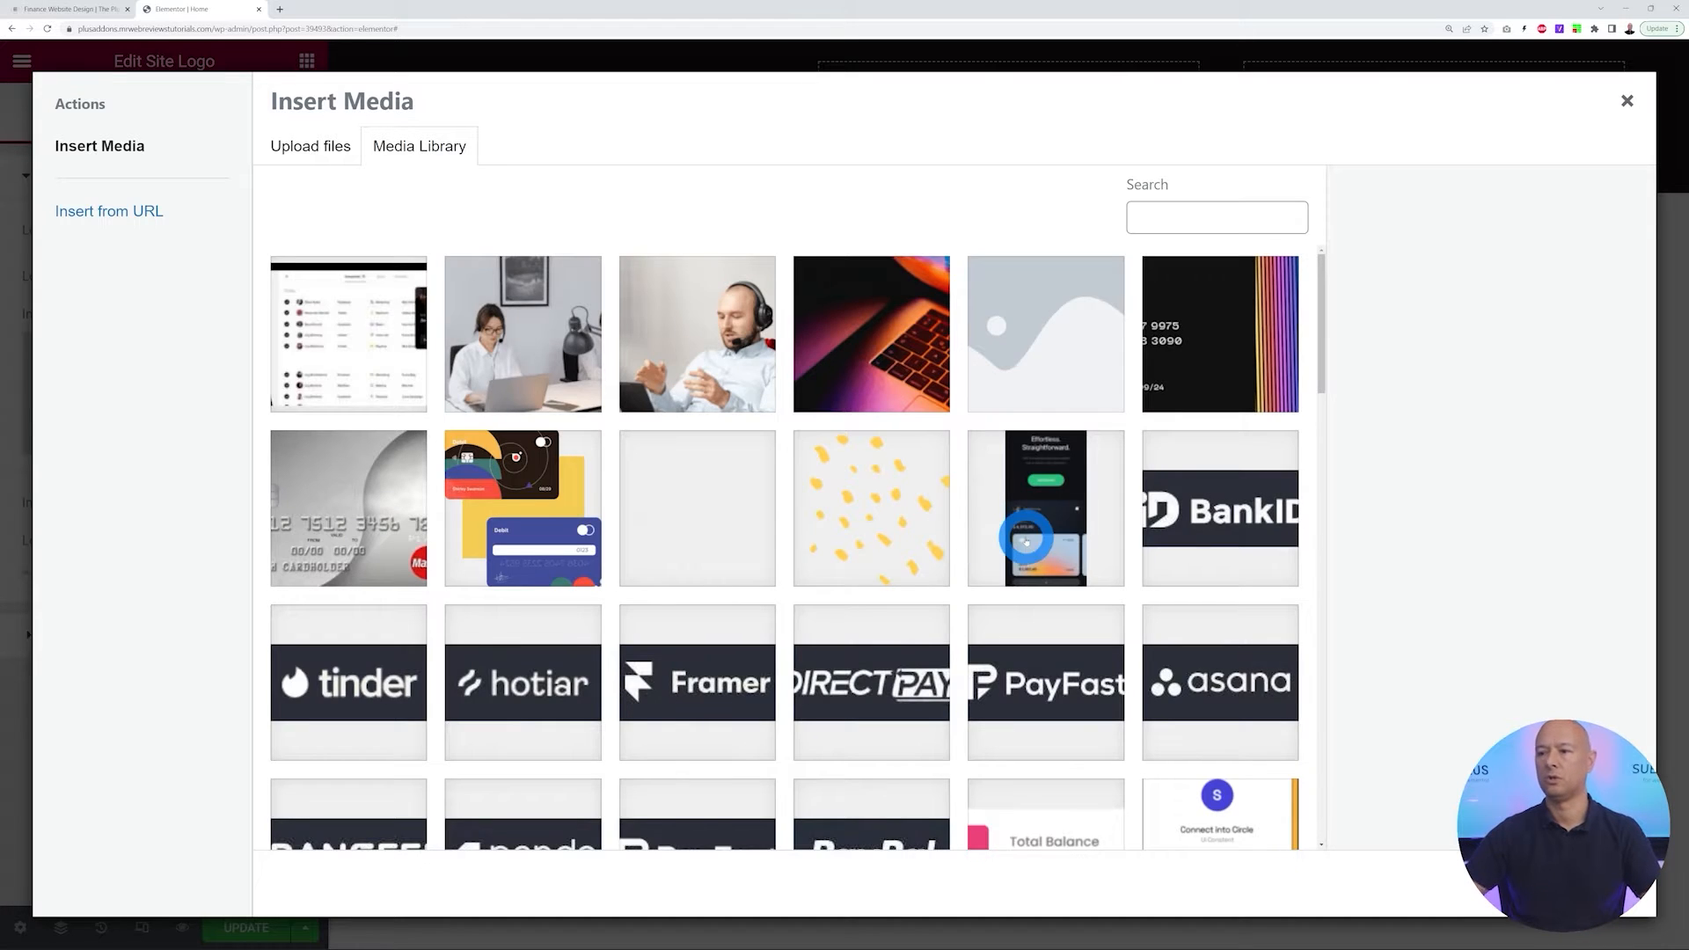
scroll(1026, 541, down, 2)
scroll(1025, 541, down, 4)
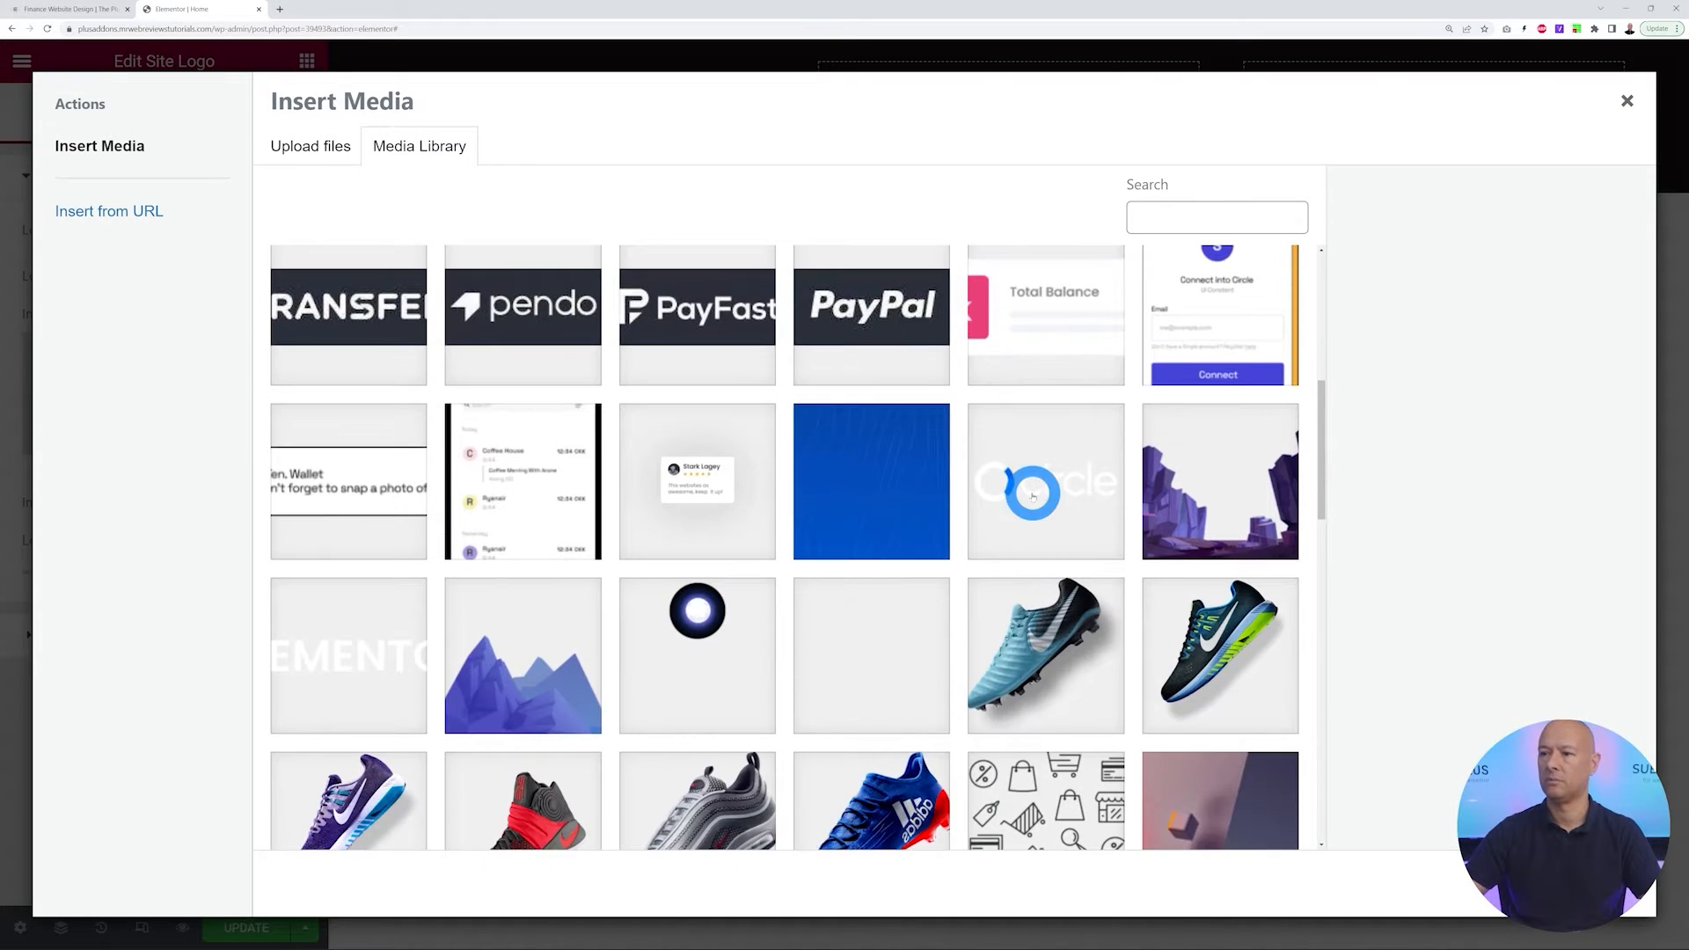
click(1056, 494)
click(1580, 883)
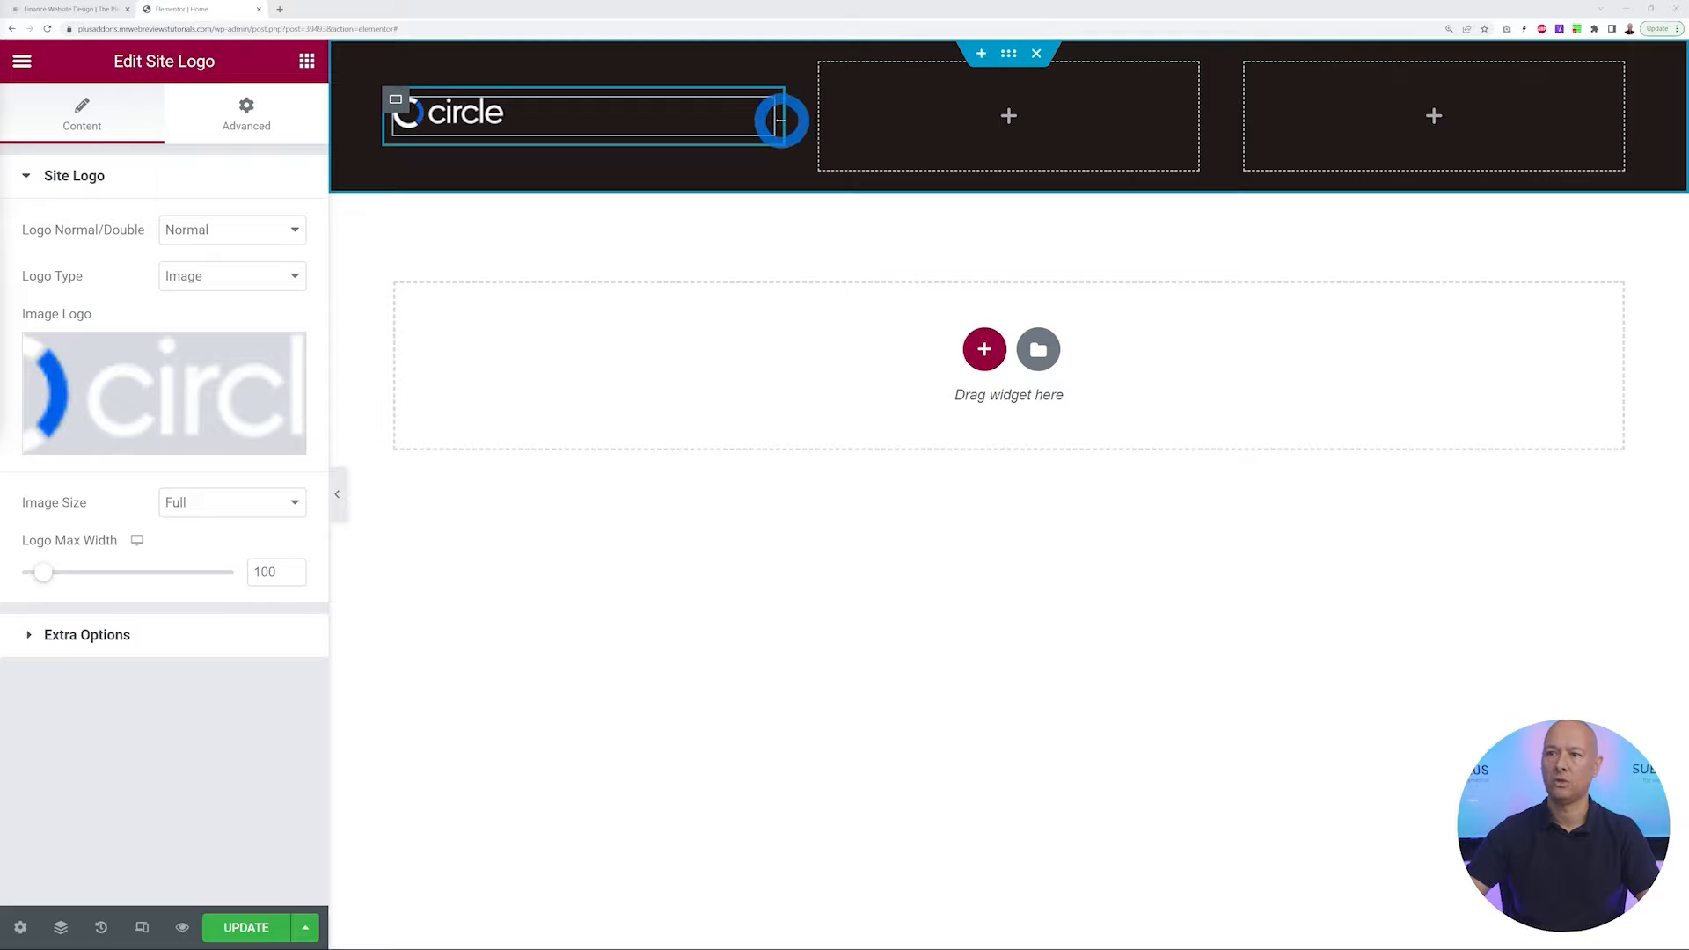
Resize the header's inner containers so the middle one is the widest, and place the TP Navigation Menu widget in it
drag(779, 120, 553, 121)
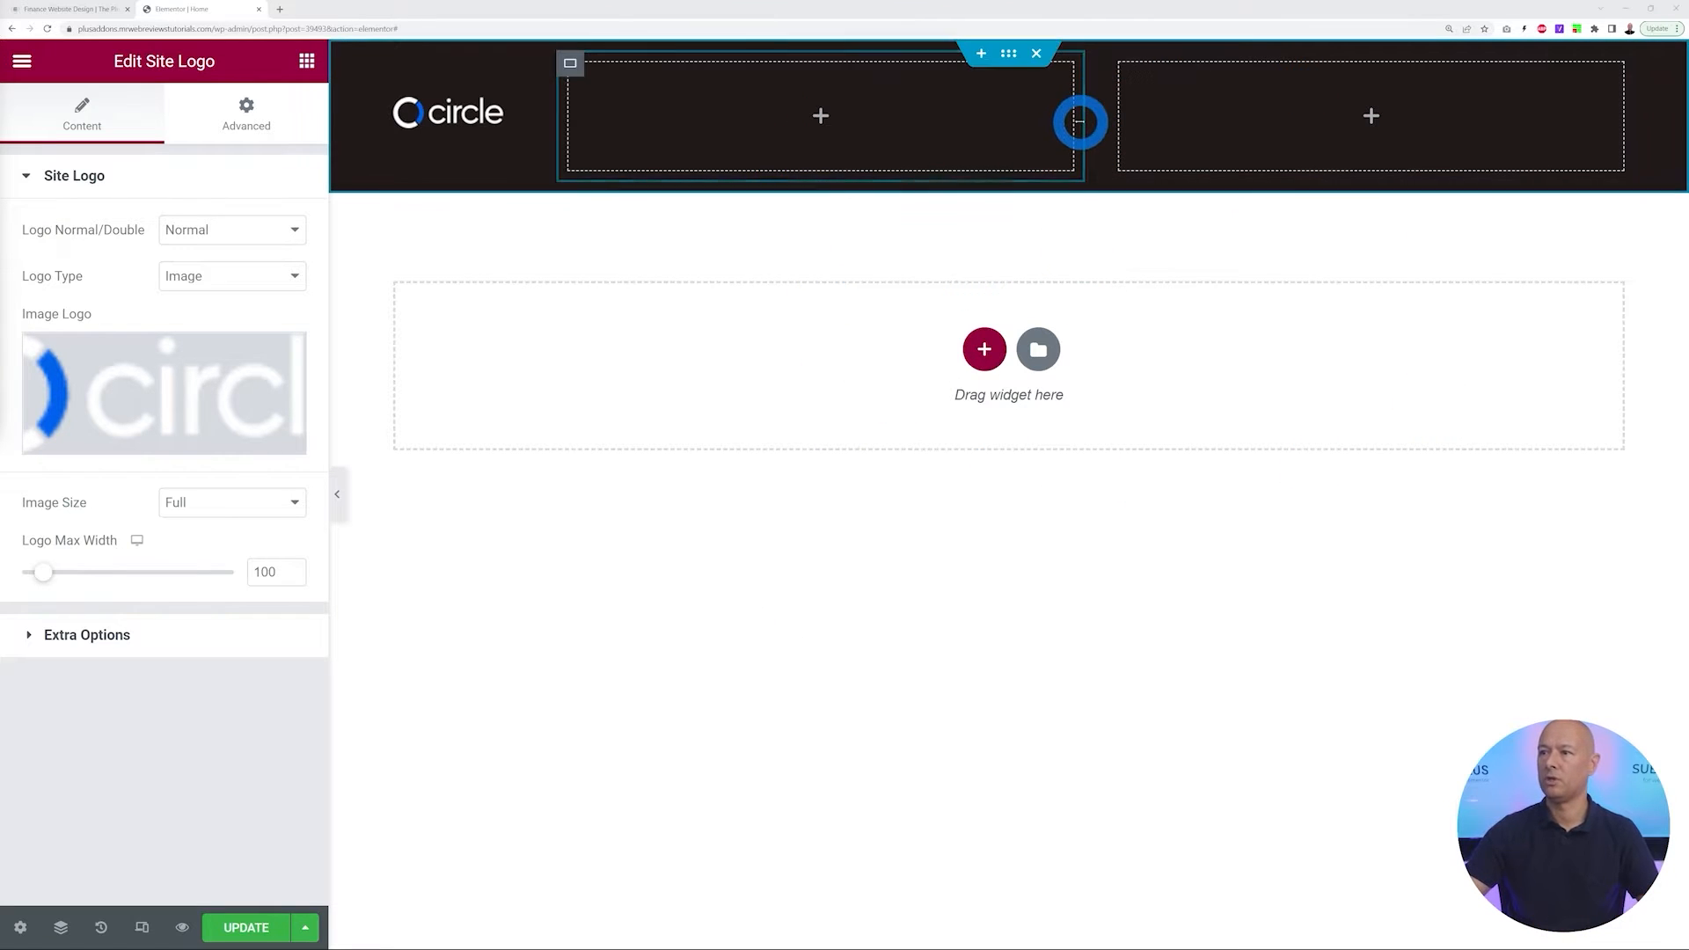
drag(1079, 120, 1393, 112)
click(306, 65)
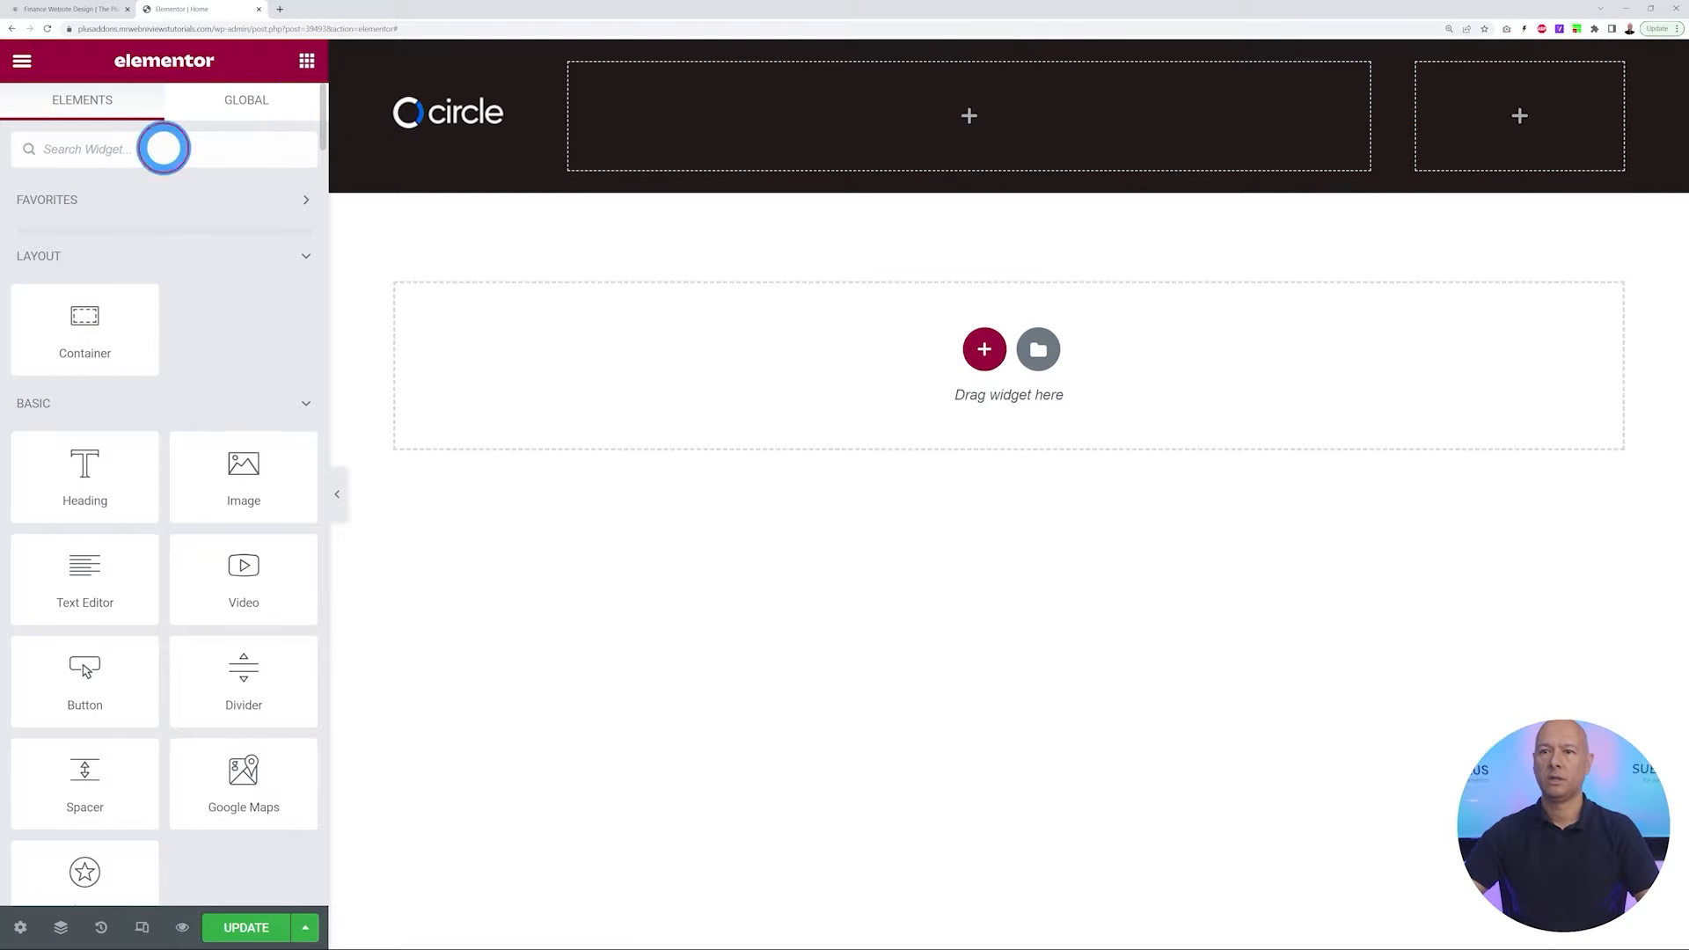
text(menu)
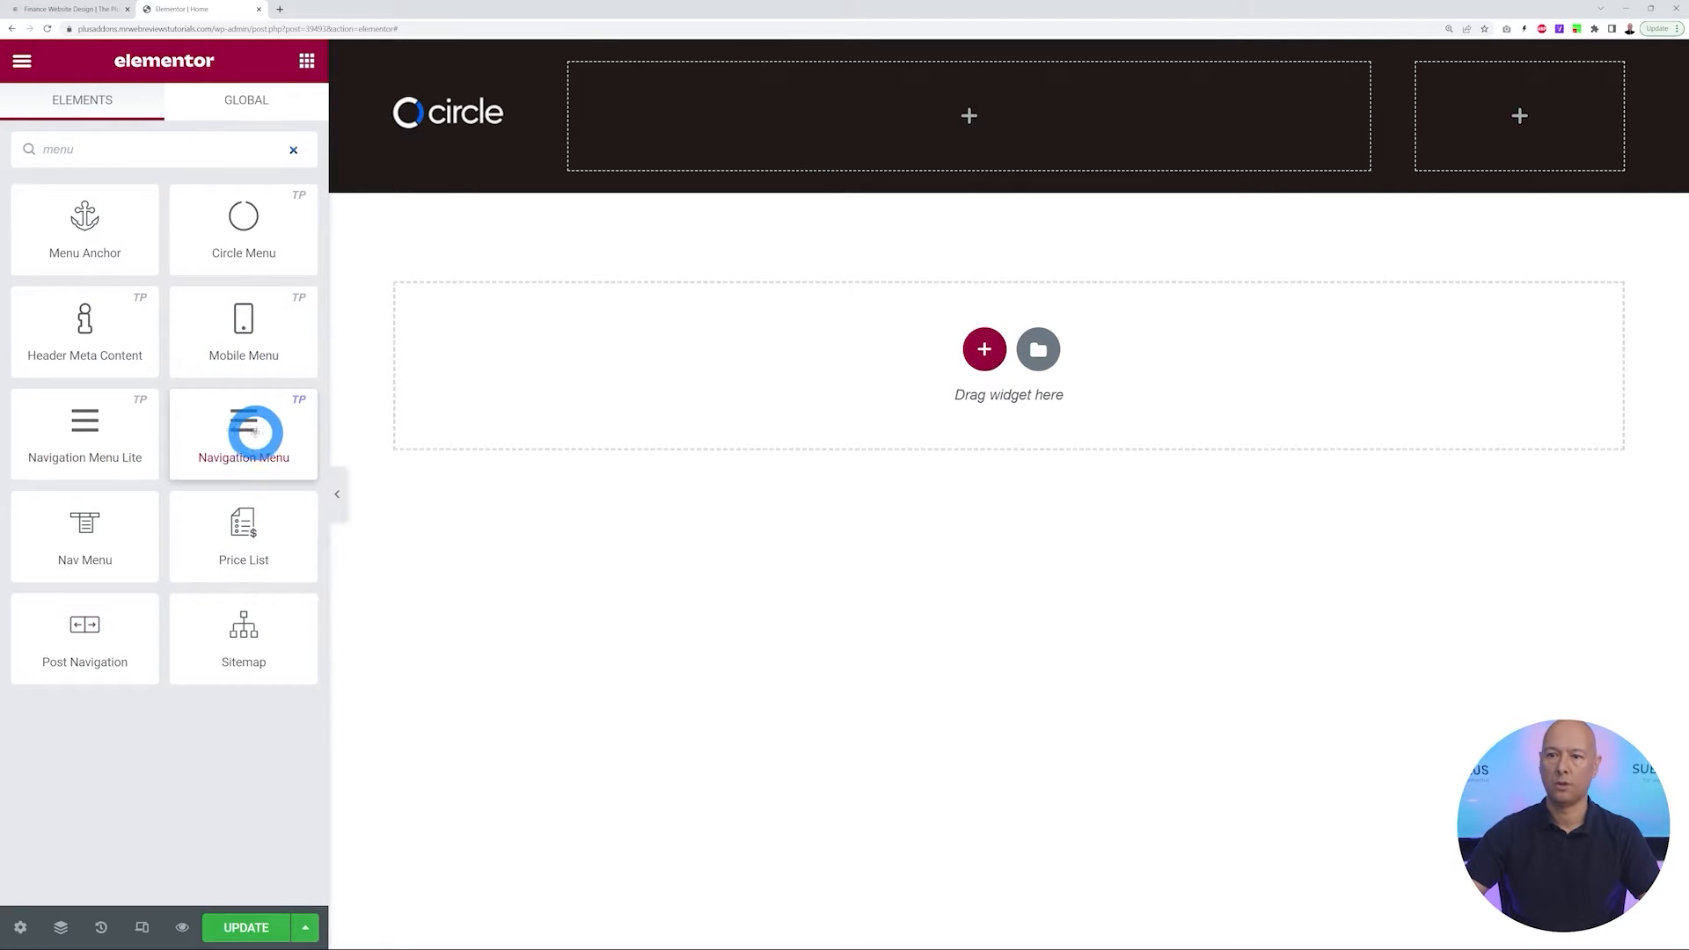
drag(267, 428, 807, 129)
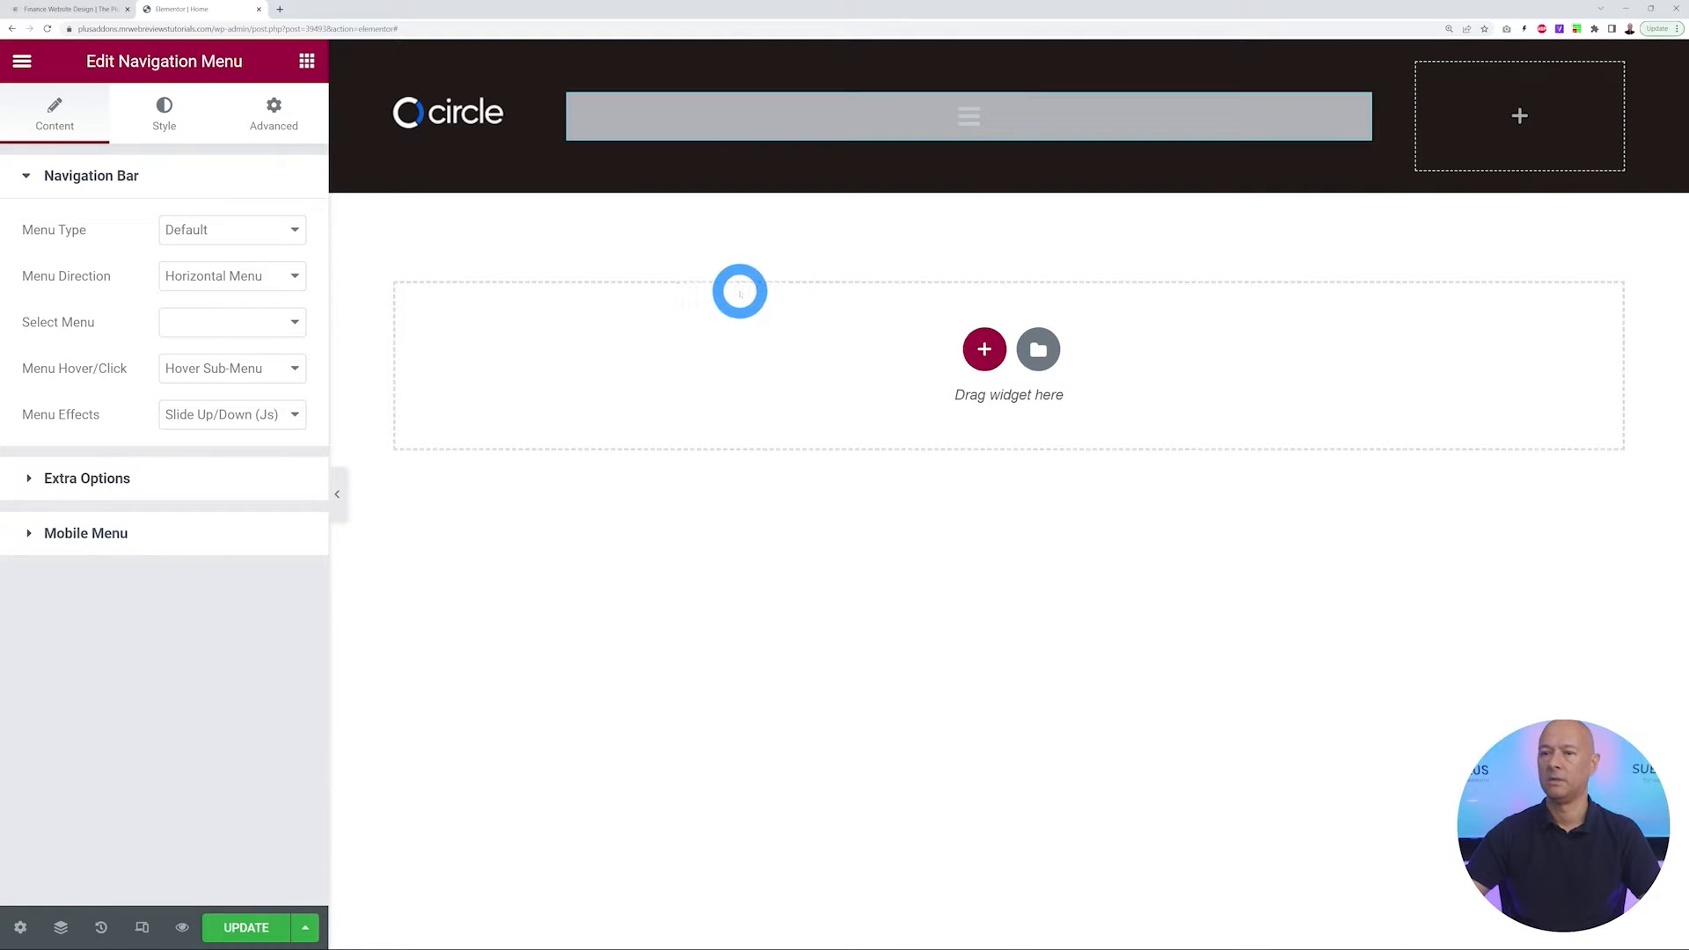
Review the available menus and set the navigation's Menu Type to Repeater, keeping the Horizontal Menu direction
click(296, 229)
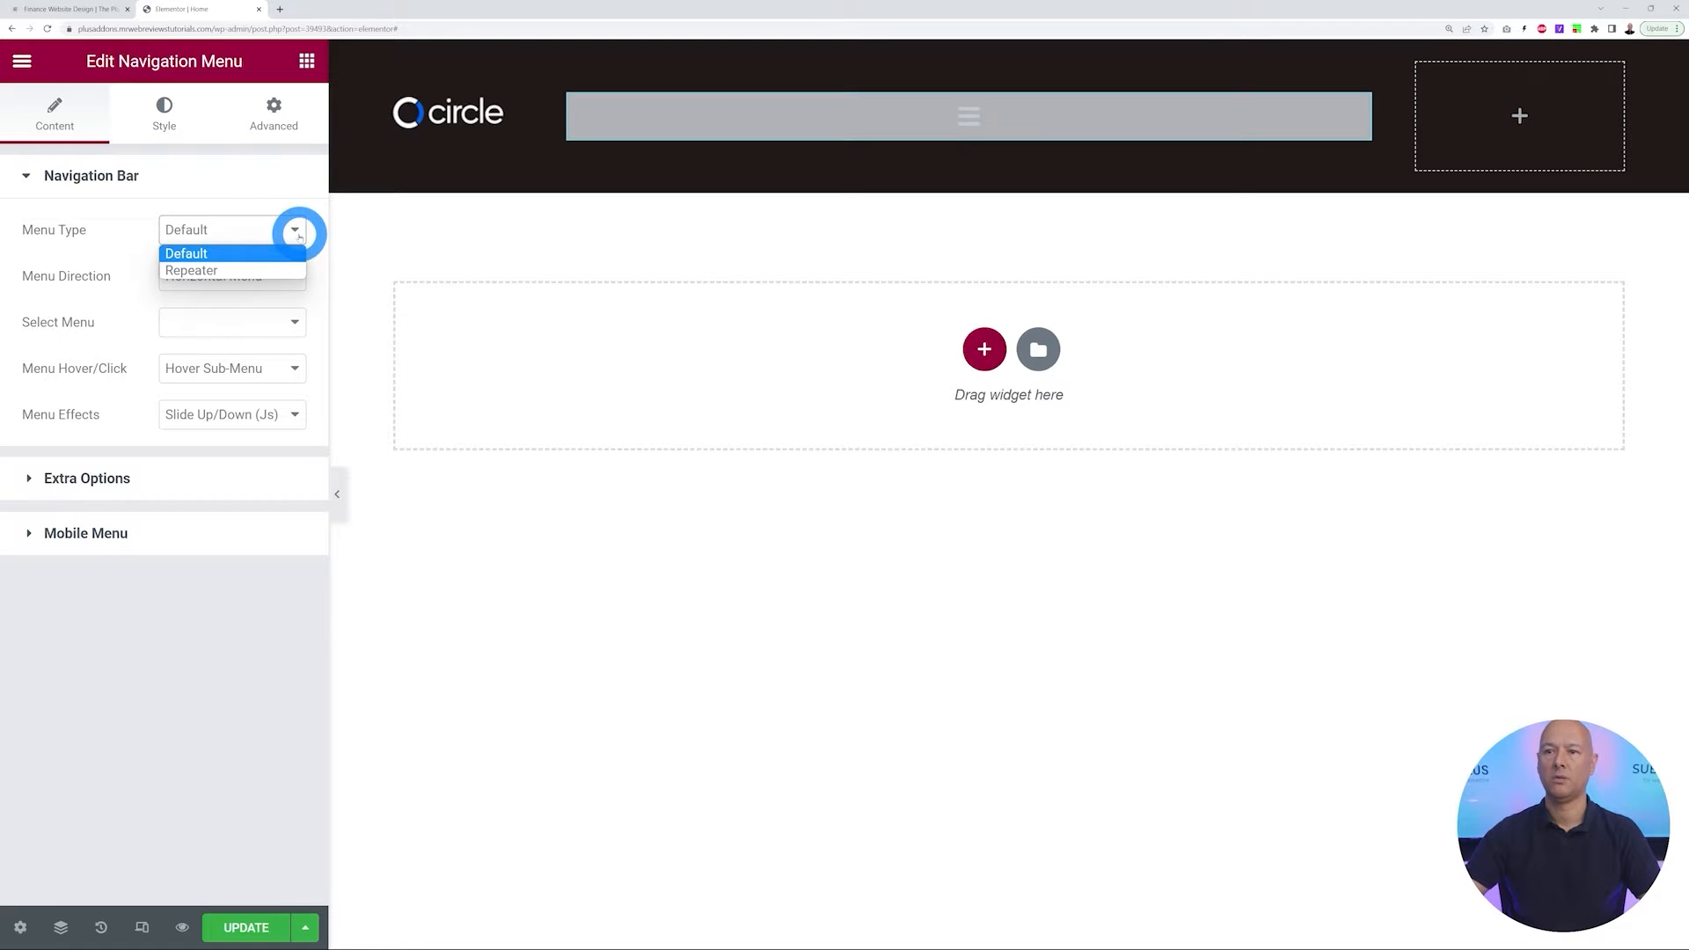
click(299, 234)
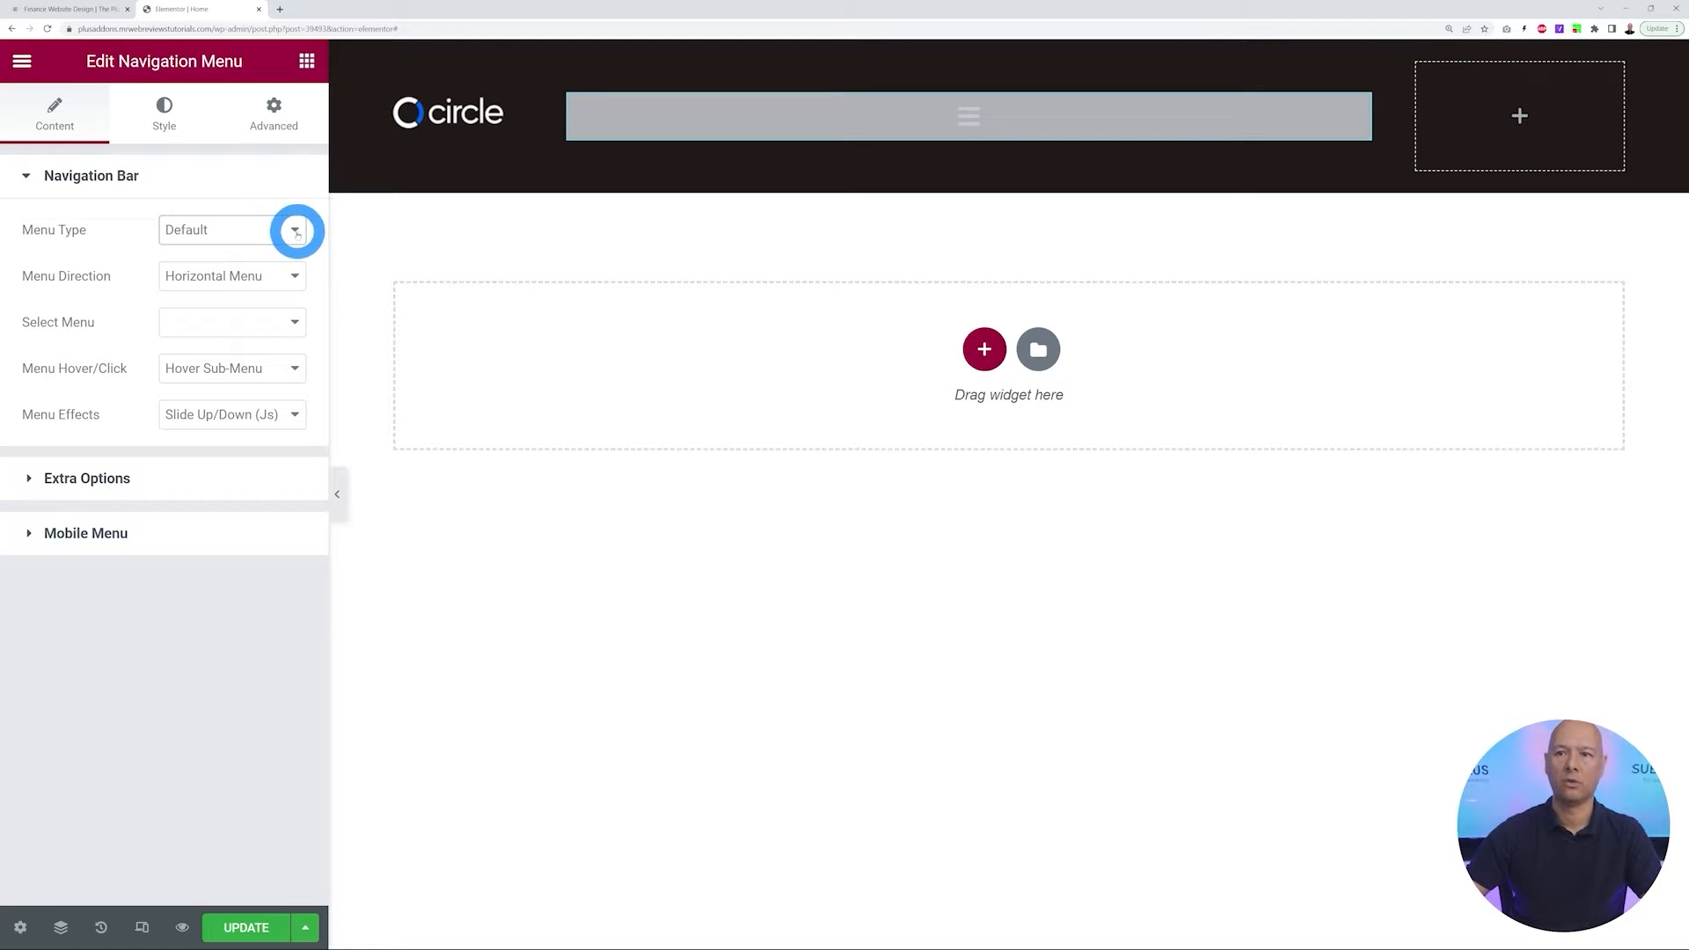
click(296, 322)
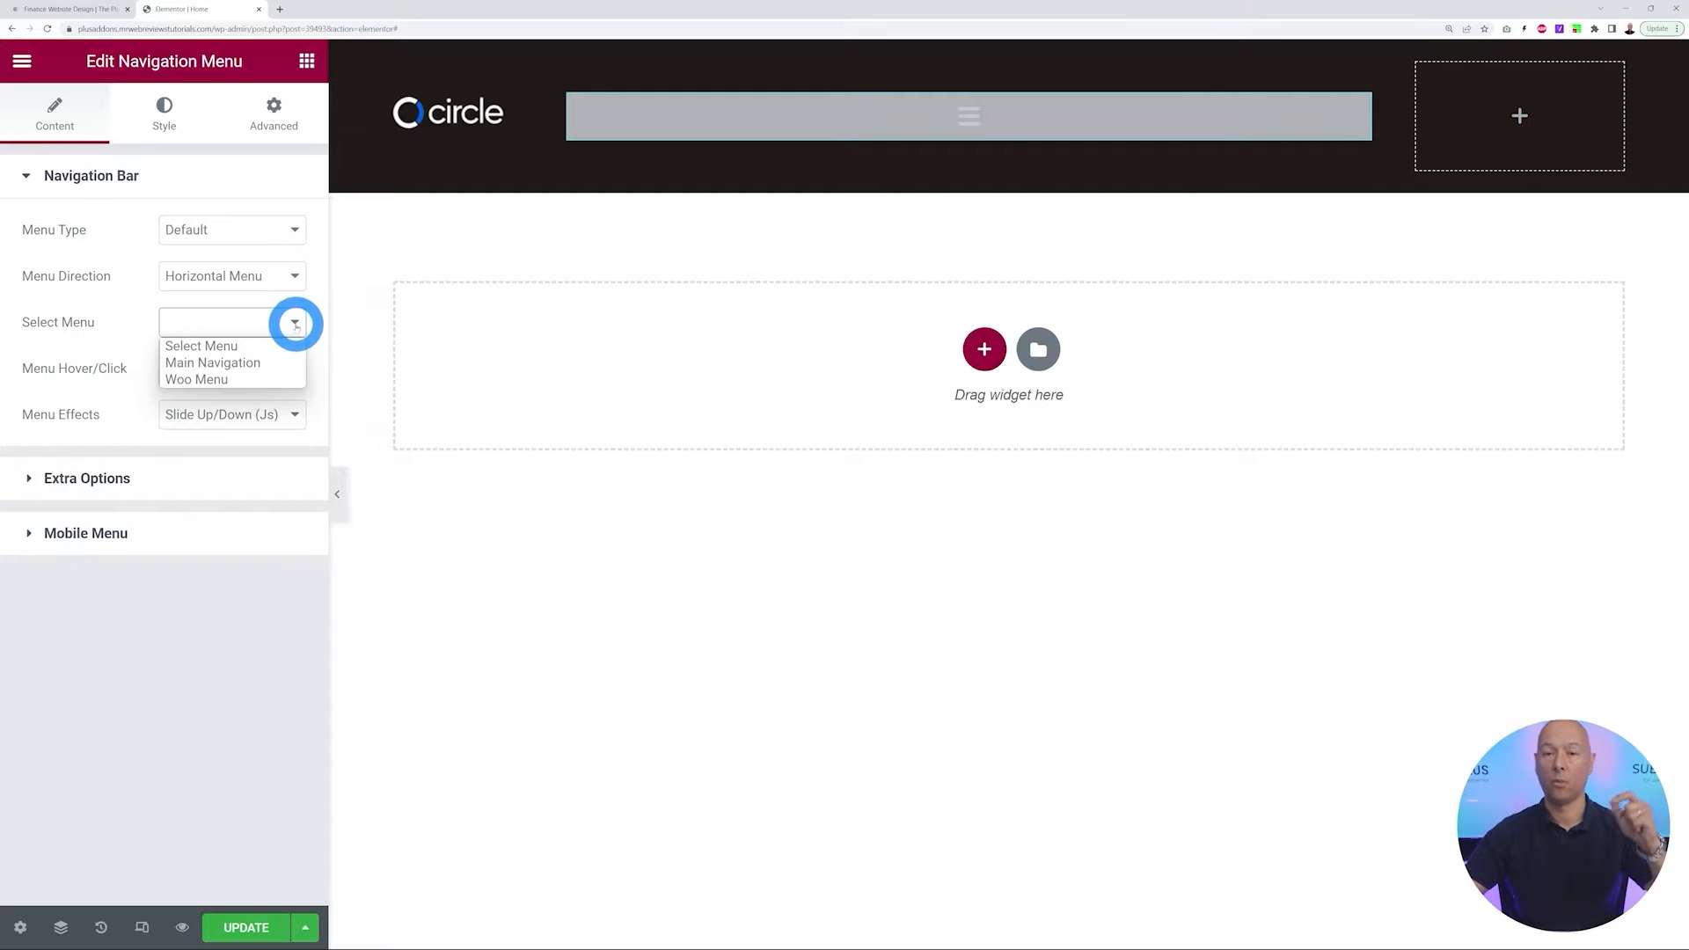
click(108, 299)
click(282, 229)
click(239, 273)
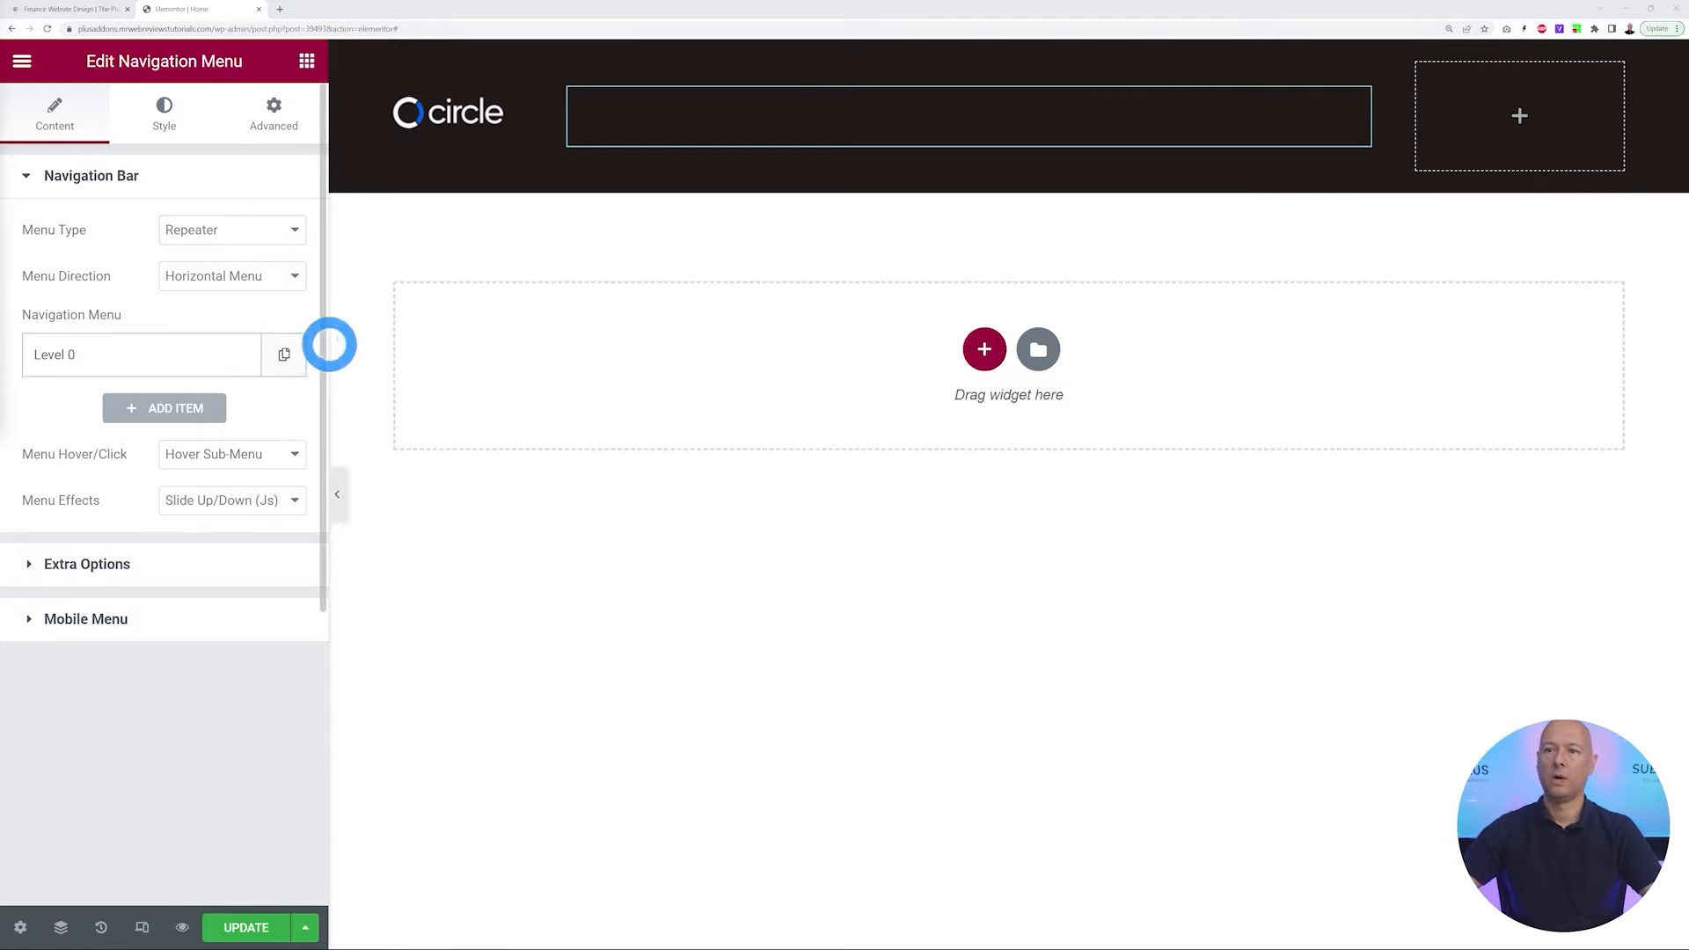
click(293, 278)
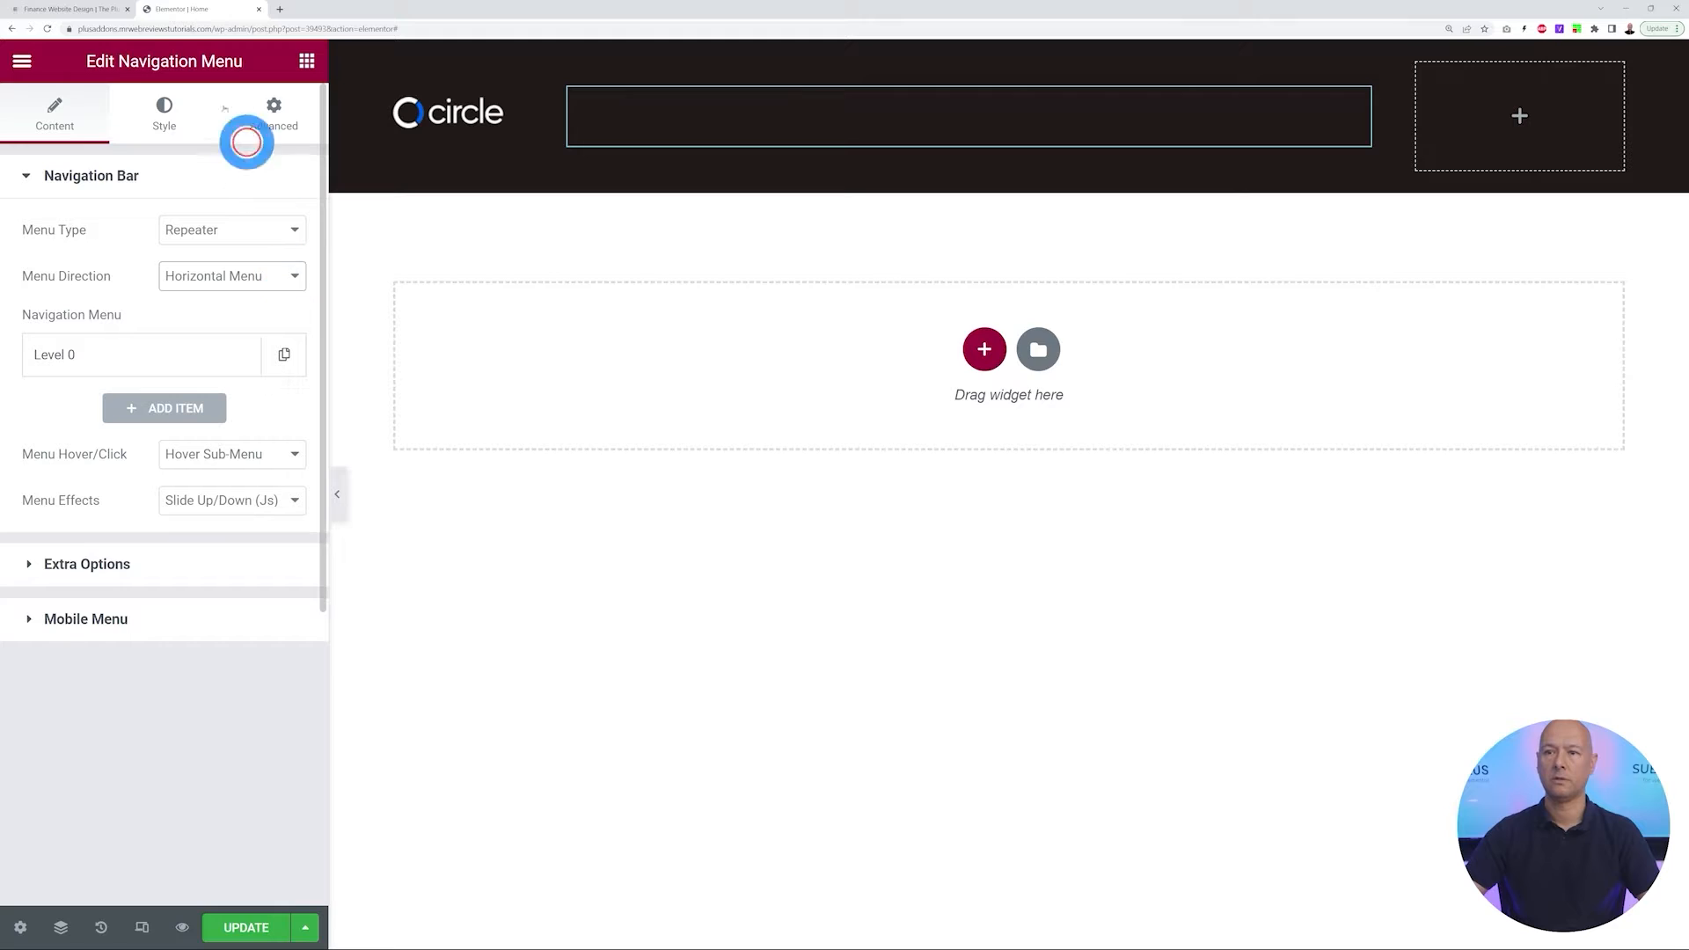
Check the menu on the demo website and give the first navigation item the Menu Text Home, keeping # as its link
click(68, 9)
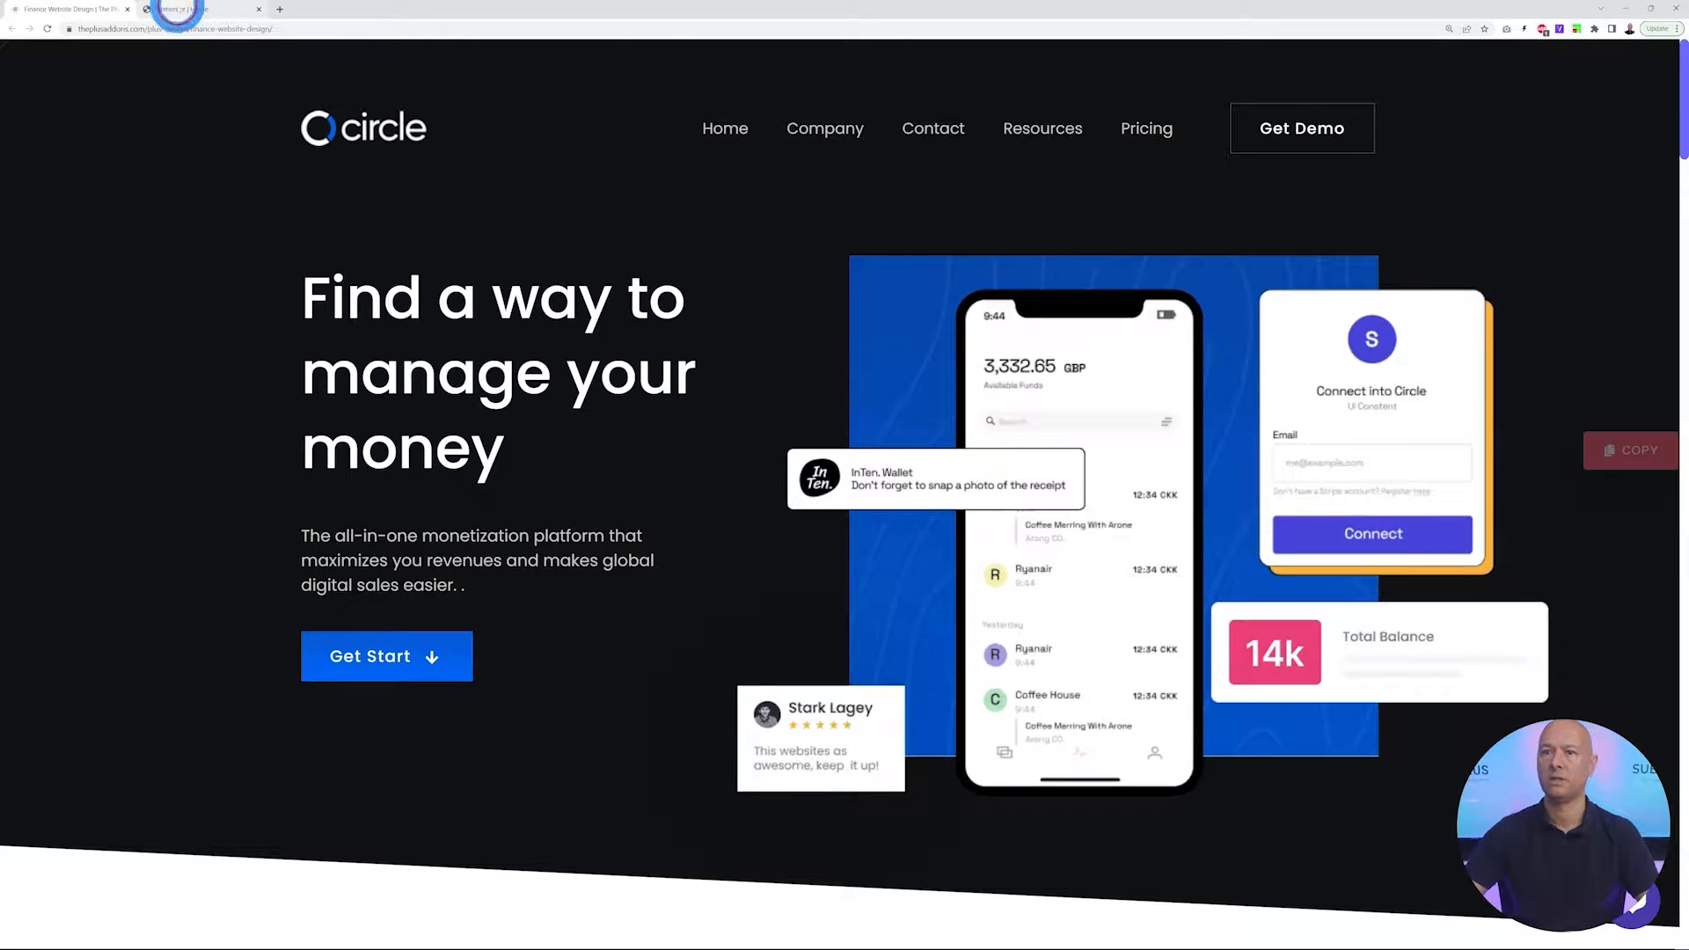
click(170, 9)
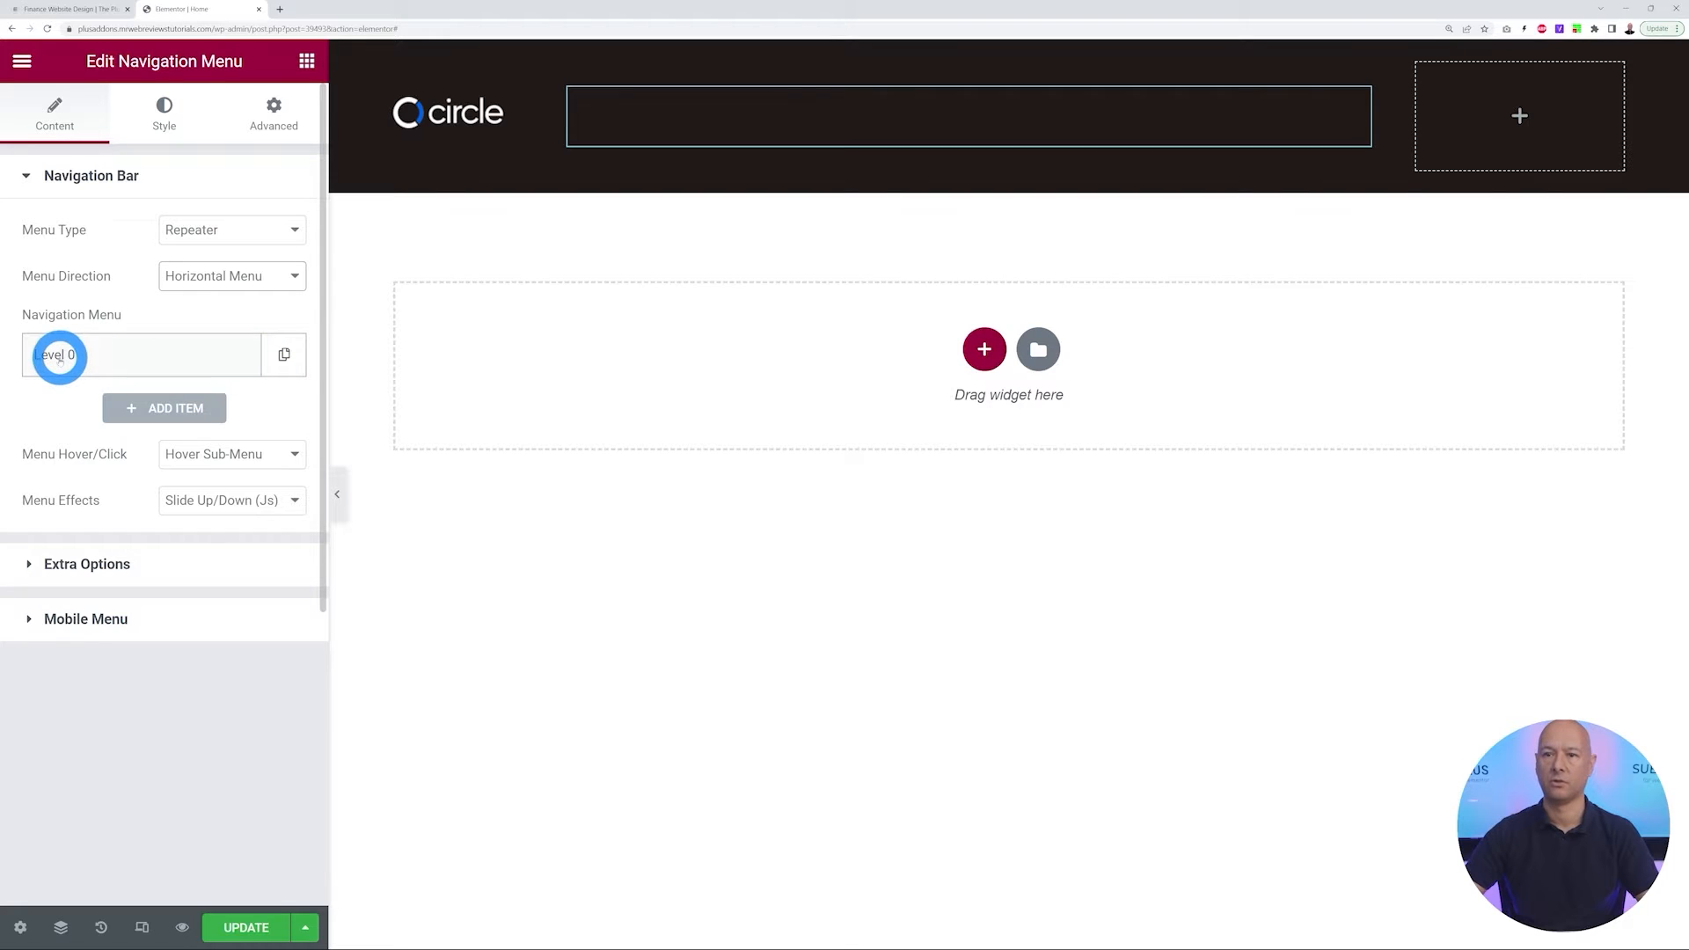
click(64, 355)
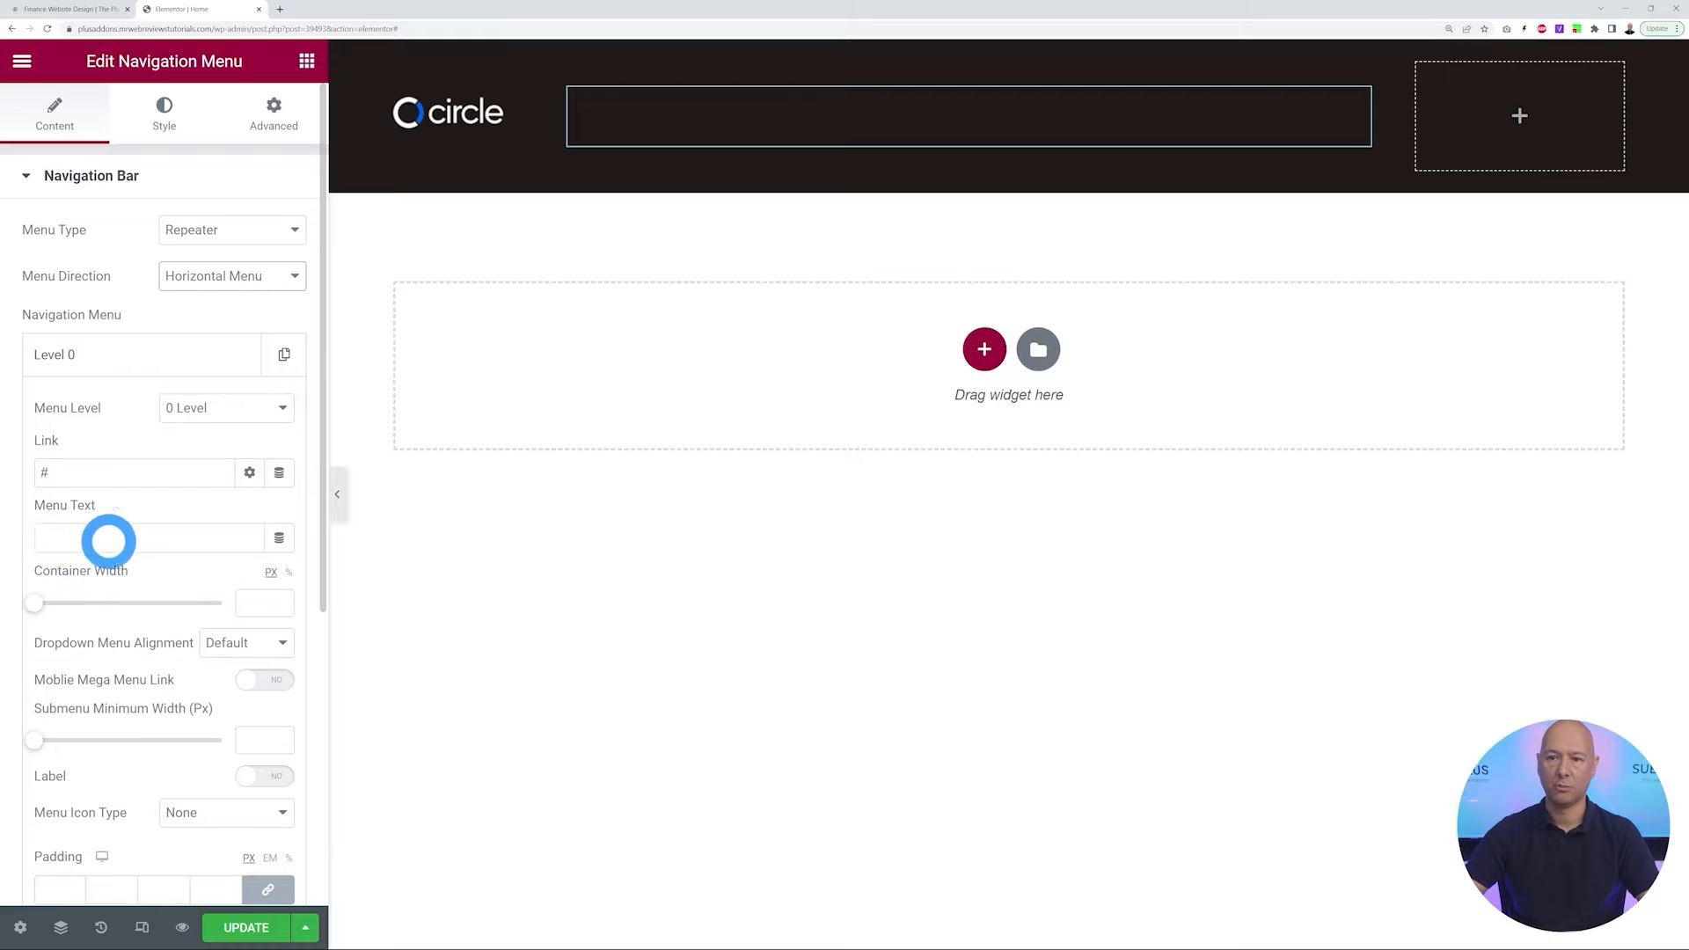
click(146, 541)
text(Home)
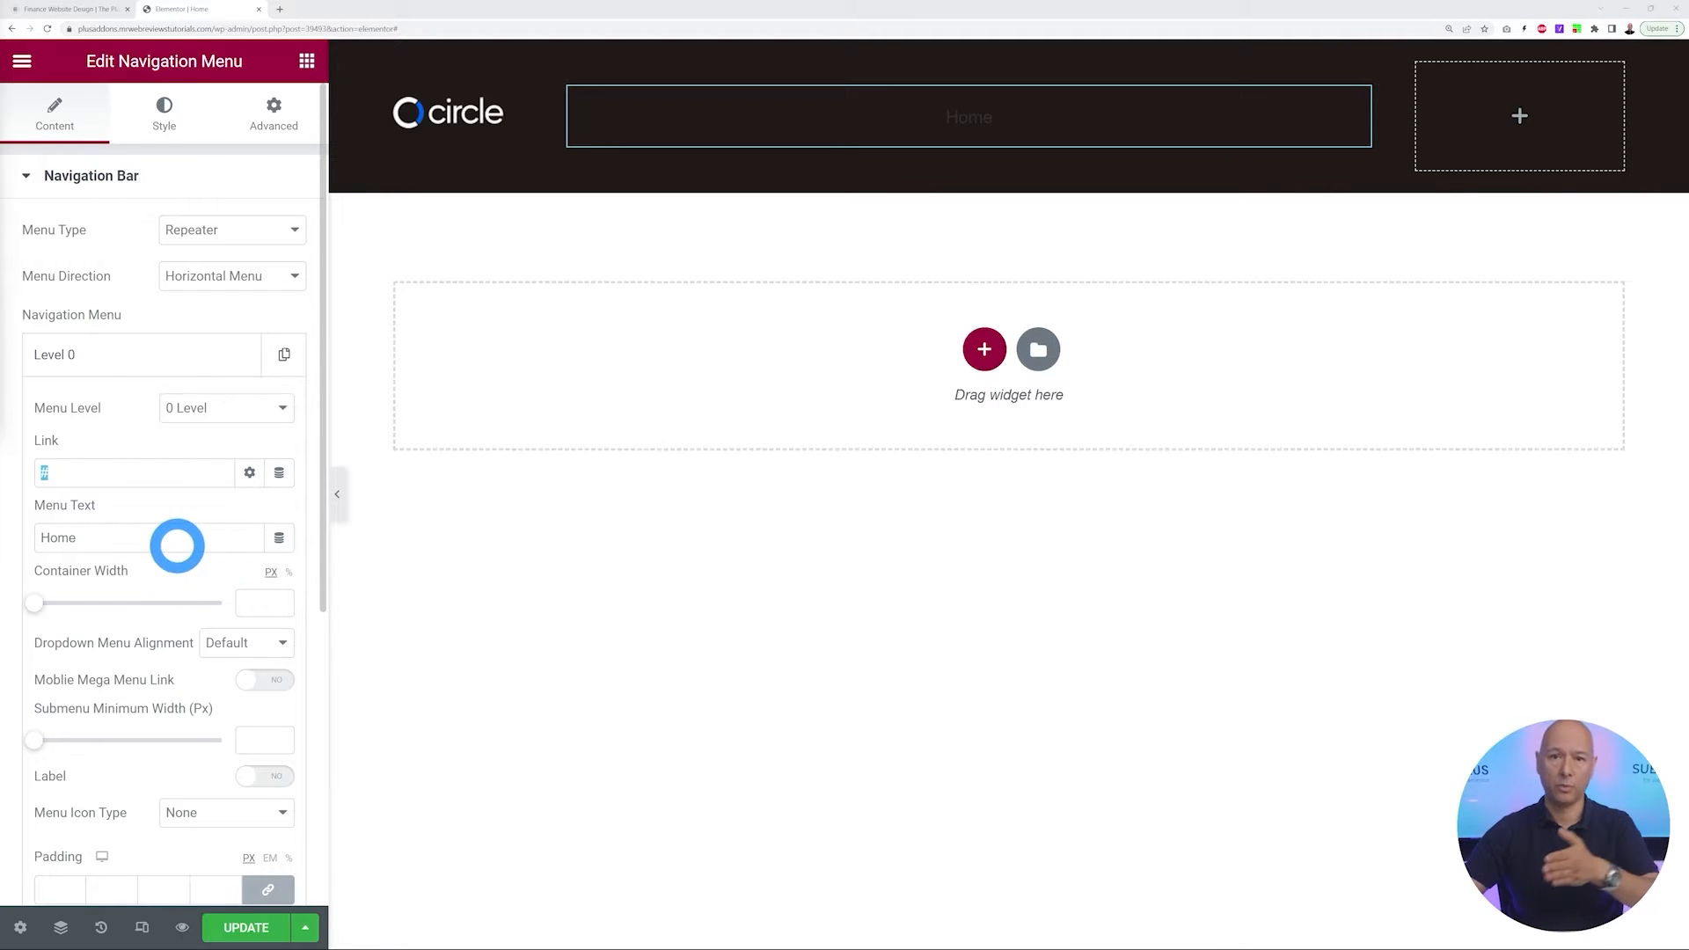
click(70, 523)
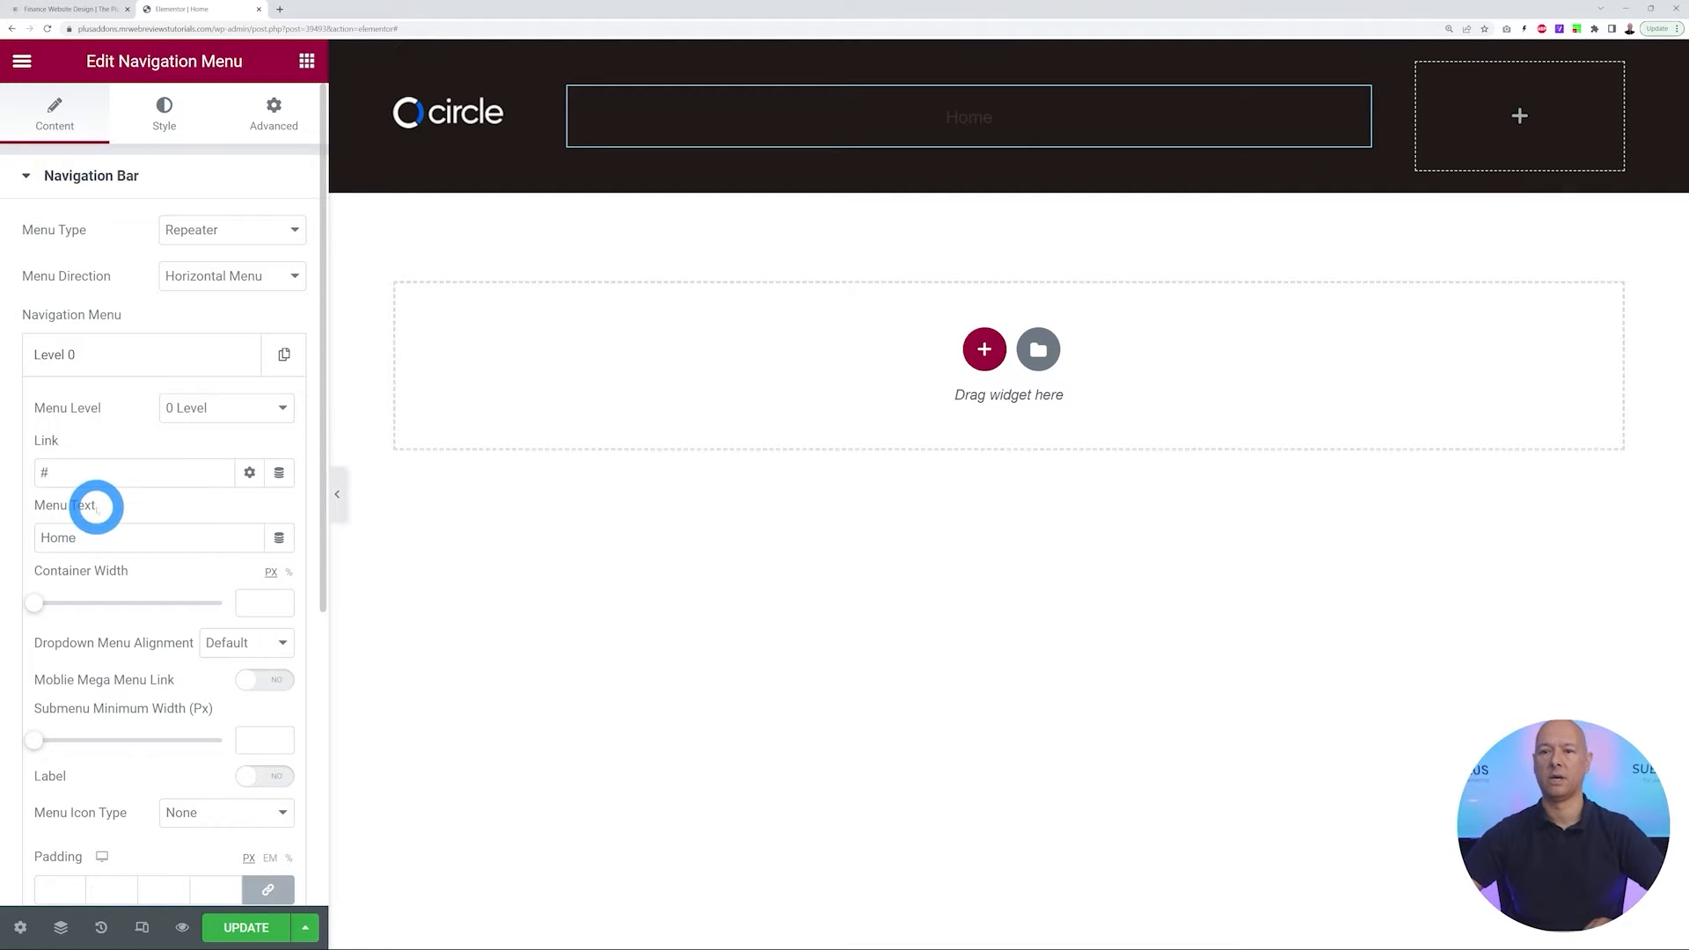
click(75, 353)
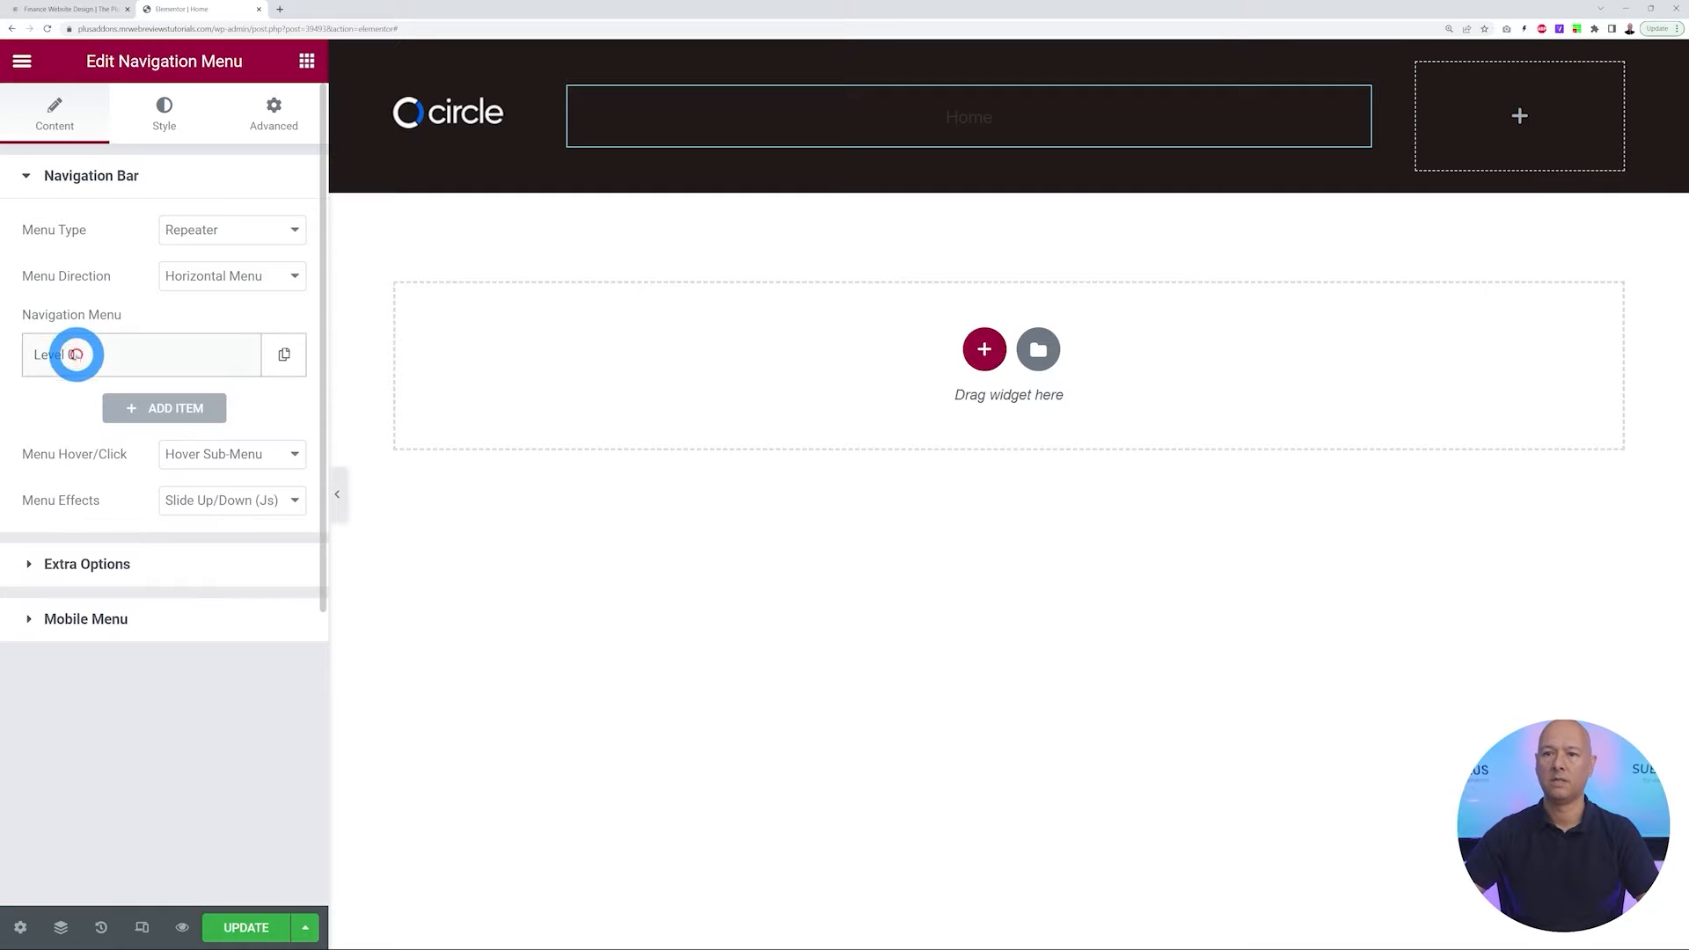
Add a second navigation item with the Menu Text Company
click(160, 413)
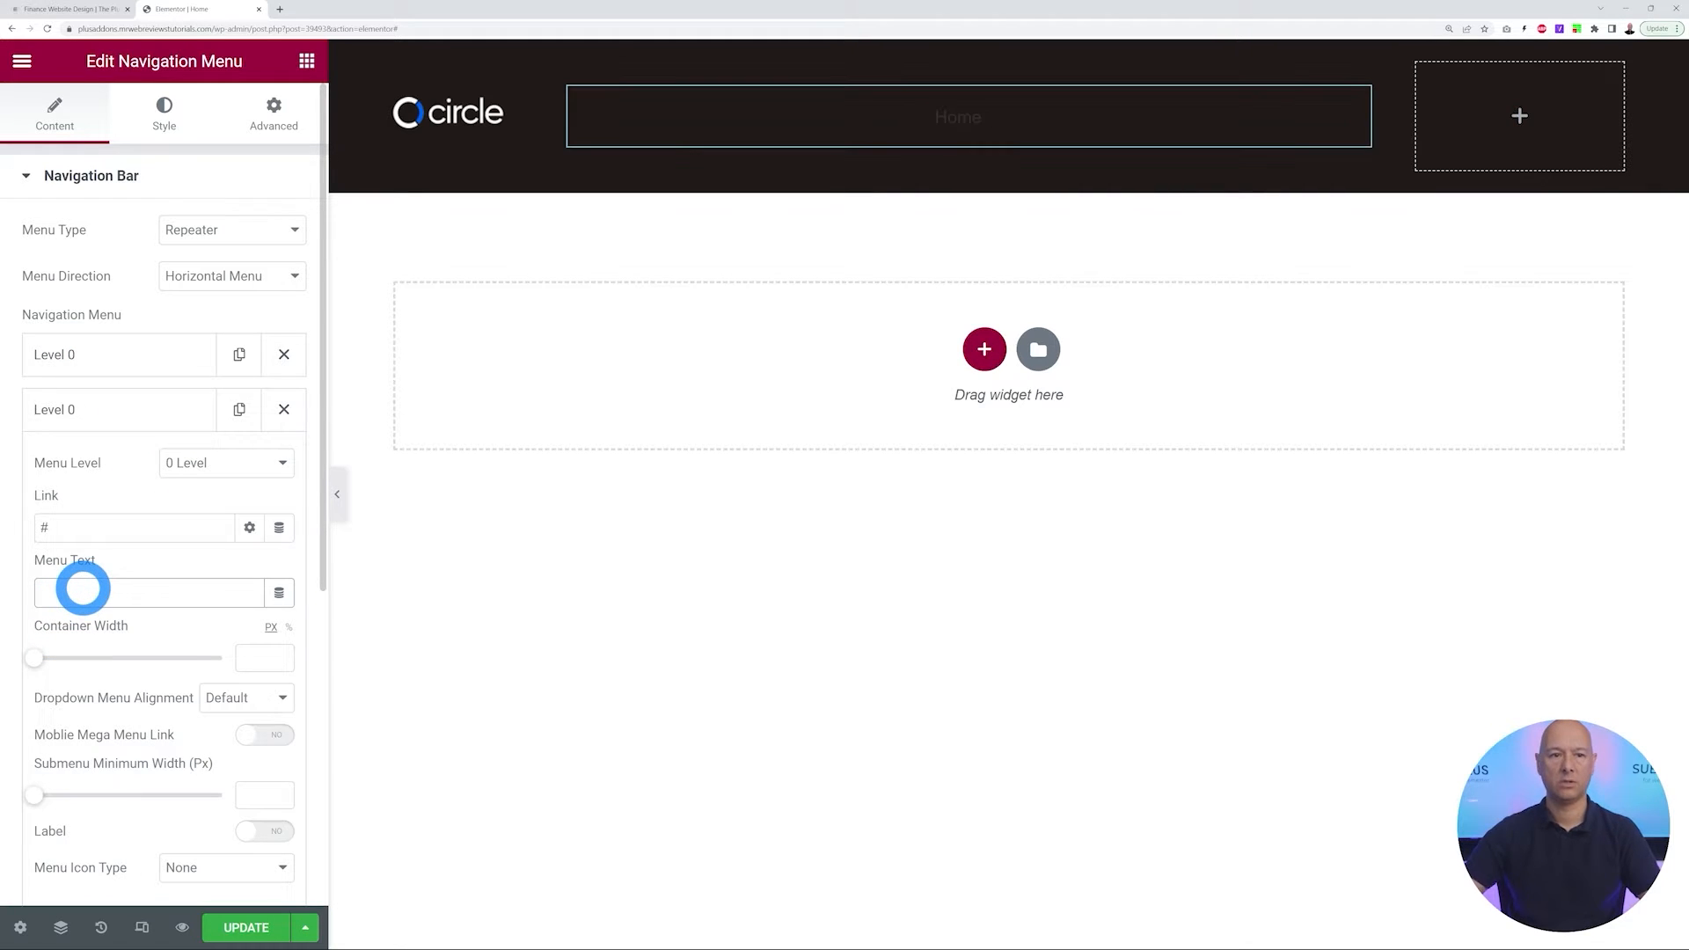
text(Company)
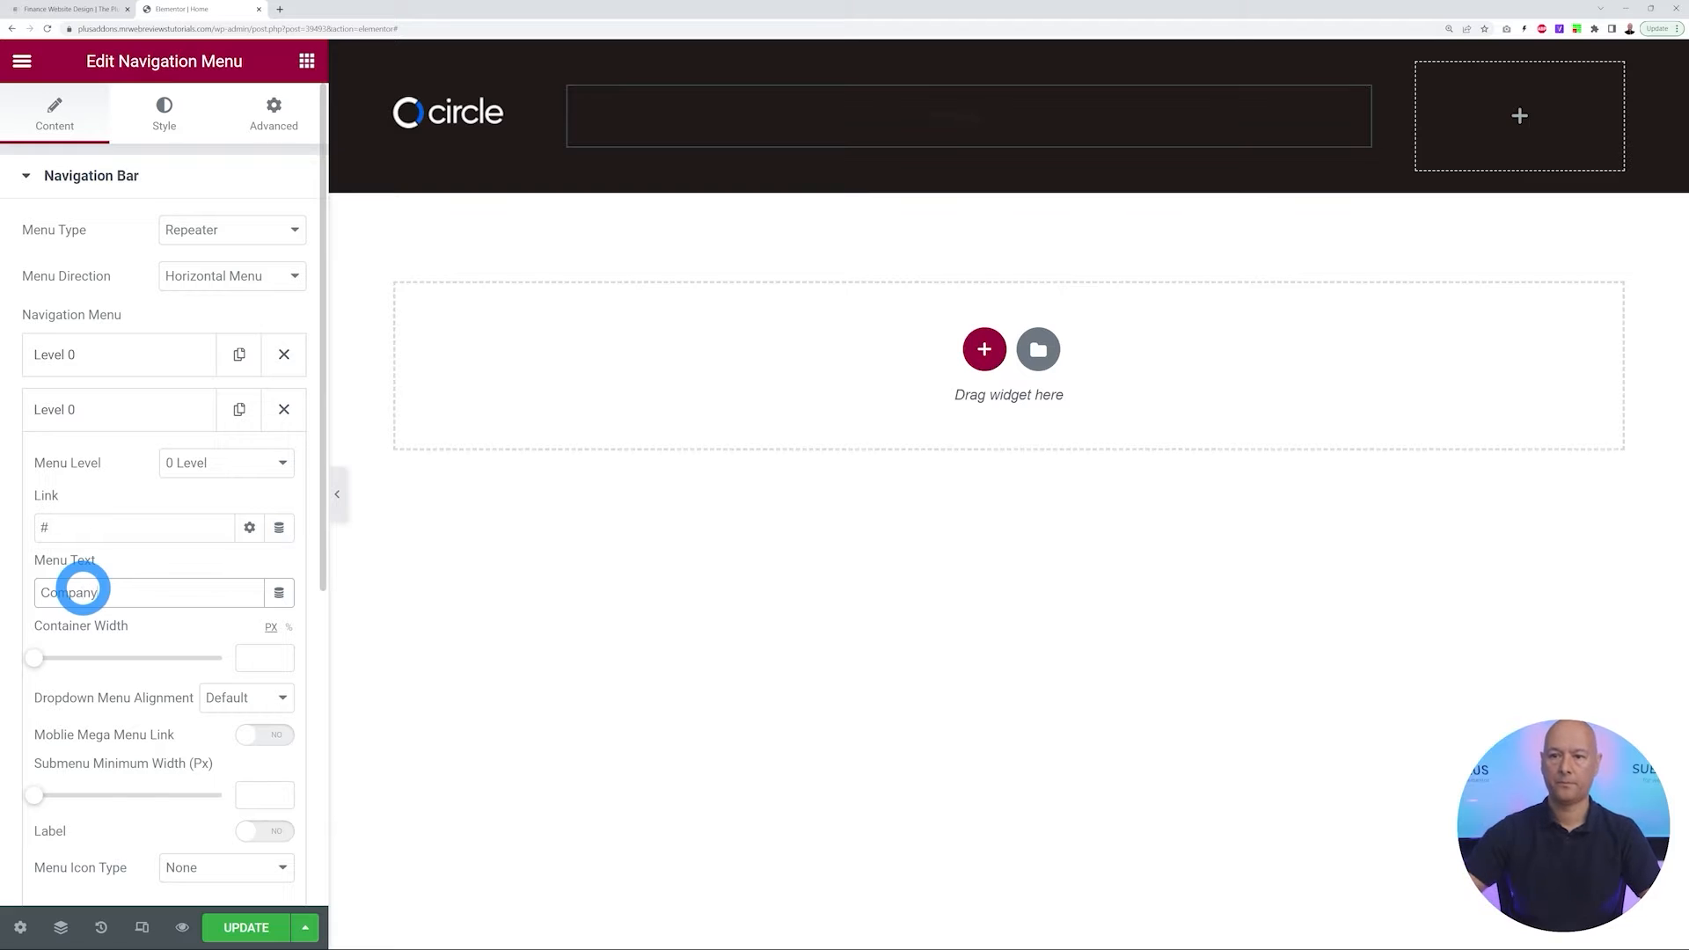
click(74, 408)
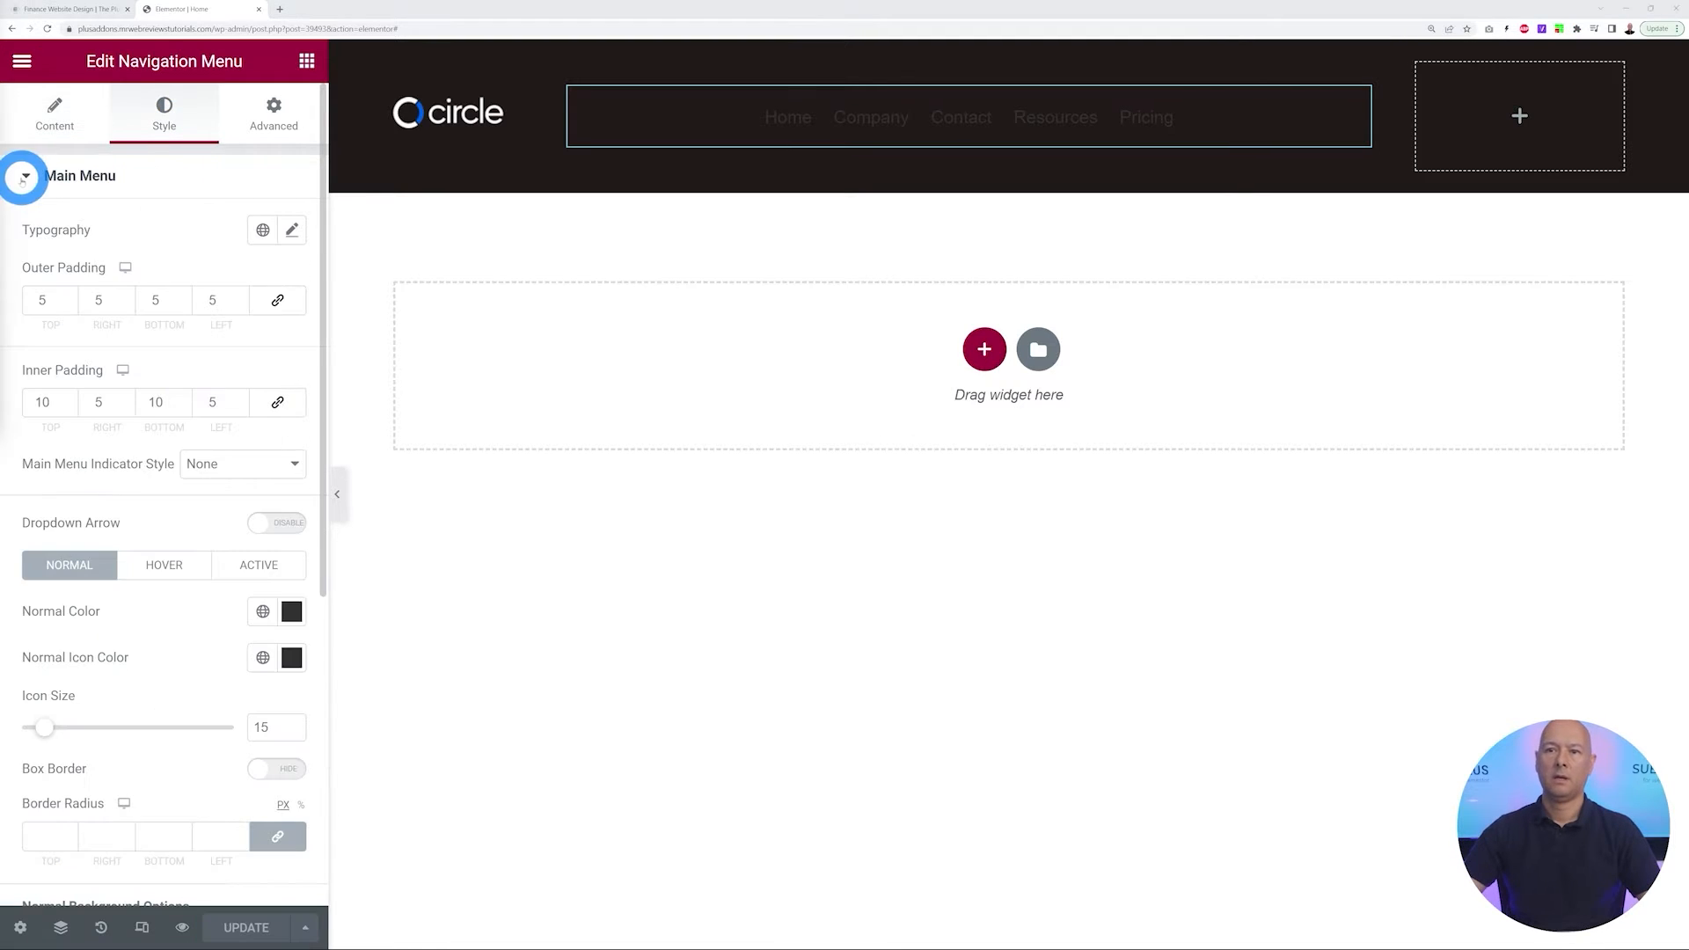
Set the Normal Color of the main menu's text to white
click(27, 176)
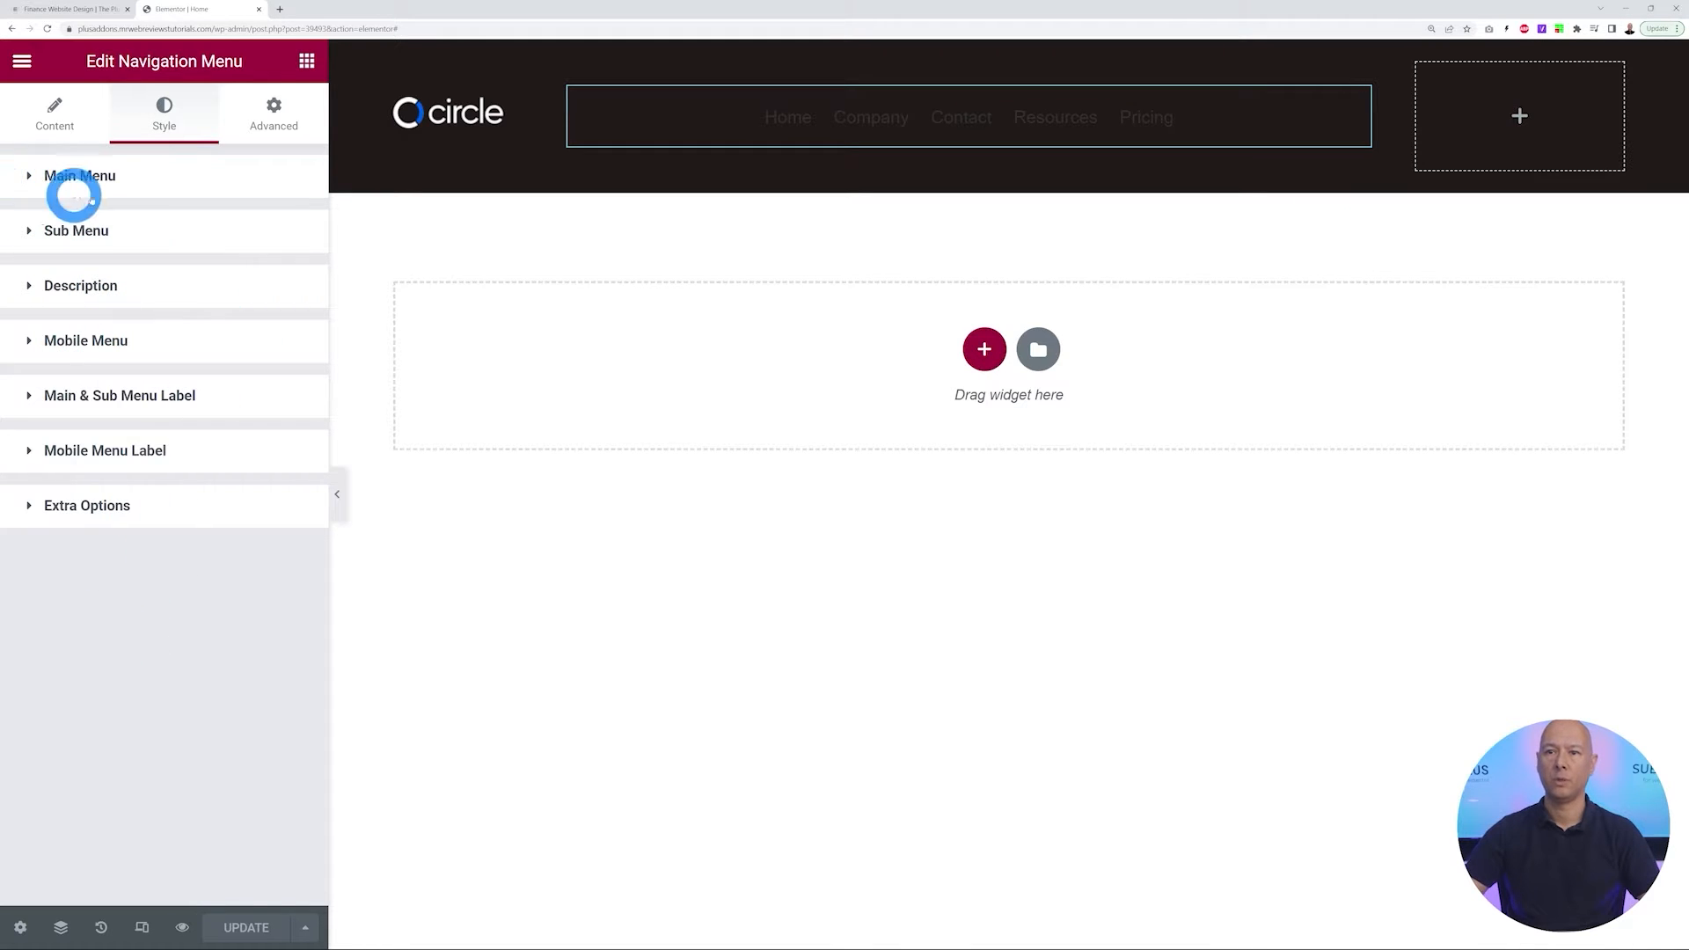
click(757, 117)
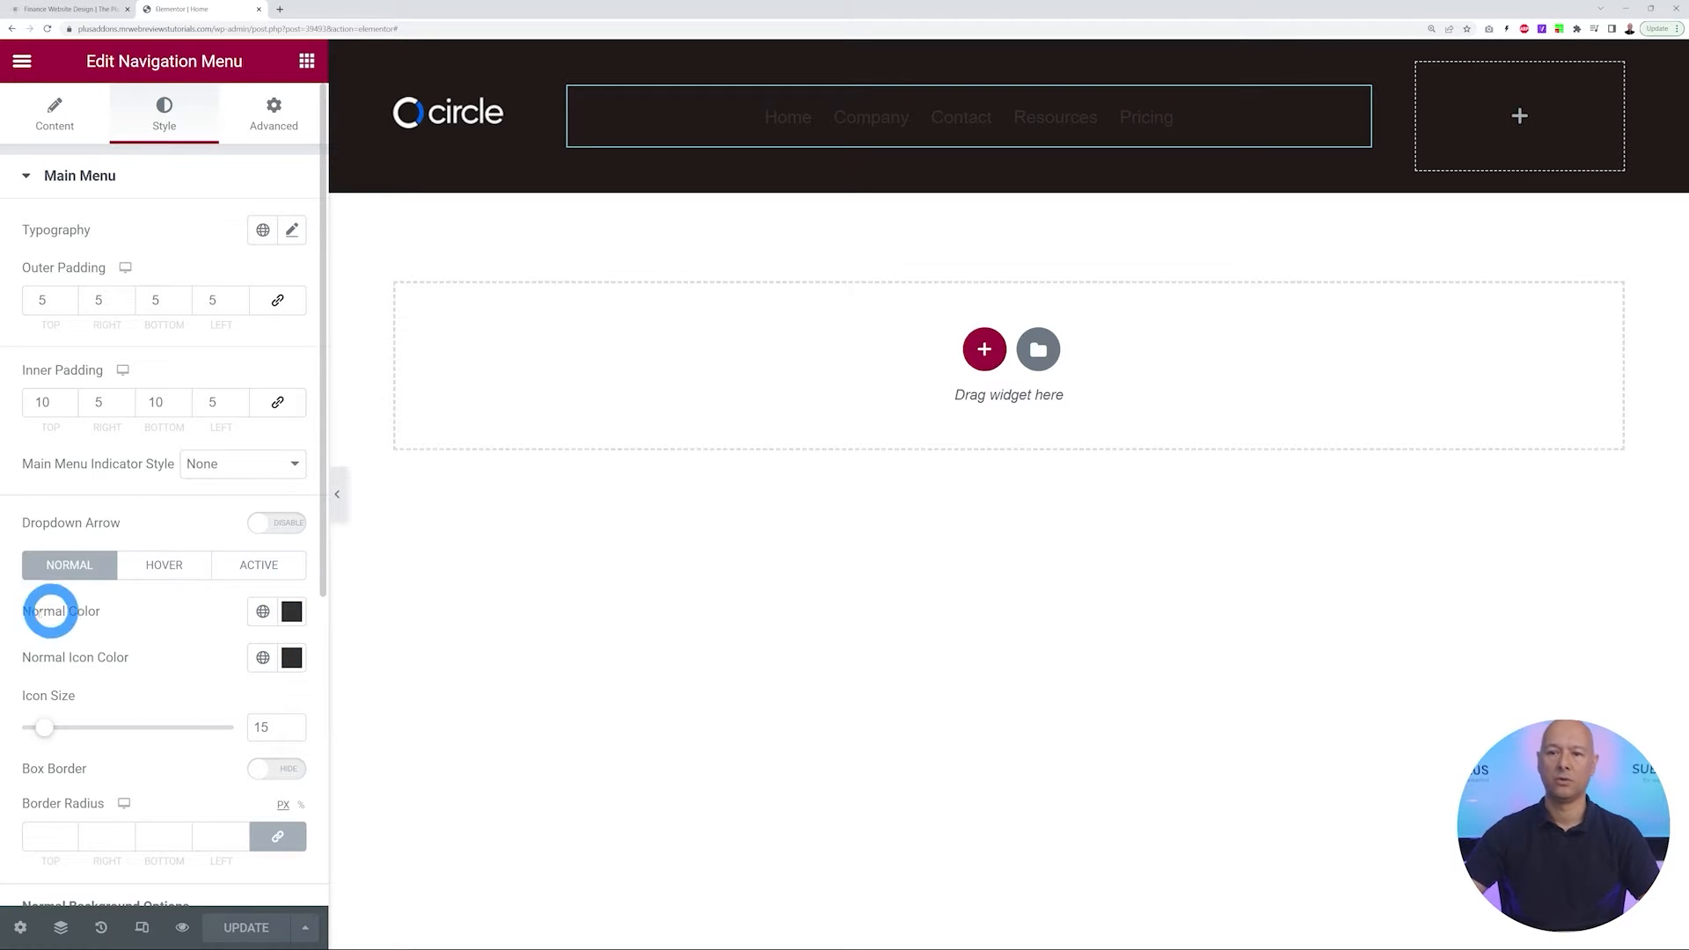
click(292, 613)
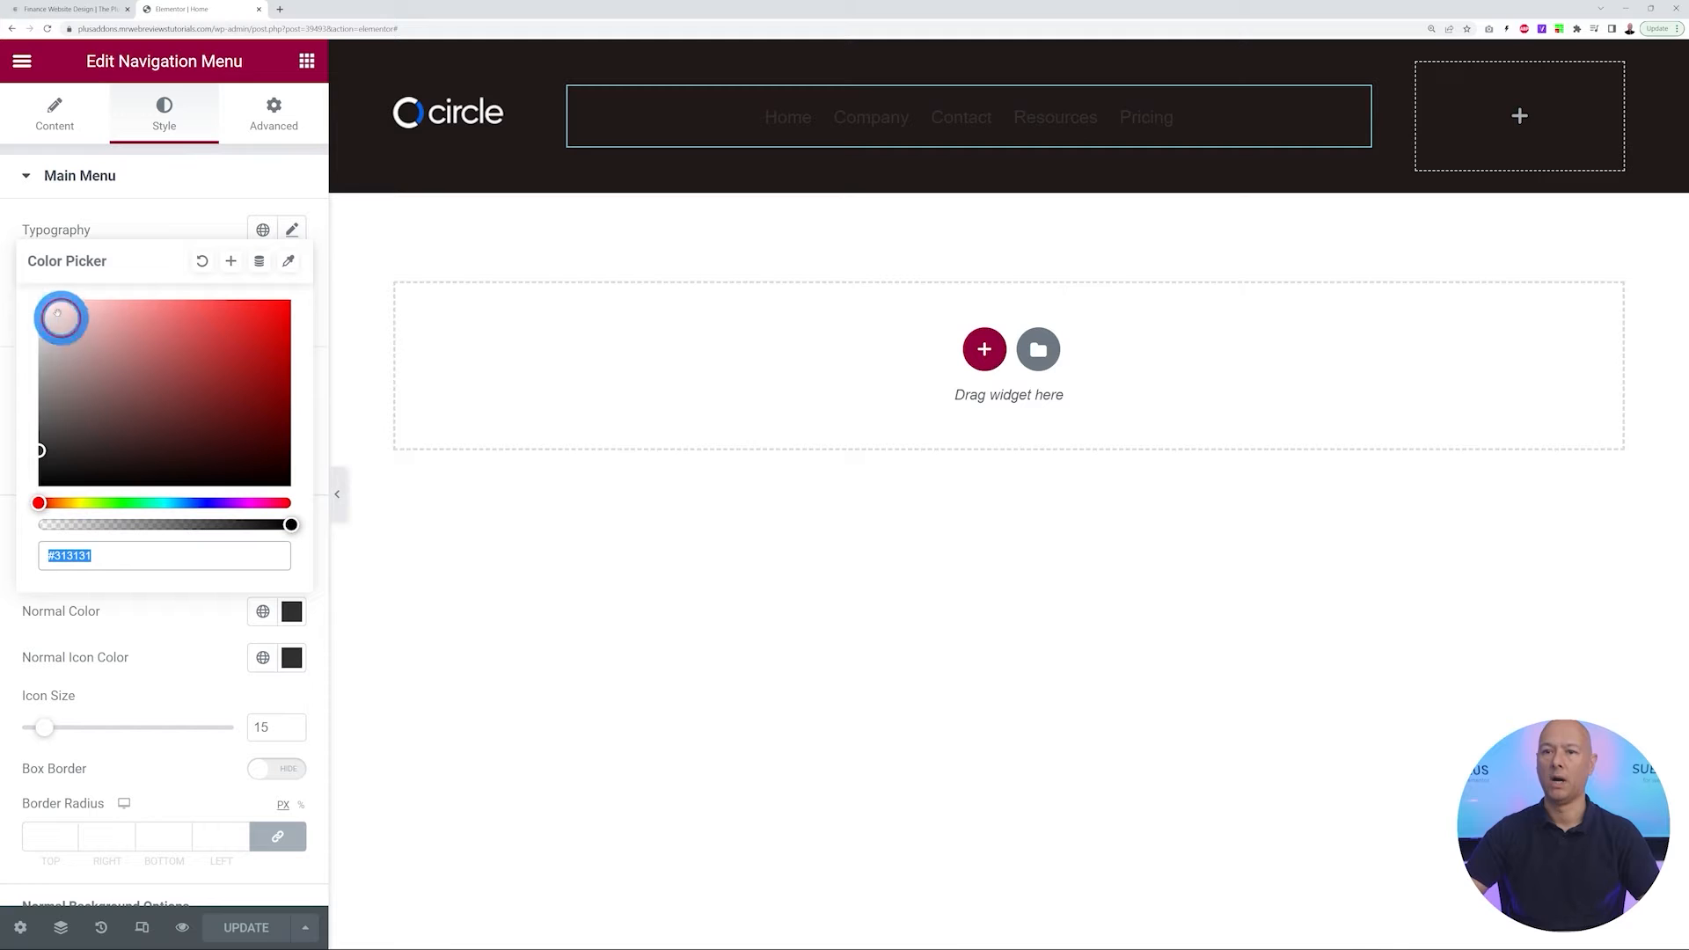
click(25, 299)
click(192, 662)
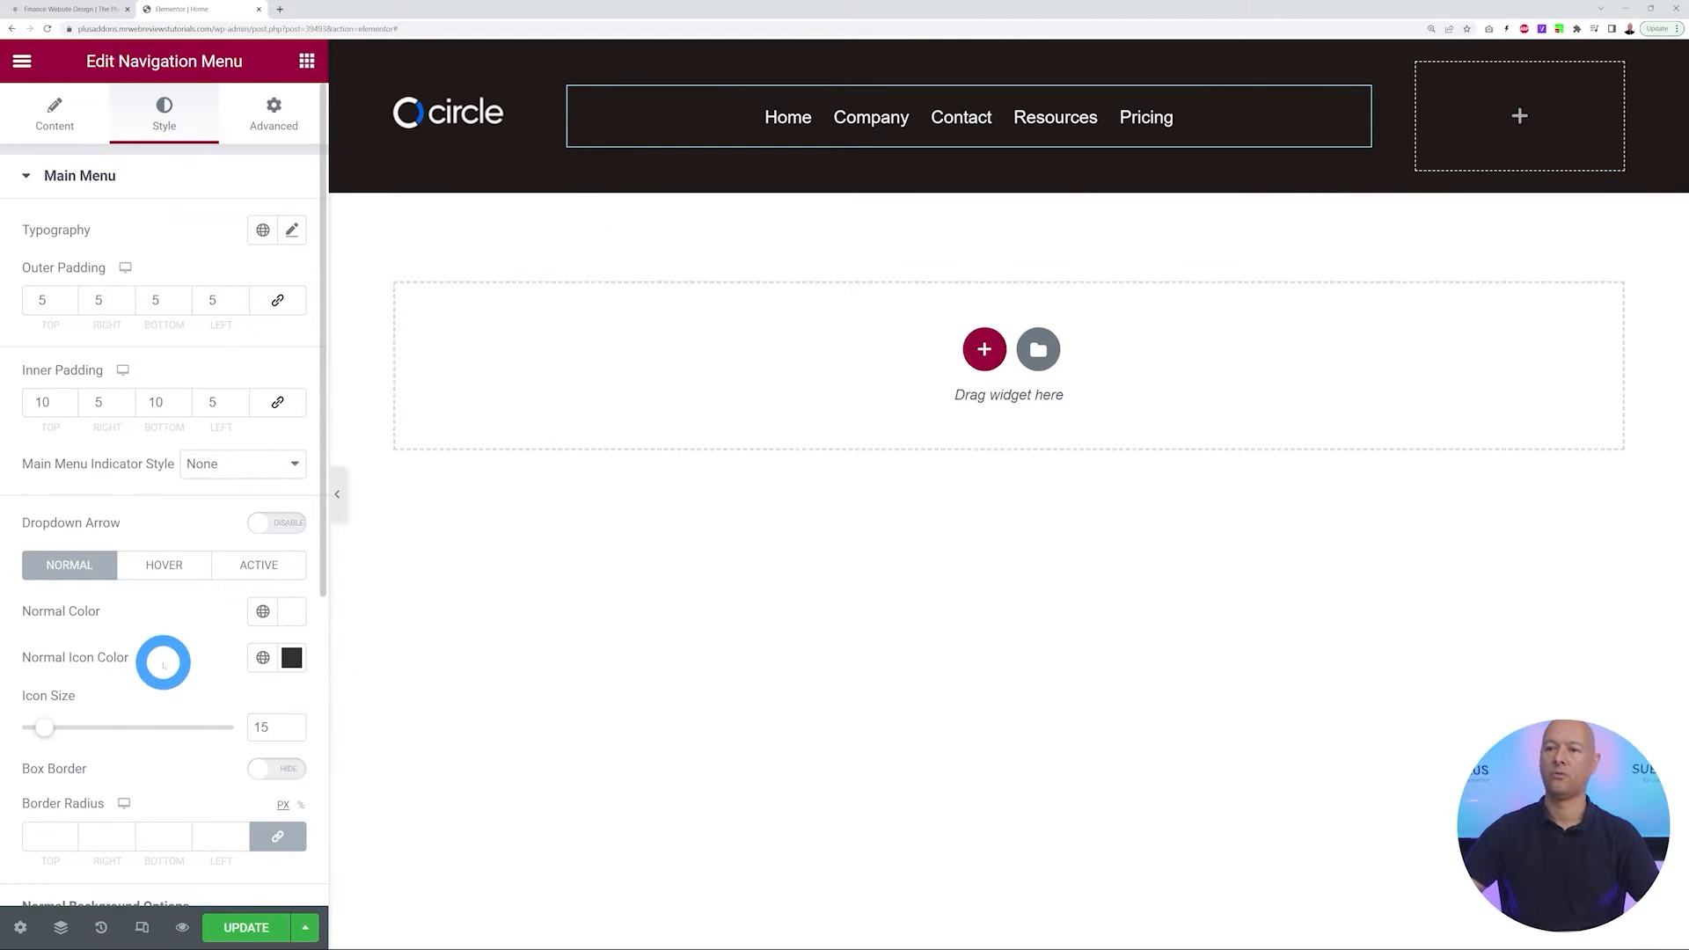
Set the main menu's Hover Color and Hover Icon Color to #0464EC, sampling the blue from the logo
click(164, 568)
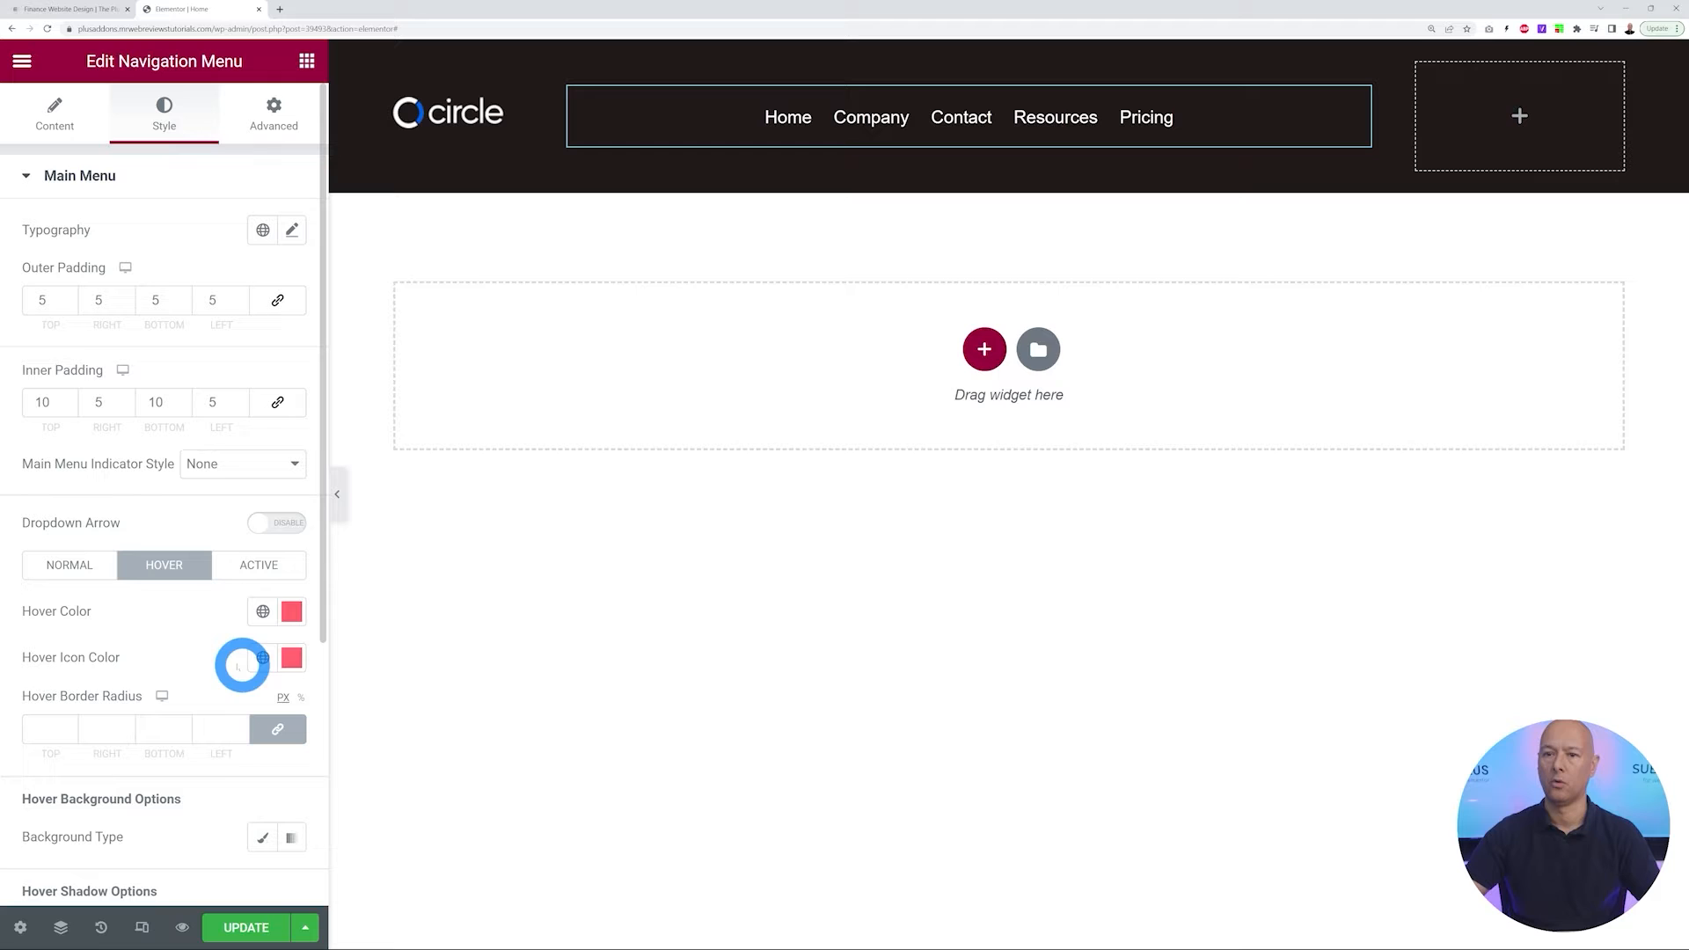
click(292, 612)
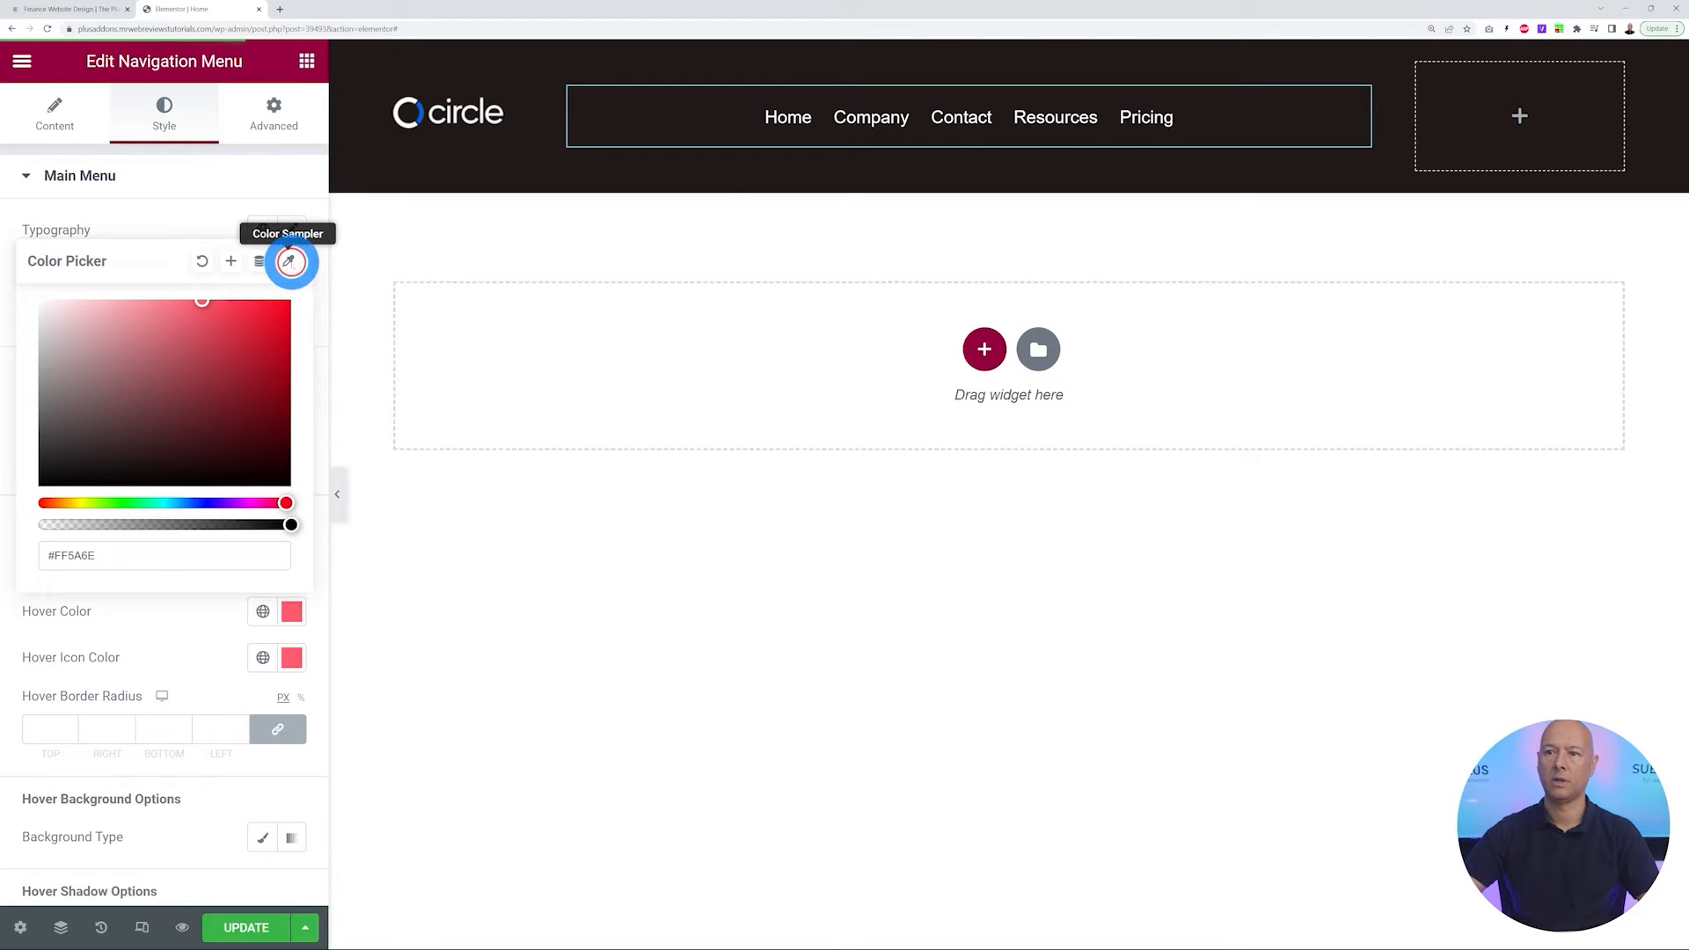
click(290, 262)
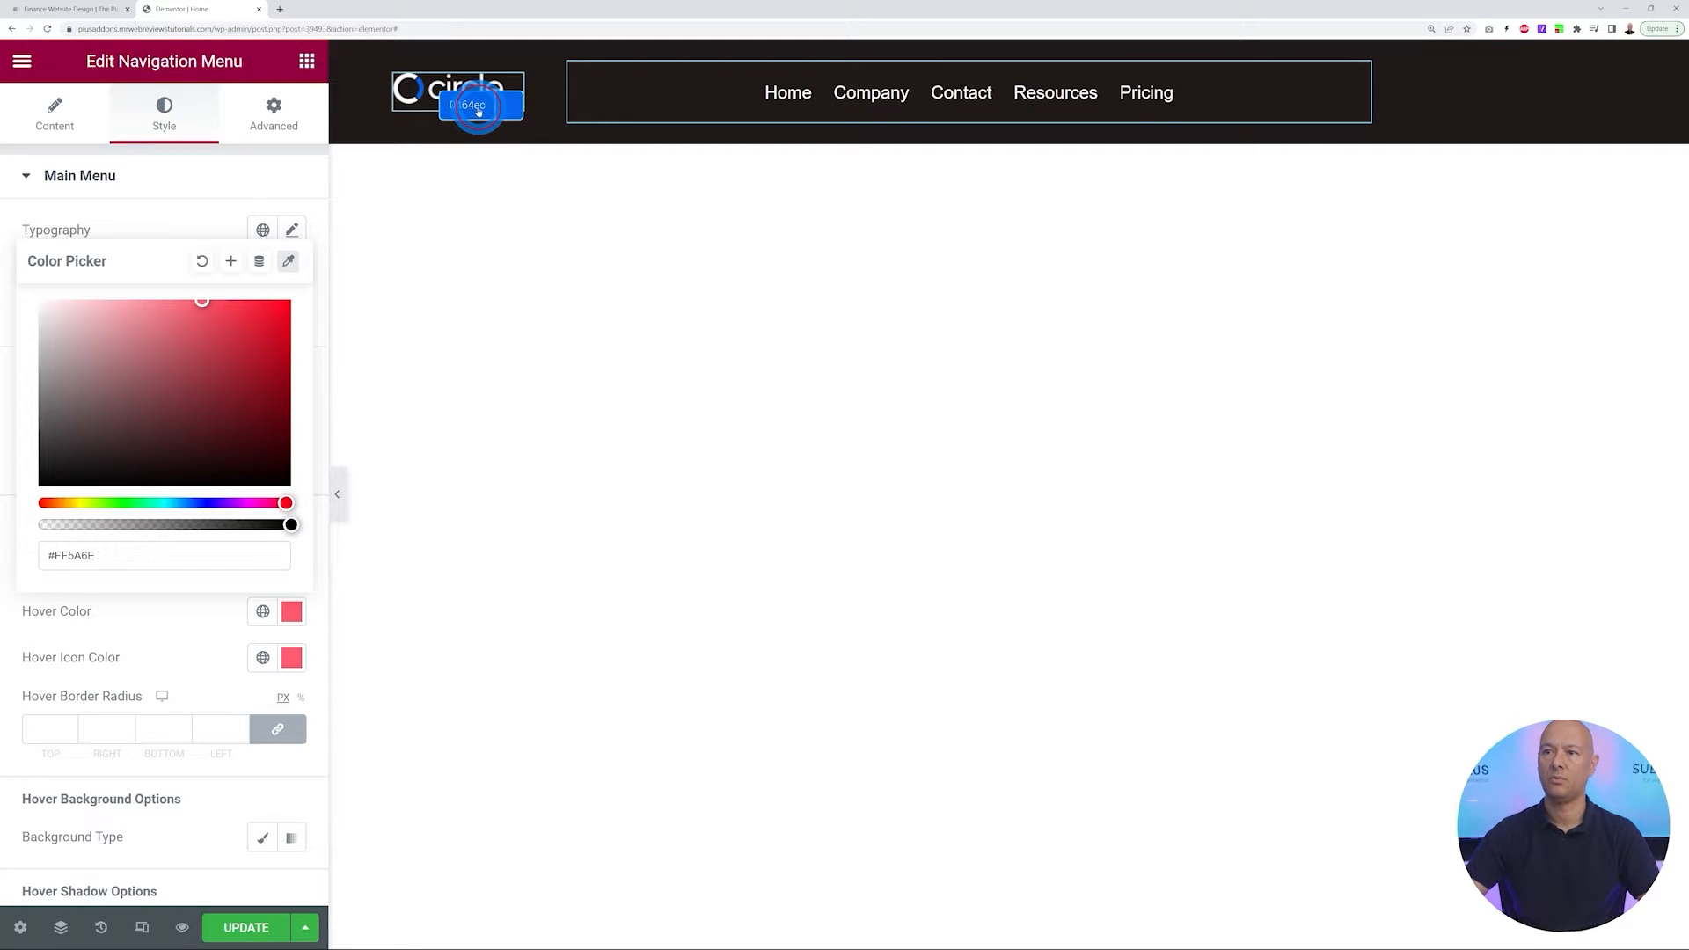
click(478, 111)
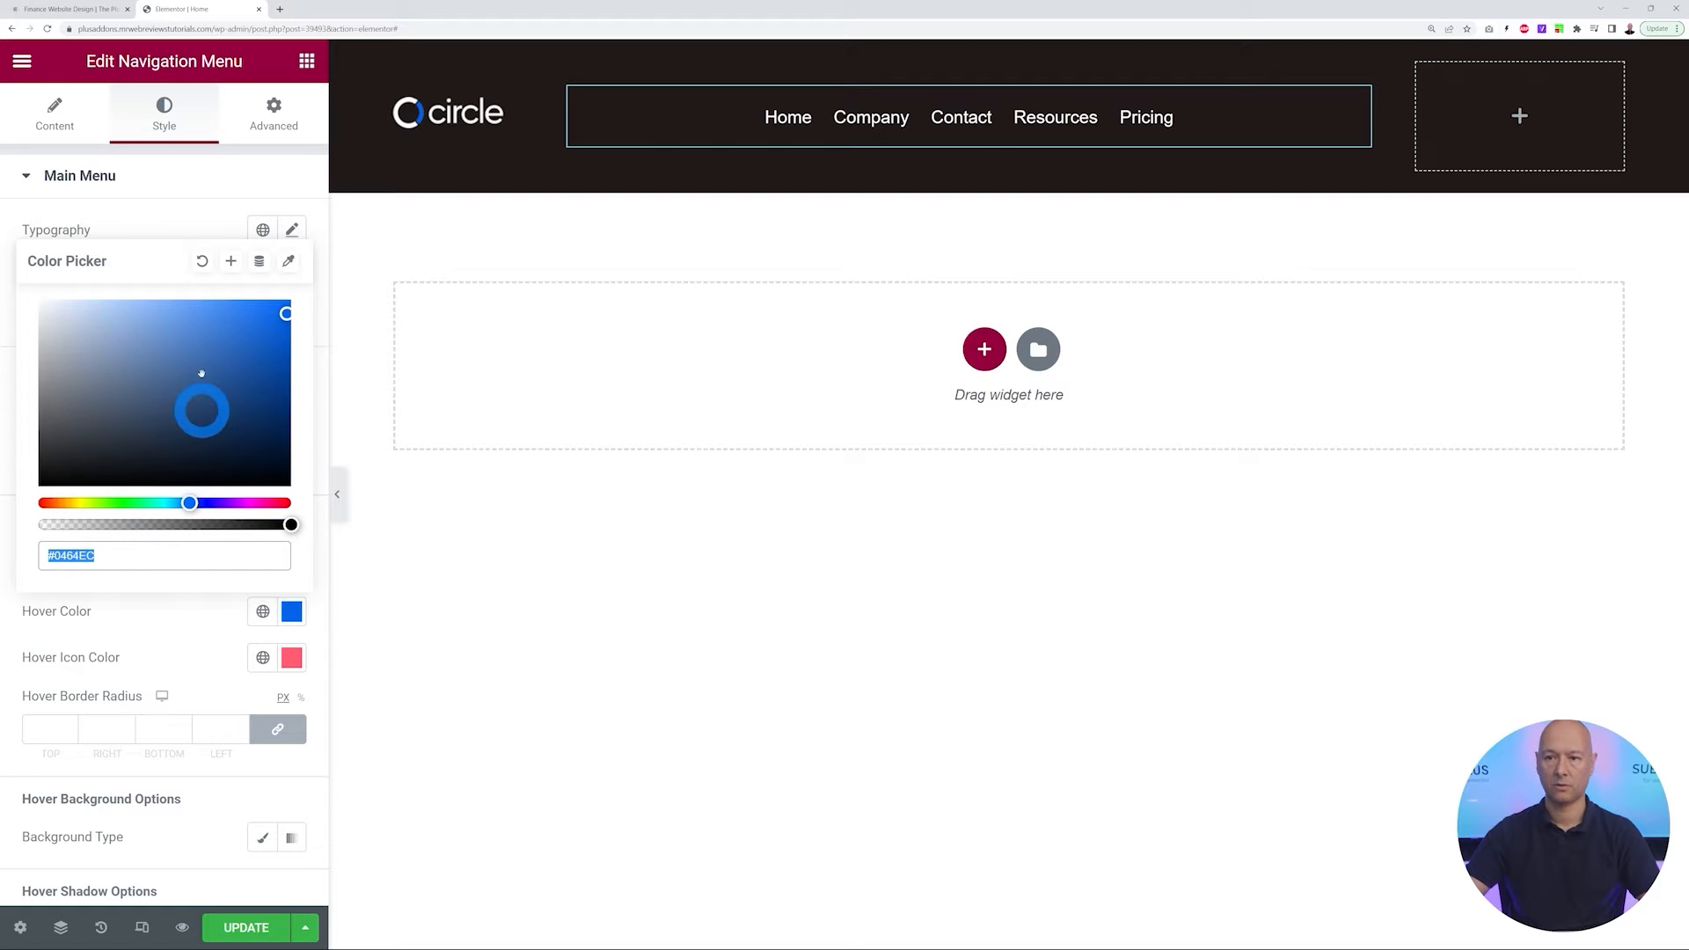
click(203, 631)
click(291, 661)
click(291, 663)
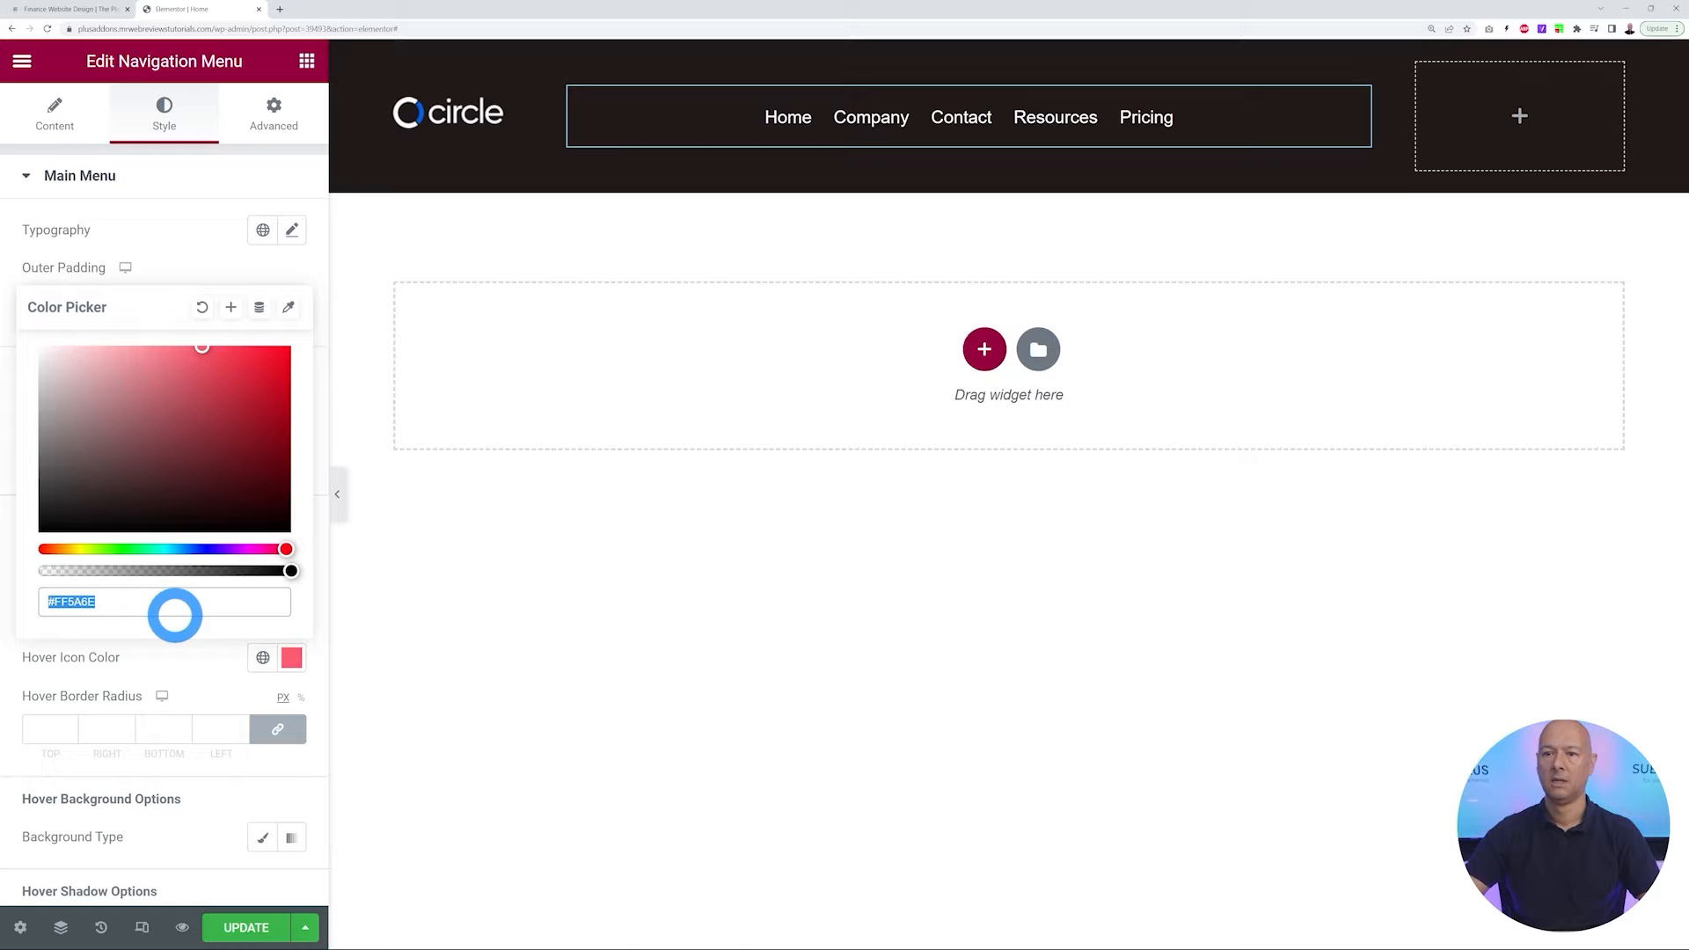
key(ctrl+v)
click(204, 664)
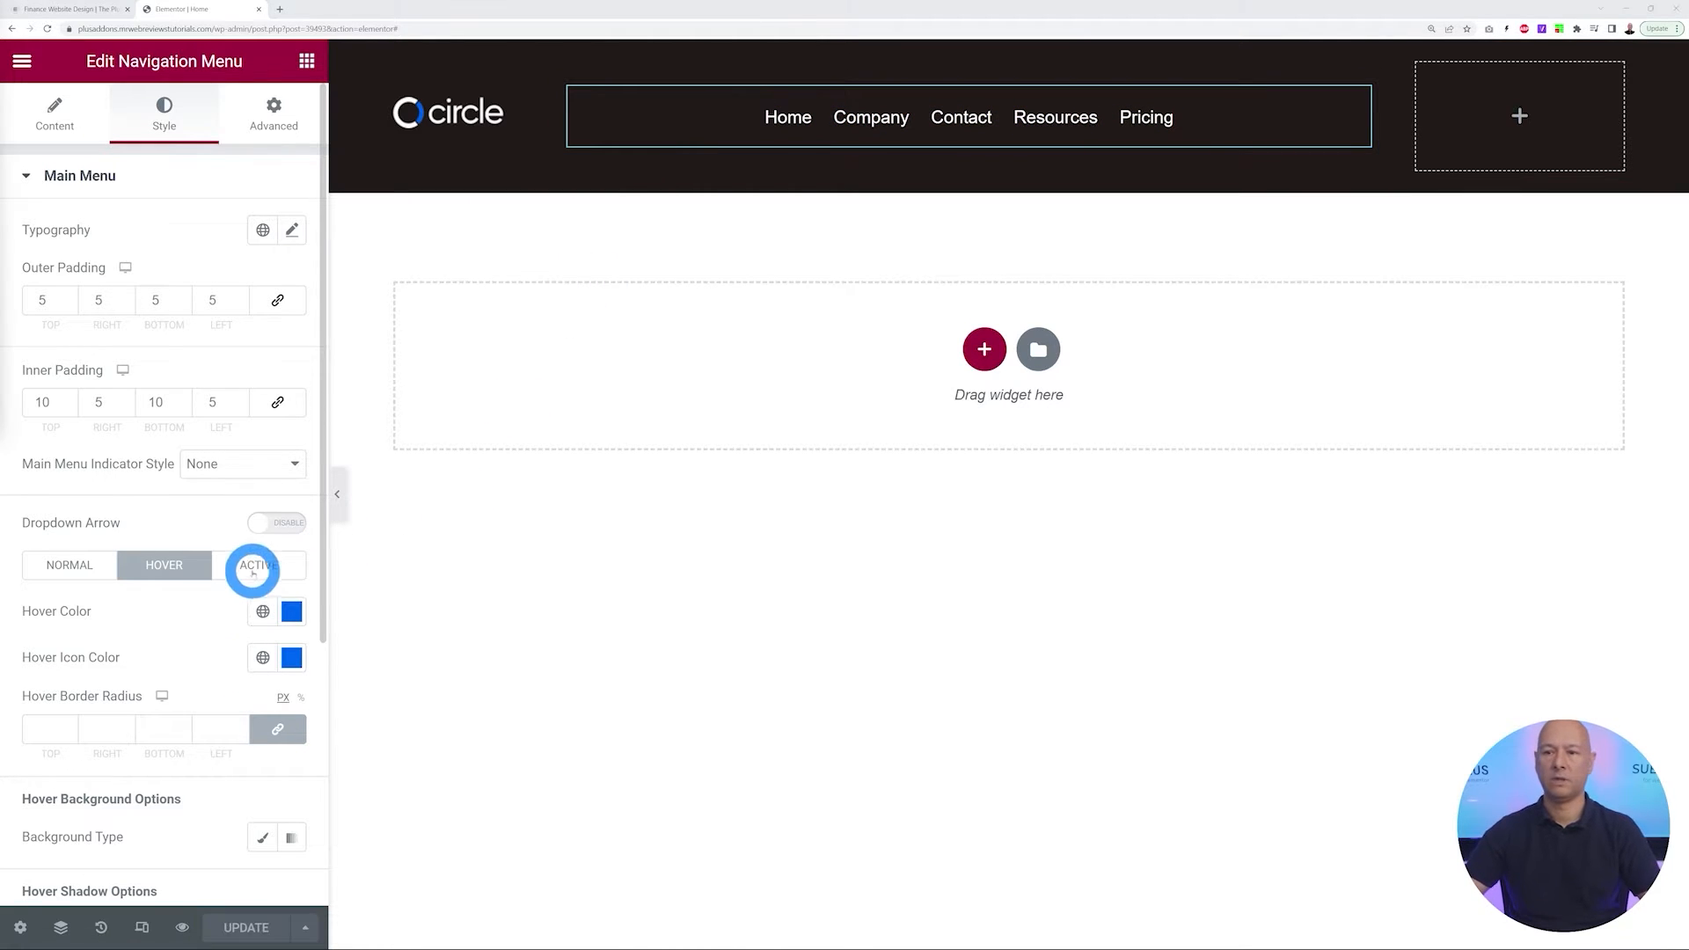
Set the main menu's Active Color and Active Icon Color to #0464EC
click(252, 572)
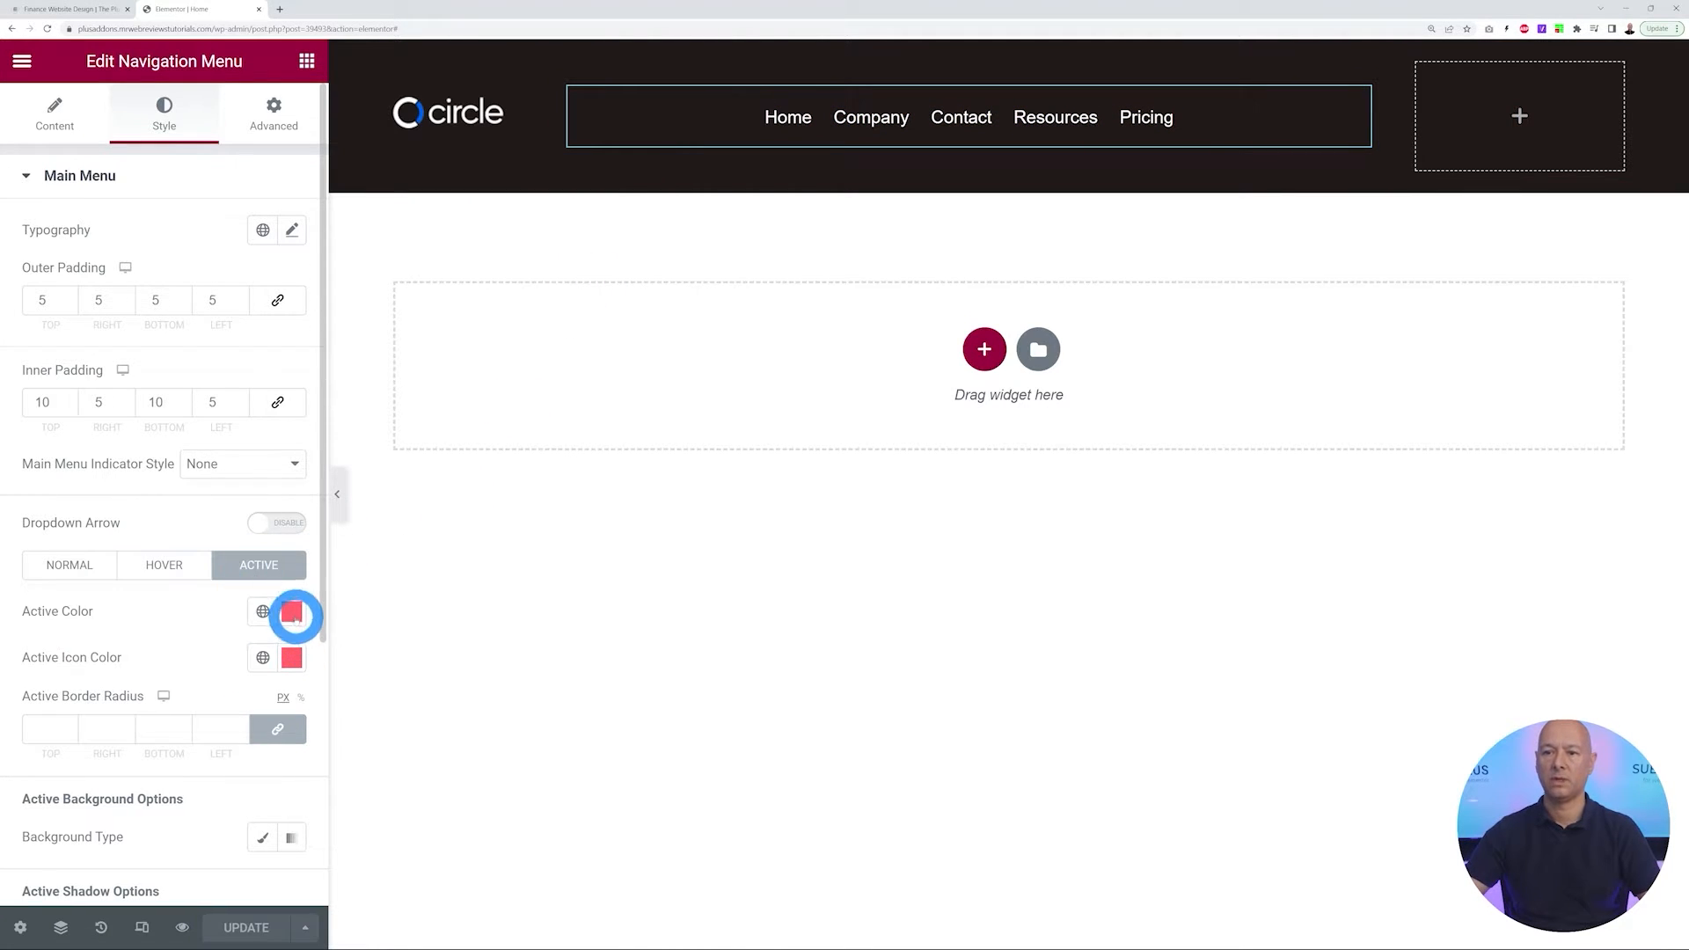
click(291, 611)
key(ctrl+v)
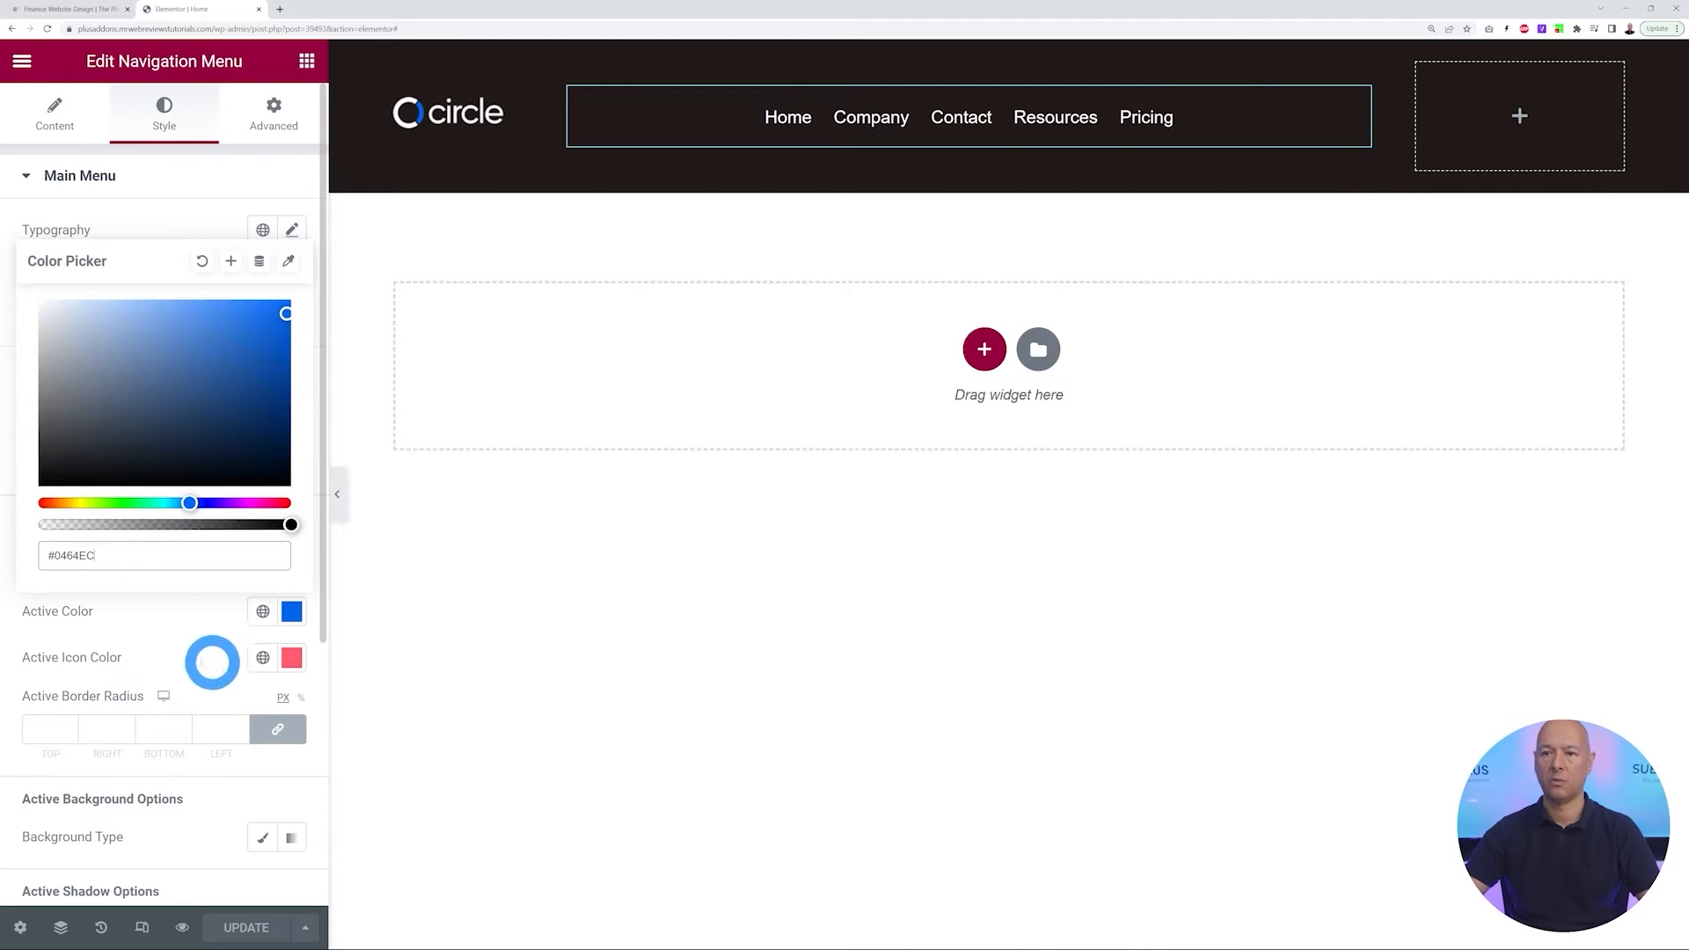
click(189, 654)
click(288, 662)
key(ctrl+v)
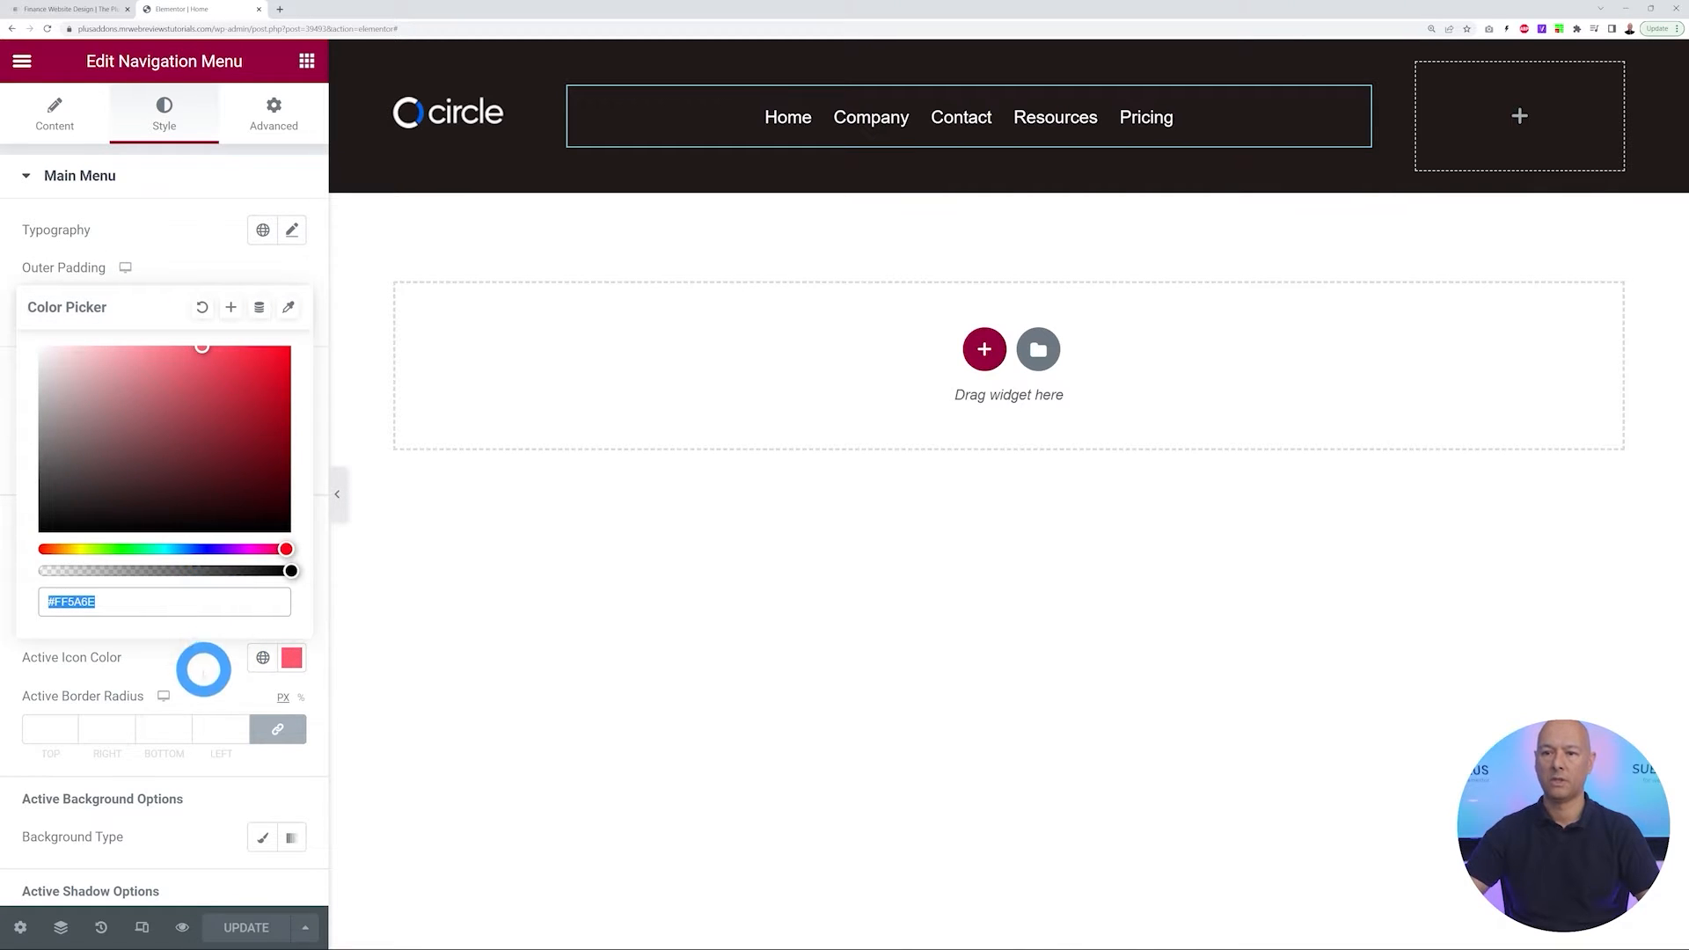
click(203, 663)
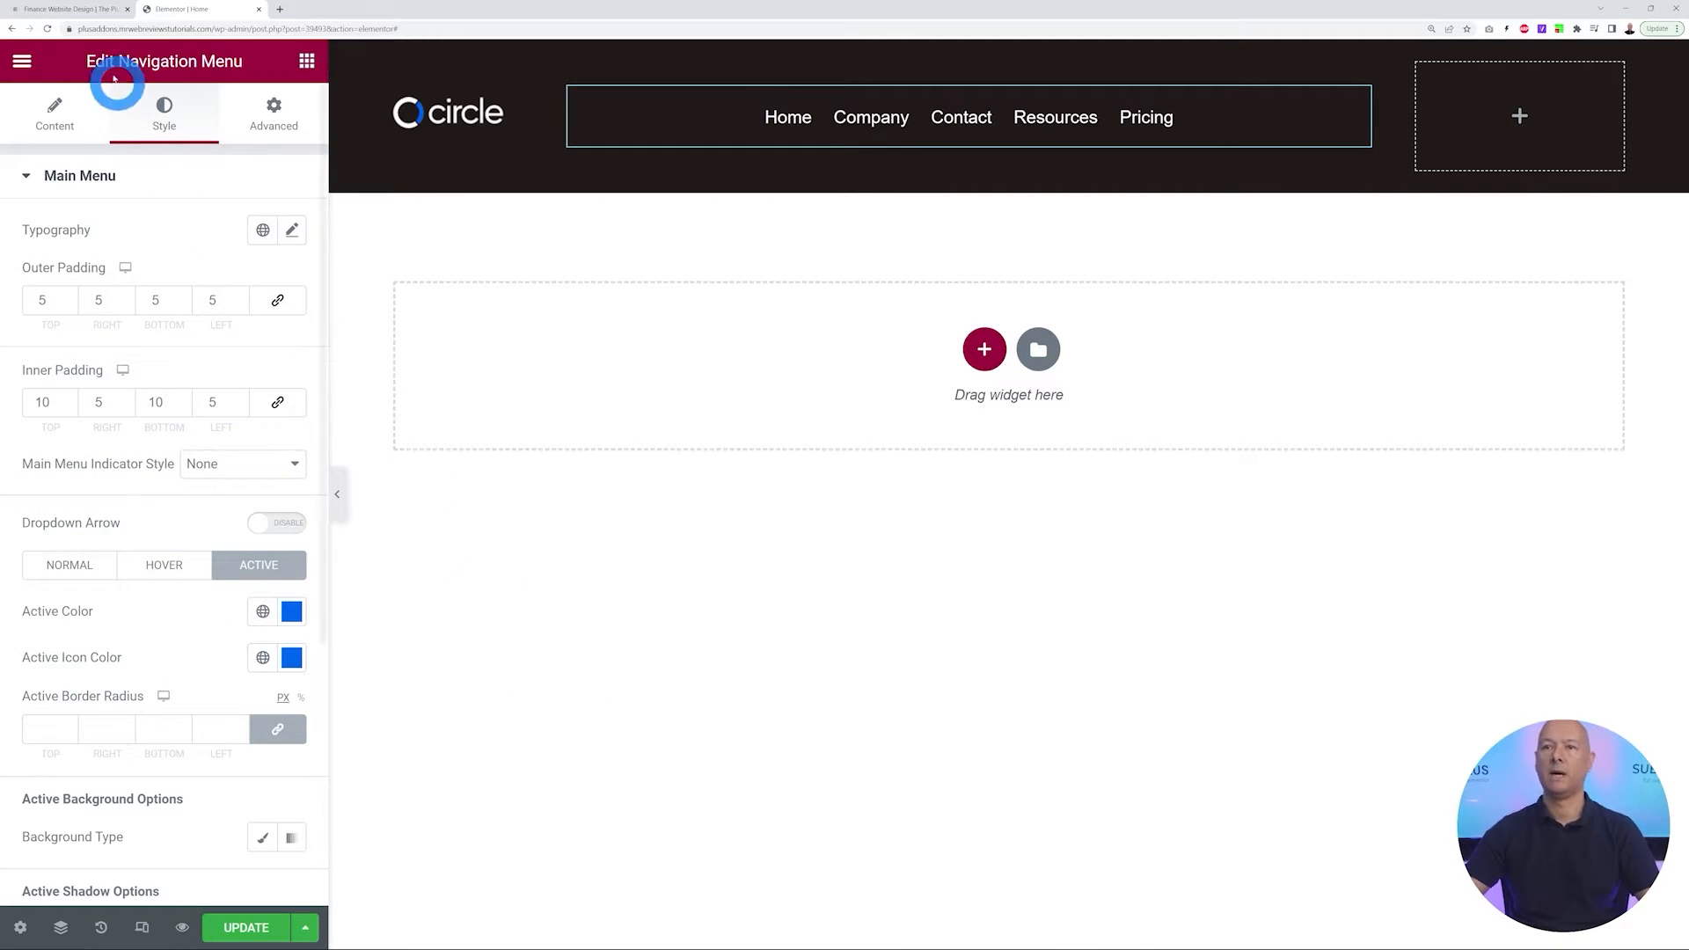
Examine the Company mega menu on the demo website and compare it with the Company item in the Elementor navigation menu
click(54, 10)
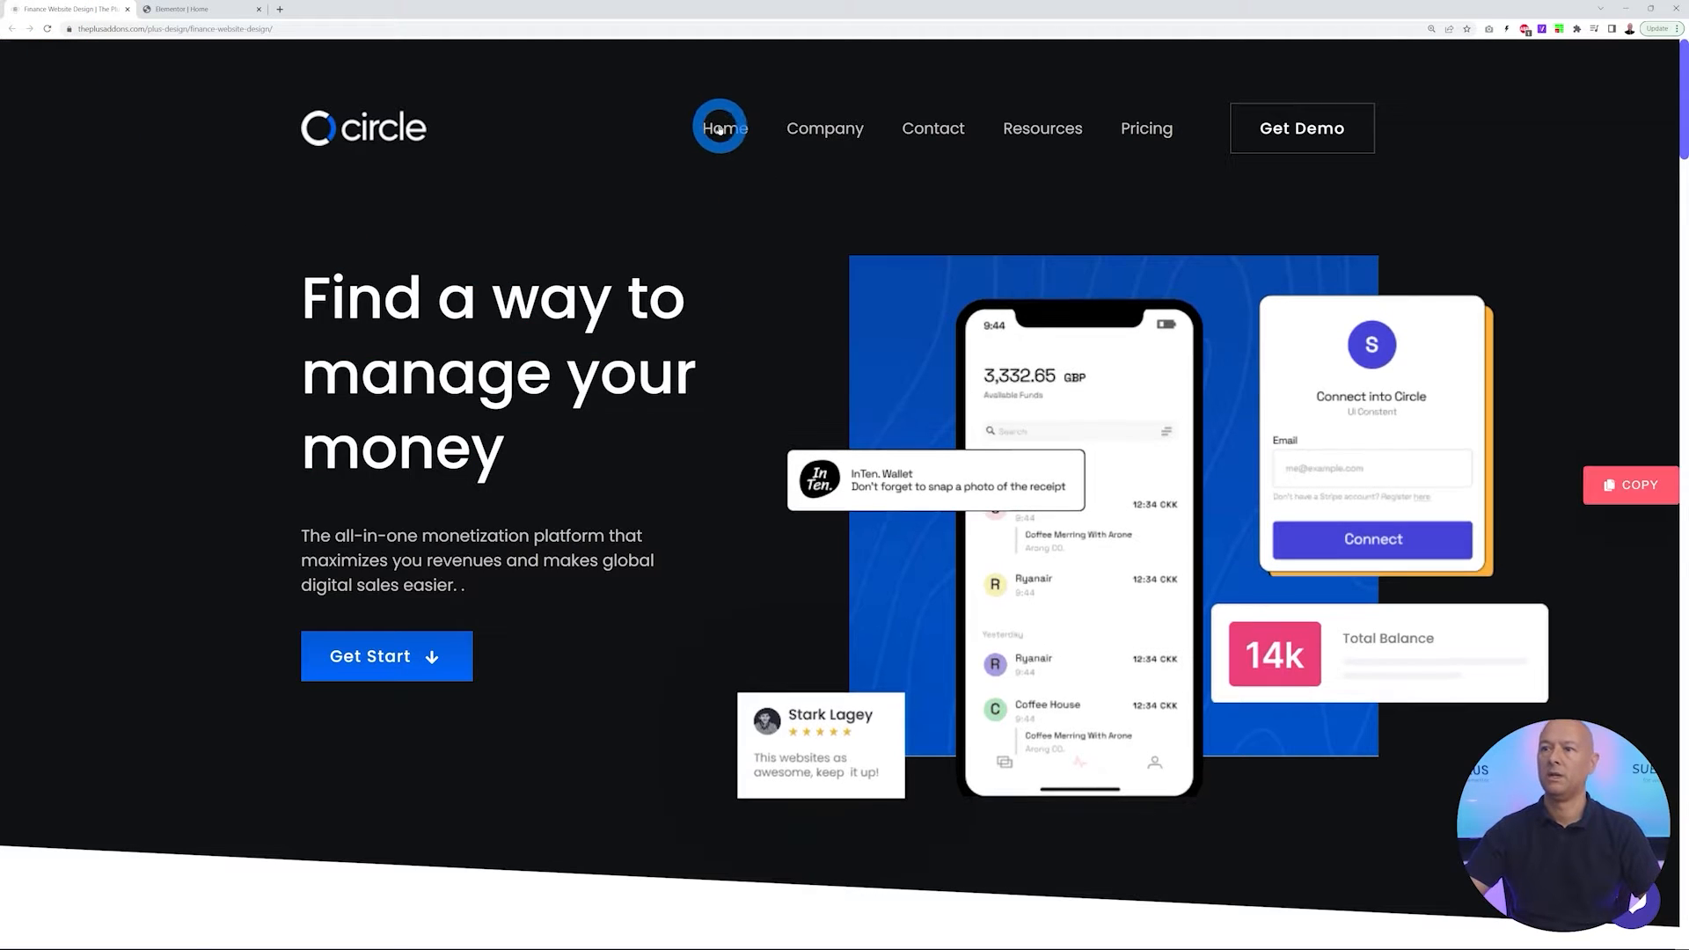
mouse_move(803, 124)
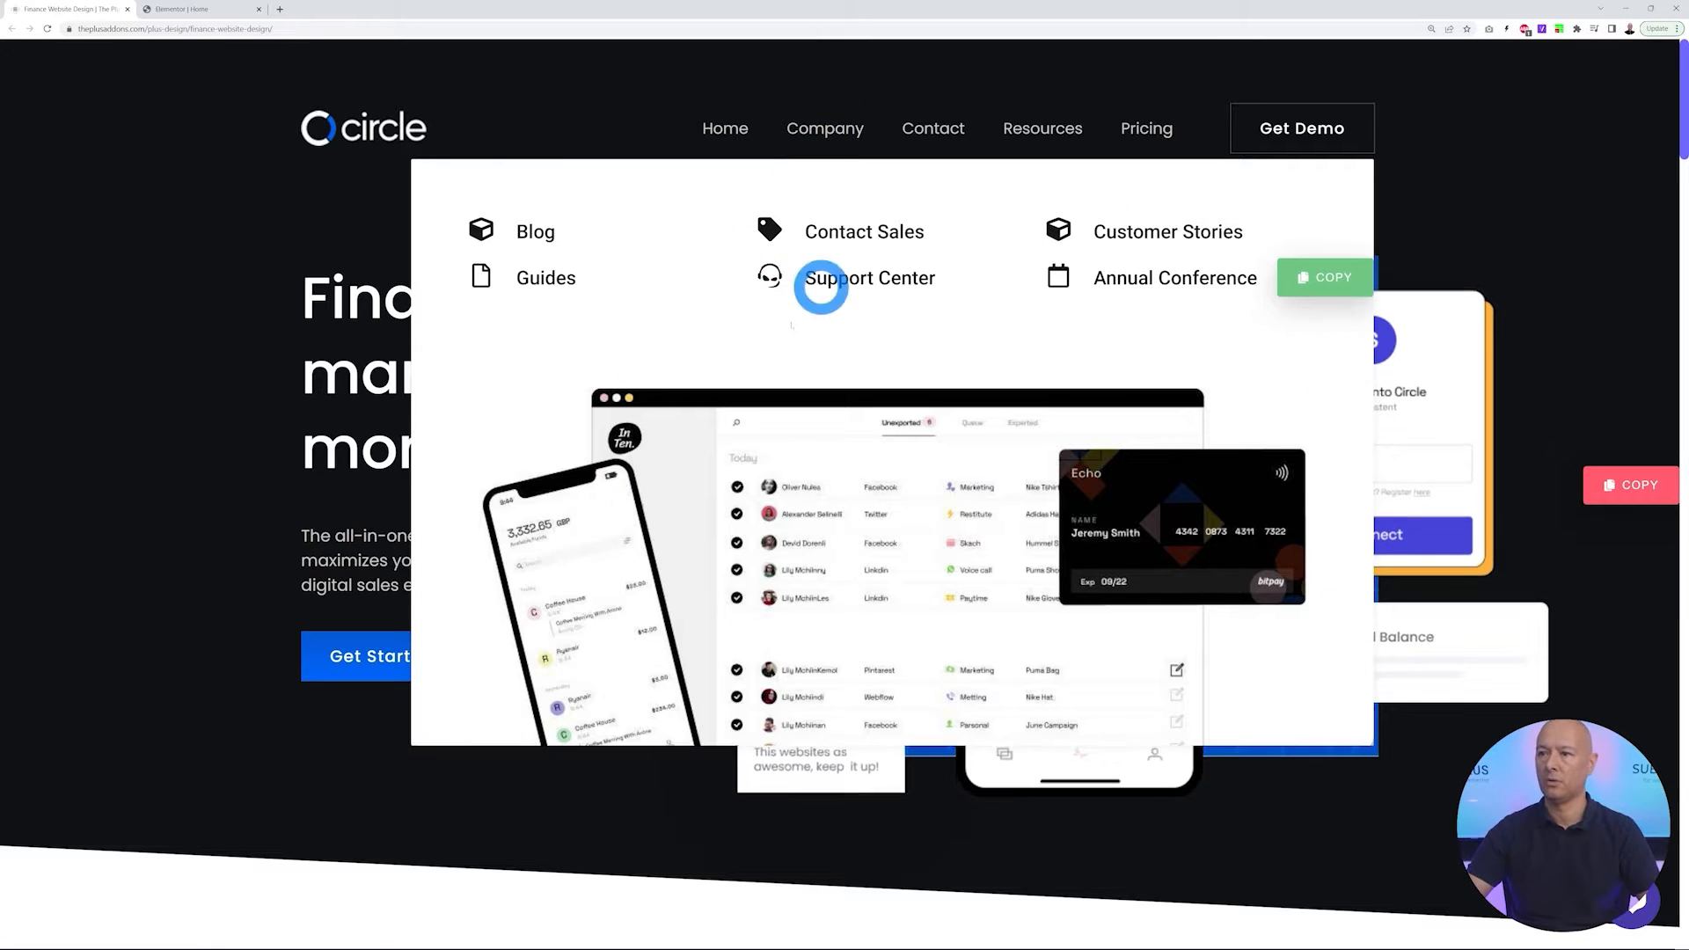
click(201, 10)
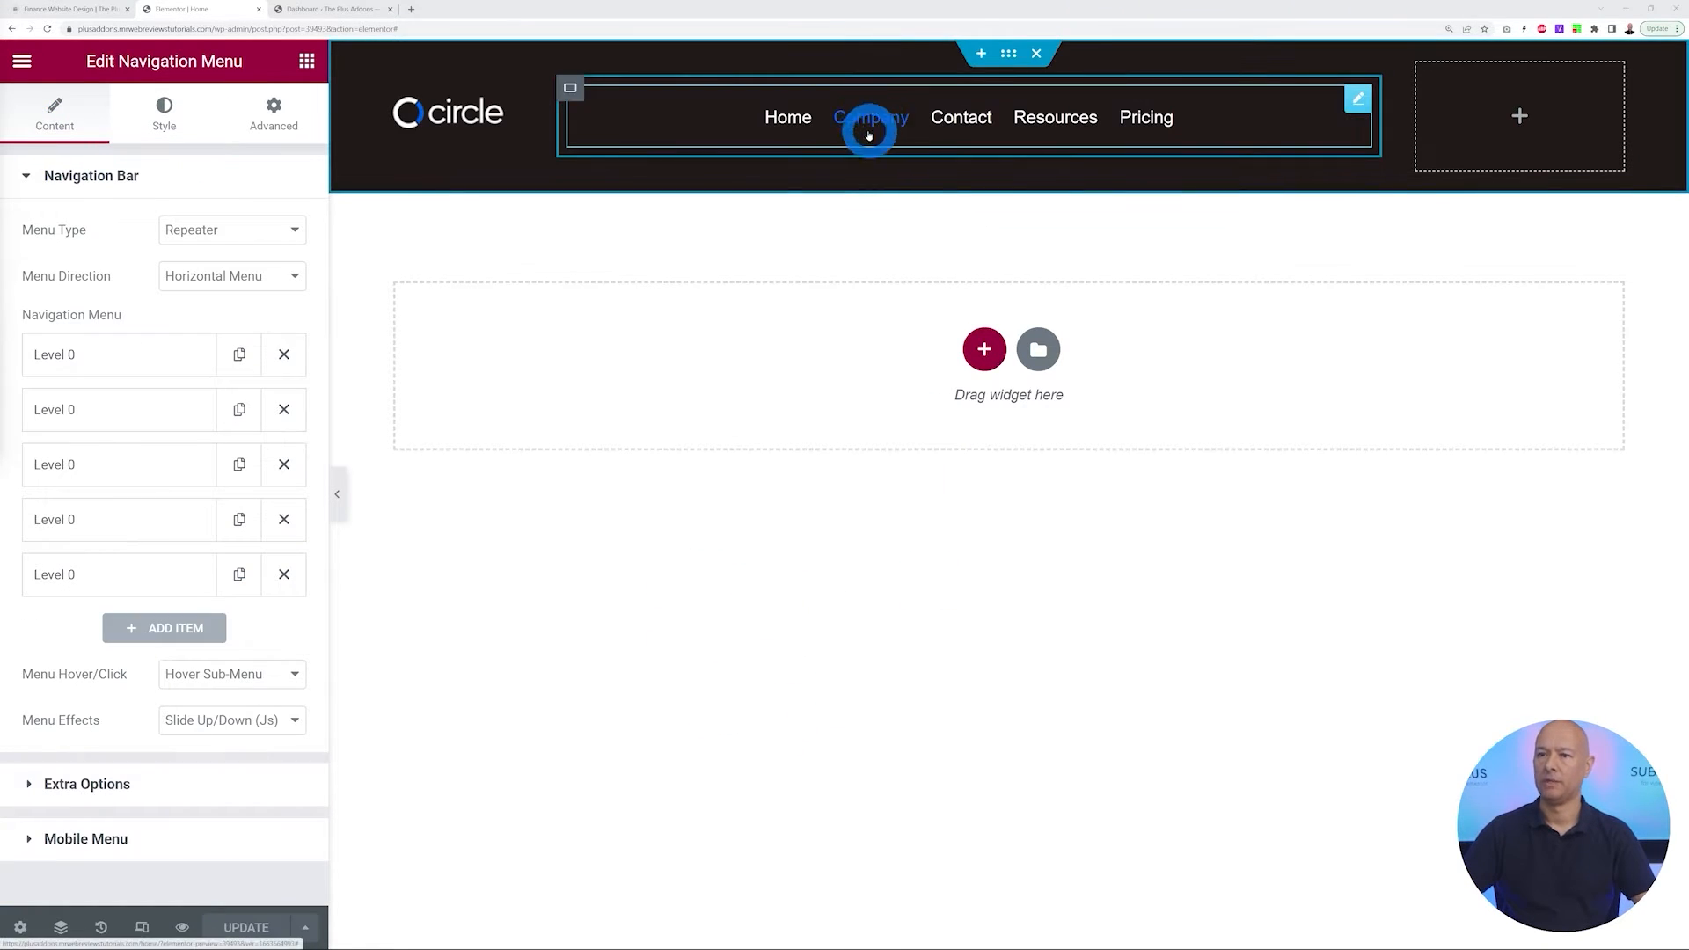
click(79, 413)
click(88, 413)
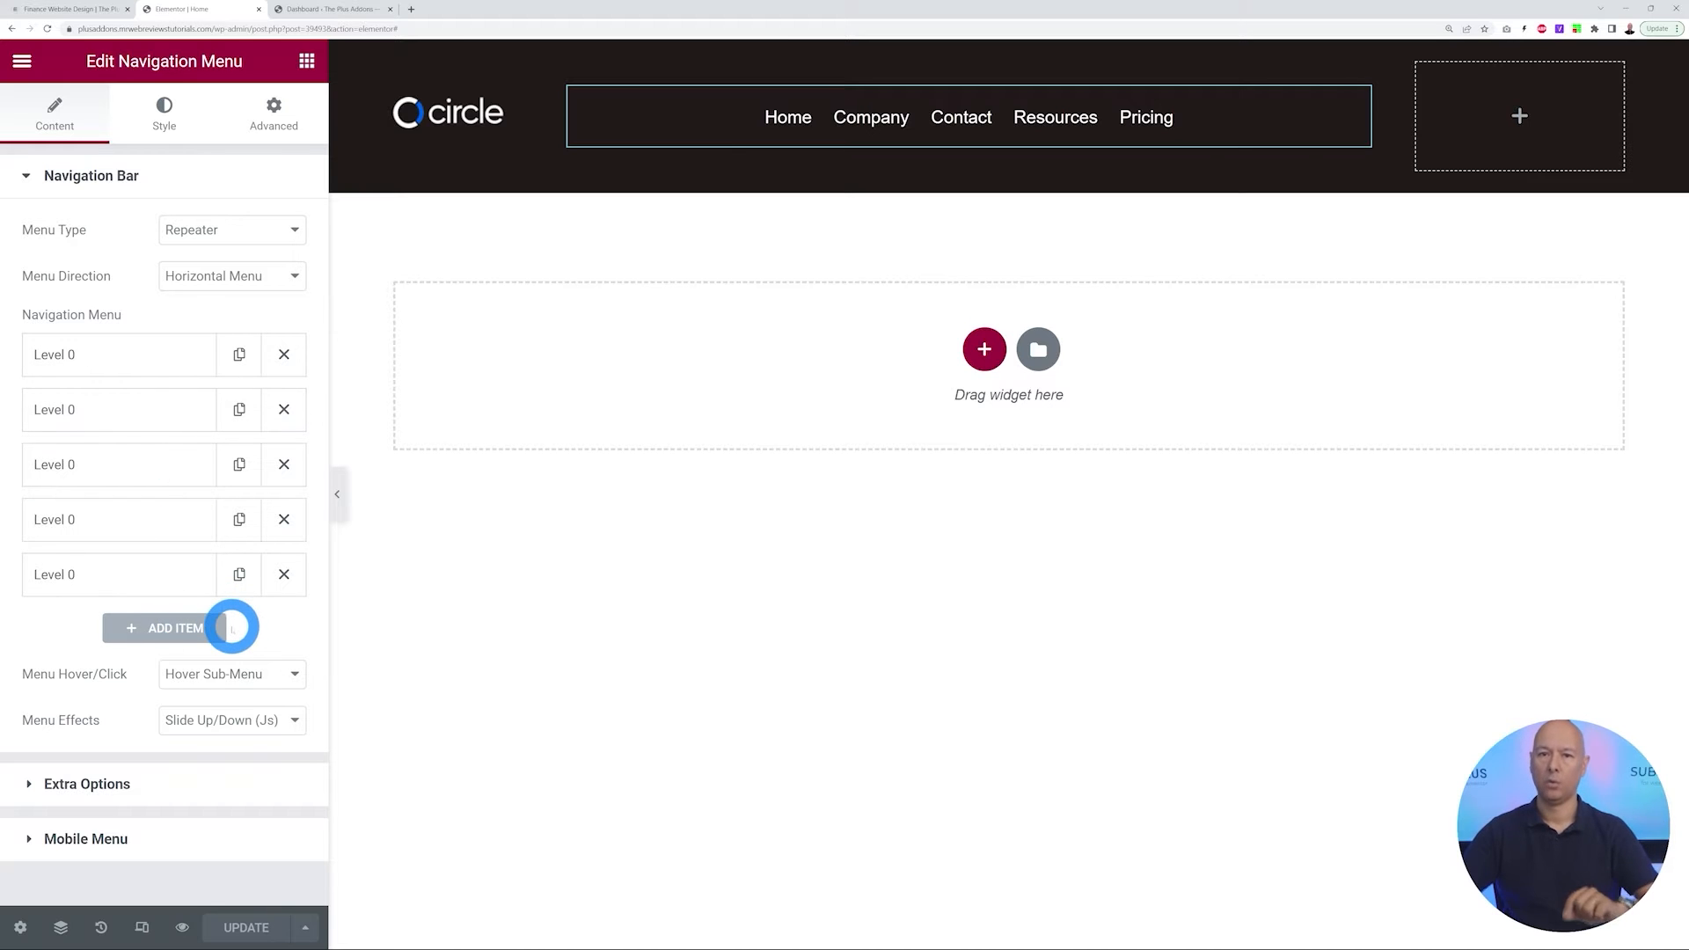
Add a navigation item with Menu Level 1 and Sub Menu Type Mega Menu, and check its available templates
click(175, 634)
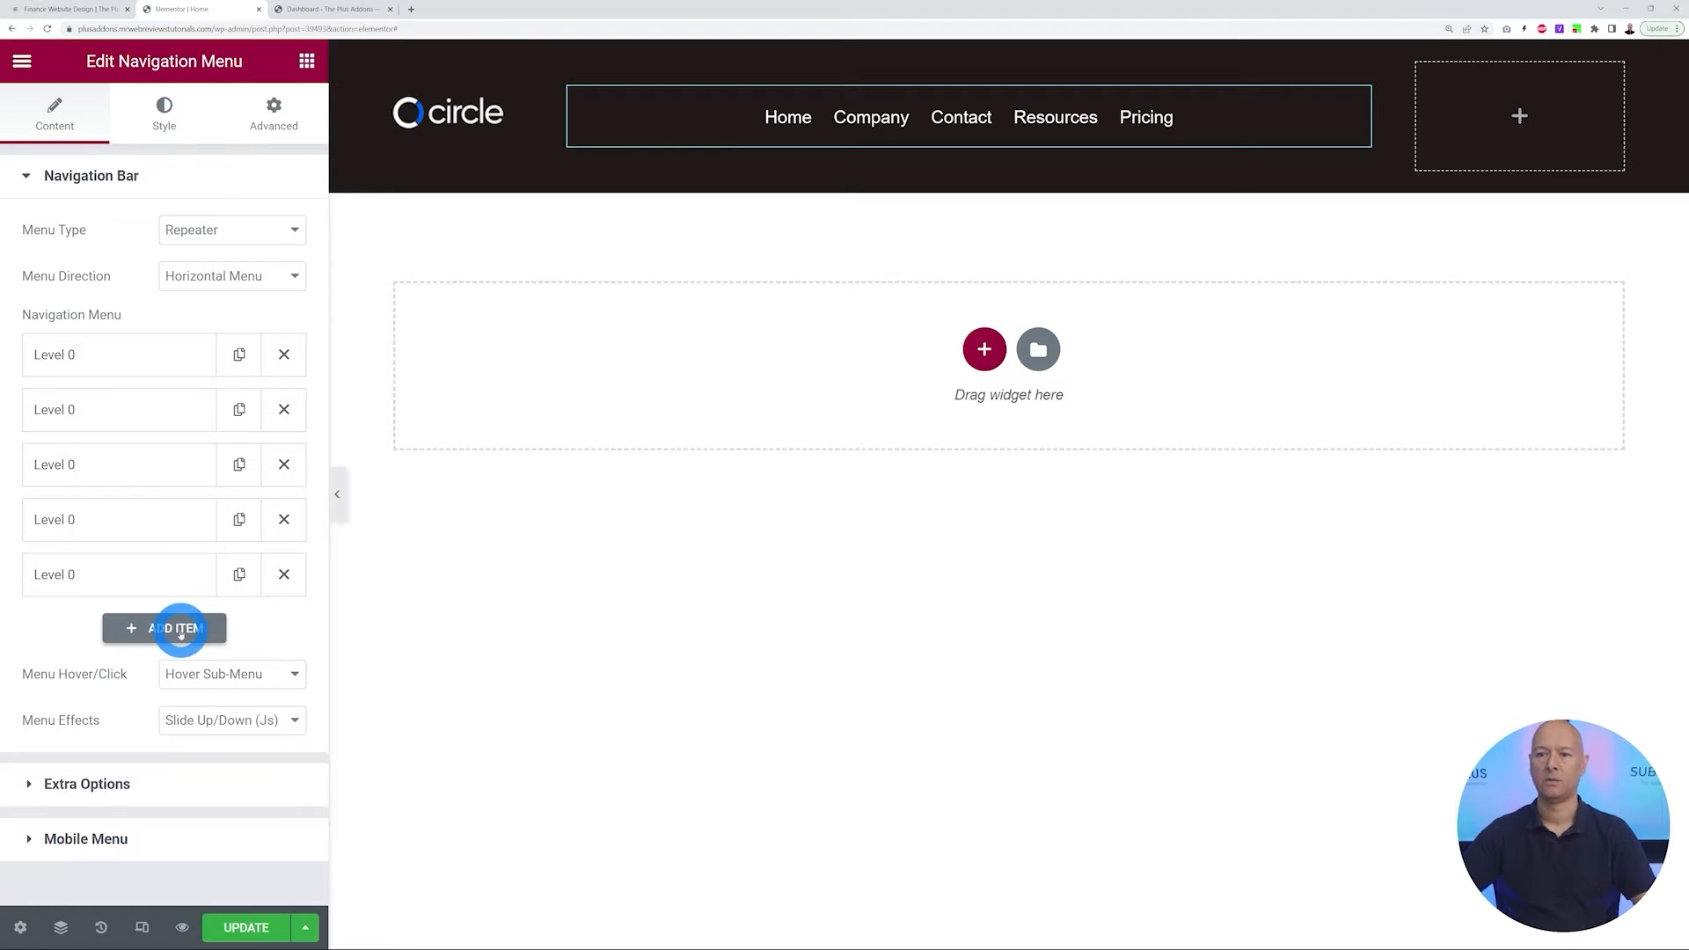
scroll(171, 633, down, 2)
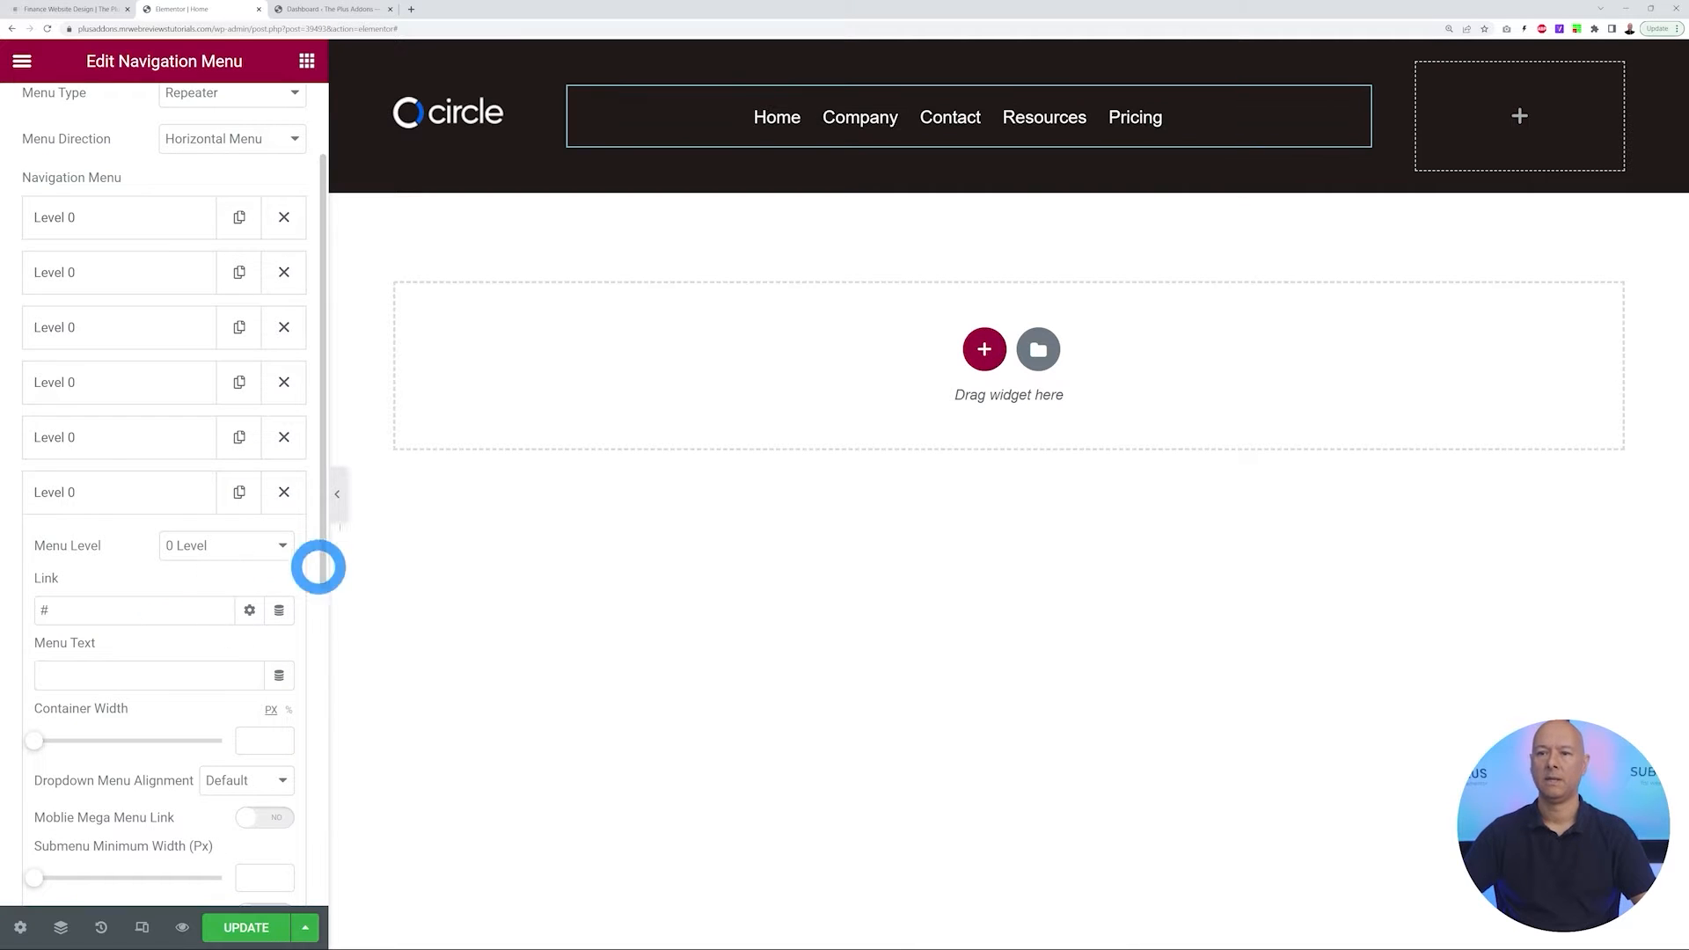
click(282, 547)
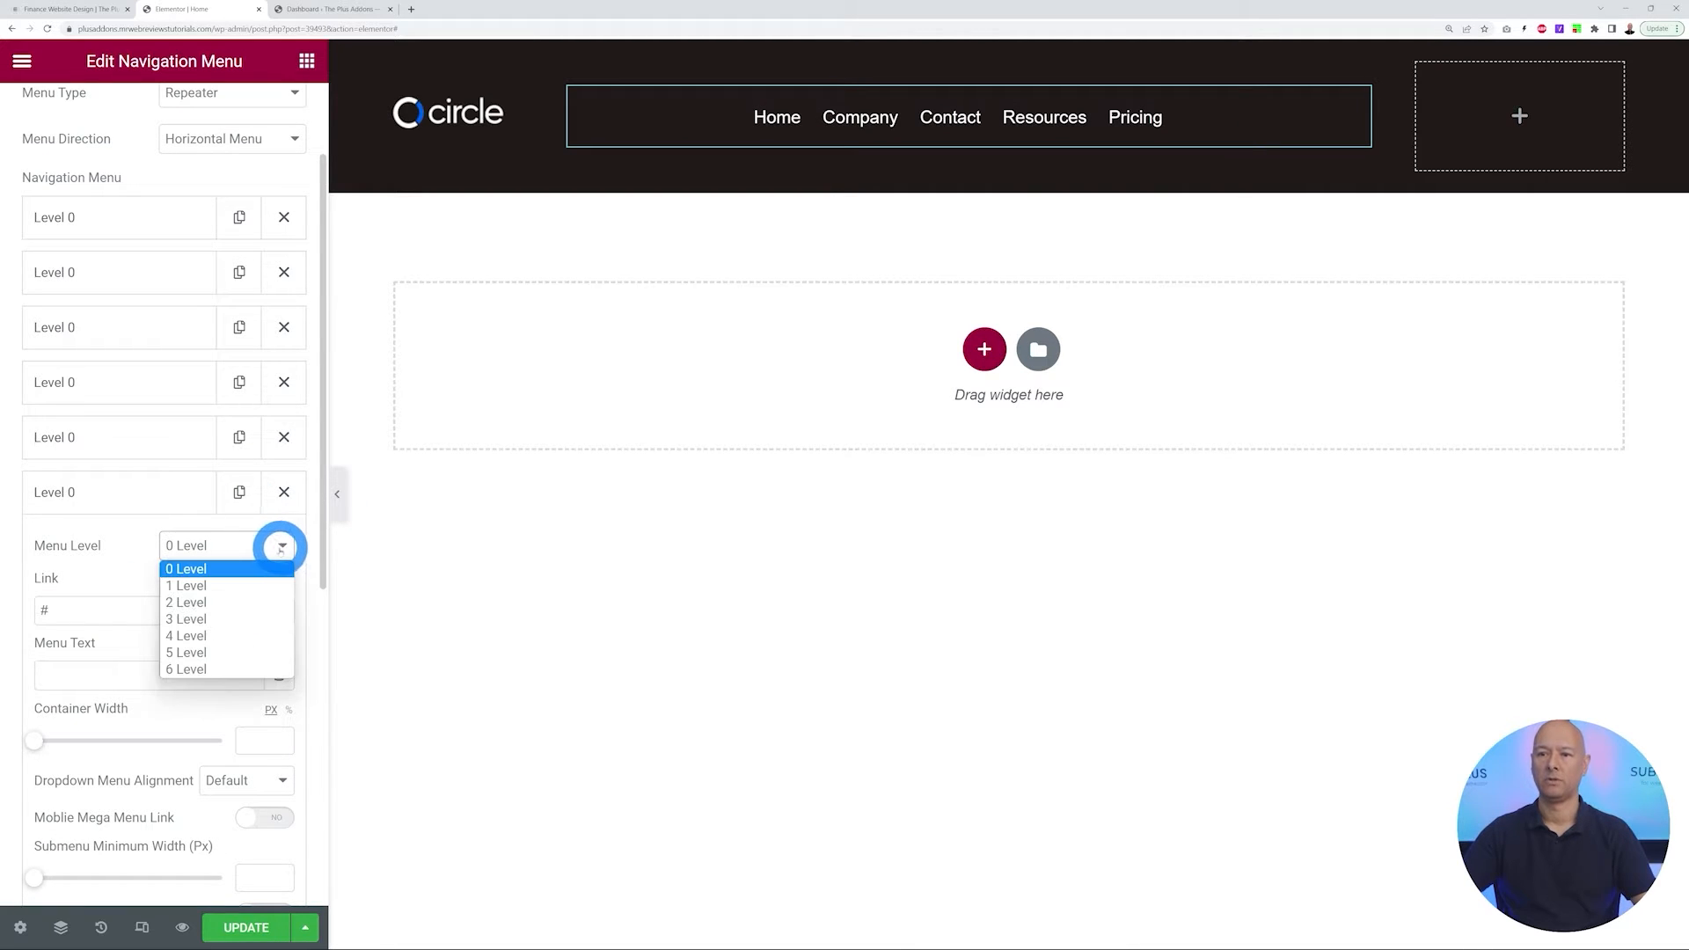
click(195, 587)
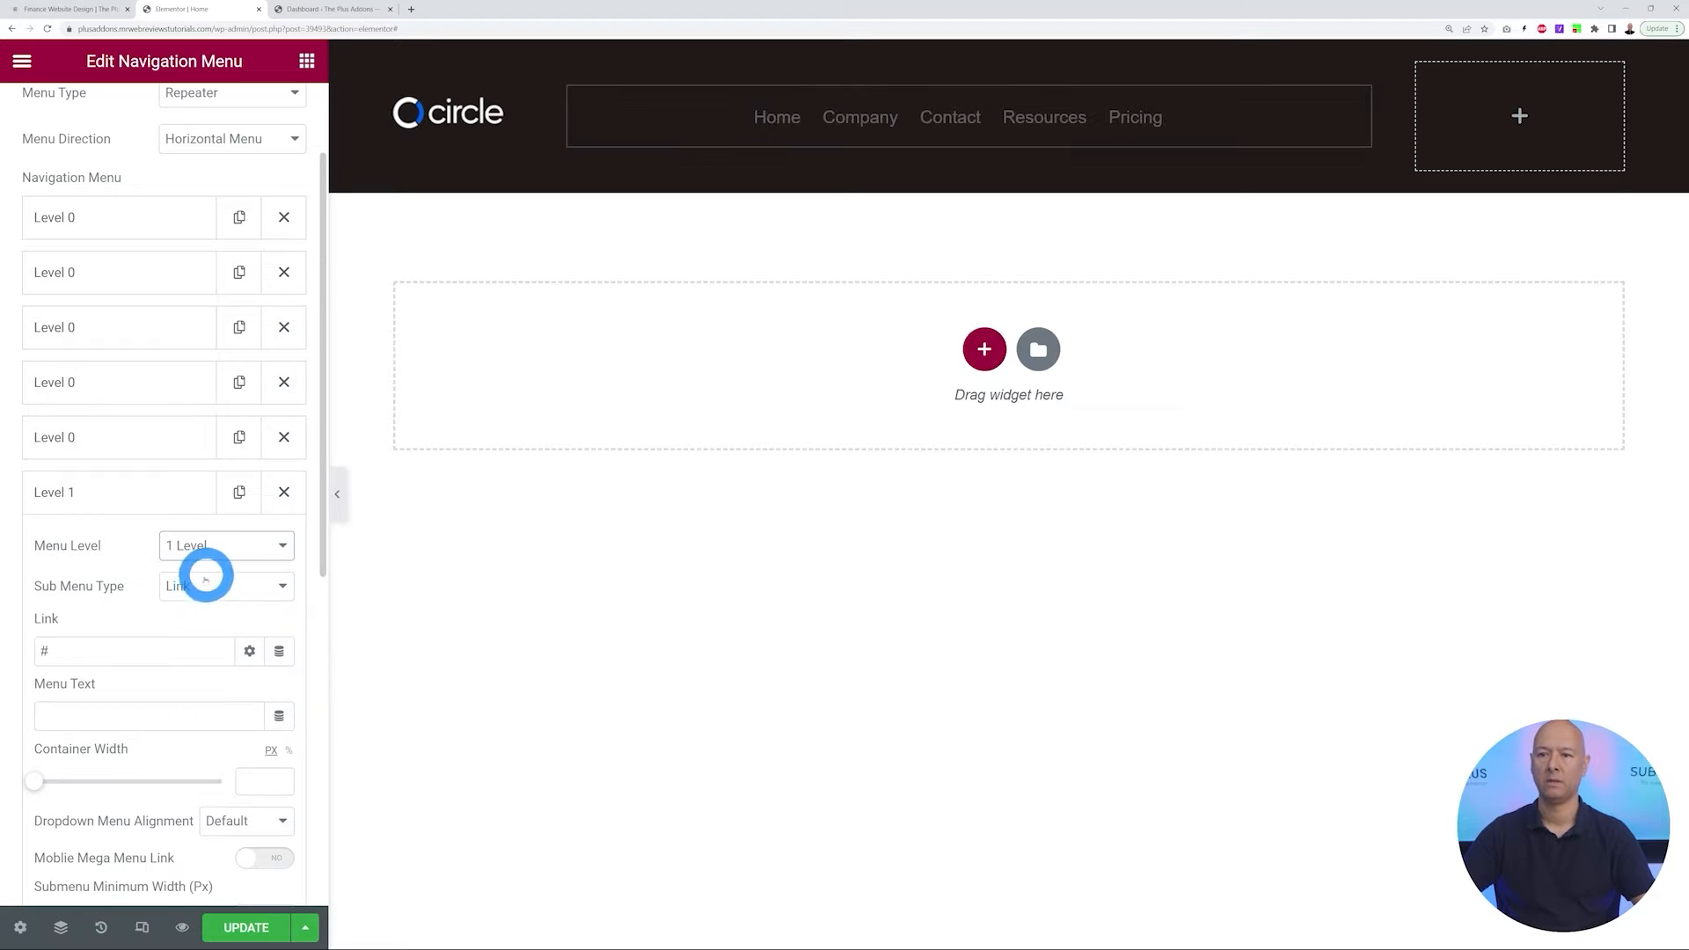
click(266, 594)
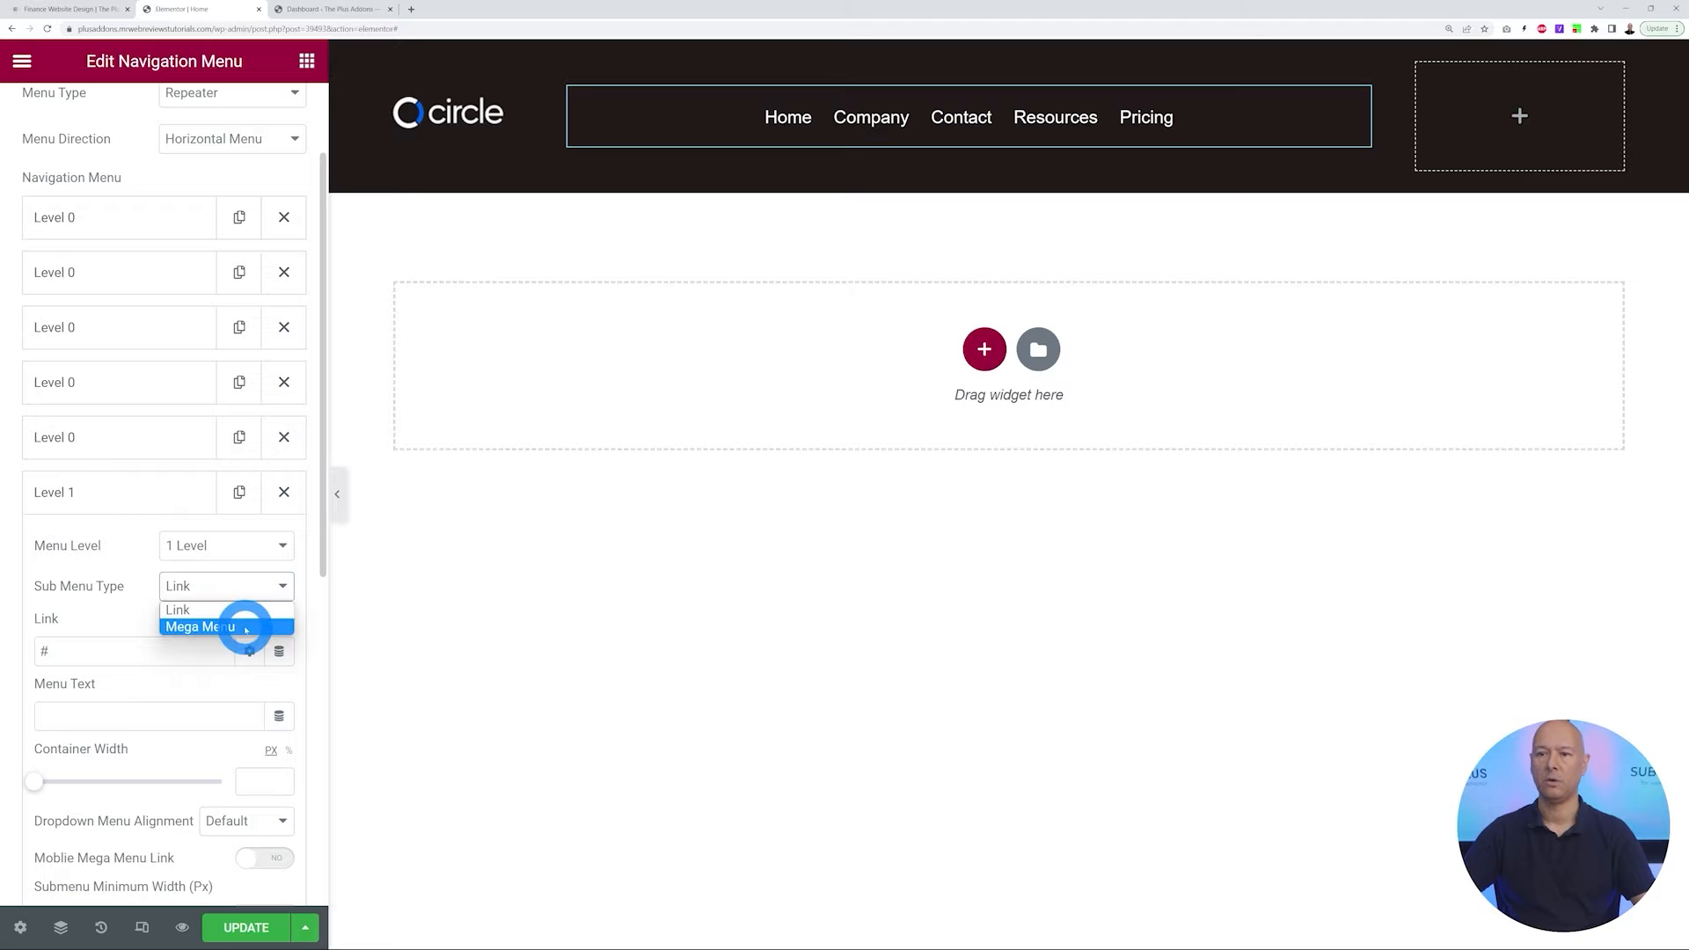
click(246, 627)
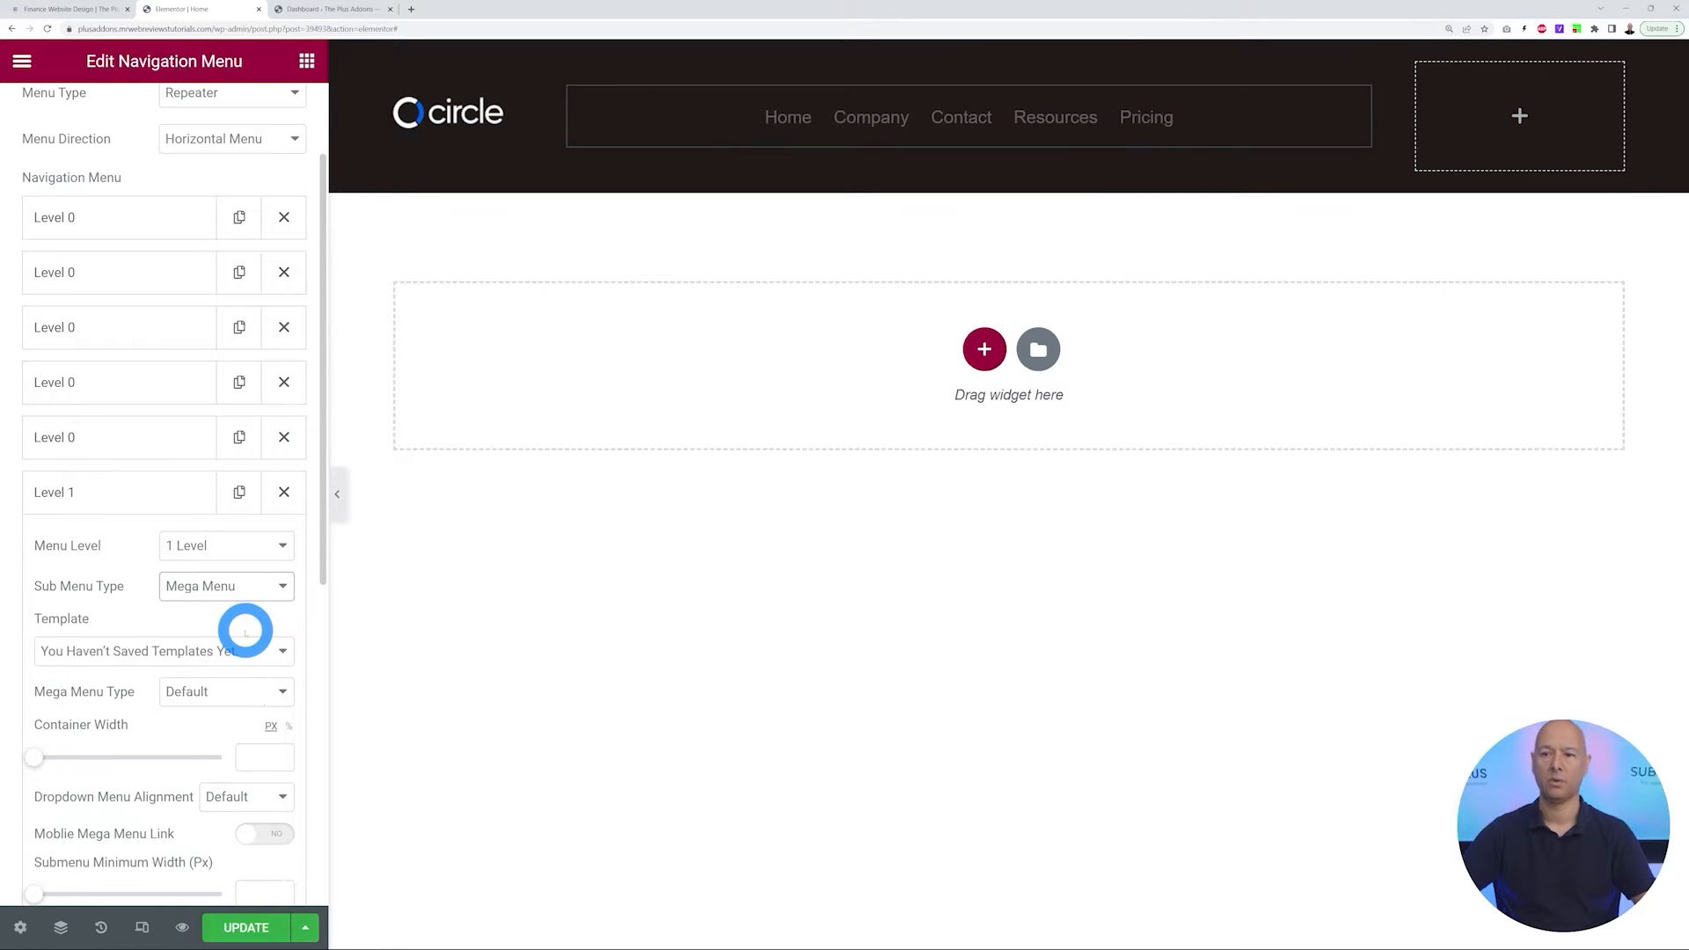
scroll(241, 618, down, 3)
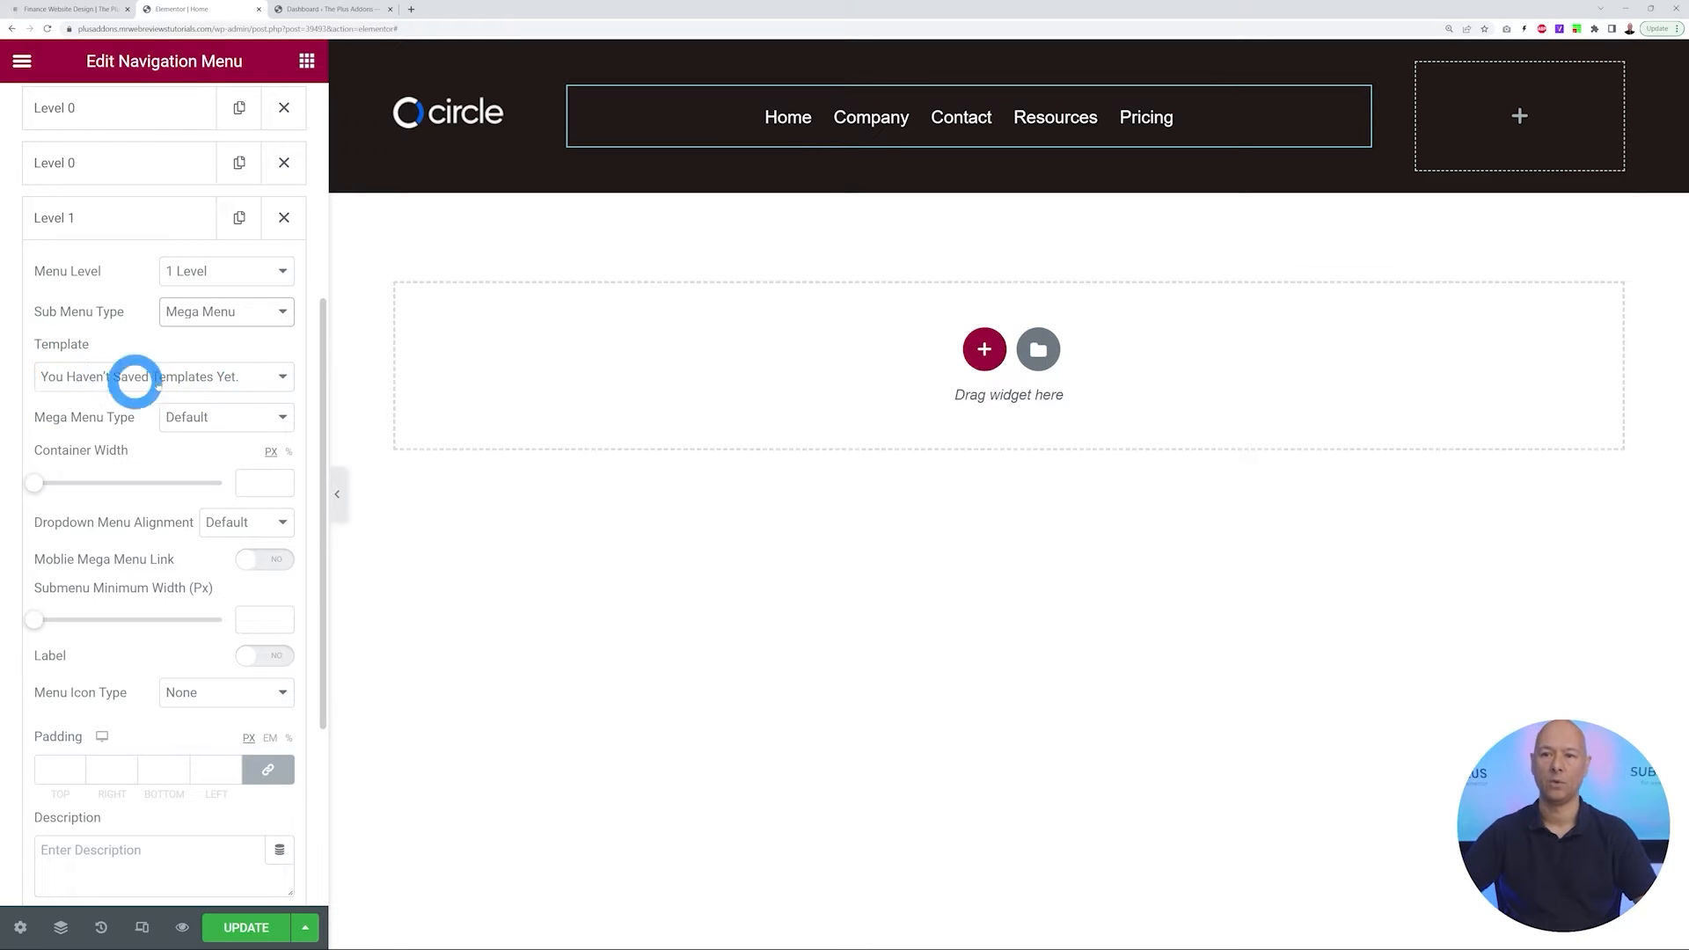
click(234, 382)
click(234, 382)
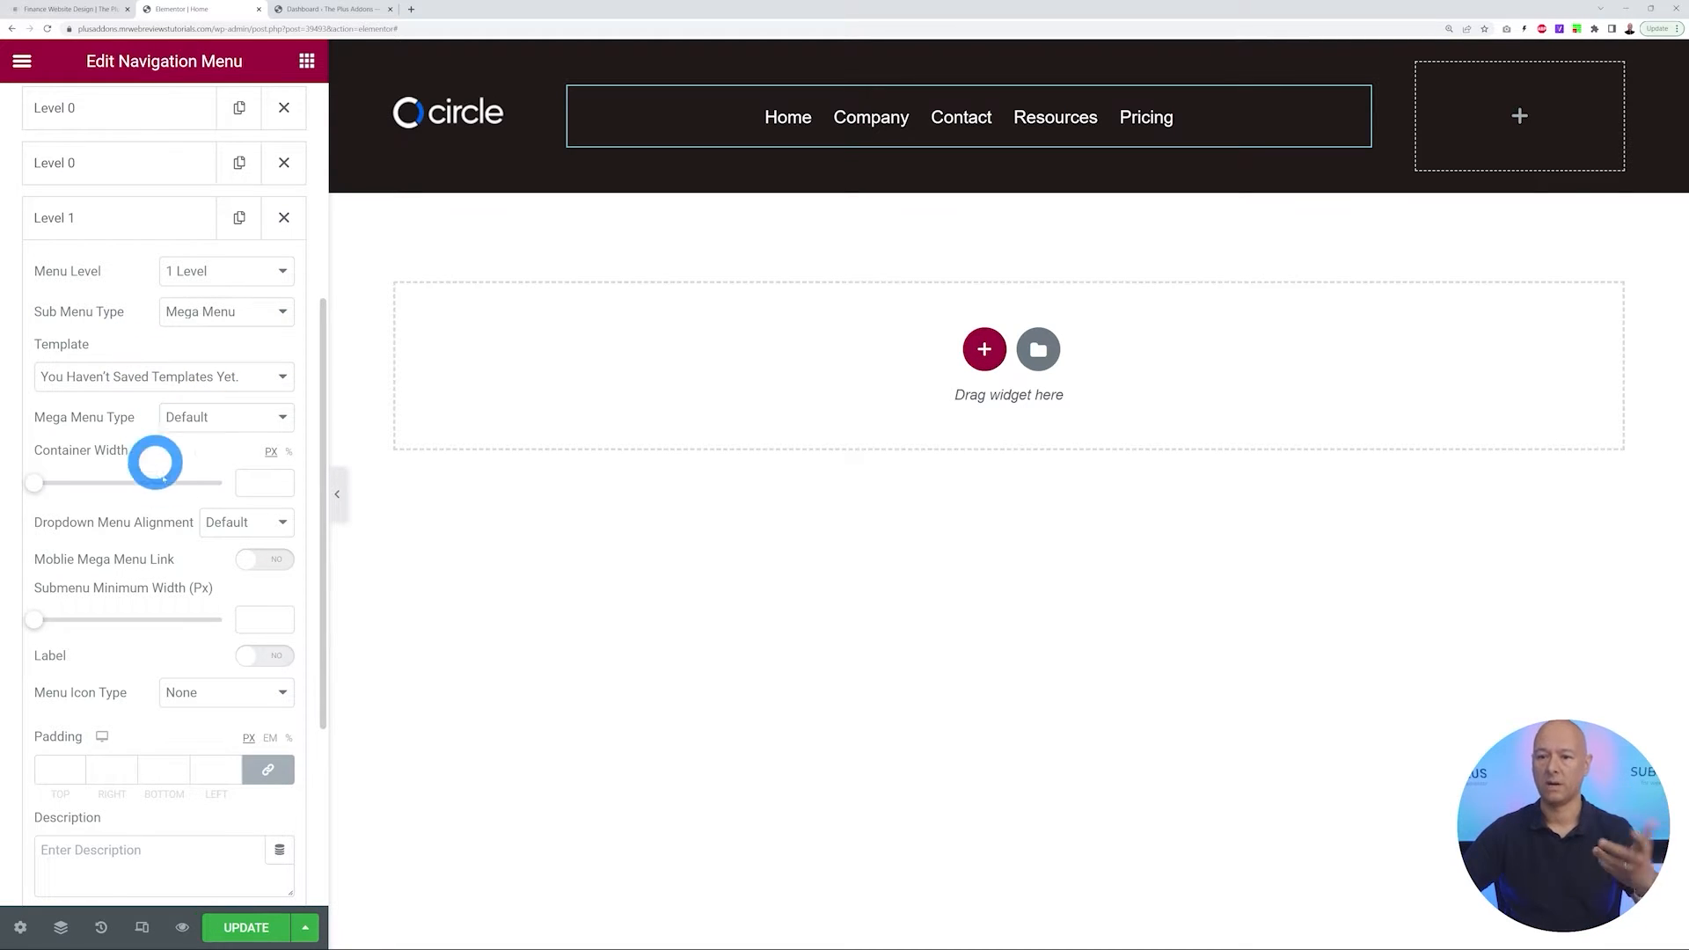
Save the home page and open the saved templates list in the WordPress dashboard
click(246, 928)
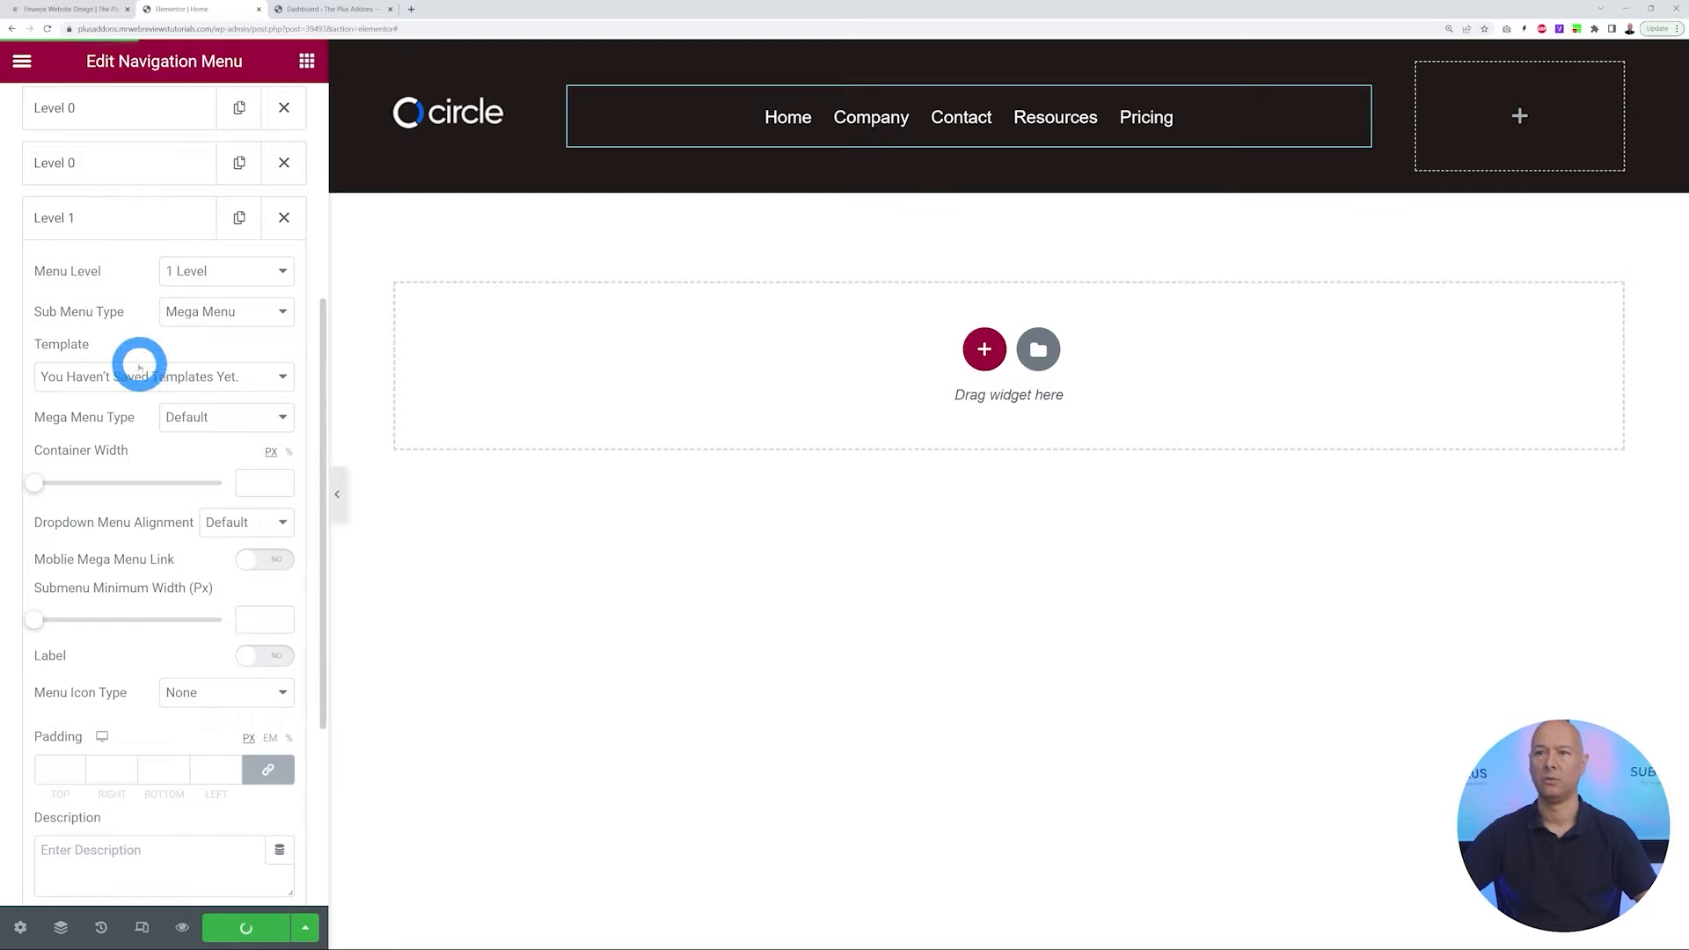
click(323, 11)
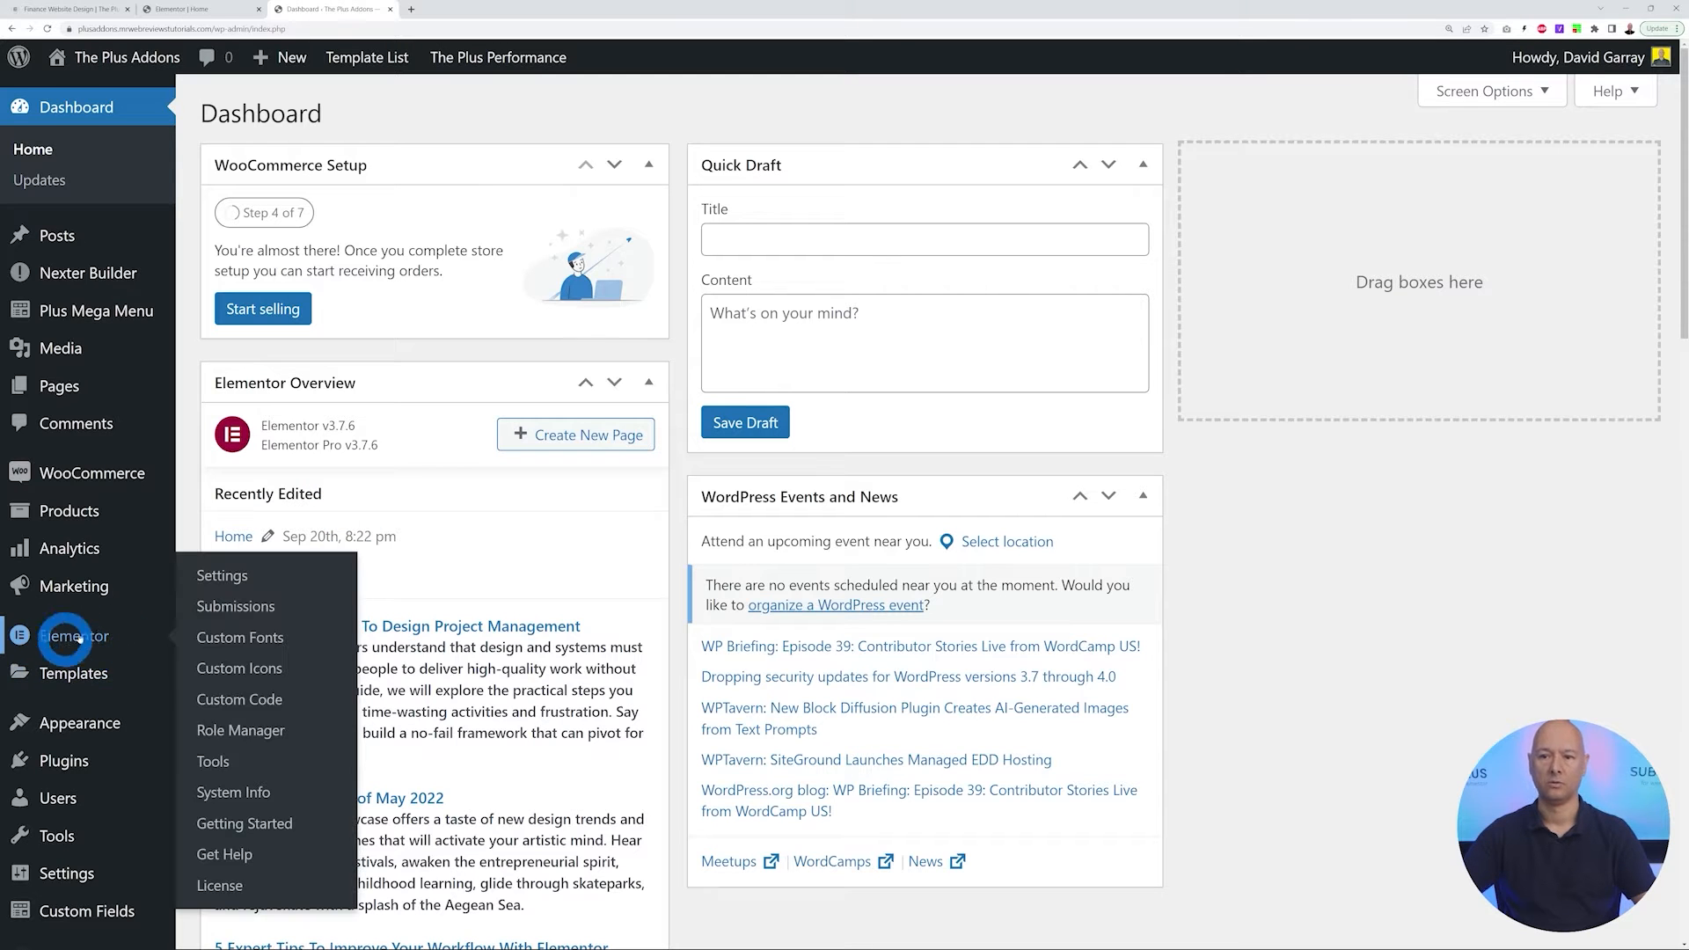
mouse_move(75, 680)
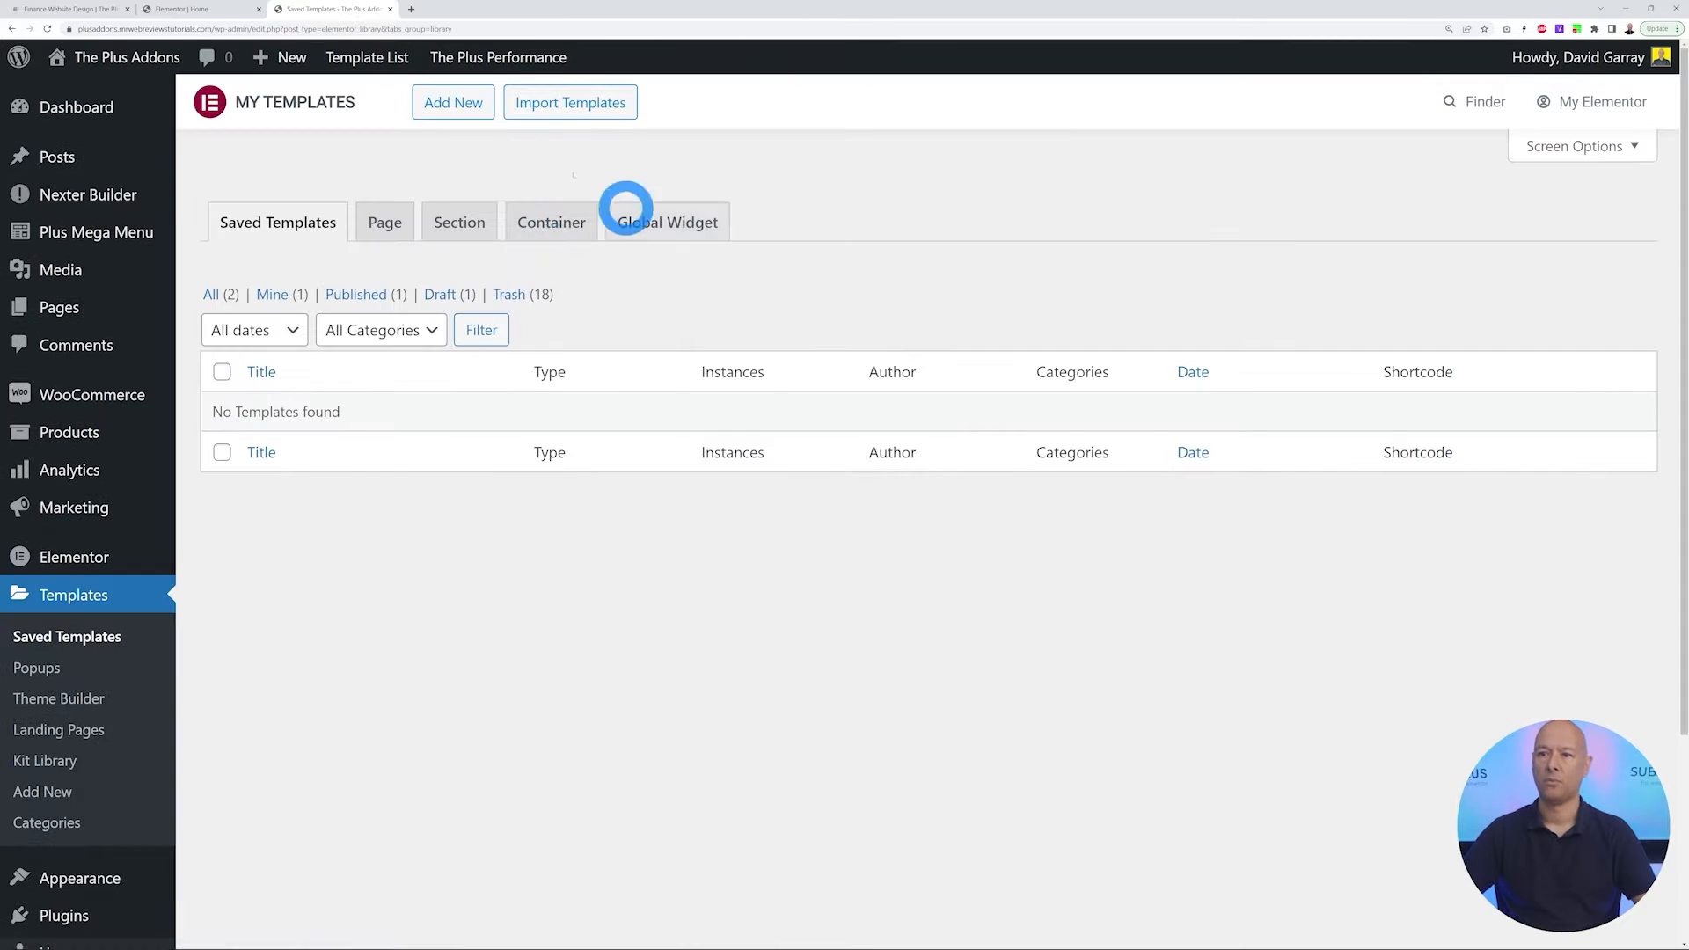
Create a Section template named "Company Mega Menu" and dismiss the template library
click(452, 103)
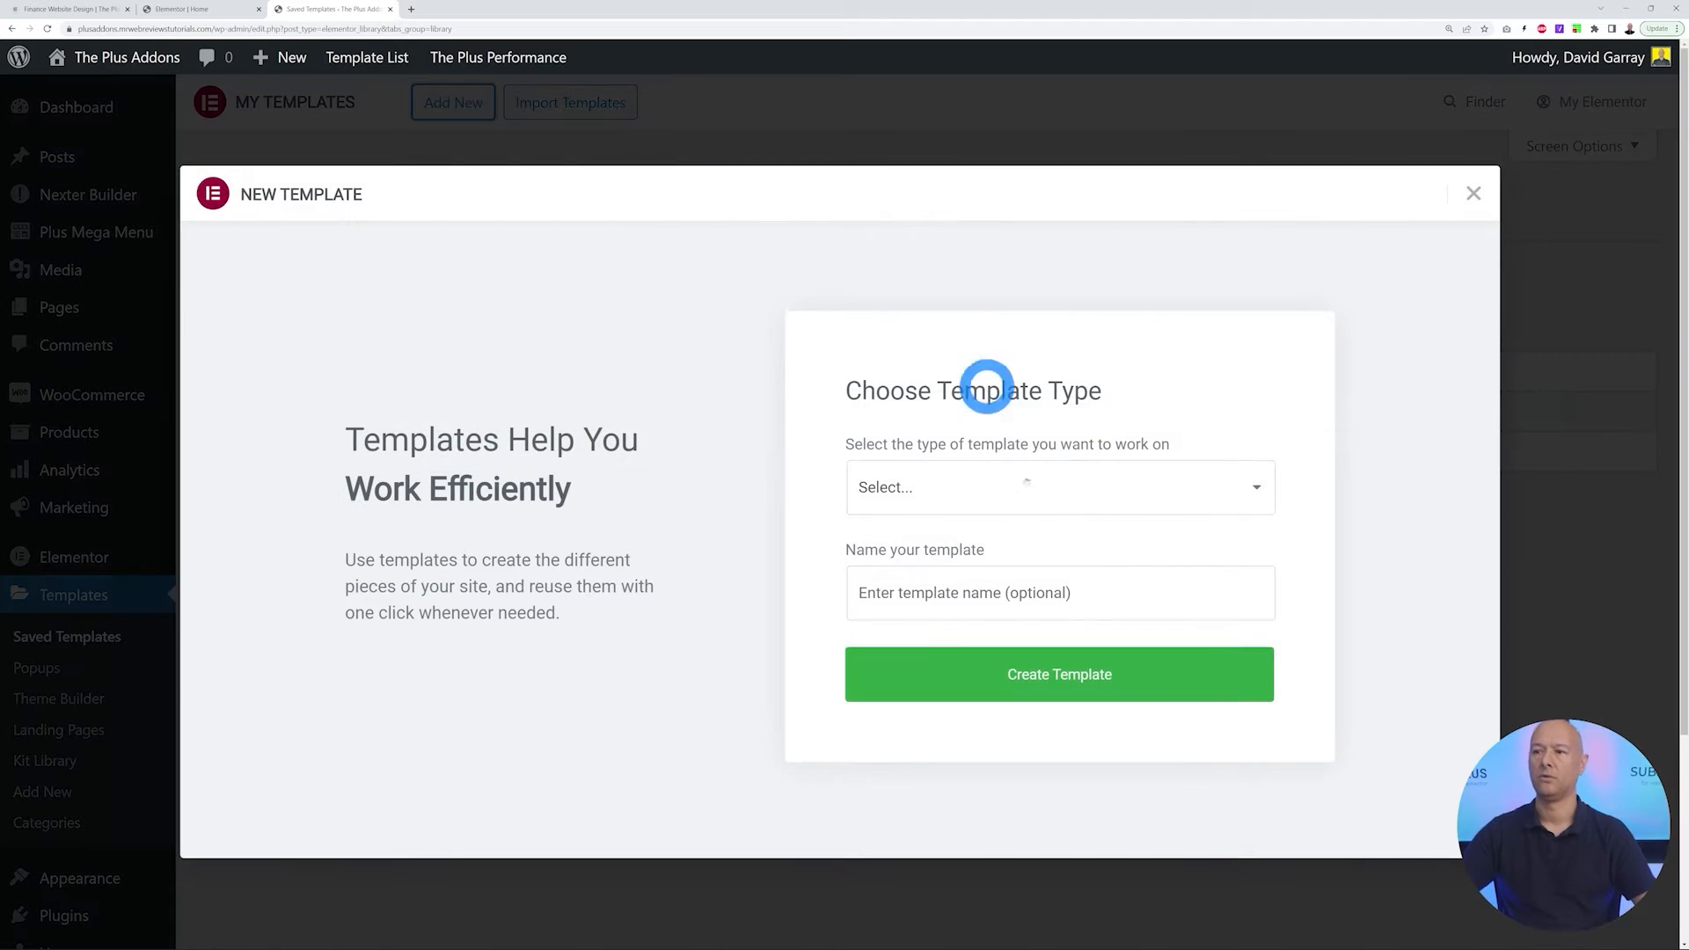
click(1168, 488)
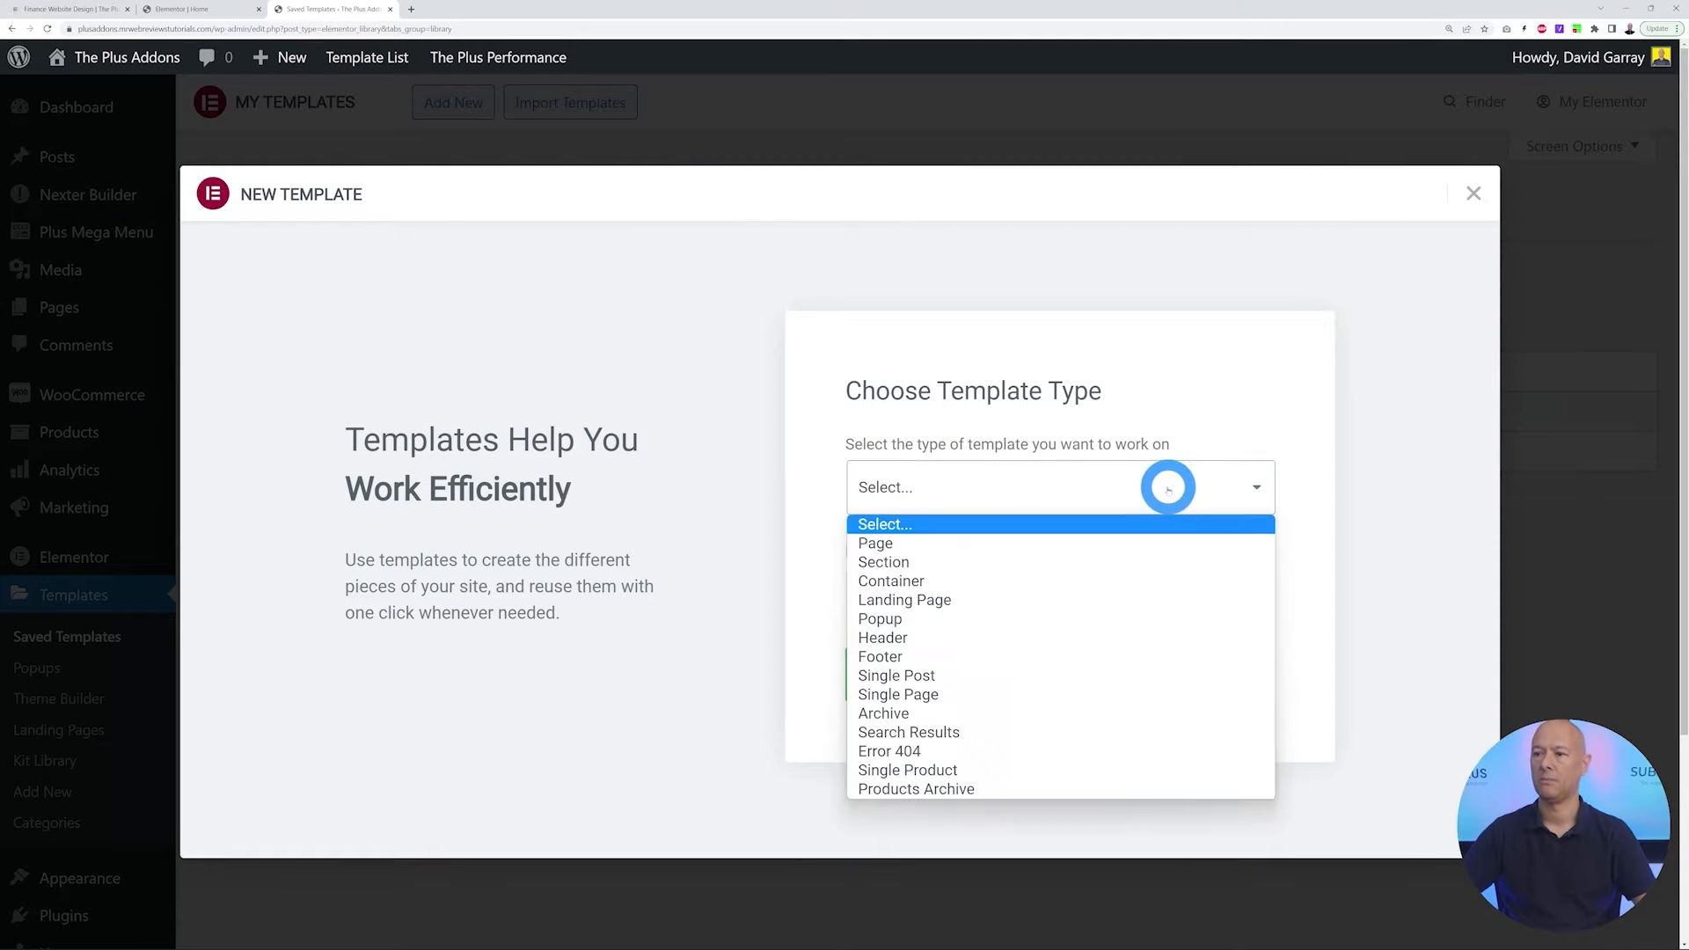
click(998, 566)
click(1018, 594)
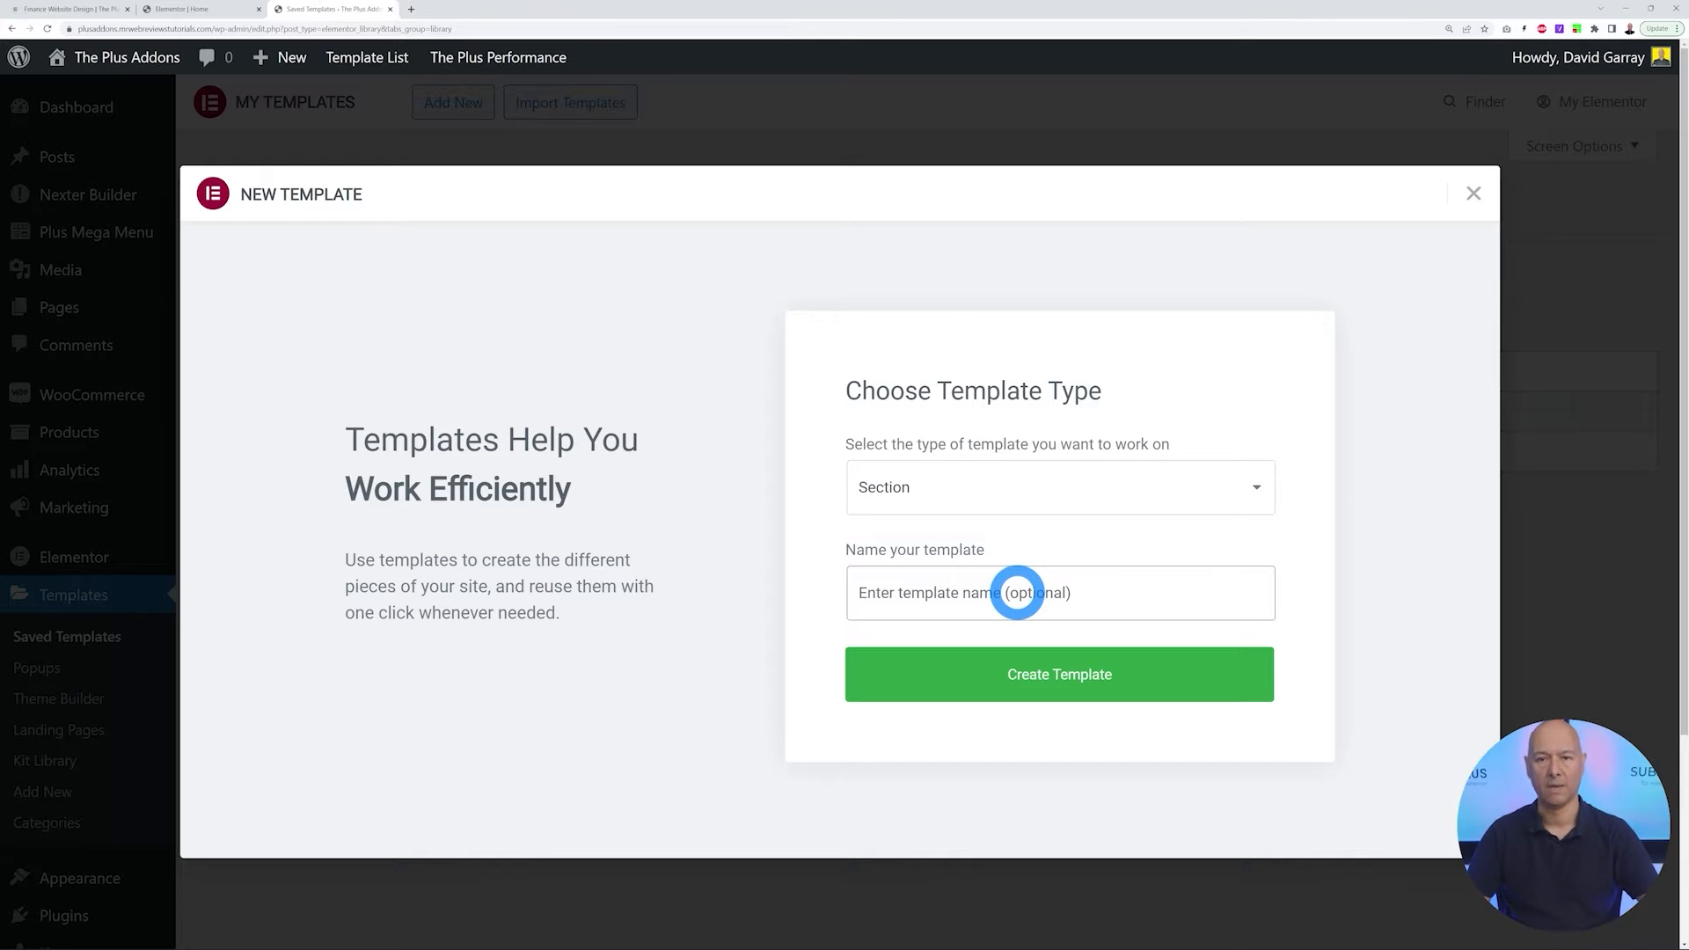
text(Company Mega Menu)
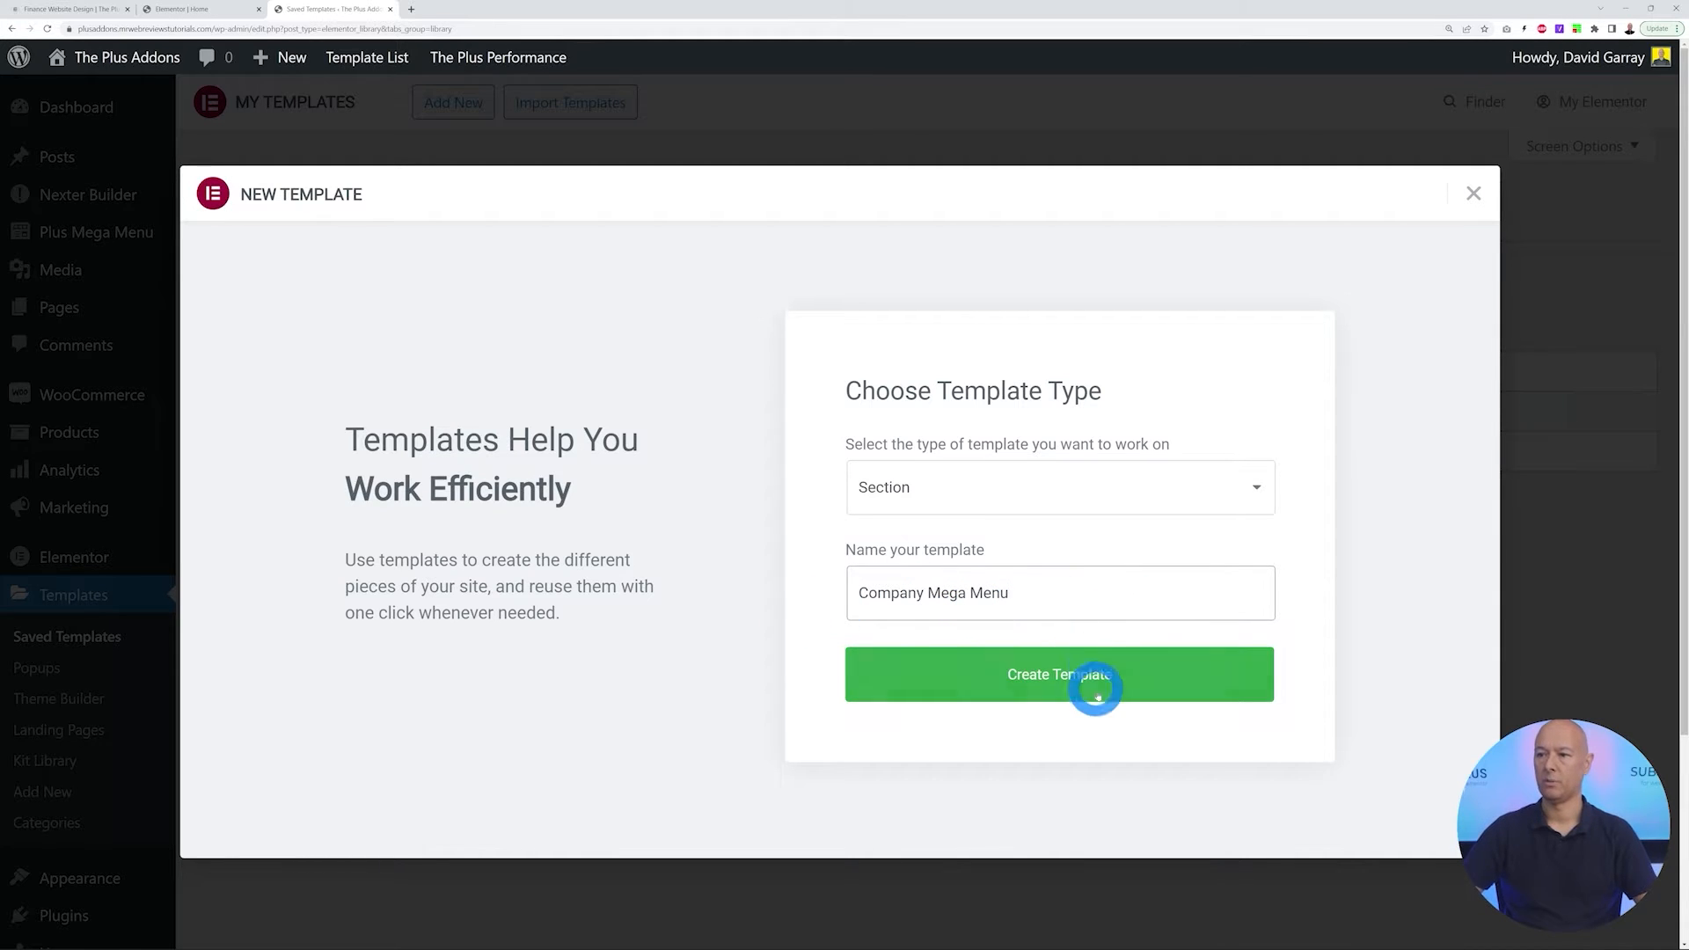
click(1070, 686)
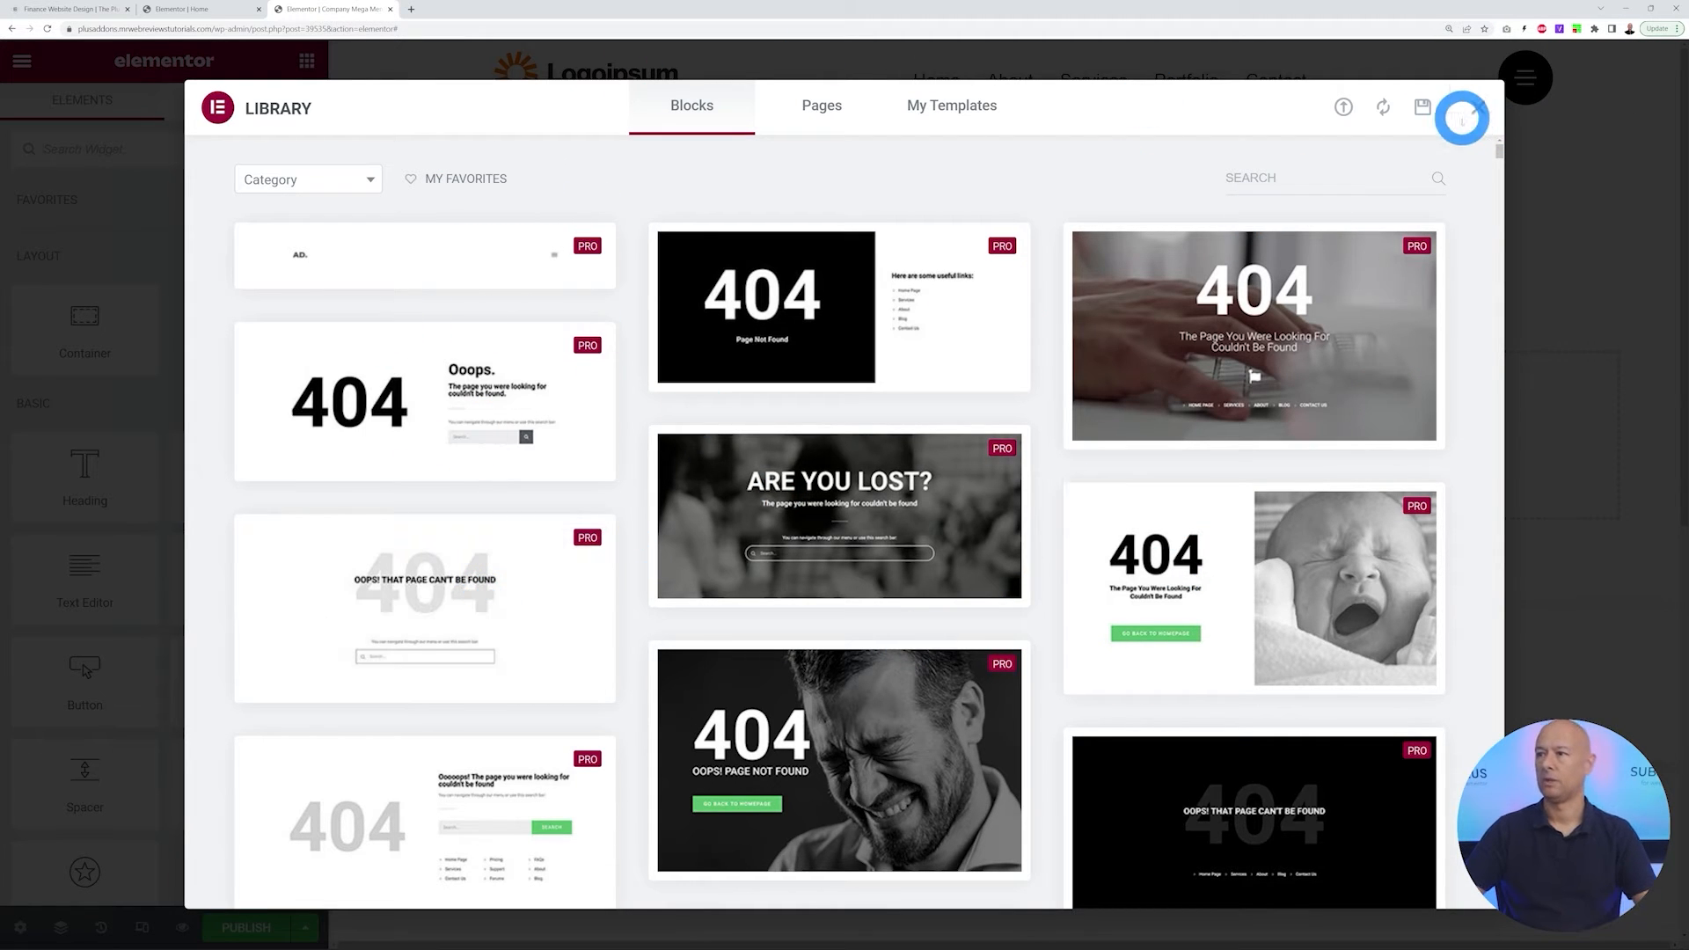
click(1477, 108)
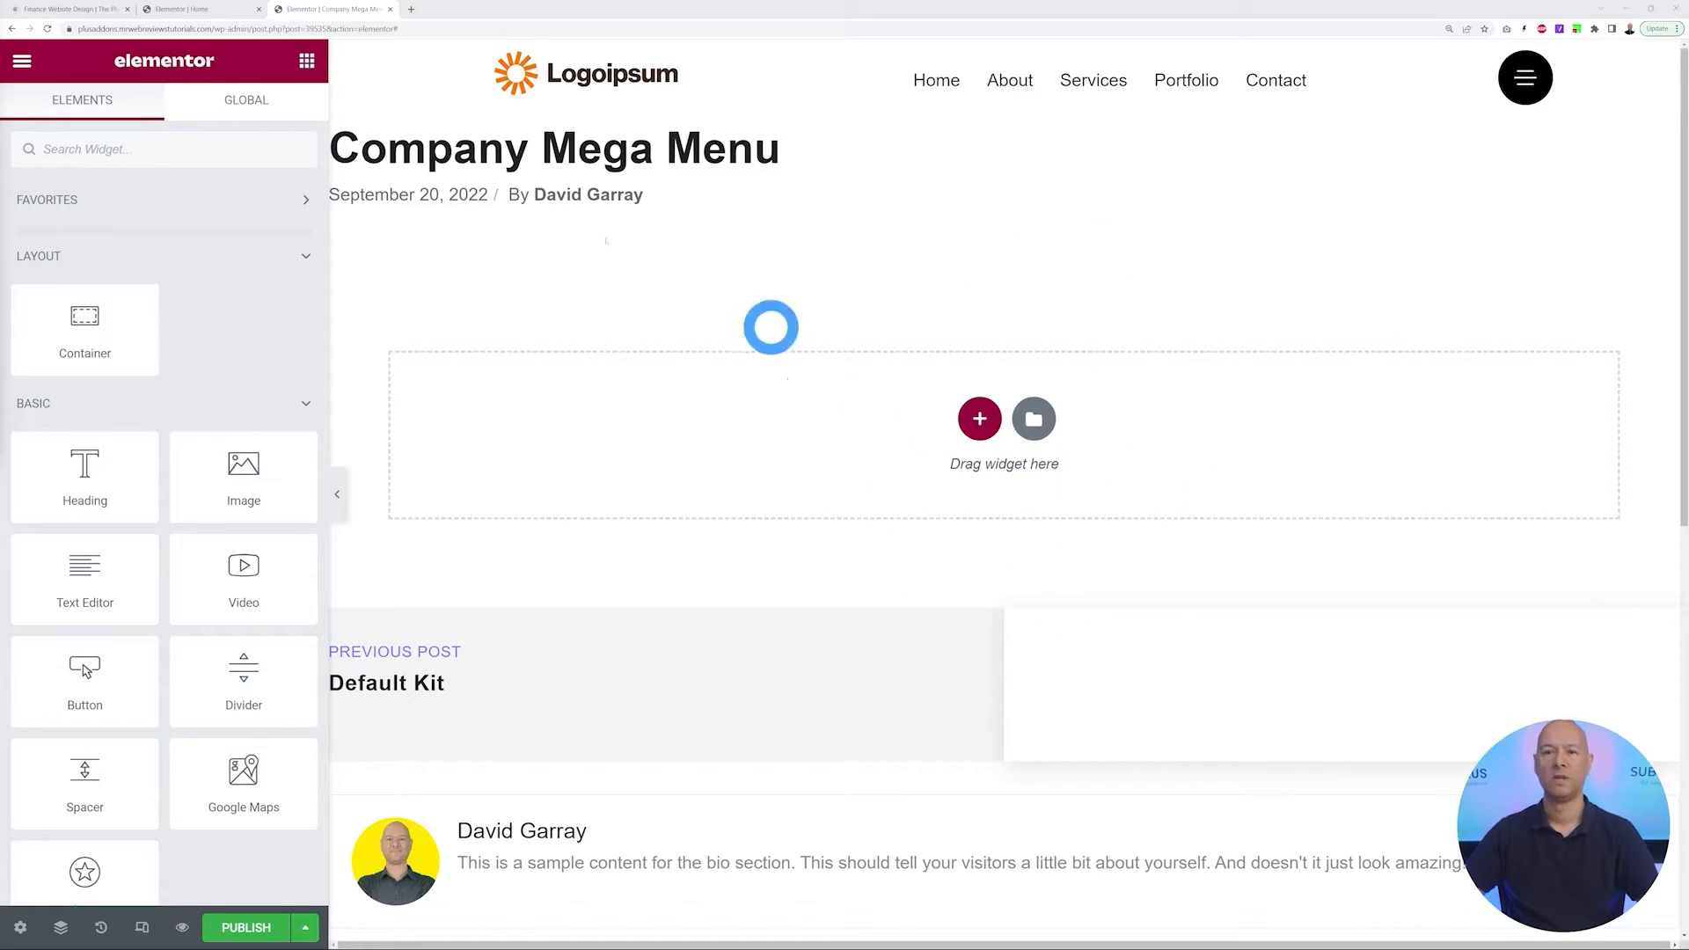
Review the Company mega menu on the demo website, and add a row-direction container to the Company Mega Menu template
click(60, 8)
mouse_move(818, 128)
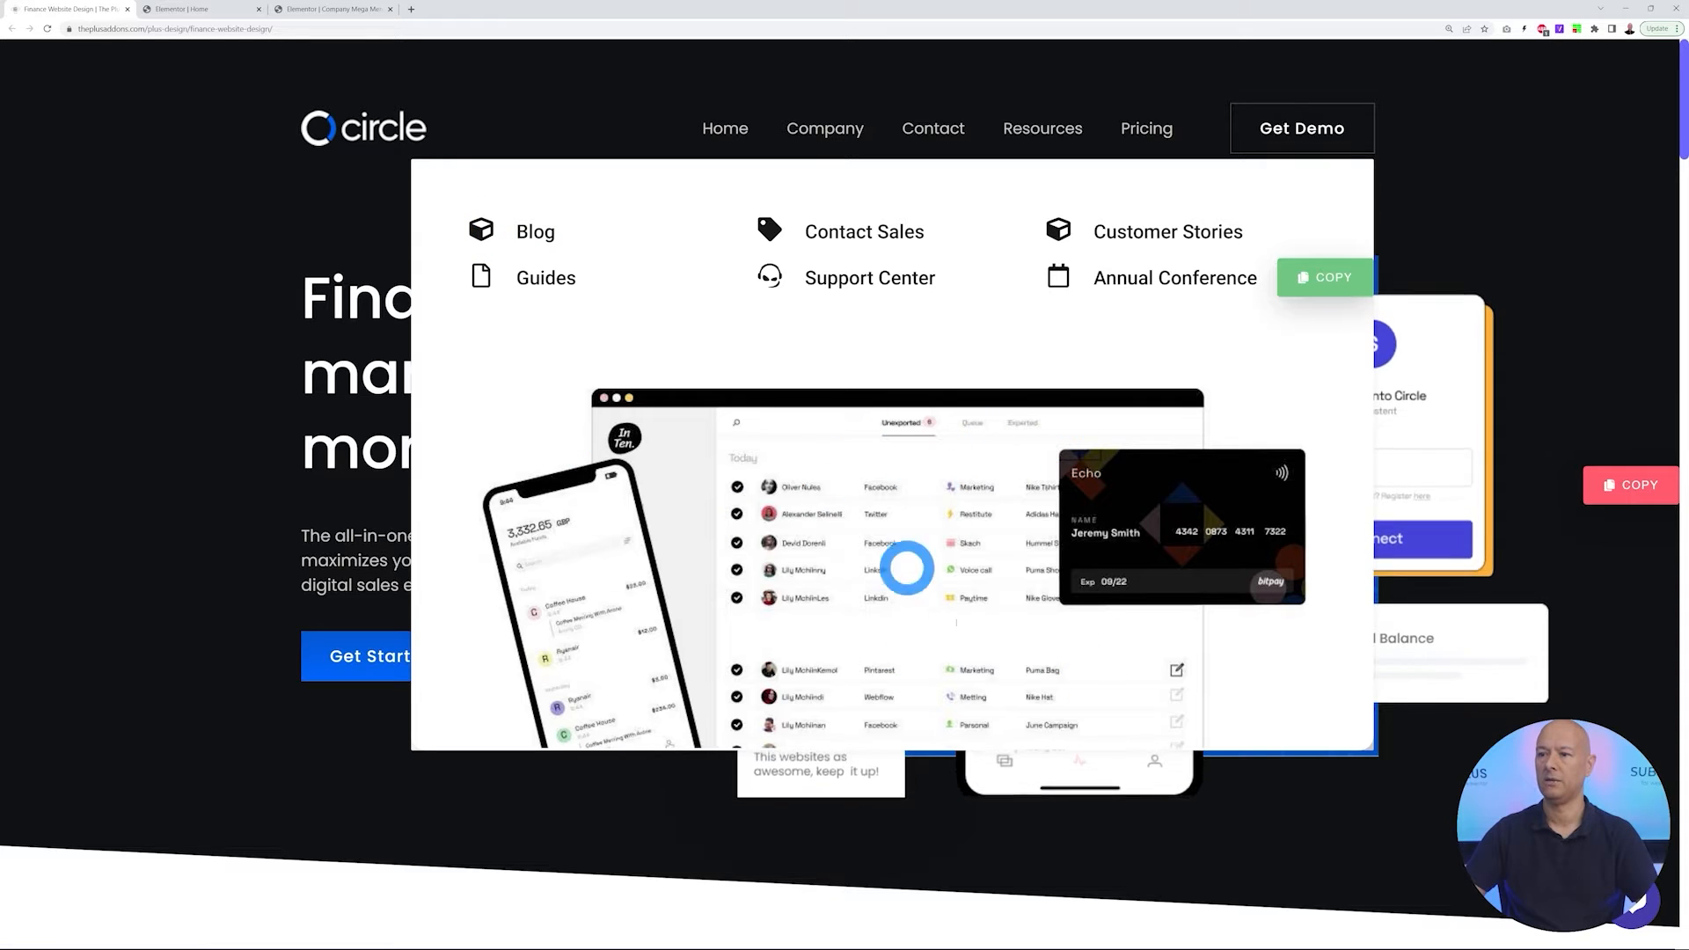
click(315, 9)
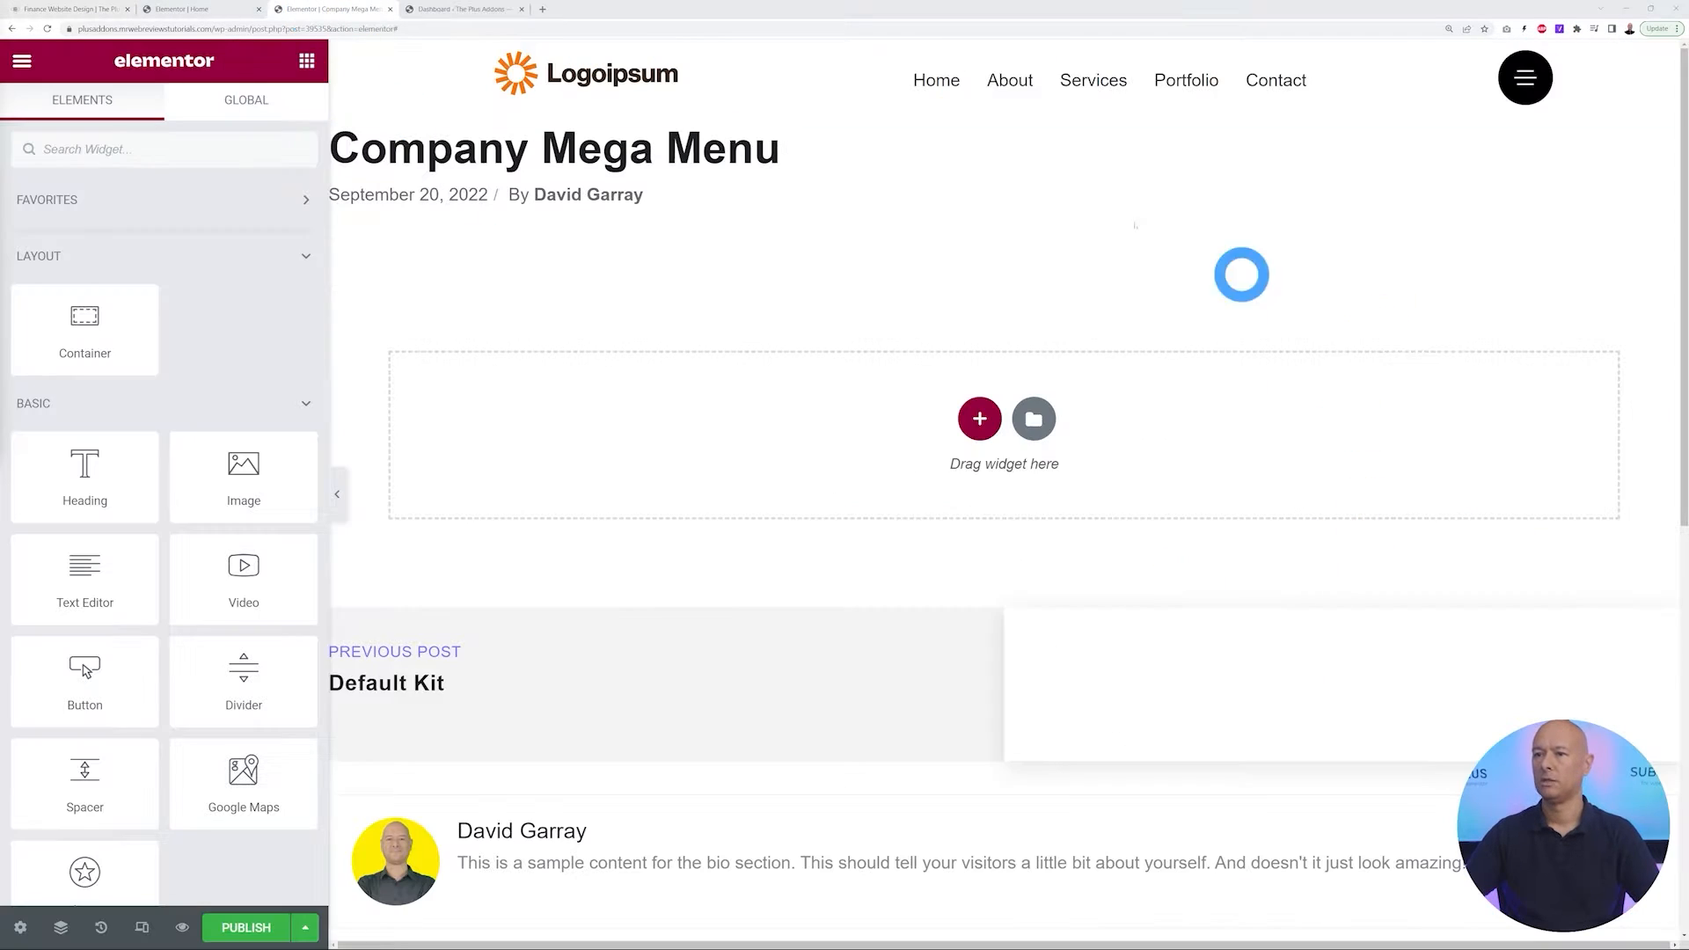
click(980, 419)
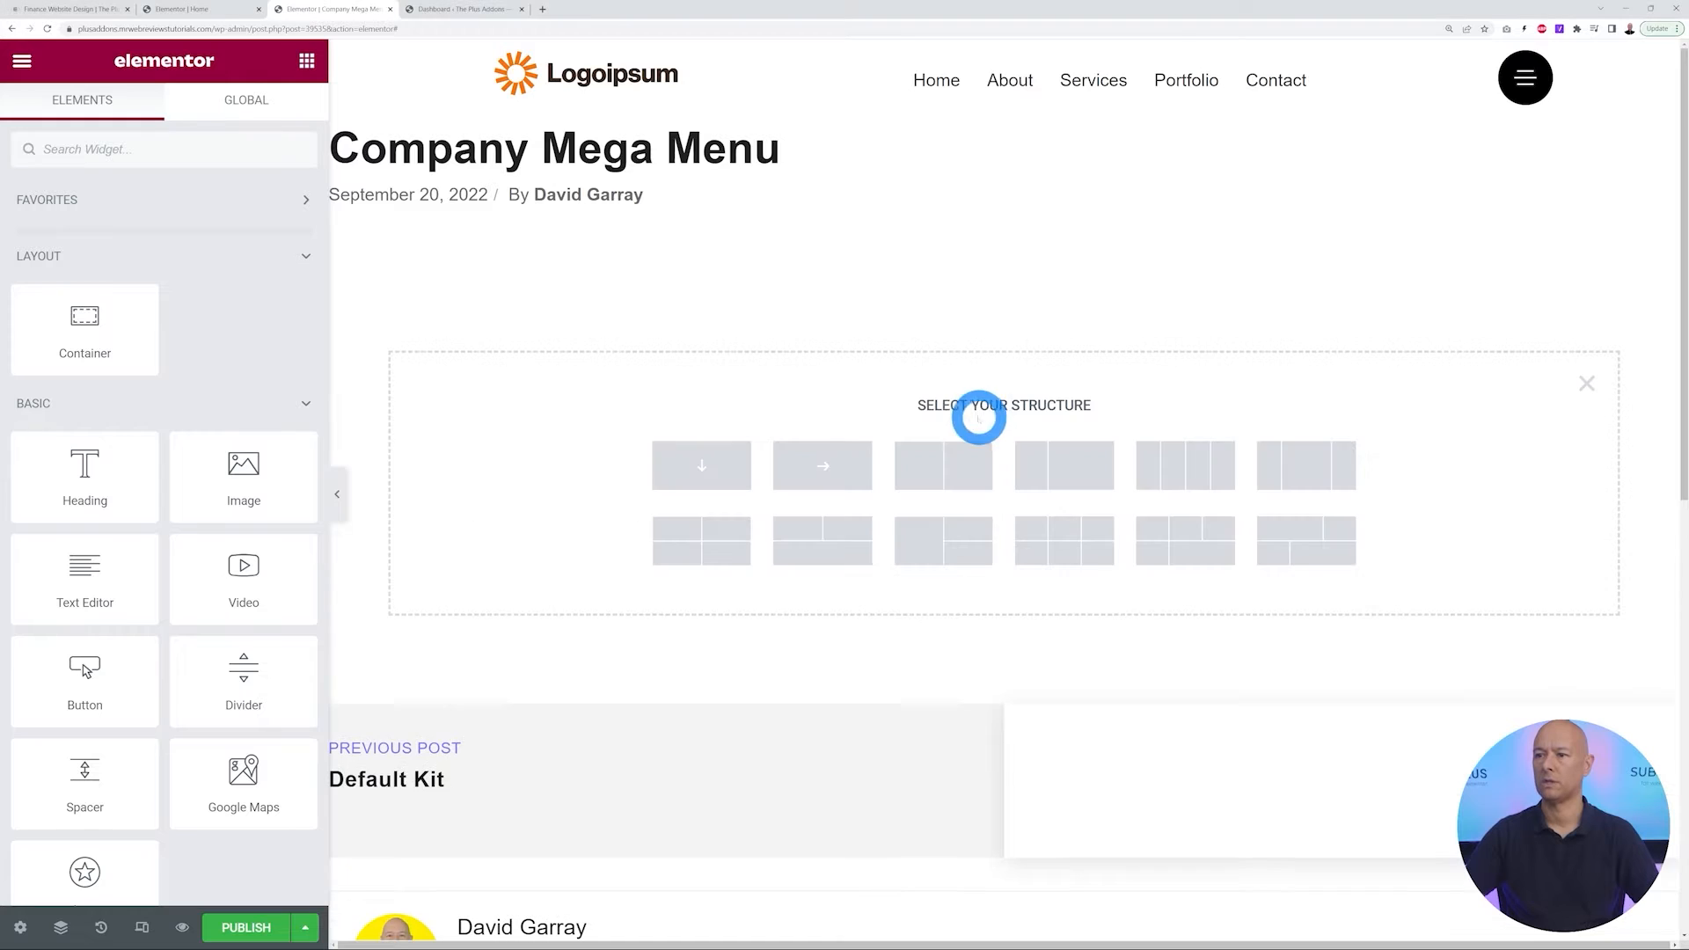
click(825, 467)
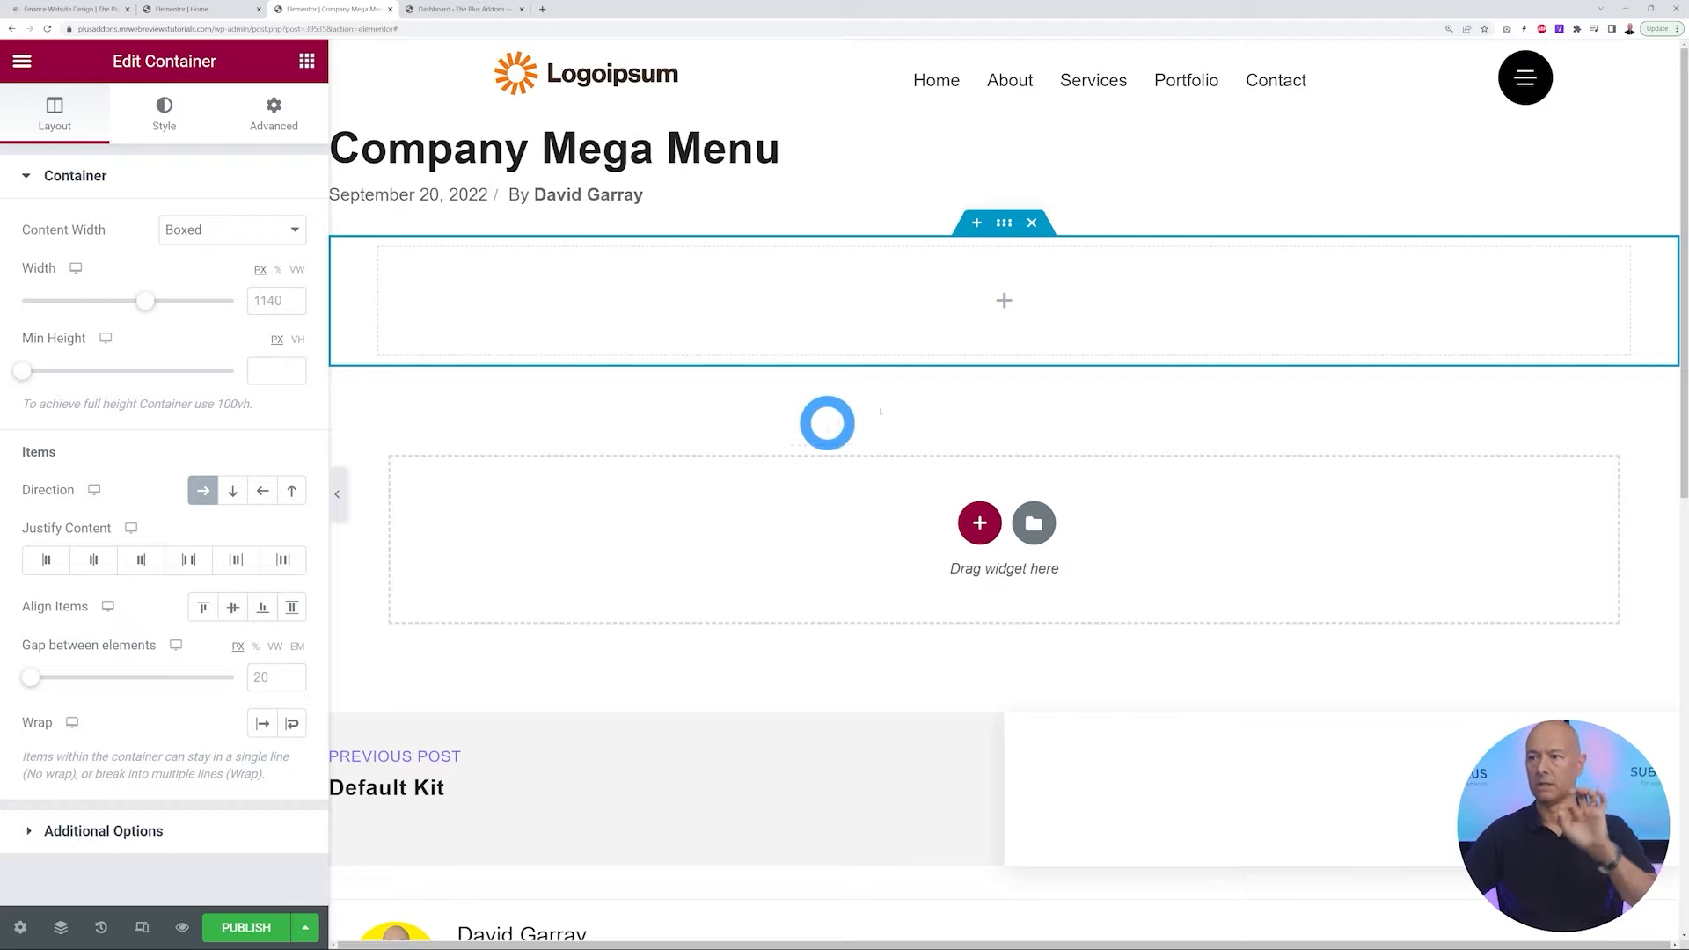
Add a Style Lists widget to the container and delete its second and third list items
click(307, 61)
click(170, 149)
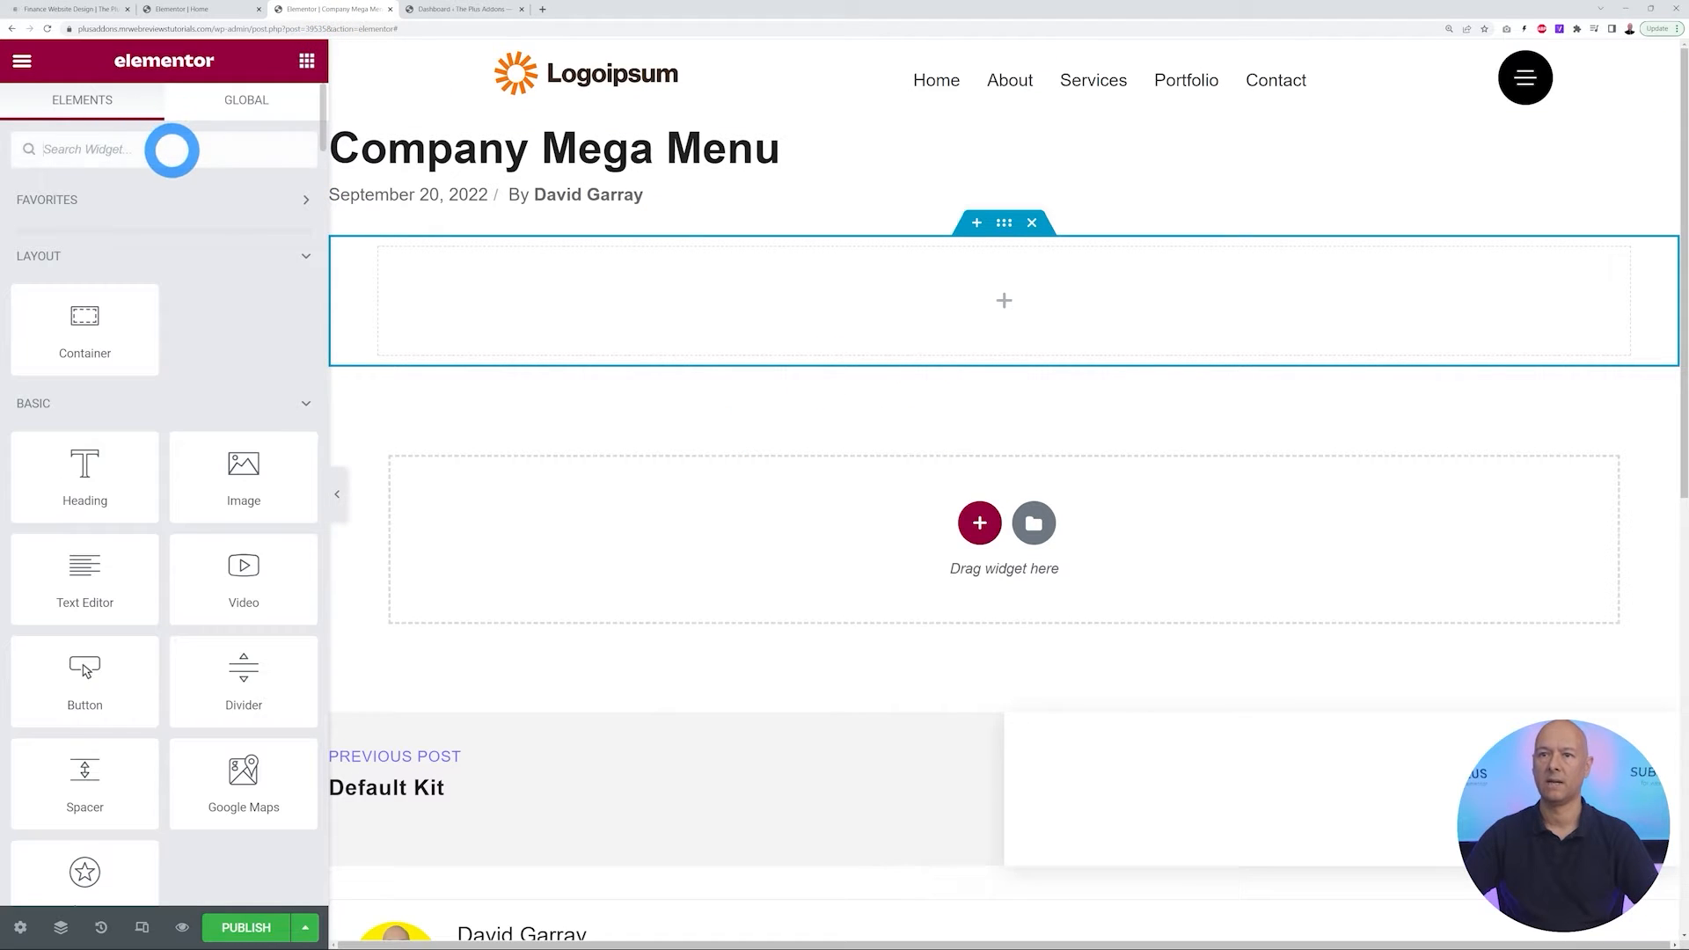
text(style)
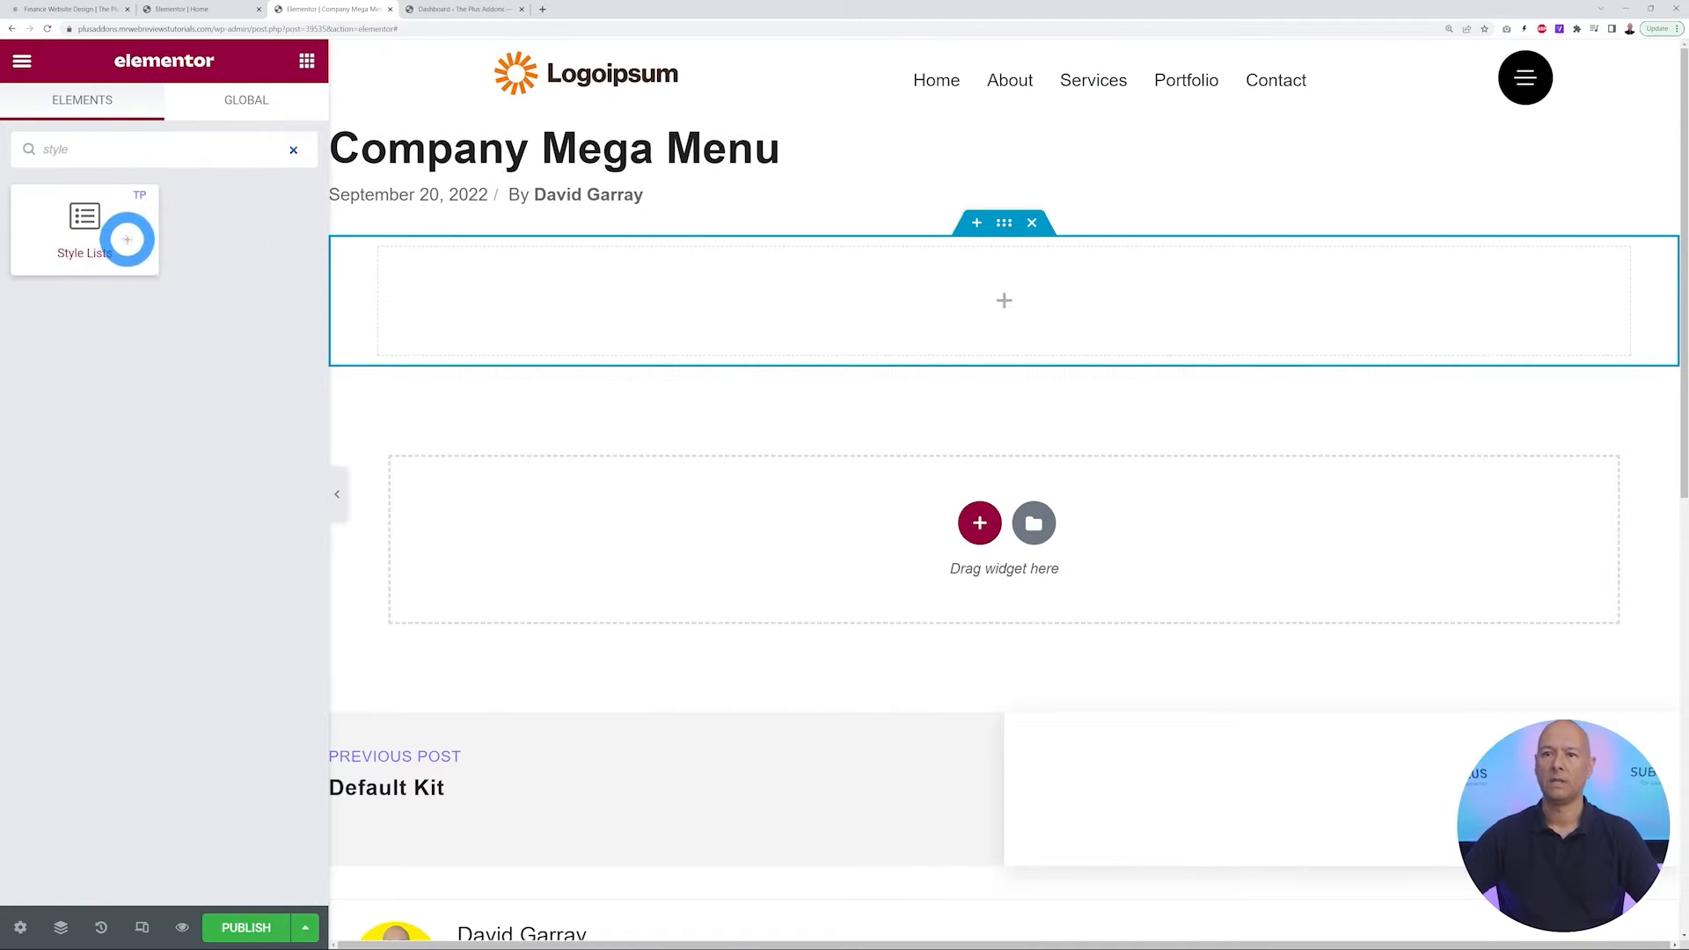
drag(110, 238, 531, 303)
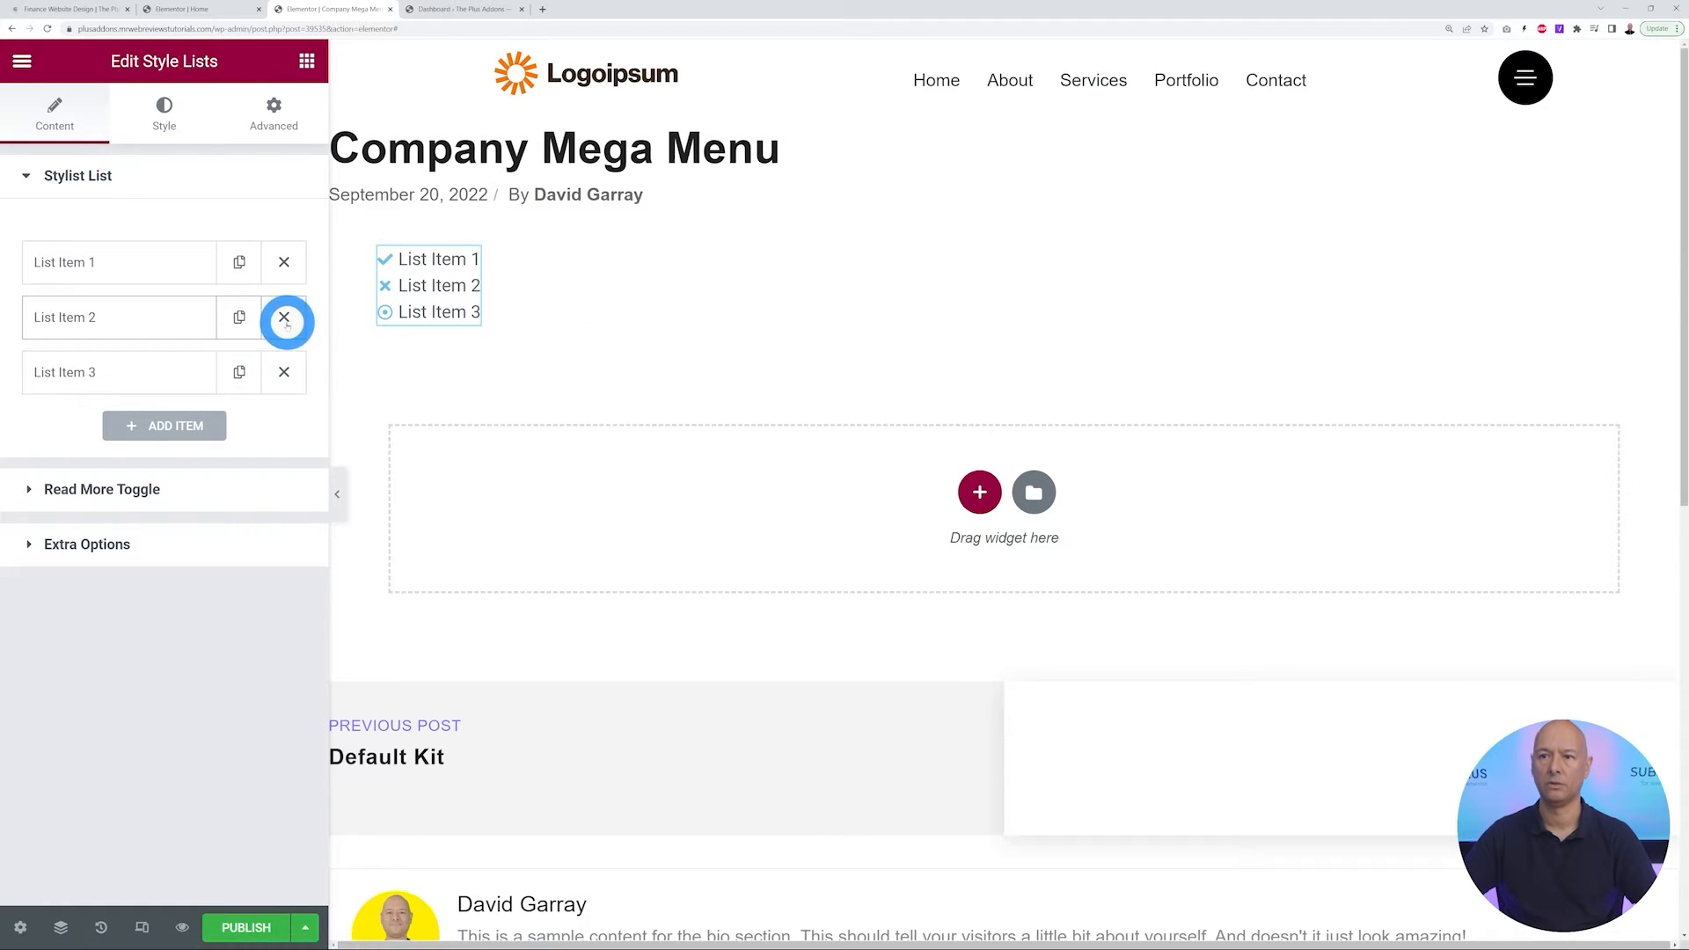
click(284, 317)
click(284, 317)
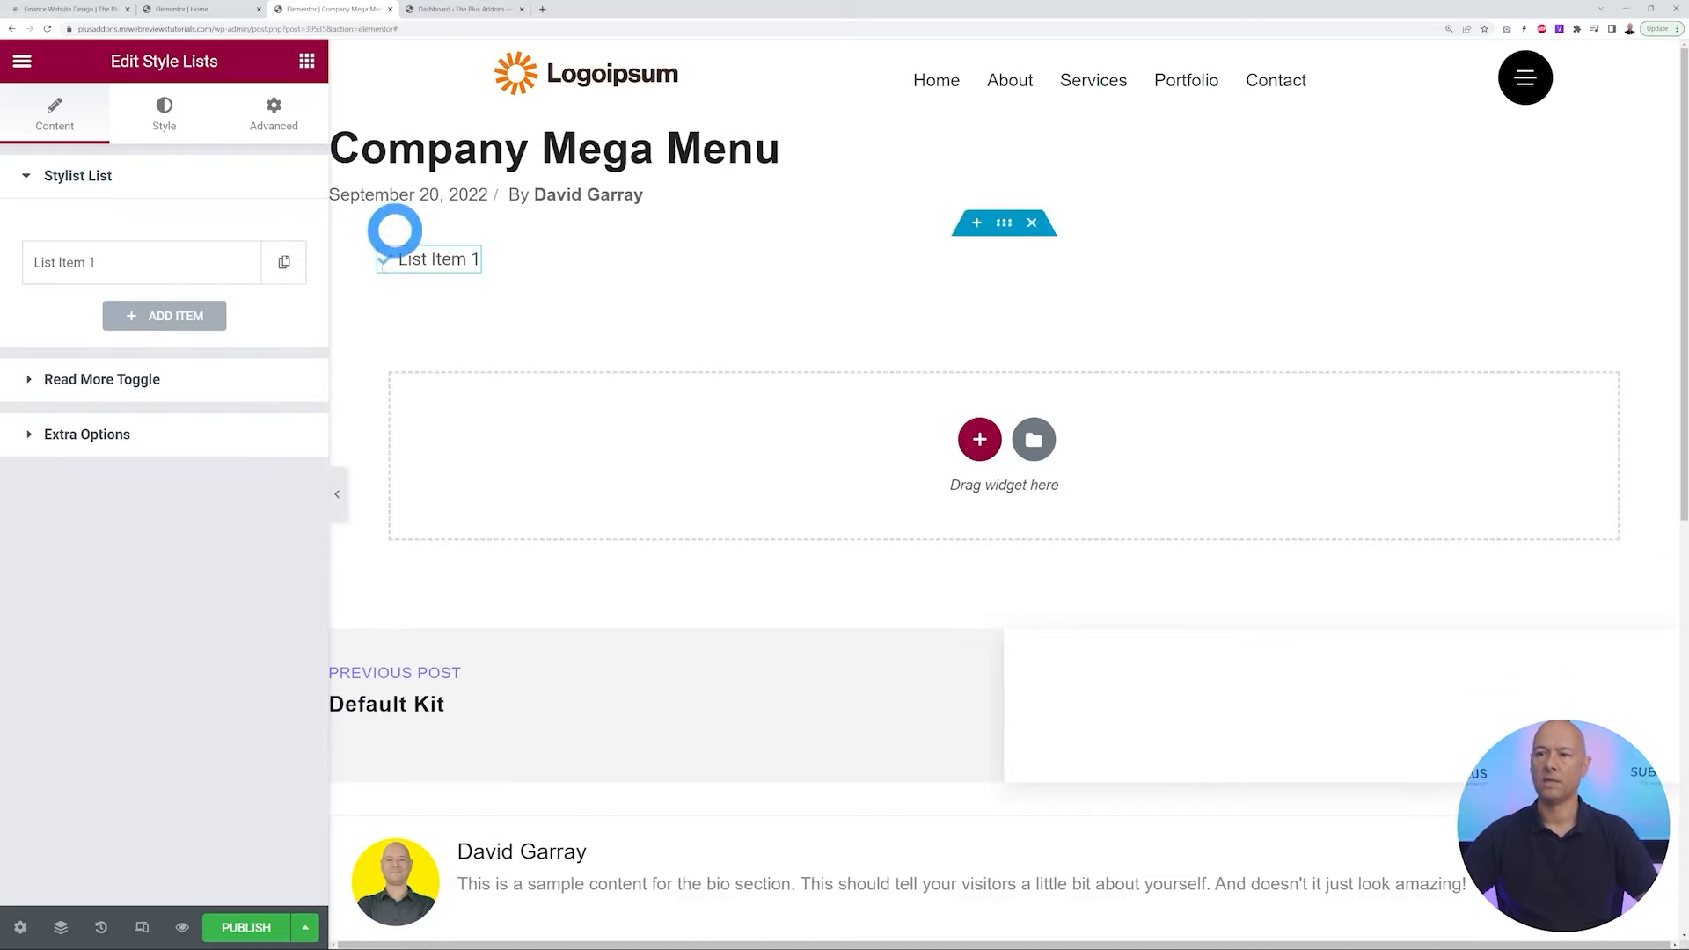
Following the demo's mega menu, change the remaining list item's text to "Blog" and its icon to the Font Awesome cube
click(82, 9)
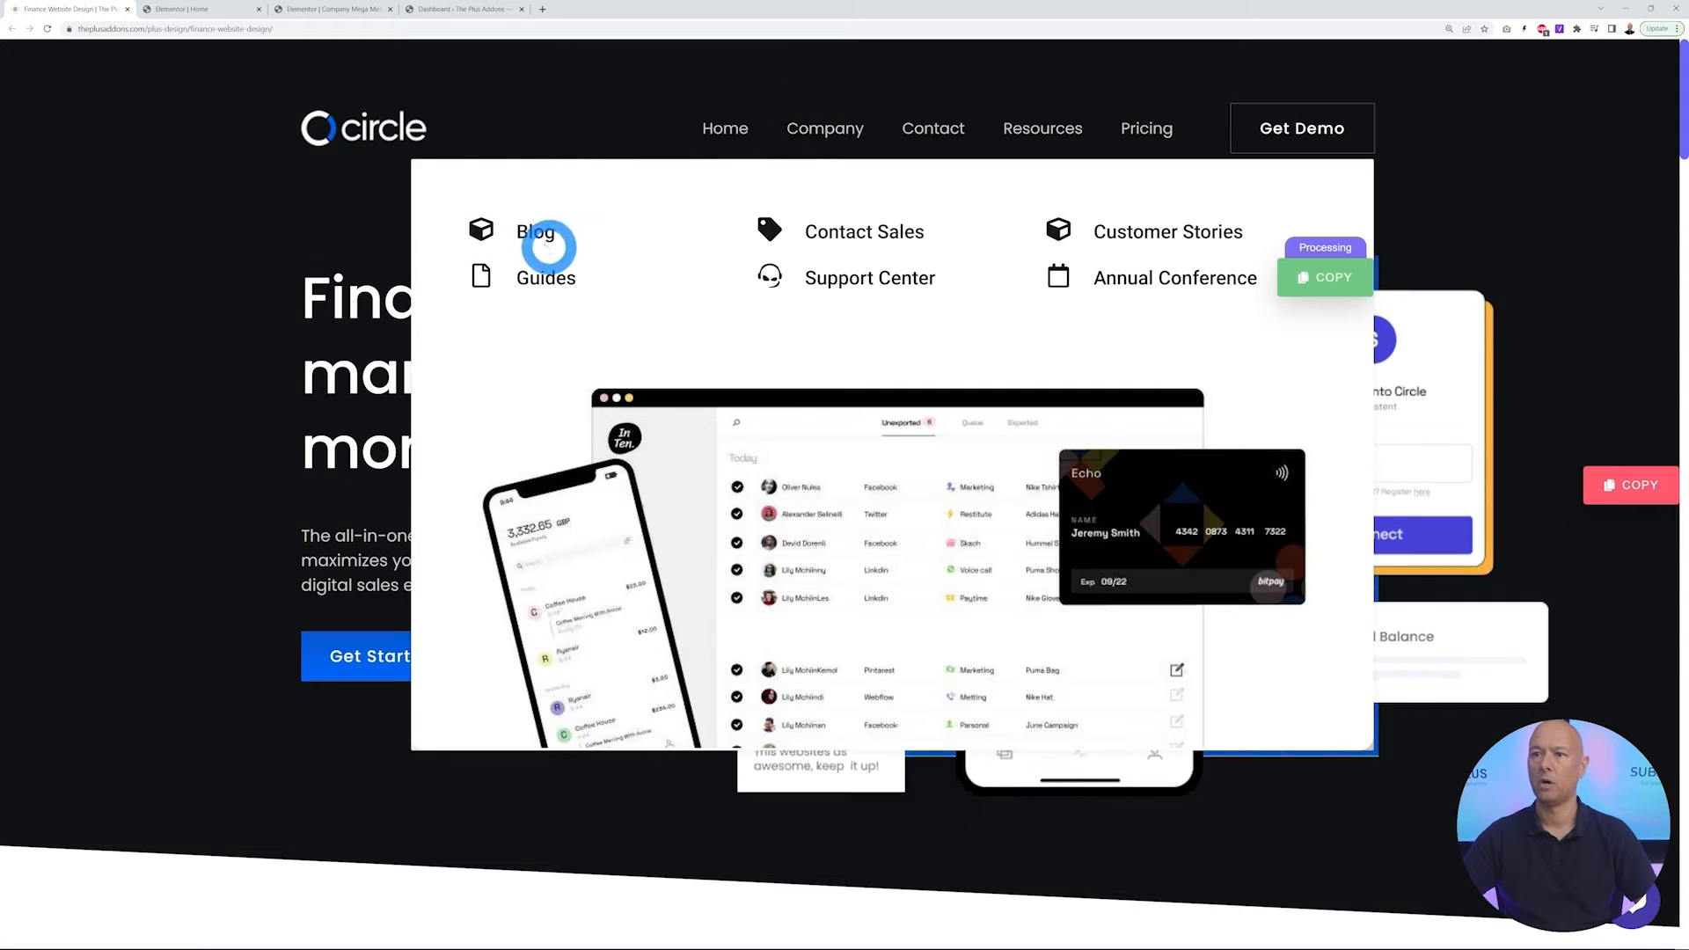
click(350, 11)
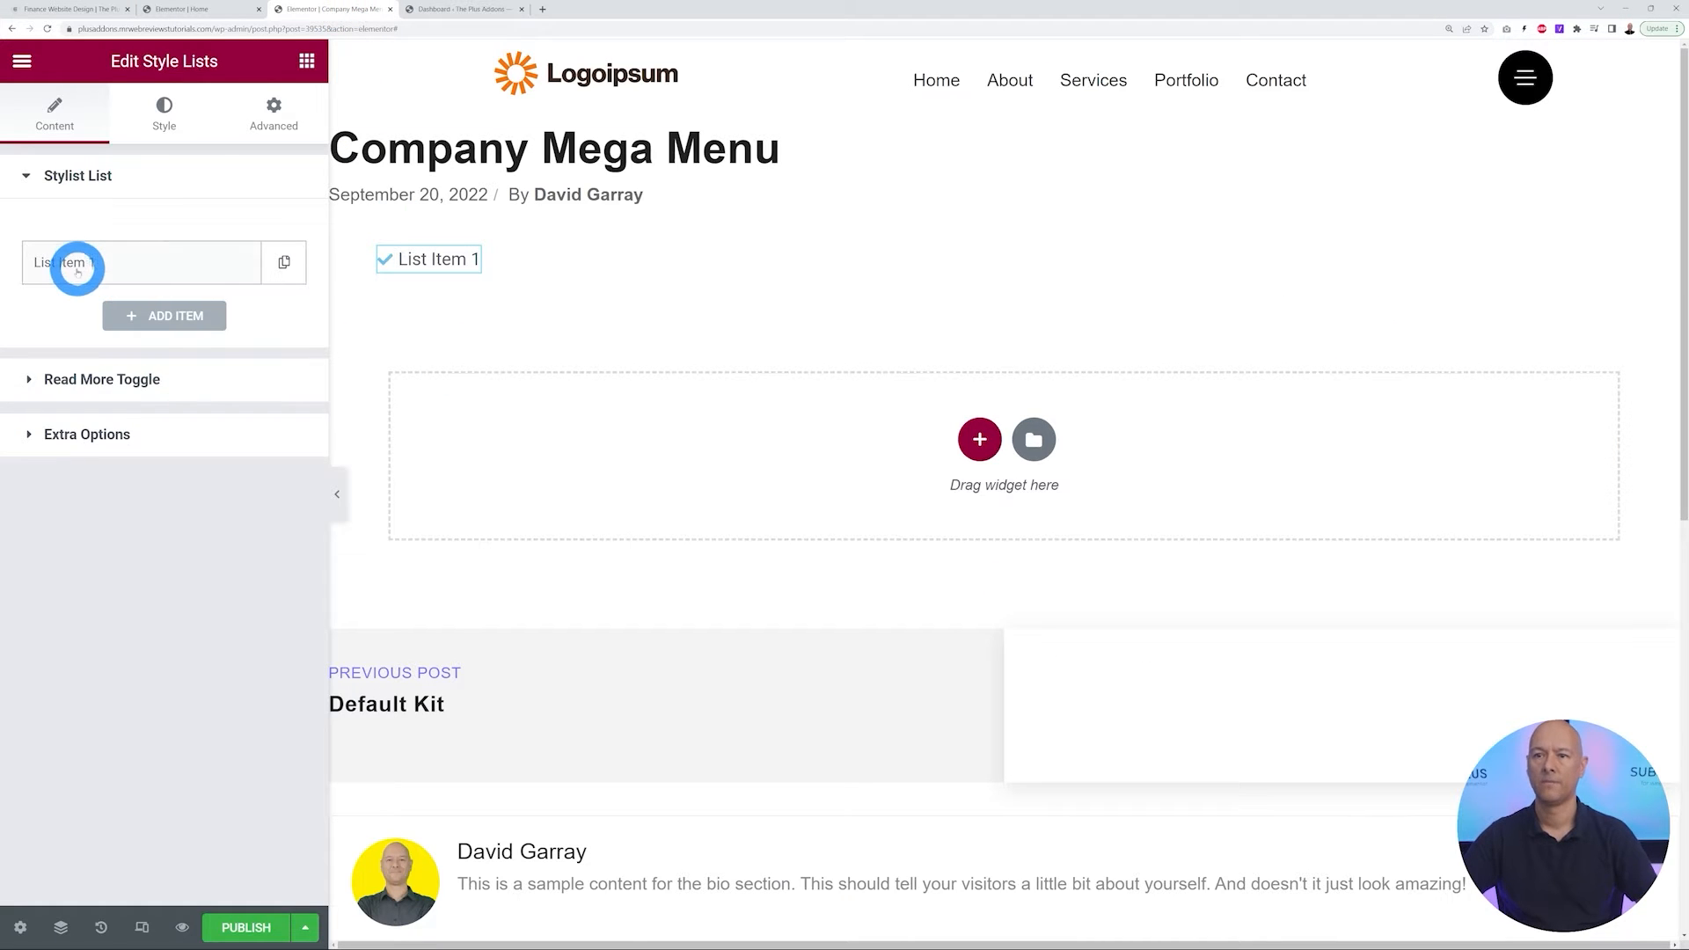
click(70, 263)
drag(132, 463, 46, 460)
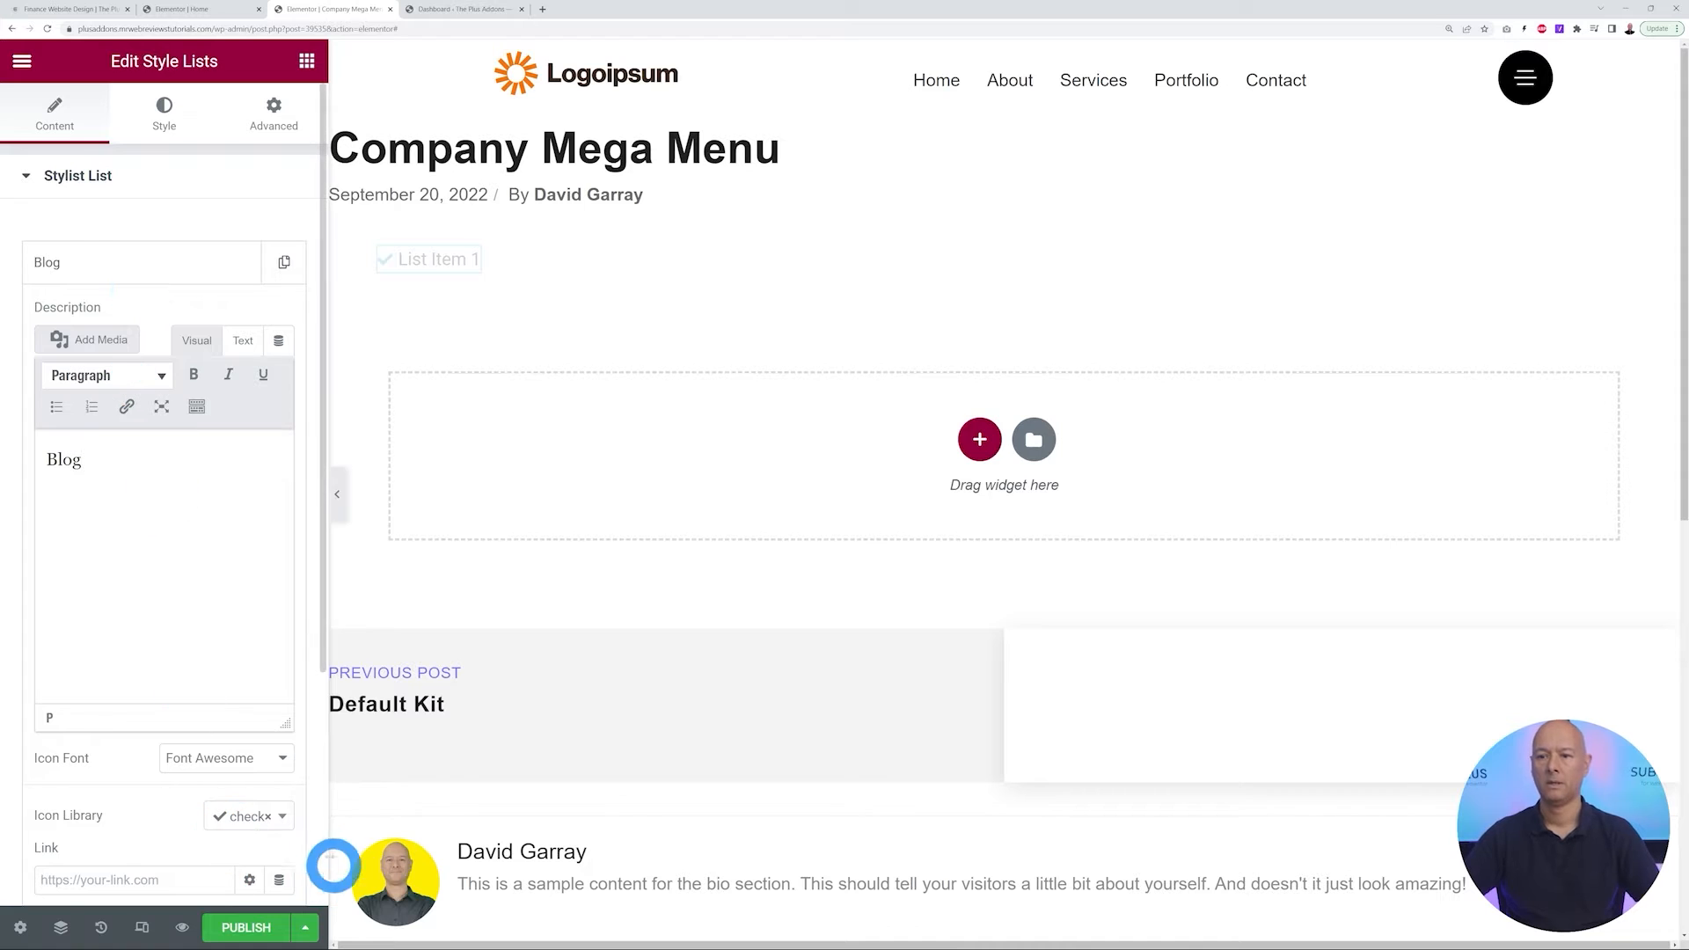
scroll(256, 798, down, 2)
click(283, 679)
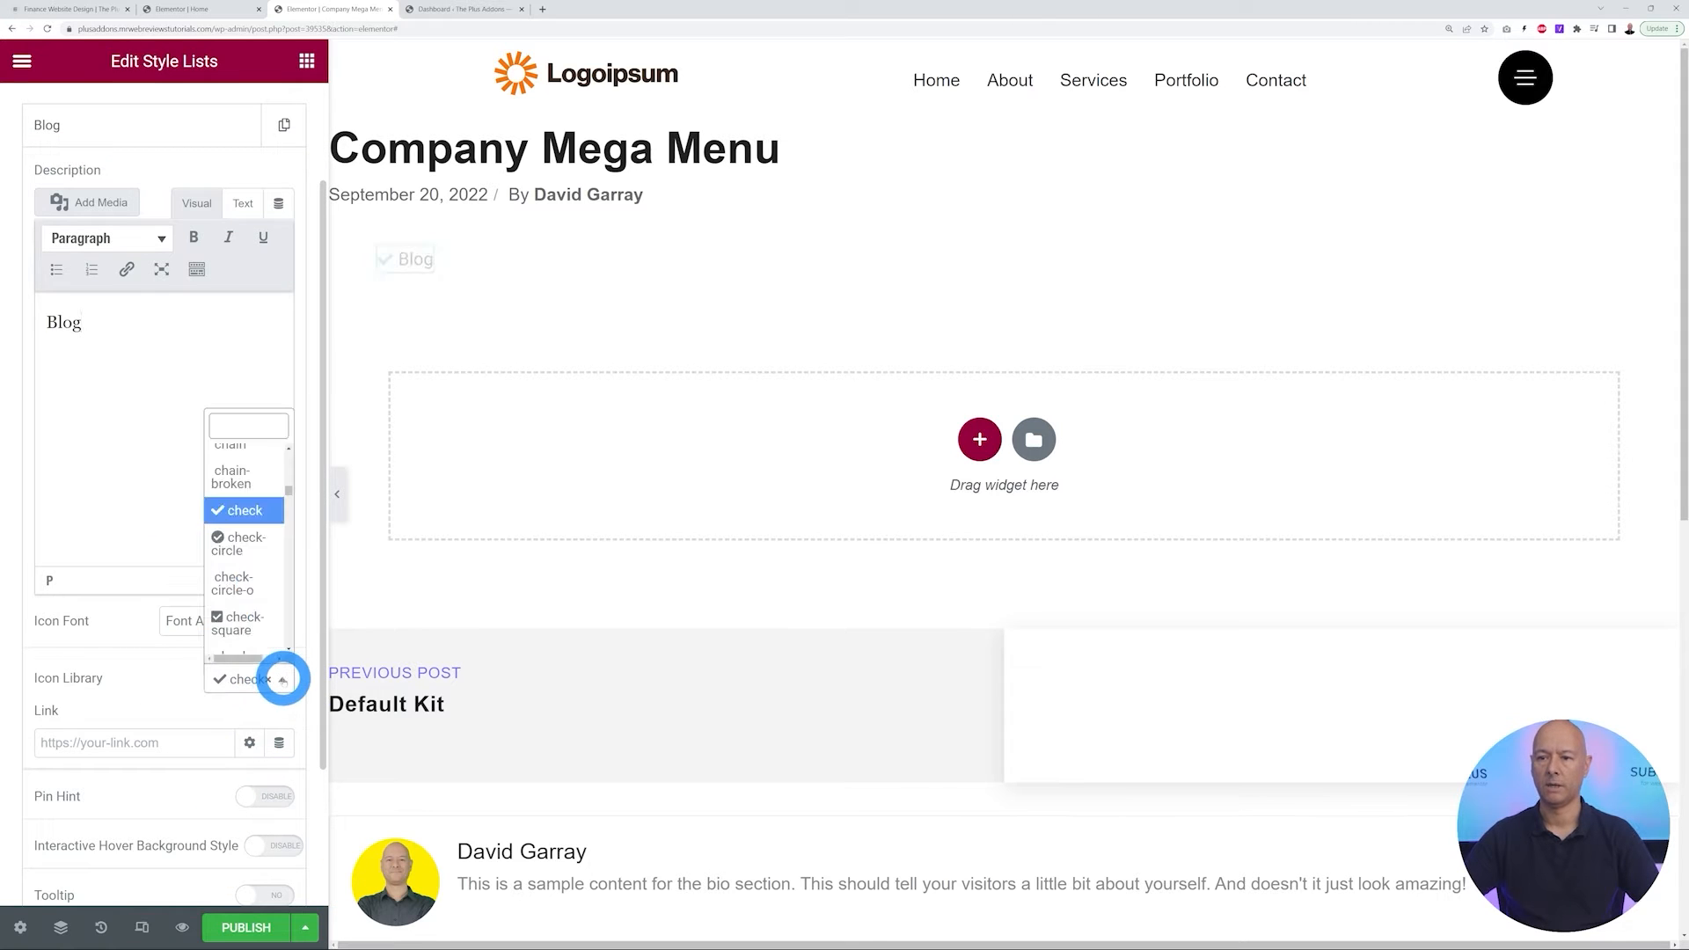
text(cube)
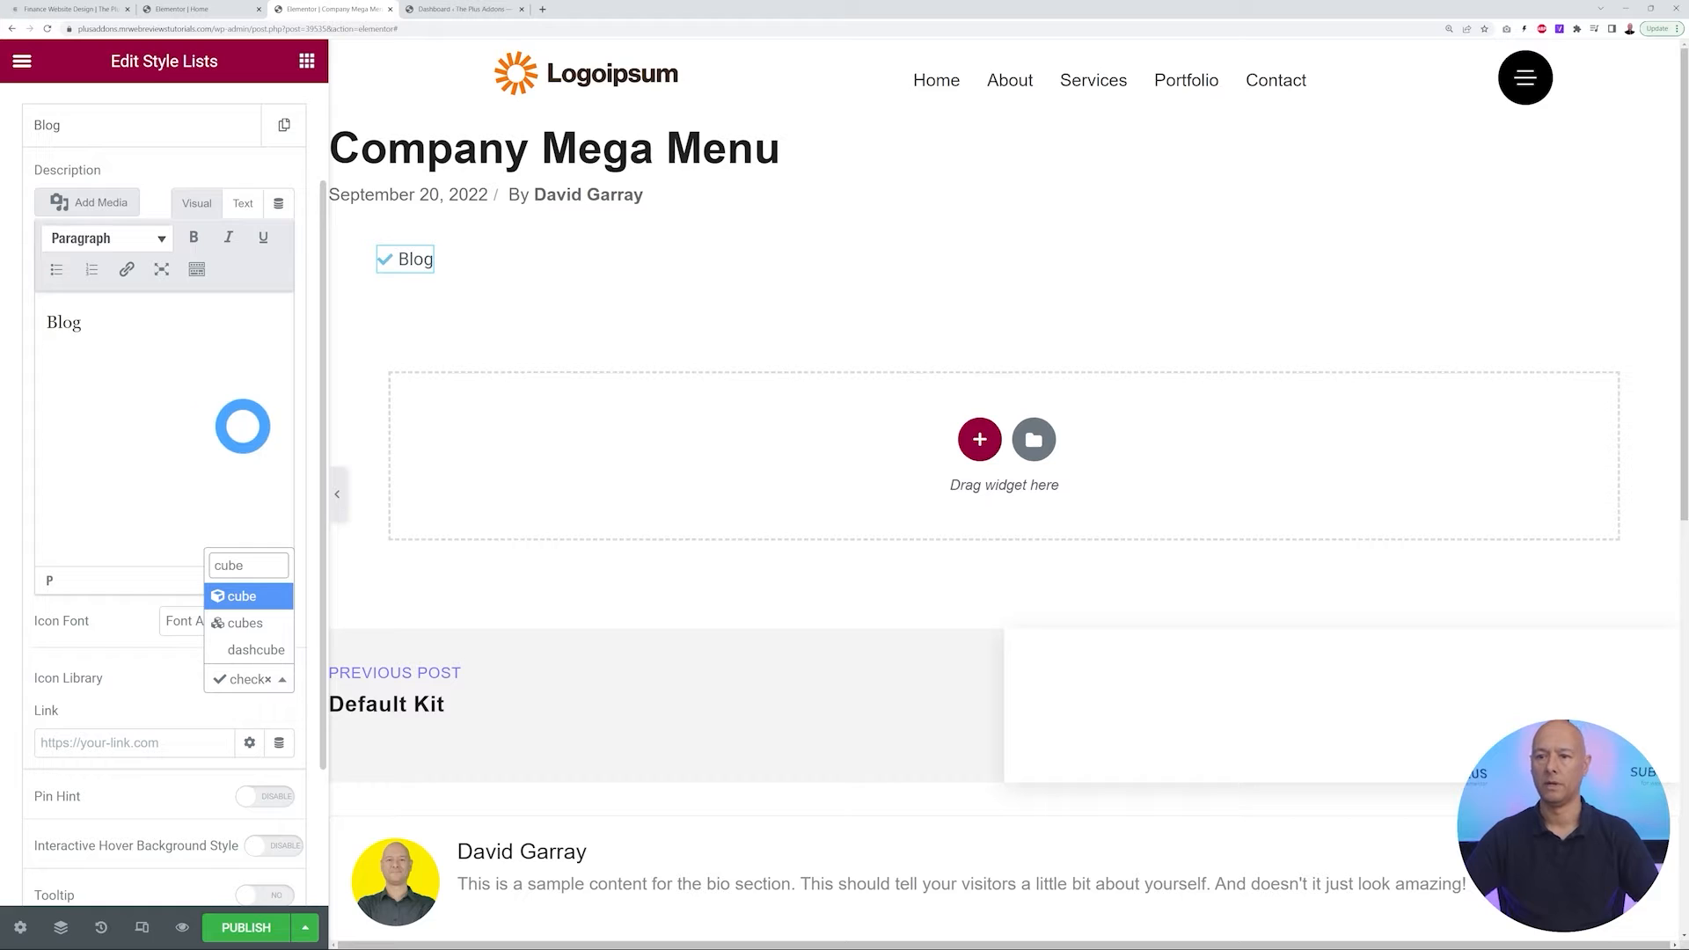
click(231, 596)
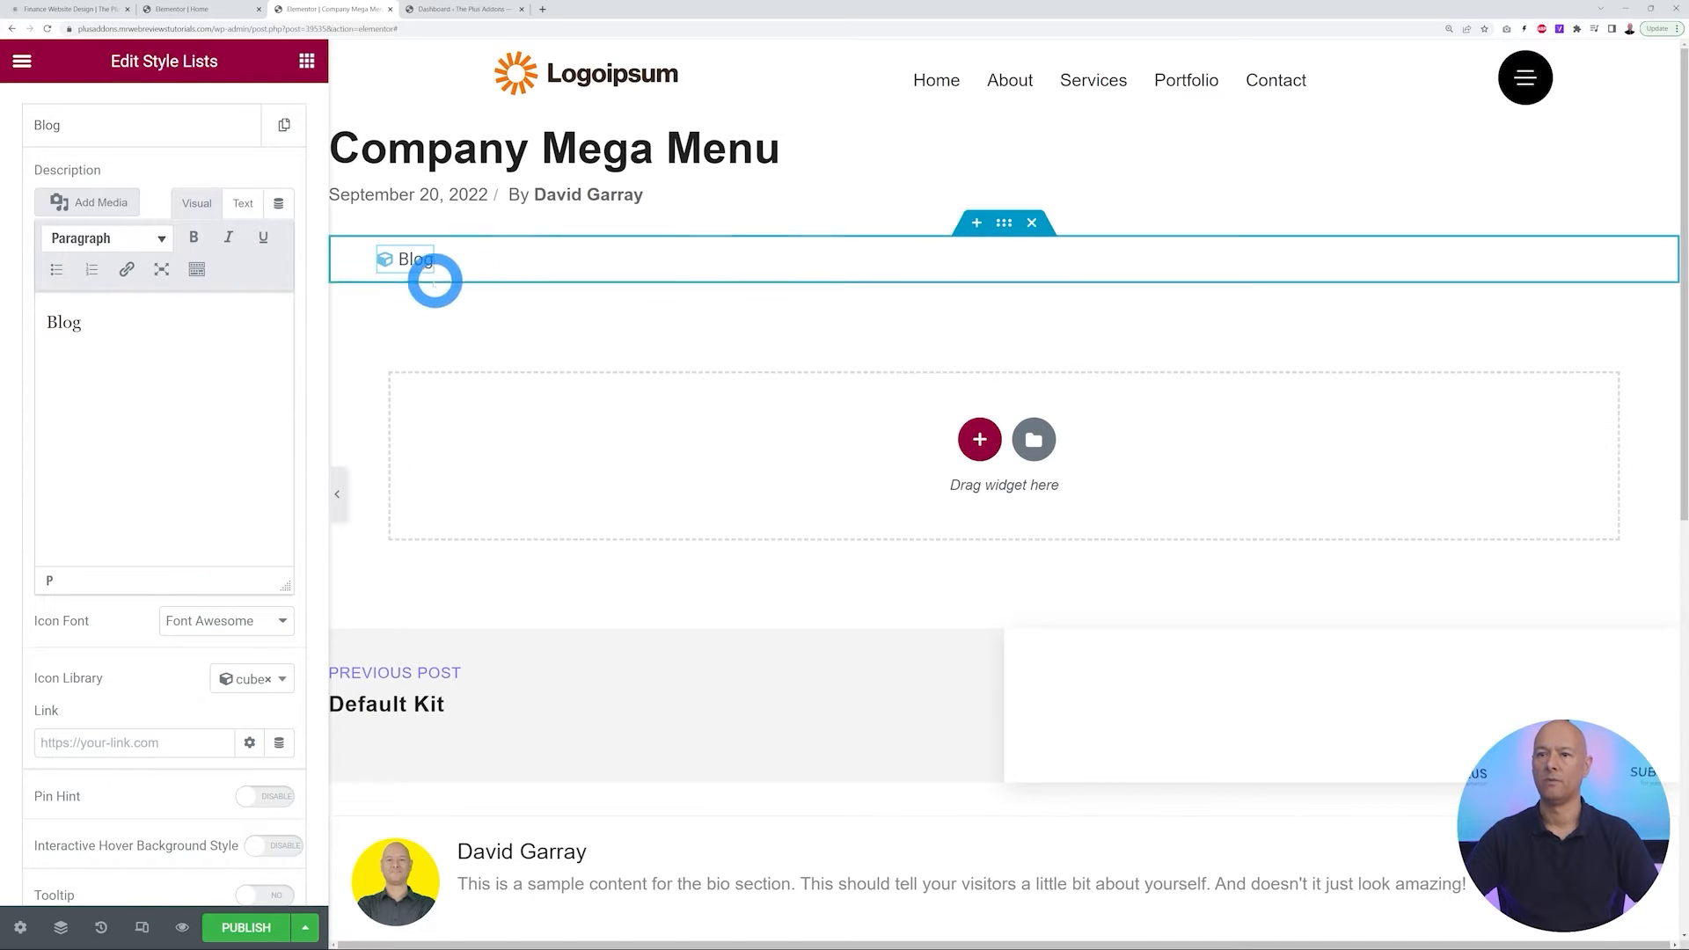
click(73, 141)
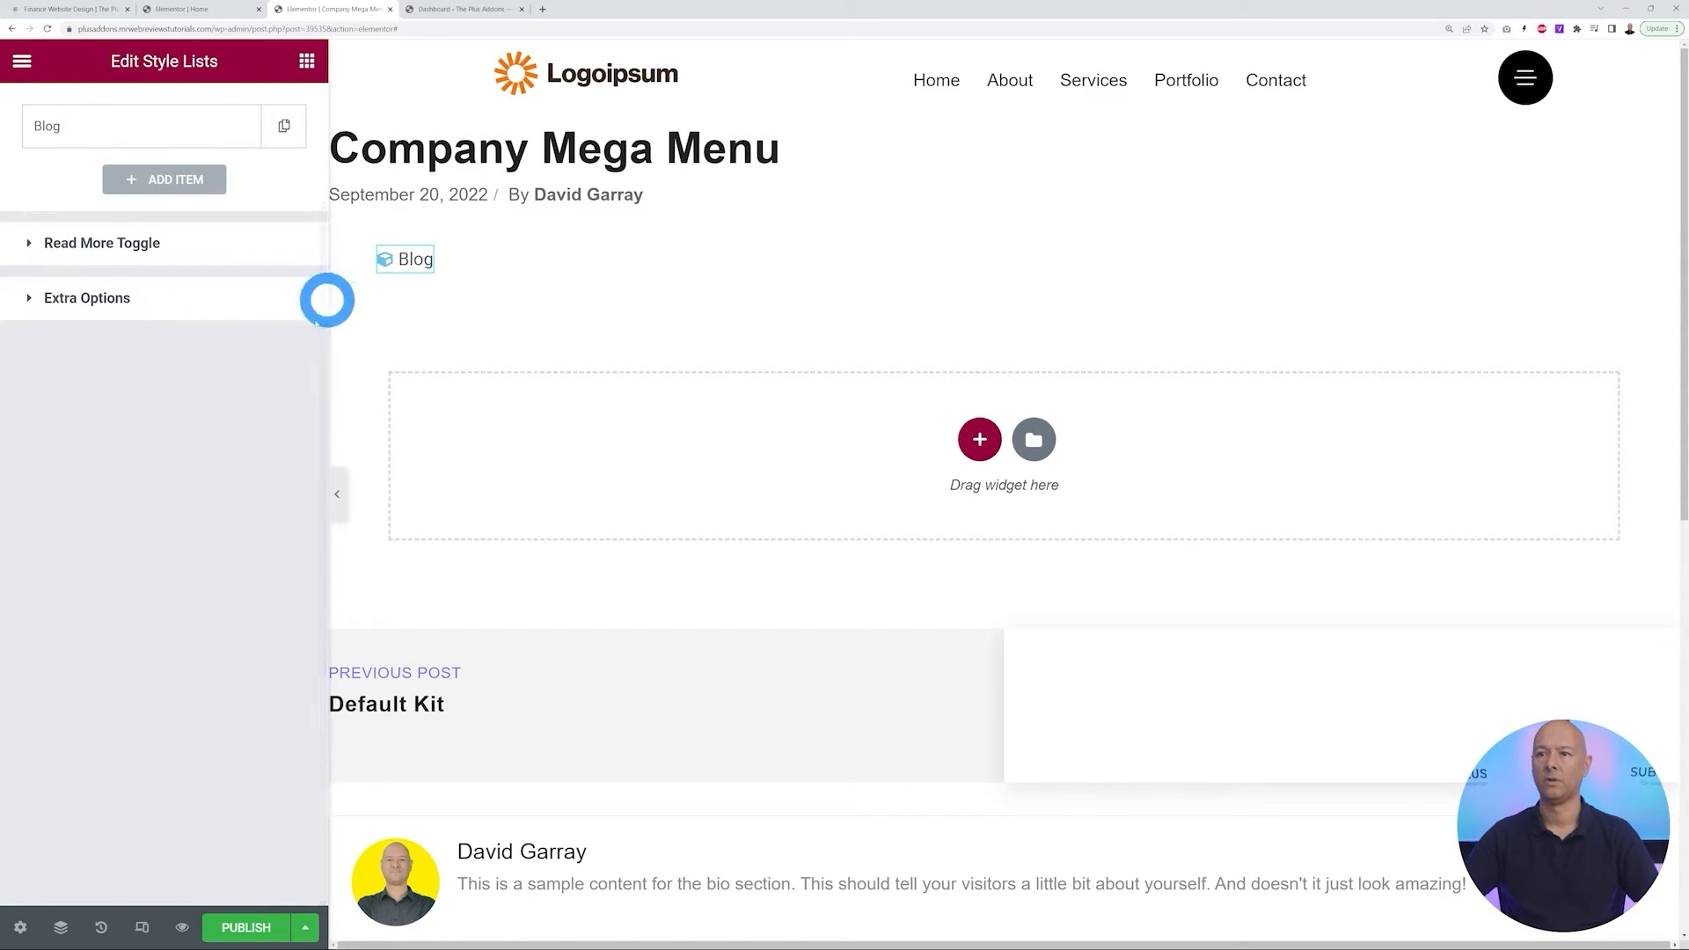
Set the style list's List Padding to 10 px on all sides
scroll(239, 421, up, 3)
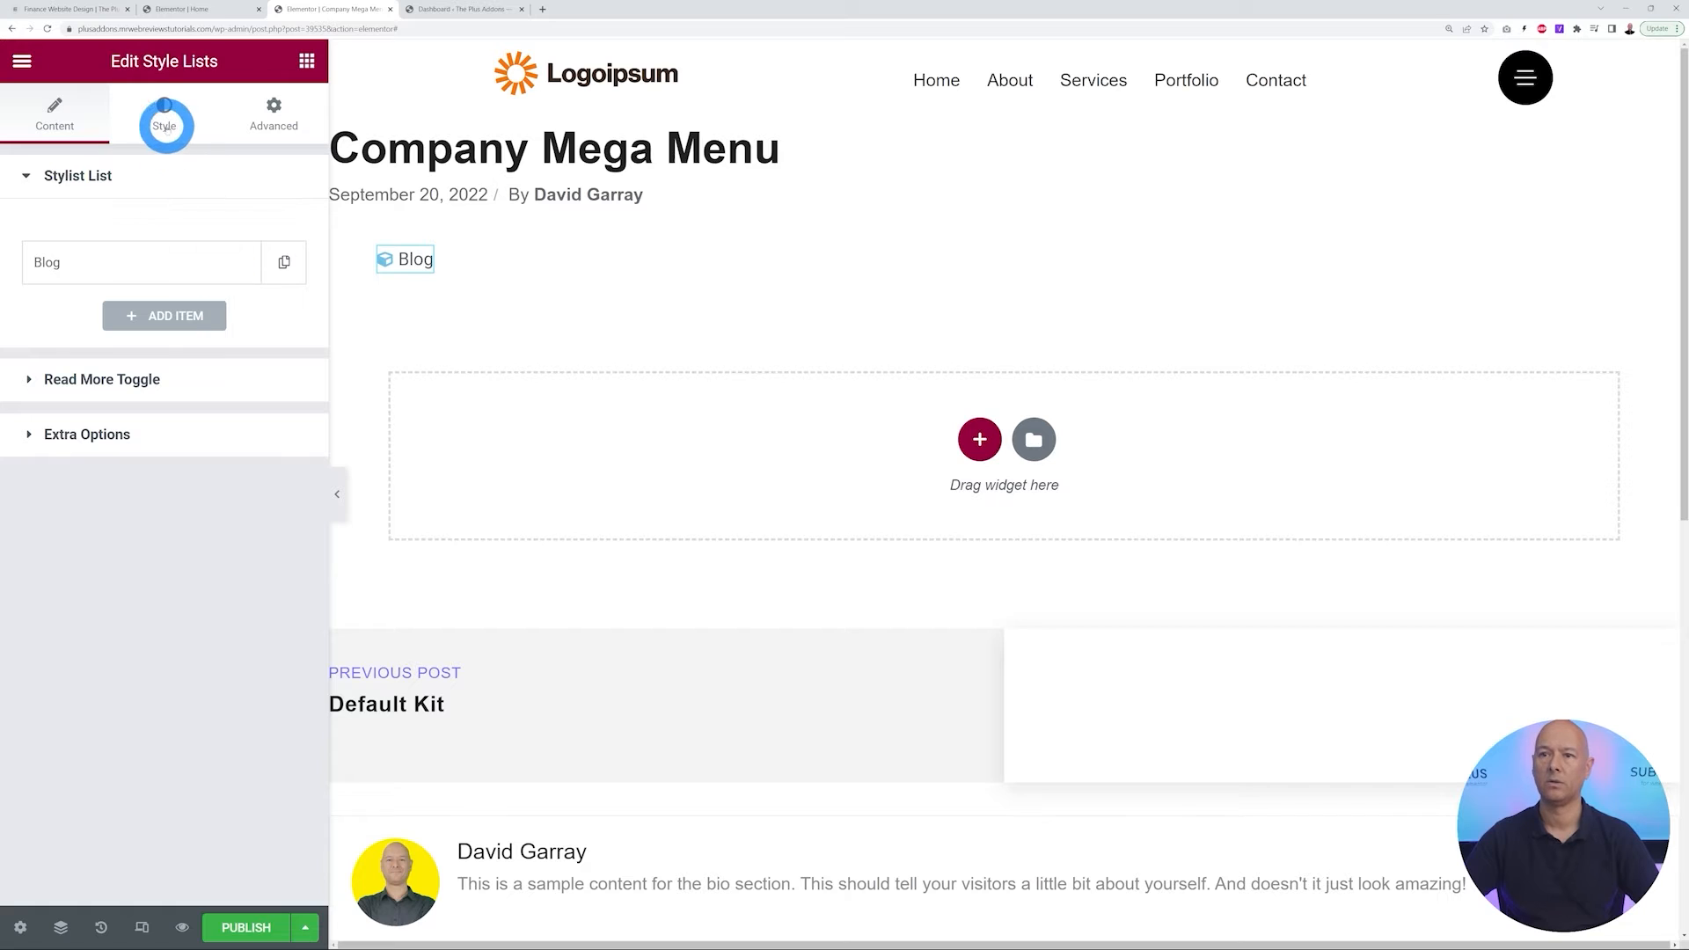
click(164, 118)
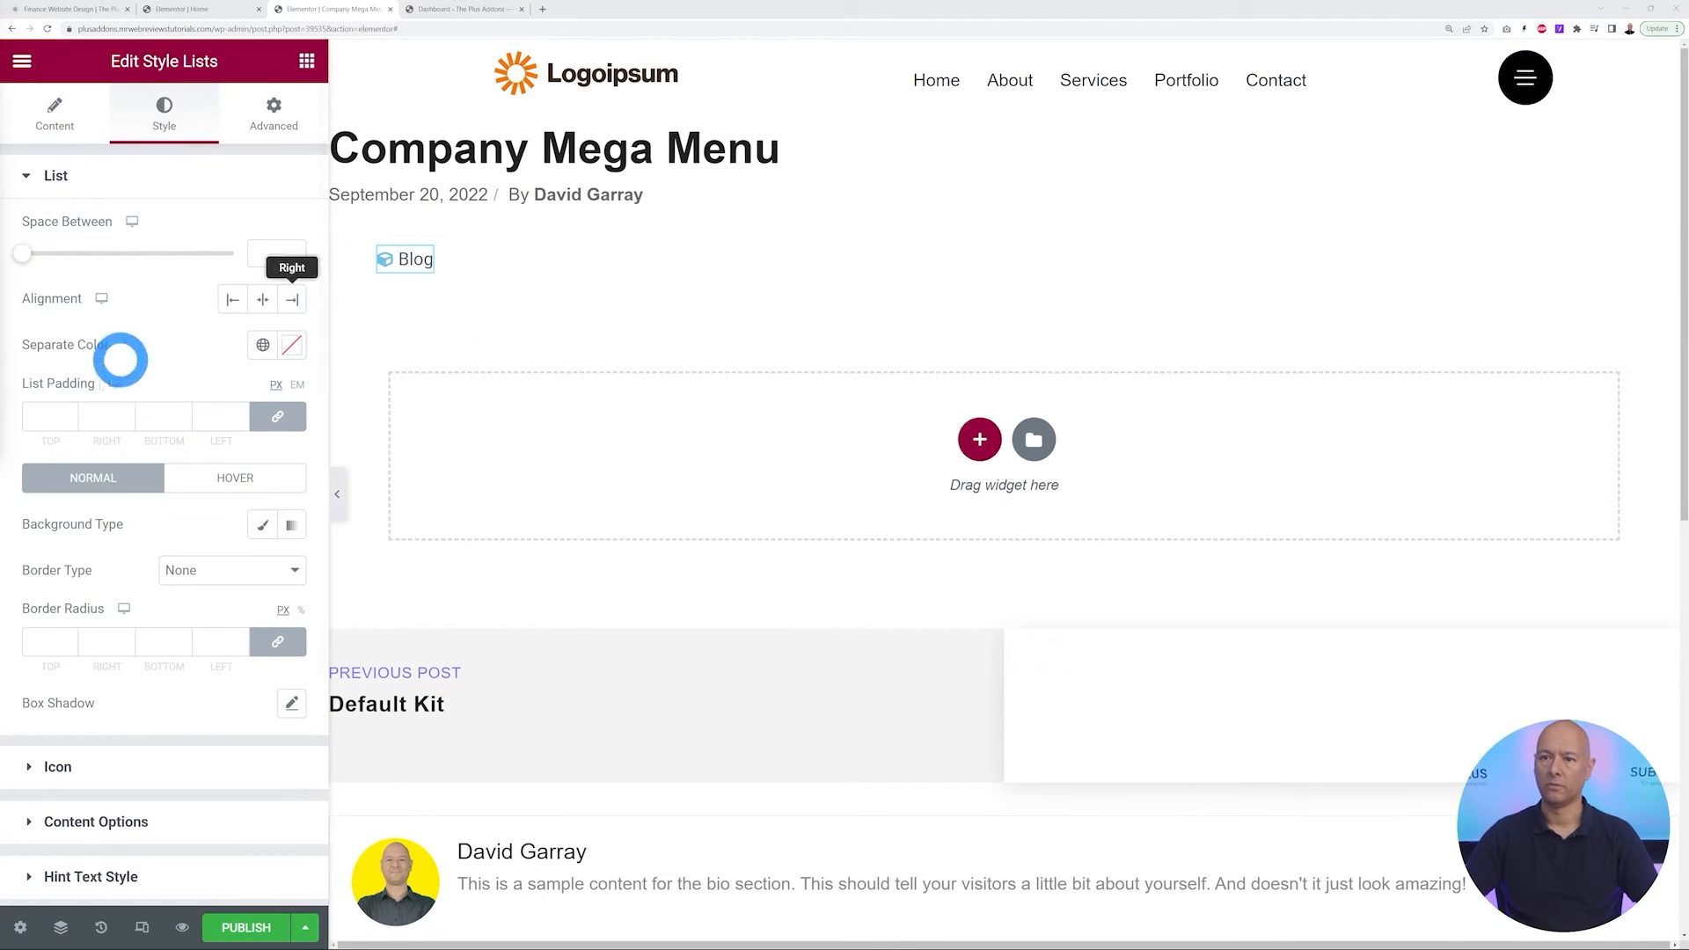
click(69, 410)
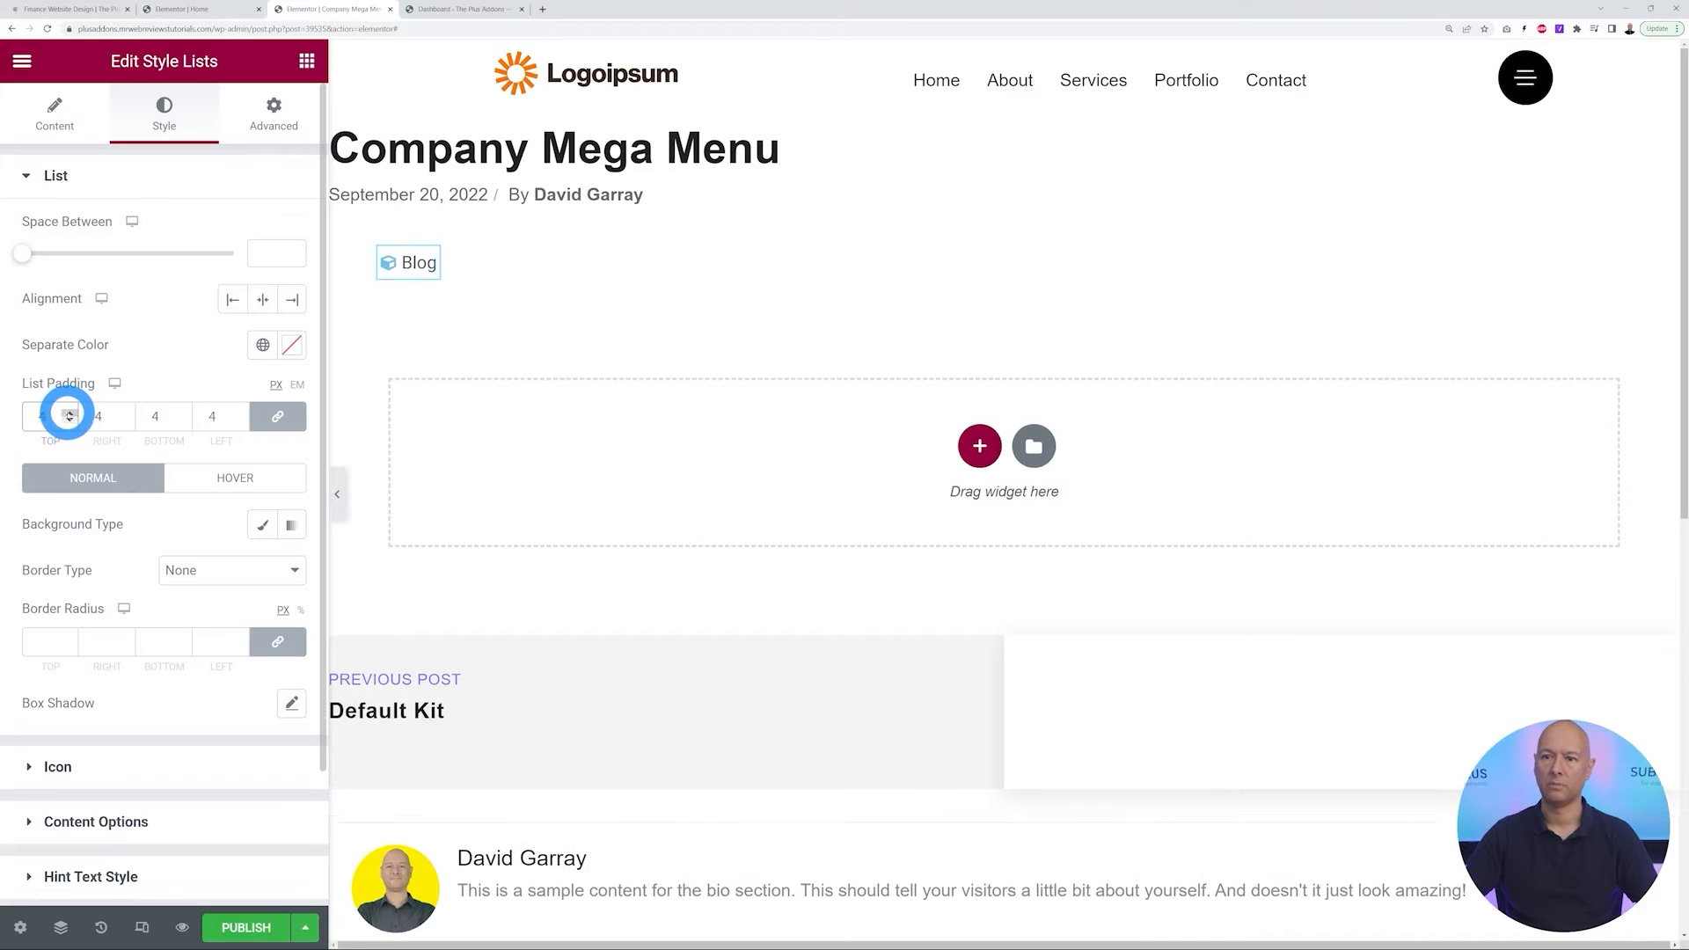
click(68, 411)
click(69, 411)
click(68, 411)
click(68, 411)
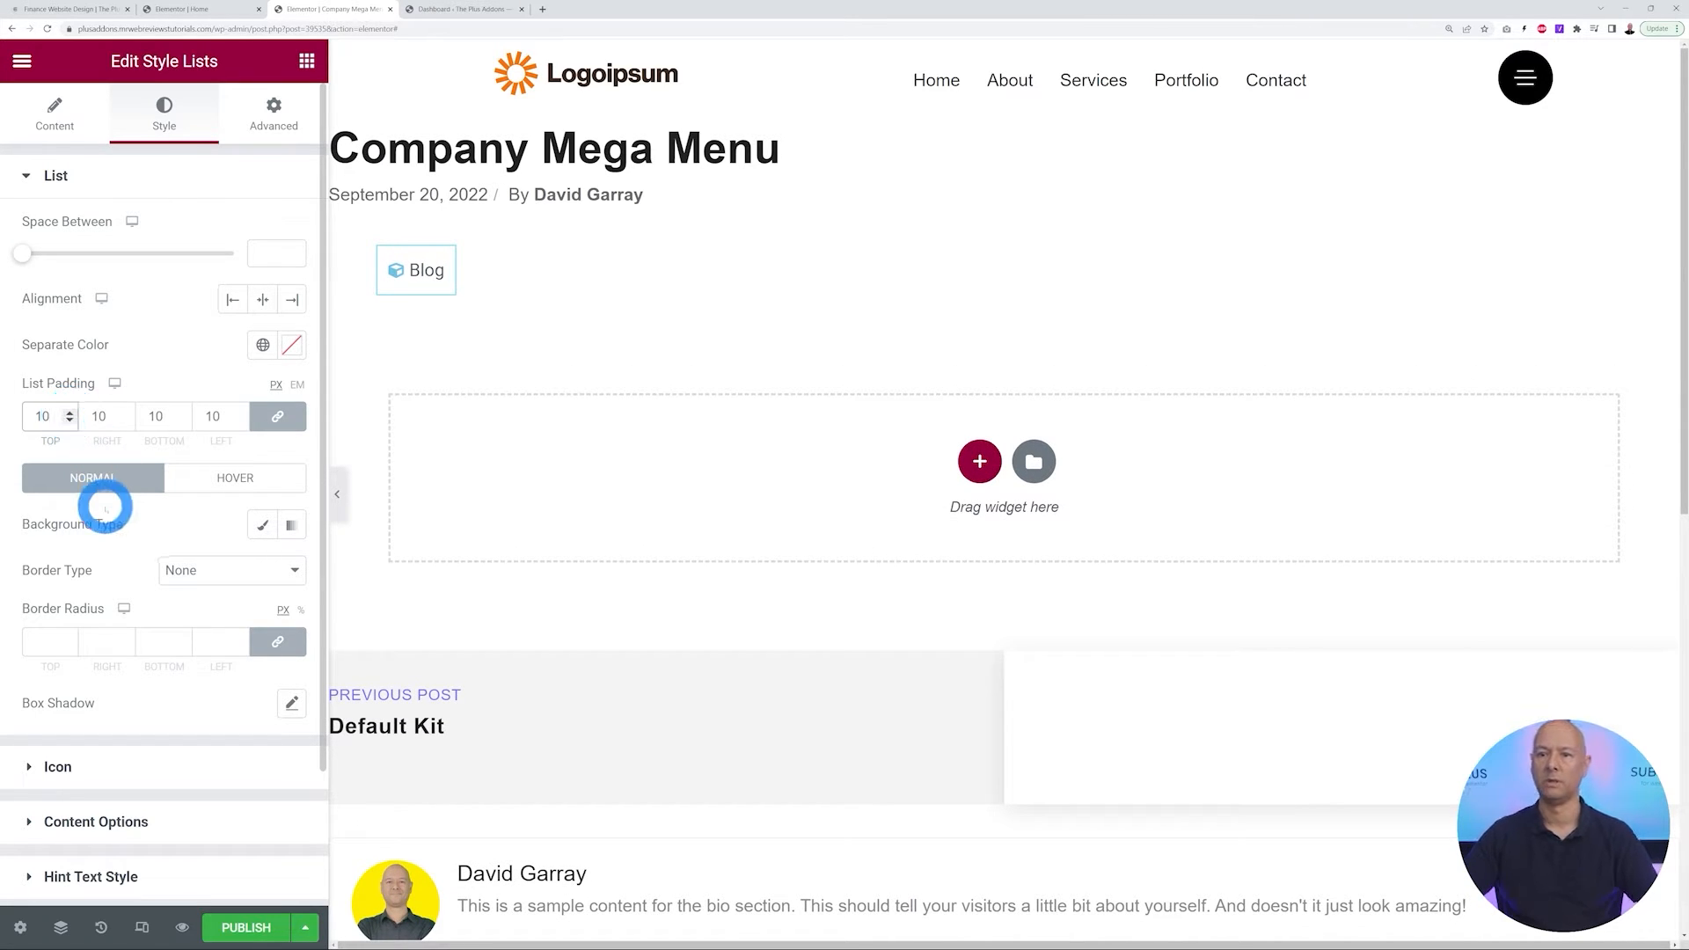
Set the list's Icon Color to the Black Background global color and its Icon Size to 20
scroll(105, 508, down, 2)
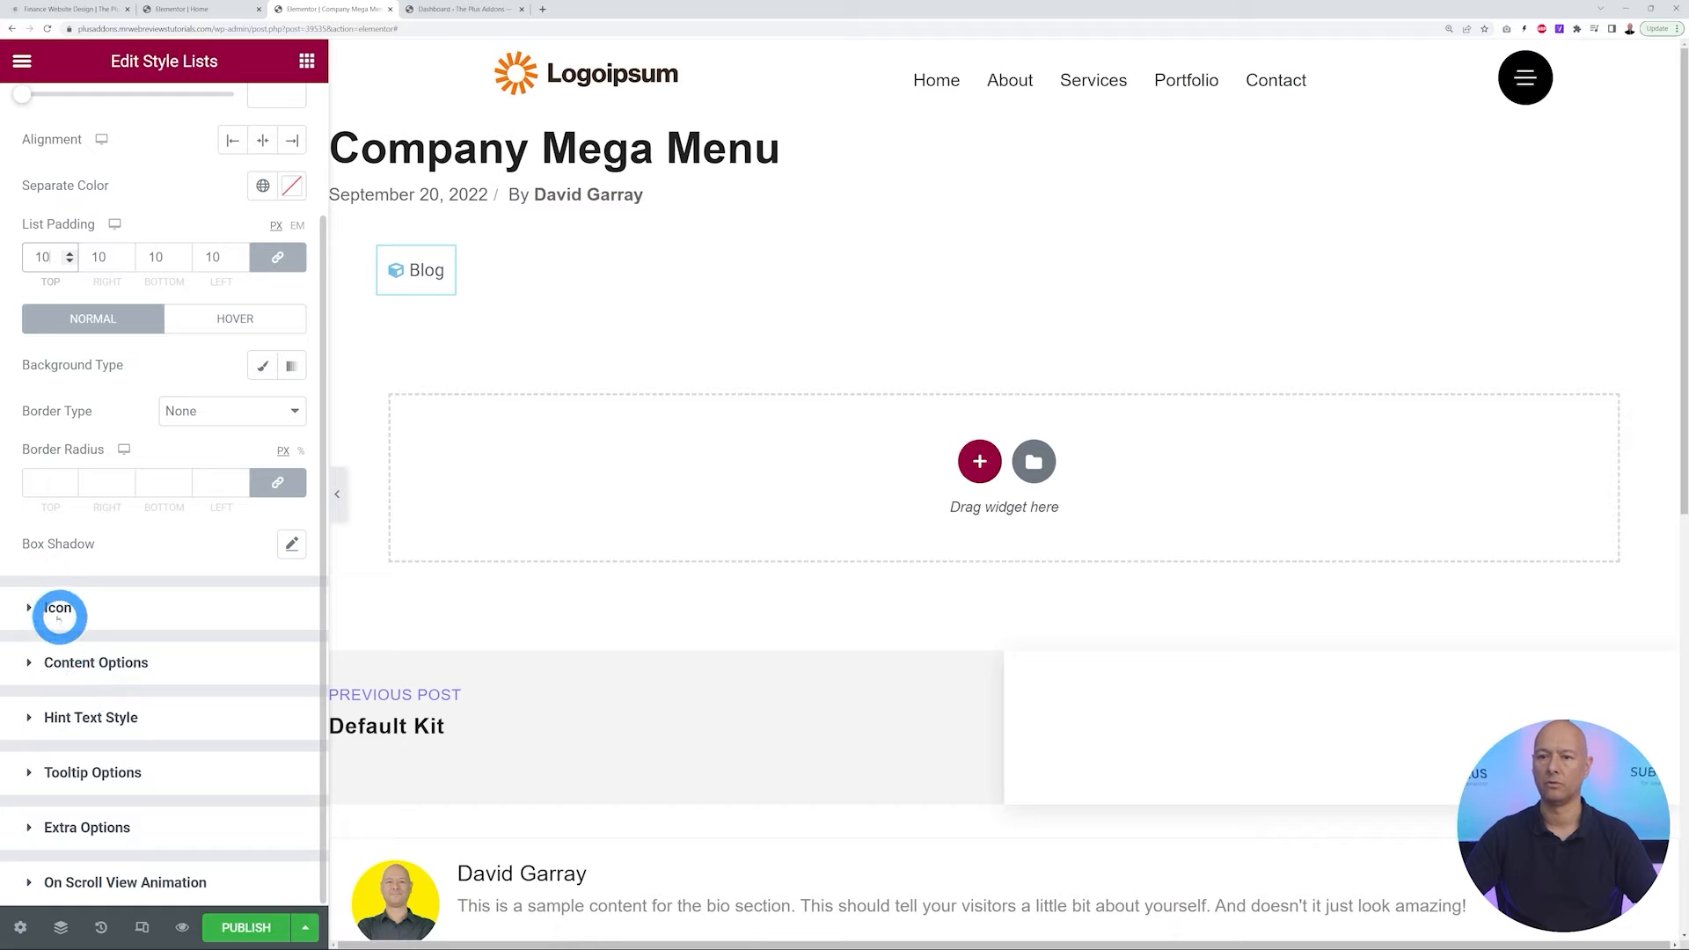
click(54, 609)
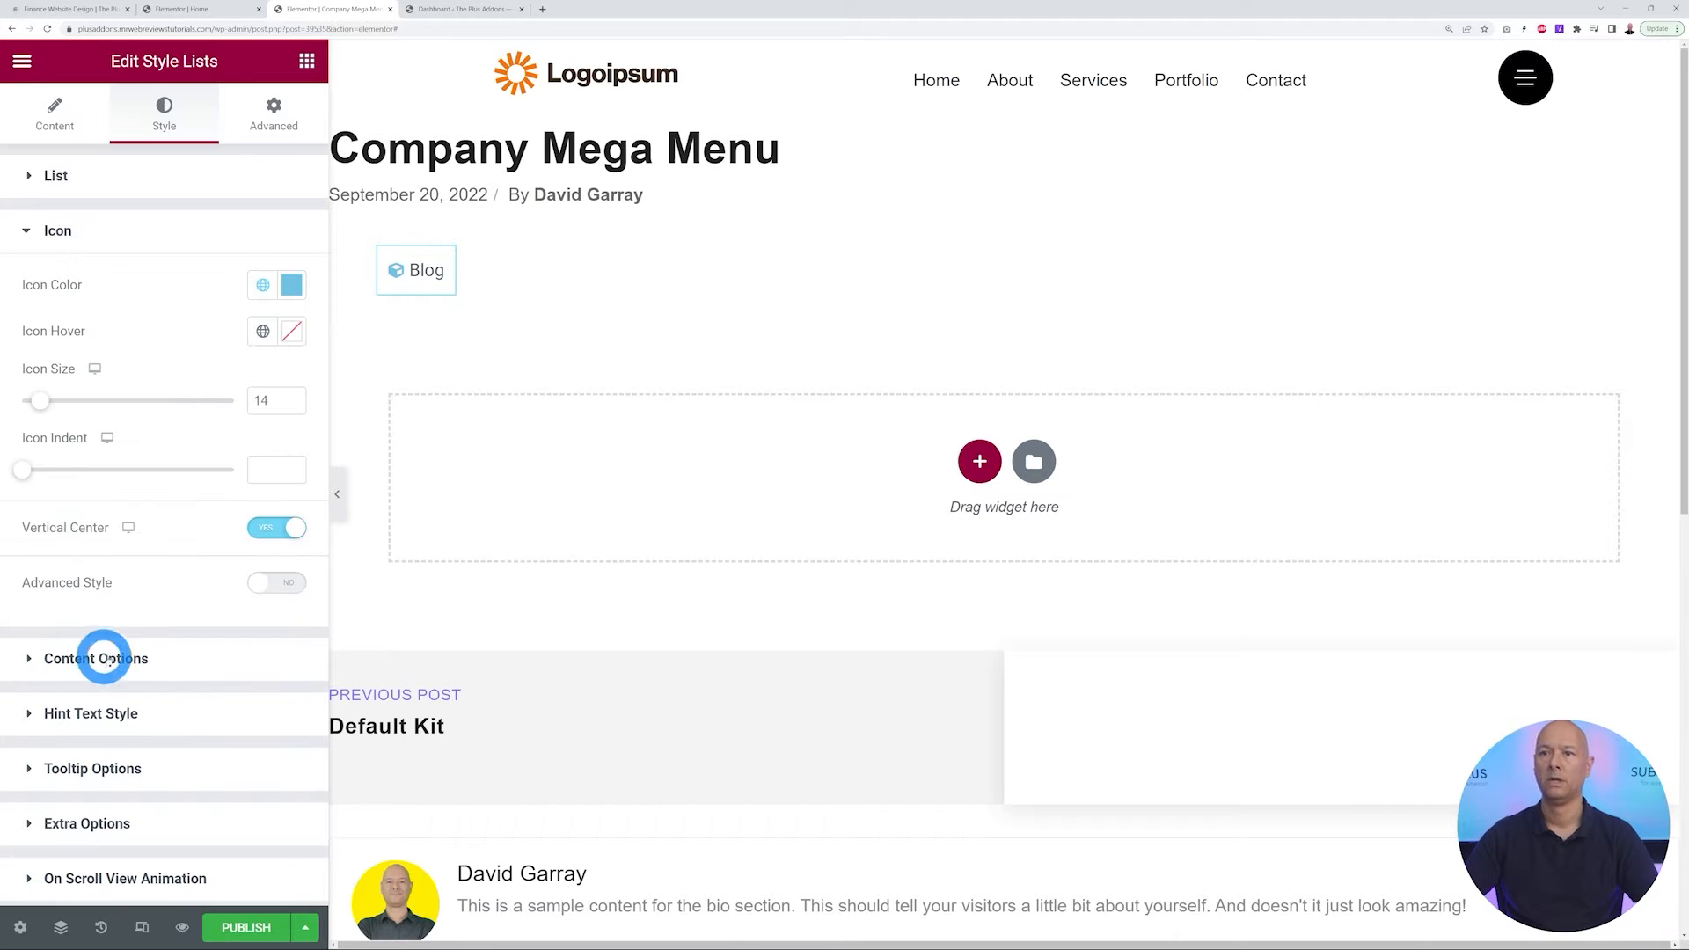
click(263, 285)
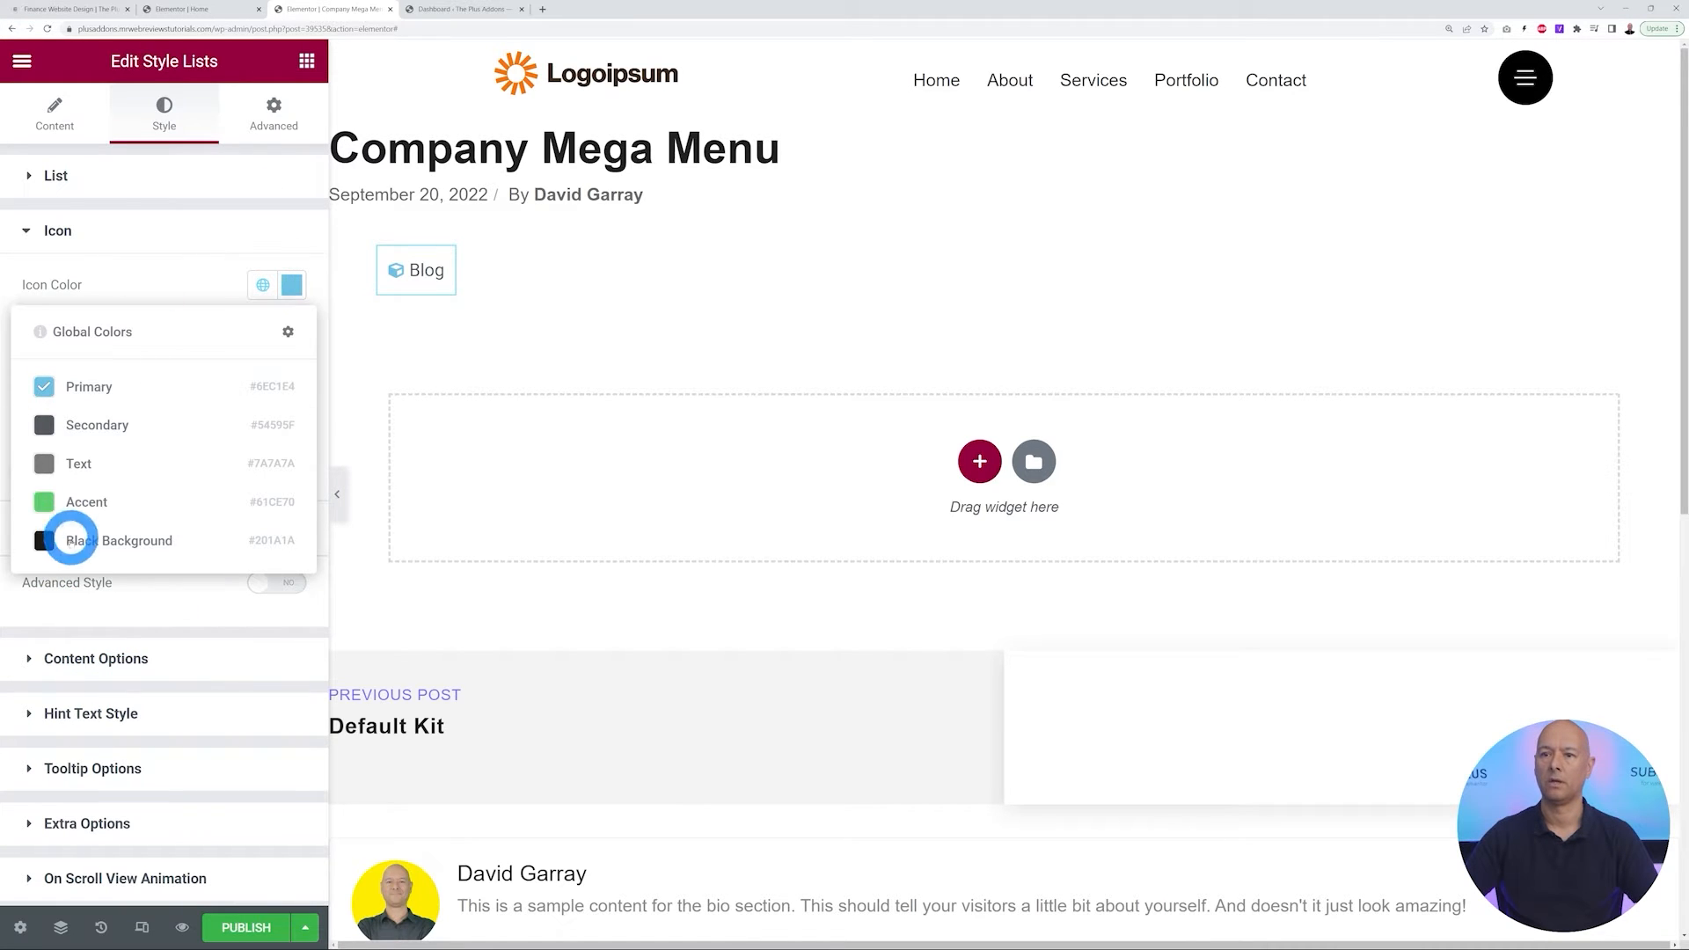
click(71, 538)
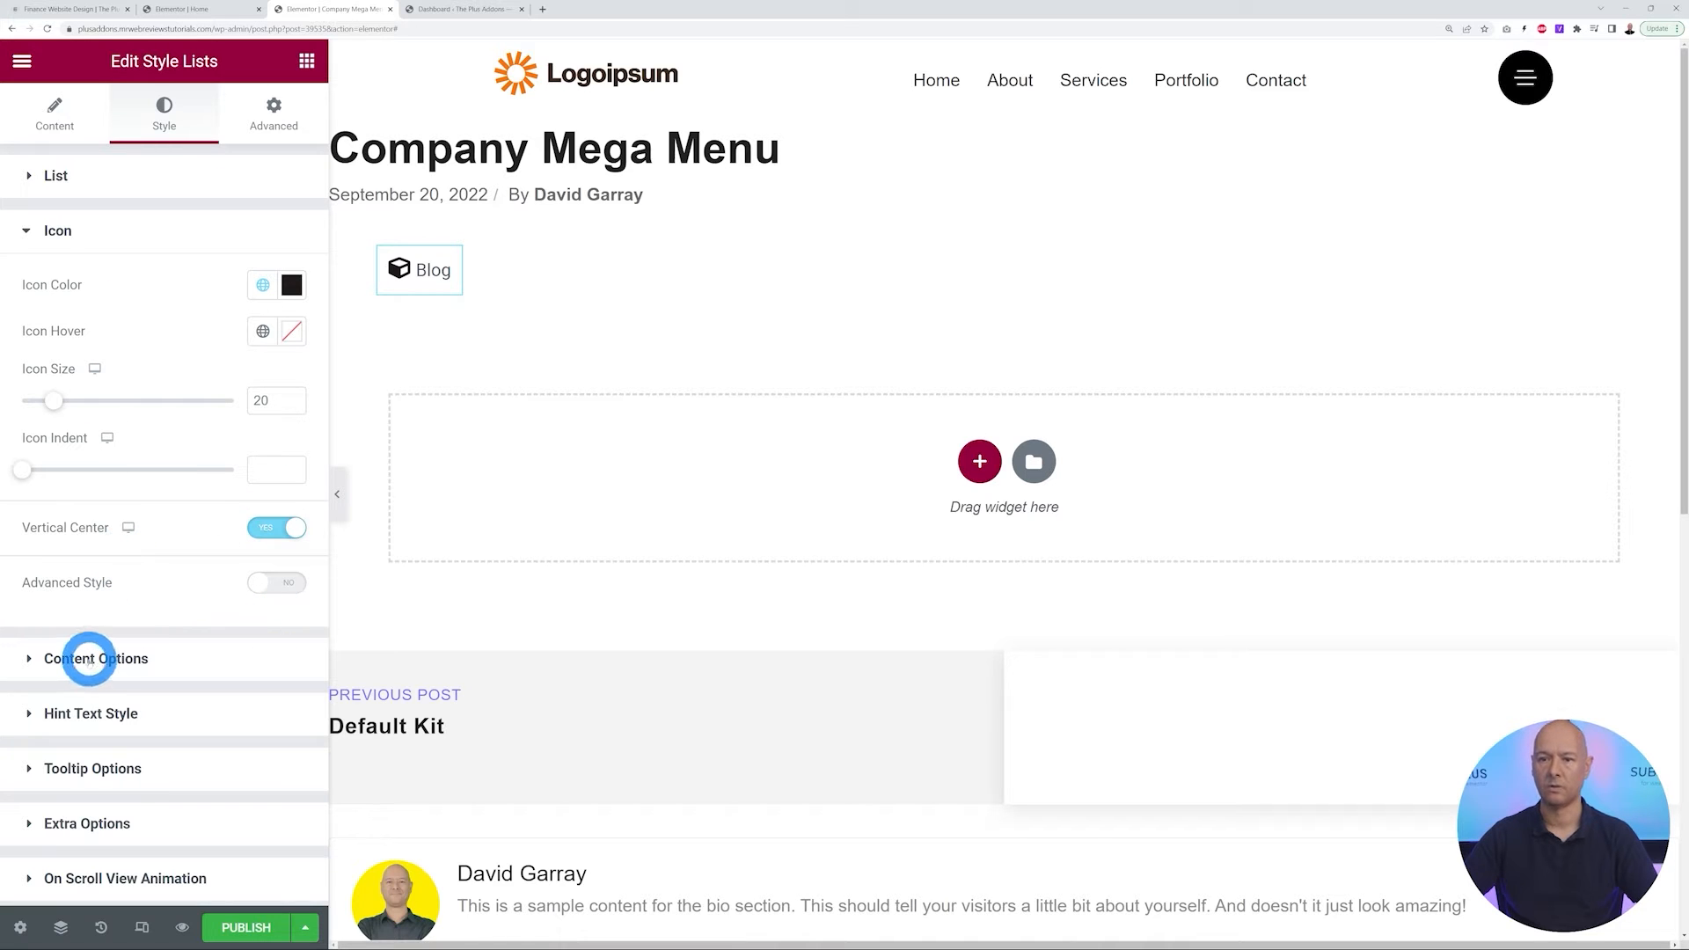
Set the list's Text Color to the Black Background global color
click(89, 660)
click(260, 342)
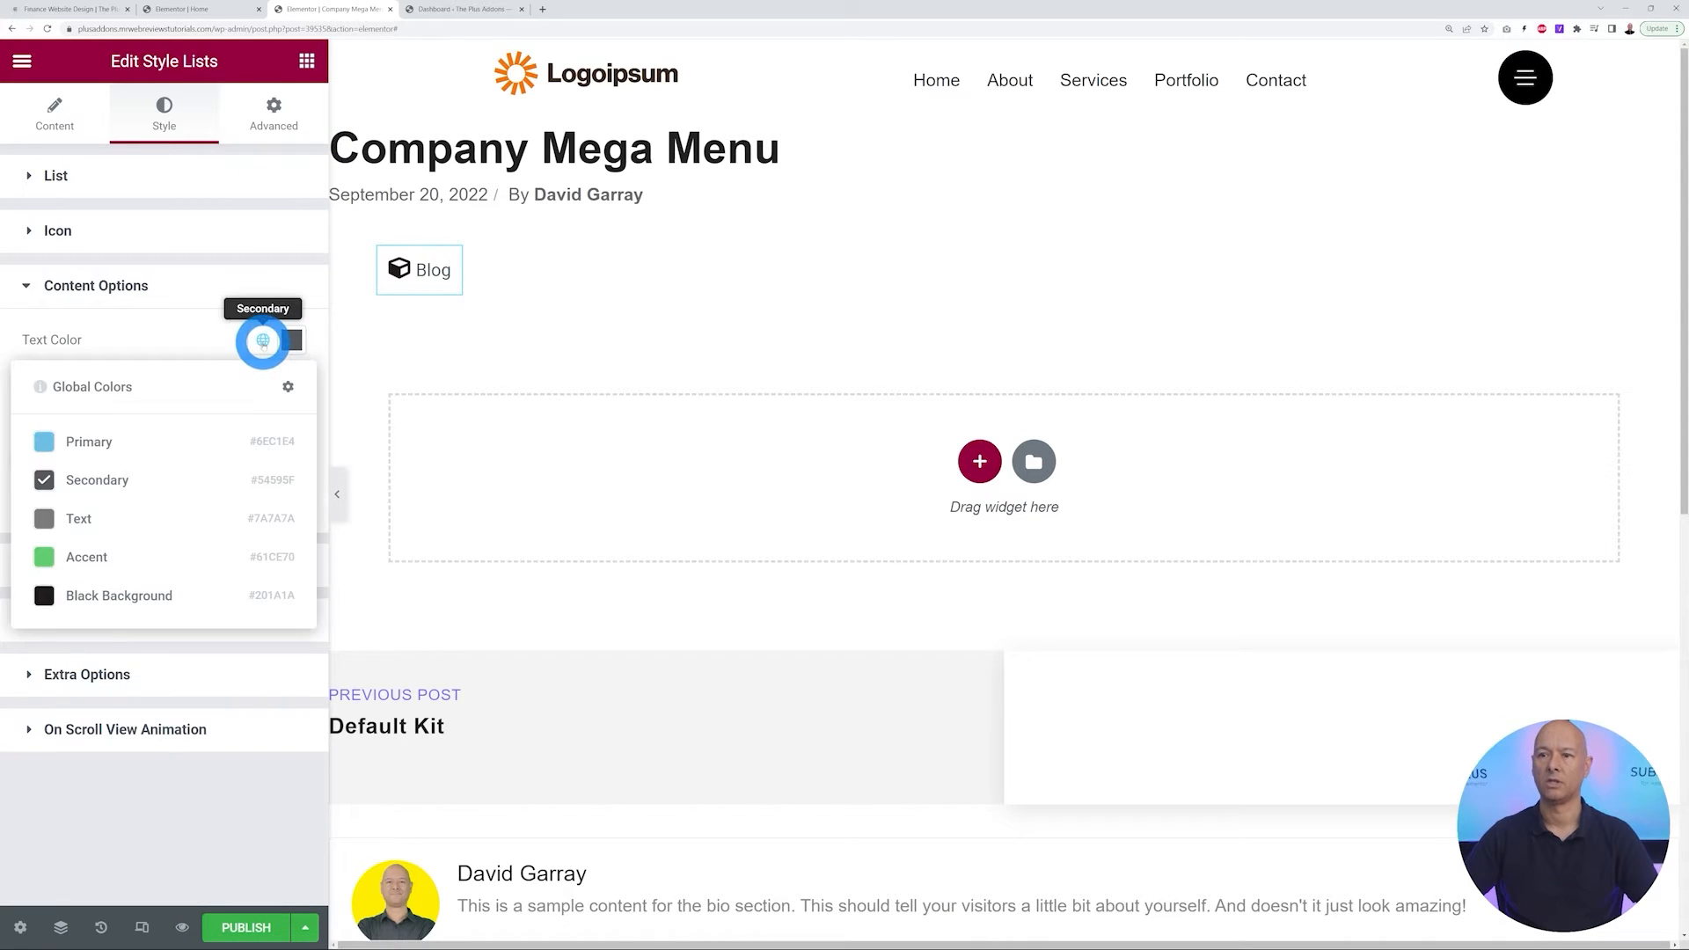
click(148, 595)
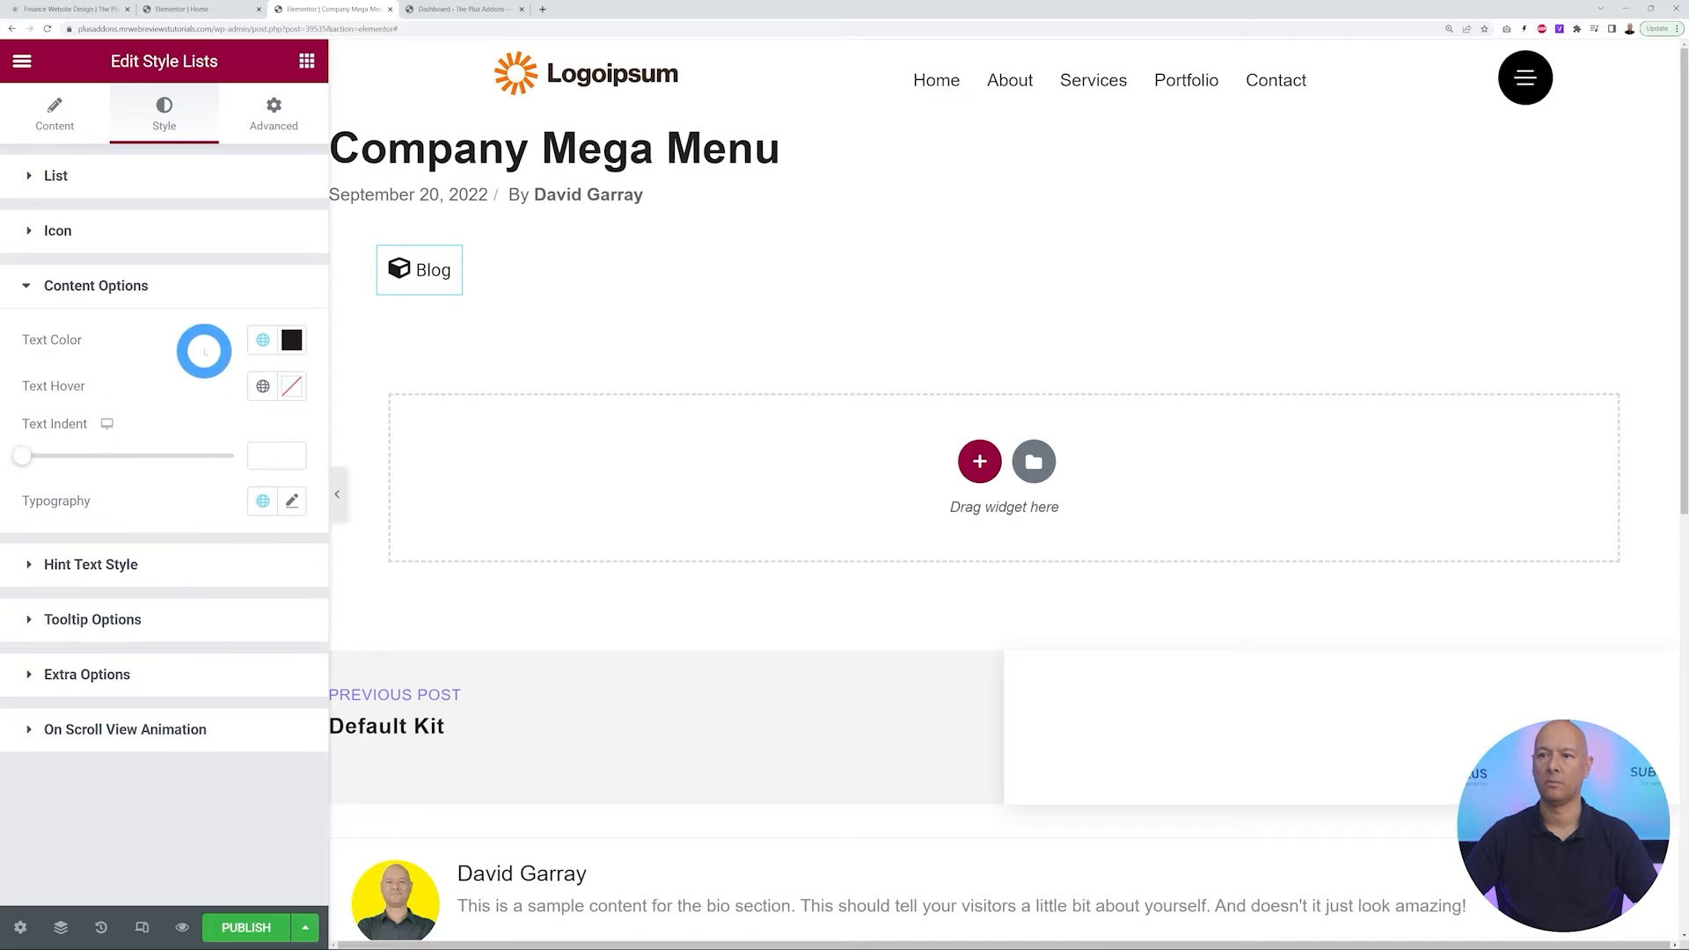
Set the Blog style list's text typography to the Roboto family, size 20 px and weight 500
click(296, 509)
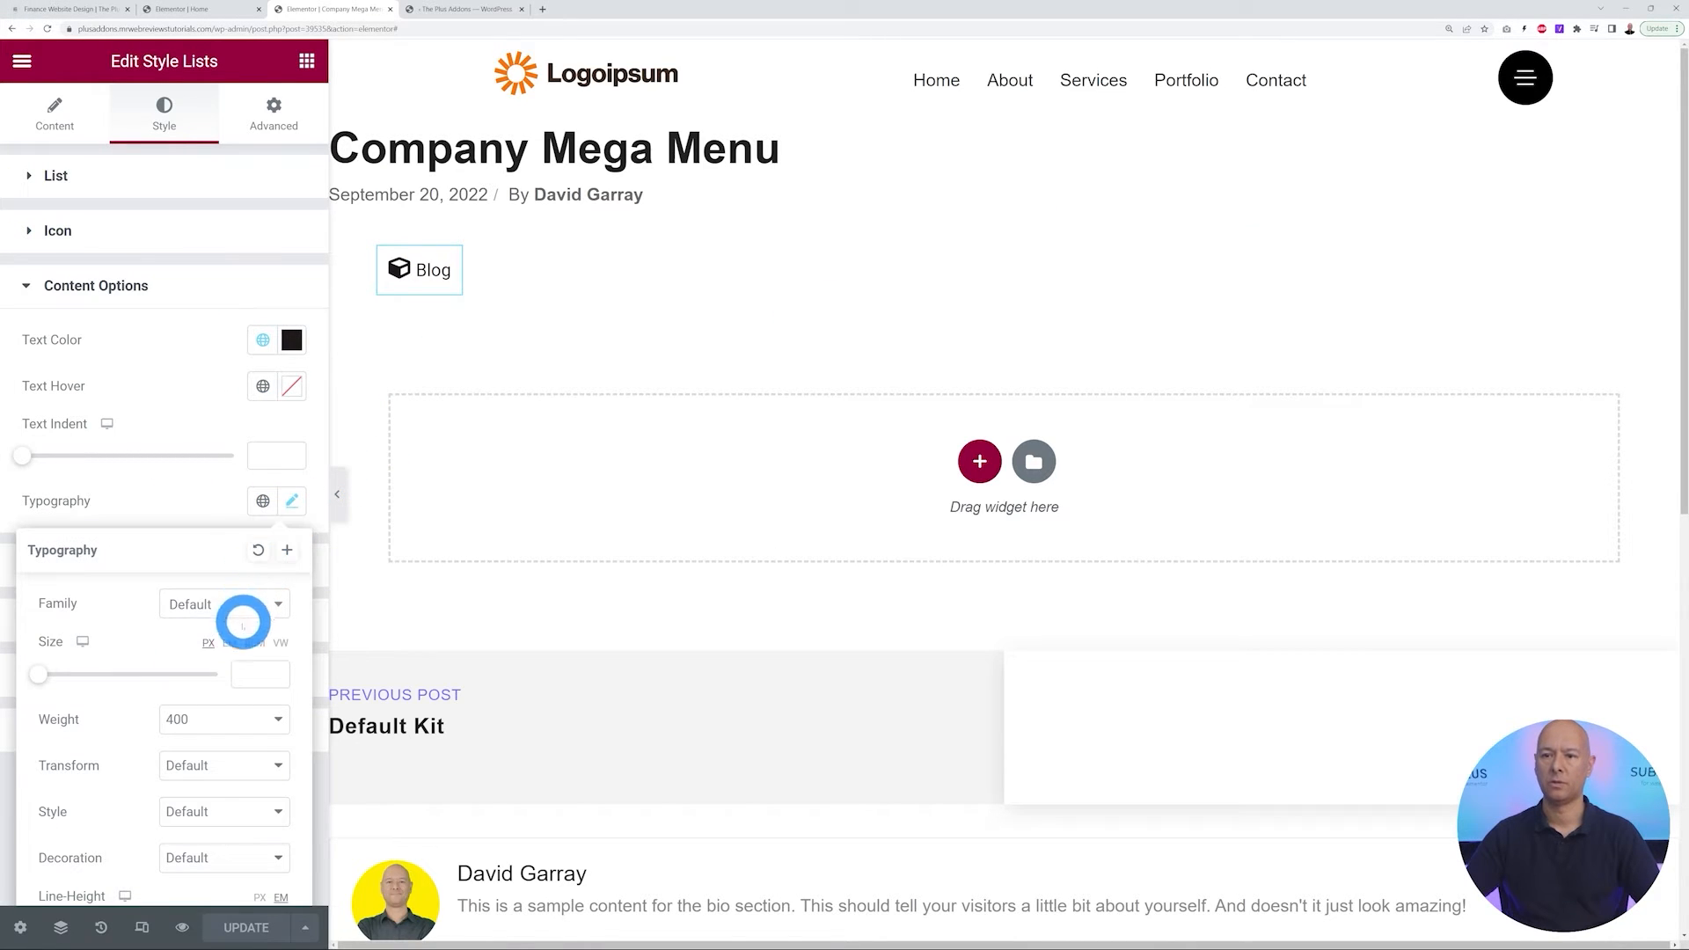
click(238, 607)
text(robo)
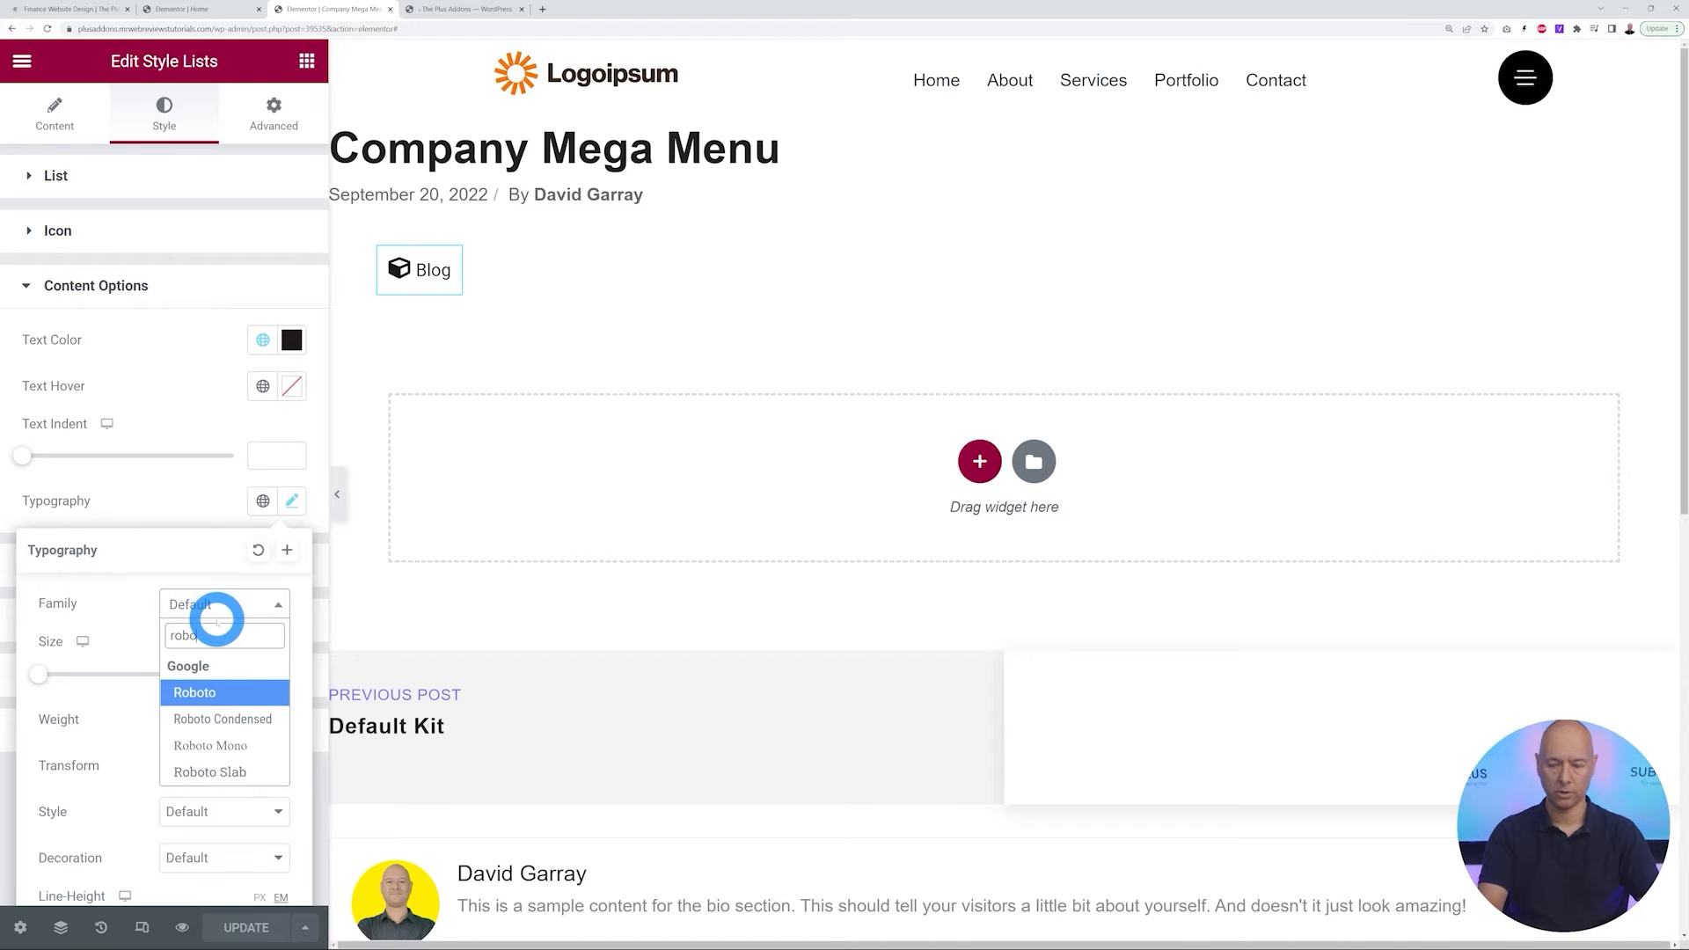
click(211, 695)
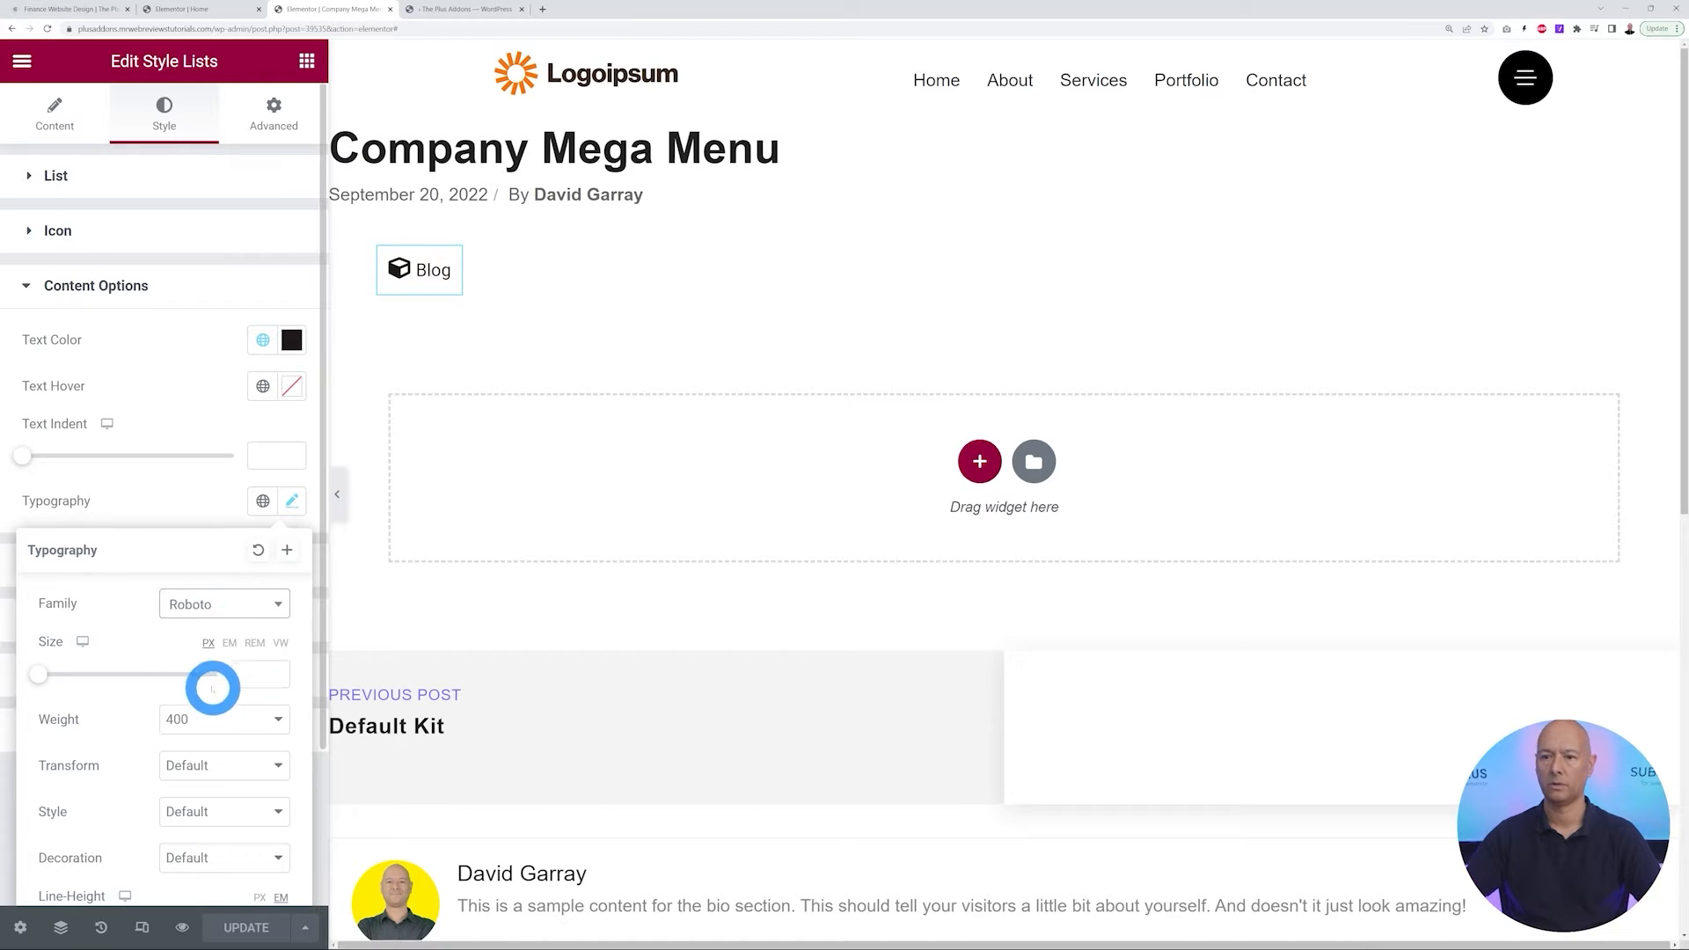
click(244, 683)
text(20)
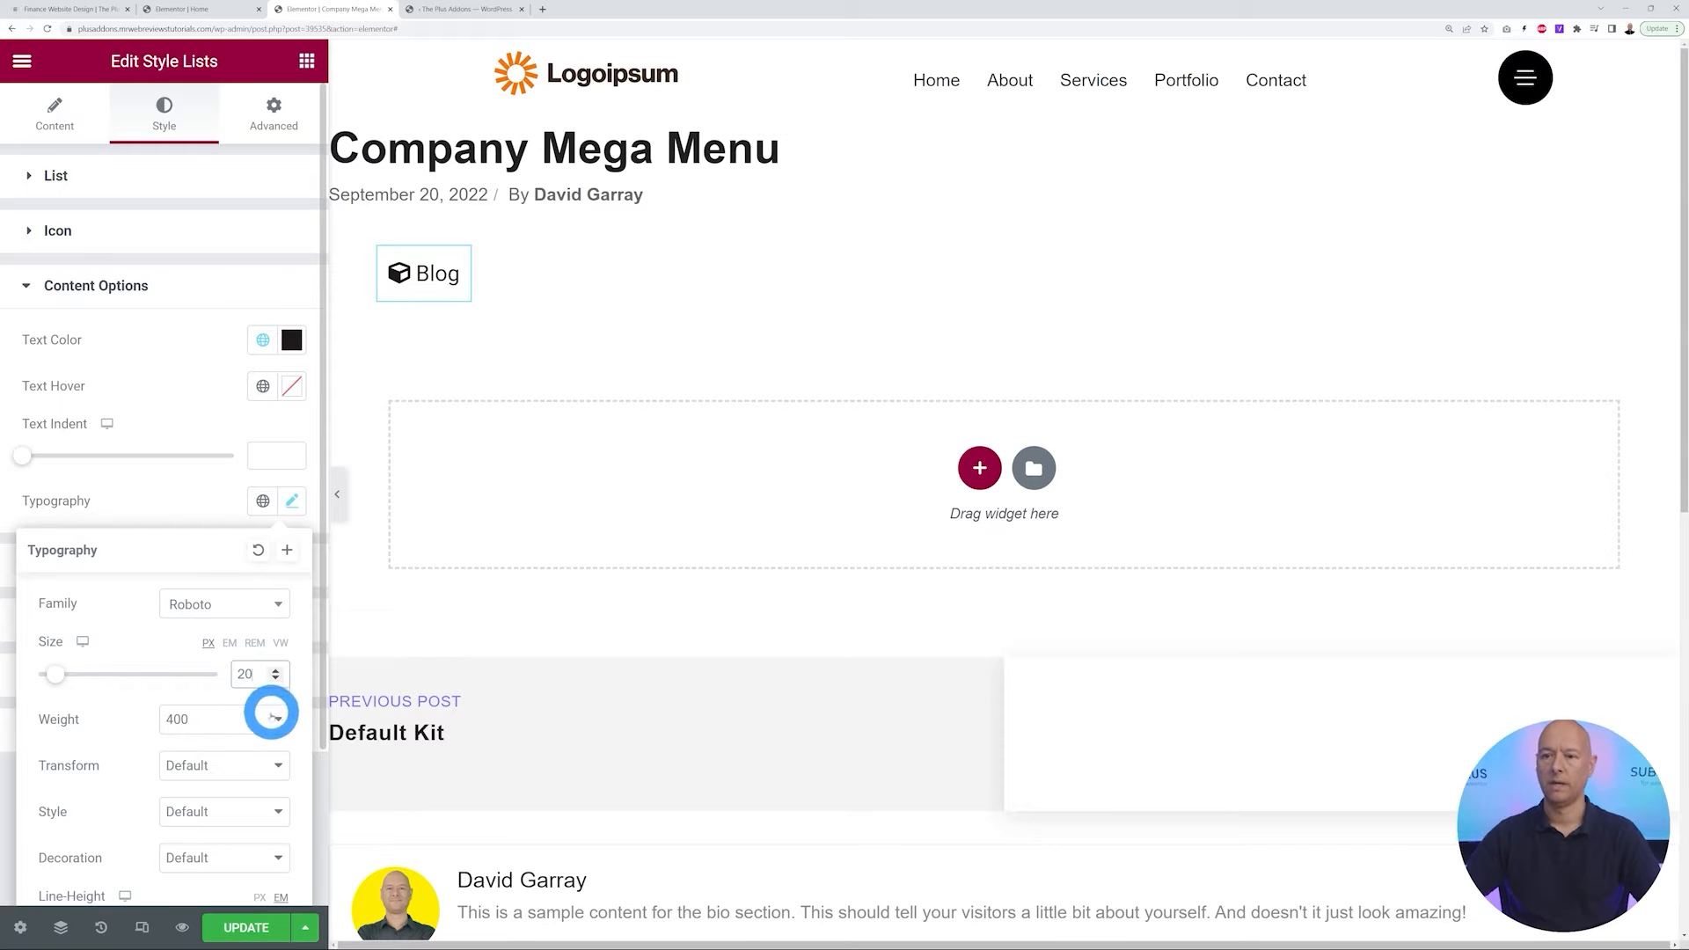
click(272, 711)
click(219, 806)
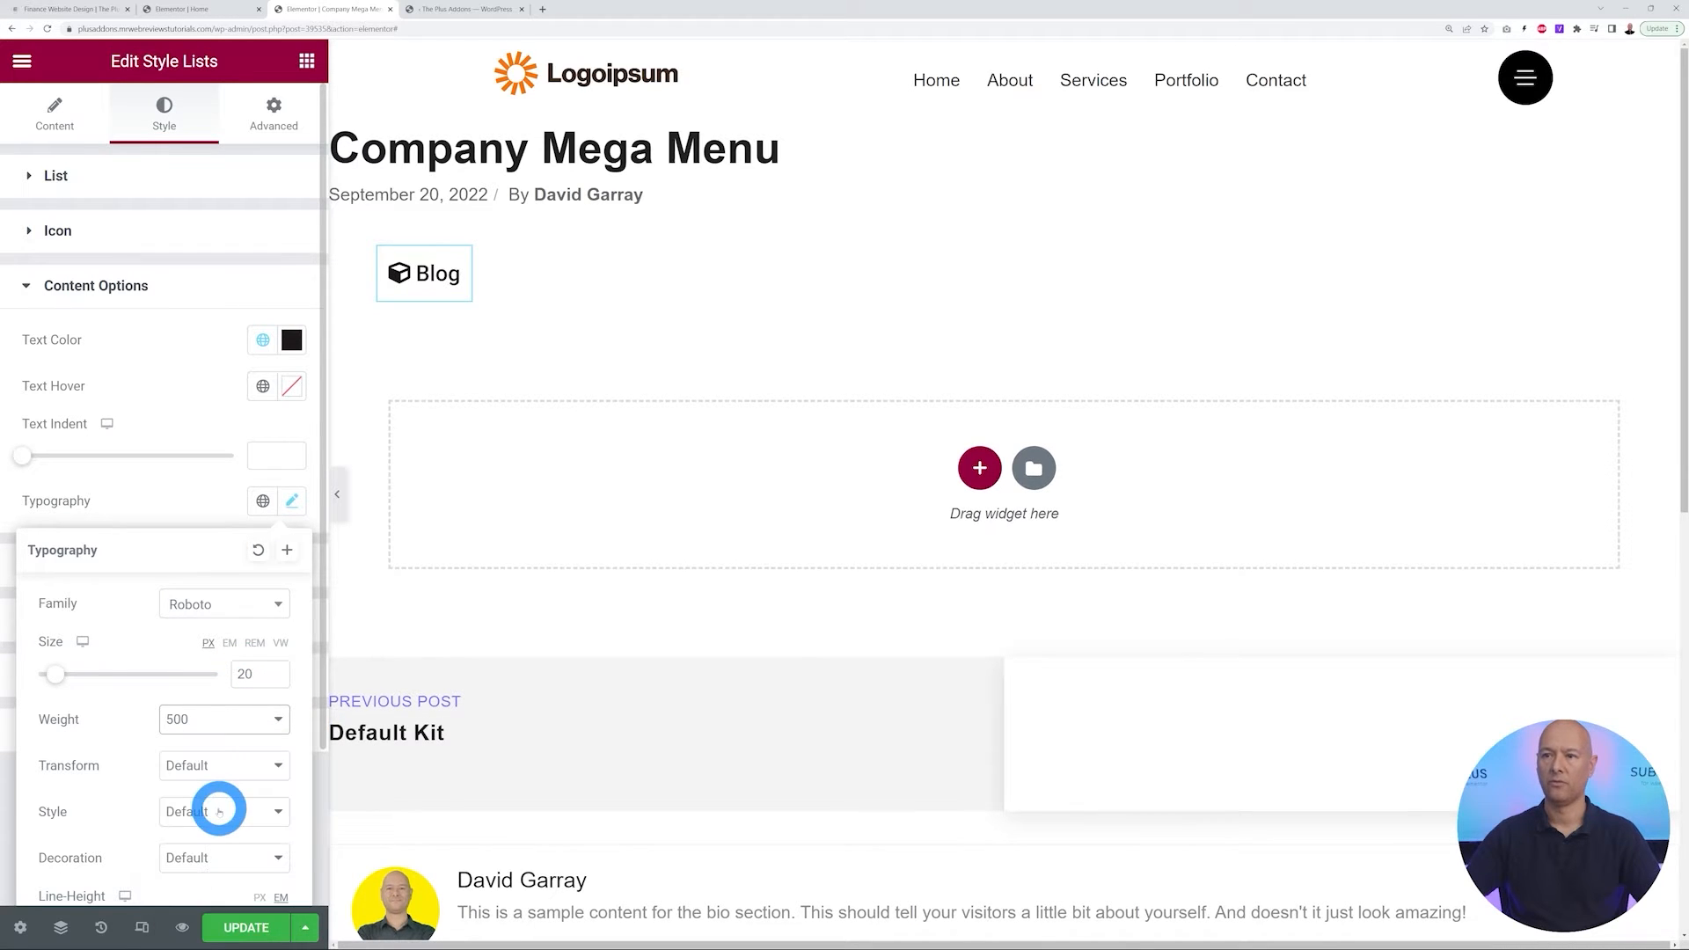
click(183, 466)
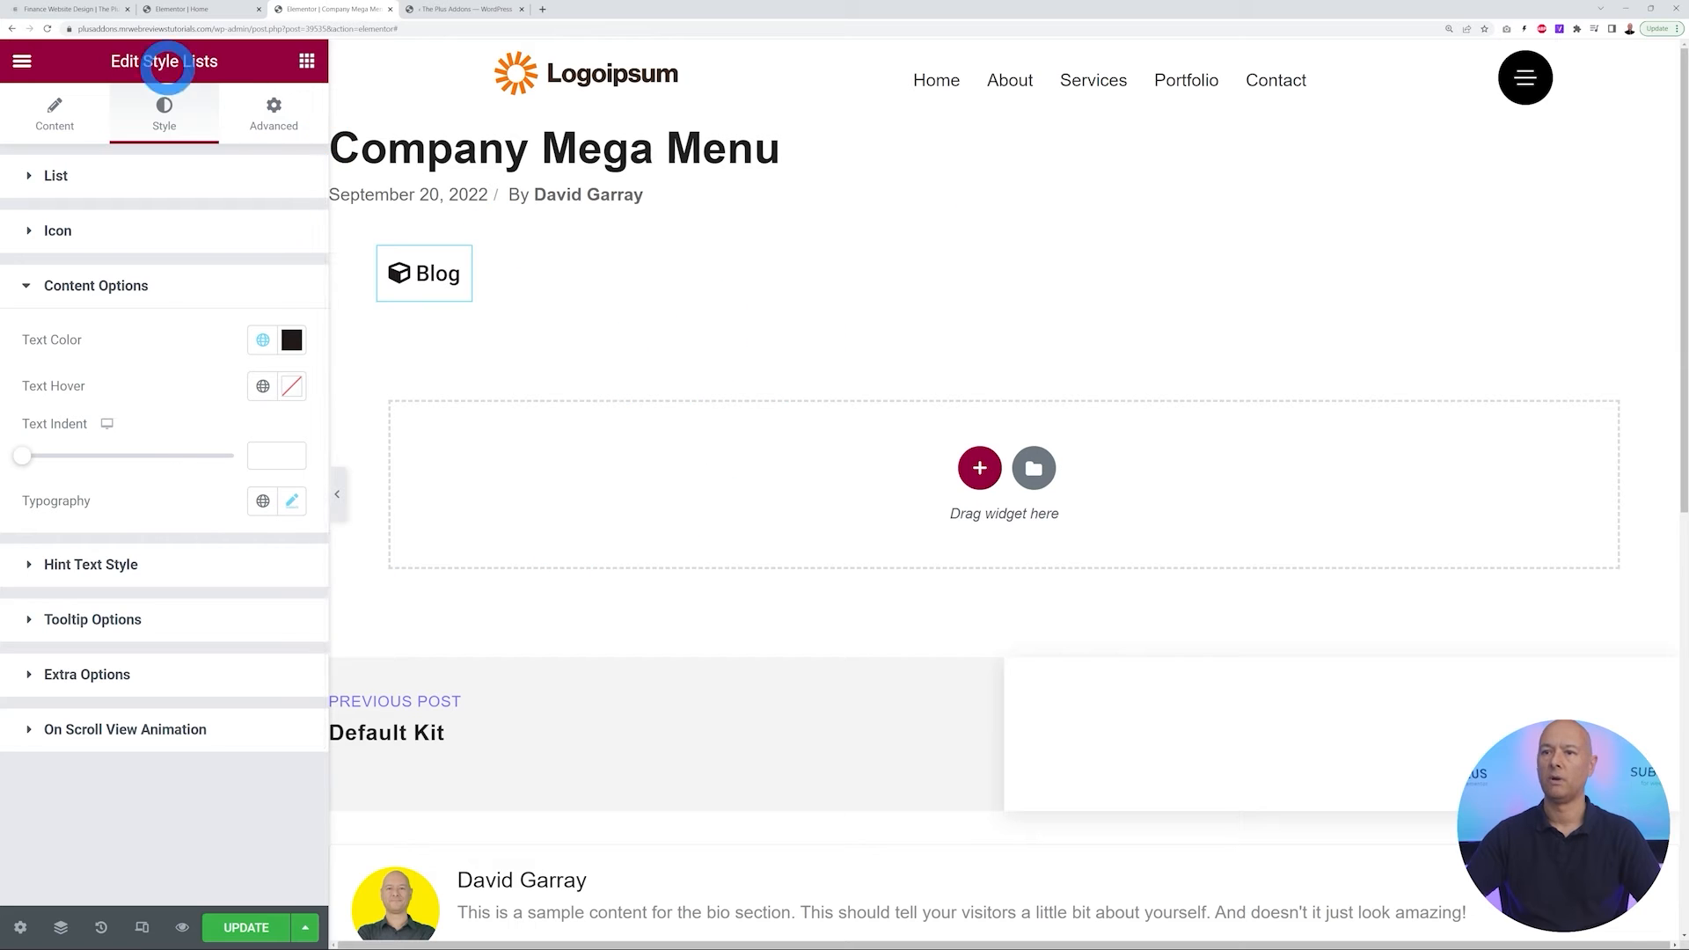
Following the Company mega menu on the demo site, duplicate the Blog style list twice to make a row of three
click(60, 9)
mouse_move(818, 134)
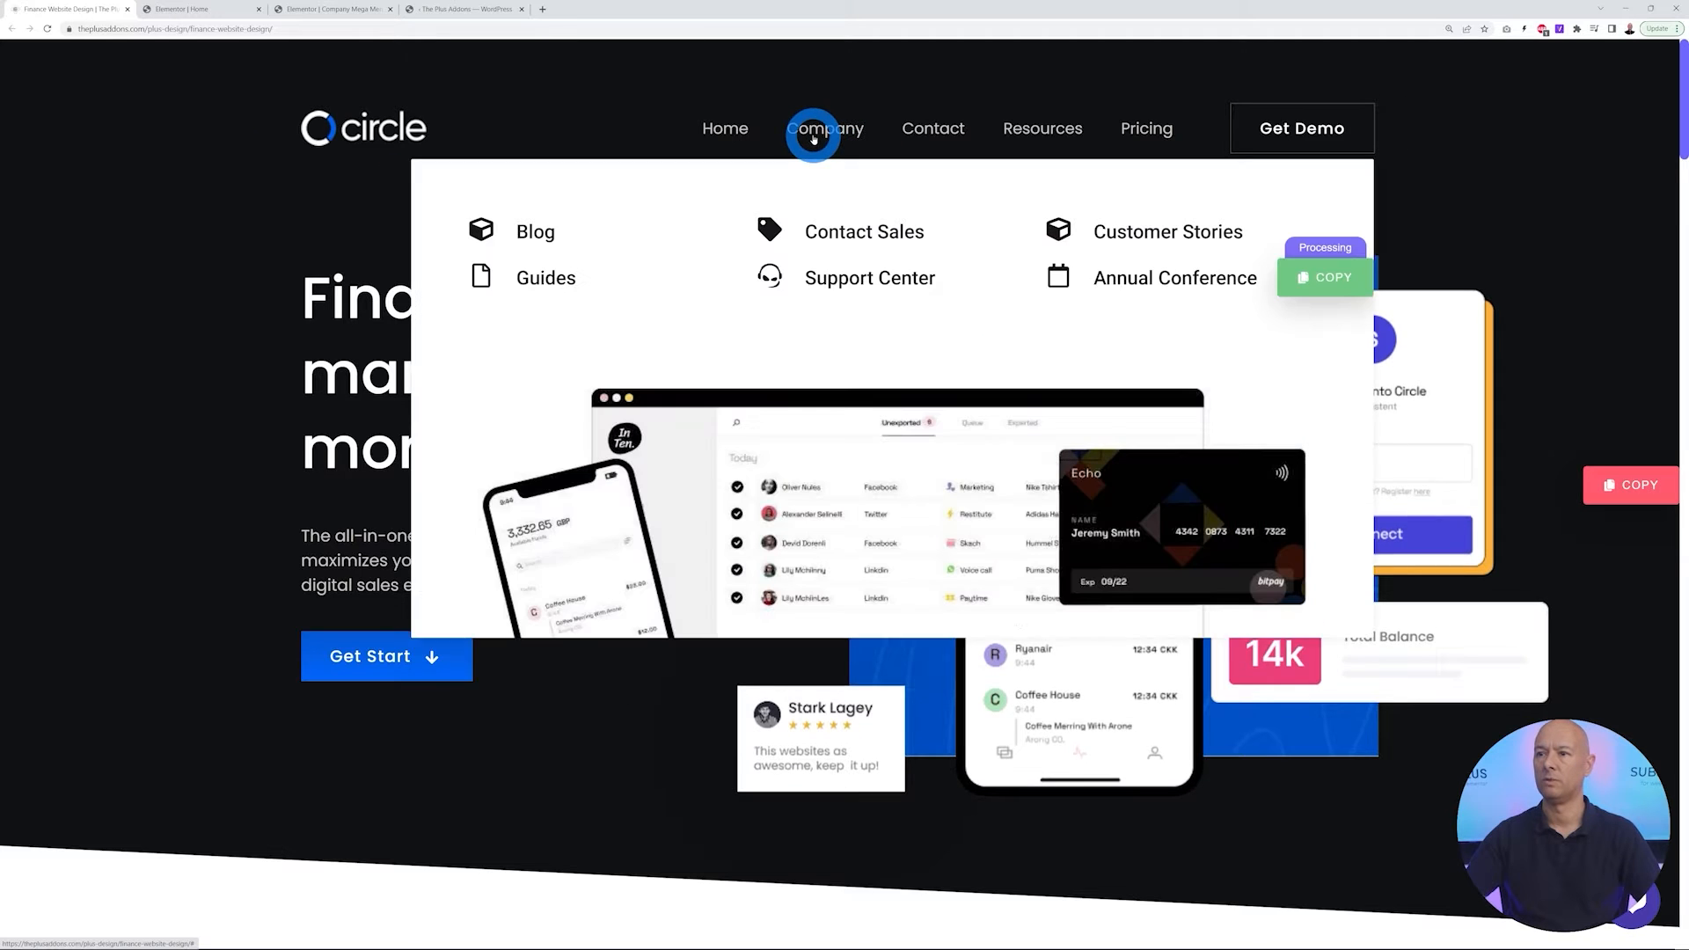
click(290, 9)
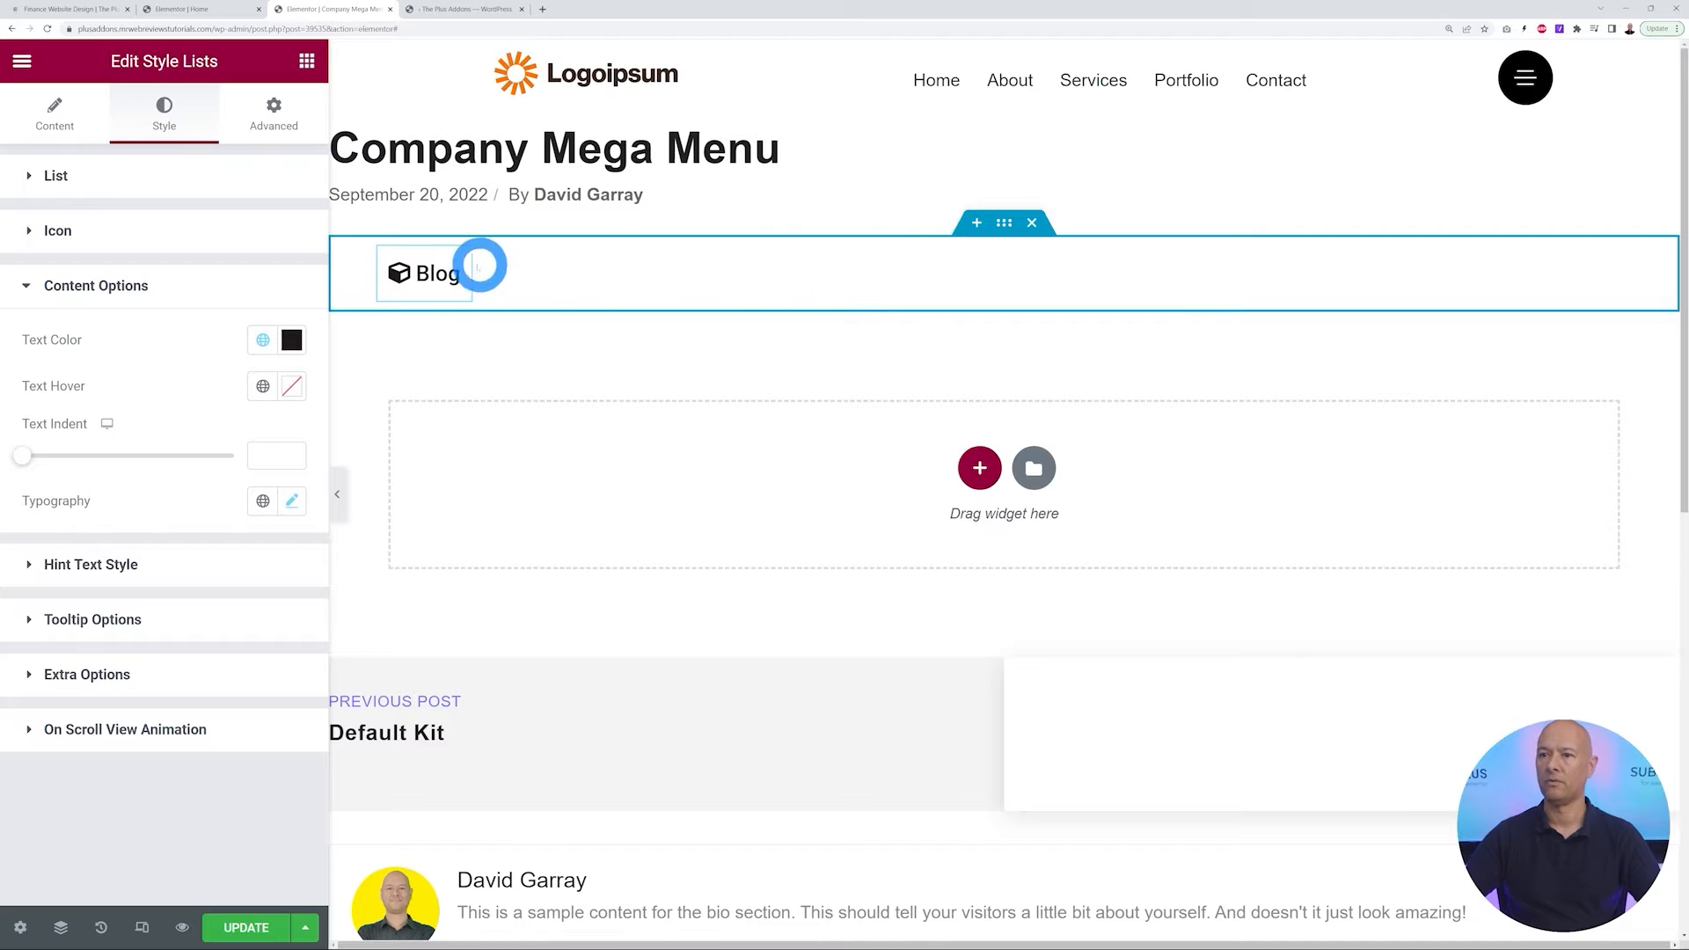
right_click(461, 260)
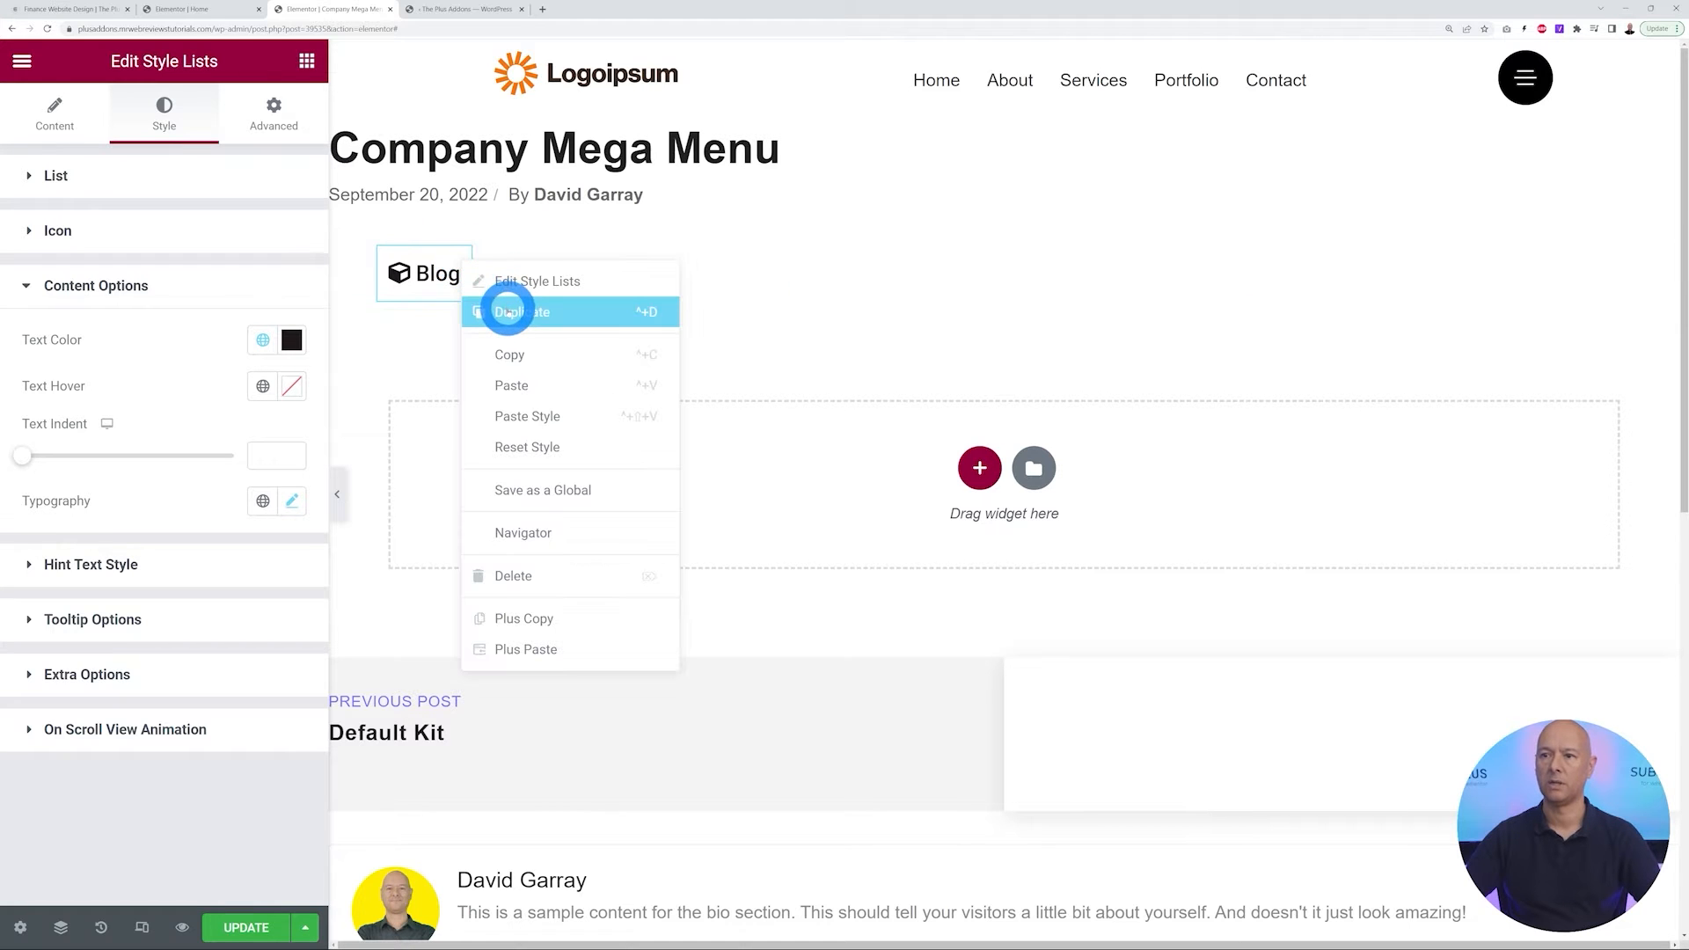
click(508, 312)
right_click(574, 259)
click(640, 313)
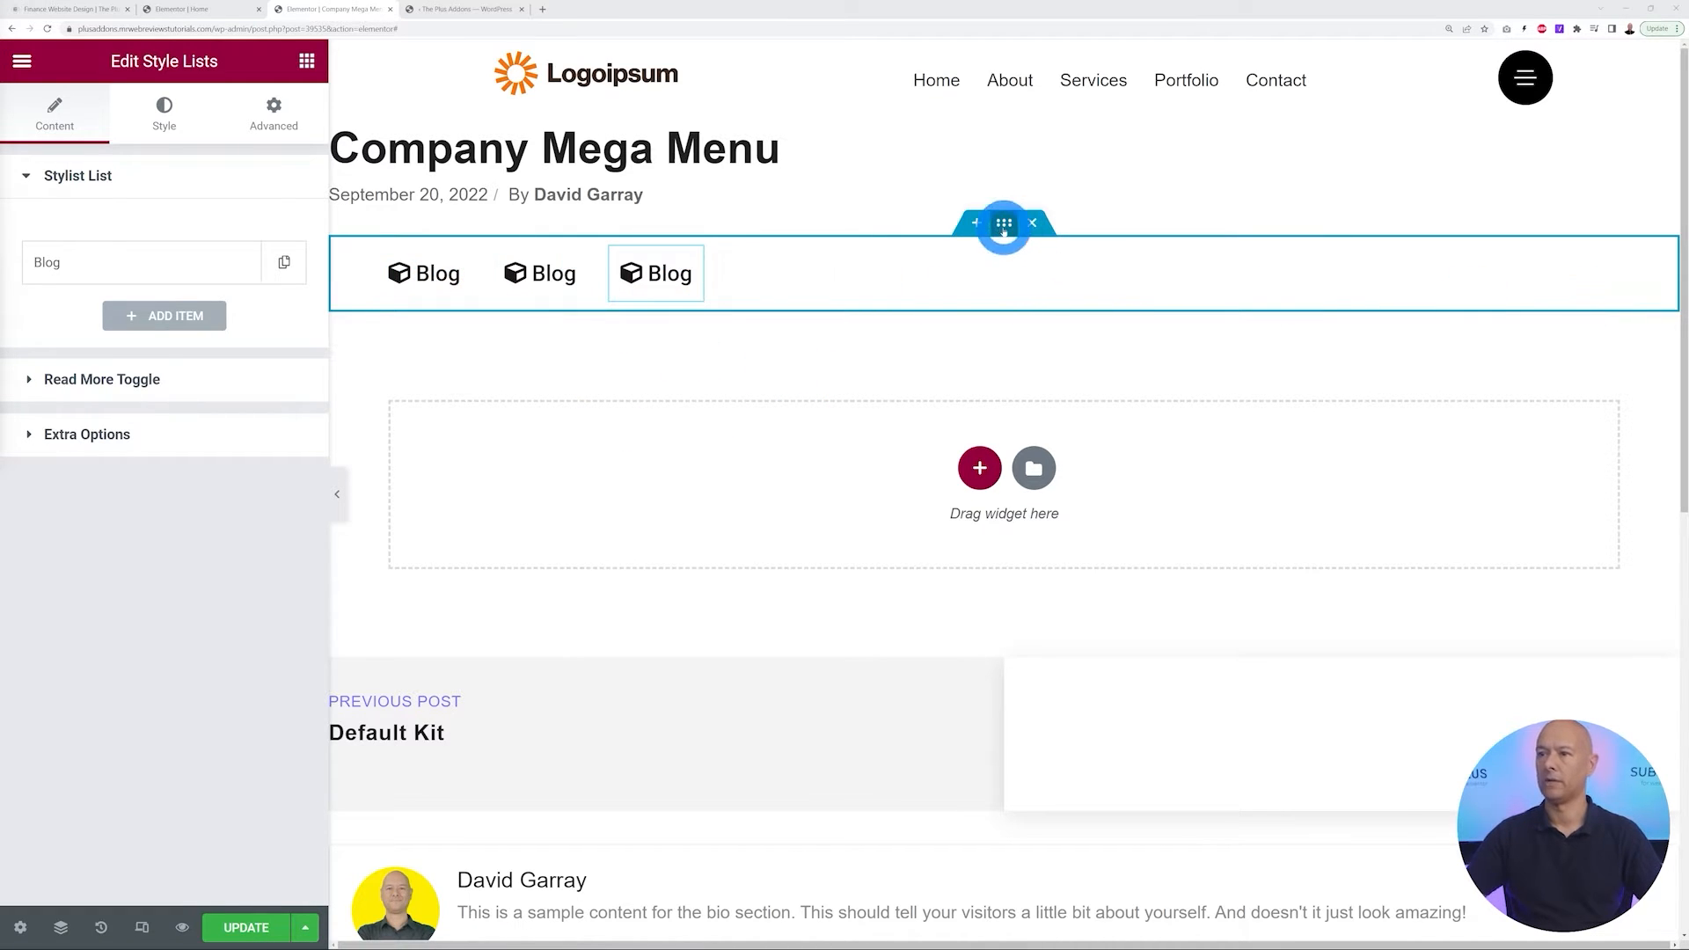
After comparing the spacing options, set the row container's Justify Content to Space Around and duplicate the container to form a second row
click(1004, 224)
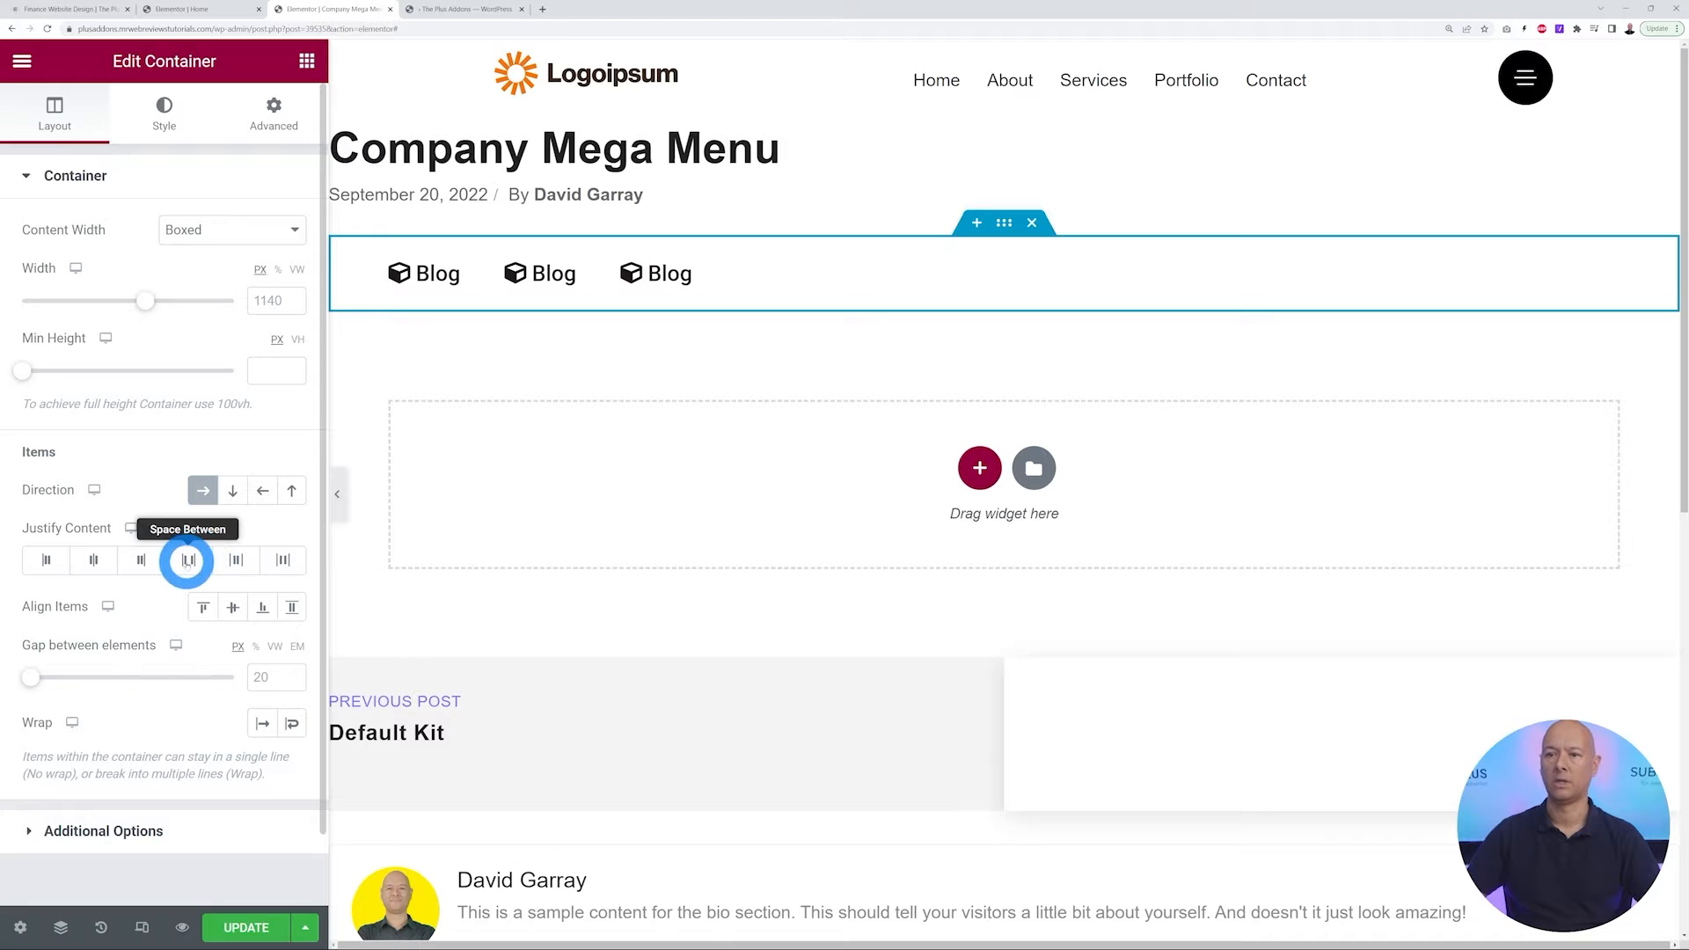
click(188, 561)
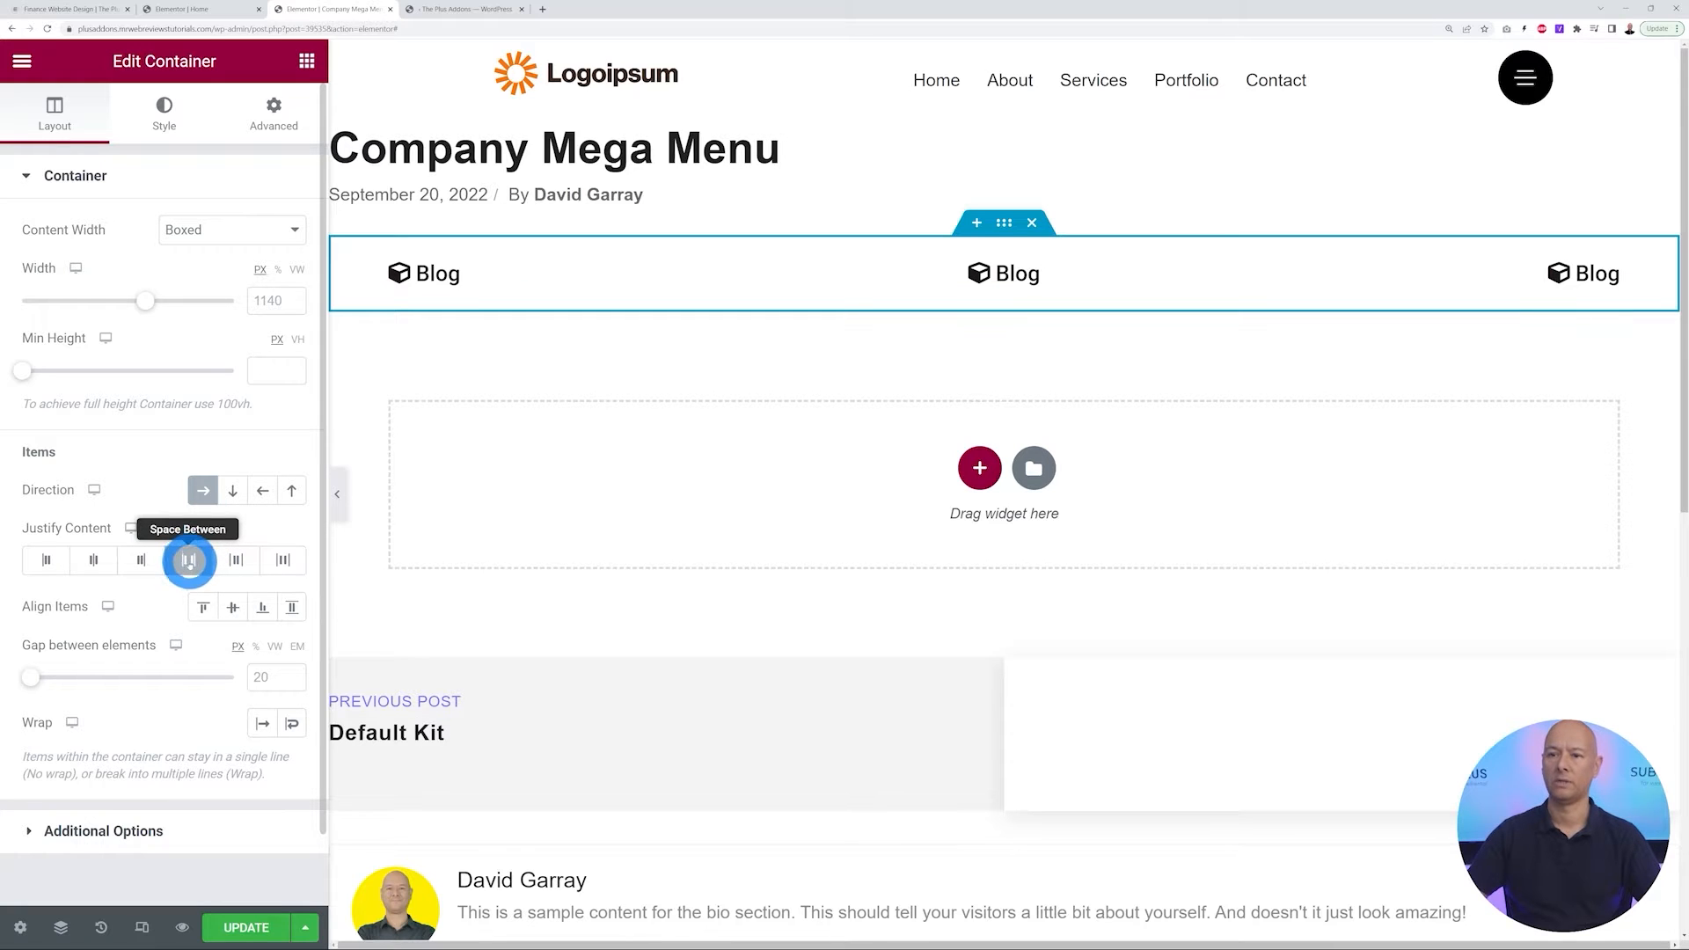
click(233, 563)
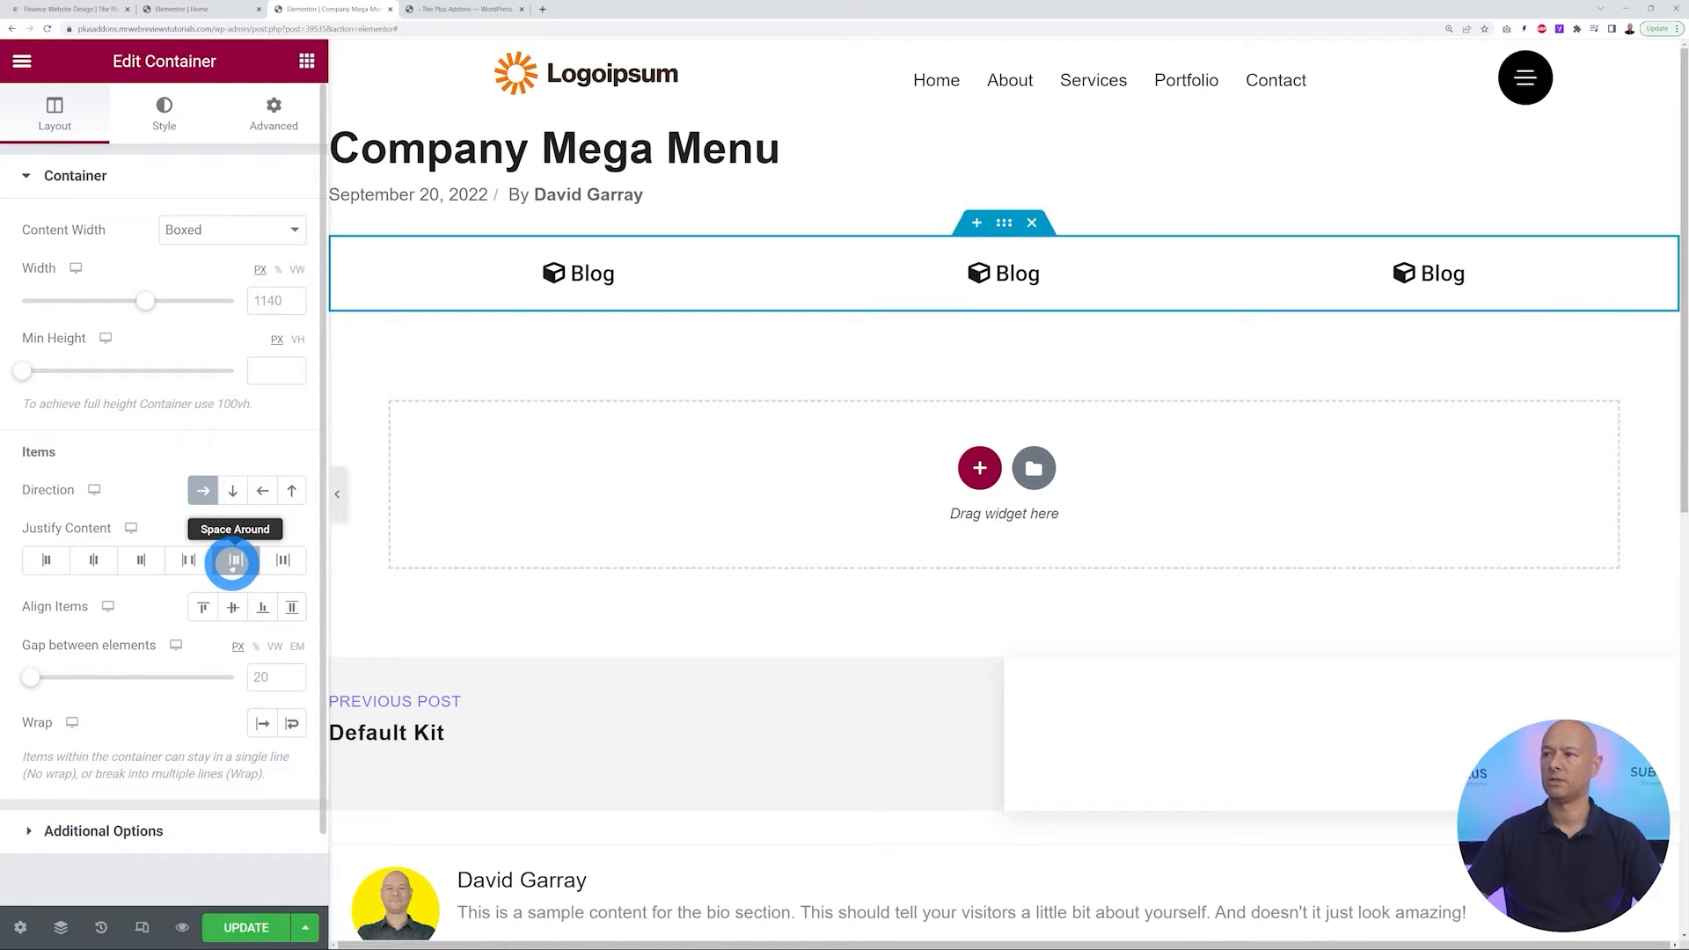
click(281, 560)
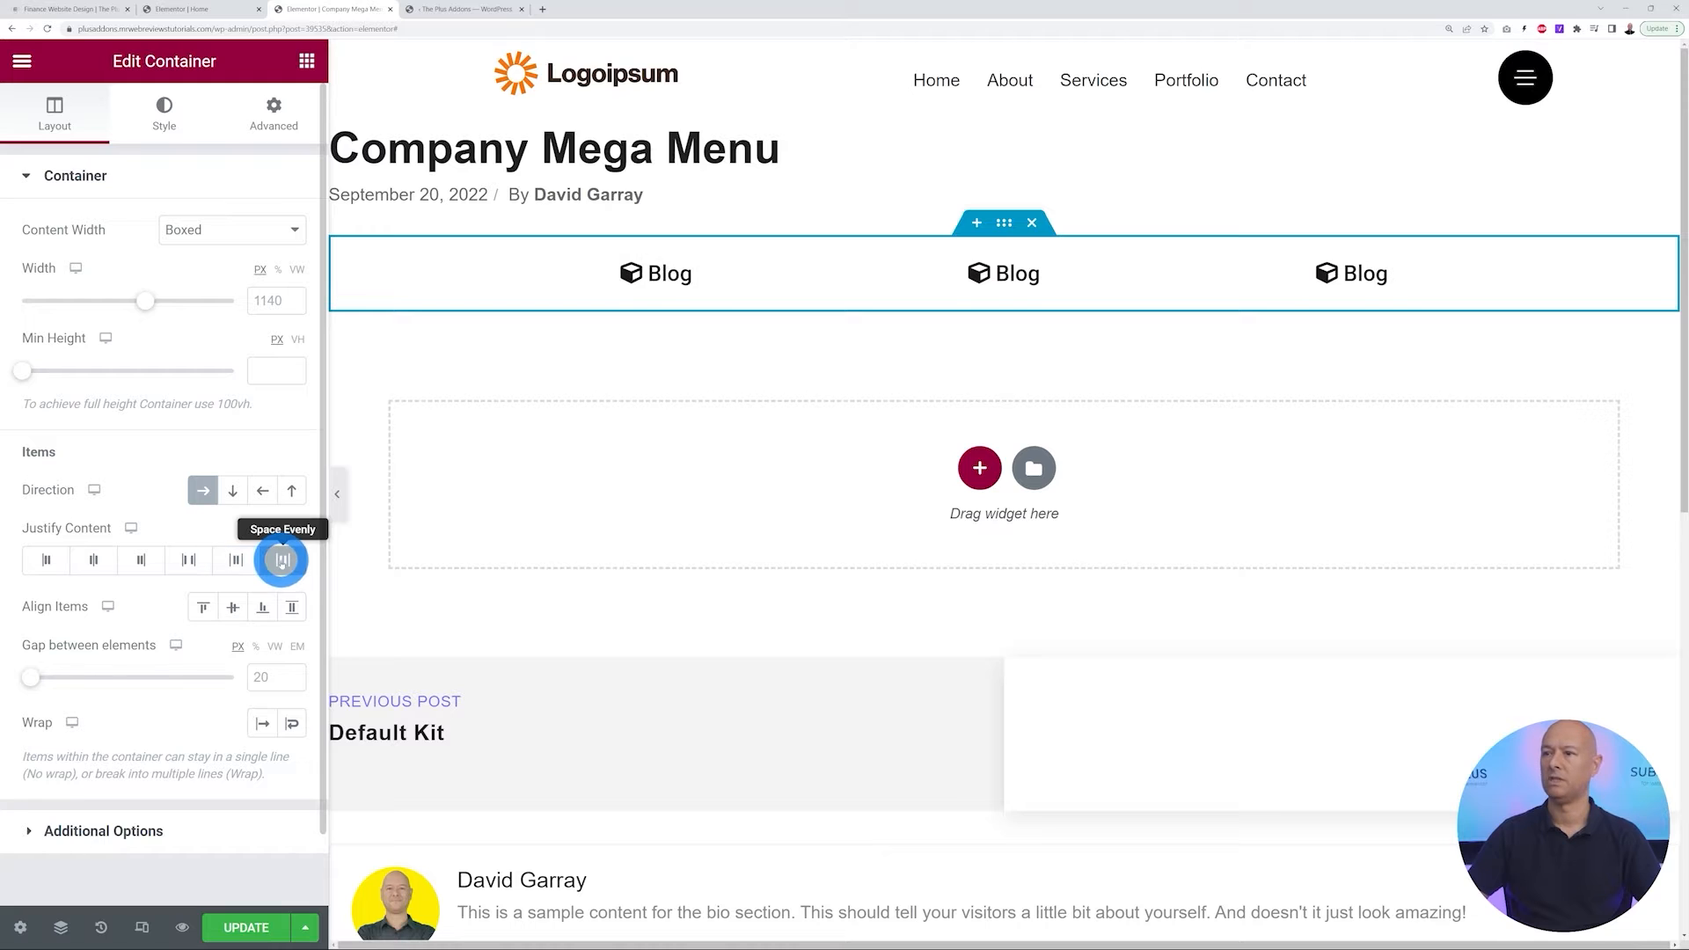
click(235, 560)
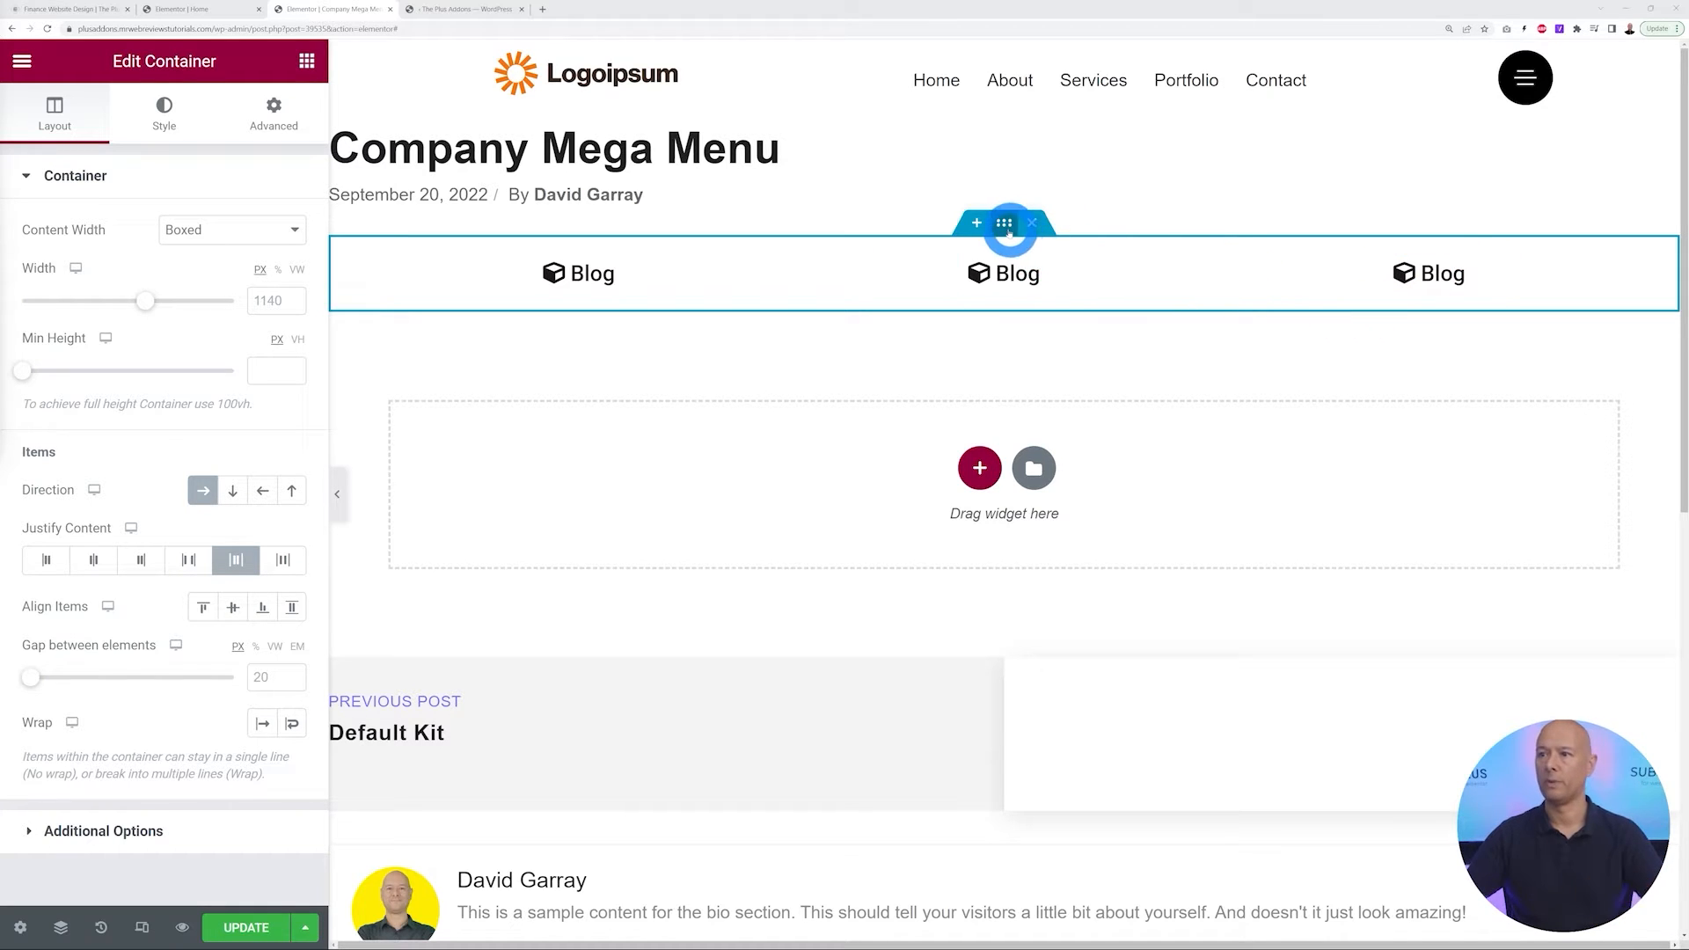
right_click(1006, 227)
click(1062, 282)
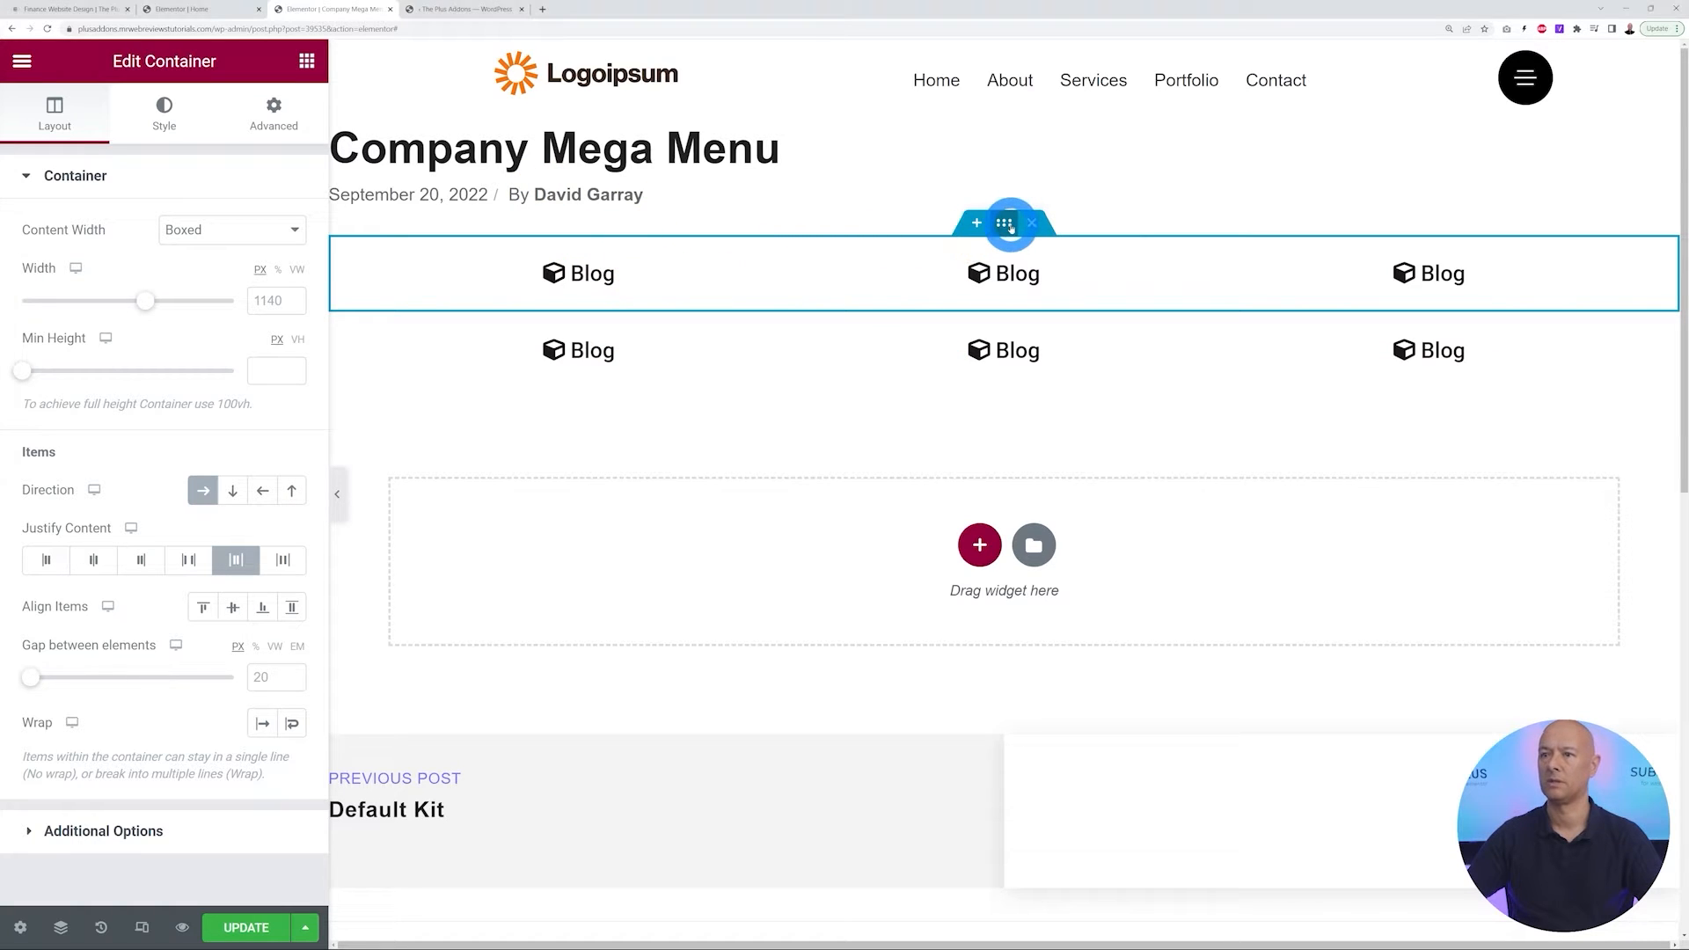
Set the padding and margin of both row containers to 0 on all sides
click(265, 123)
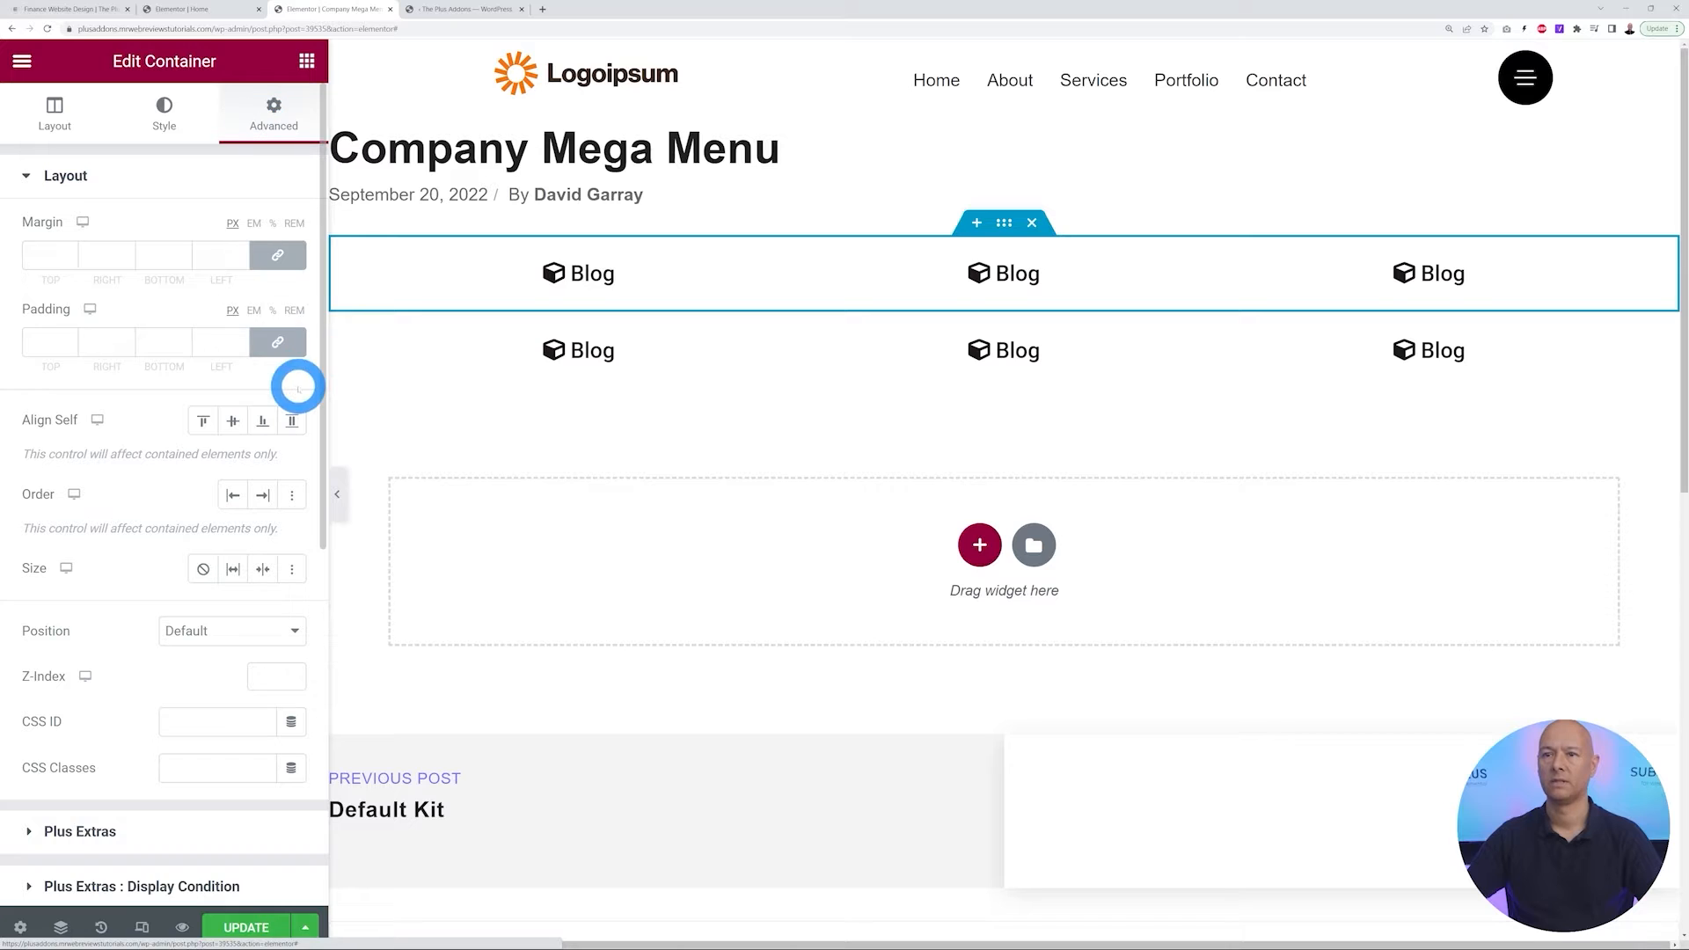
click(278, 342)
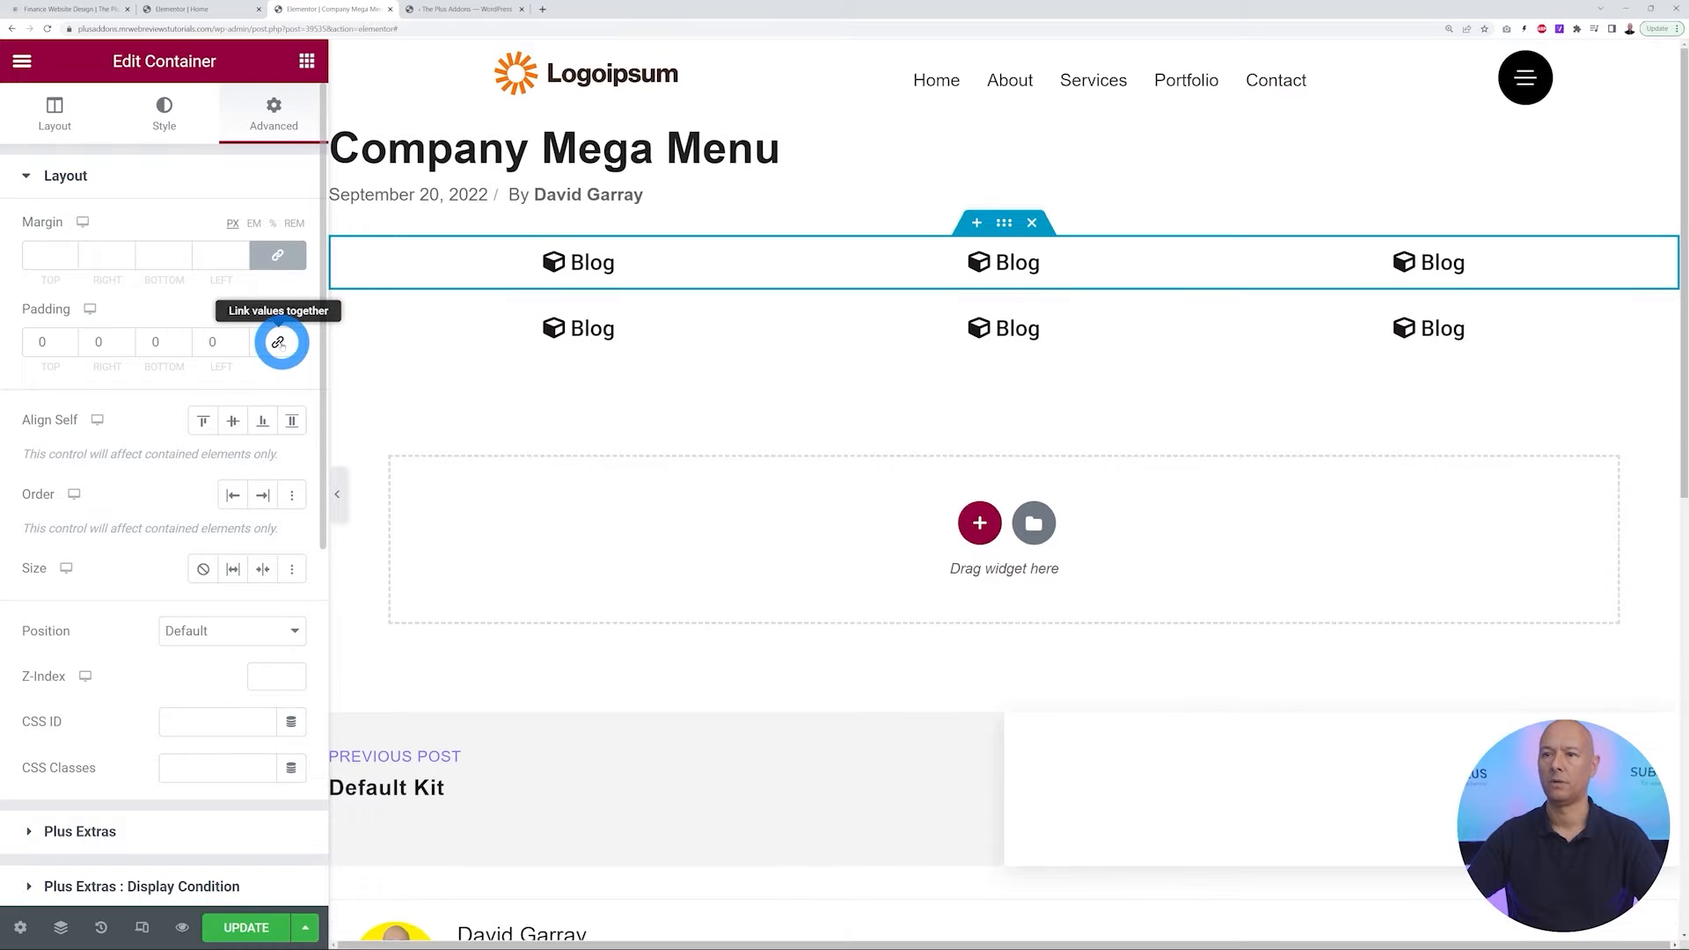
click(281, 258)
click(975, 290)
click(1010, 280)
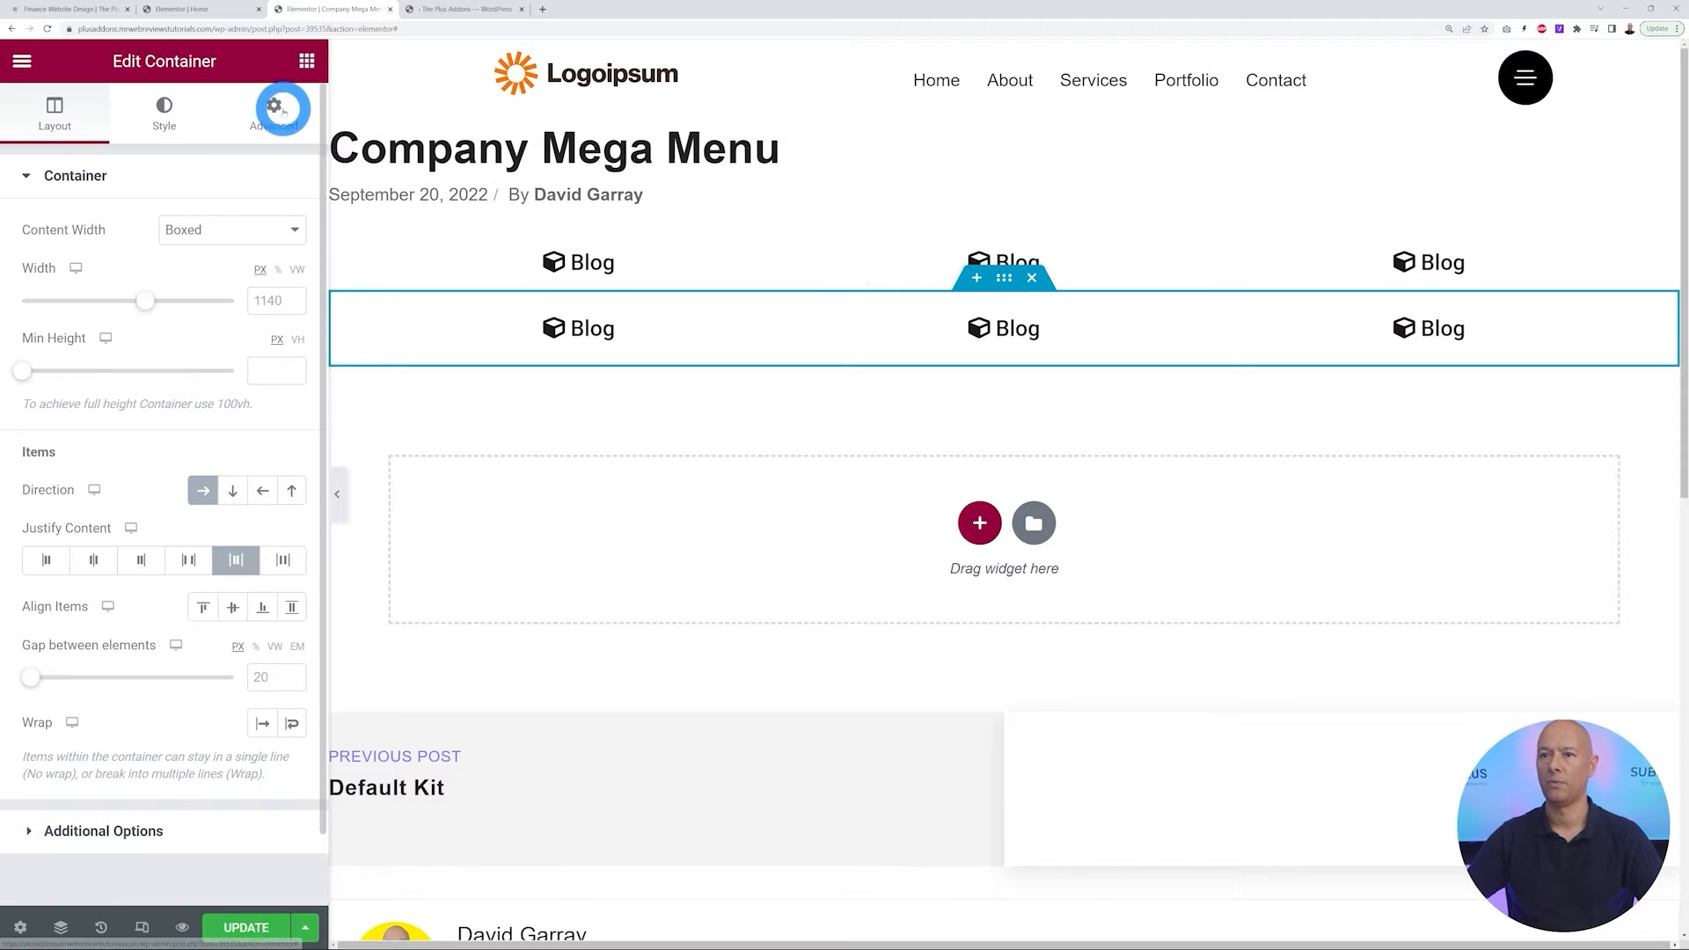
click(275, 110)
click(280, 342)
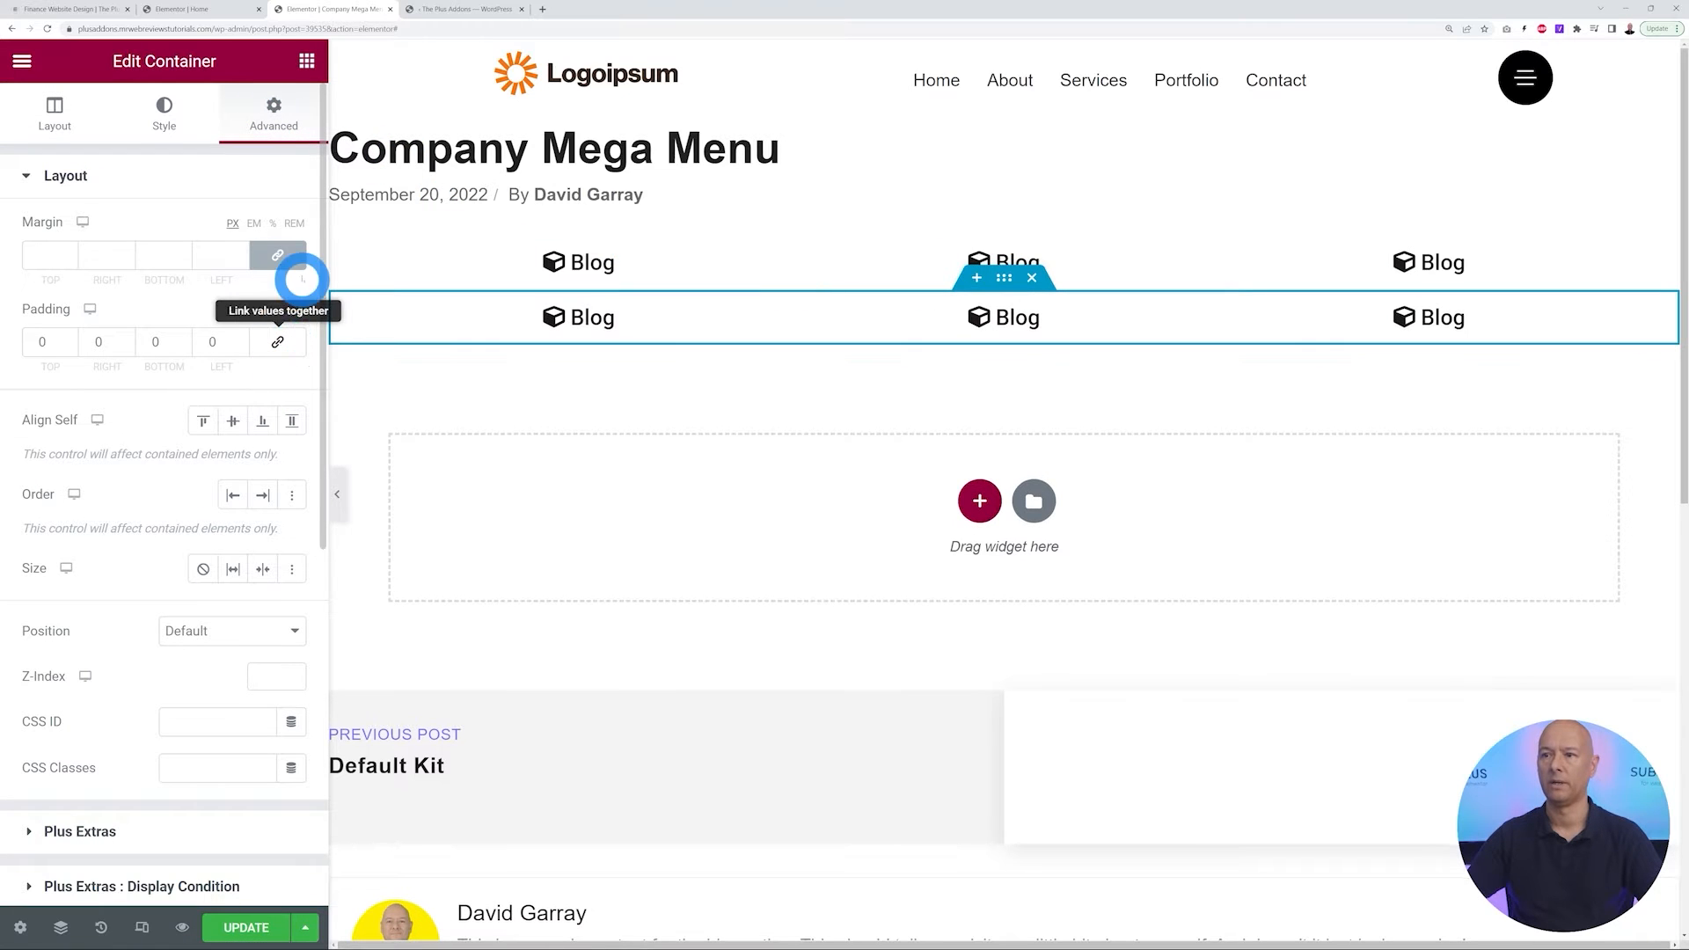
click(285, 257)
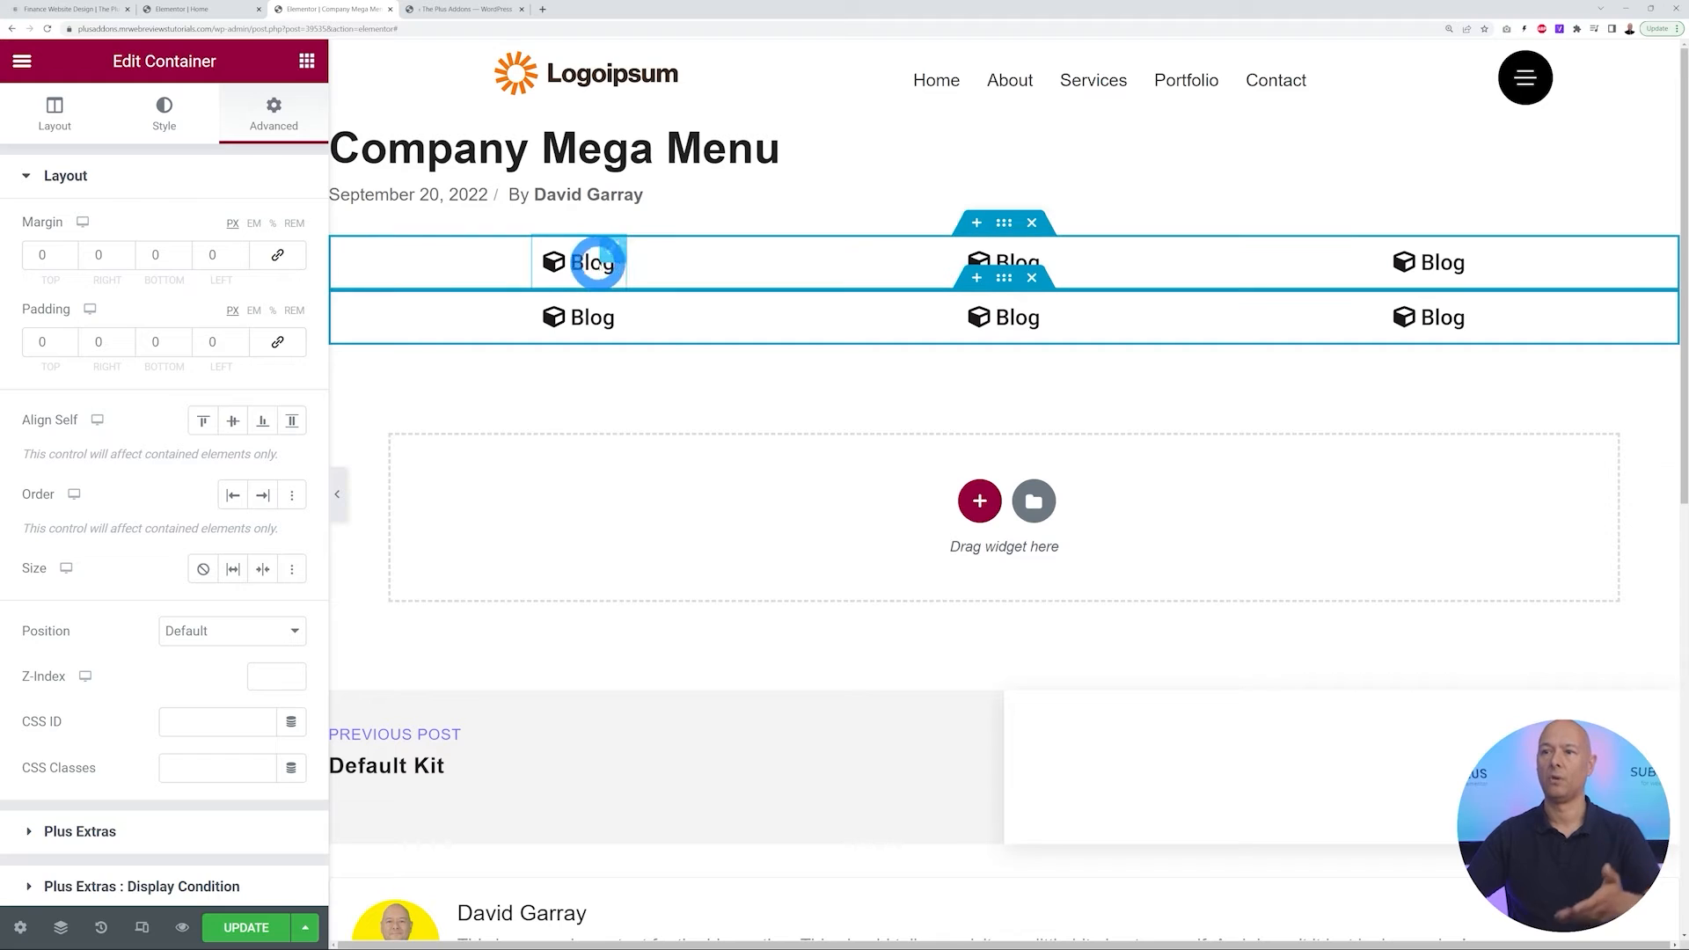
Set the link of the first row's first Blog list item to "#"
click(609, 253)
click(83, 264)
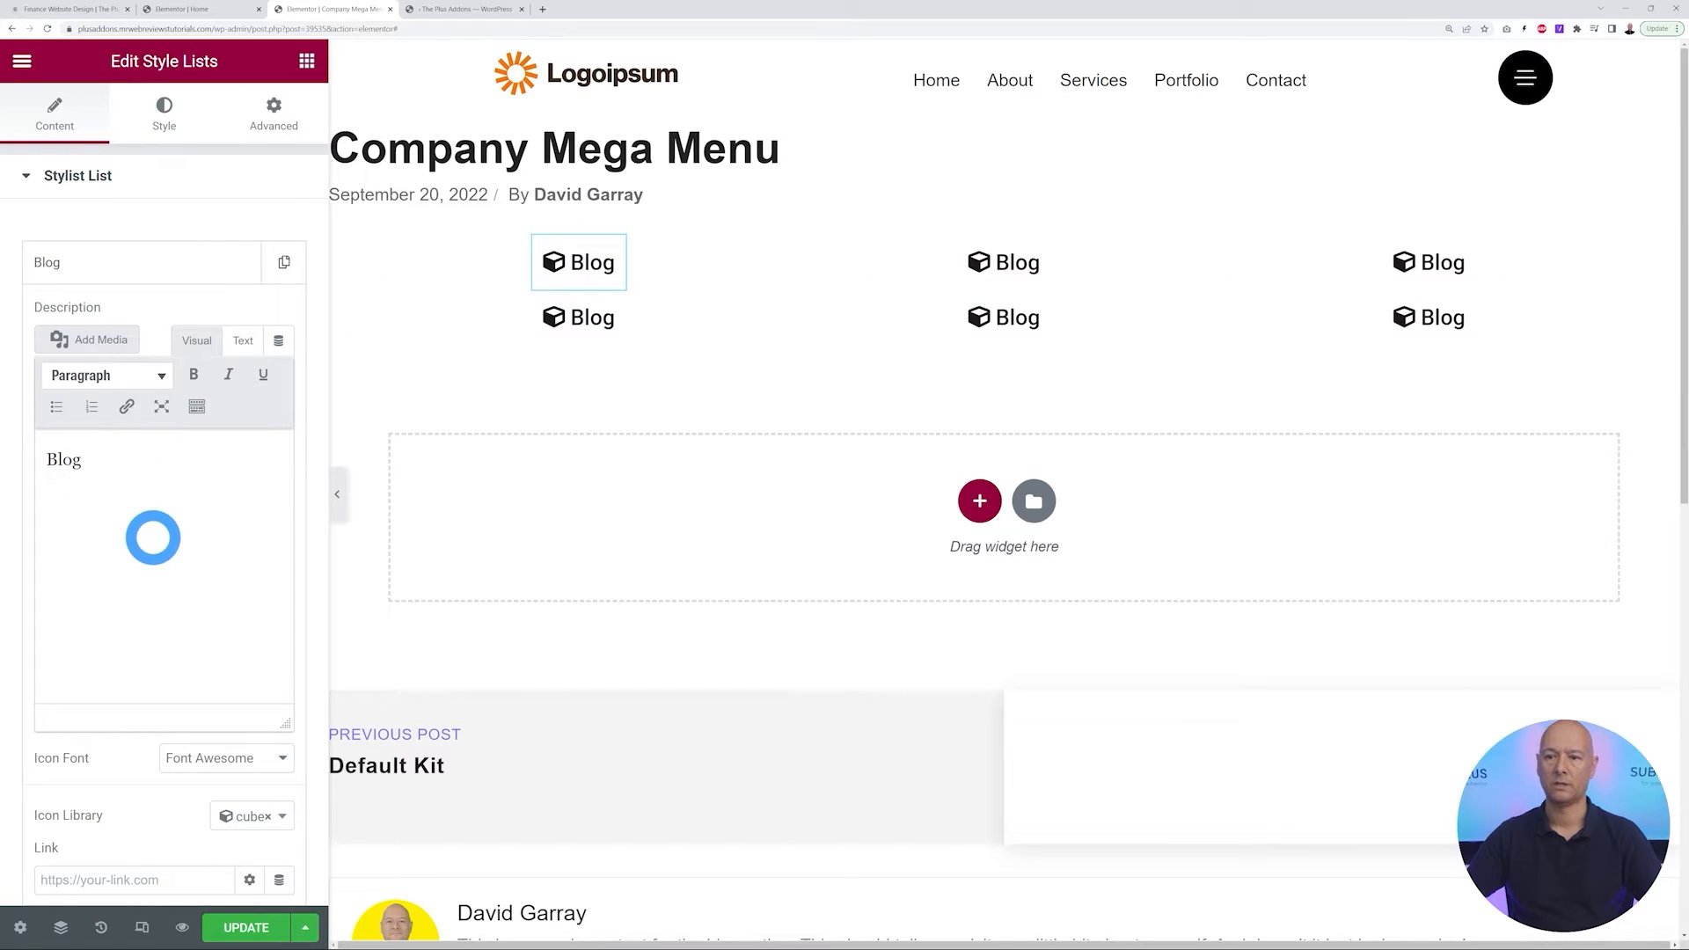
scroll(170, 795, down, 4)
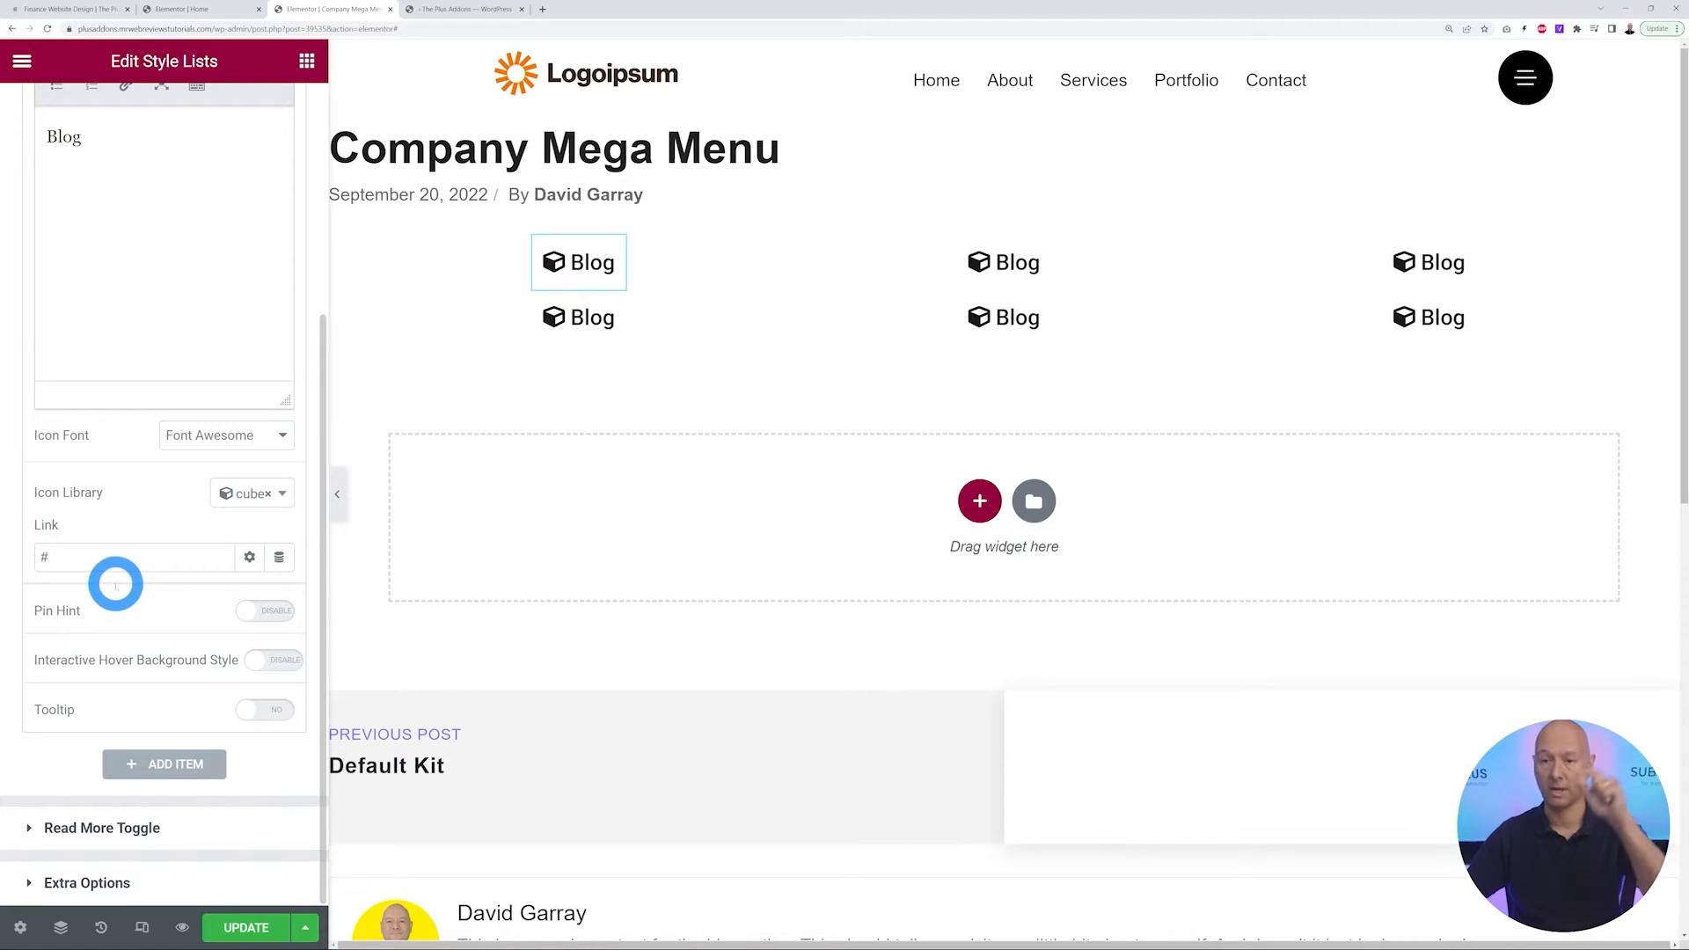
scroll(132, 563, up, 3)
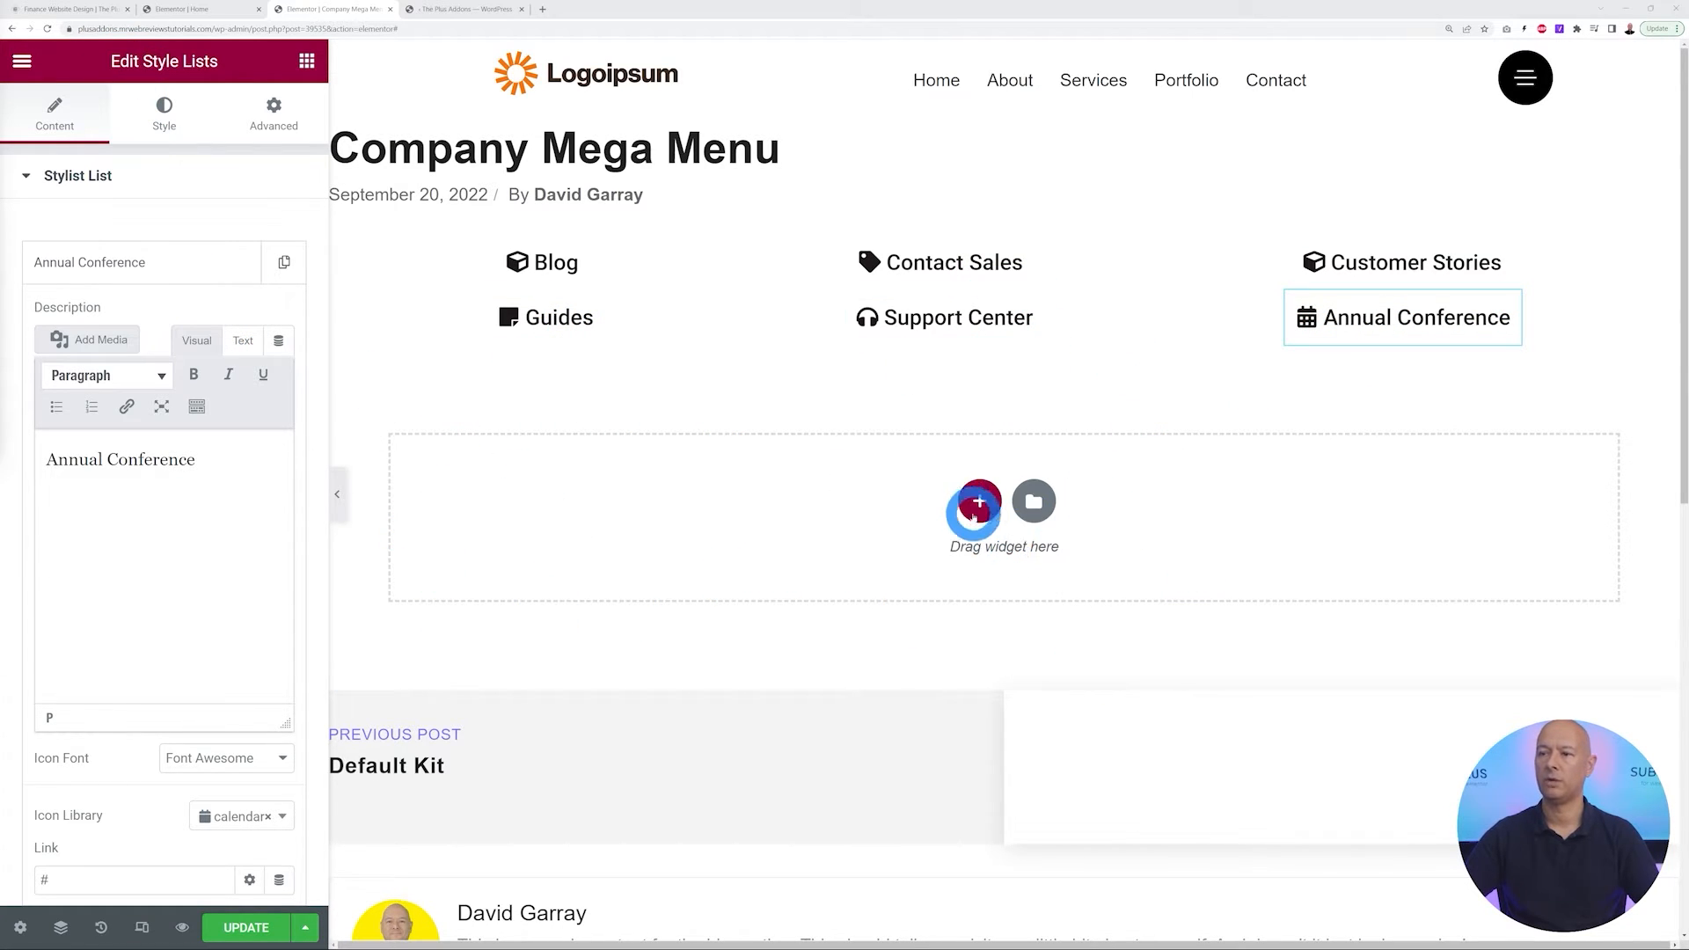
Add a single vertical container below the two list rows and place a Creative Image widget in it
click(978, 506)
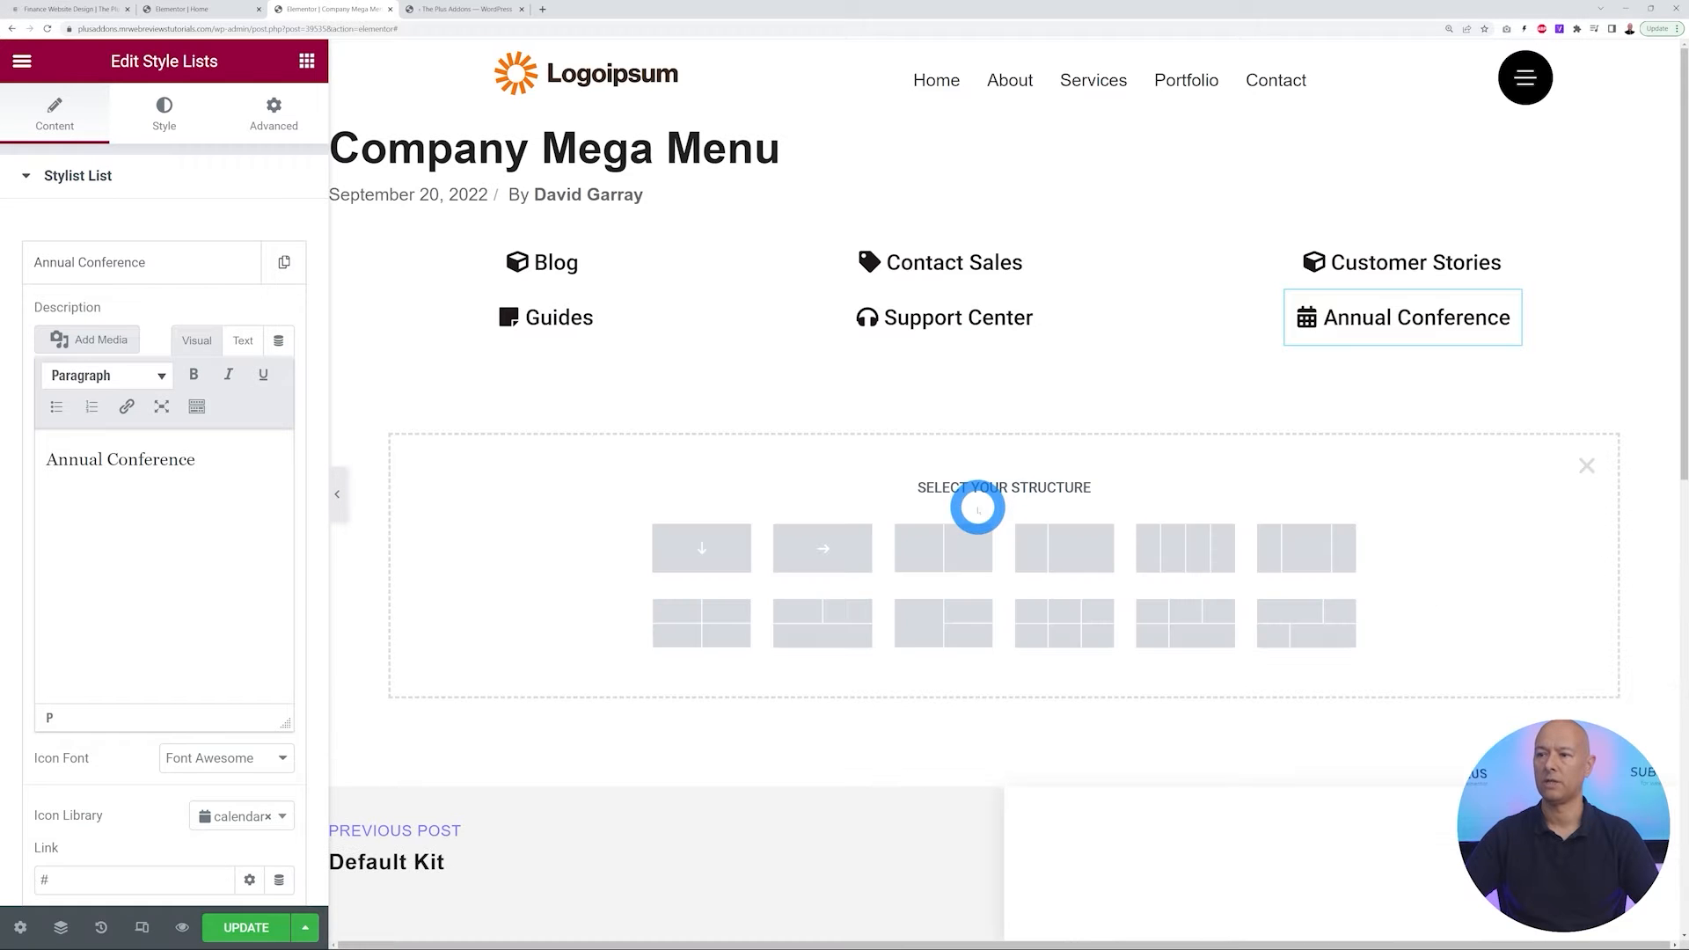
click(714, 549)
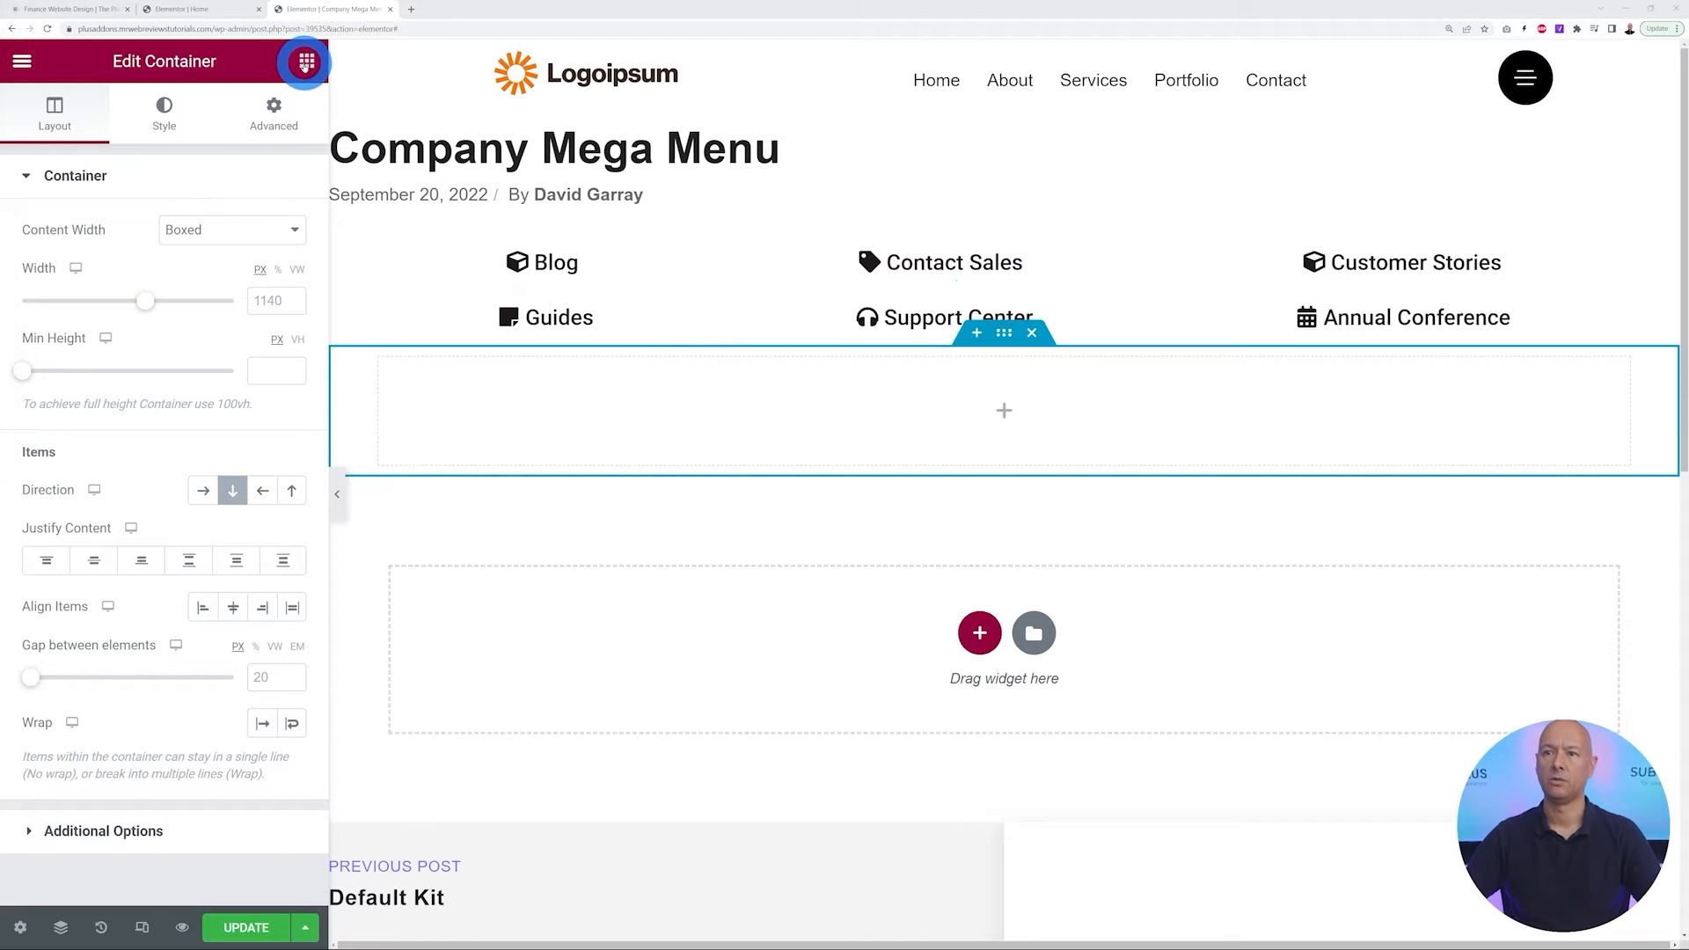
click(305, 60)
click(196, 146)
text(i)
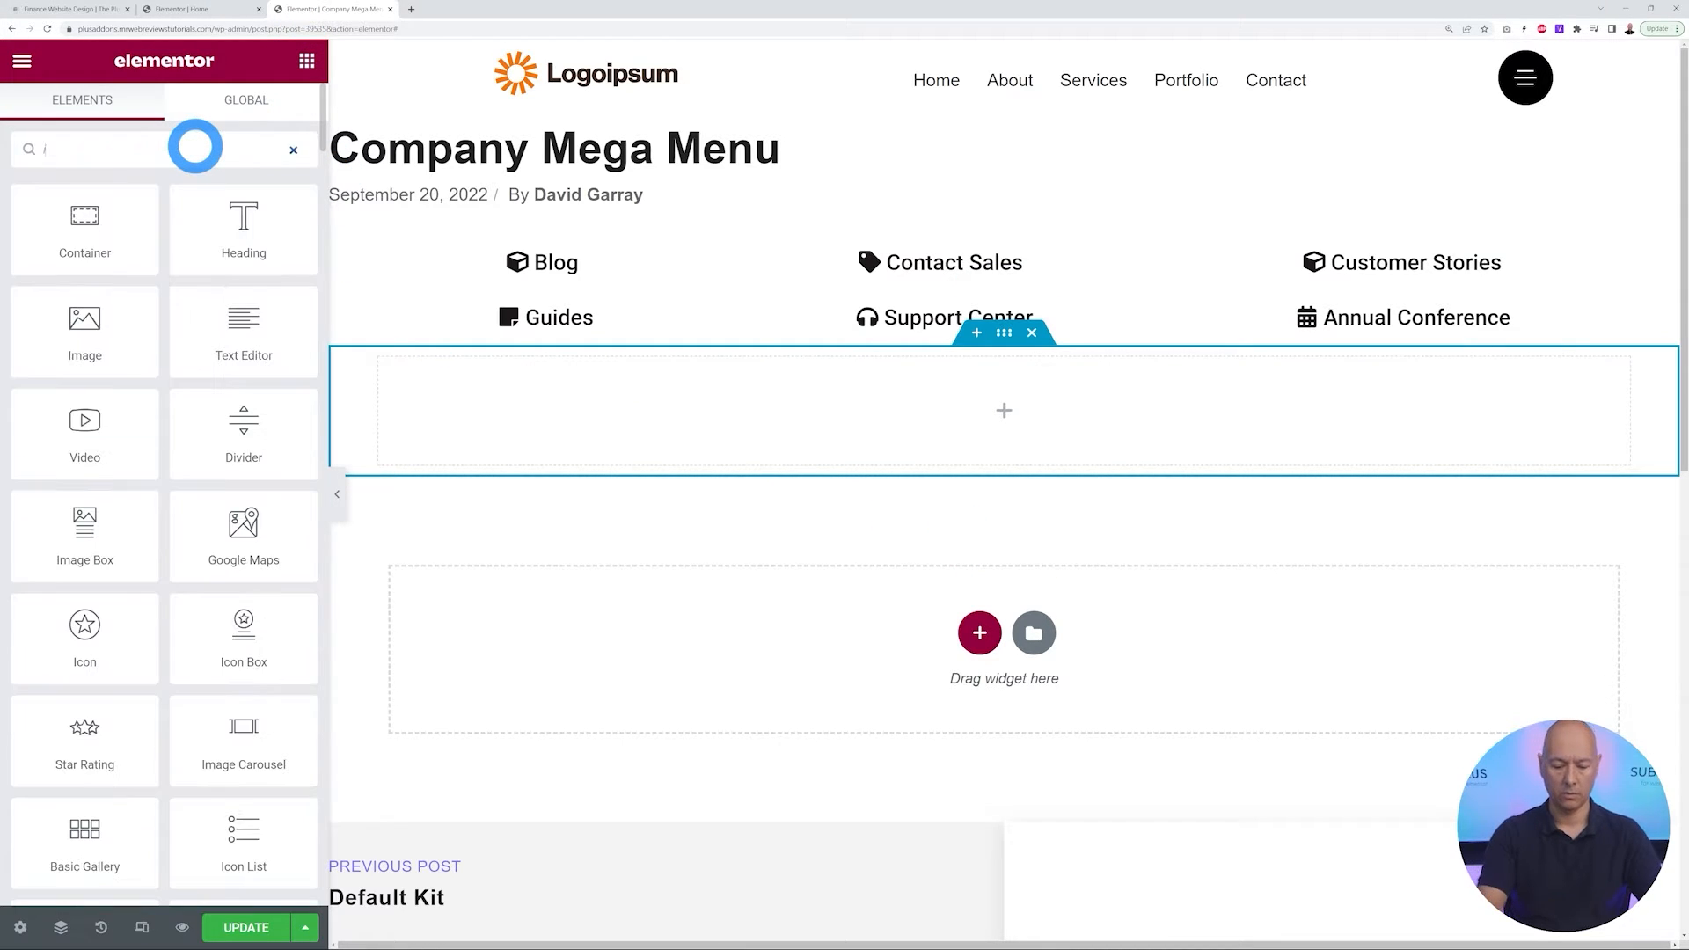
text(mage)
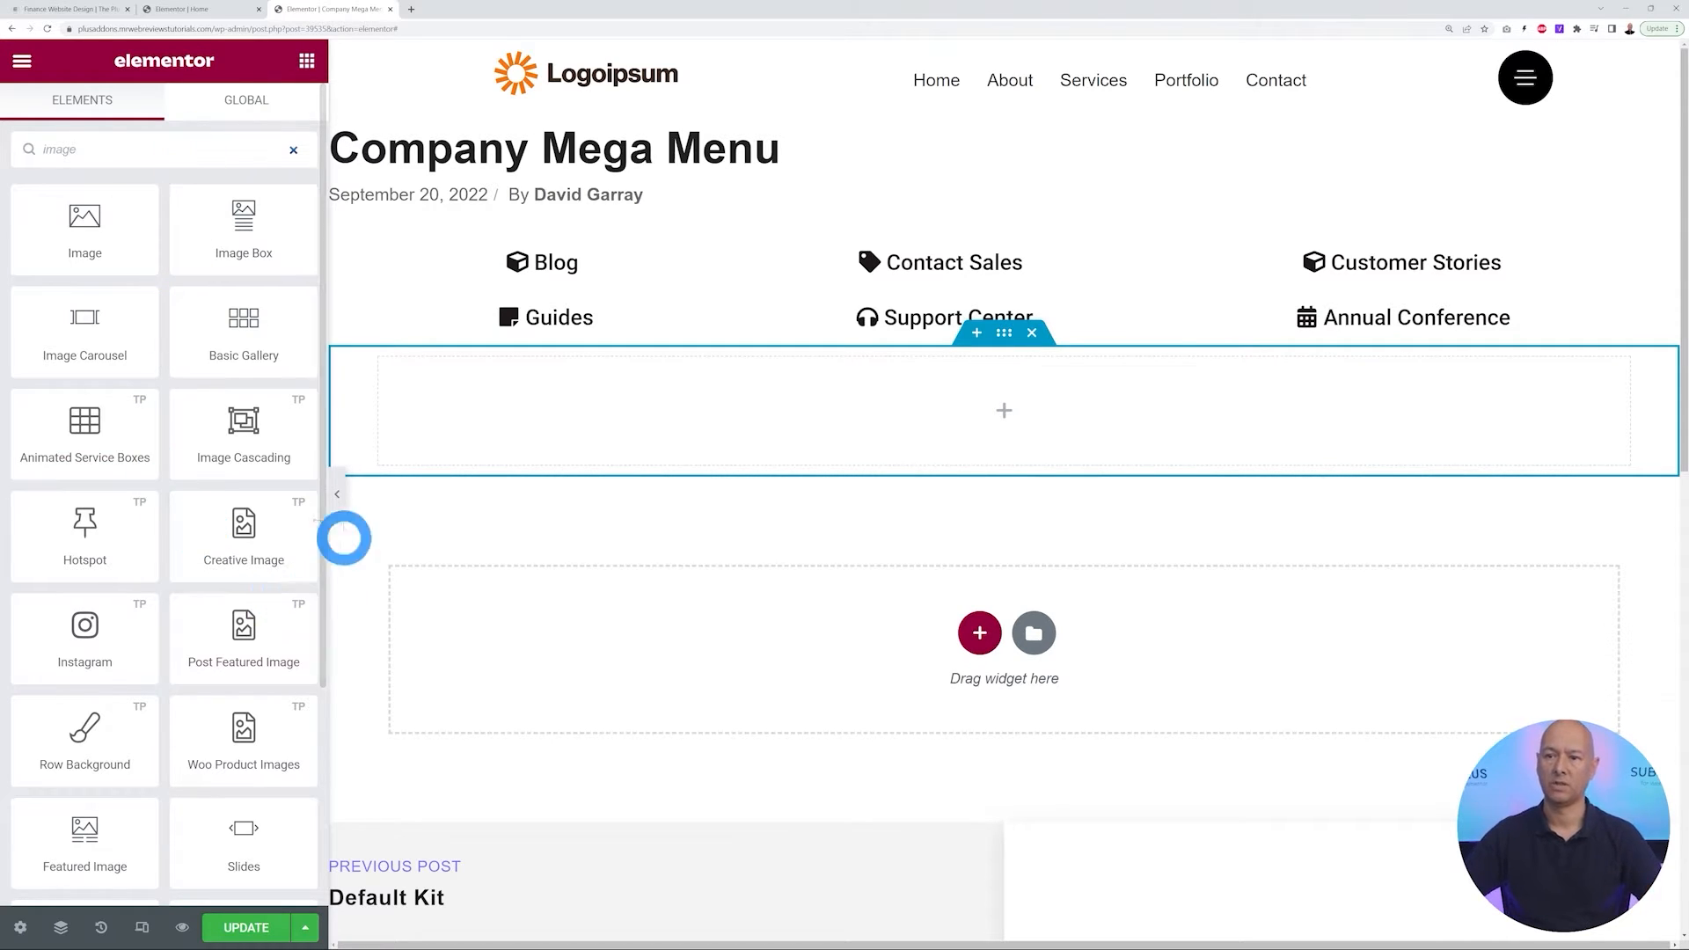
drag(275, 529, 452, 432)
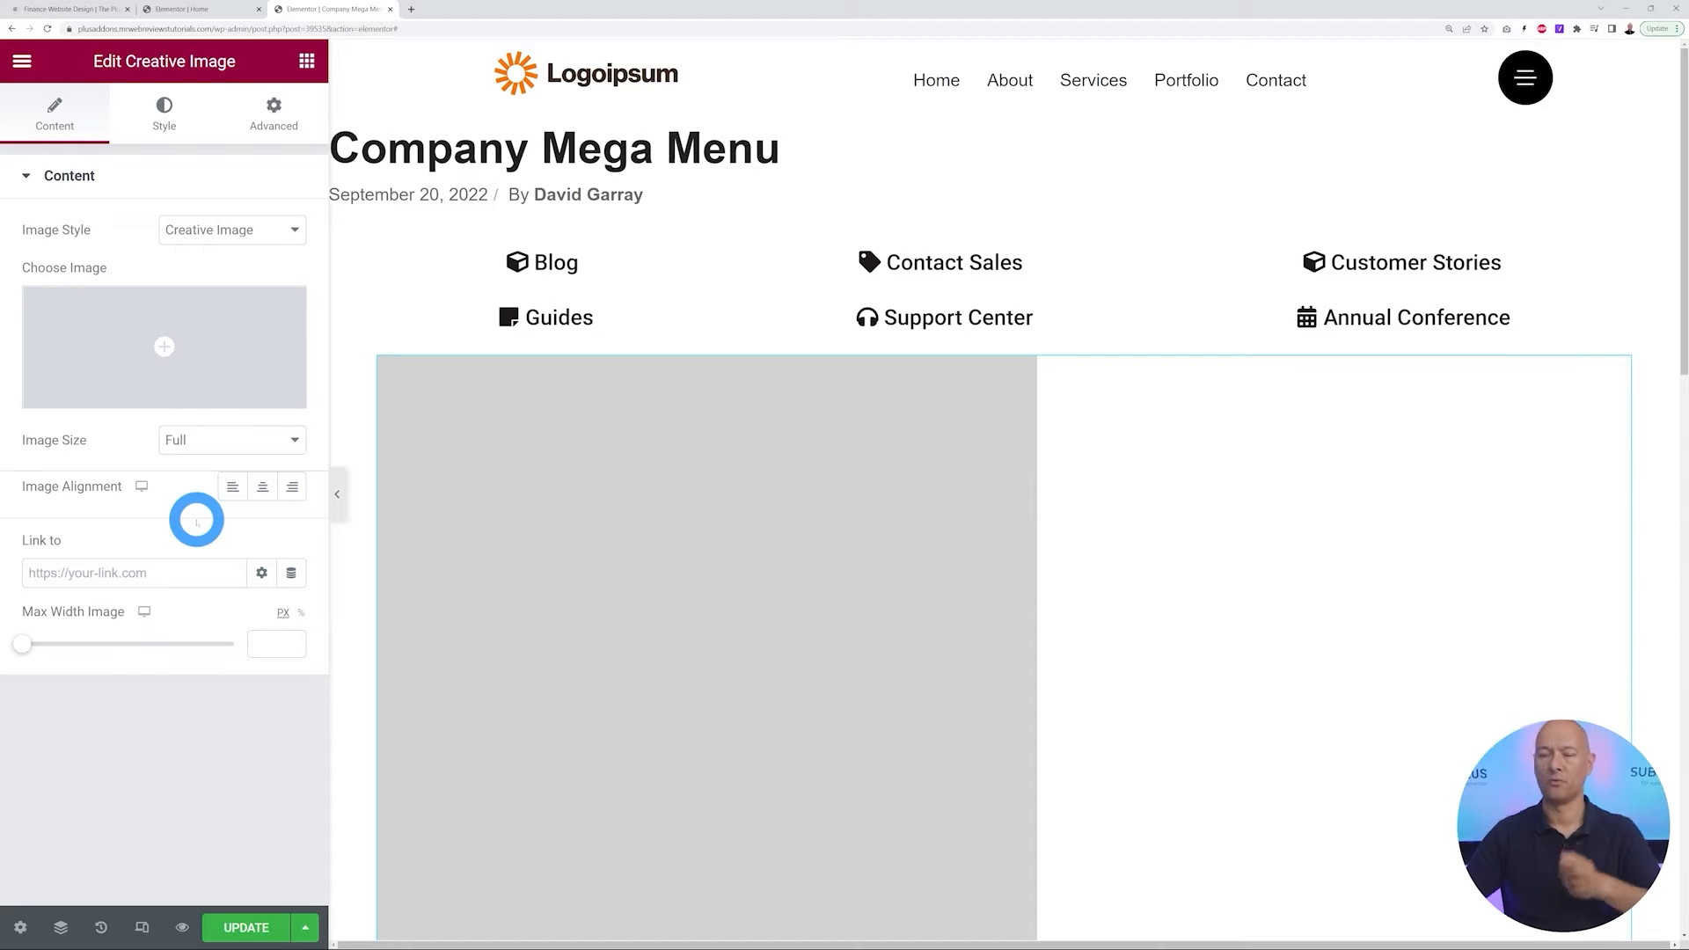
Review the Creative Image widget's Image Style choices and its available style effects
click(295, 231)
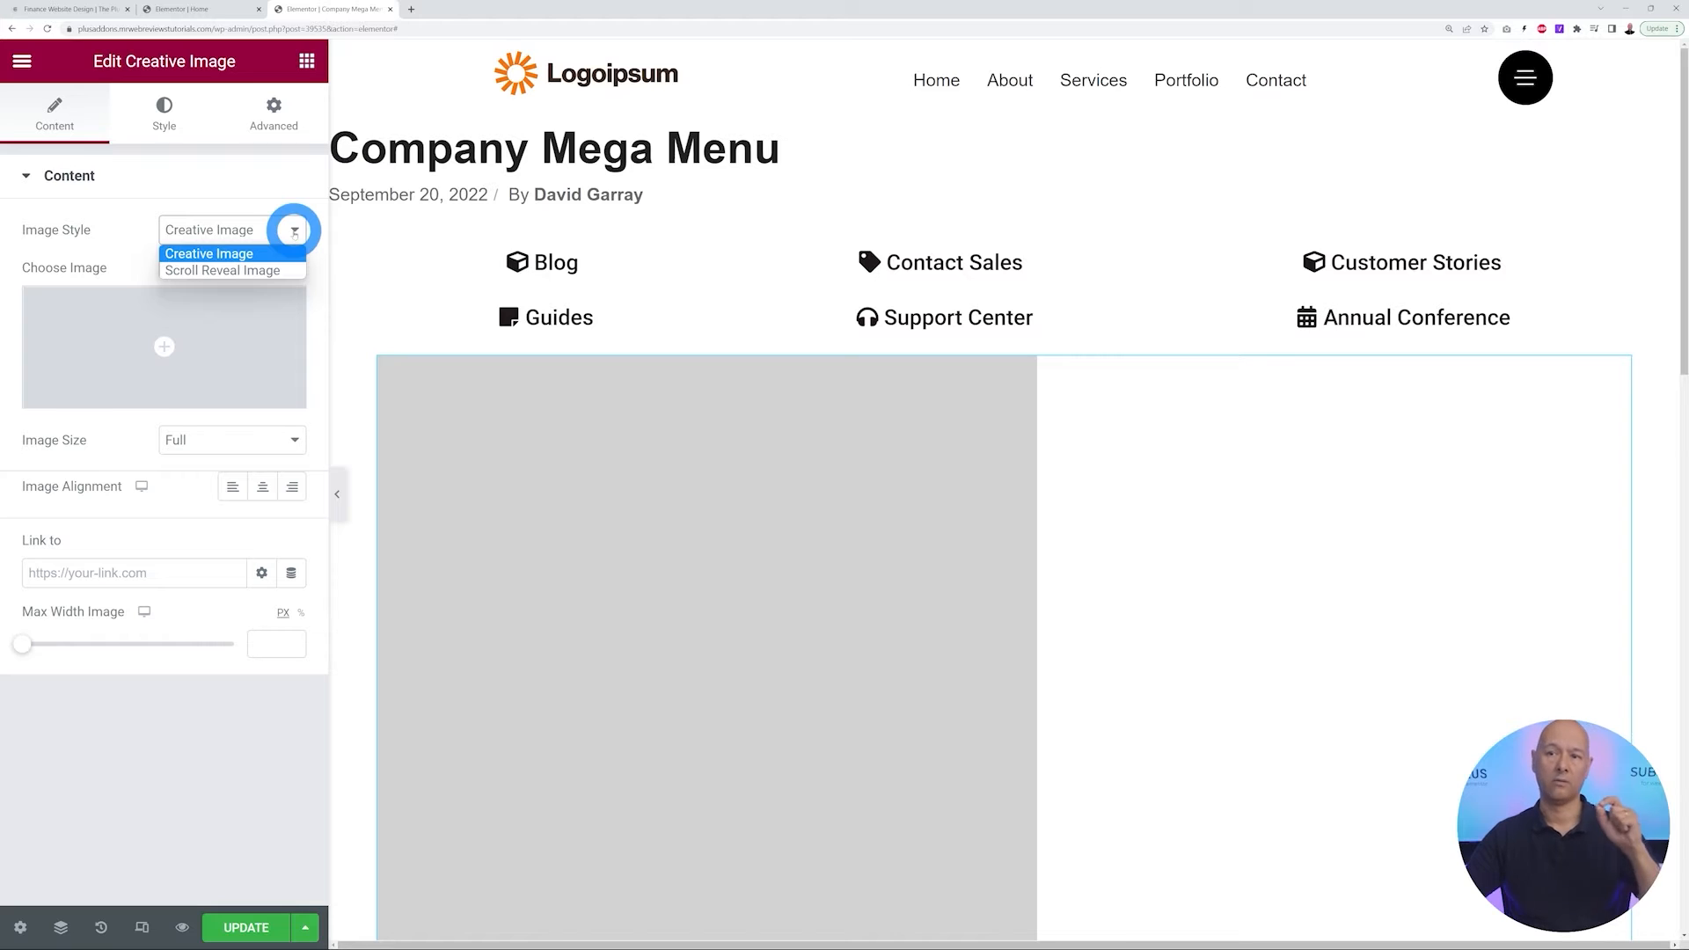
click(294, 230)
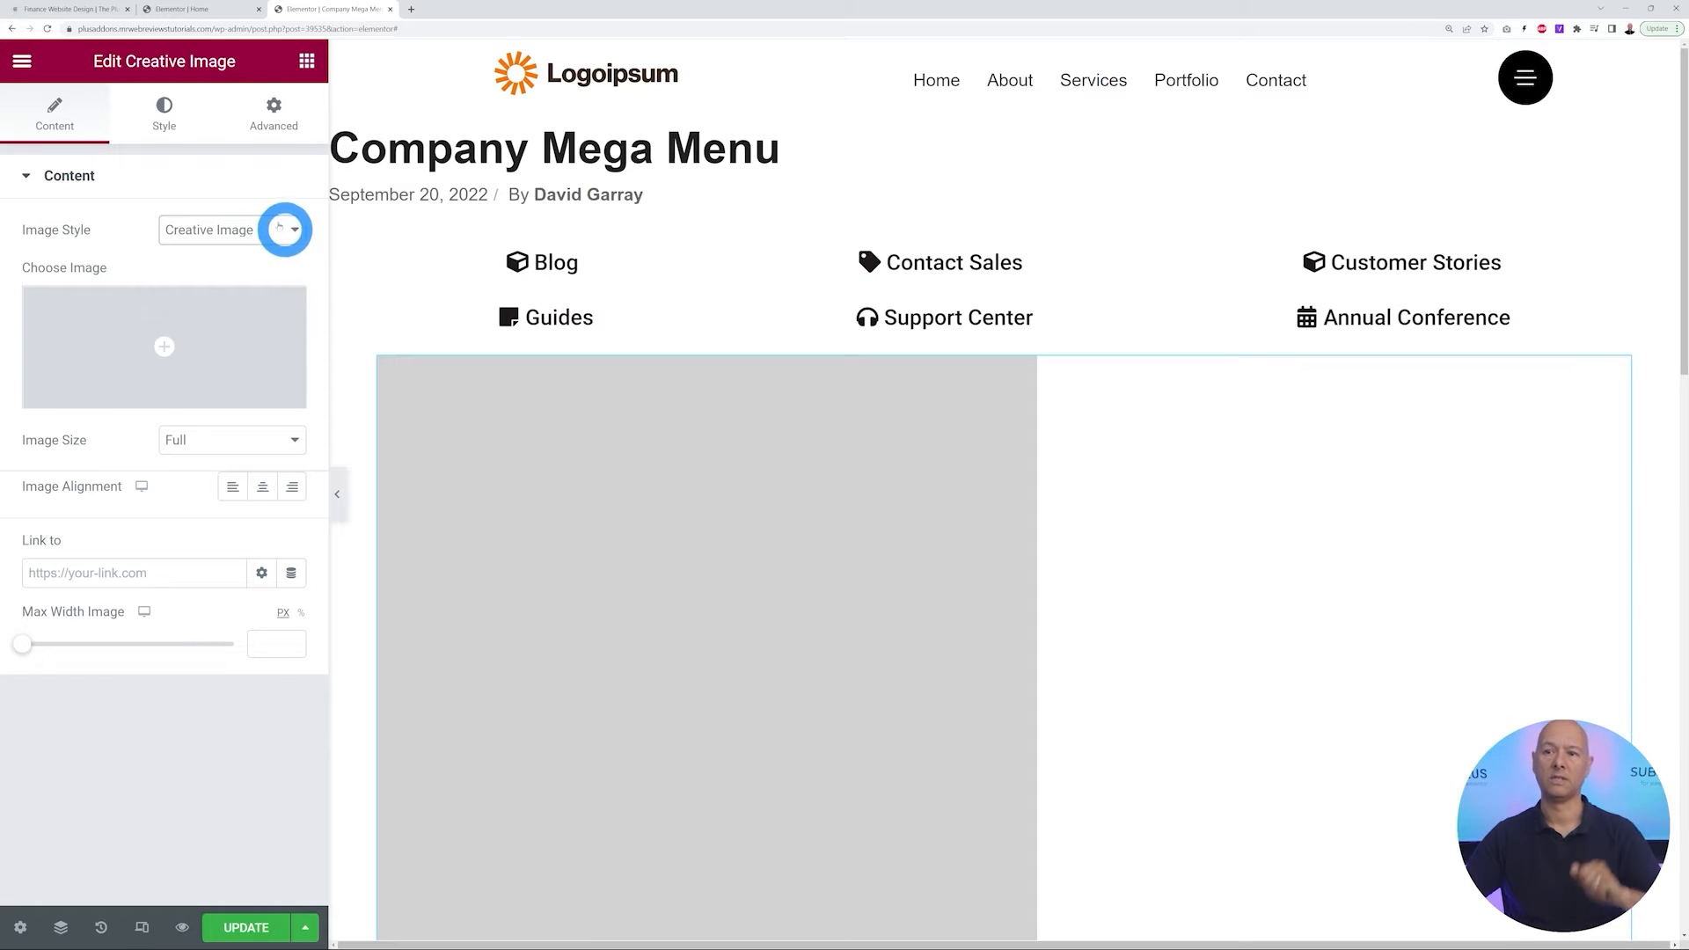
click(167, 126)
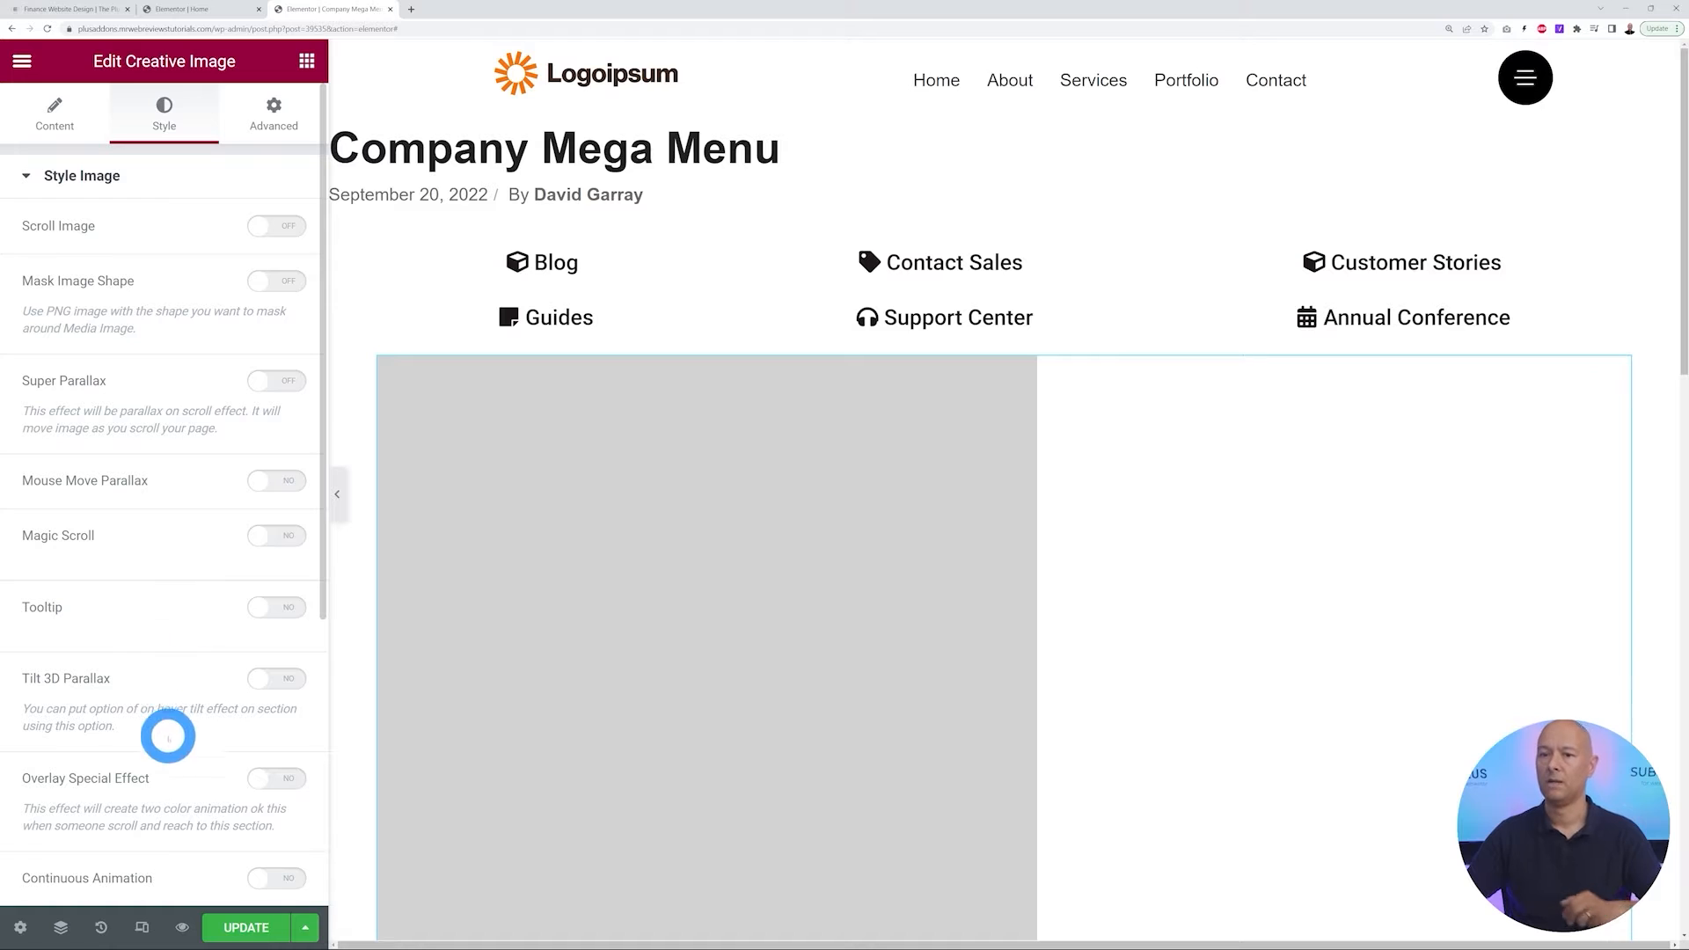
scroll(175, 711, down, 5)
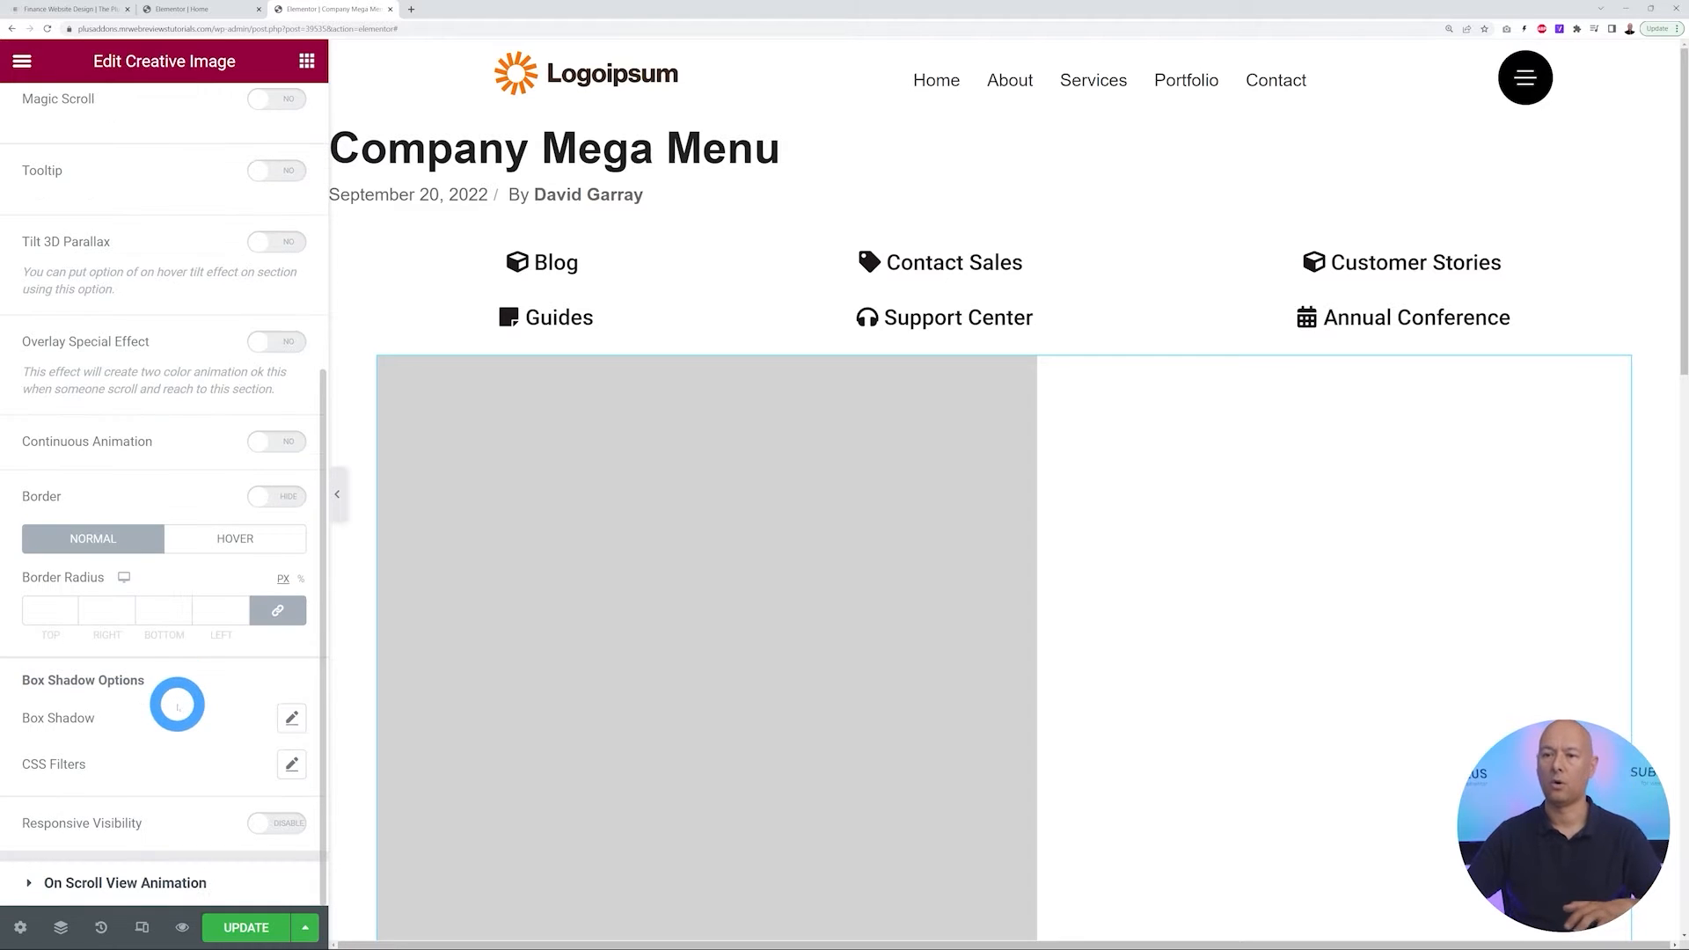
scroll(166, 709, up, 5)
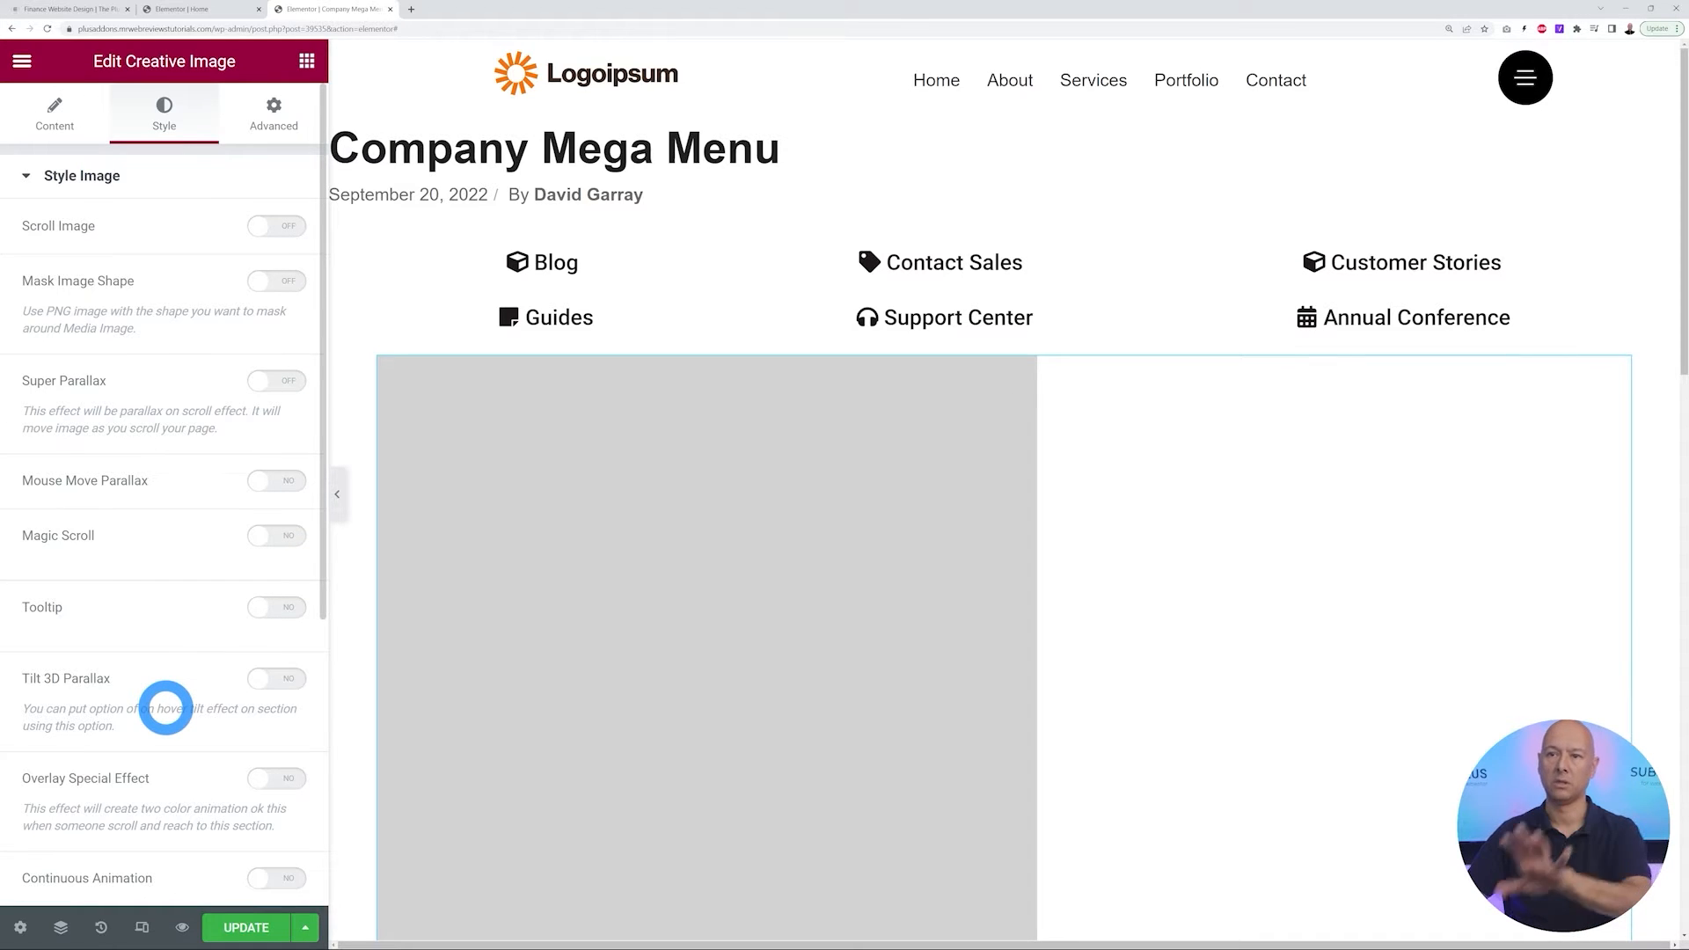
click(53, 115)
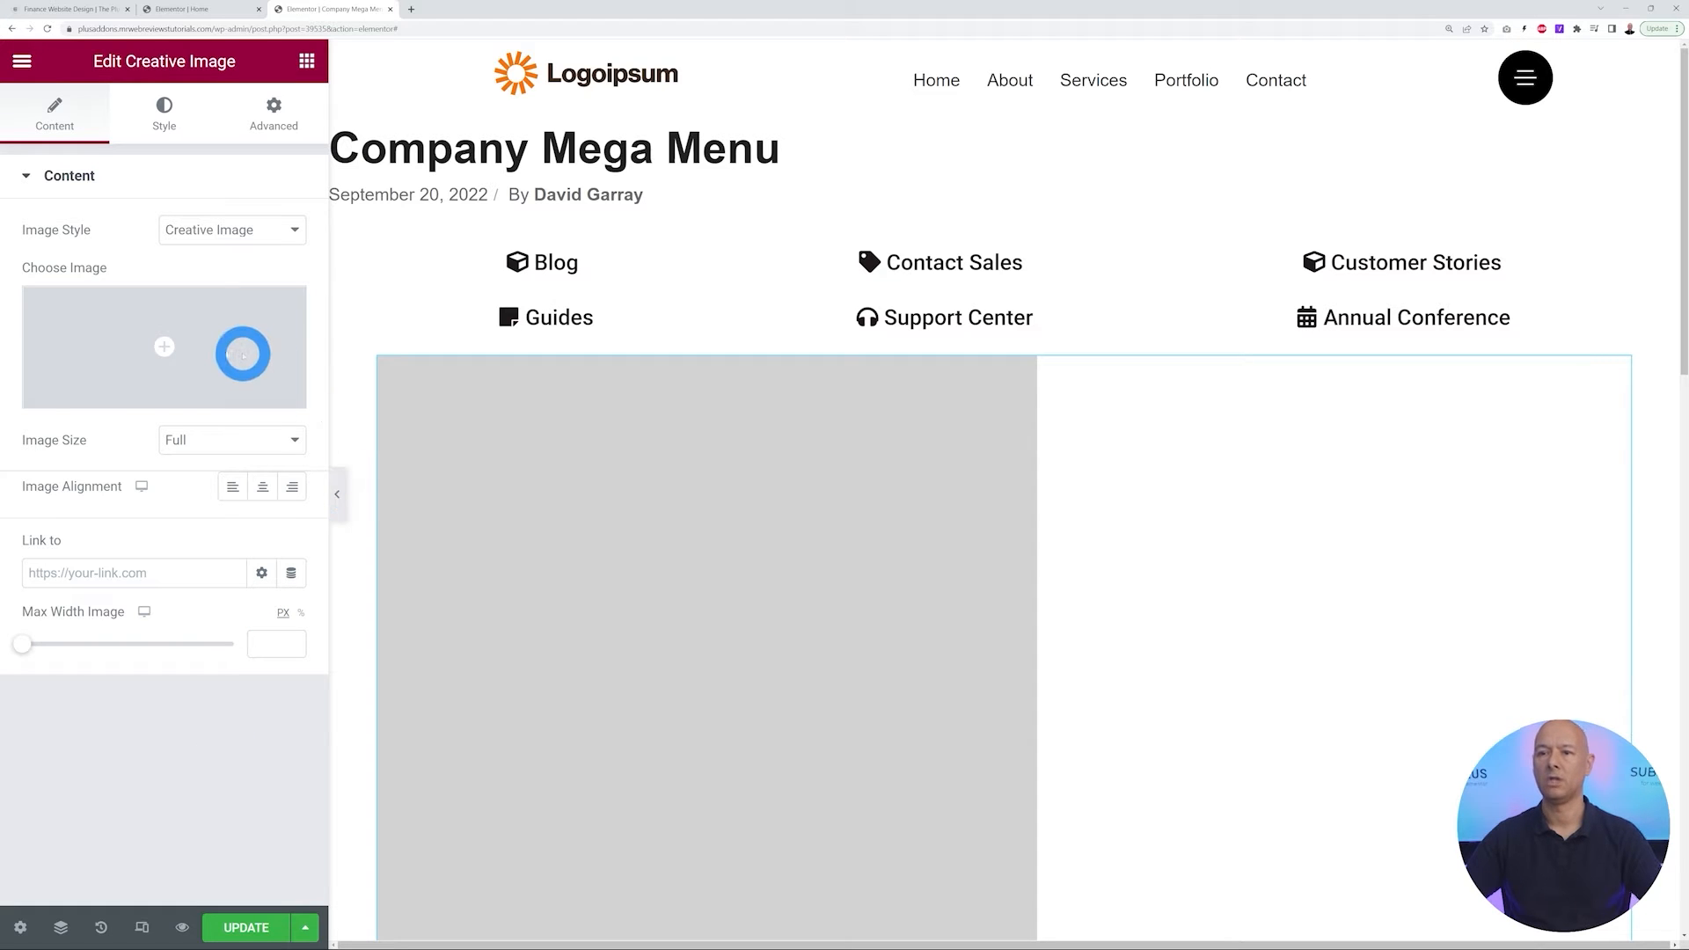
Use img-24.jpg from the media library as the Creative Image and align it to the centre
click(191, 347)
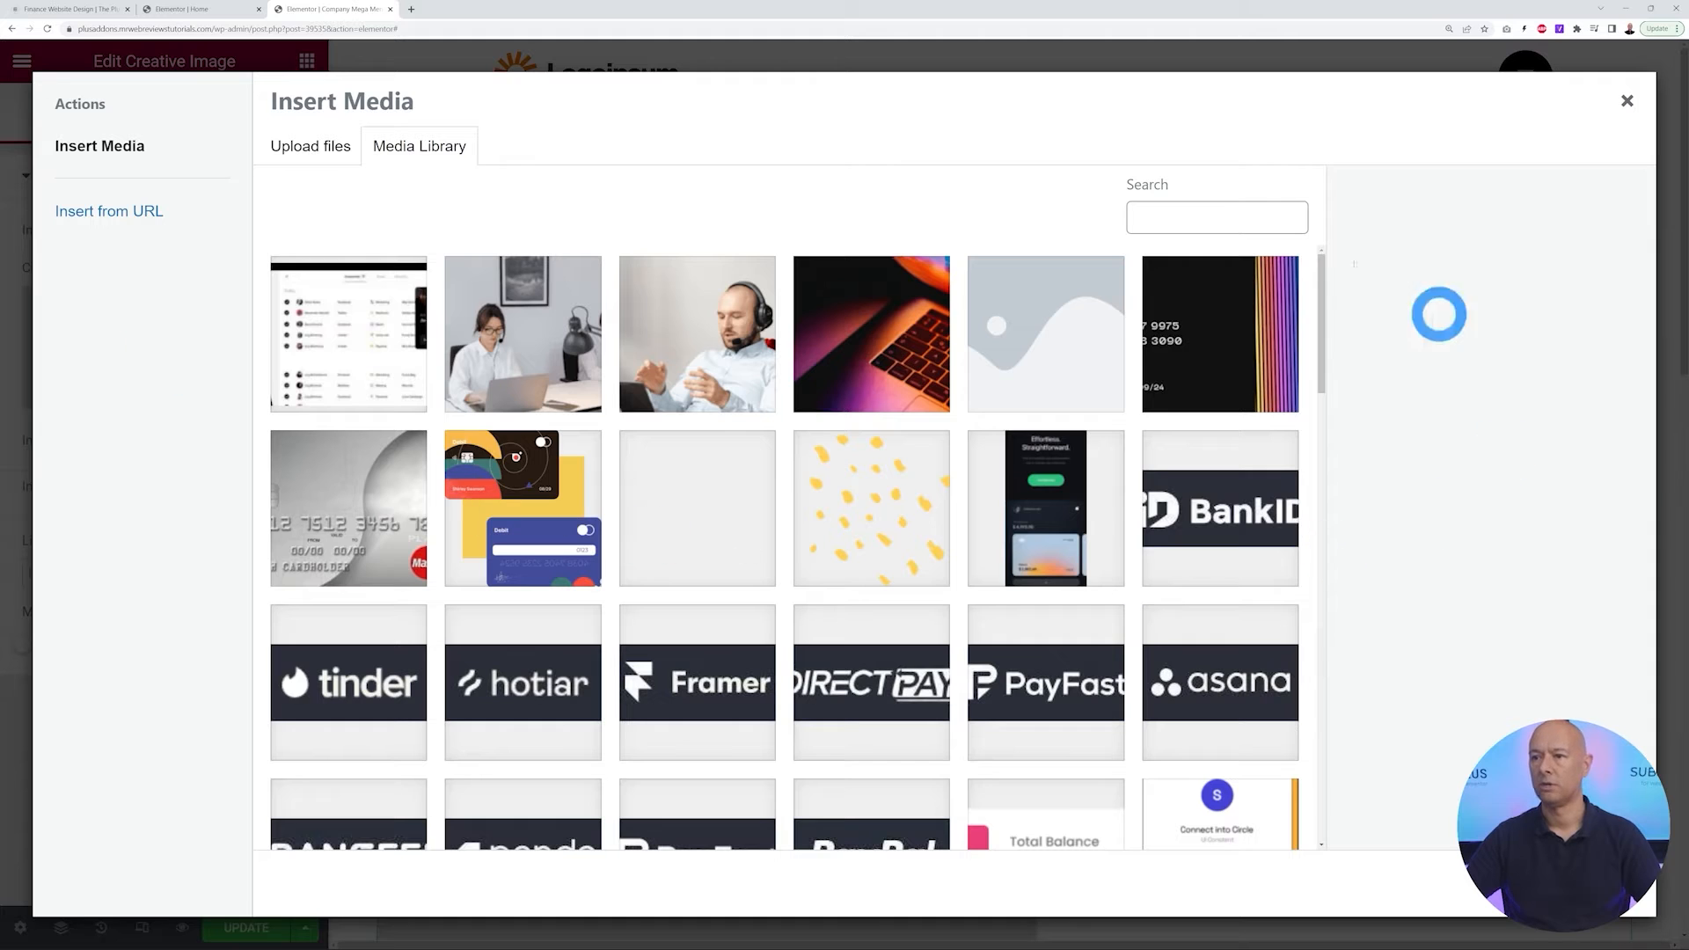
click(1199, 215)
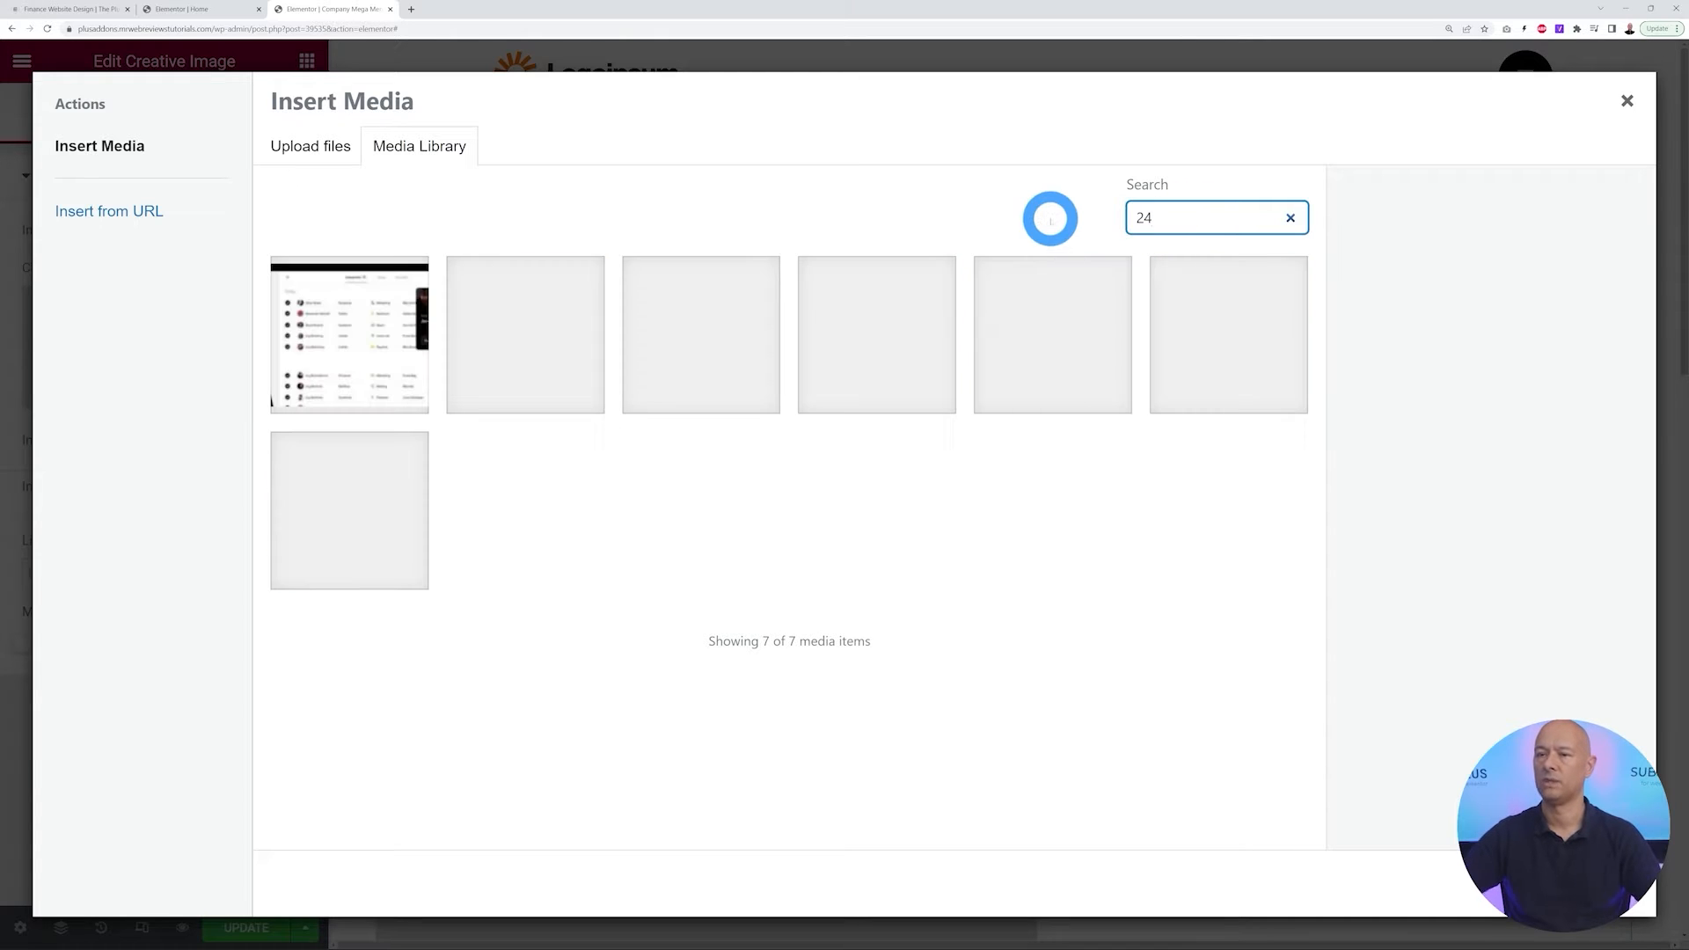
click(367, 336)
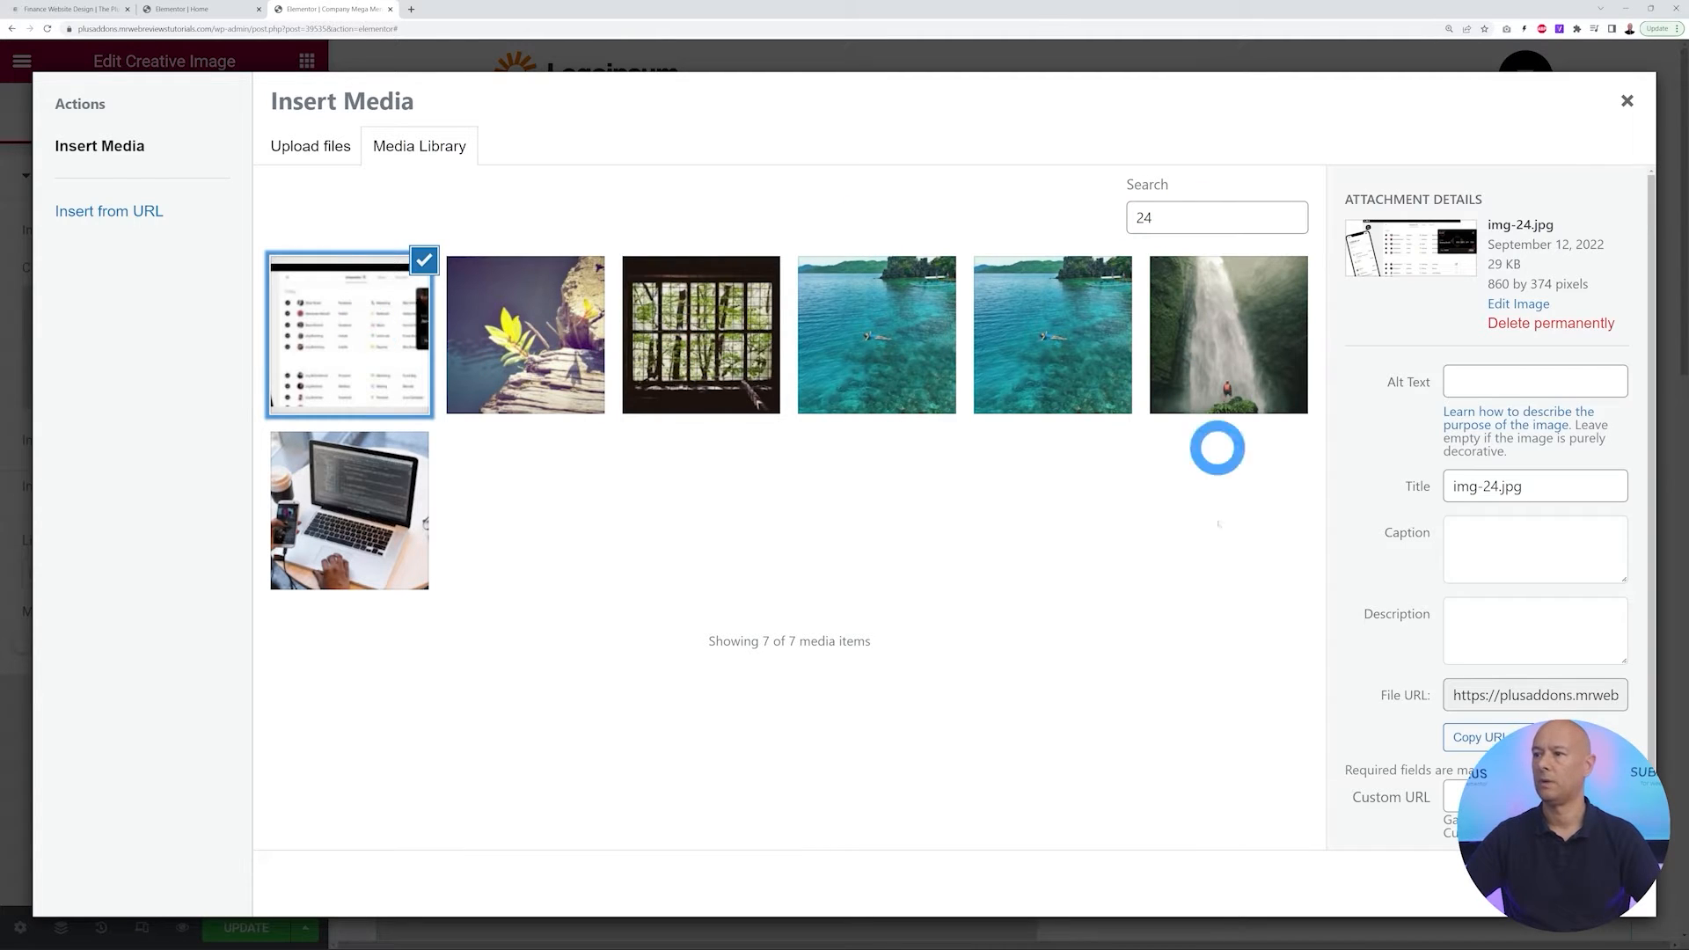
click(1583, 883)
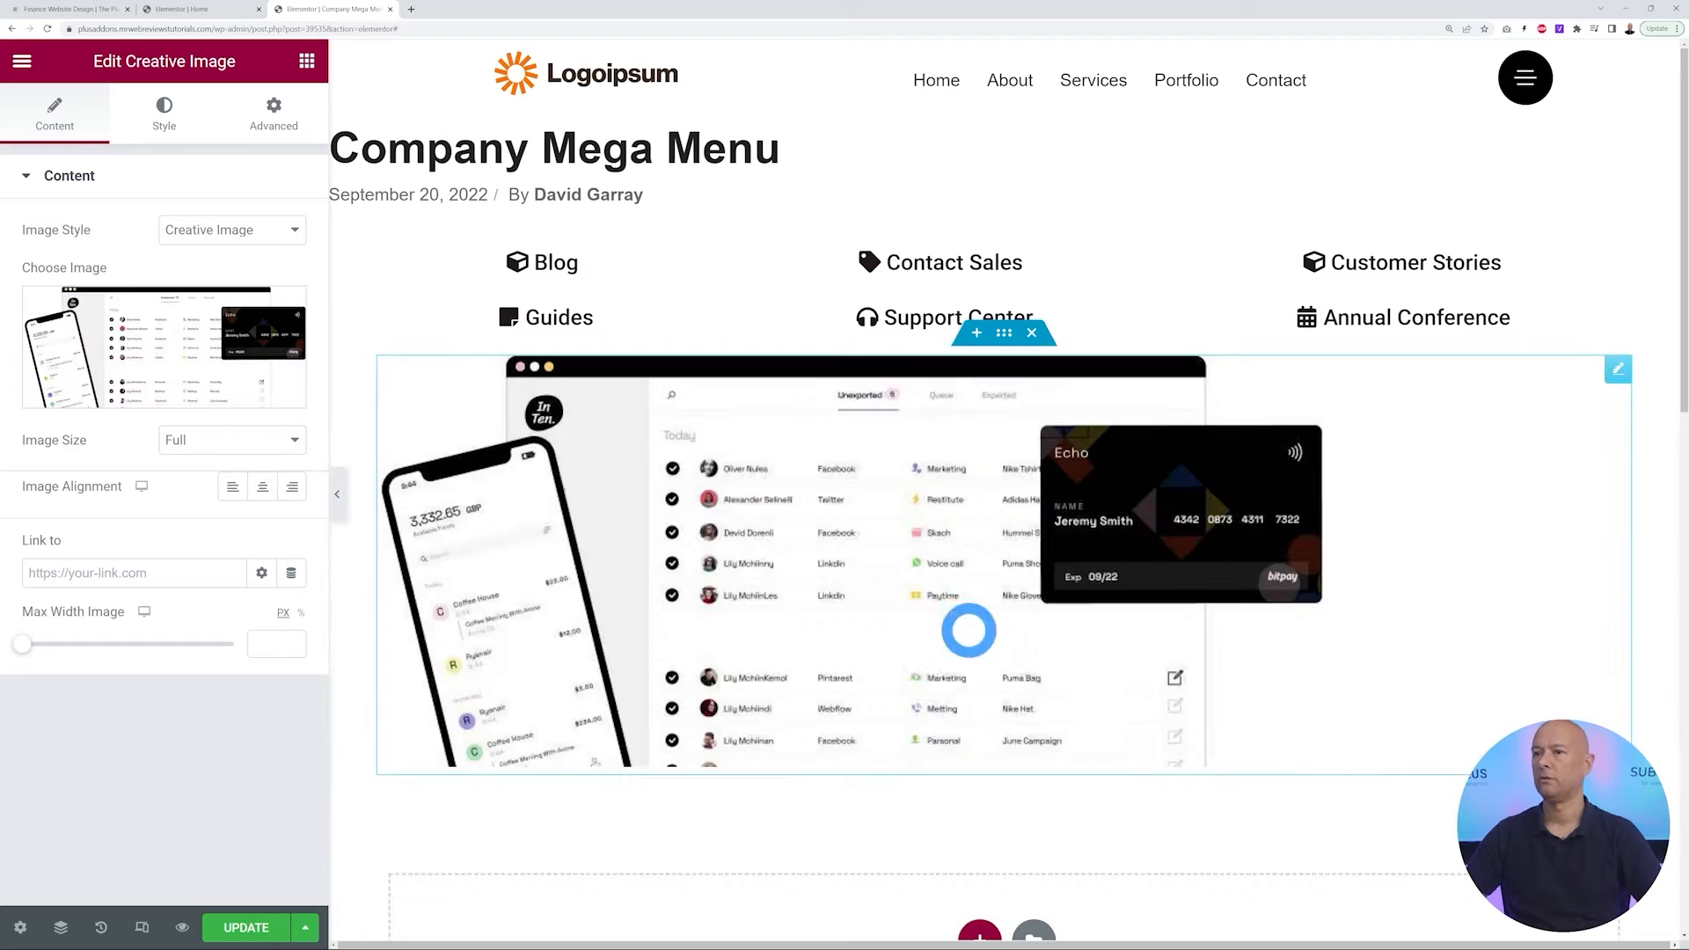
click(263, 487)
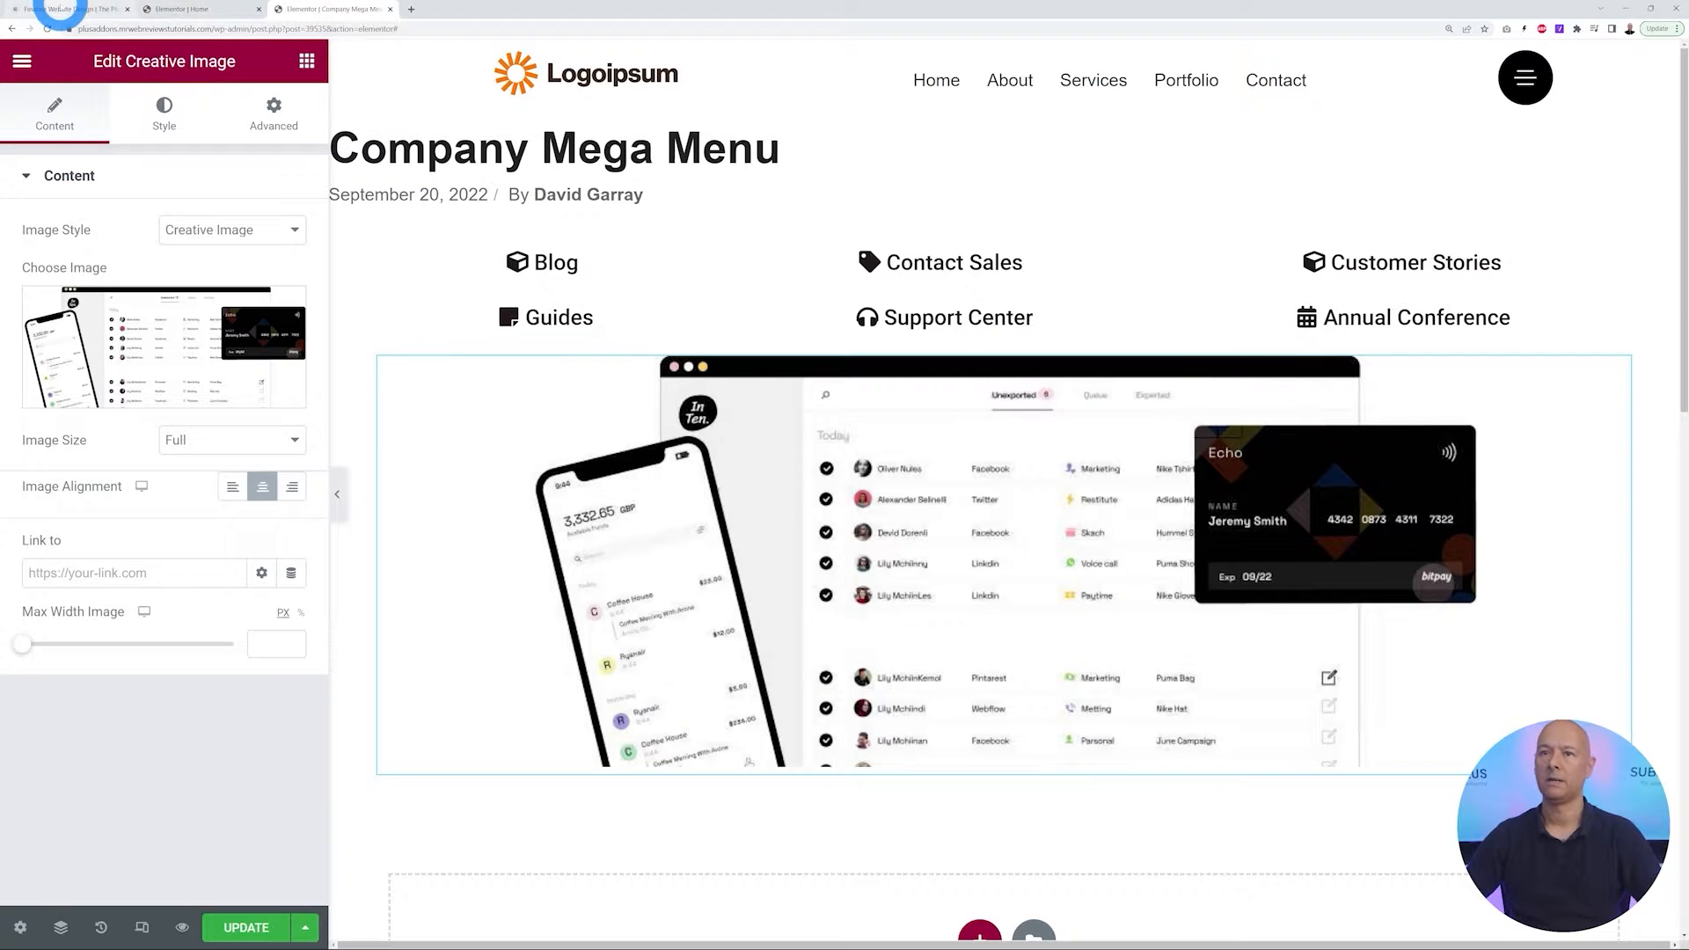
Compare with the demo's Company mega menu, set the image container's padding to 75 px top and 0 on the other sides, and update the template
click(62, 10)
mouse_move(825, 130)
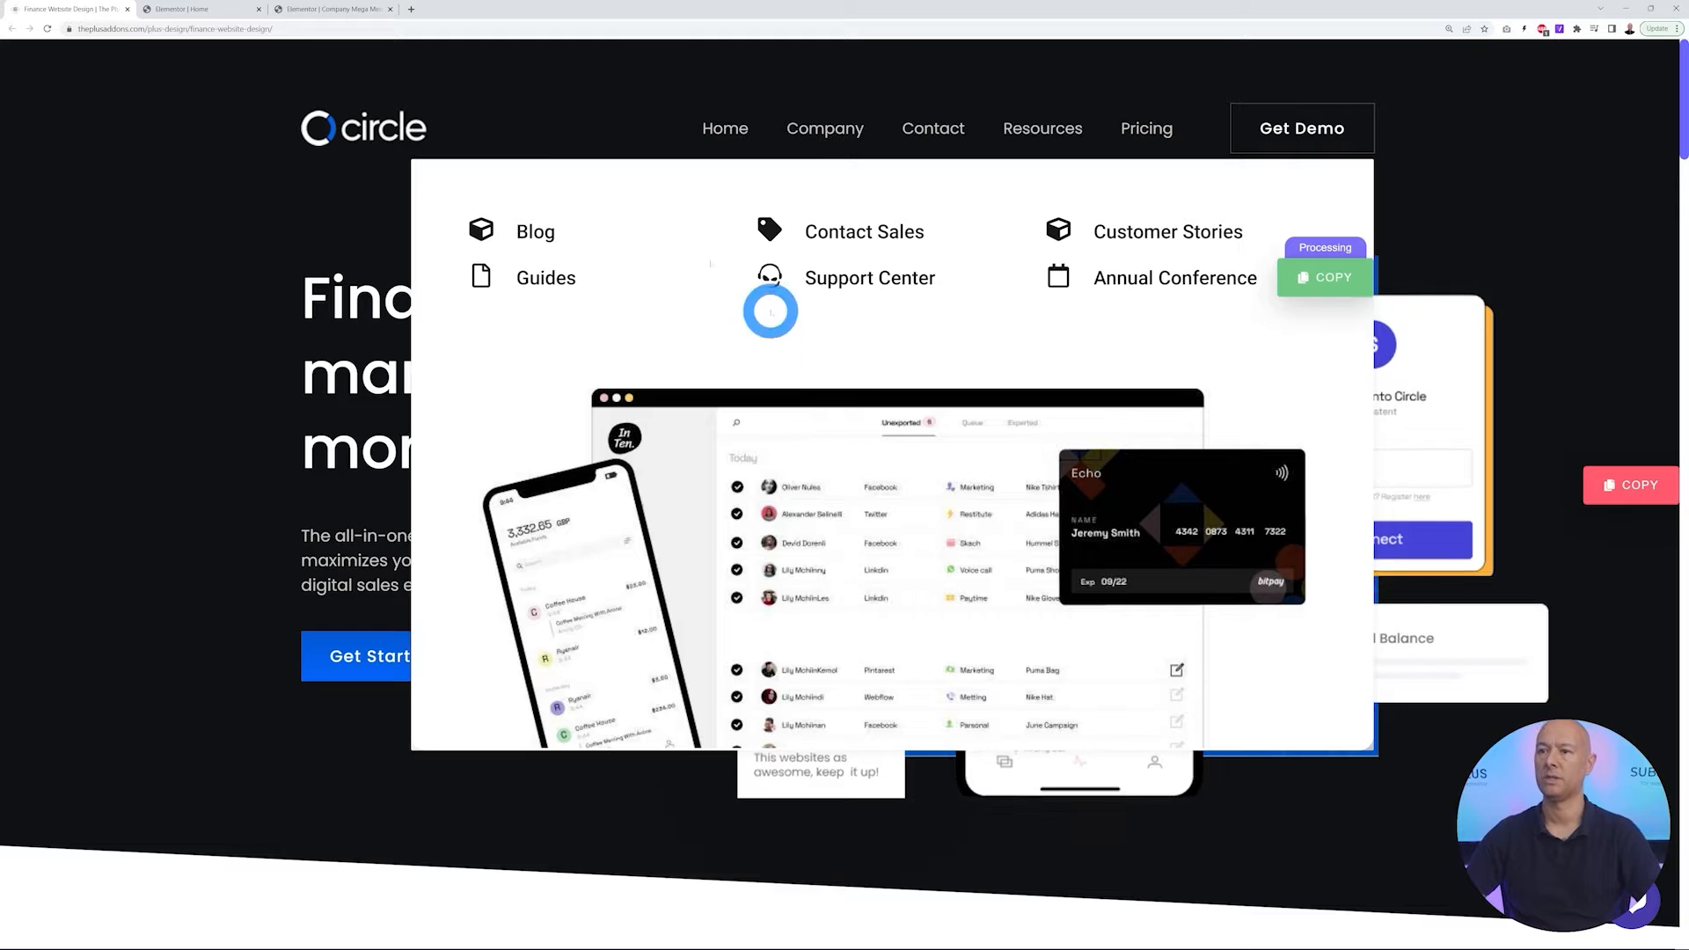
click(321, 10)
click(1004, 332)
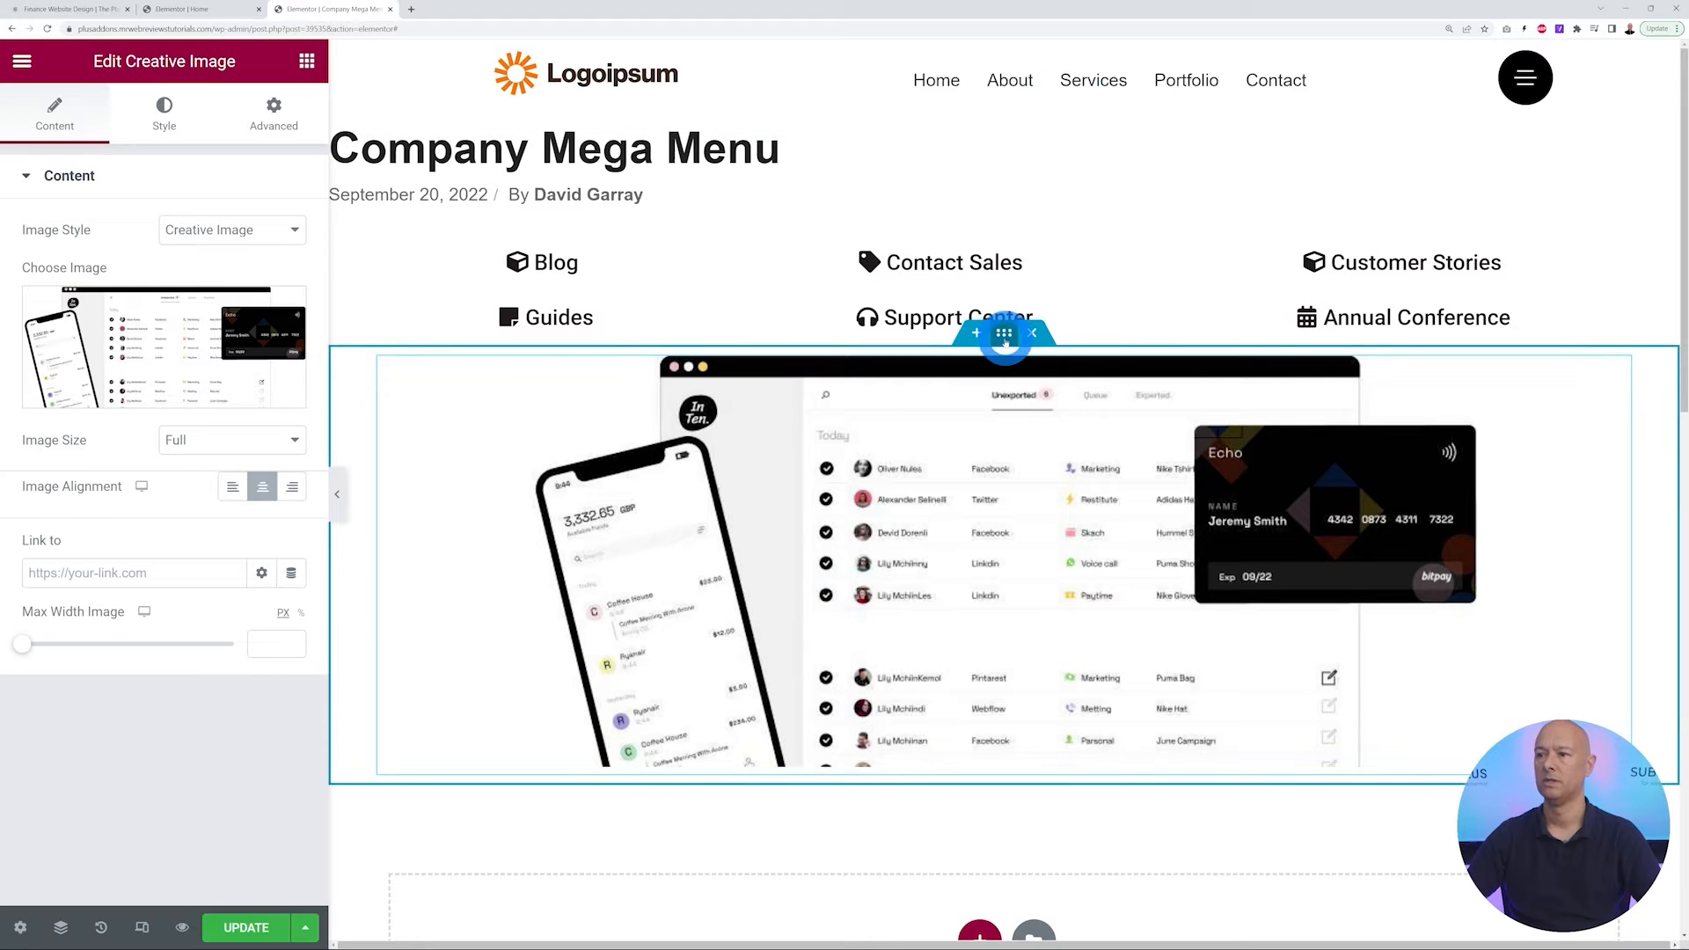
click(278, 129)
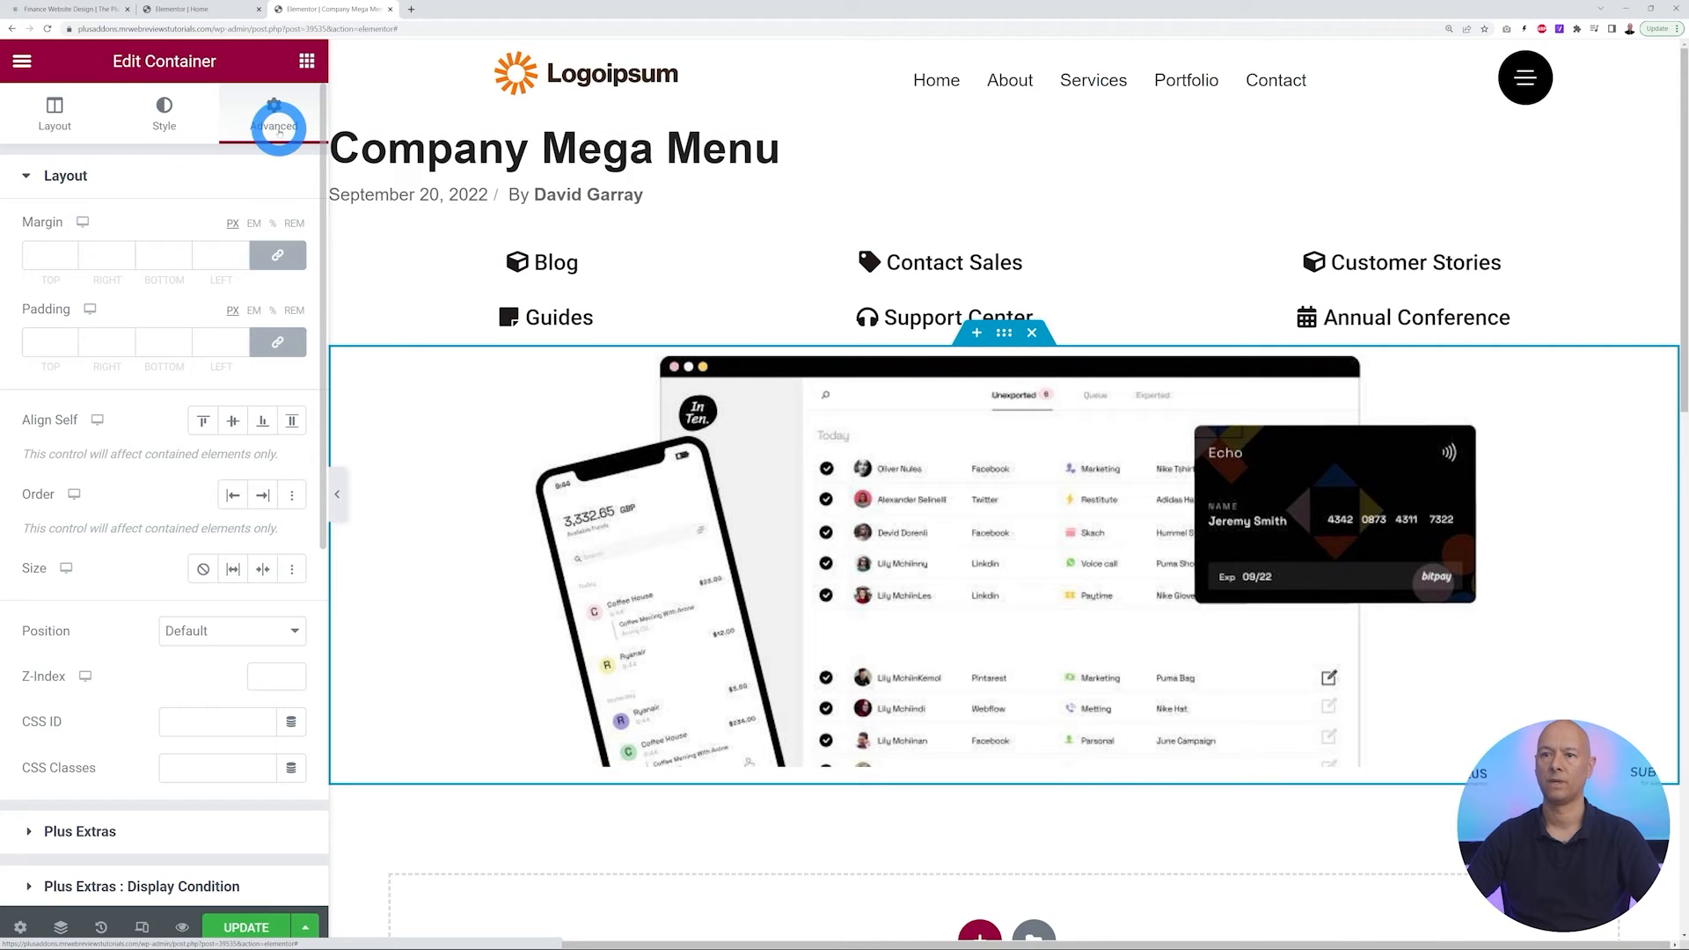
click(280, 341)
click(71, 339)
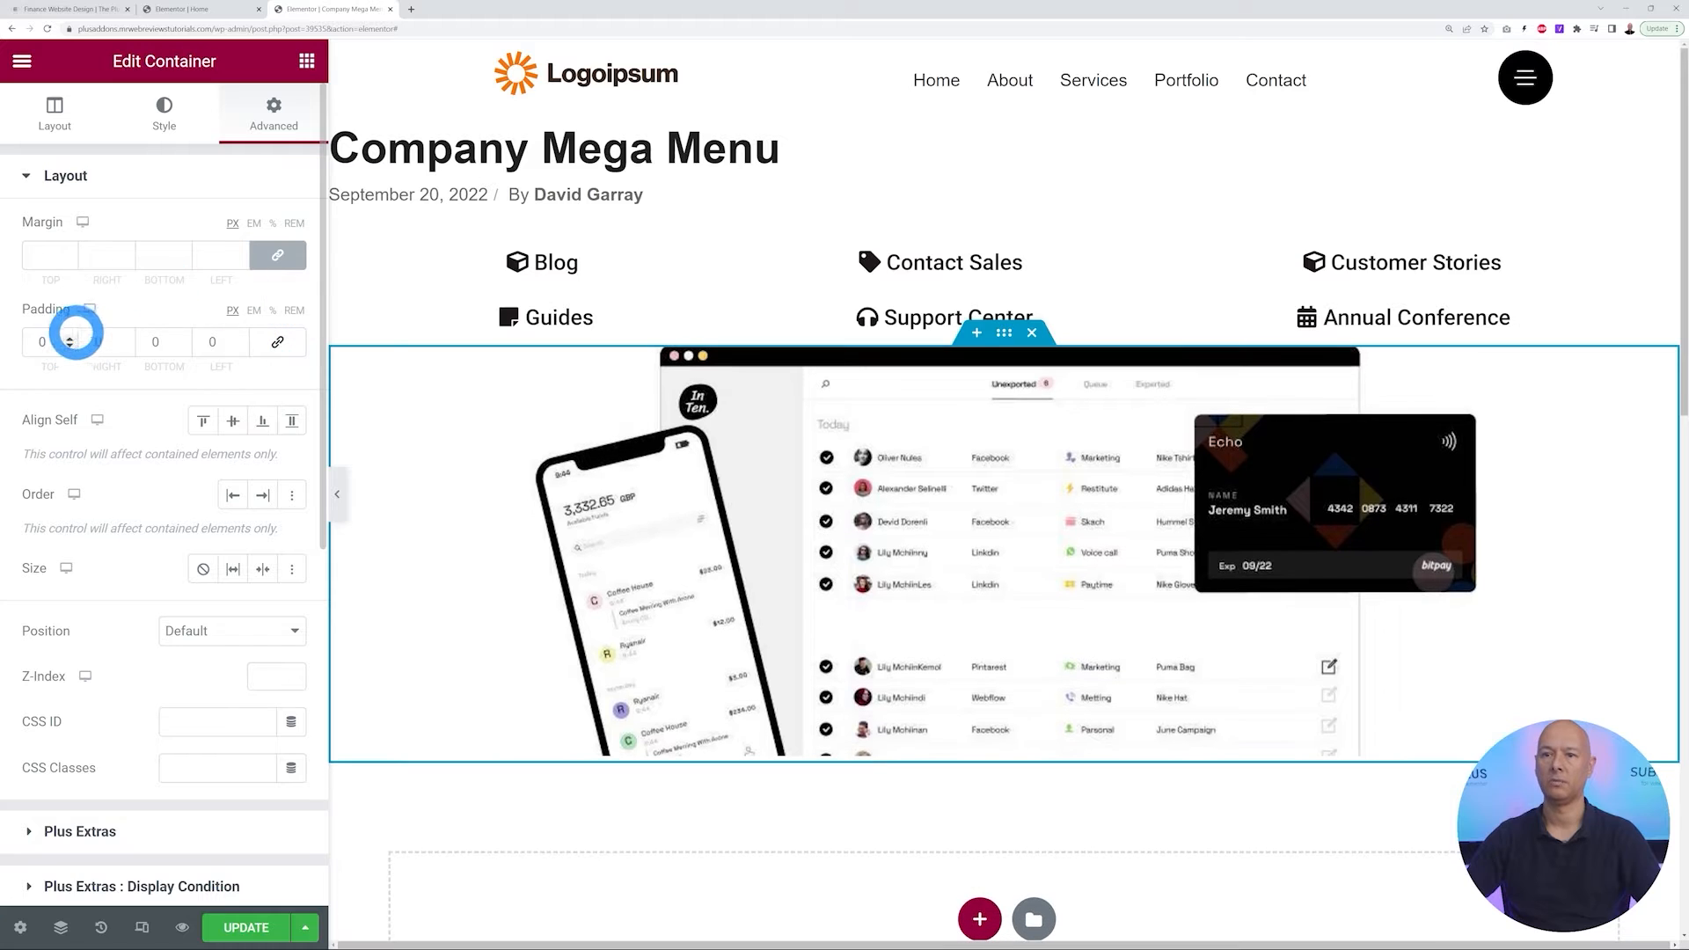
click(68, 340)
click(68, 340)
click(69, 341)
click(68, 340)
click(69, 340)
drag(53, 343, 38, 342)
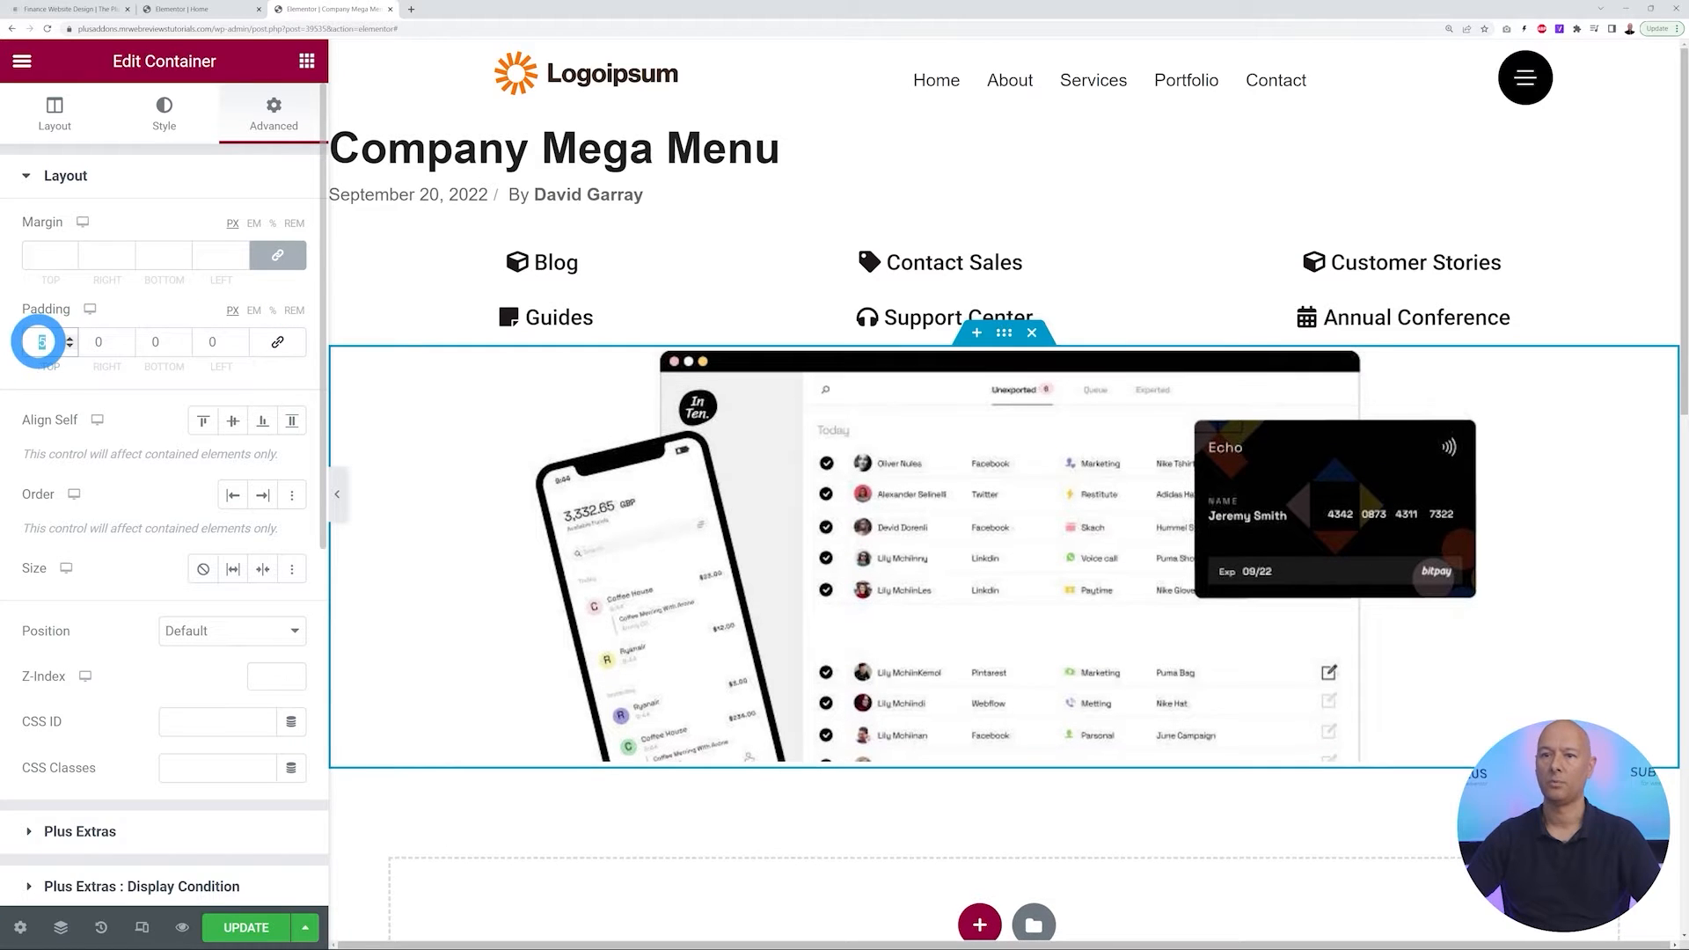
text(50)
drag(25, 347, 52, 347)
text(75)
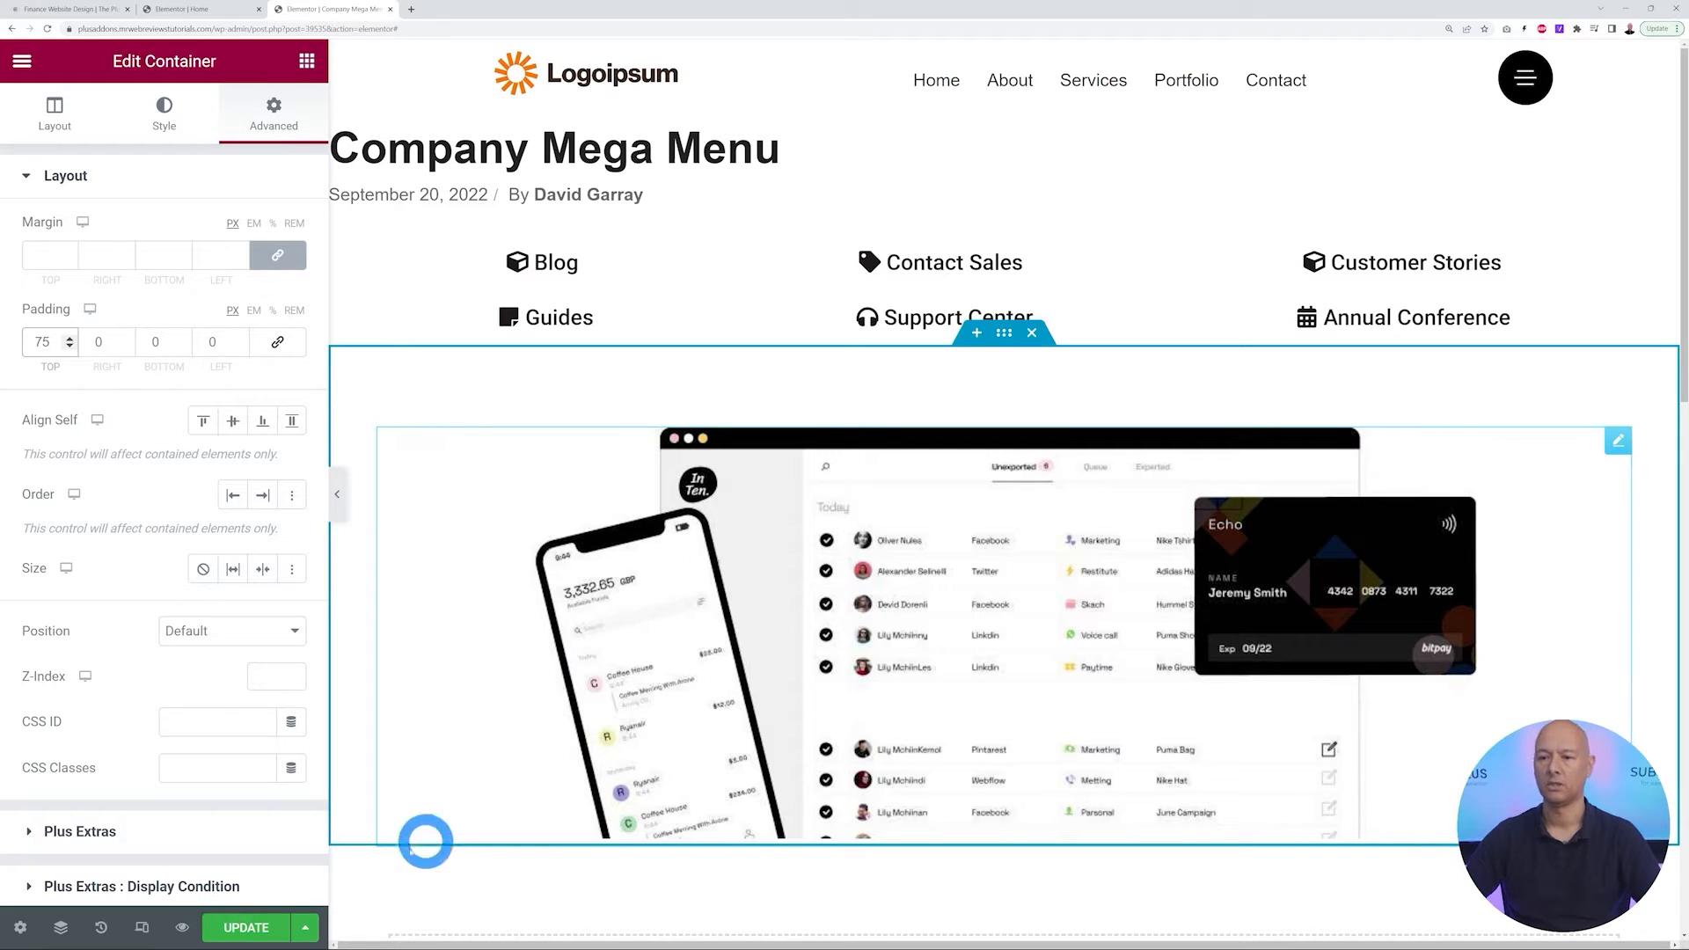
click(246, 928)
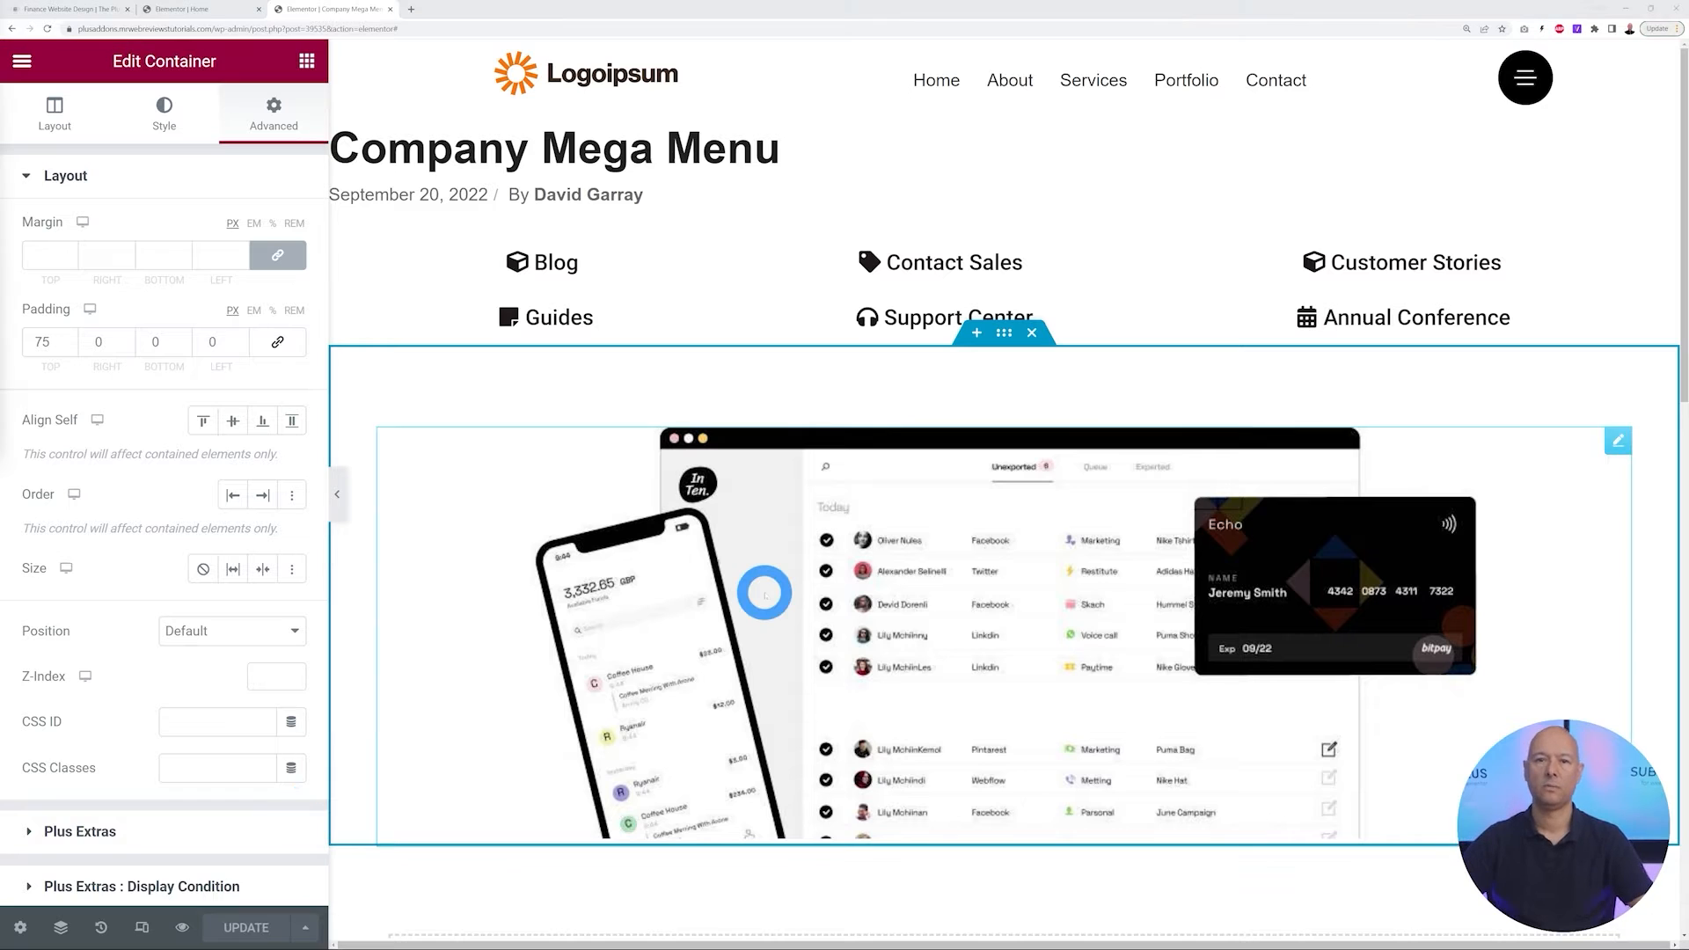
On the Elementor Home page, assign the Company Mega Menu (section) template to the navigation menu's Level 1 mega menu item
click(196, 11)
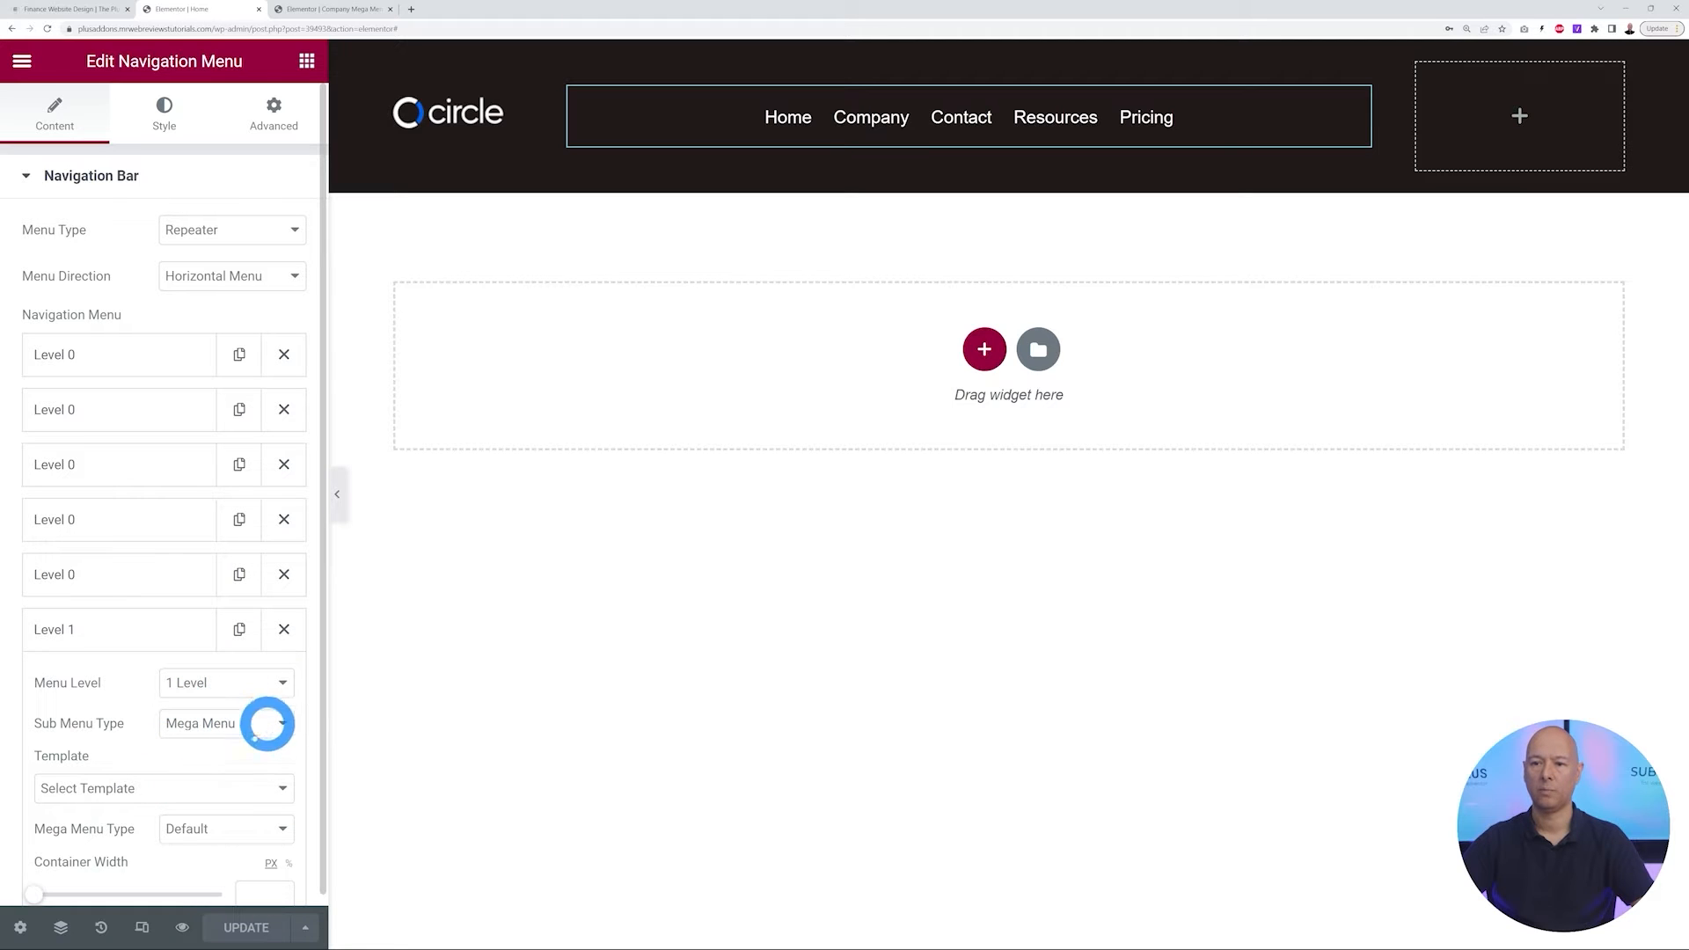
click(256, 788)
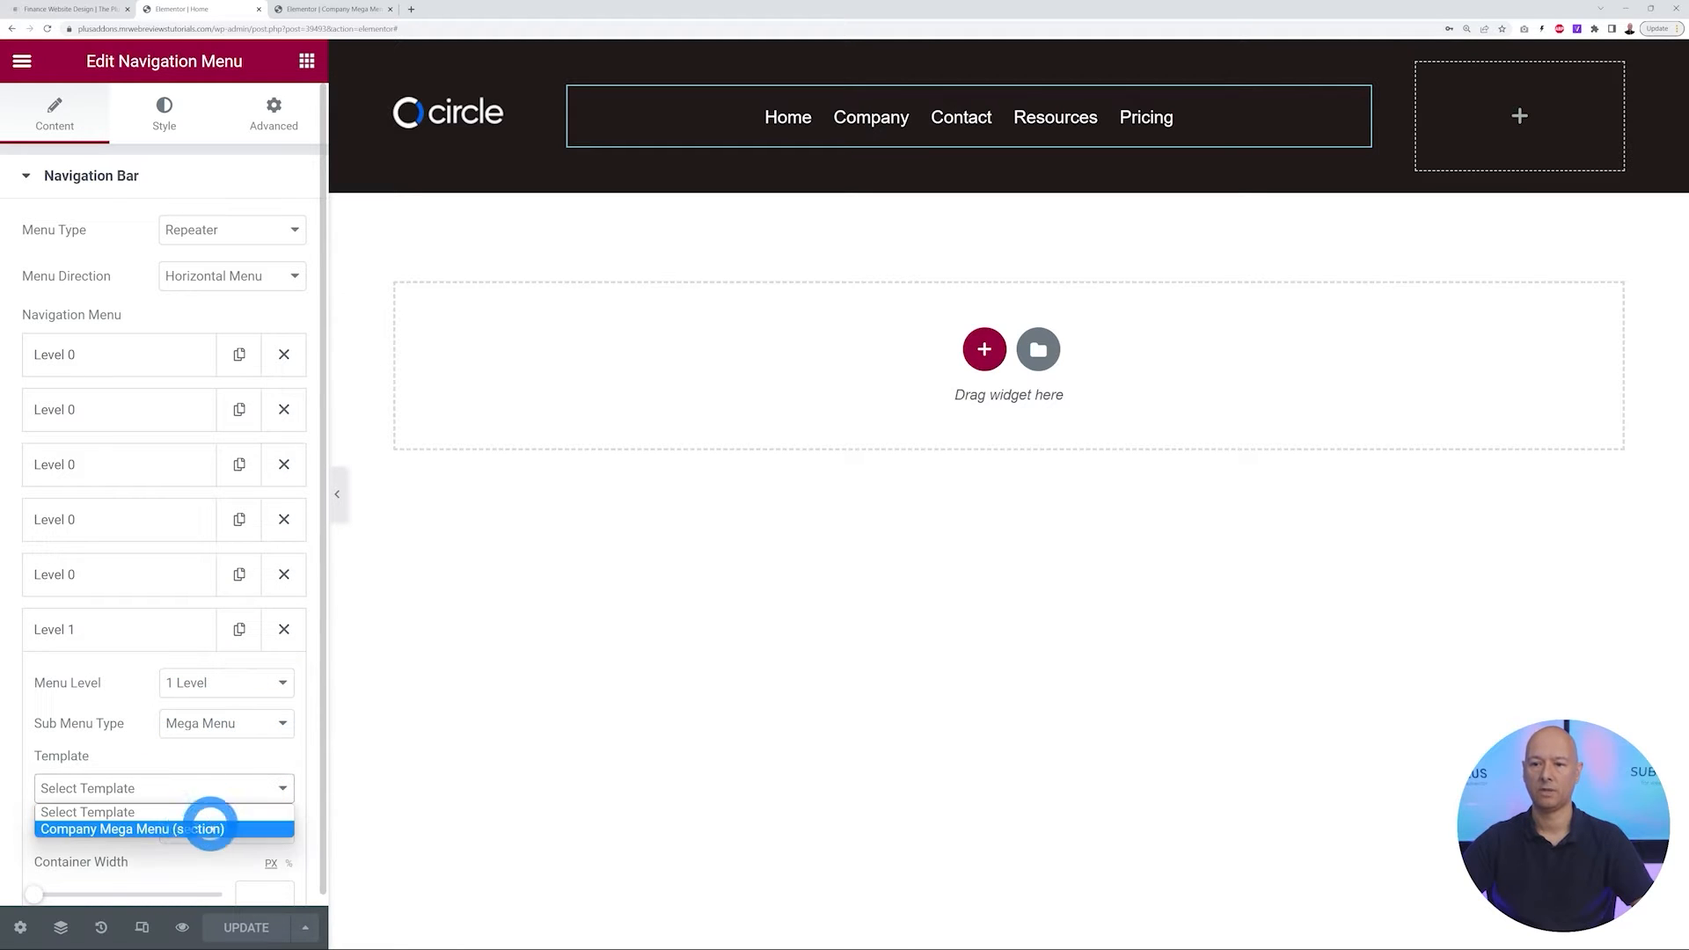
click(80, 829)
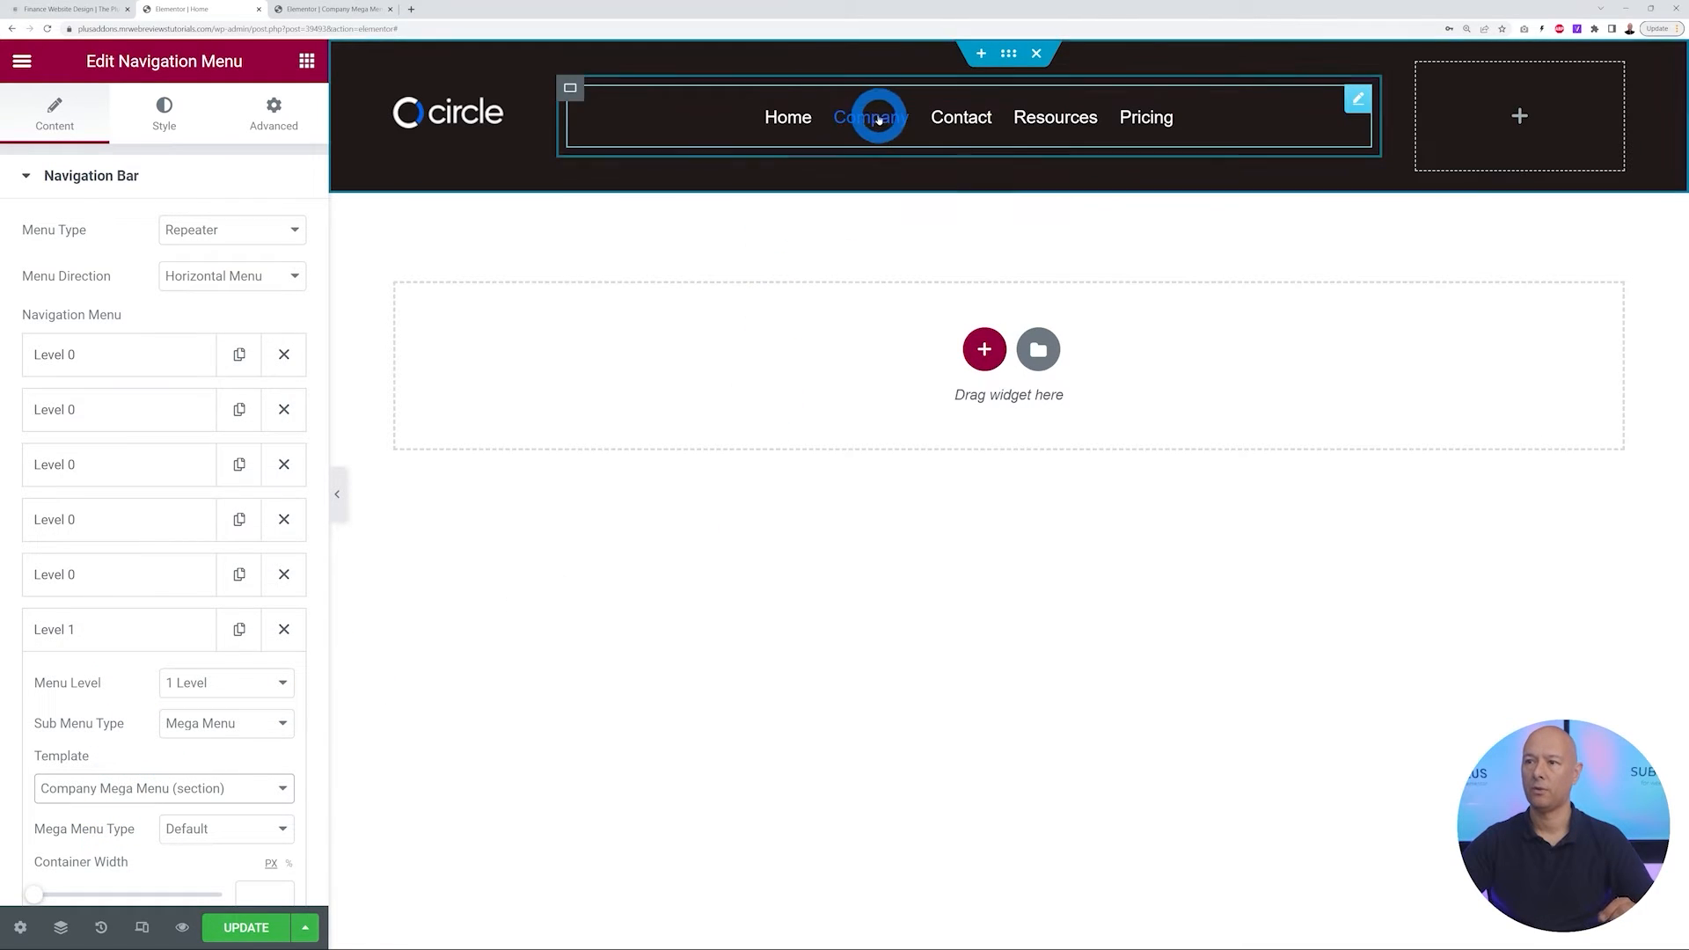
Move the Level 1 item directly below the second Level 0 item so the mega menu belongs to Company
scroll(115, 616, down, 3)
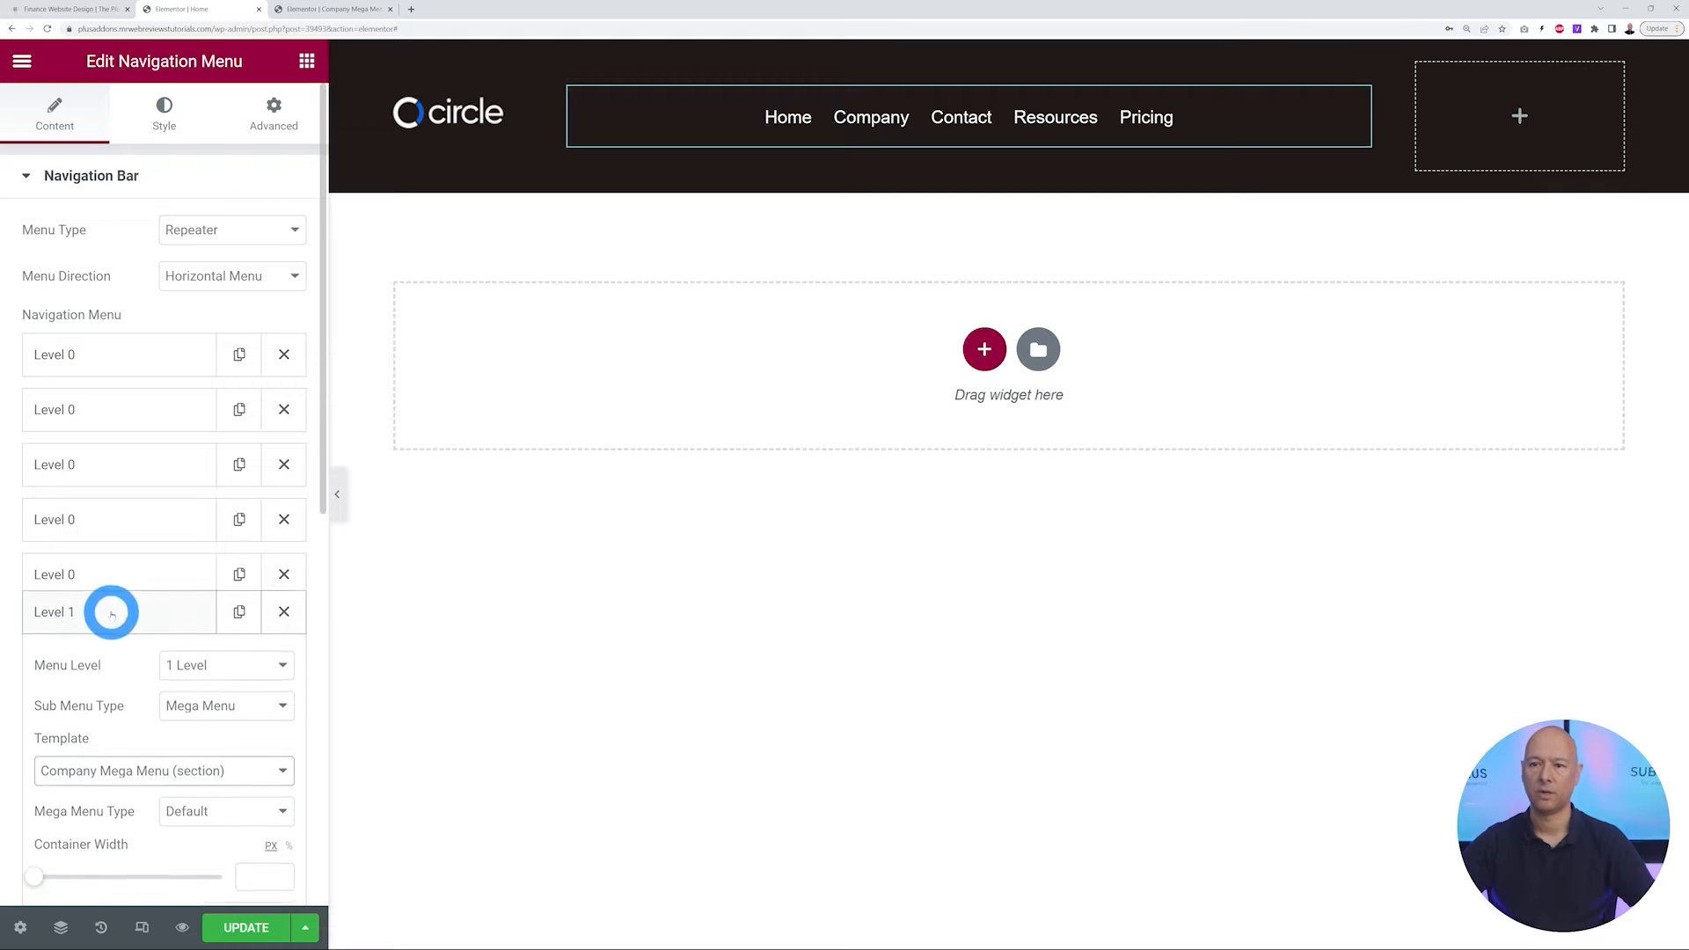
drag(116, 497, 122, 457)
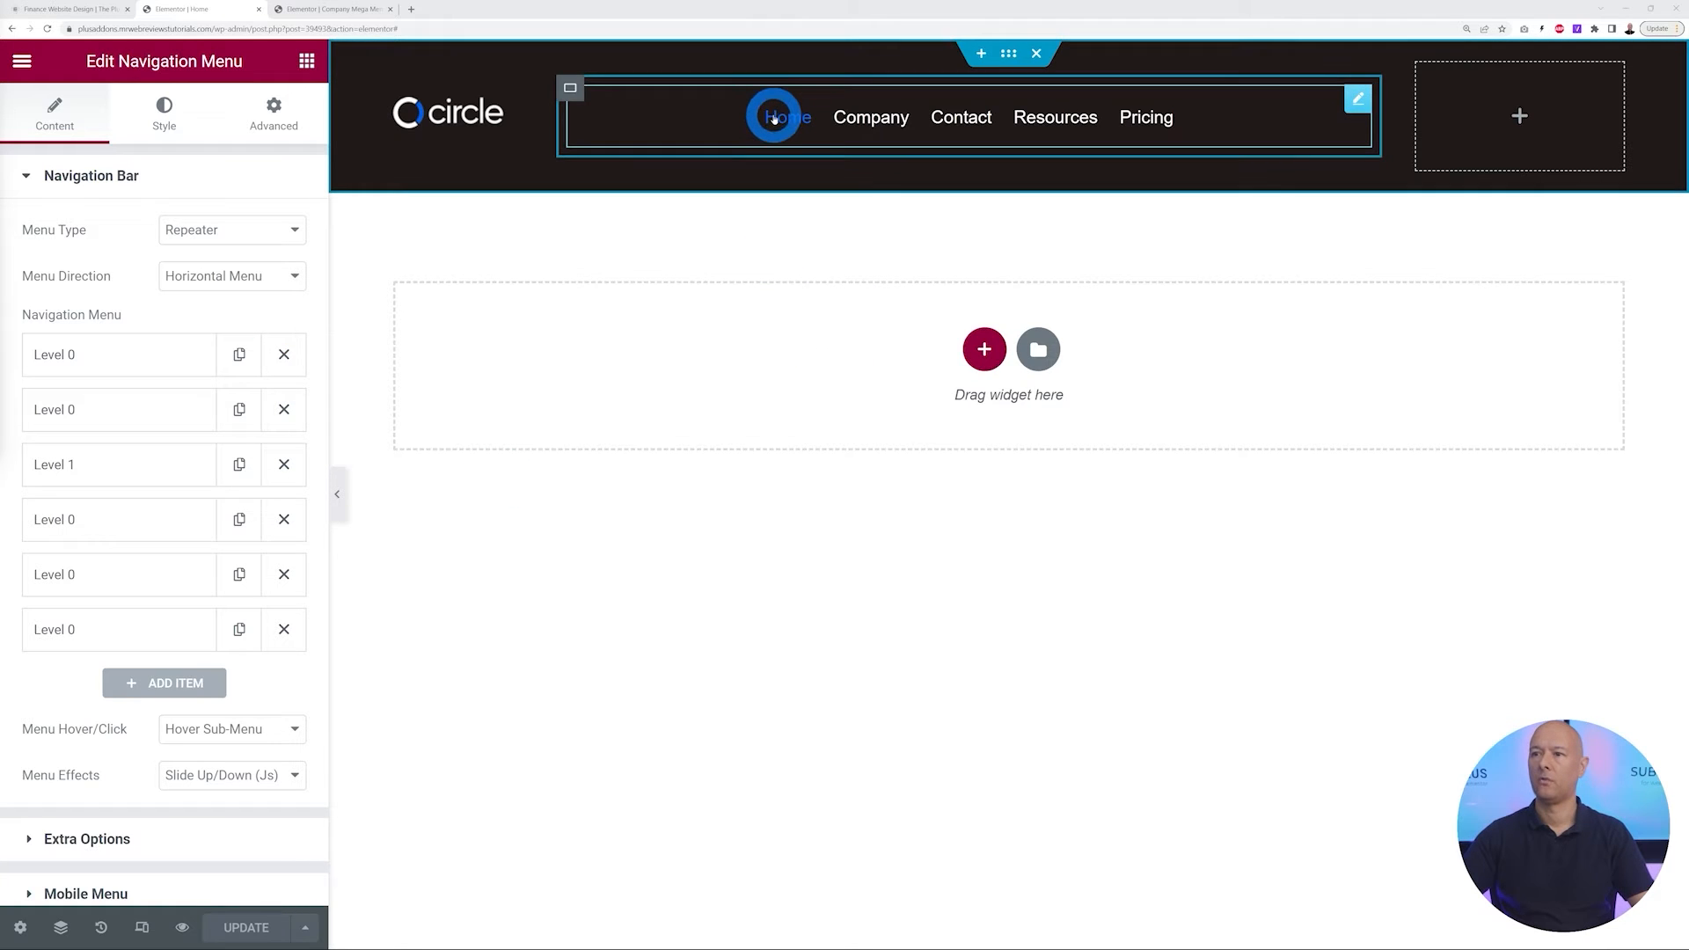
mouse_move(853, 117)
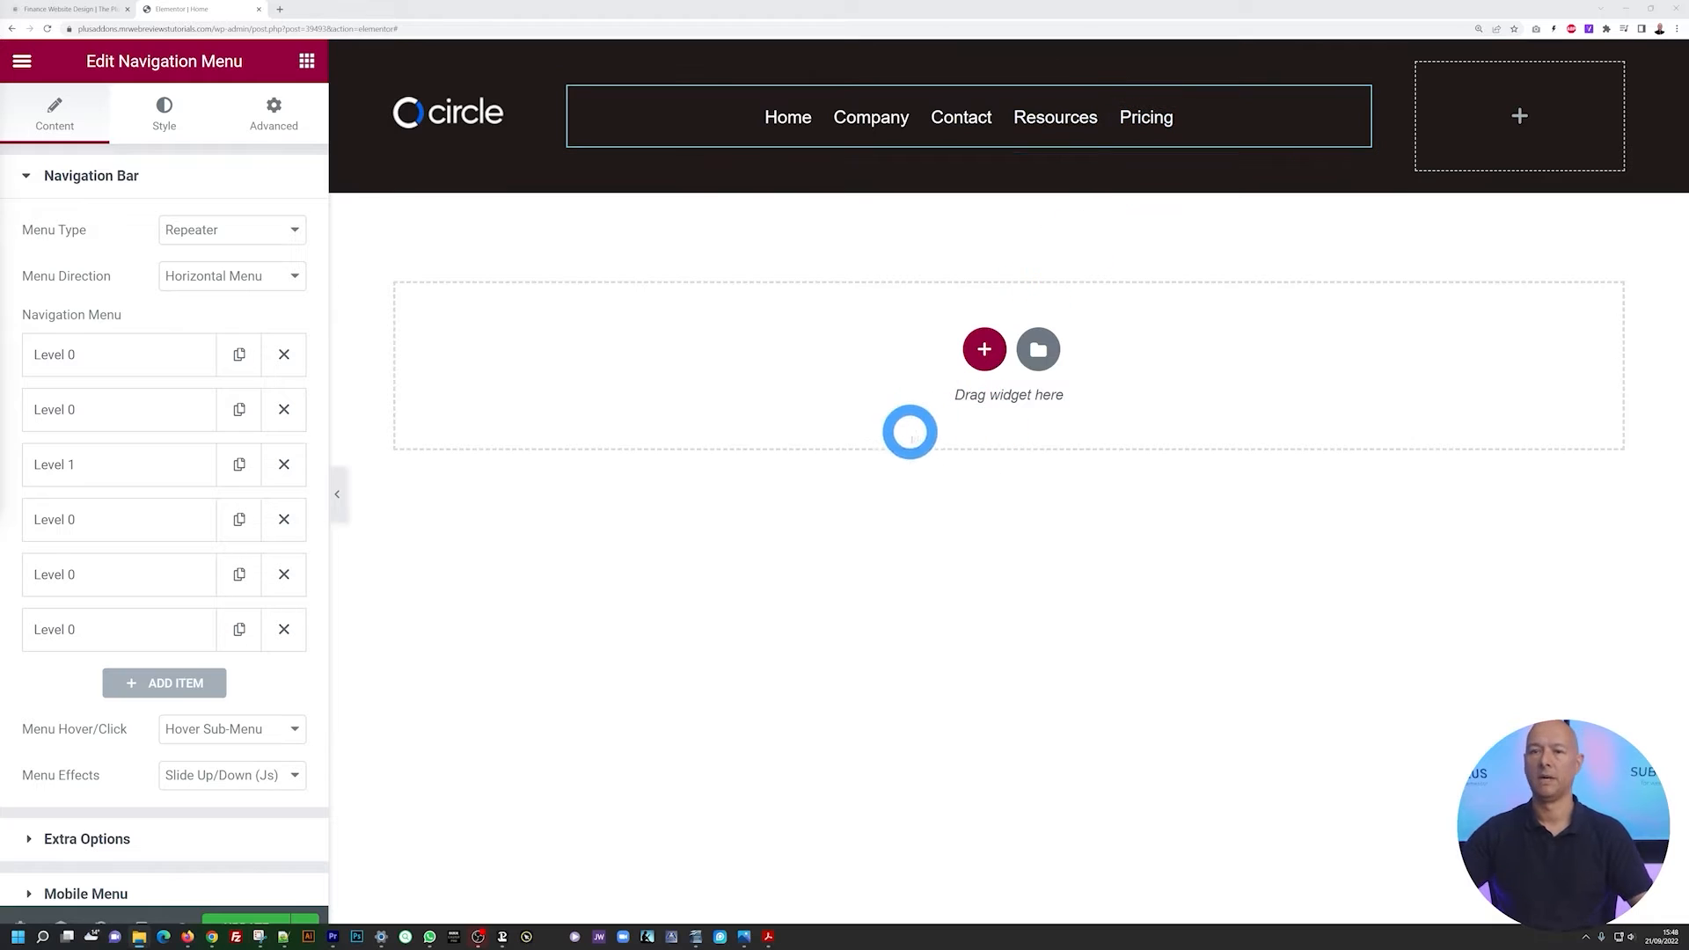
Search the widgets for "button" and place a TP Button in the empty header container beside the navigation menu
click(307, 61)
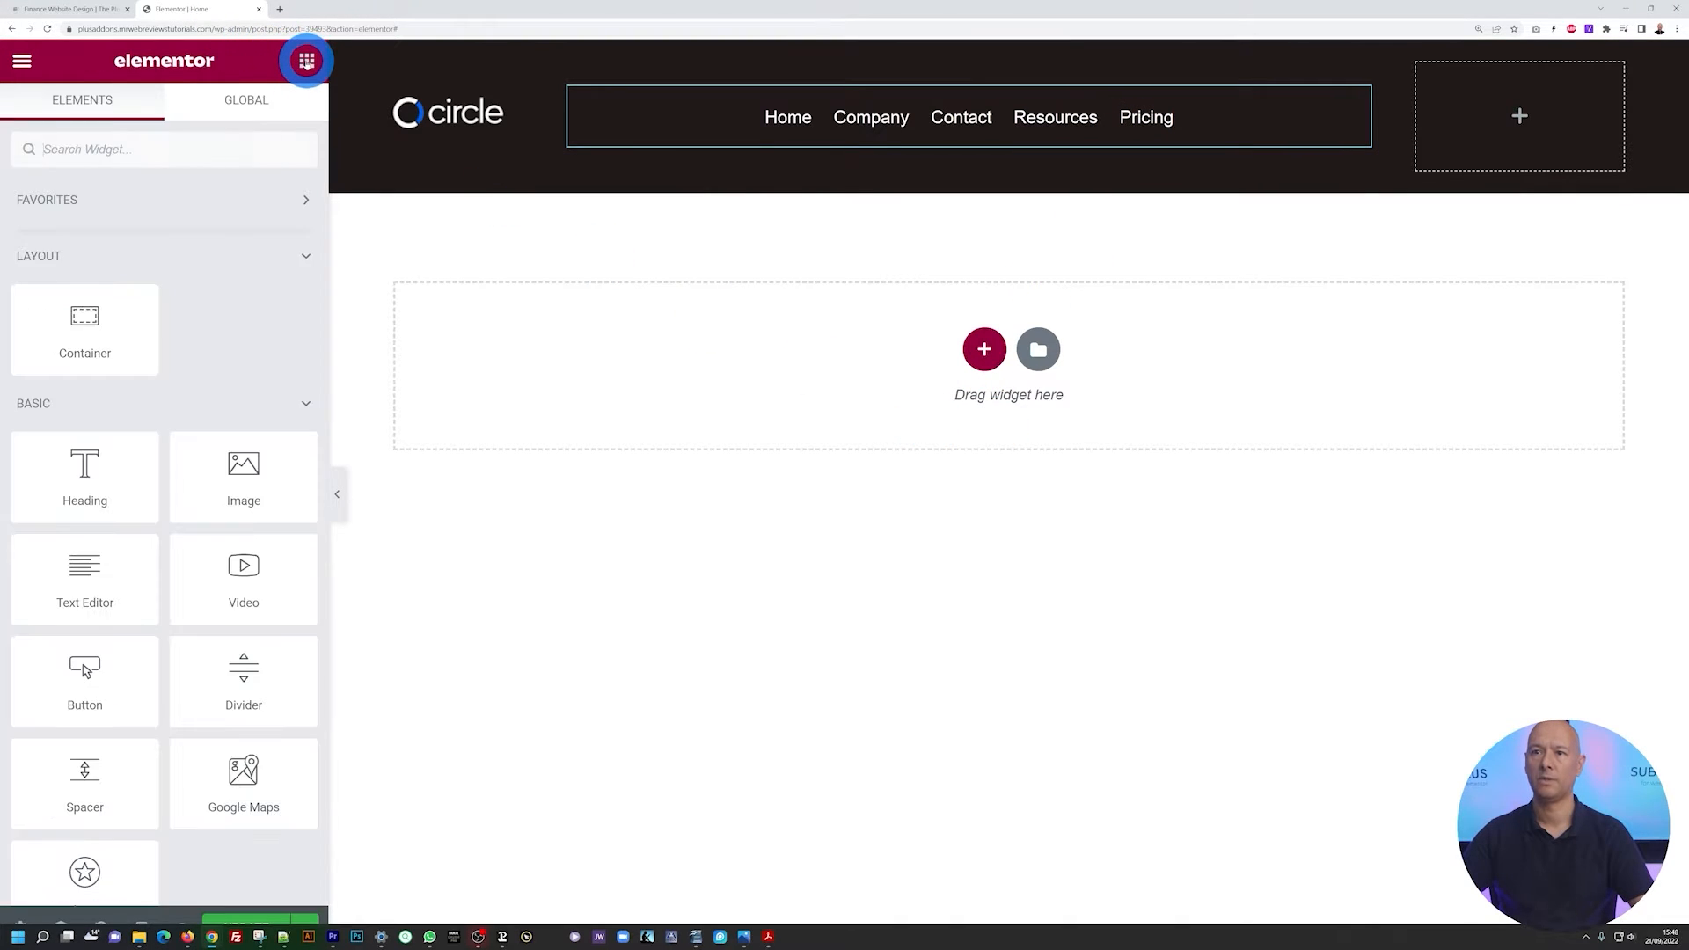
text(button)
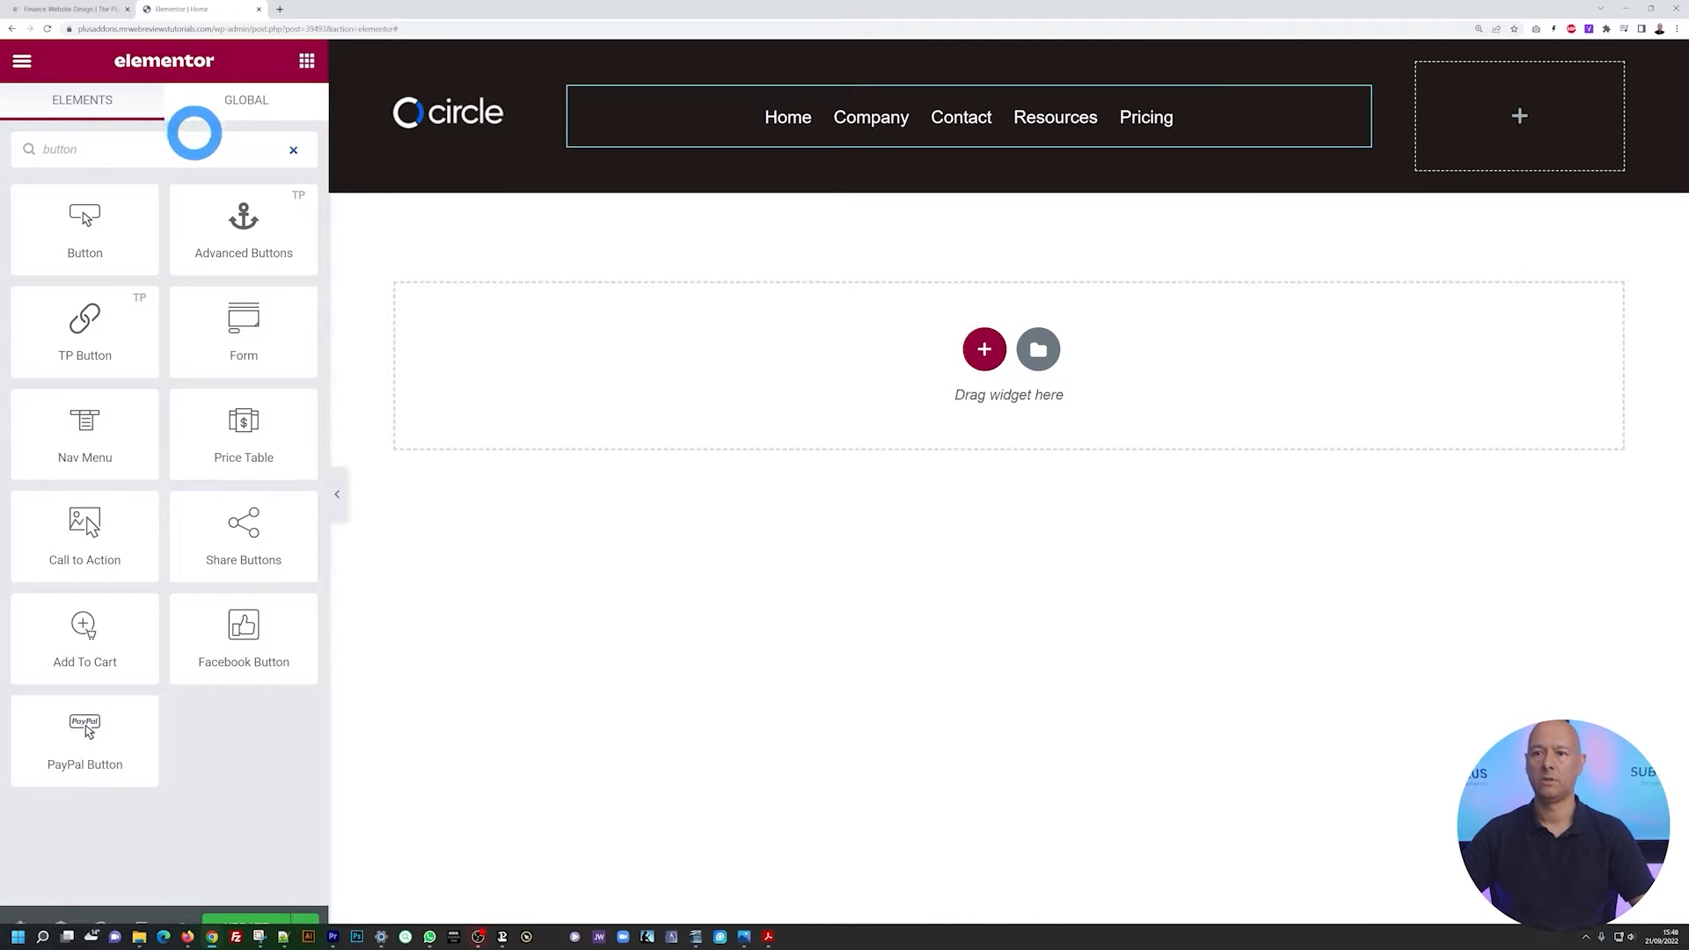
drag(105, 336, 1546, 132)
drag(1535, 128, 1535, 129)
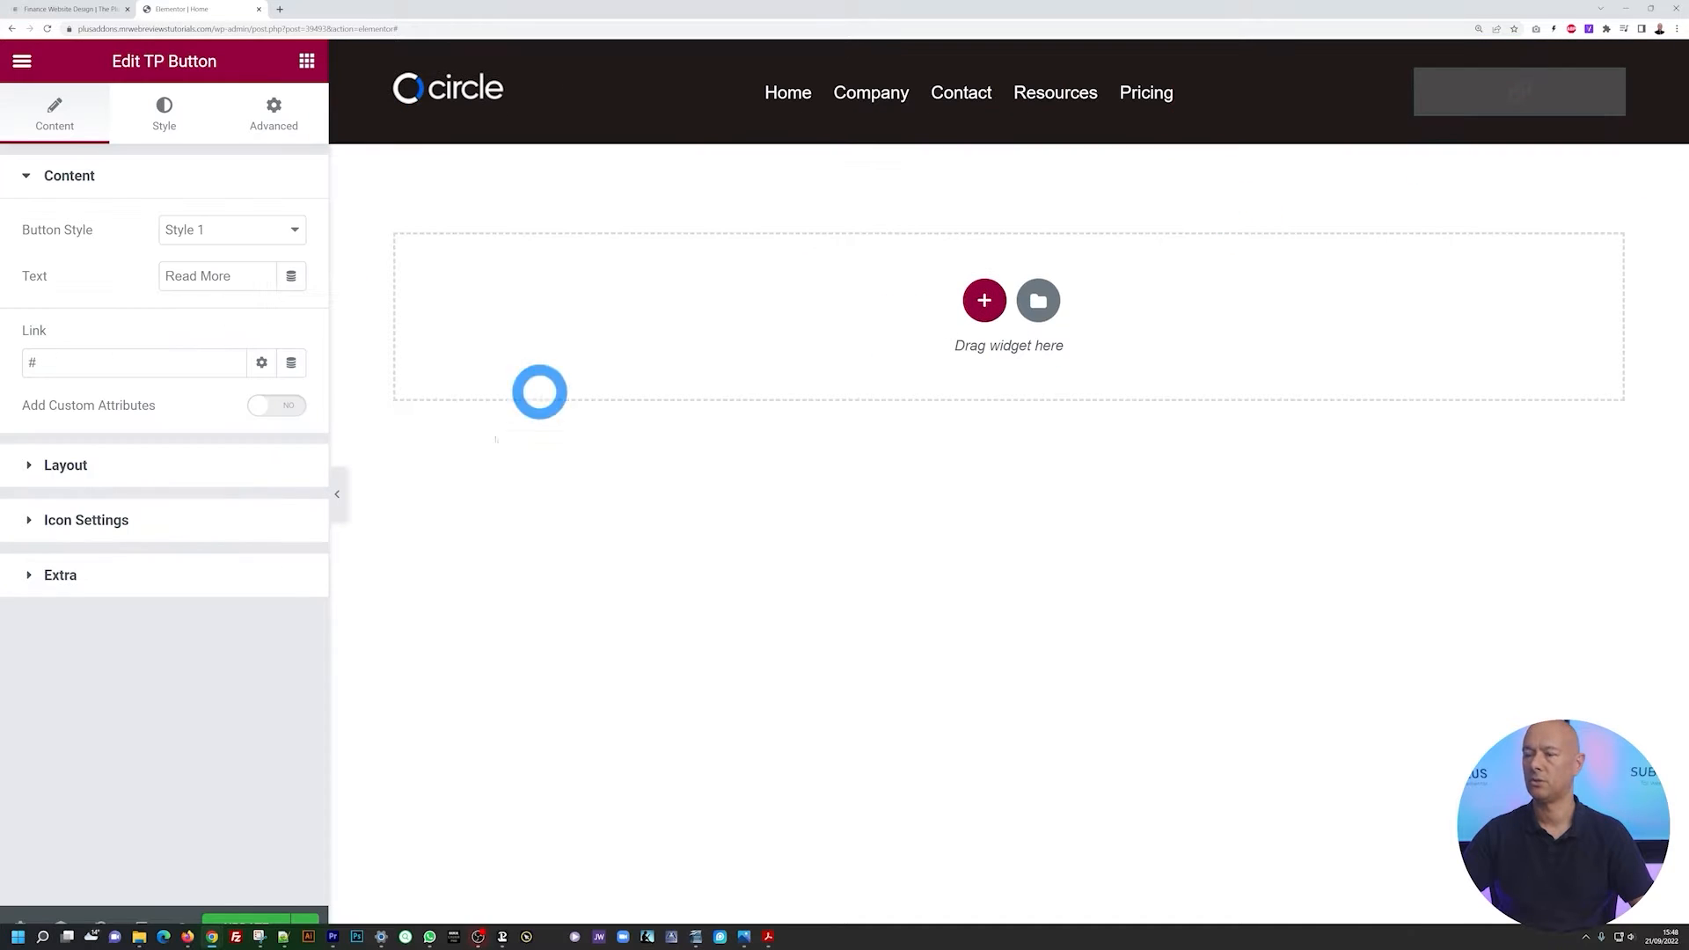
Set the header button's style to Style 10 and its text to "Get Demo", keeping "#" as the link
click(297, 232)
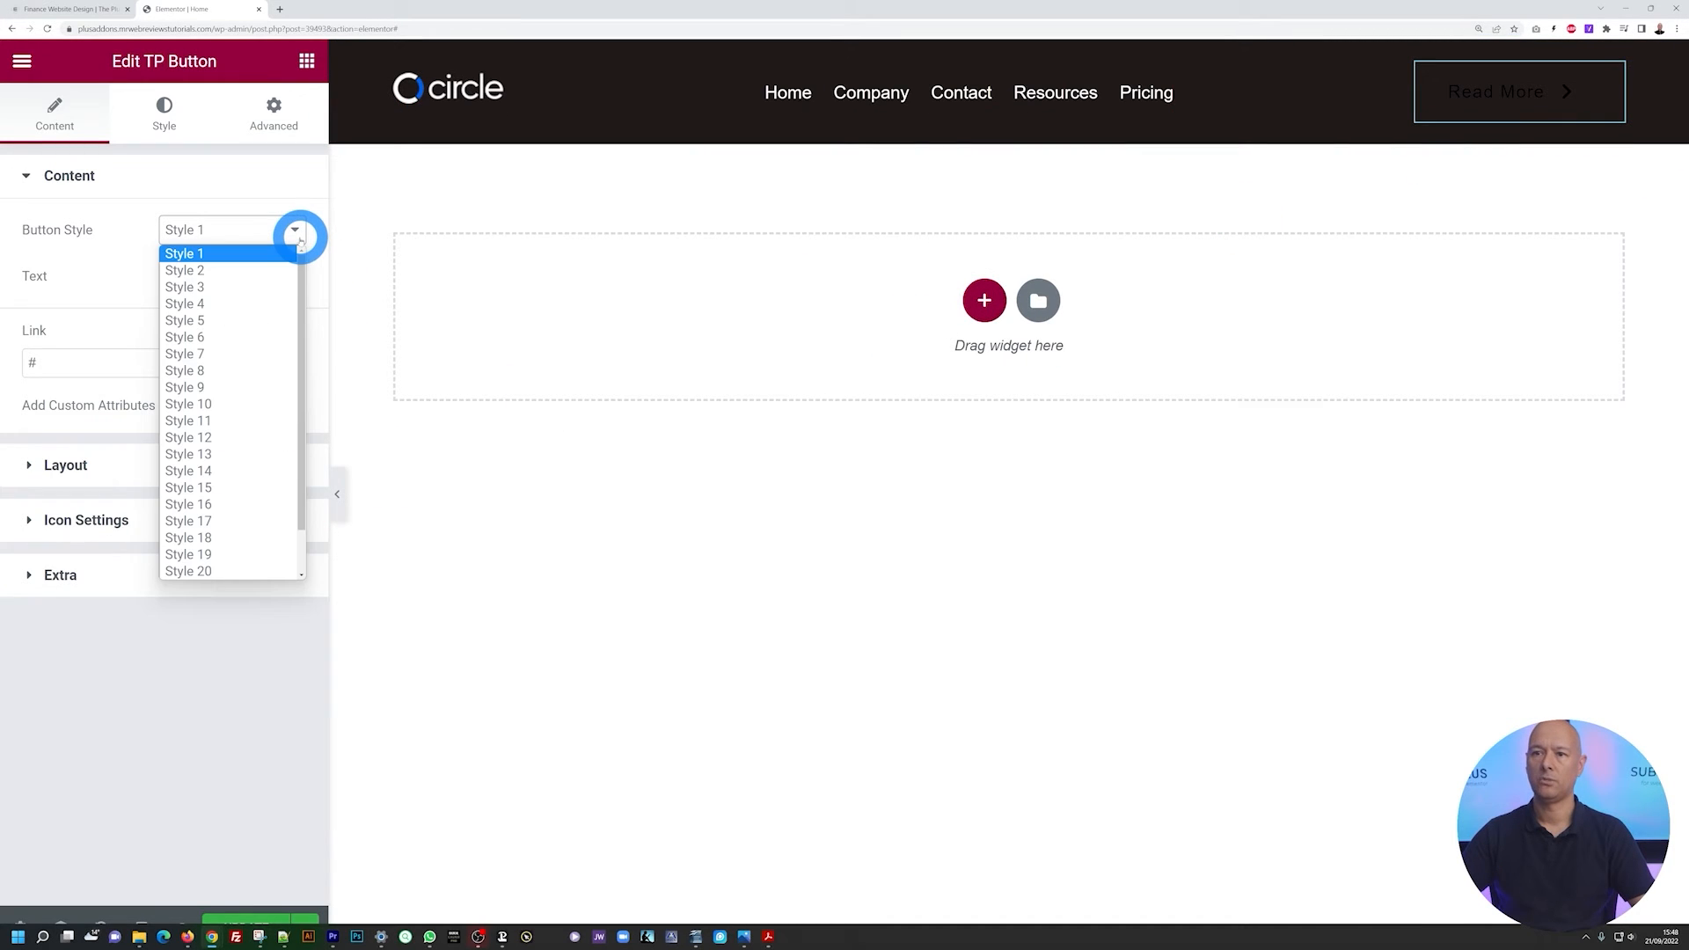
mouse_move(300, 305)
mouse_down()
mouse_move(292, 411)
mouse_move(316, 287)
mouse_up()
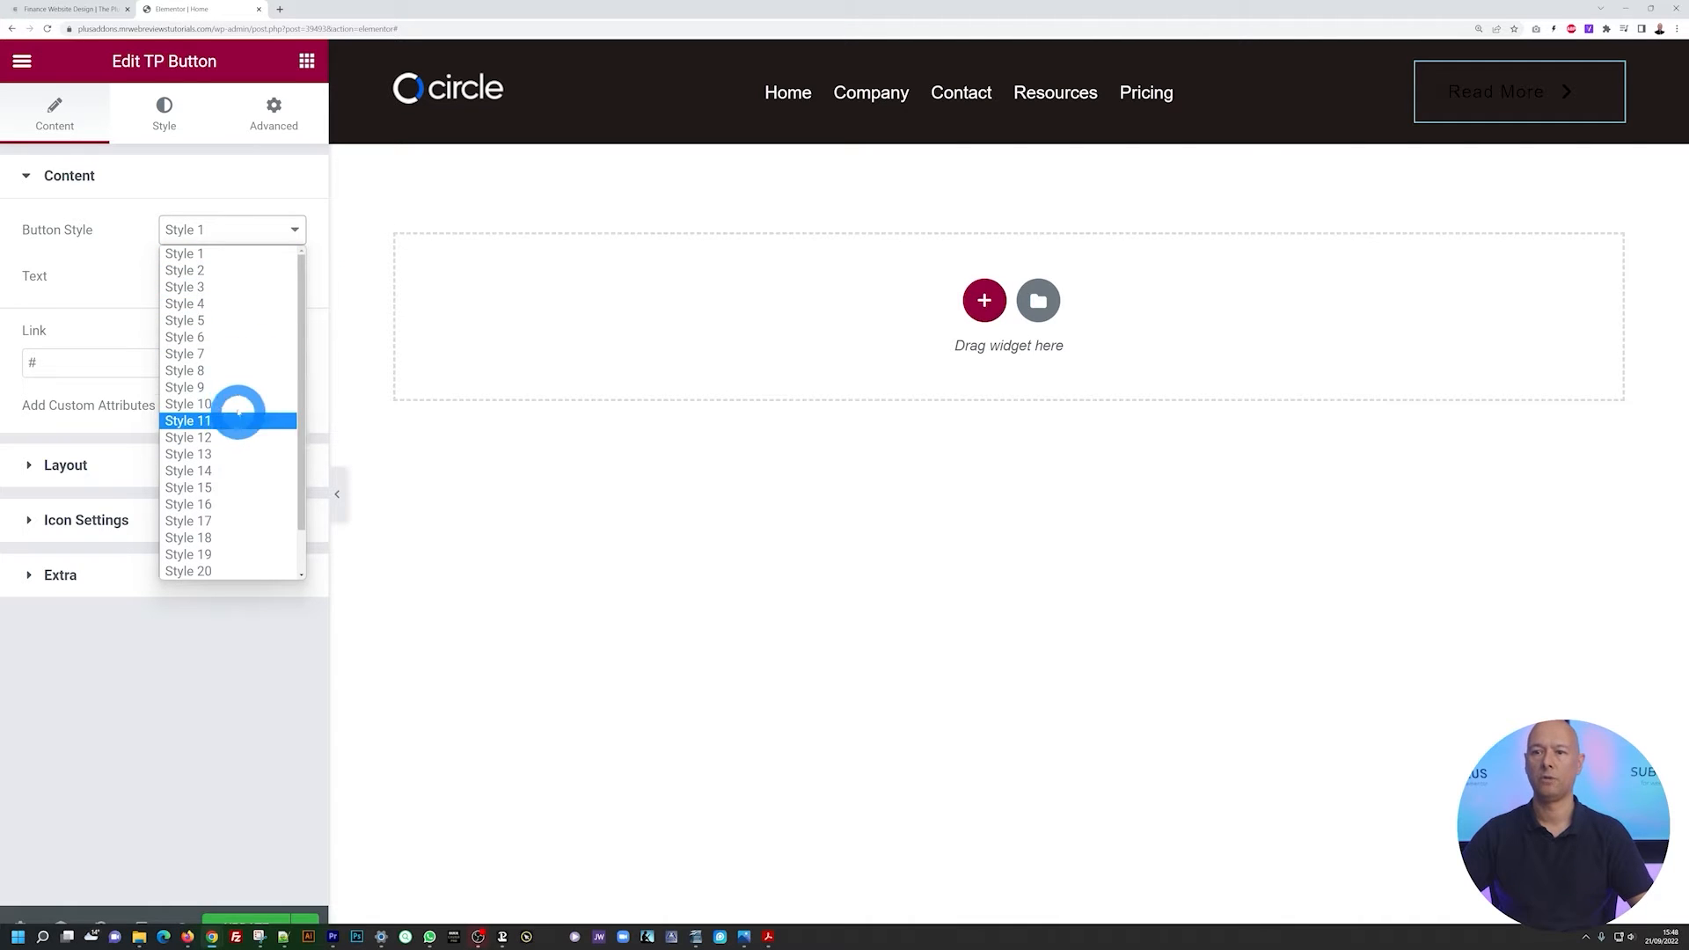
click(234, 407)
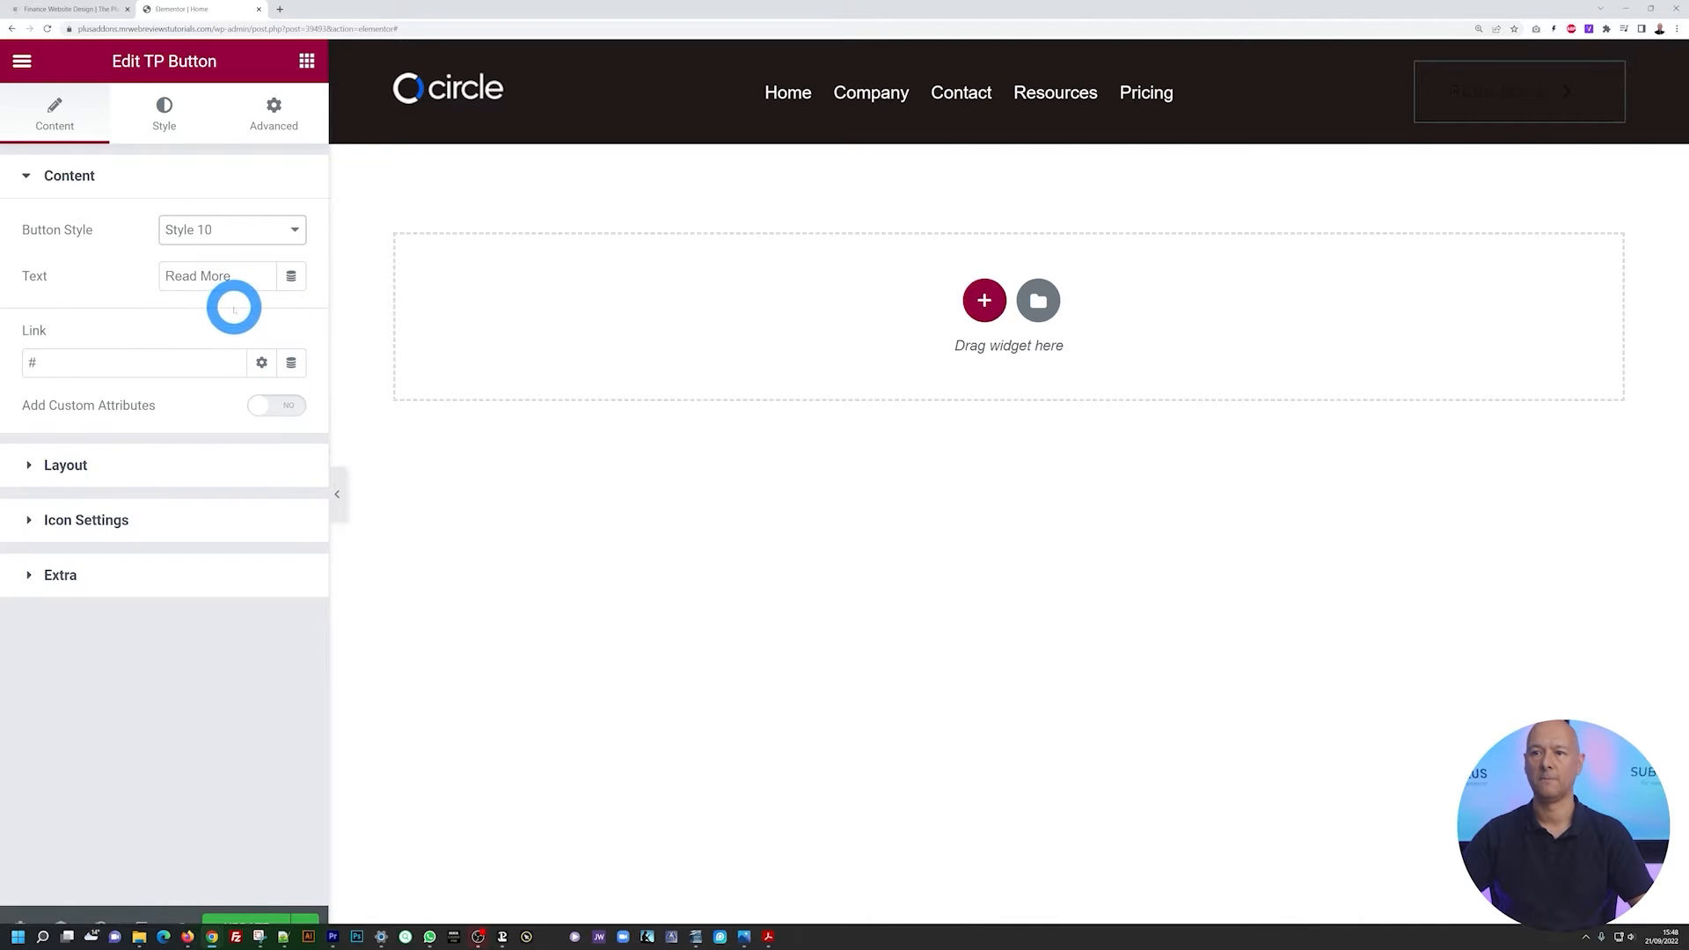
drag(233, 278, 44, 276)
text(Get Demo)
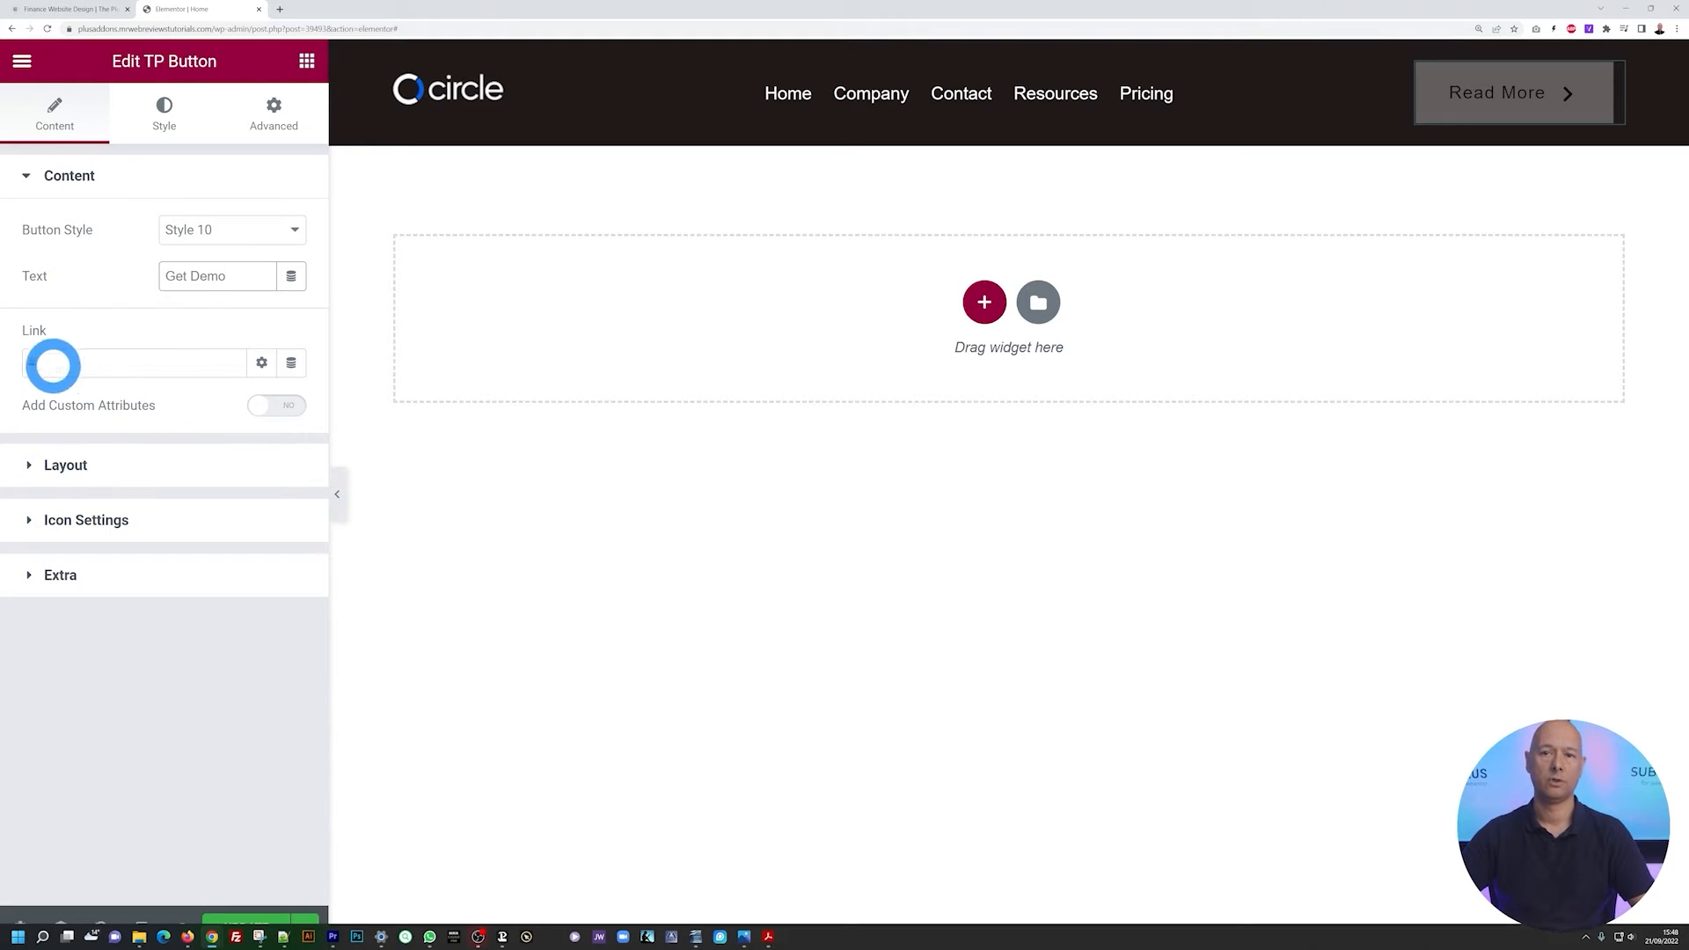
click(44, 363)
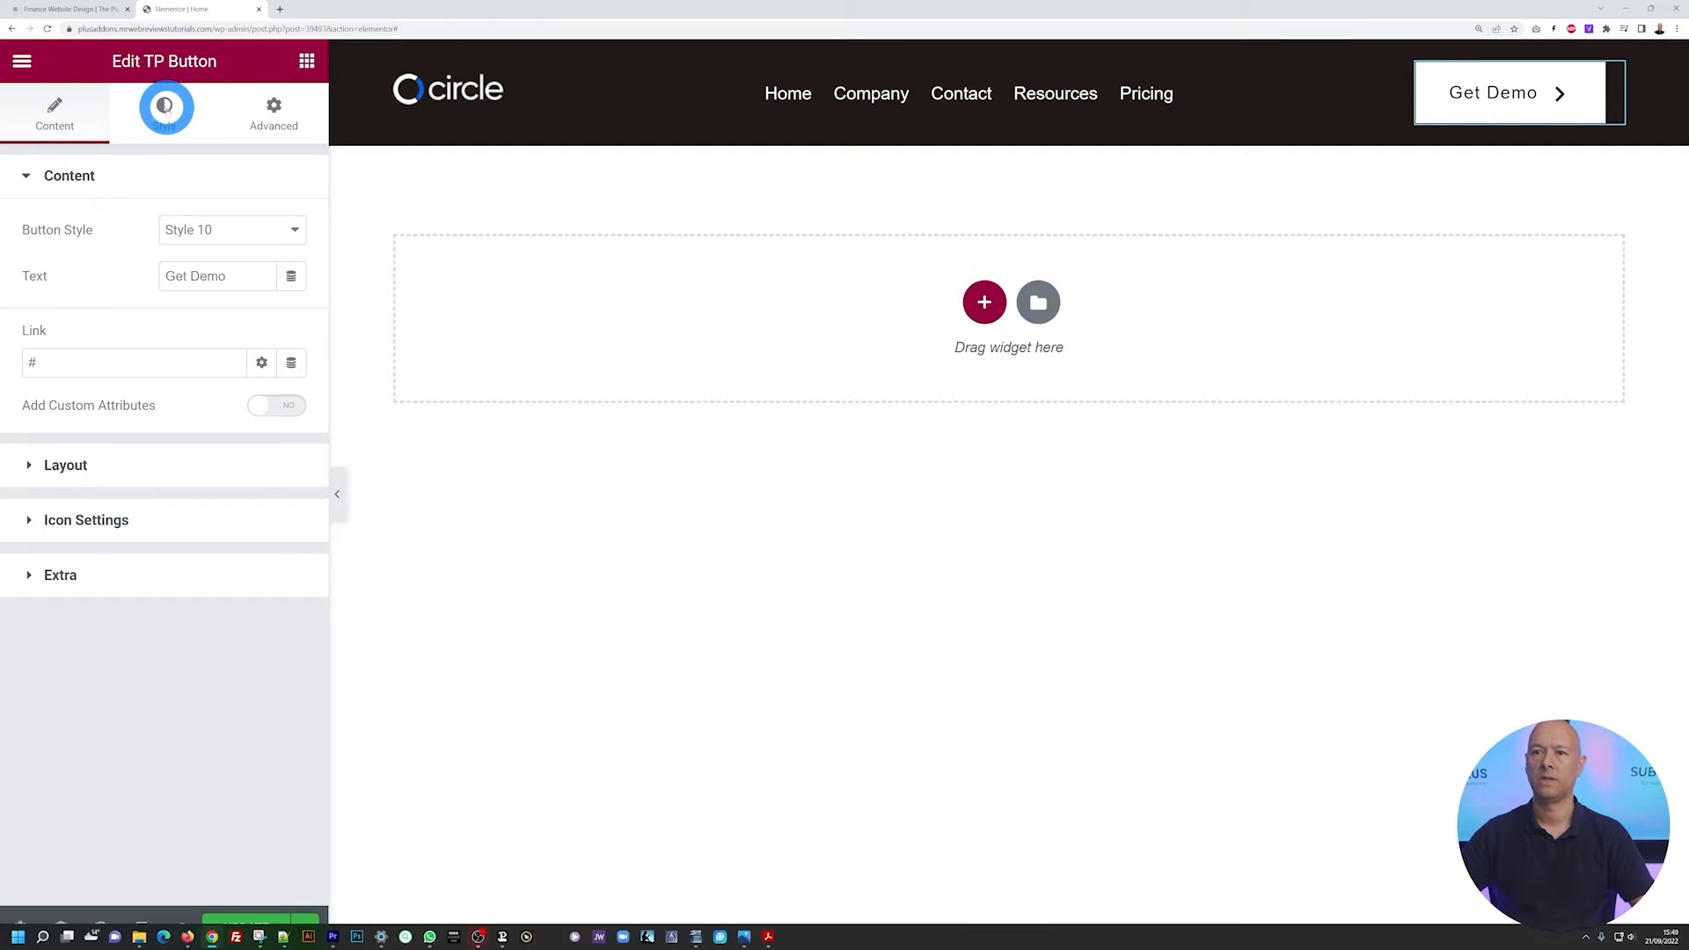
Give the Get Demo button a classic background with the nearly transparent black colour #0201012E
click(166, 107)
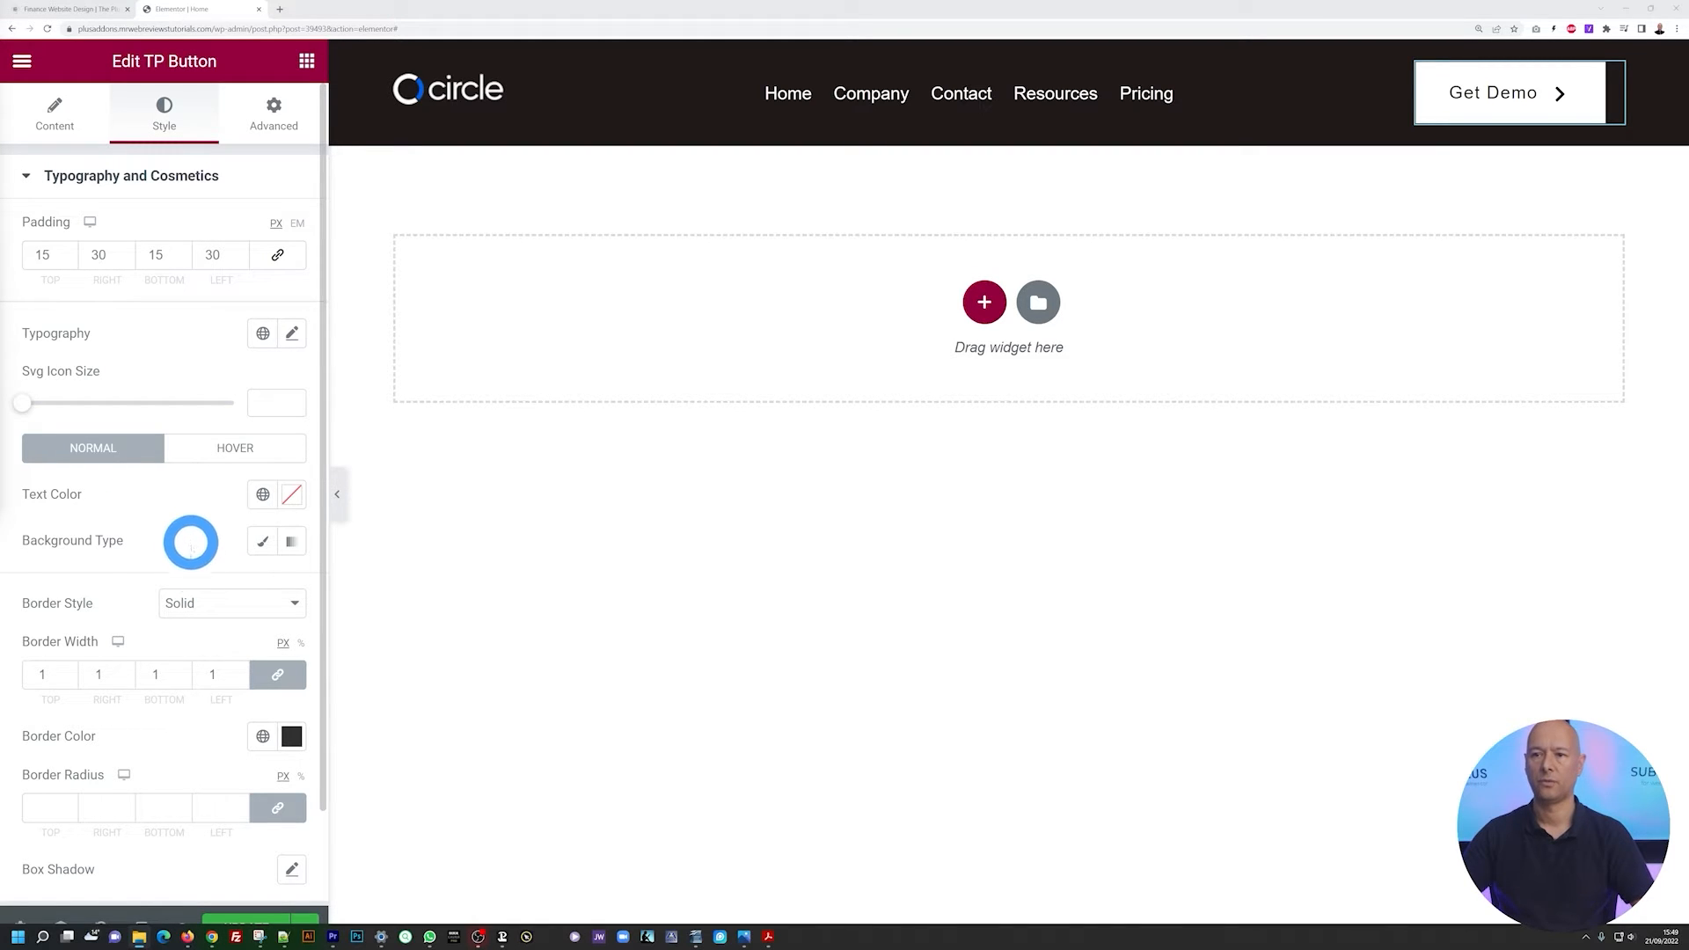
click(262, 547)
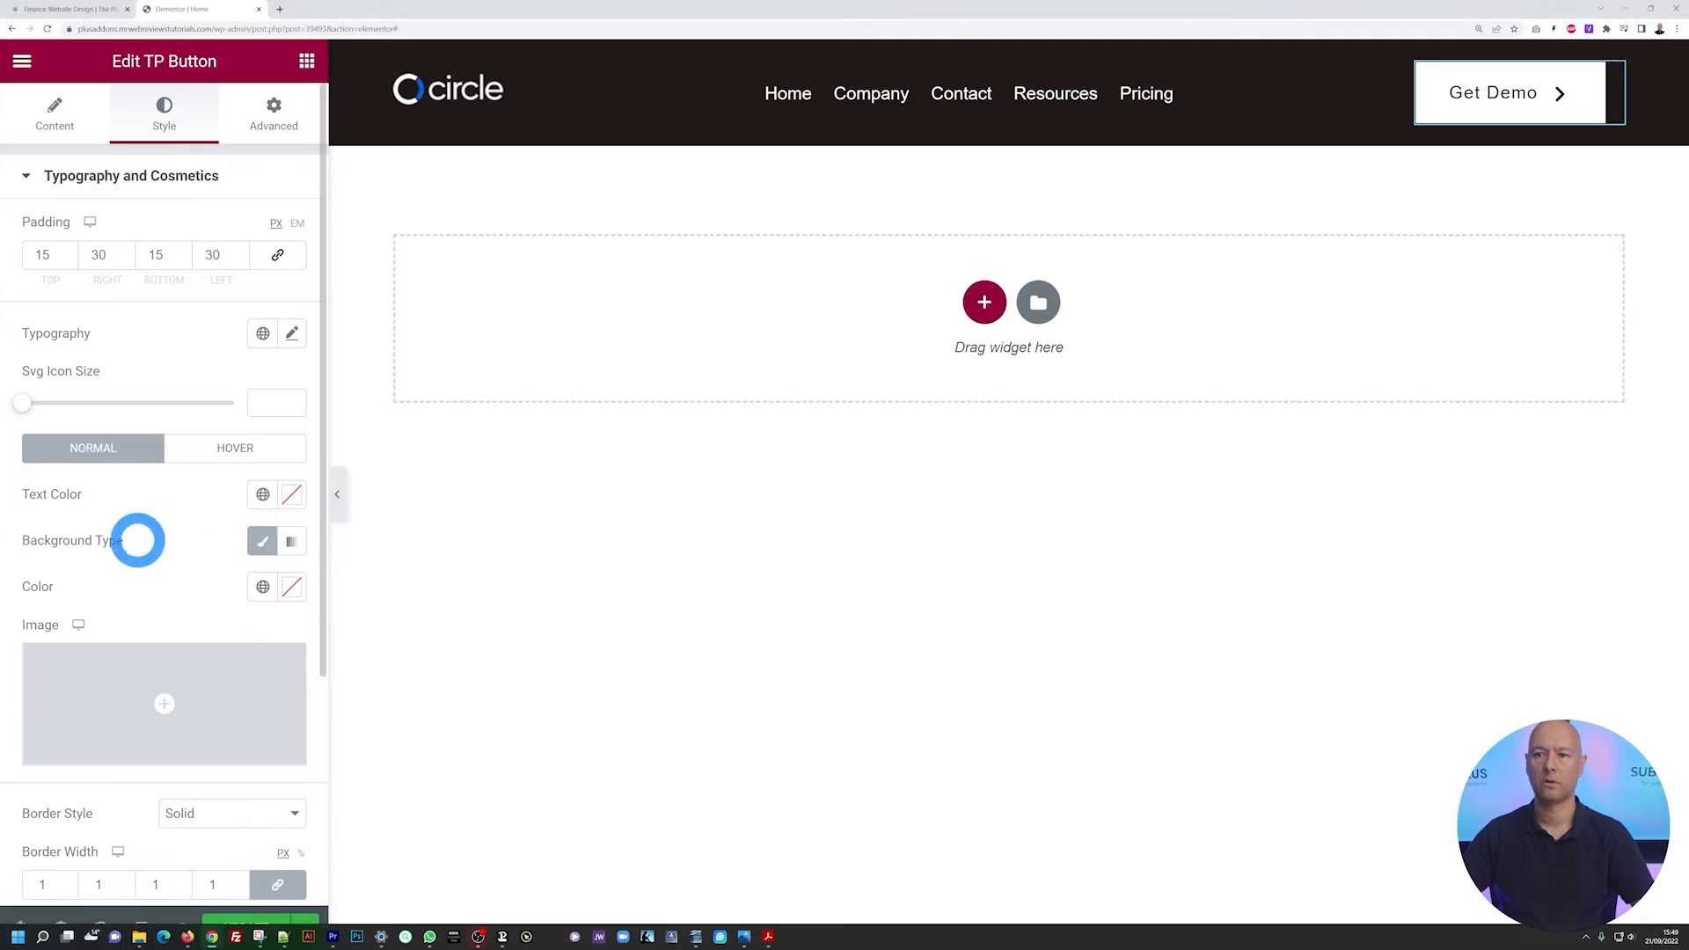
click(290, 588)
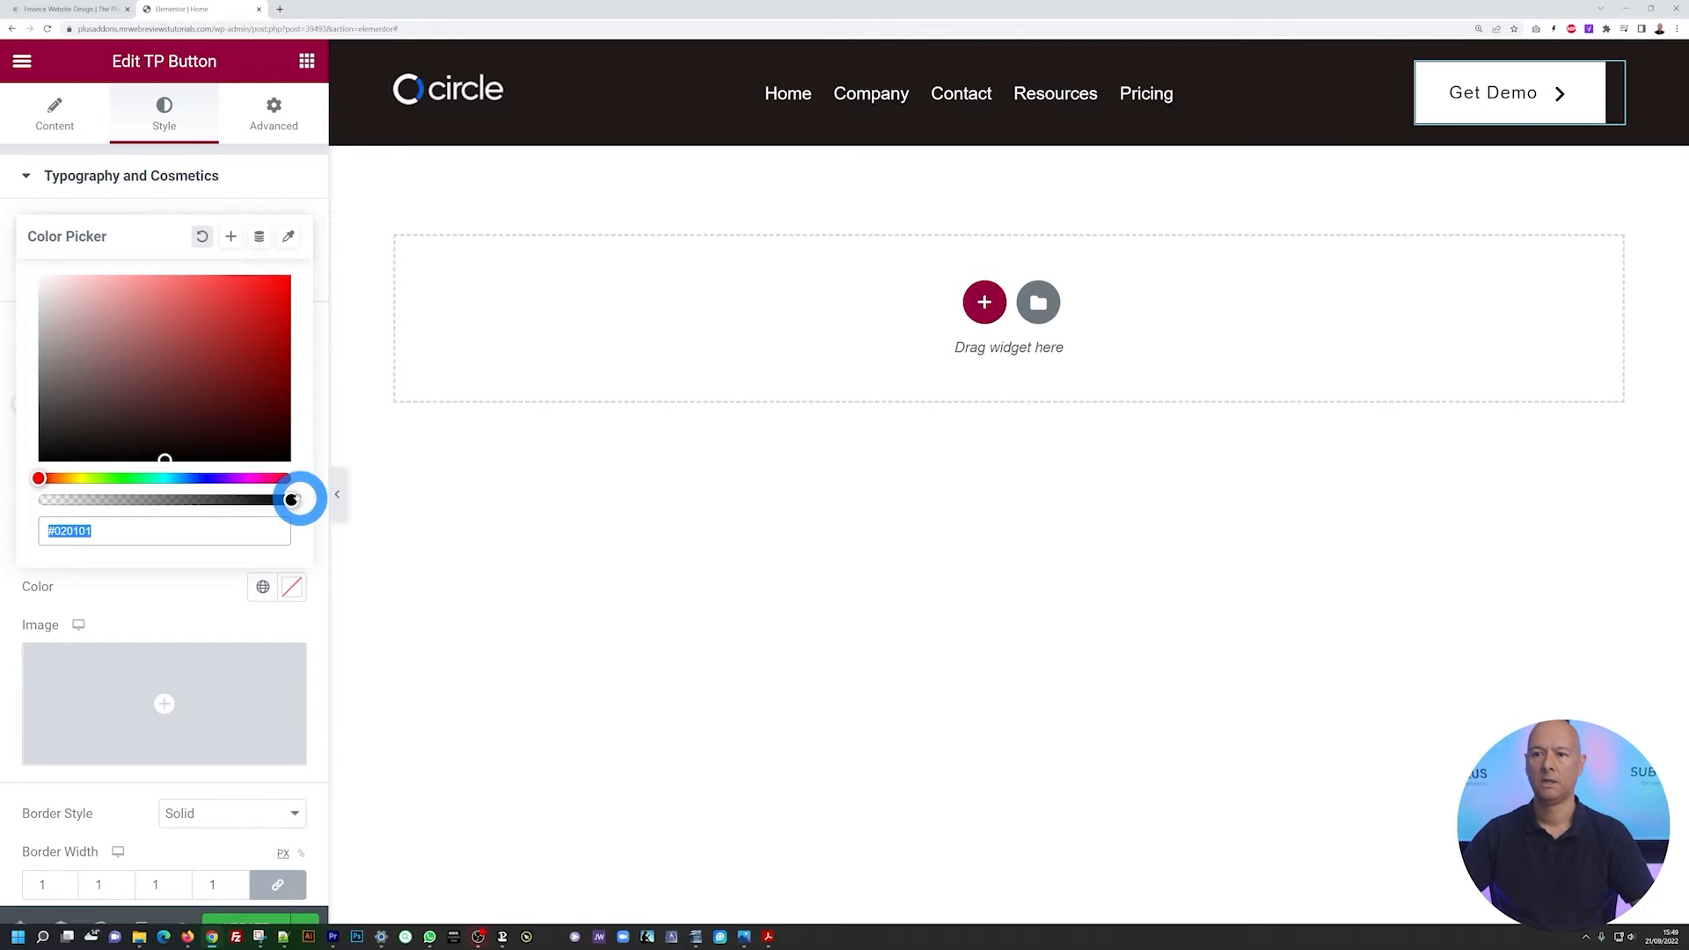
drag(291, 500, 83, 500)
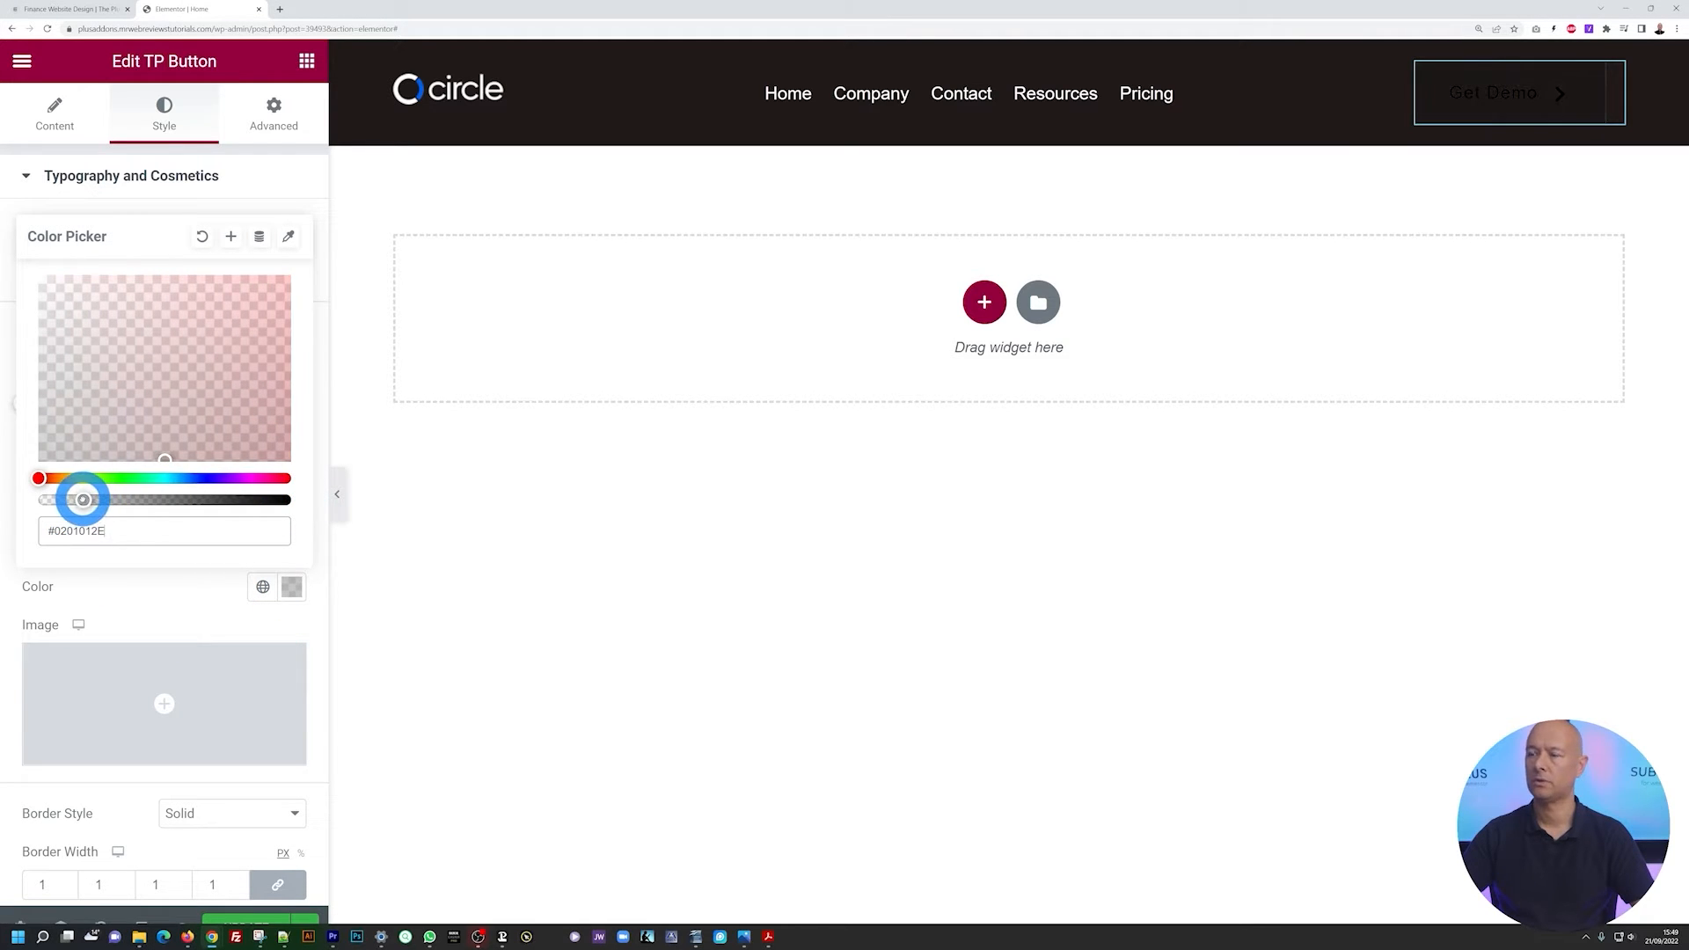
click(139, 609)
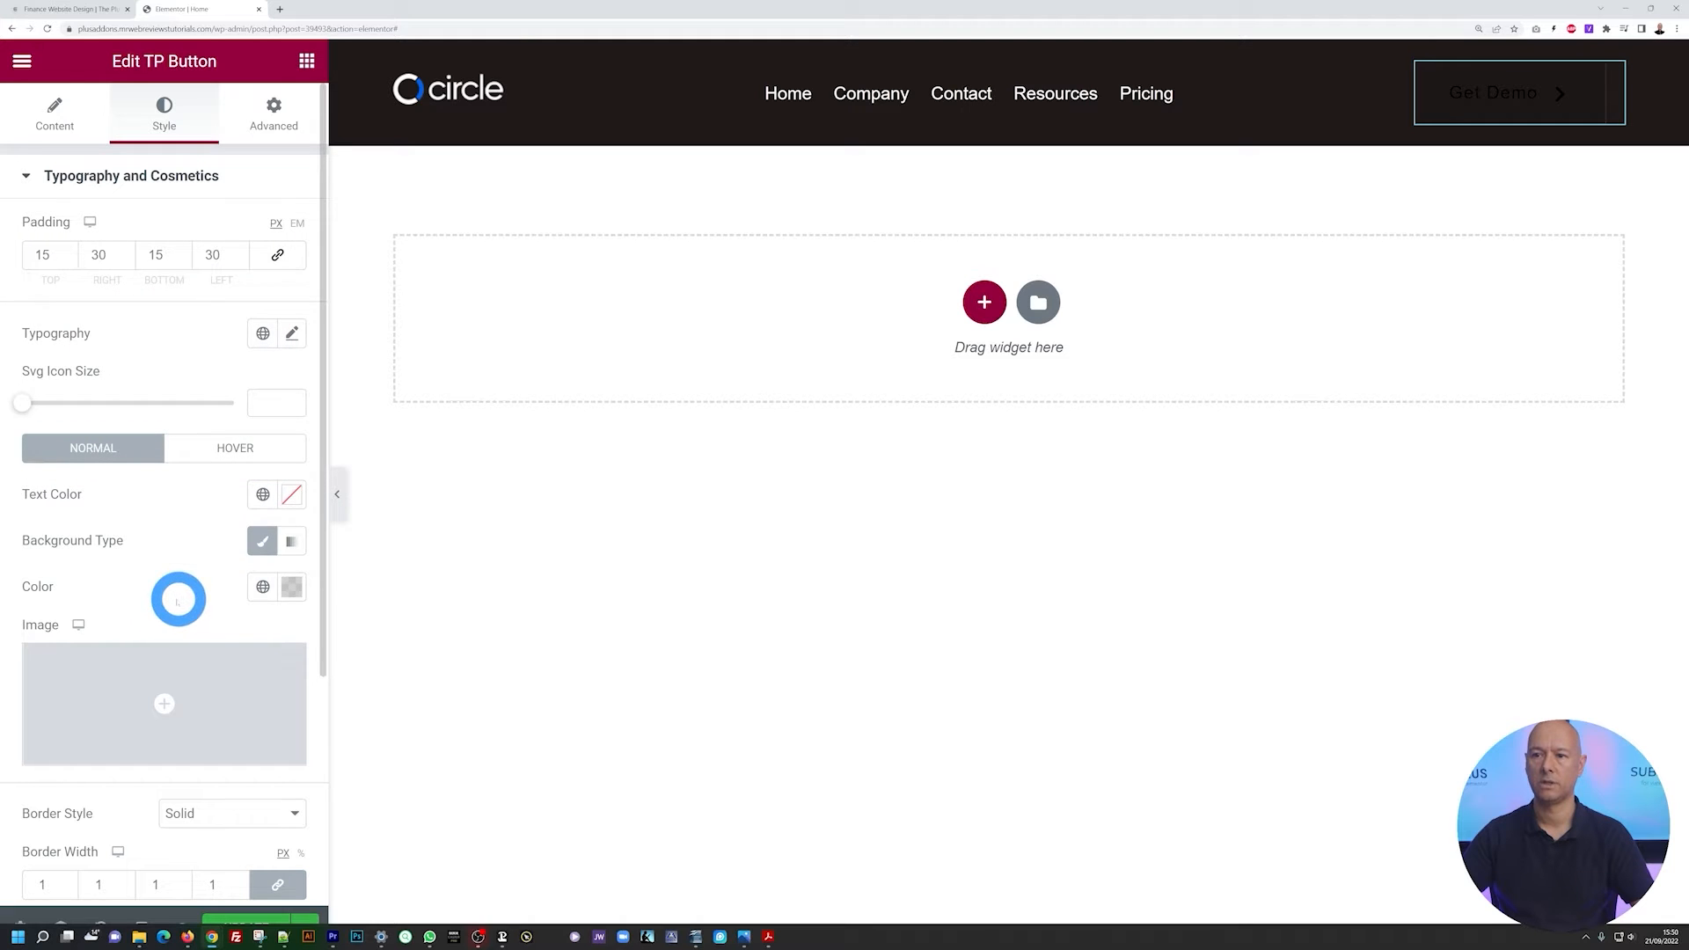
Set the Get Demo button's normal text colour to white
click(284, 495)
drag(135, 631, 30, 576)
click(156, 498)
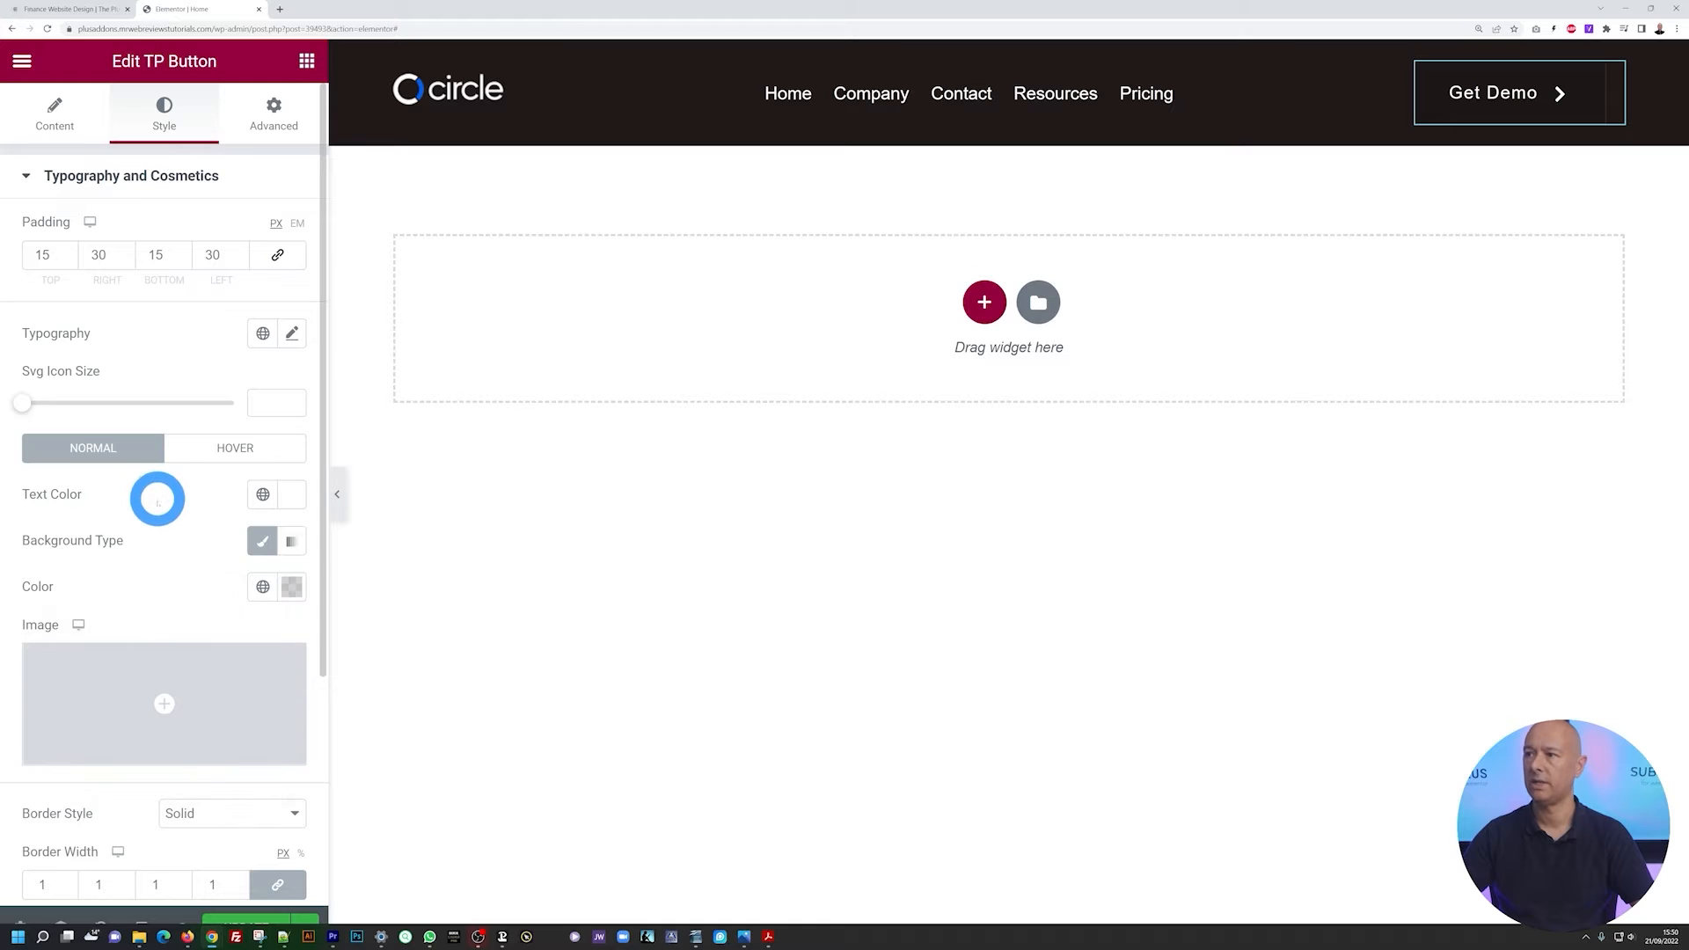
Set the Get Demo button's normal border colour to white, #FFFFFF
scroll(184, 521, down, 3)
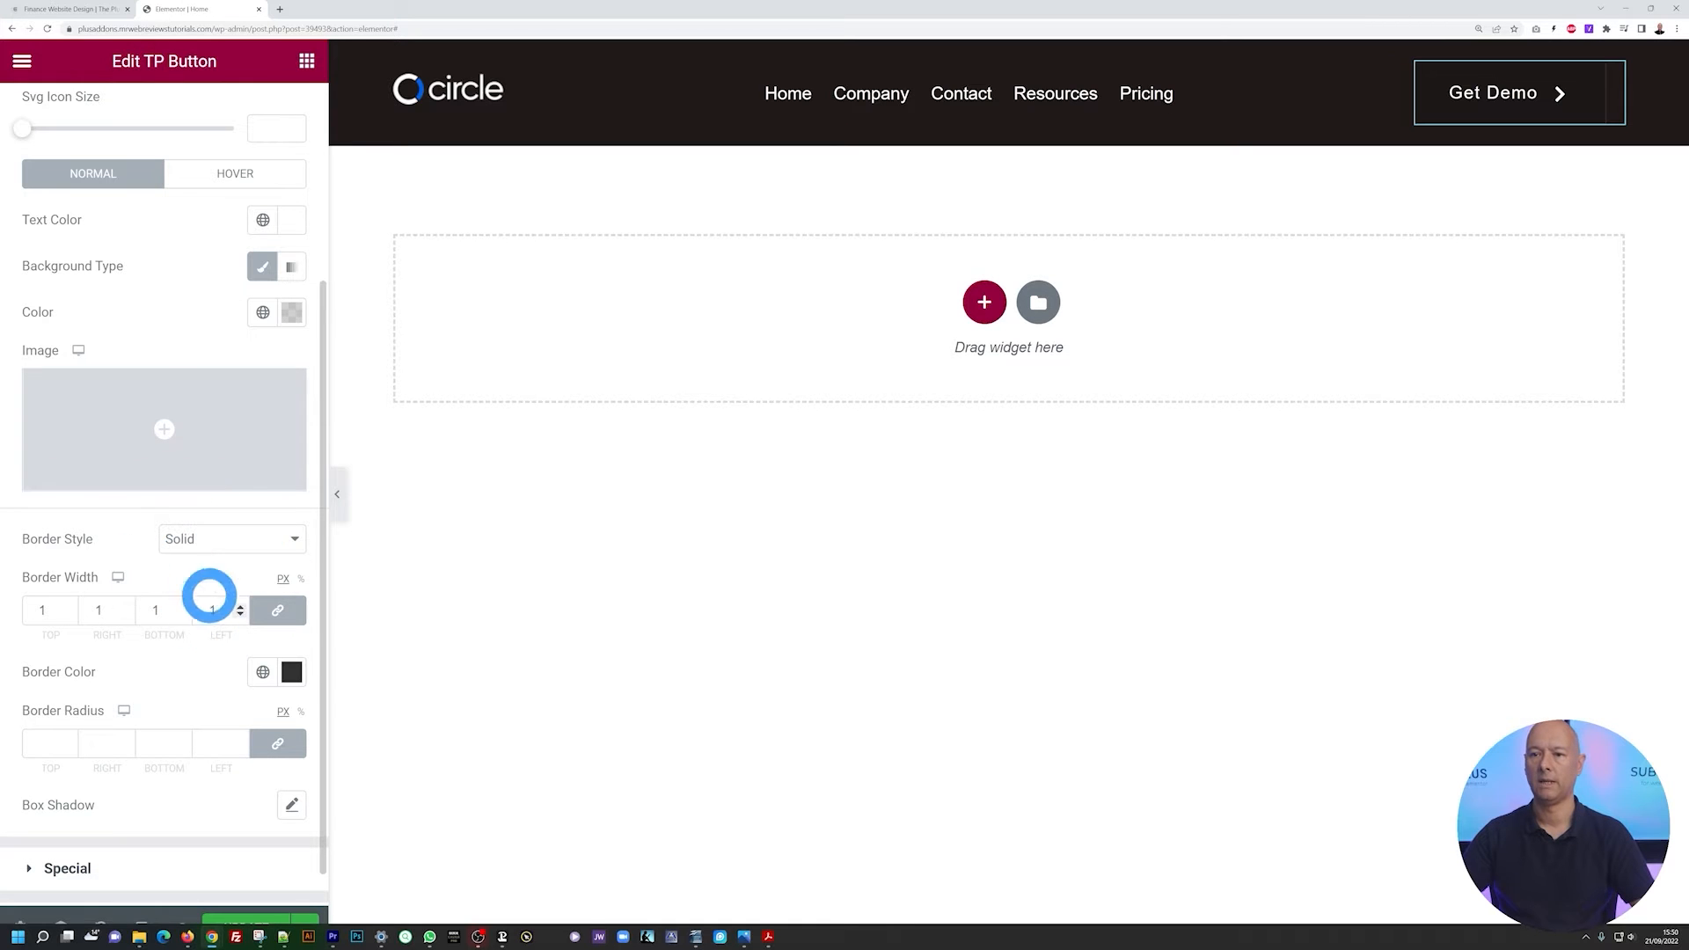
click(291, 673)
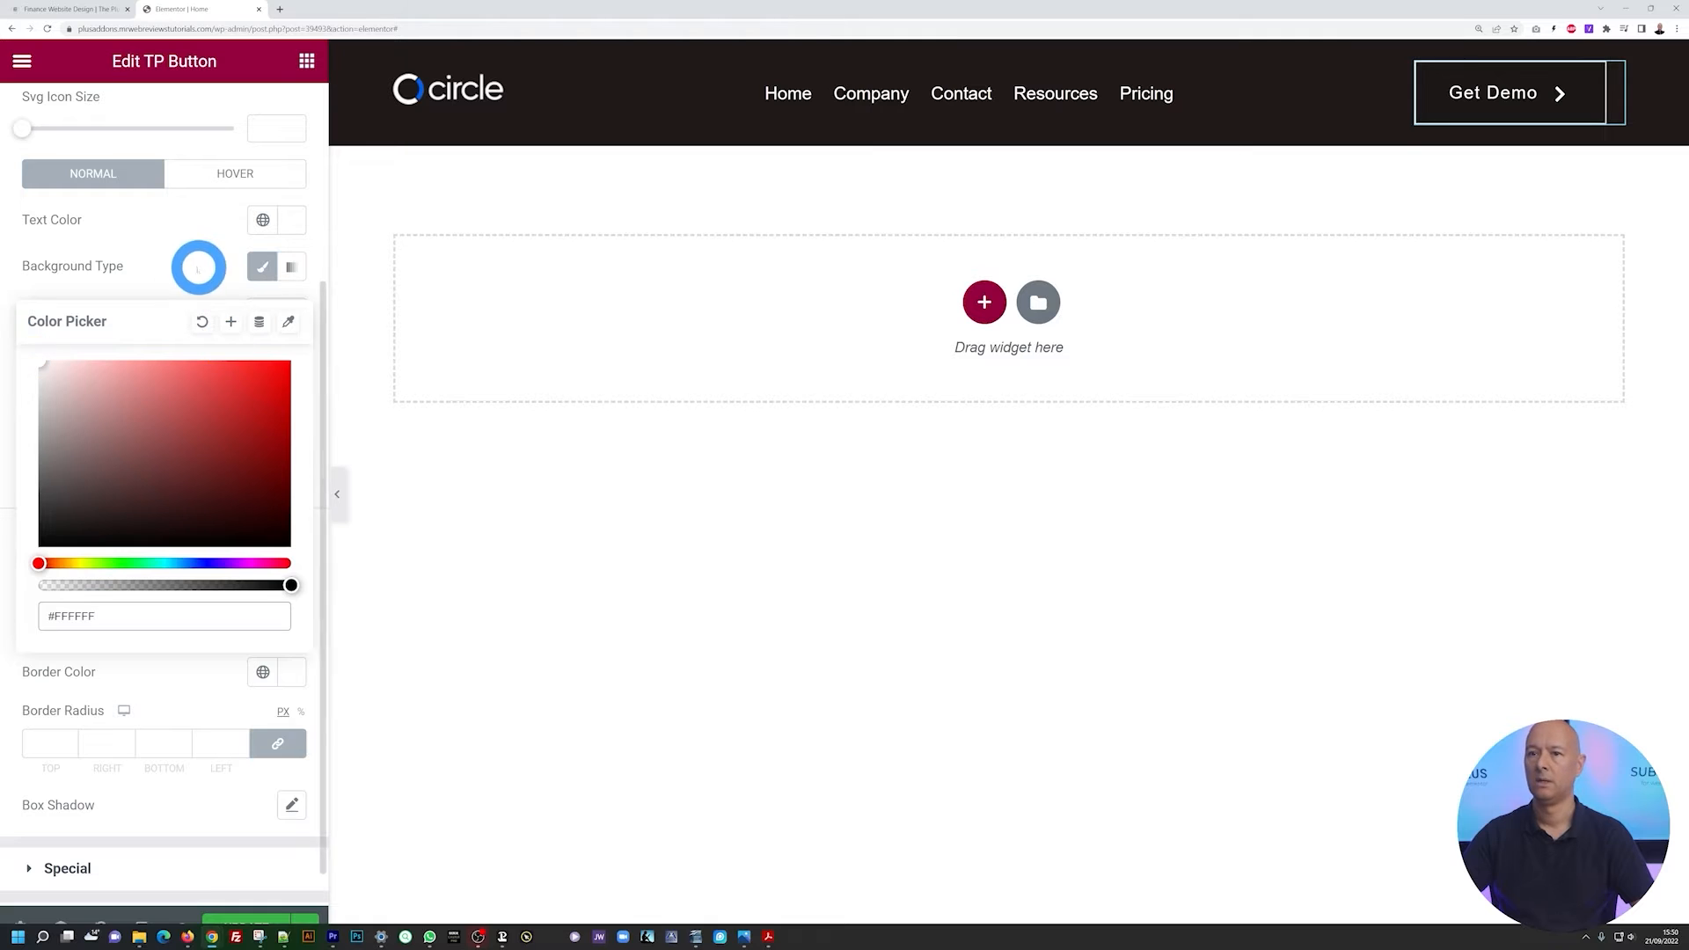
click(196, 267)
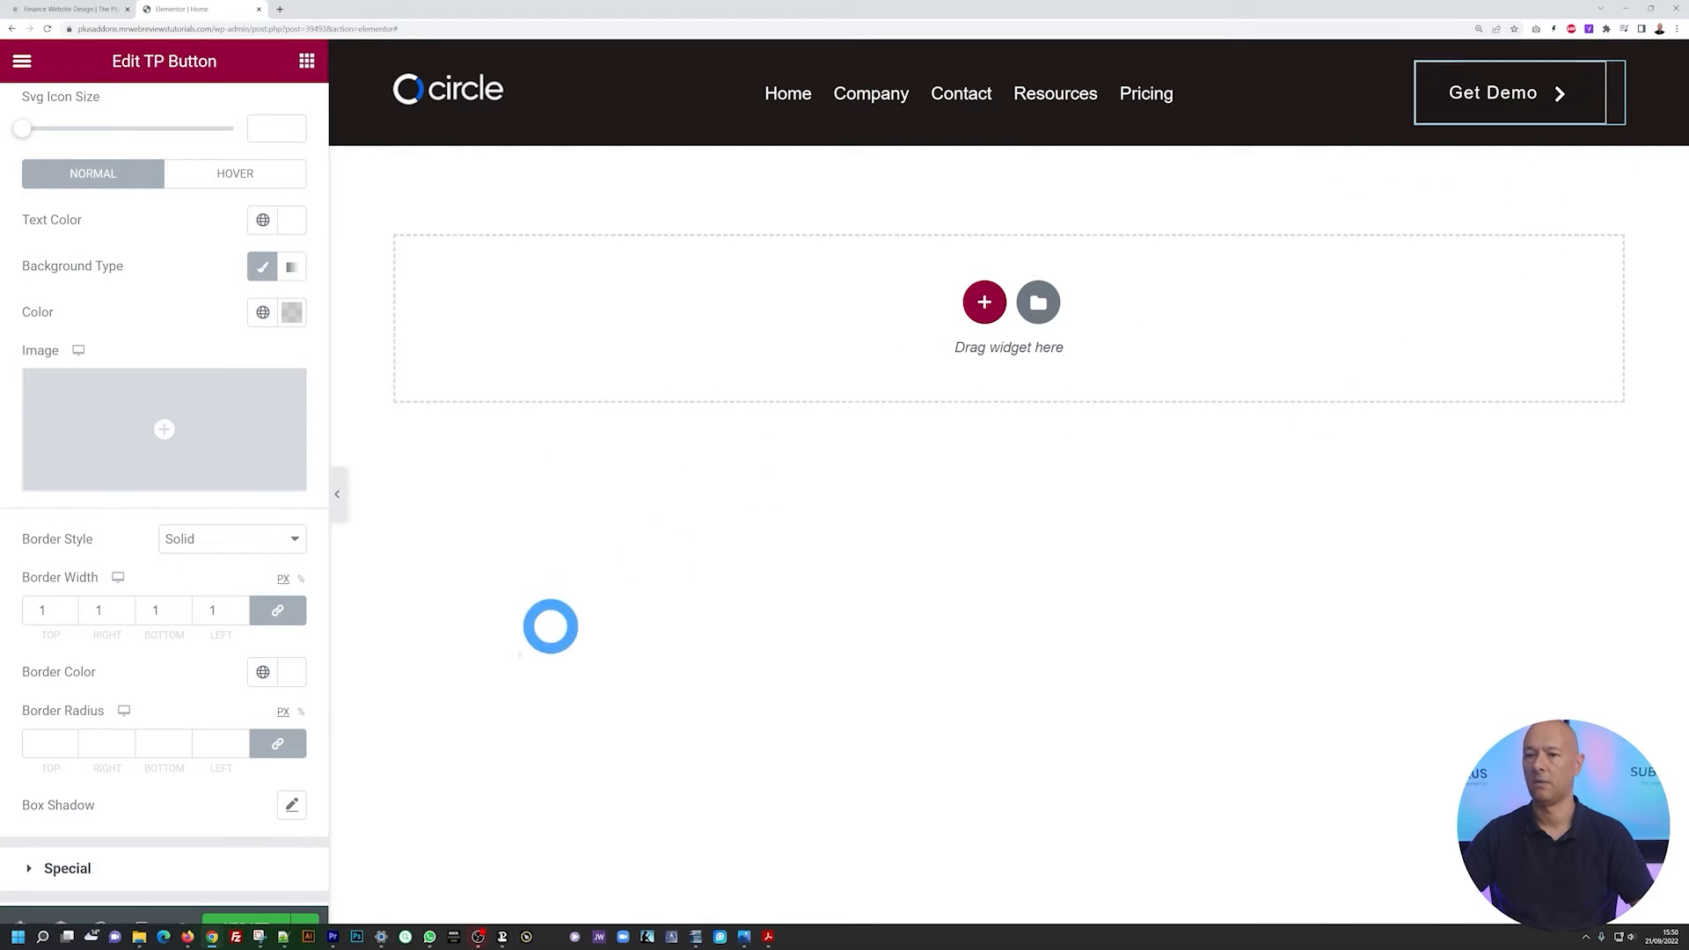
Set the Get Demo button's hover text colour to the near-black #010101
scroll(229, 724, up, 2)
click(254, 321)
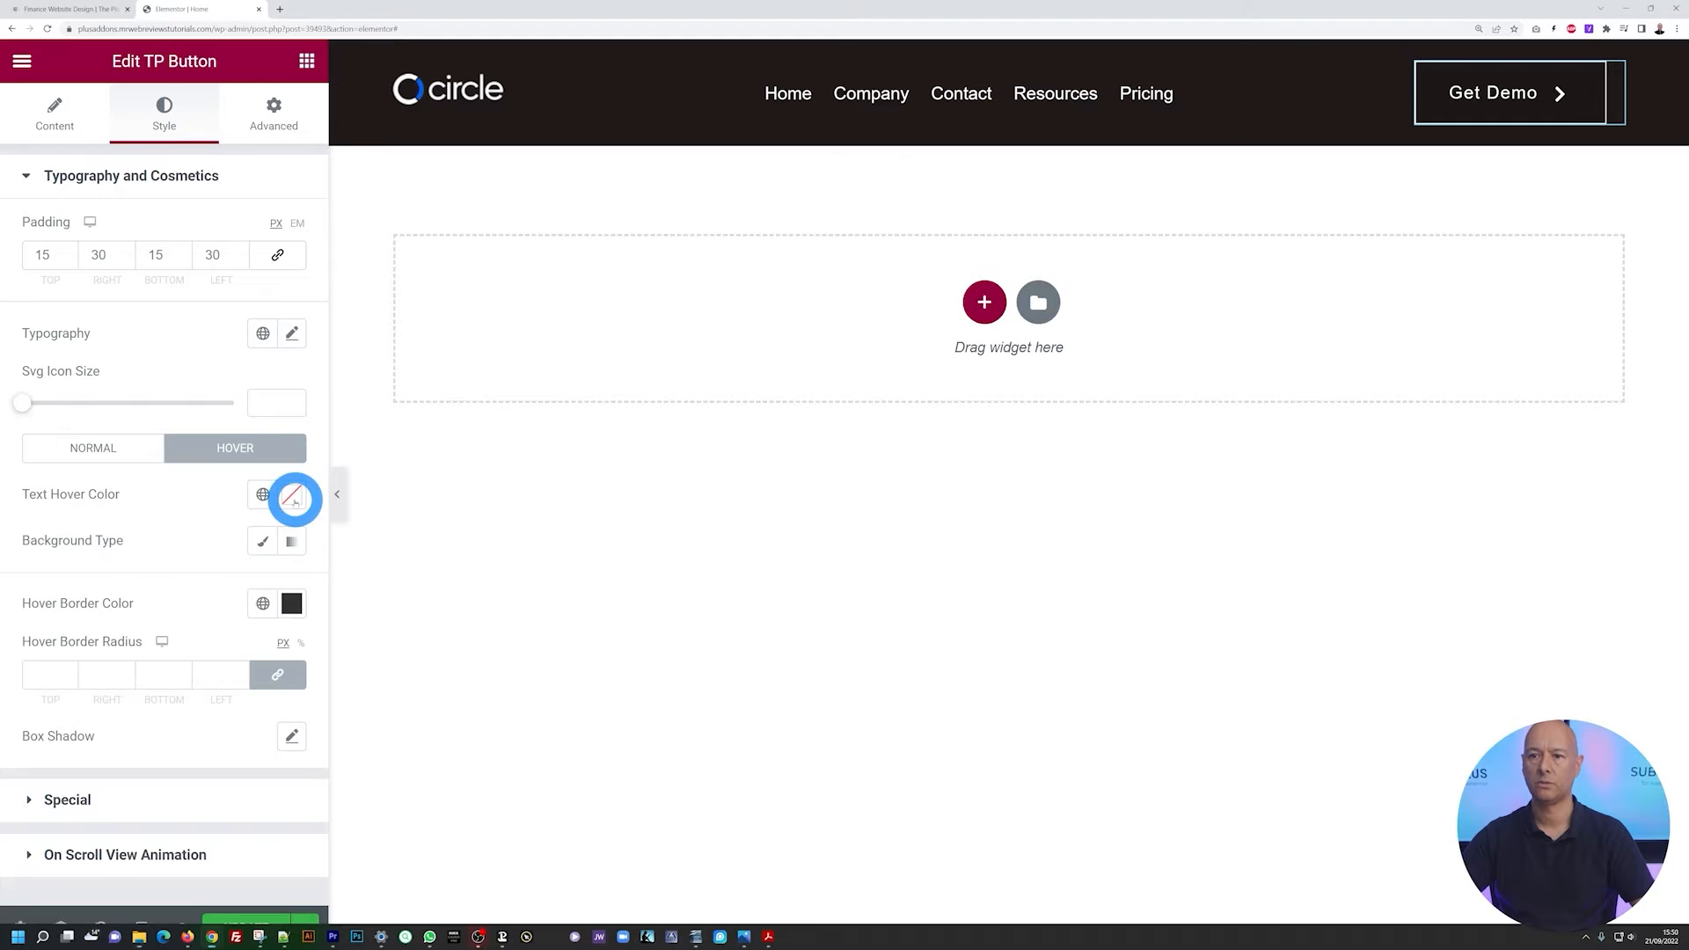
click(292, 496)
click(39, 760)
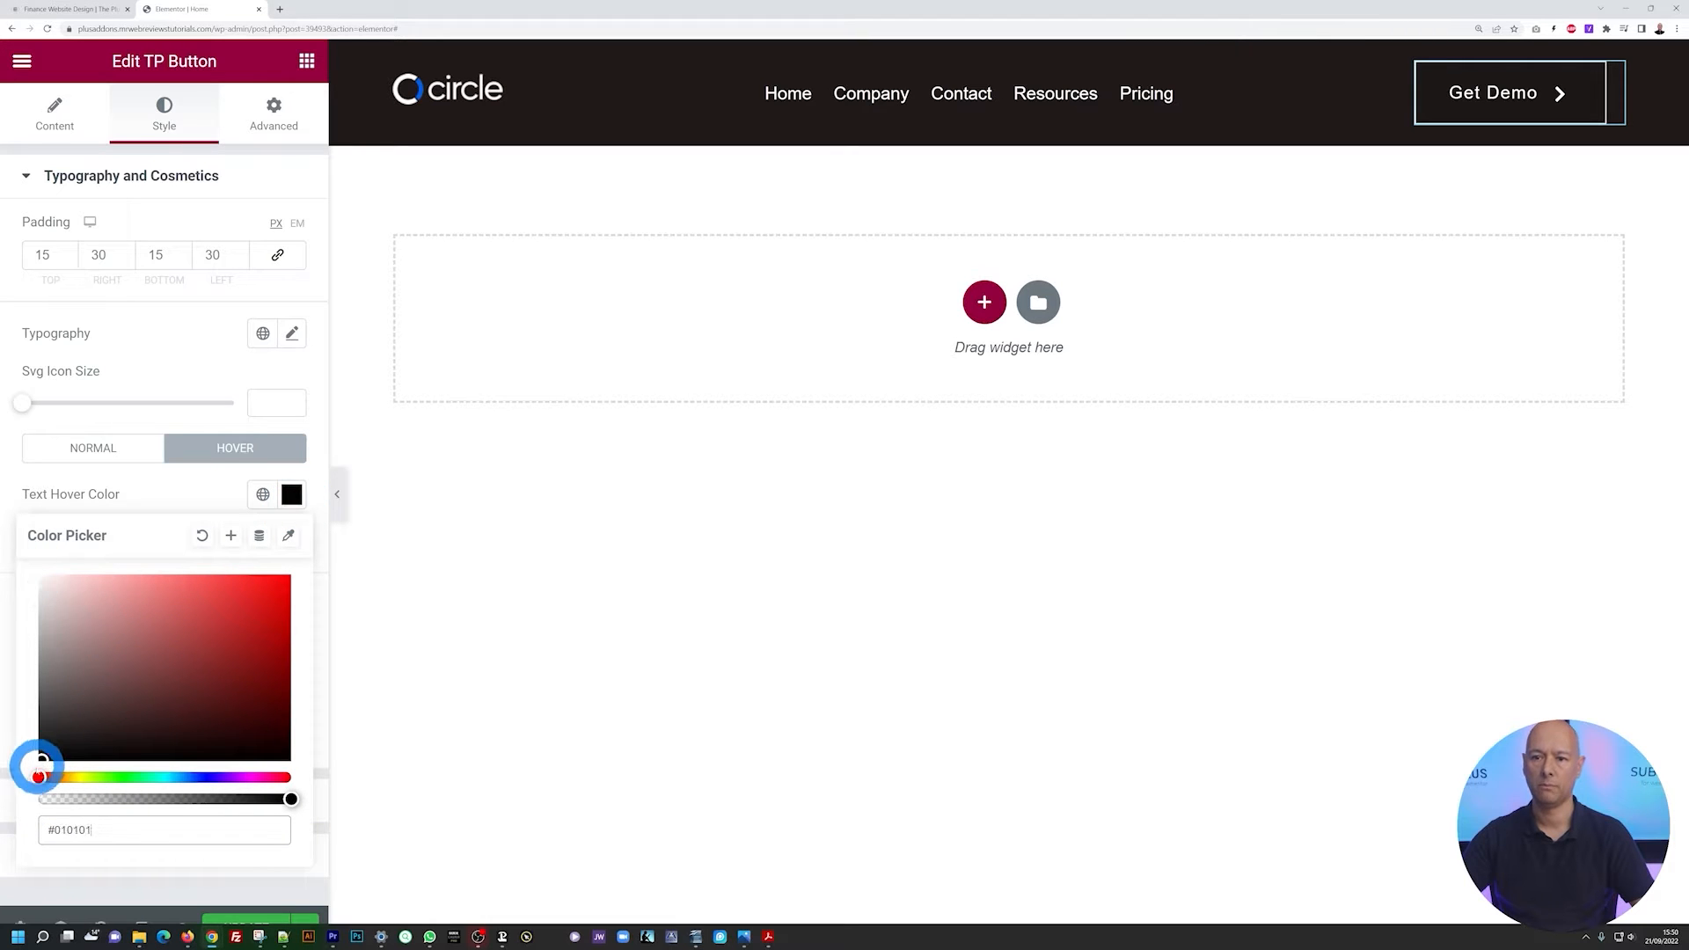
click(146, 509)
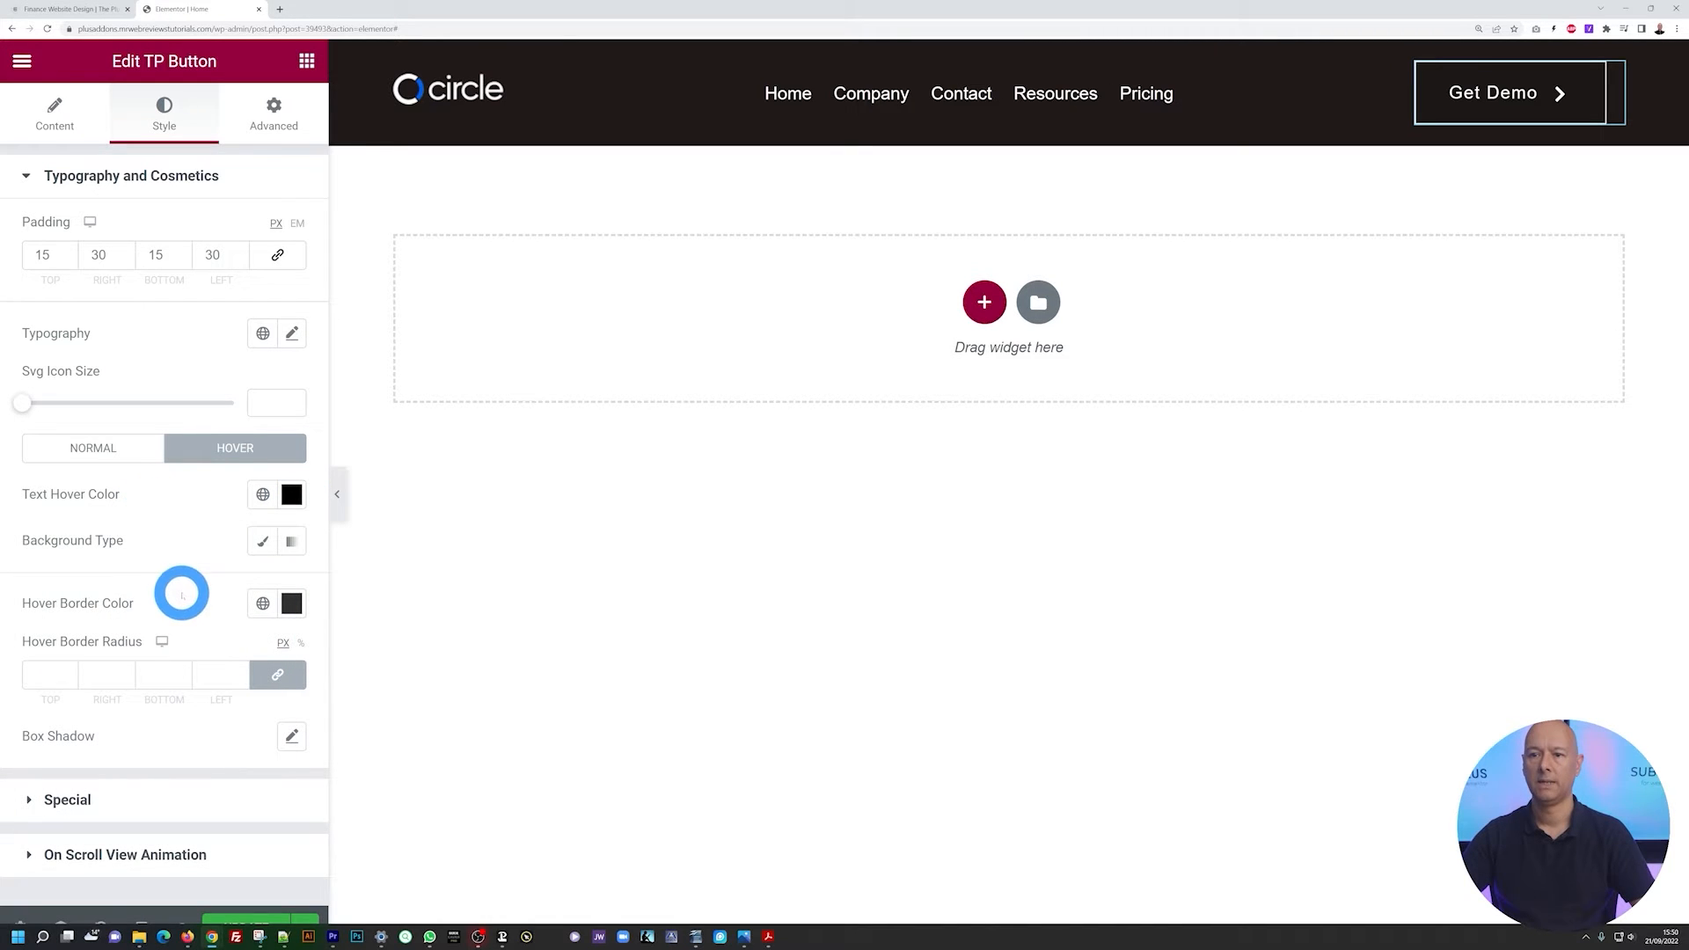
Give the Get Demo button's hover state a classic background in white
click(261, 543)
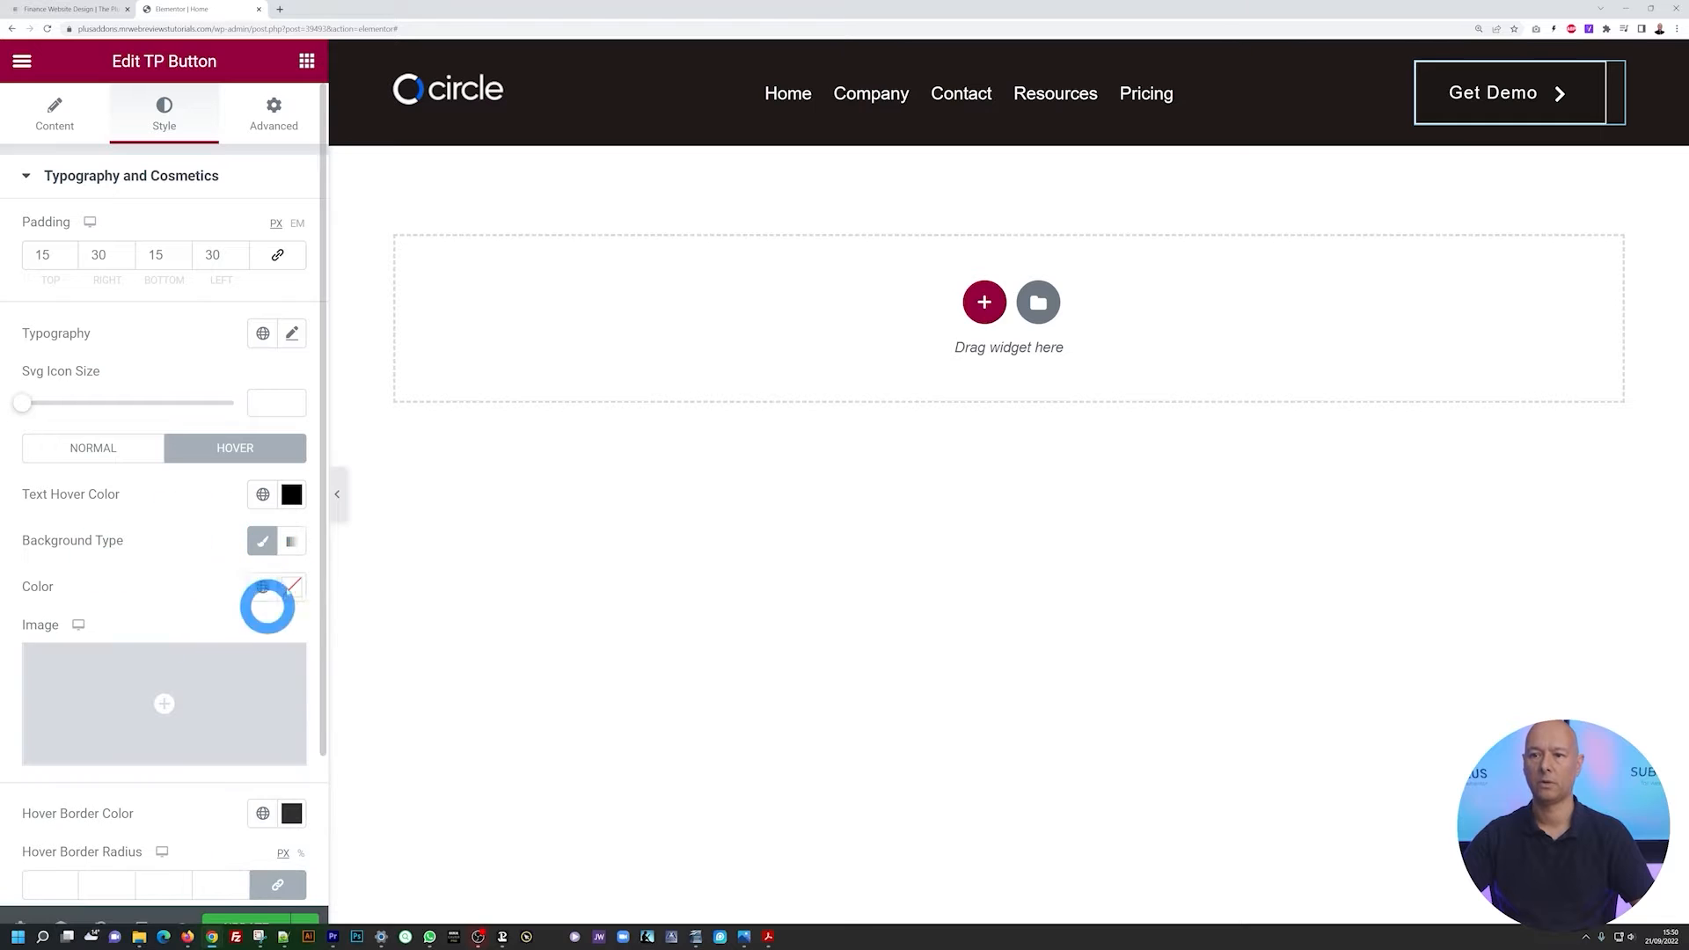
click(286, 592)
drag(54, 296, 28, 276)
click(150, 604)
scroll(166, 584, down, 2)
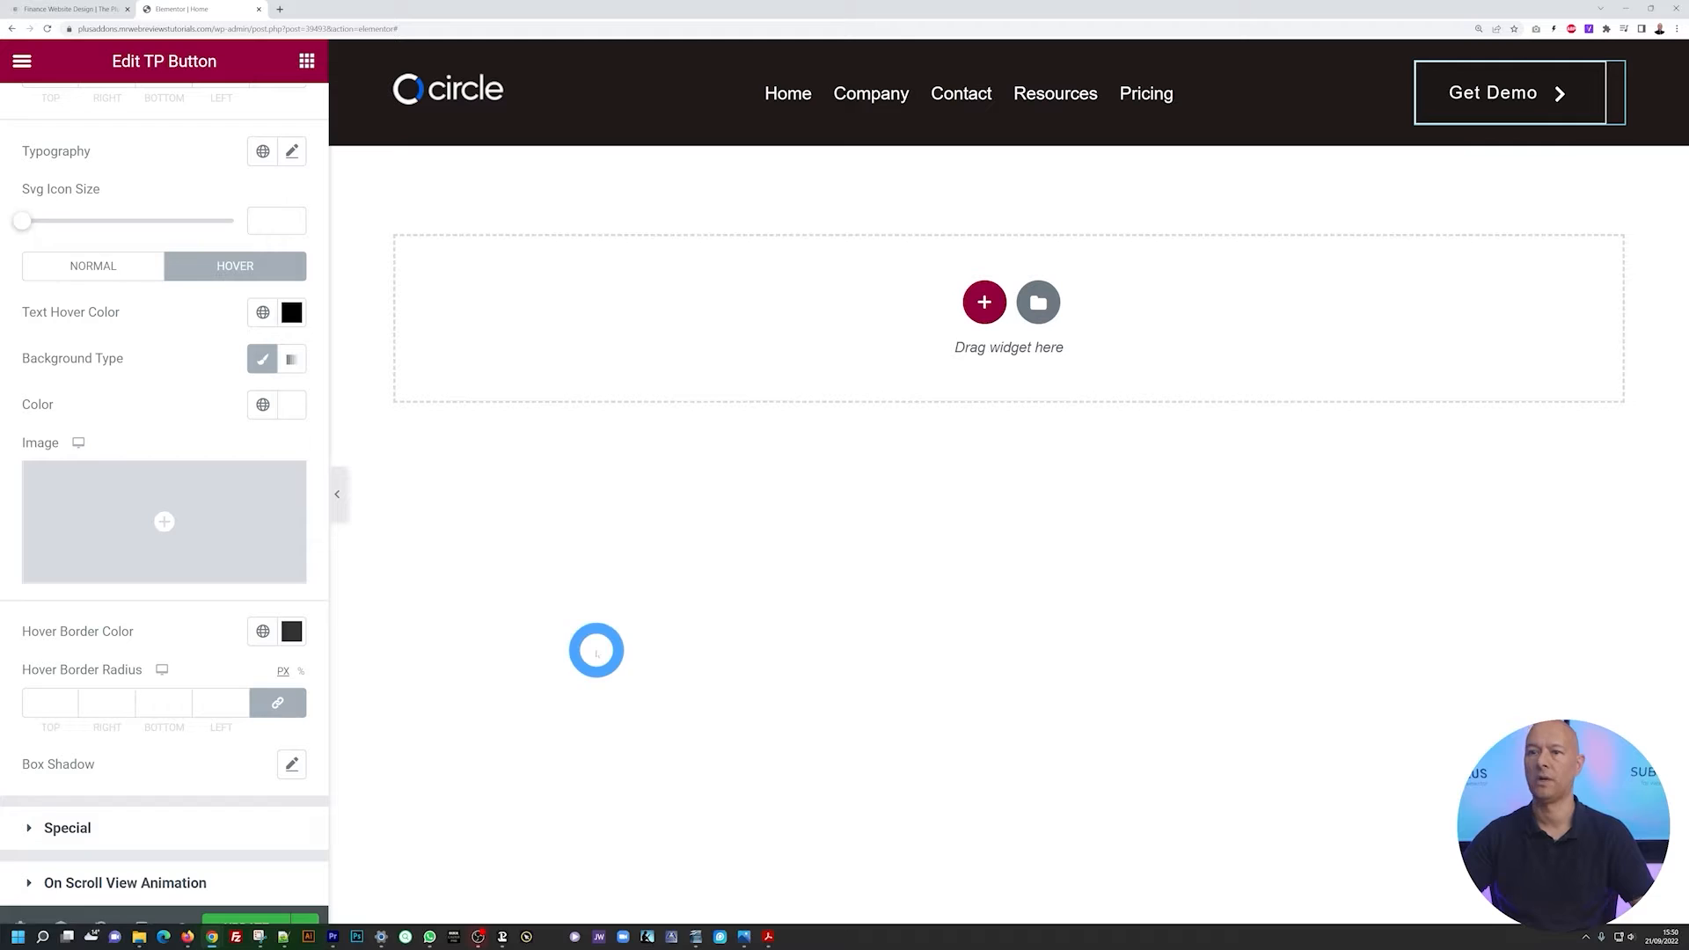
Compare the button with the reference site, set its hover effect to Float, and update the page
click(63, 9)
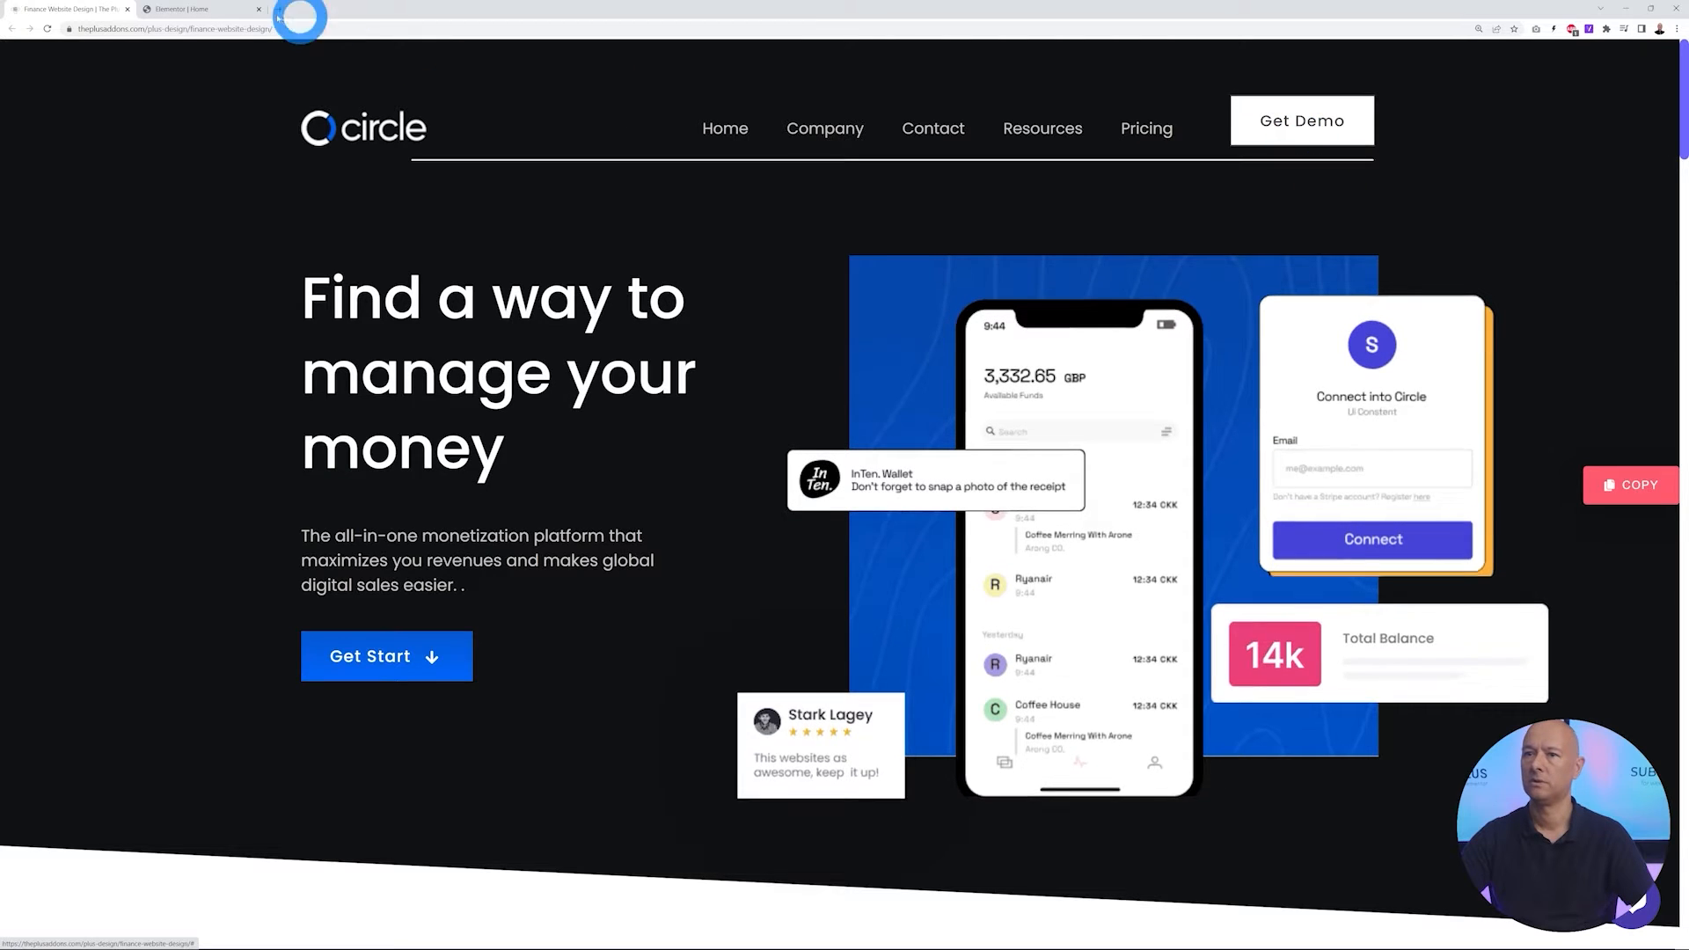
click(176, 9)
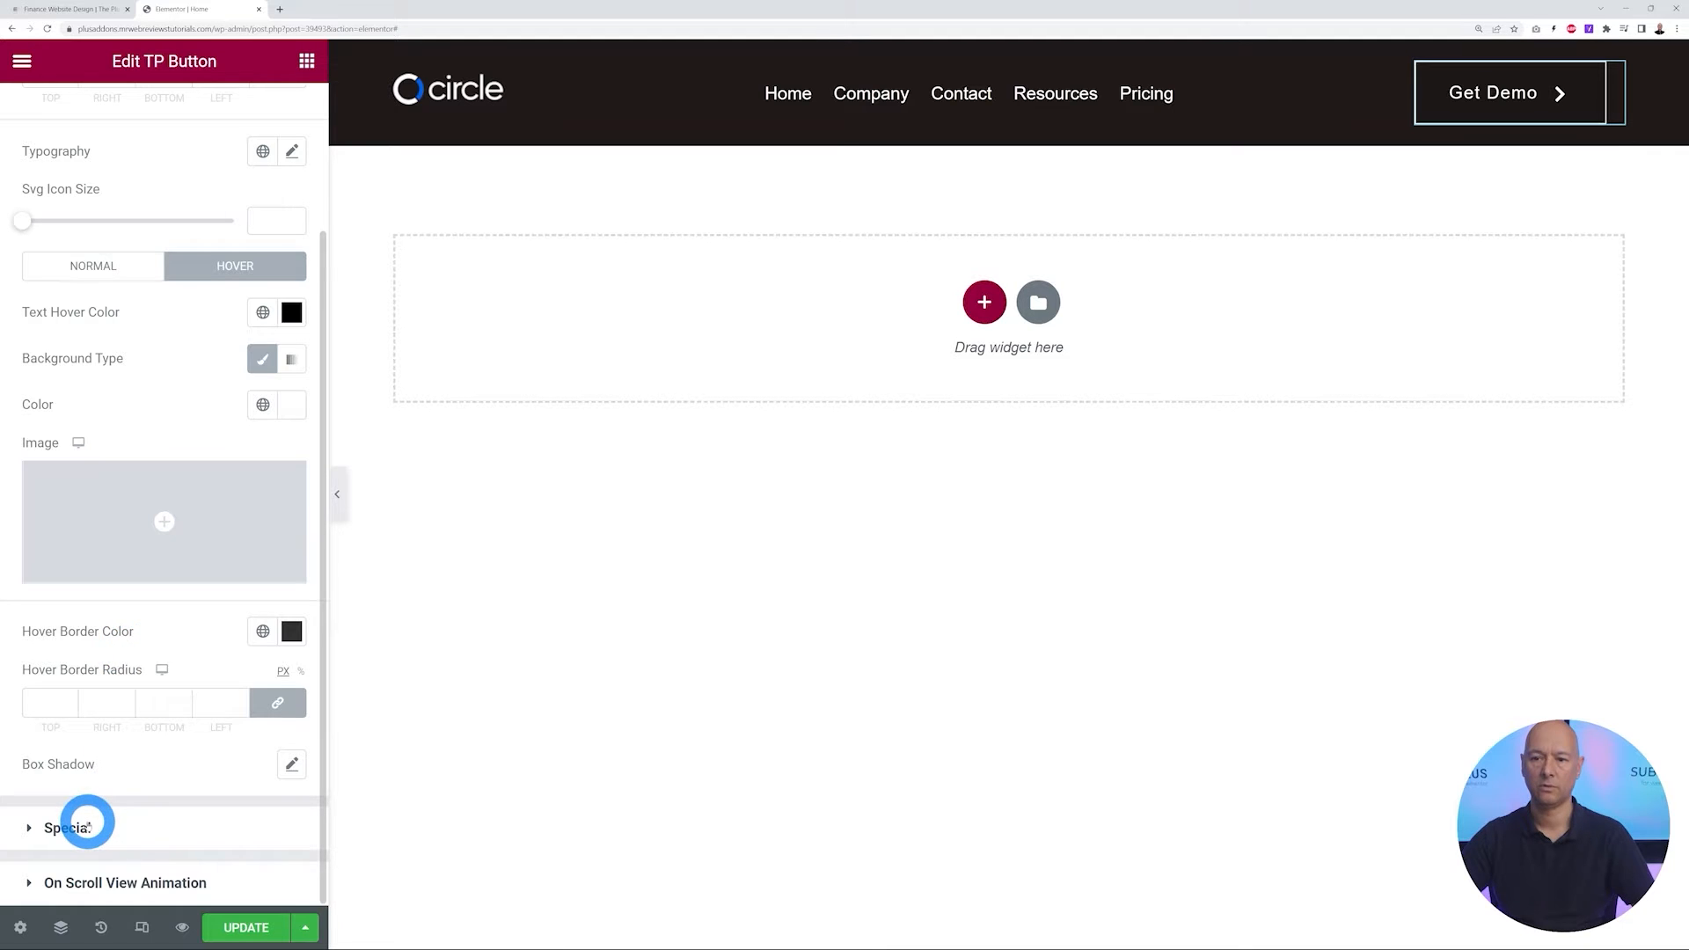
click(88, 825)
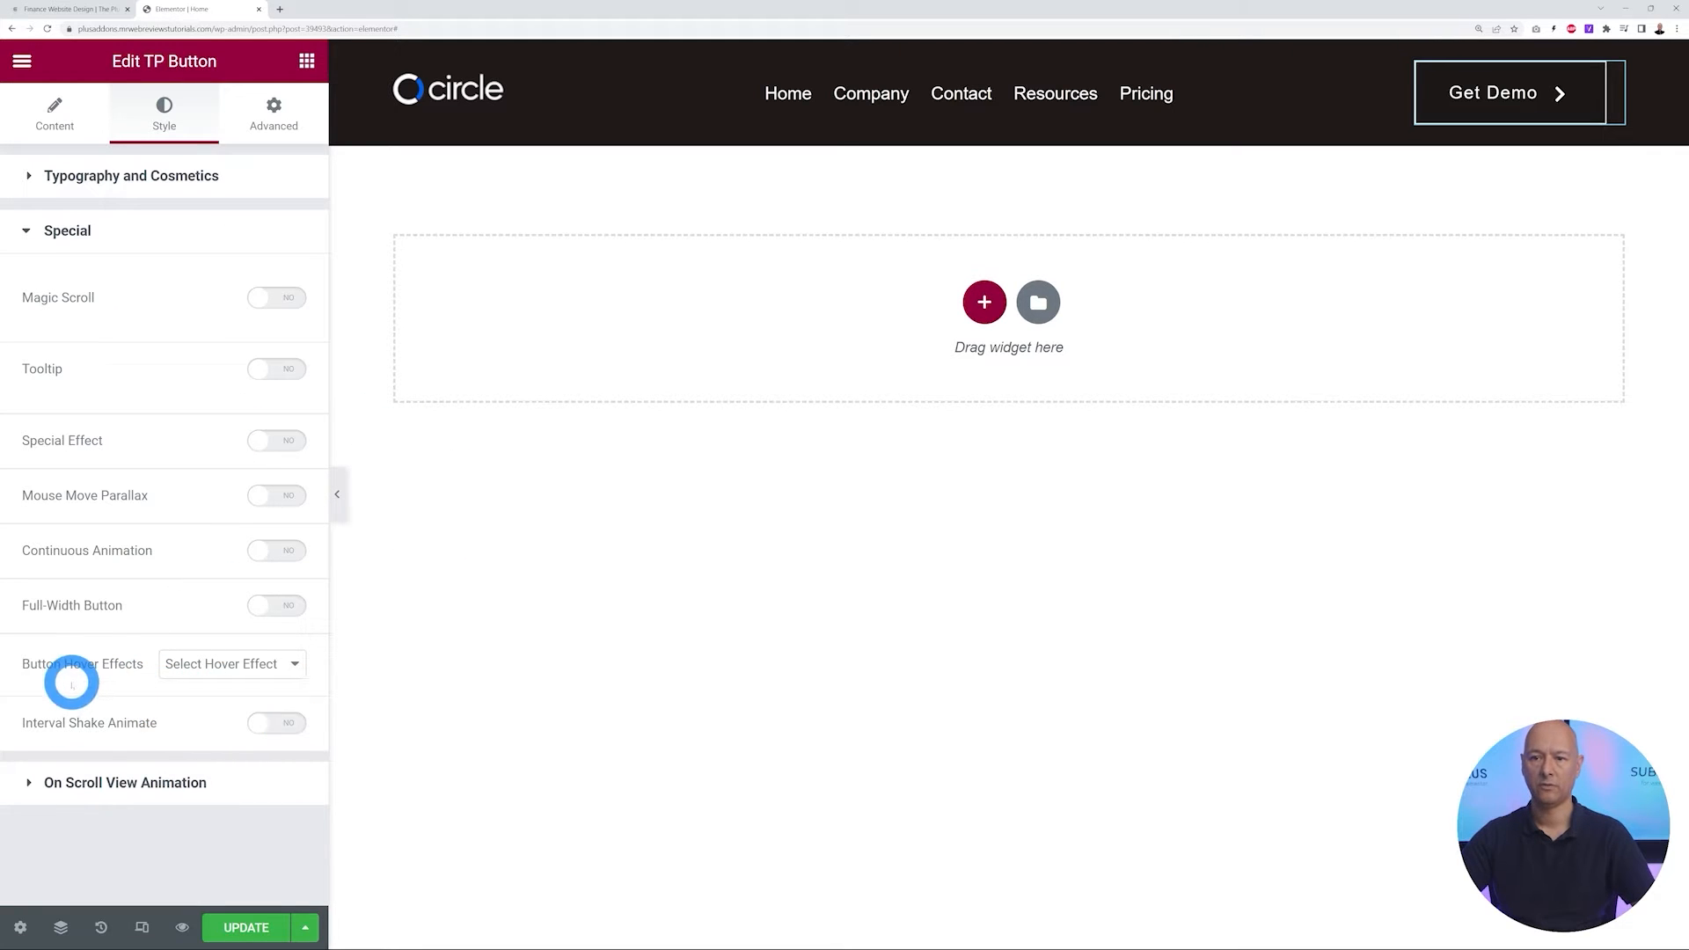
click(295, 664)
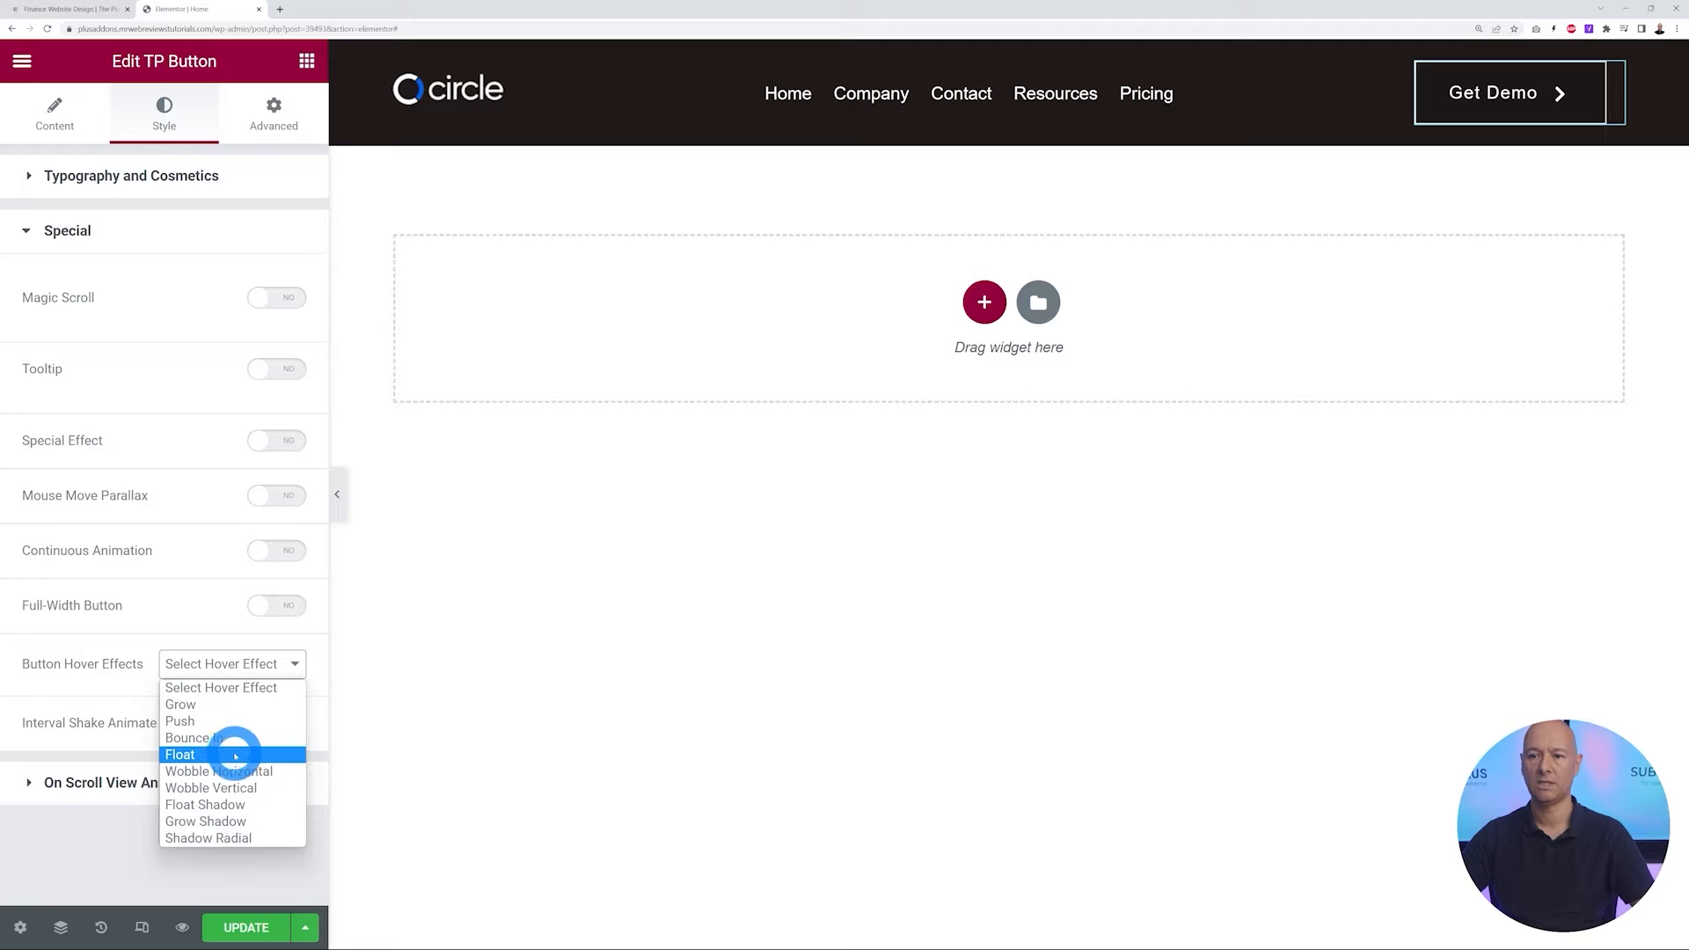
click(235, 754)
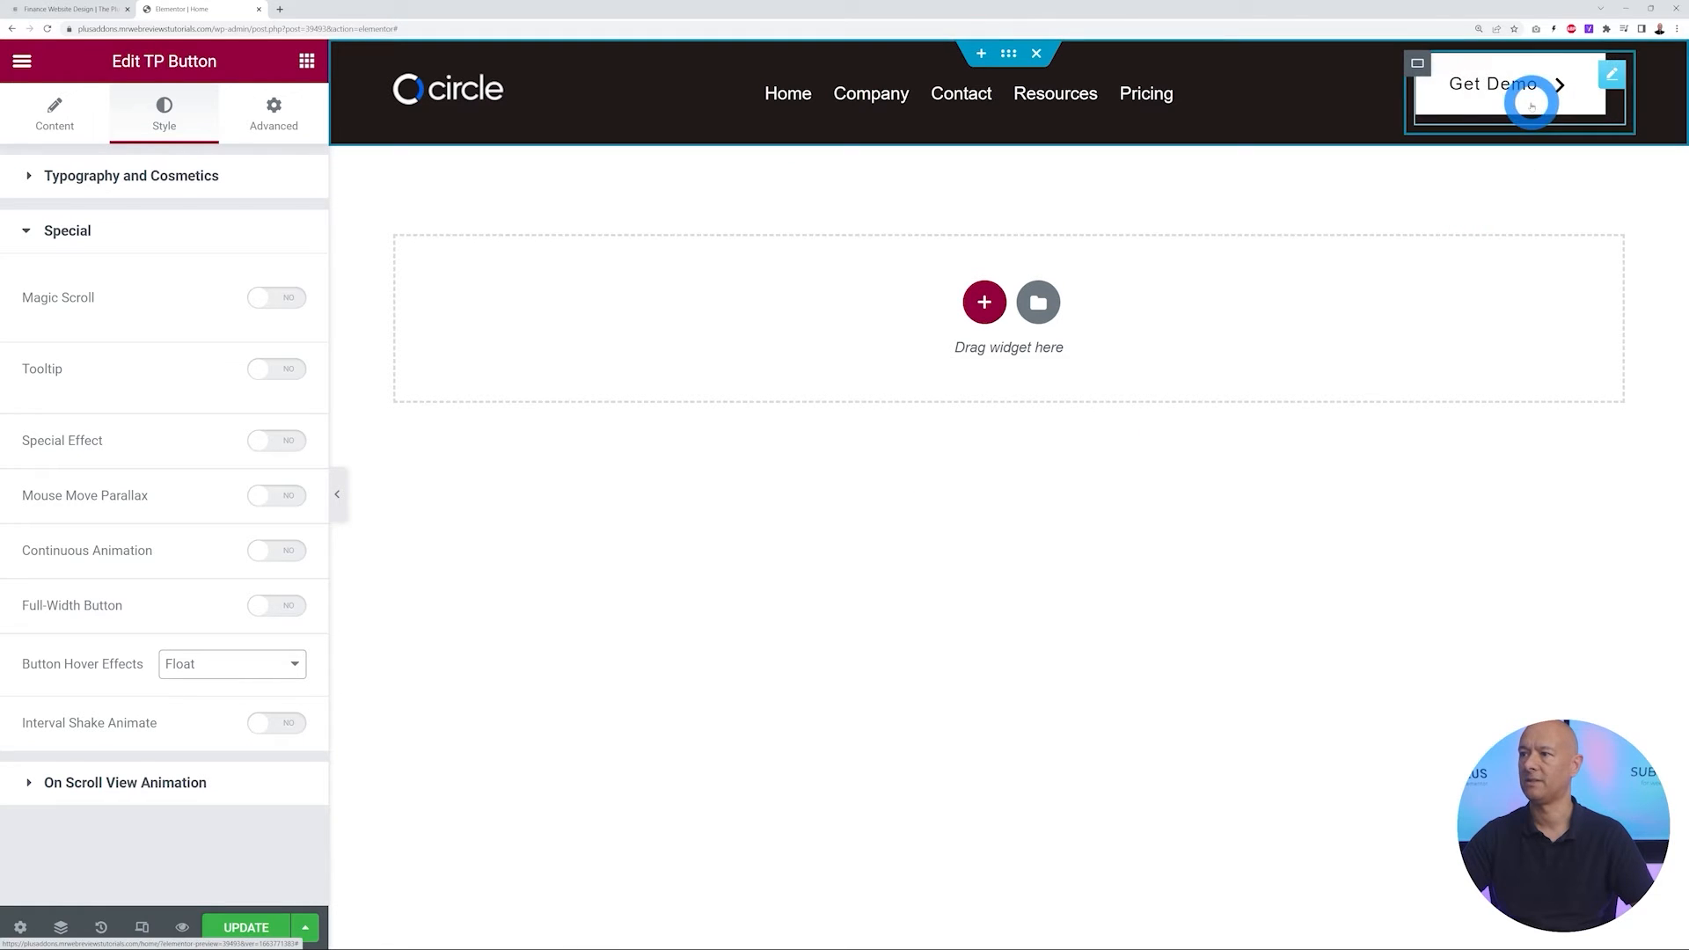
click(255, 930)
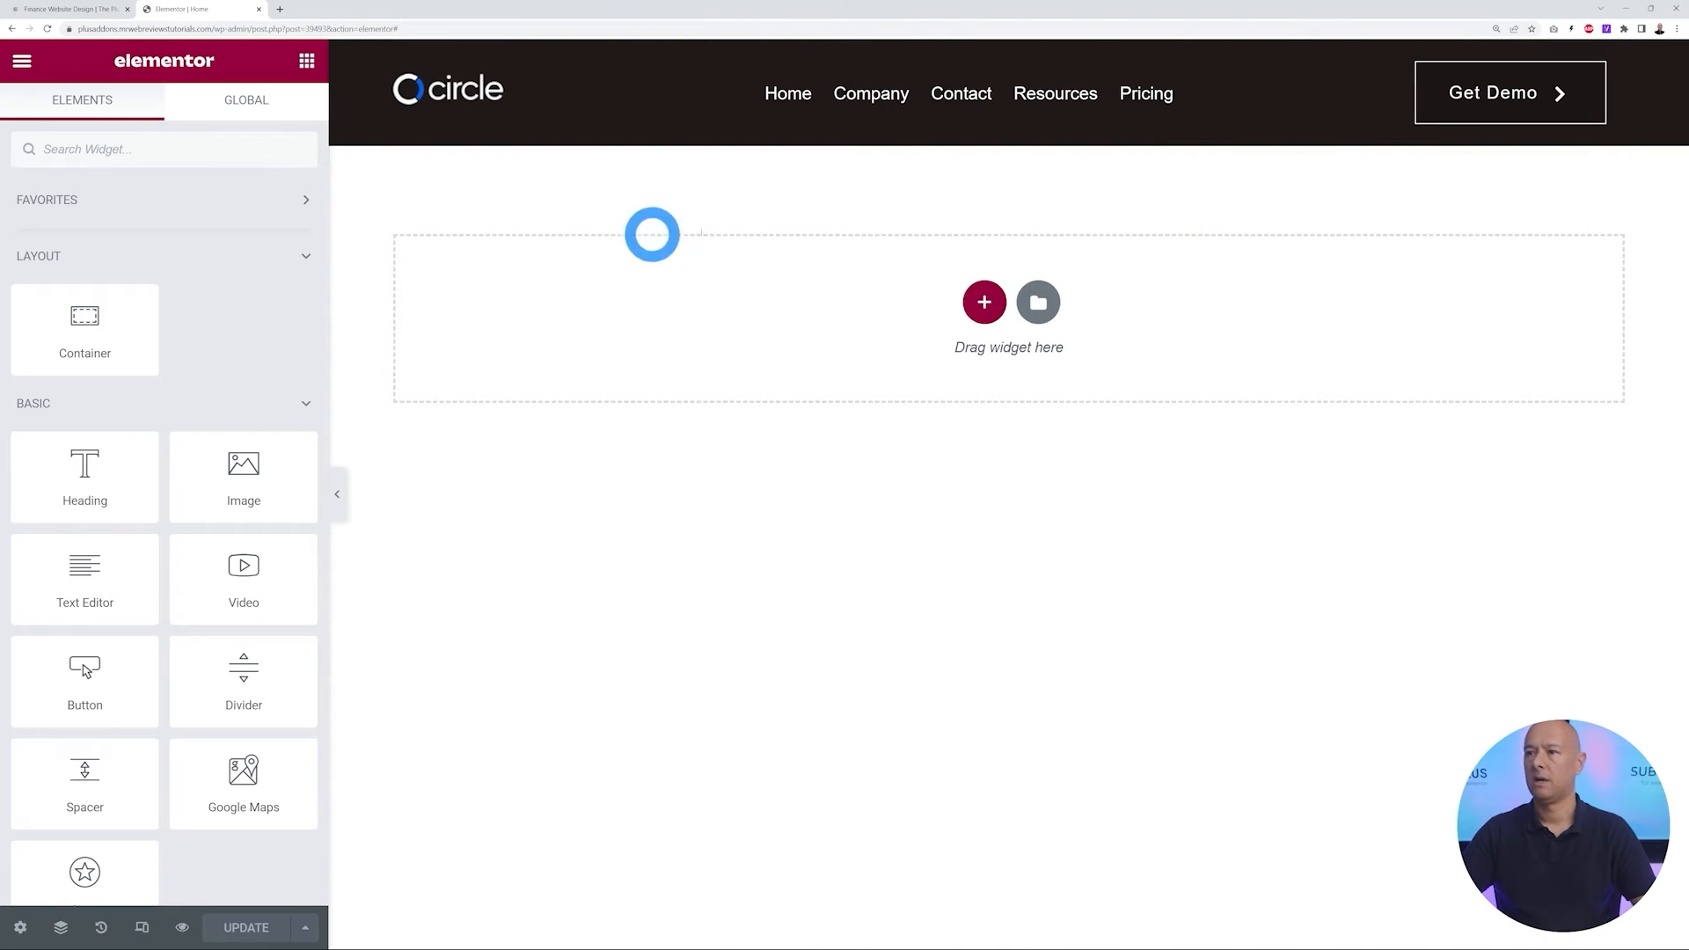
Check the reference site's hero section and add a new row-direction container below the header
click(78, 11)
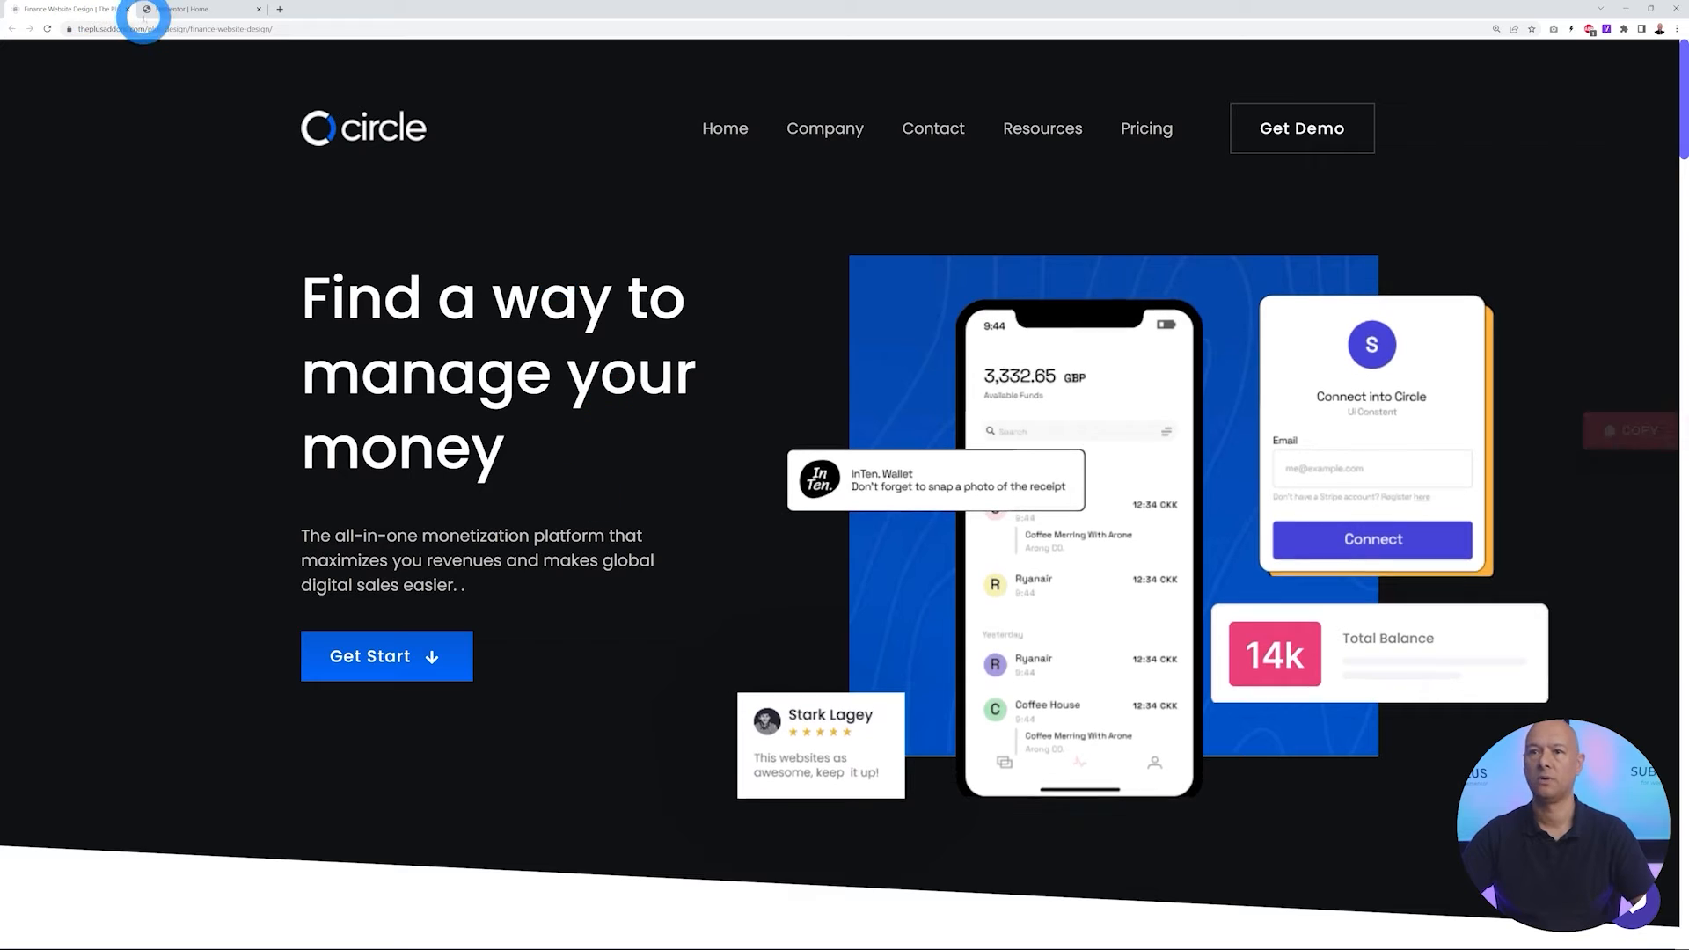
click(180, 9)
click(986, 304)
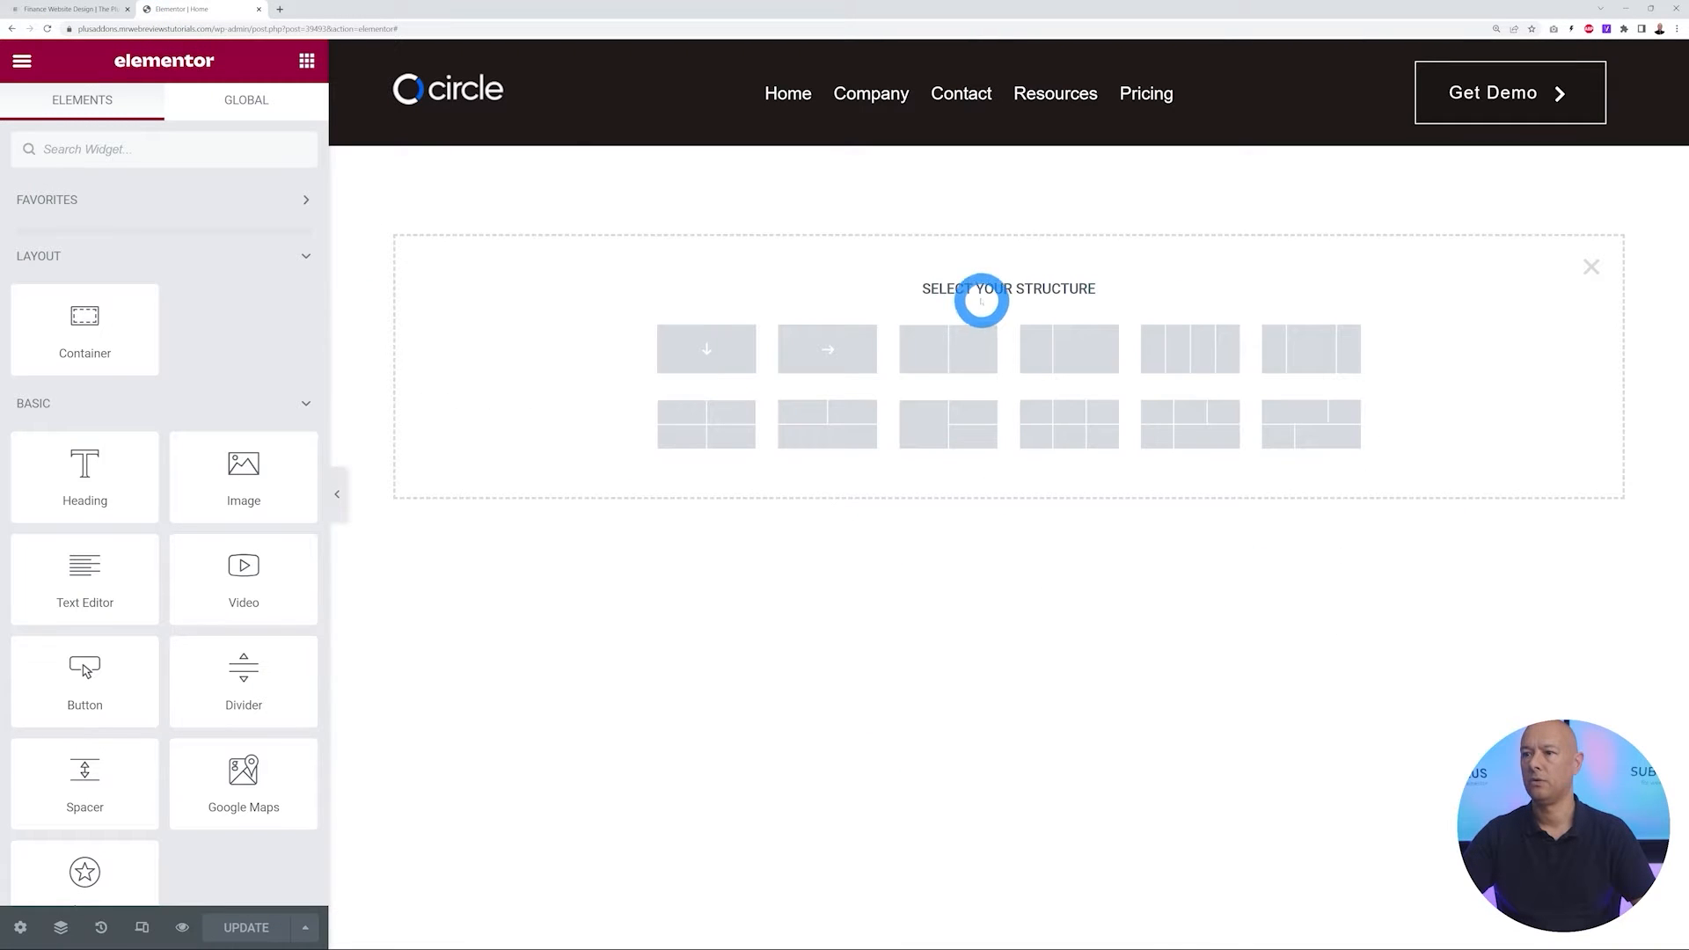
click(825, 354)
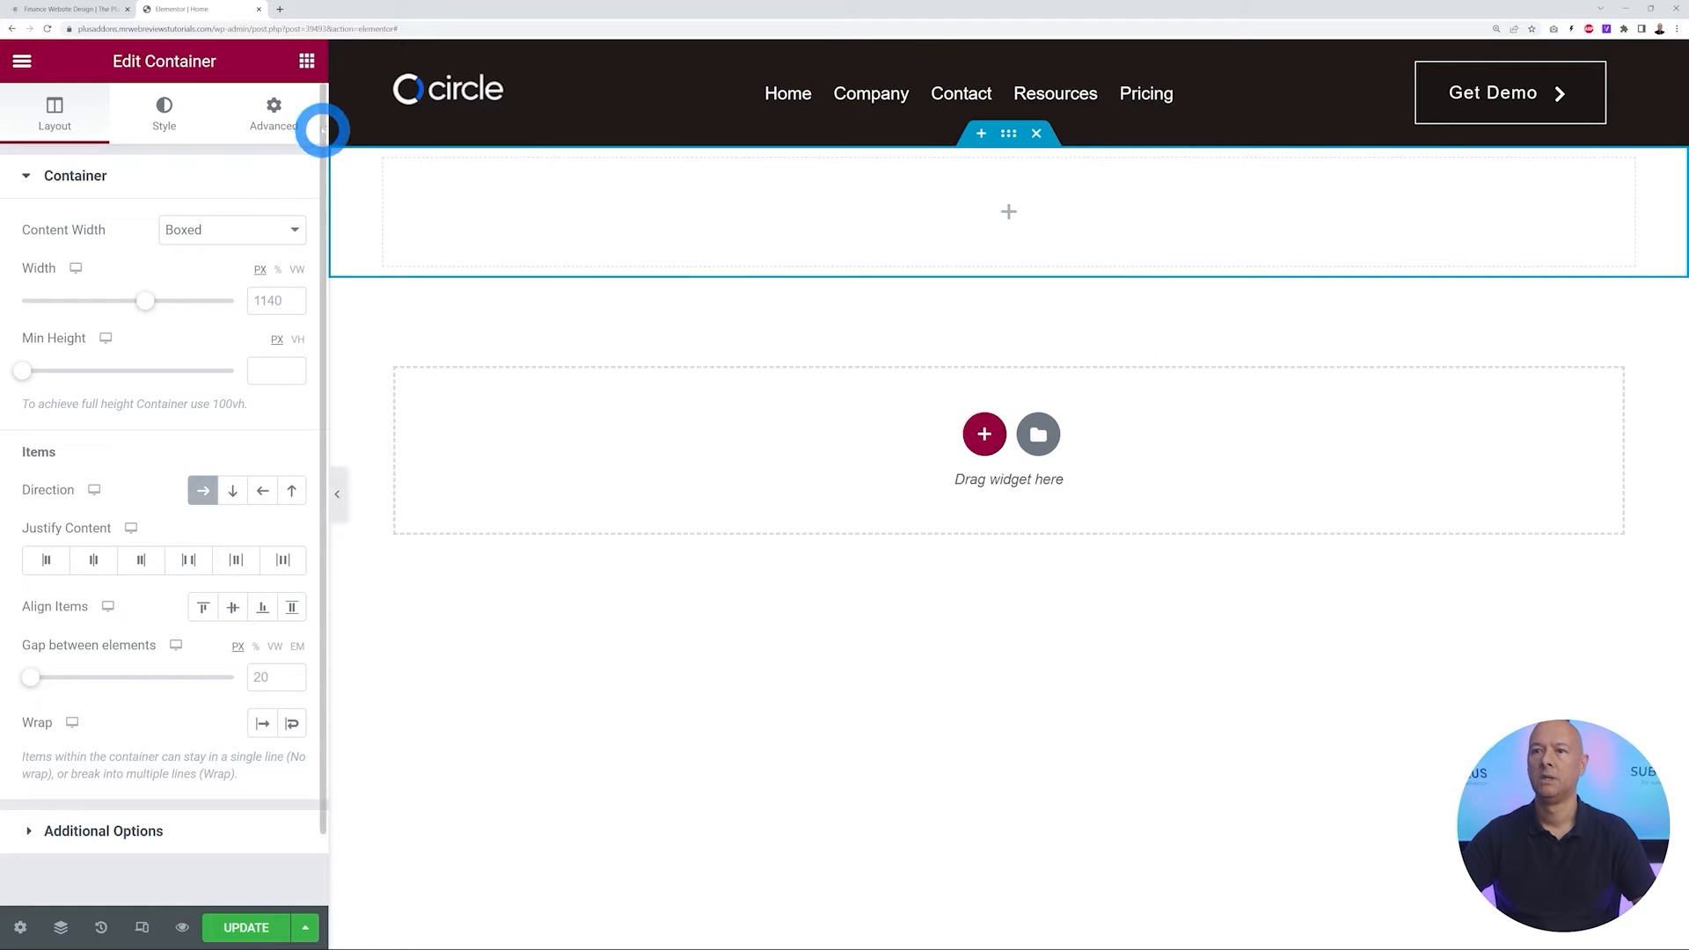
Place a container inside the new row container and duplicate it to form two side-by-side columns
click(306, 59)
drag(170, 302, 527, 200)
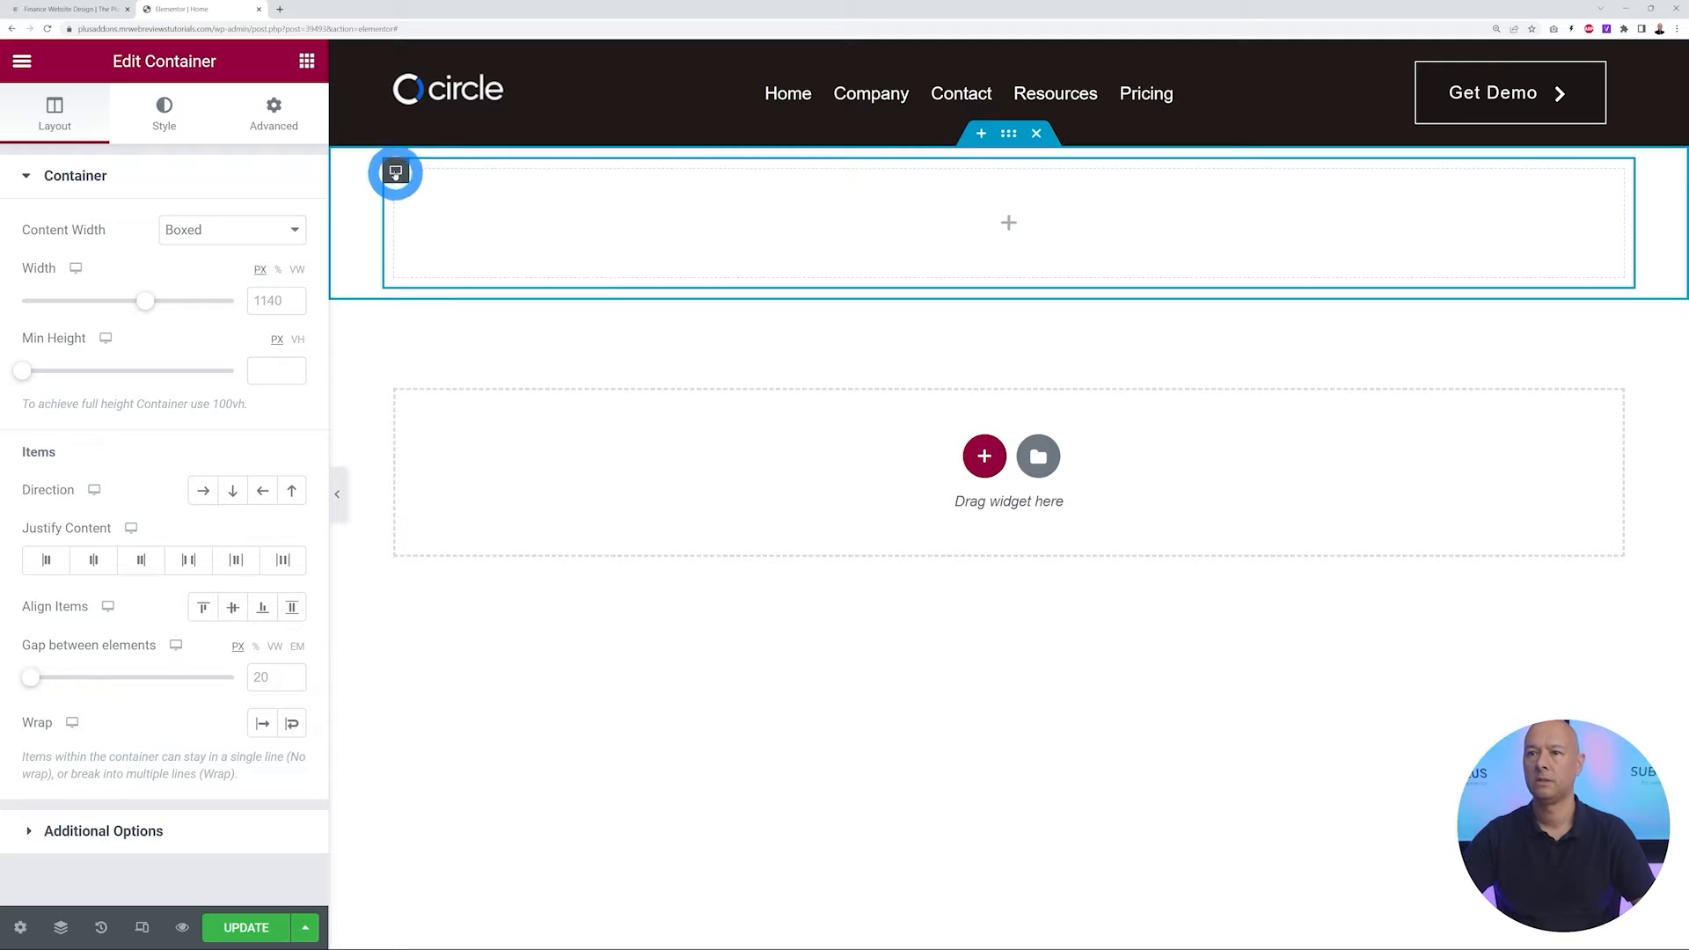
right_click(396, 171)
click(483, 224)
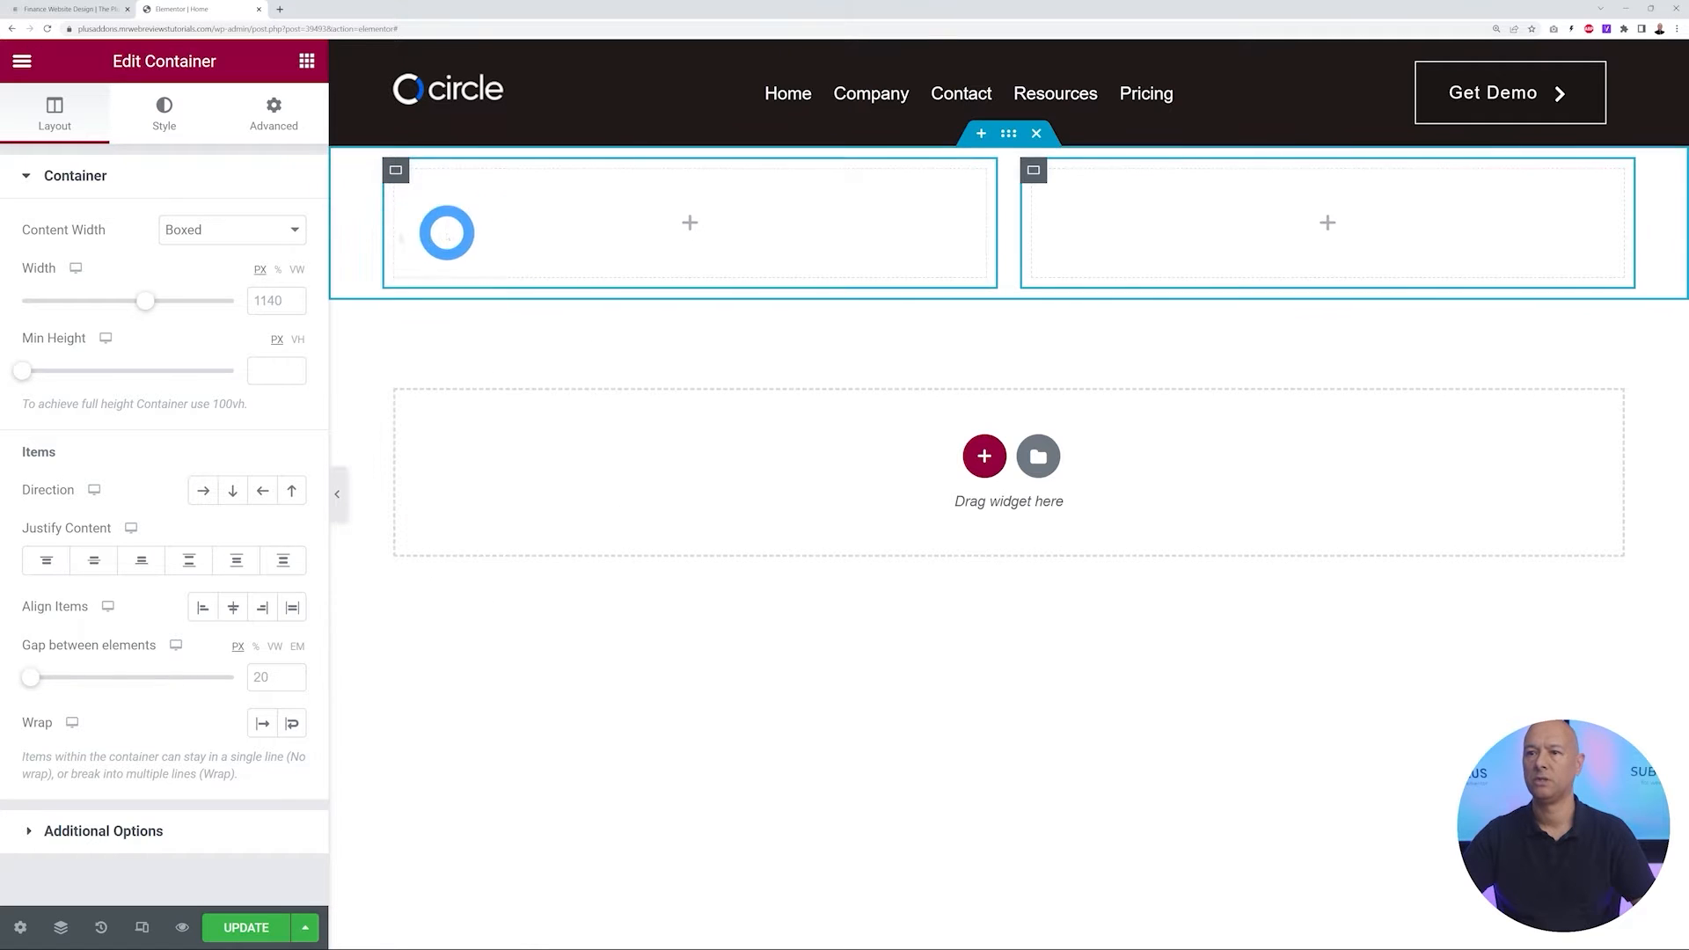
click(304, 59)
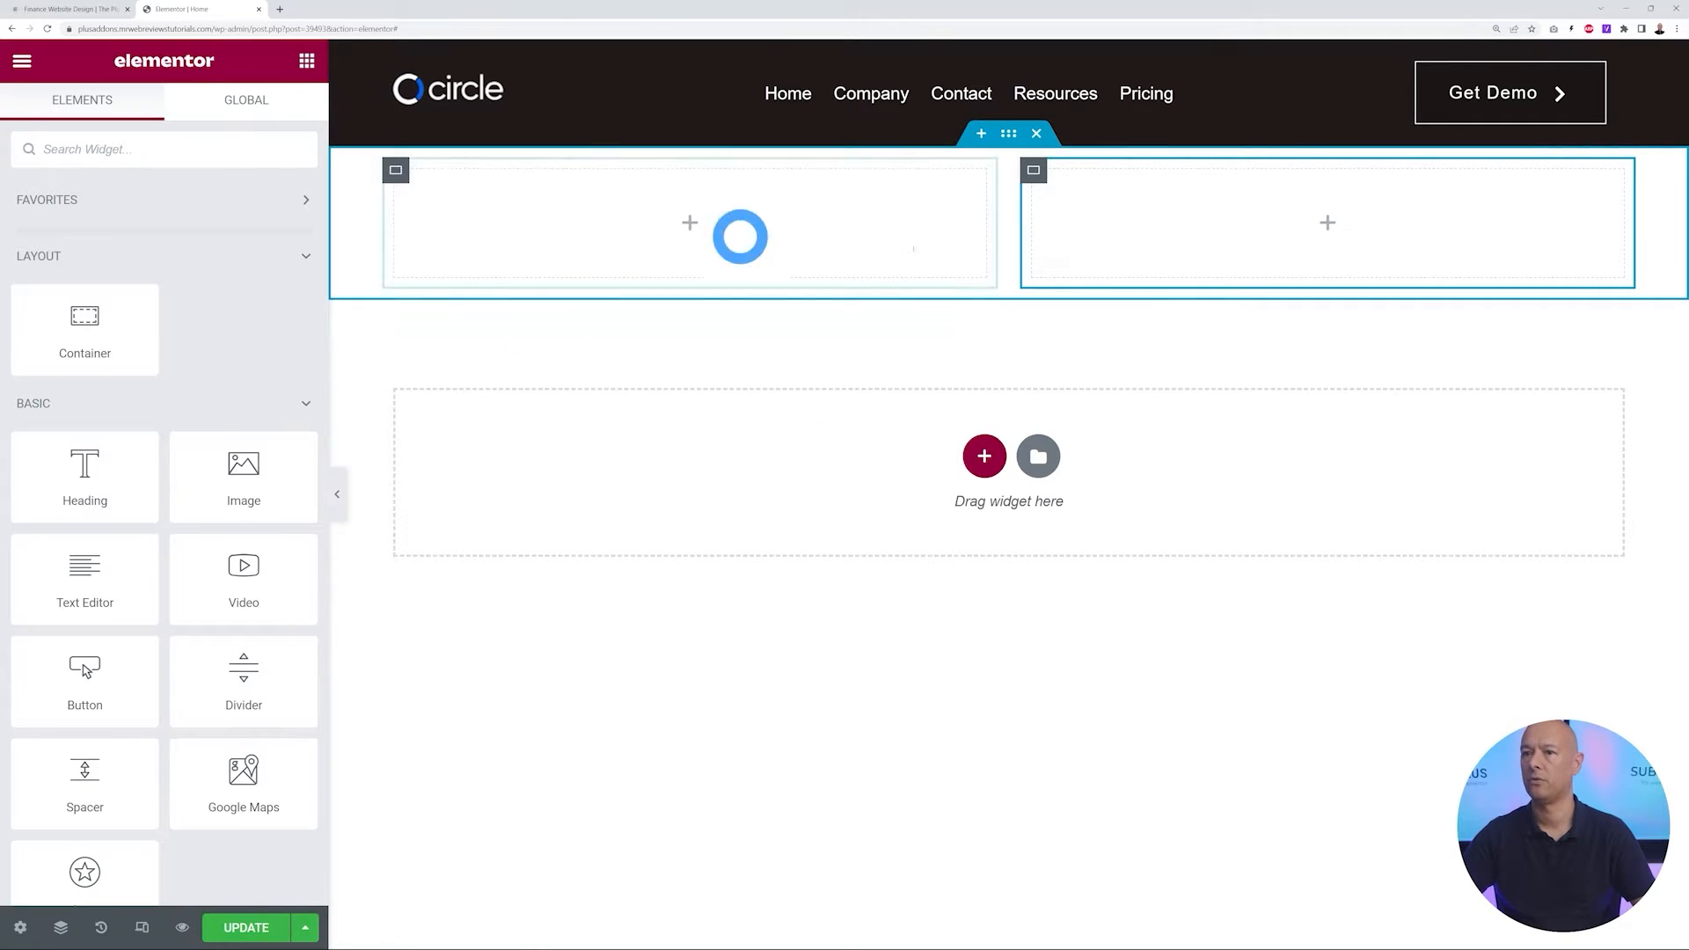
Give the hero section's parent container a classic background using the header's dark global colour
click(1012, 143)
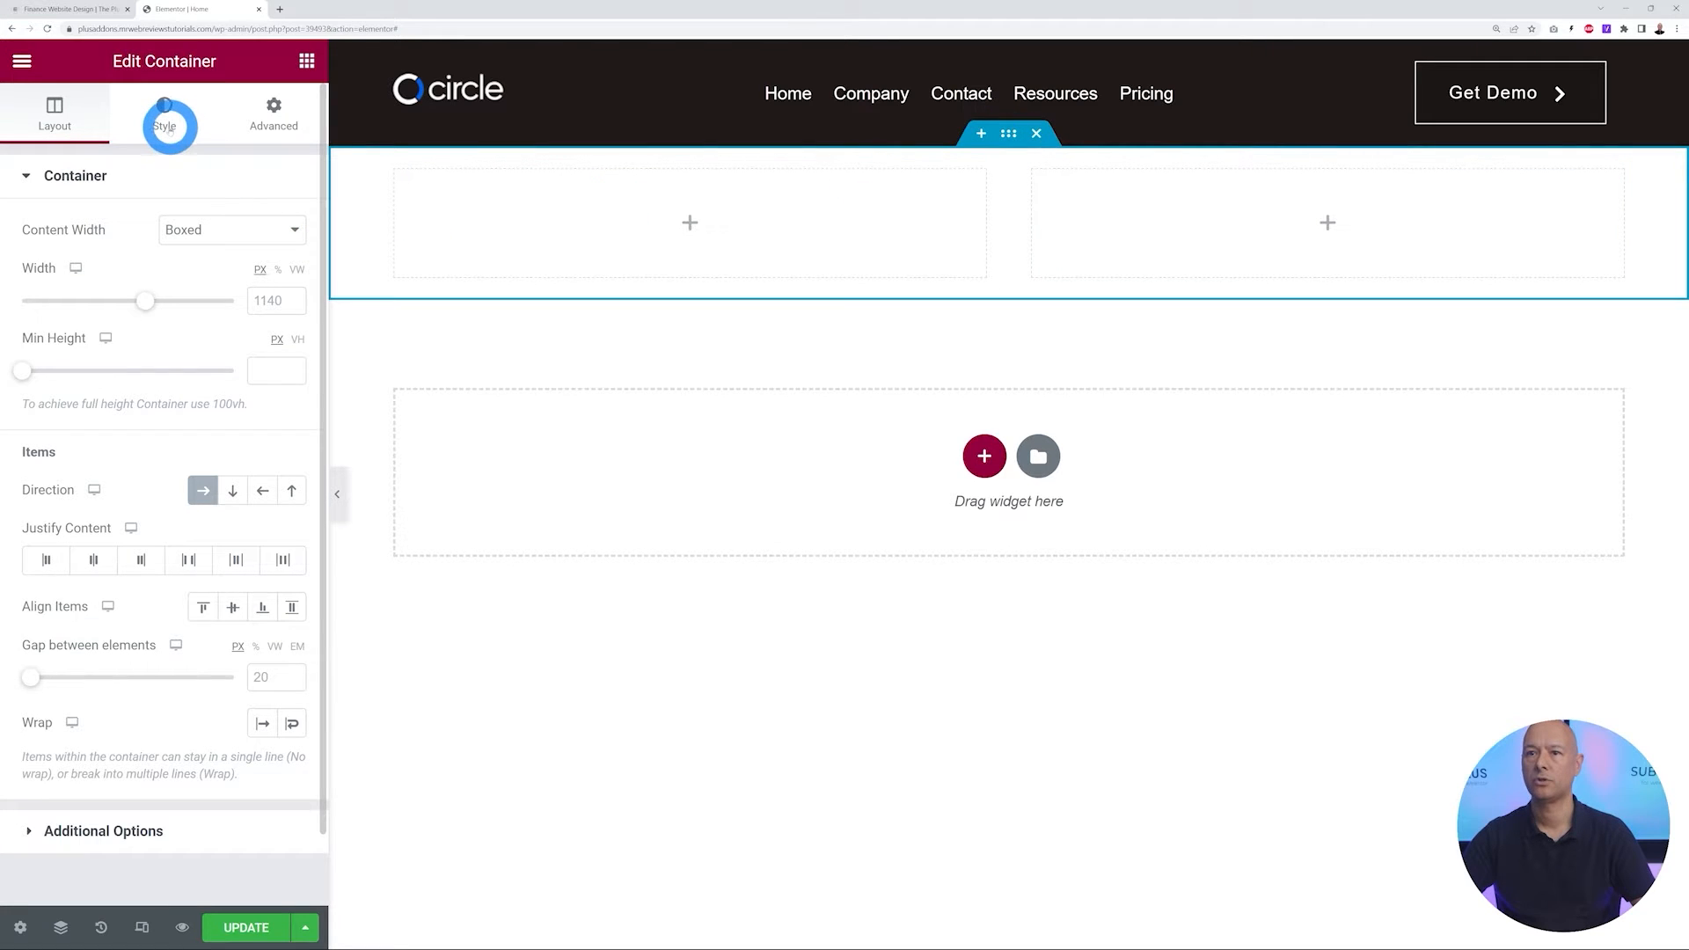
click(165, 125)
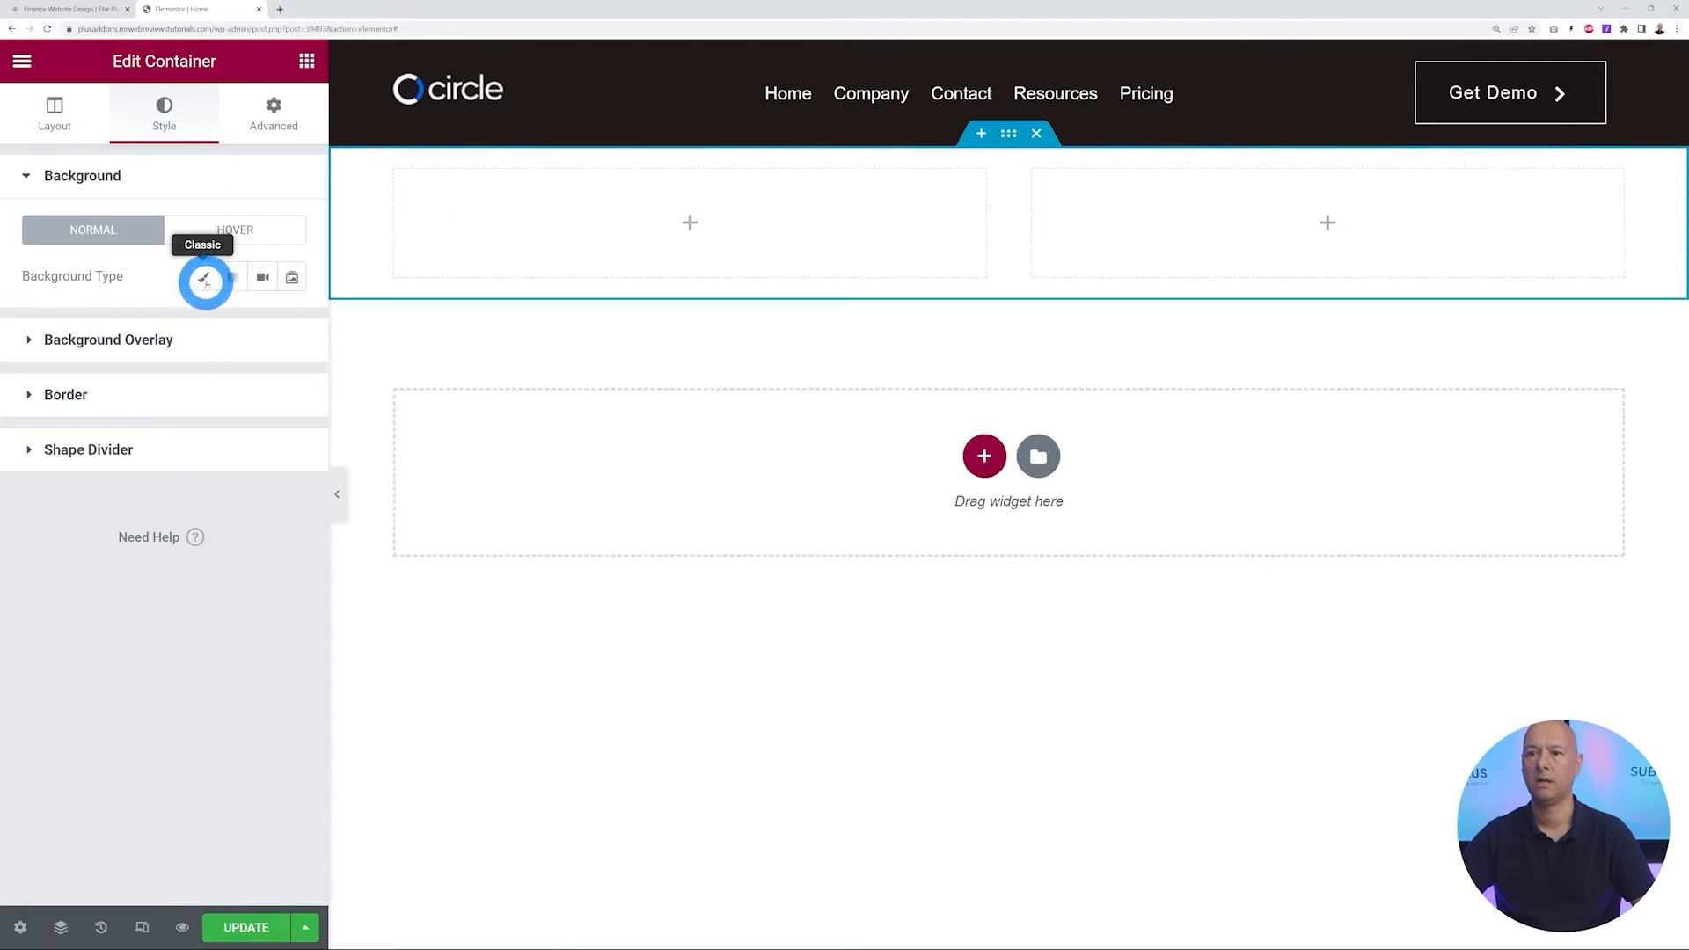
click(203, 277)
click(262, 322)
click(151, 578)
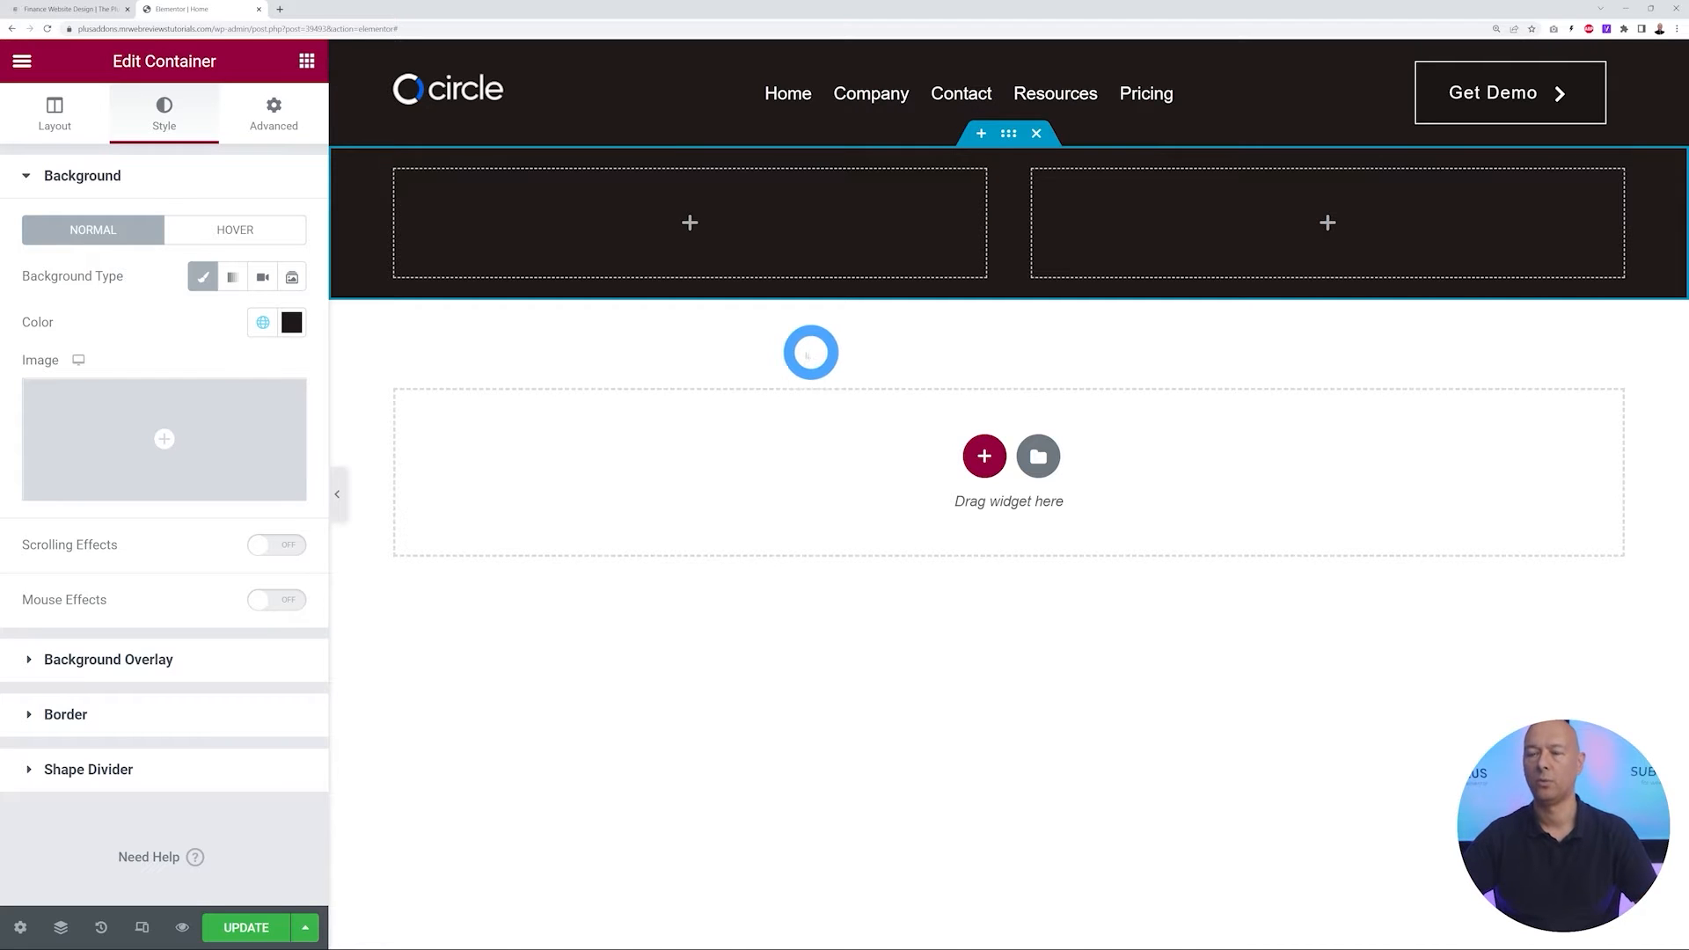
Check the reference hero text and add a Heading Title widget to the hero's left inner container
click(72, 9)
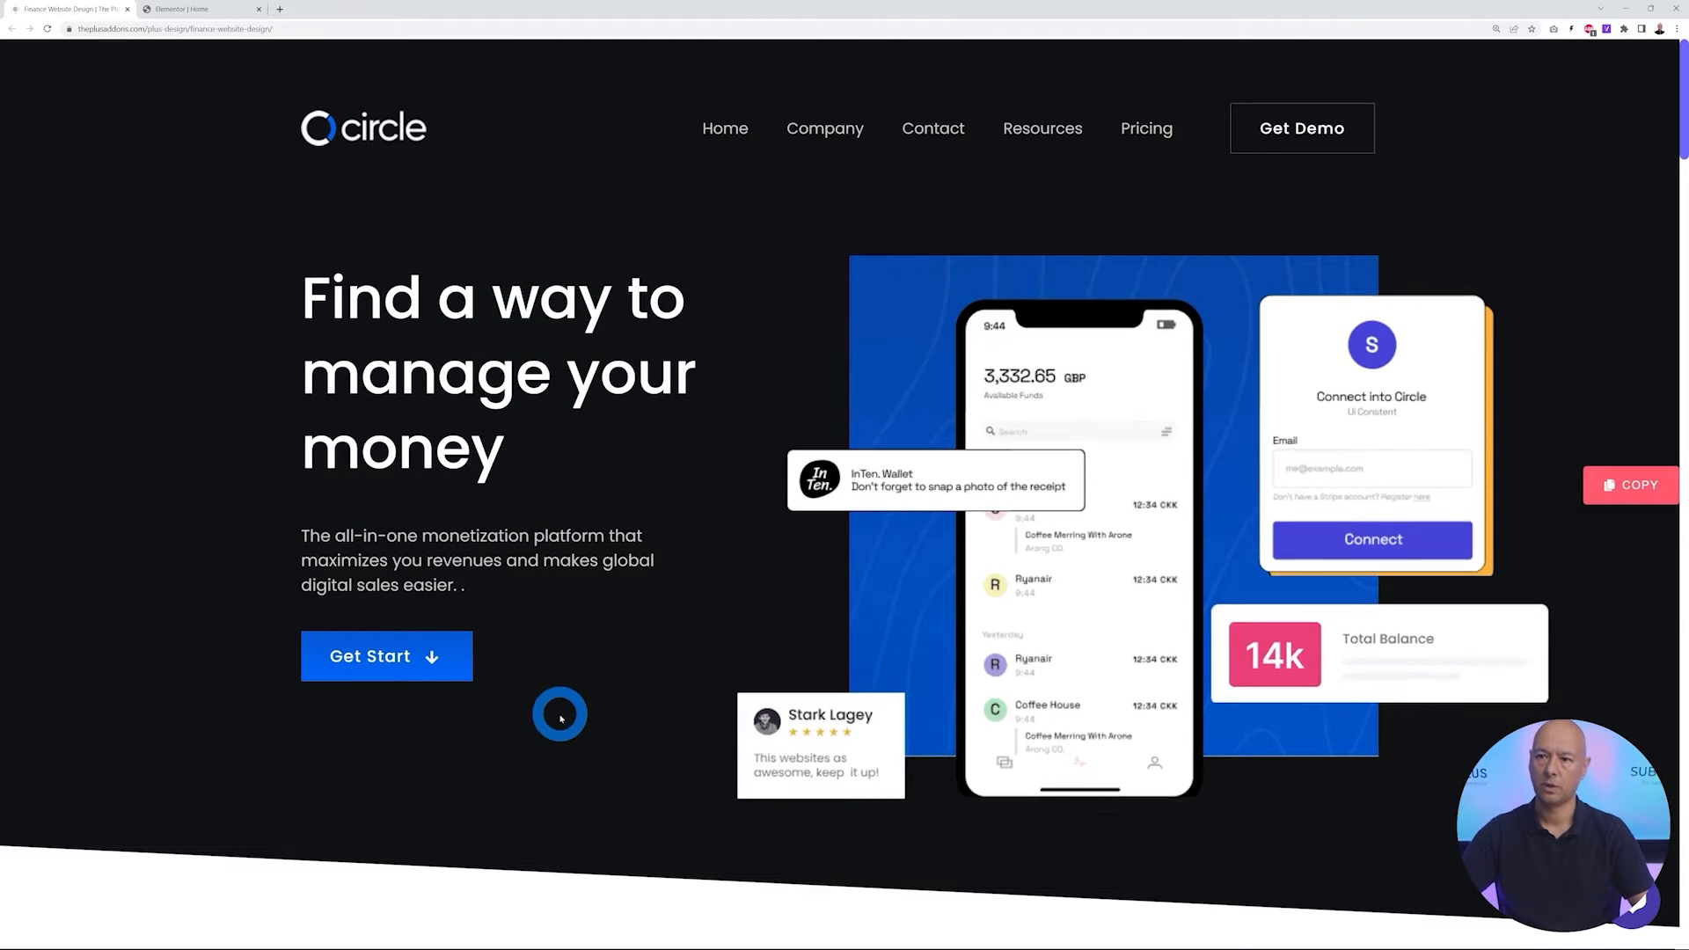
click(196, 9)
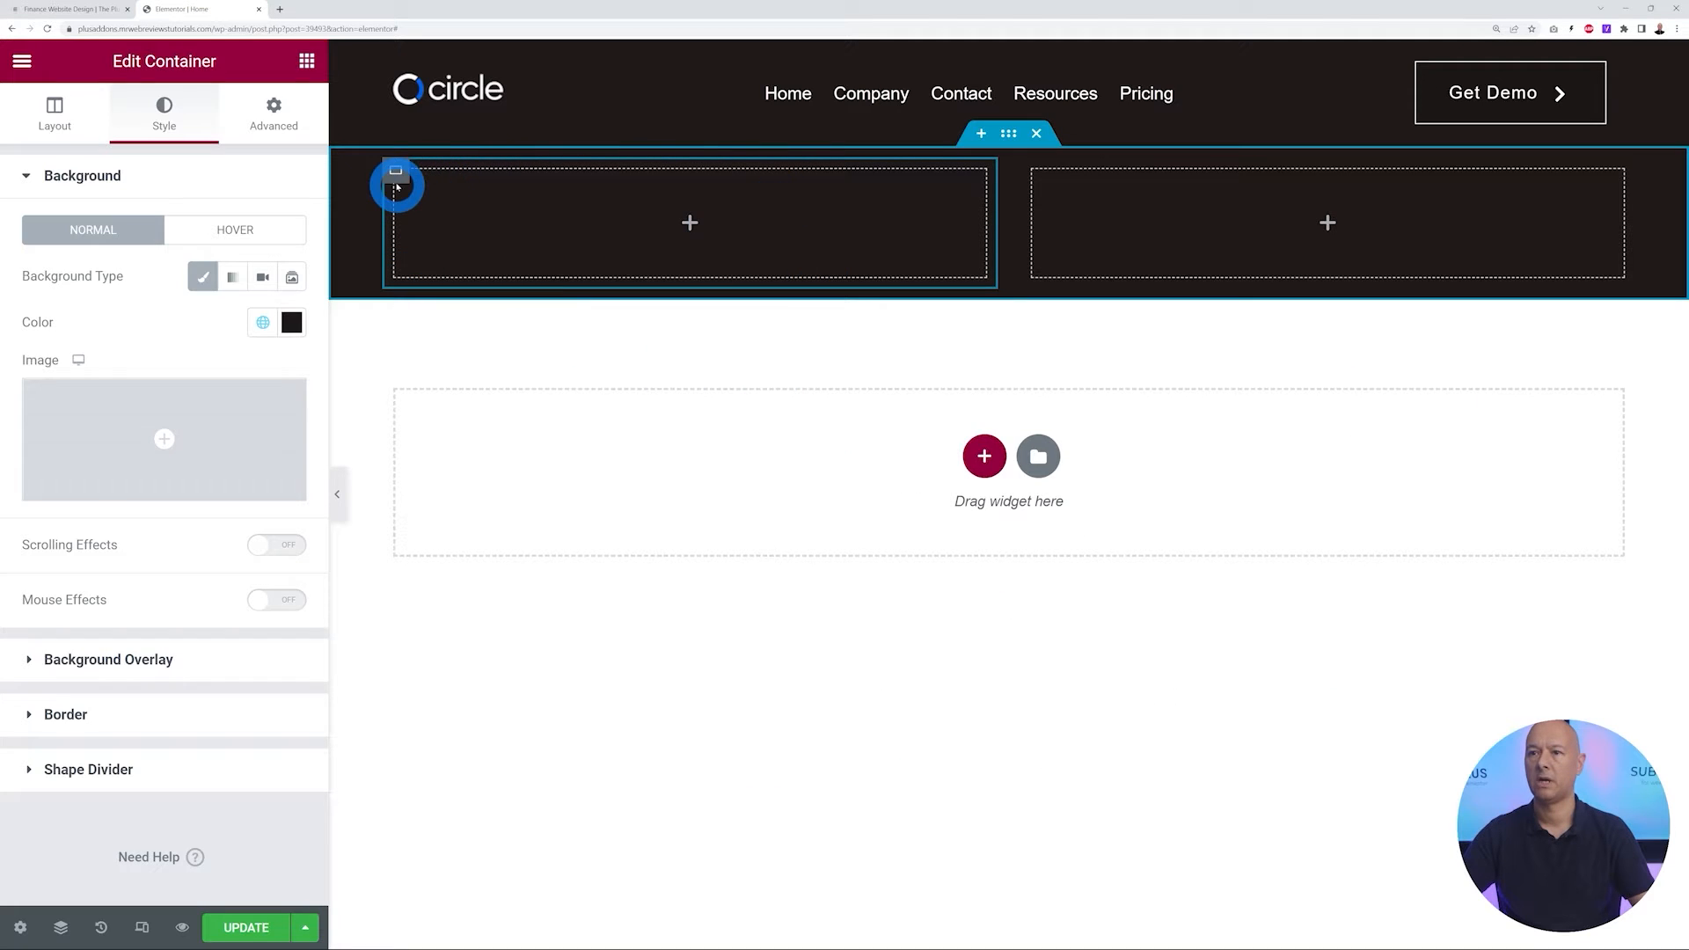
click(396, 174)
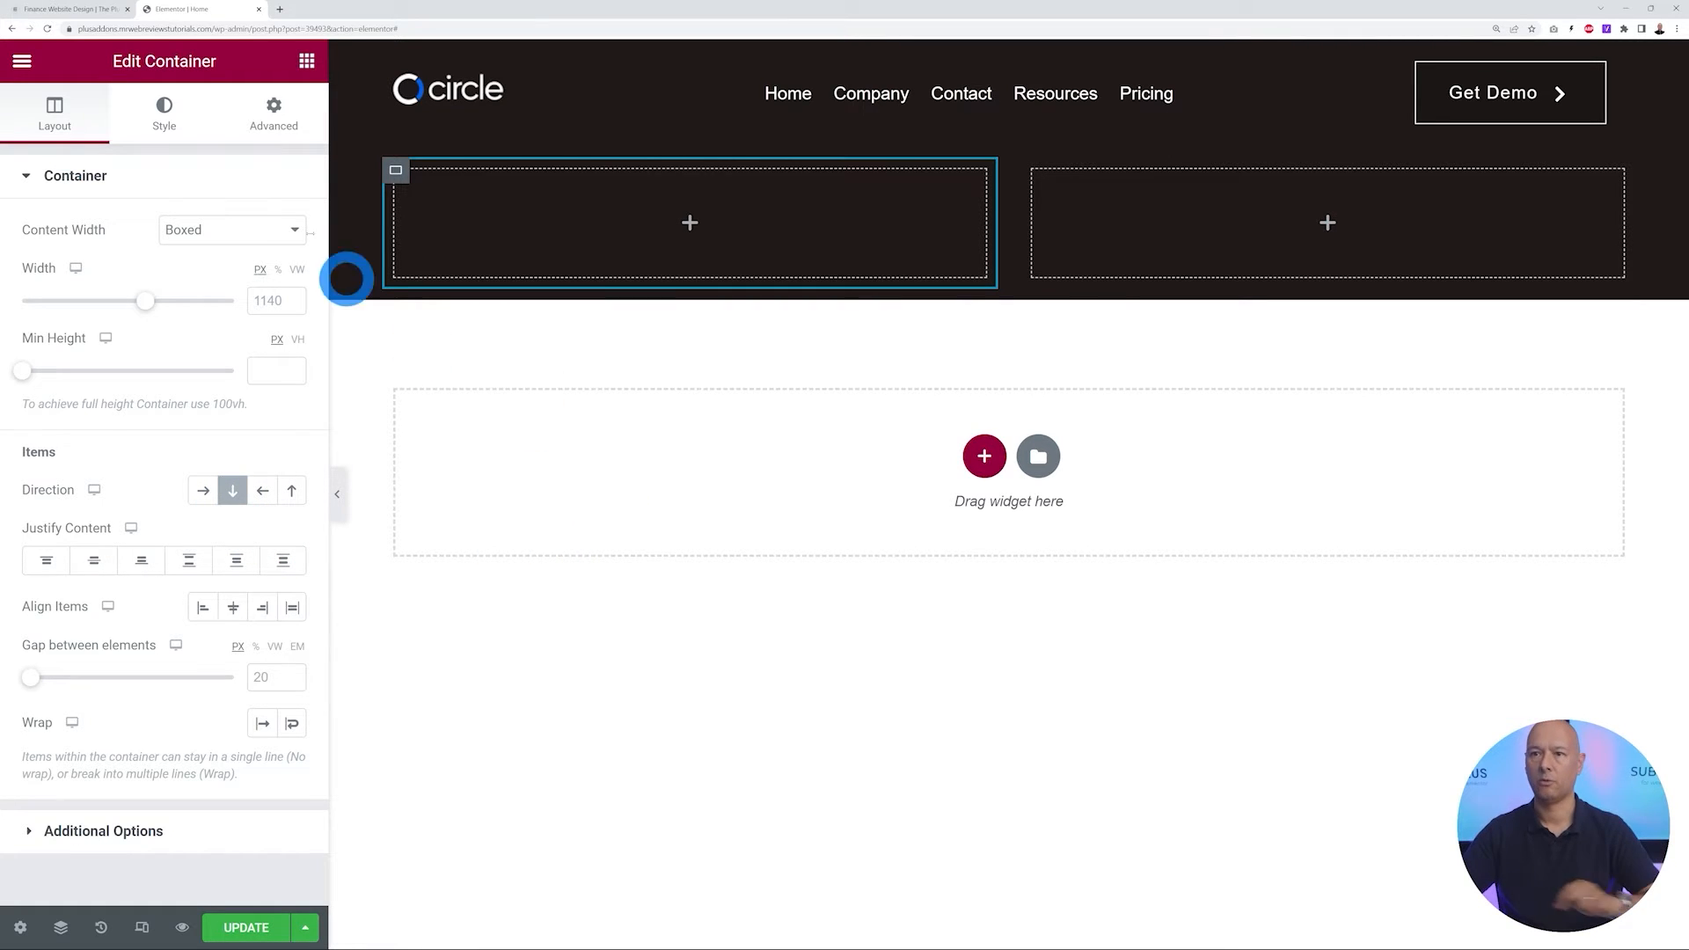
click(305, 61)
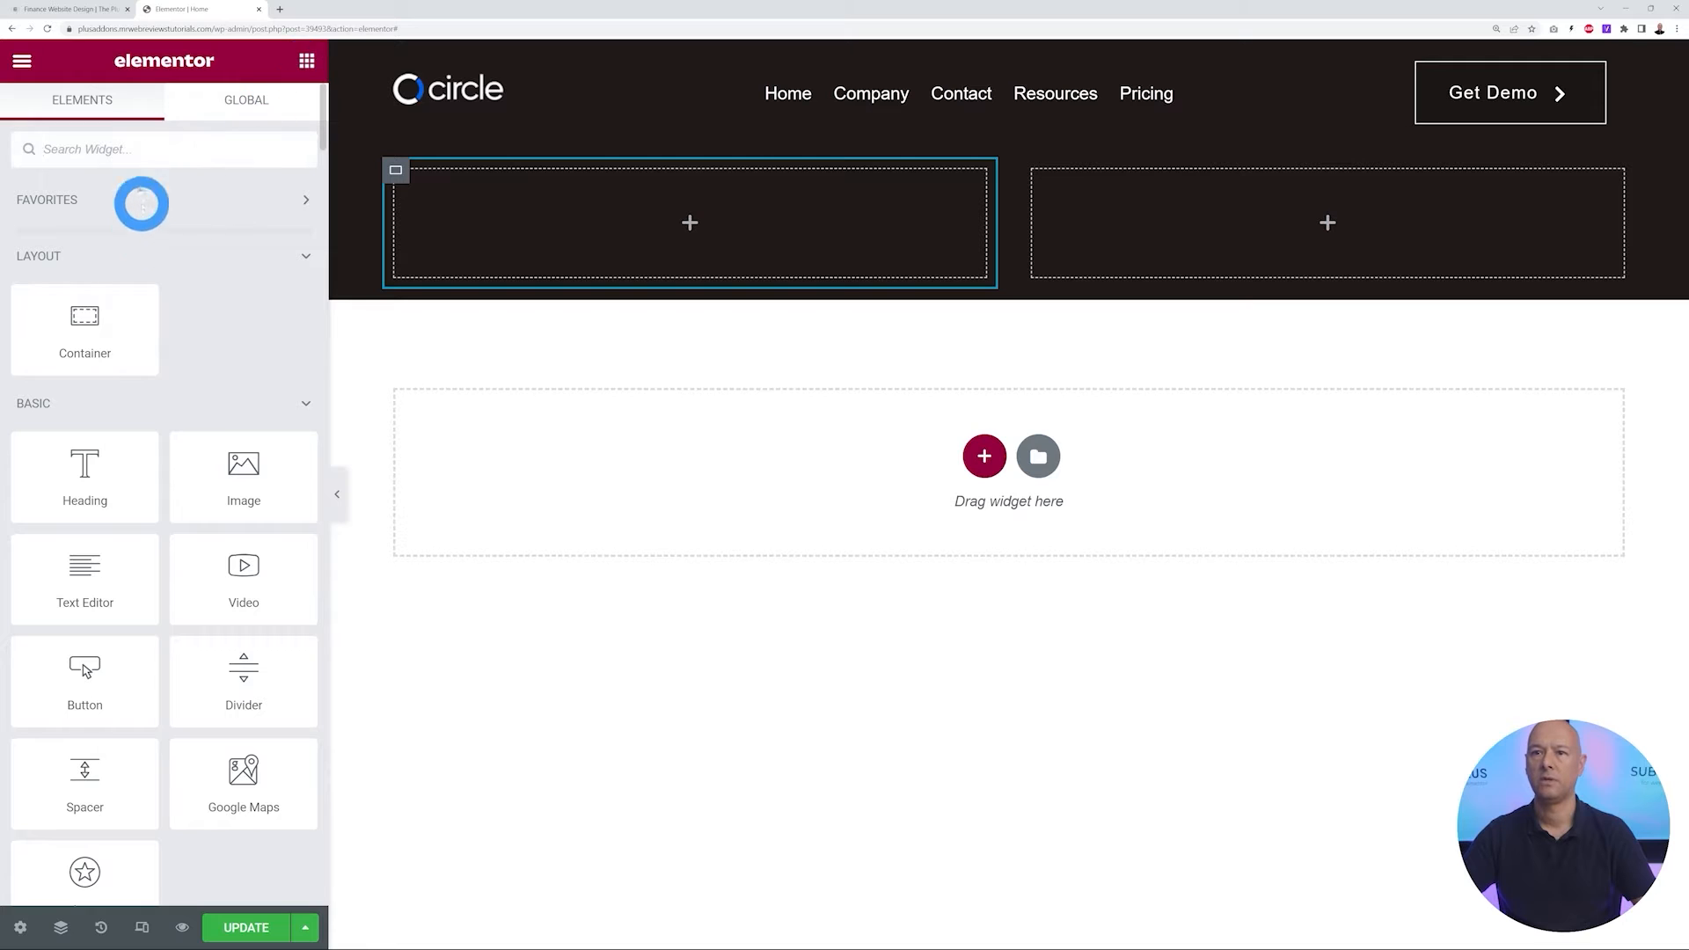
text(heading)
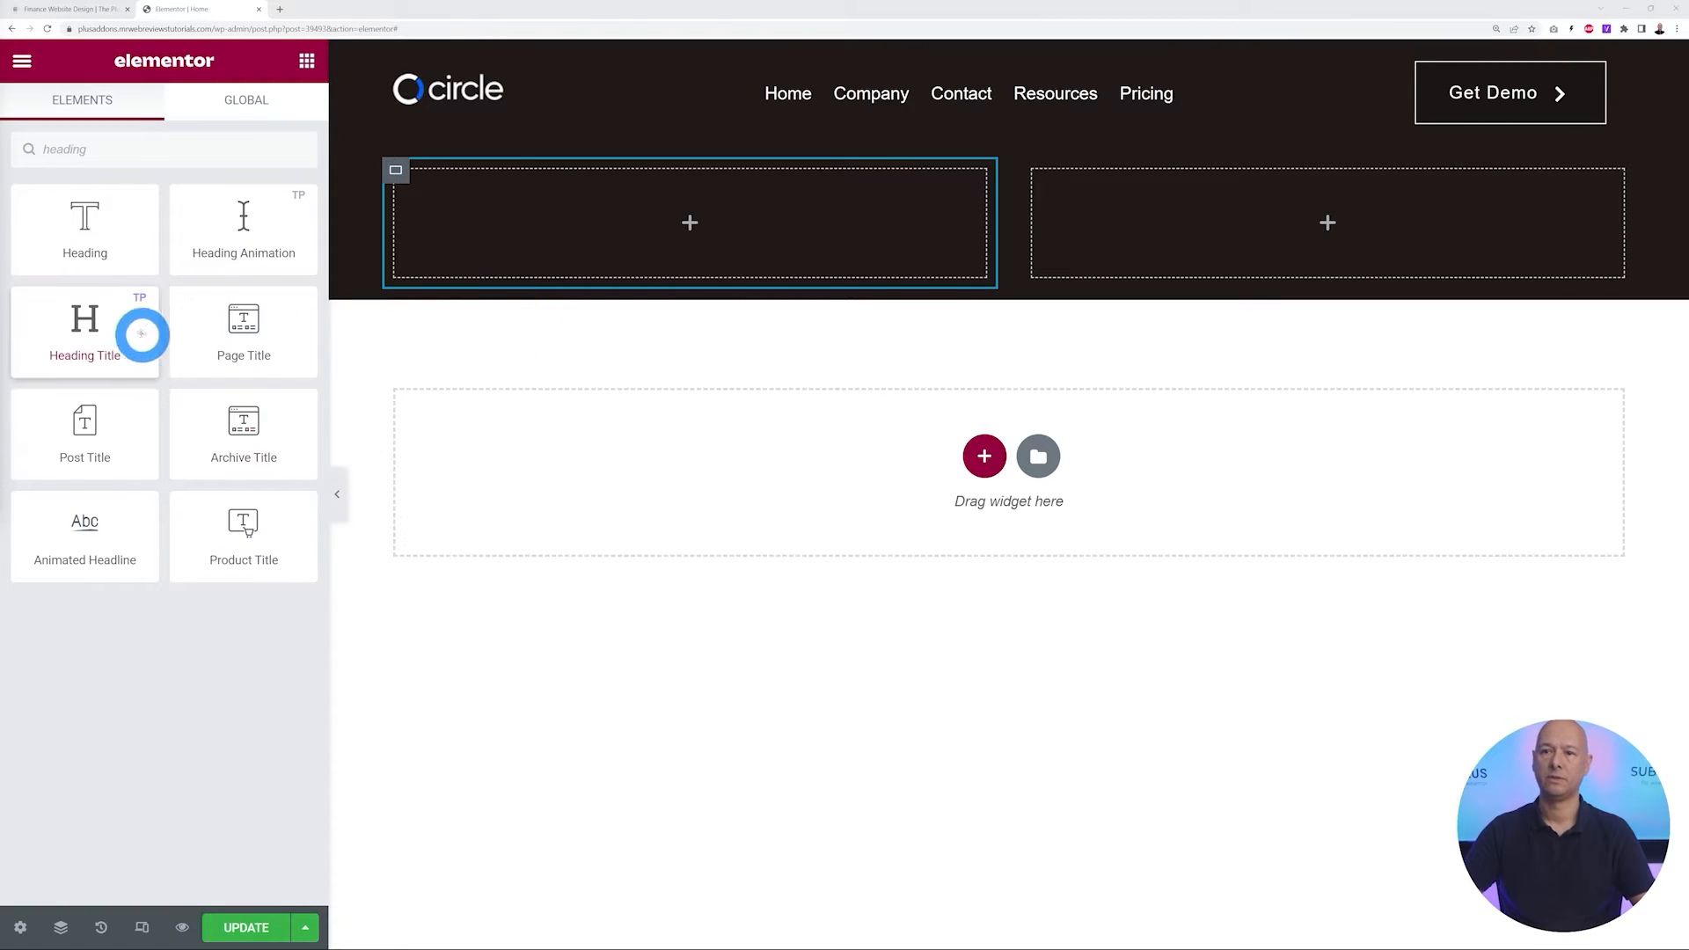
drag(108, 342, 447, 228)
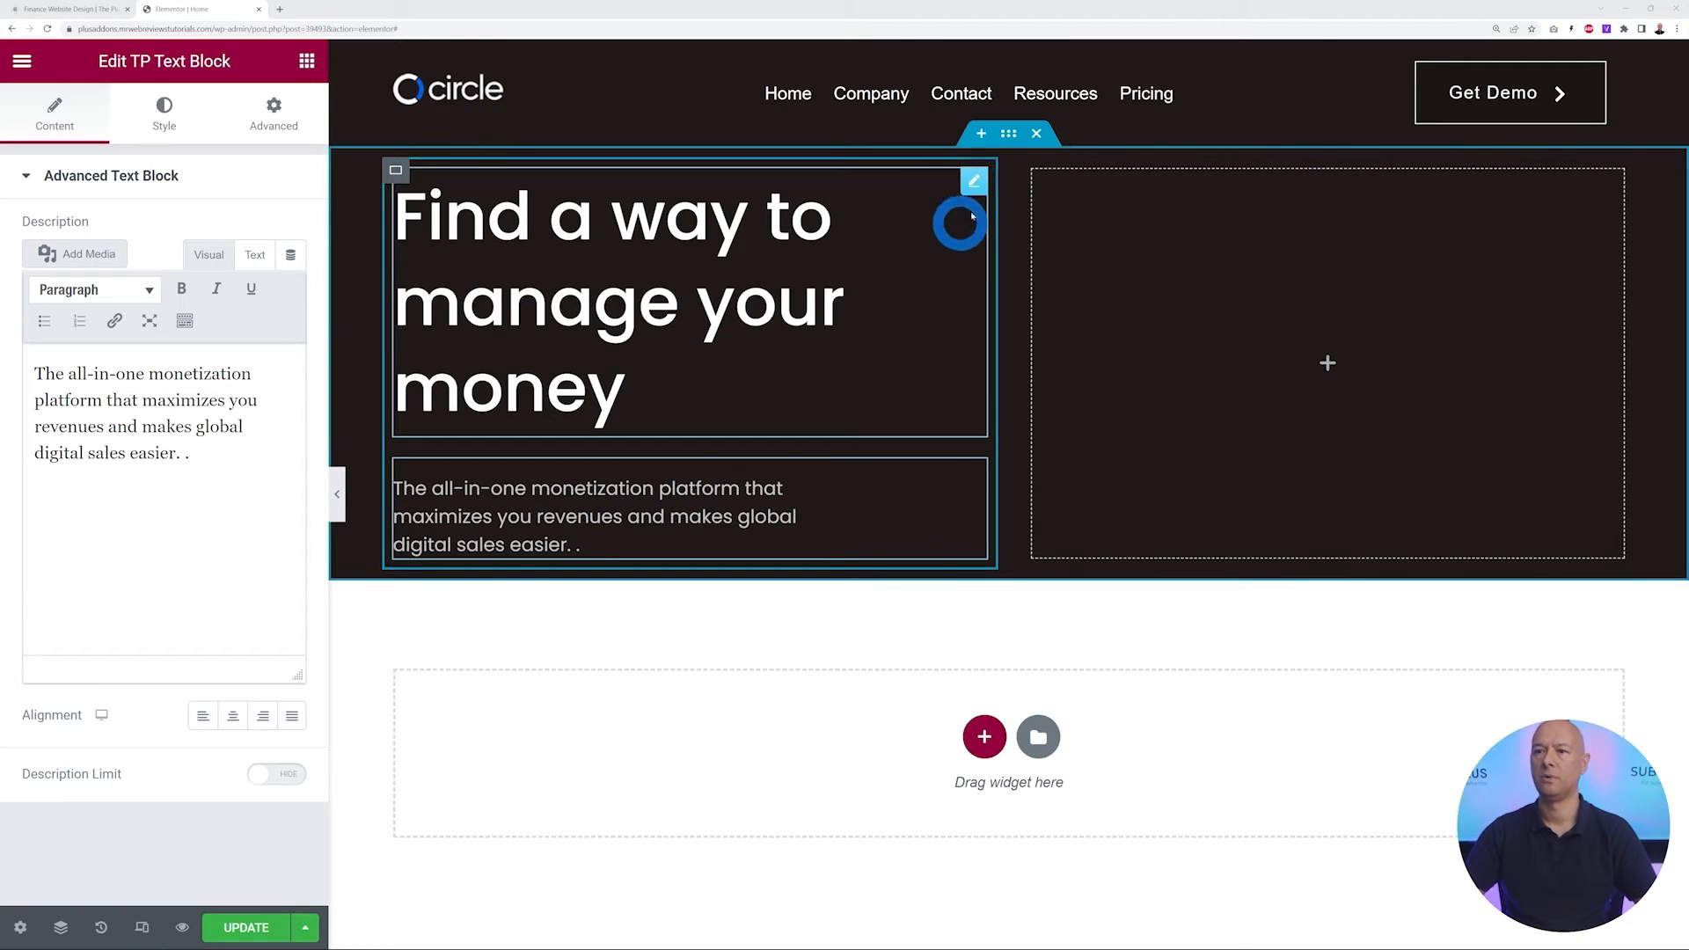
Review the heading against the reference site and paste the Get Start button below the description text block
click(971, 185)
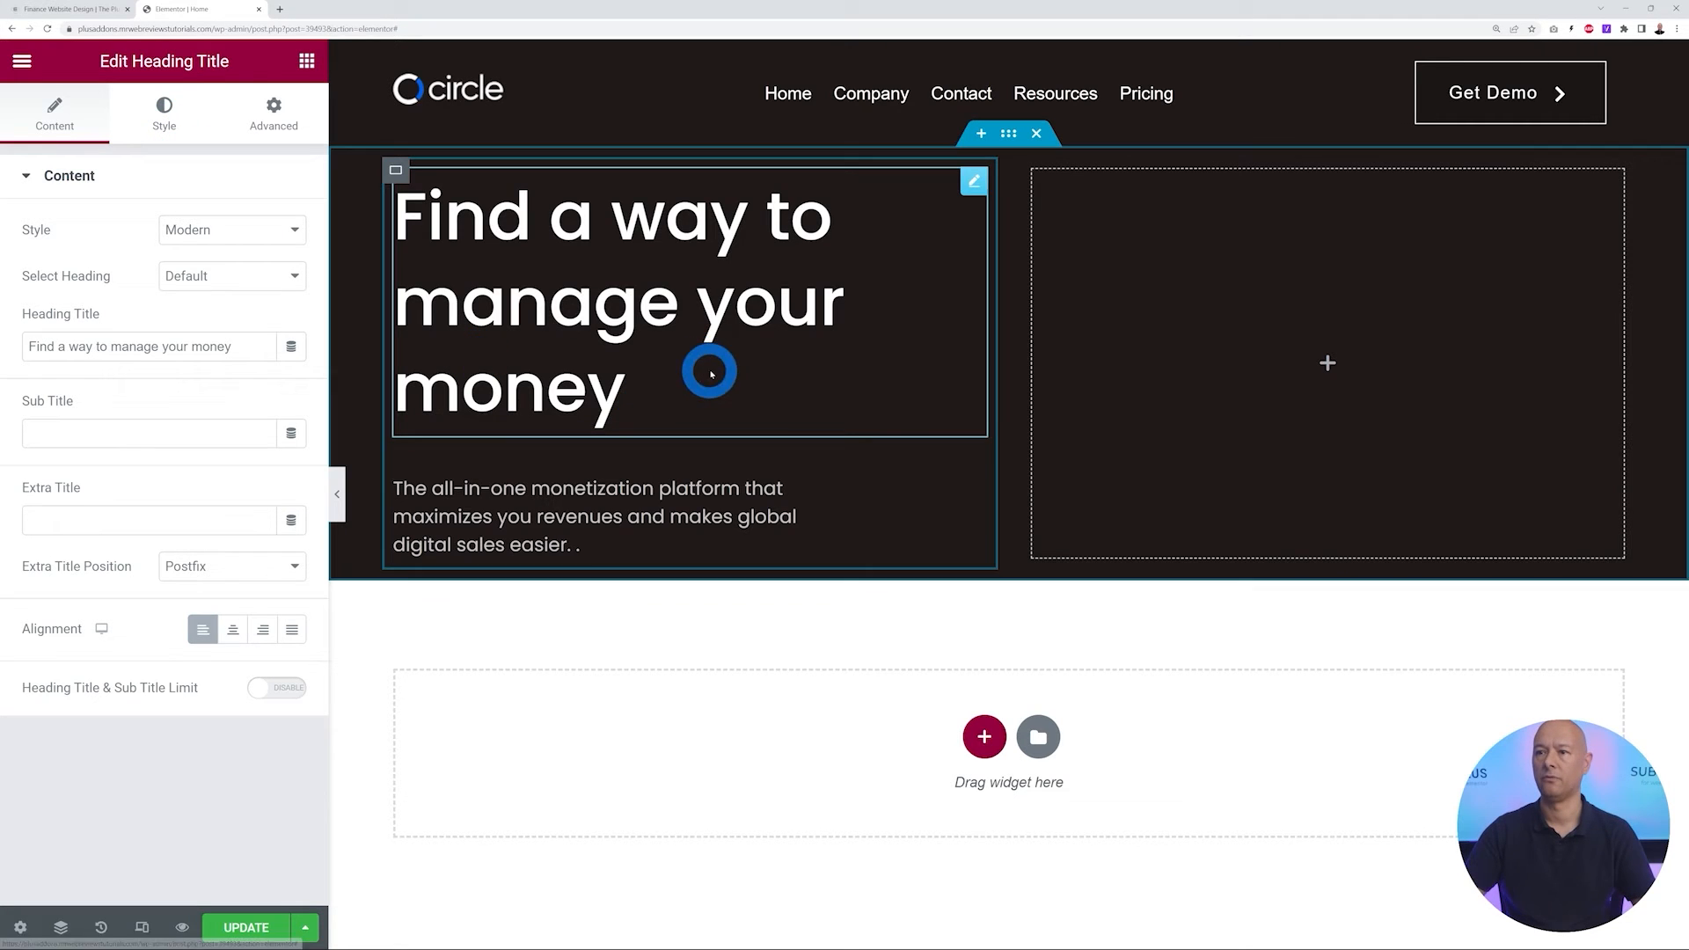
click(56, 10)
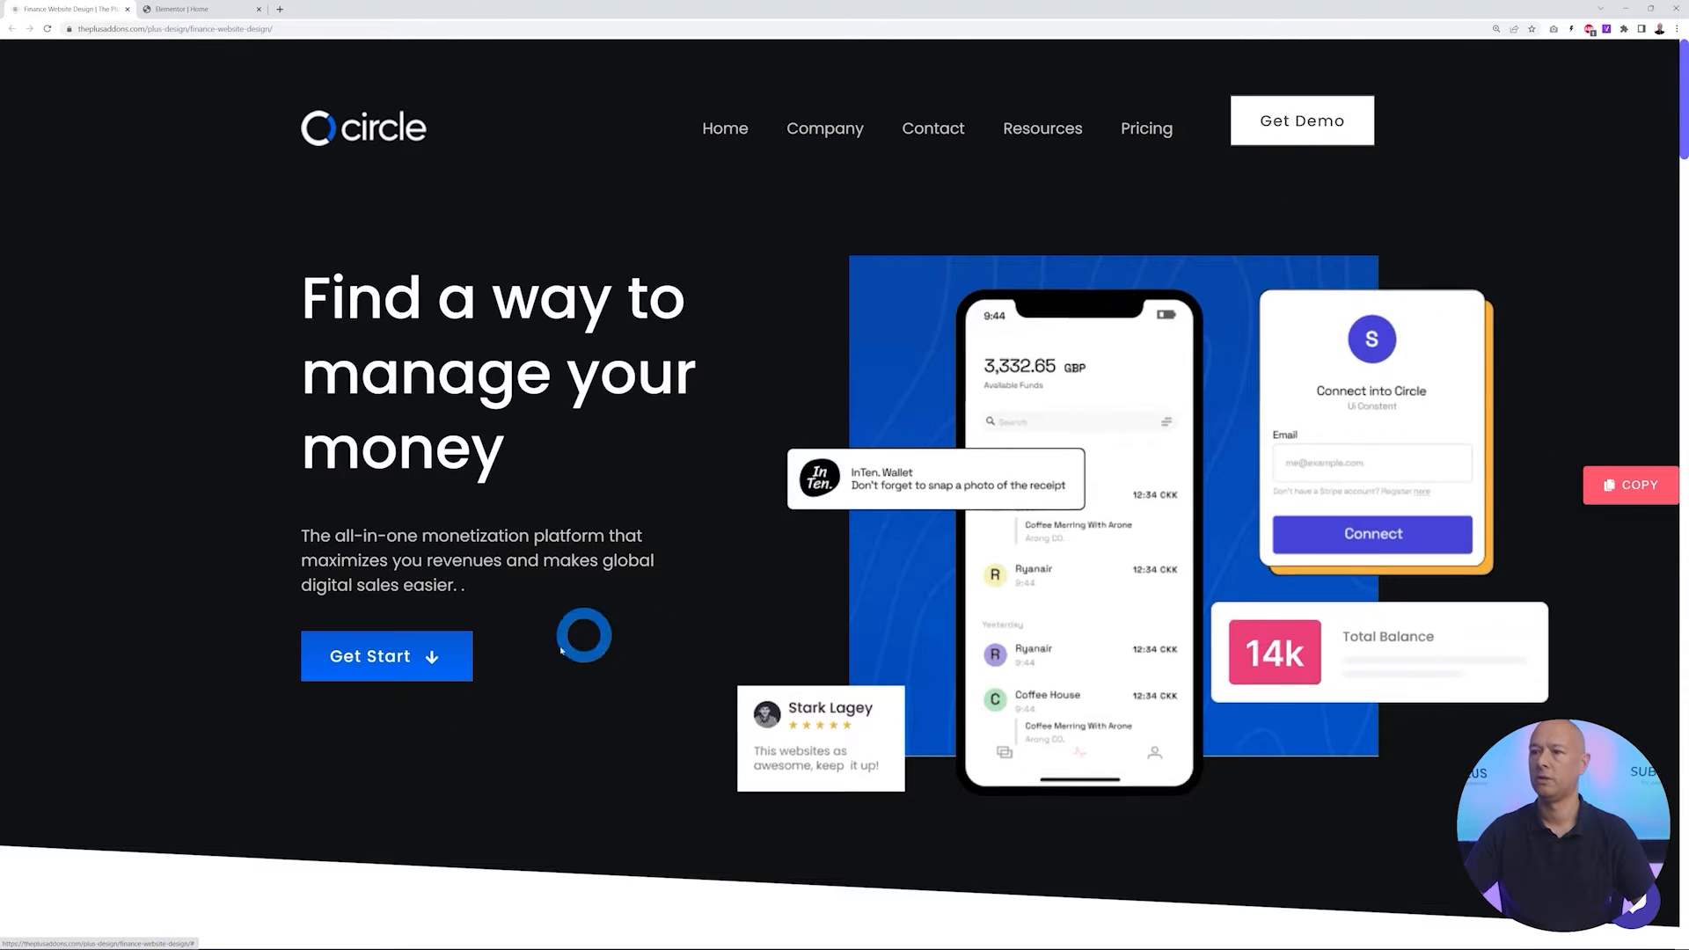
click(208, 11)
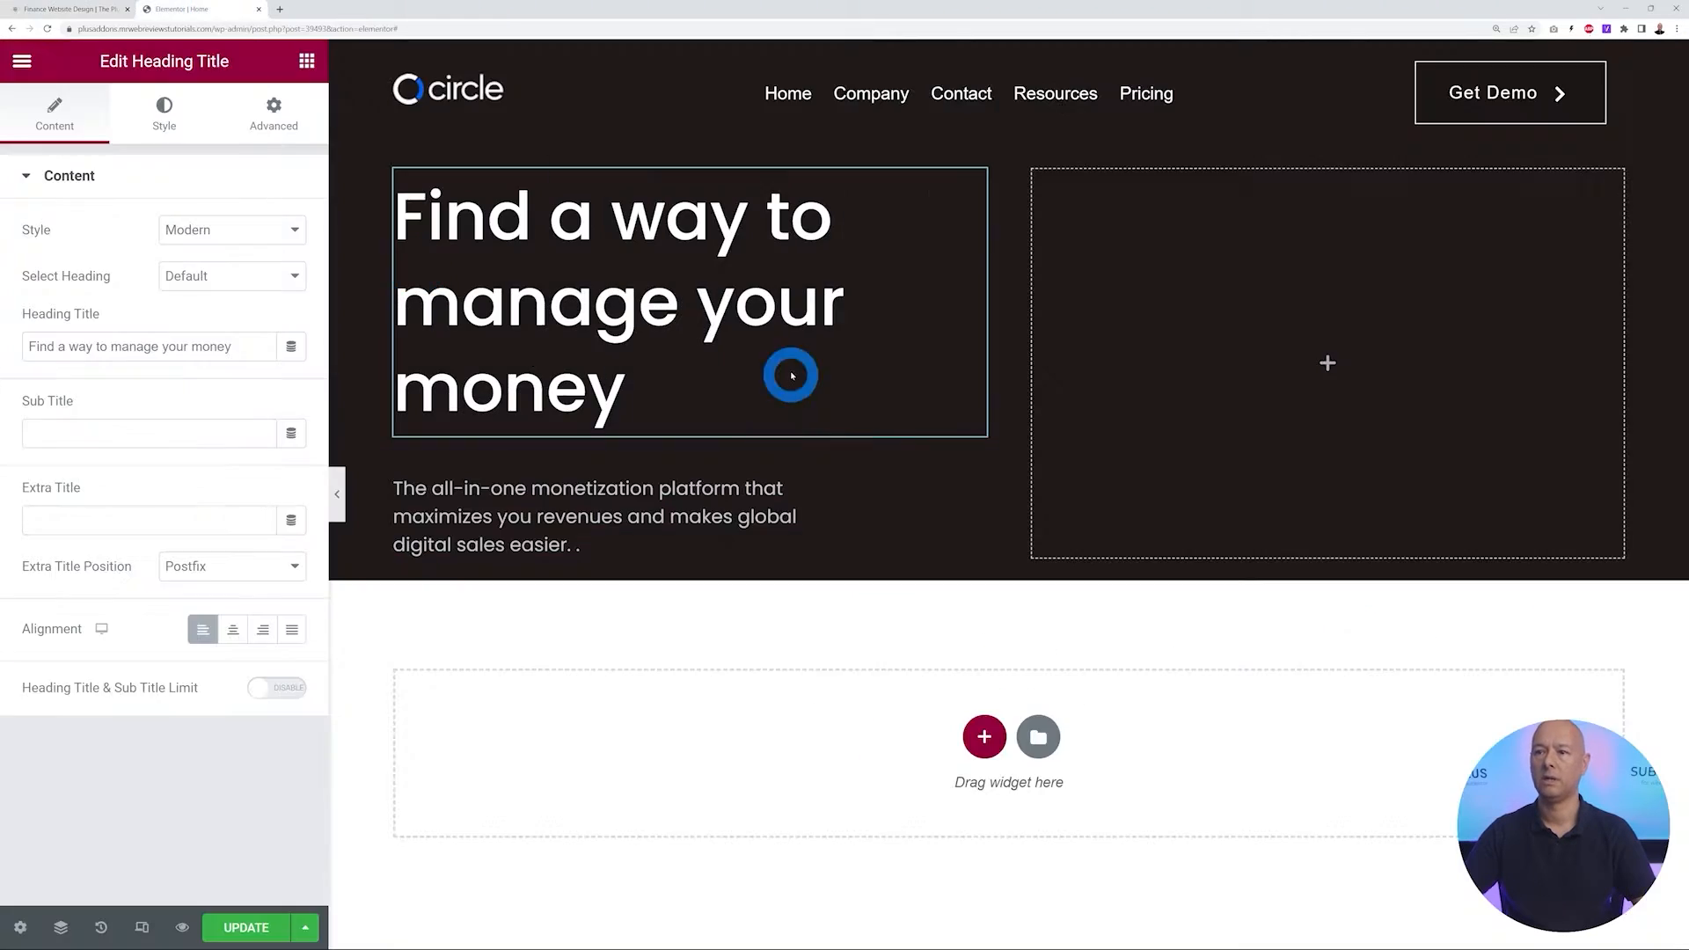
right_click(967, 472)
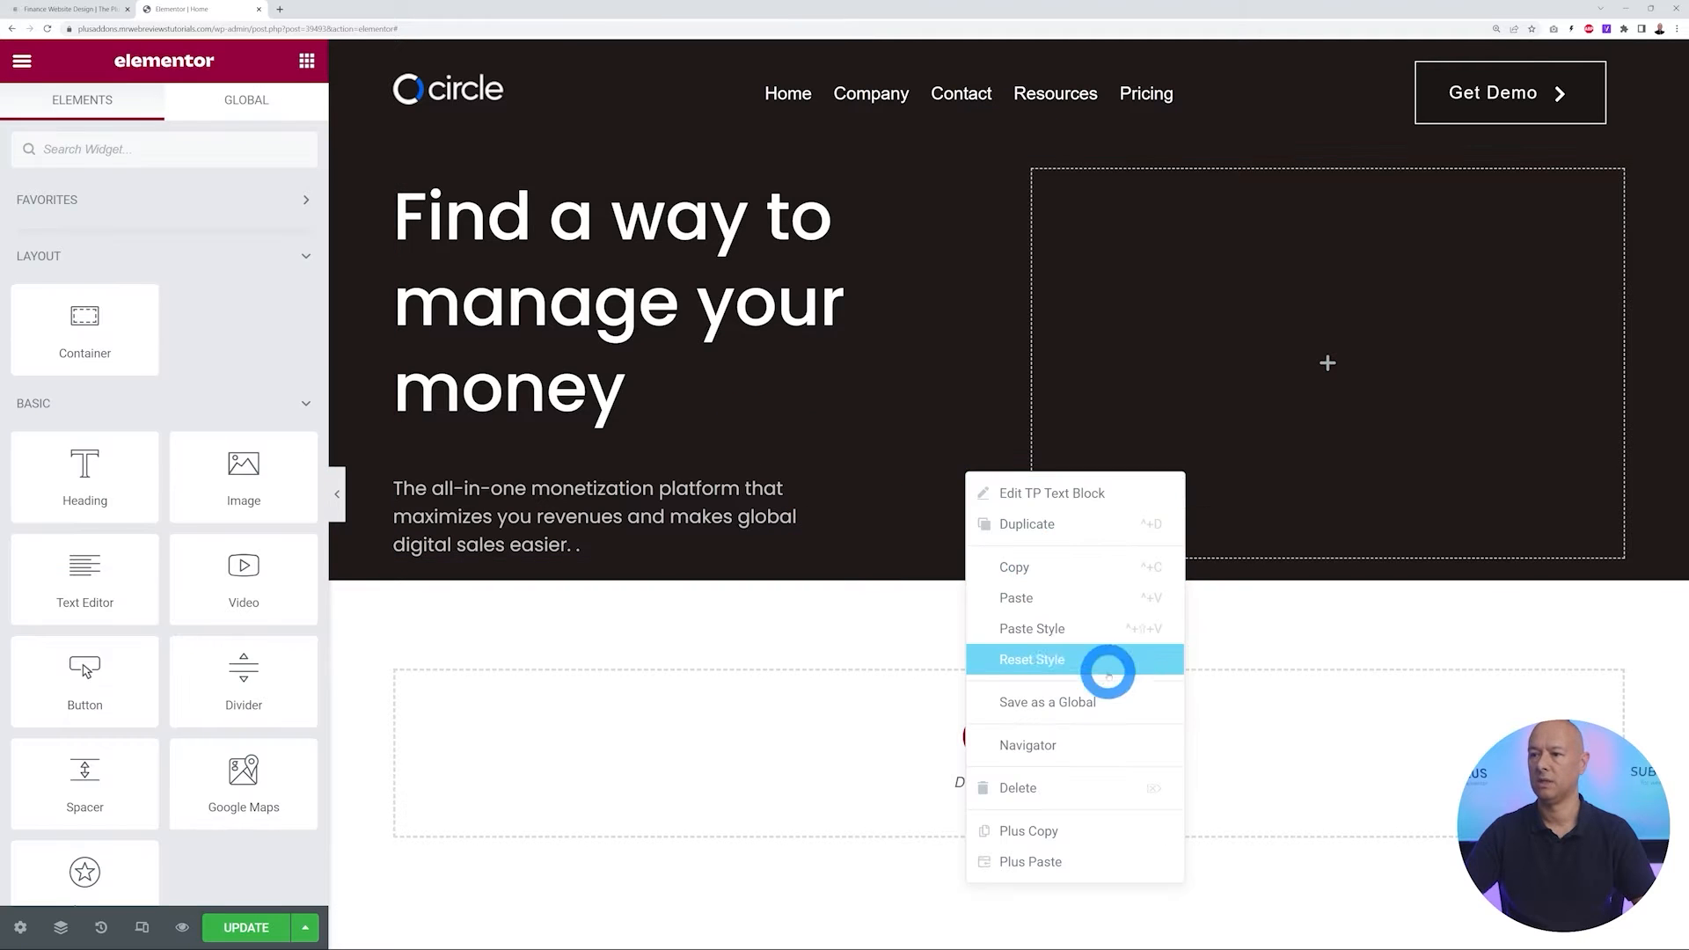
click(1063, 595)
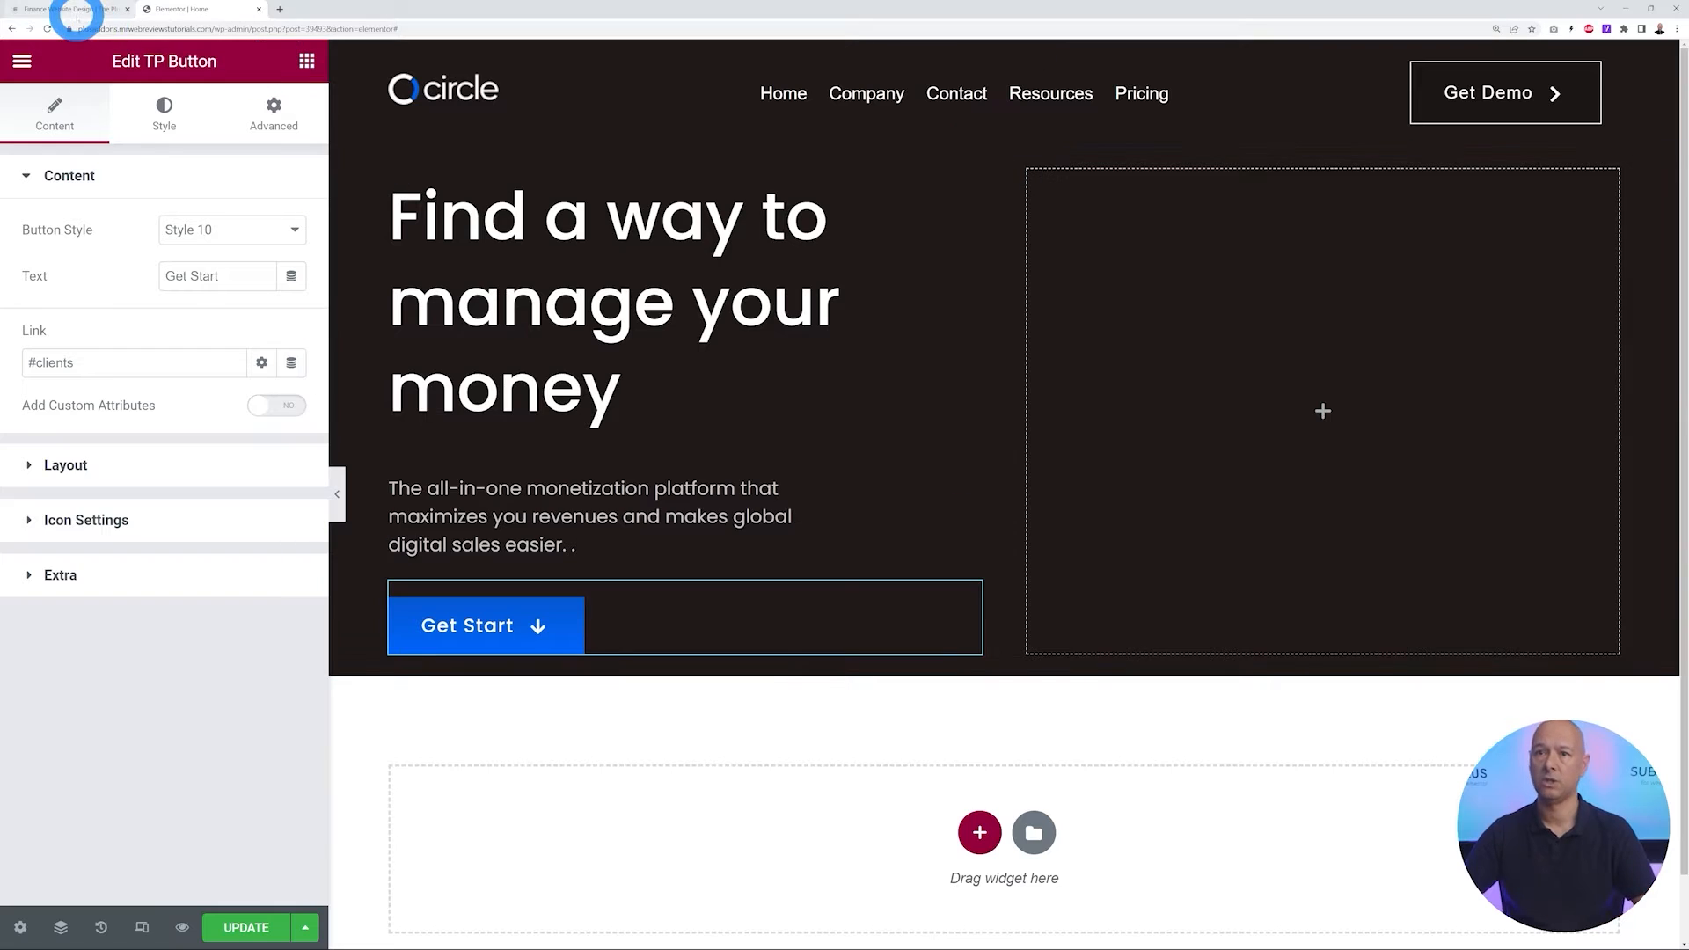
Check the reference hero artwork and add an Image Cascading widget to the hero's empty right container
click(76, 11)
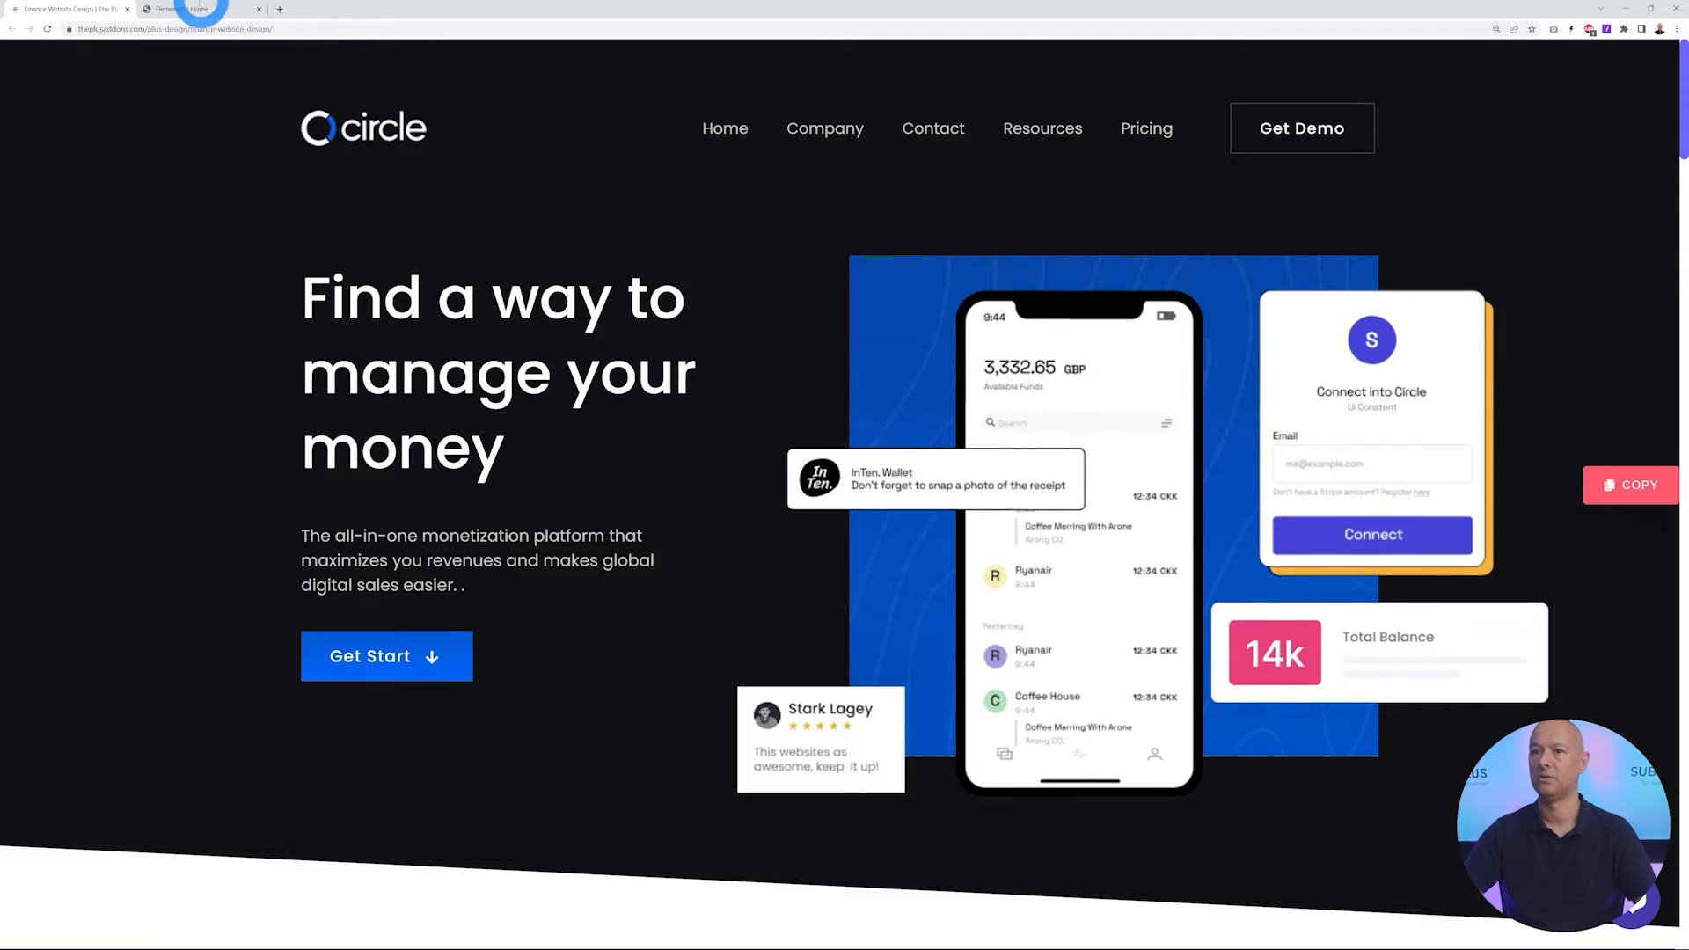
click(183, 10)
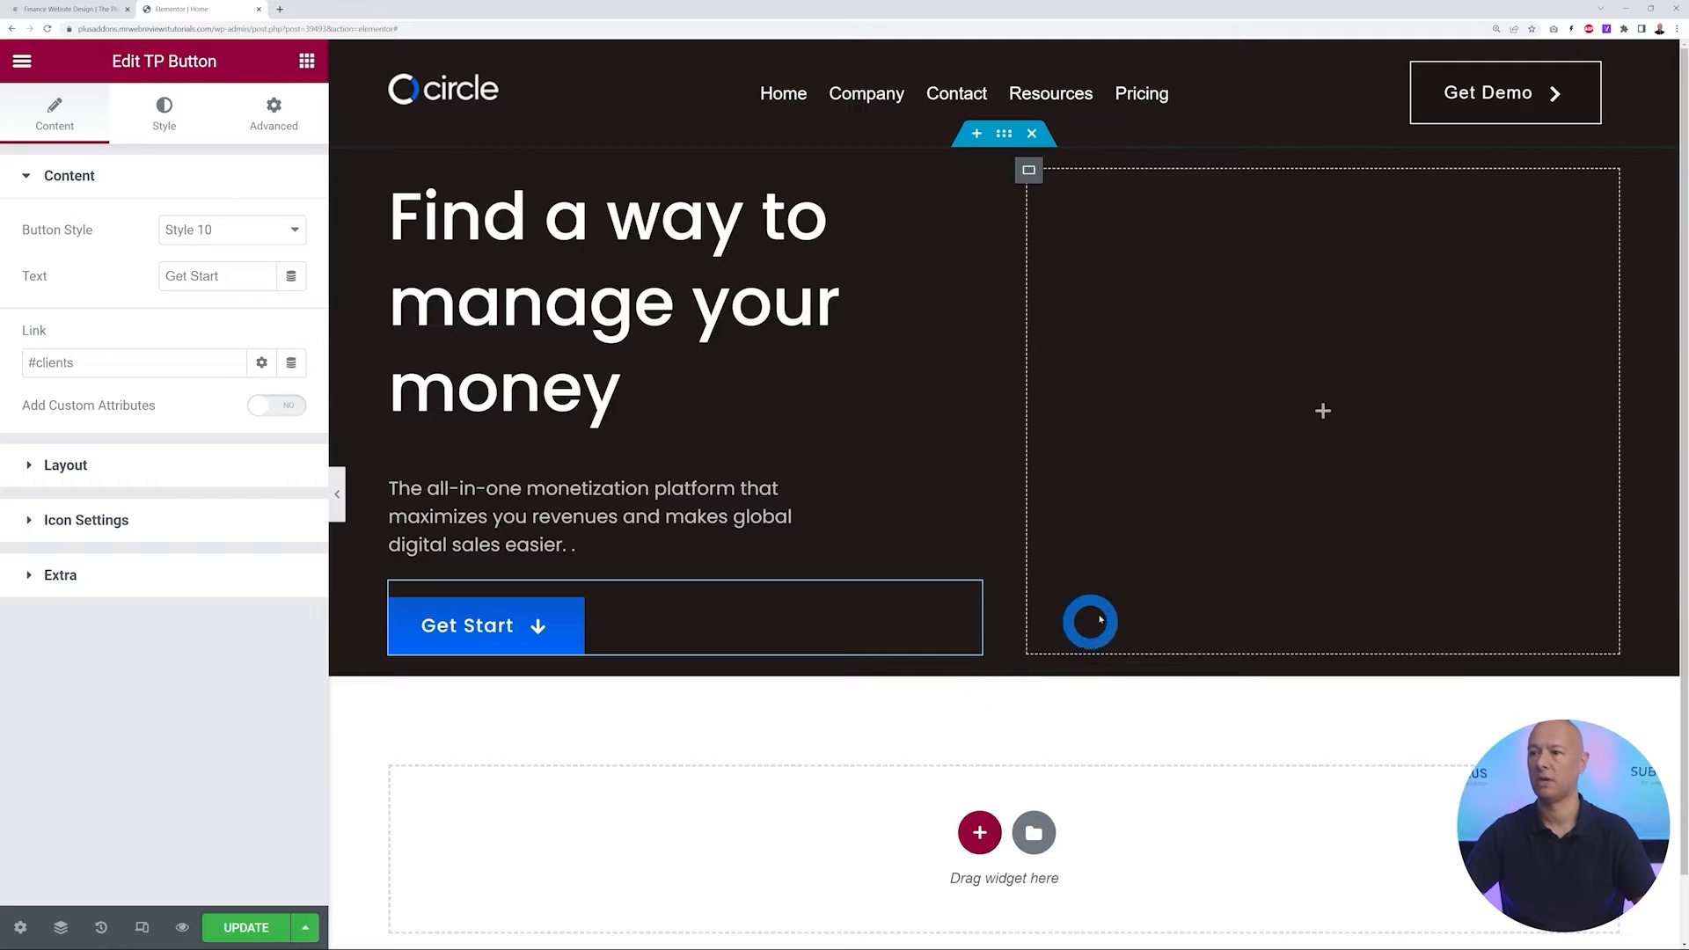
click(306, 61)
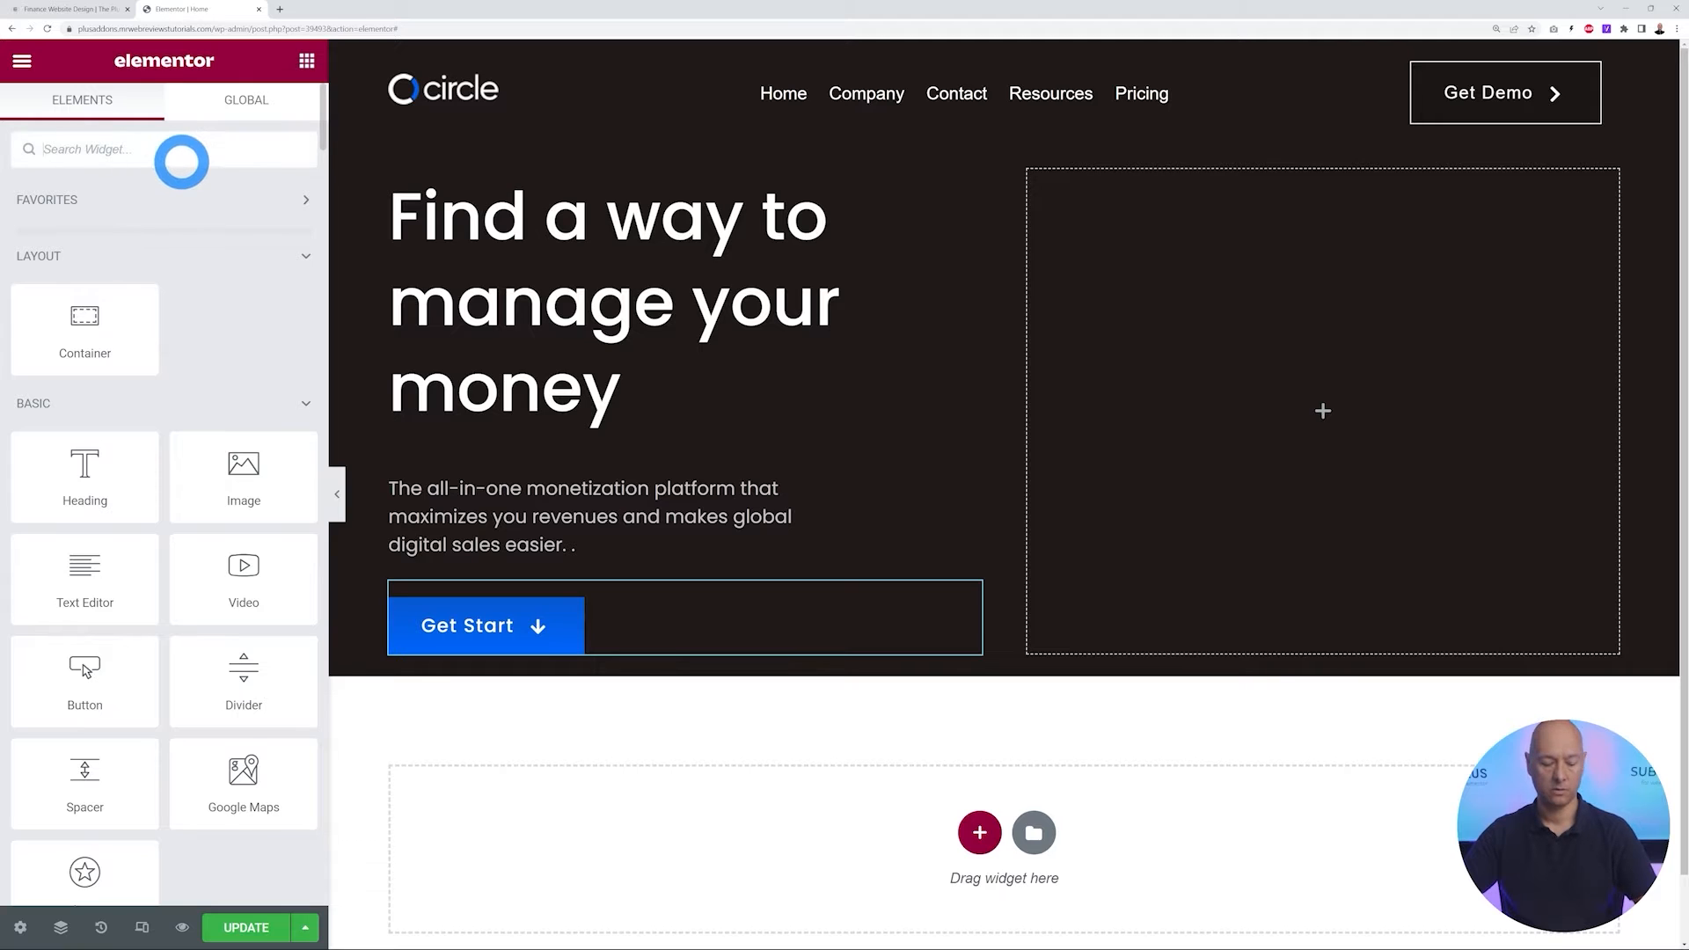
text(image)
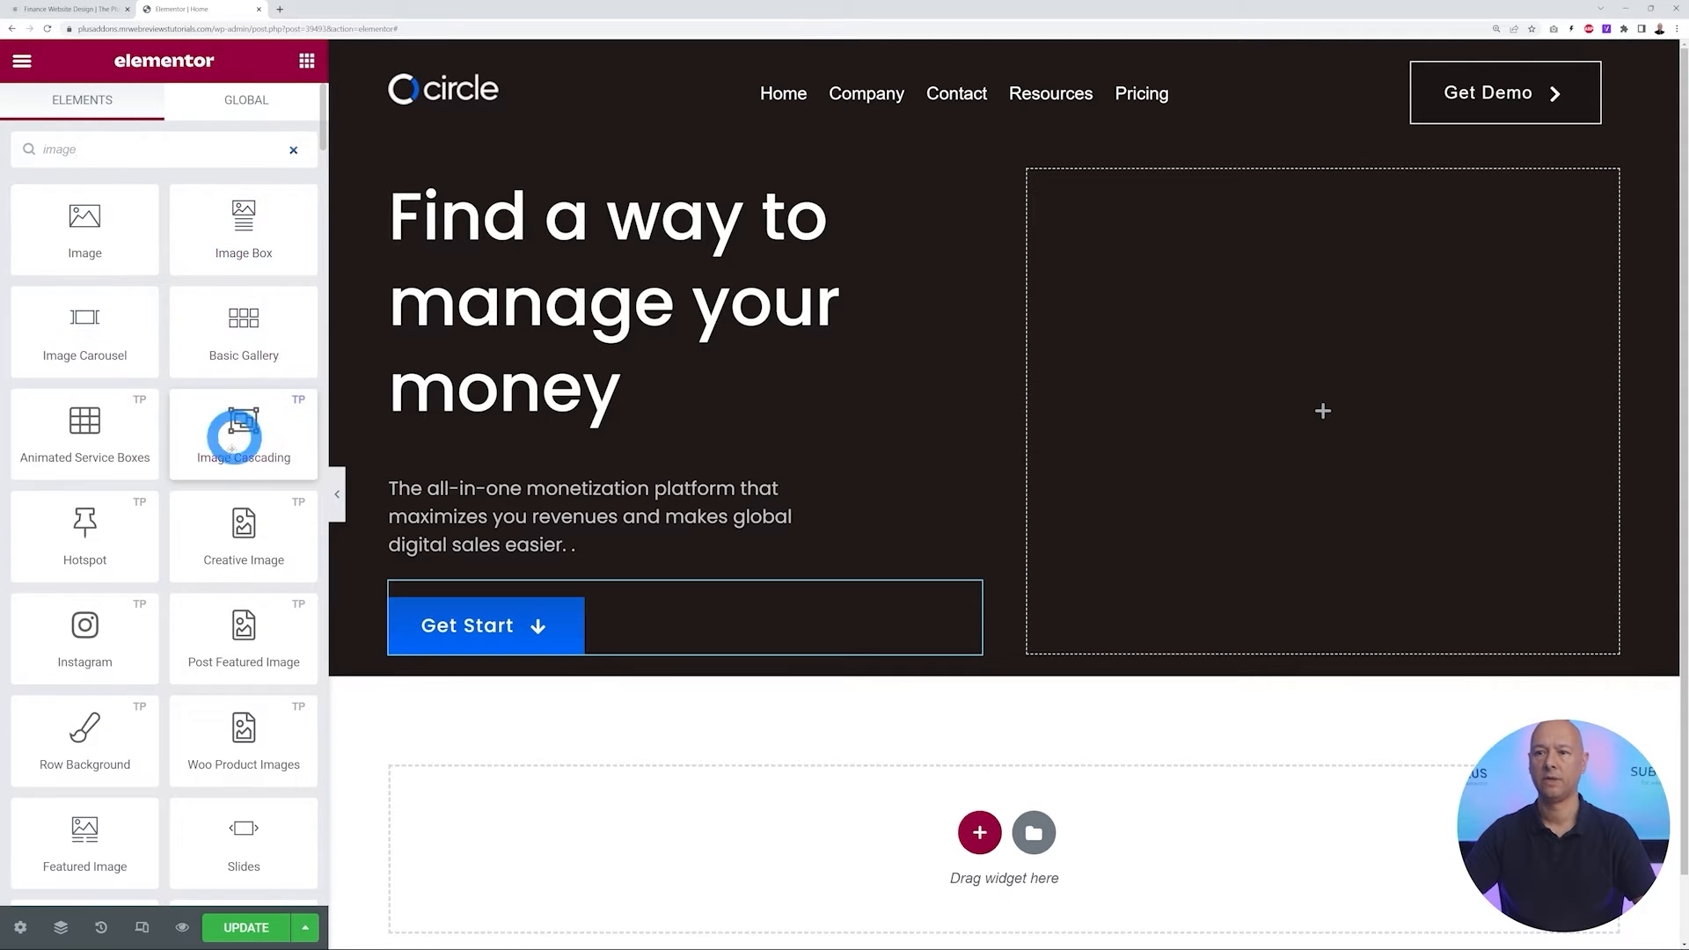
drag(244, 446, 1217, 483)
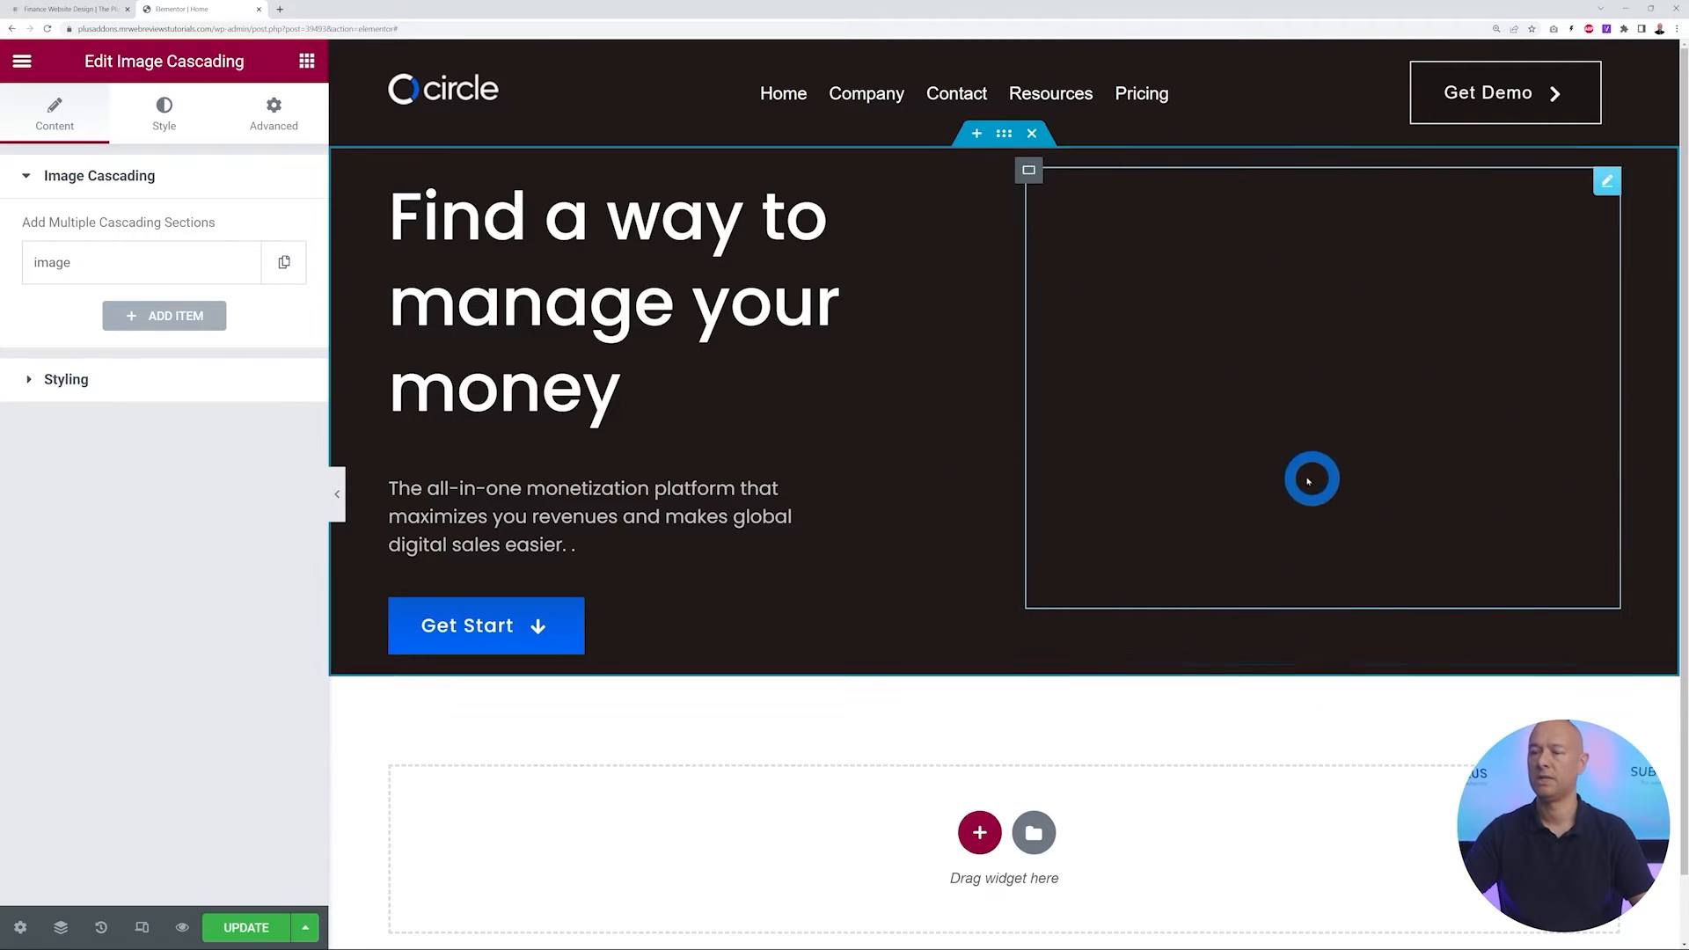
Check the reference artwork and assign bg.jpg from the media library to the first cascading image item
click(66, 271)
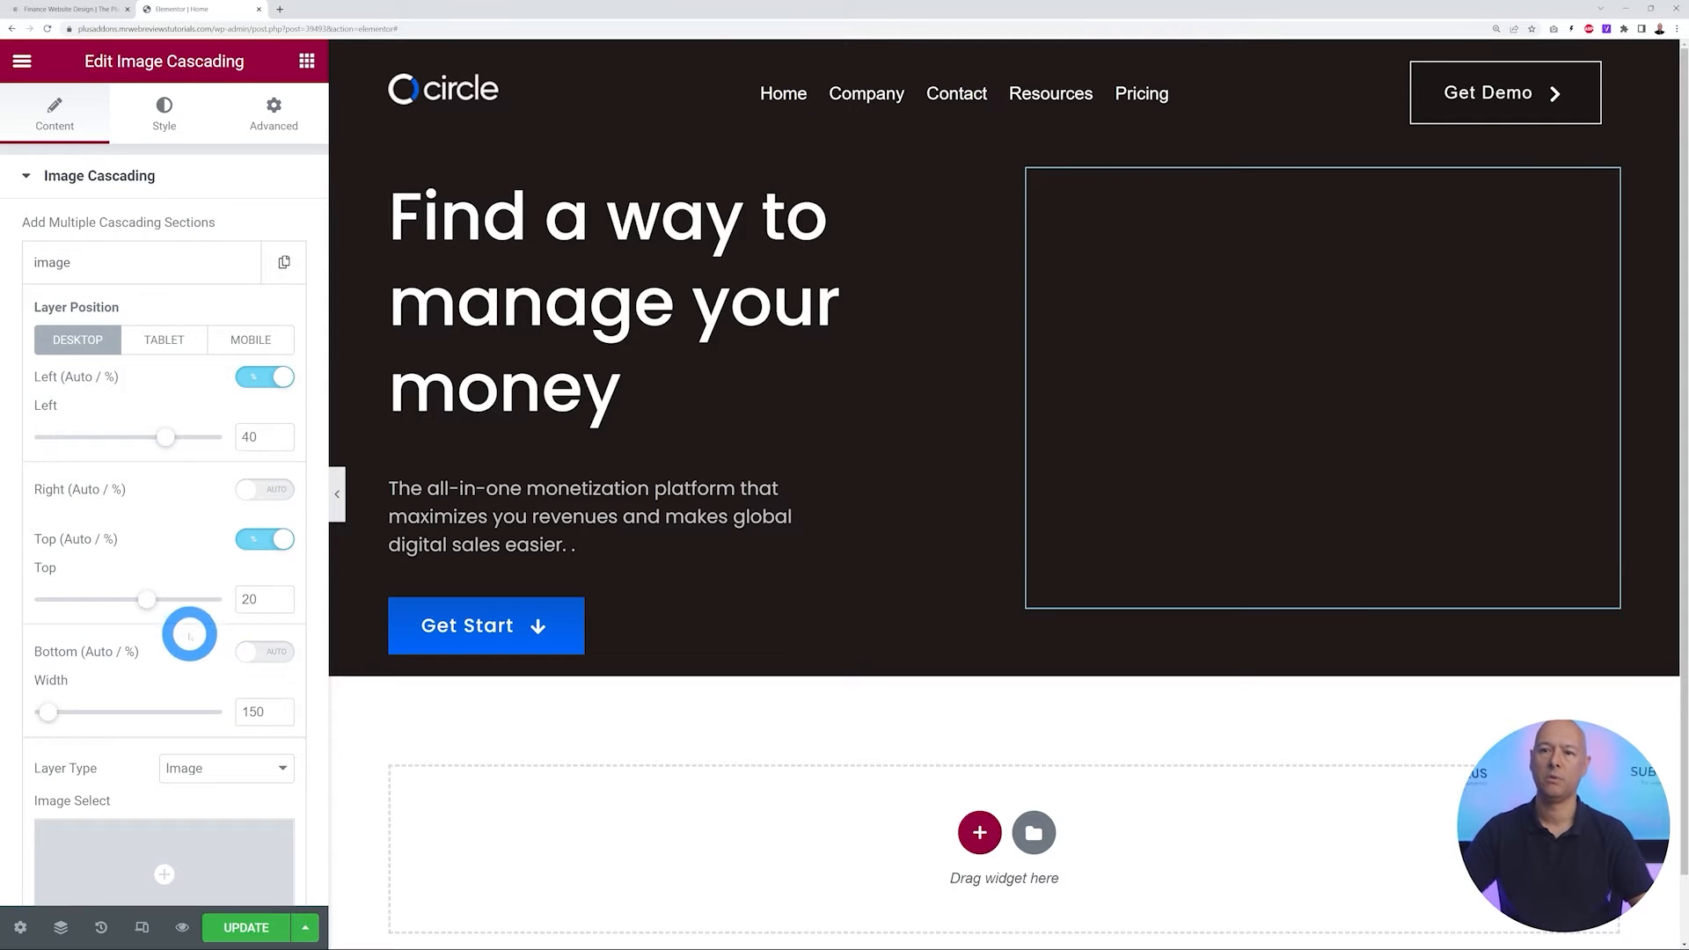
click(48, 9)
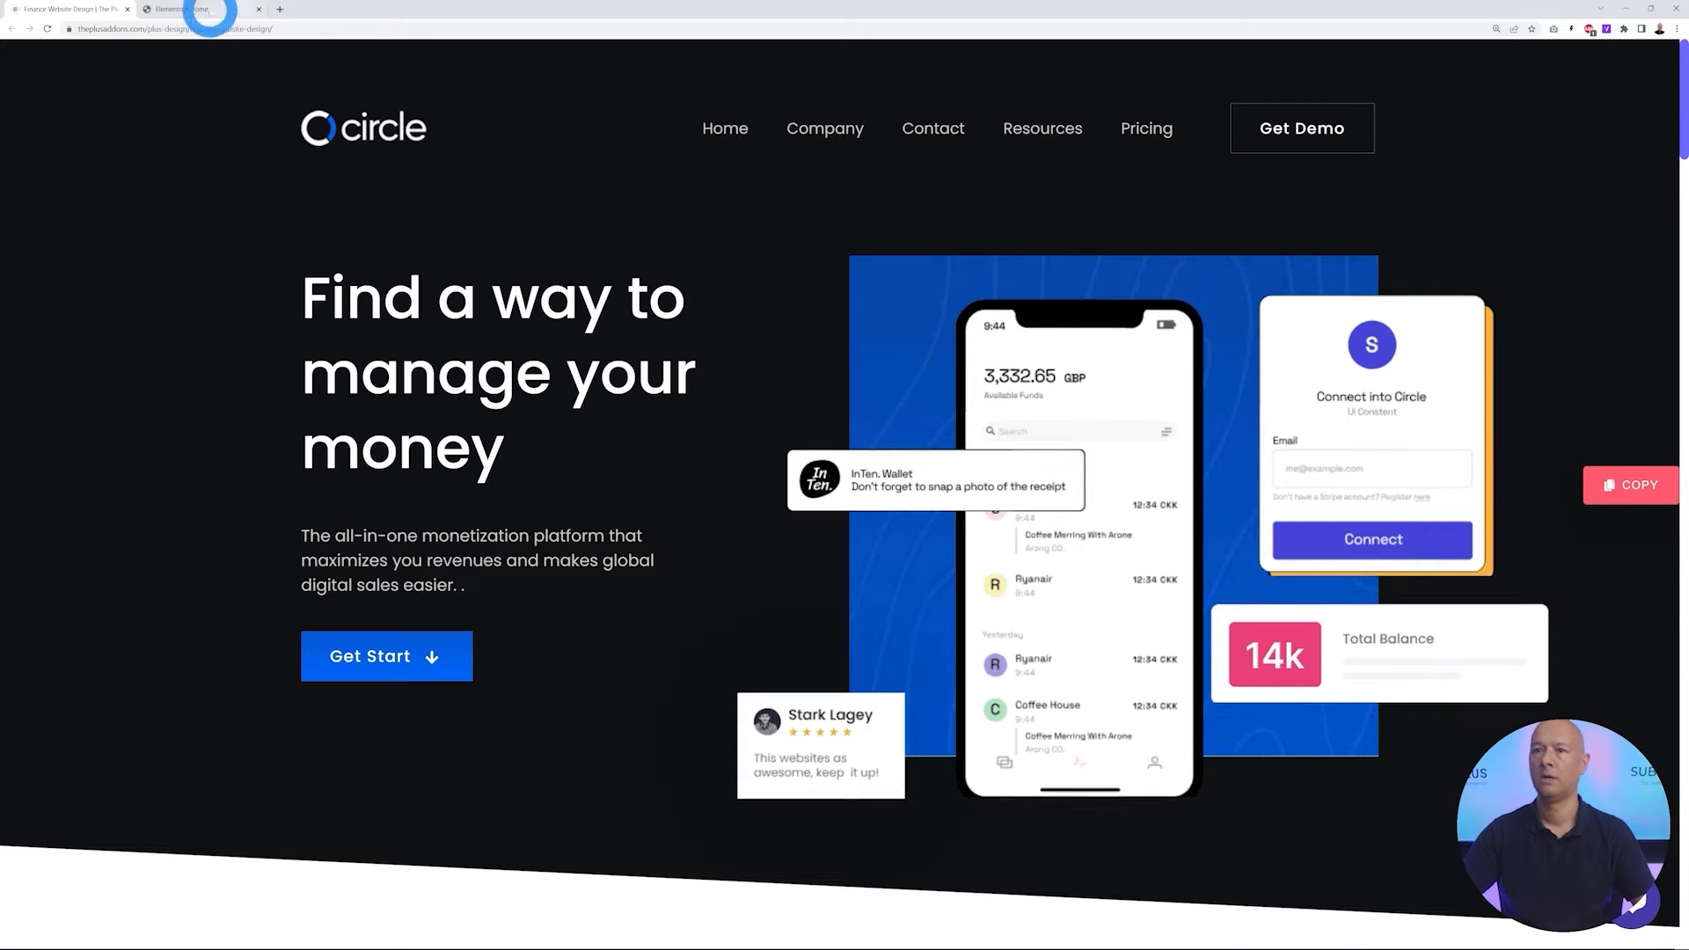
click(198, 9)
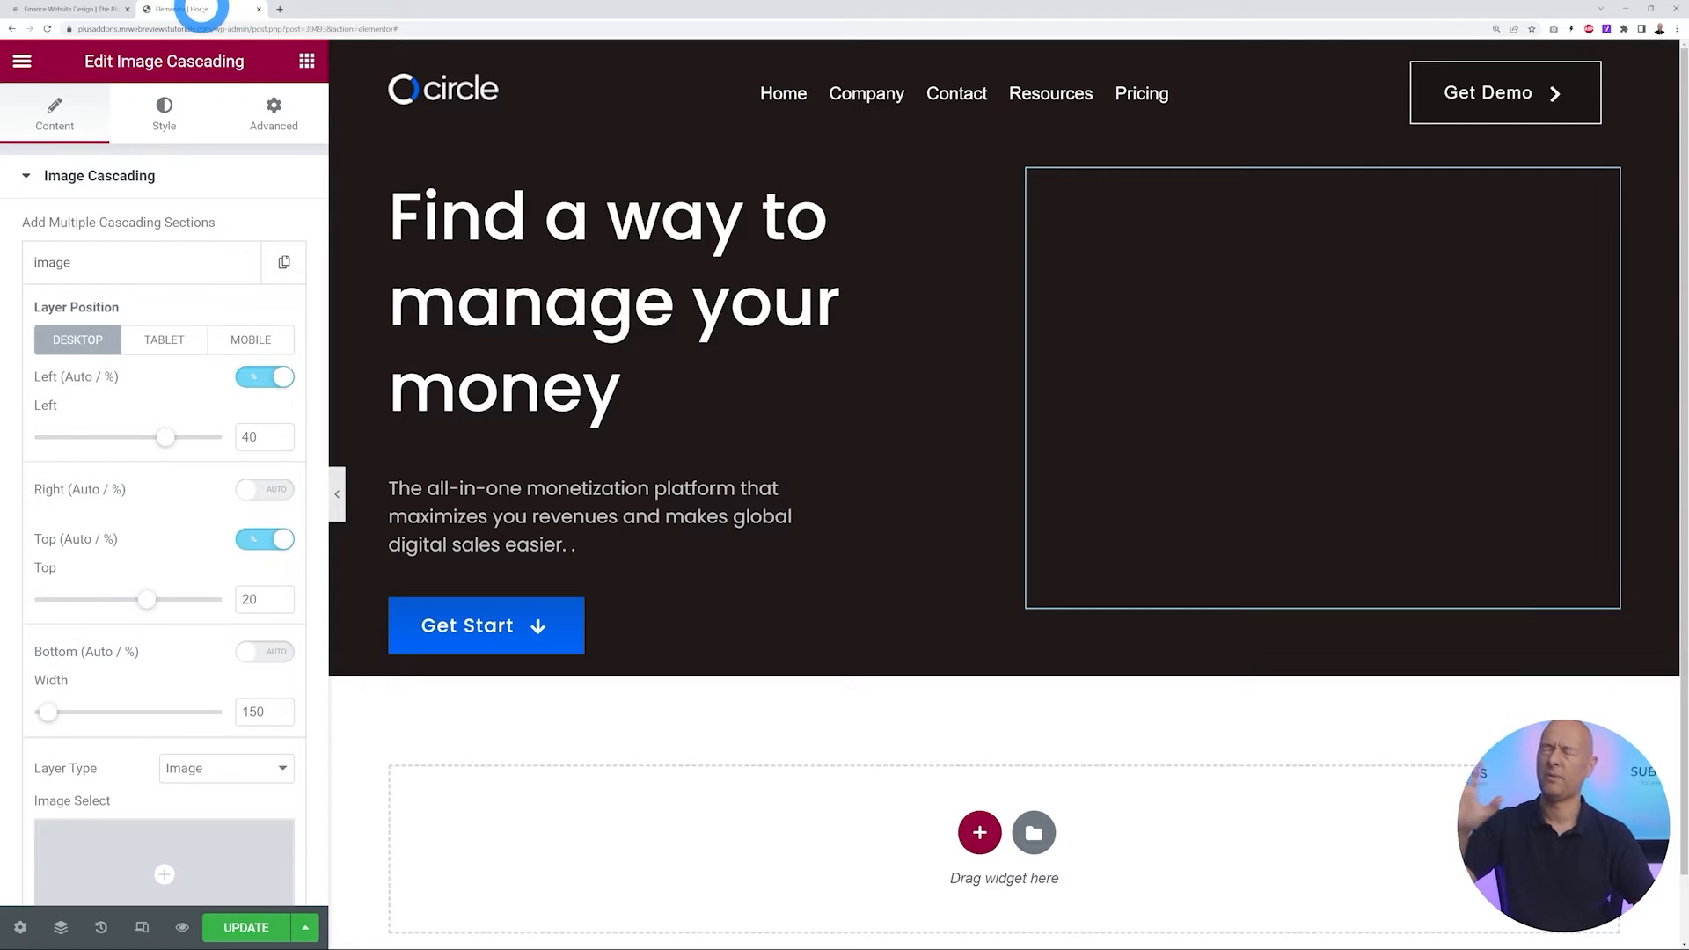
scroll(226, 709, down, 3)
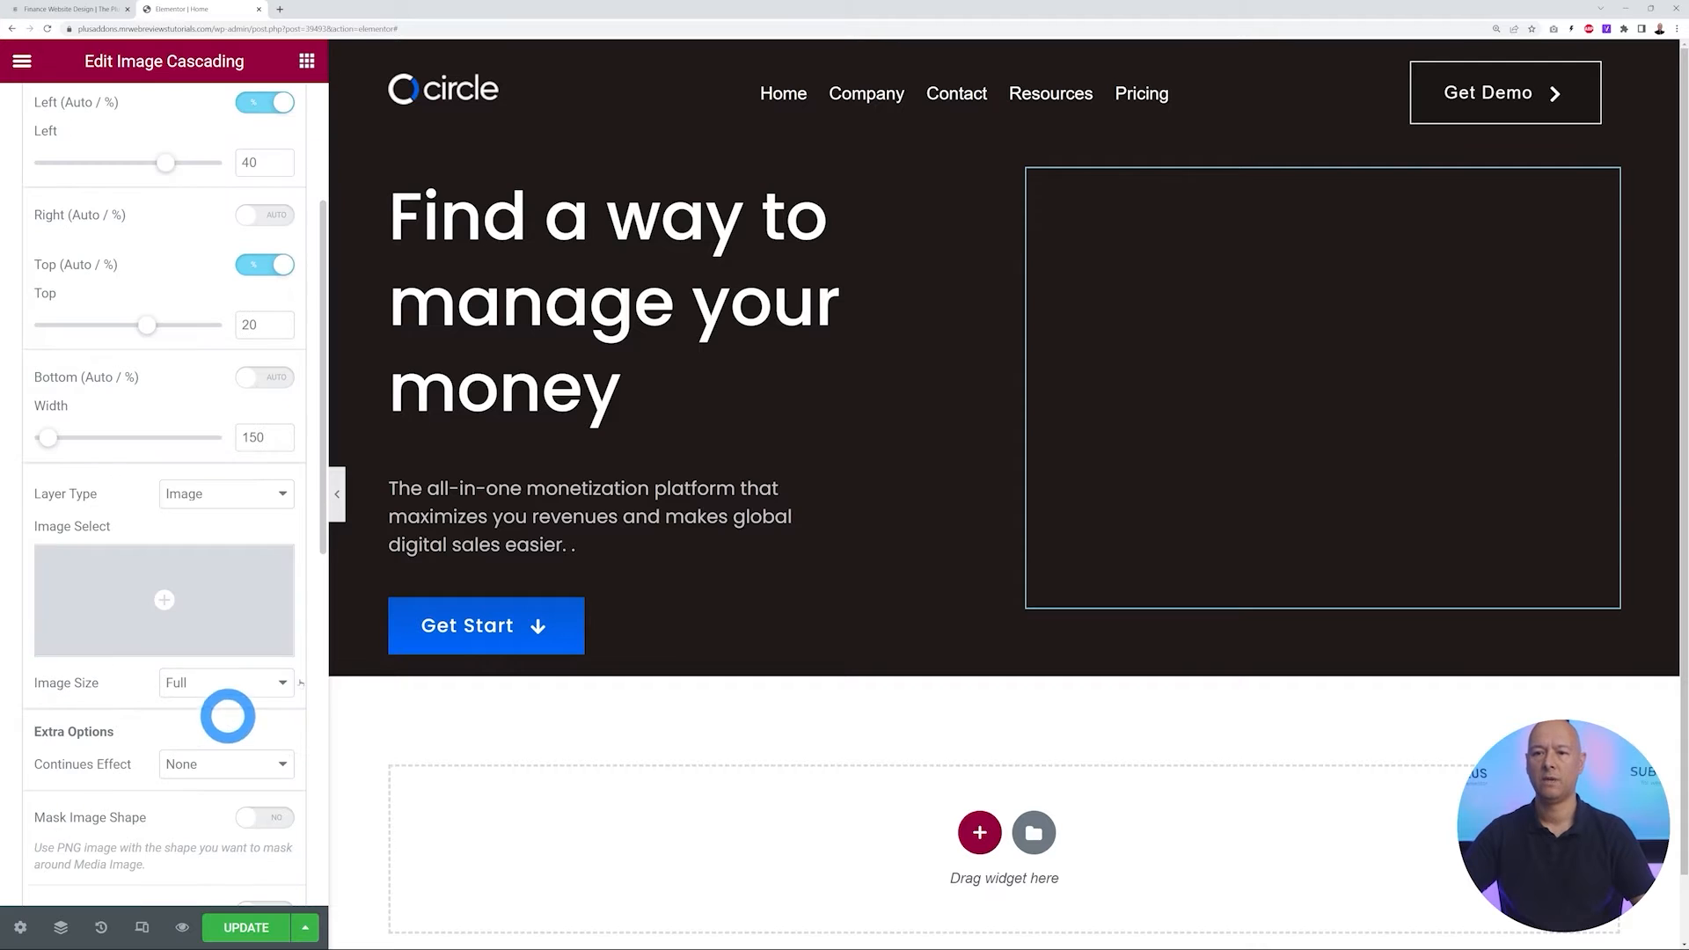
click(150, 600)
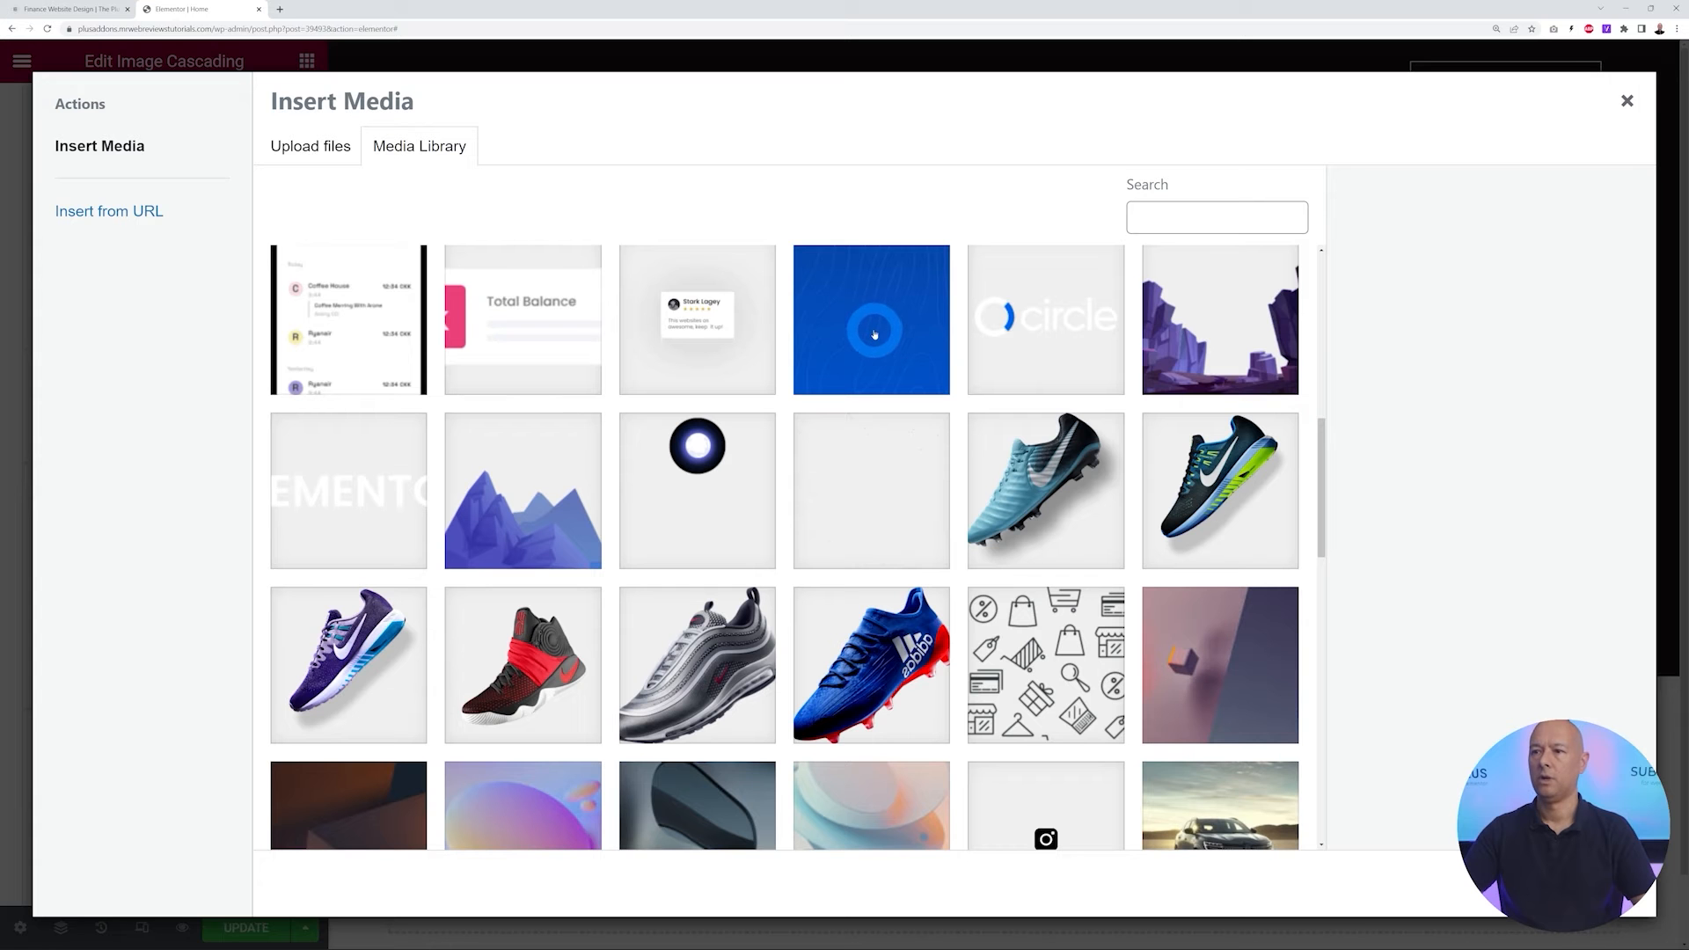
click(875, 334)
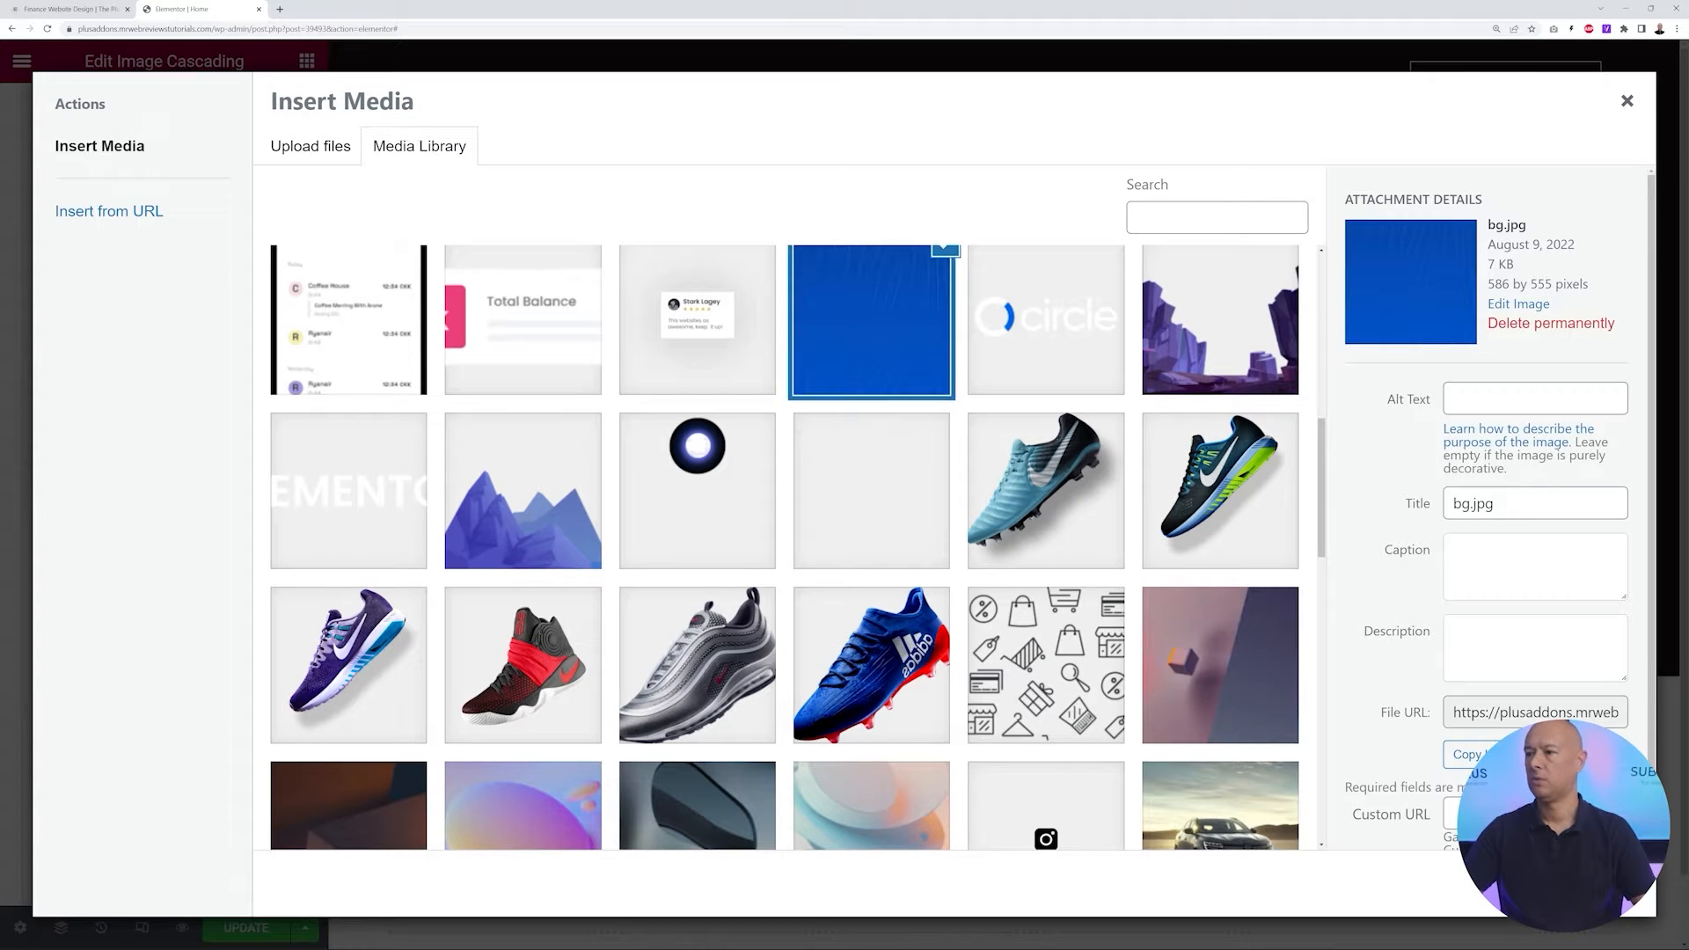
click(1576, 884)
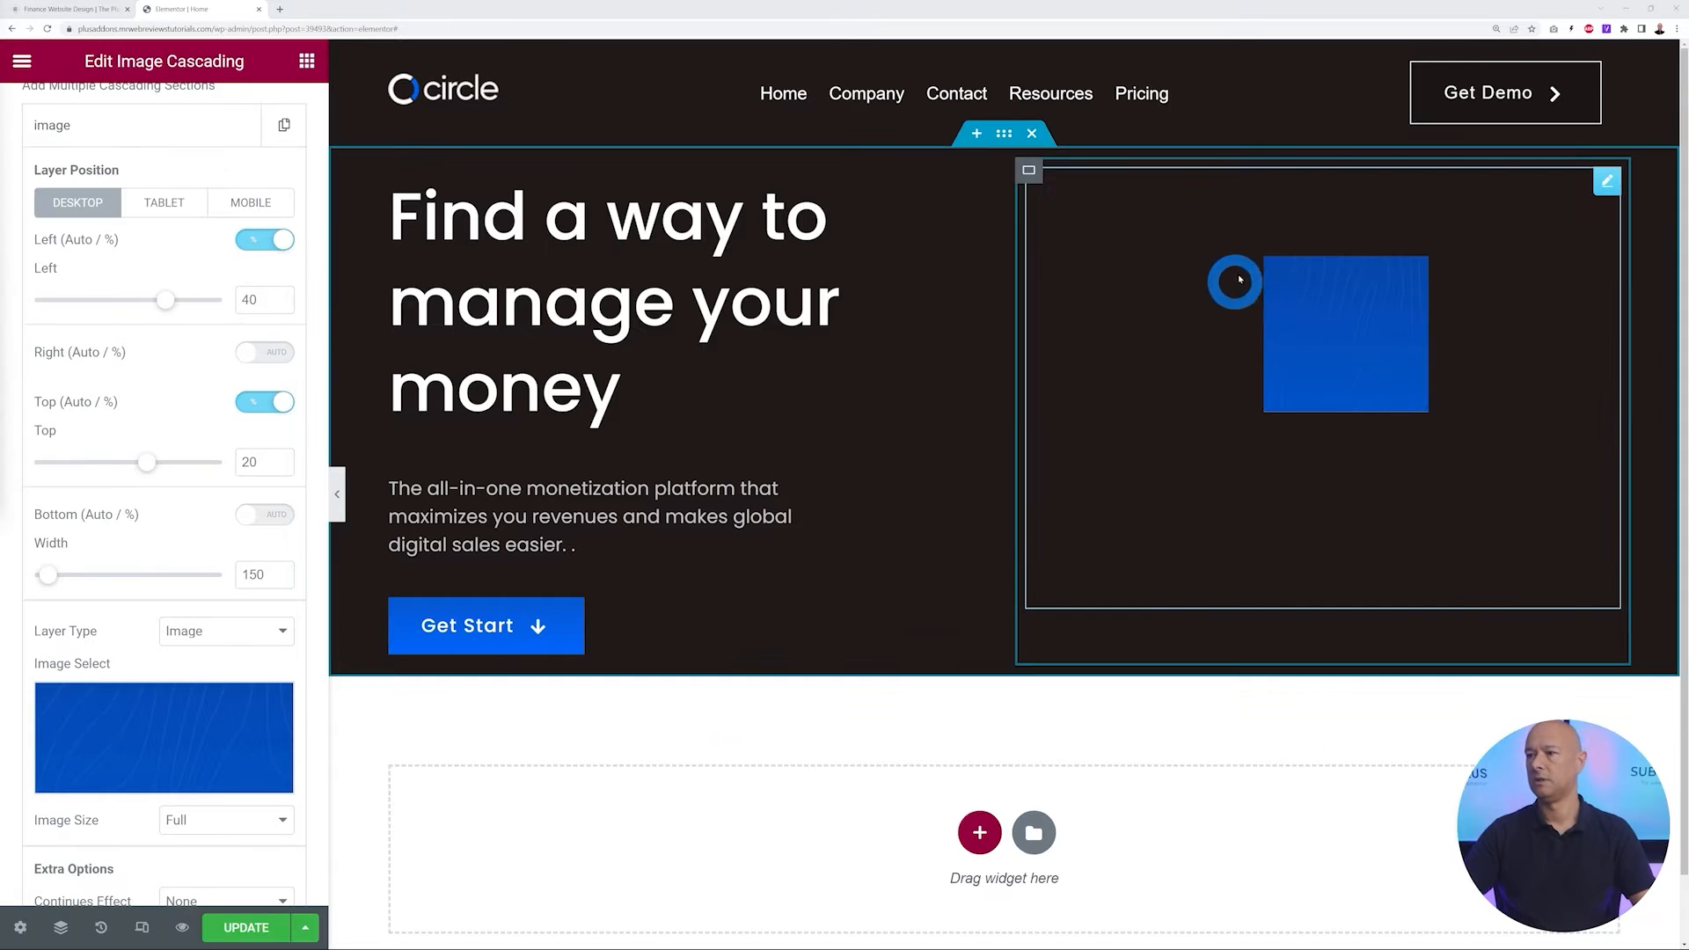
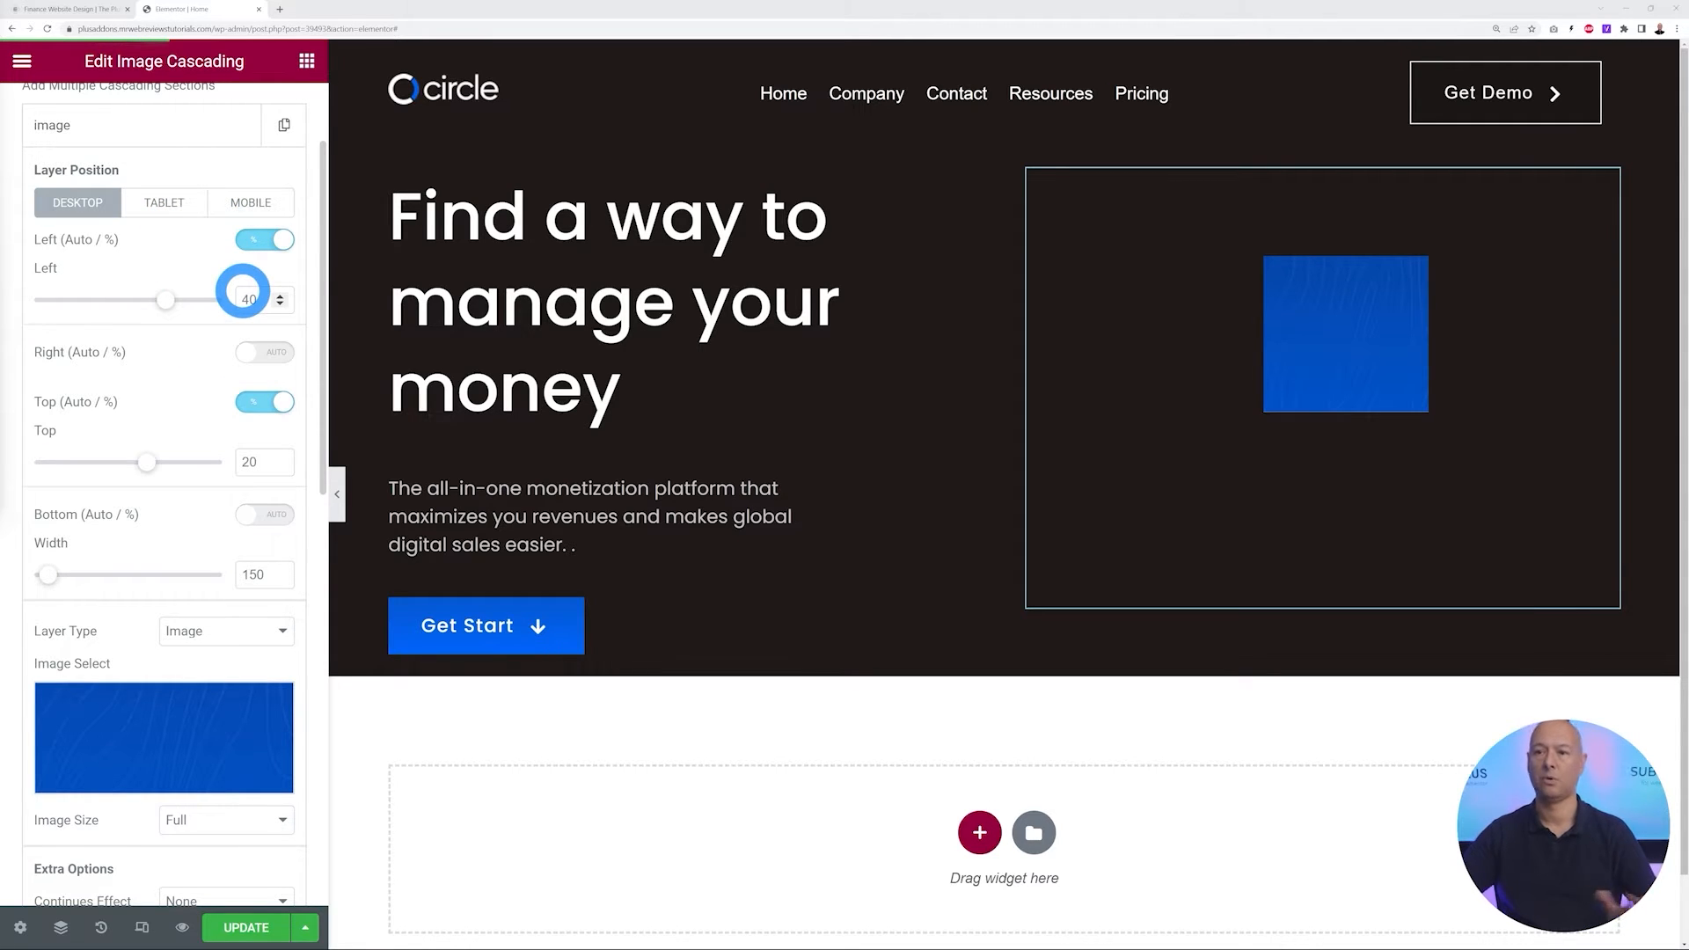
Set the blue background layer's width to 750 and clear its desktop Left and Top position values
double_click(239, 576)
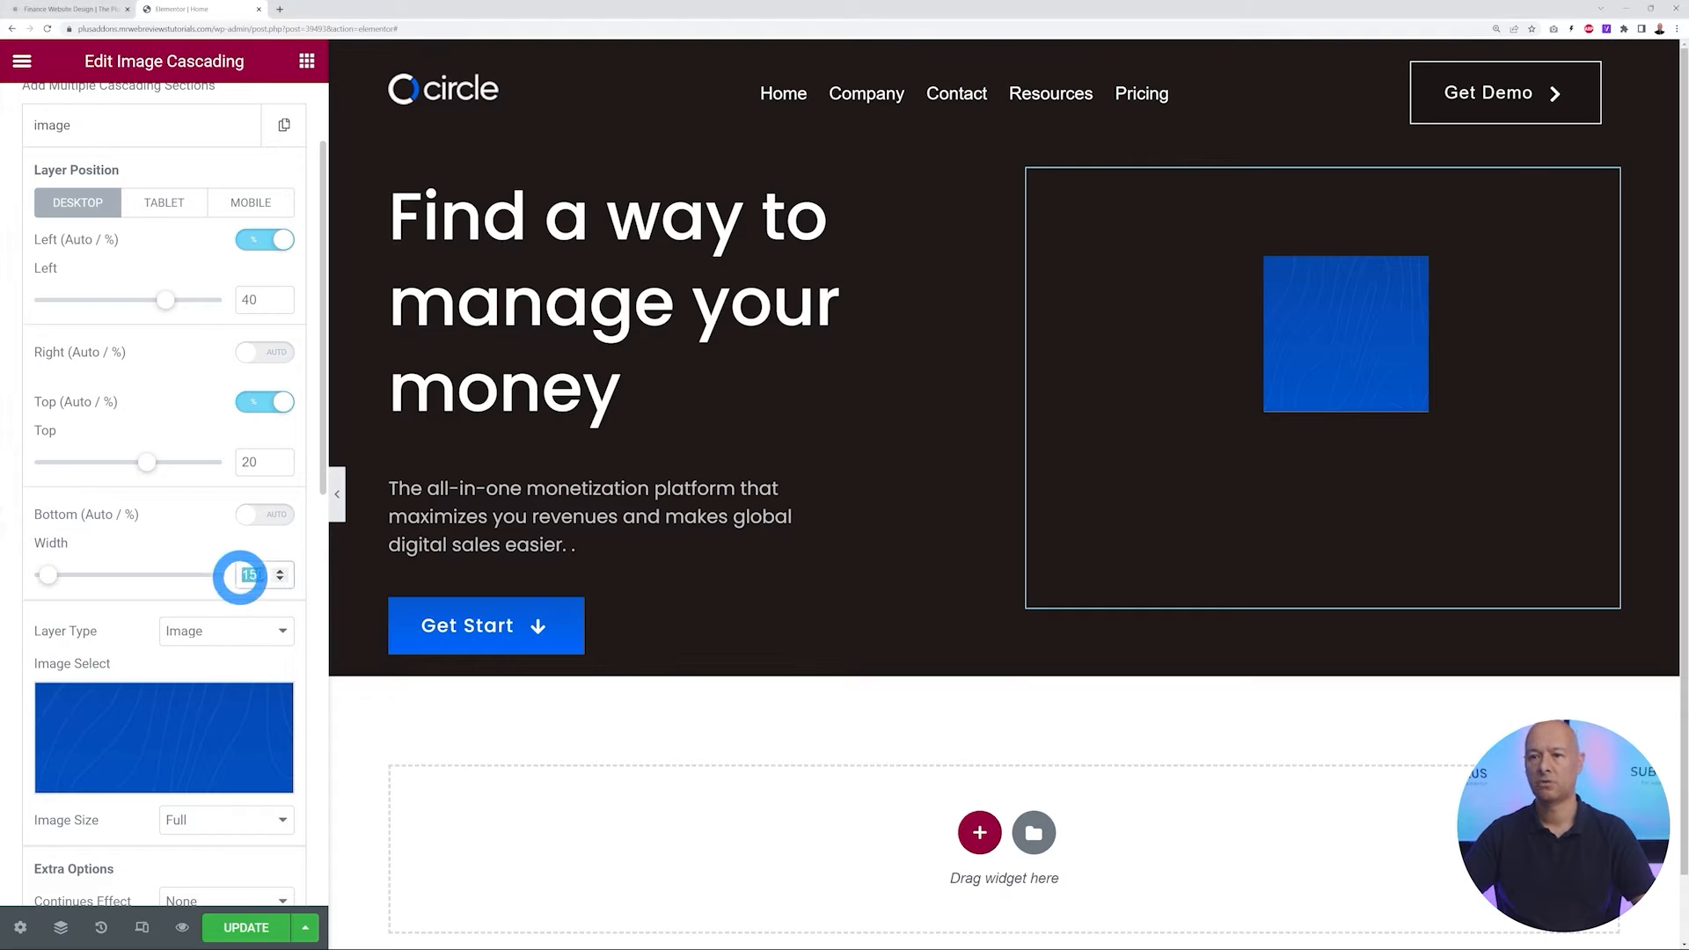
text(750)
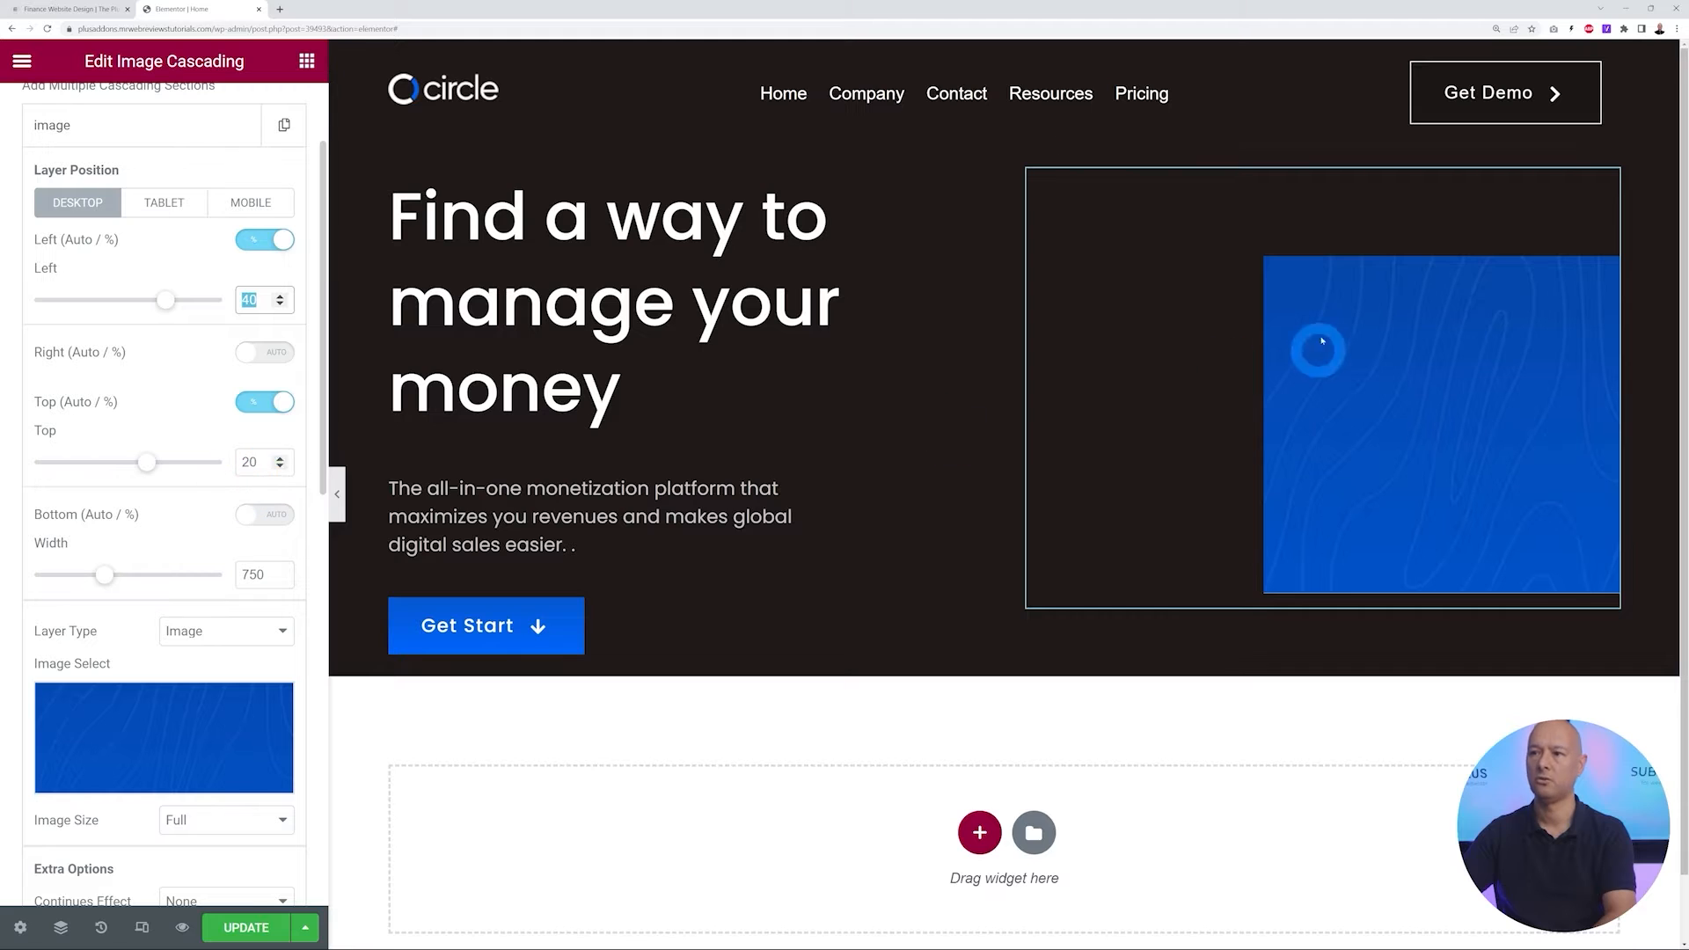
key(BackSpace)
key(BackSpace)
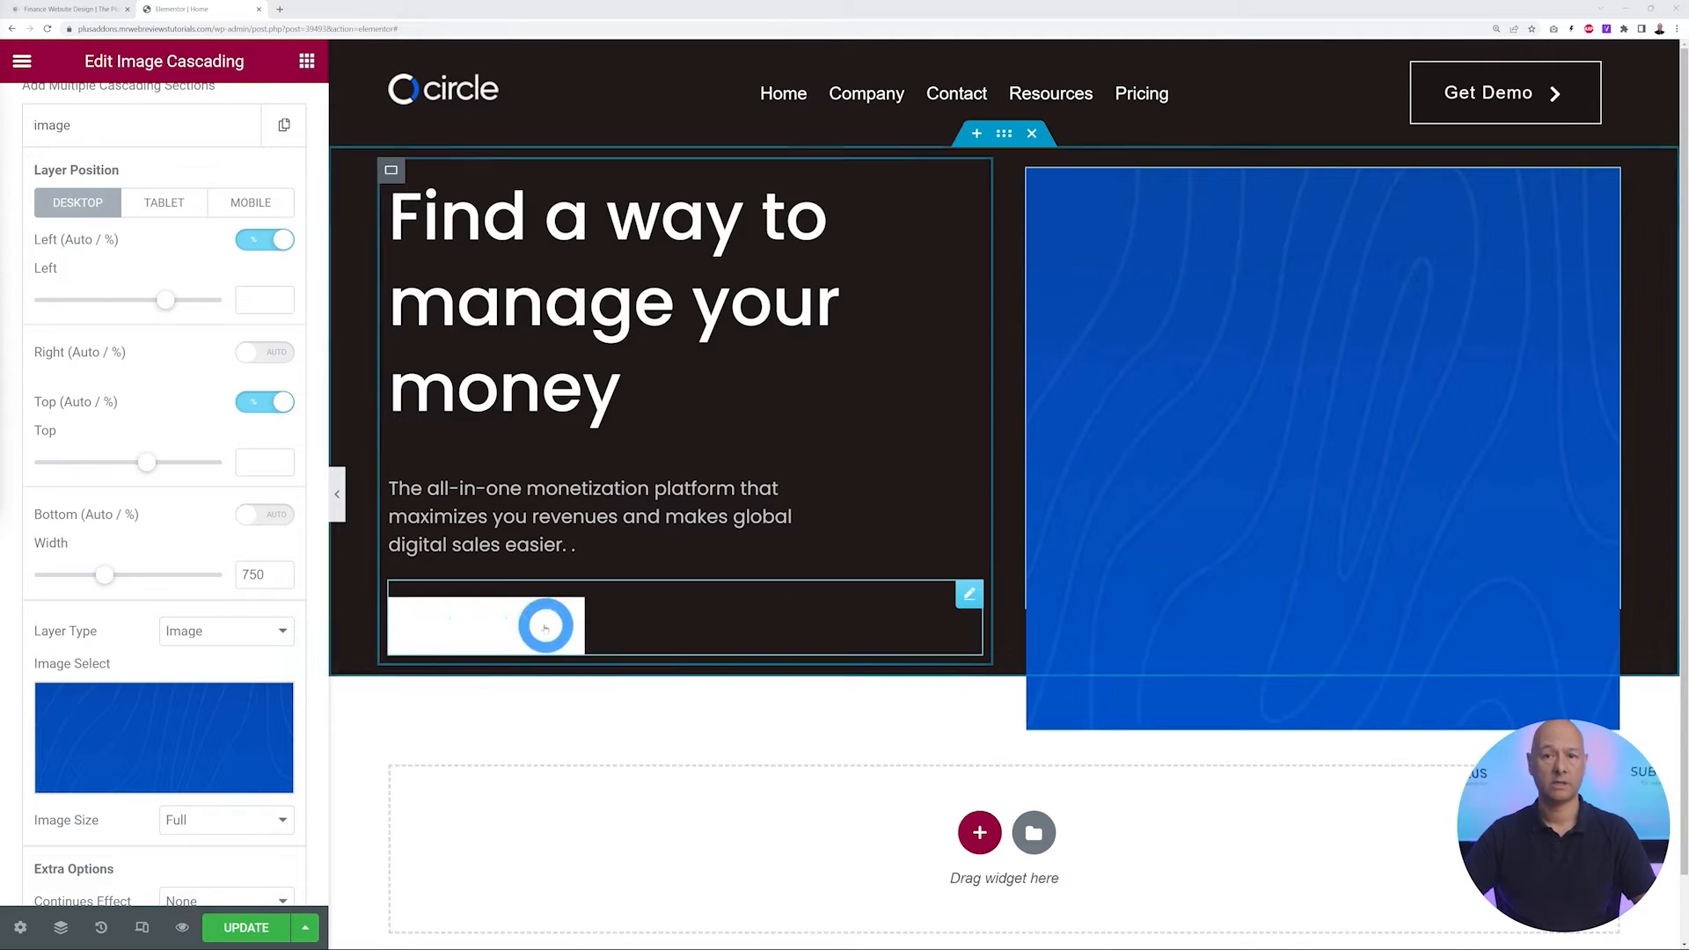
Add a second cascading image item and assign it the phone image img-3.png from the media library
click(48, 128)
scroll(171, 460, up, 2)
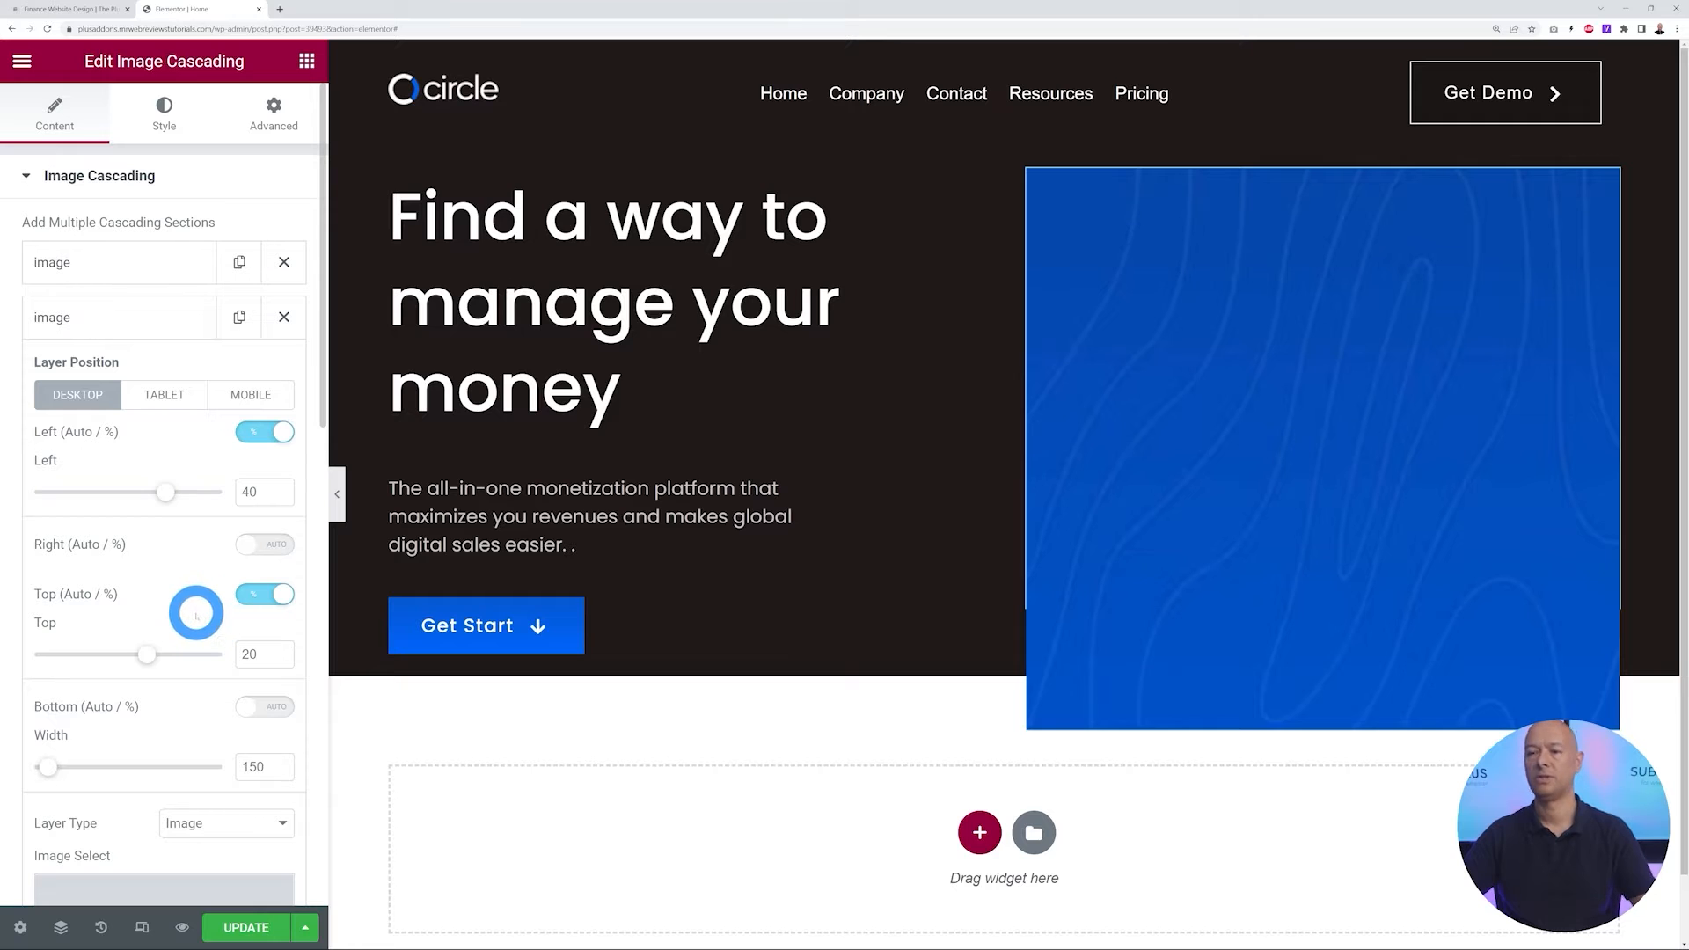
click(70, 10)
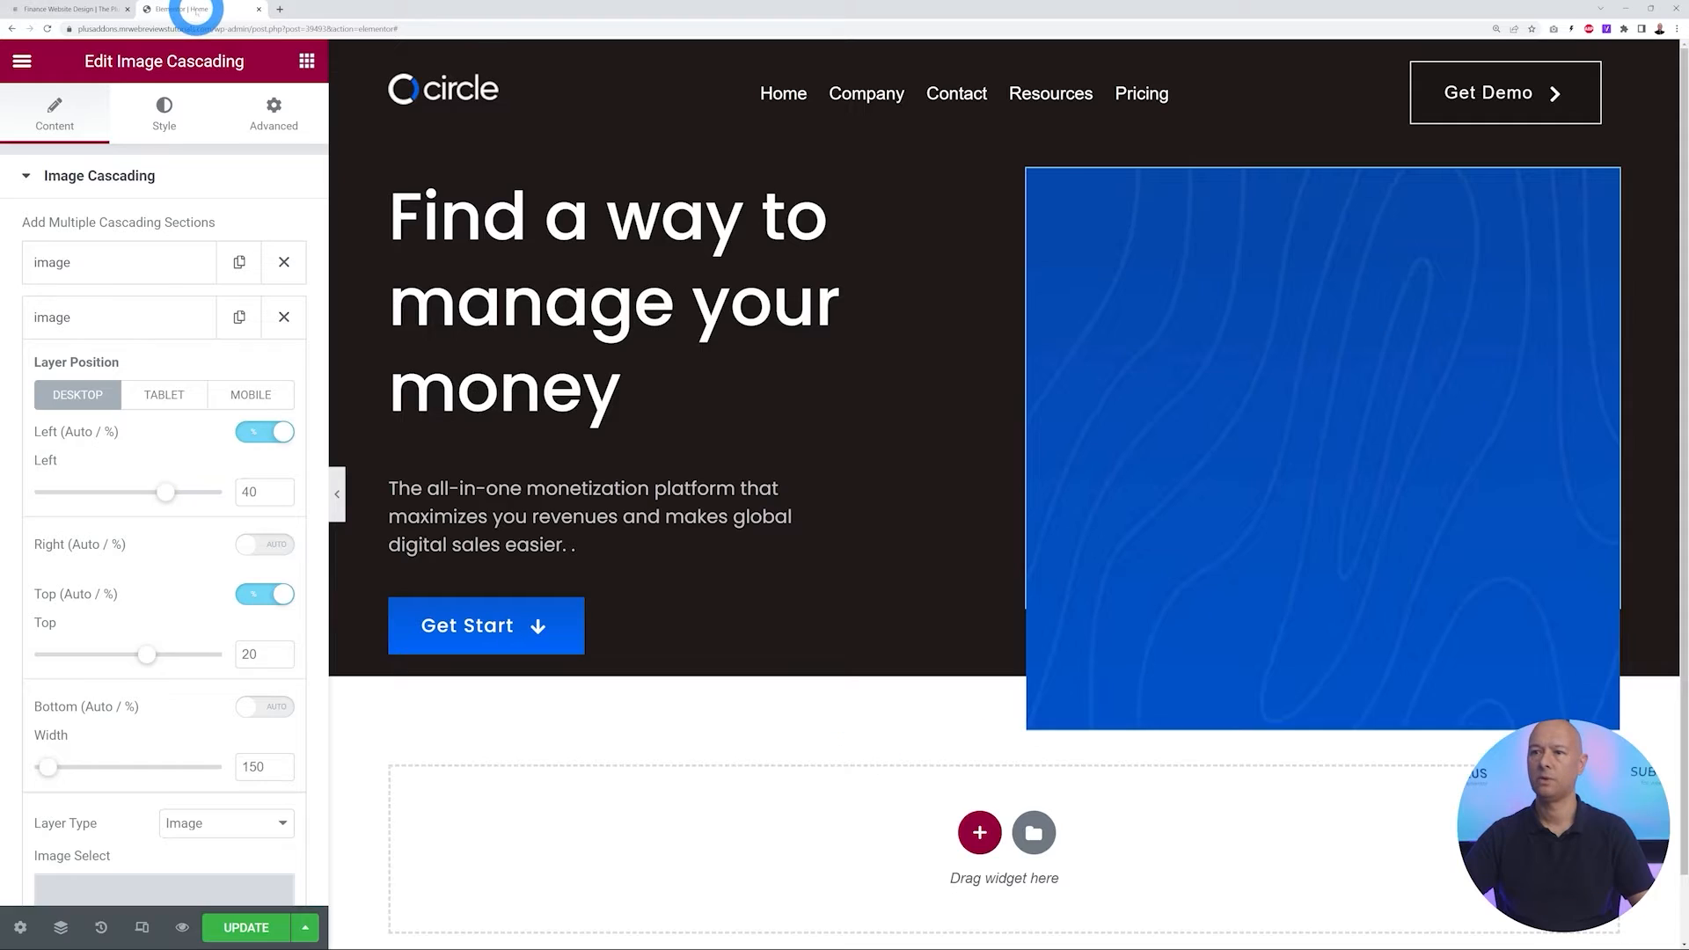
click(188, 10)
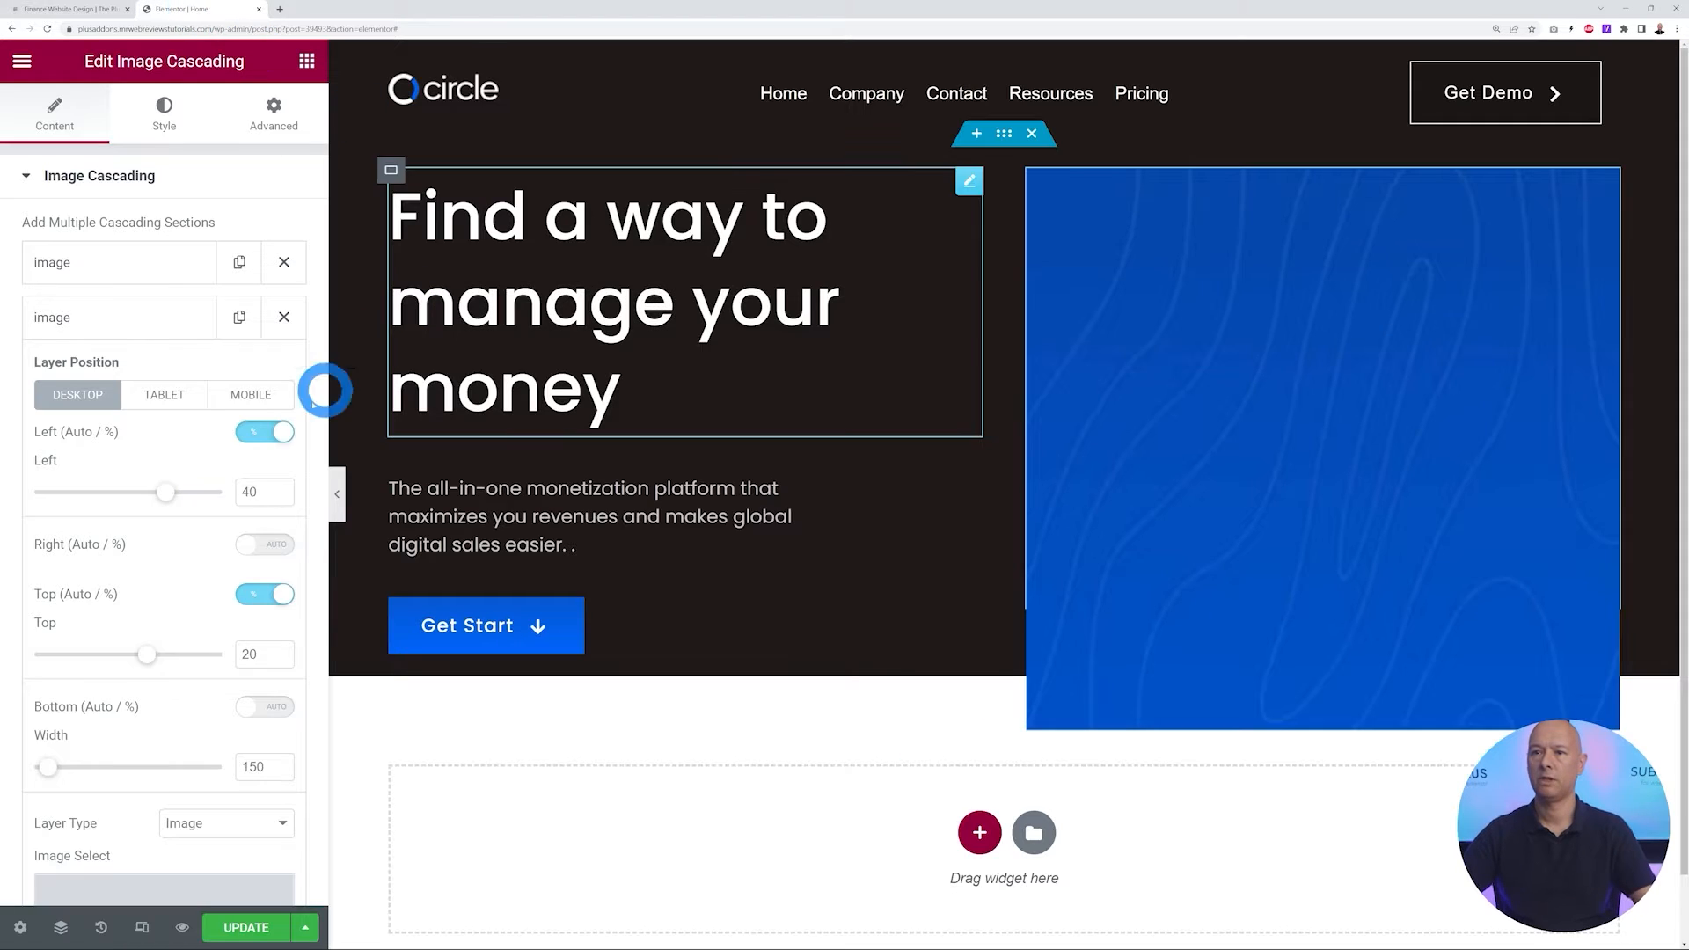
scroll(203, 598, down, 5)
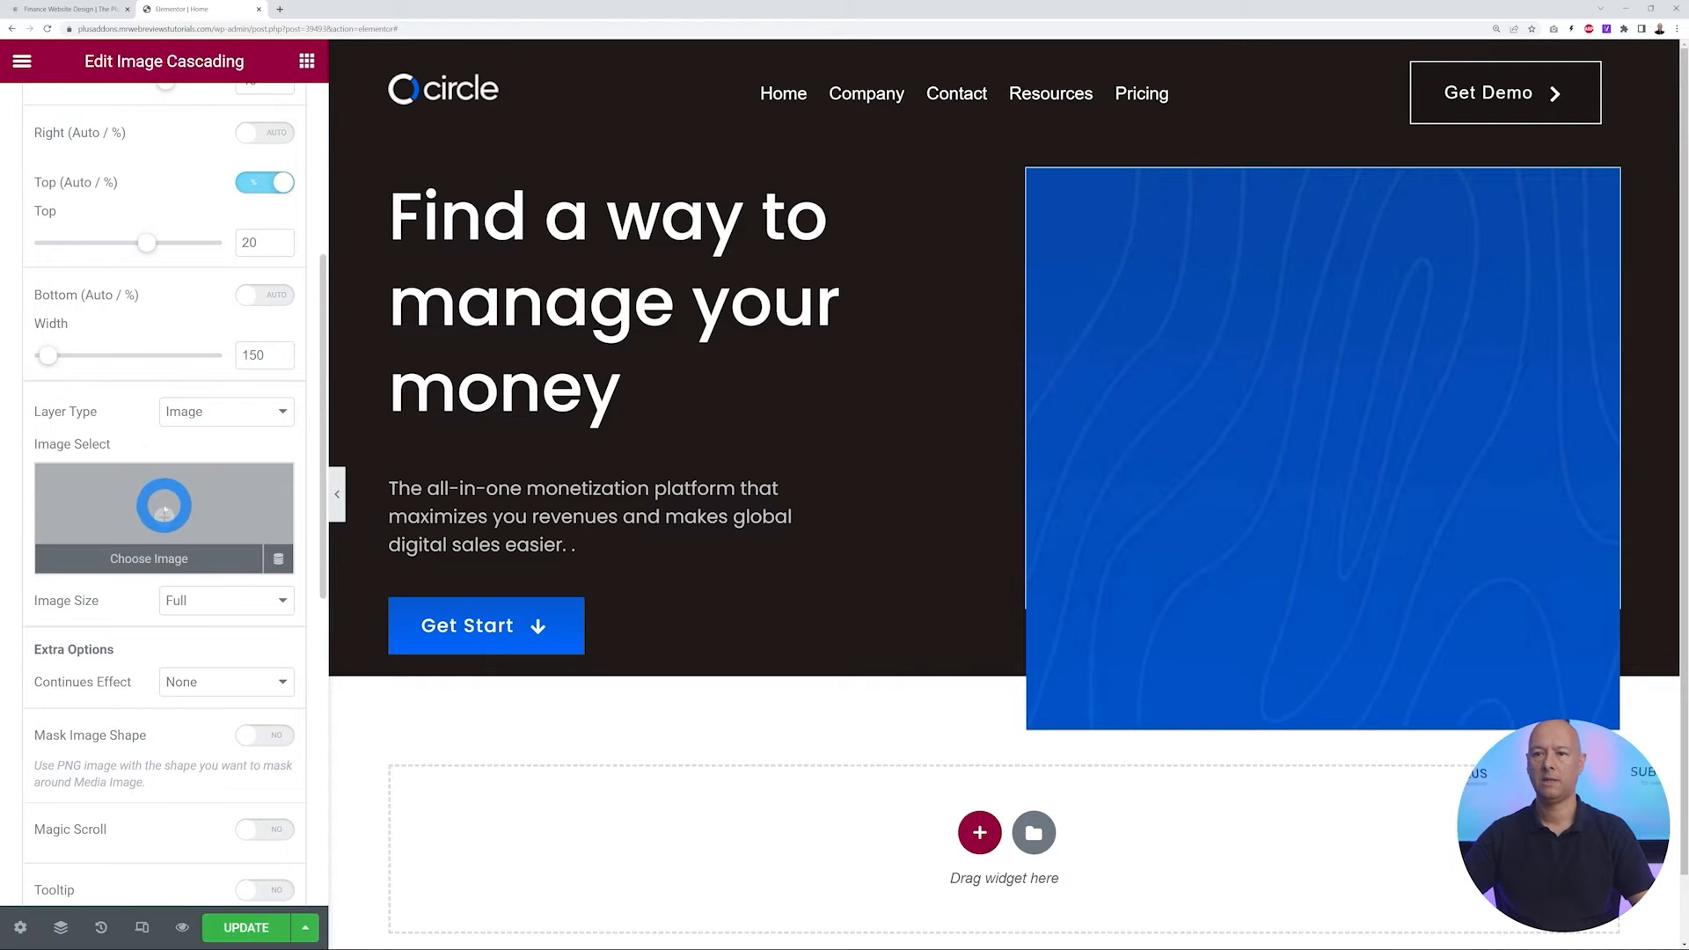
click(163, 504)
click(377, 280)
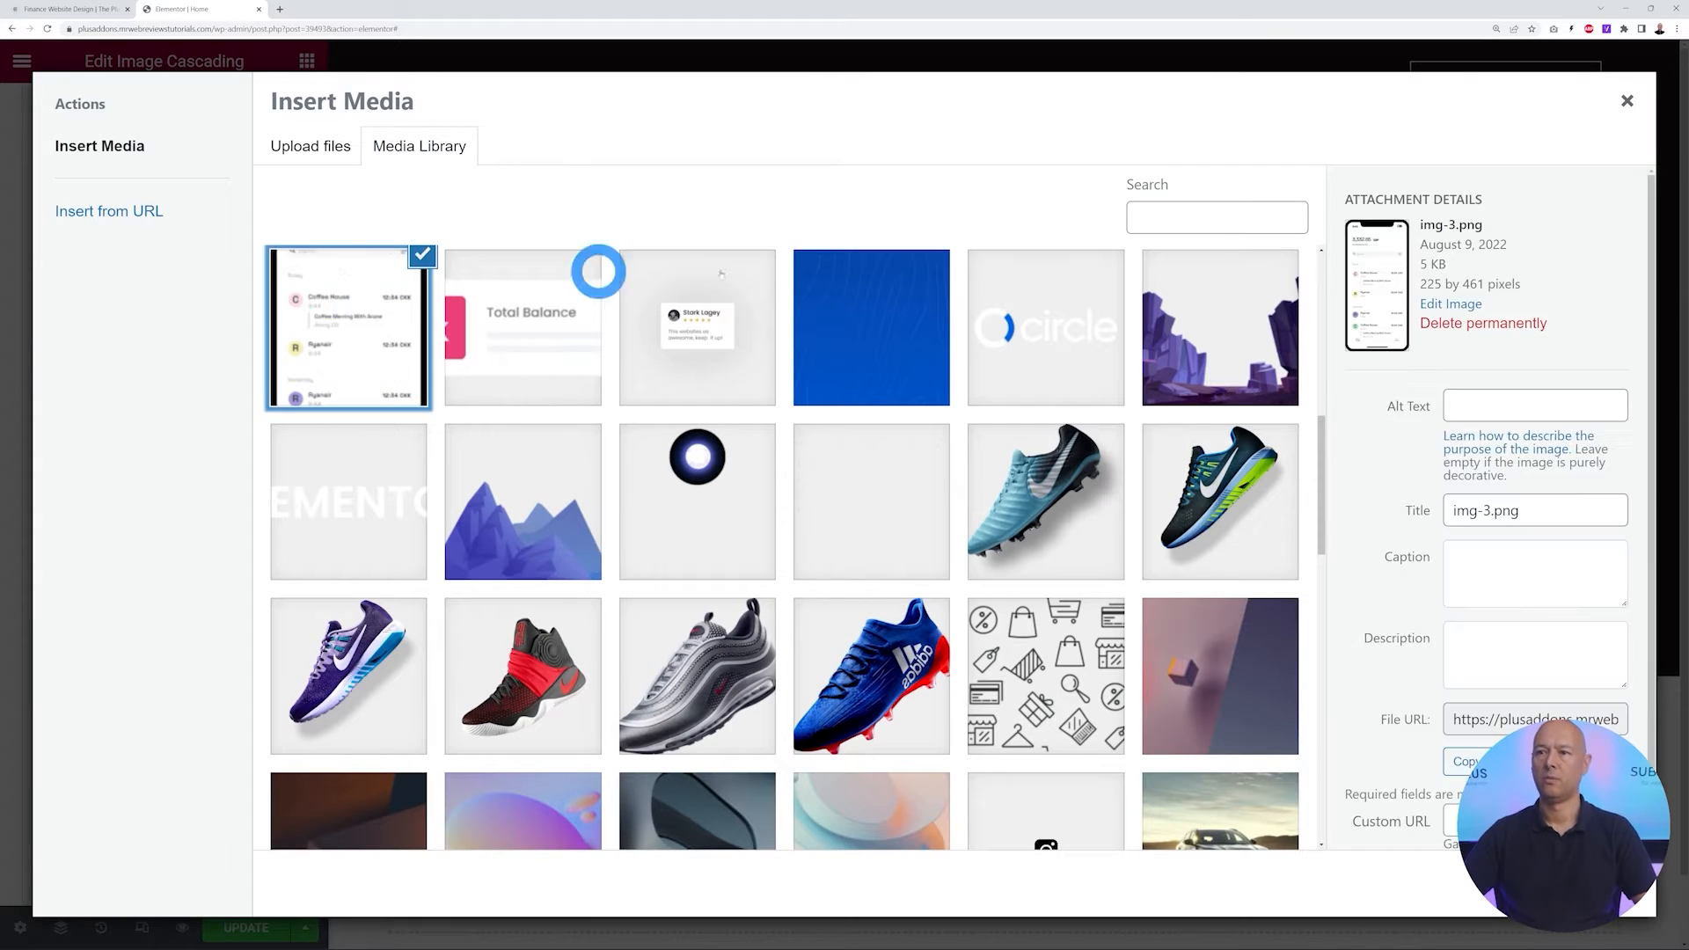
click(1575, 884)
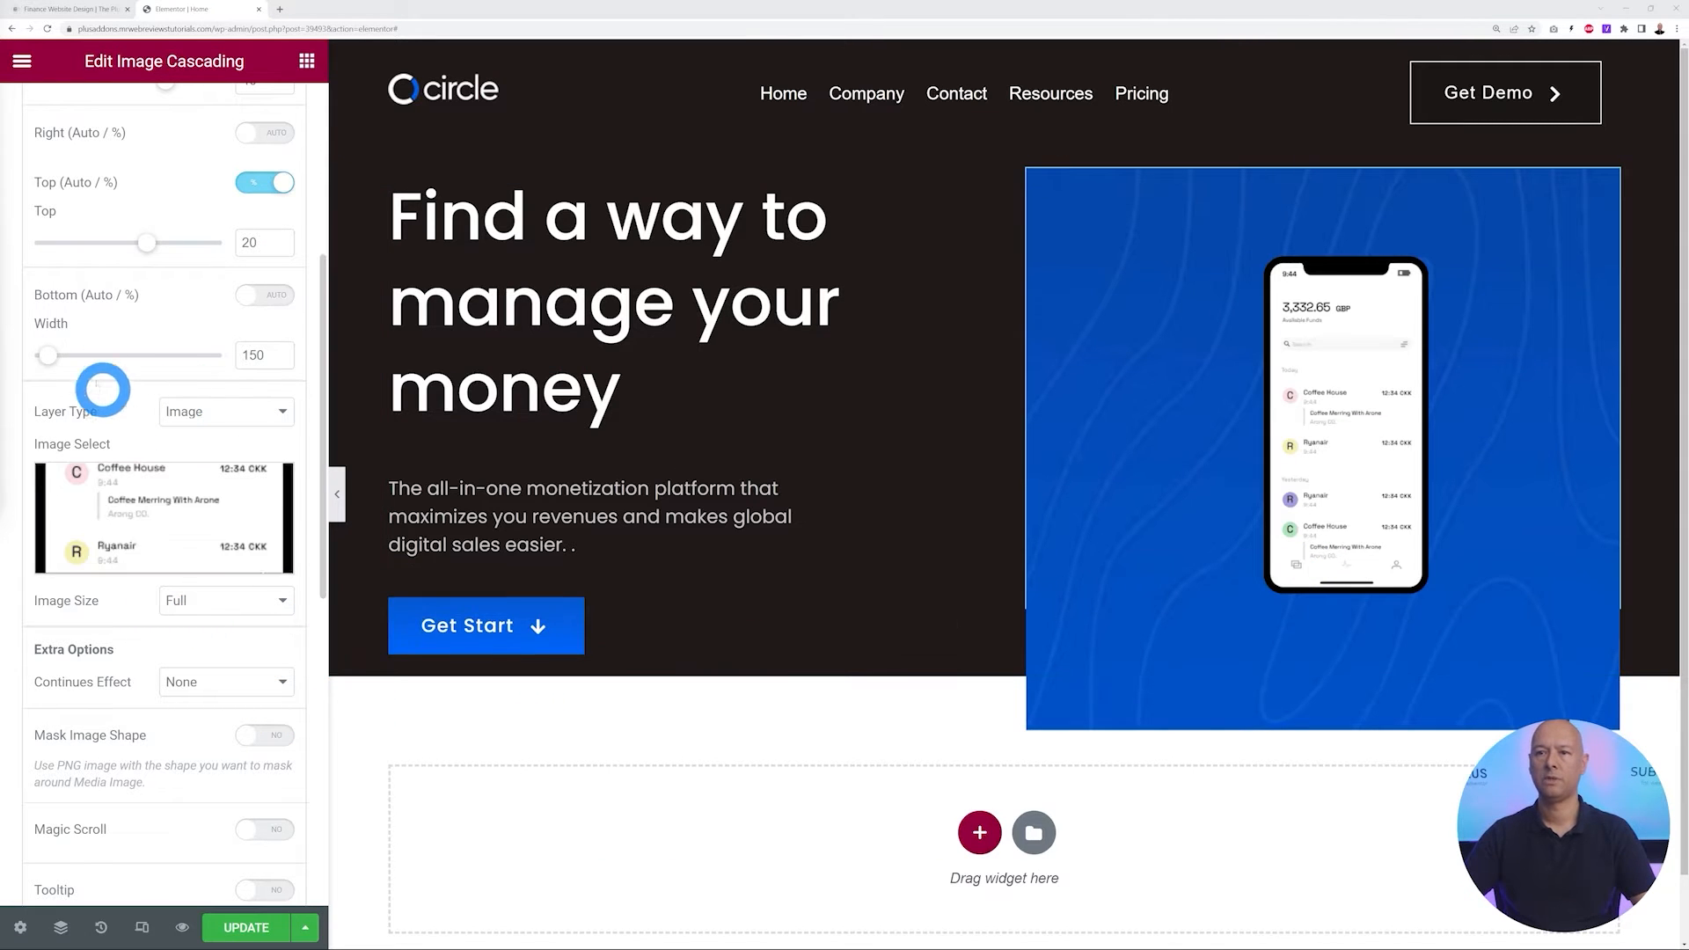
Enlarge the phone layer to a width of 430 and set its desktop Left position to 26, using the reference as a guide
drag(57, 357, 67, 356)
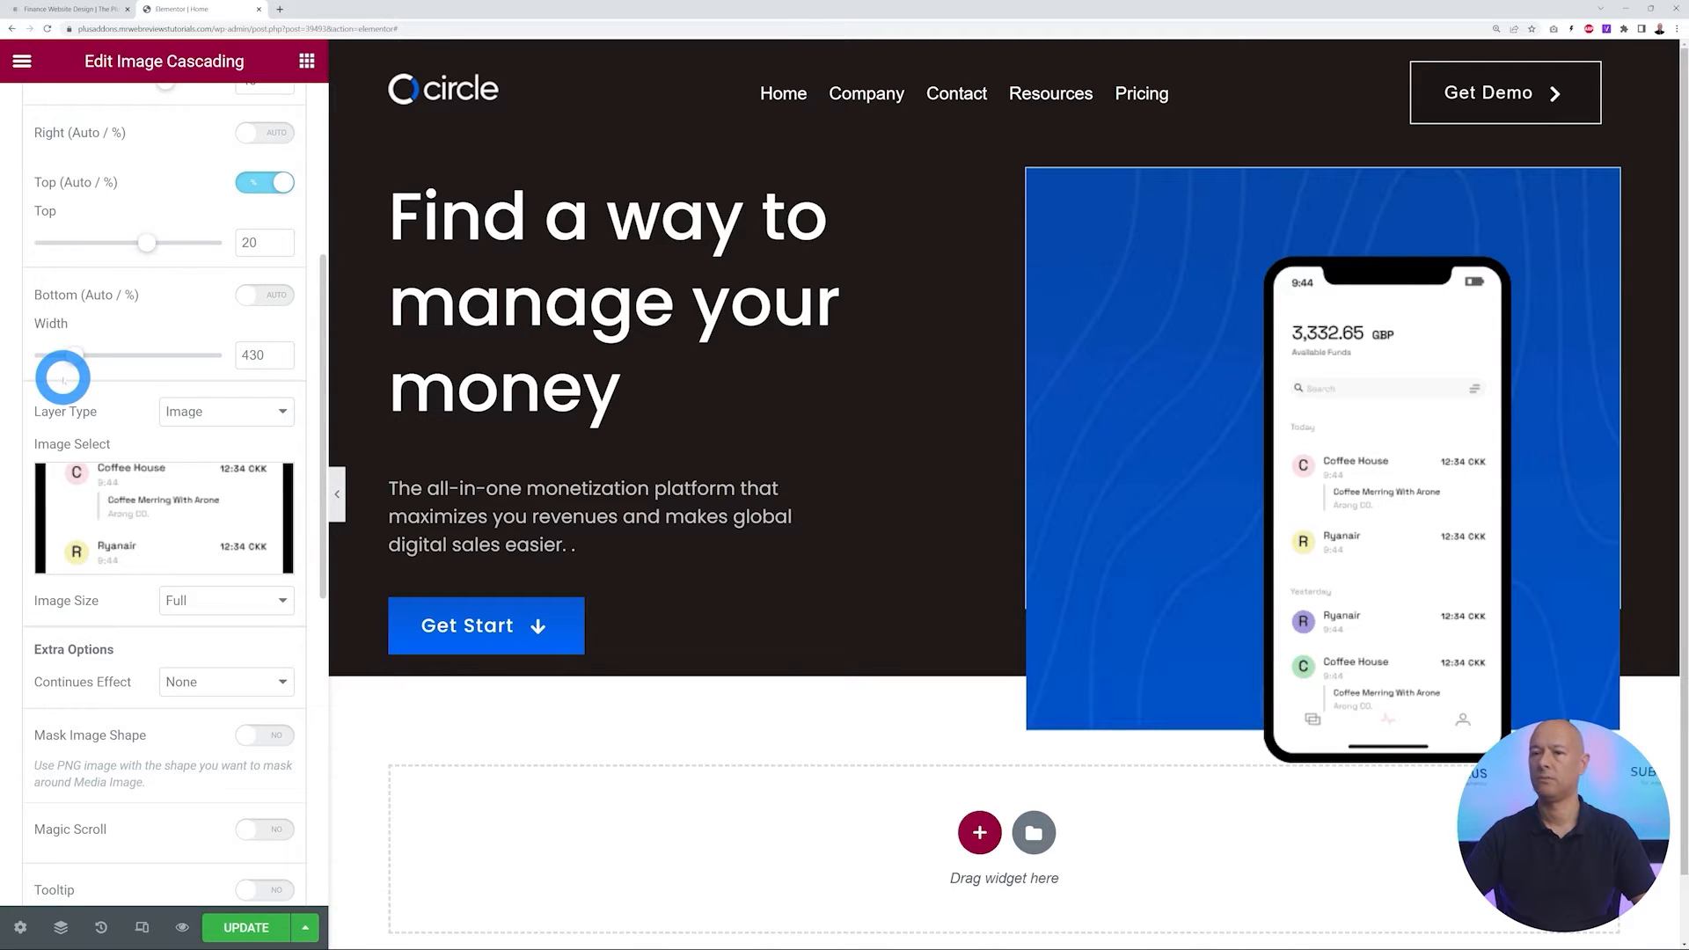
scroll(73, 376, up, 2)
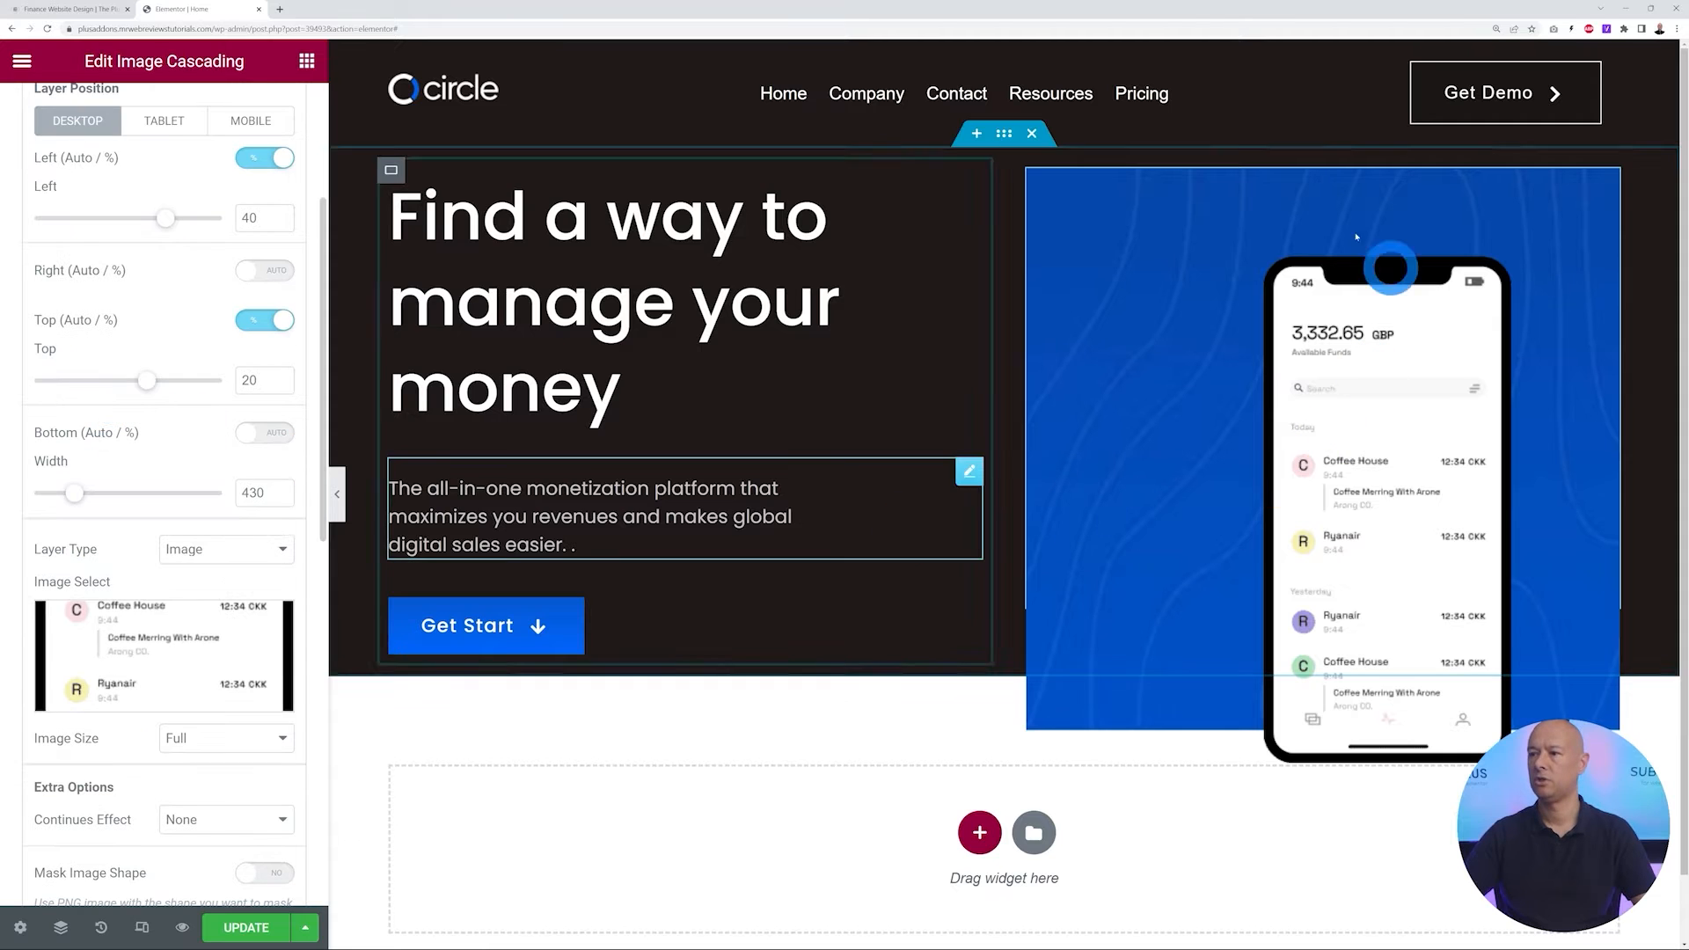
click(26, 9)
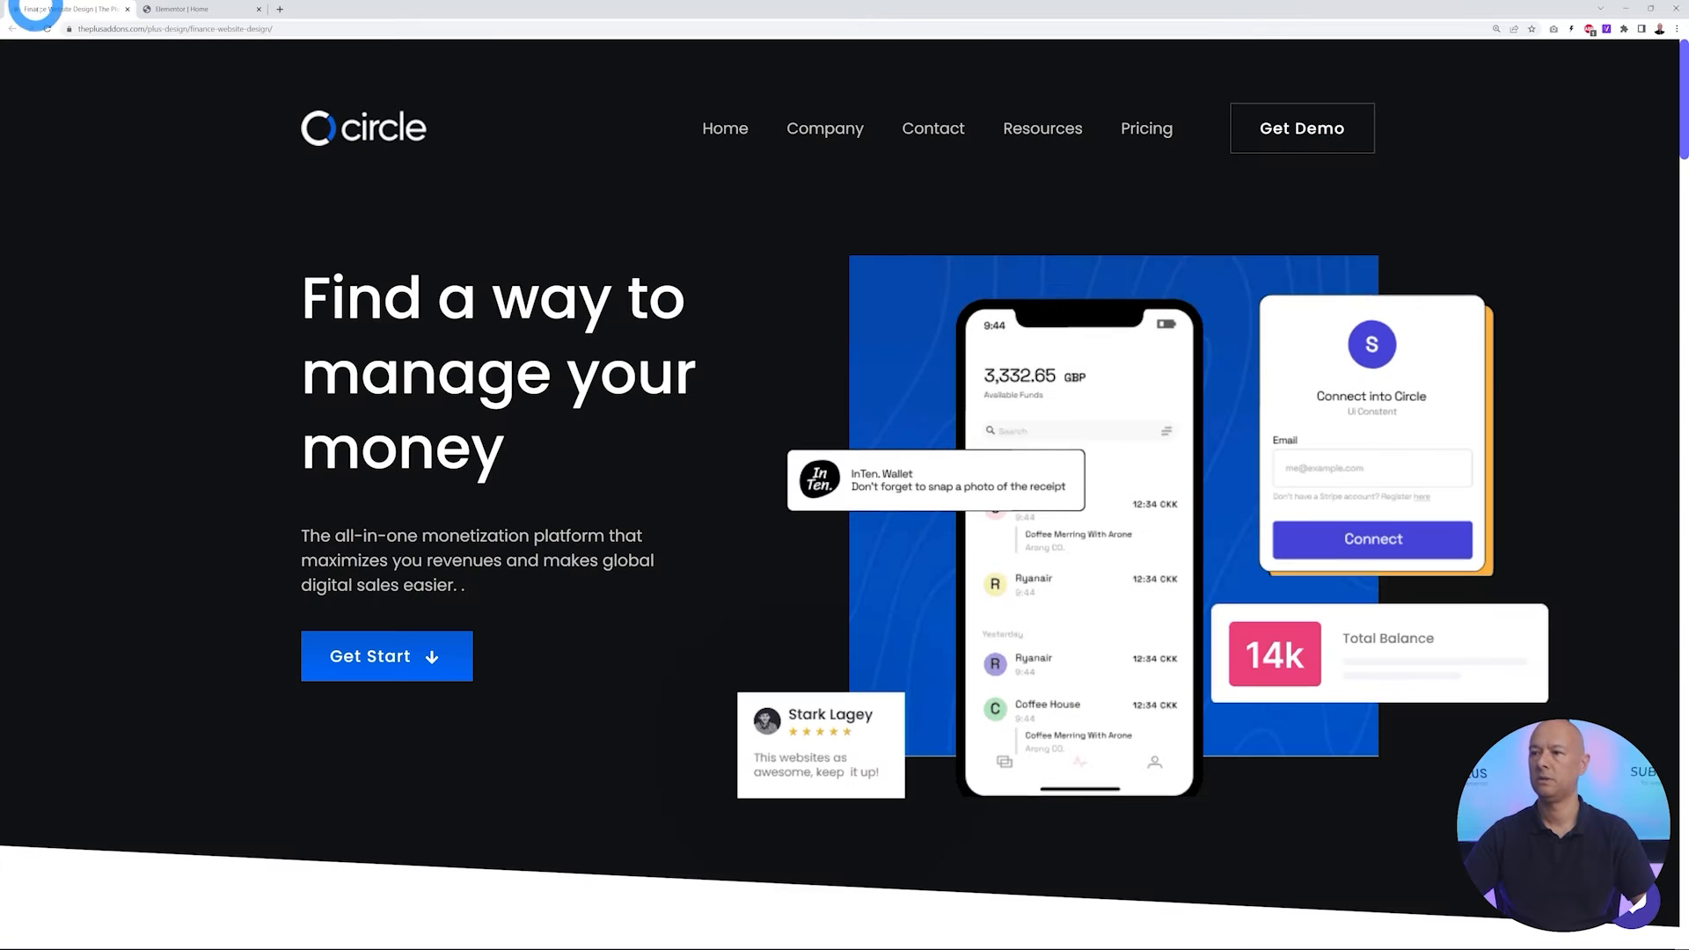
click(171, 8)
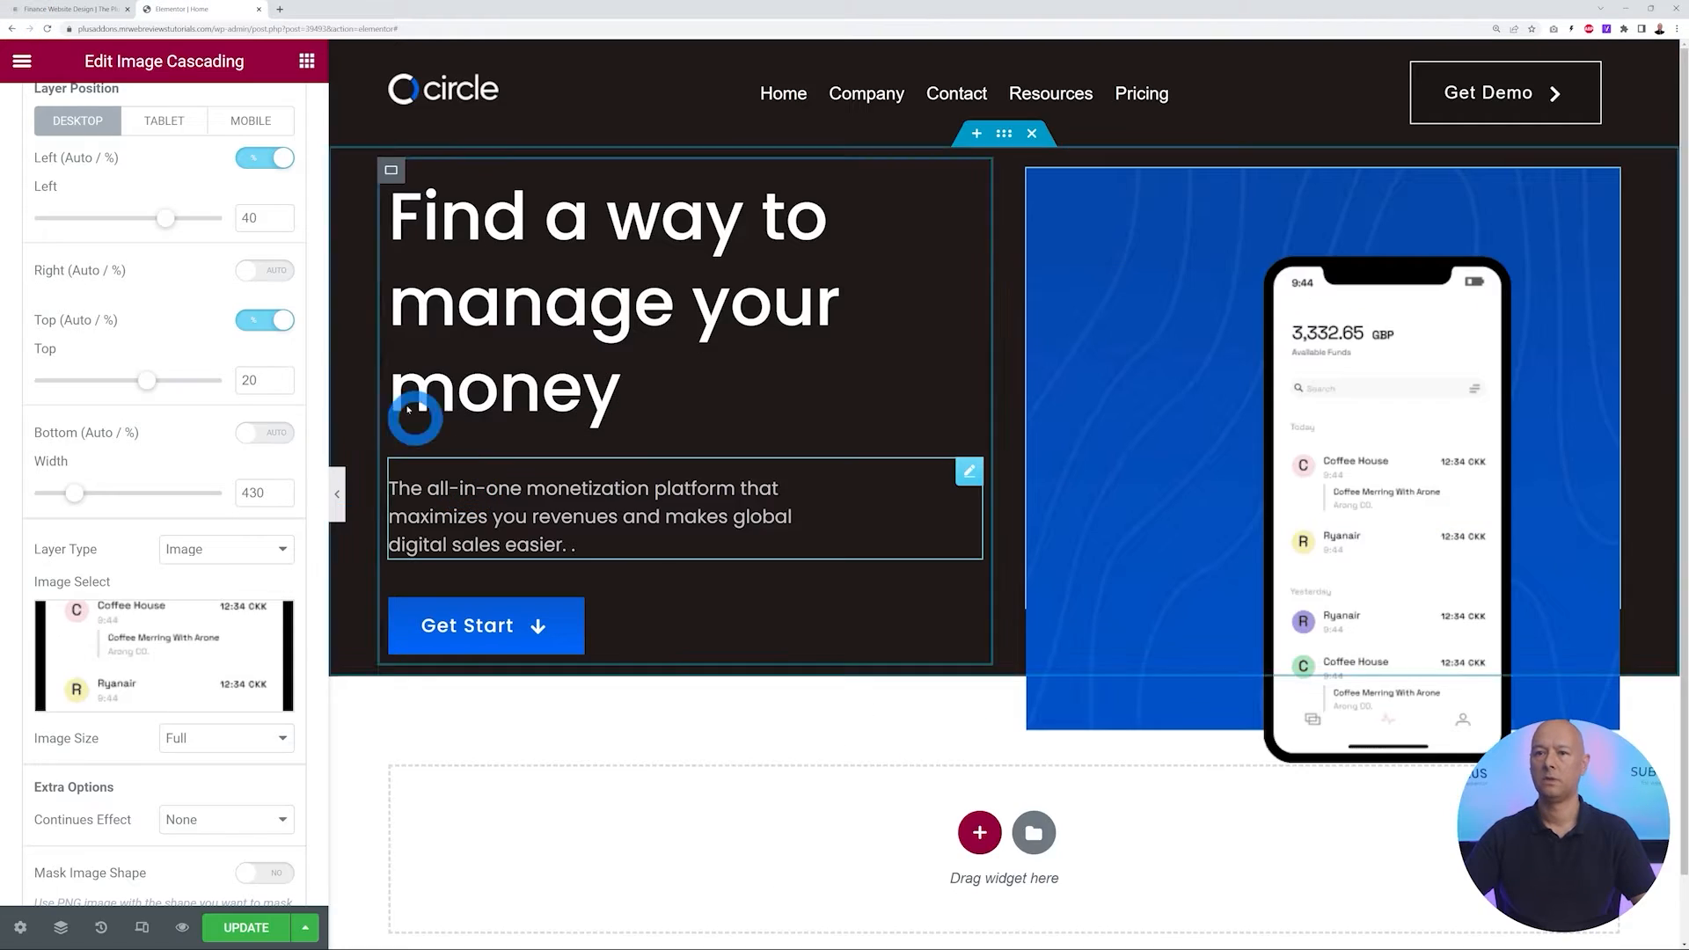
drag(167, 219, 154, 220)
drag(320, 516, 323, 457)
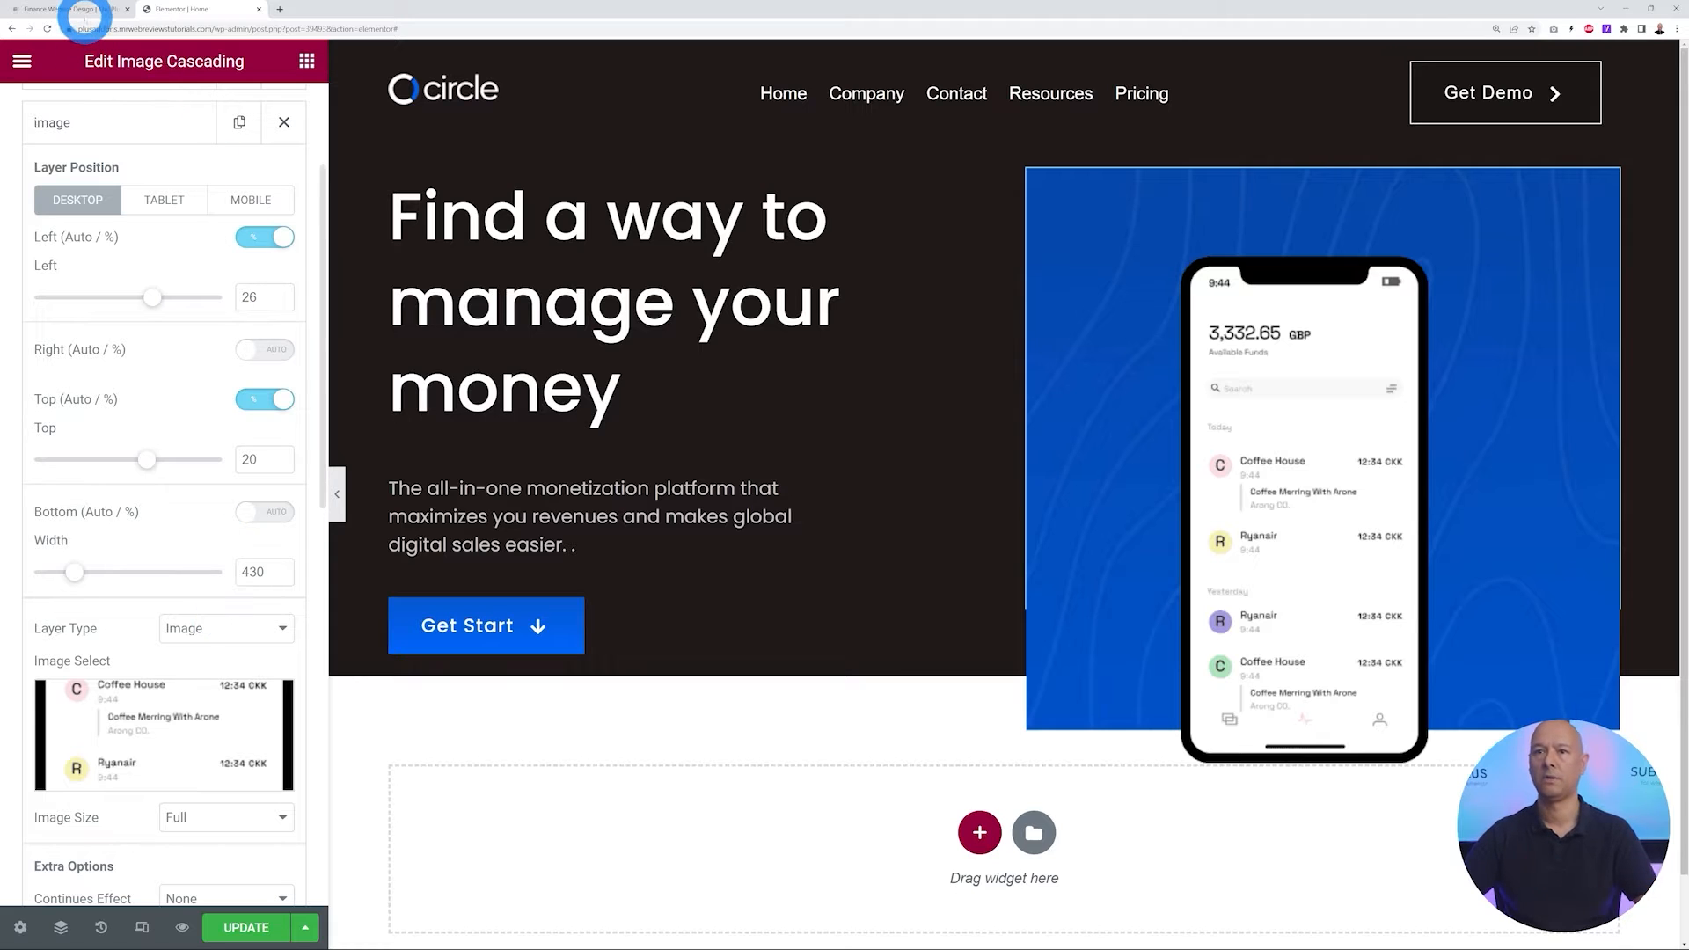
Check how the phone moves on the reference site and choose a Continues Effect for the phone layer
click(83, 11)
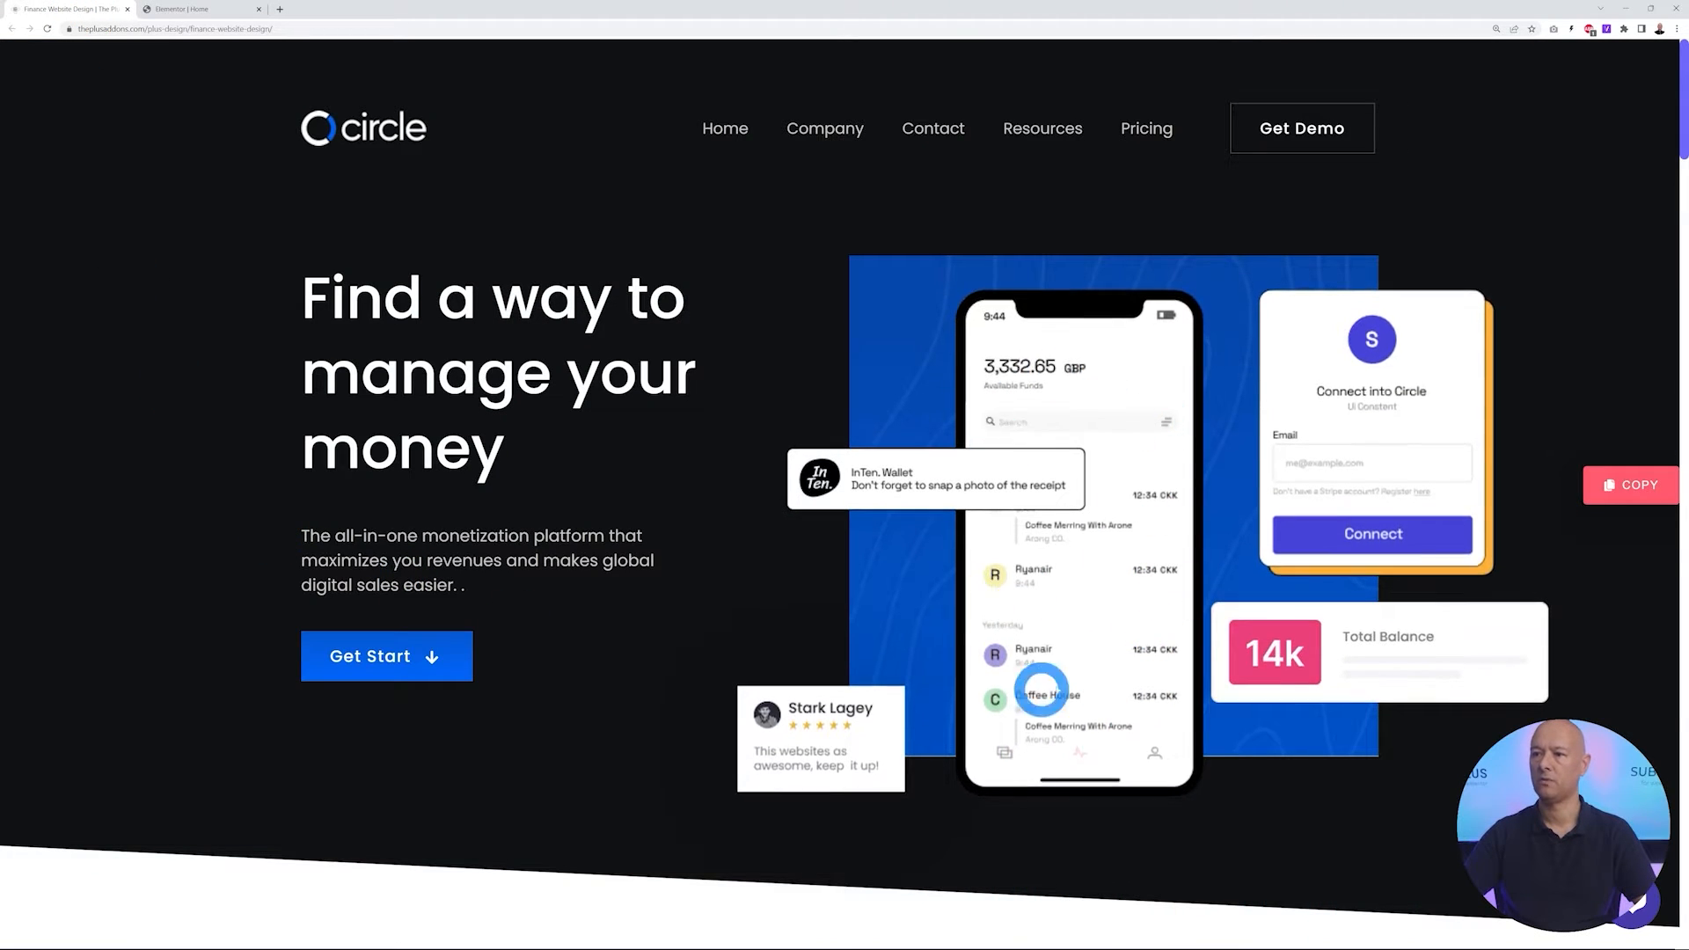
click(183, 9)
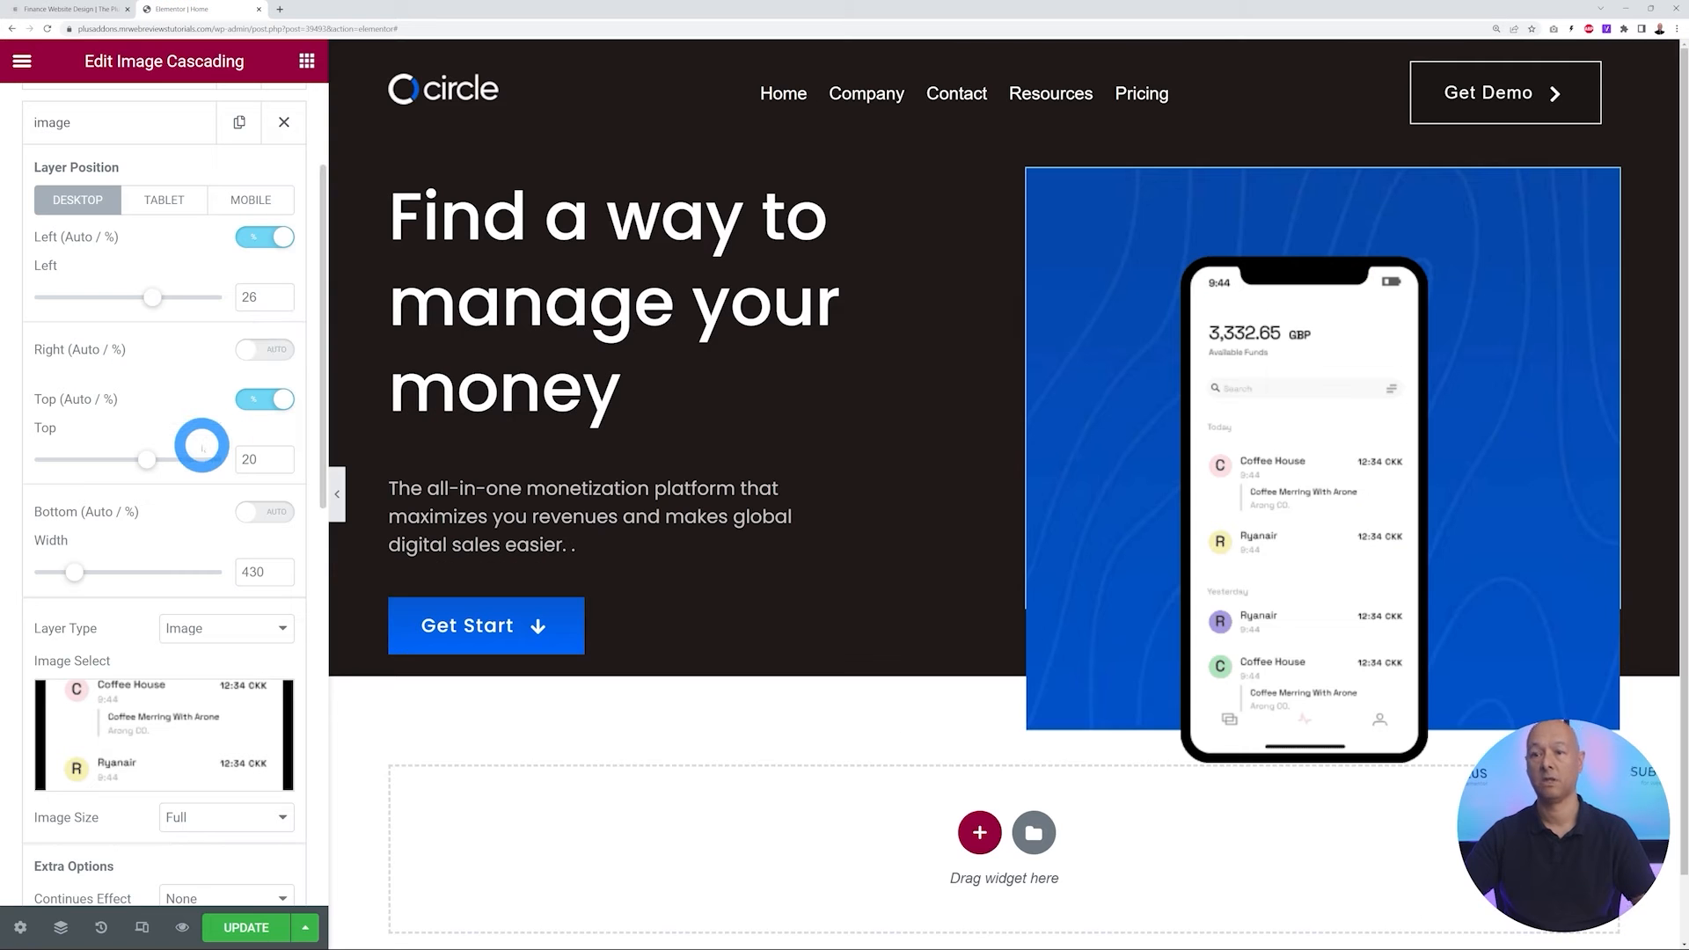
scroll(198, 444, down, 5)
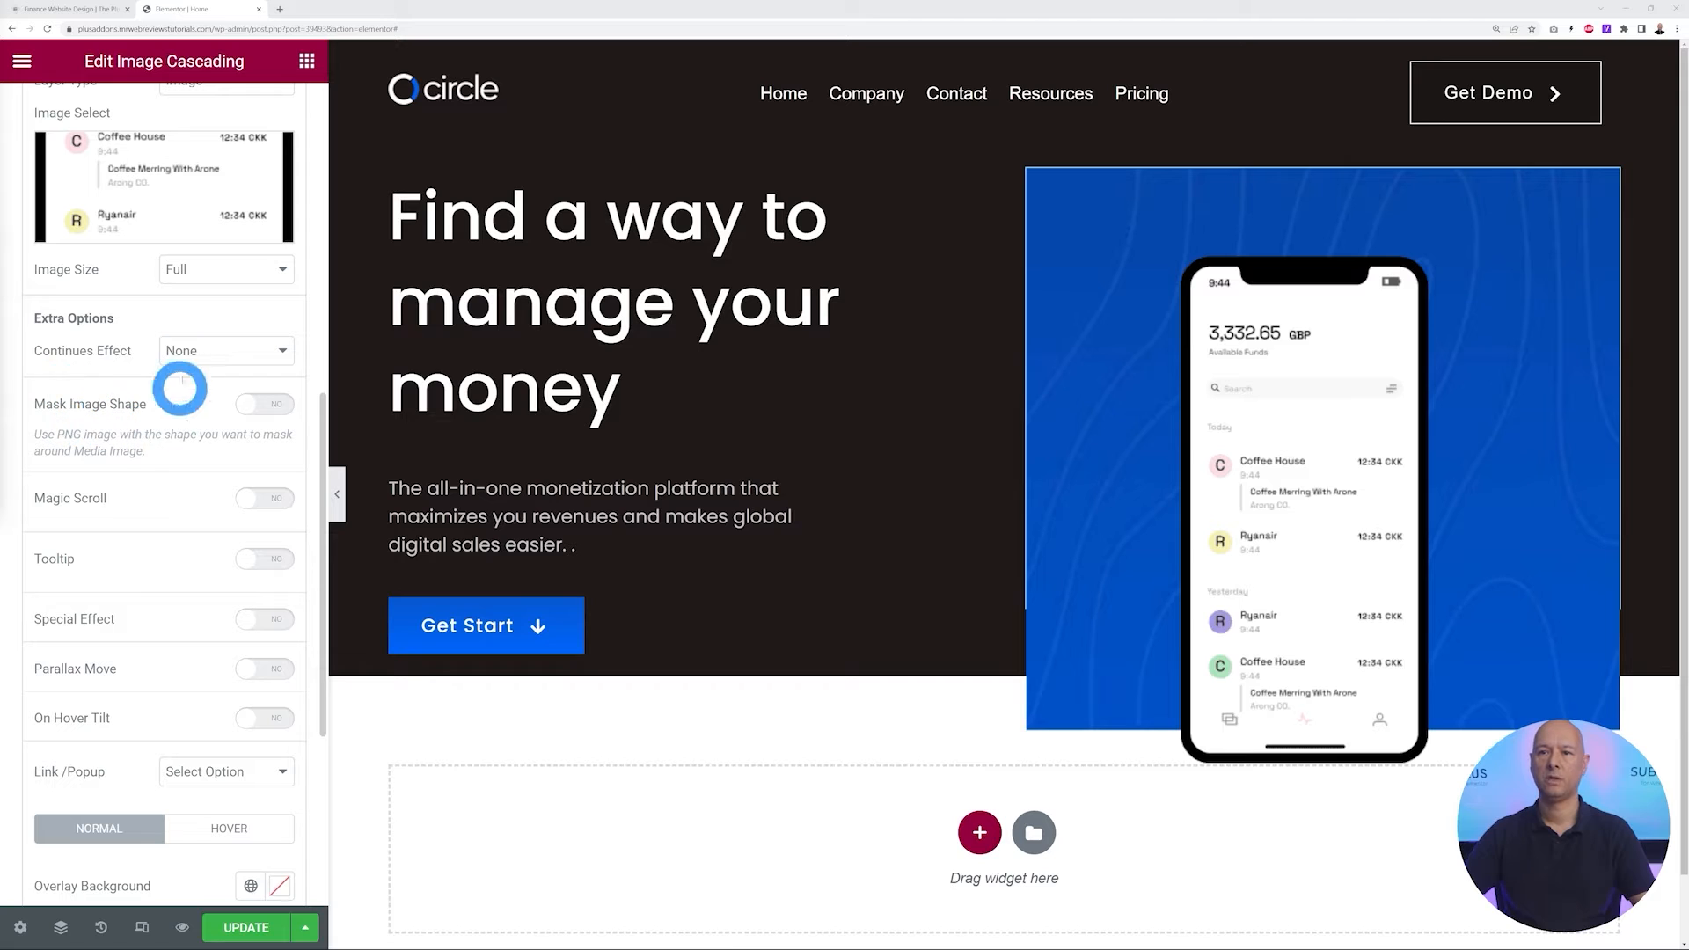
click(254, 351)
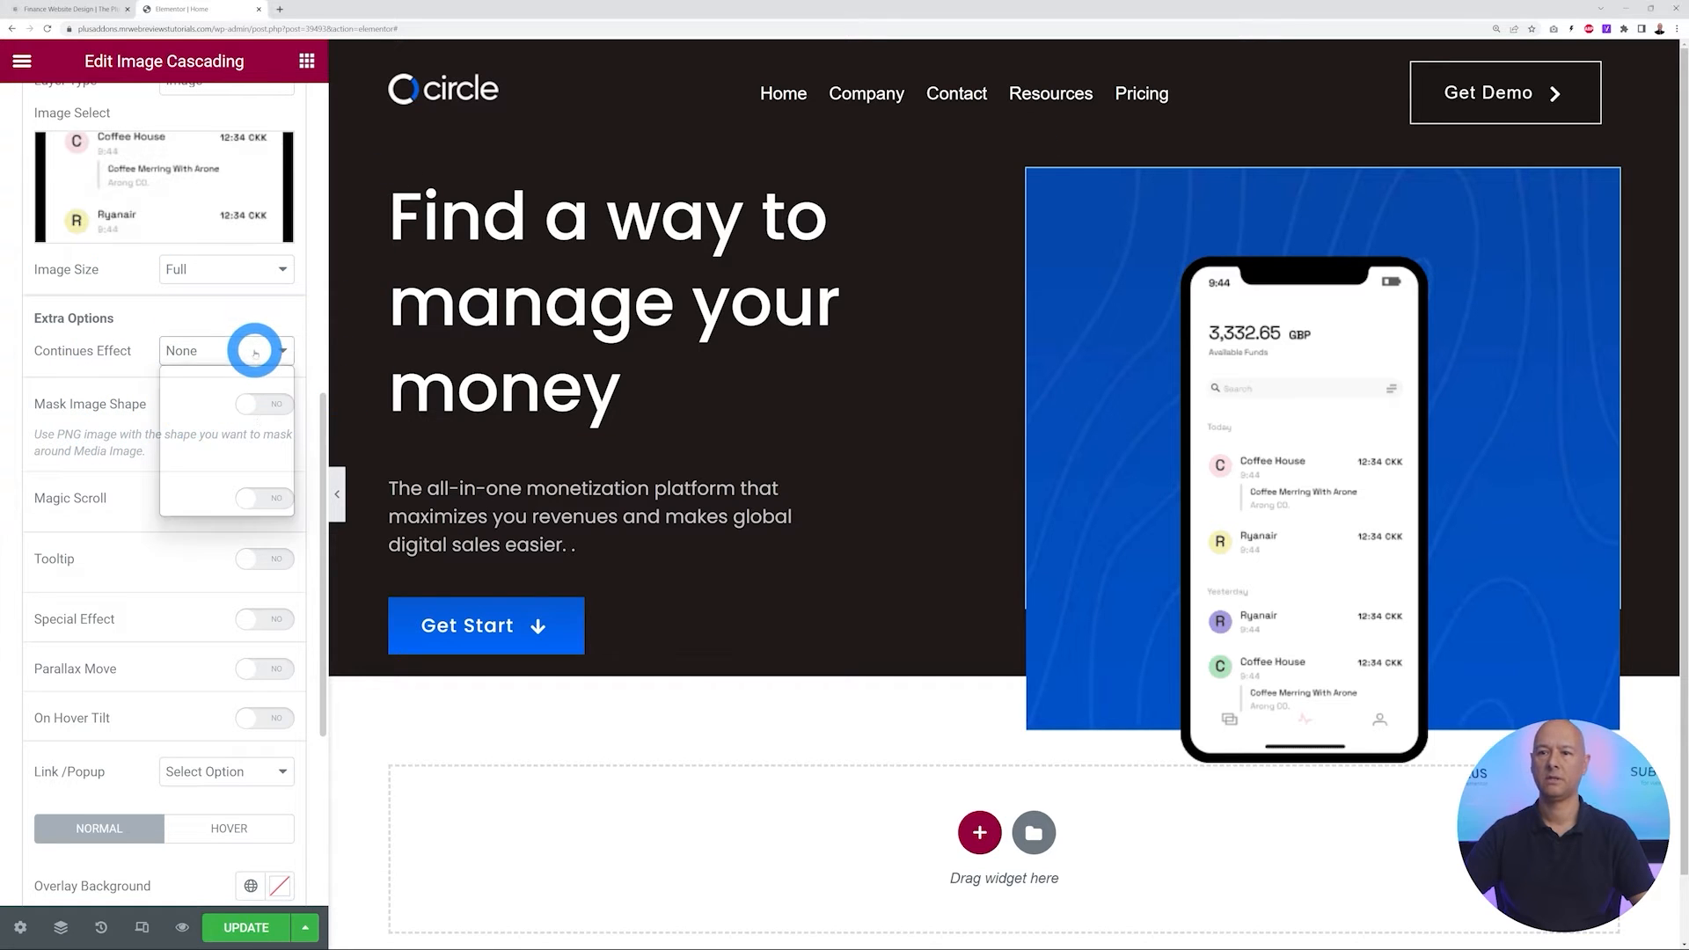
click(226, 408)
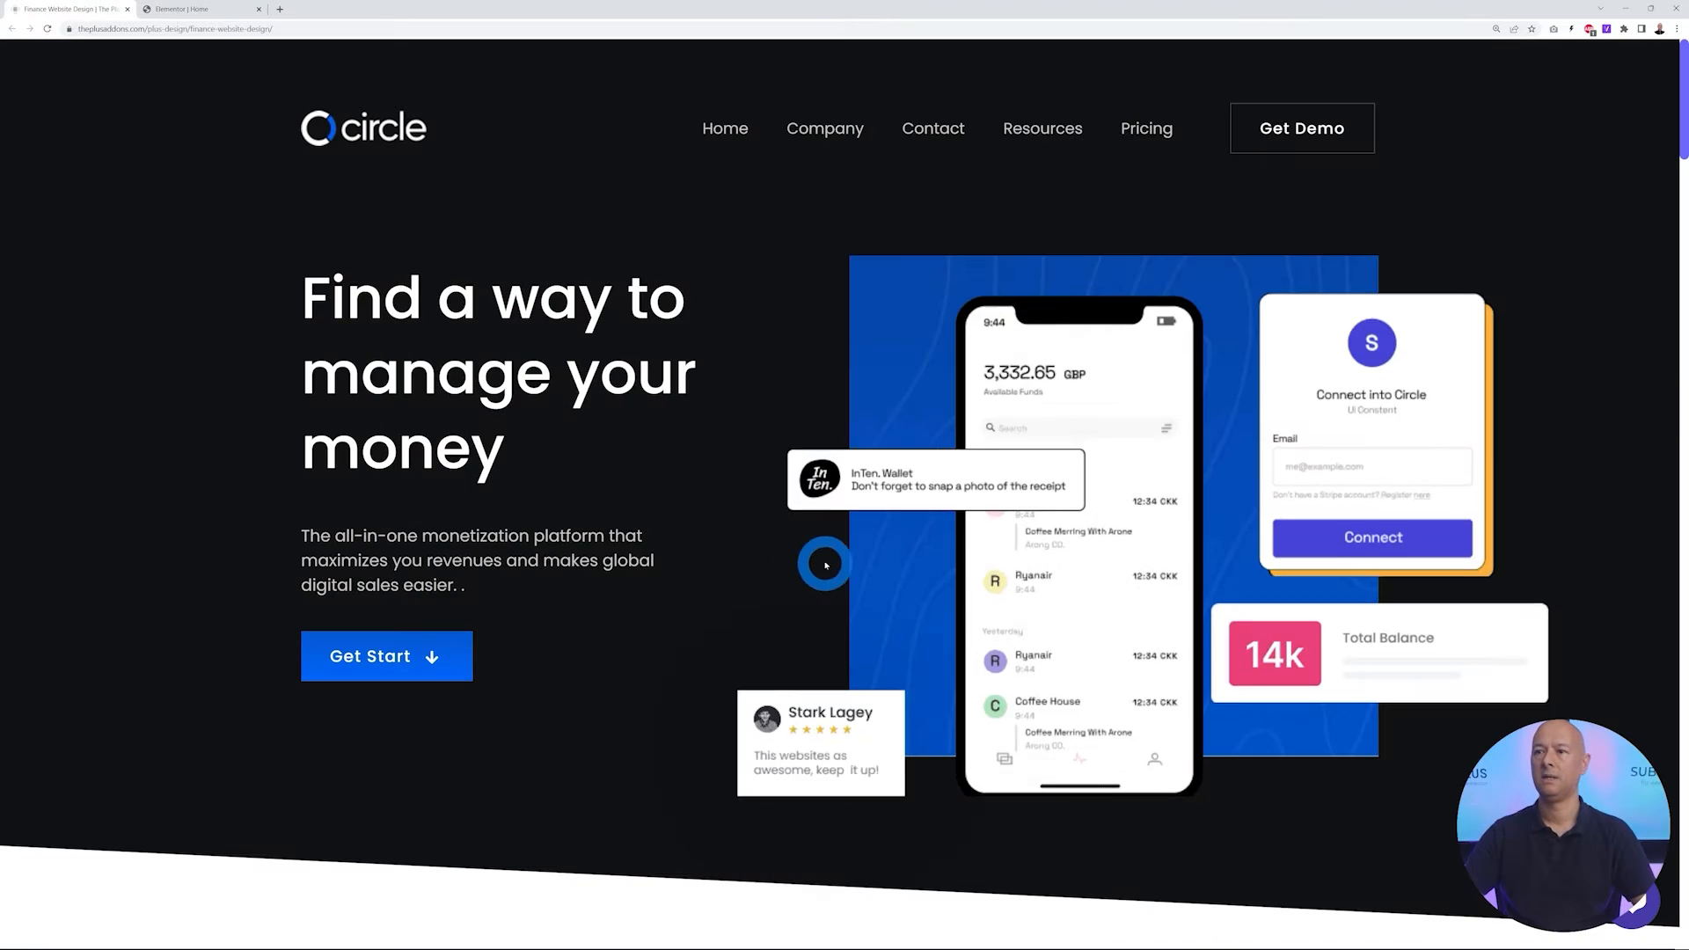
Examine how the reference site's hero images move and scale while the page scrolls
click(99, 11)
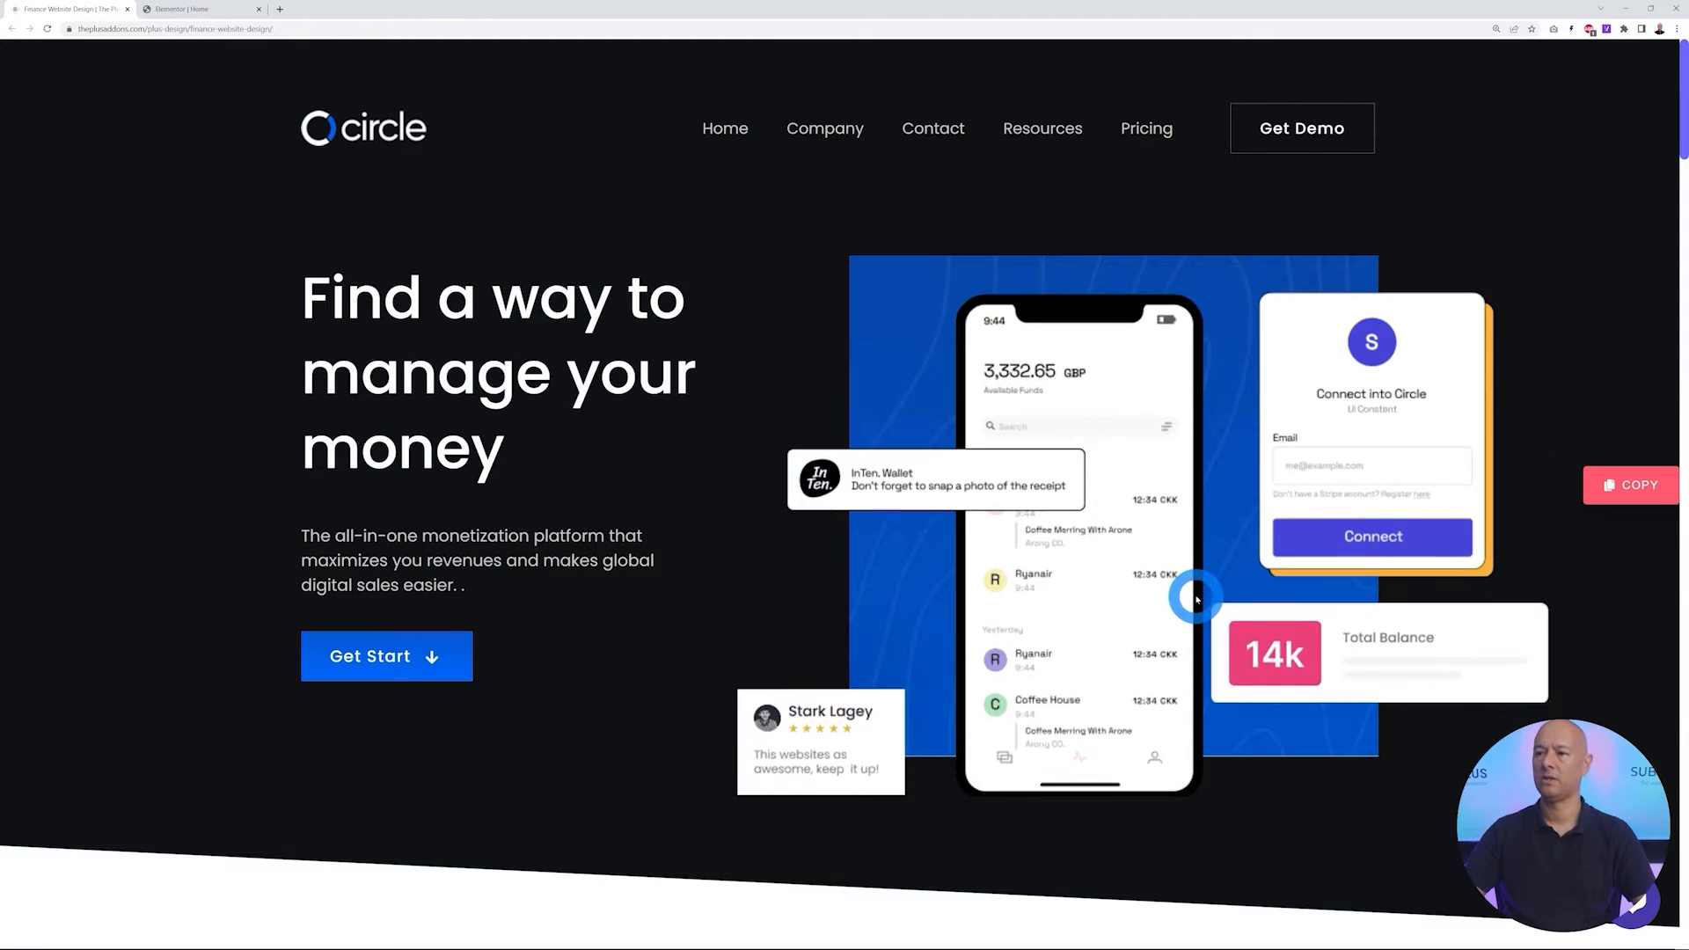
scroll(1196, 599, down, 3)
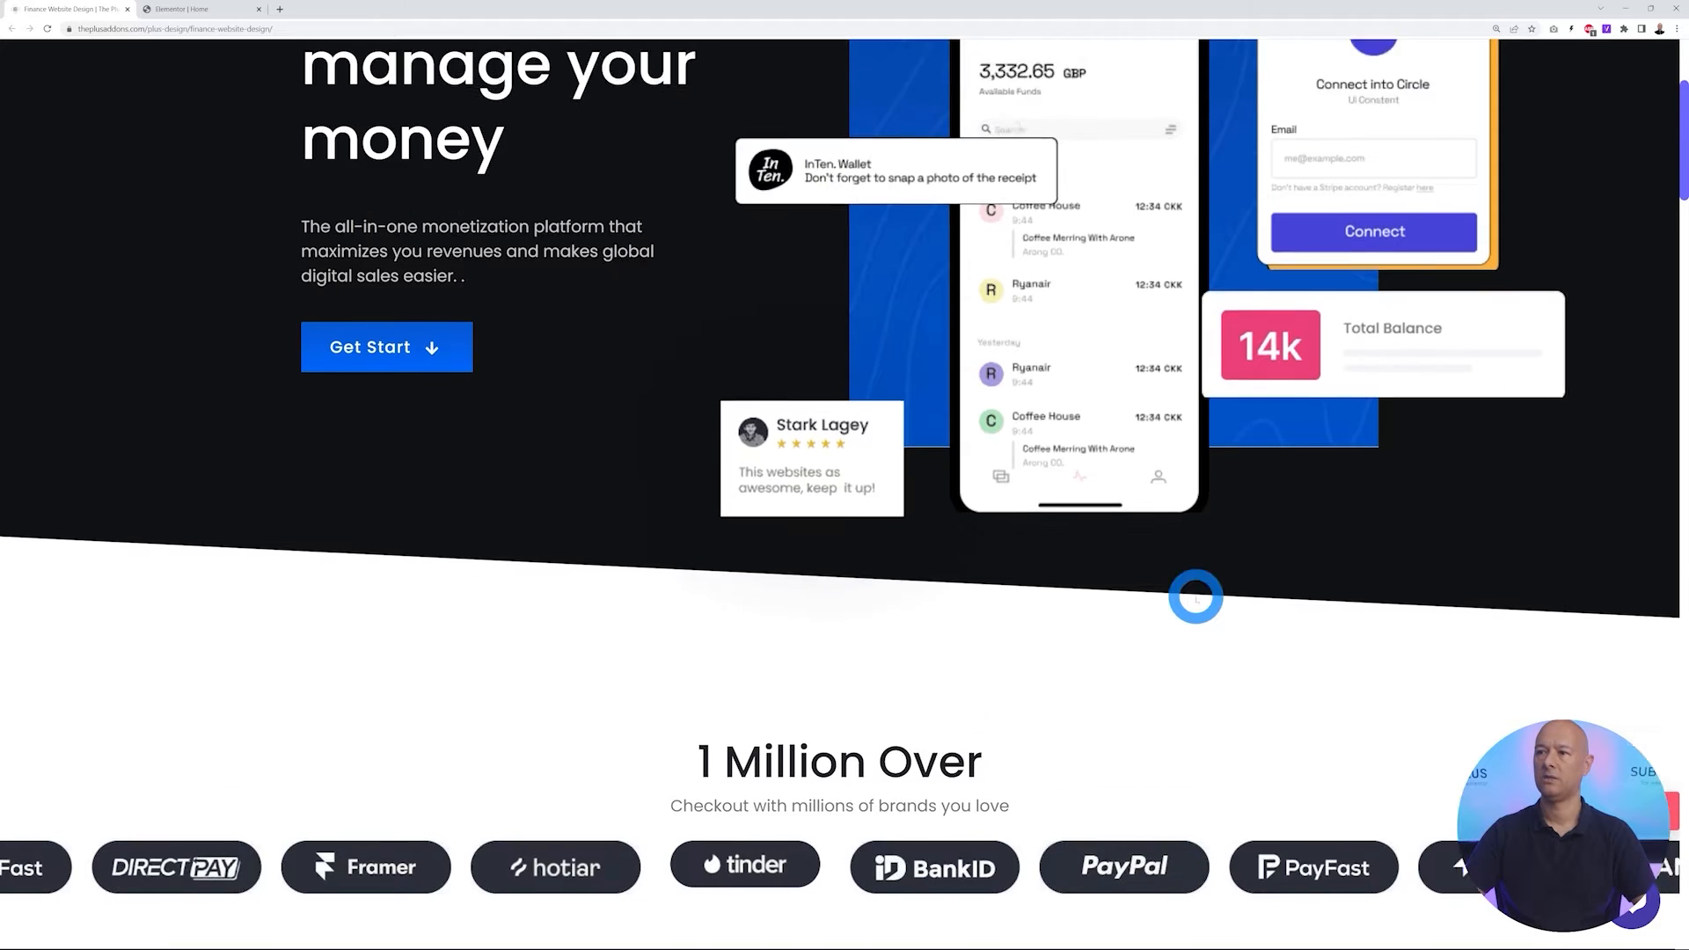
scroll(1195, 598, up, 3)
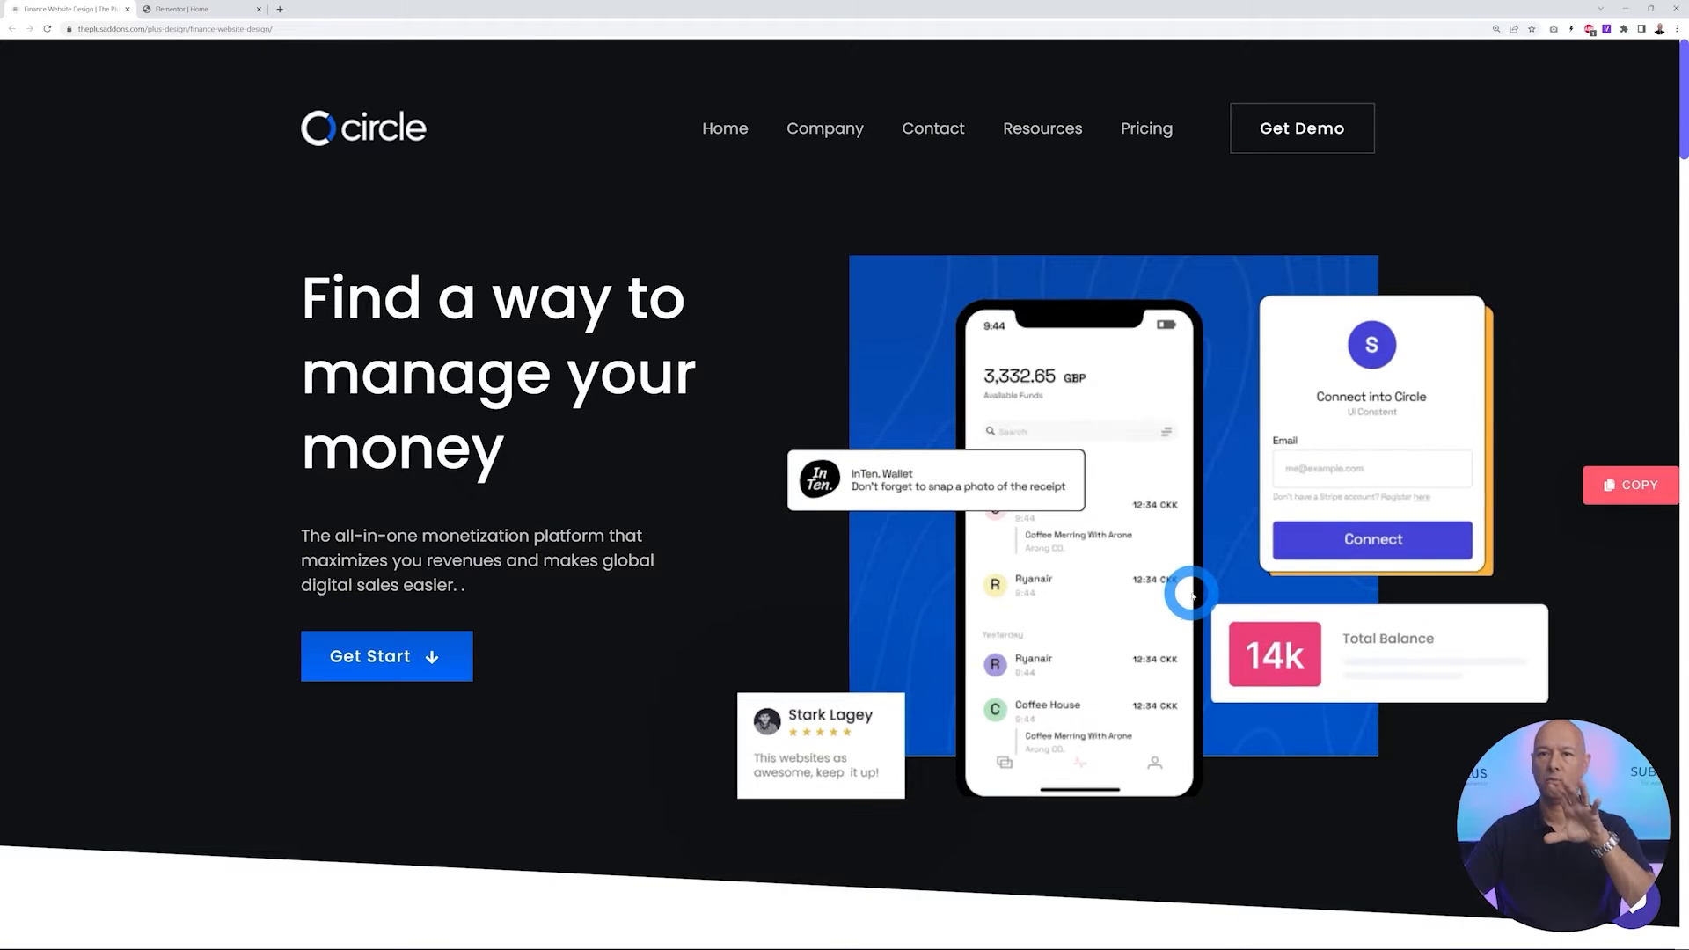
Enable Magic Scroll on the phone layer with scroll offset 0, duration 300 and the default initial position, using the reference's scroll motion as a guide
scroll(1193, 597, down, 1)
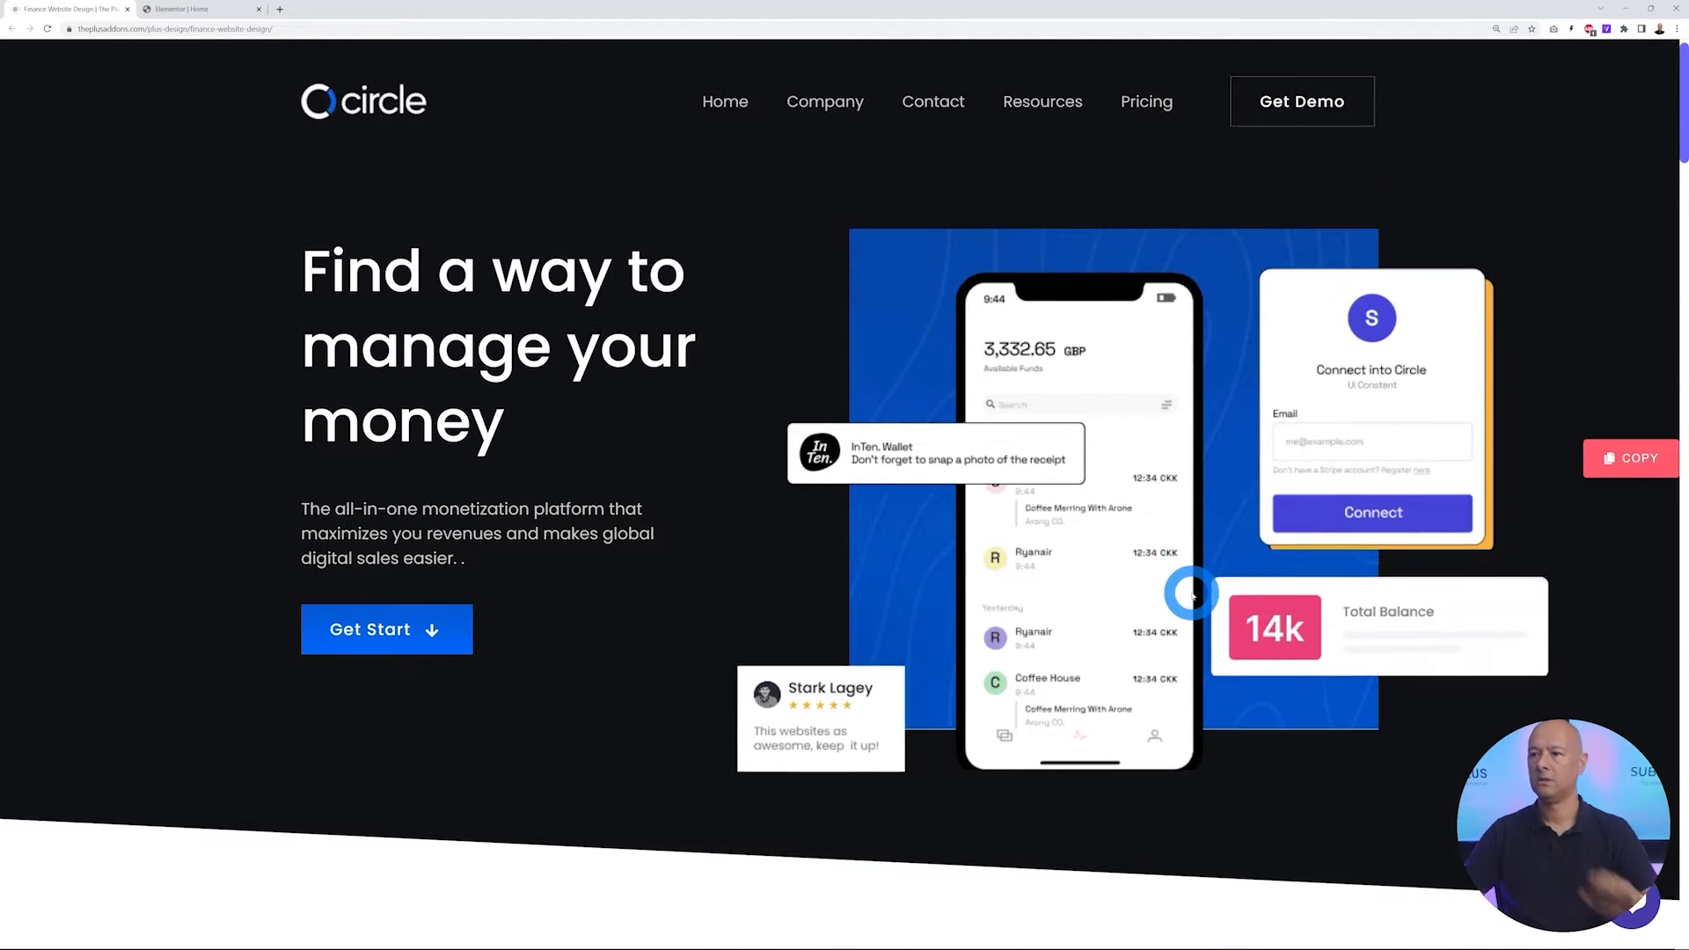
scroll(1193, 597, down, 3)
scroll(1191, 593, up, 3)
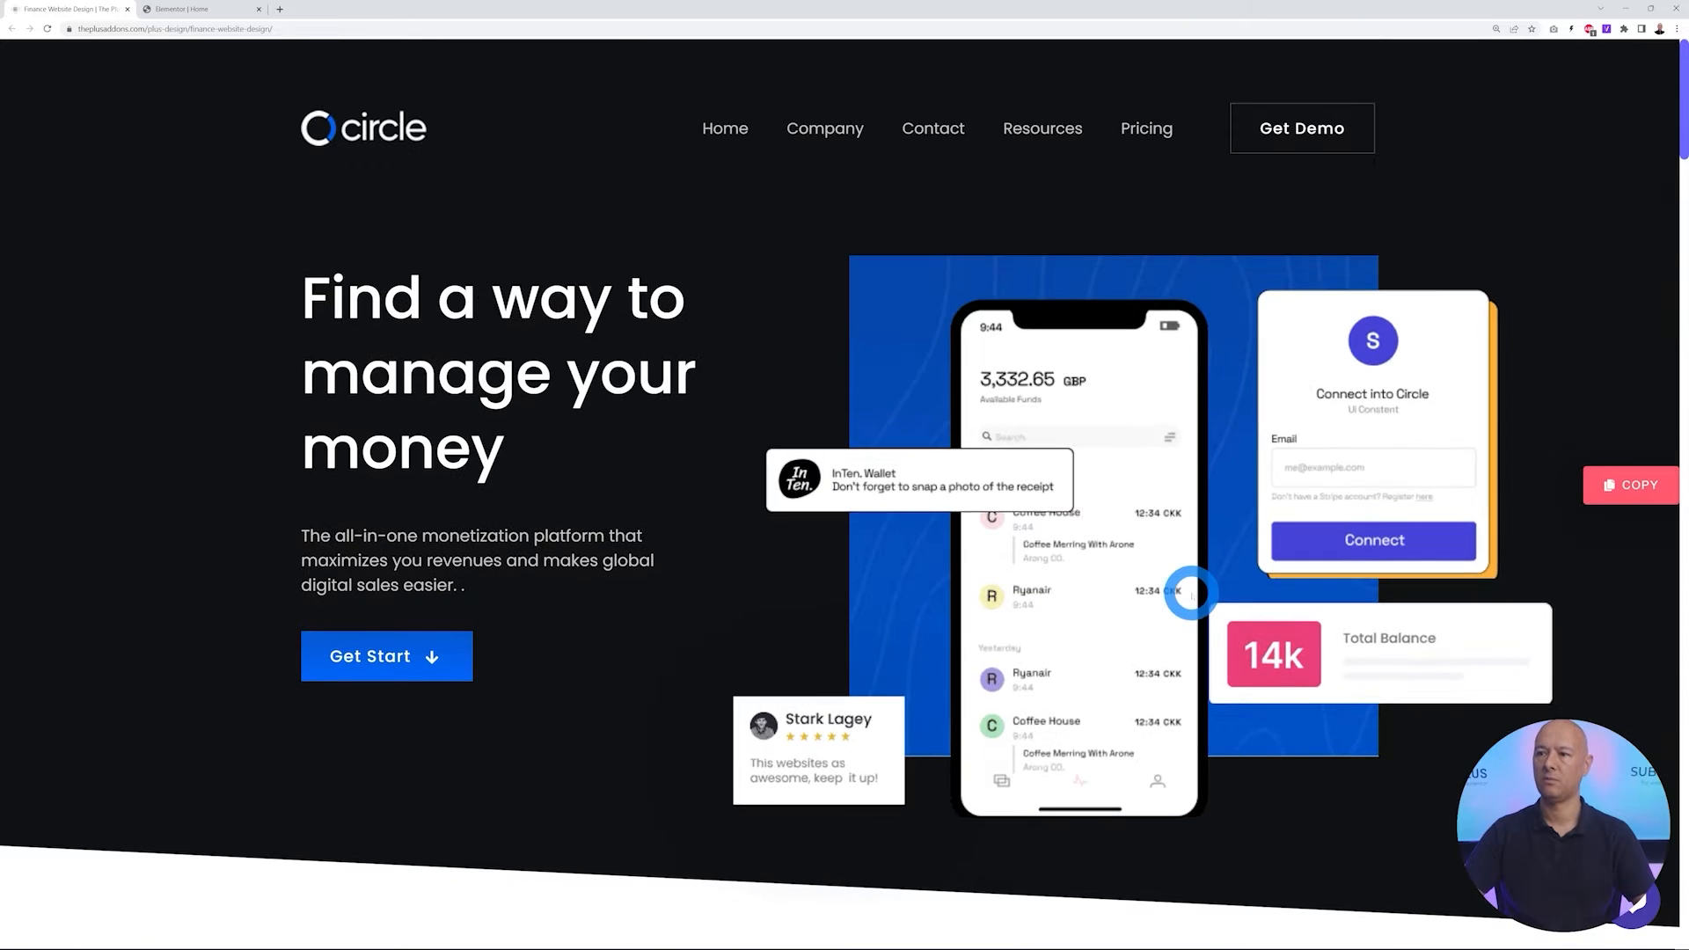
click(211, 9)
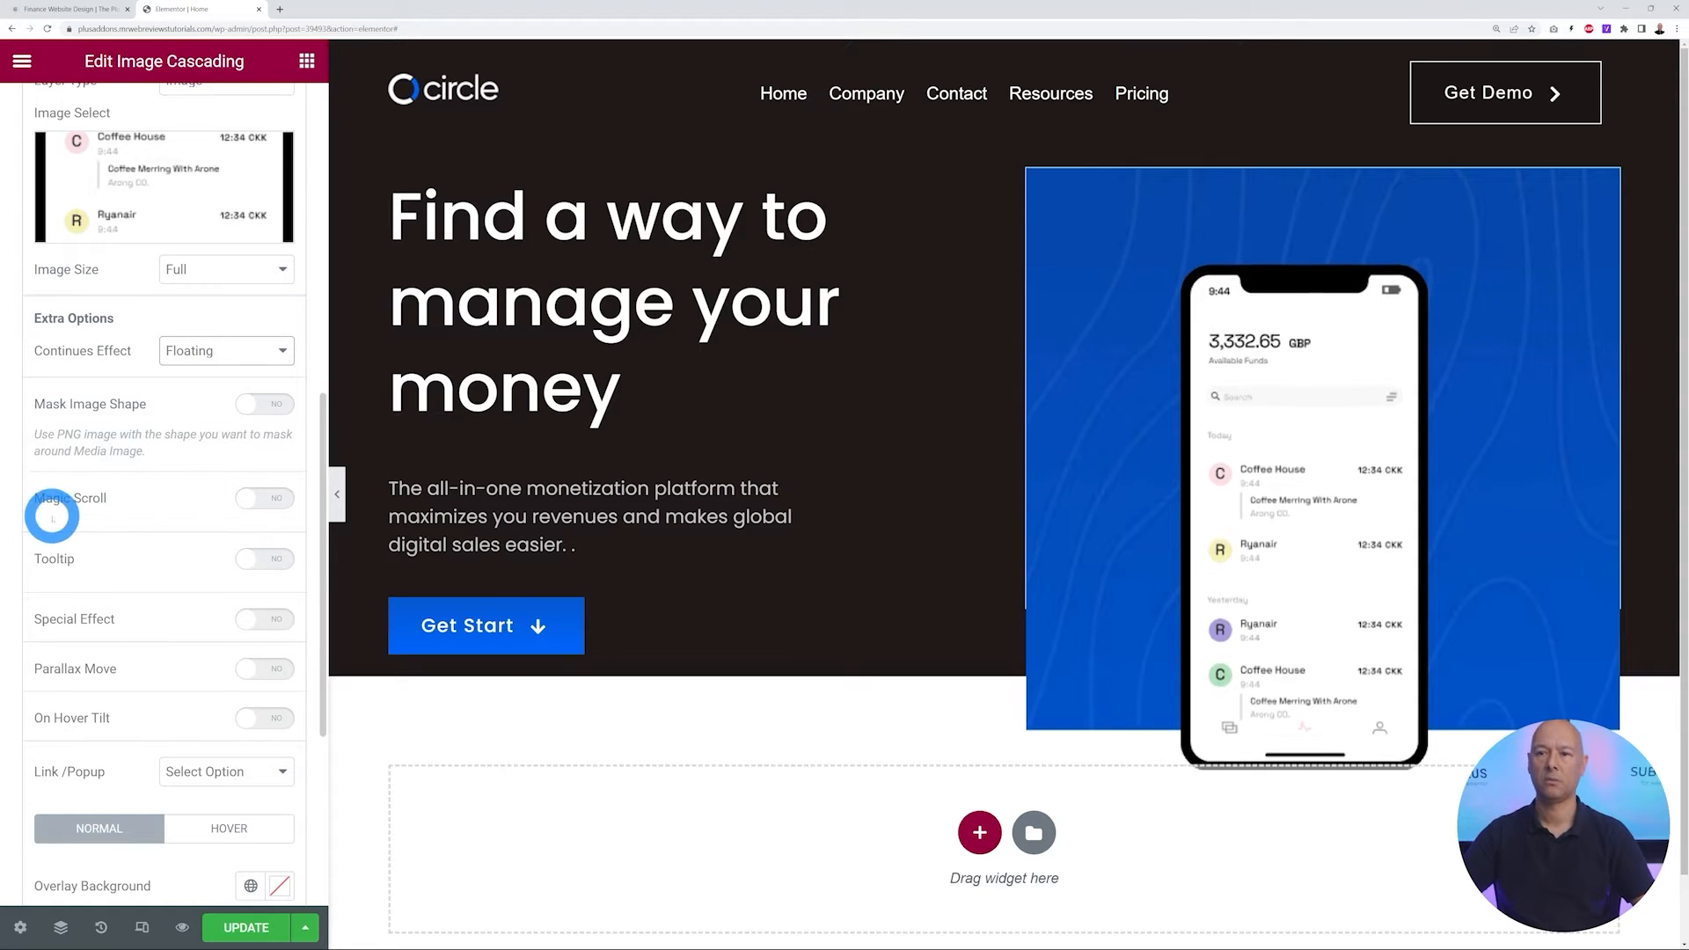
click(255, 504)
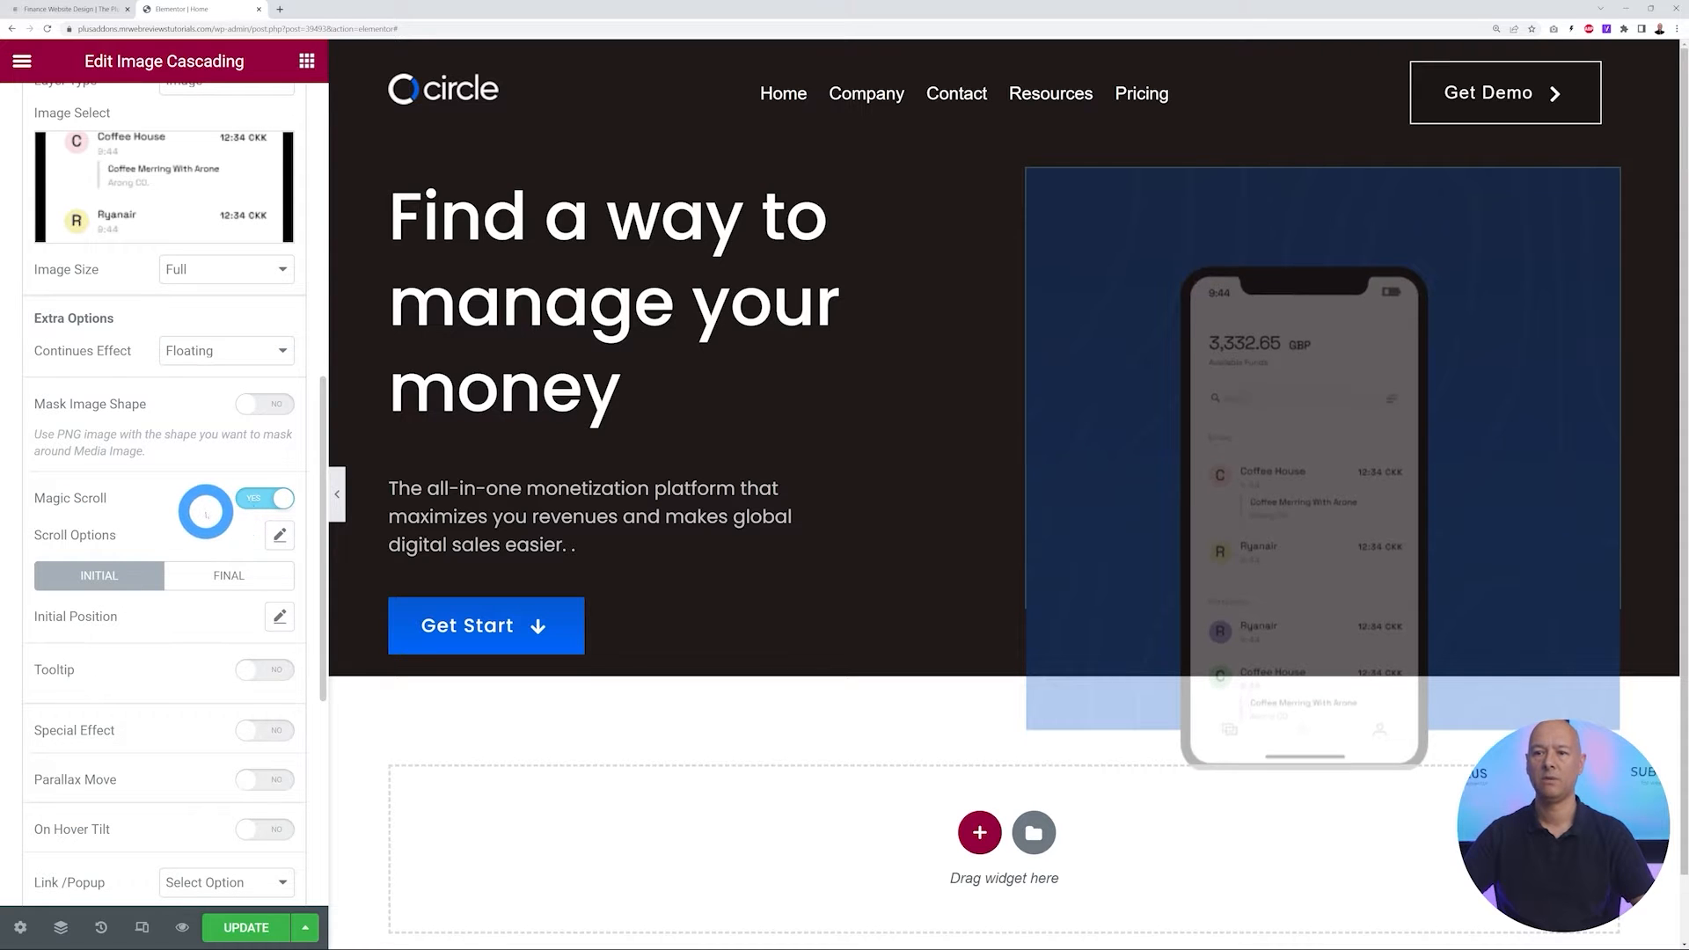
scroll(195, 528, down, 2)
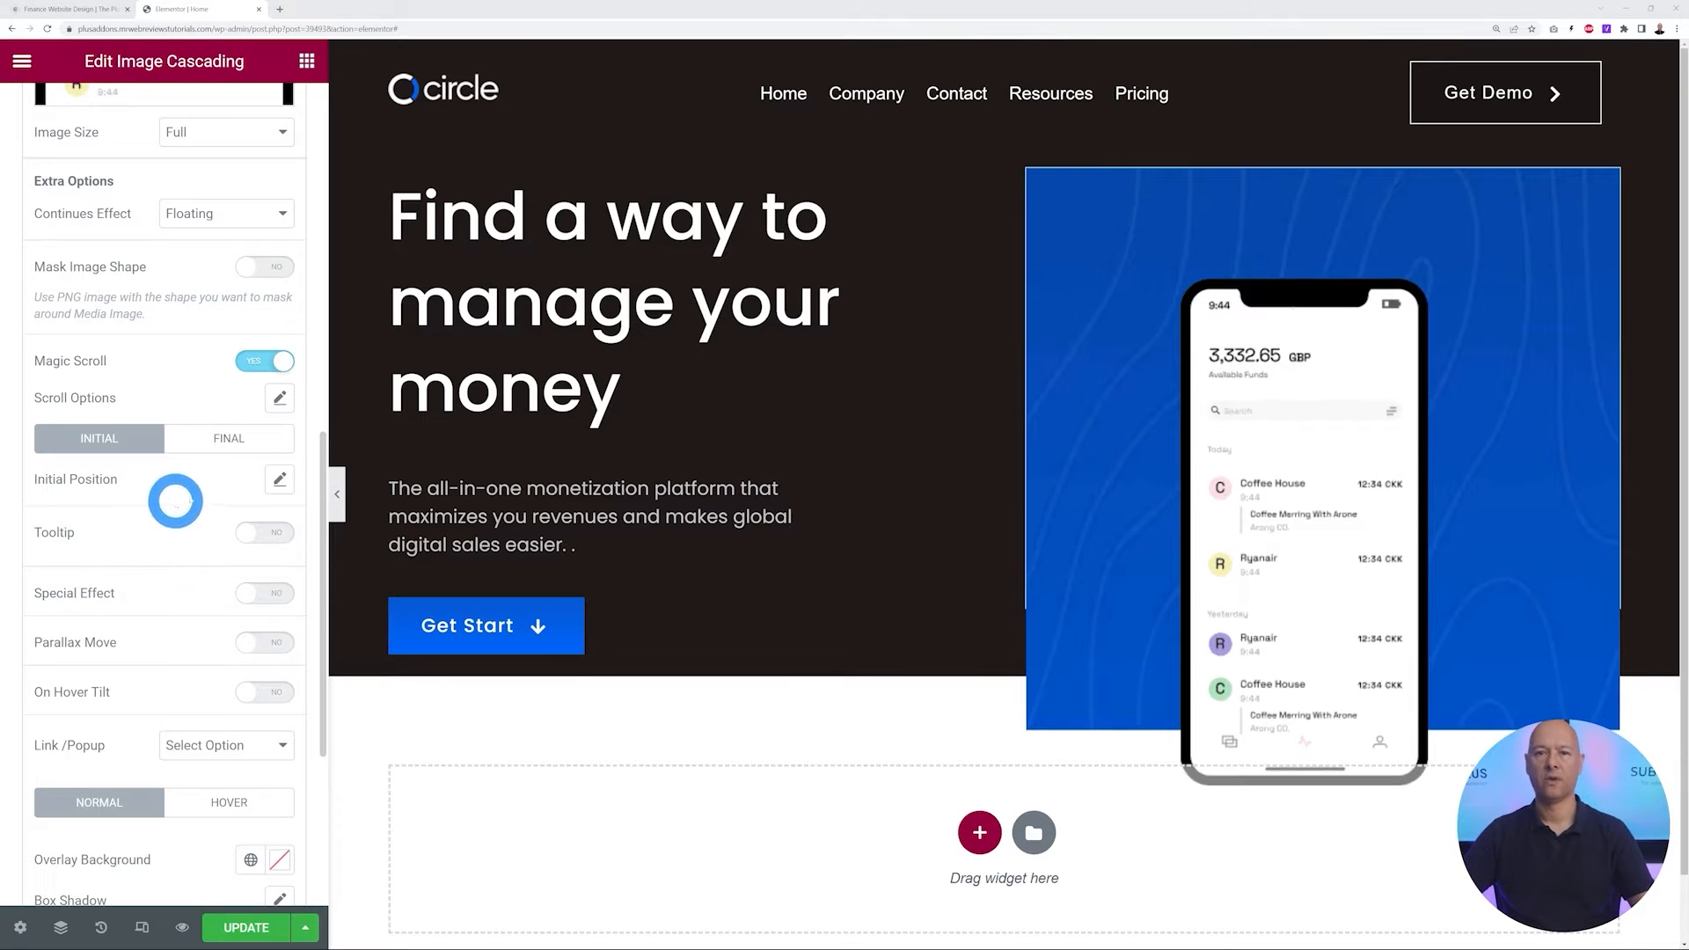
click(279, 402)
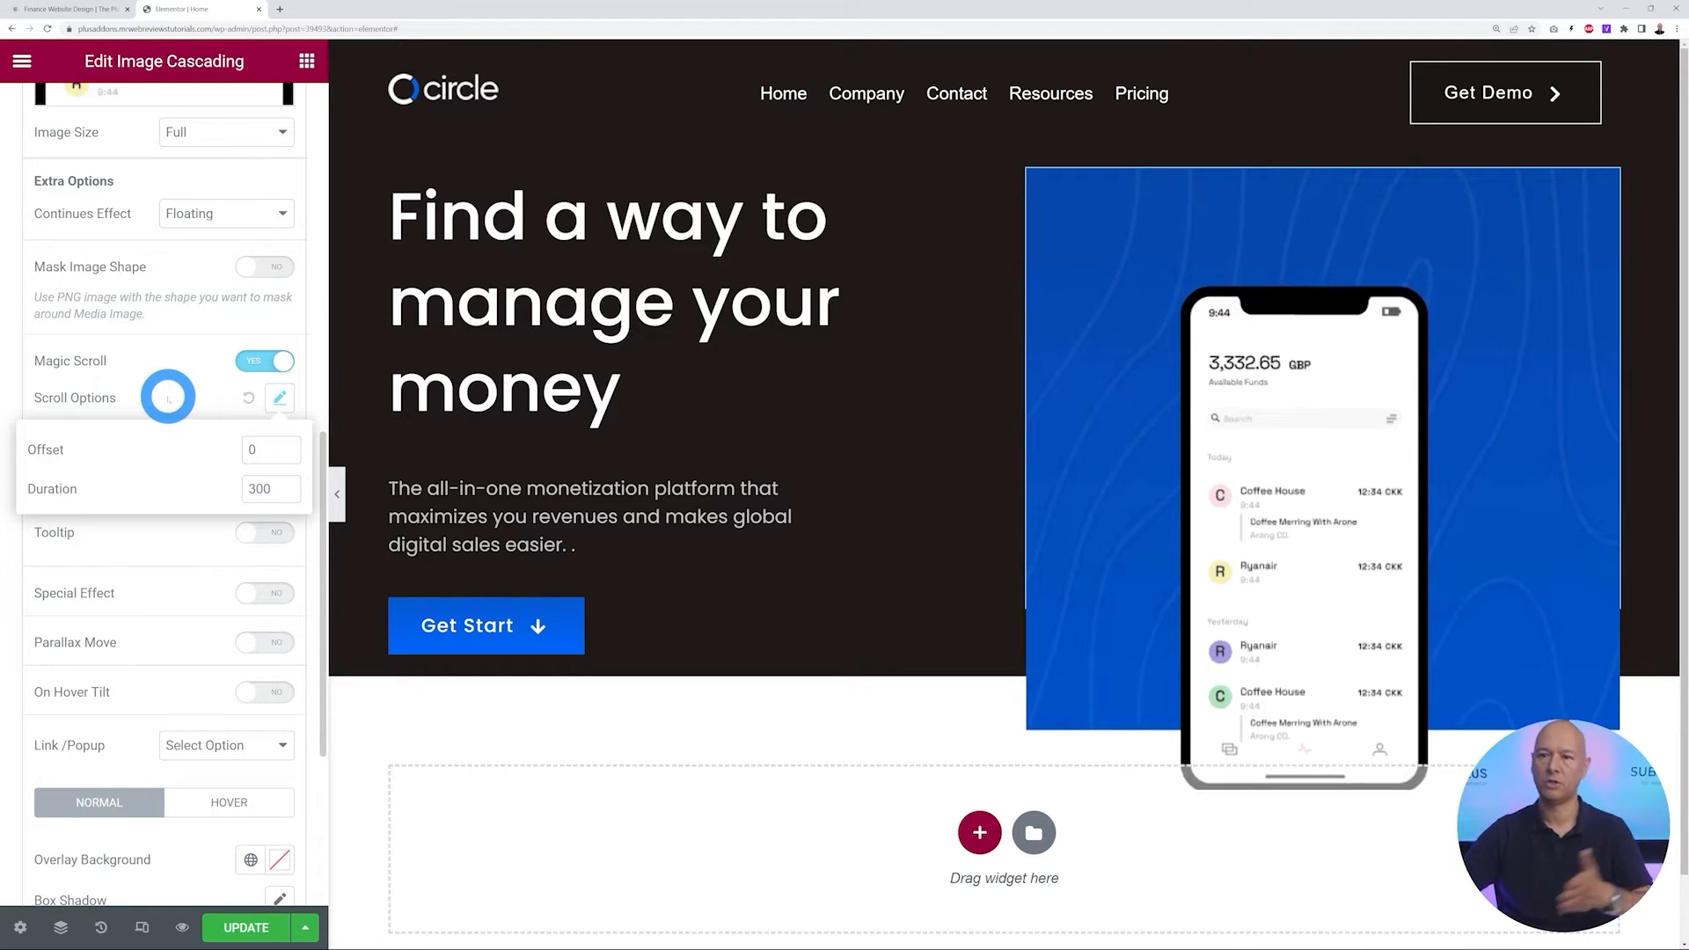
click(167, 398)
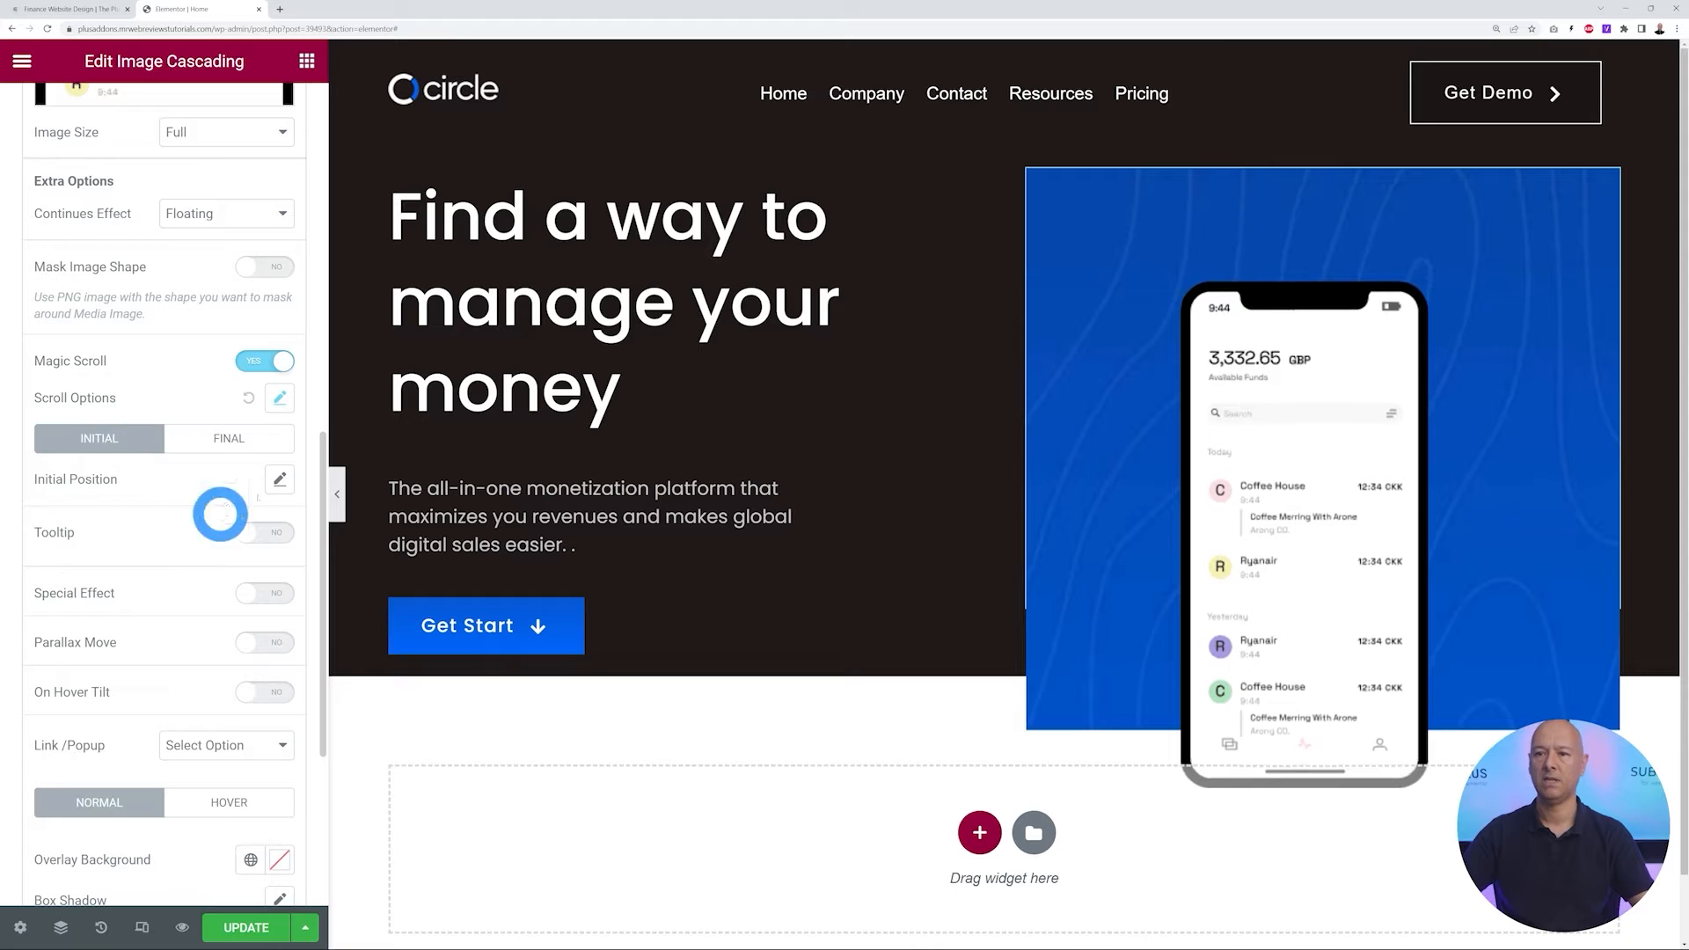
click(279, 479)
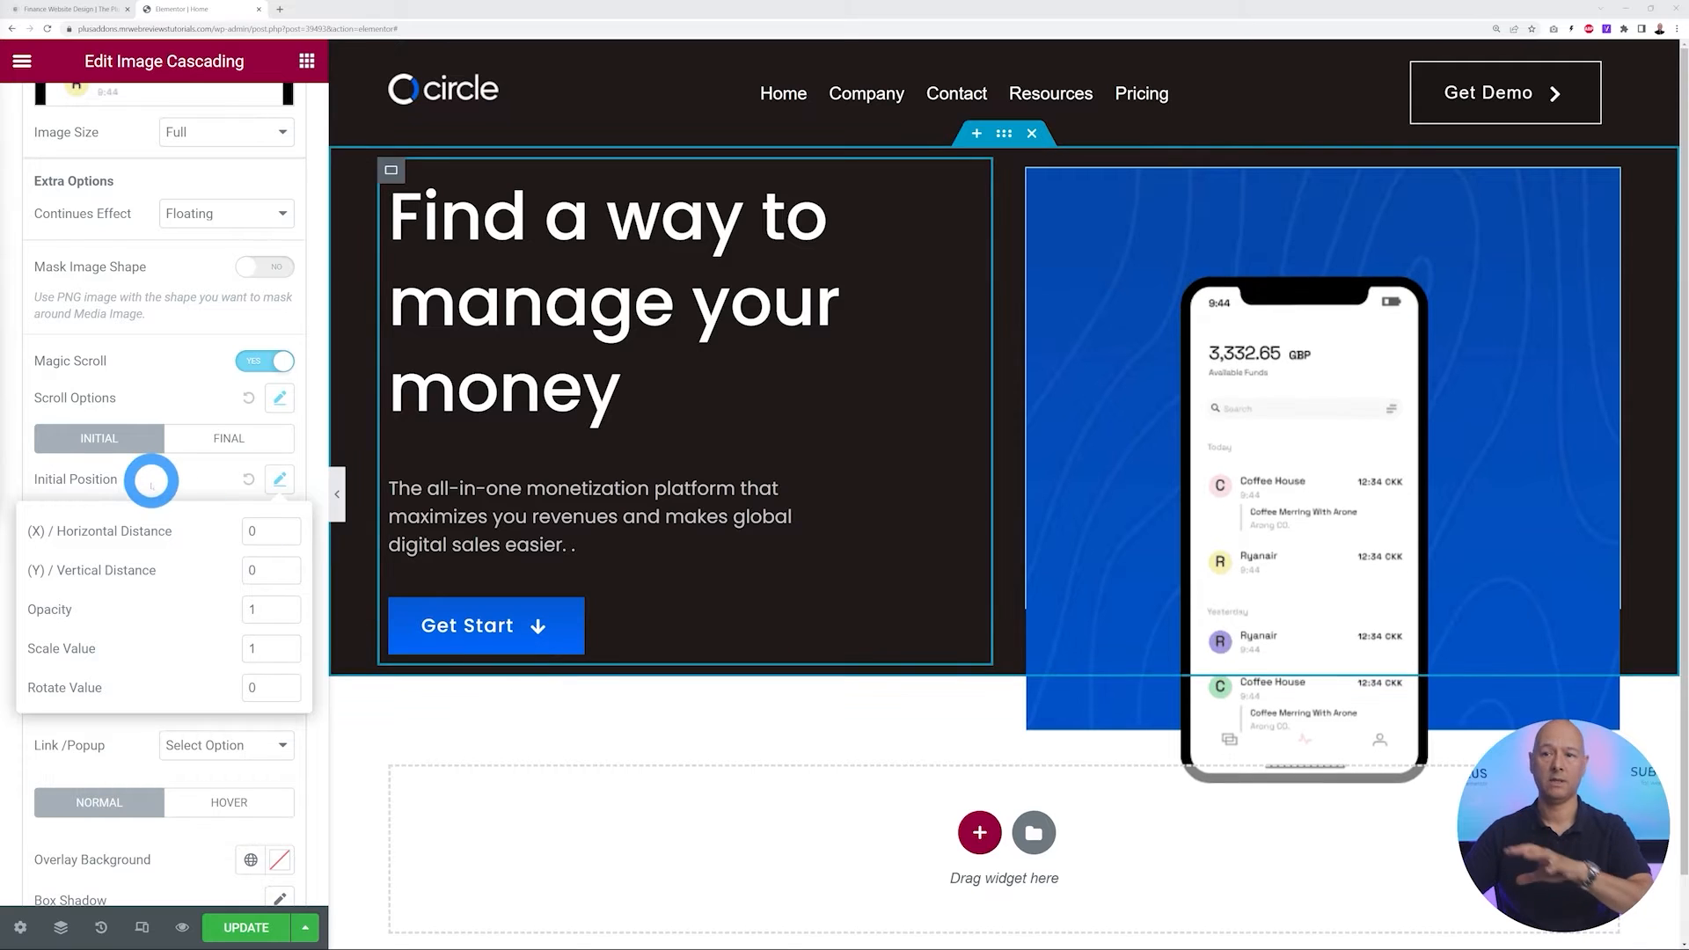
click(157, 482)
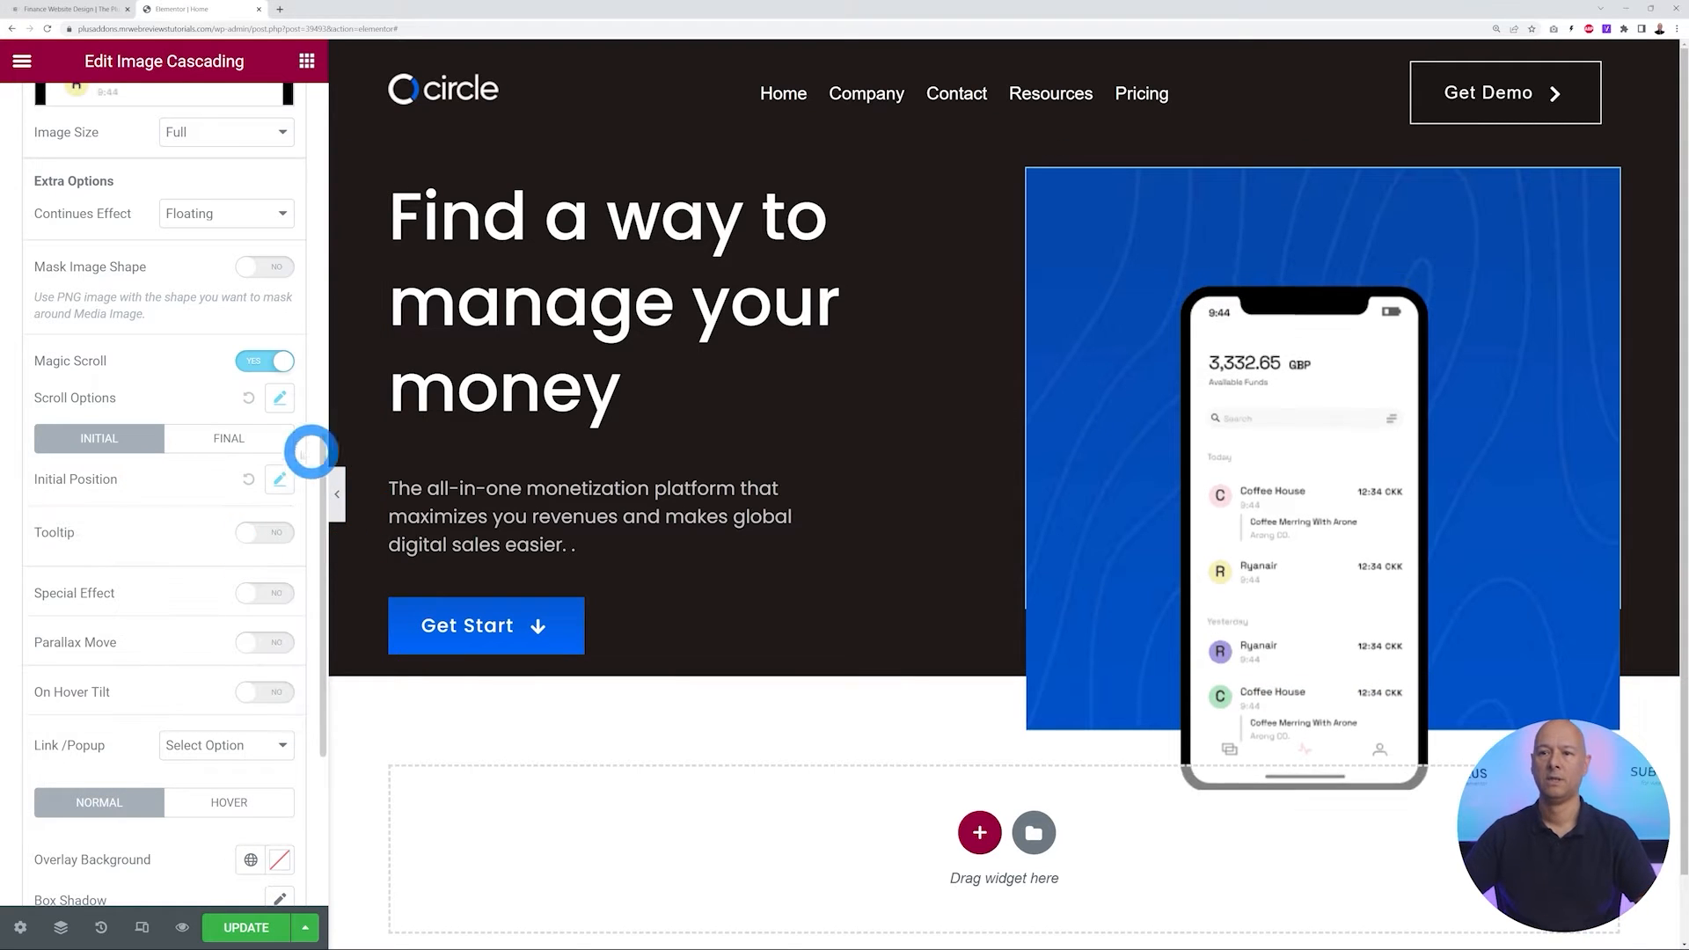
Set the phone layer's Magic Scroll final position to a vertical distance of -100 and a scale value of 1.2
click(229, 439)
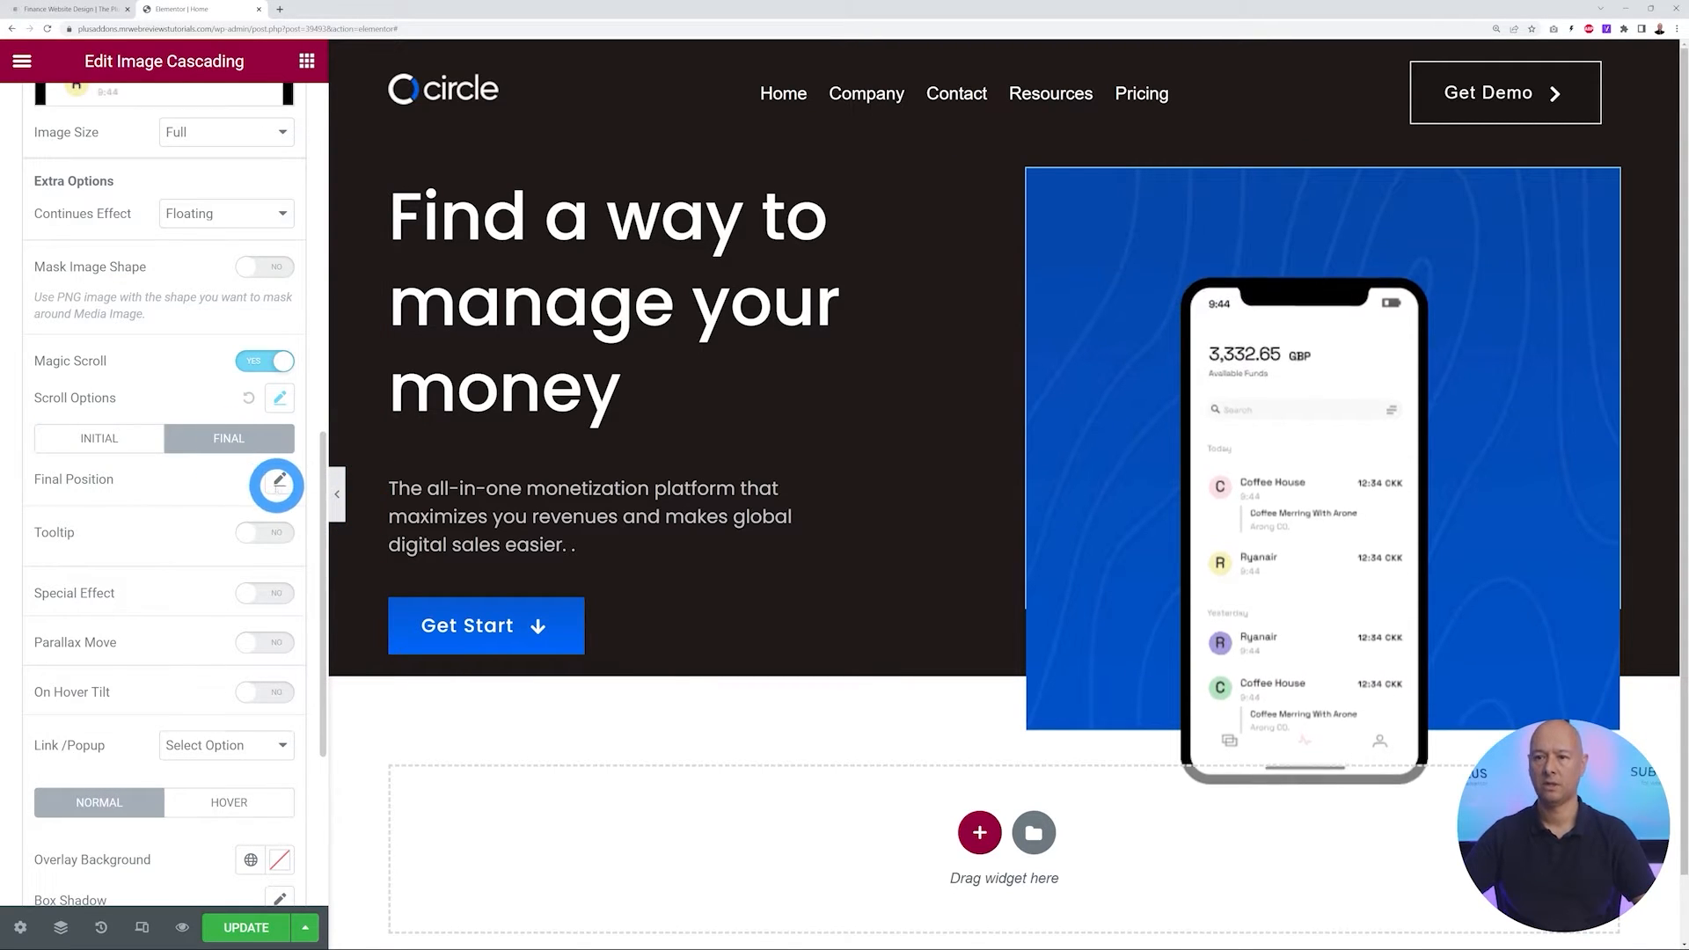
click(278, 483)
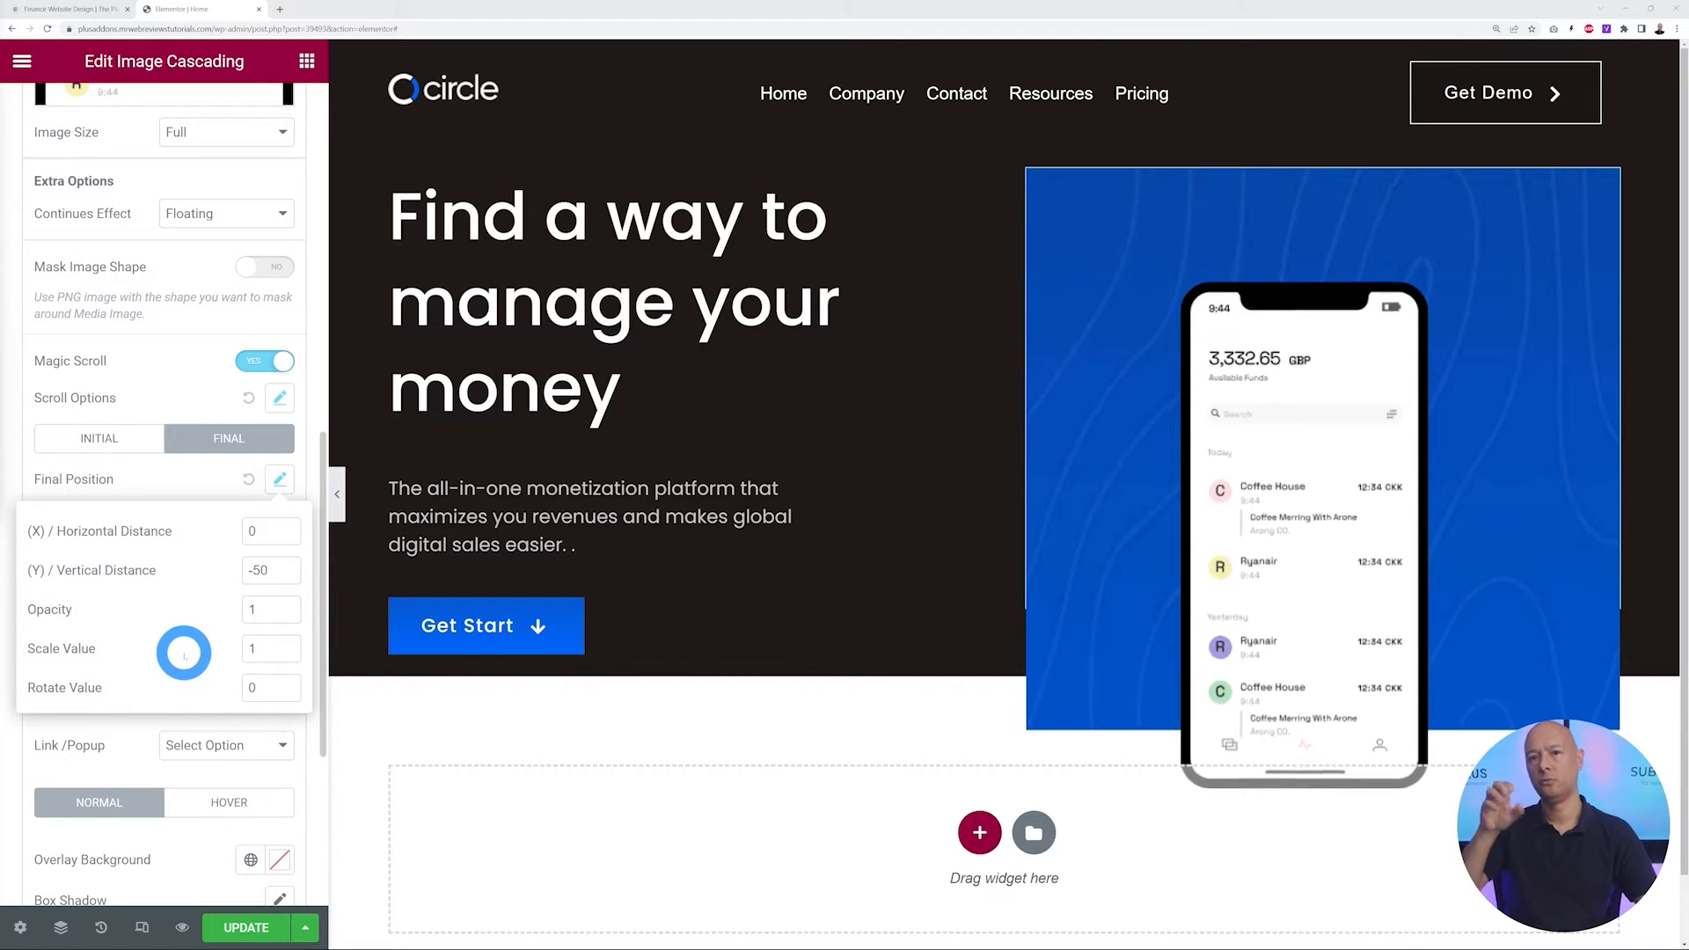
click(264, 649)
text(.2)
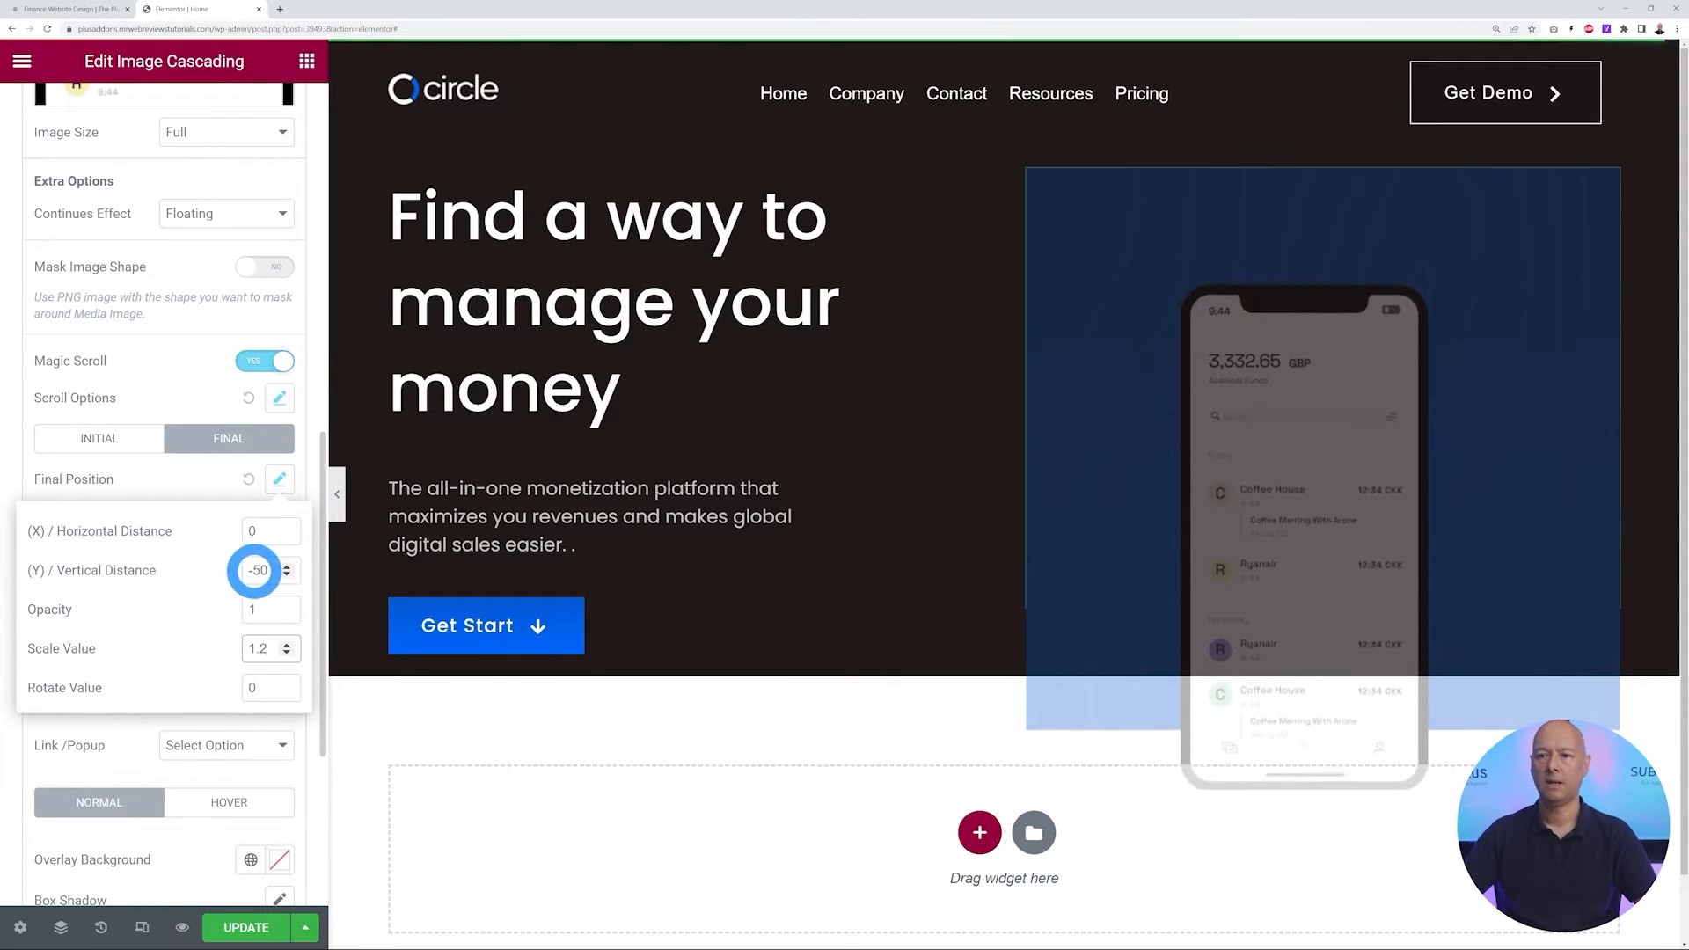
click(272, 570)
double_click(264, 570)
text(-100)
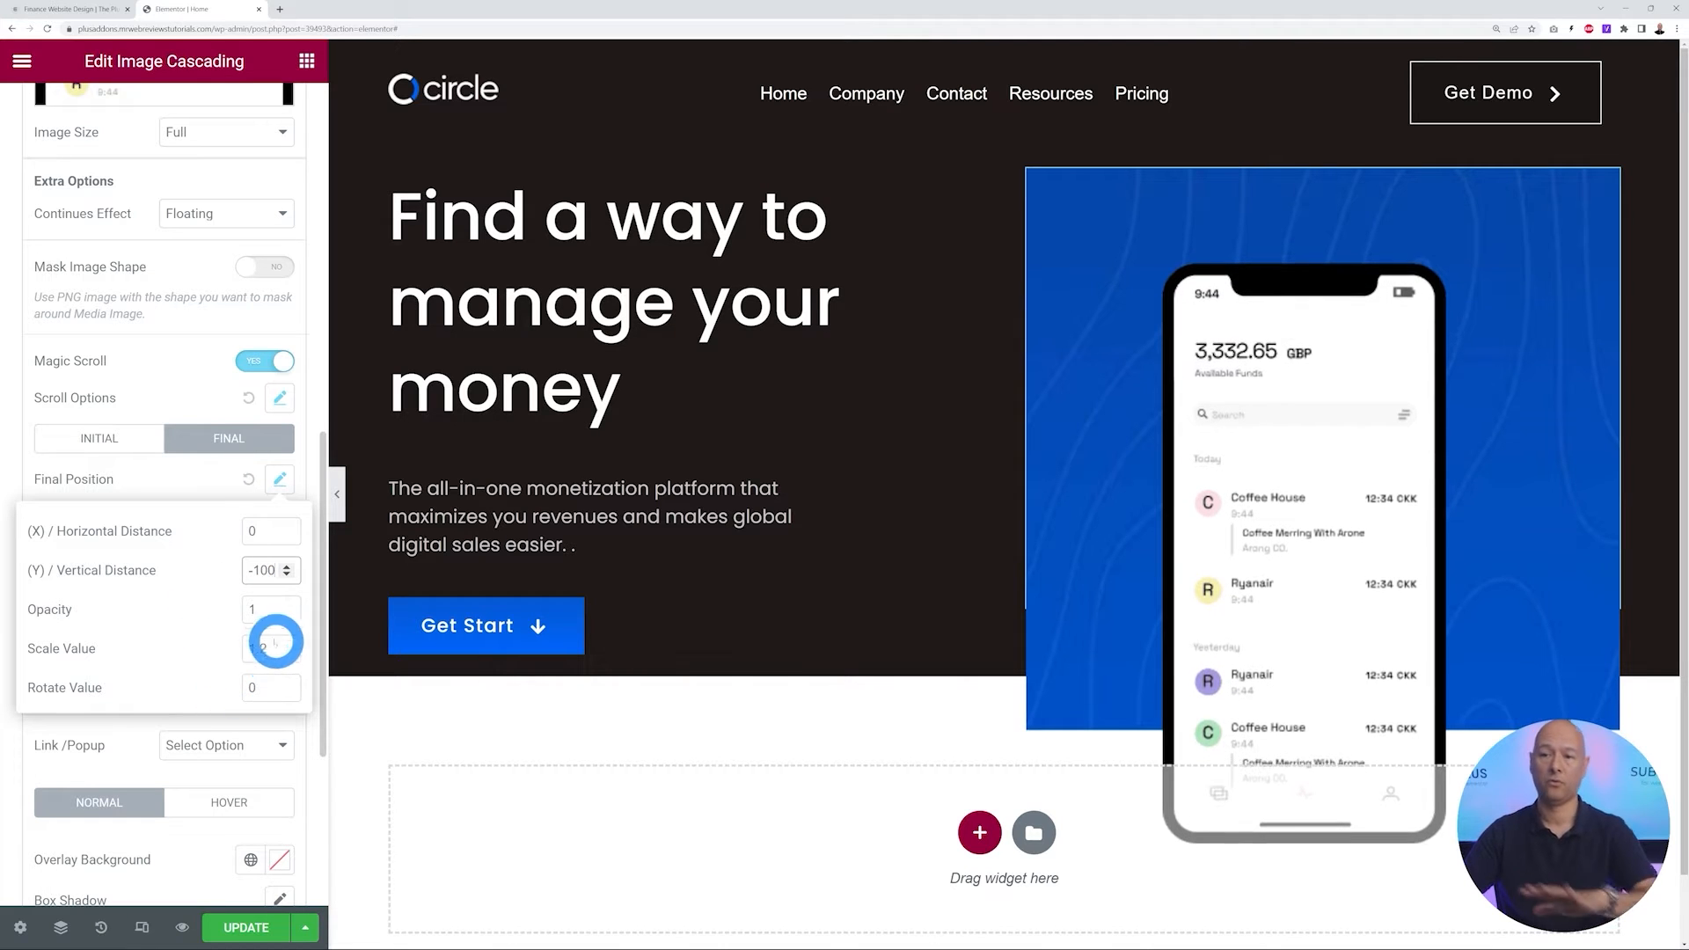
click(176, 480)
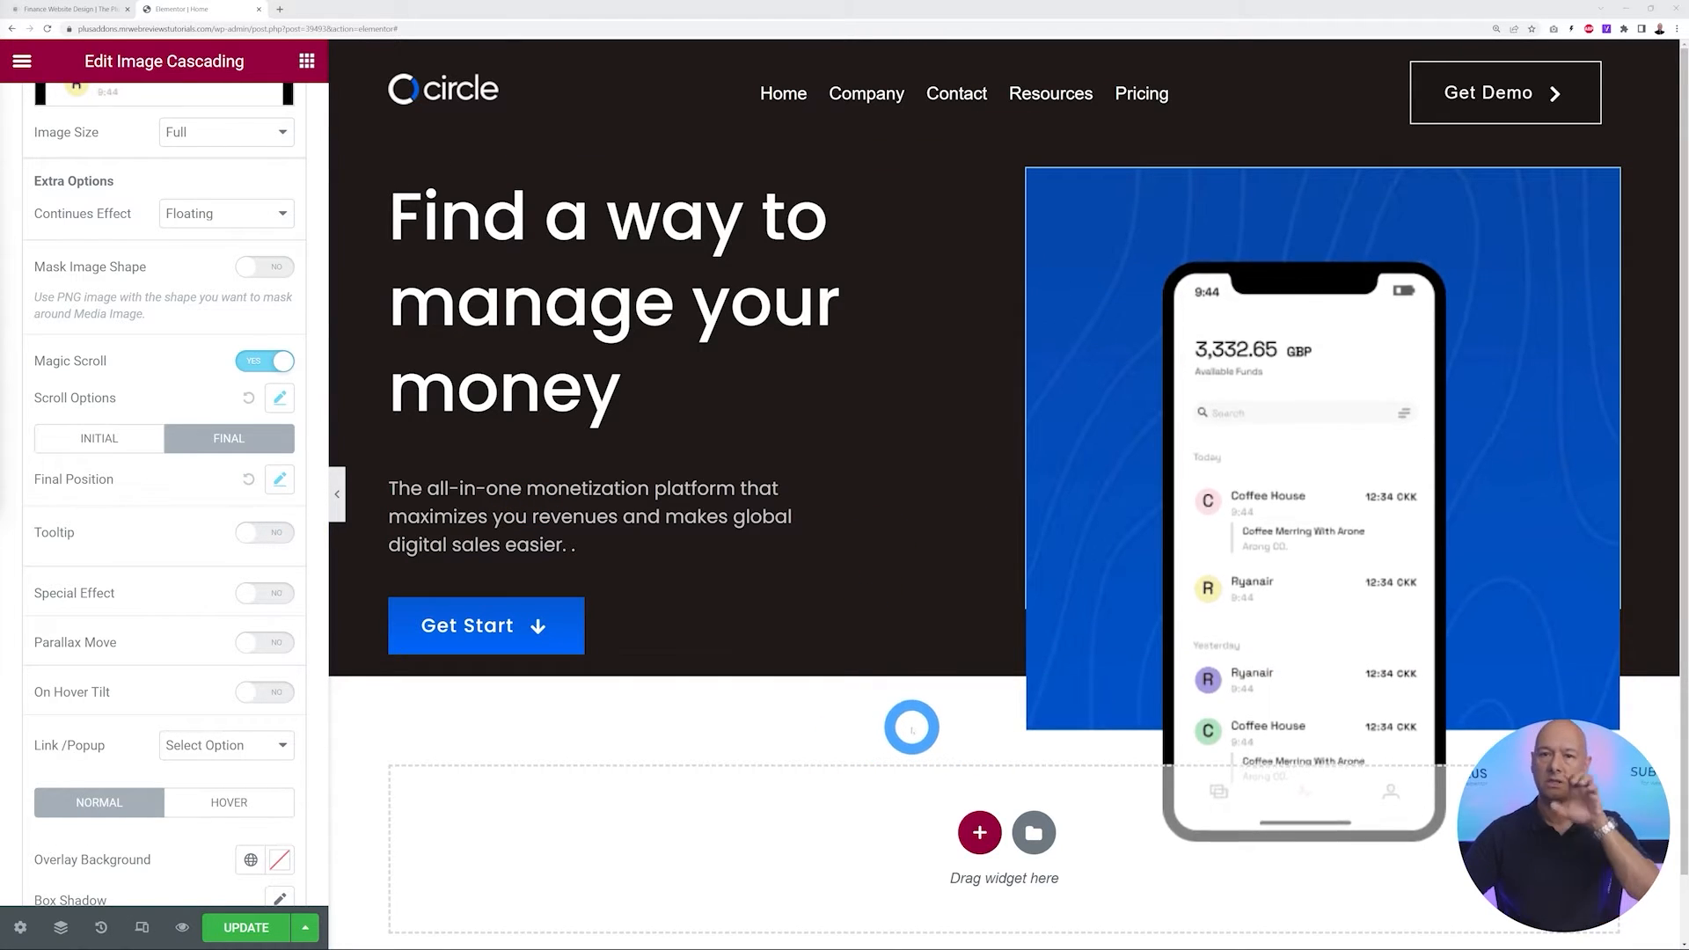
Preview the phone's scroll effect in the editor and compare it with the hero on the reference site
scroll(893, 723, down, 1)
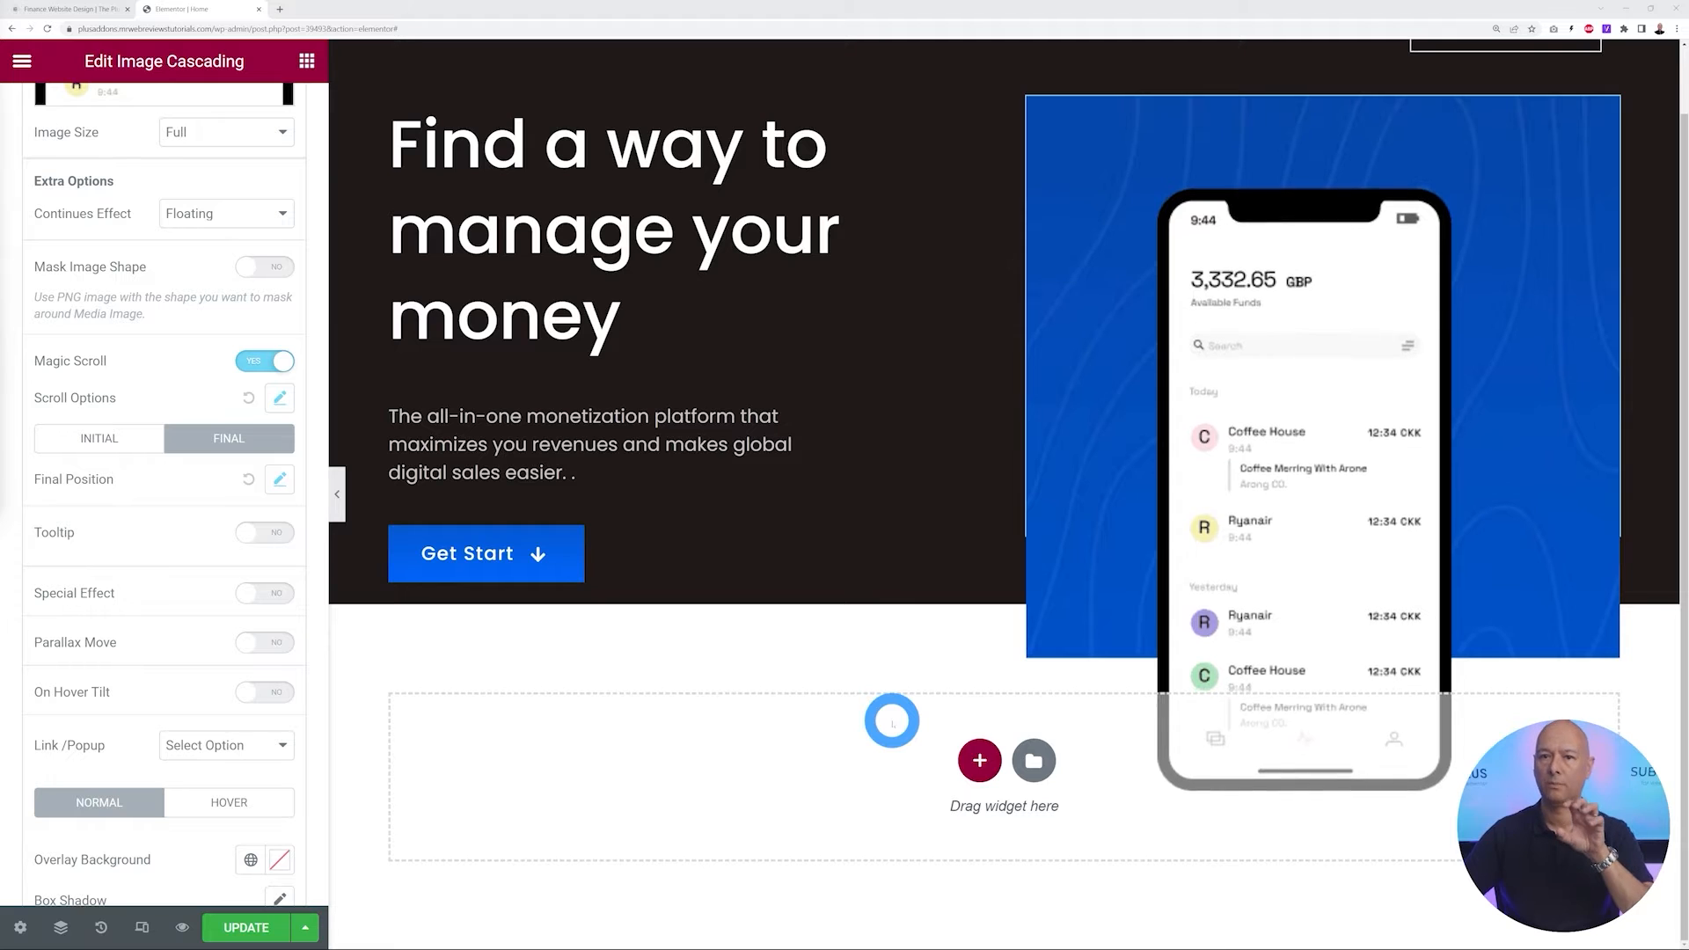
scroll(893, 722, up, 1)
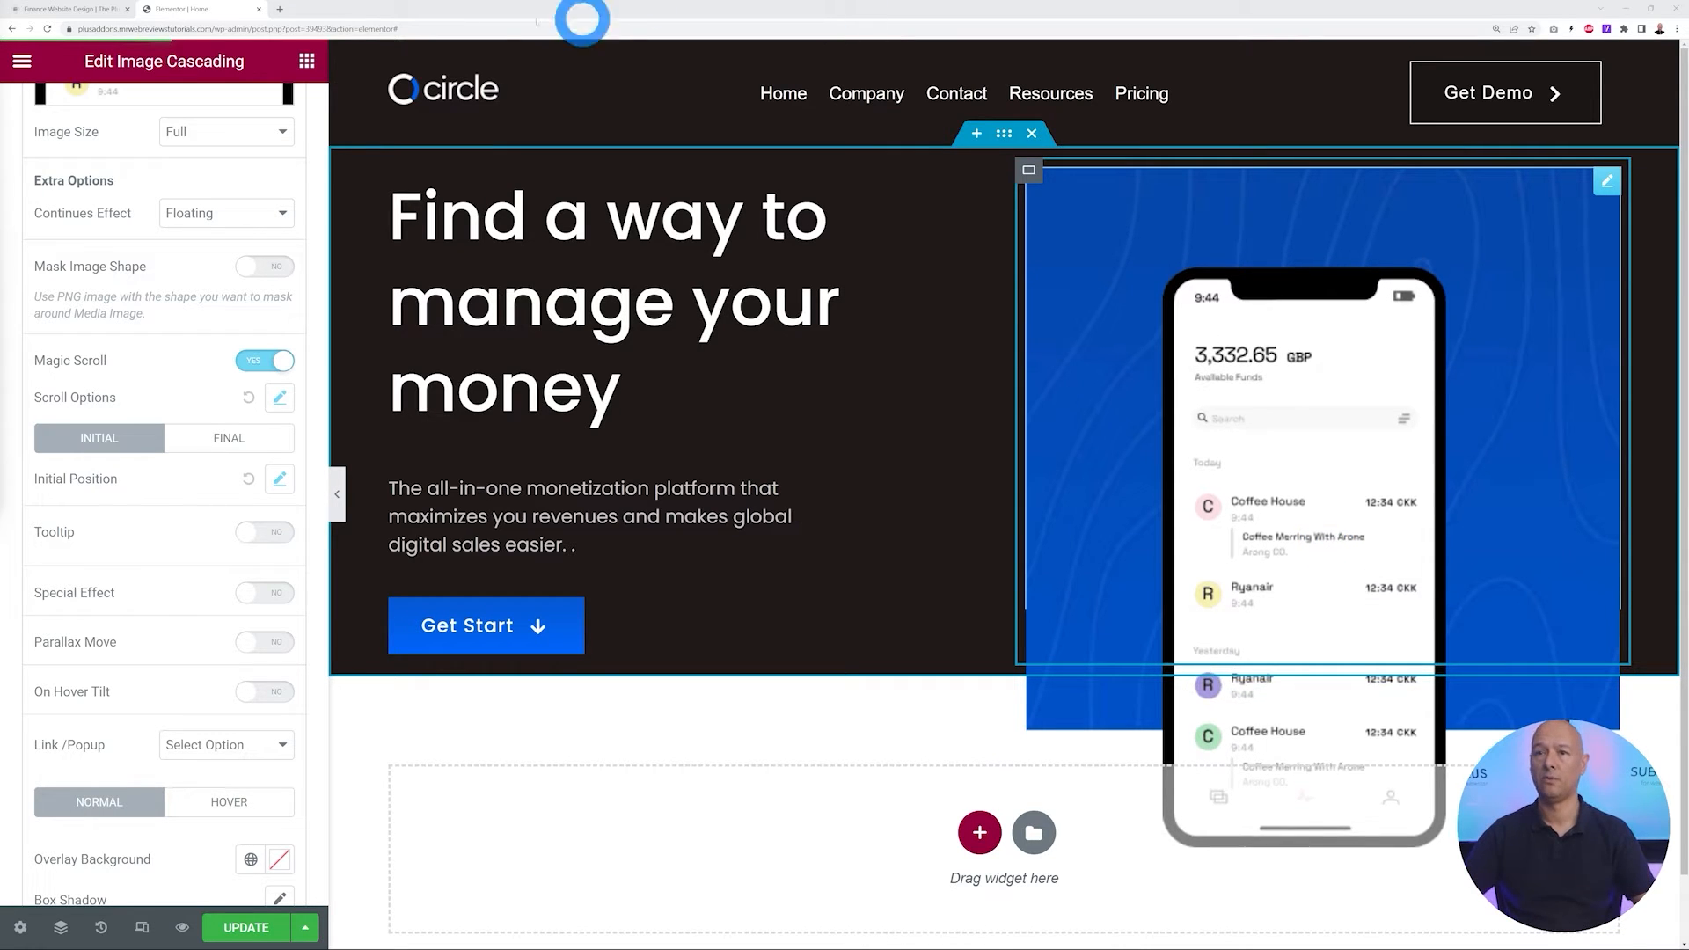
click(70, 9)
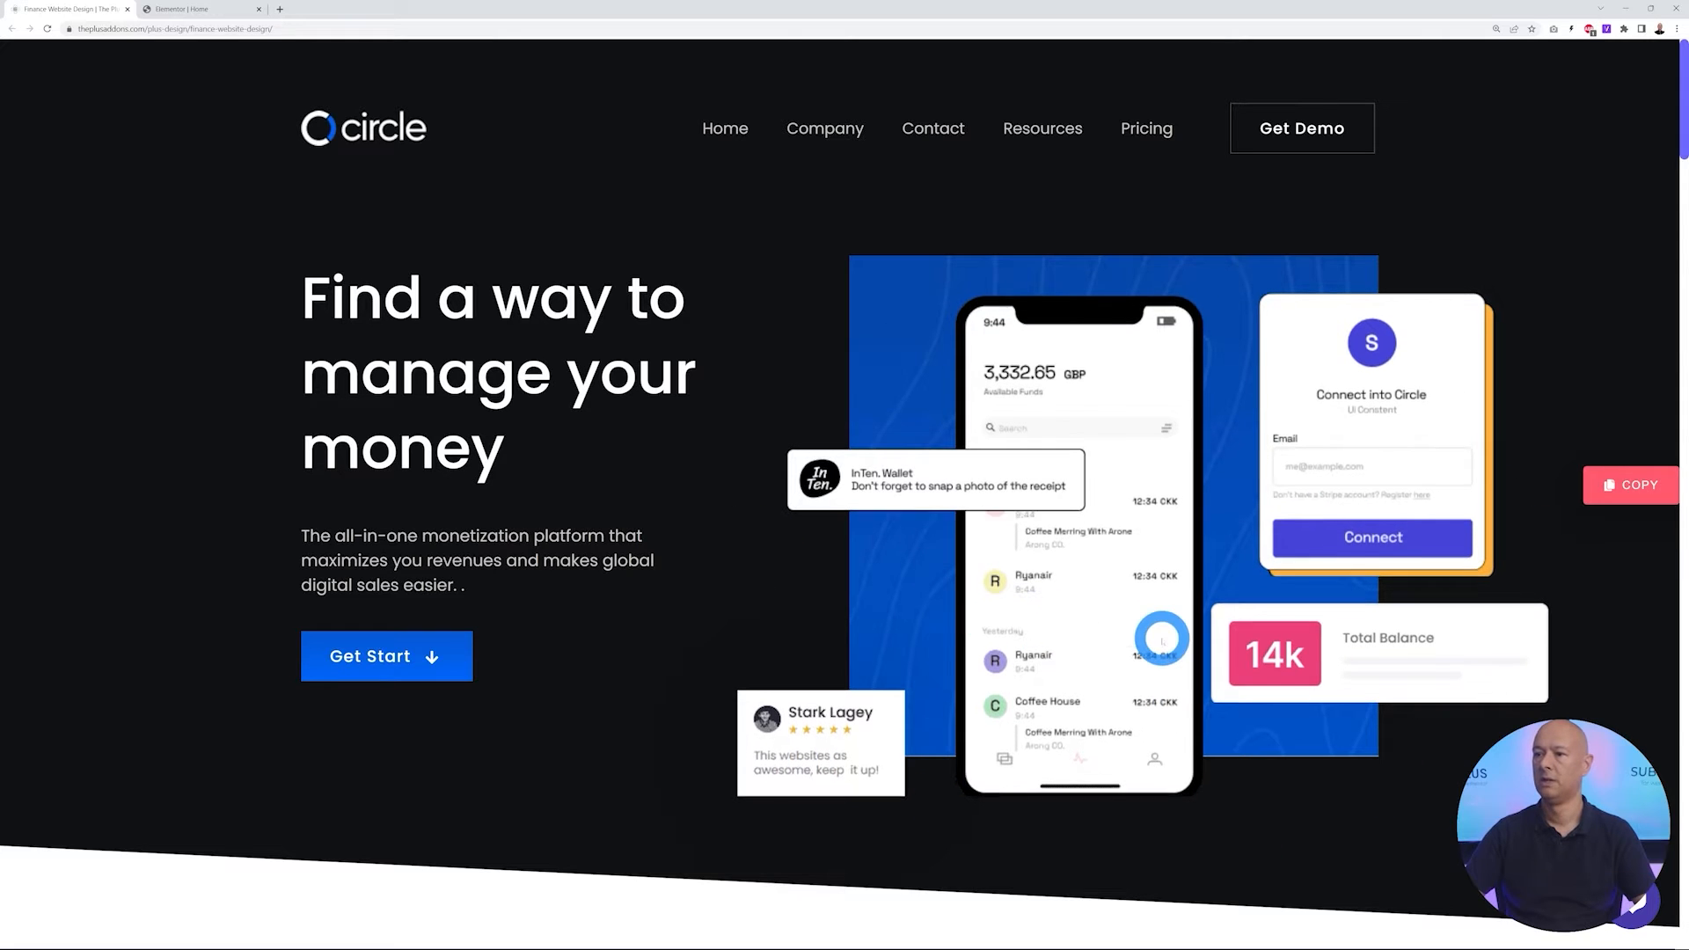
scroll(1161, 640, down, 1)
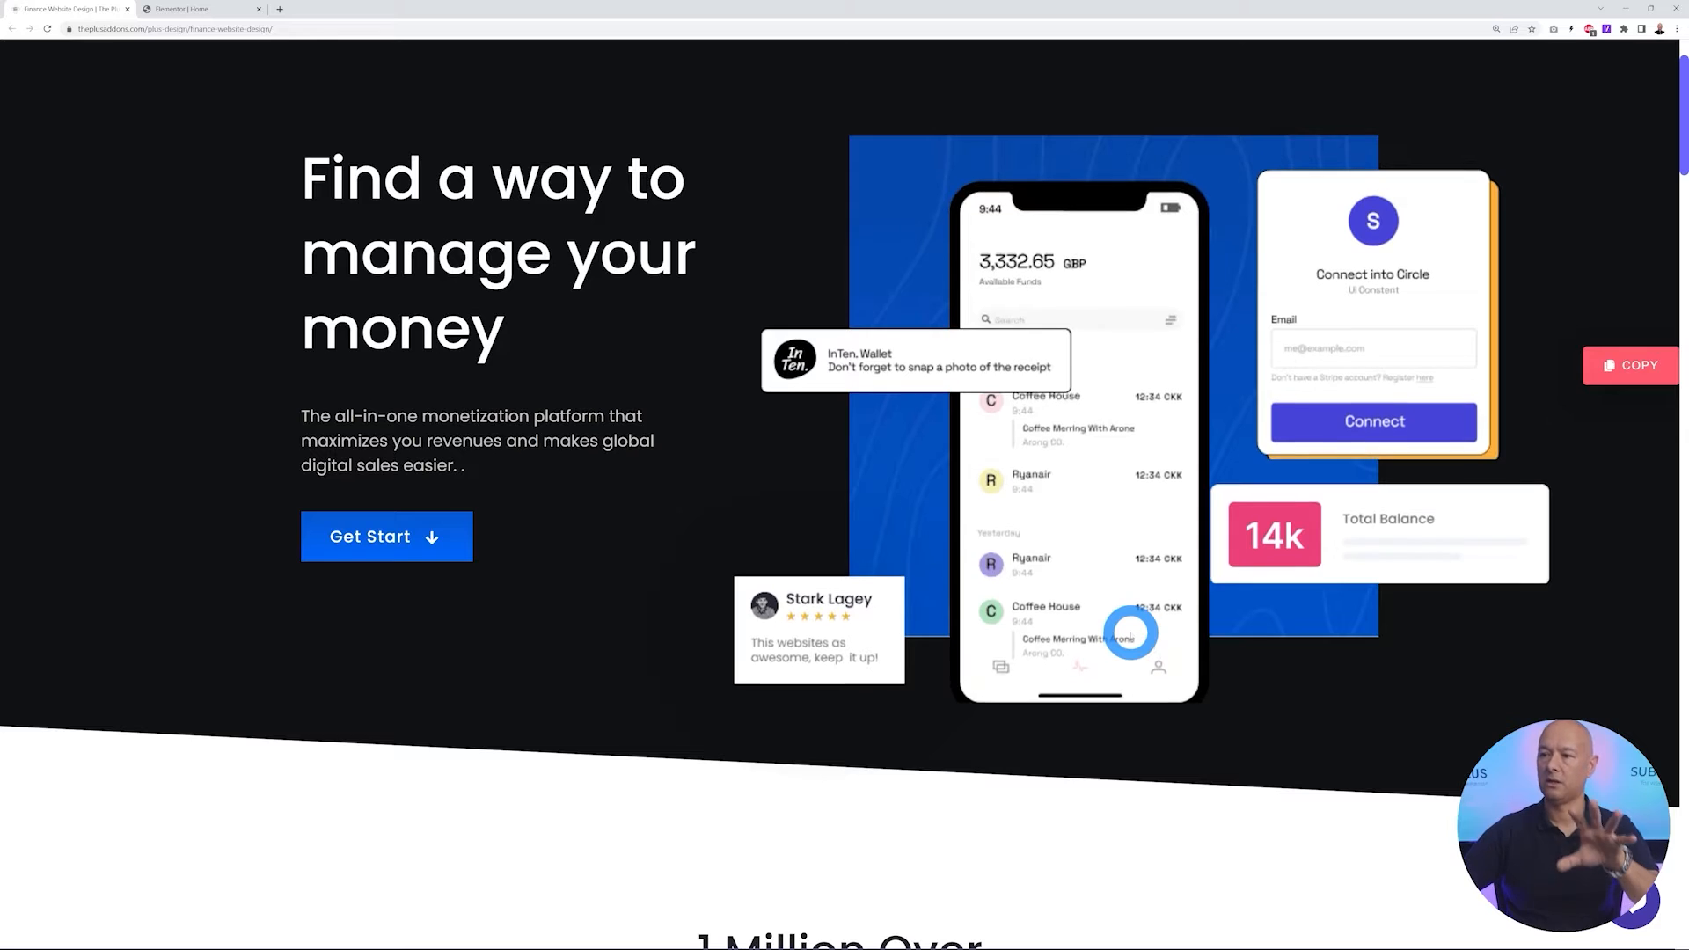
scroll(1128, 630, up, 1)
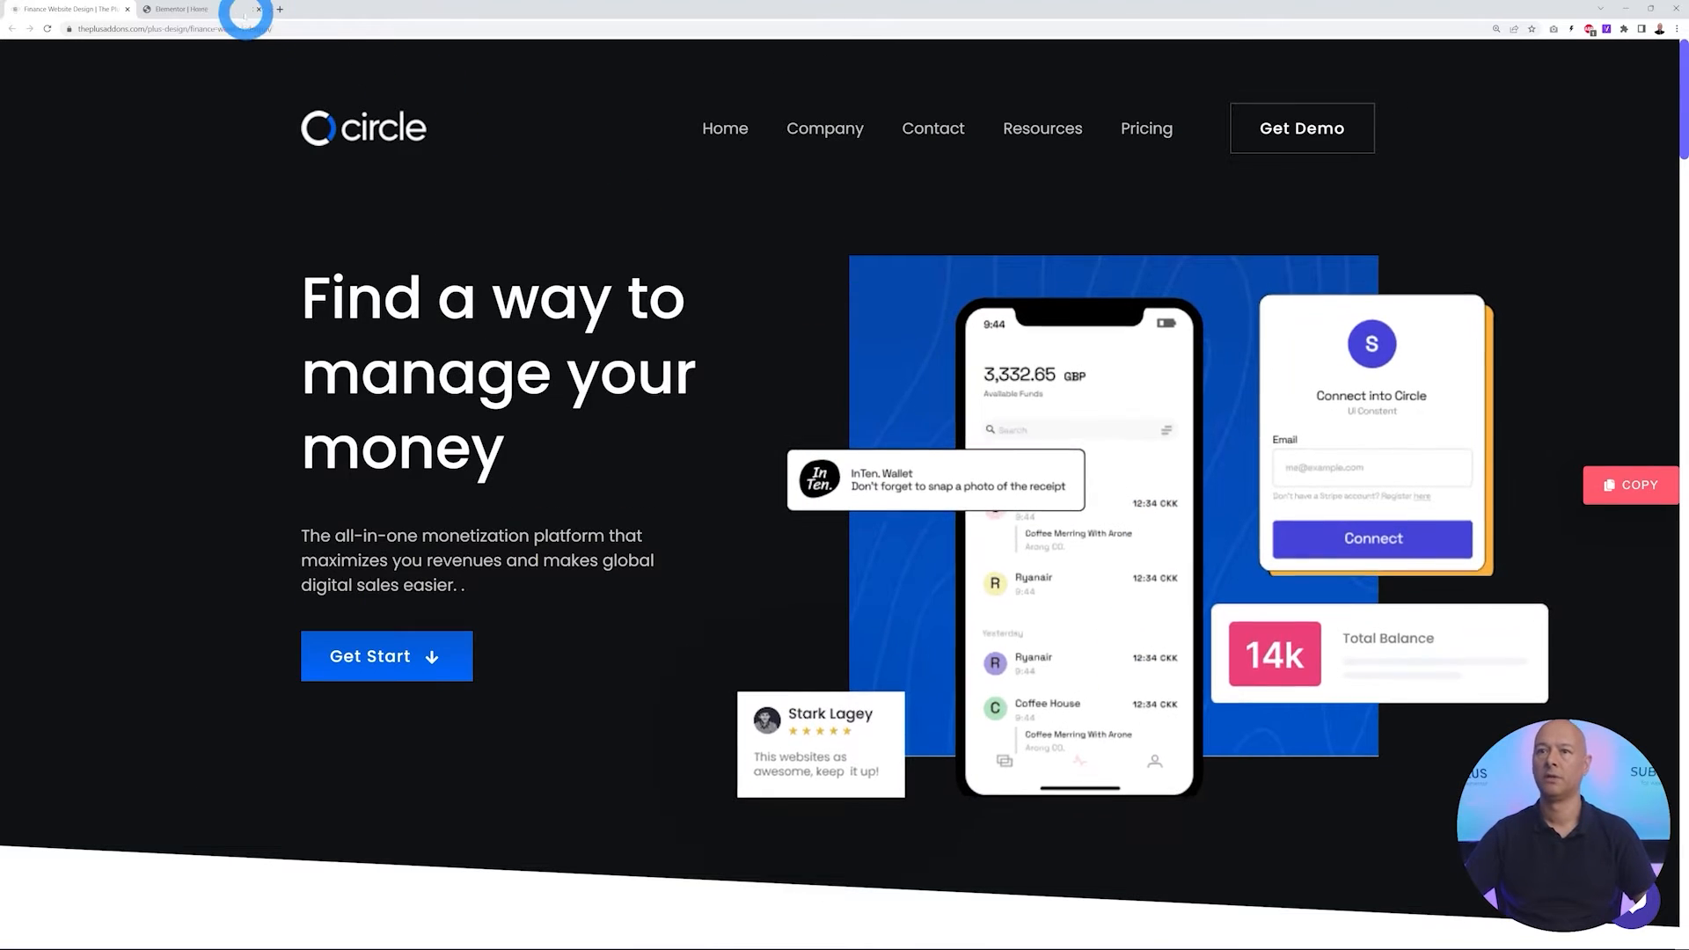
click(188, 8)
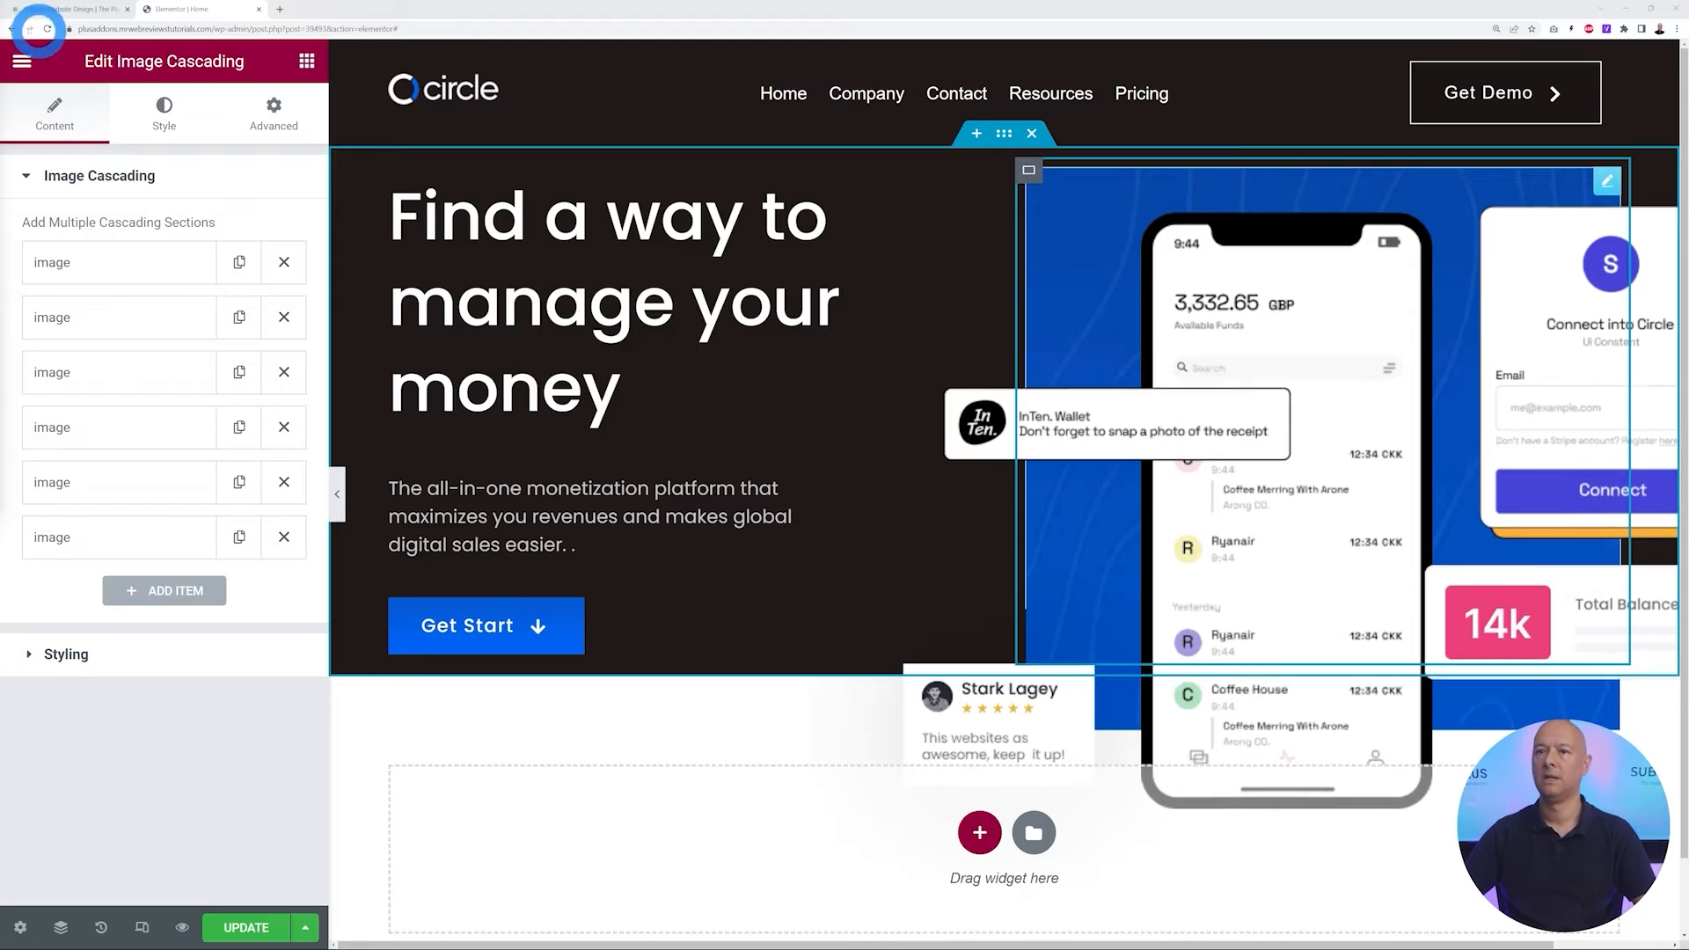
Check the hero spacing on the reference site, then unlink the hero container's padding values and set its top padding to 75 px
click(63, 10)
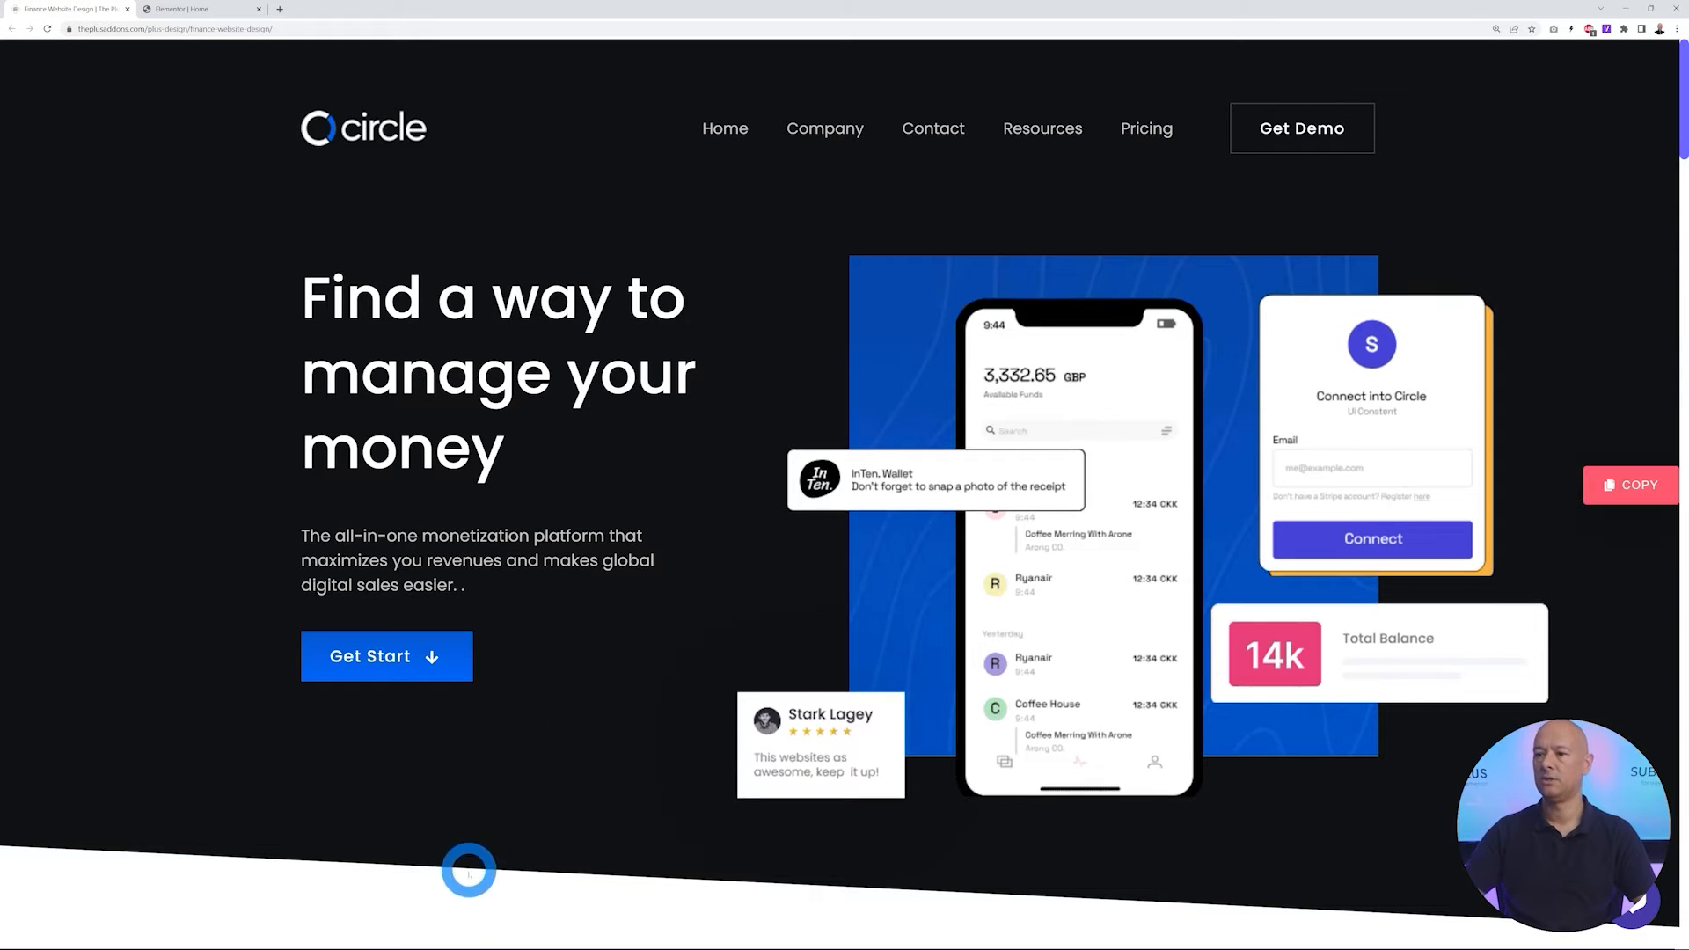
scroll(445, 750, down, 1)
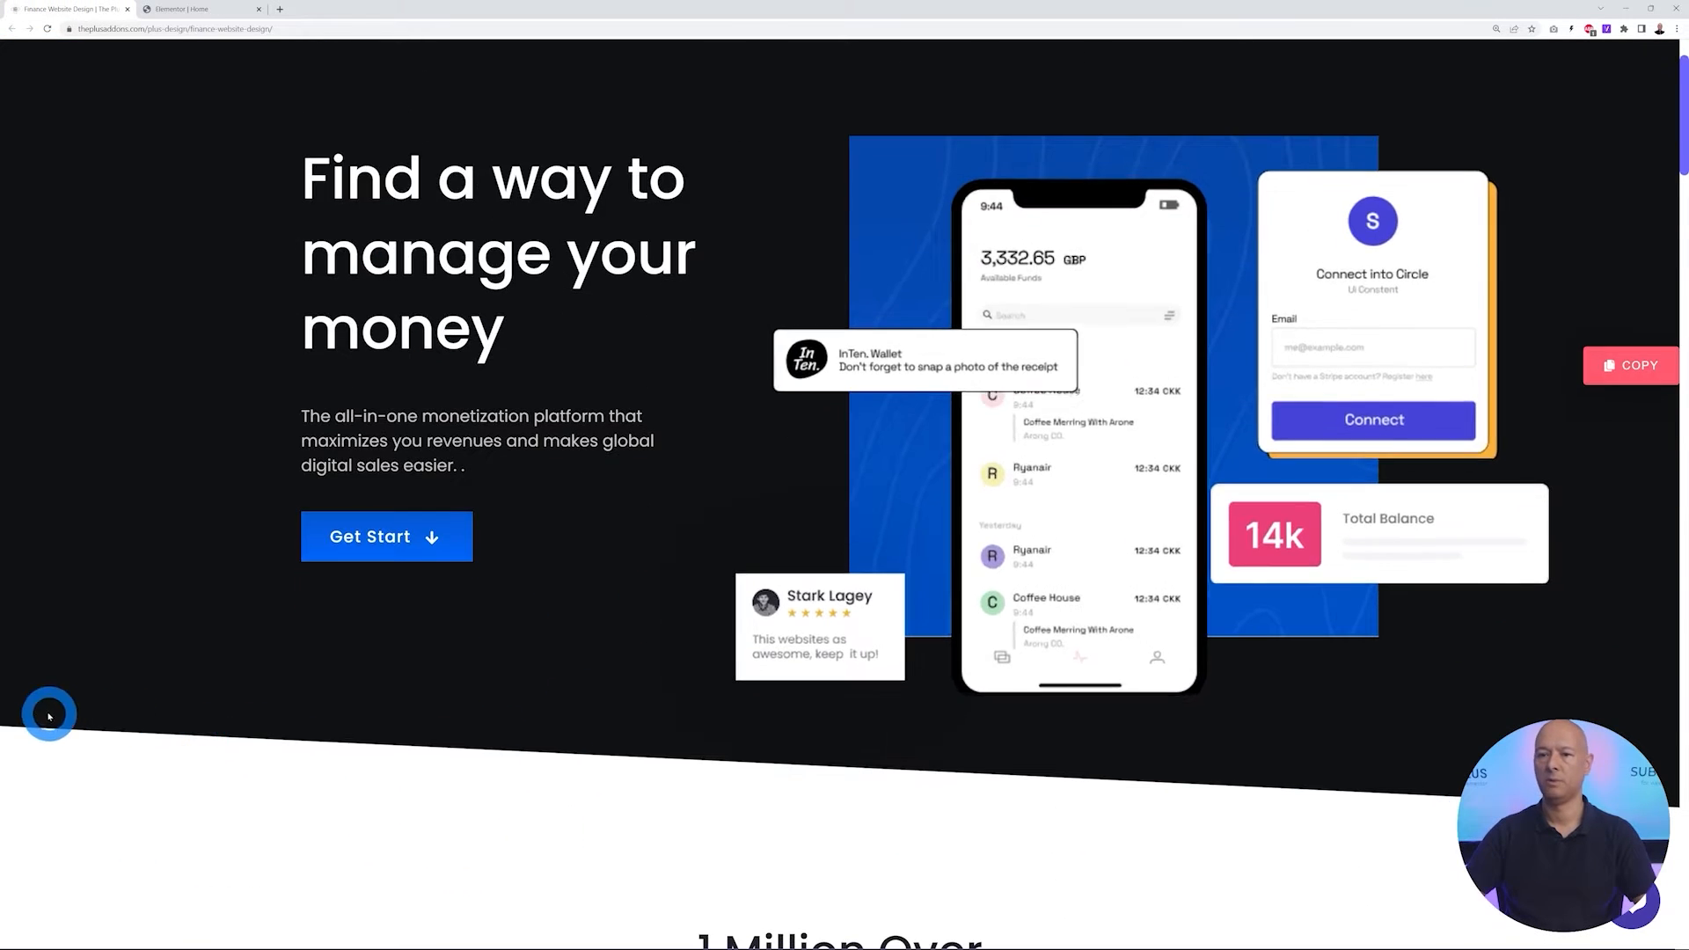
scroll(659, 821, up, 1)
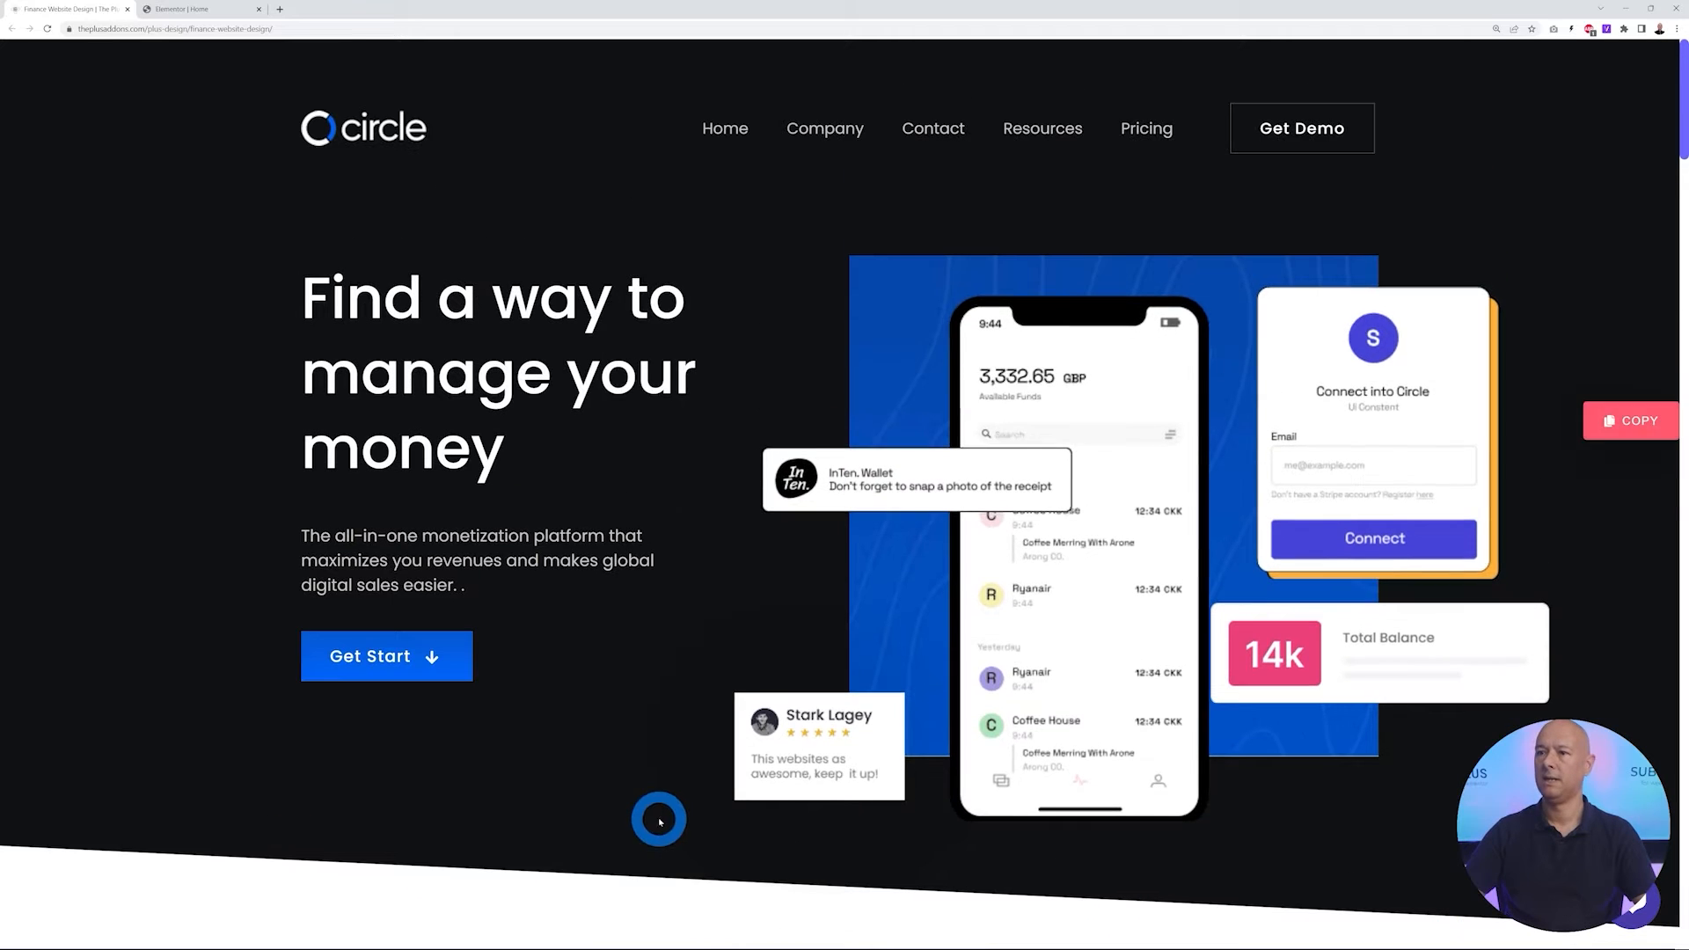
click(202, 10)
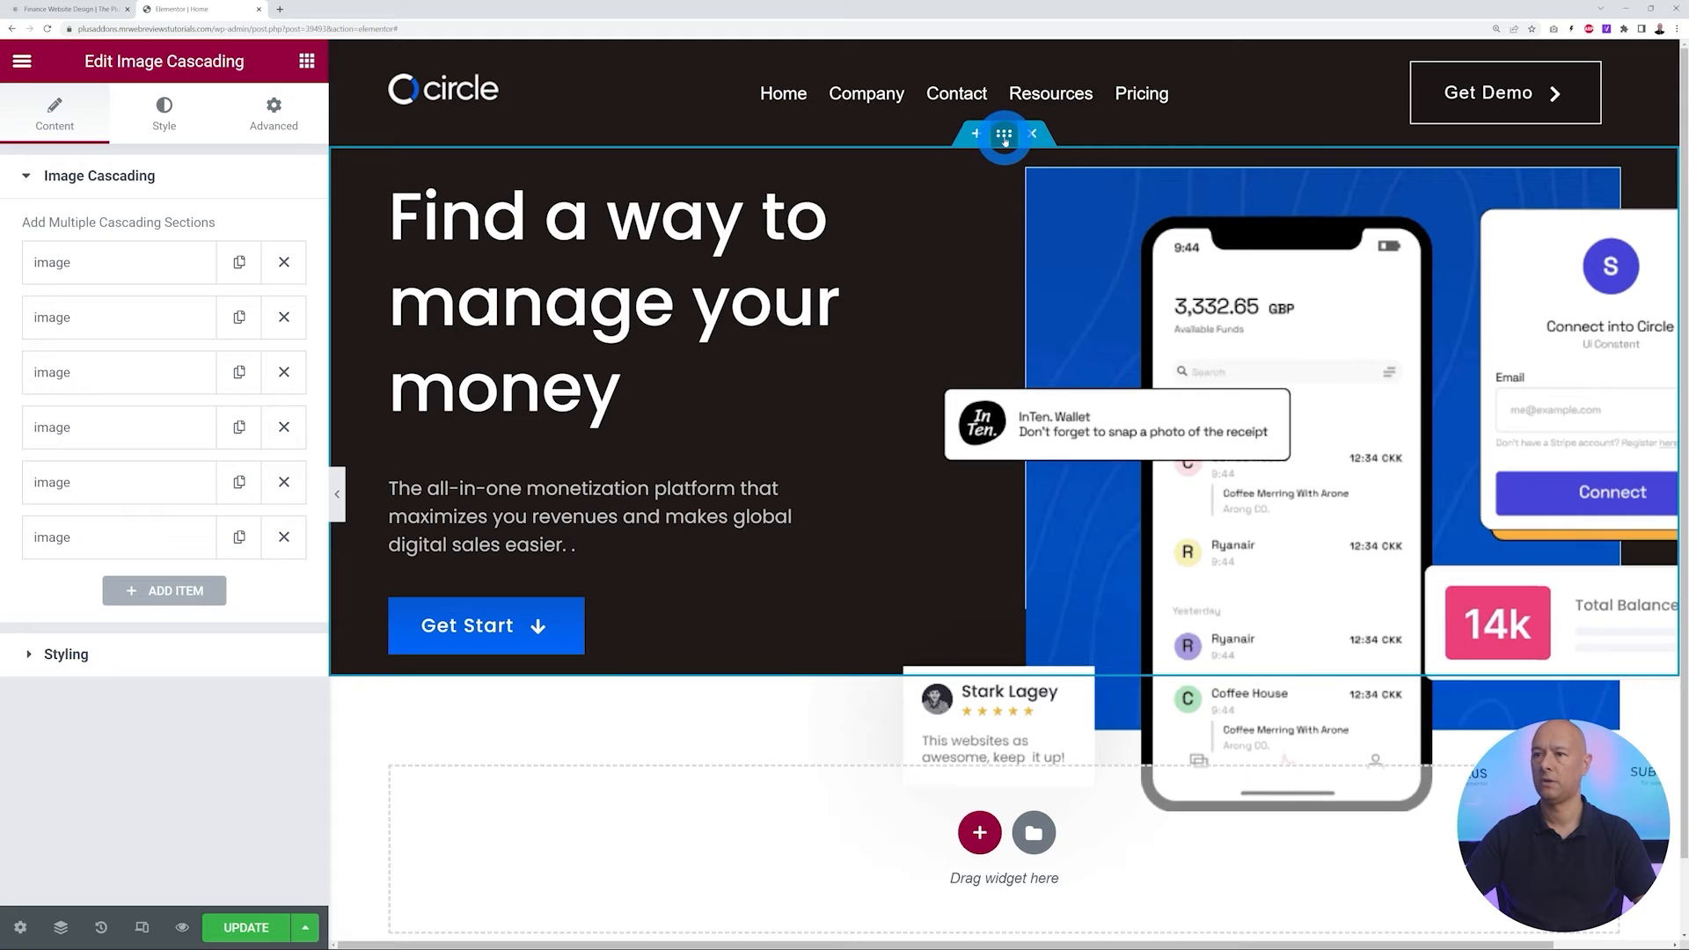
click(1004, 136)
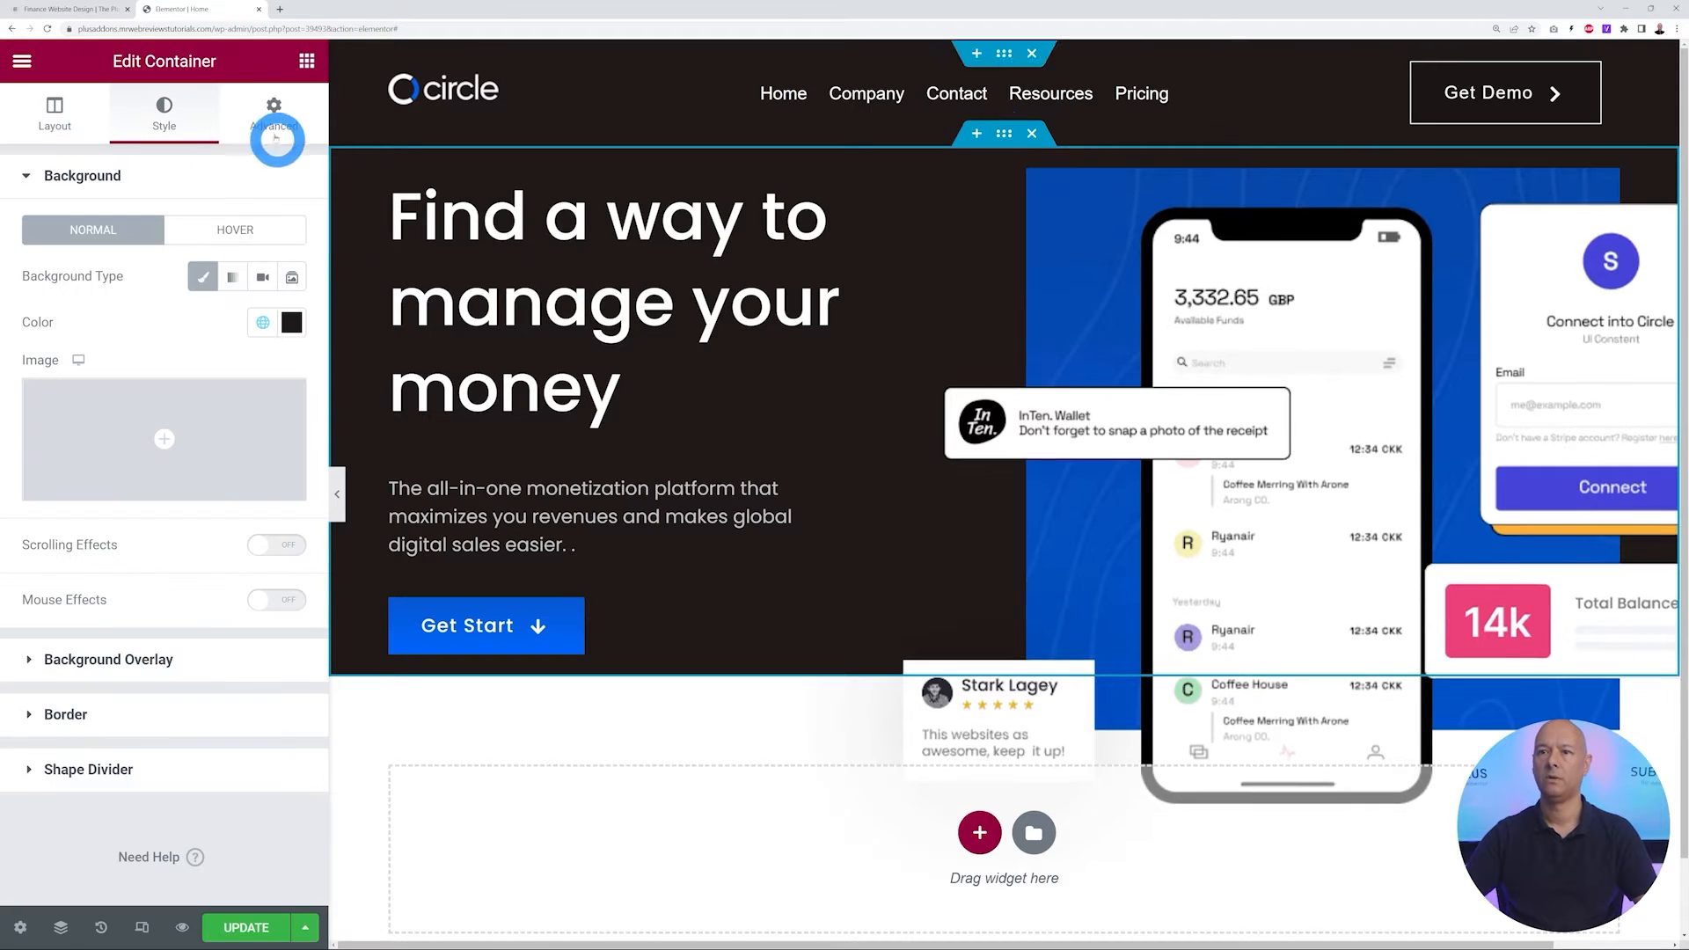
click(270, 118)
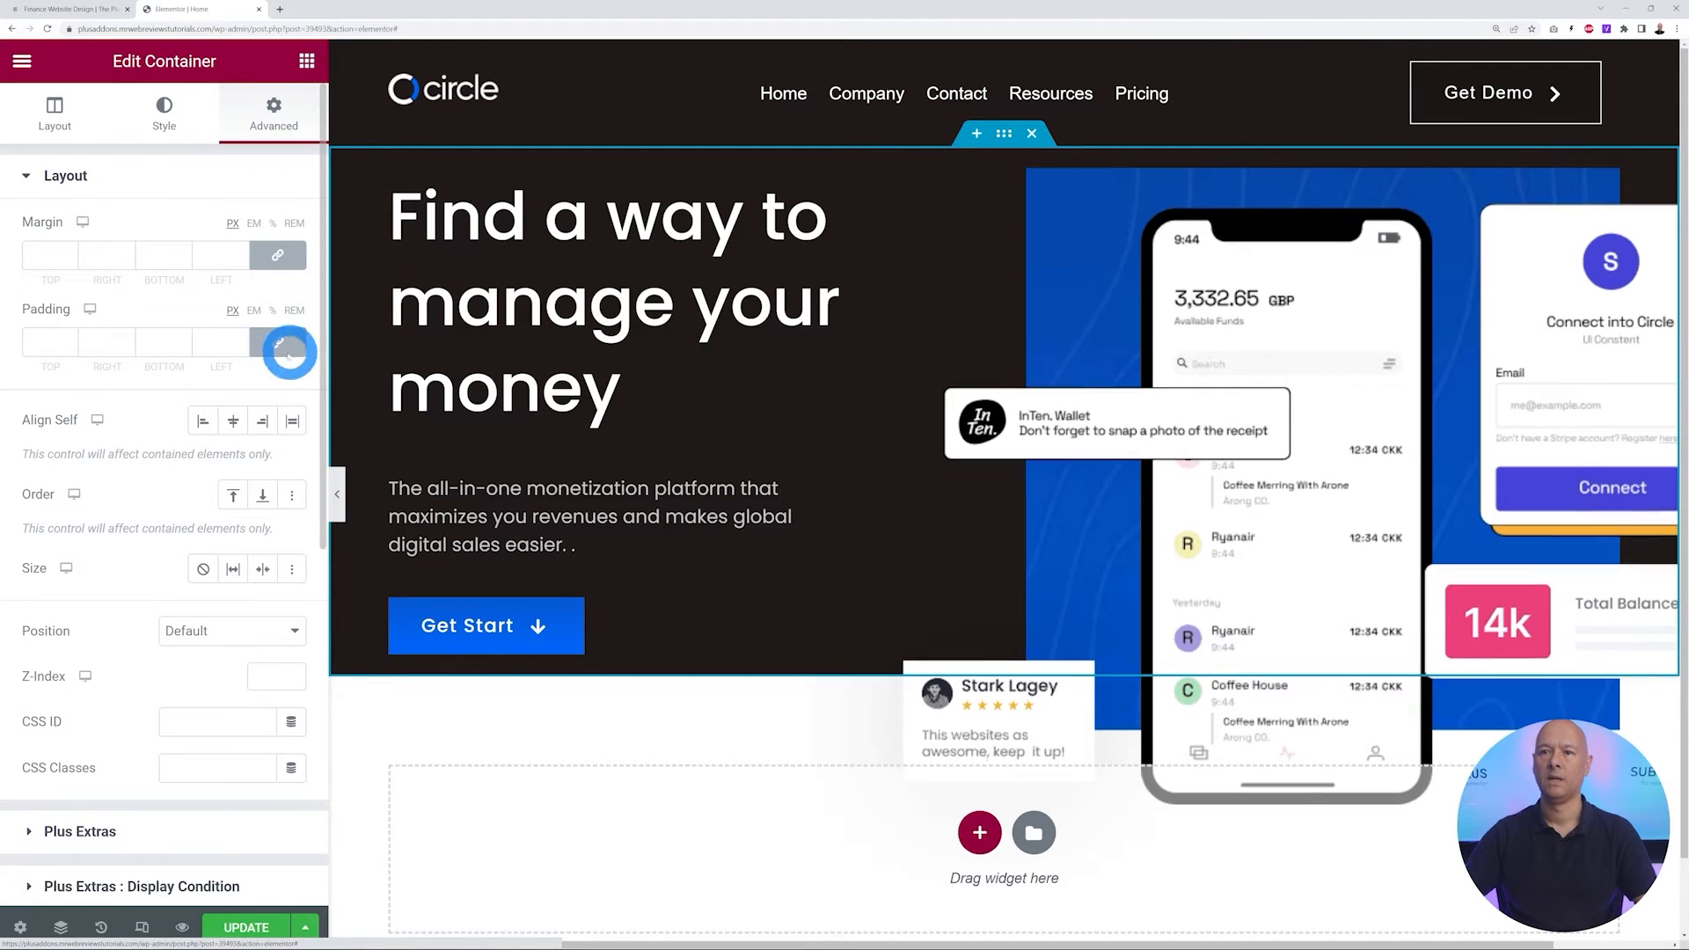
click(279, 344)
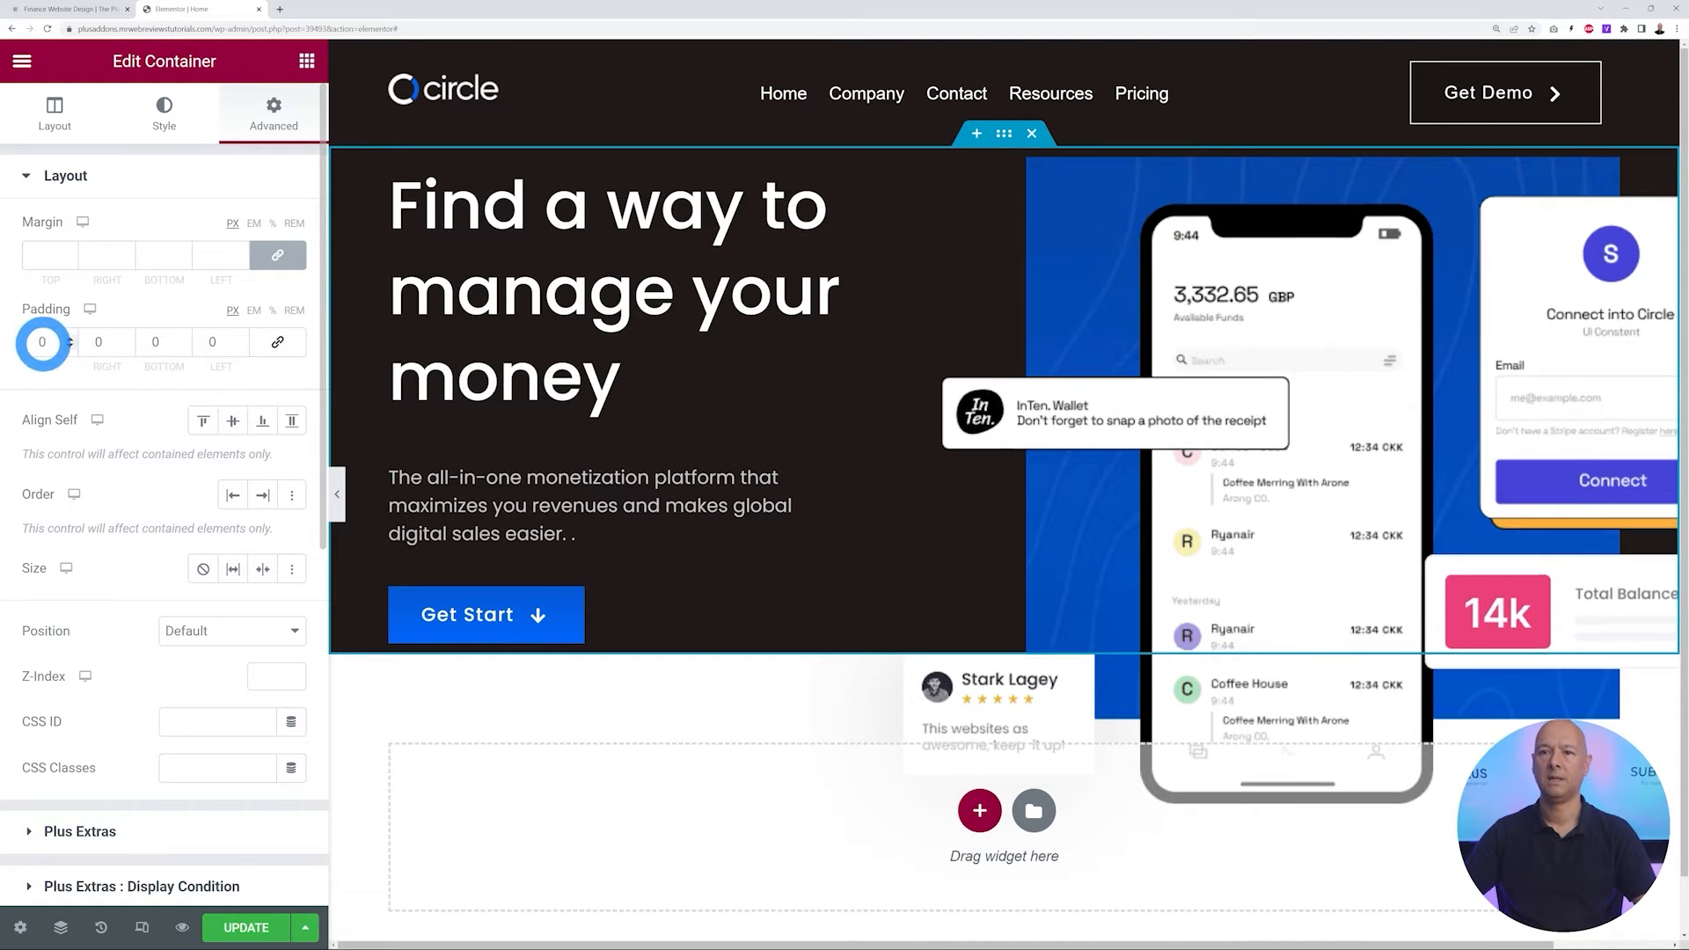
text(50)
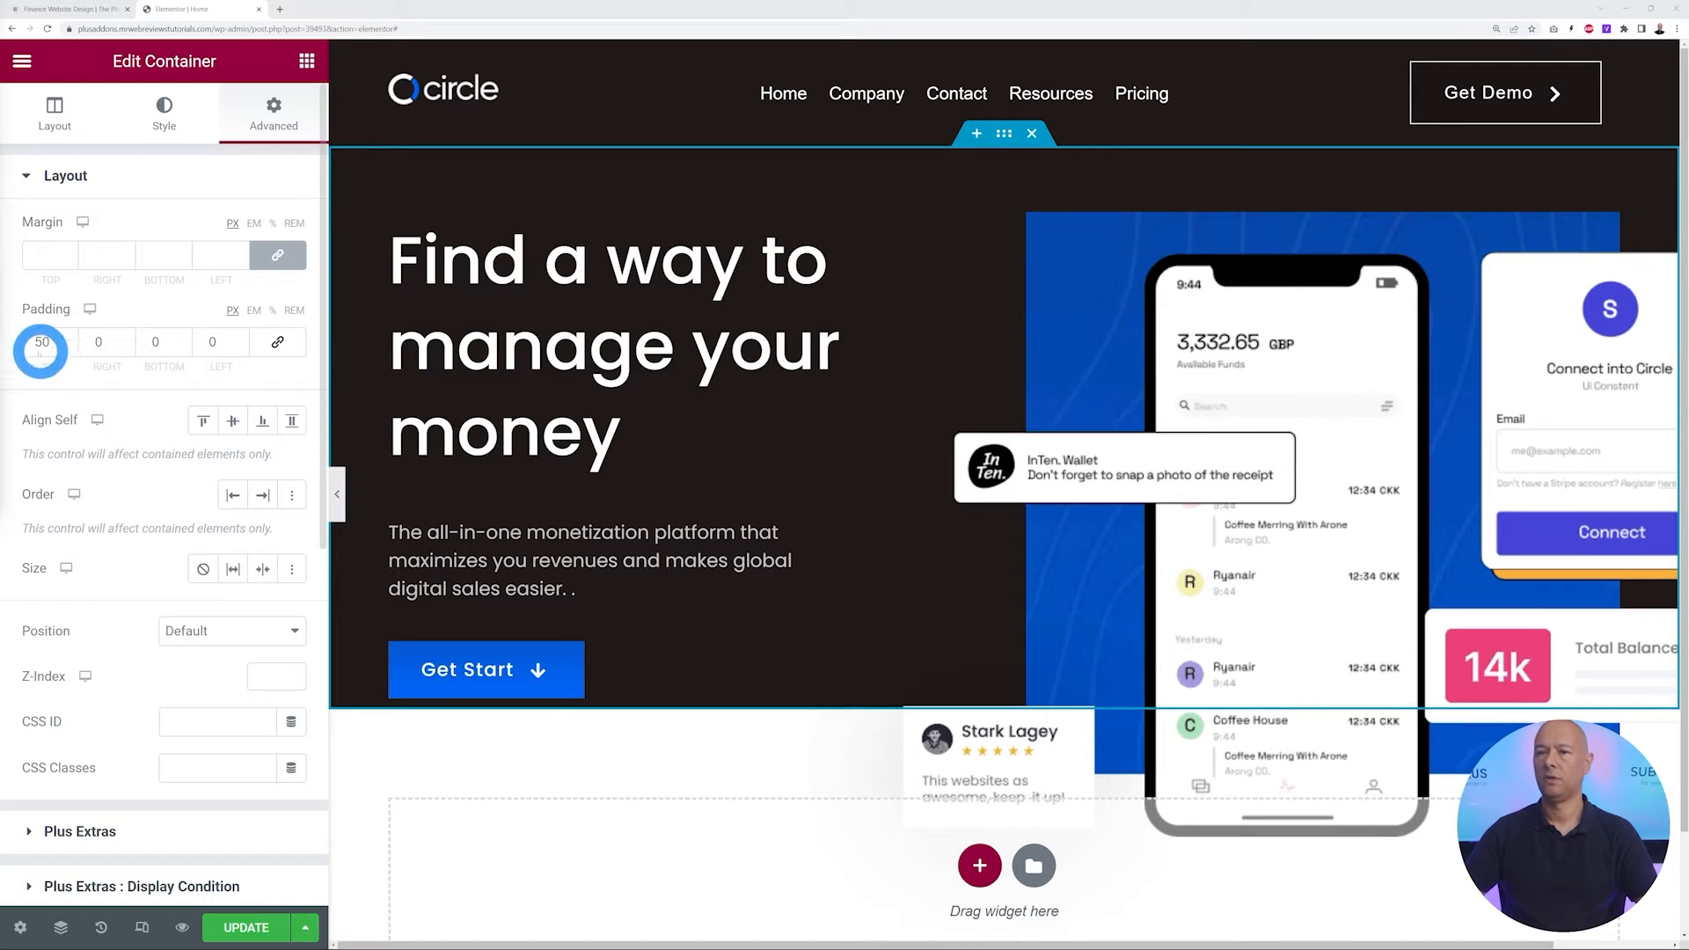
drag(48, 341, 10, 329)
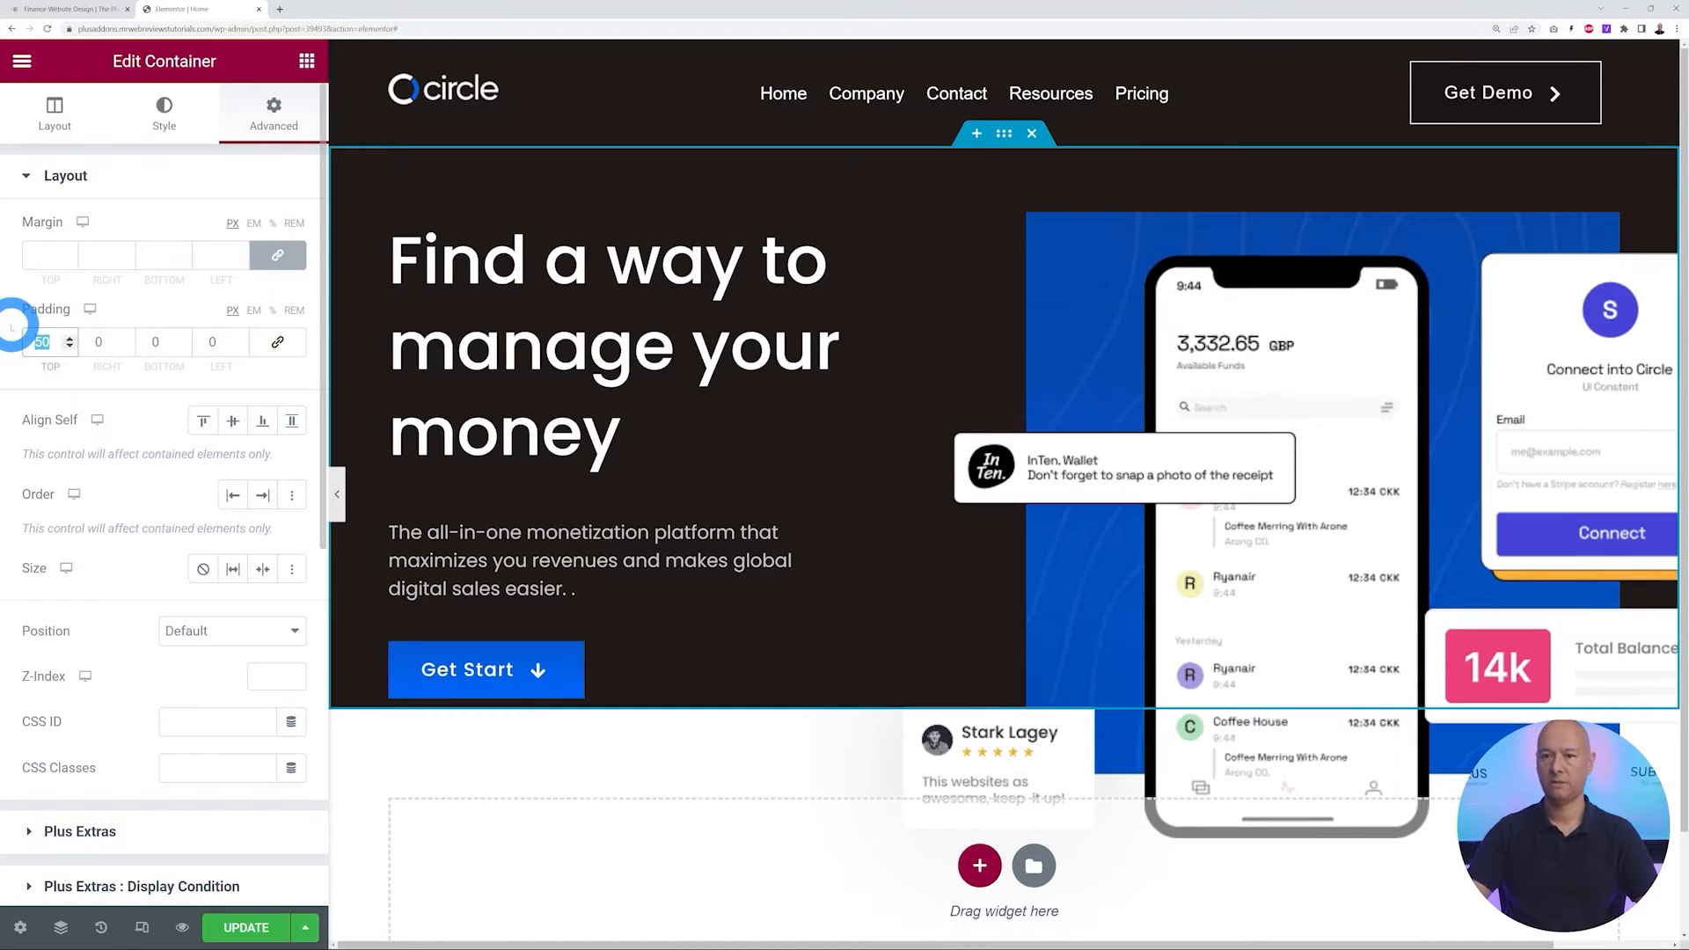
text(75)
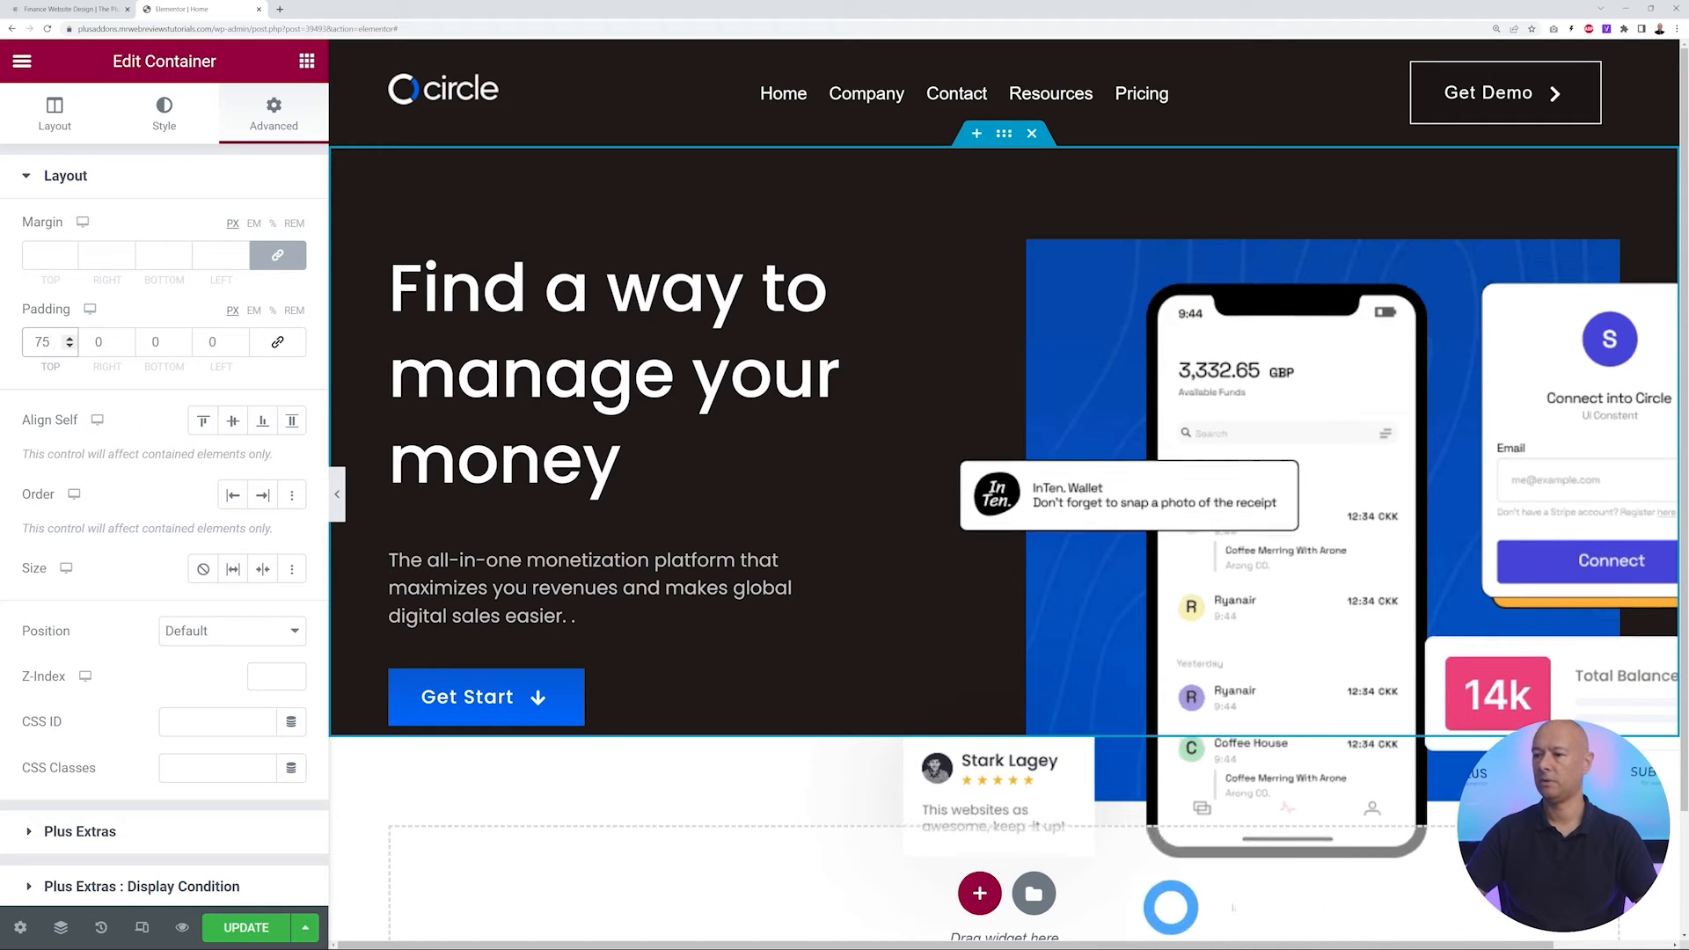
Set the hero container's bottom padding to 200 px and check the spacing below the cascading images
click(154, 341)
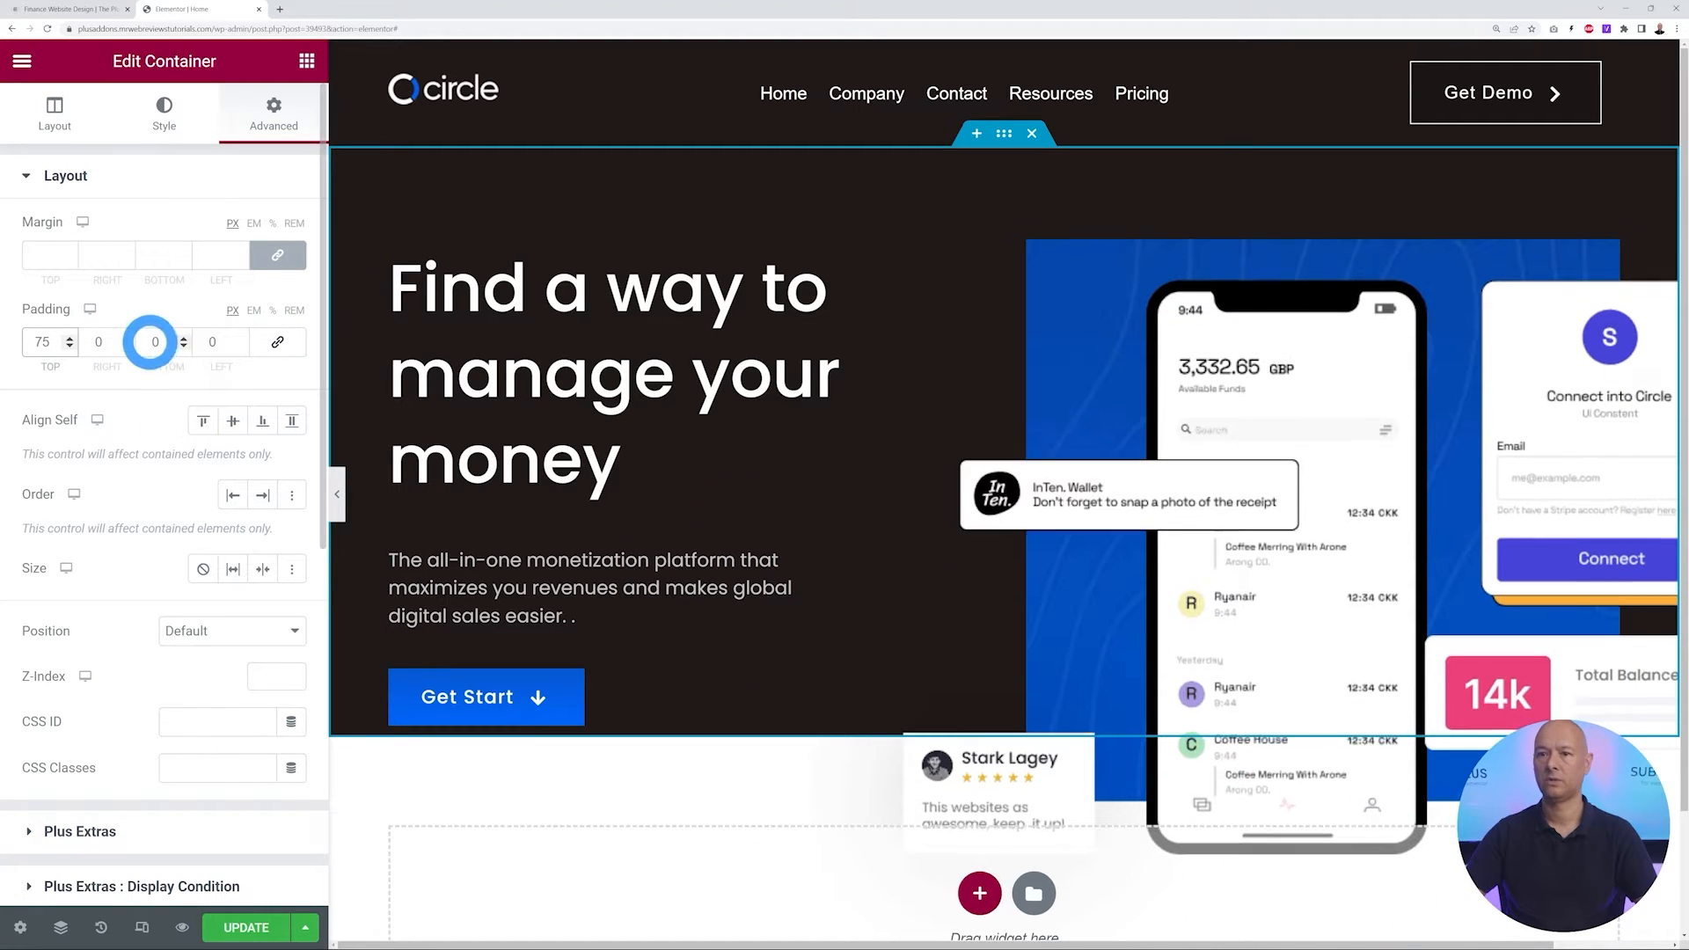
text(200)
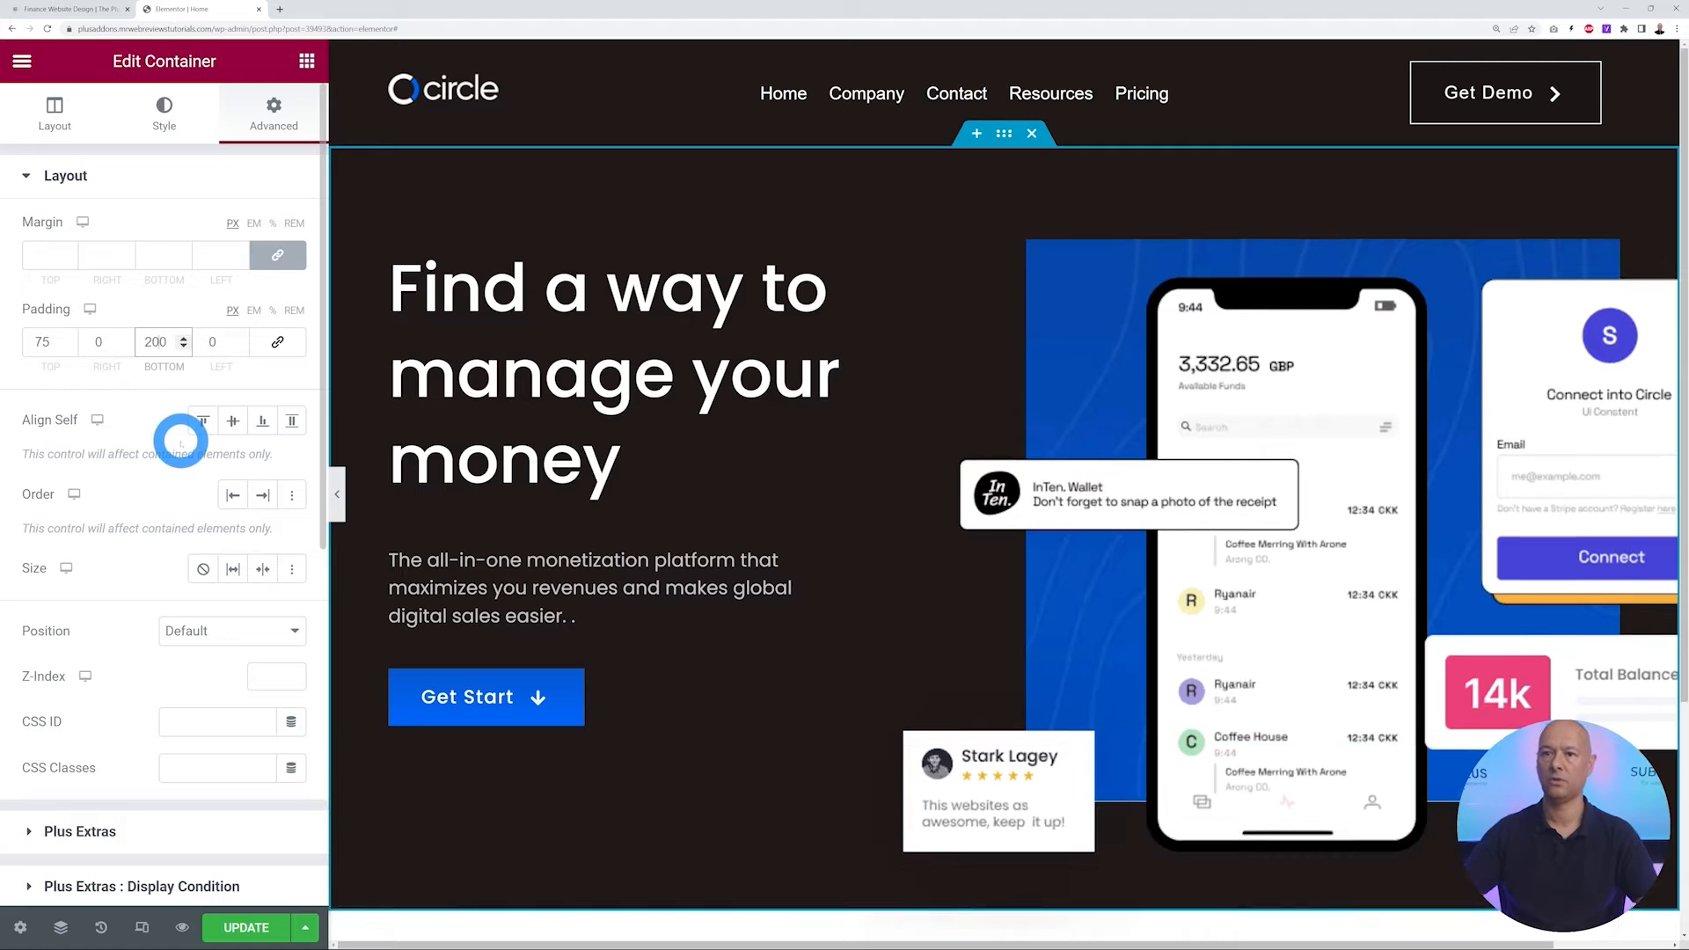
scroll(864, 610, down, 2)
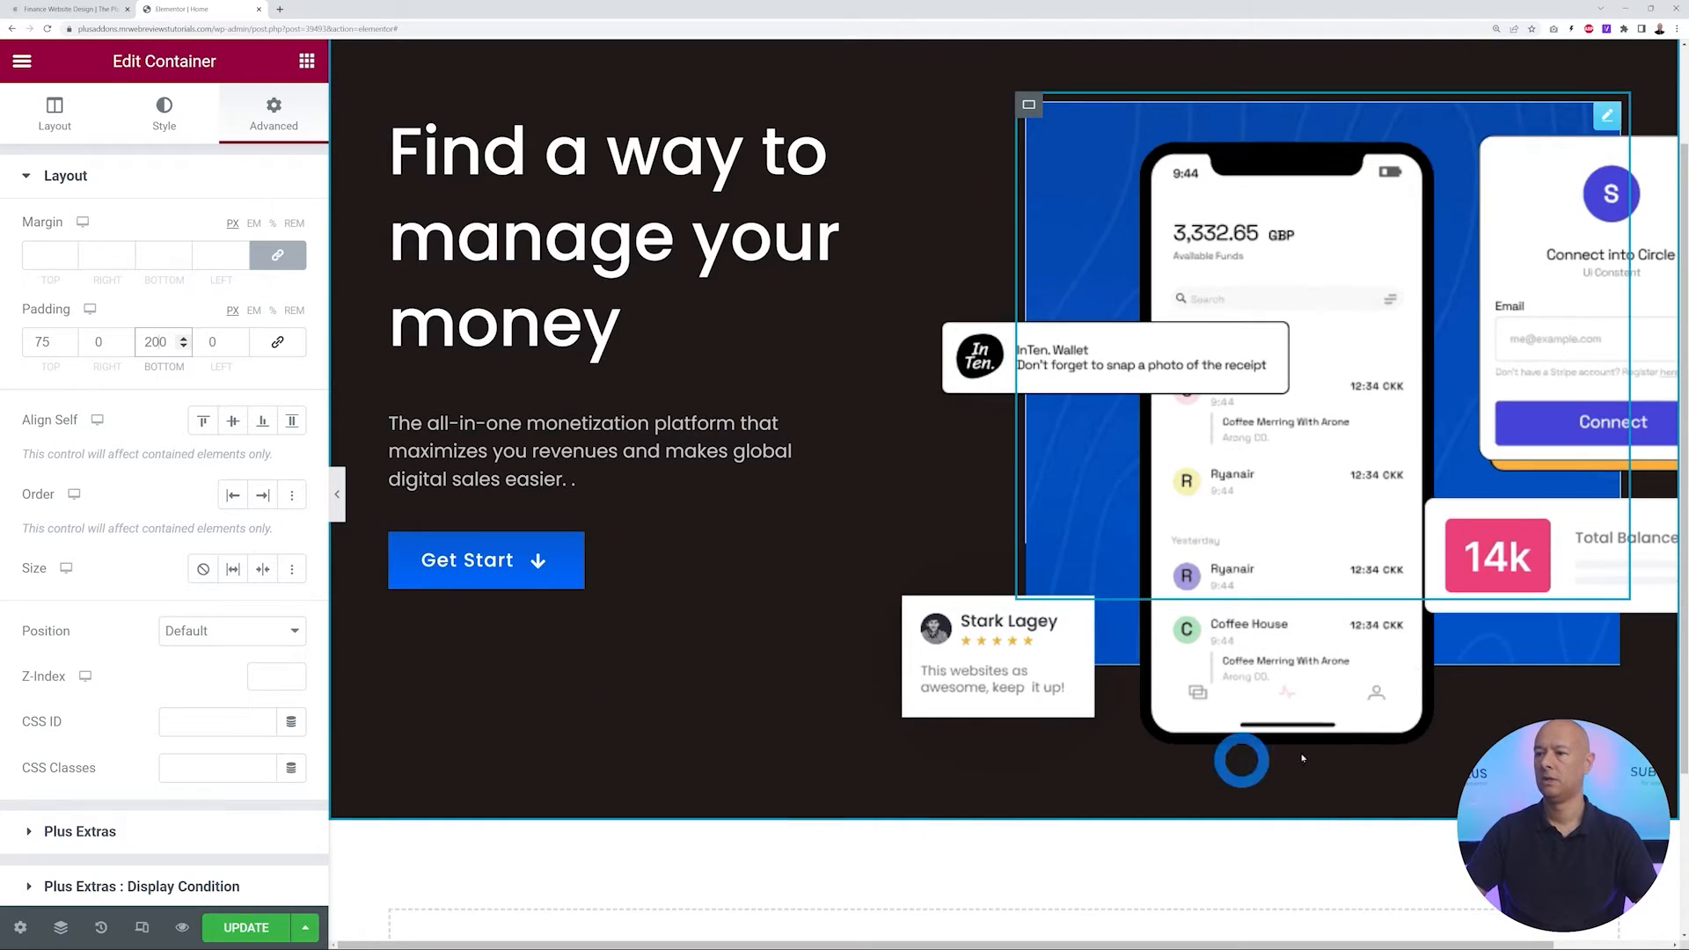
scroll(810, 716, up, 2)
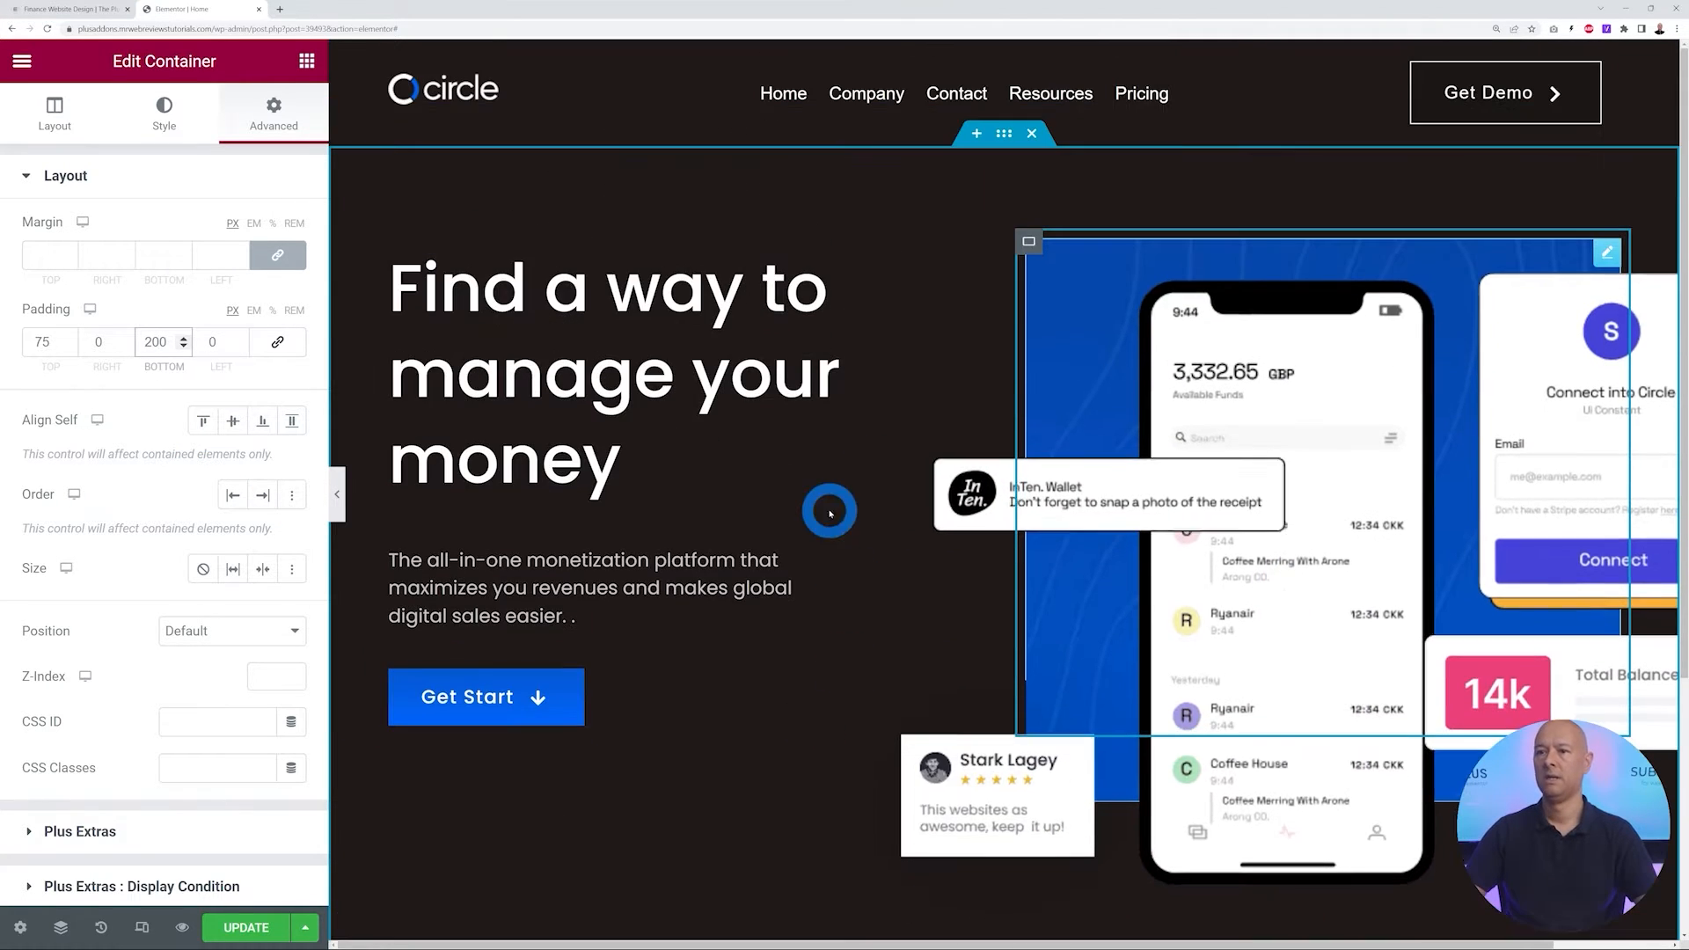
scroll(860, 559, down, 5)
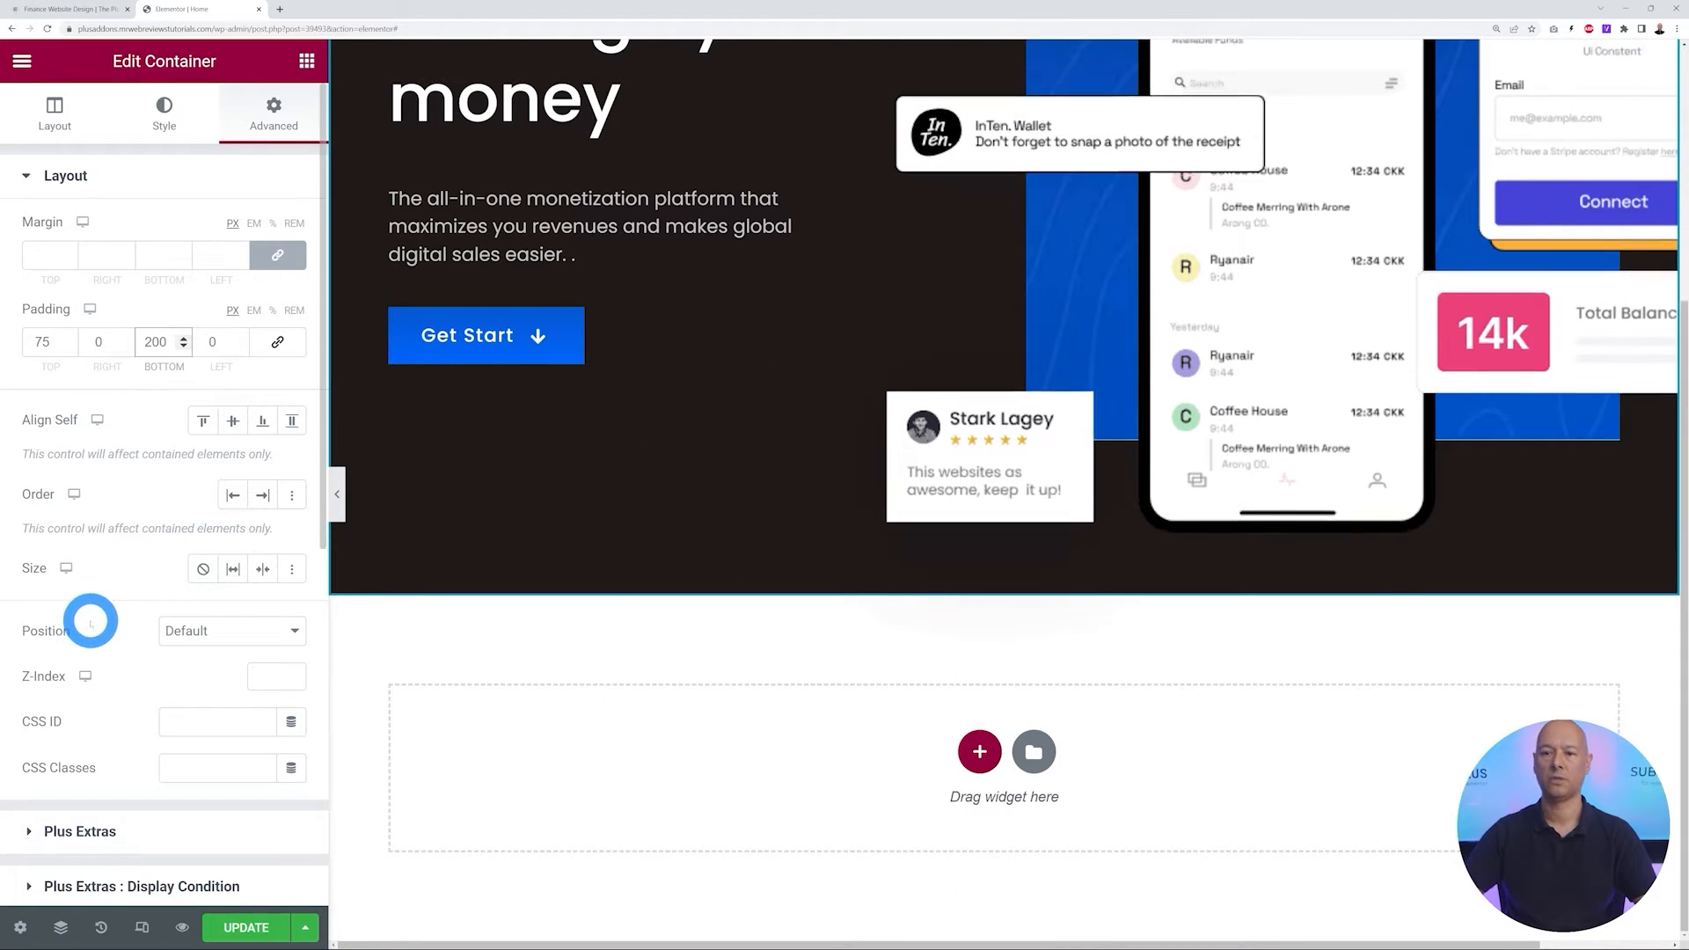
Add a Tilt shape divider to the bottom edge of the hero container
click(164, 111)
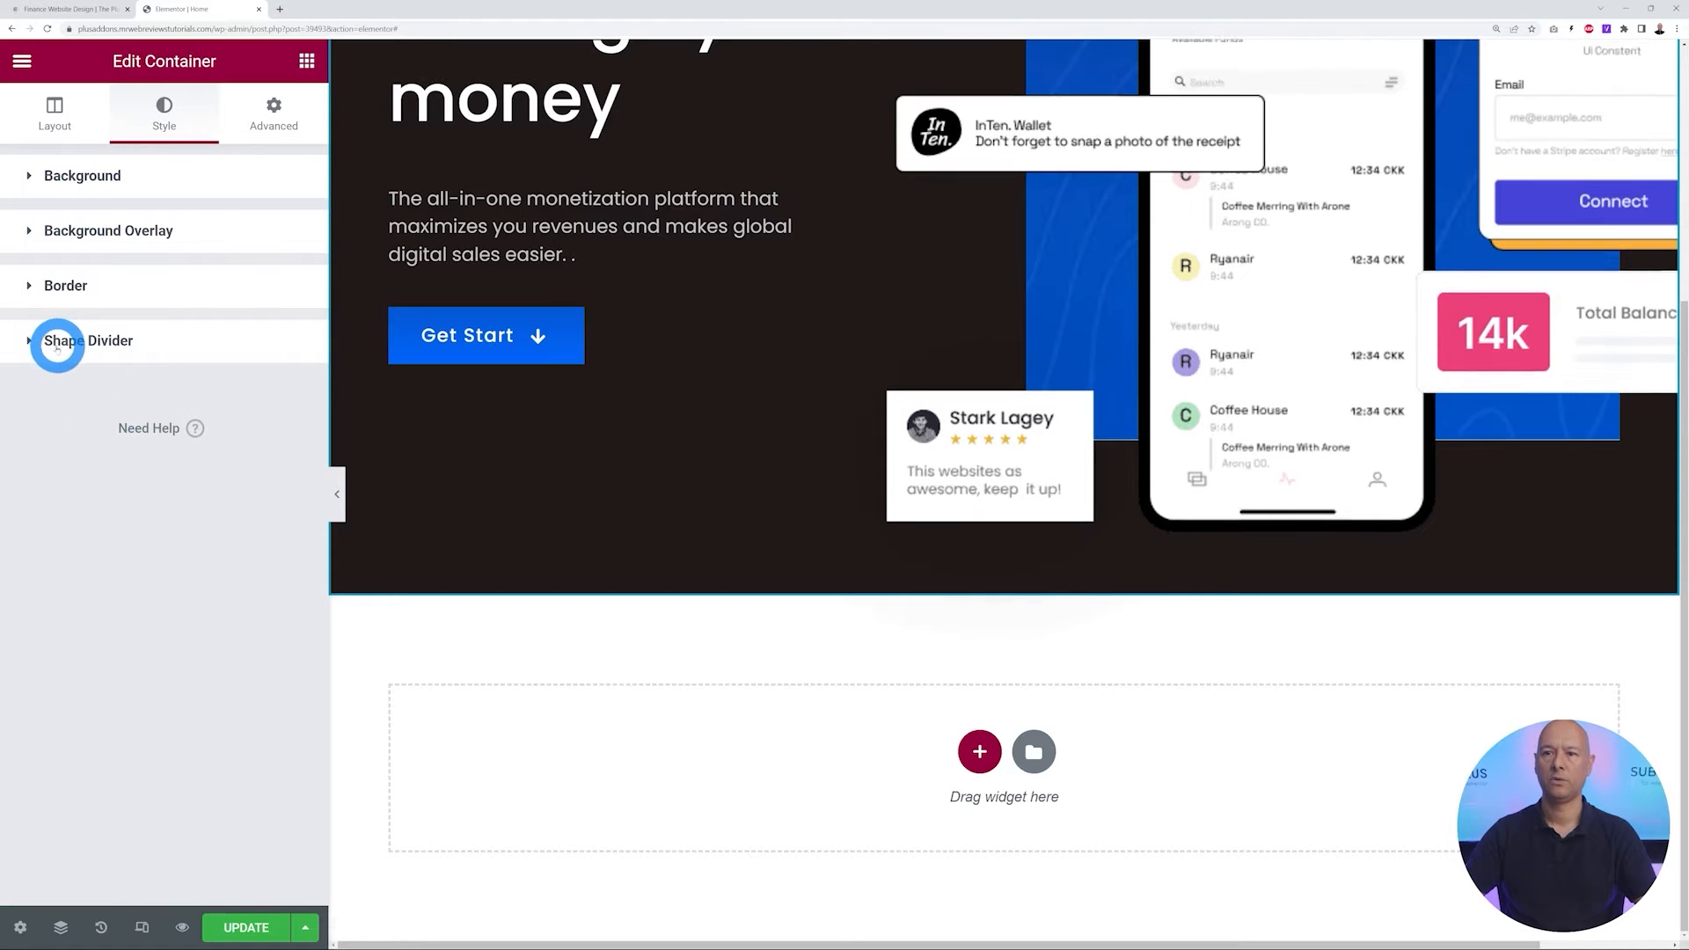
click(56, 346)
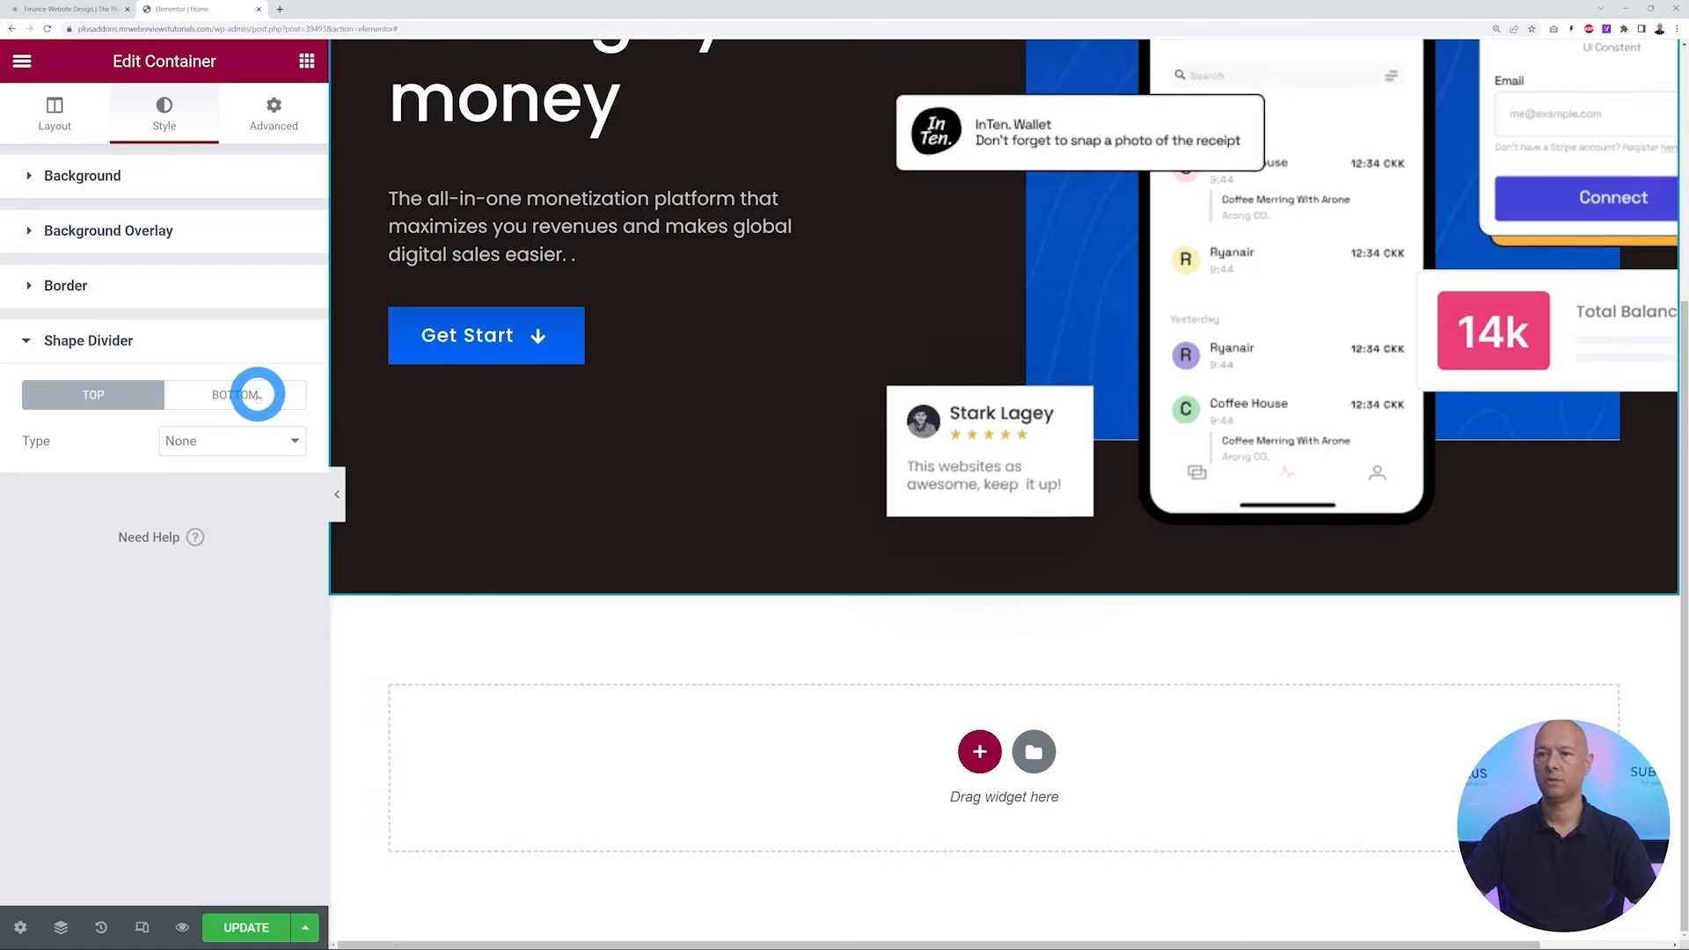
click(258, 395)
click(292, 443)
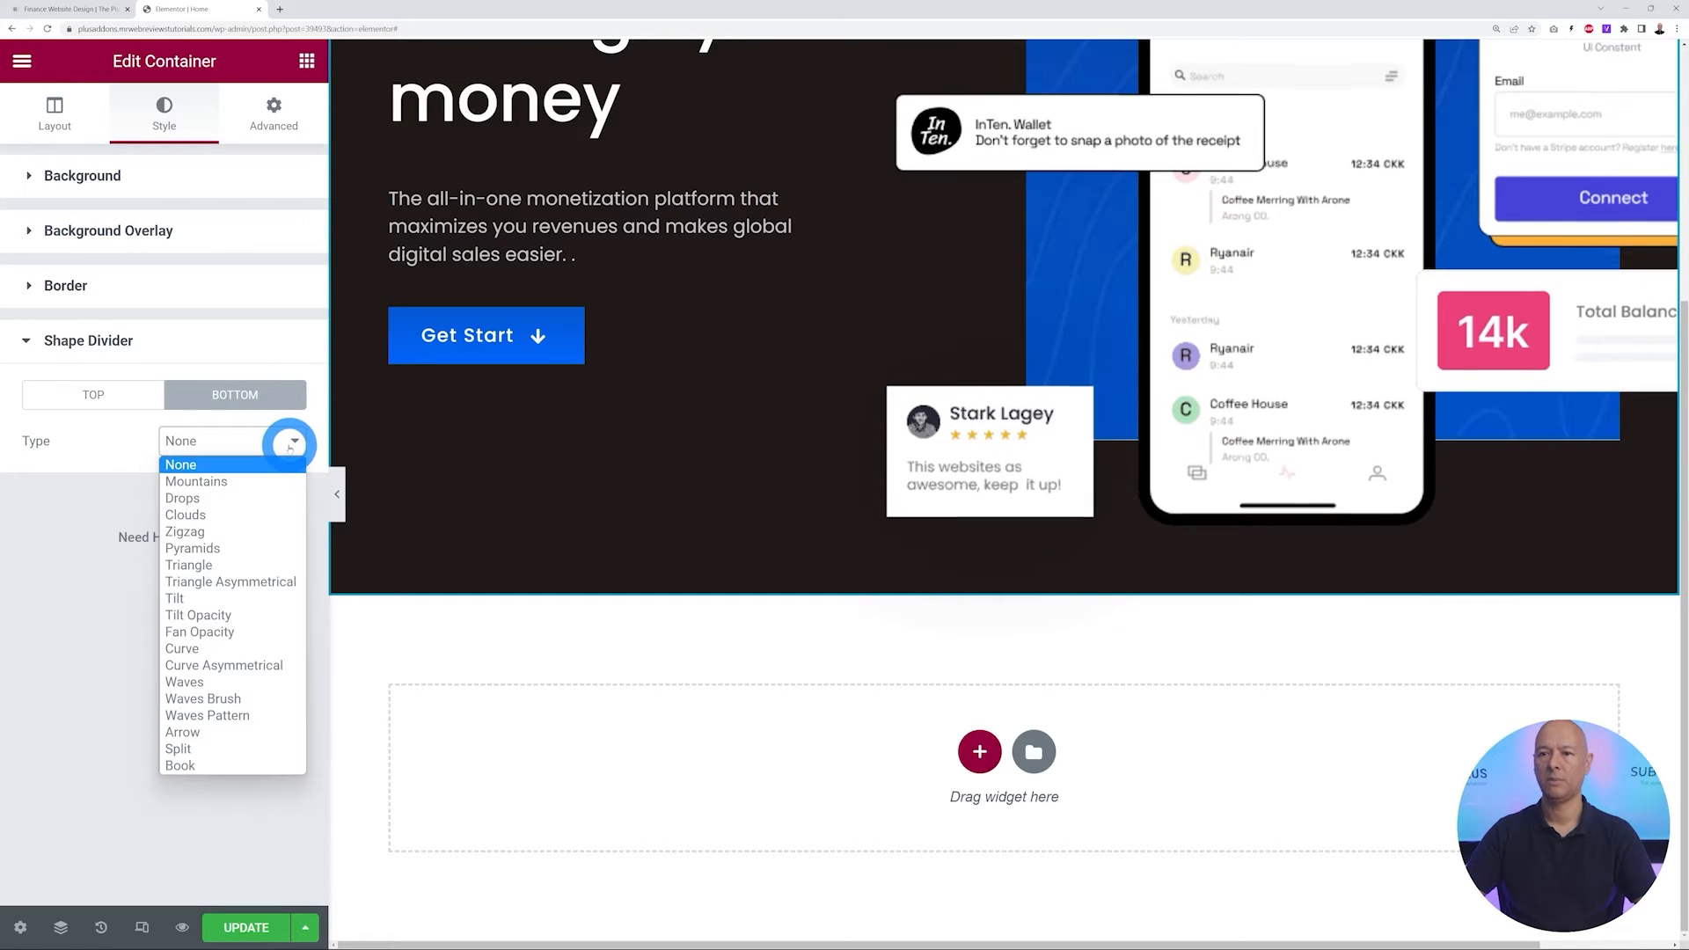
click(224, 598)
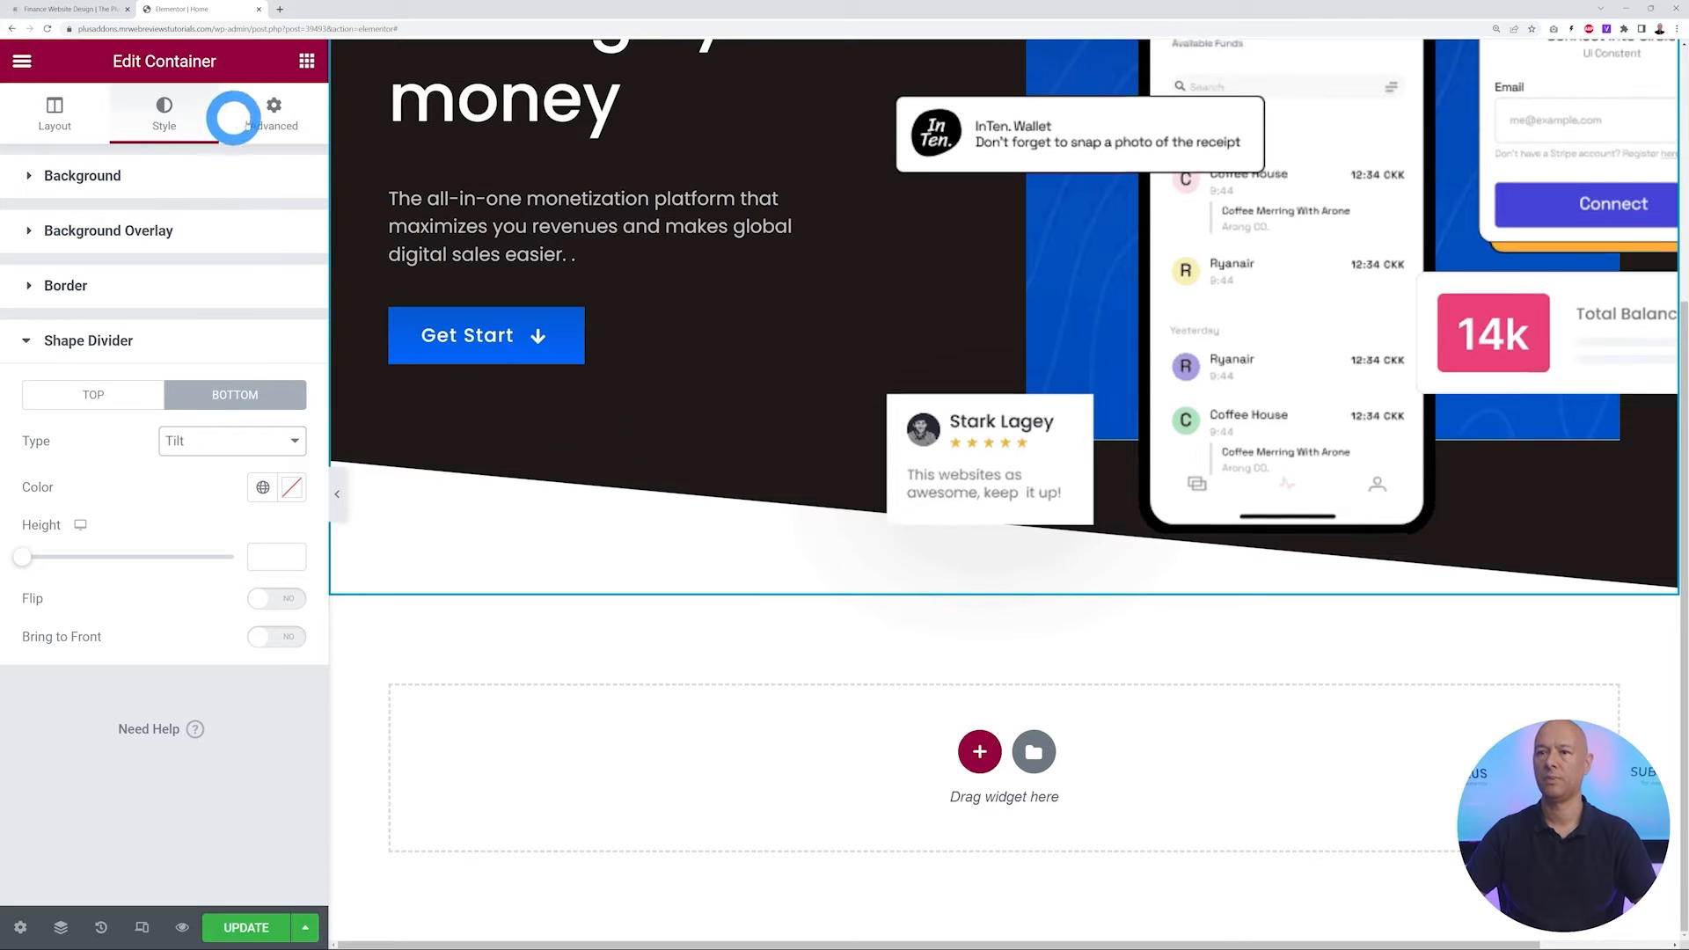
Set the hero container's bottom padding to 250 px and update the page
click(262, 123)
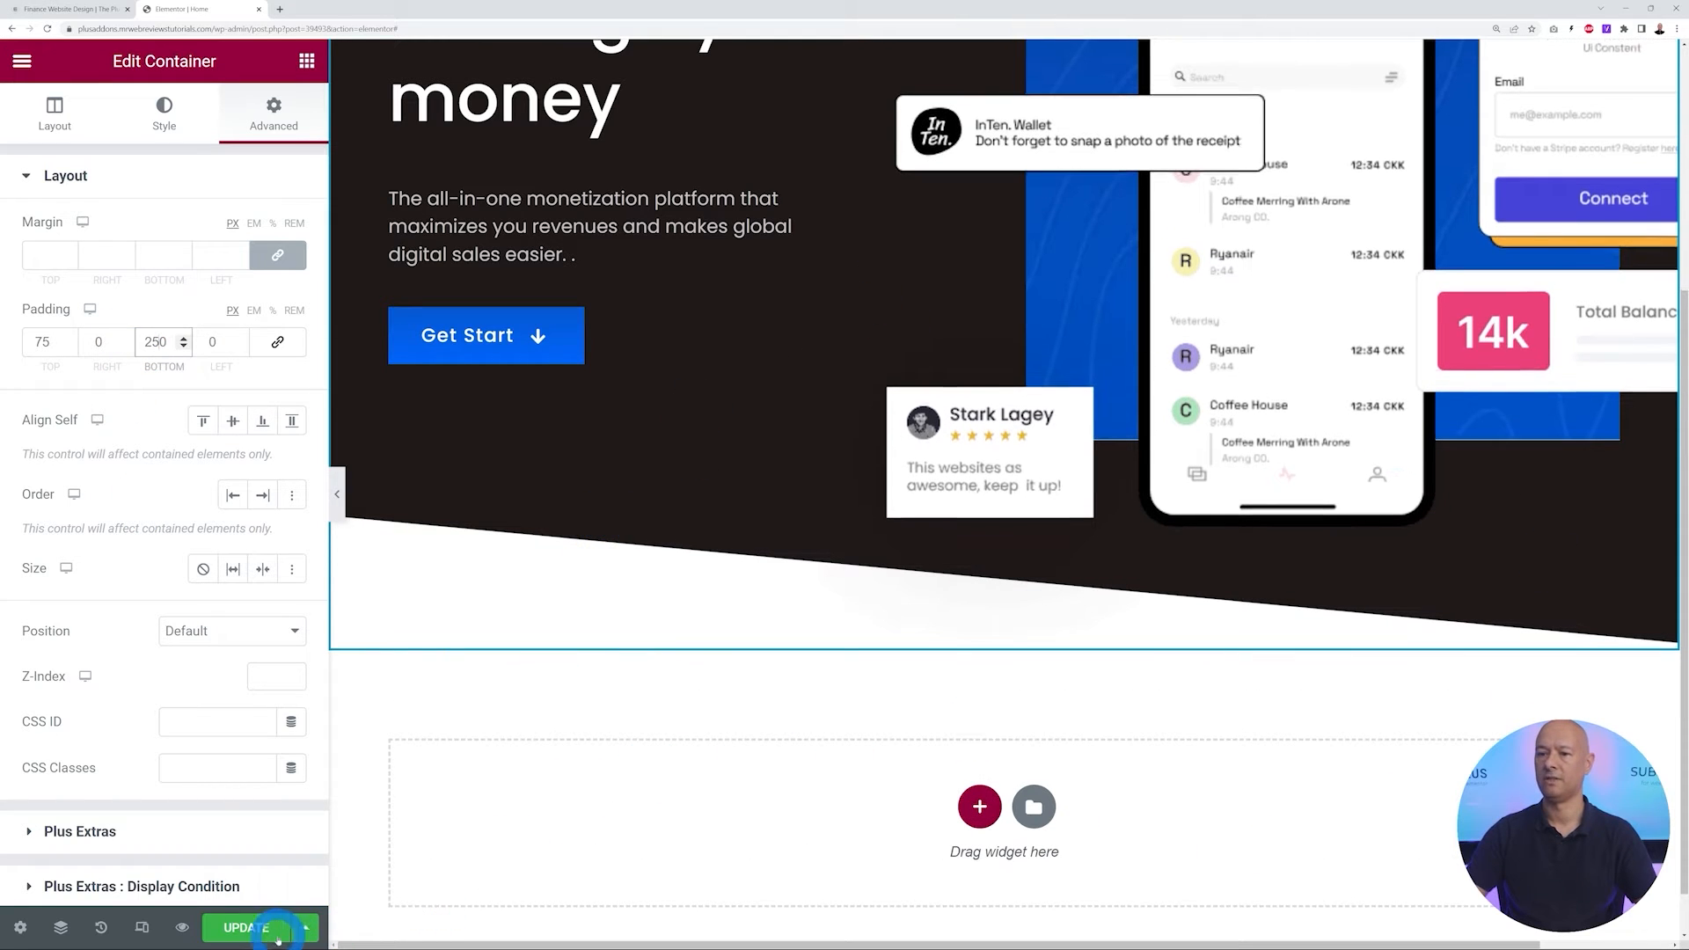
click(253, 927)
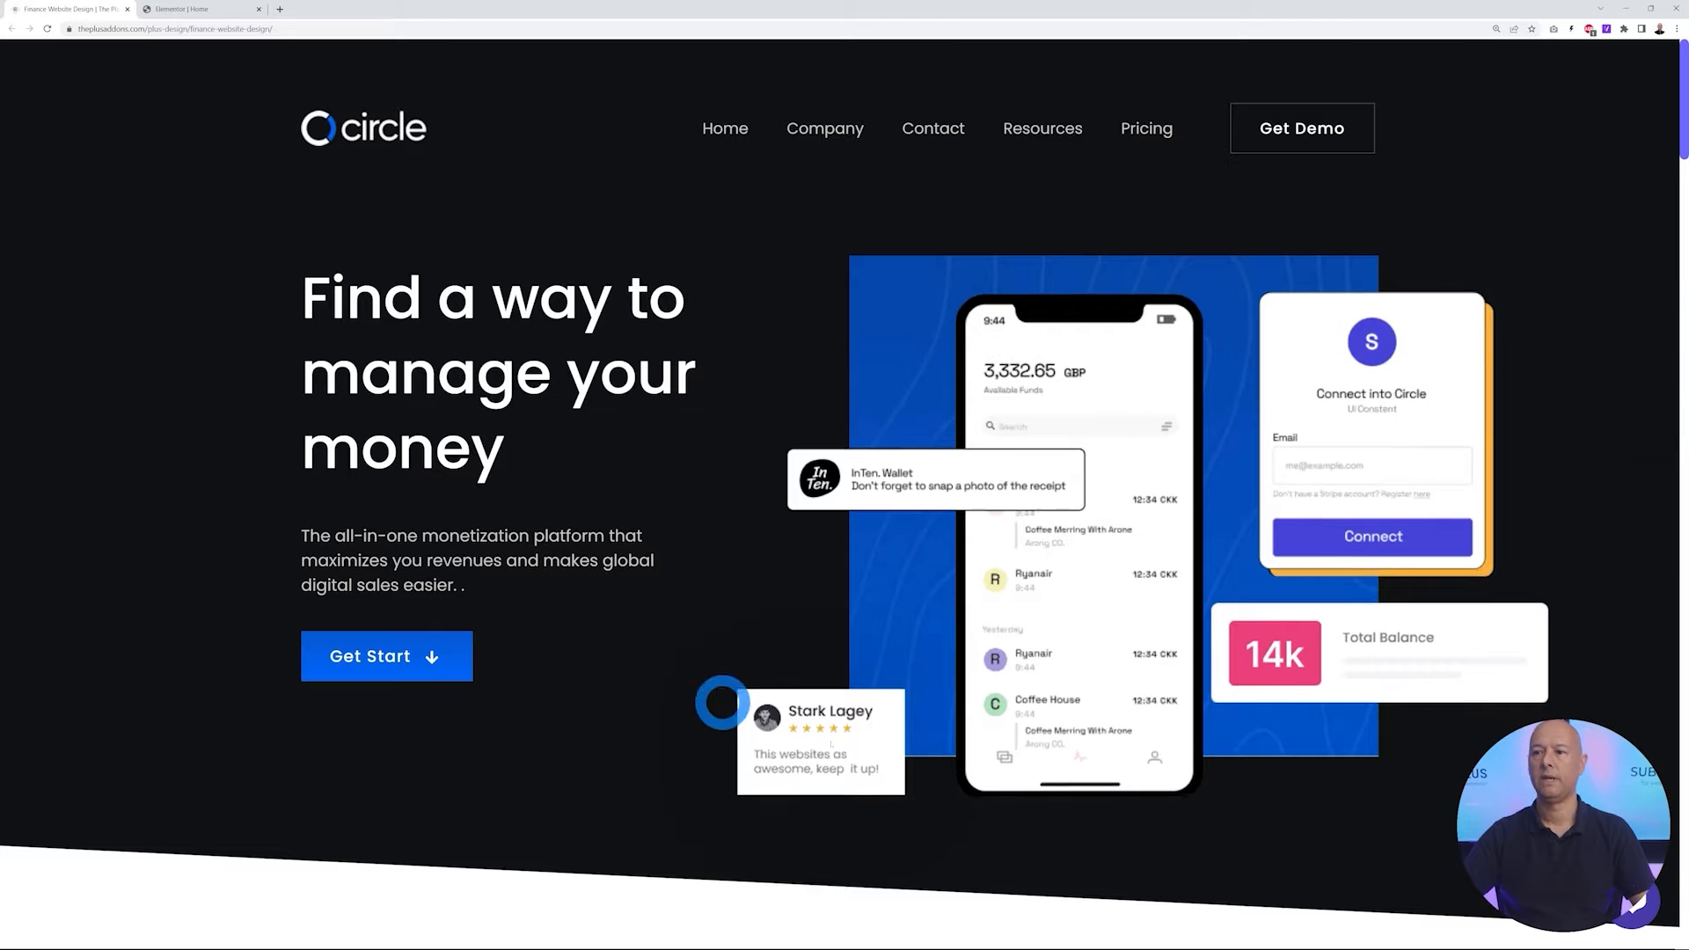
Look over the brand logos section below the hero on the reference site and return to the editor
scroll(807, 509, down, 7)
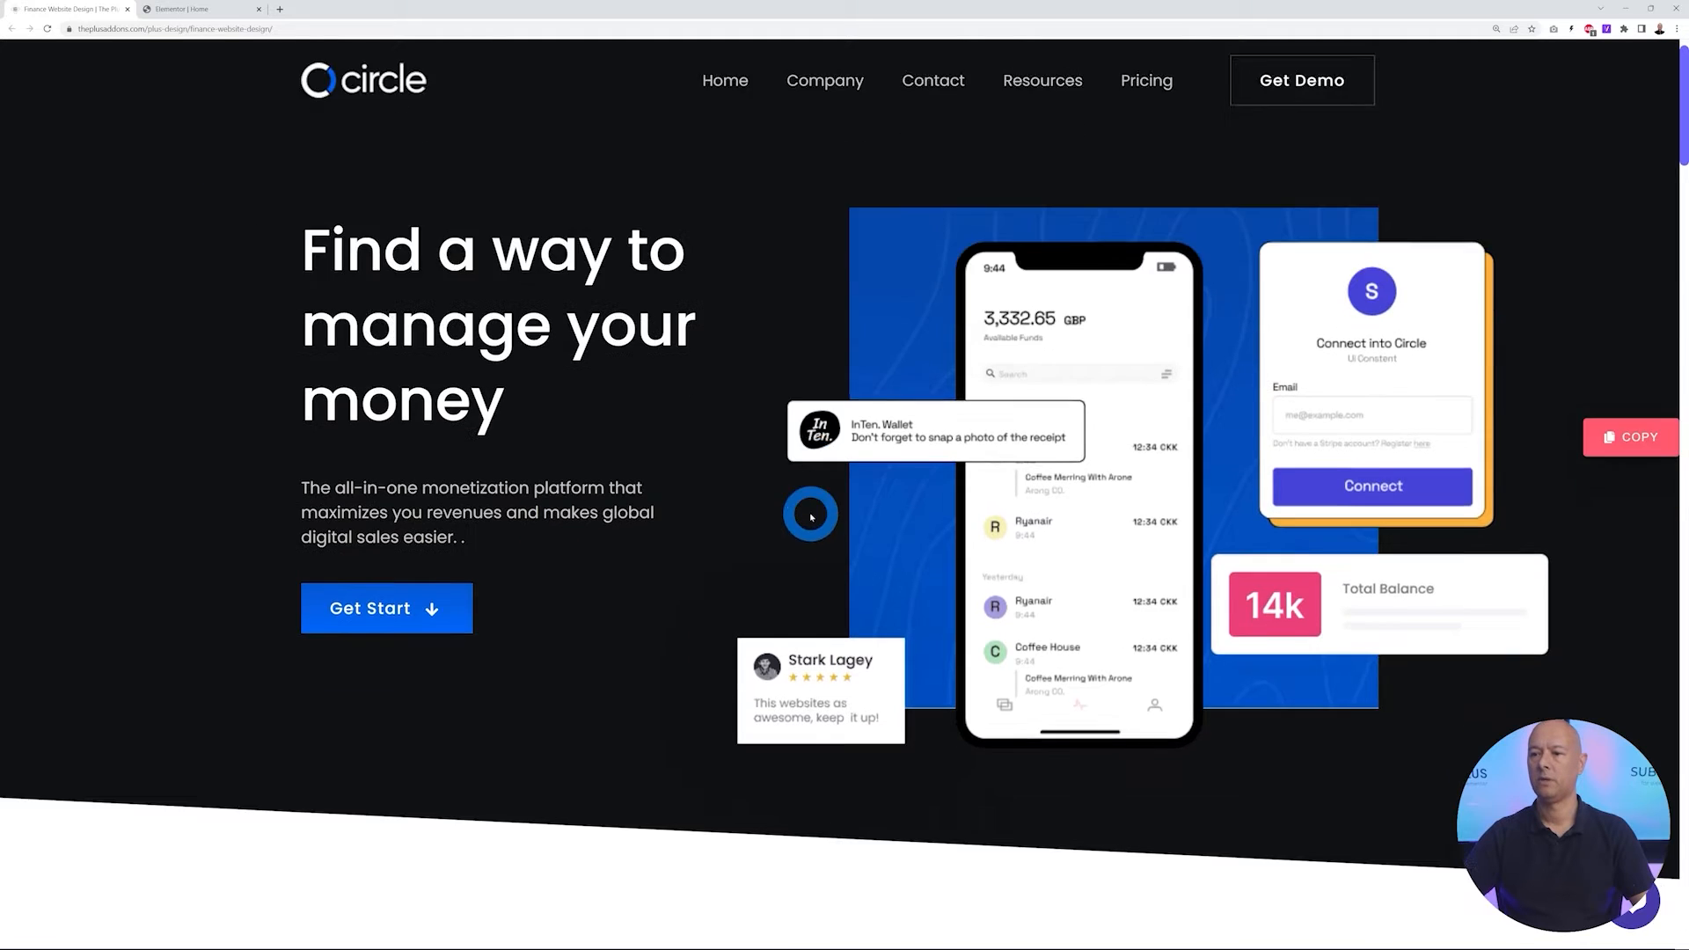
scroll(950, 519, up, 1)
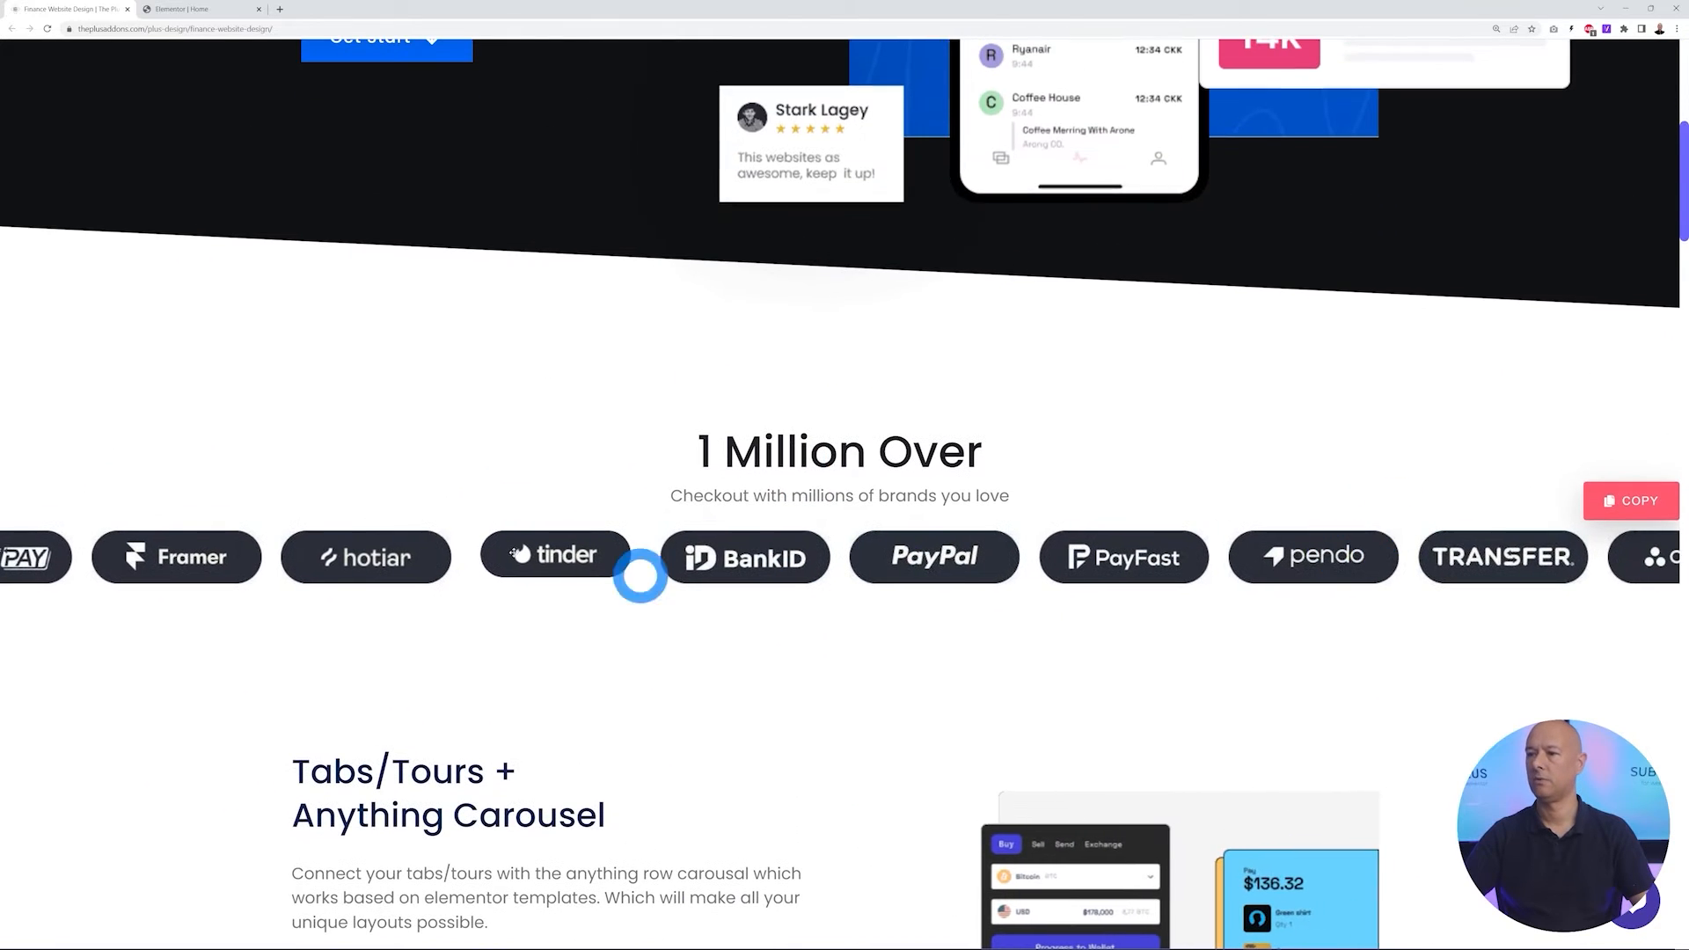
click(182, 8)
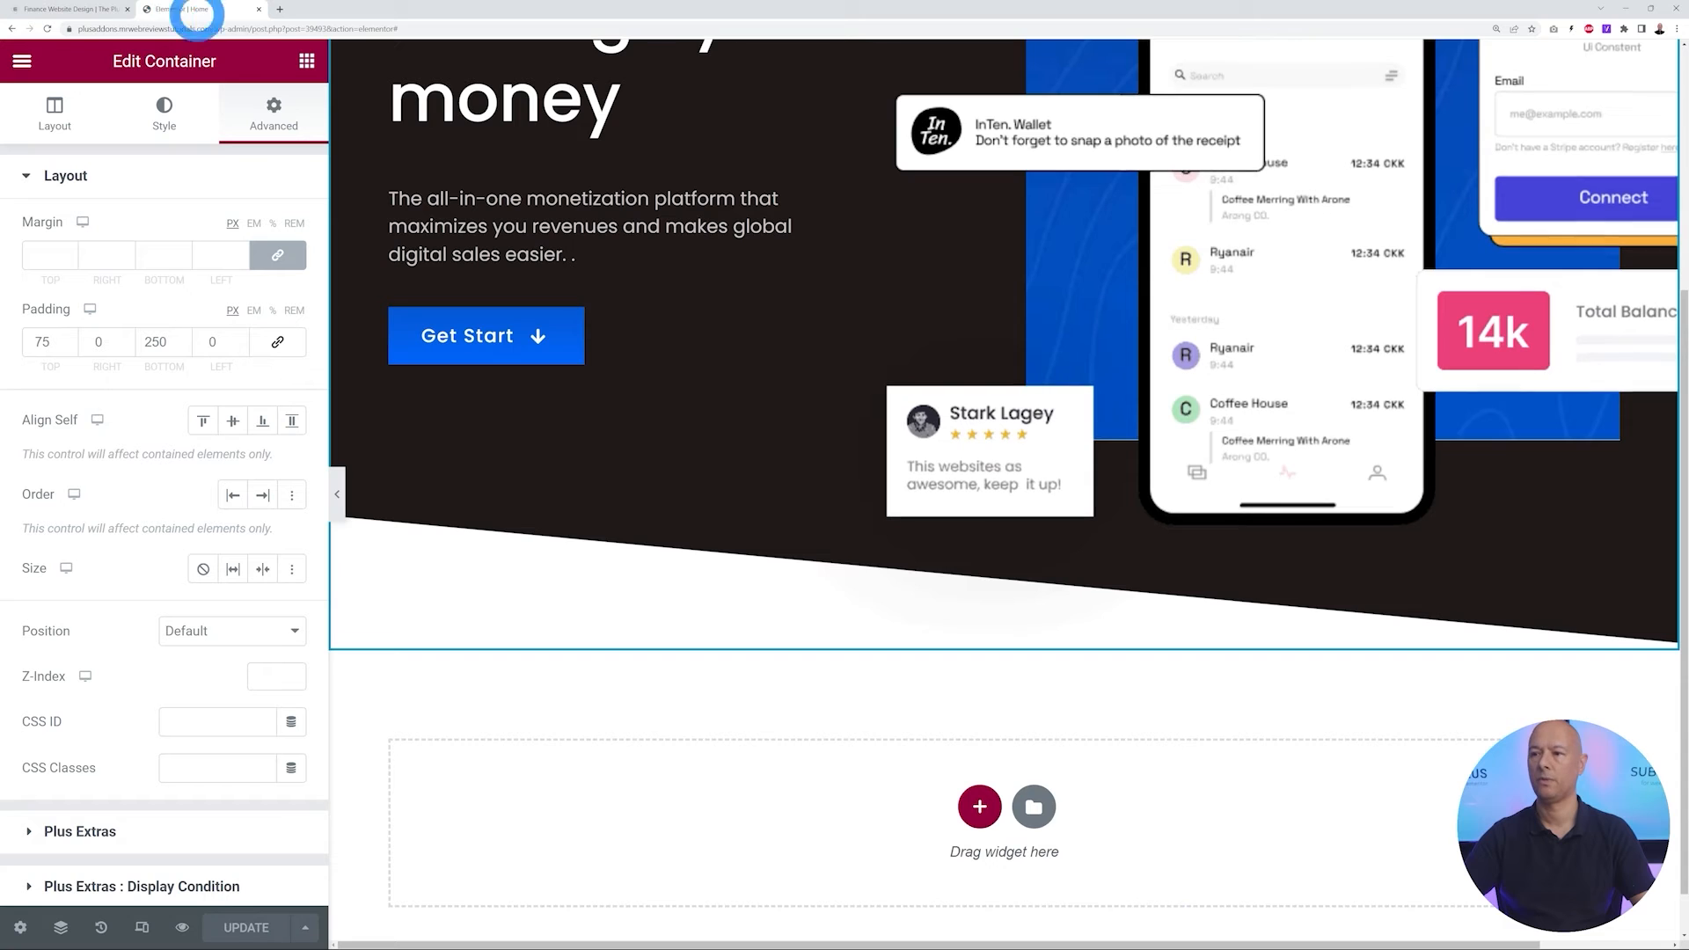
Add a single-column container below the hero and place a Heading Title widget inside it
scroll(960, 705, down, 1)
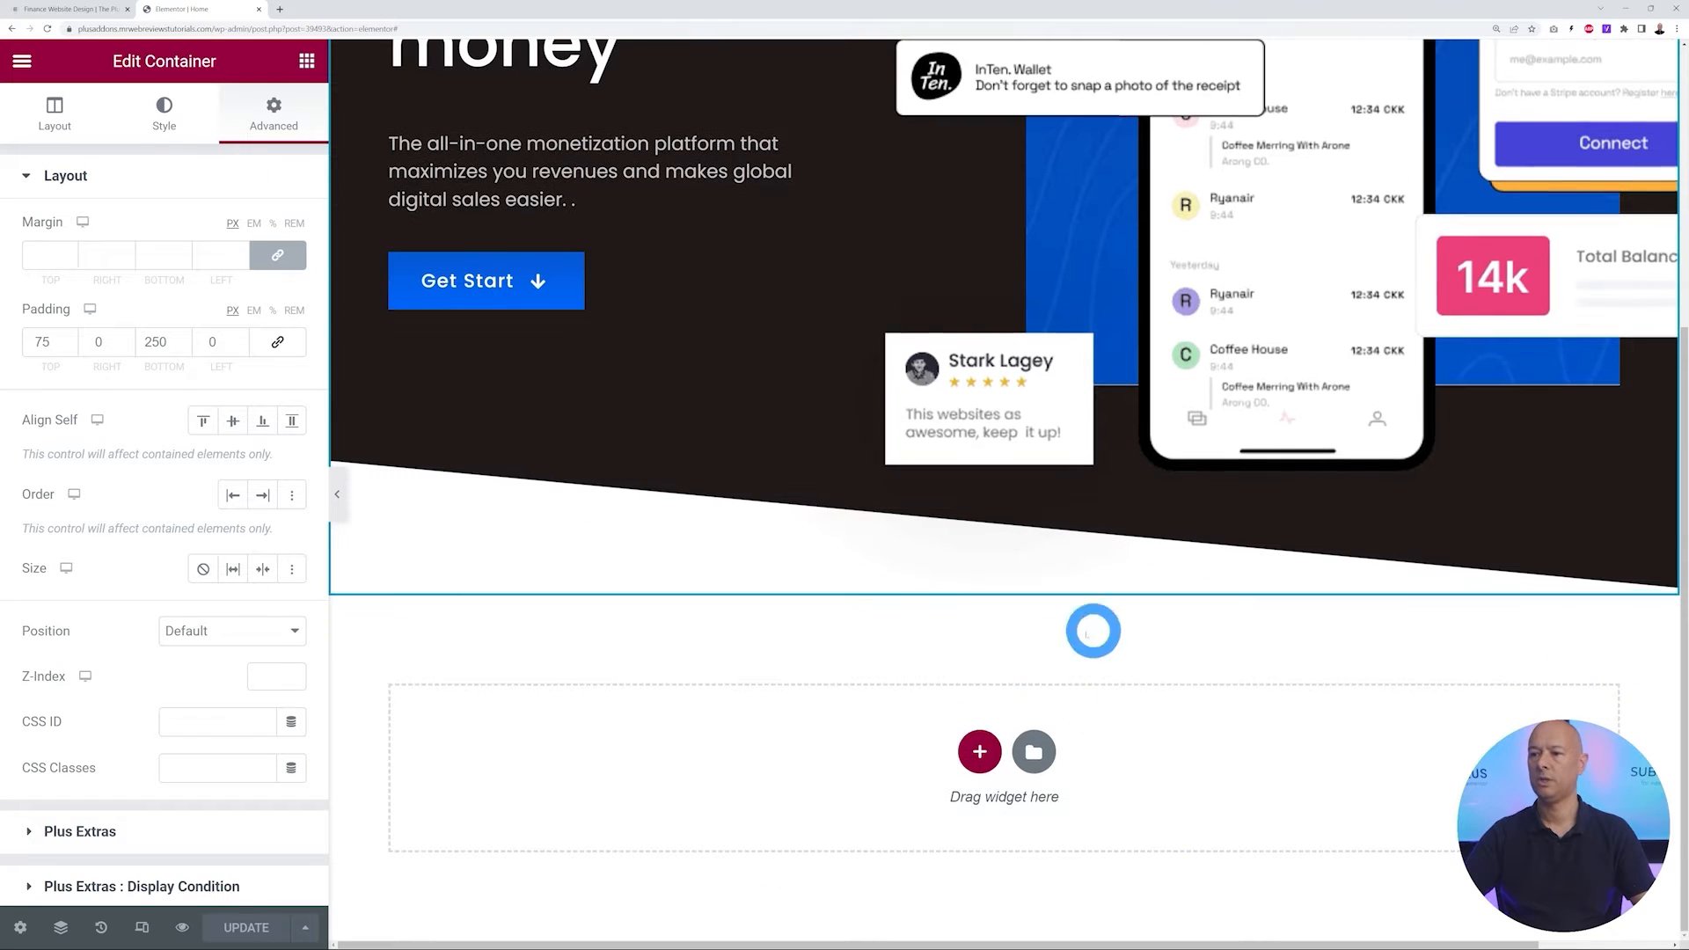
click(980, 750)
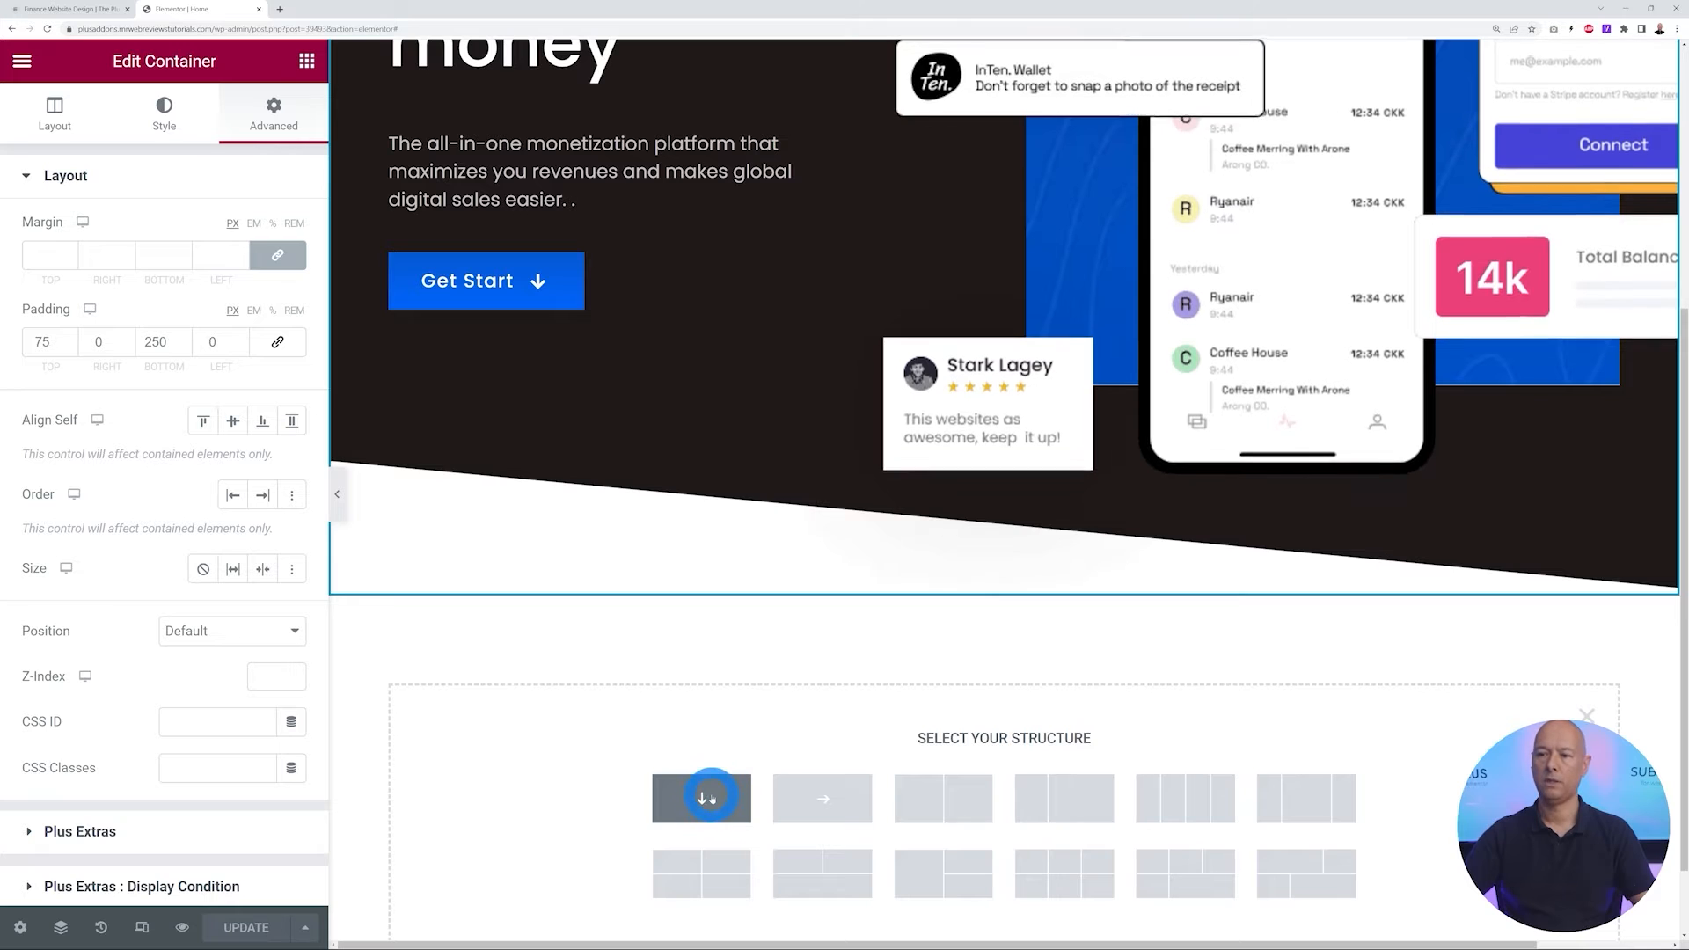
click(709, 798)
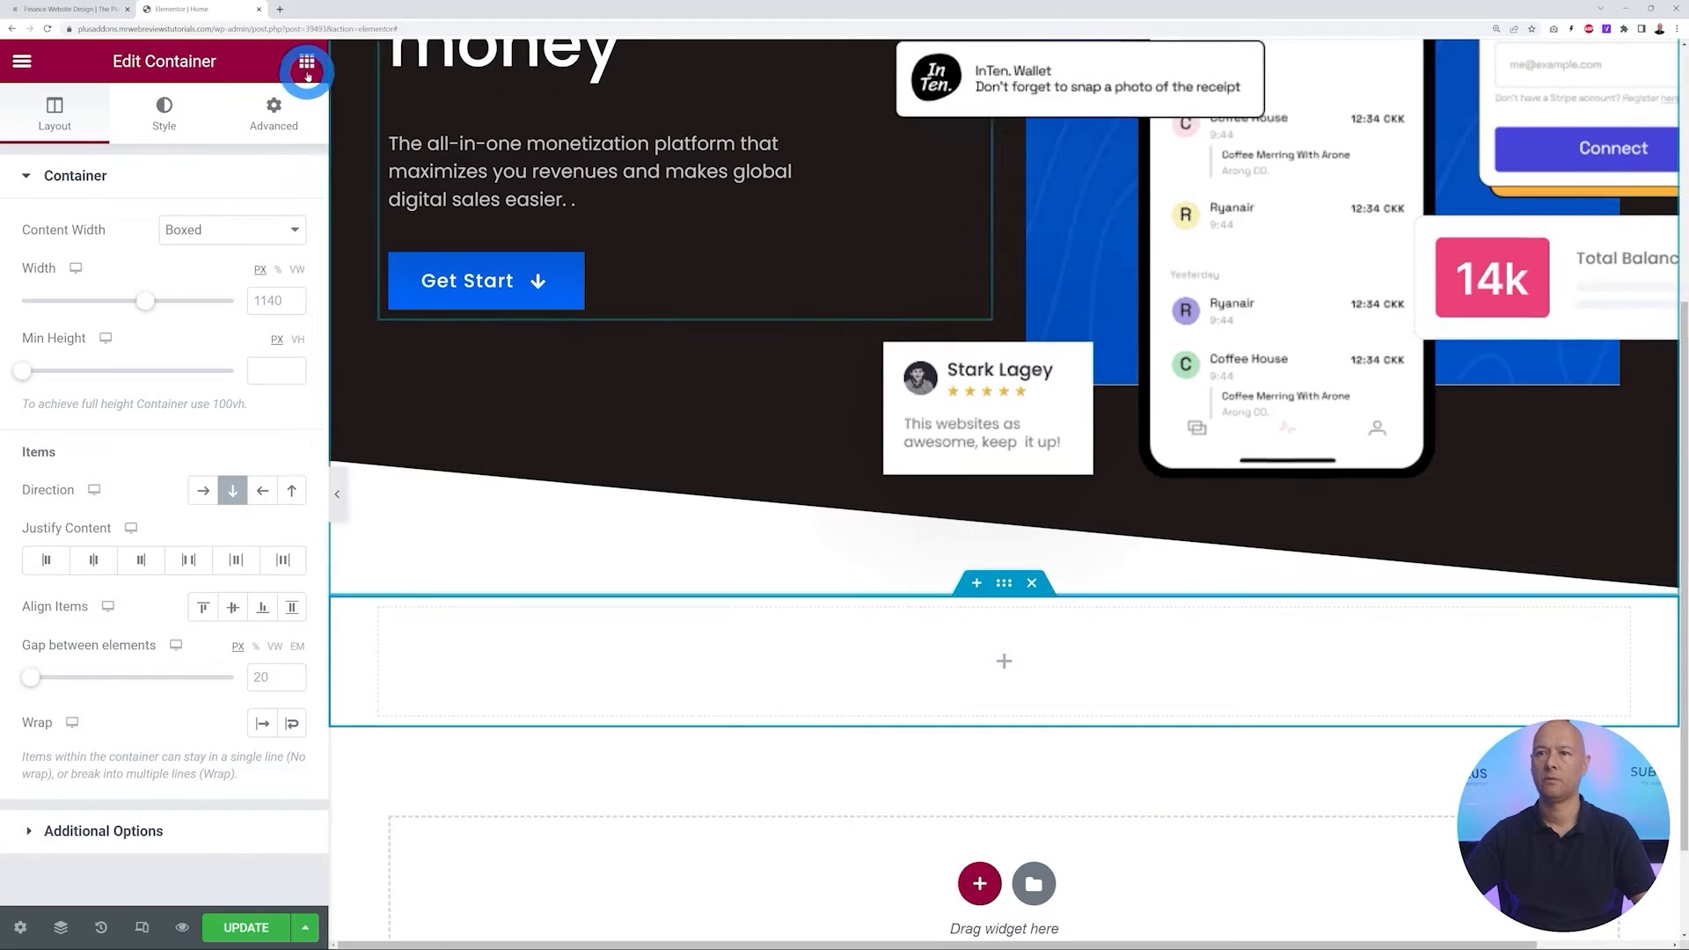
click(307, 63)
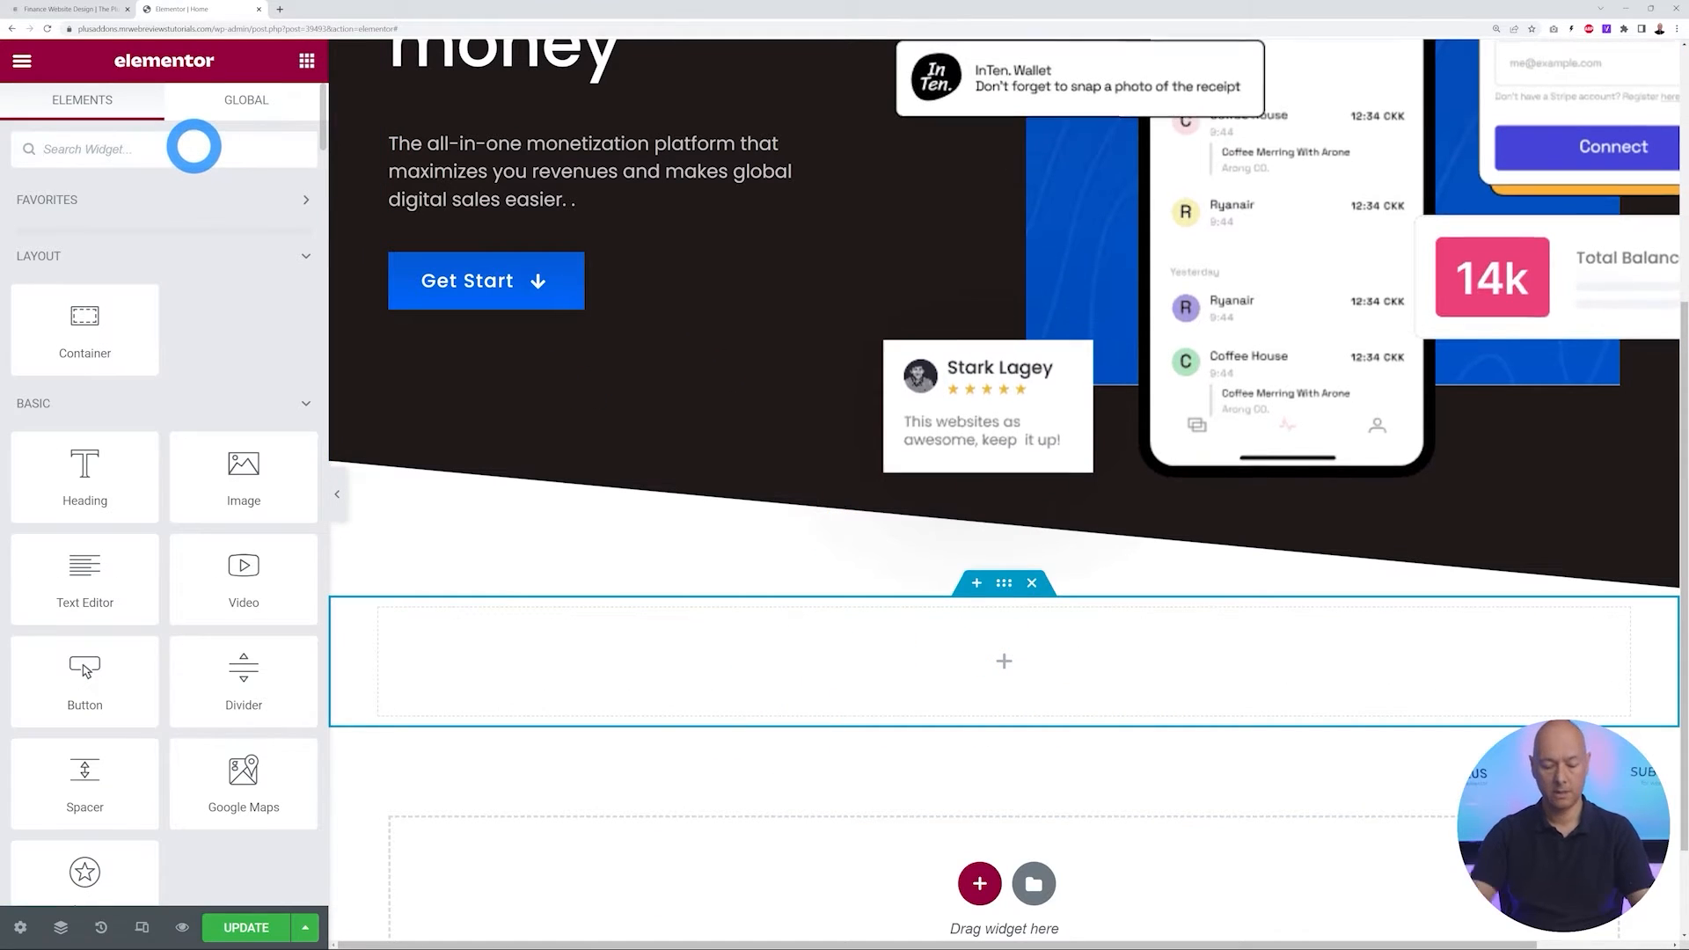
text(heading)
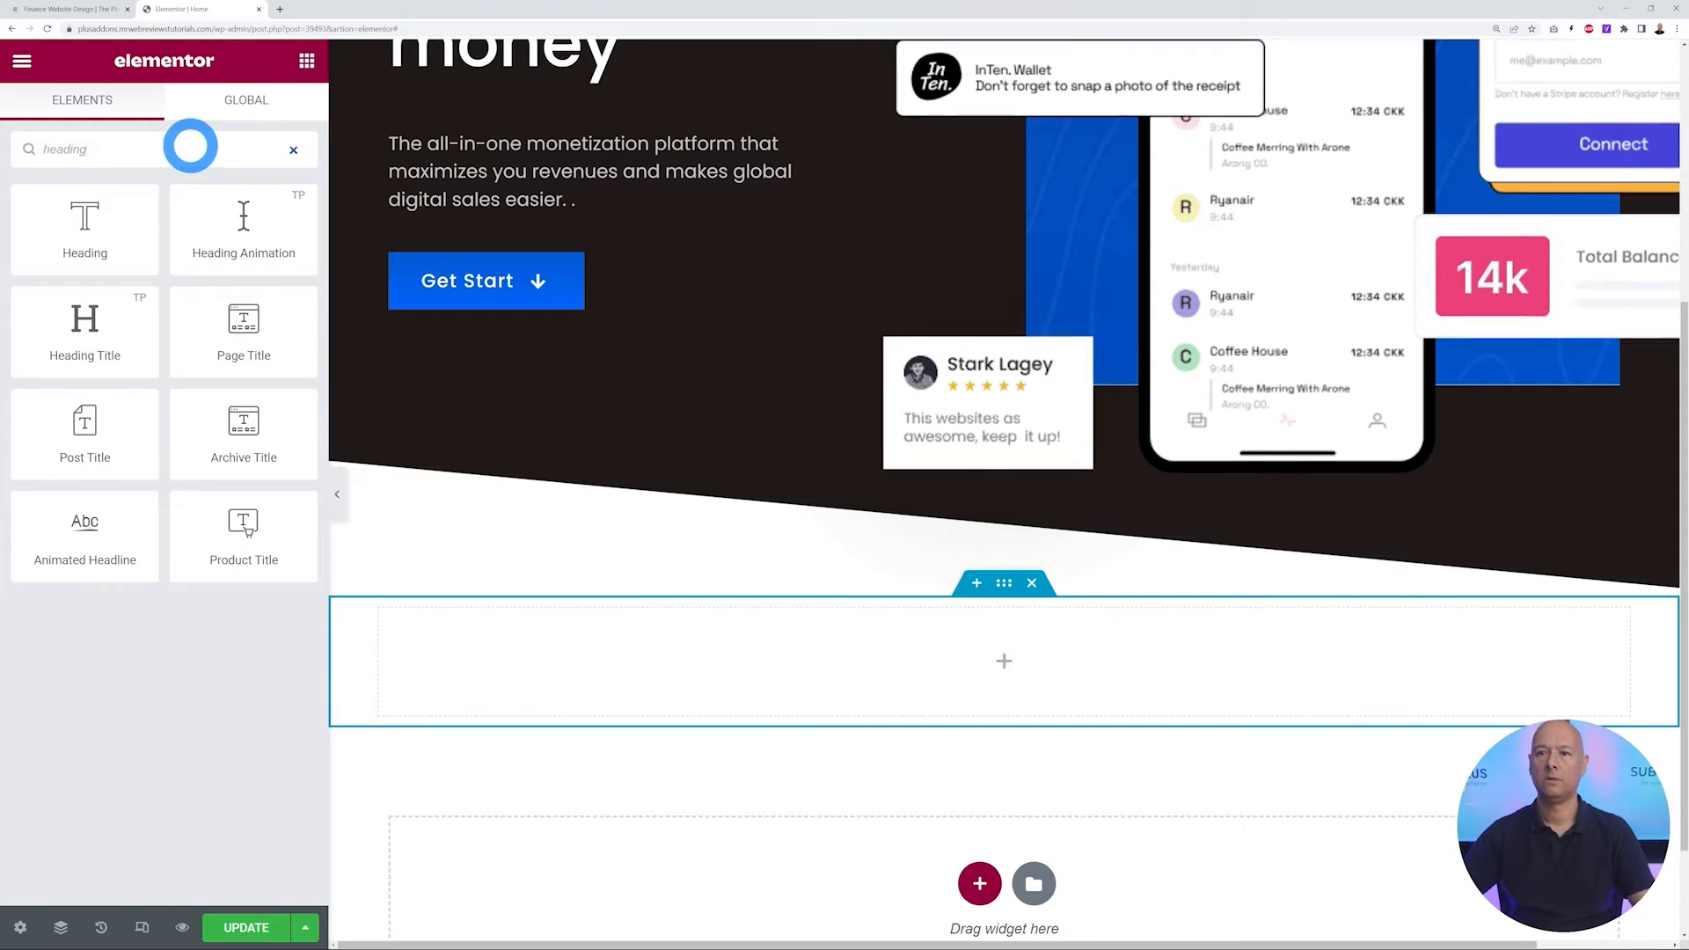
drag(117, 335, 980, 672)
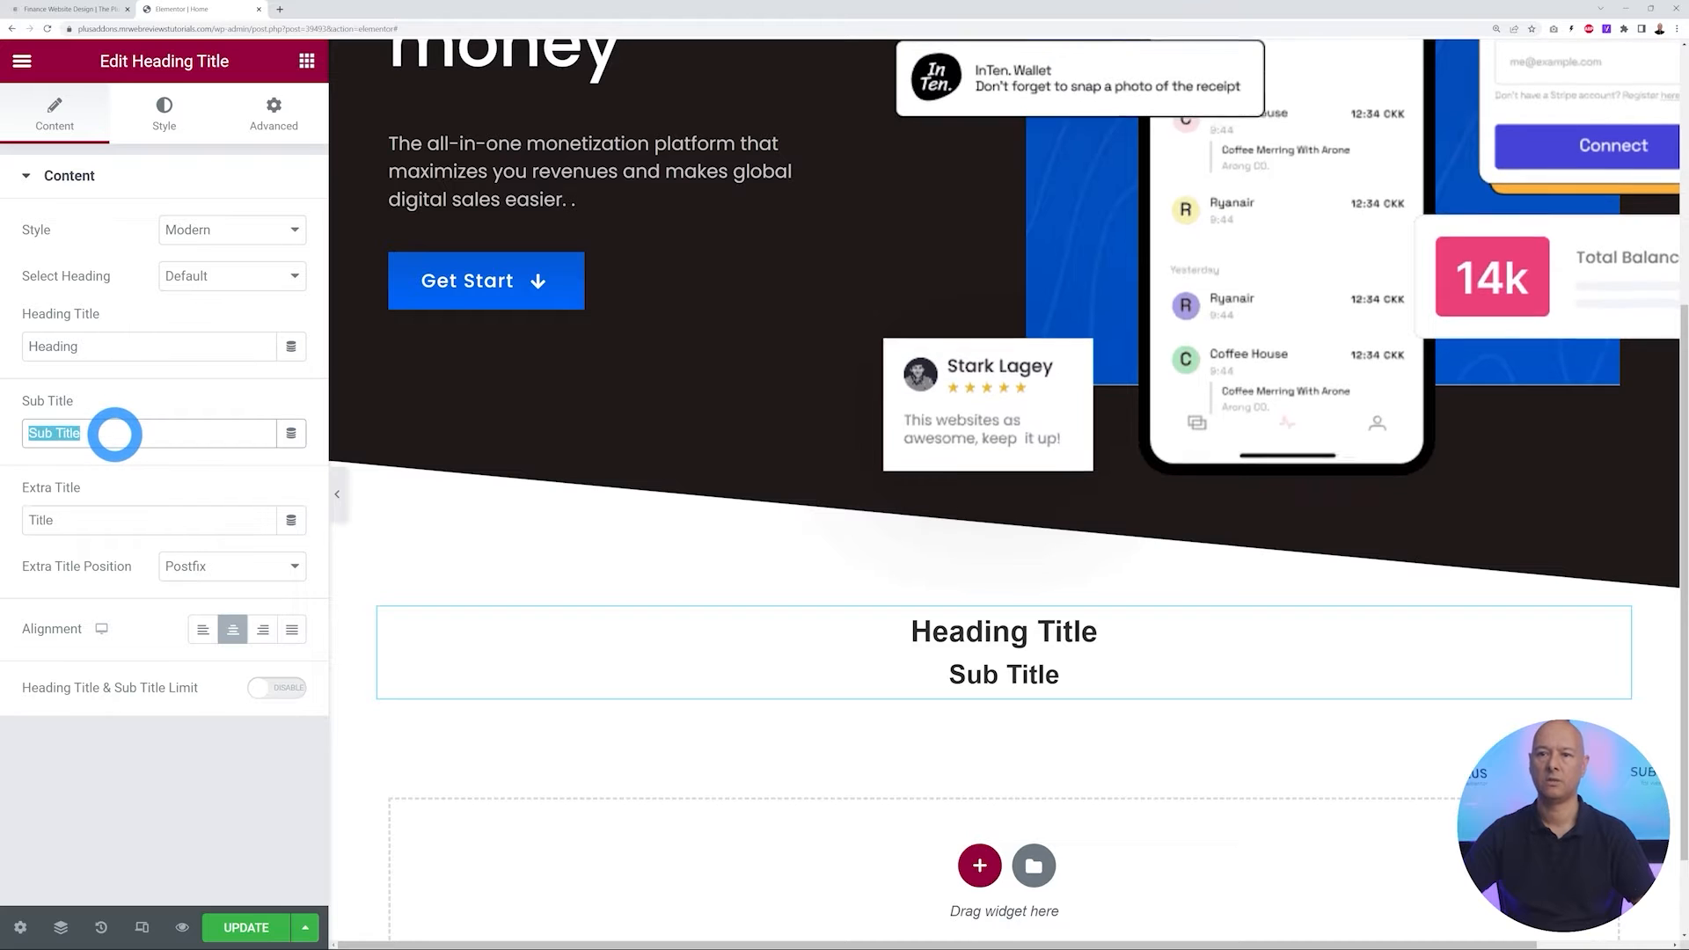
Set the heading title to "Over 1 Million" and the subtitle to "Checkout with millions of brands you love", and clear the extra title
text(Checkout with millions of brands you love)
double_click(144, 346)
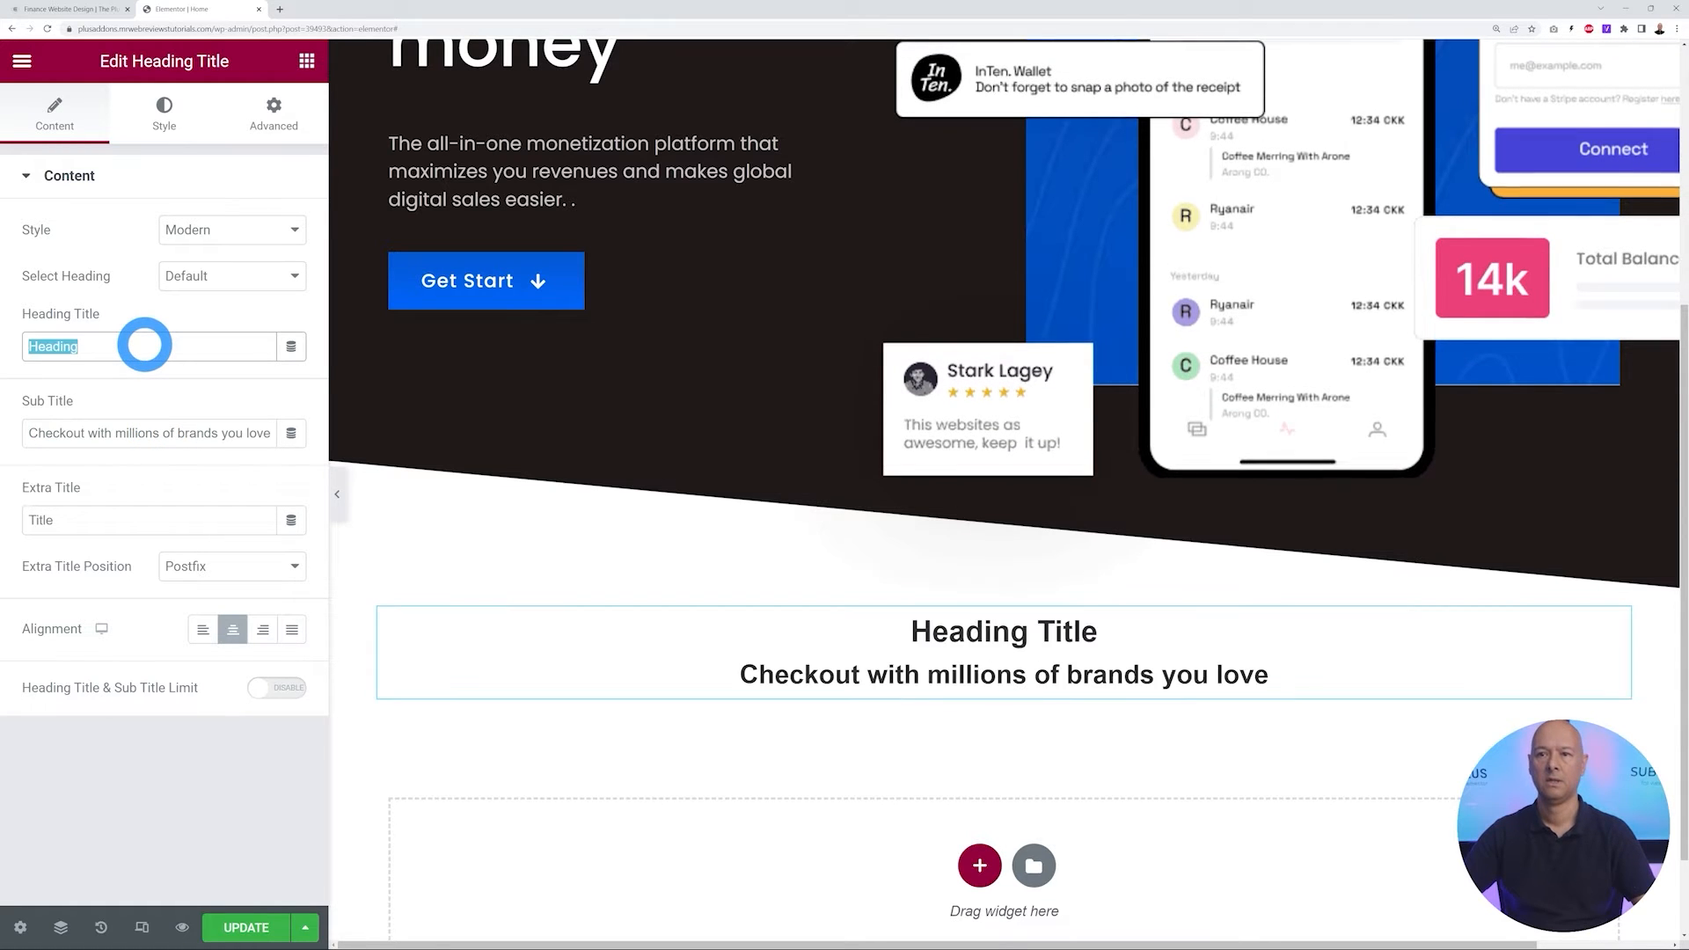
text(Over 1 Million)
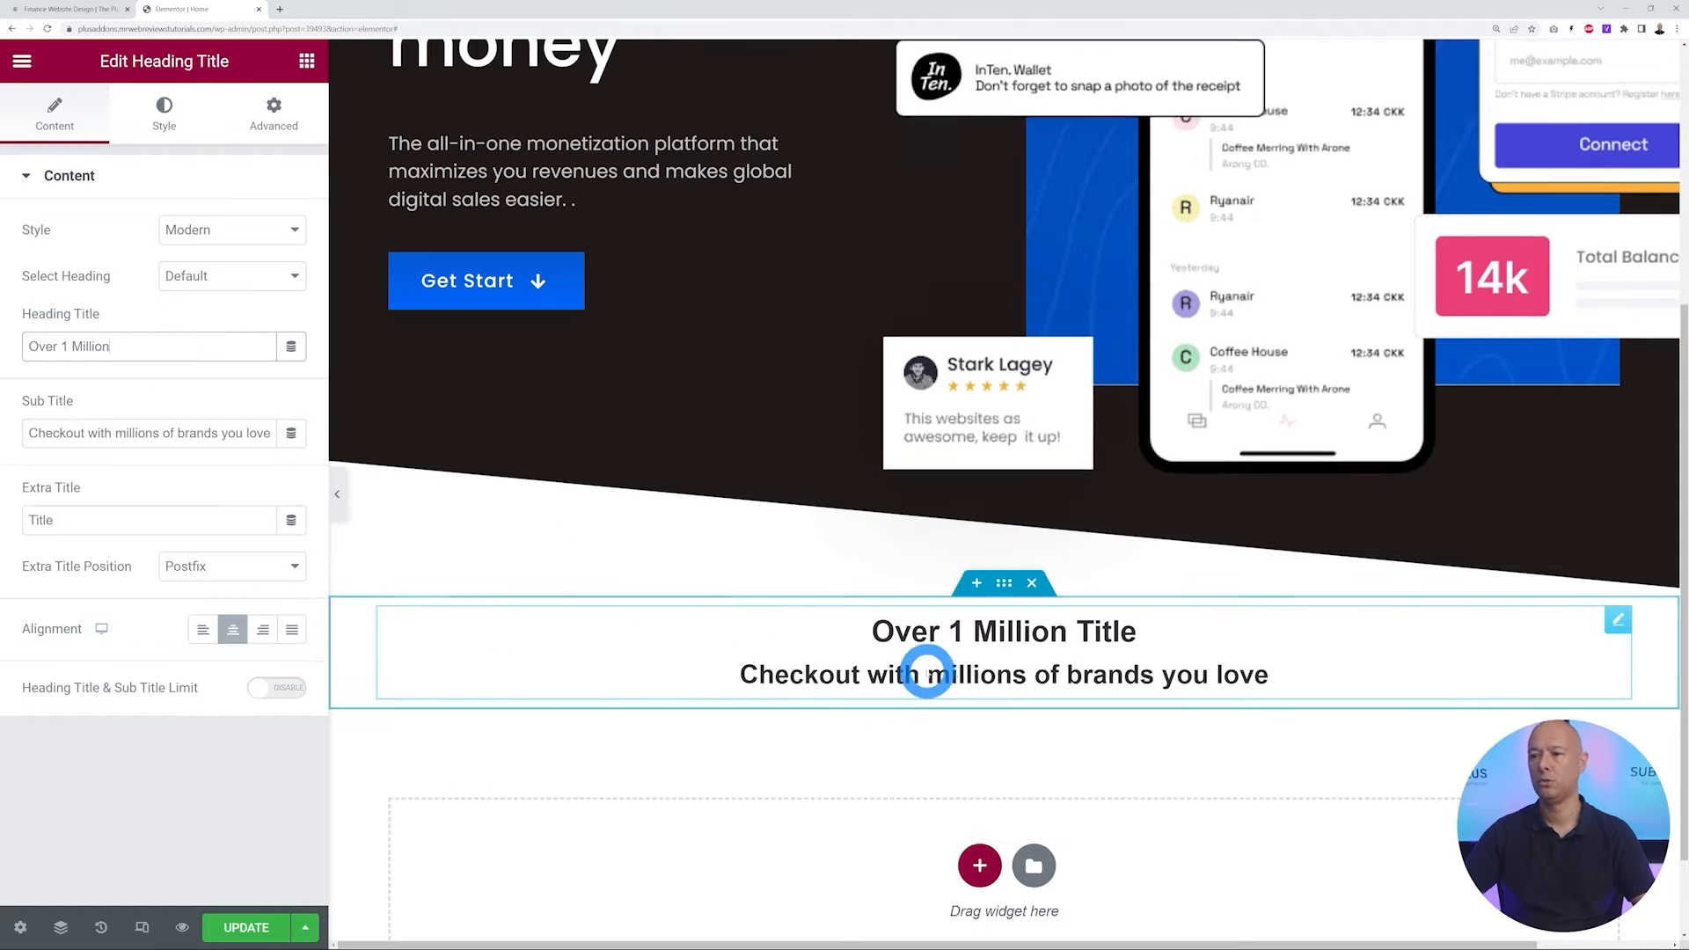
click(924, 675)
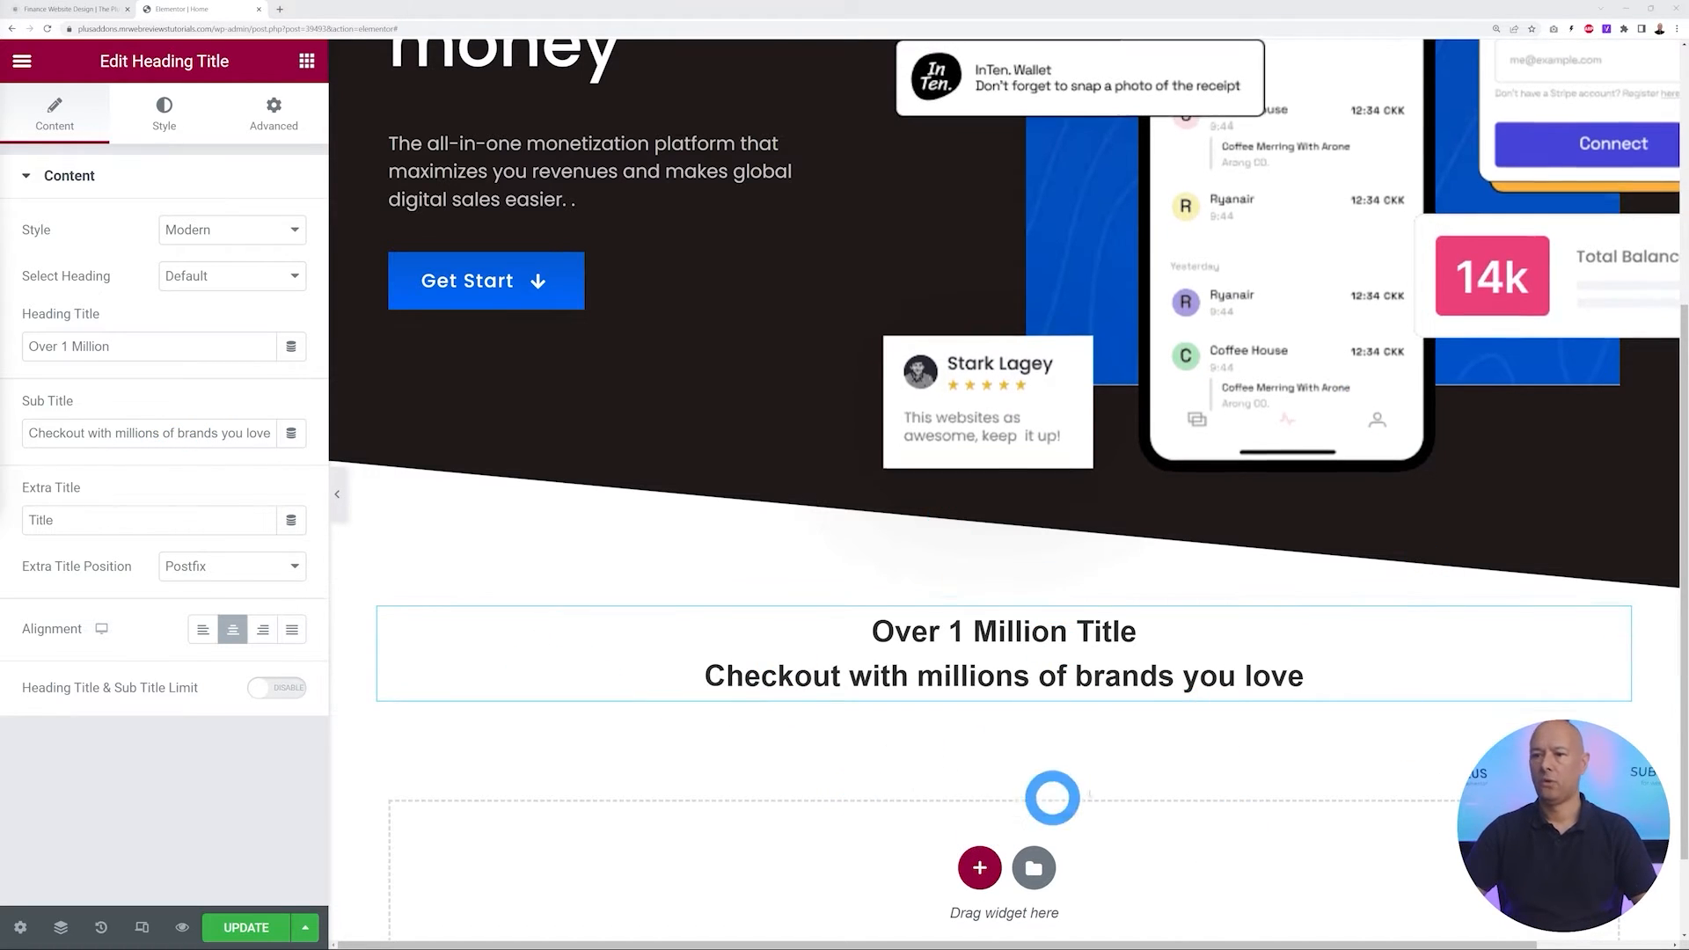
click(276, 576)
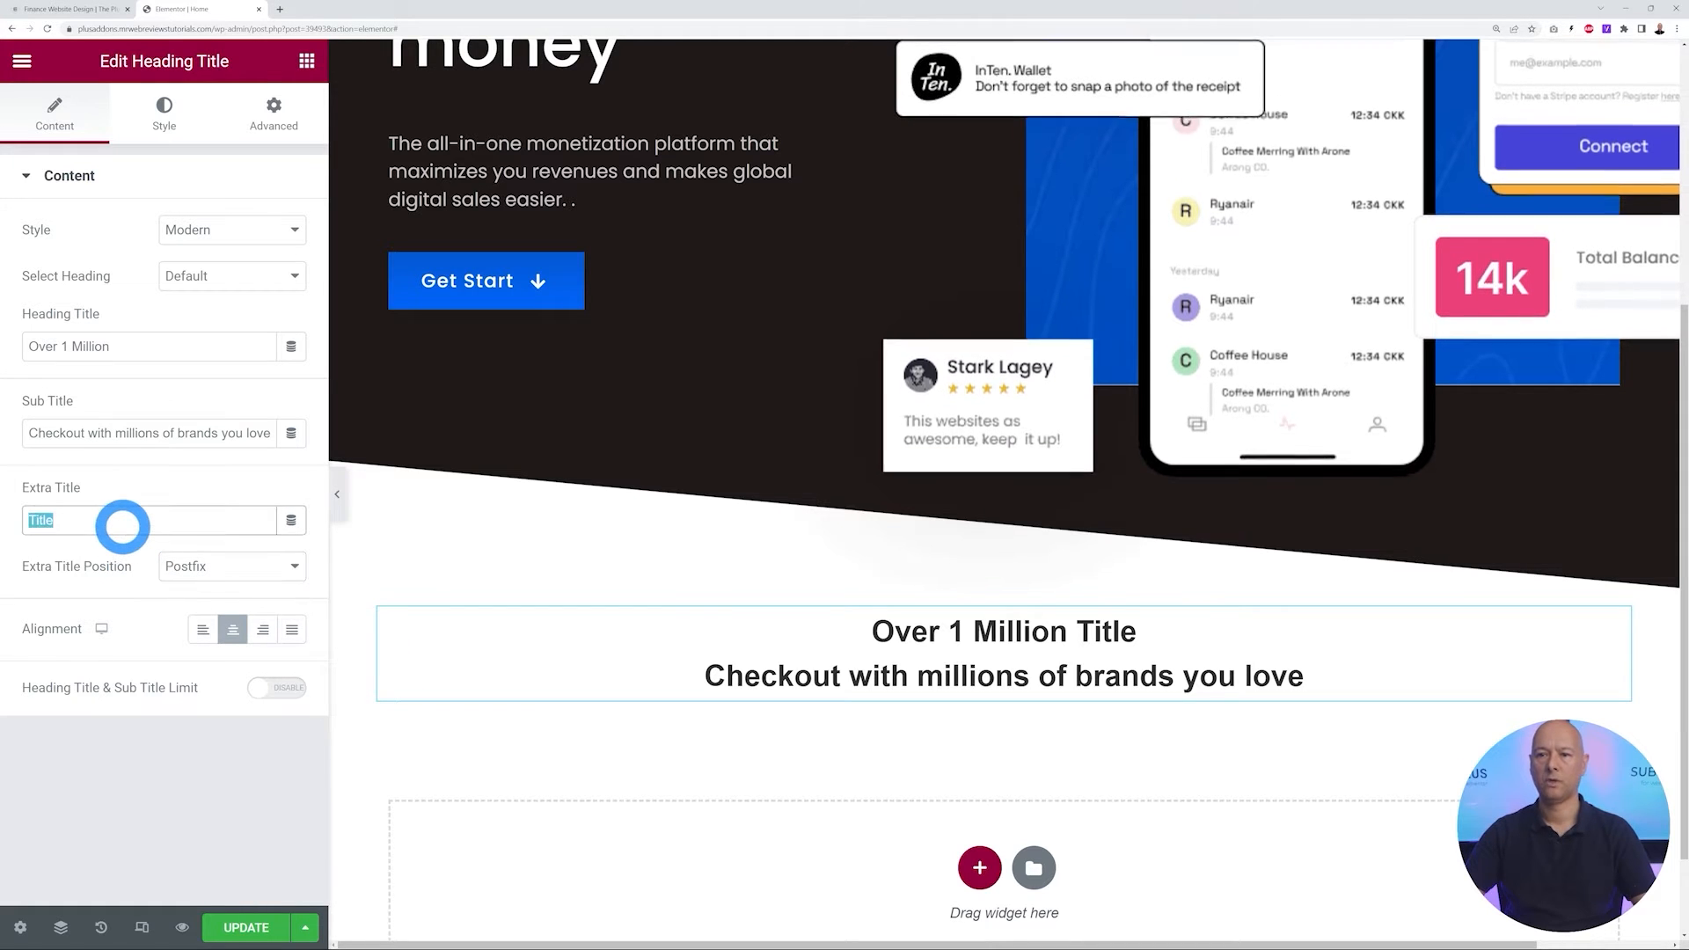
key(BackSpace)
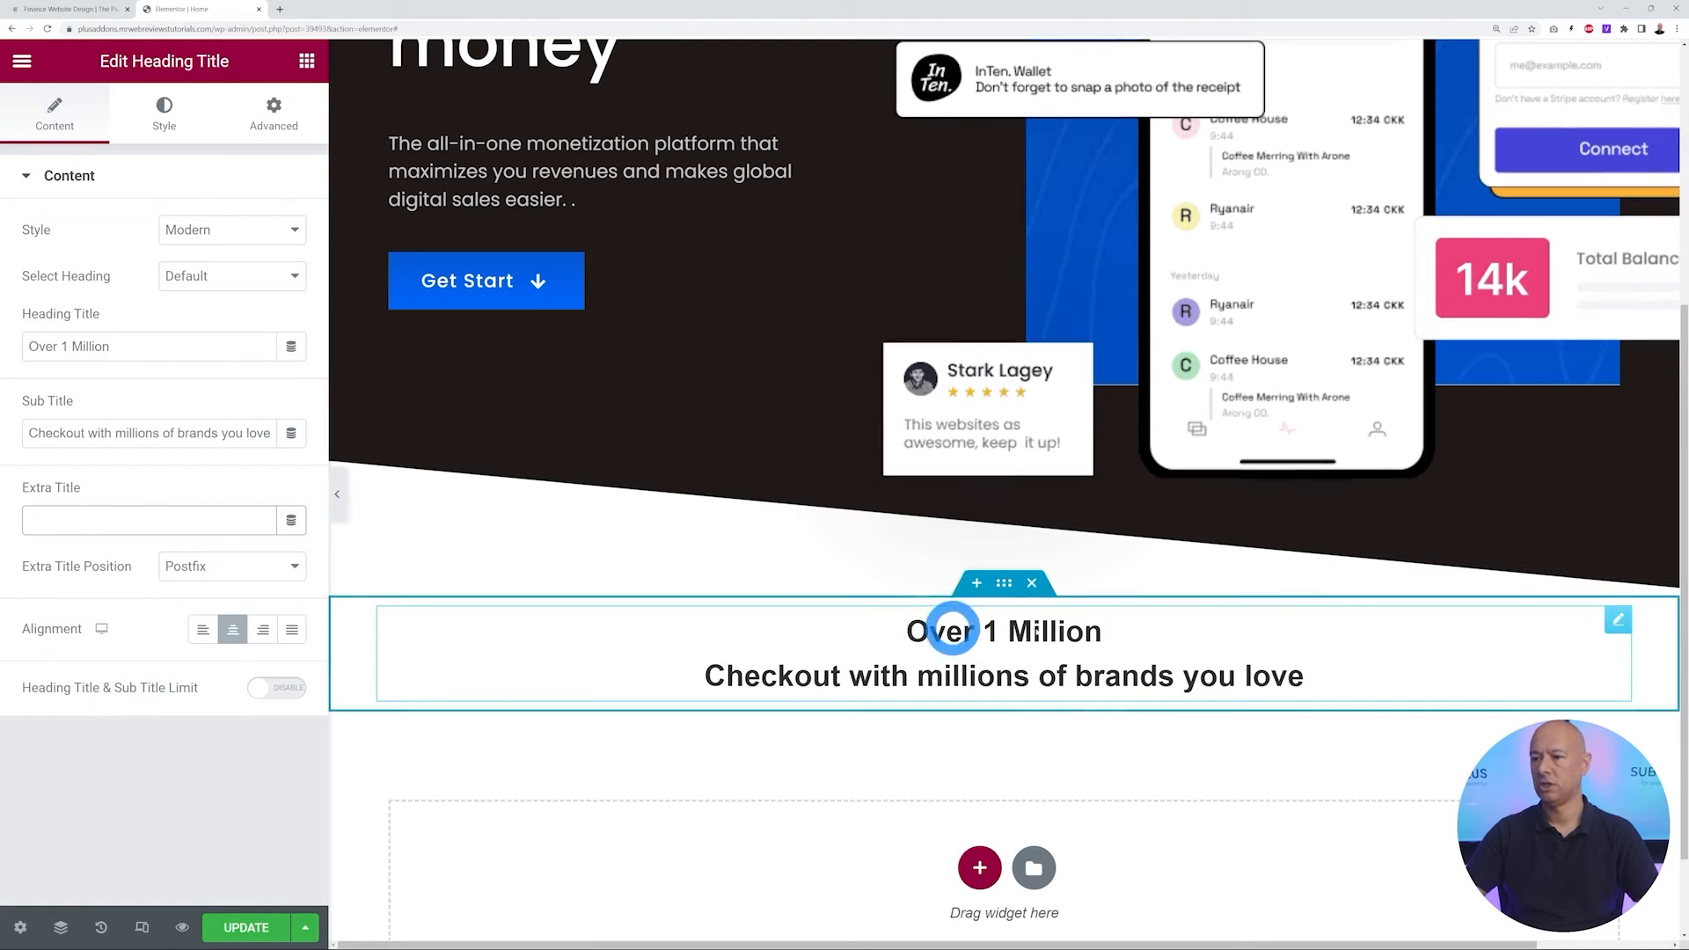
Set the main title's typography size to 51 px
click(163, 104)
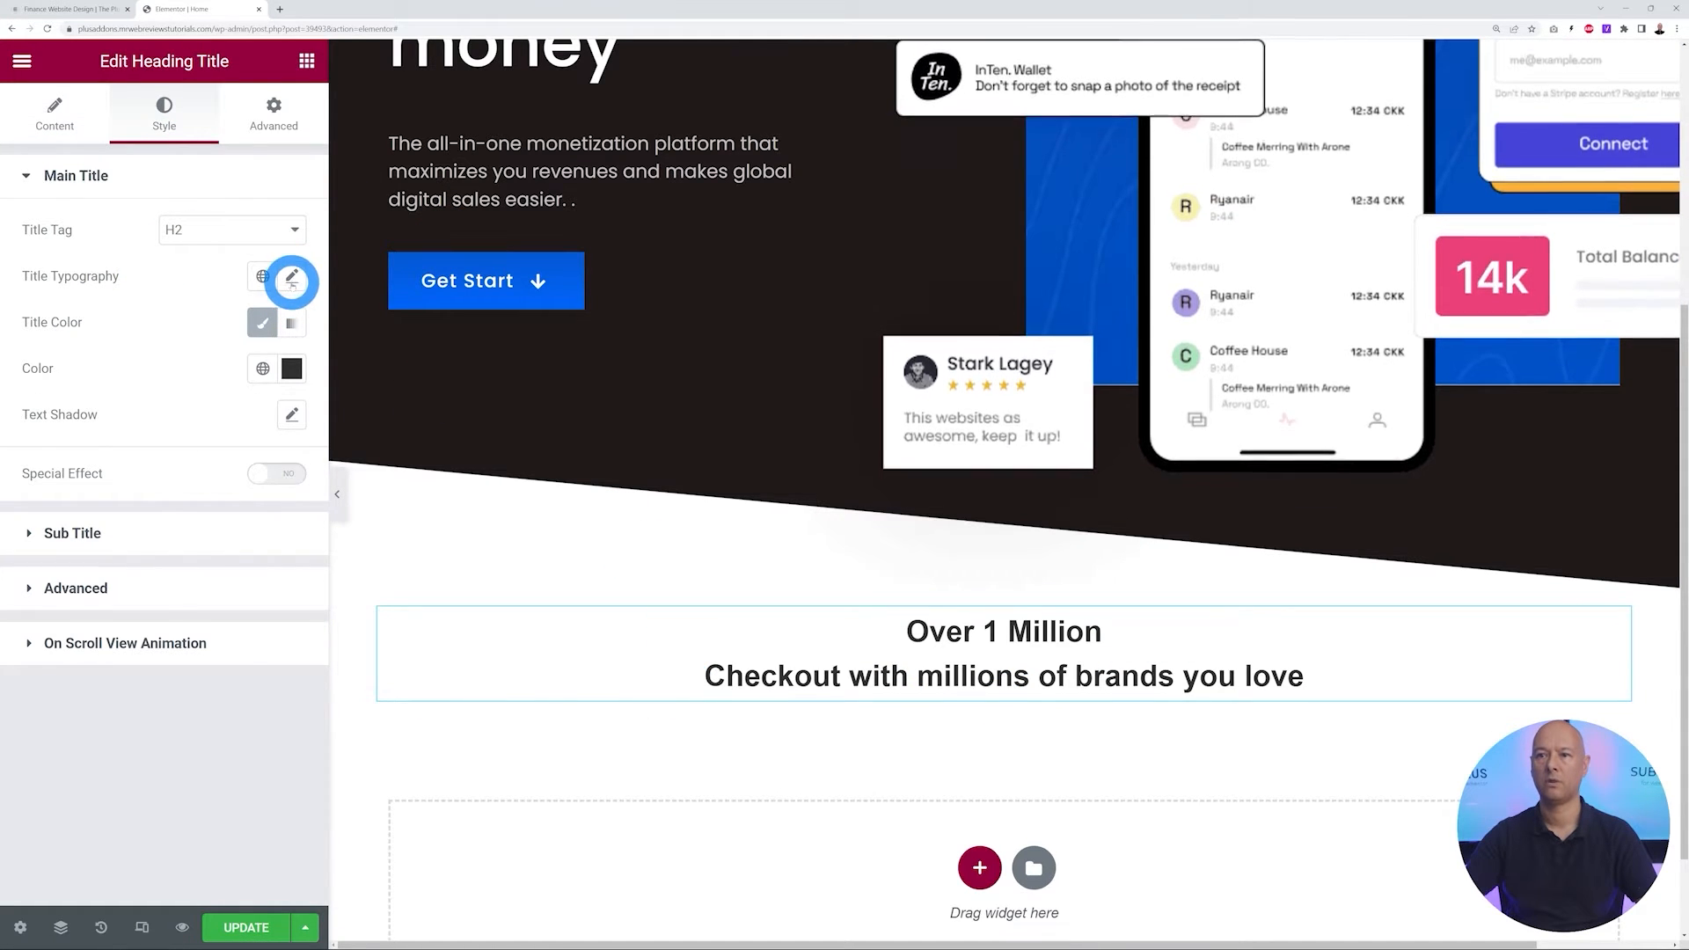
click(291, 278)
drag(48, 451, 82, 453)
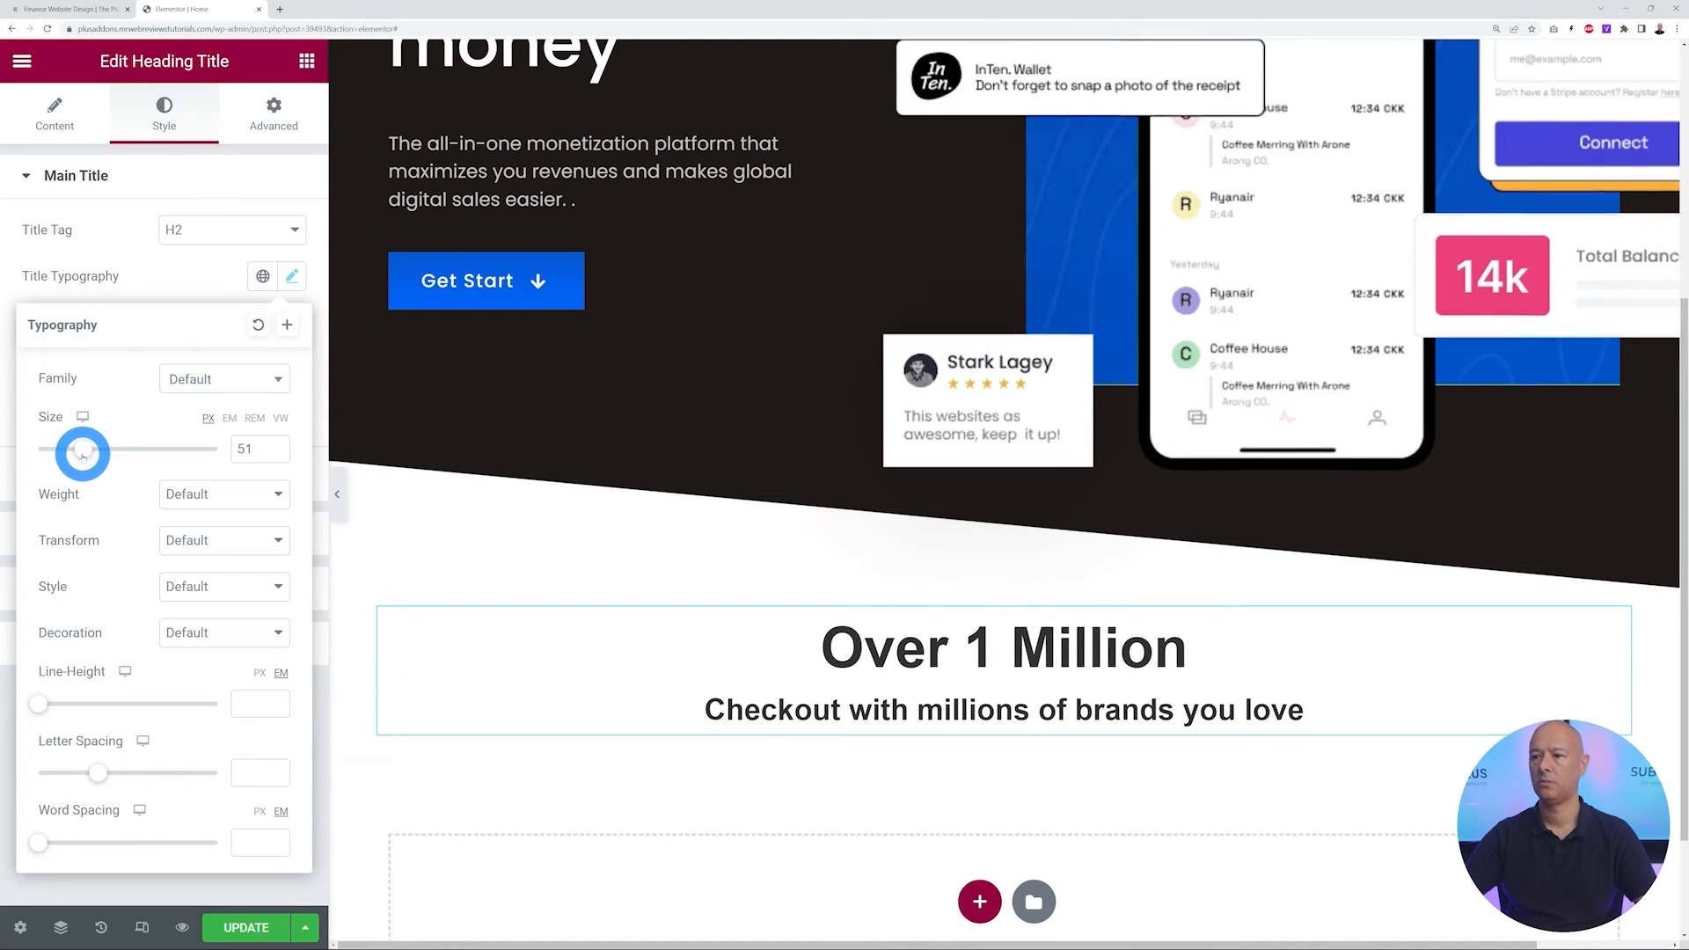
click(161, 291)
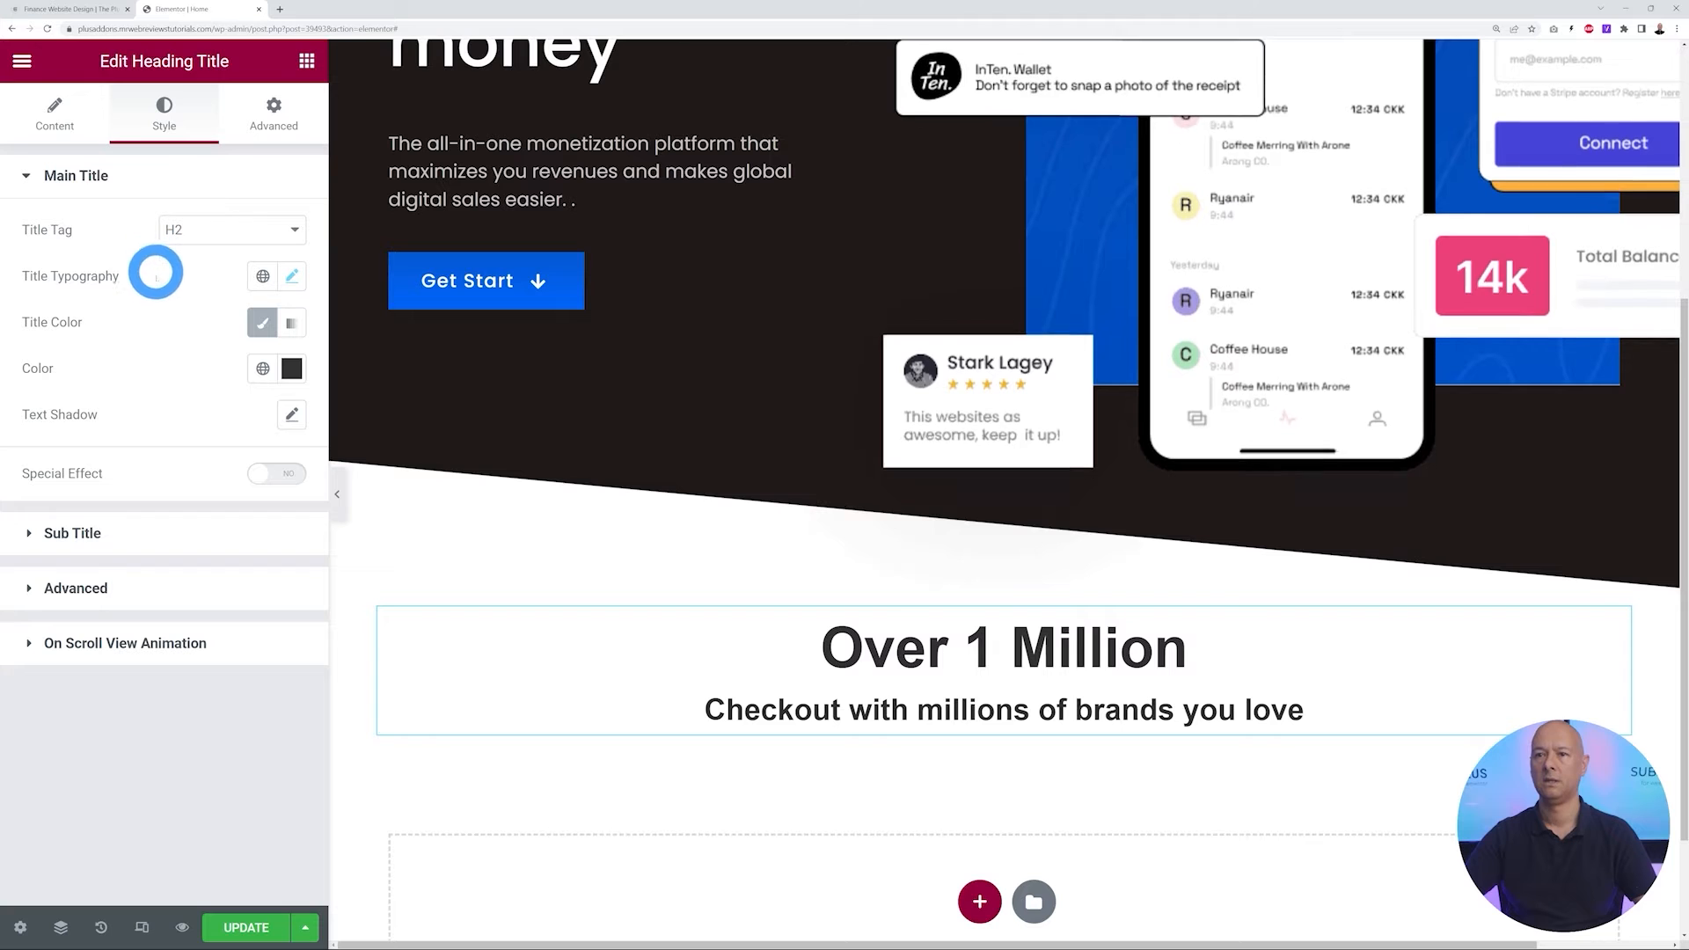
Set the subtitle's typography to a size of 19 px and a weight of 300
click(85, 533)
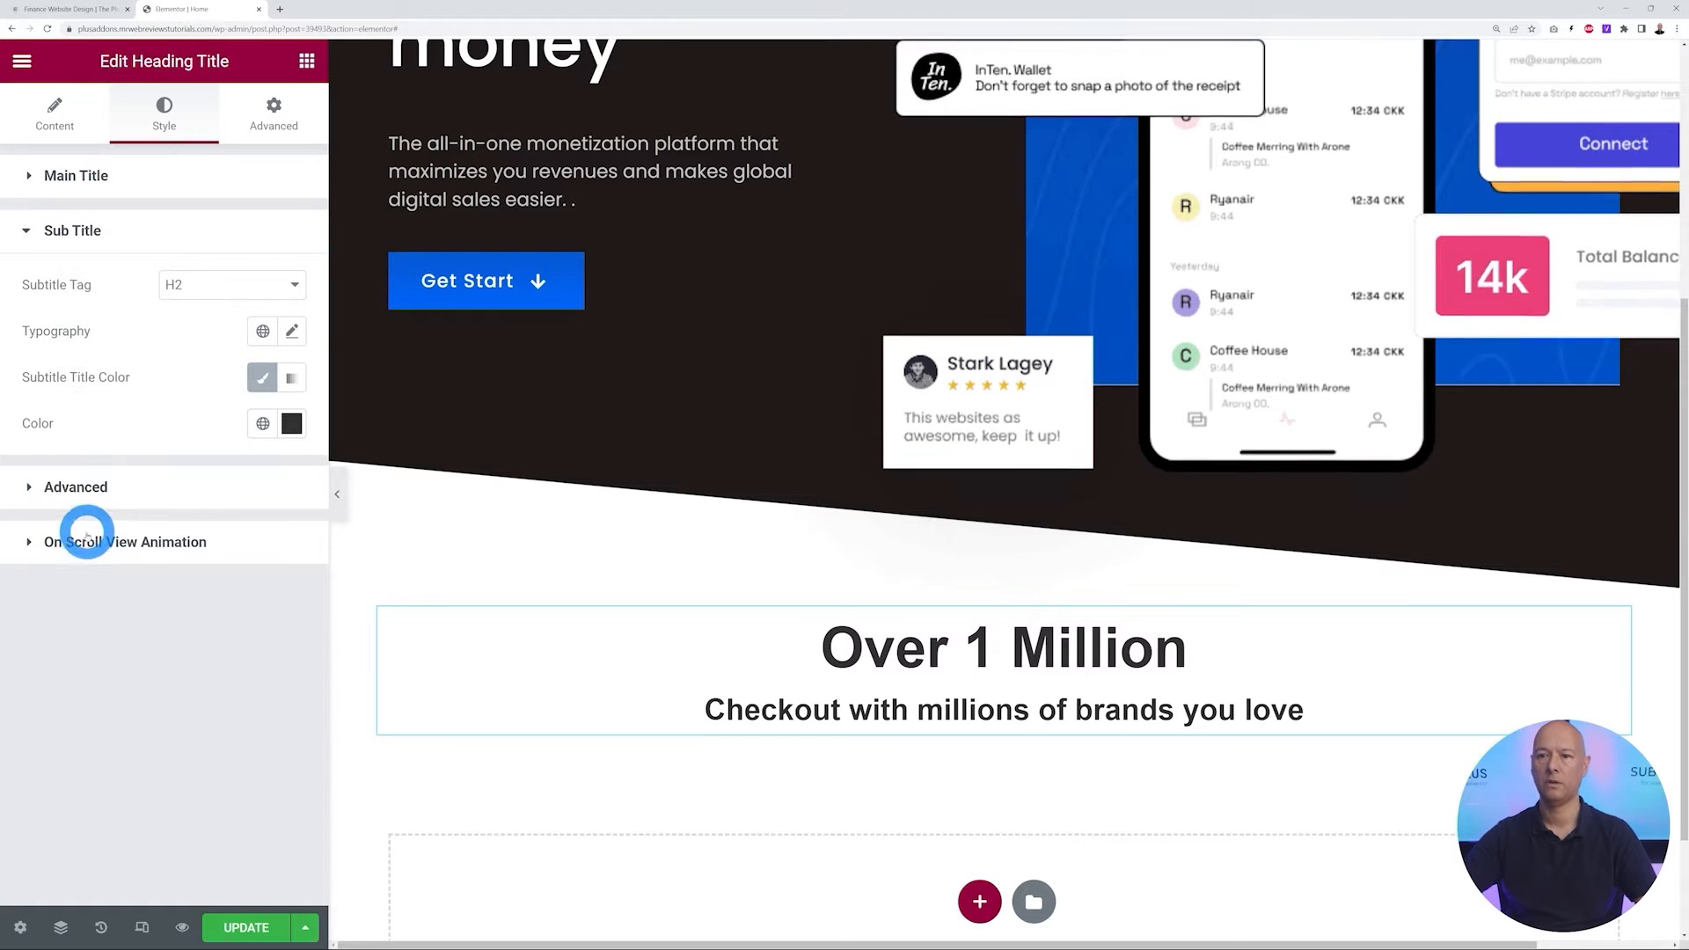
click(292, 331)
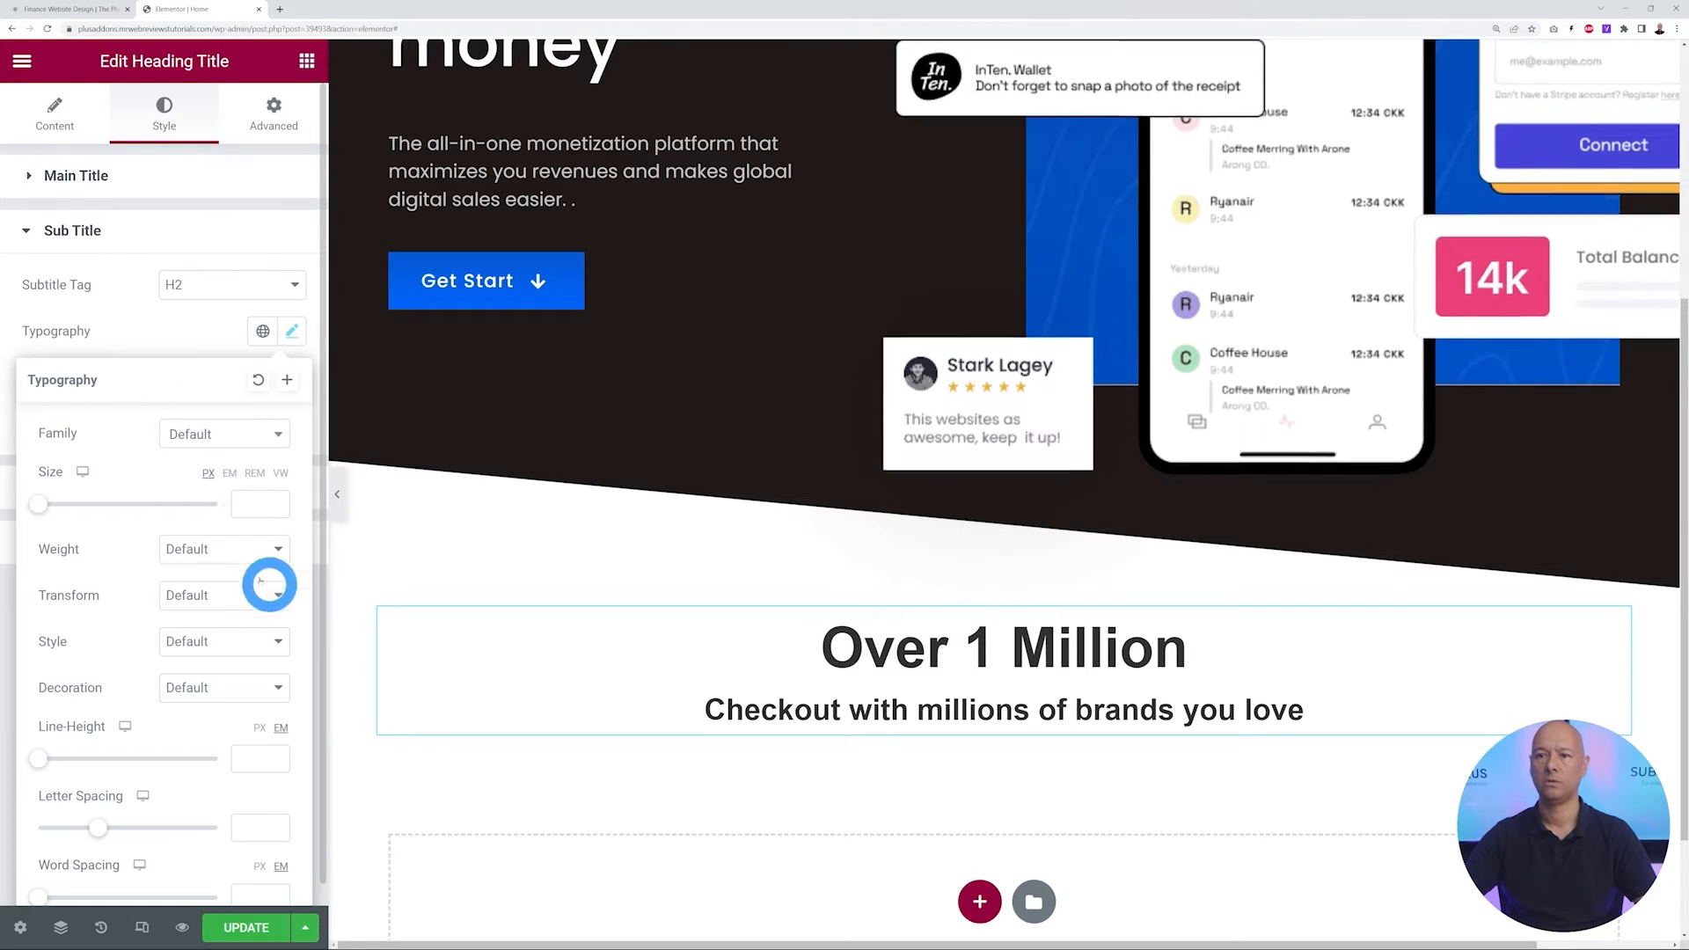
drag(43, 504, 58, 504)
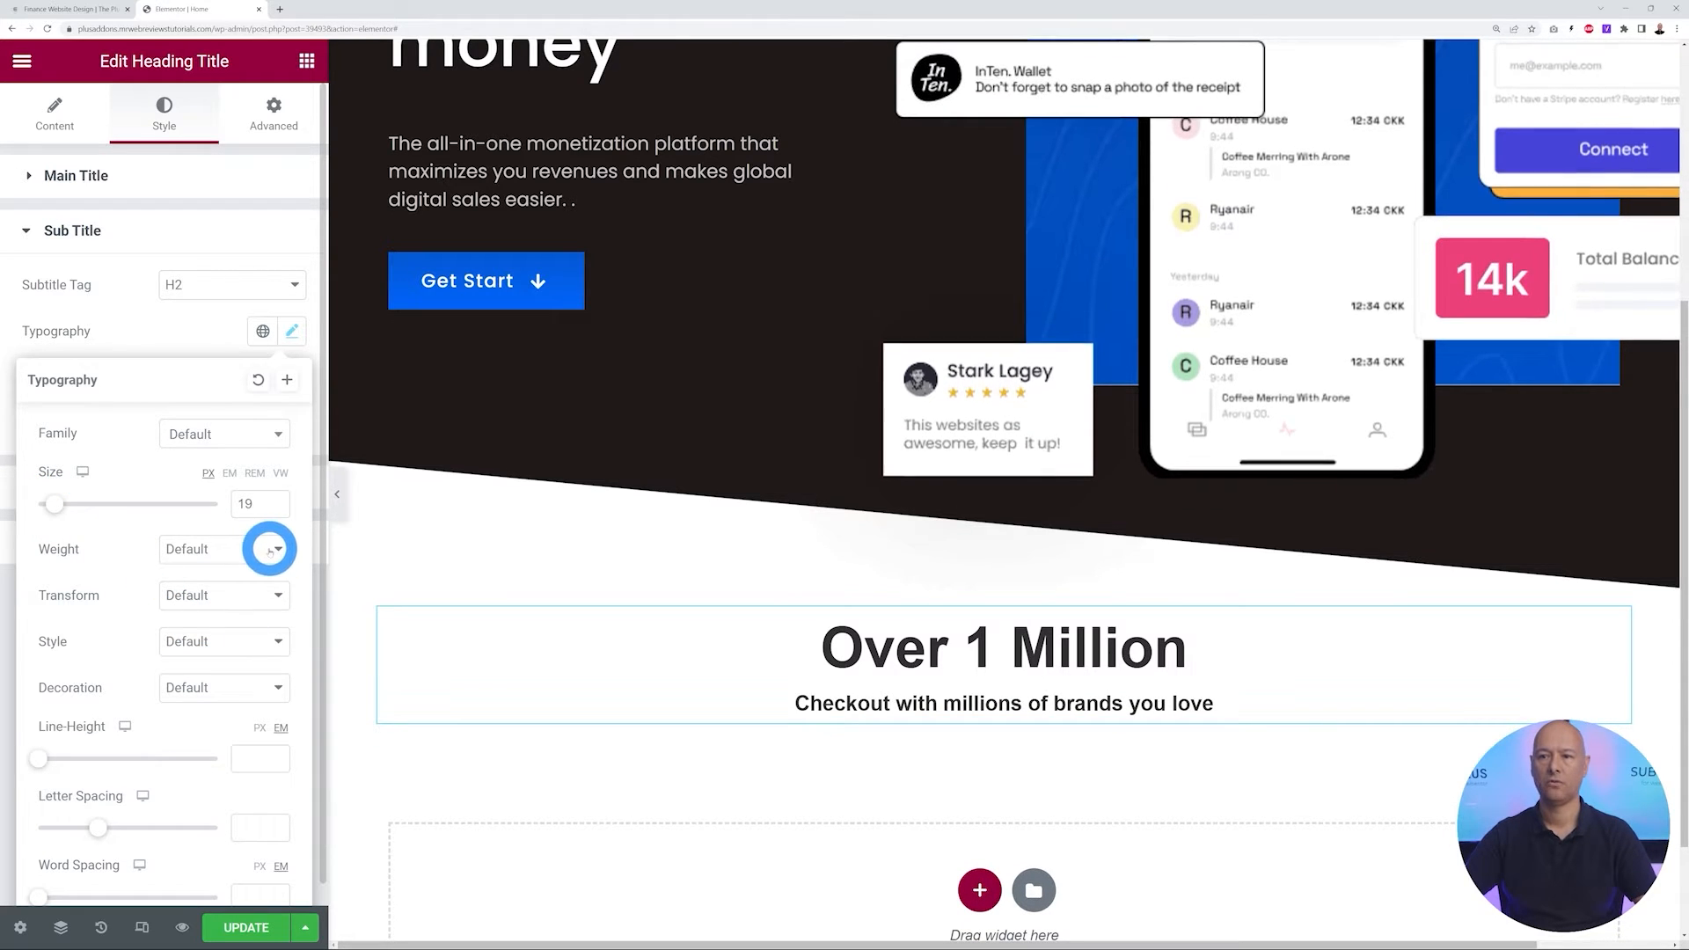
click(269, 549)
click(213, 607)
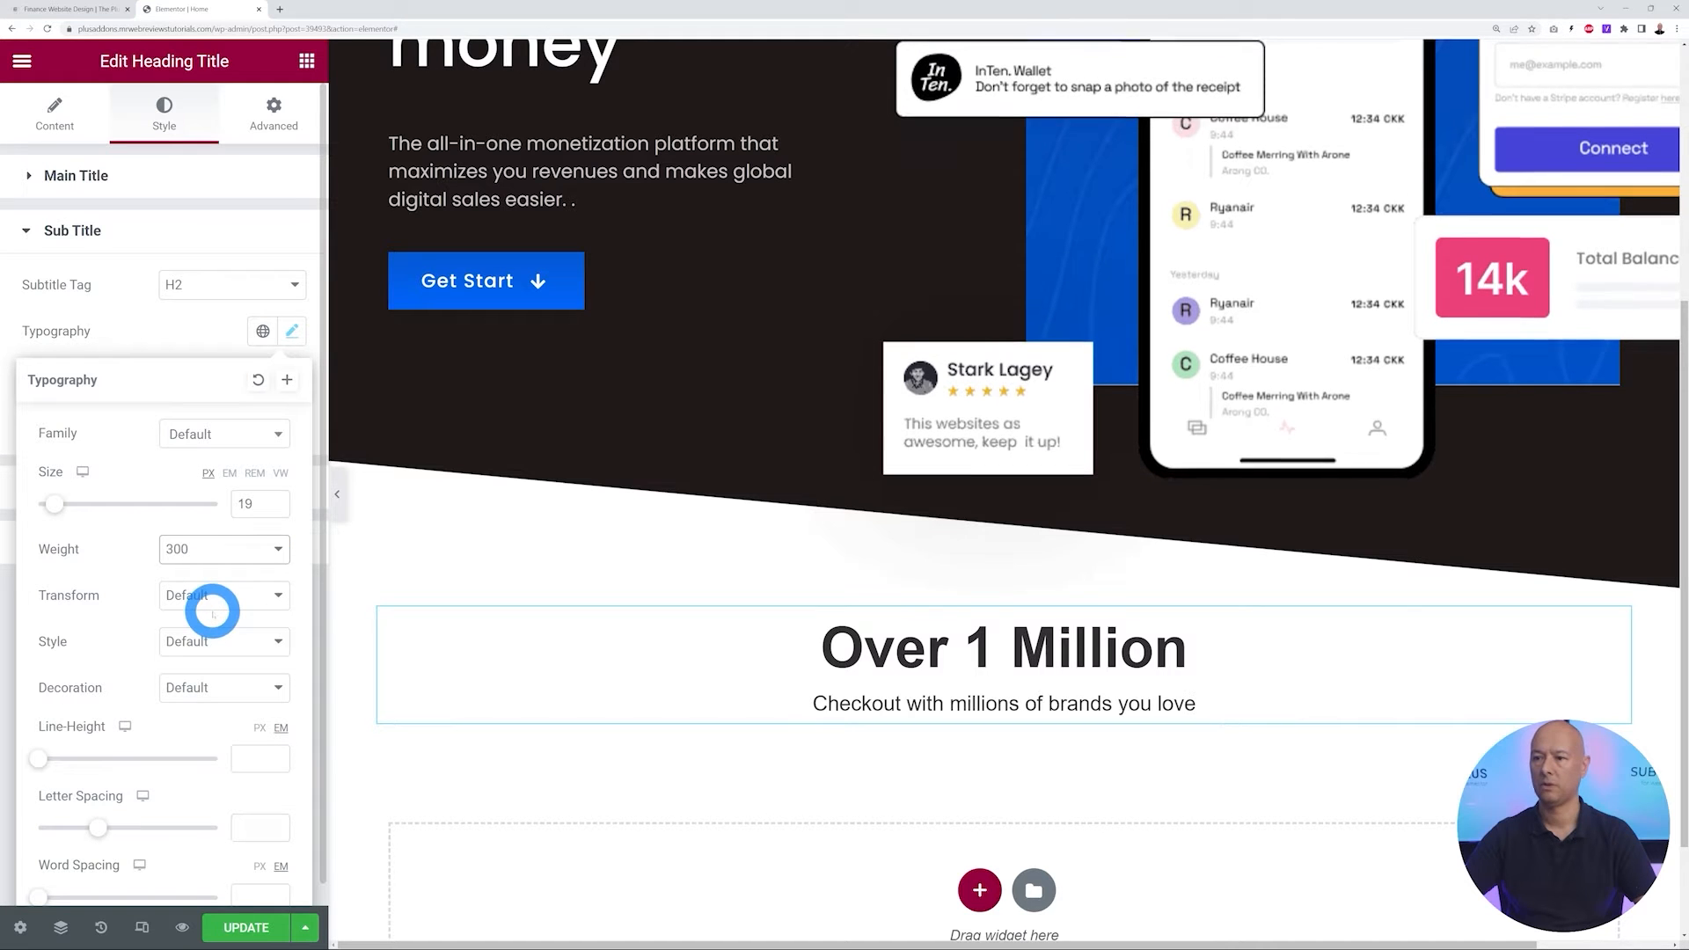
click(153, 338)
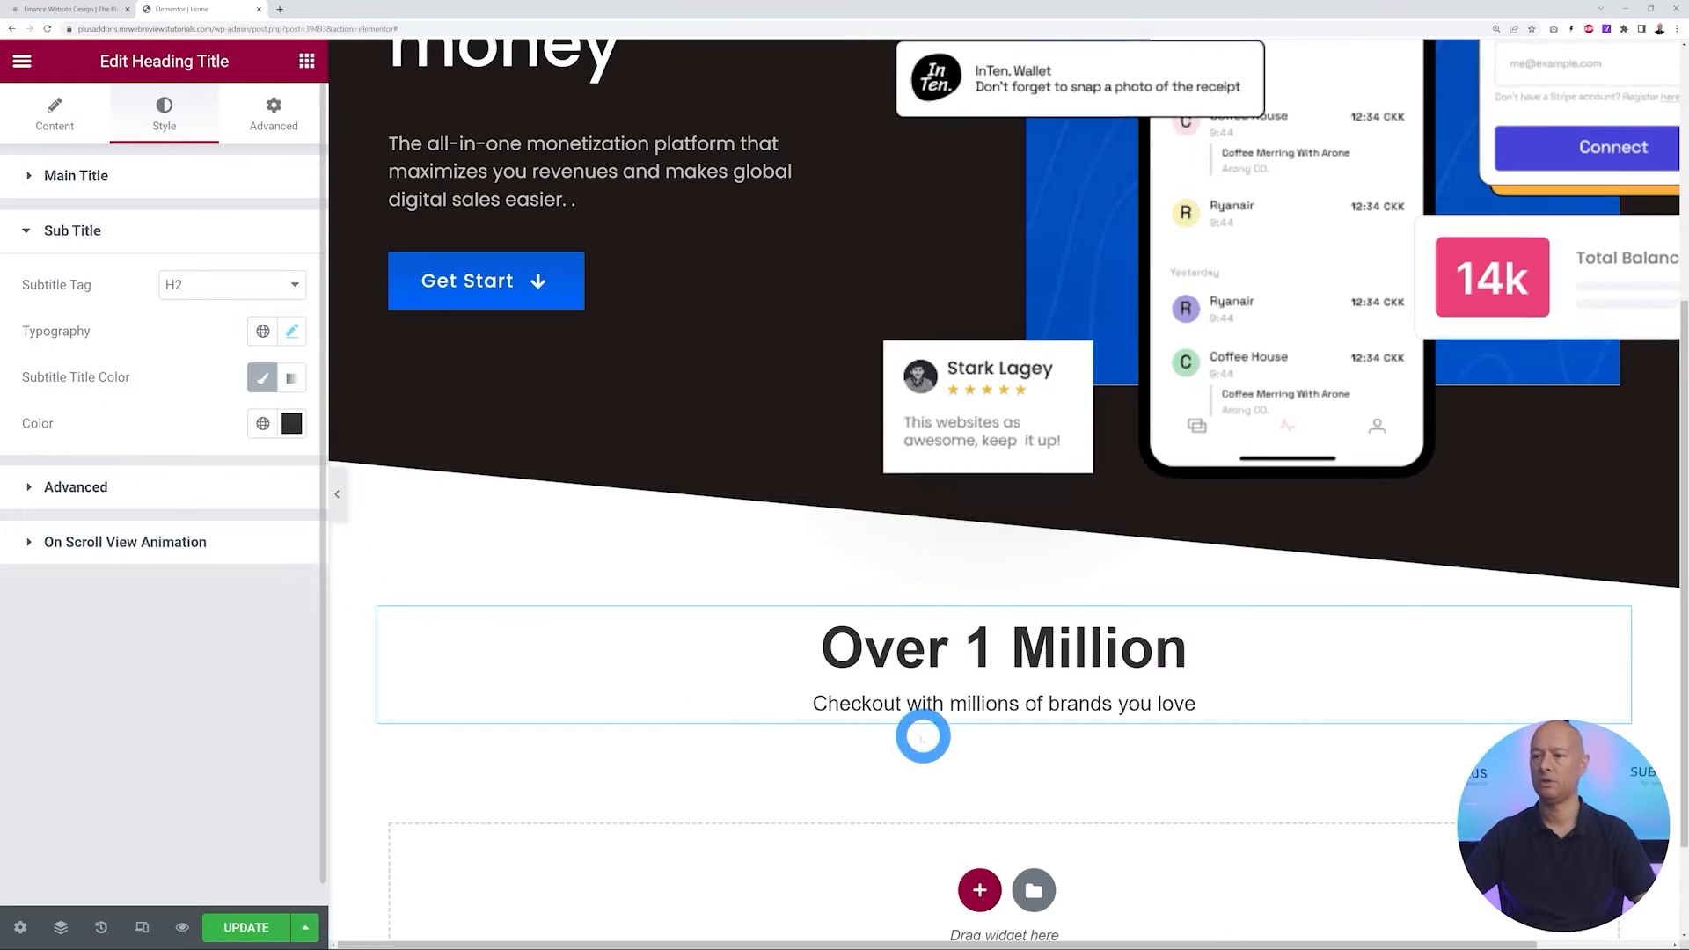
Check the brand logo strip on the reference site and add a Gallery Listing widget below the heading, keeping Style 1
click(54, 10)
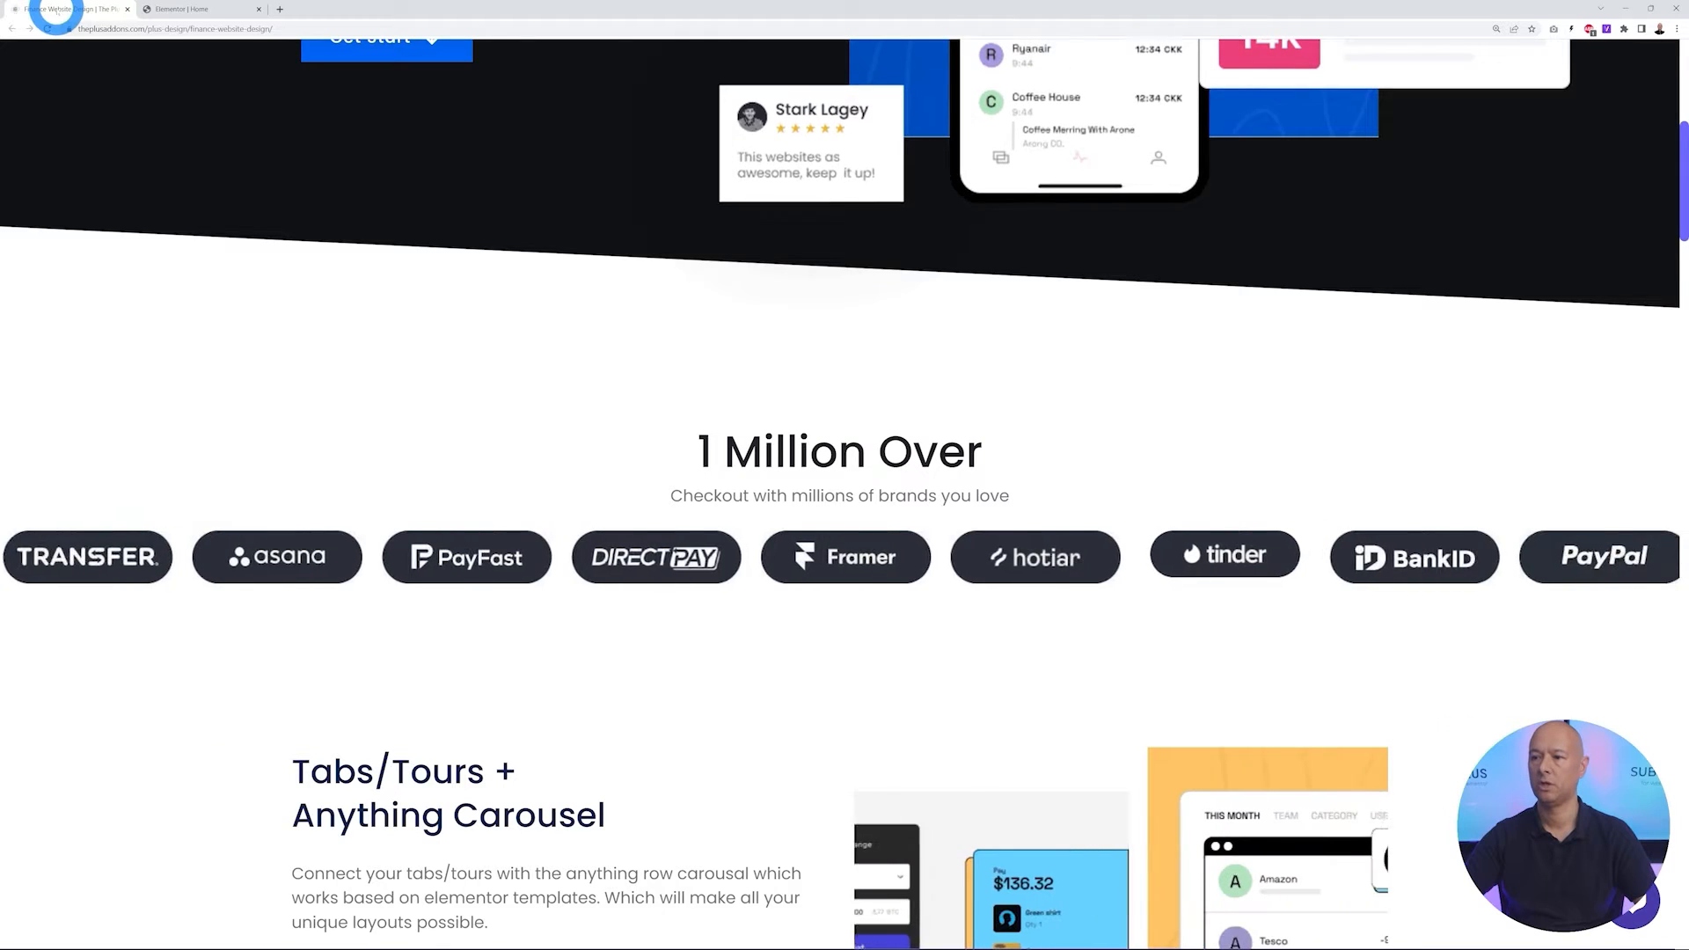
click(187, 11)
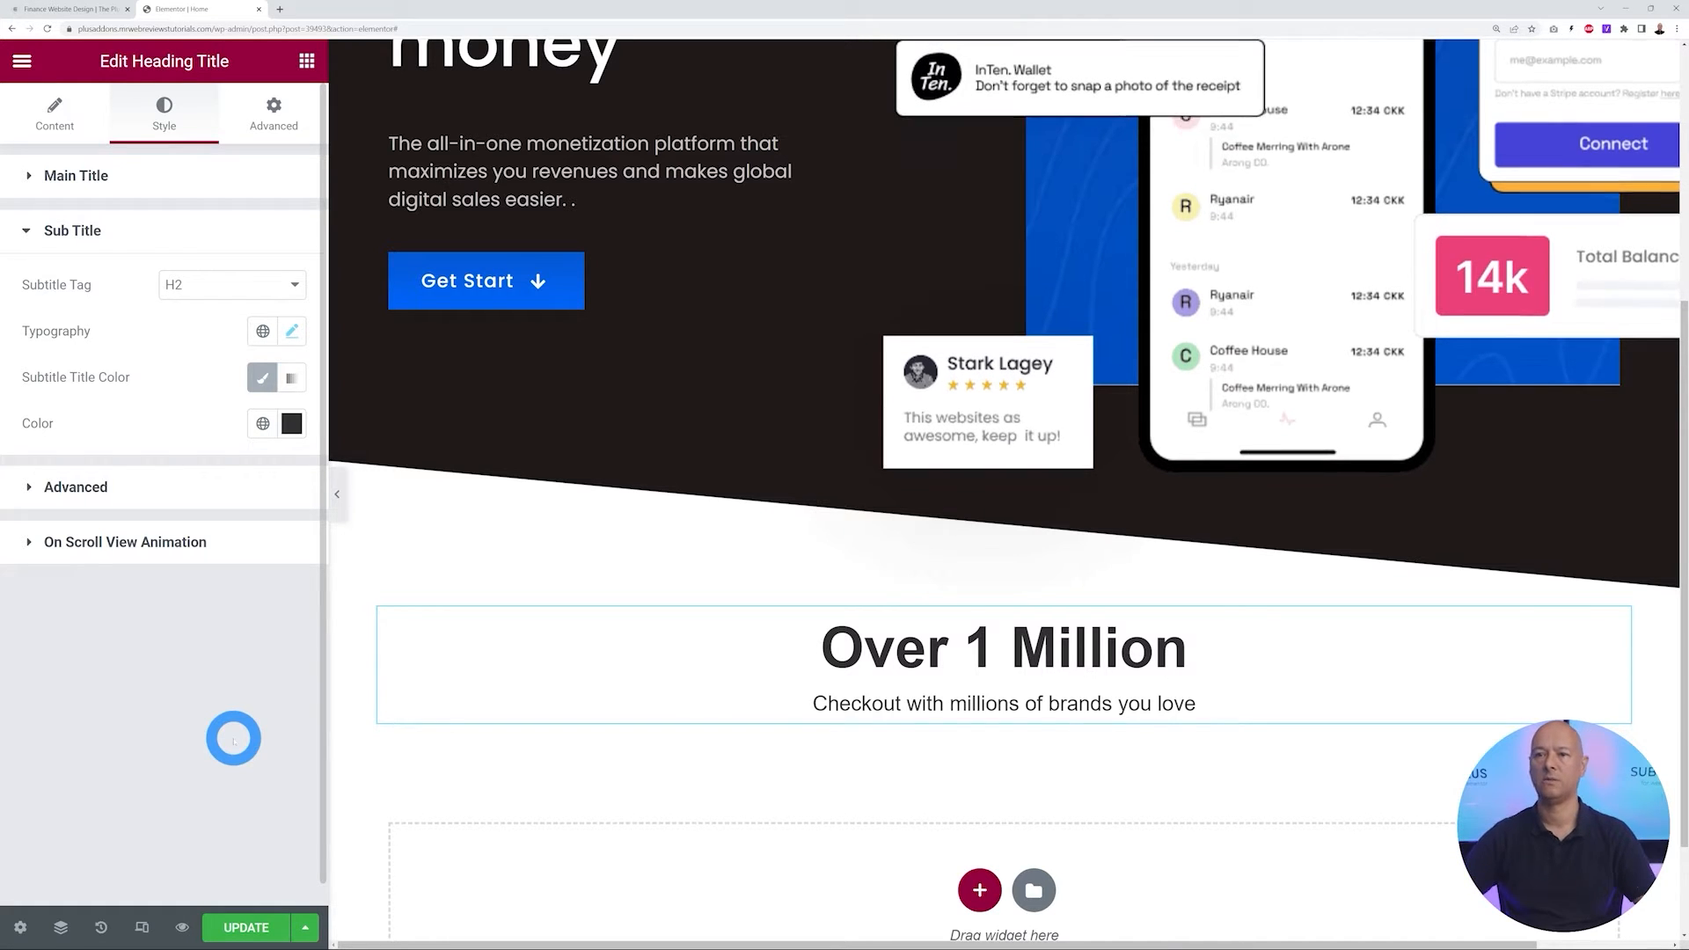
click(739, 713)
click(309, 70)
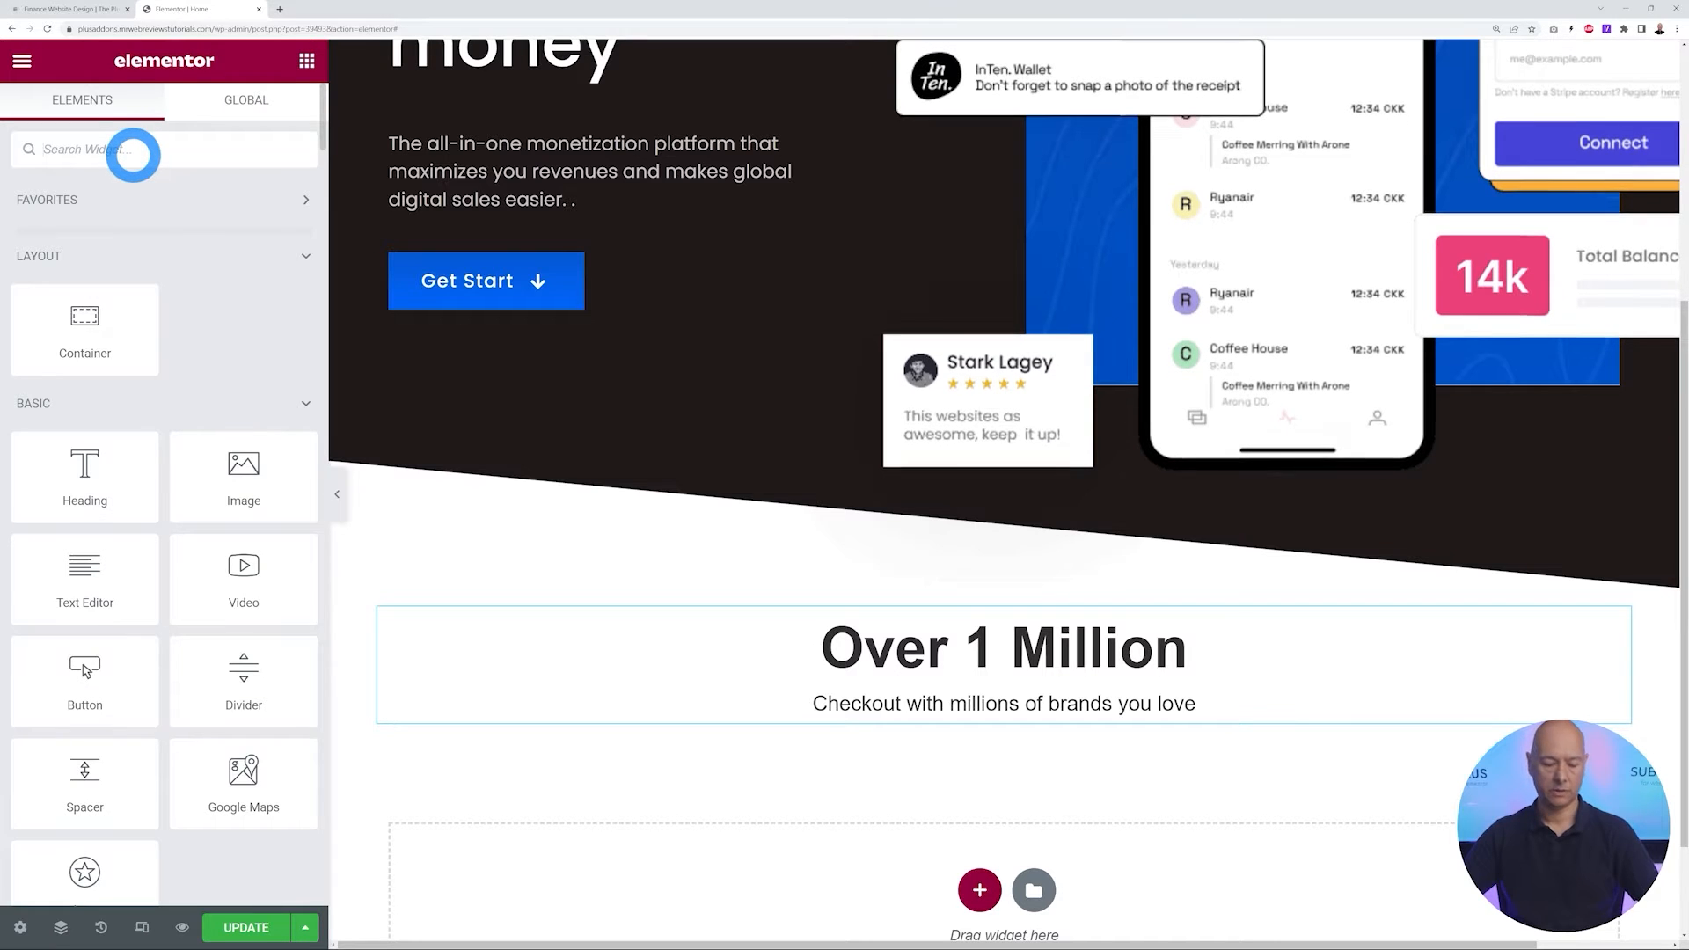
click(133, 154)
text(gallery)
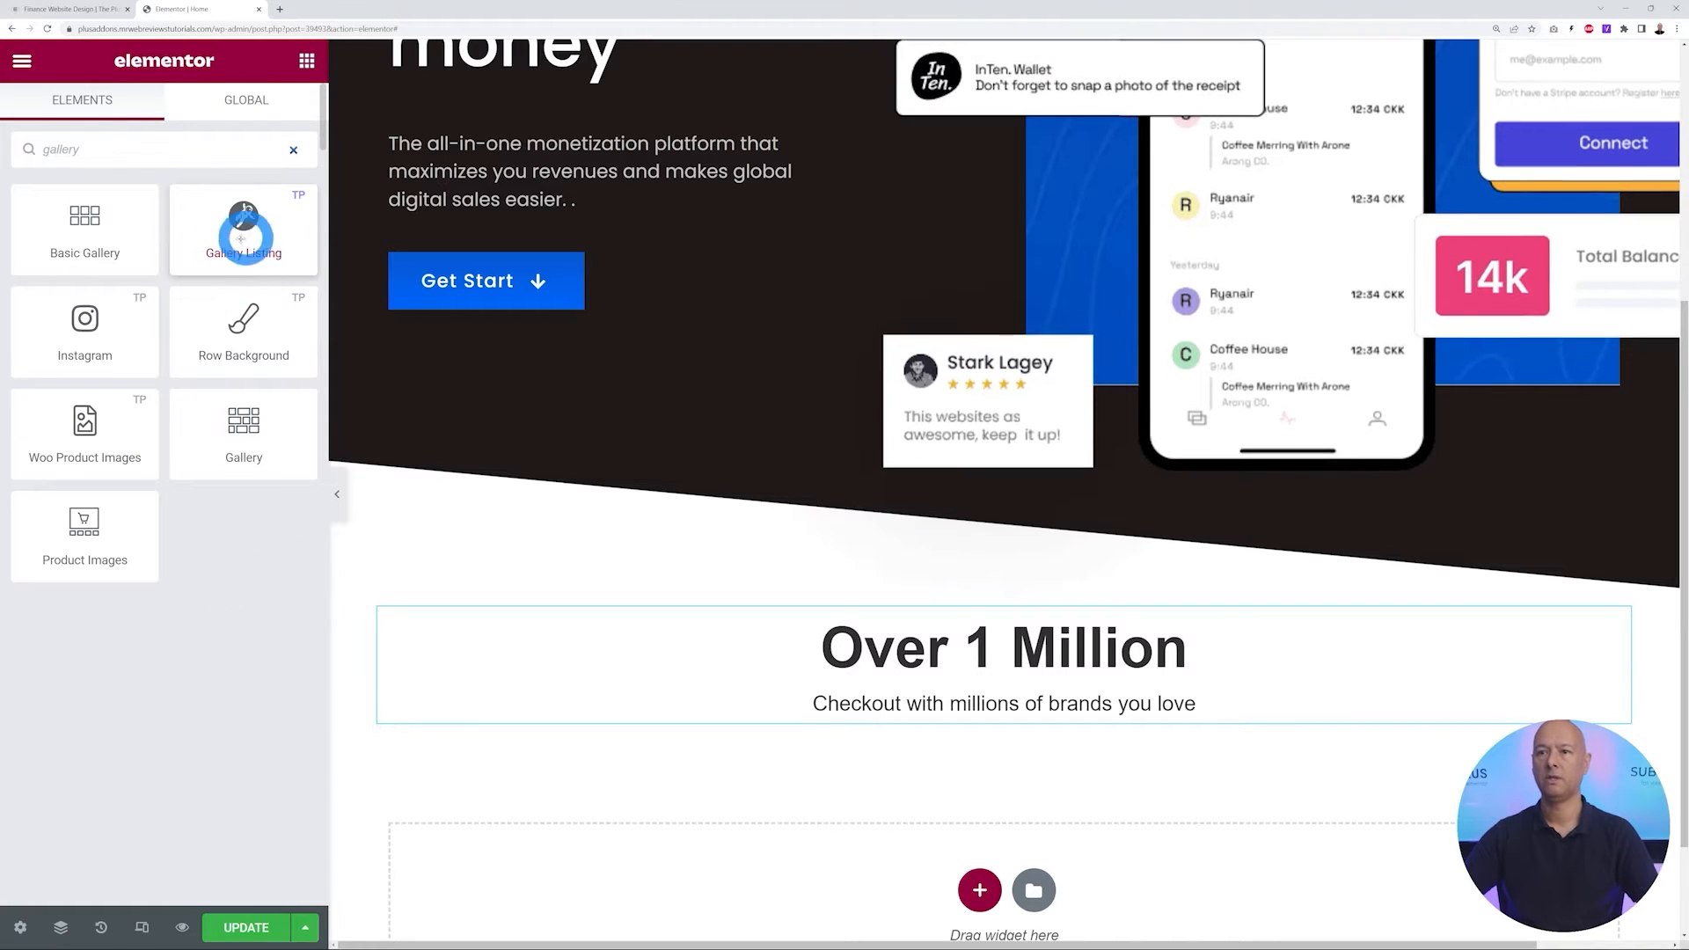
drag(244, 230, 728, 724)
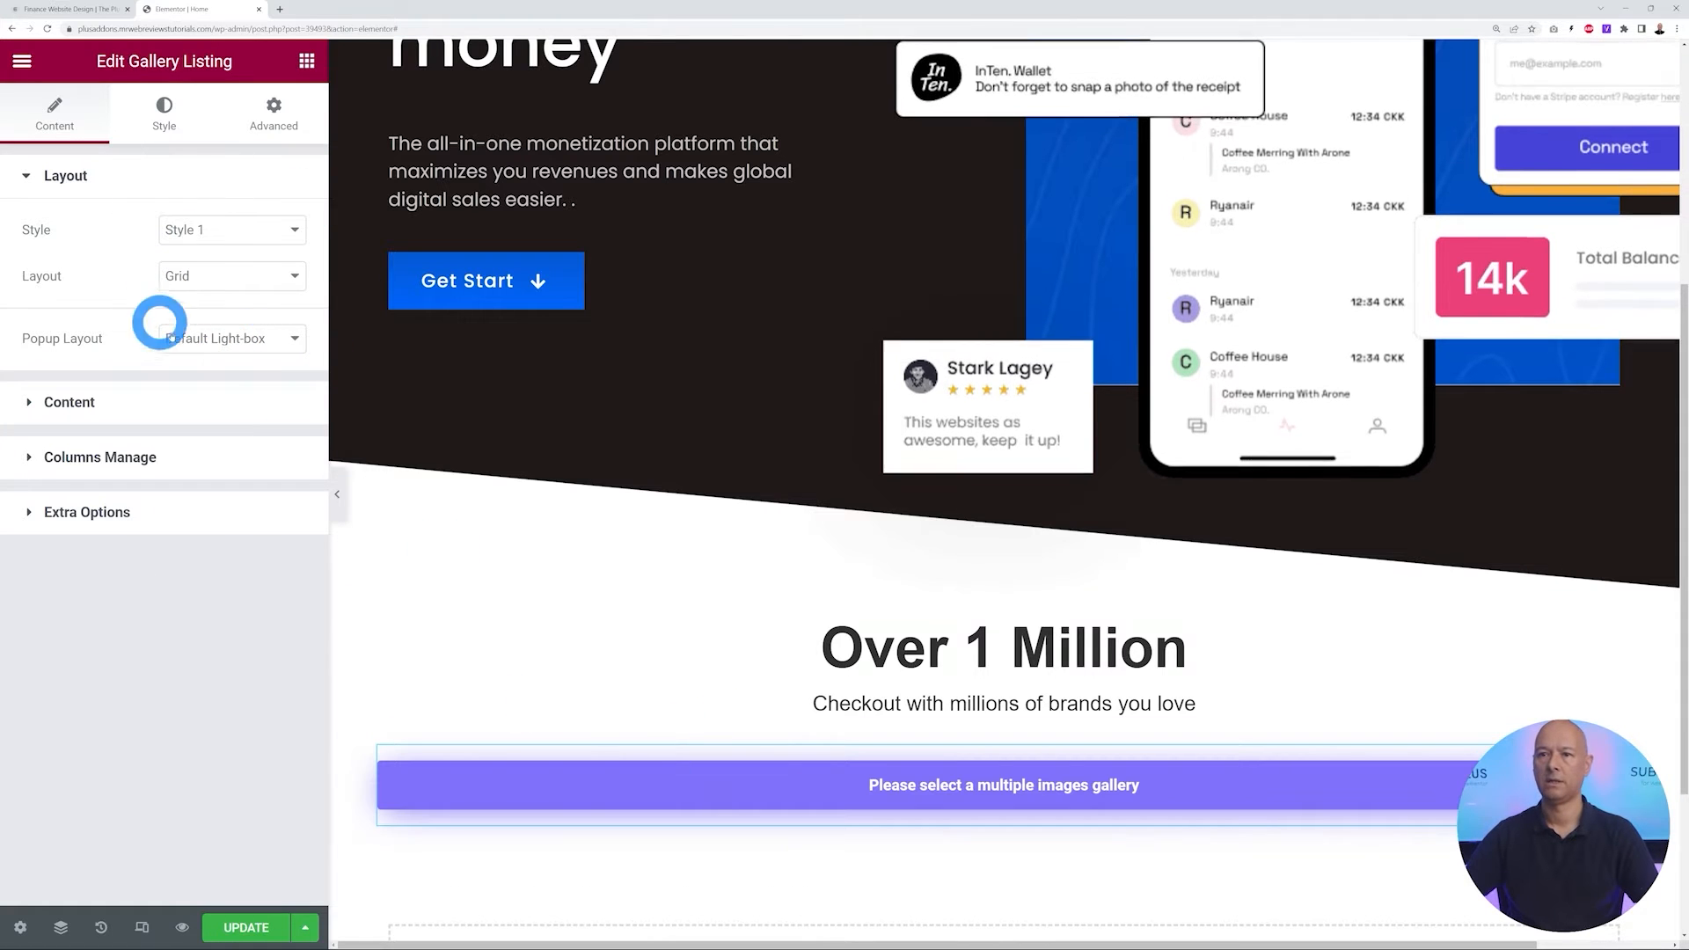
click(293, 229)
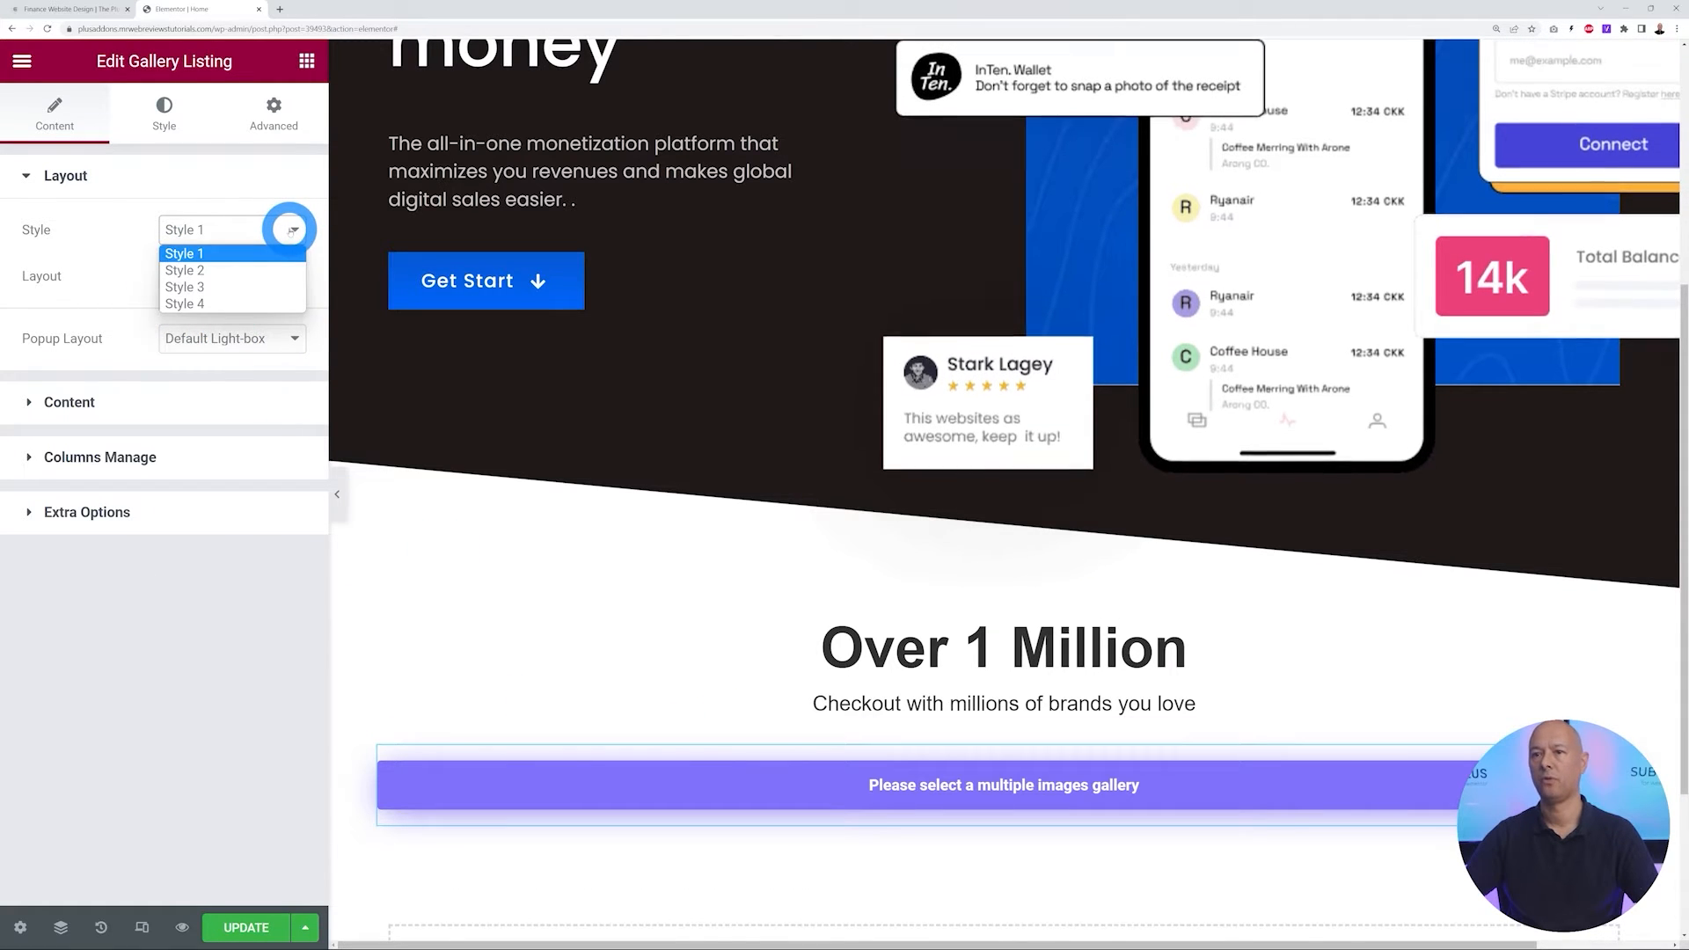
click(291, 231)
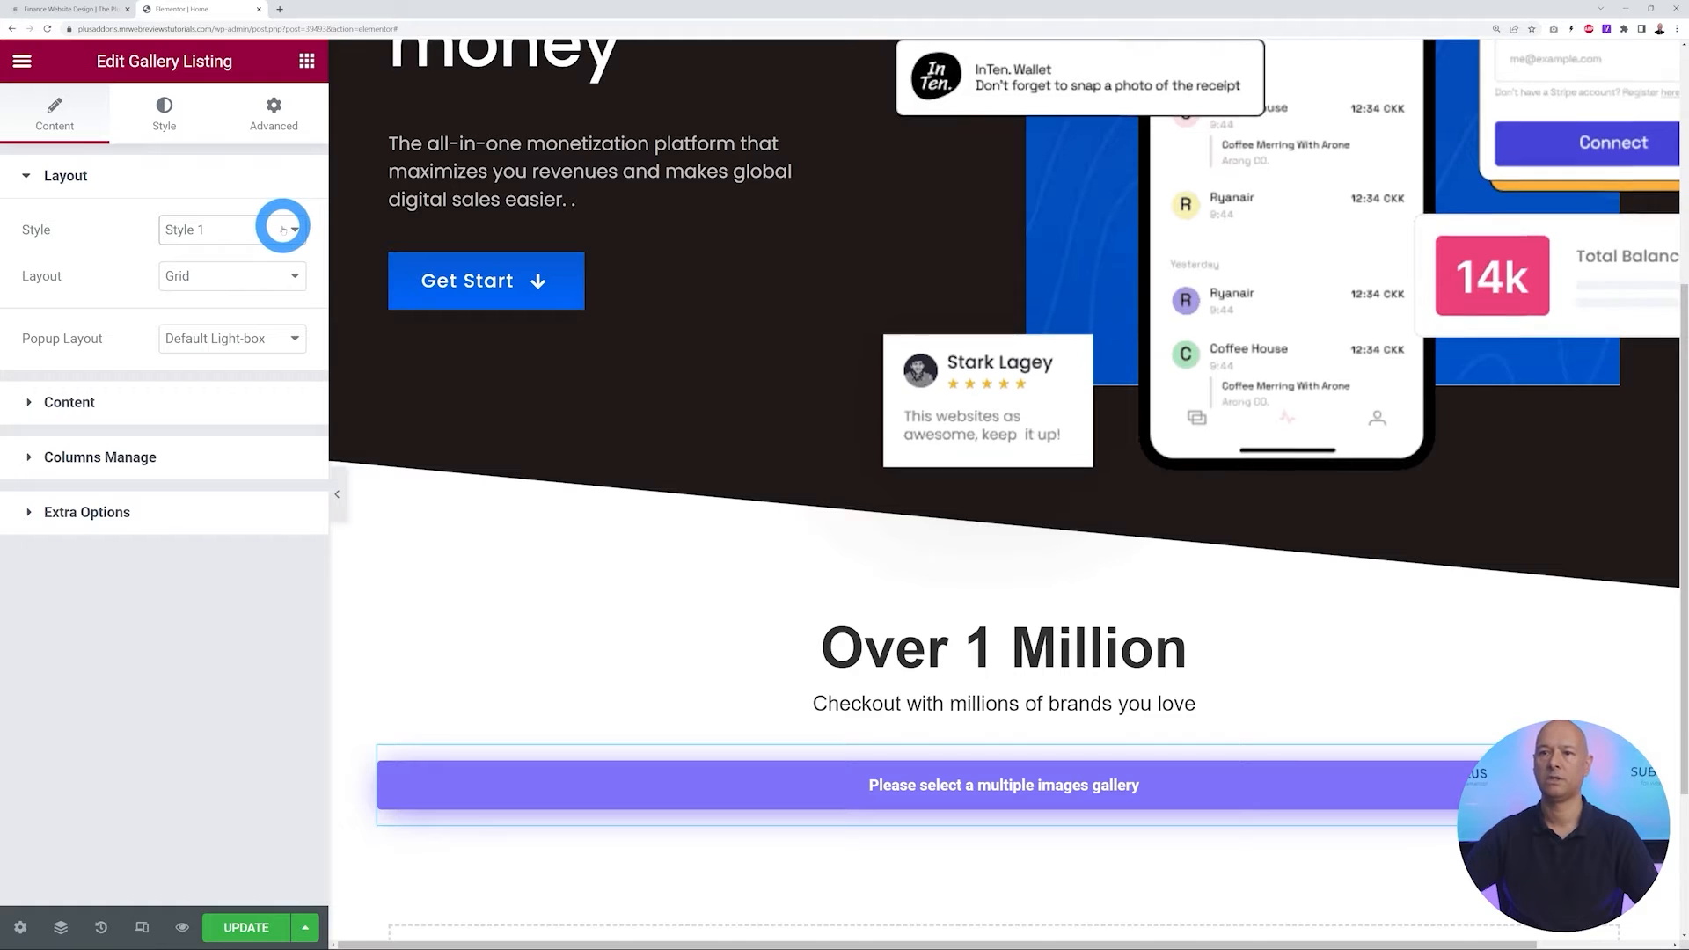
Set the gallery layout to Carousel and open the image selection for its content
click(293, 275)
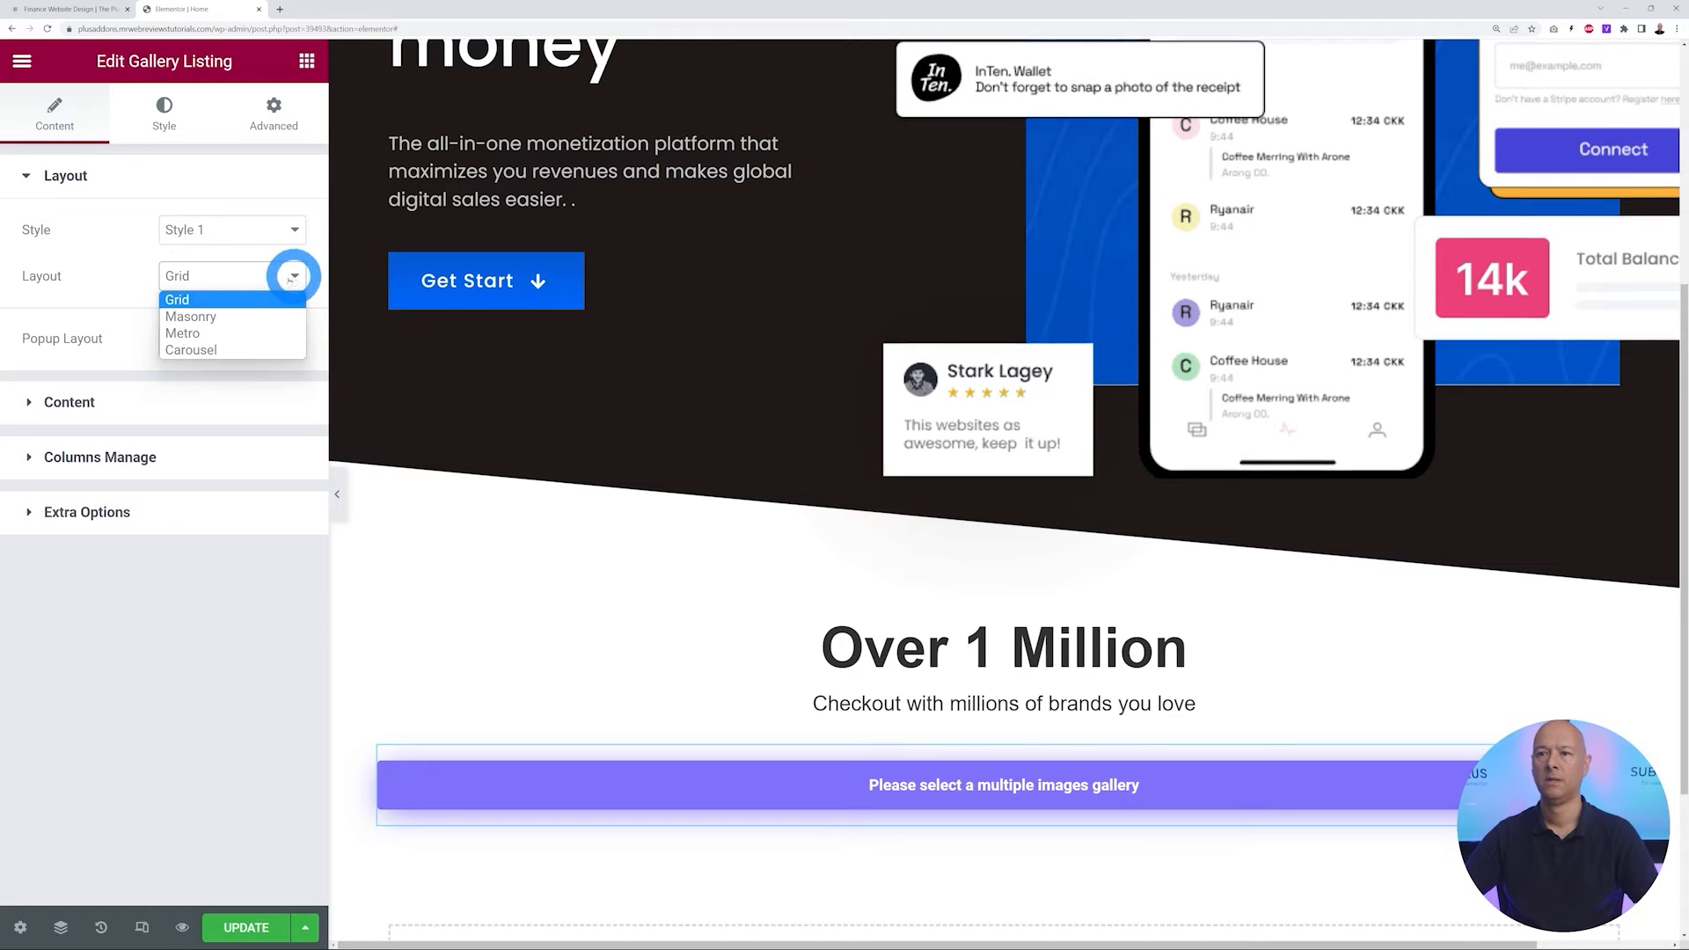
click(262, 351)
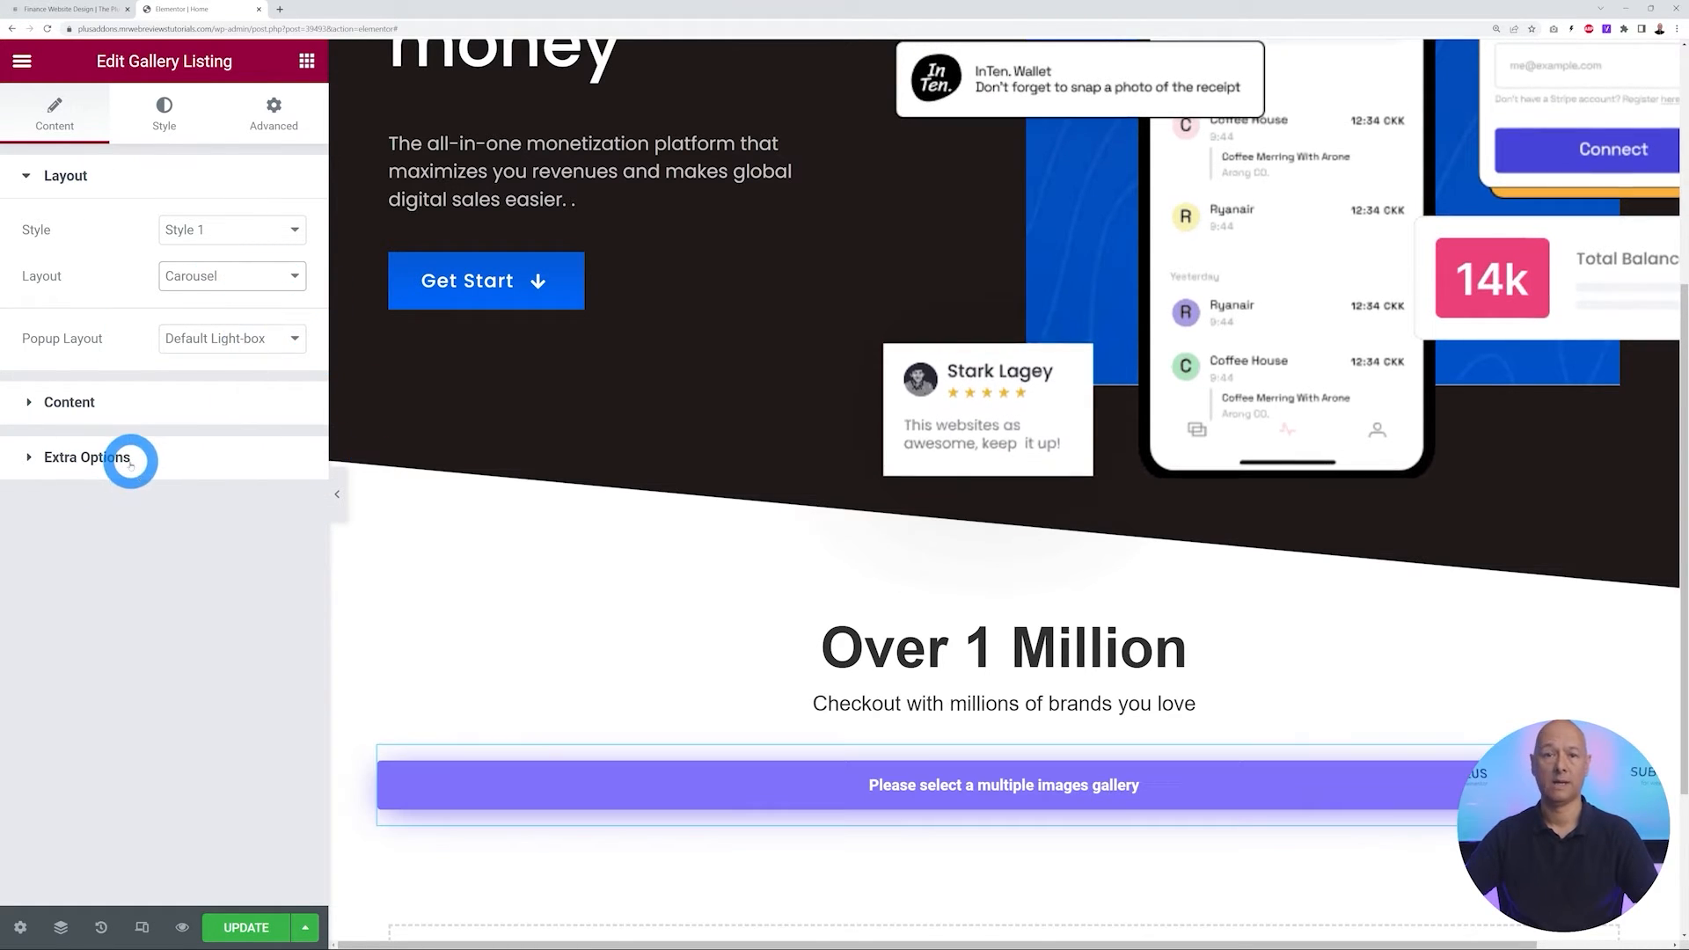
click(99, 404)
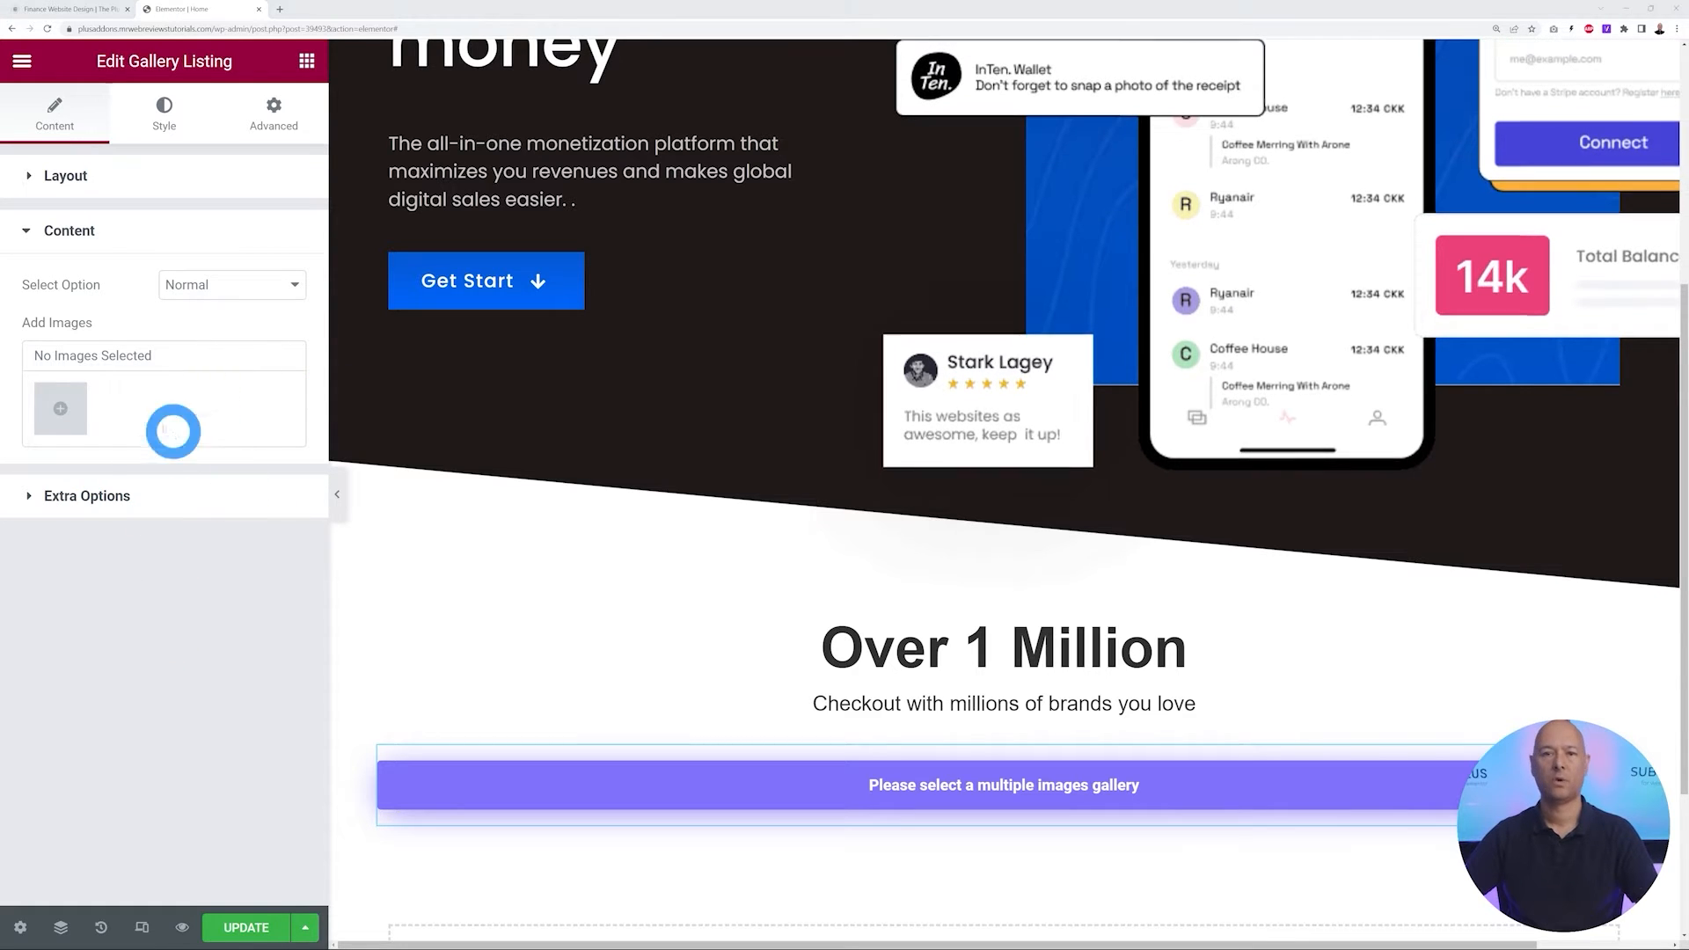
click(61, 408)
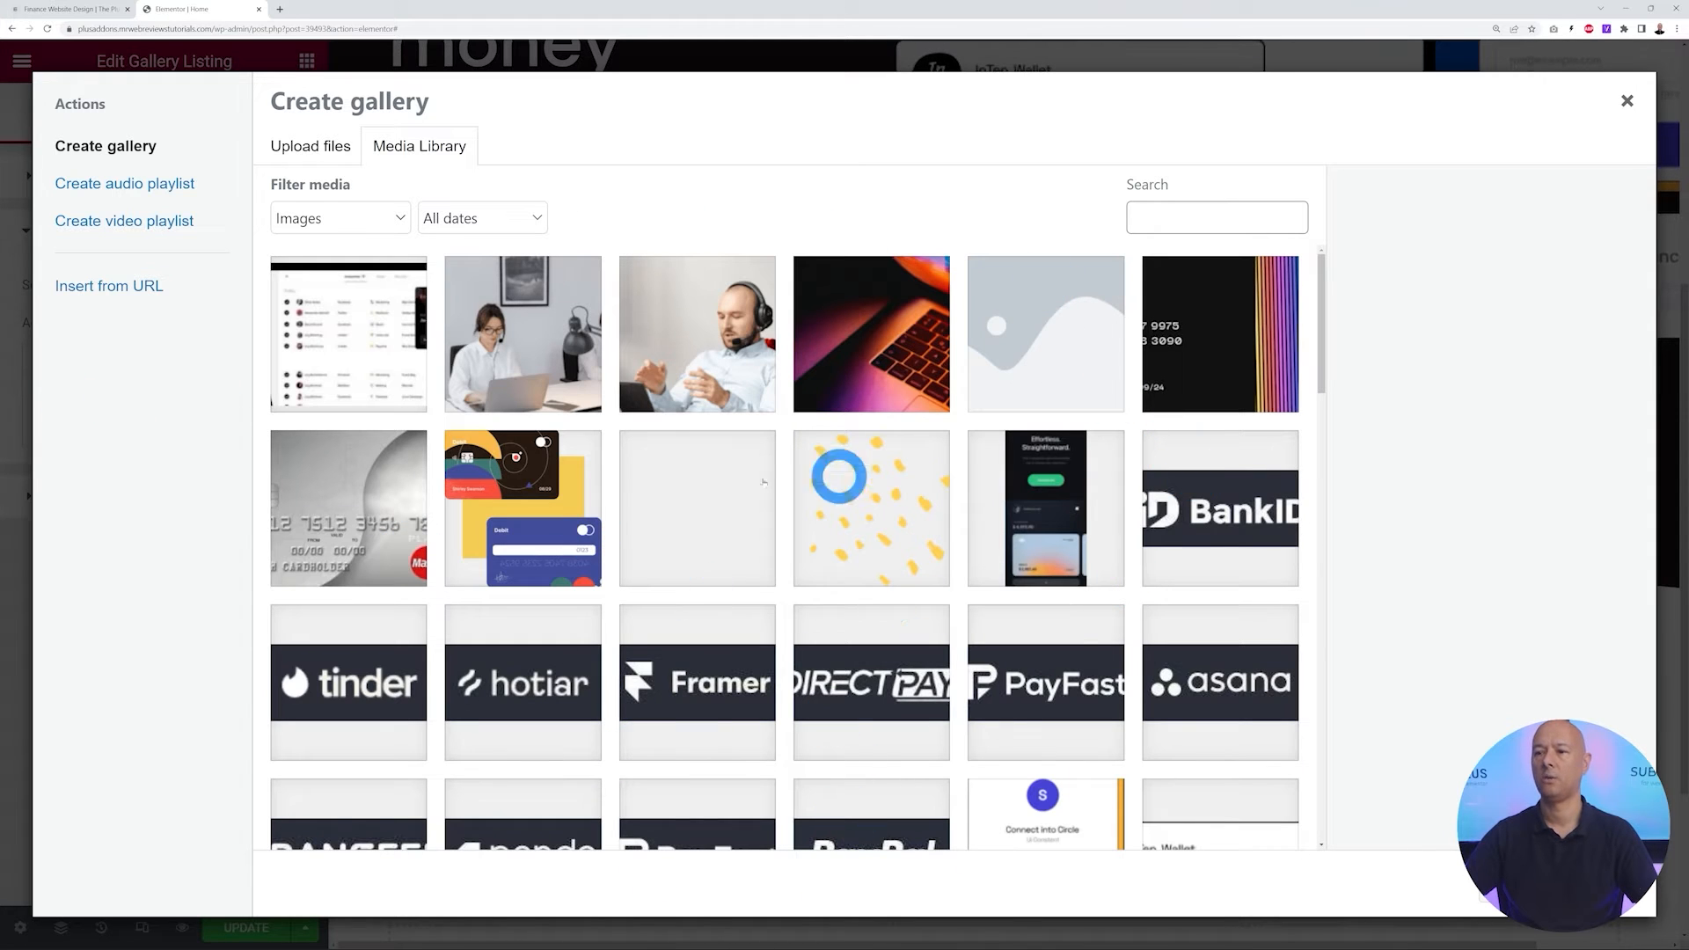
Create a gallery from the brand logos BankID through PayPal in the media library, leave out the tinder logo, and insert it
click(1220, 525)
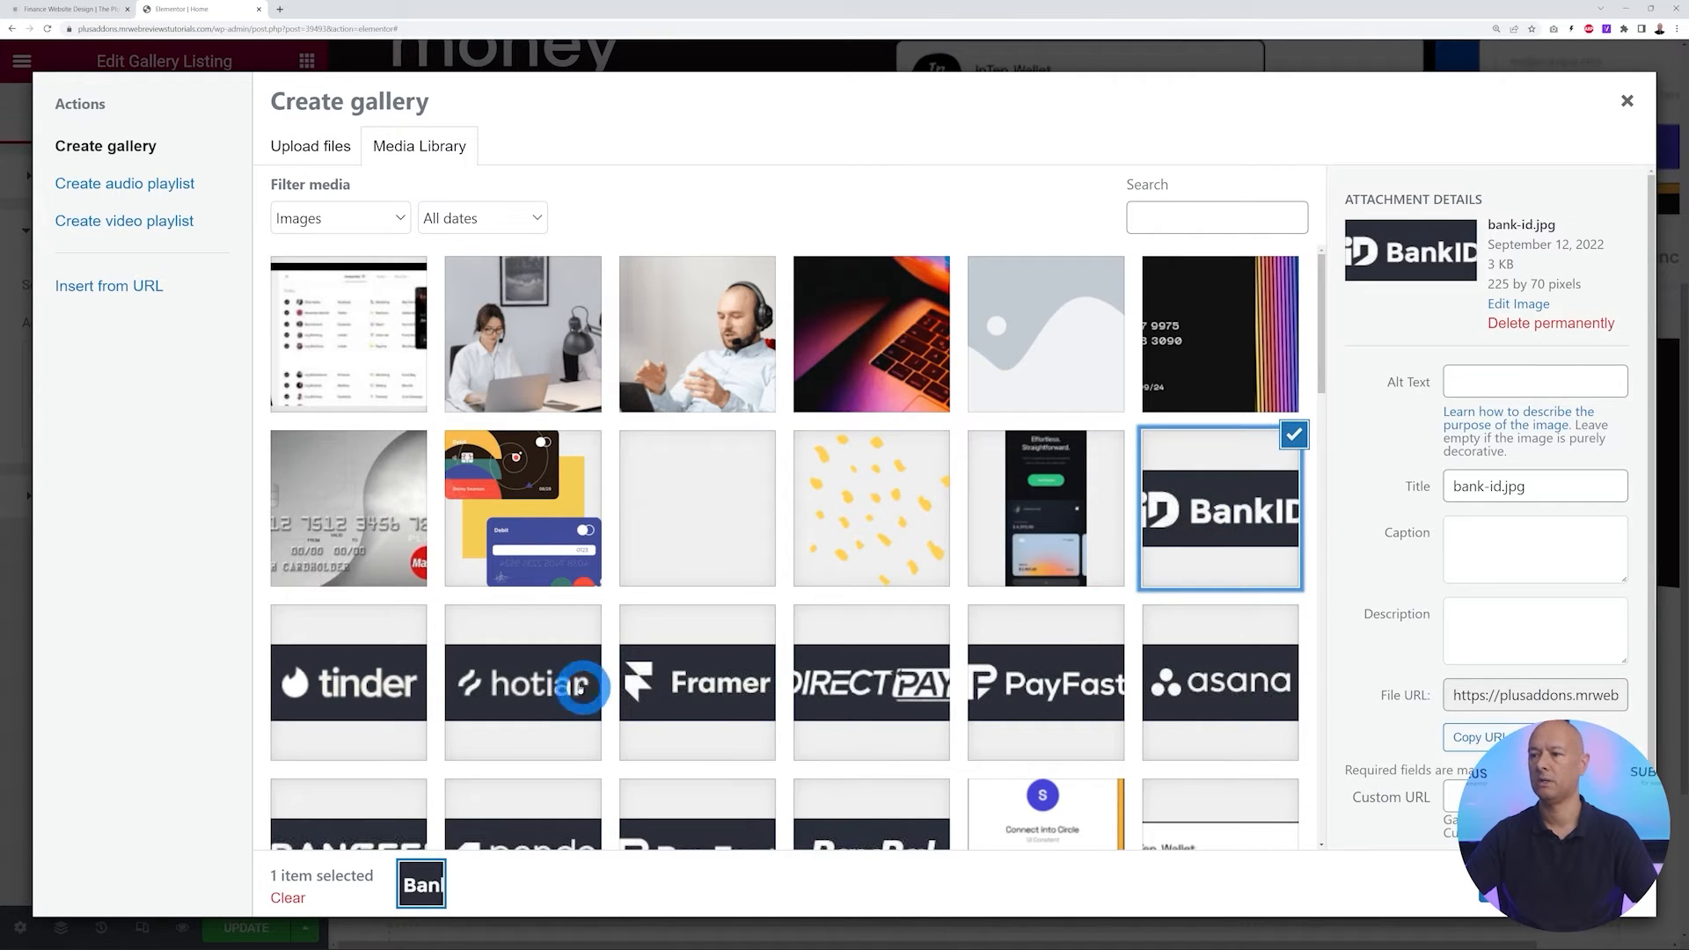
click(369, 684)
click(519, 684)
click(681, 685)
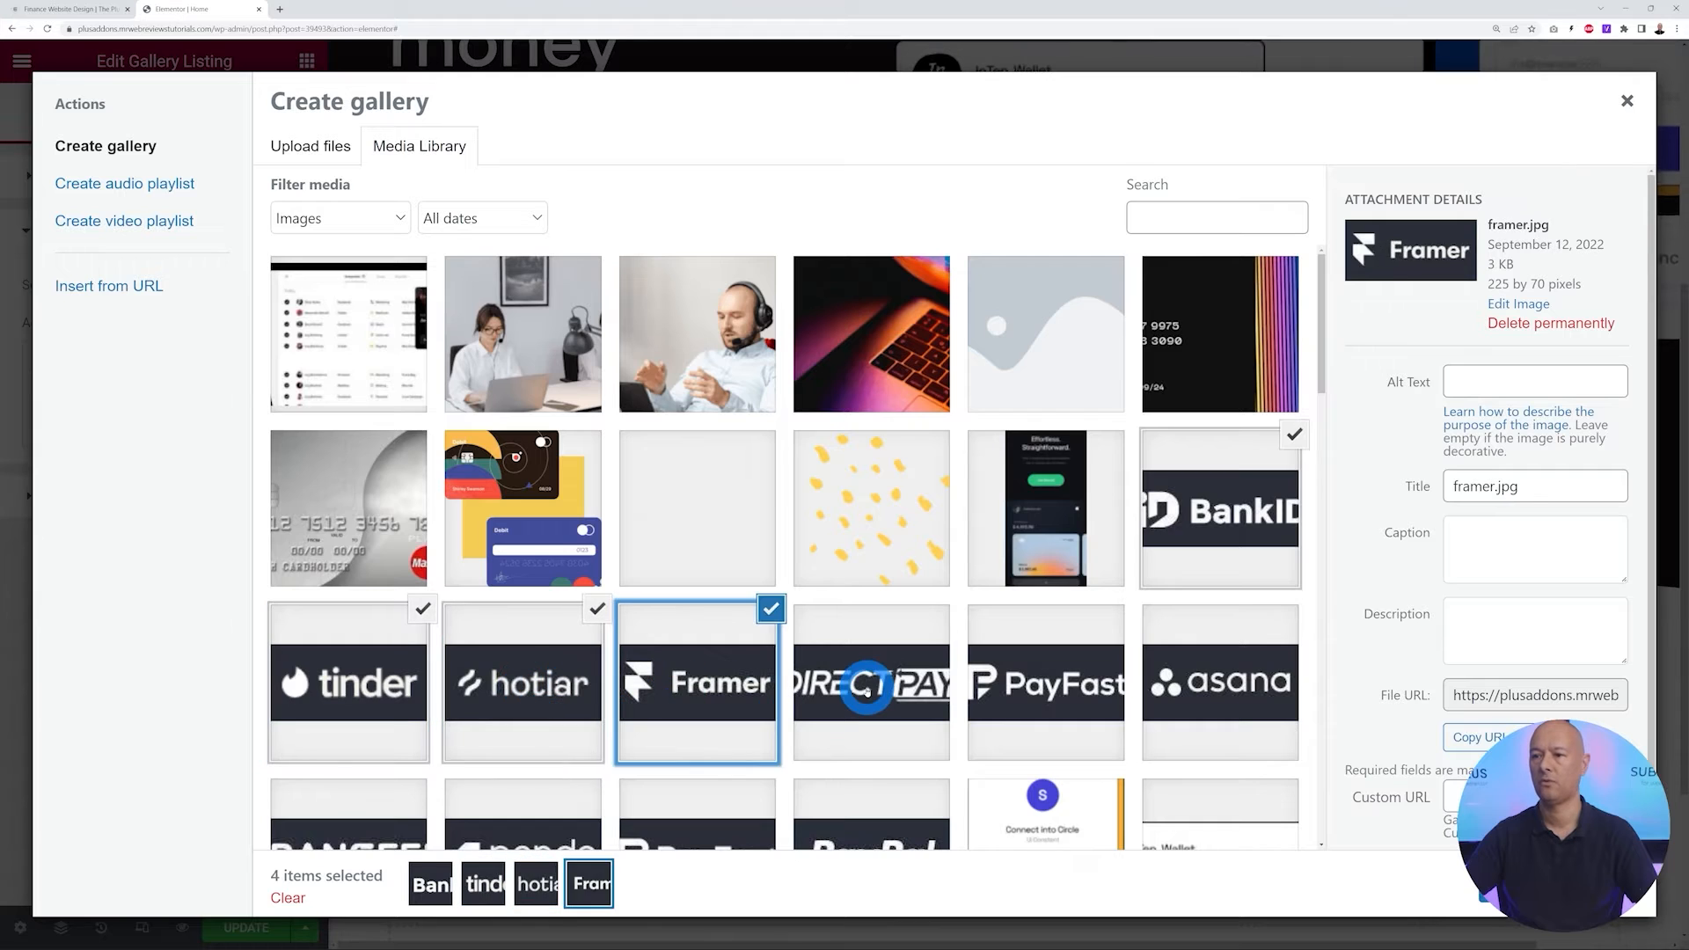
click(880, 684)
click(1018, 691)
click(1199, 648)
scroll(1123, 664, down, 1)
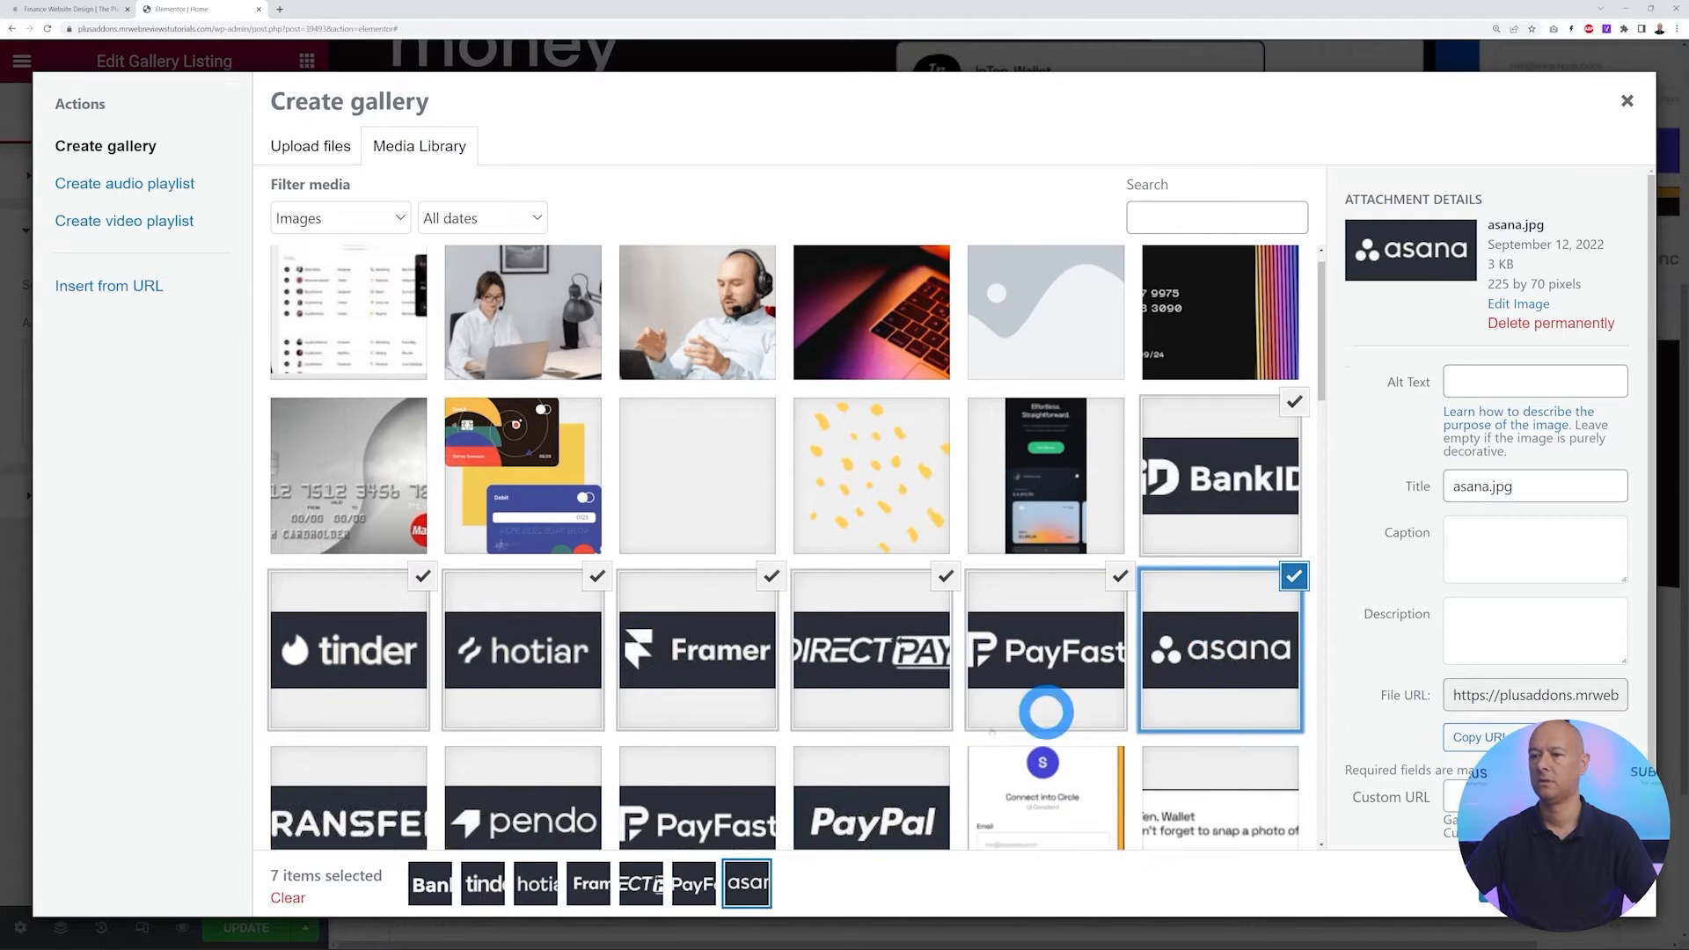
shift+click(867, 754)
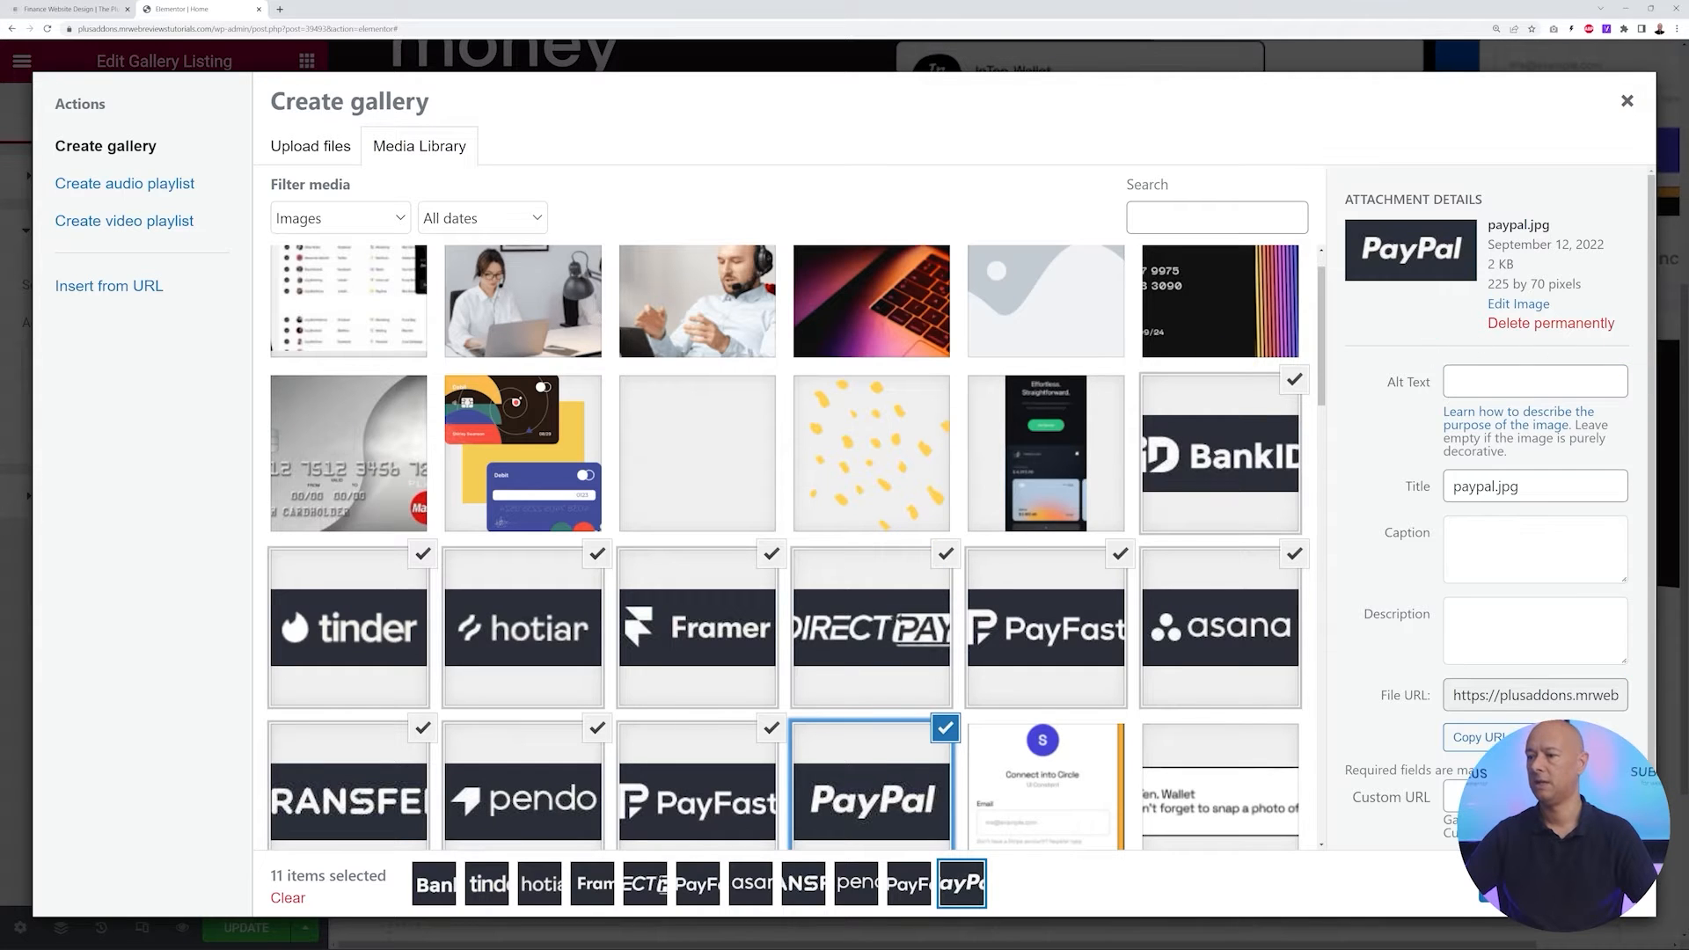
click(1548, 893)
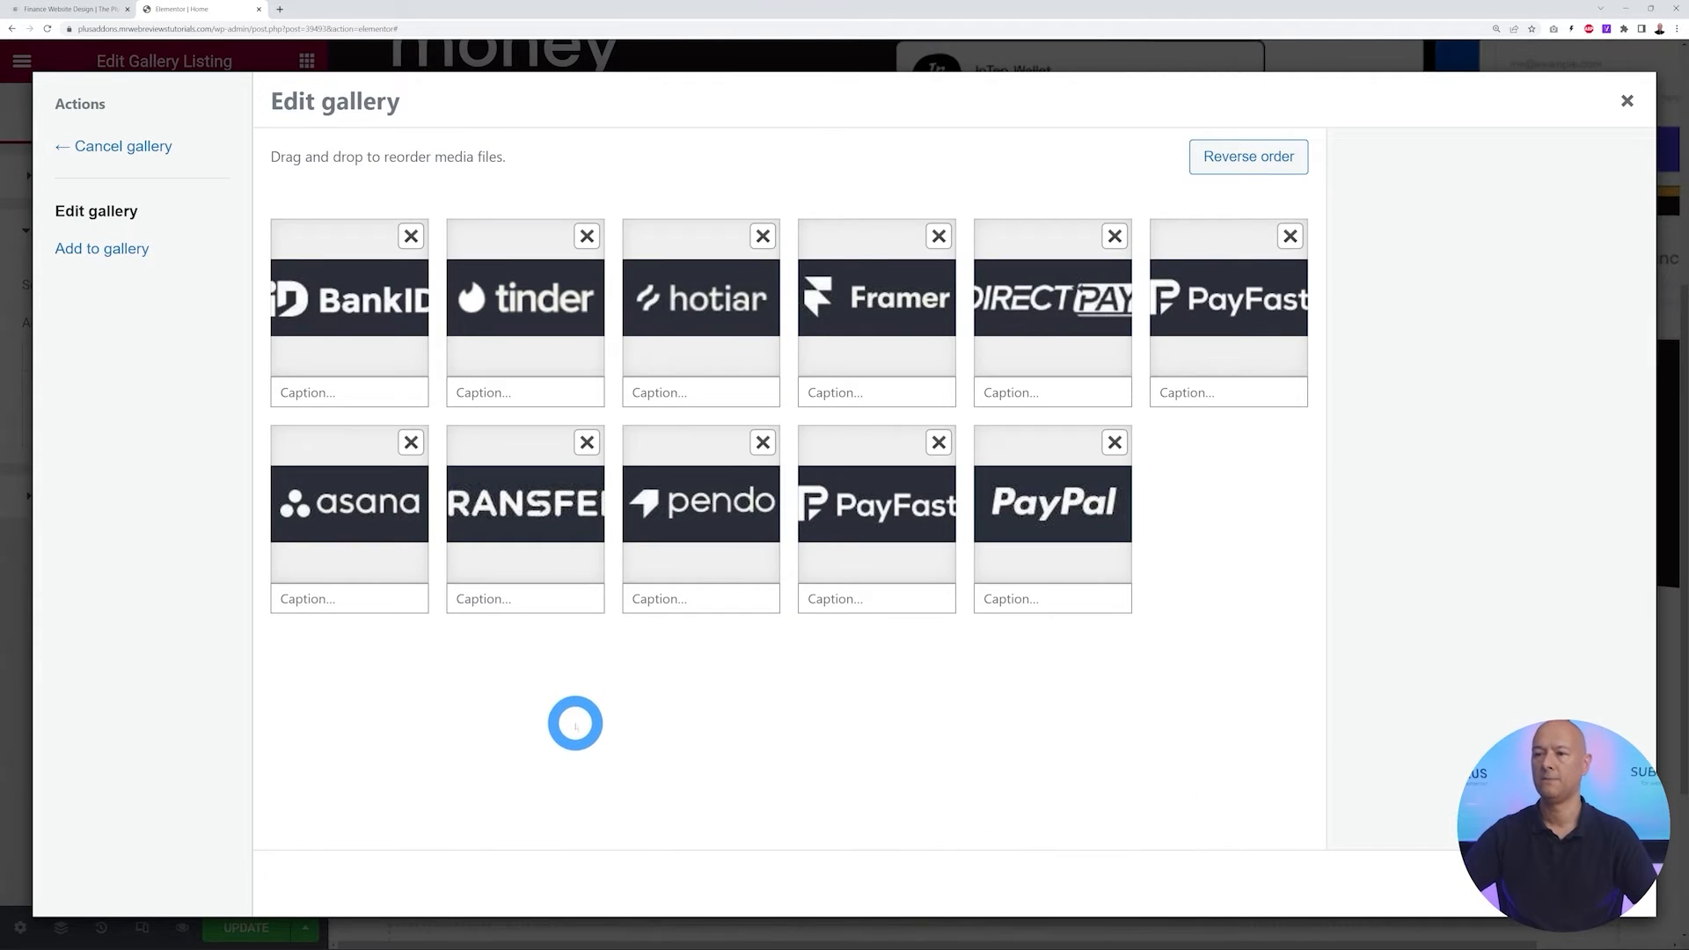
click(1548, 888)
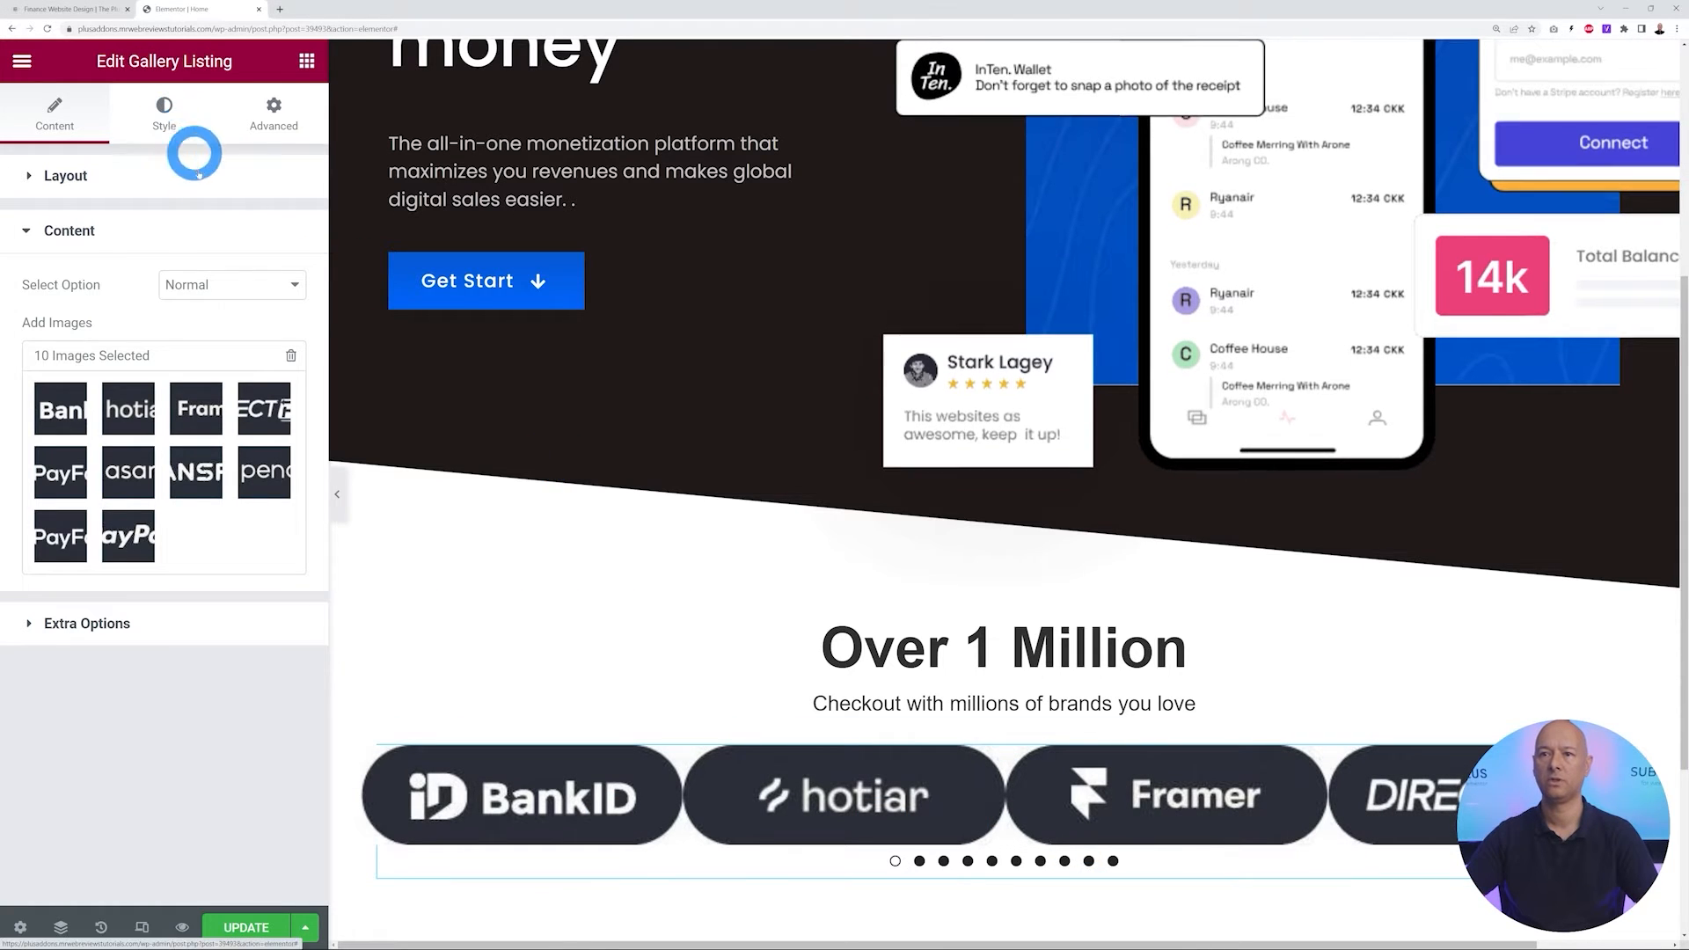
Open the gallery's carousel style options and keep the slider mode at Horizontal
click(167, 126)
click(30, 177)
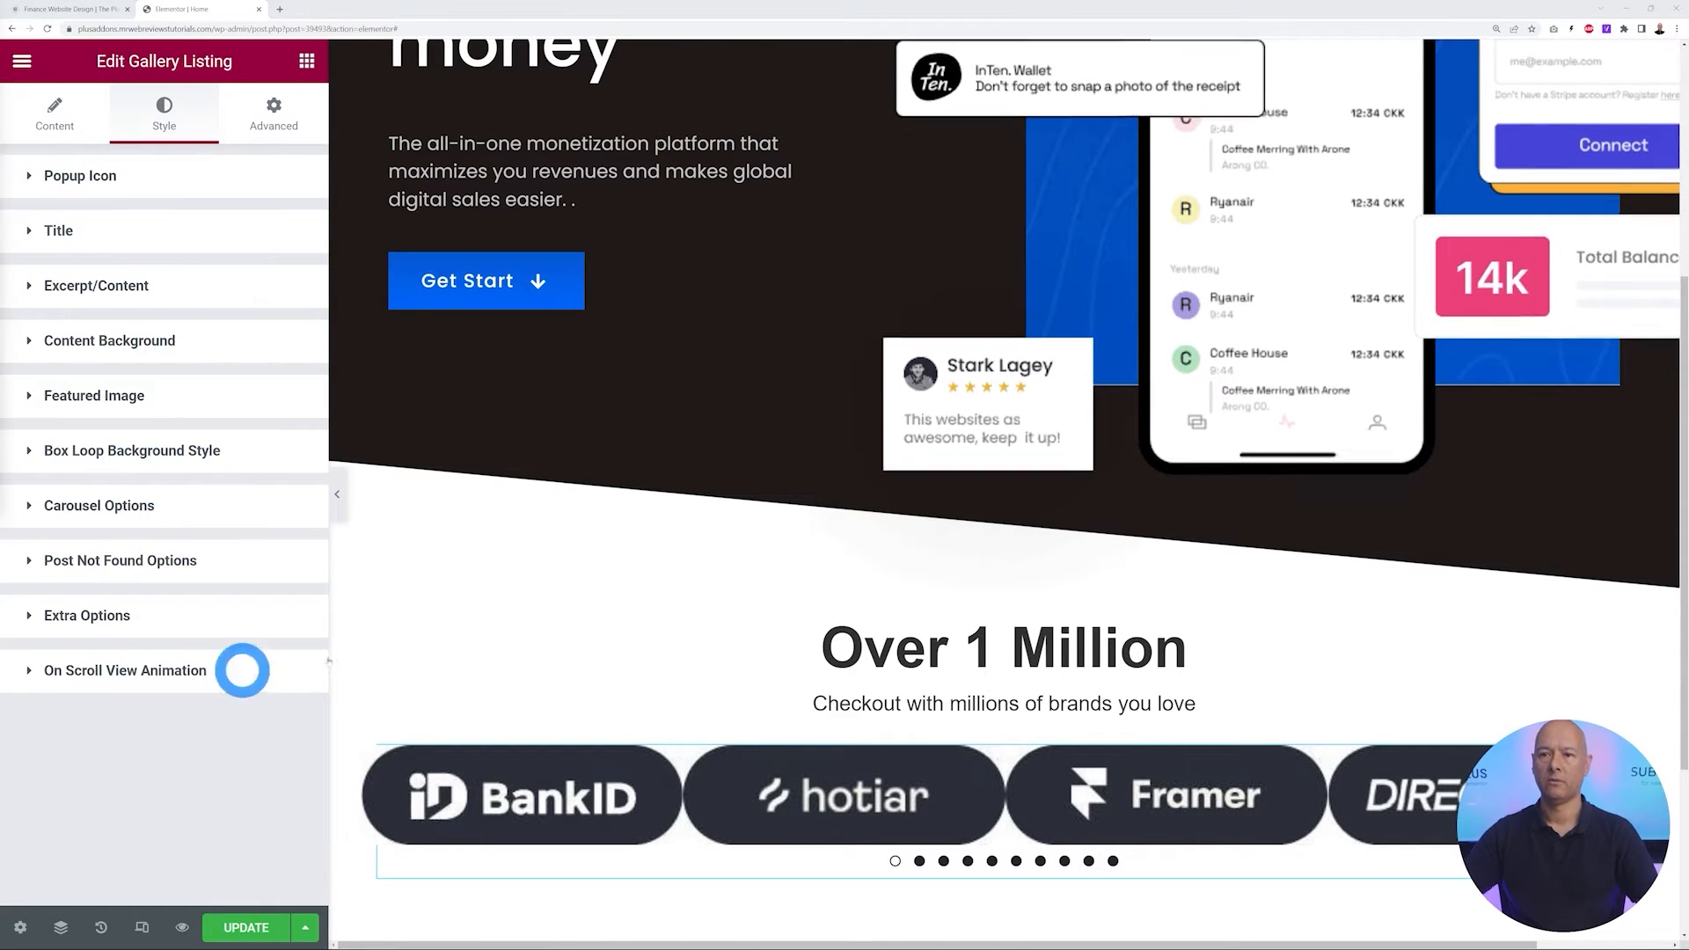
click(93, 507)
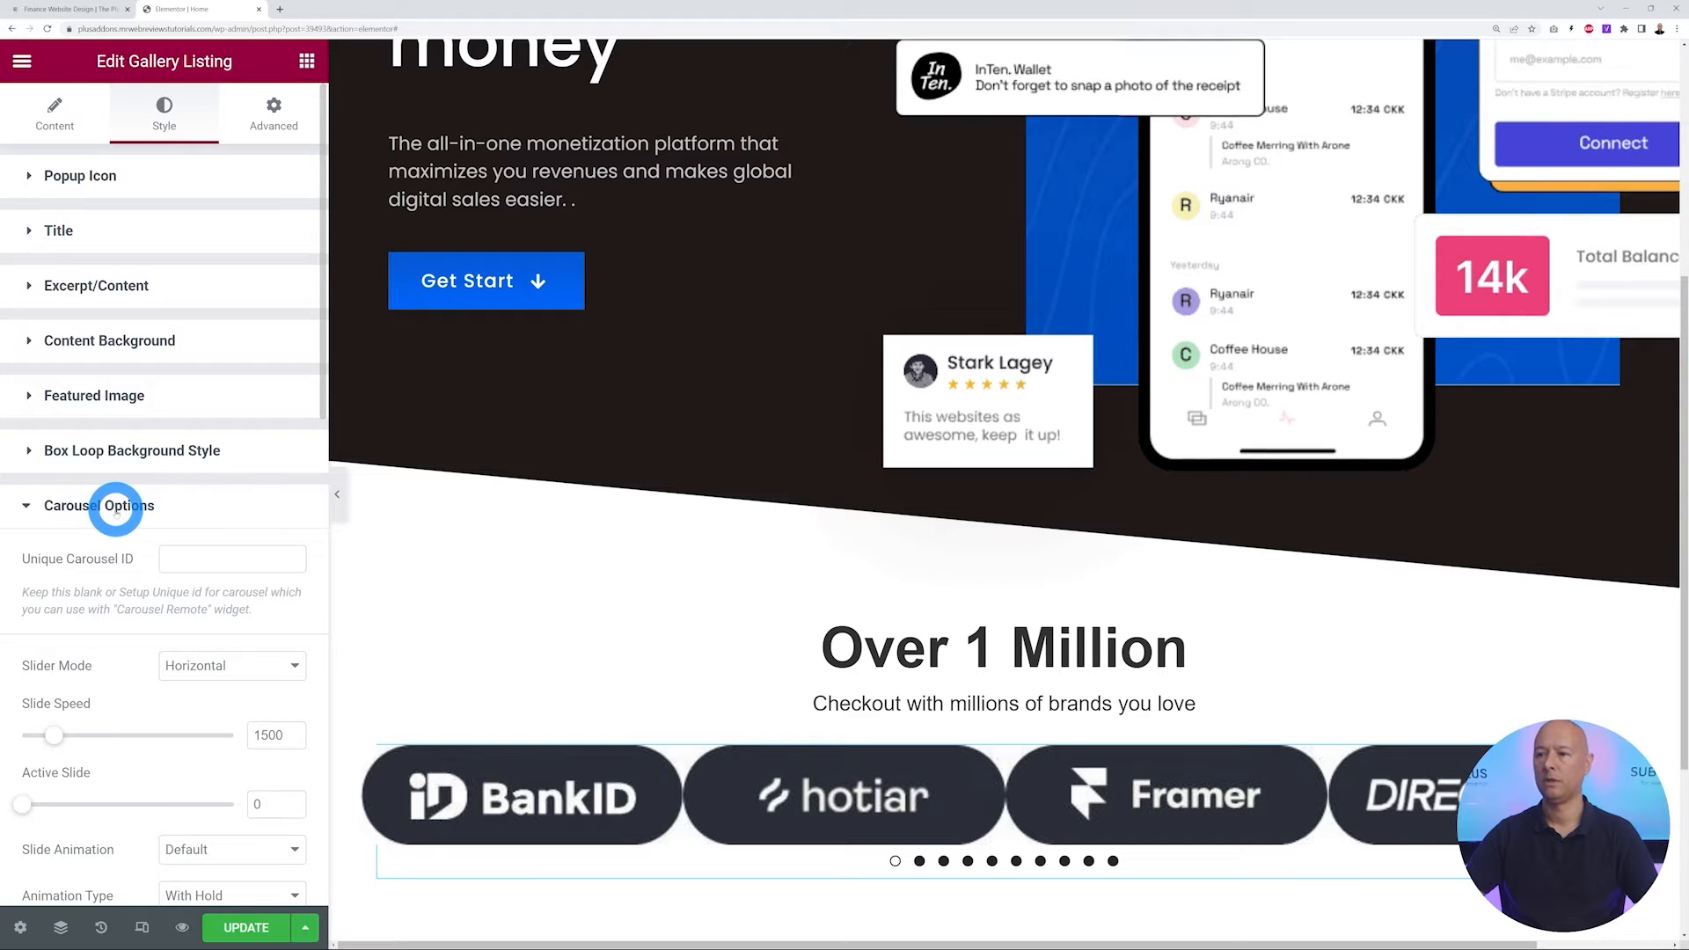
scroll(246, 517, down, 3)
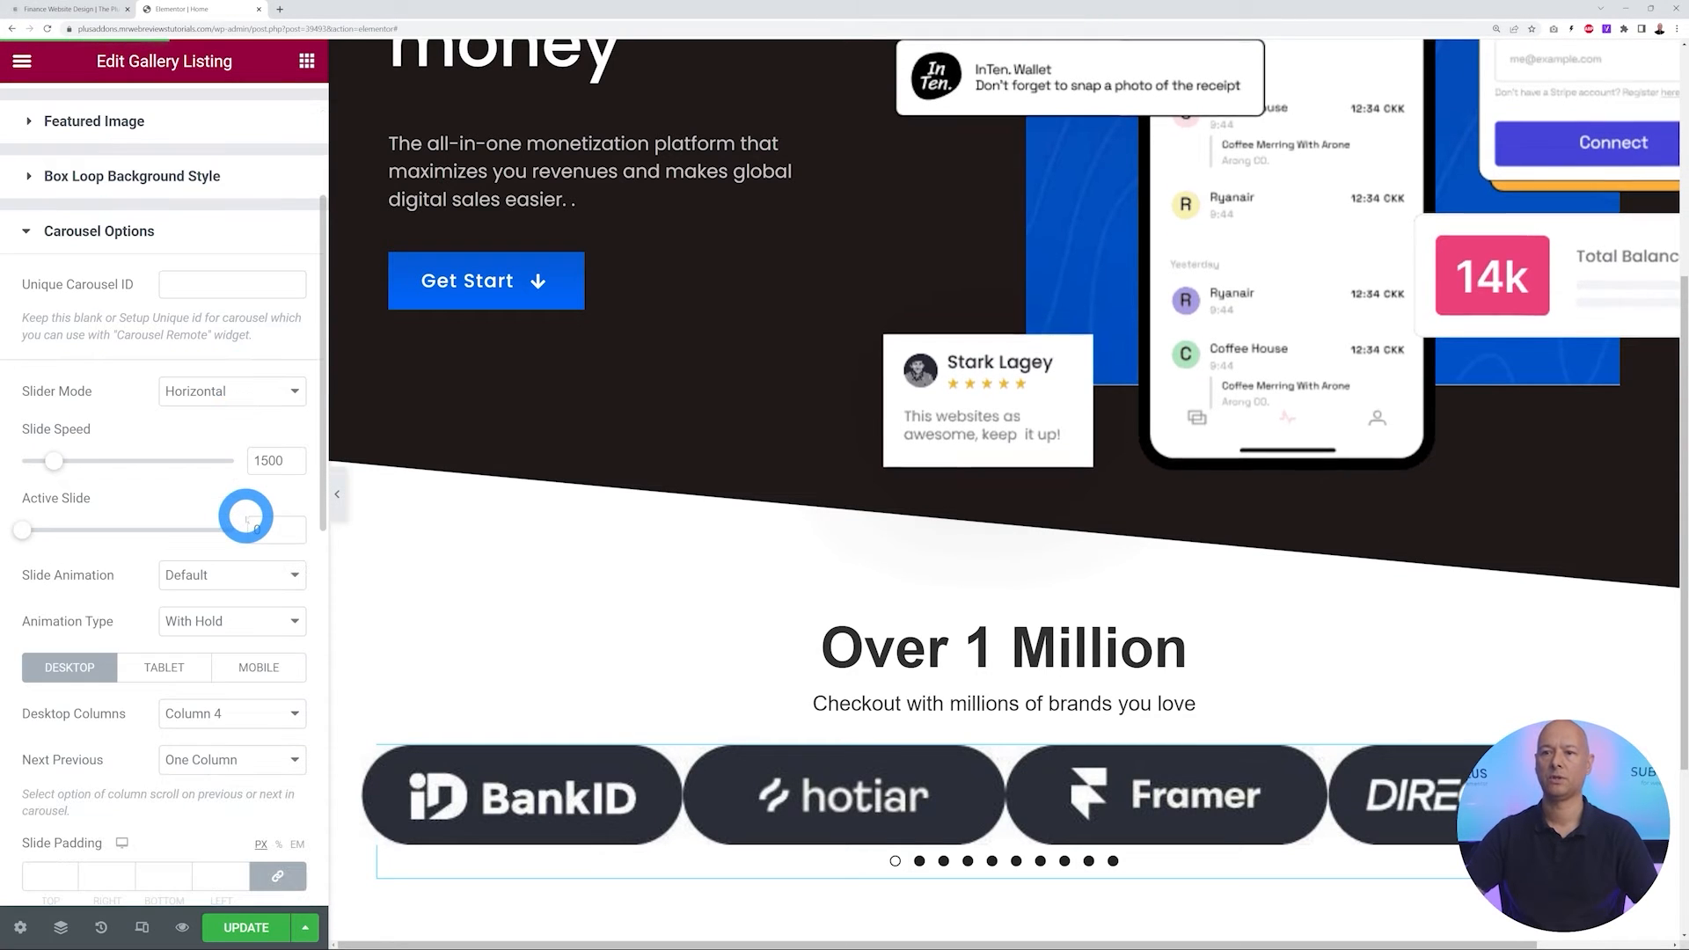
click(289, 397)
click(290, 397)
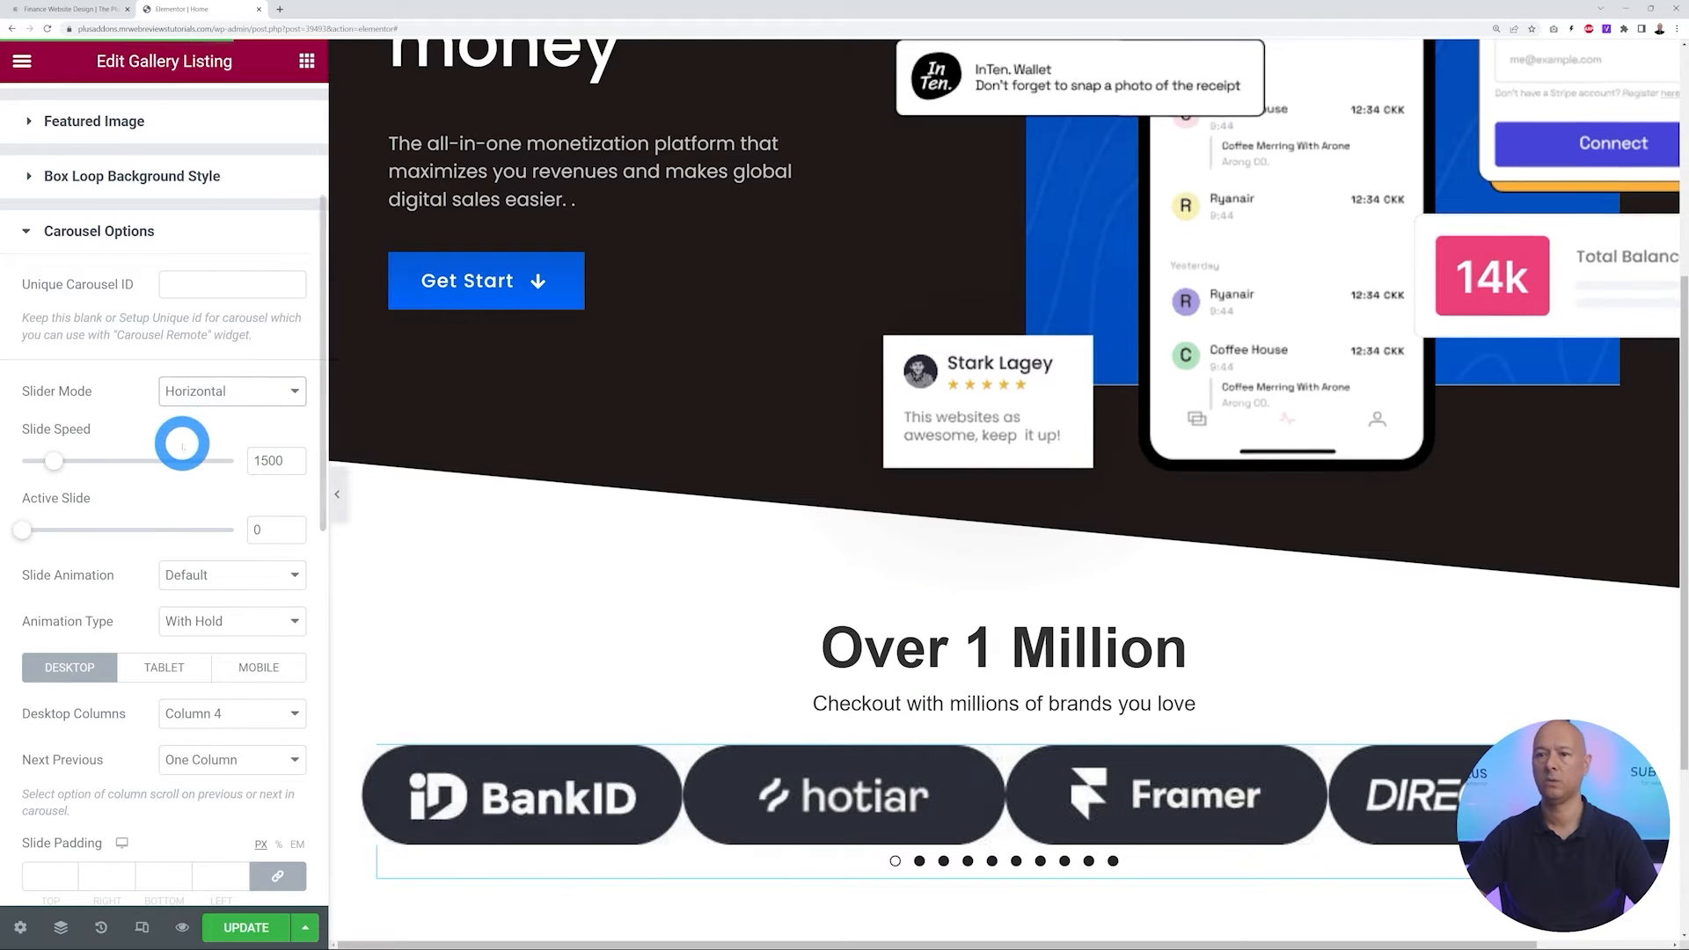
Review the carousel's animation type choices, keeping With Hold, and check the brand logo strip on the reference site
scroll(181, 440, down, 2)
scroll(181, 440, down, 2)
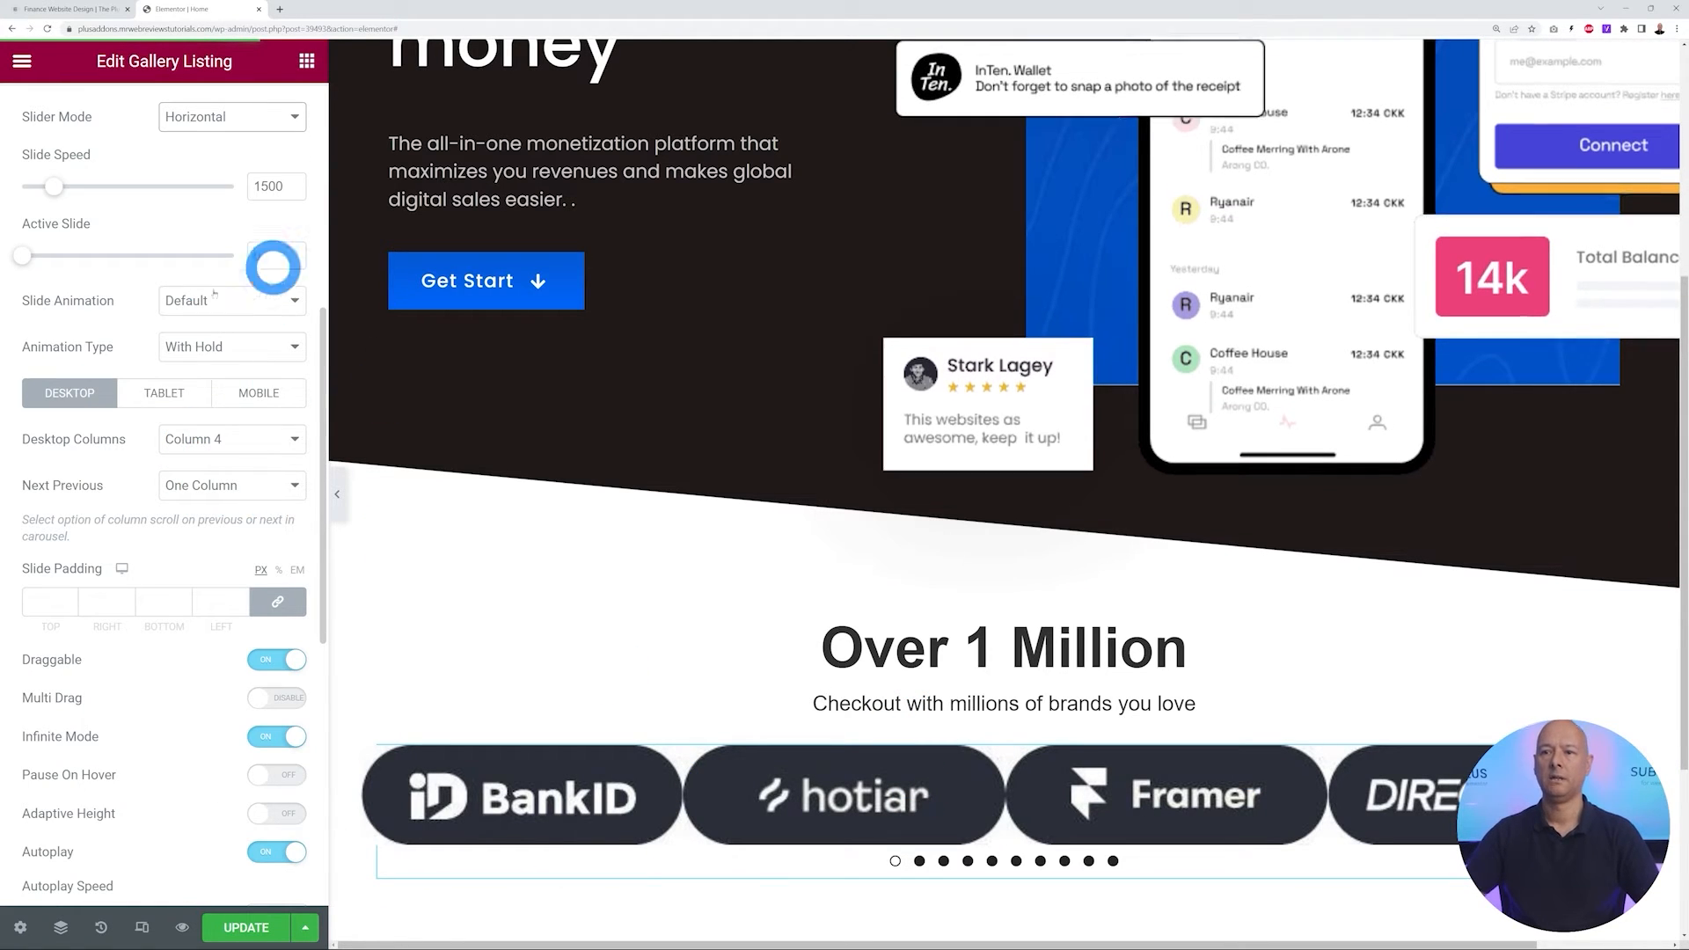
click(296, 347)
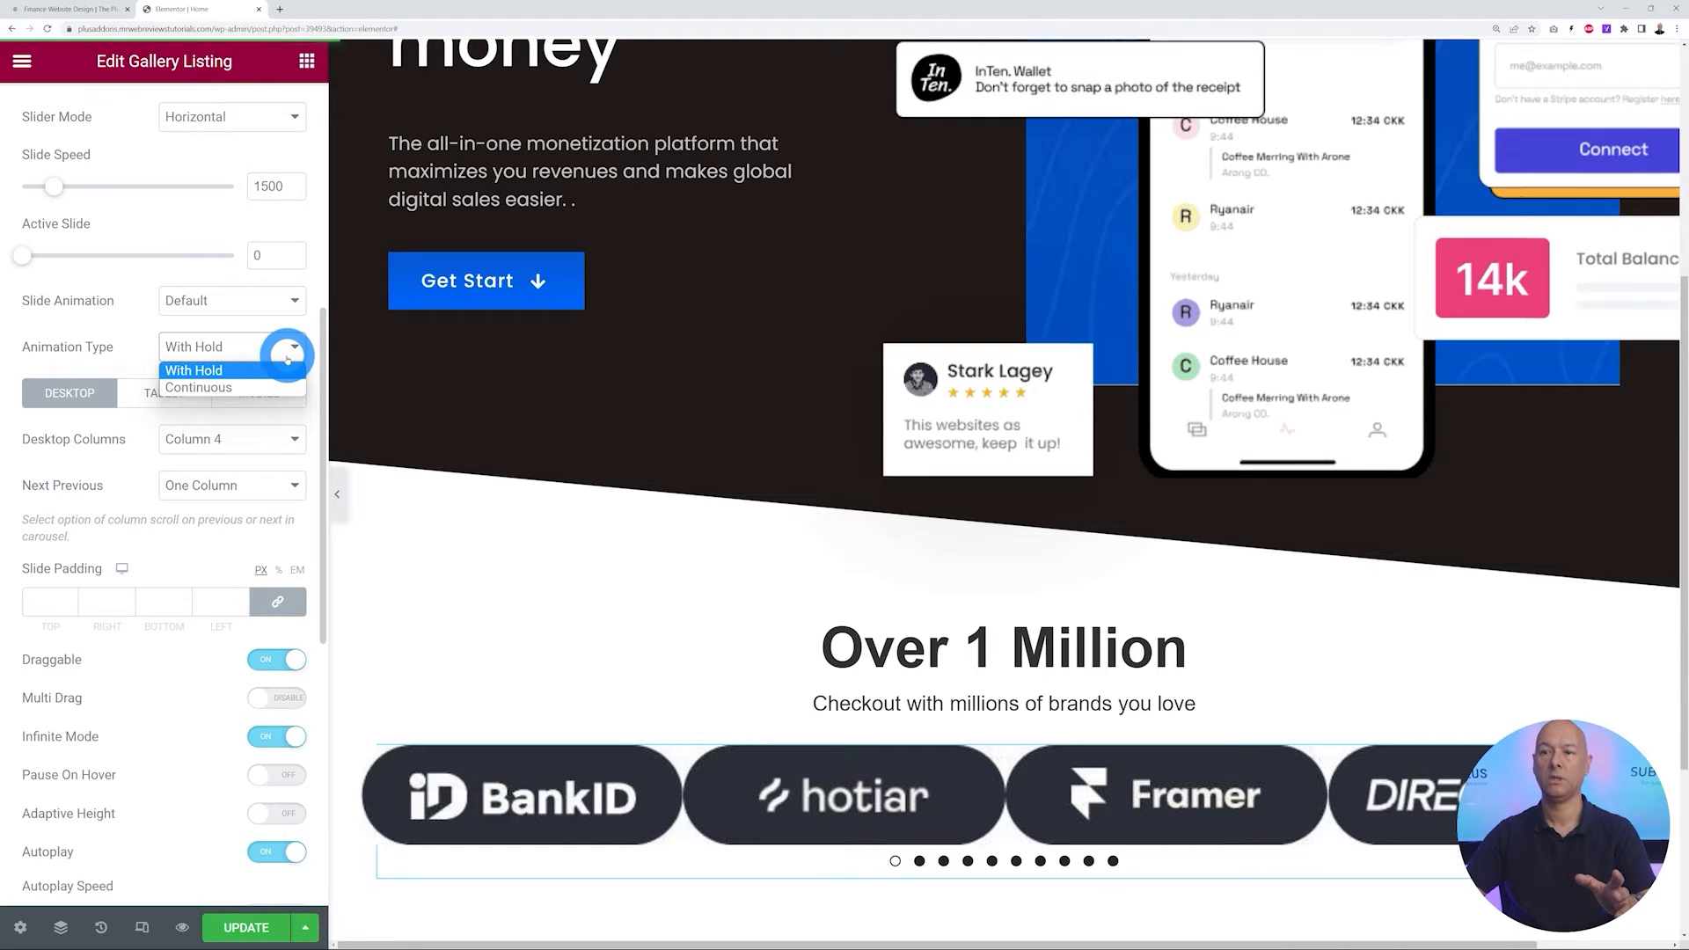
click(287, 365)
click(83, 9)
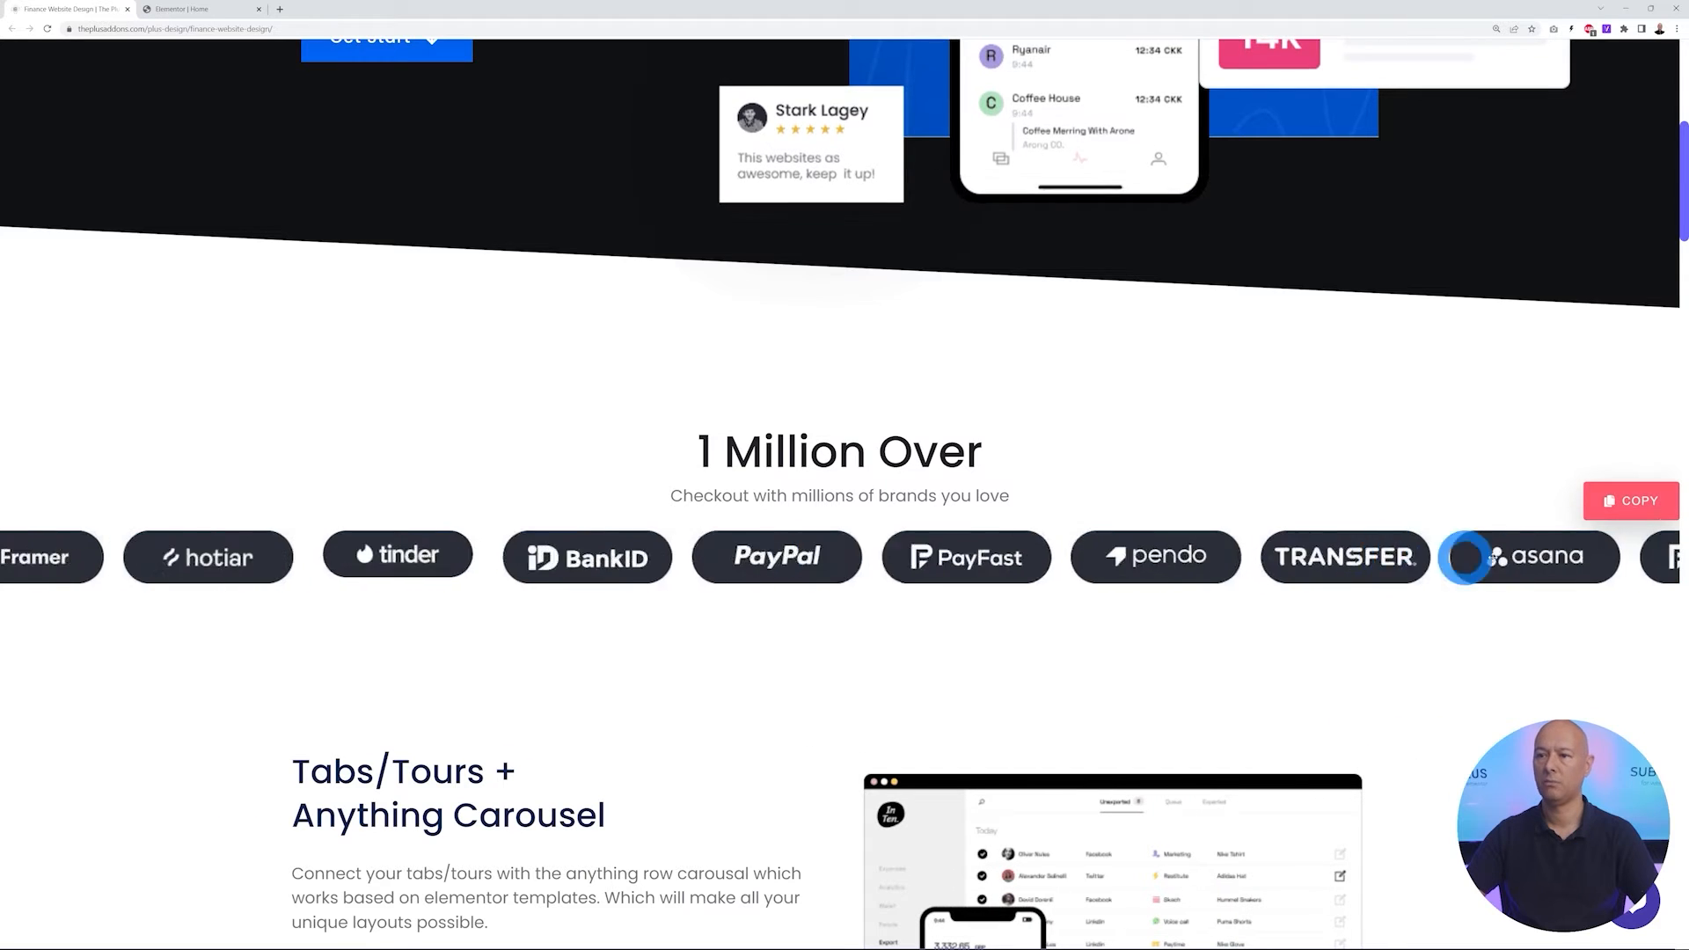
click(216, 12)
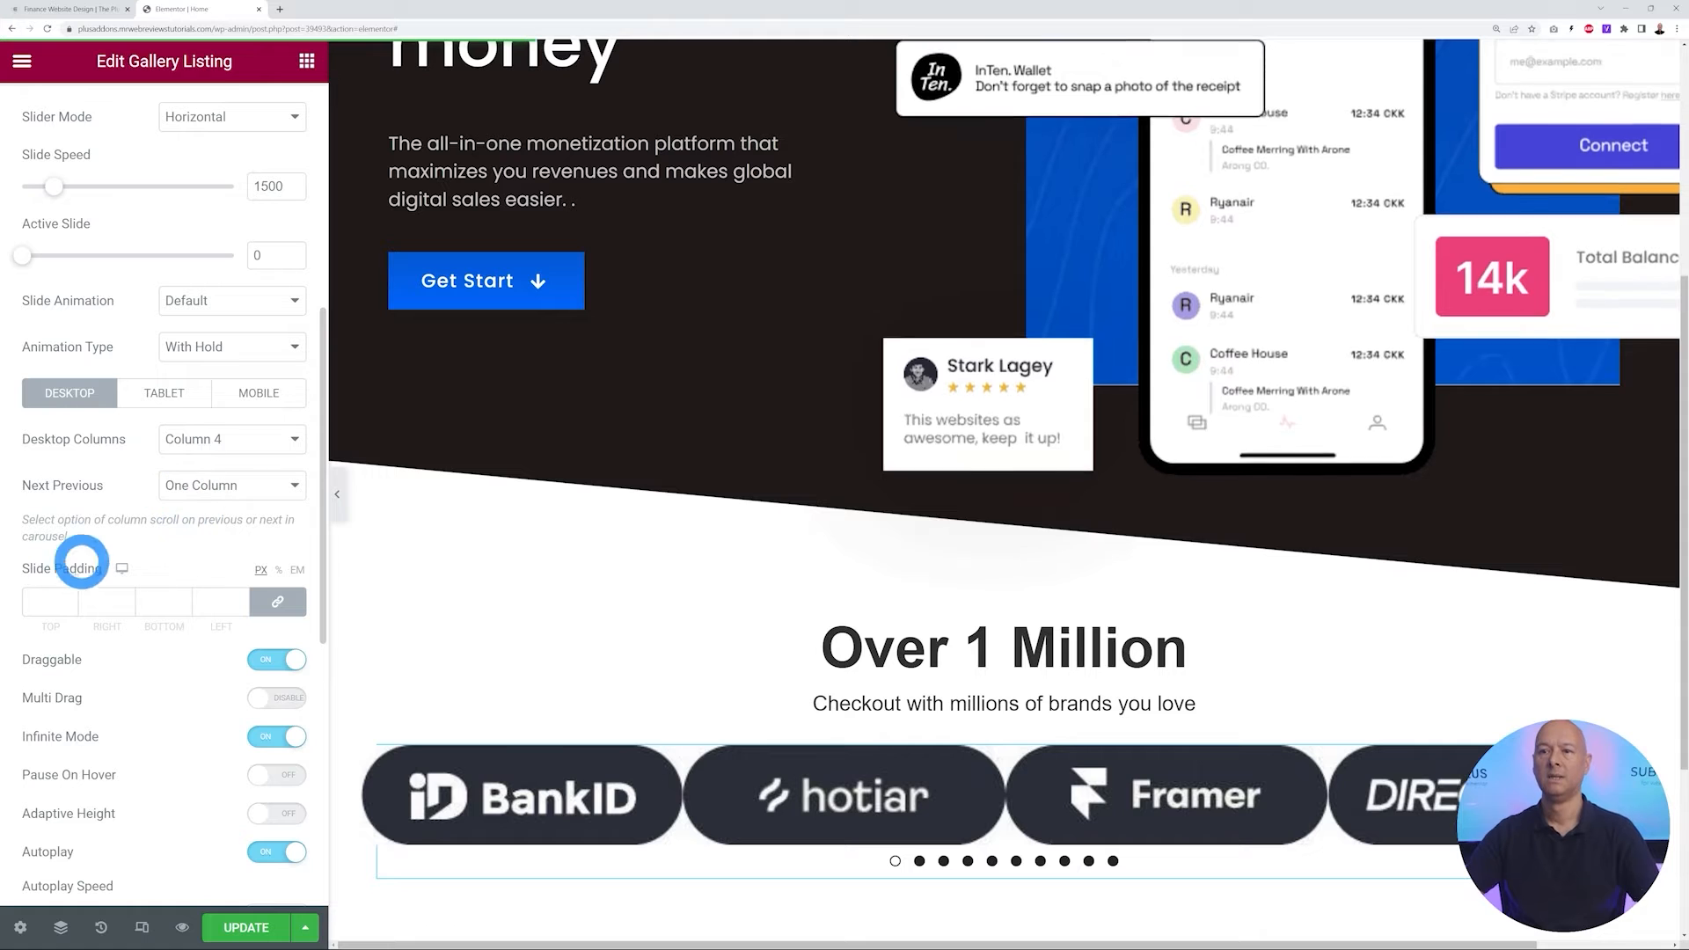
Set the logo carousel's desktop columns to Column 8
scroll(72, 554, down, 2)
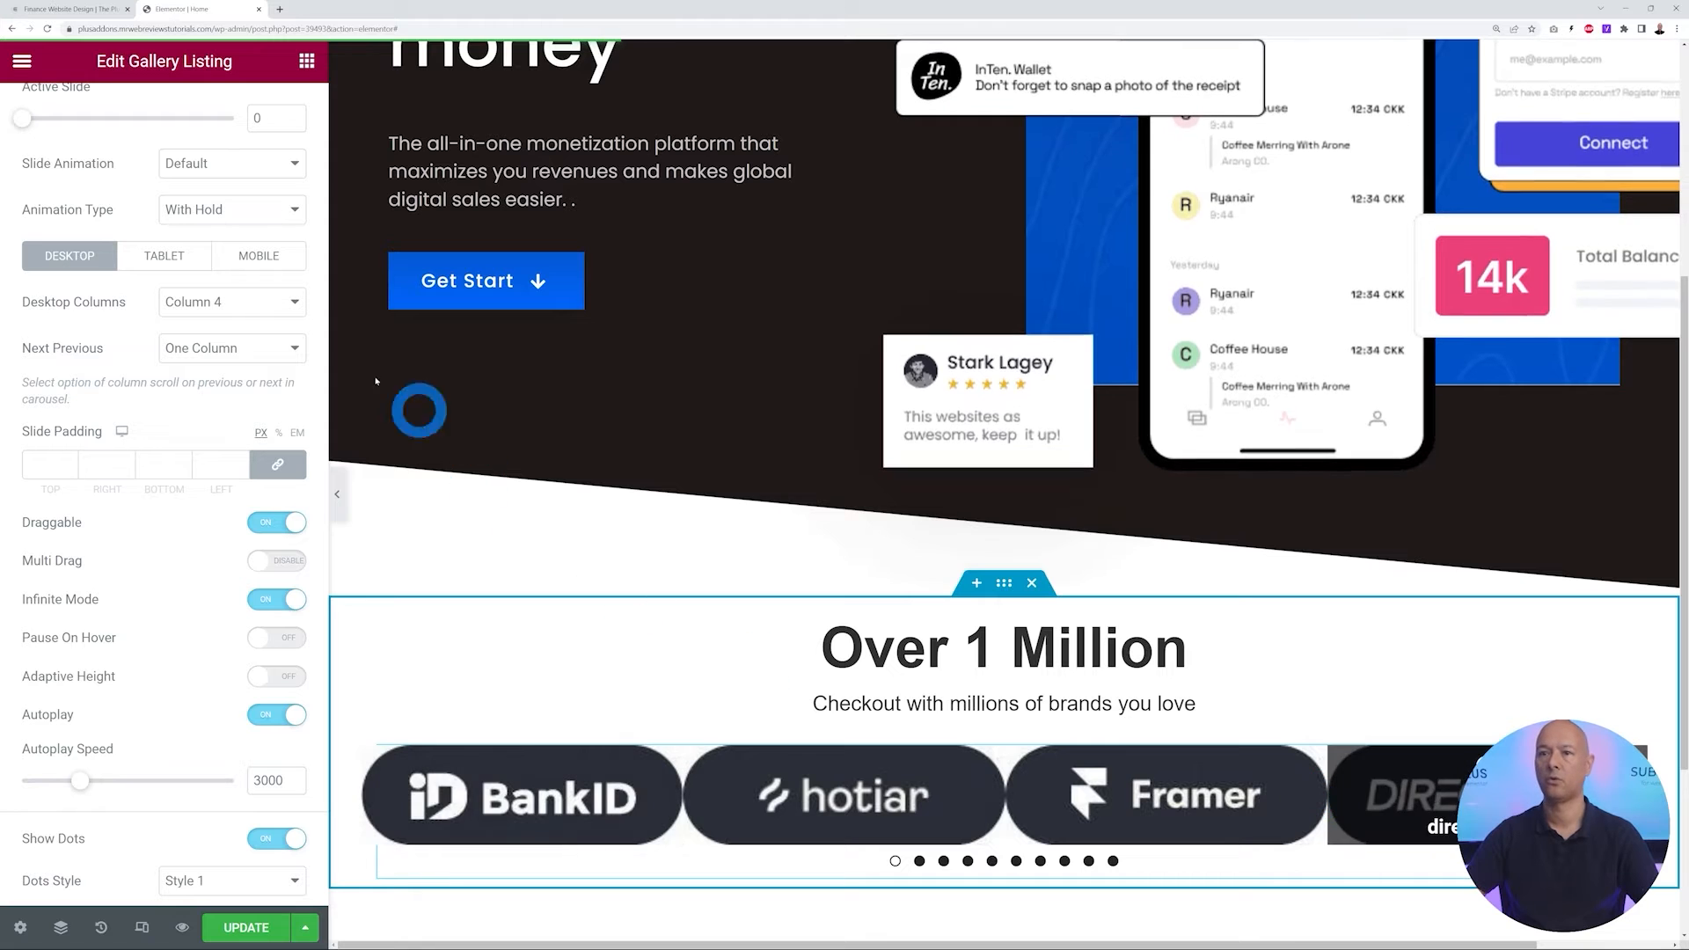
click(291, 309)
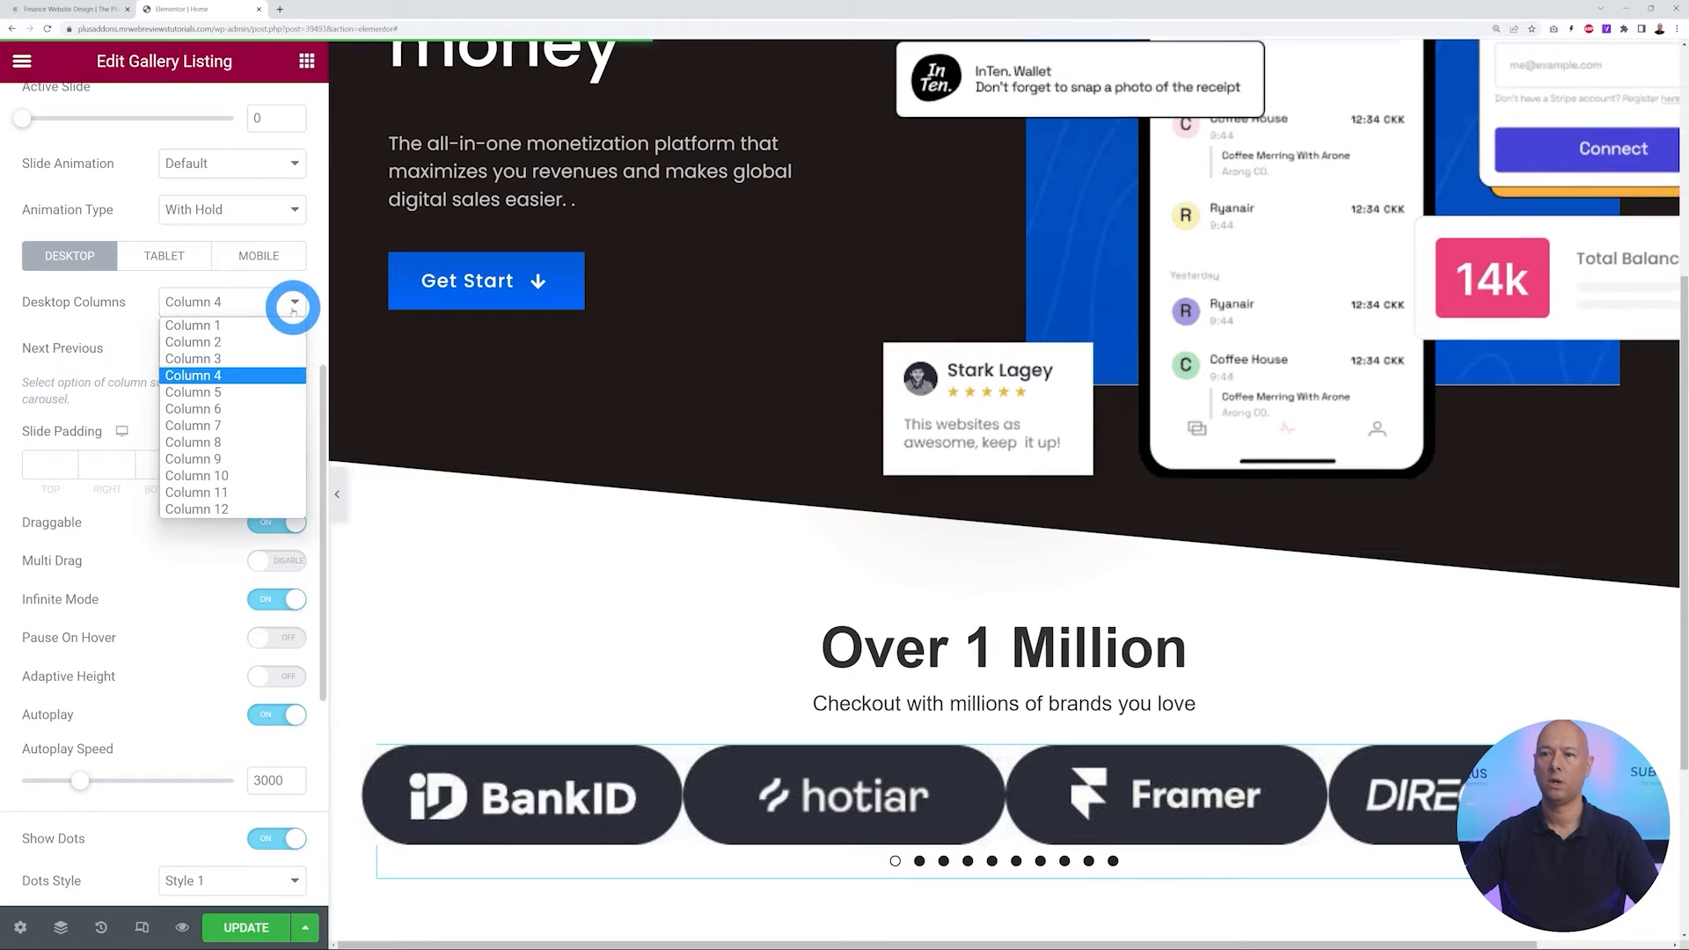
click(256, 442)
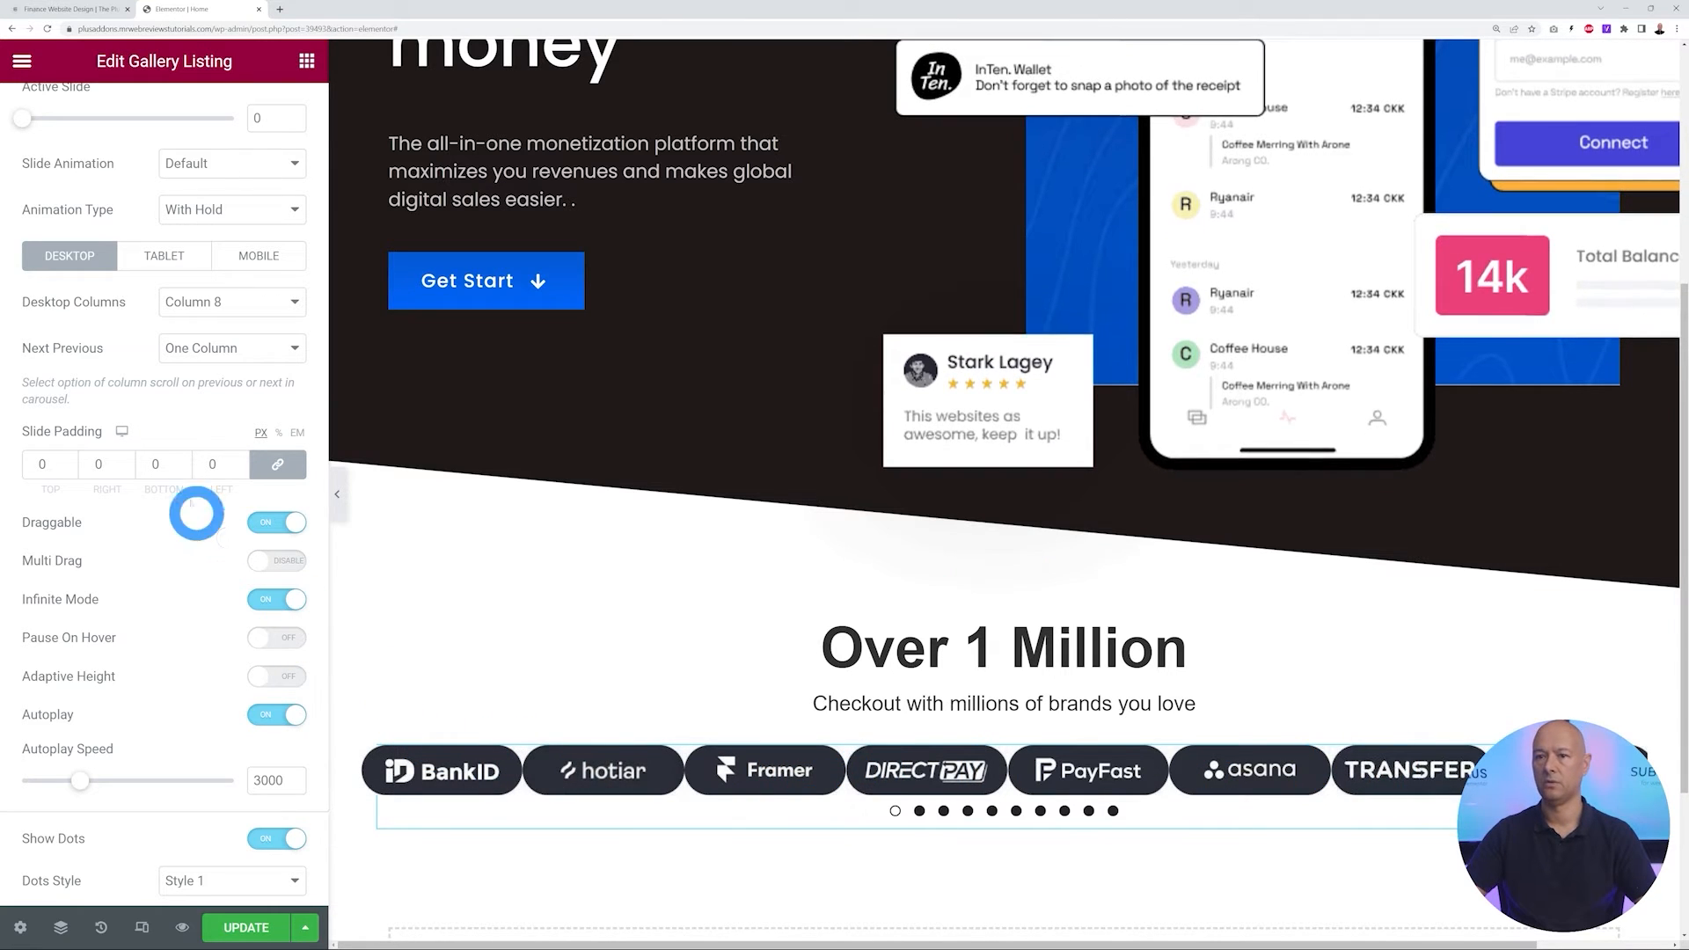
Unlink the carousel's slide padding values, set right and left to 10 px, and turn on Pause On Hover
click(284, 466)
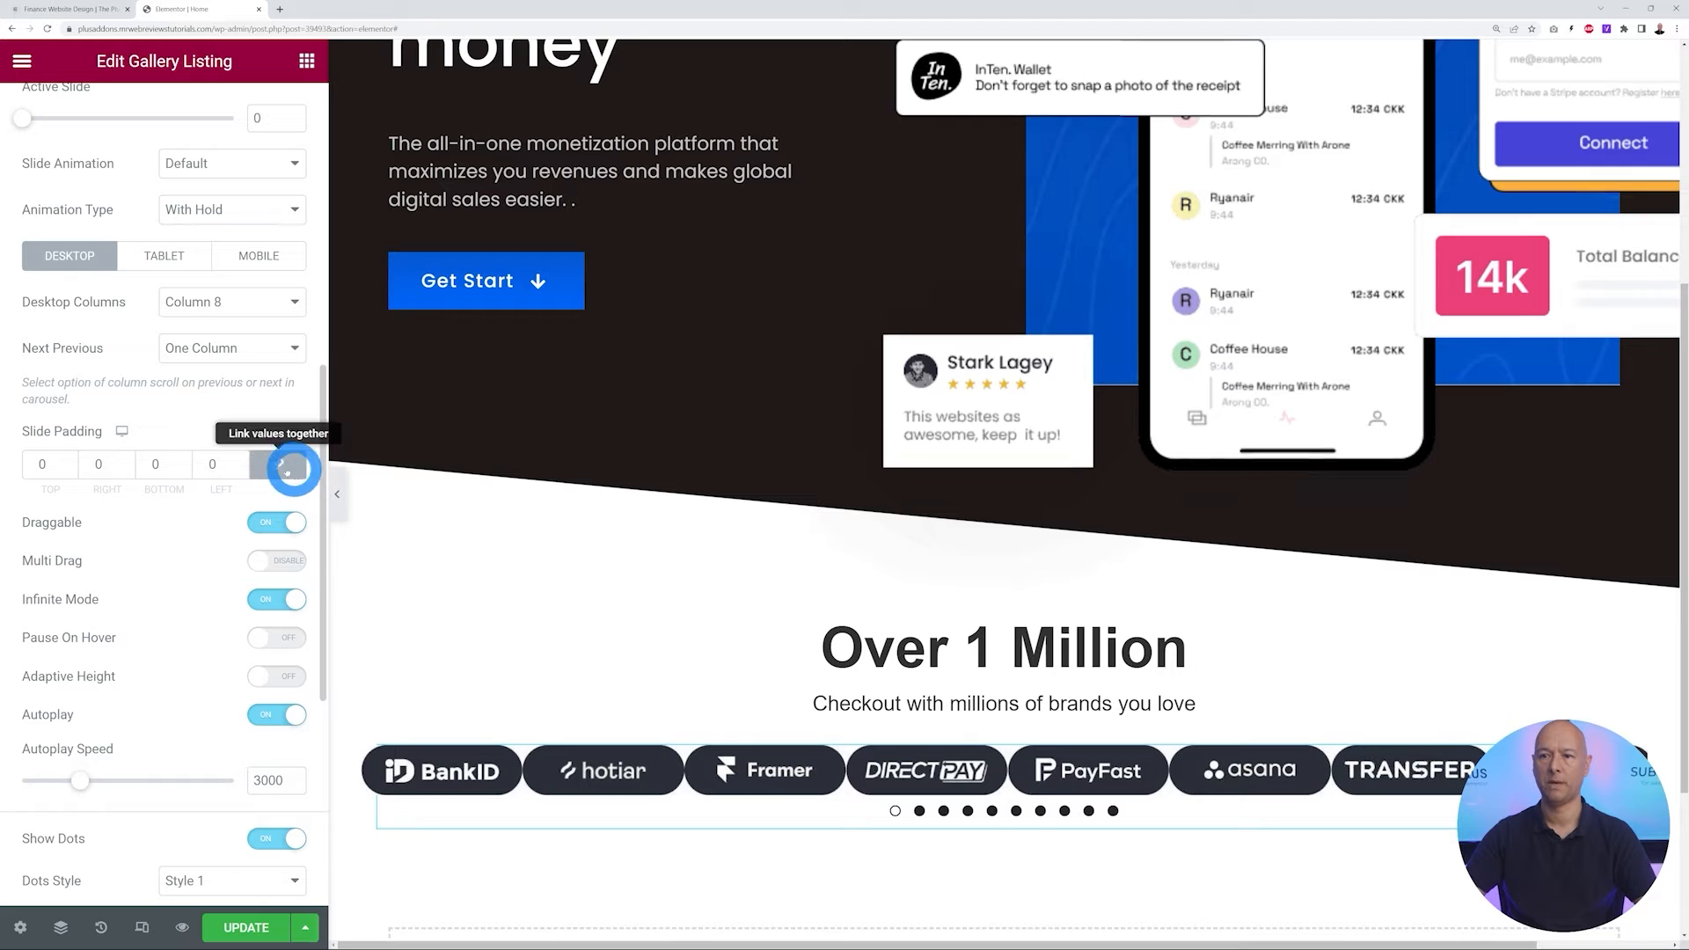
click(98, 467)
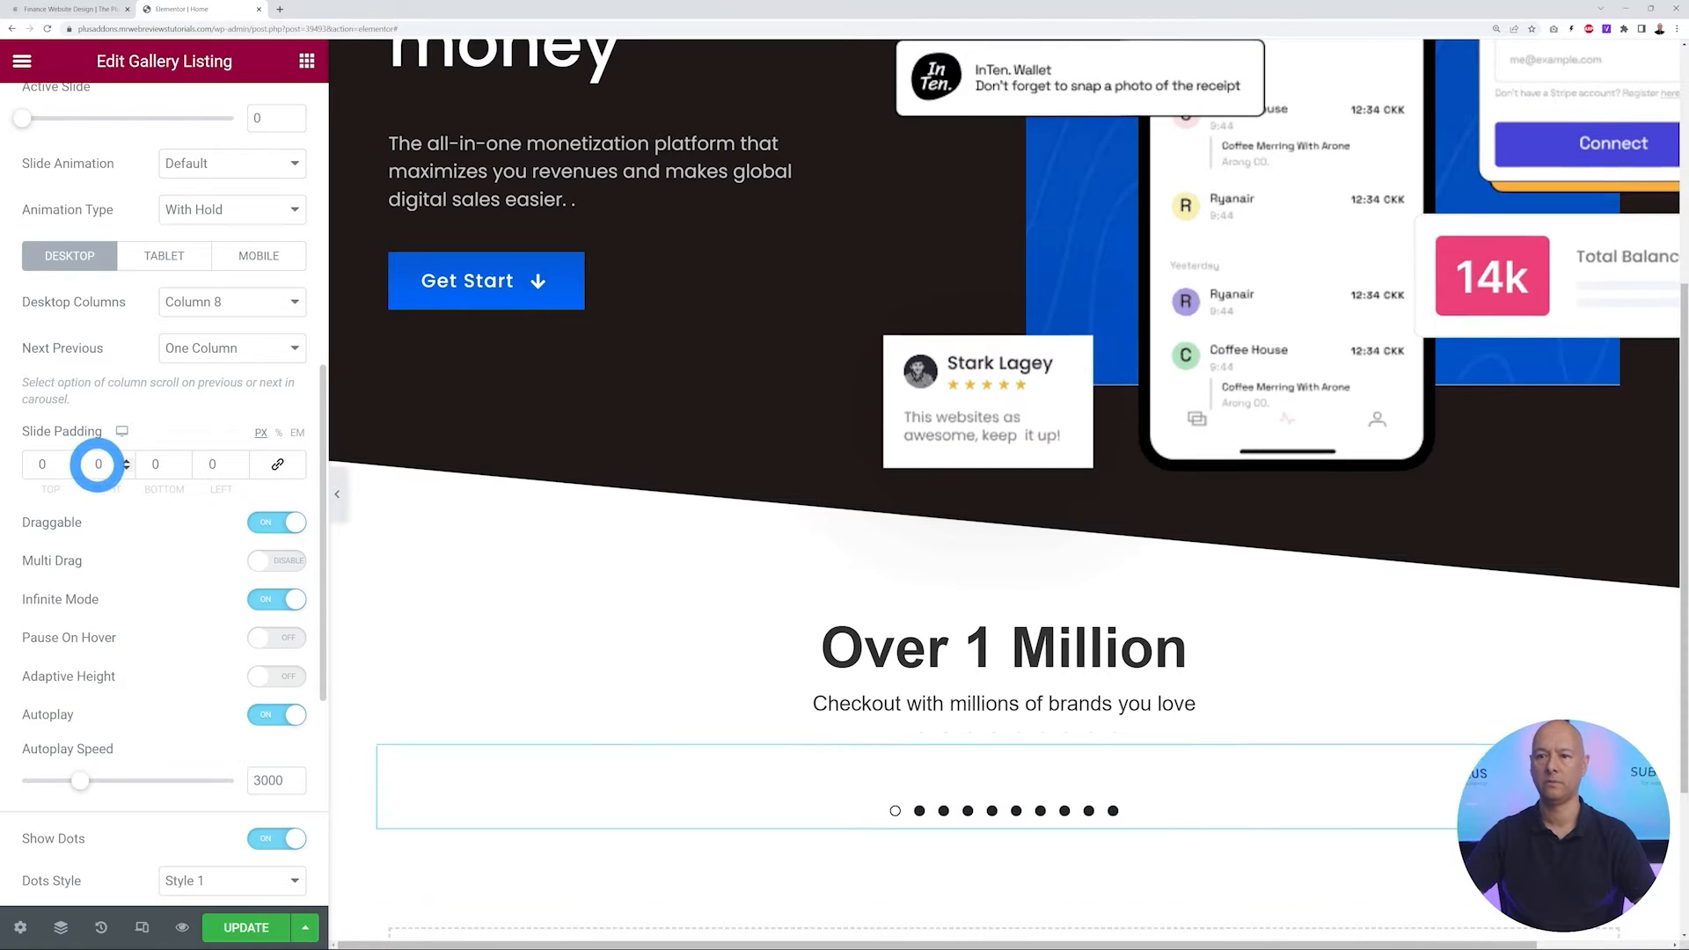
text(1)
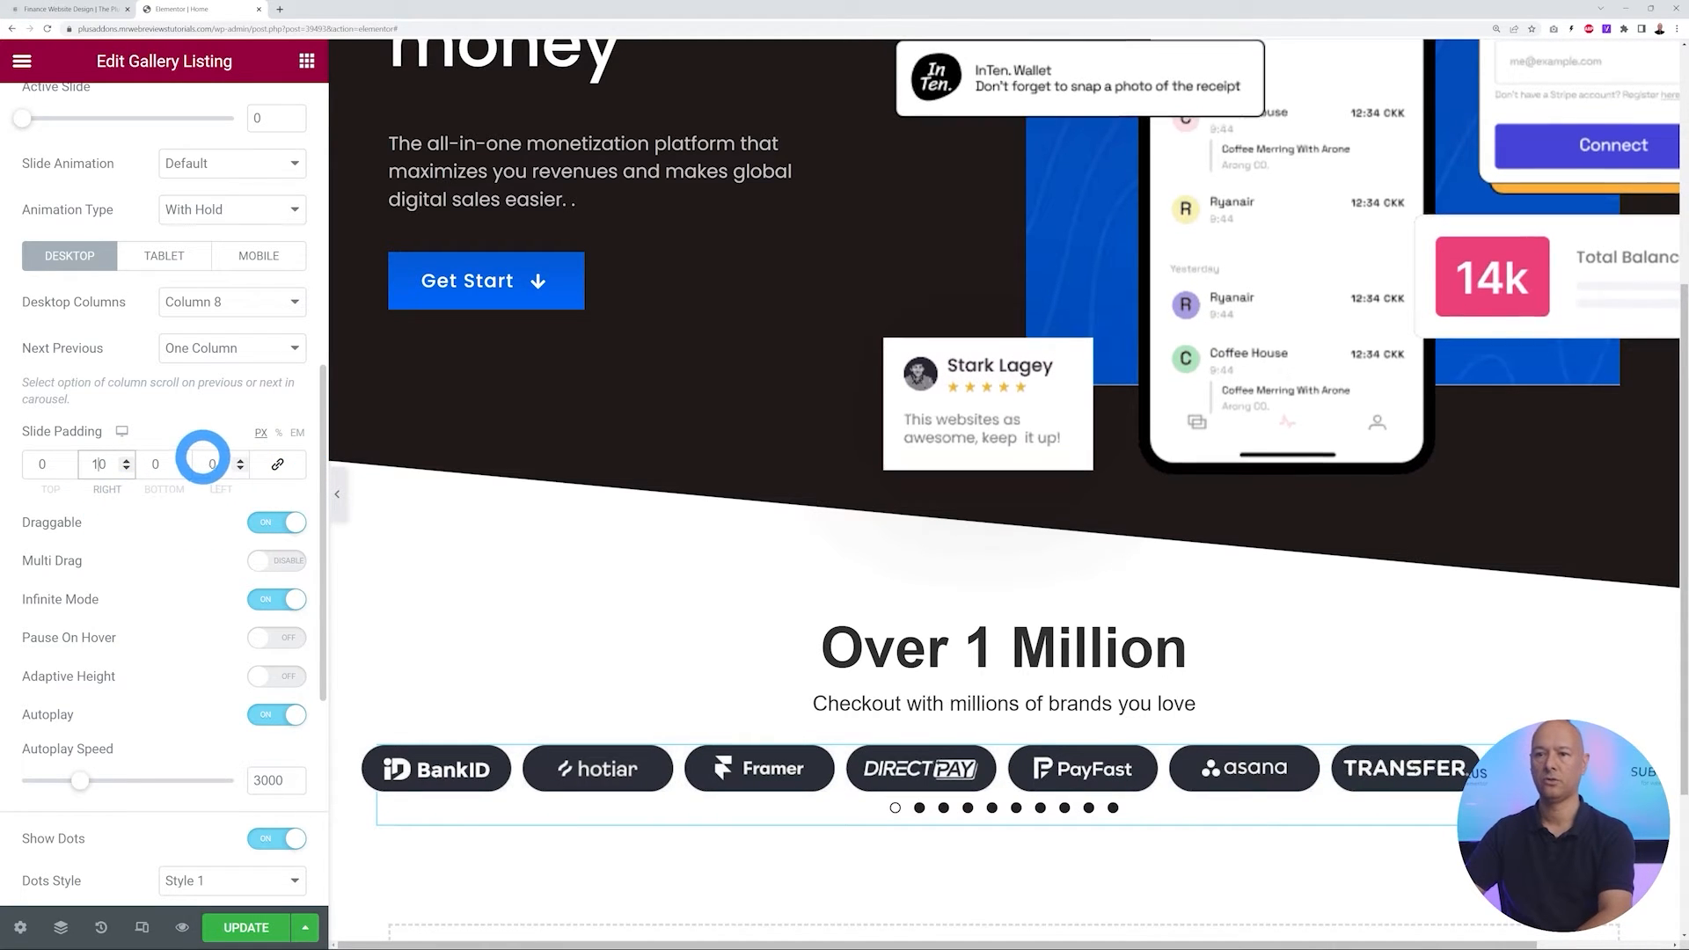
click(212, 464)
text(1)
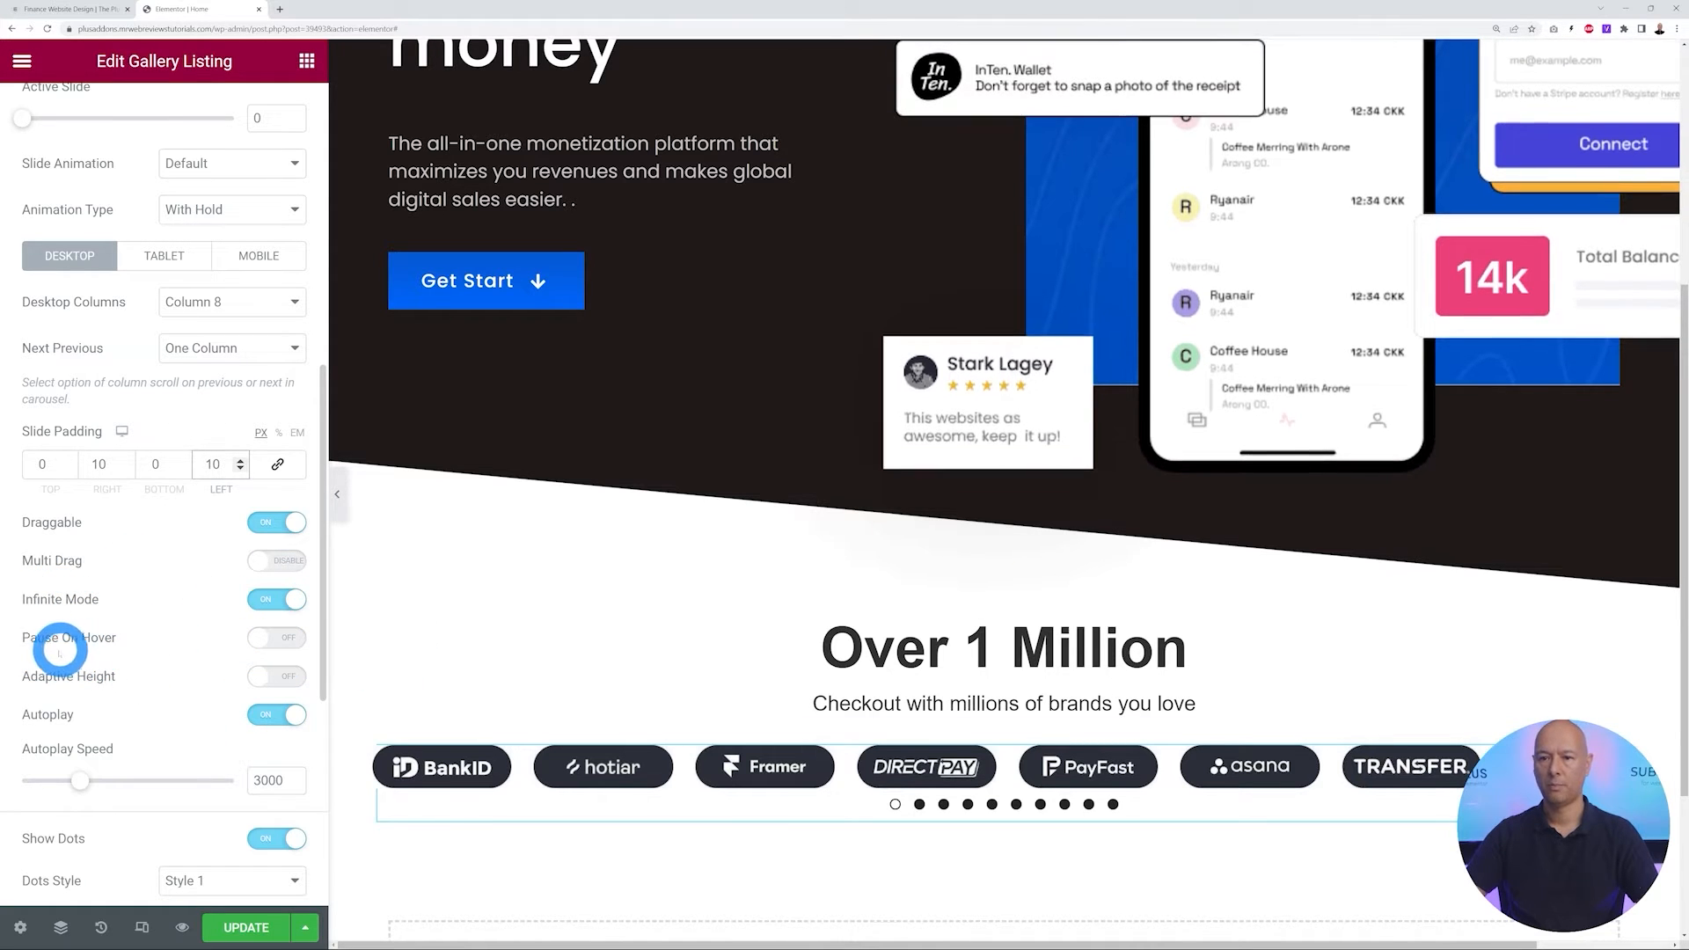
click(264, 642)
Turn off Show Dots and turn on Center Mode for the logo carousel
scroll(224, 581, down, 3)
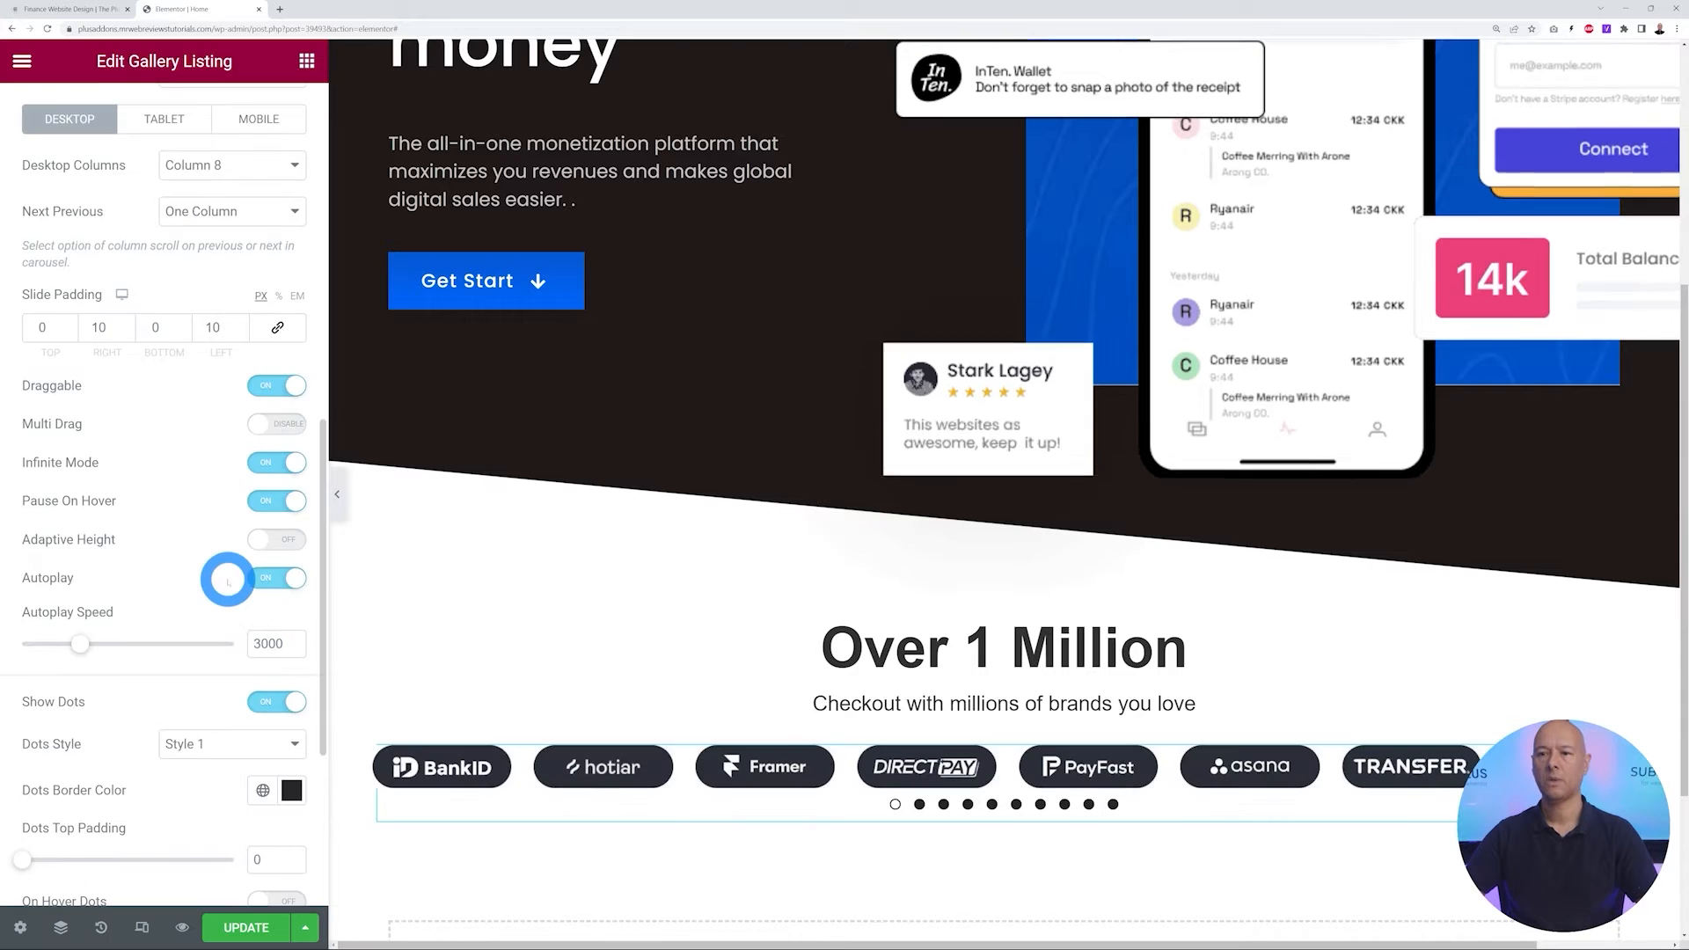
scroll(227, 579, down, 2)
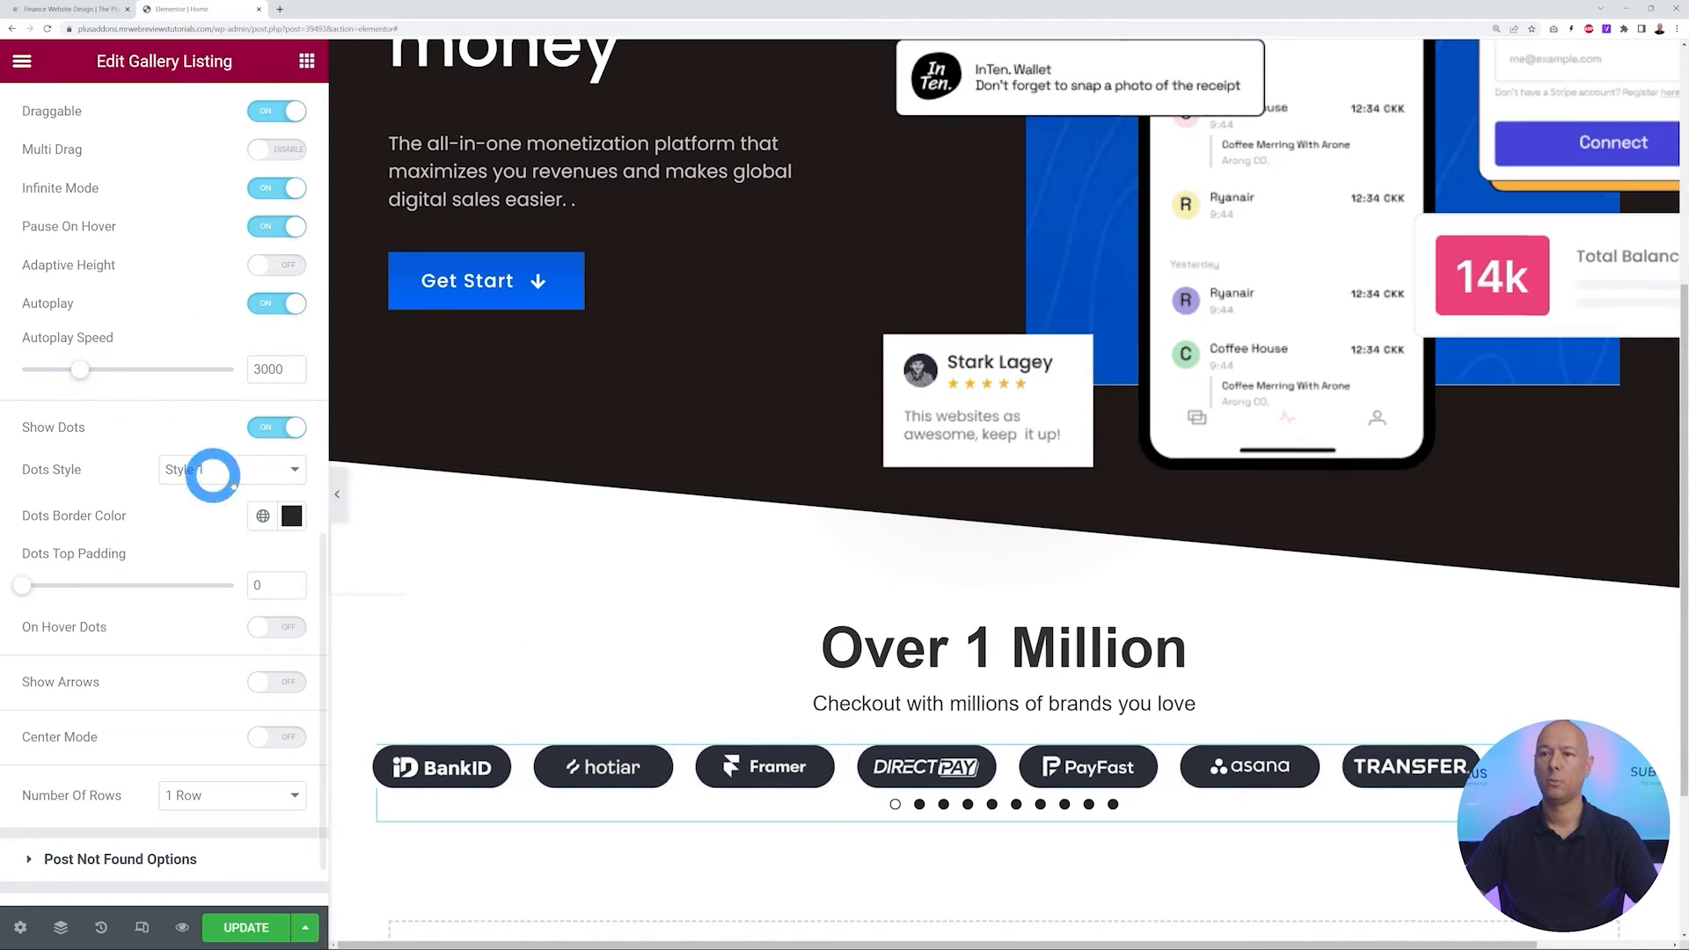
click(276, 430)
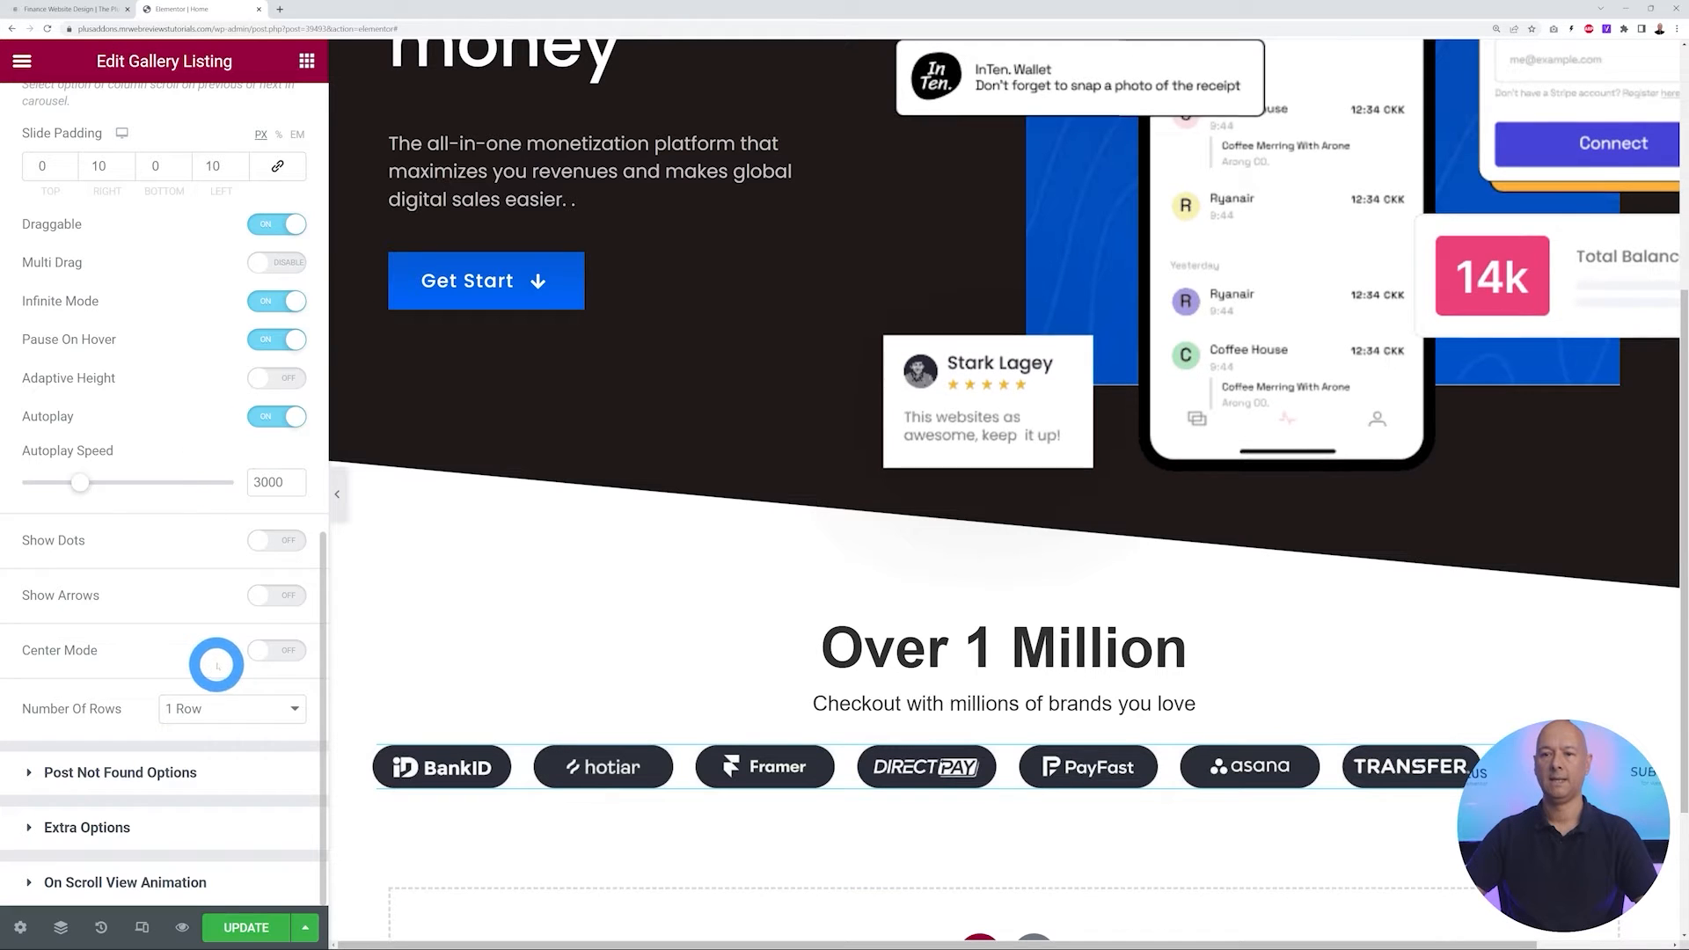
click(276, 652)
scroll(228, 626, down, 2)
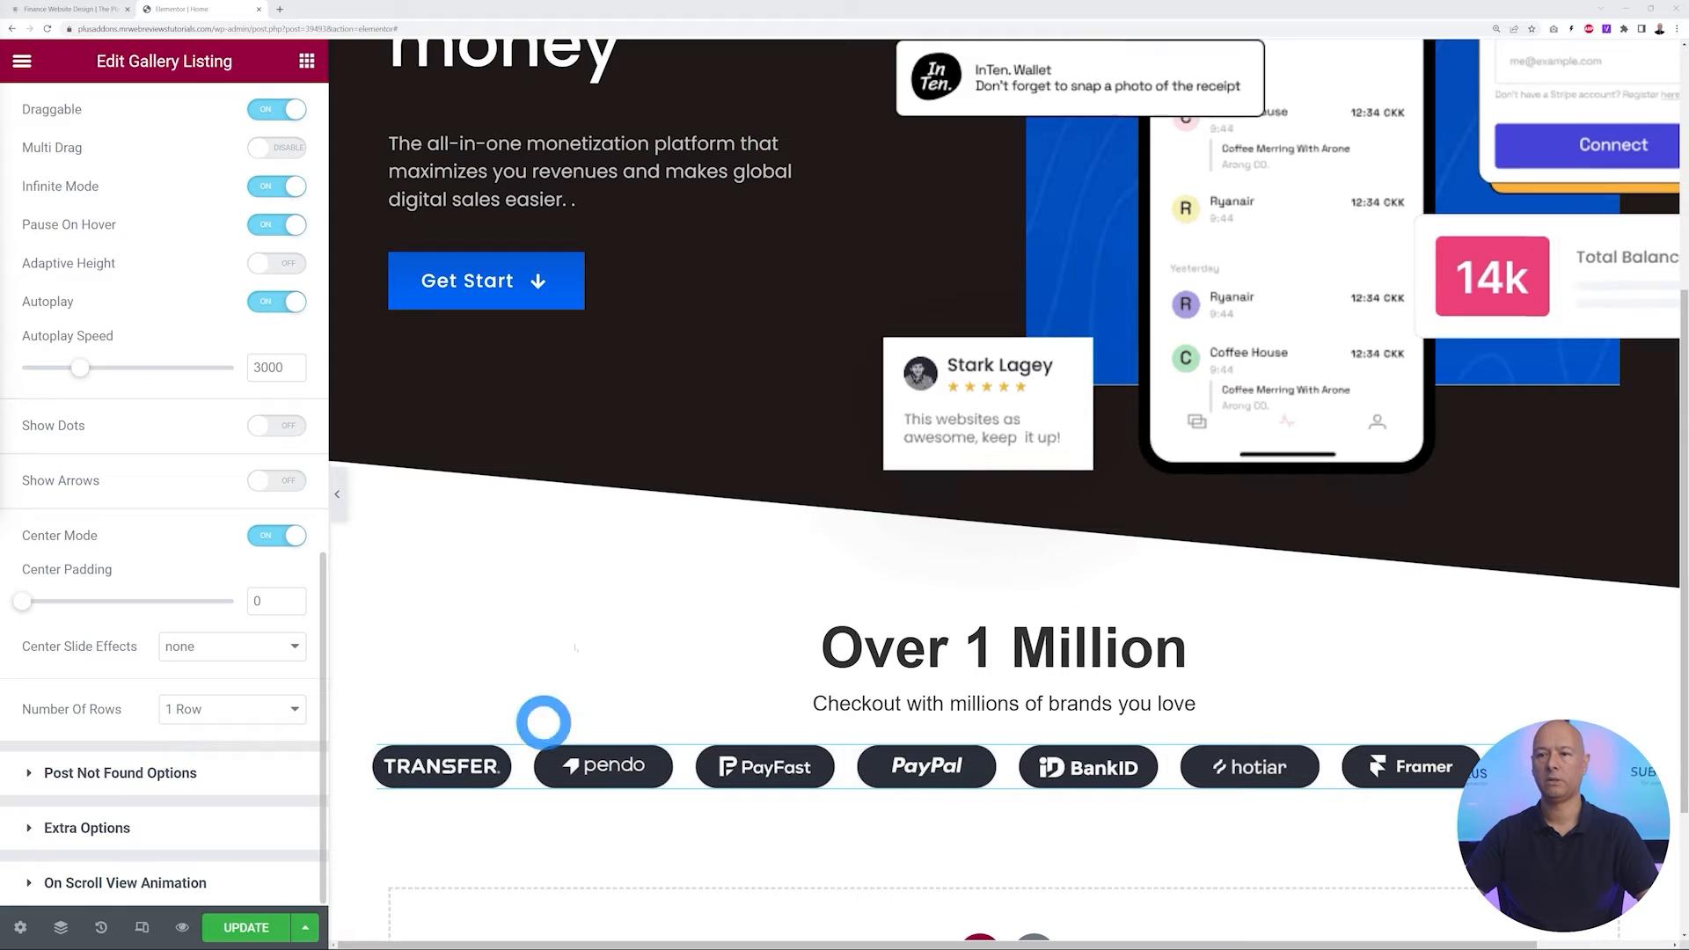
Examine how the logo carousel slides on the Finance Website Design demo page, and return to the Elementor editor
click(99, 10)
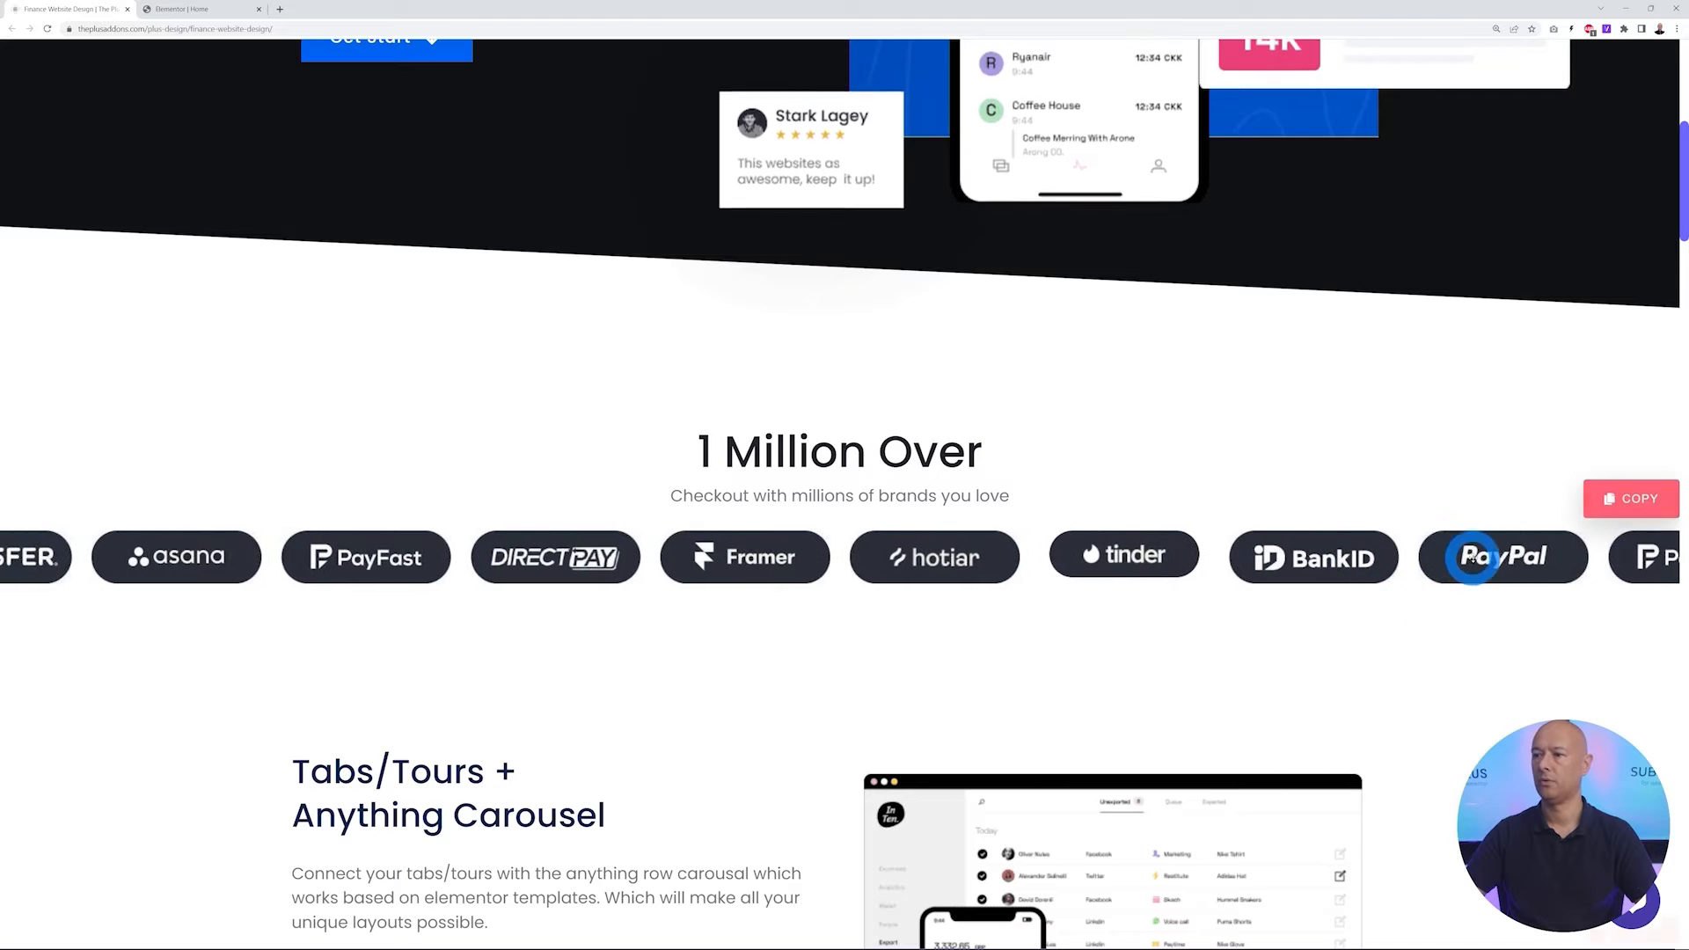
drag(1355, 558, 462, 557)
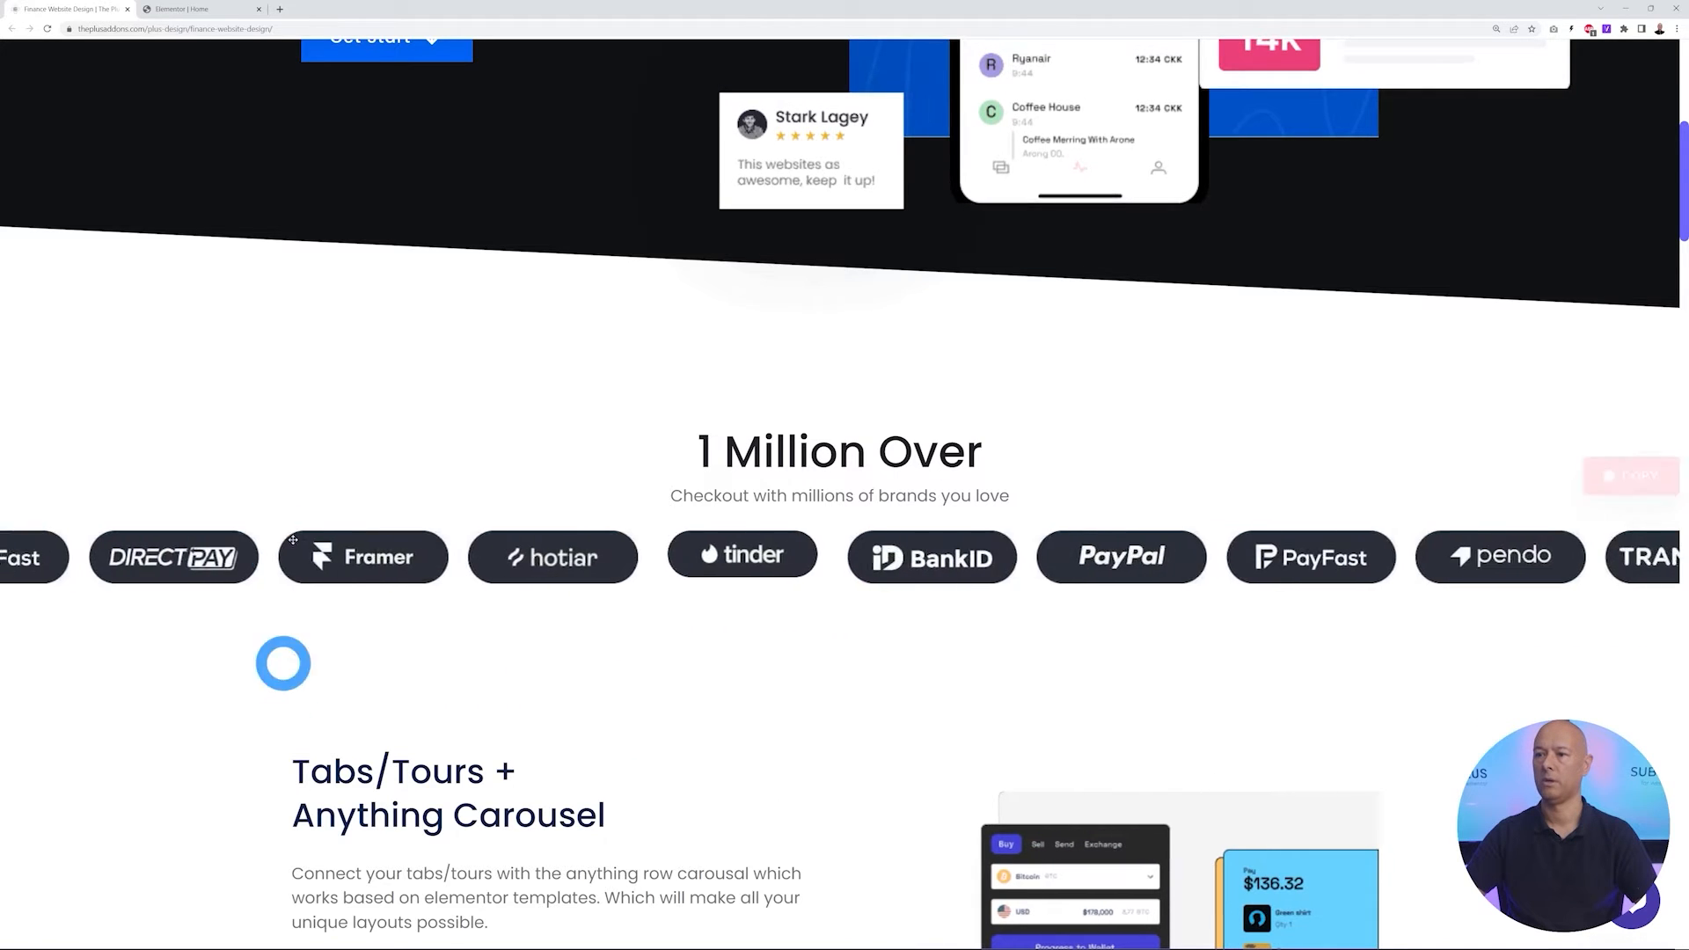
click(171, 10)
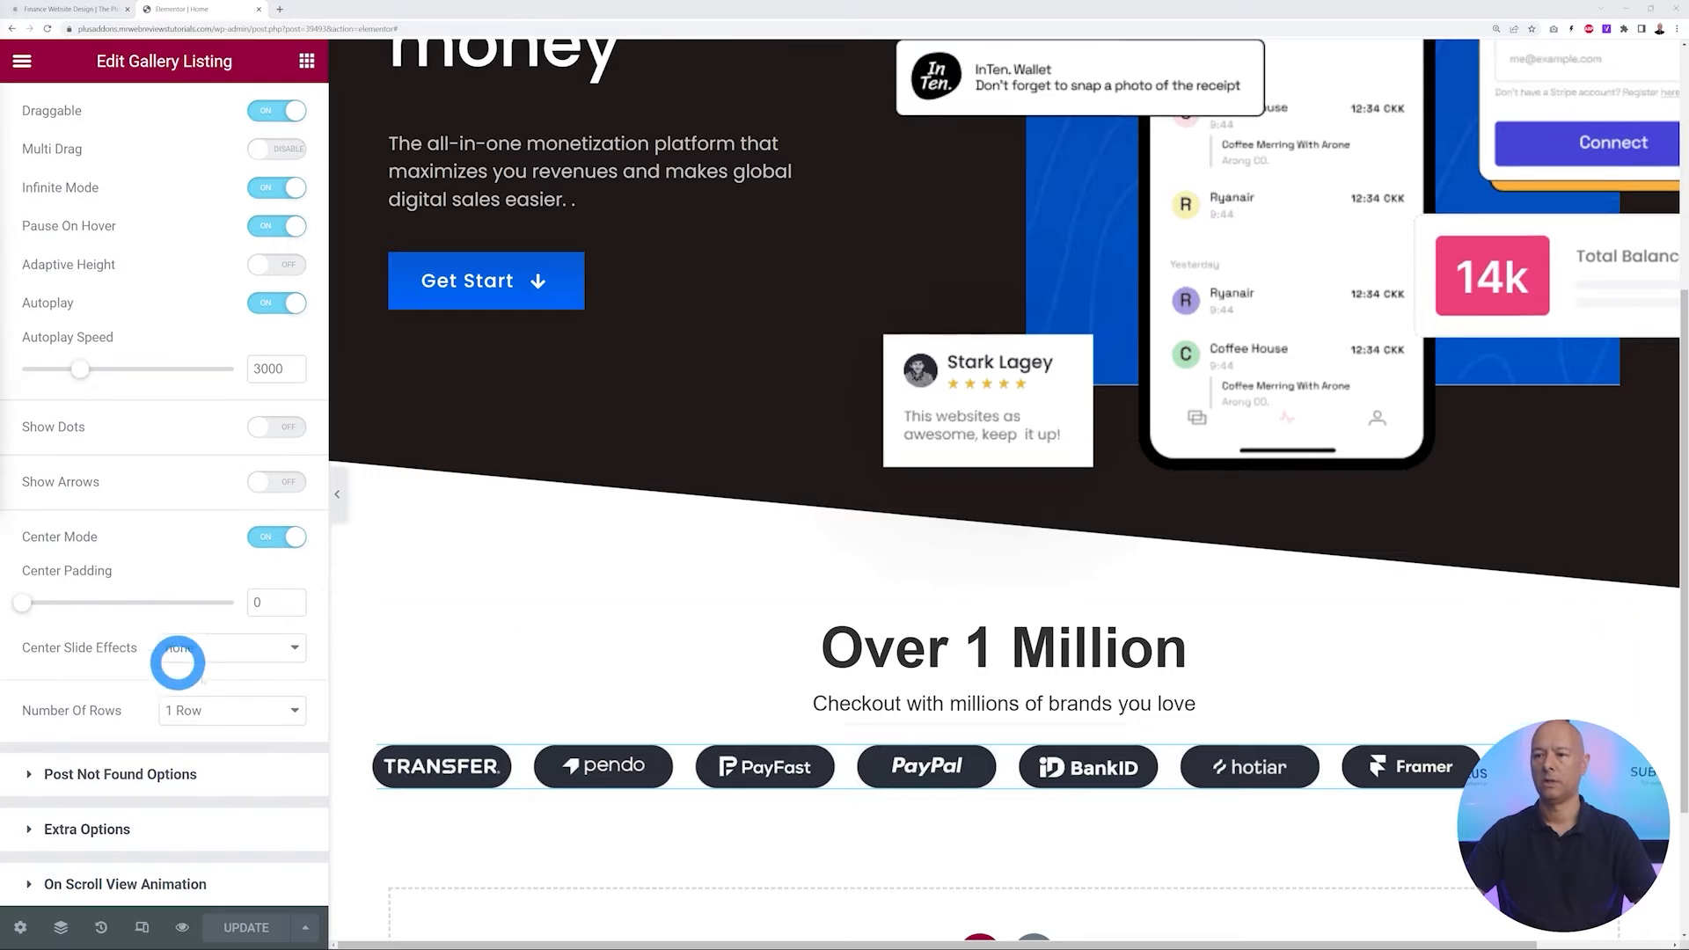
Set Center Slide Effects to Scale, with both Normal Slide Scale and Normal Slide Opacity at 1
click(236, 651)
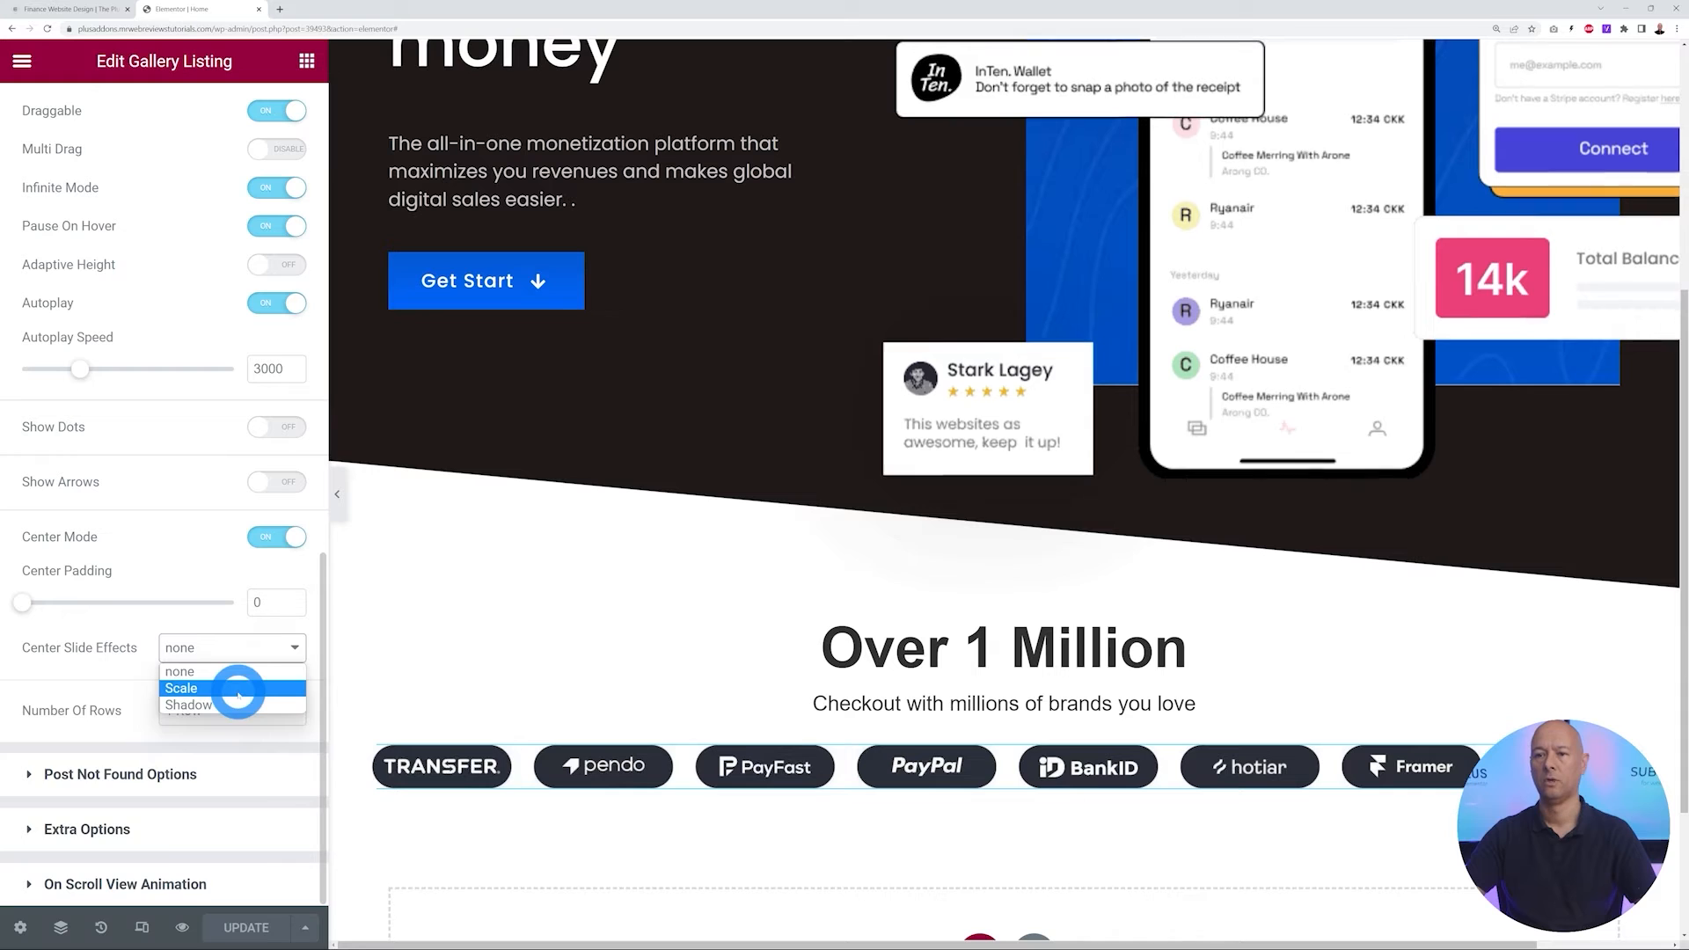
click(237, 690)
scroll(192, 709, down, 3)
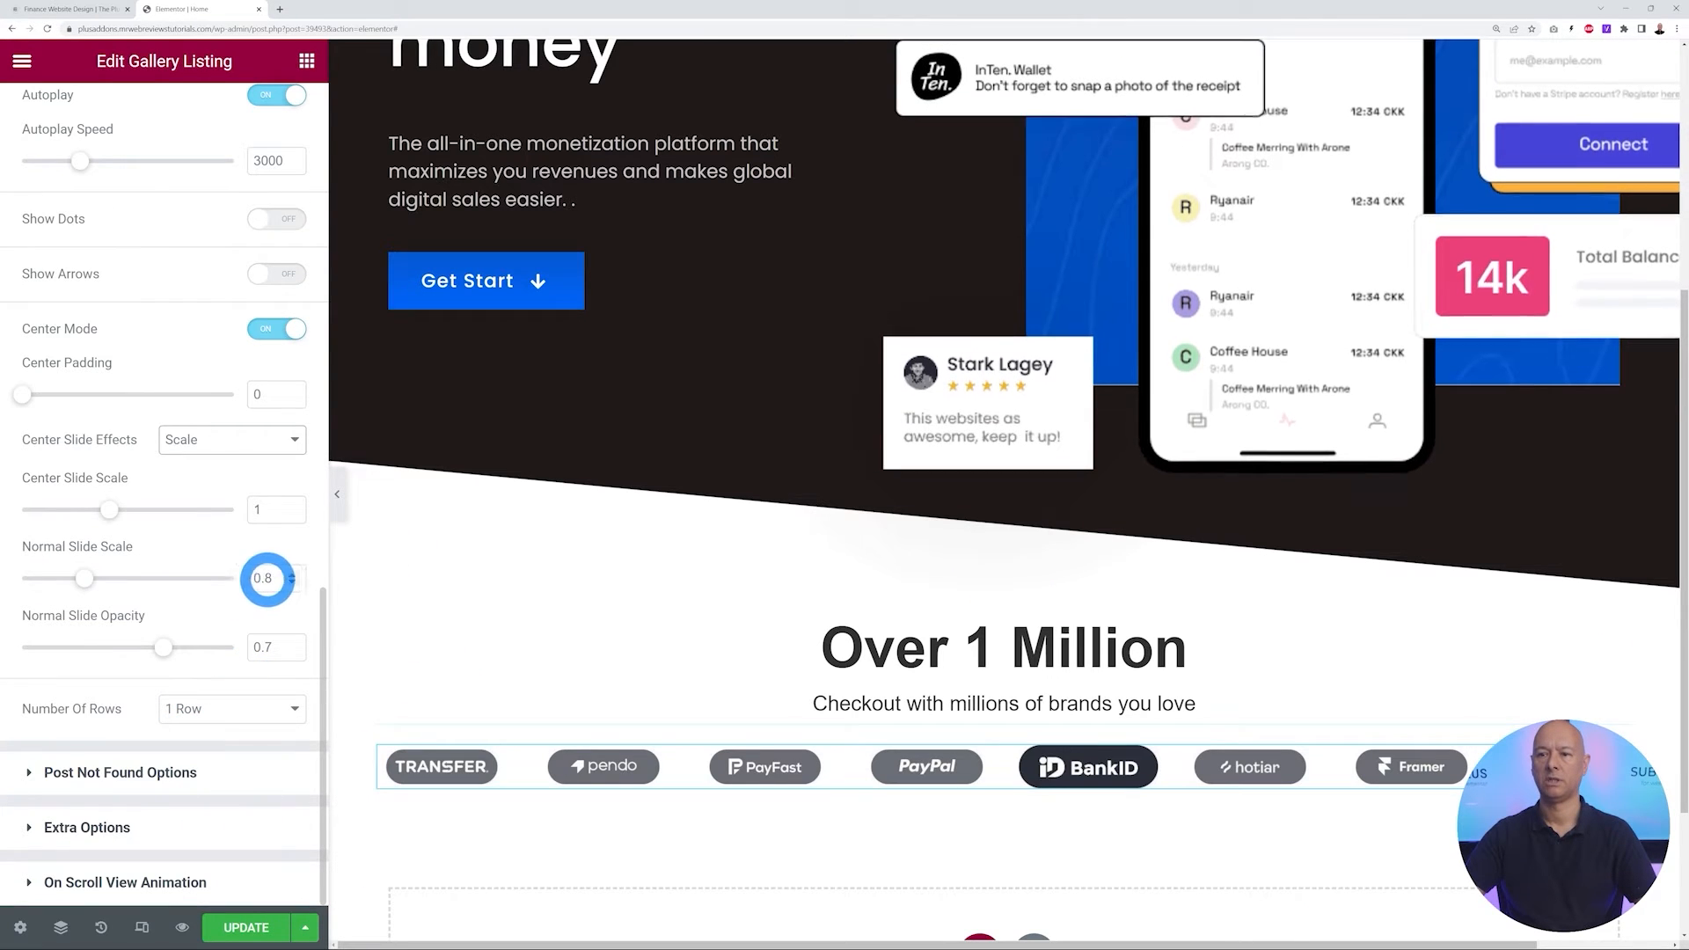
drag(273, 578, 242, 578)
text(1)
drag(274, 648, 232, 650)
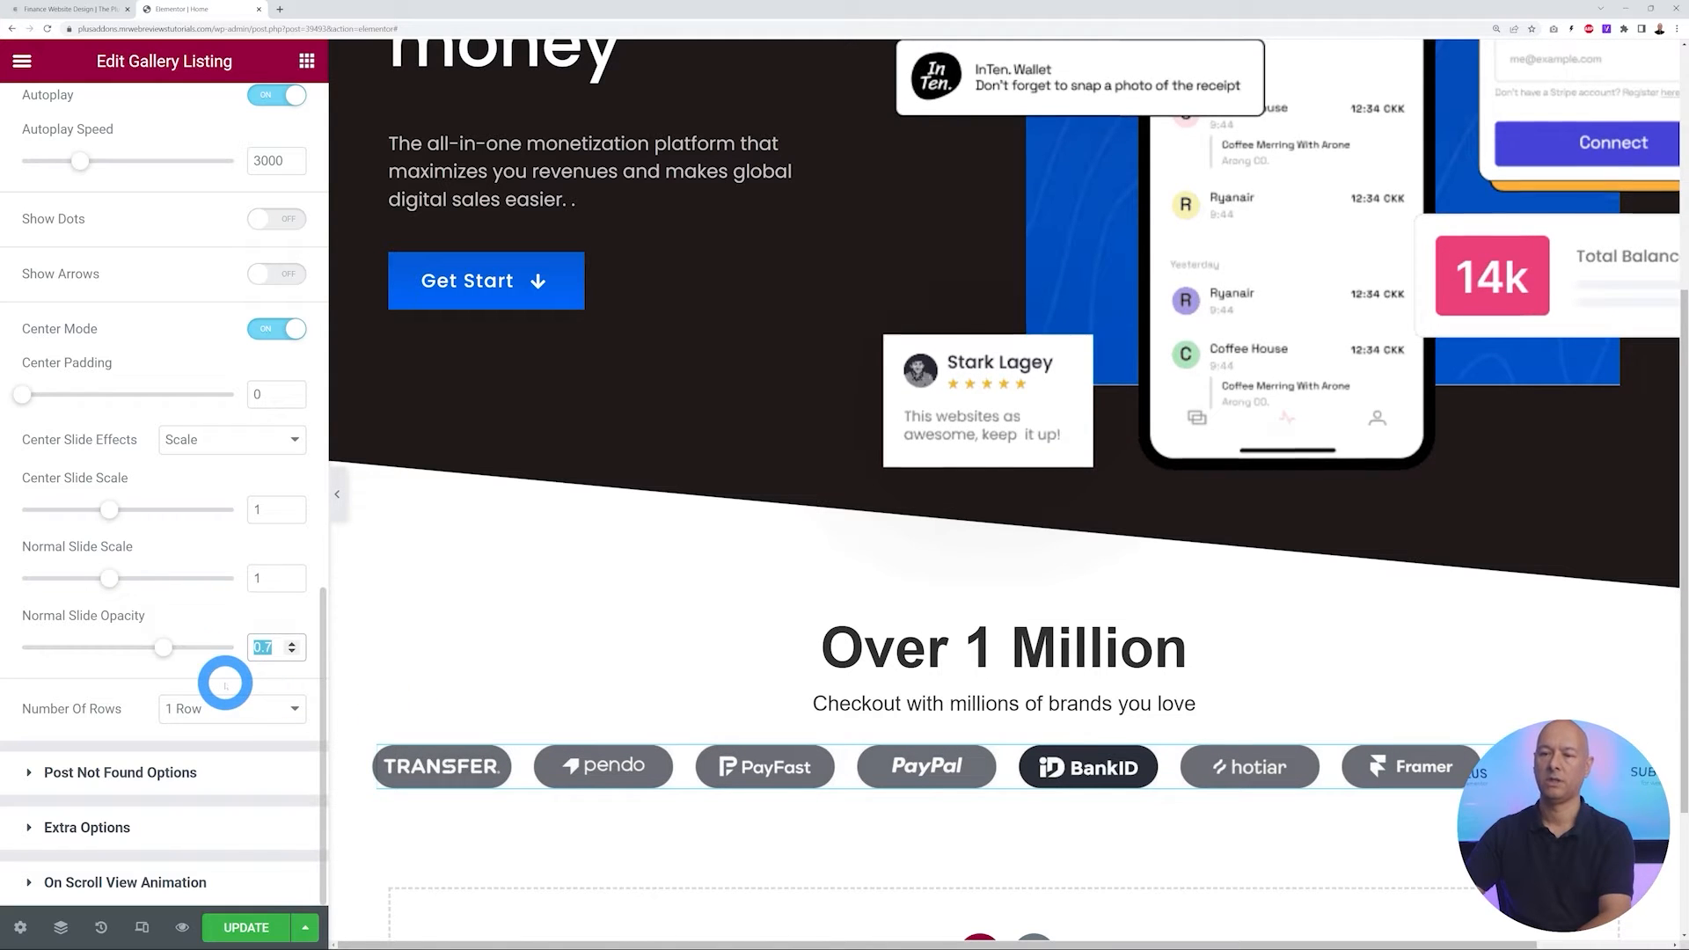
text(1)
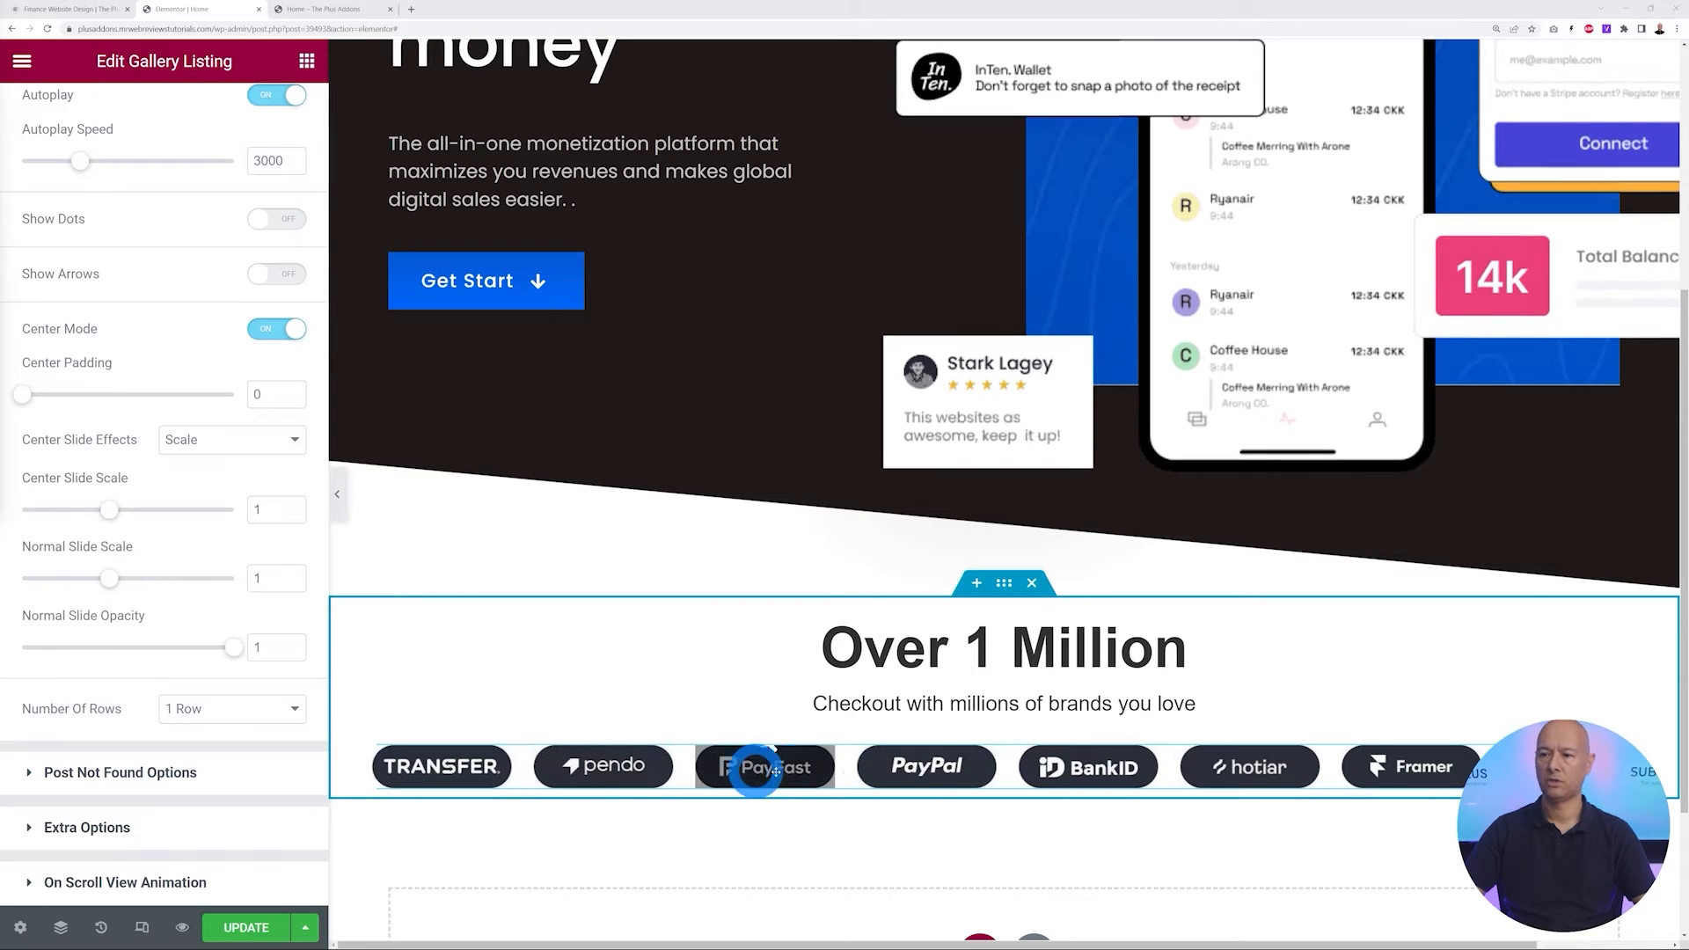
Hide the popup icon in the gallery listing's style settings
scroll(121, 380, up, 10)
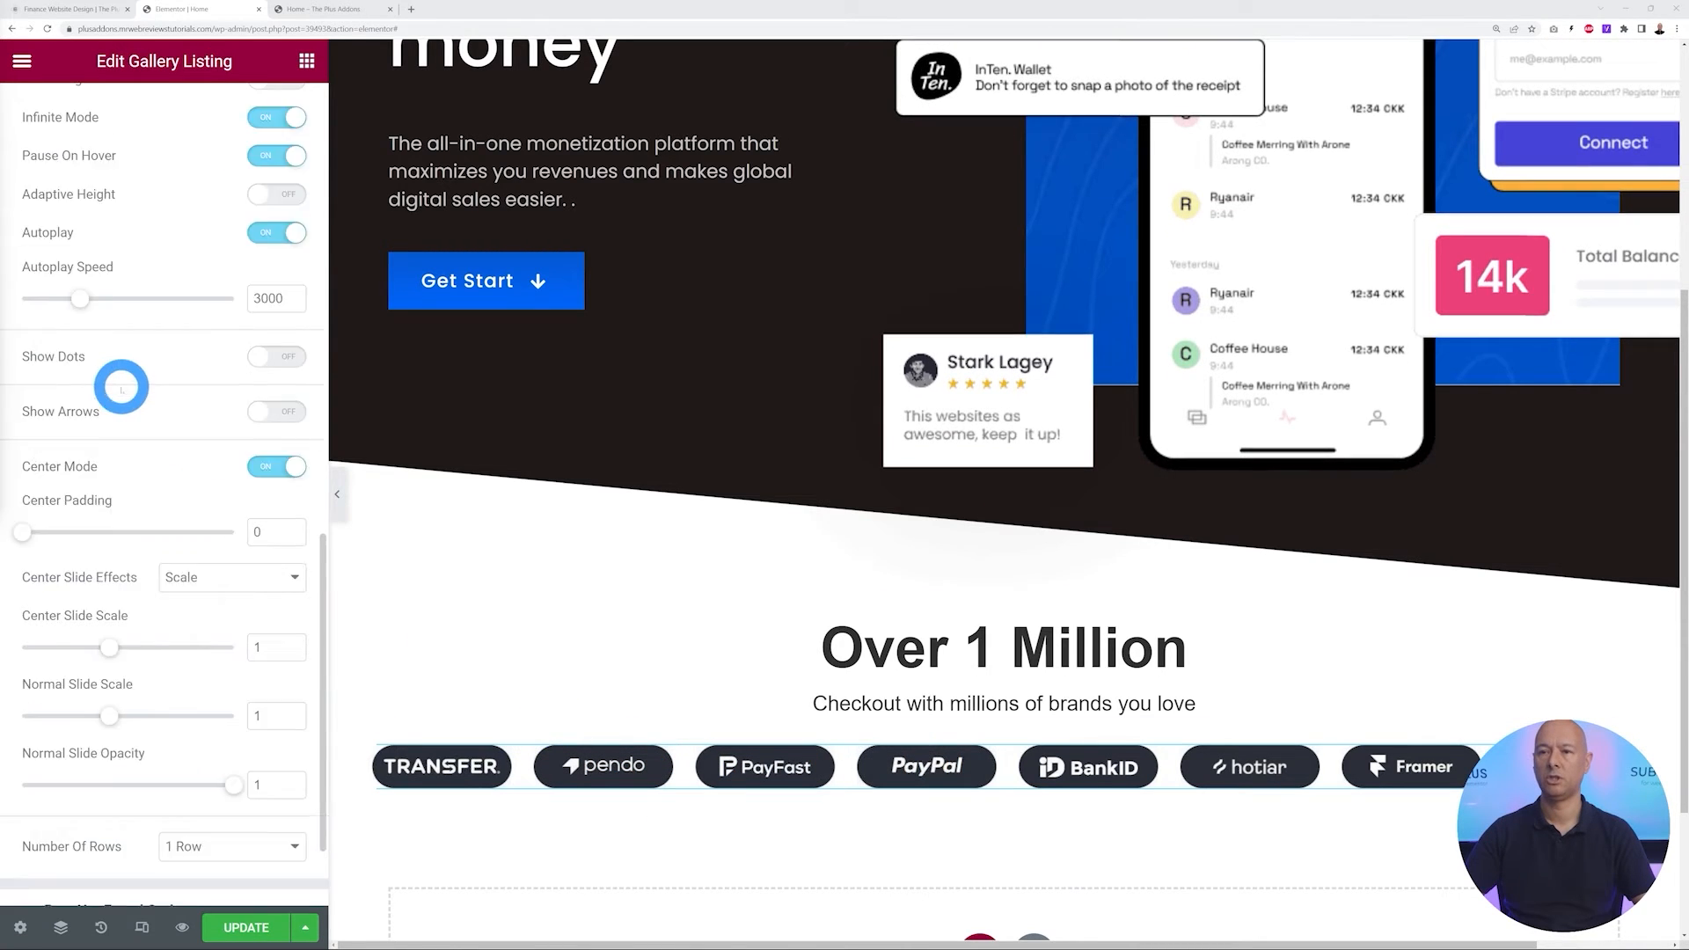
click(68, 179)
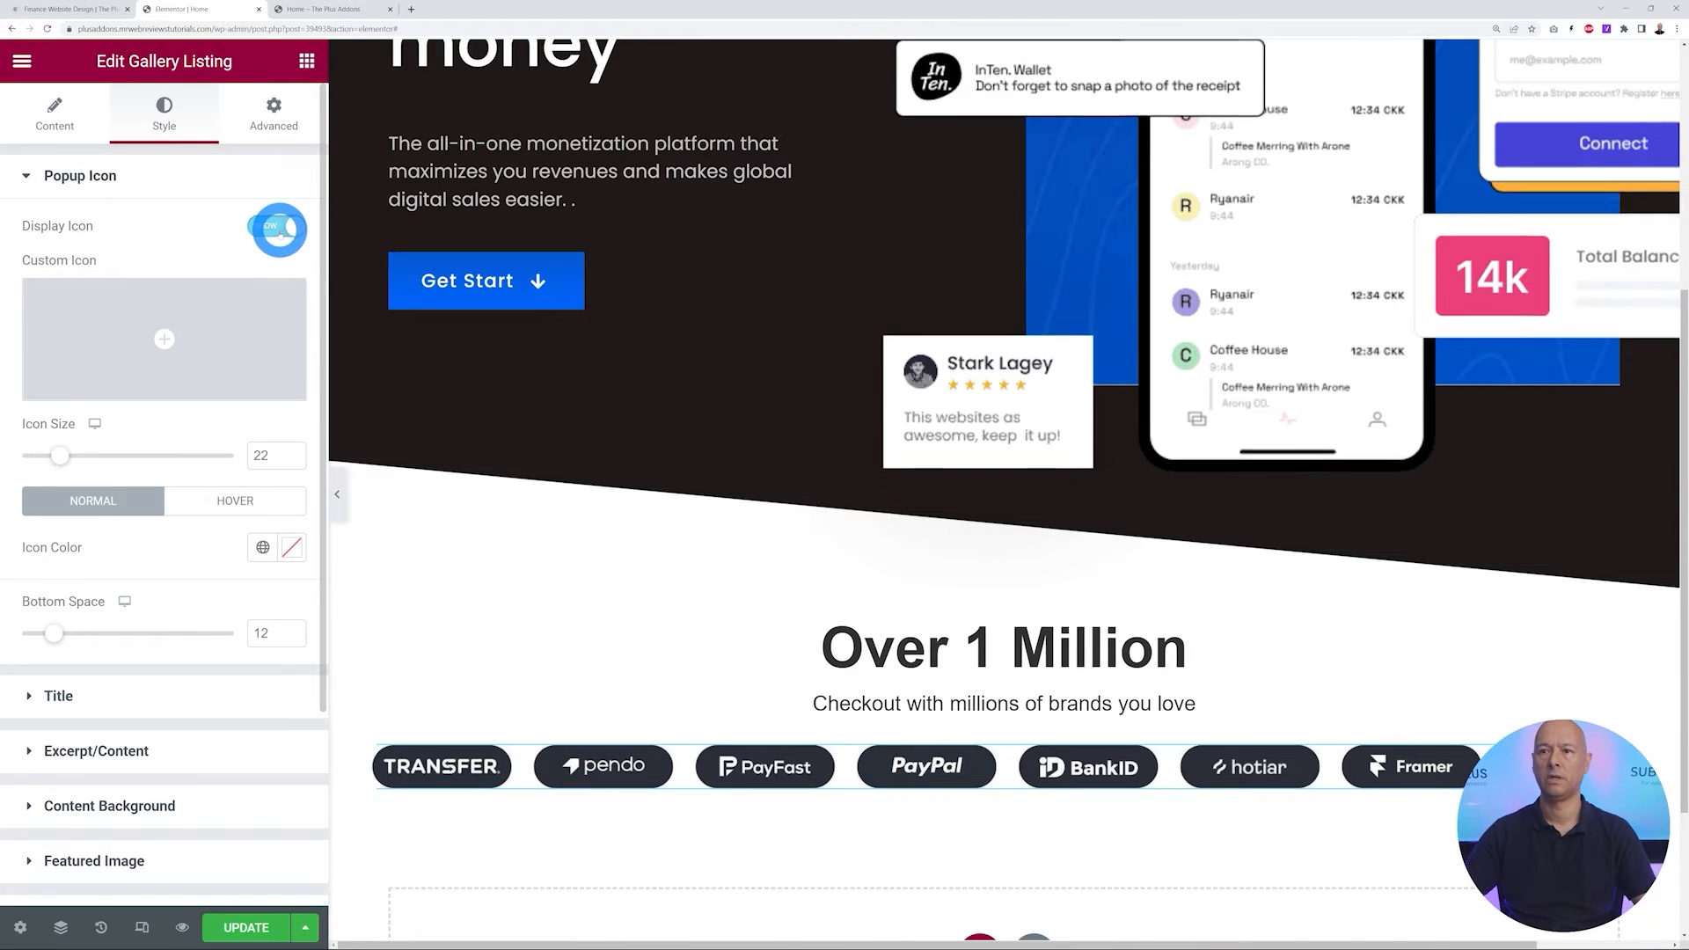
click(280, 229)
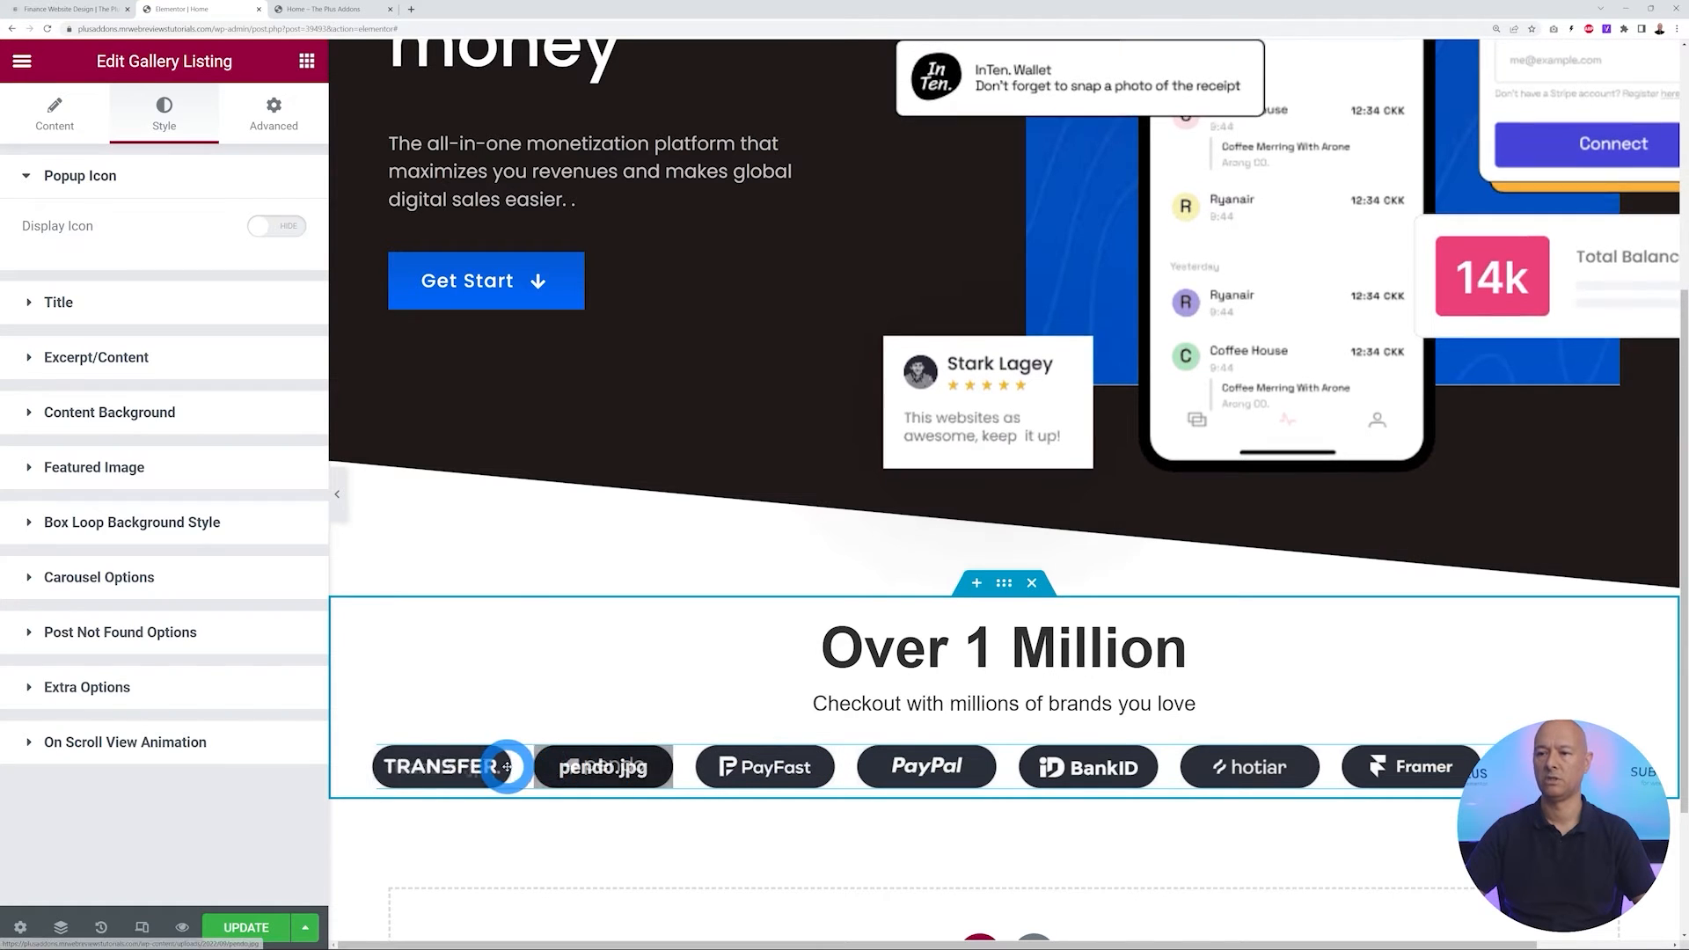
Make the gallery title's normal-state colour fully transparent
click(55, 305)
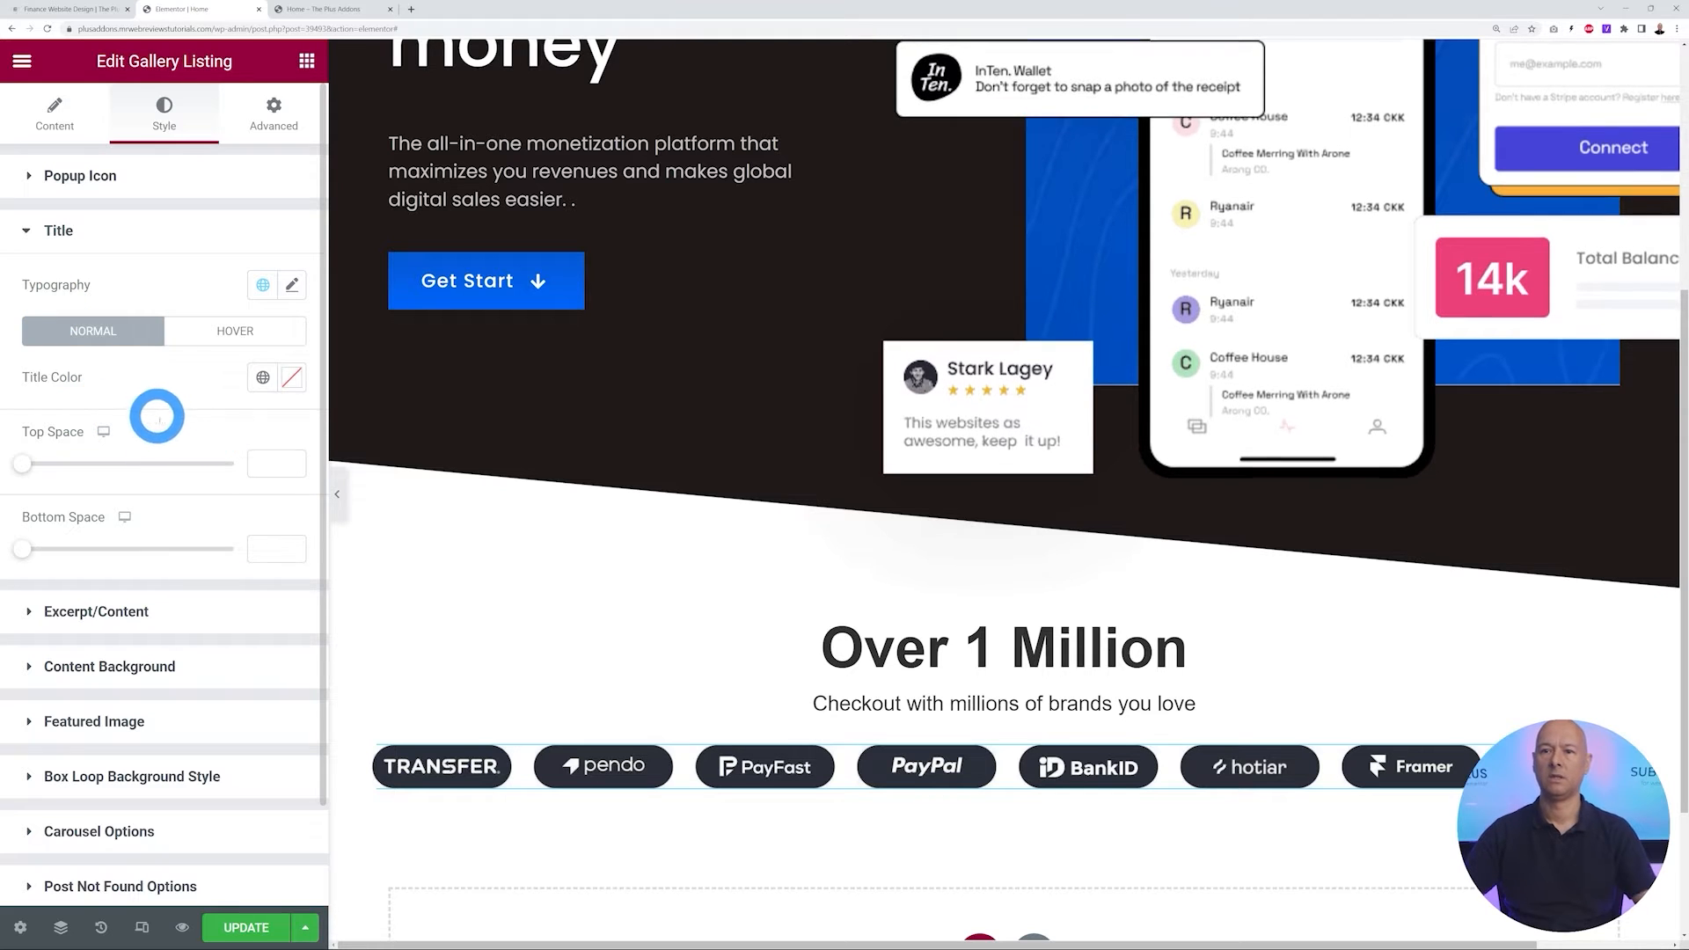
click(223, 338)
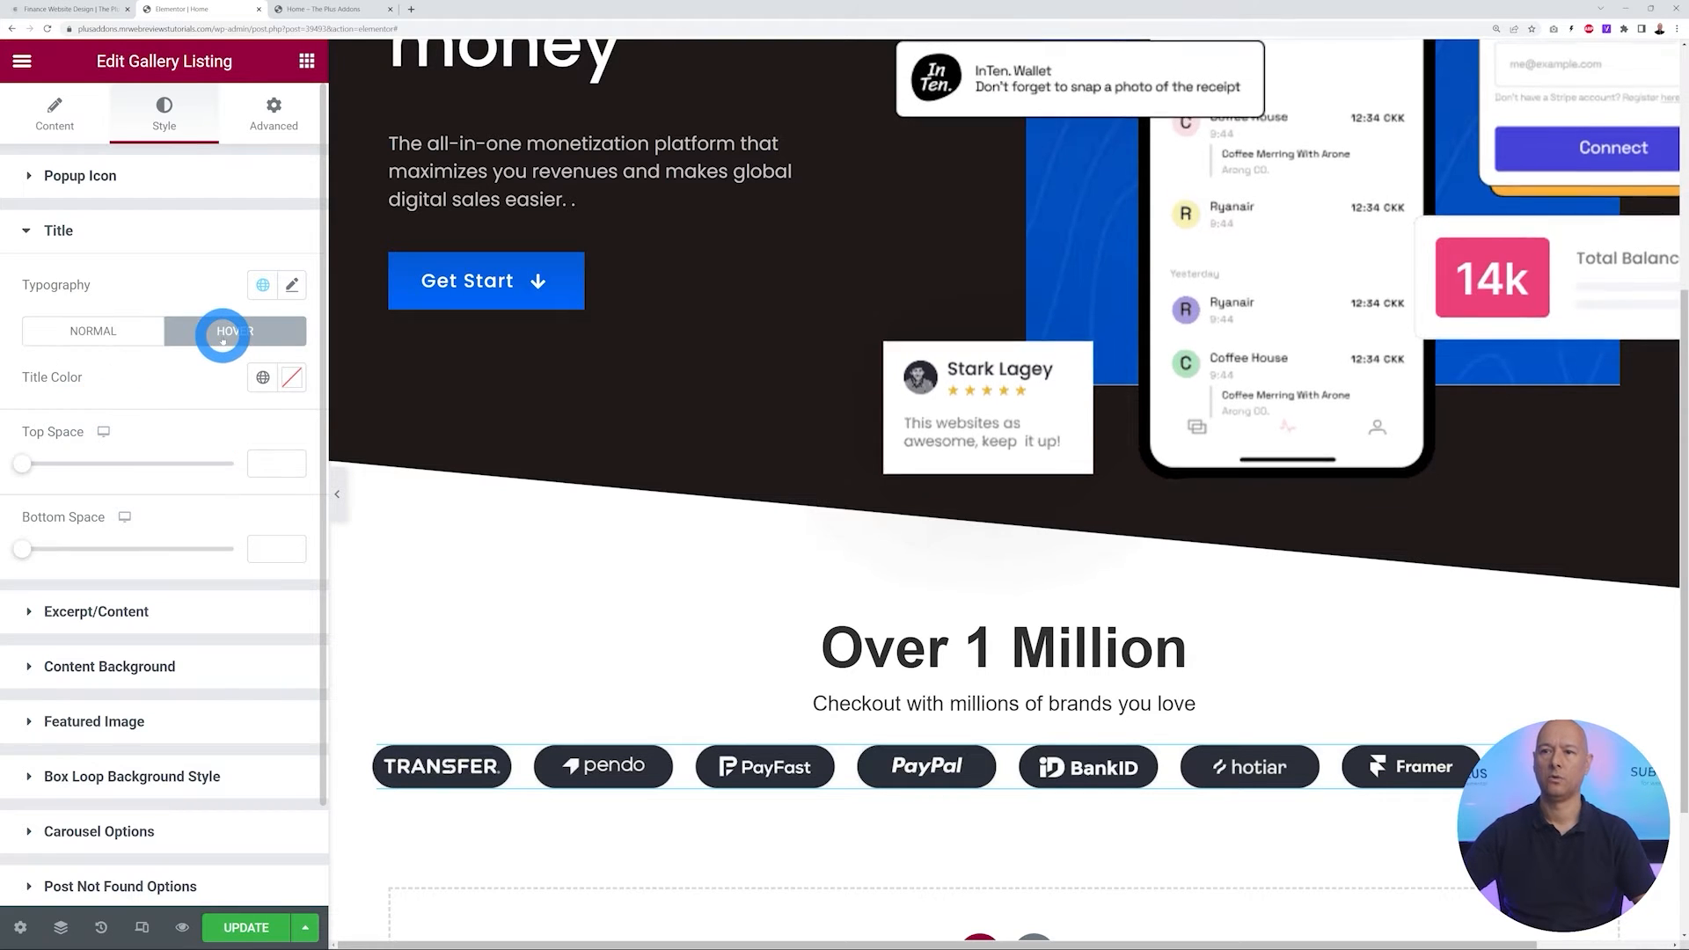
click(103, 332)
click(291, 376)
click(288, 691)
drag(290, 683, 4, 685)
click(196, 369)
Make the gallery title's hover-state colour fully transparent (#02010100)
click(220, 331)
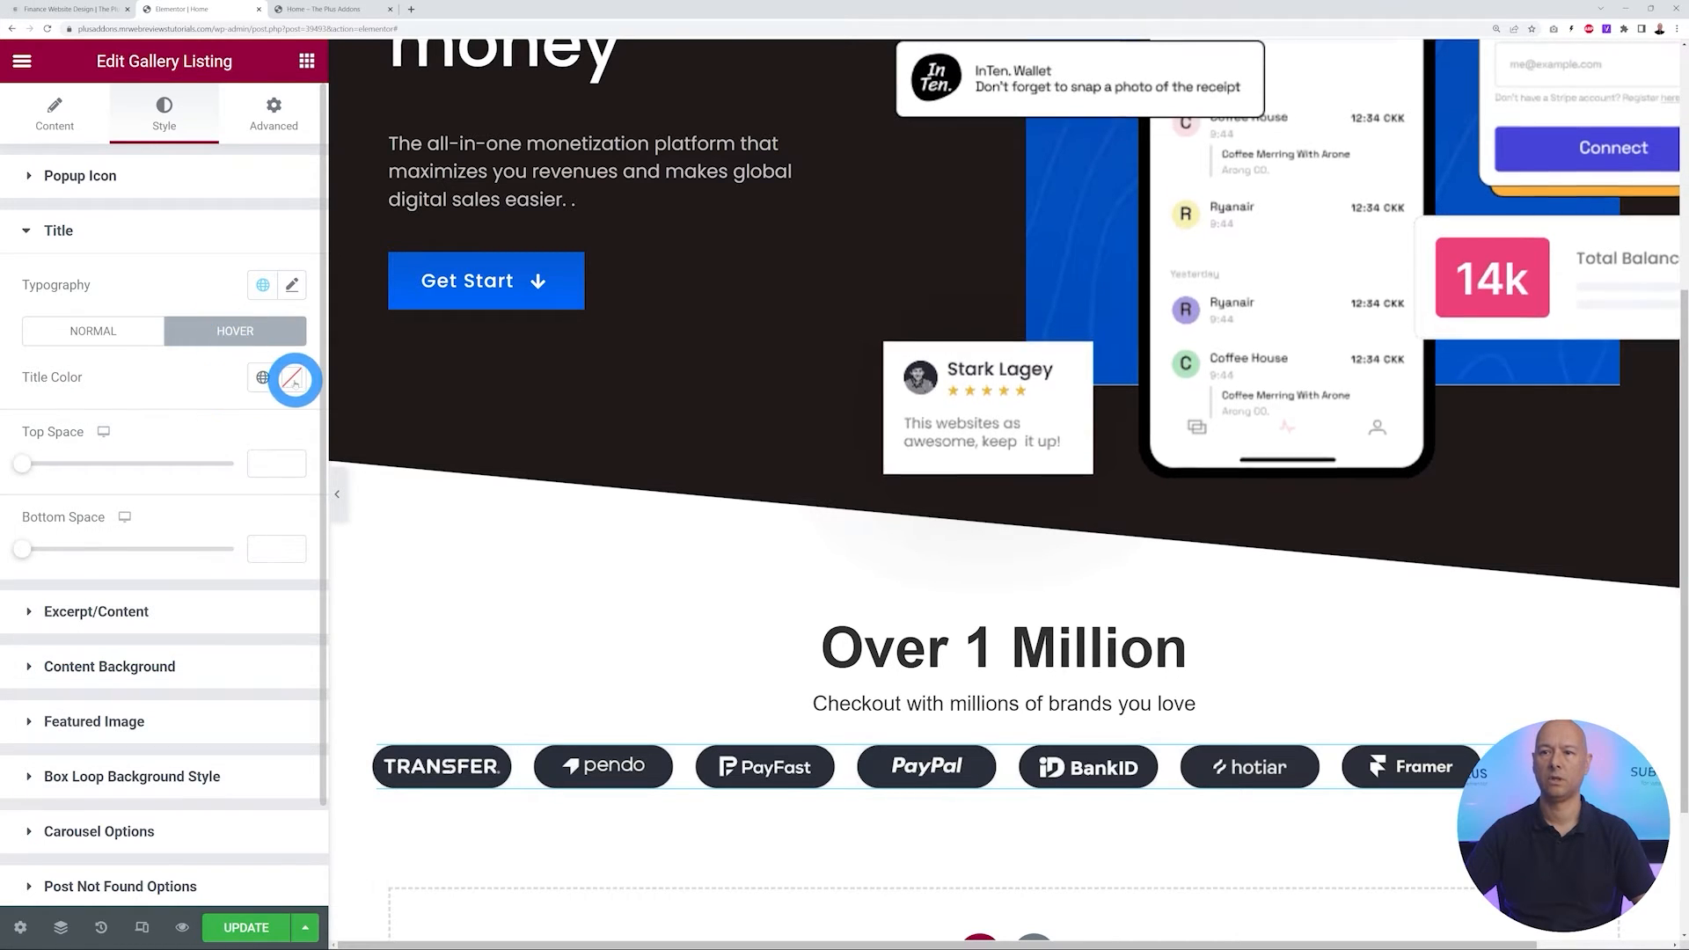
click(291, 379)
drag(283, 683, 10, 681)
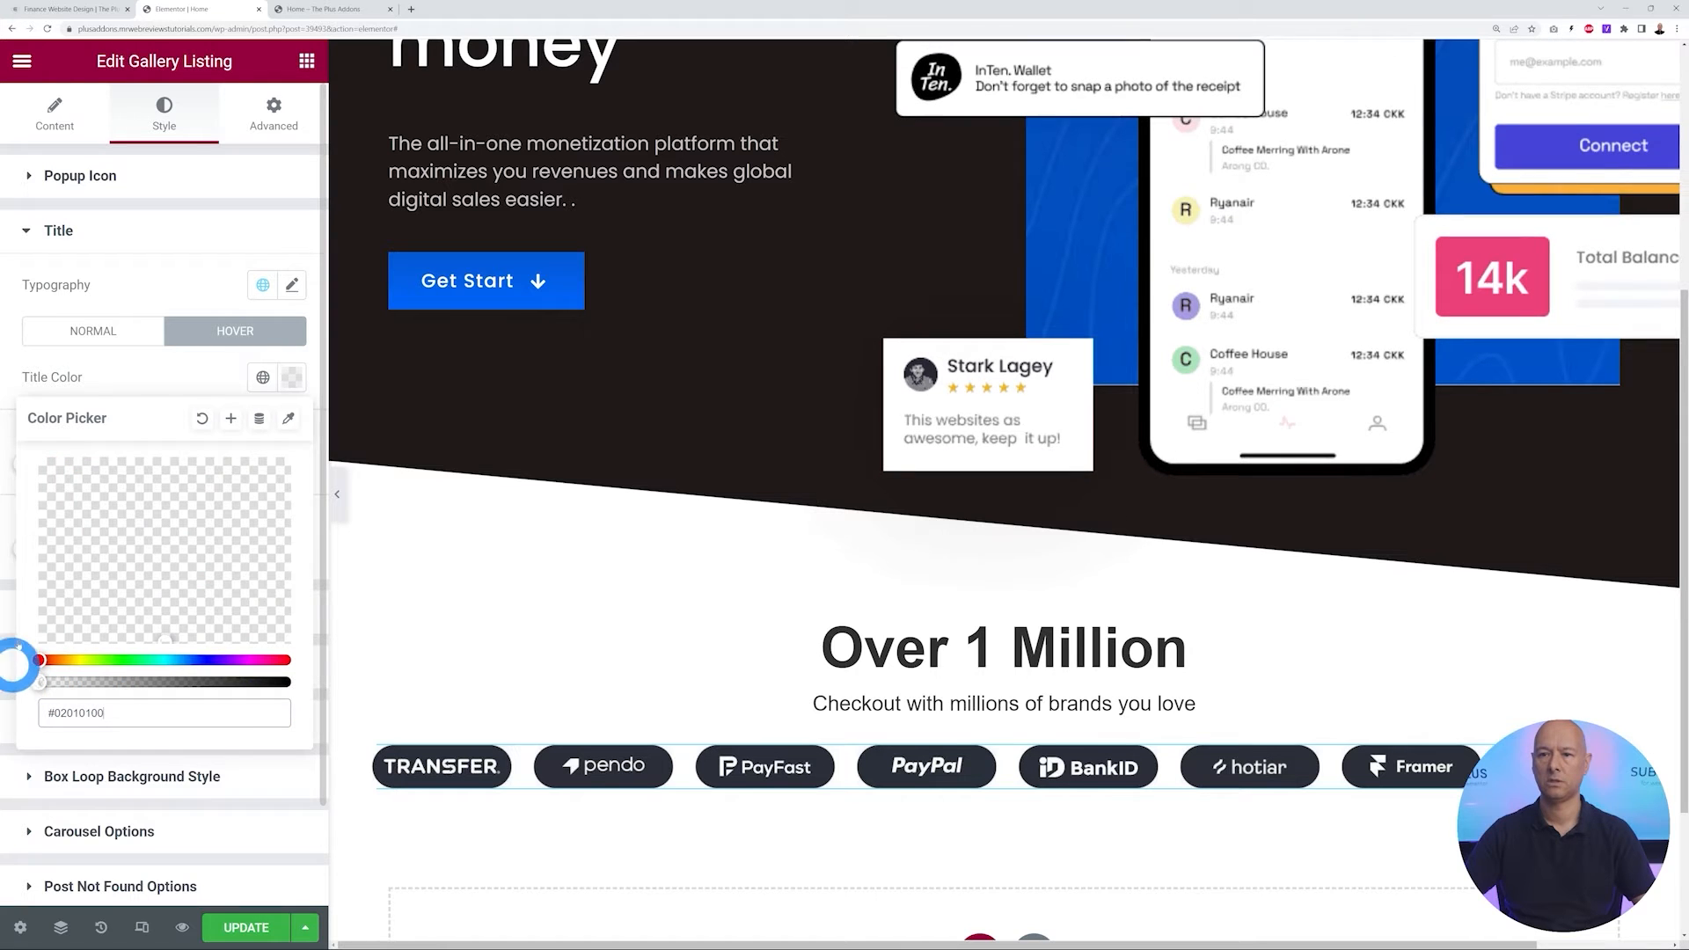
click(122, 363)
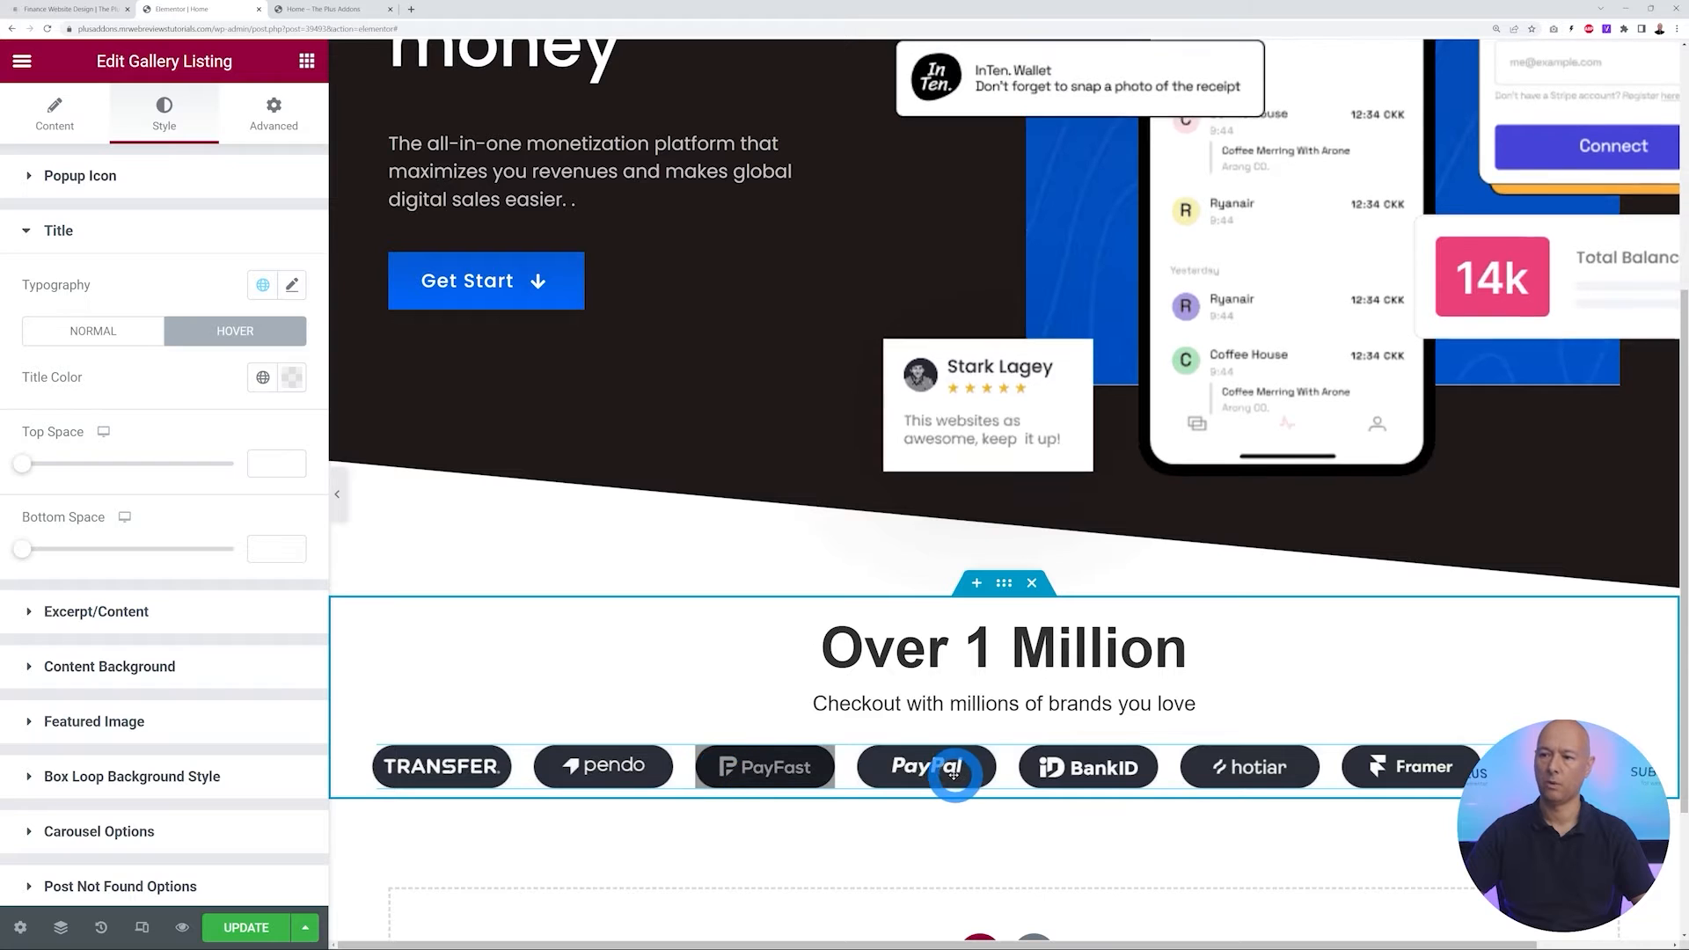
Make the gallery's normal-state content background colour fully transparent (#02010100)
click(138, 666)
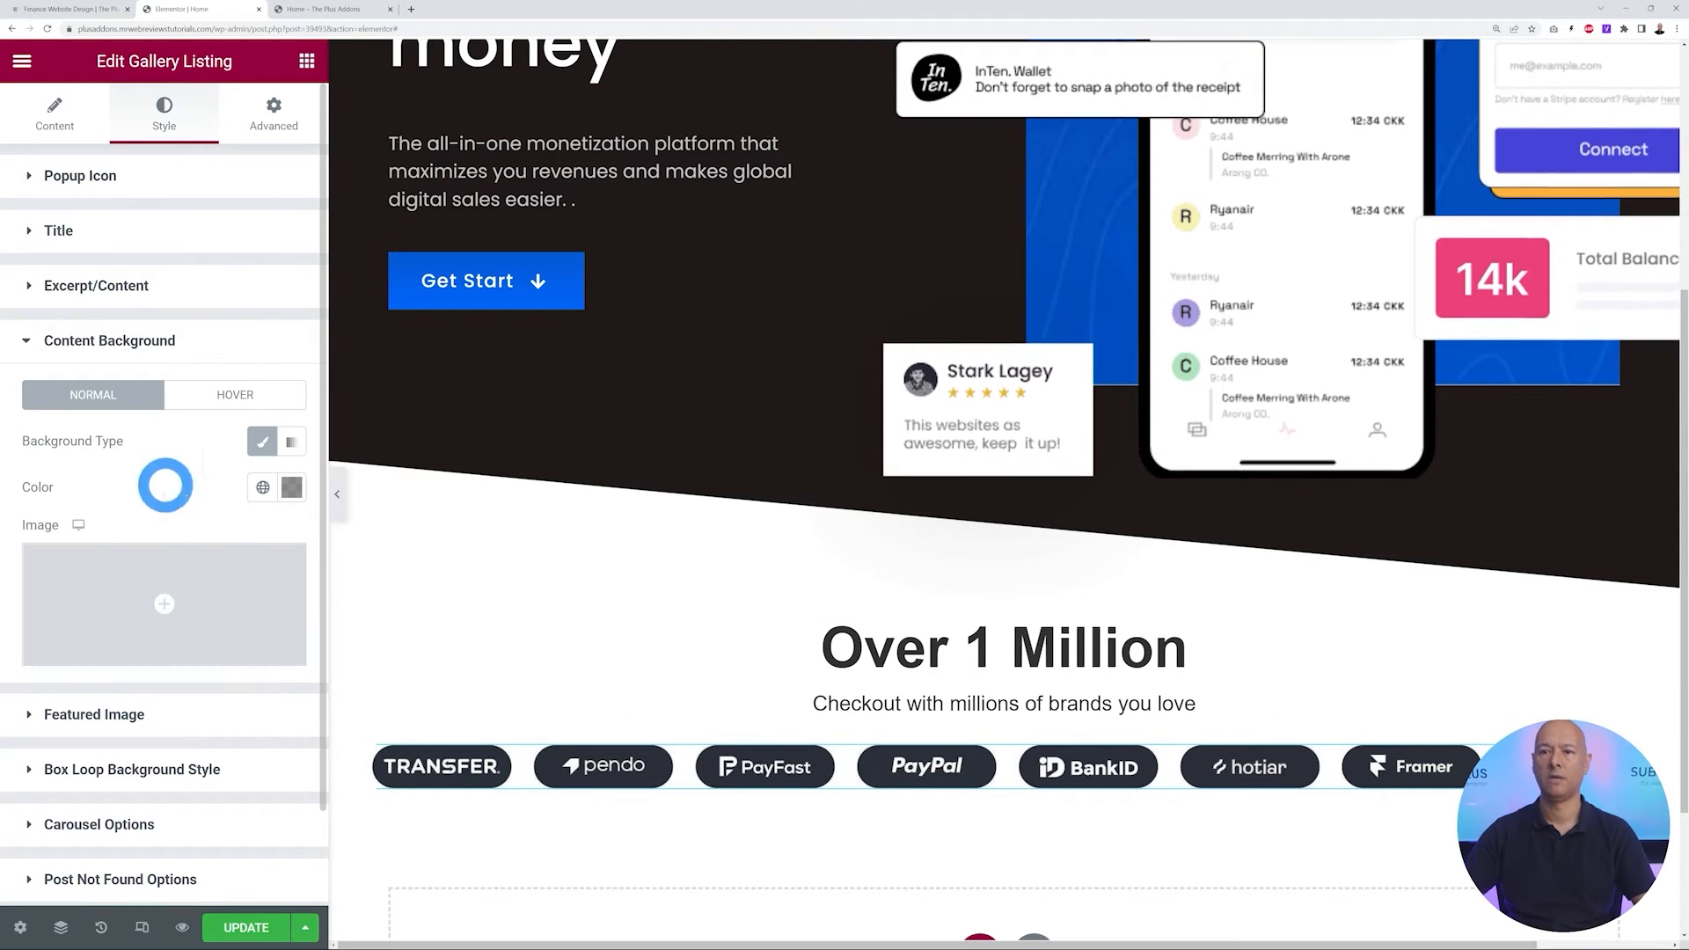
click(293, 489)
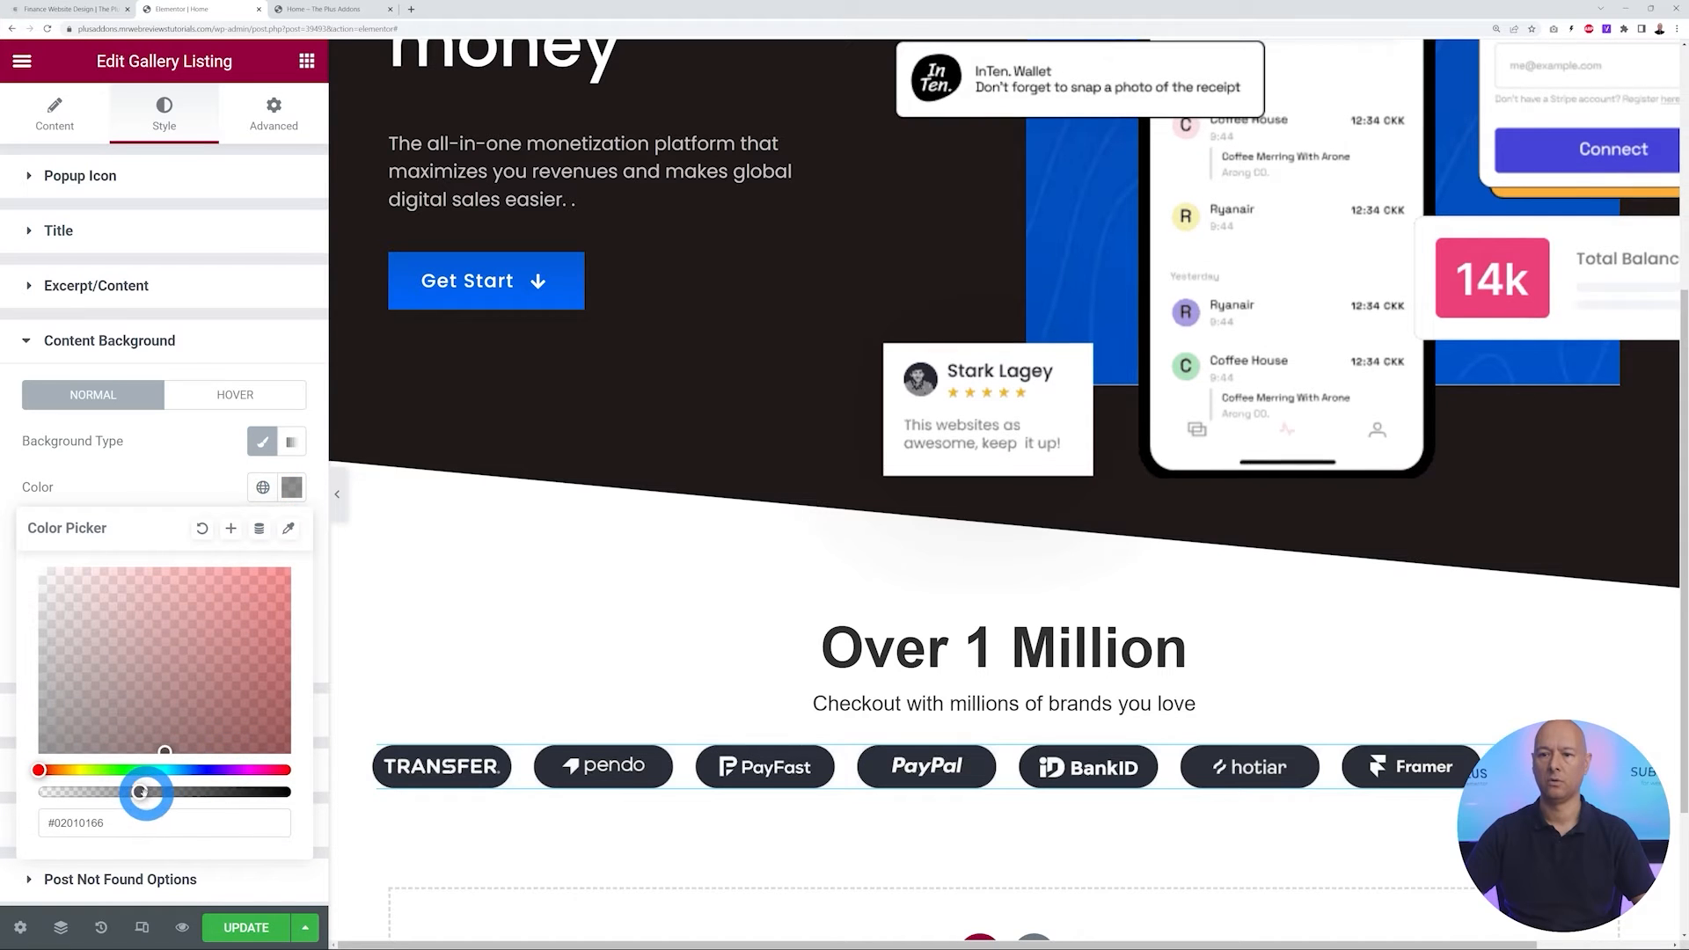
drag(139, 792, 19, 785)
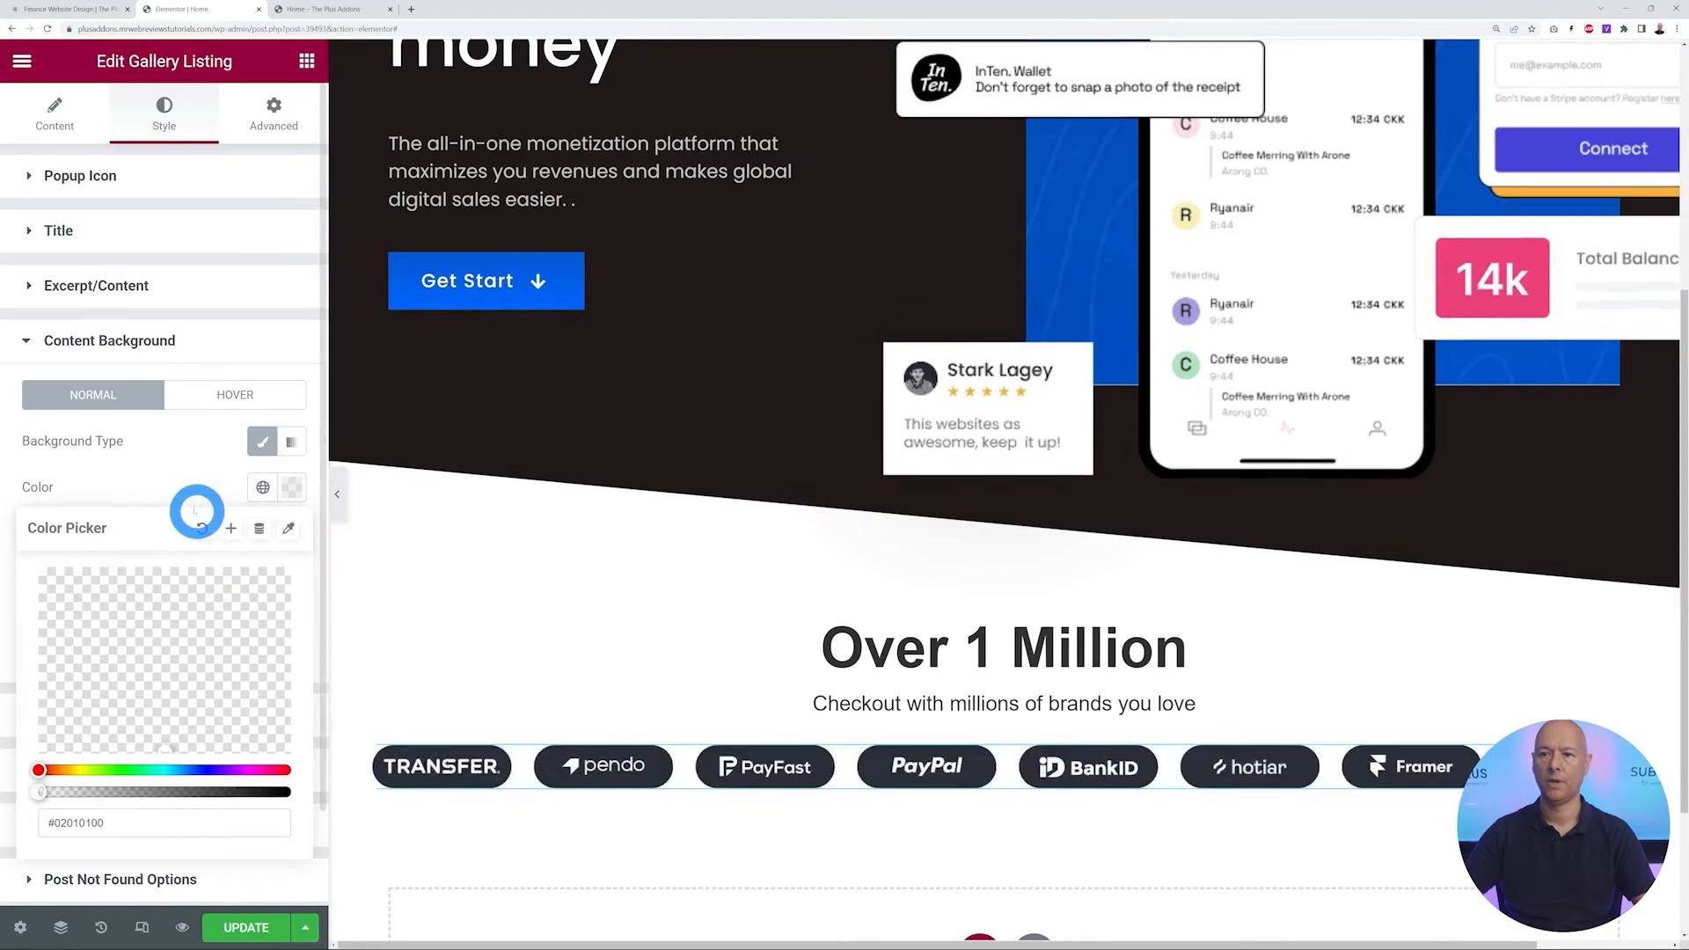
click(183, 483)
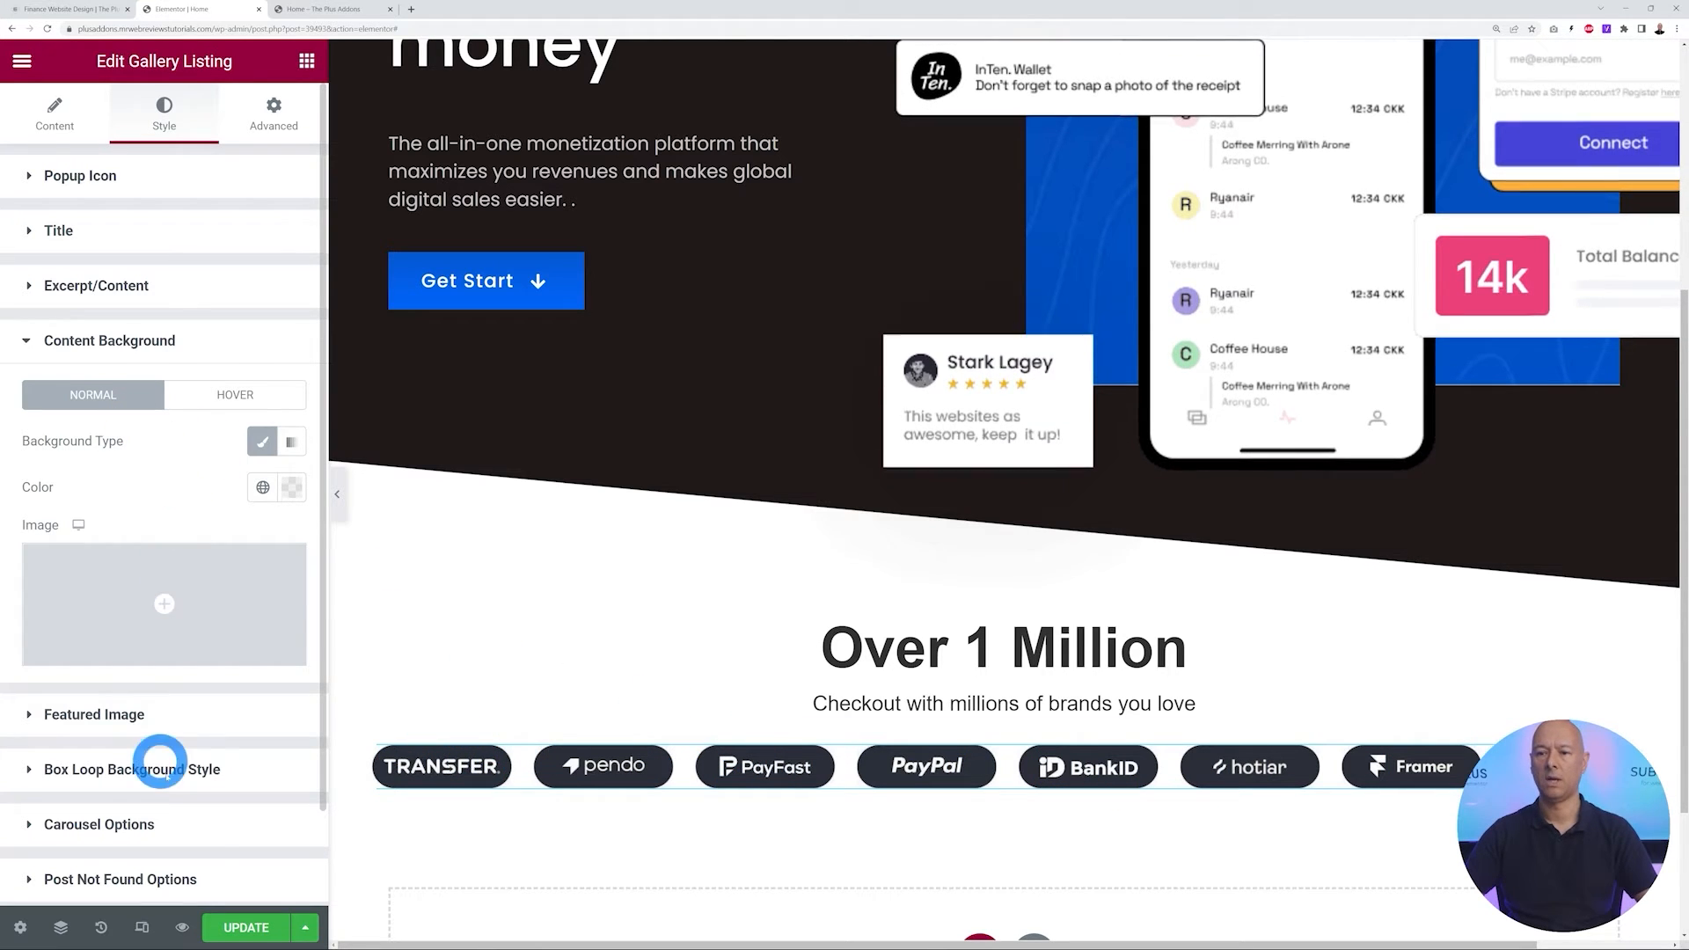
Preview the page, compare its logo carousel with the Finance Website Design demo page, and return to the Elementor editor
click(182, 927)
scroll(617, 577, down, 2)
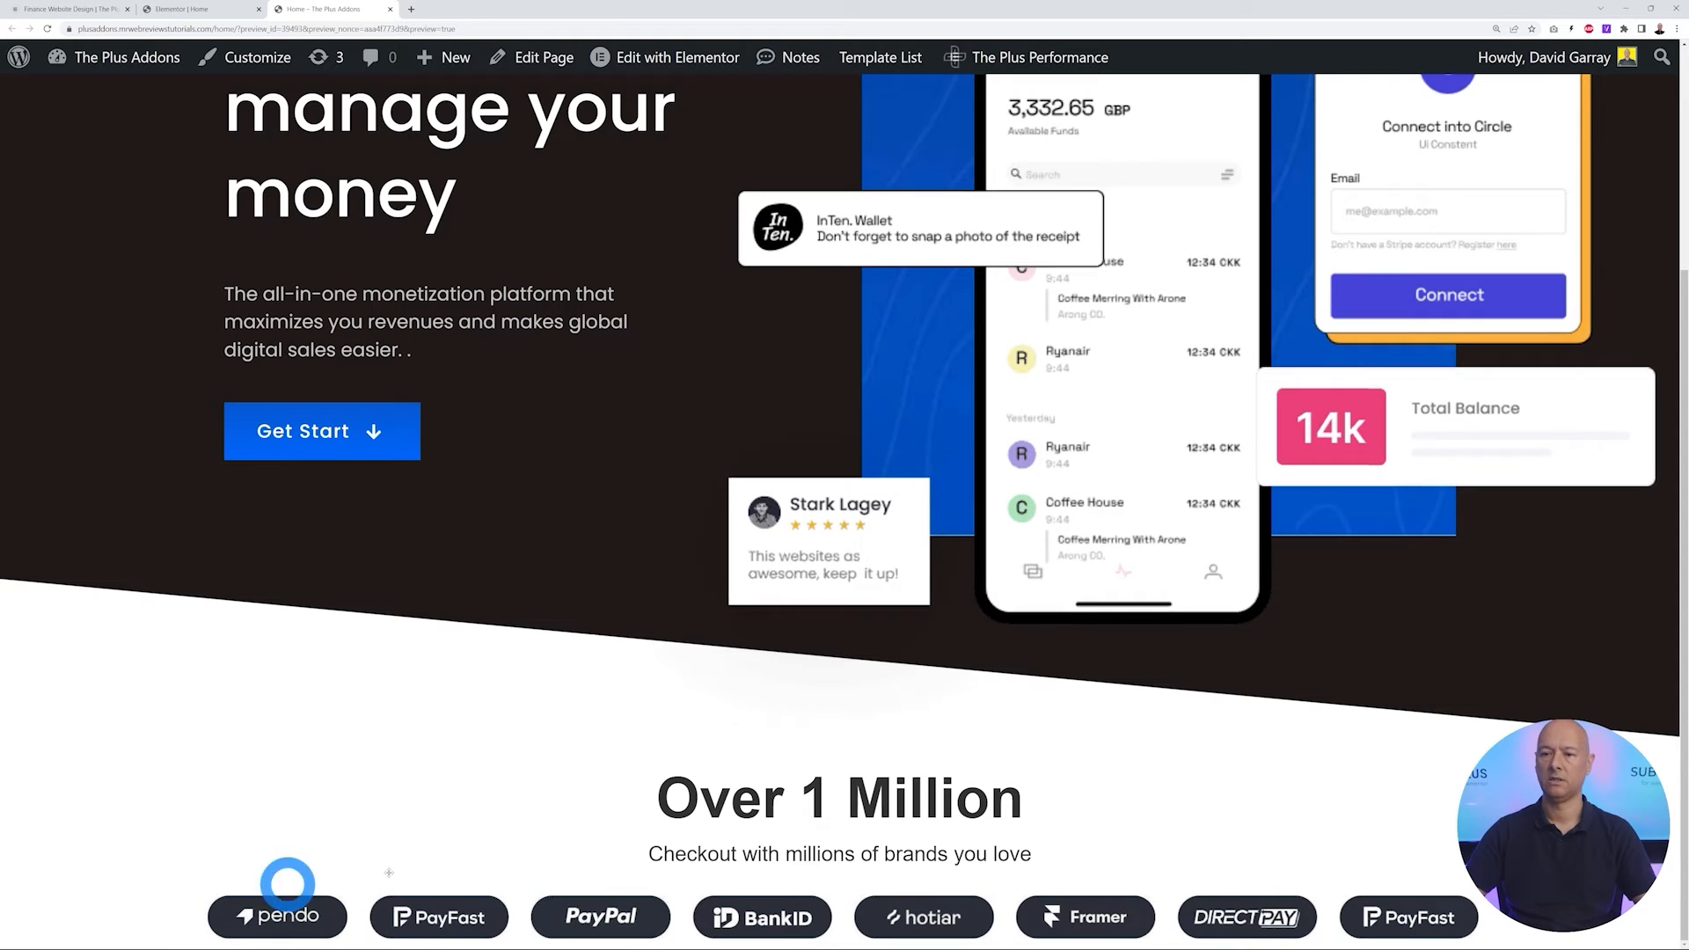
click(68, 10)
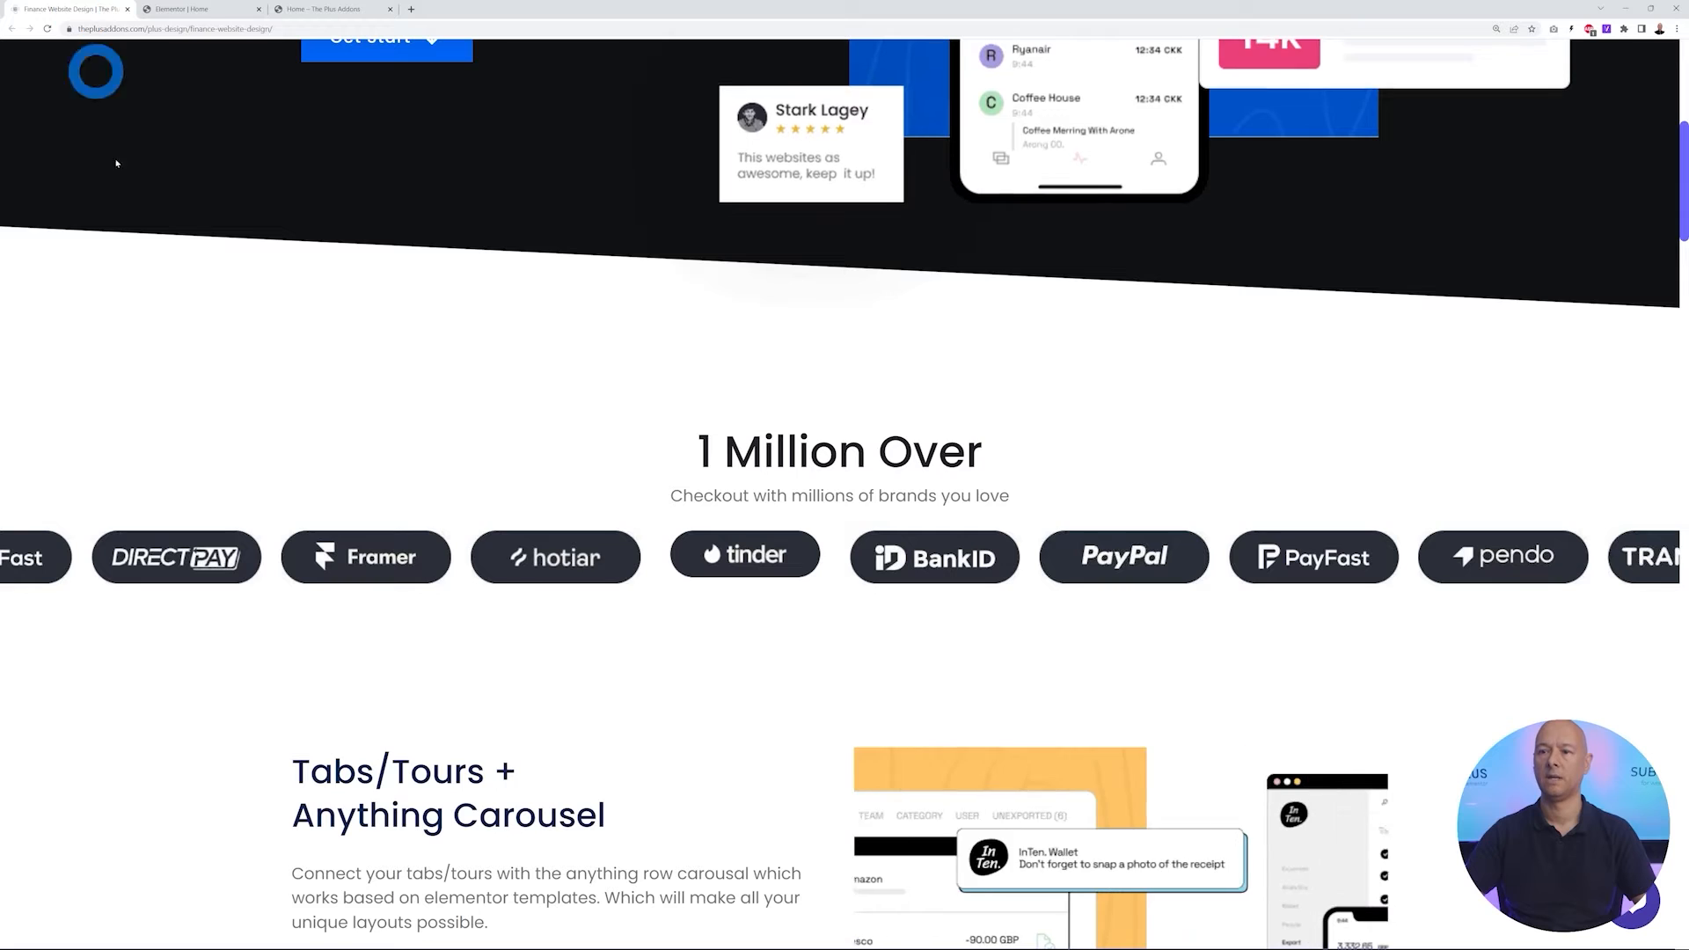
click(291, 10)
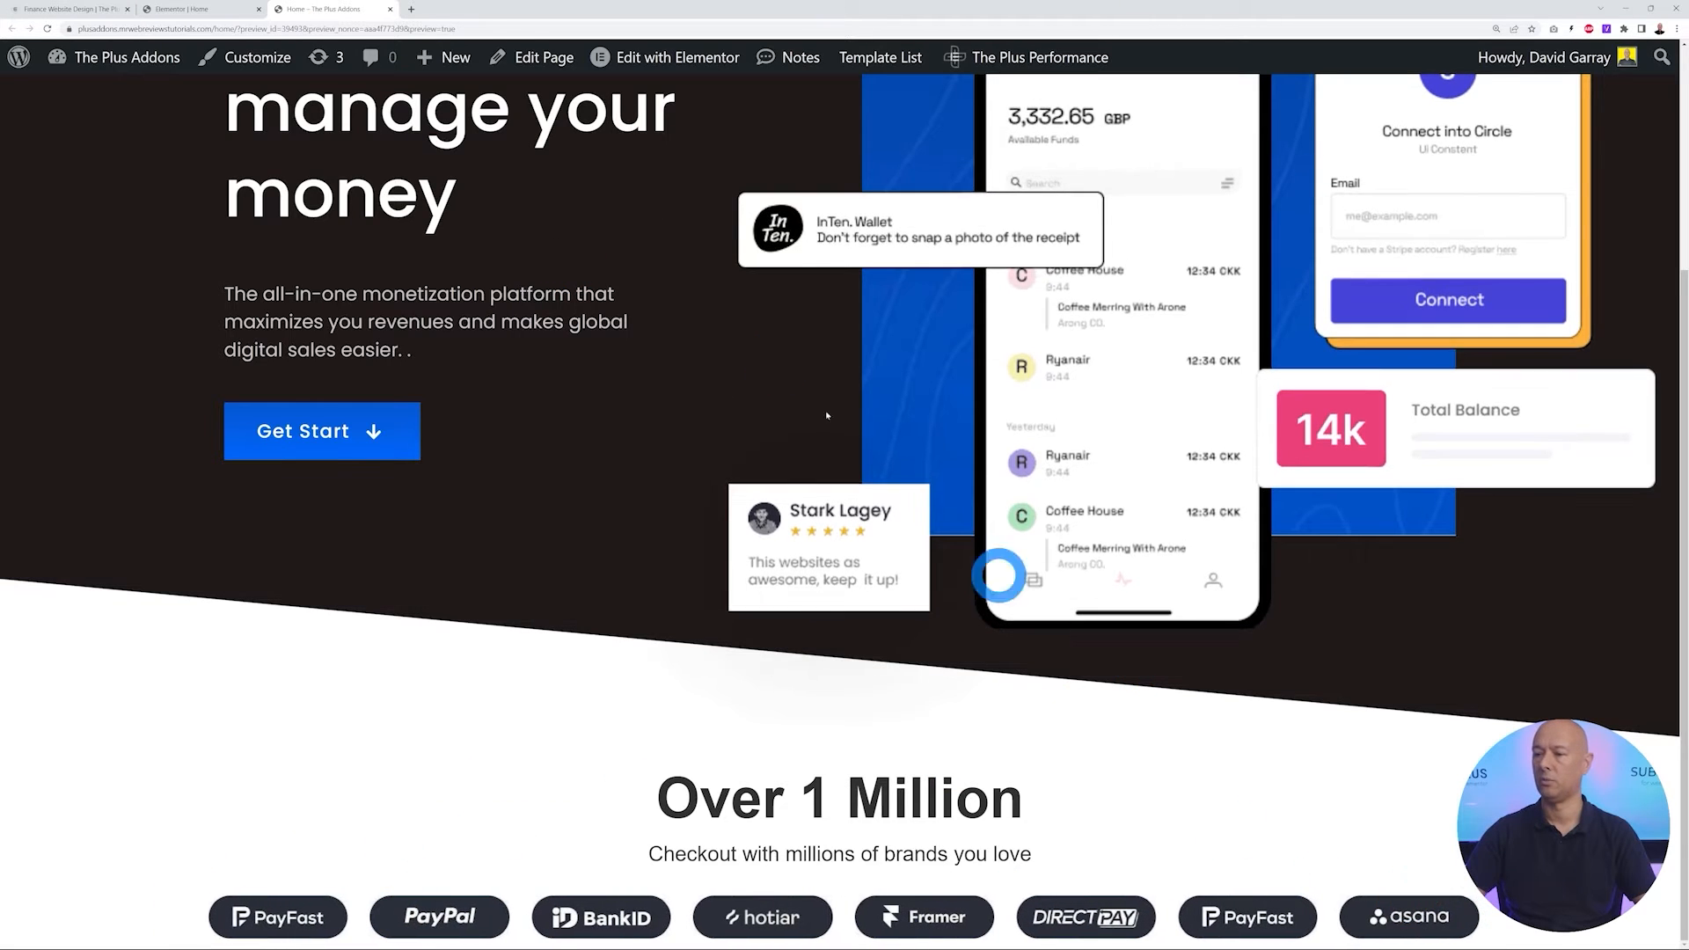
click(218, 13)
Set the Content Width of the container holding the "Over 1 Million" section to Full Width and preview the page
click(862, 566)
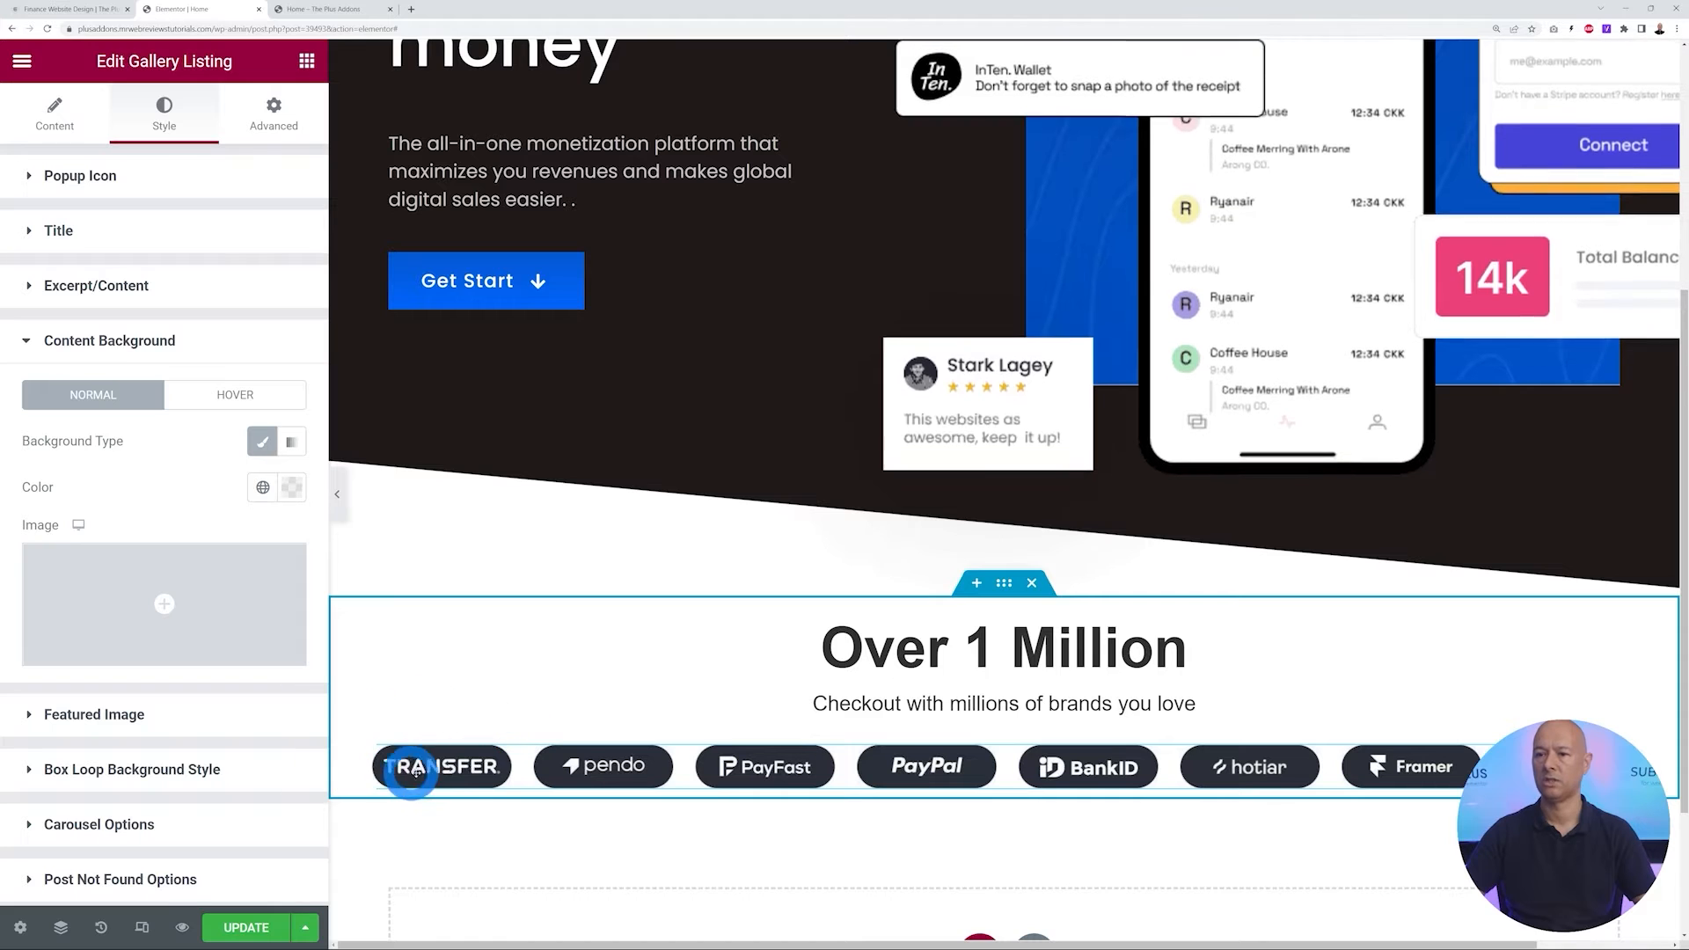
click(1004, 584)
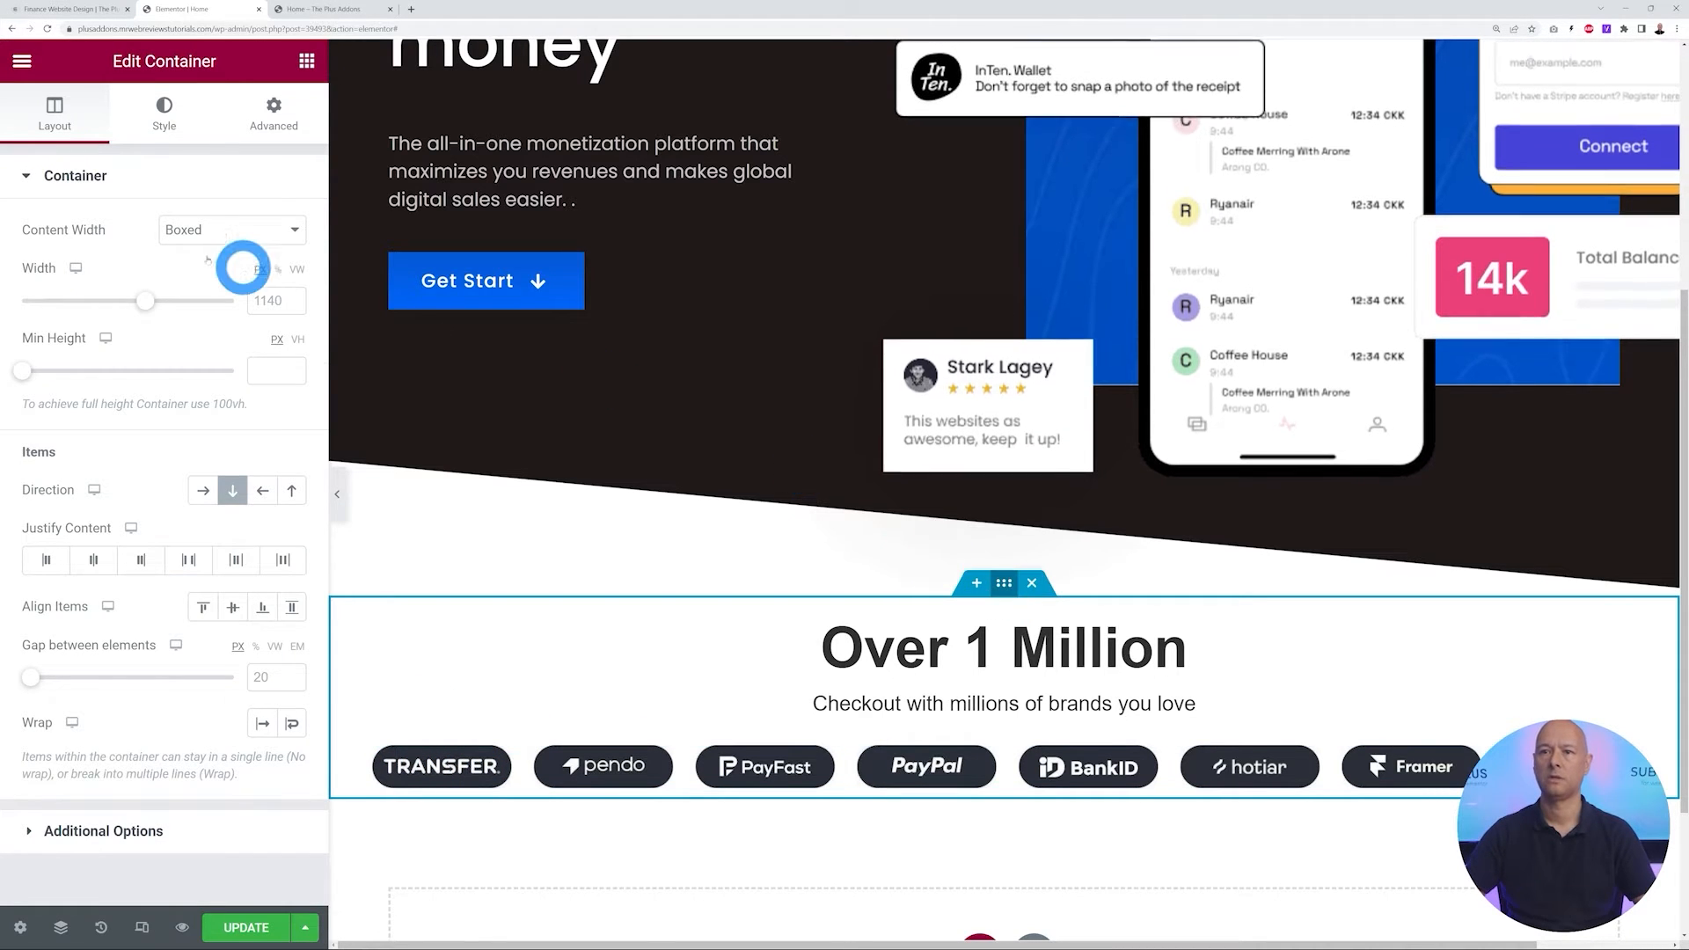
click(293, 231)
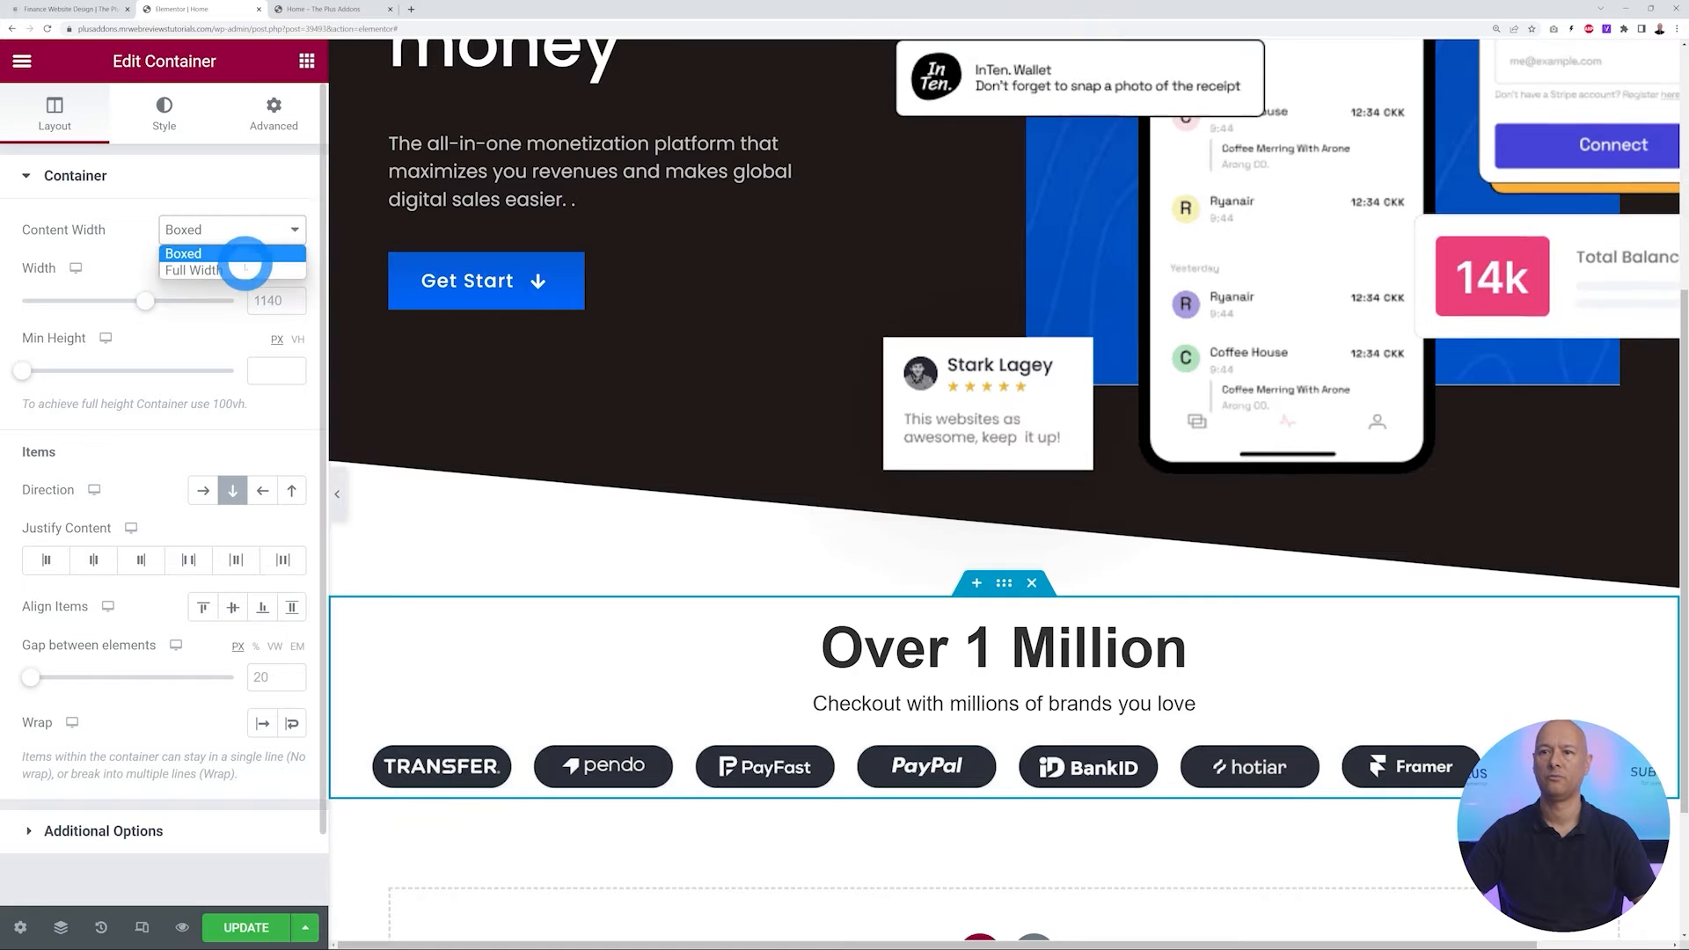
click(239, 273)
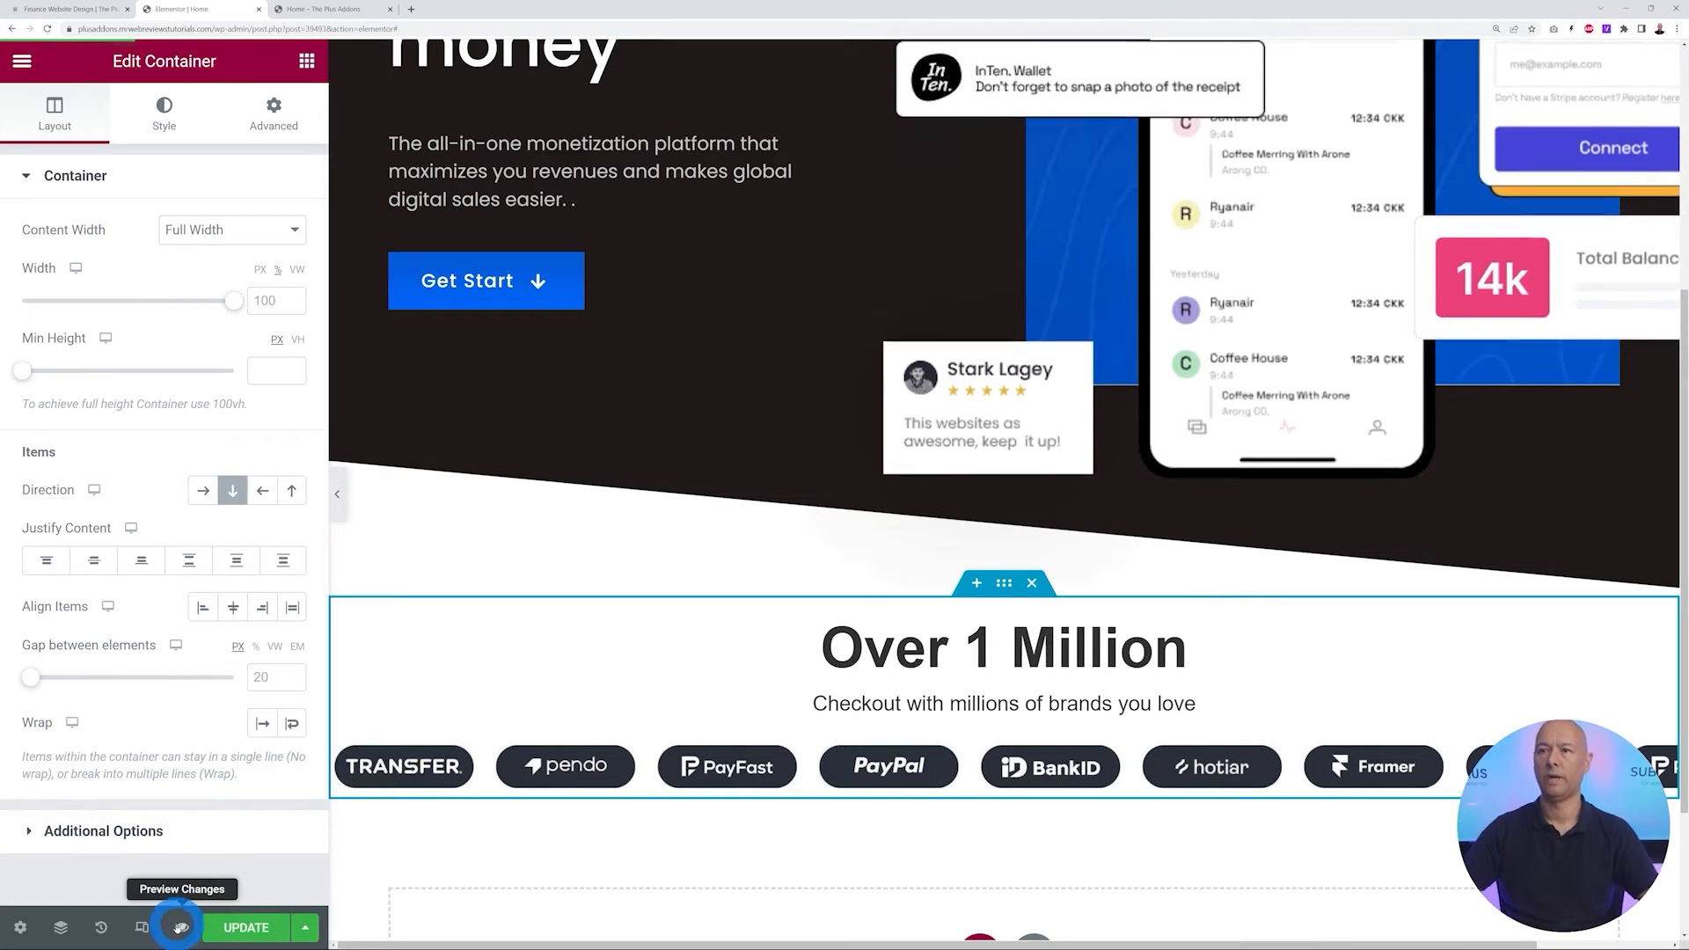
click(180, 928)
scroll(1079, 503, down, 3)
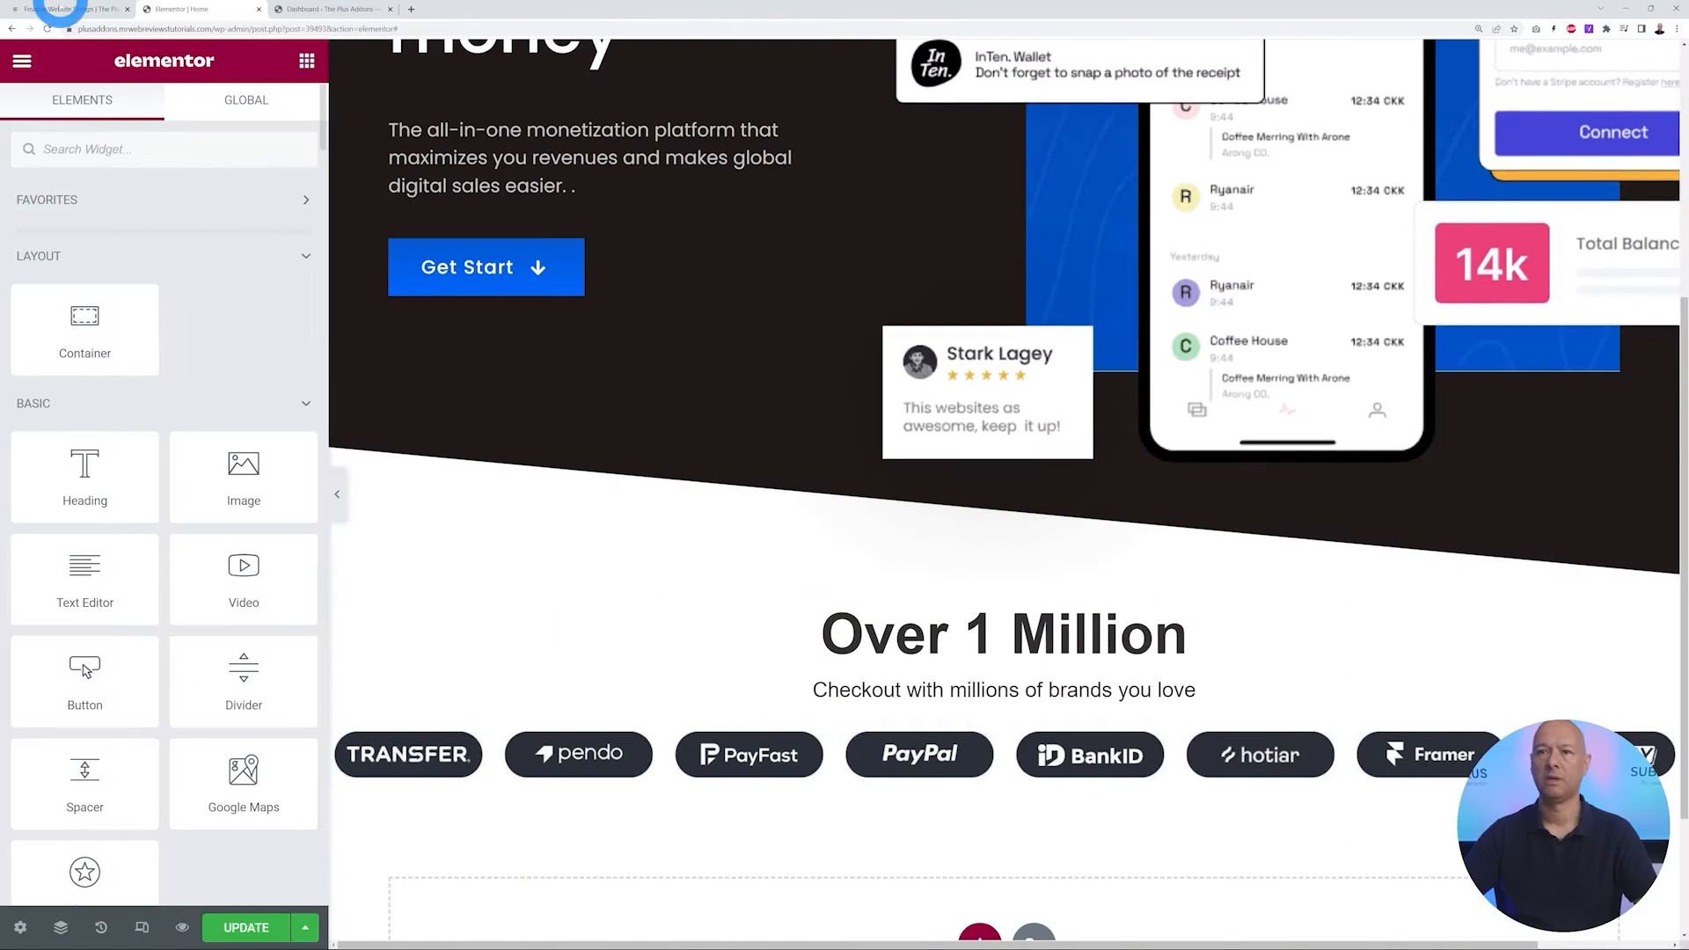
Try out the Start up, Working in Process and End of section tabs on the Finance Website Design demo page
click(59, 15)
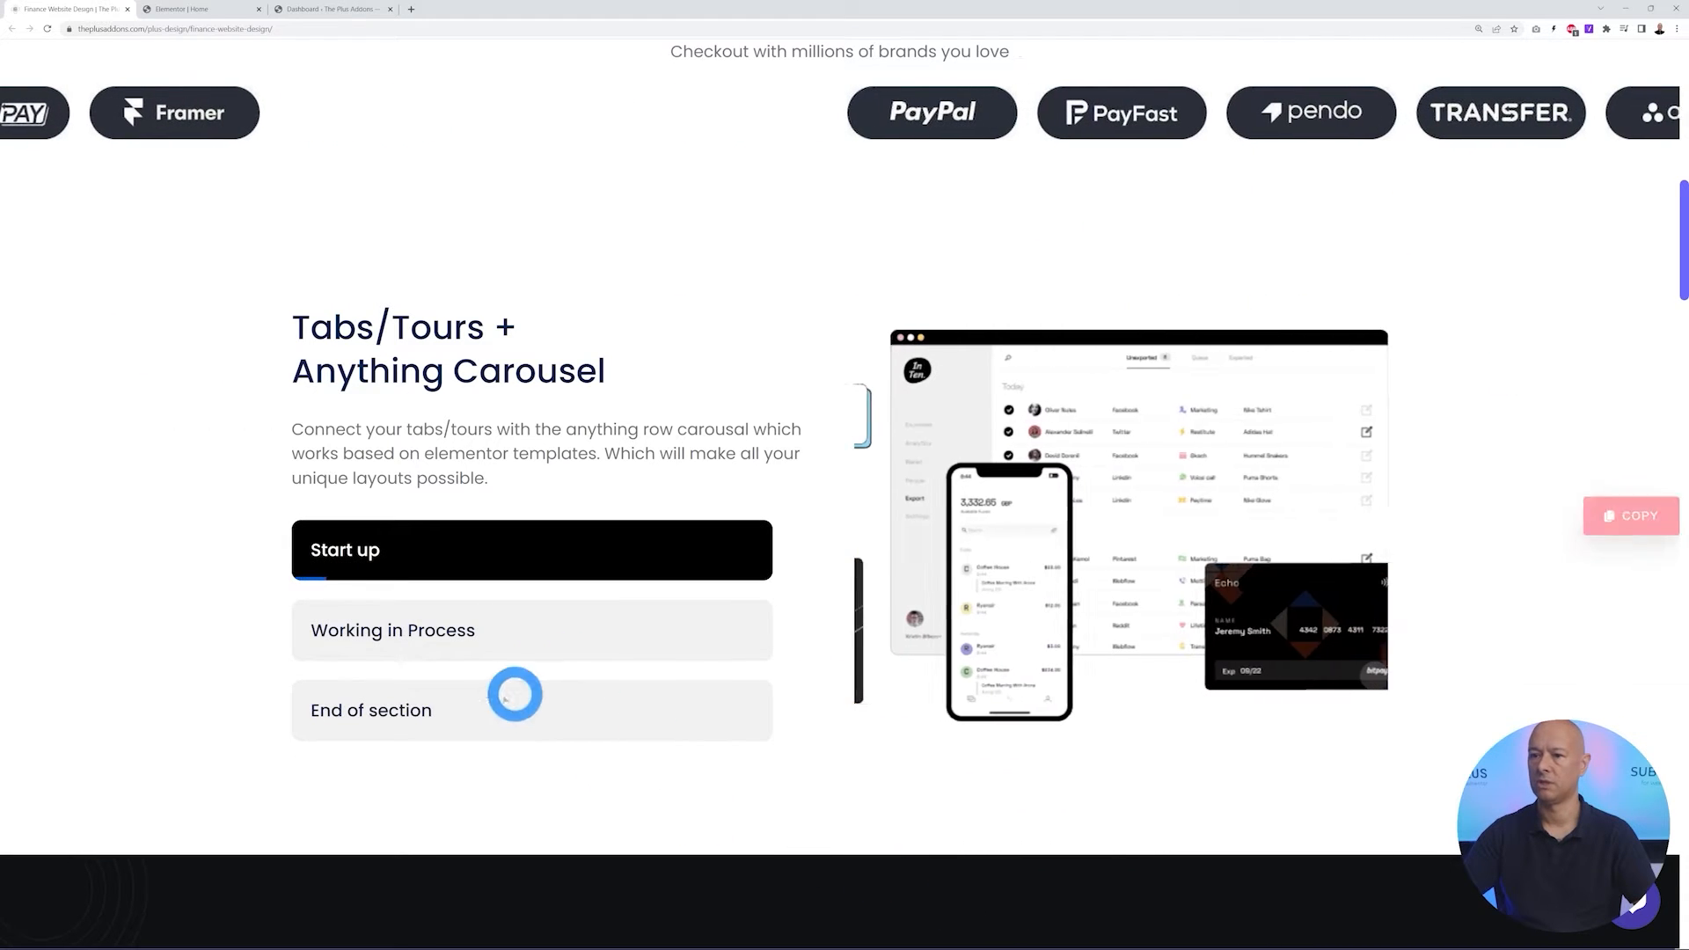
click(453, 639)
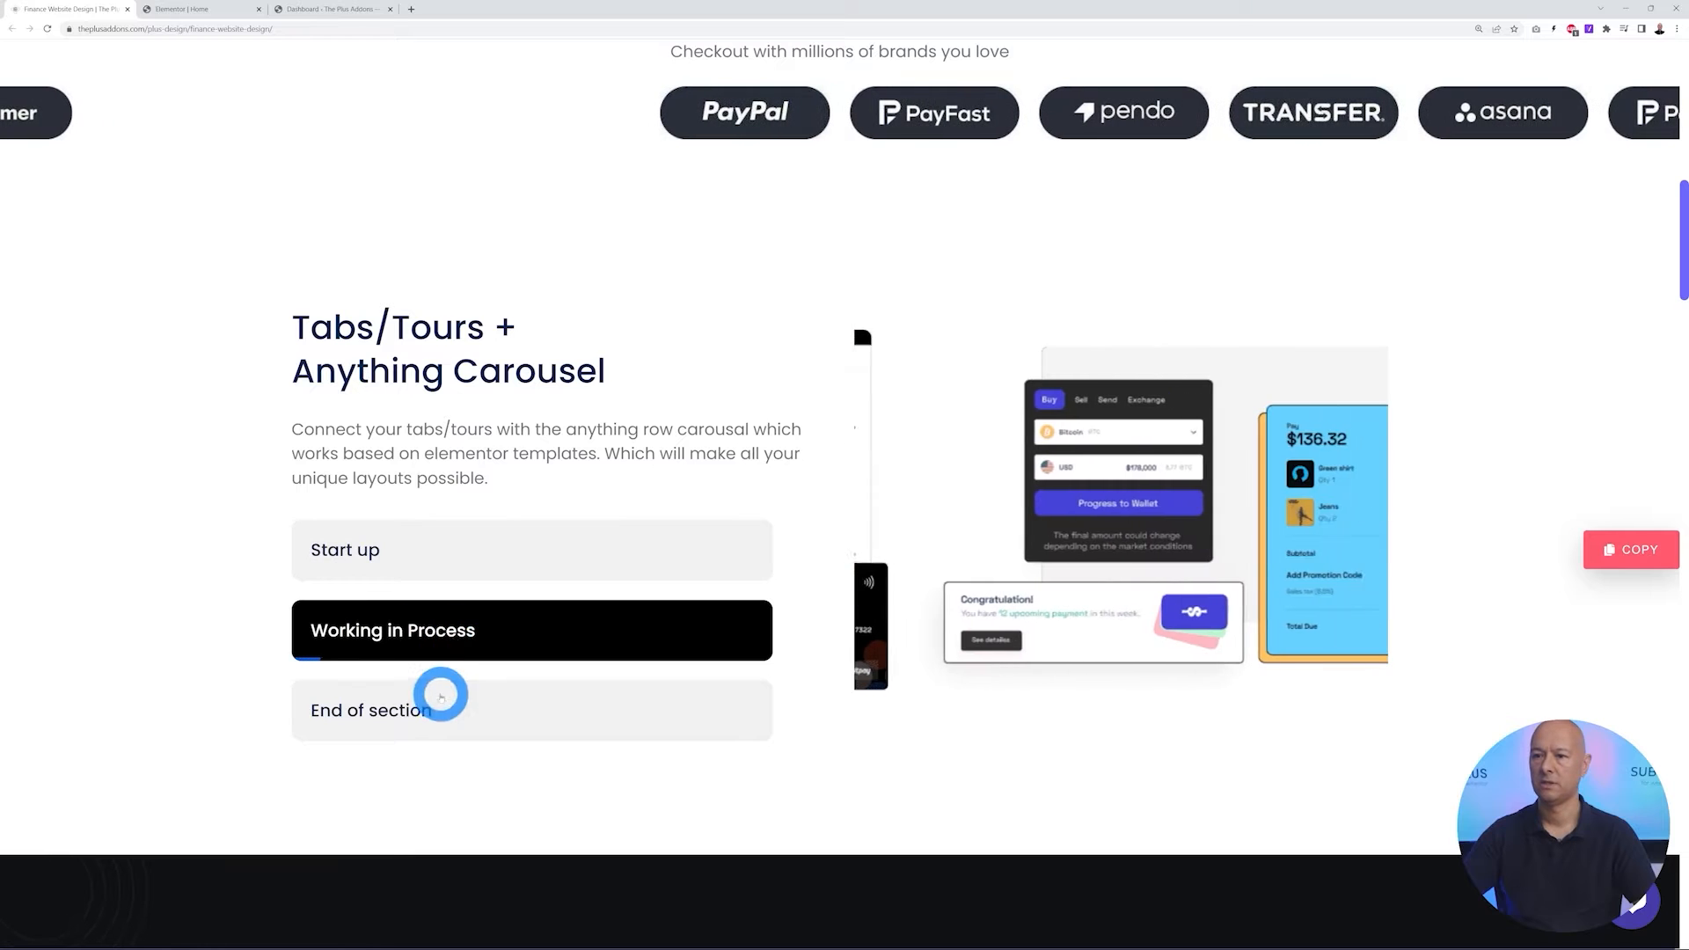
click(434, 709)
click(440, 564)
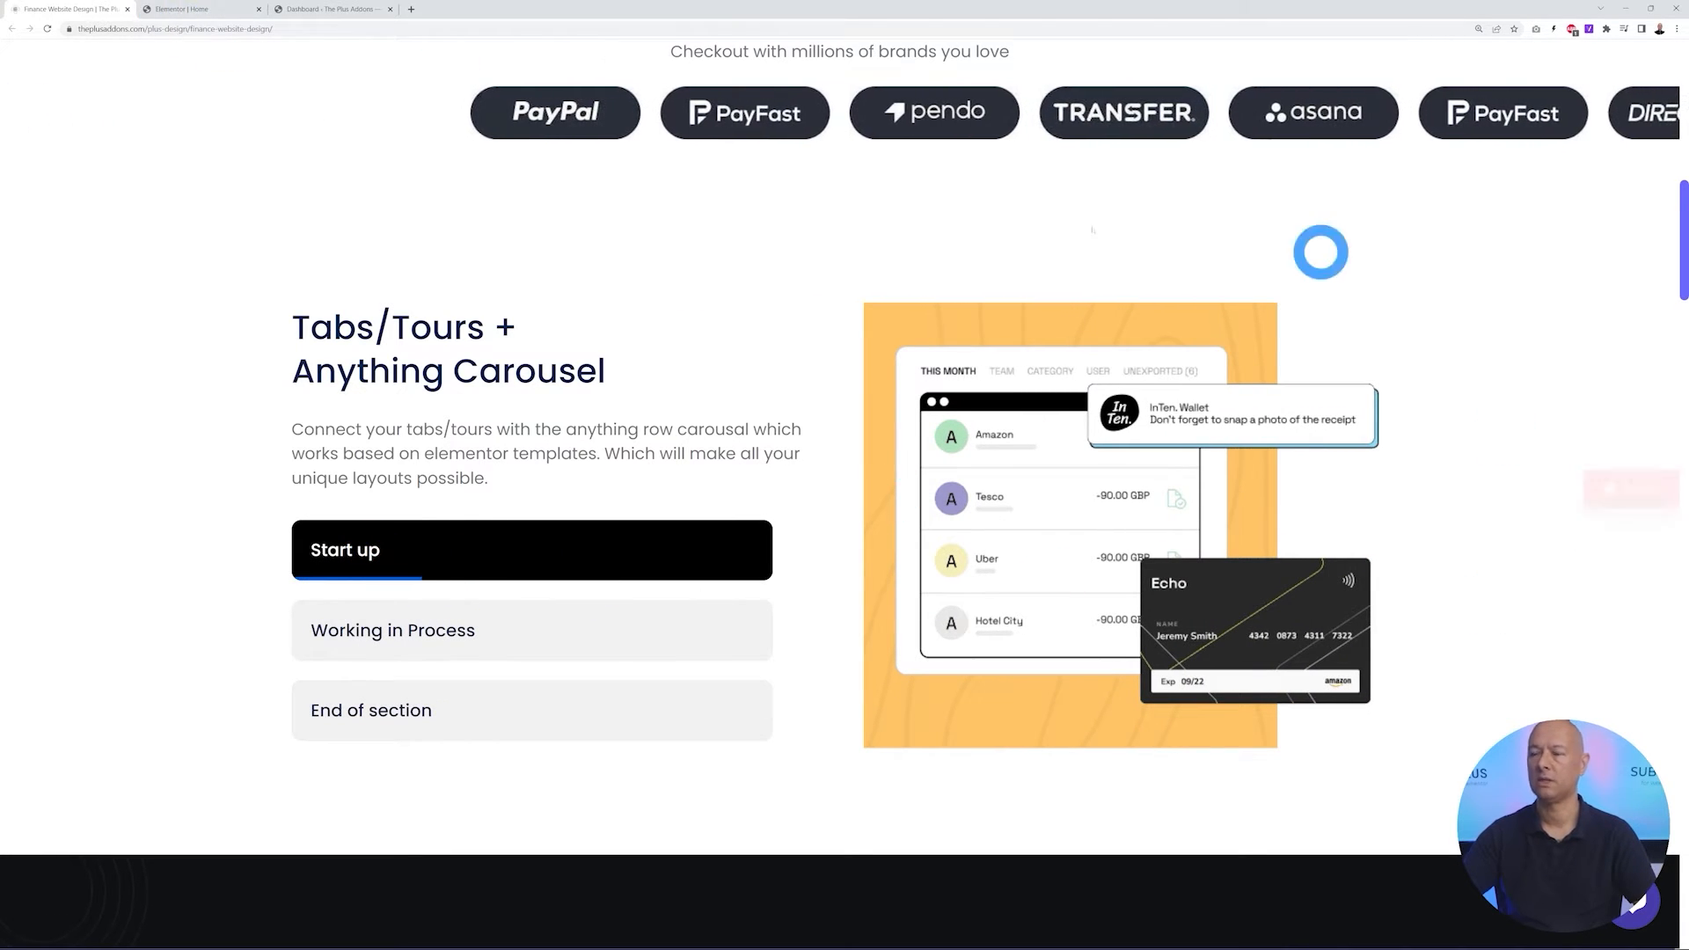
click(189, 9)
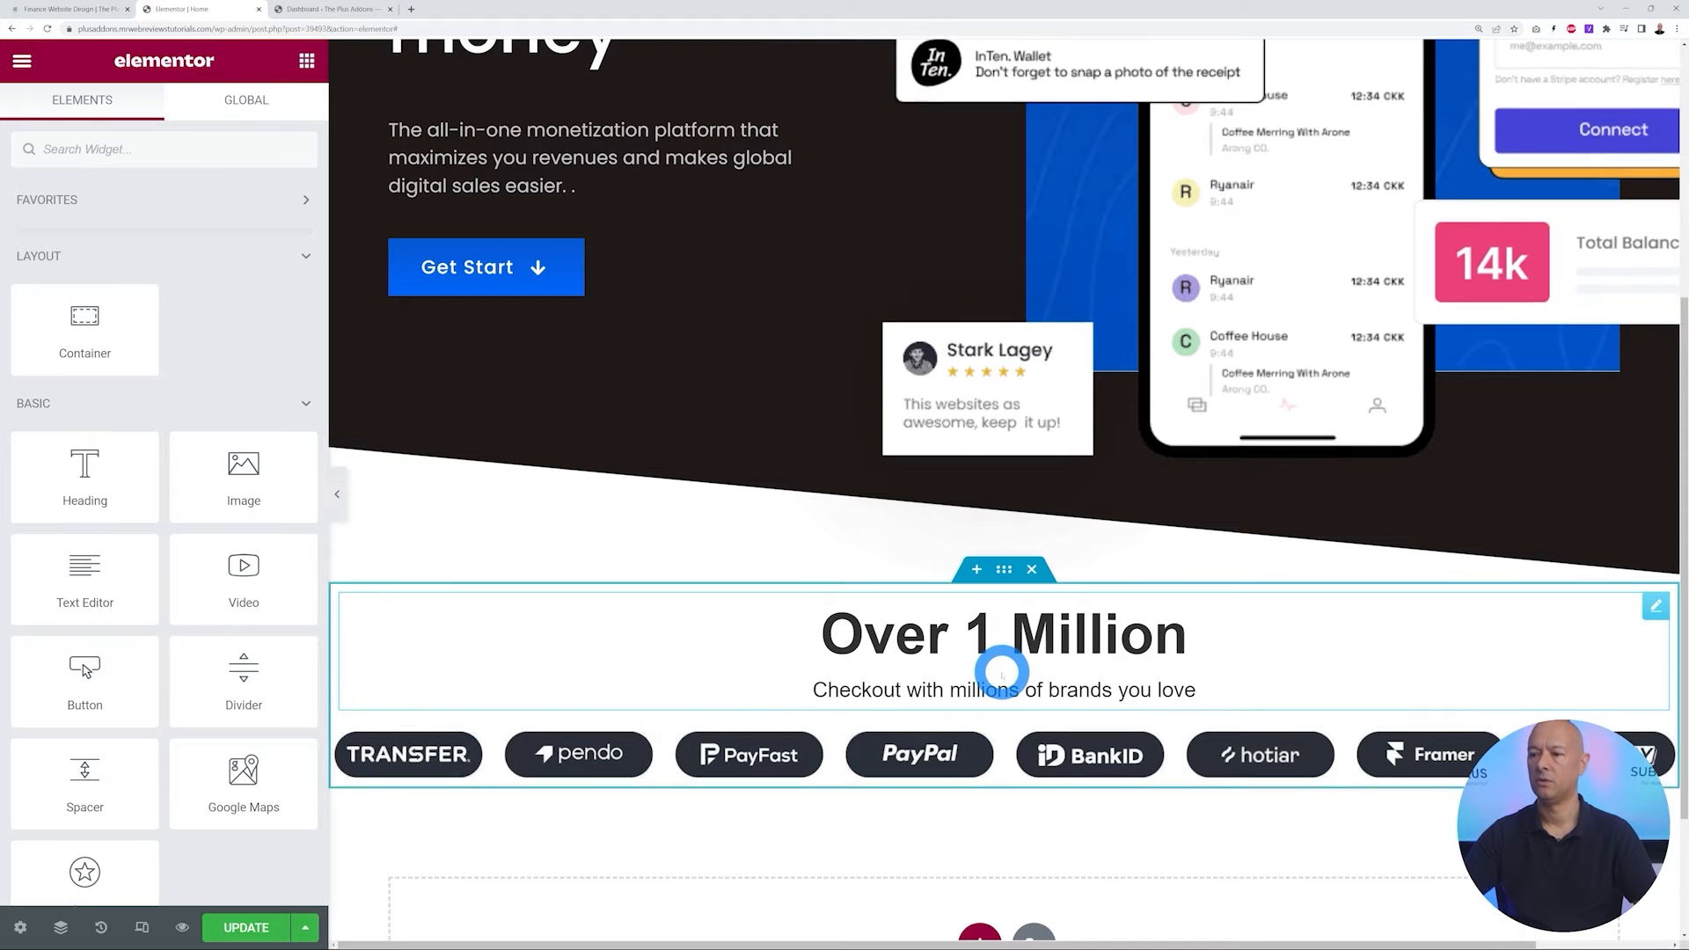
Add a two-column container below the logo carousel, with a Heading Title and a TP Text Block in its first column
scroll(1003, 663, down, 2)
click(979, 747)
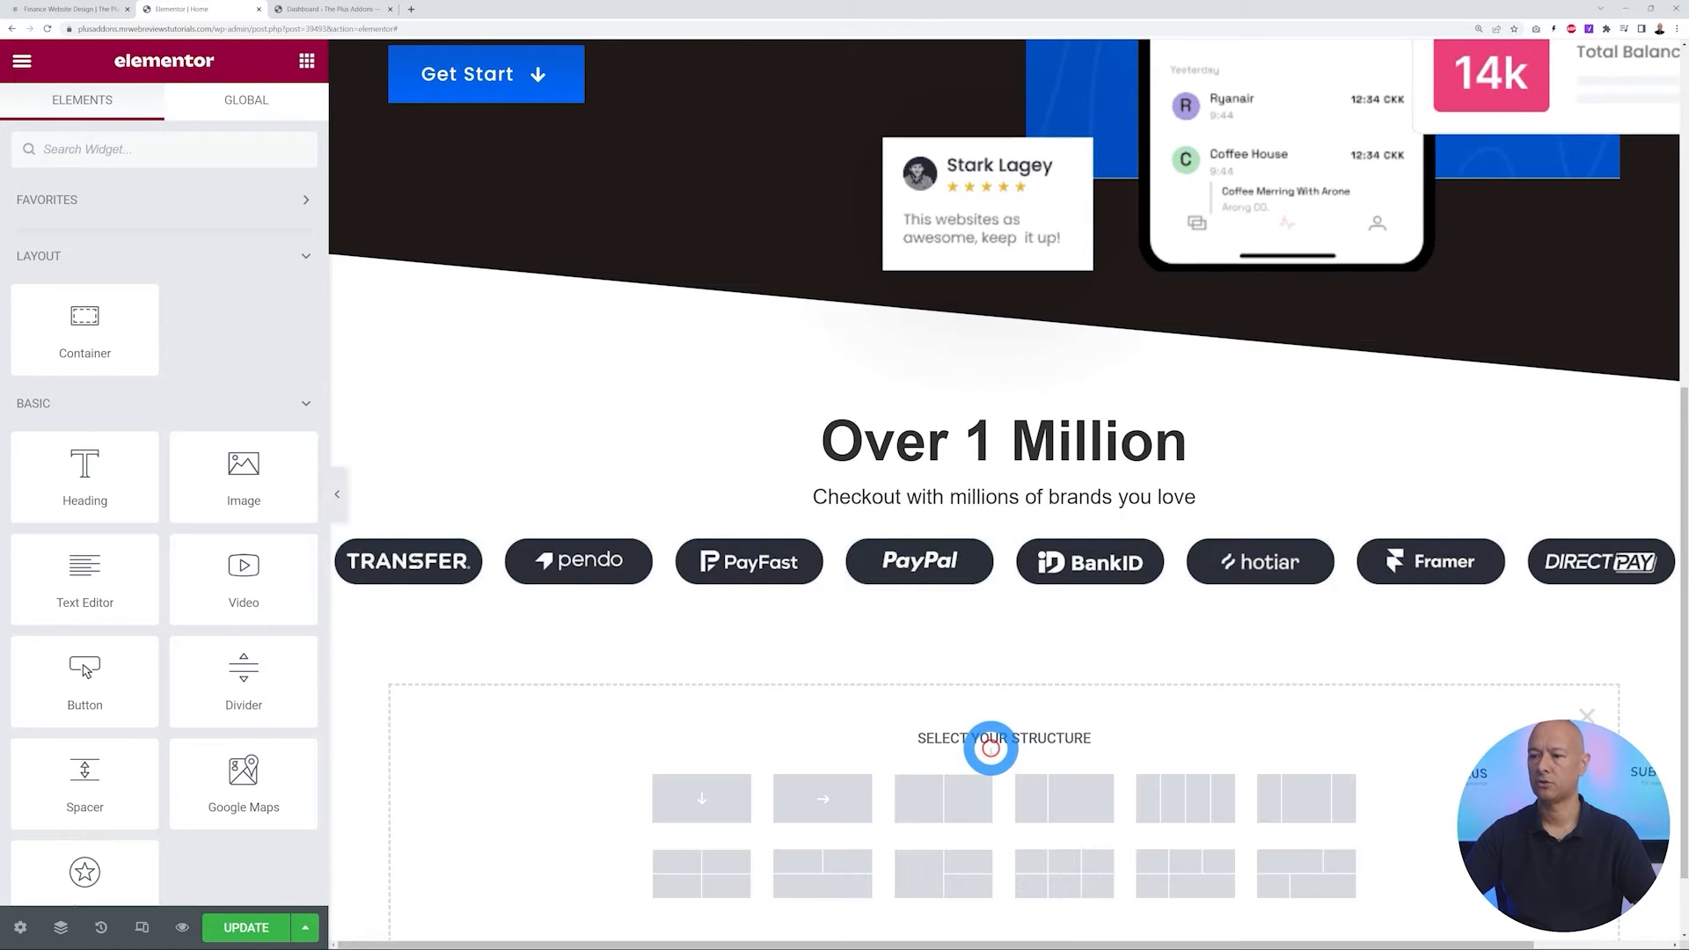
click(943, 798)
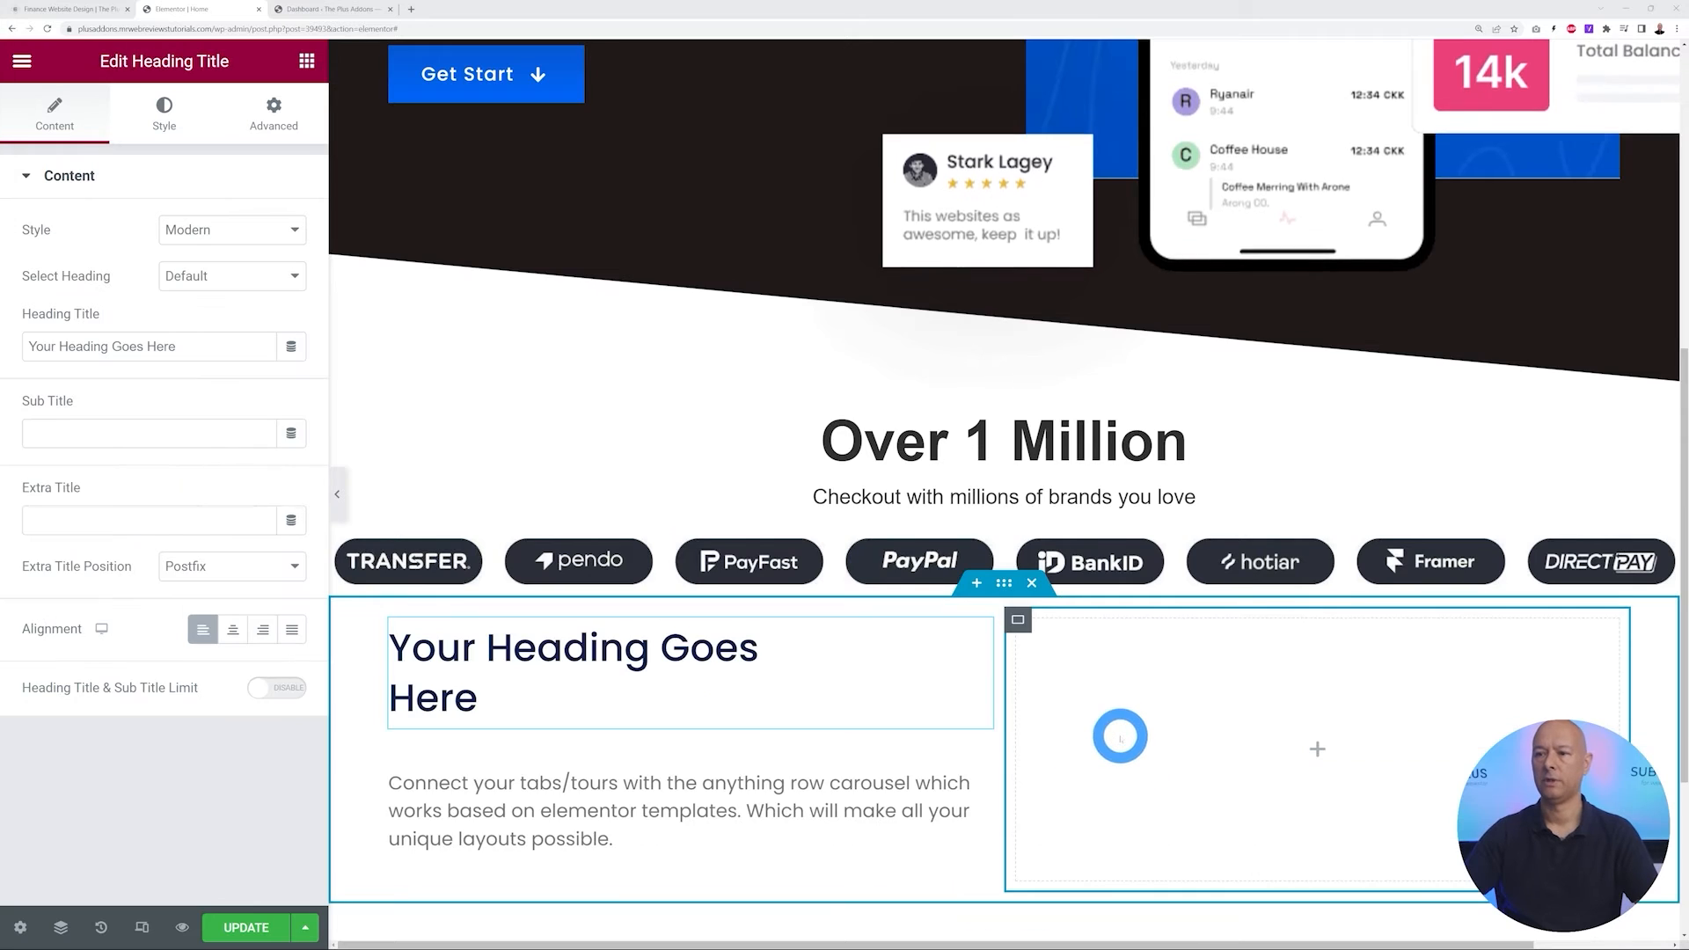
scroll(1120, 737, down, 3)
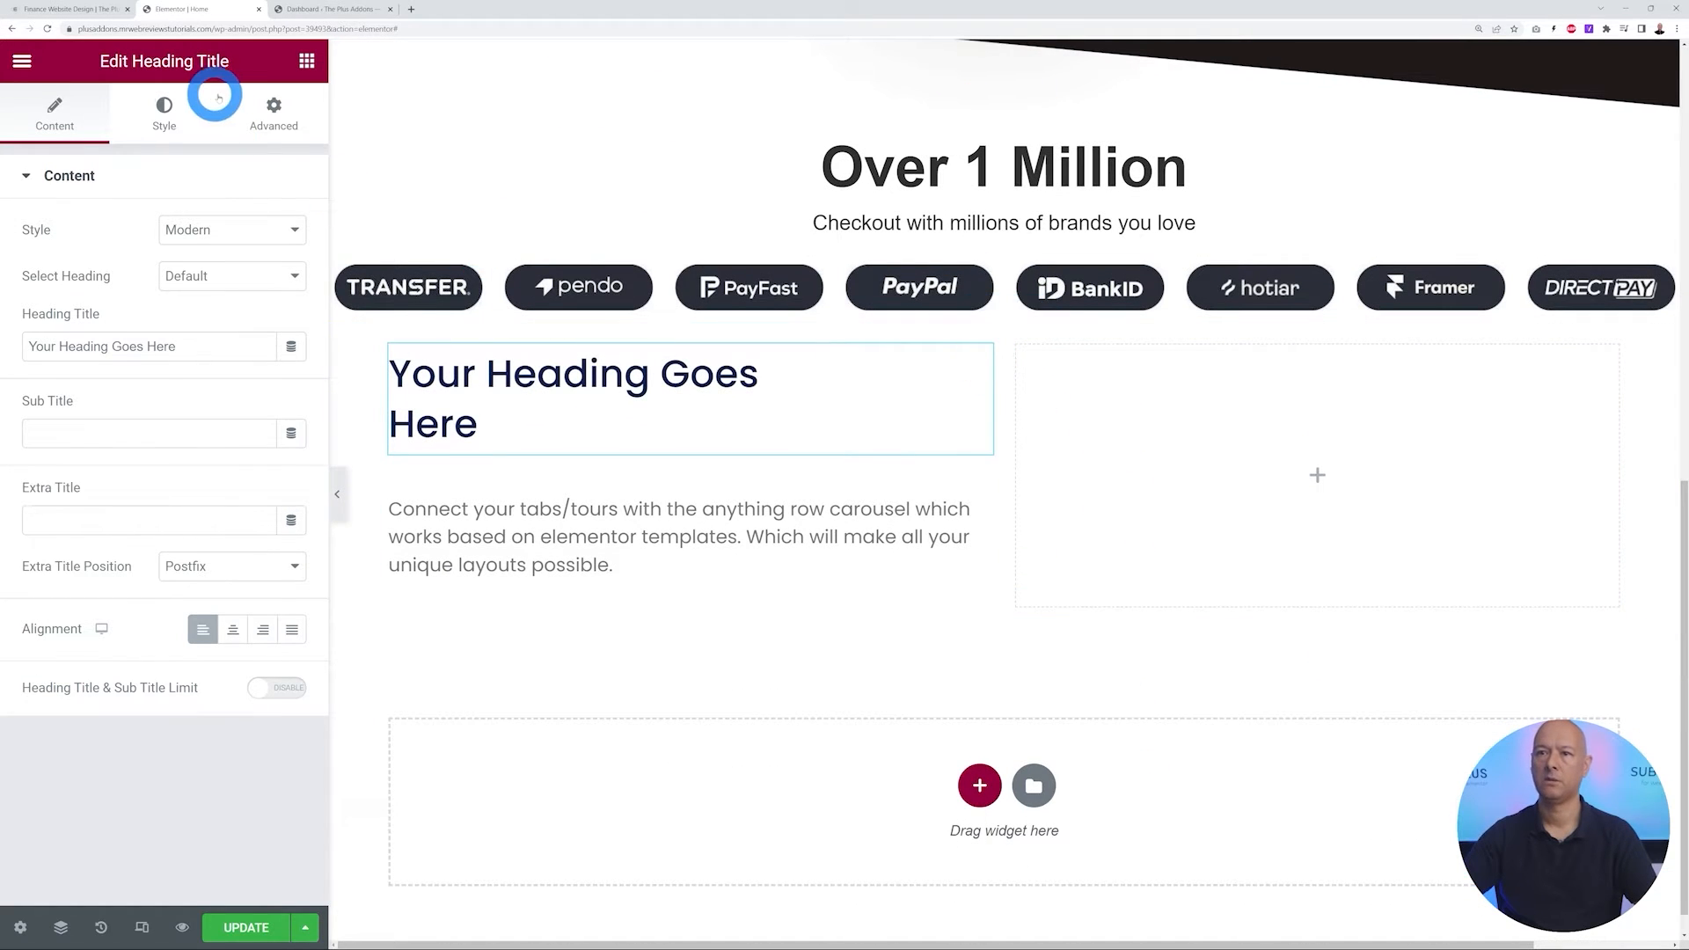
click(975, 491)
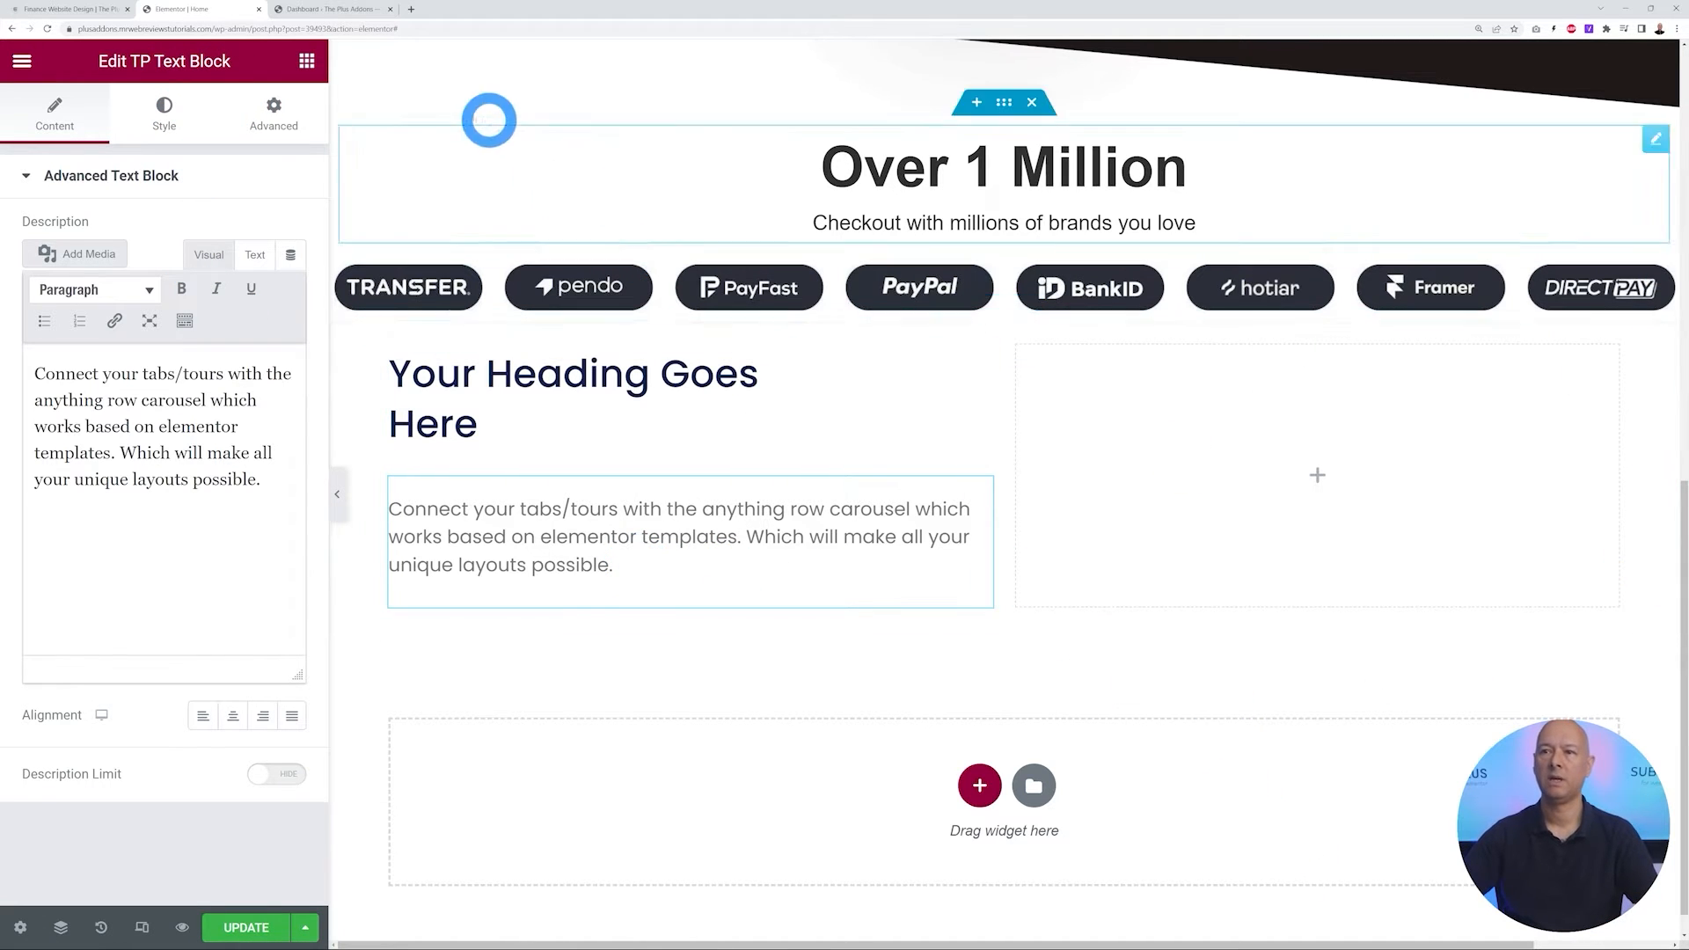
Add The Plus Addons' Tabs/Tours widget below the text block and compare it with the demo page's tabs
click(304, 61)
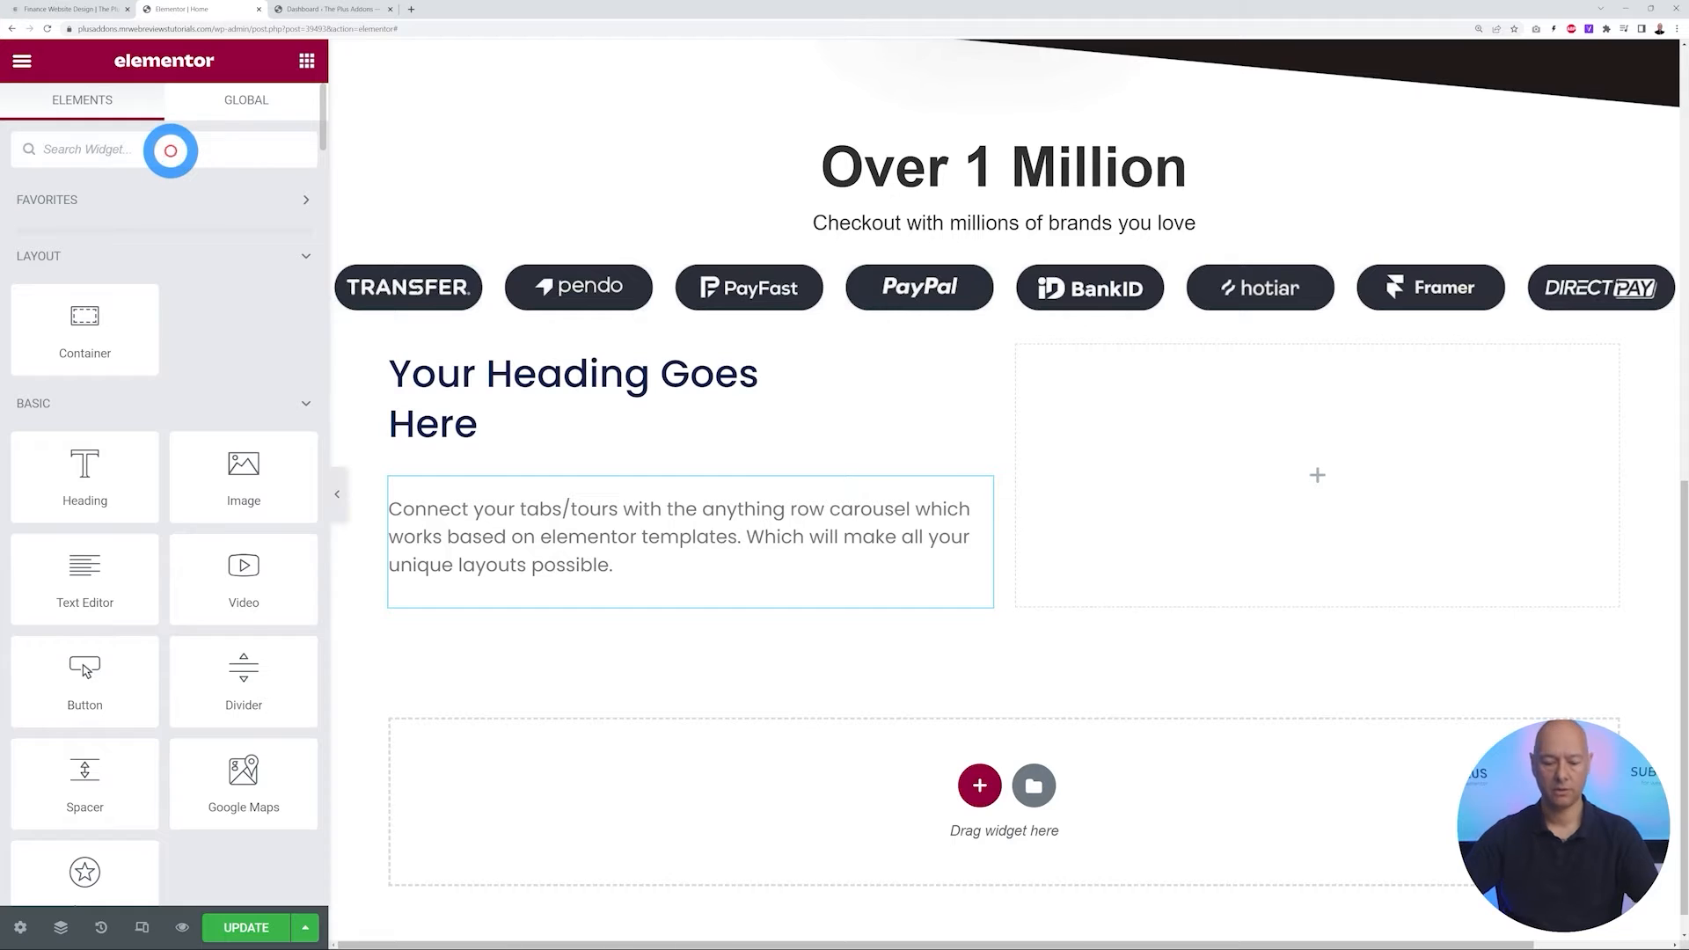
click(170, 150)
text(tabs)
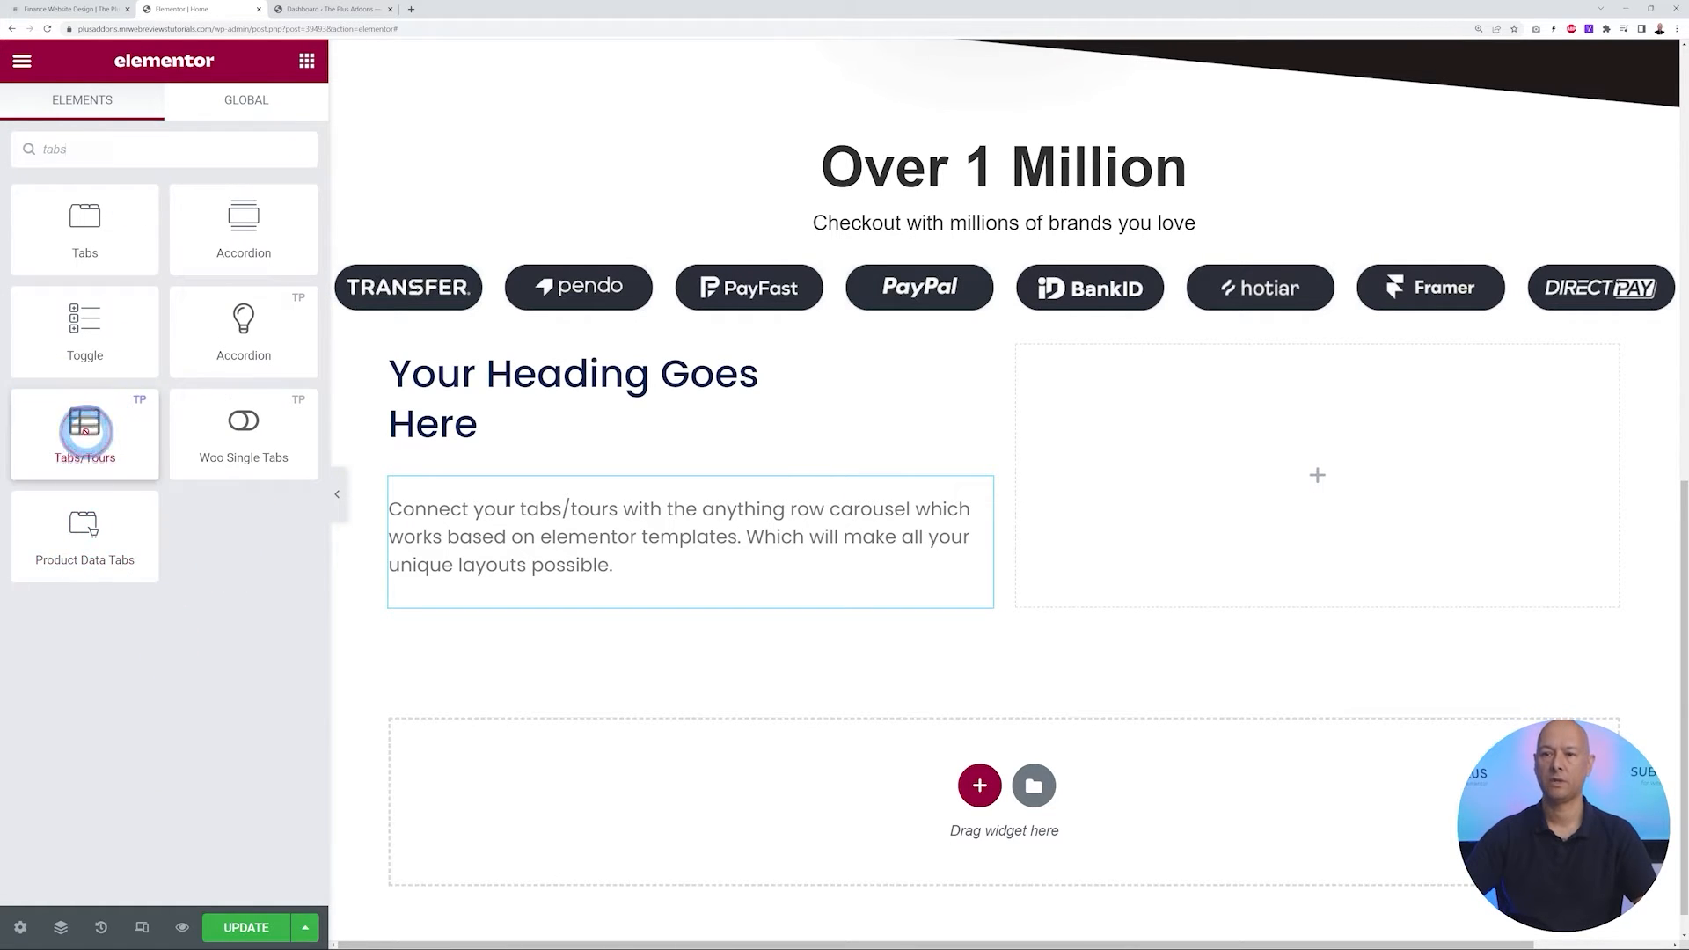
drag(490, 592, 564, 637)
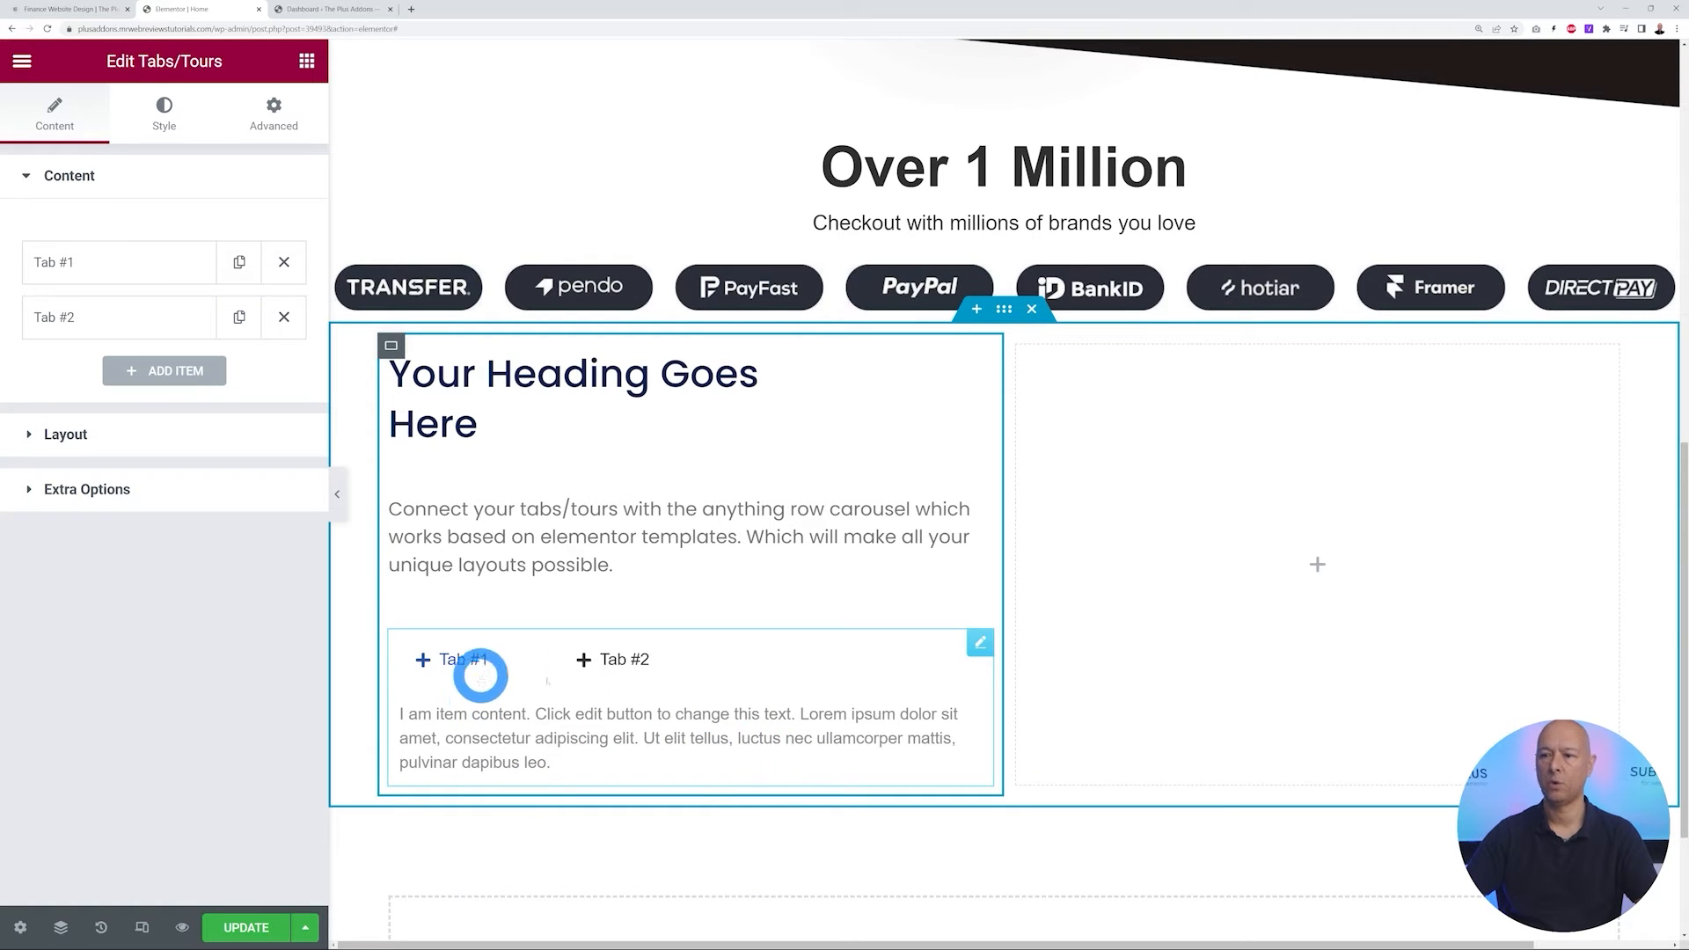
click(66, 9)
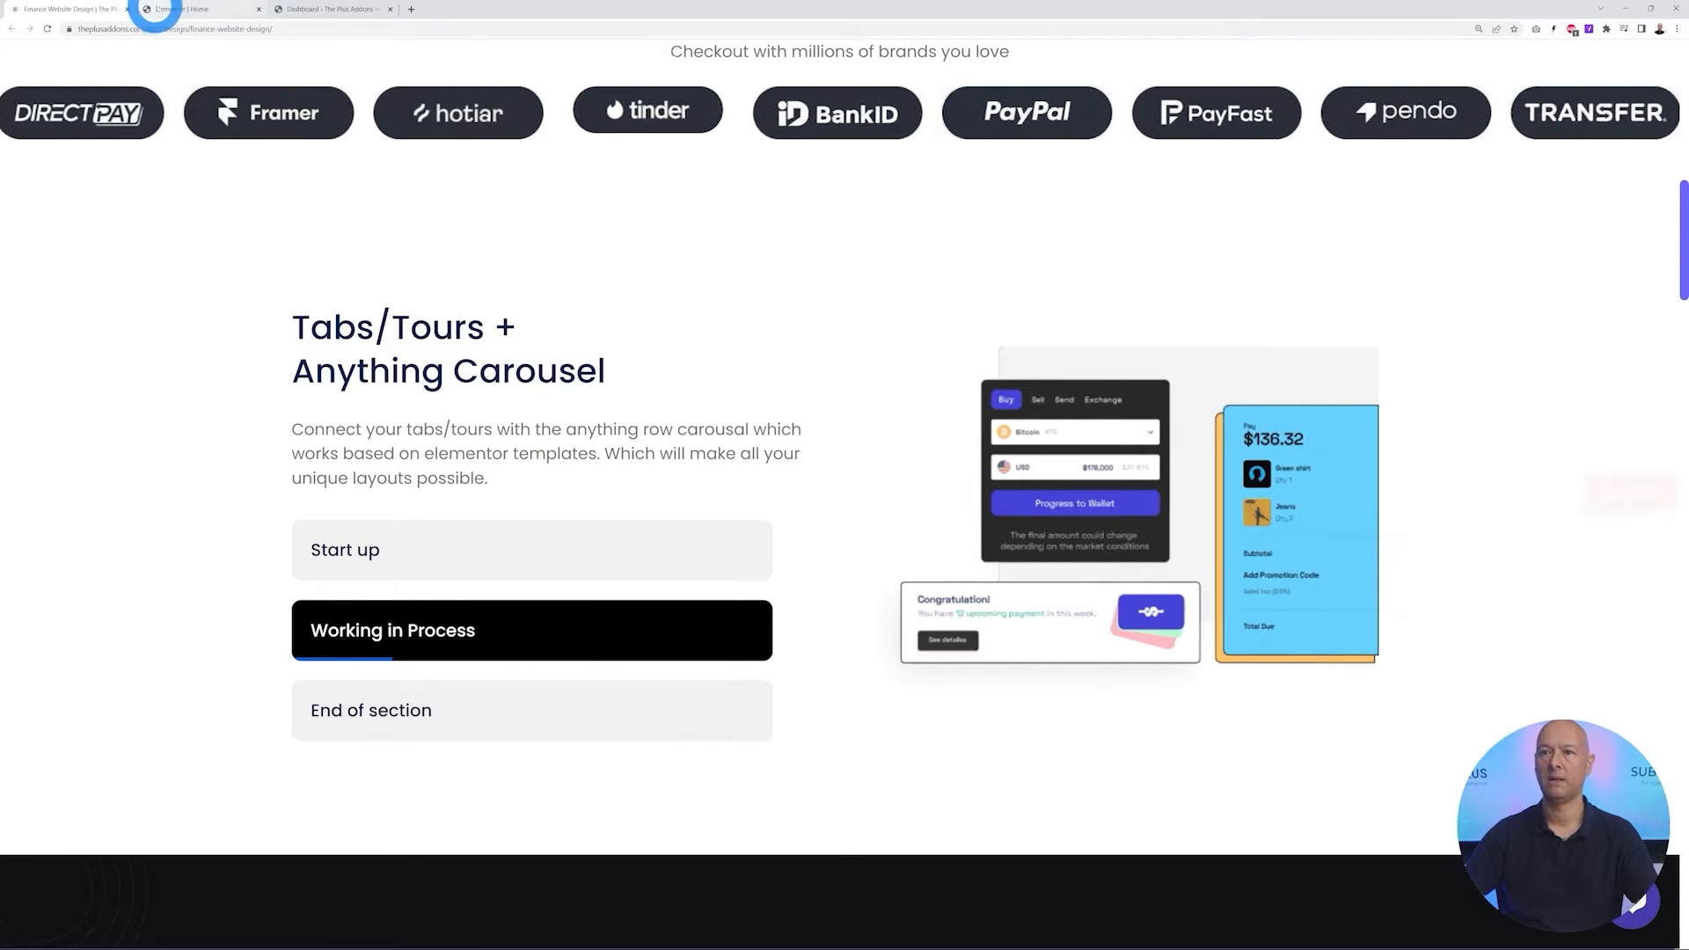
click(167, 9)
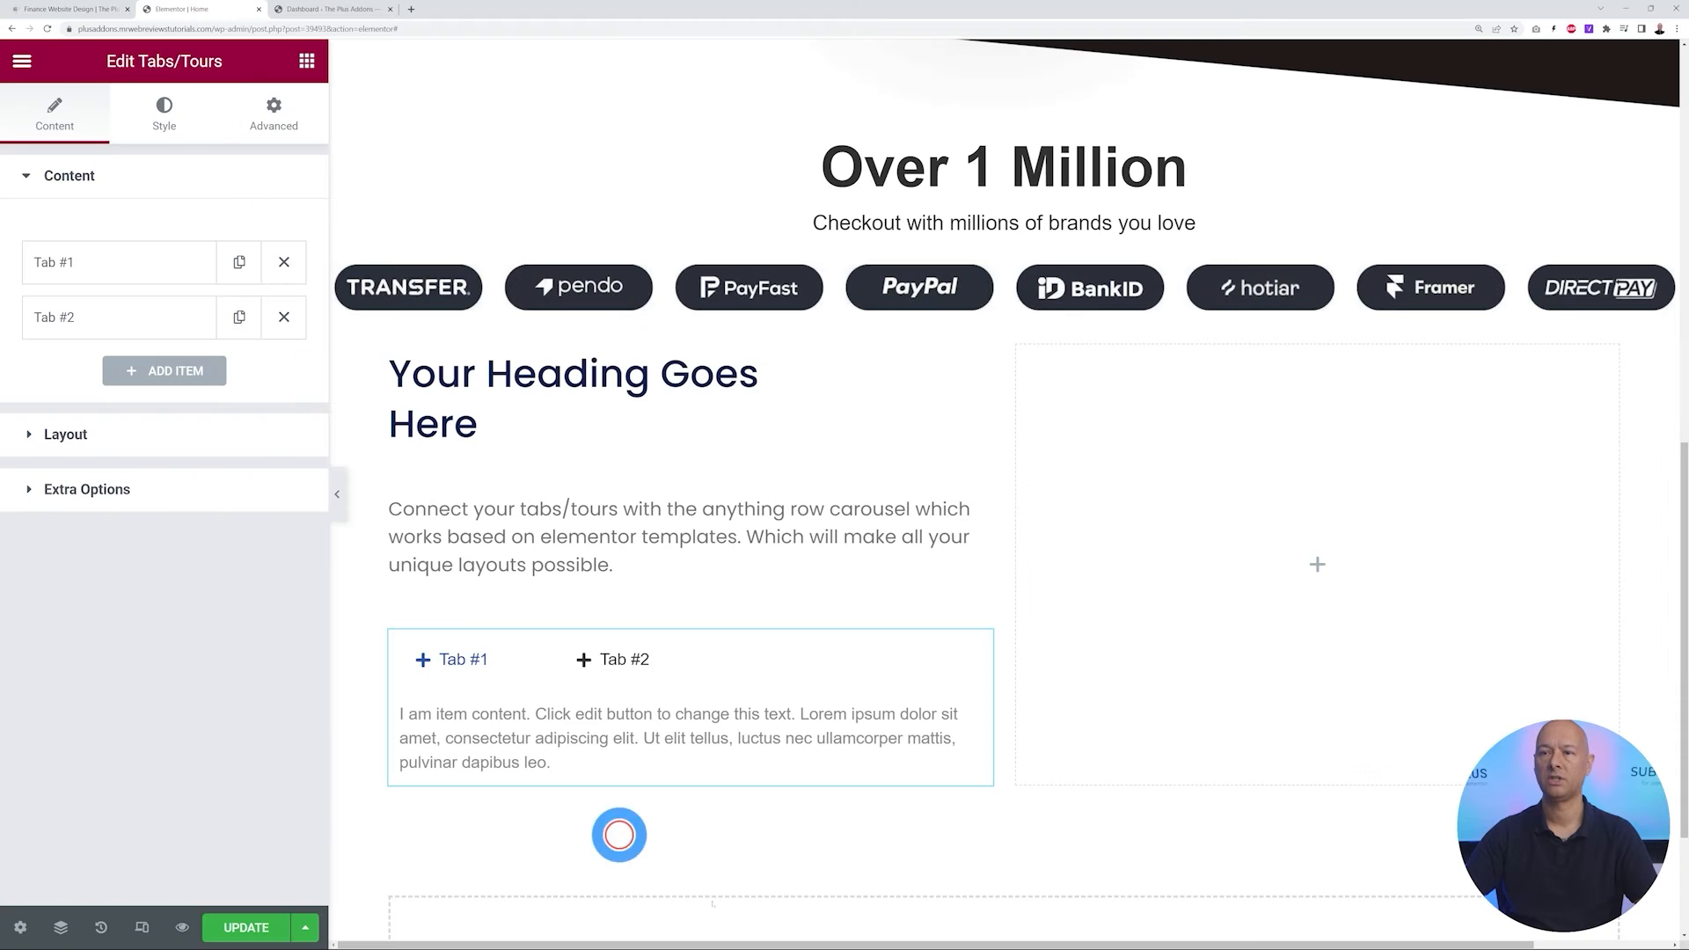
Clear the placeholder content of Tab #1 and set its title to "Start Up"
click(66, 262)
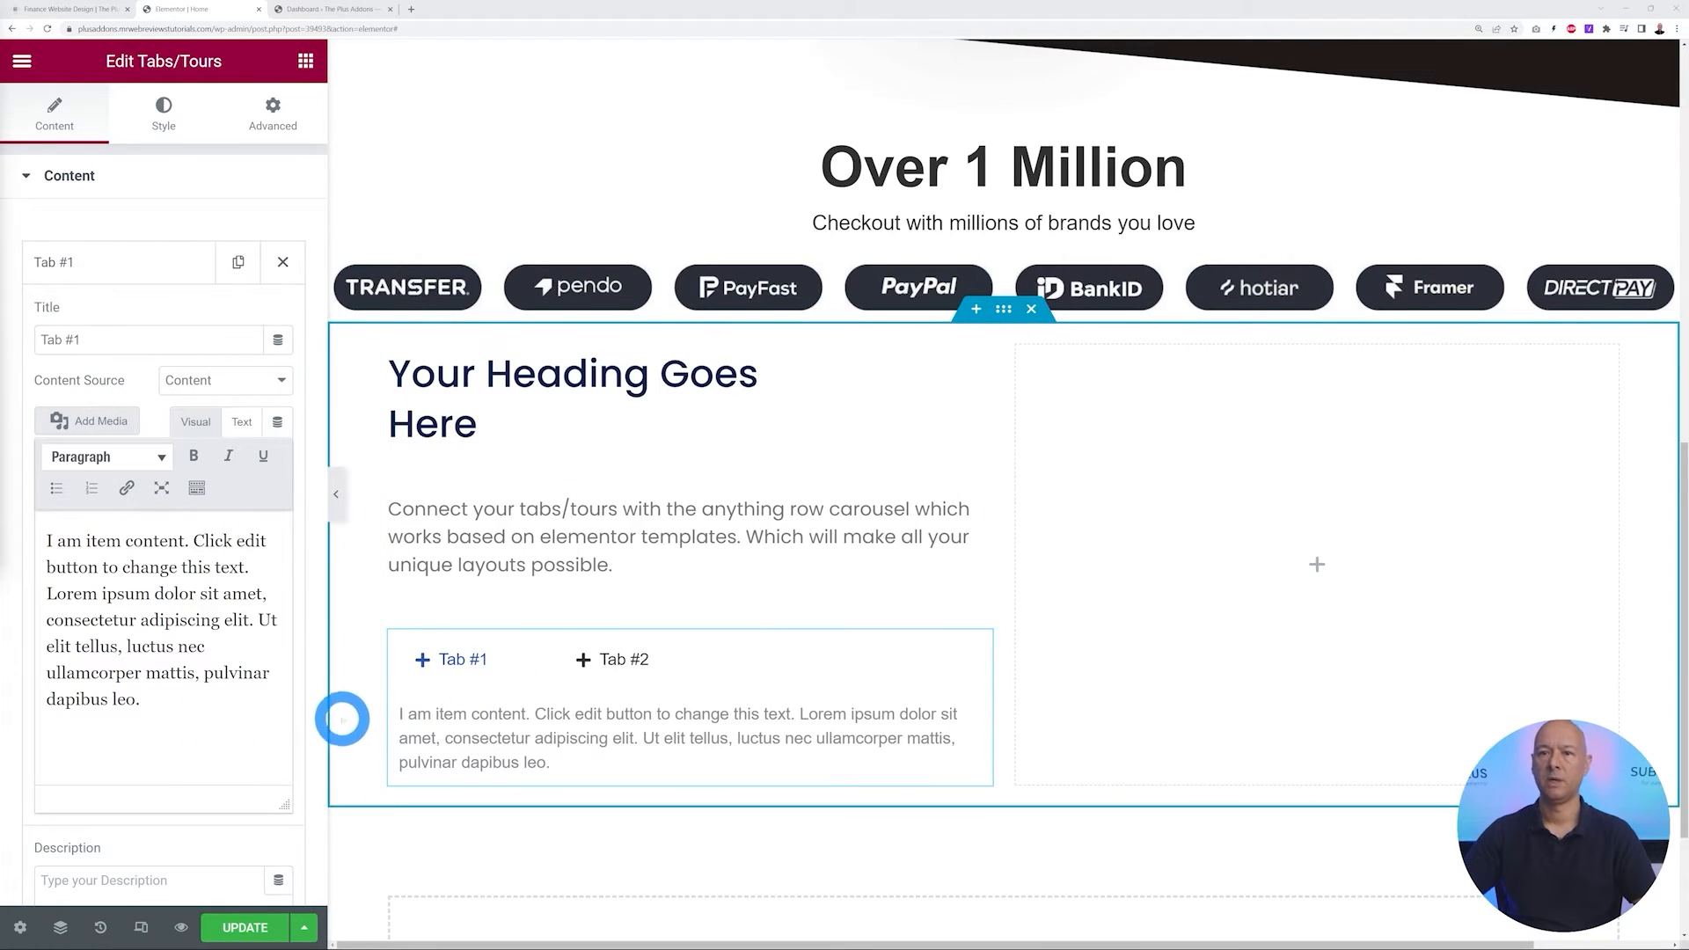
drag(173, 706, 15, 516)
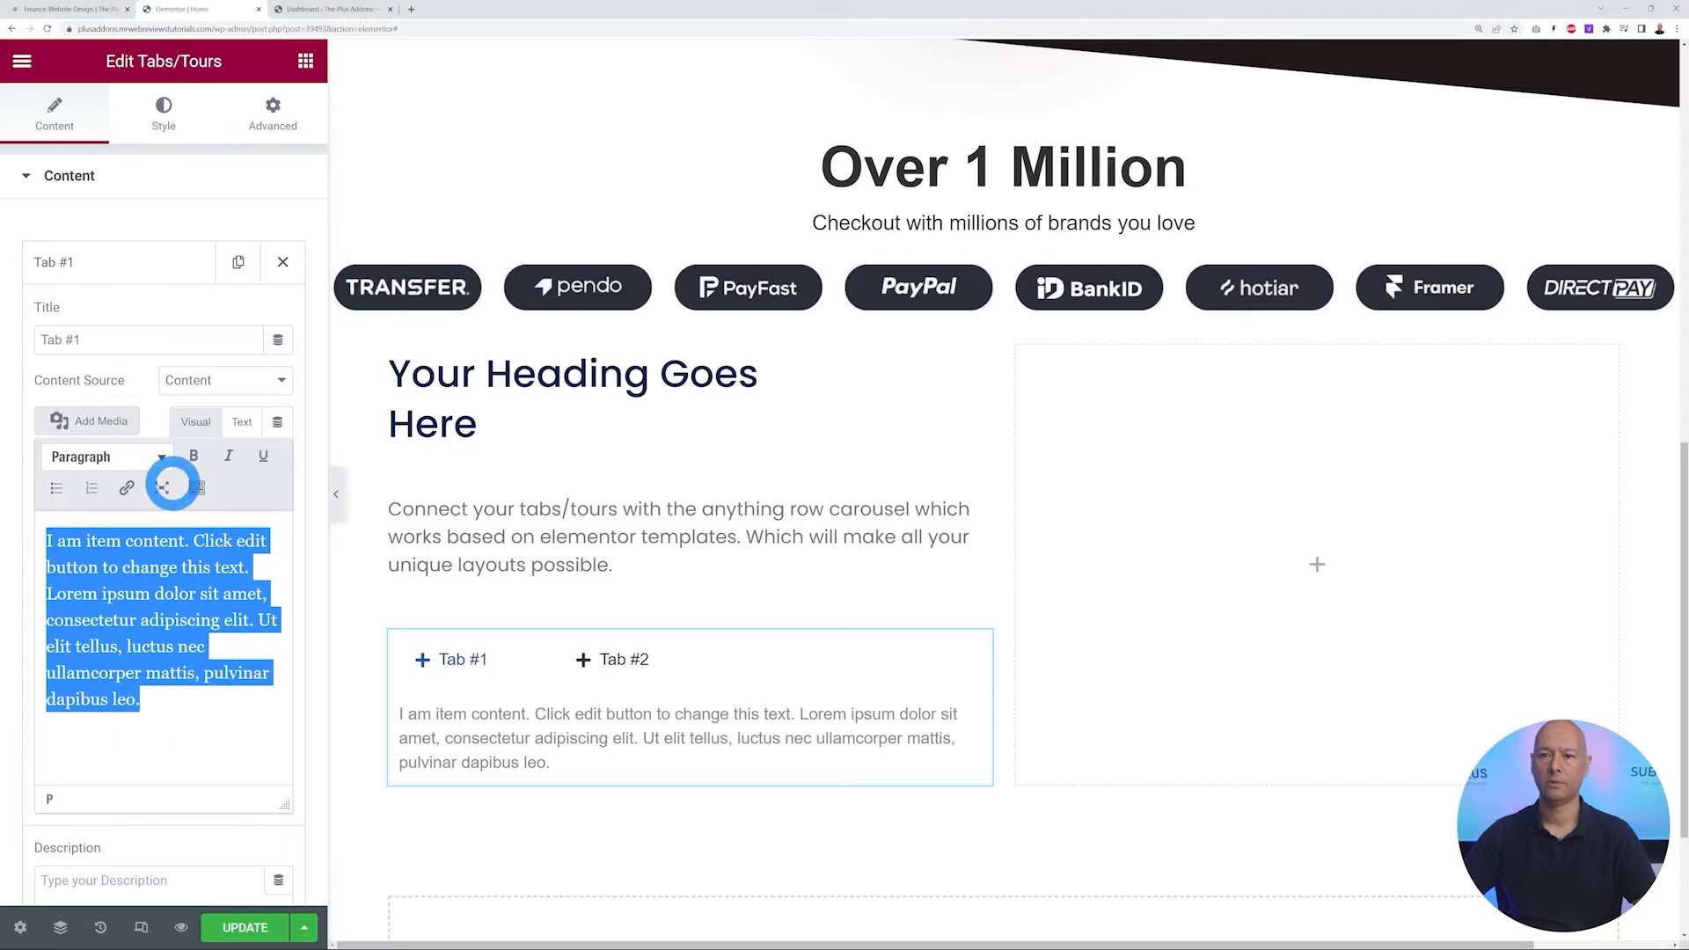
drag(97, 341, 38, 337)
click(119, 759)
drag(170, 705, 27, 494)
key(BackSpace)
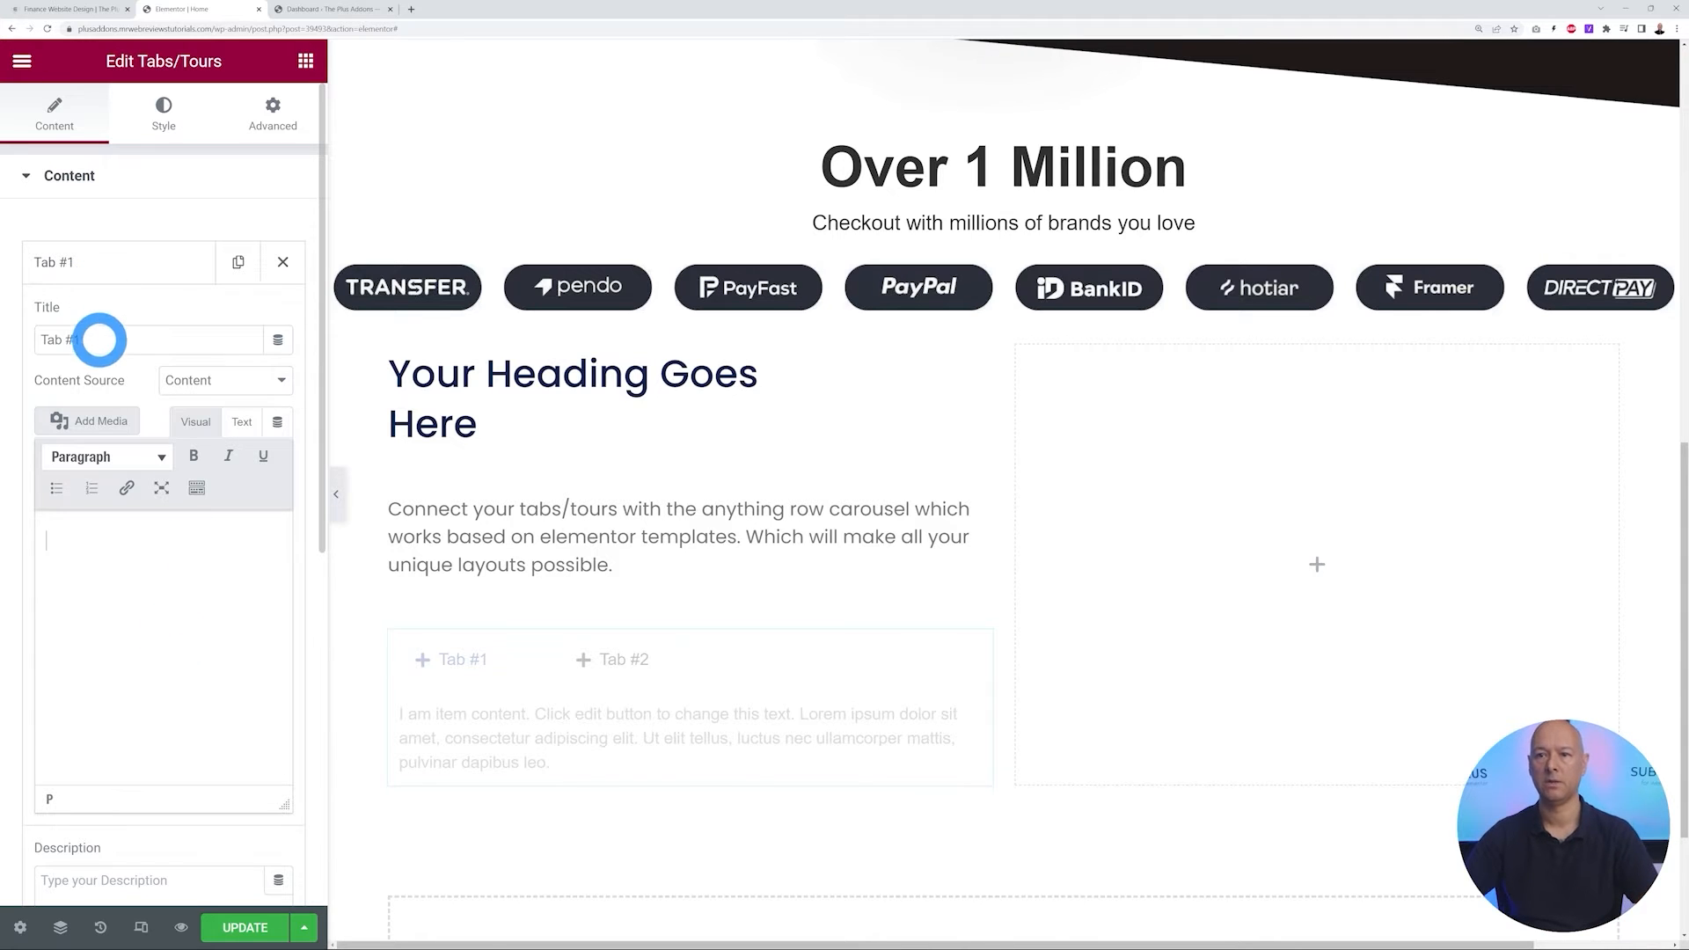
triple_click(100, 339)
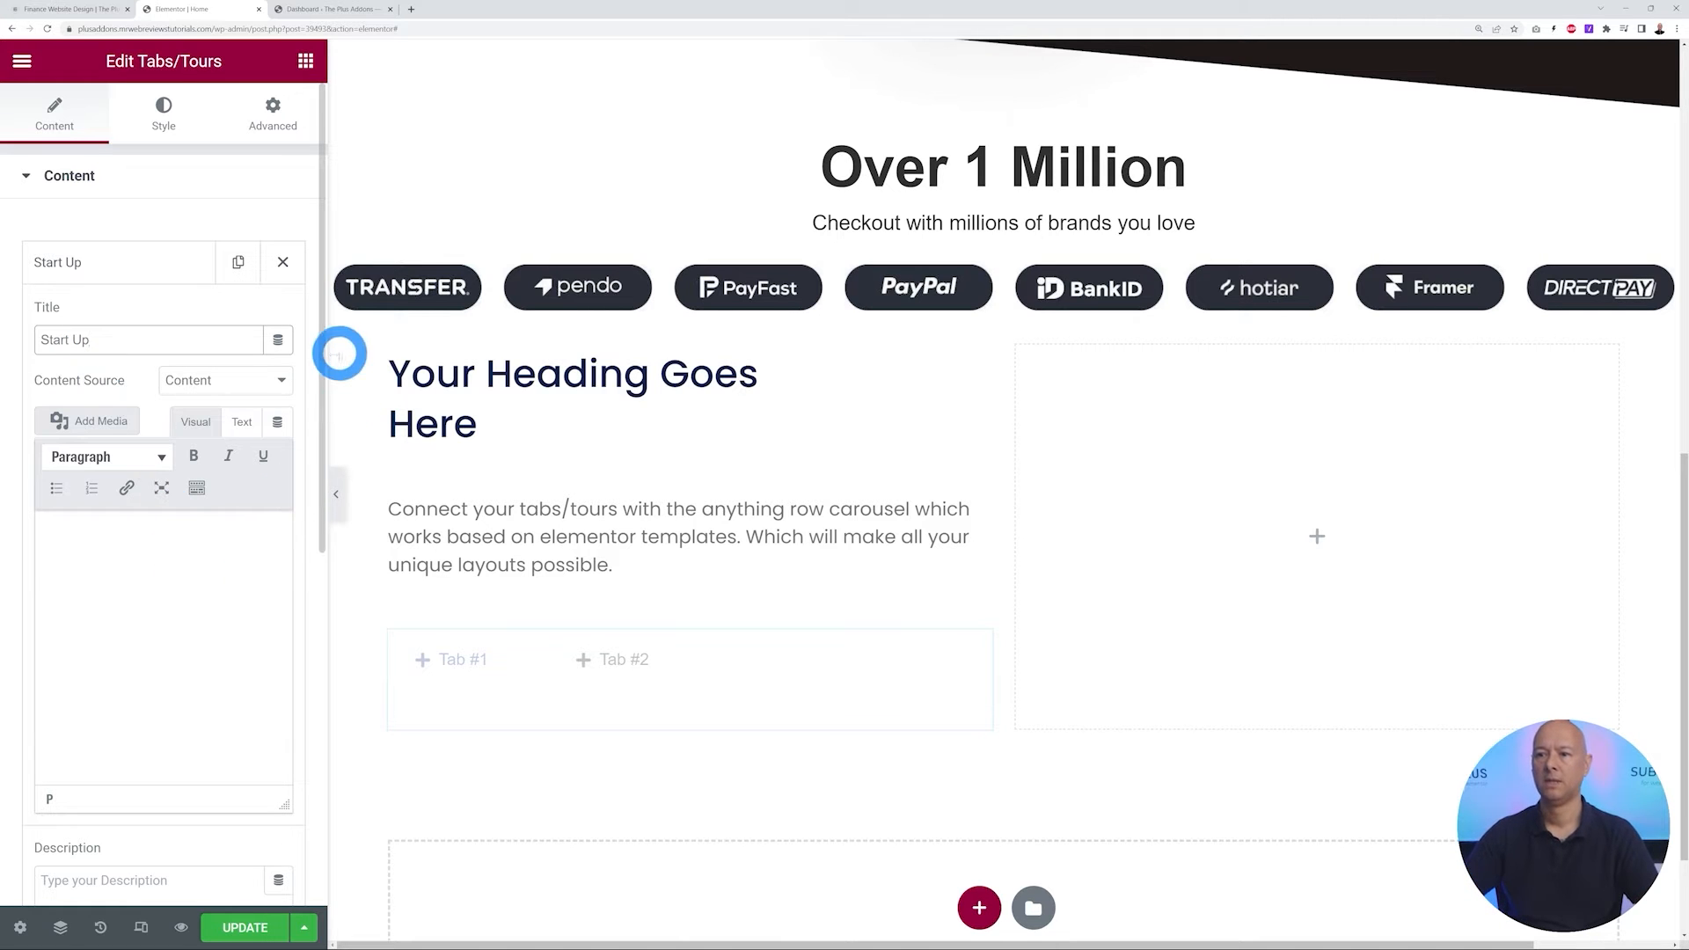
Hide the inner icon of the "Start Up" tab and collapse its settings
drag(319, 380, 319, 639)
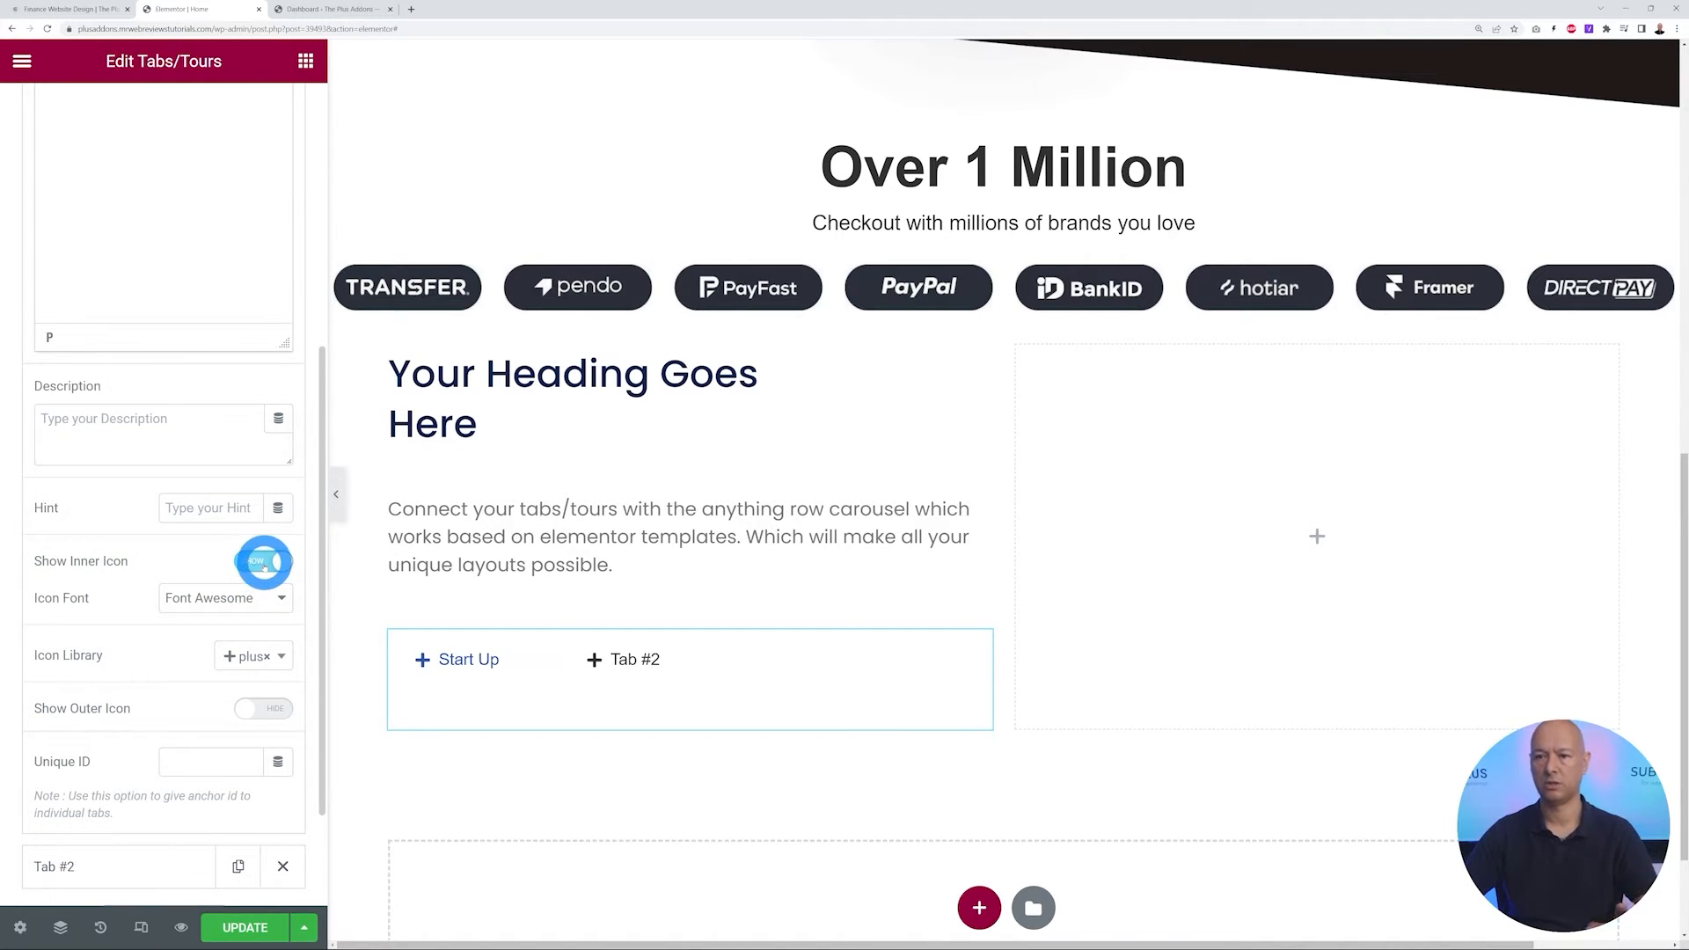
click(264, 563)
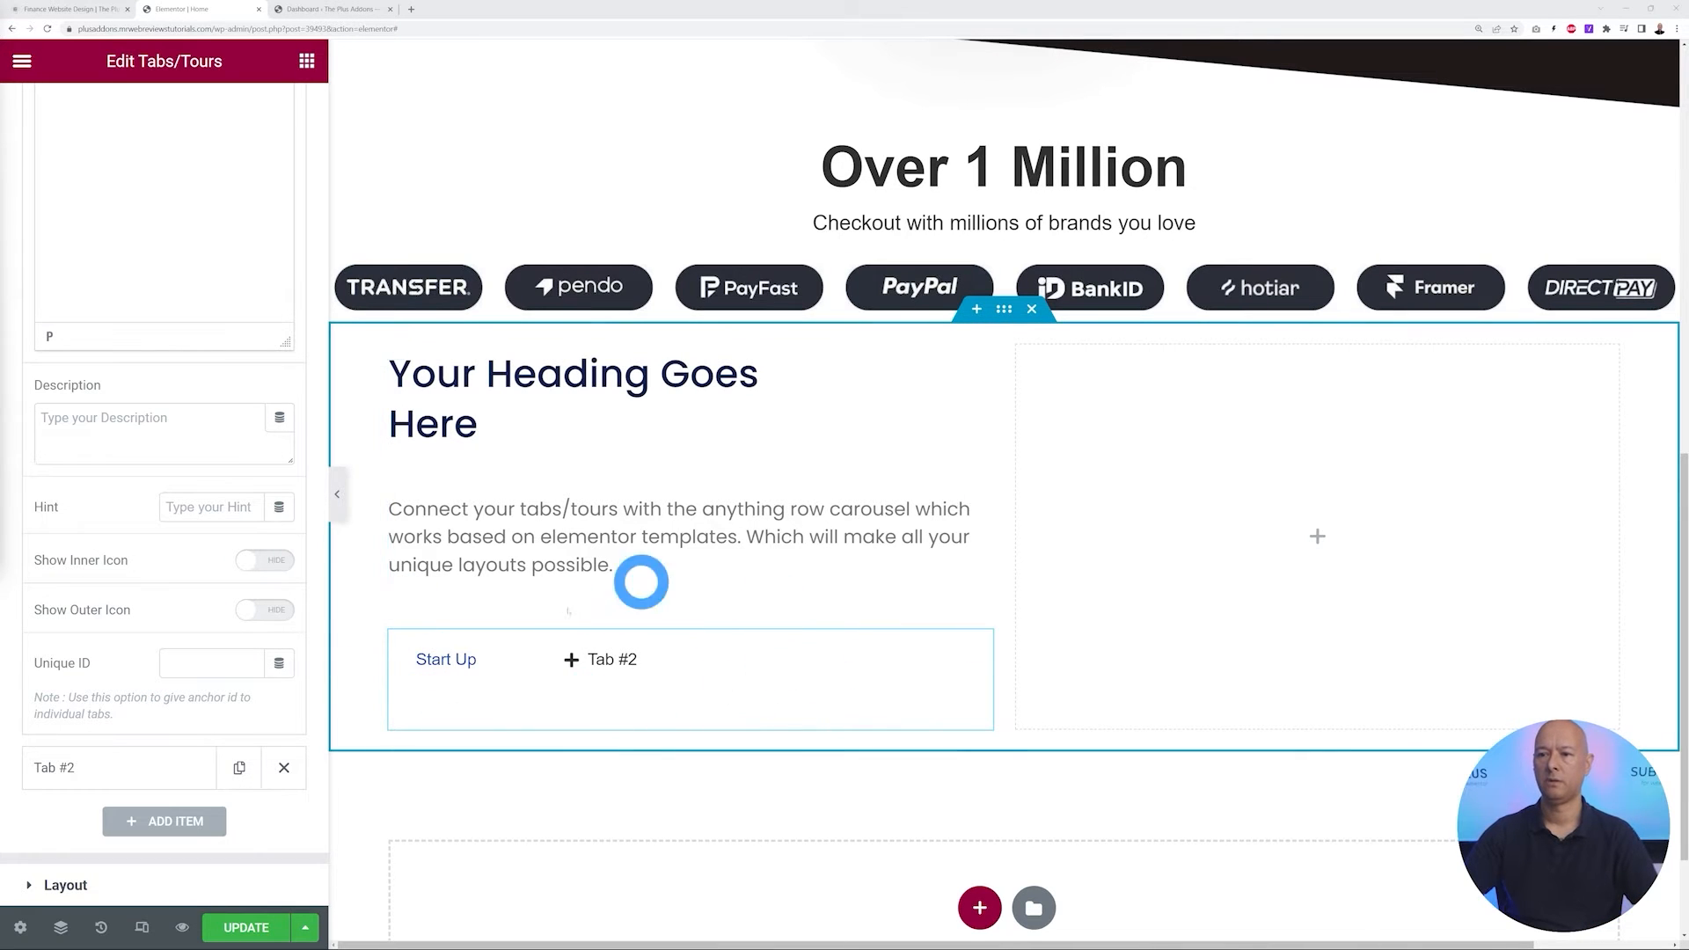
scroll(109, 584, up, 5)
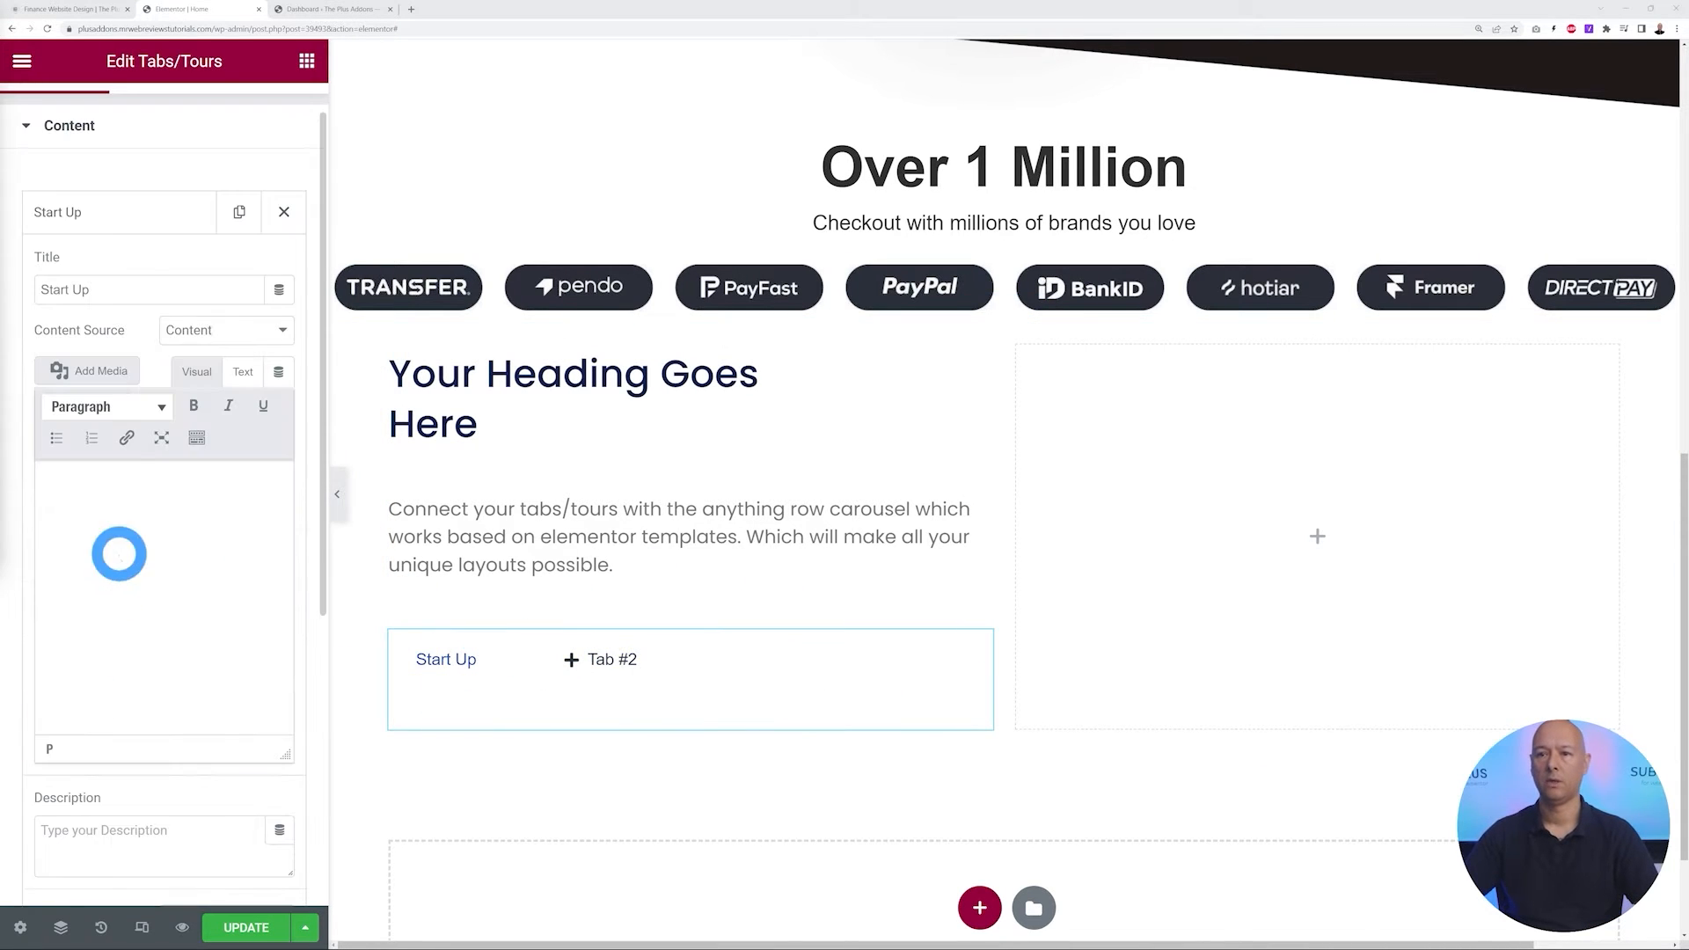
click(83, 217)
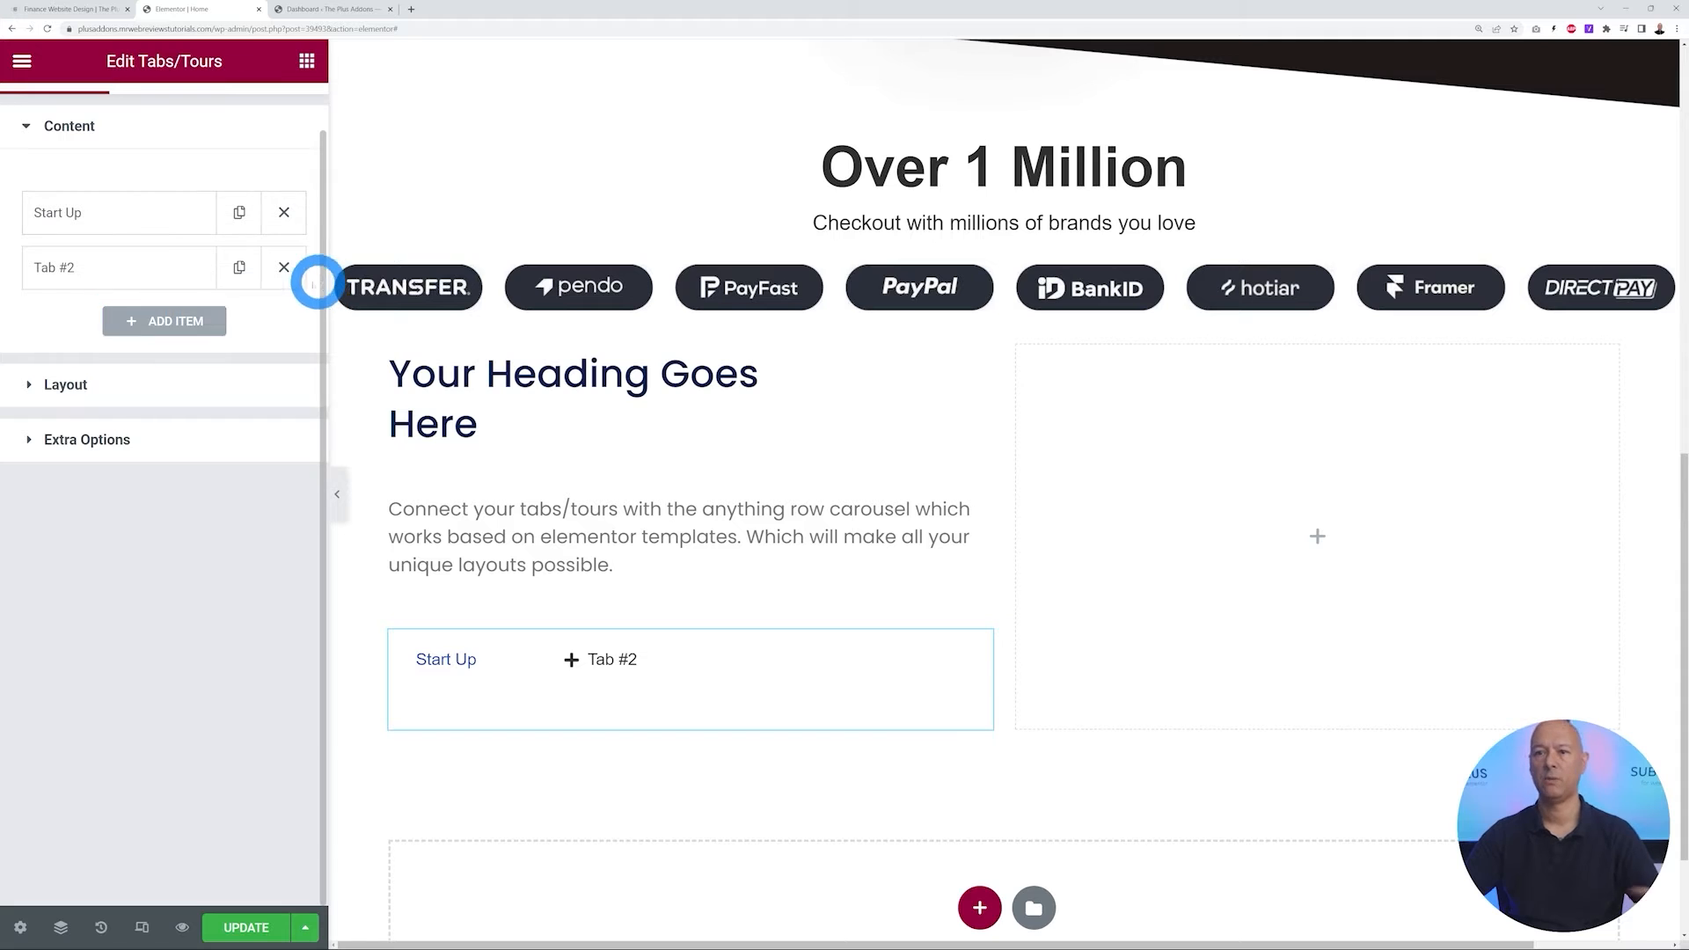
Delete Tab #2 and duplicate the "Start Up" tab twice
click(284, 267)
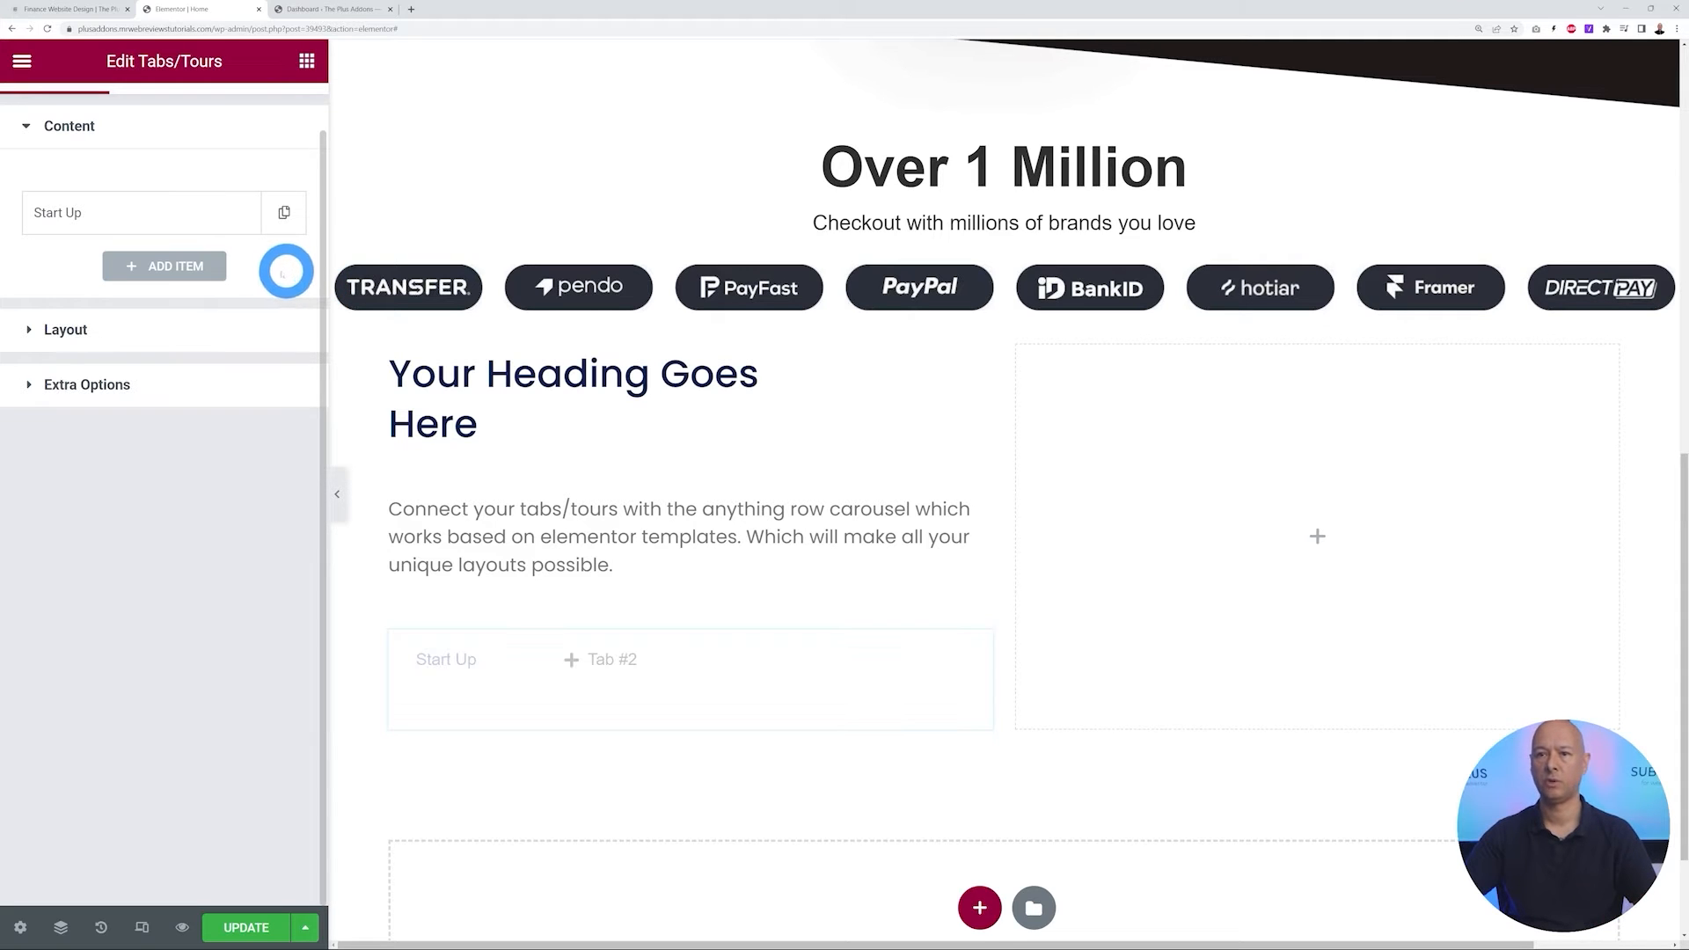
click(284, 215)
click(239, 317)
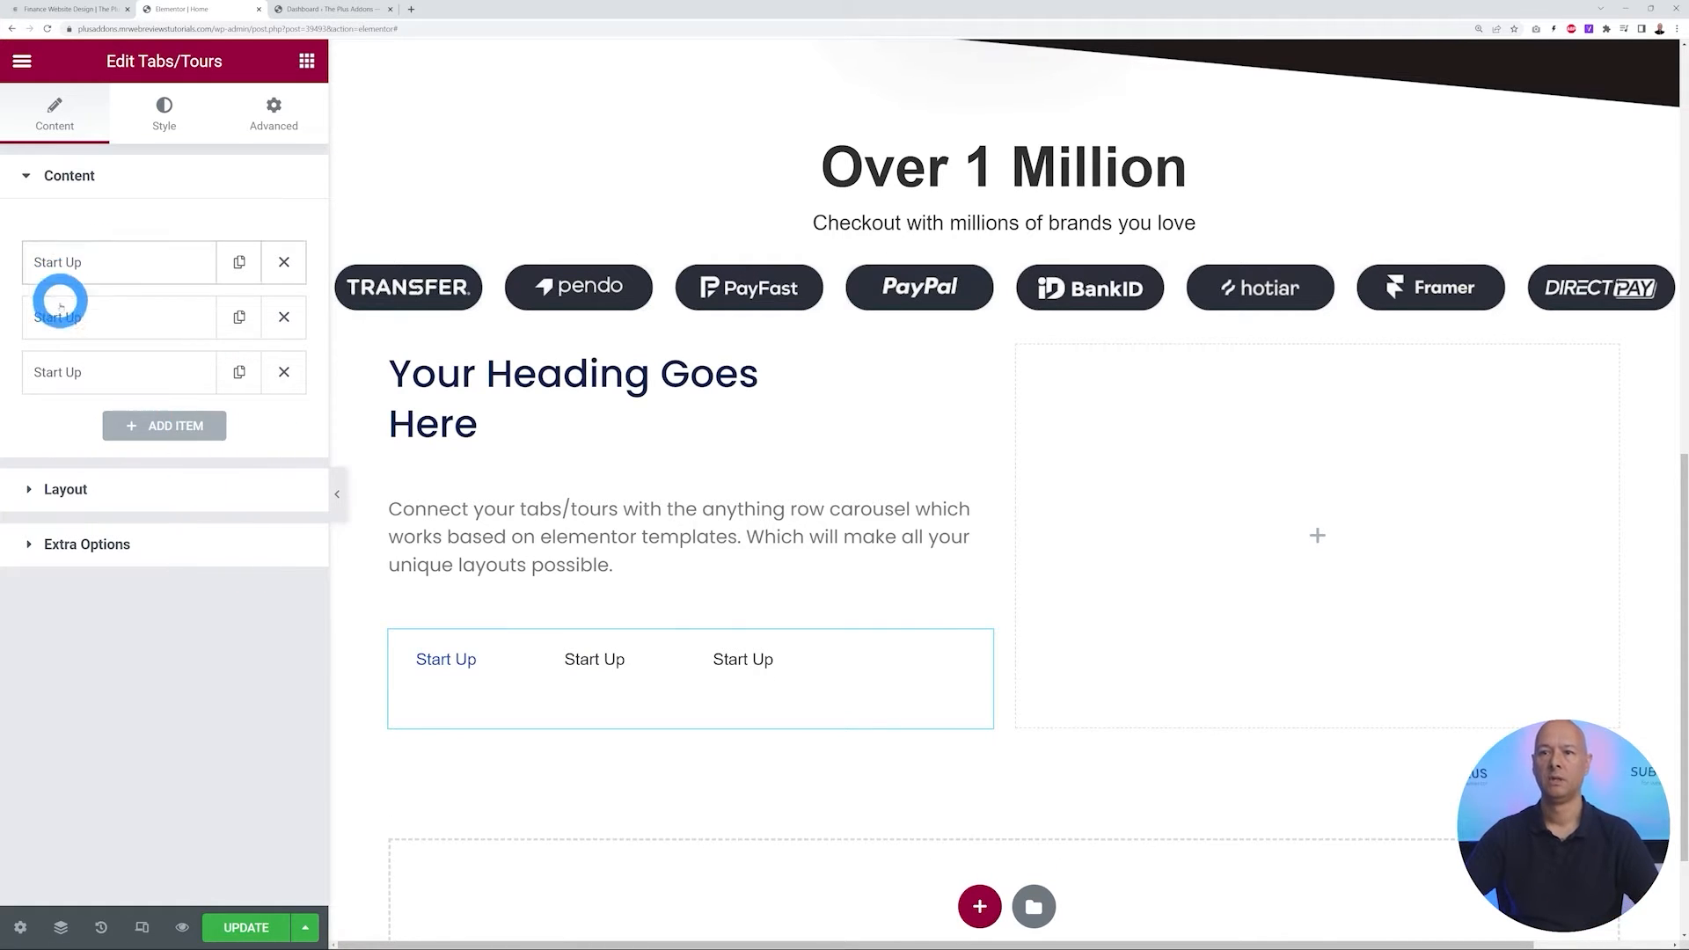
Title the second tab "Work in Progress" and the third tab "End Section"
click(60, 304)
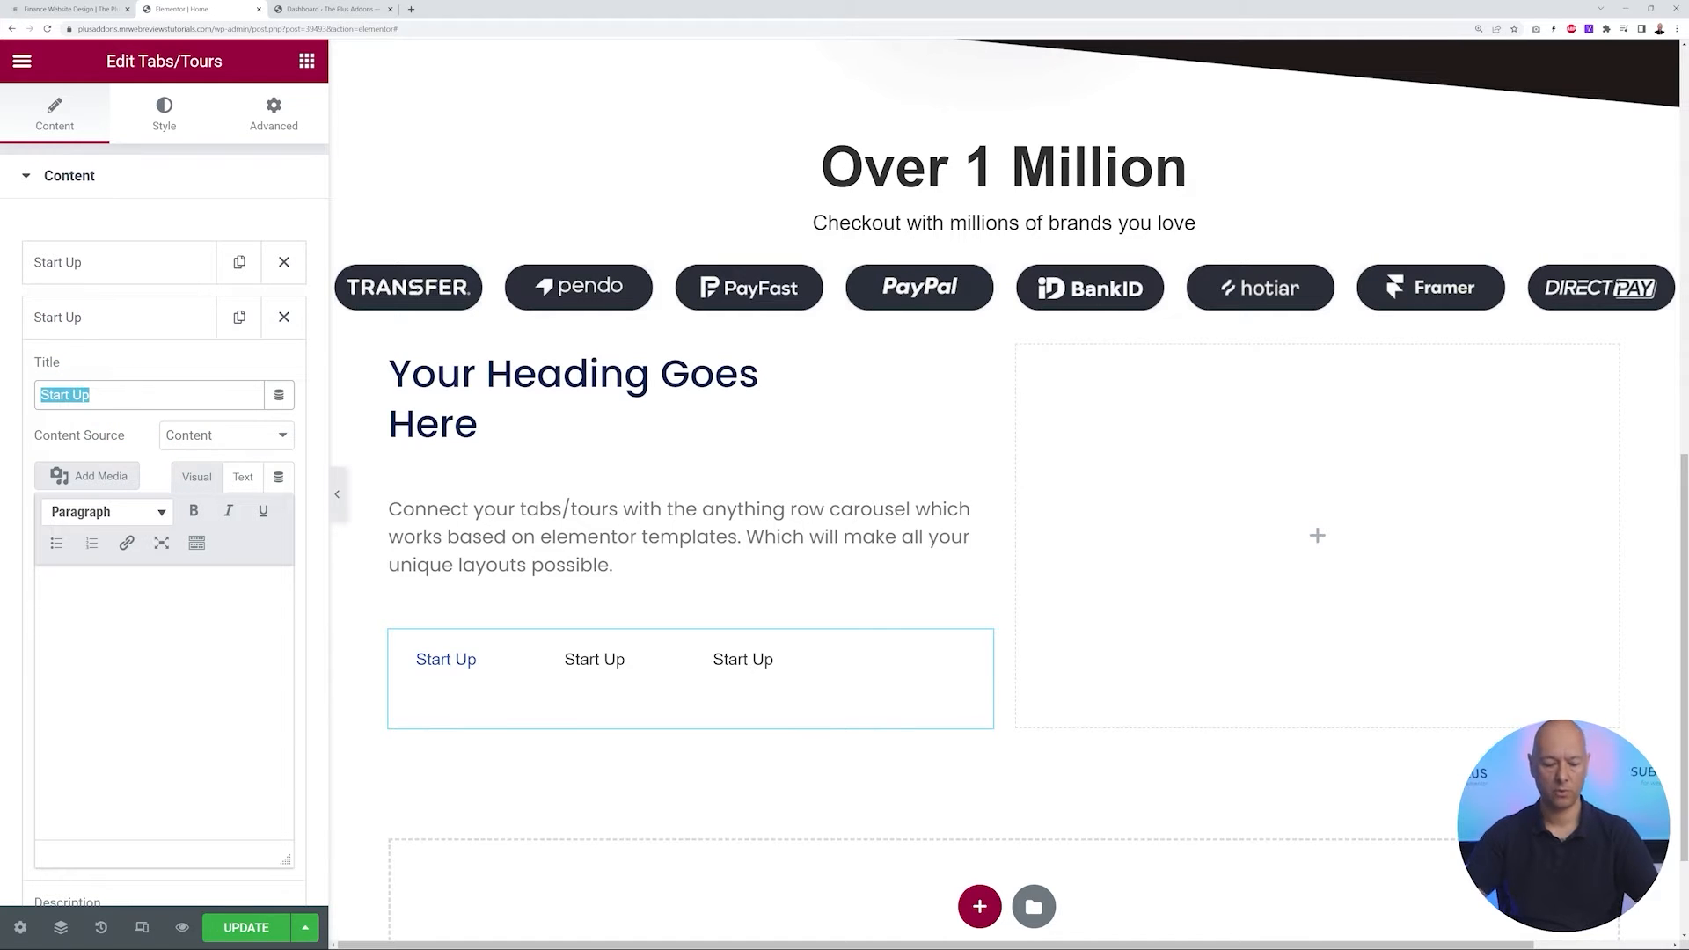
click(117, 325)
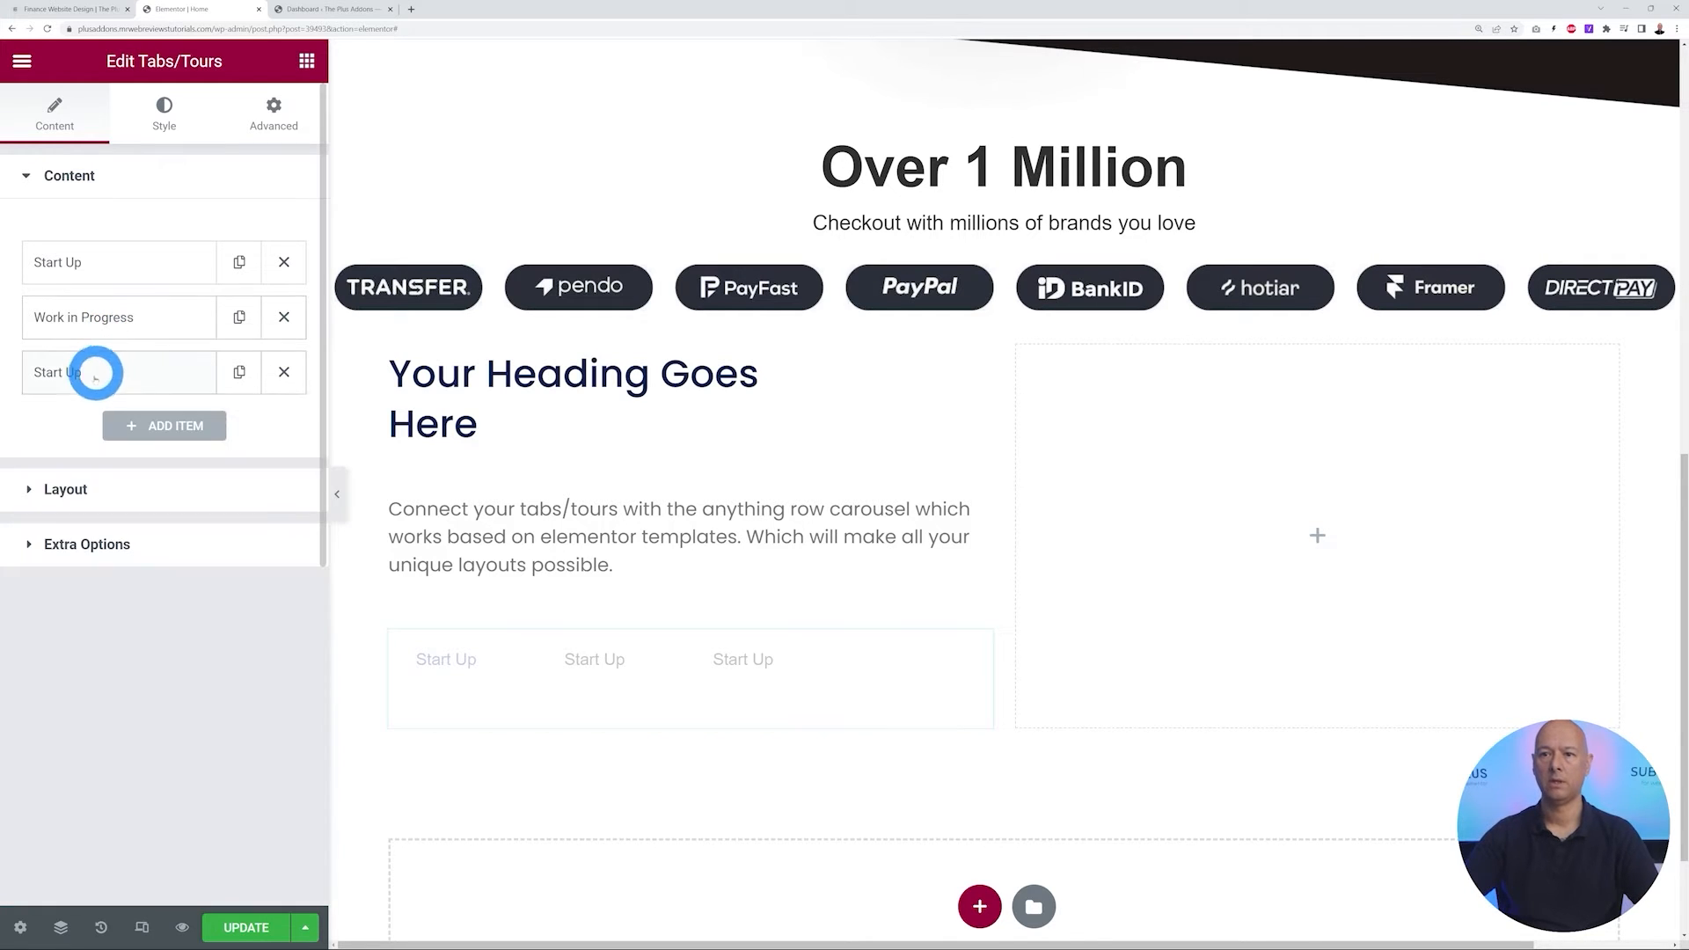
click(71, 376)
triple_click(105, 455)
text(End Section)
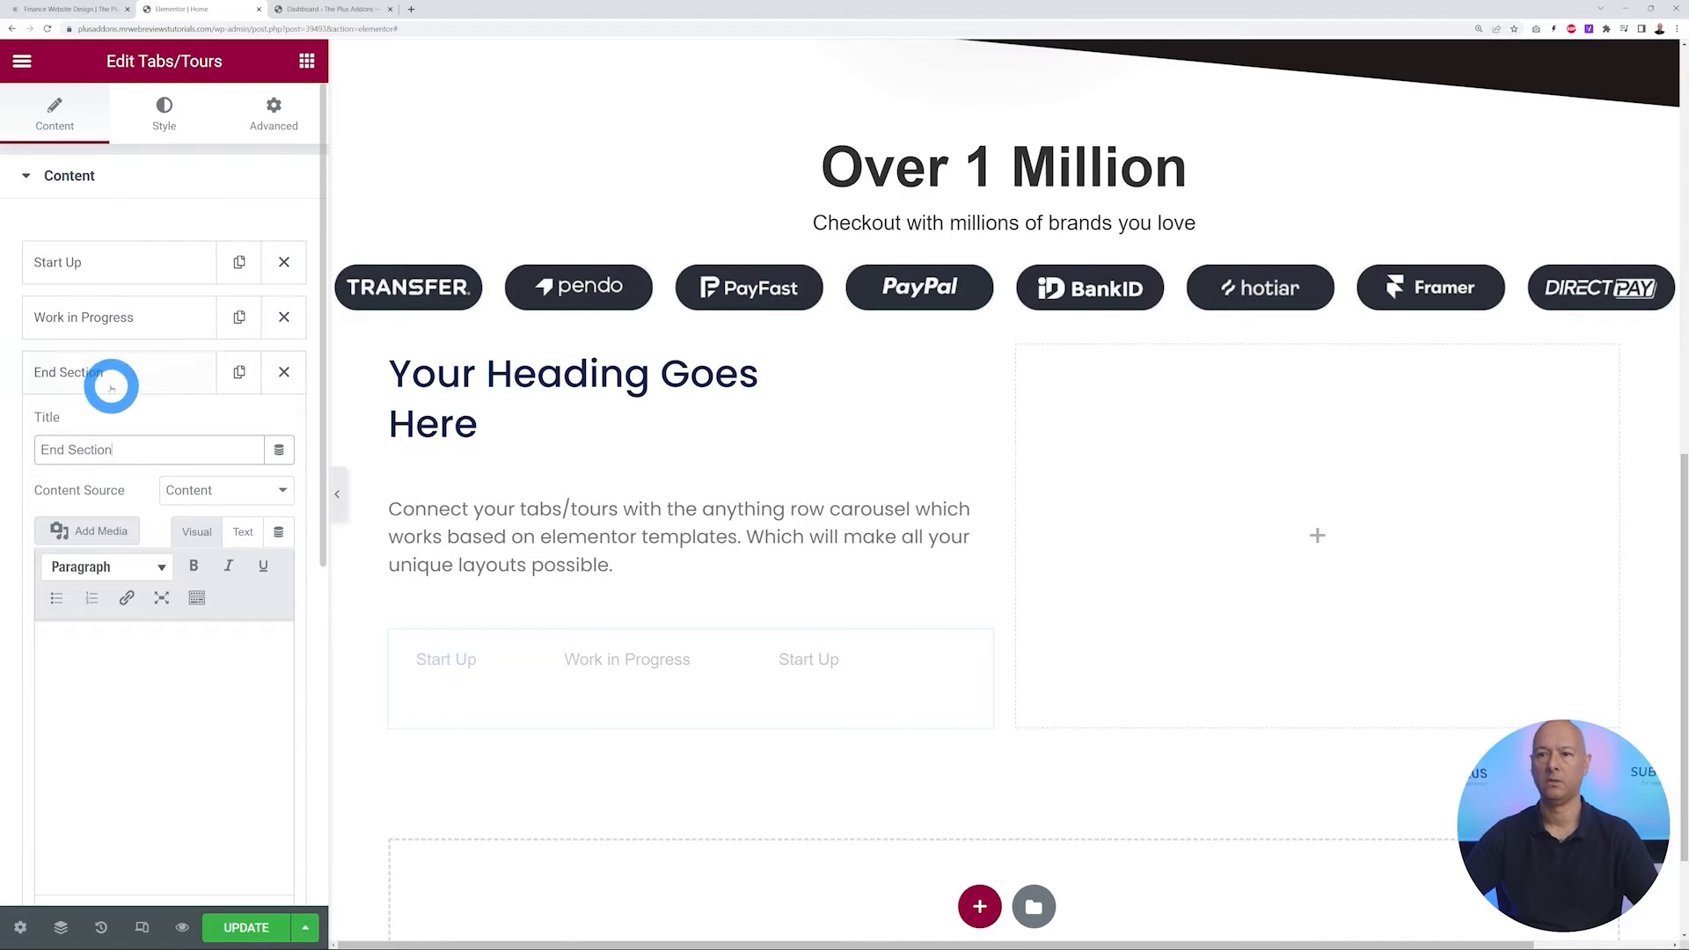
click(111, 387)
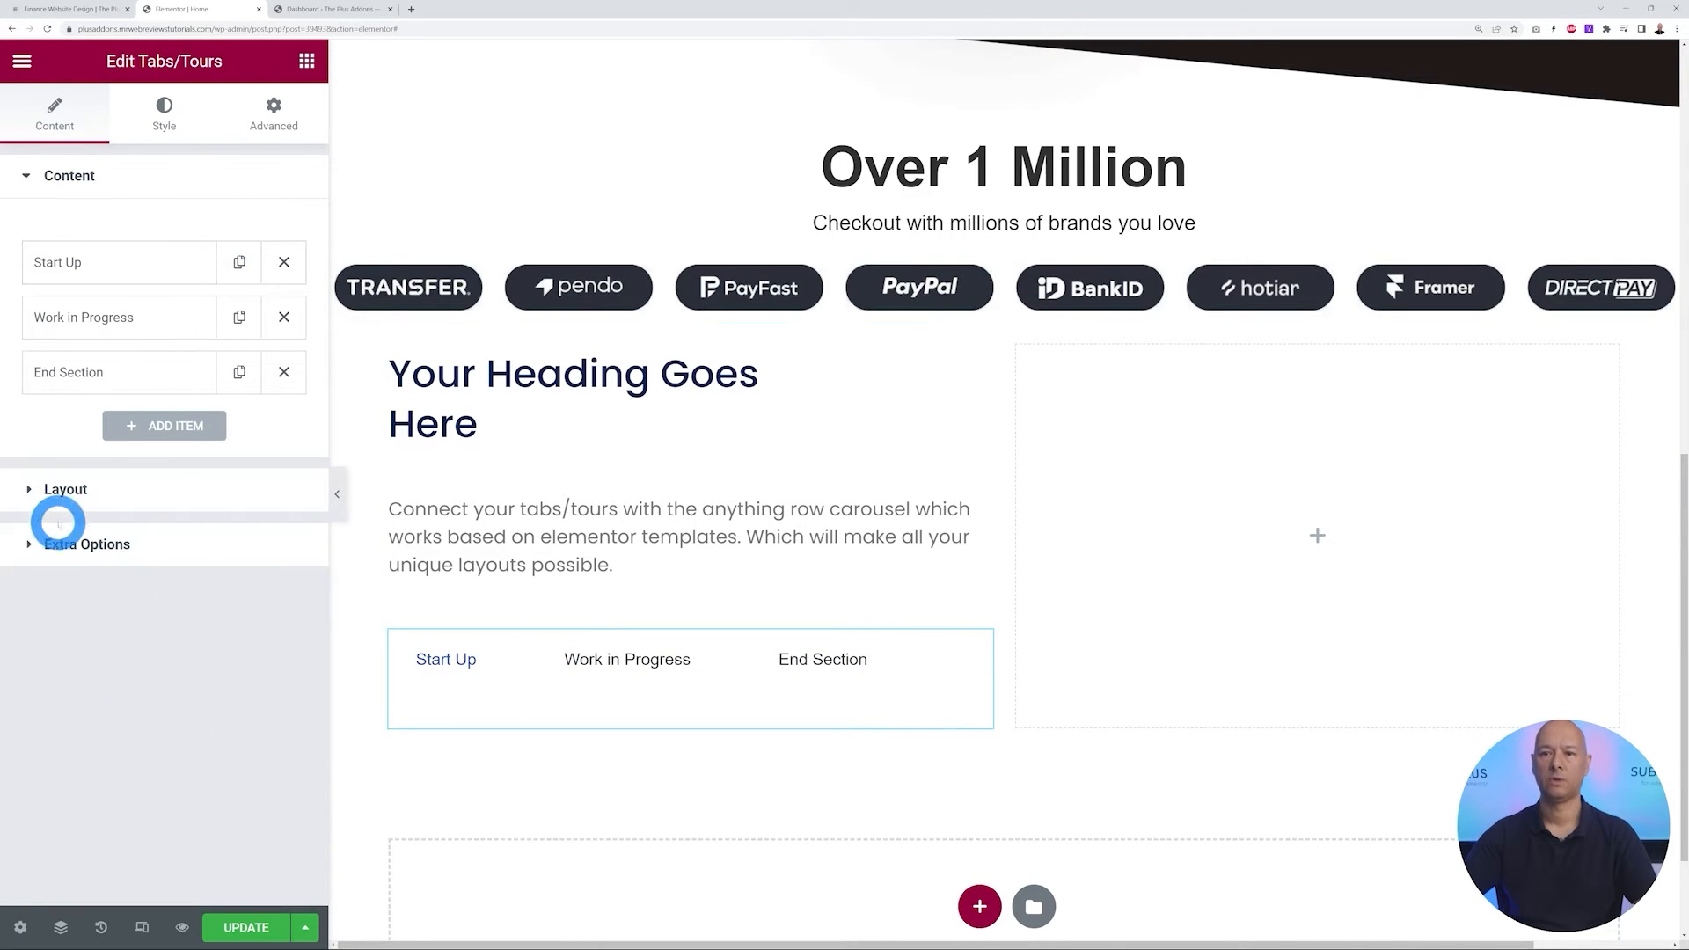
Set the Tabs/Tours layout to Vertical and compare it with the tabs on the demo page
click(65, 489)
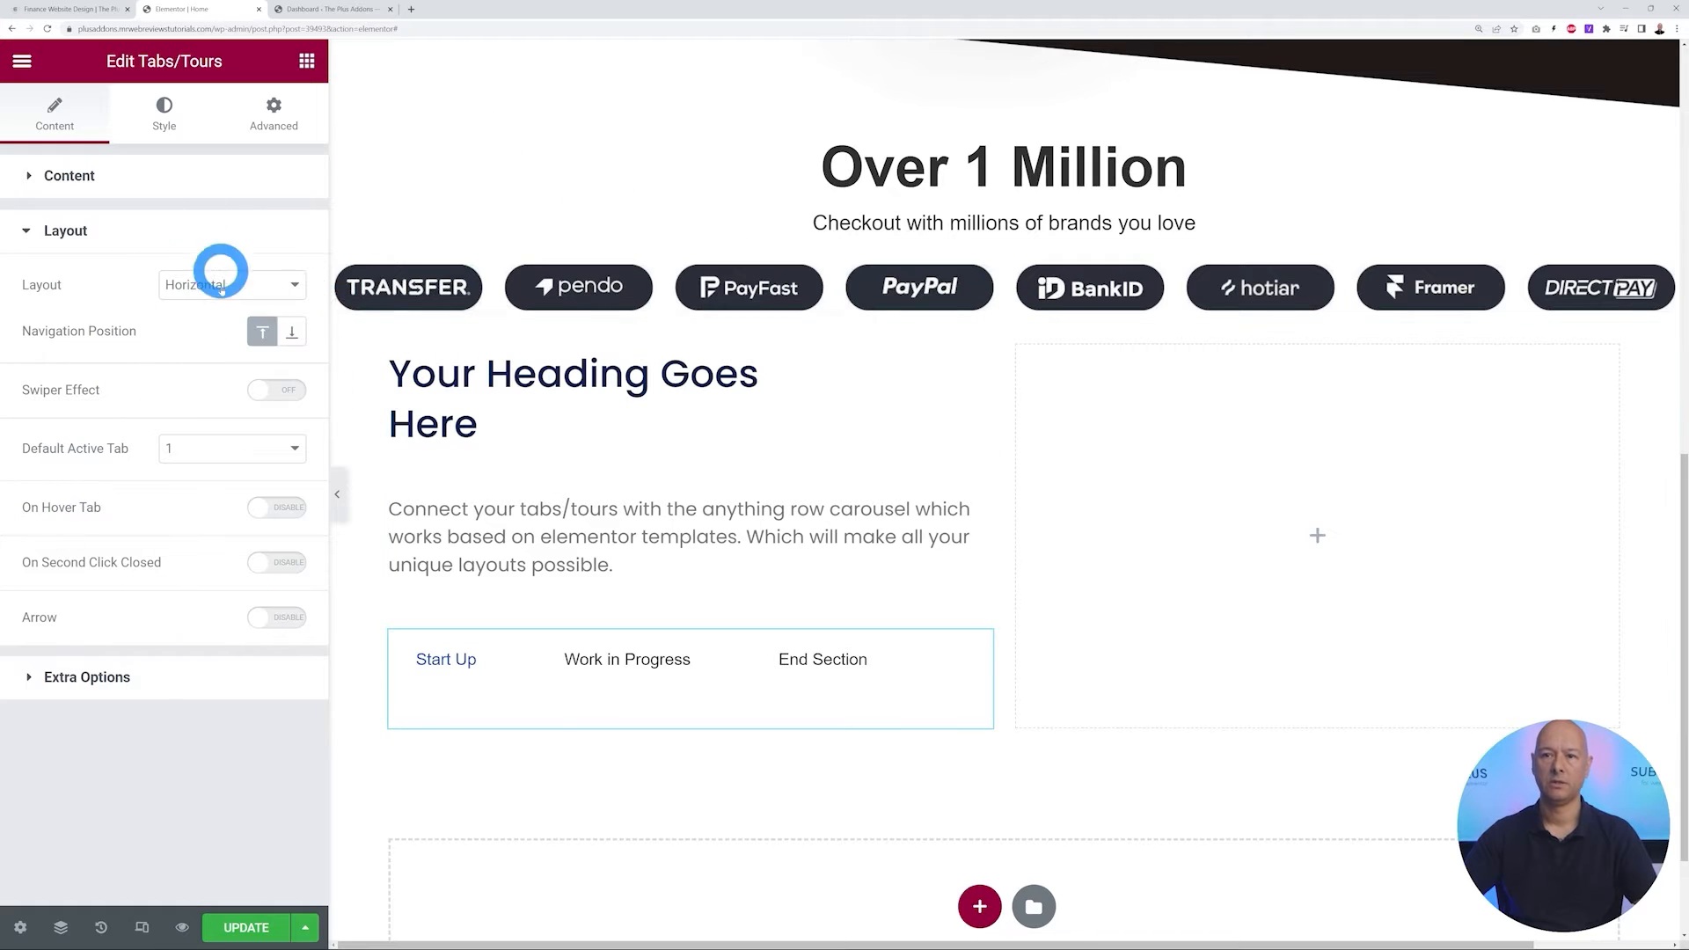
click(283, 290)
click(216, 328)
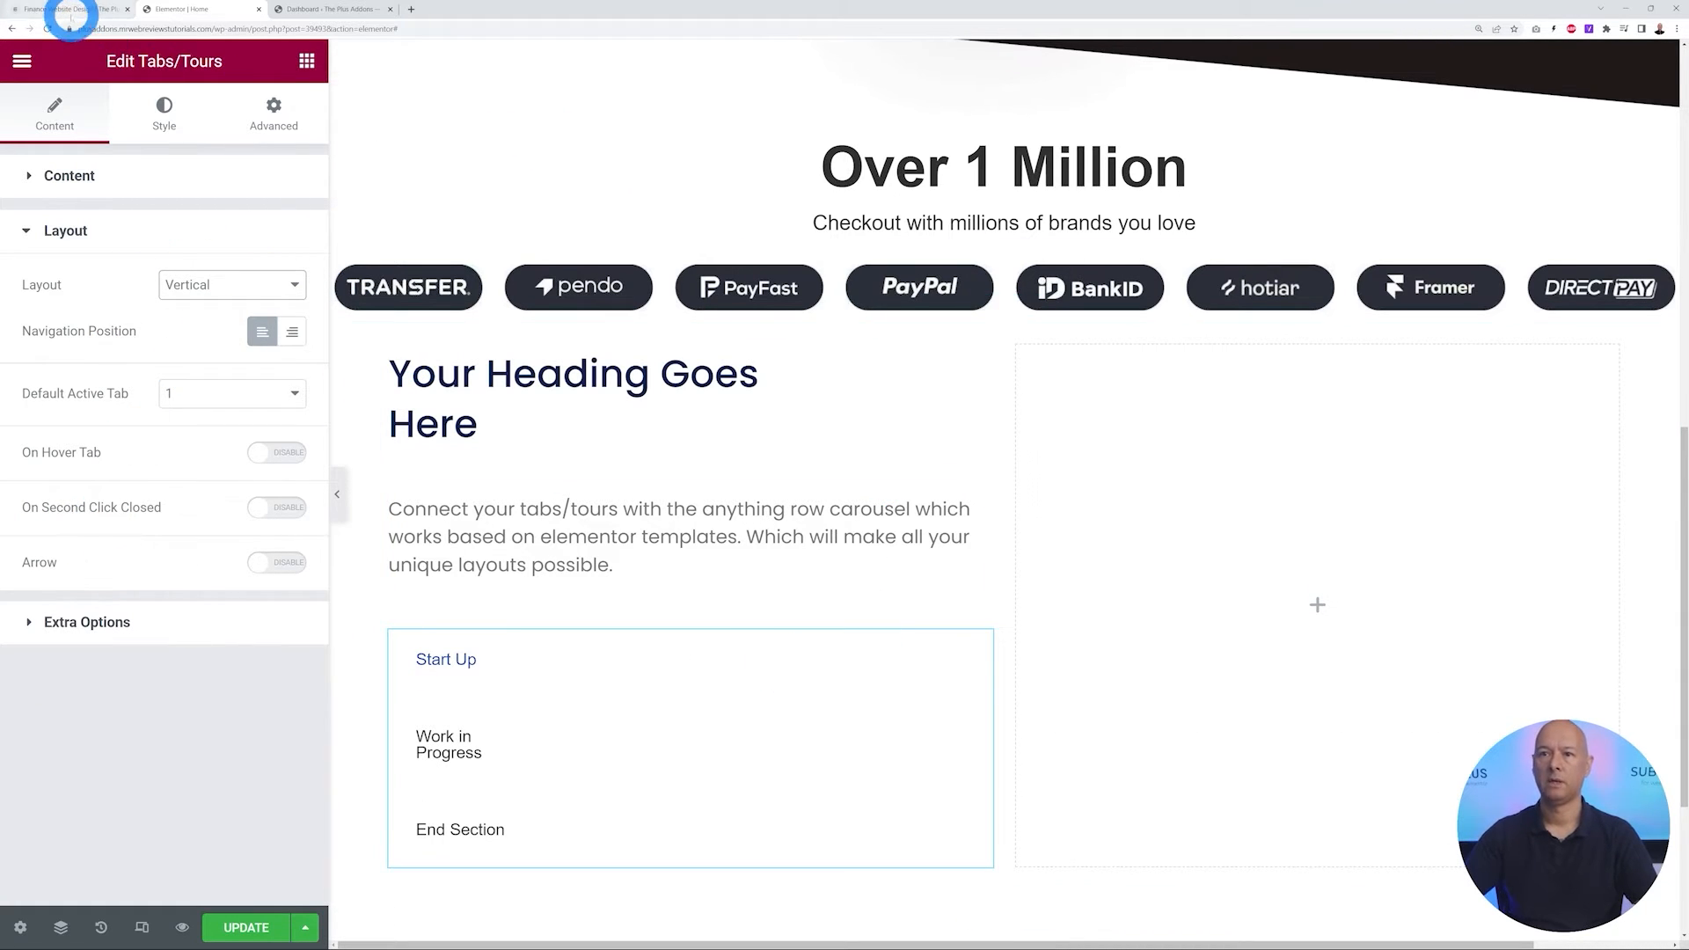
click(71, 11)
click(609, 554)
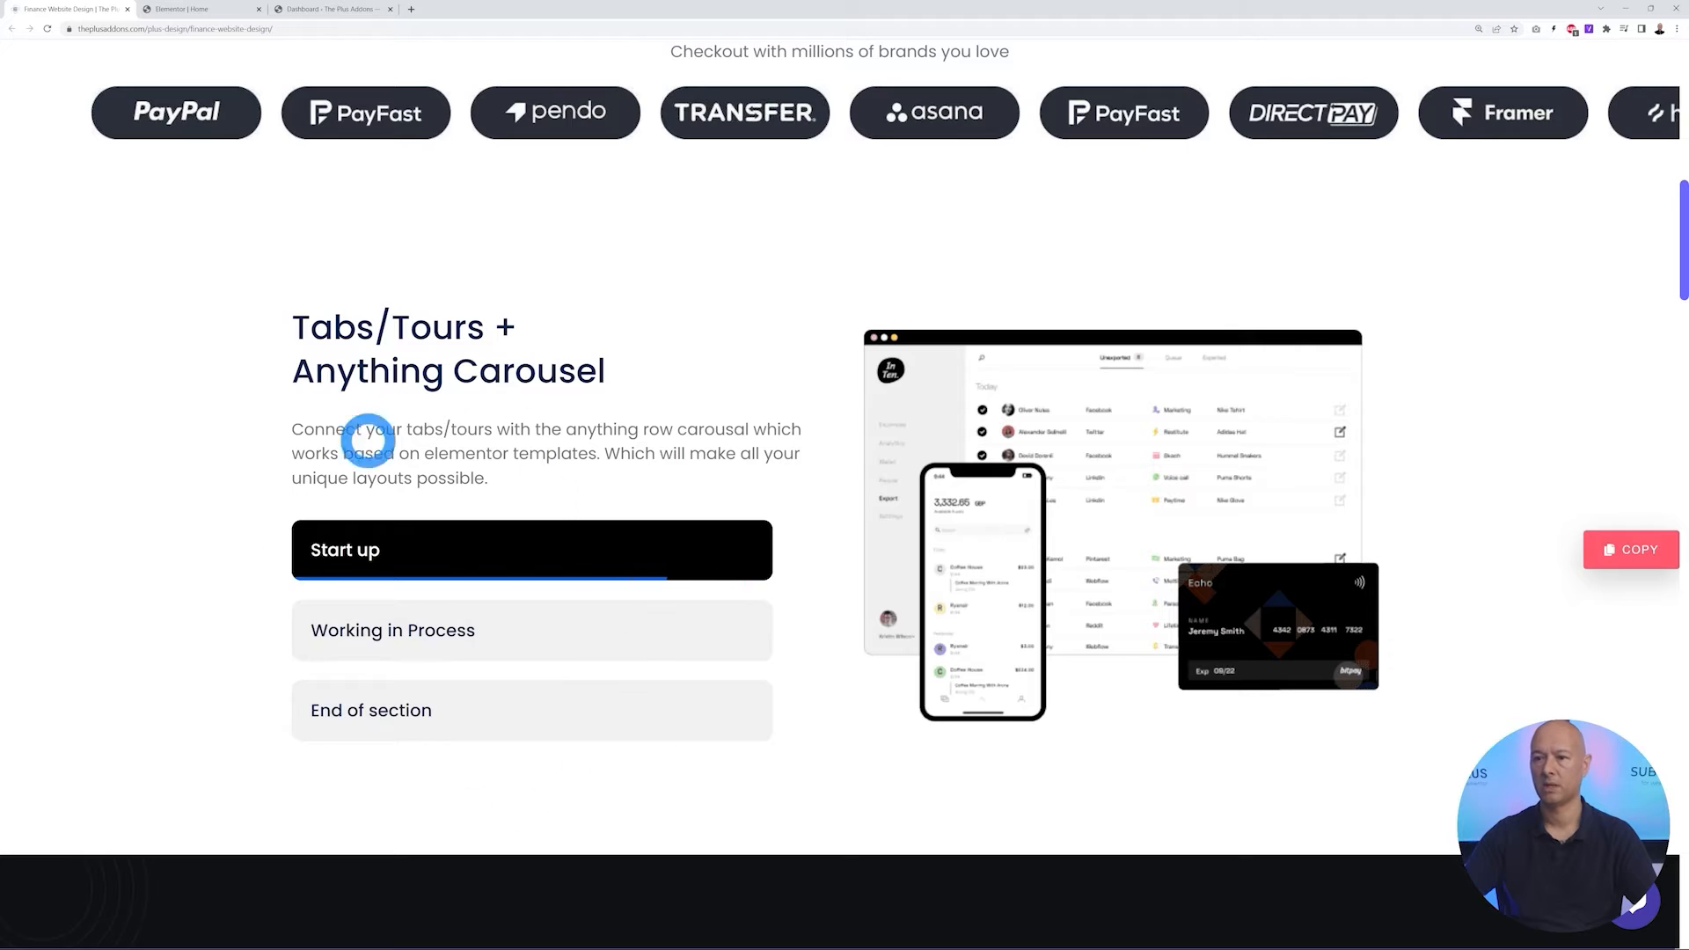
click(170, 8)
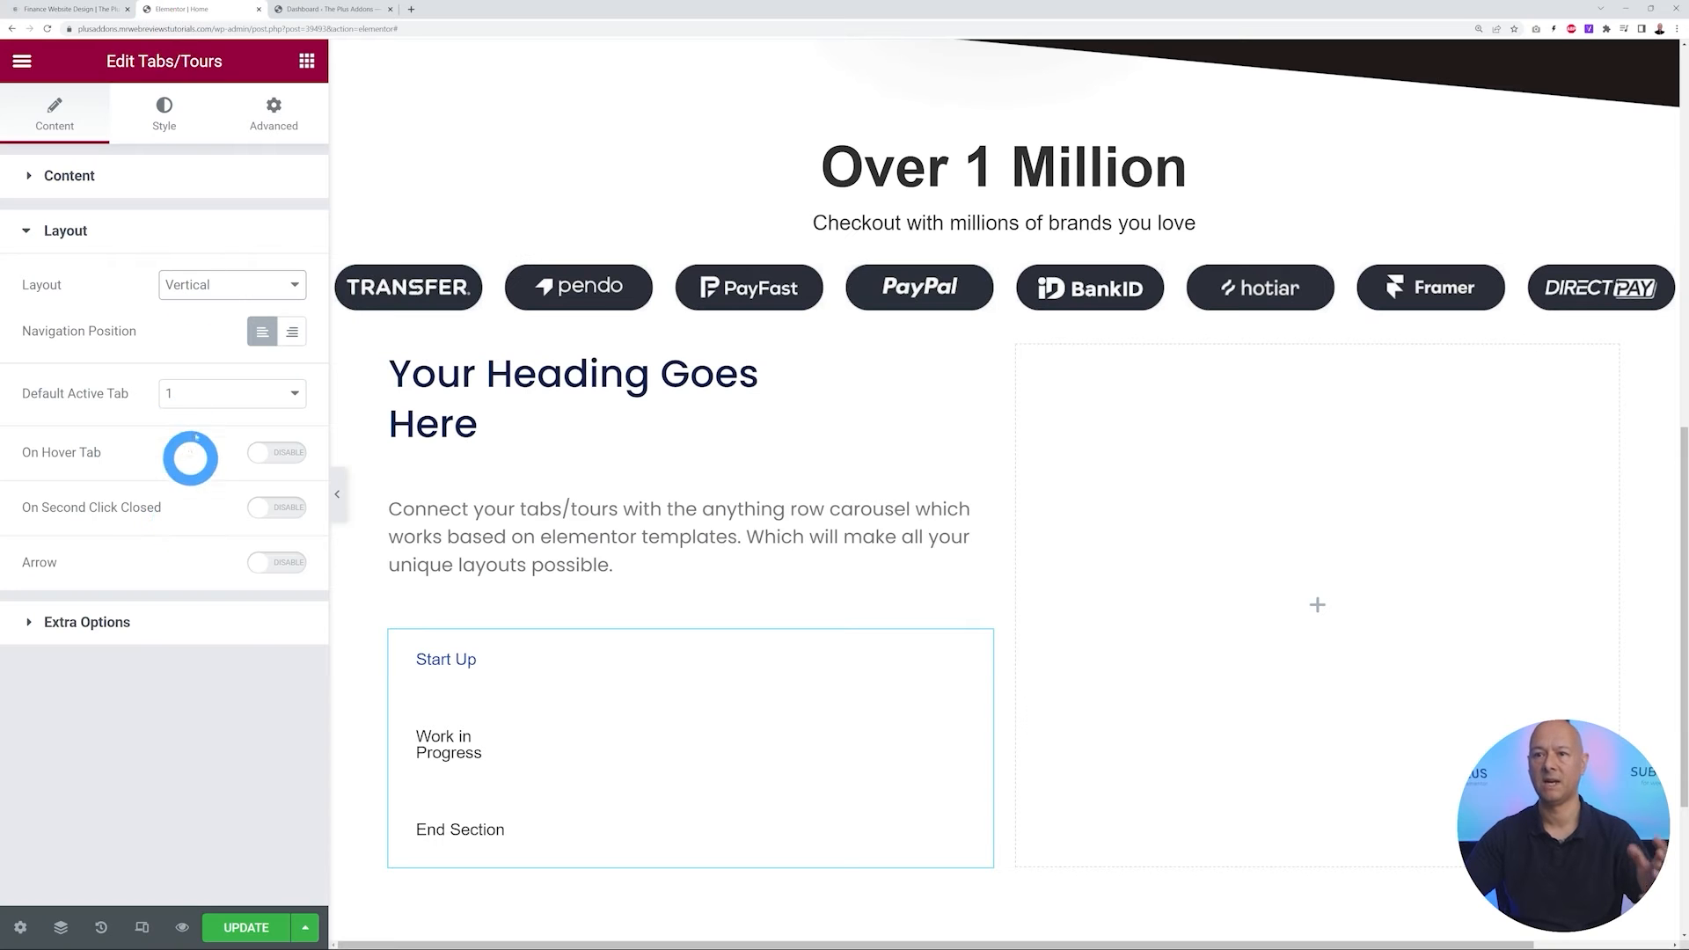
Set the normal Tab Title Bar Background type to Classic and check the tab colours on the demo page
click(170, 134)
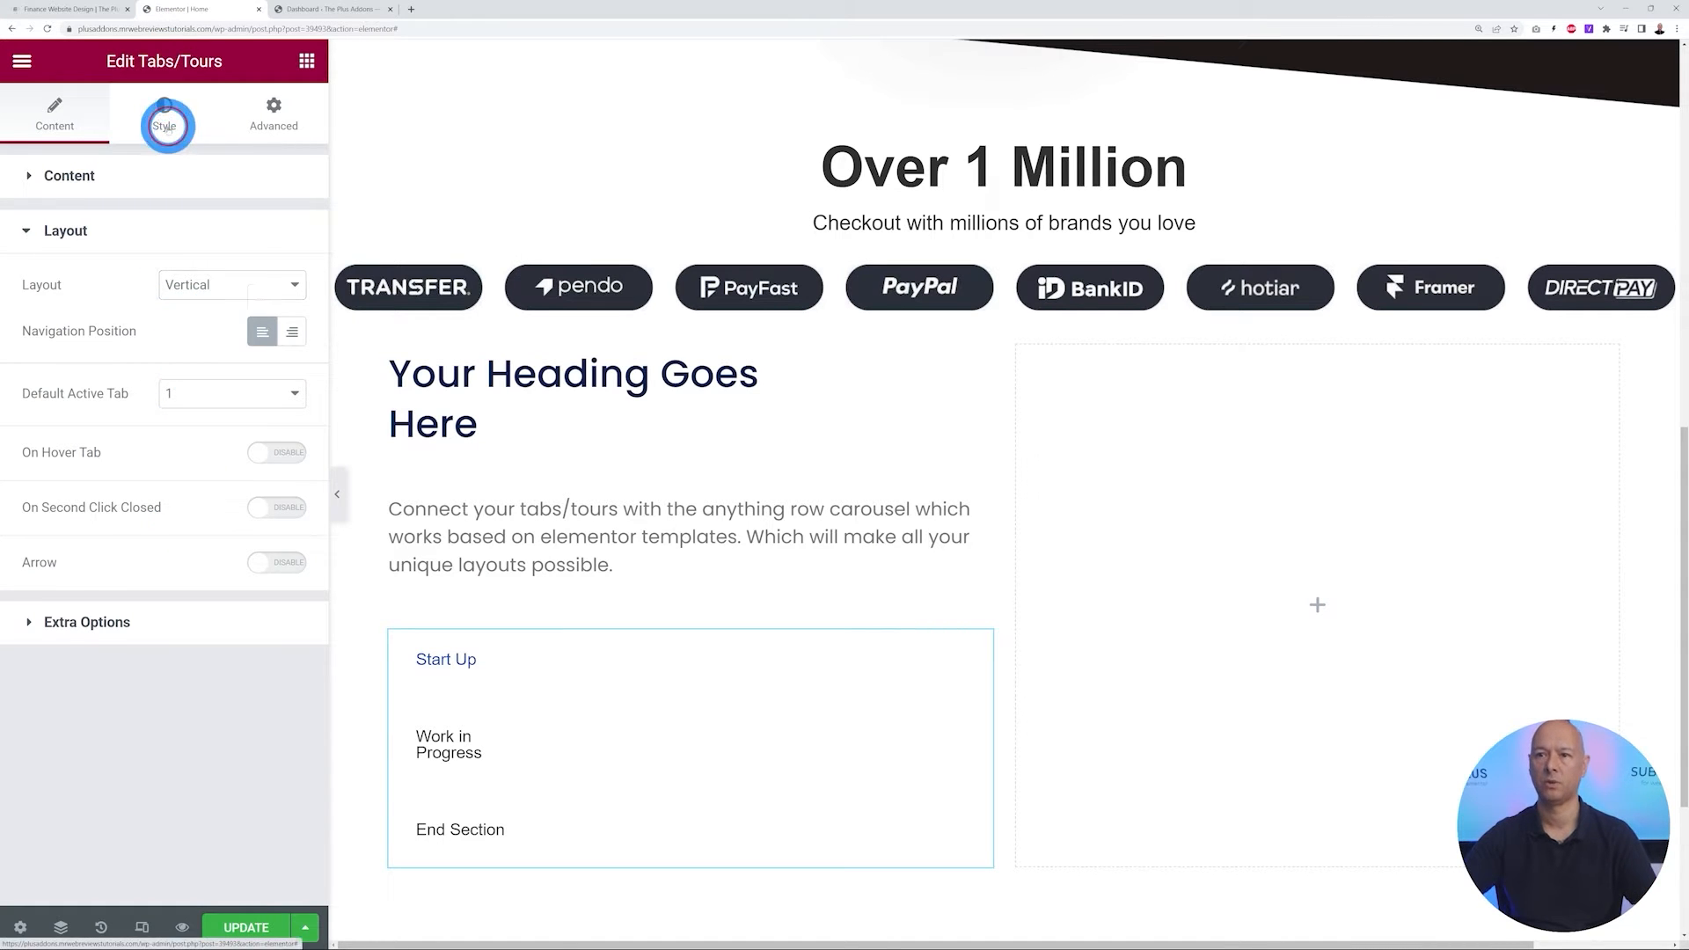
click(599, 690)
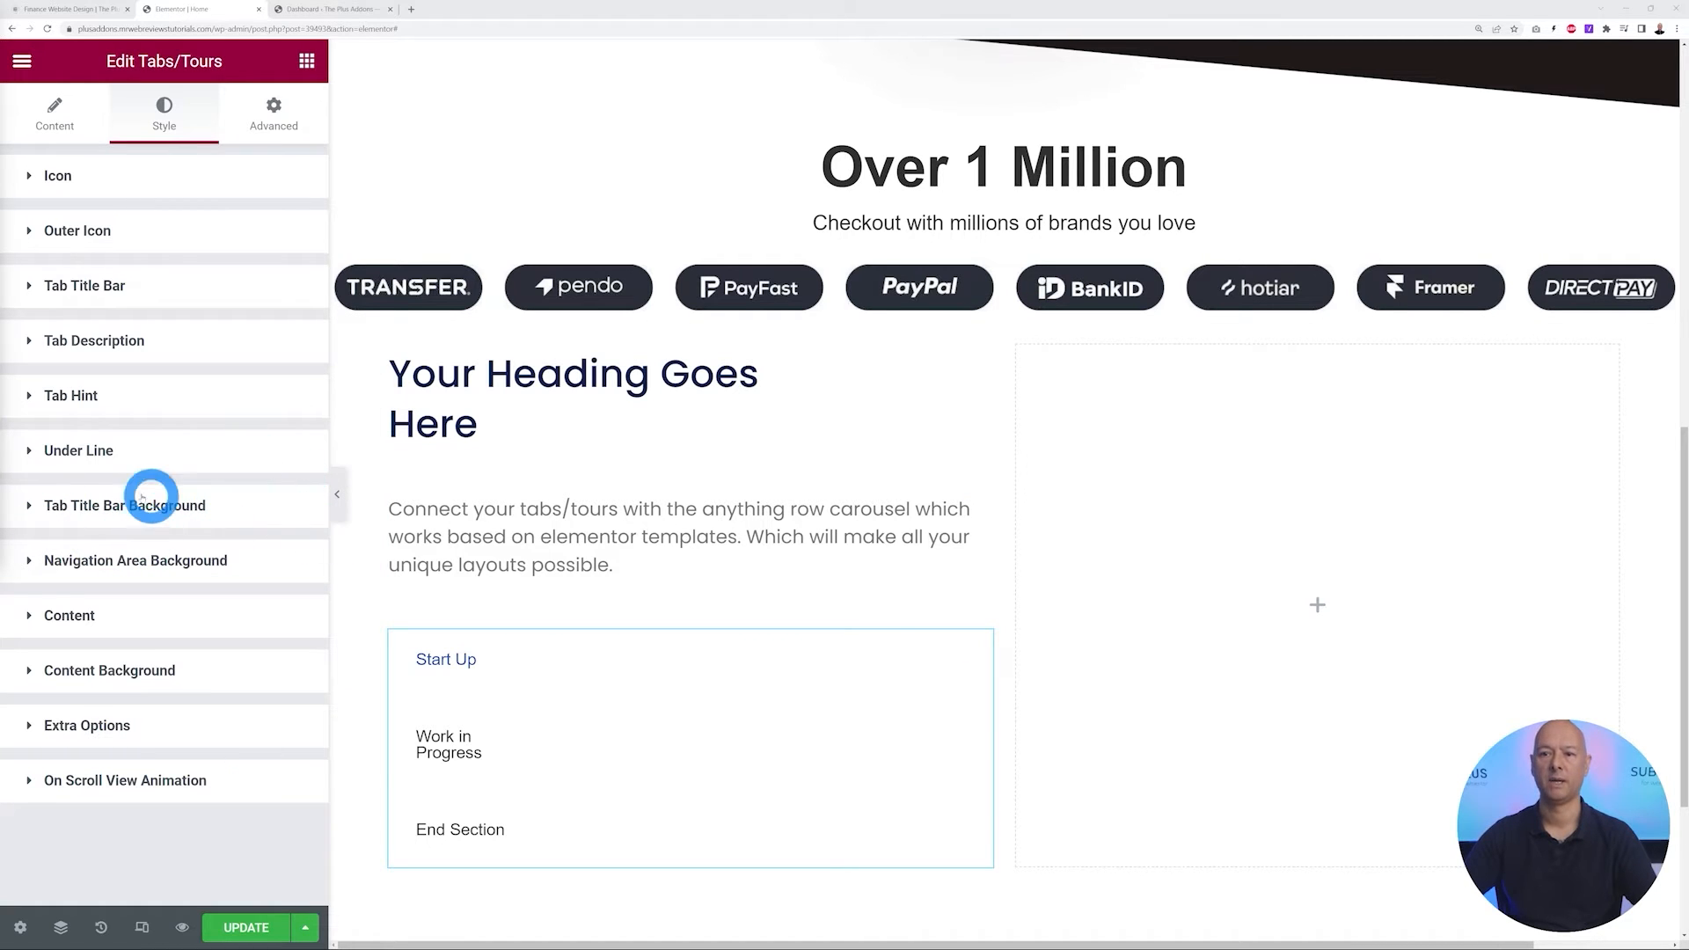
click(115, 508)
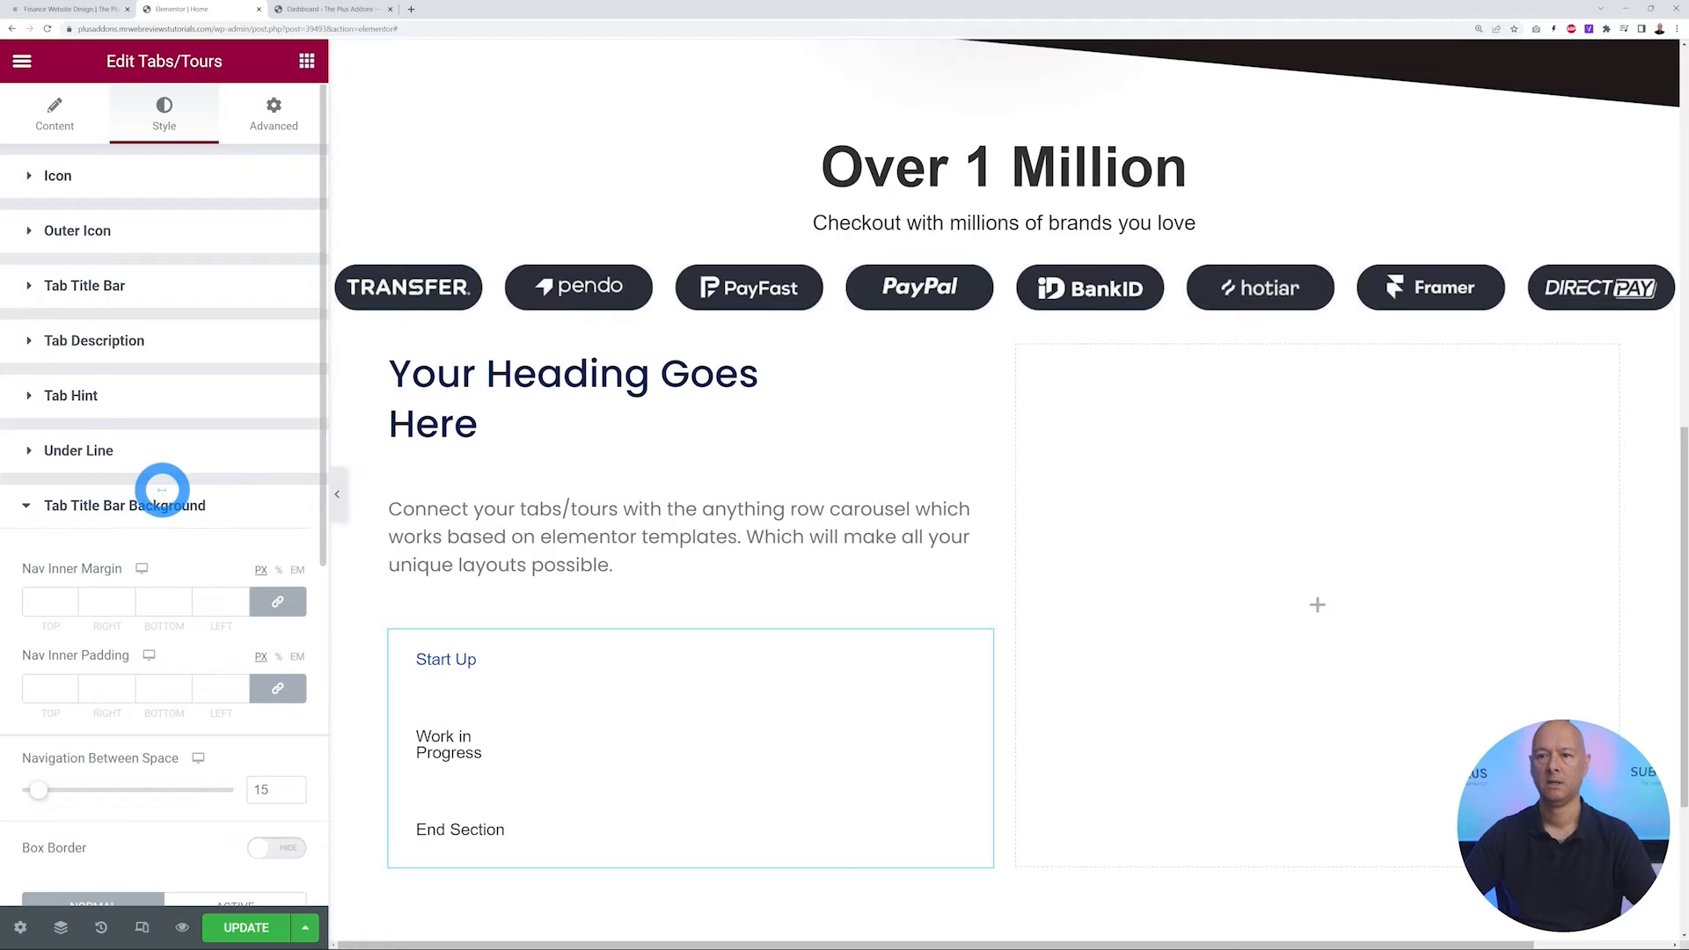
scroll(162, 489, down, 6)
scroll(159, 483, up, 2)
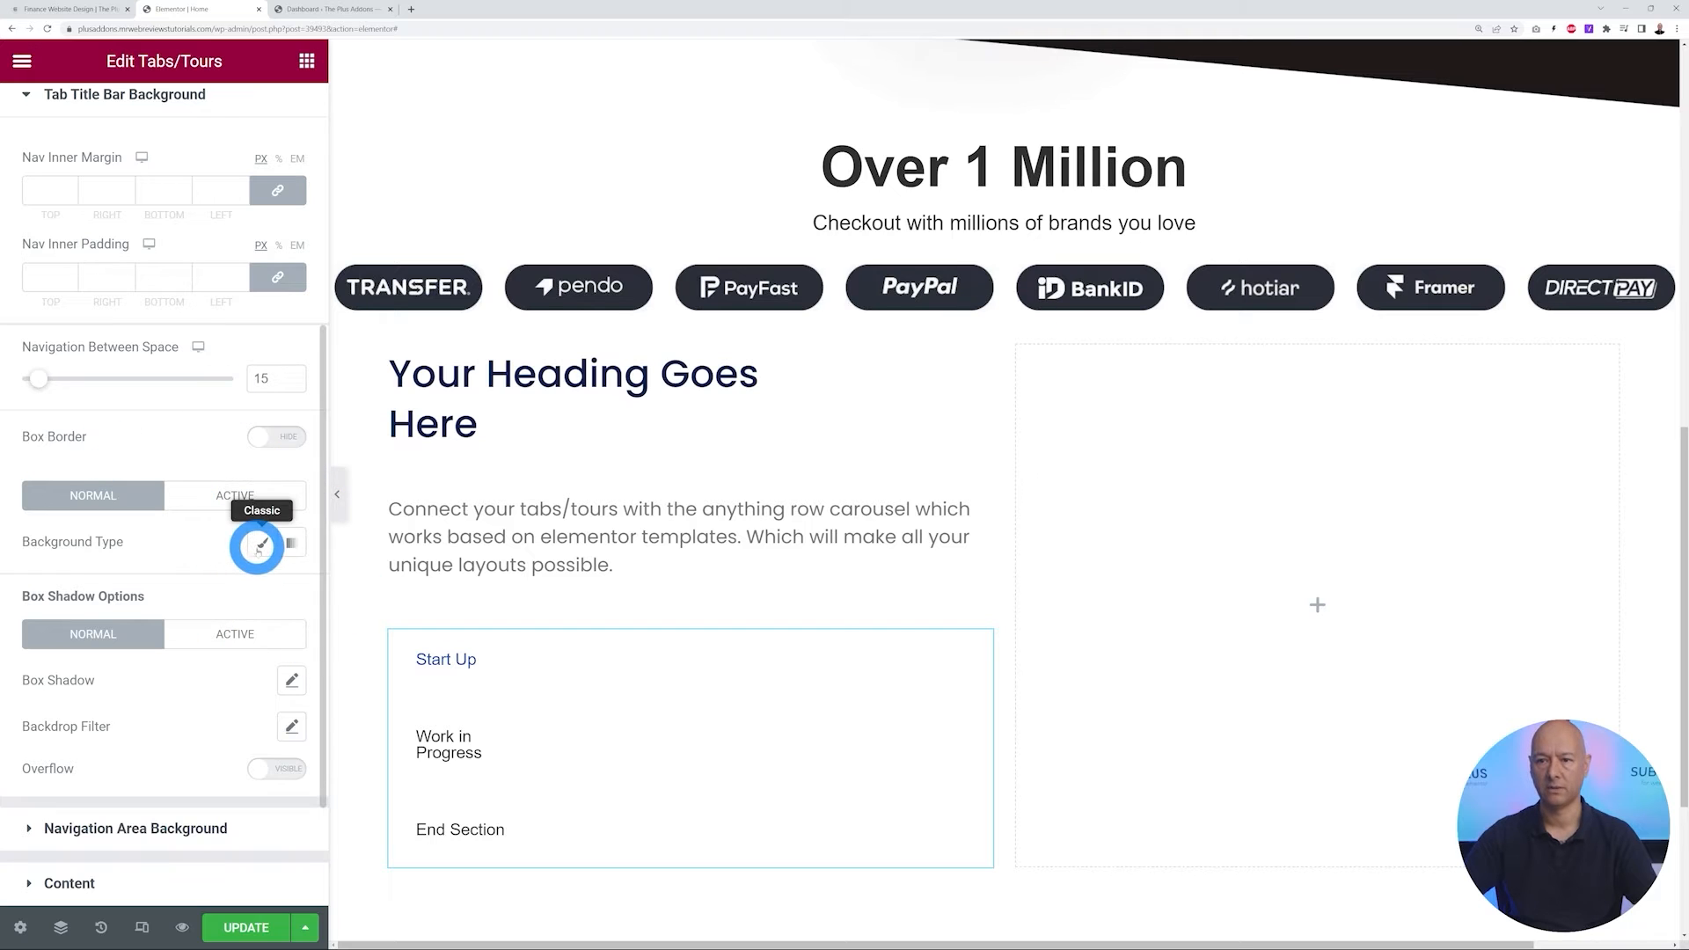
click(263, 547)
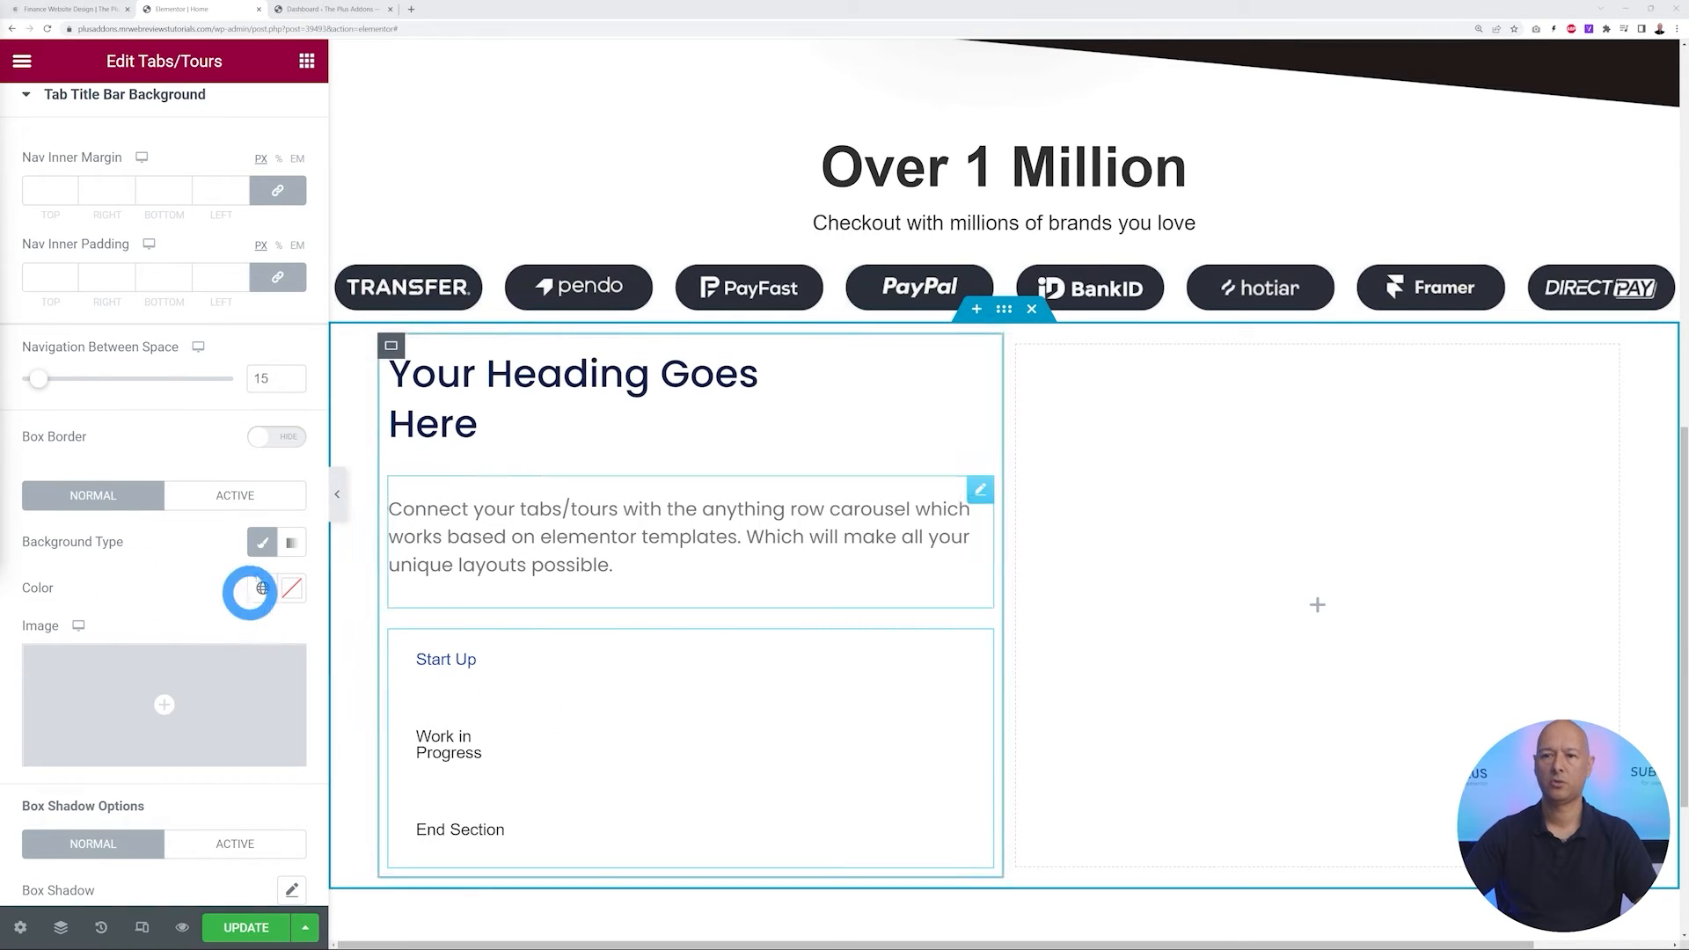
click(75, 9)
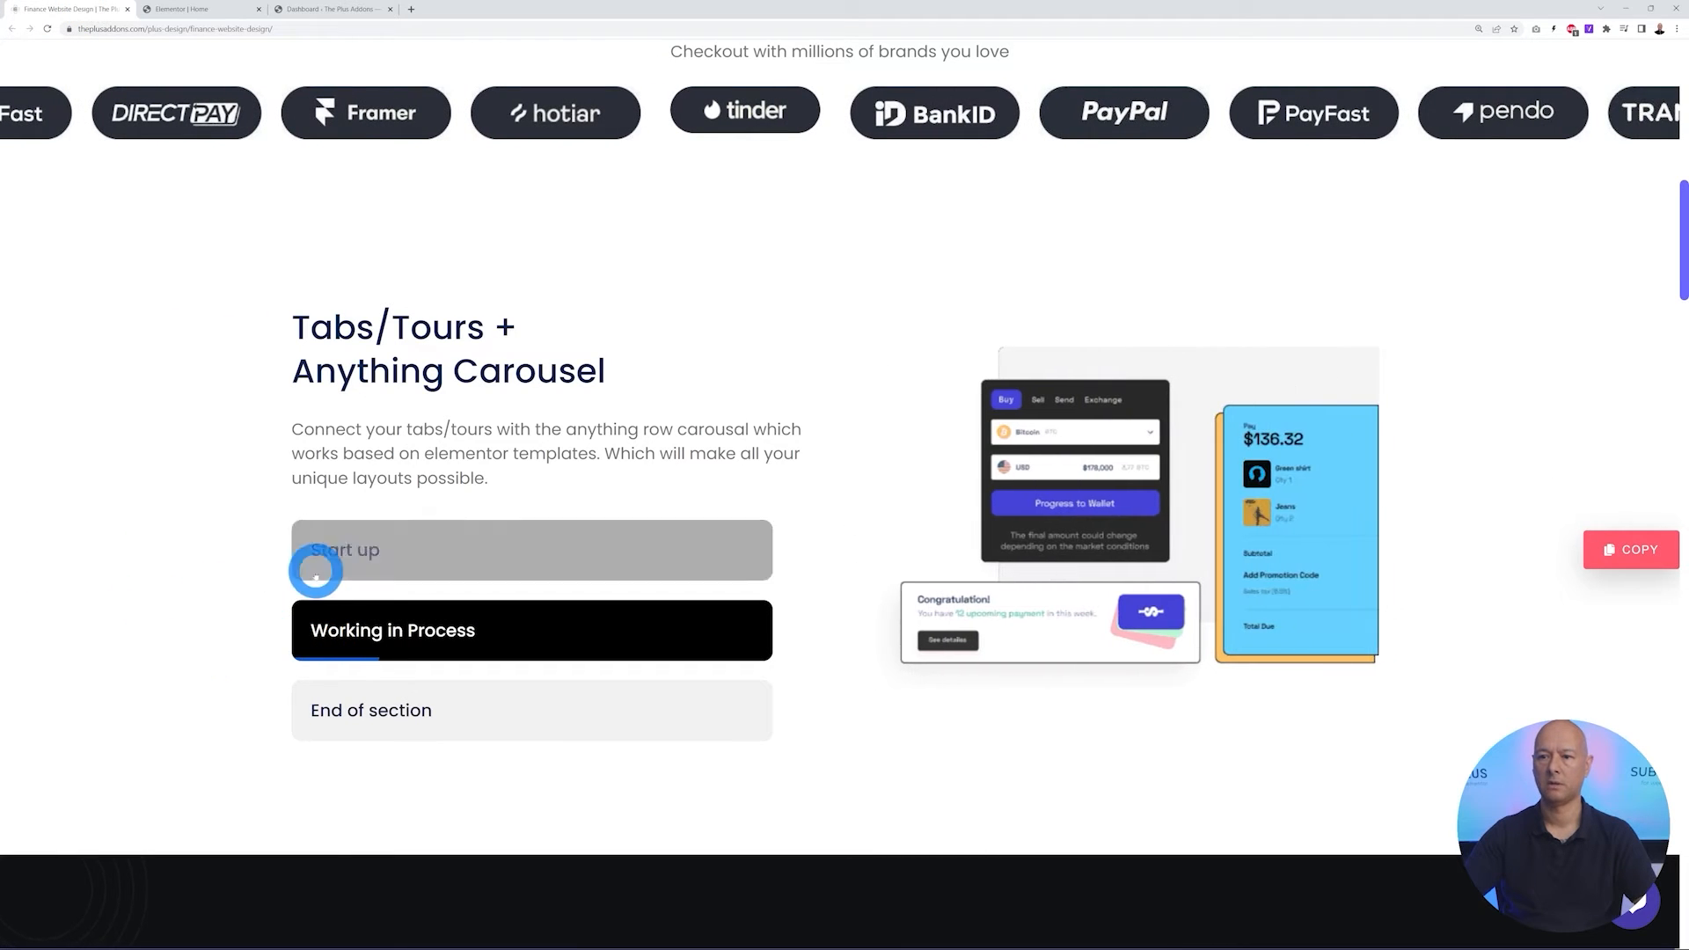
click(188, 8)
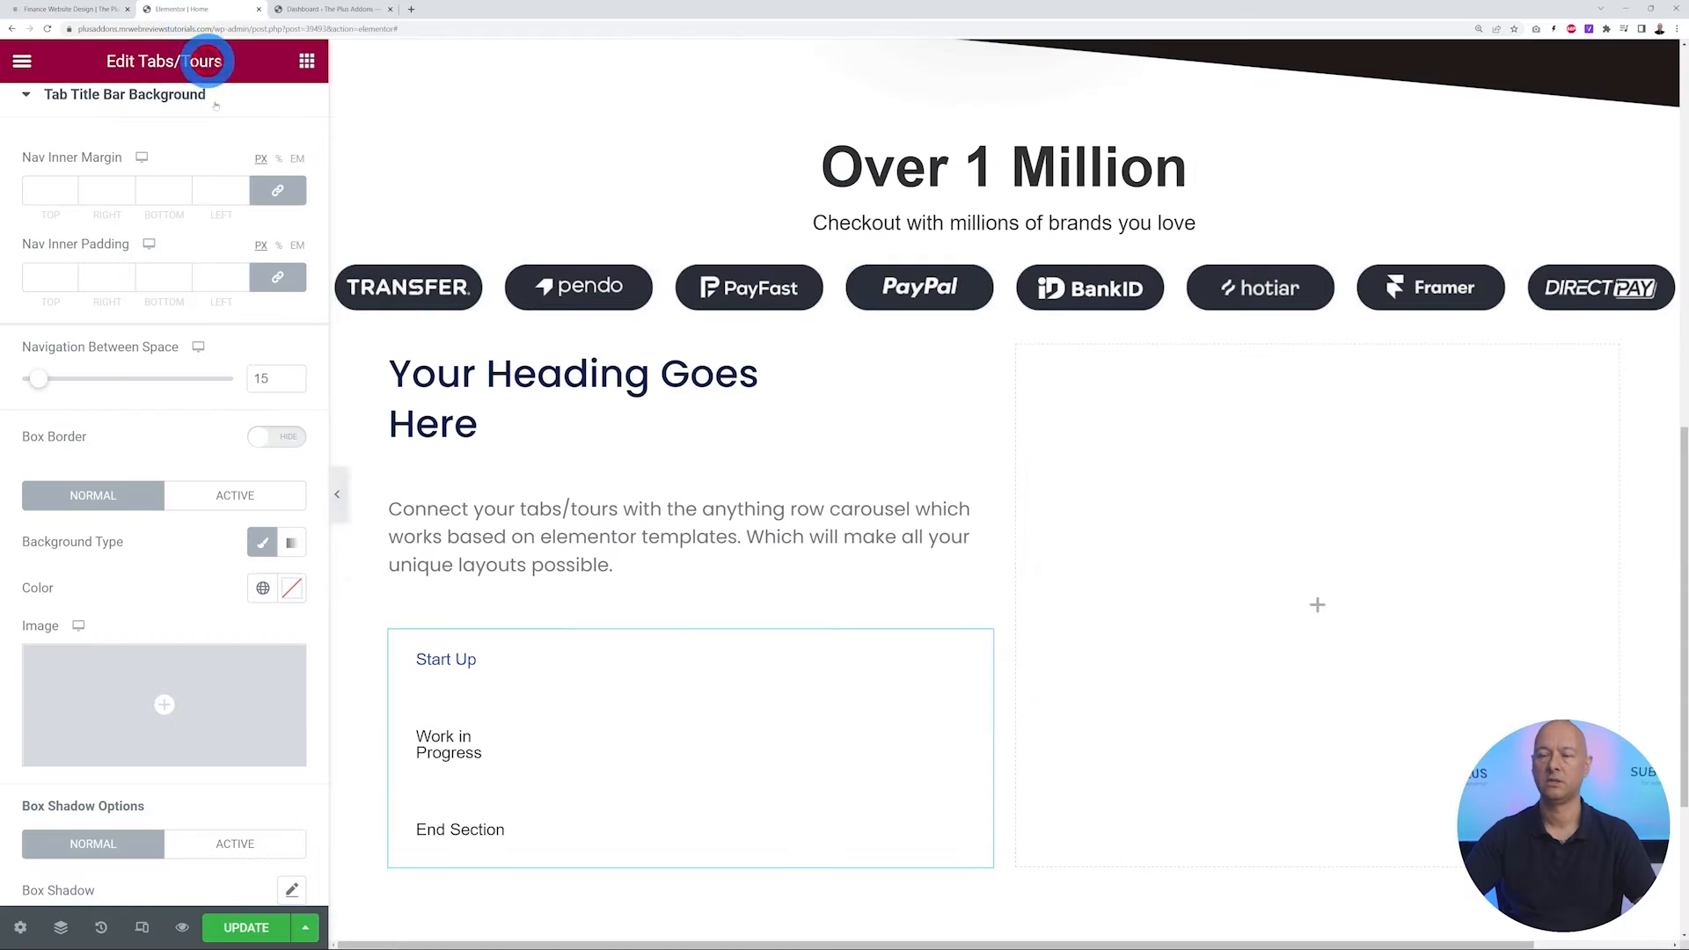
Give the active tab title a Classic background using the global colour Black Background
click(233, 492)
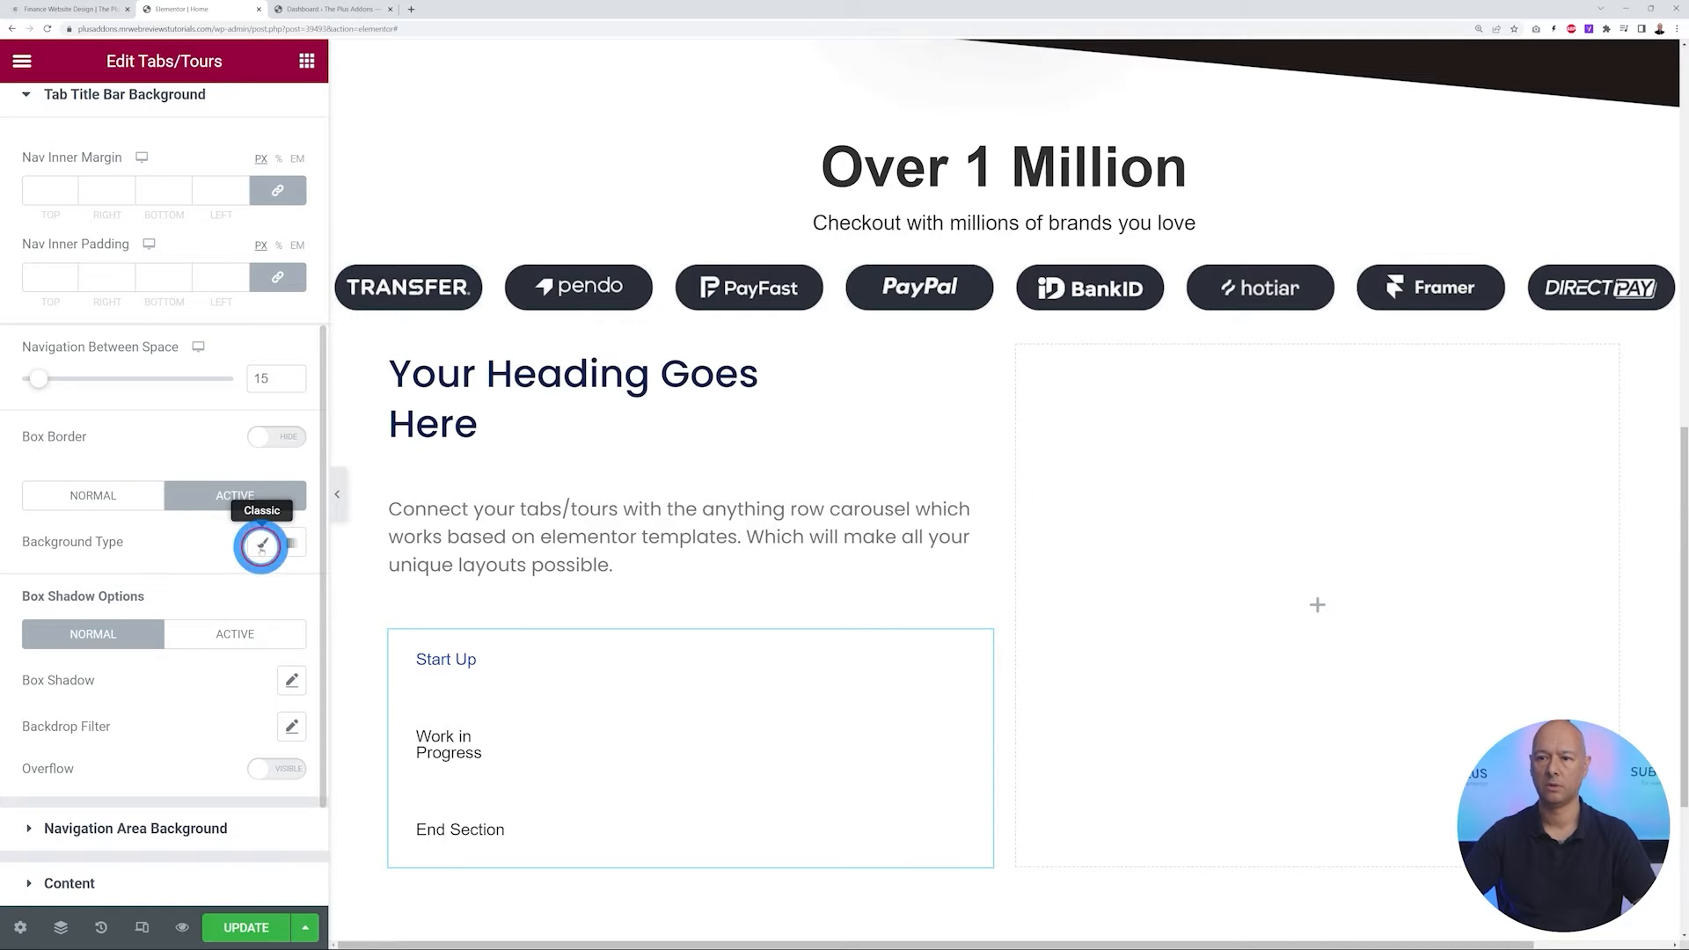
click(262, 545)
click(263, 587)
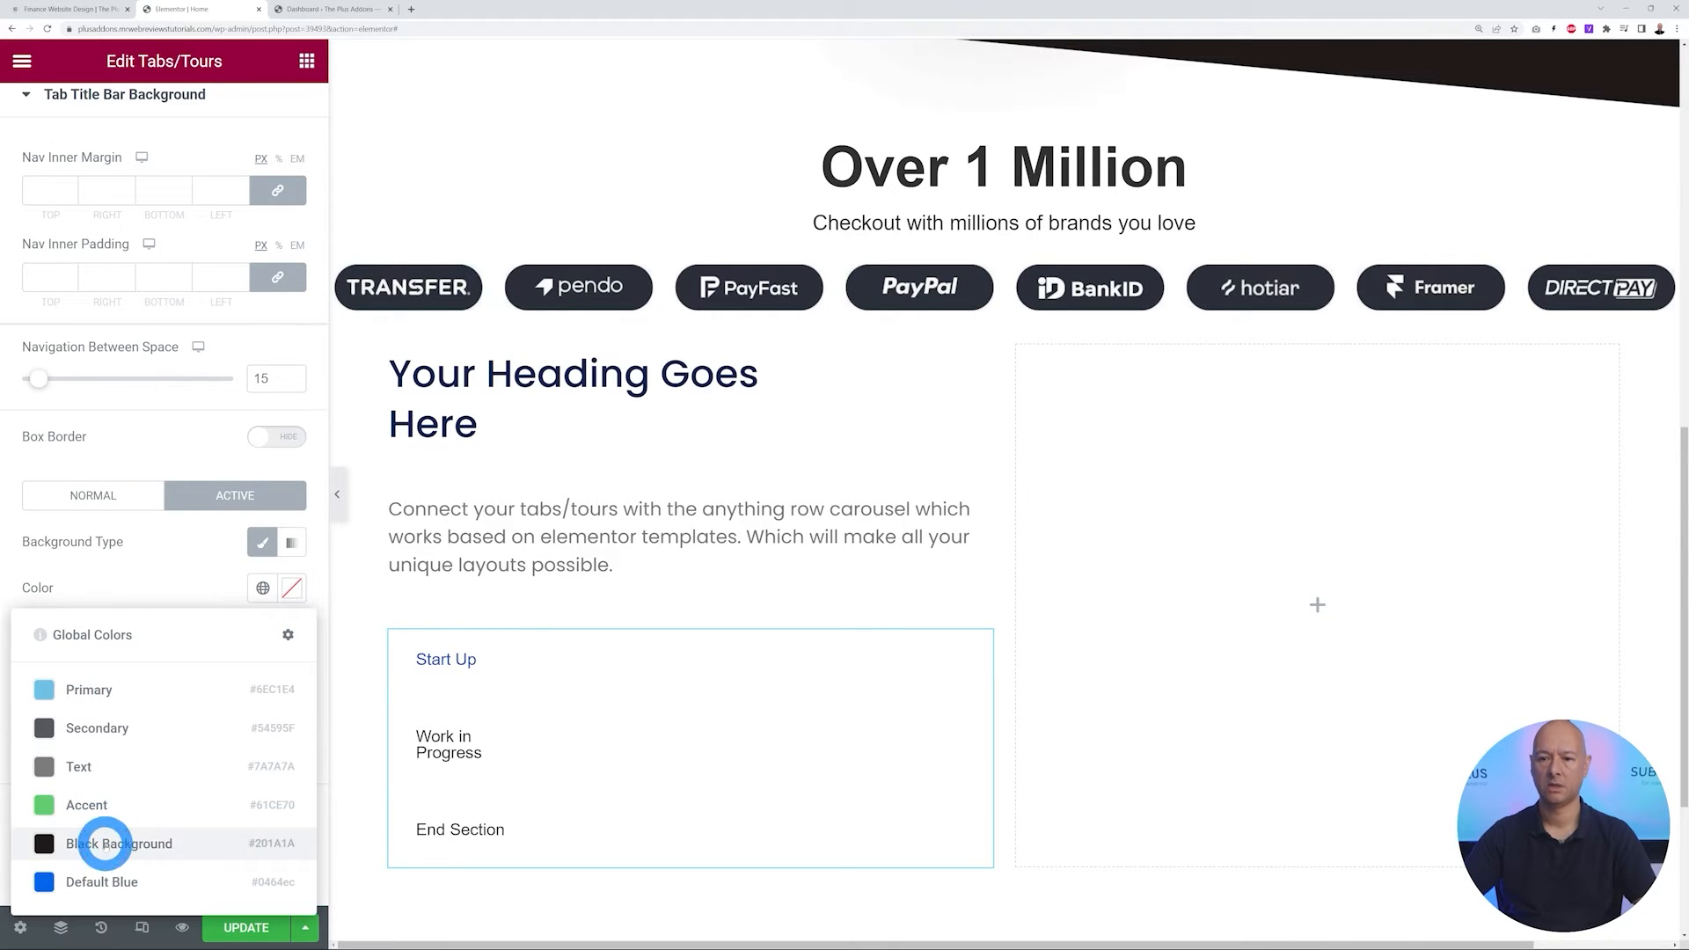
click(104, 844)
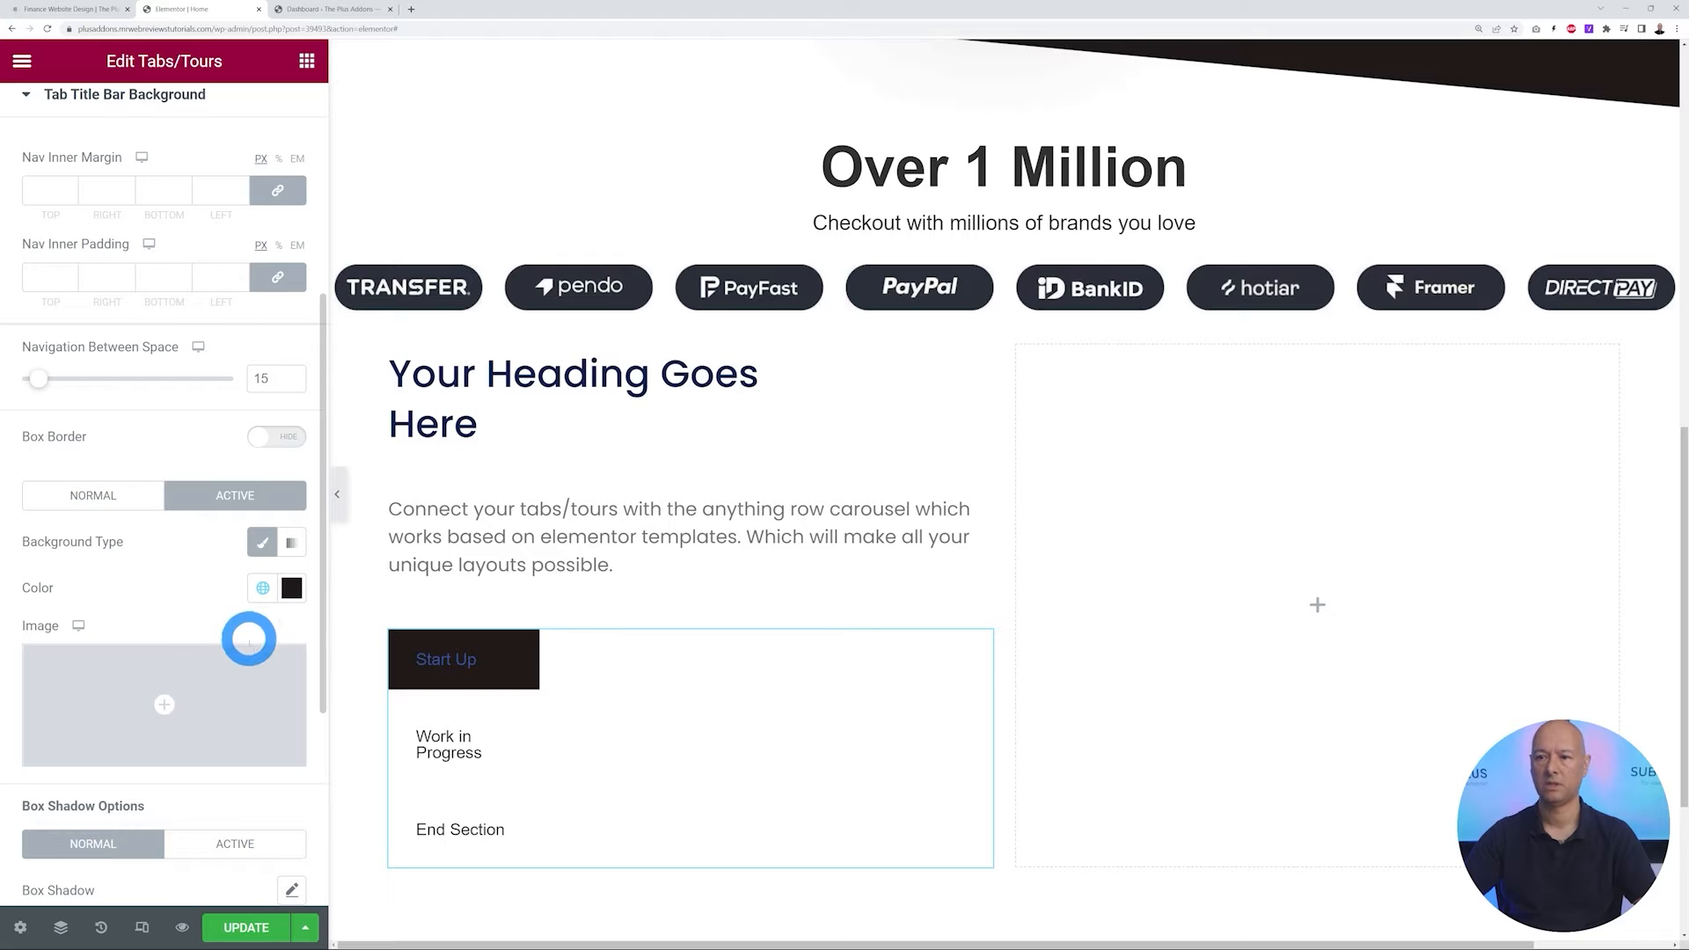
Set the normal tab title background colour to light grey
click(113, 495)
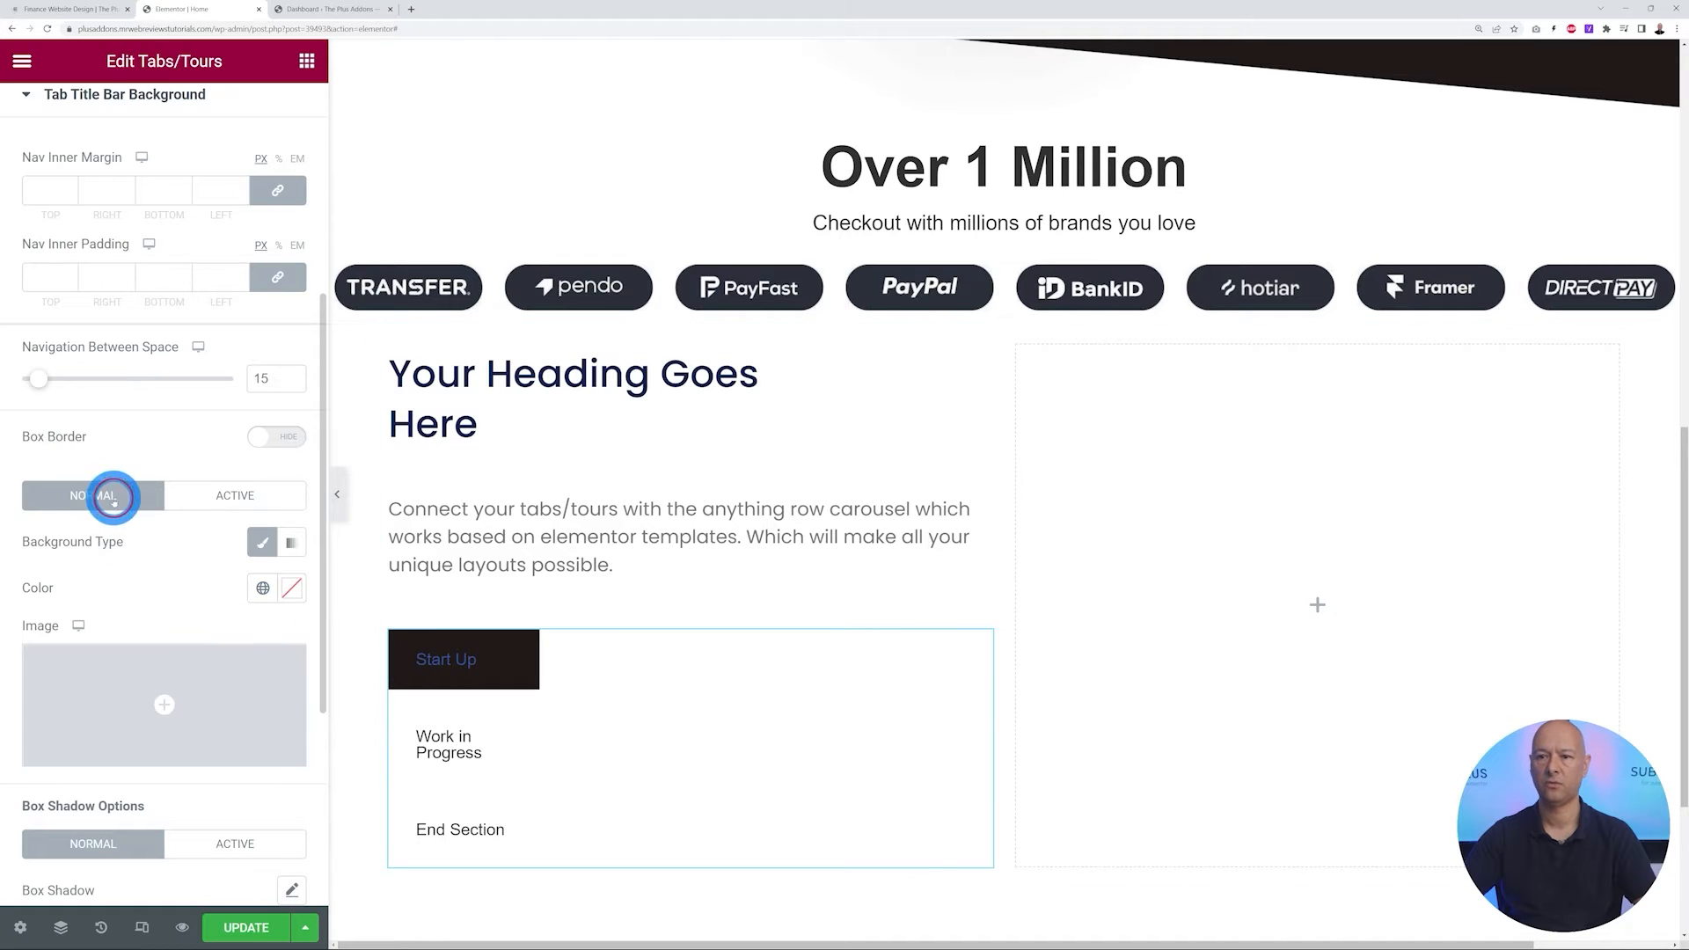
click(288, 590)
drag(83, 332, 21, 288)
click(150, 633)
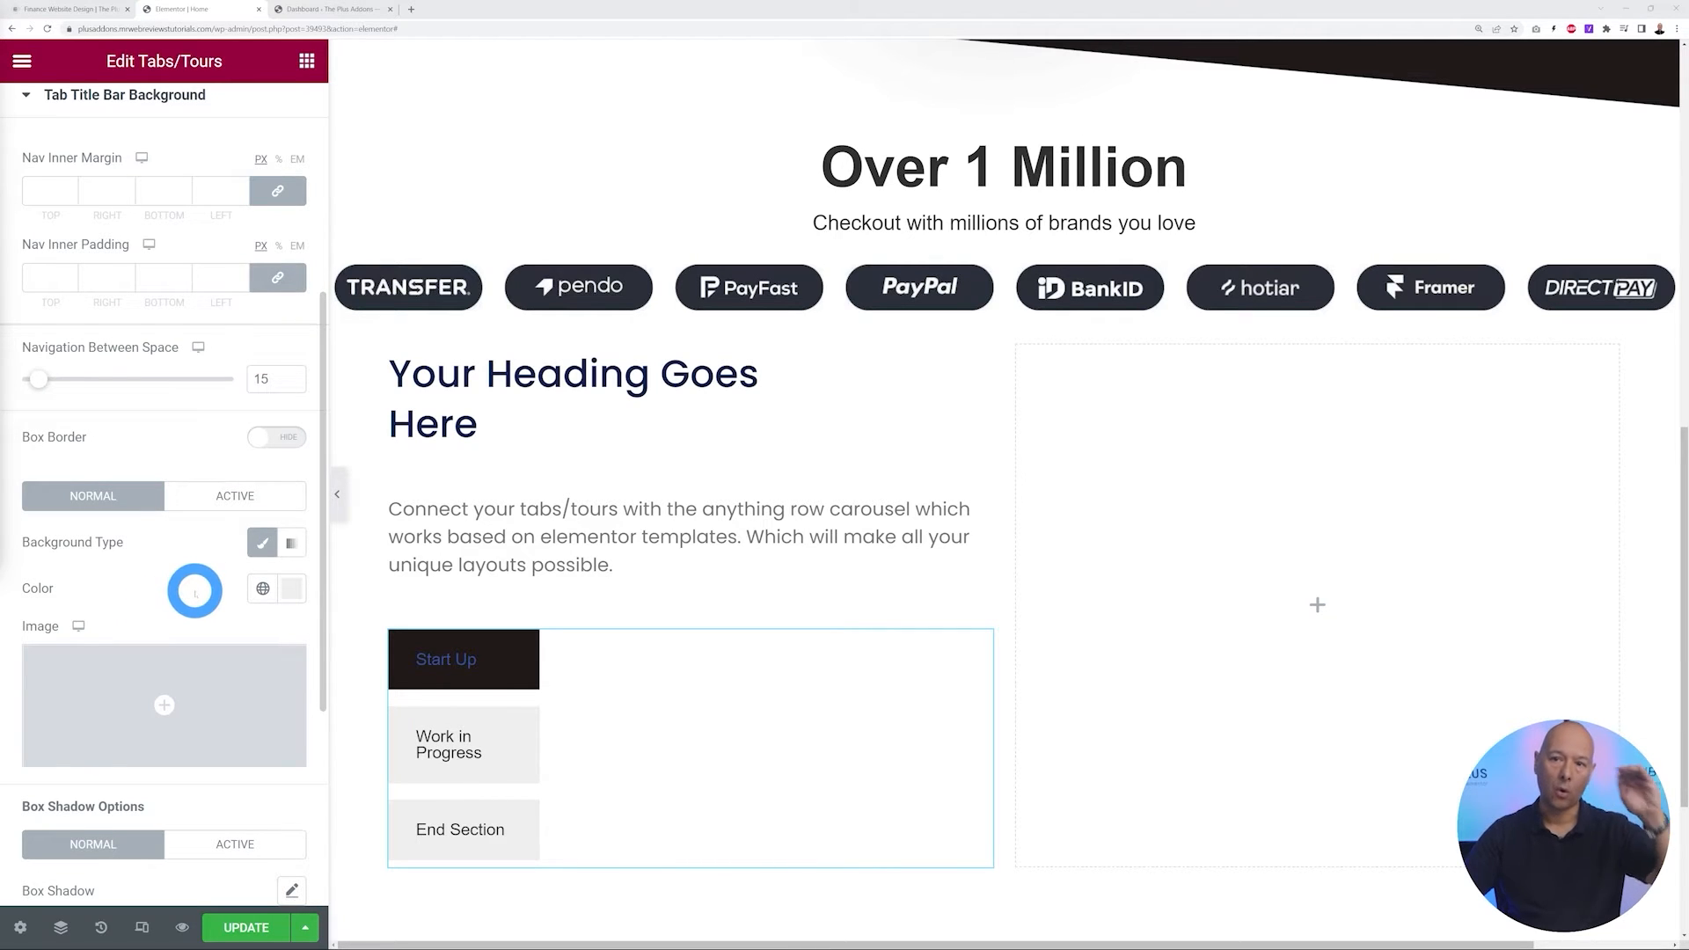
Enable the box border for the tab titles with border width 0 and border radius 10 px, and collapse the background settings
click(258, 439)
scroll(271, 439, down, 2)
click(57, 412)
click(55, 413)
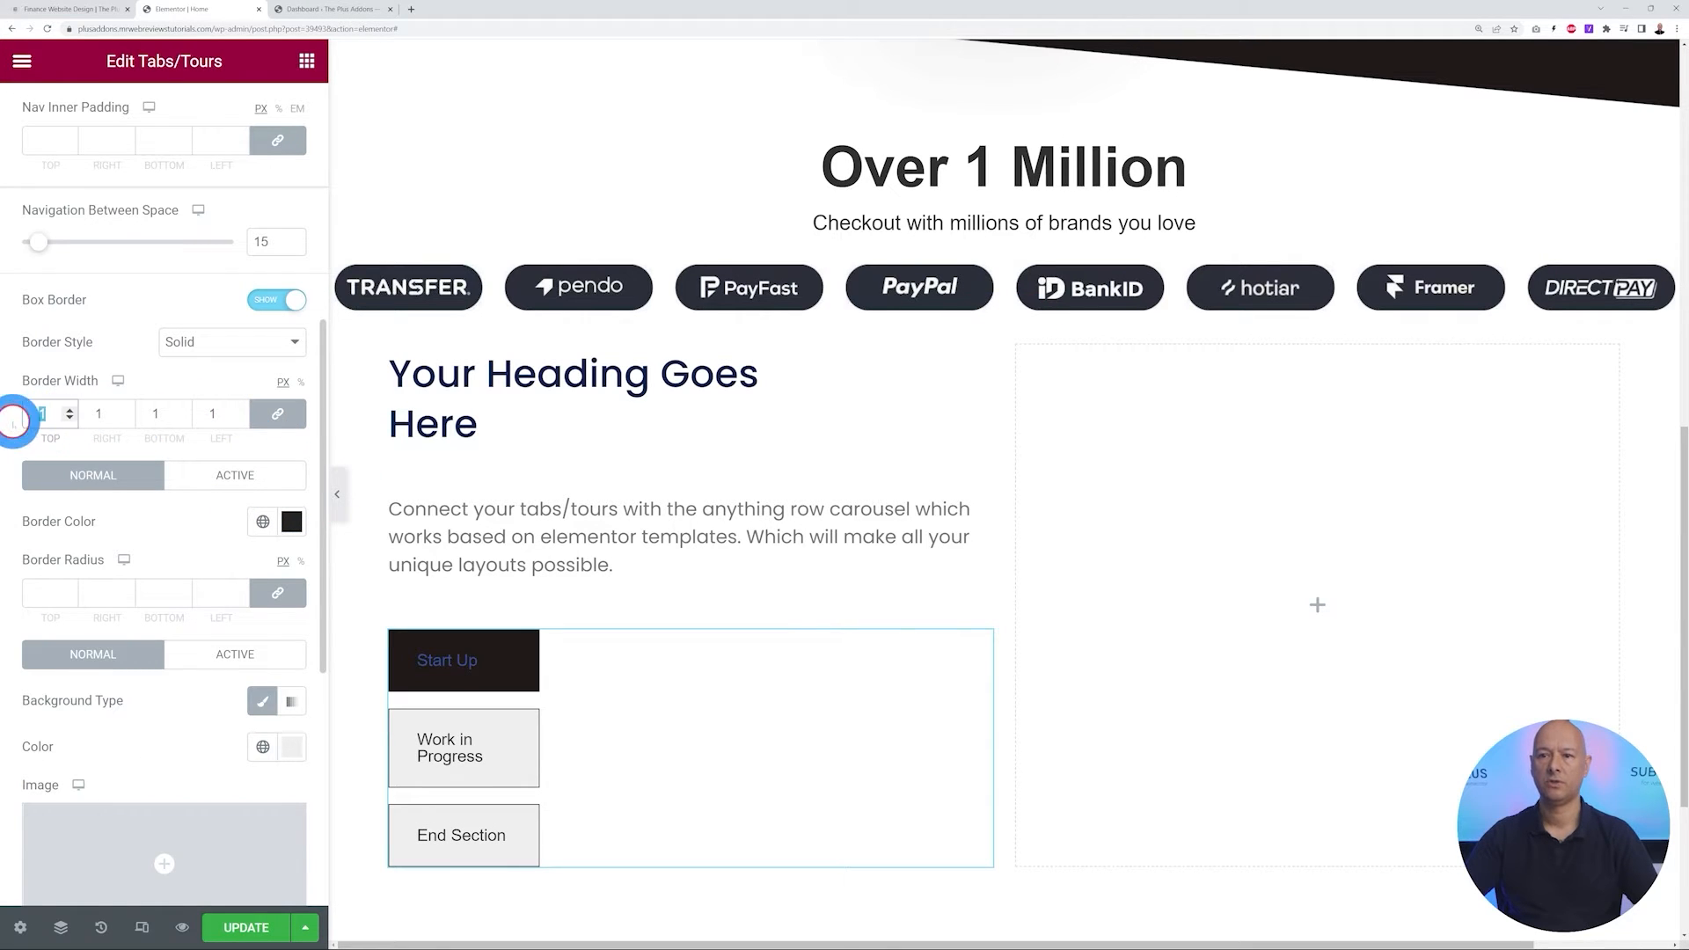
text(0)
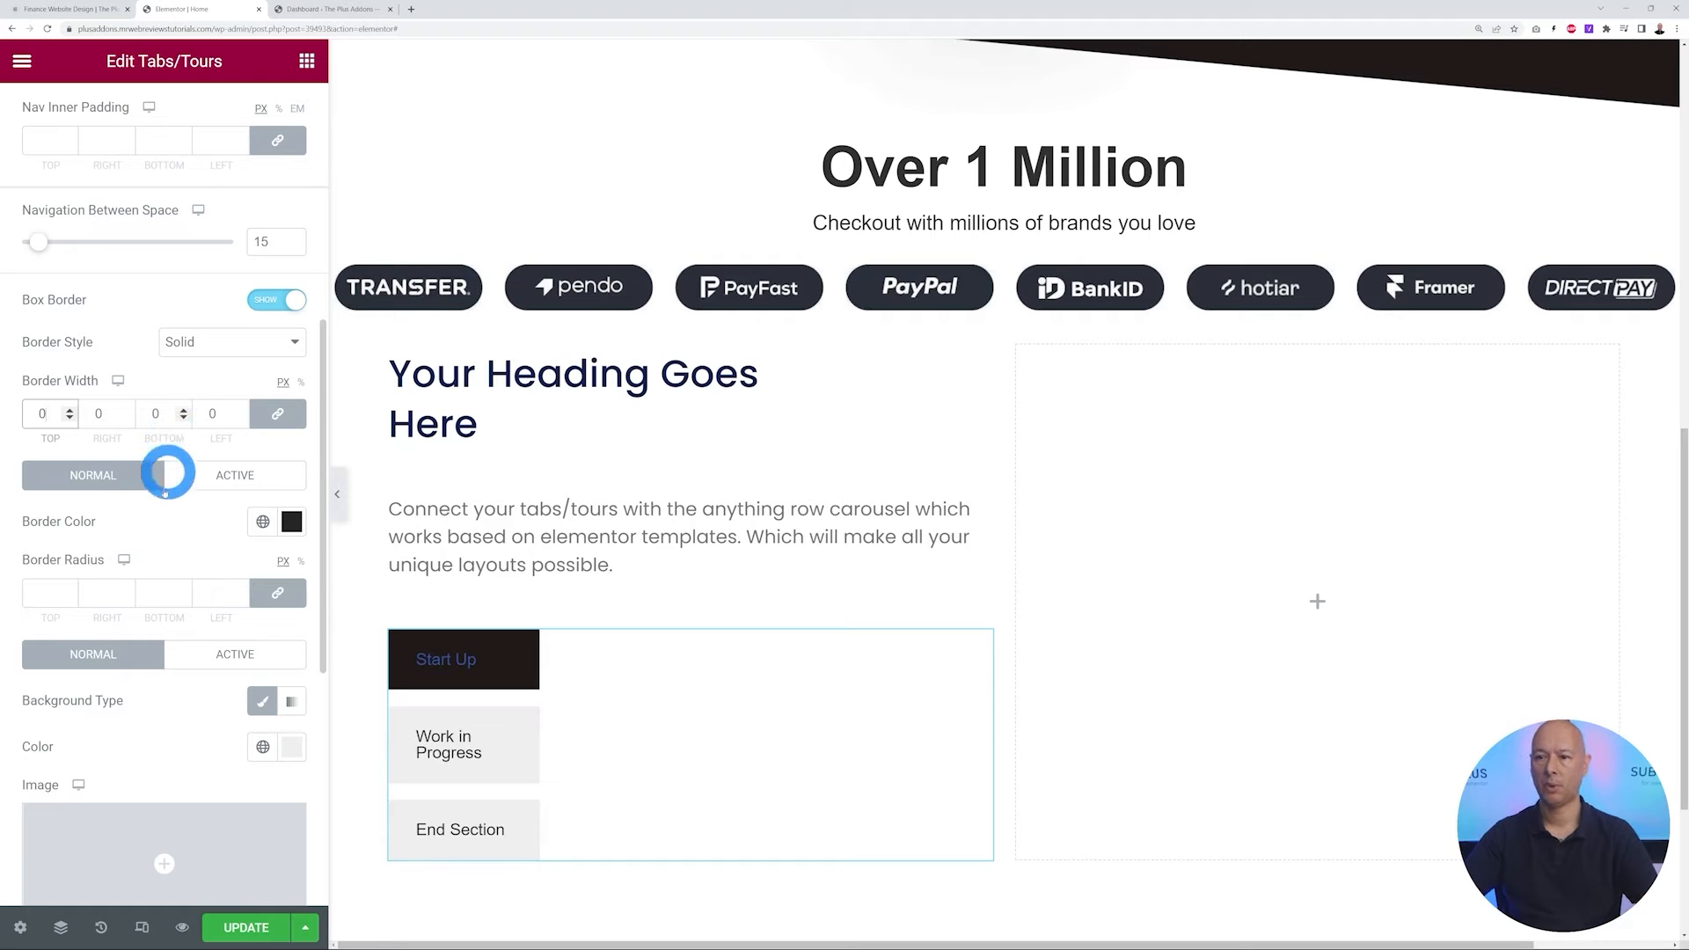
click(53, 591)
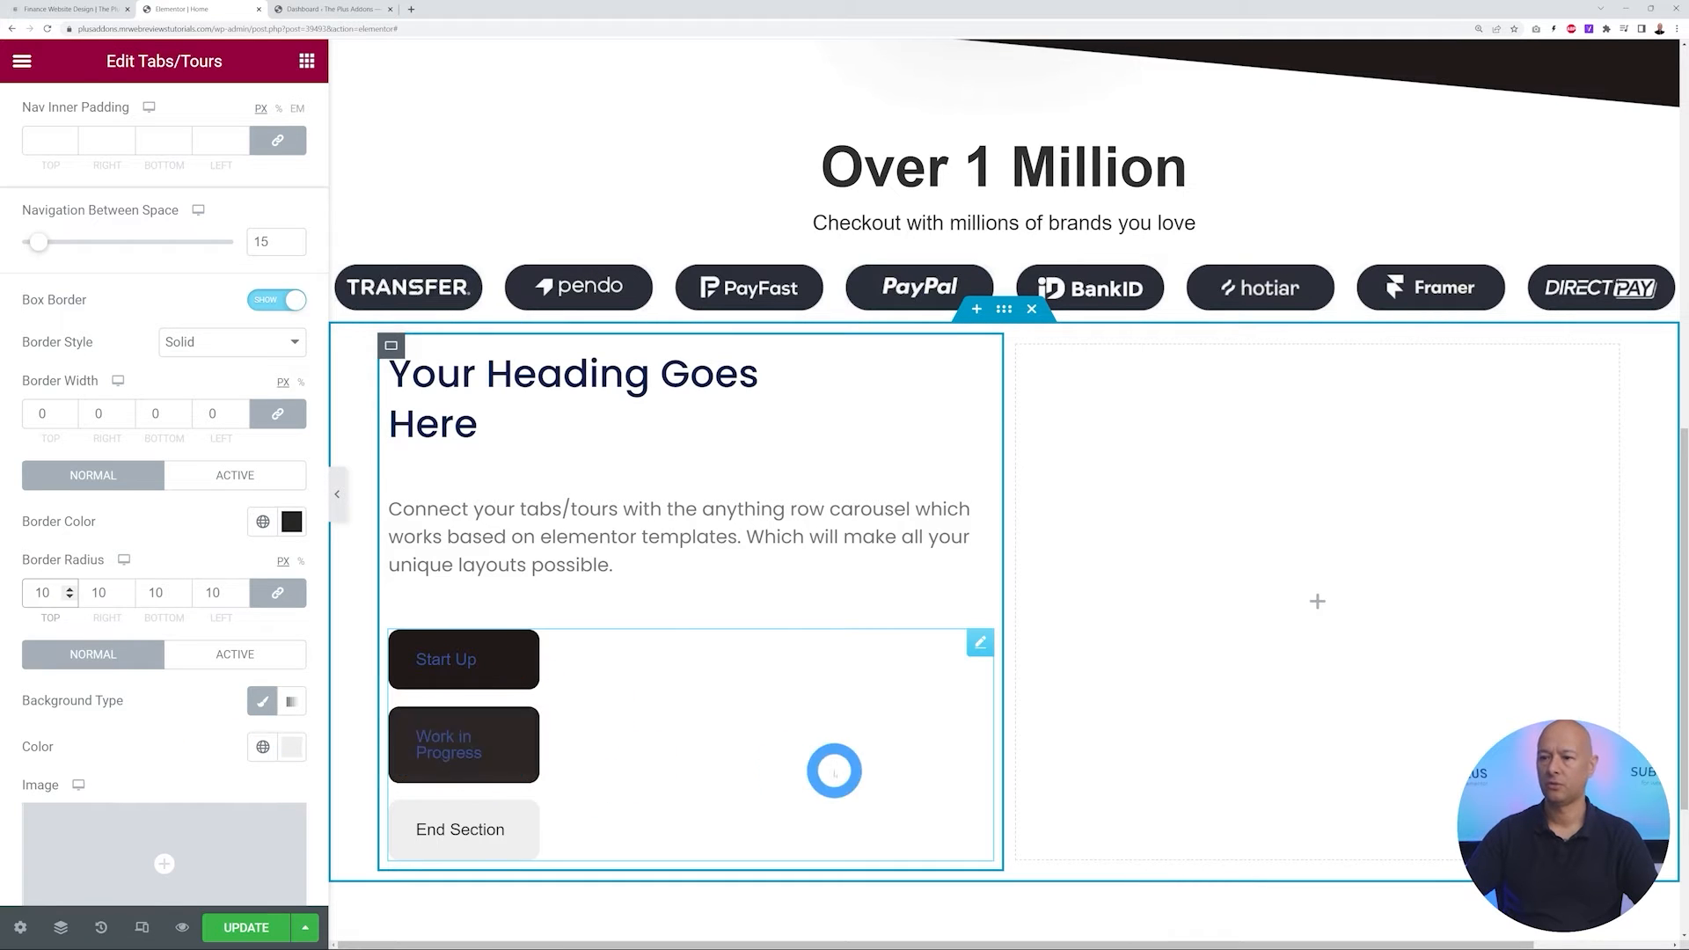
scroll(162, 694, up, 2)
scroll(162, 694, up, 6)
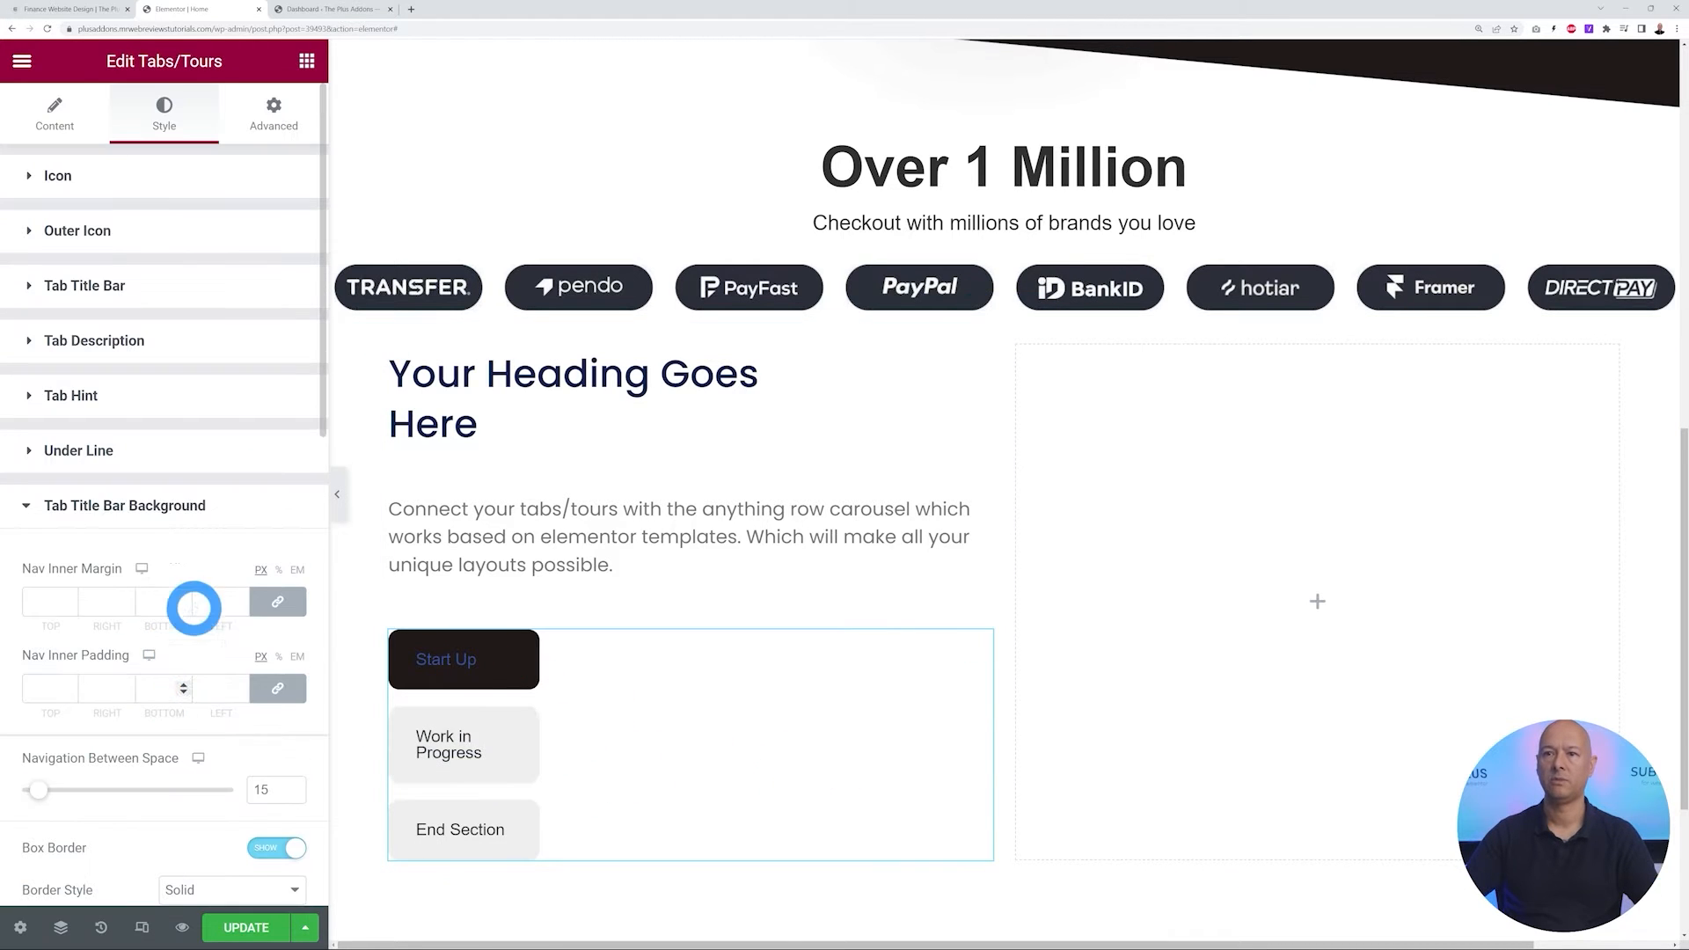
click(96, 510)
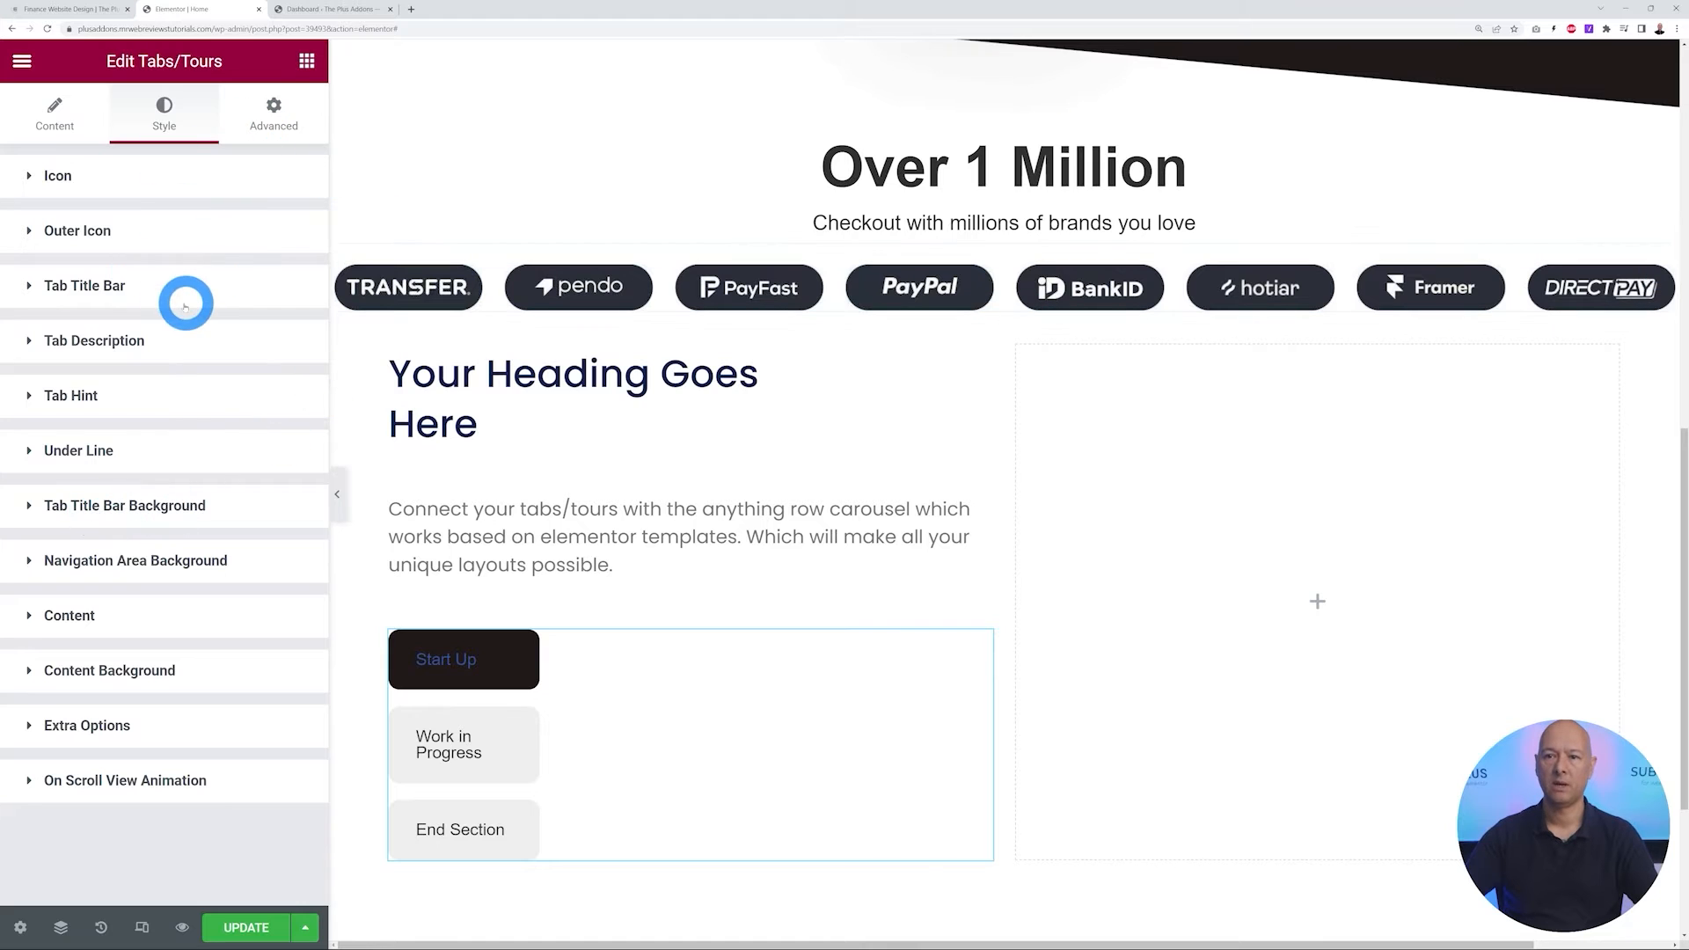
Set the Tab Title Bar's Navigation Title Width to 100% and Navigation Width to 85%
click(107, 286)
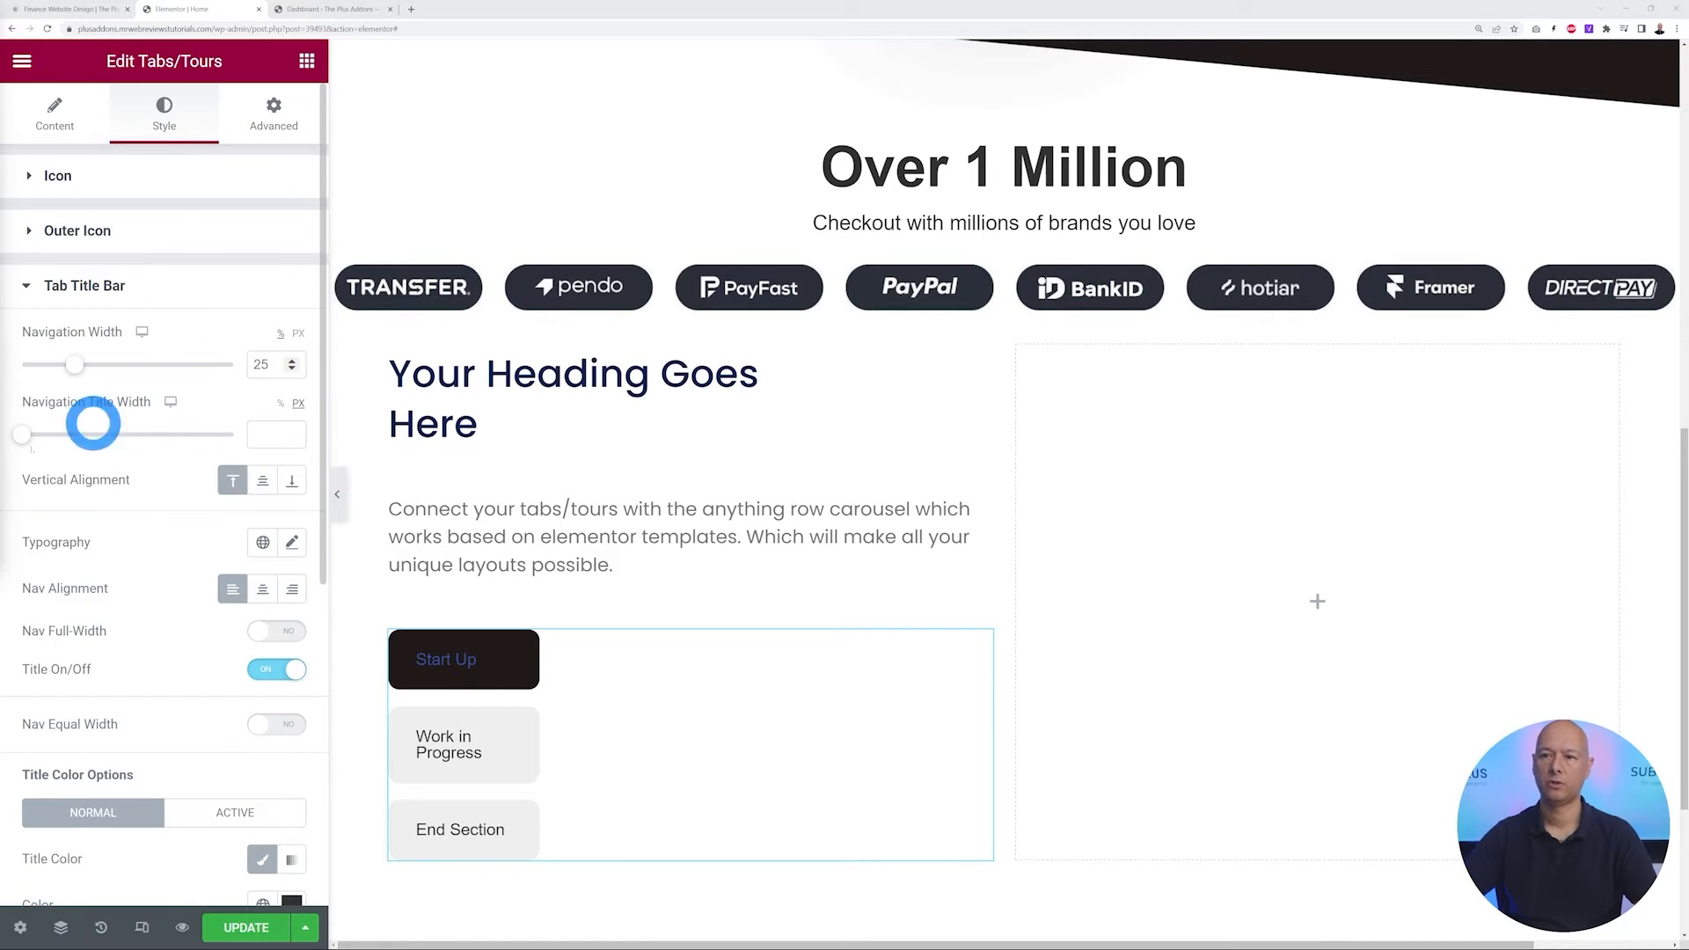
click(282, 405)
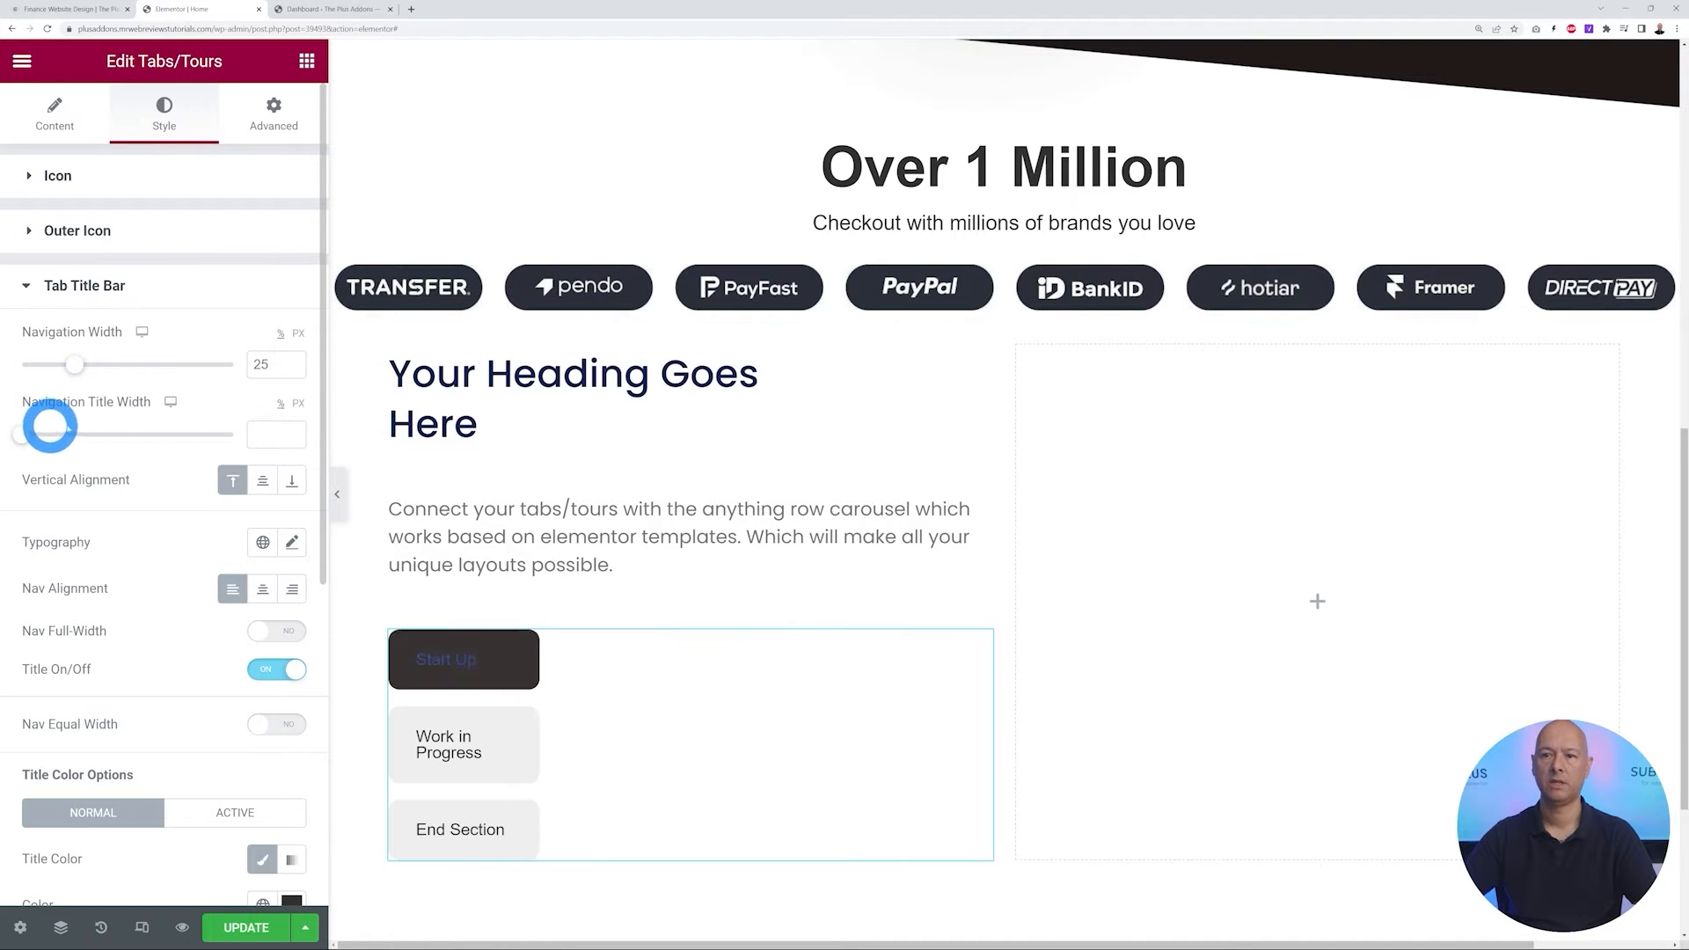
text(100)
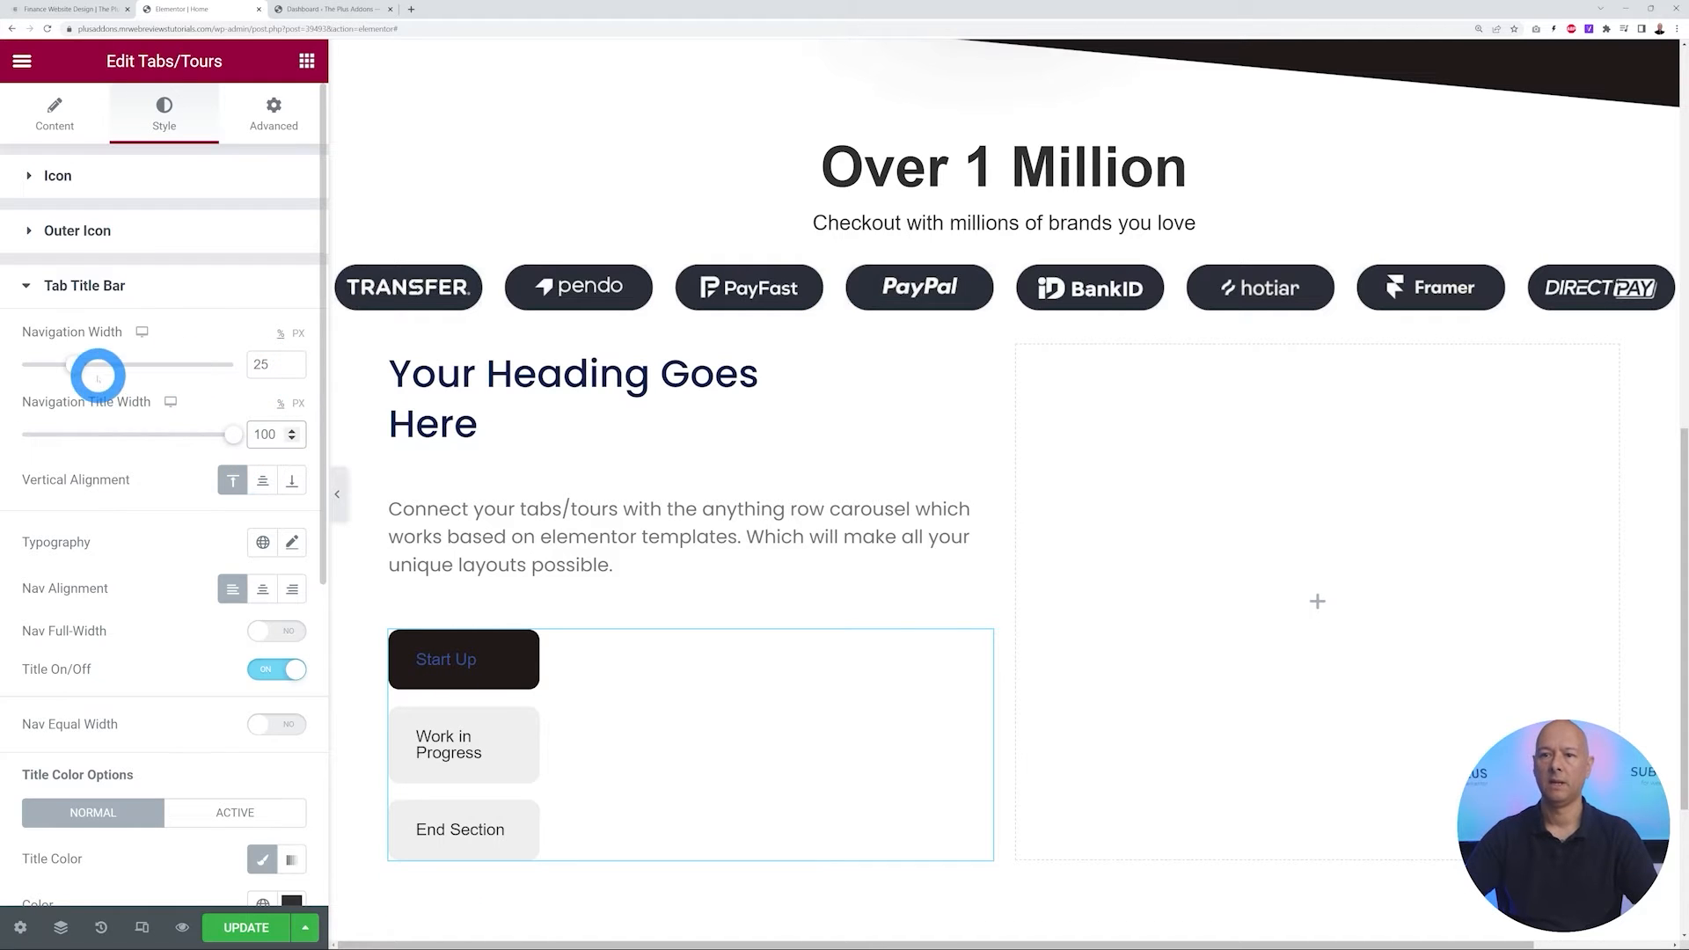
drag(267, 368, 228, 361)
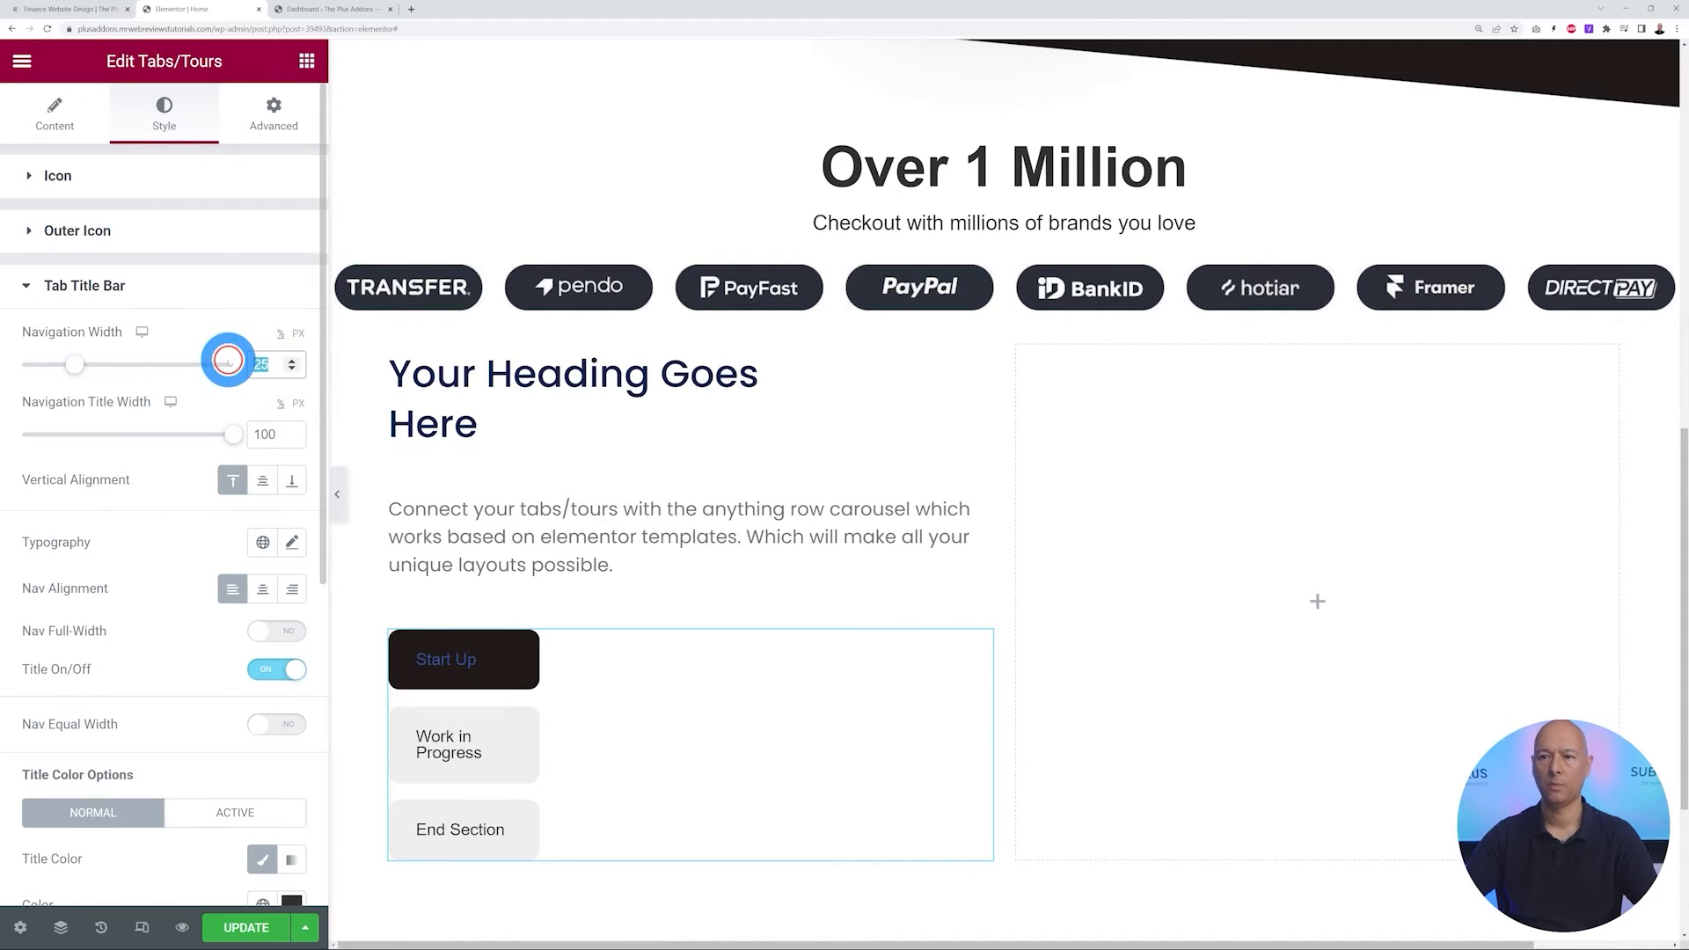
text(85)
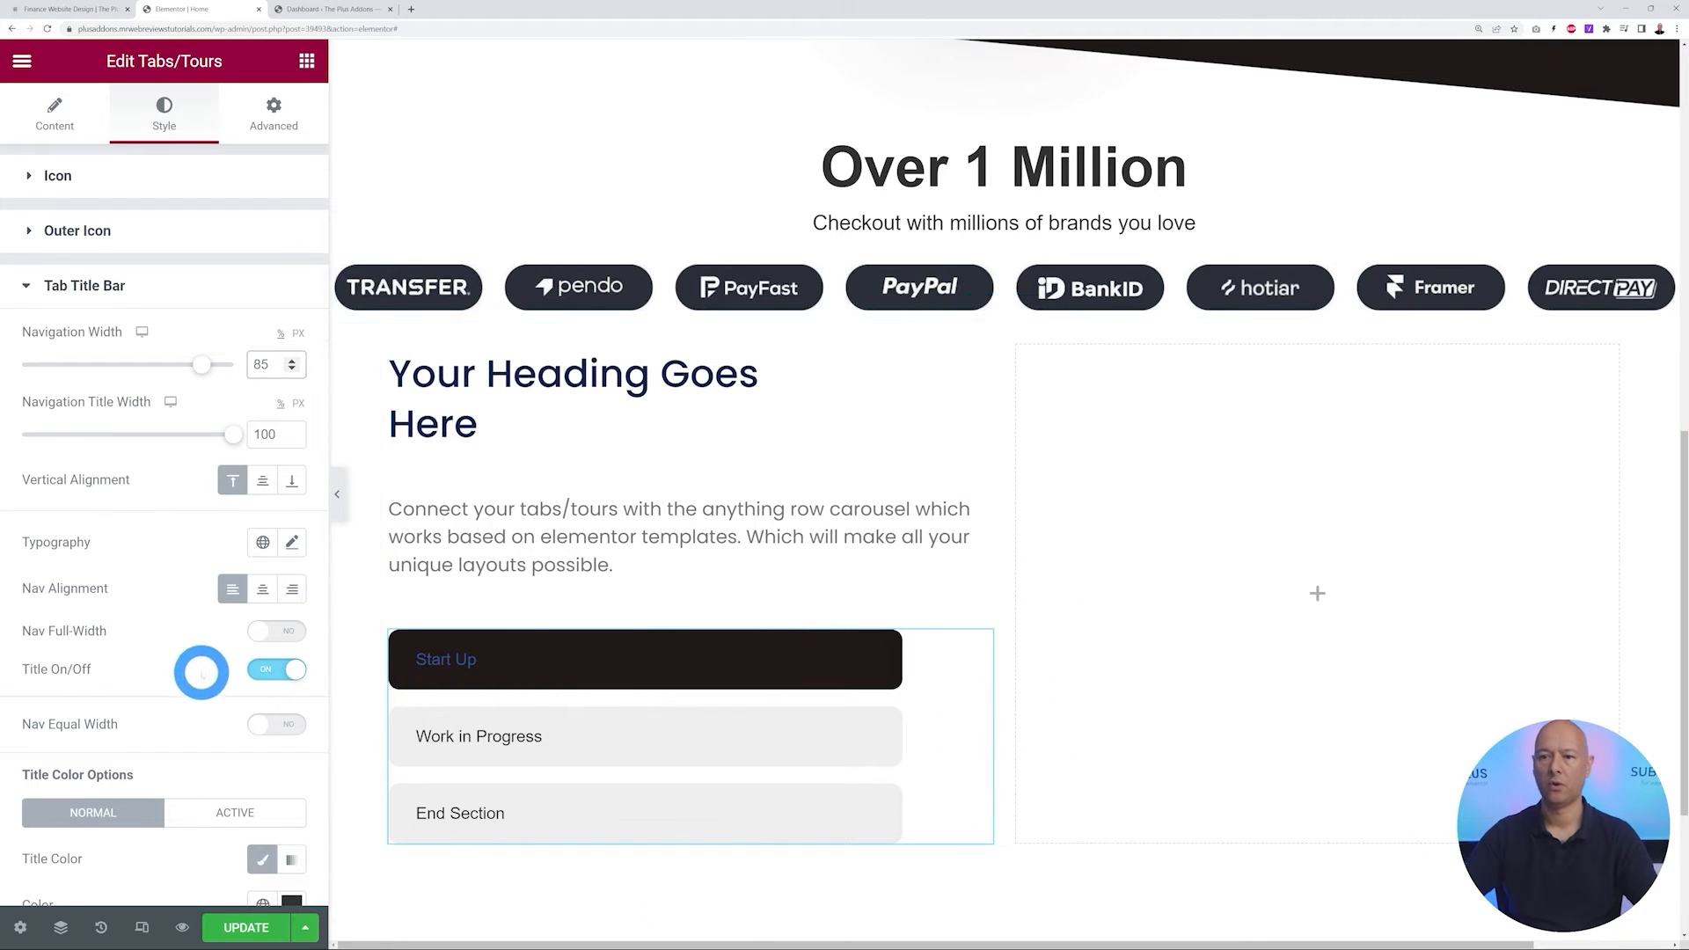
Set the active tab title's text colour to white
scroll(145, 604, down, 2)
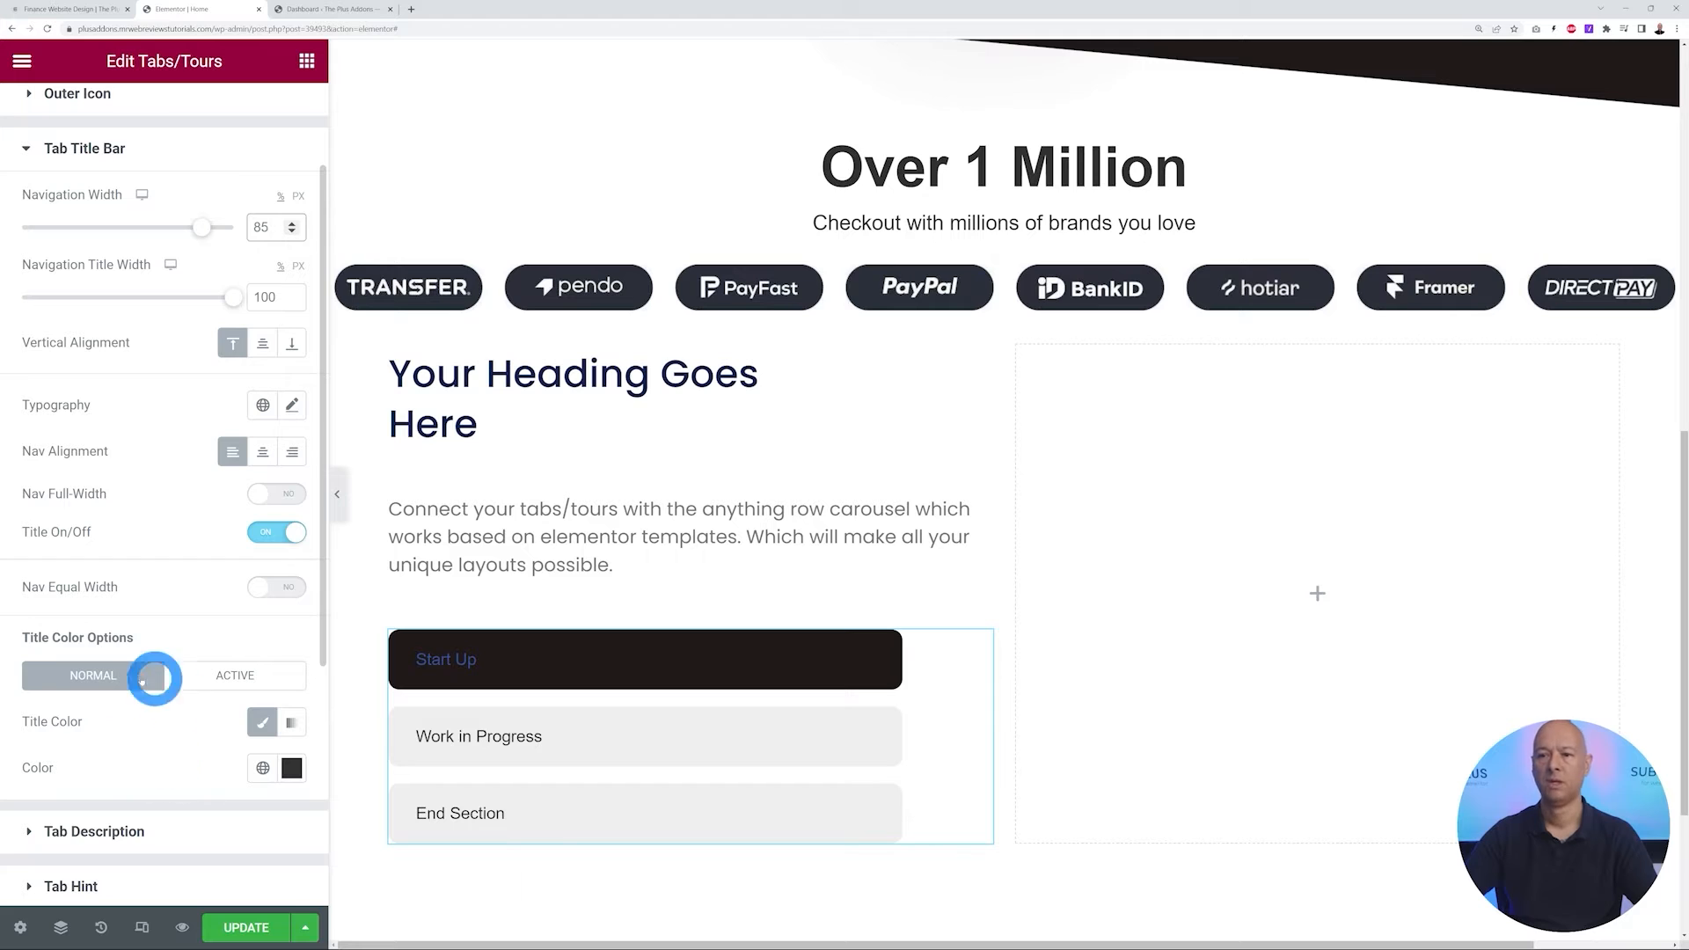
click(263, 686)
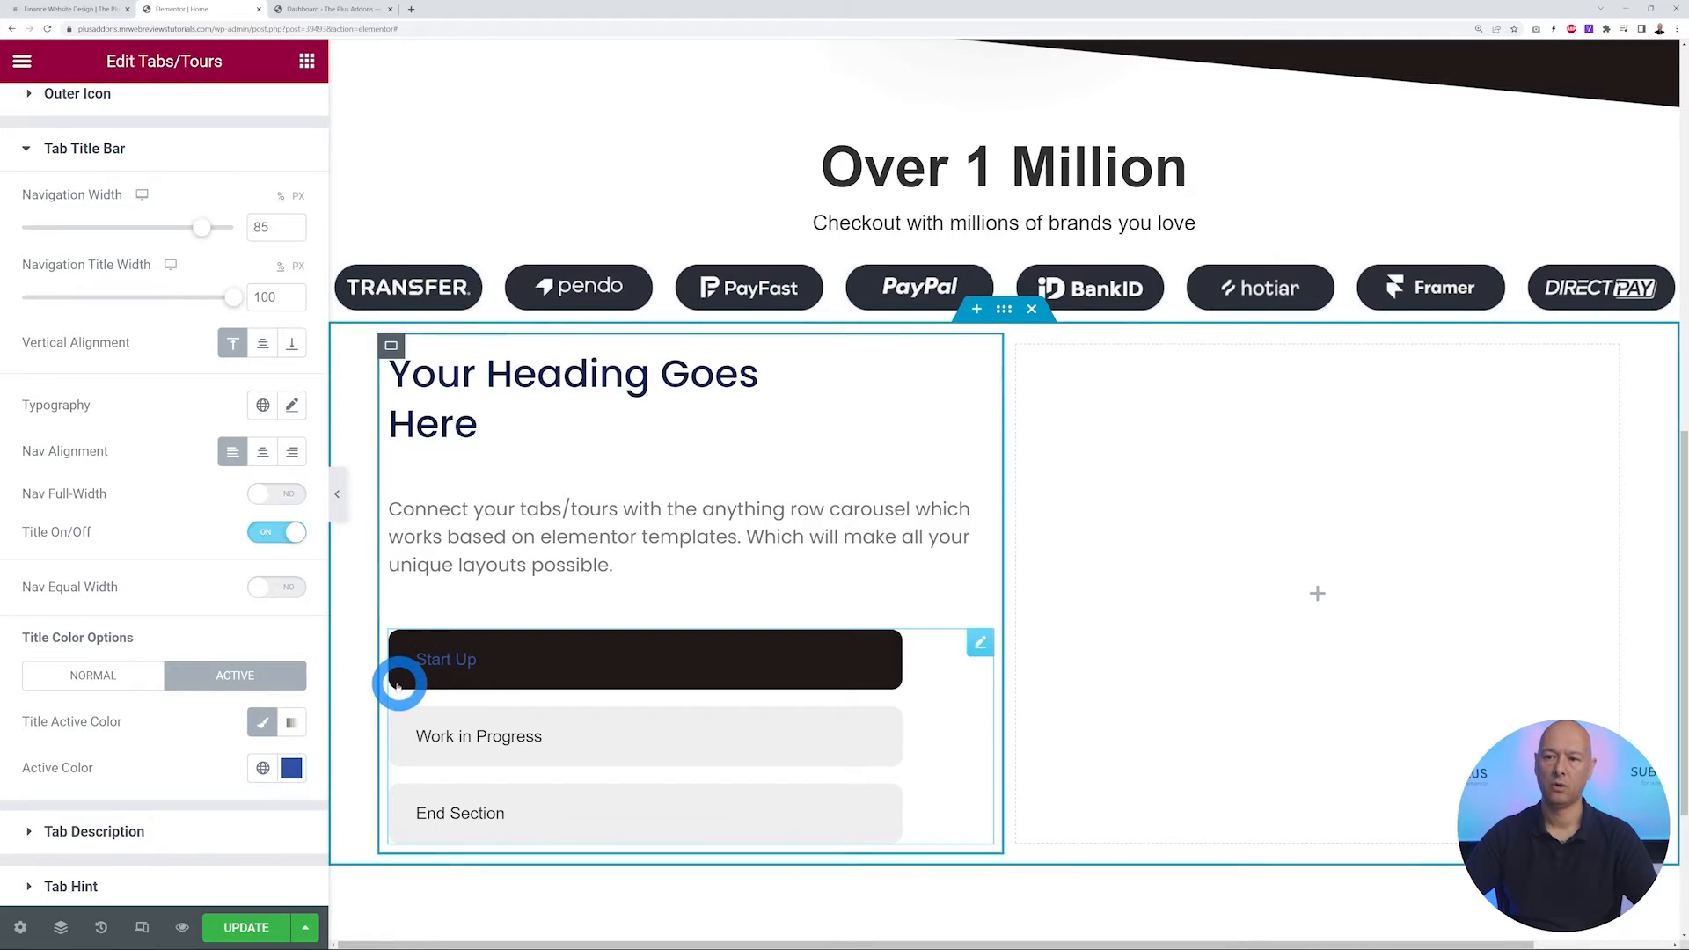
click(292, 770)
drag(64, 457, 18, 456)
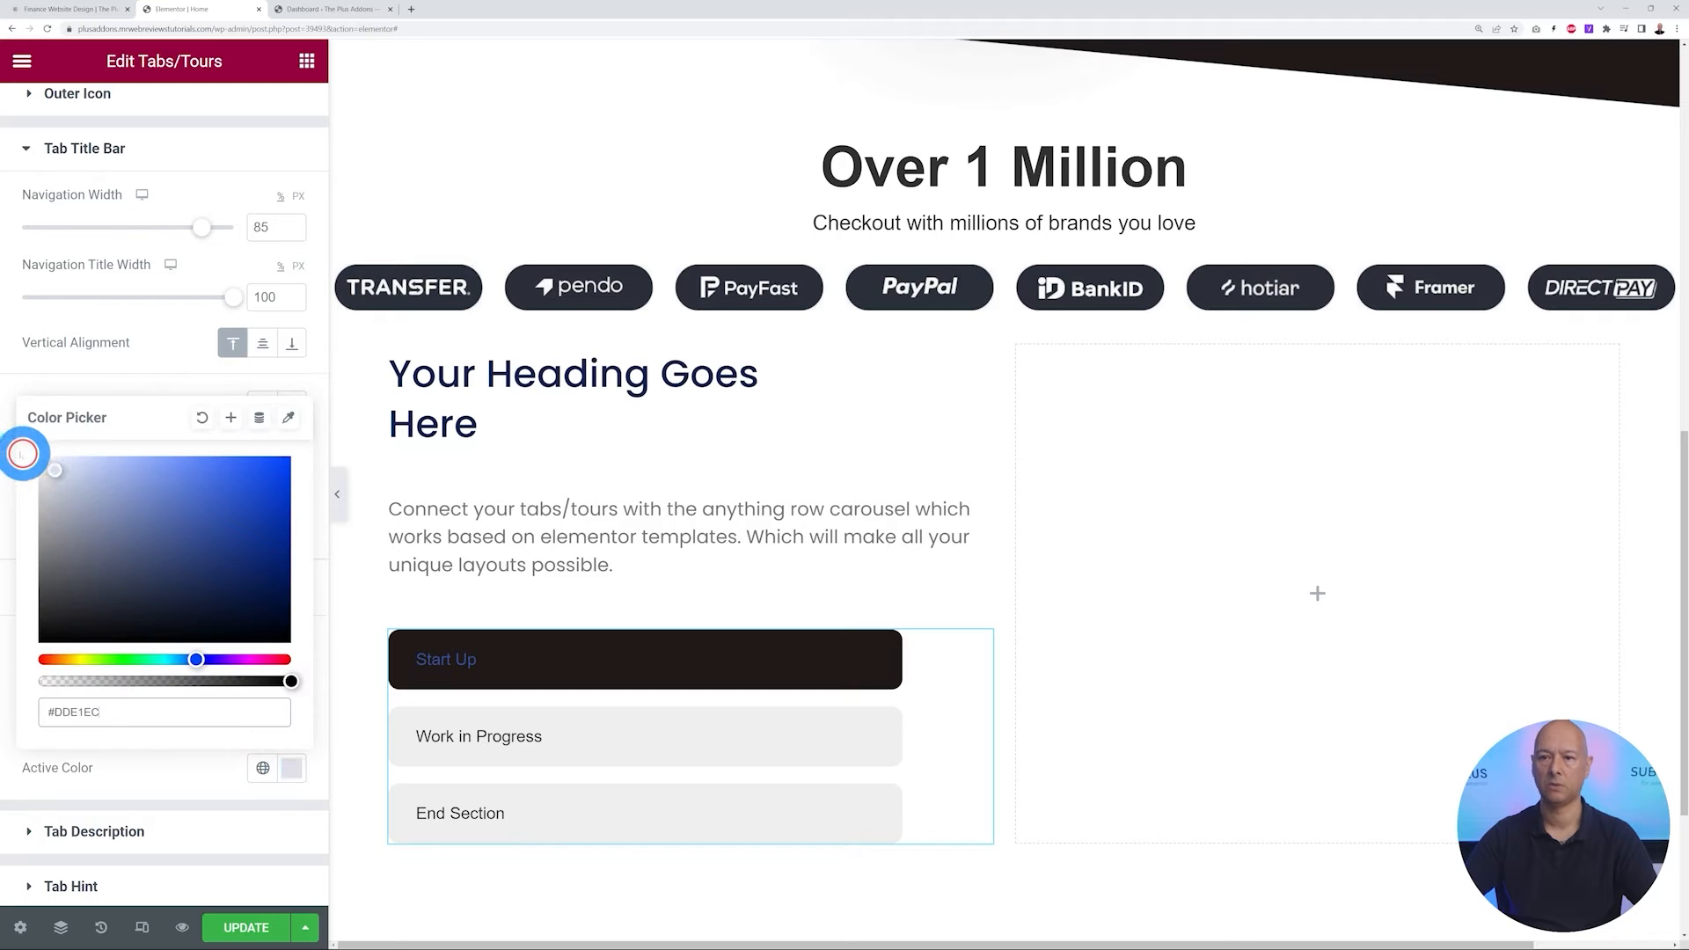
click(144, 380)
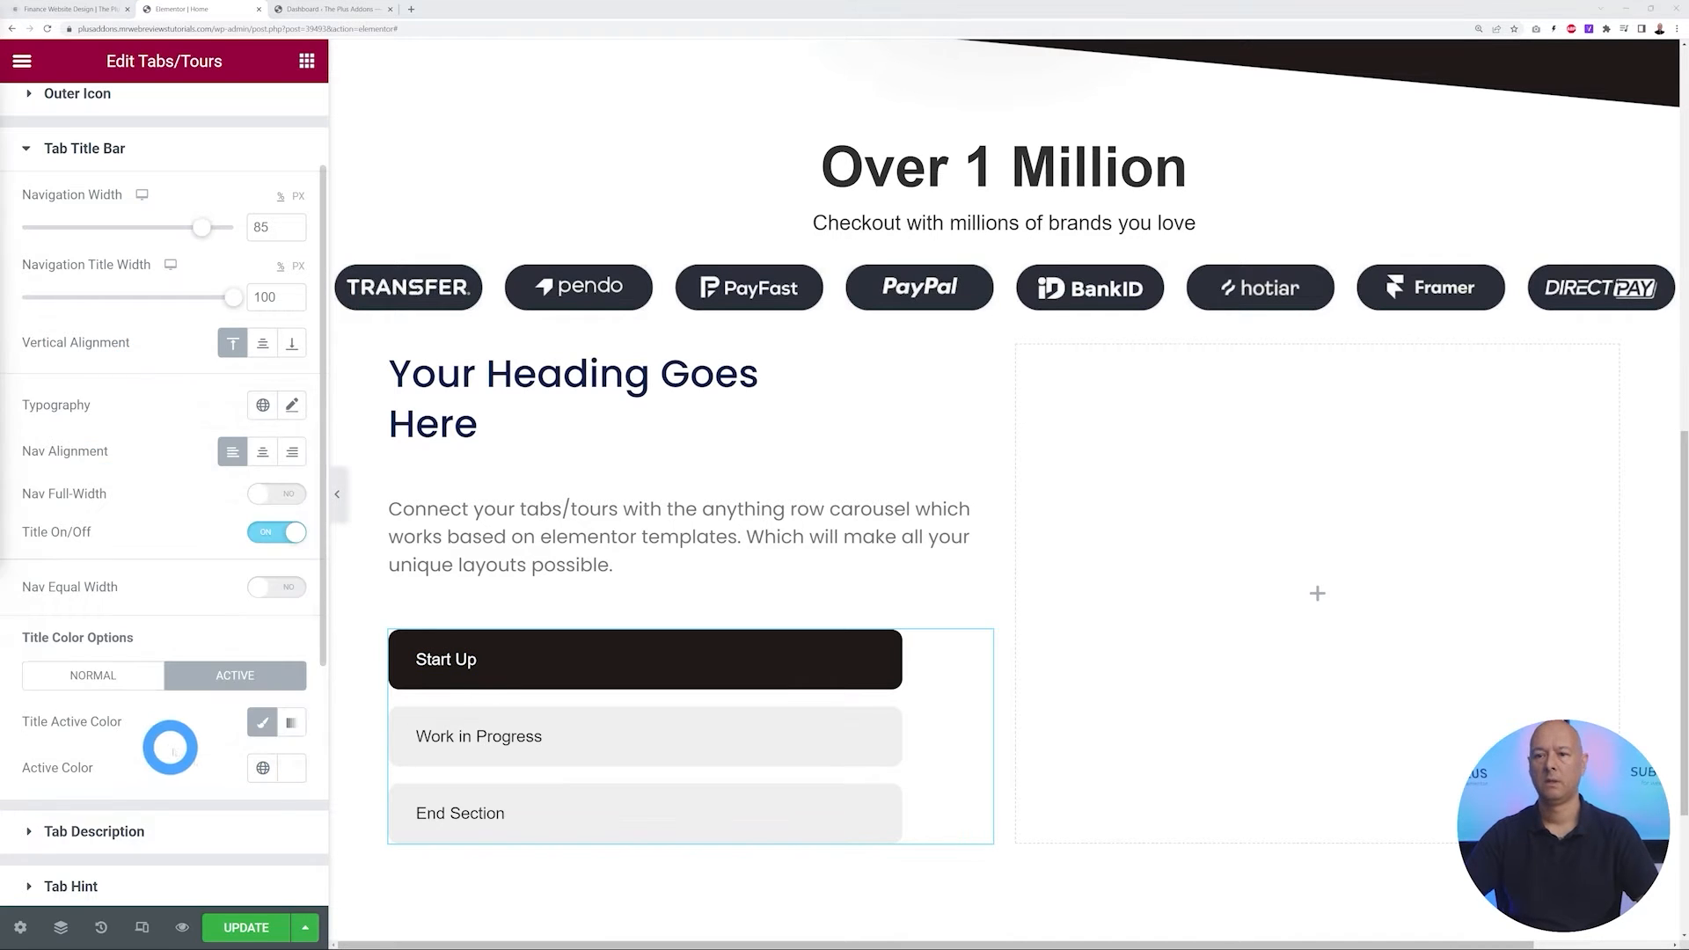
Set the normal tab title text colour to pure black
click(82, 676)
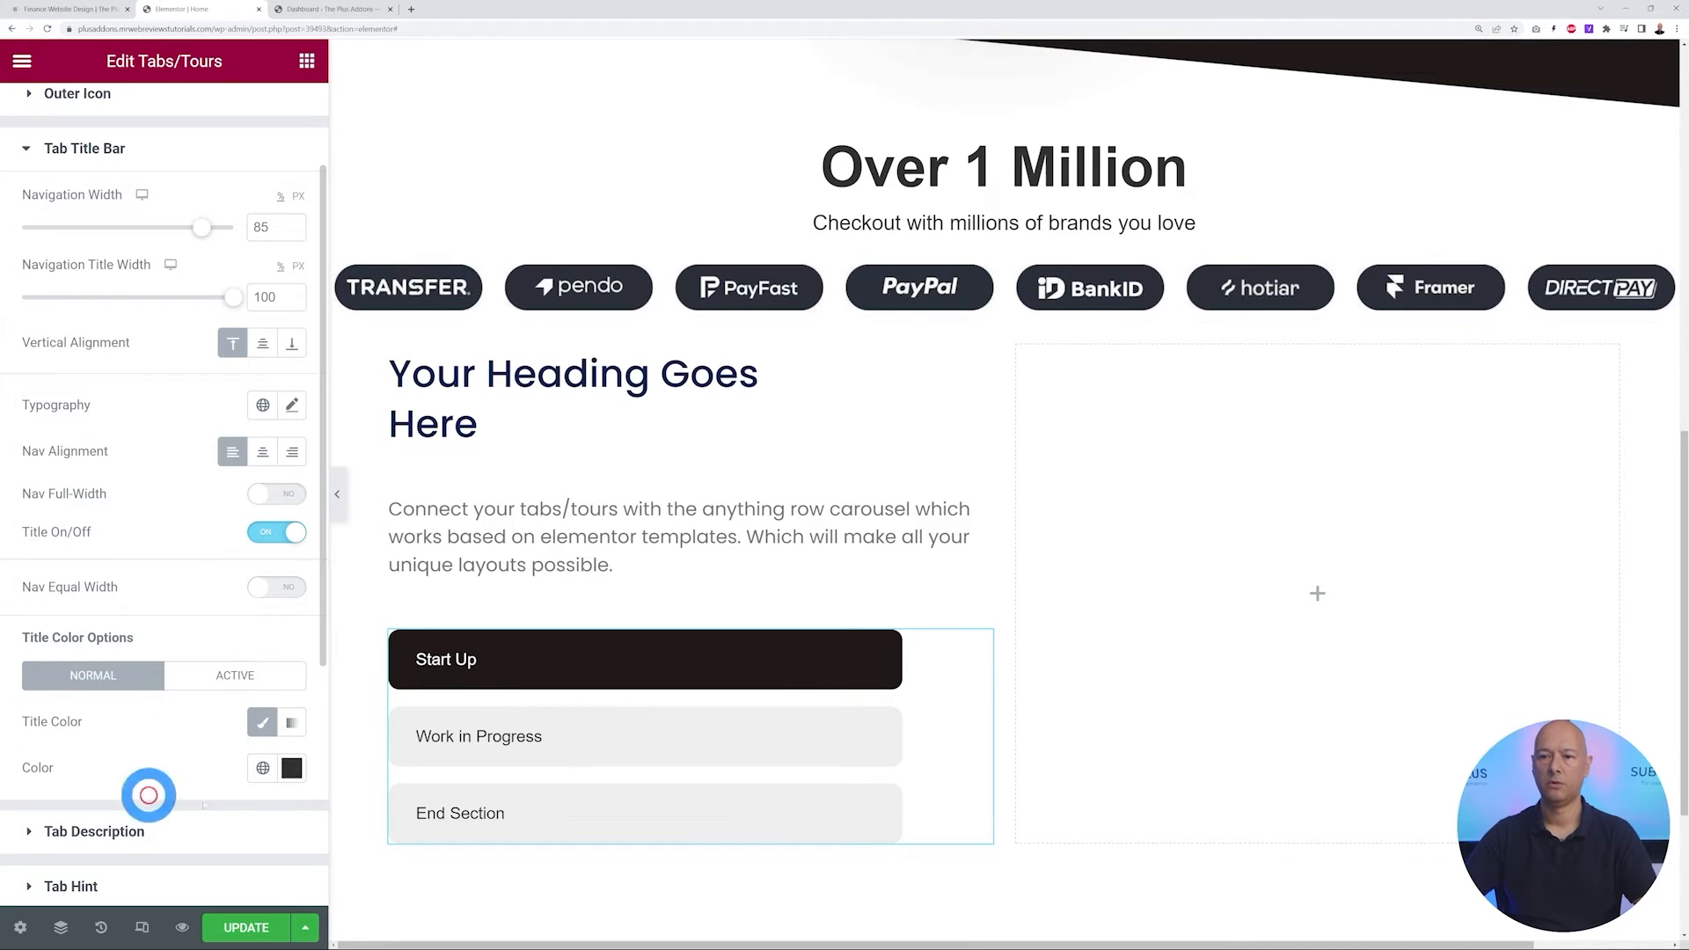
click(291, 768)
drag(109, 611, 29, 655)
click(151, 773)
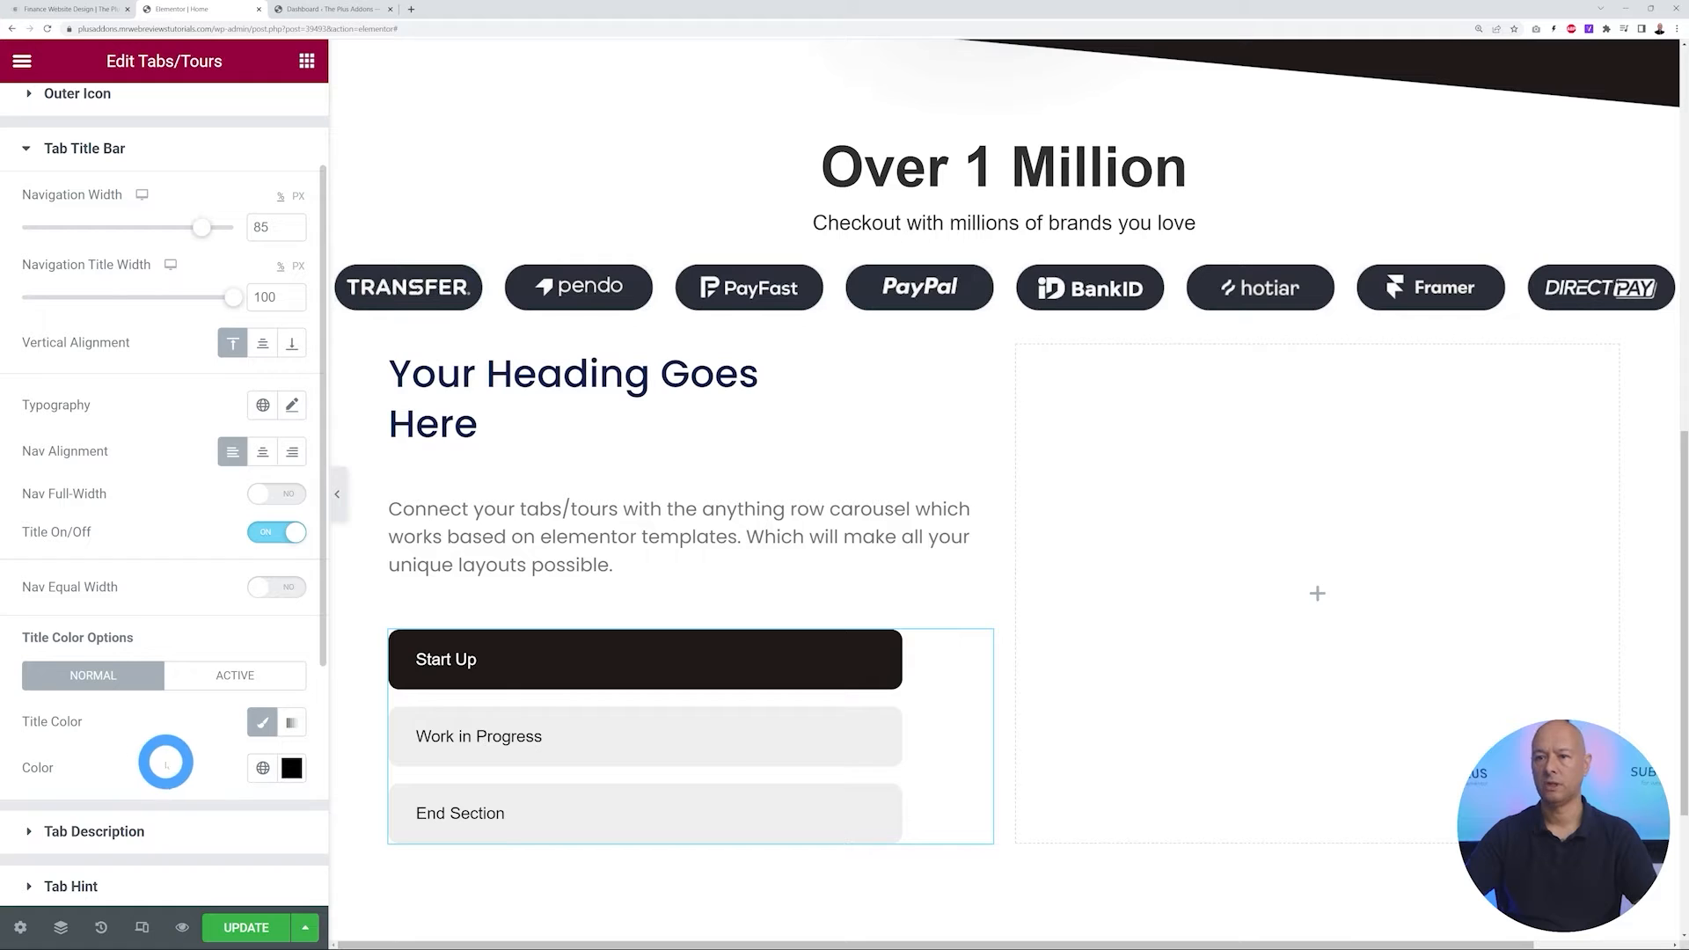
Set the tab title font size to 18 px and save the page
click(292, 405)
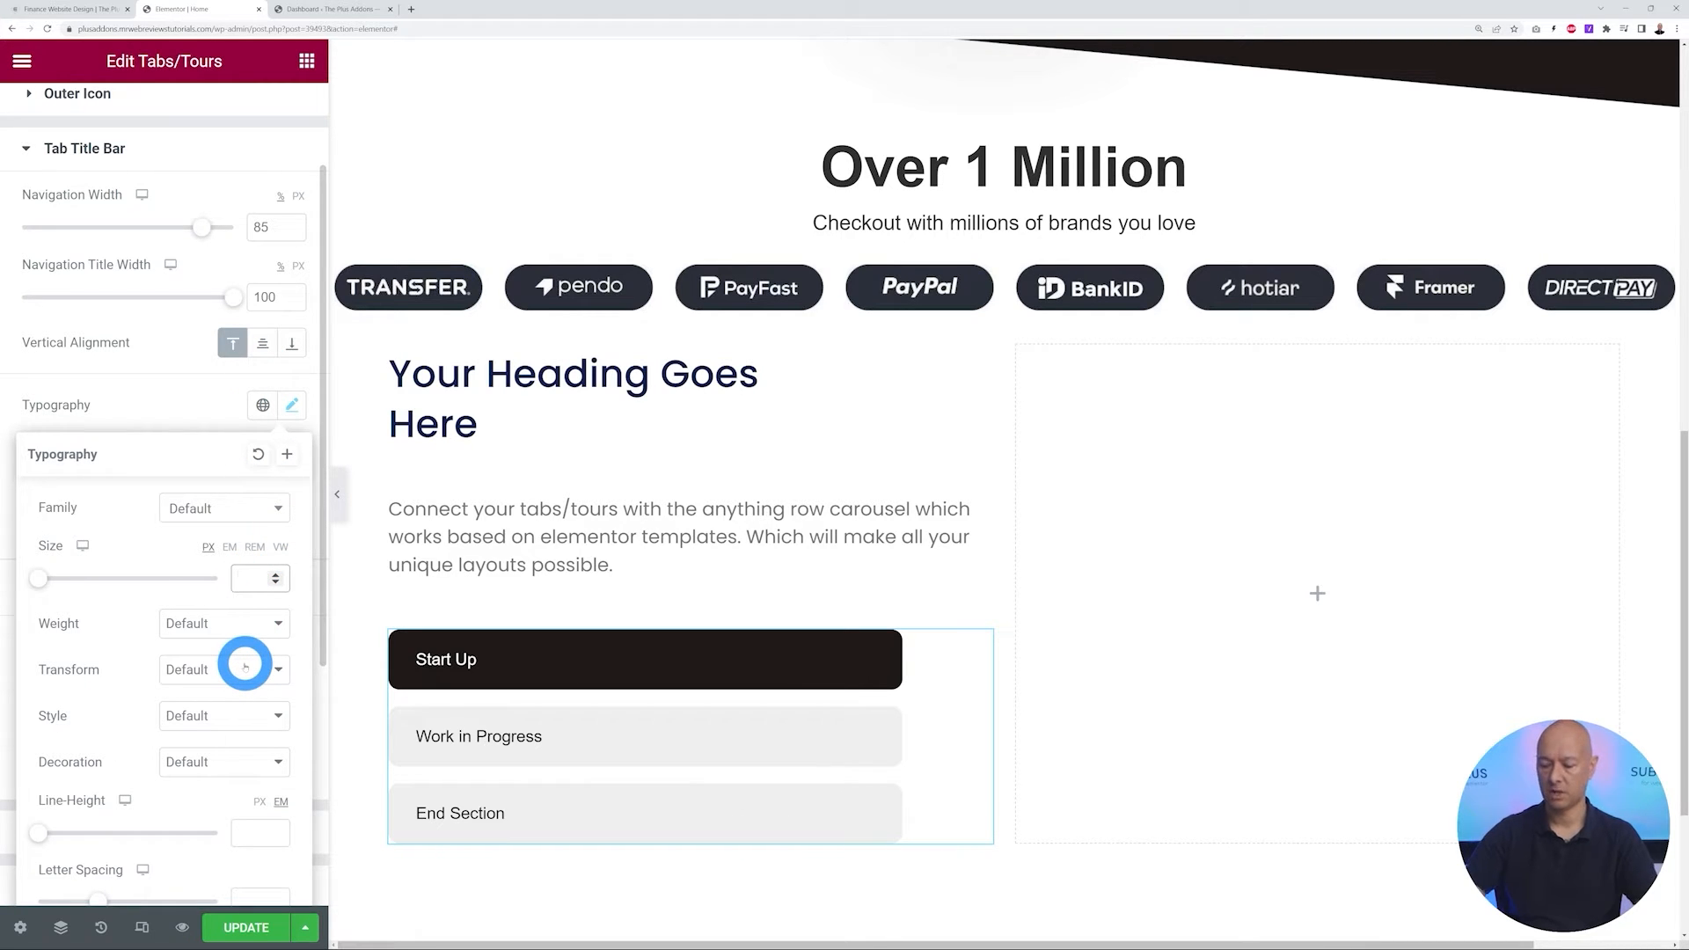
text(18)
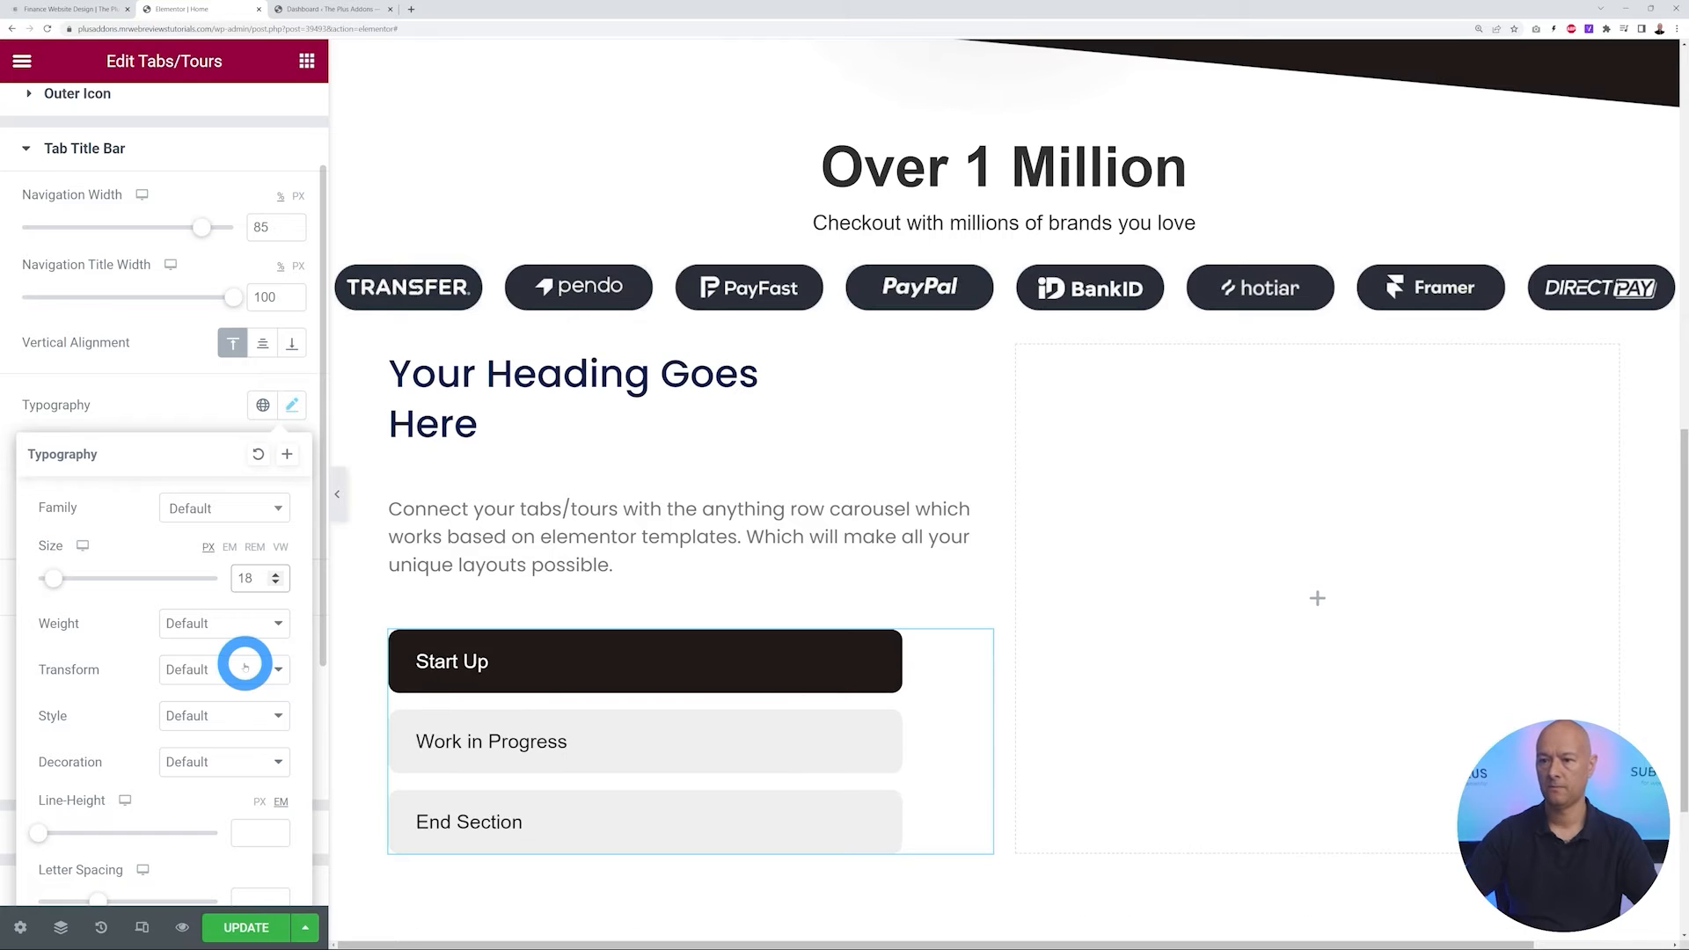
click(193, 404)
key(ctrl+s)
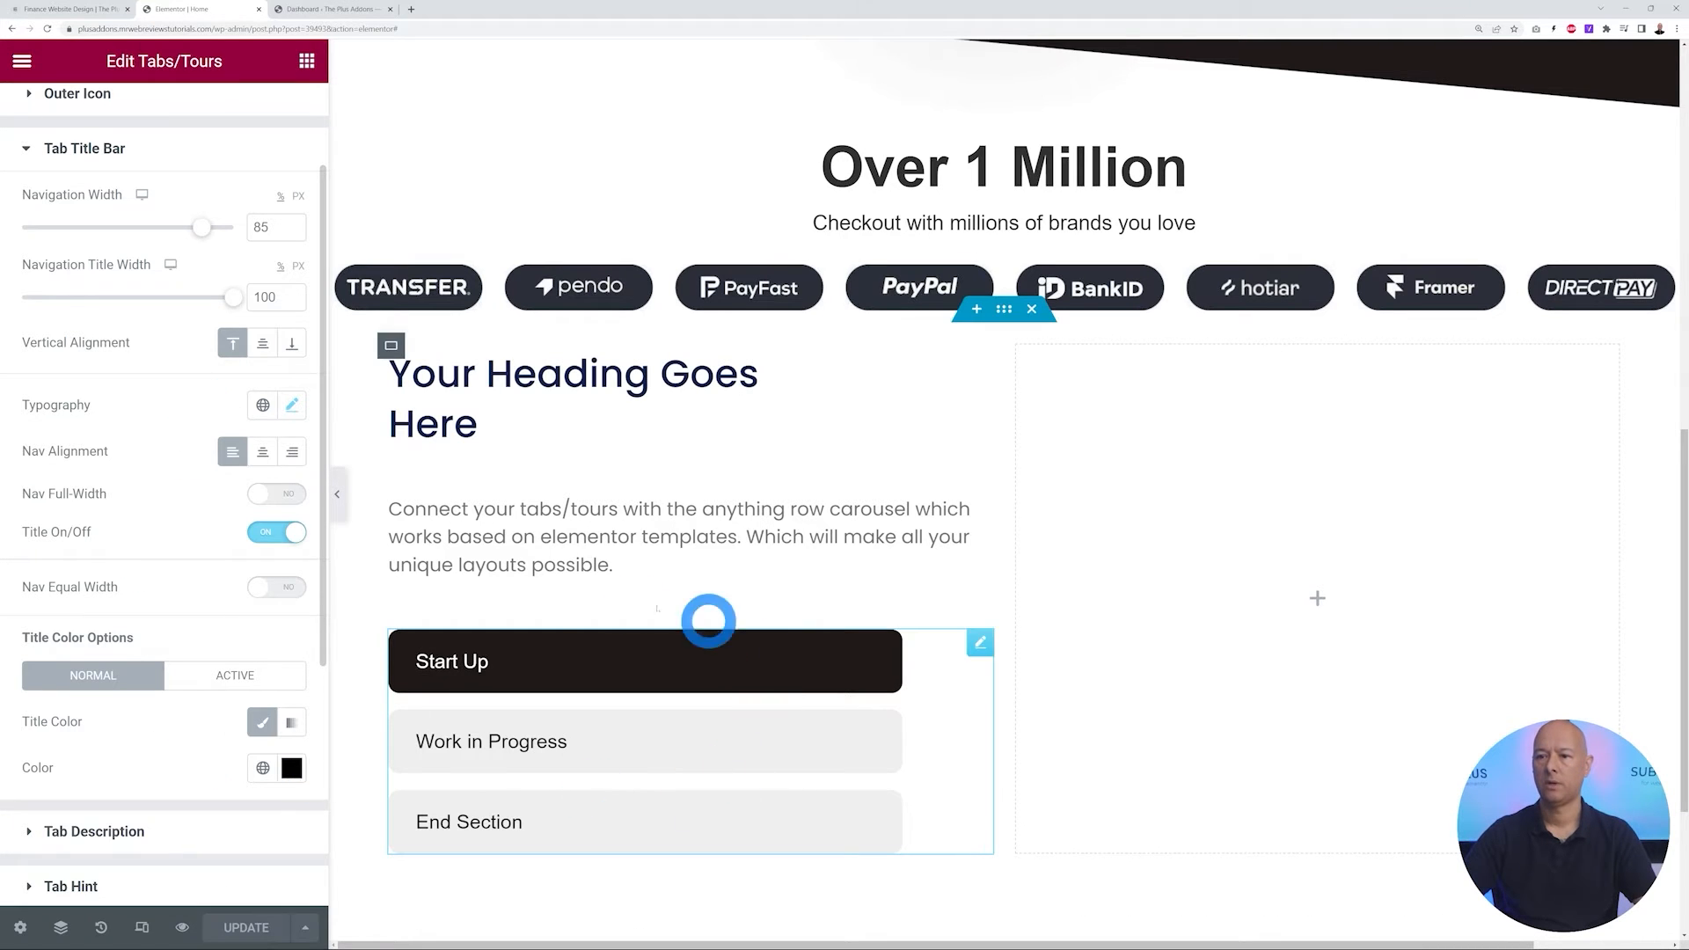
Check the tabs section on the finance demo page and enable Tab Autoplay for the Tabs/Tours widget
click(77, 10)
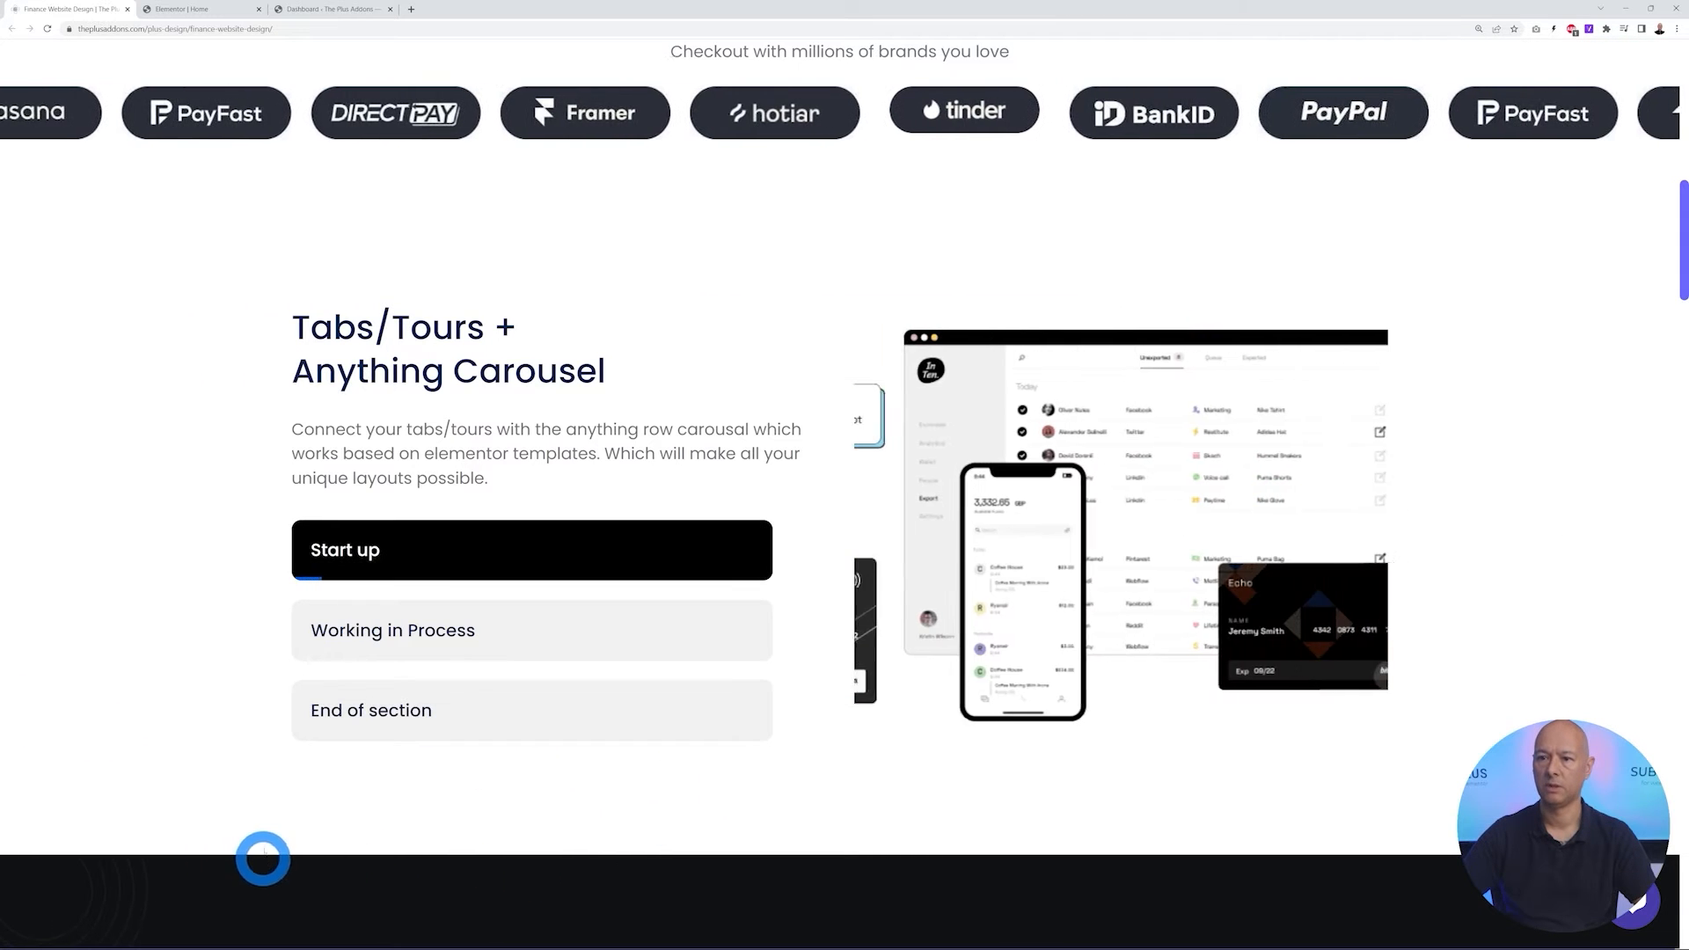
click(208, 10)
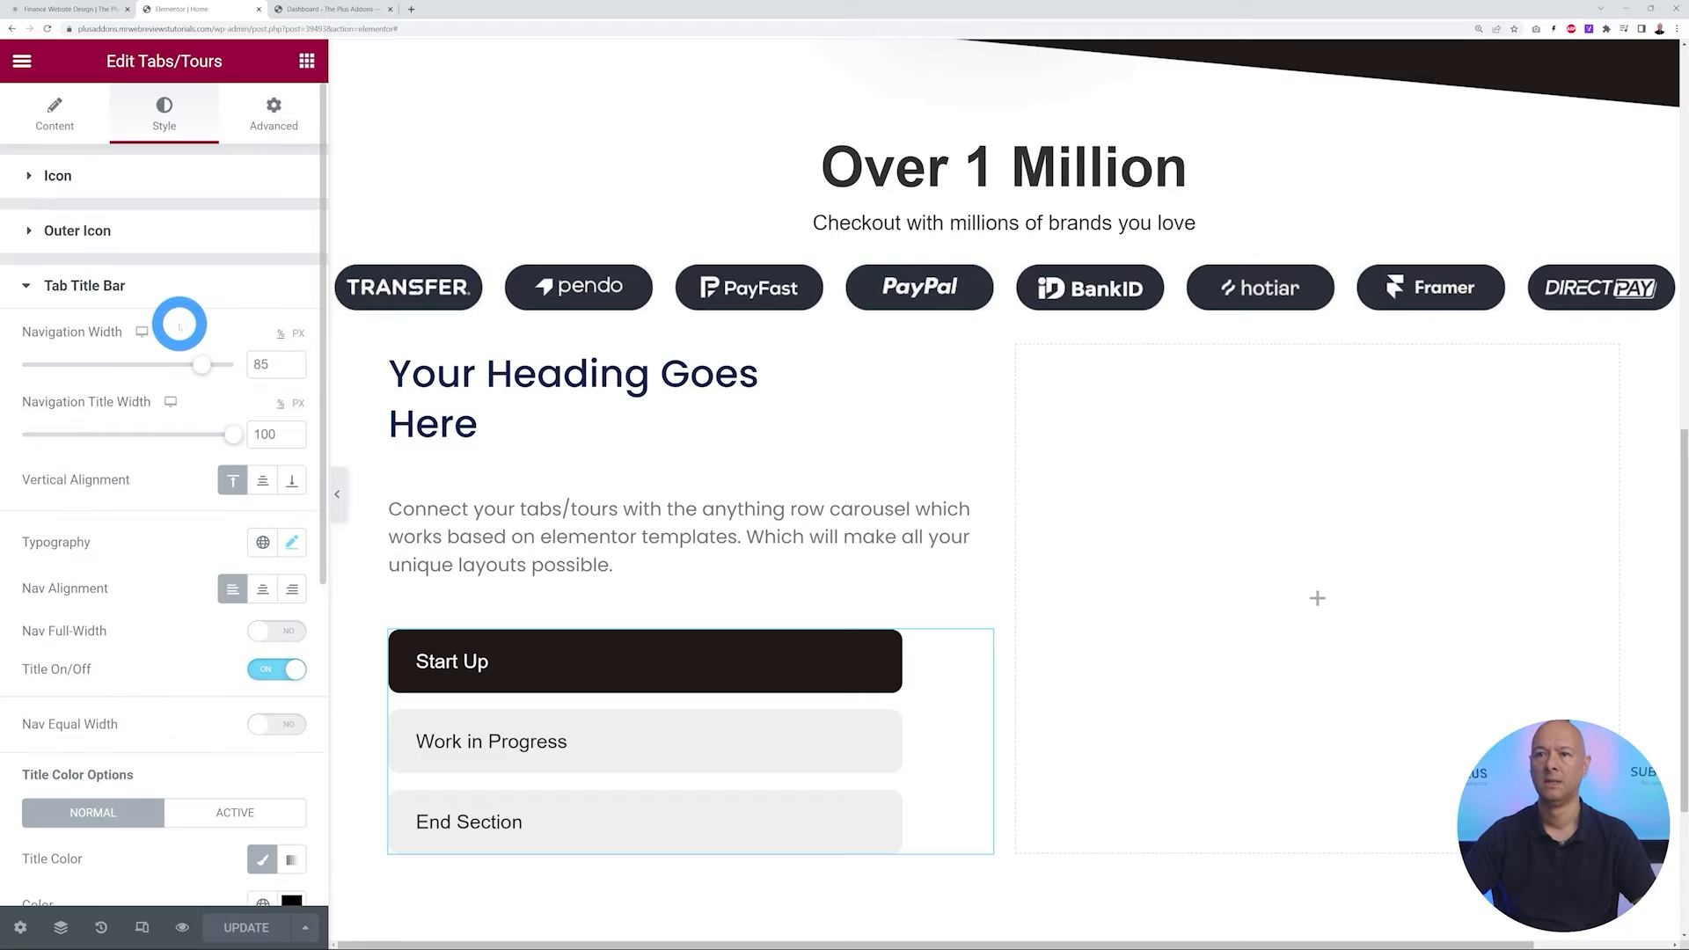
click(48, 119)
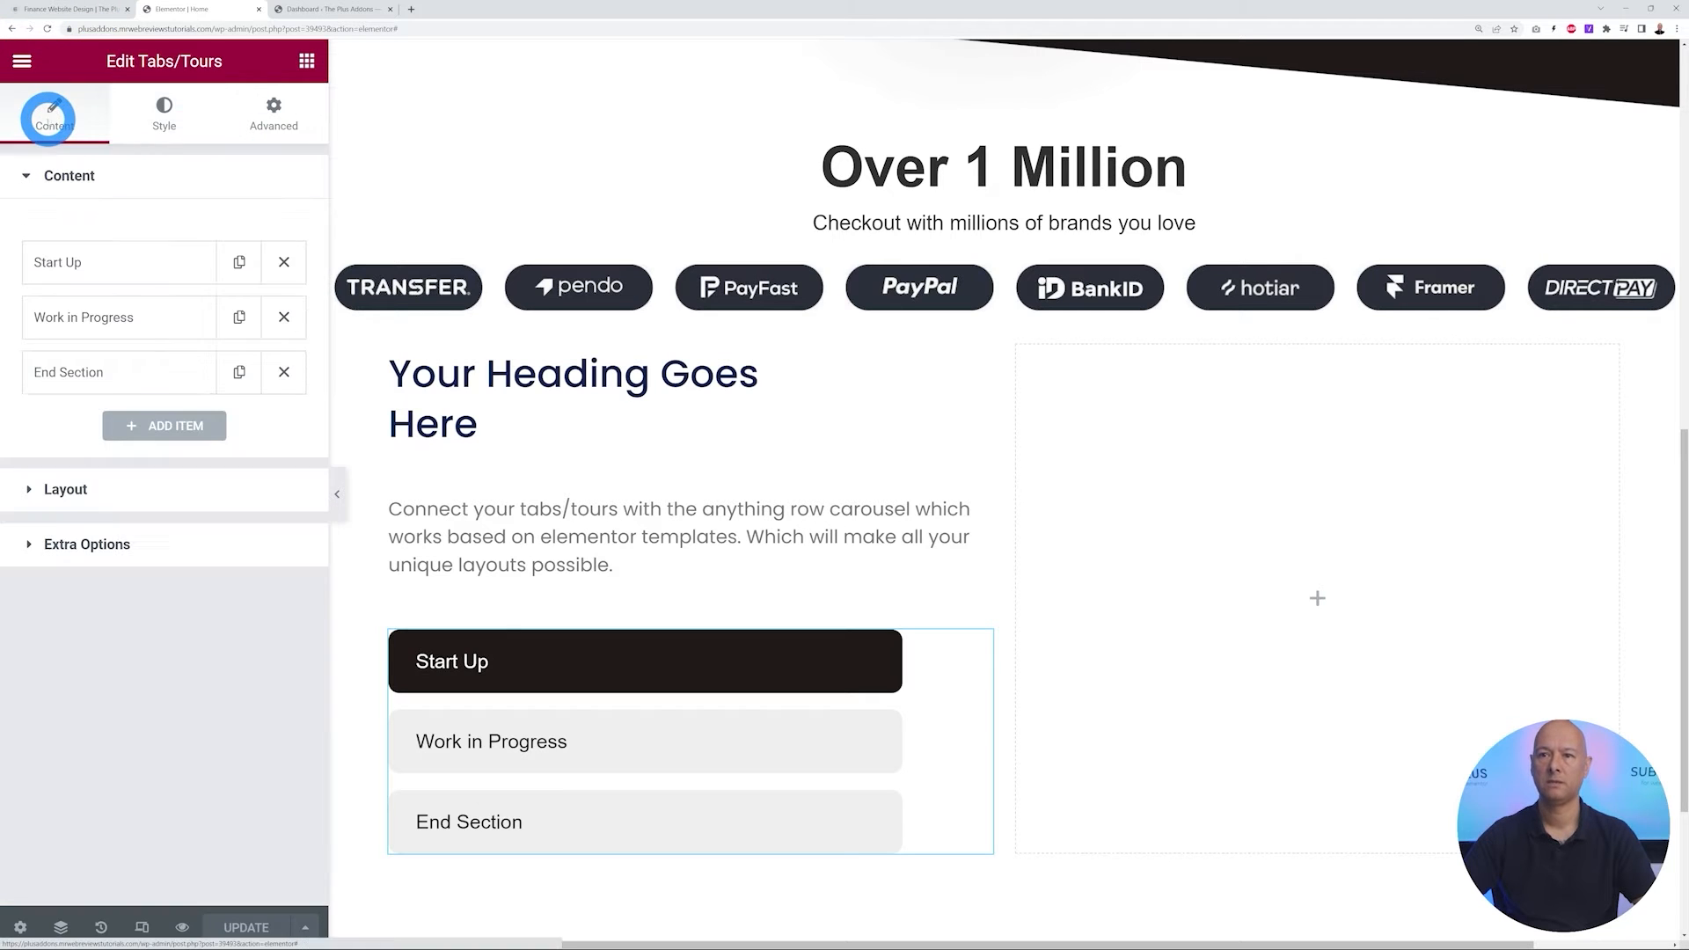
click(90, 544)
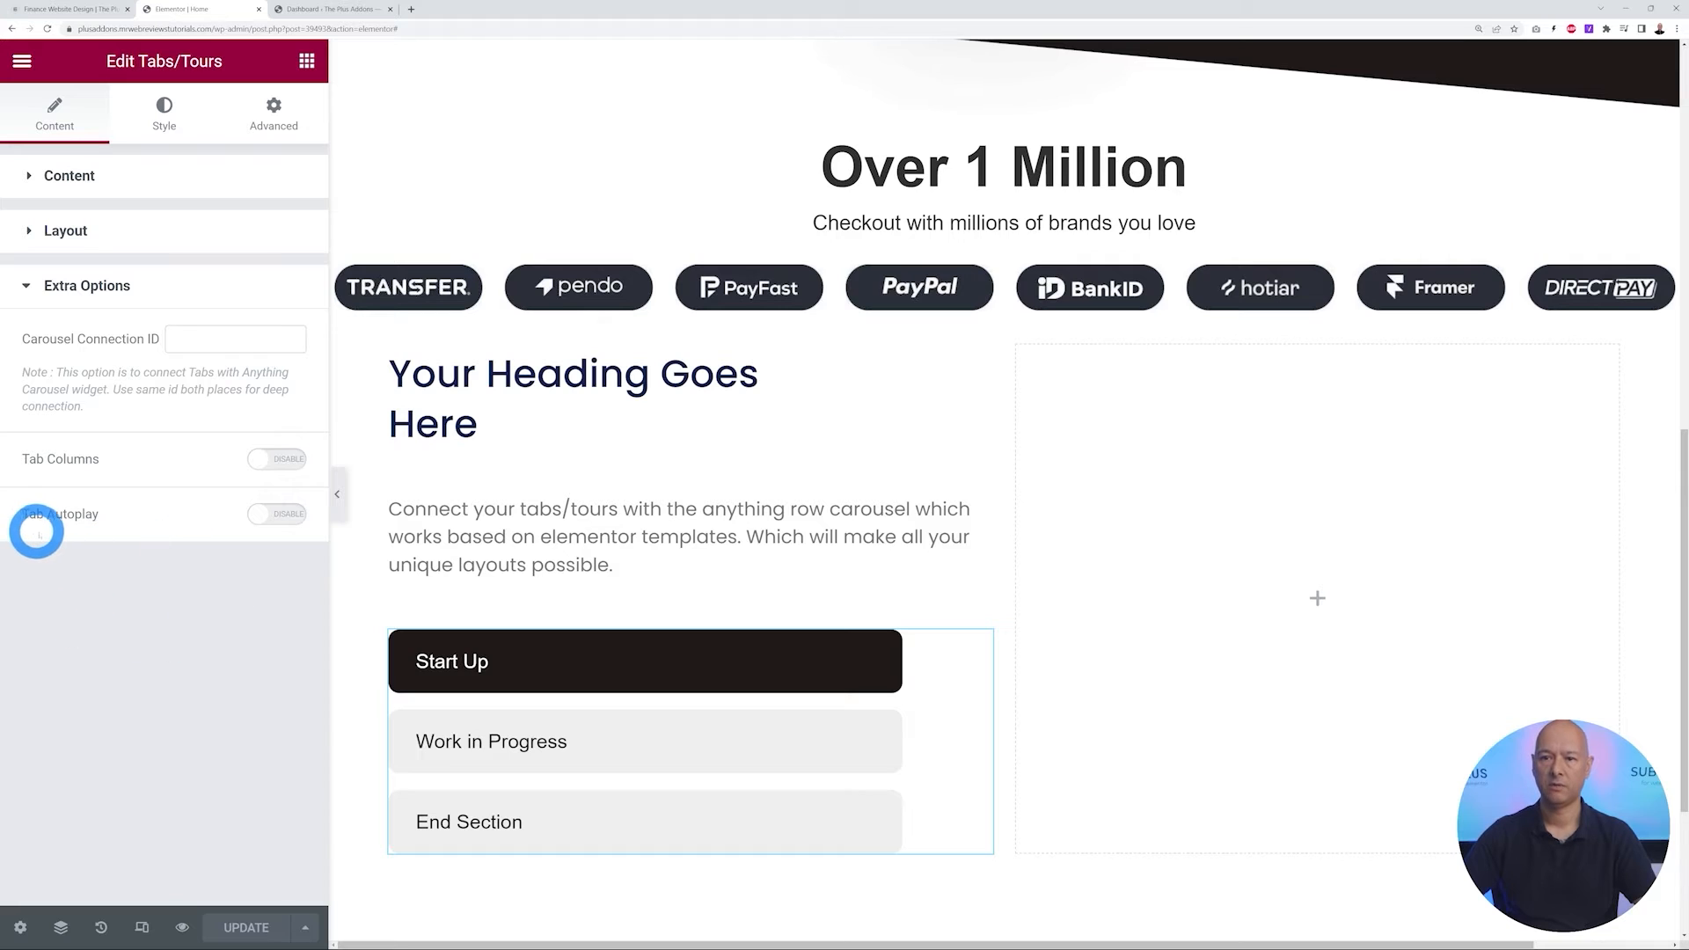
click(278, 514)
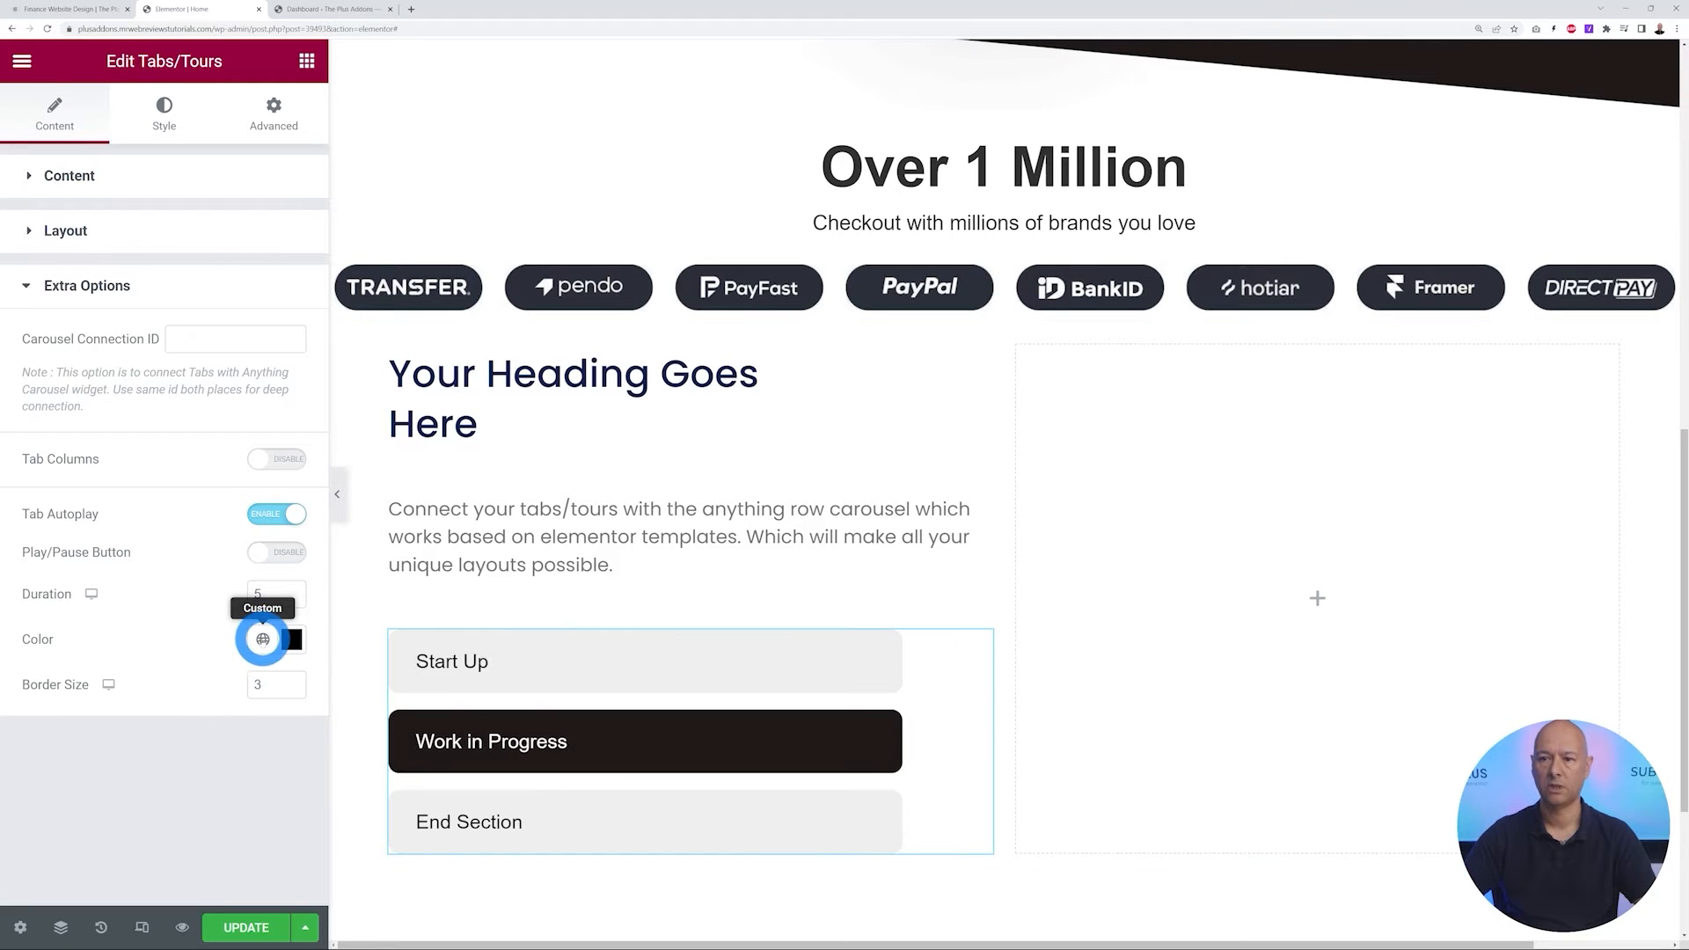
Set the tab autoplay colour to the Default Blue global colour and its border size to 5
click(262, 639)
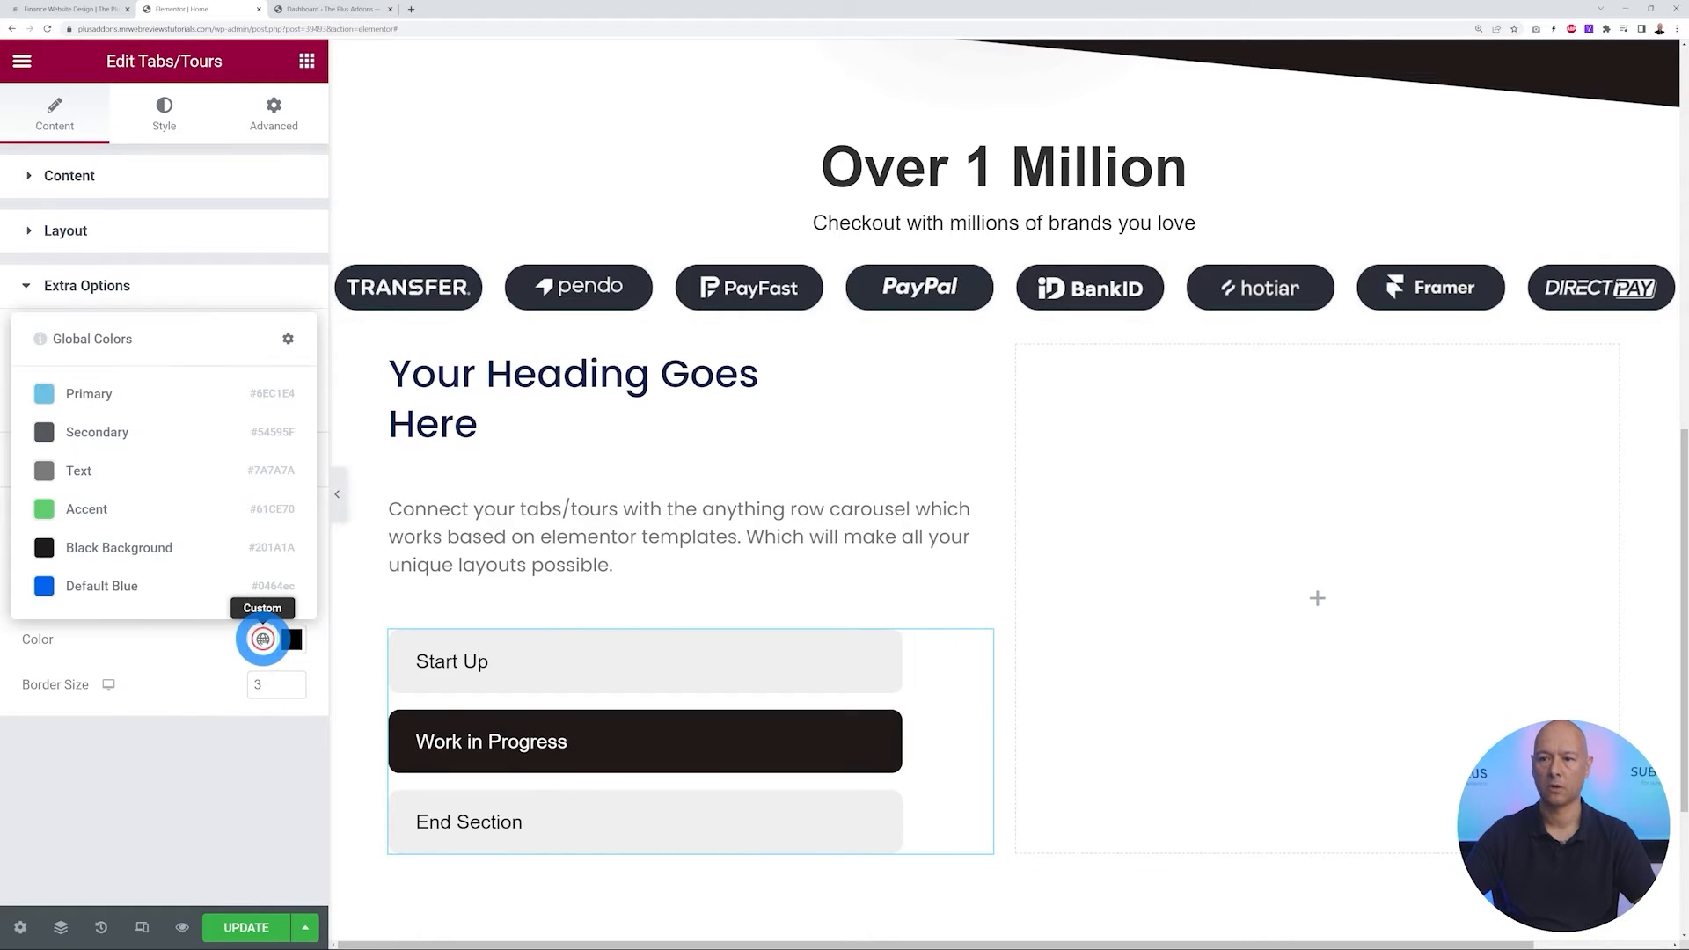
click(108, 587)
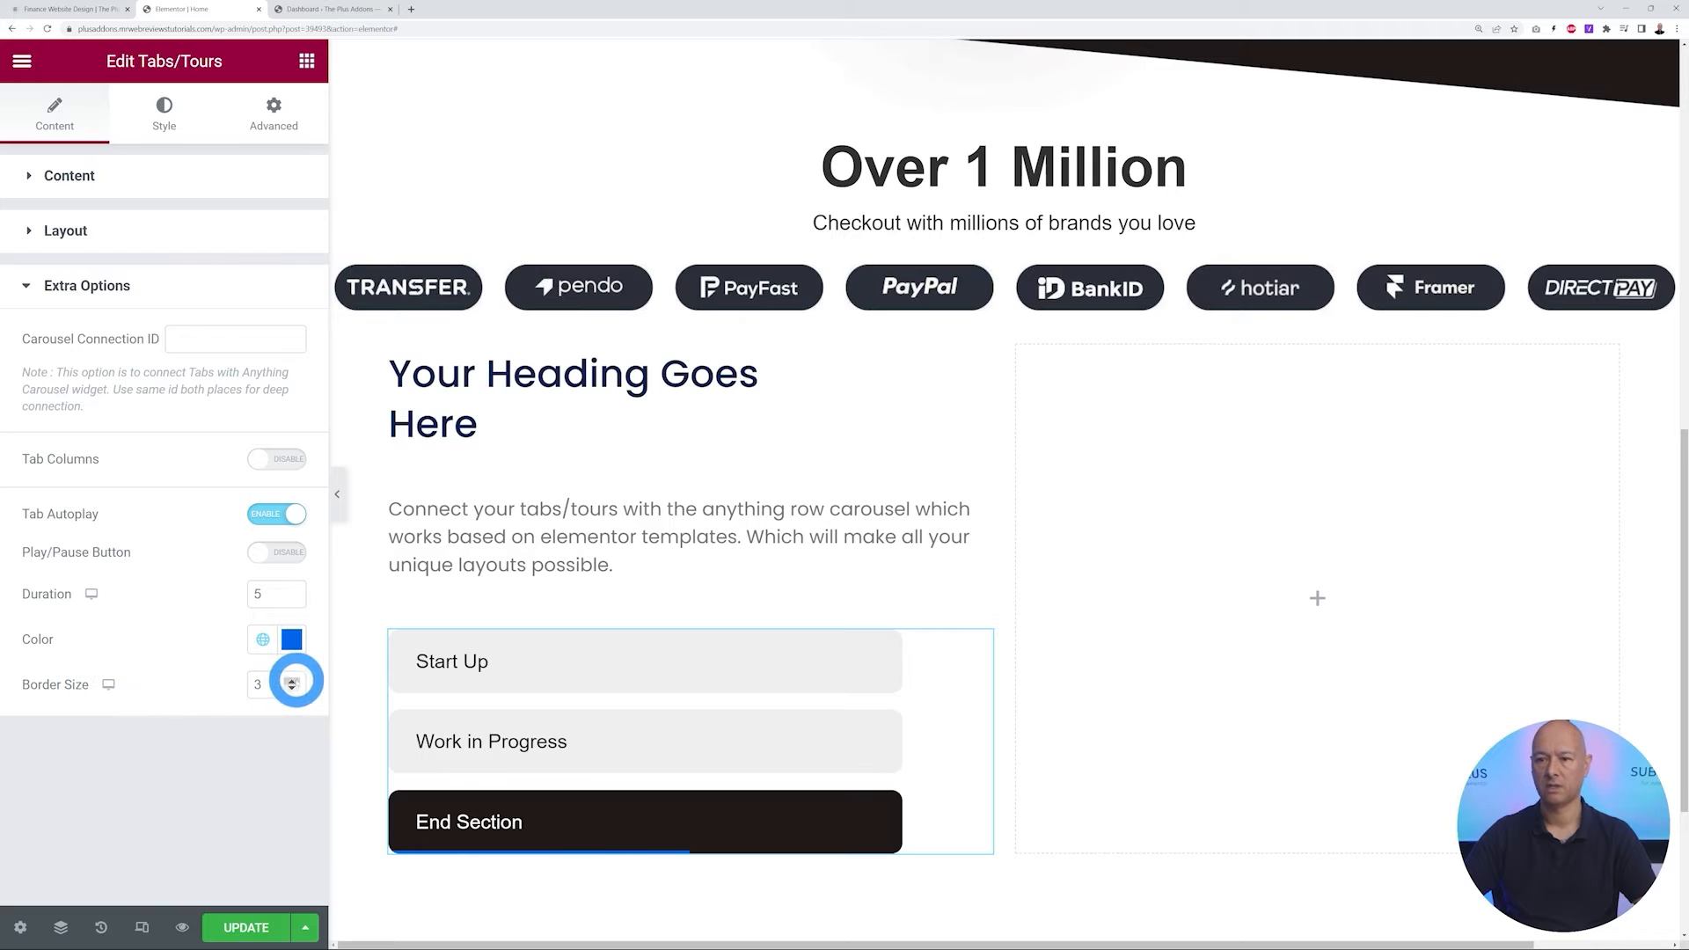
click(292, 680)
click(291, 680)
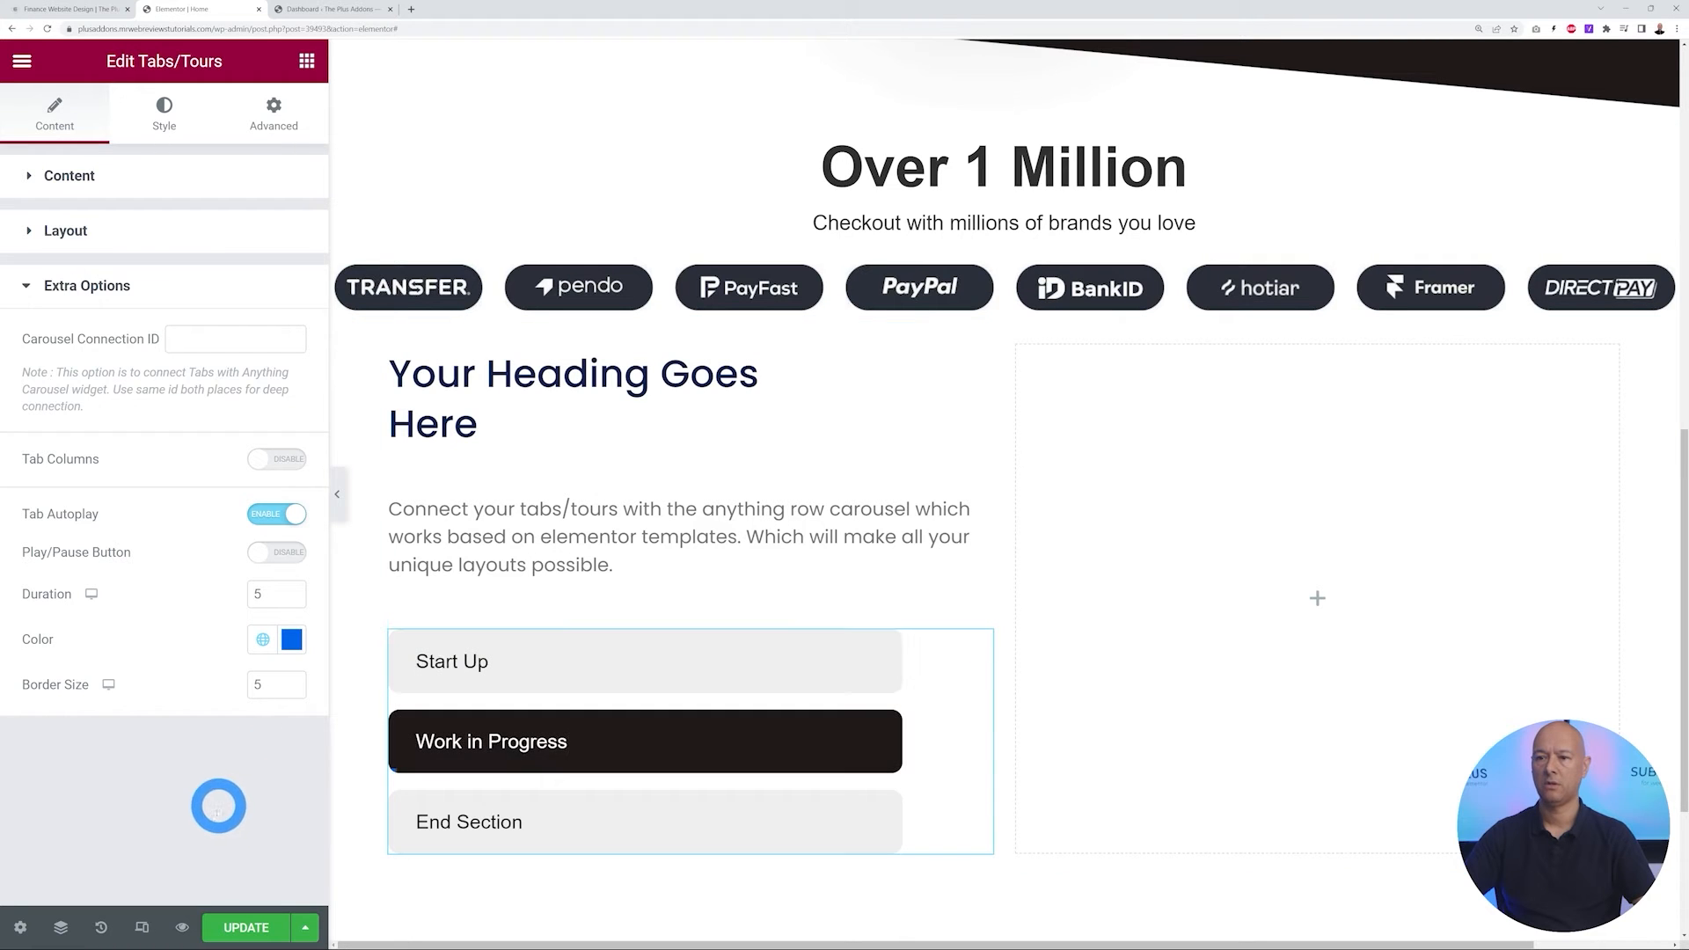
Enter theplusaddons as the Tabs/Tours widget's Carousel Connection ID
click(219, 339)
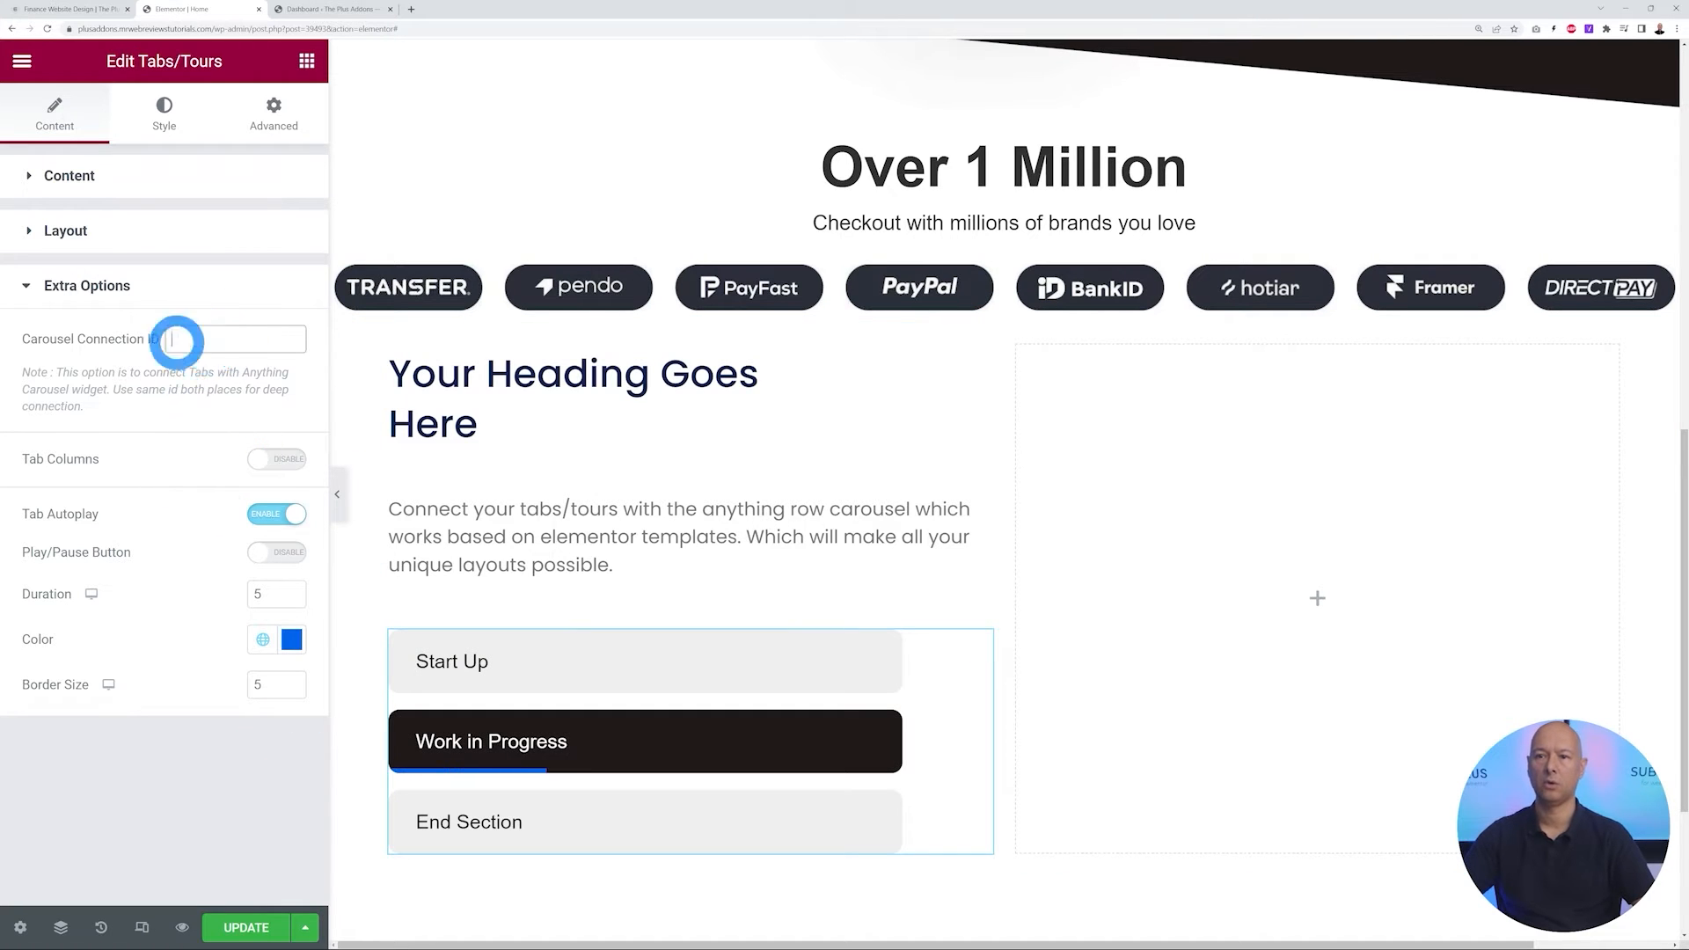
text(theplusaddons)
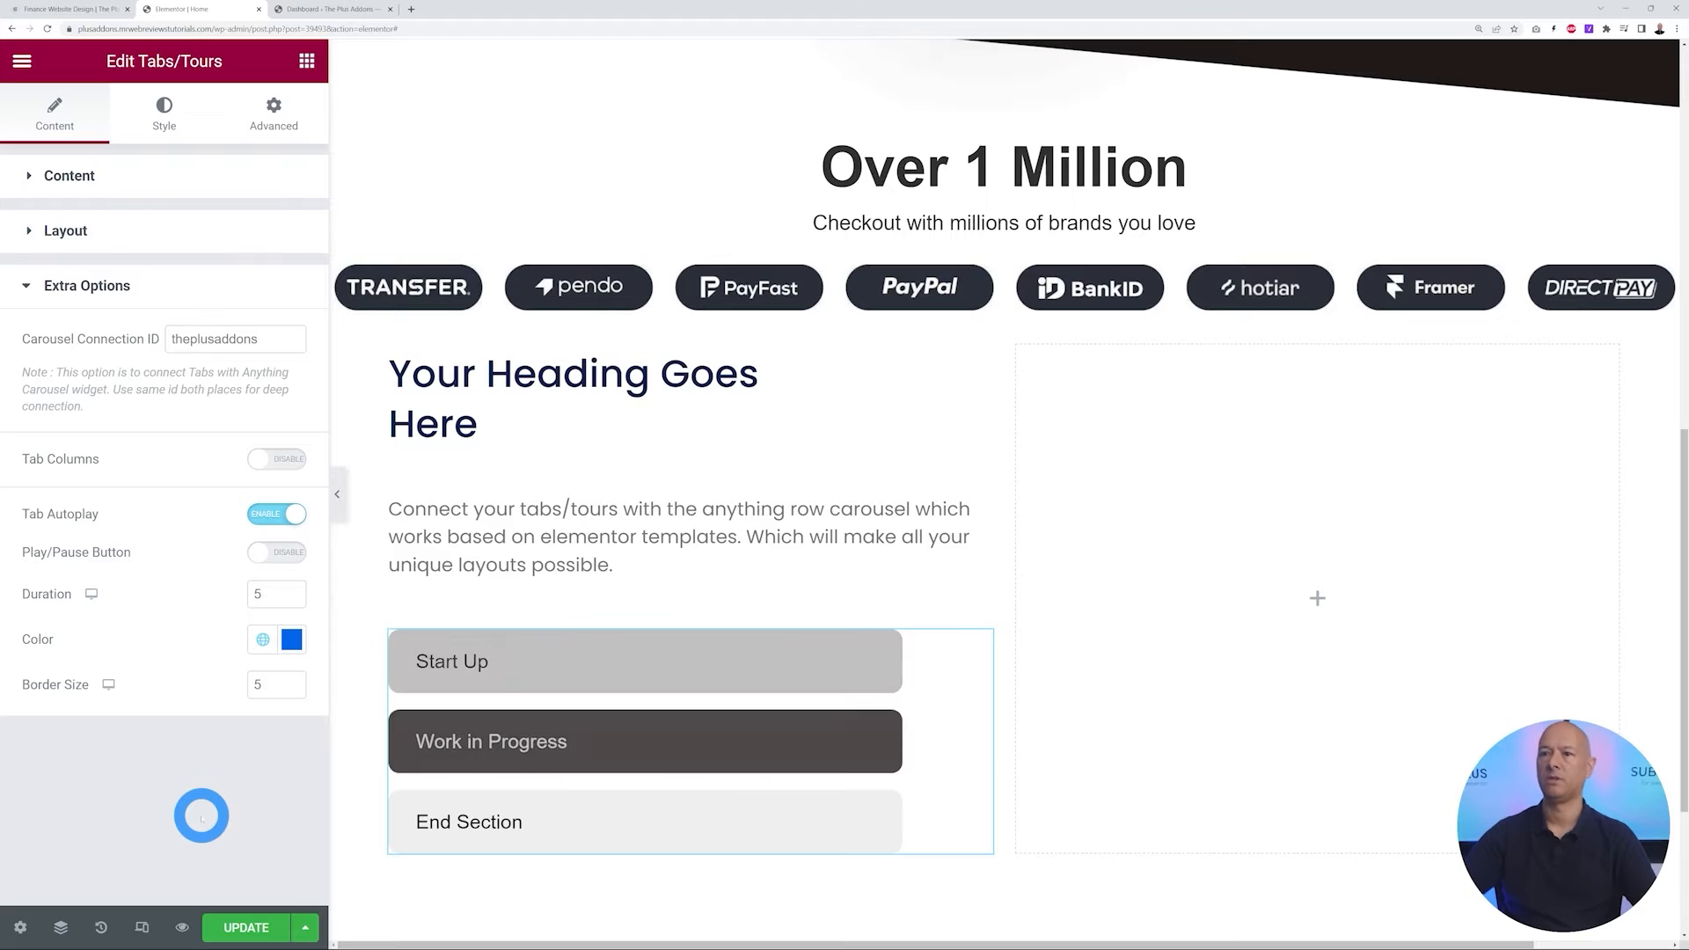
Find the Carousel Anything widget and add it to the empty container beside the tabs
click(308, 63)
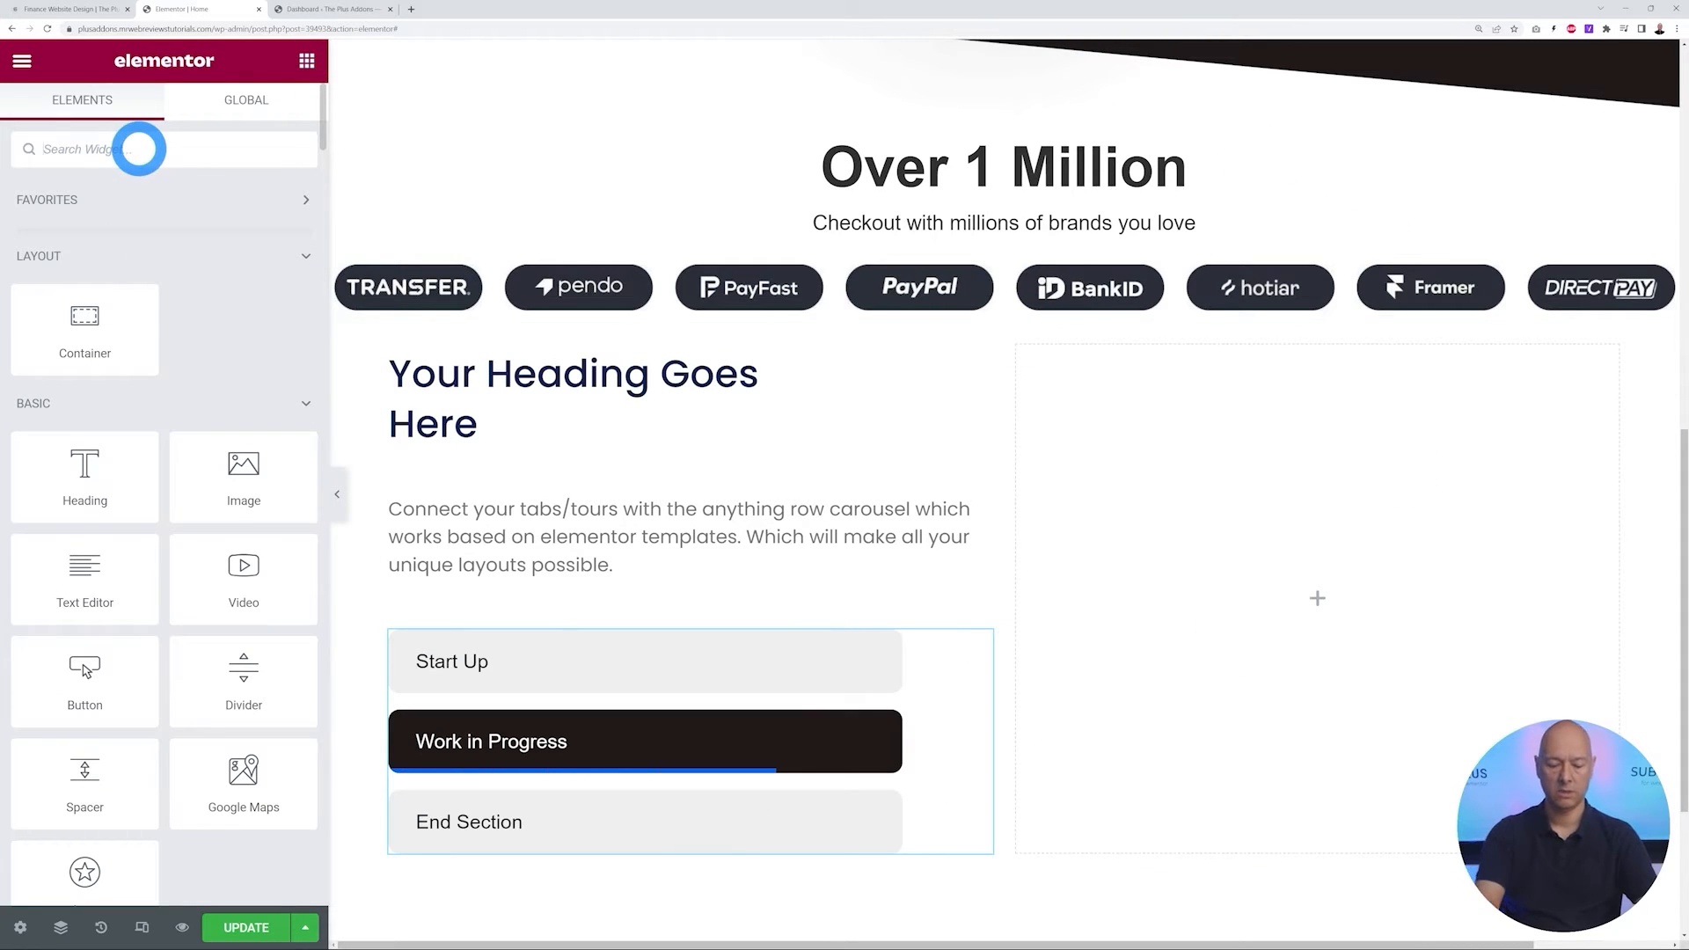
click(139, 149)
text(carousel)
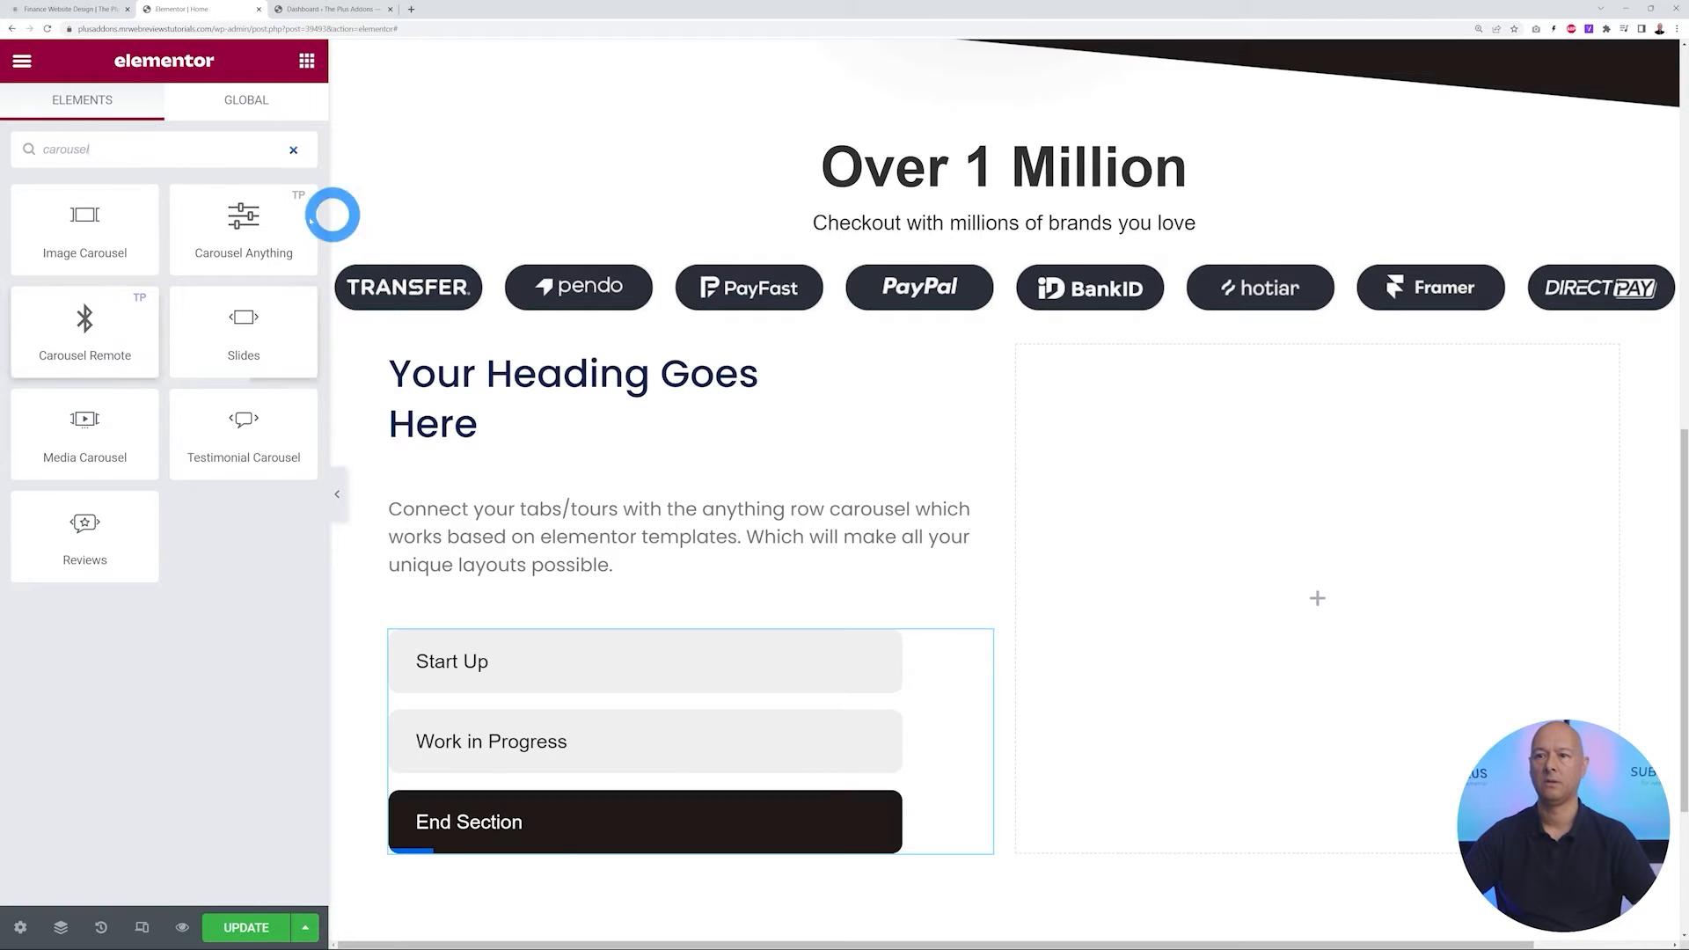
drag(247, 234, 1369, 615)
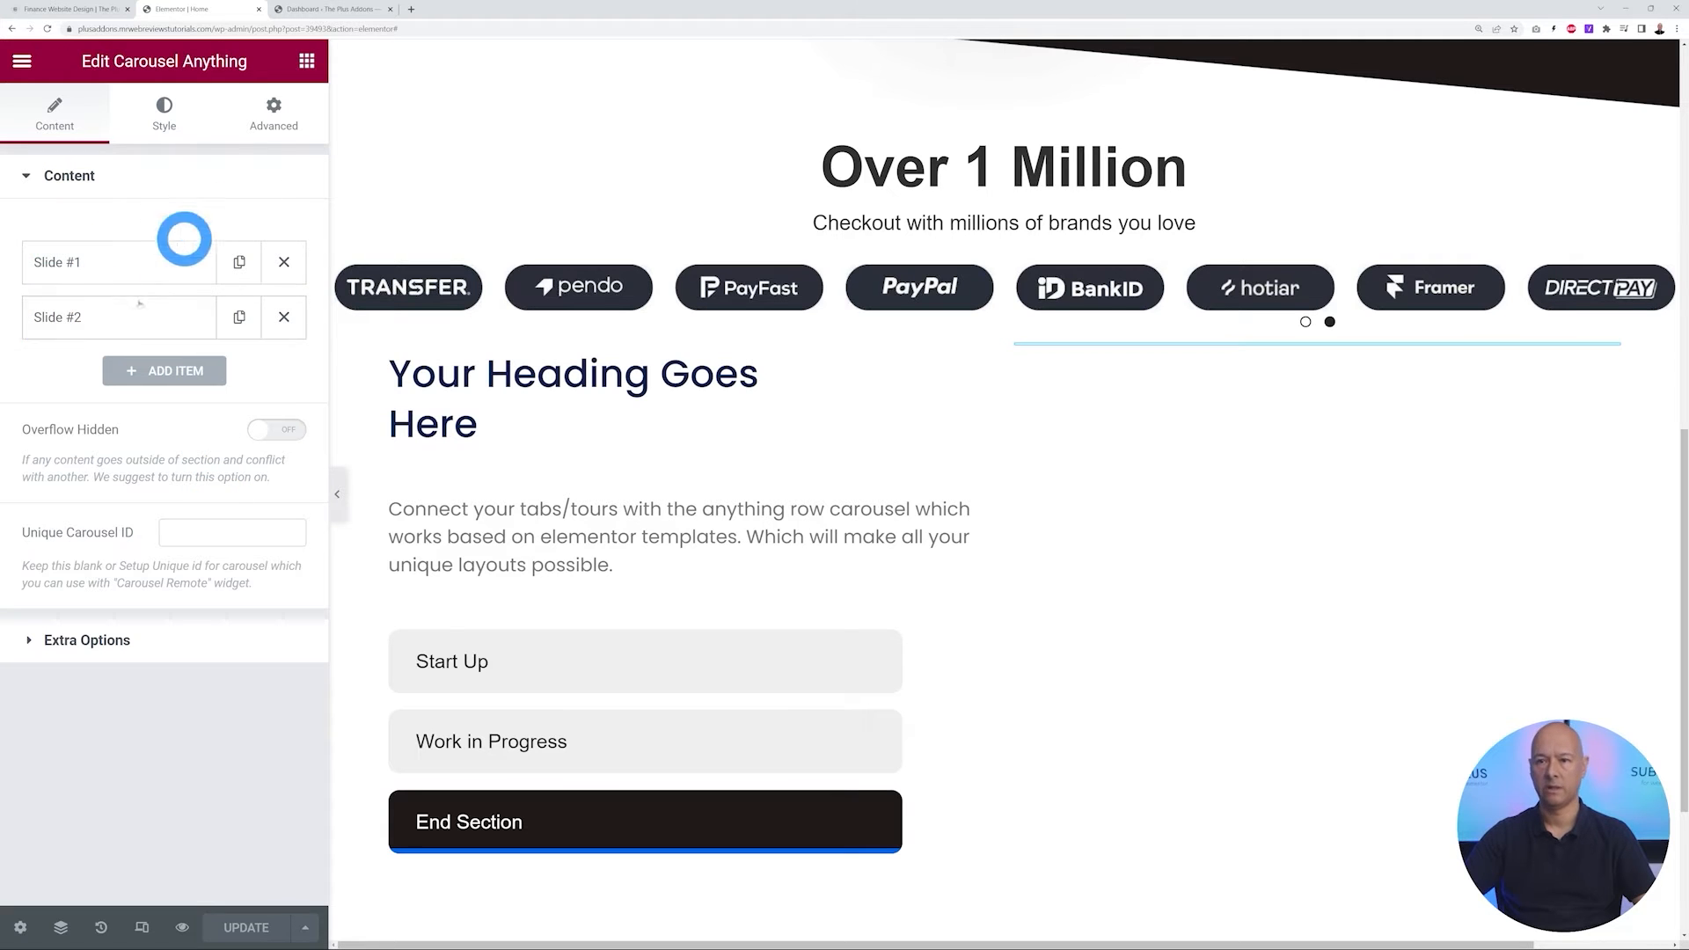
Examine the content type and template choices available for the carousel's Slide #1
click(84, 267)
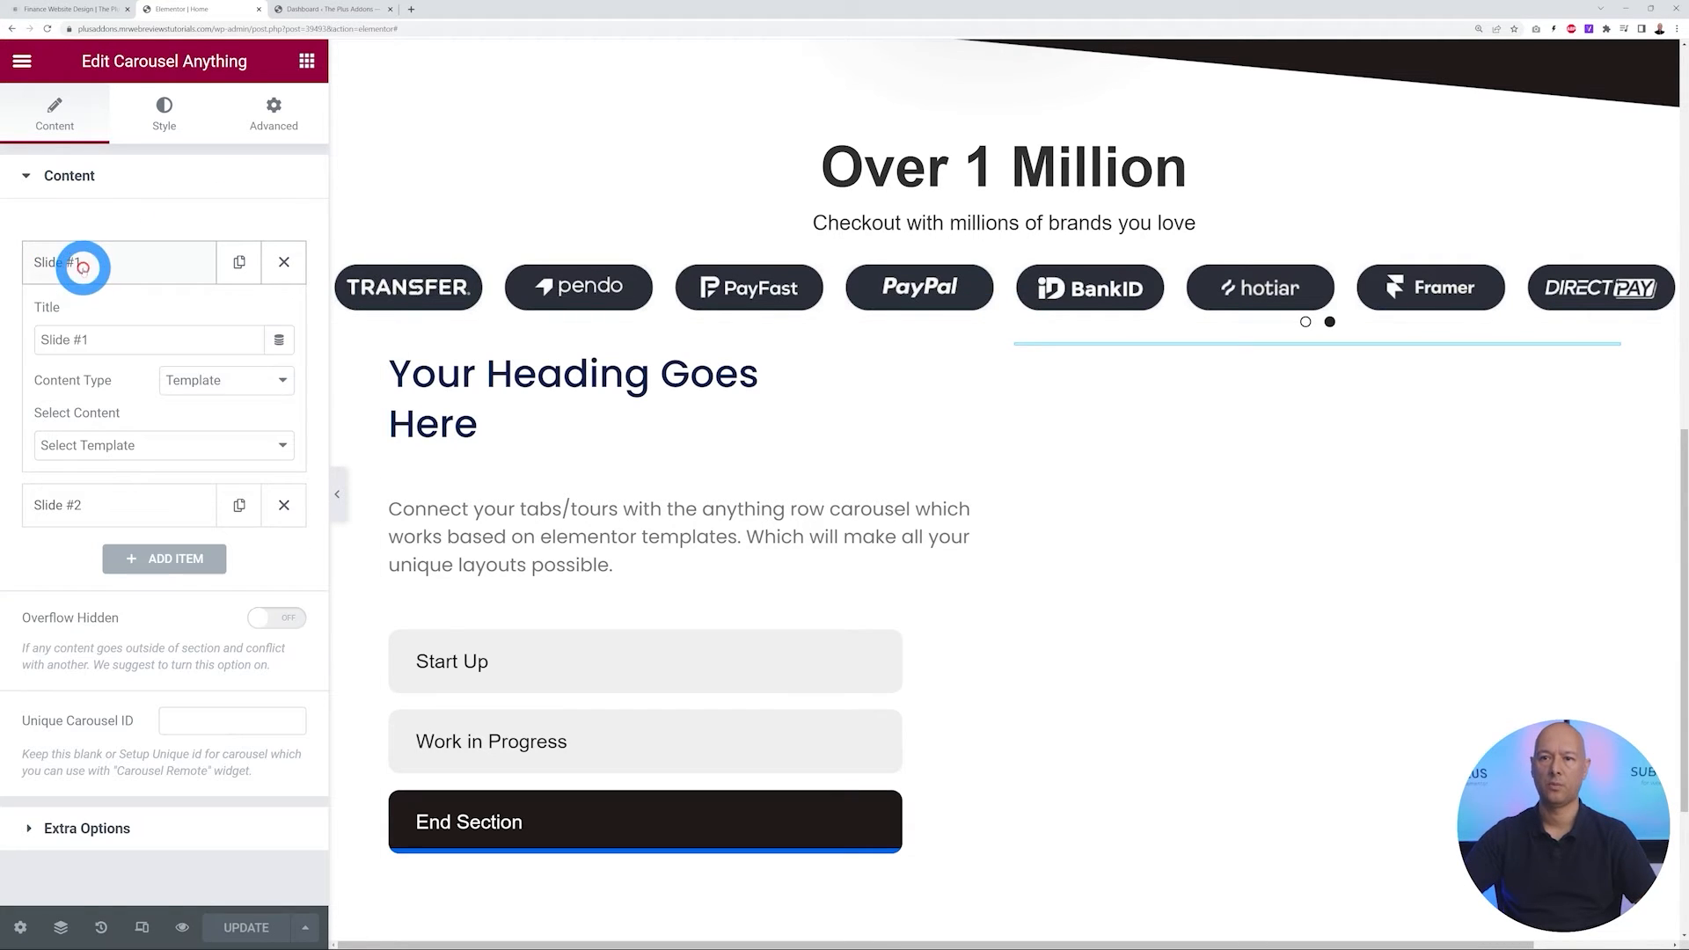
click(266, 384)
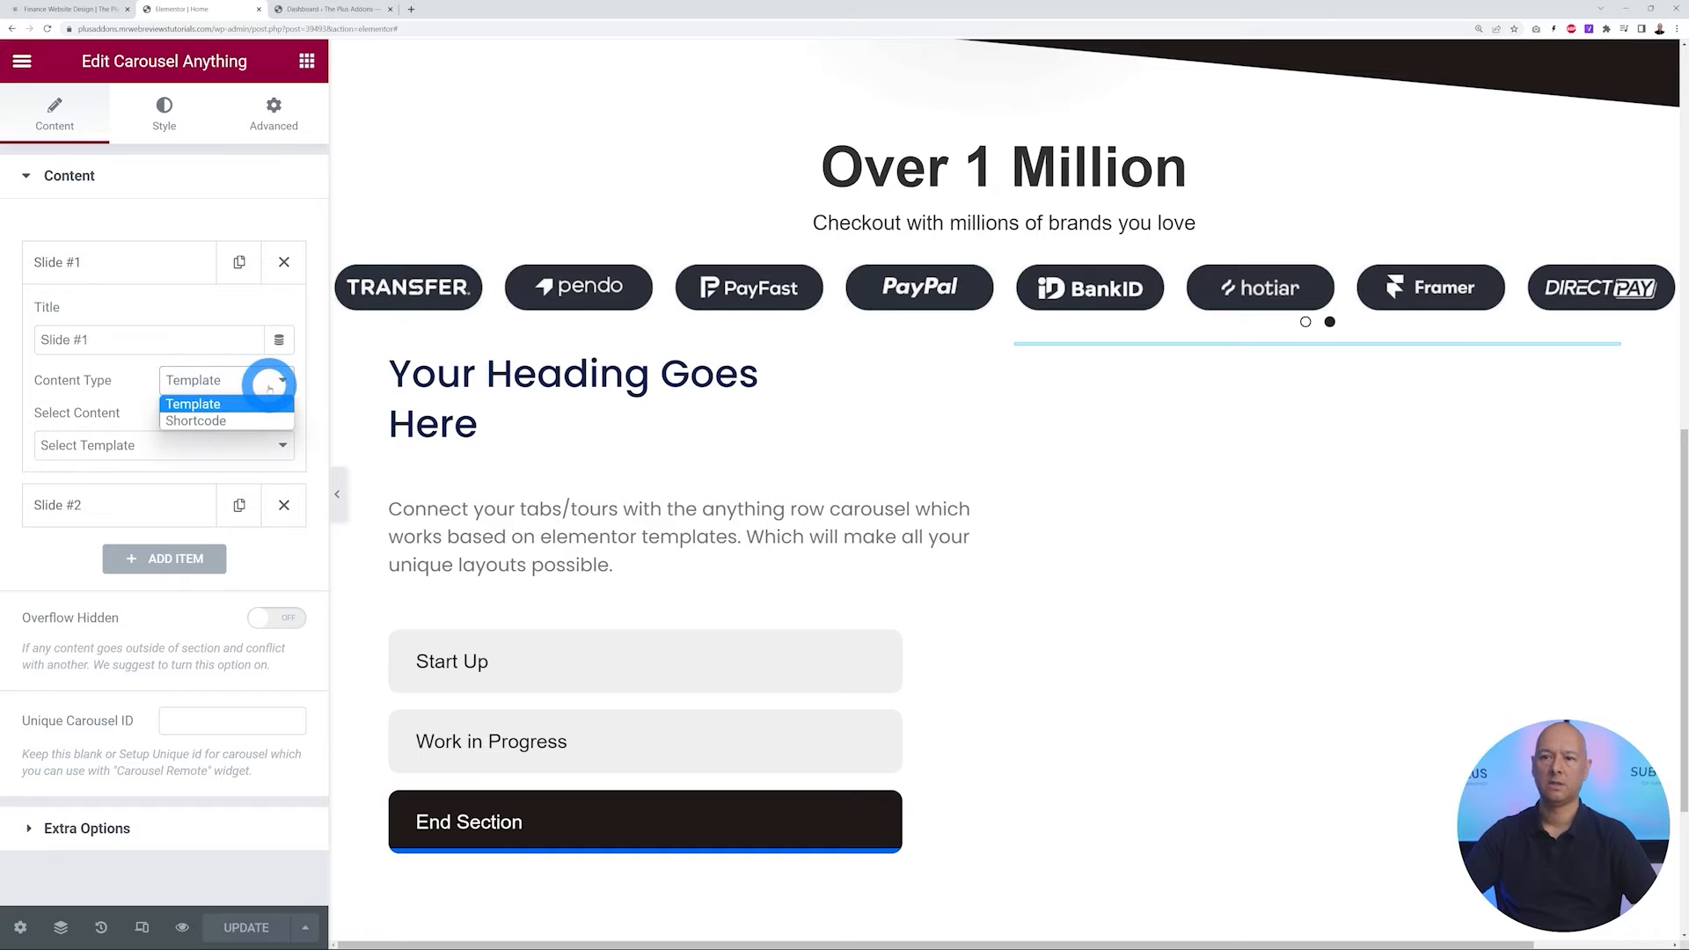
click(266, 384)
click(271, 442)
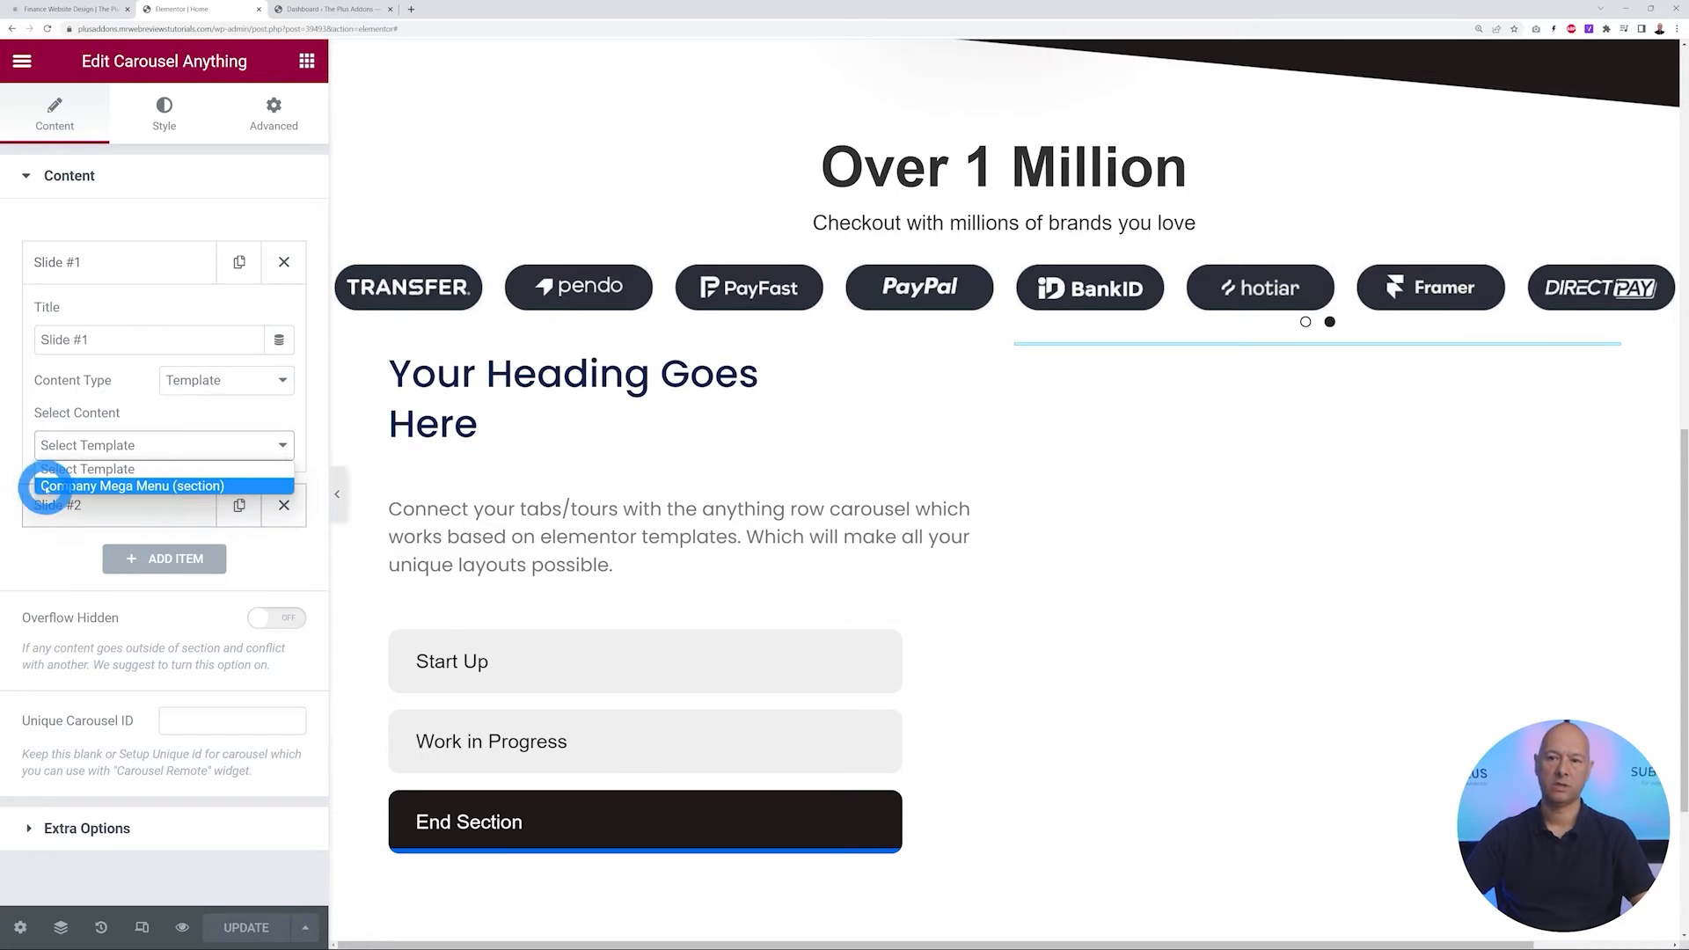
click(113, 449)
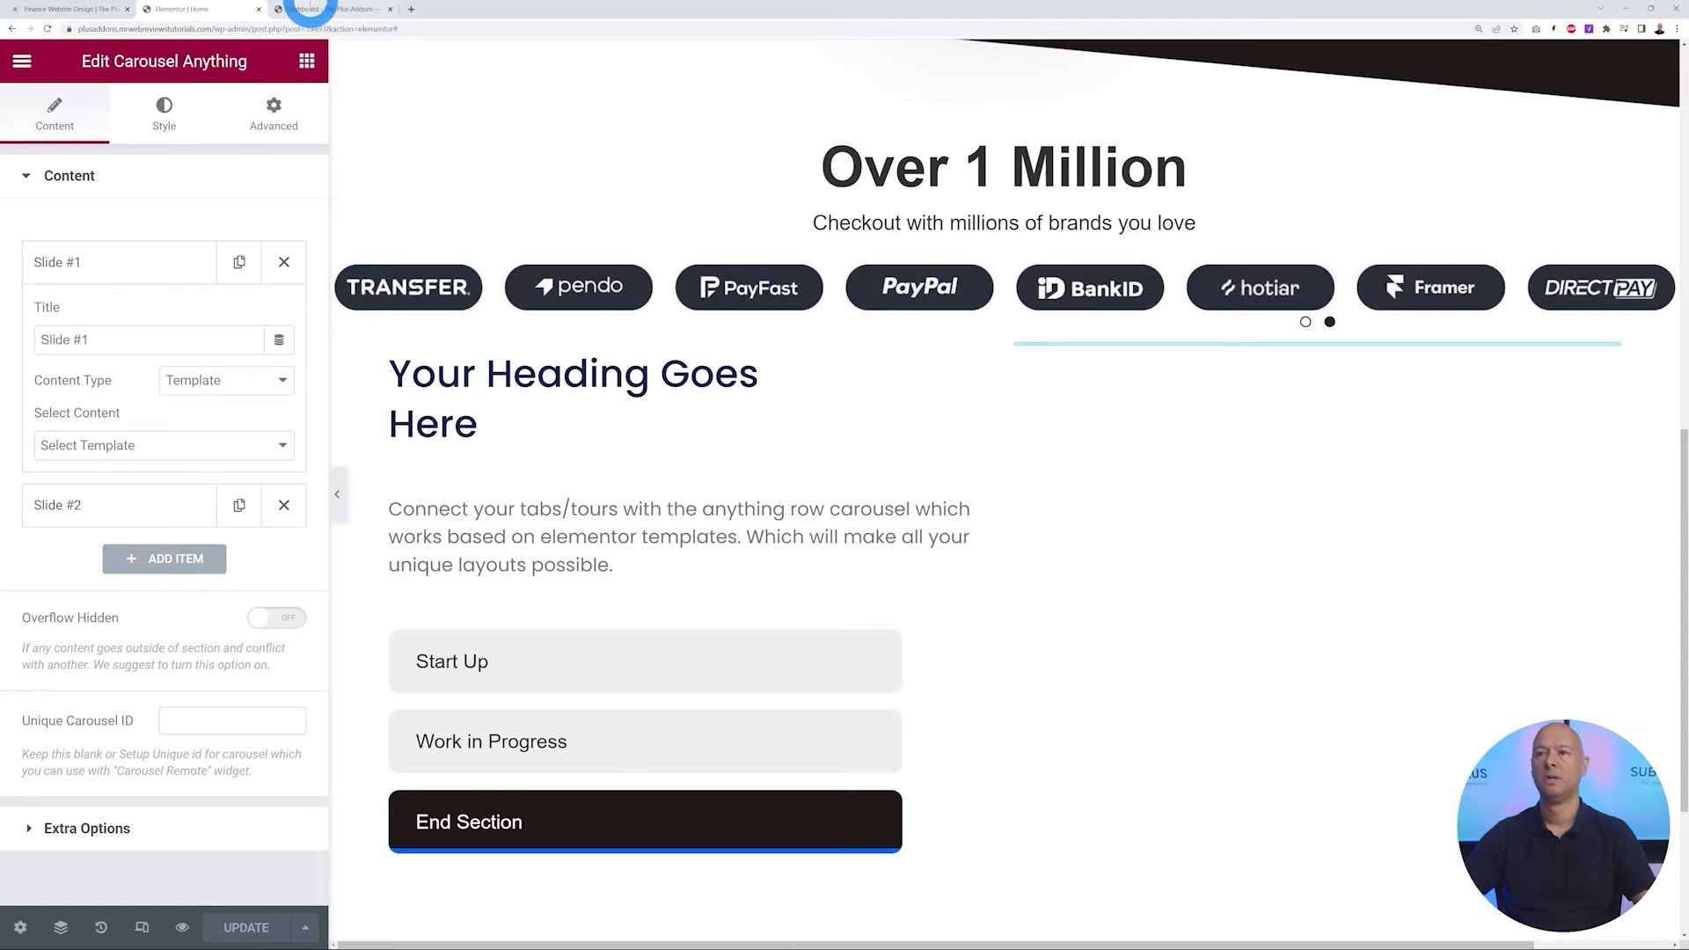
Switch to the WordPress dashboard and open the Saved Templates list
click(310, 10)
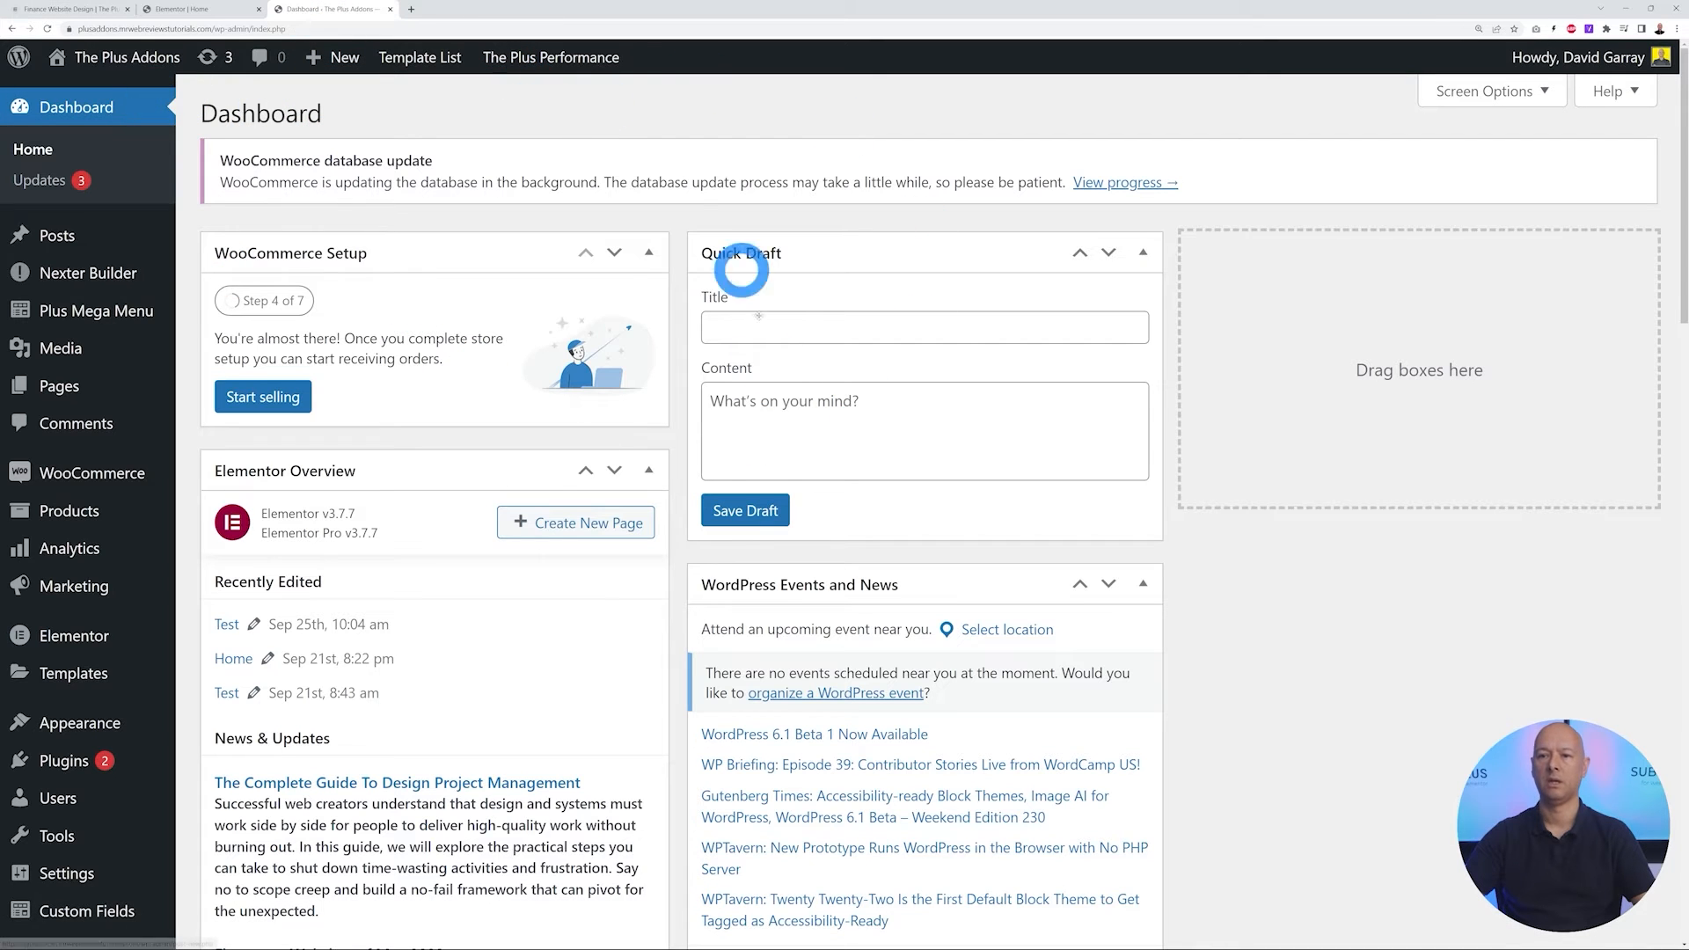
mouse_move(99, 636)
mouse_move(84, 678)
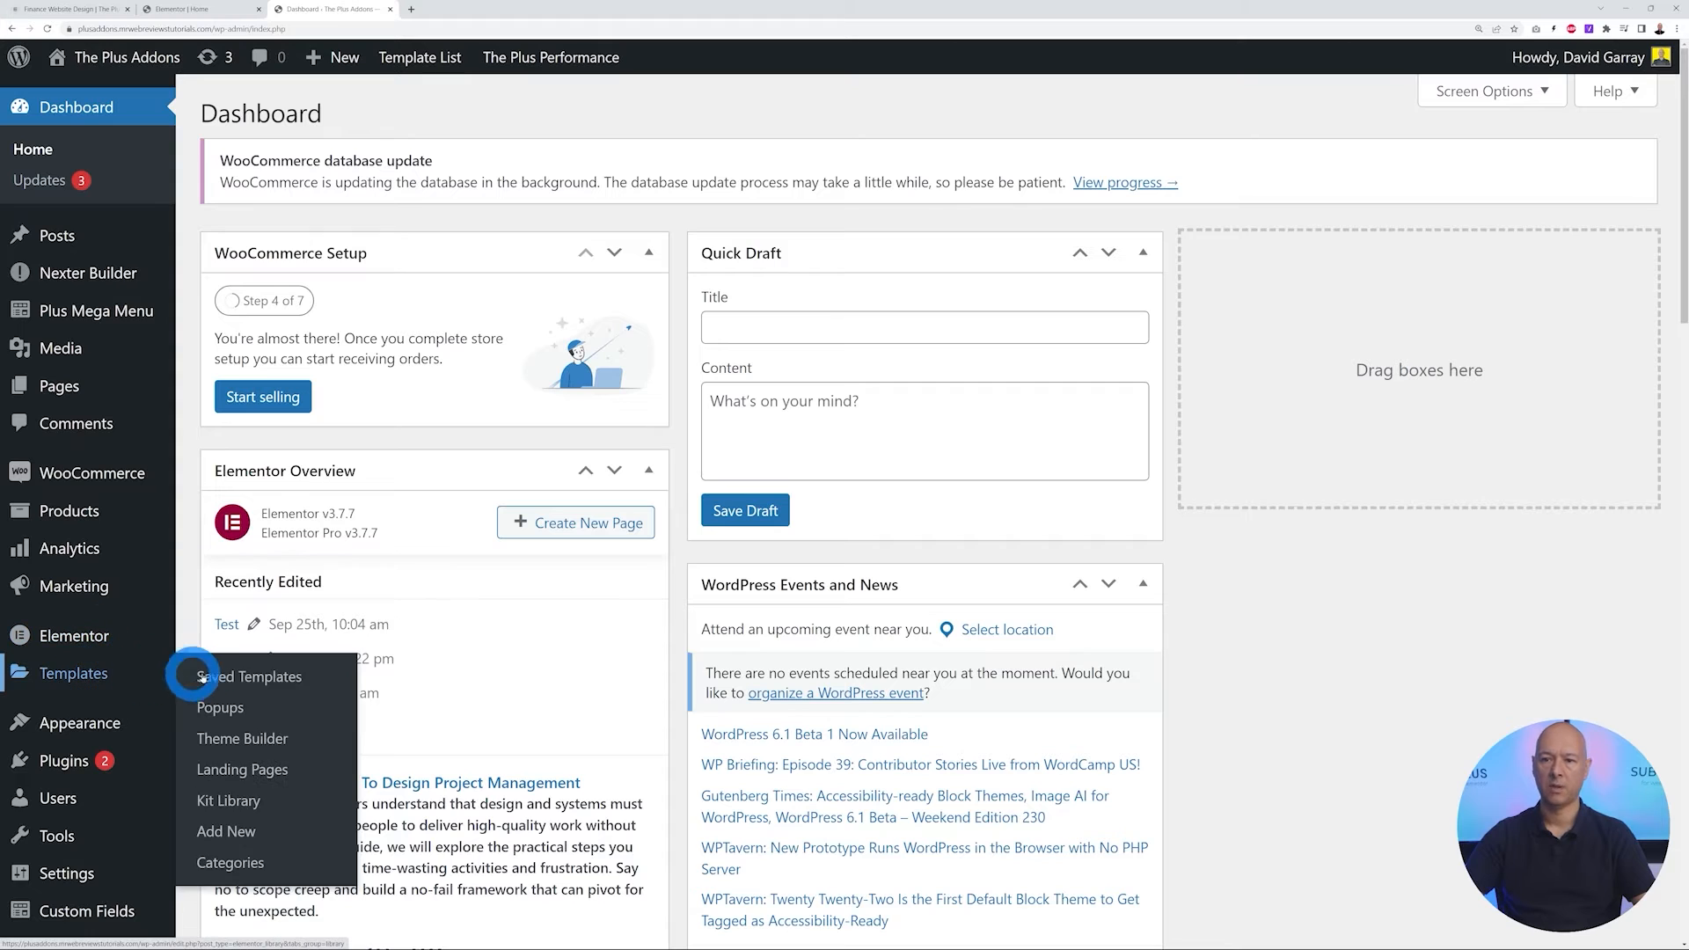
click(212, 679)
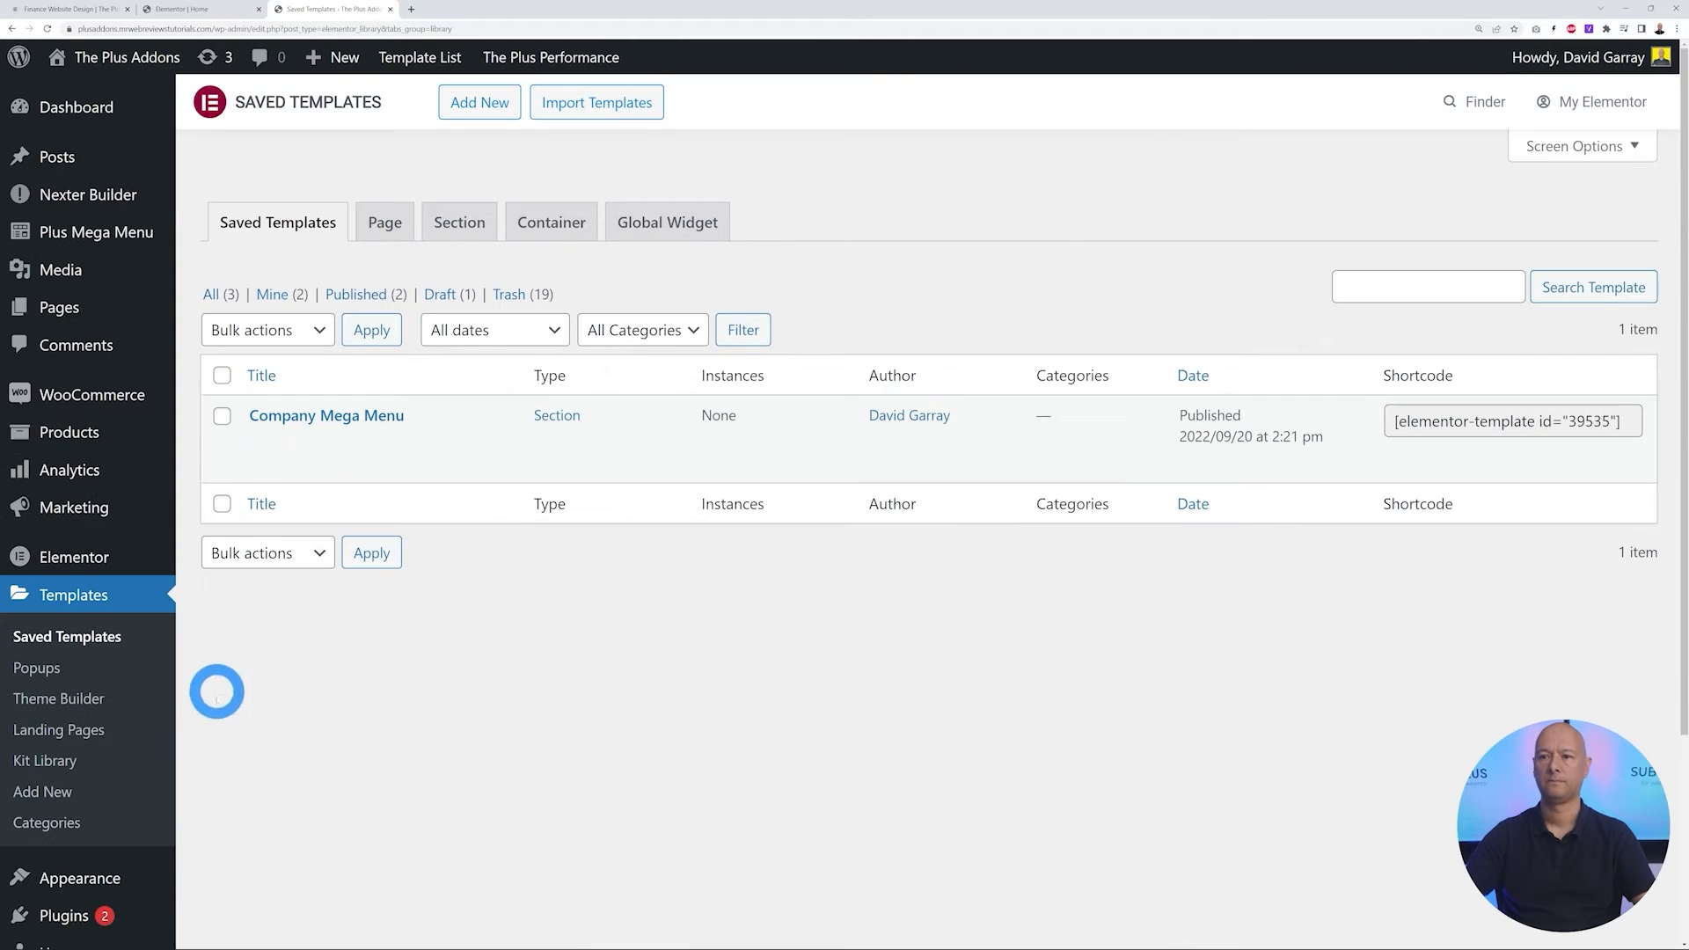
Create a new Container template named Carousel Item 1
click(490, 102)
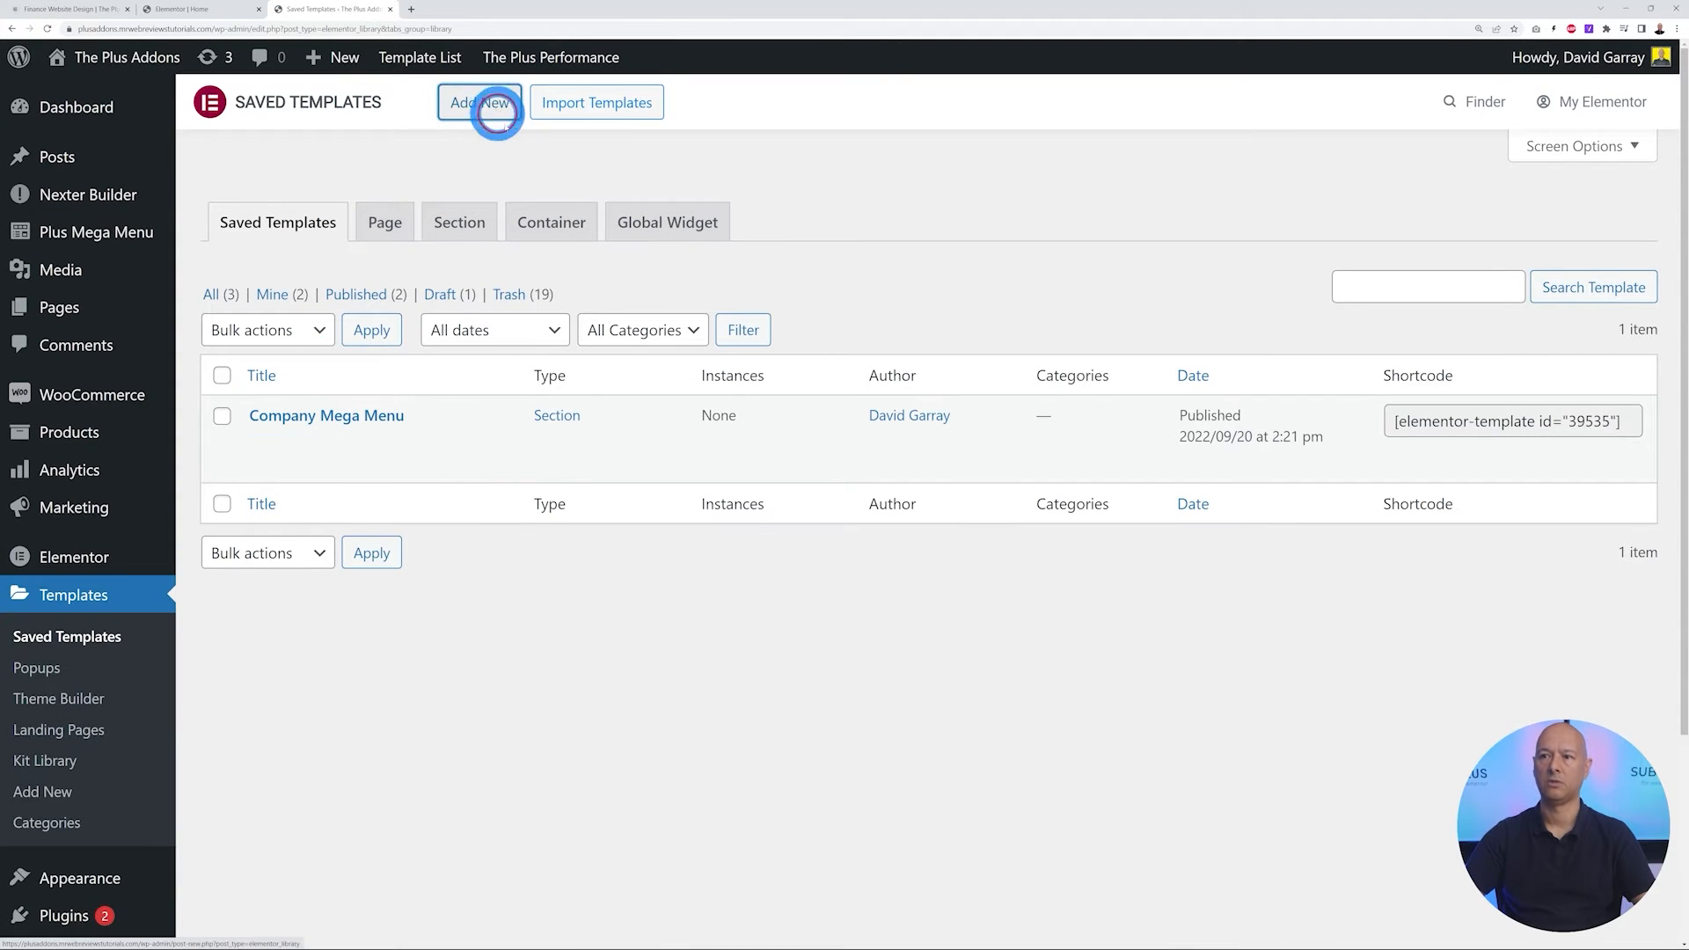
click(996, 517)
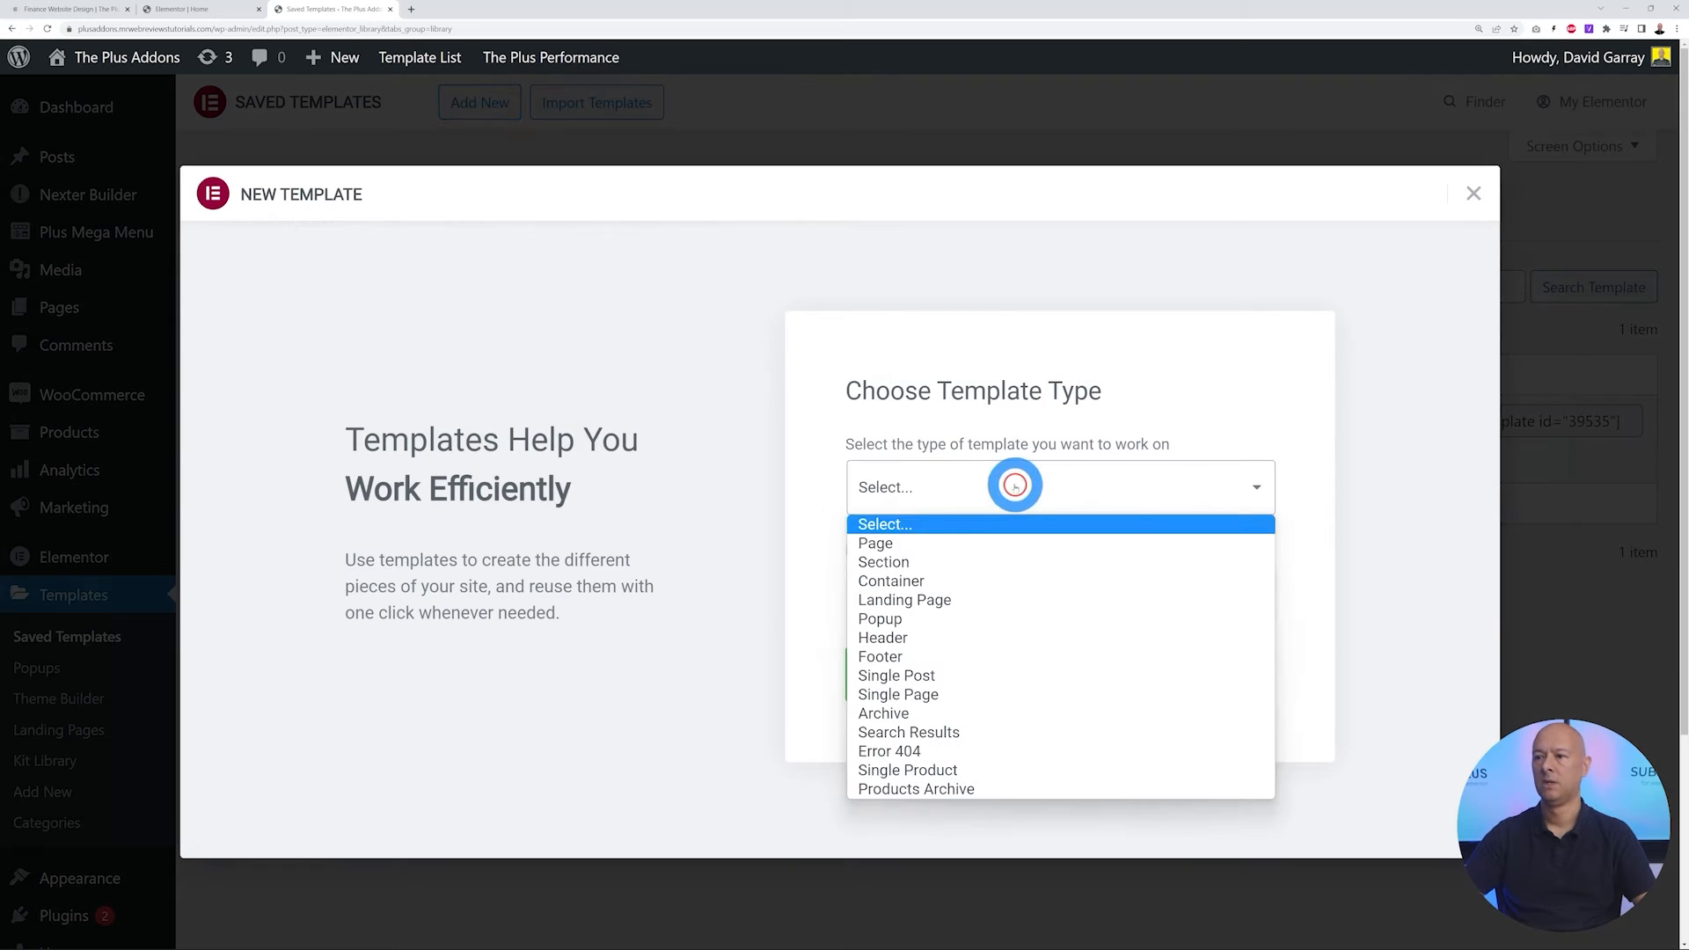
click(927, 577)
click(1005, 597)
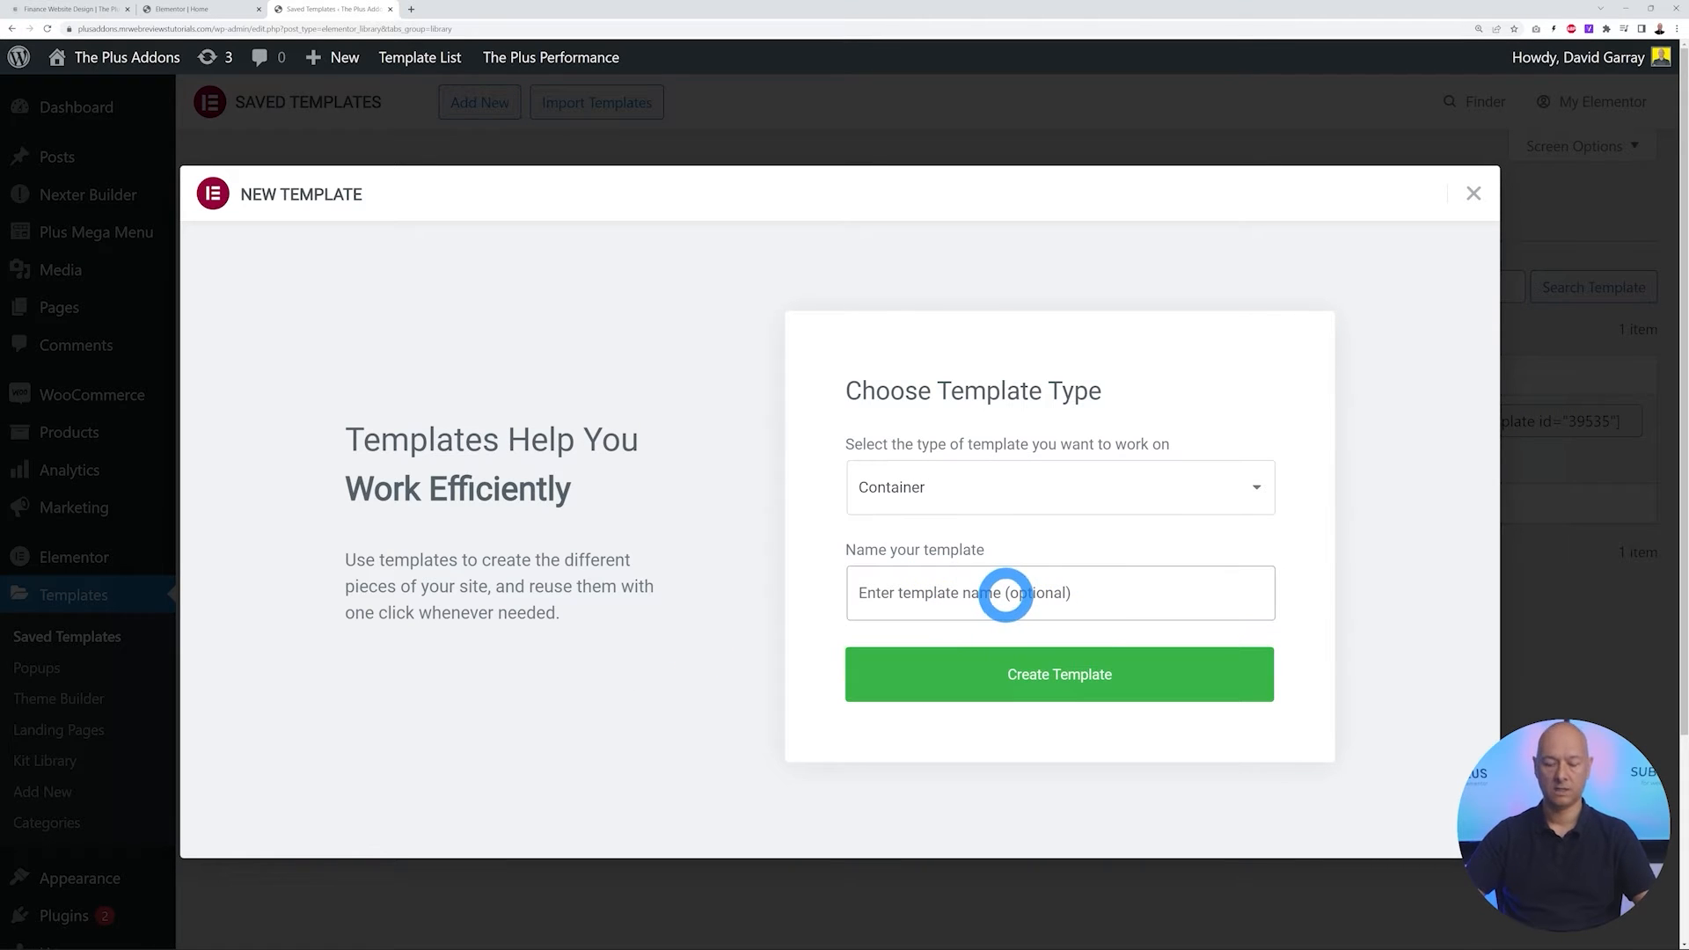
text(Carousel Item 1)
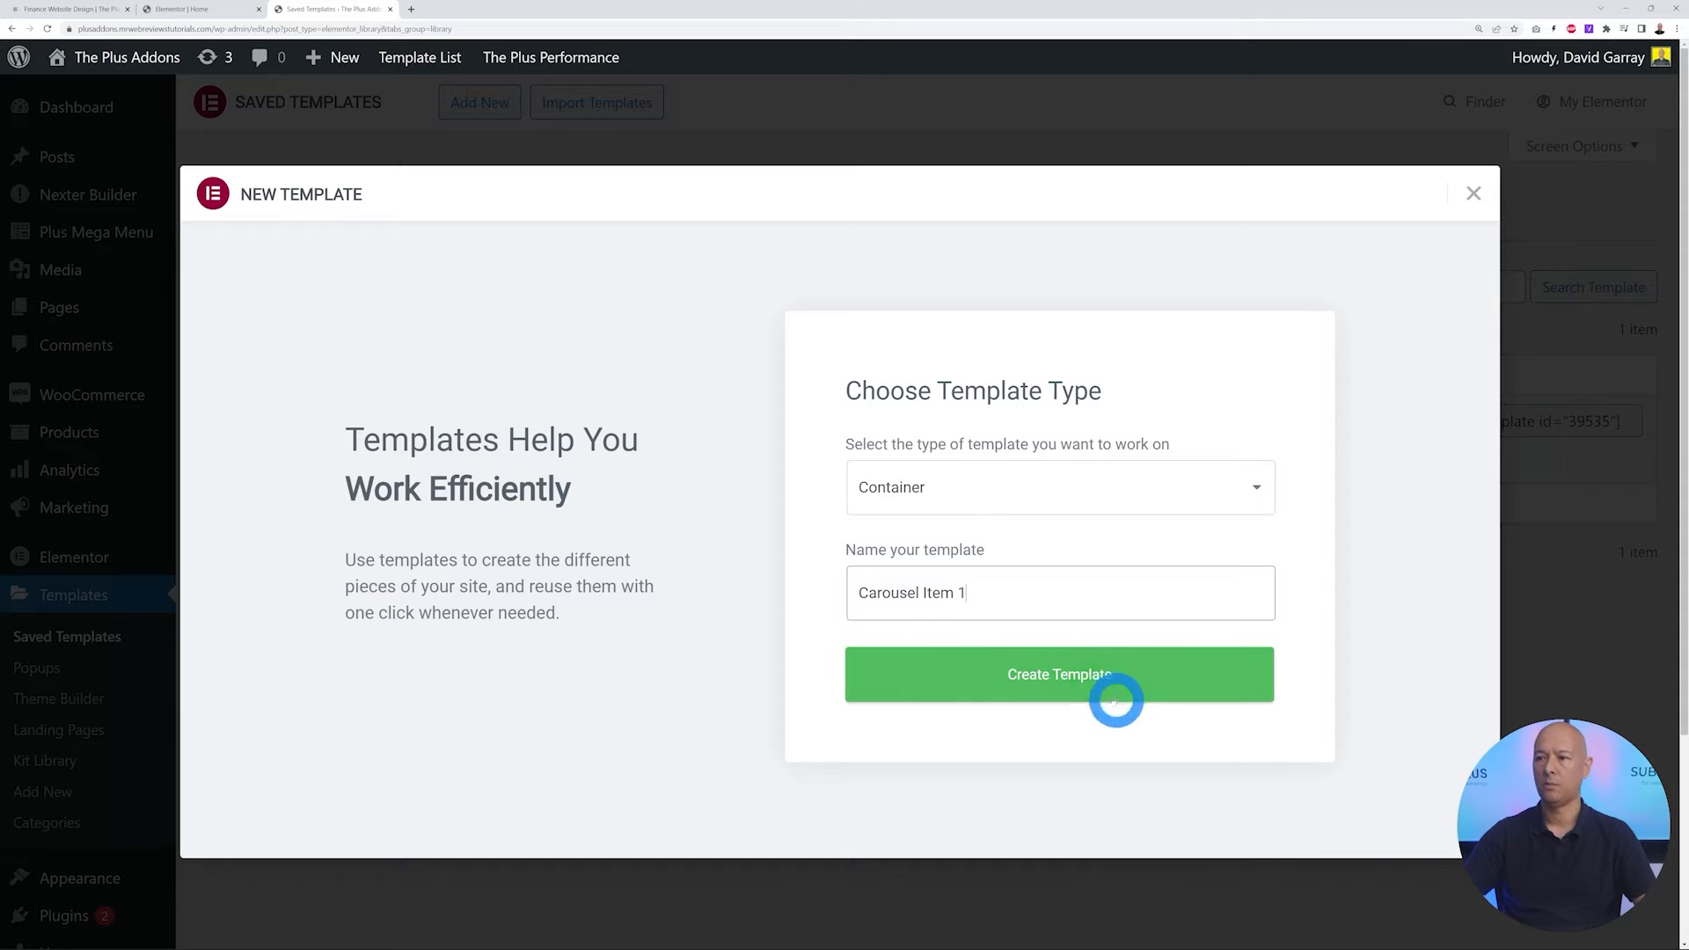
click(1095, 691)
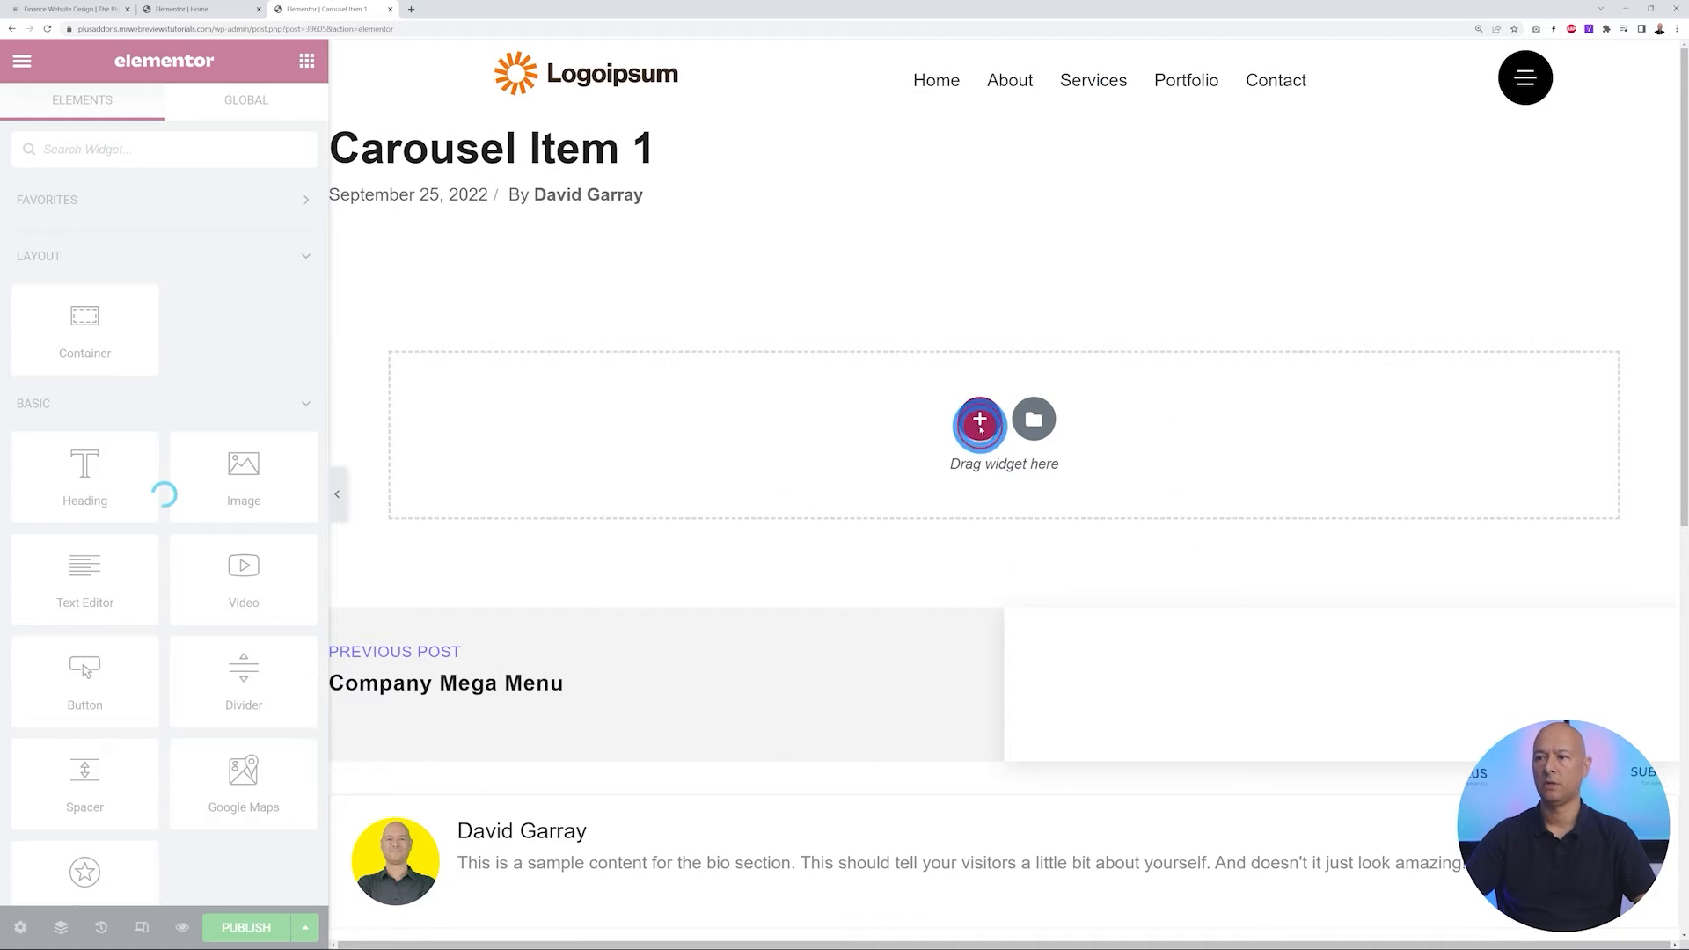
Add a row-direction container to the Carousel Item 1 template and place a Creative Image widget inside it
click(980, 423)
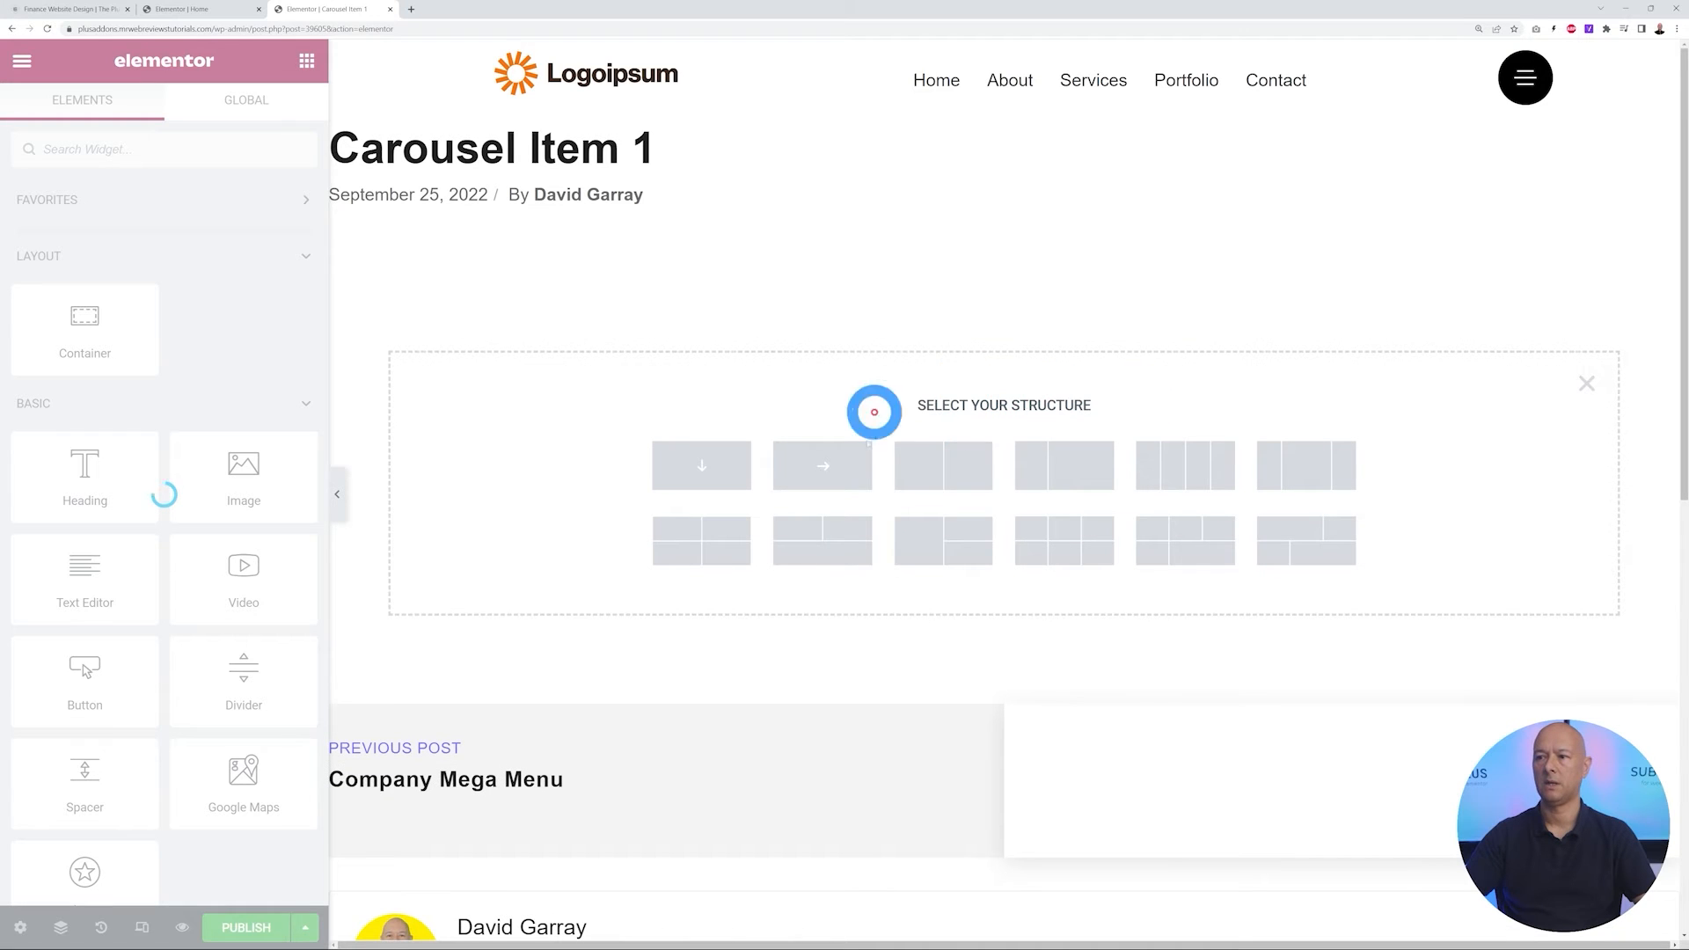
click(827, 467)
click(307, 61)
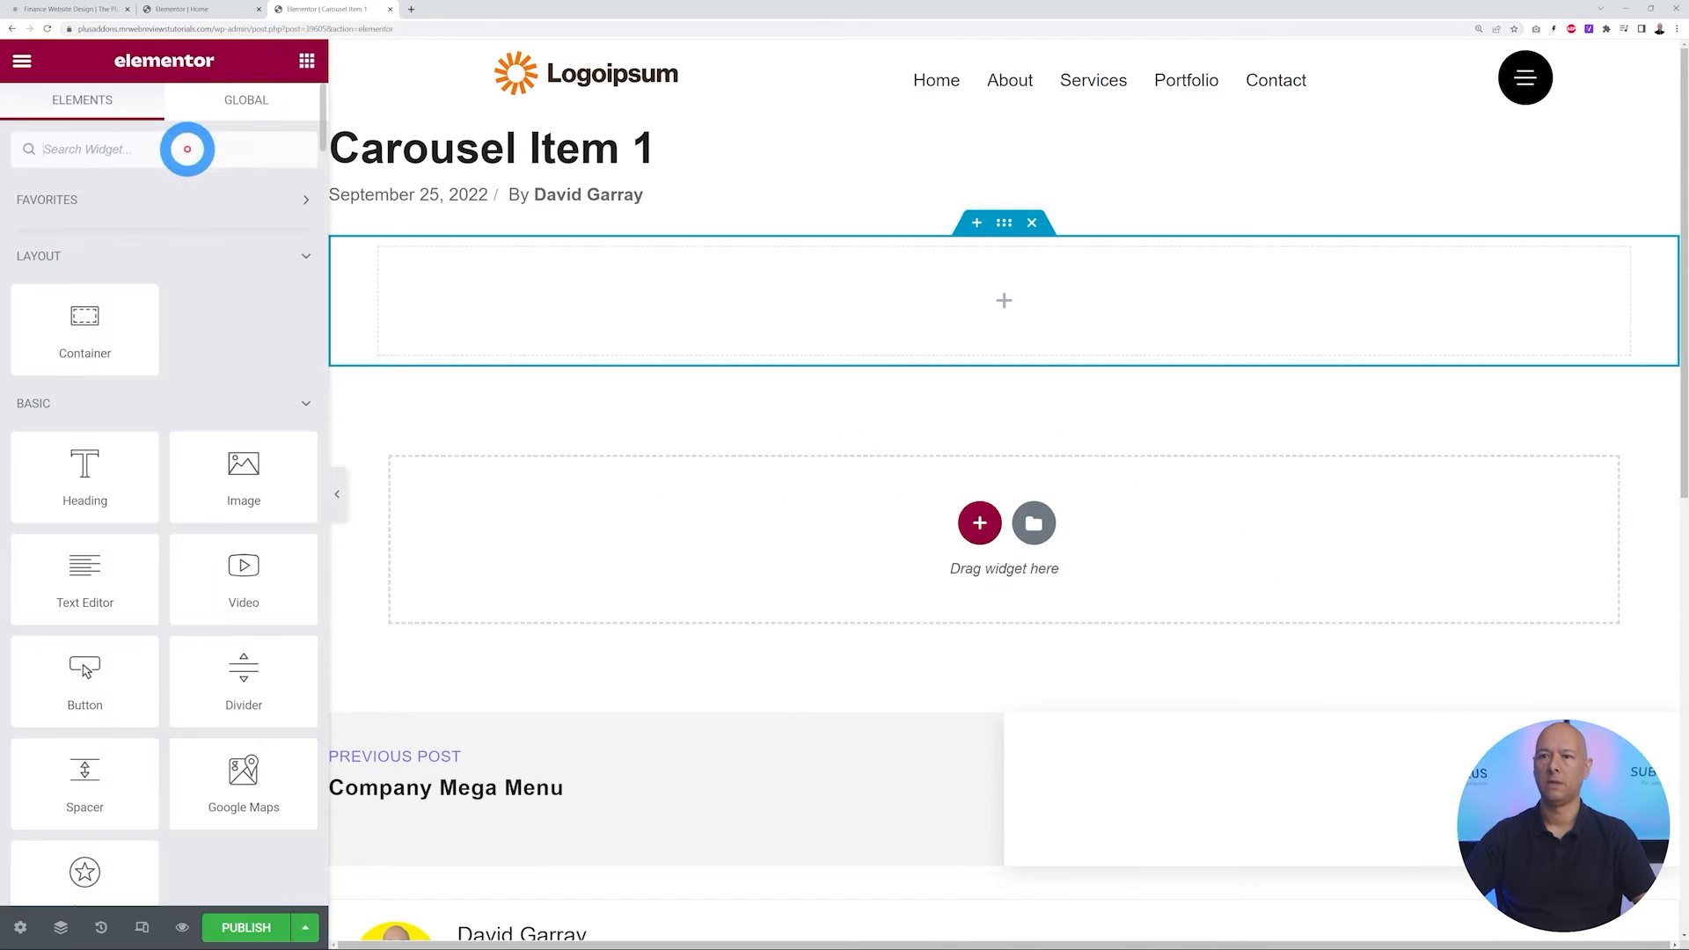
click(174, 135)
text(crea)
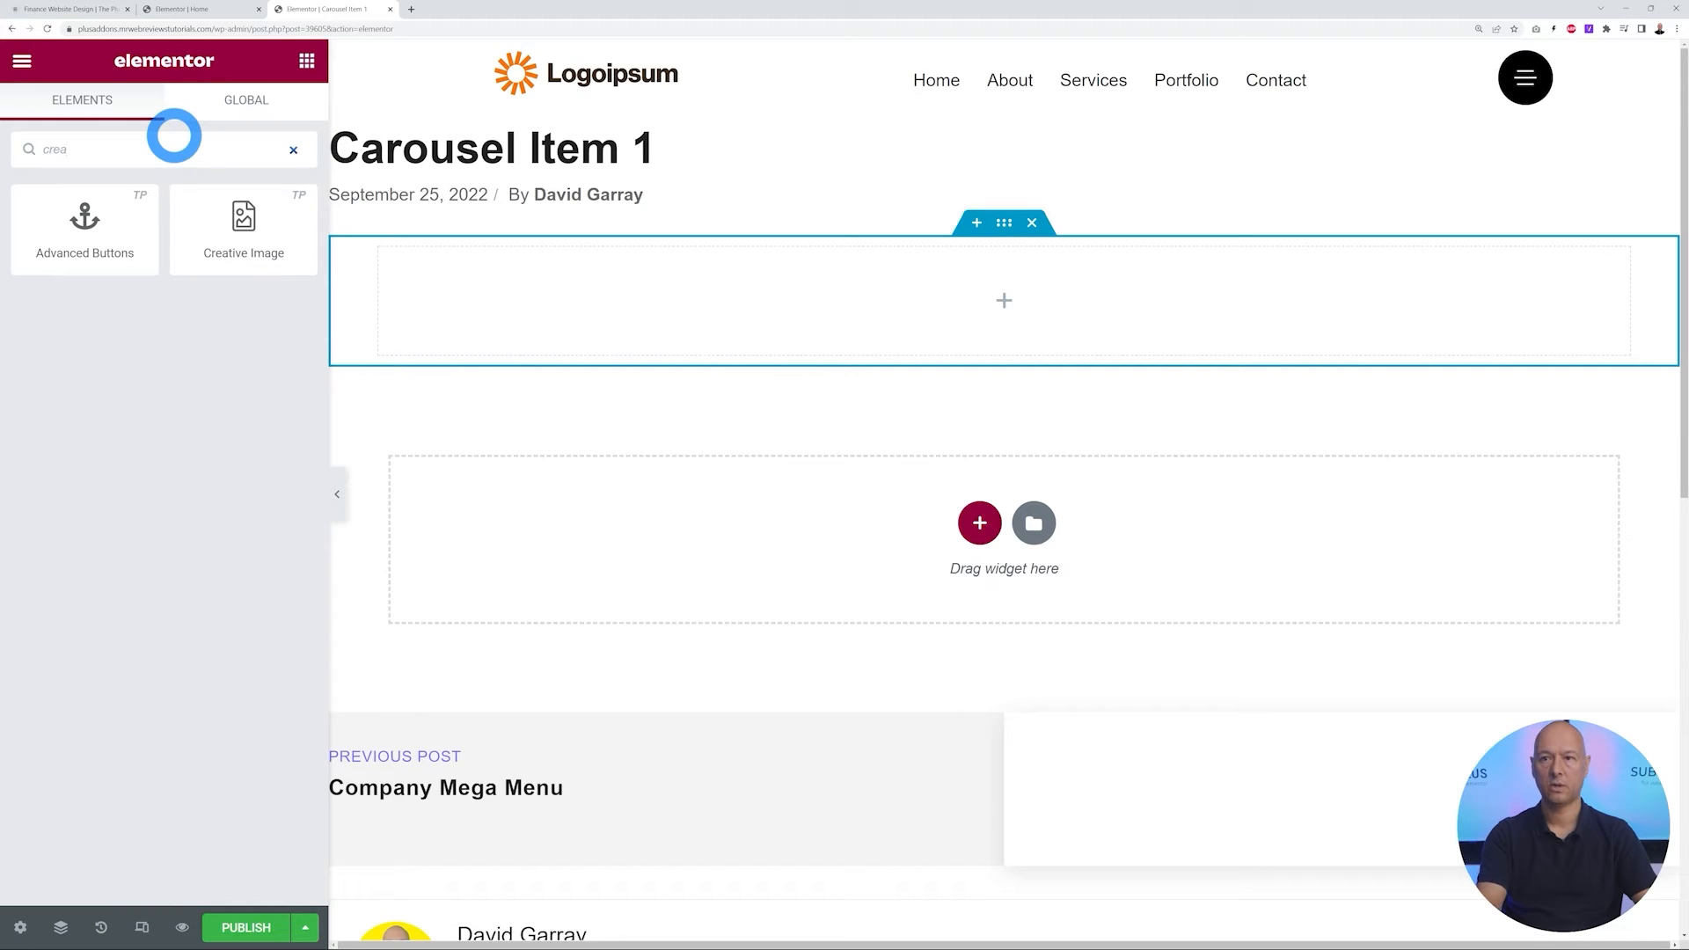
drag(230, 232, 680, 323)
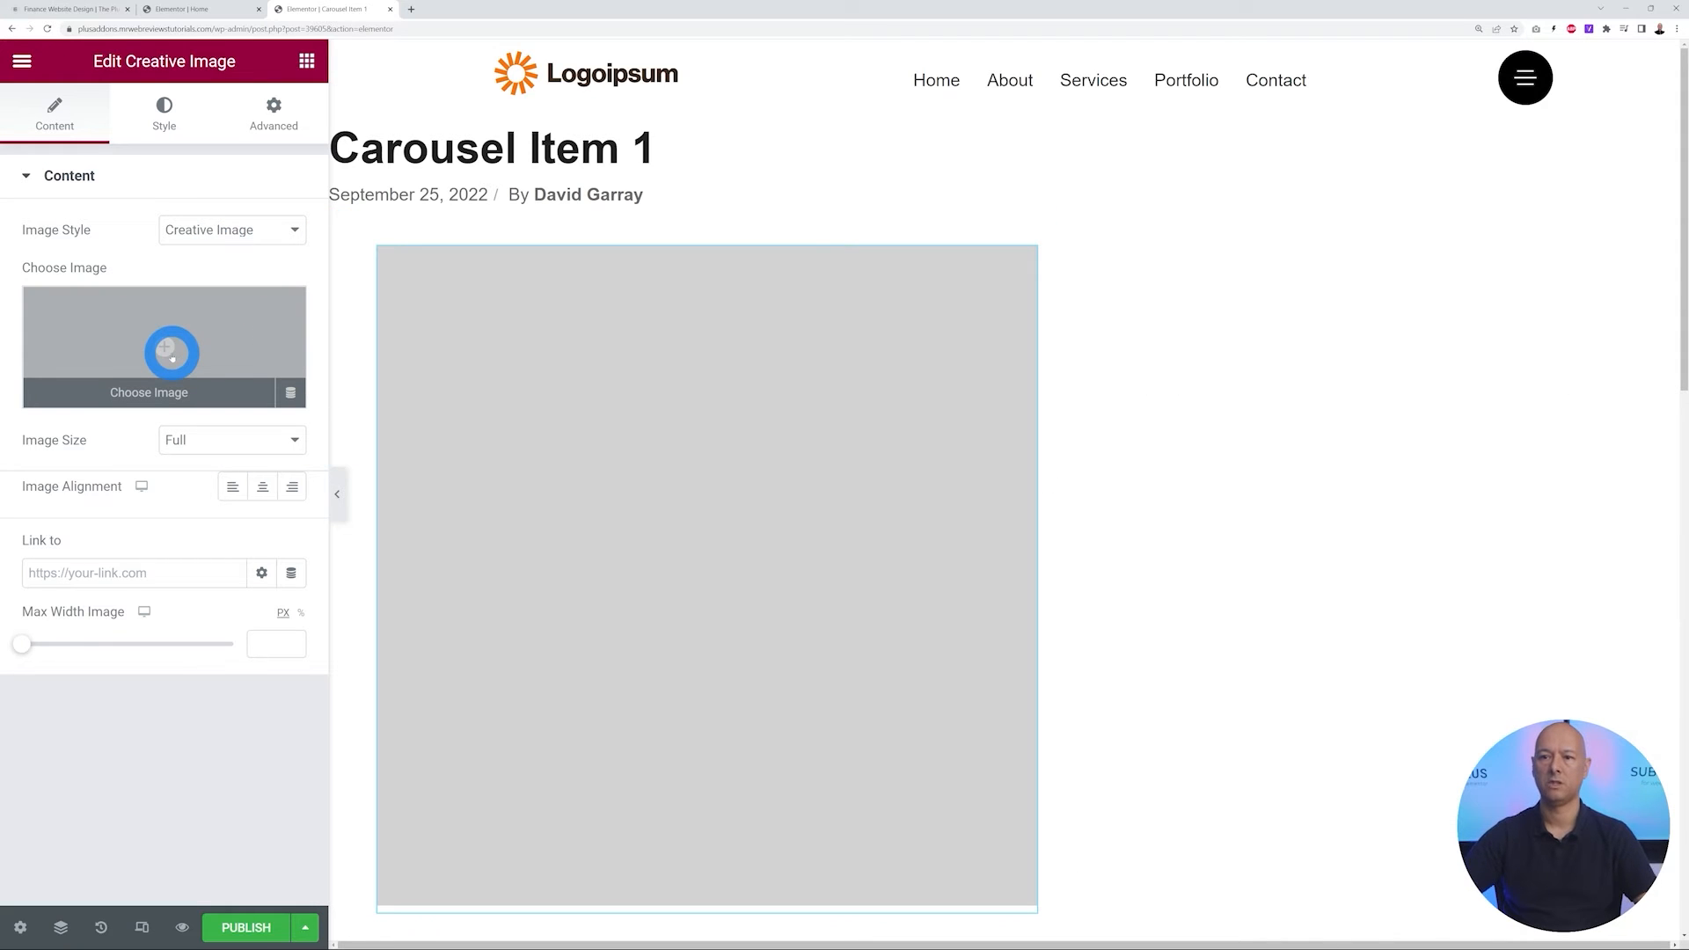
Insert 01.png from the media library into the Creative Image widget and set its alignment to center
click(171, 352)
click(316, 309)
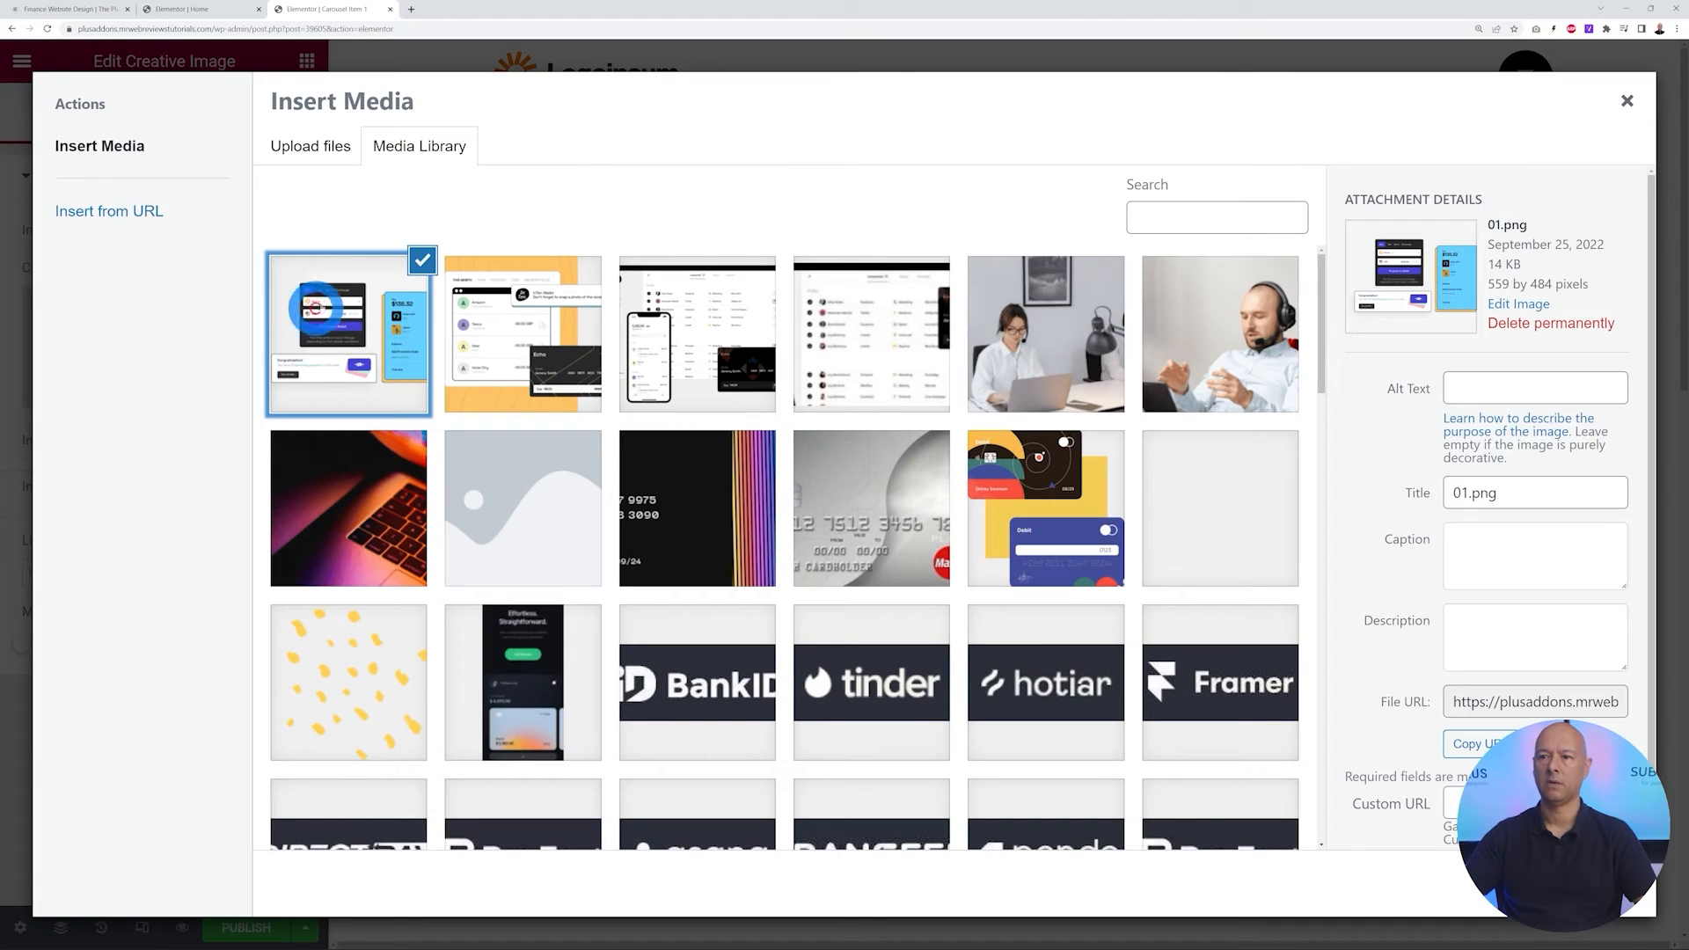
click(1576, 883)
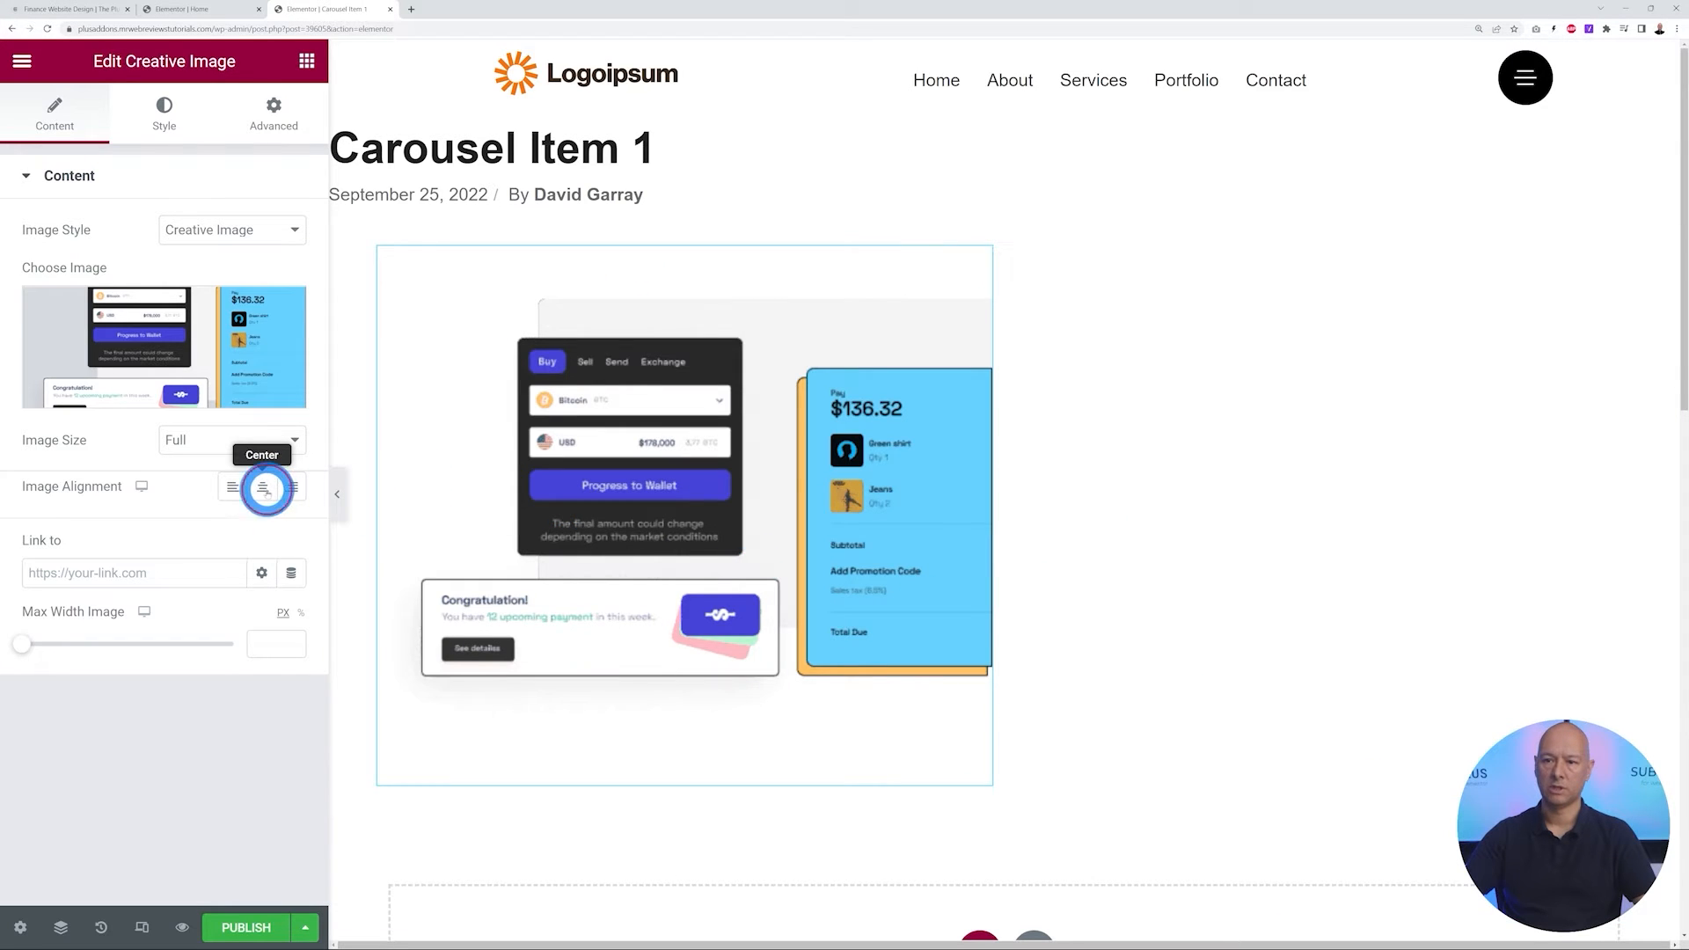
click(262, 487)
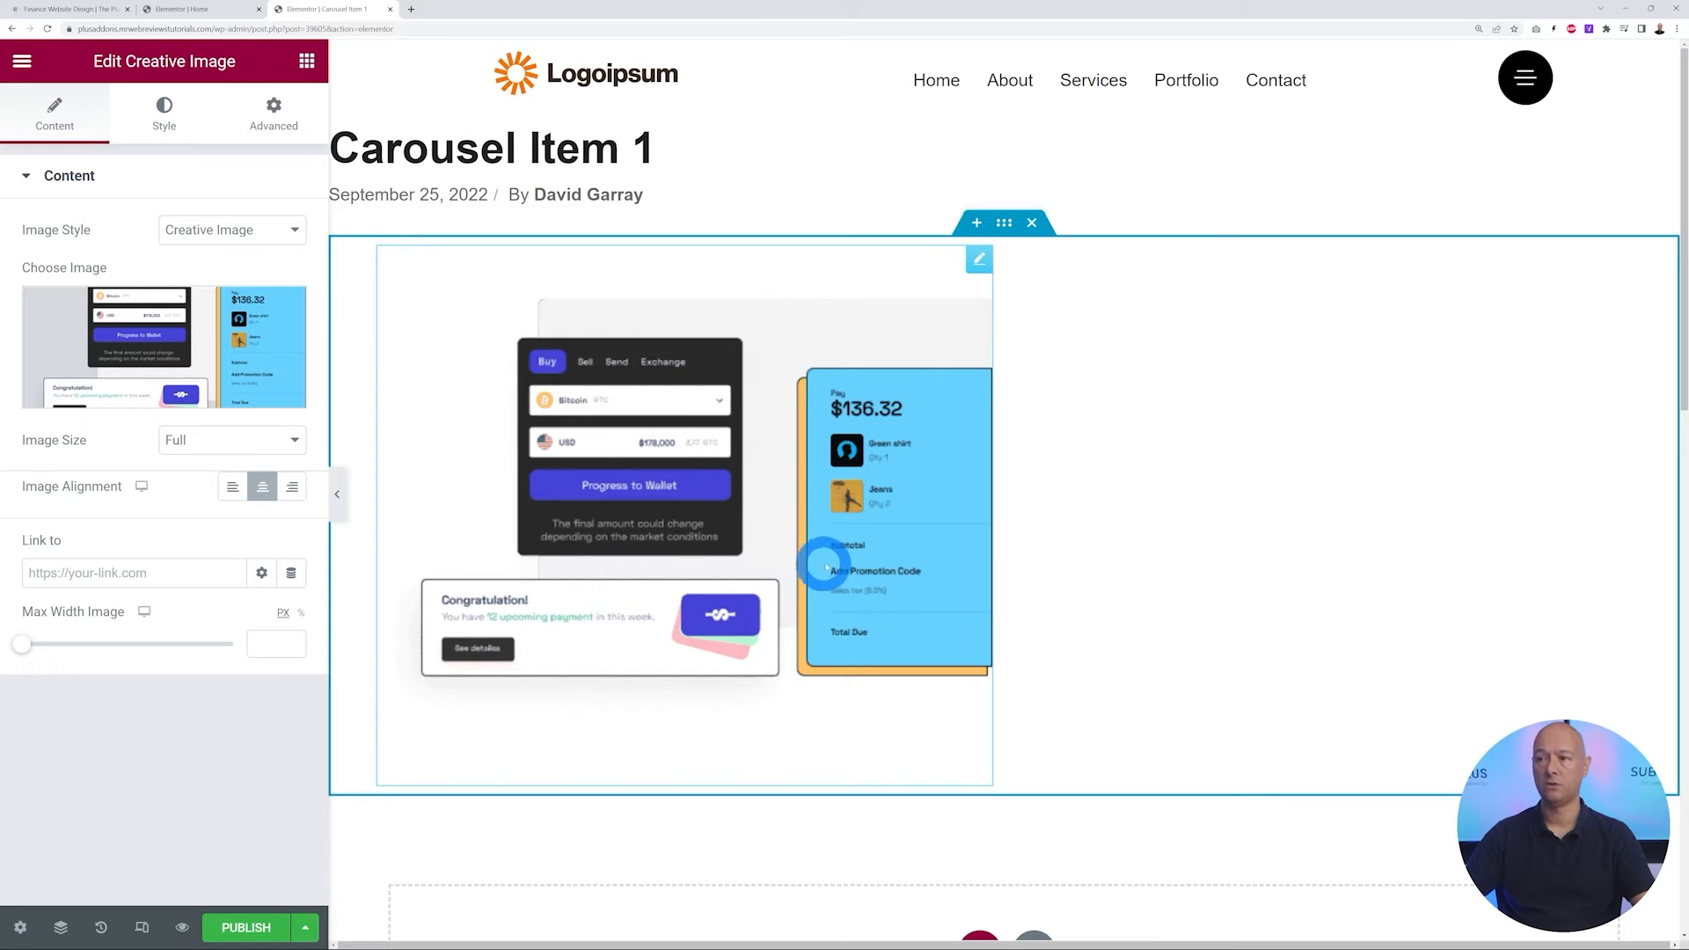
Justify the container's content to the center, then publish the template and exit the editor
click(1005, 225)
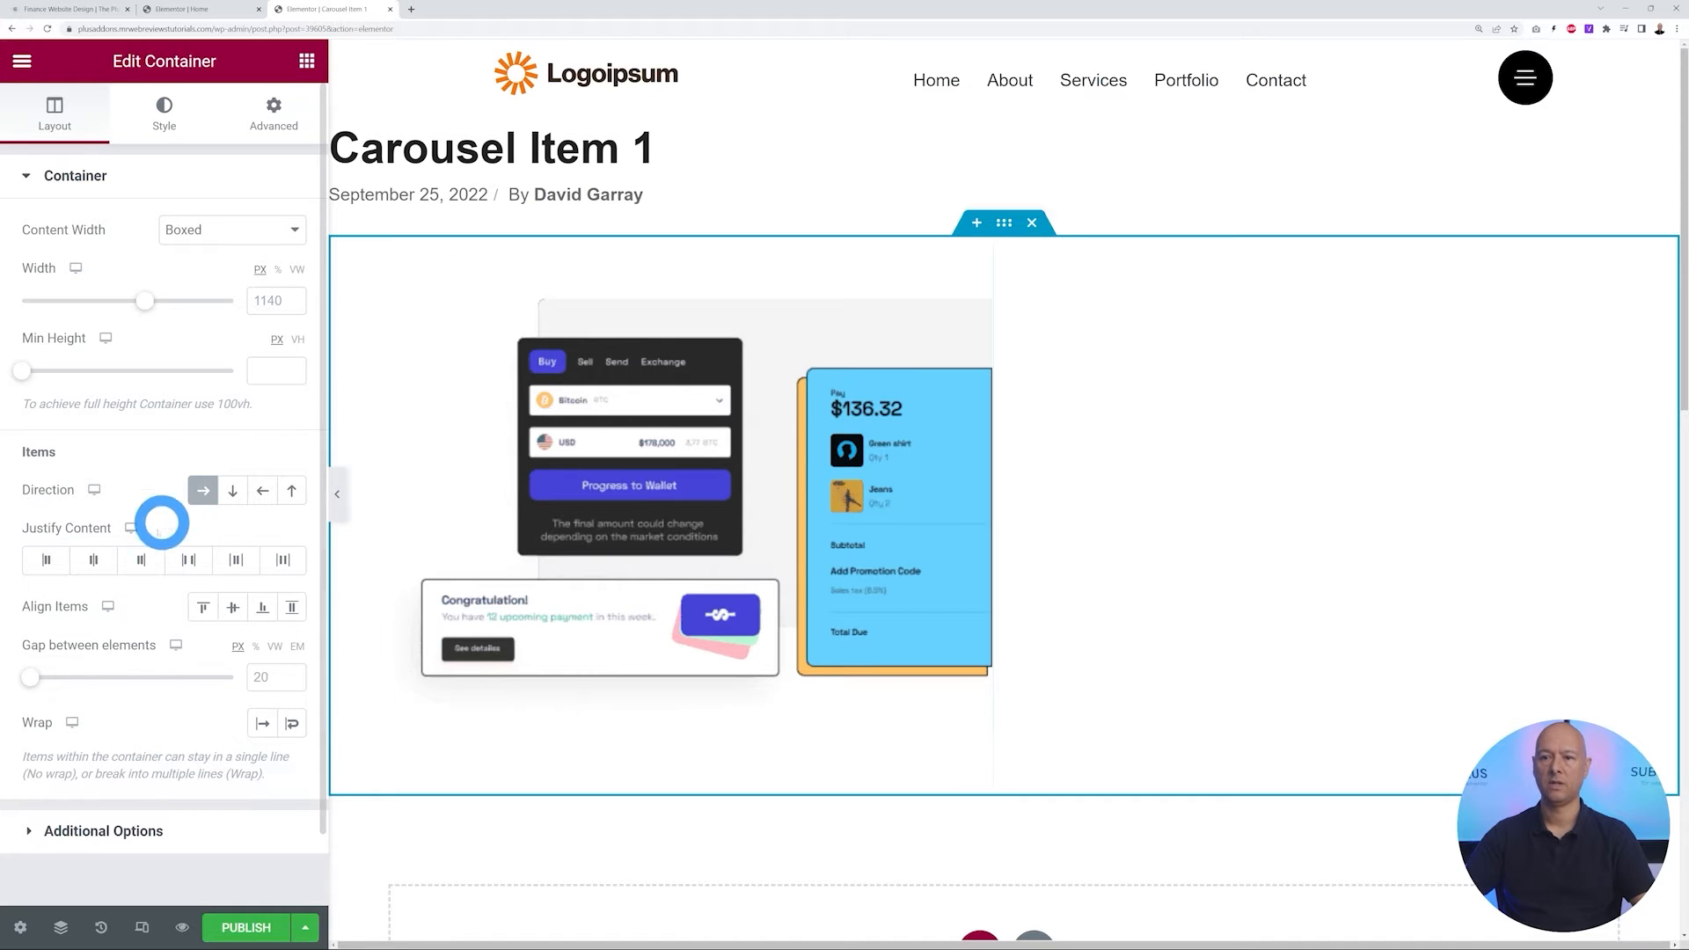
click(93, 561)
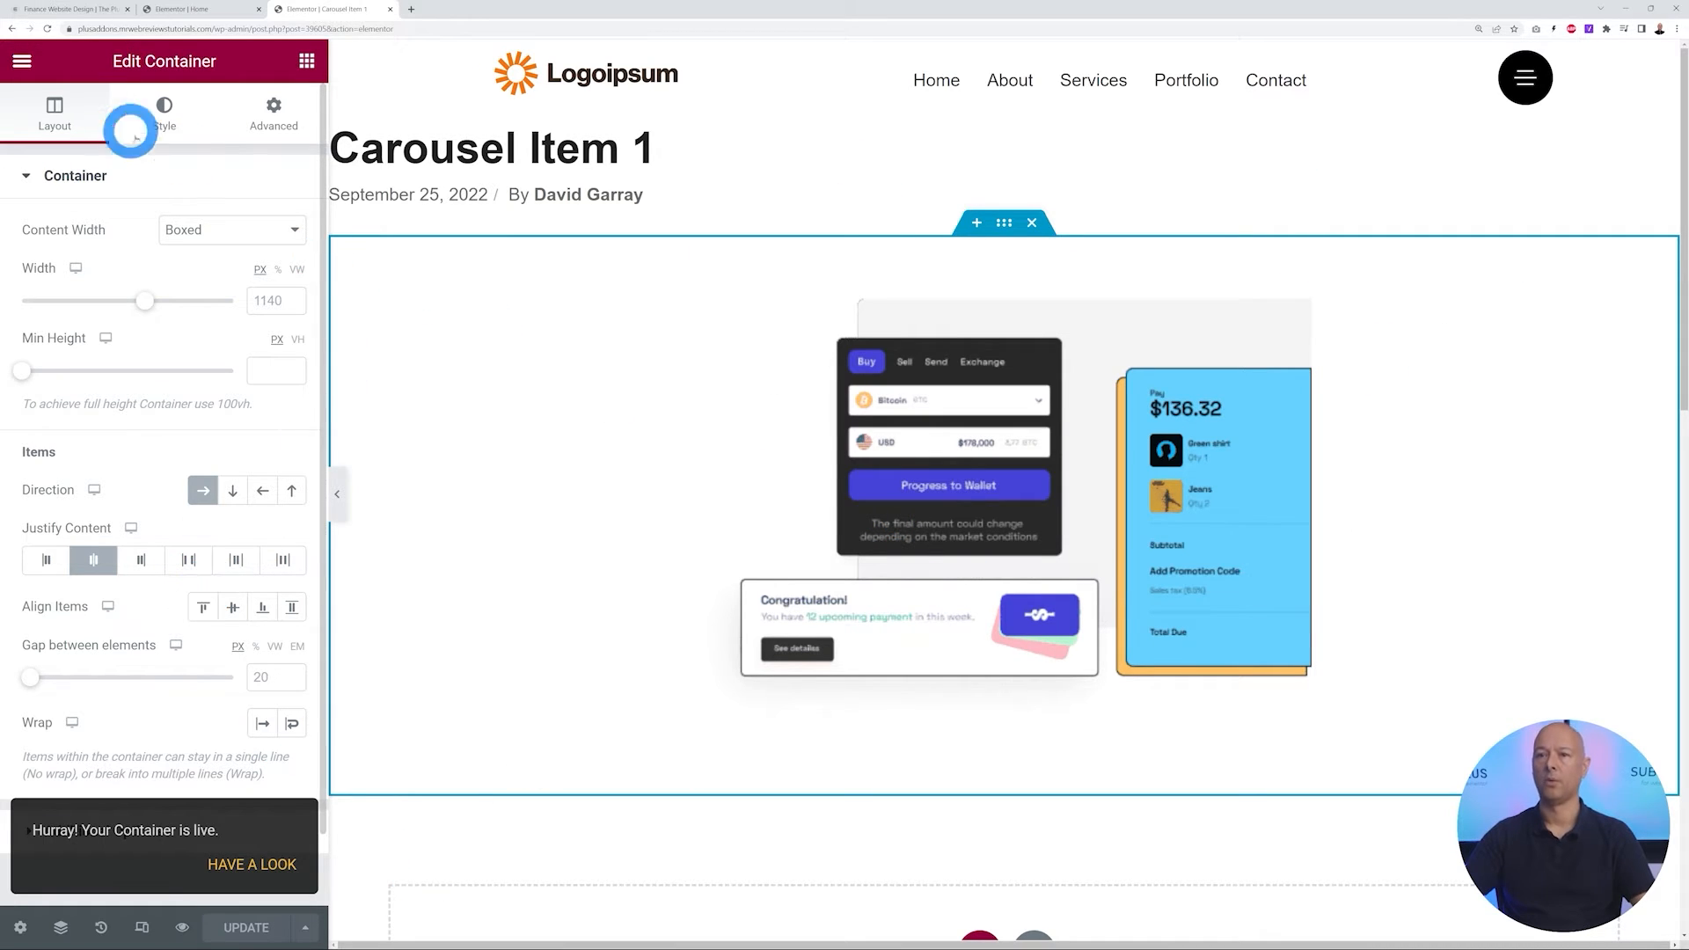
click(25, 61)
click(135, 484)
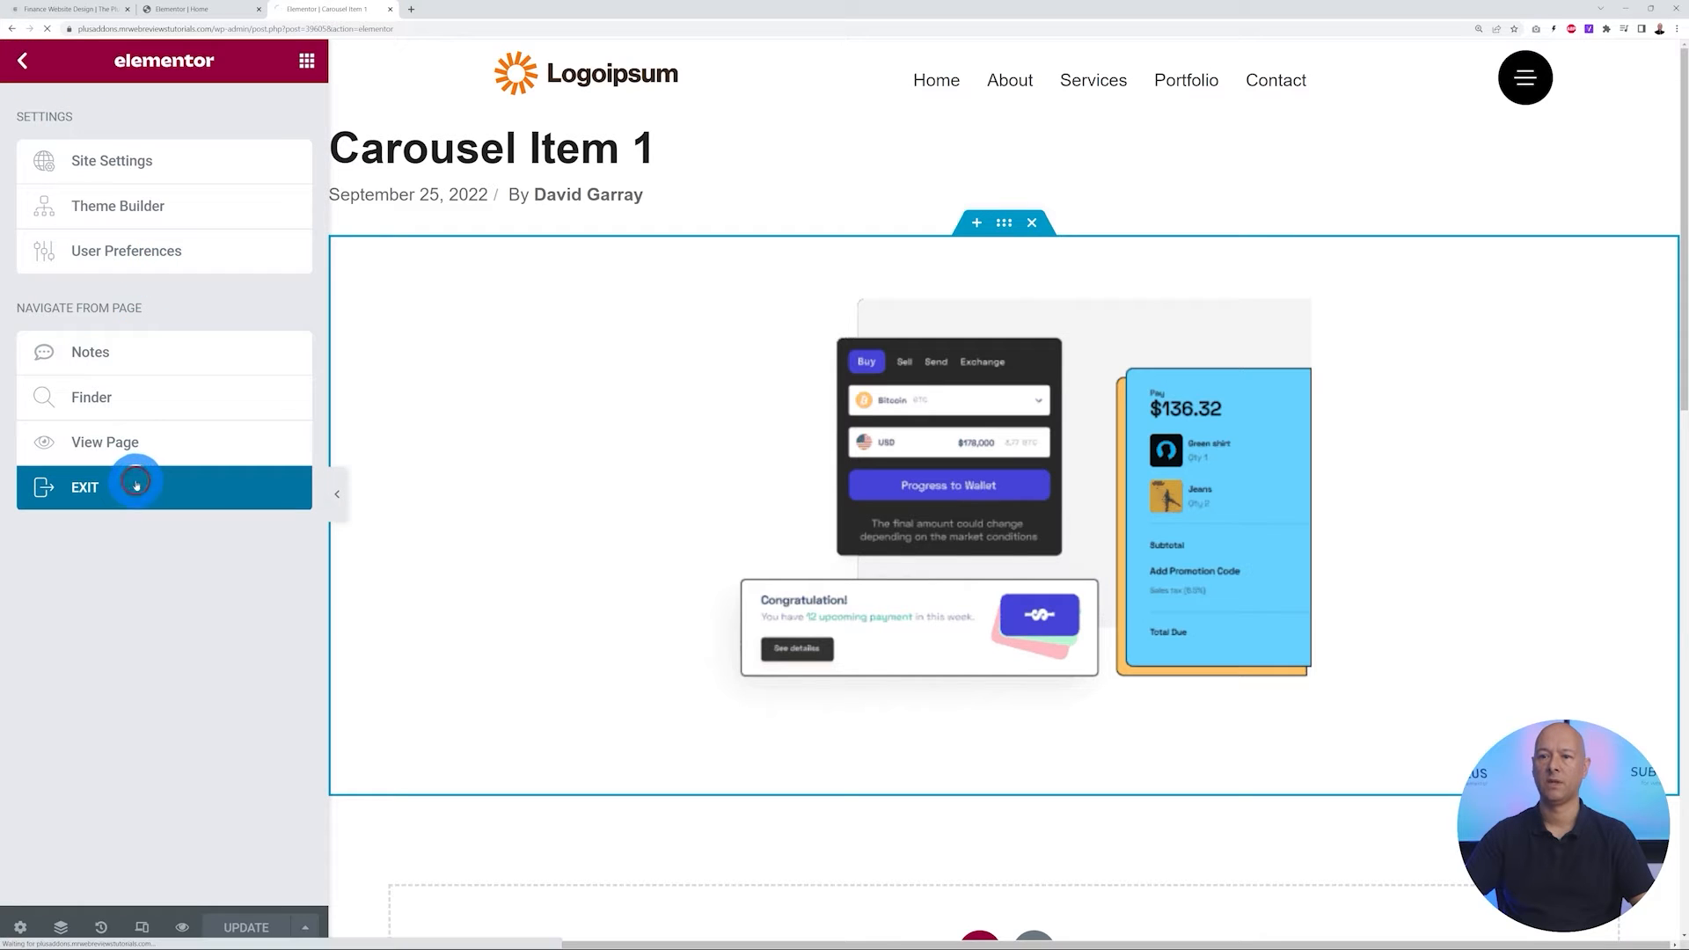
Open the saved templates list, return to the Home page editor, and choose the Carousel Item 1 template as Slide #1's content
click(67, 633)
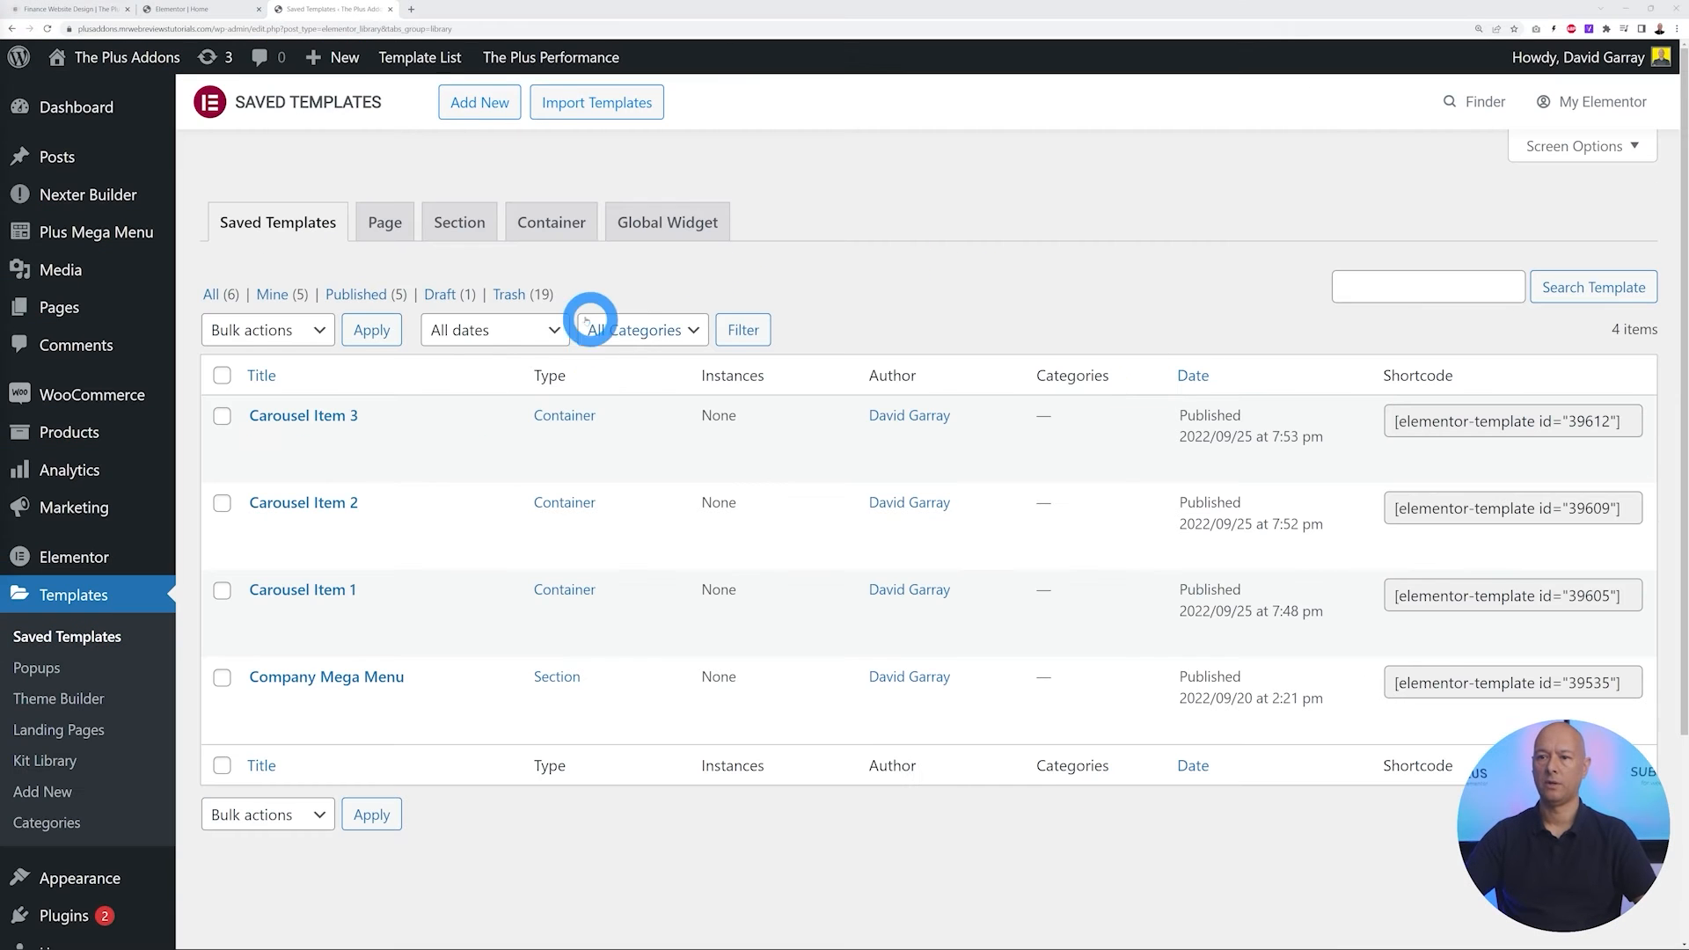
click(187, 9)
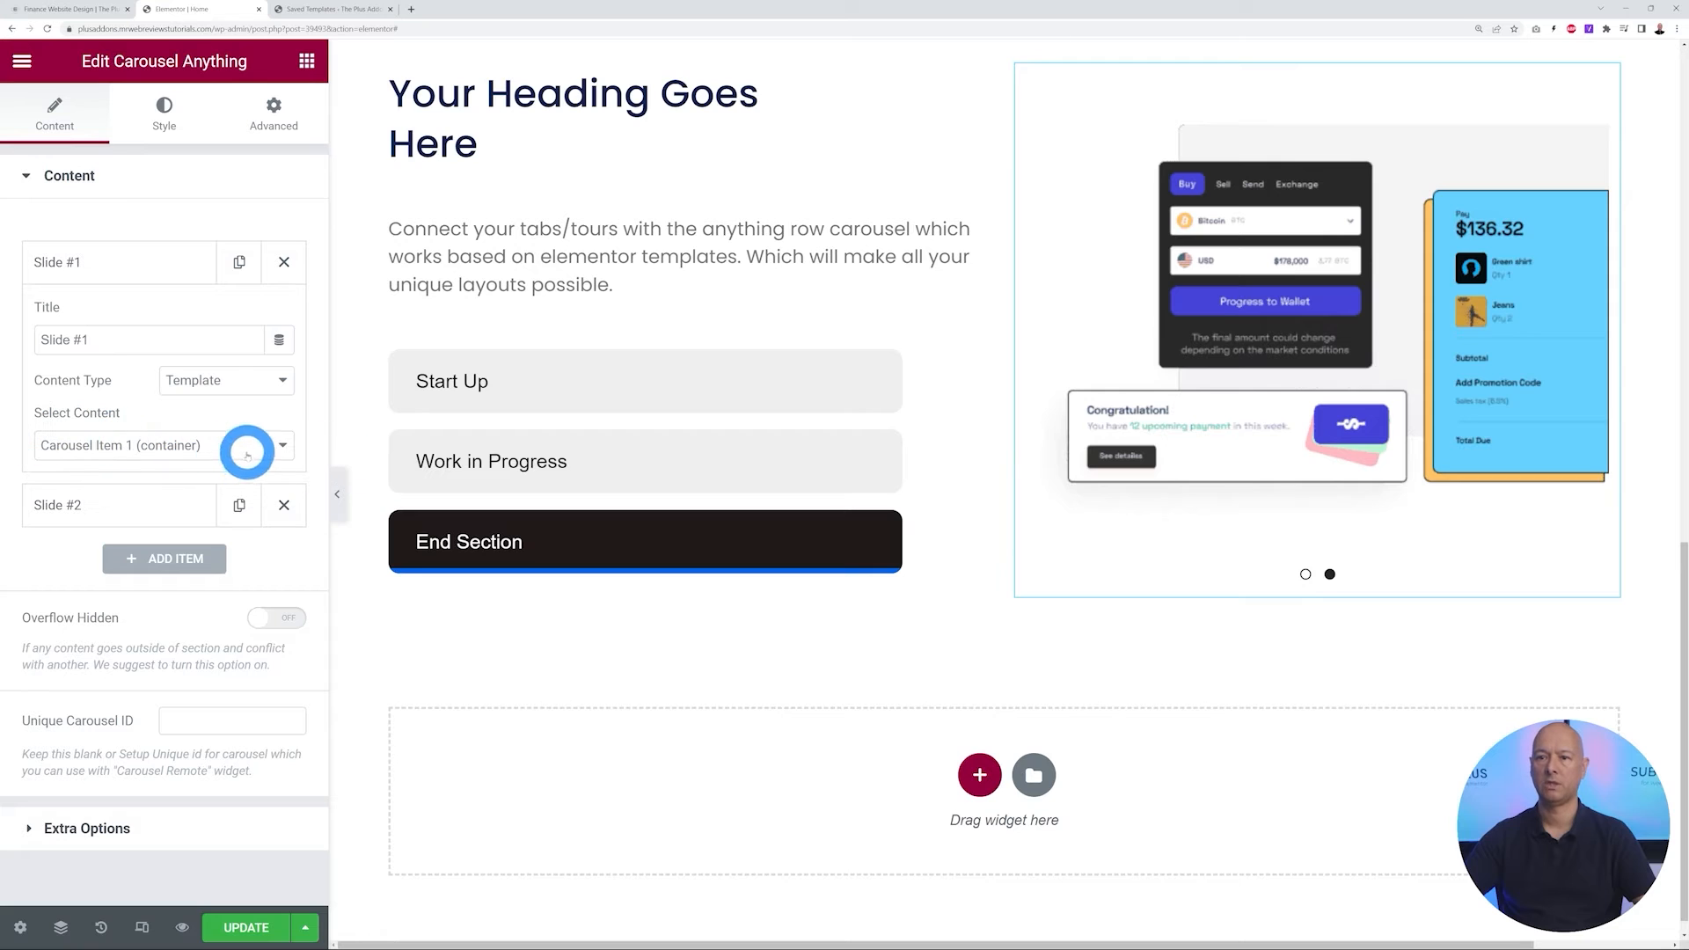
click(247, 454)
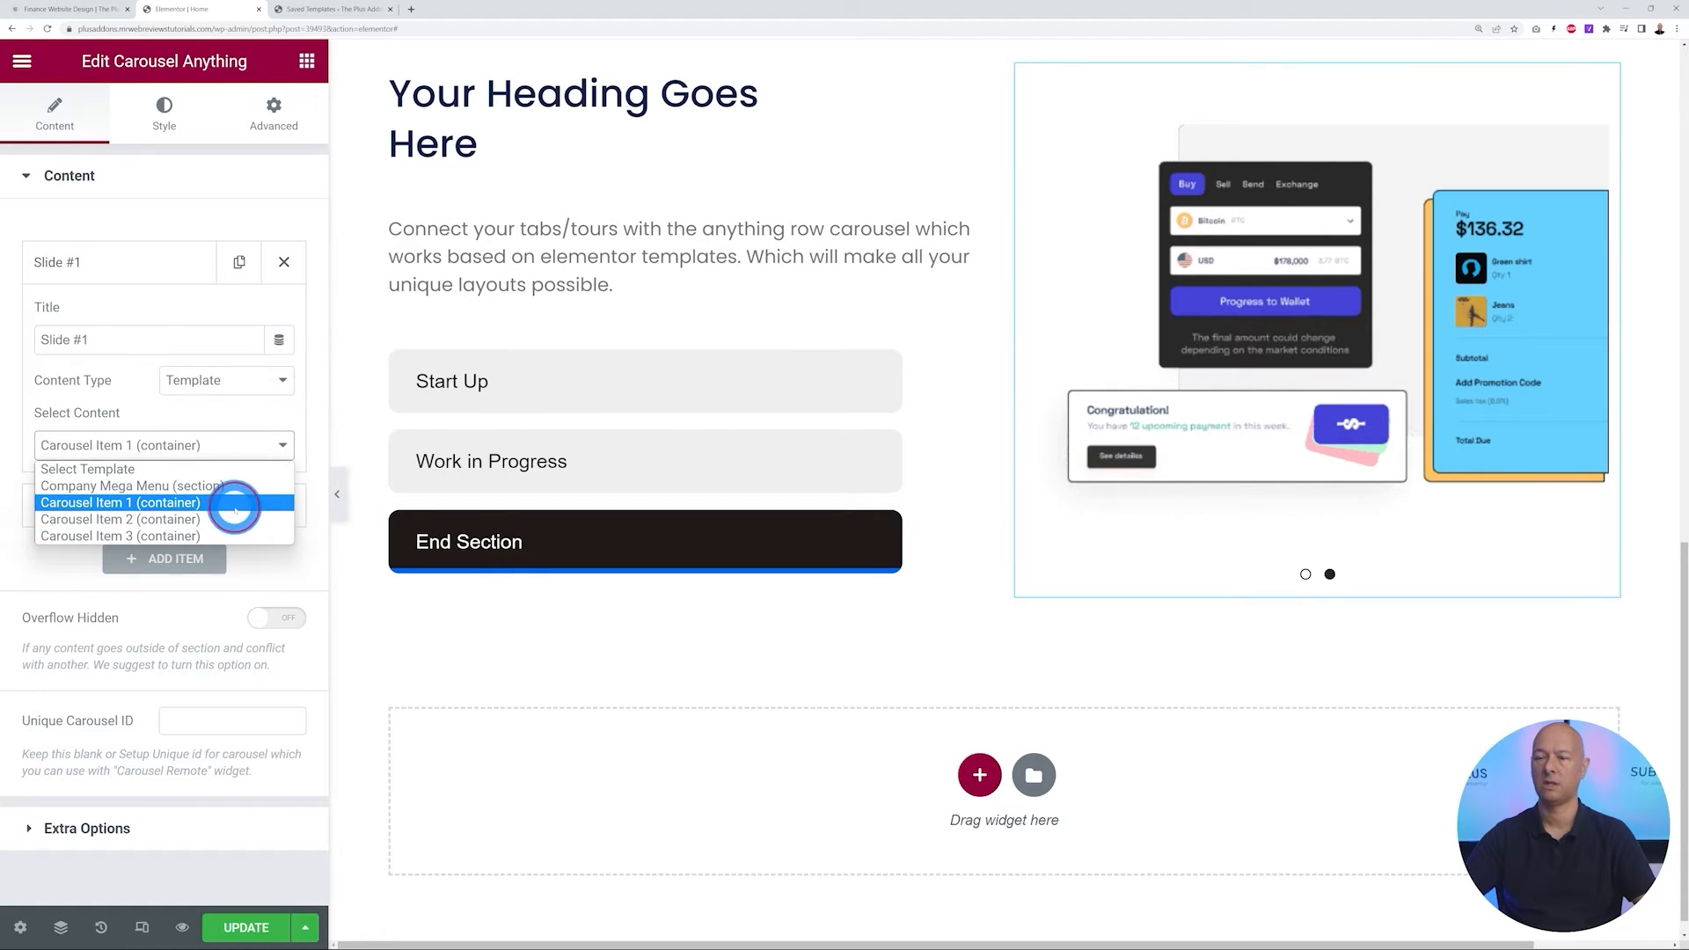
click(234, 503)
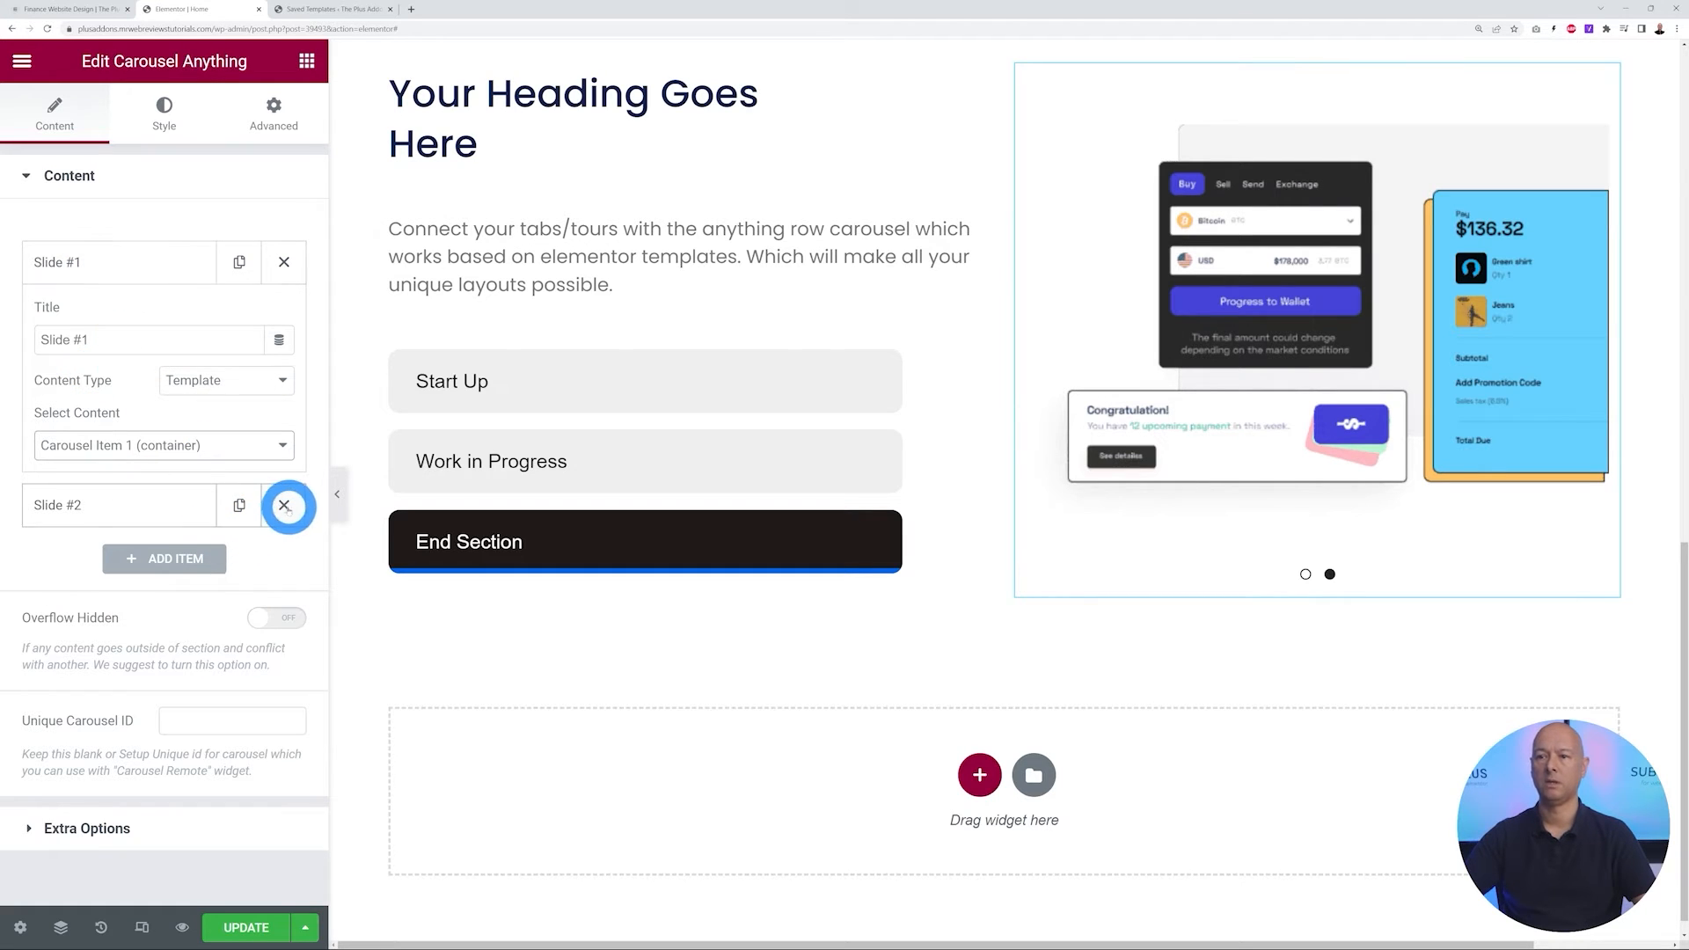
Remove Slide #2 from the Carousel Anything widget and duplicate Slide #1 twice to get three slides
click(284, 505)
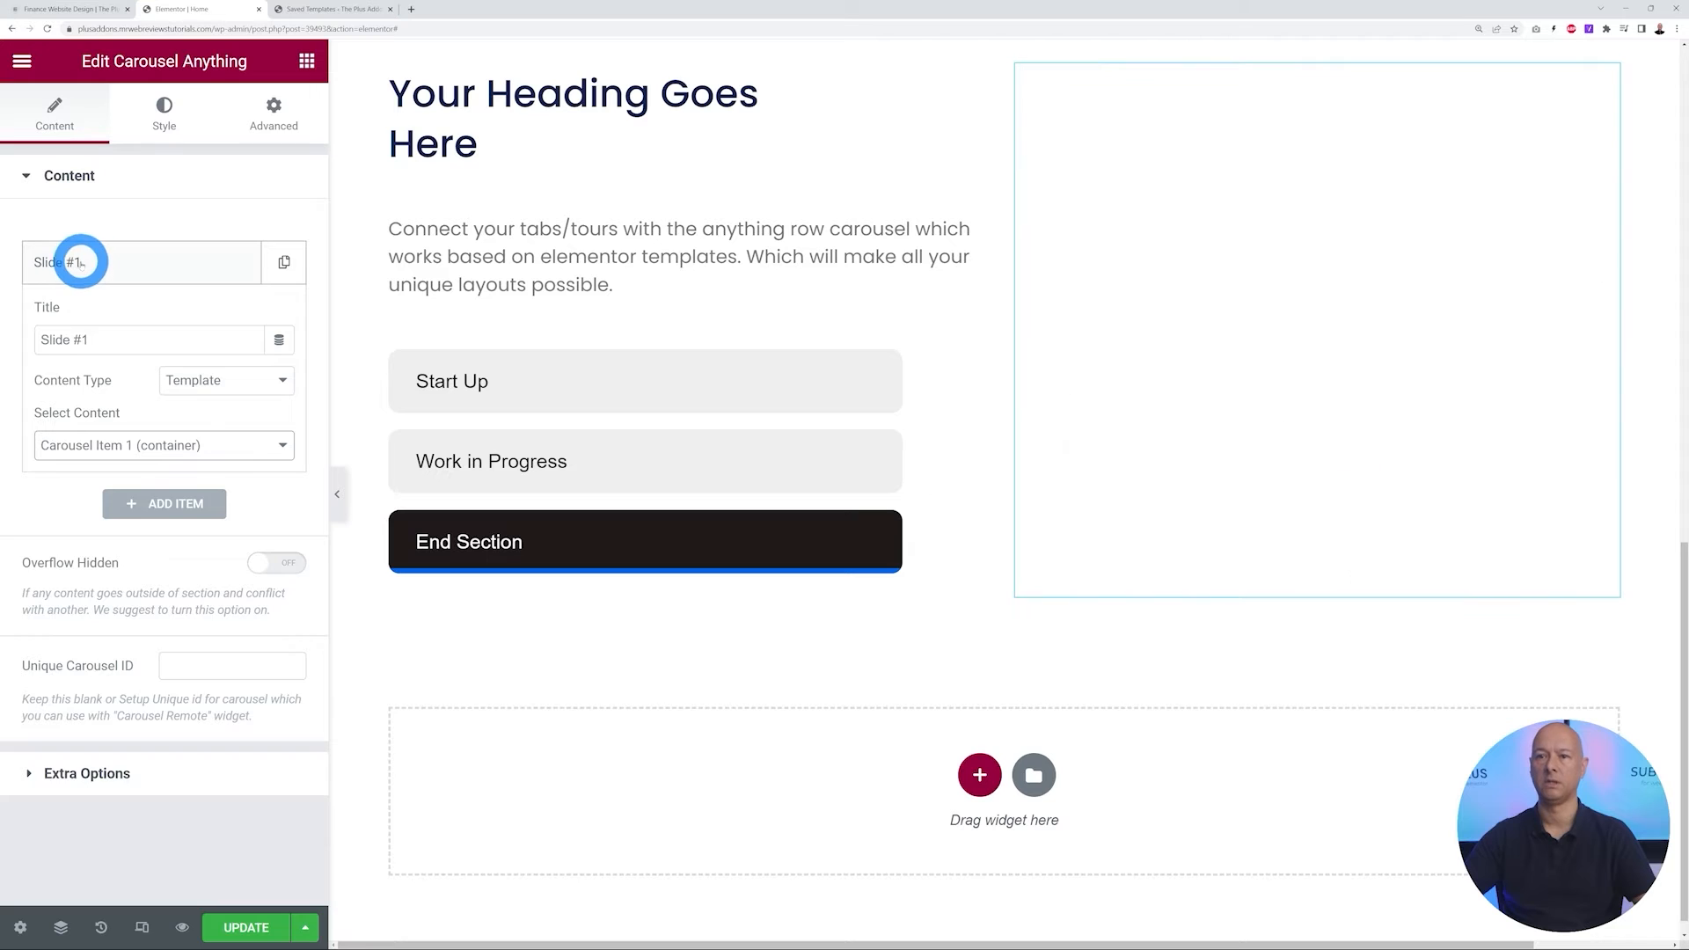
click(81, 261)
click(283, 261)
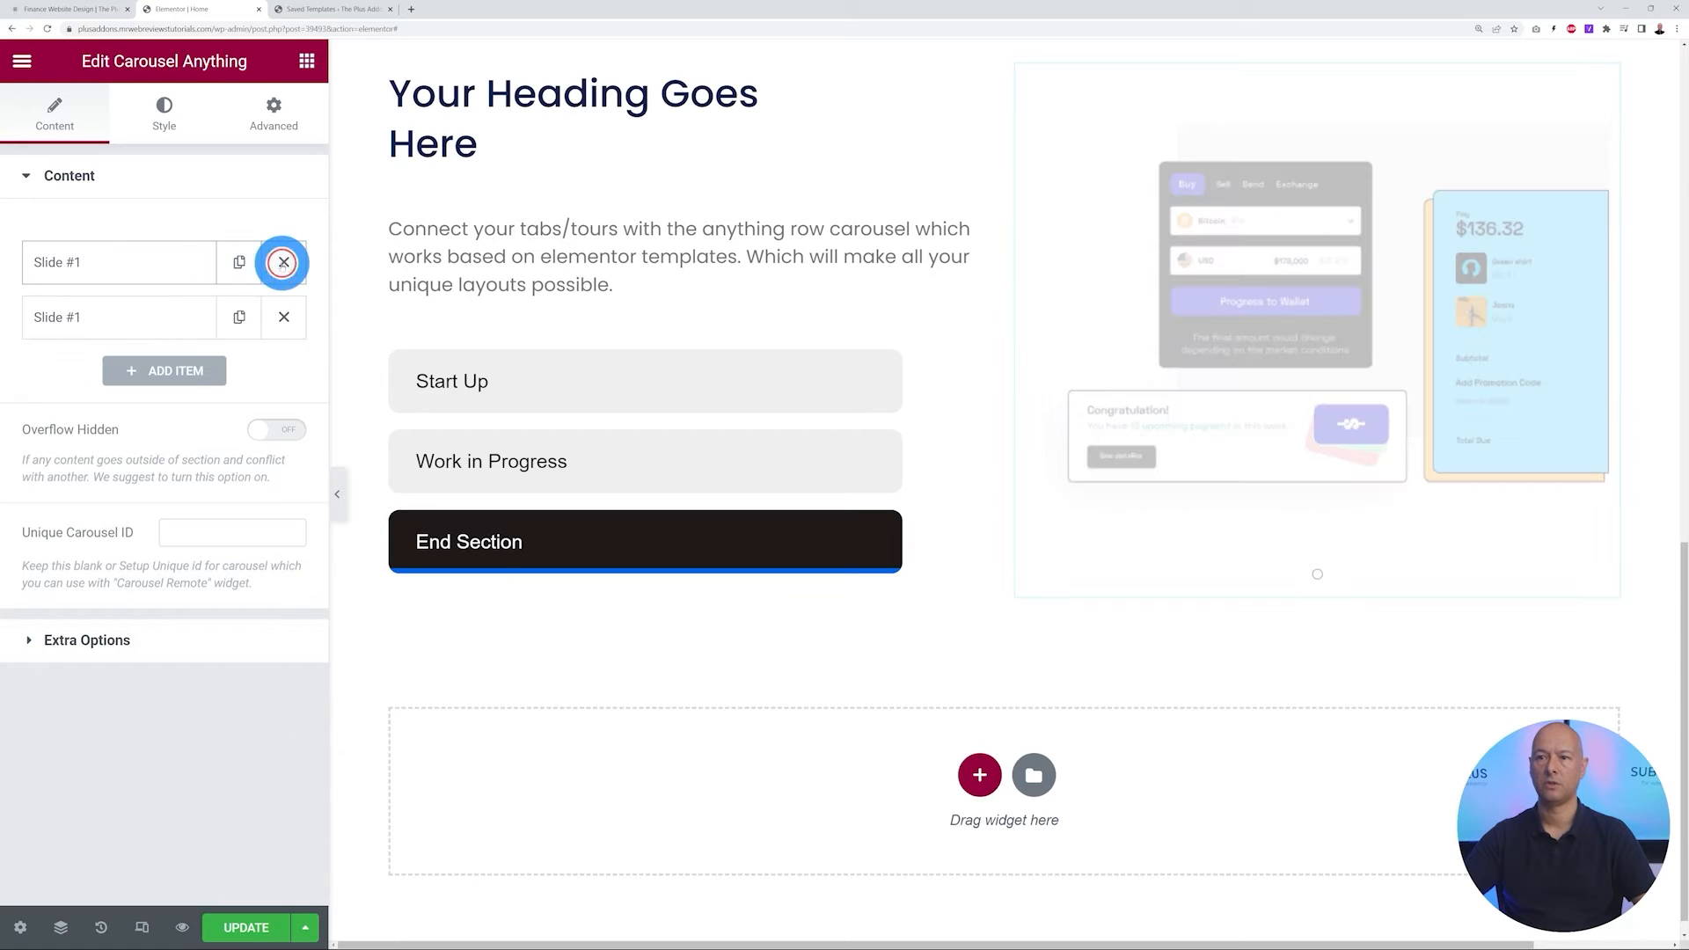
click(240, 317)
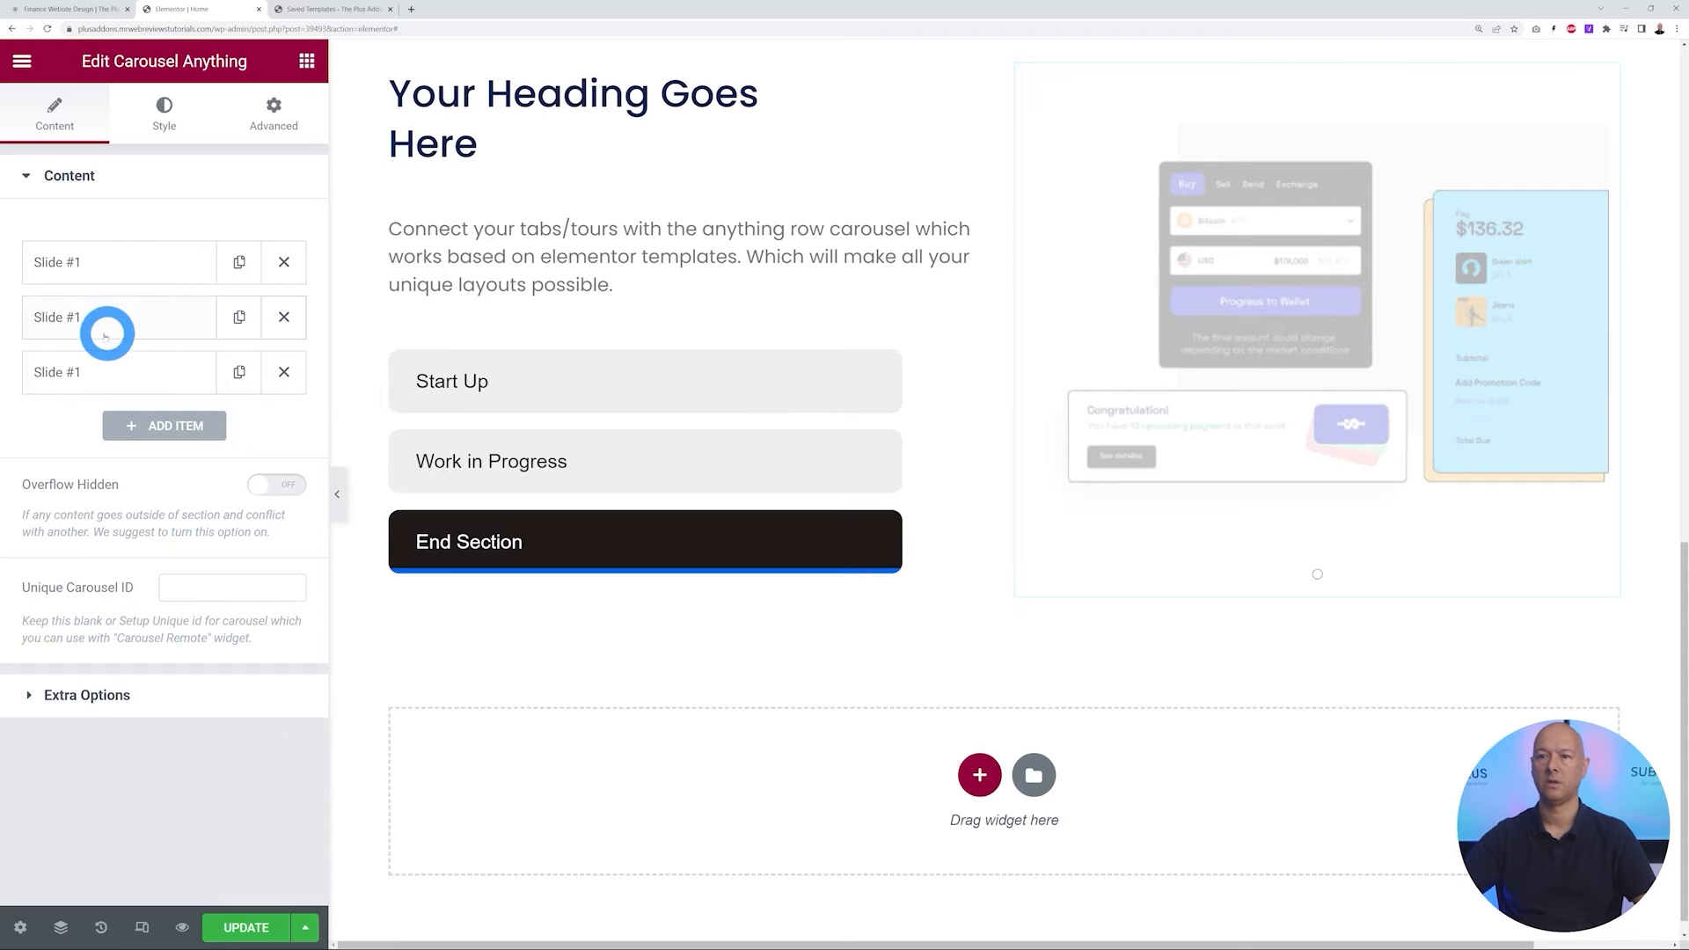
Rename the second slide as Slide #2 and set its content to the Carousel Item 2 template
click(68, 318)
click(102, 393)
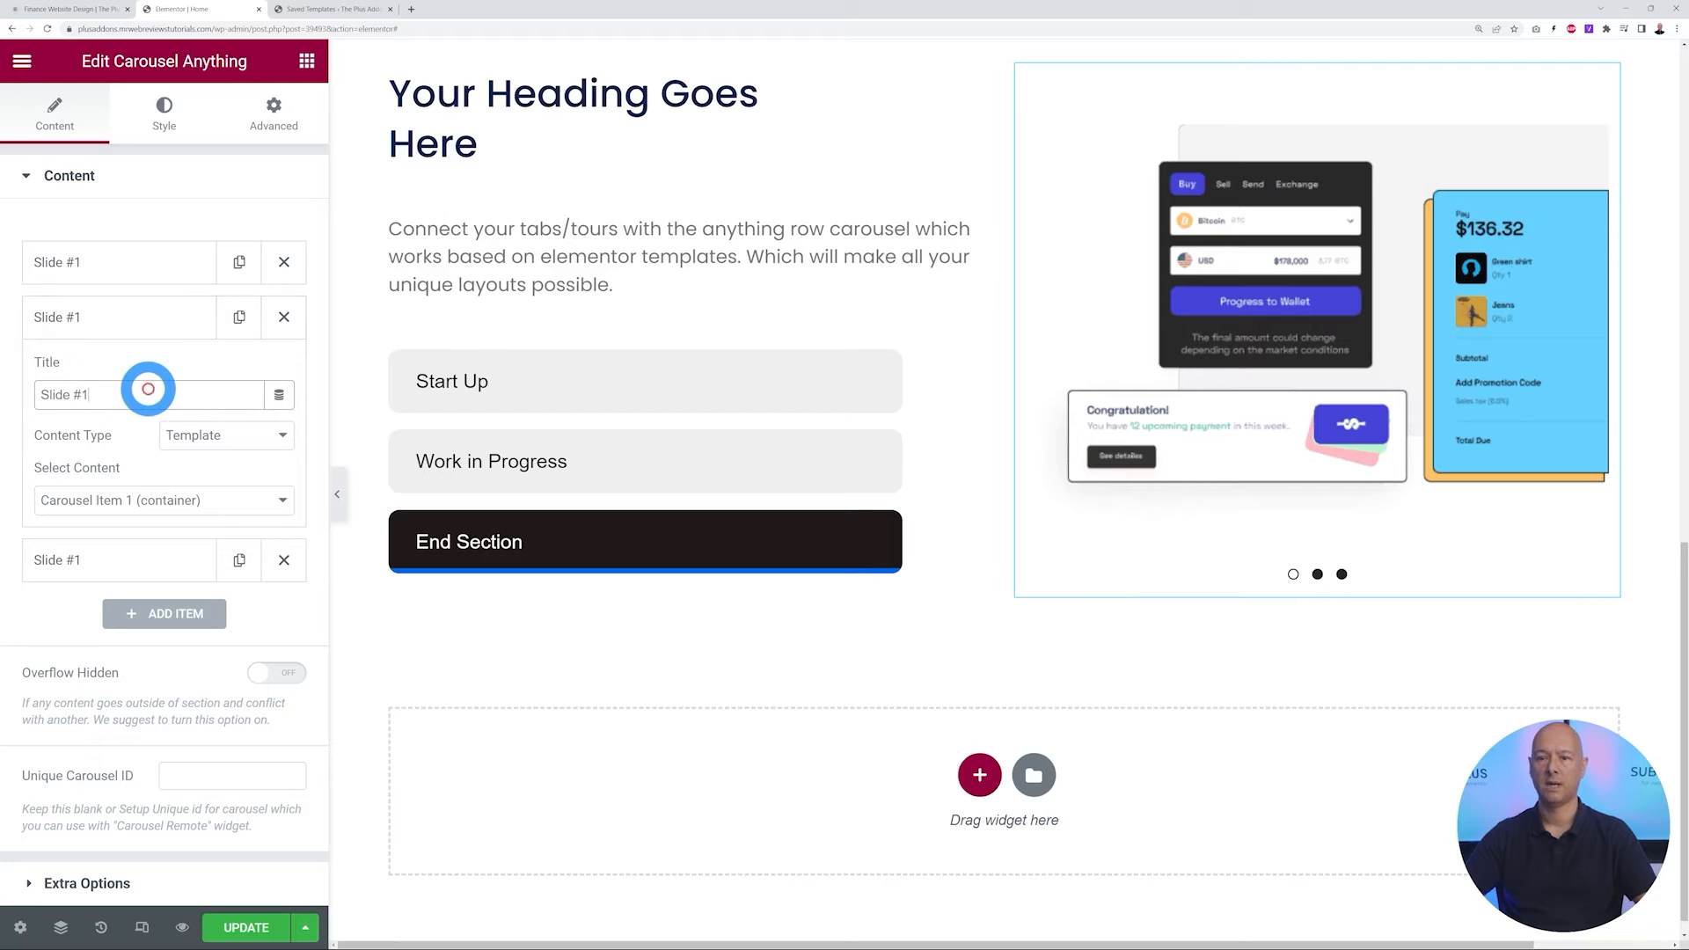
key(BackSpace)
click(249, 499)
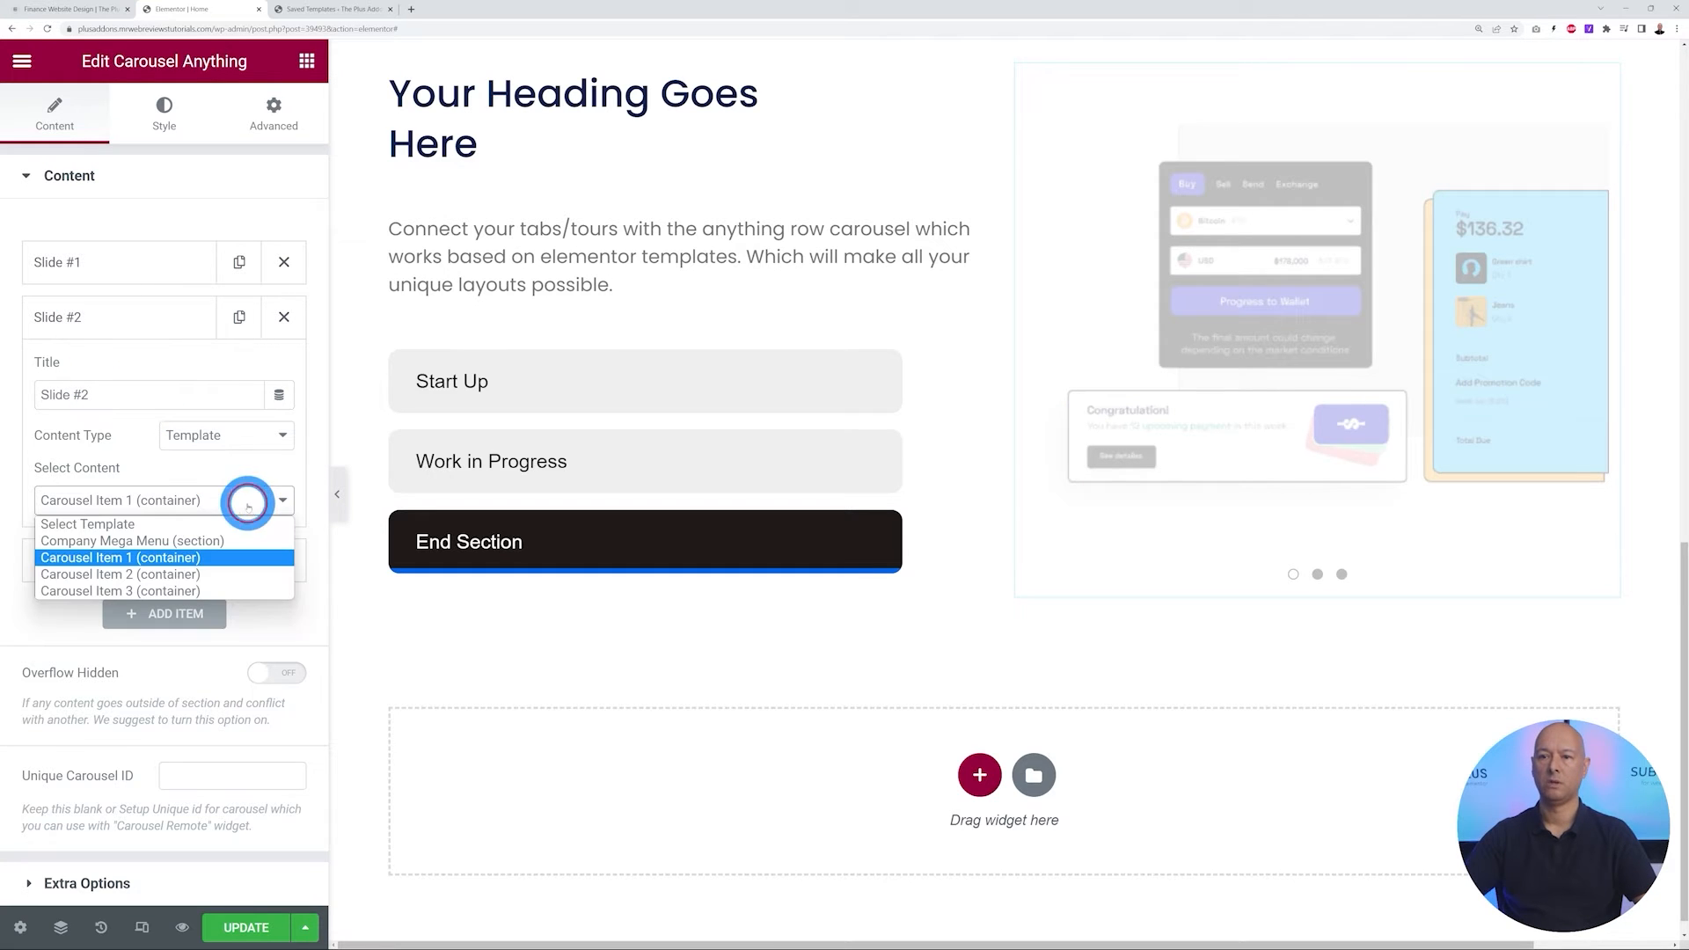
click(172, 574)
click(92, 318)
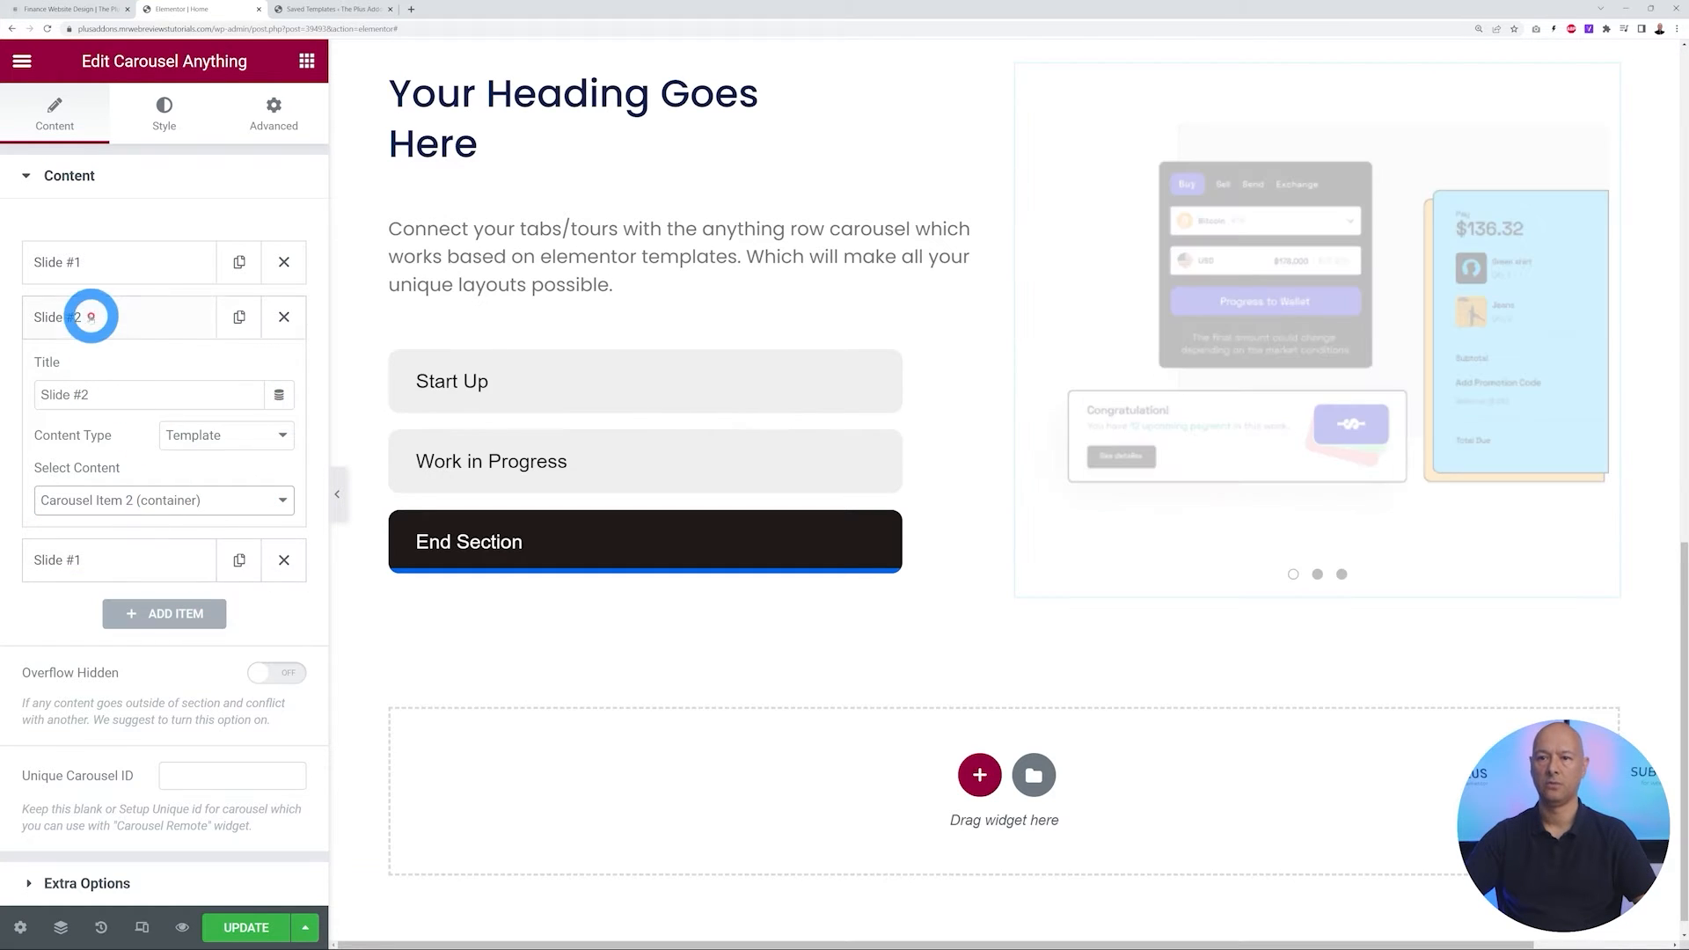
Rename the third slide as Slide #3 and set its content to the Carousel Item 3 template
click(89, 372)
click(110, 451)
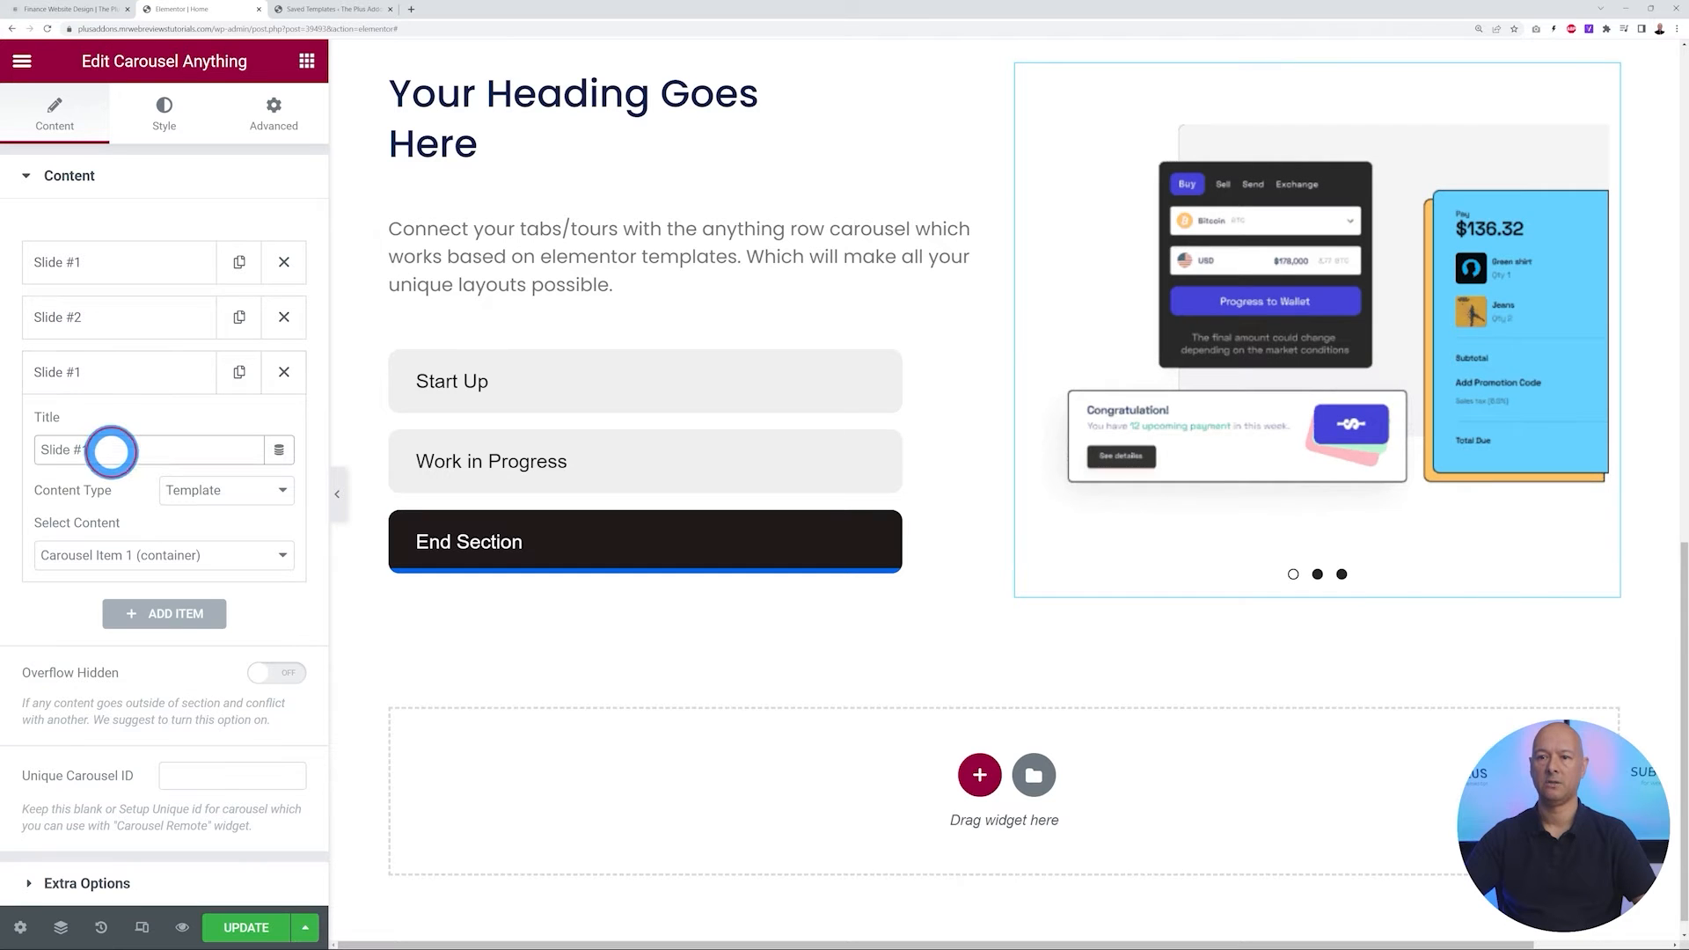
key(BackSpace)
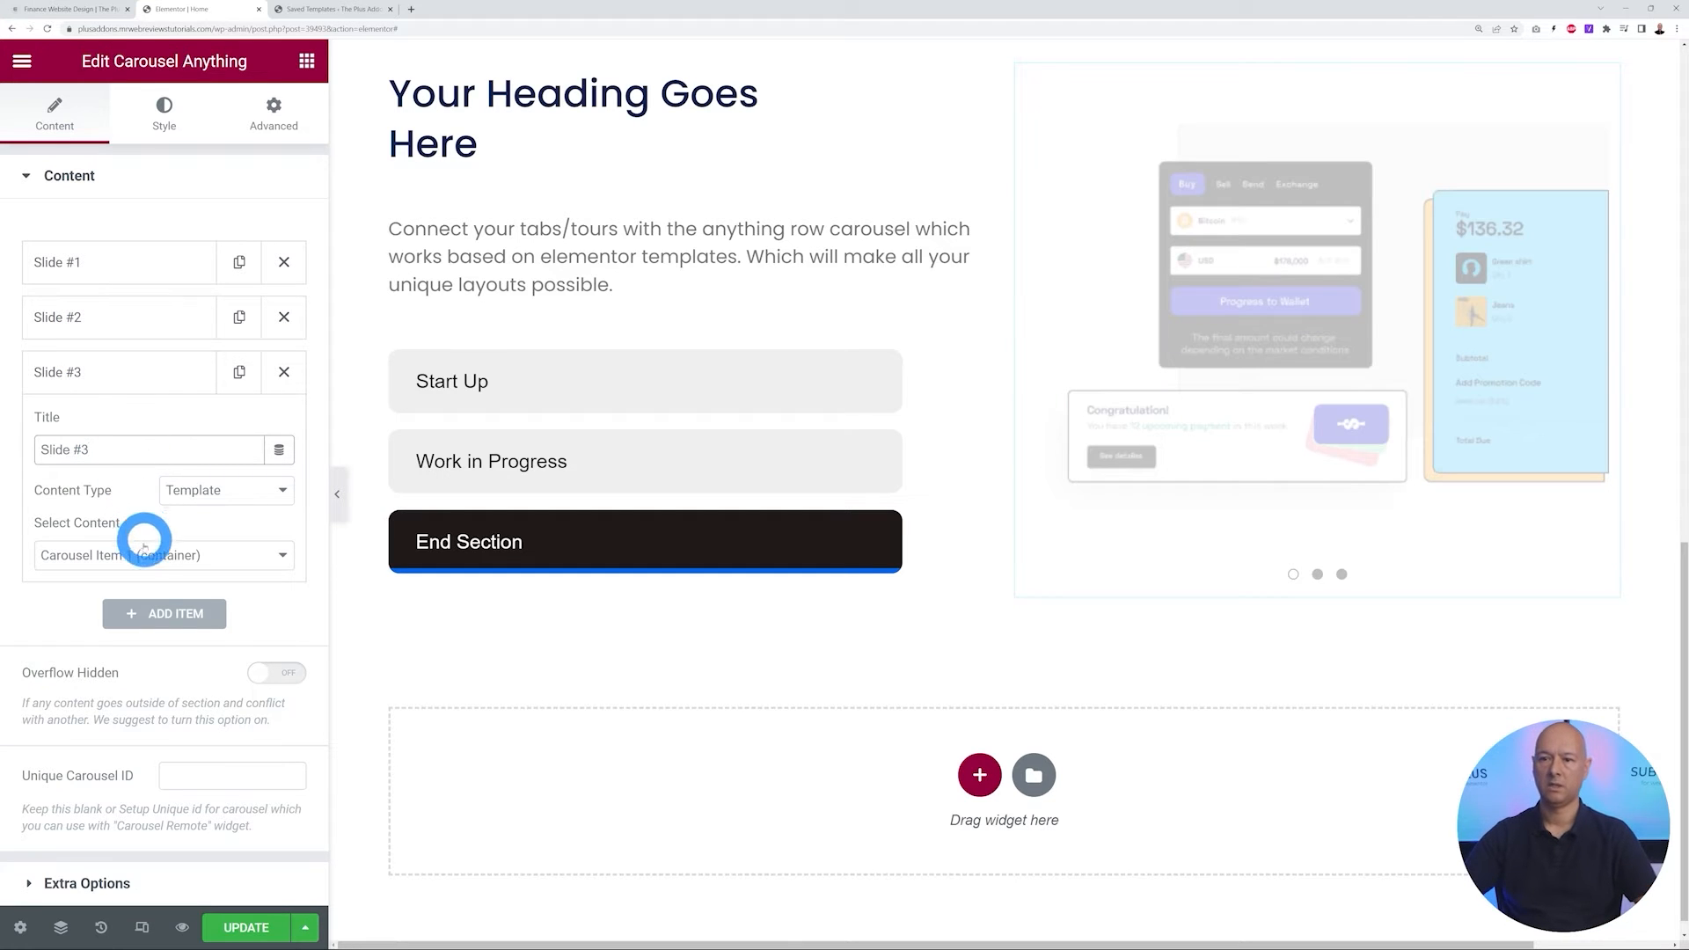
click(150, 555)
click(220, 642)
click(67, 372)
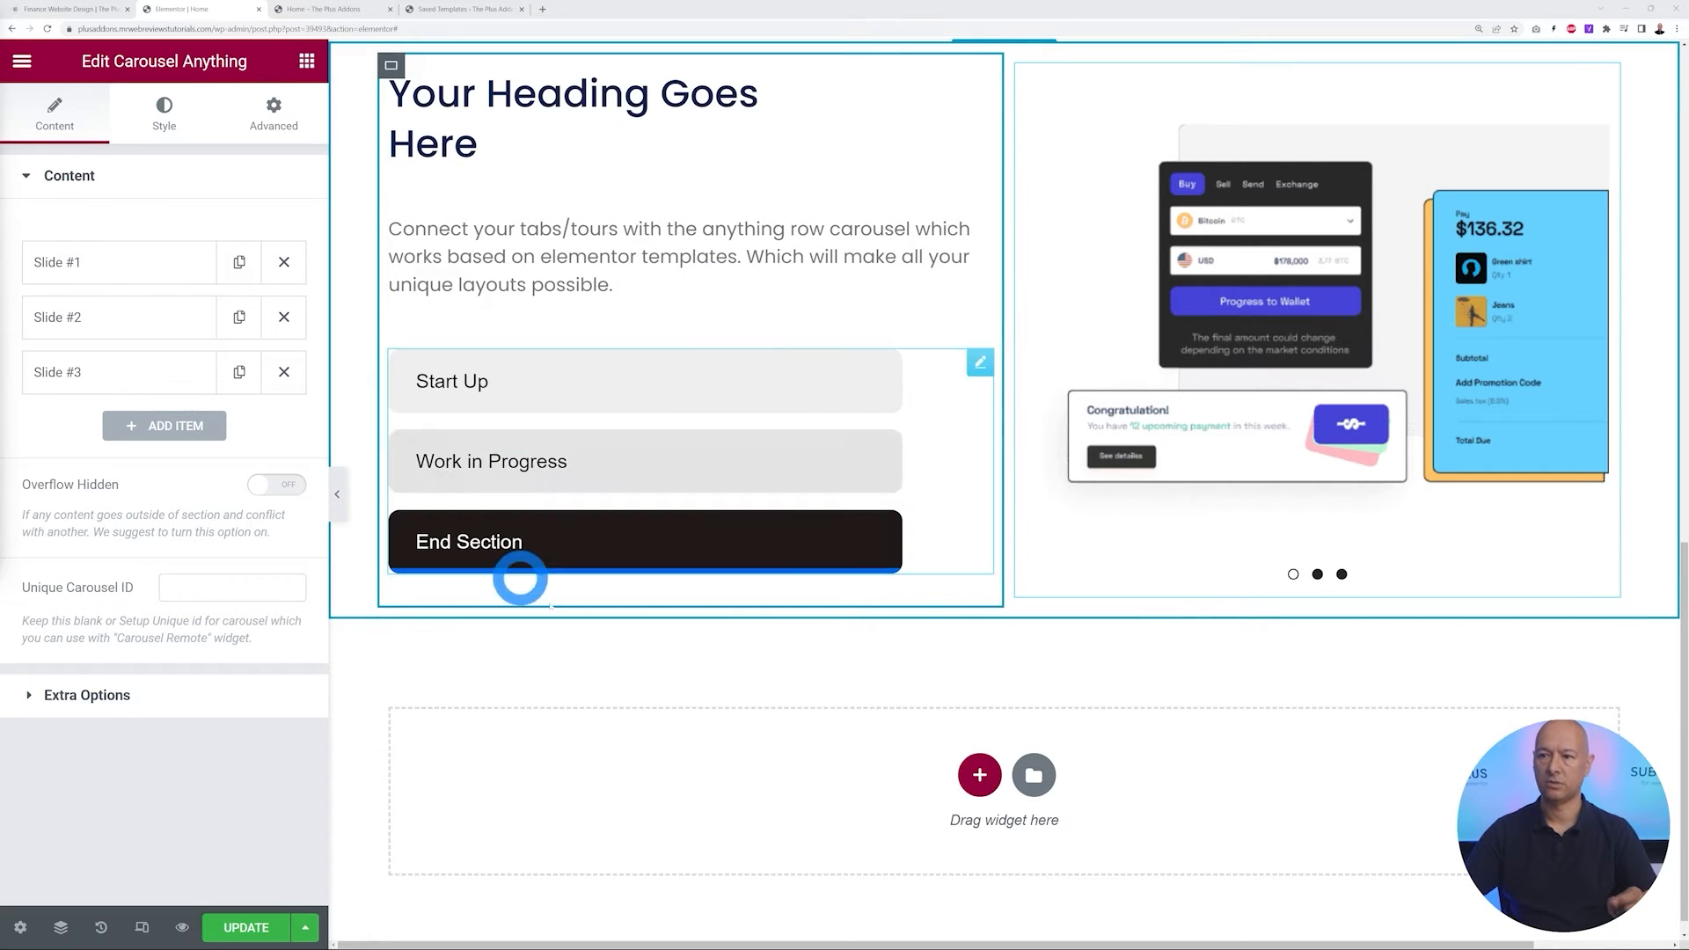
Set the Carousel Anything widget's unique carousel ID to theplusaddons
click(185, 589)
text(theplusaddons)
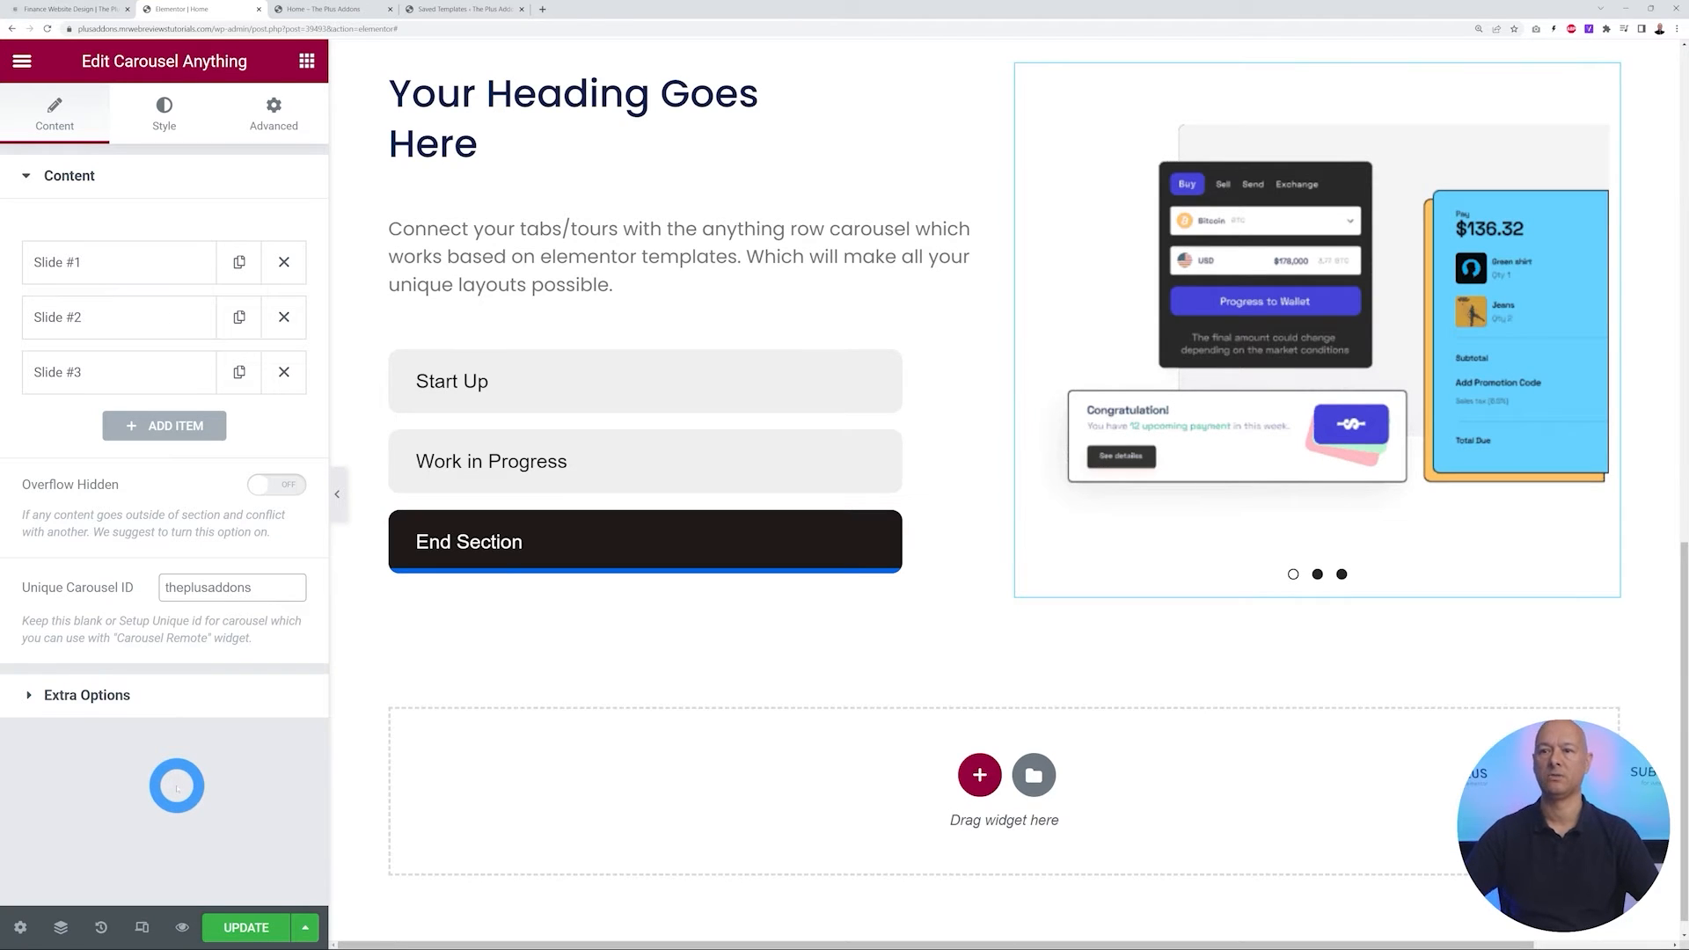
Turn off autoplay and the navigation dots for the Carousel Anything widget
click(168, 116)
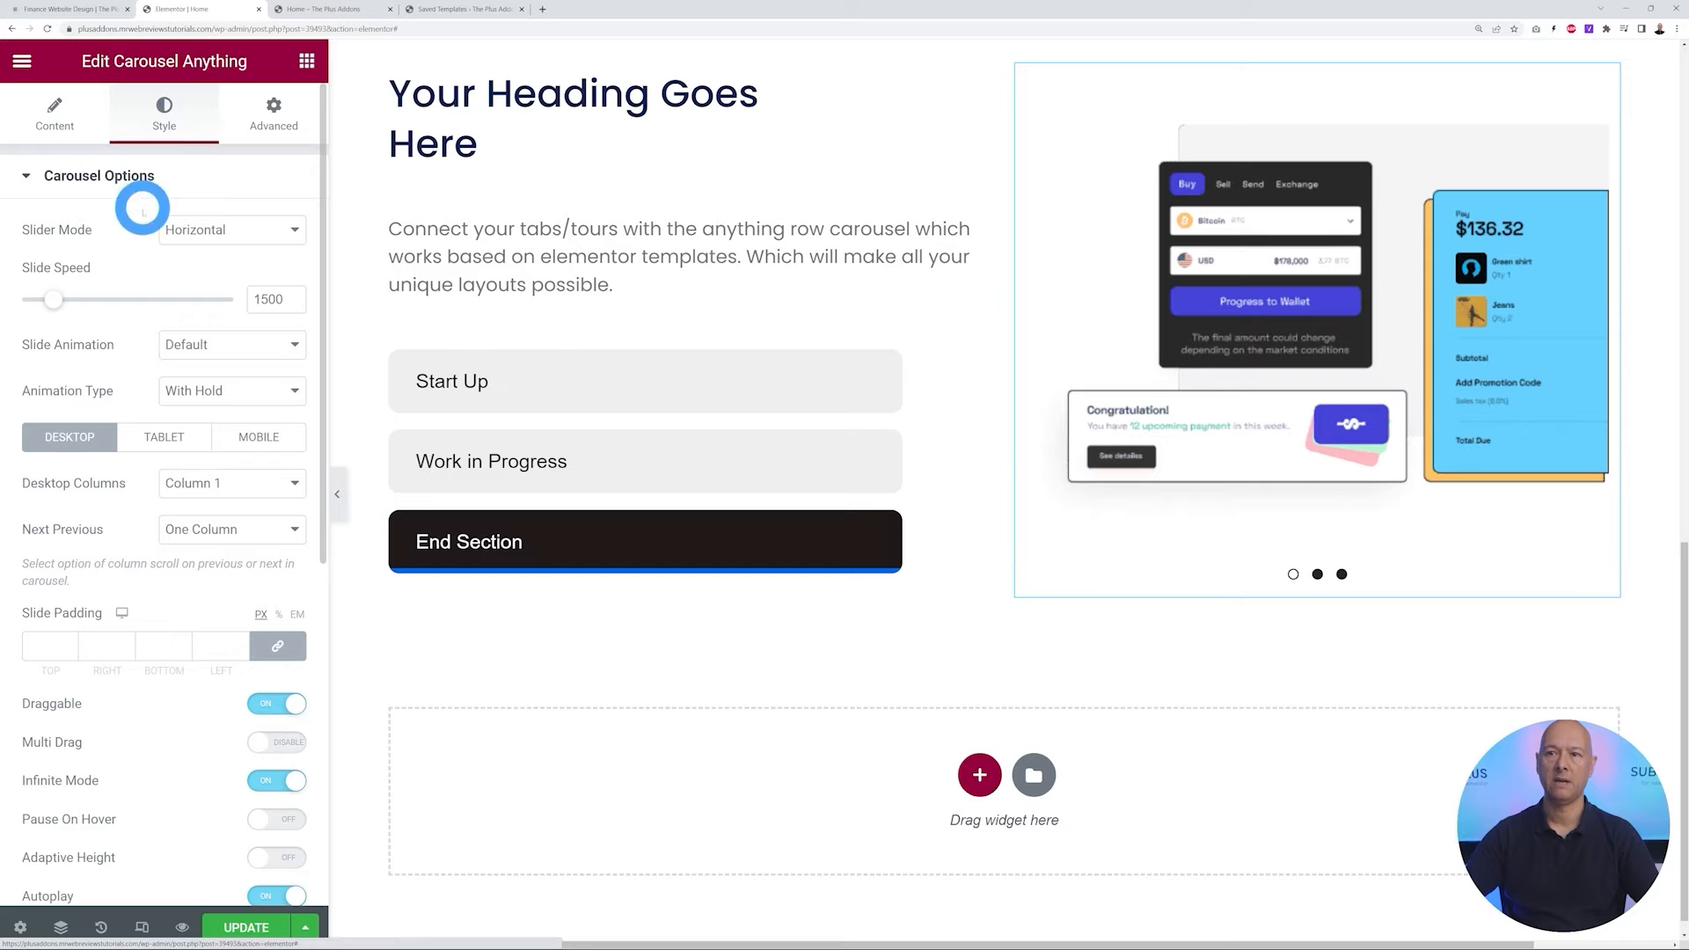
scroll(182, 683, down, 3)
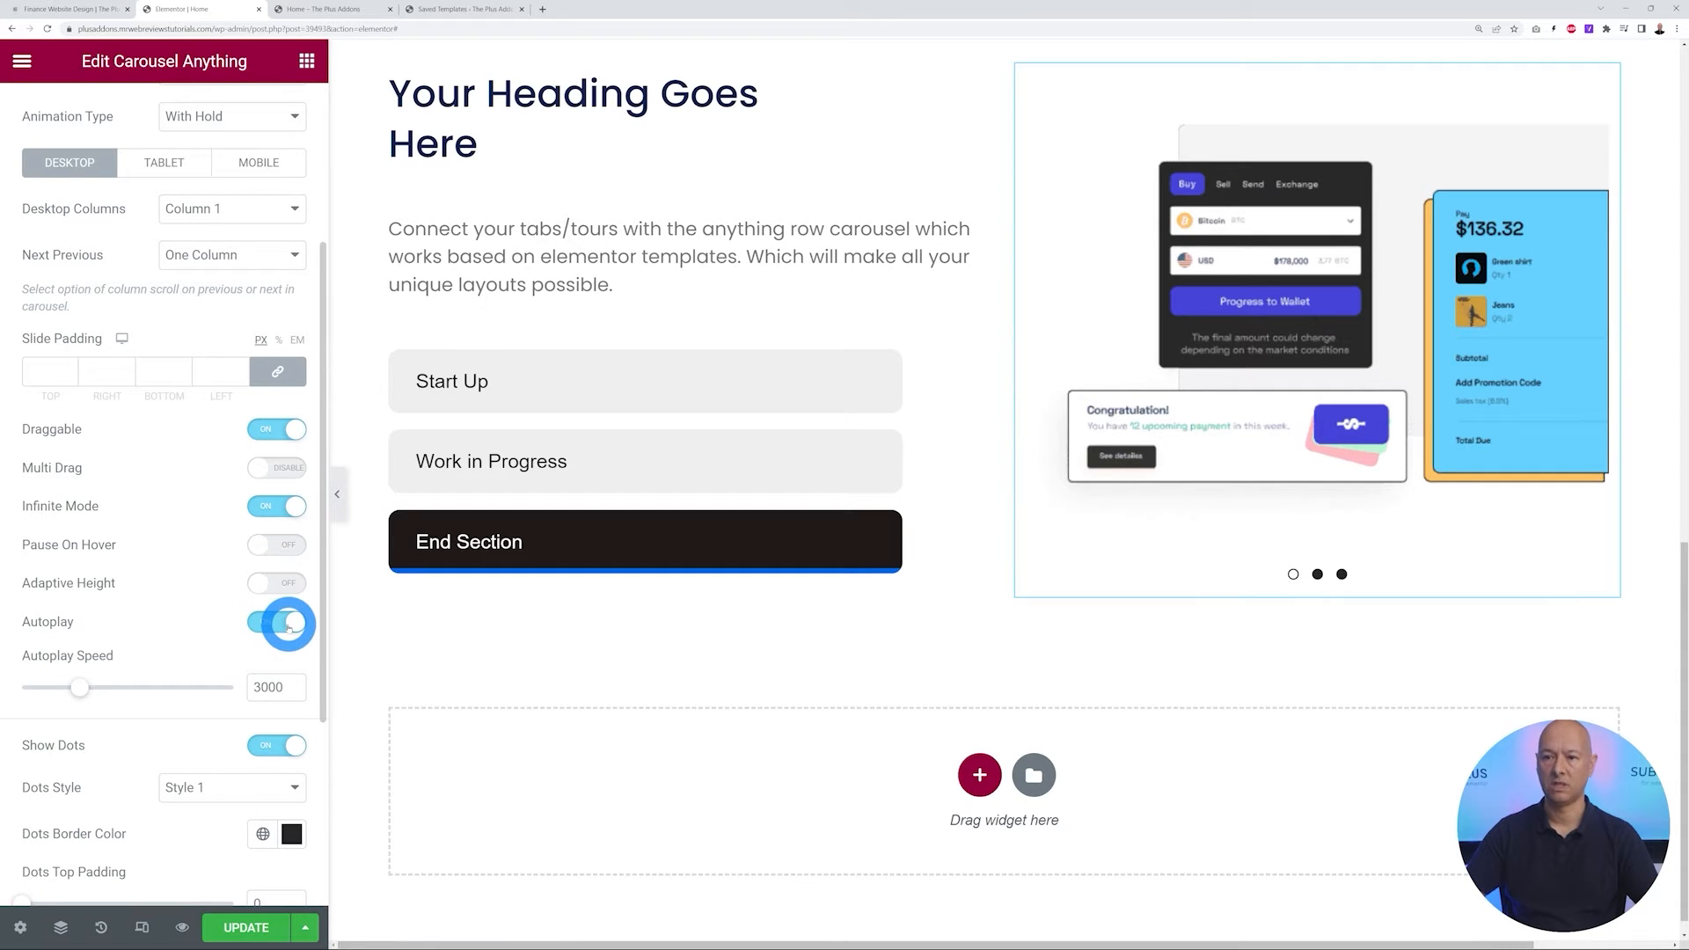
click(289, 624)
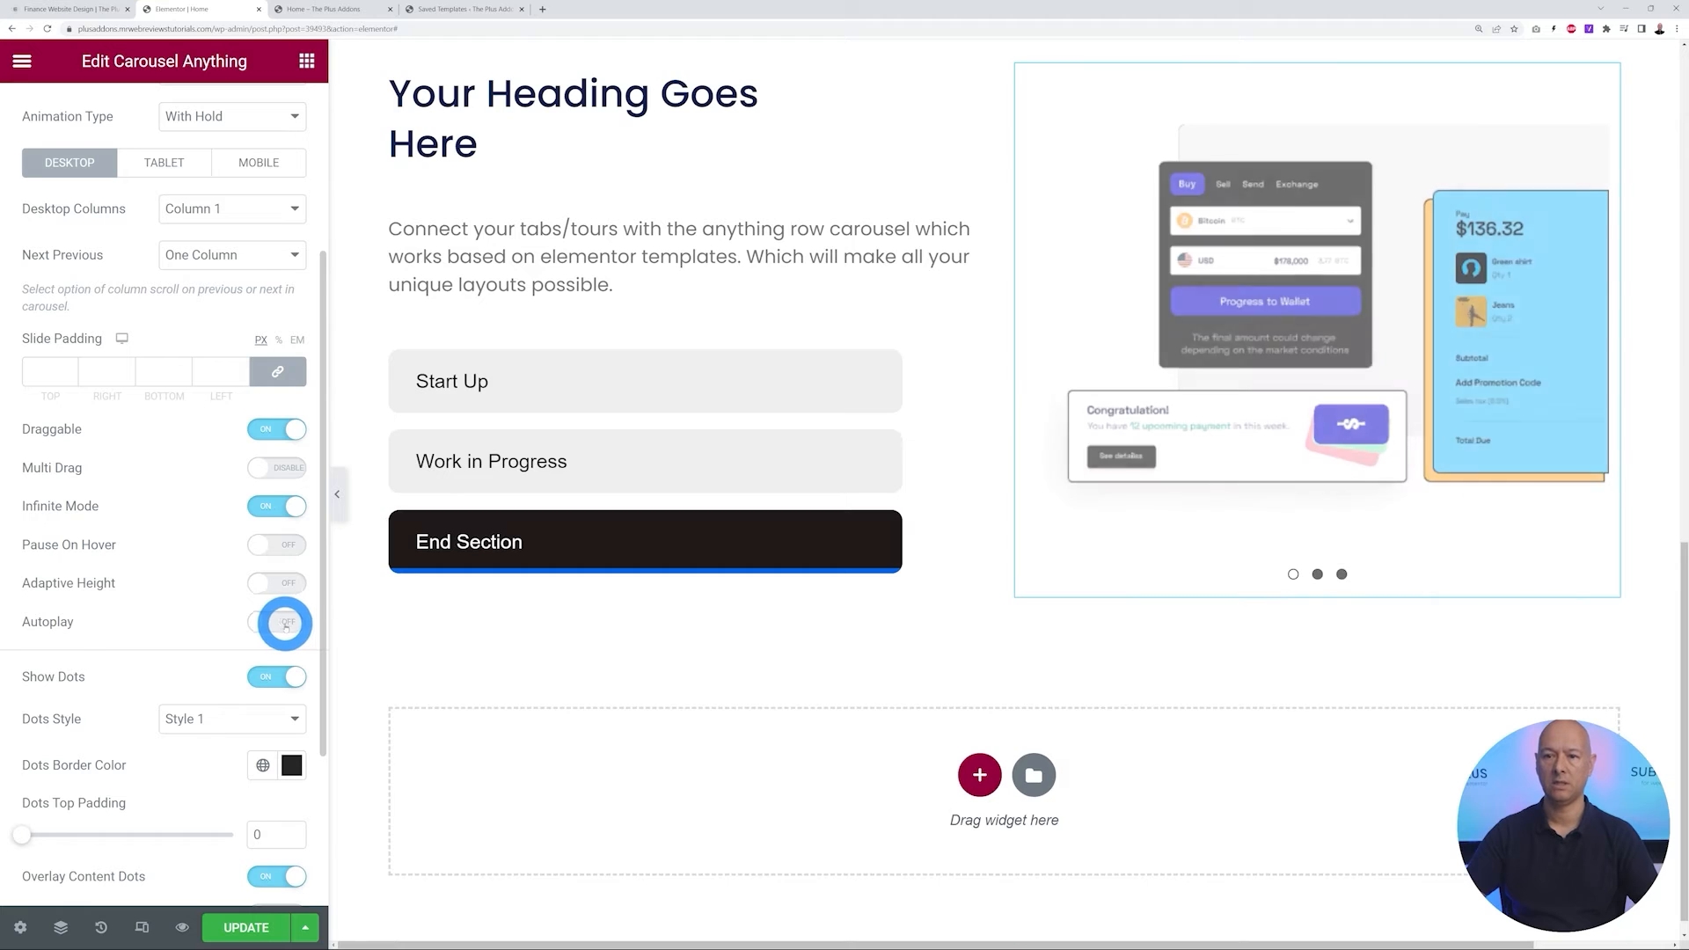
scroll(279, 622, down, 2)
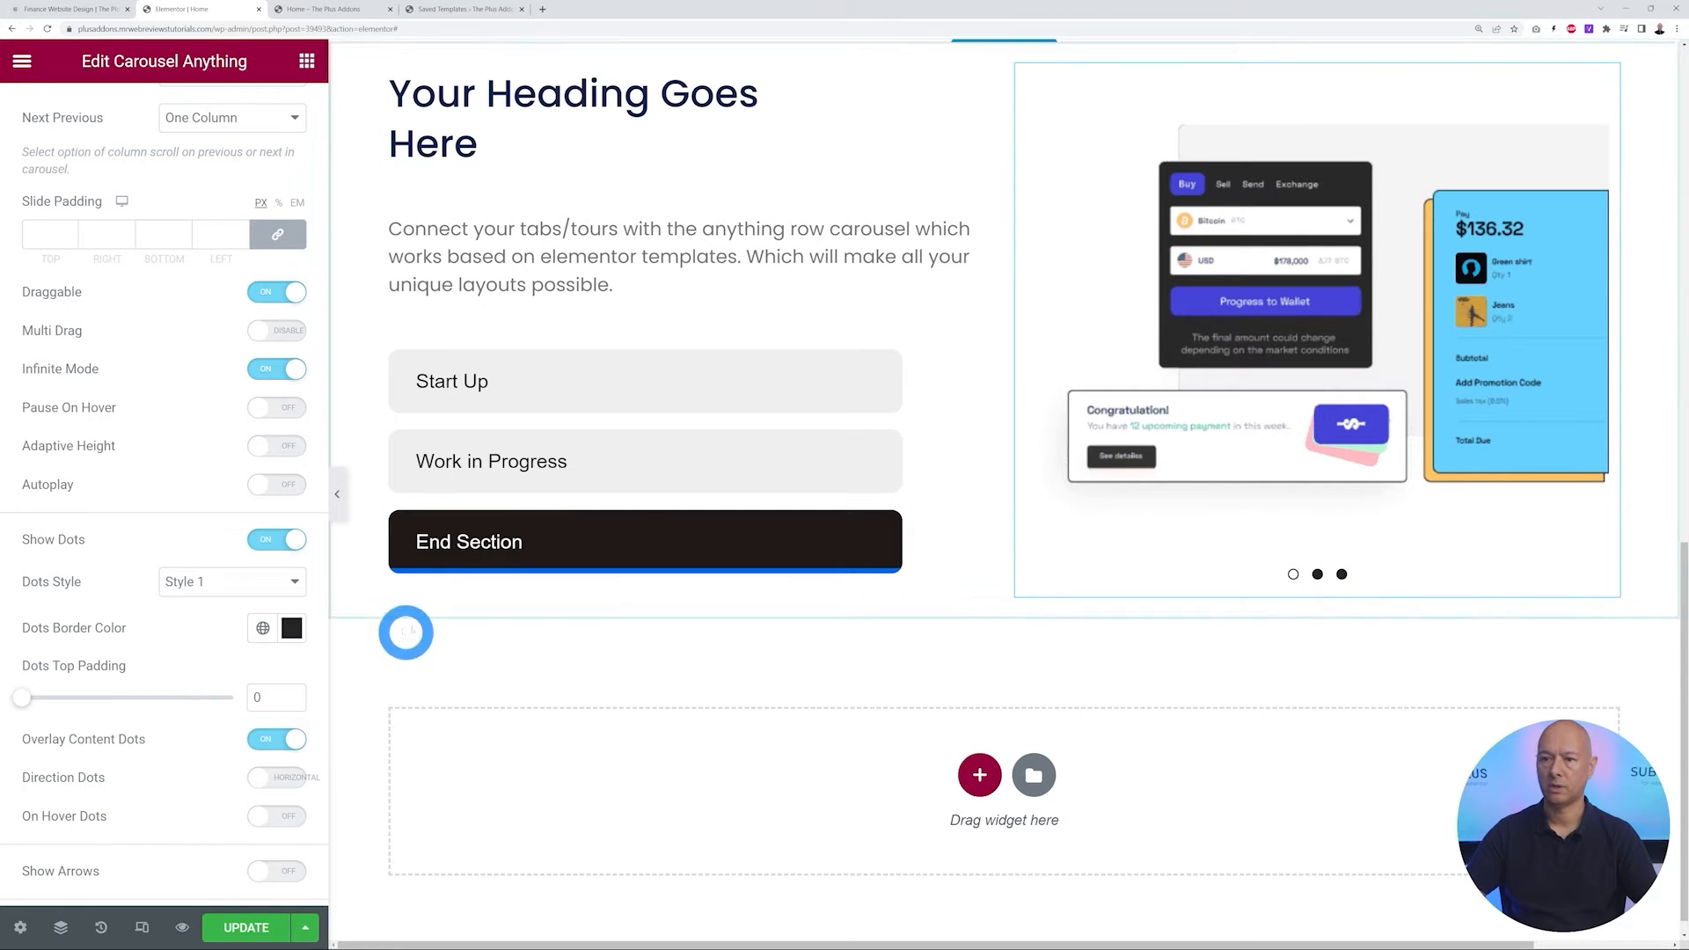
click(279, 541)
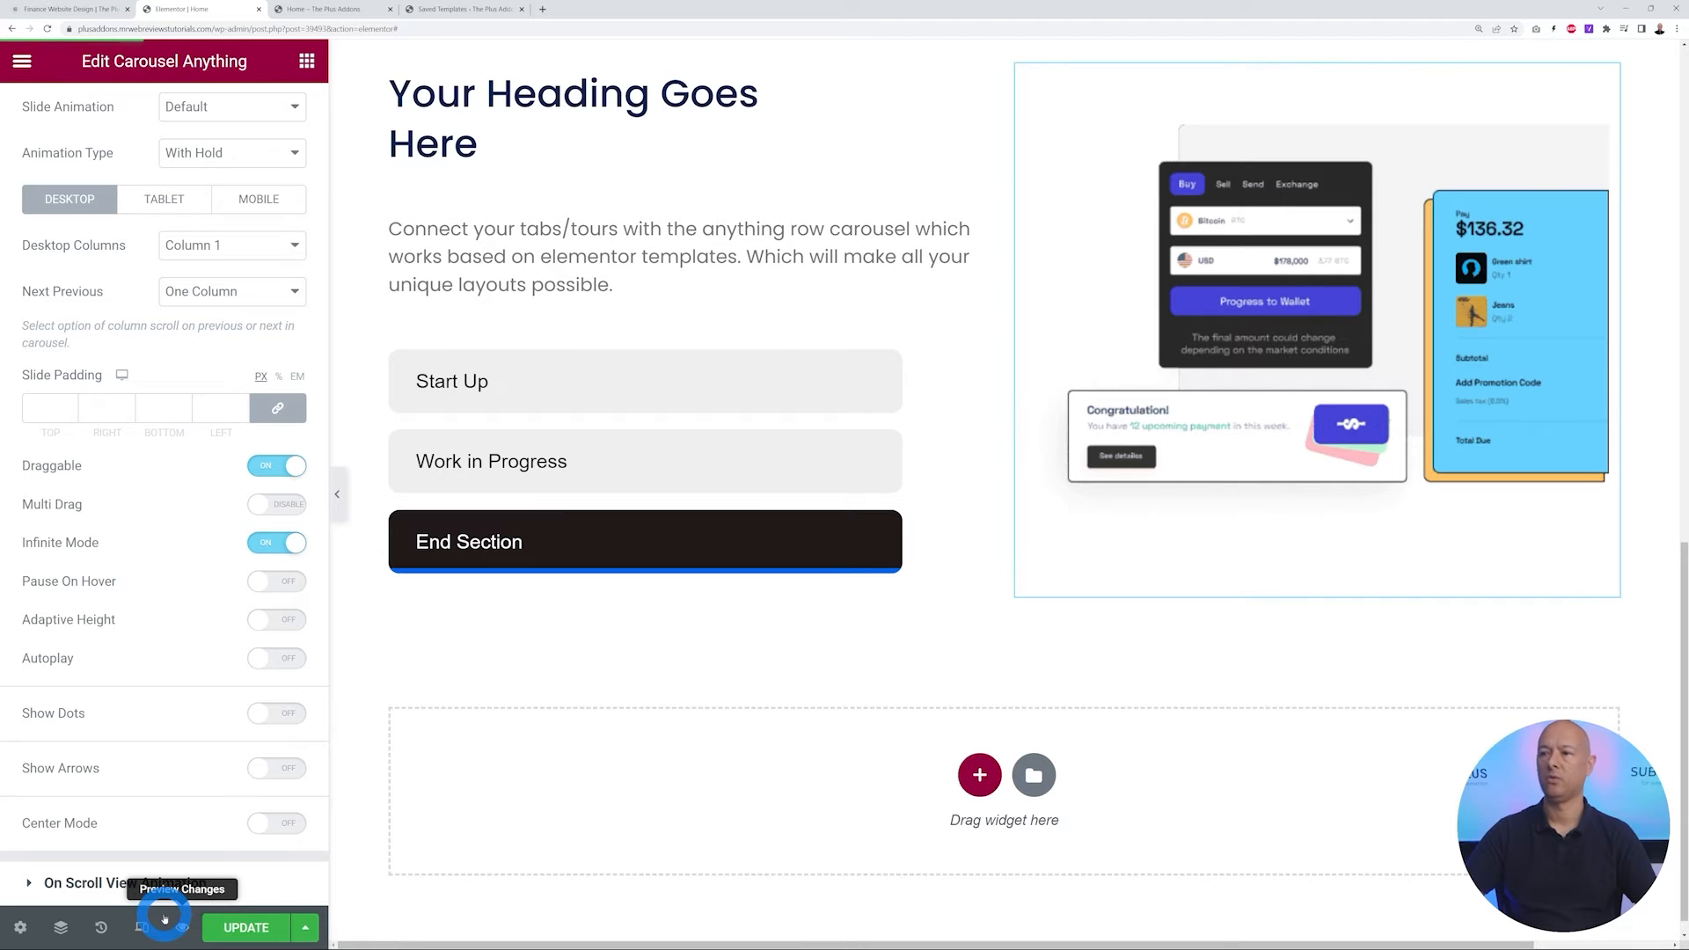
Preview the page and test that the Work in Progress, Start Up and End Section tabs switch the carousel slides
click(164, 919)
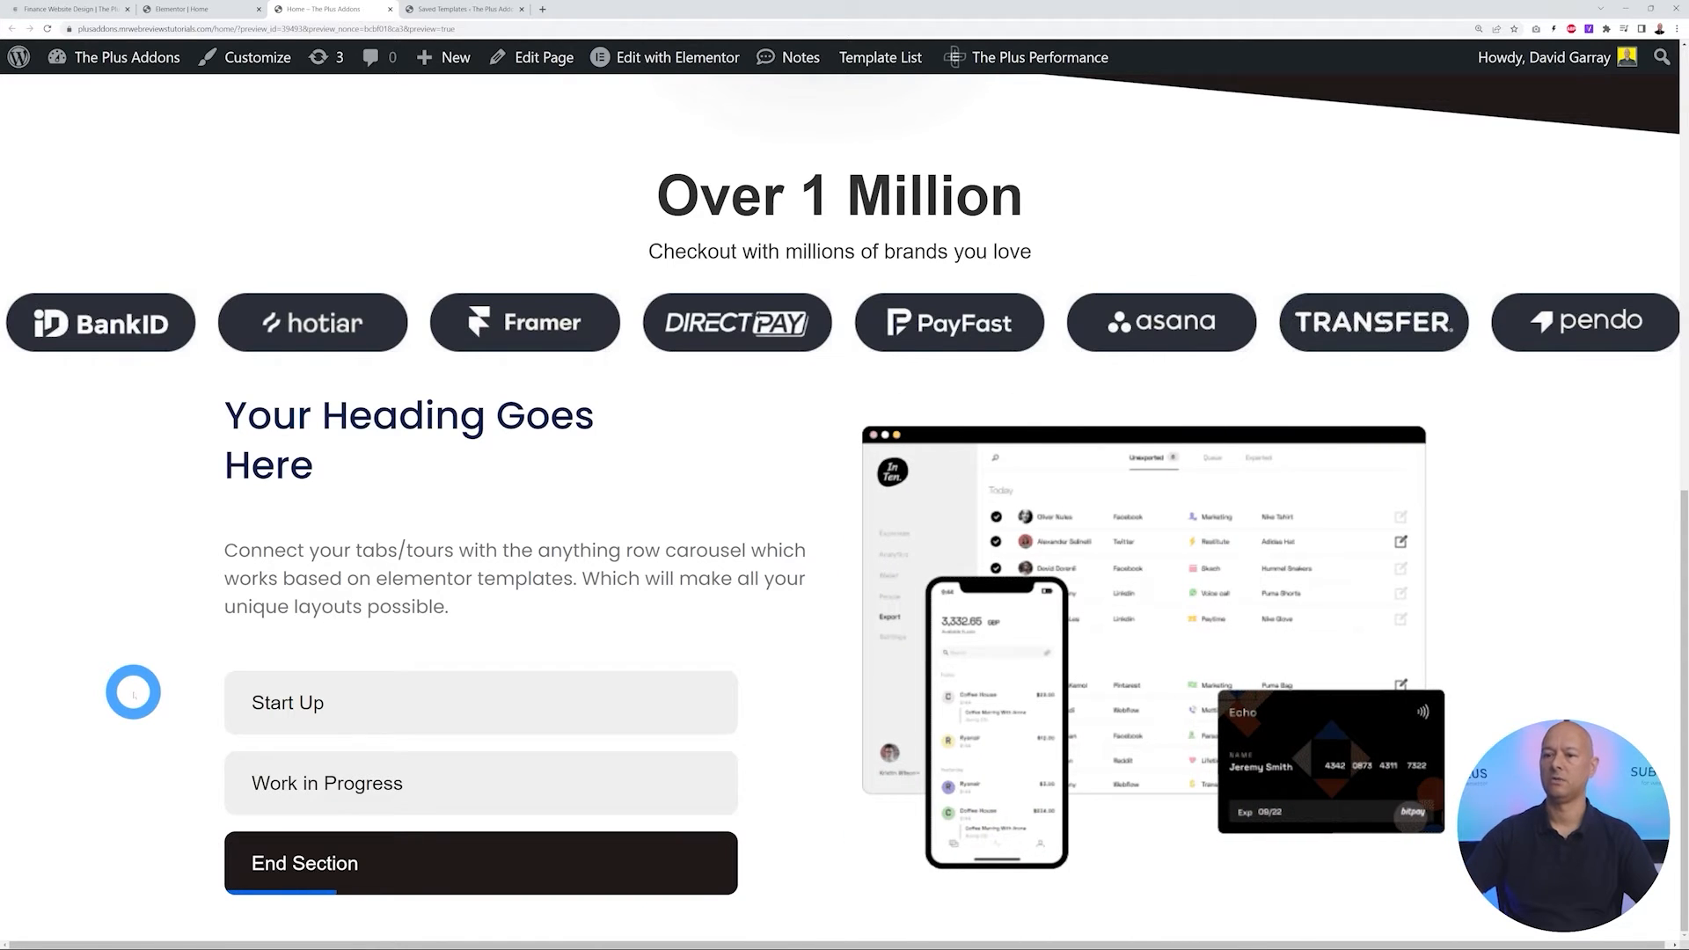
click(376, 784)
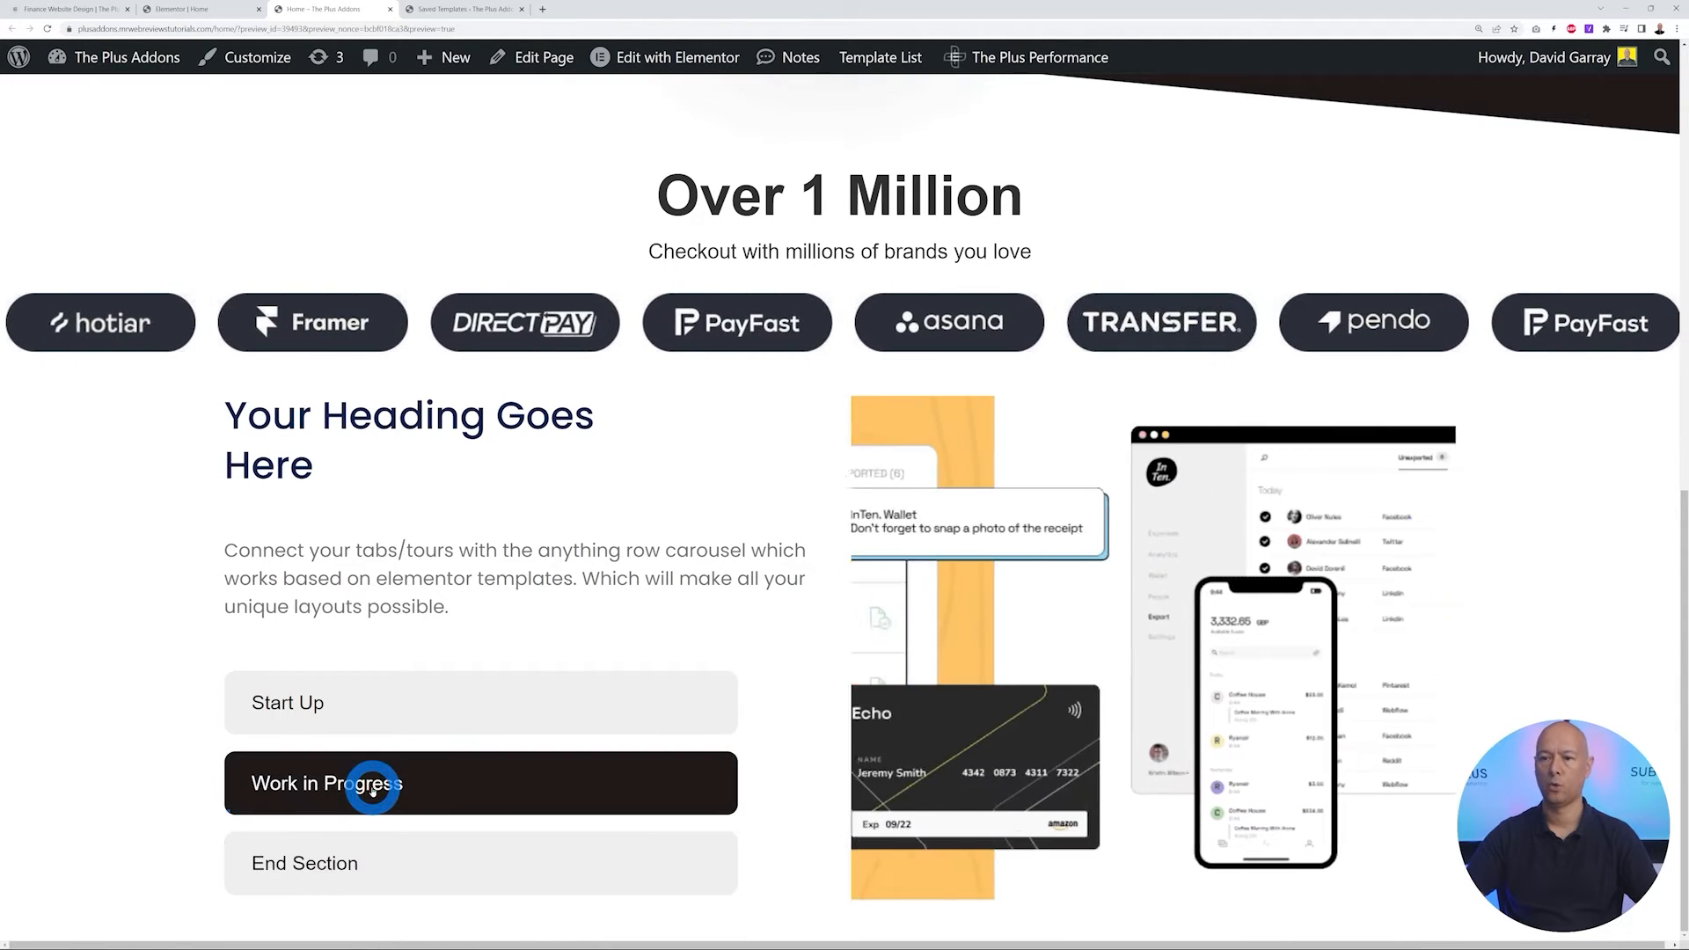
click(323, 711)
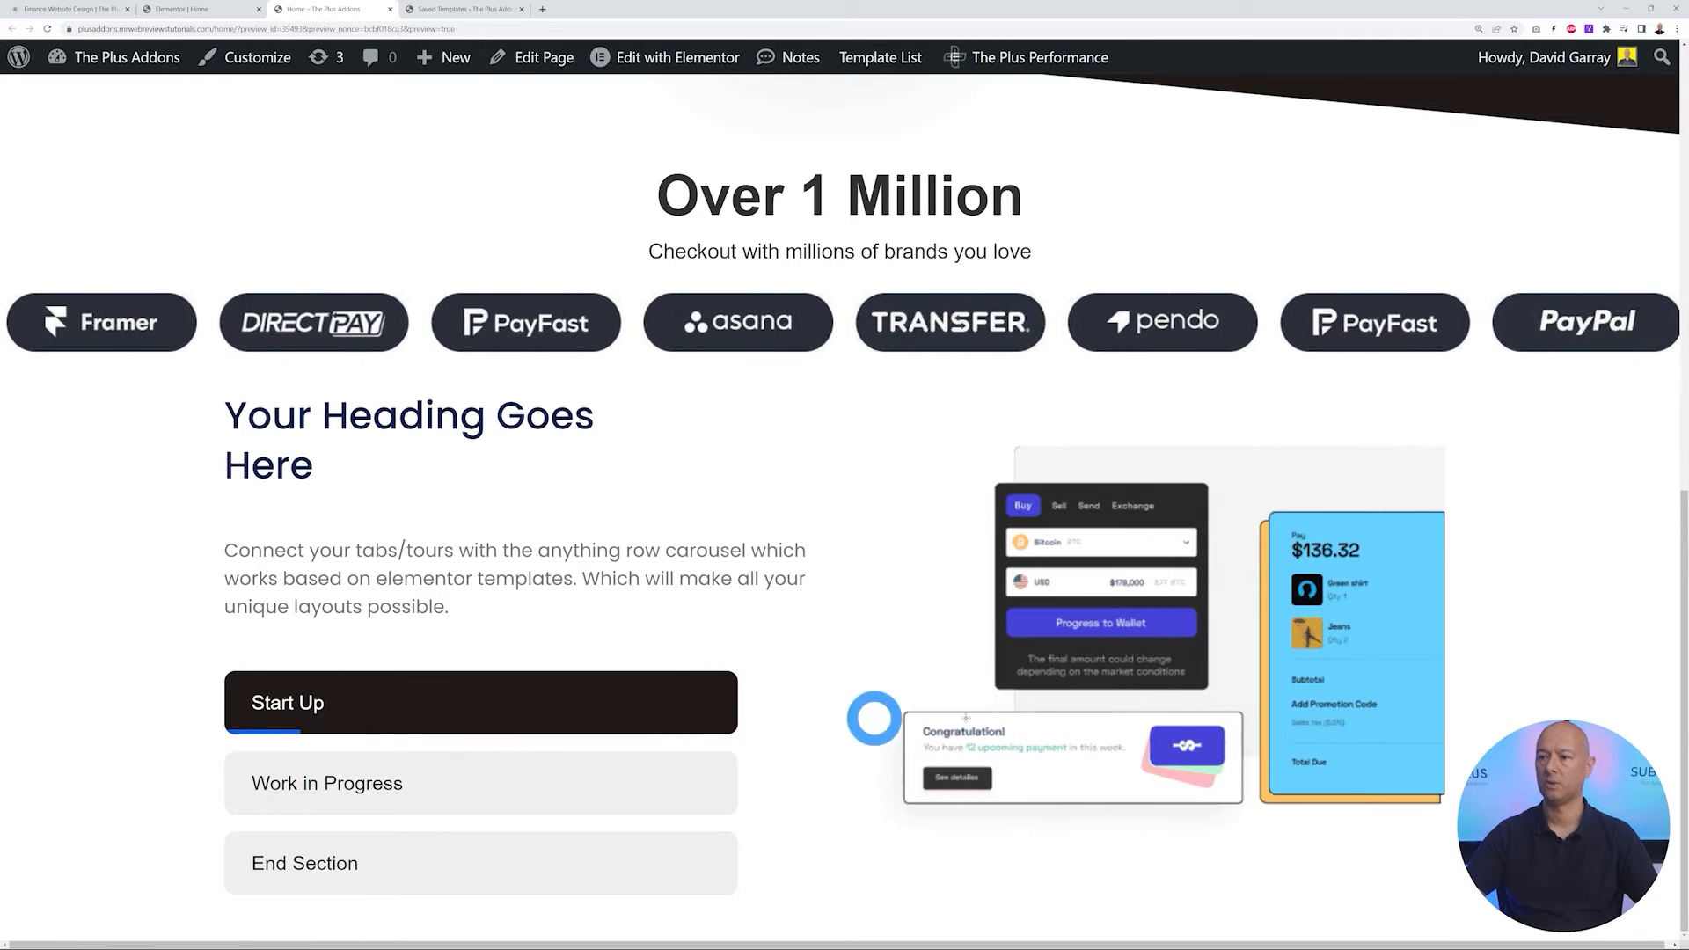
click(370, 863)
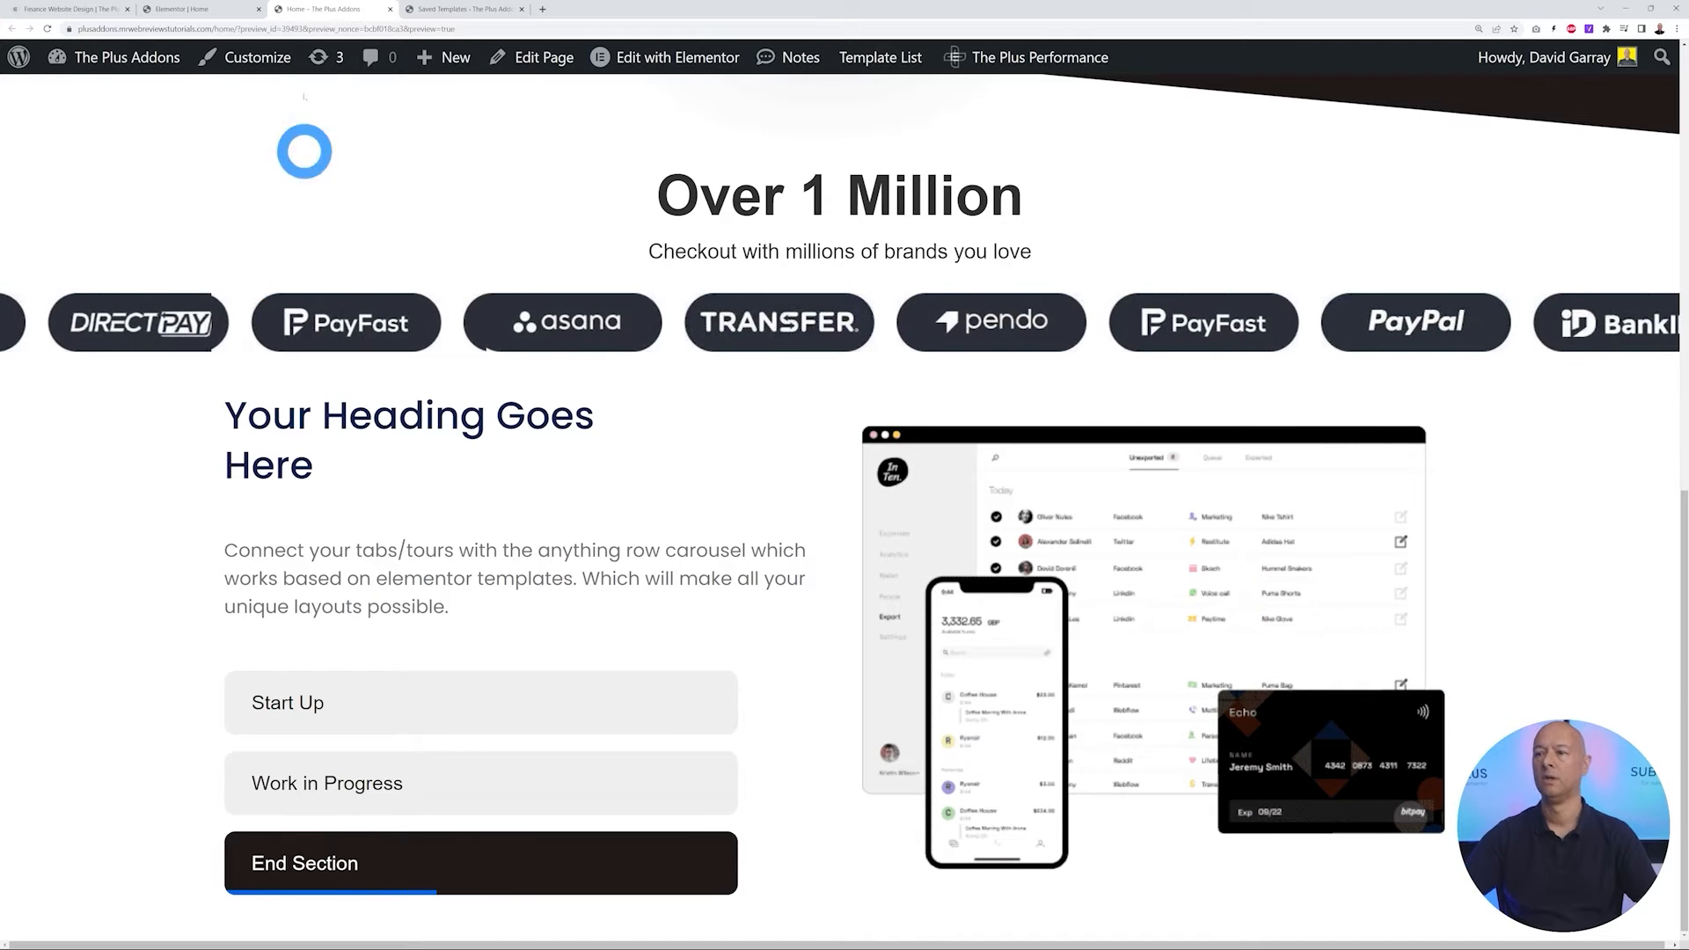
Return to the page editor, unlink the padding of the container holding the tabs and carousel, and set its top padding to 100 px
click(203, 10)
scroll(844, 777, up, 1)
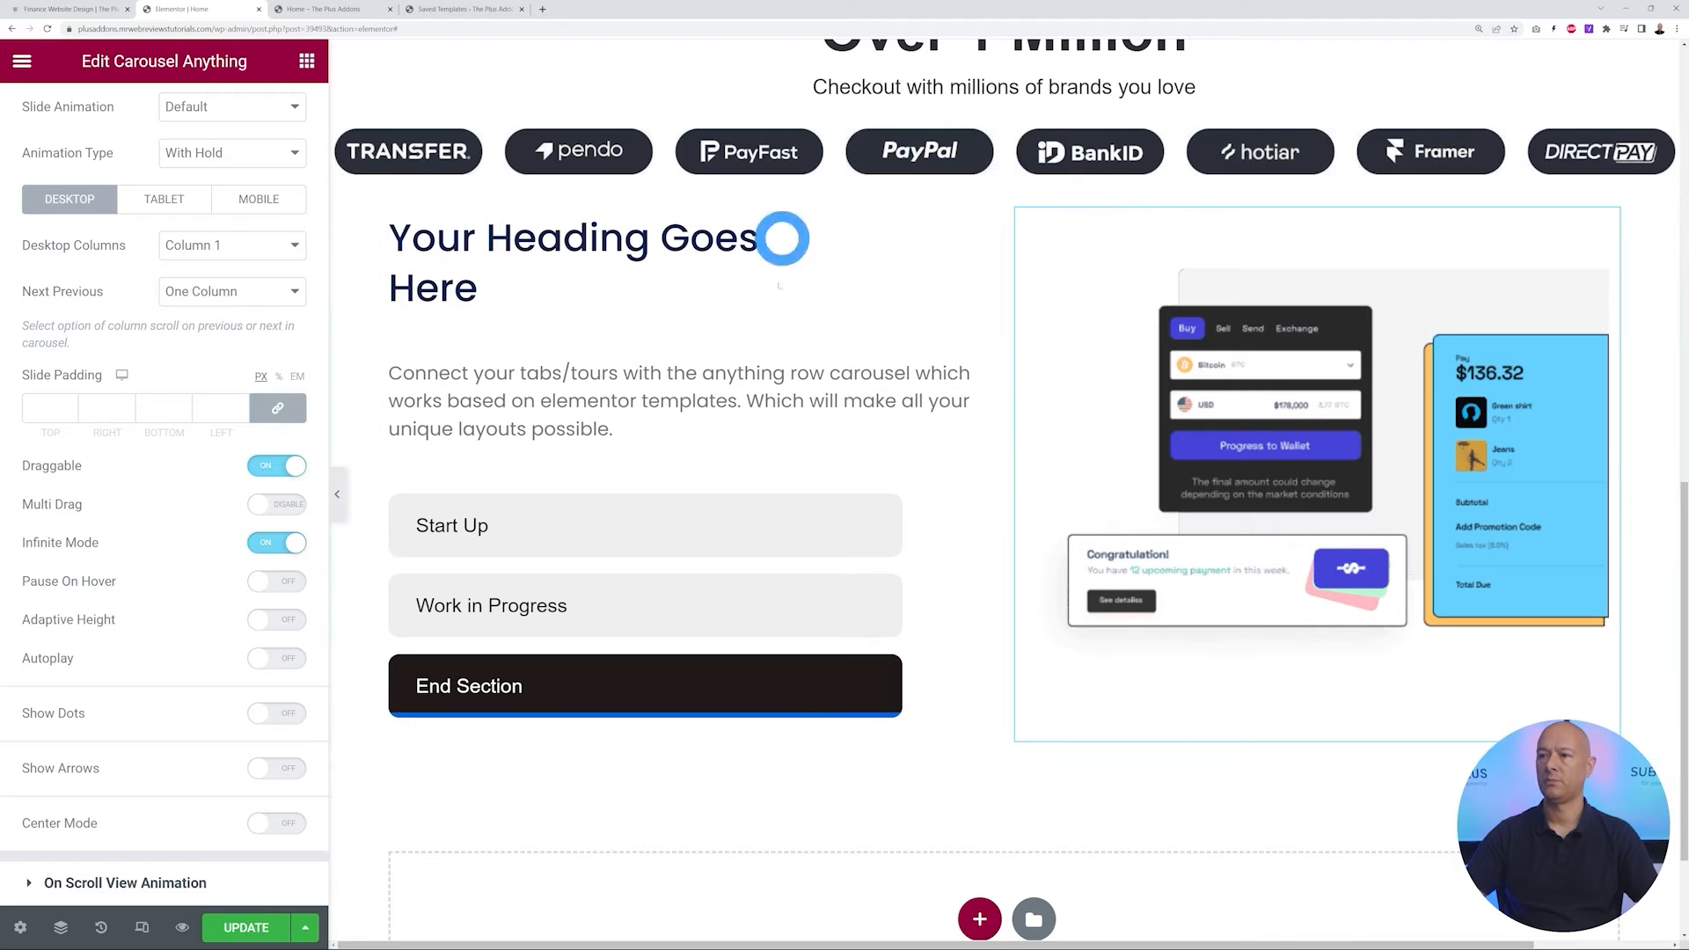
click(1005, 176)
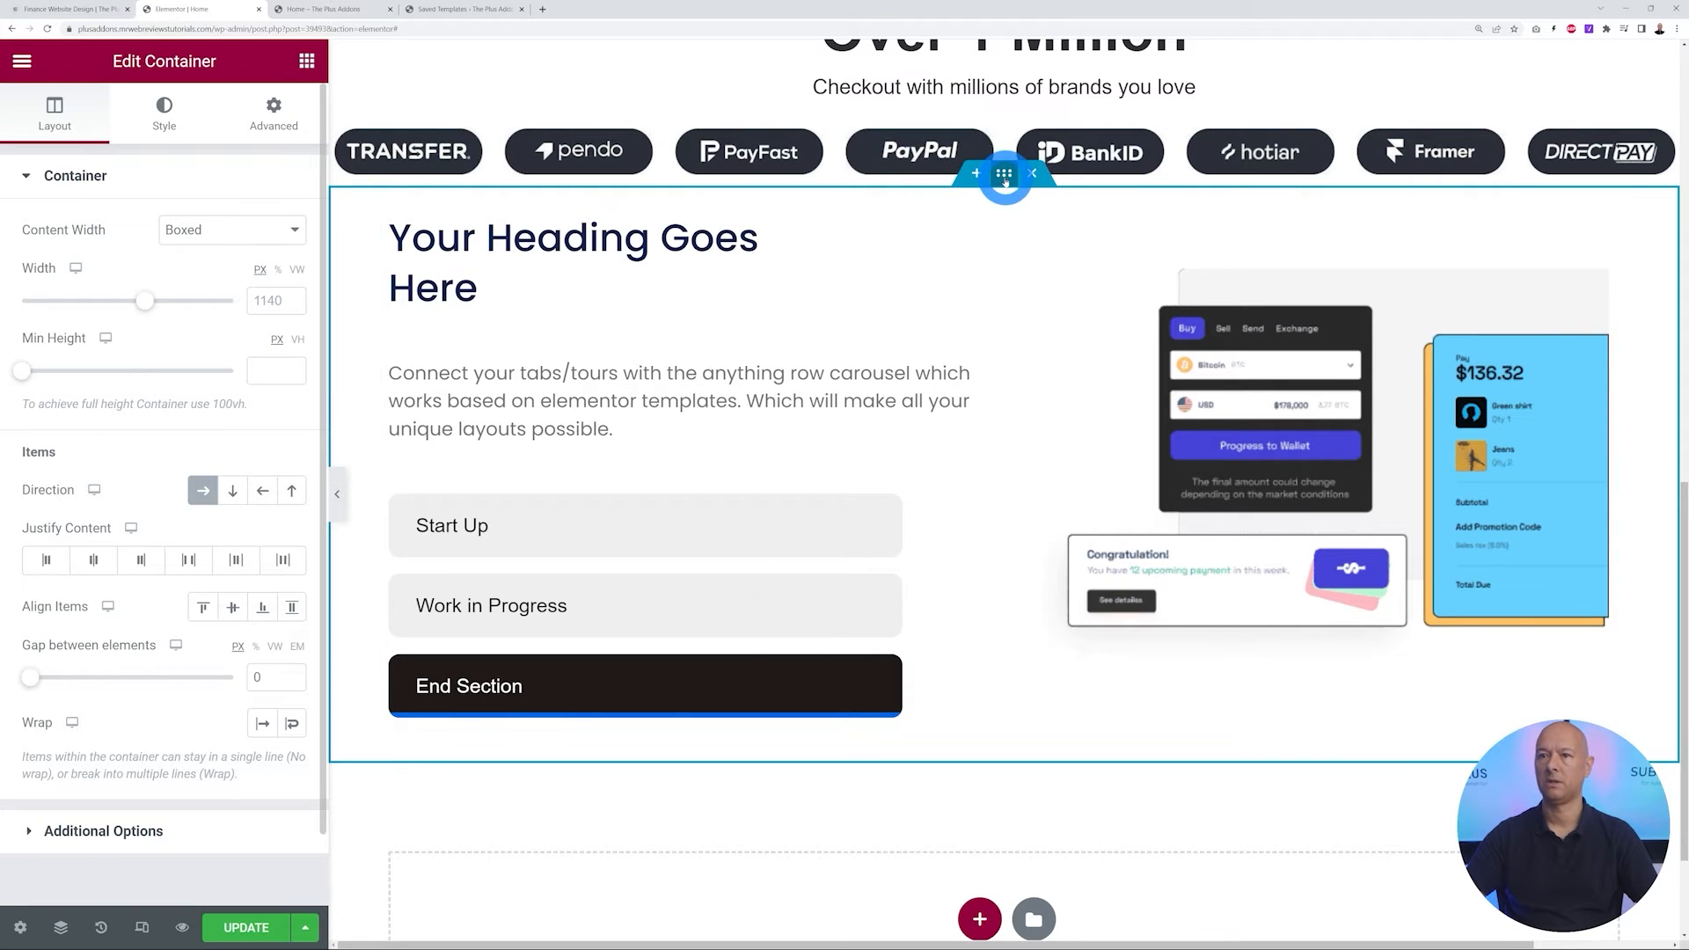
click(273, 117)
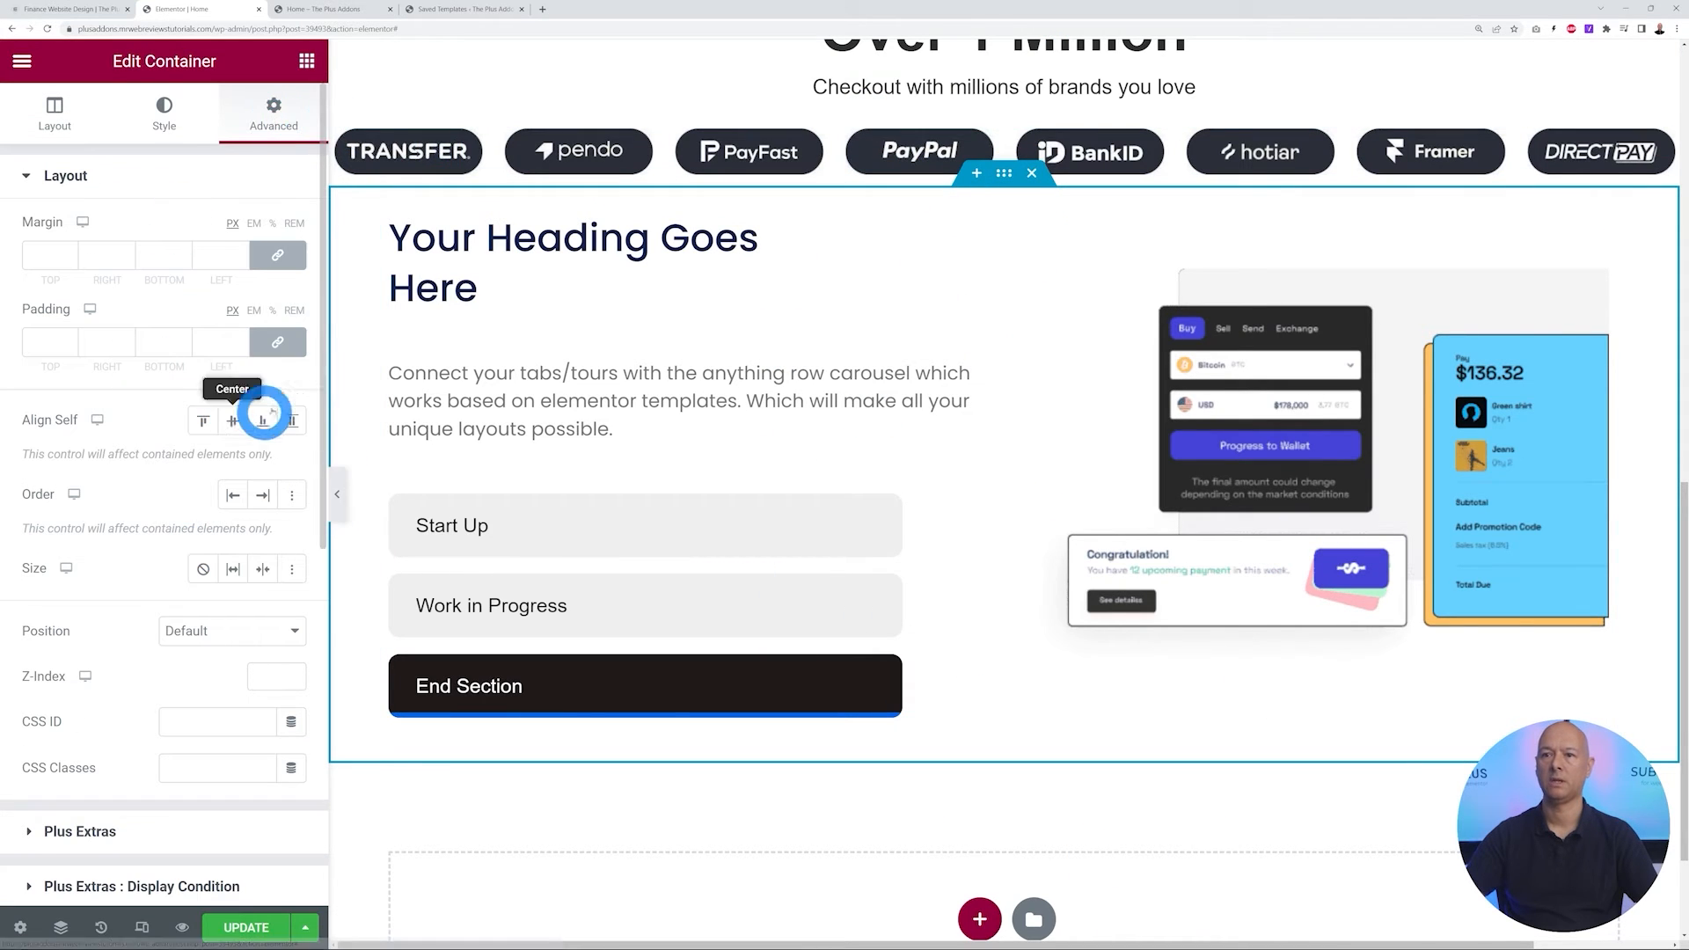
click(277, 342)
click(123, 357)
click(51, 343)
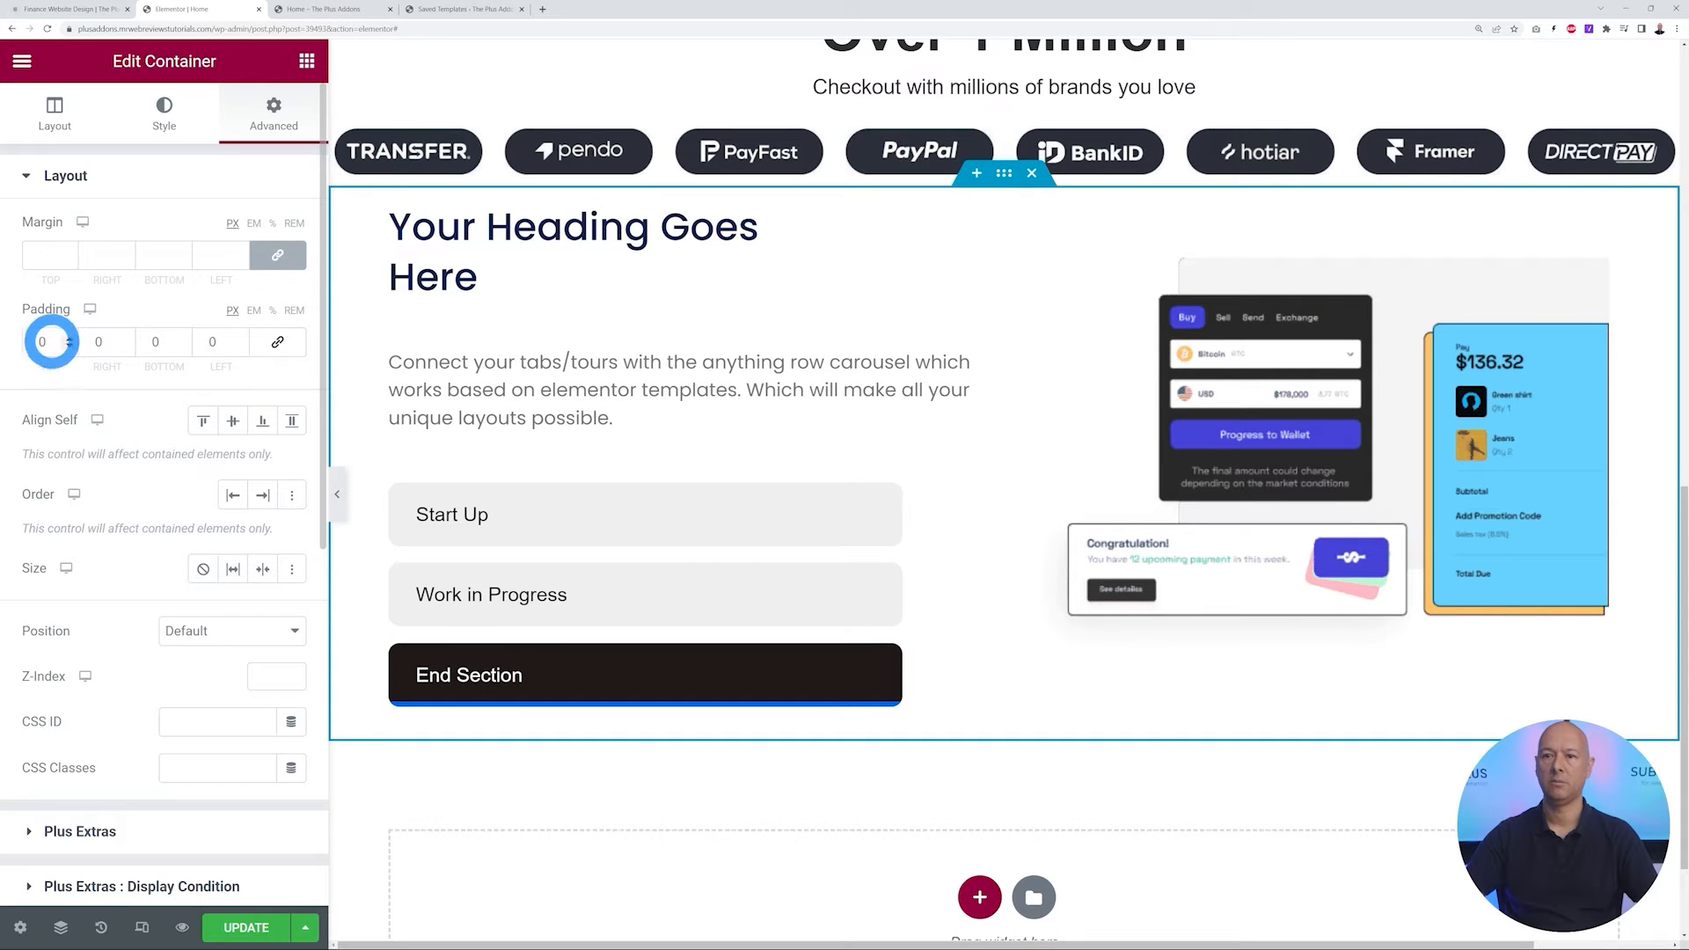
text(100)
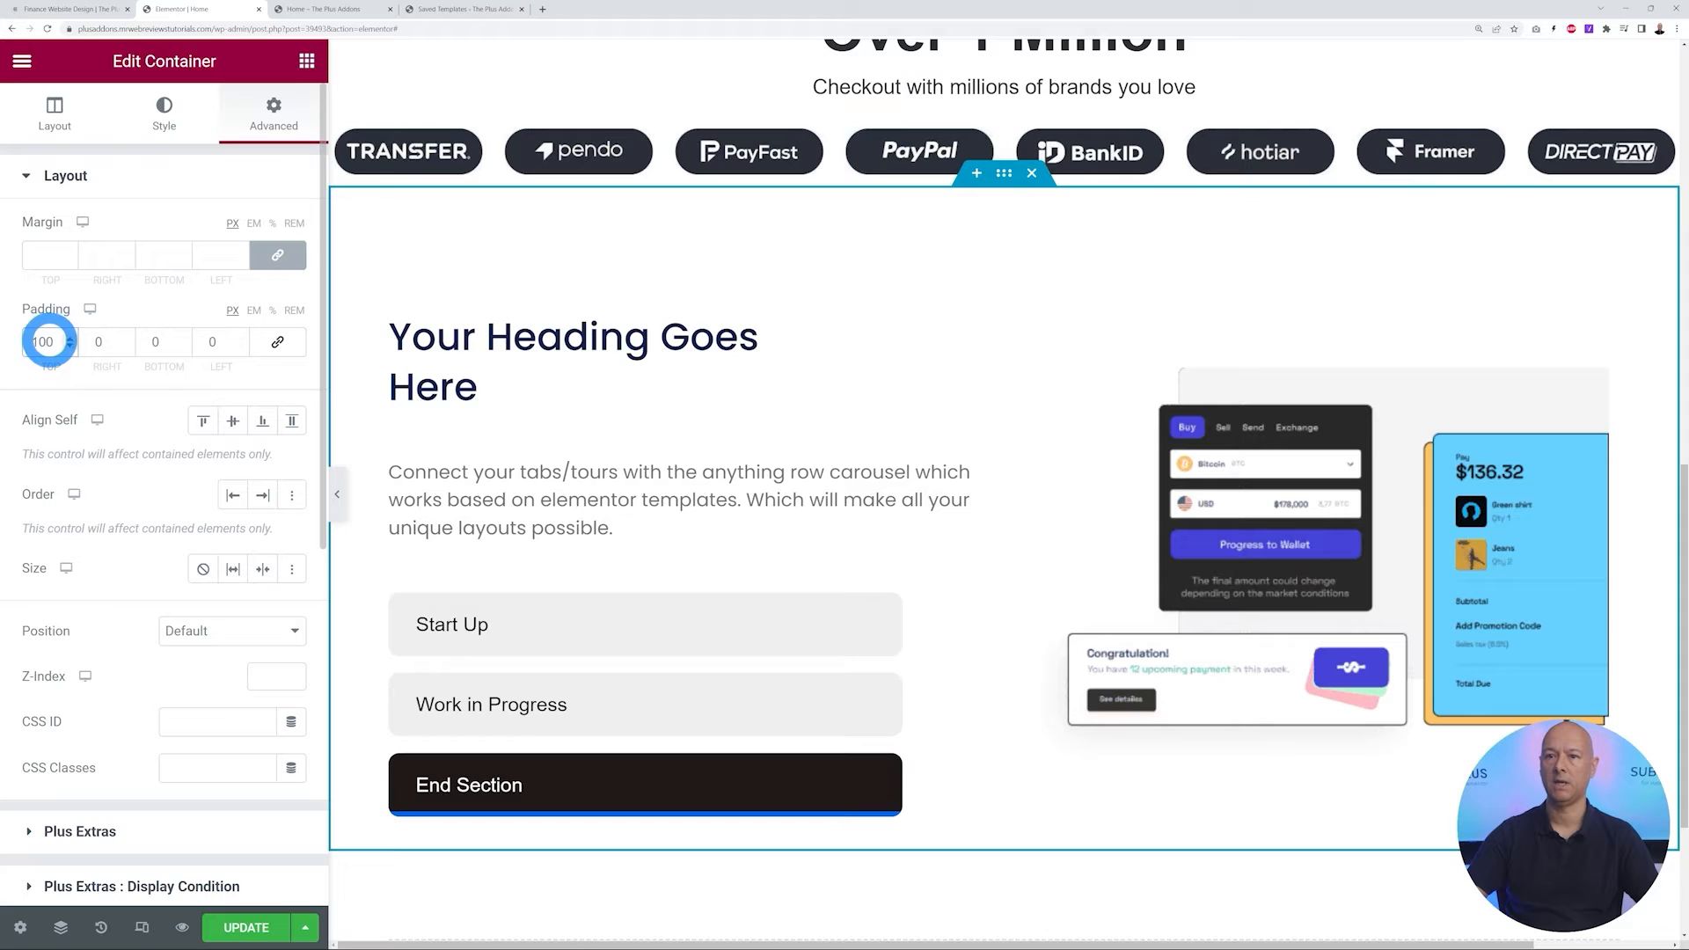
Set the container's top and bottom padding to 80 px and update the page
drag(42, 342, 32, 342)
text(80)
click(122, 333)
text(80)
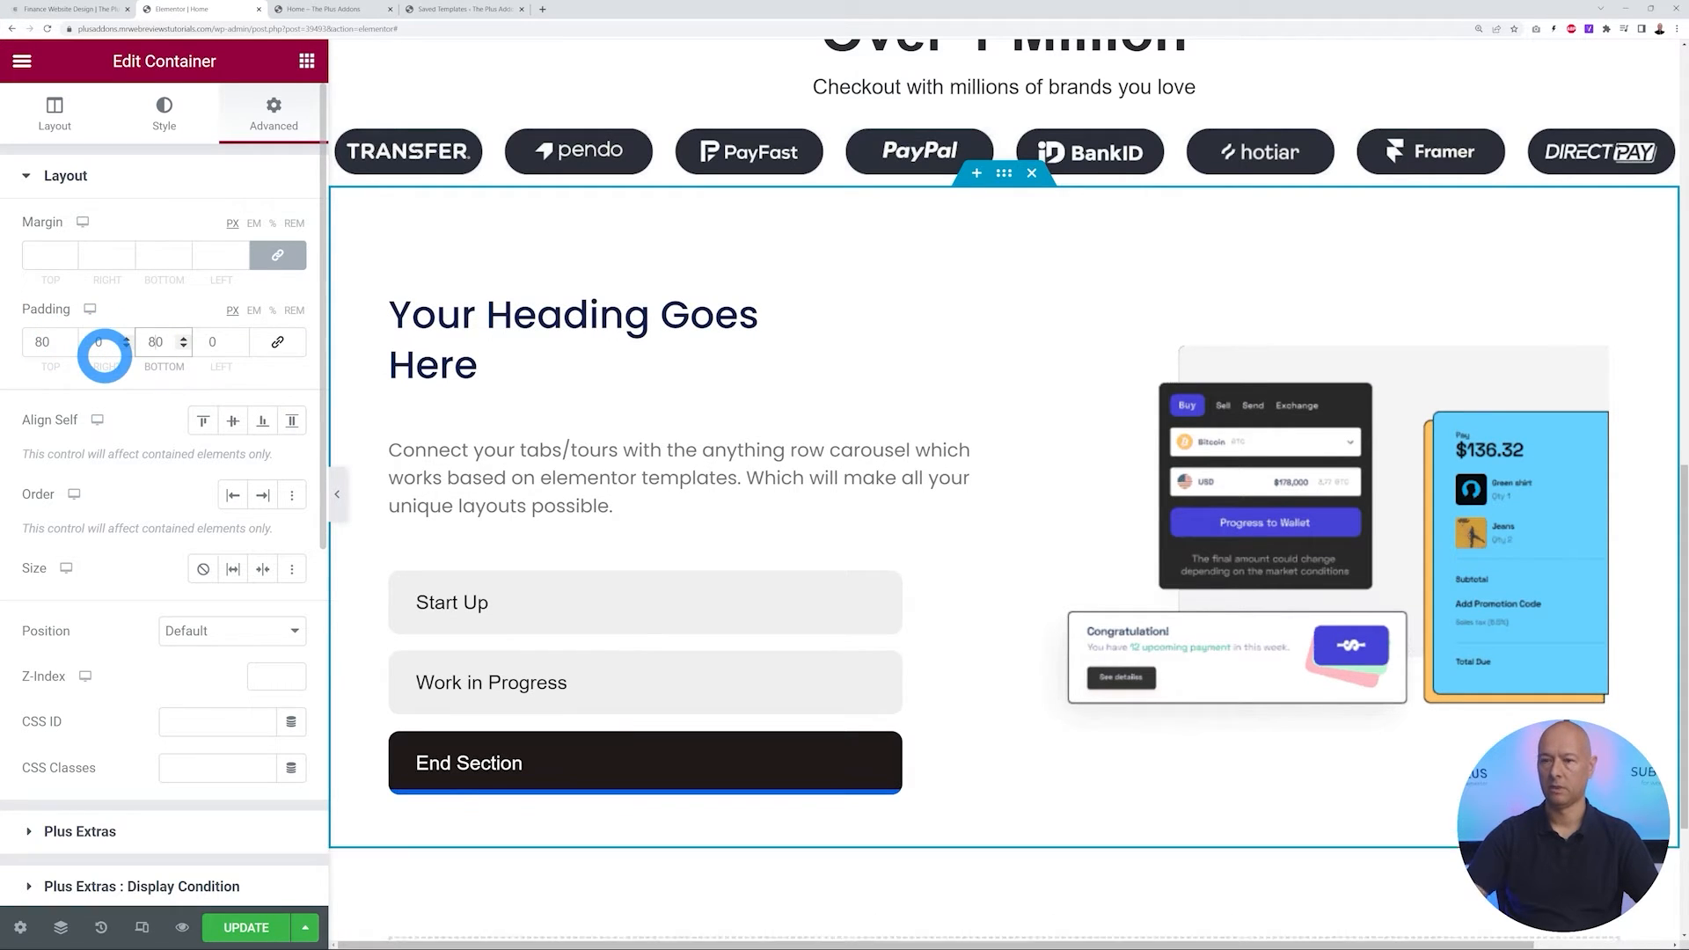
click(258, 936)
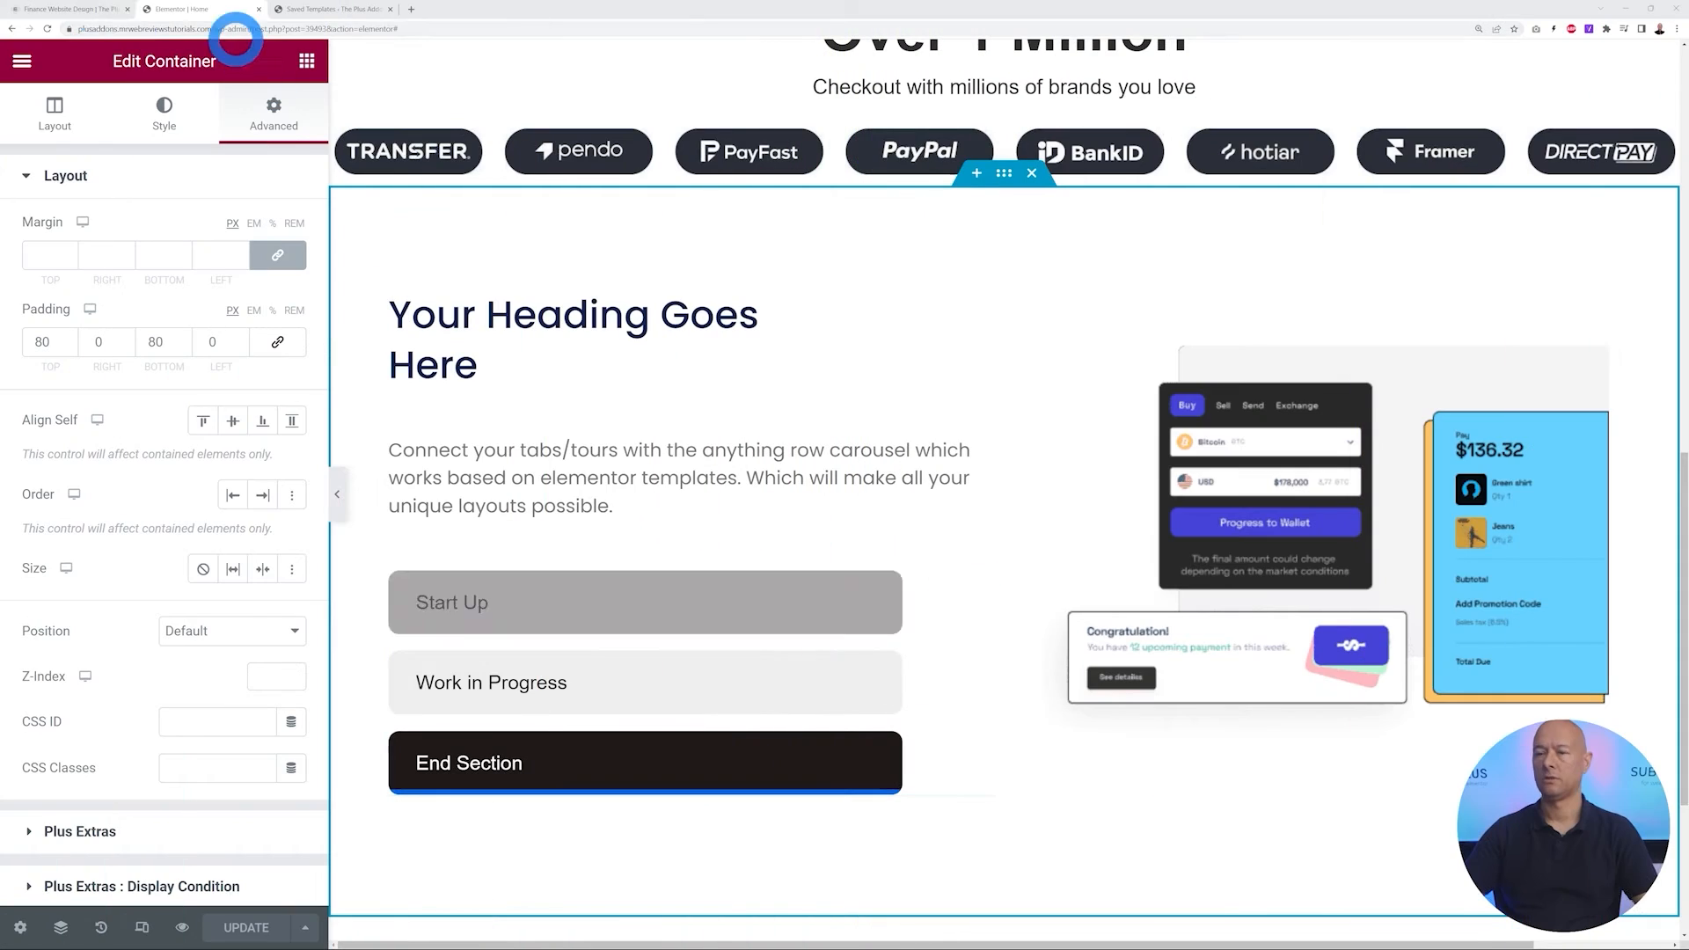
Switch to the finance demo page and examine the dark Straigh-Forward Way Of Financial and Wonderful & Effortless Way sections
click(84, 11)
mouse_move(826, 641)
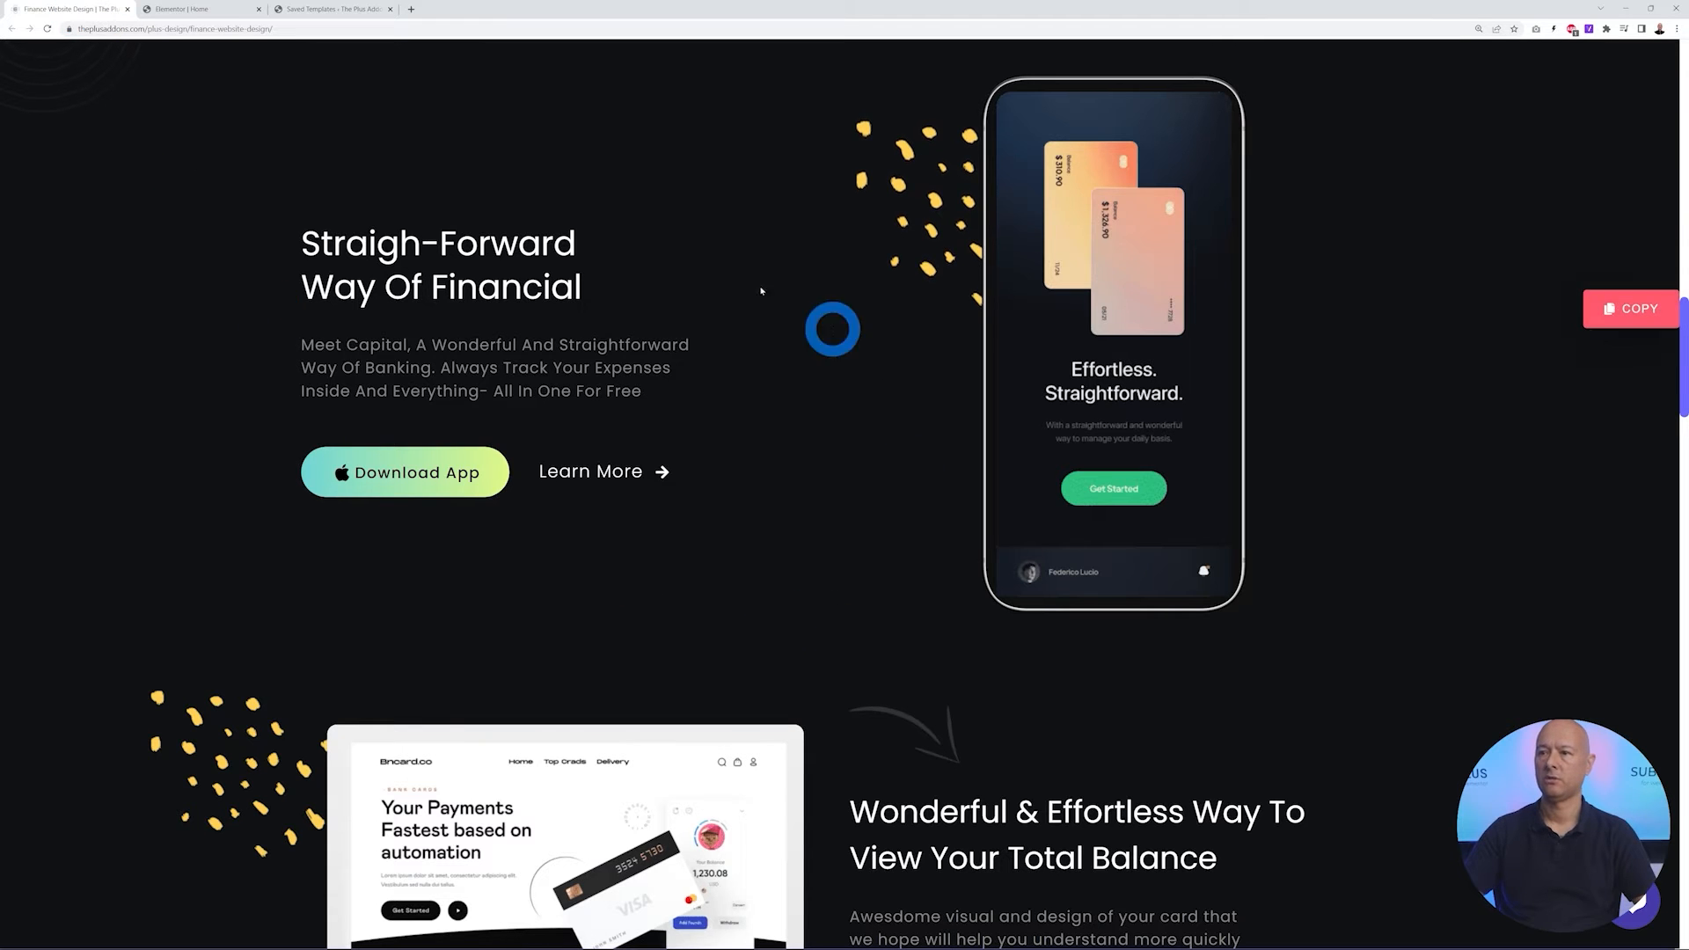
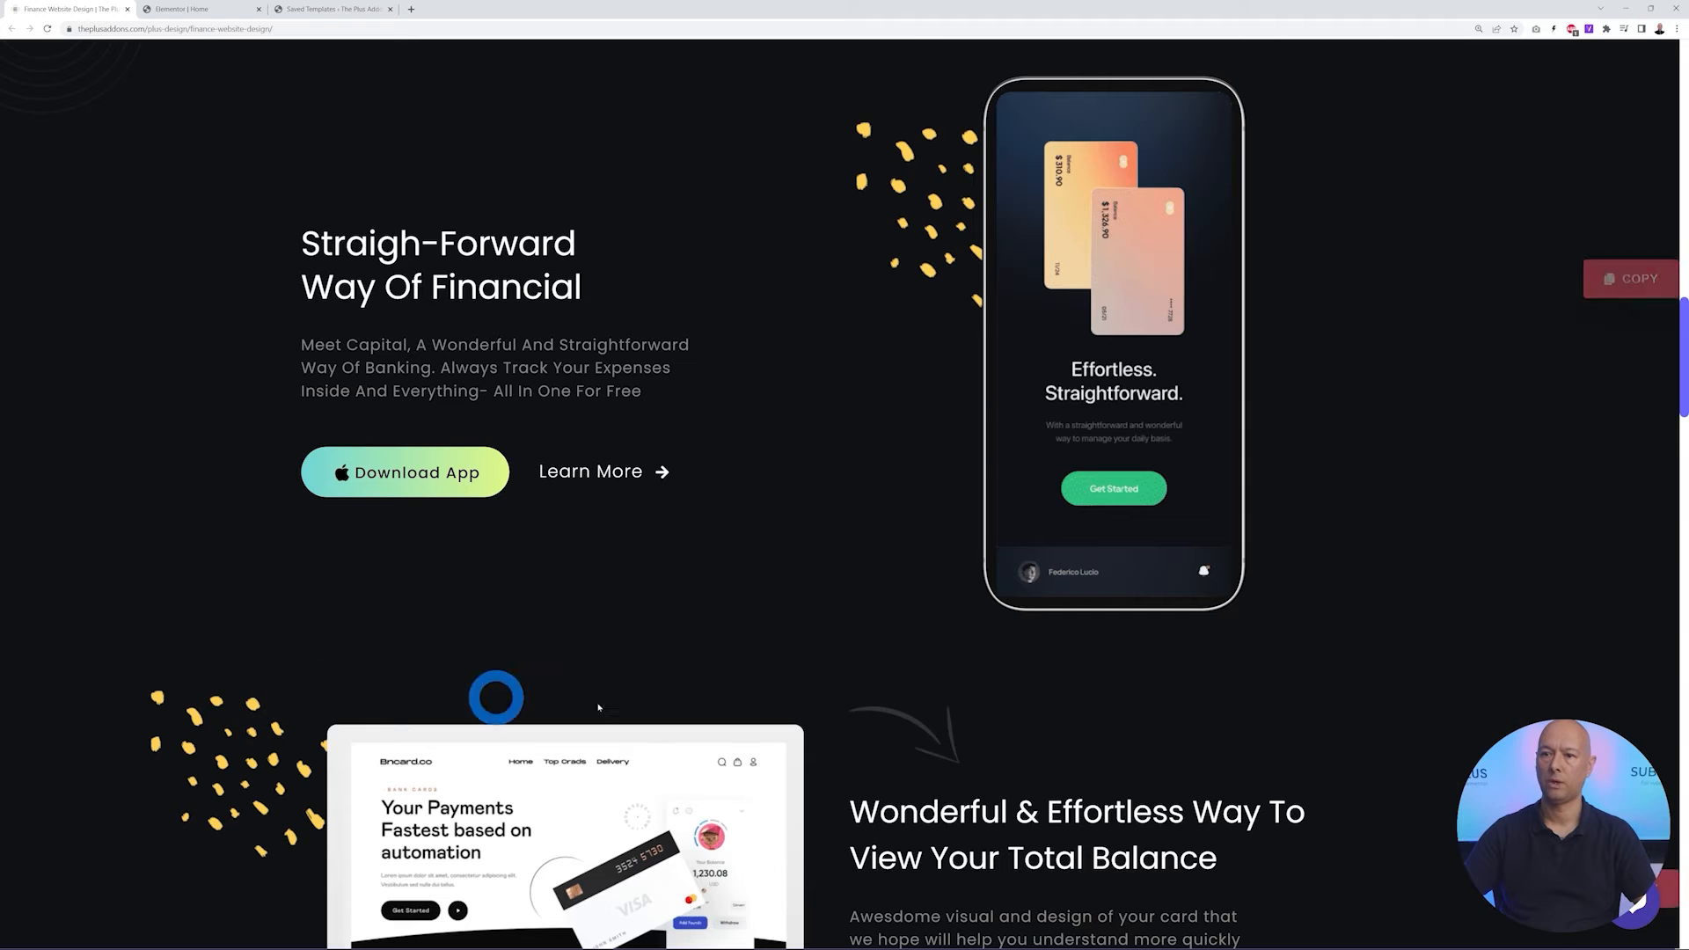
scroll(1467, 431, down, 2)
scroll(1467, 431, down, 1)
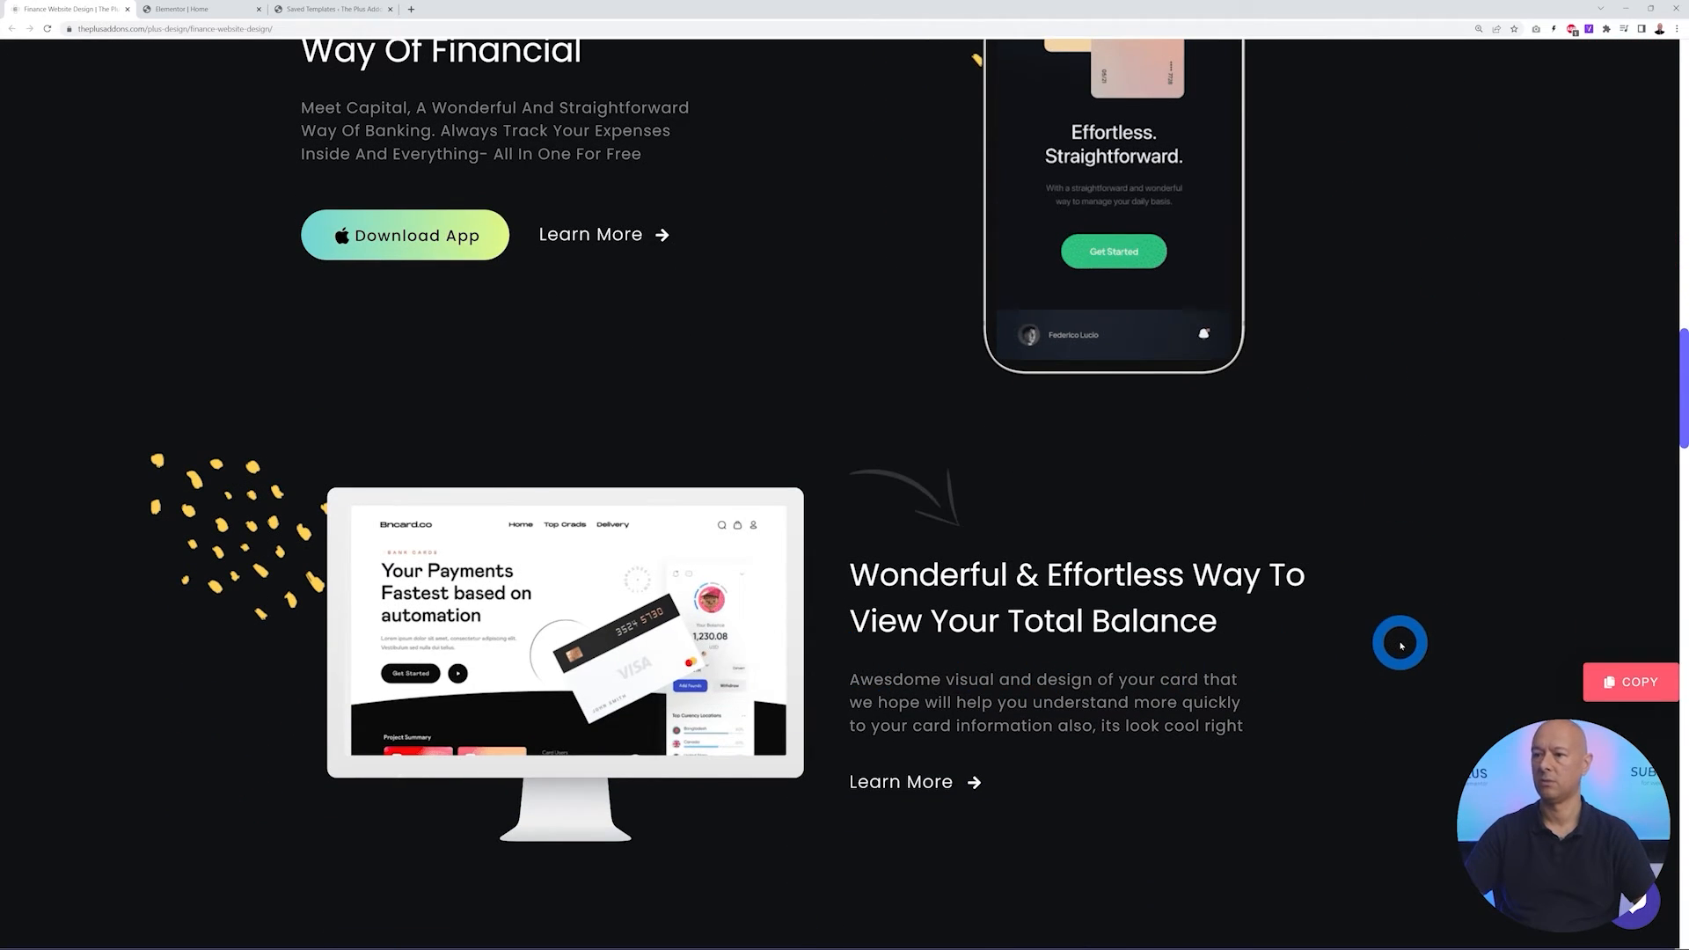
scroll(1395, 649, up, 4)
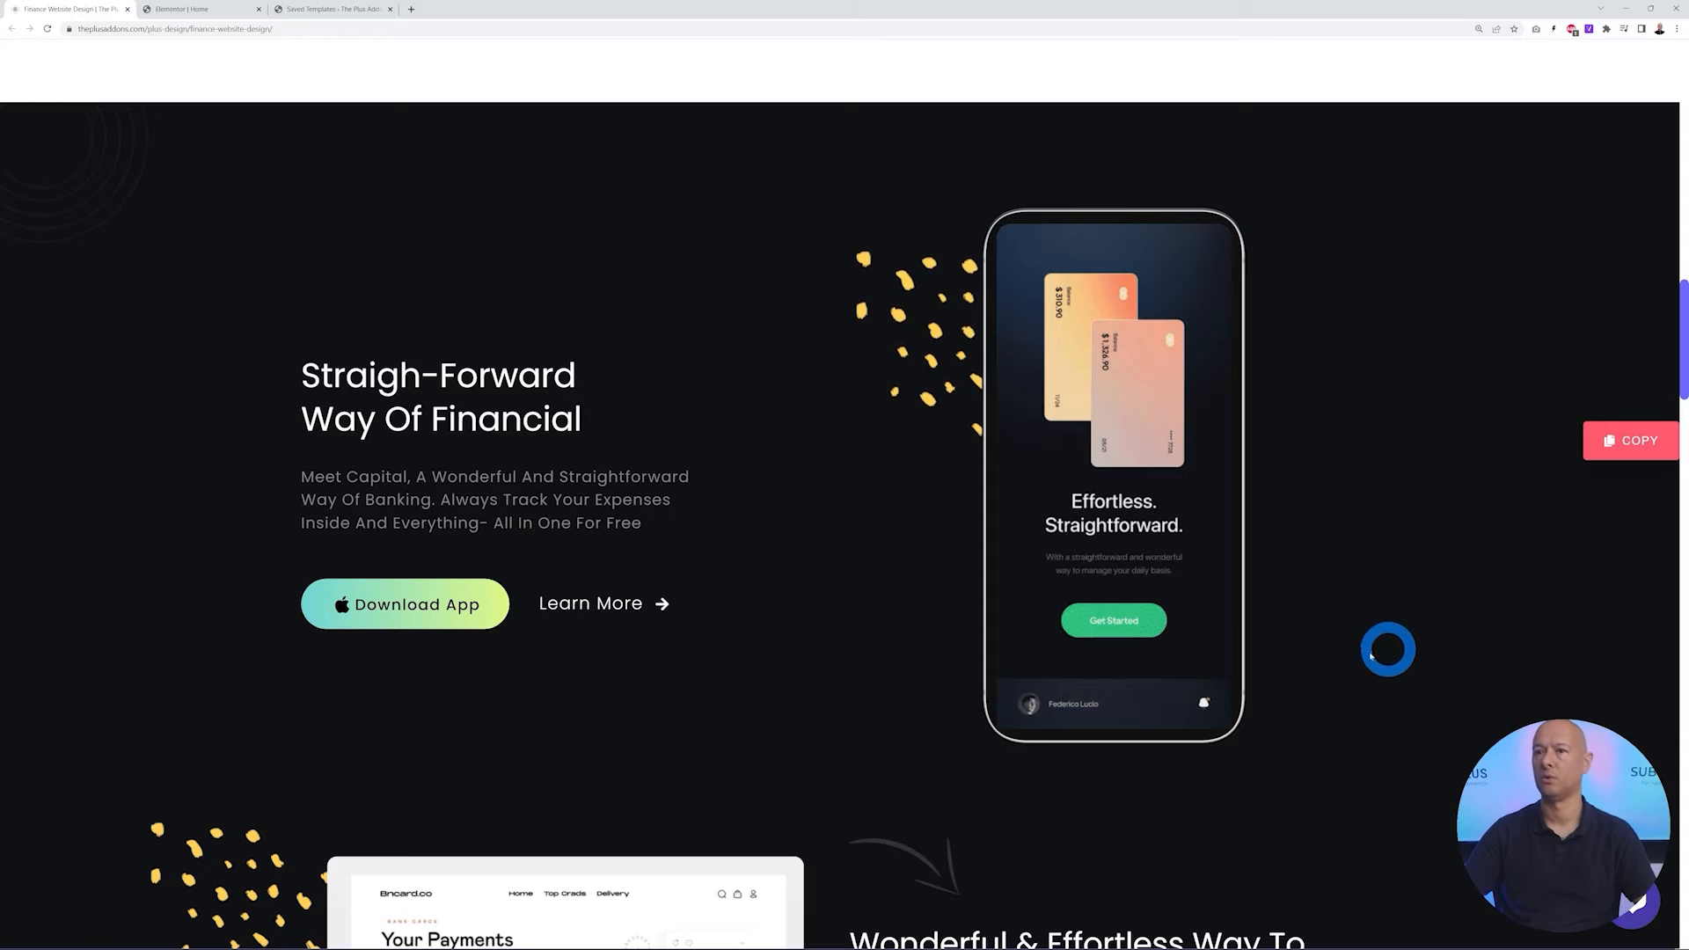
click(1588, 439)
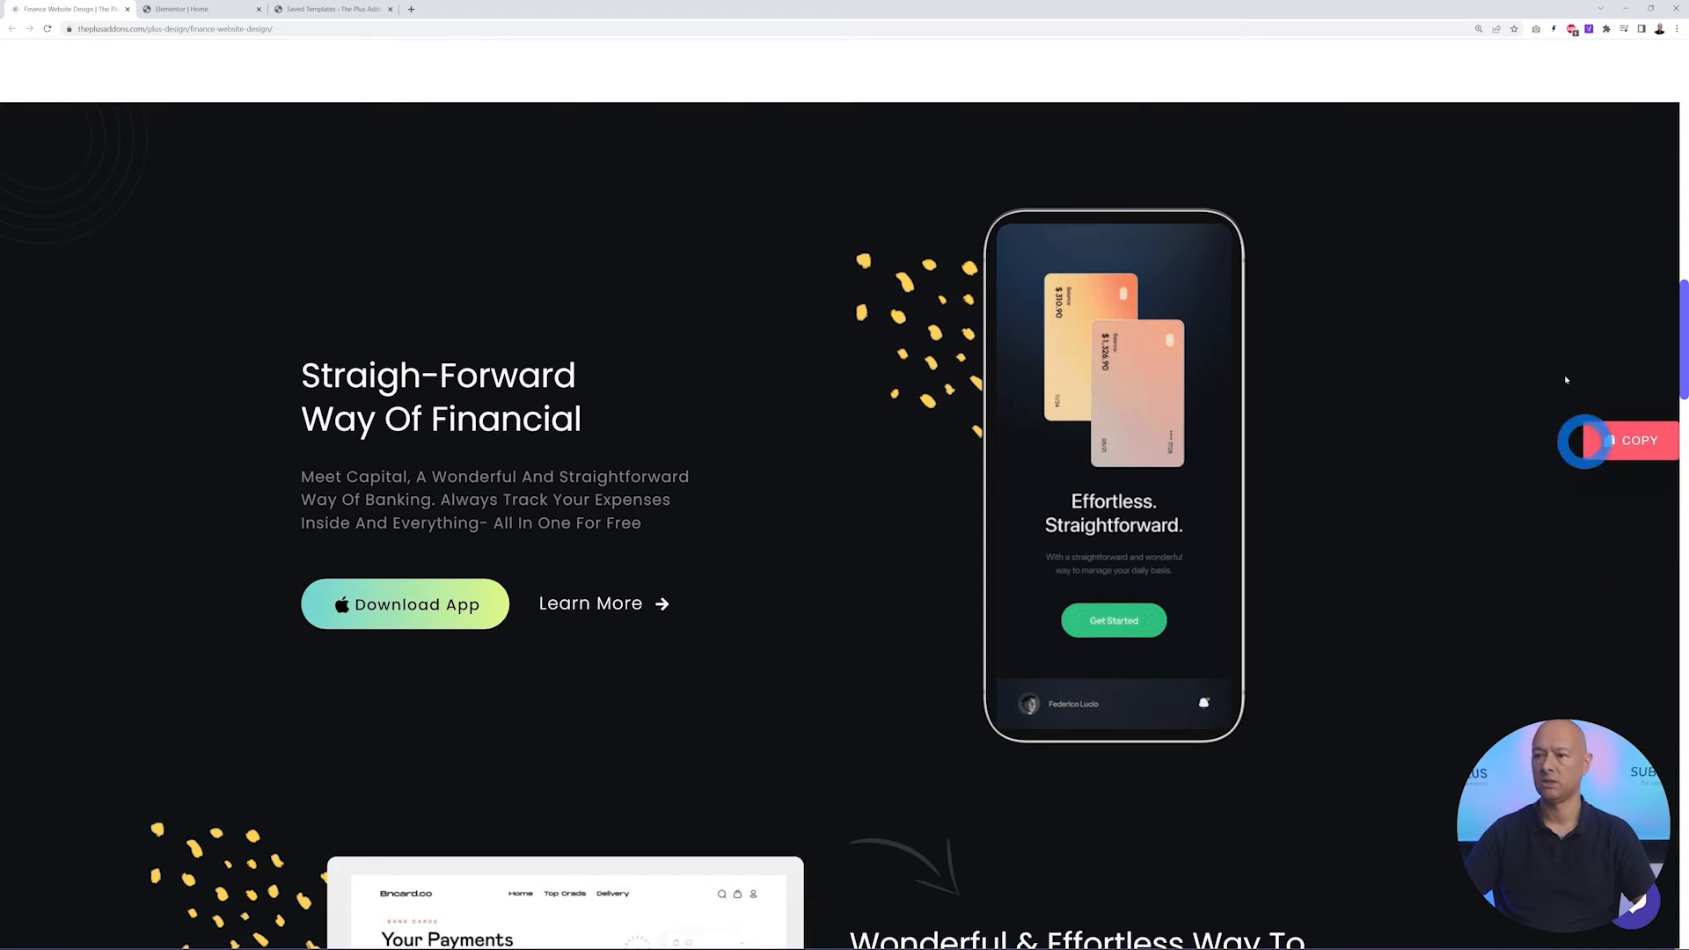
Return to the page editor and add a new two-column container below the tabs and carousel section
click(219, 19)
scroll(980, 610, down, 4)
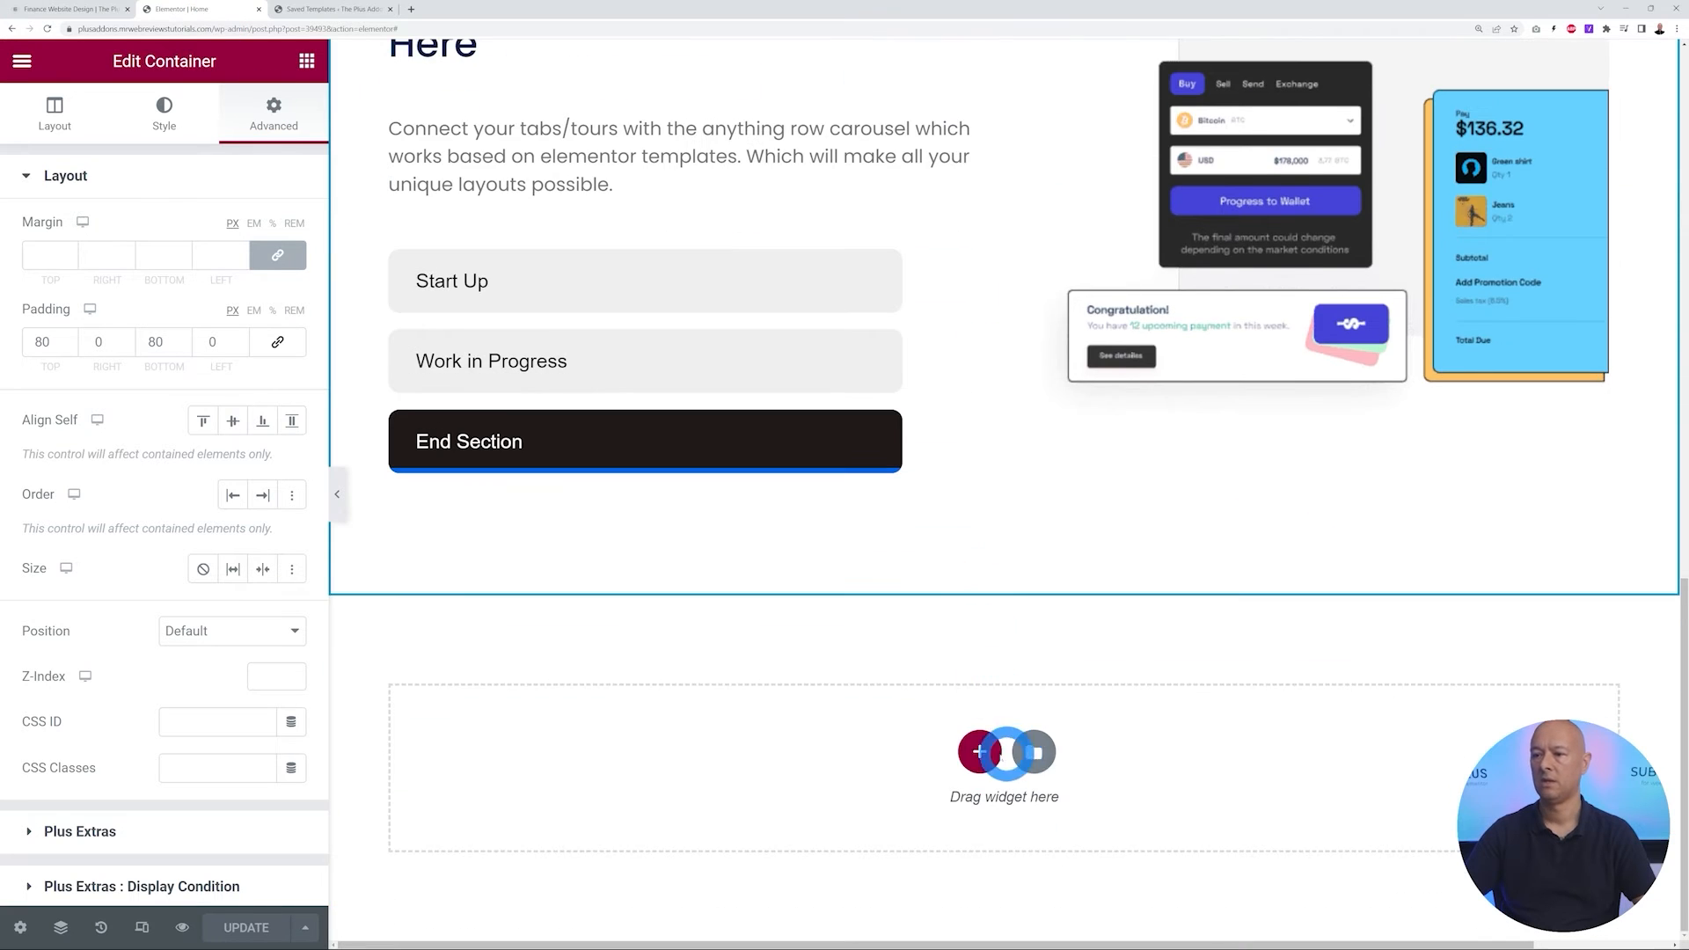
click(980, 758)
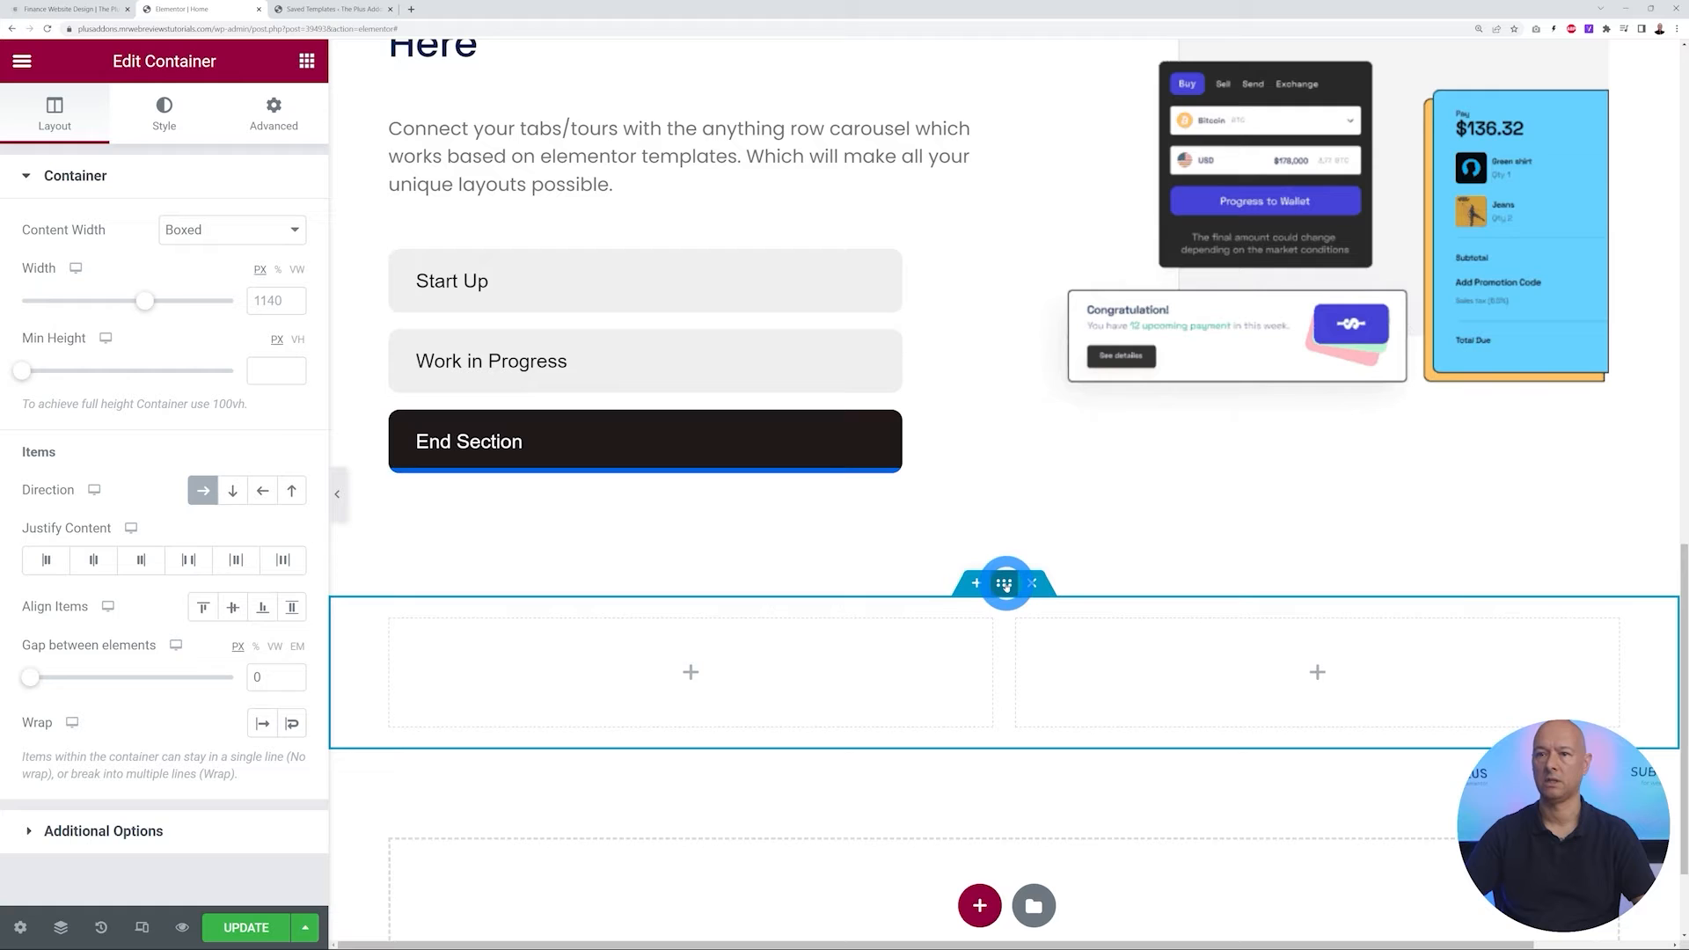
Give the new two-column container a classic background using the dark global colour
click(167, 115)
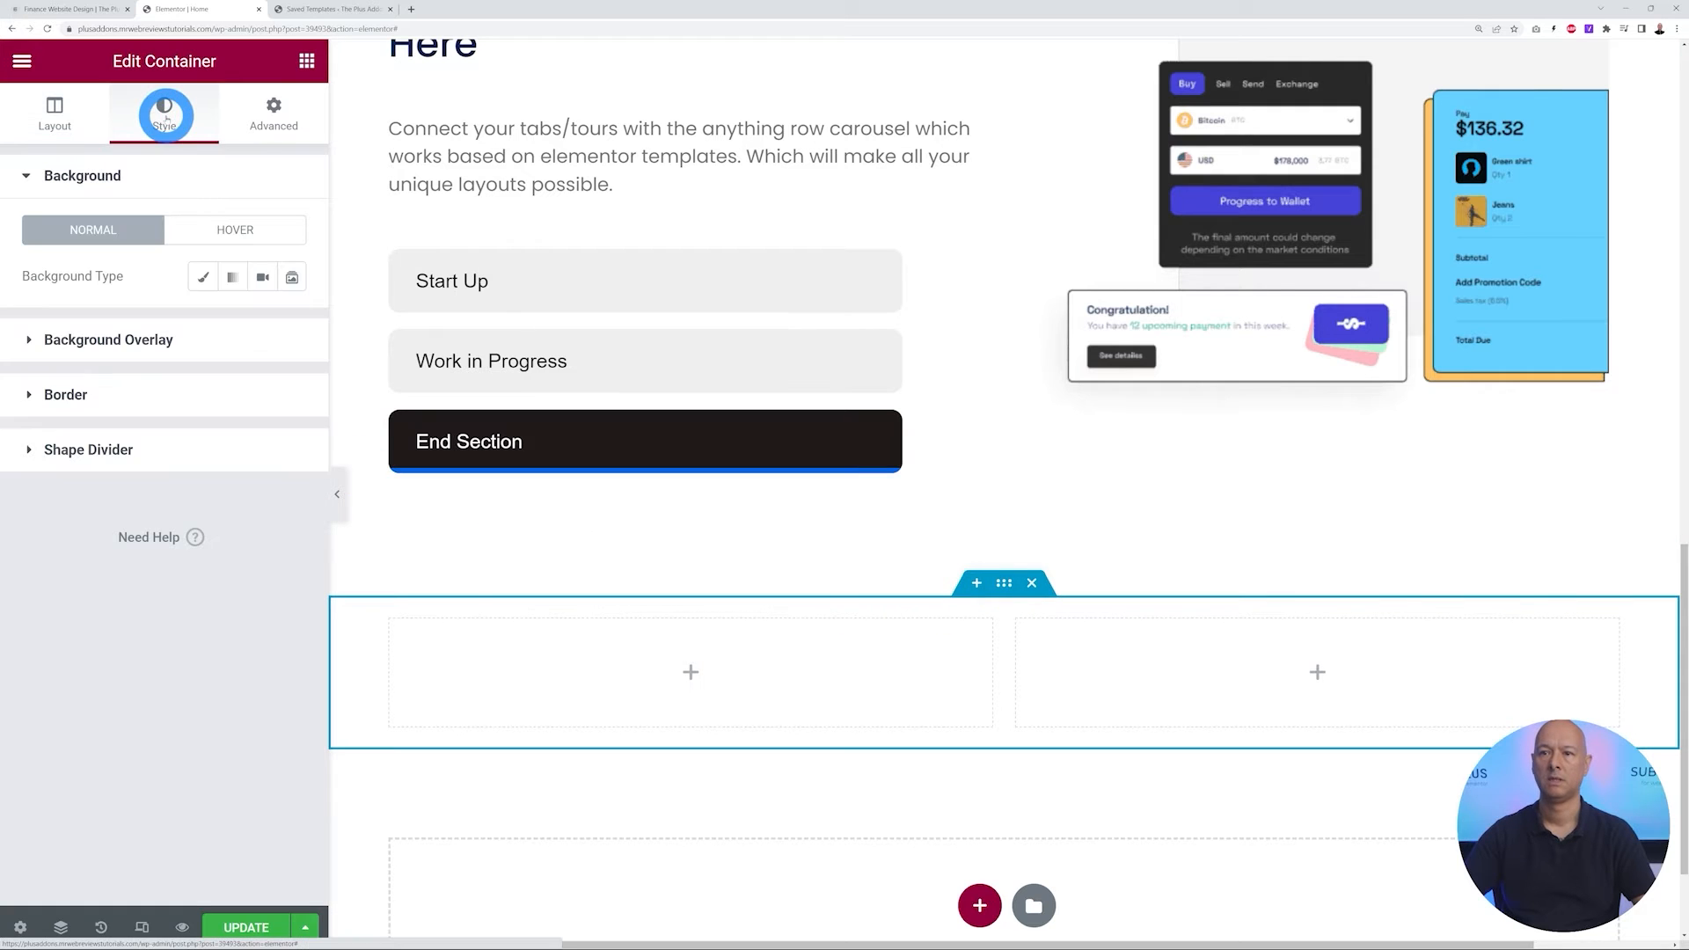
click(202, 277)
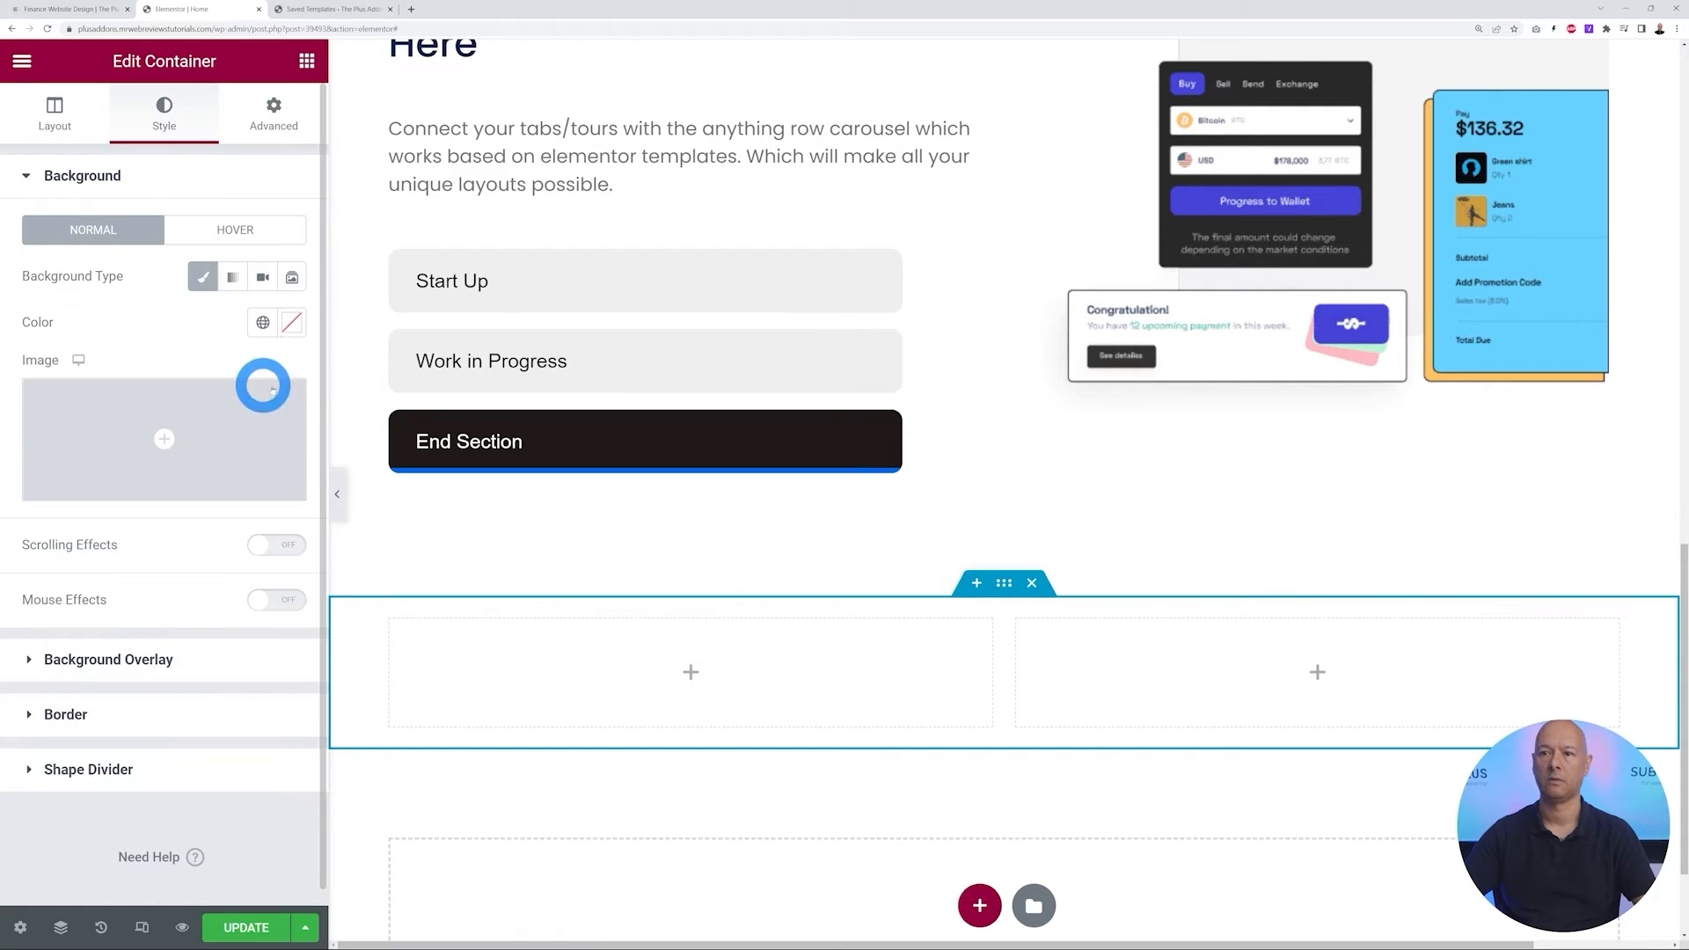
click(263, 324)
click(114, 578)
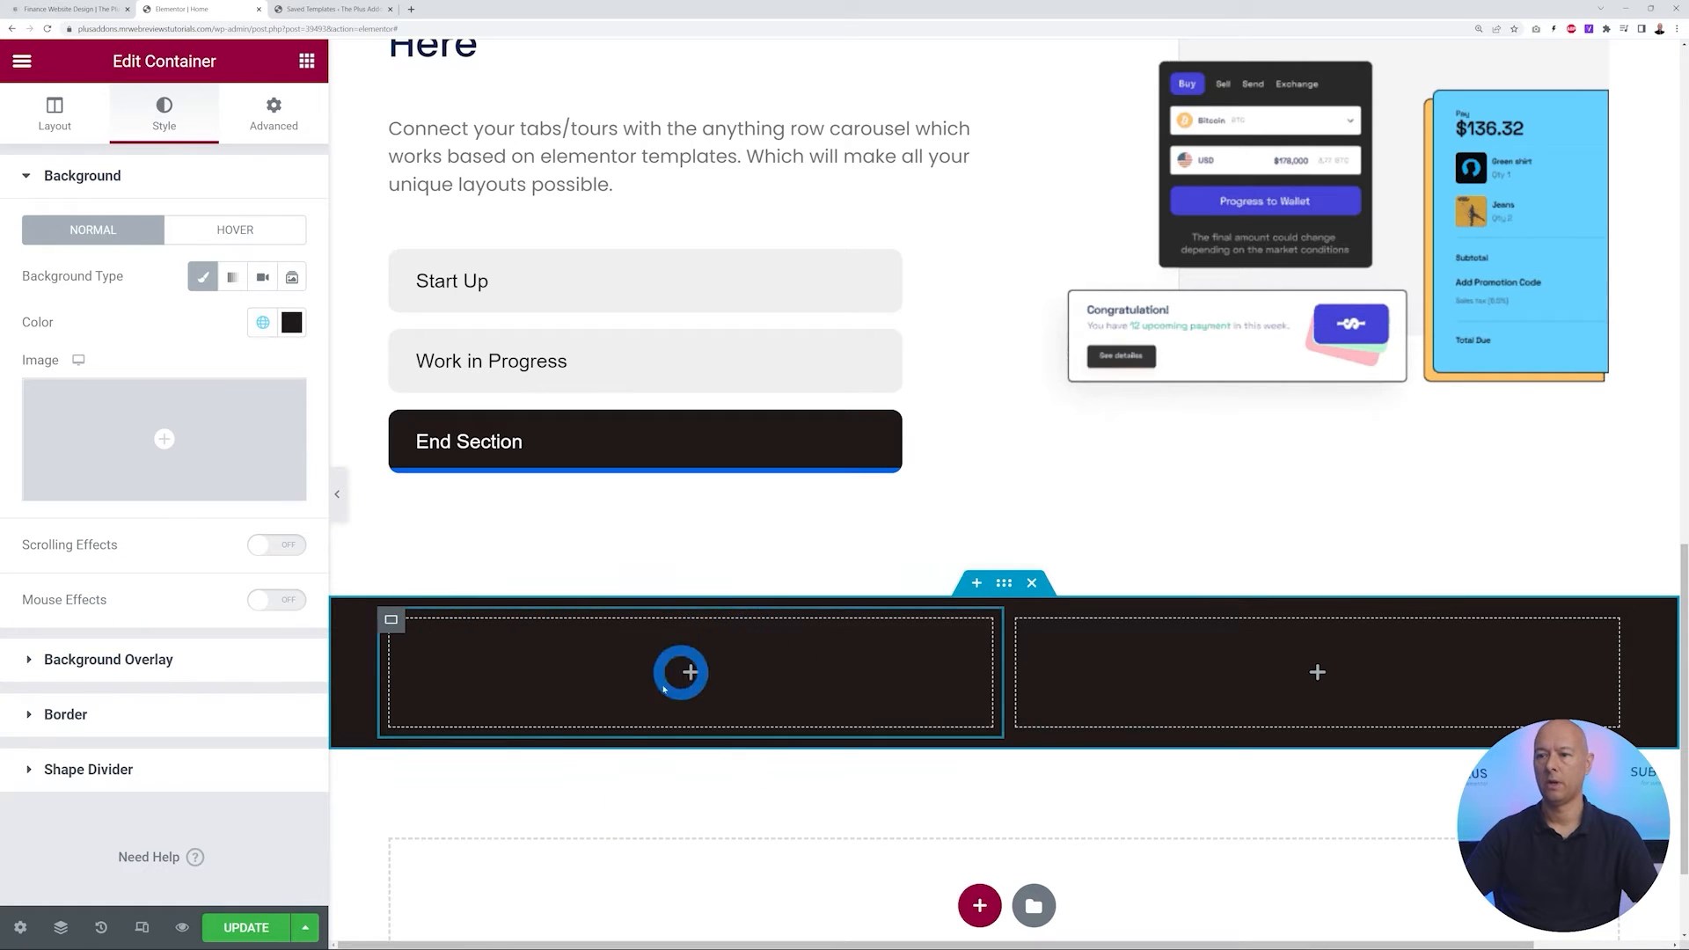
Paste the Straigh-Forward Way Of Financial heading and its description into the first column, and add an inner container beneath them
key(ctrl+v)
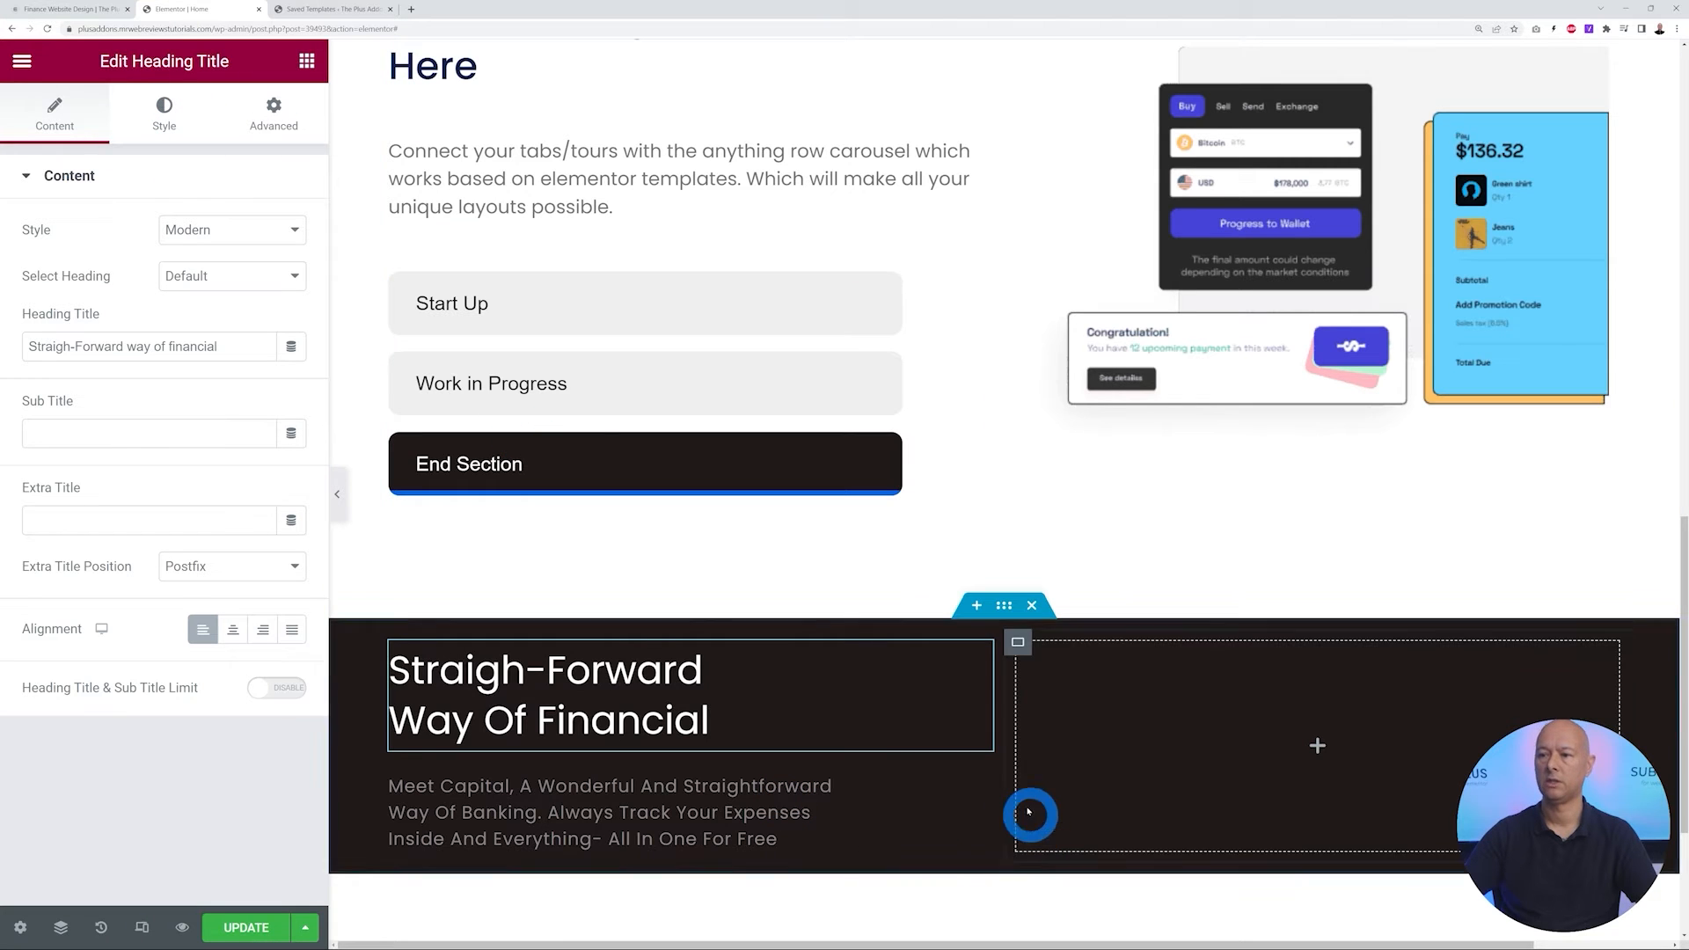
click(939, 778)
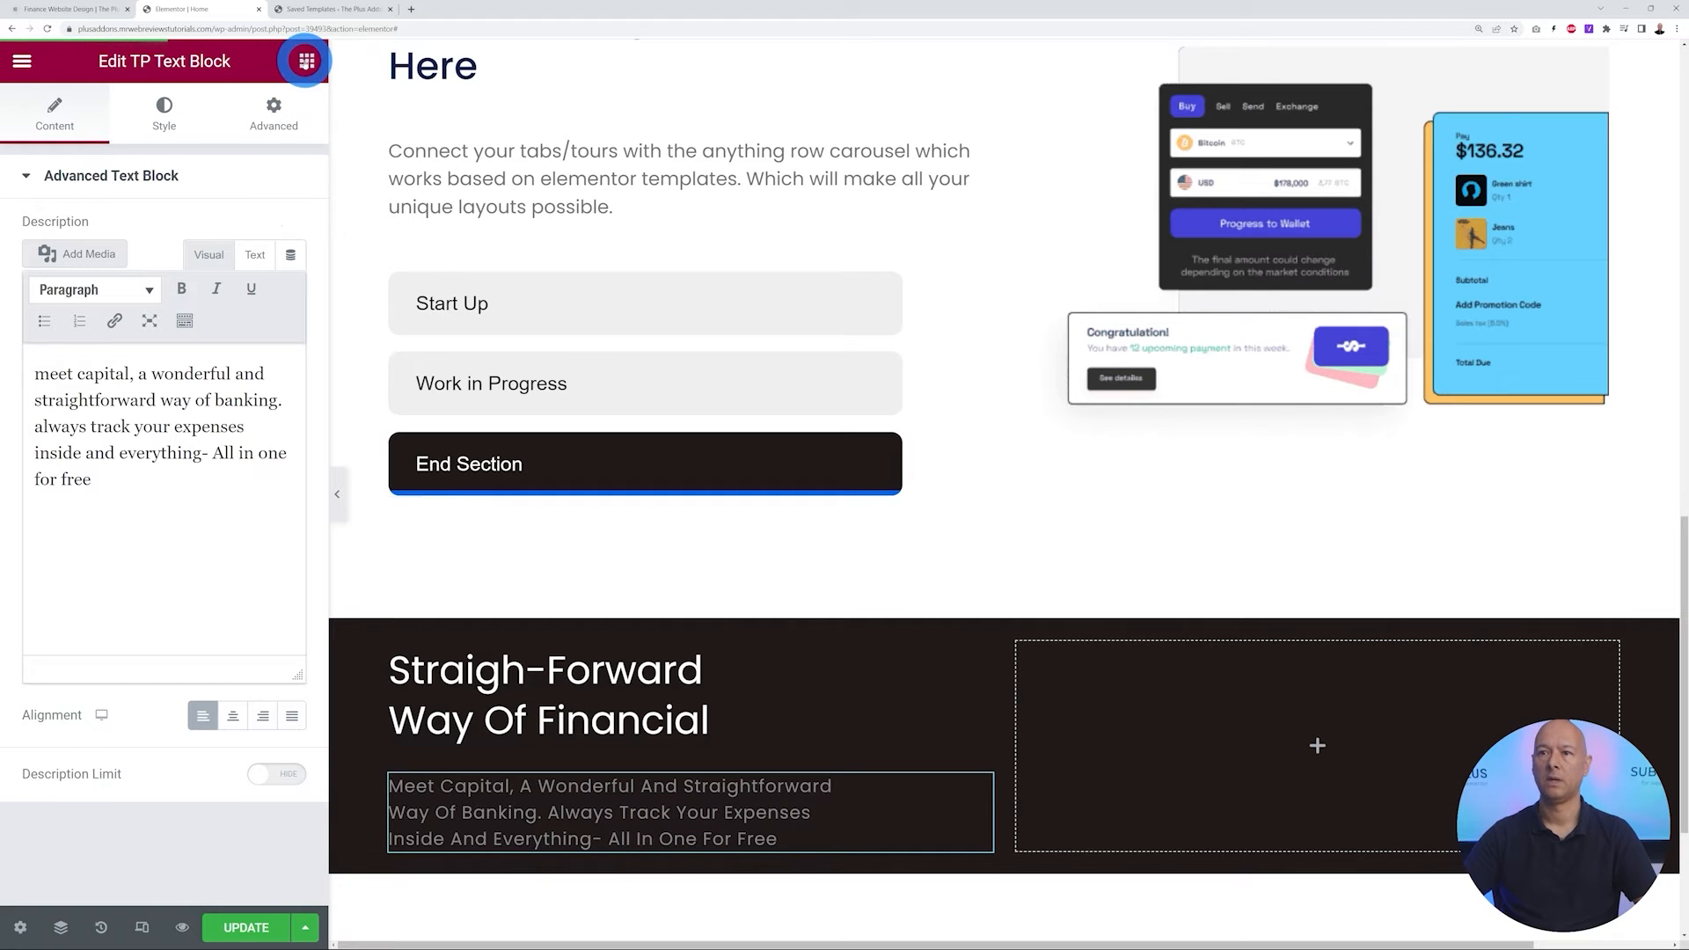
click(306, 60)
drag(145, 358, 417, 837)
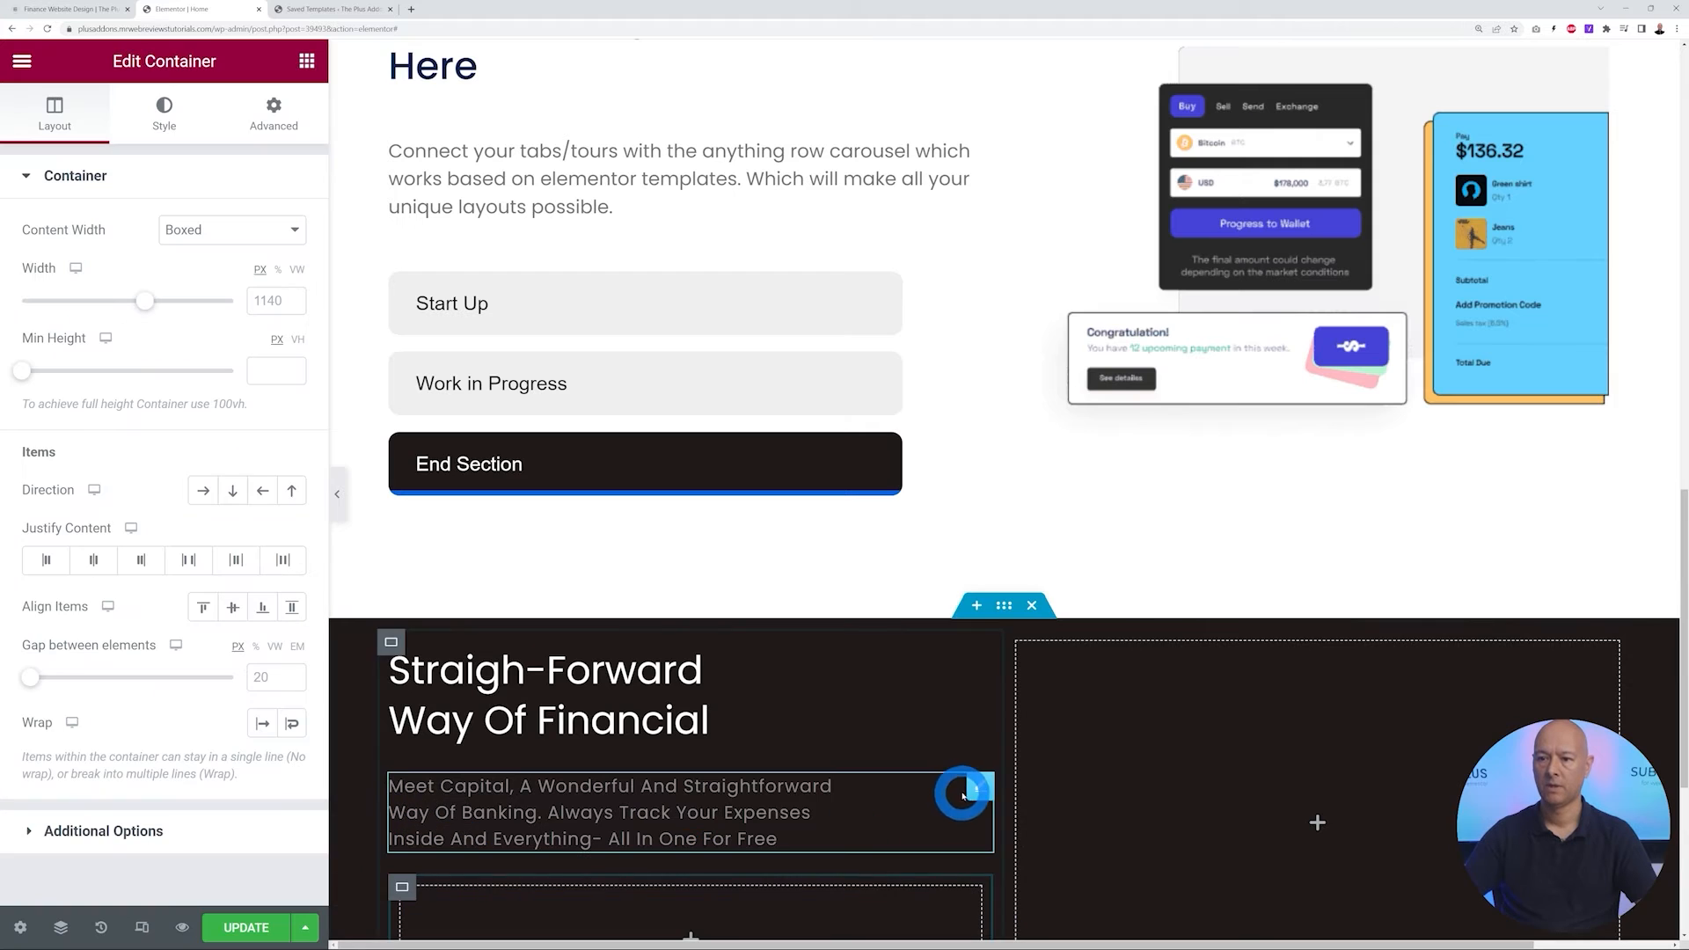
Check the Download App and Learn More buttons on the finance demo page, then set the editor's new inner container direction to horizontal row
click(79, 9)
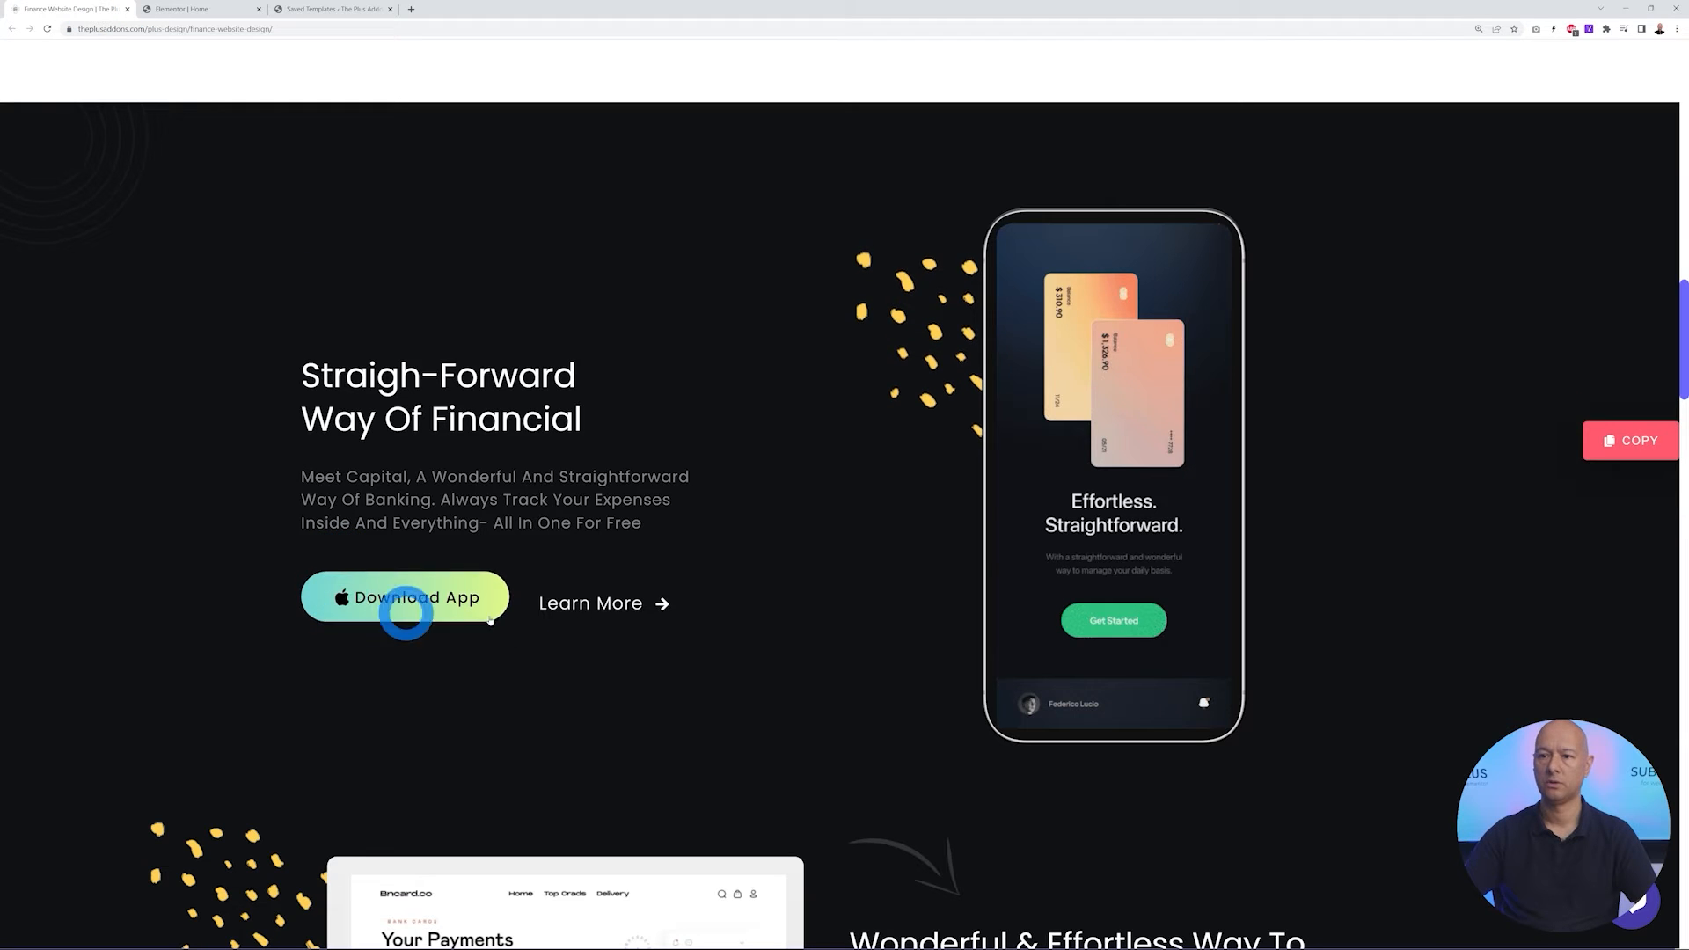
click(185, 9)
scroll(890, 709, down, 3)
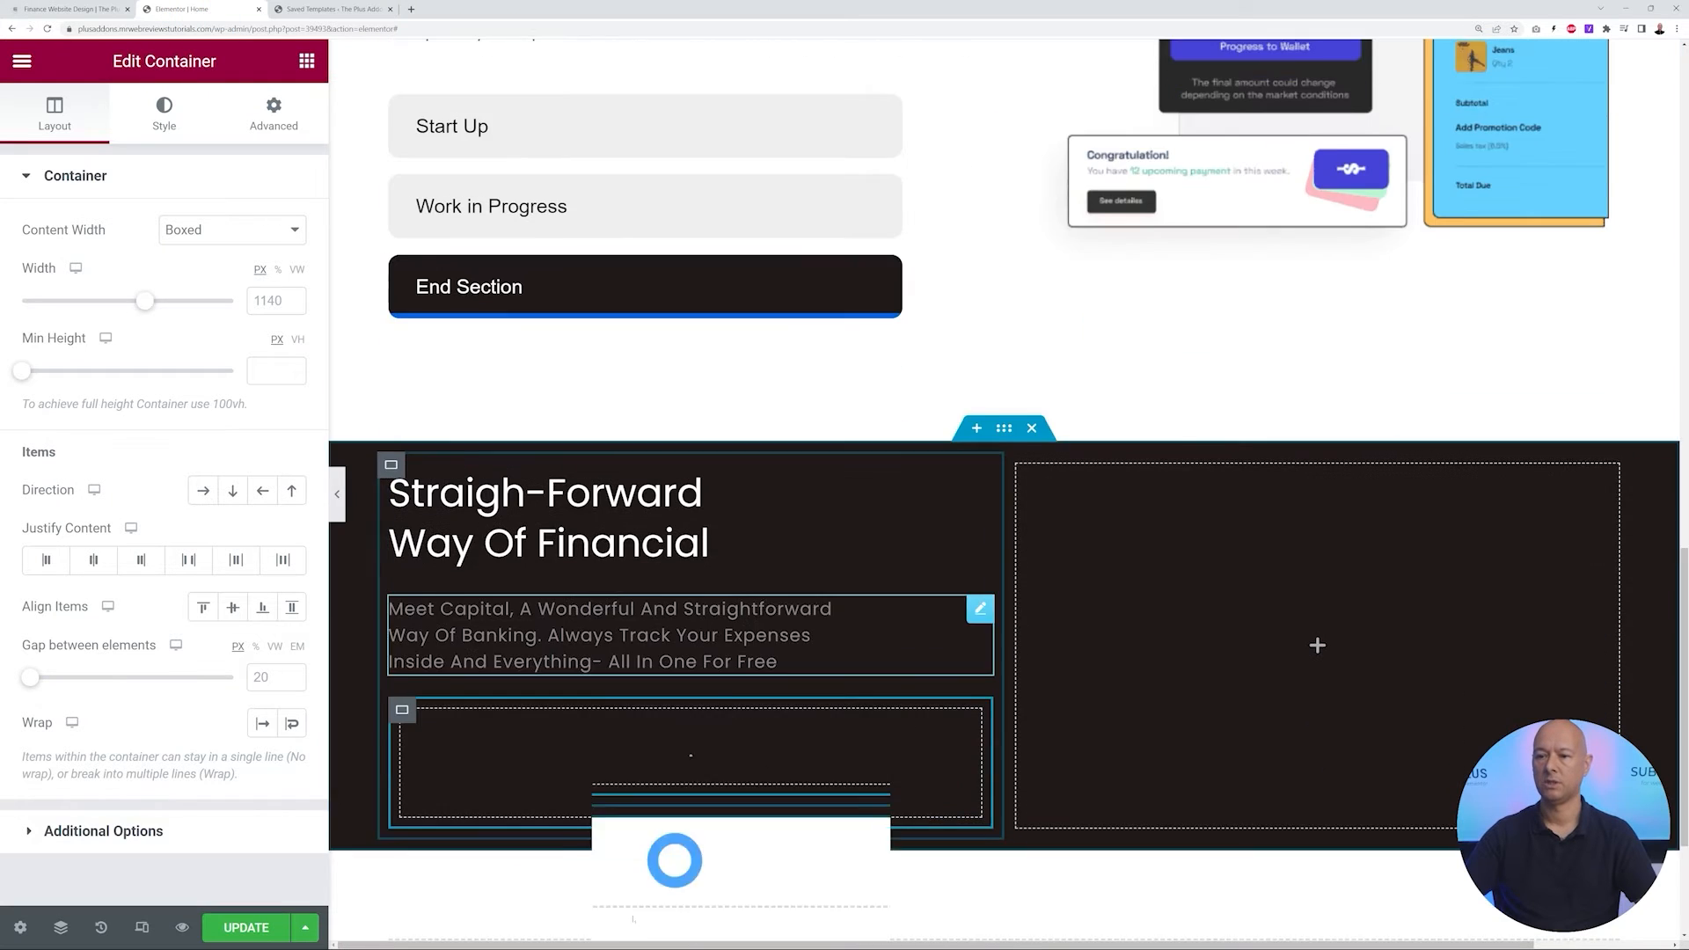
click(404, 643)
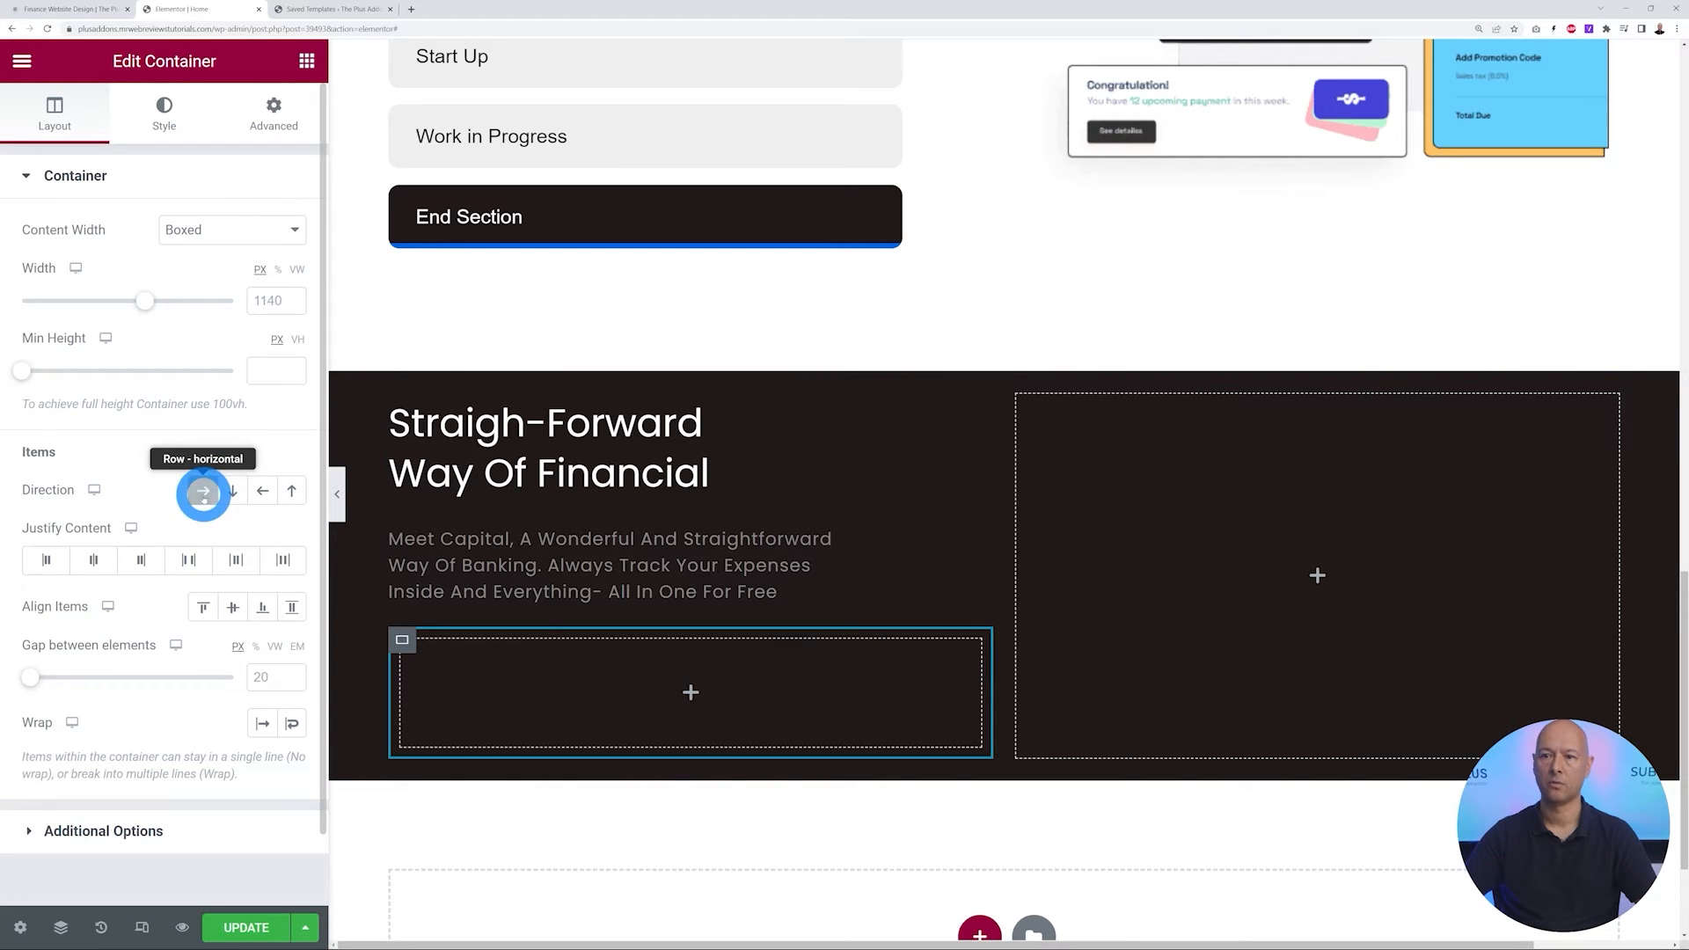
click(203, 491)
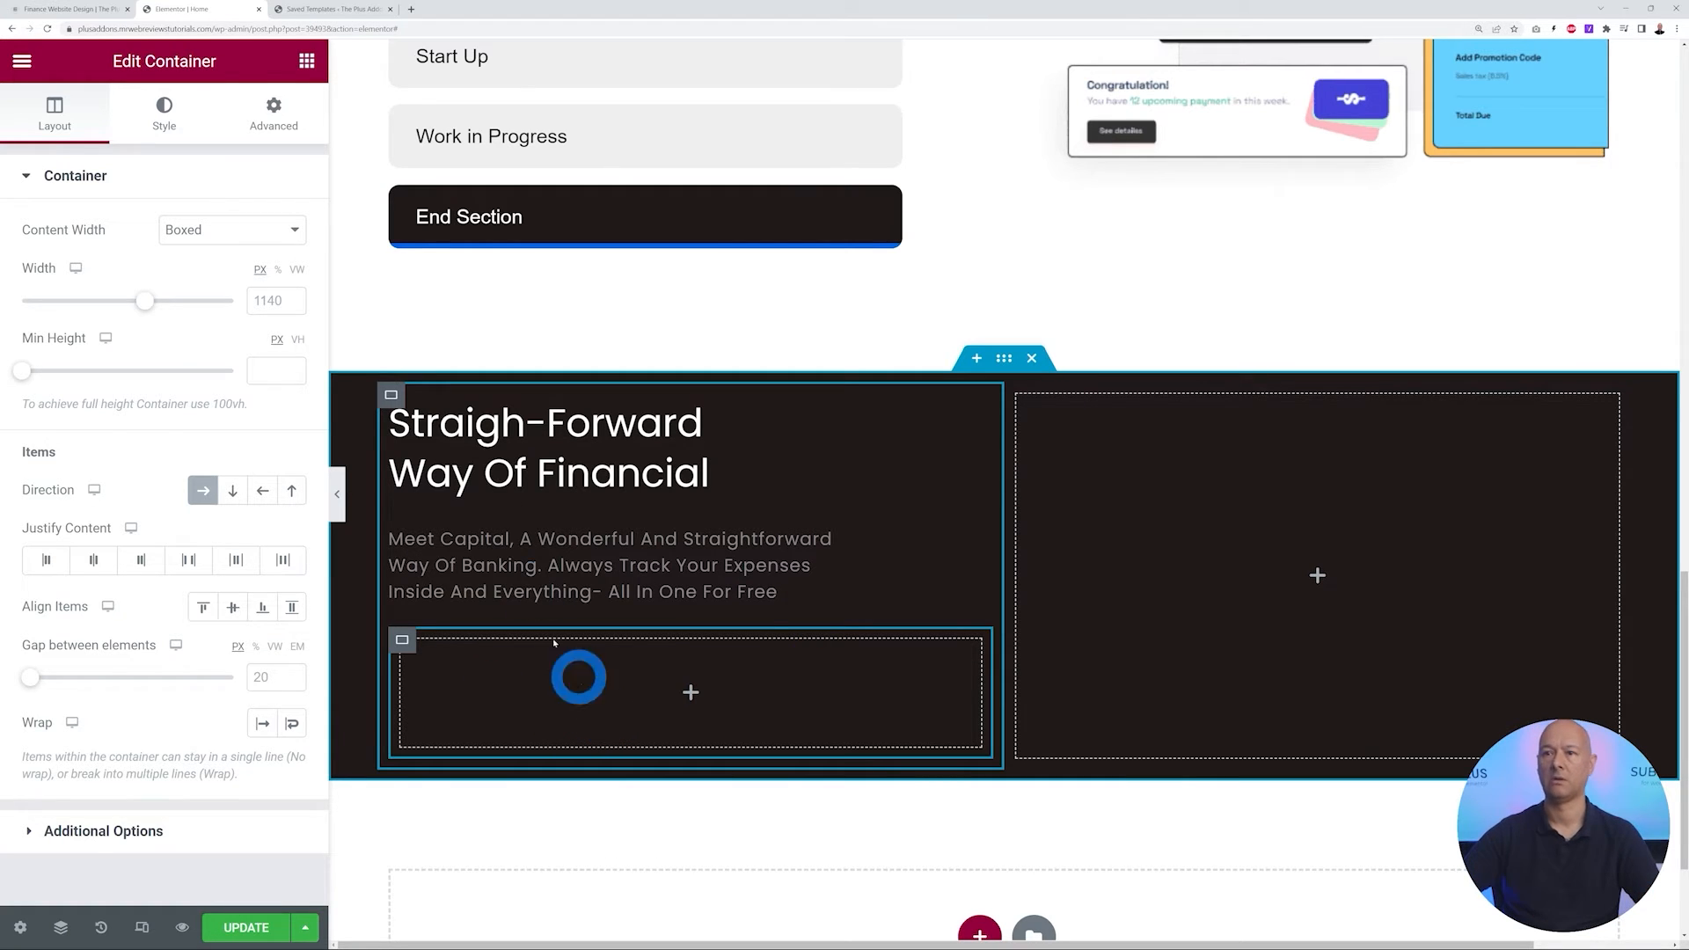
Find the TP Button widget and place it in the inner container below the description text
click(308, 63)
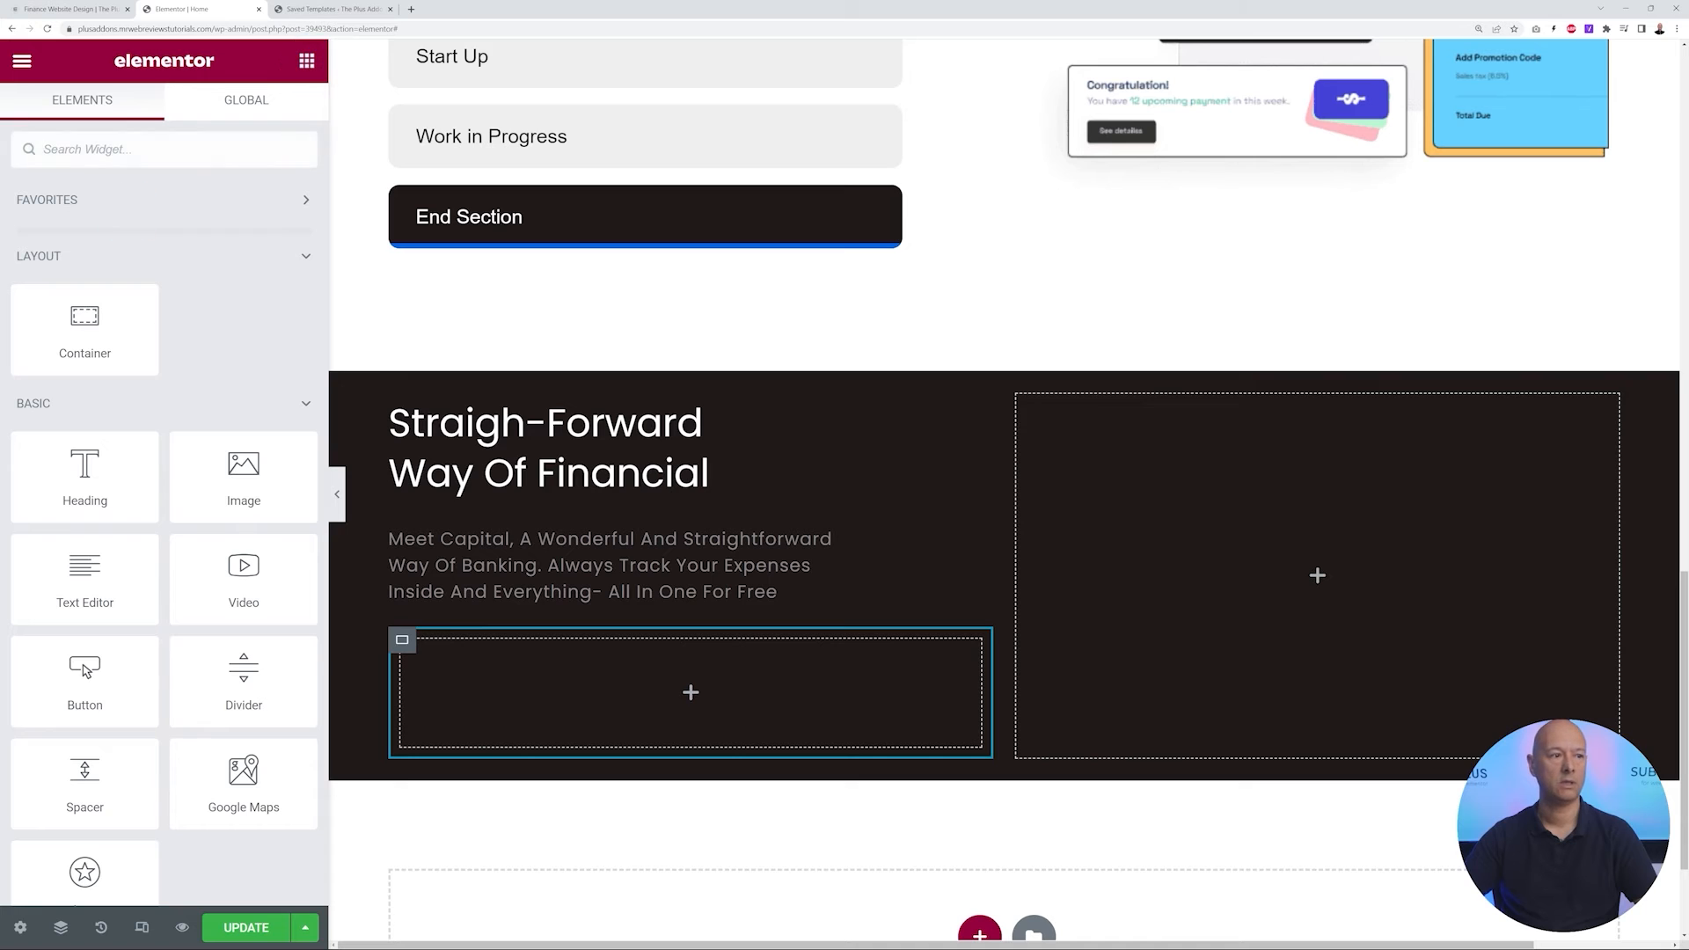
click(133, 151)
text(button)
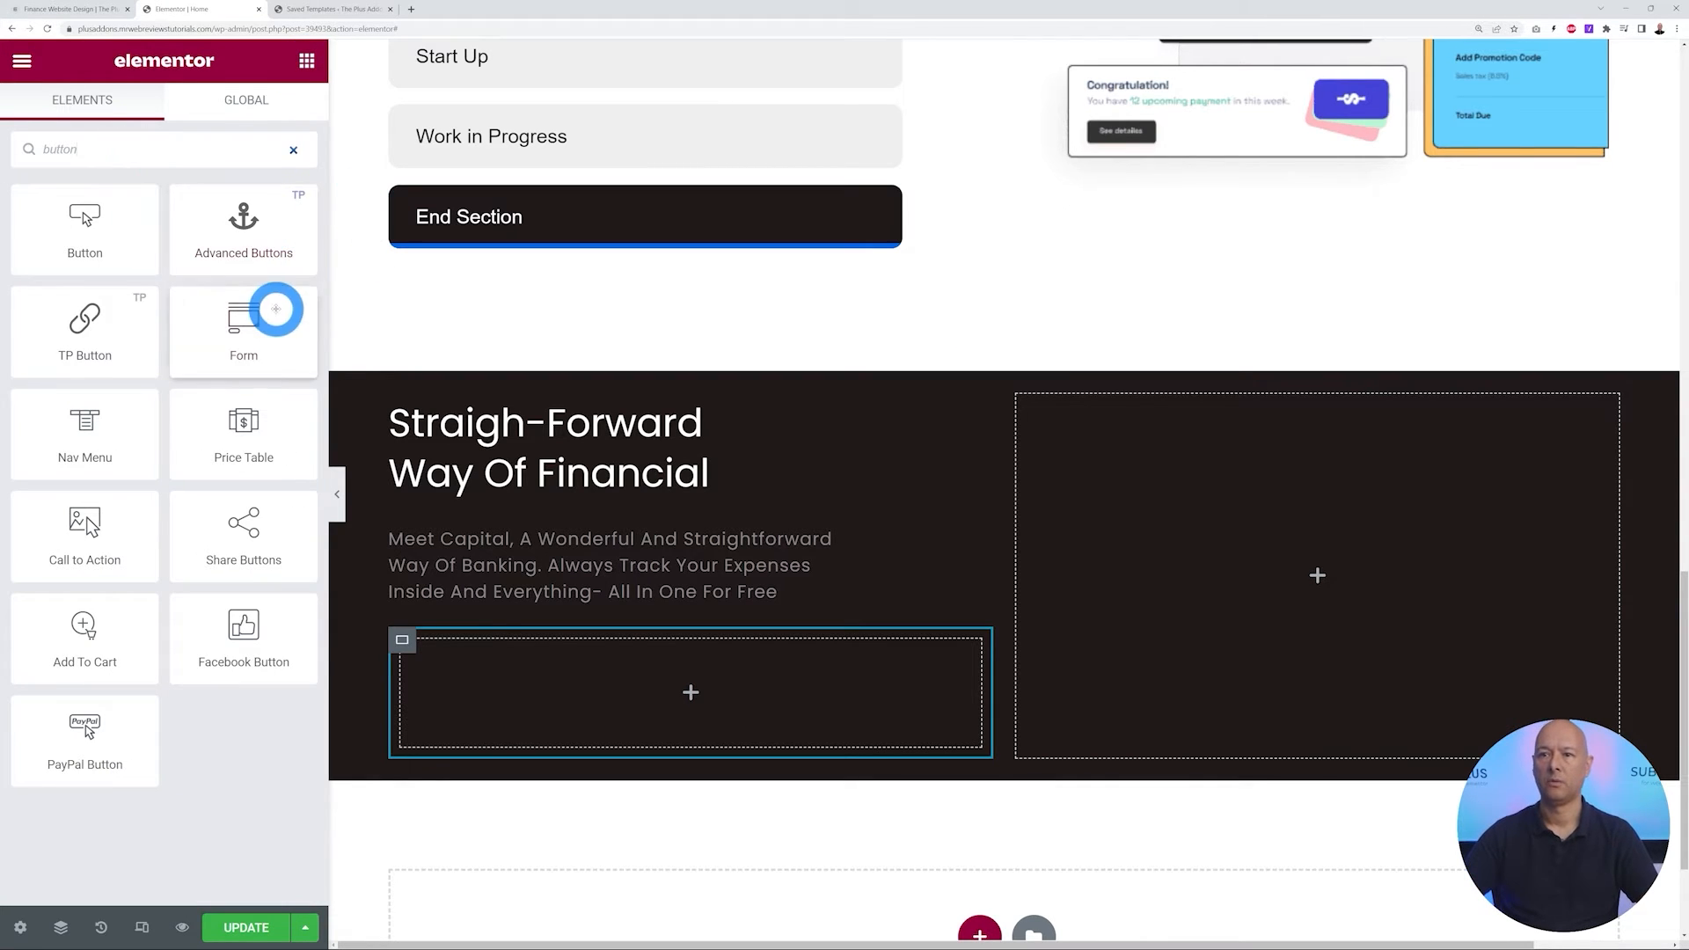
drag(109, 346, 501, 668)
Set the button's style to Style 10 and its text to Download App
click(298, 234)
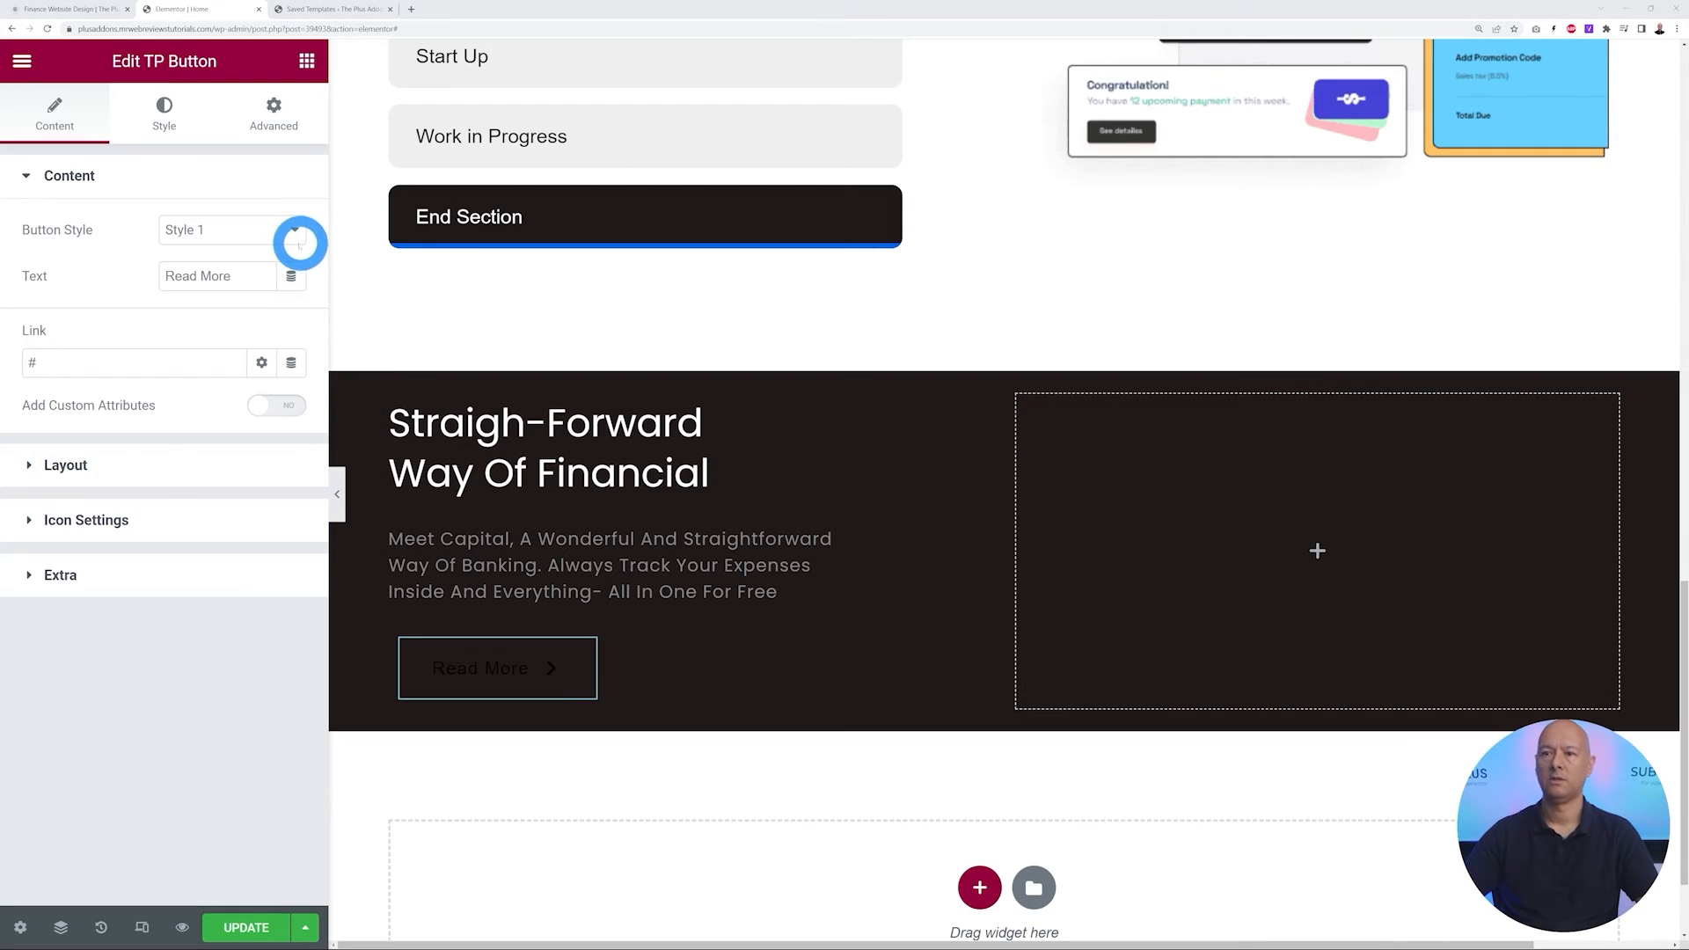
scroll(249, 445, down, 1)
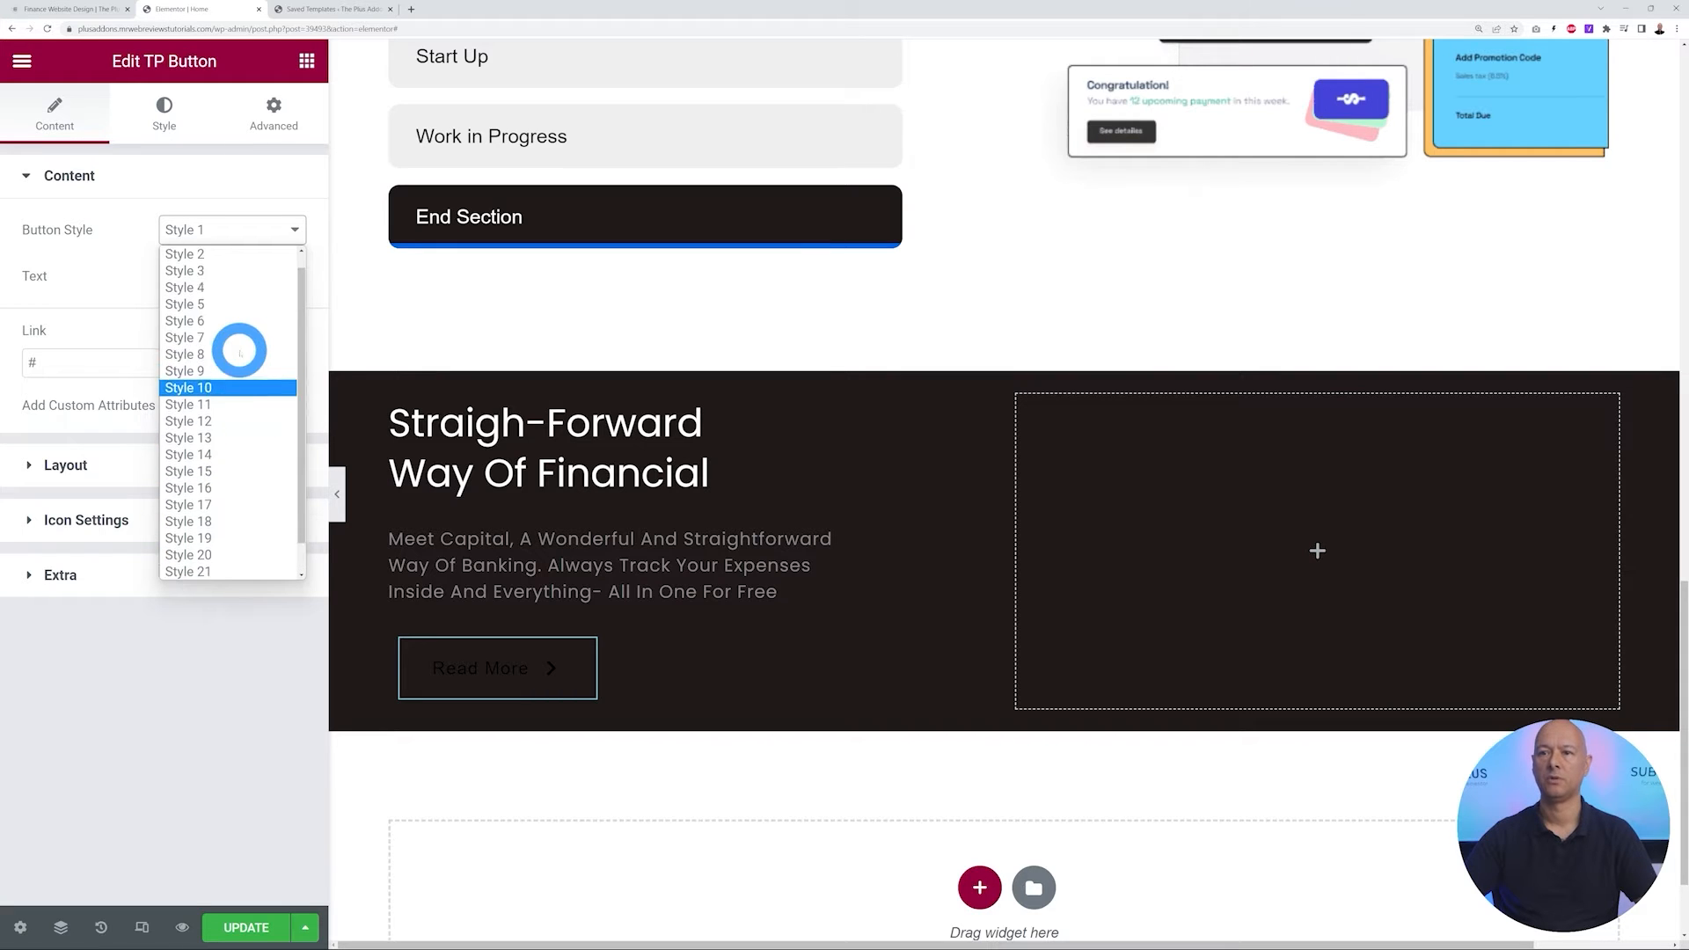
scroll(246, 365, up, 1)
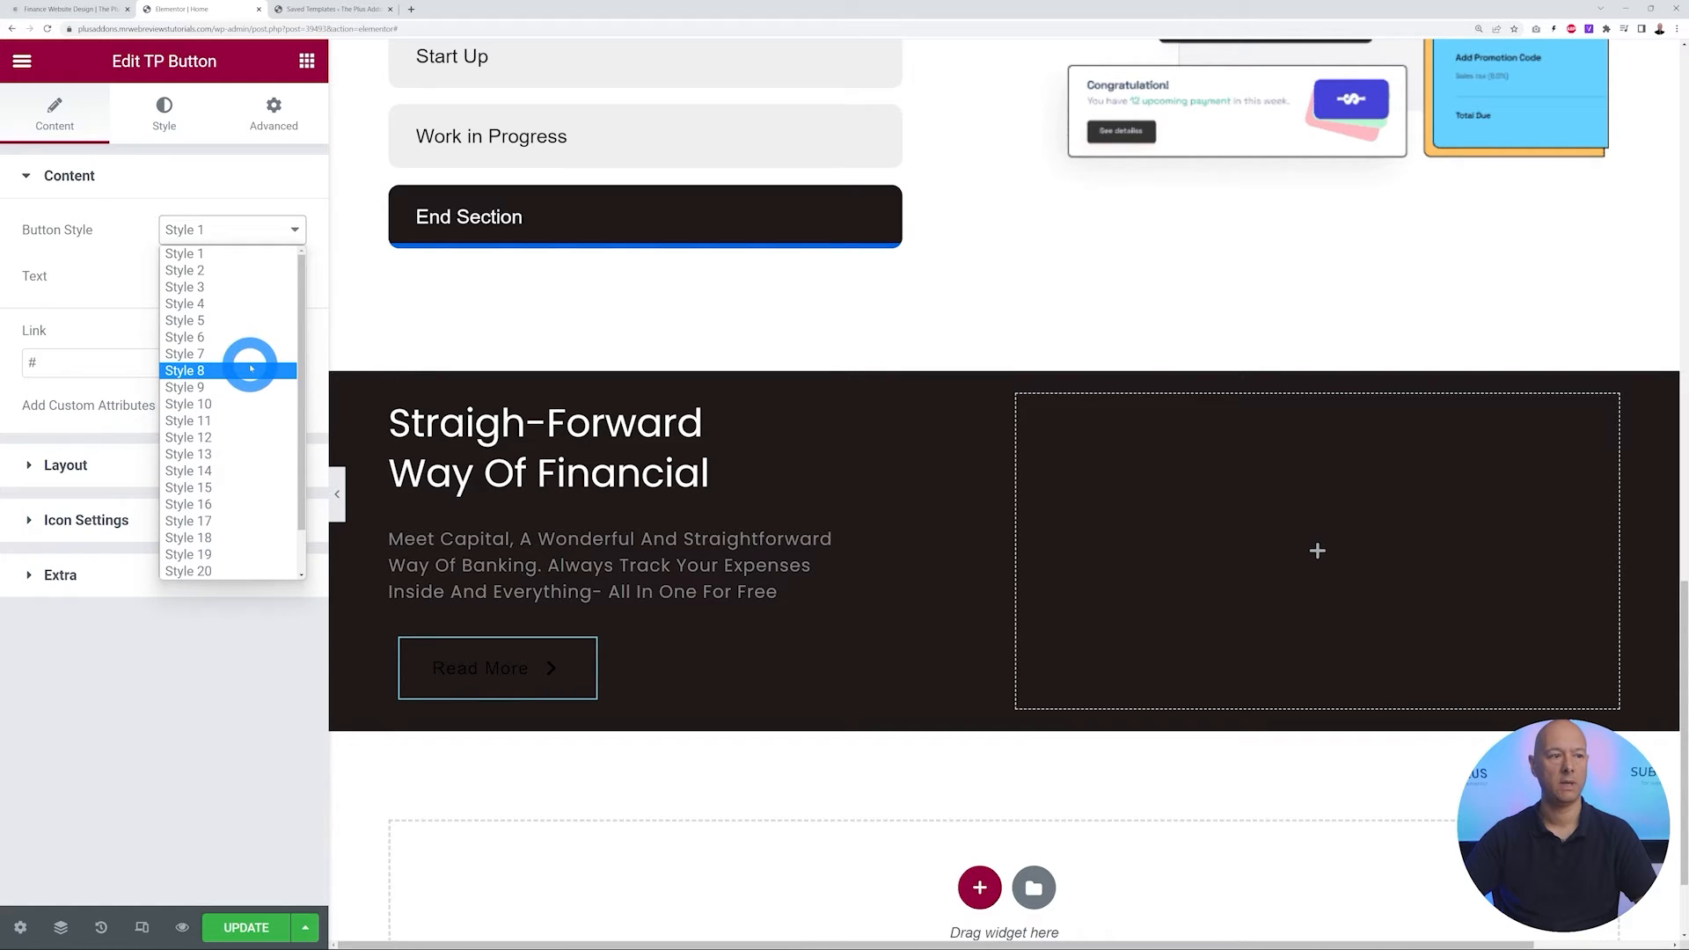
click(232, 404)
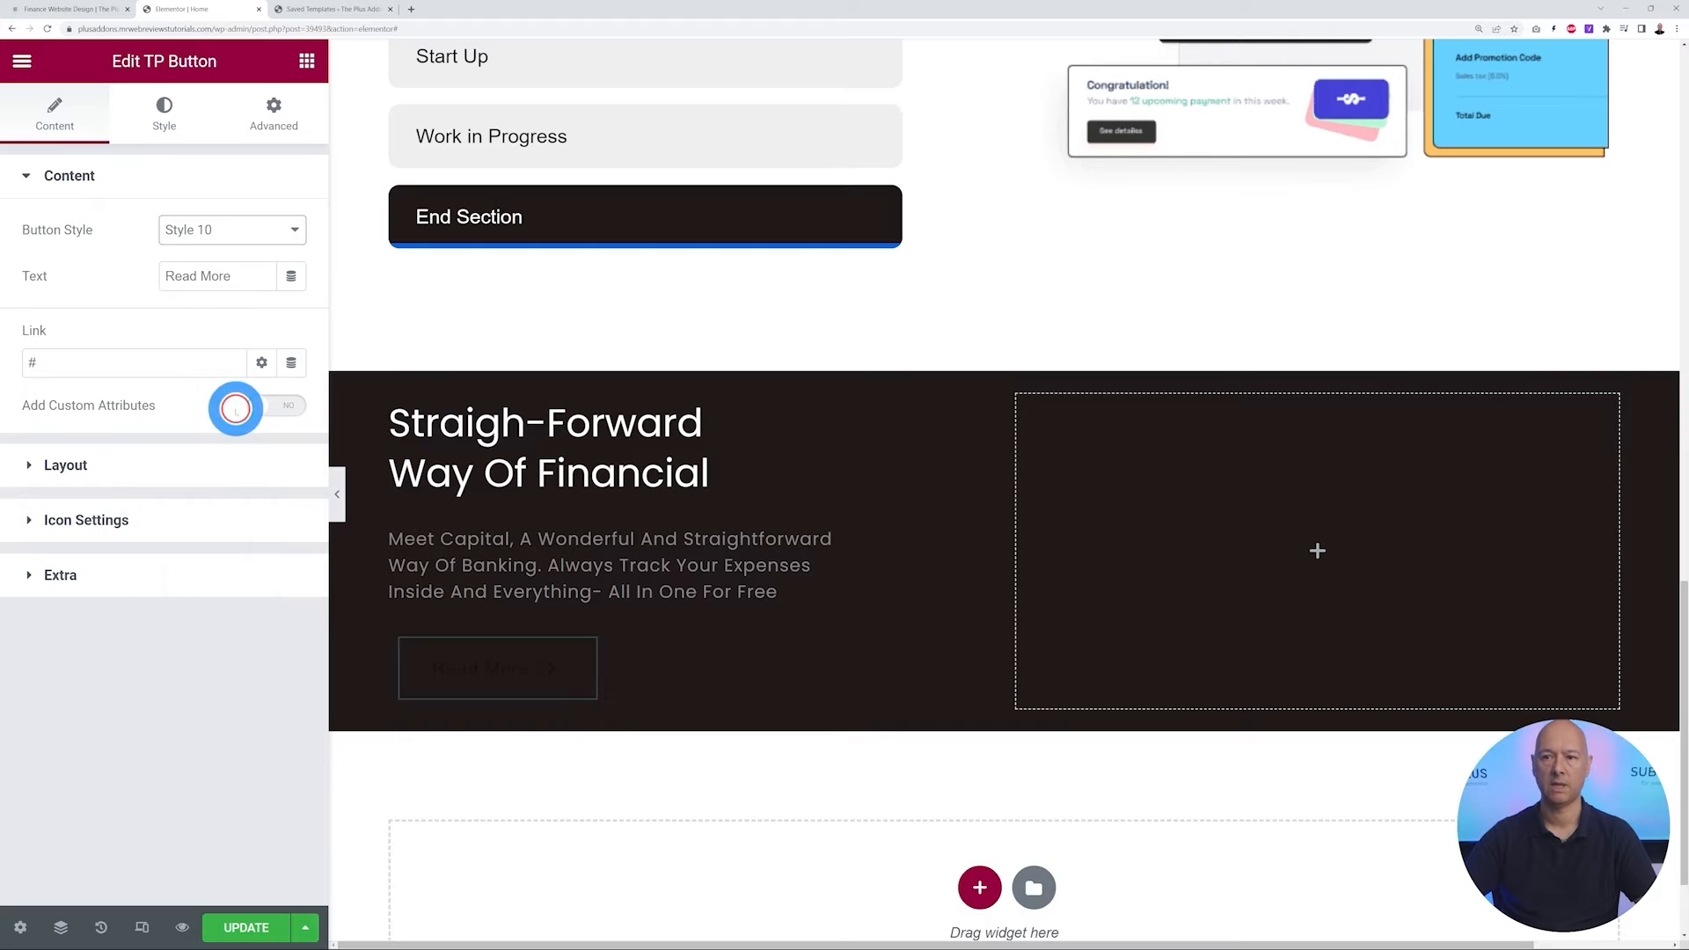
drag(242, 275, 106, 299)
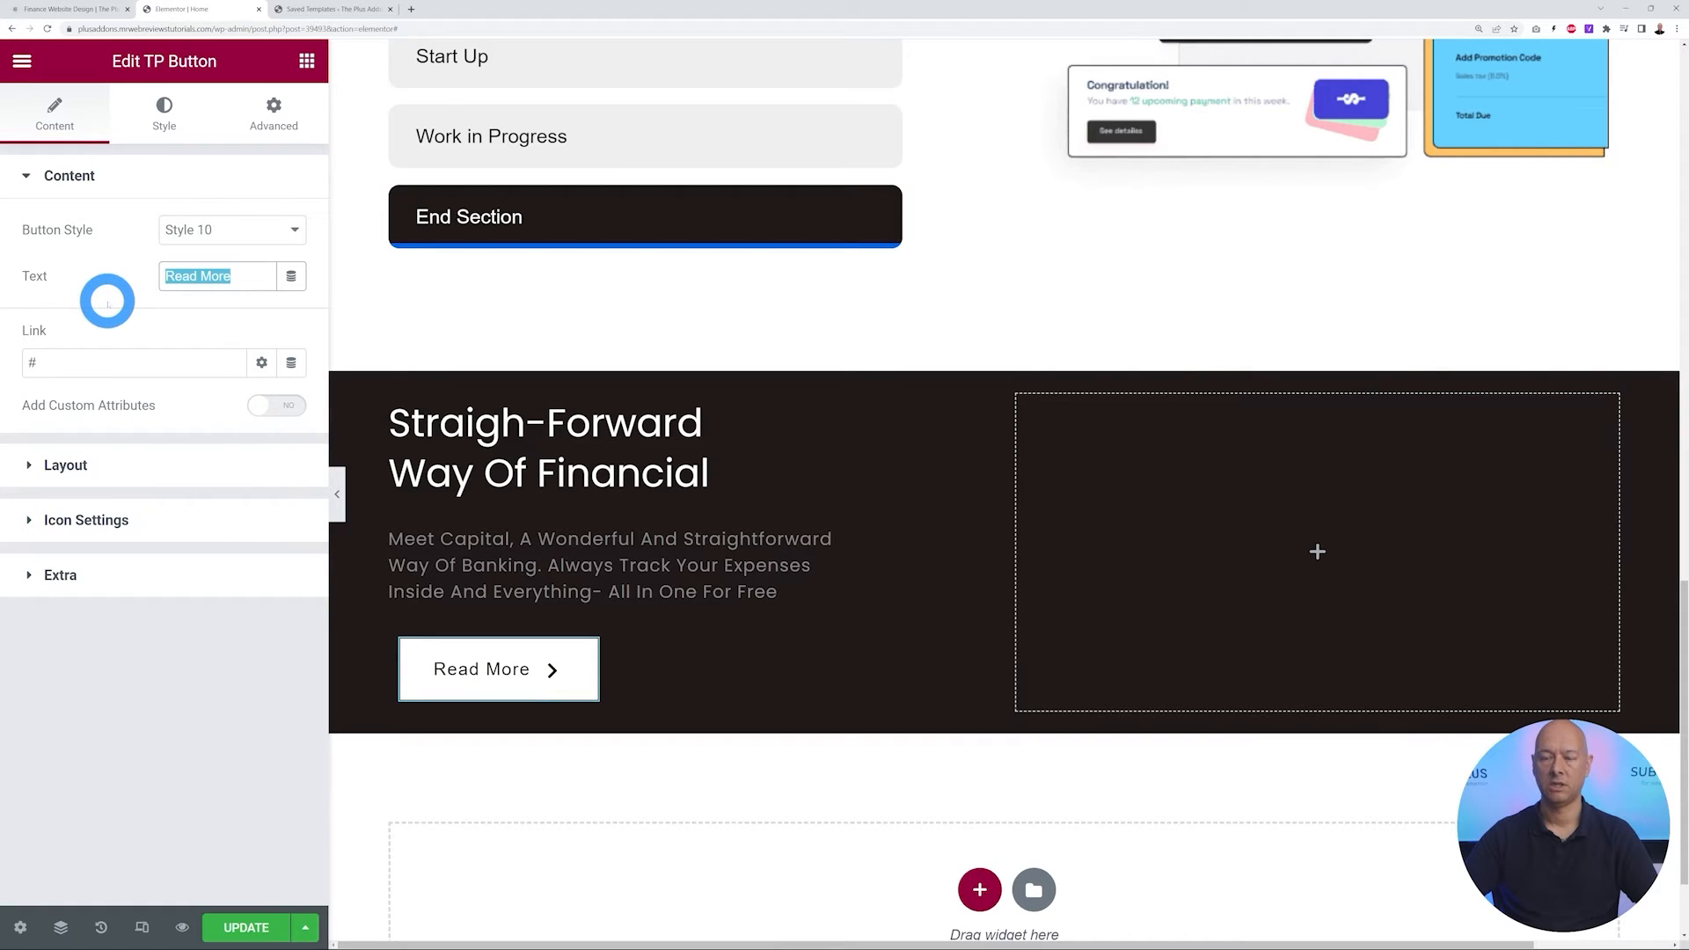
text(Download App)
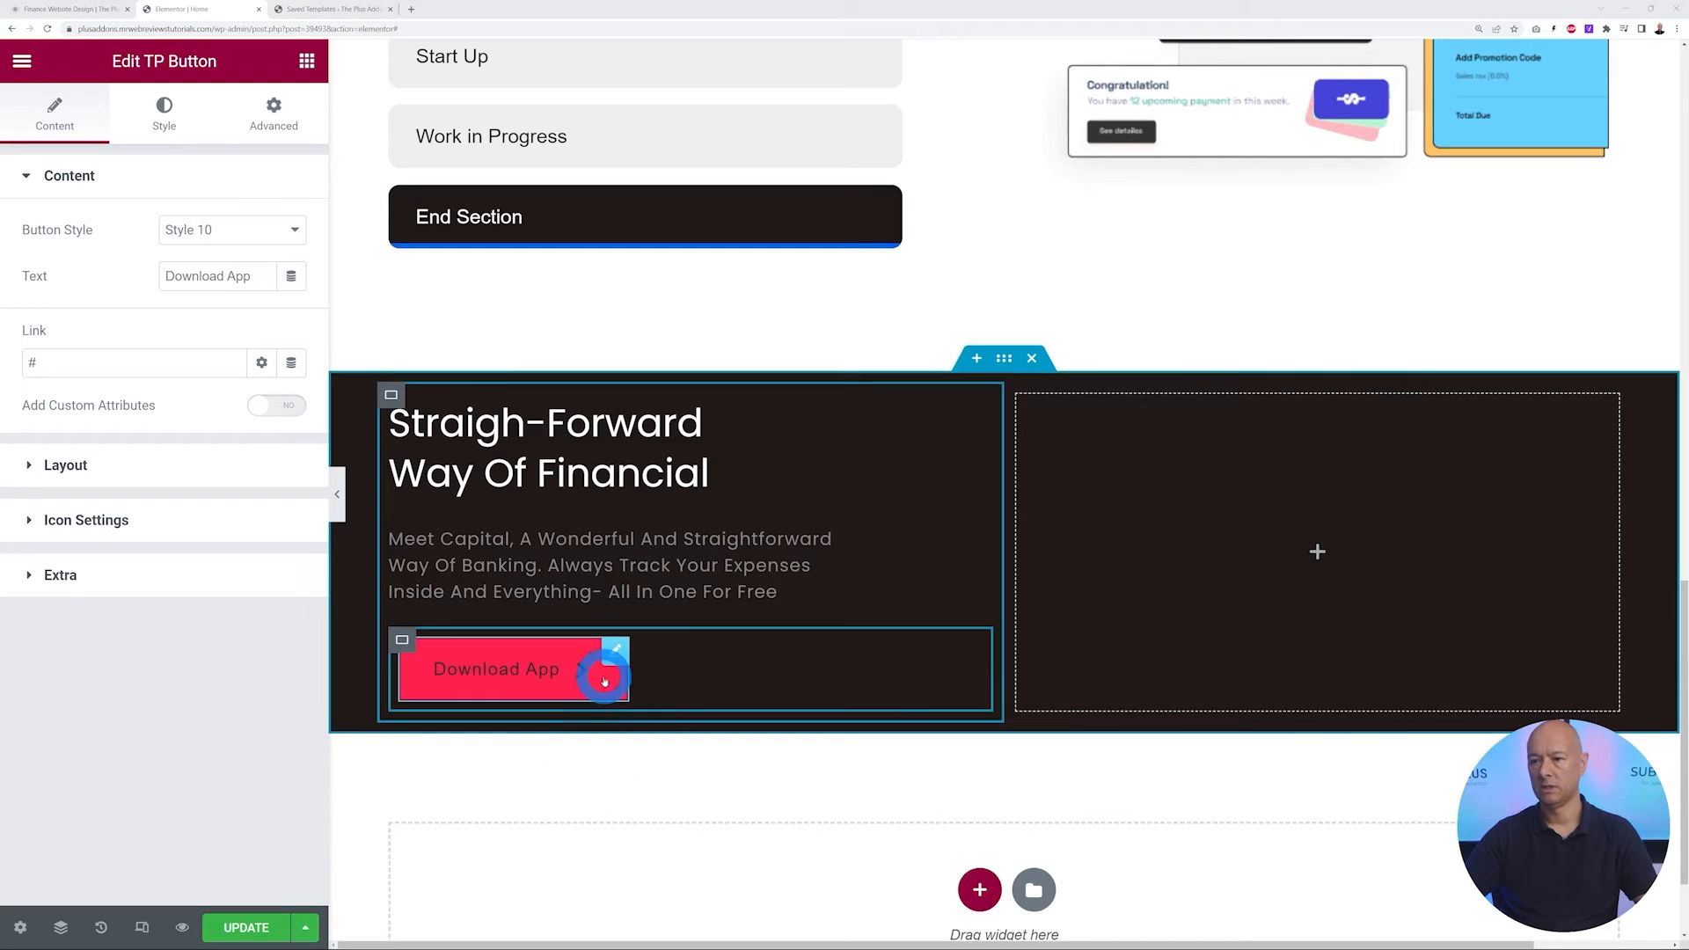
Switch the button's icon font to Font Awesome 5 and insert the Apple brand icon
click(113, 523)
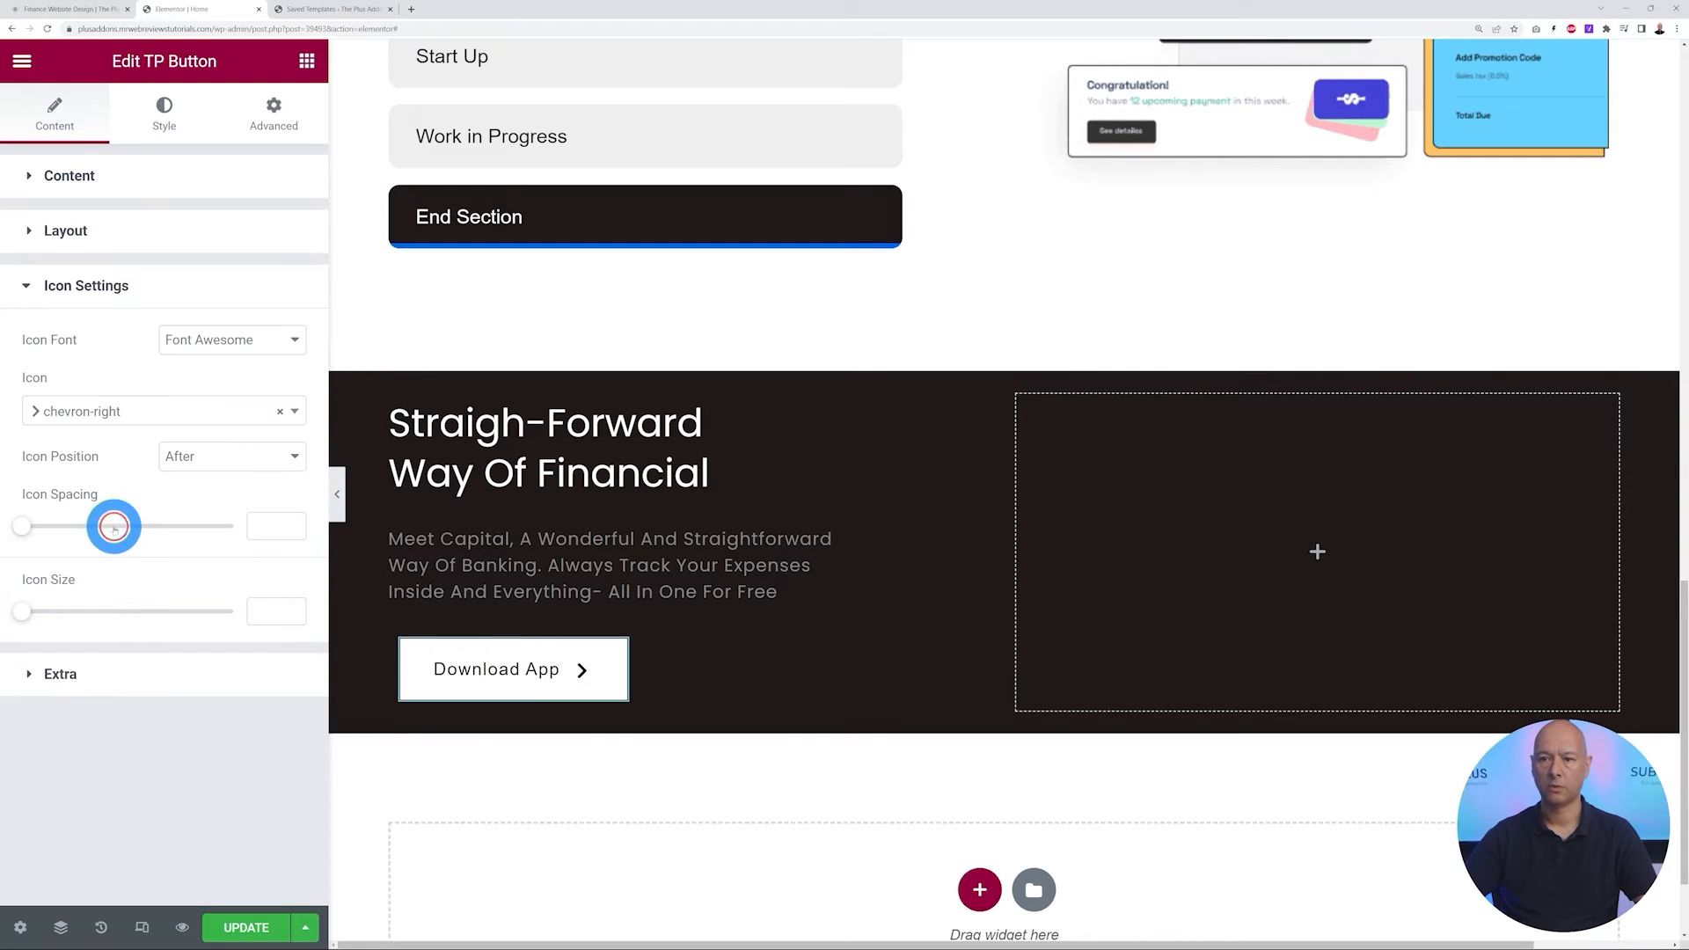
click(296, 342)
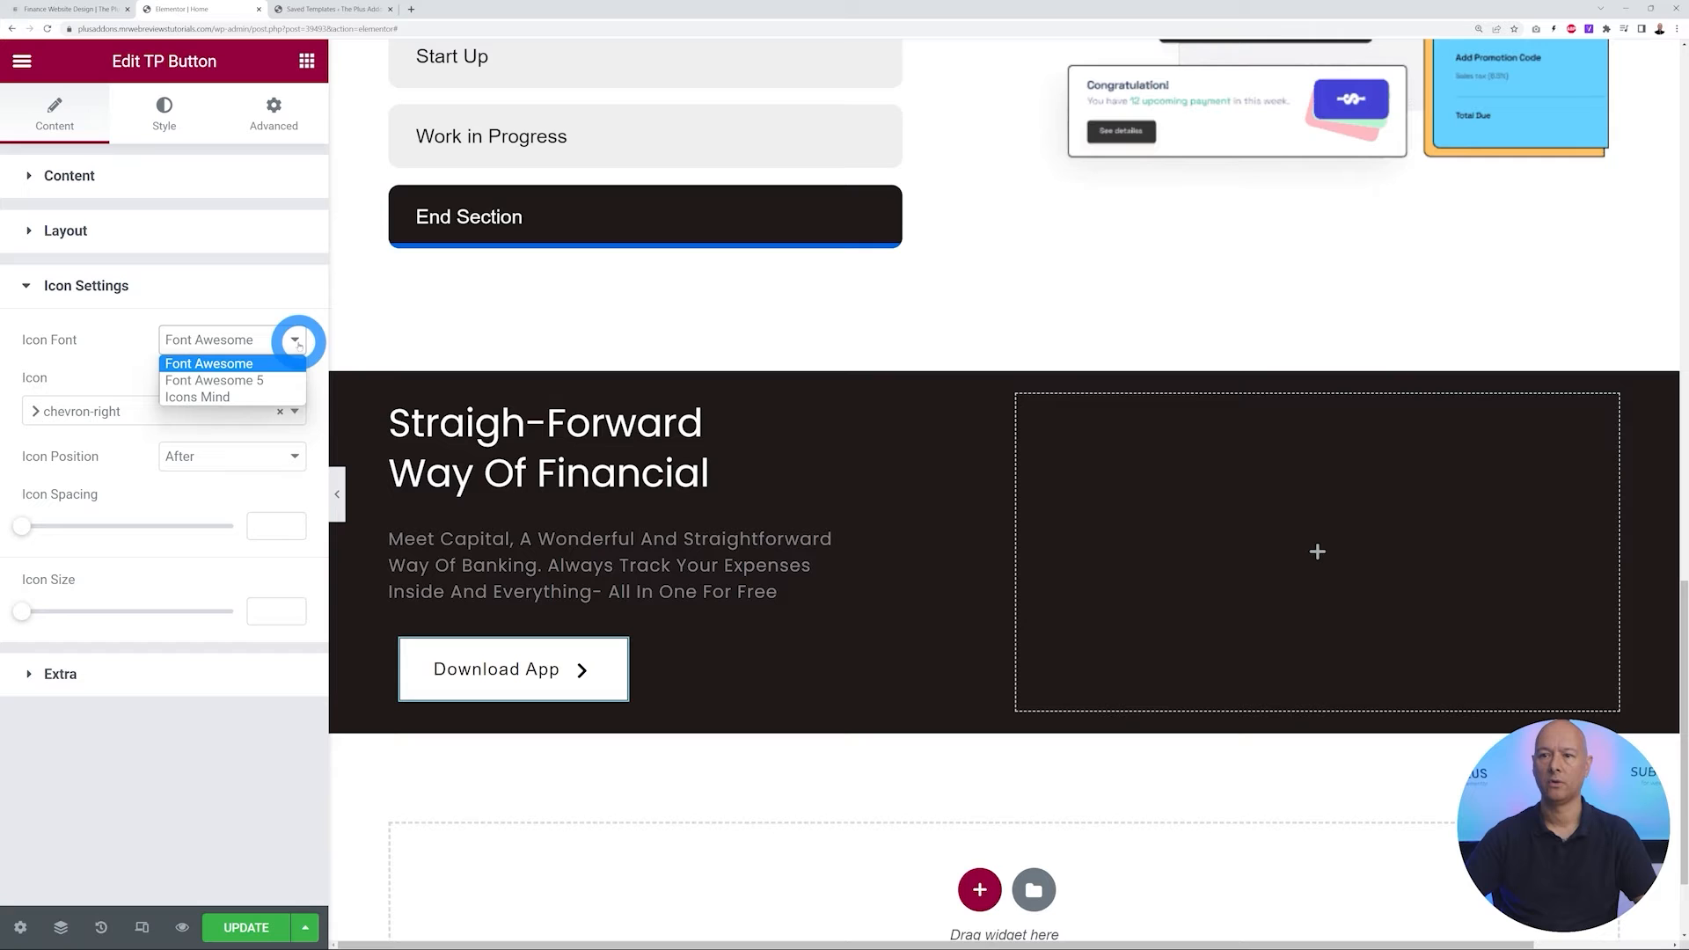
click(266, 380)
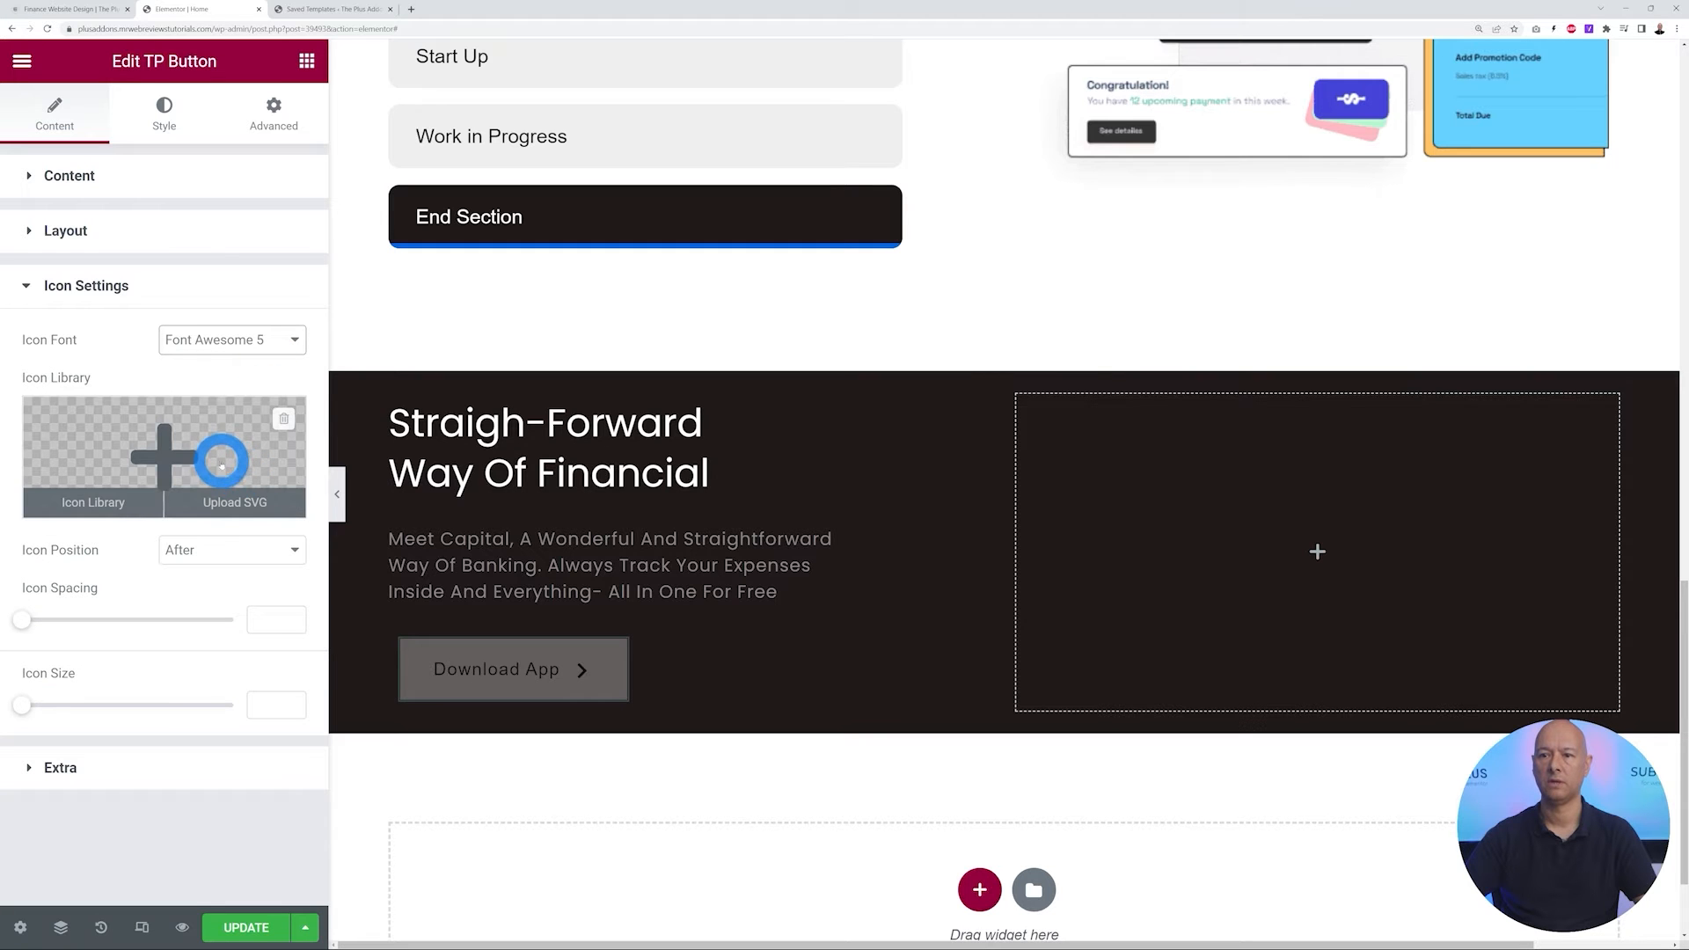
click(214, 460)
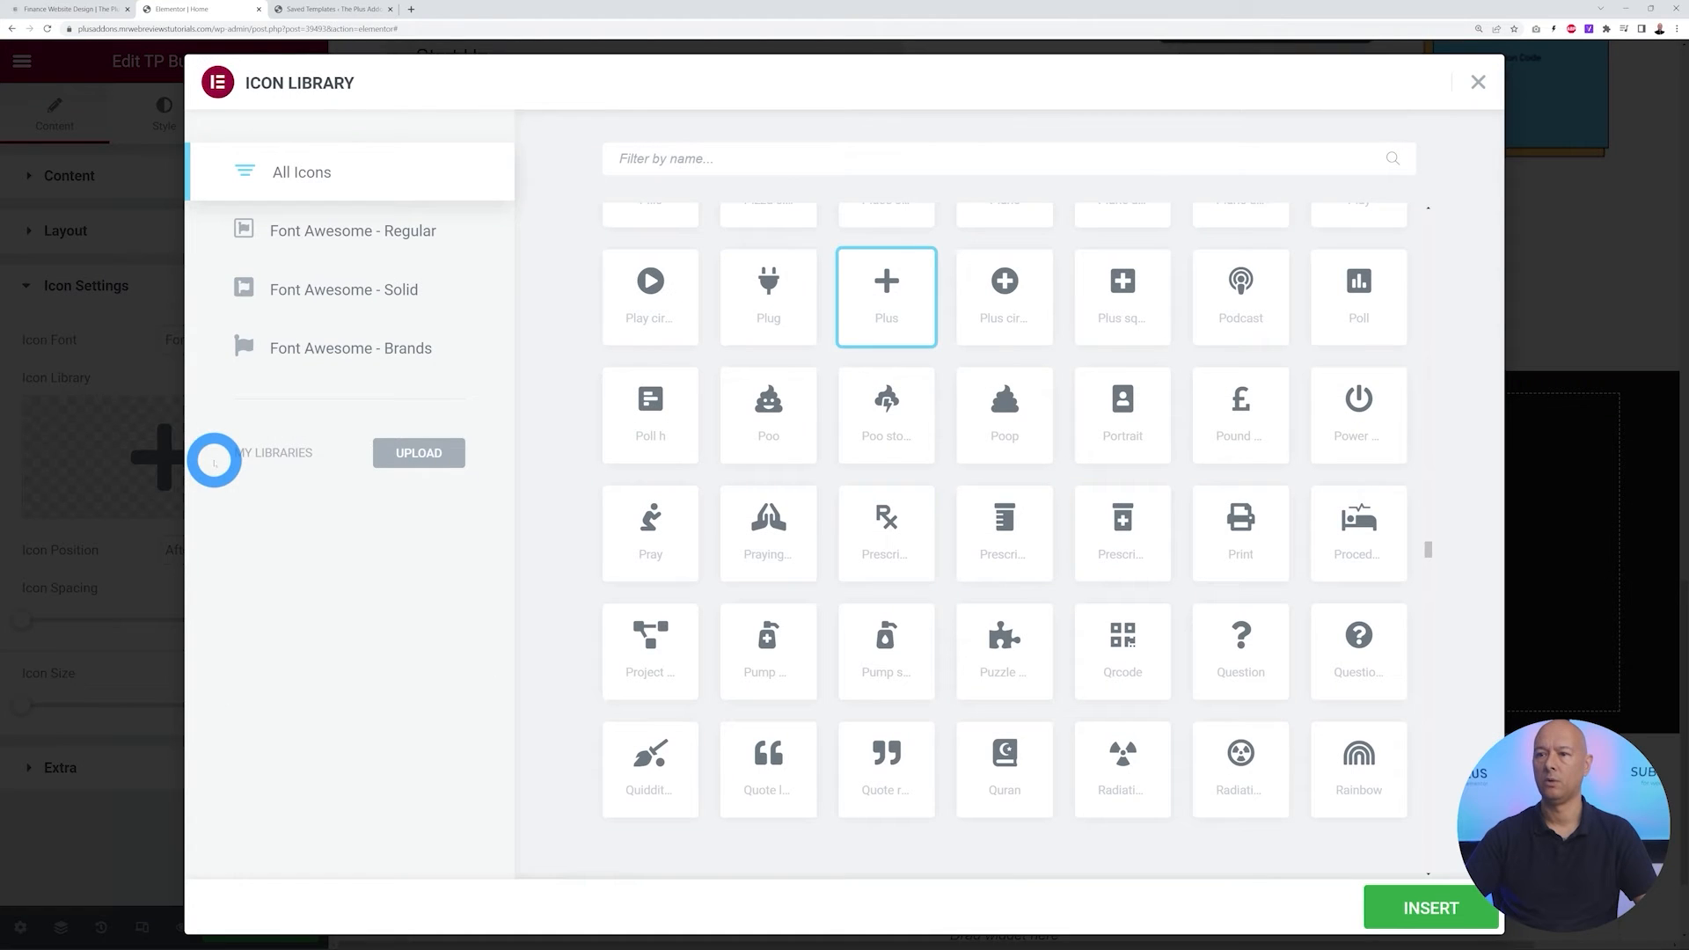
click(762, 164)
text(appla)
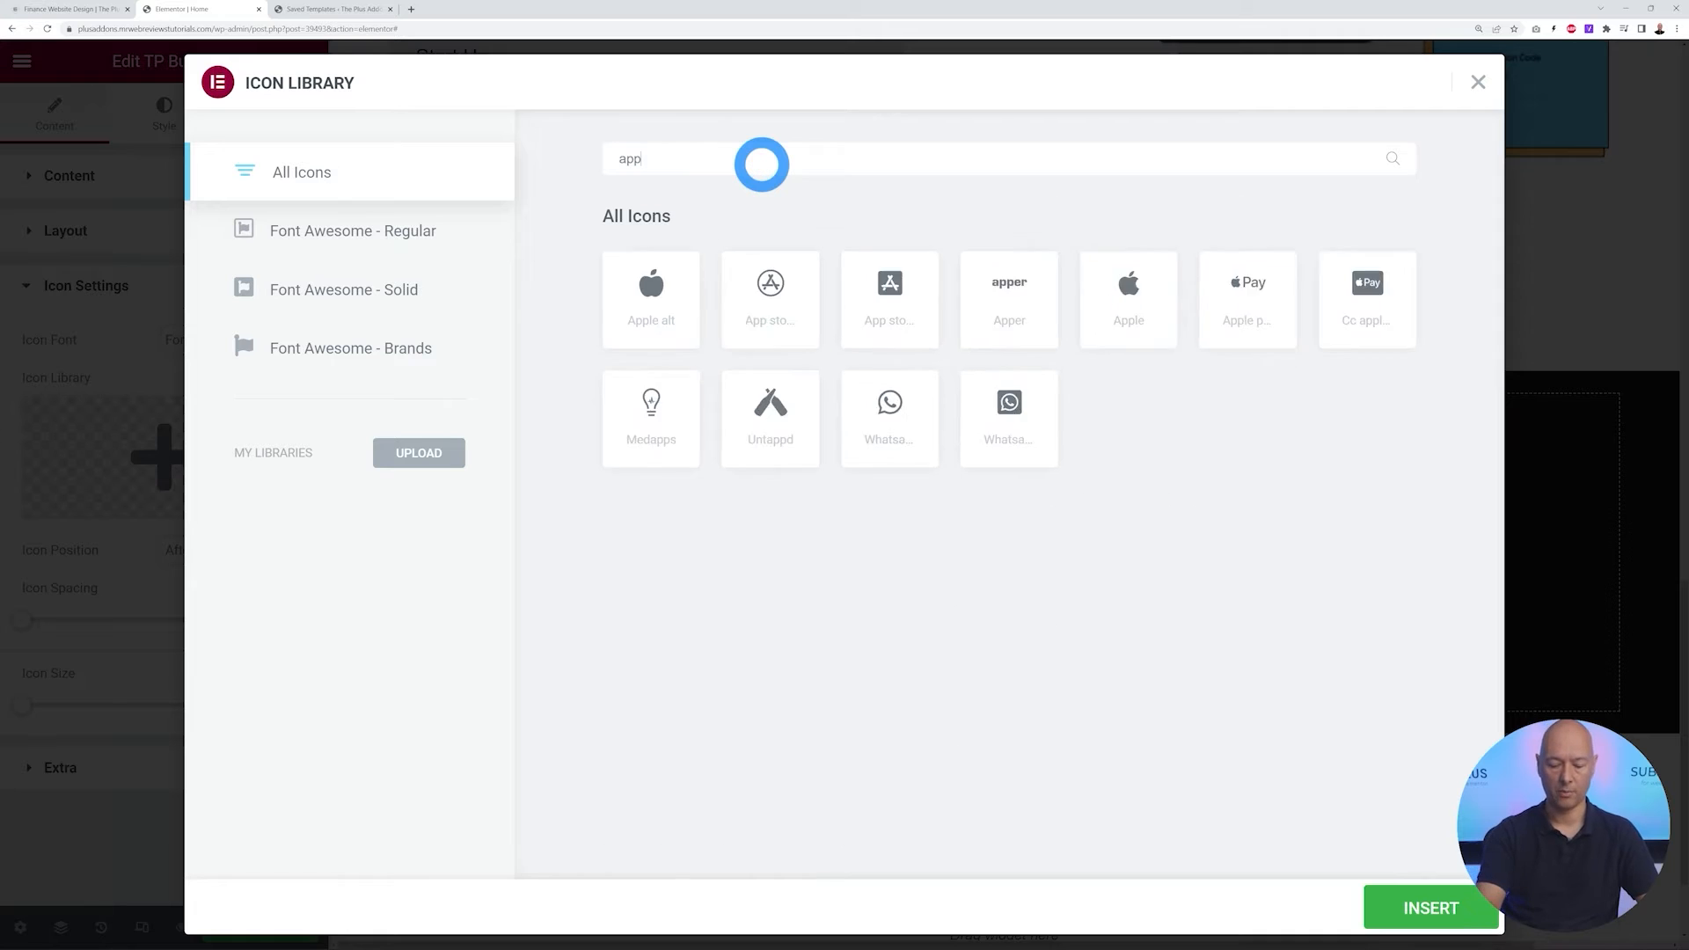
key(BackSpace)
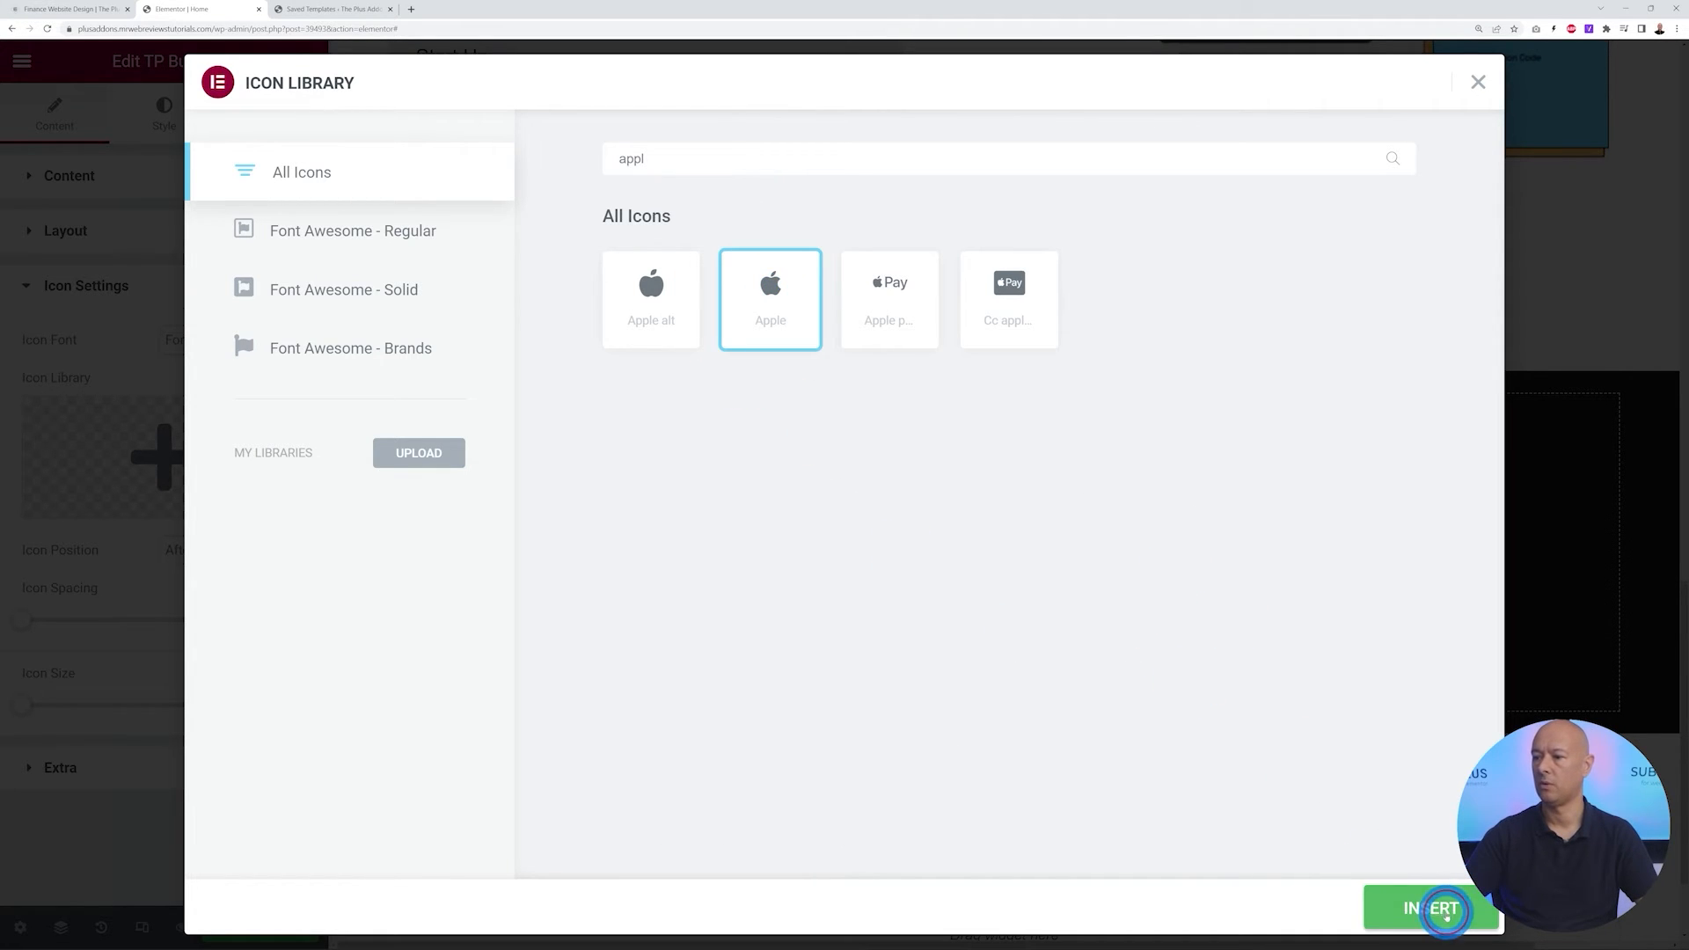
click(1443, 905)
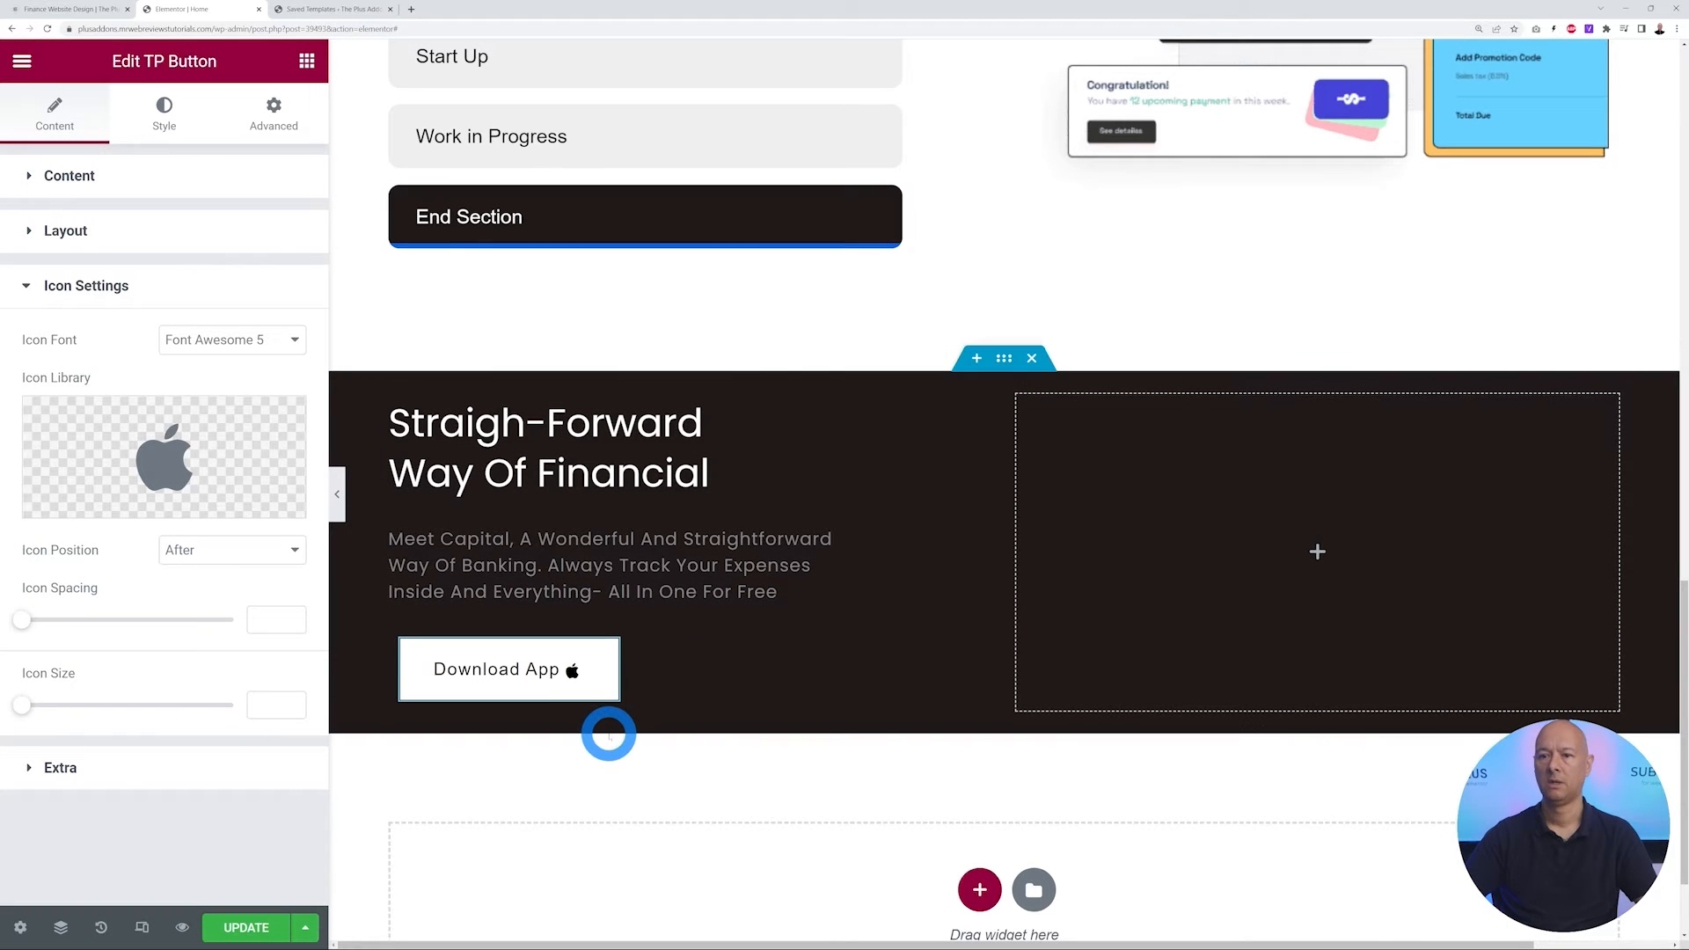
Place the Apple icon before the button text and set its size to 25
click(294, 546)
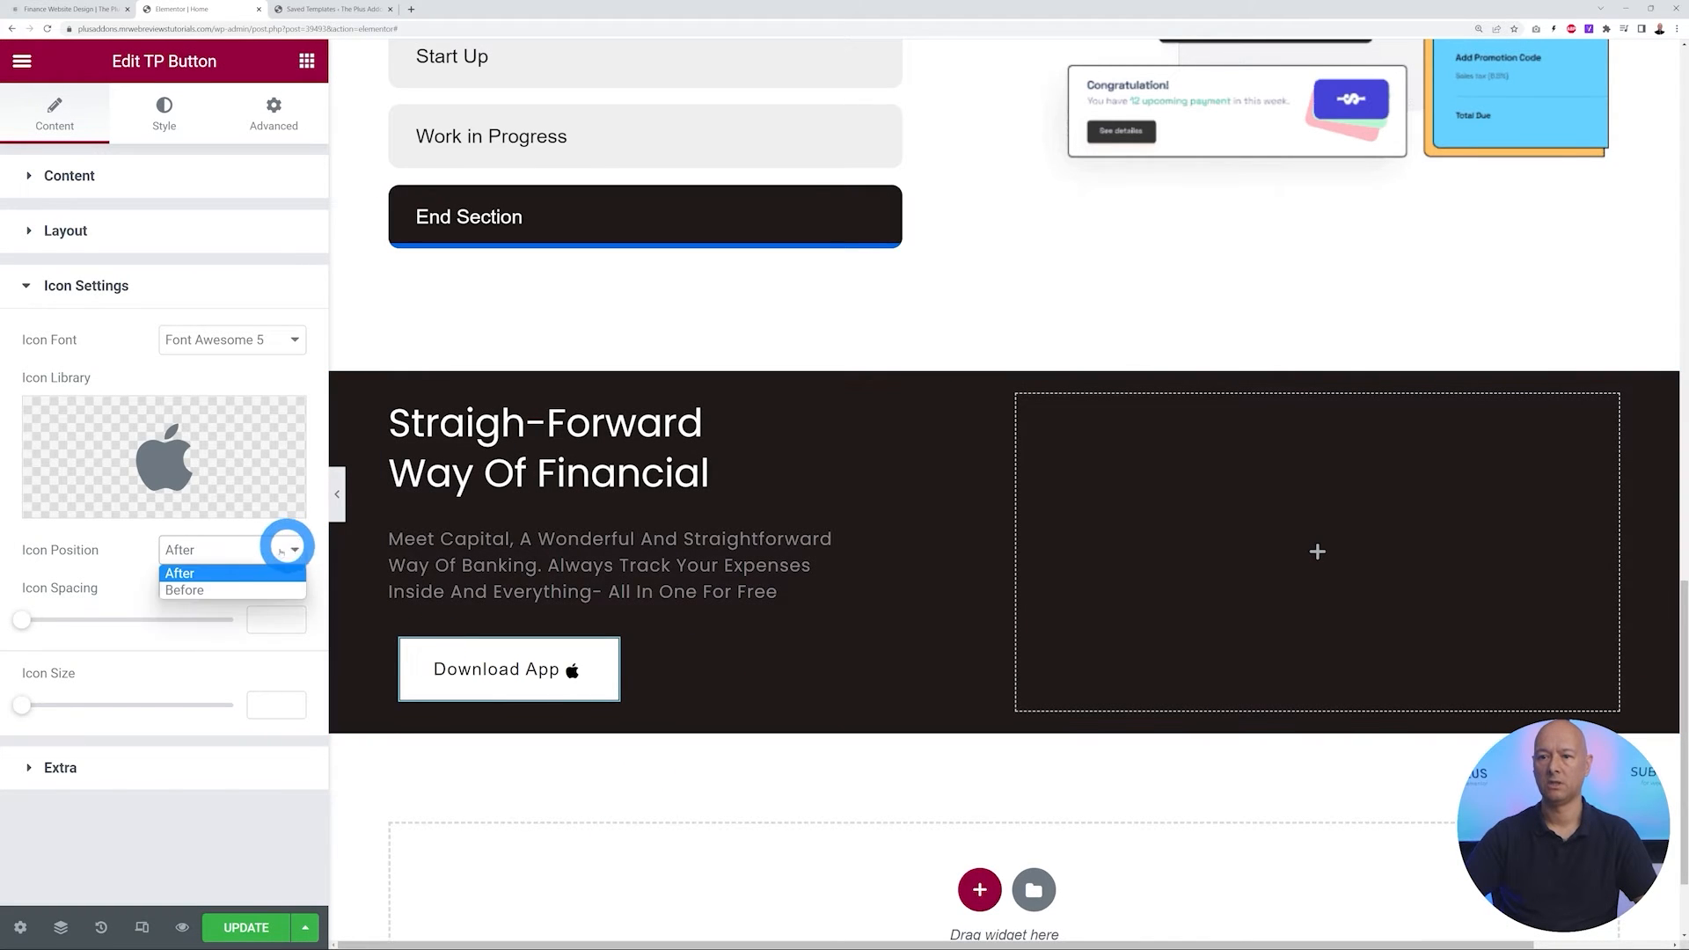
click(251, 587)
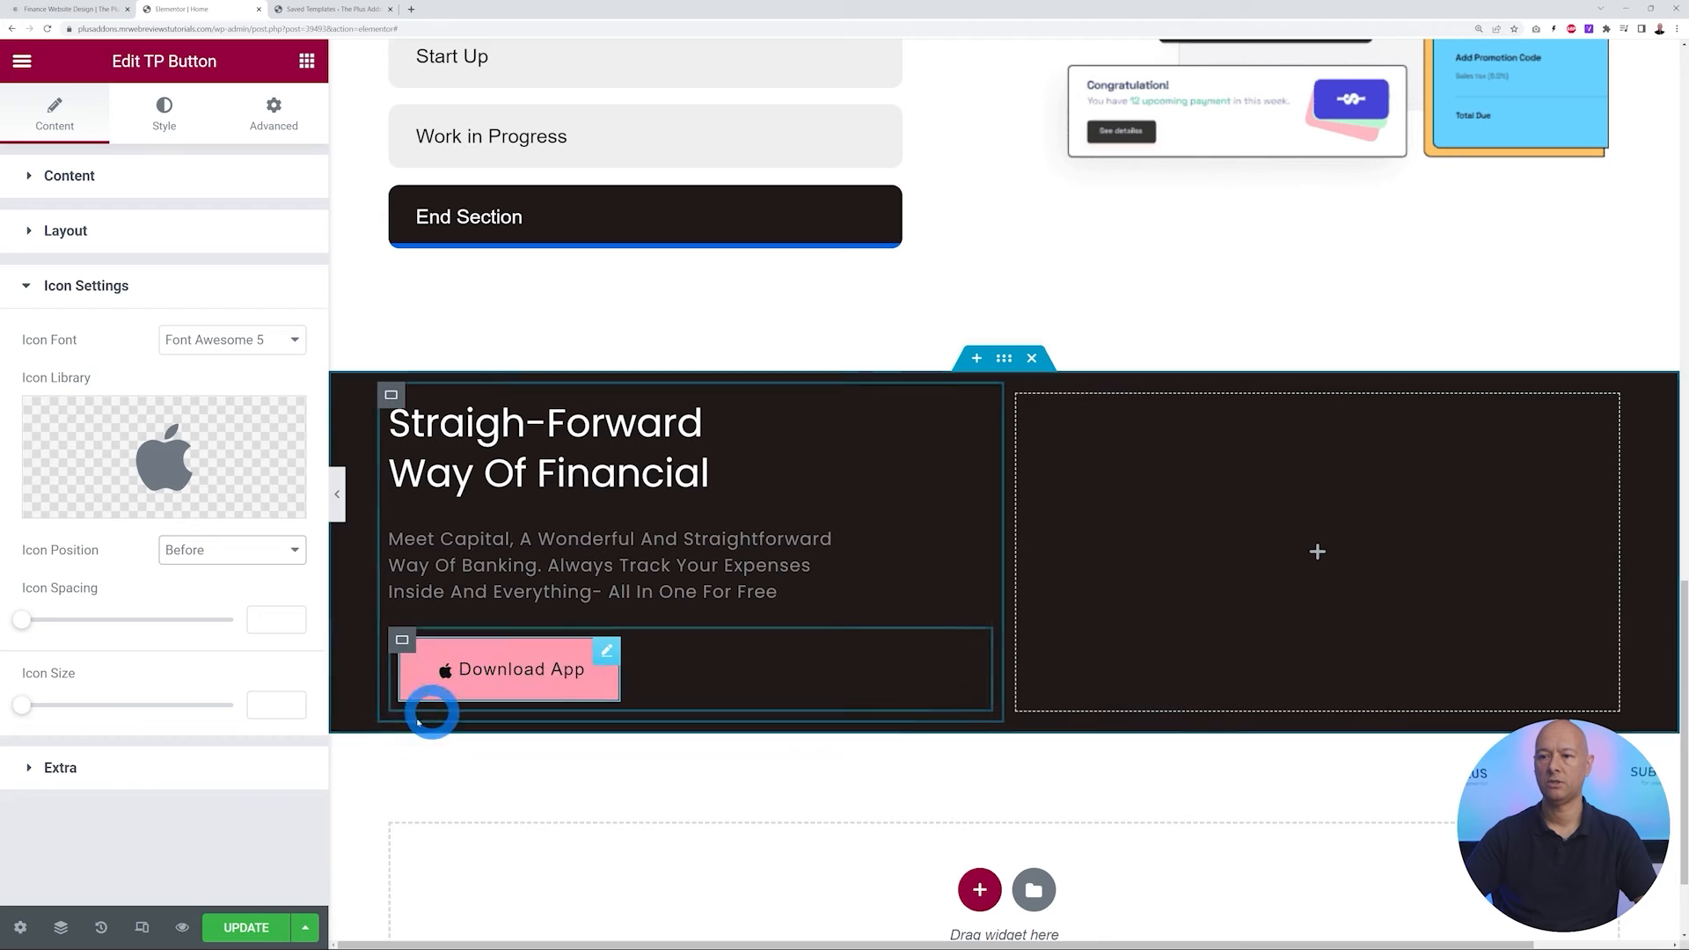
drag(33, 707, 52, 709)
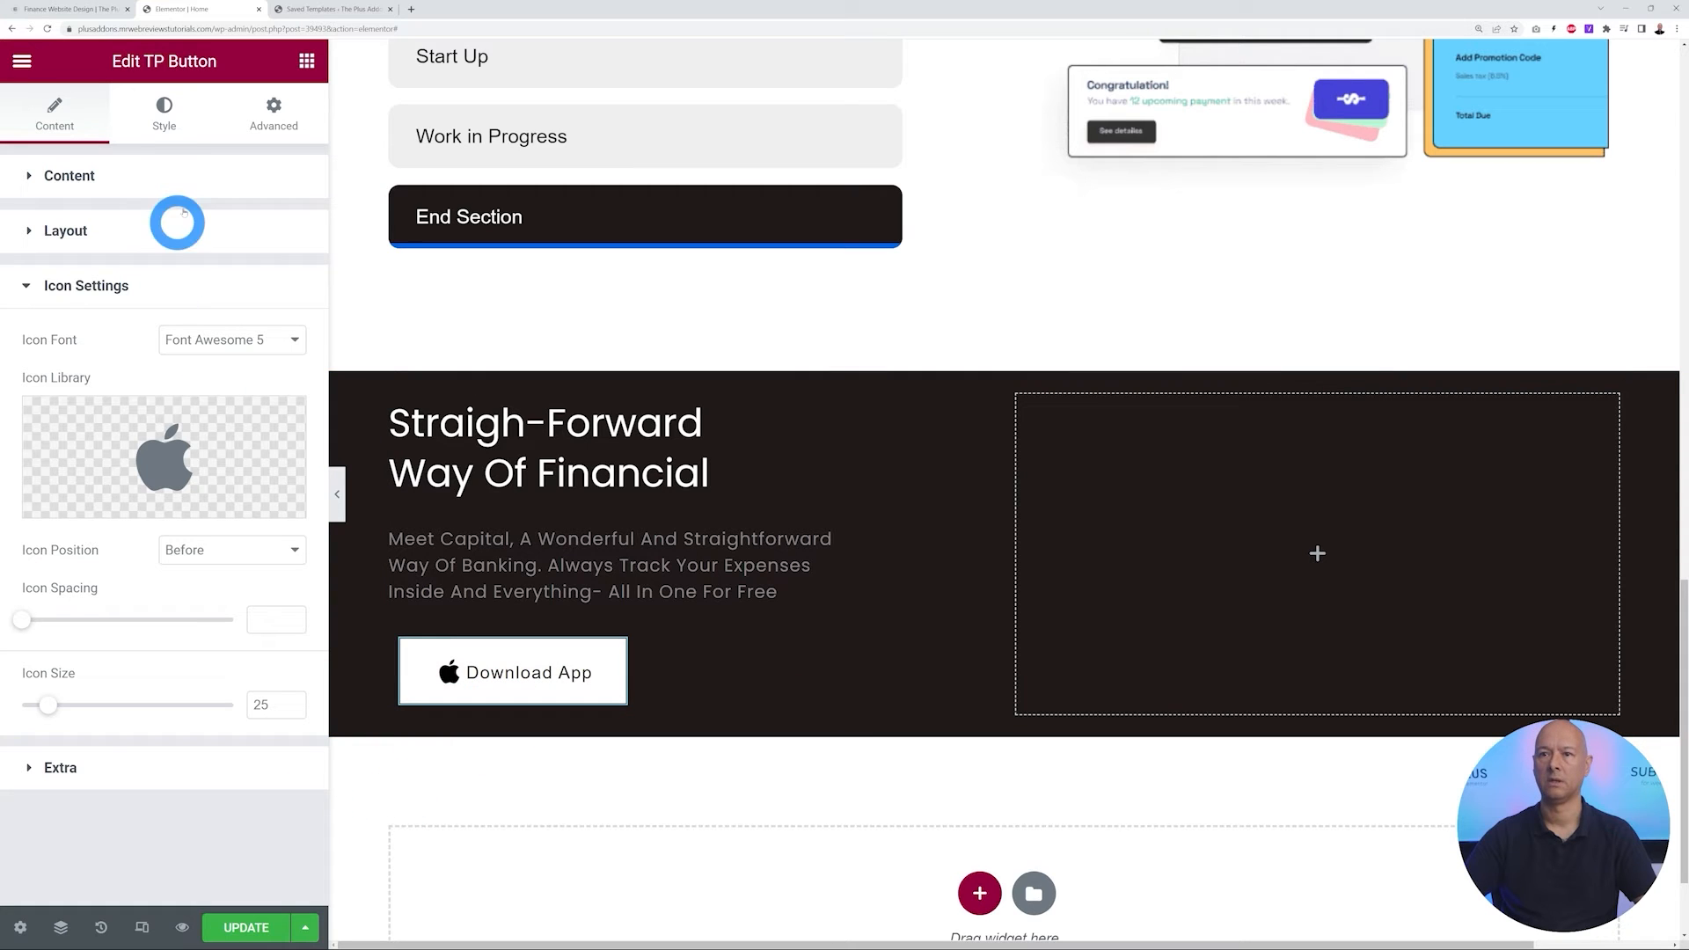
Give the Download App button a gradient background and paste the copied turquoise as its first colour
click(164, 114)
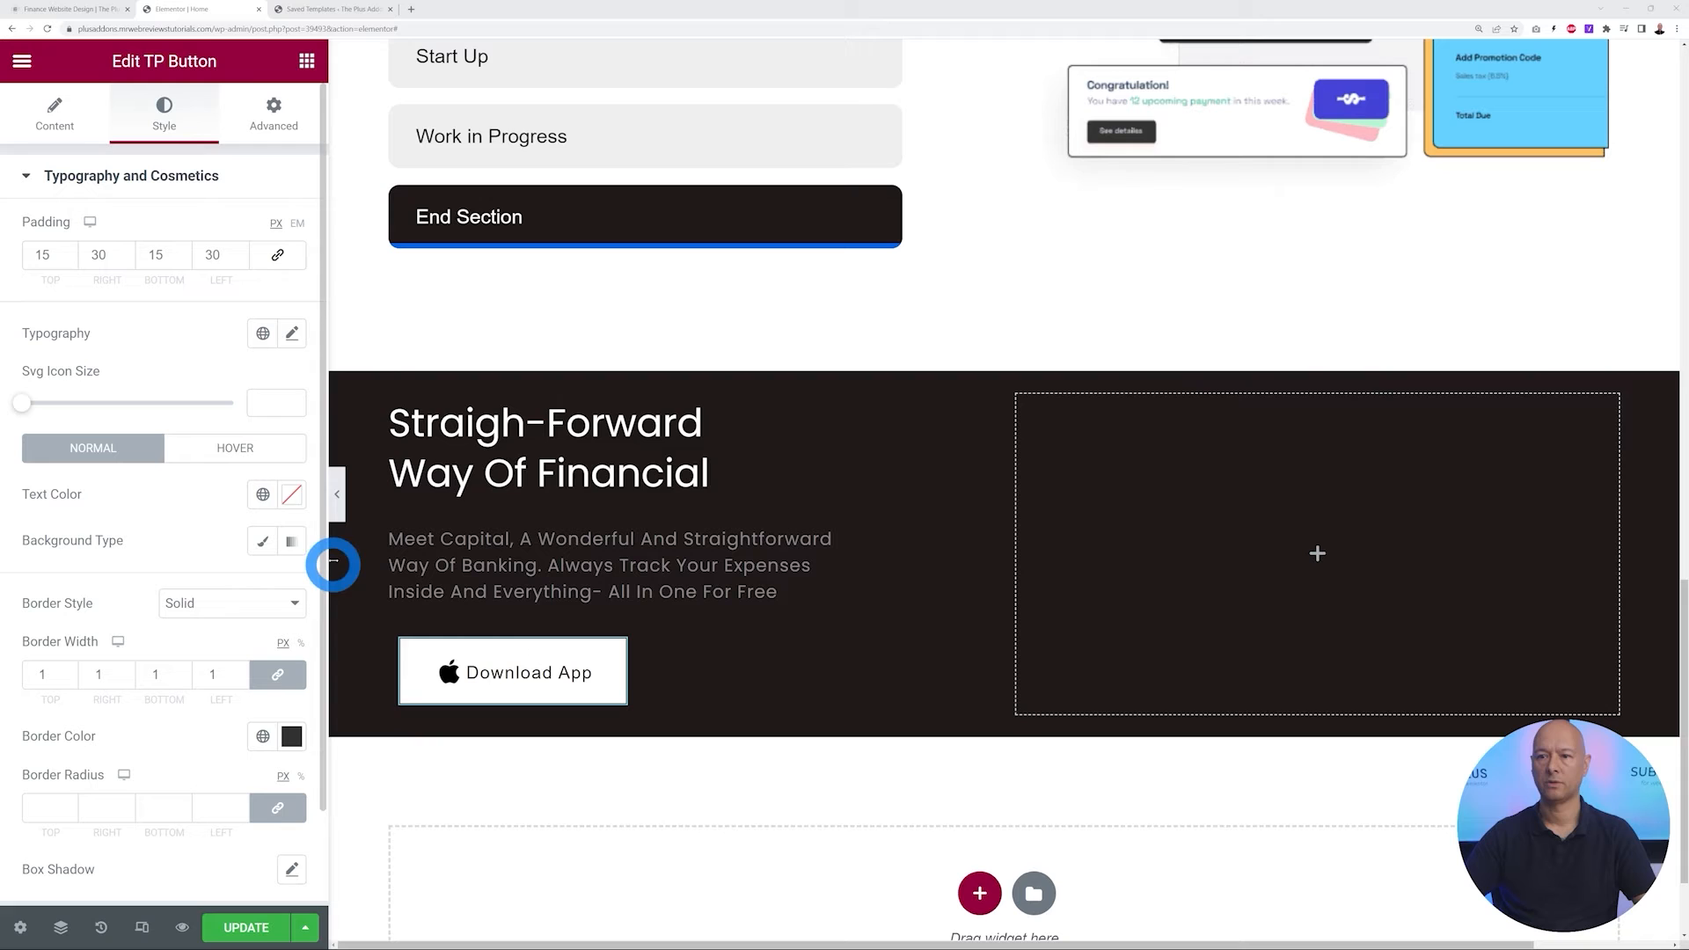
click(292, 540)
scroll(139, 623, down, 2)
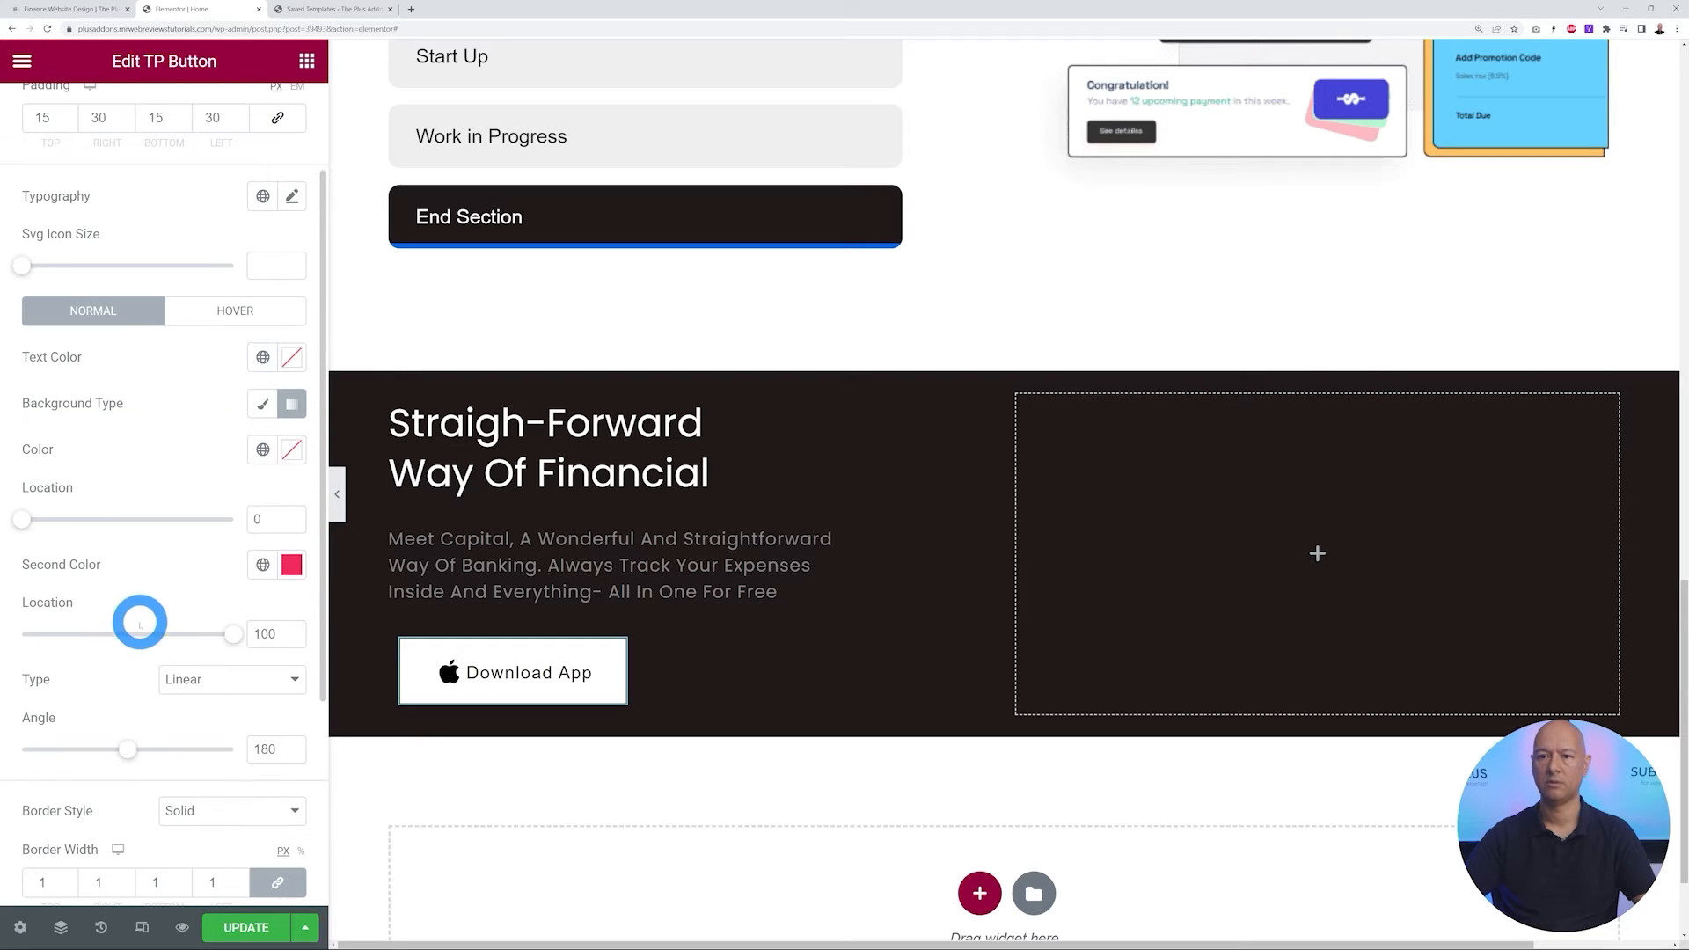
click(292, 449)
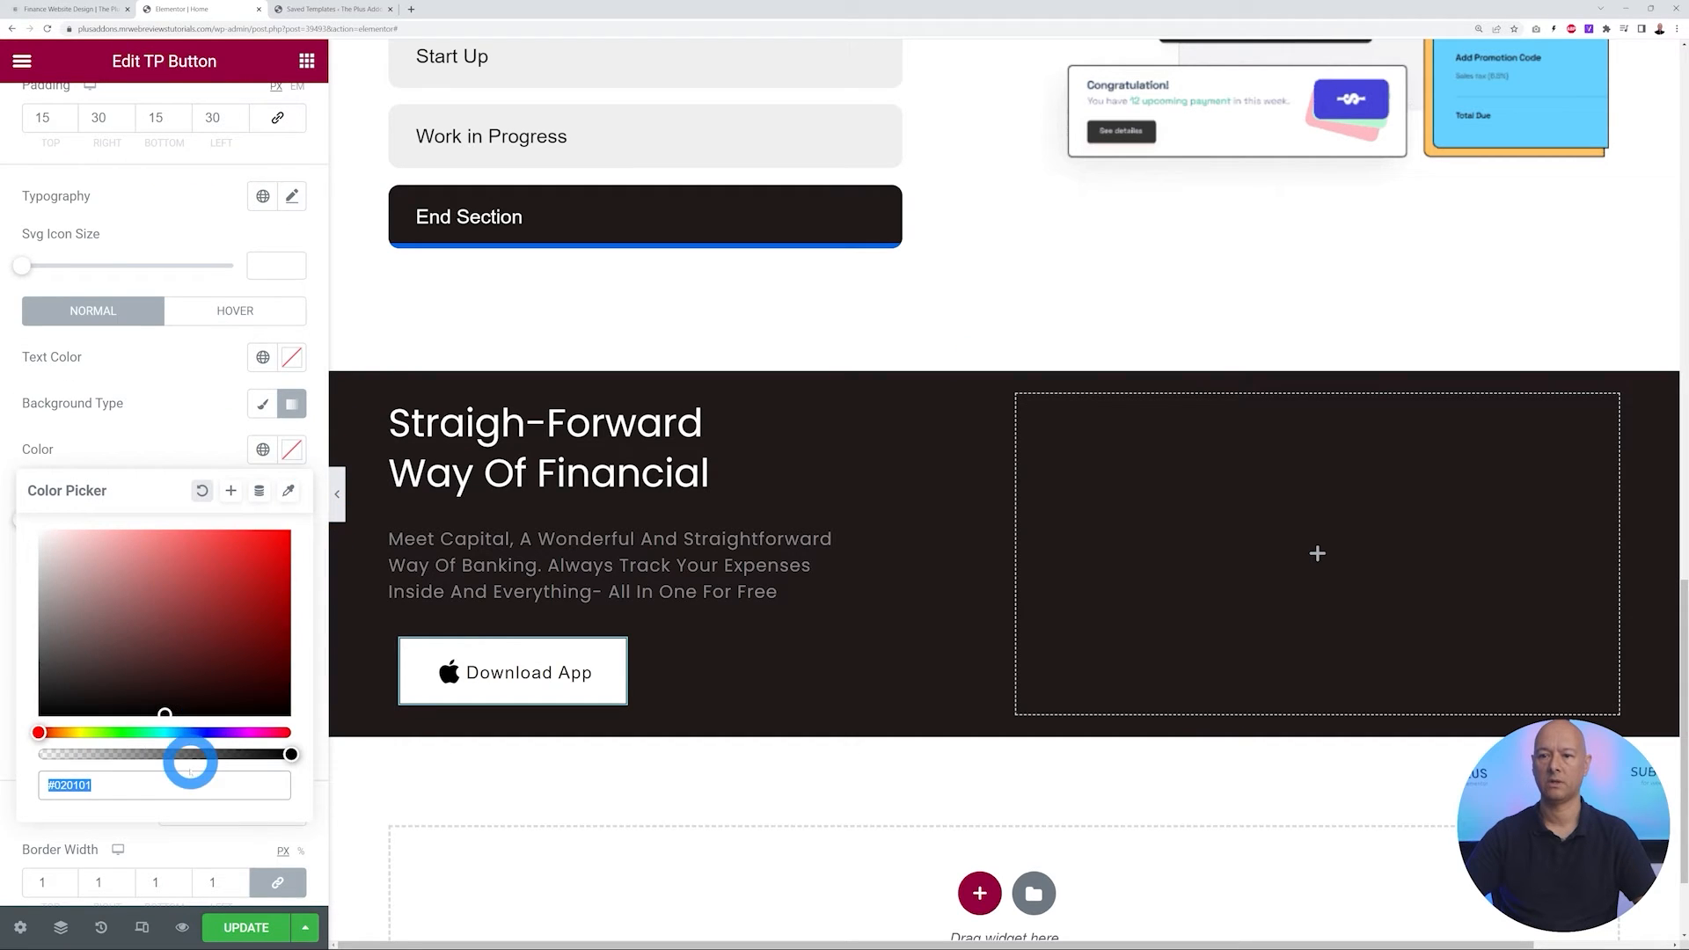
key(ctrl+v)
click(190, 444)
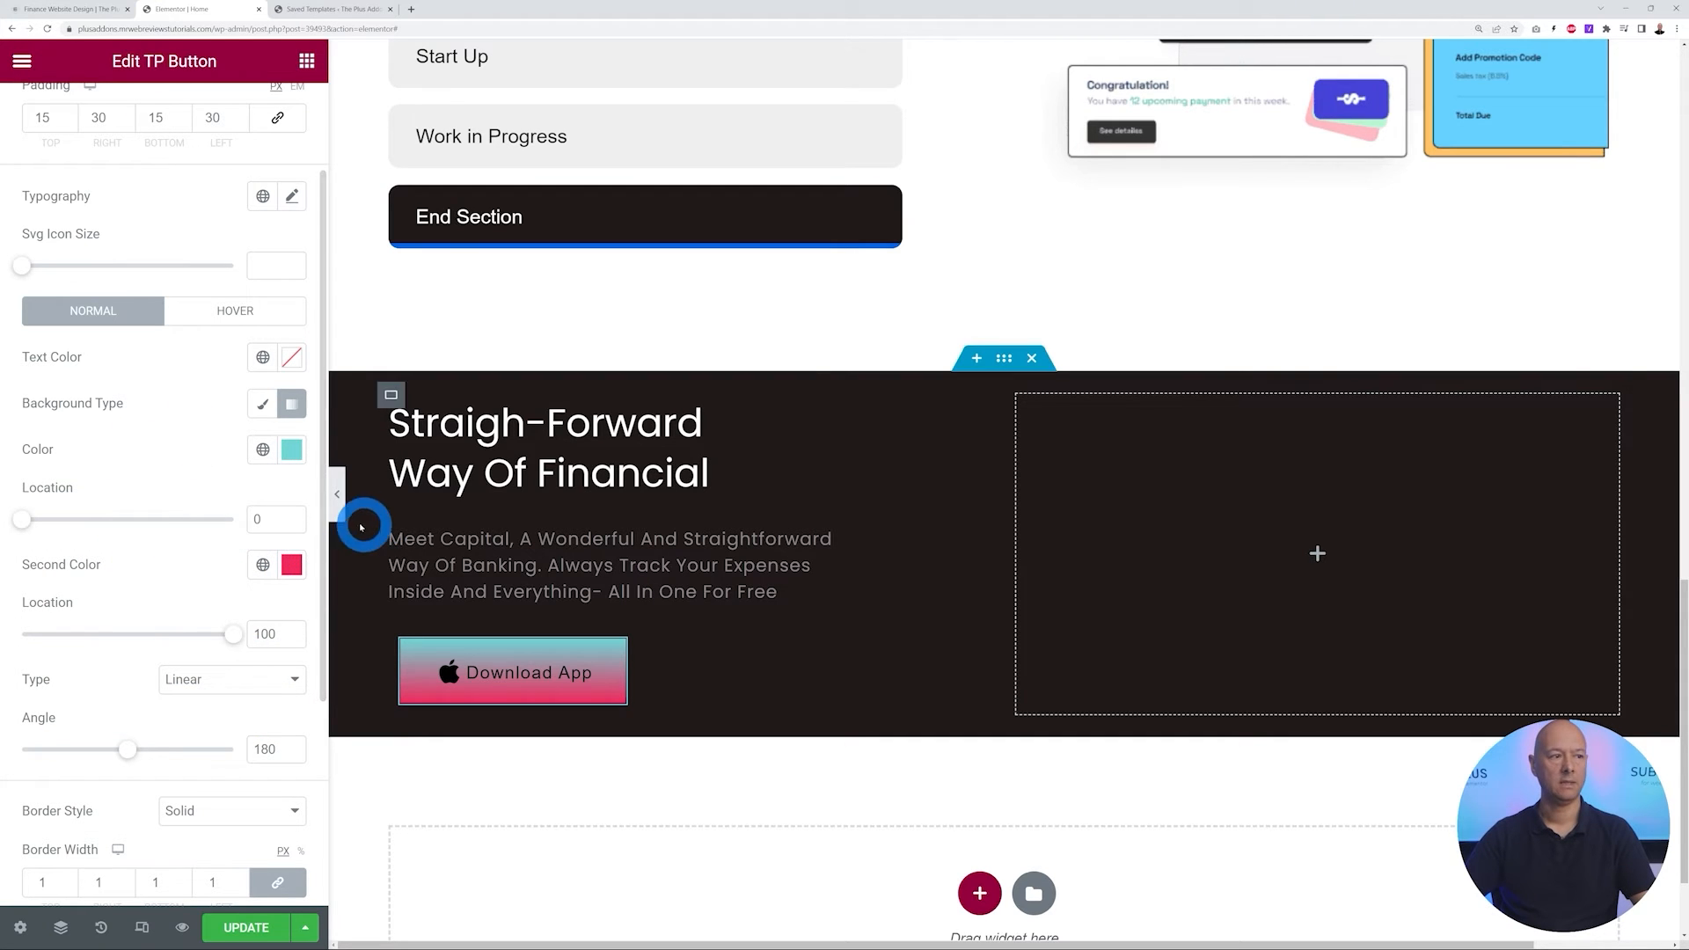
Set the gradient's second colour to a pale lime green, about #E3FFC0
click(286, 571)
drag(139, 849, 100, 847)
drag(124, 673, 102, 625)
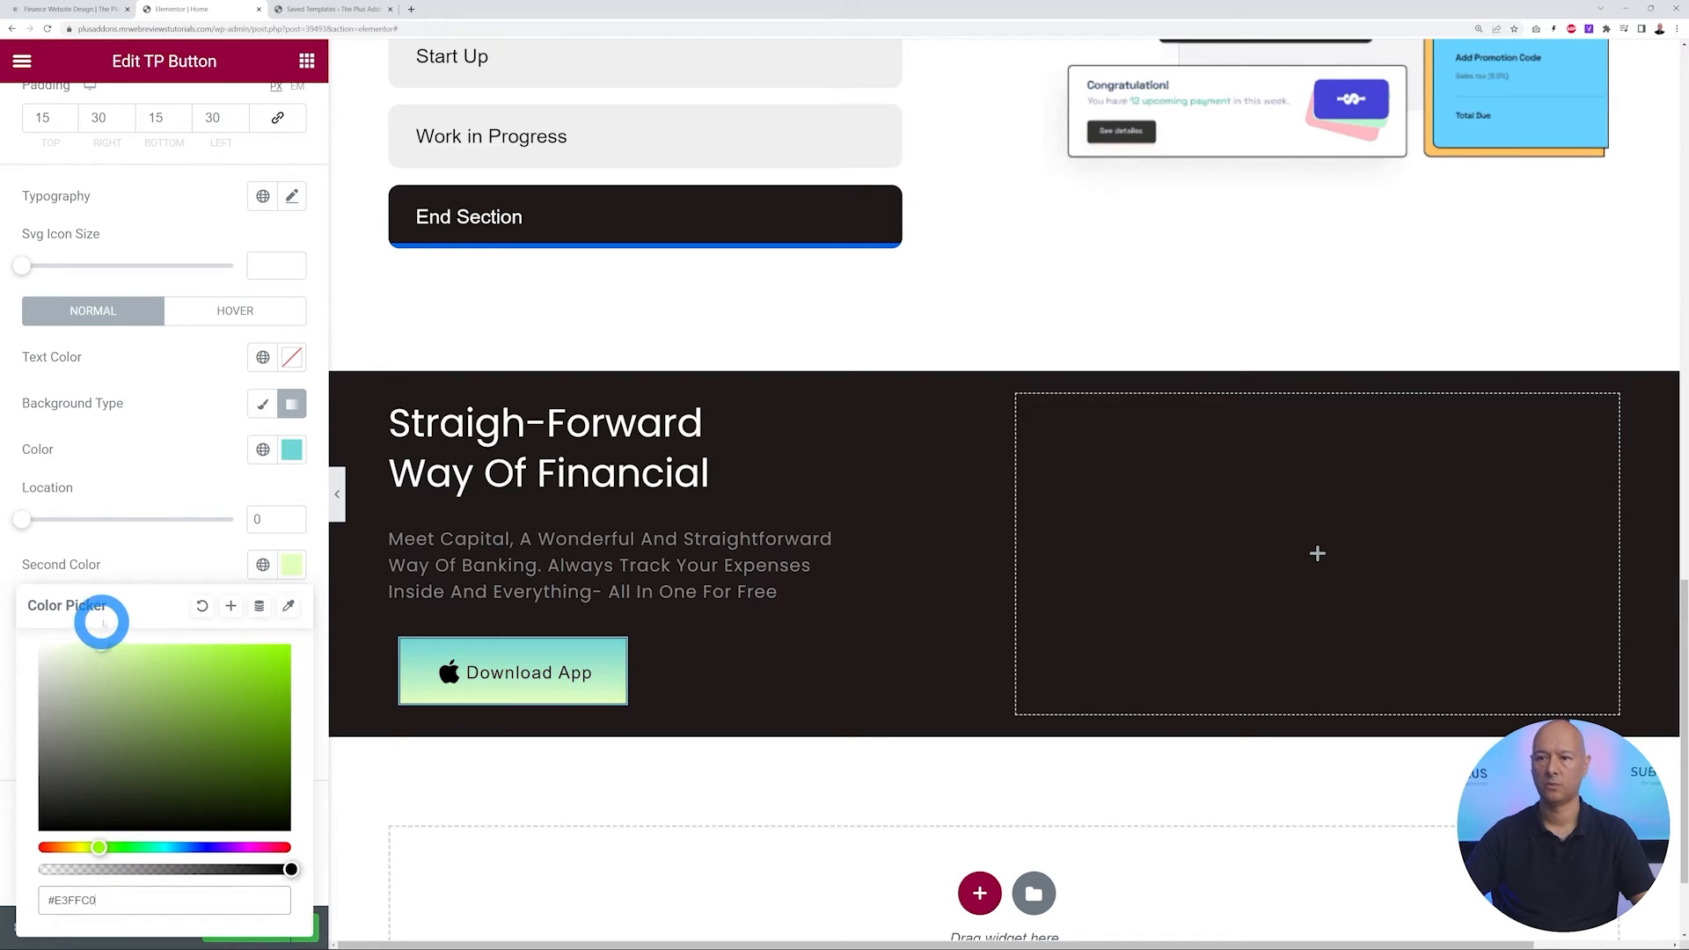
Check the button's gradient direction on the demo page and set the Download App gradient angle to 90
click(159, 471)
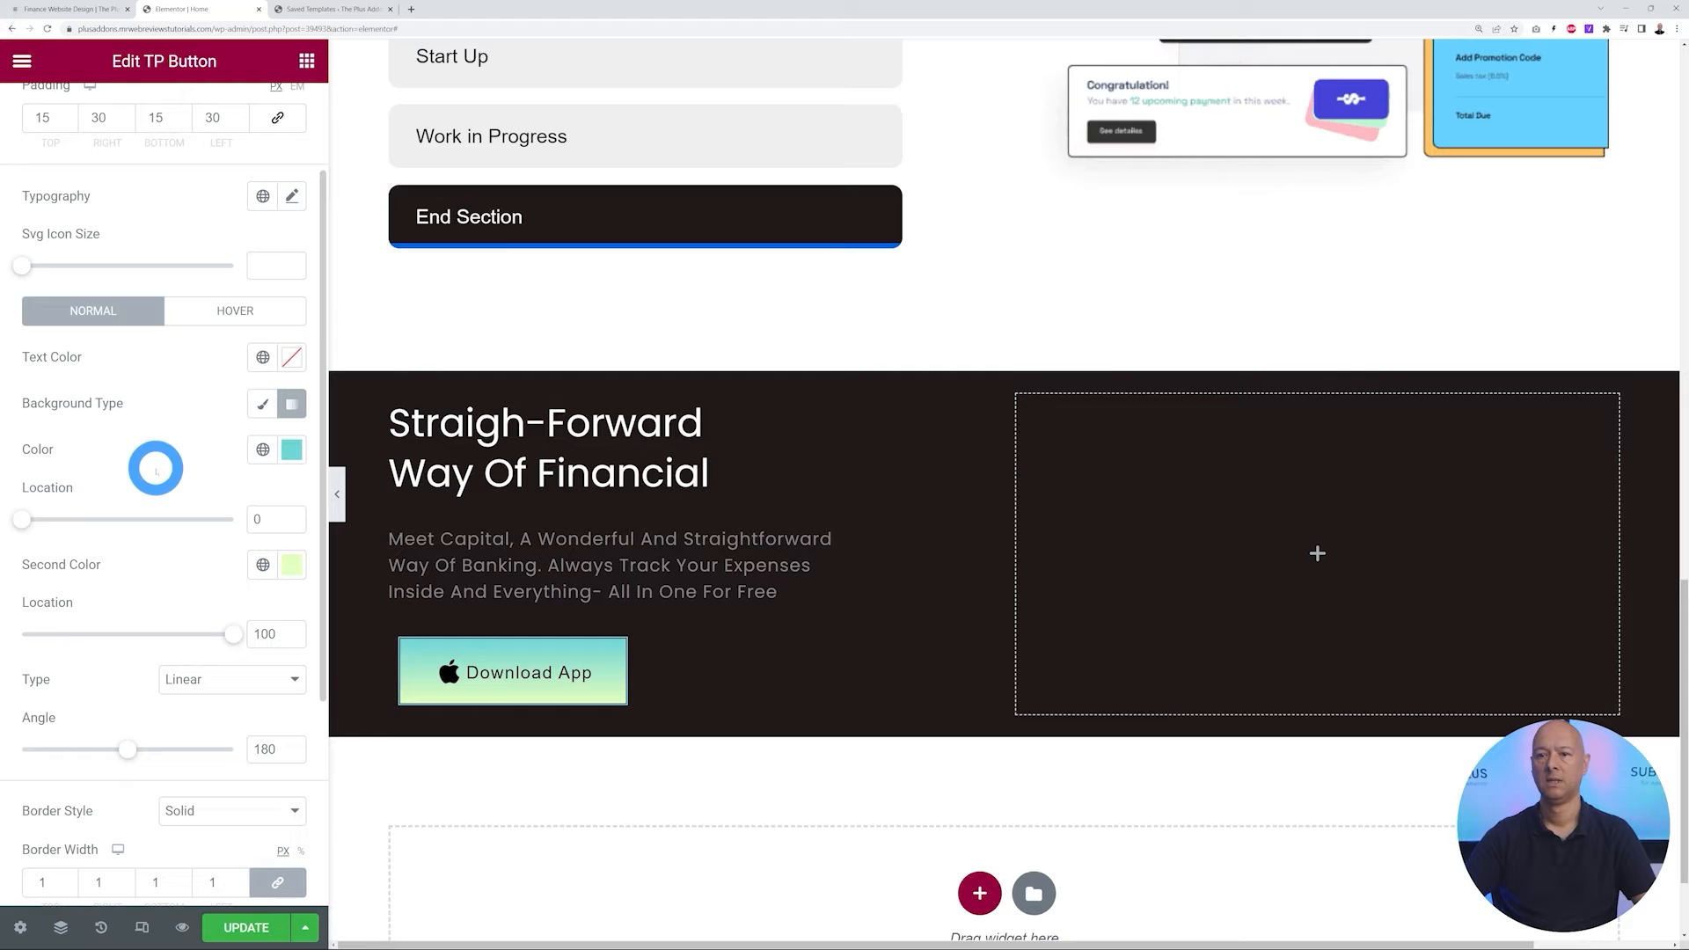
click(85, 11)
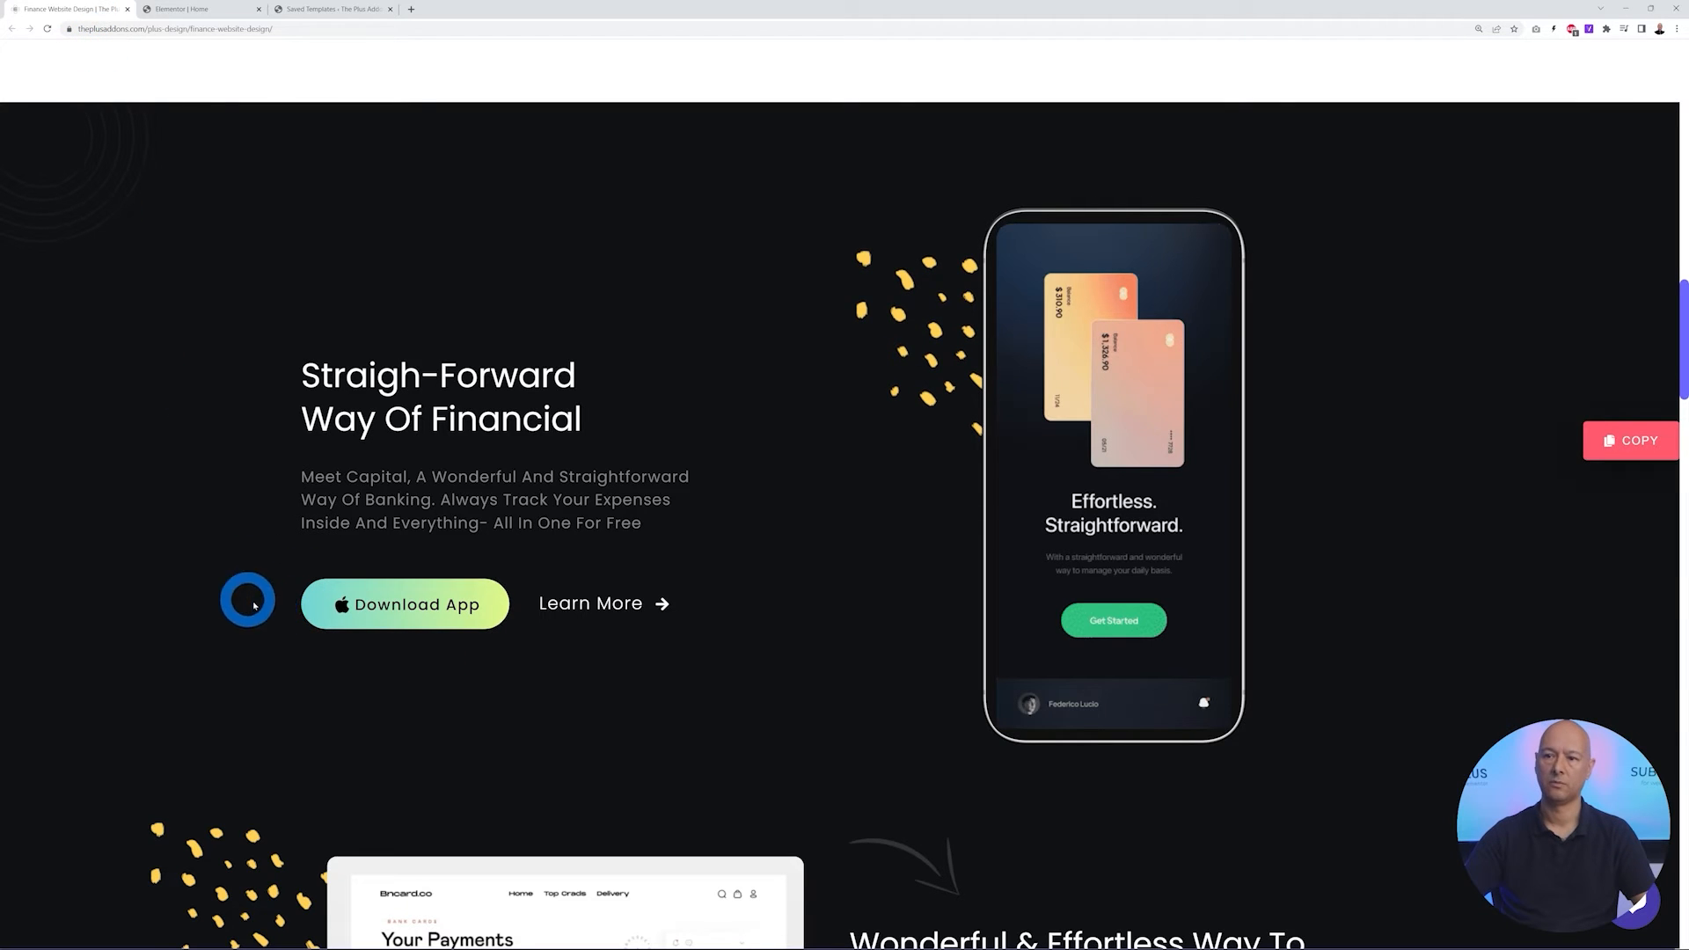
click(171, 9)
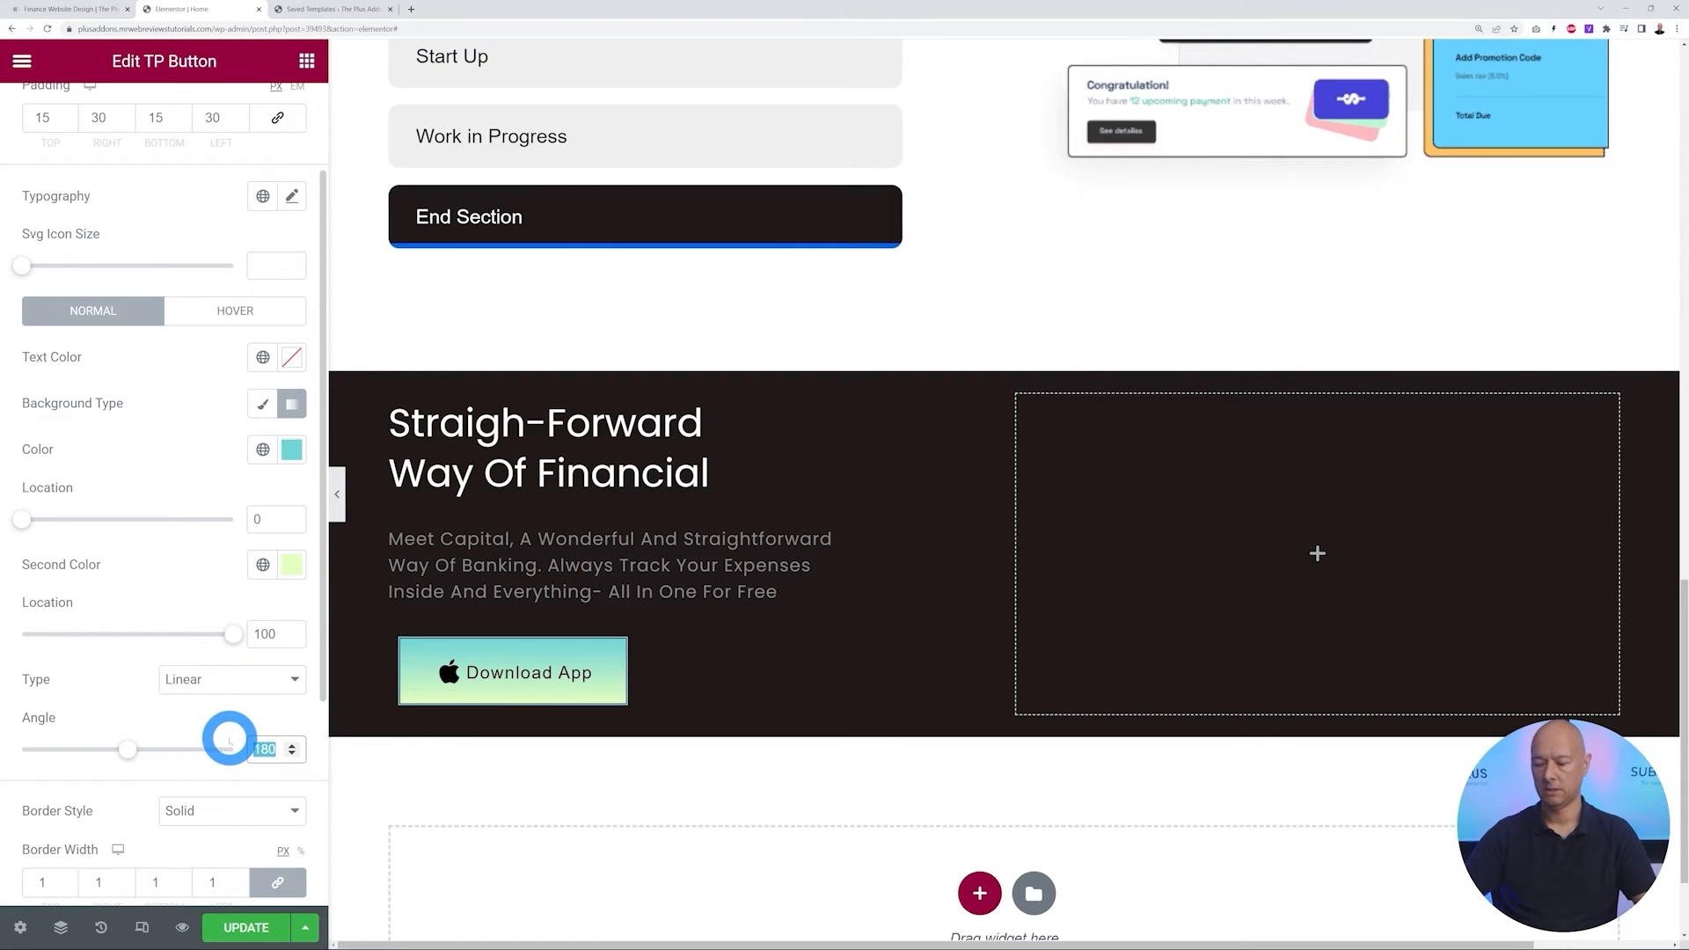
text(90)
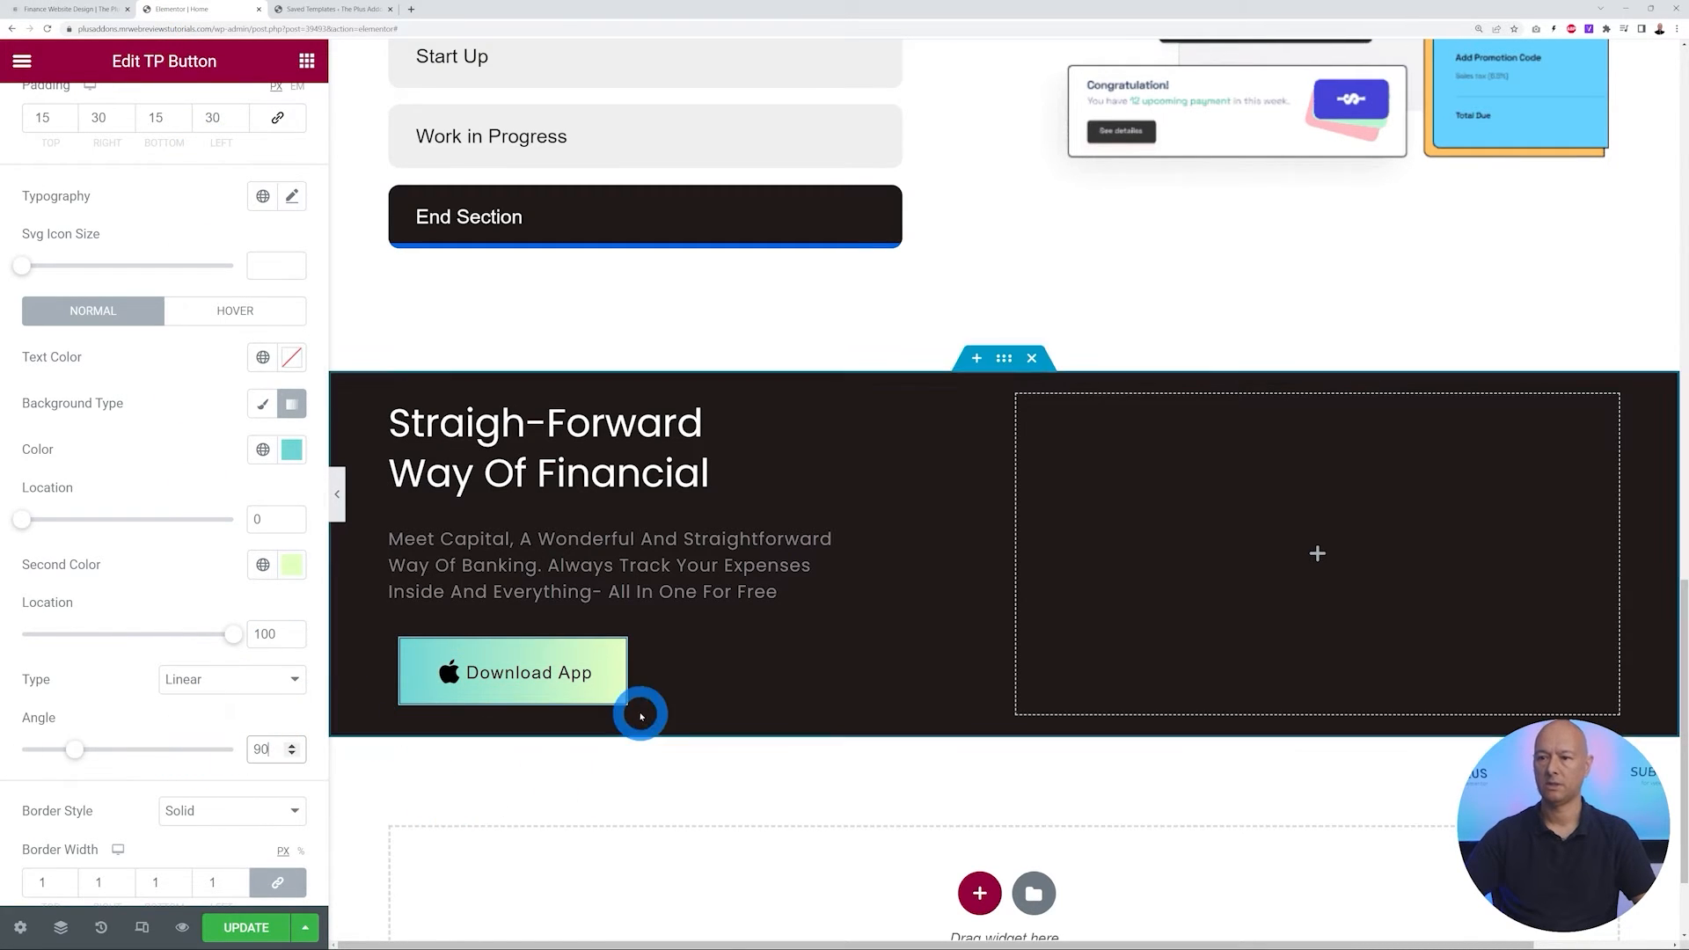
Remove the Download App button's border and set its border radius to 50 px on all corners
scroll(124, 708, down, 3)
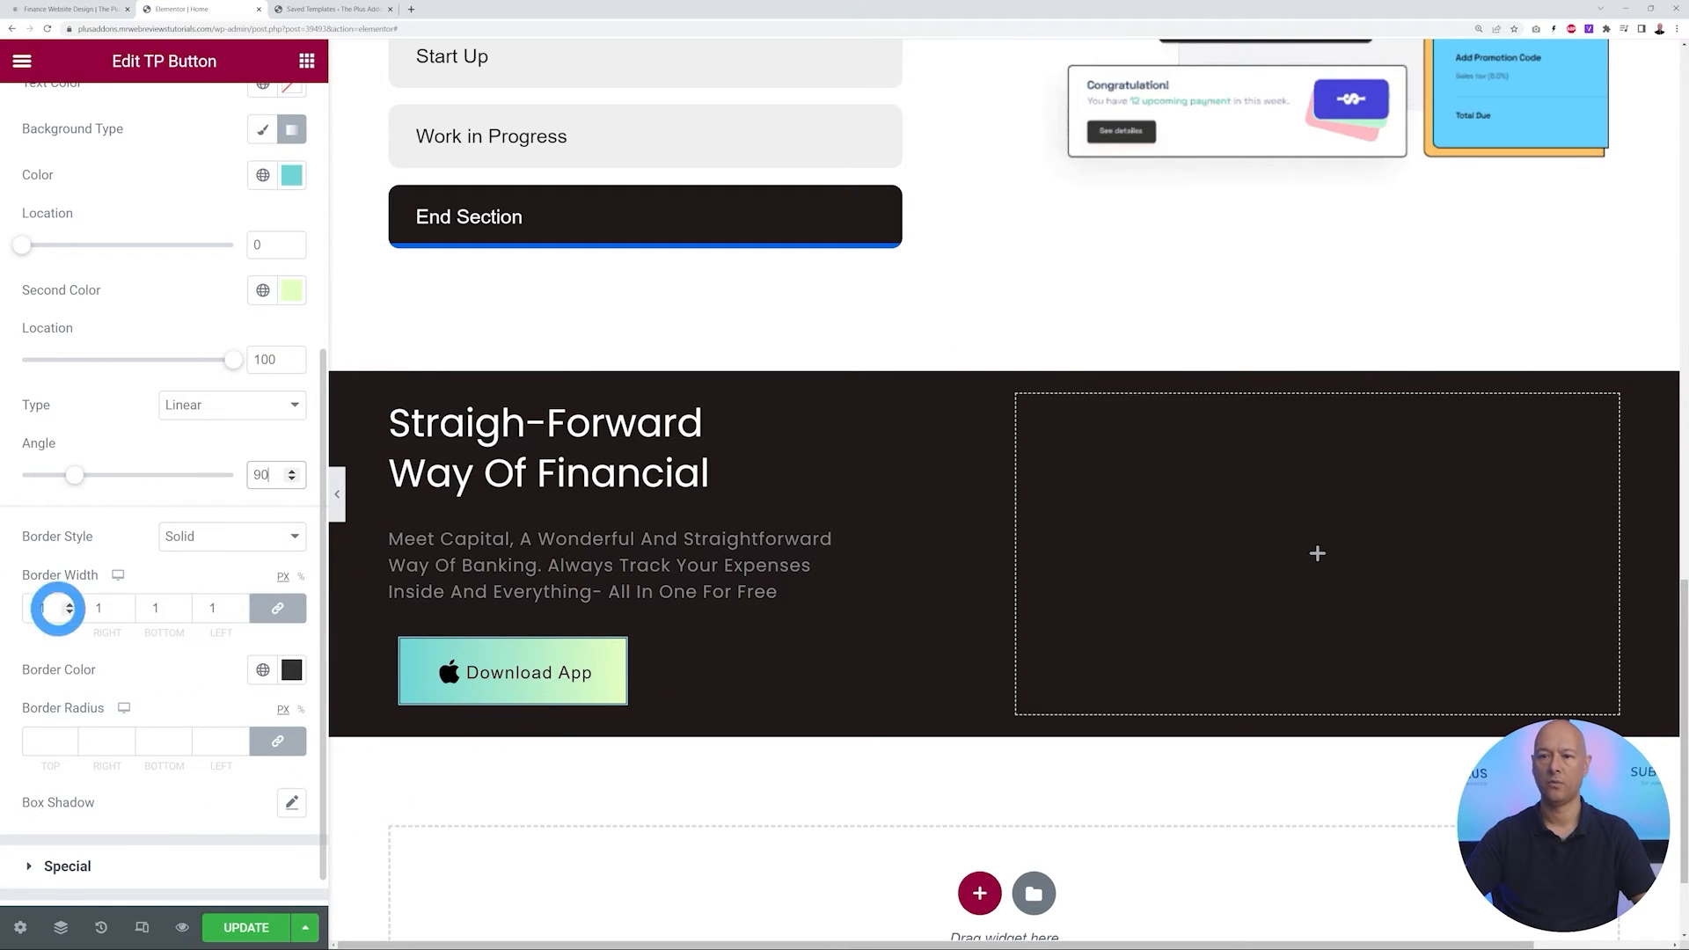
click(225, 539)
click(221, 560)
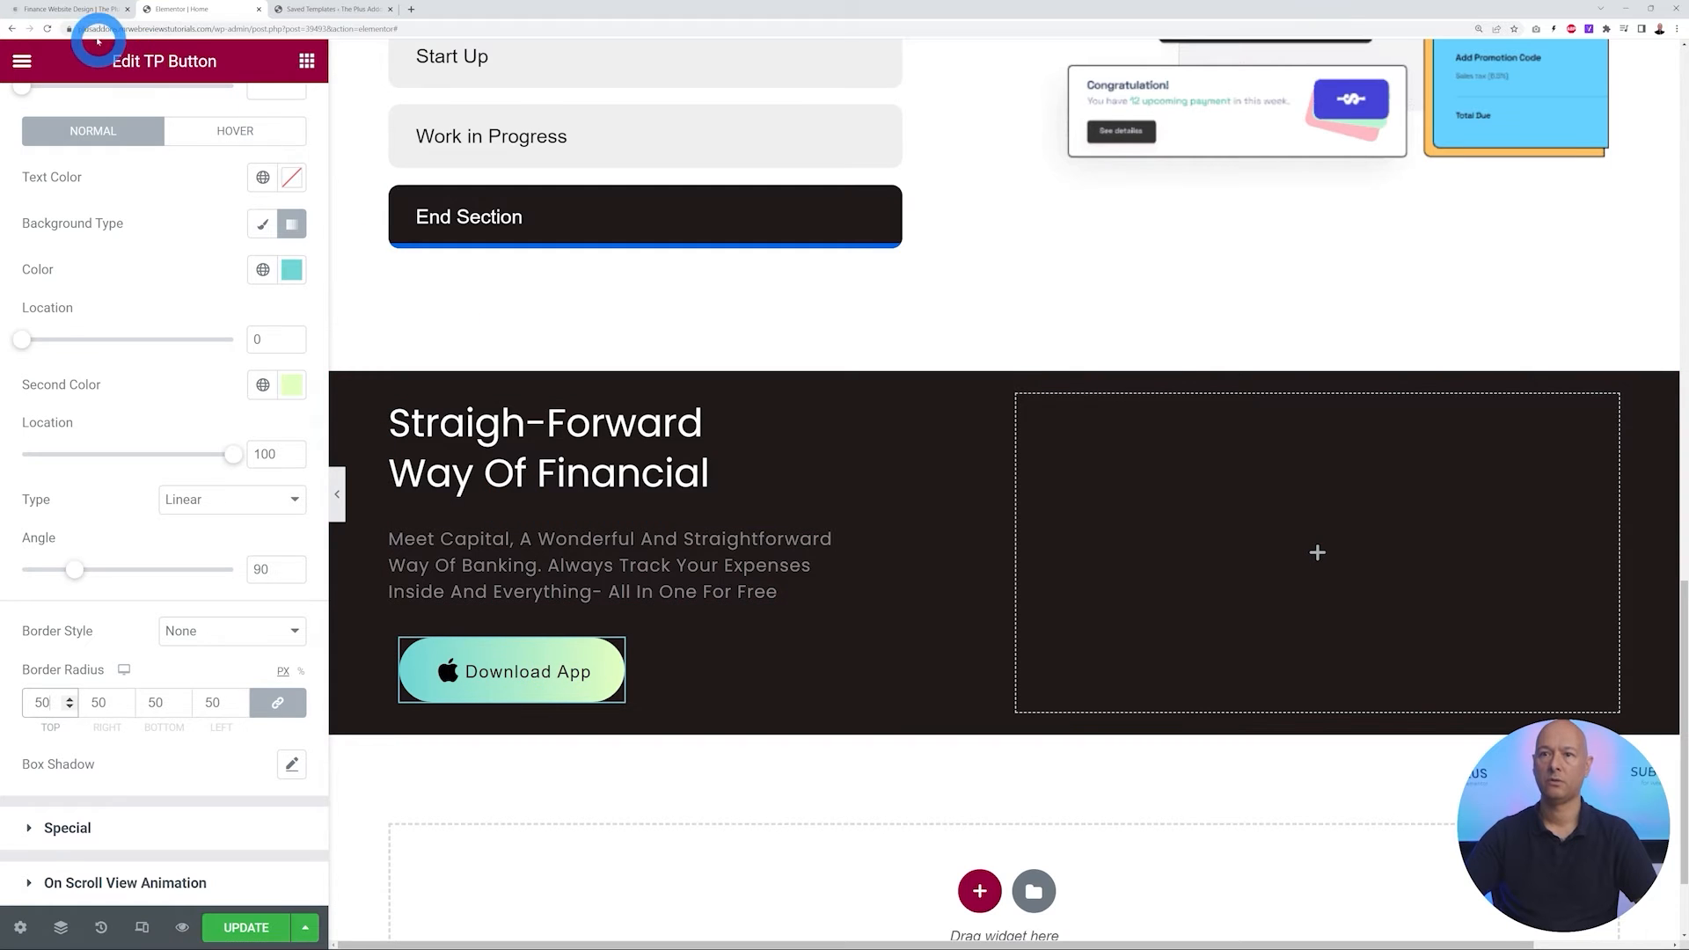
Compare the Download App button with the demo page and give it the Float hover effect
click(82, 16)
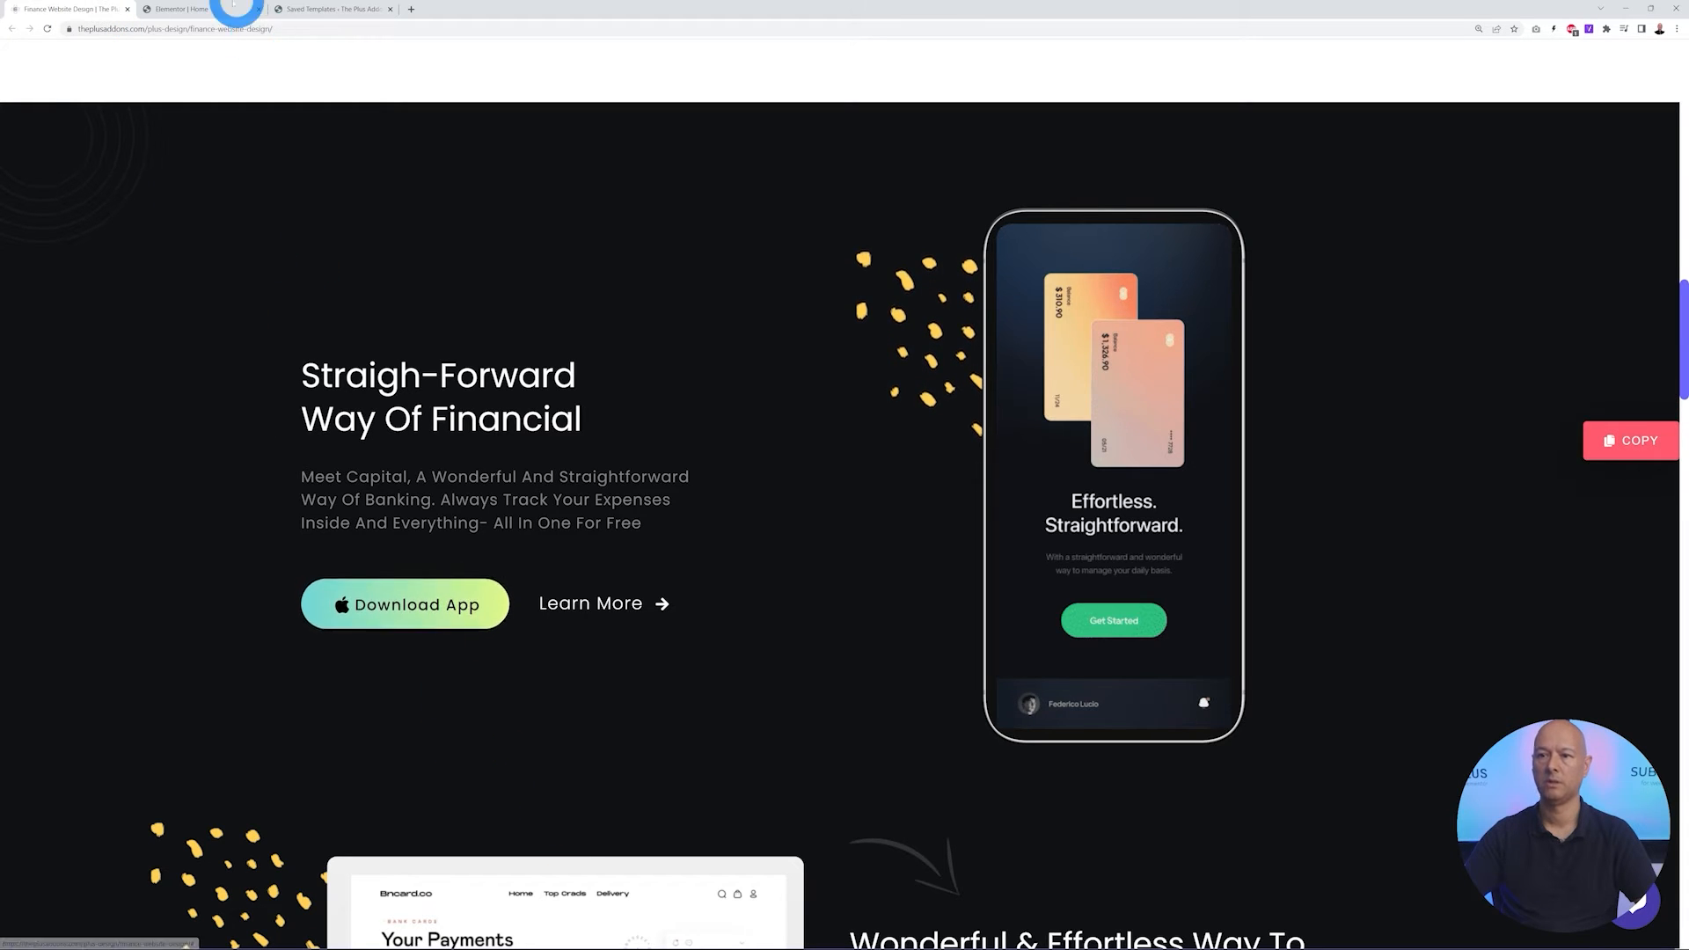
click(209, 9)
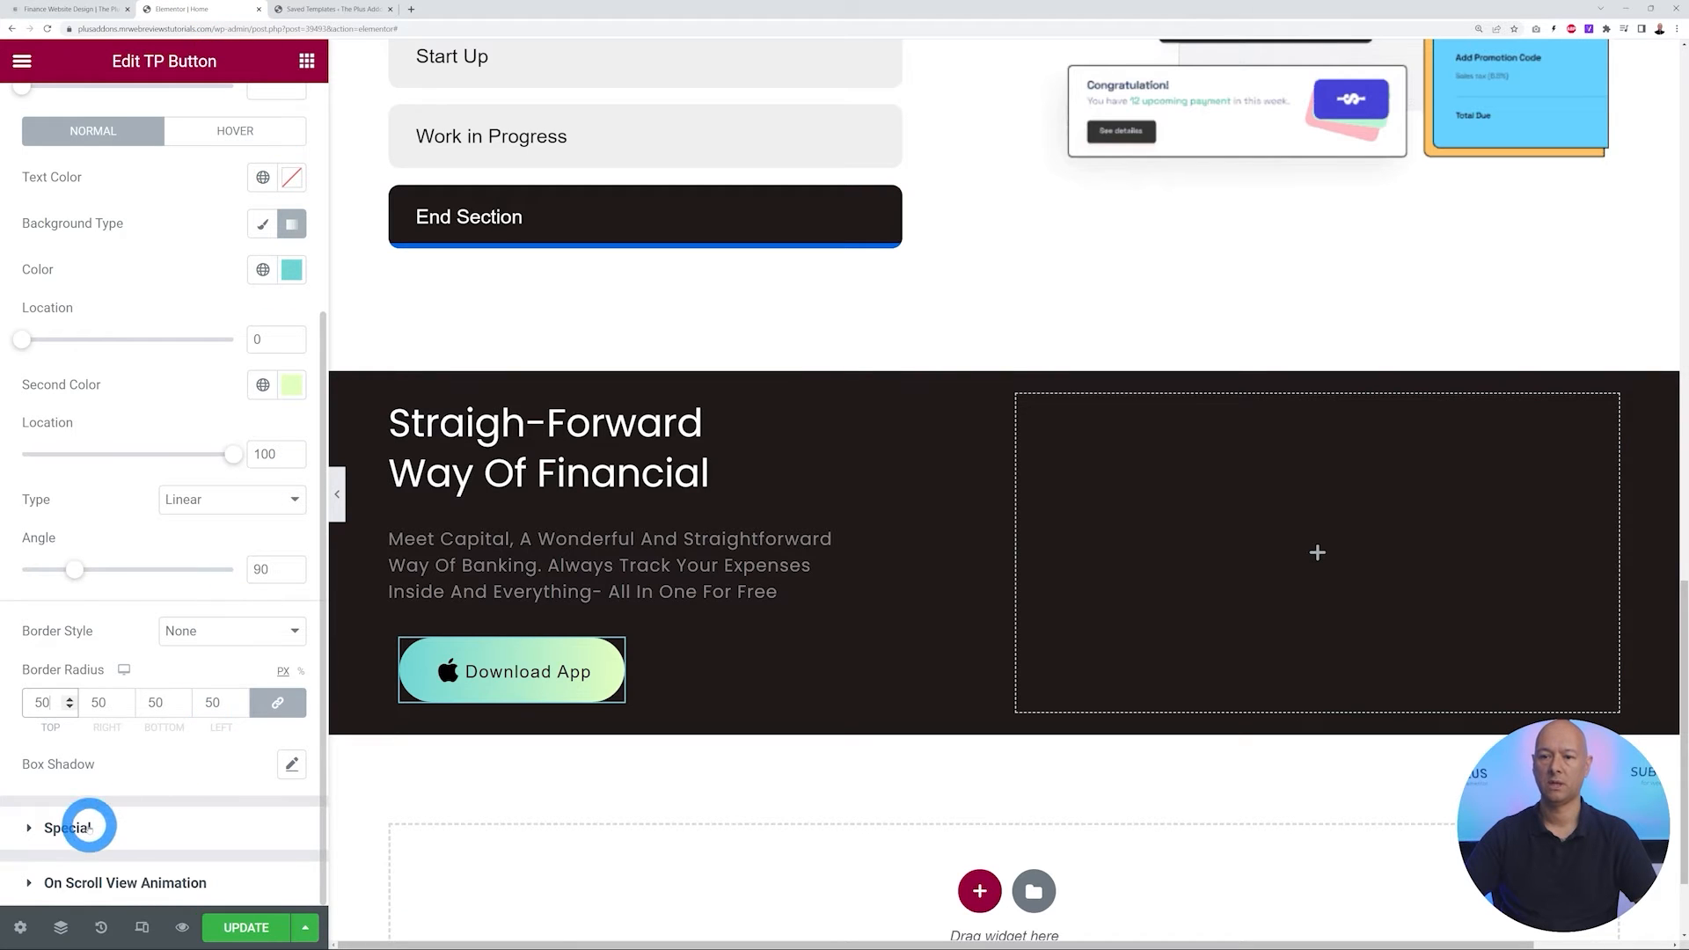
click(88, 825)
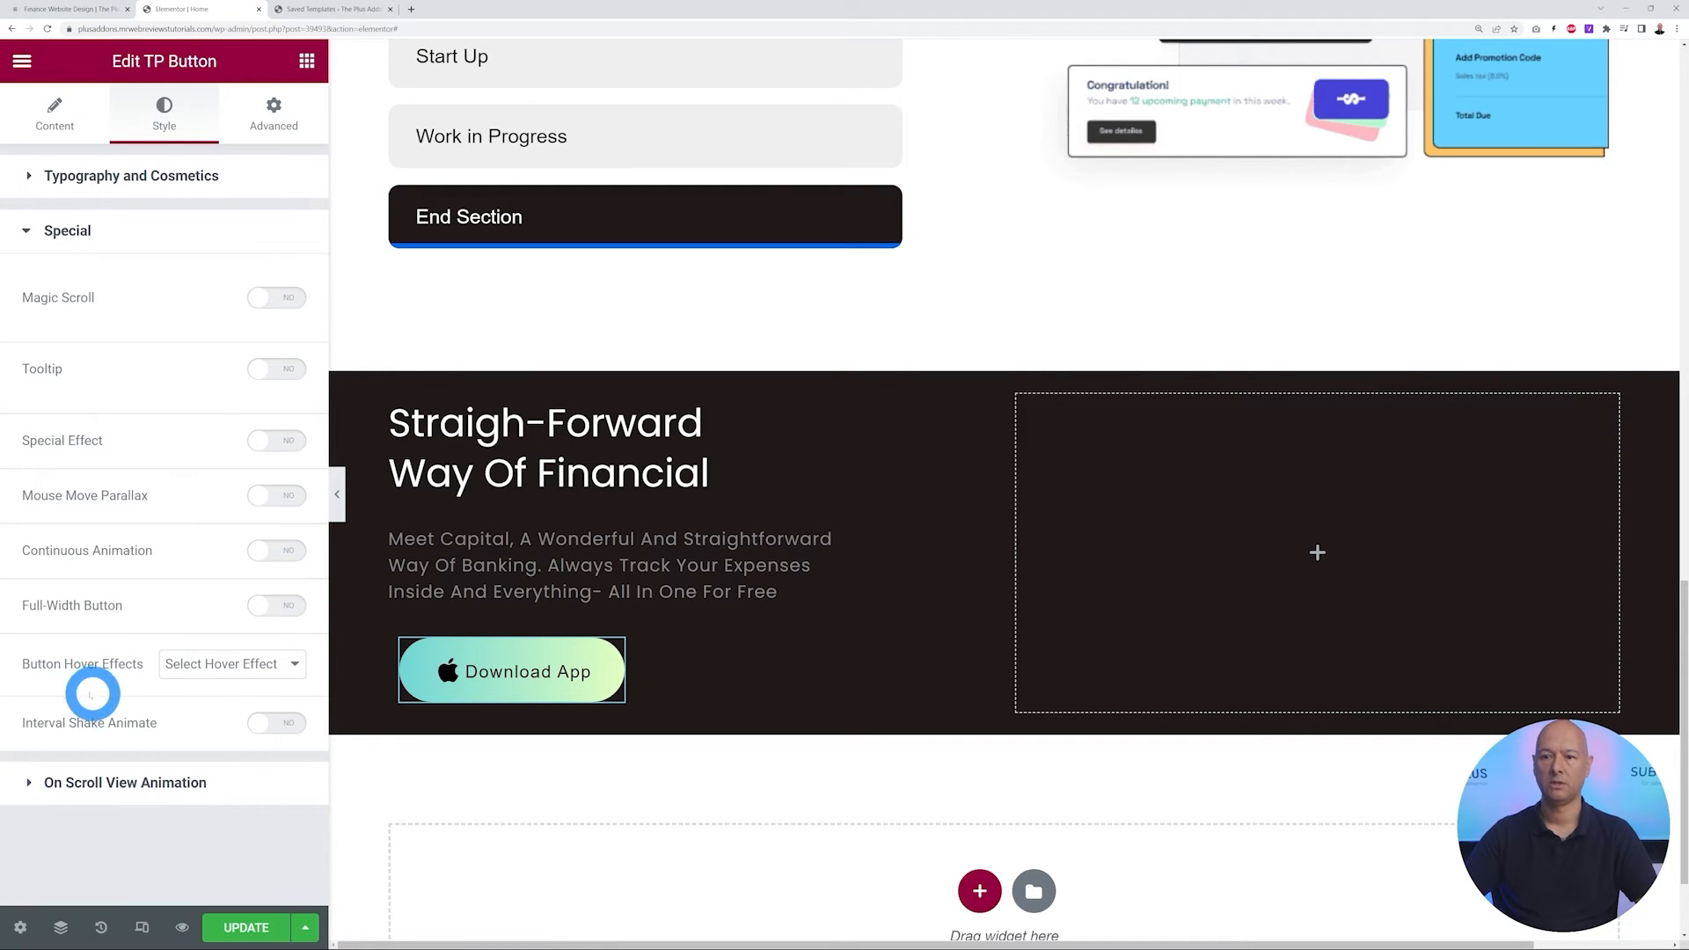
click(269, 664)
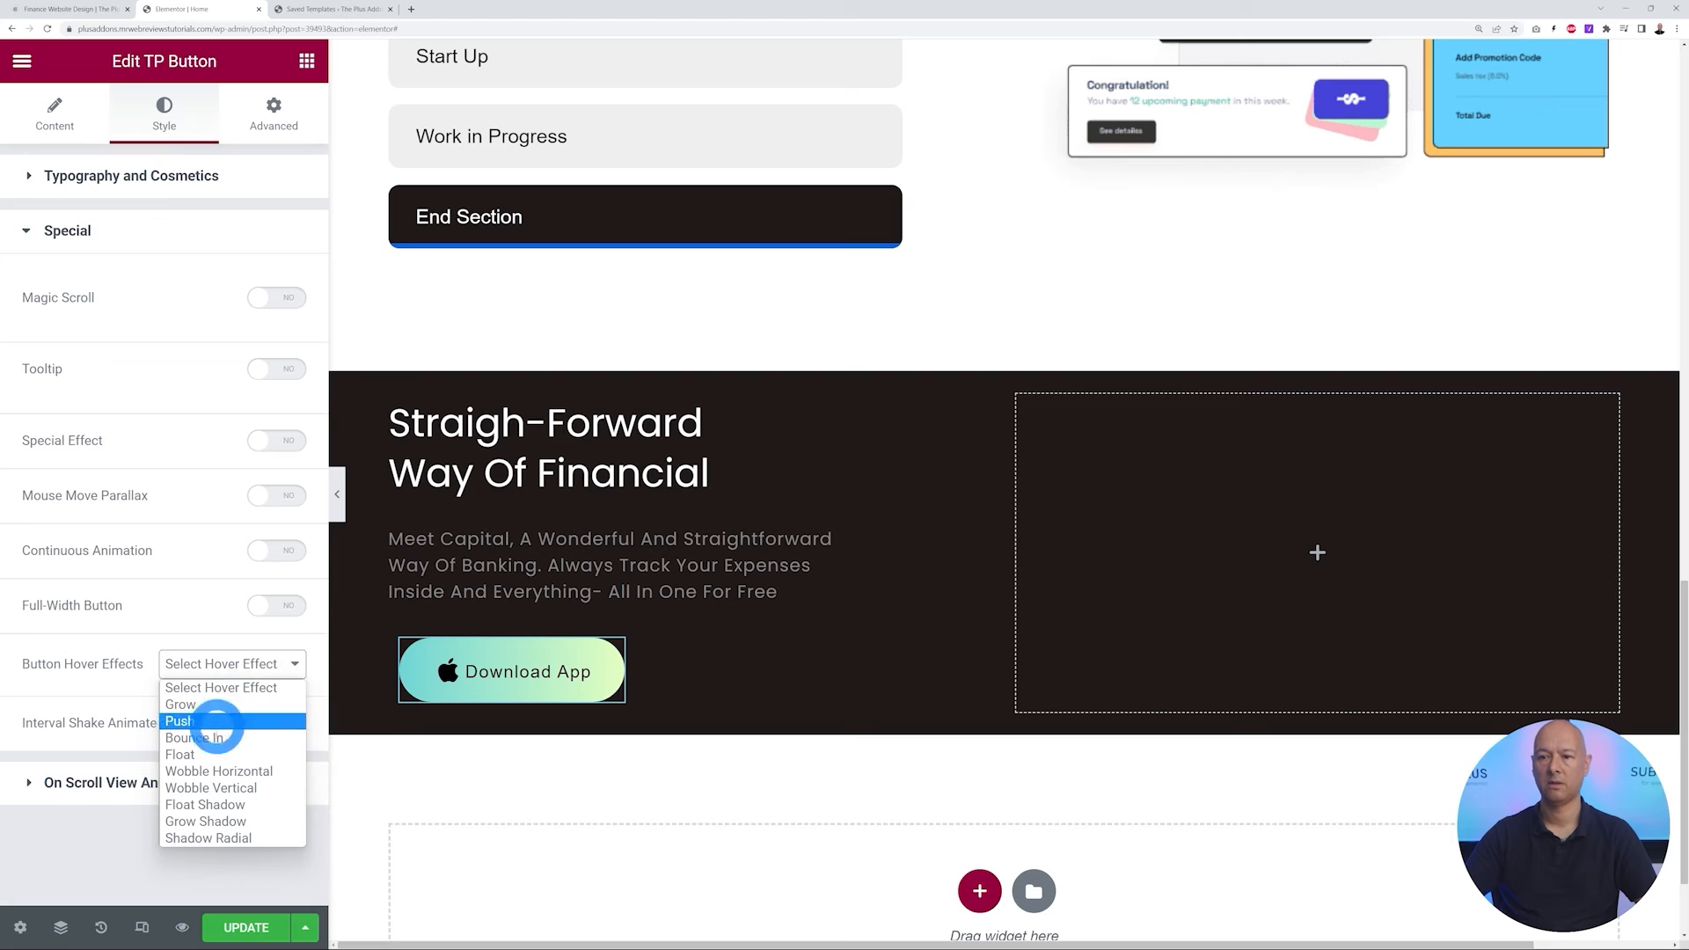
click(210, 755)
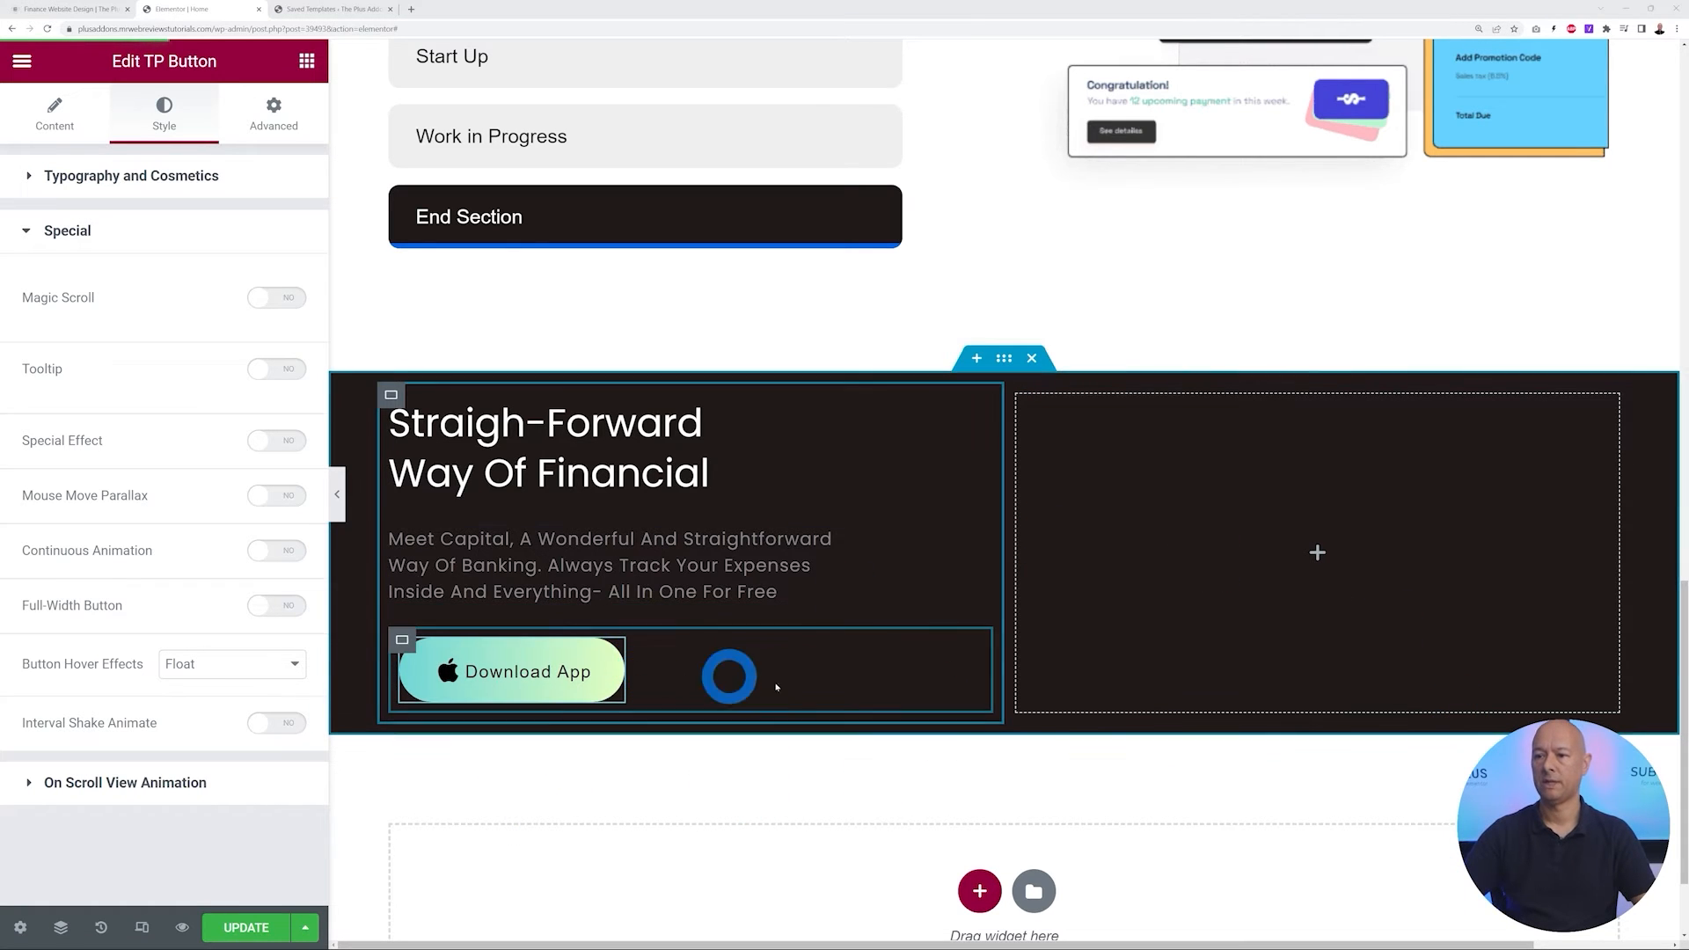
Paste the copied Learn More button beside the Download App button and open its style settings
right_click(613, 652)
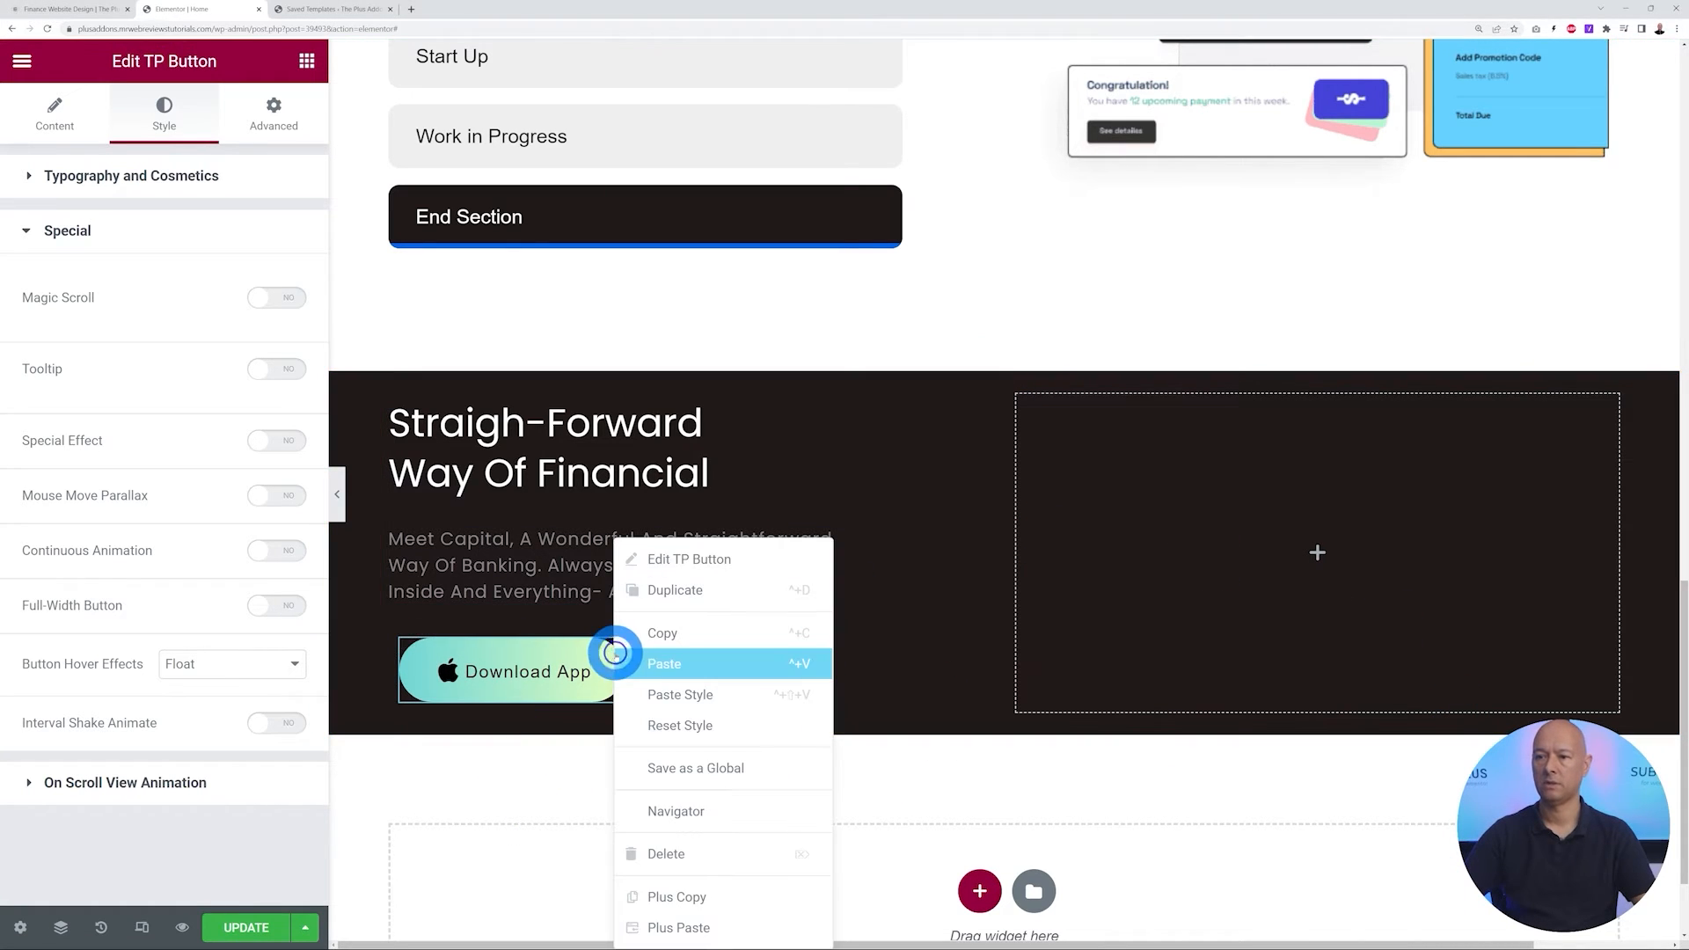
click(666, 664)
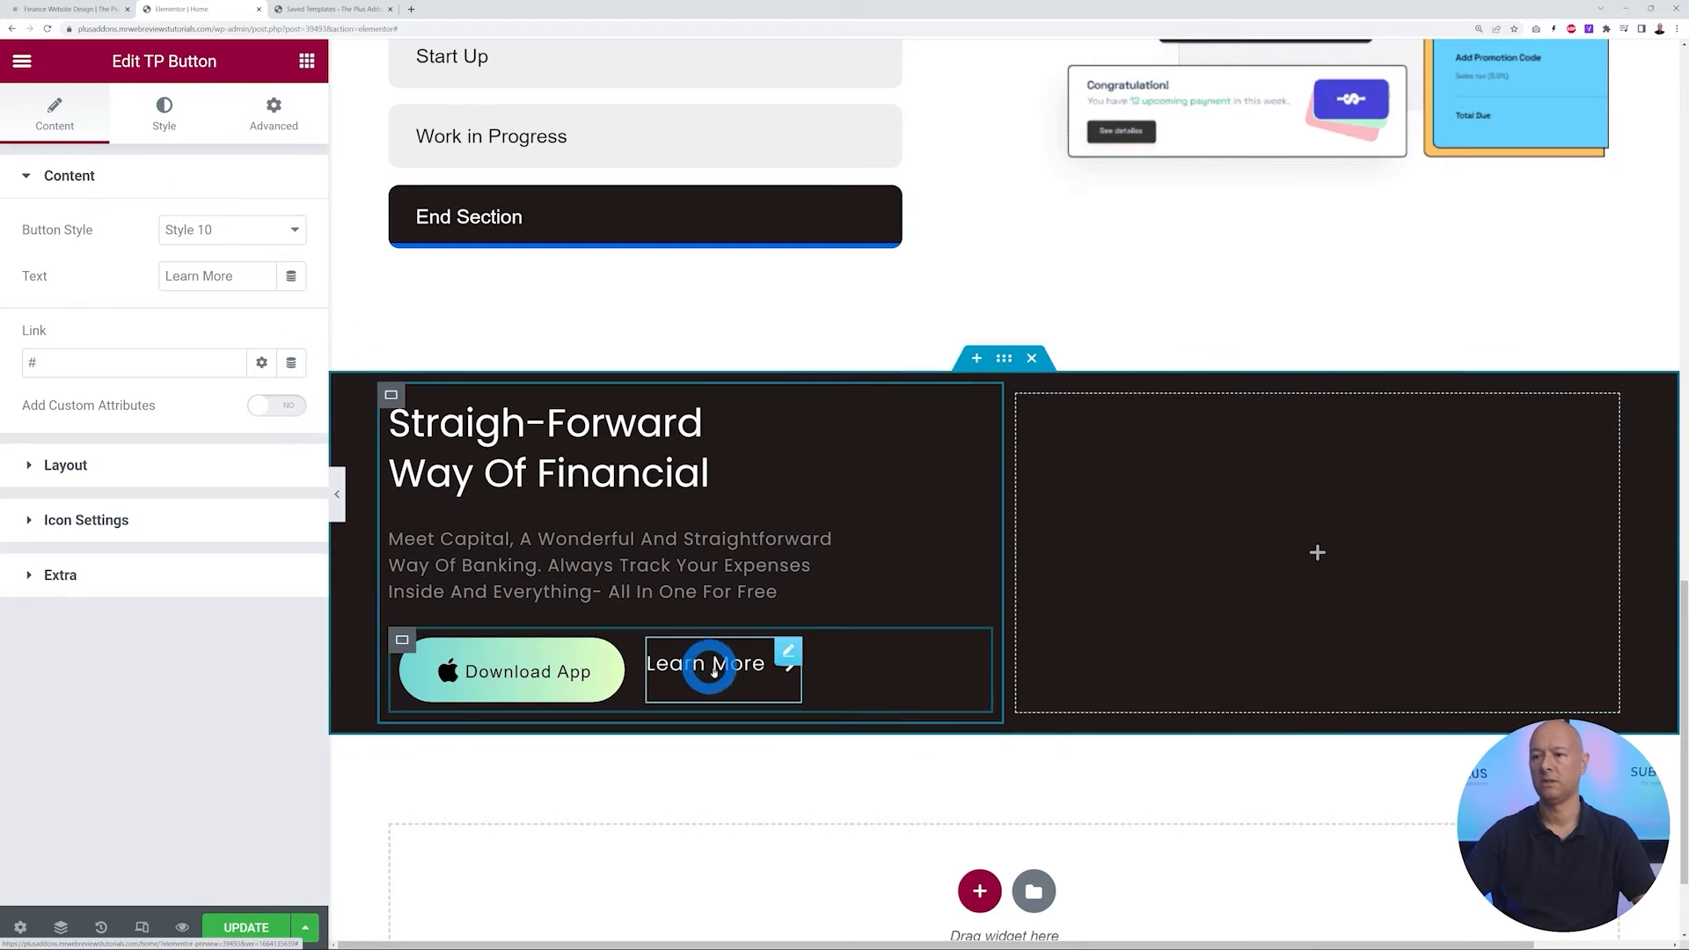
click(161, 124)
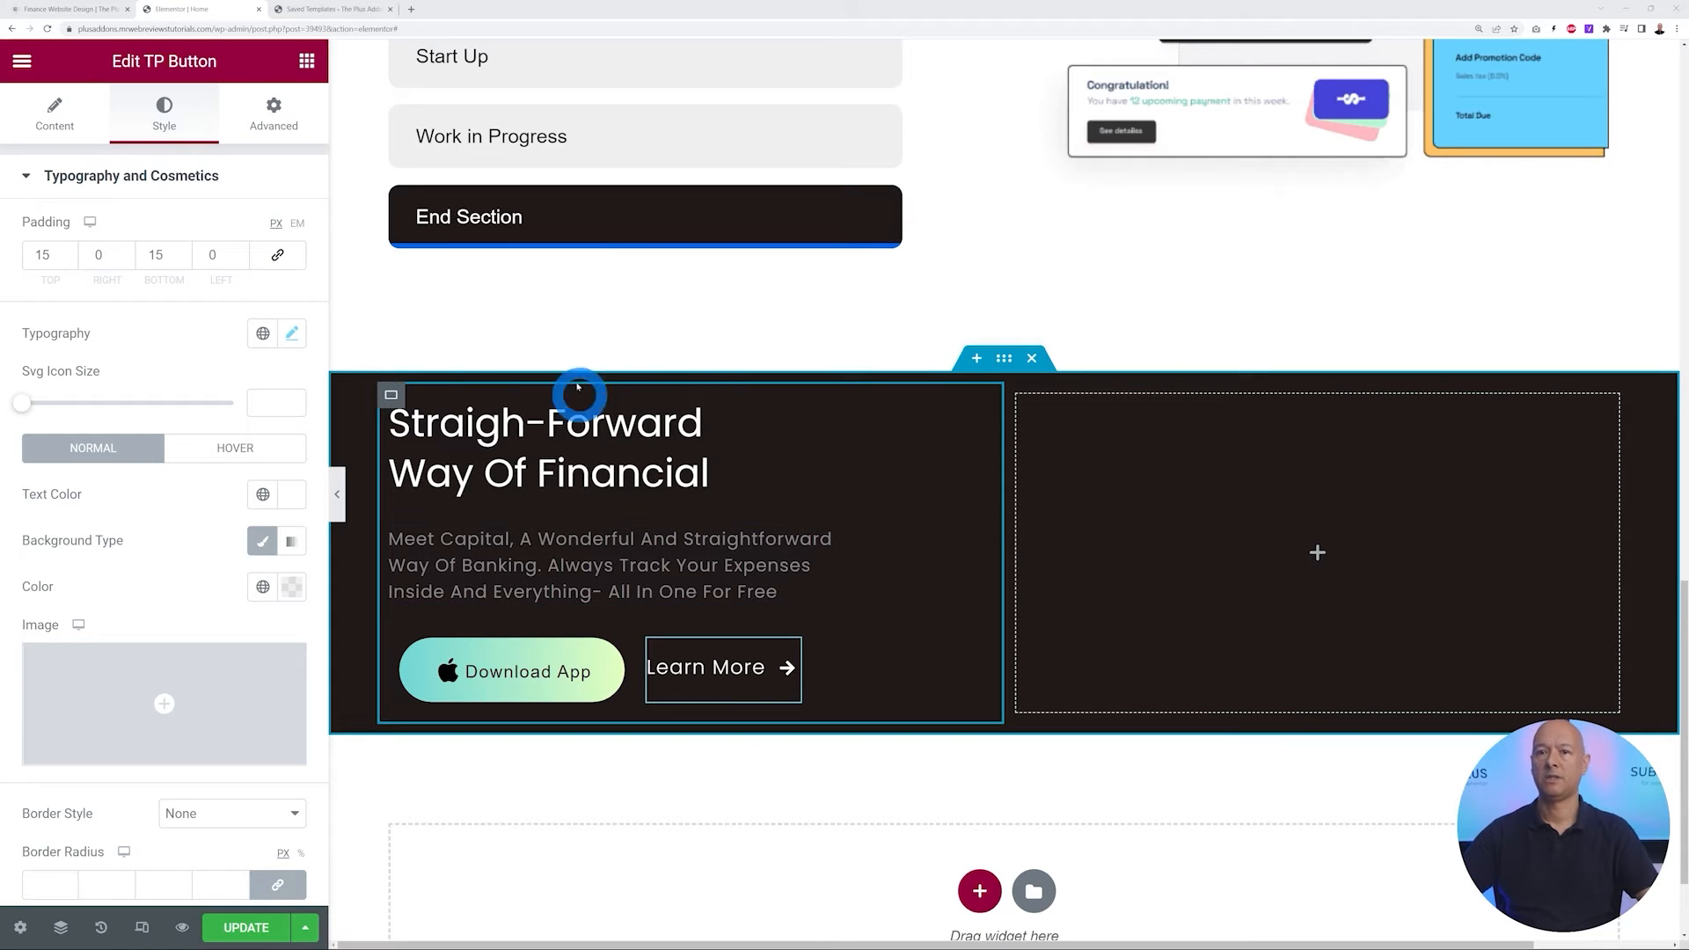
Check the phone mockup on the demo page and add a Dynamic Device widget to the section's empty right column
click(71, 10)
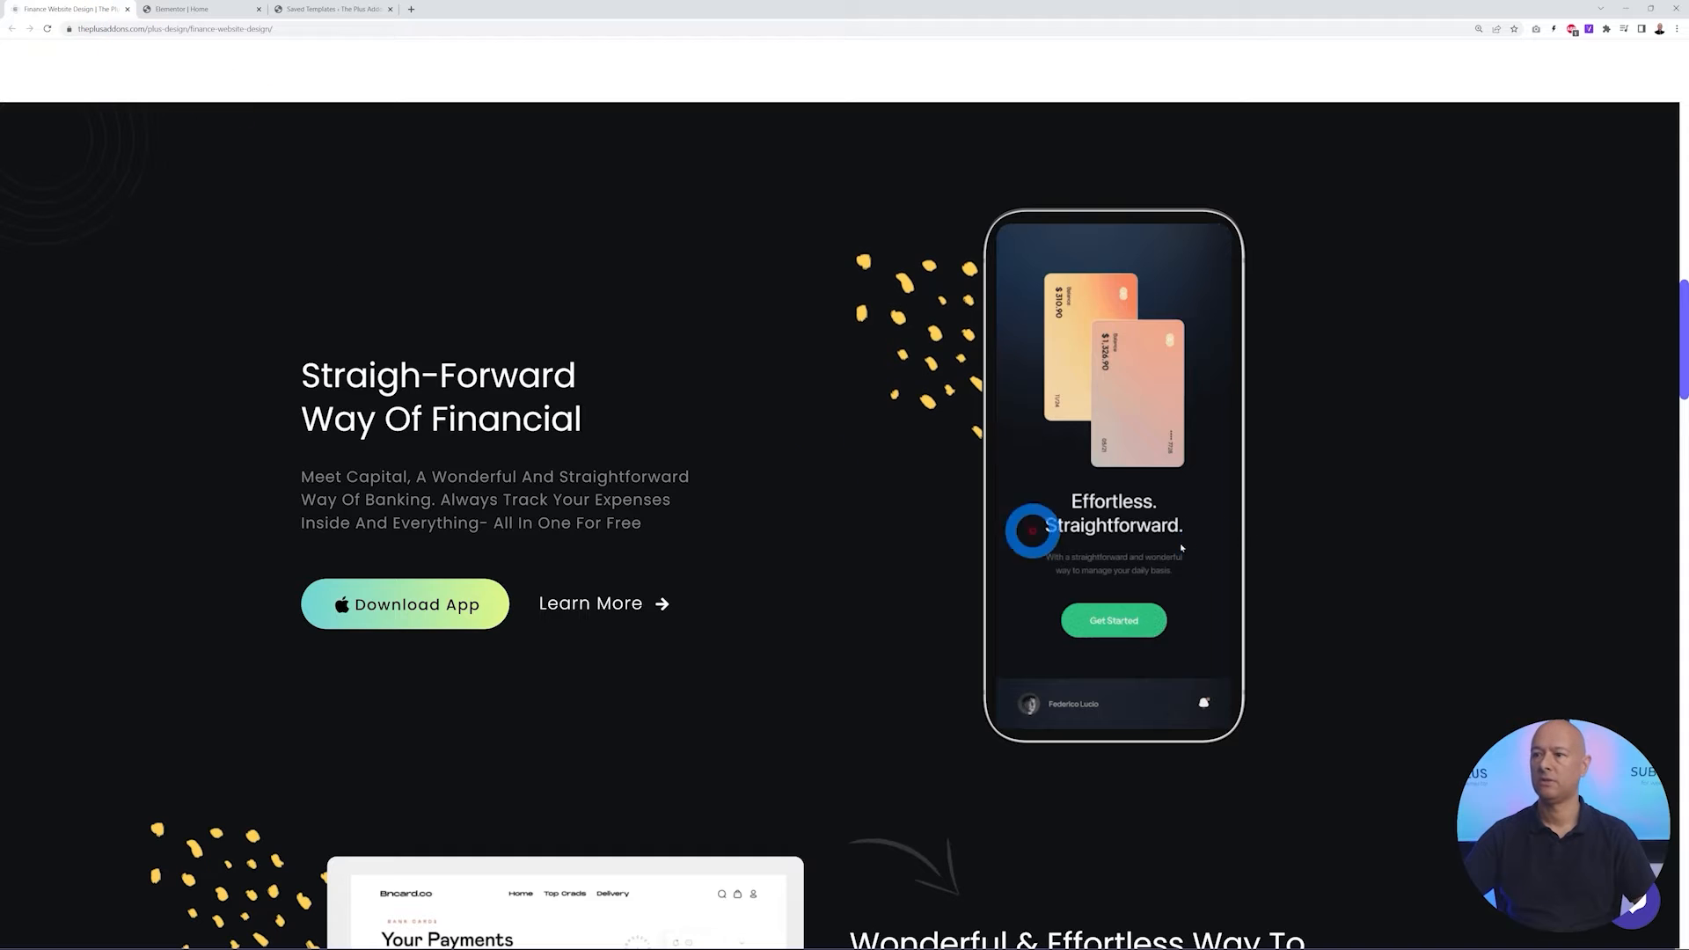
mouse_move(1199, 508)
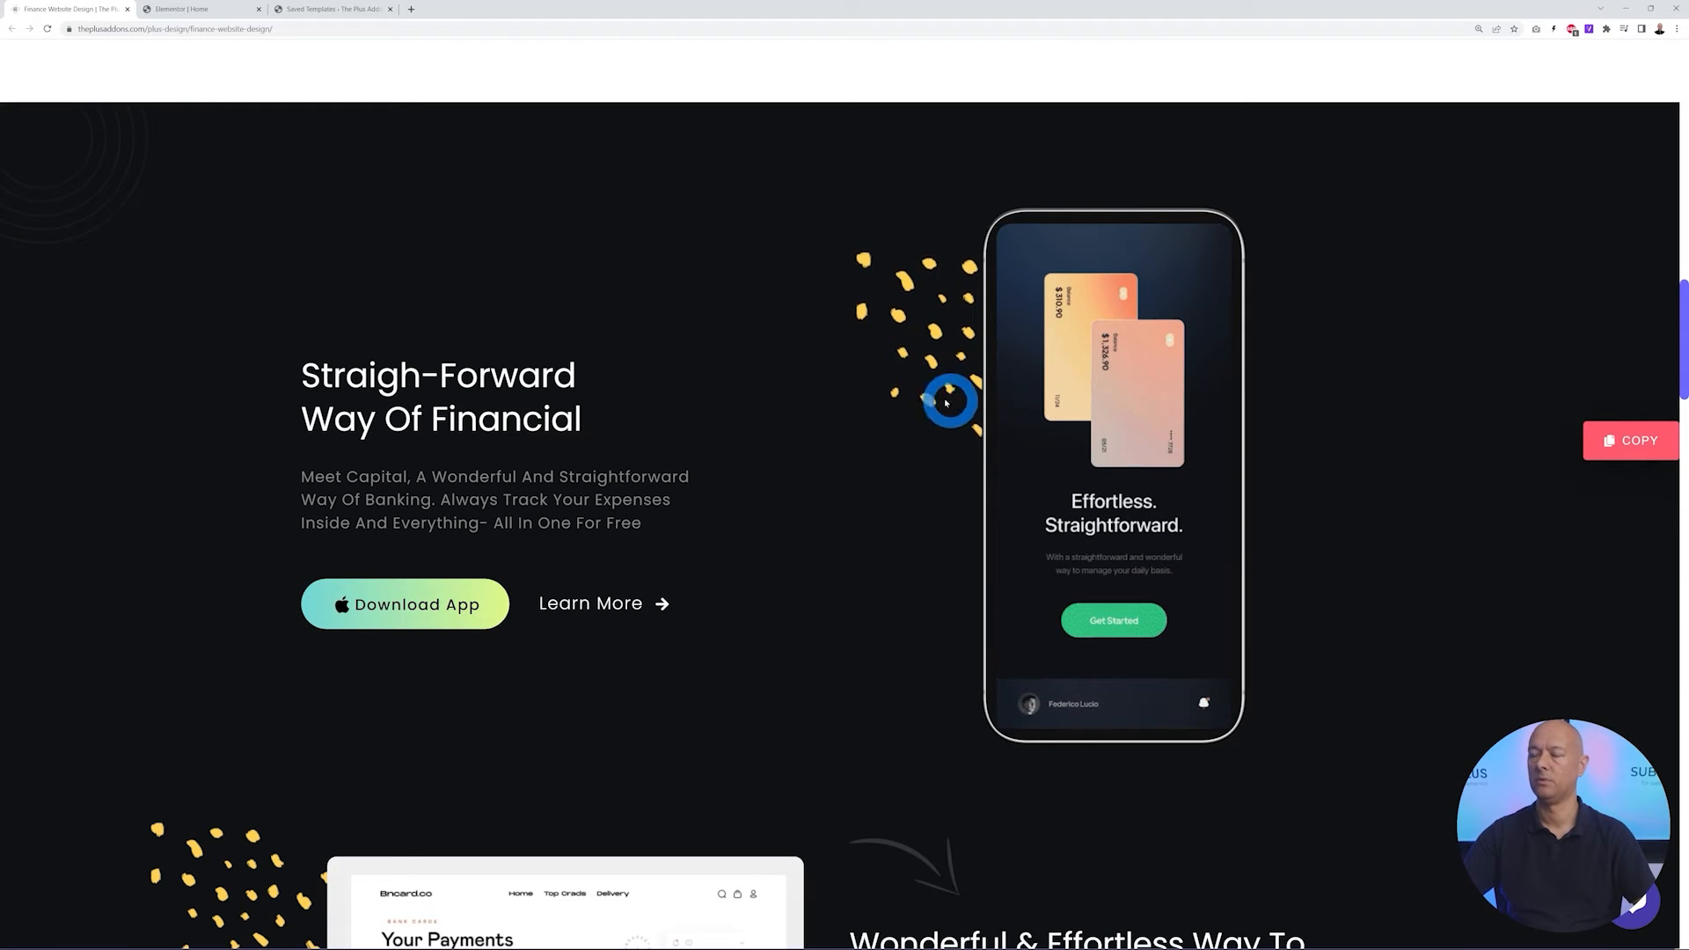
click(205, 10)
click(302, 63)
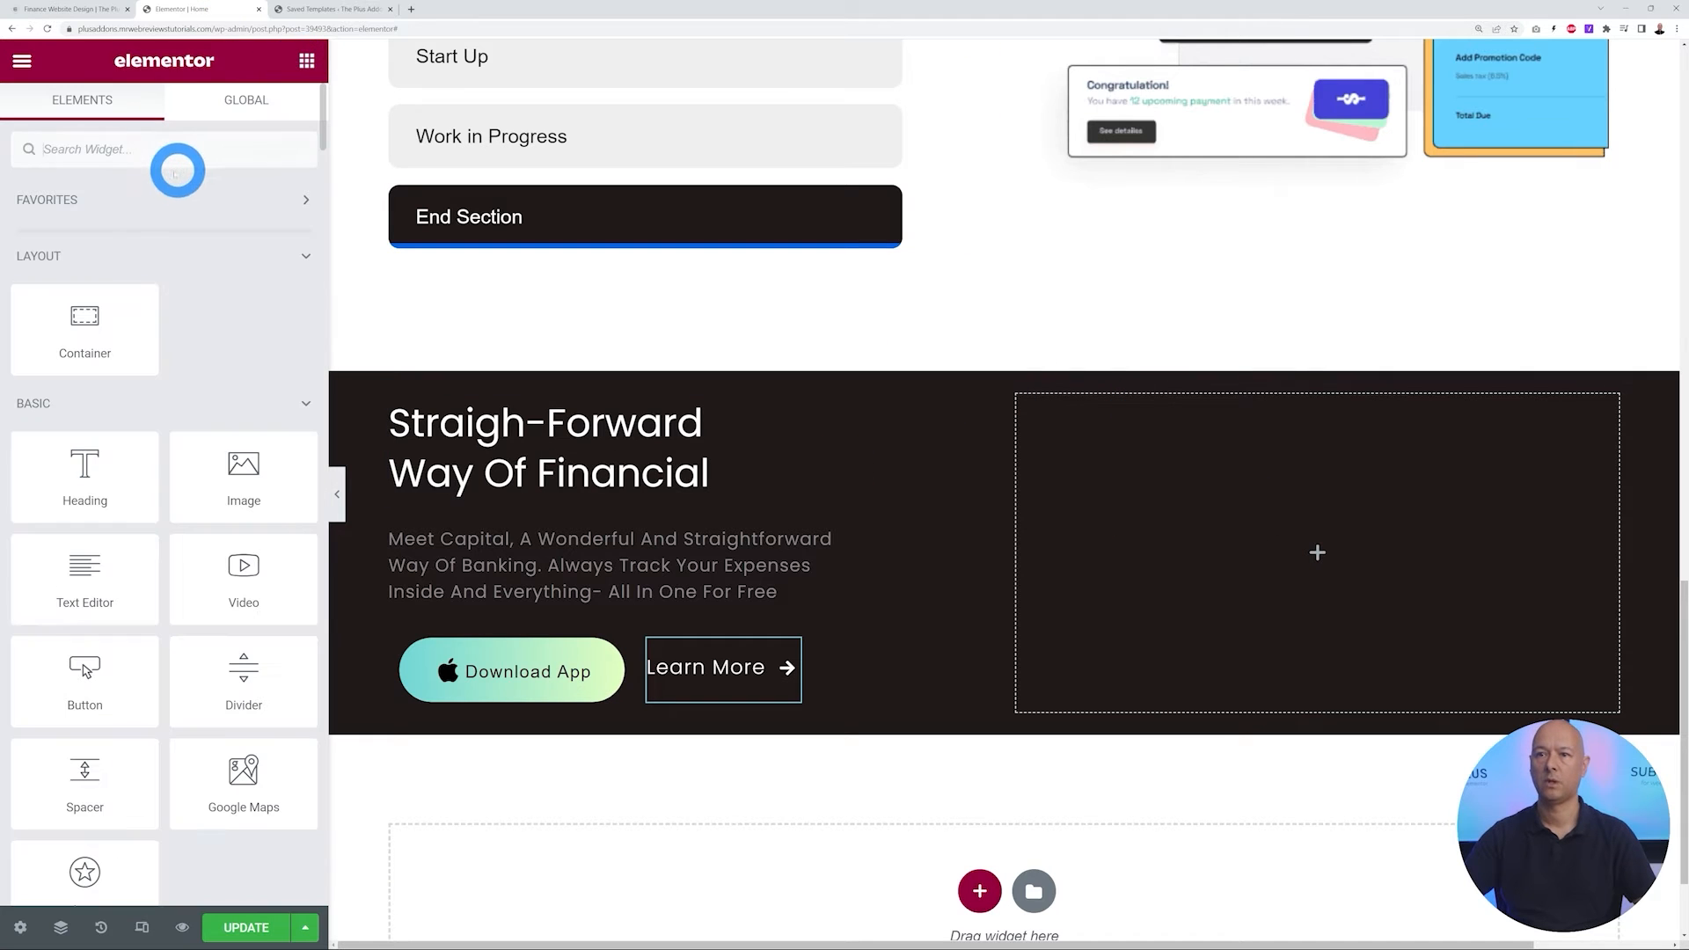
text(dynami)
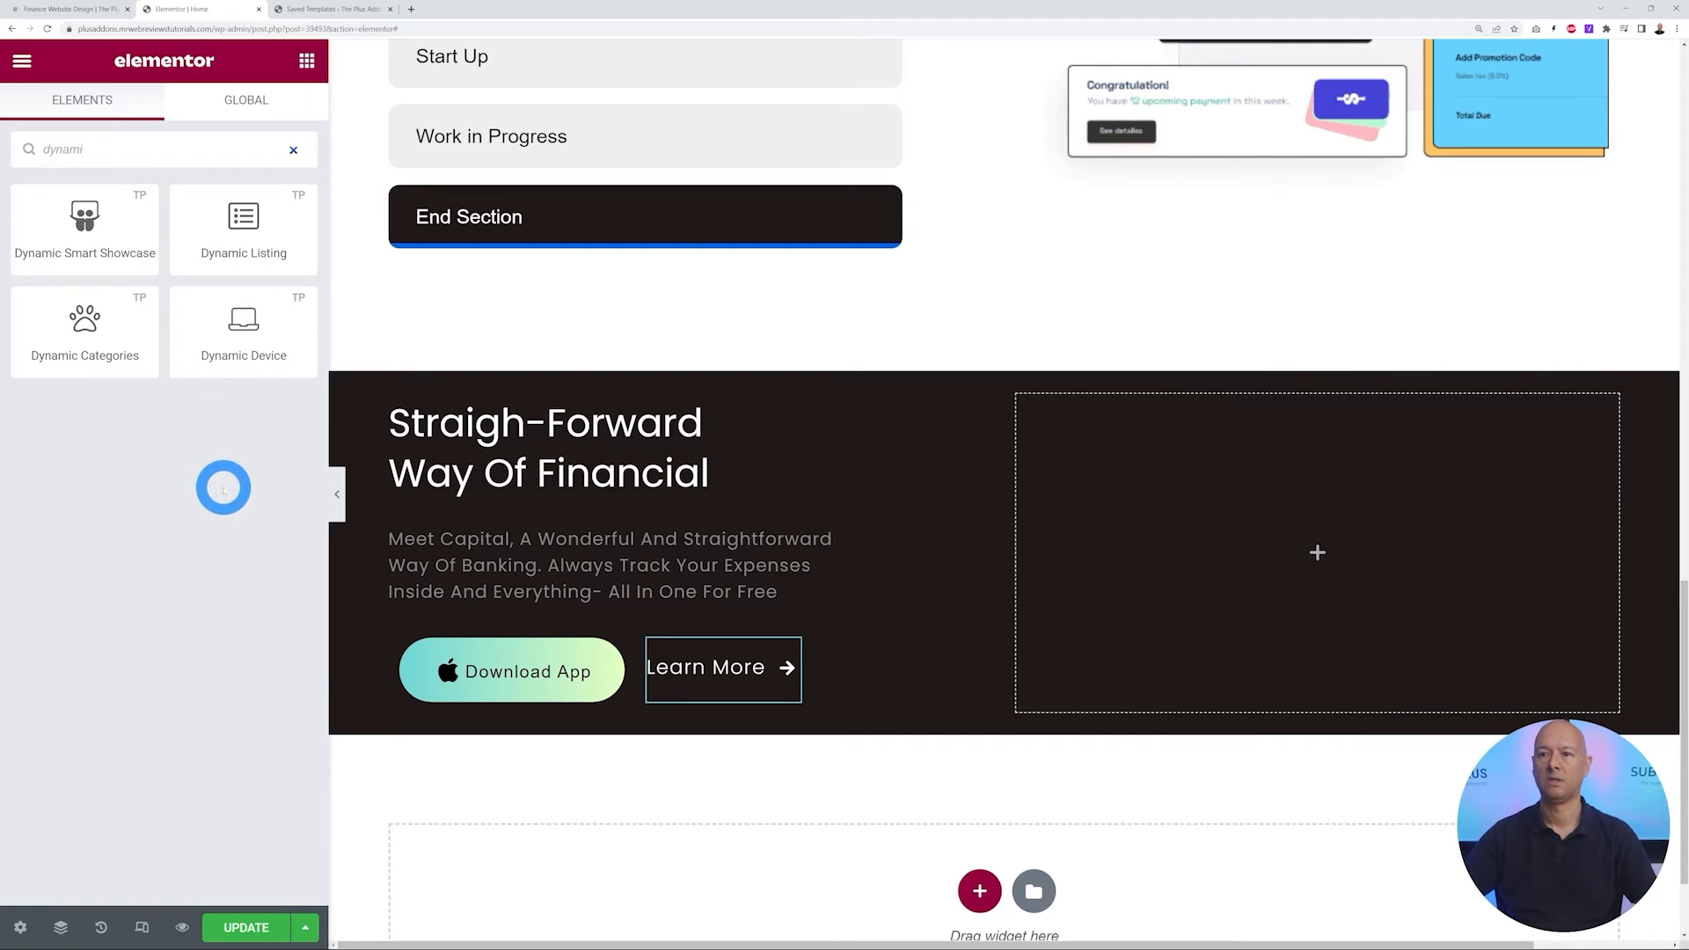
drag(244, 343, 1322, 539)
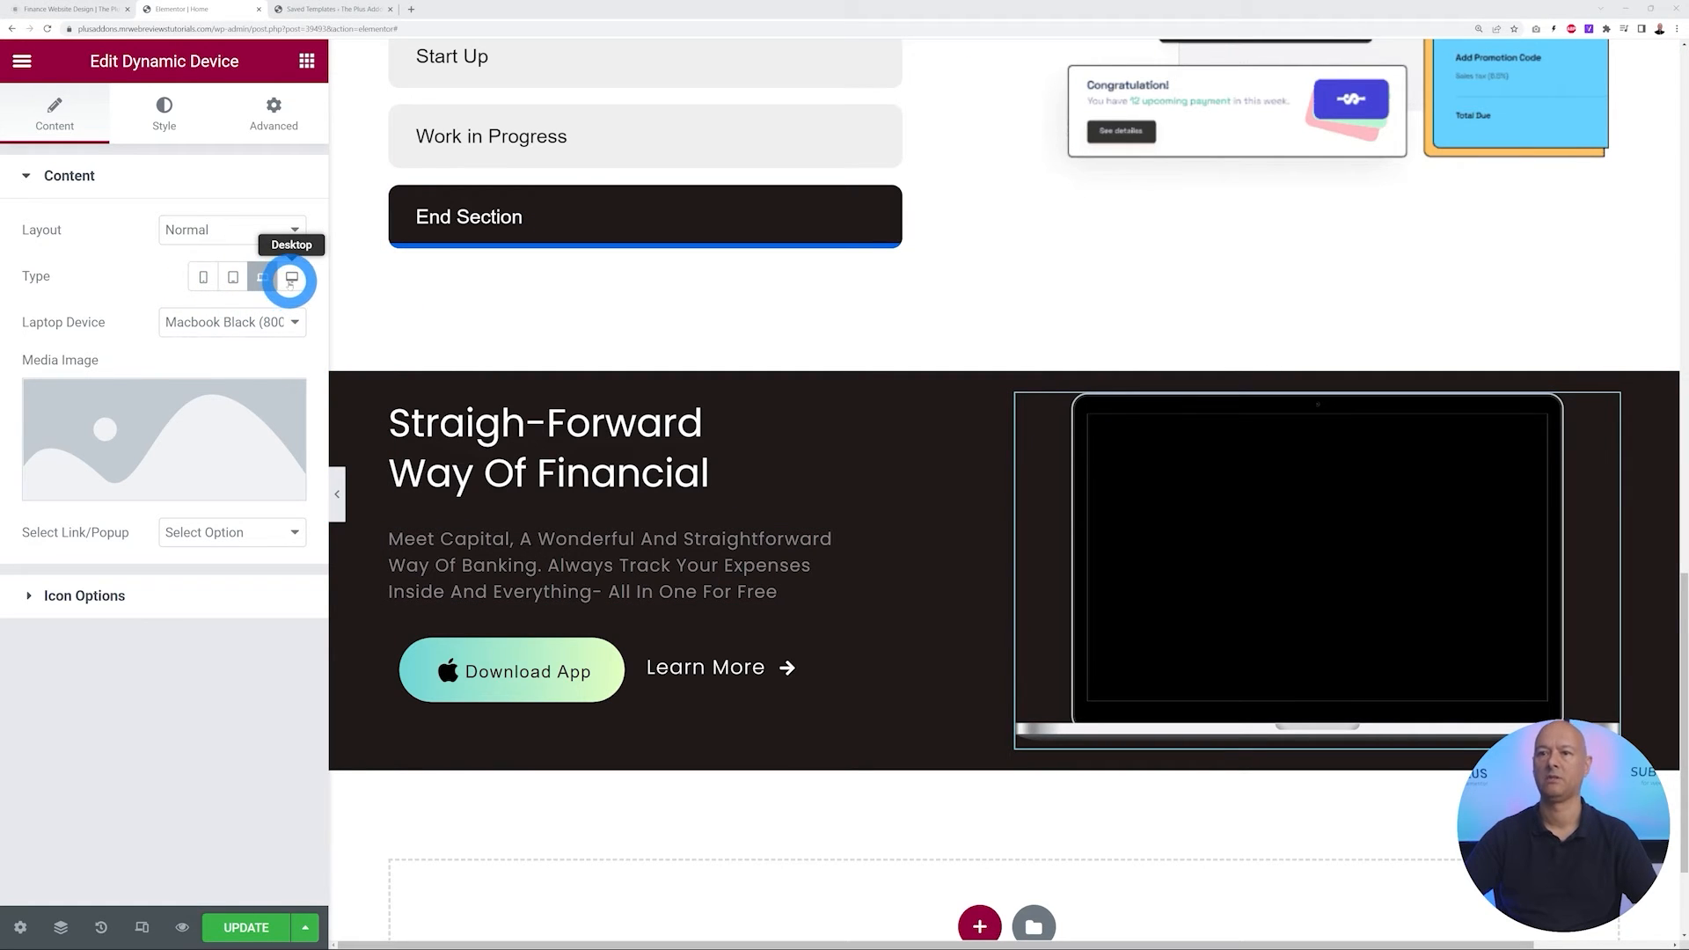
Set the Dynamic Device to the mobile type with the iPhone X Black (320px x 672px) model
click(203, 277)
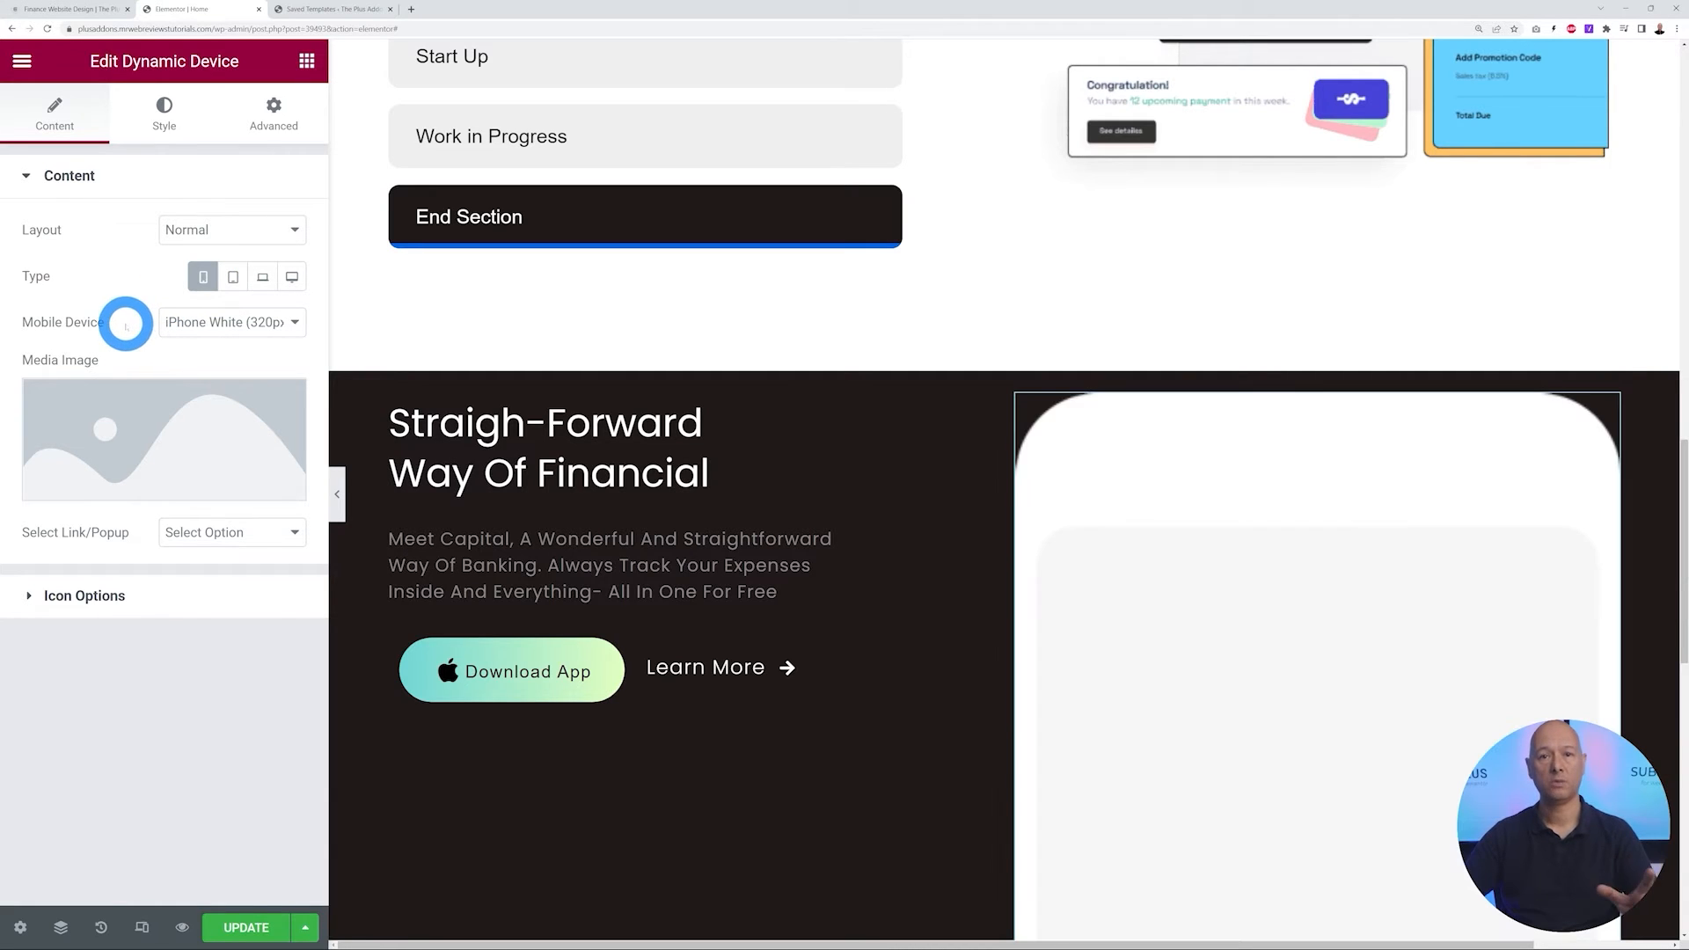
click(272, 322)
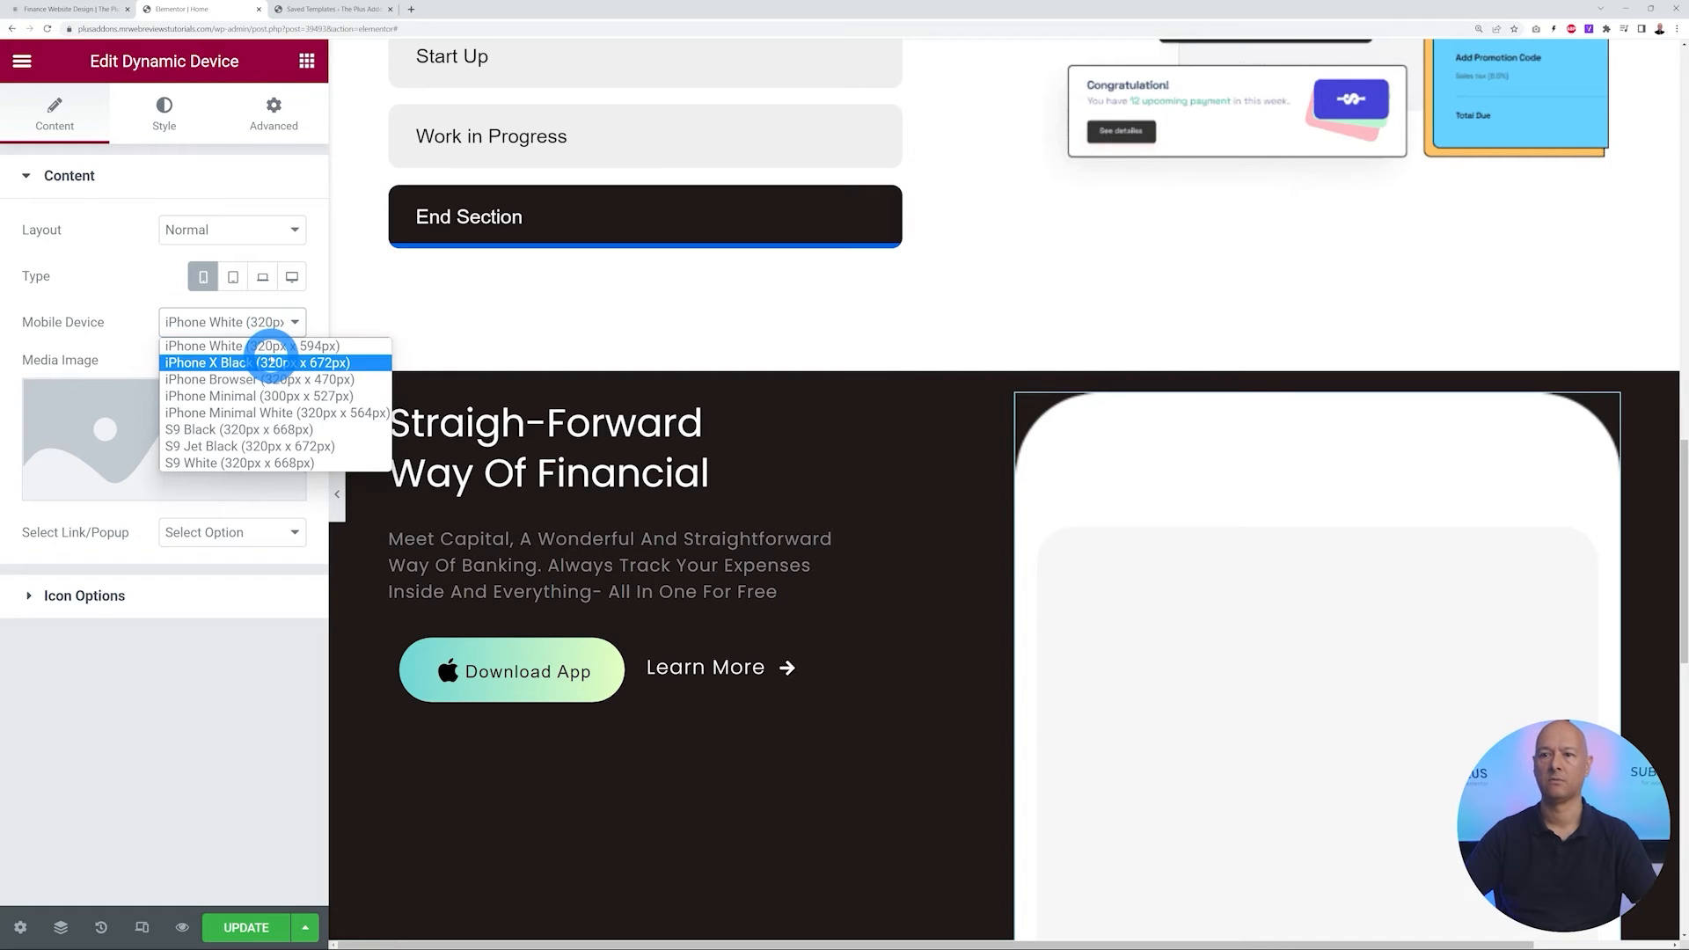
click(272, 362)
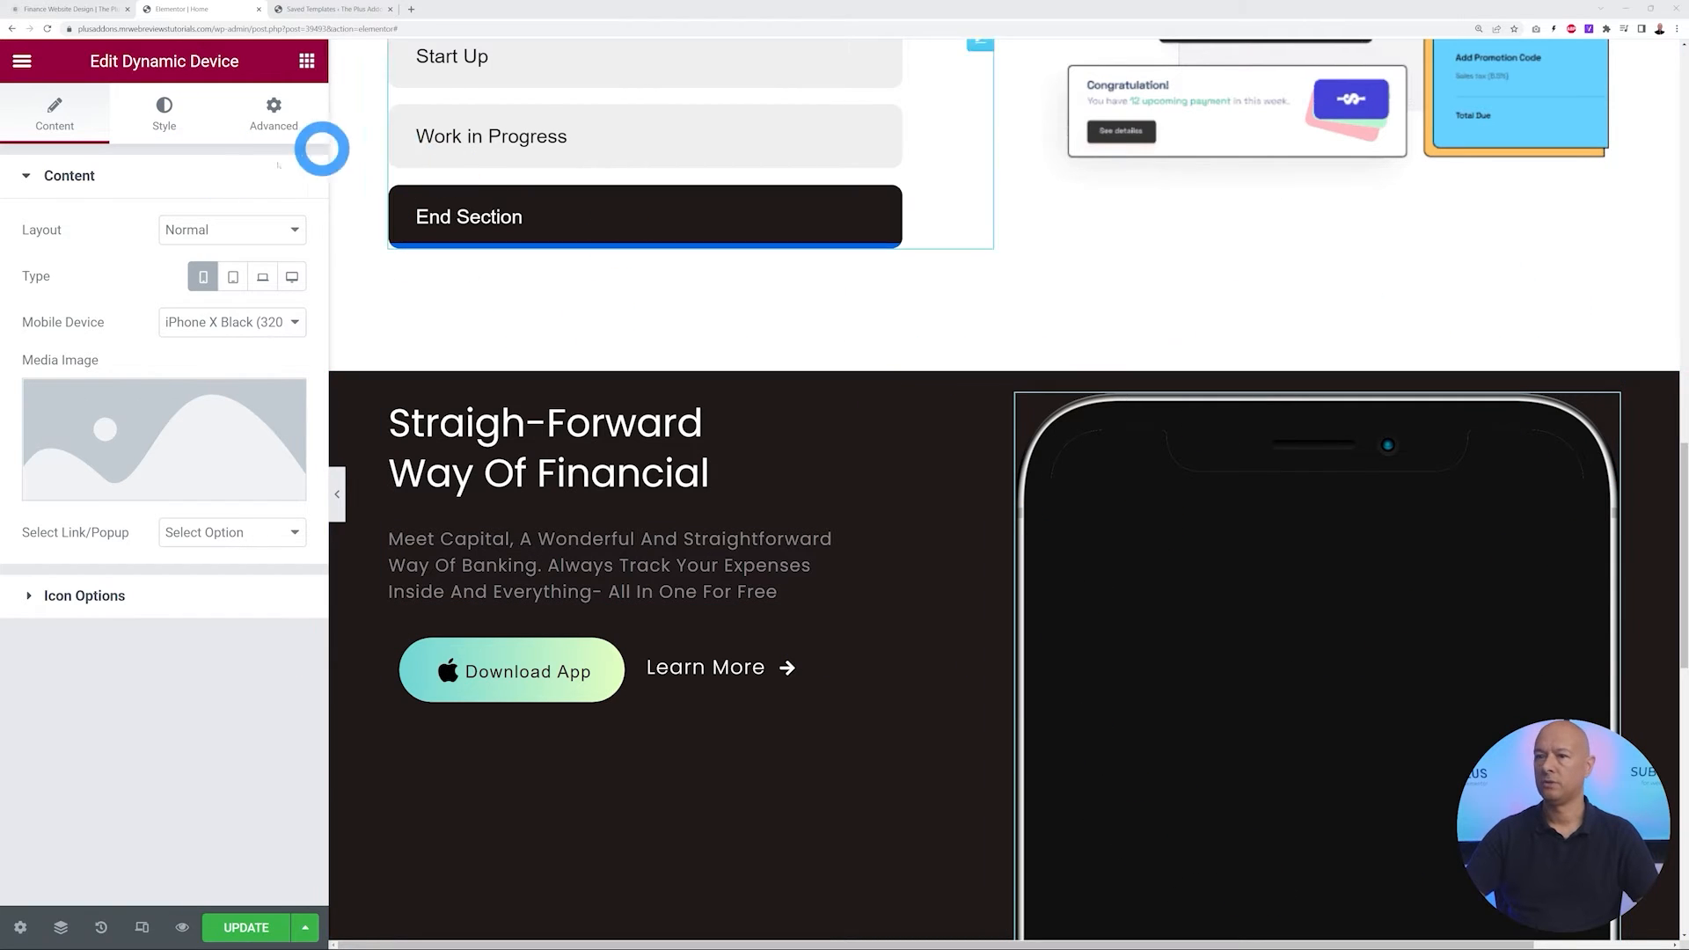
Set the phone mockup's width adjustment to 50% in its device layout settings
click(154, 132)
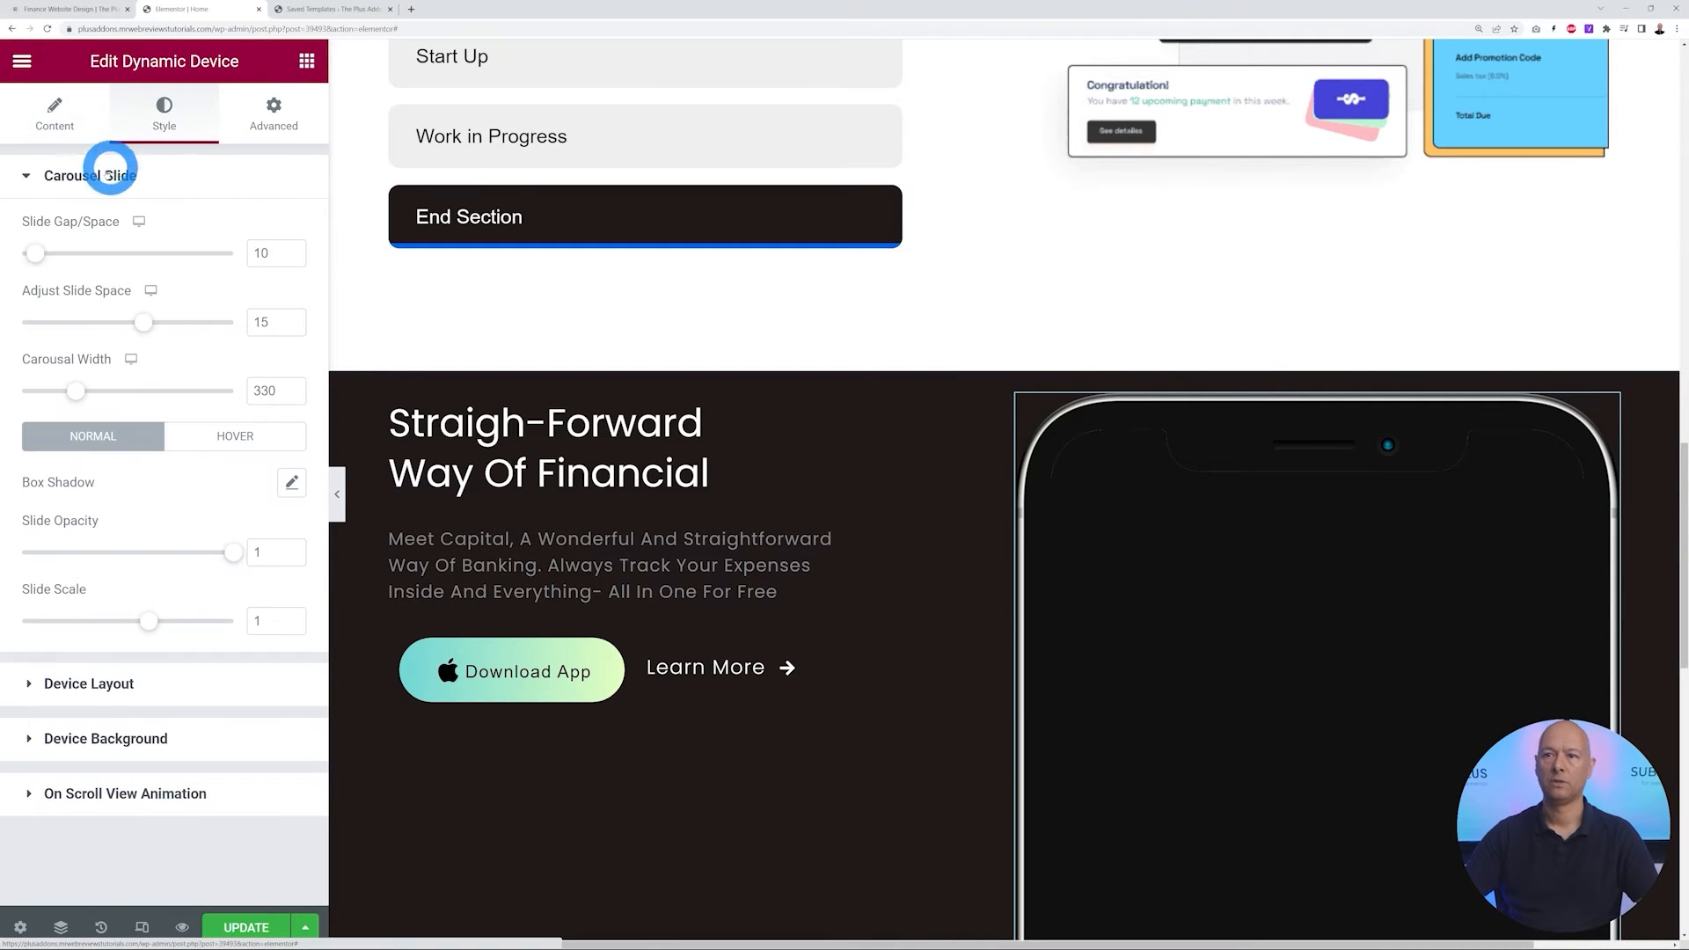
click(88, 175)
click(97, 230)
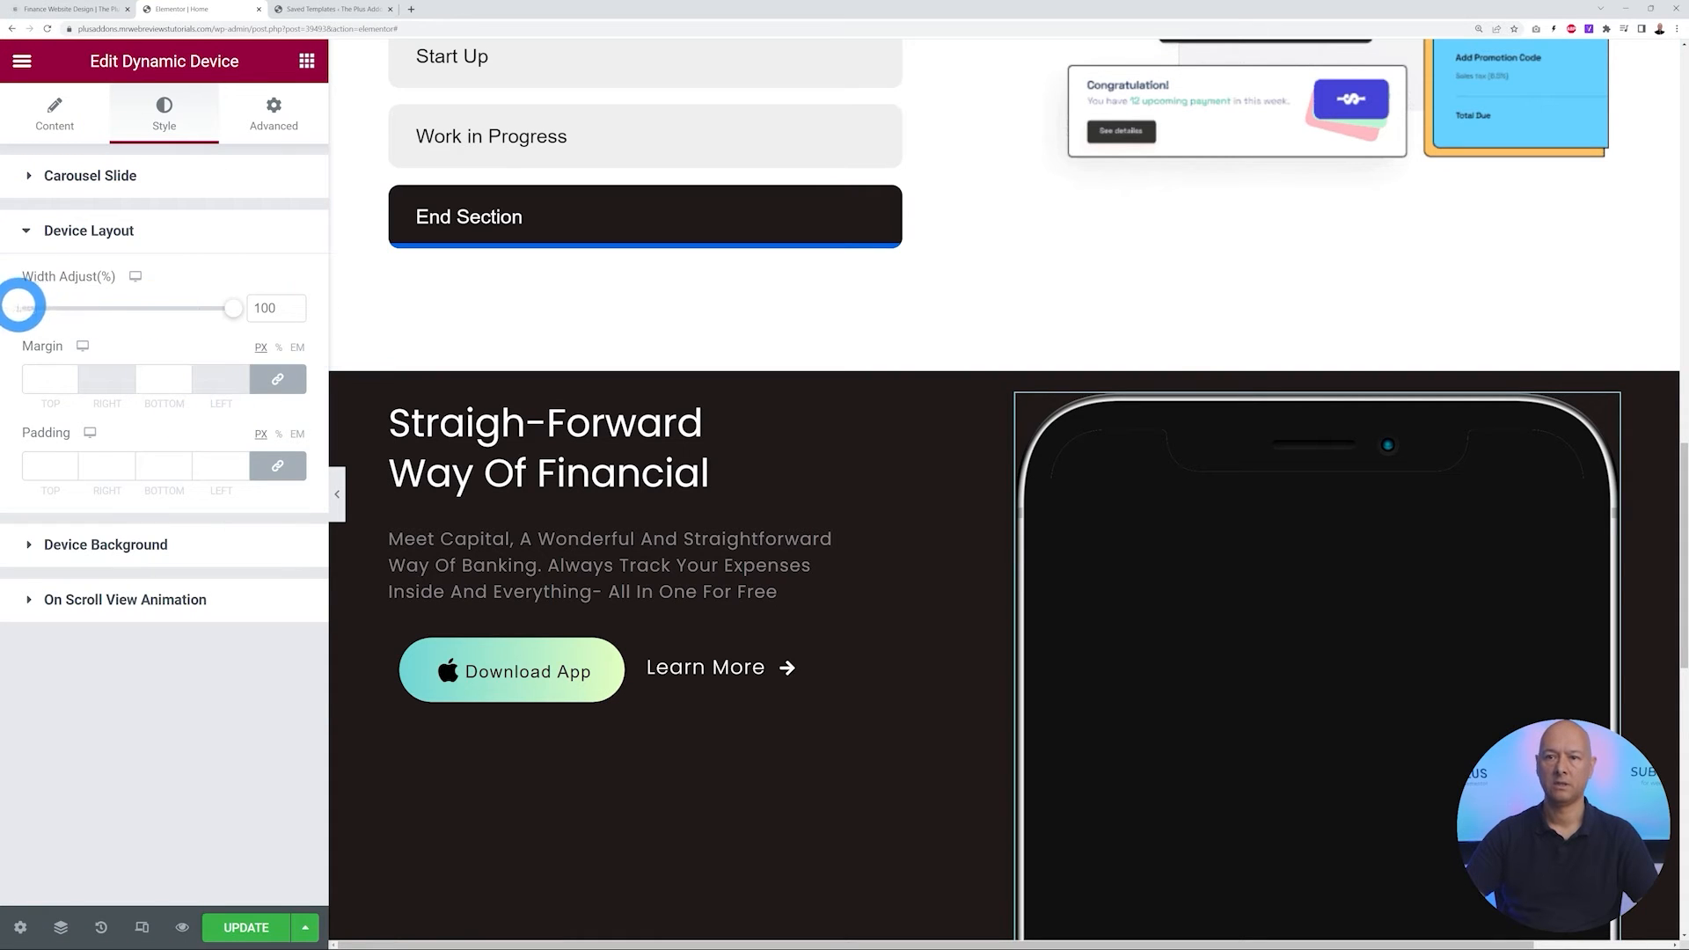
double_click(268, 308)
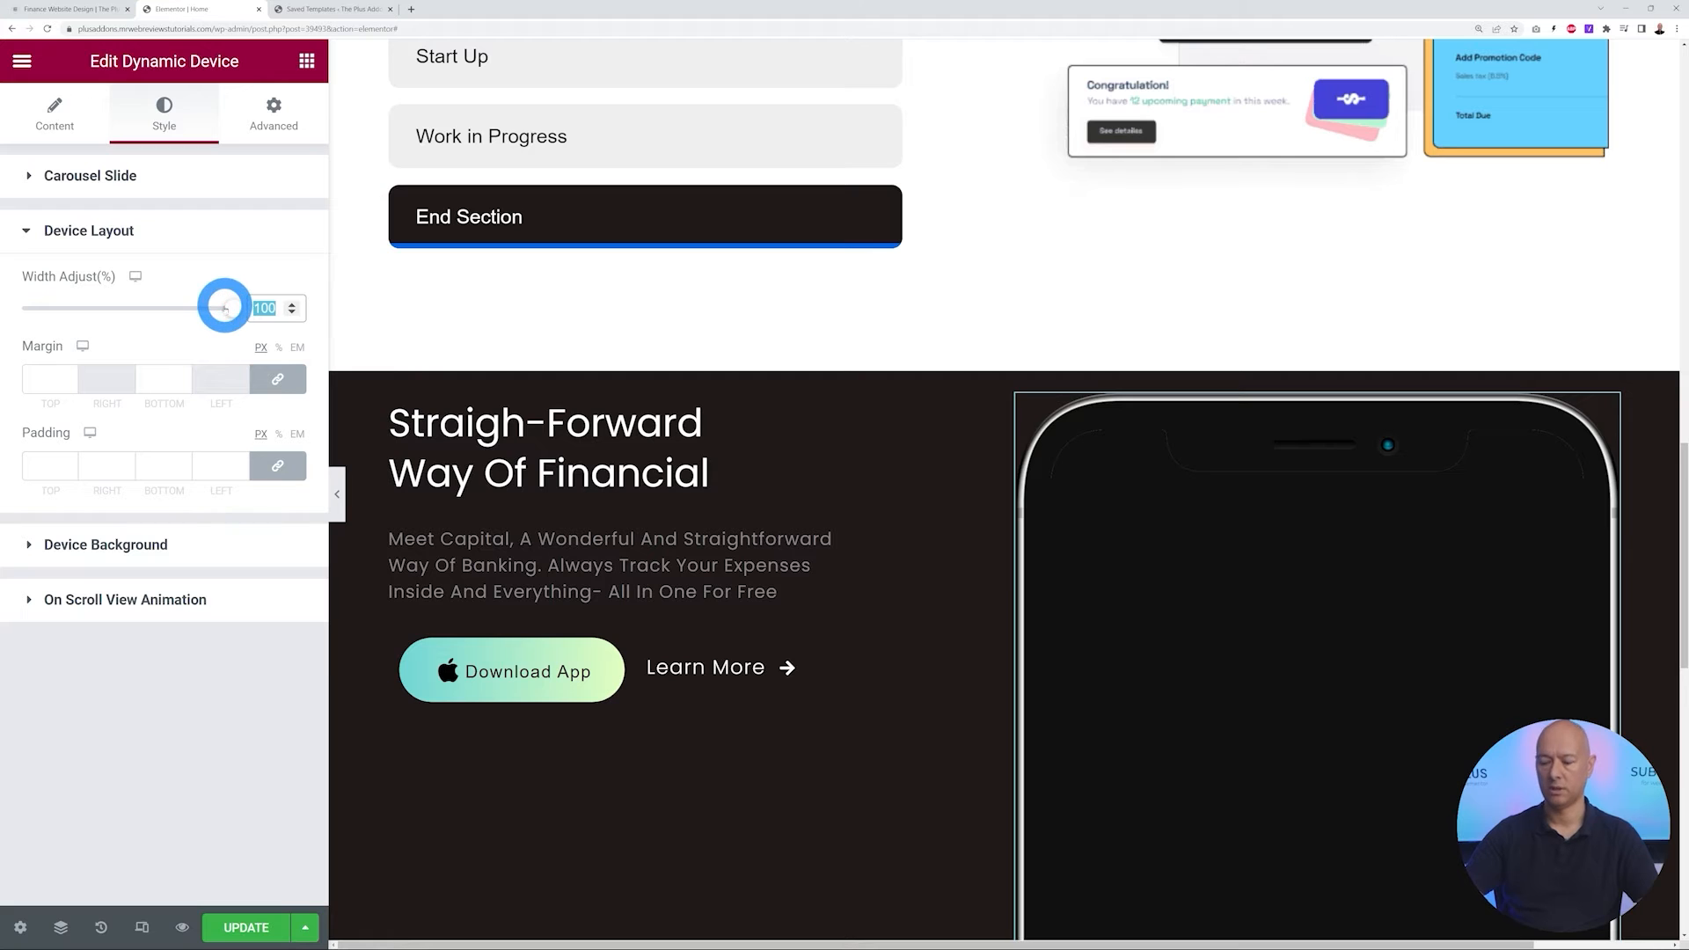
text(50)
scroll(546, 660, down, 3)
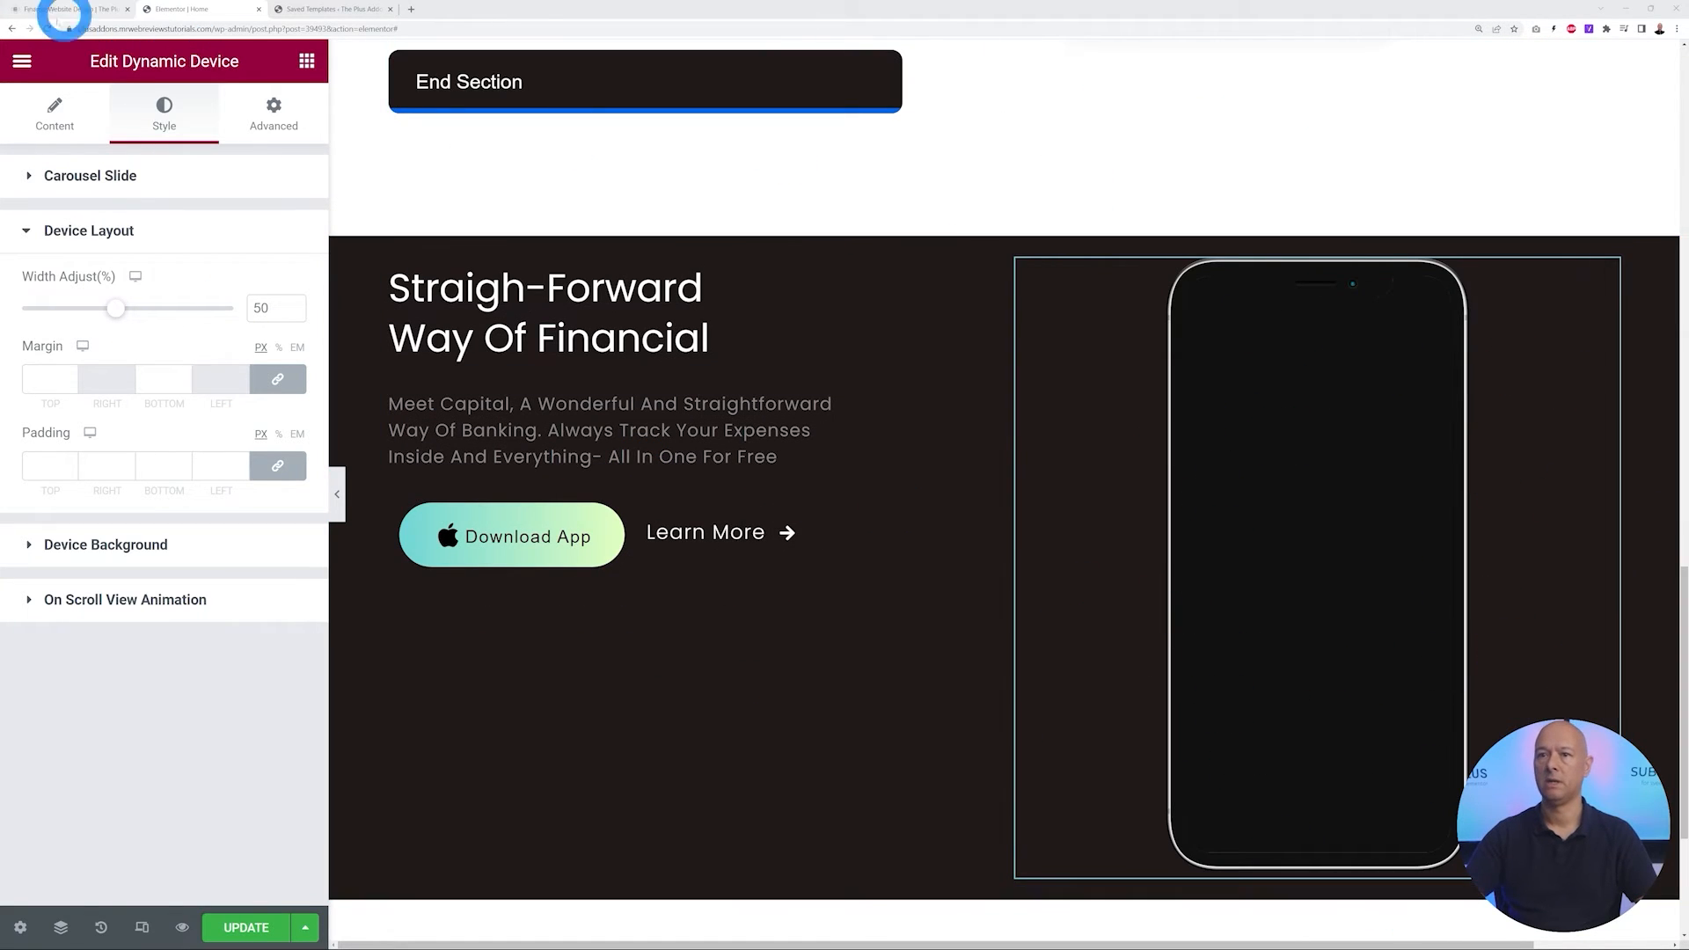
Insert img-9.png from the media library as the phone mockup's media image
click(58, 110)
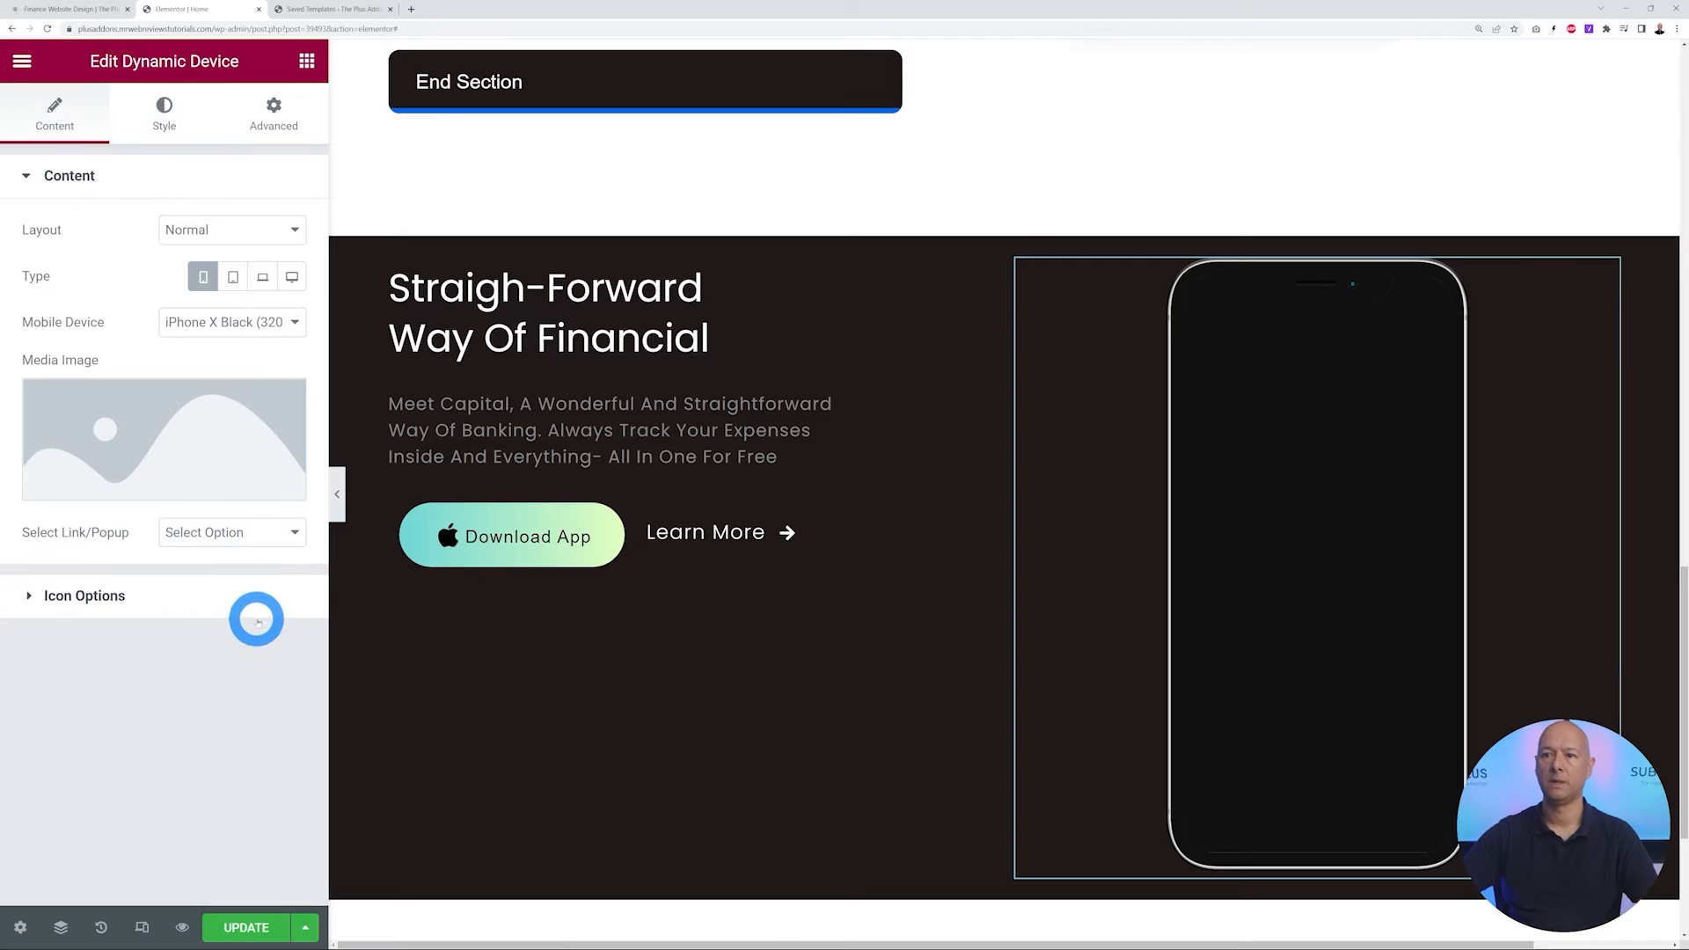
mouse_move(136, 410)
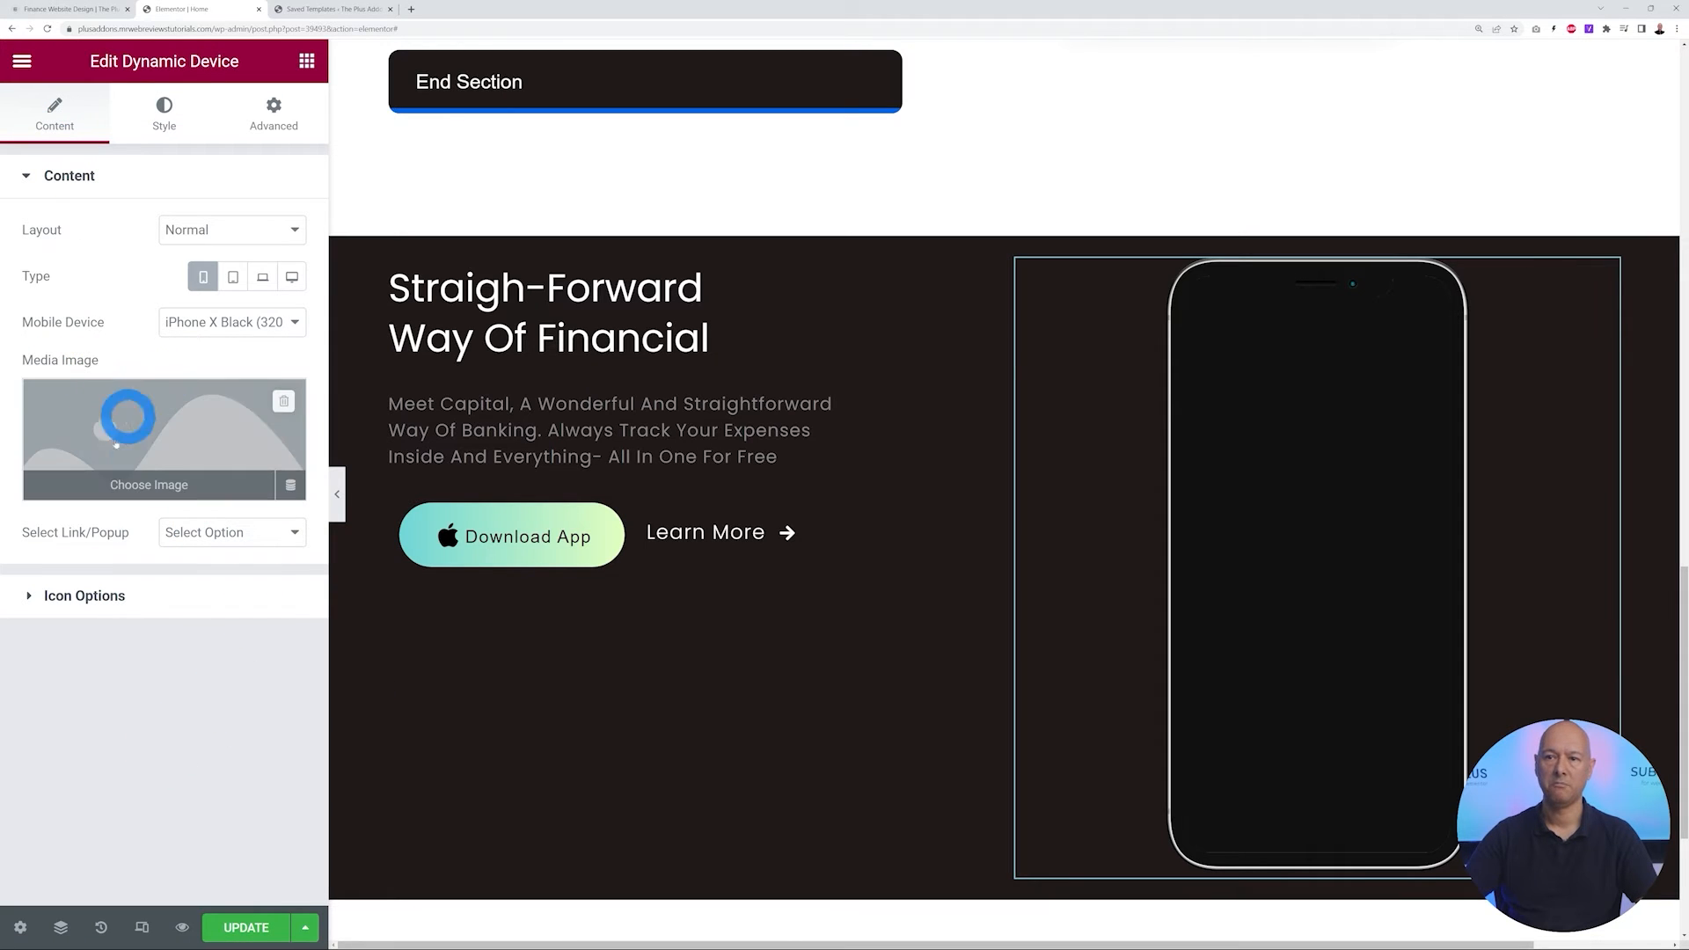
click(193, 437)
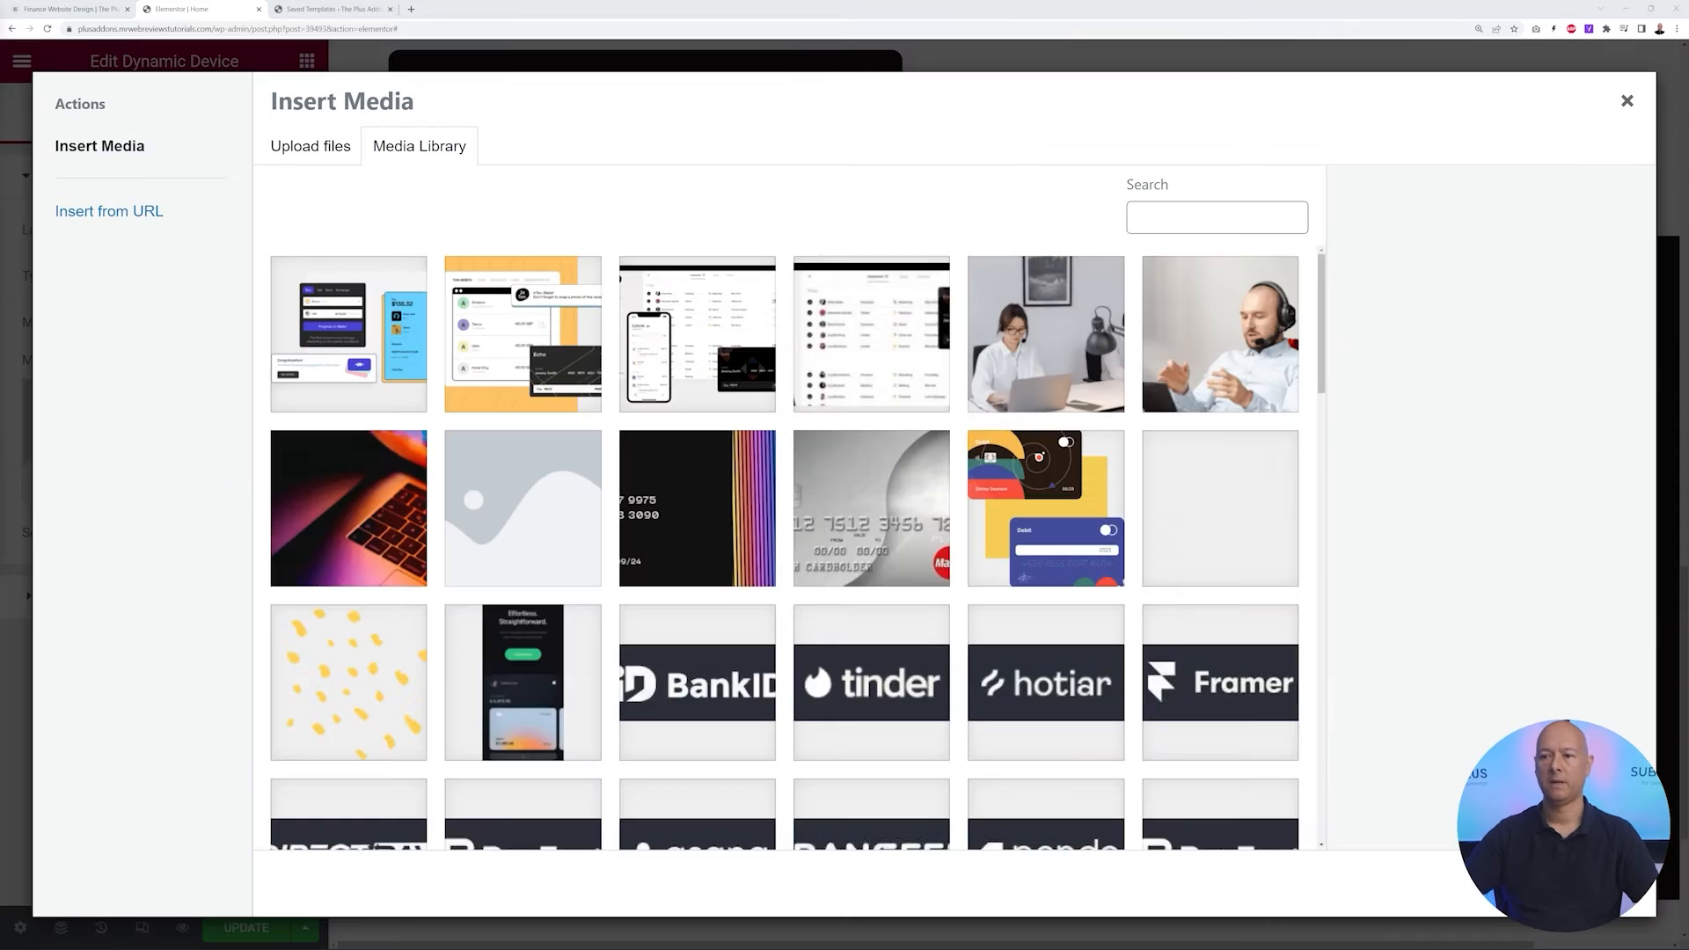
click(541, 693)
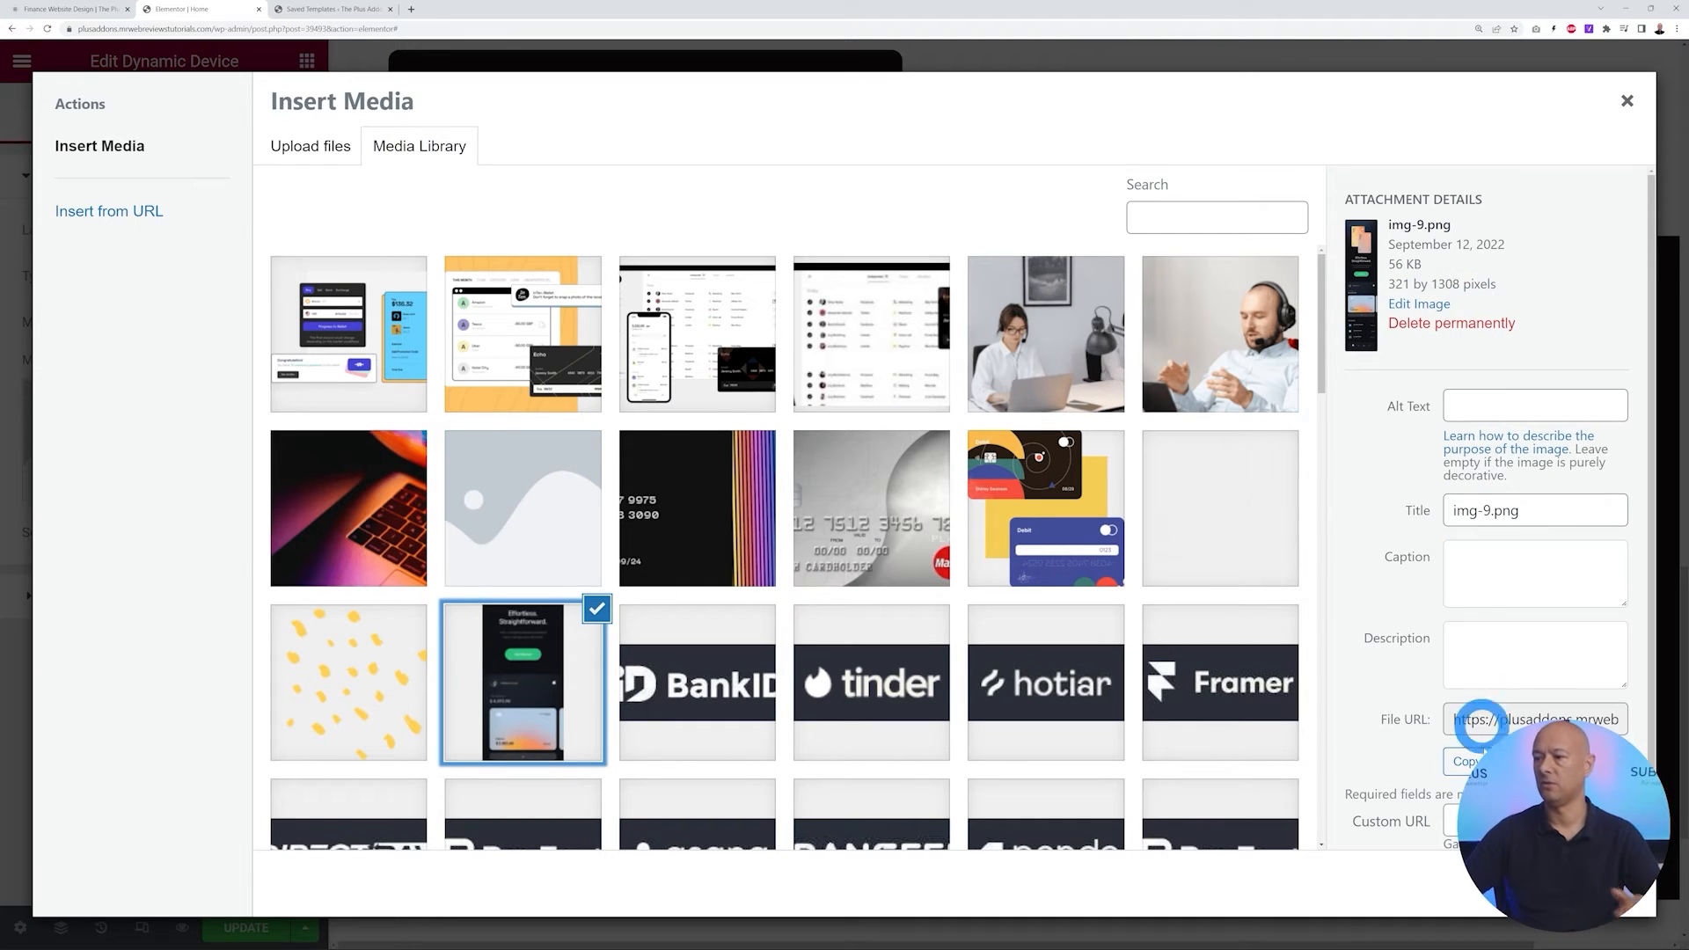
click(1581, 883)
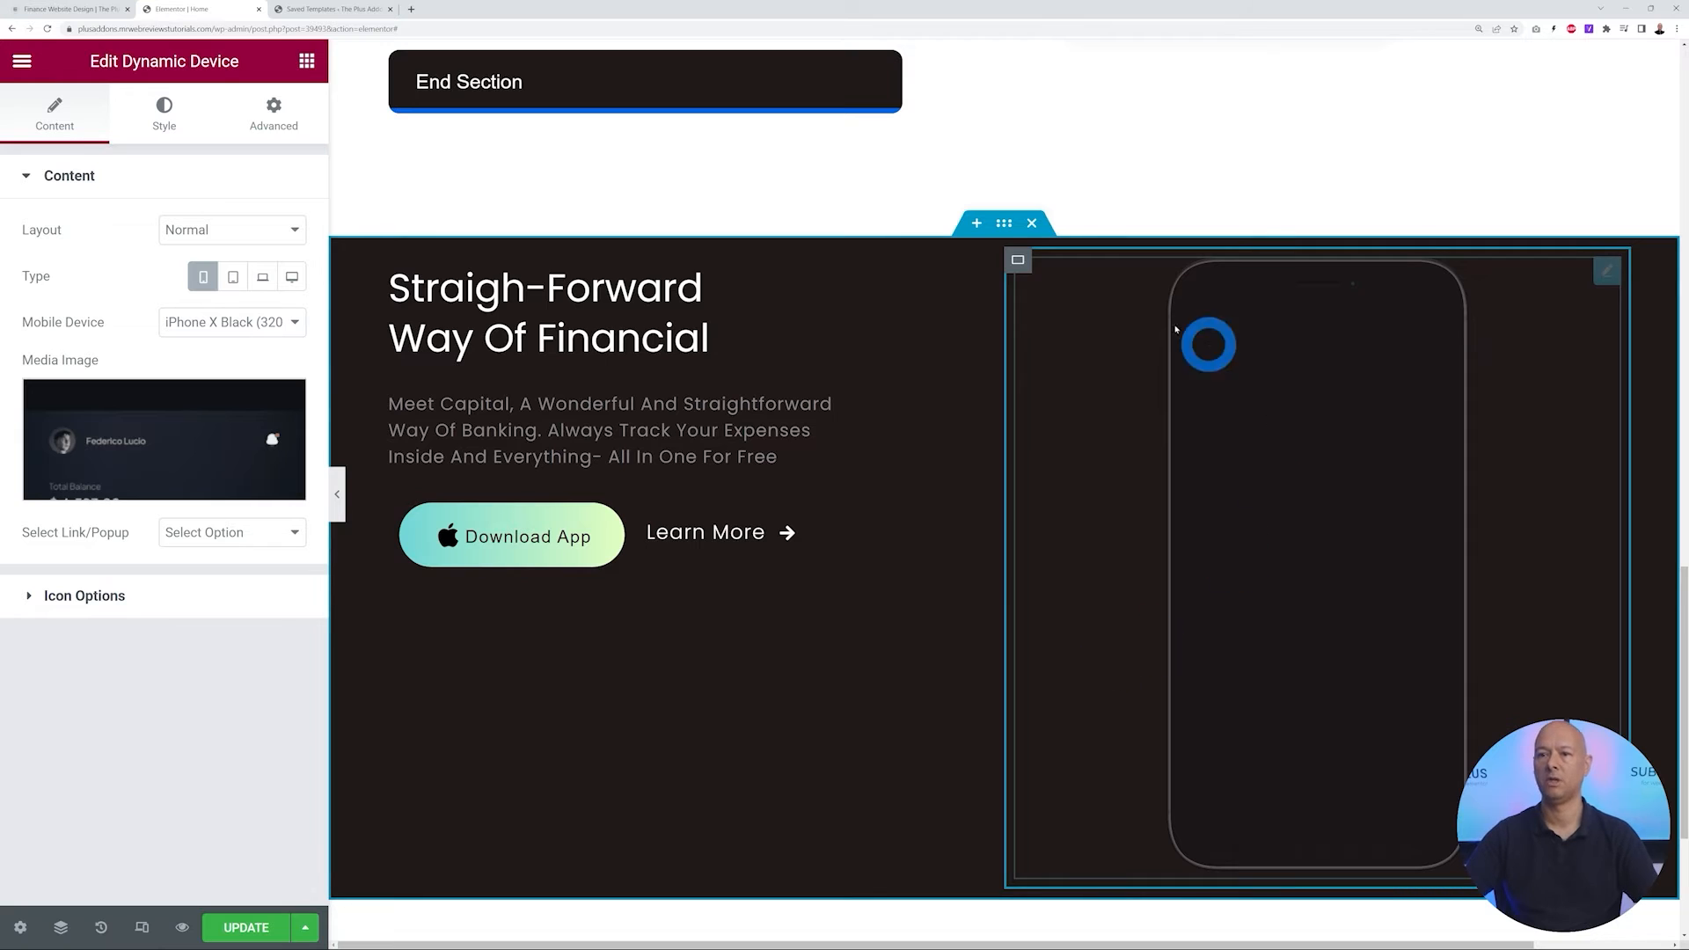
click(236, 324)
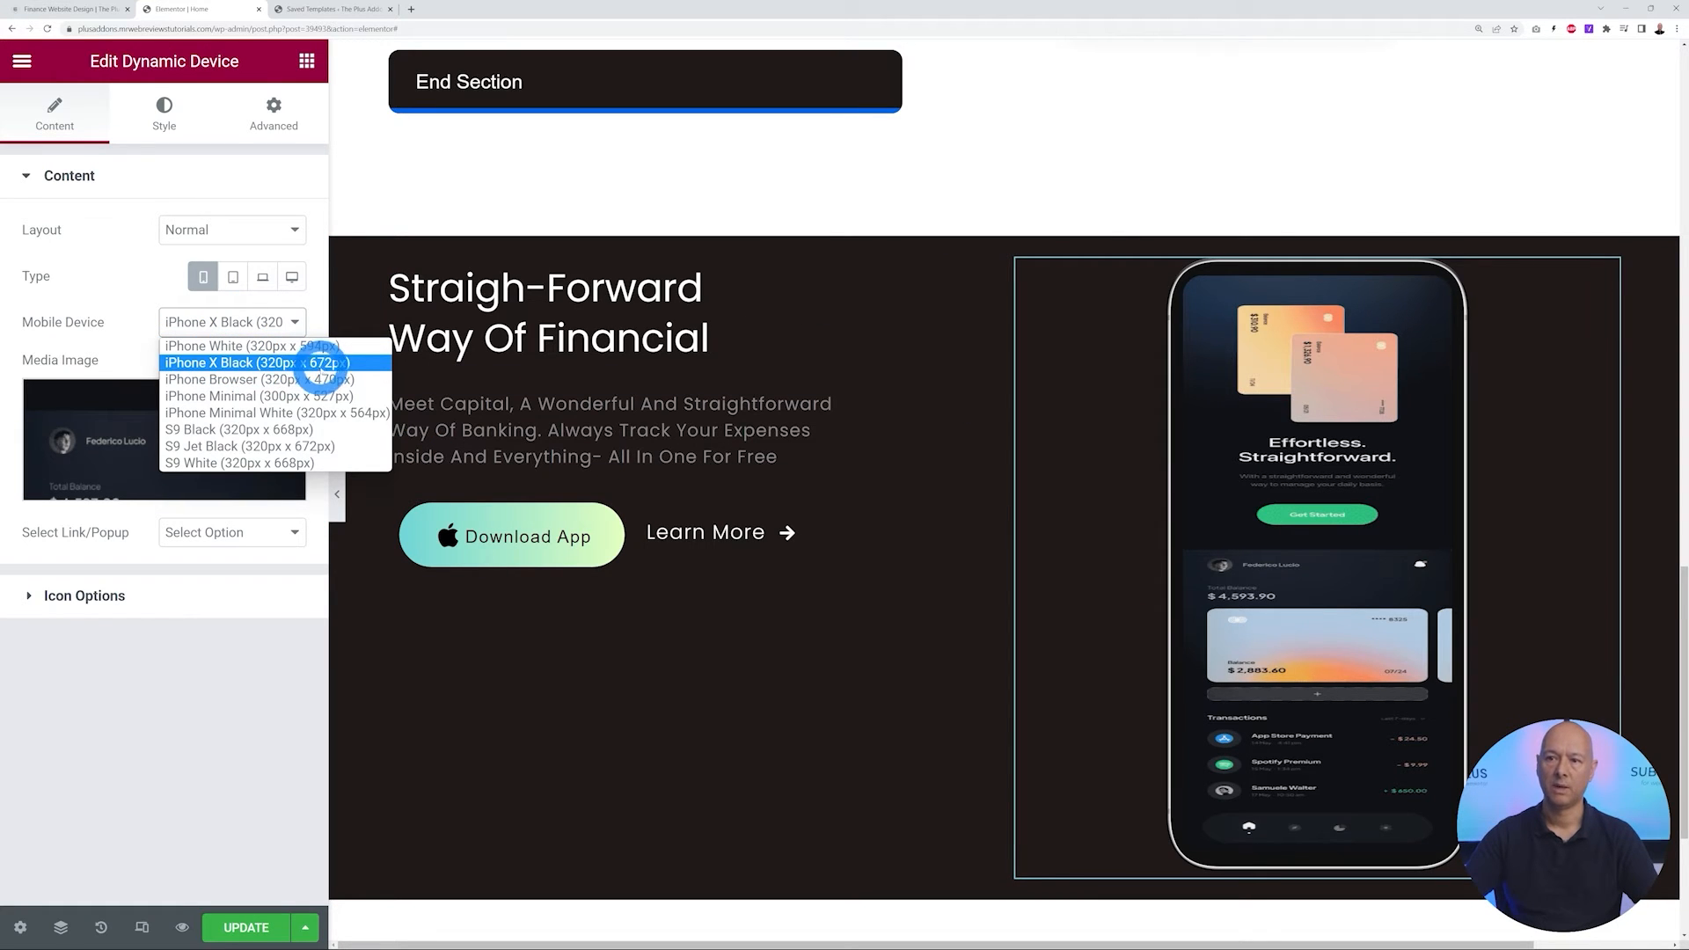
click(142, 345)
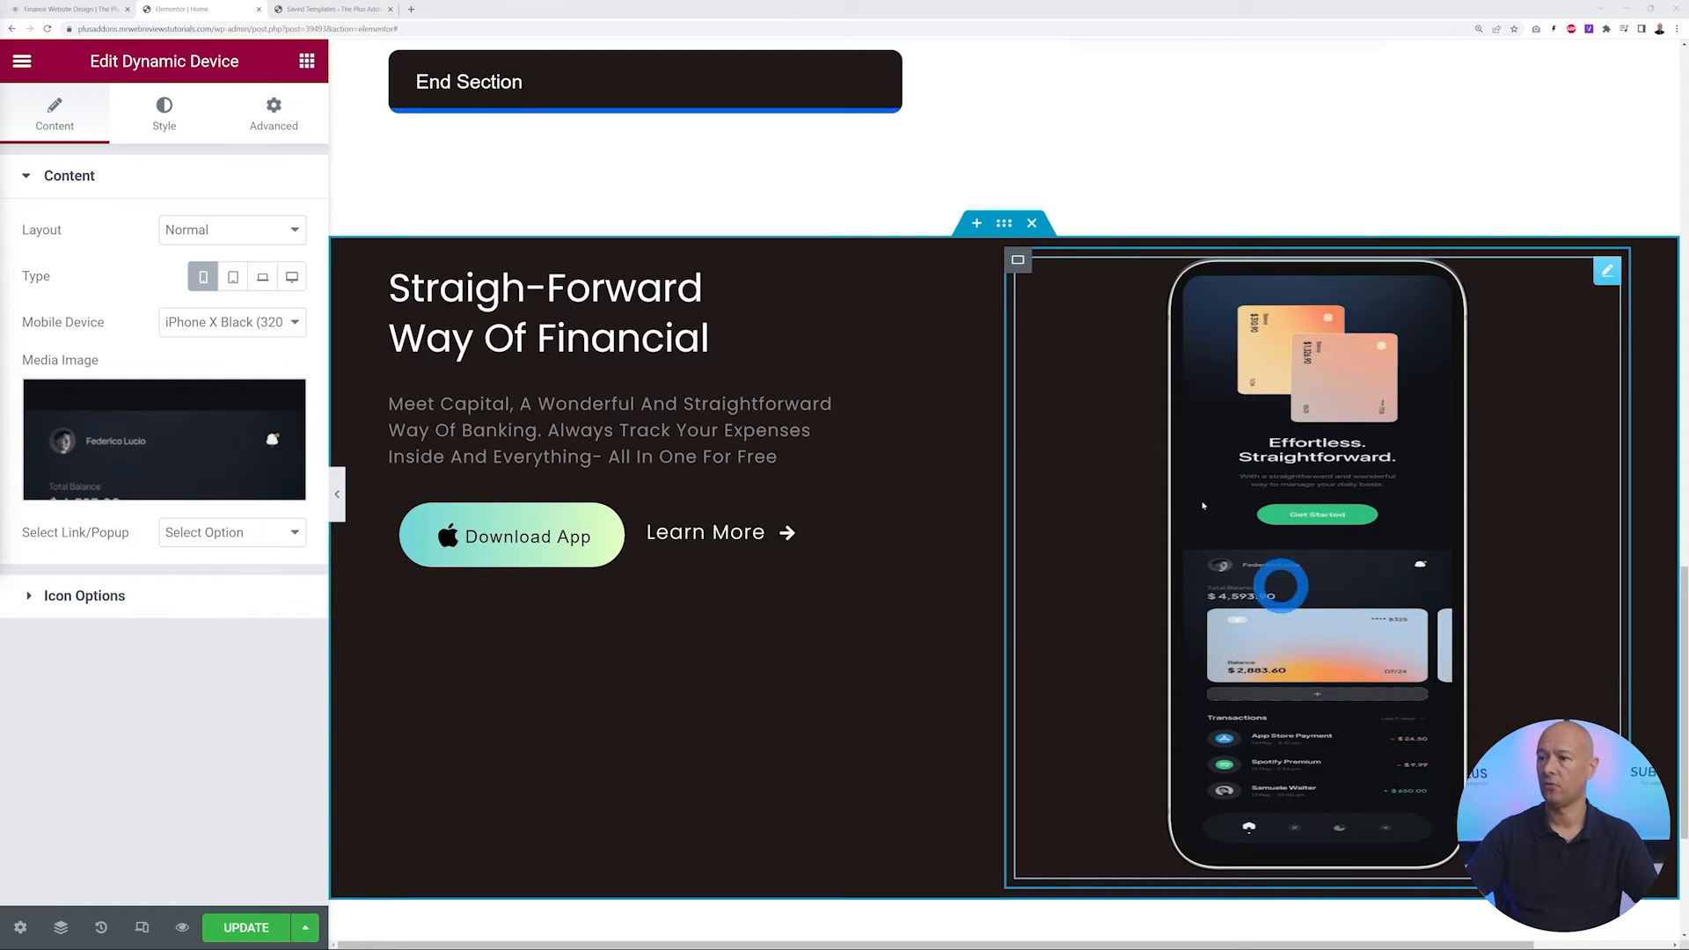
Turn on Scroll Image in the phone mockup's device background settings and set its transition duration to 2.5
click(161, 123)
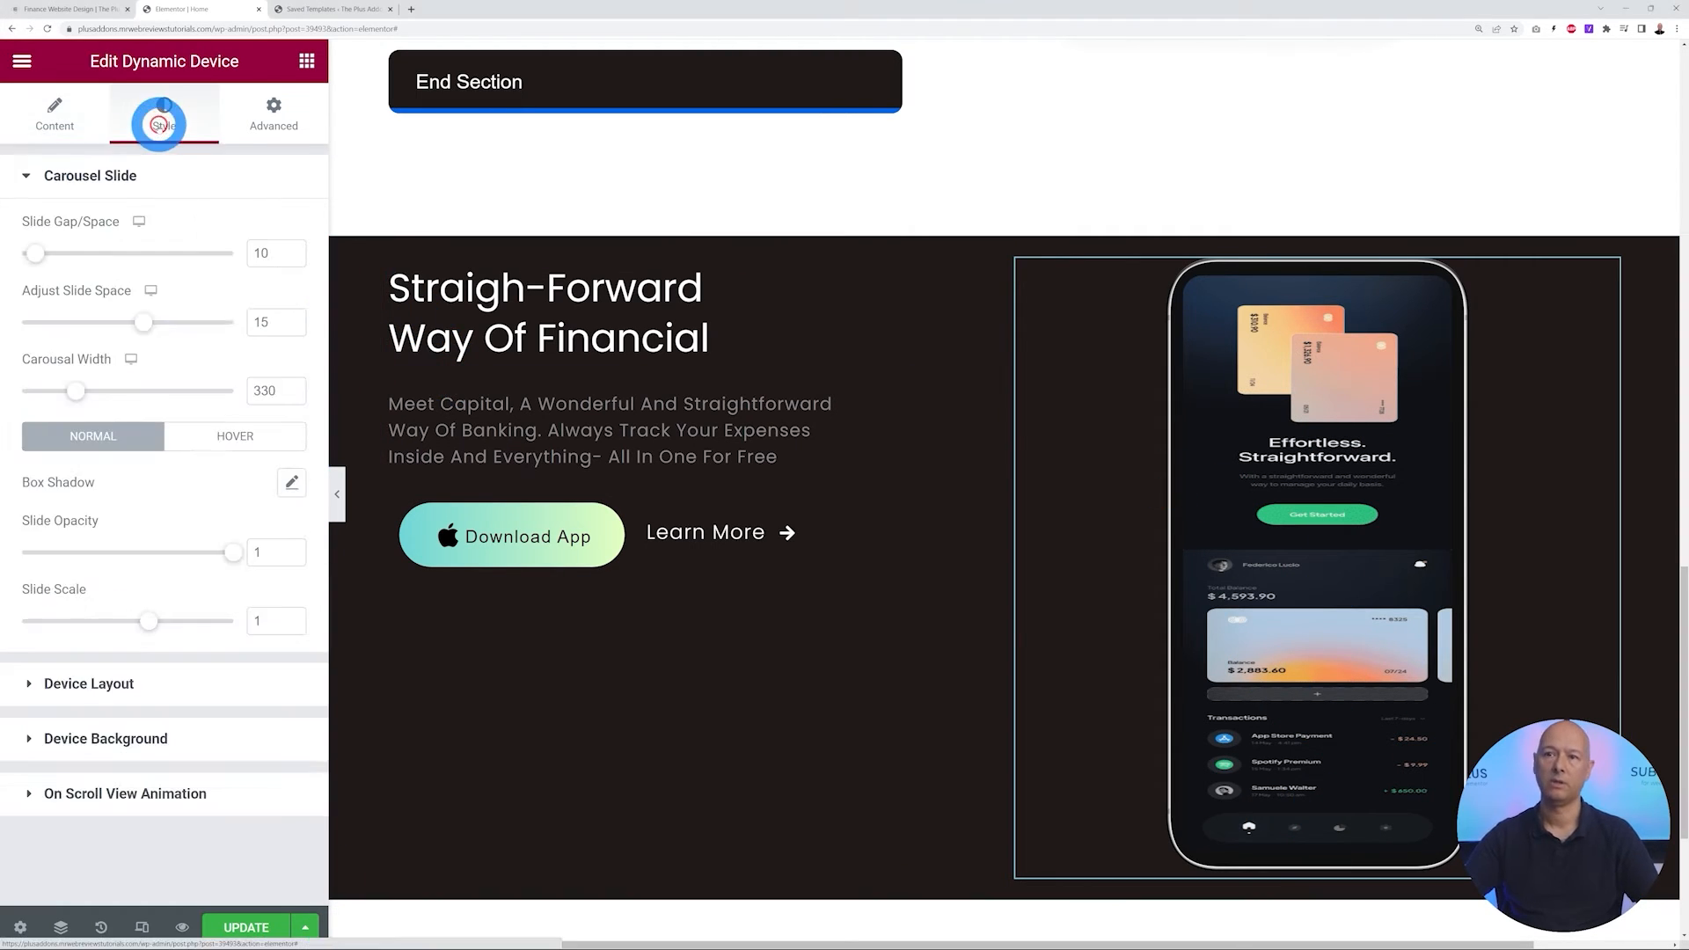
click(70, 175)
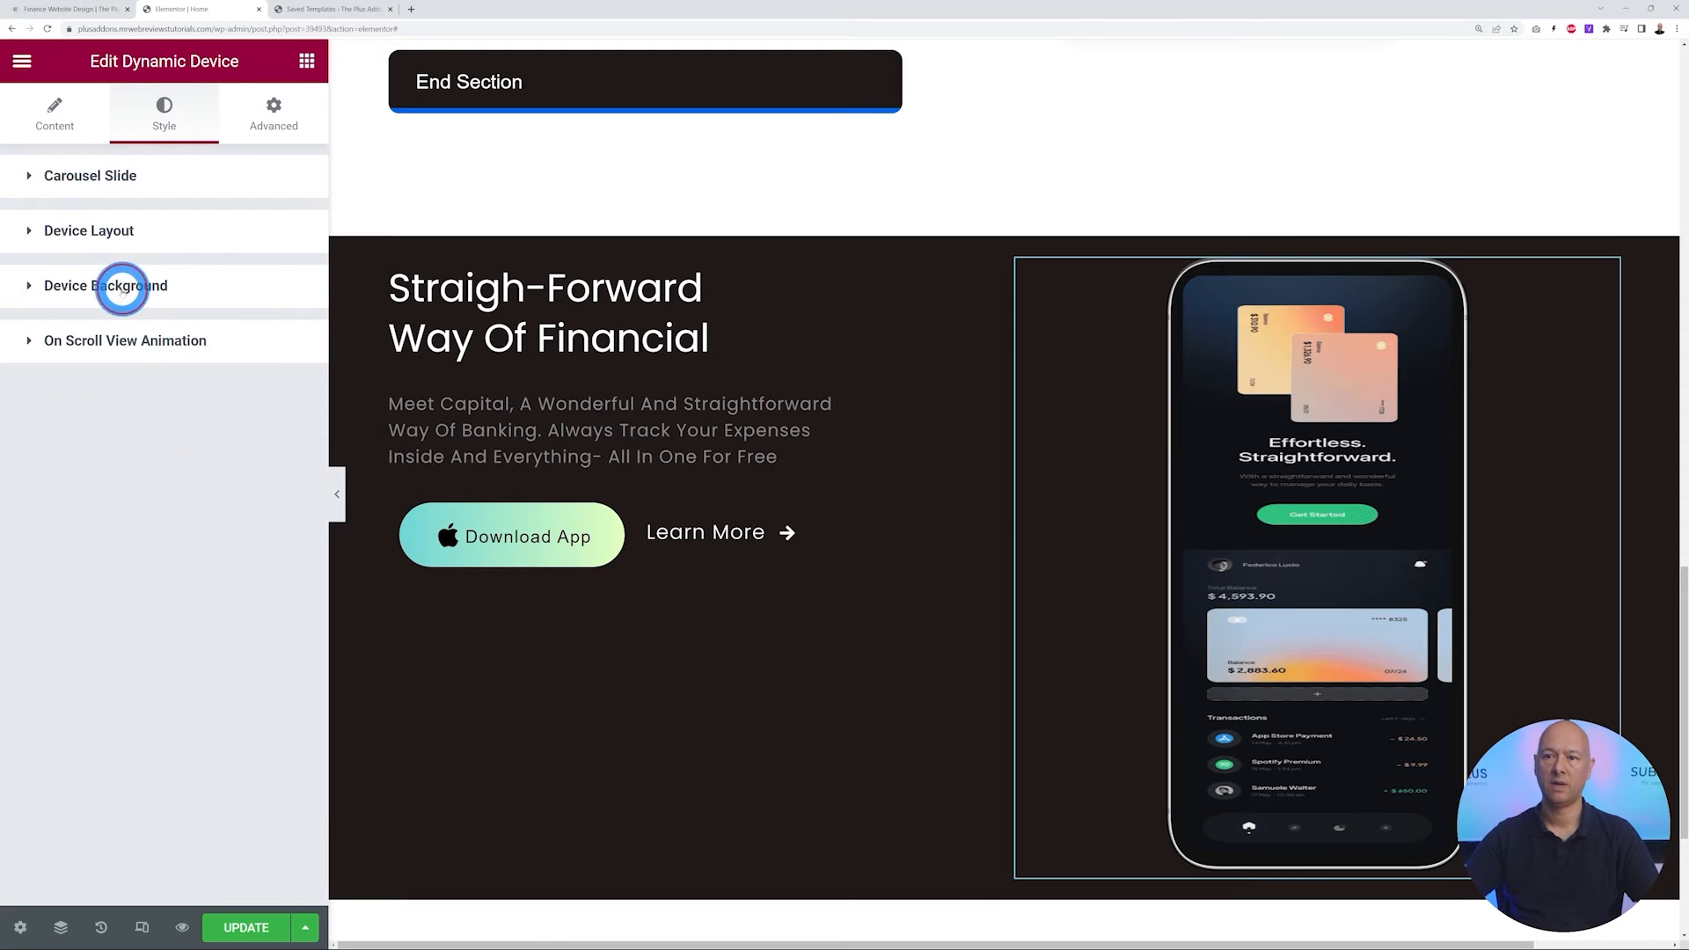
click(122, 287)
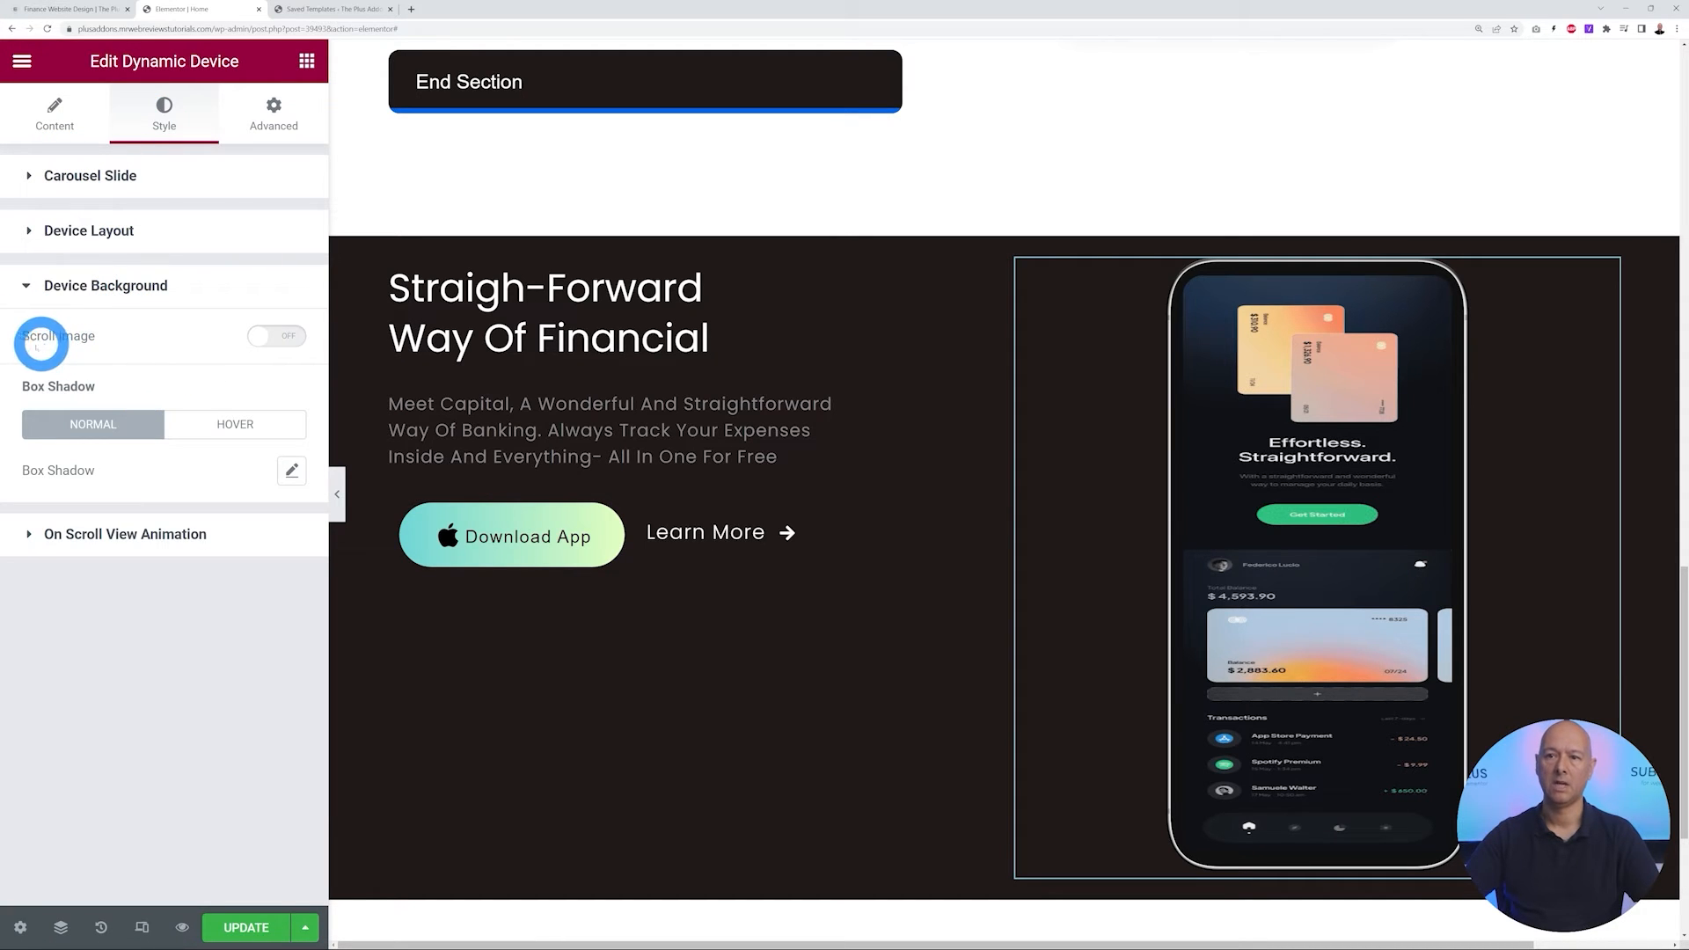
click(283, 337)
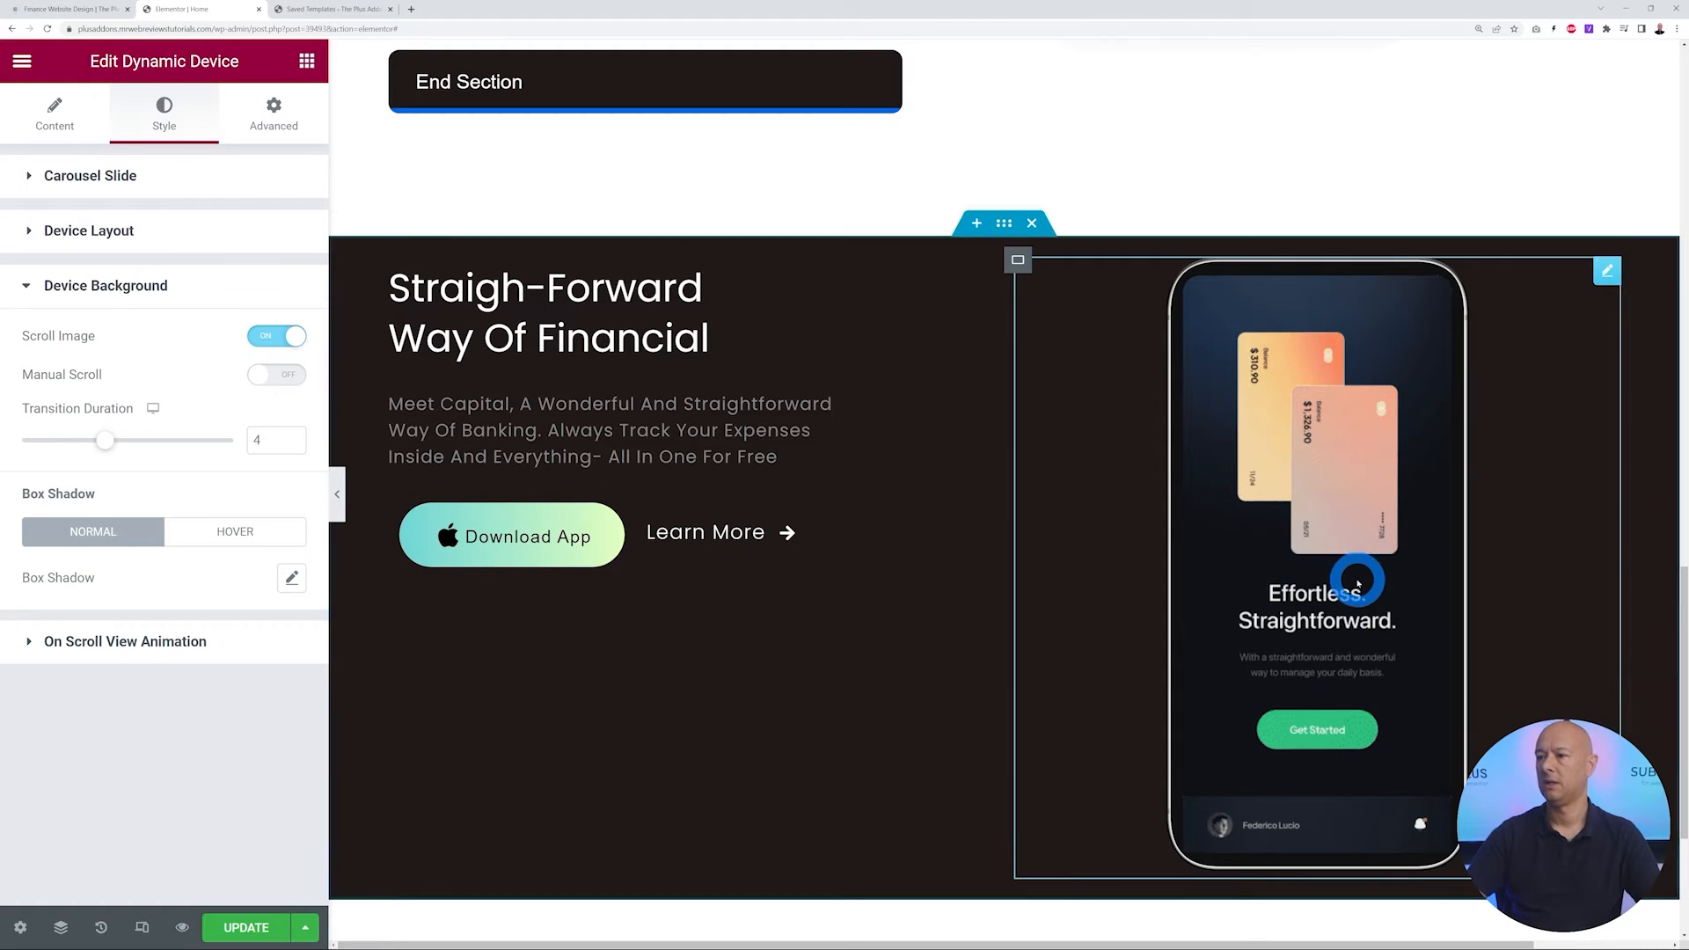
mouse_move(1356, 582)
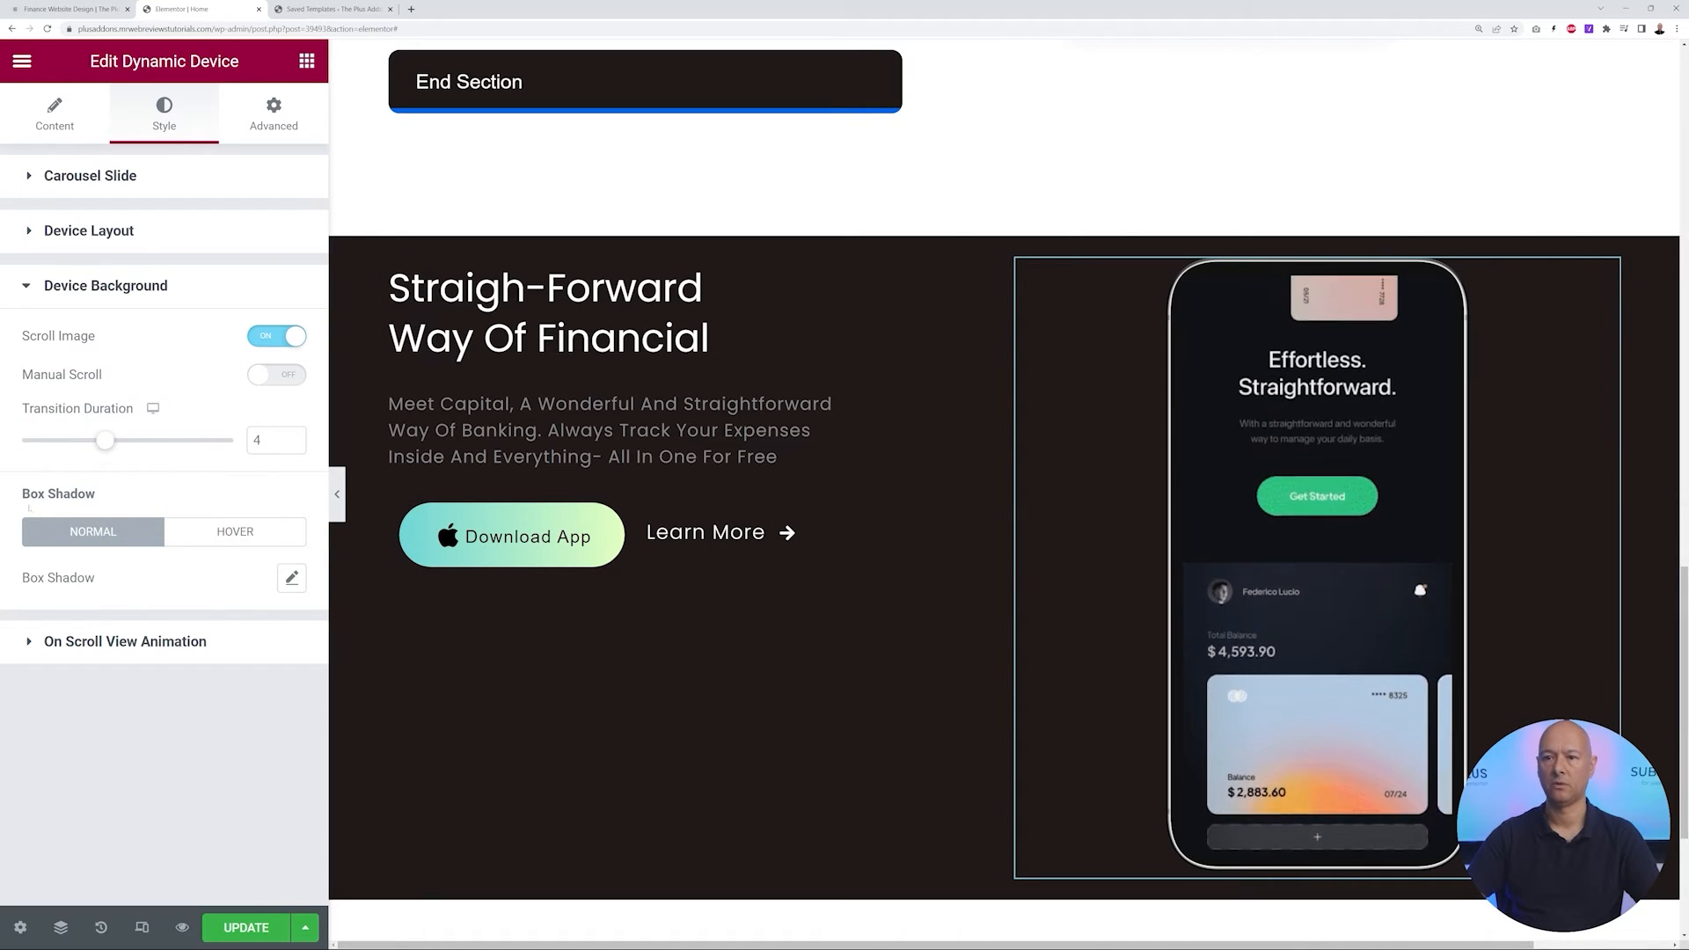
click(1317, 727)
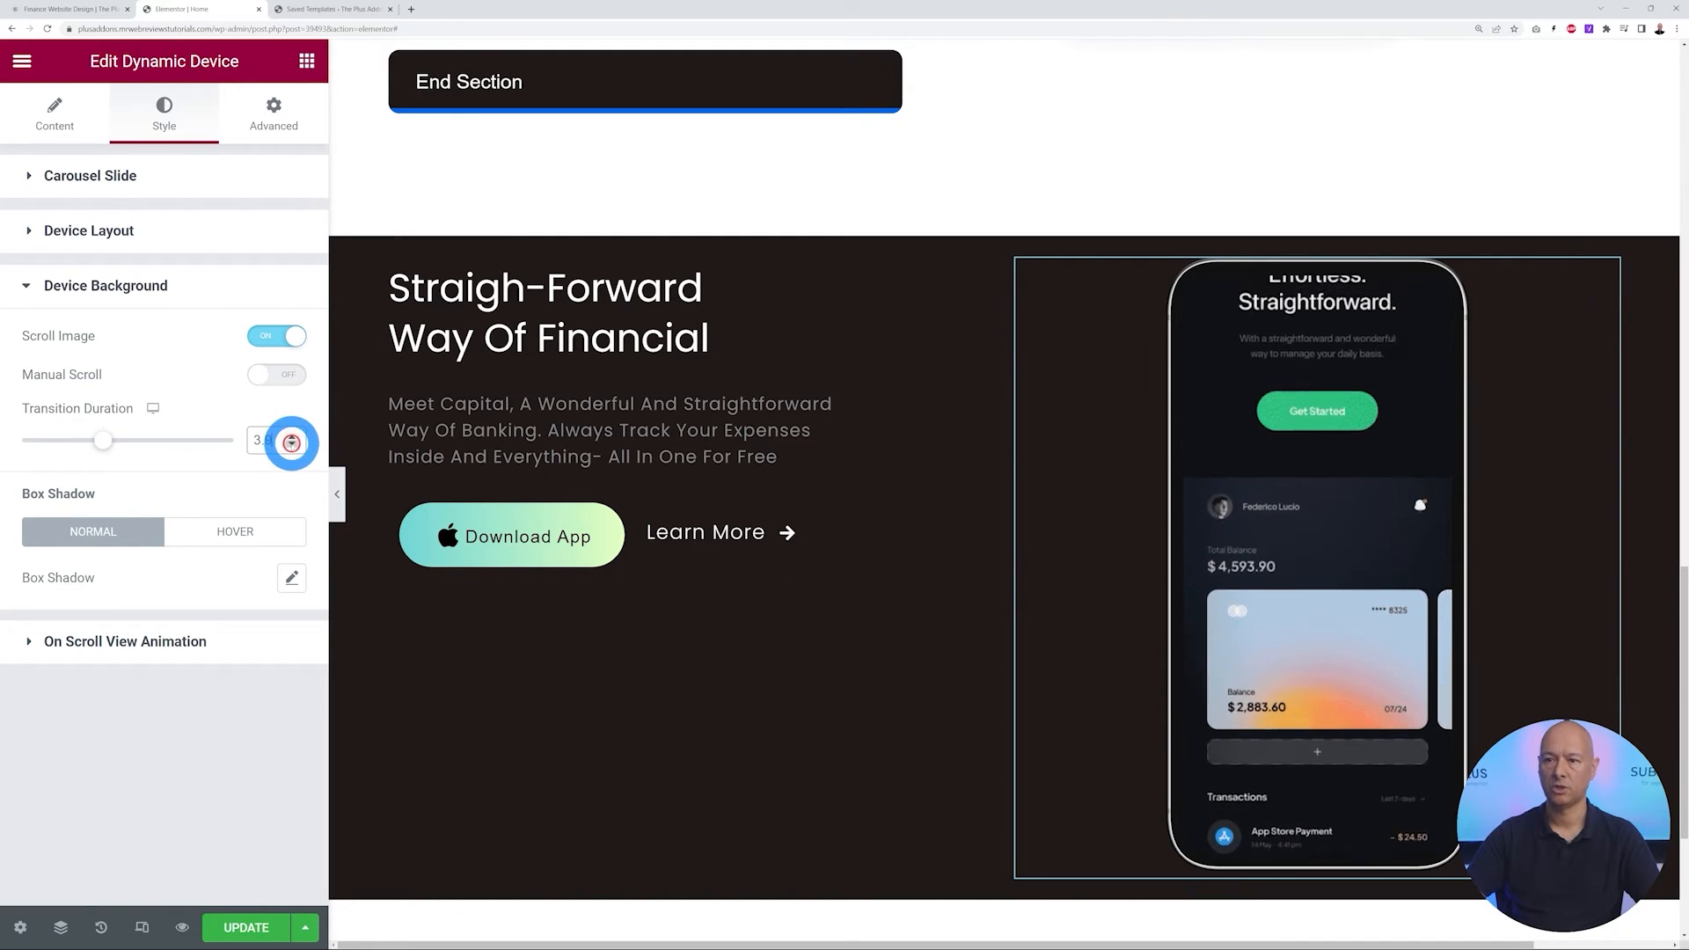
drag(275, 440, 219, 432)
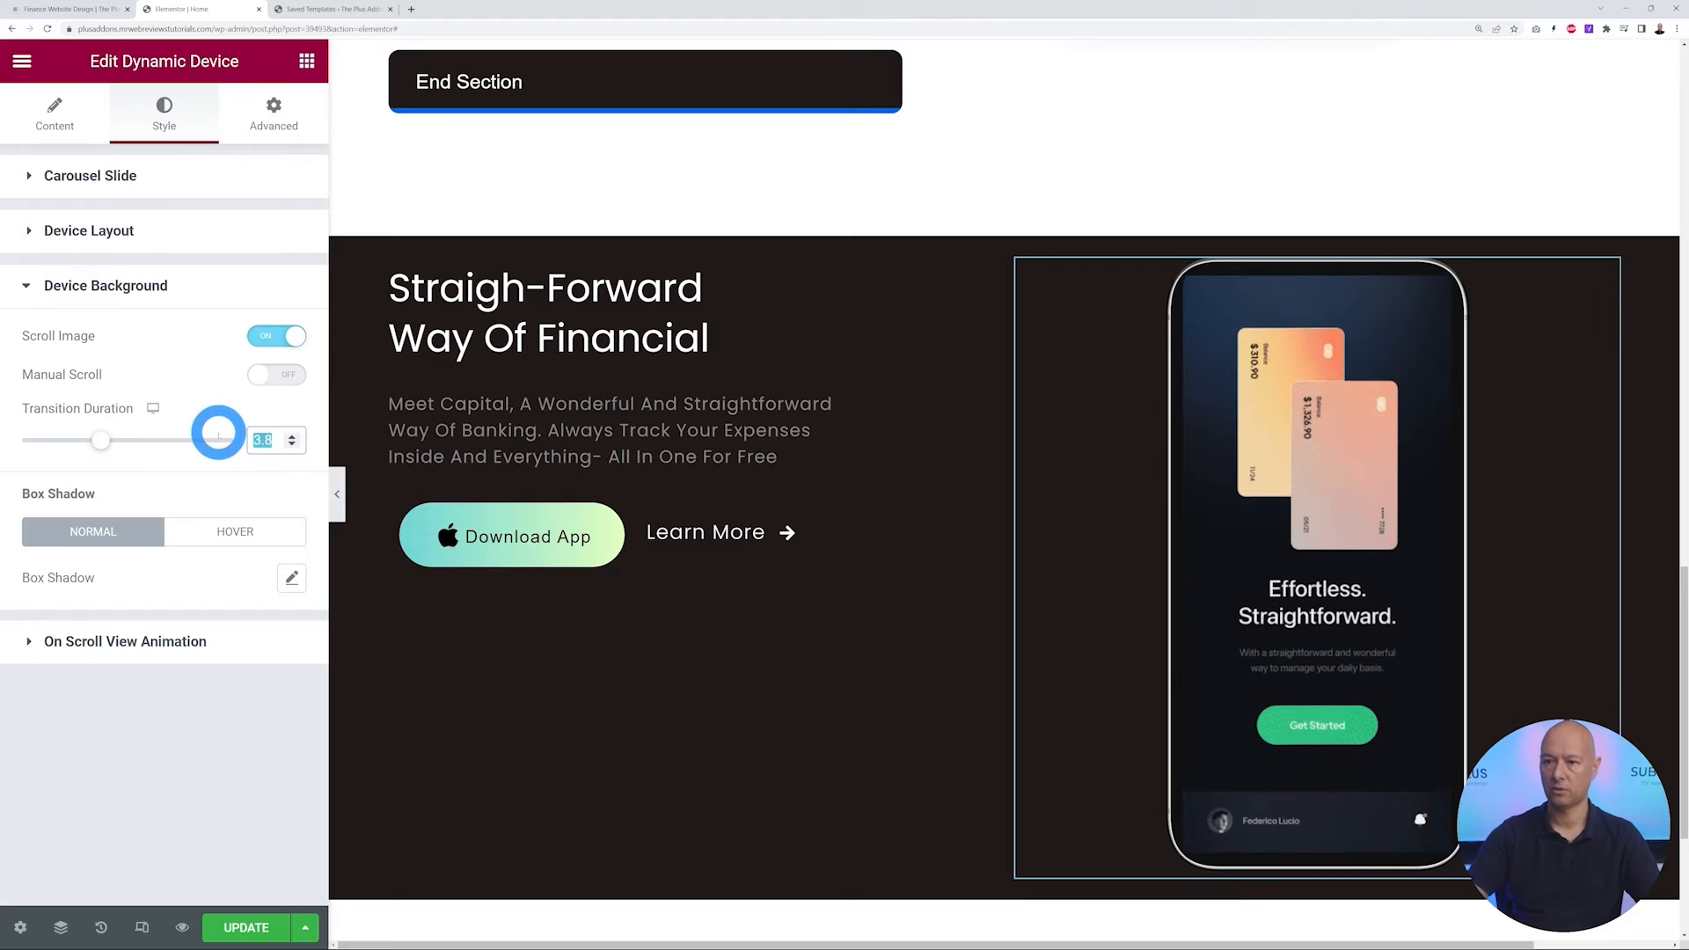
text(2.5)
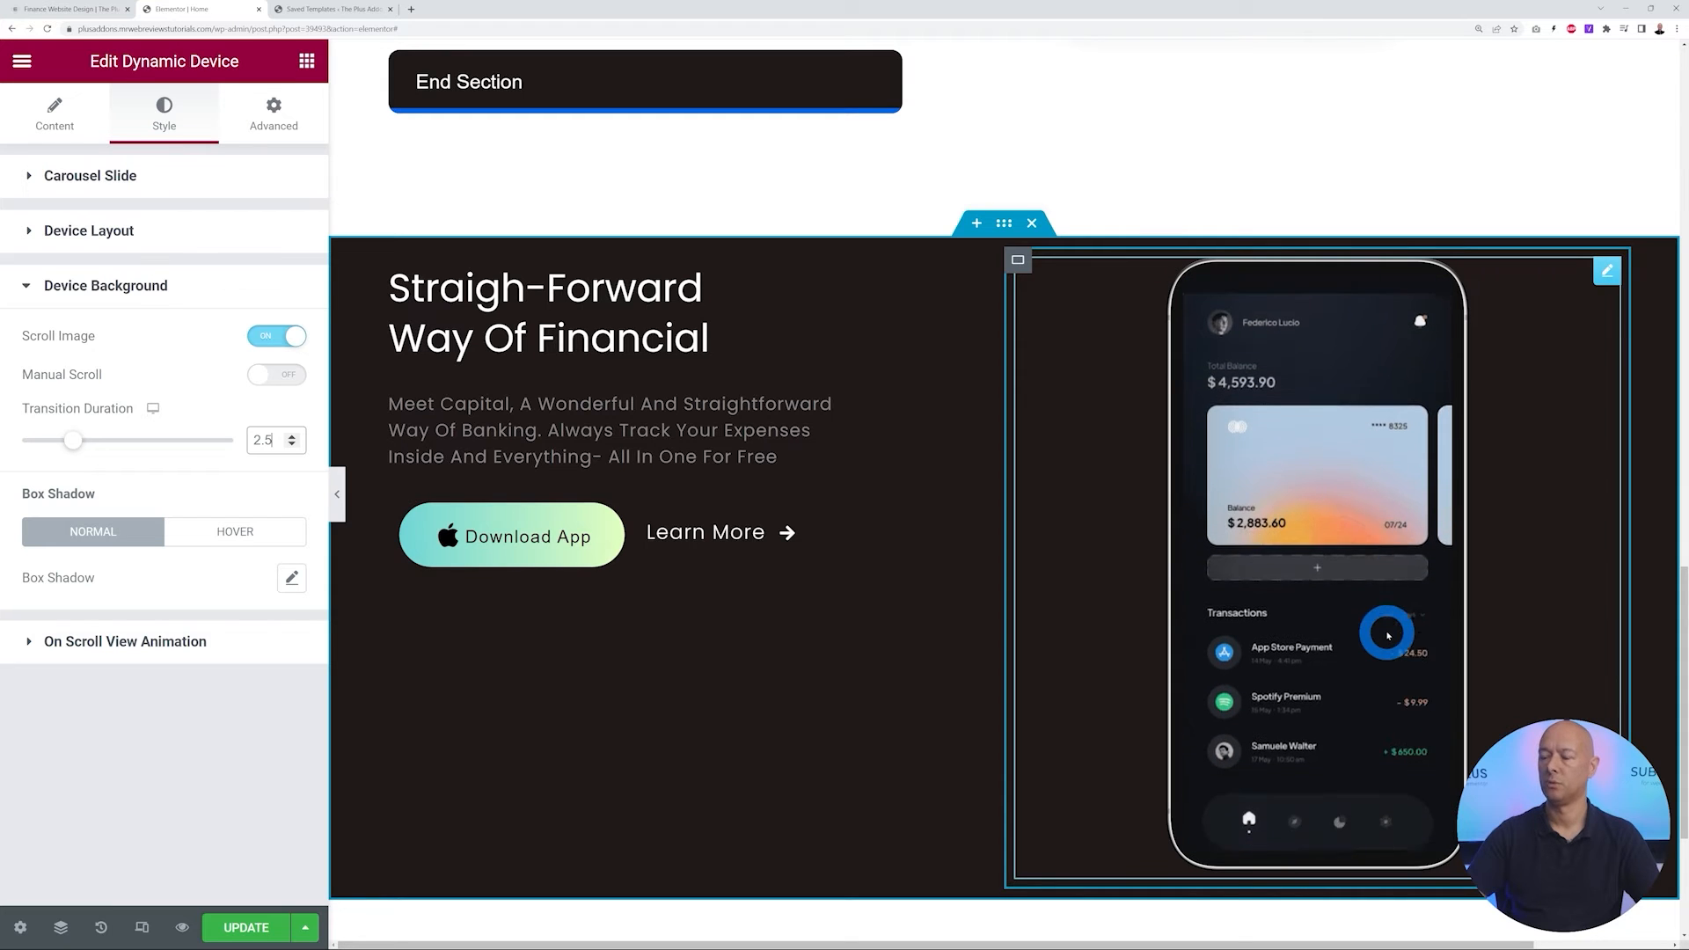
Unlink the dark section container's padding values and set its top and bottom padding to 40 px
click(1003, 225)
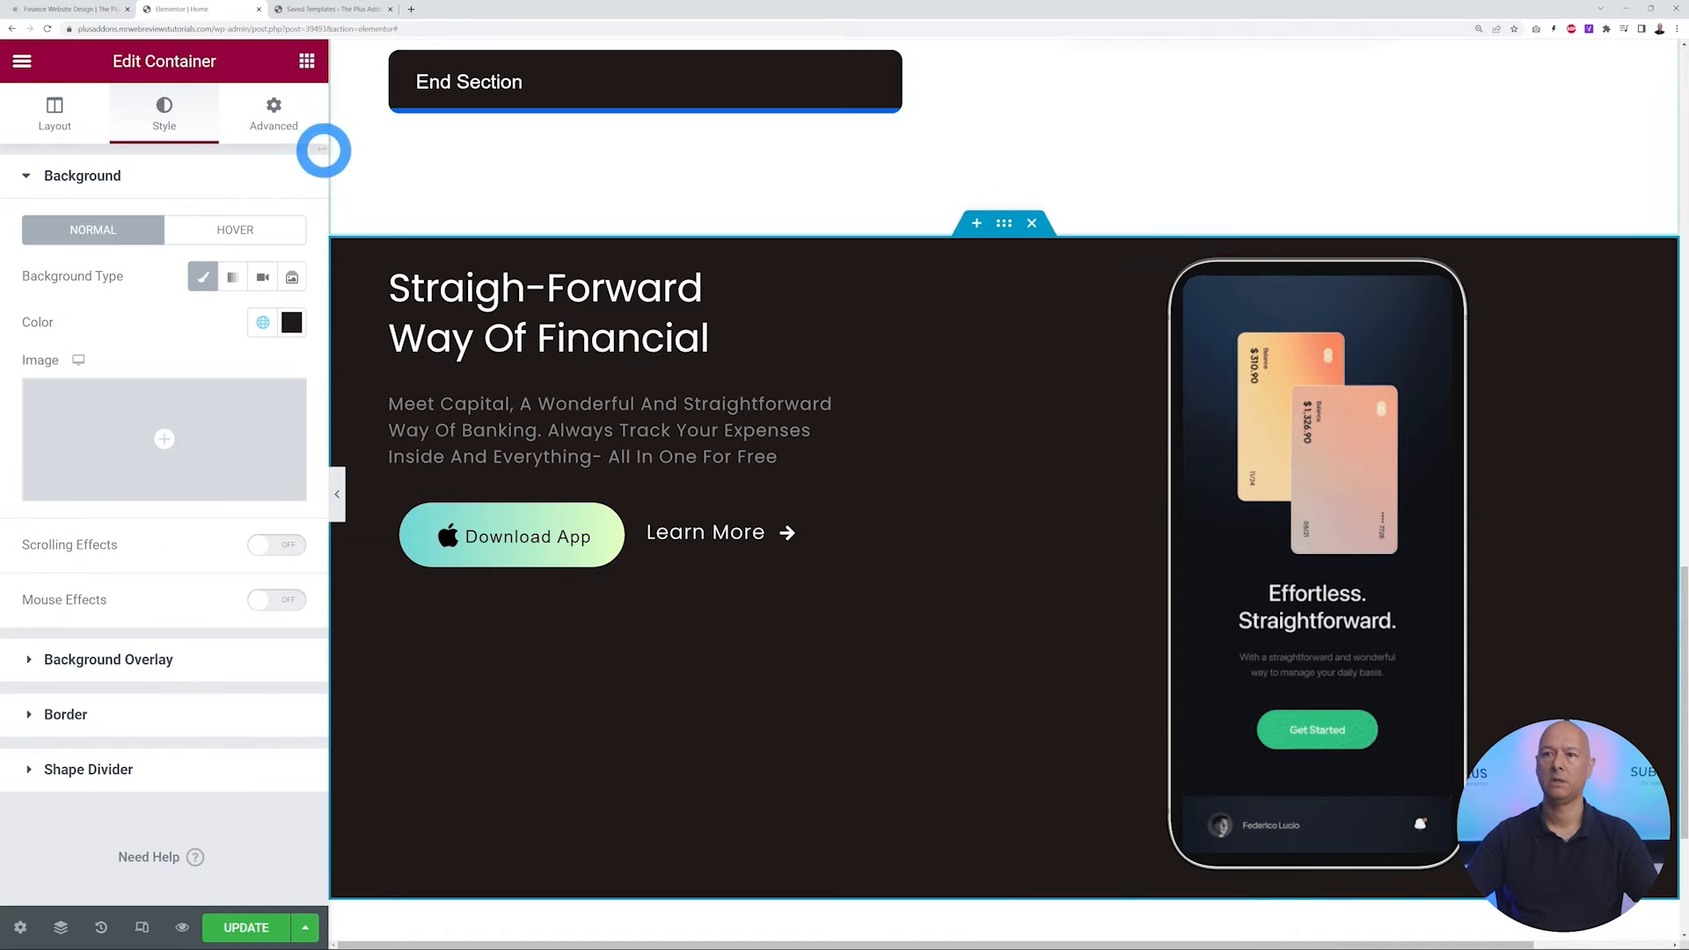
click(274, 114)
click(280, 348)
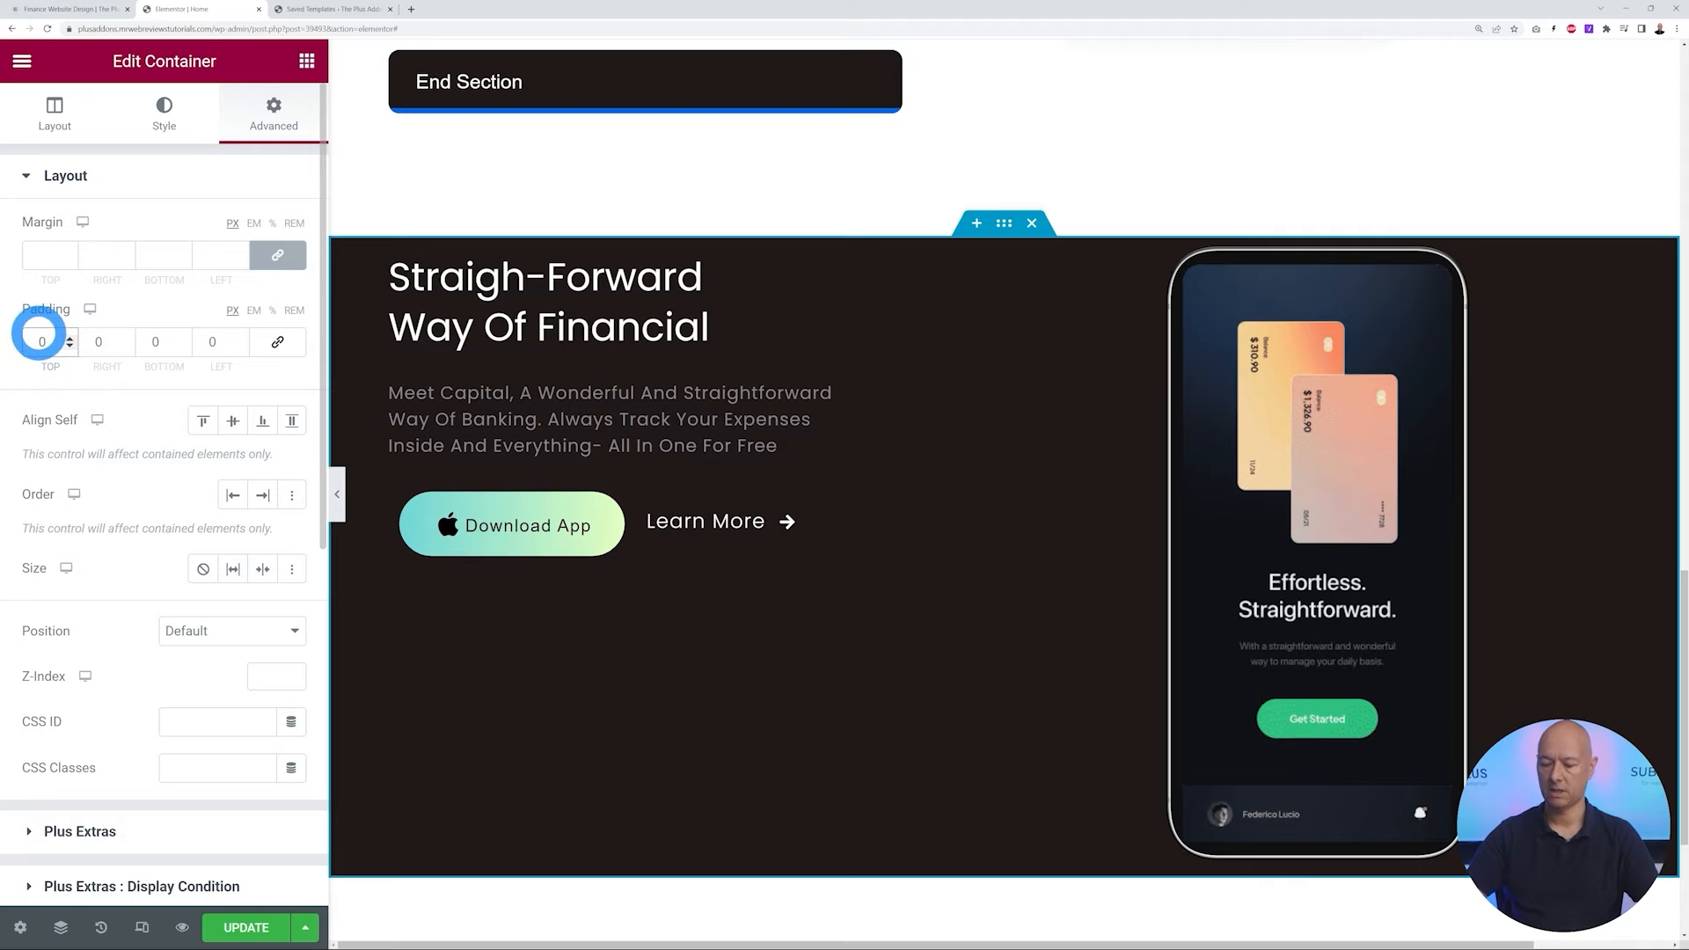
click(39, 341)
text(40)
click(157, 358)
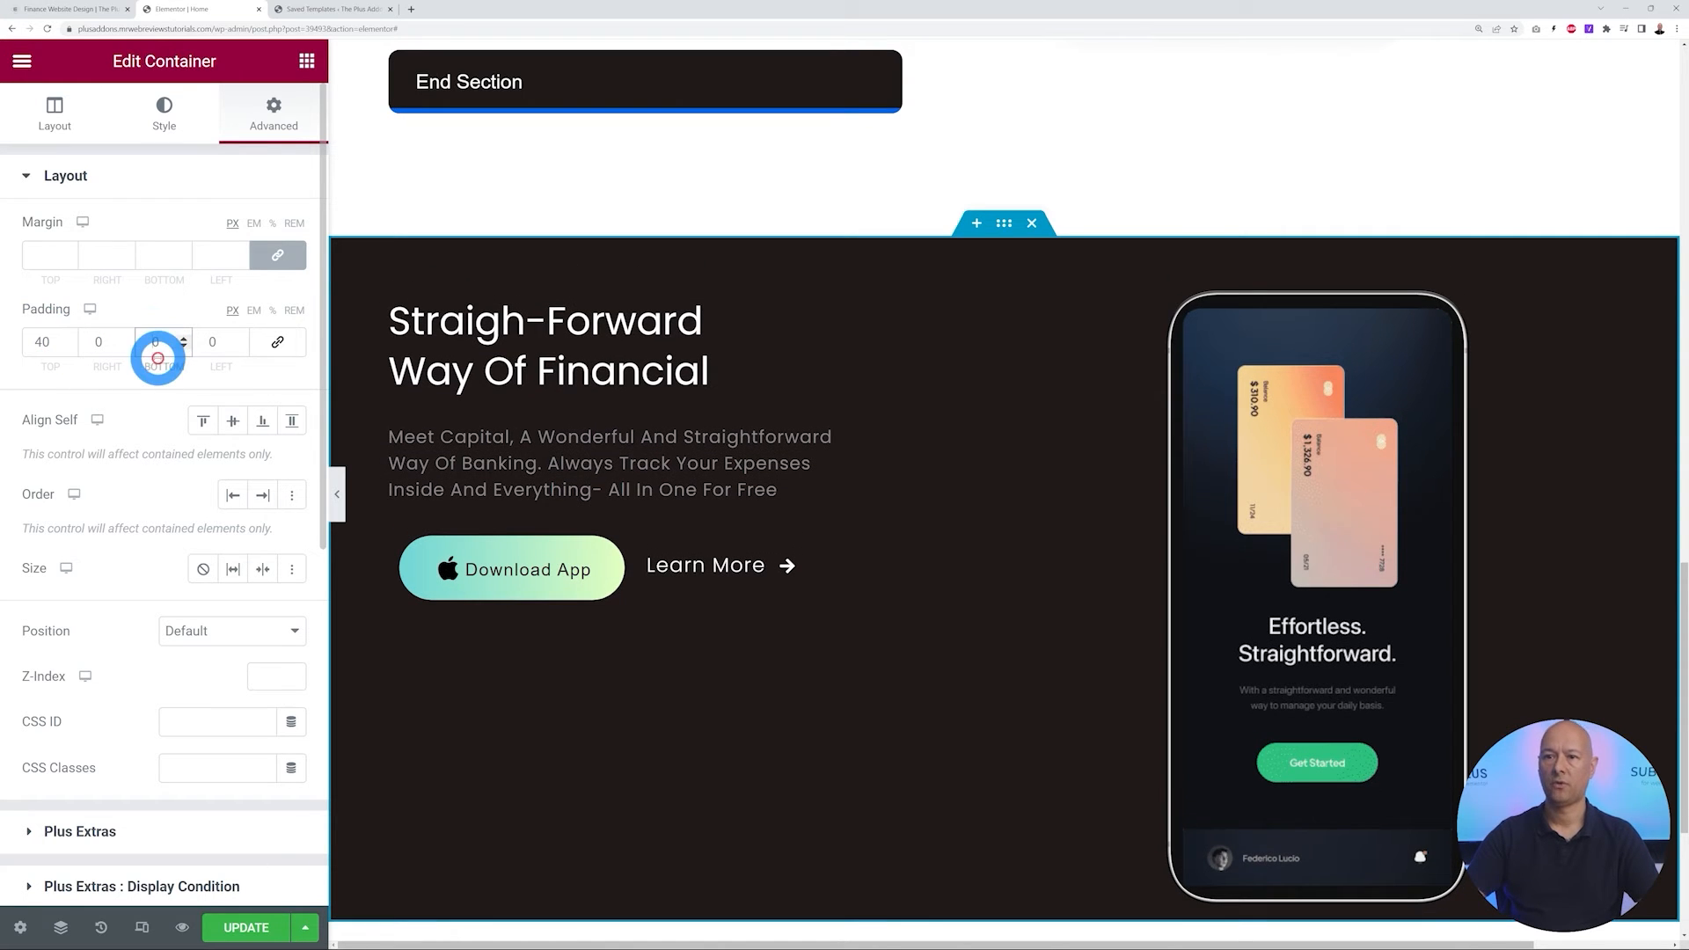
text(40)
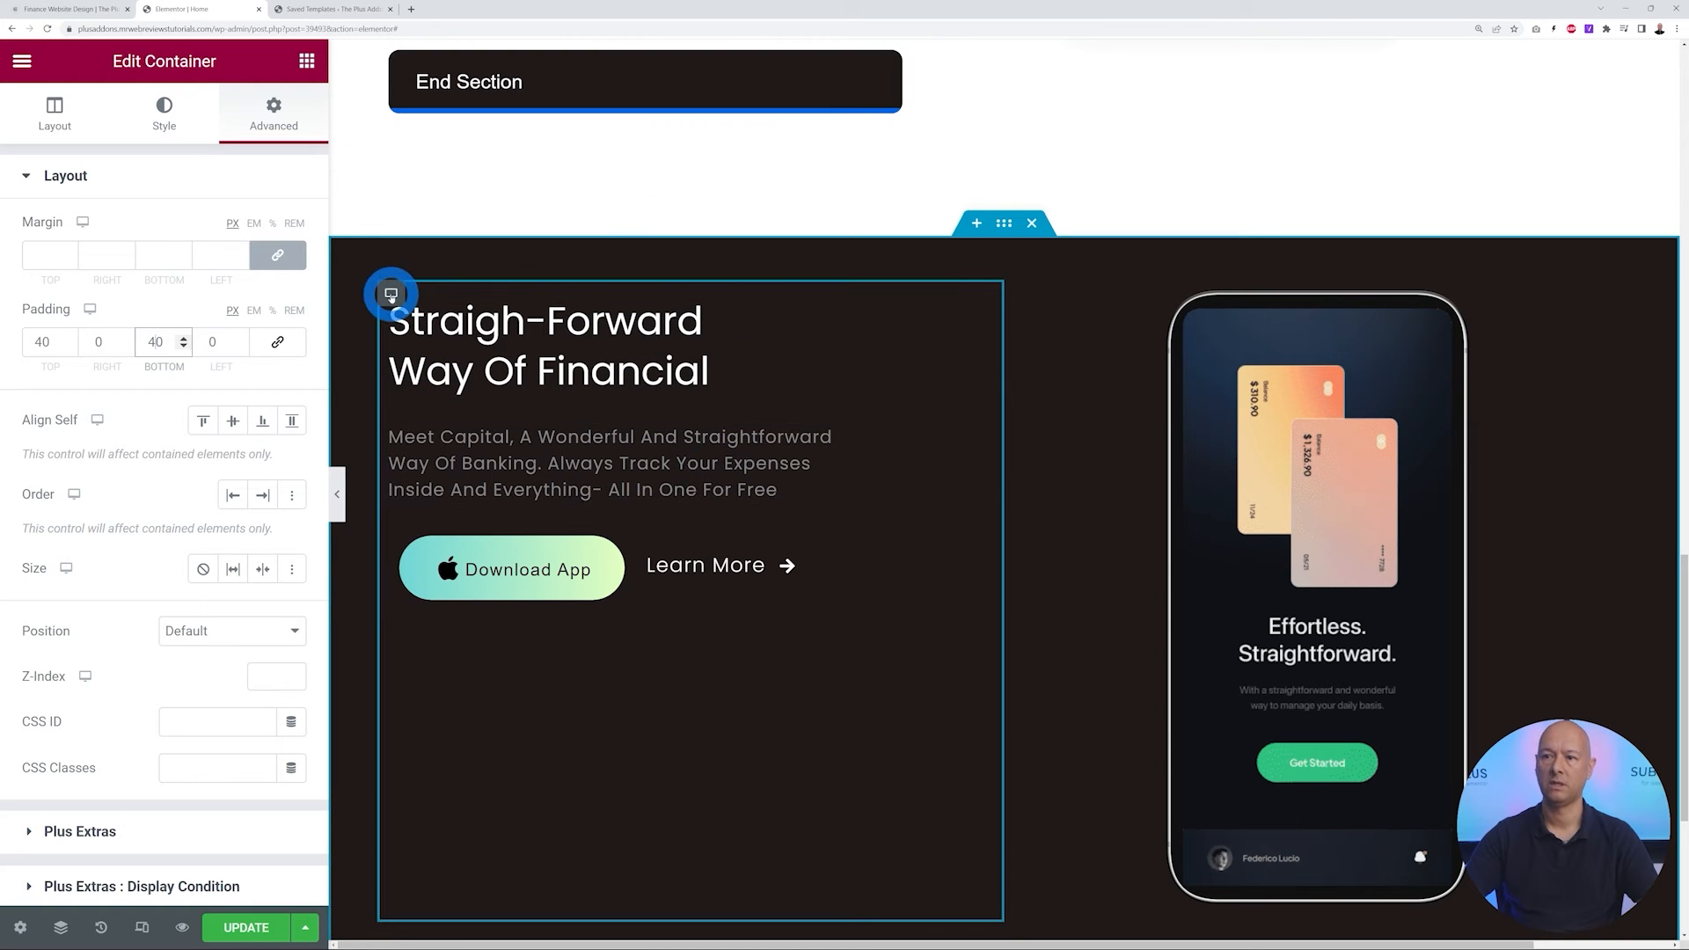
Justify the heading and buttons column to the centre vertically and compare the section with the demo page
click(390, 293)
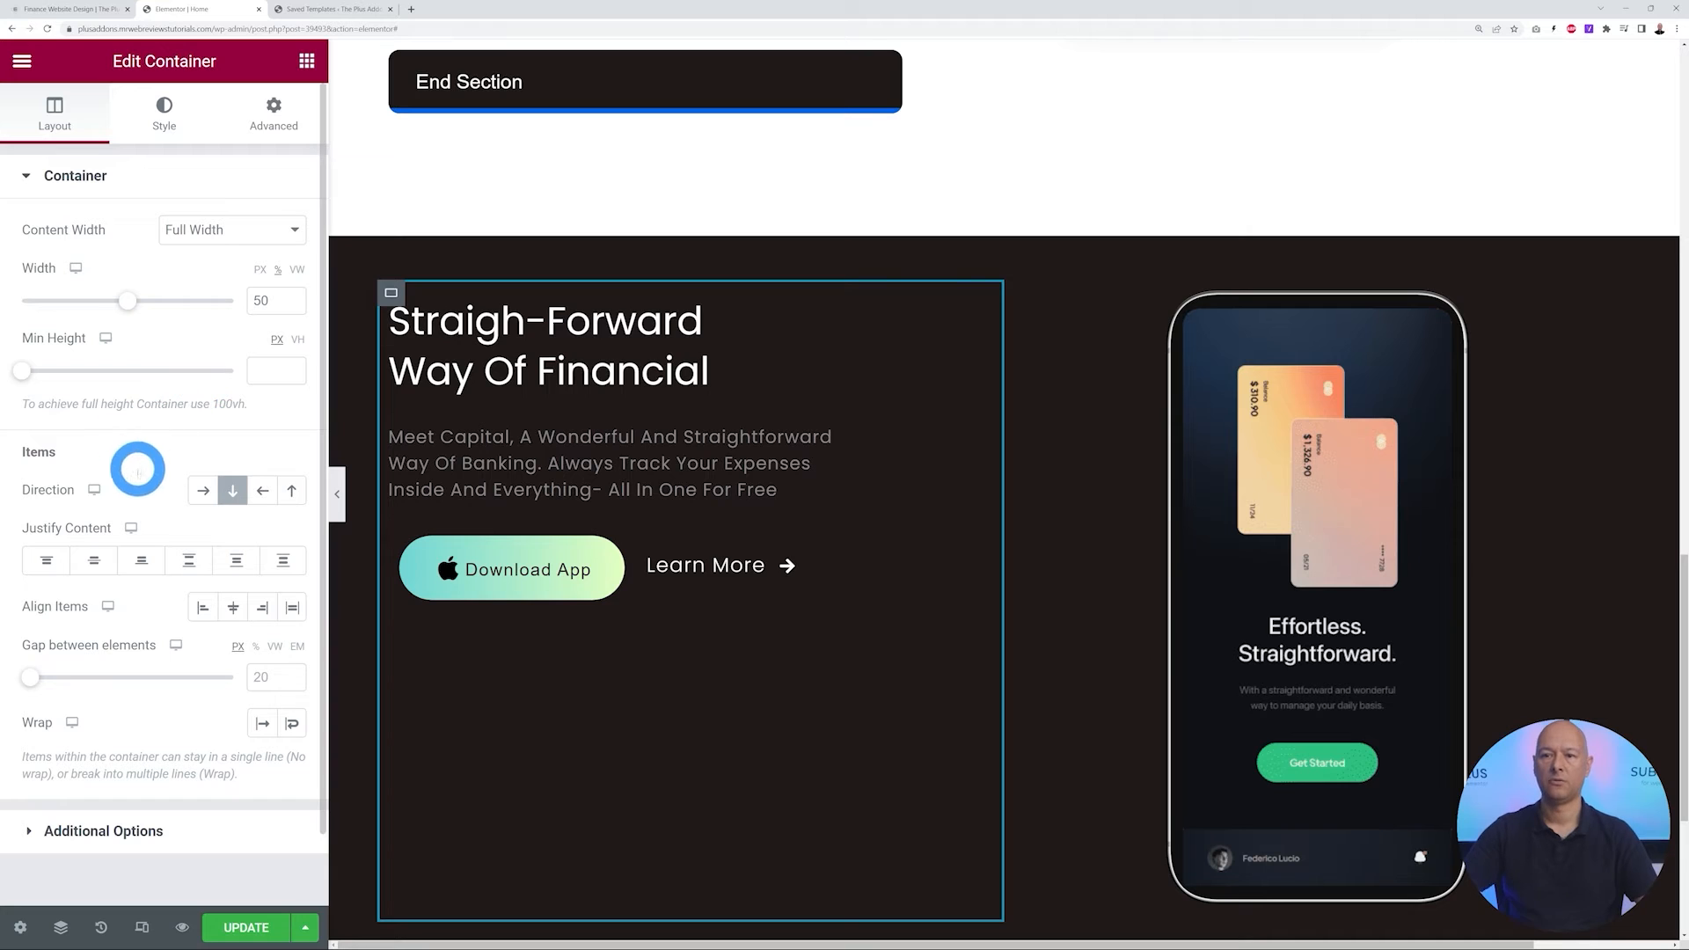
click(94, 559)
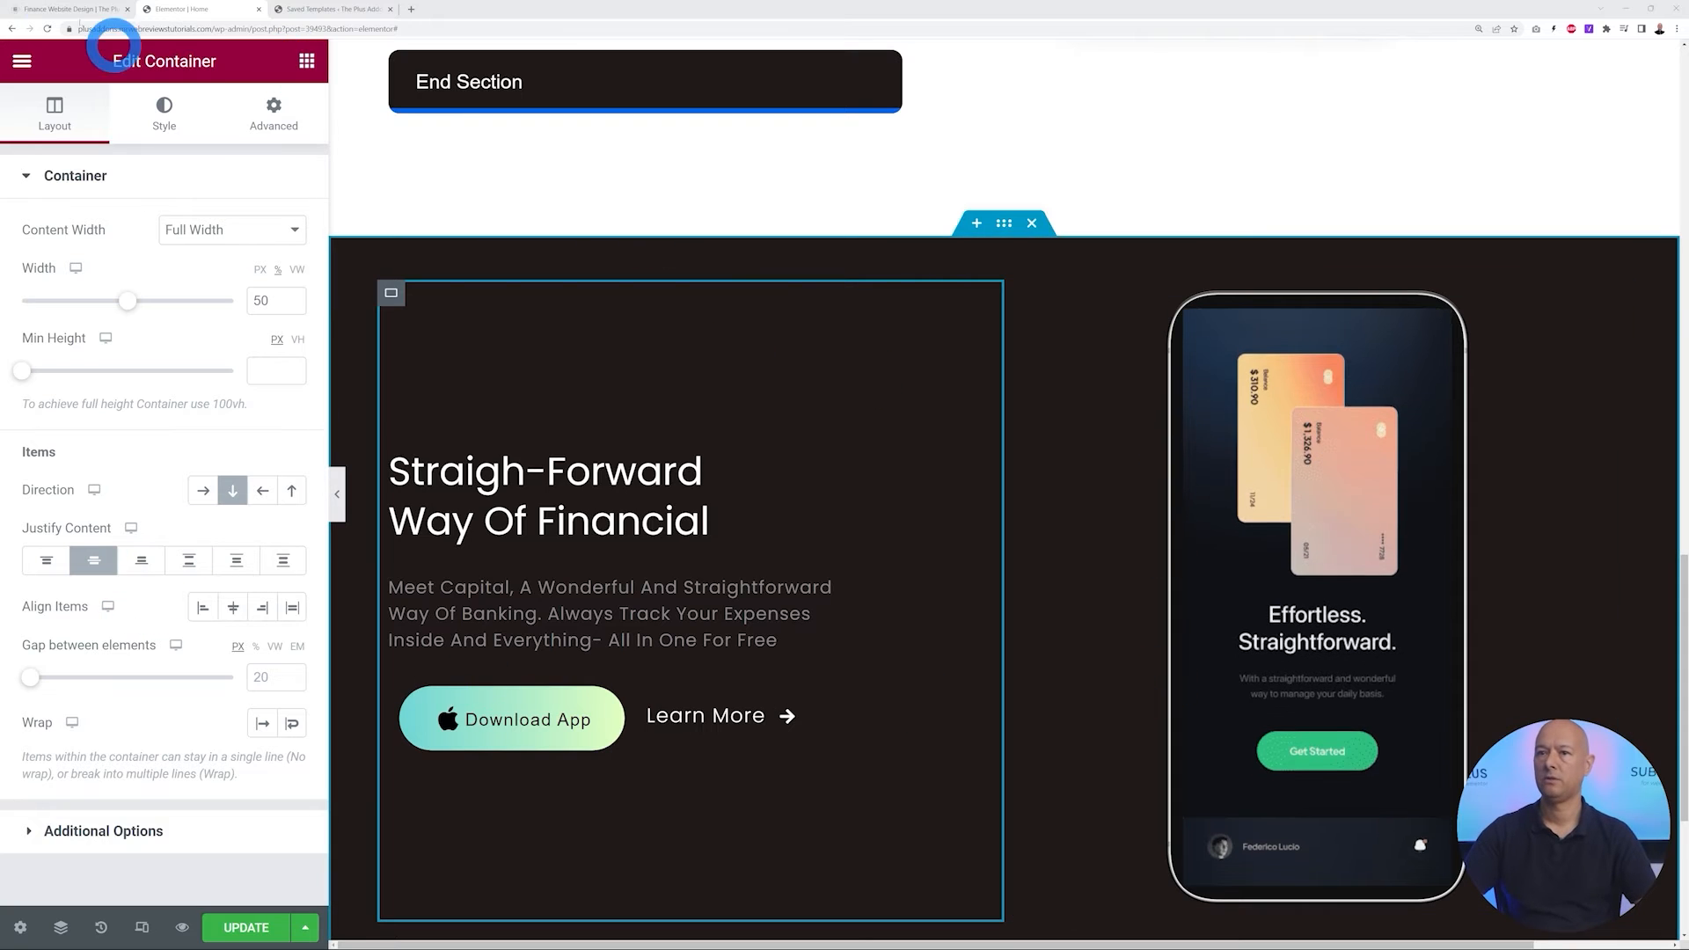
click(43, 10)
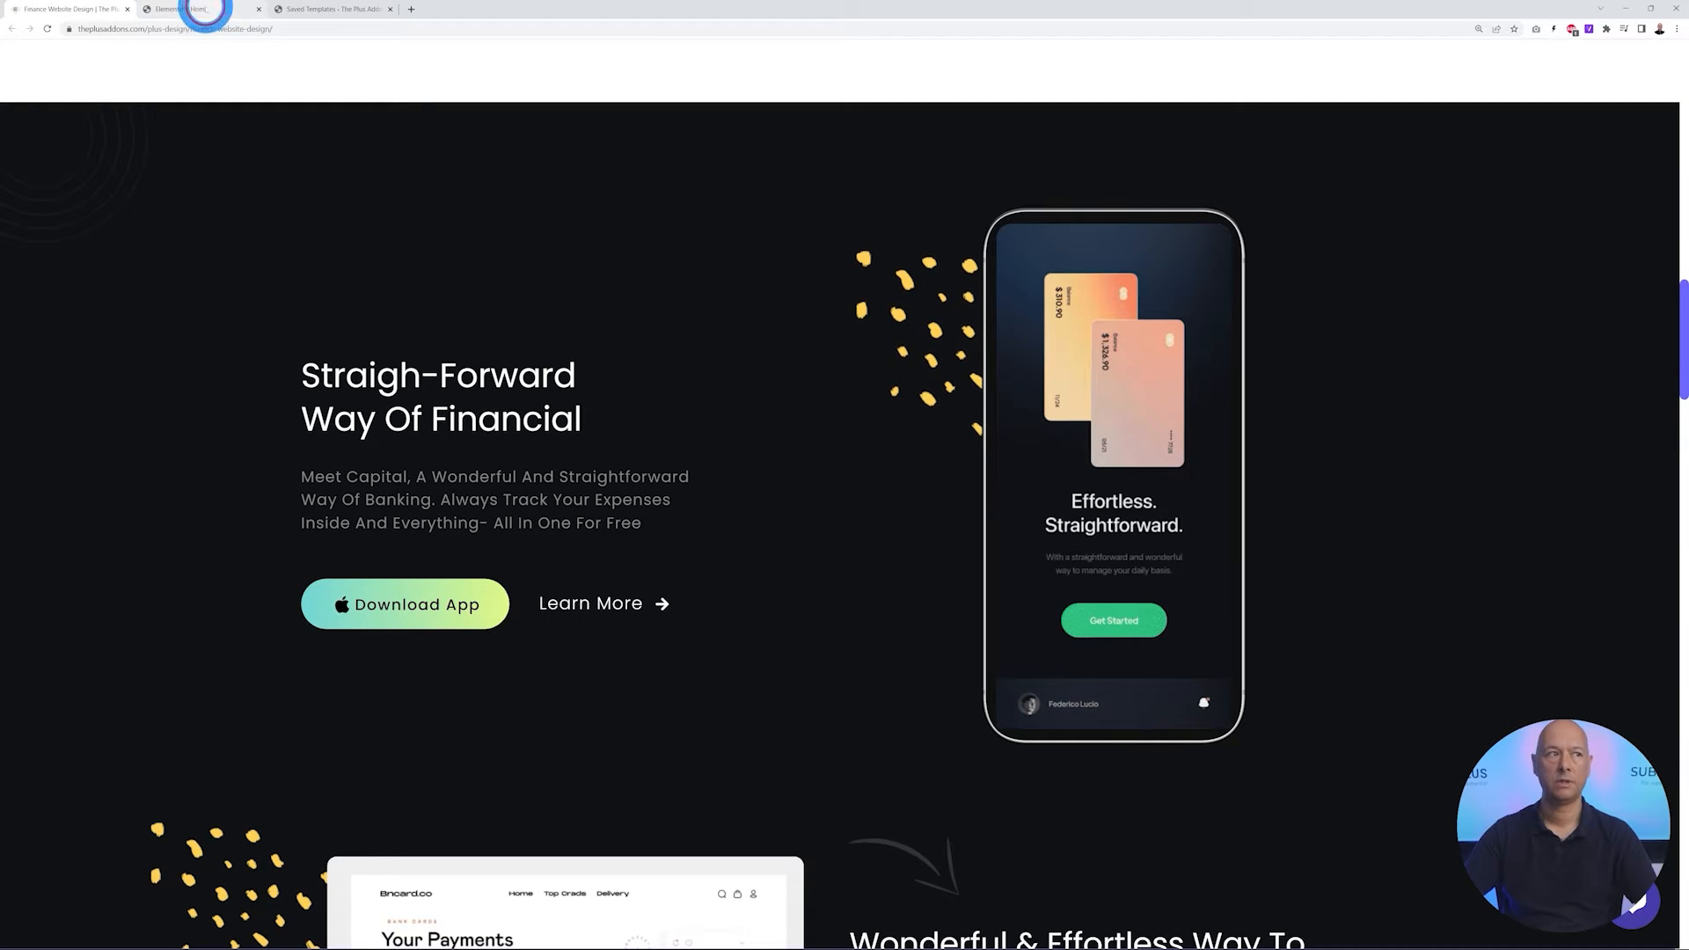
click(205, 9)
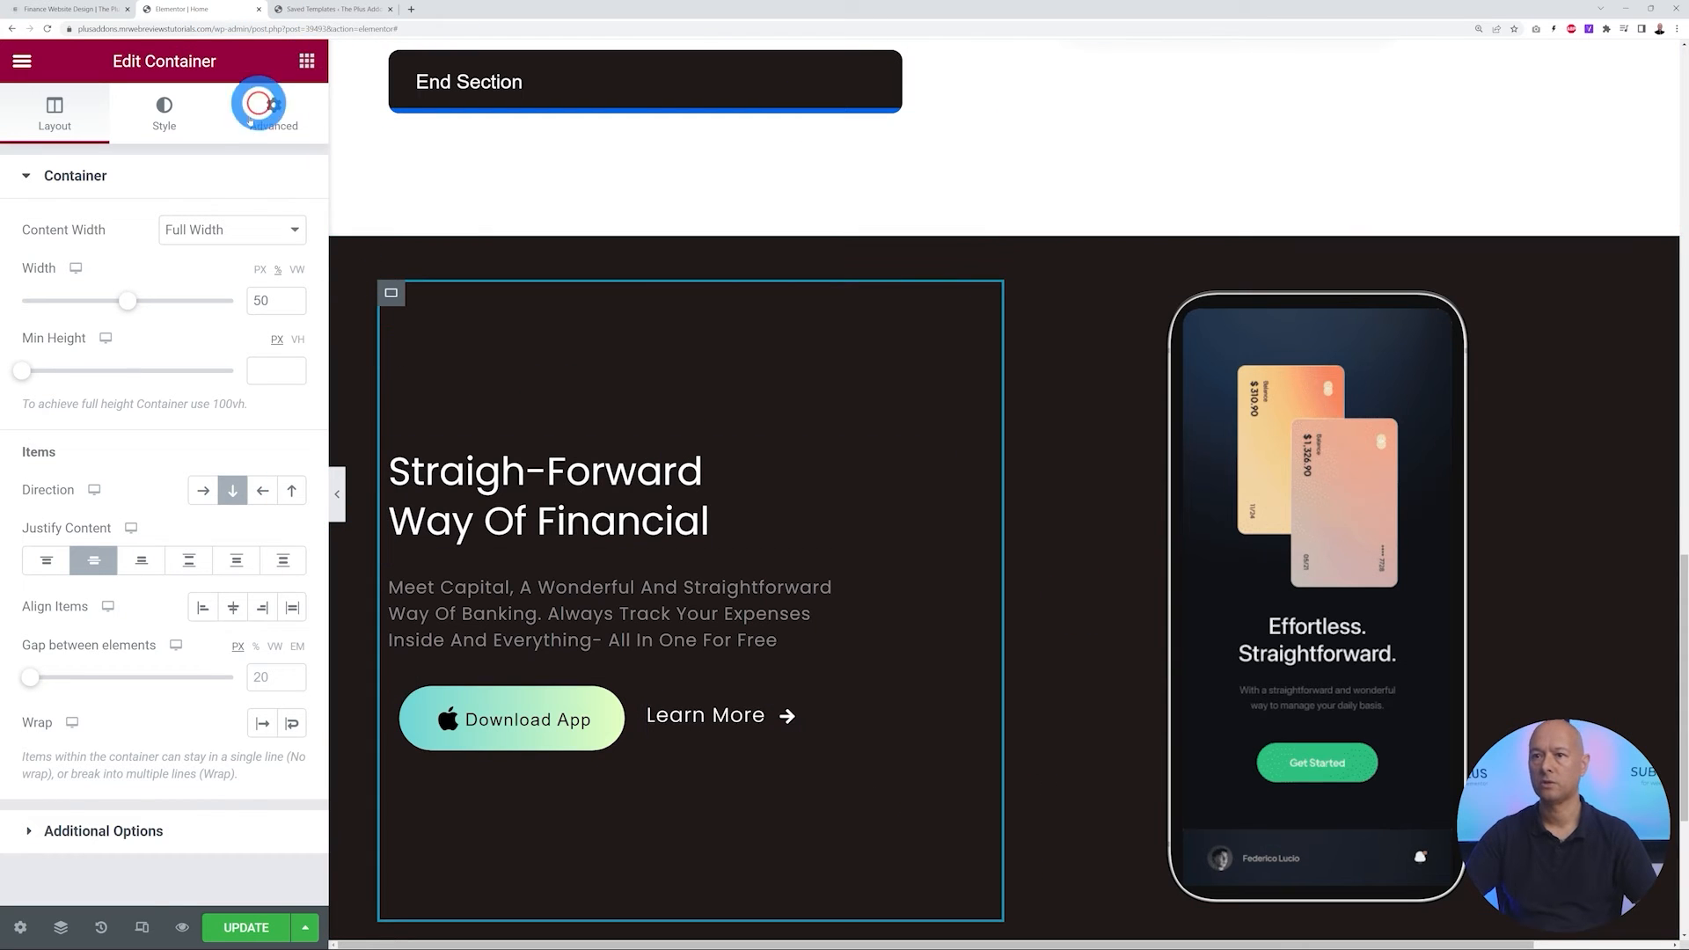
Find the Row Background widget and add it below the phone mockup in the same column
click(284, 79)
click(130, 149)
text(row)
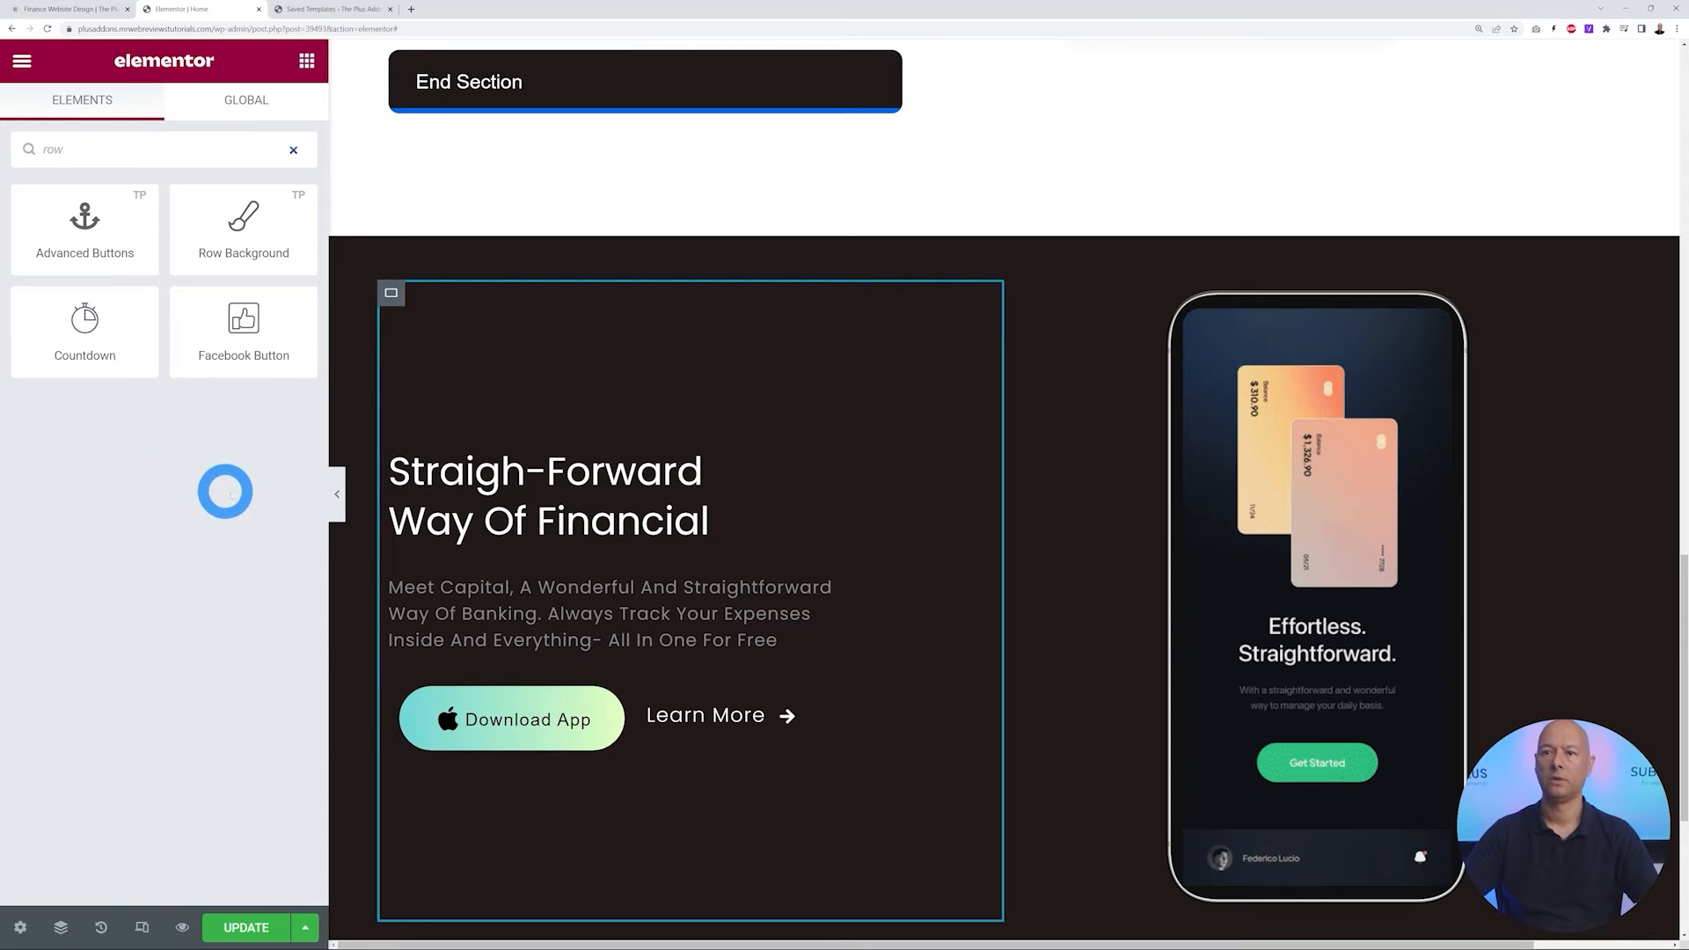
drag(261, 282, 1209, 905)
scroll(1233, 915, down, 3)
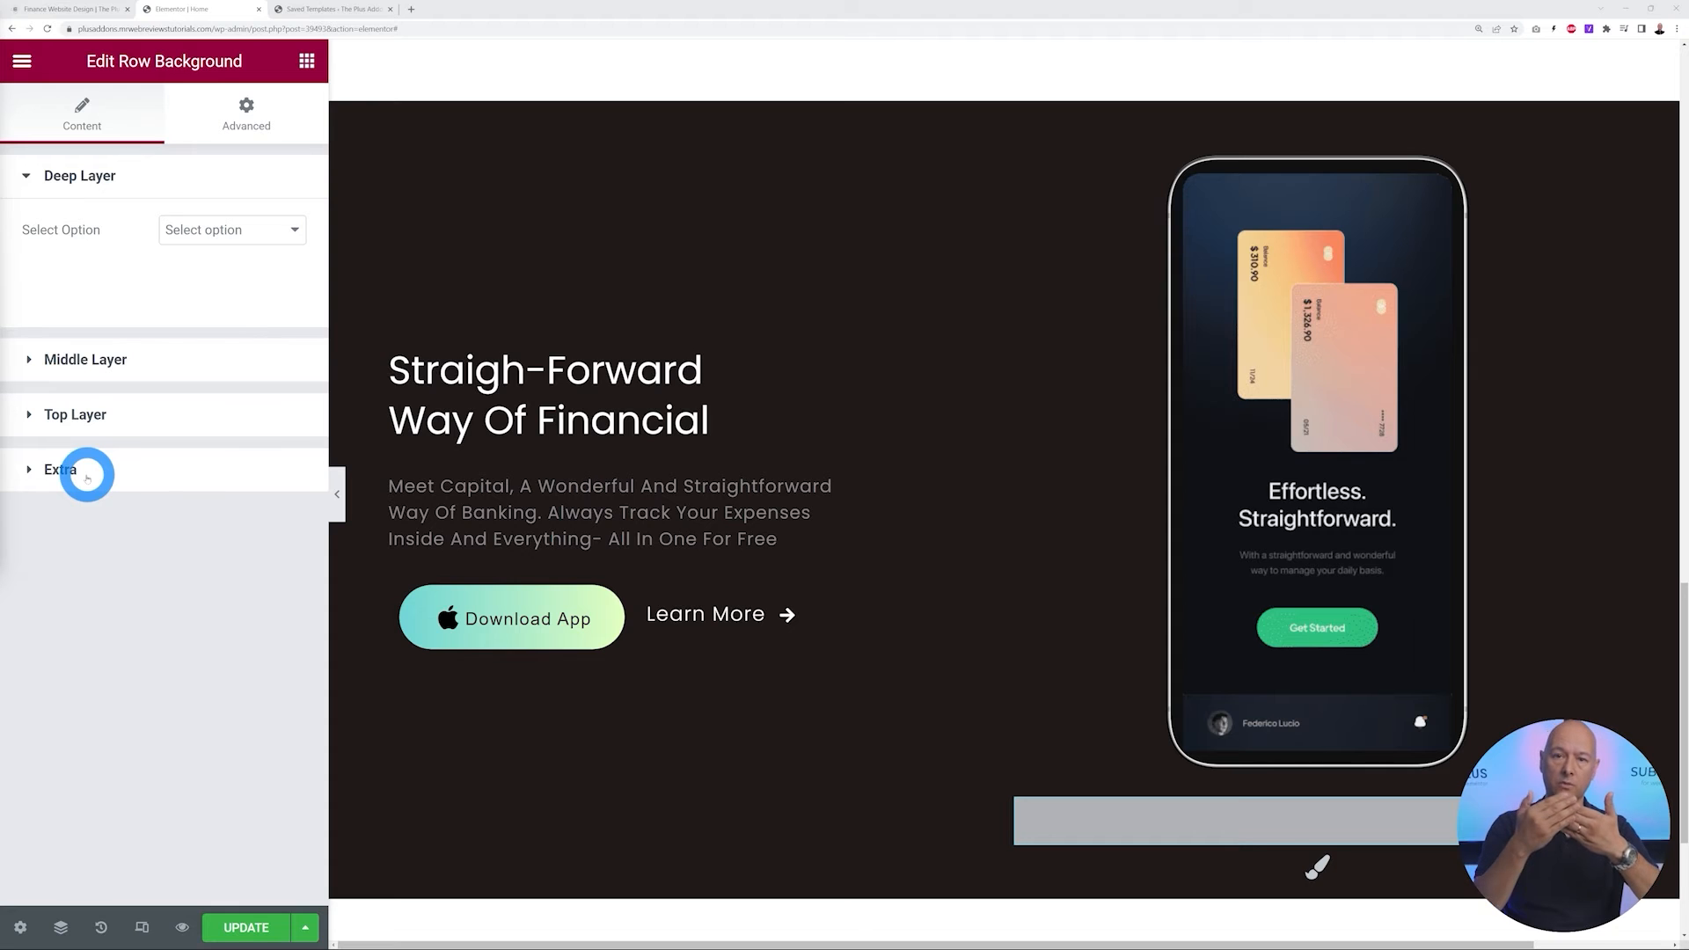
Set the Row Background's middle layer to Modern Image Effect
click(109, 360)
click(272, 294)
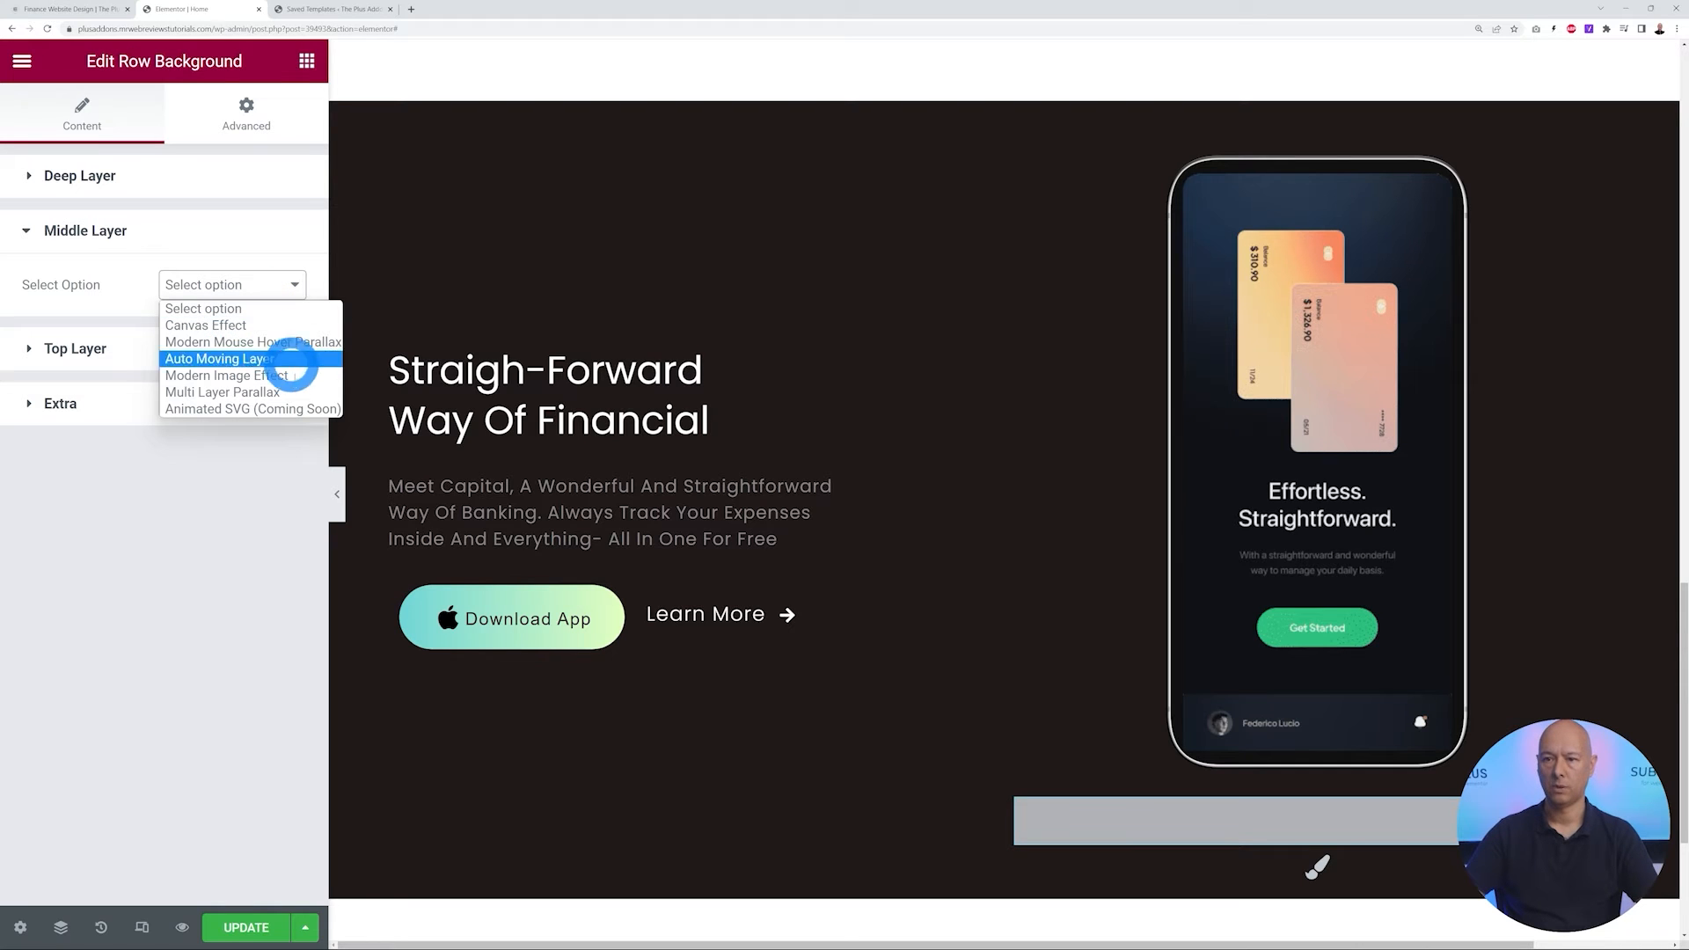
click(231, 377)
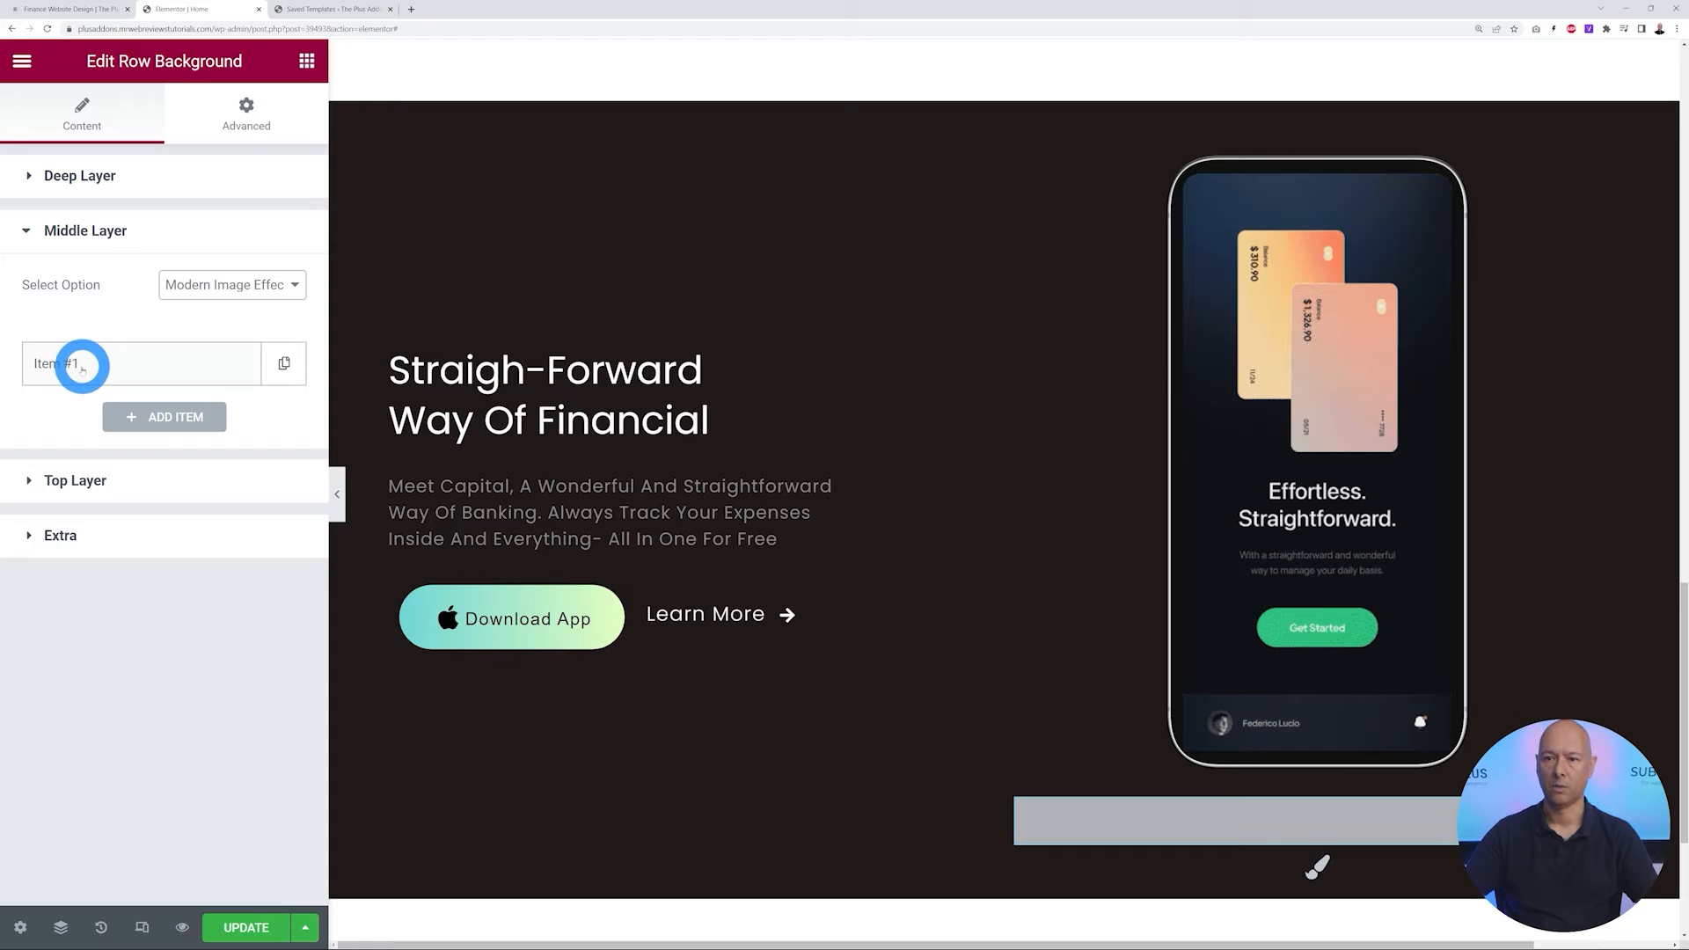
Insert img-11.png, the yellow dots pattern, from the media library as the image of the middle layer's Item #1
click(81, 368)
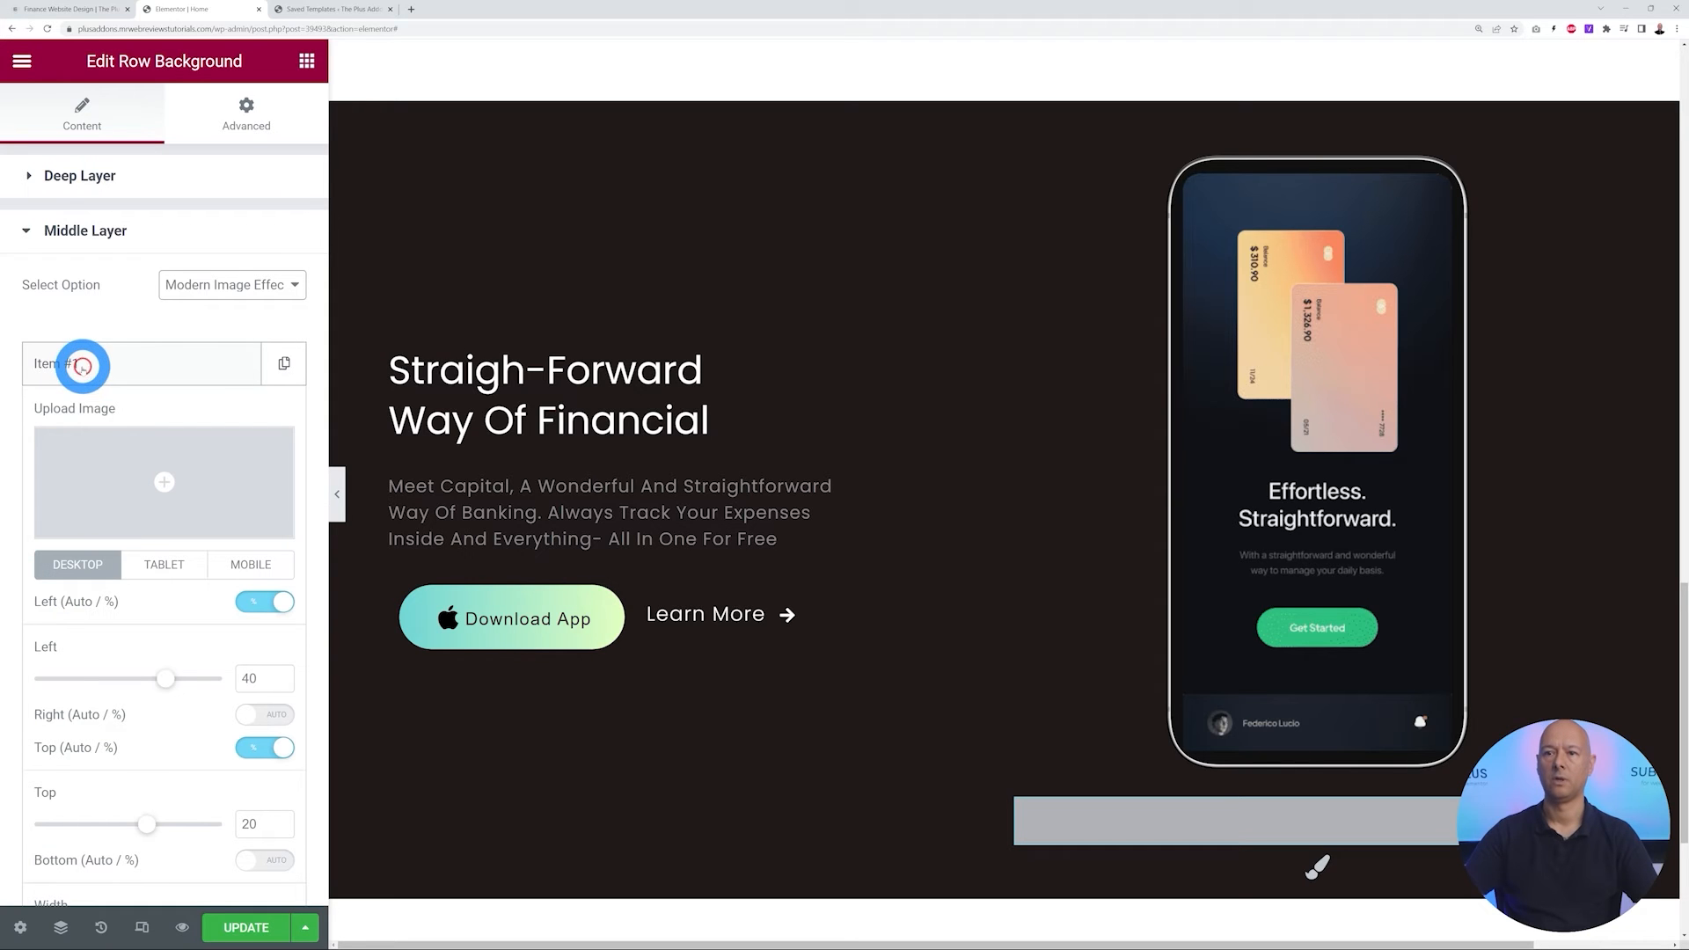
click(158, 493)
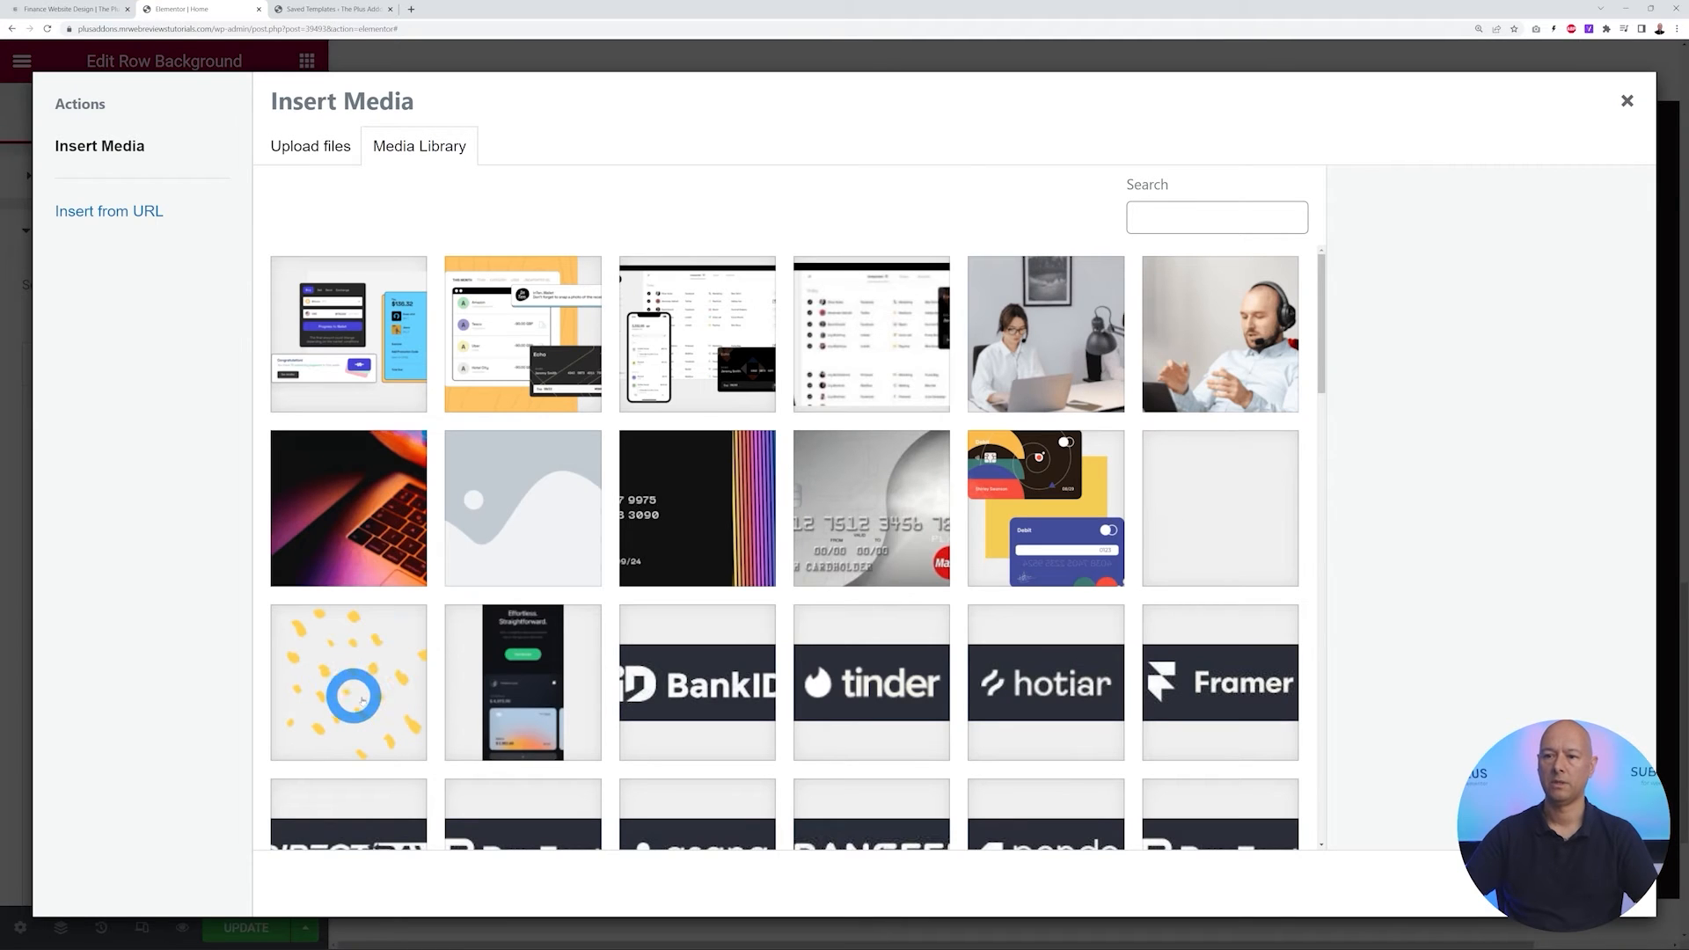
click(362, 694)
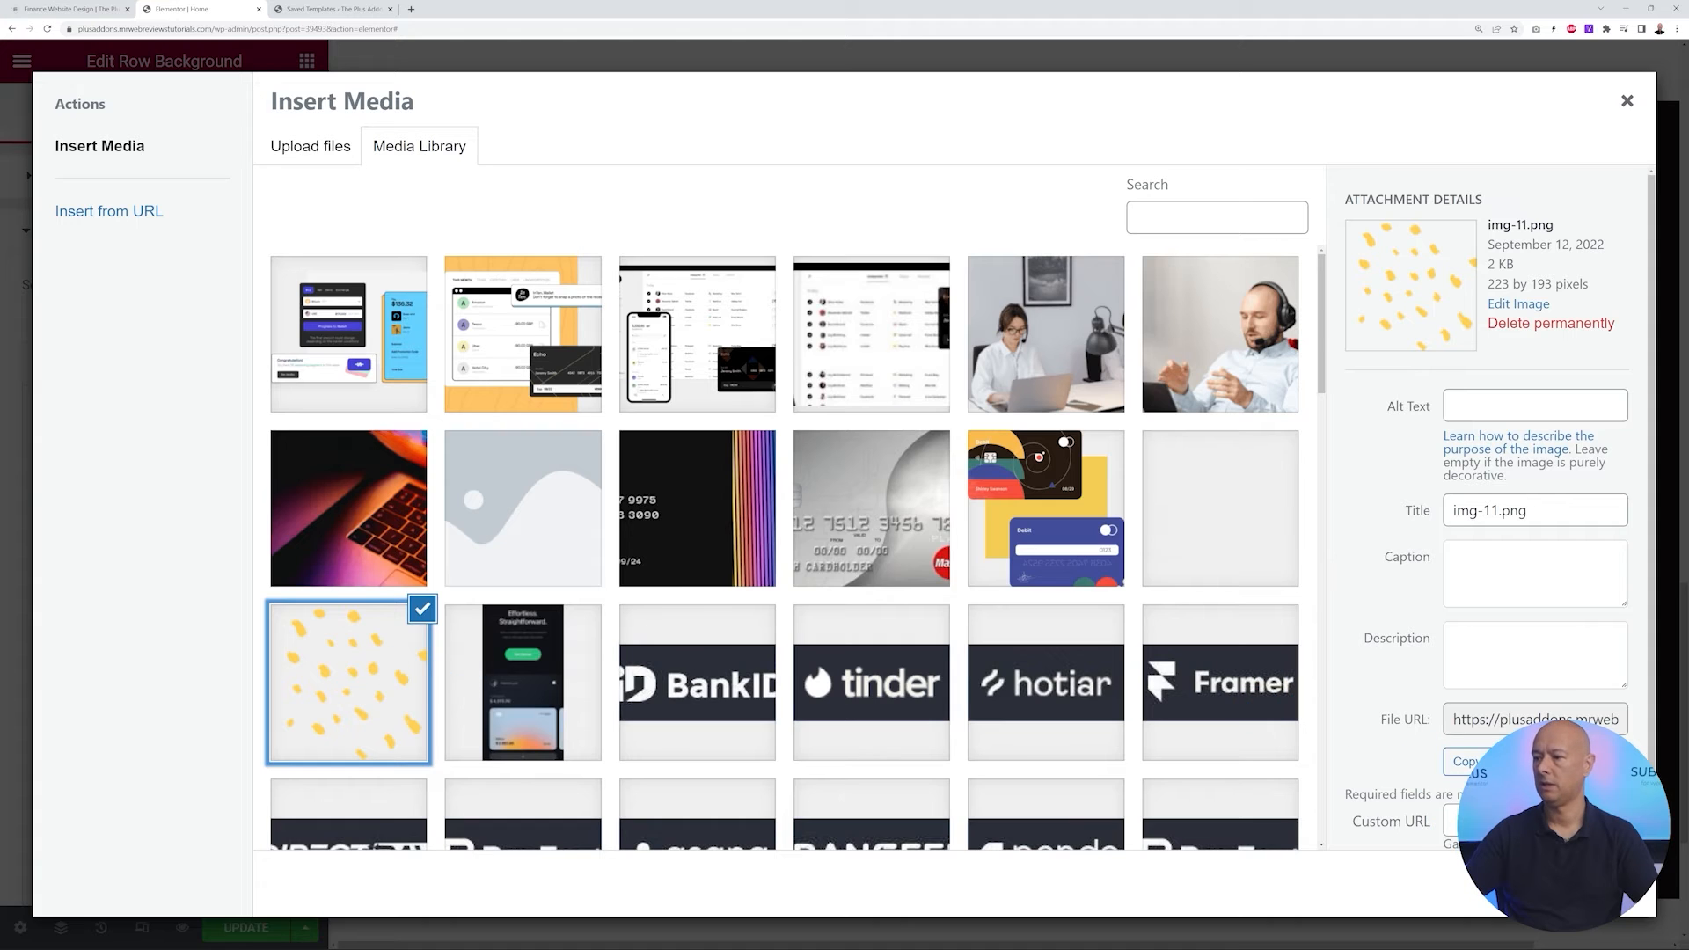
click(1581, 885)
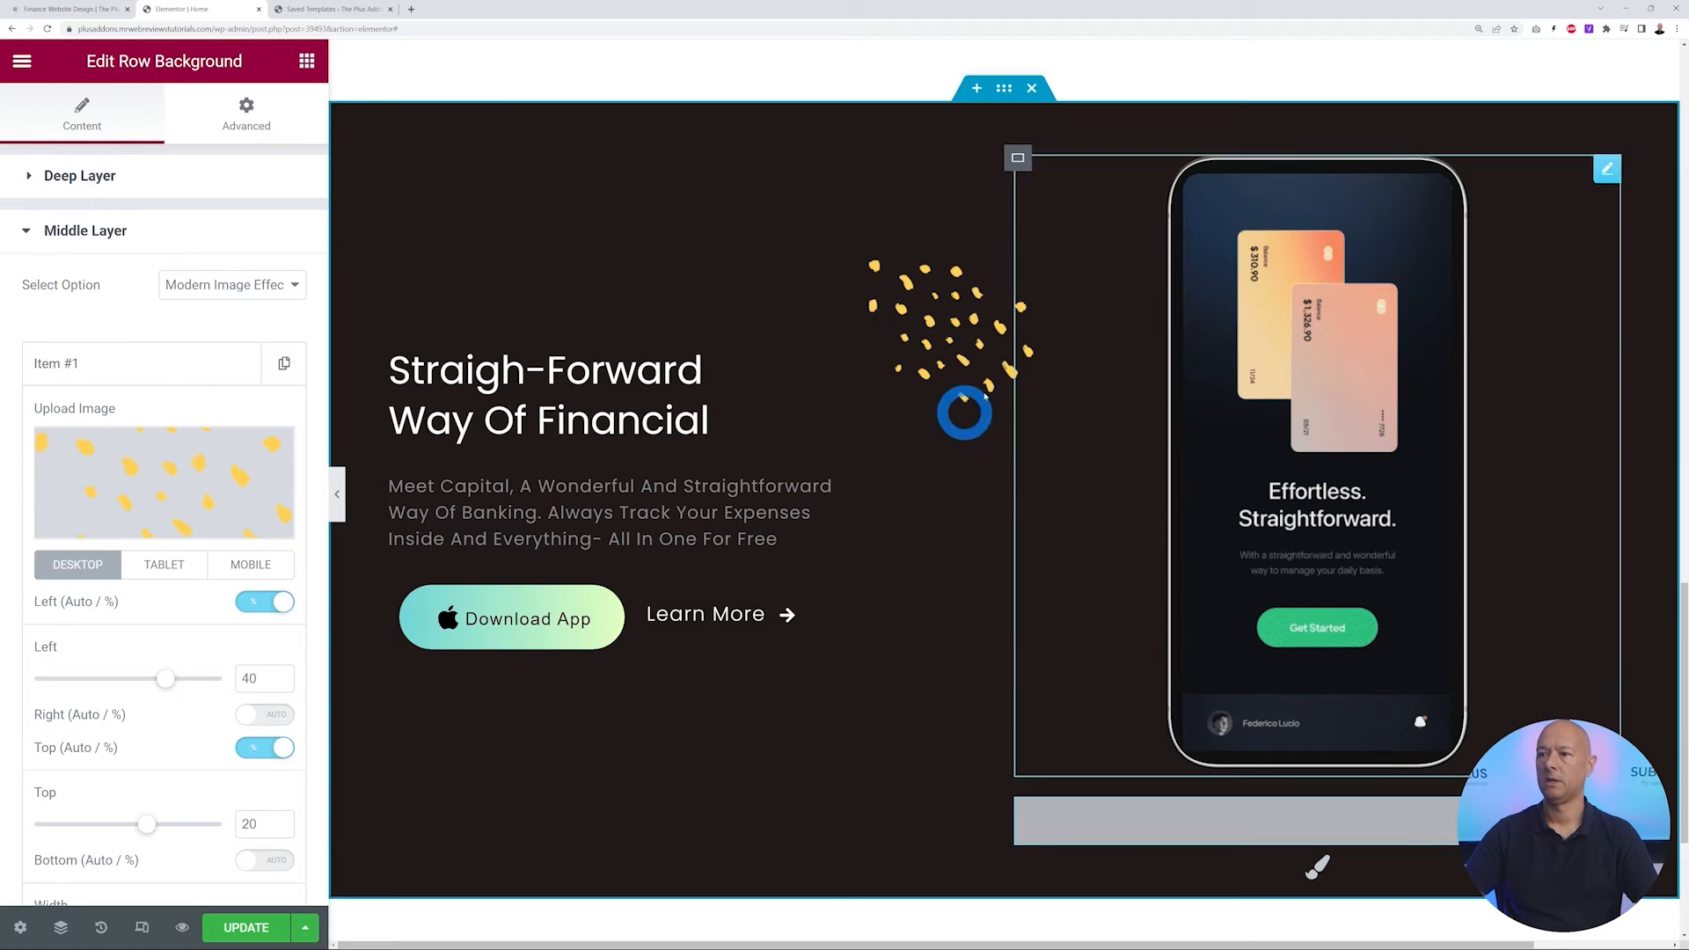
Match the yellow dots to the demo page by setting their width to 266, left offset to 50 and top offset to 10
scroll(167, 704, down, 3)
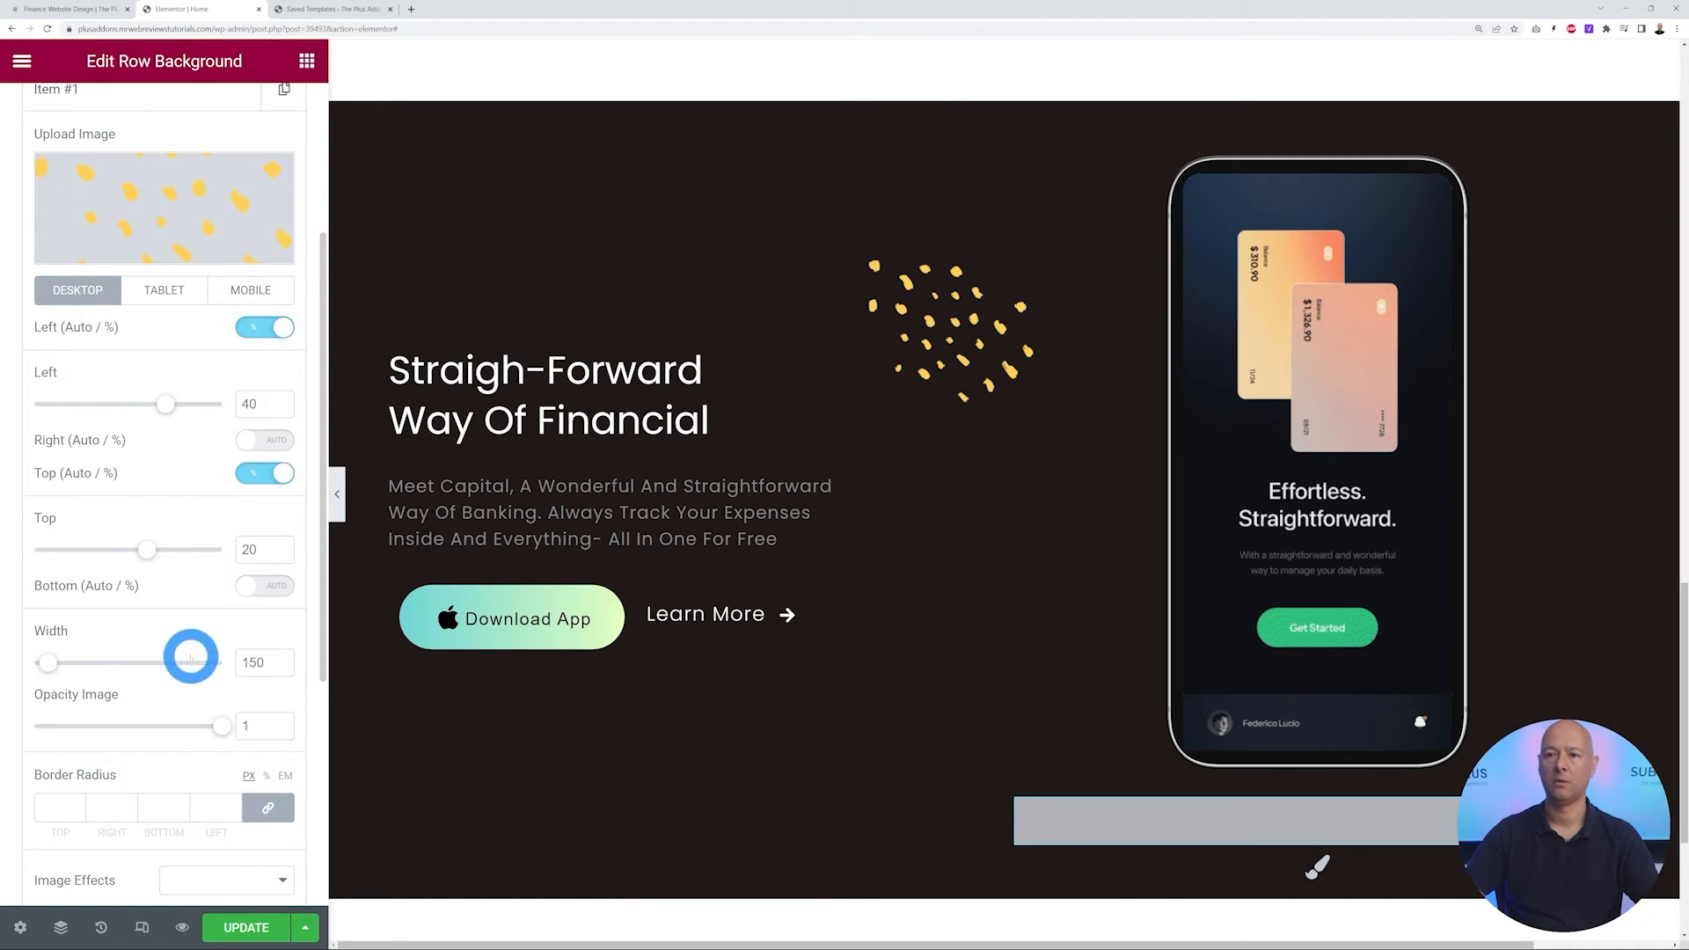
click(53, 10)
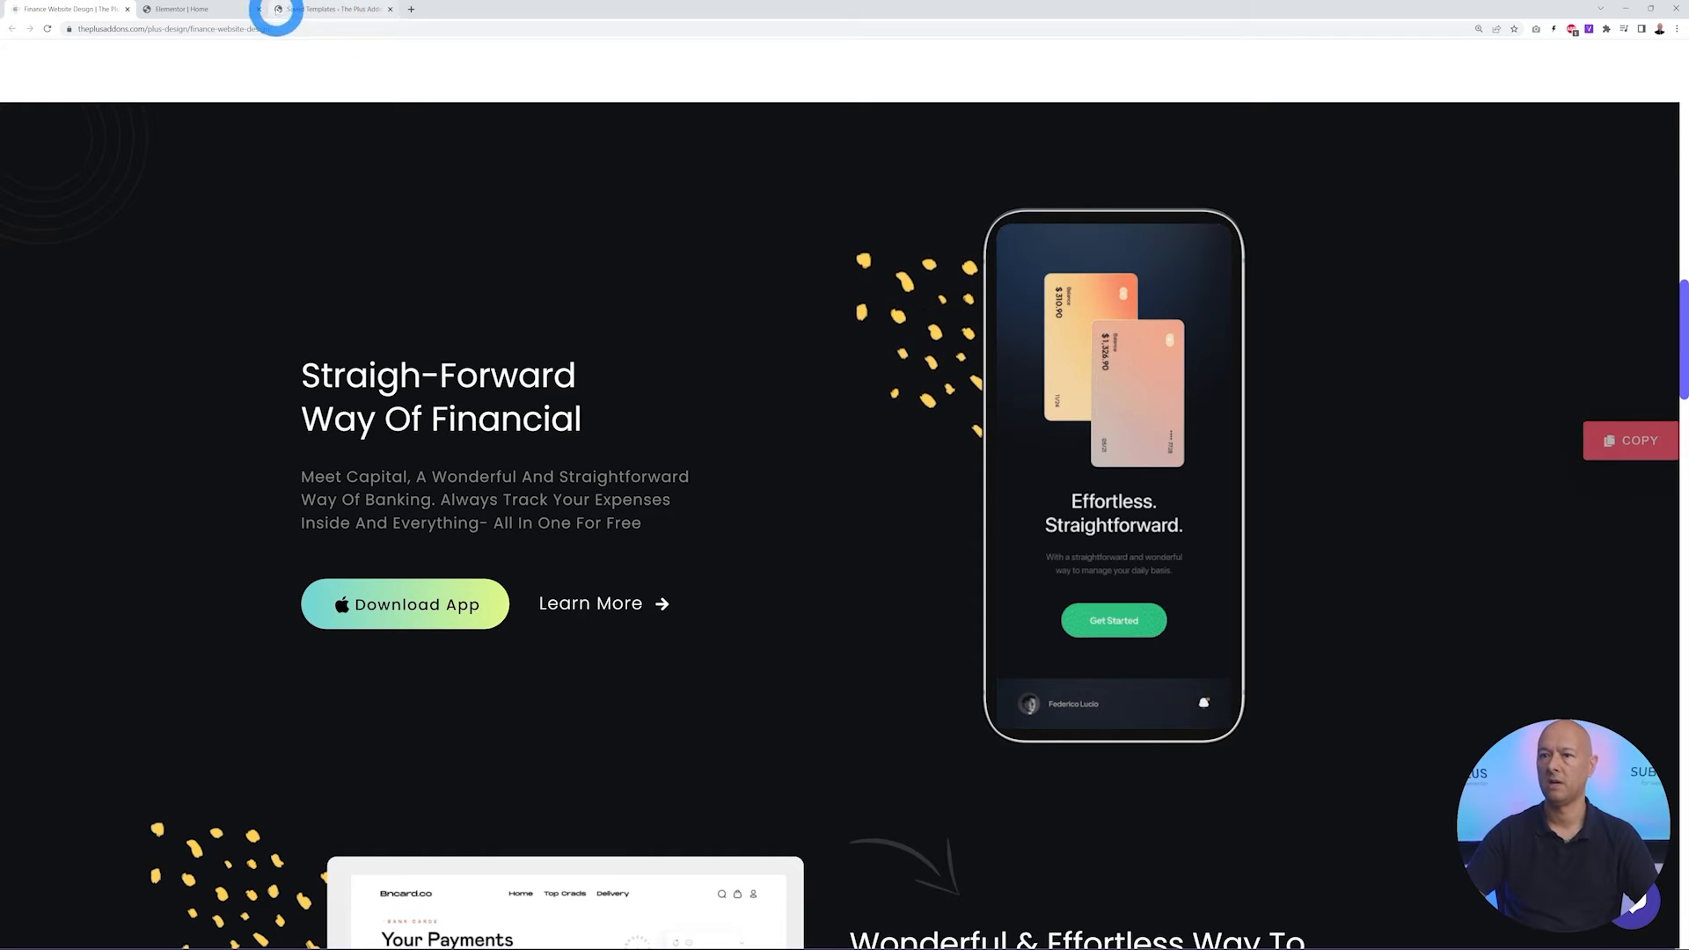
click(195, 11)
drag(49, 662, 58, 662)
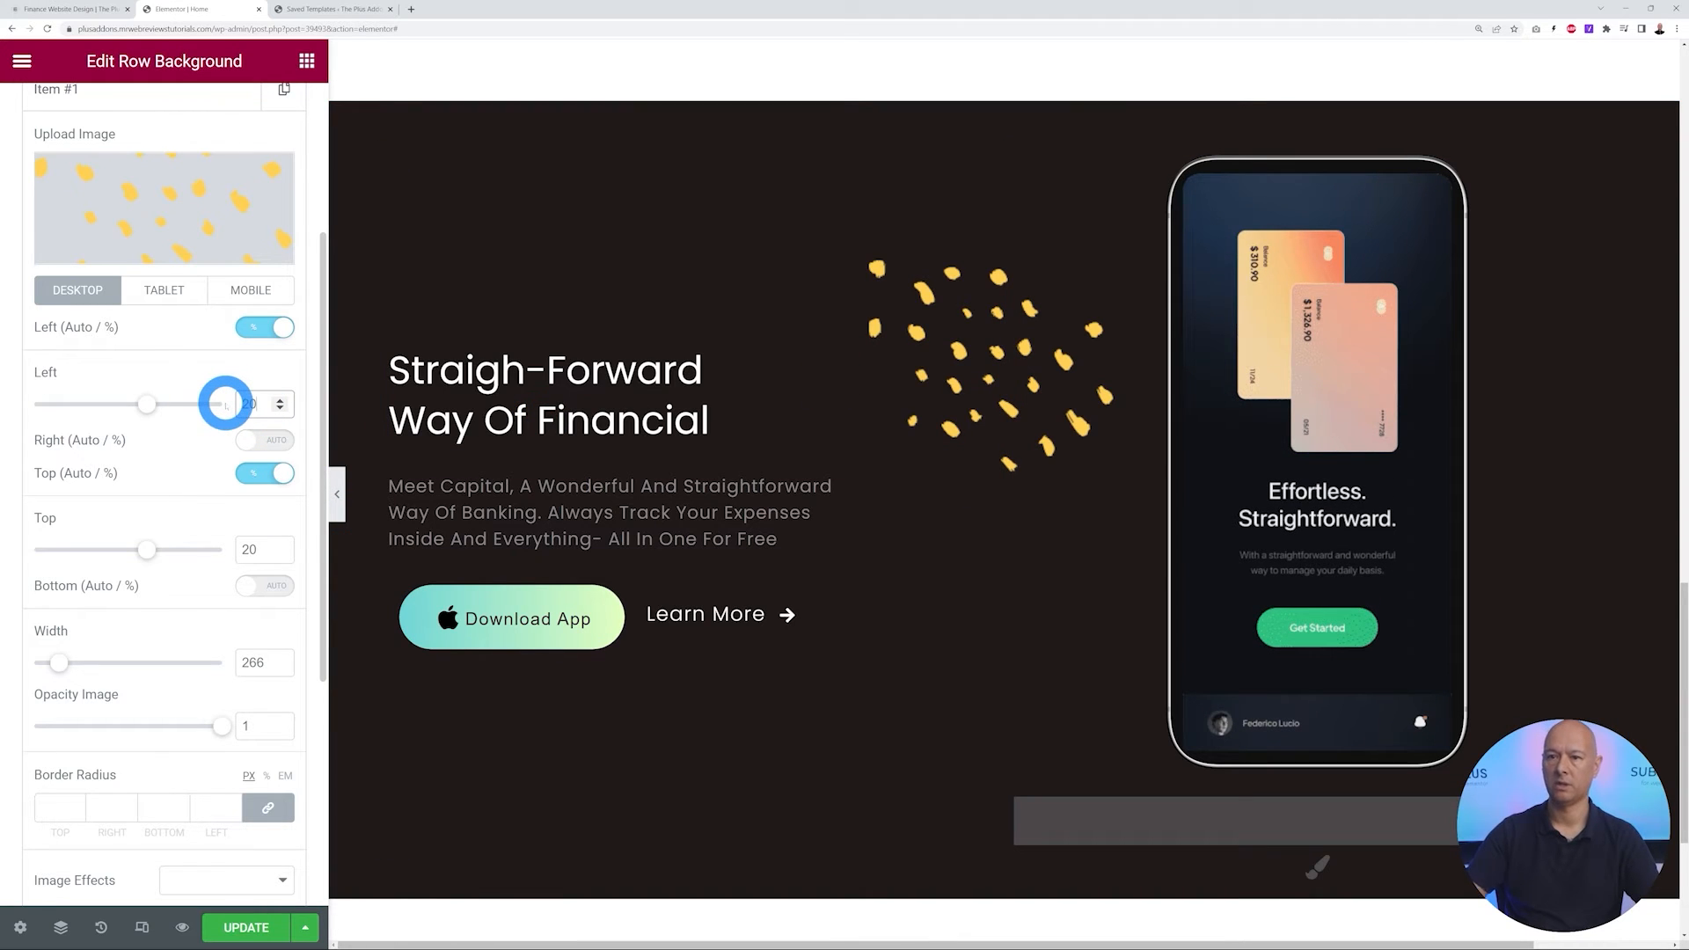
text(50)
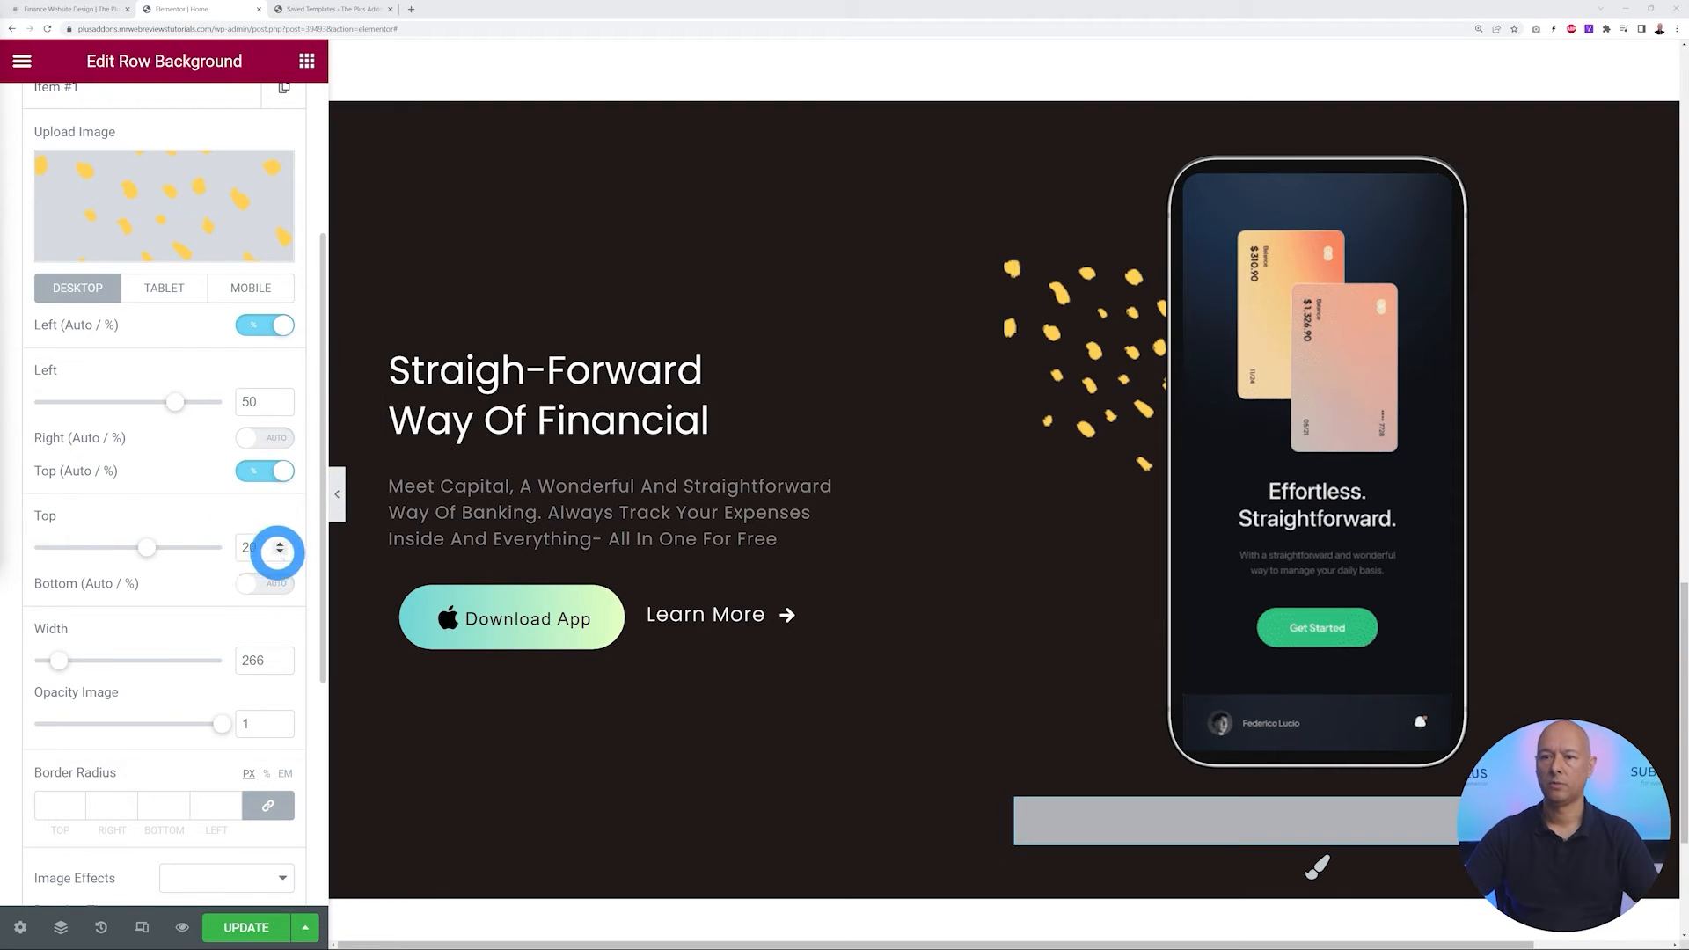
double_click(249, 547)
text(1)
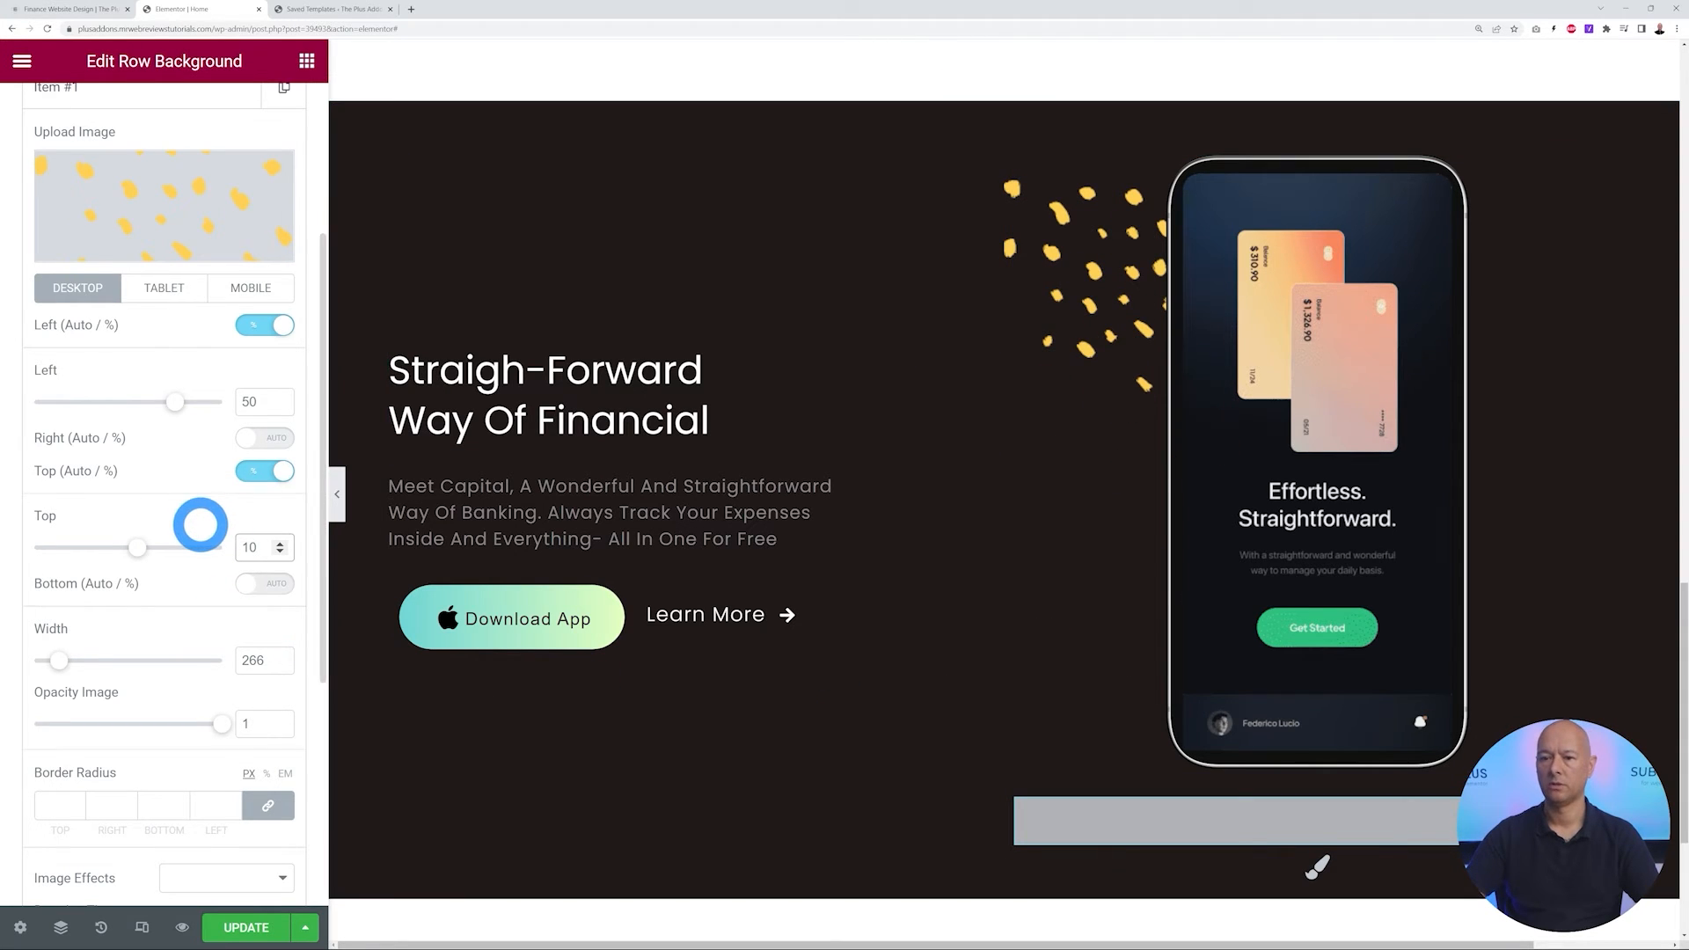
Apply the Floating image effect to the yellow dots image
scroll(200, 521, down, 3)
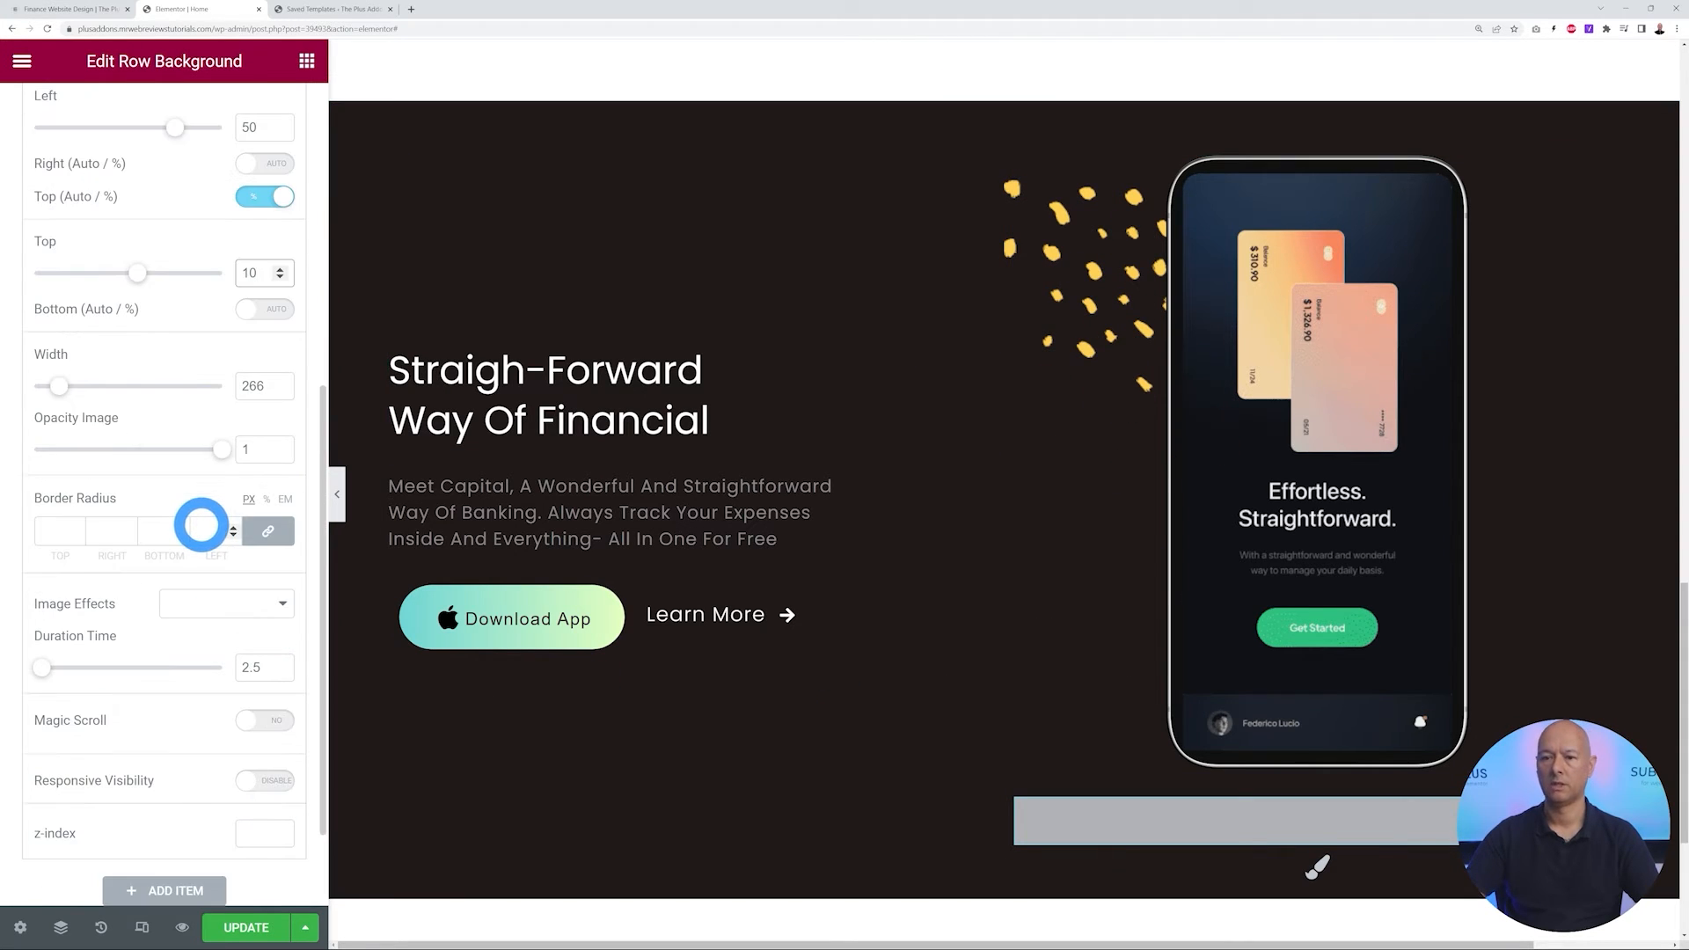
click(252, 611)
click(246, 656)
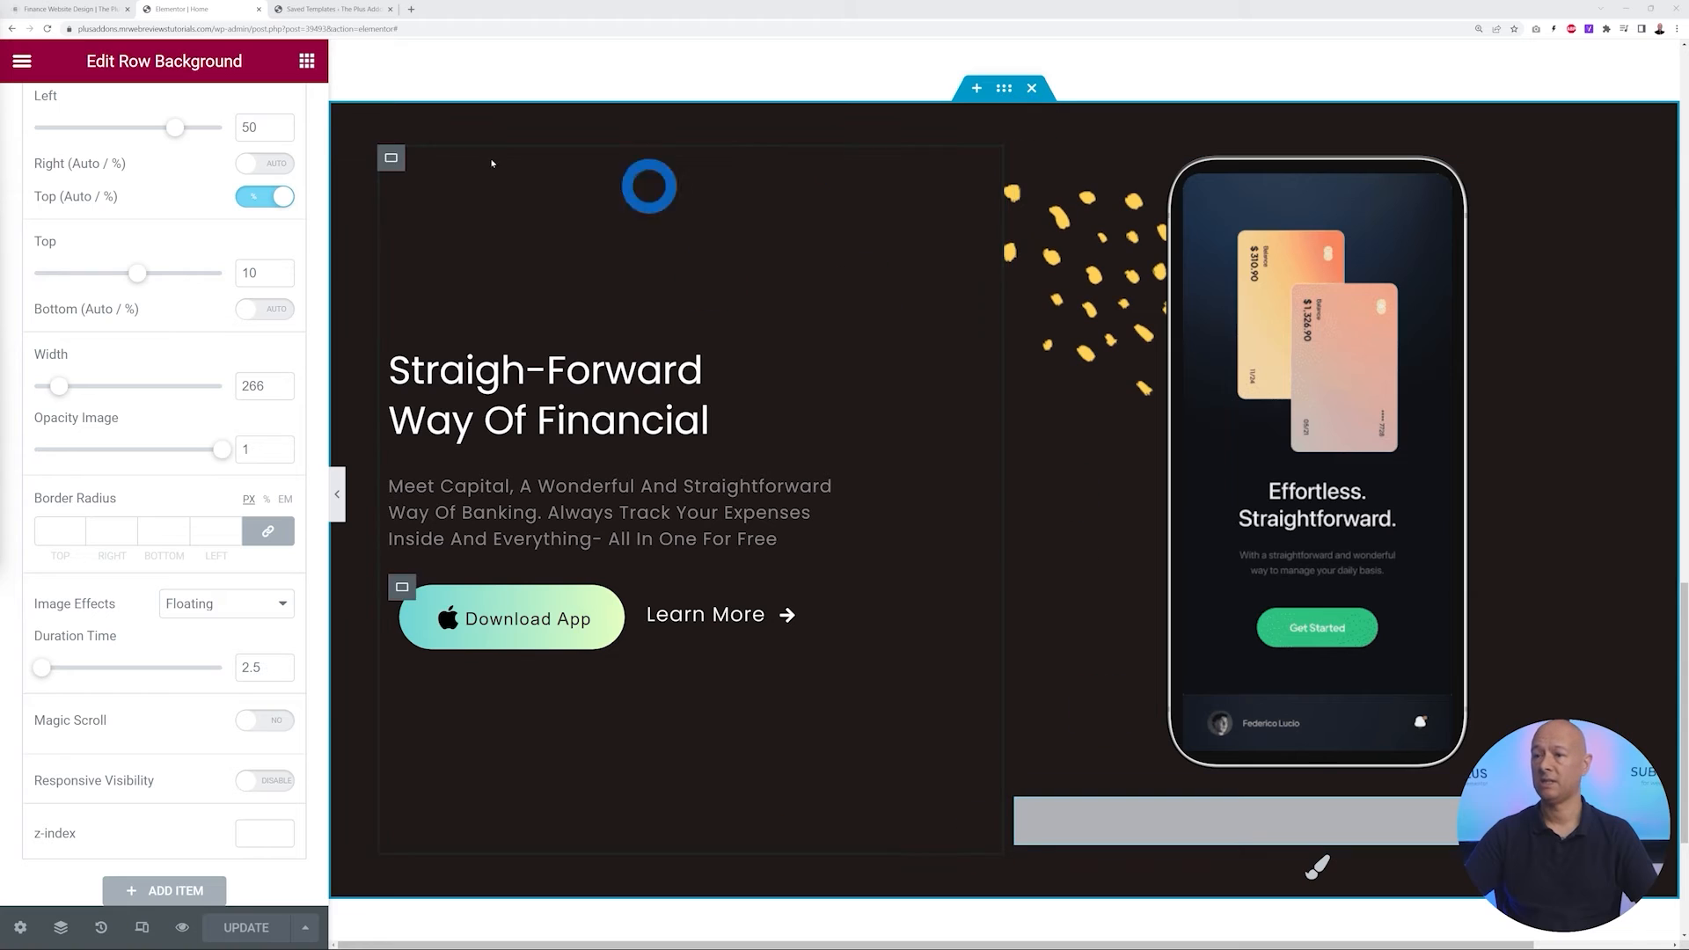
Check the desktop mockup section on the demo page and review the Dynamic Device content settings of the matching iMac mockup in Elementor
click(84, 11)
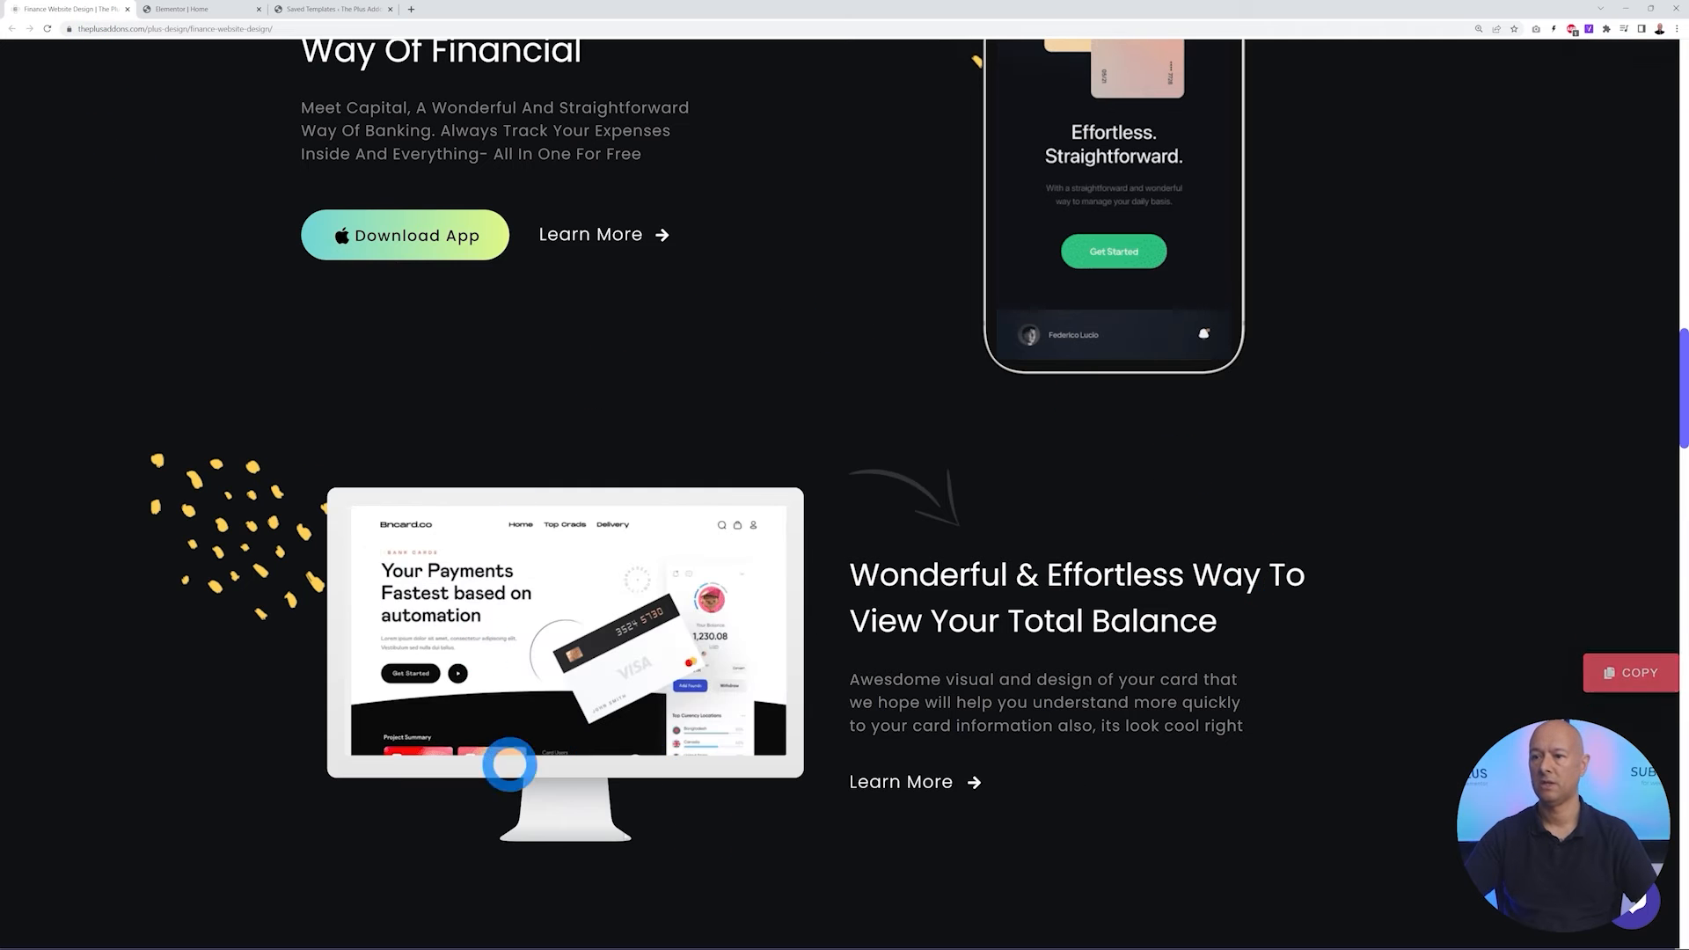
click(200, 12)
scroll(1063, 598, down, 6)
scroll(1064, 605, down, 3)
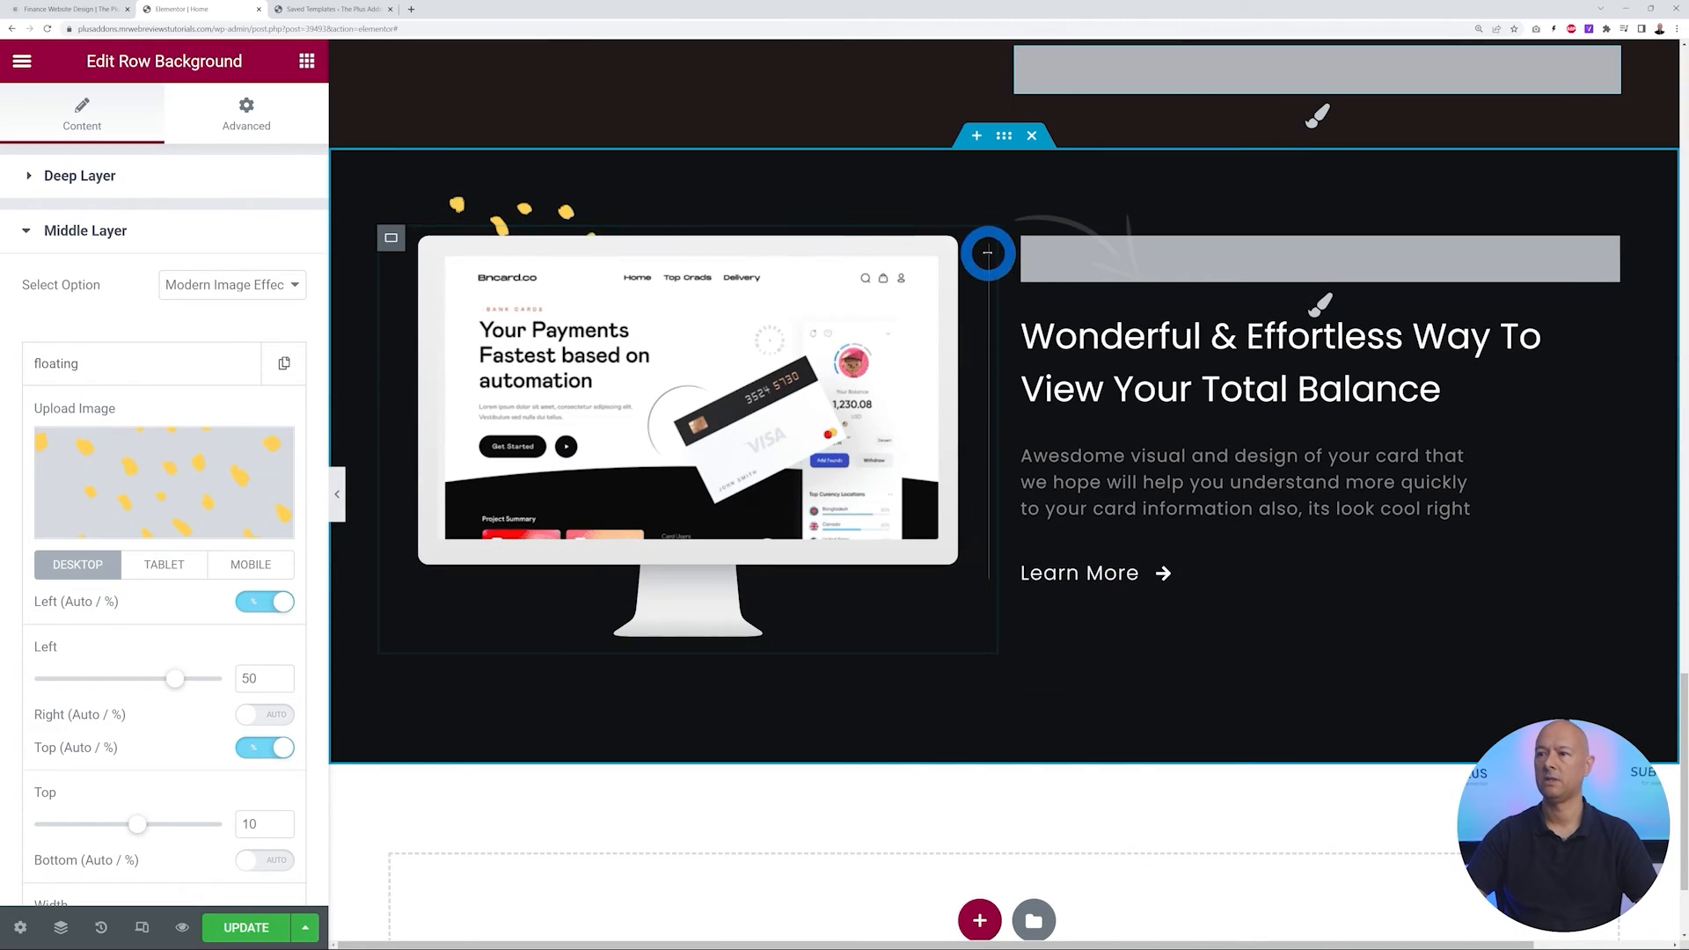
click(975, 253)
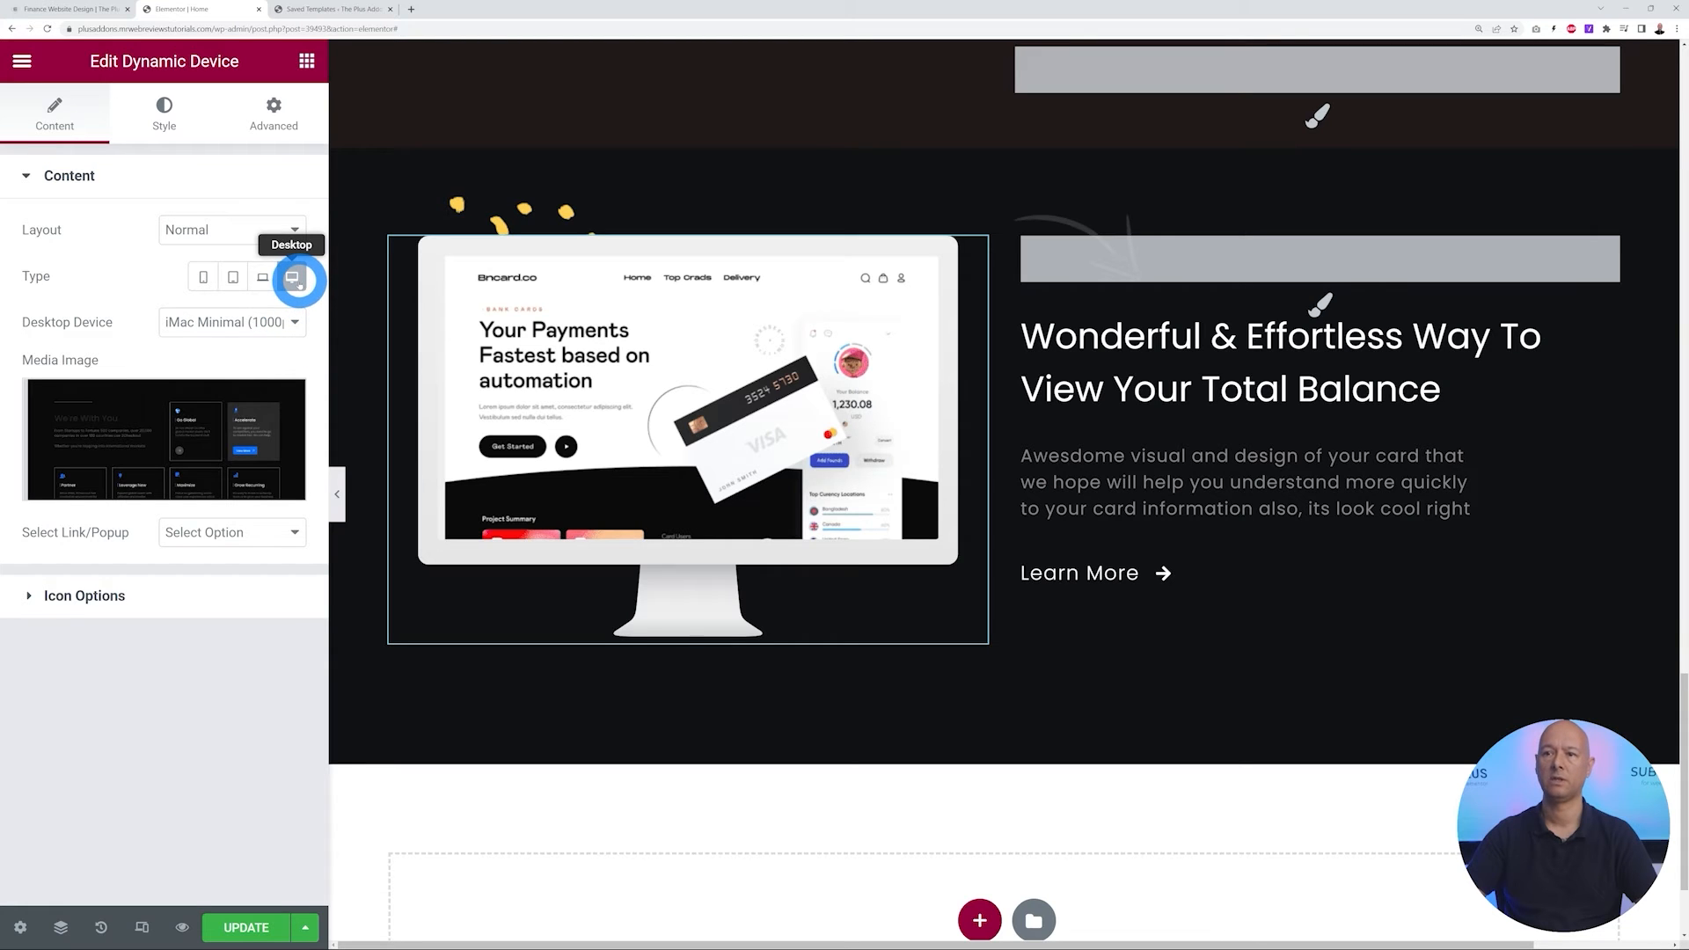
mouse_move(196, 439)
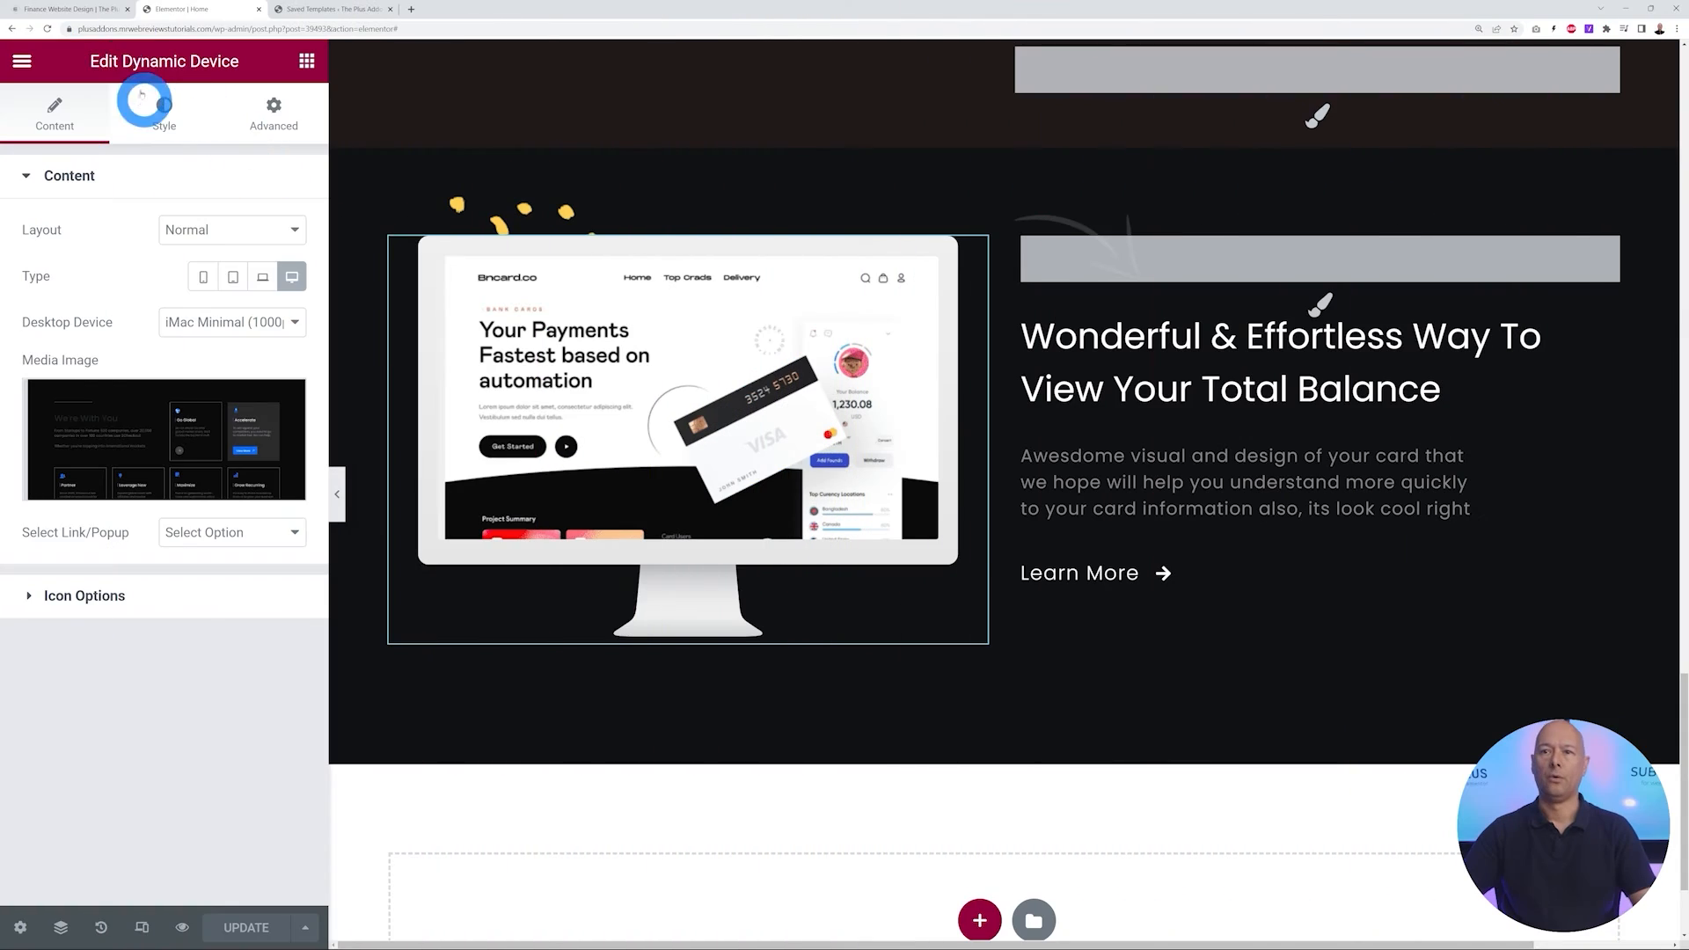
Check the modular design section on the demo page and add a container with two equal columns below the desktop mockup section
click(54, 10)
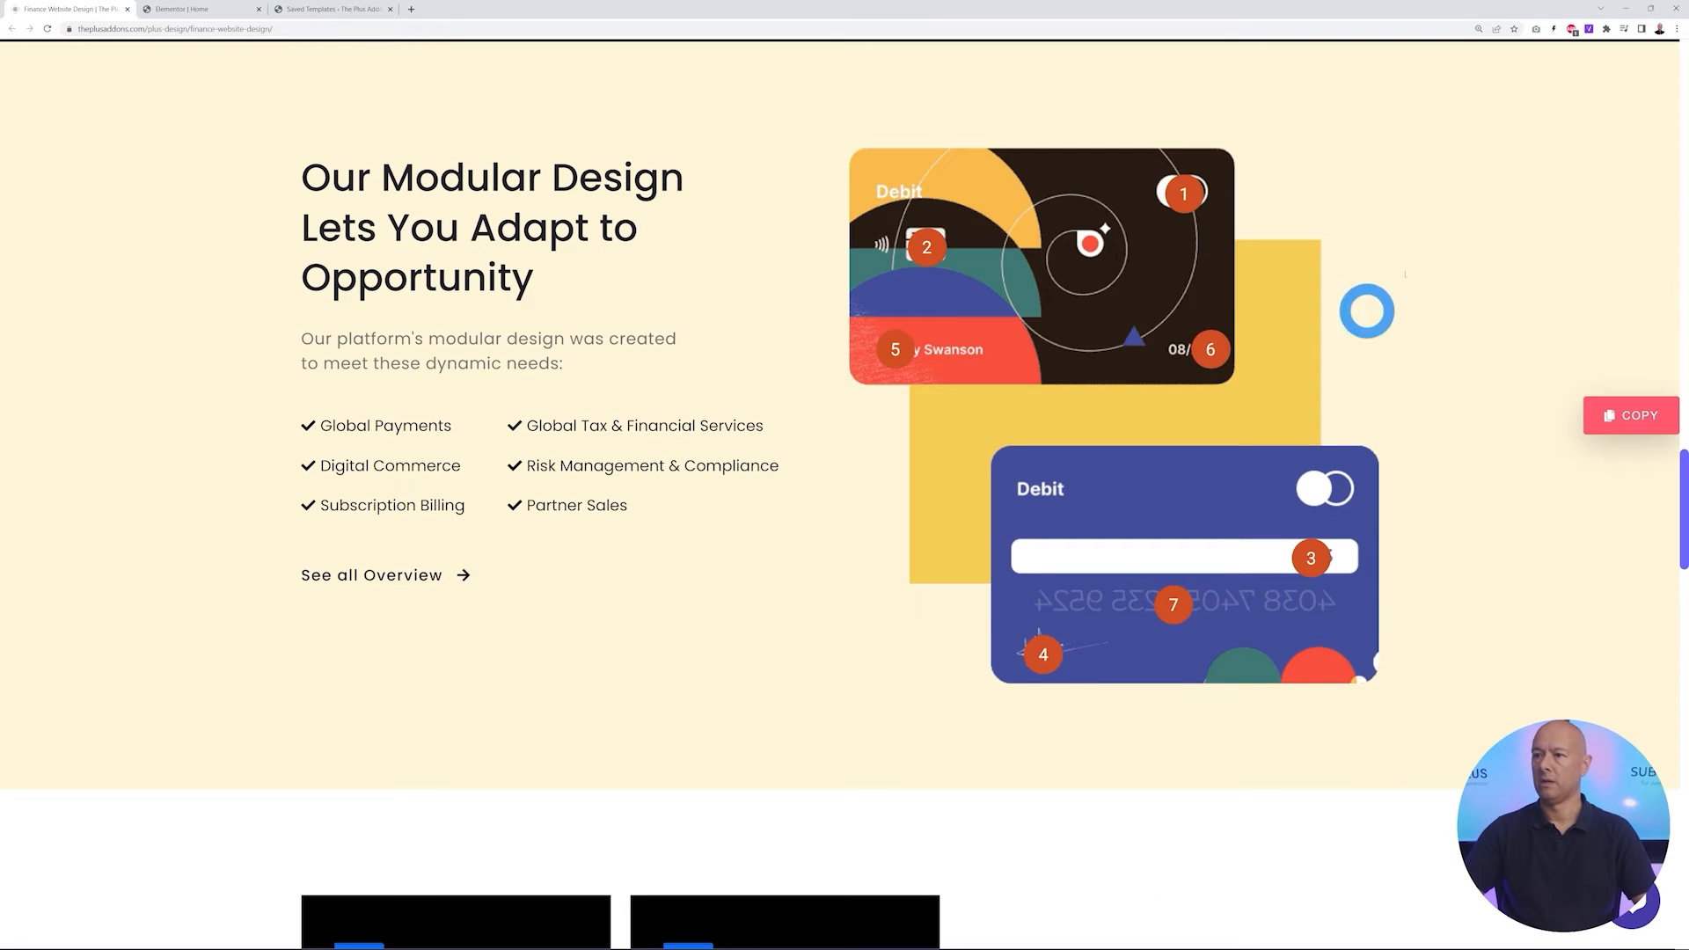
mouse_move(873, 355)
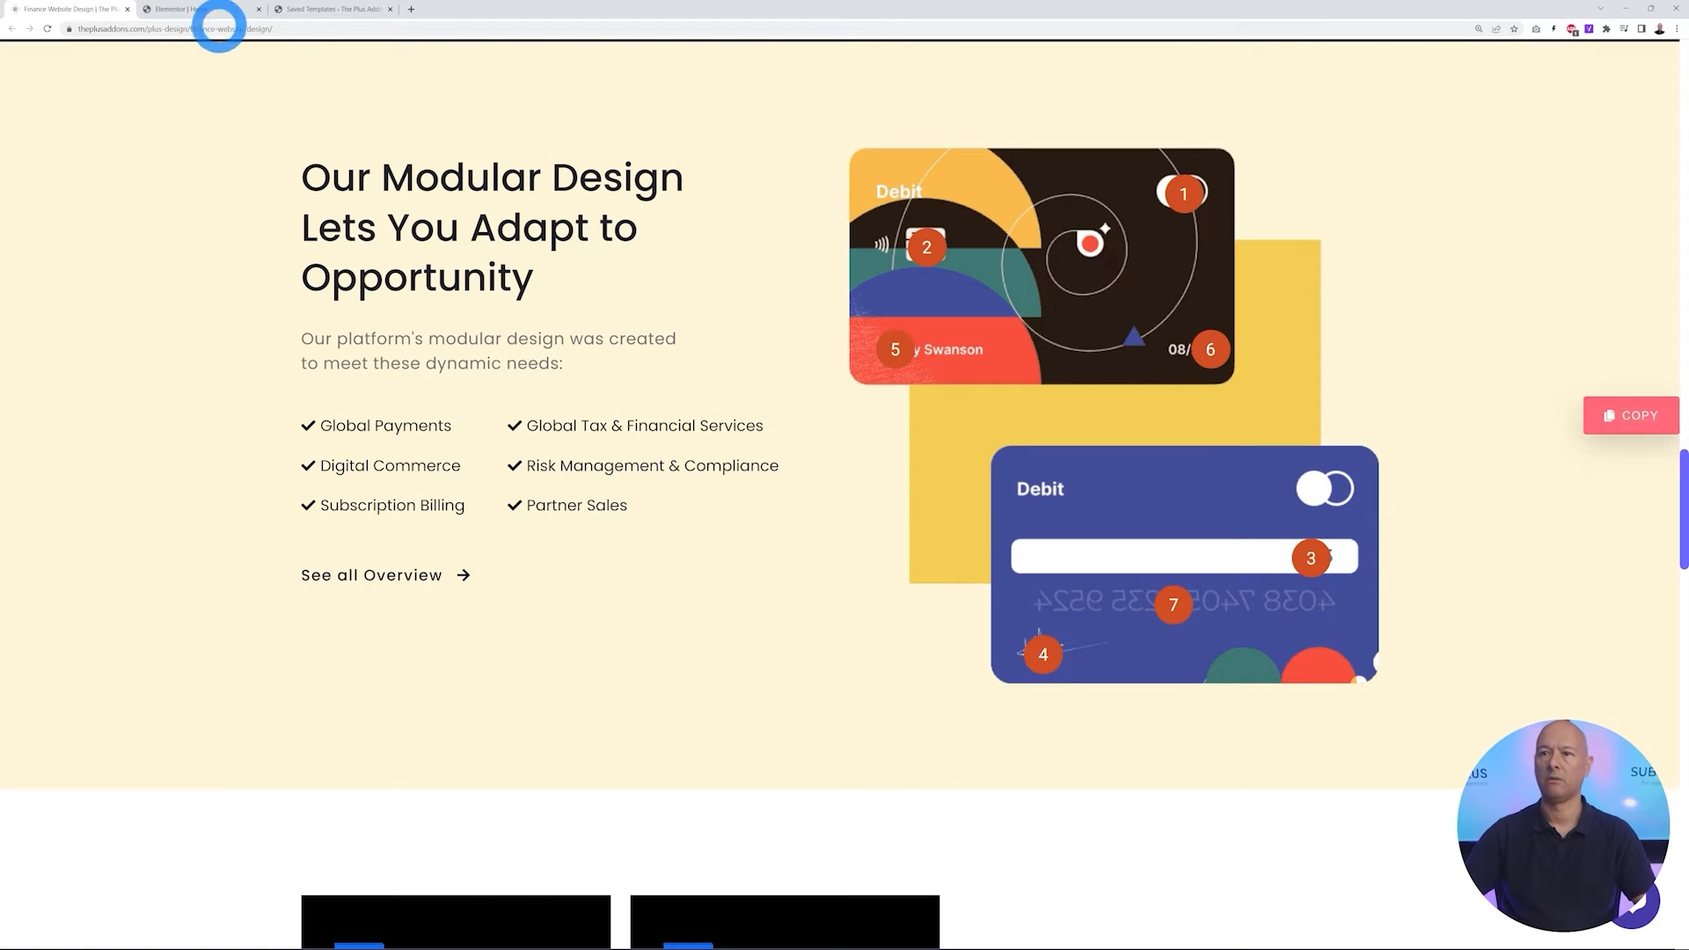
click(219, 11)
scroll(1056, 713, down, 2)
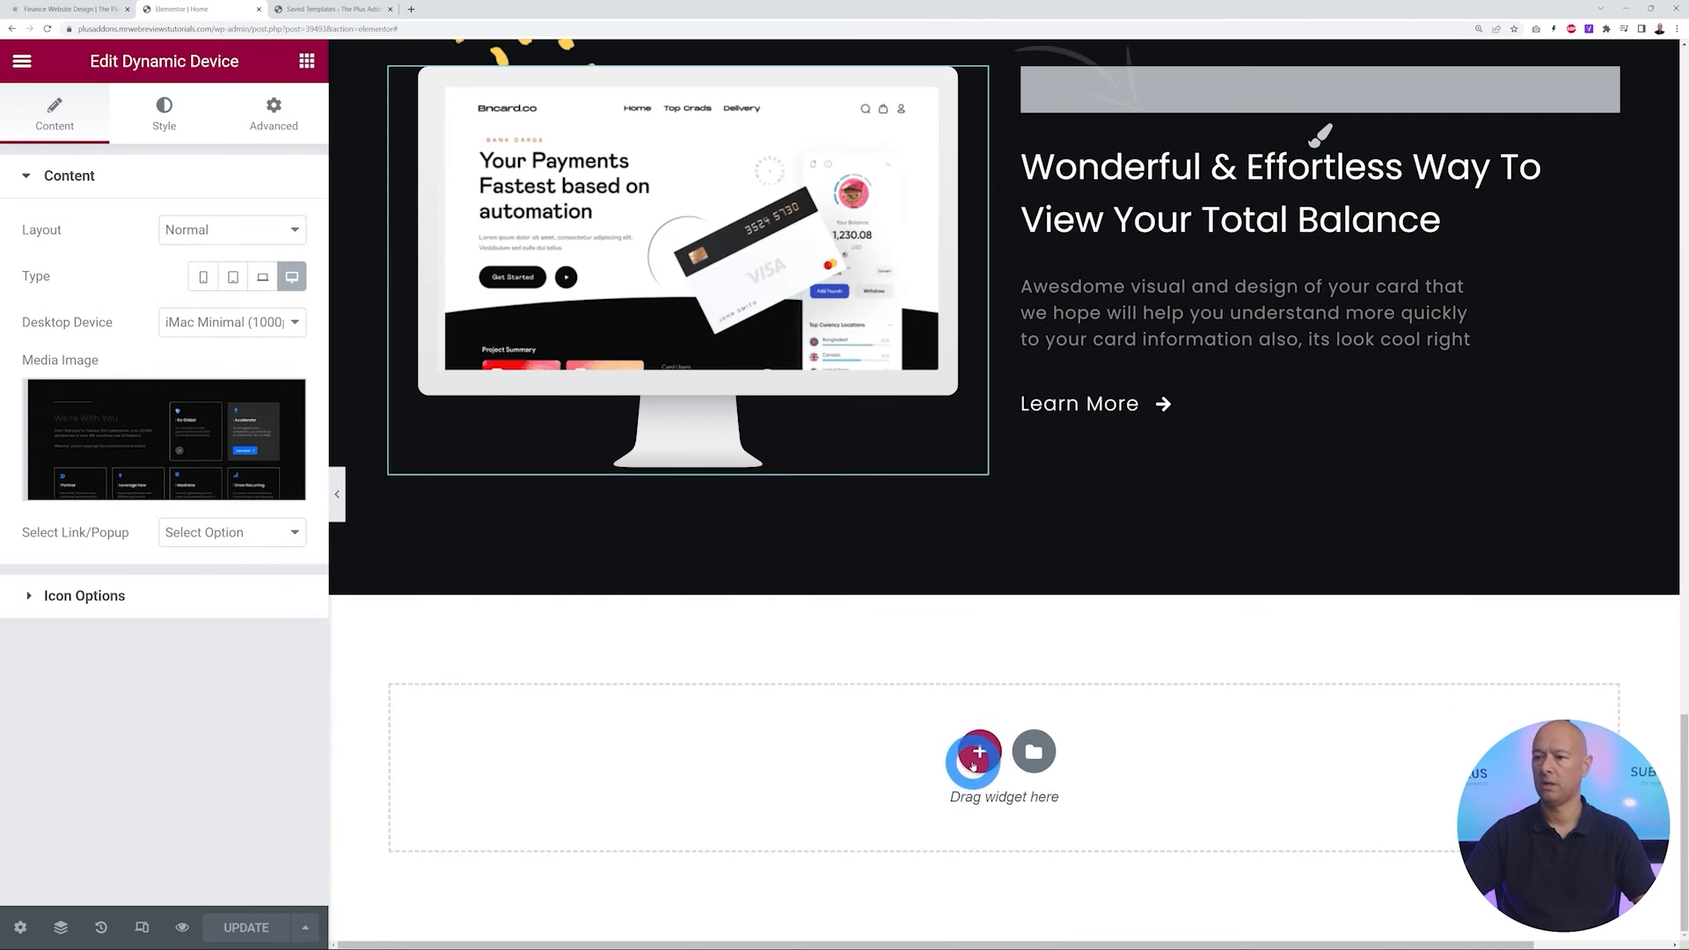
click(979, 750)
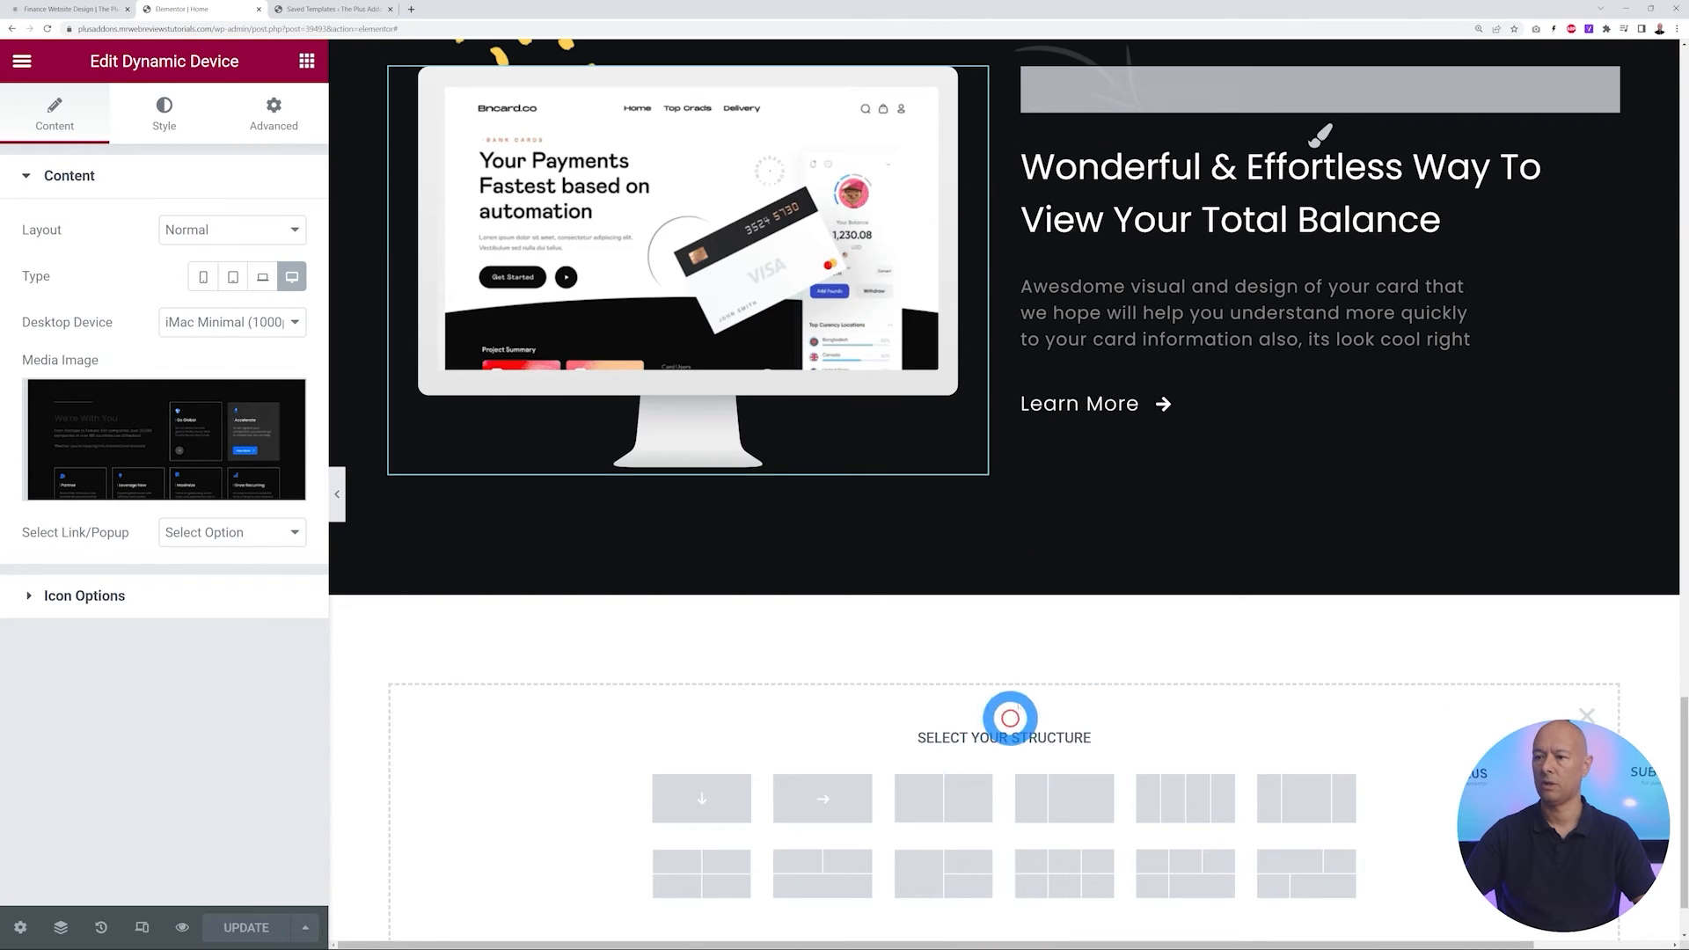
click(942, 808)
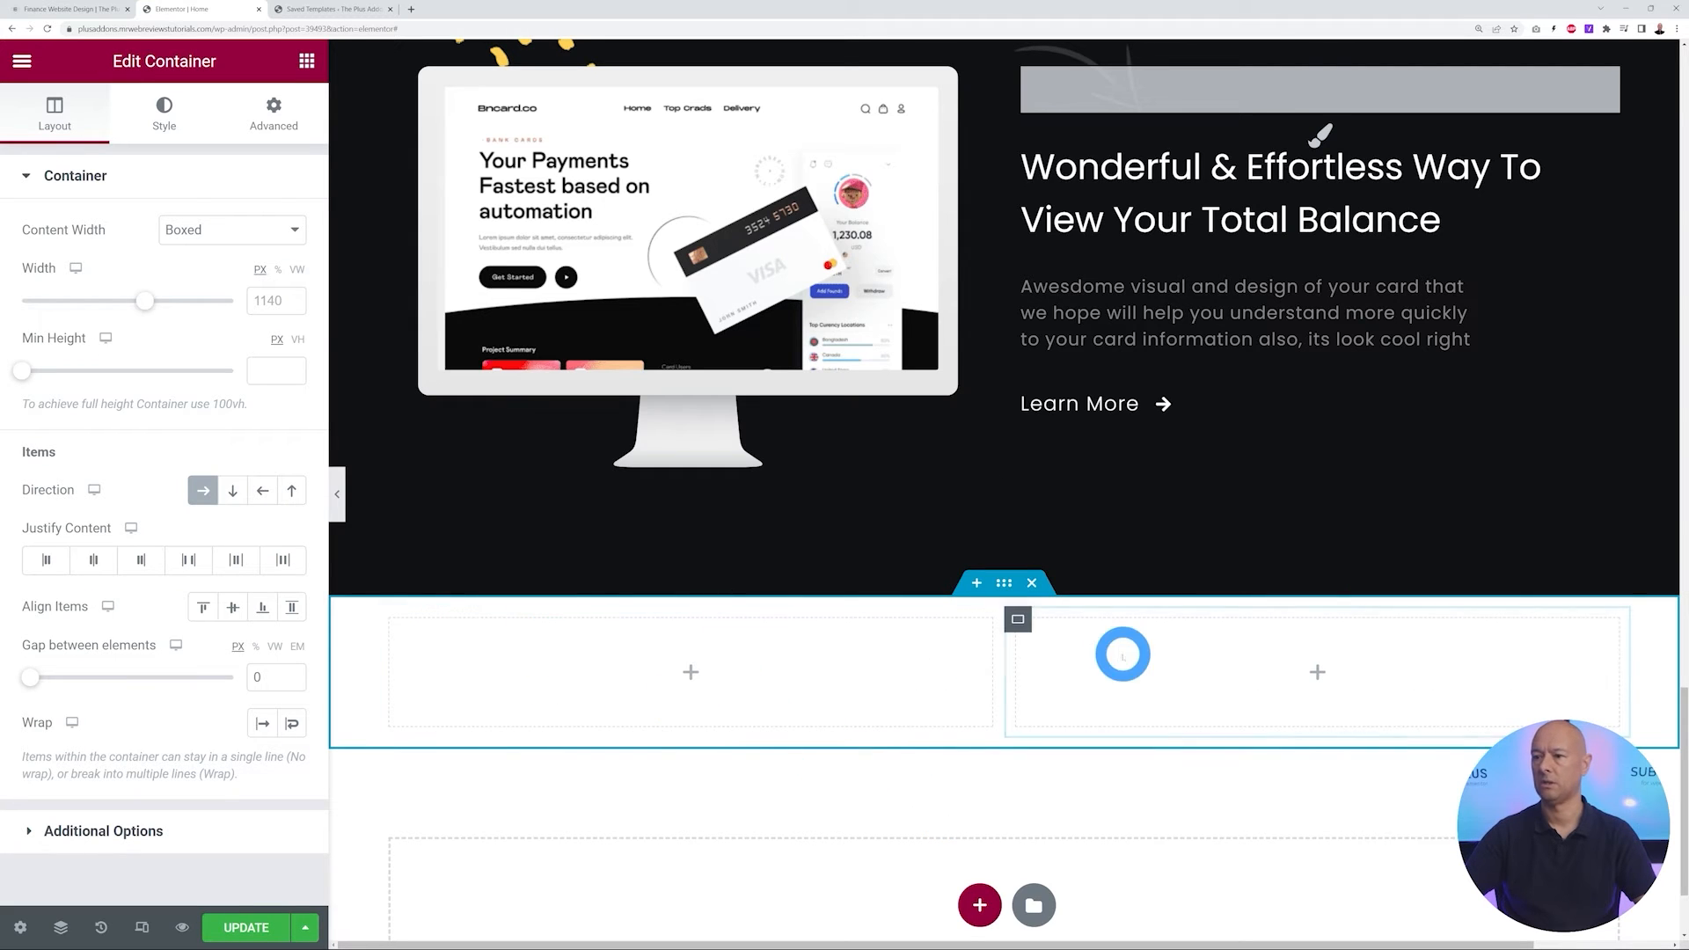
click(691, 718)
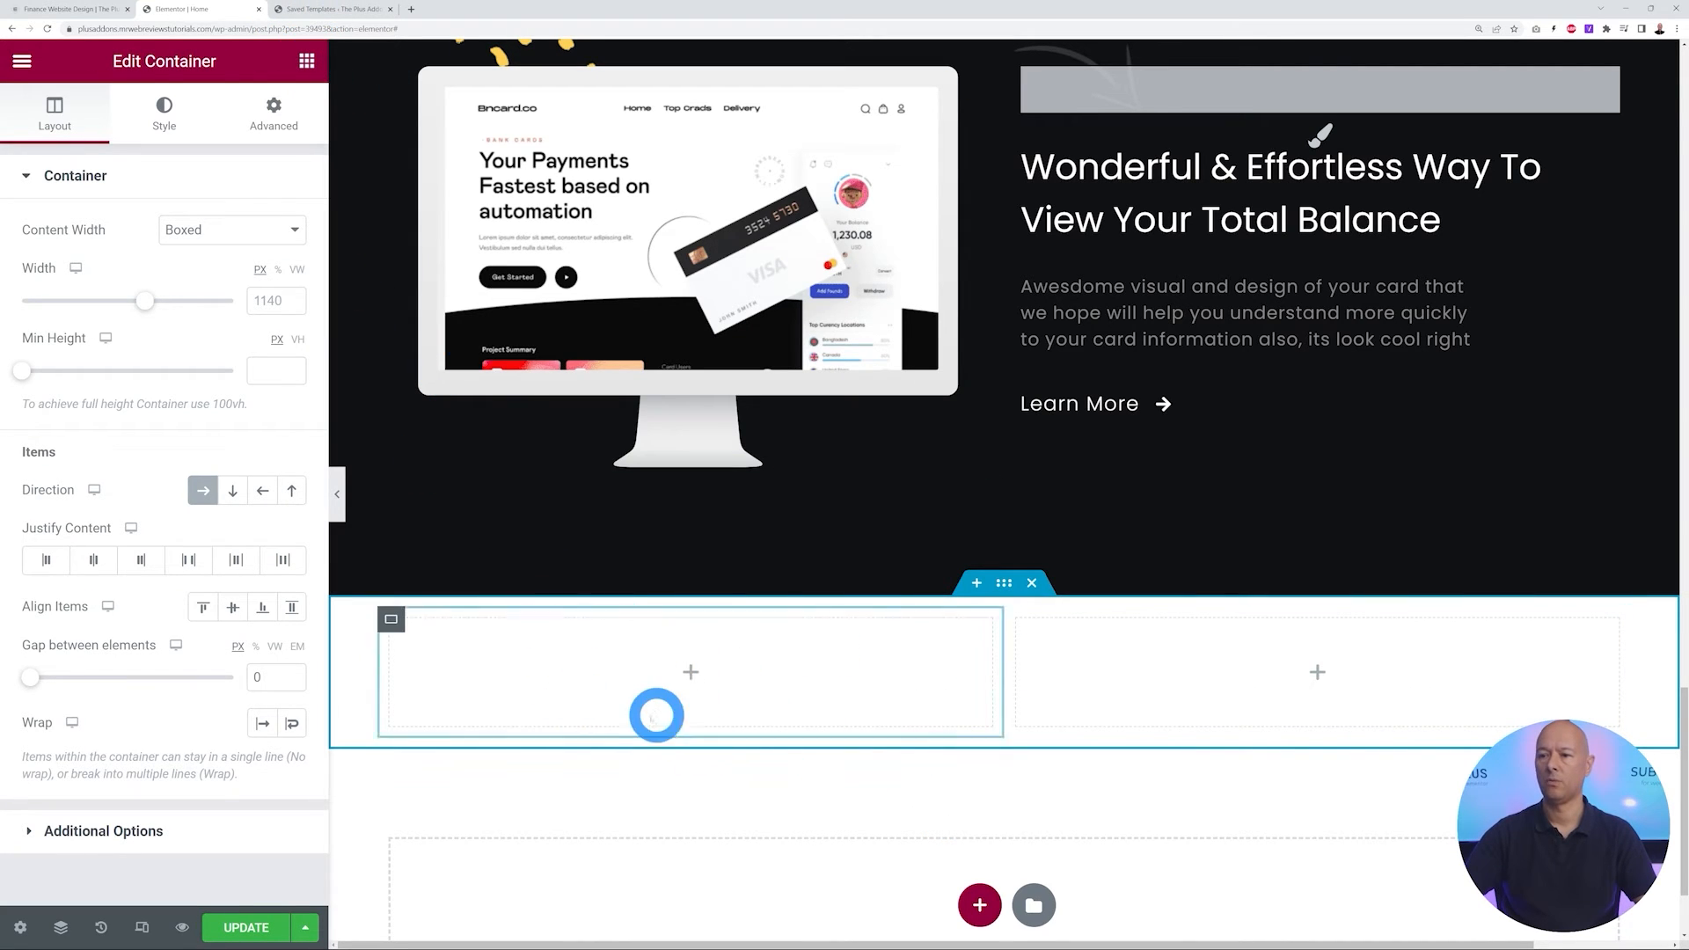
Give the new two-column container a classic pale yellow background colour like the one on the demo page
click(71, 11)
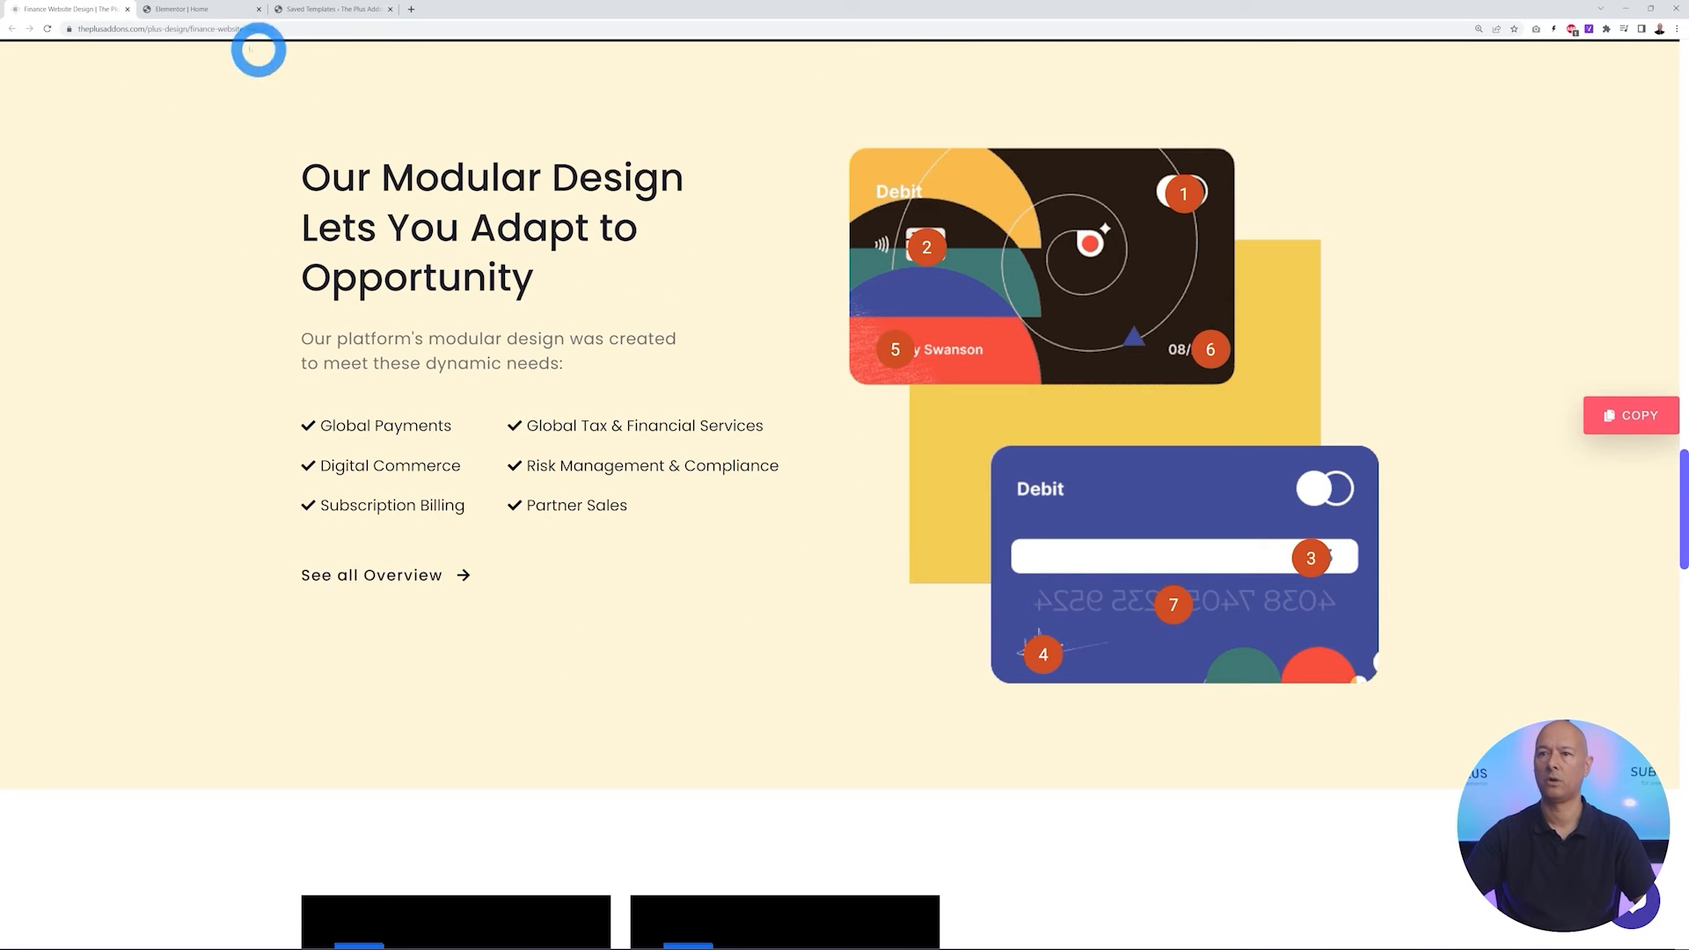
click(202, 11)
click(996, 583)
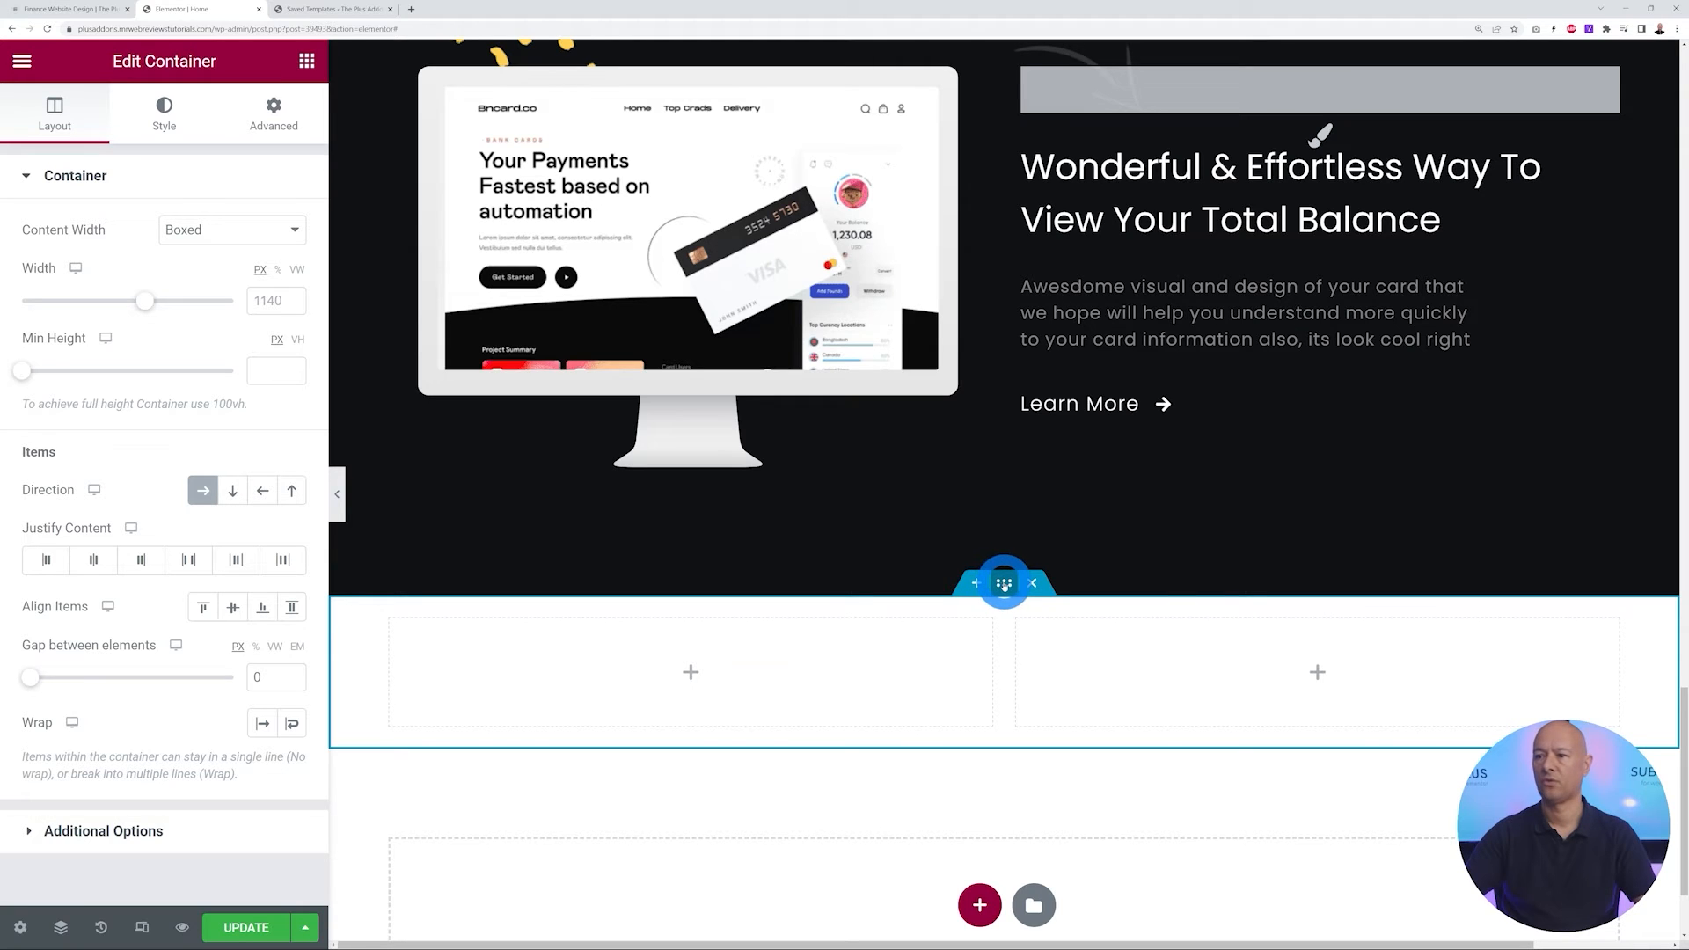
click(152, 116)
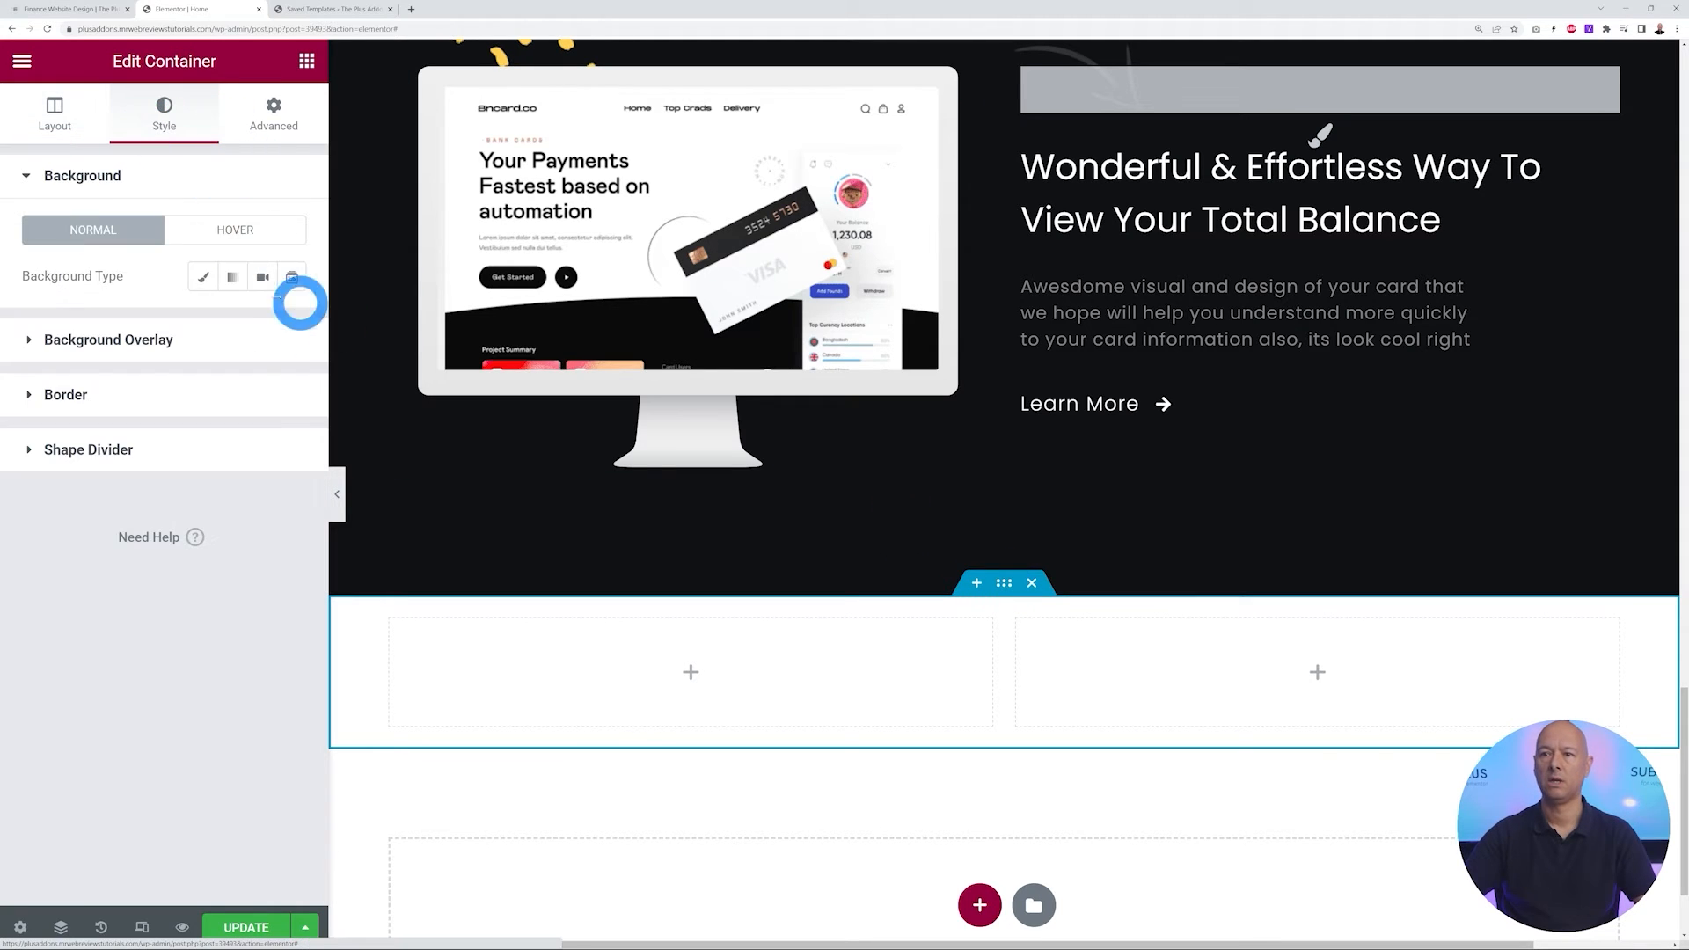
click(202, 277)
click(291, 323)
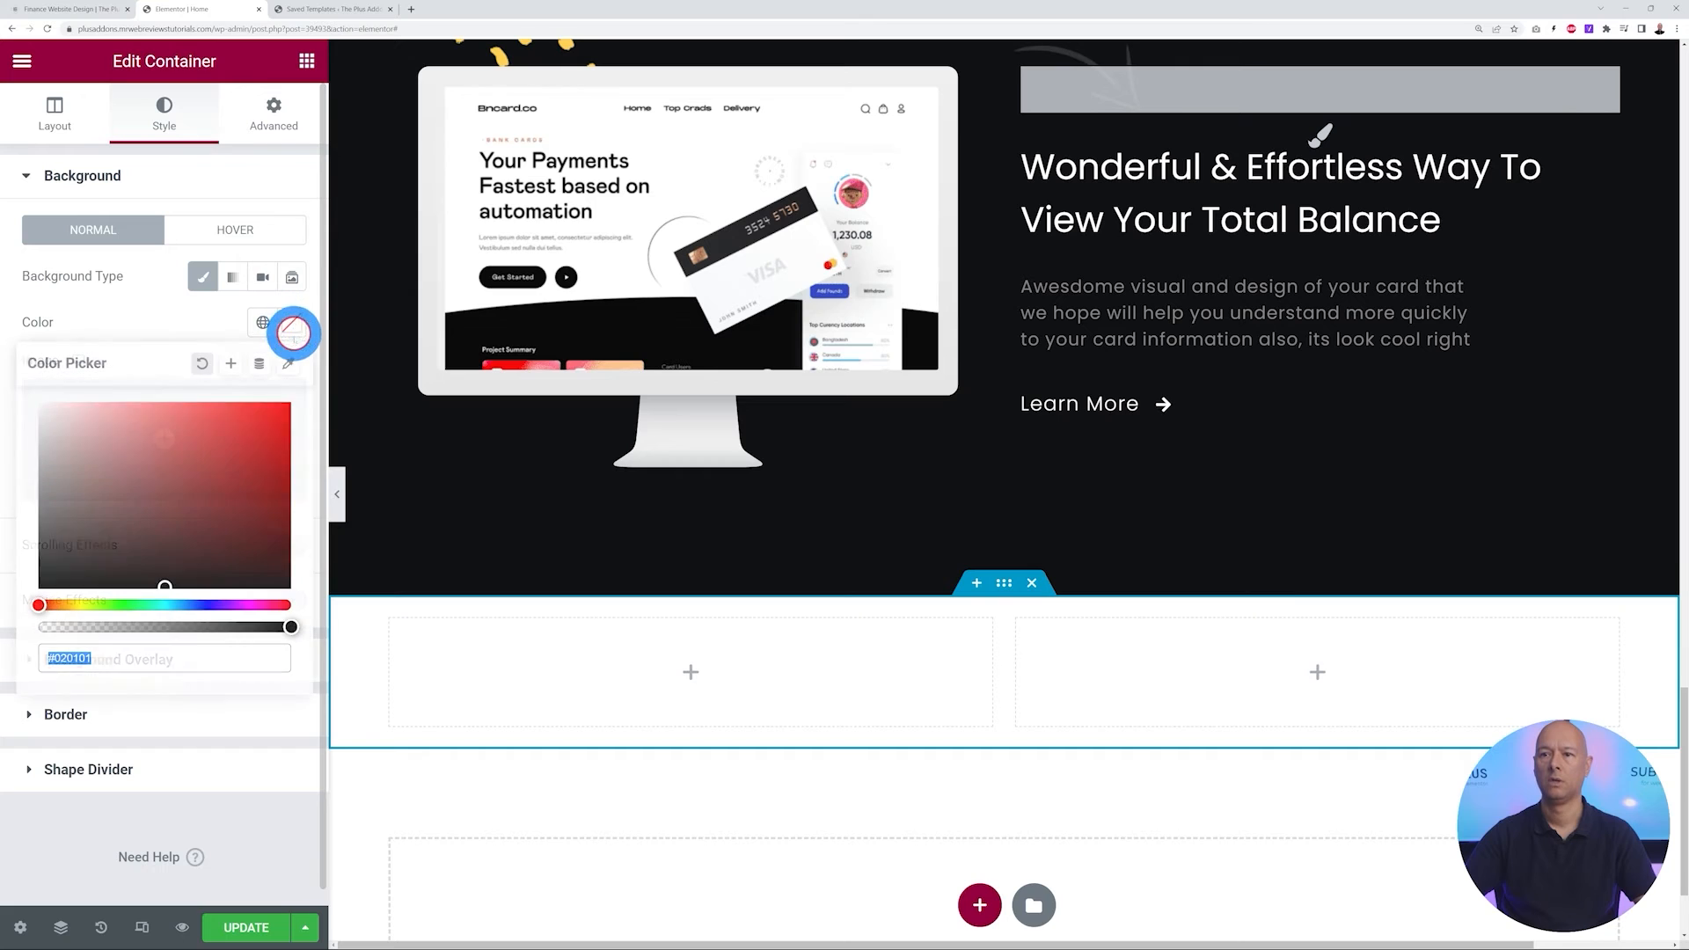
drag(127, 603, 77, 603)
drag(157, 486, 138, 403)
click(122, 320)
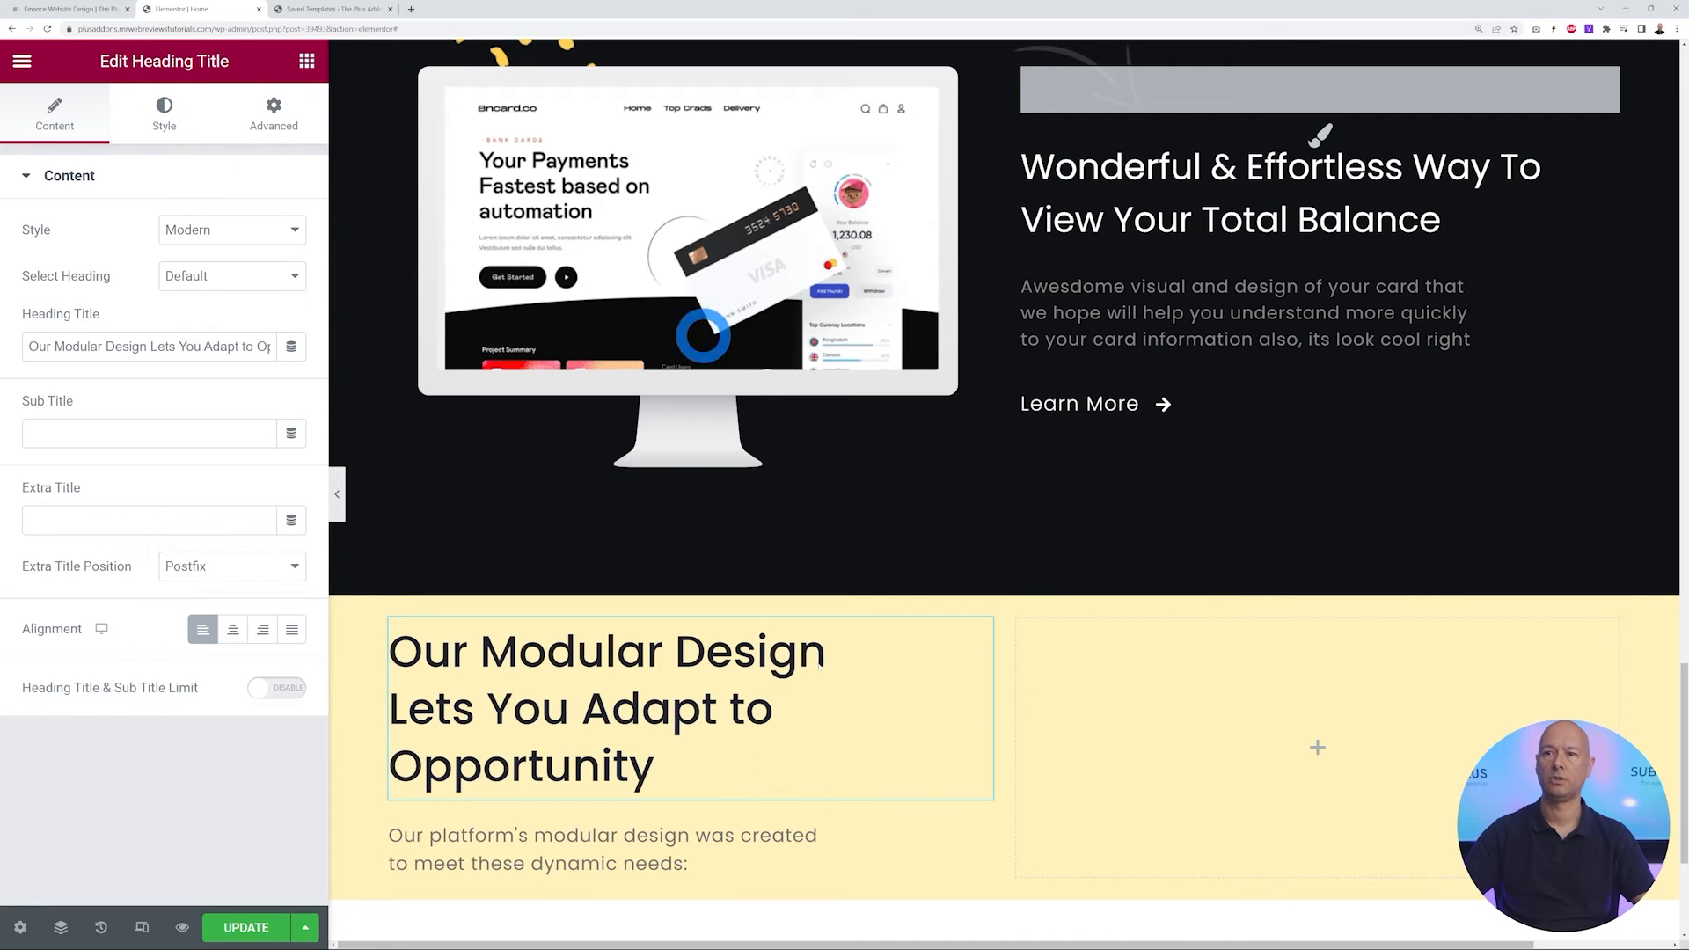
Add an inner container below the "Our platform's modular design" text and set its direction to Row - horizontal for the side-by-side lists
click(980, 825)
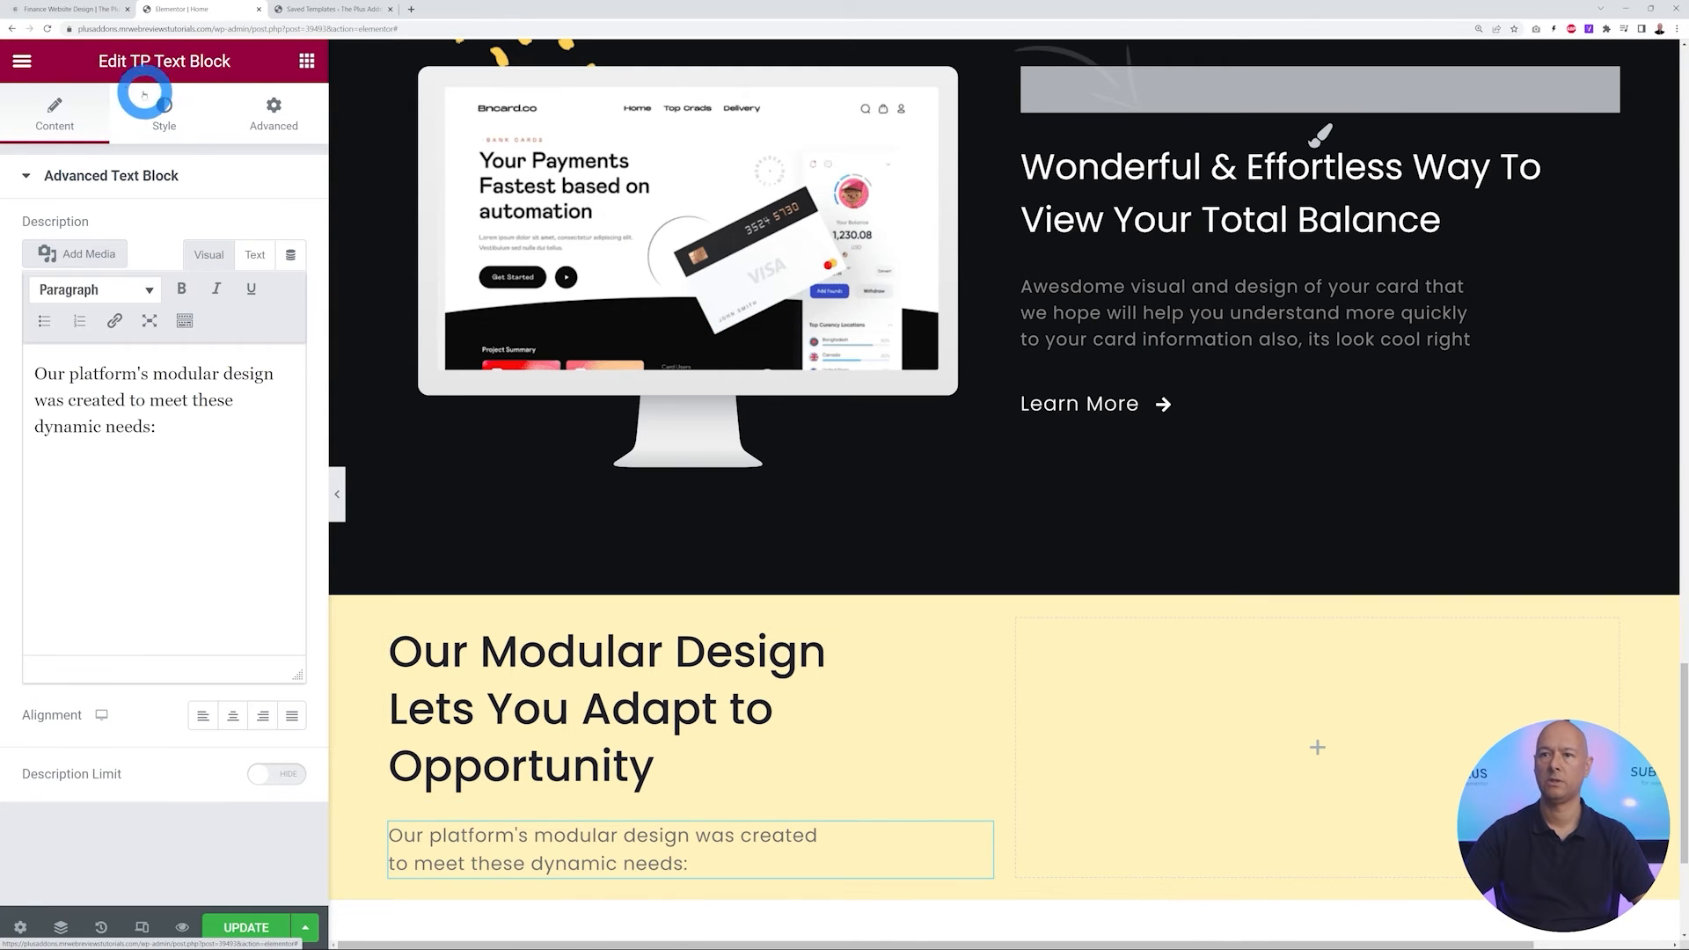
scroll(1044, 795, down, 3)
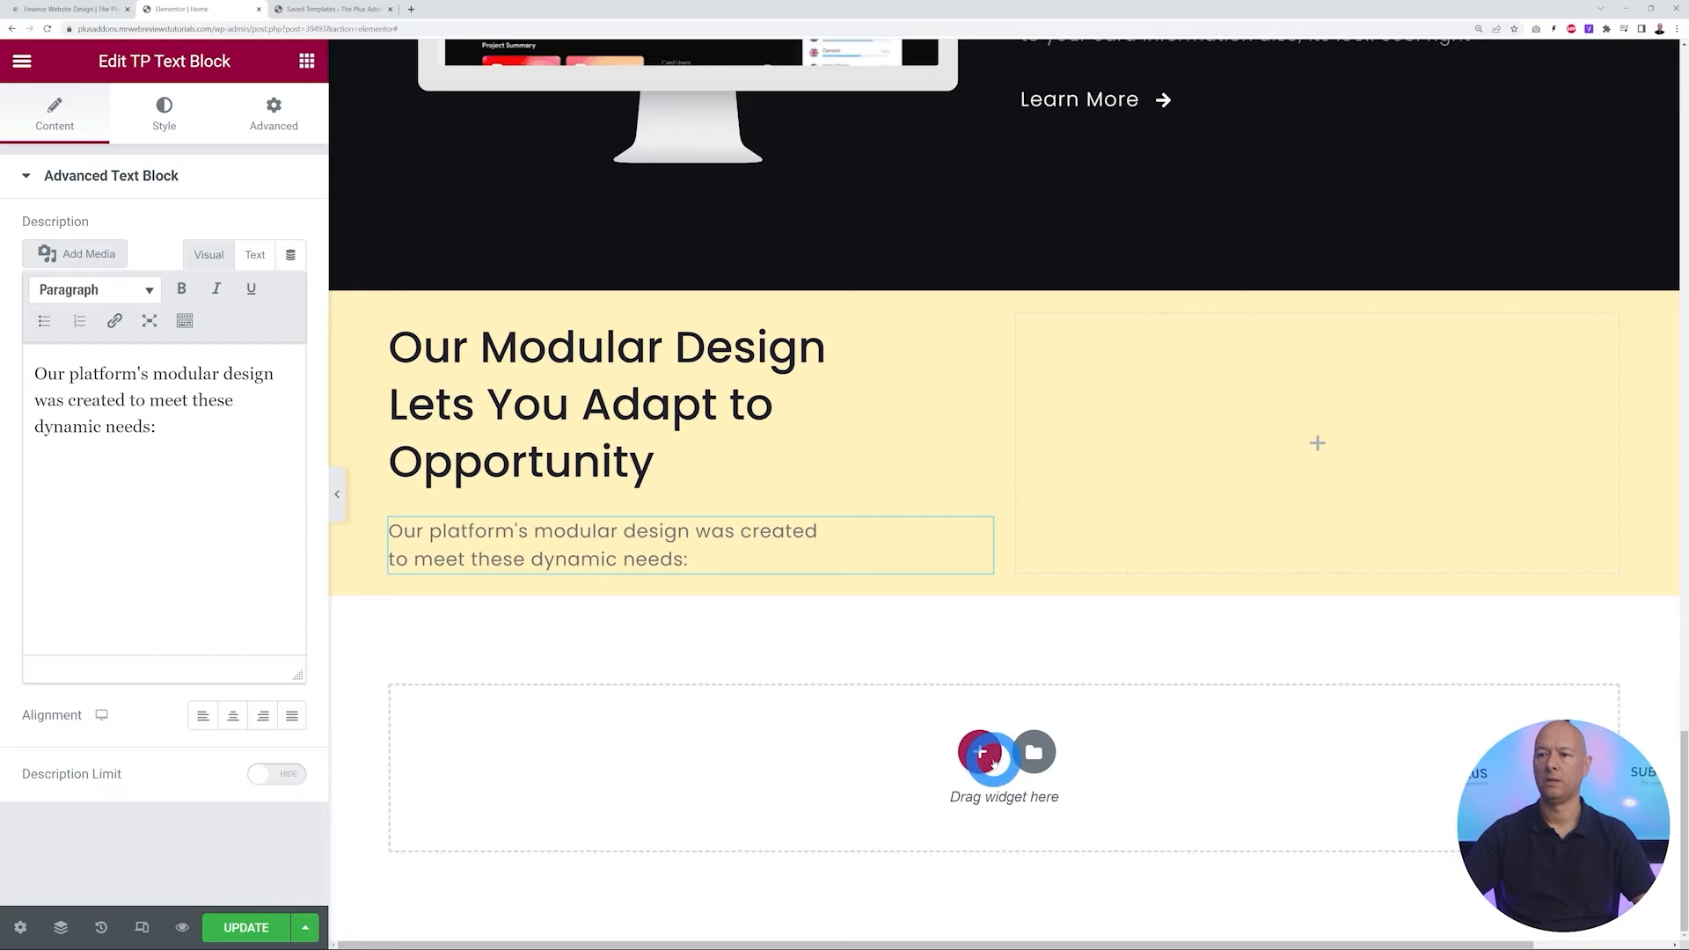
scroll(994, 761, up, 2)
click(303, 63)
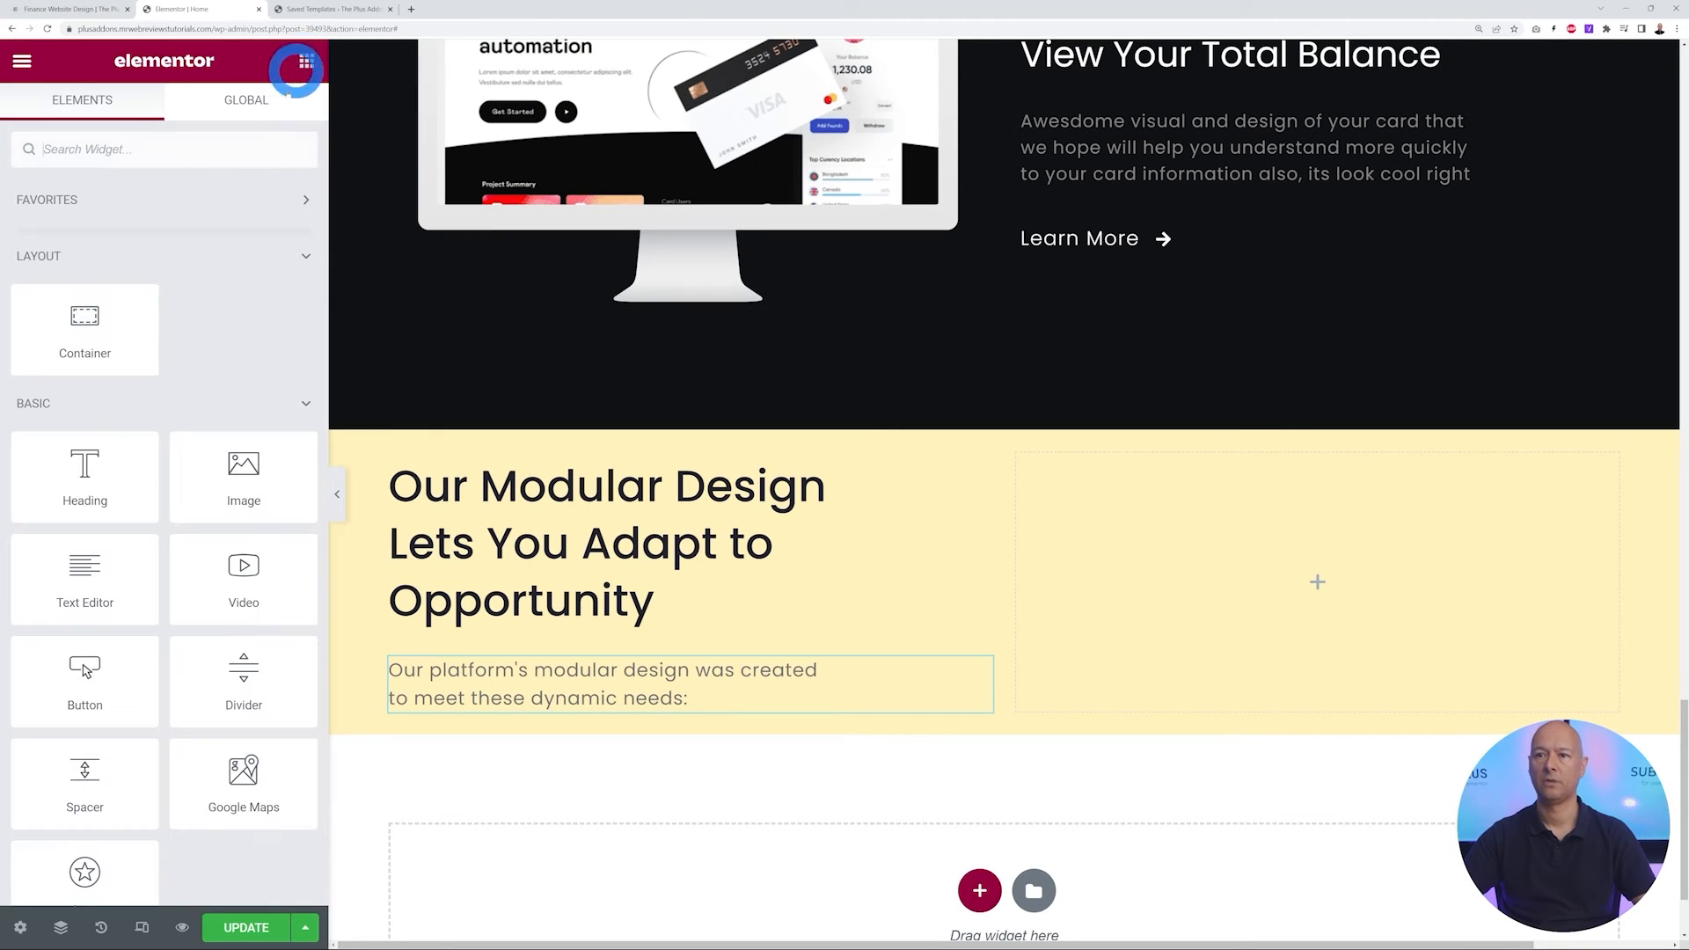
drag(91, 328, 430, 716)
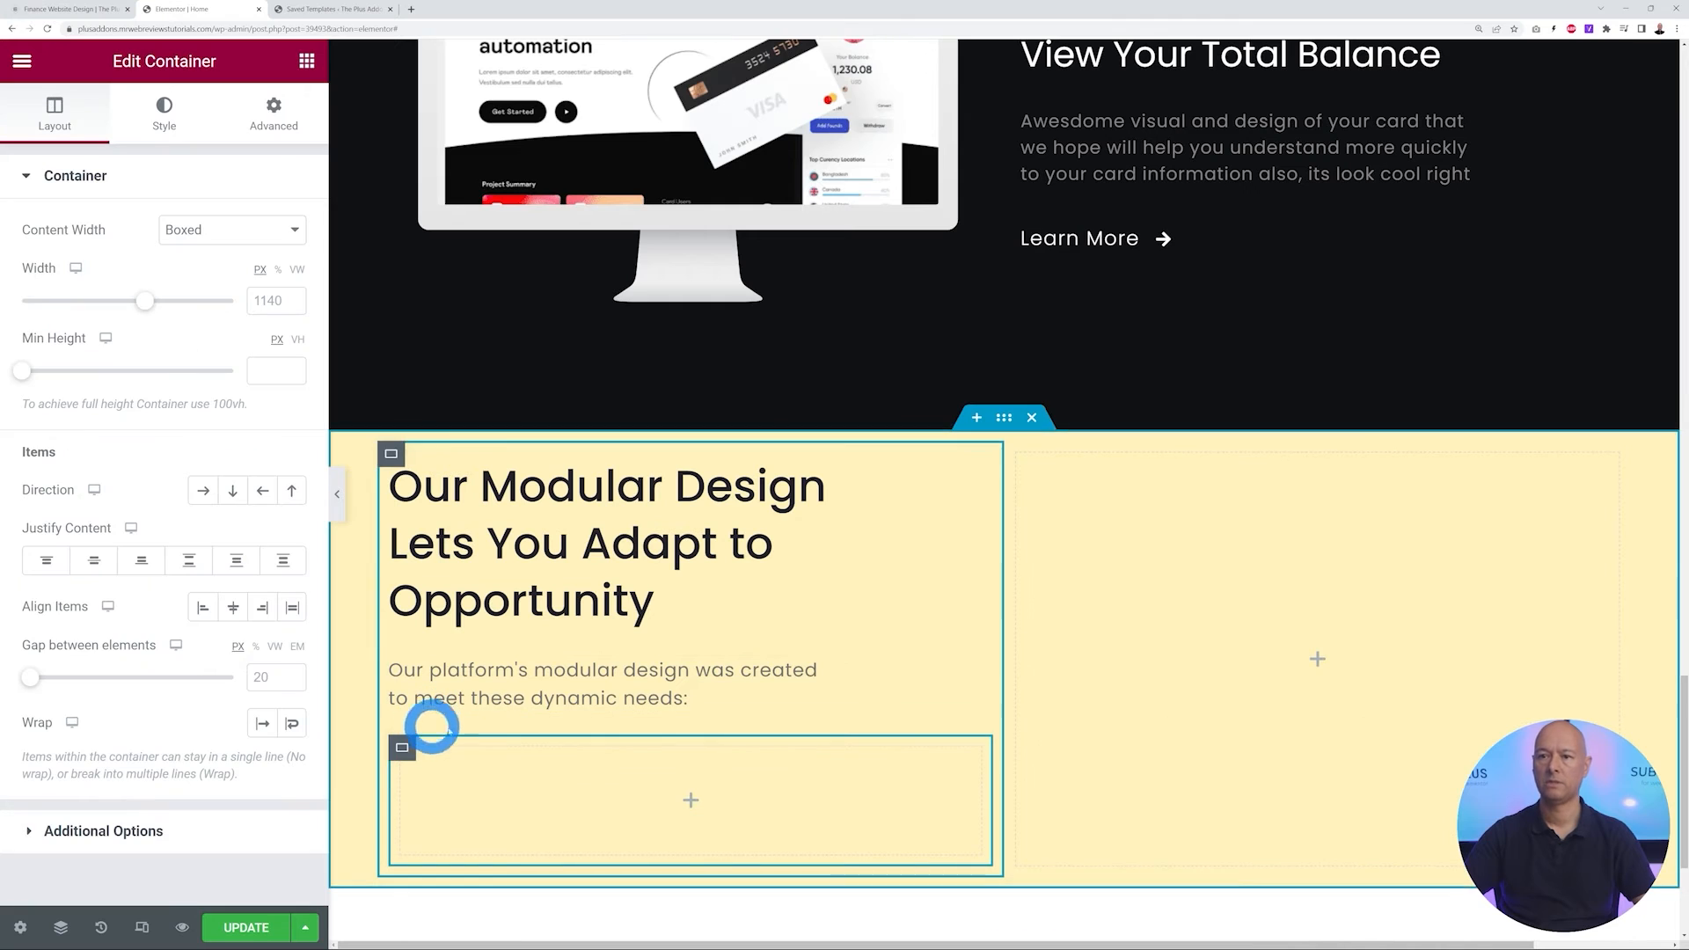
click(84, 11)
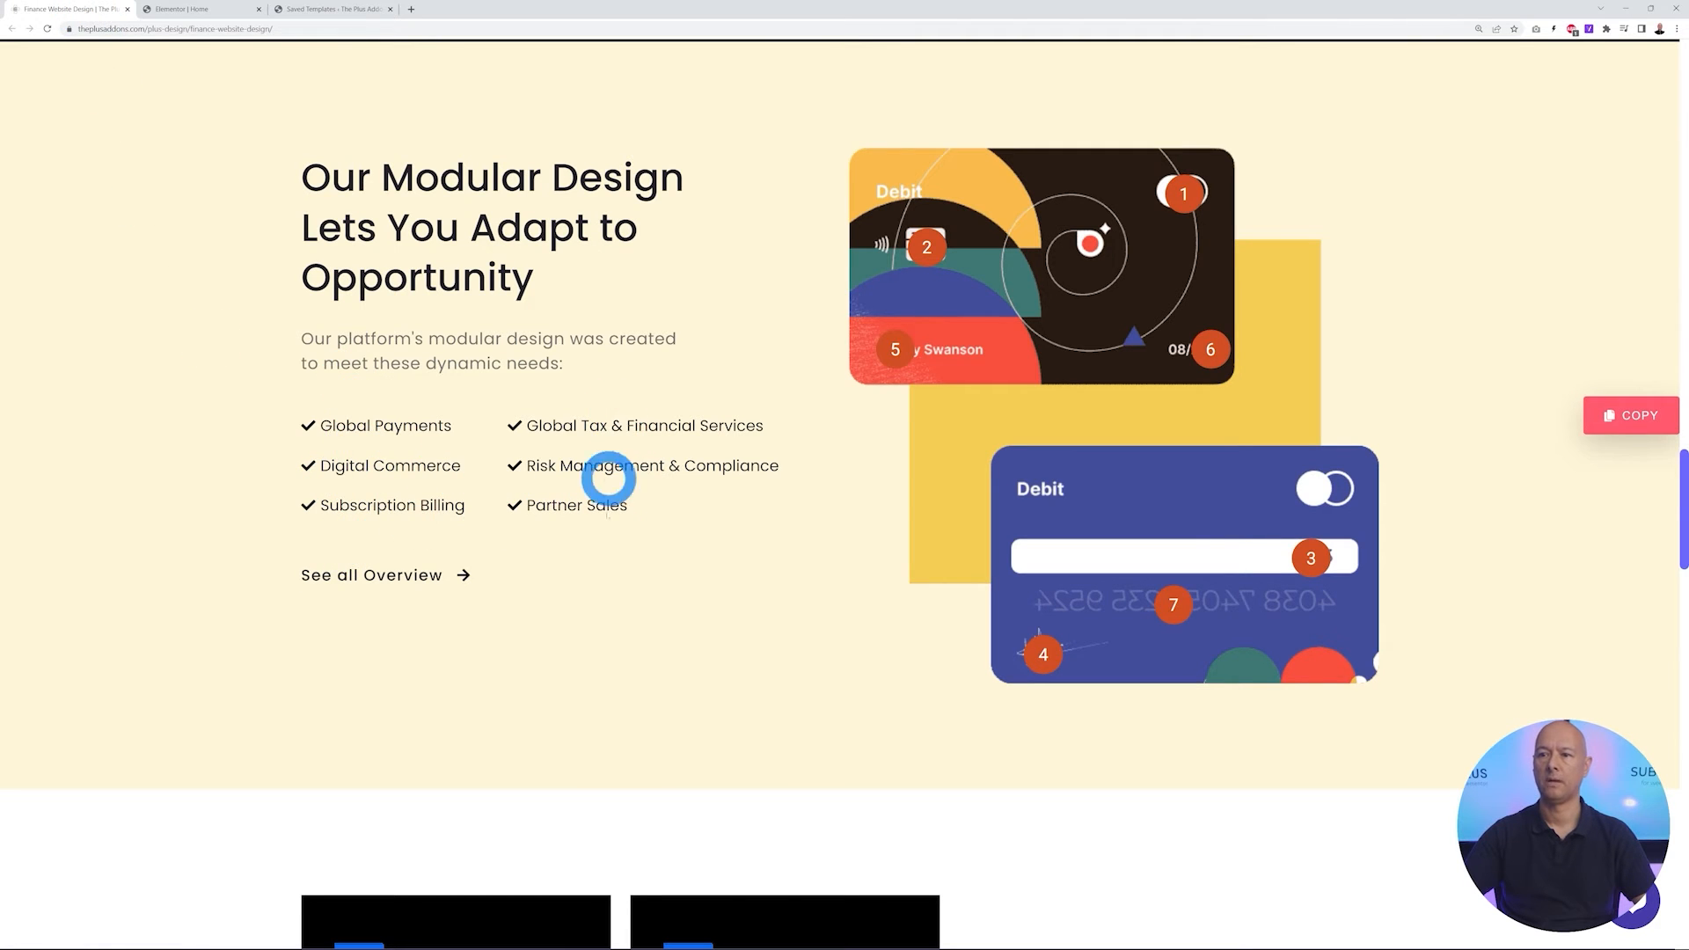
click(188, 10)
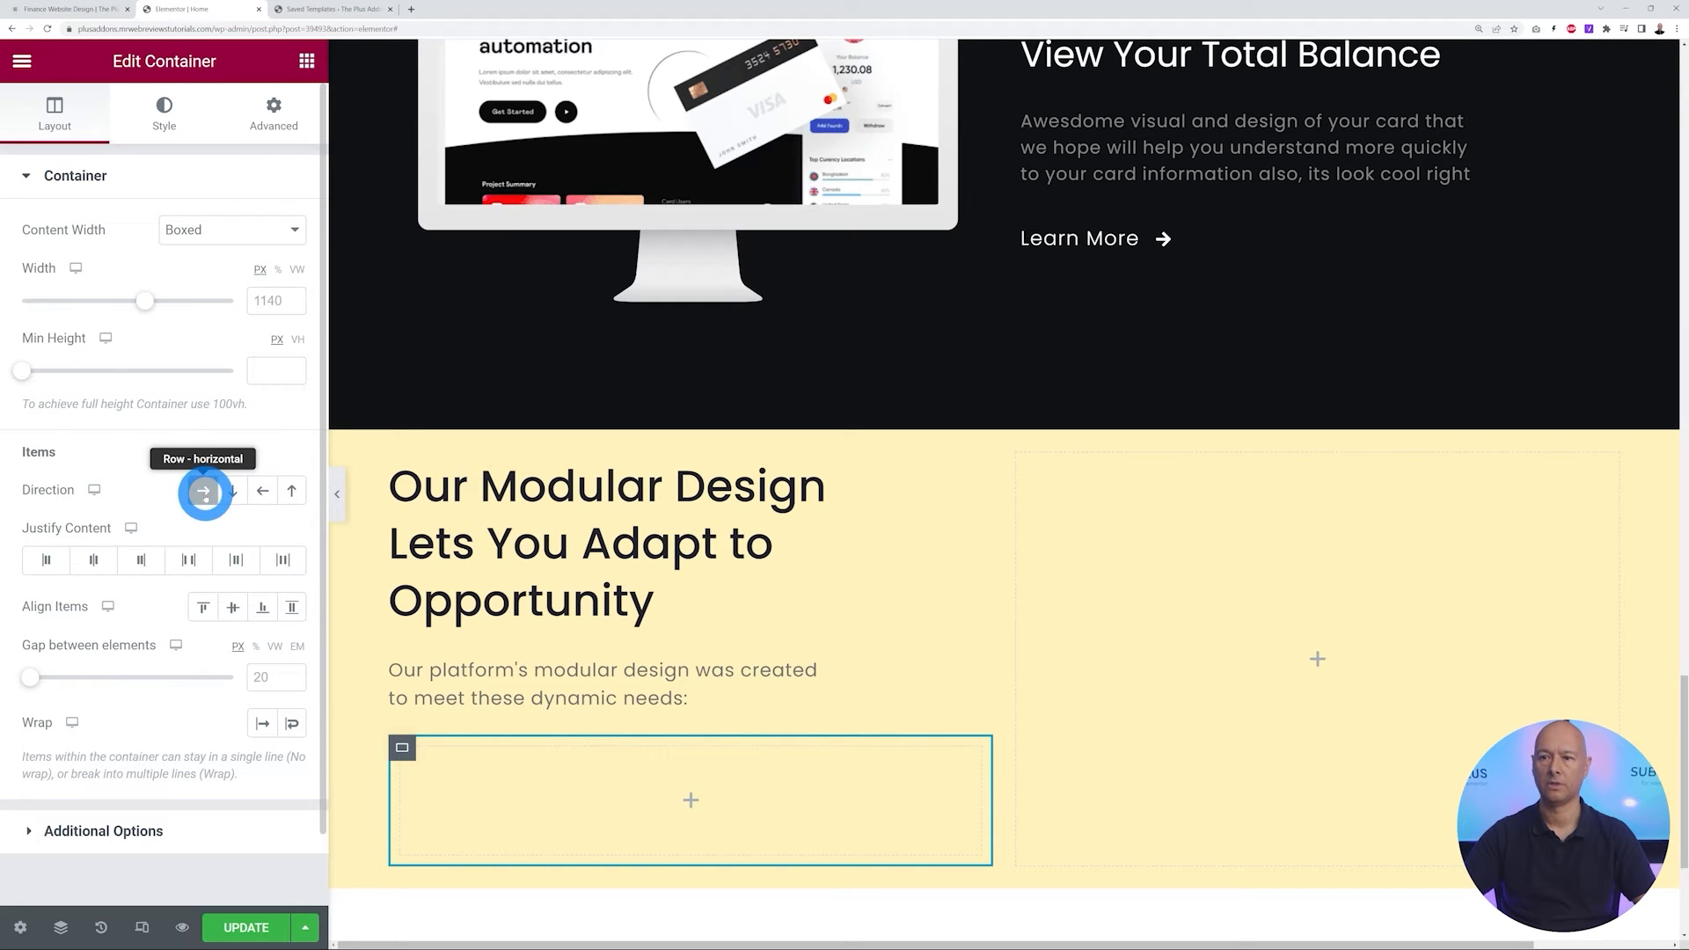
click(203, 492)
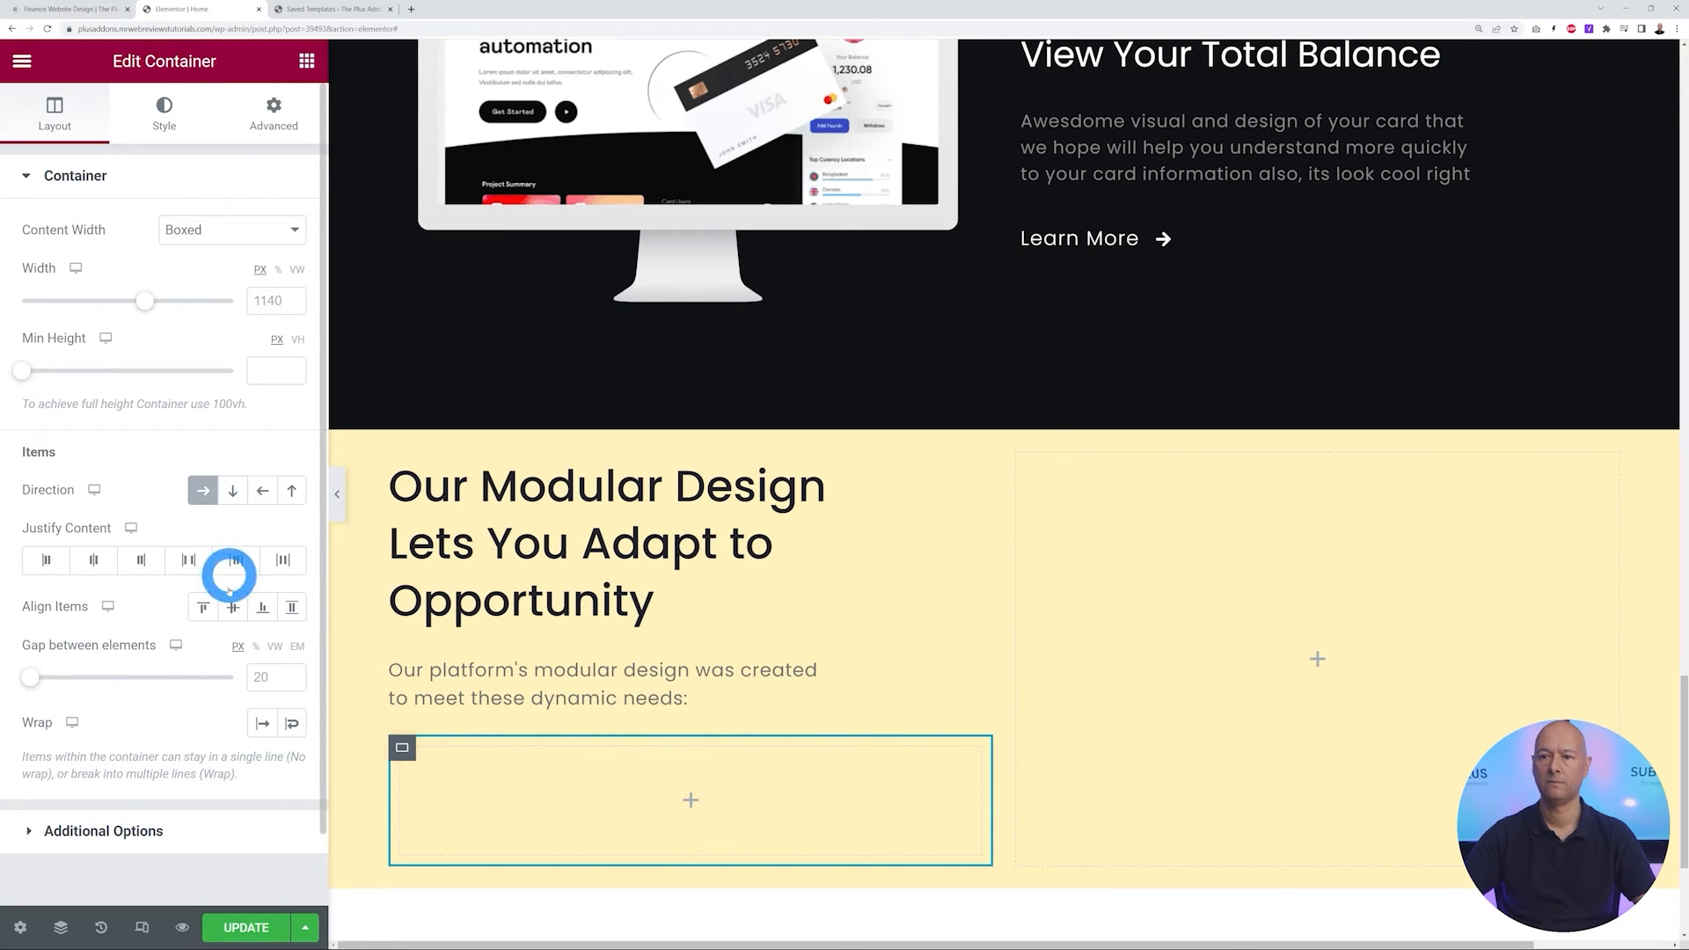
Search the widgets for "list" and place a Style Lists widget in the inner container below the description text
click(306, 65)
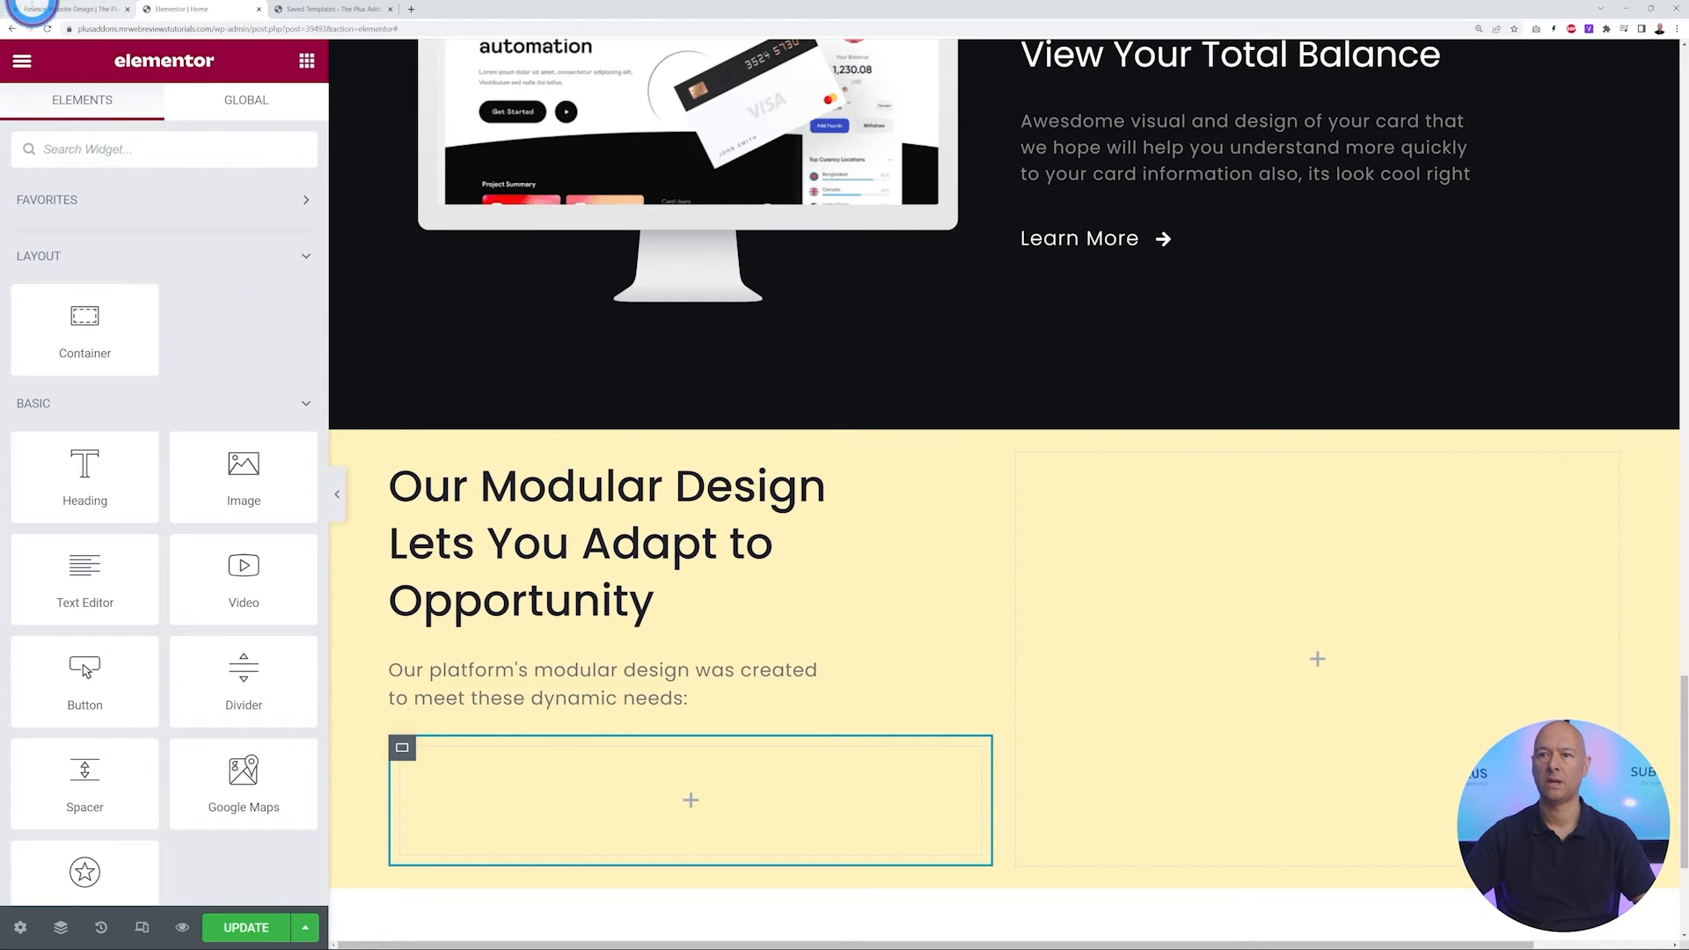
click(39, 10)
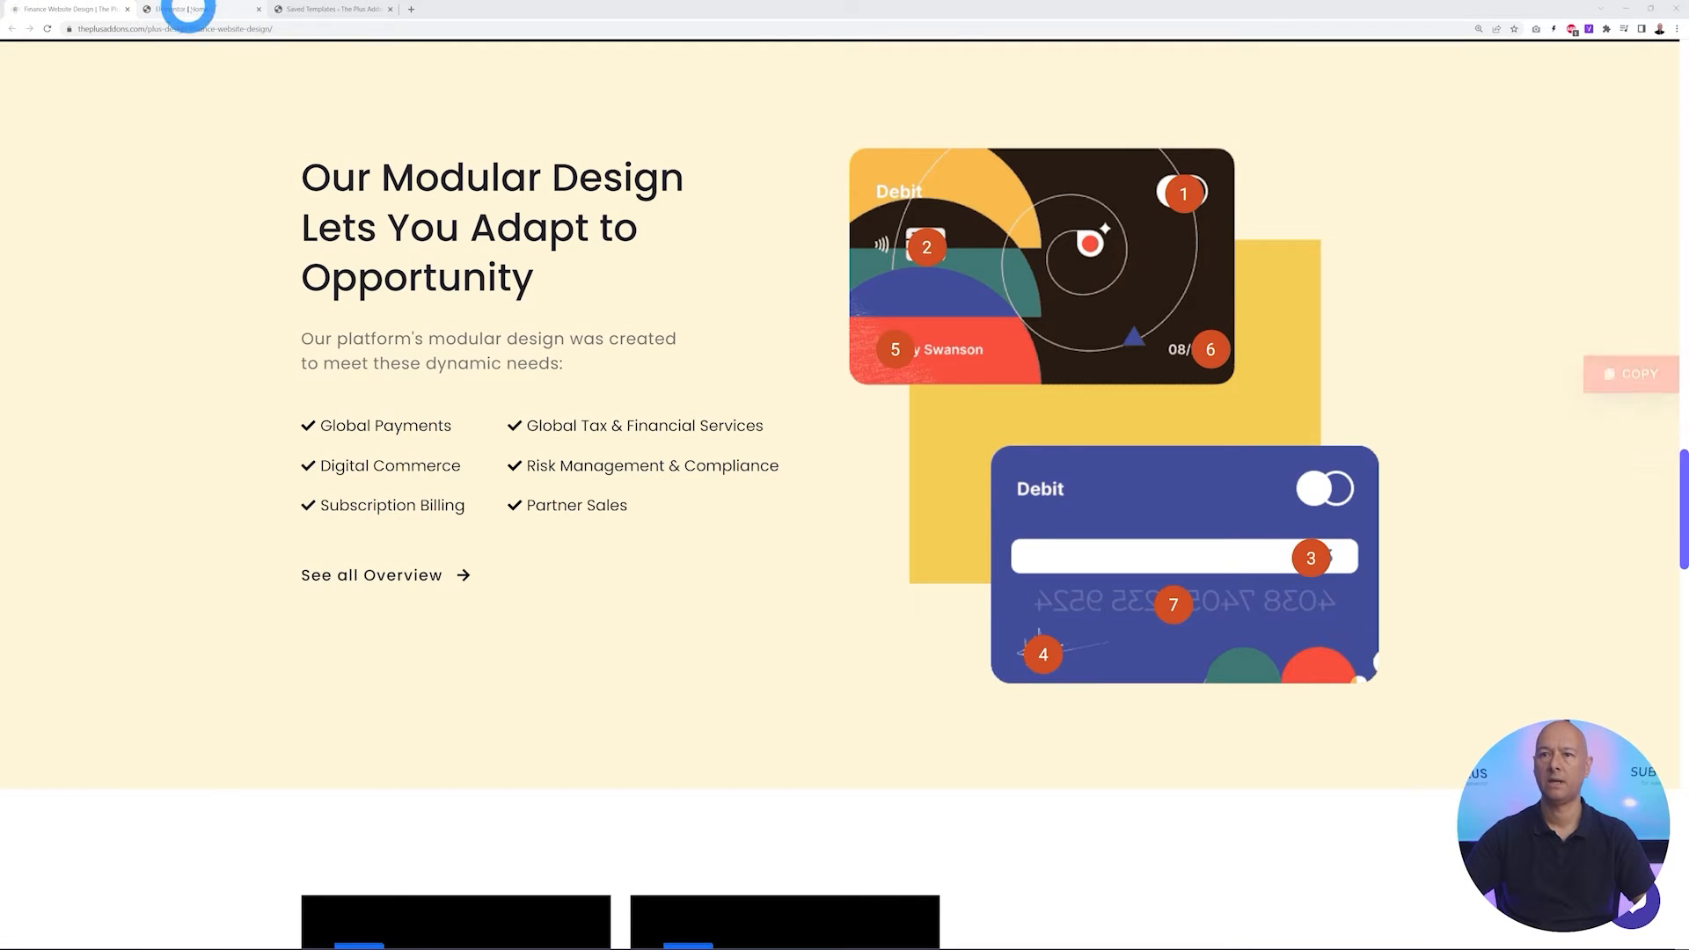
click(178, 8)
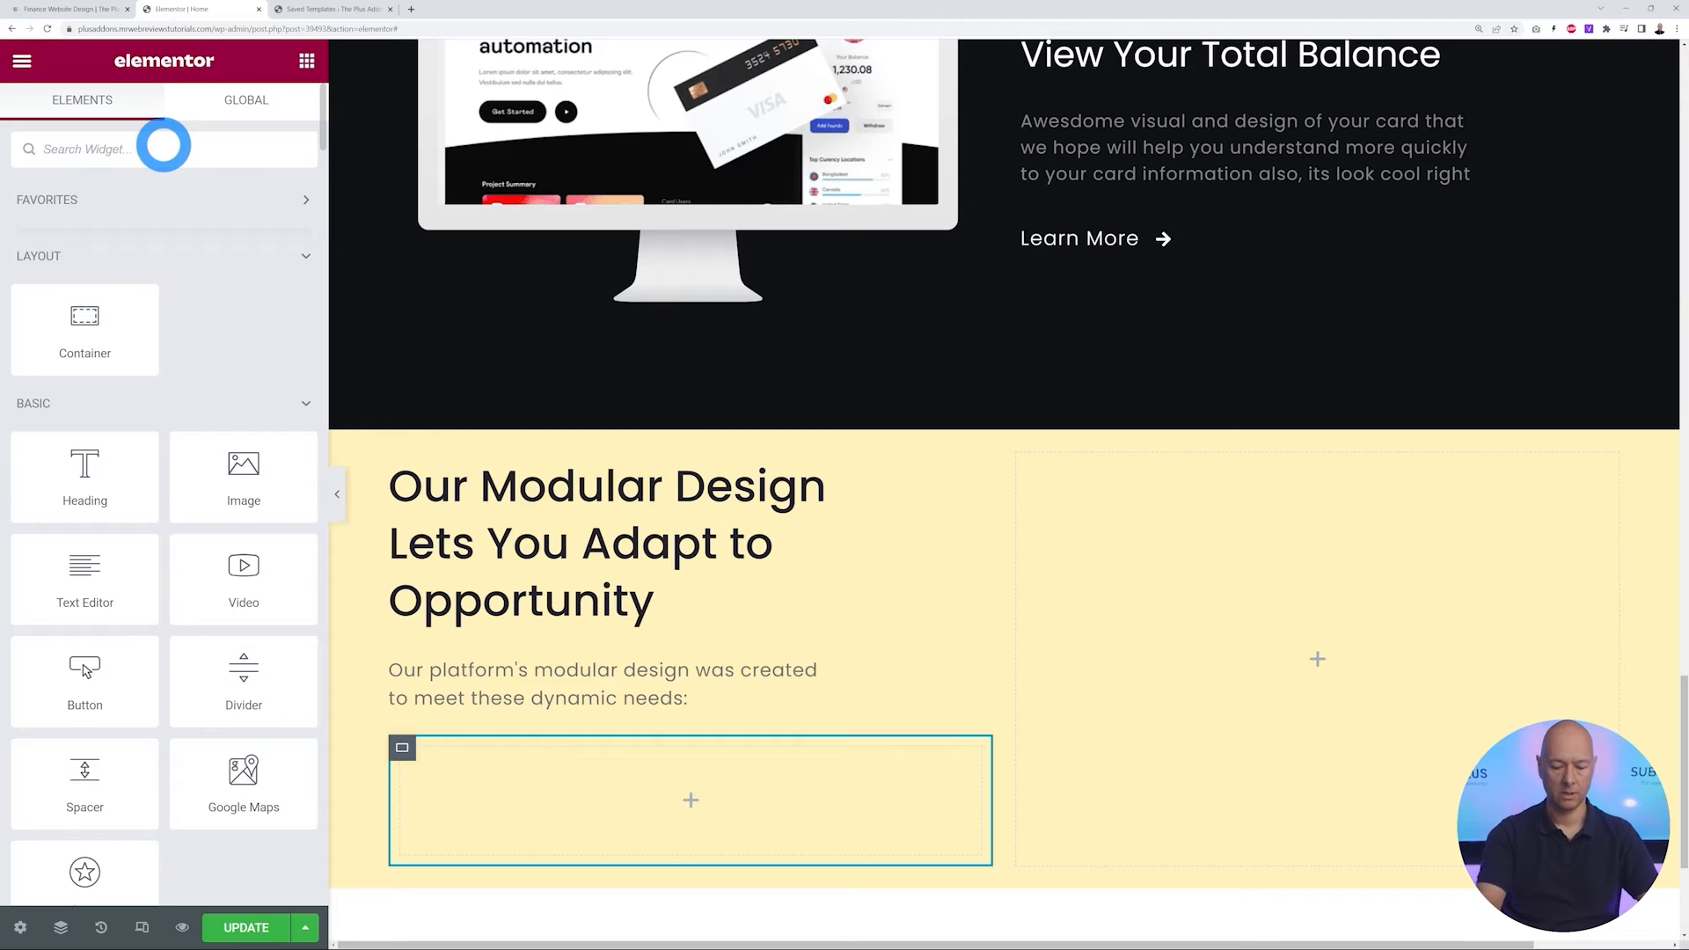
click(162, 146)
text(list)
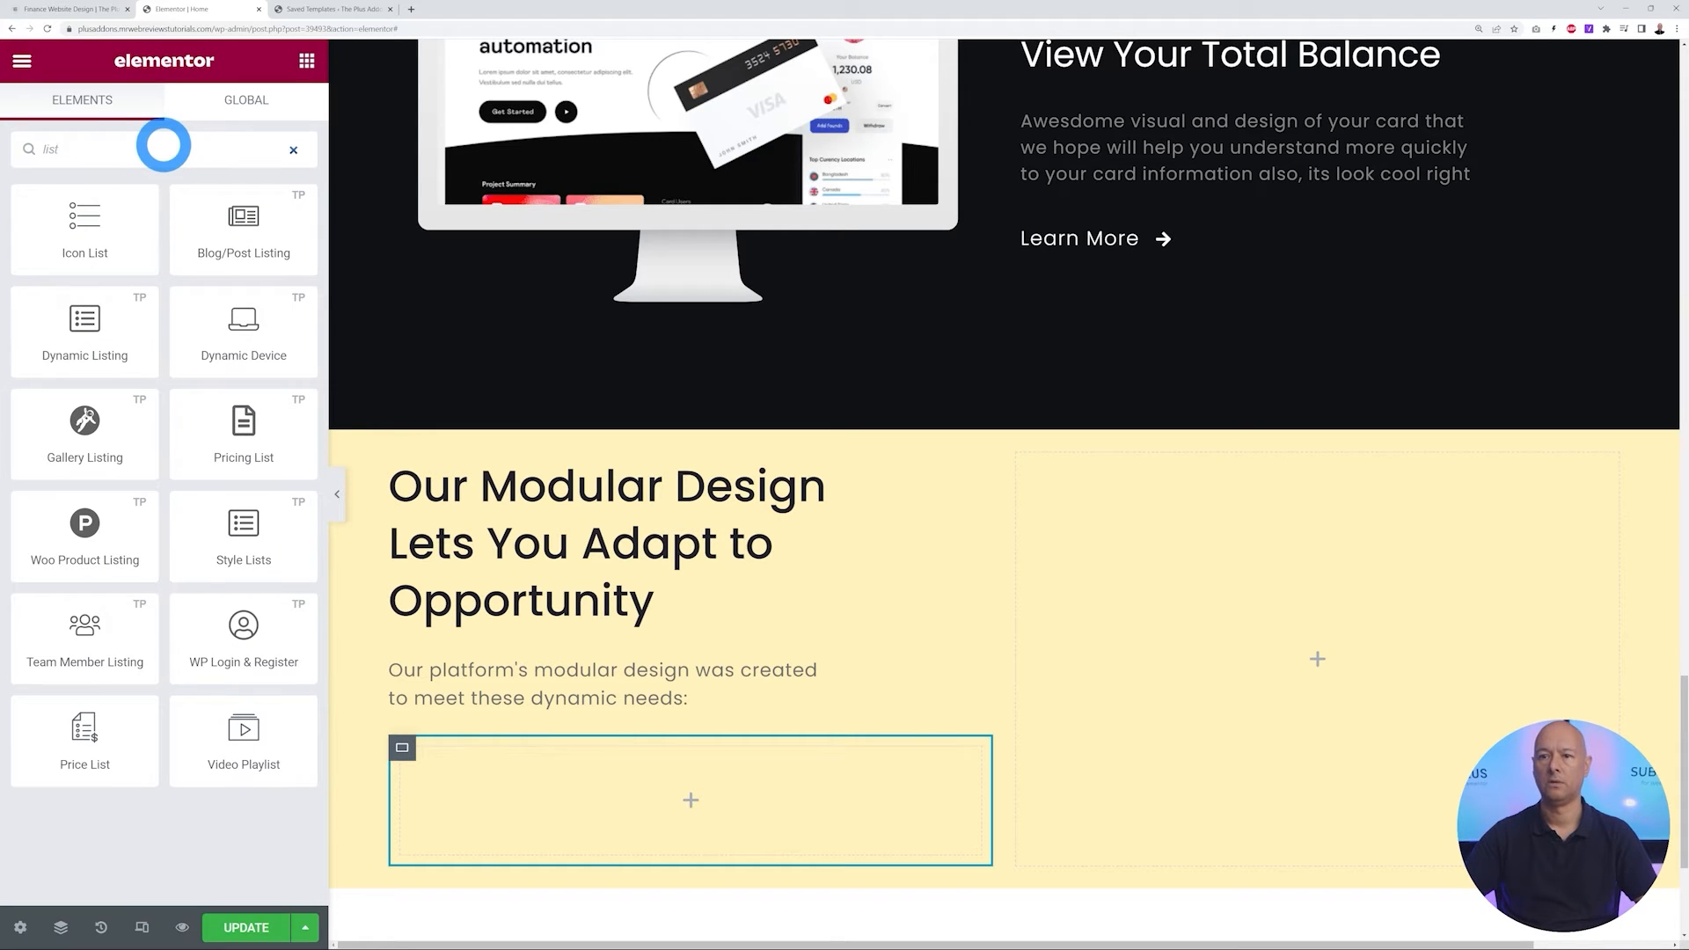
drag(265, 543, 475, 783)
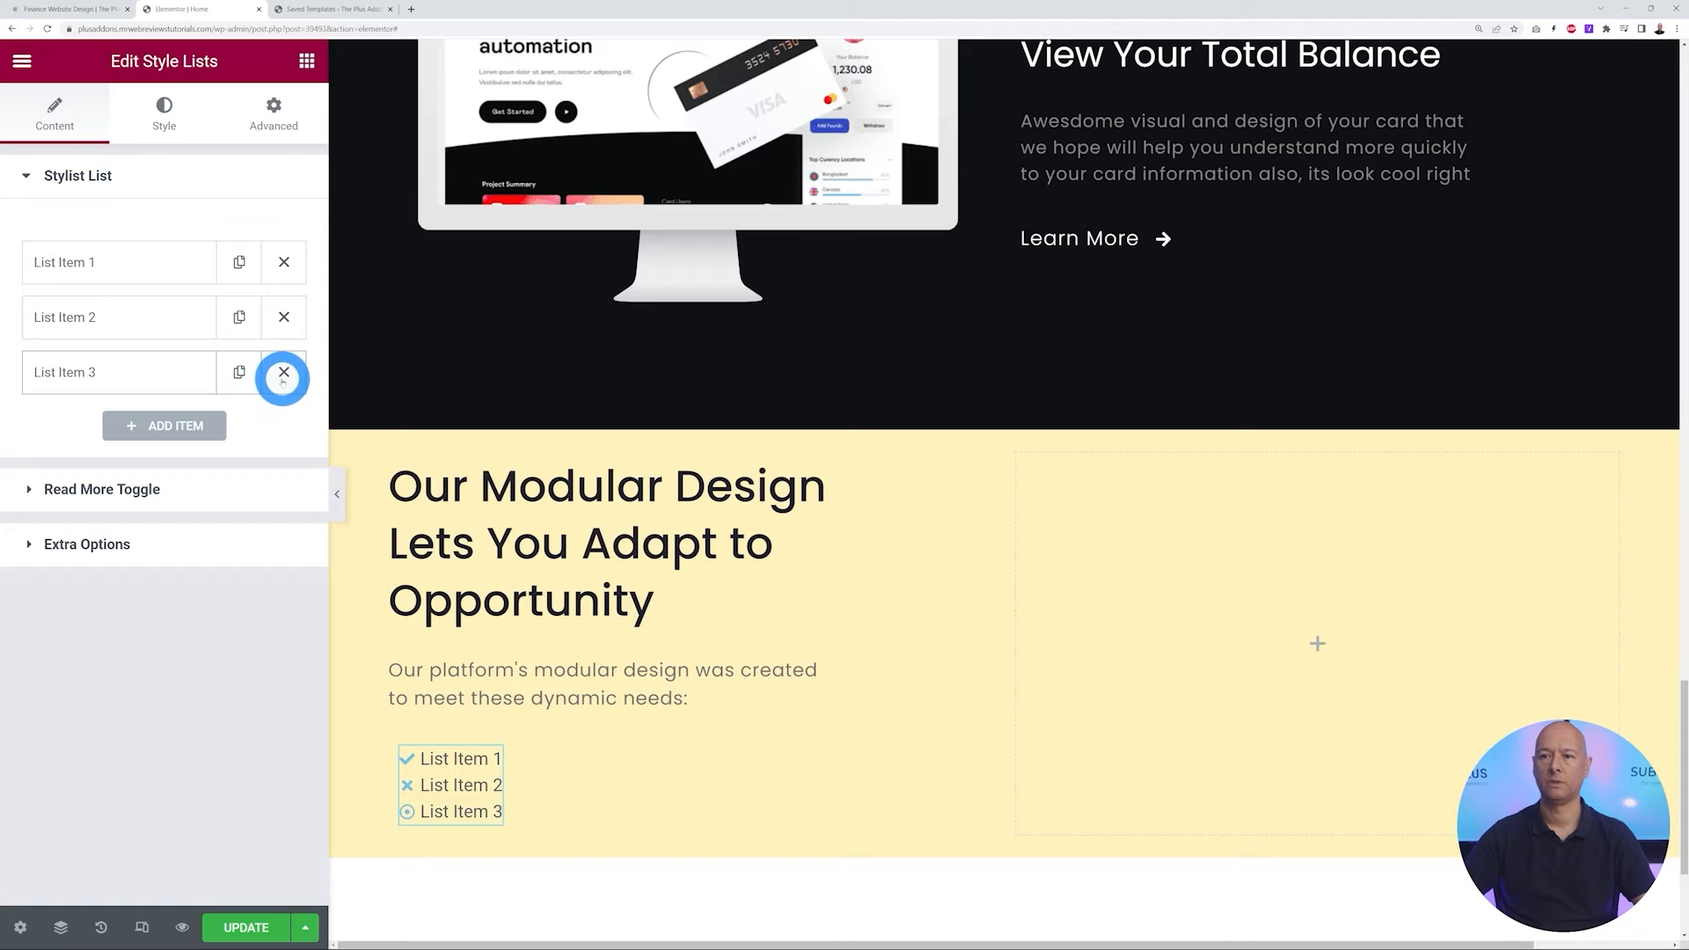
Delete List Item 2 and List Item 3, and change the remaining item's description to "Global Payments"
click(283, 319)
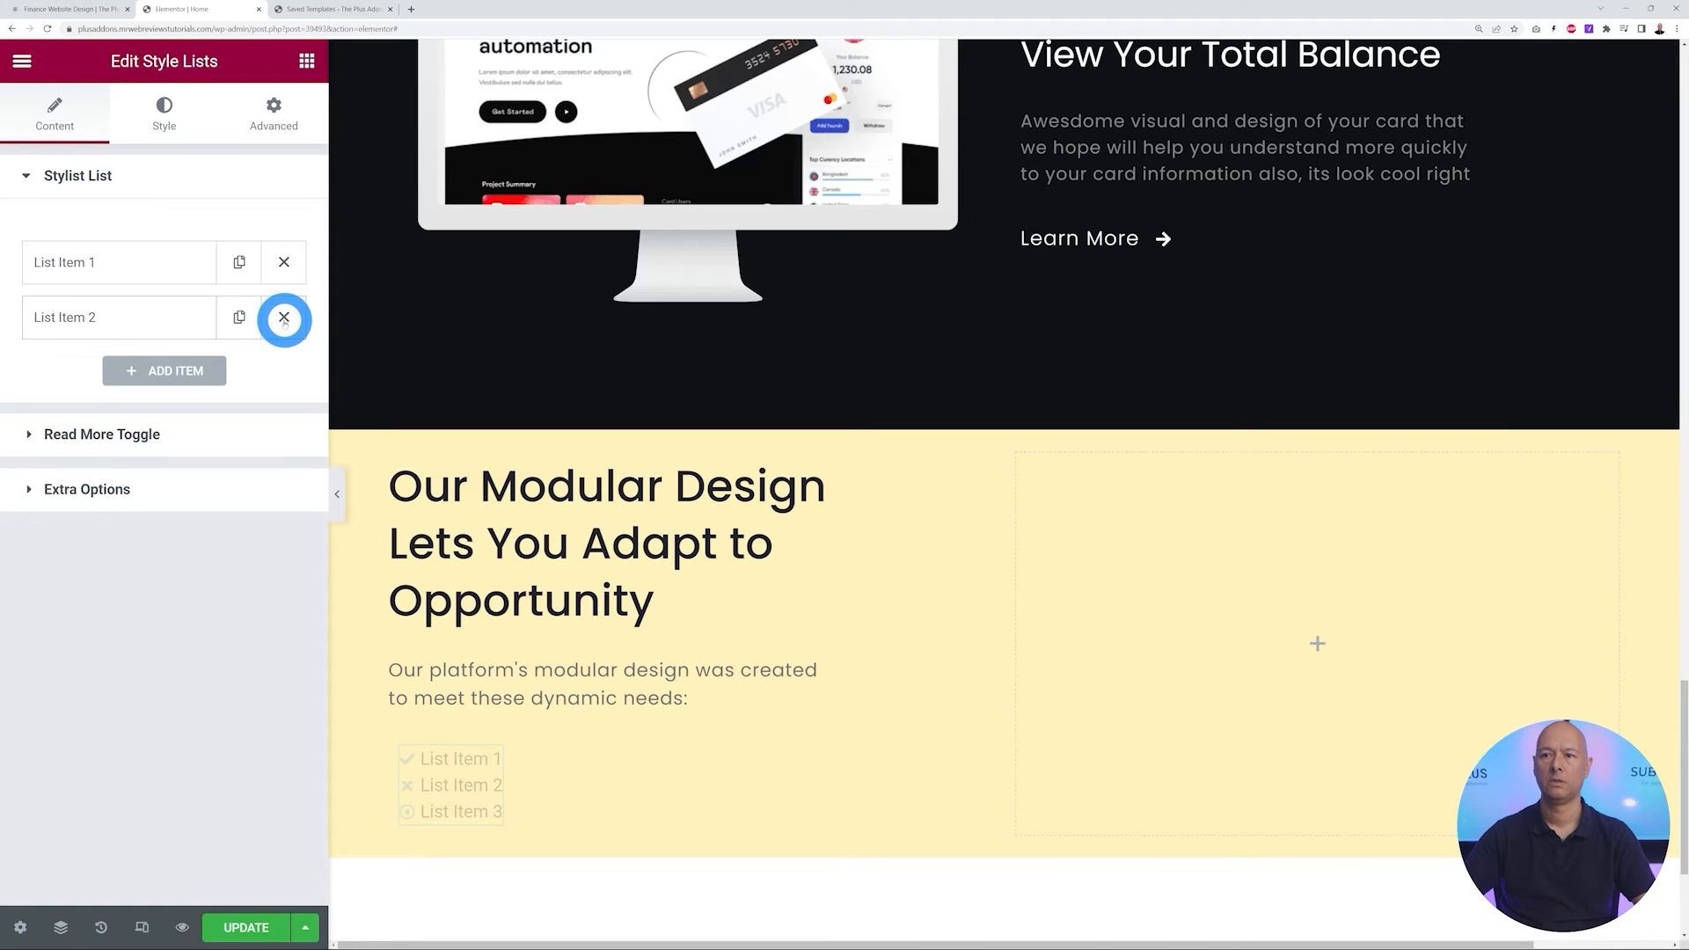
click(284, 319)
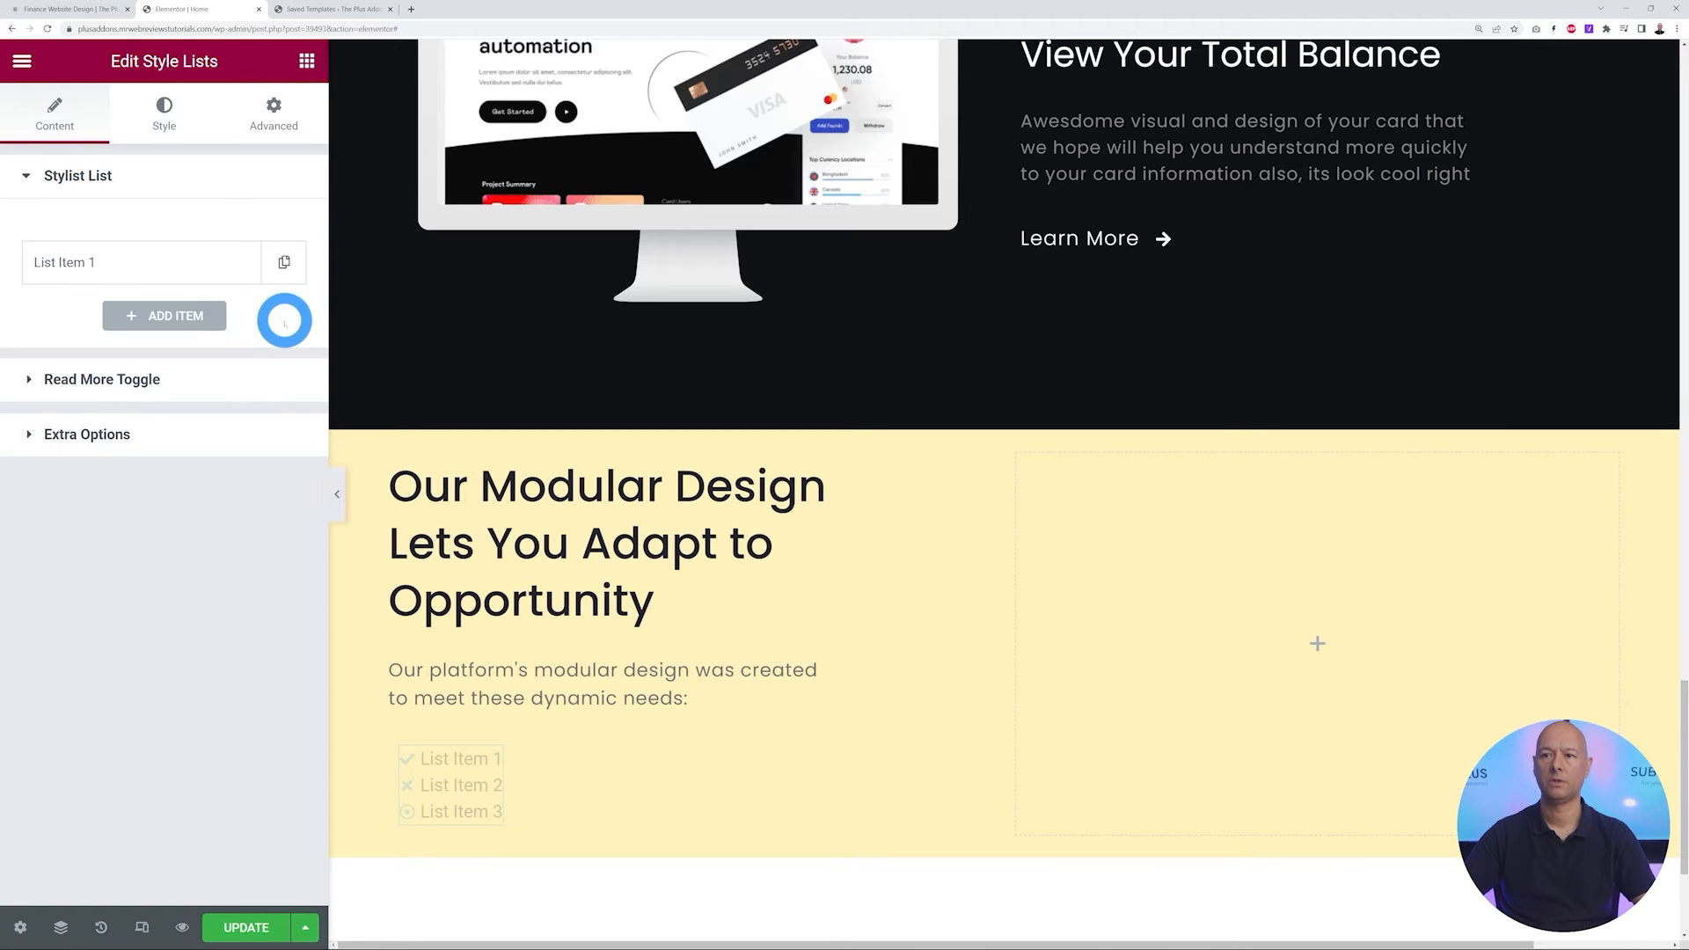
click(68, 264)
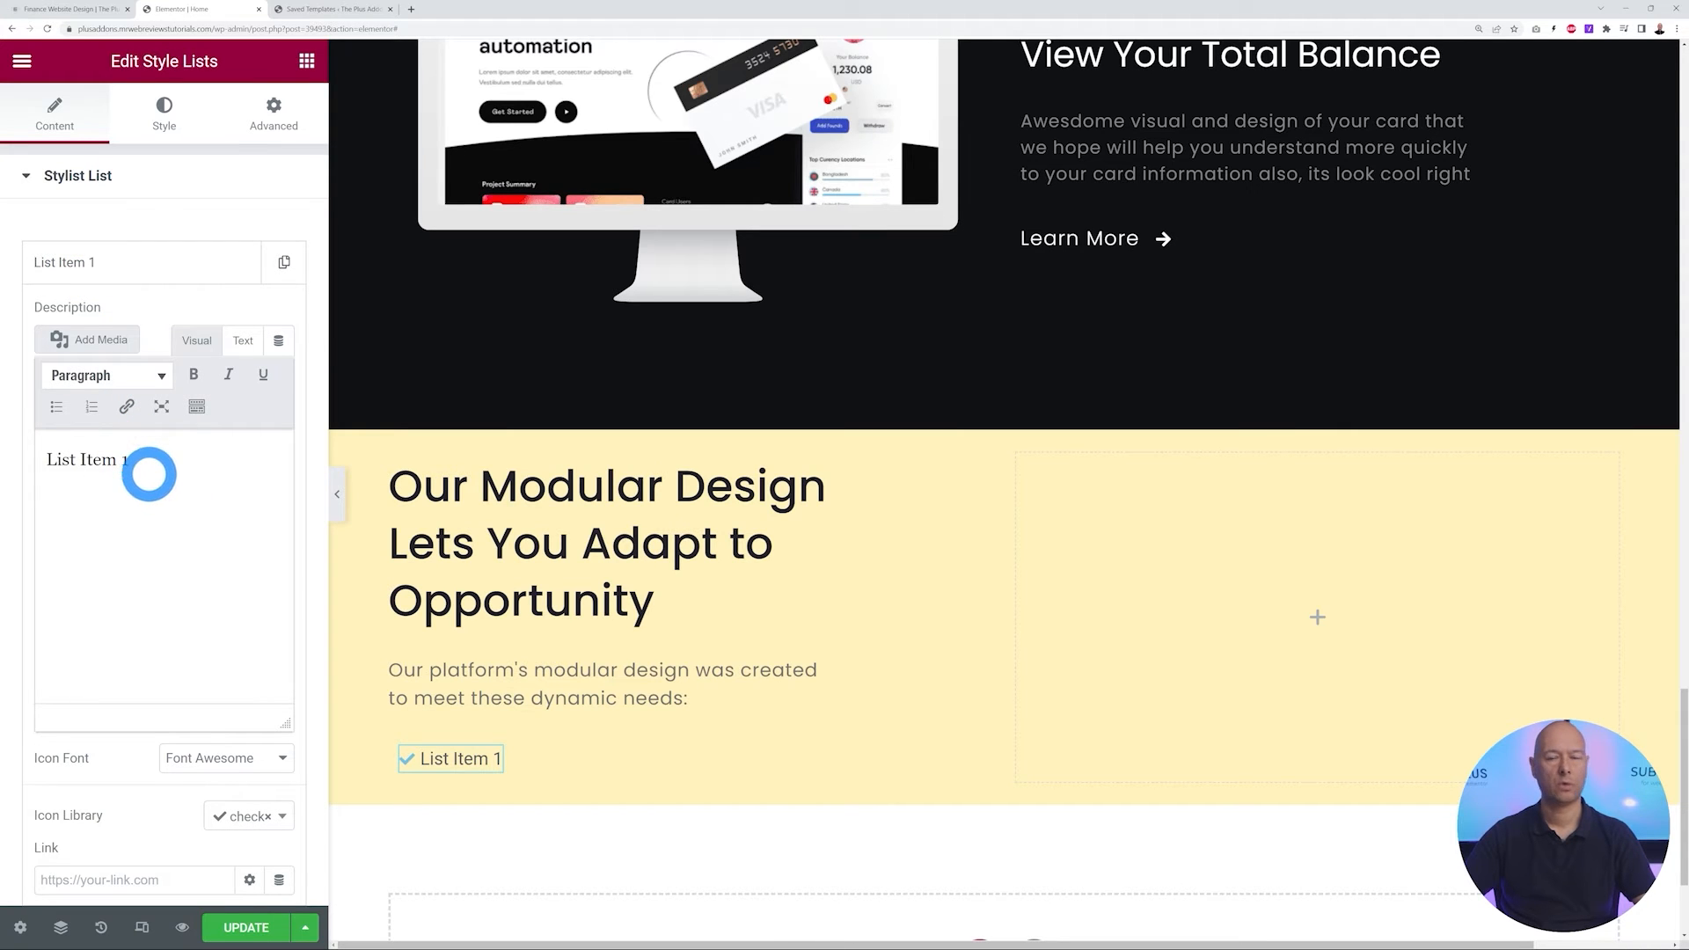
drag(176, 465, 19, 461)
text(Global Payments)
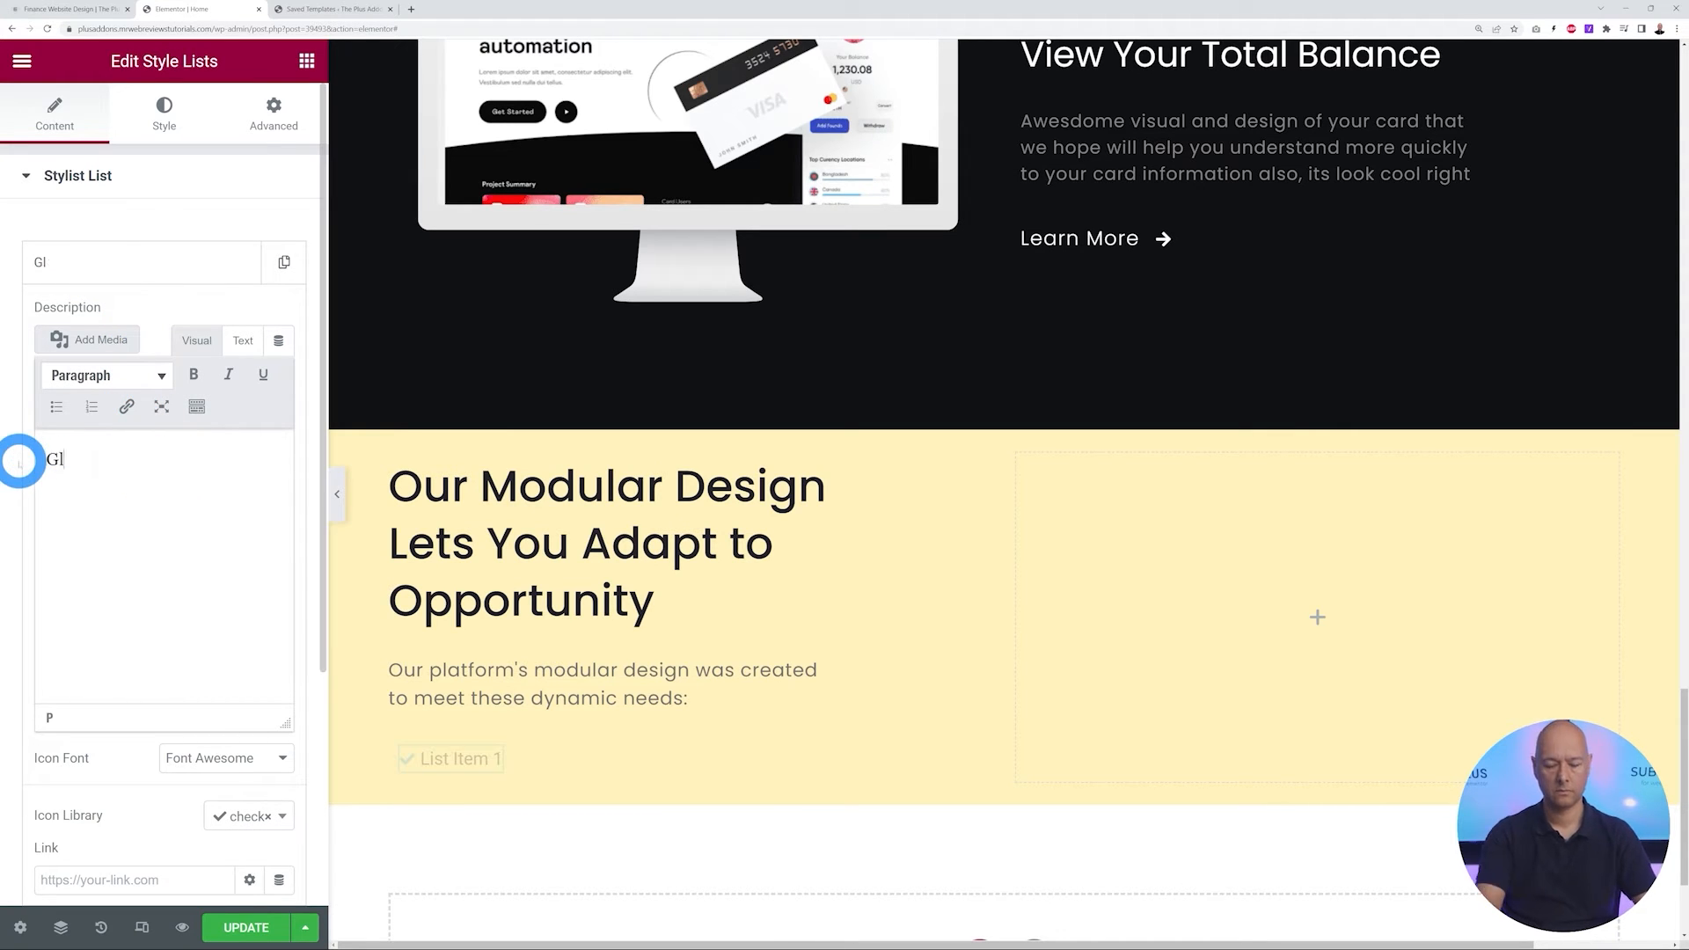
click(78, 264)
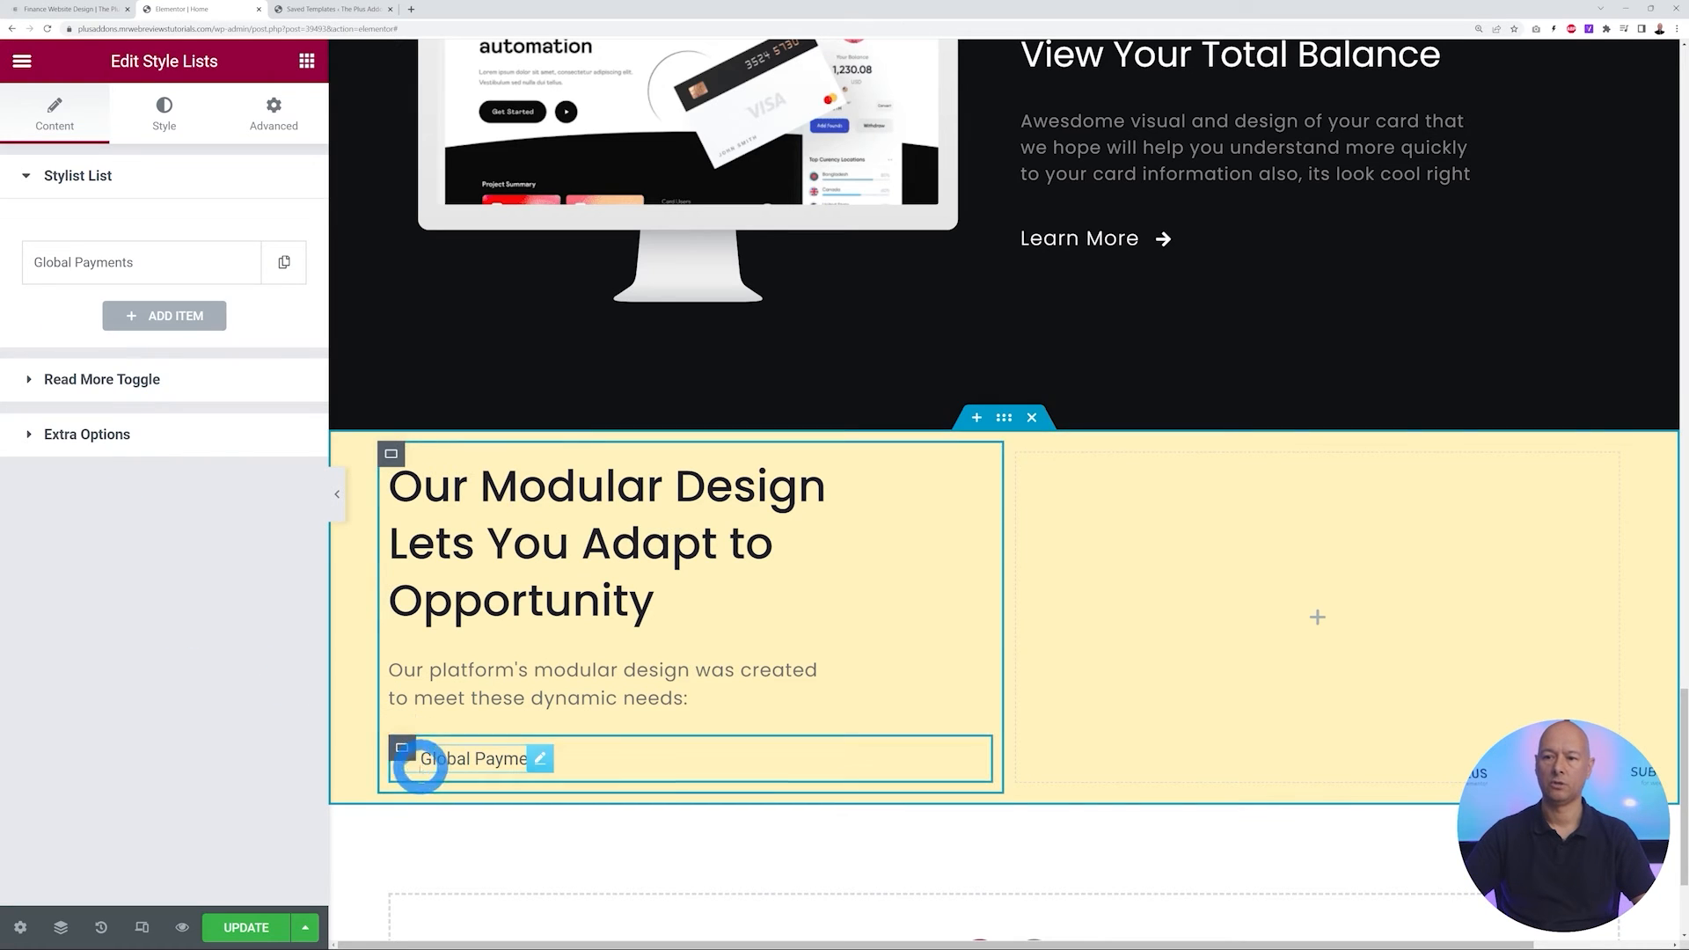
Set the icon colour of the Style Lists widget to the global colour Black Background
click(194, 430)
click(163, 111)
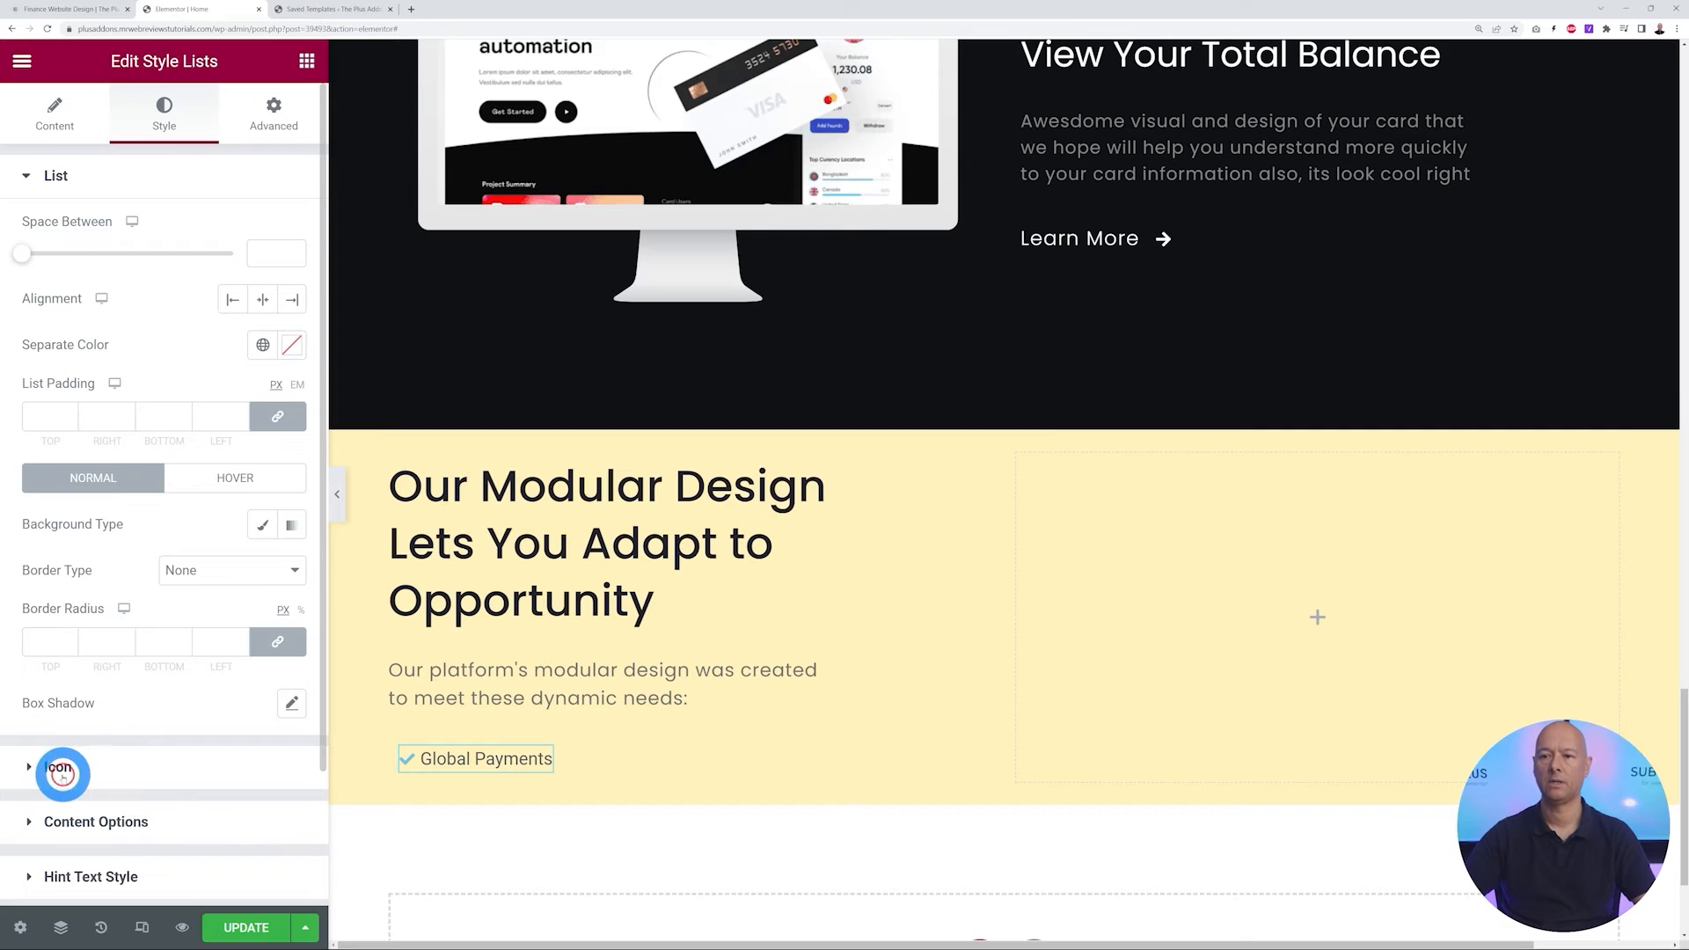
click(62, 769)
click(263, 284)
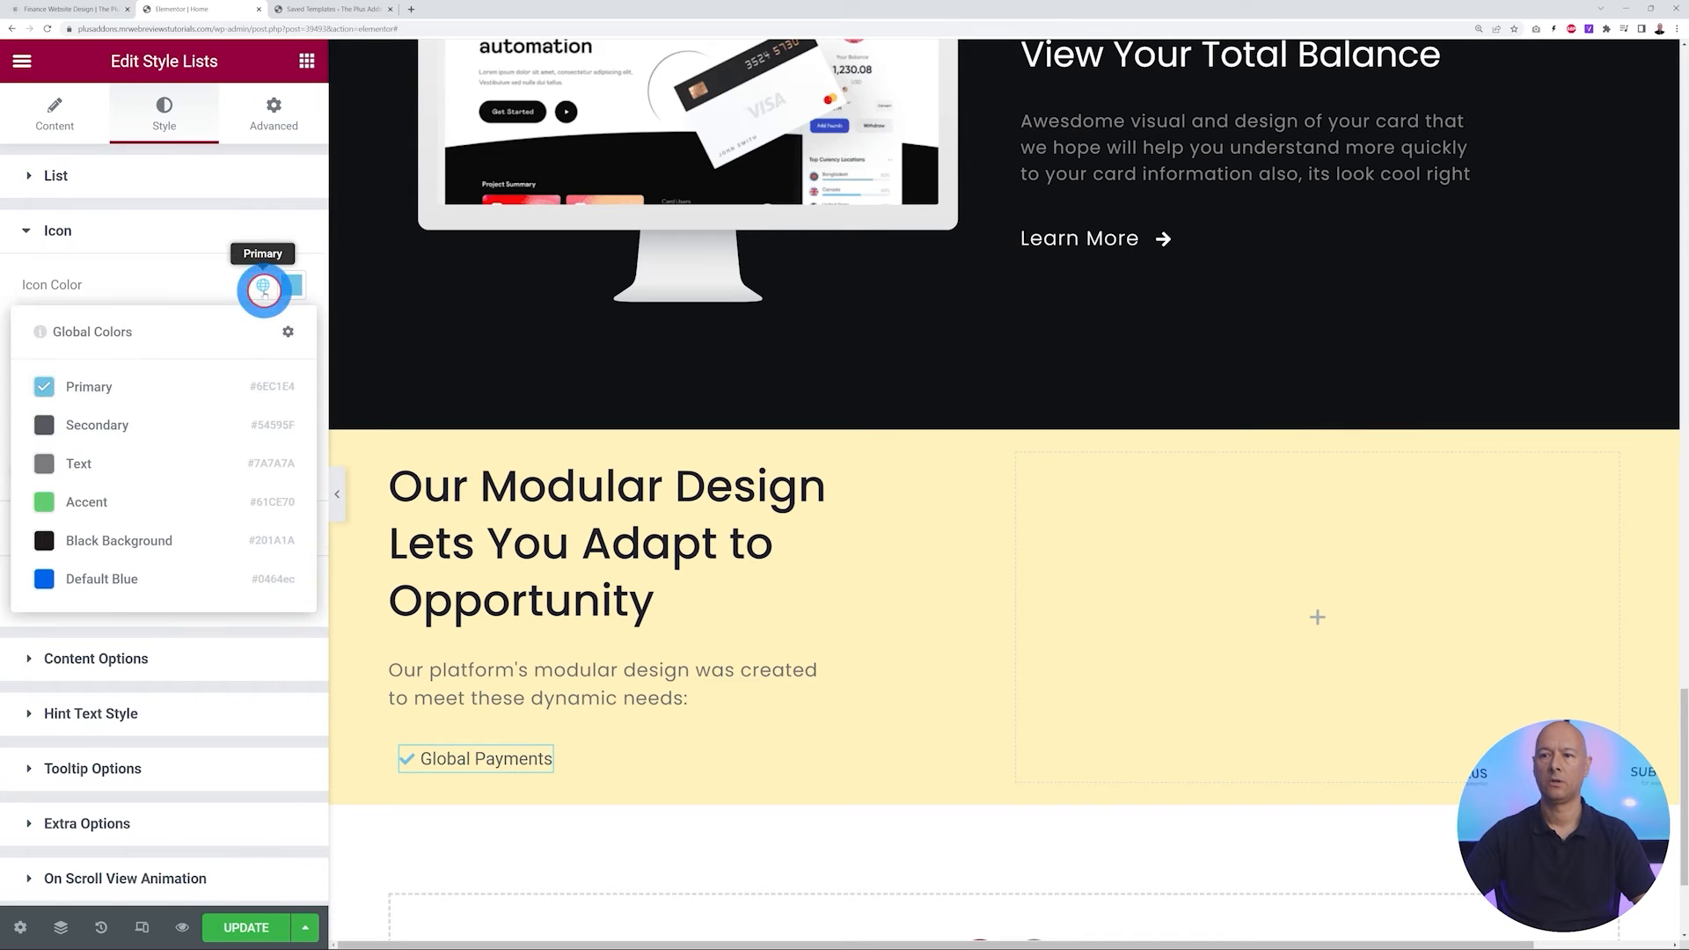
click(103, 543)
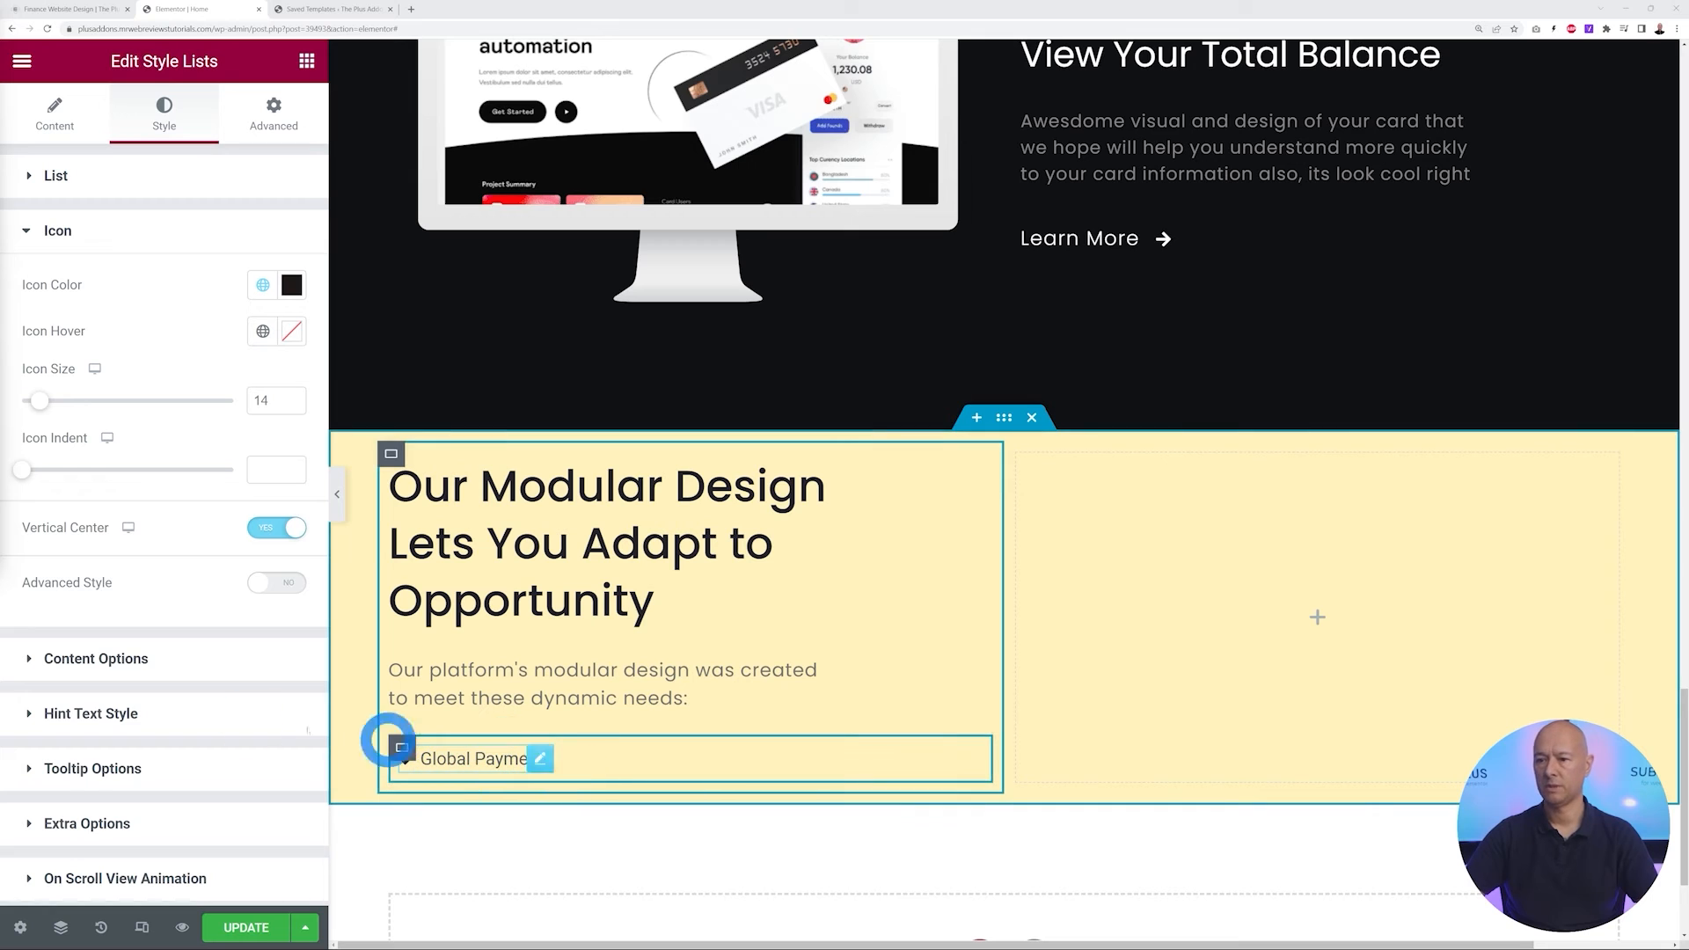
Set the letter spacing of the list text typography to 2
click(115, 660)
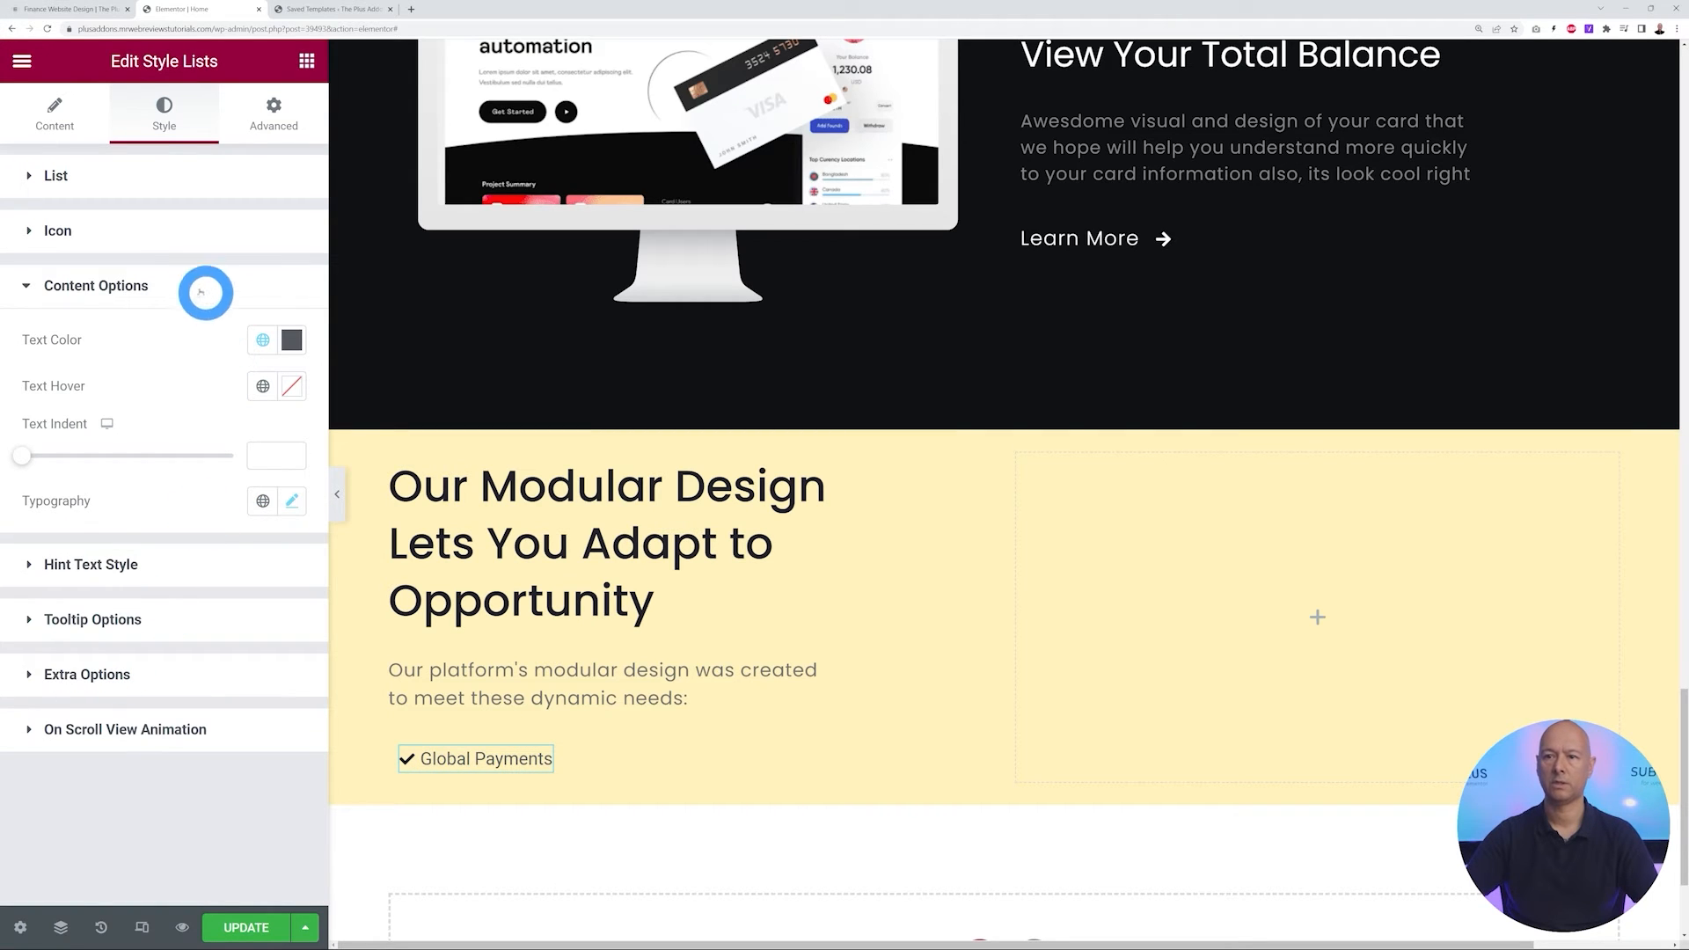
click(293, 499)
scroll(226, 615, down, 2)
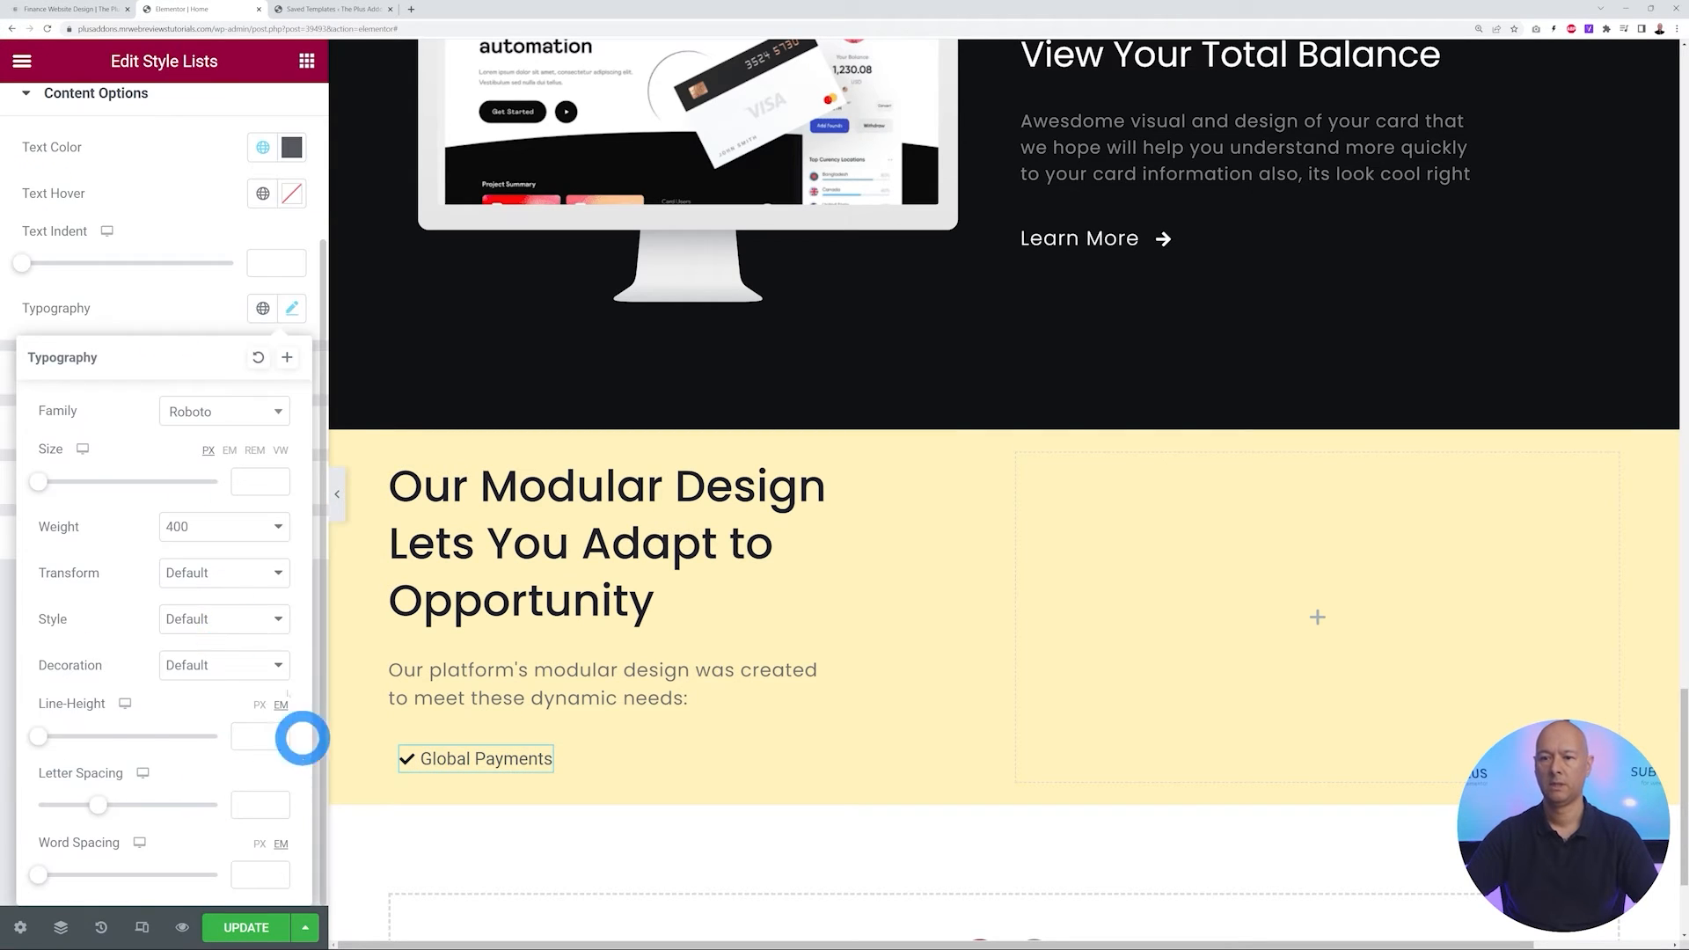
click(254, 800)
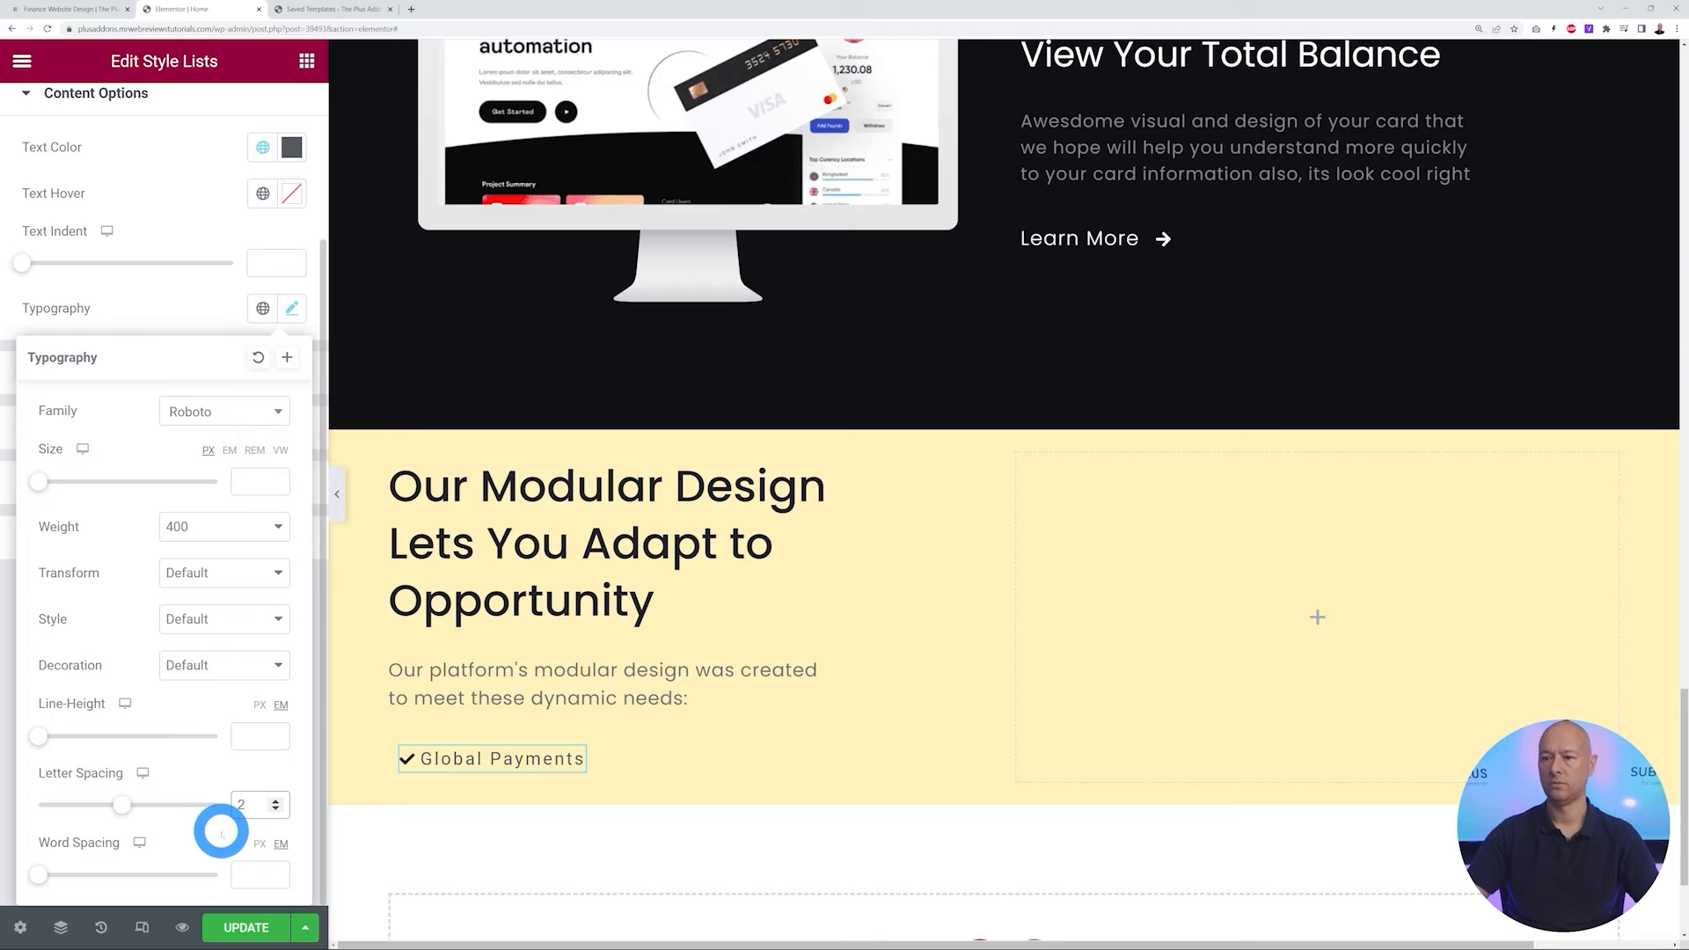
click(154, 313)
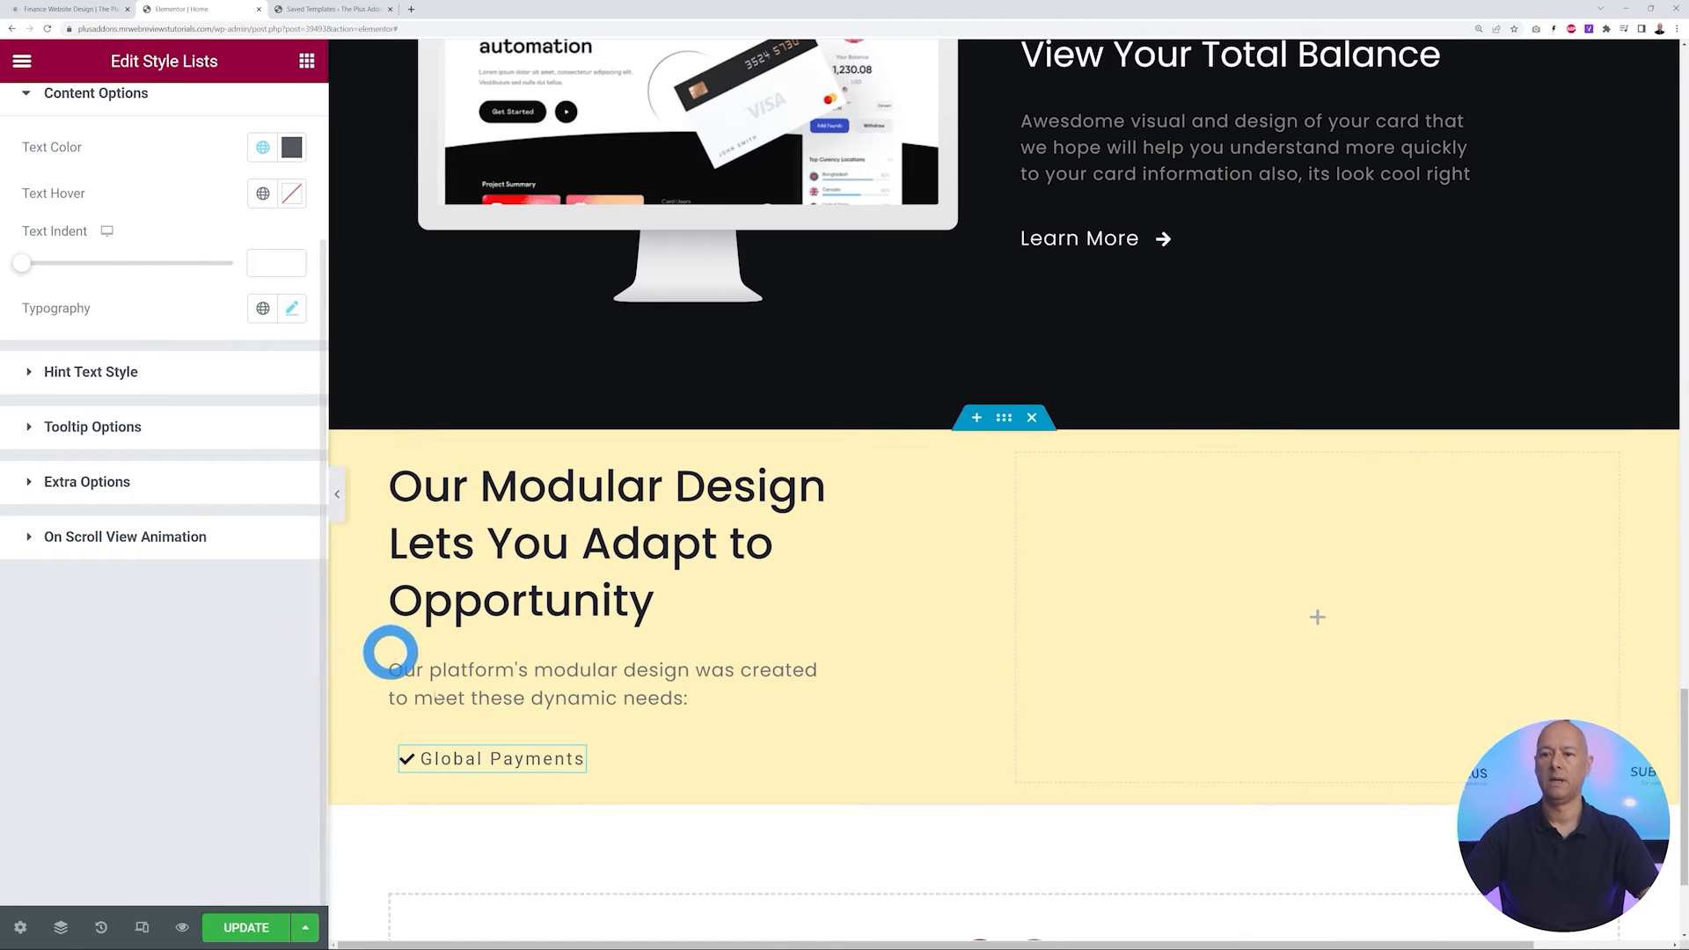
Add the list items "Digital Commerce" and "Subscription Billing", and set the space between the list items to 15
scroll(200, 507, up, 3)
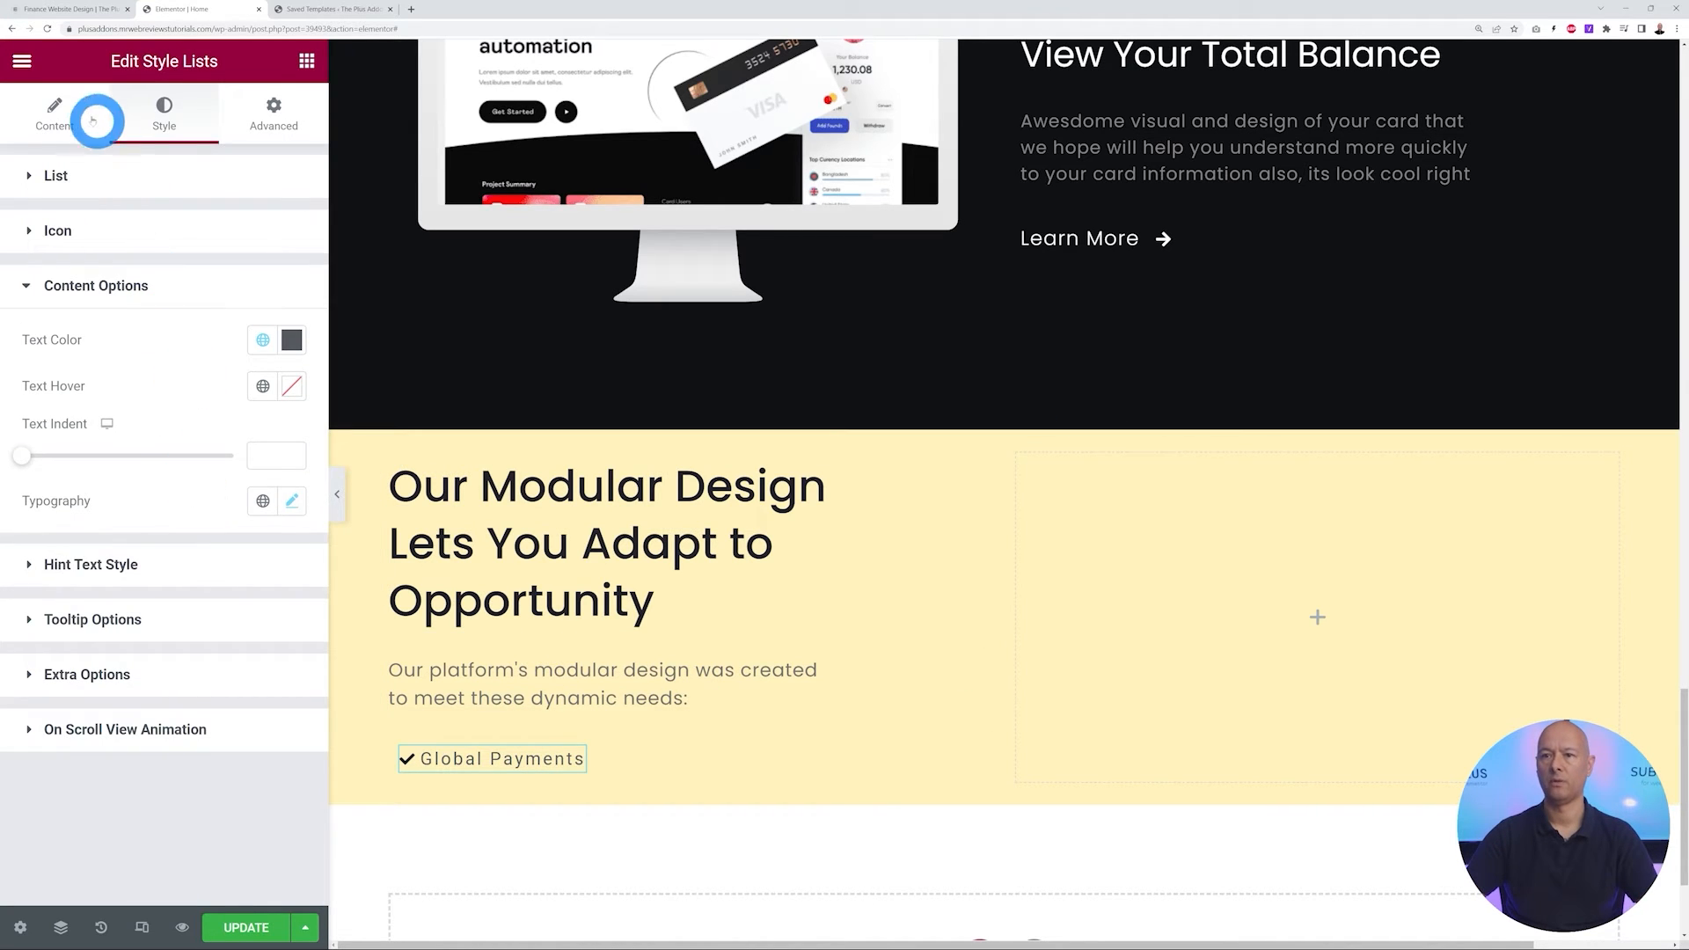
click(80, 117)
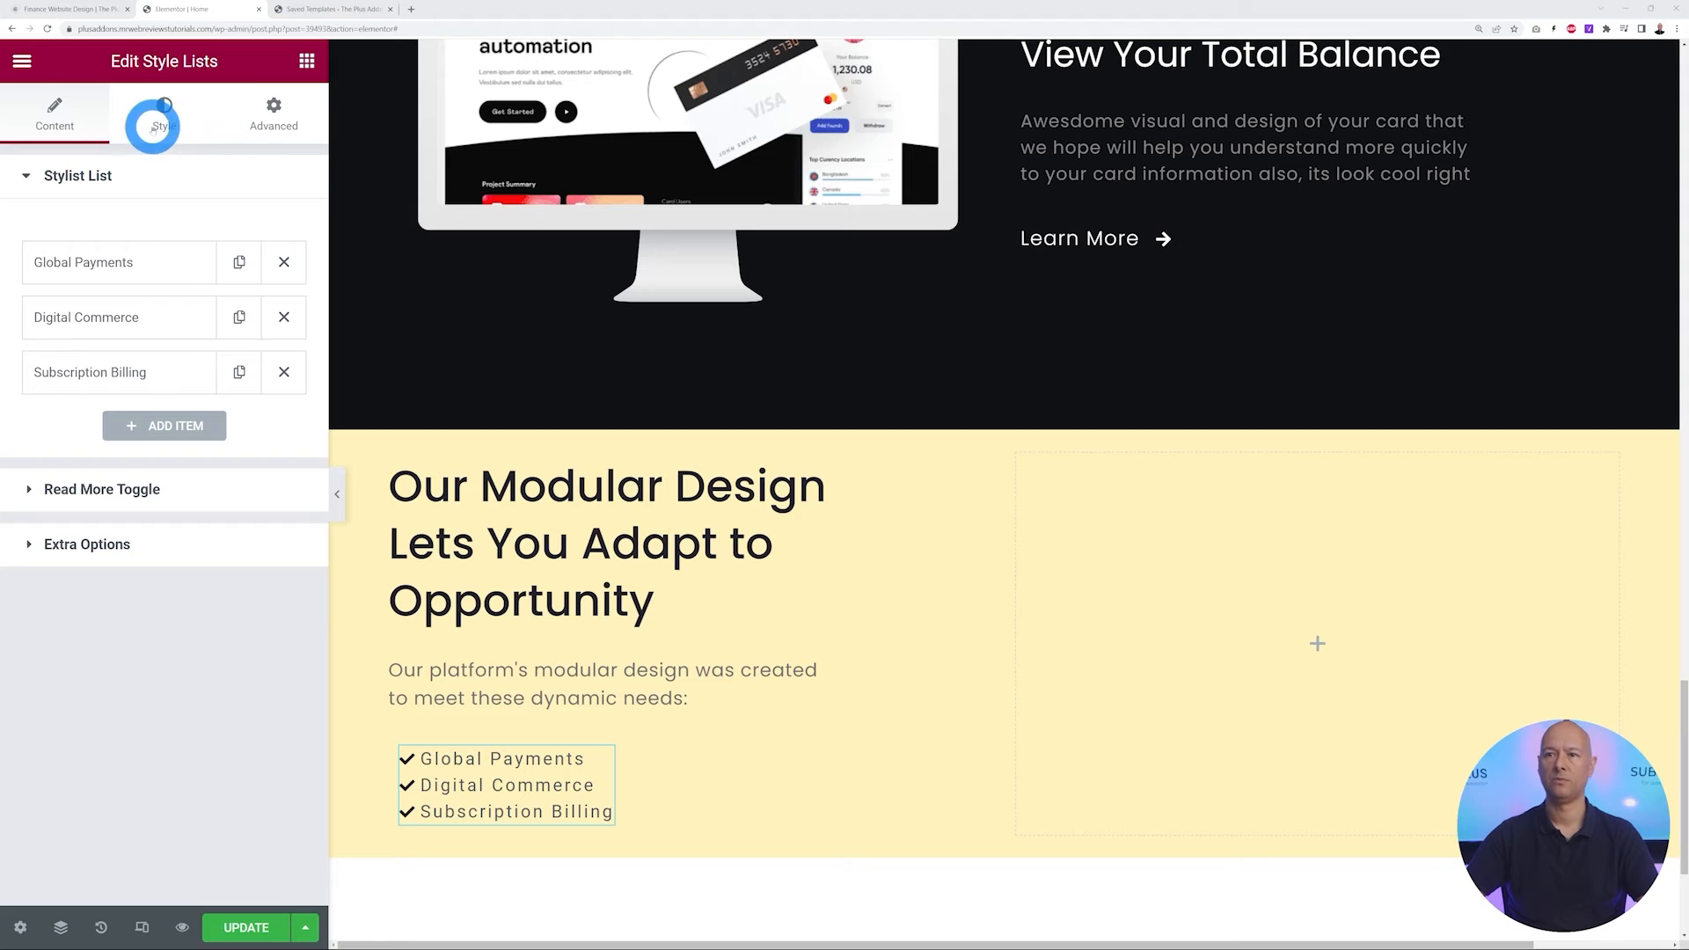
click(166, 118)
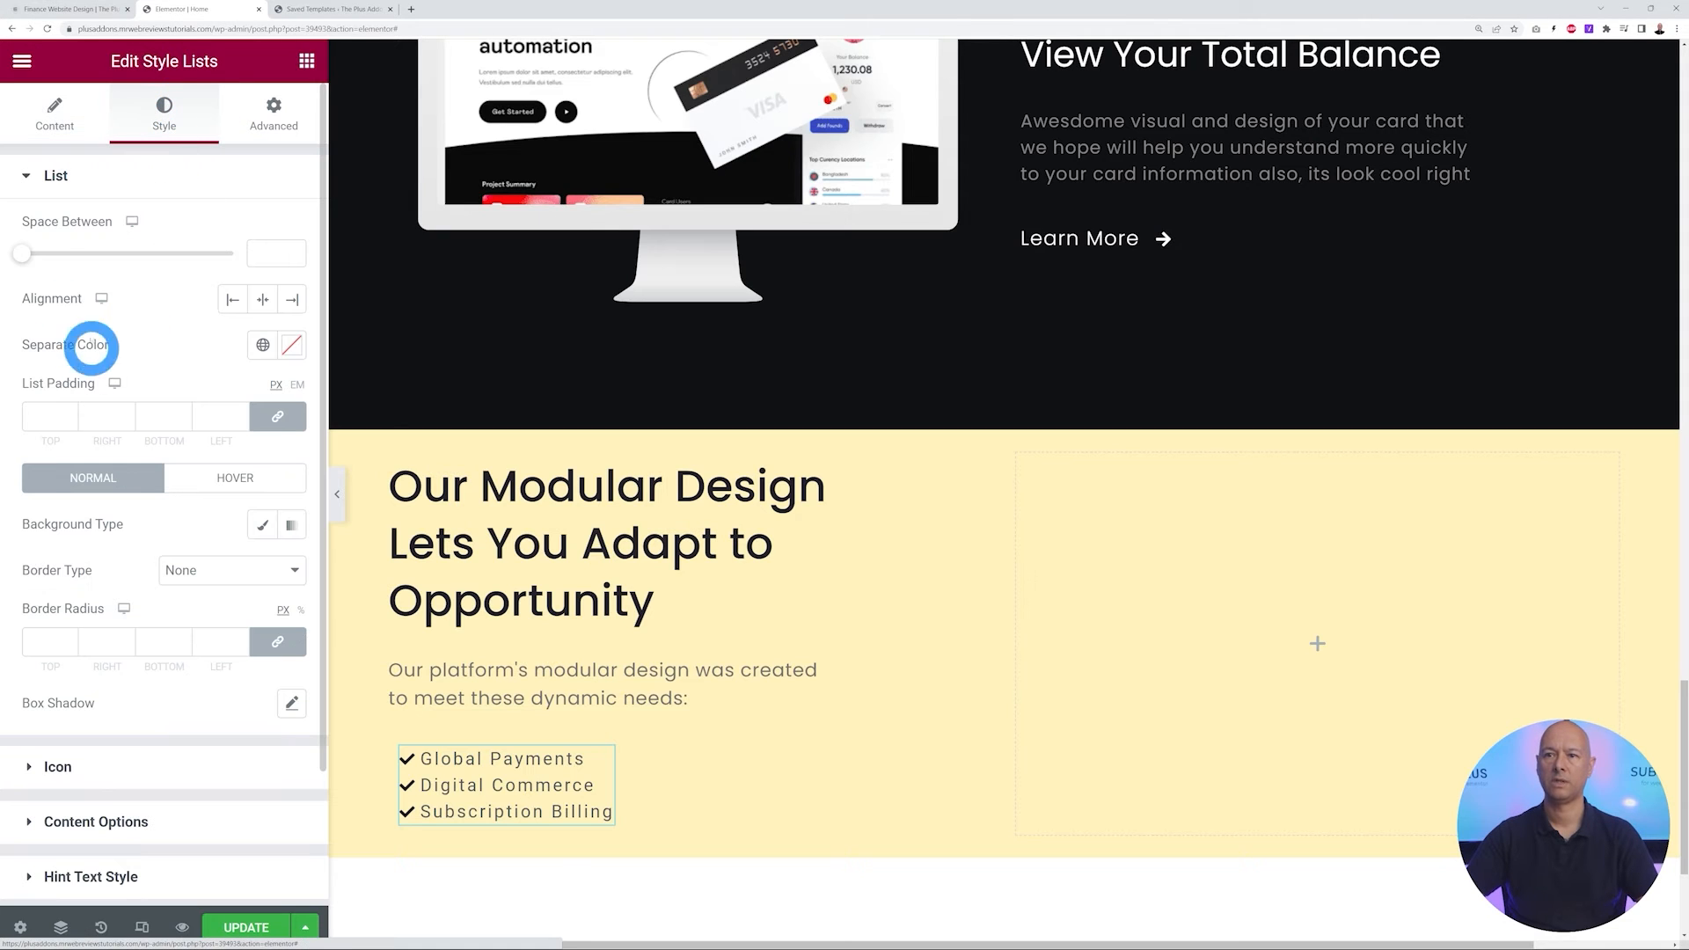
click(147, 251)
drag(25, 256, 94, 255)
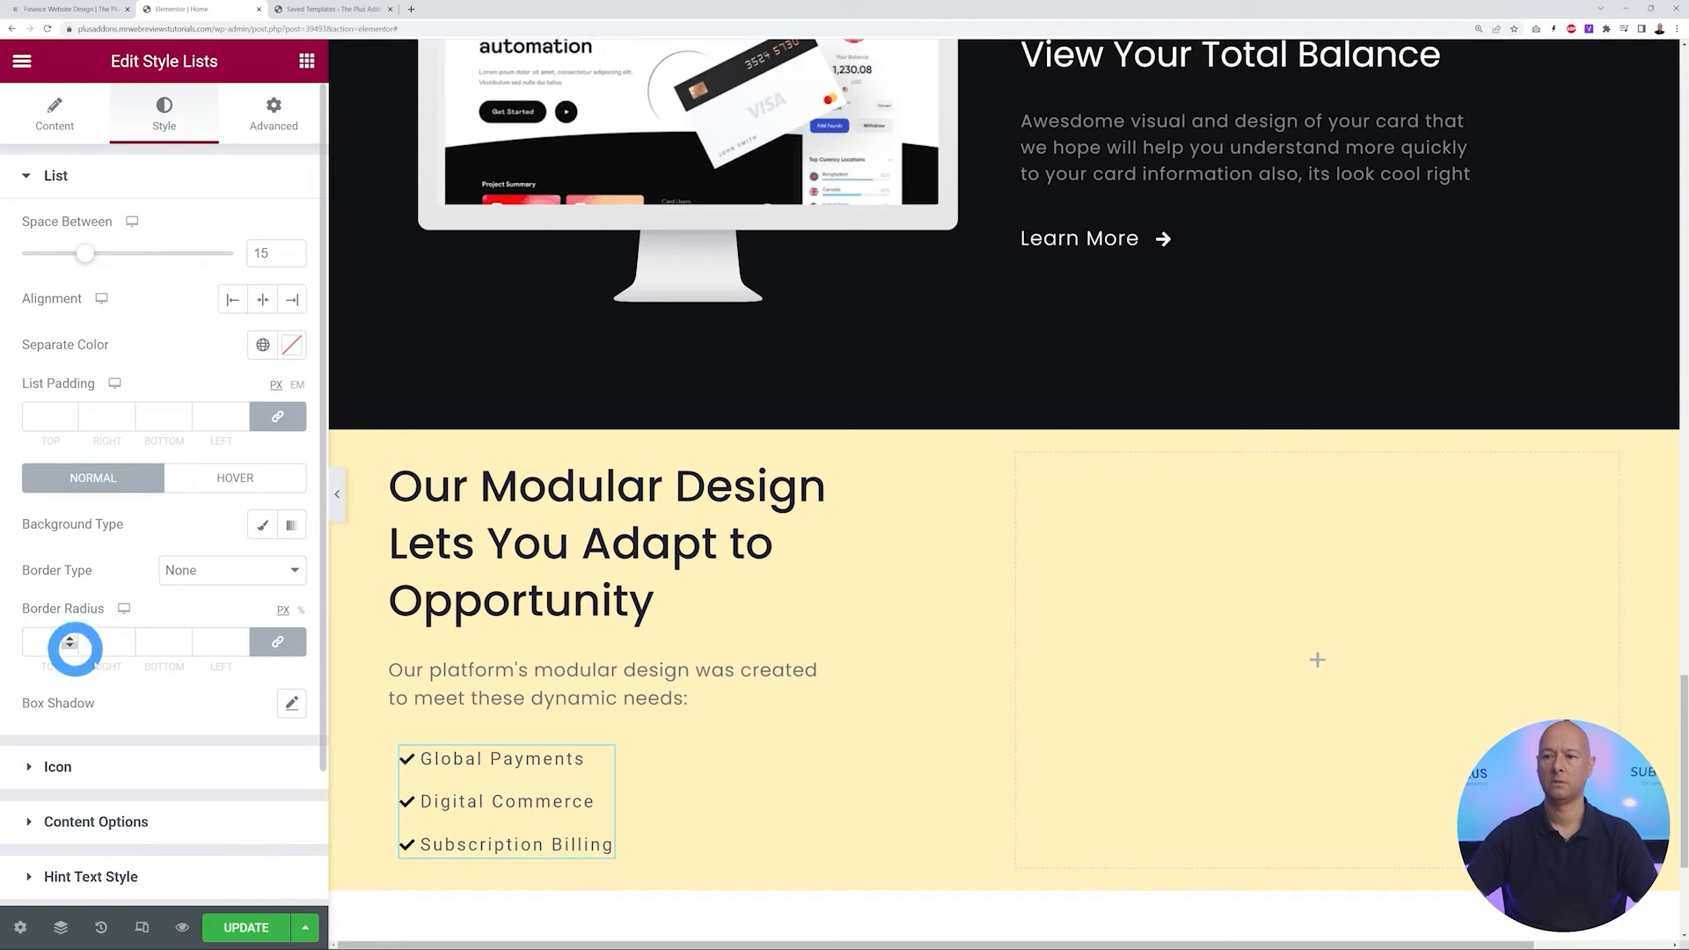
Duplicate the Style Lists widget and change the copy's items to "Global Tax & Financial Services", "Risk Management & Compliance" and "Partner Sales"
click(76, 9)
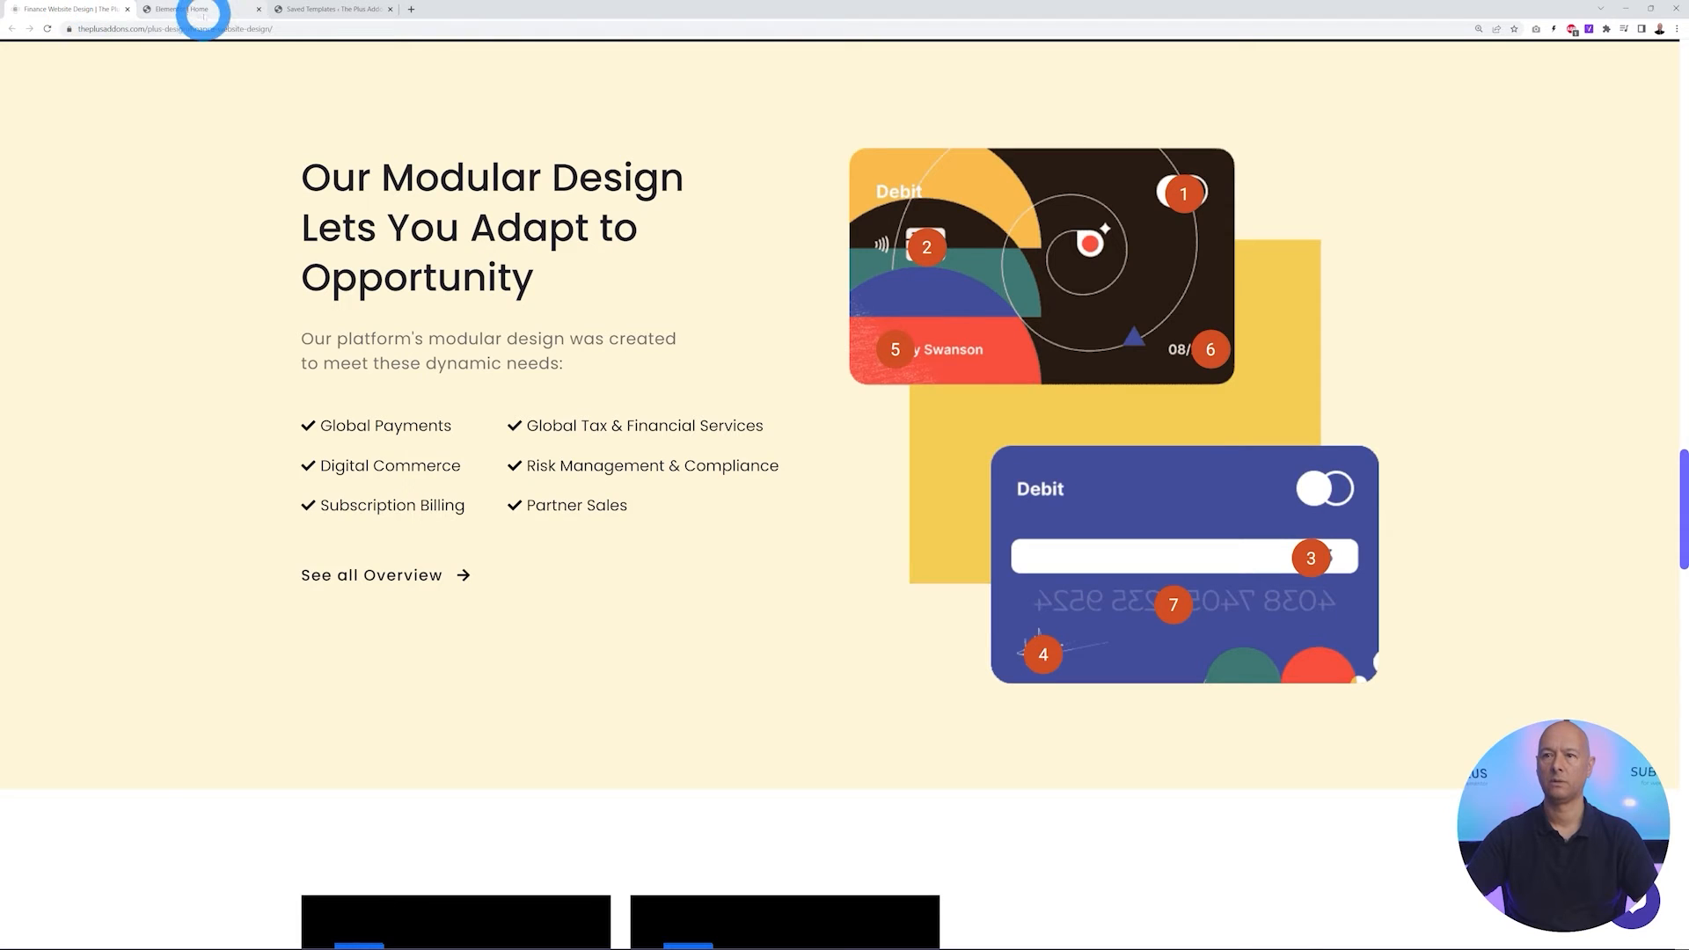
click(197, 10)
scroll(841, 735, down, 2)
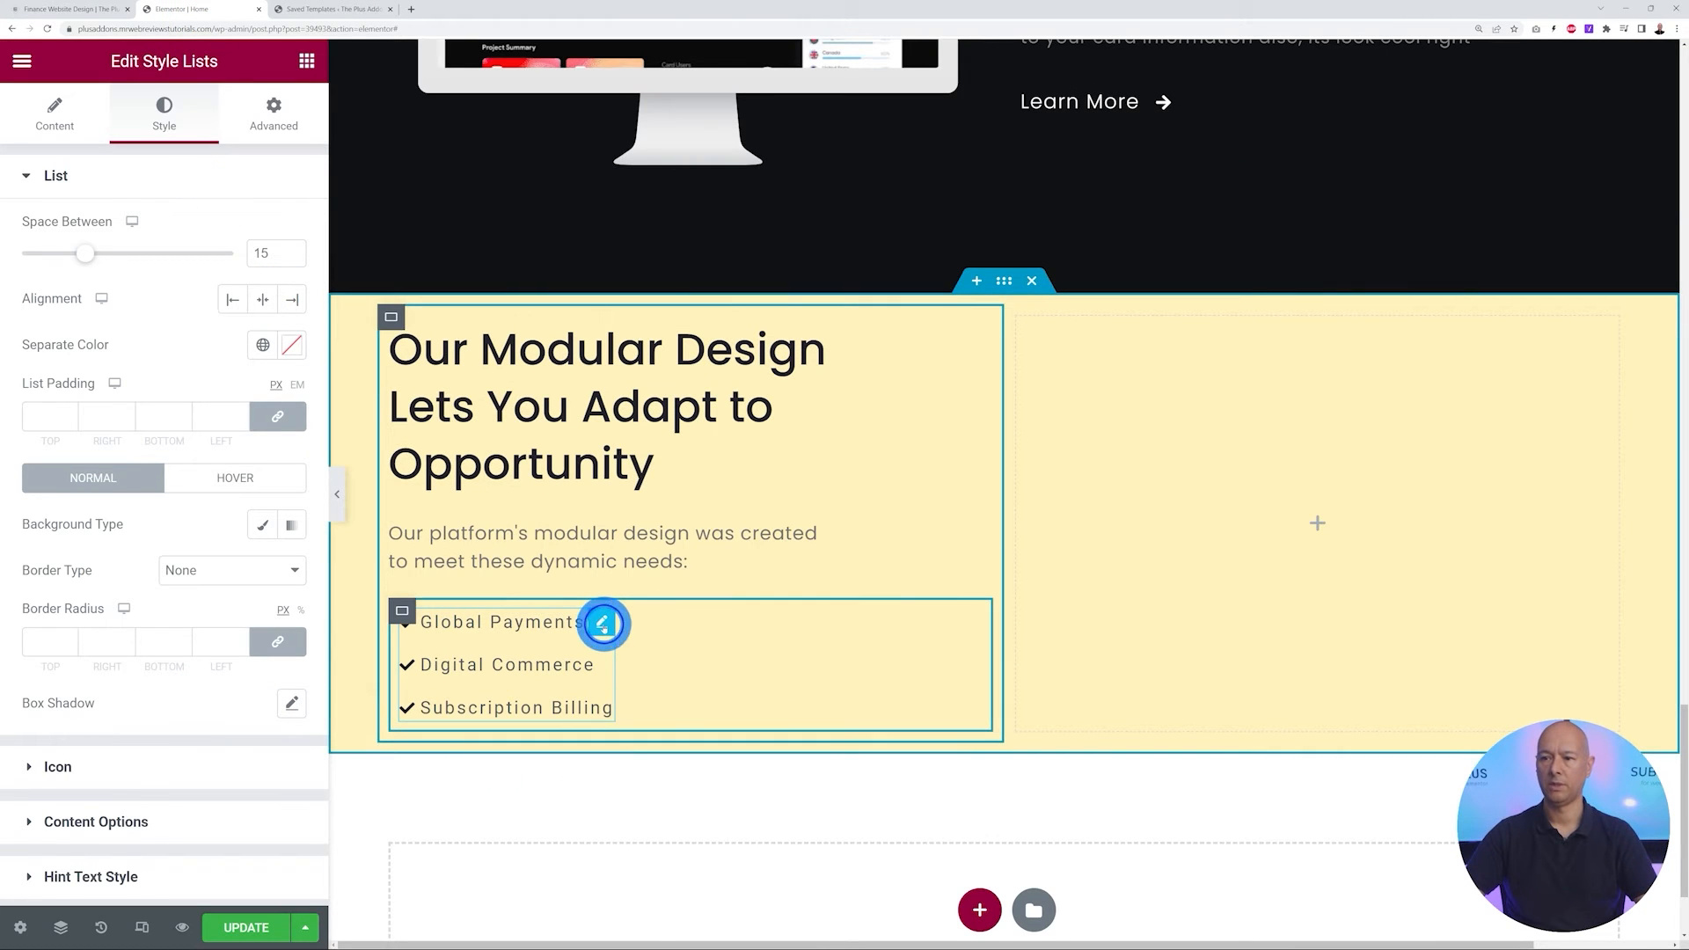
right_click(602, 624)
click(669, 597)
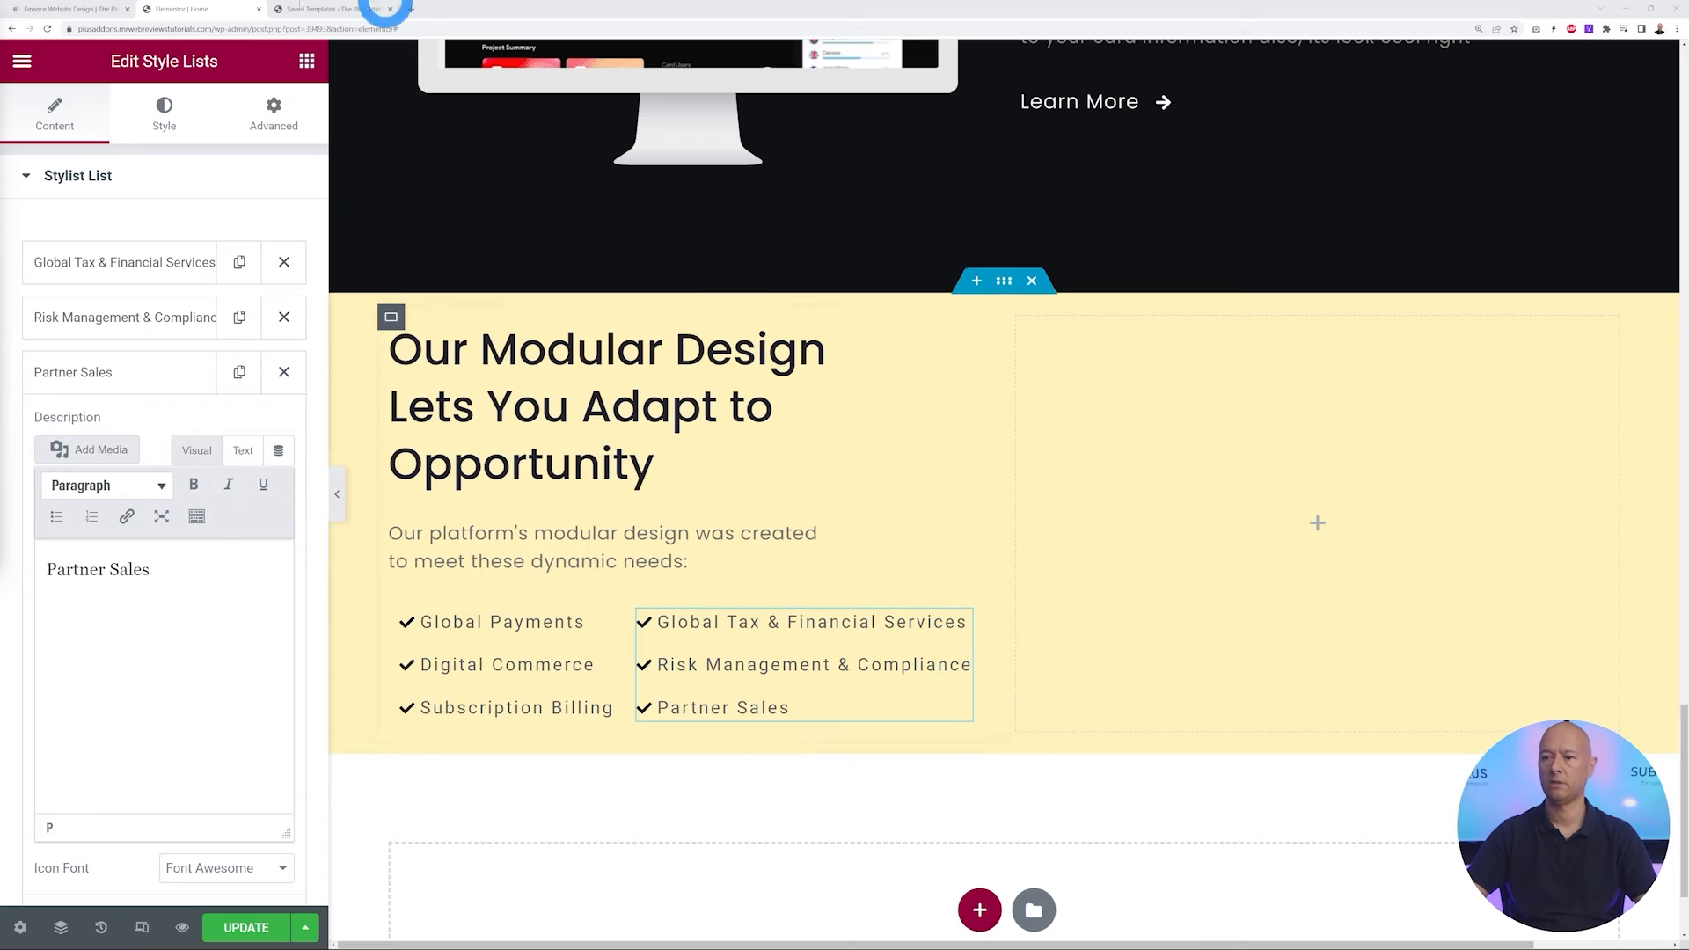
Search the widgets for "button", place a TP Button below the two checklists and give it the text "See all Overview"
click(70, 10)
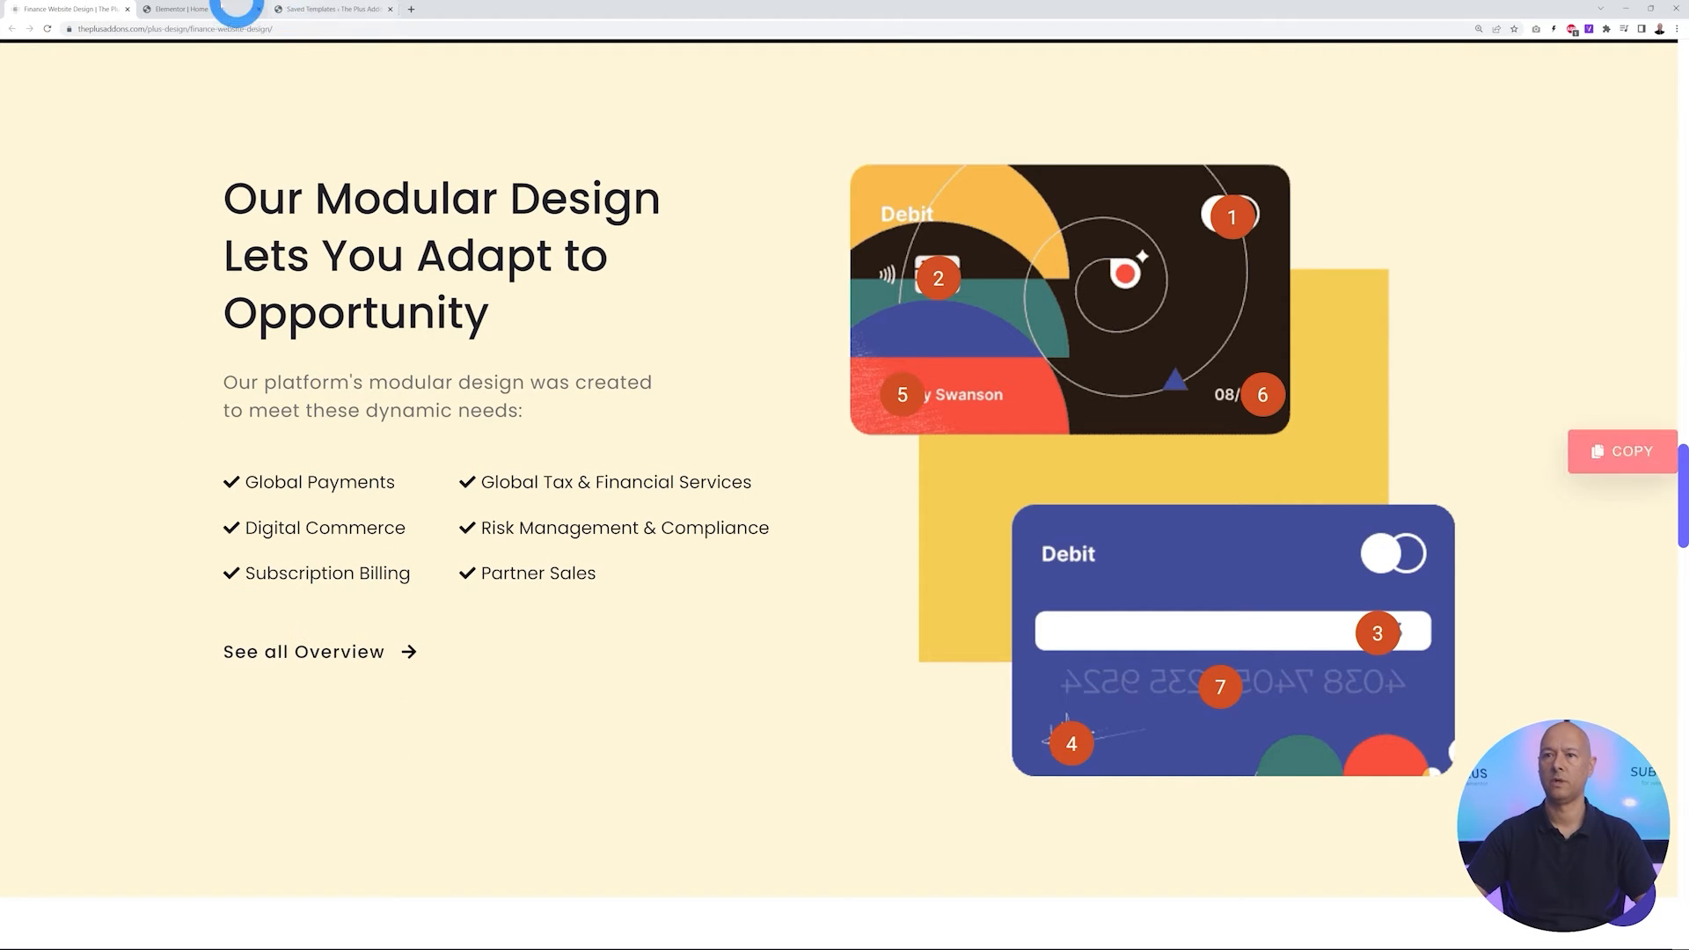
click(216, 9)
click(303, 67)
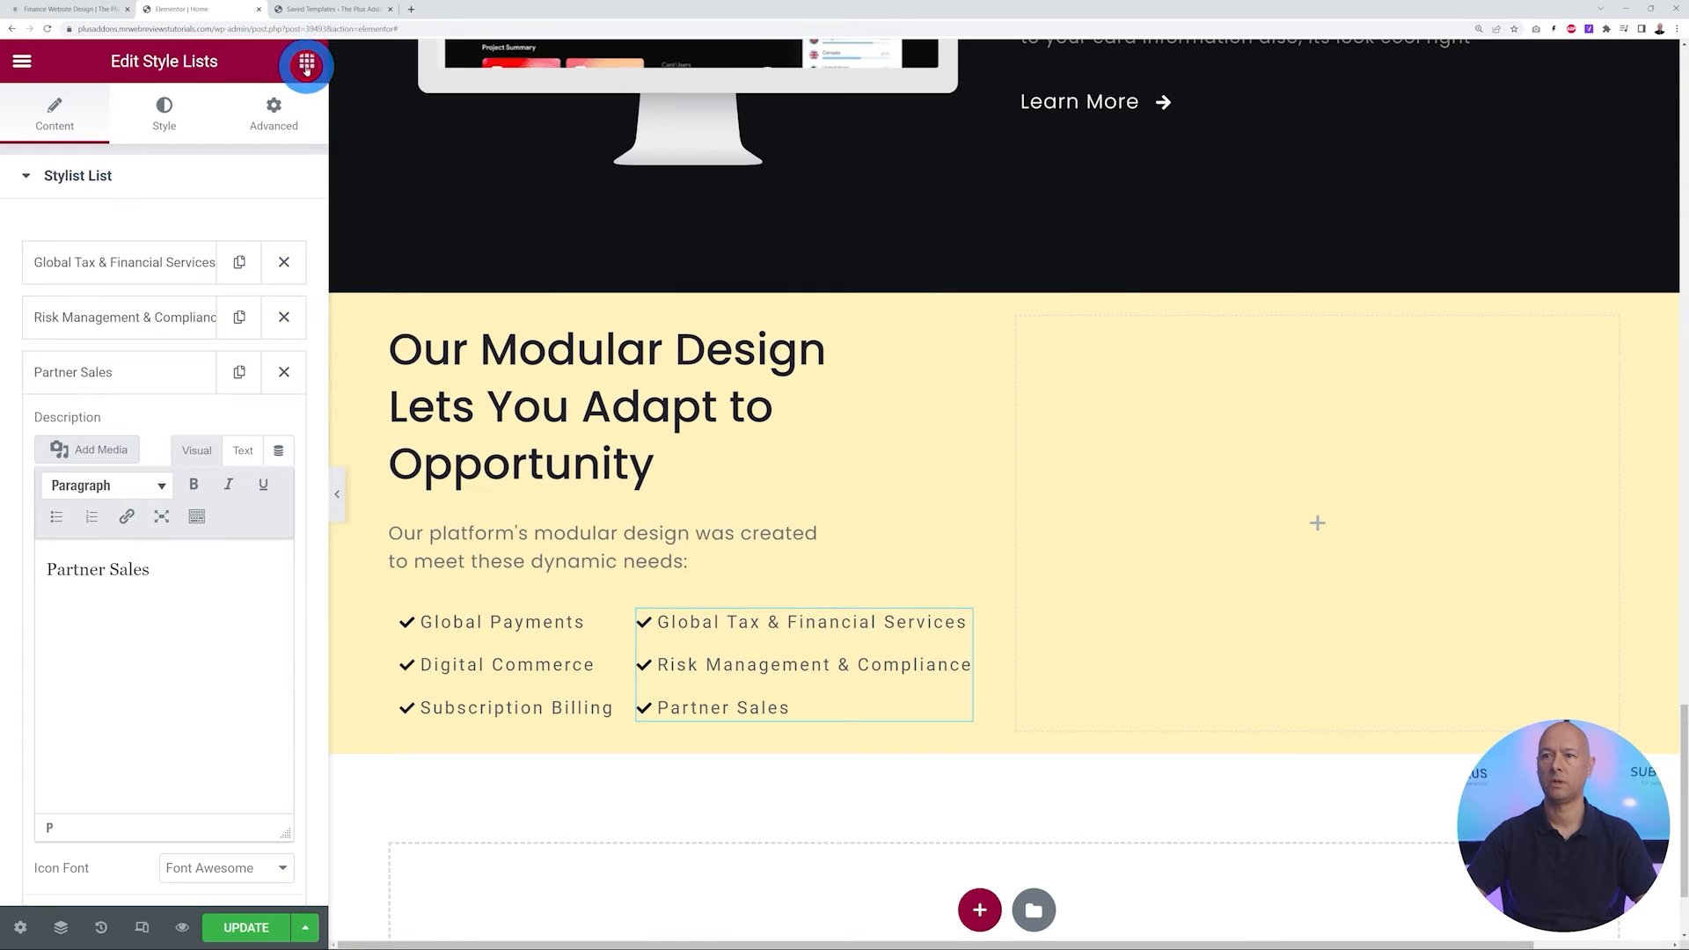
click(127, 151)
text(button)
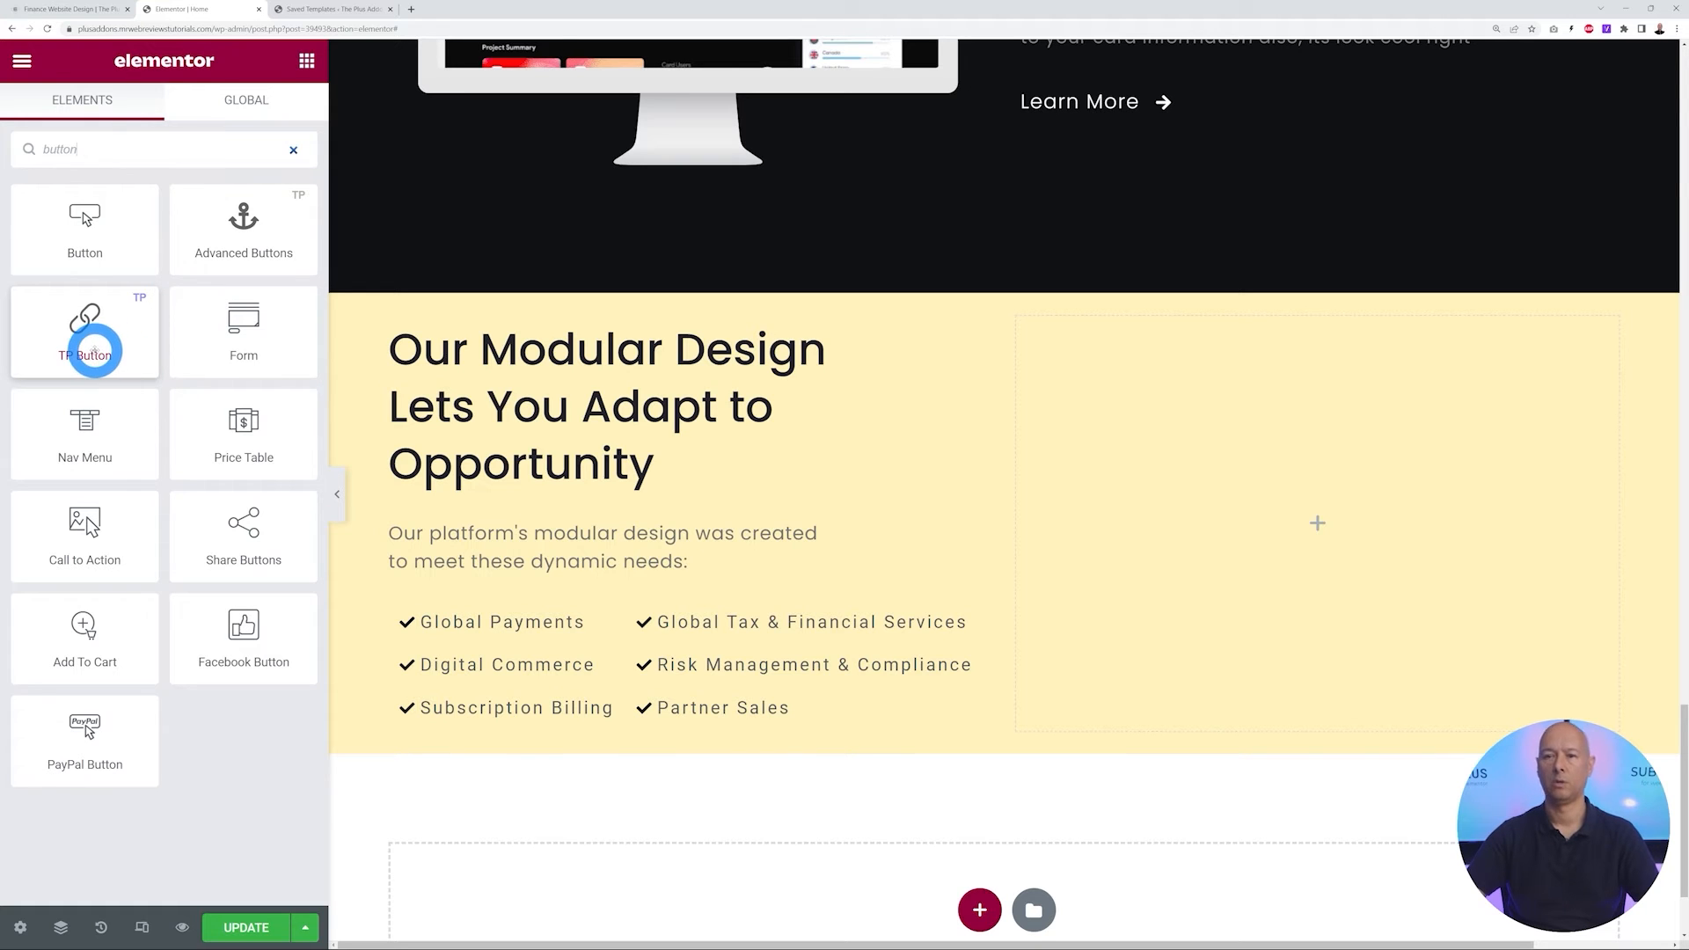
drag(99, 339, 727, 792)
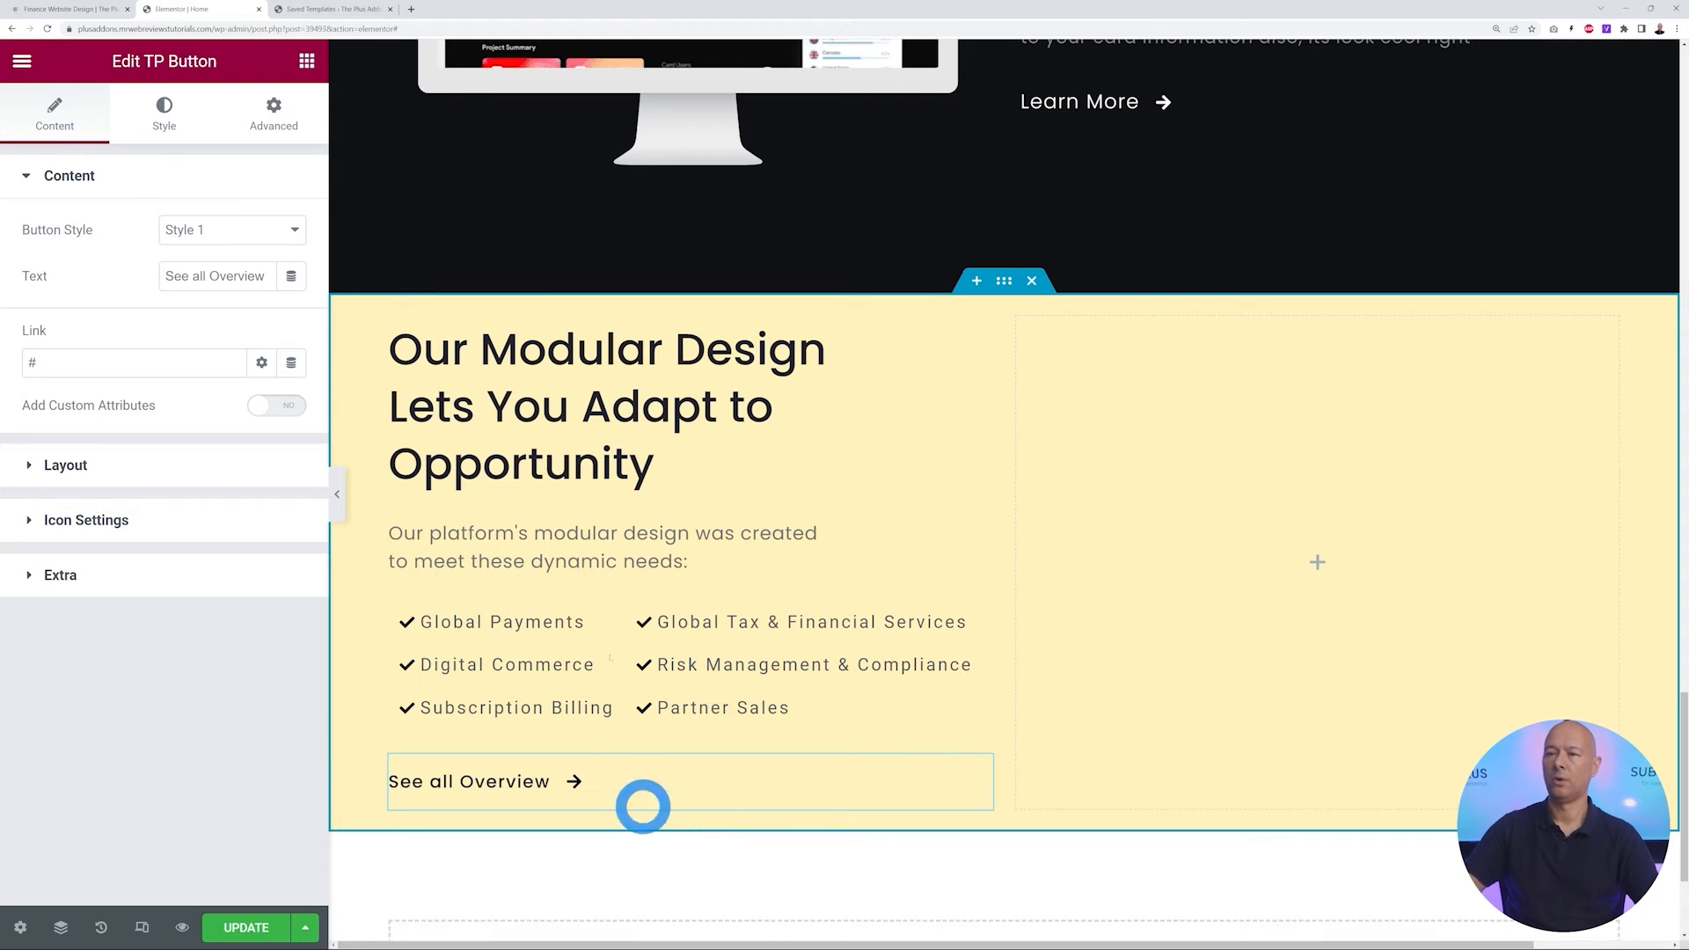
Search the widgets for "hotspot" and place The Plus Addons Hotspot widget in the empty container beside the text
click(58, 9)
key(ctrl+Tab)
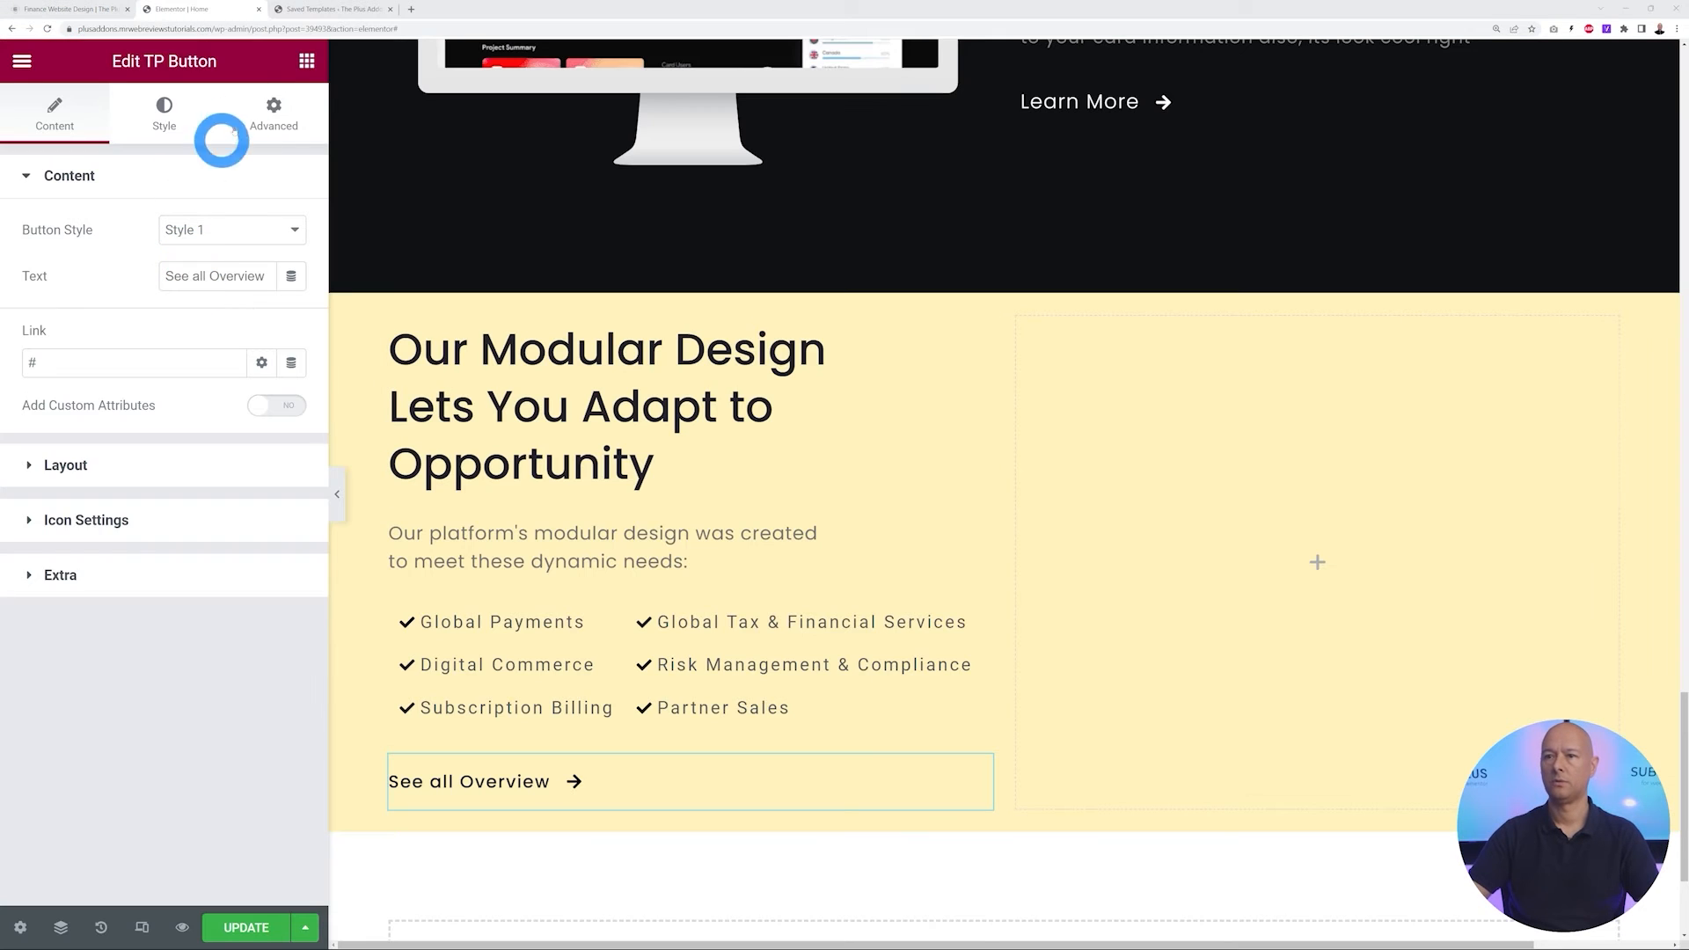
click(305, 60)
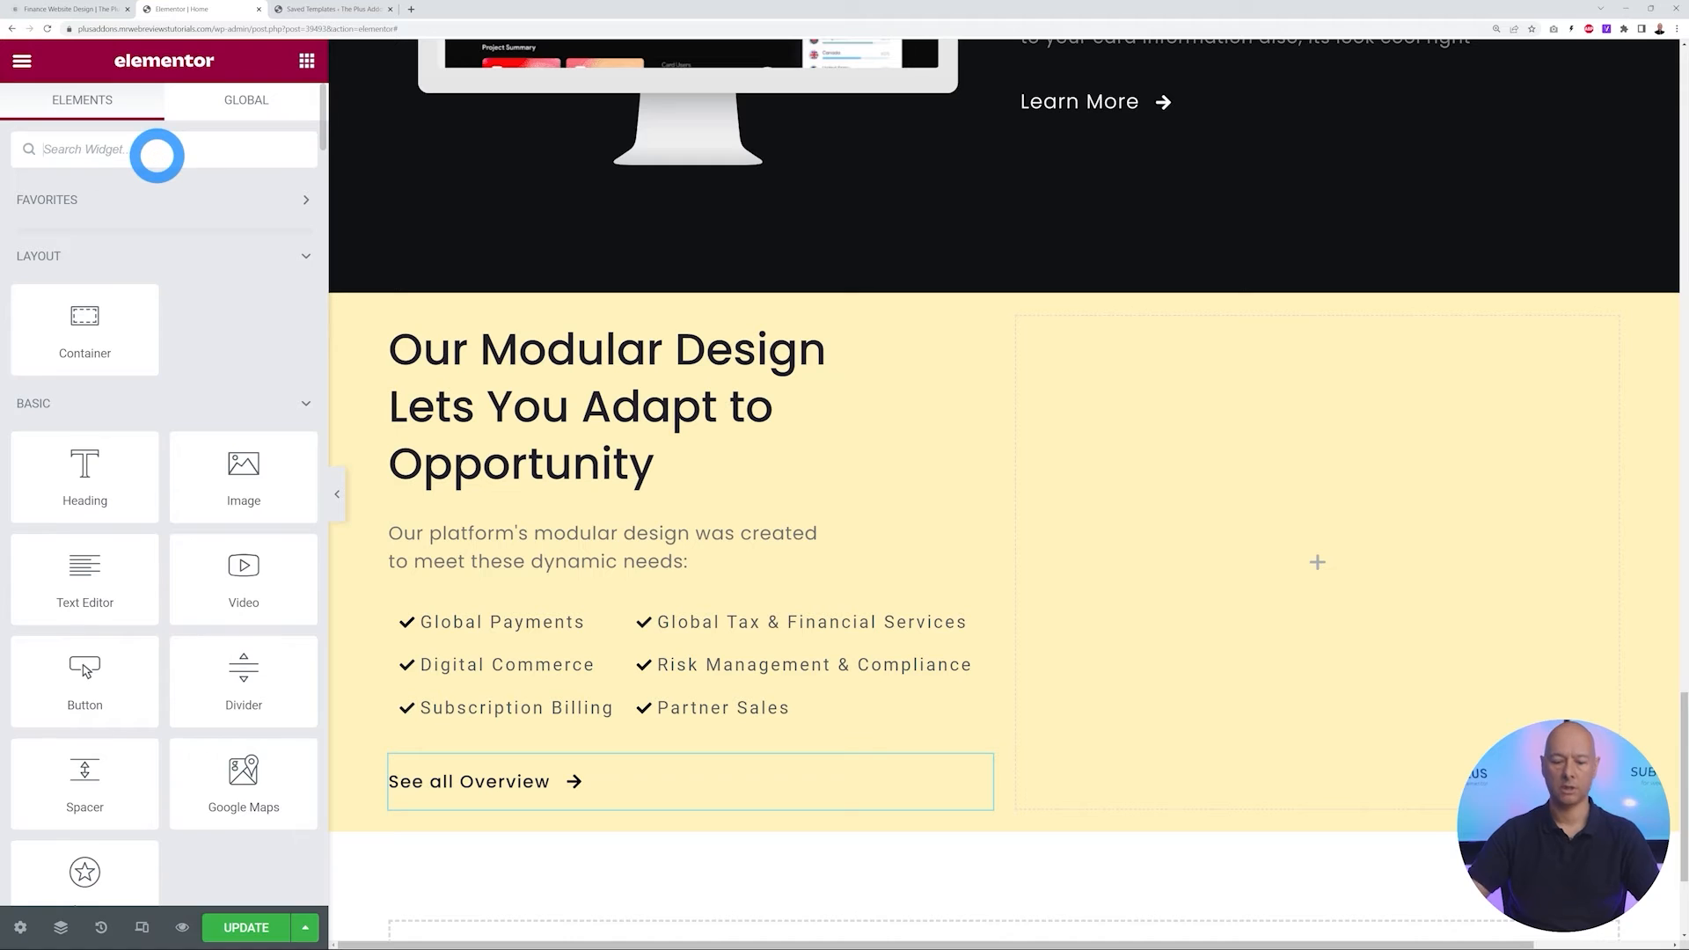
text(hotspot)
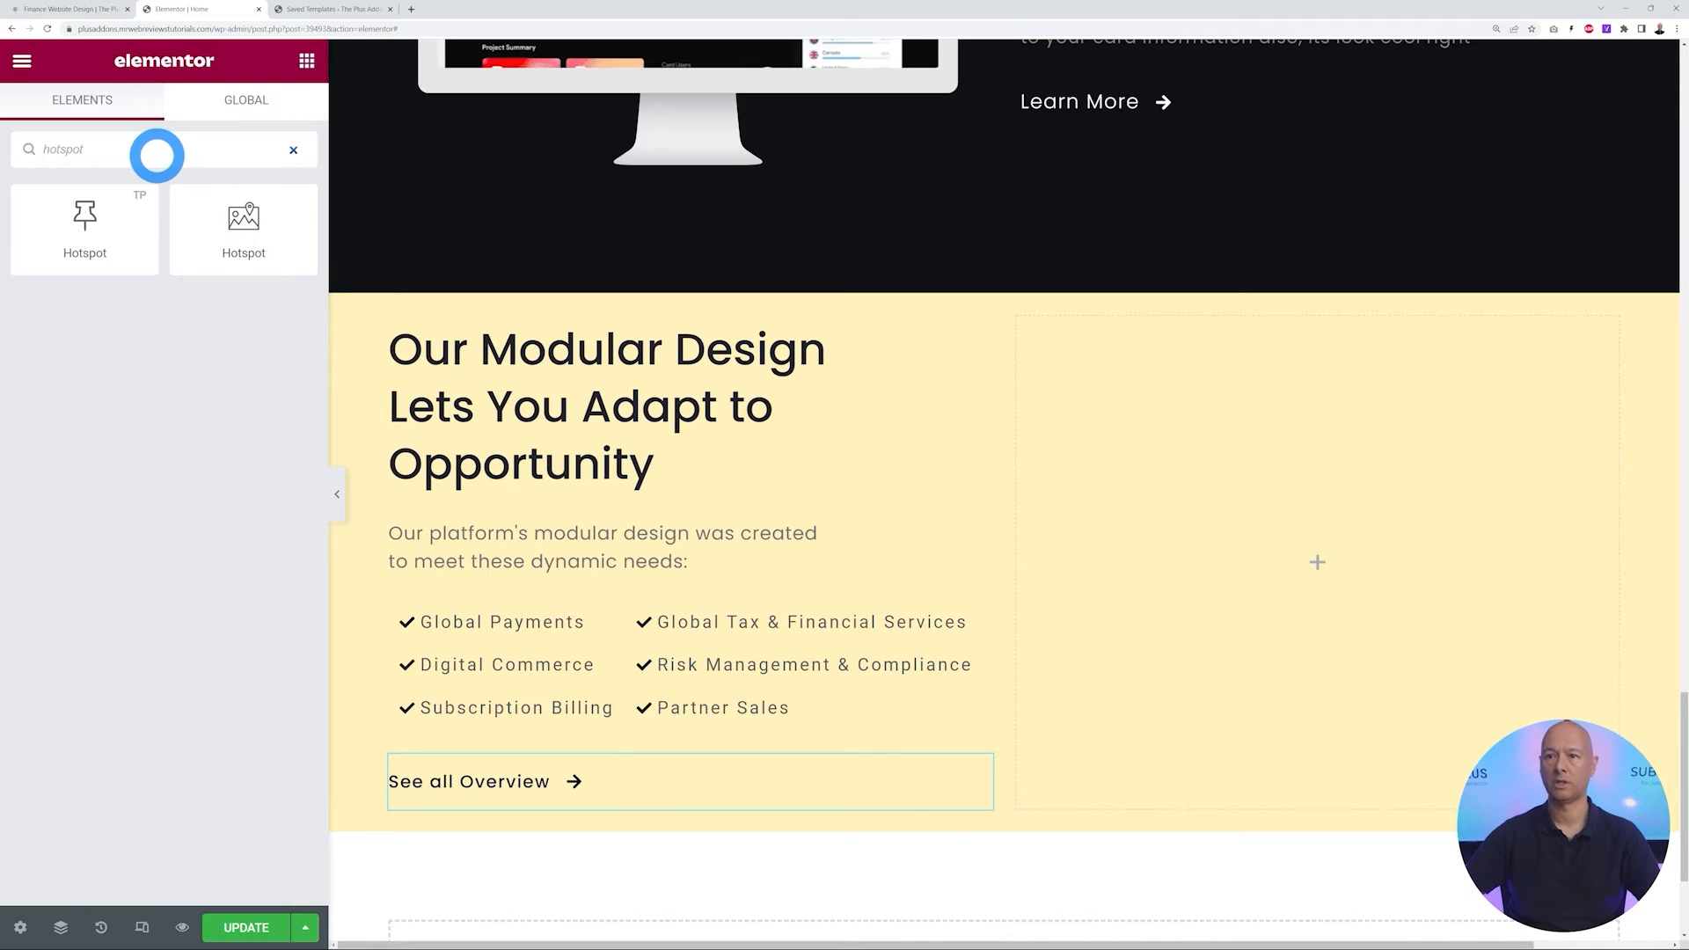
drag(102, 235, 1324, 535)
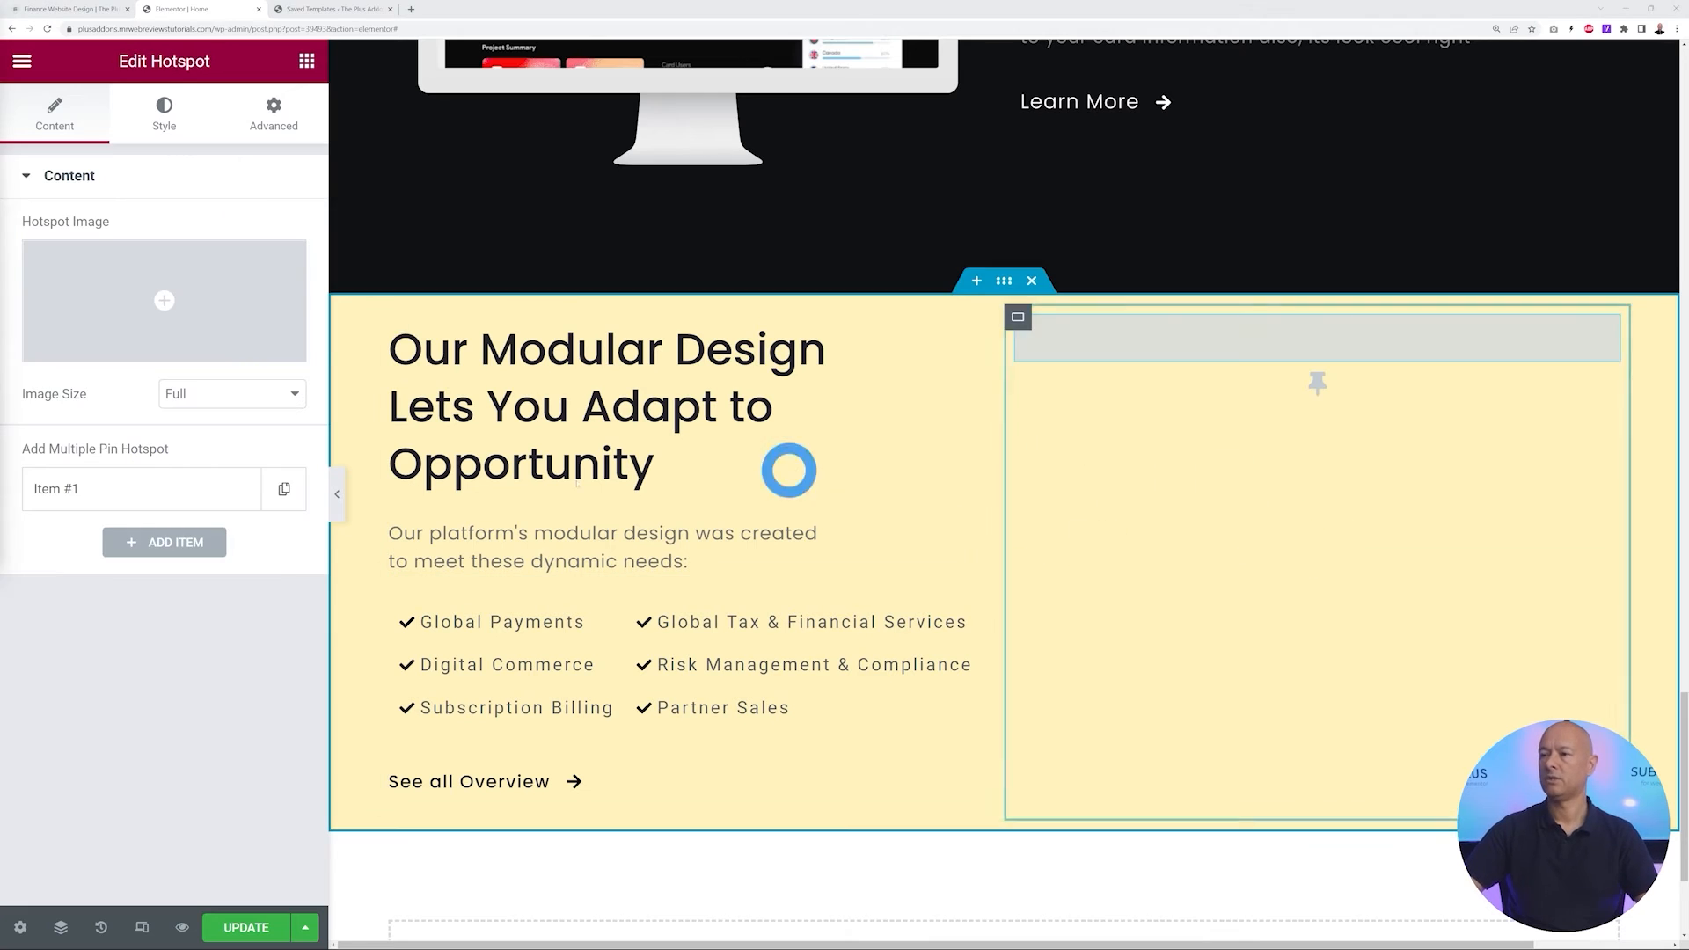
Insert the image of the two debit cards on a yellow square from the media library as the hotspot image
click(174, 287)
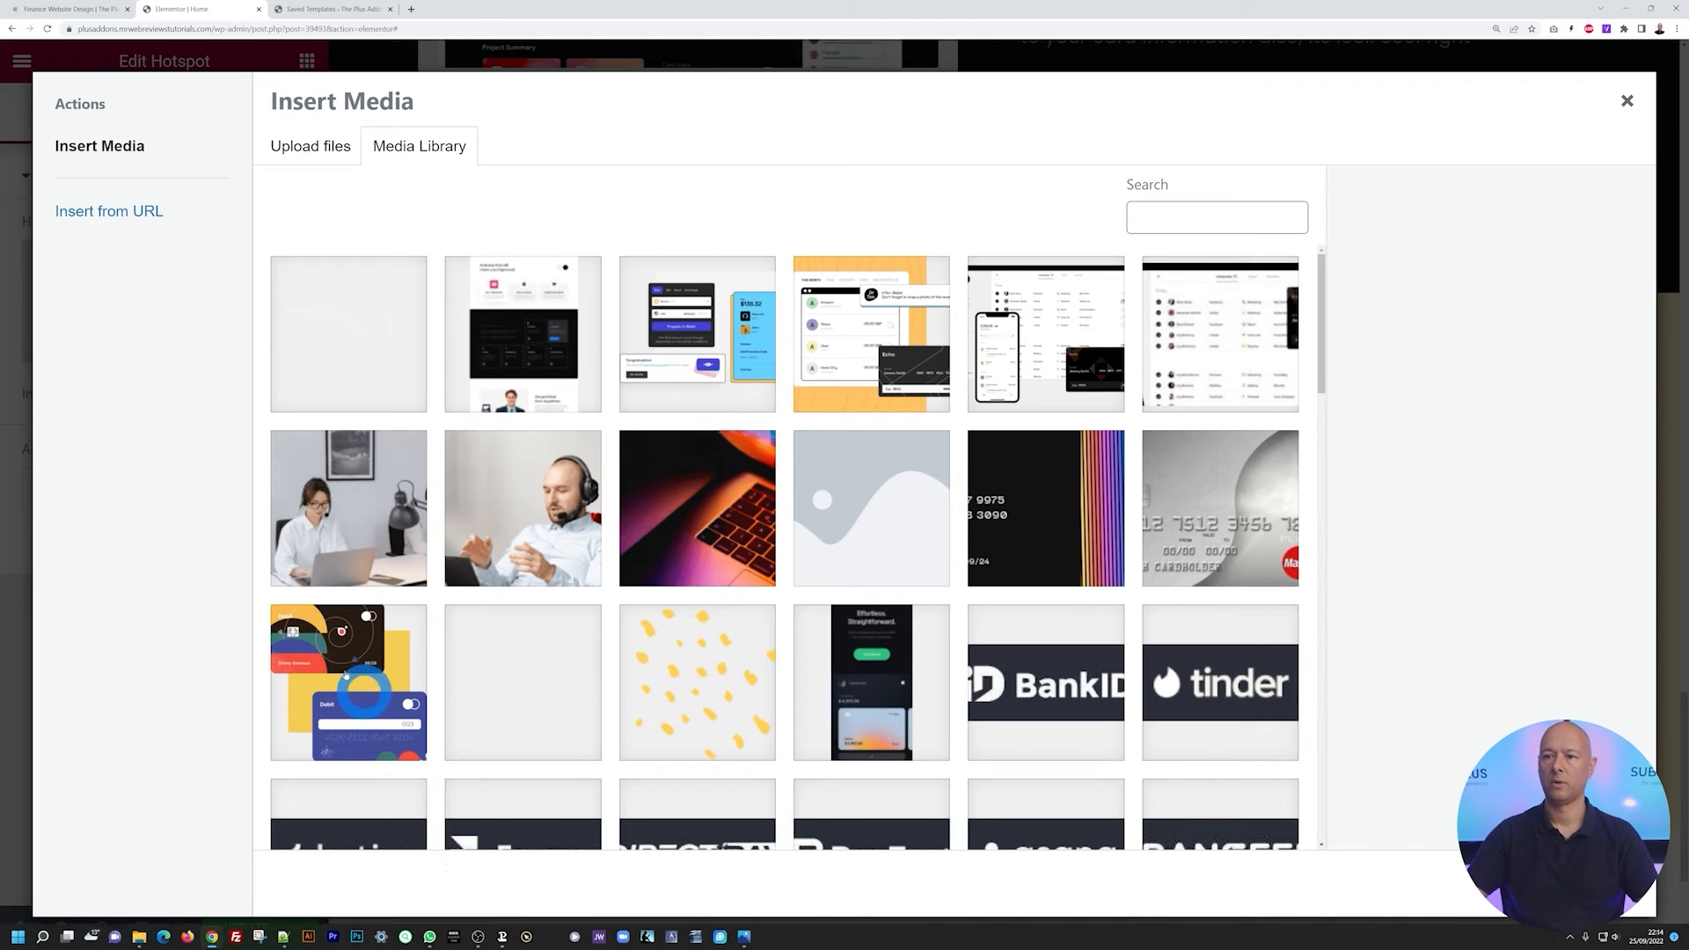
click(379, 709)
click(1582, 883)
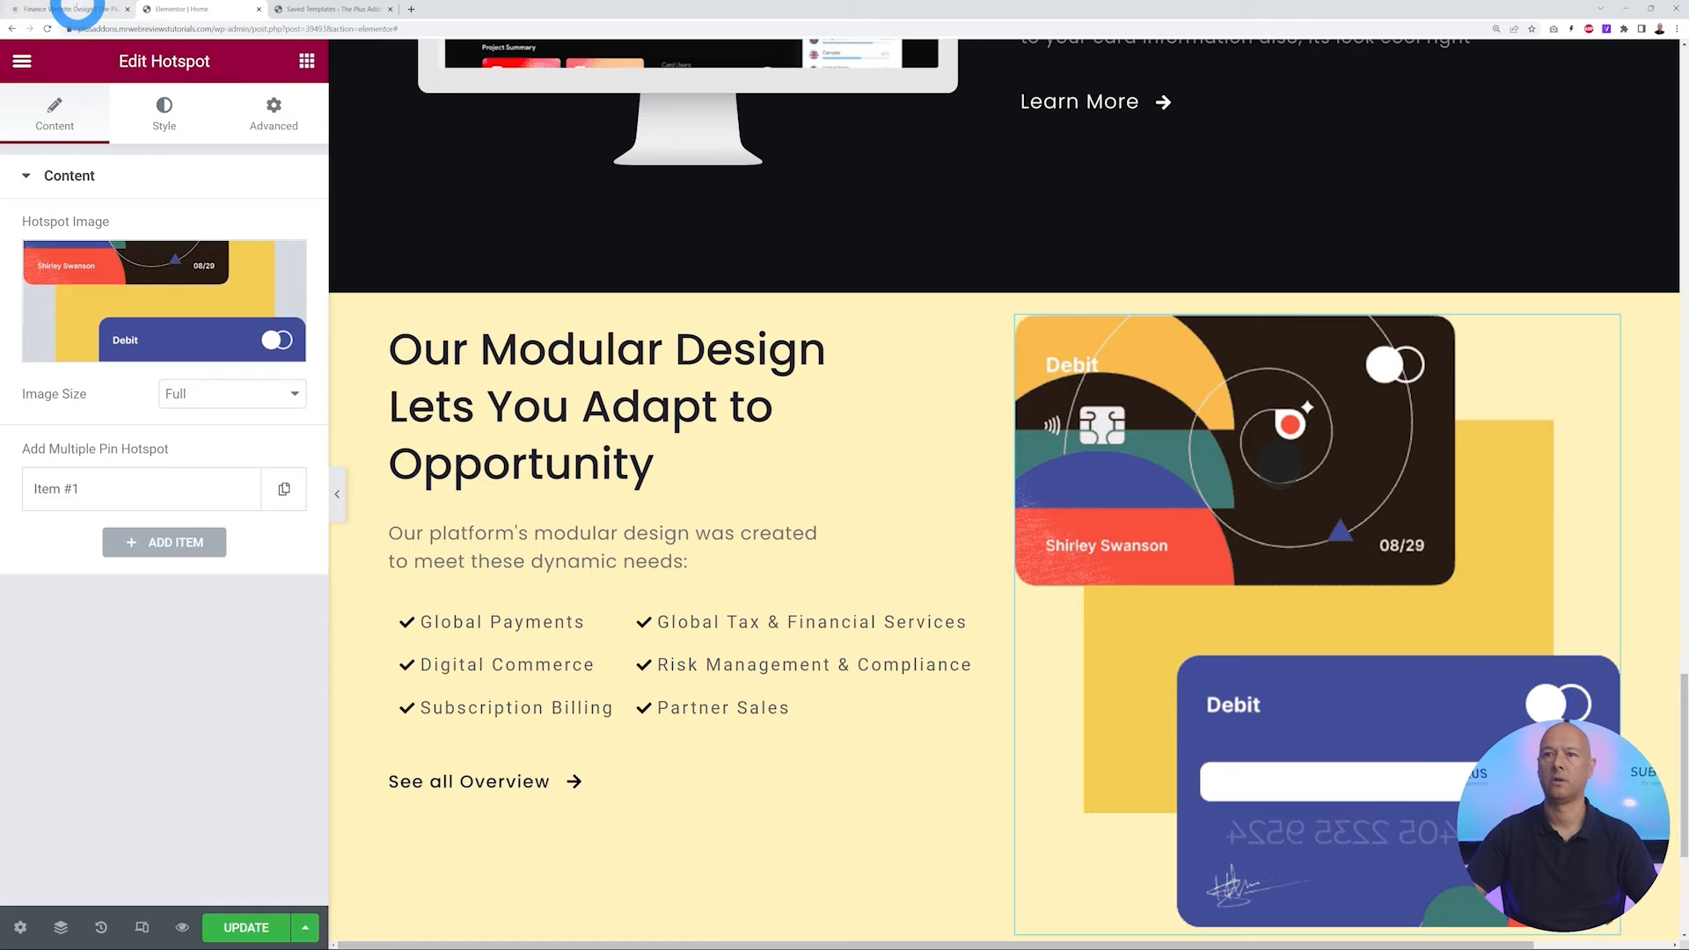
Following the demo page, set the first hotspot pin's type to Text, its pin text to 1 and its background colour to orange-red
click(77, 11)
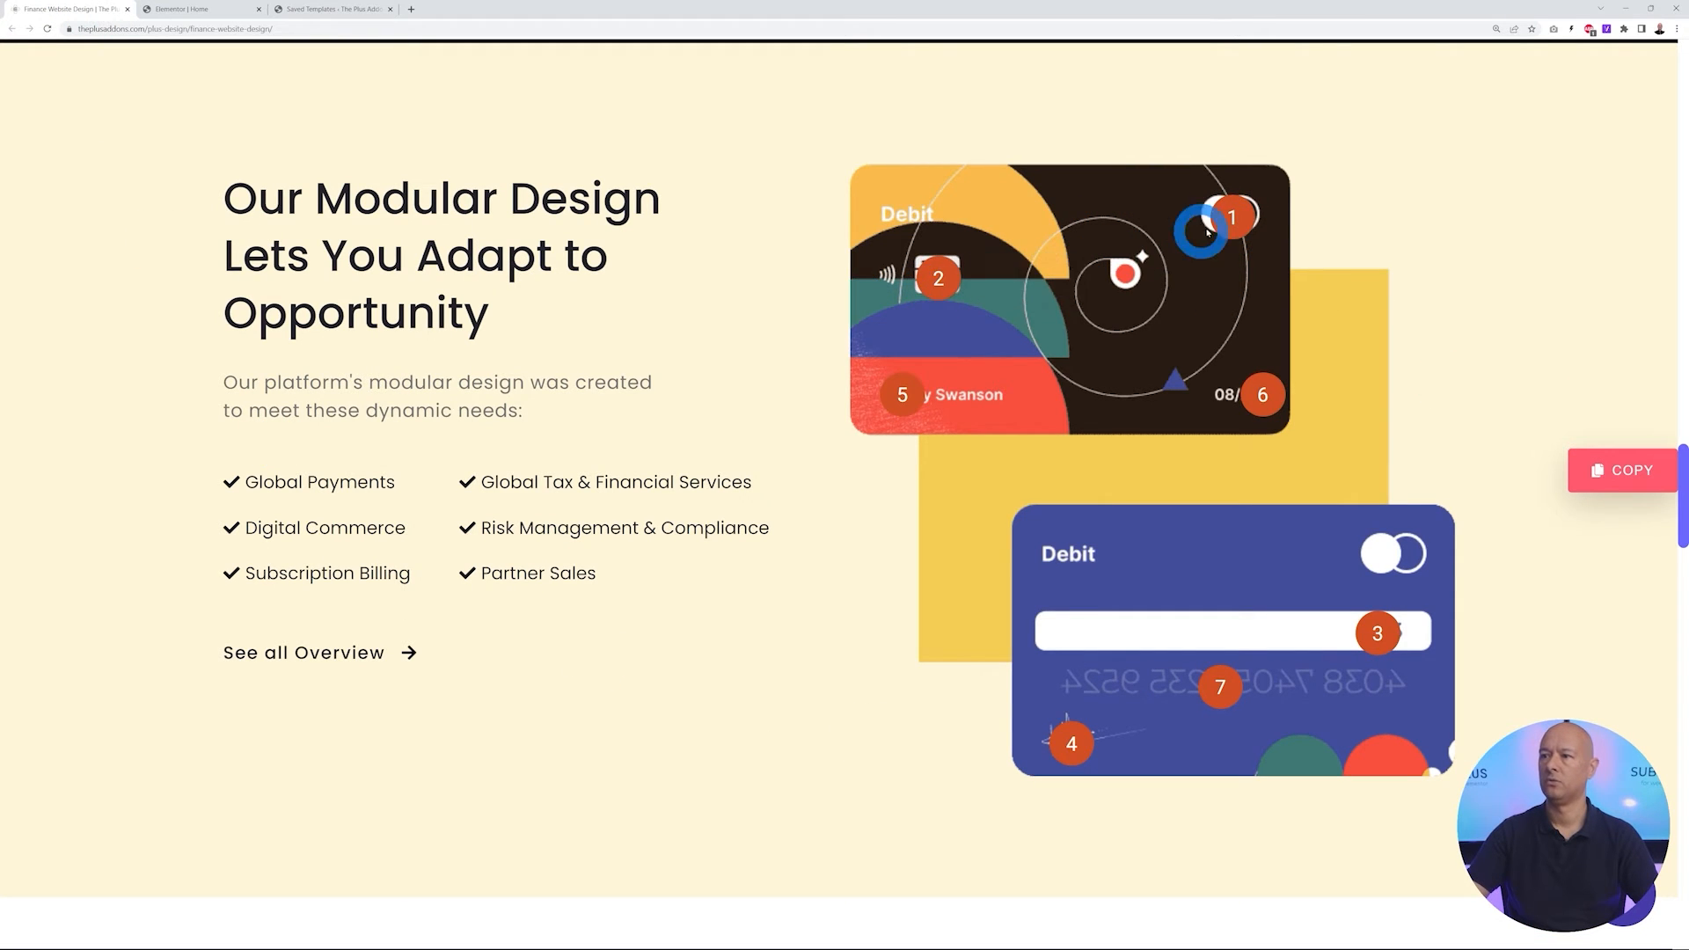
mouse_move(1230, 229)
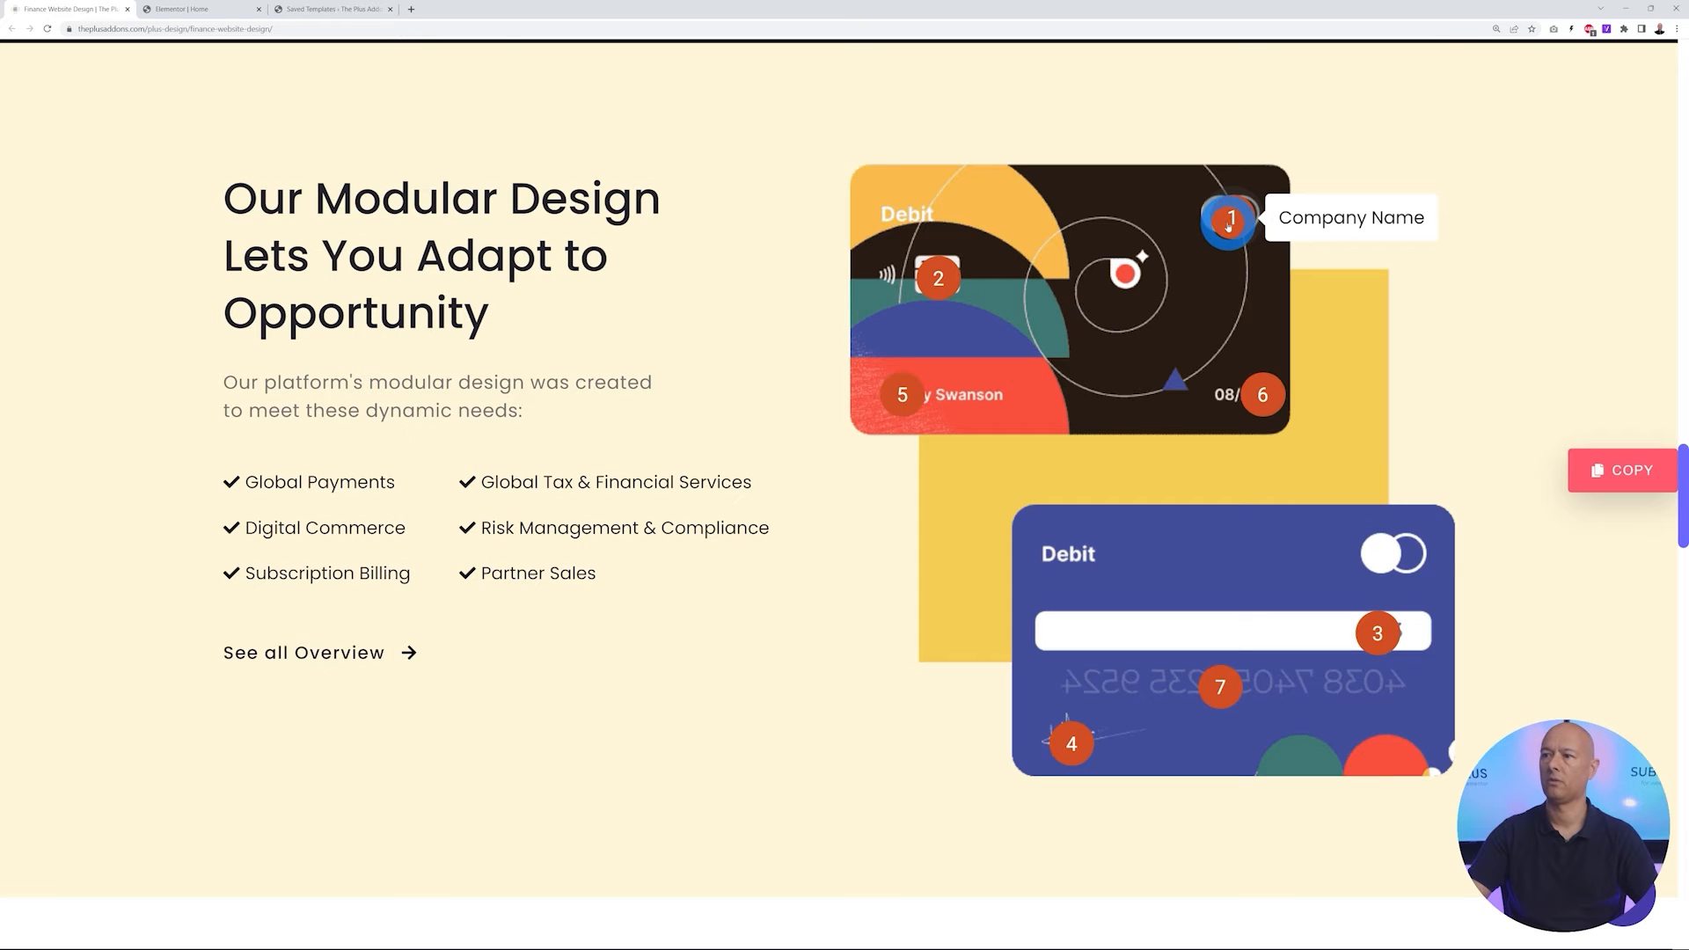
mouse_move(935, 286)
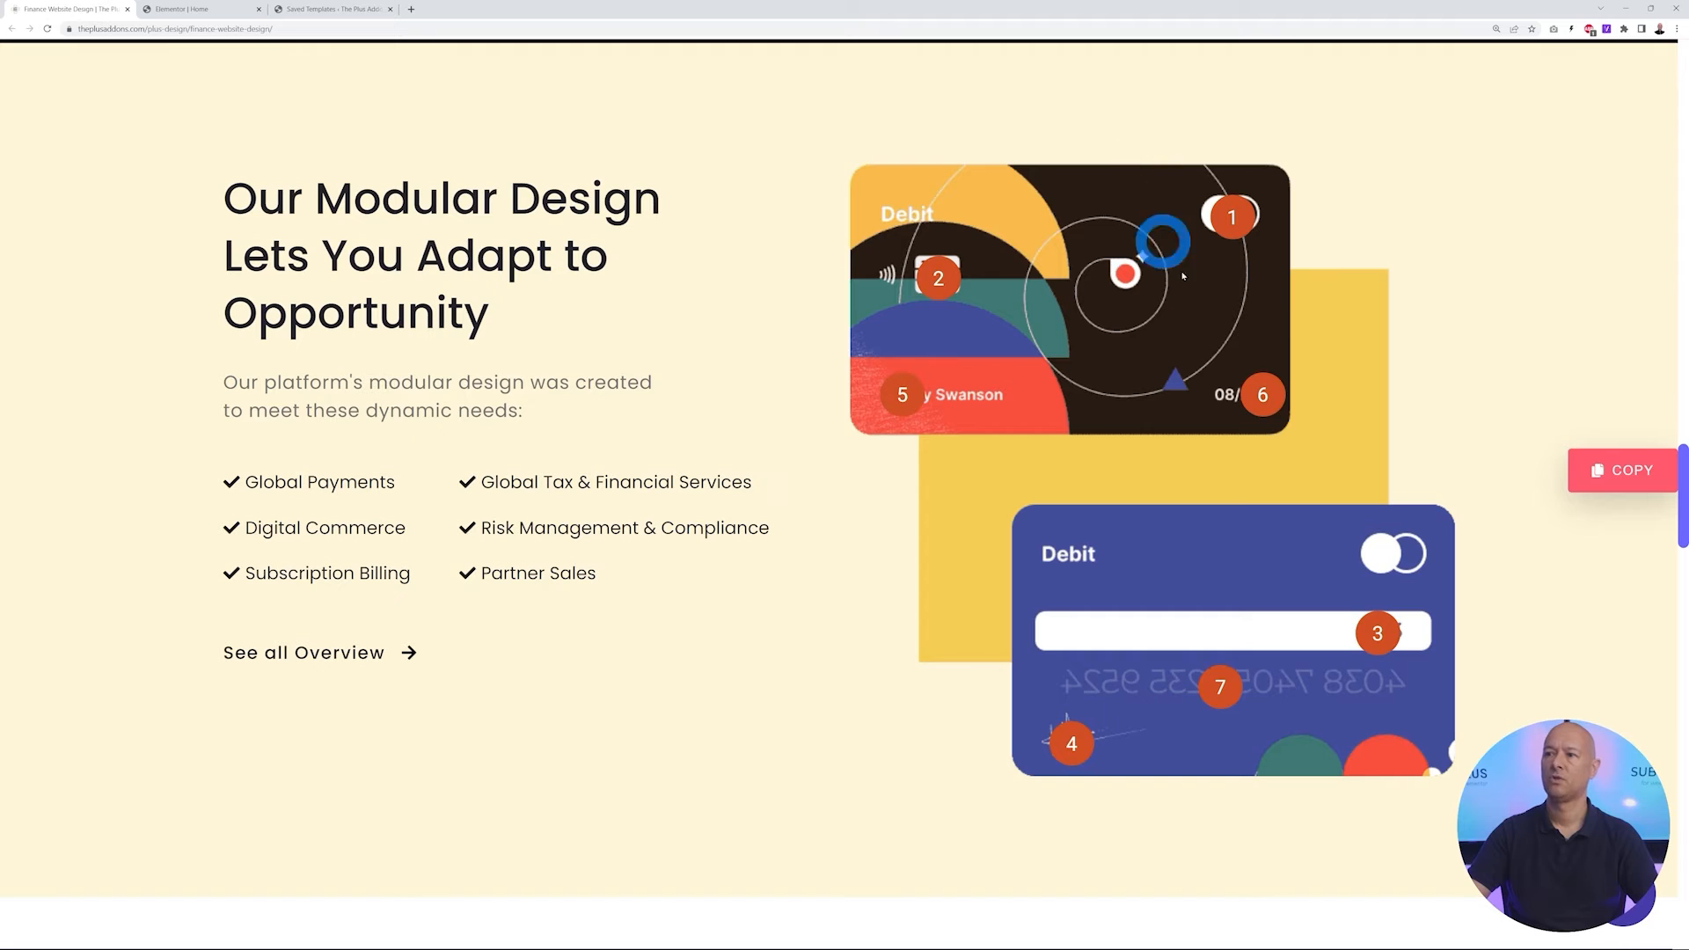
click(200, 8)
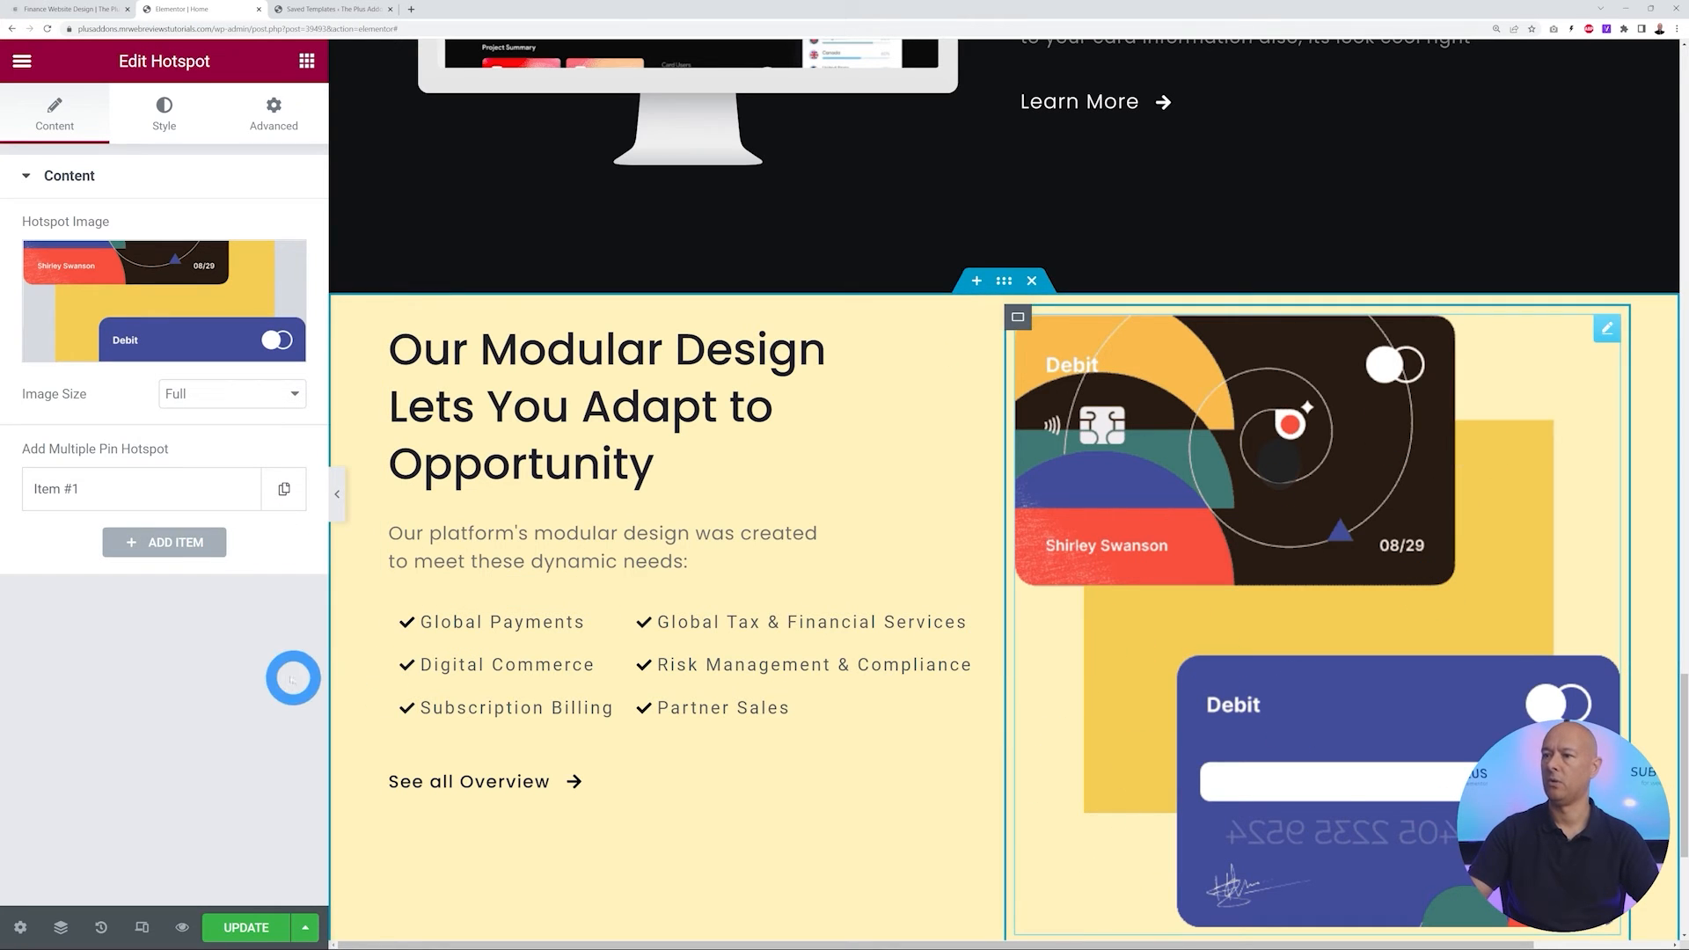
click(75, 492)
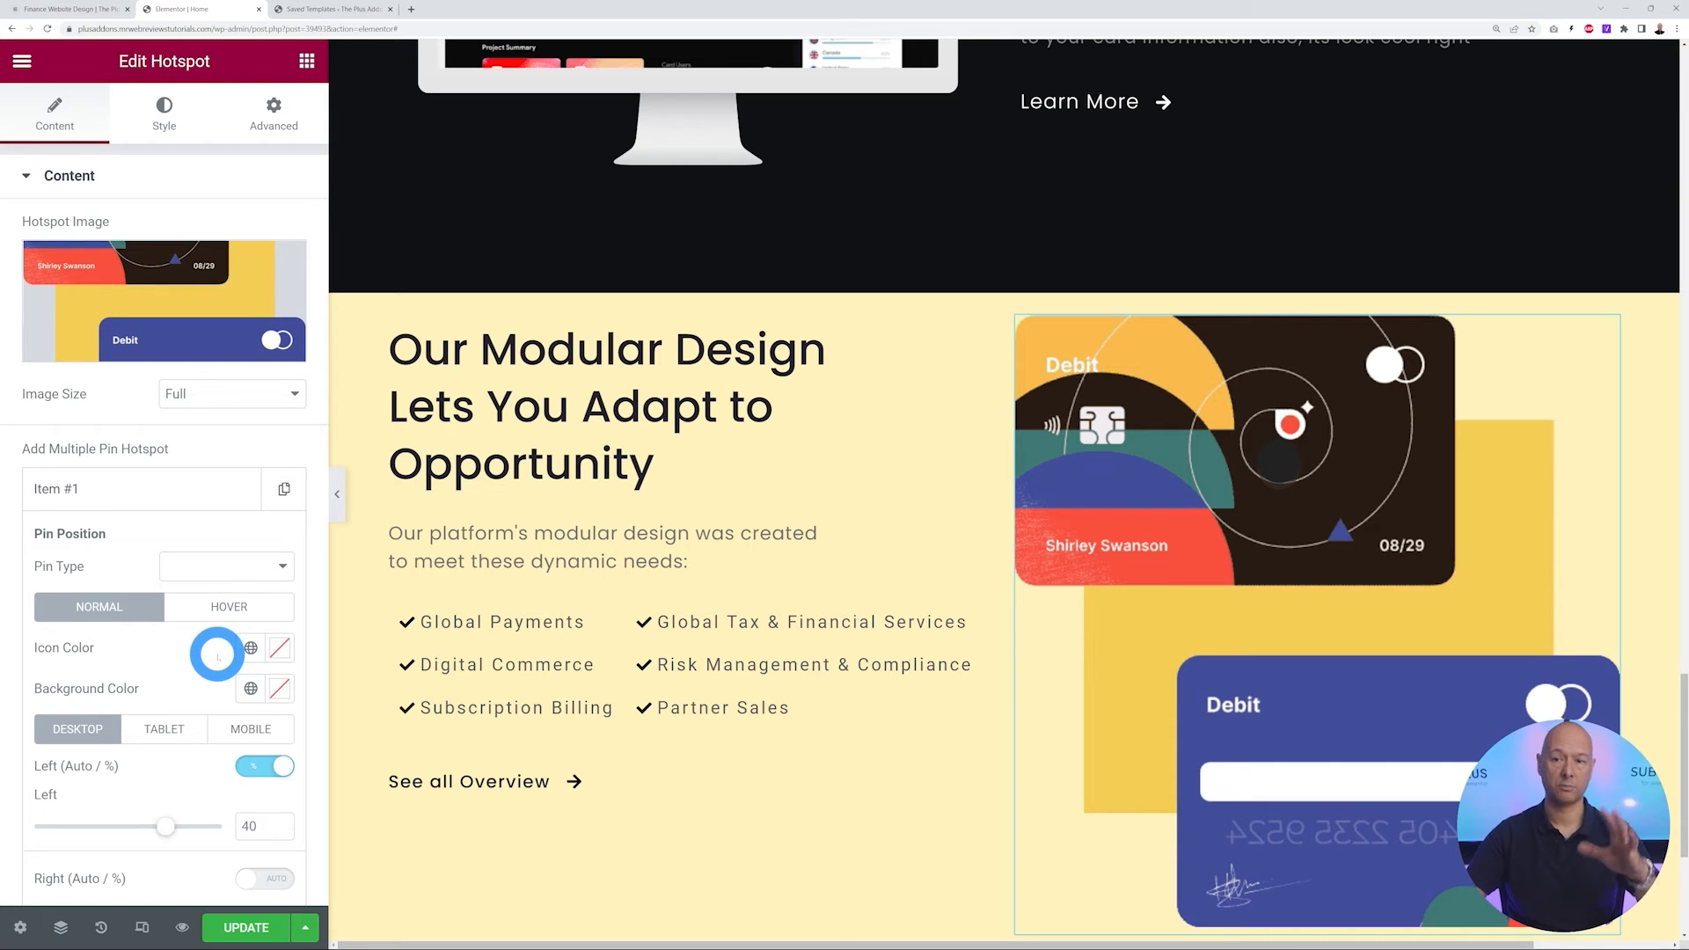
click(283, 572)
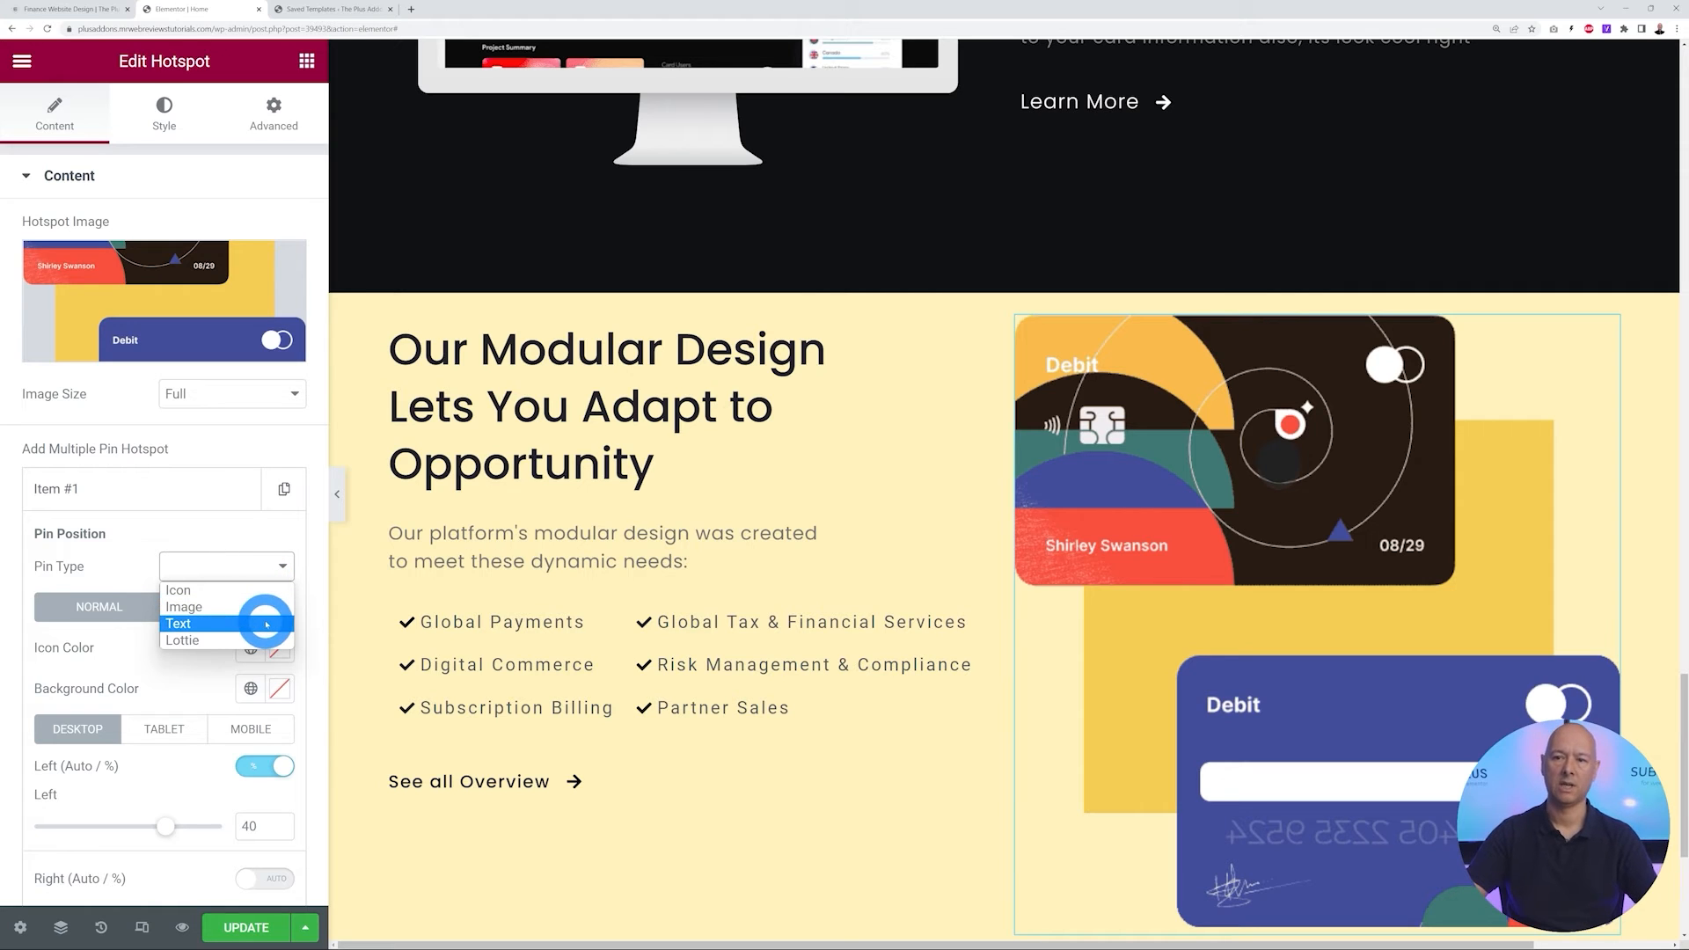
click(191, 624)
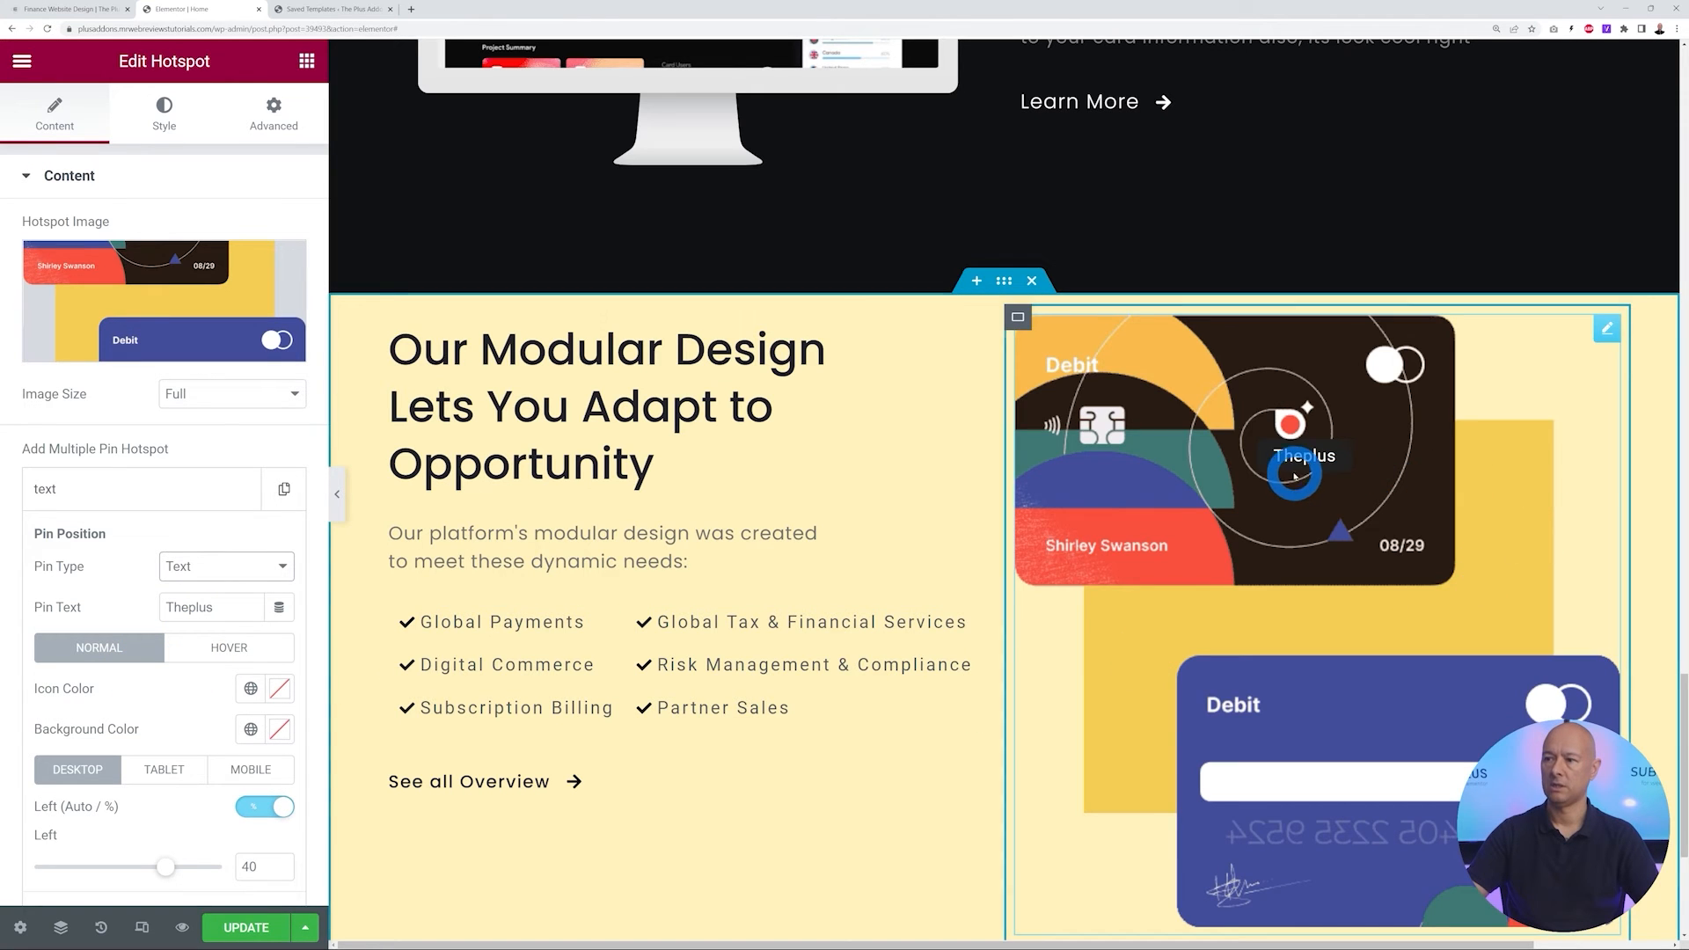
drag(196, 605, 136, 602)
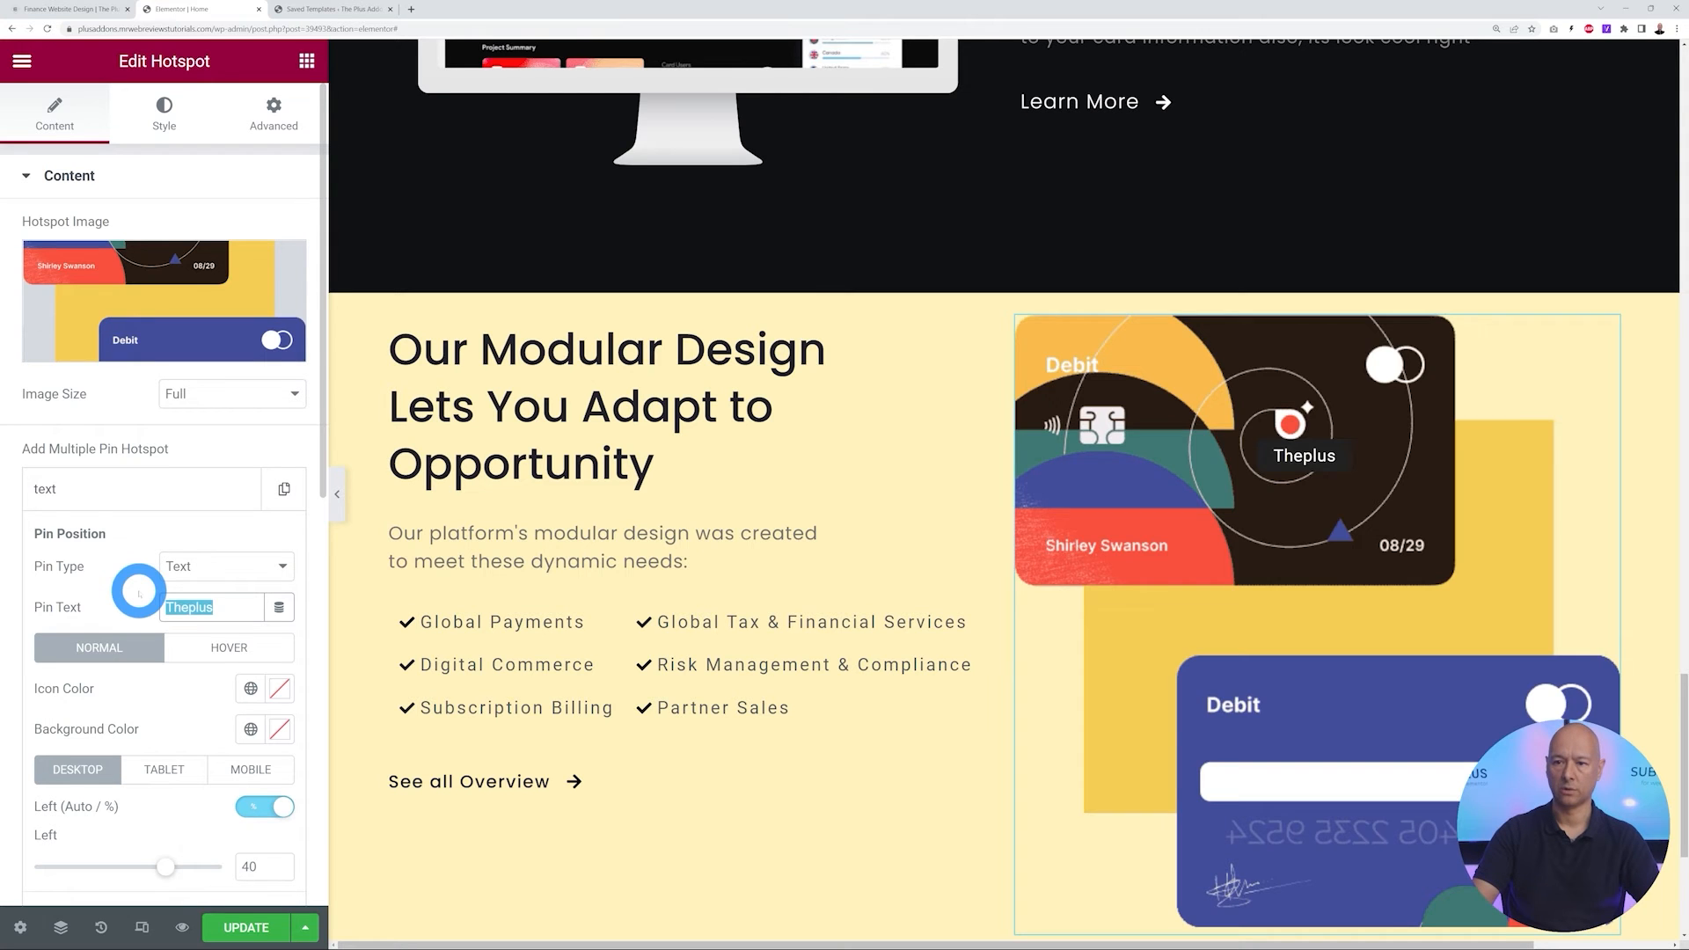
text(1)
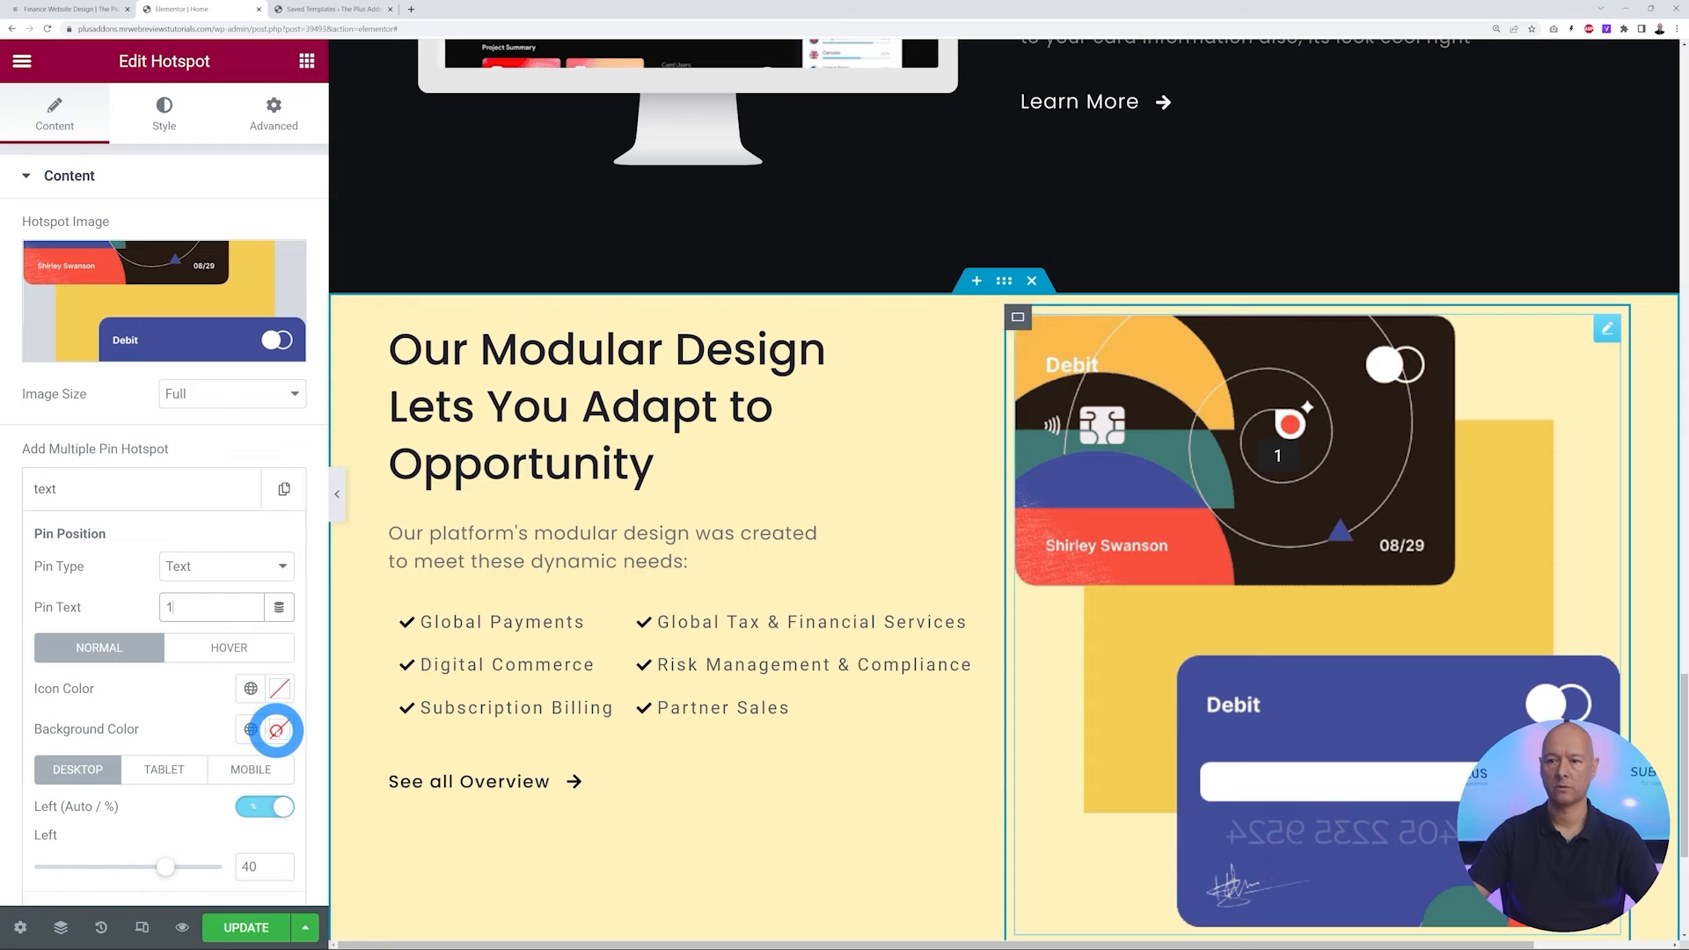
click(277, 730)
click(118, 596)
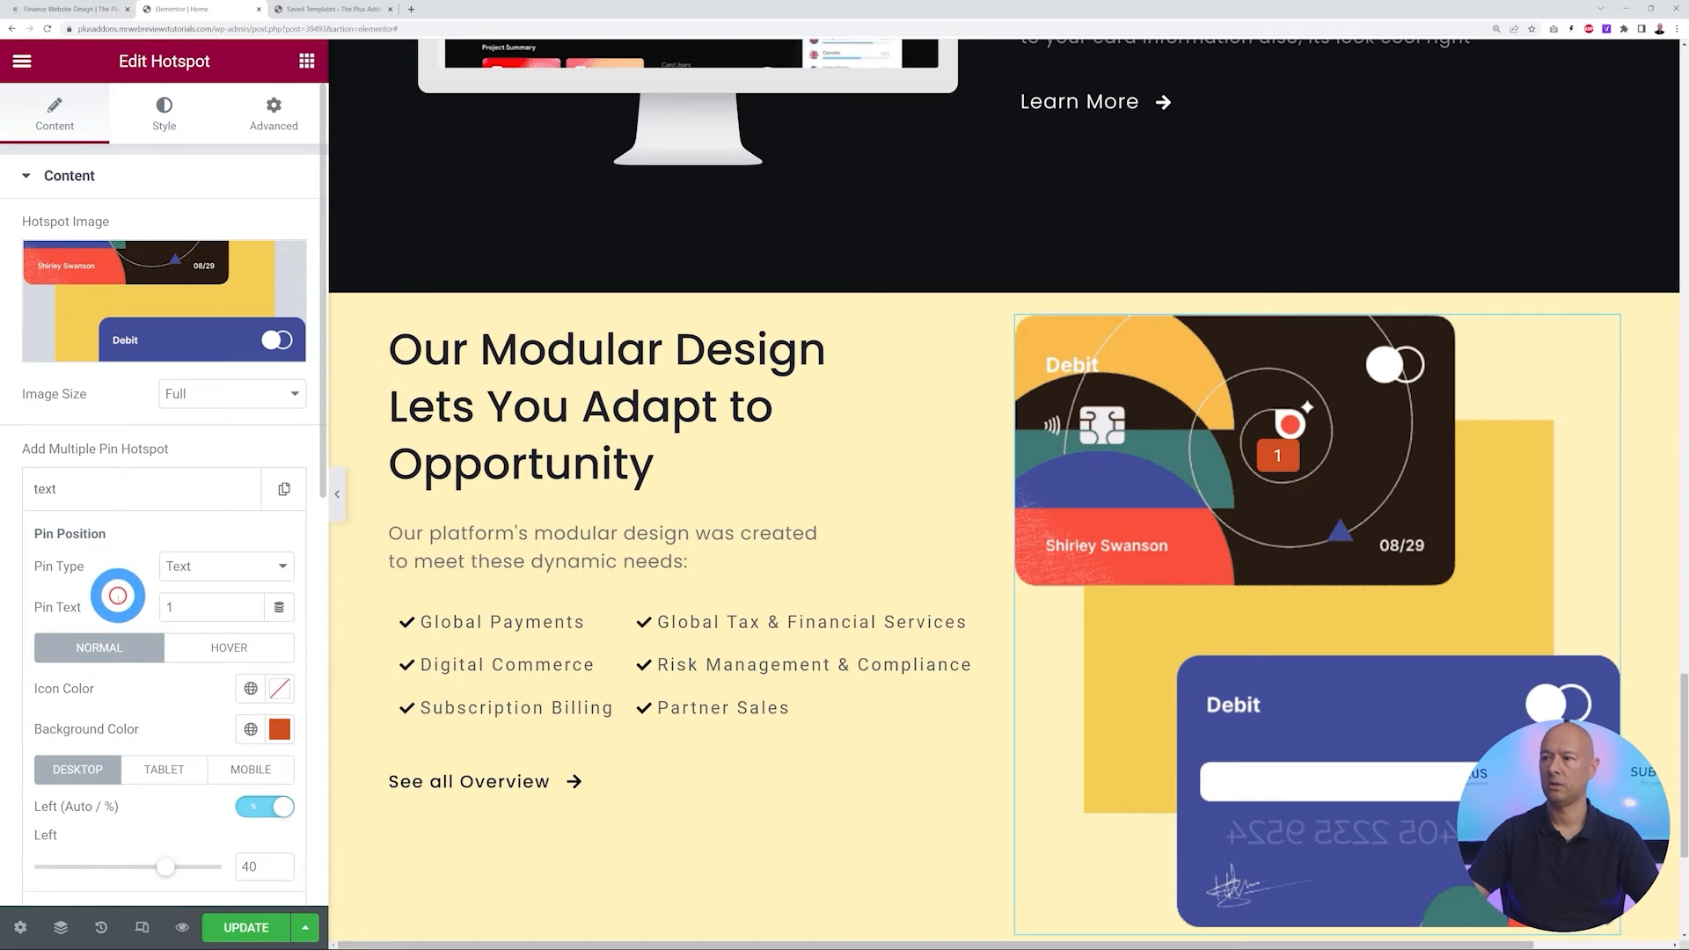
Position pin 1 over the upper card's toggle by switching its offset from Left to Right, with Right set to 33 and Top to 5
scroll(136, 665, down, 5)
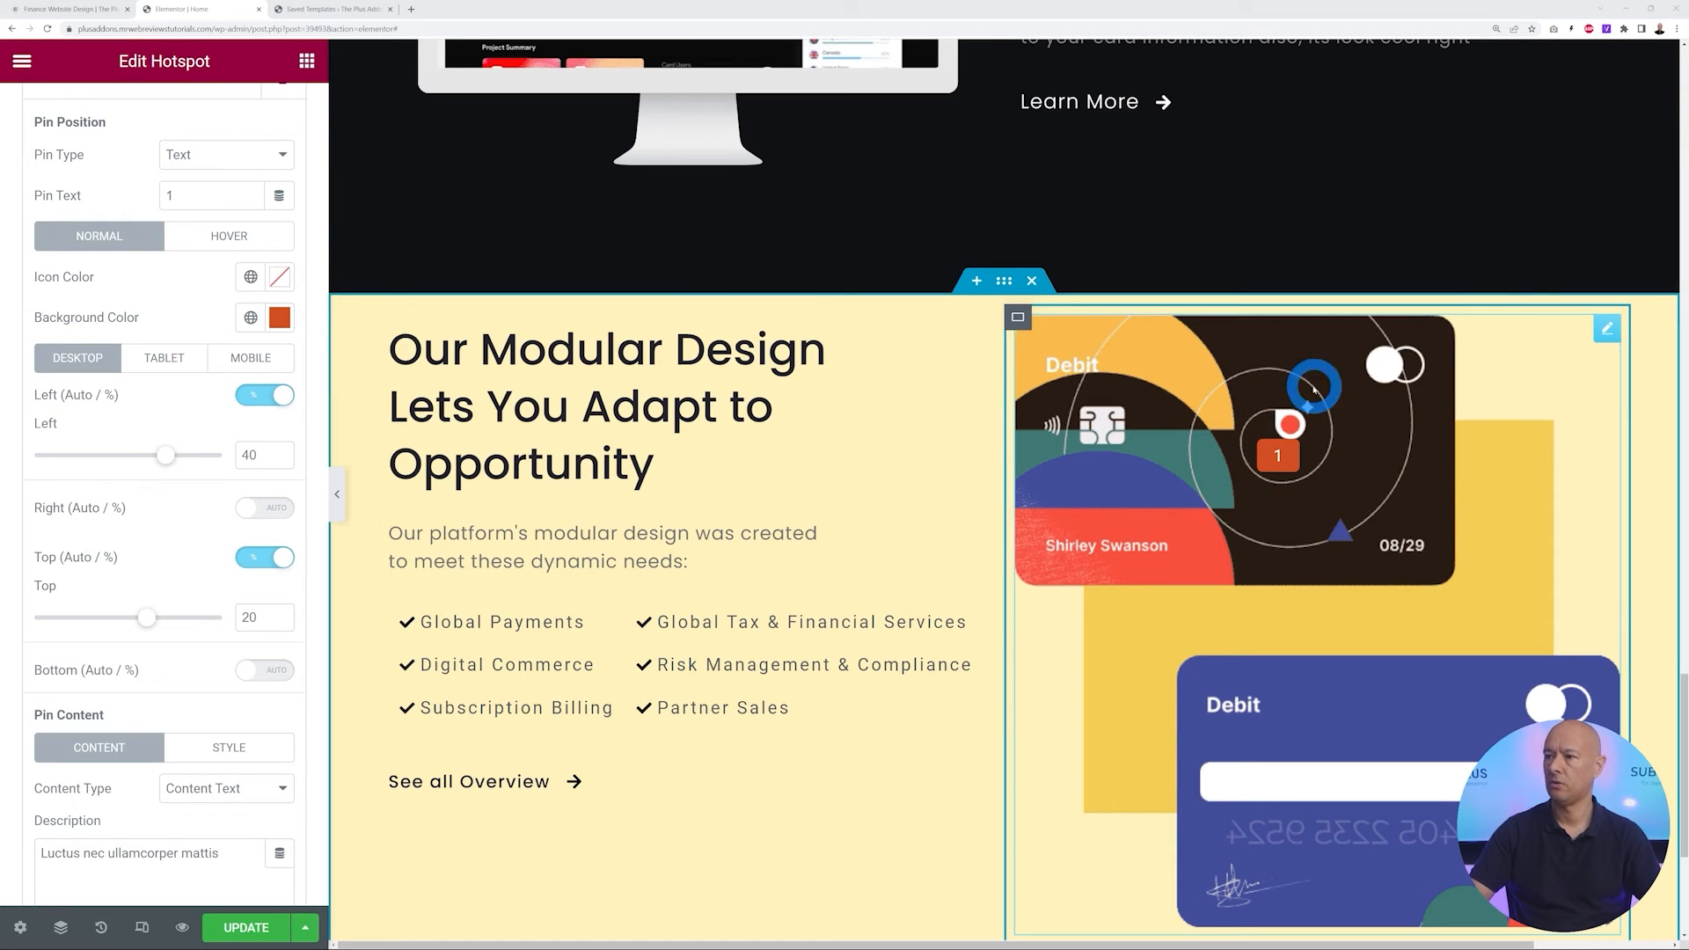
click(264, 397)
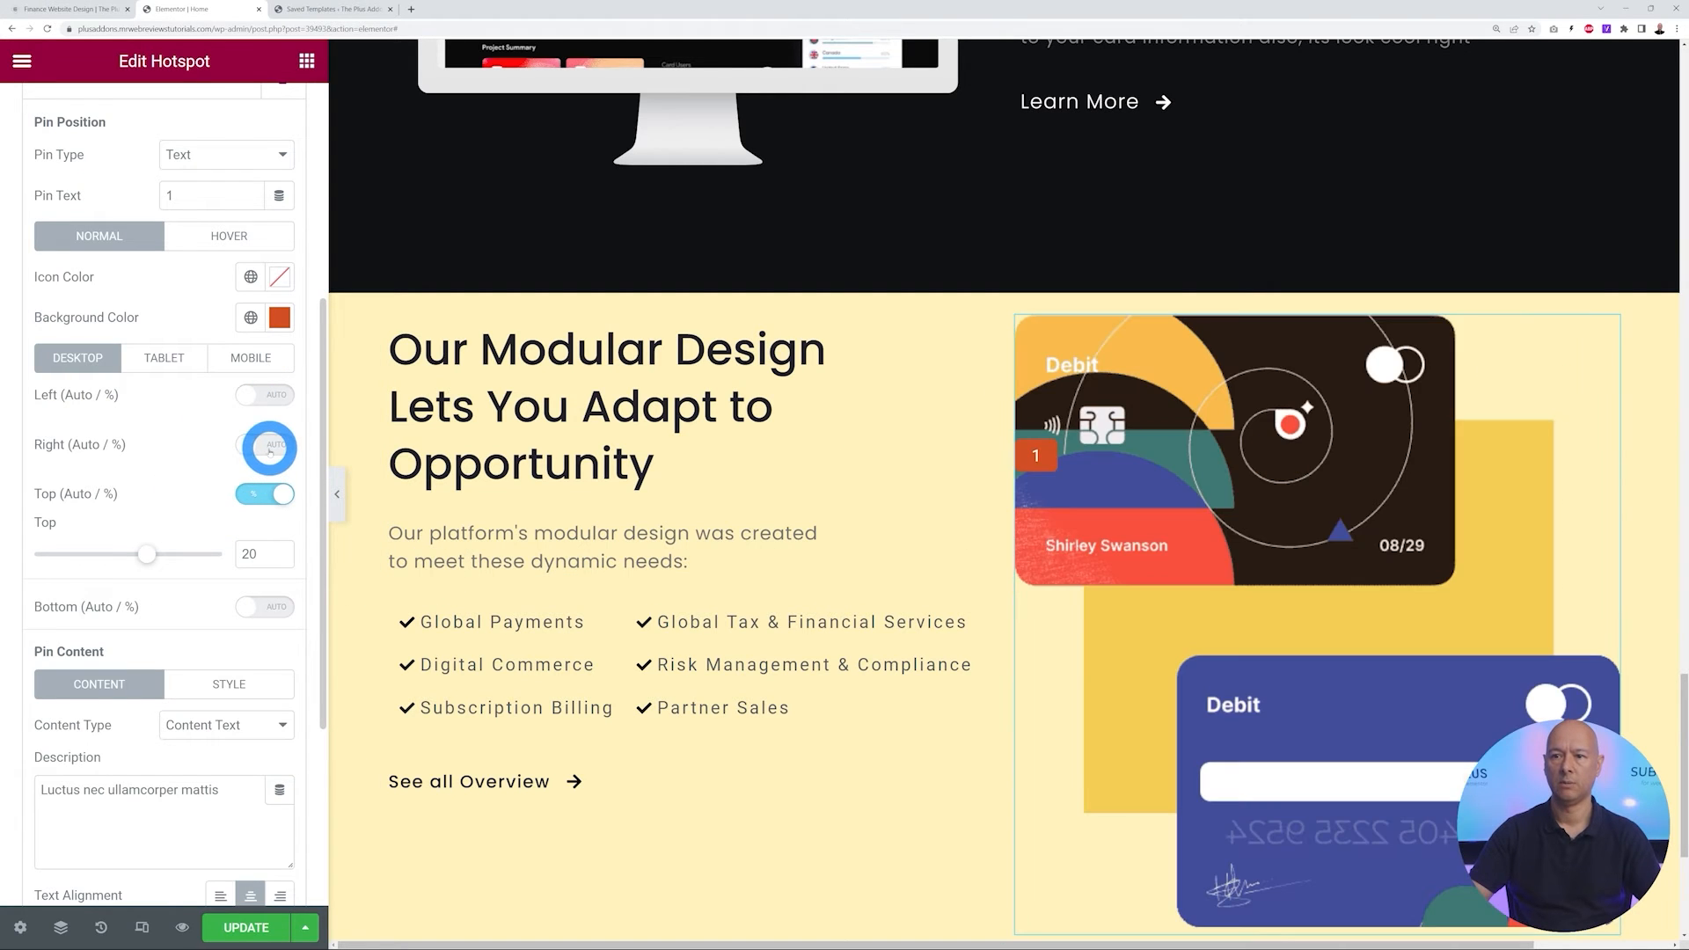
click(266, 446)
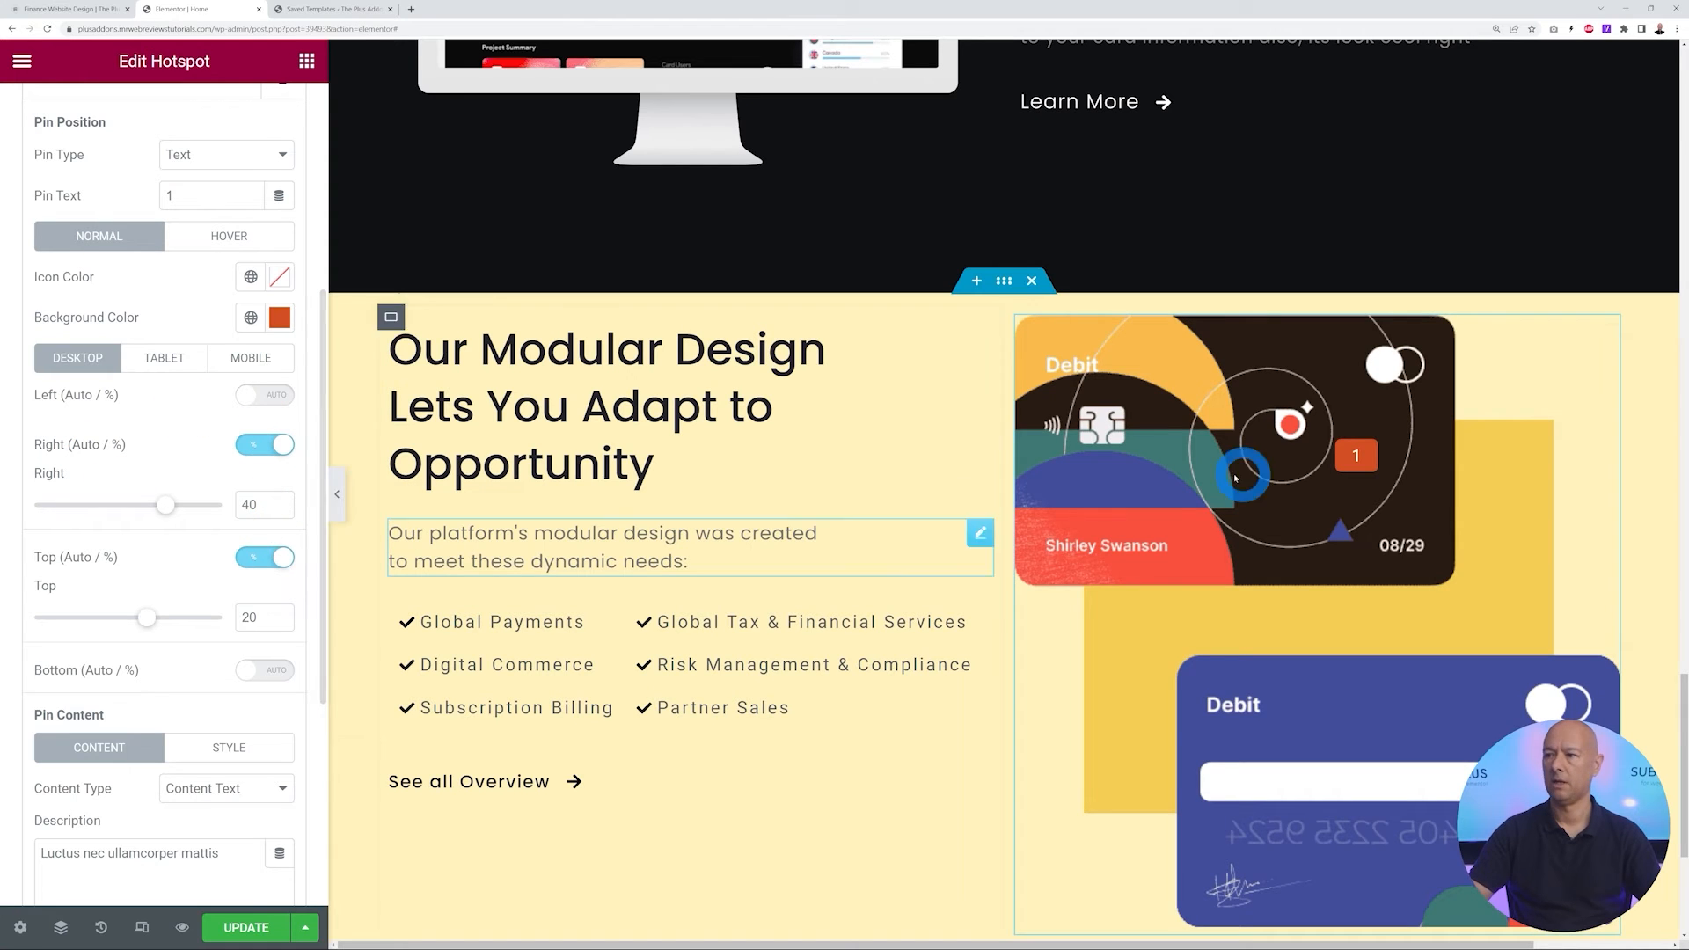
drag(260, 504, 193, 505)
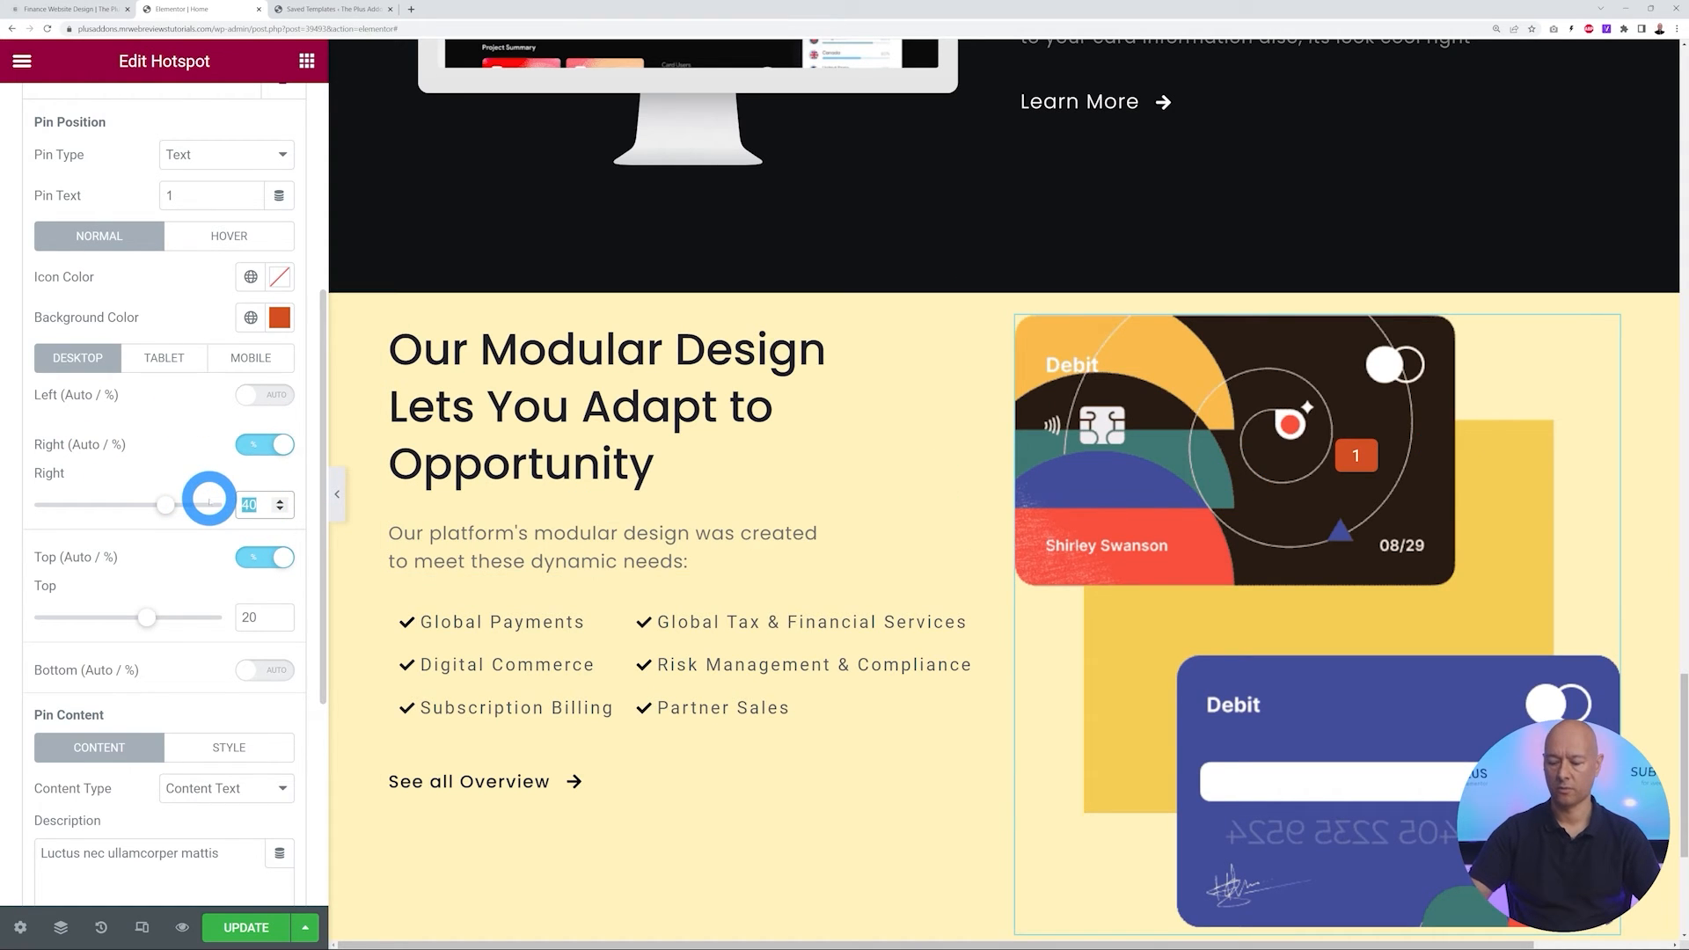
text(33)
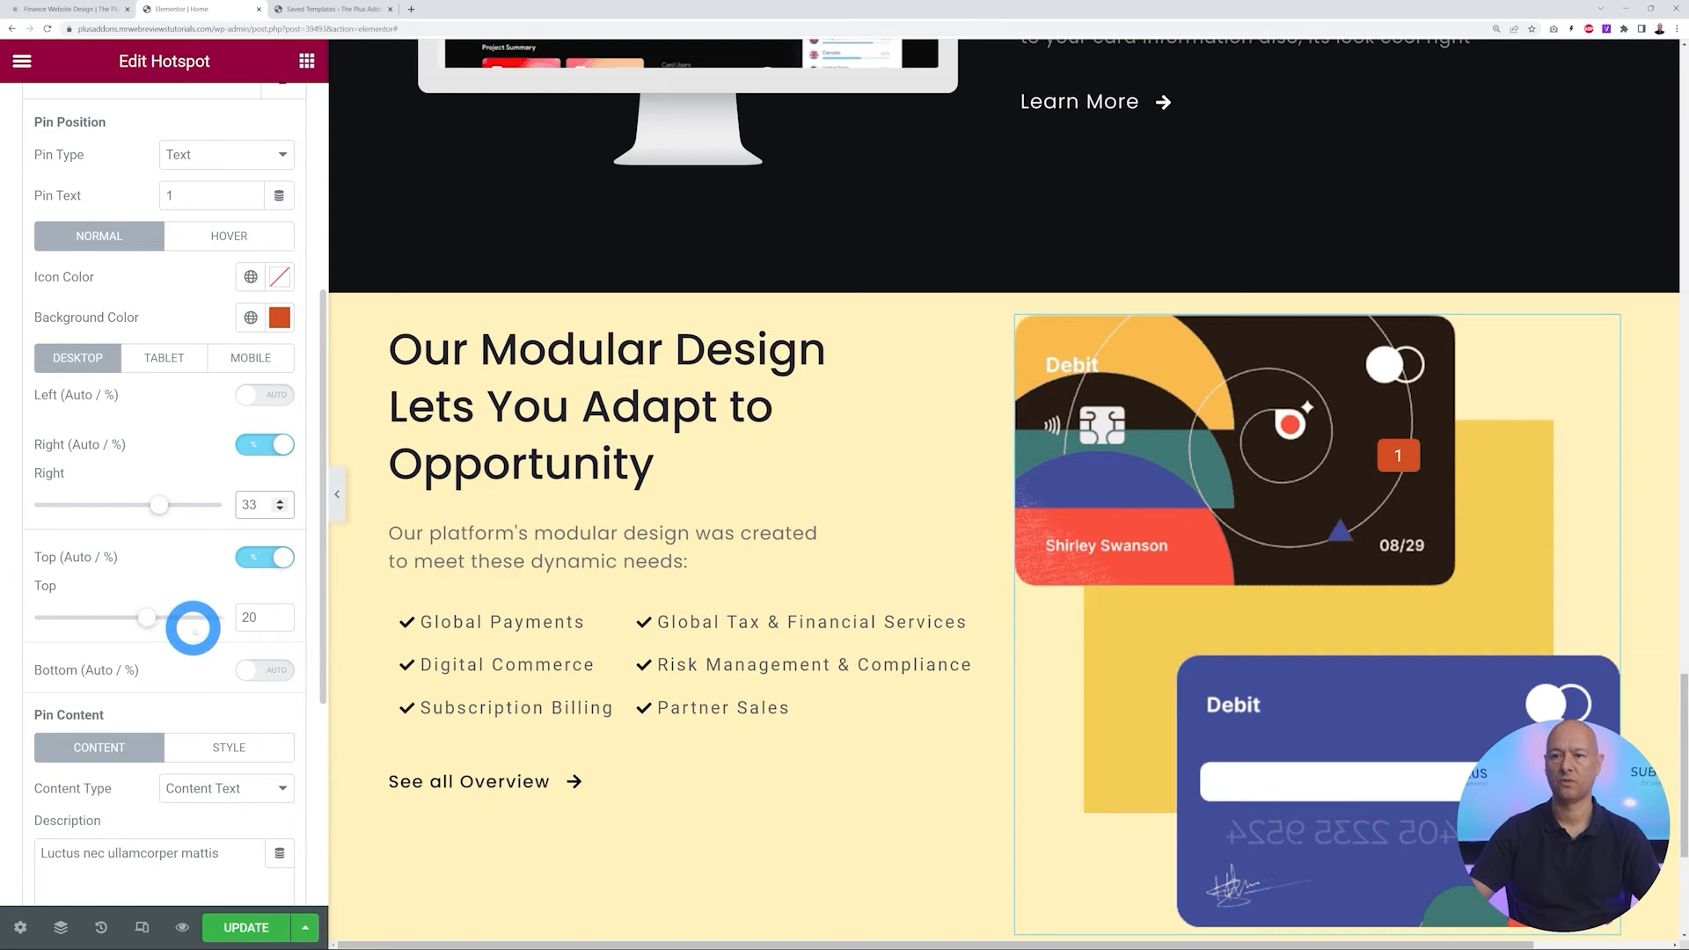
drag(261, 617, 197, 609)
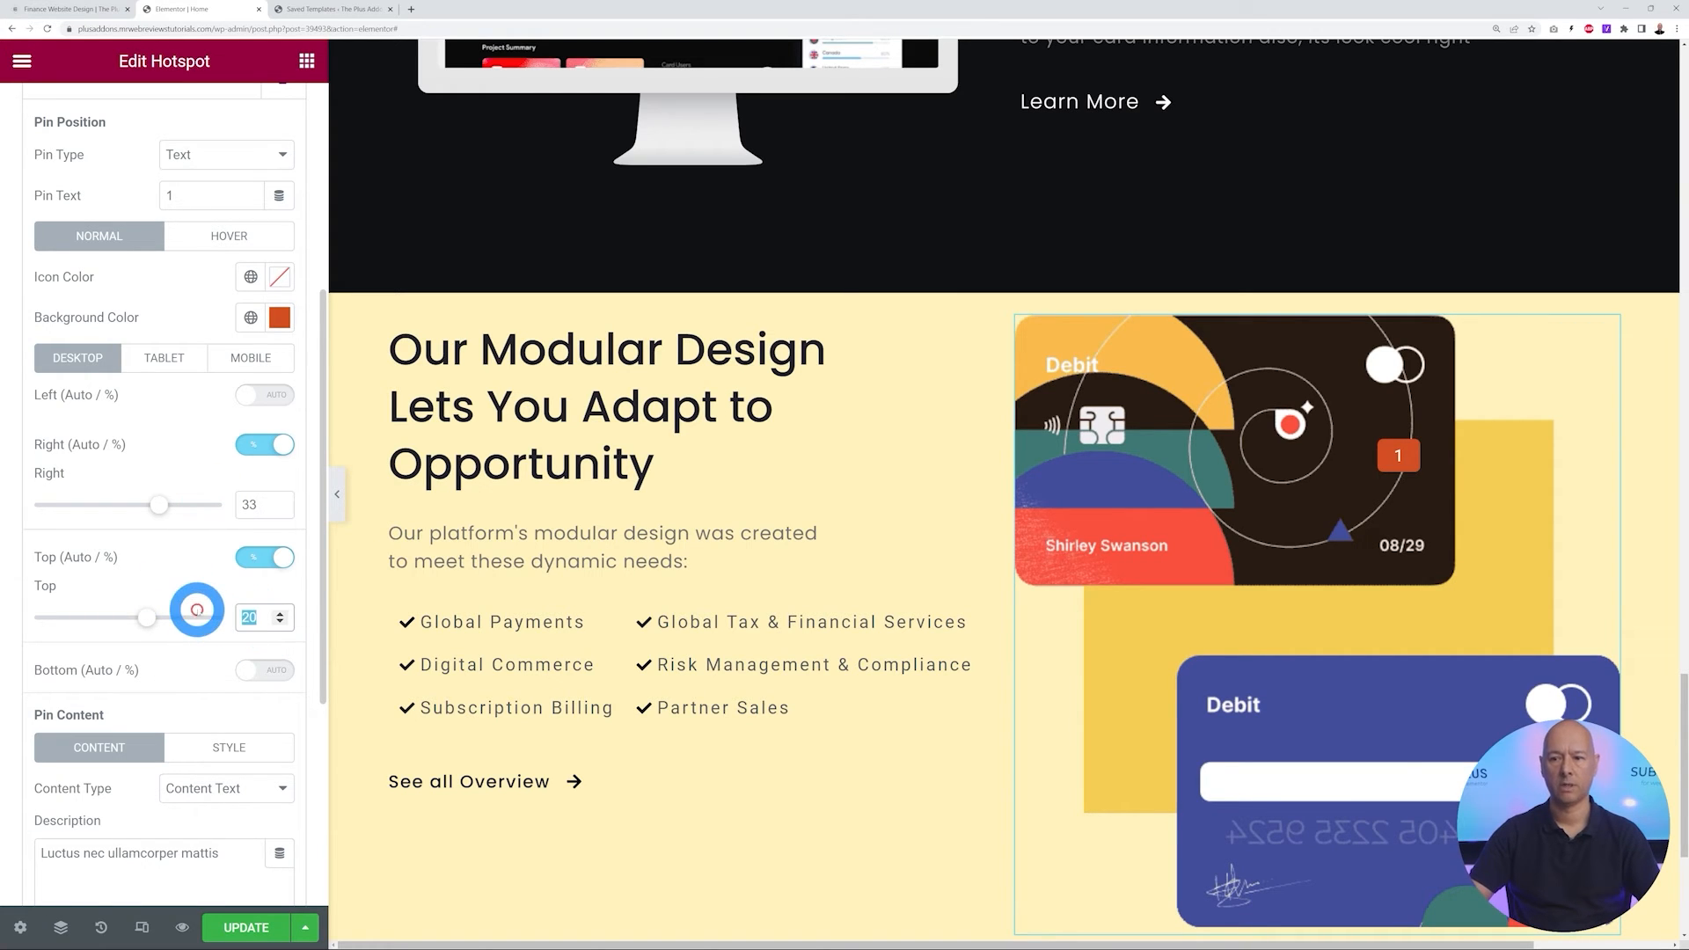
text(5)
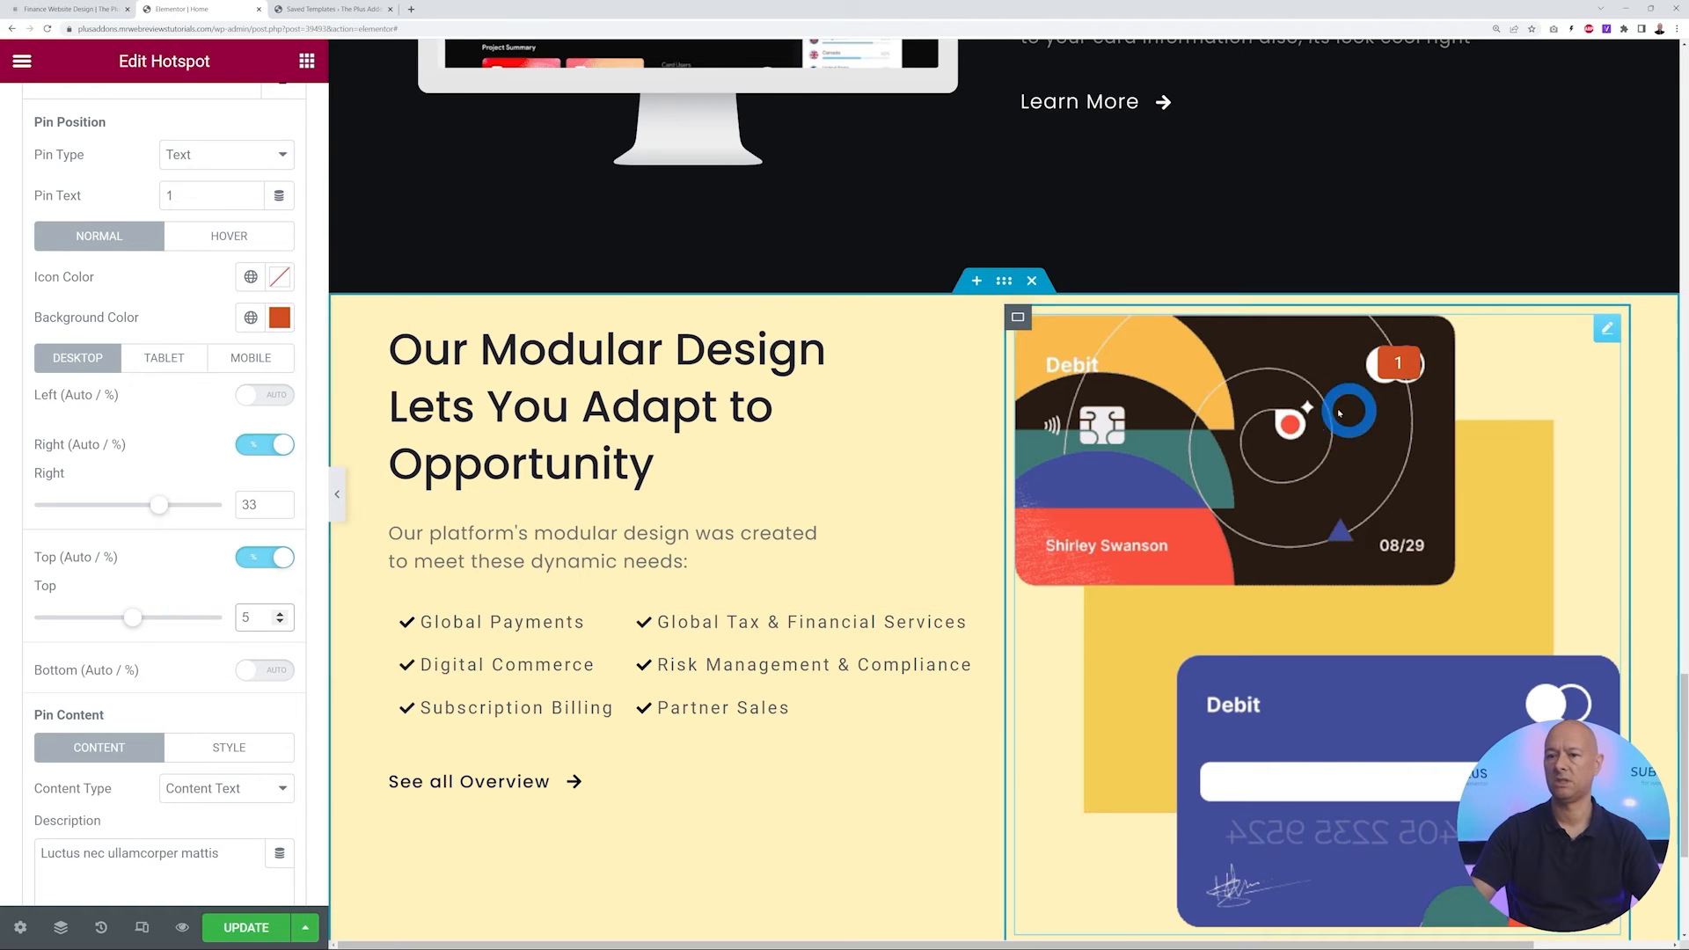
mouse_move(1397, 366)
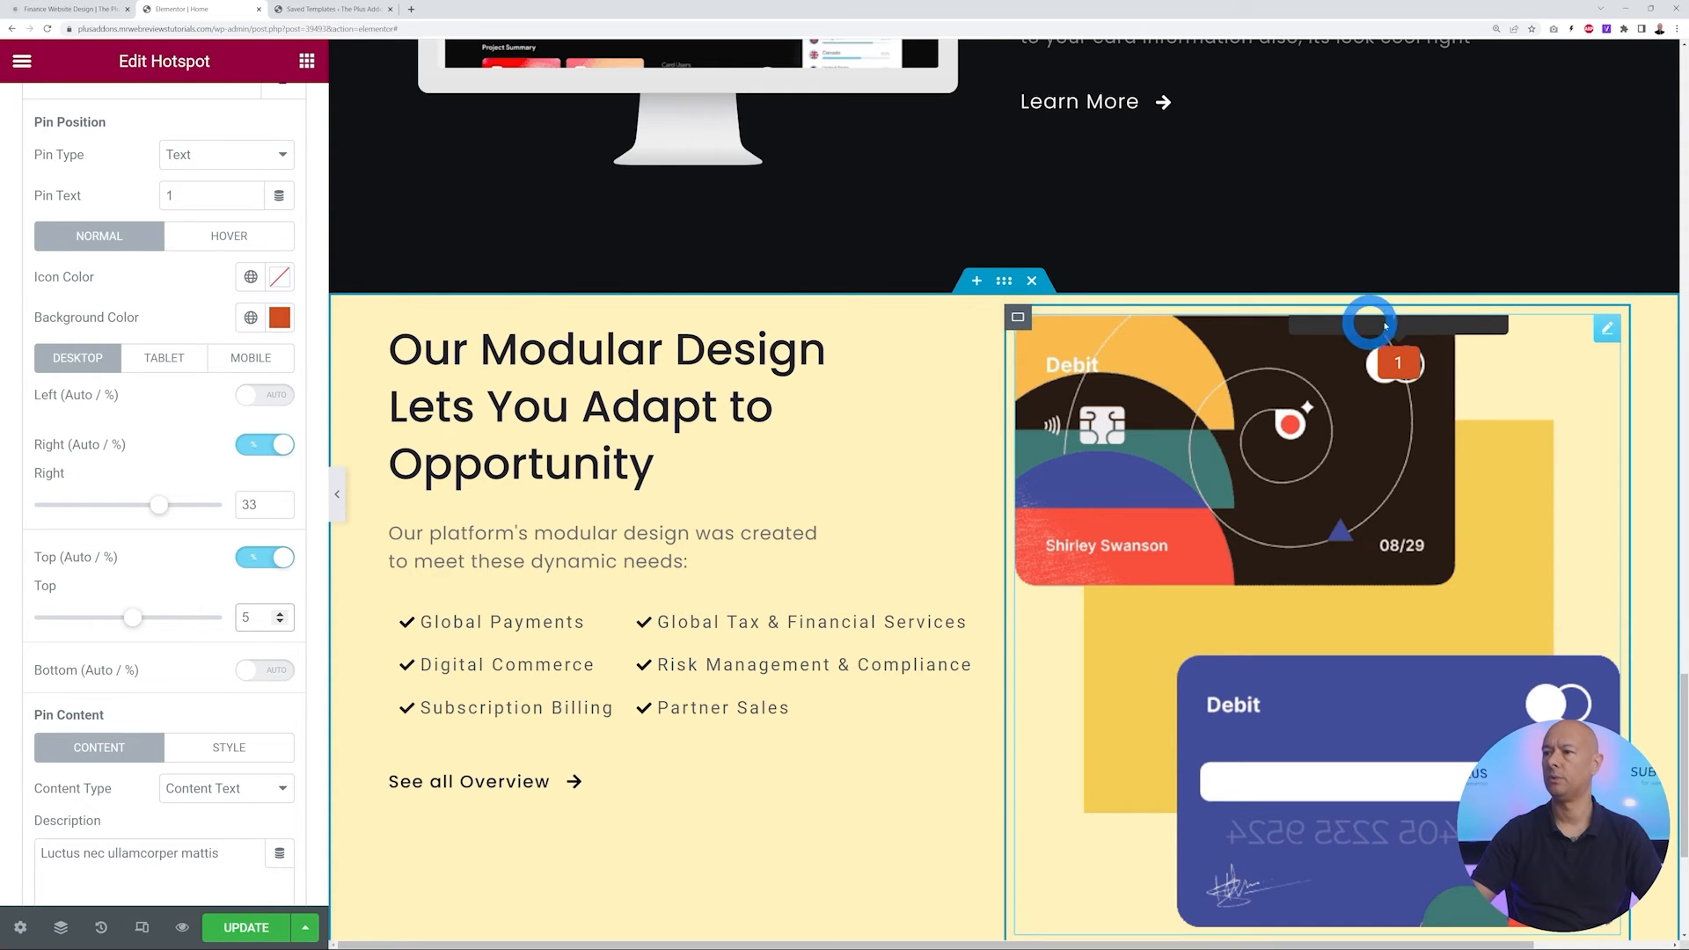
Replace the description in pin 1's content with "Company Name"
scroll(185, 730, down, 2)
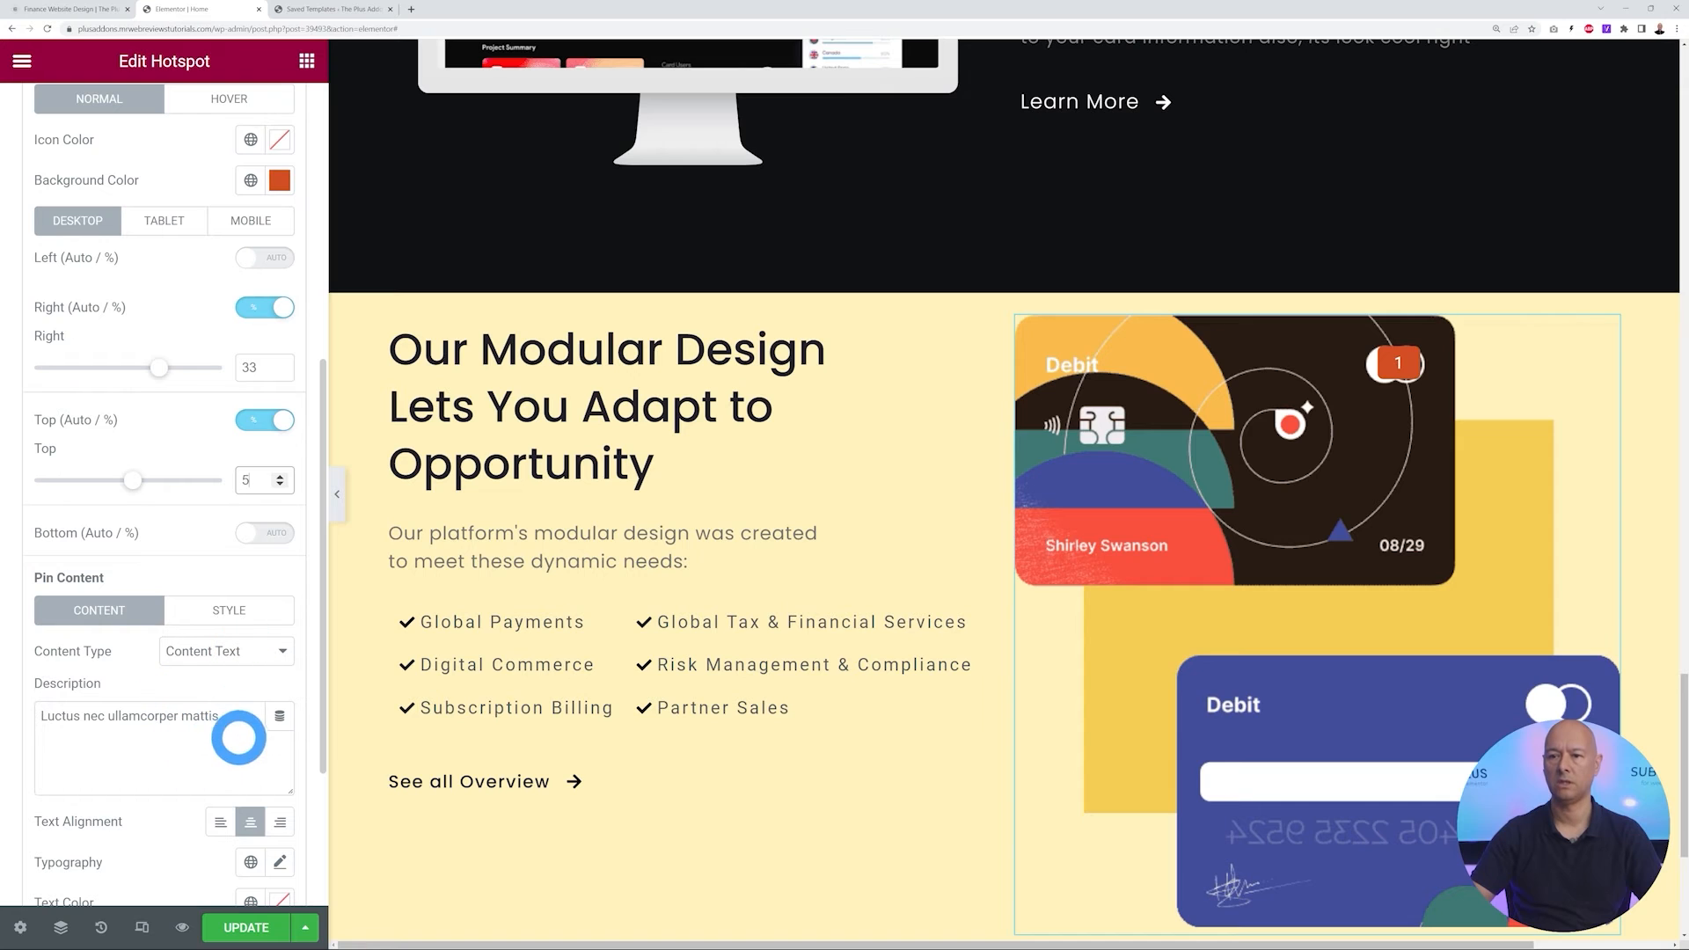
drag(234, 720, 11, 718)
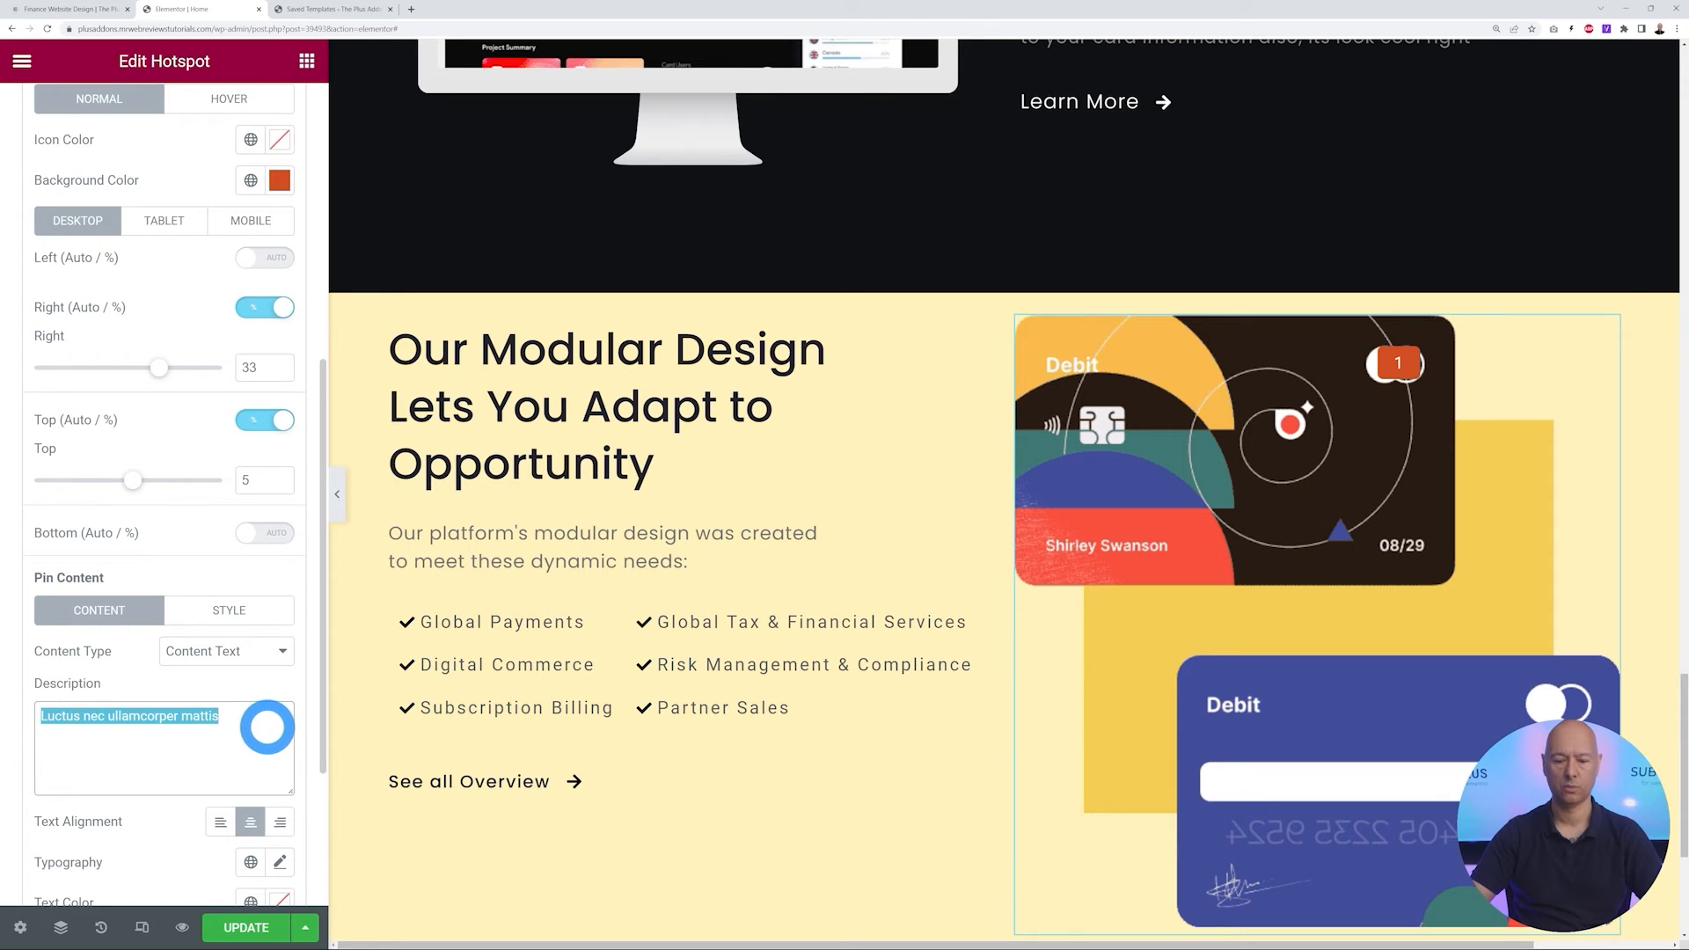
text(Company Name)
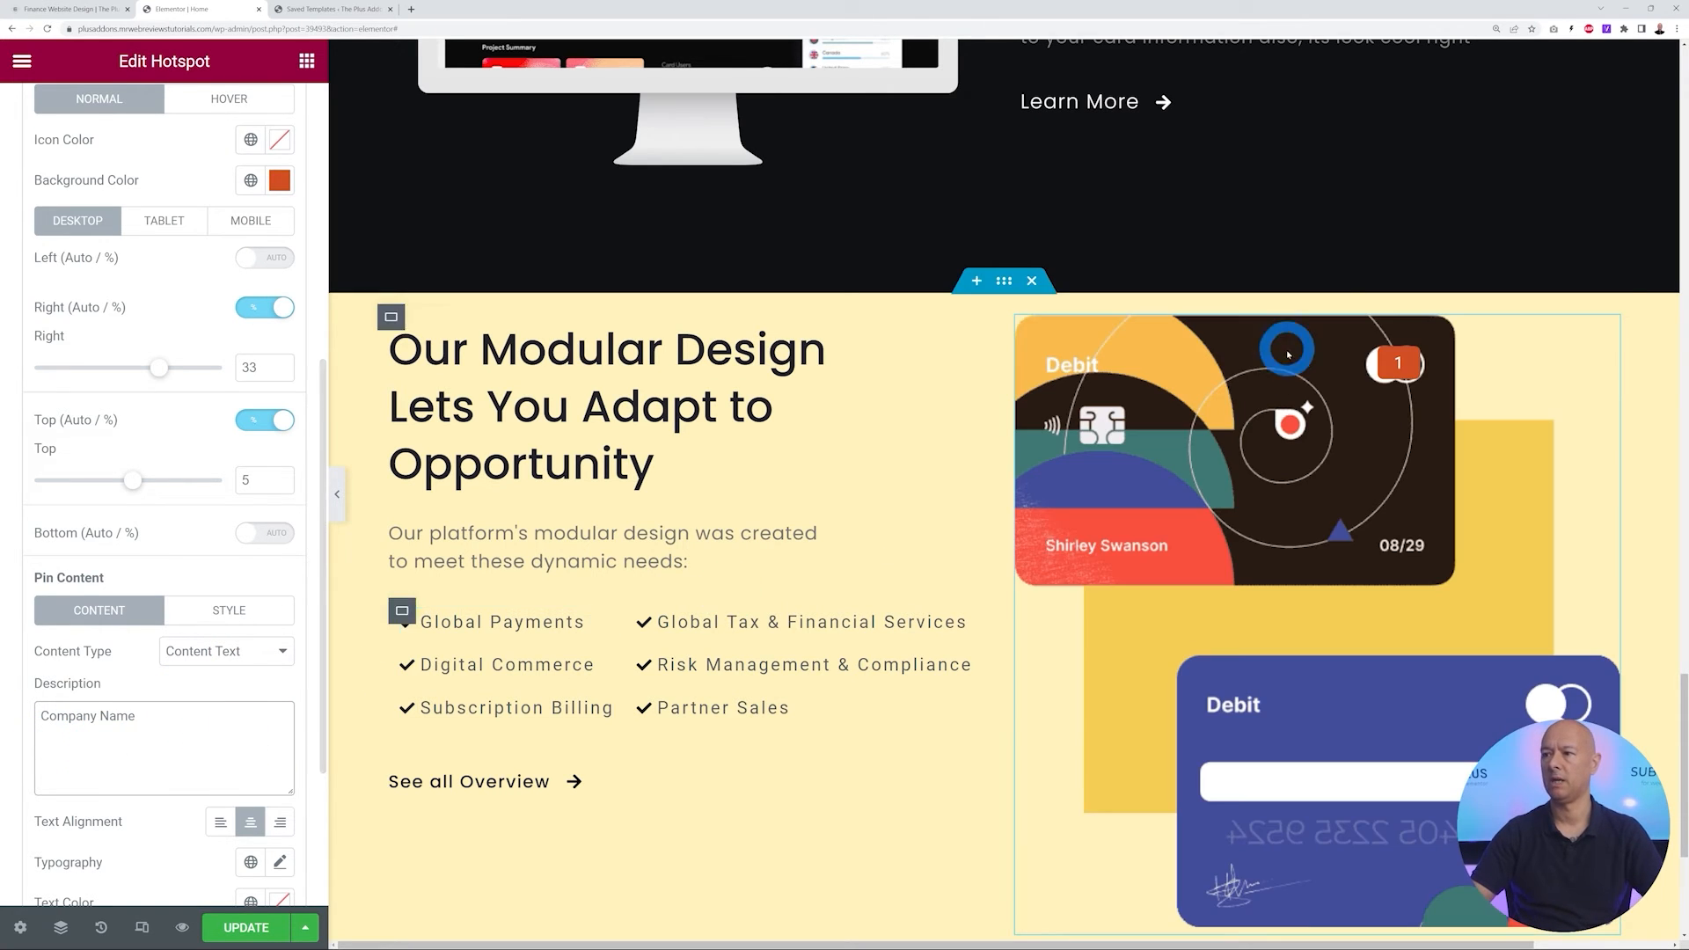
In pin 1's tooltip options, set the tooltip position to Right and preview it on the pin
click(236, 613)
scroll(203, 643, down, 1)
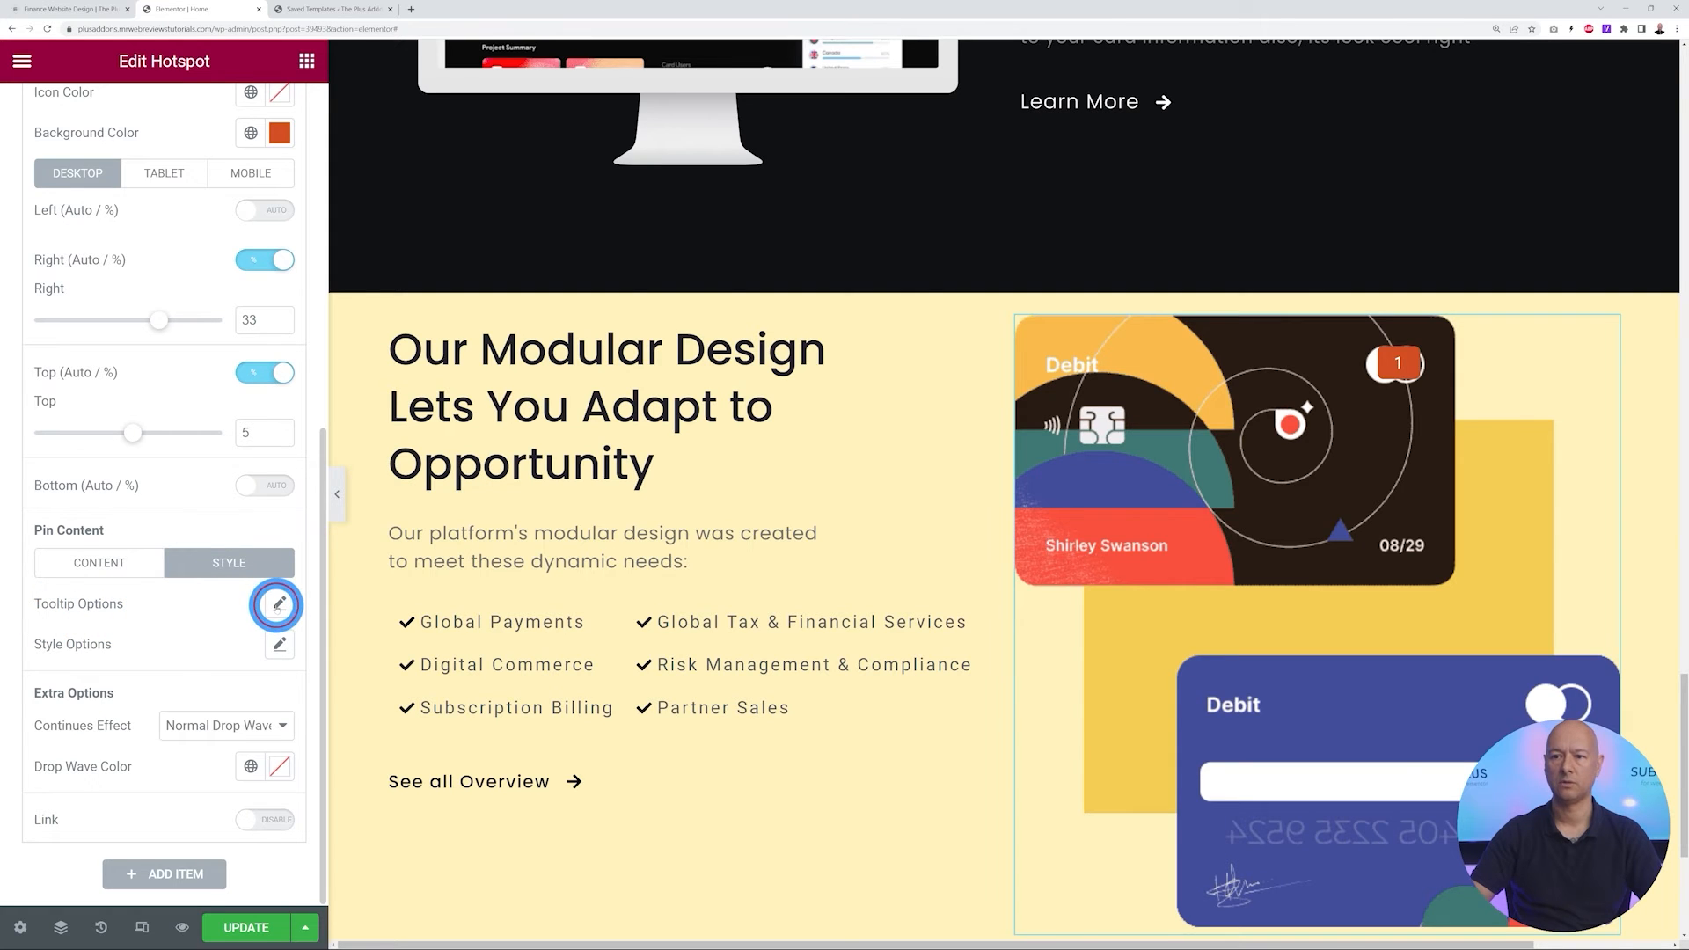
click(278, 604)
scroll(136, 671, down, 3)
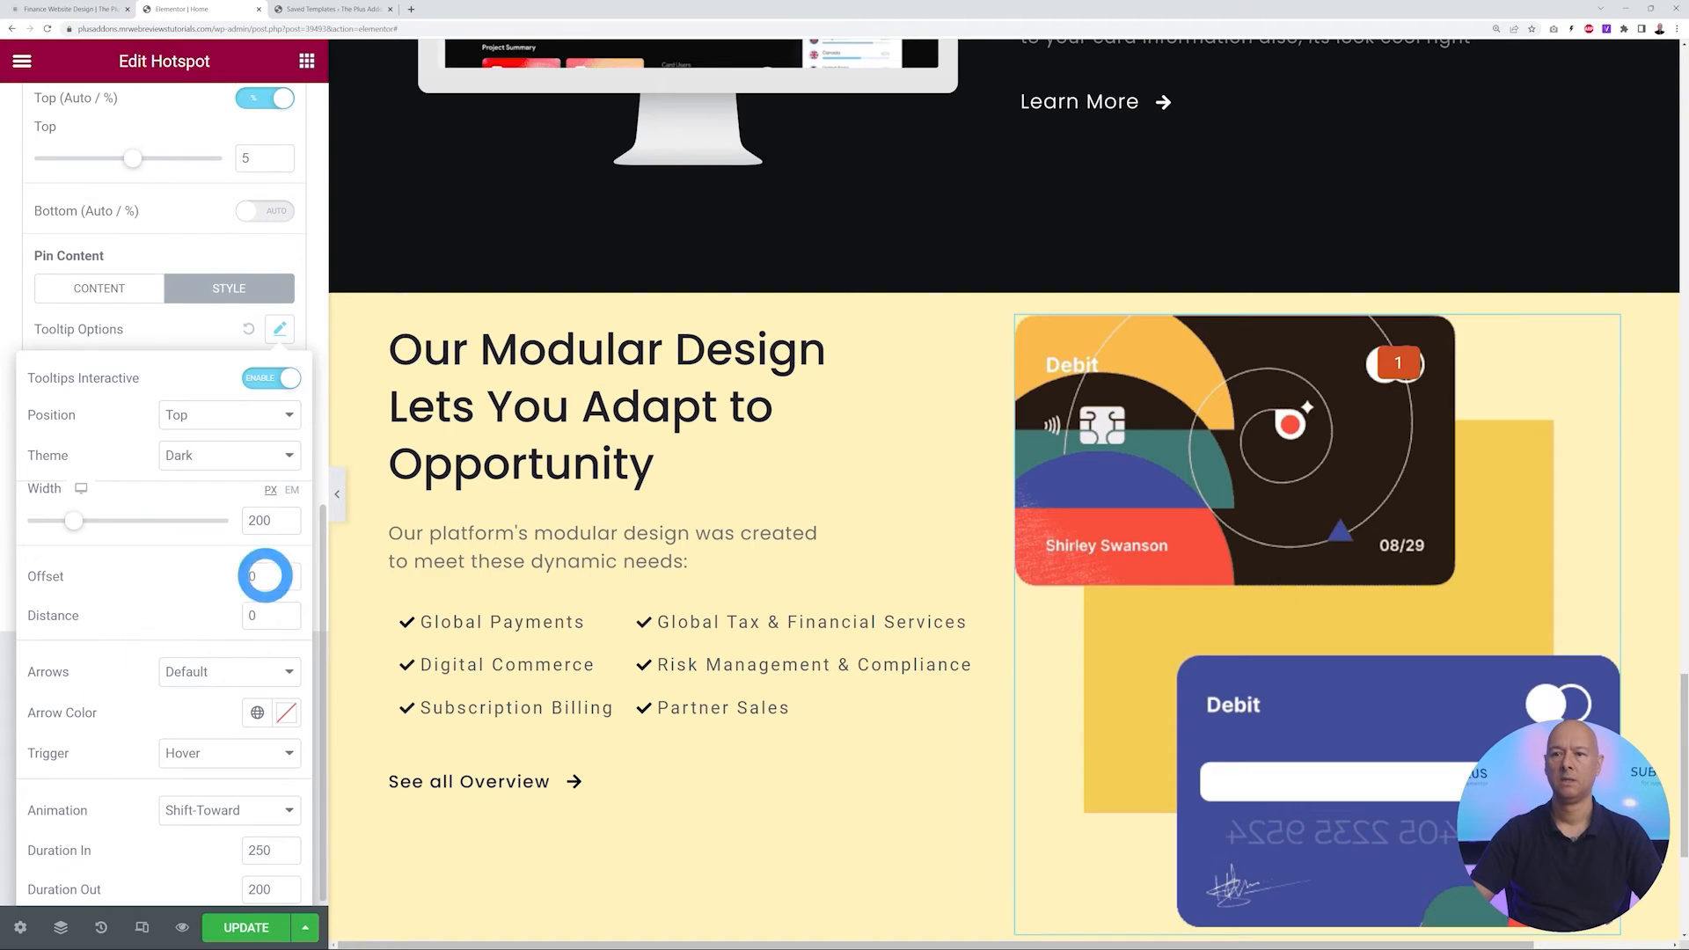
click(274, 415)
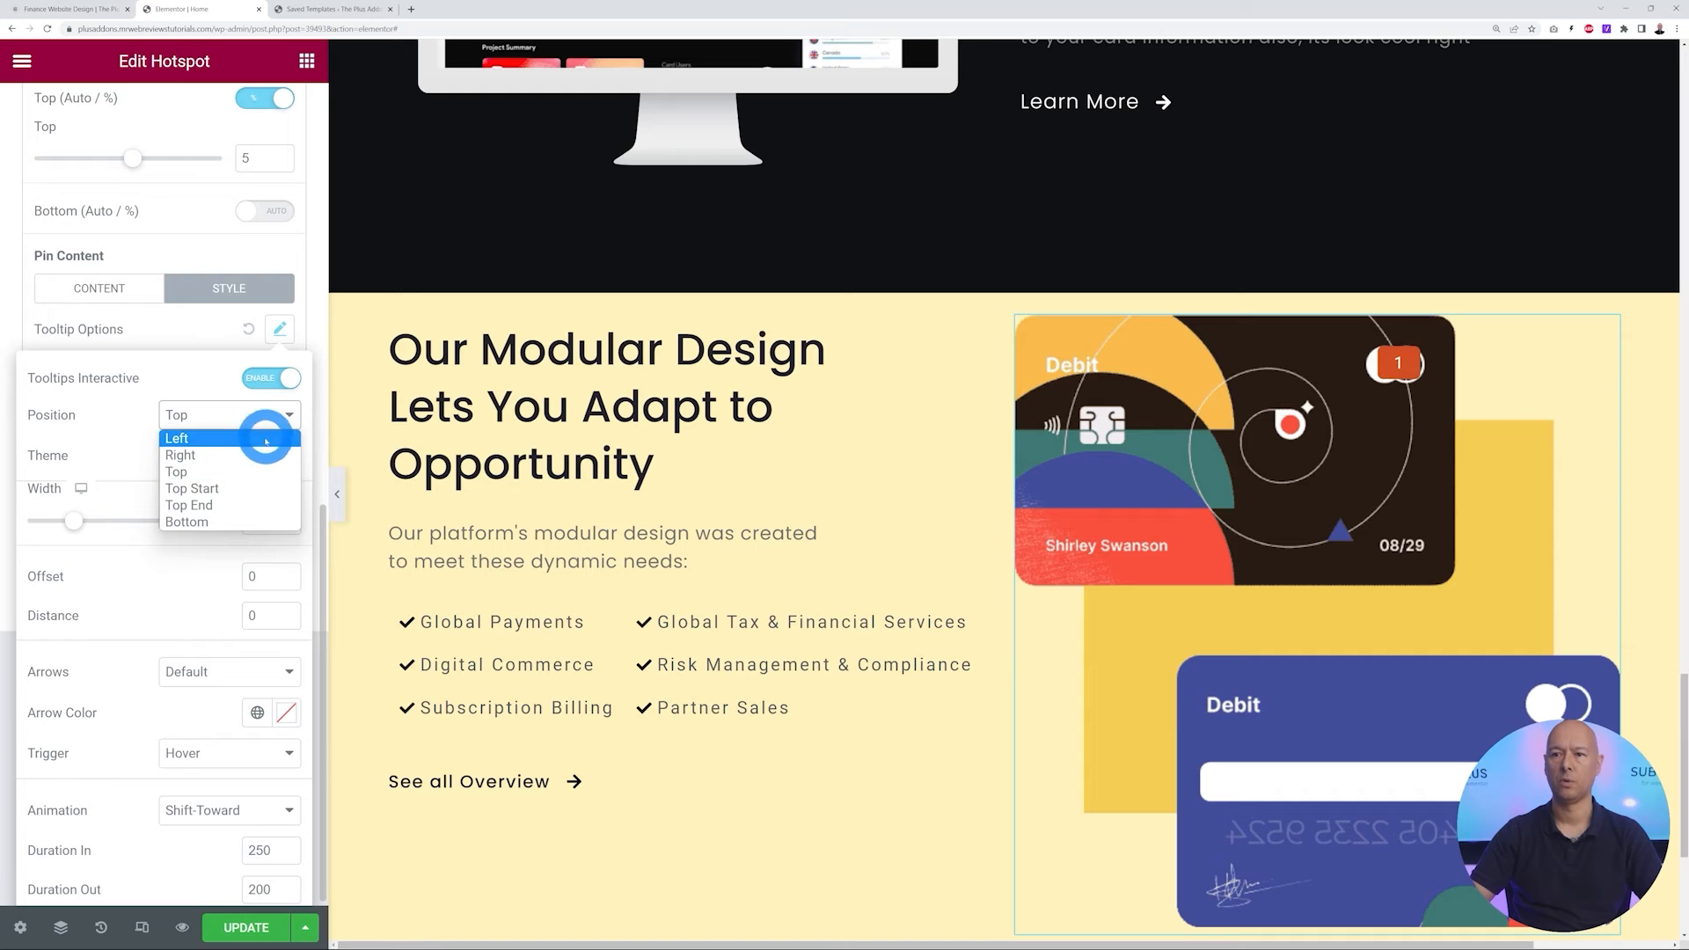
click(255, 455)
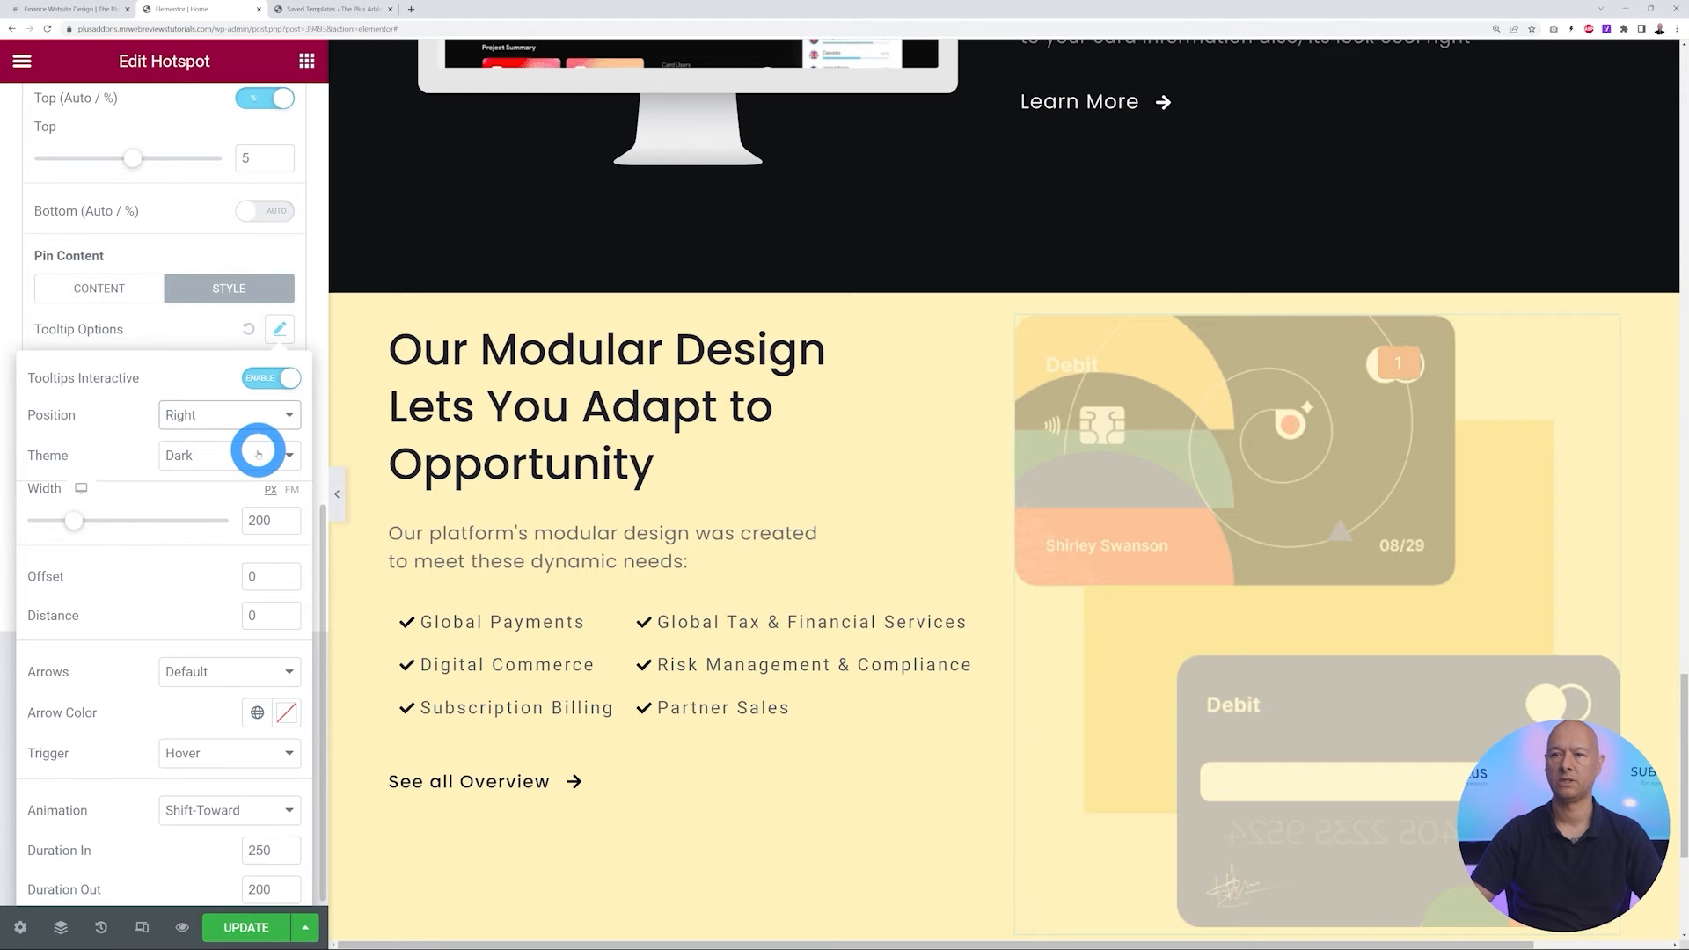
click(1401, 365)
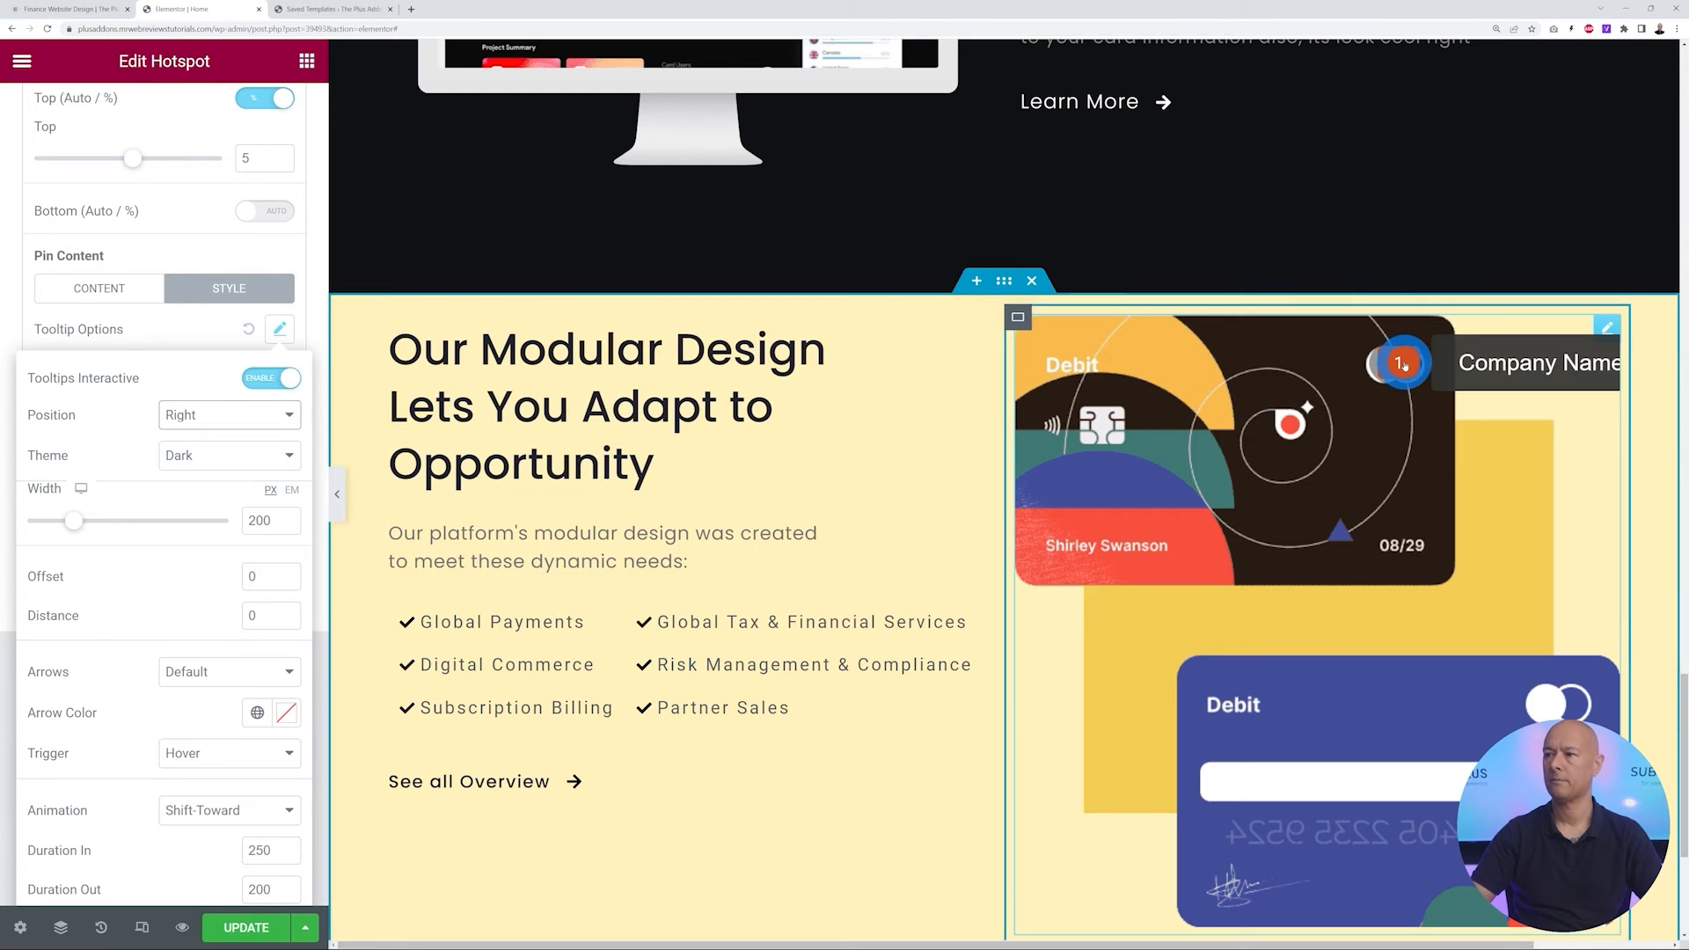
Set pin 1's tooltip theme to Light and preview the tooltip on the card image
click(273, 455)
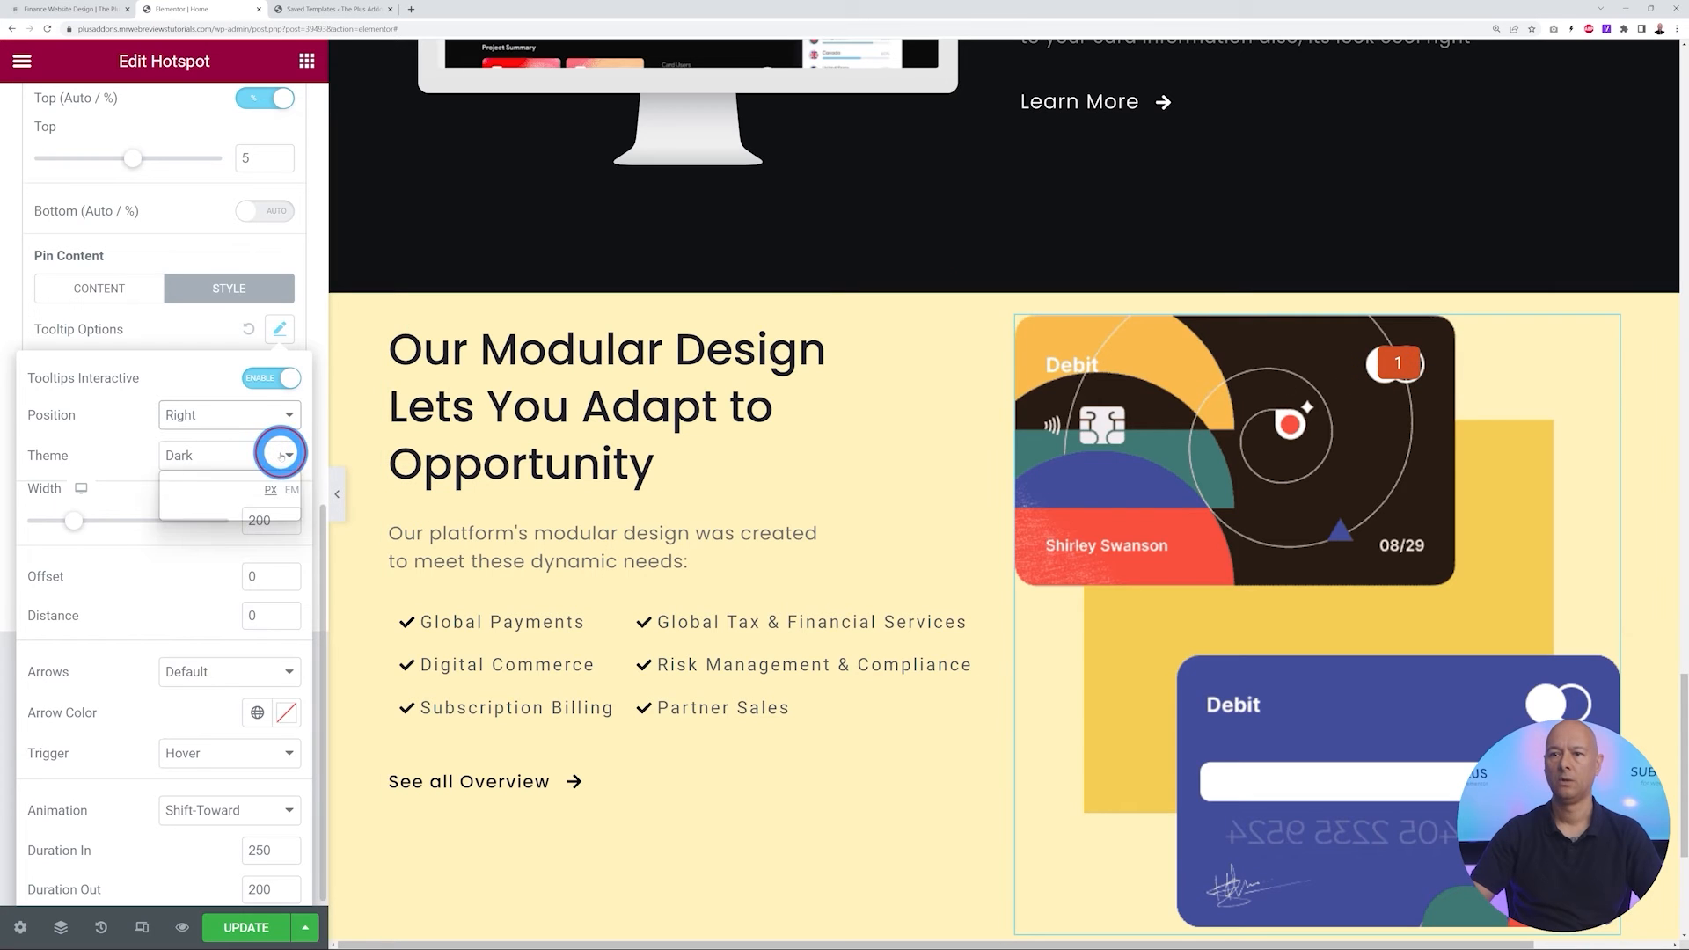
click(244, 495)
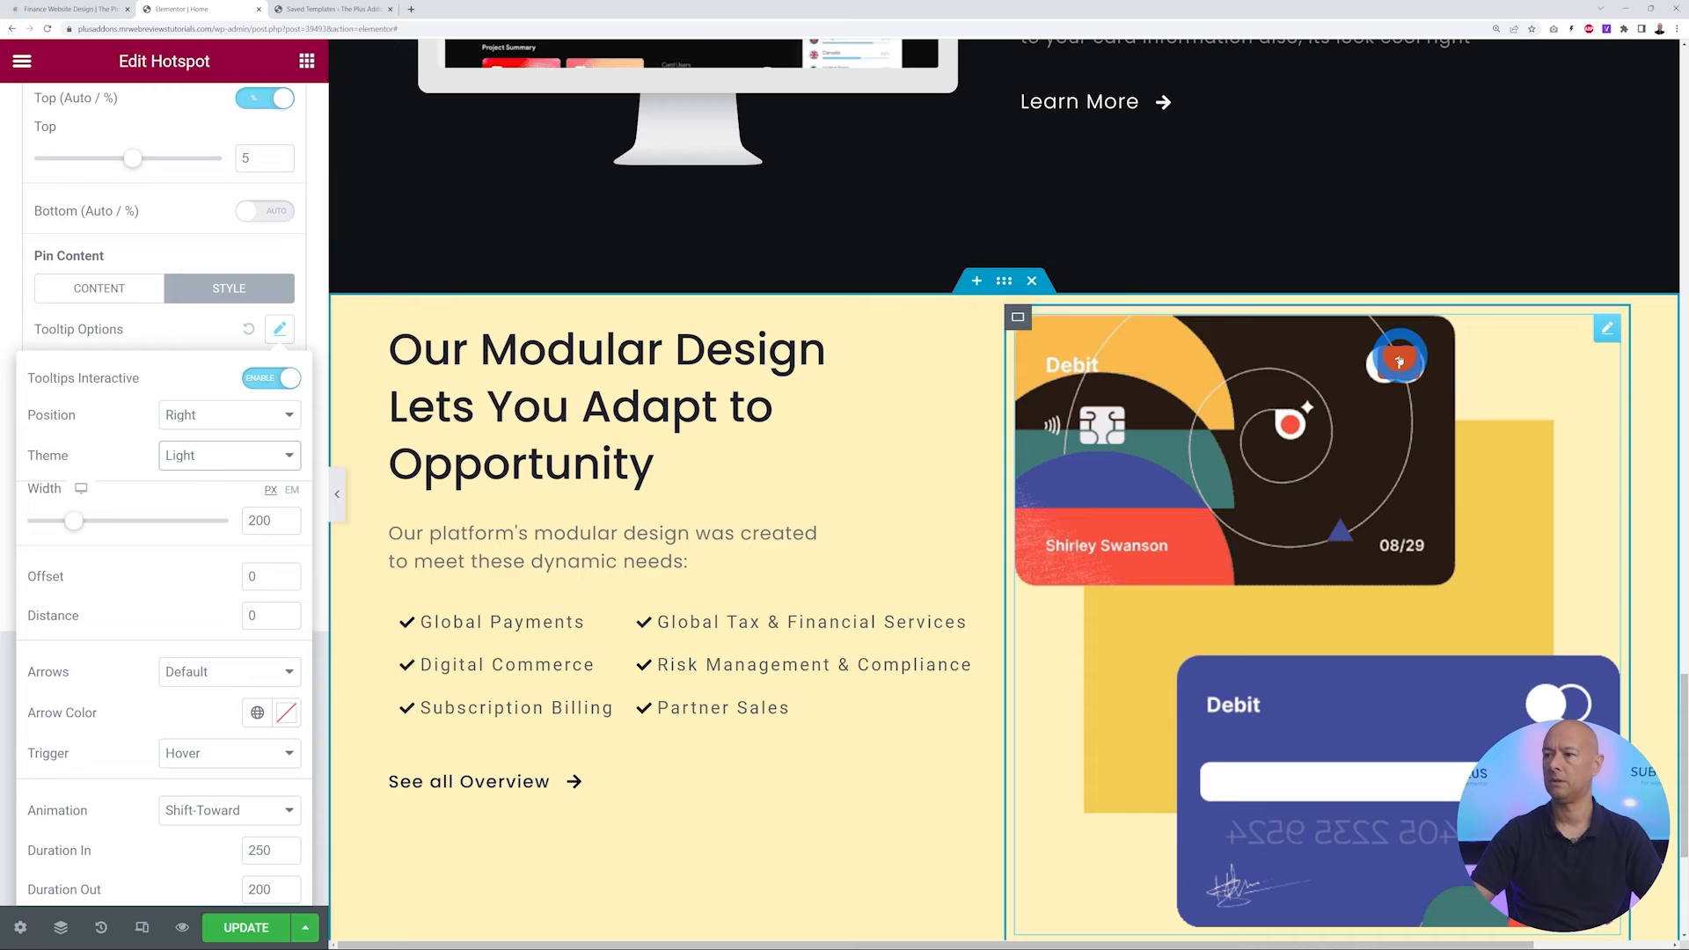
click(1399, 363)
Compare with pin 1's tooltip on the demo page, and set the tooltip width to 150 px in Elementor
click(53, 10)
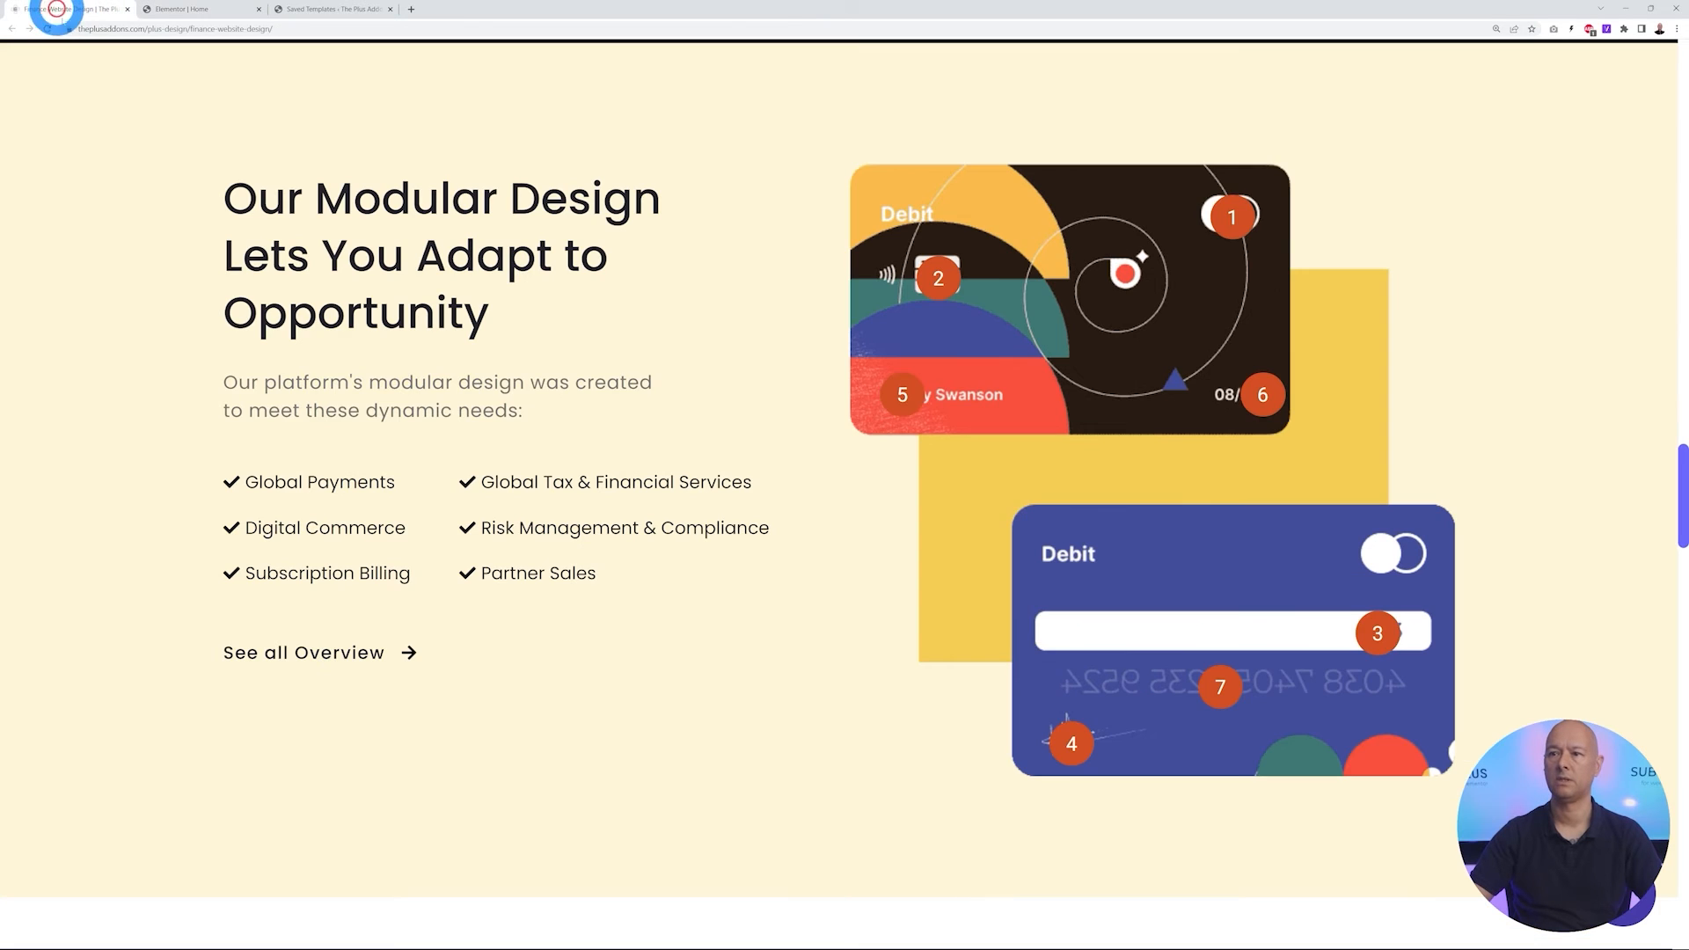
click(1232, 217)
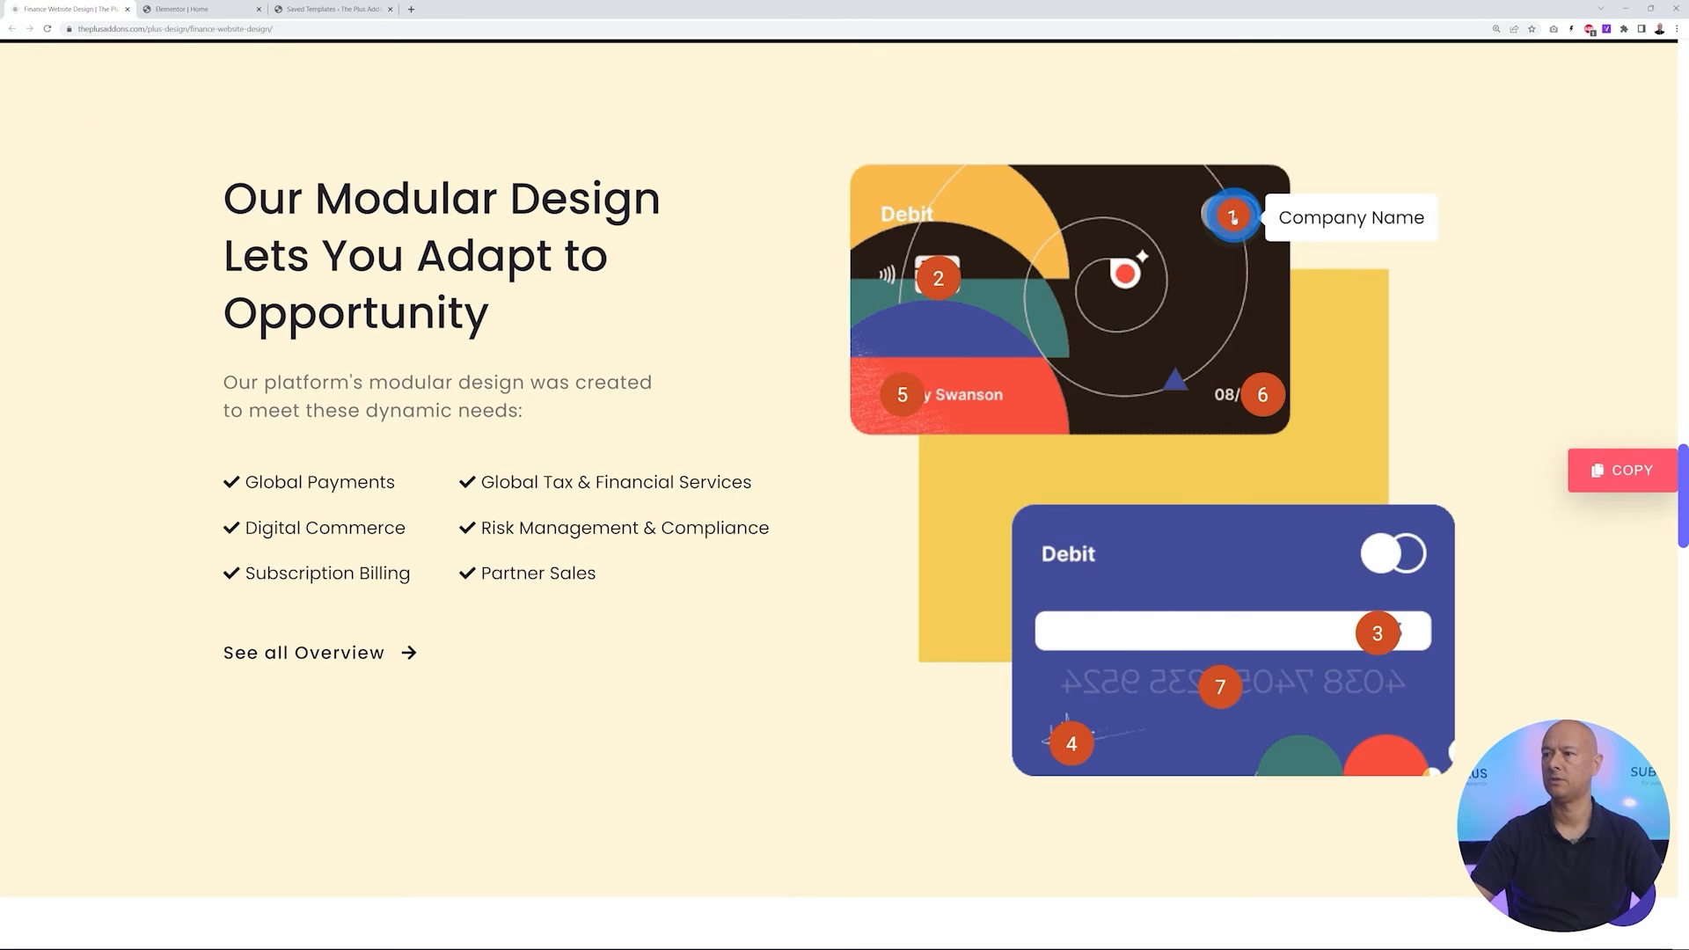
click(195, 10)
click(1535, 369)
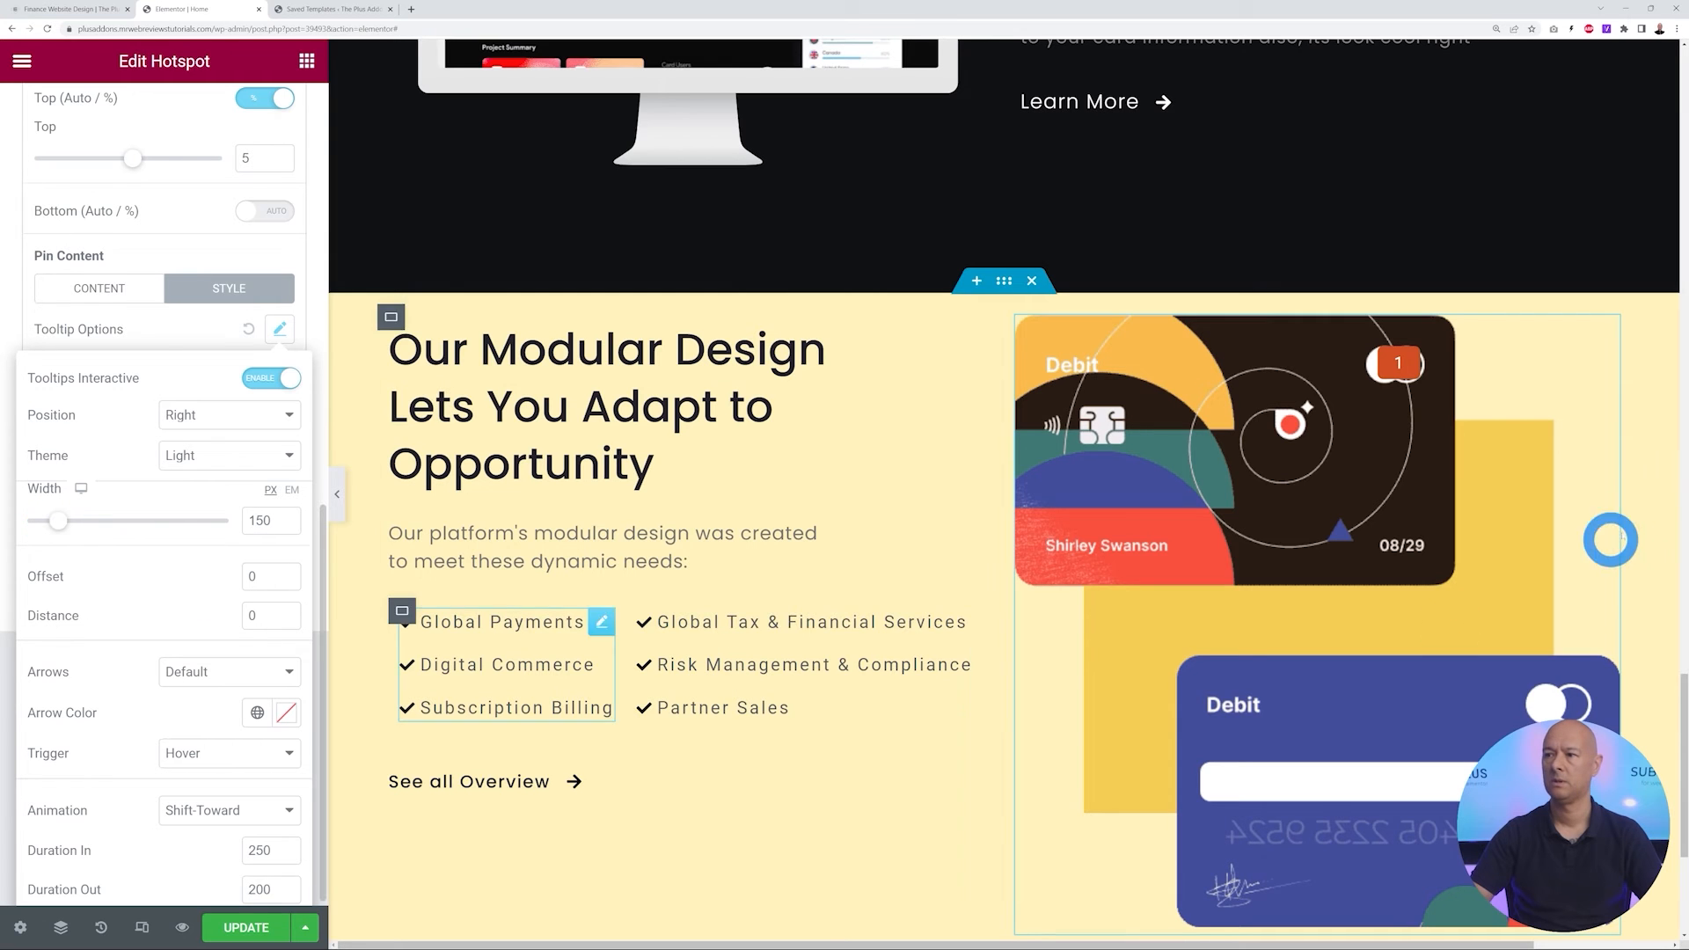
click(1395, 365)
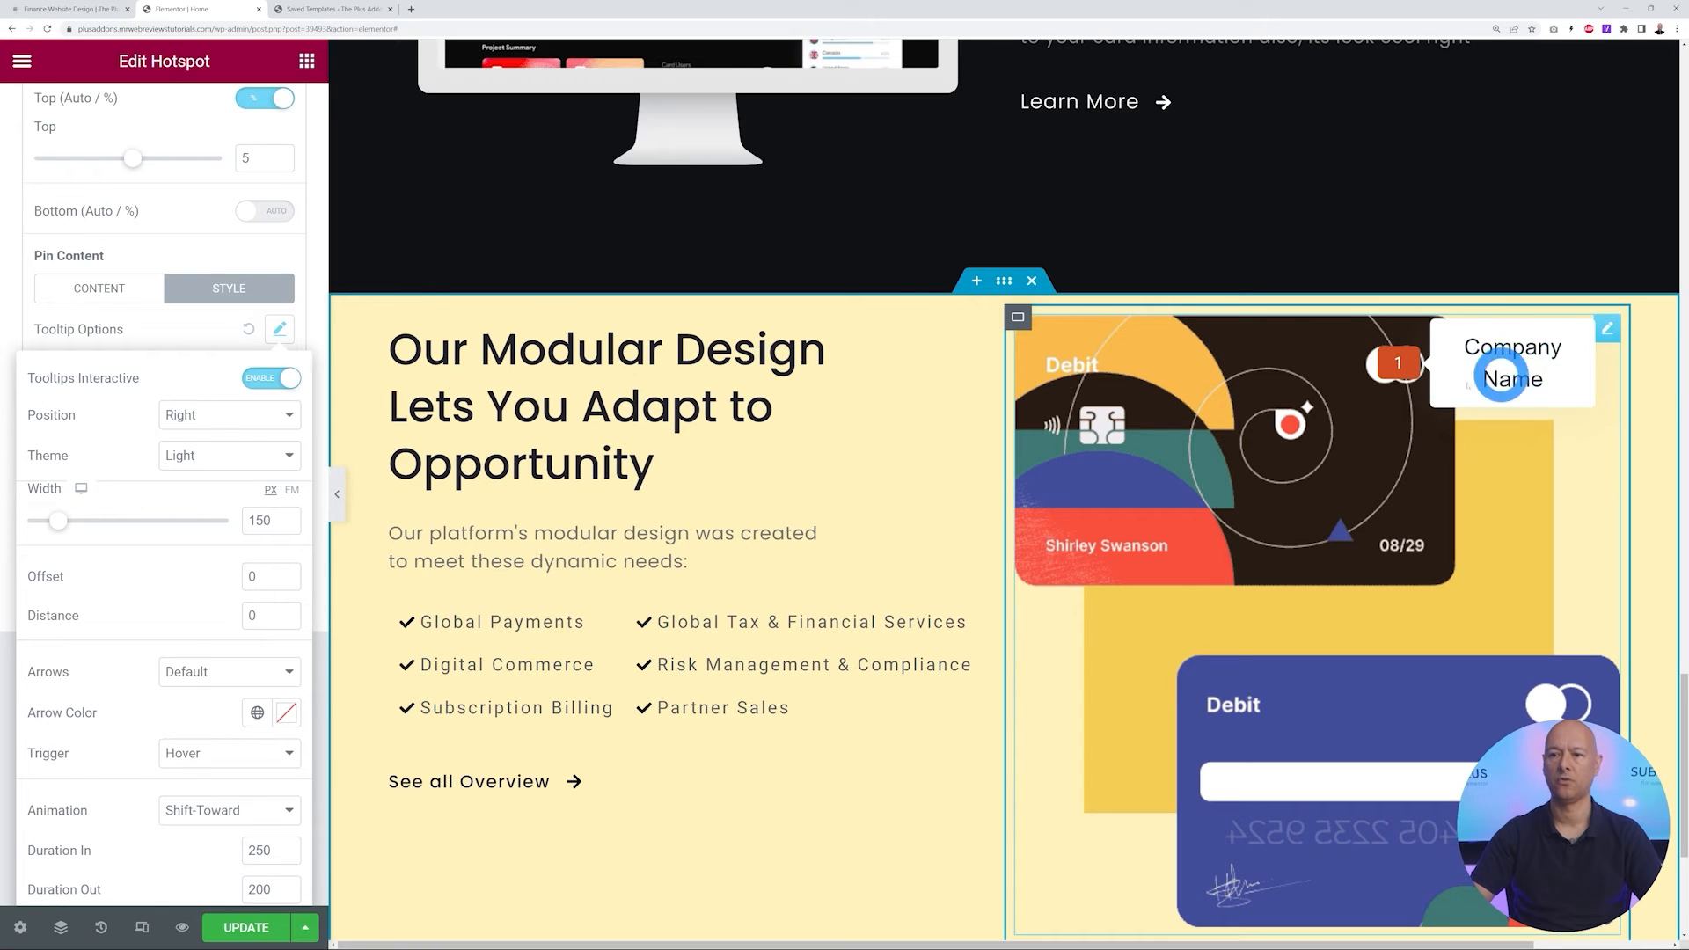
Set the typography size of pin 1's tooltip text to 18 px and preview the tooltip
click(152, 322)
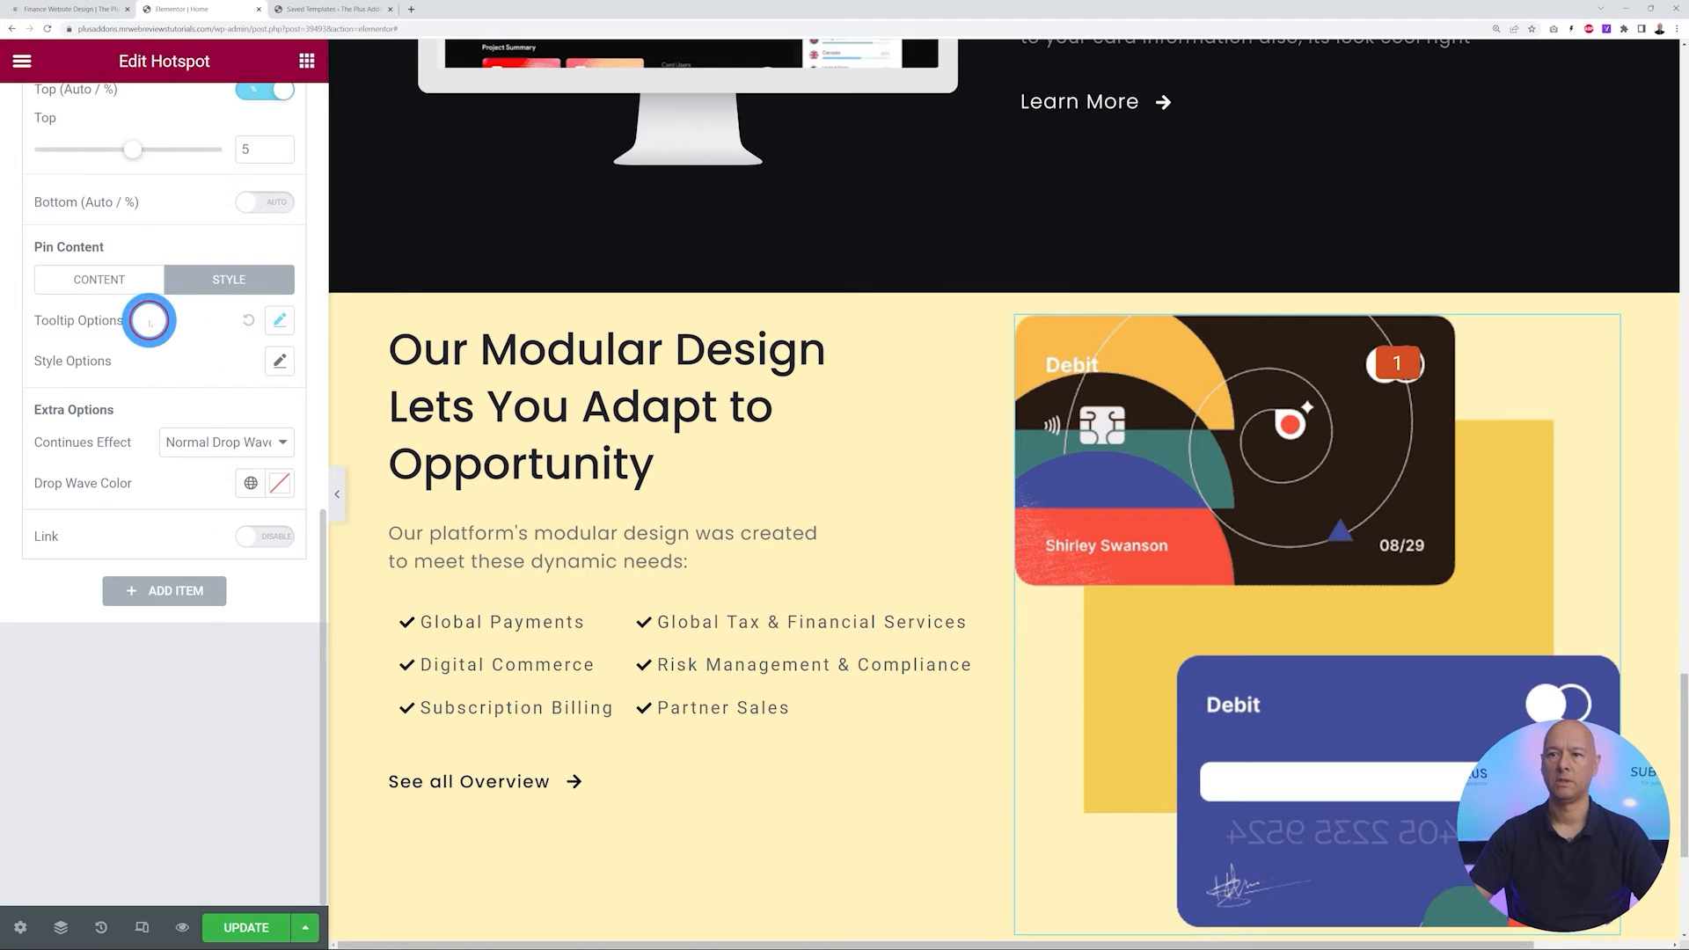
click(93, 278)
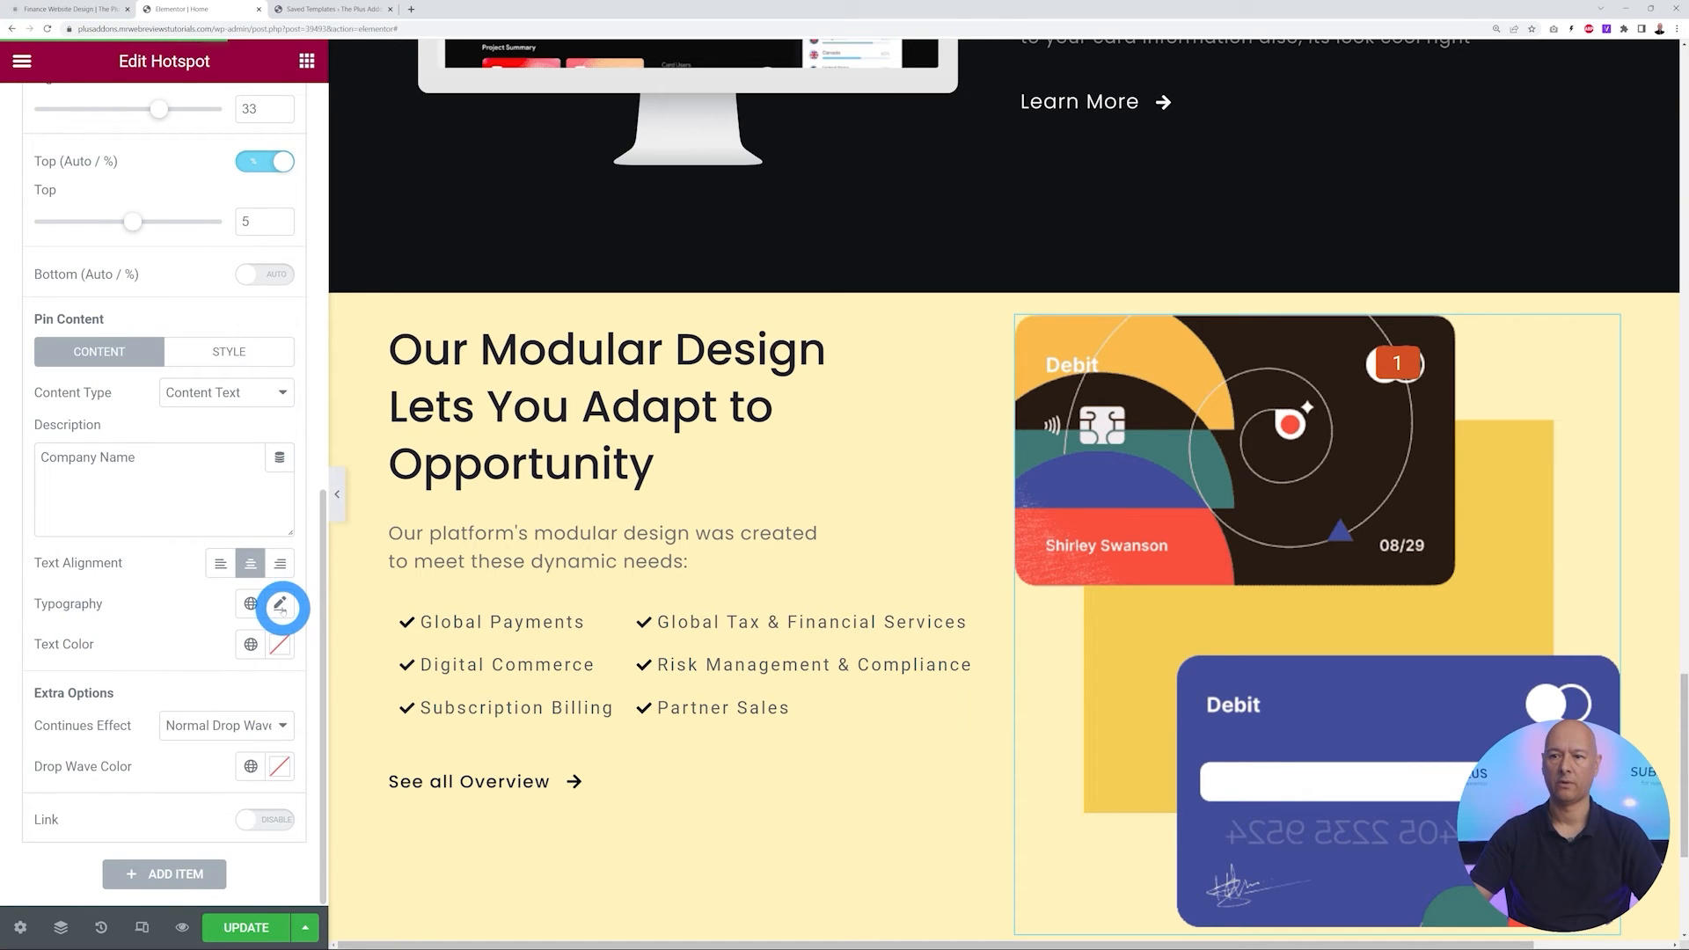
click(279, 606)
scroll(218, 711, down, 2)
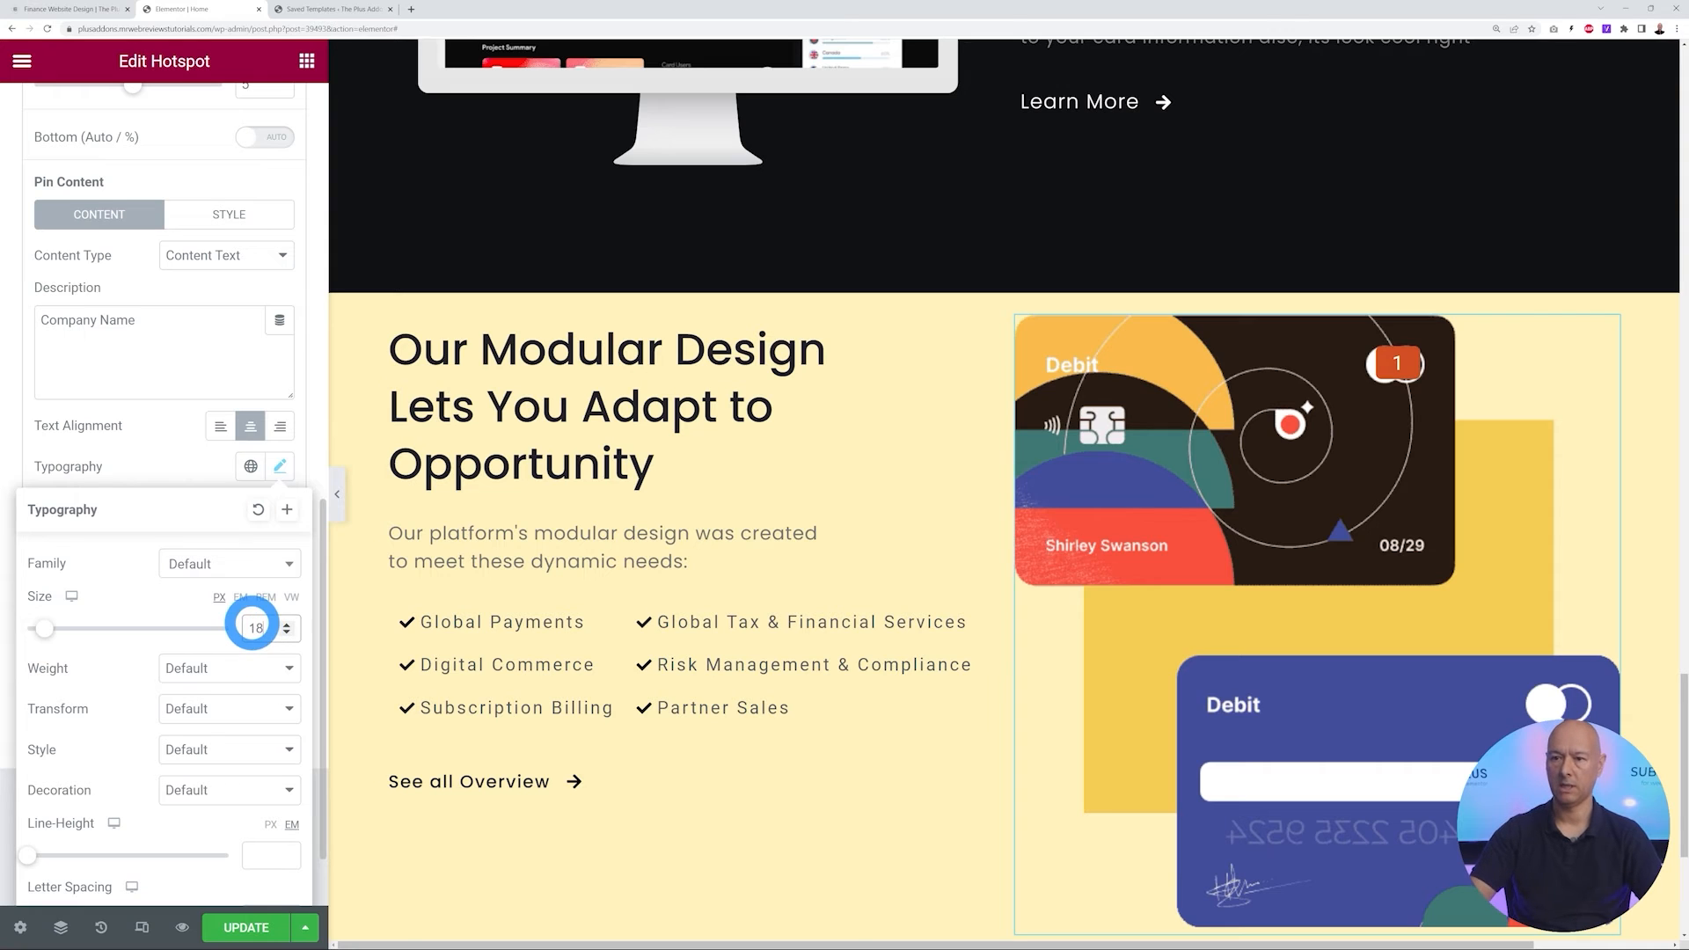
click(1392, 368)
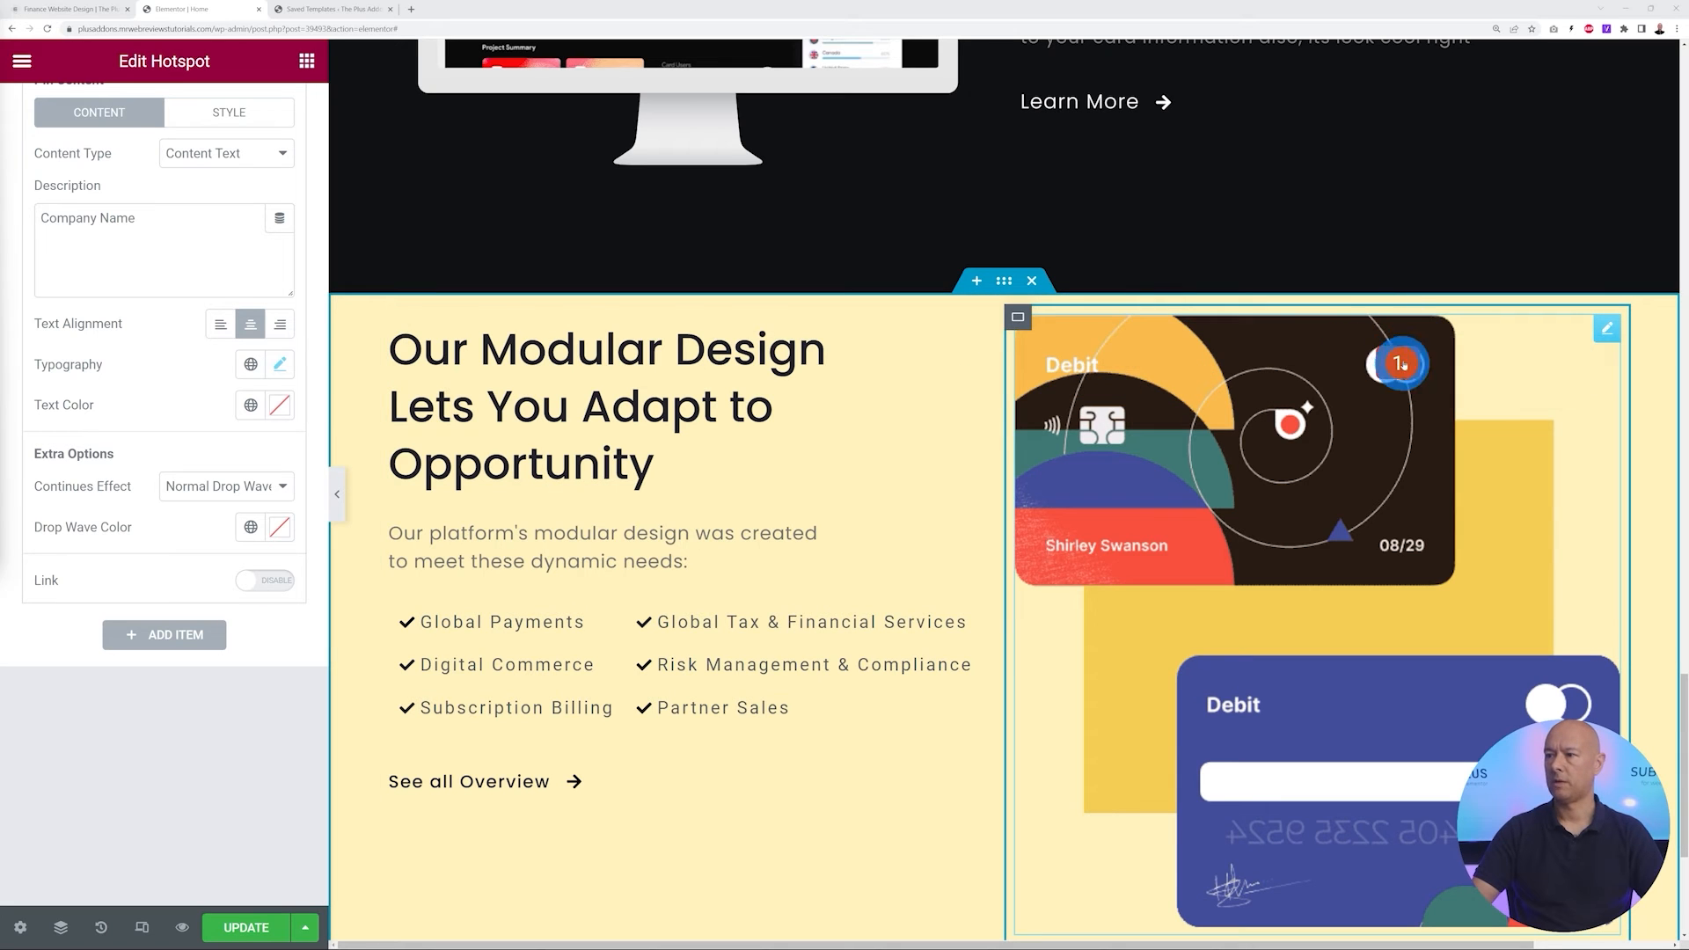
mouse_move(1392, 386)
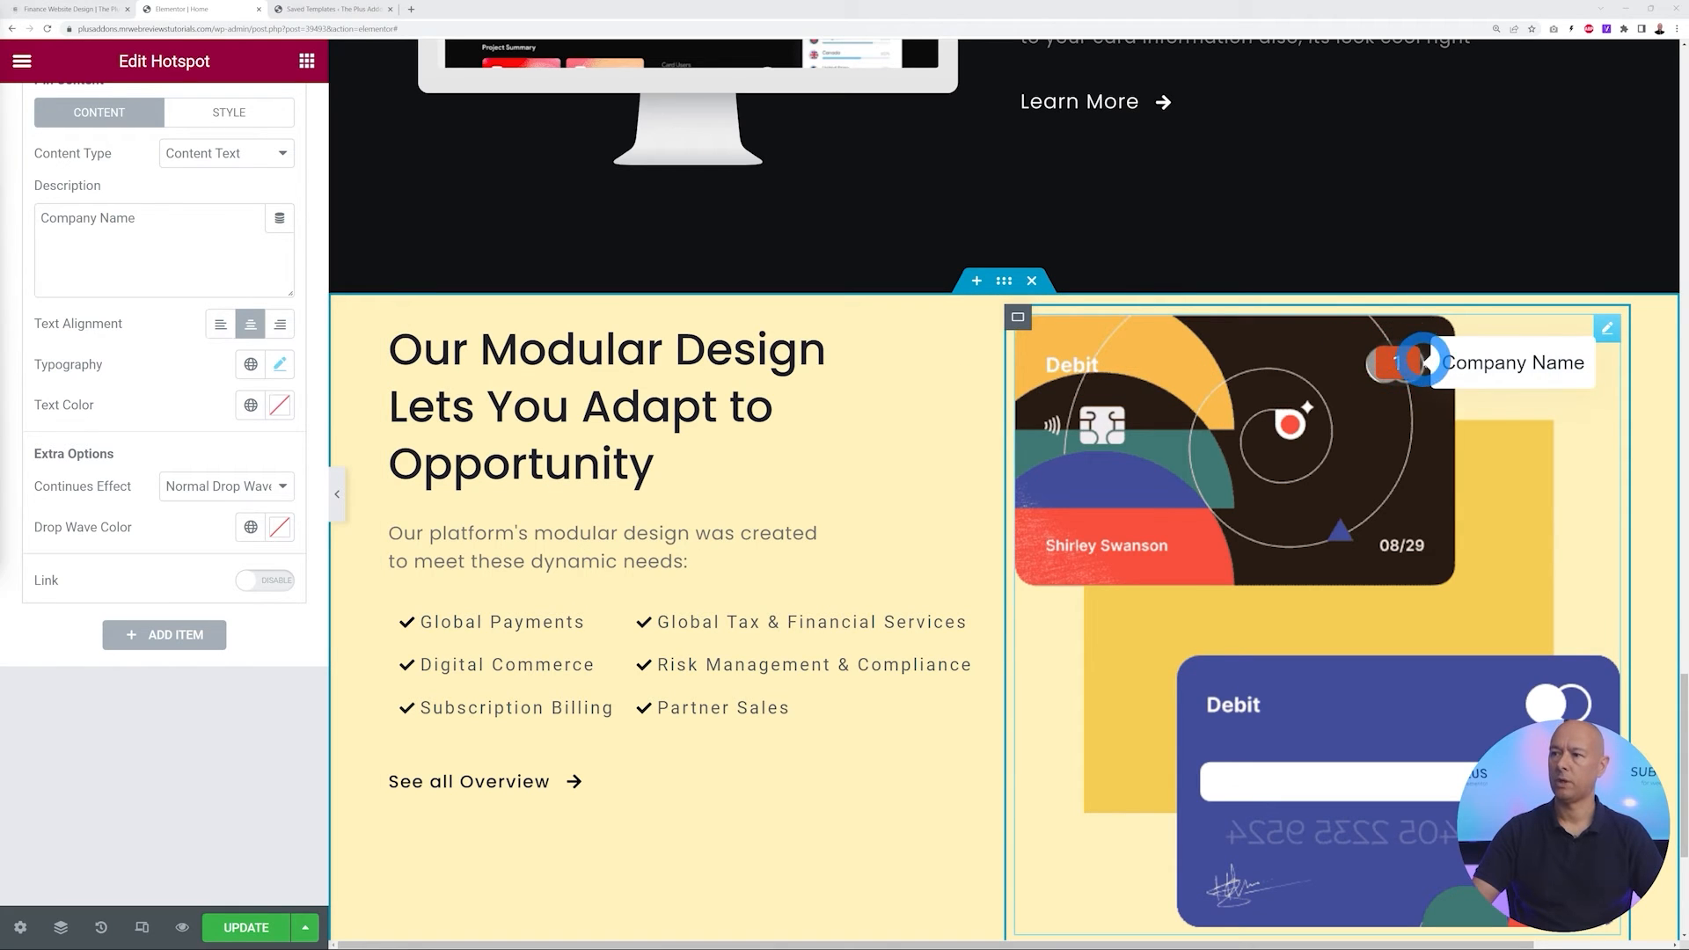
Open the Hotspot widget's style settings
scroll(215, 423, up, 10)
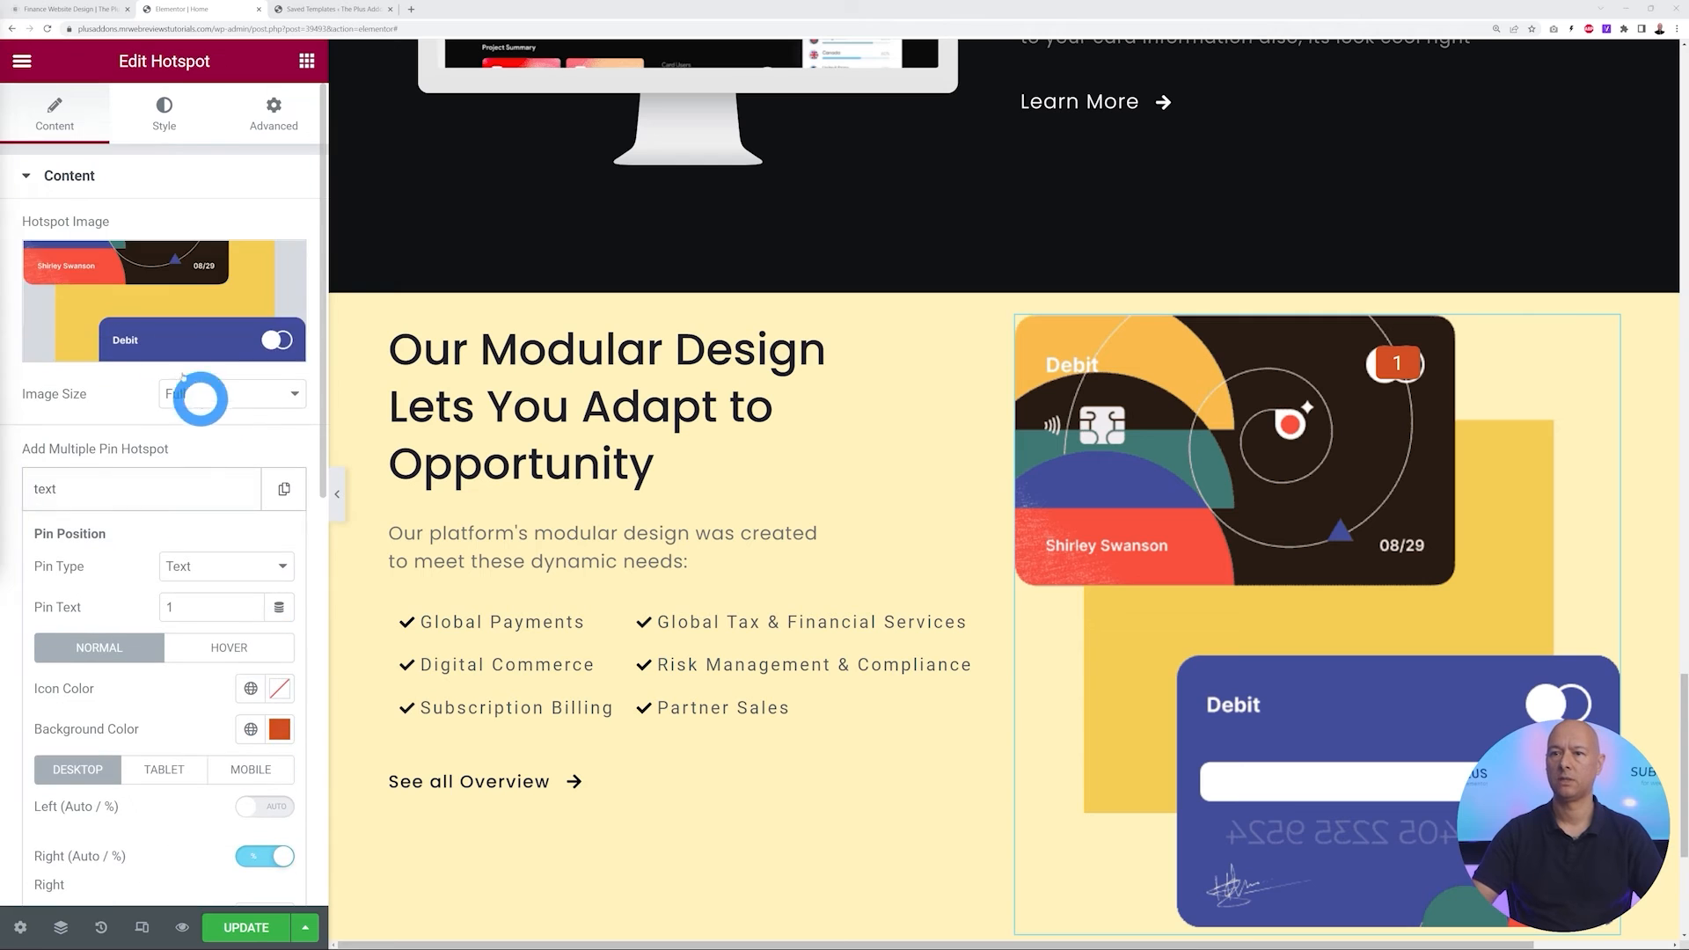
click(159, 124)
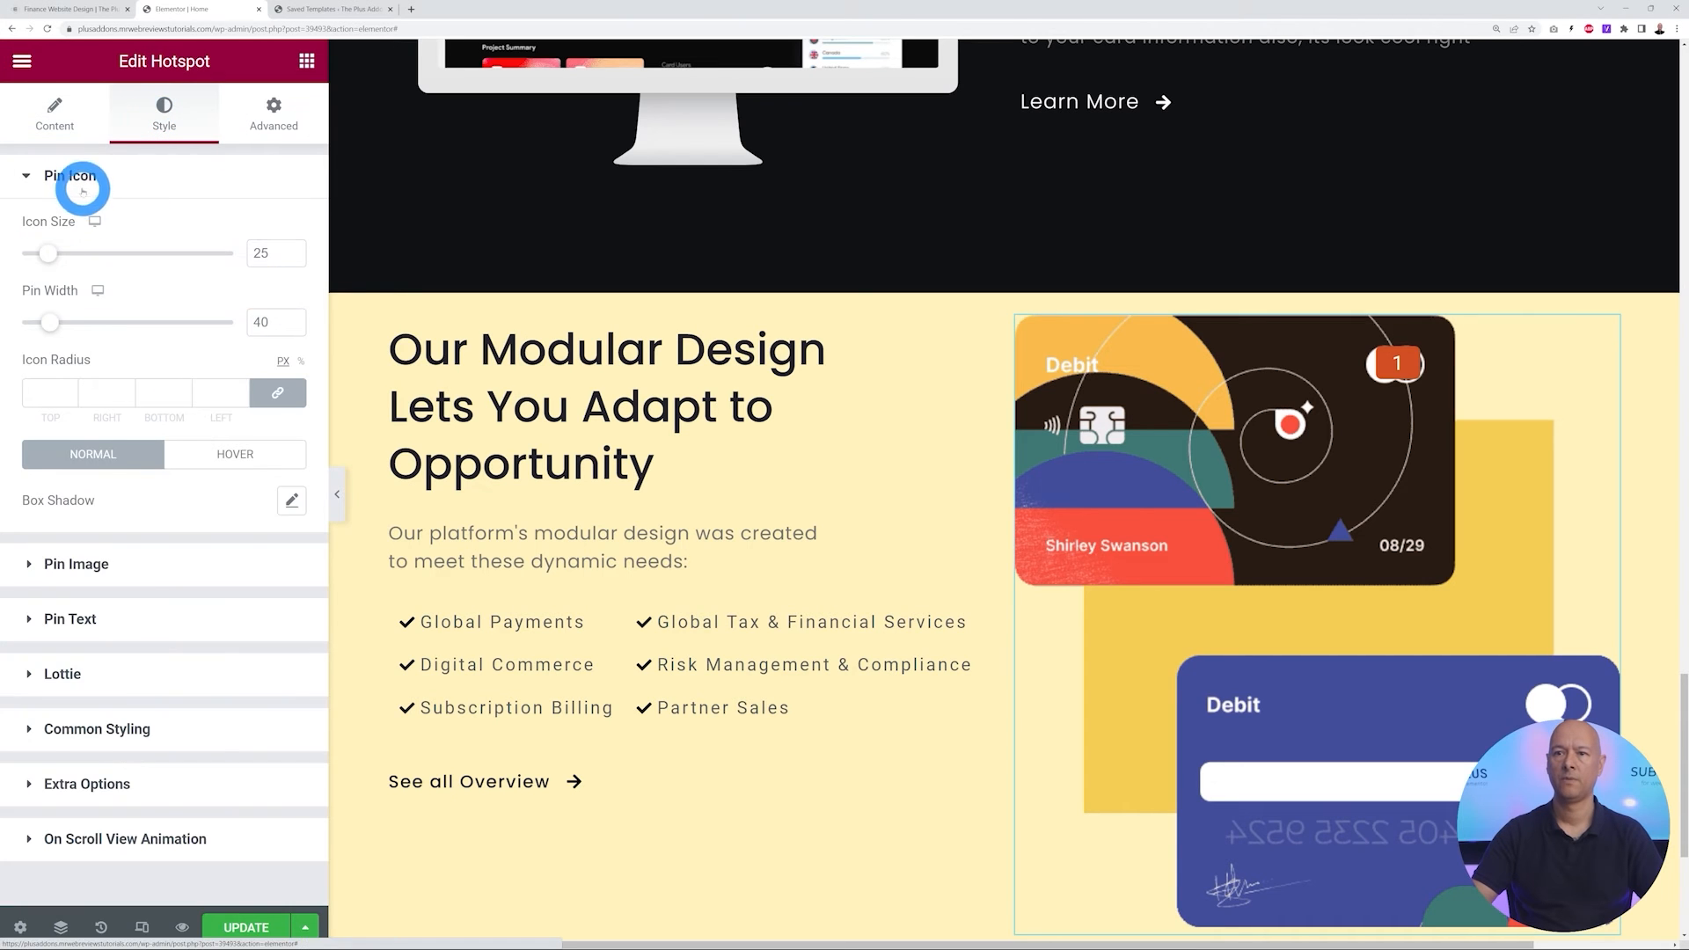
Set the hotspot pin text's border radius to 100 on all four corners and preview the pin tooltips
click(82, 188)
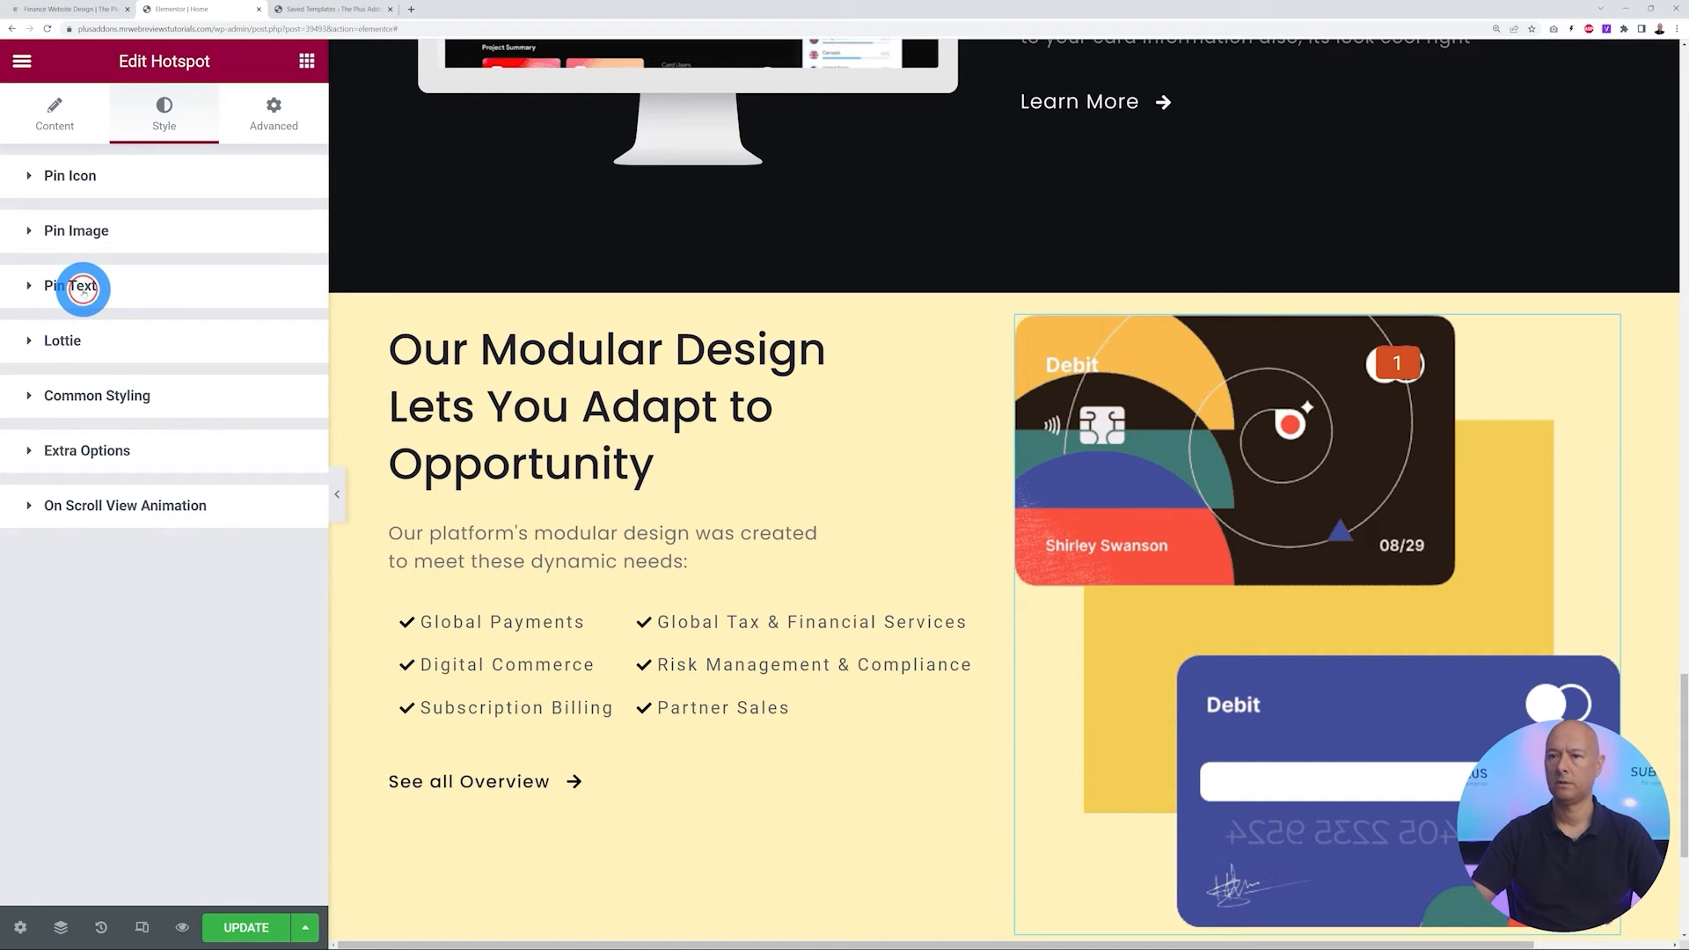
click(81, 287)
click(40, 495)
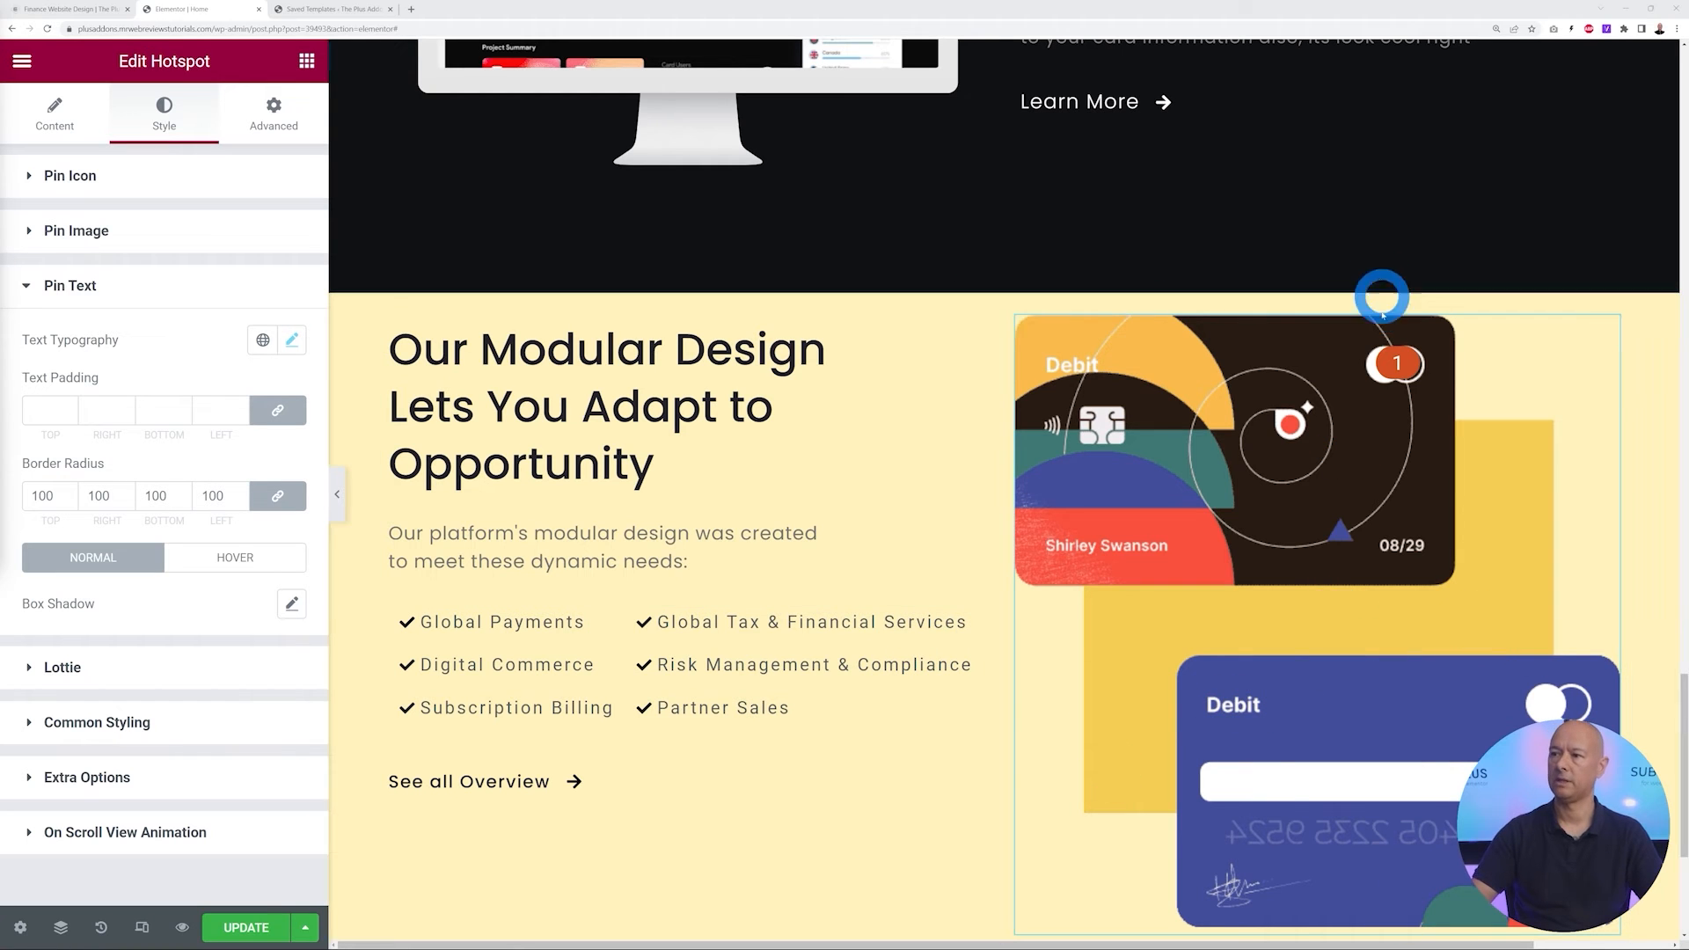
mouse_move(1396, 369)
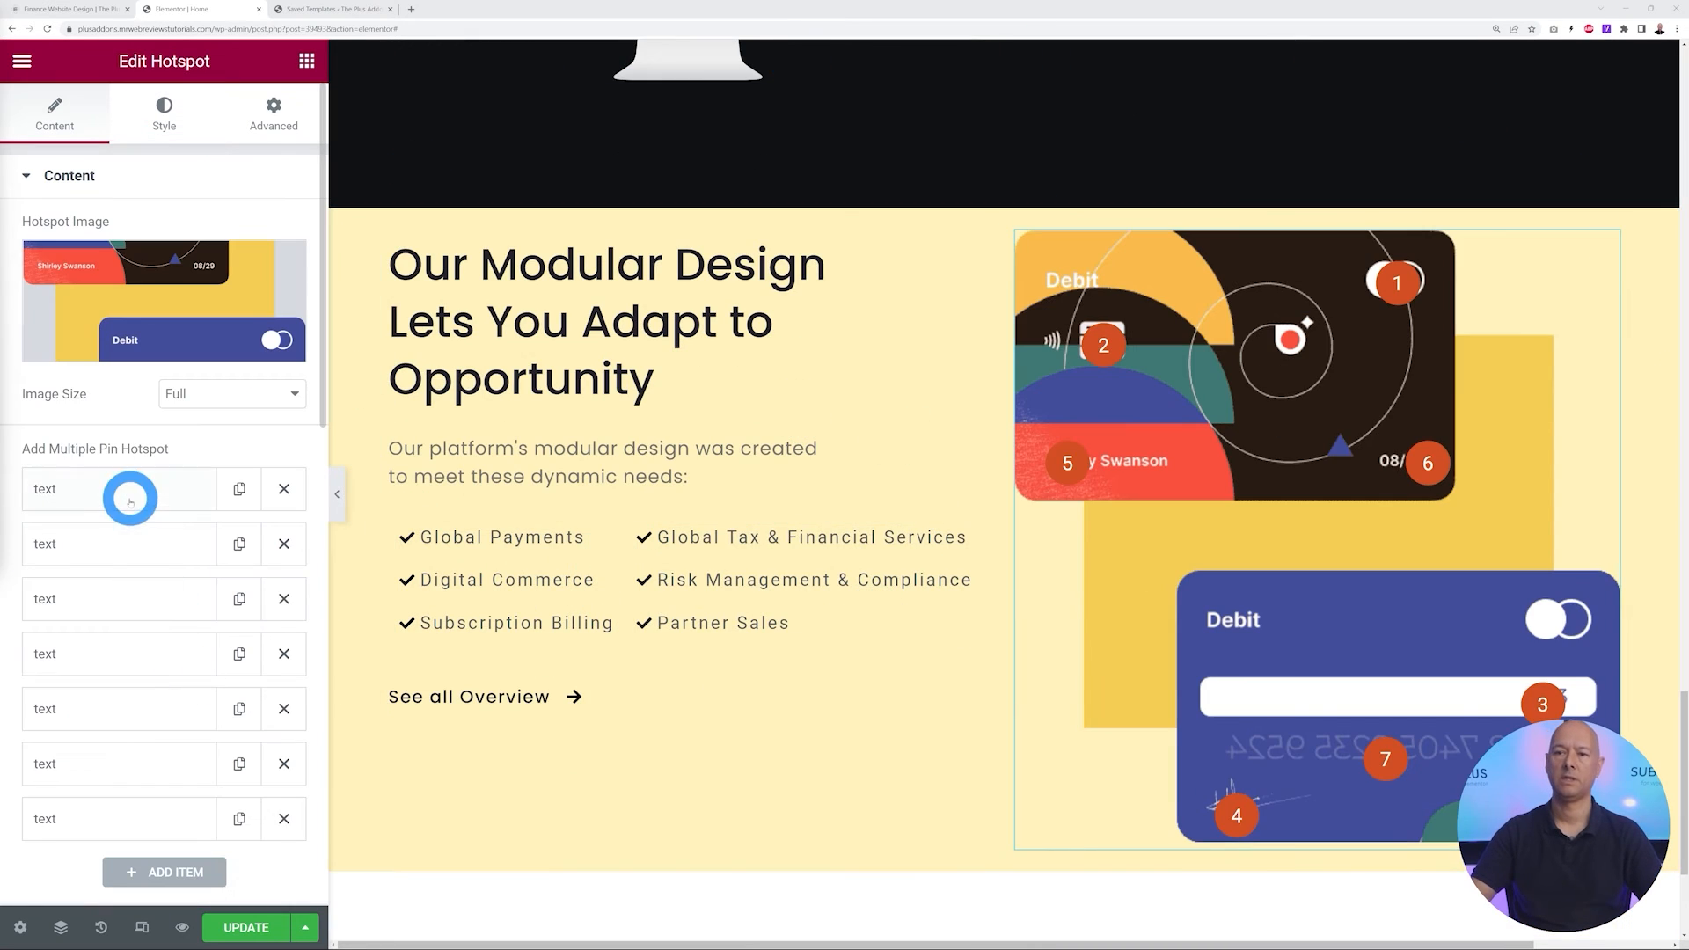
mouse_move(1390, 286)
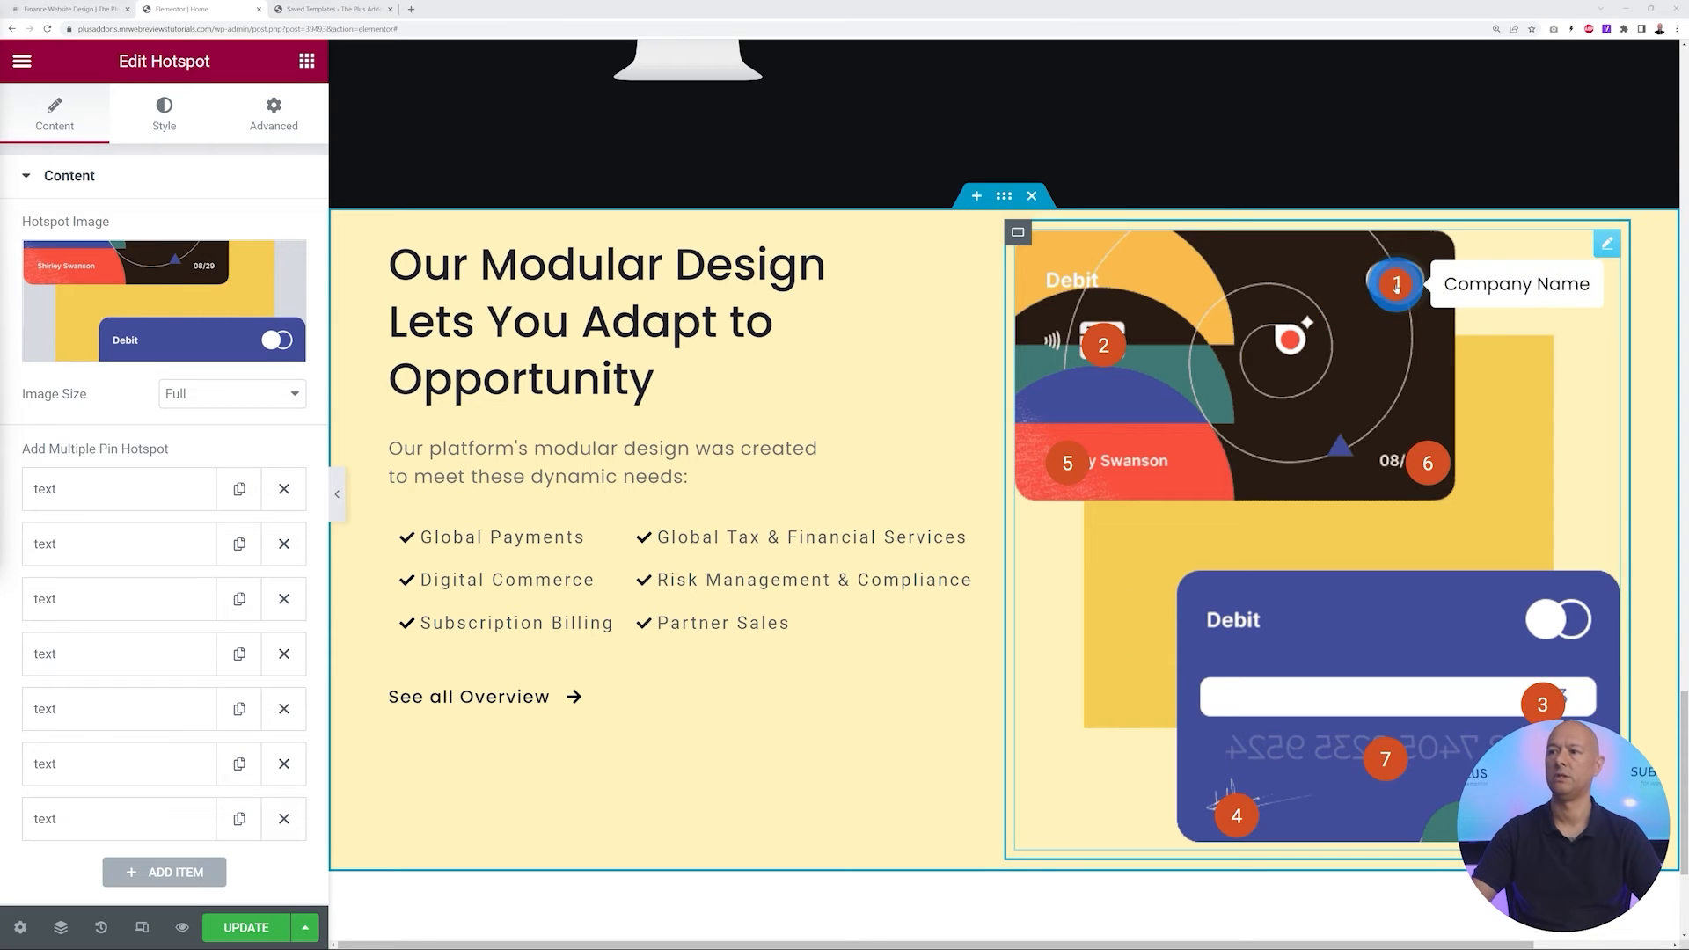
mouse_move(1429, 465)
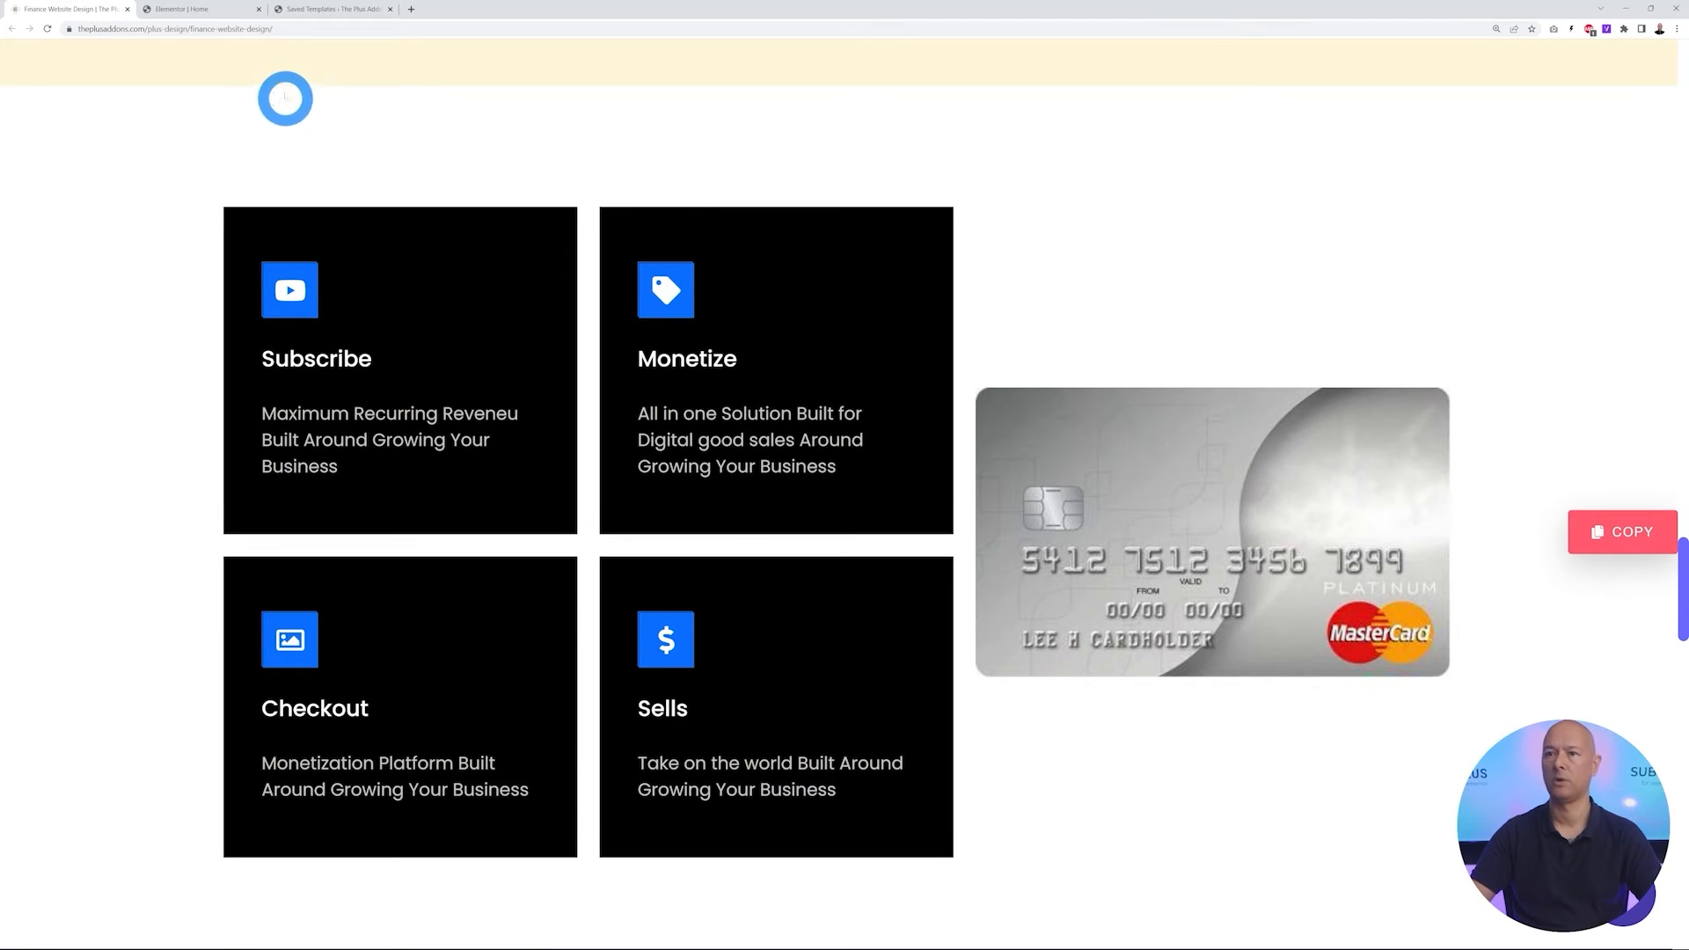
Add a two-column container below the Modular Design section and duplicate one column to make three
click(196, 9)
scroll(1059, 611, down, 3)
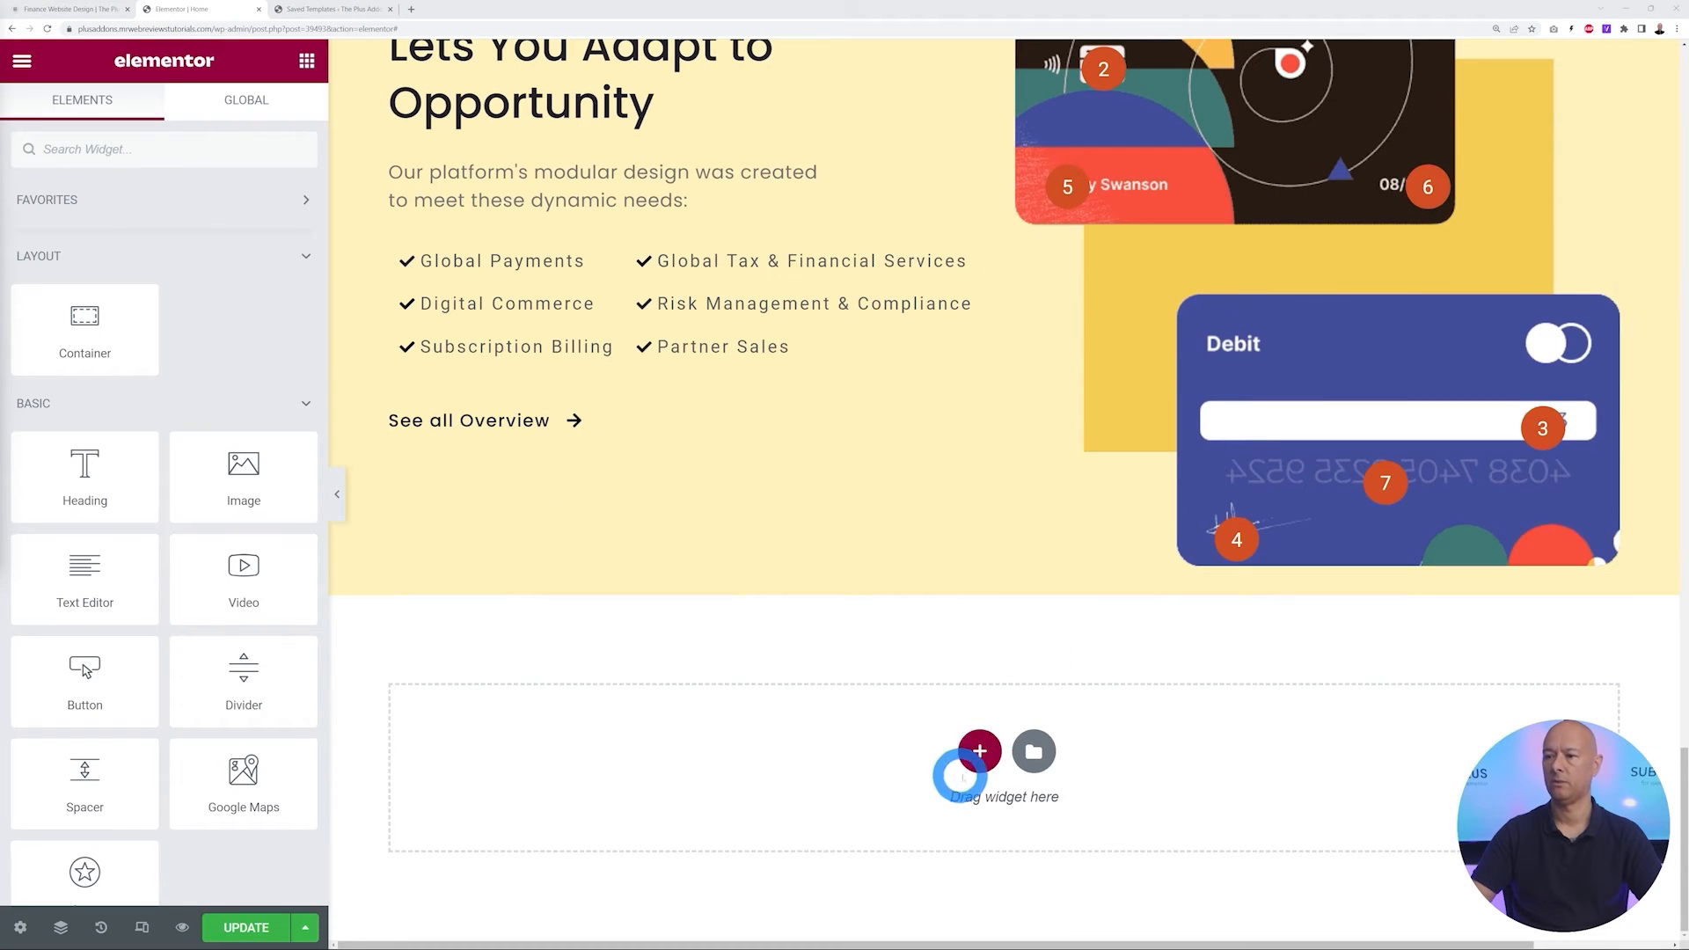
click(978, 753)
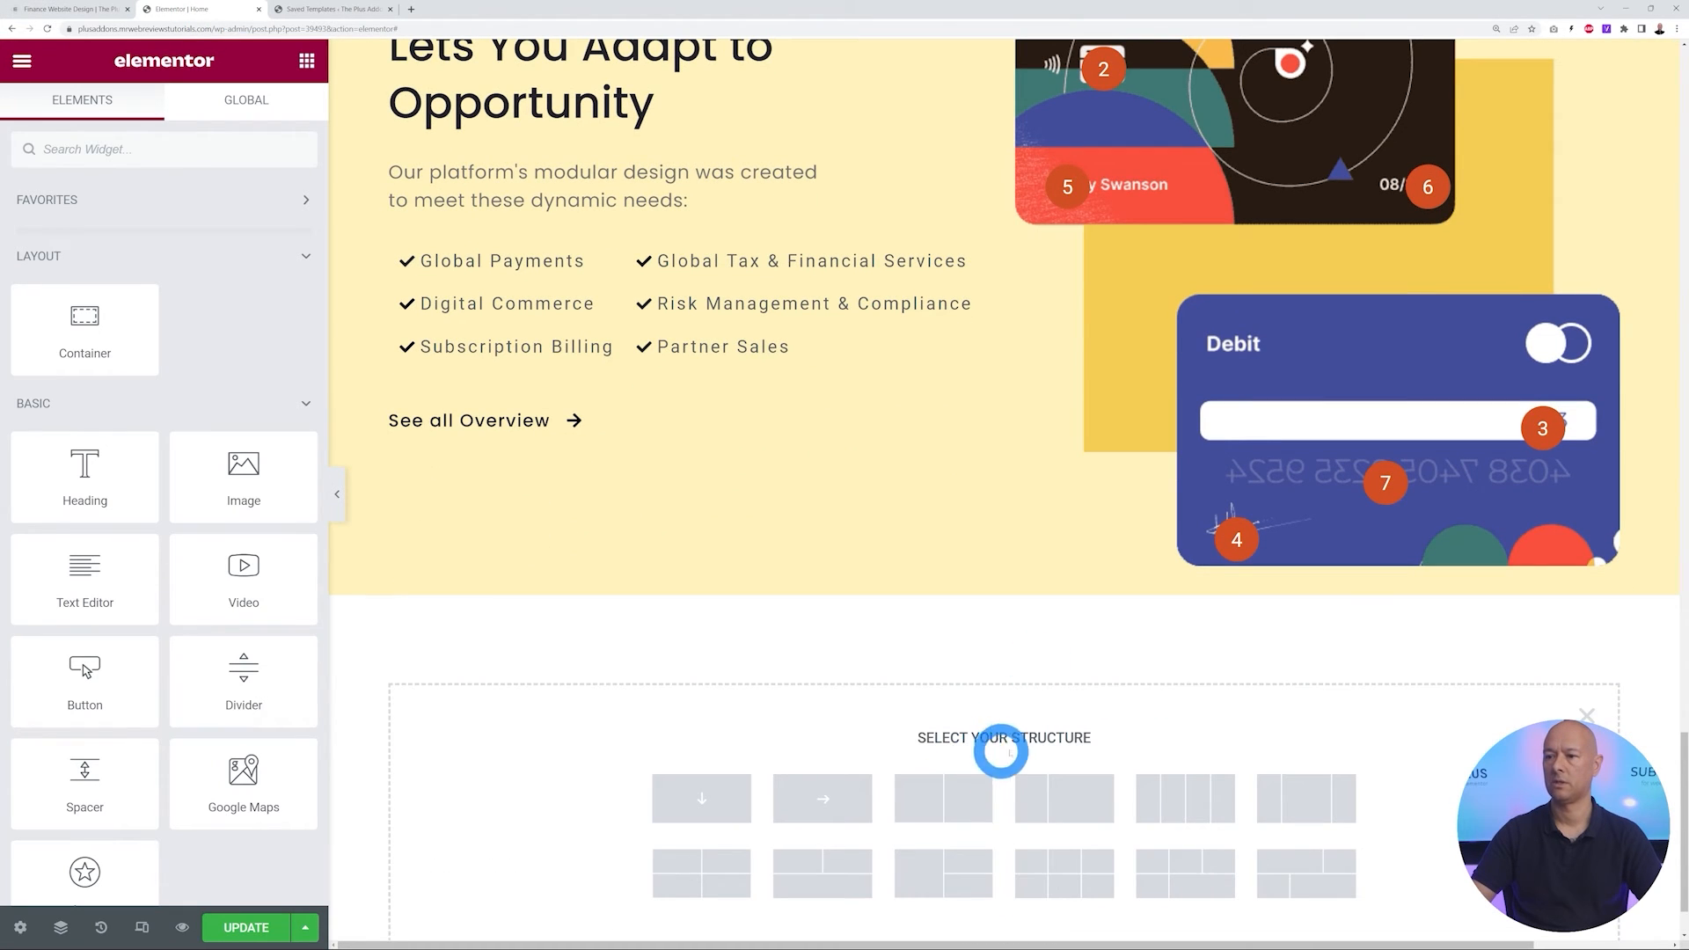
click(952, 805)
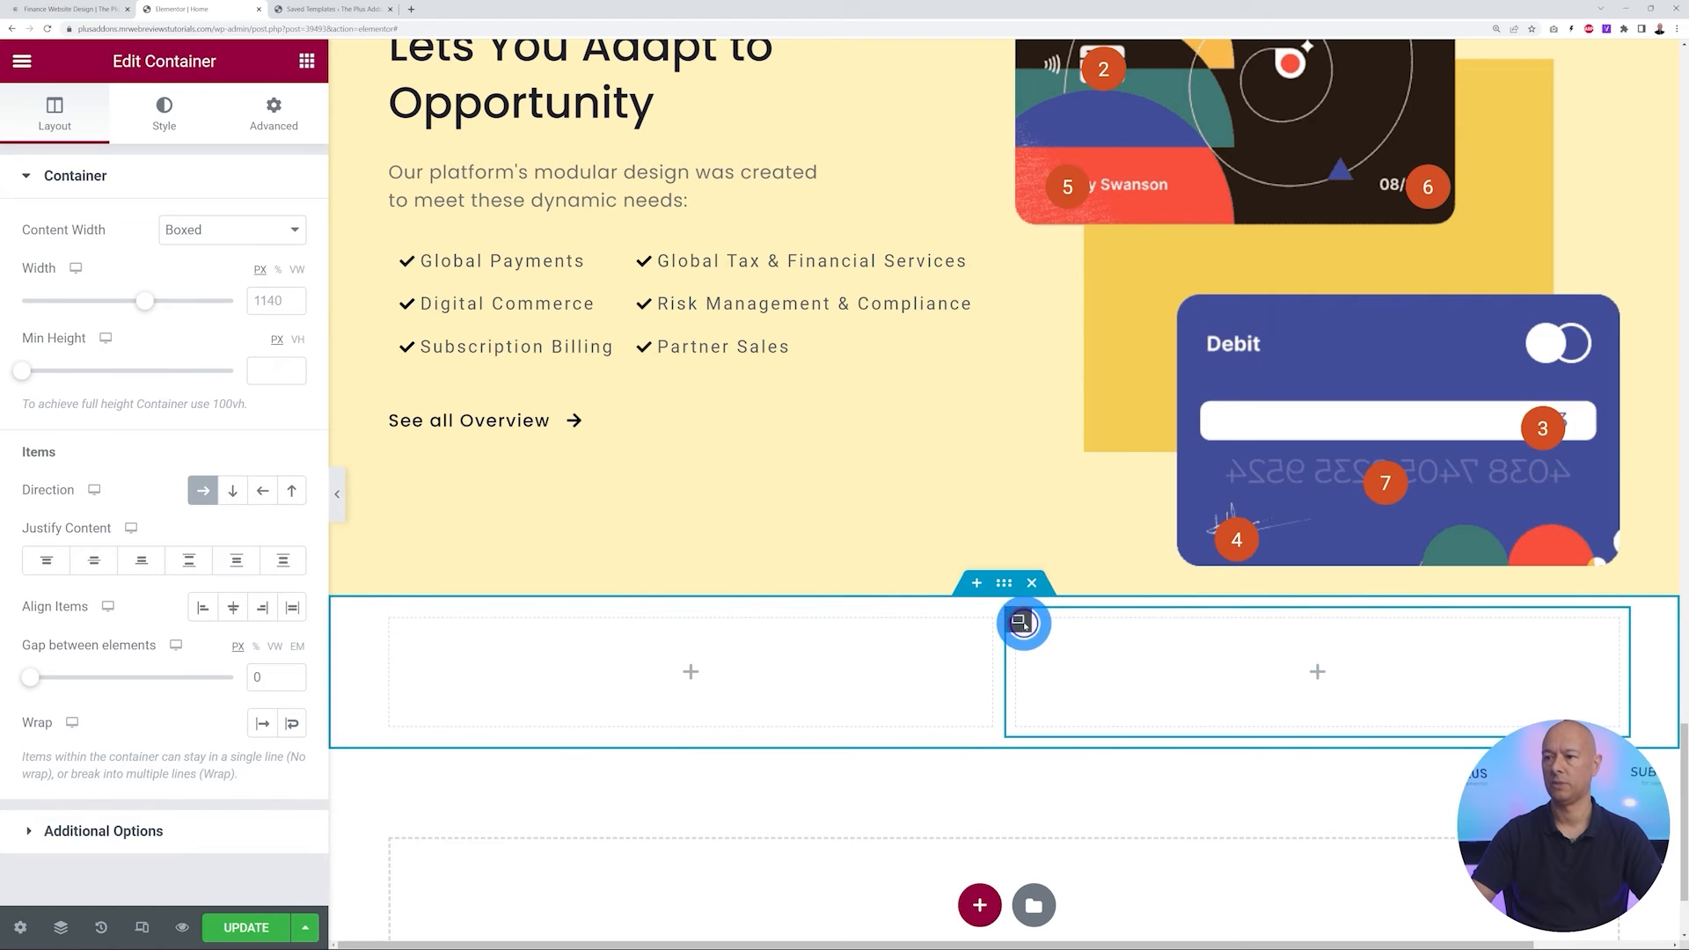
right_click(1021, 623)
click(1097, 547)
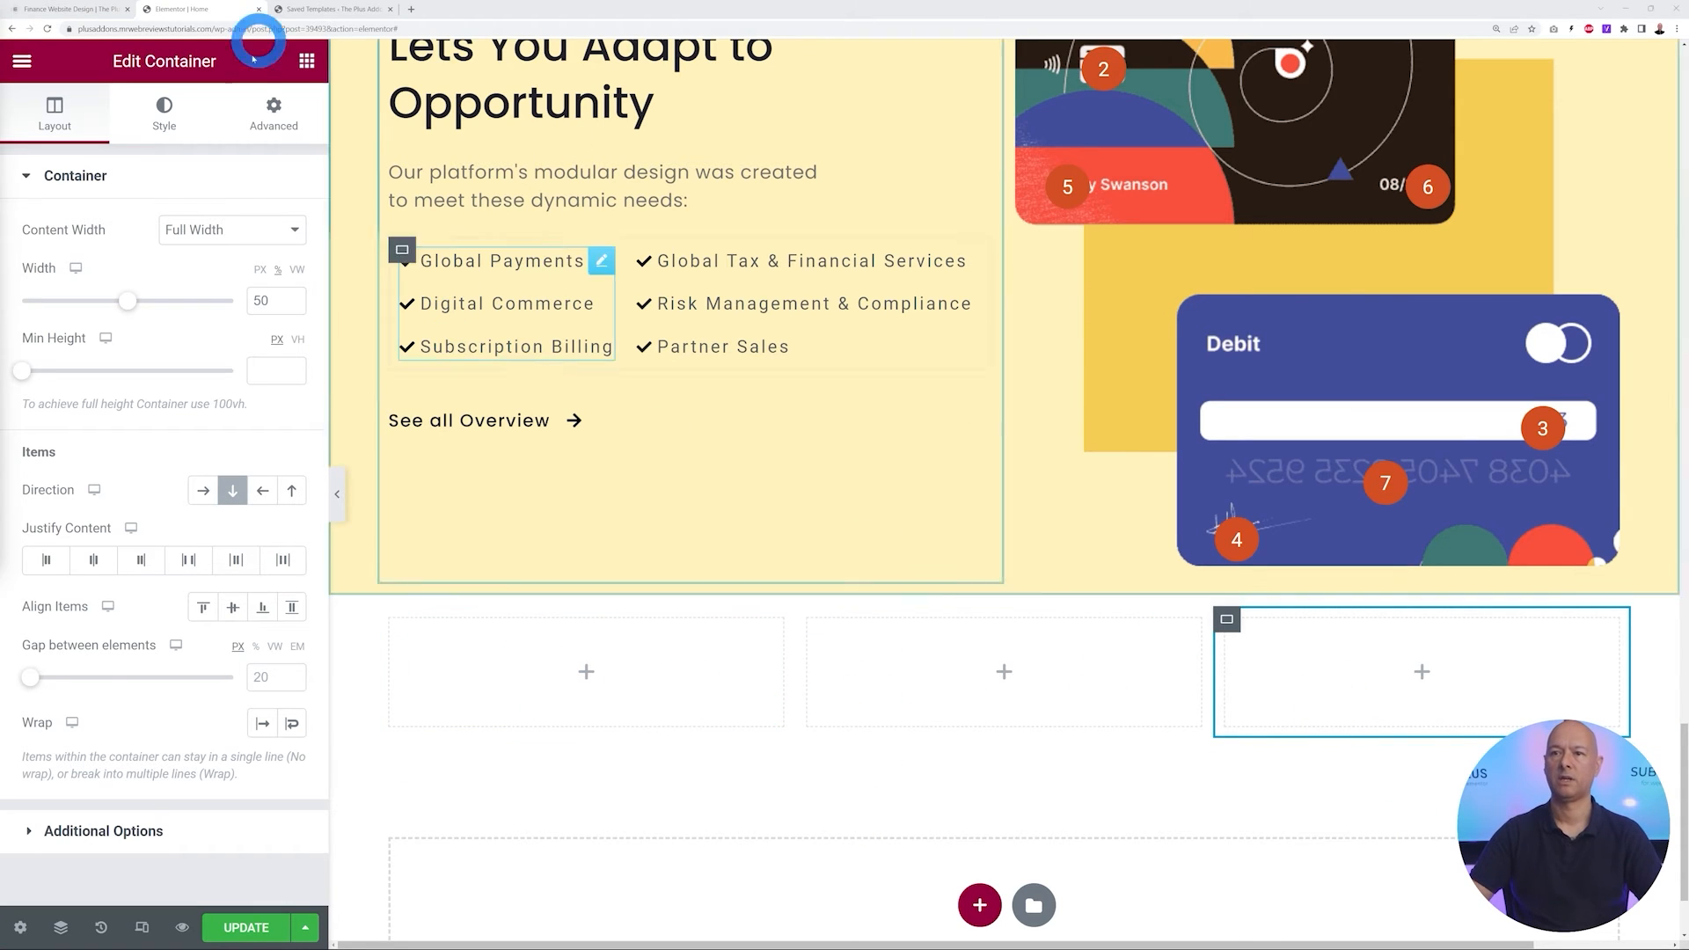
Search the widgets for "info" and place an Info Box in the first column of the new container
click(306, 61)
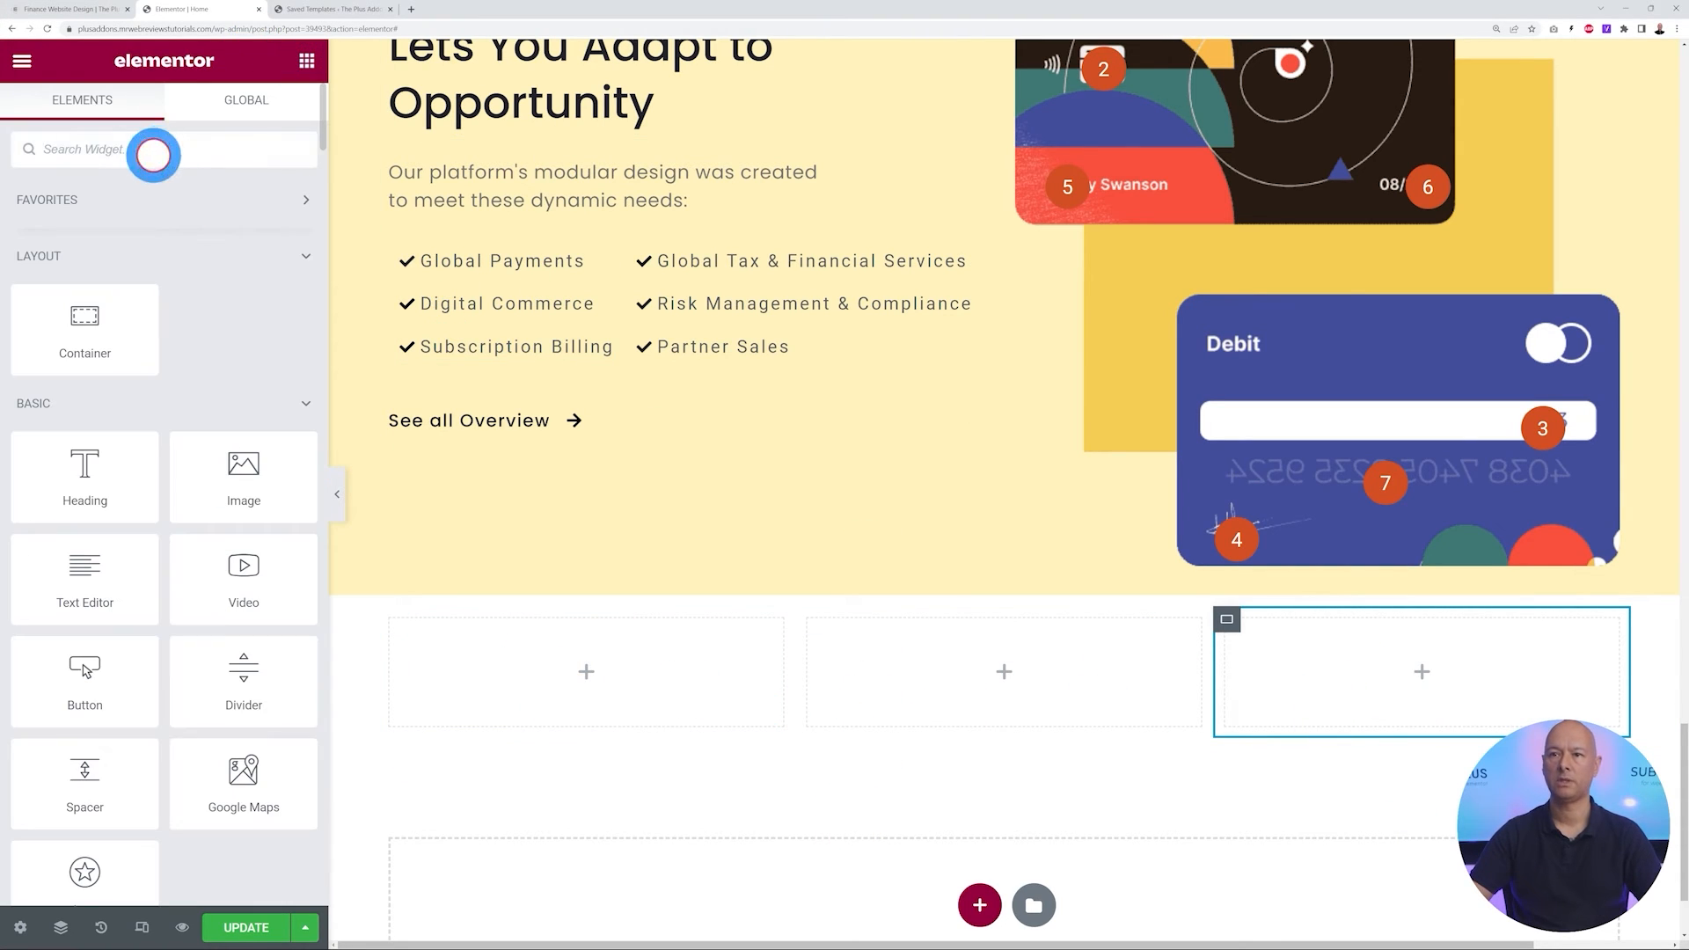
click(153, 155)
text(info)
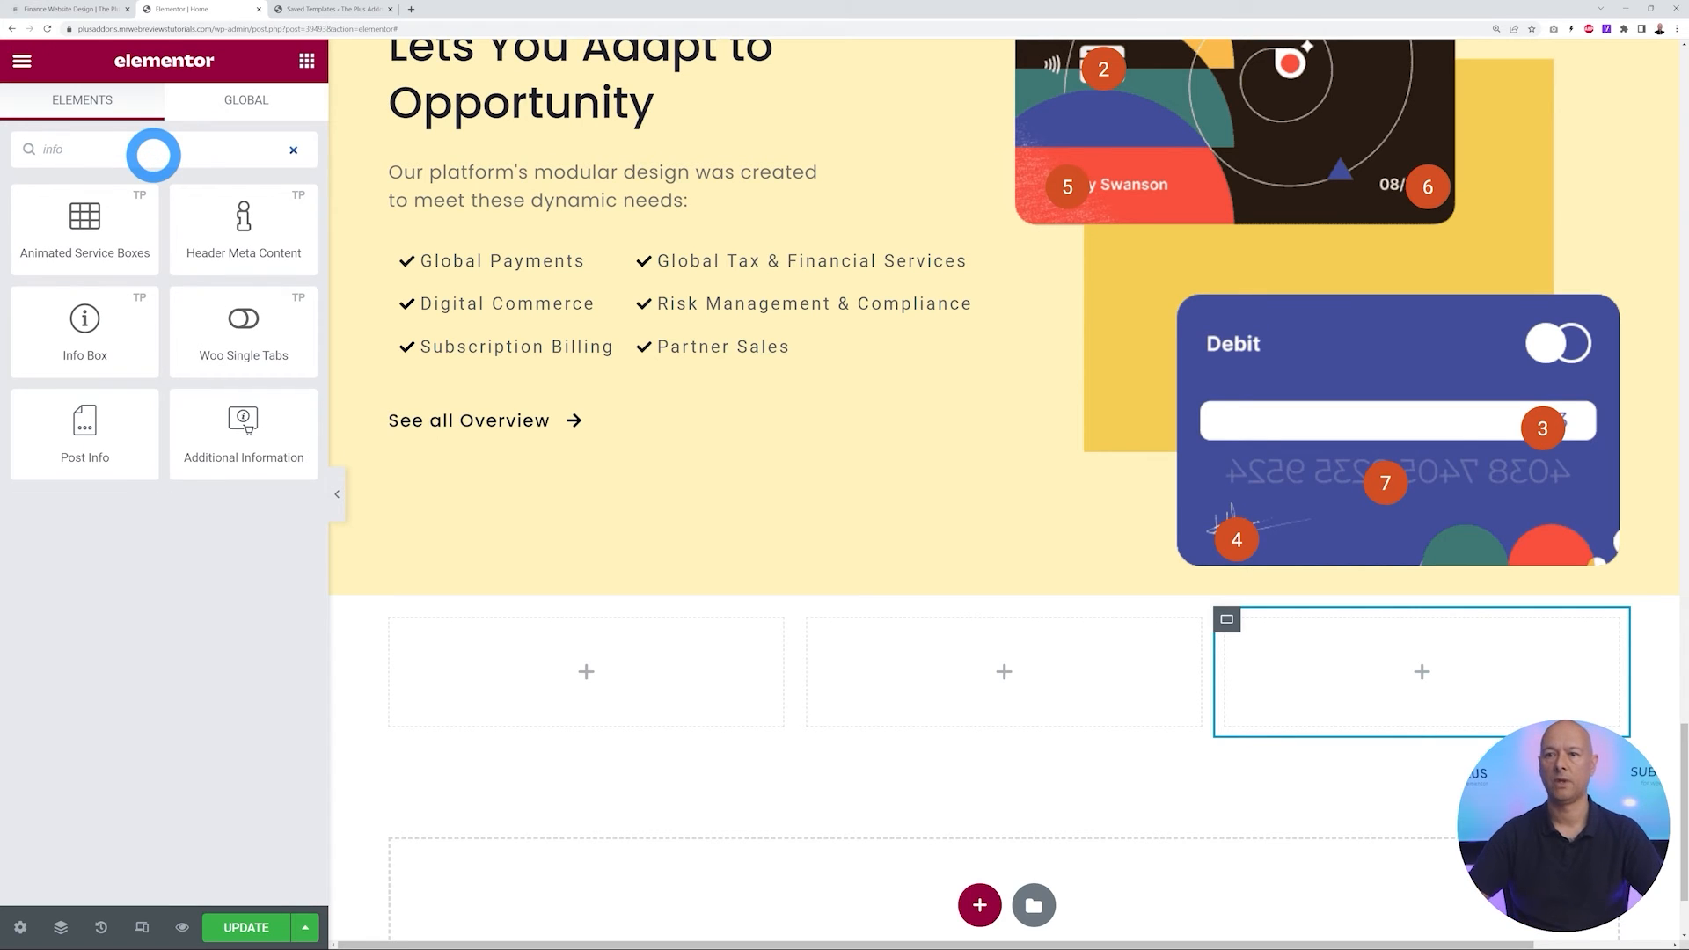
drag(88, 340, 458, 673)
drag(154, 674, 162, 727)
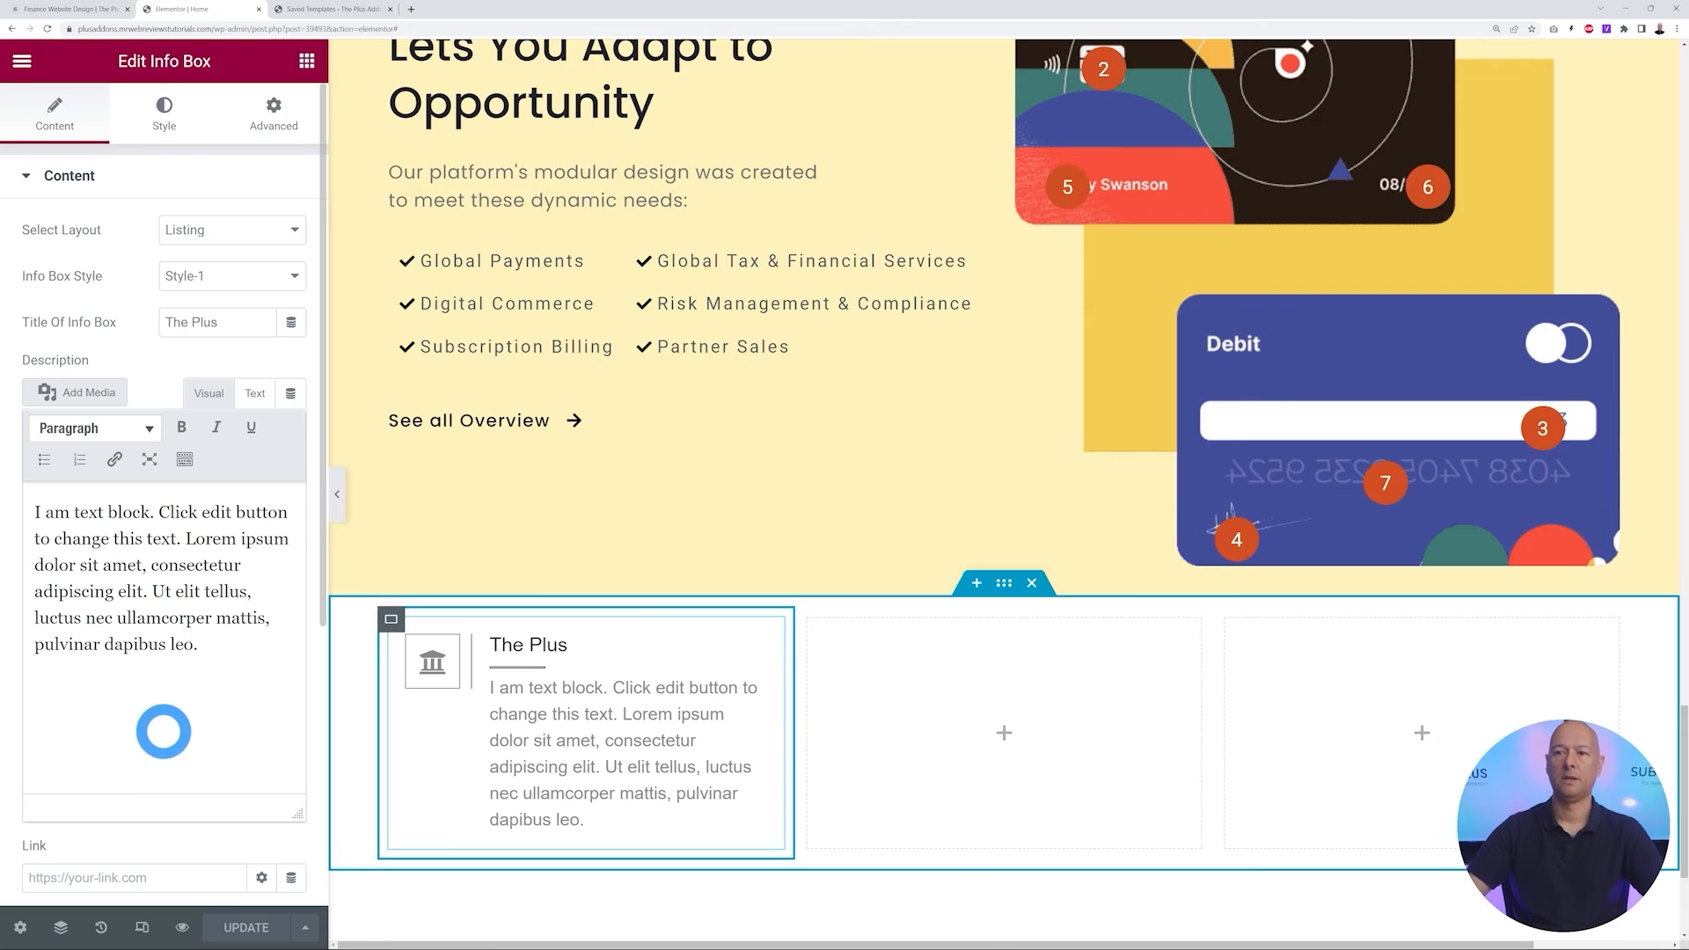
Set the info box's description to "Maximum Recurring Reveneu Built Around Growing Your Business", as in the reference design, and its title to "Subscribe"
click(77, 10)
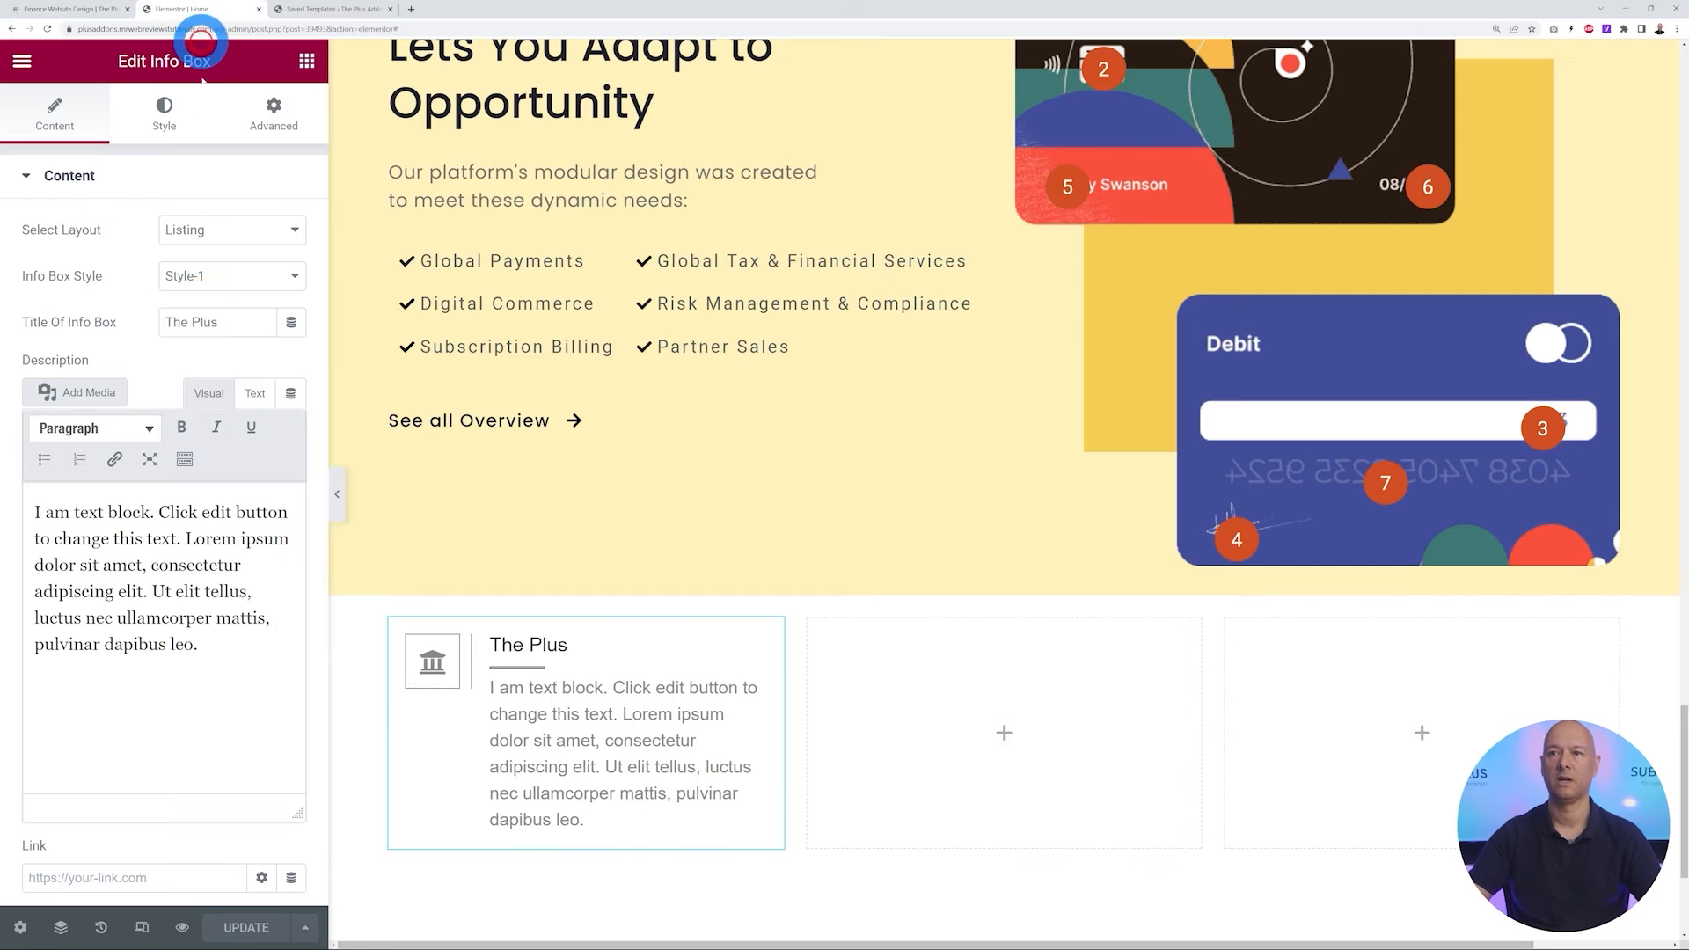
click(193, 10)
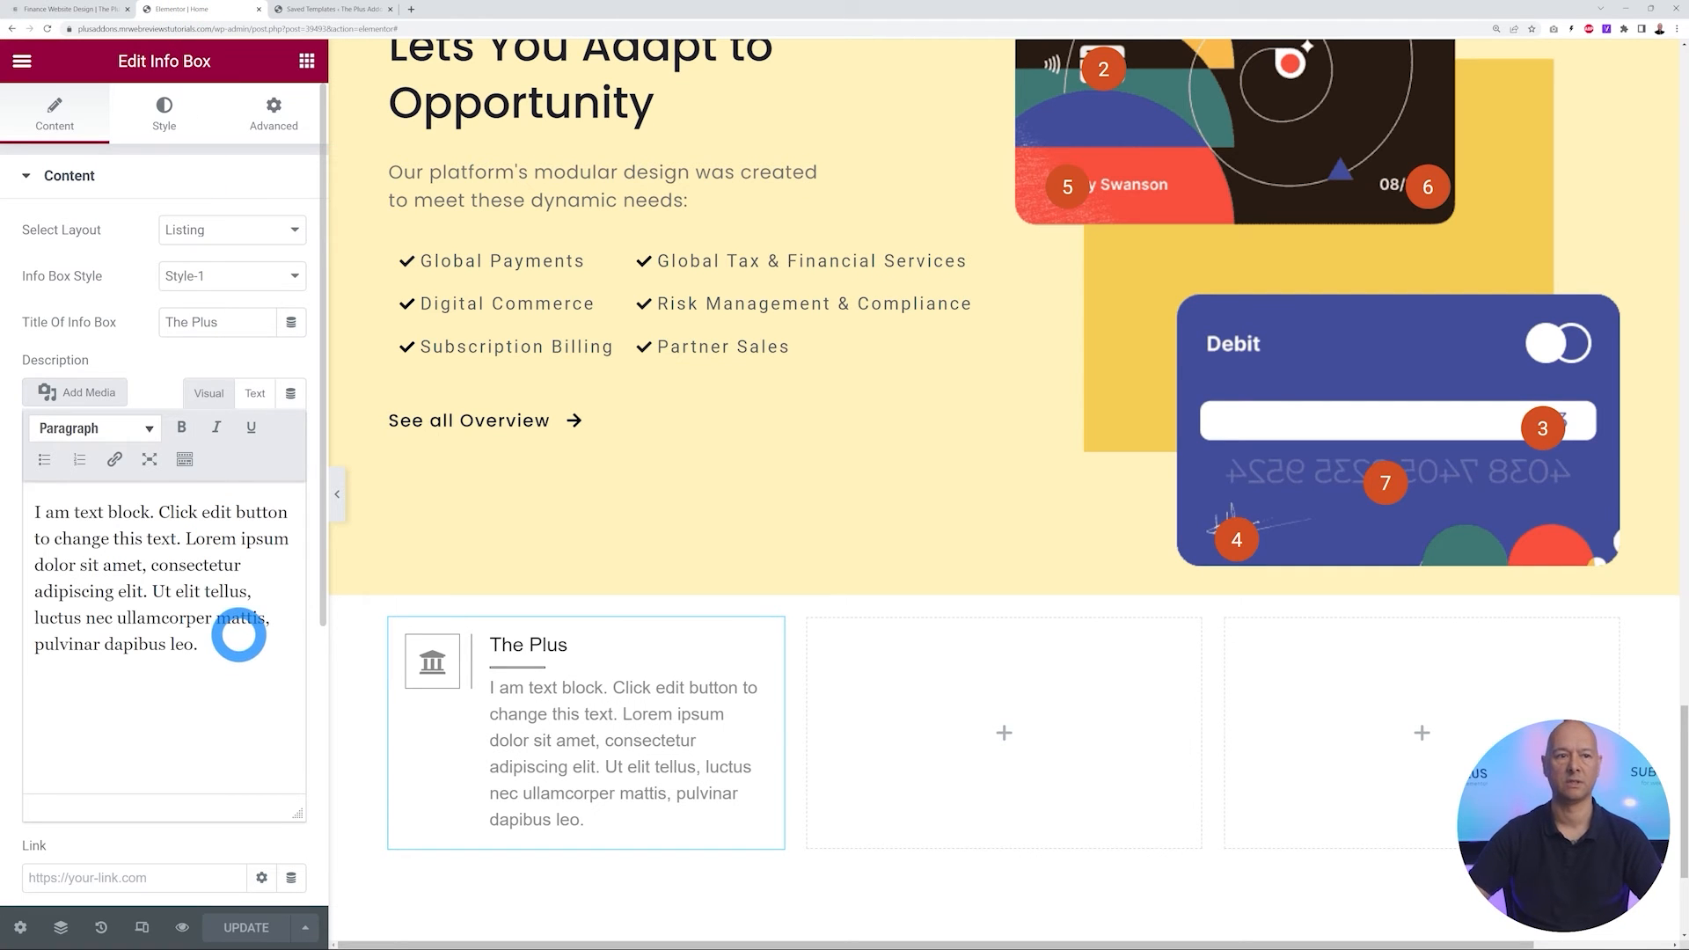
drag(223, 652, 22, 519)
text(Maximum Recurring Reveneu Built Around Growing Your Business)
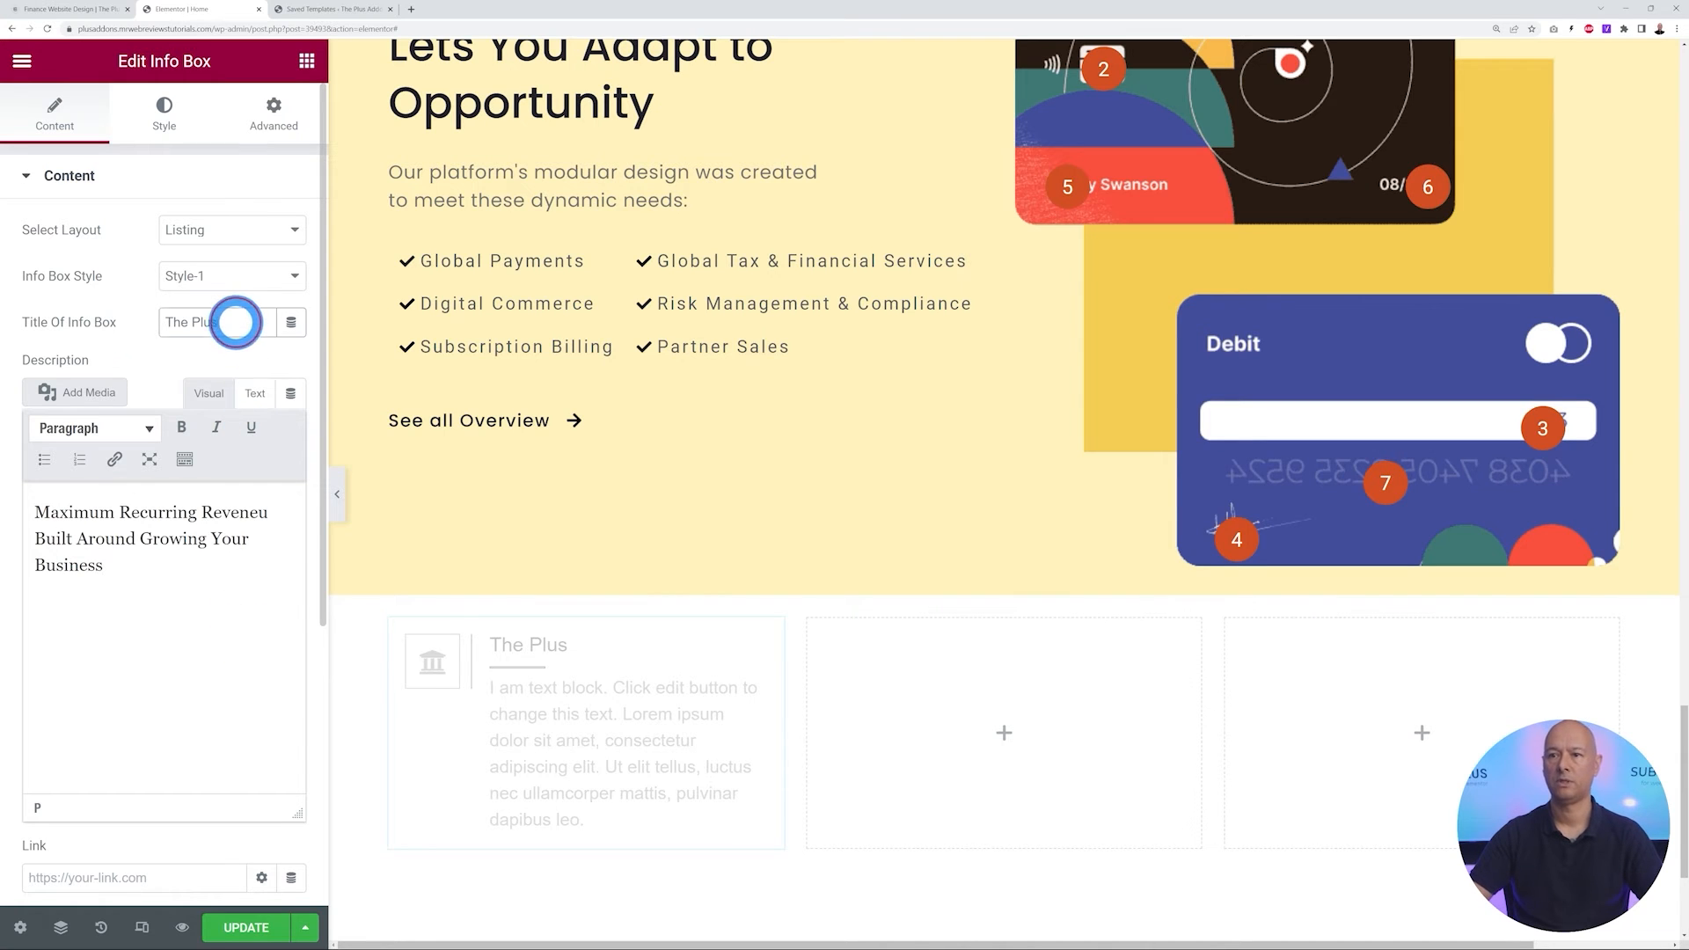
drag(235, 322, 113, 322)
text(Subscri)
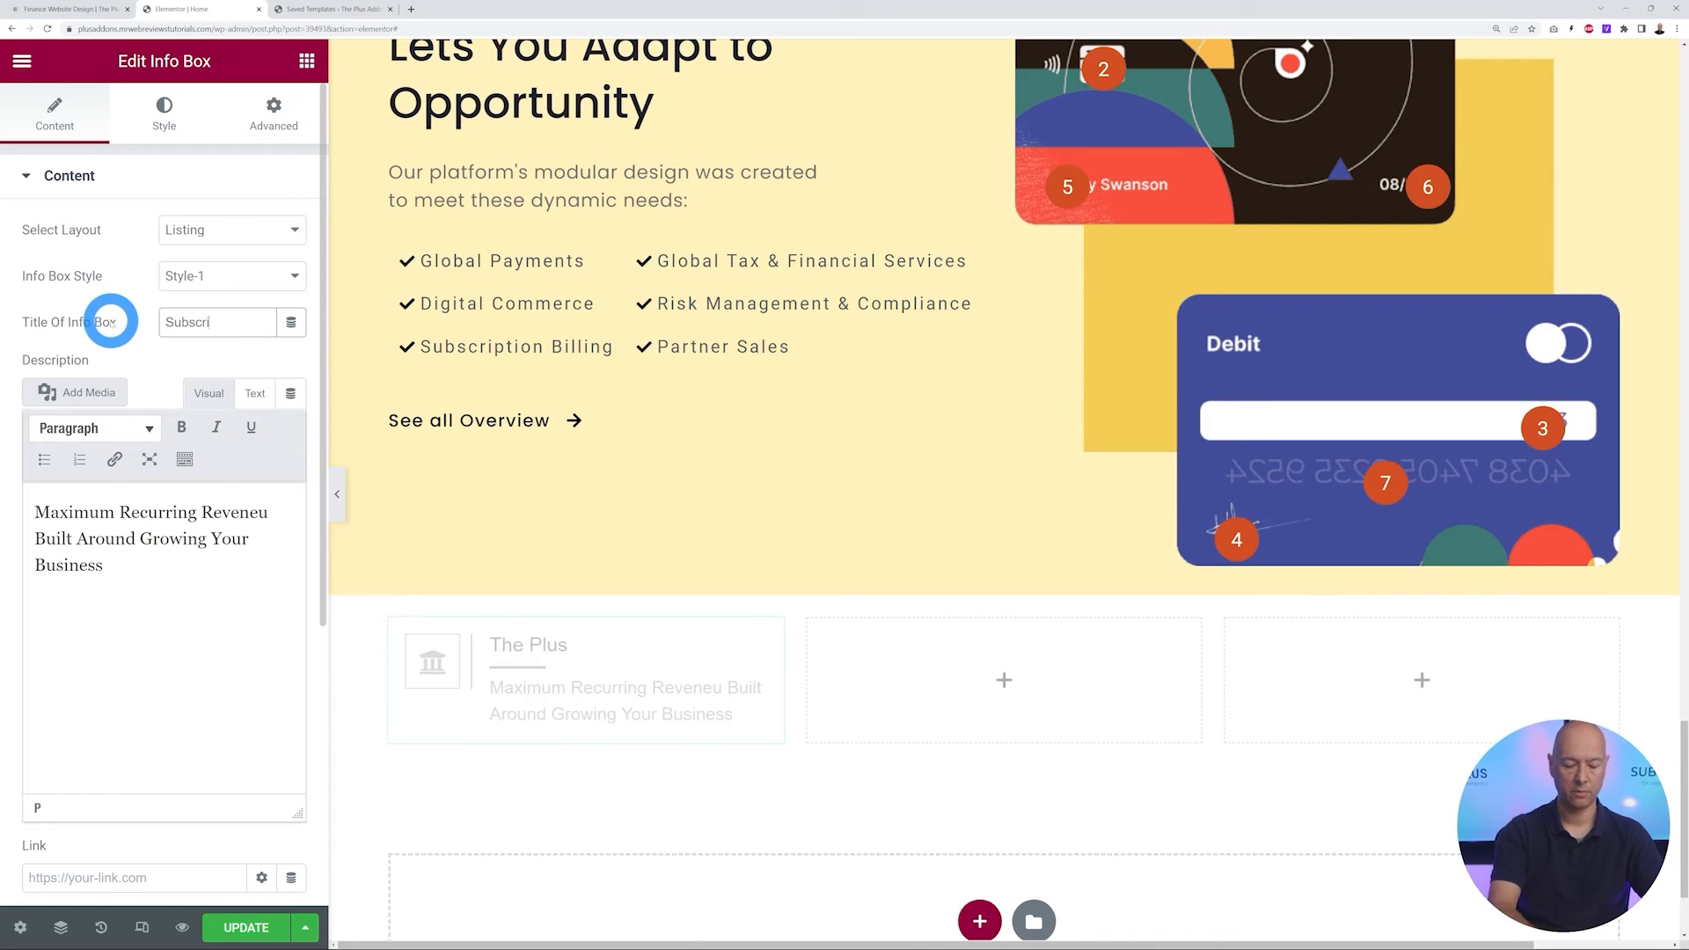
text(be)
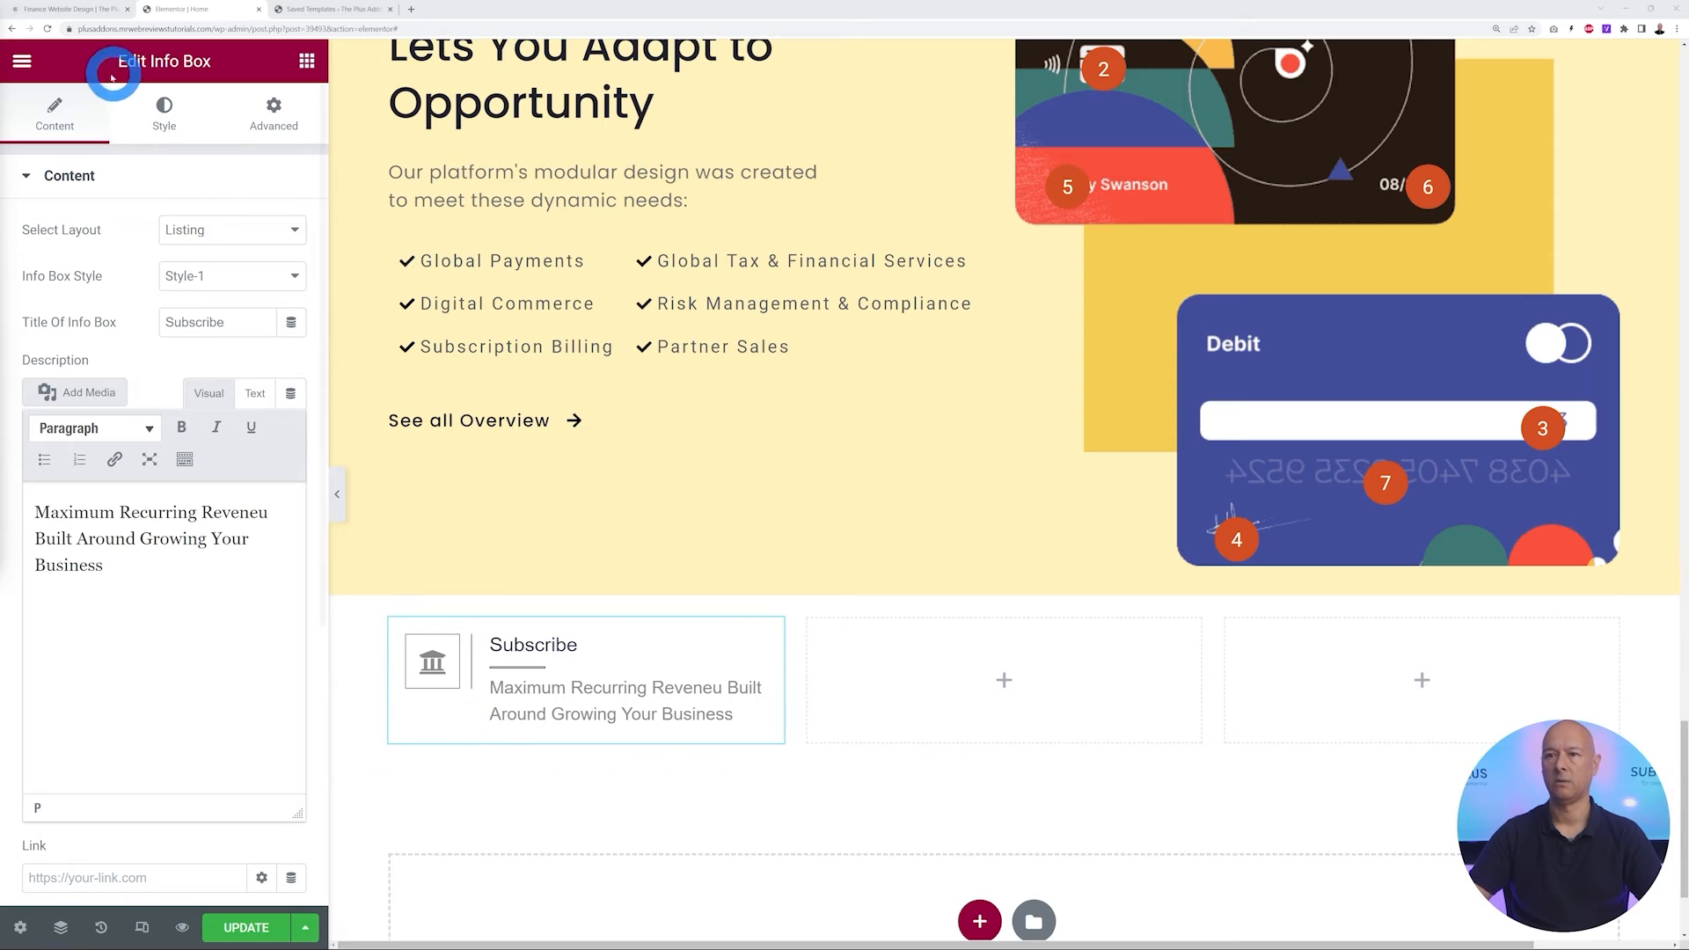
Change the info box to Style-3 with left alignment to match the Subscribe card in the reference design
click(66, 10)
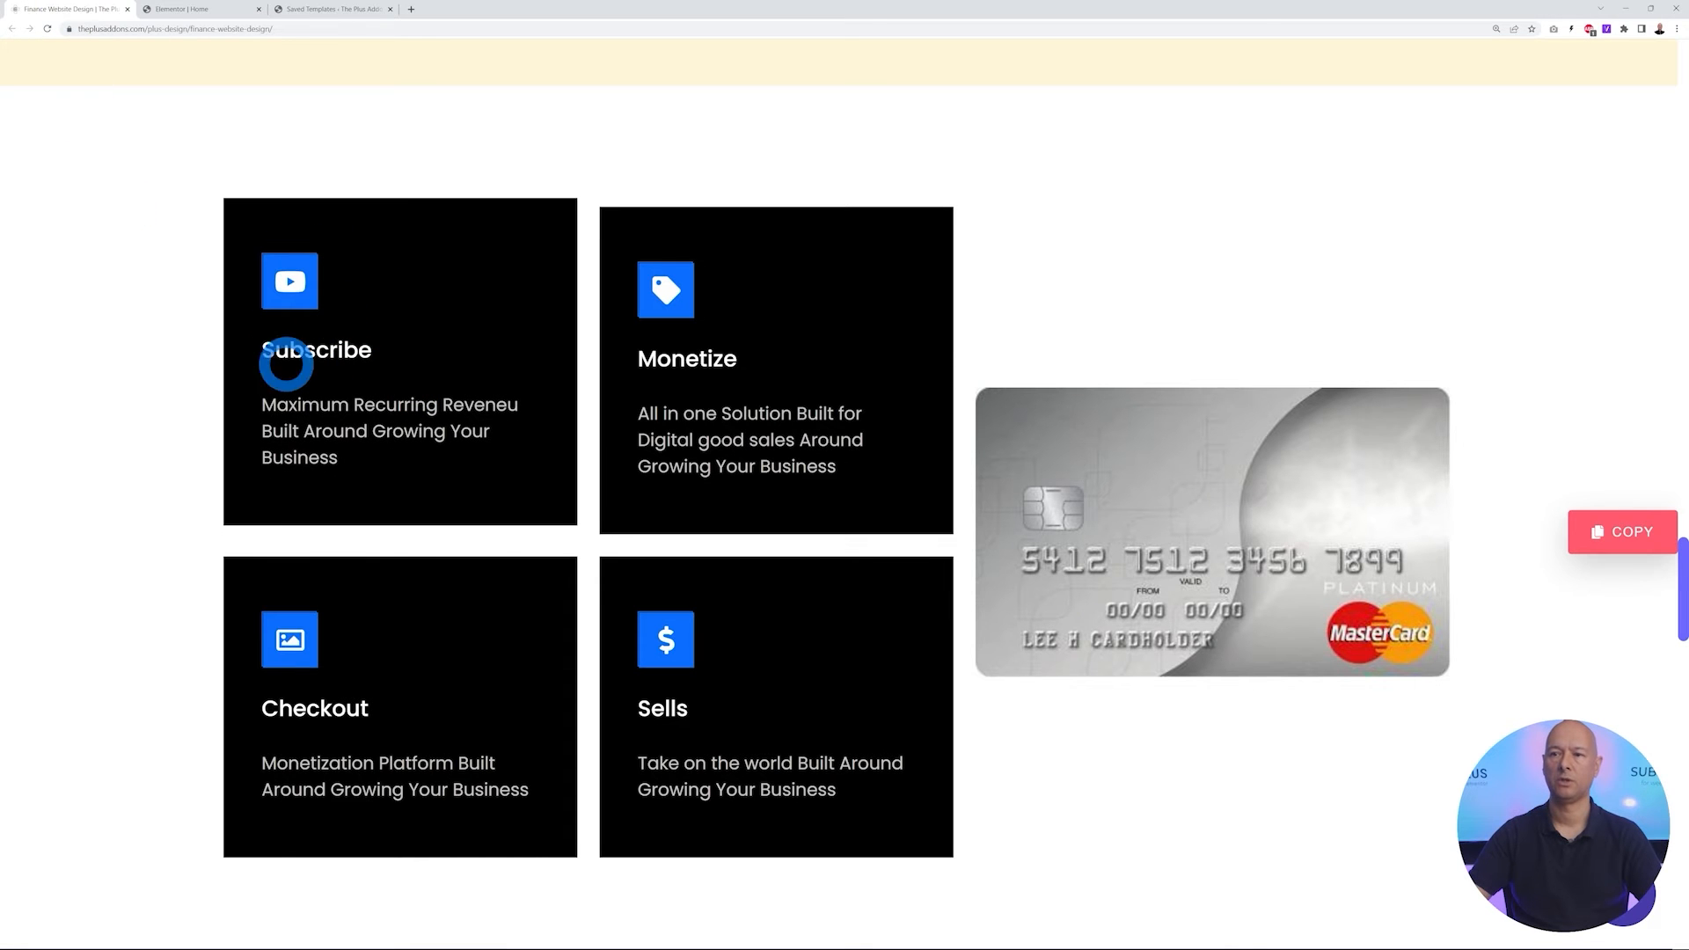
click(215, 11)
click(276, 274)
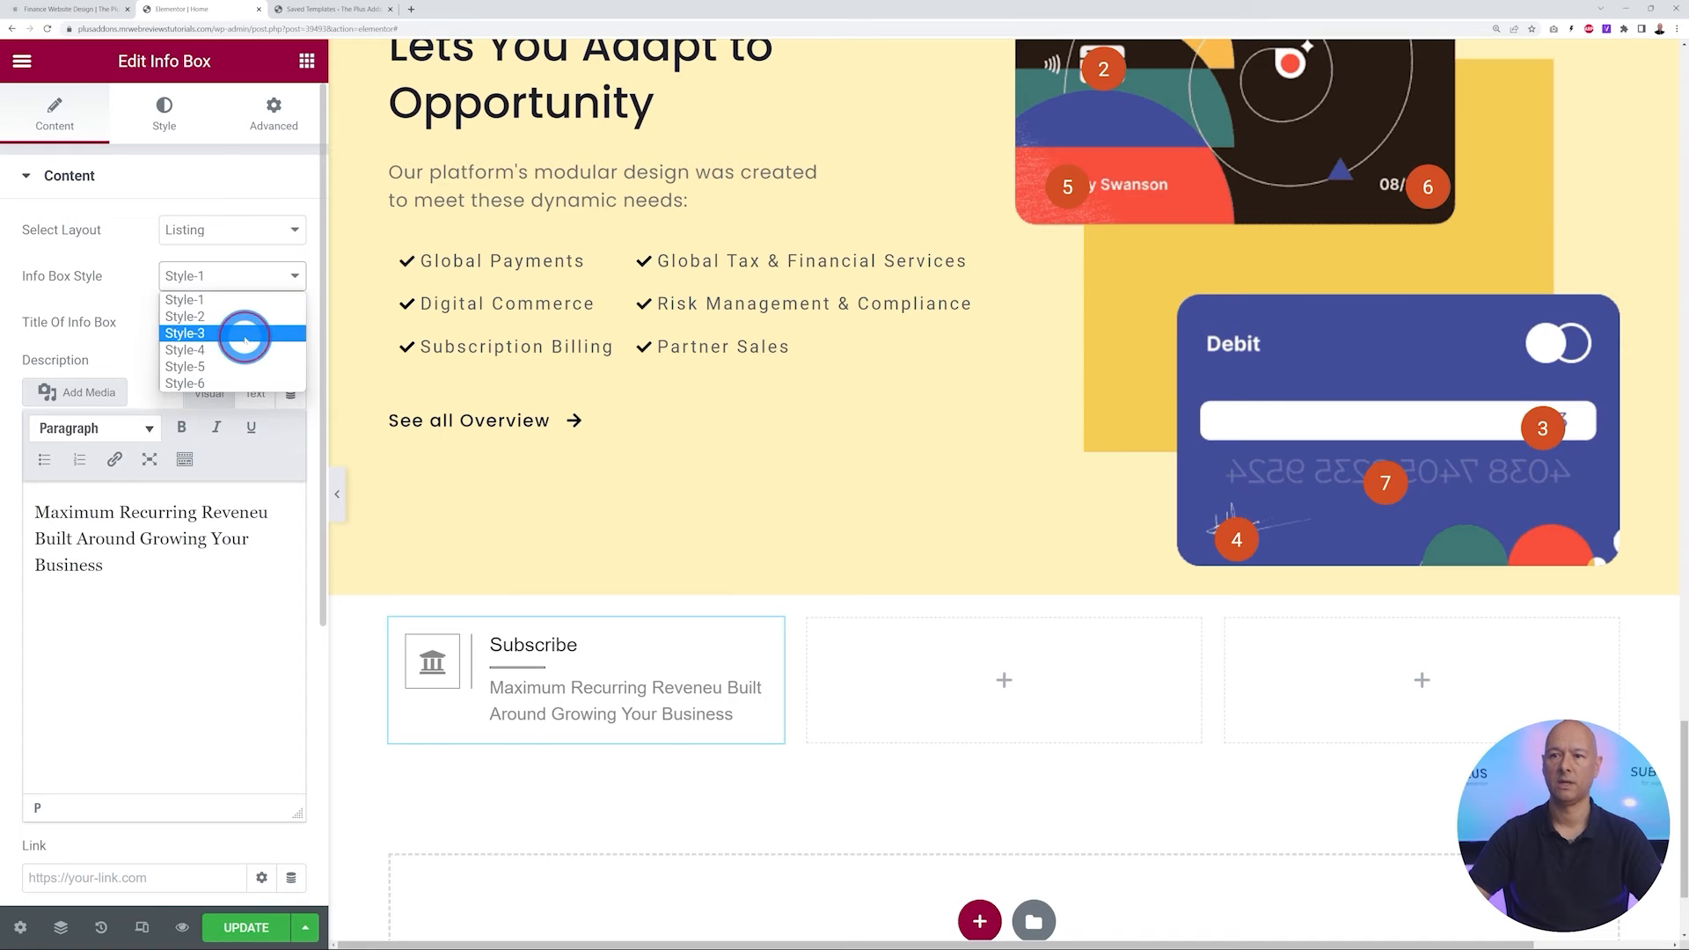
click(245, 336)
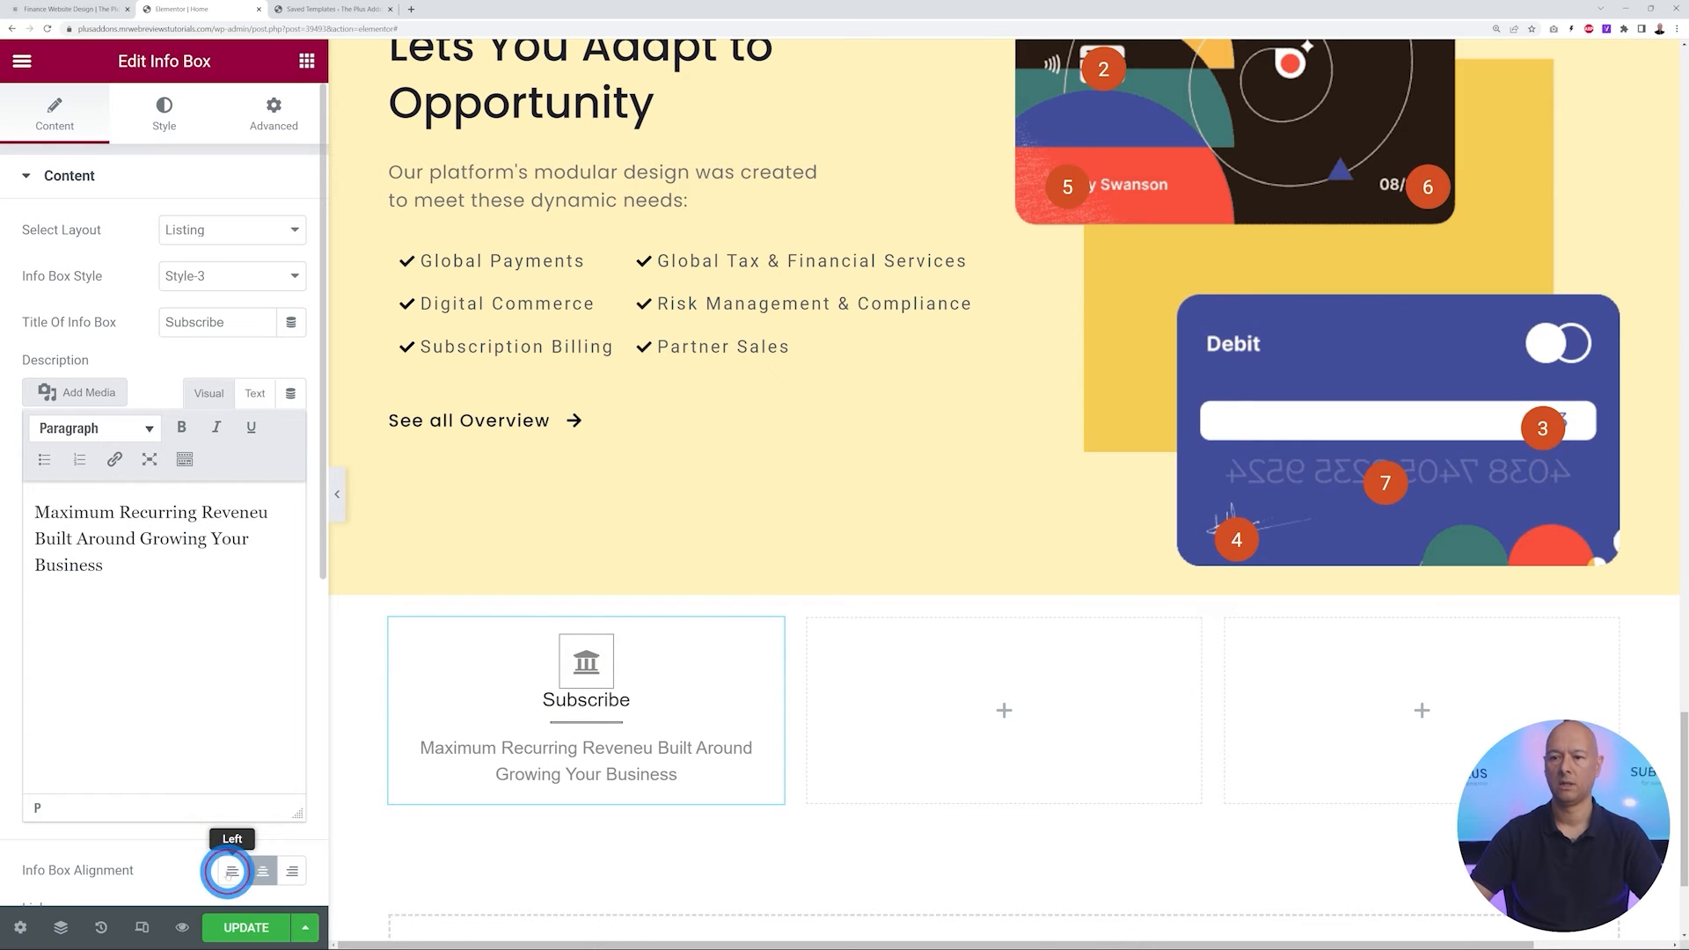
click(231, 871)
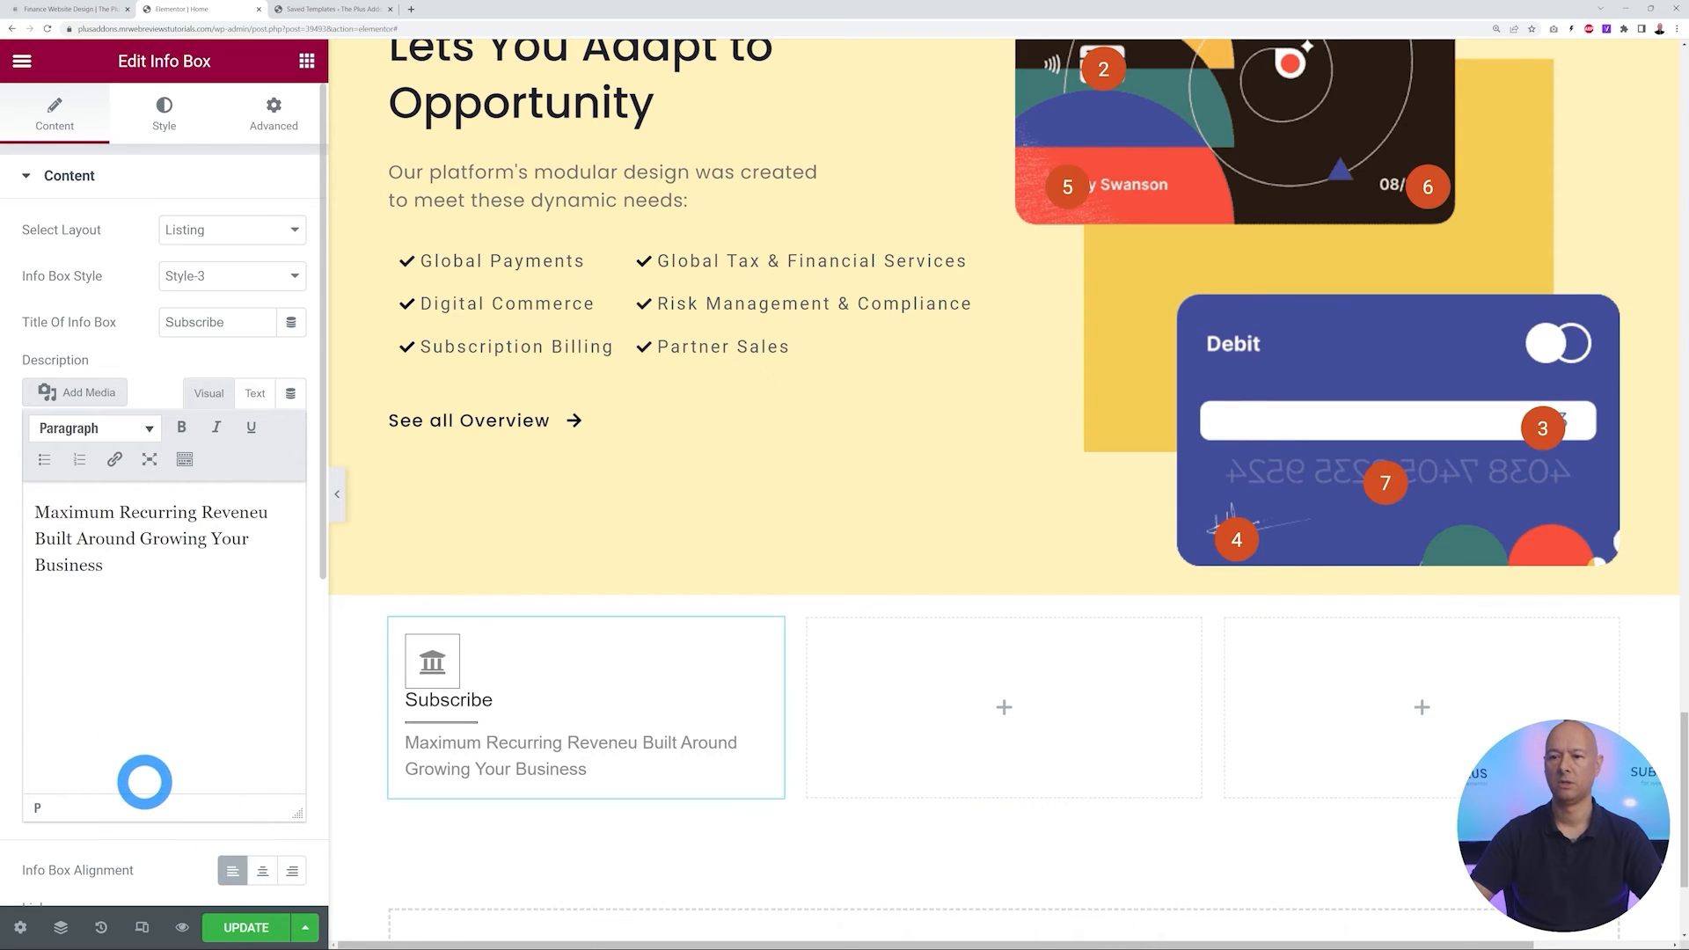
Switch the info box's icon font to Font Awesome 5 and insert the Youtube icon from the icon library
scroll(147, 834, down, 5)
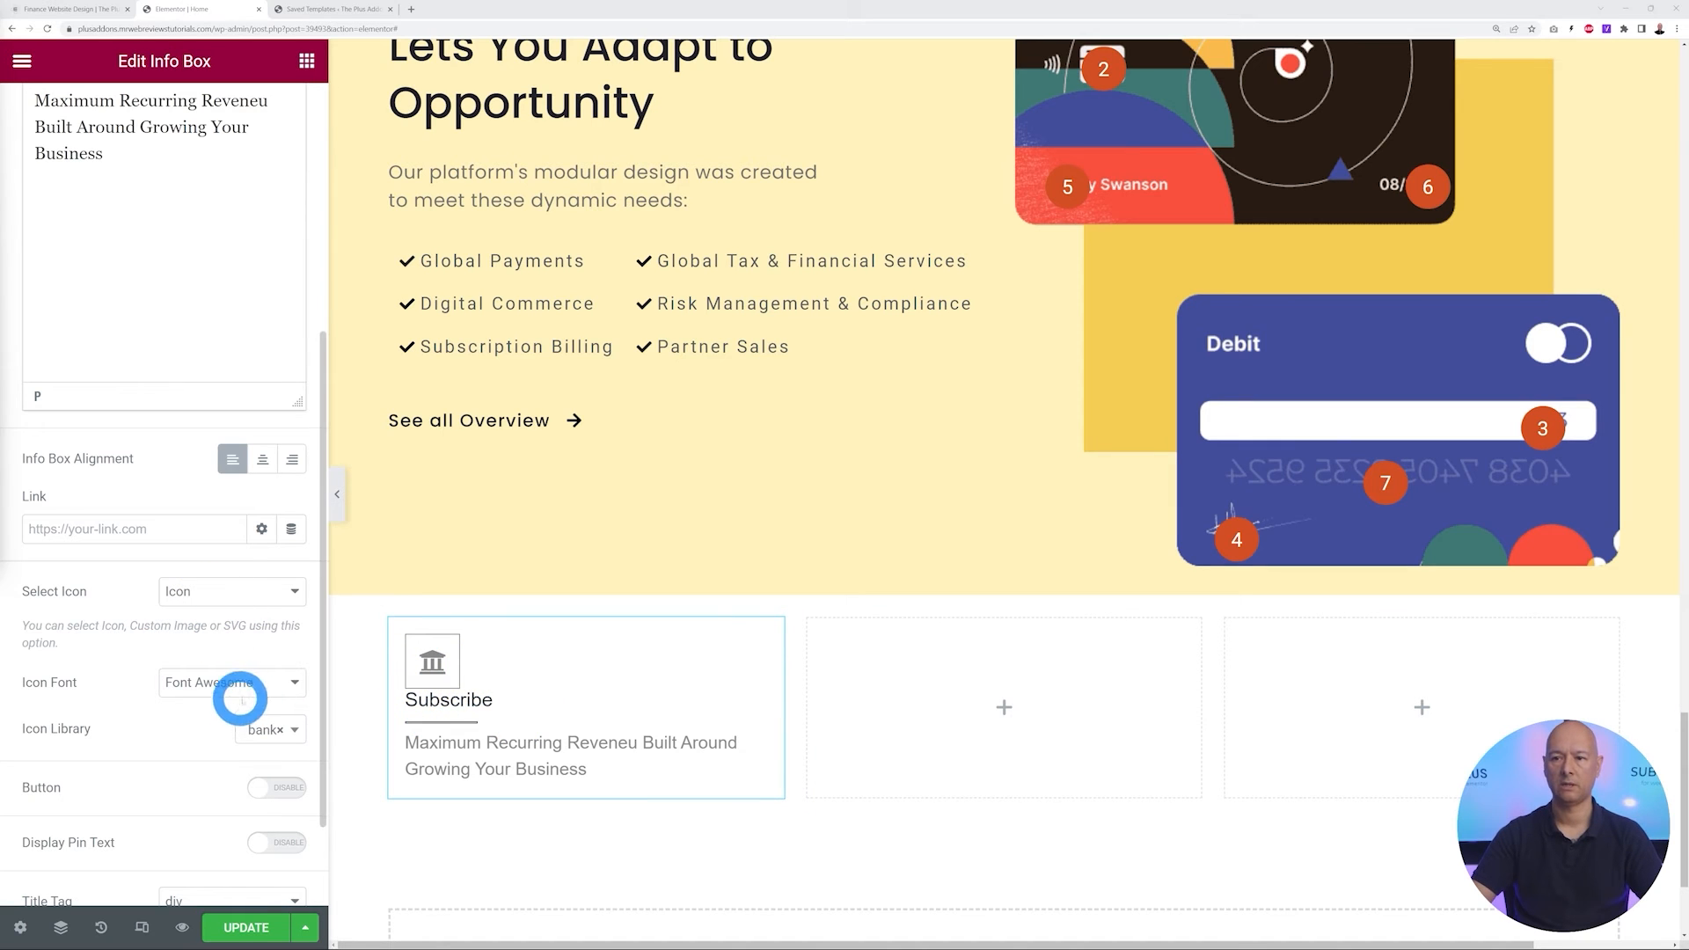
click(268, 683)
click(257, 722)
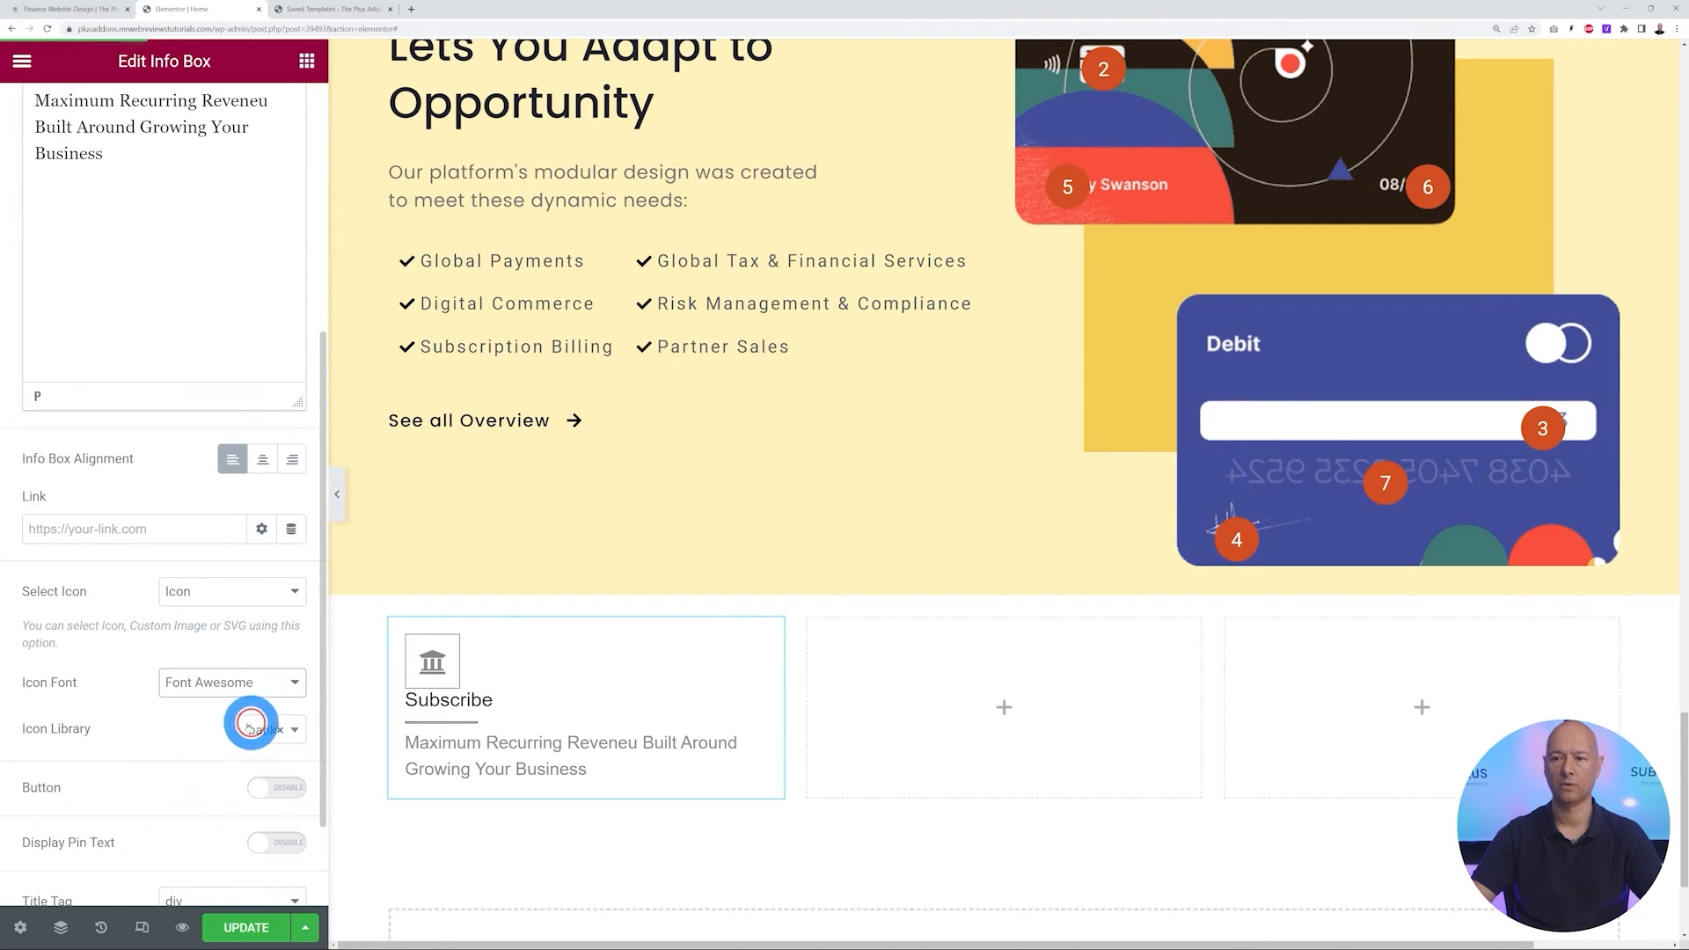
scroll(143, 727, down, 3)
click(165, 557)
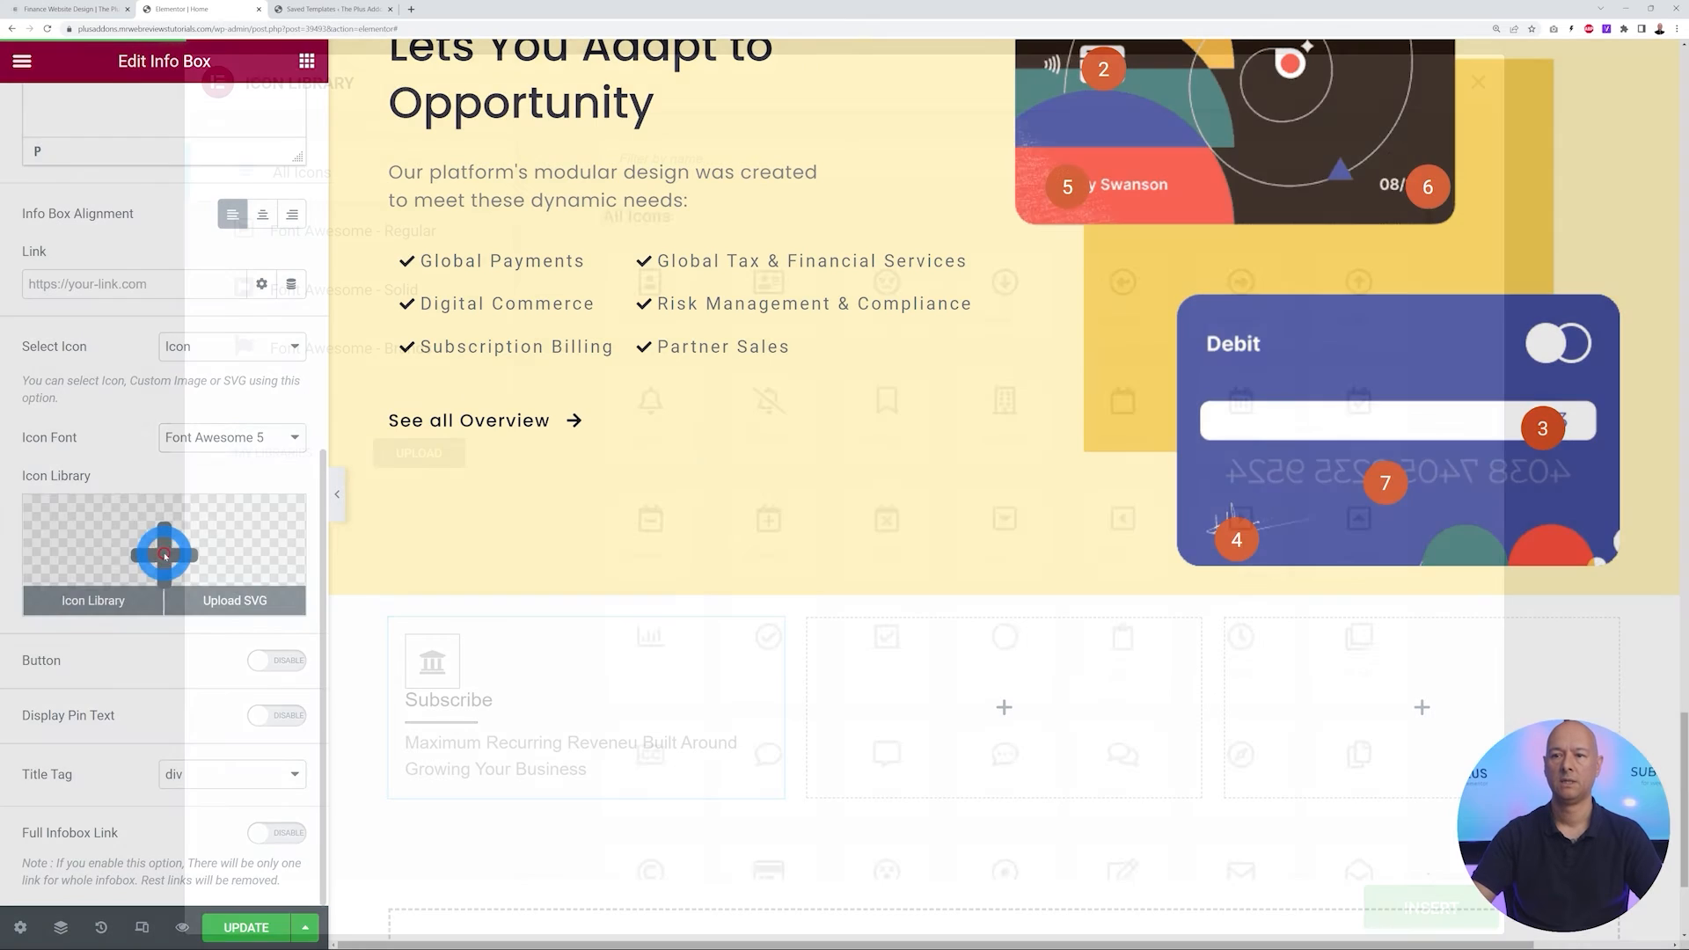
click(757, 159)
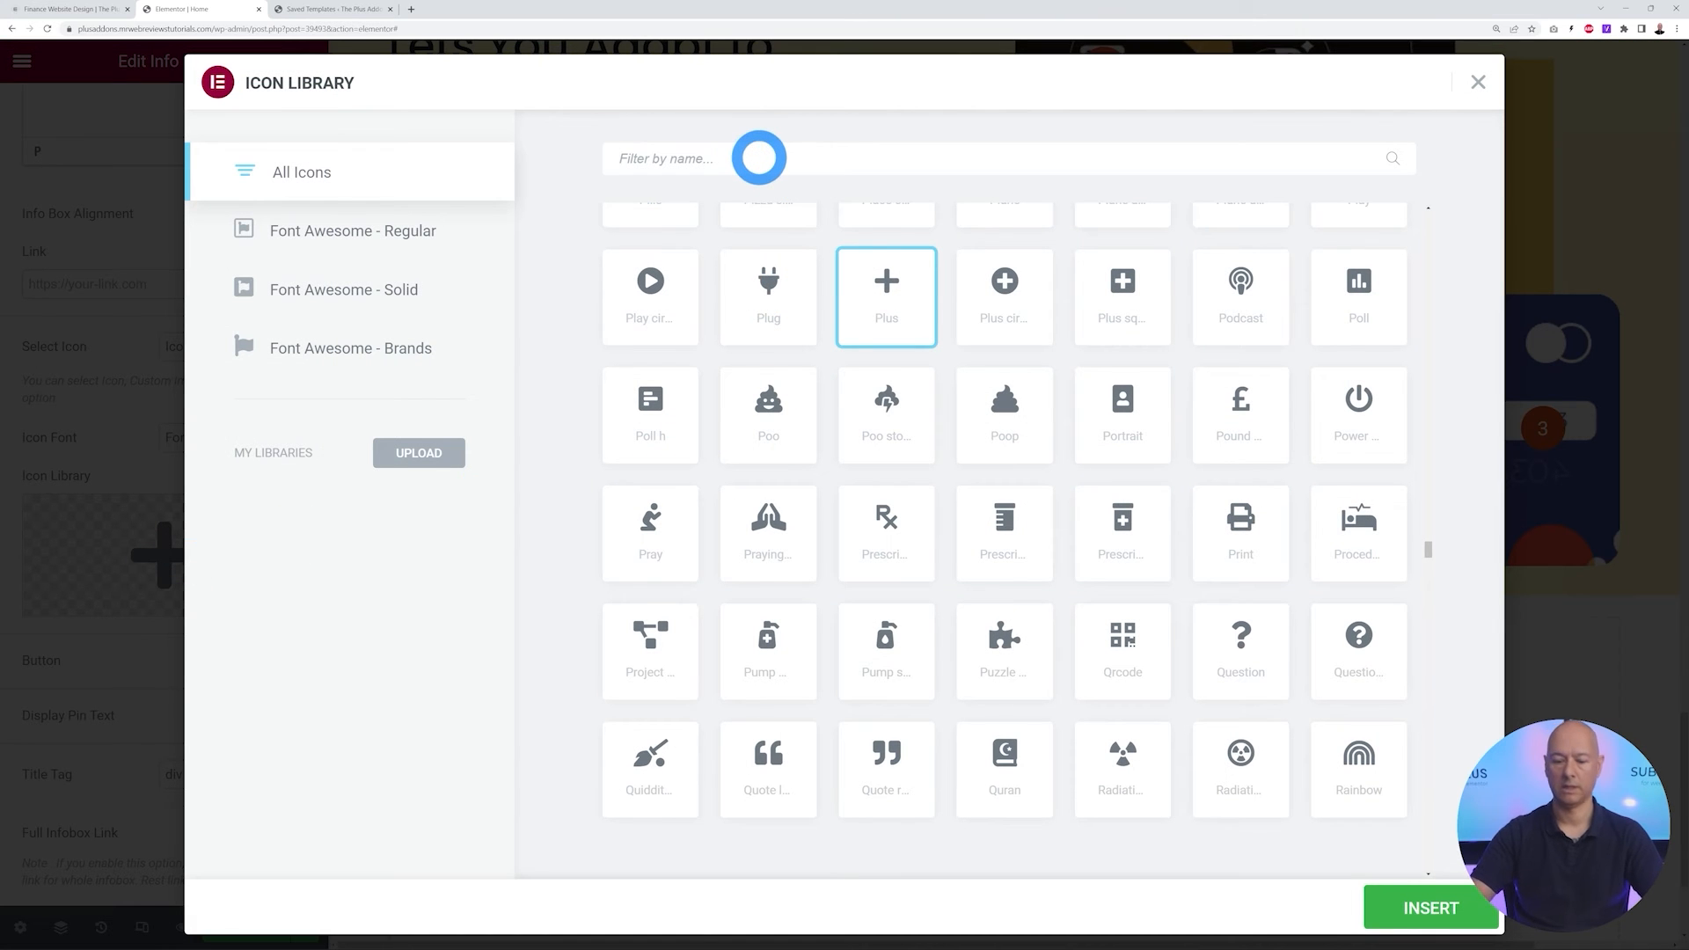
text(youtu)
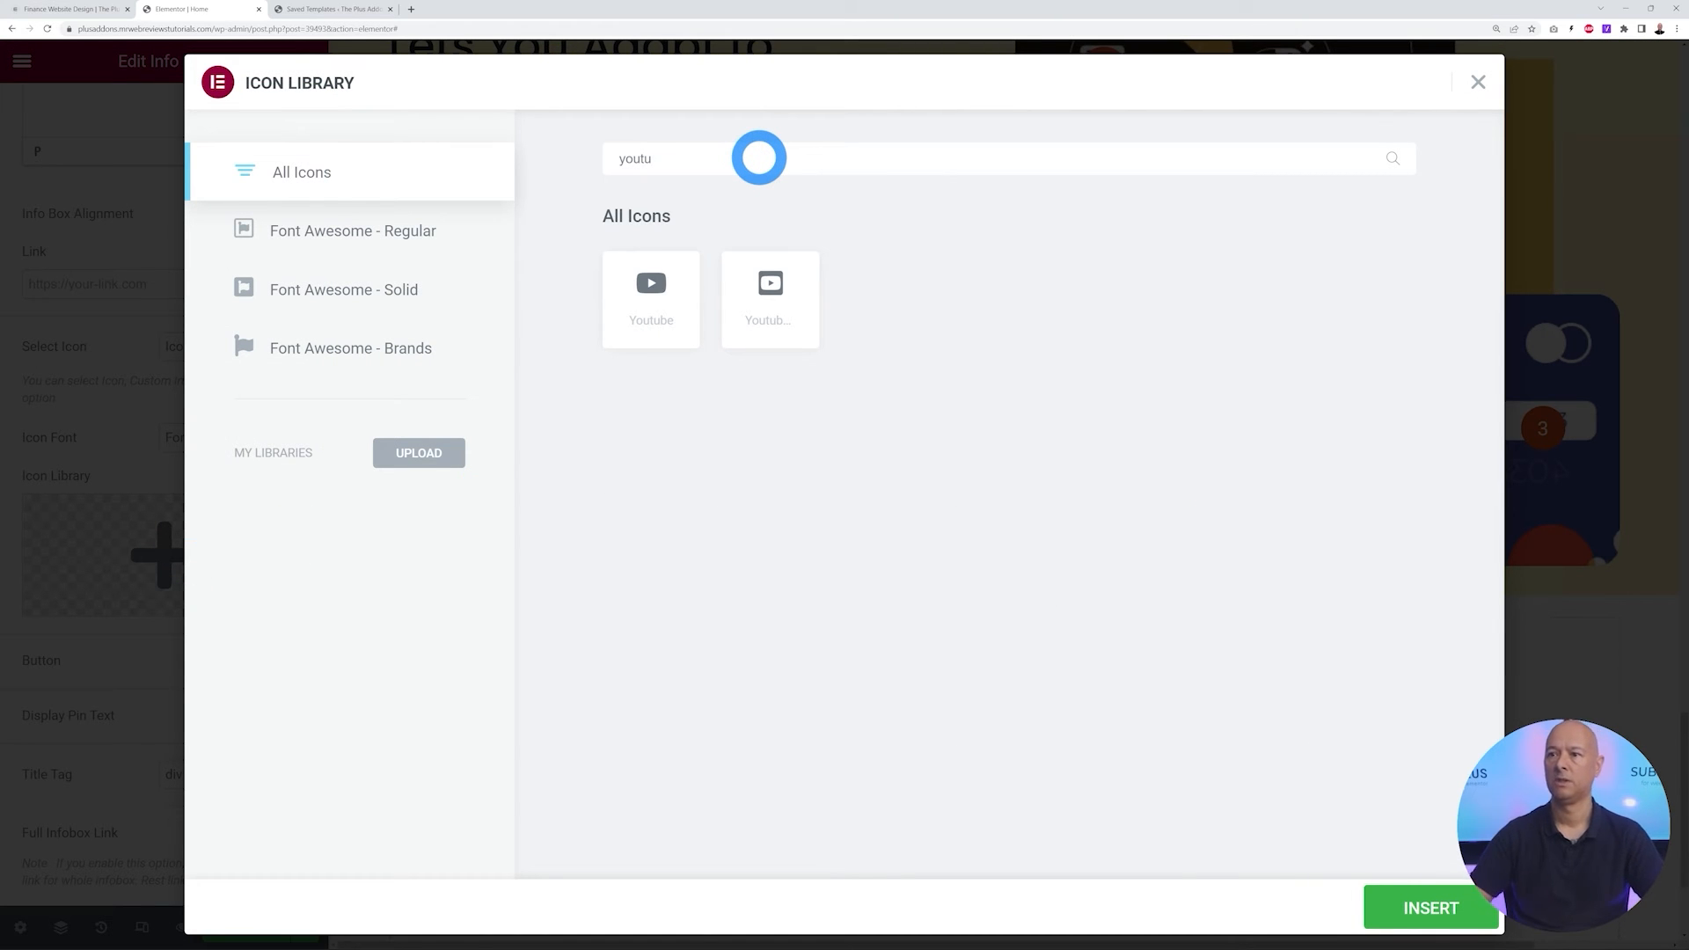
click(658, 288)
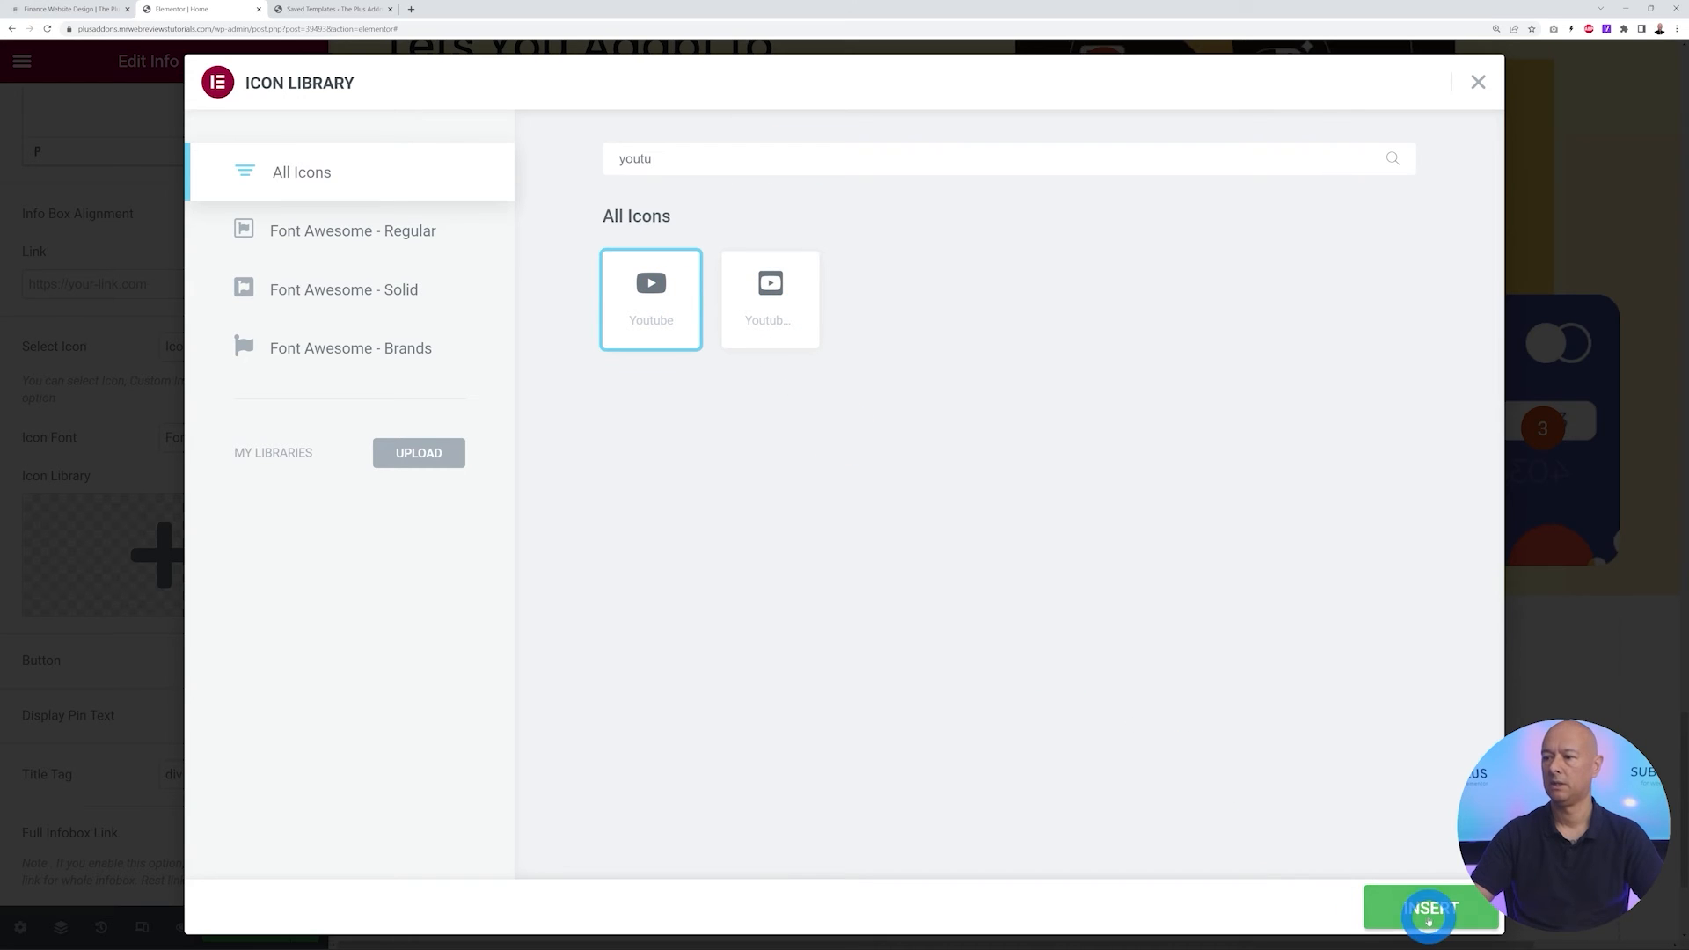
click(1429, 920)
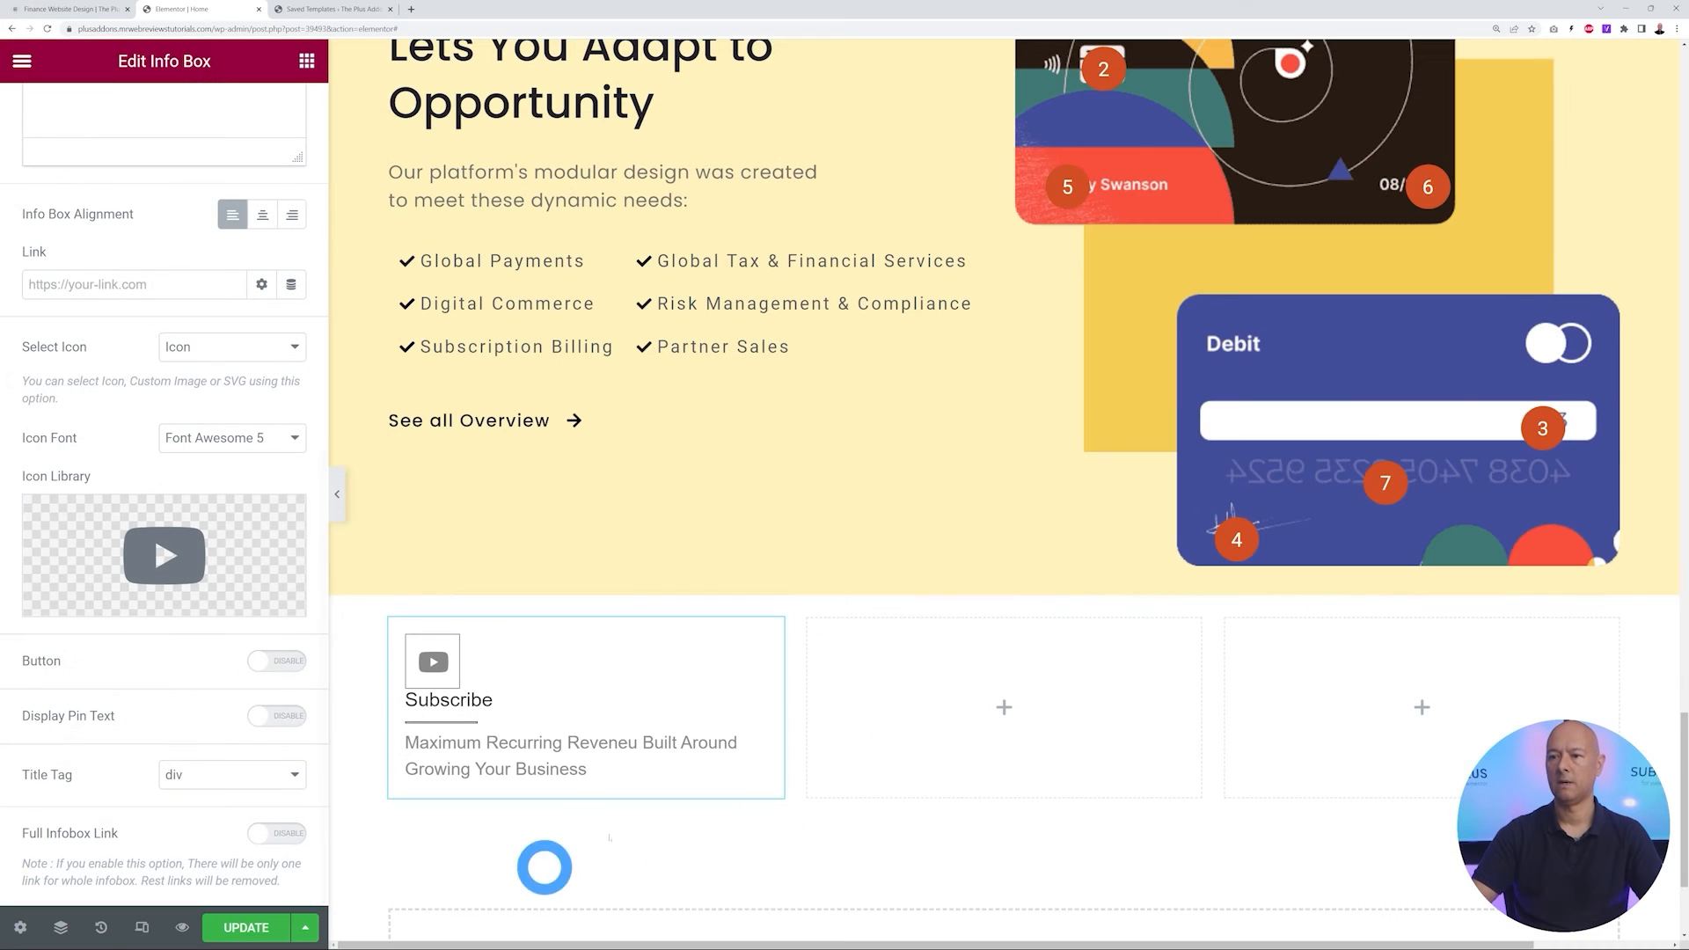
Give the info box a classic background in the global Black Background color
drag(322, 687, 313, 226)
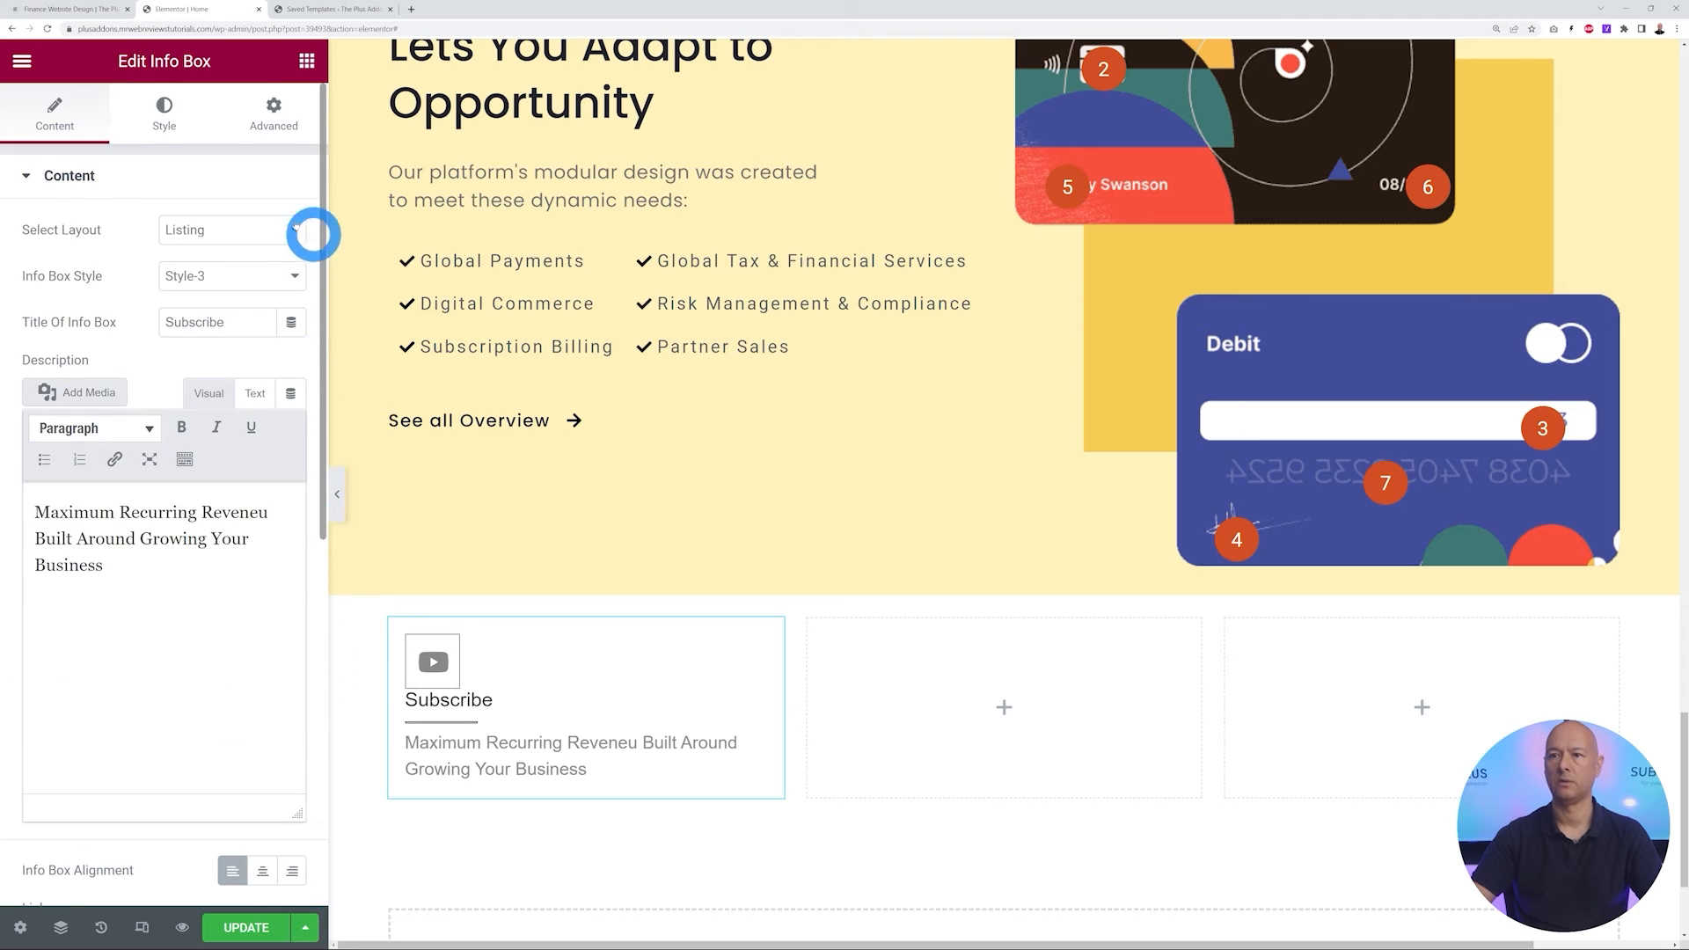
click(160, 124)
click(131, 697)
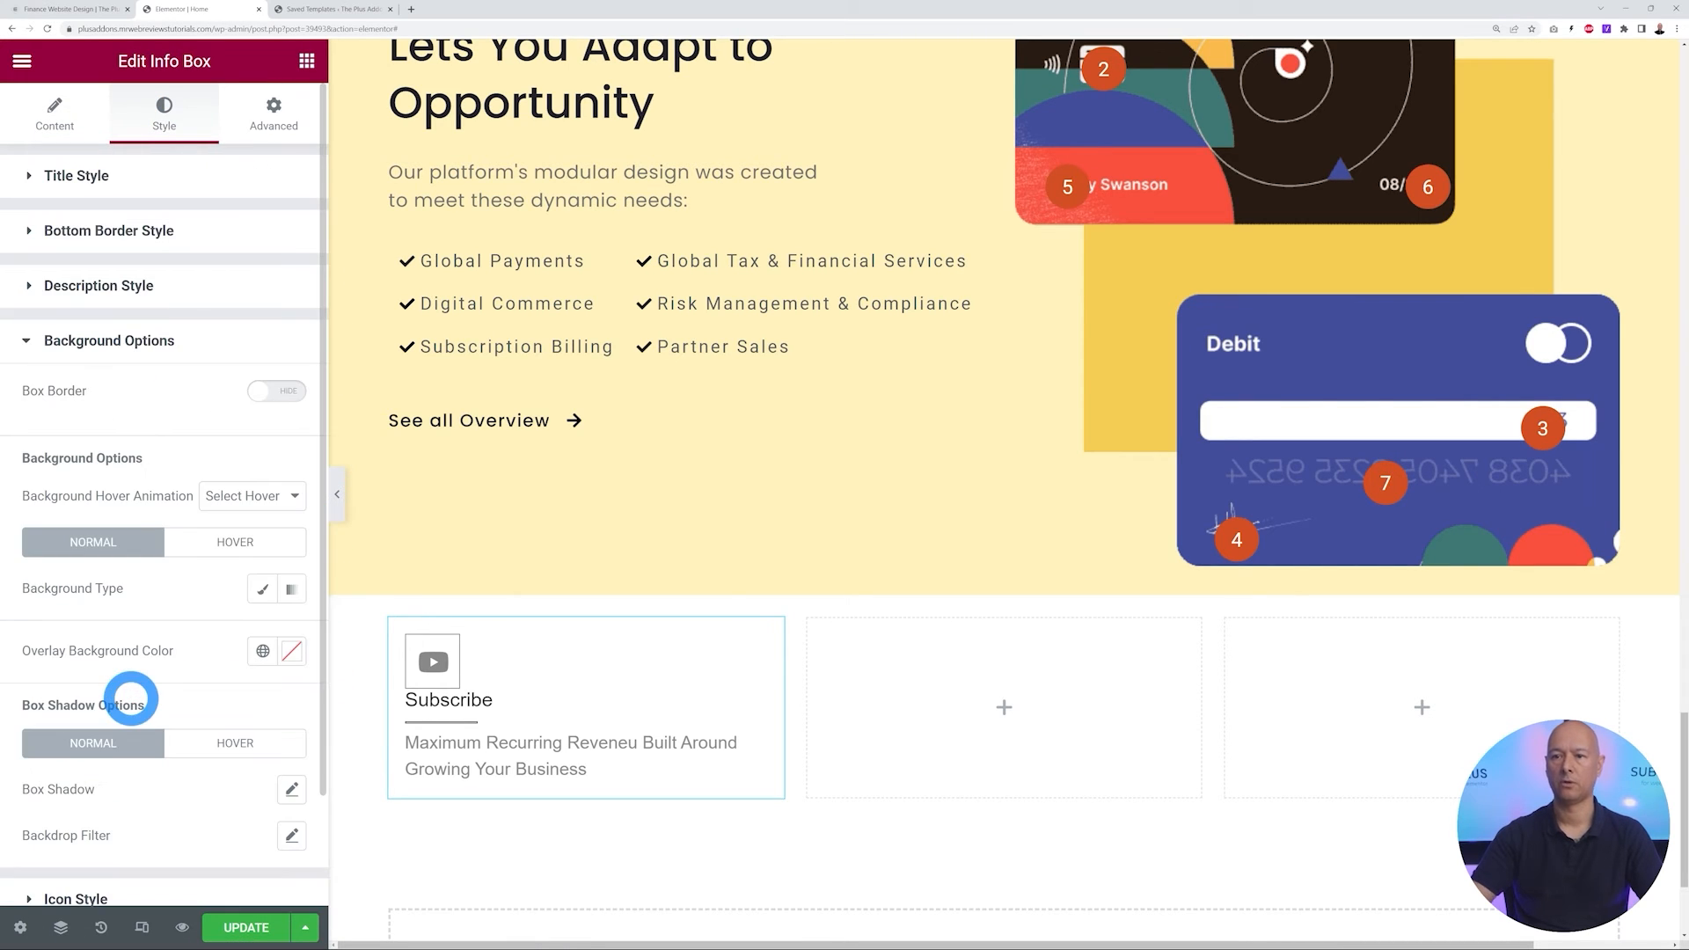
click(258, 595)
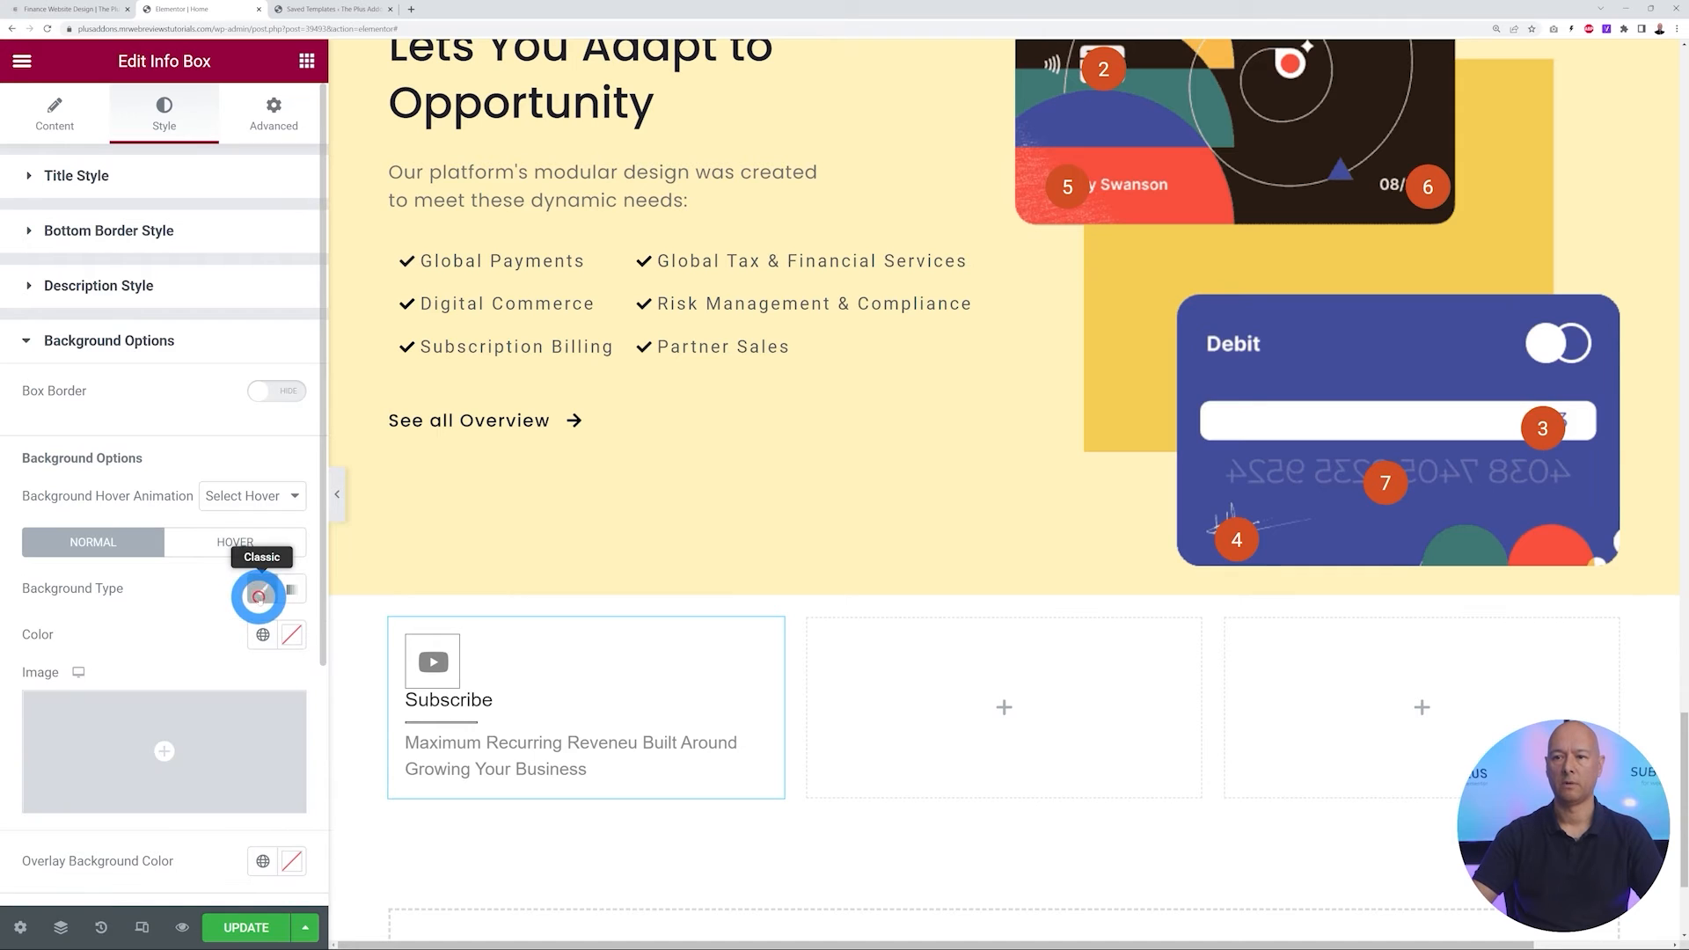
click(263, 635)
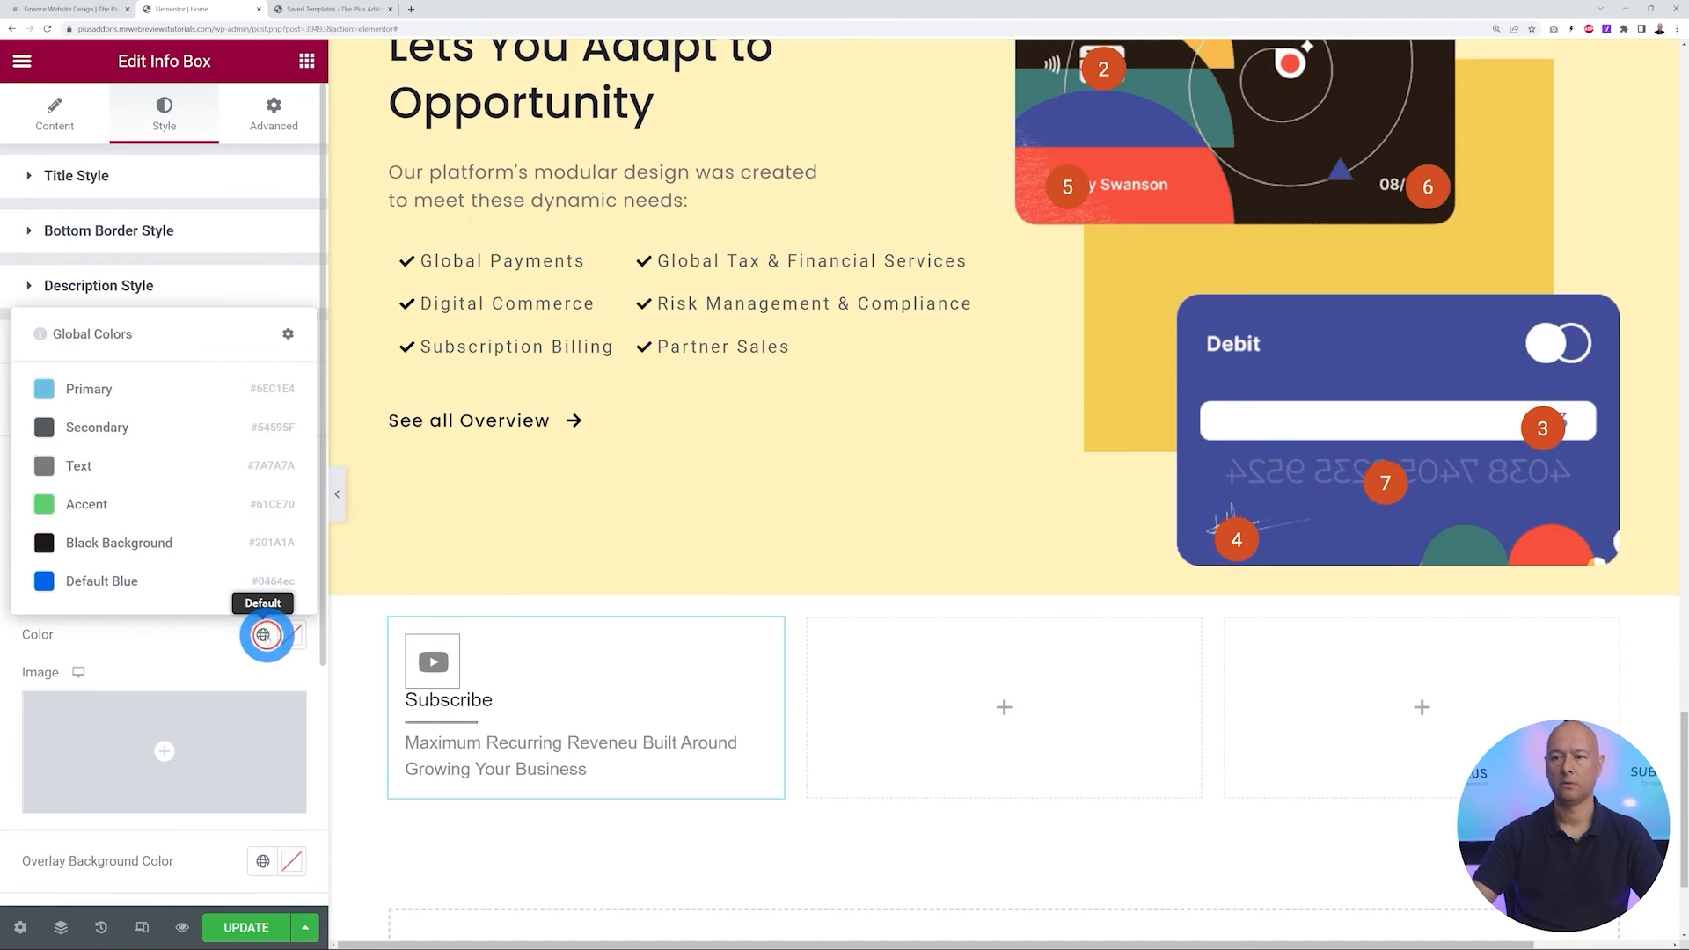
click(134, 544)
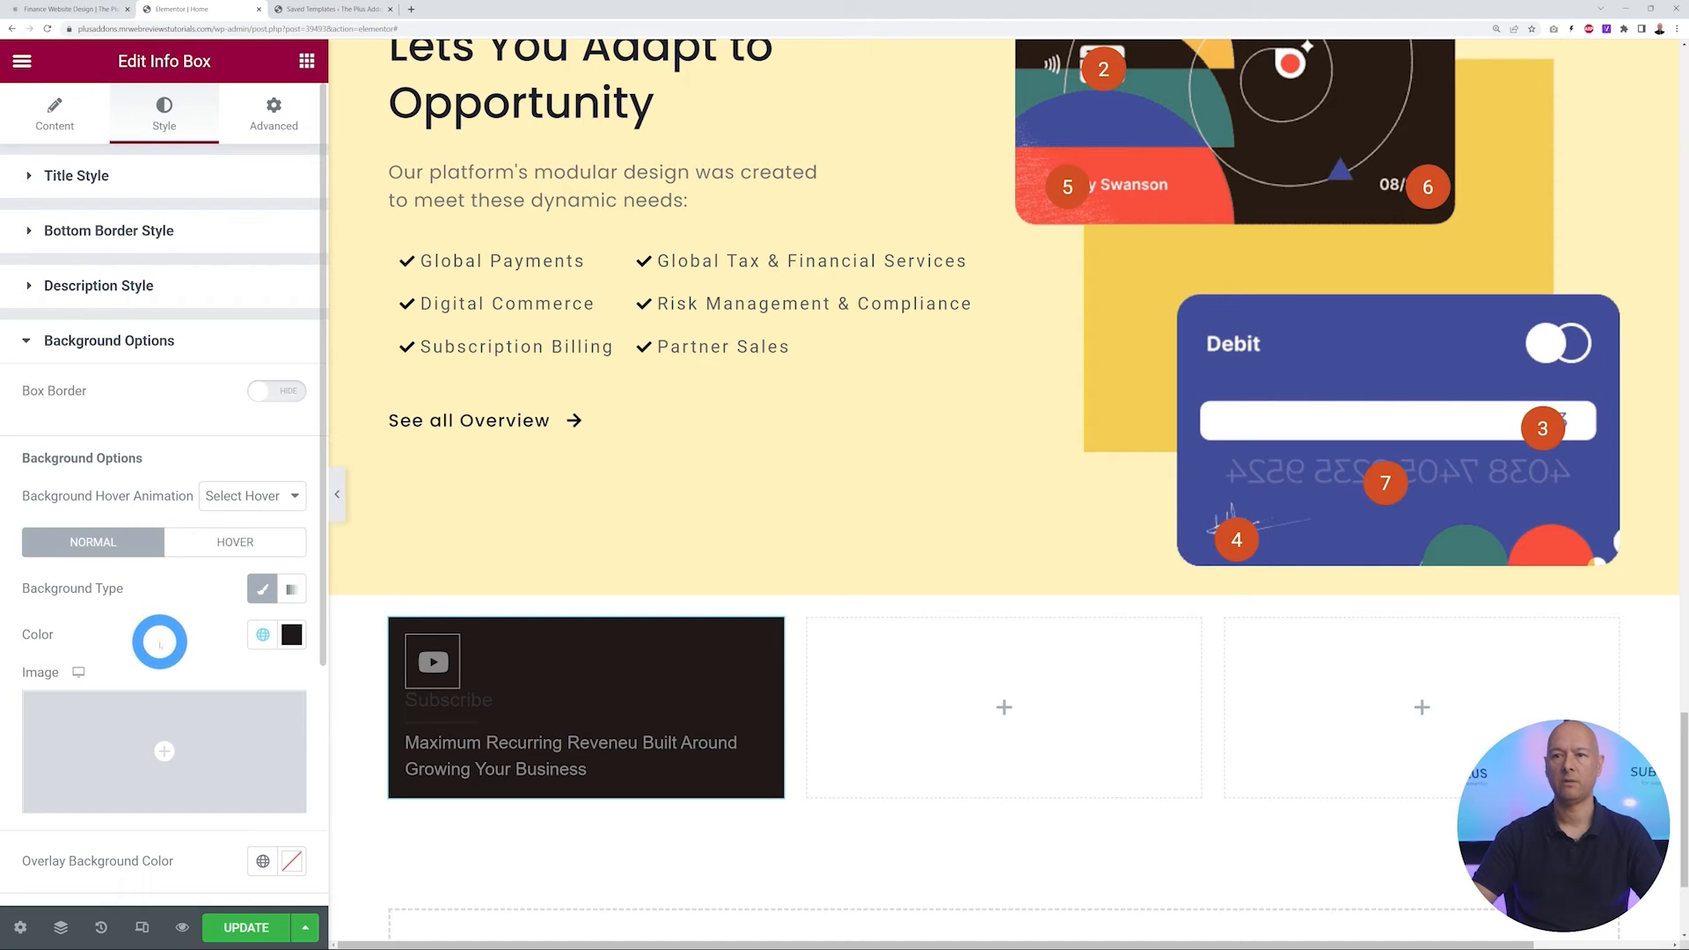
Set the info box's title color to white, #FFFFFF
click(76, 175)
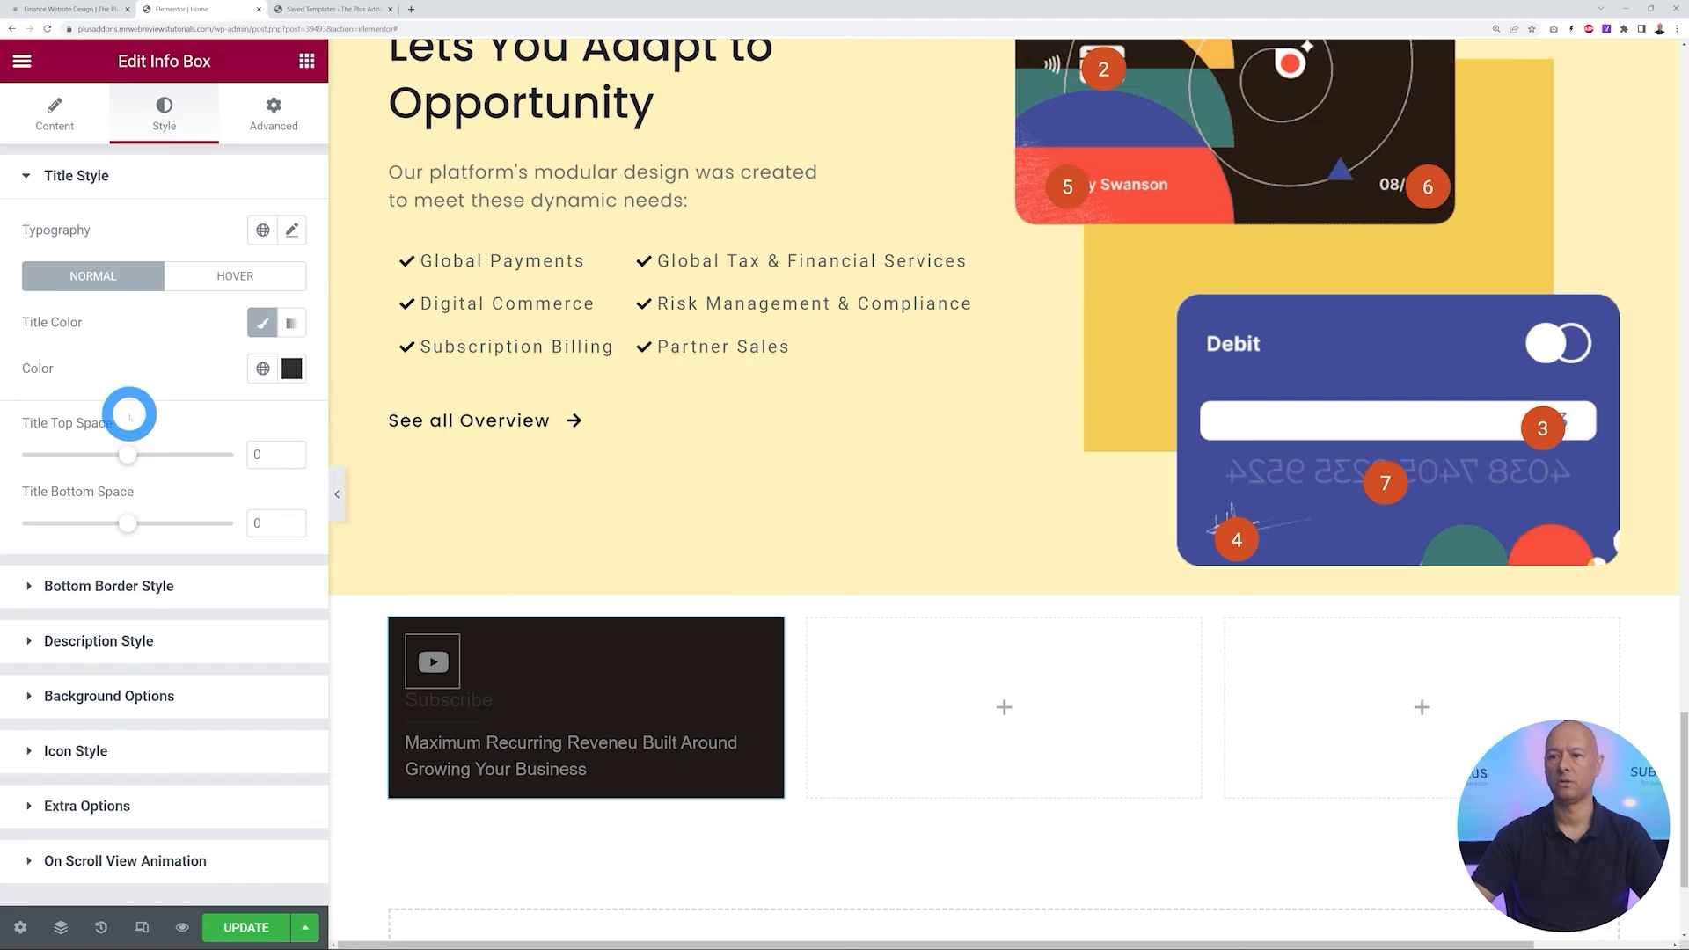
click(292, 368)
drag(155, 551, 10, 429)
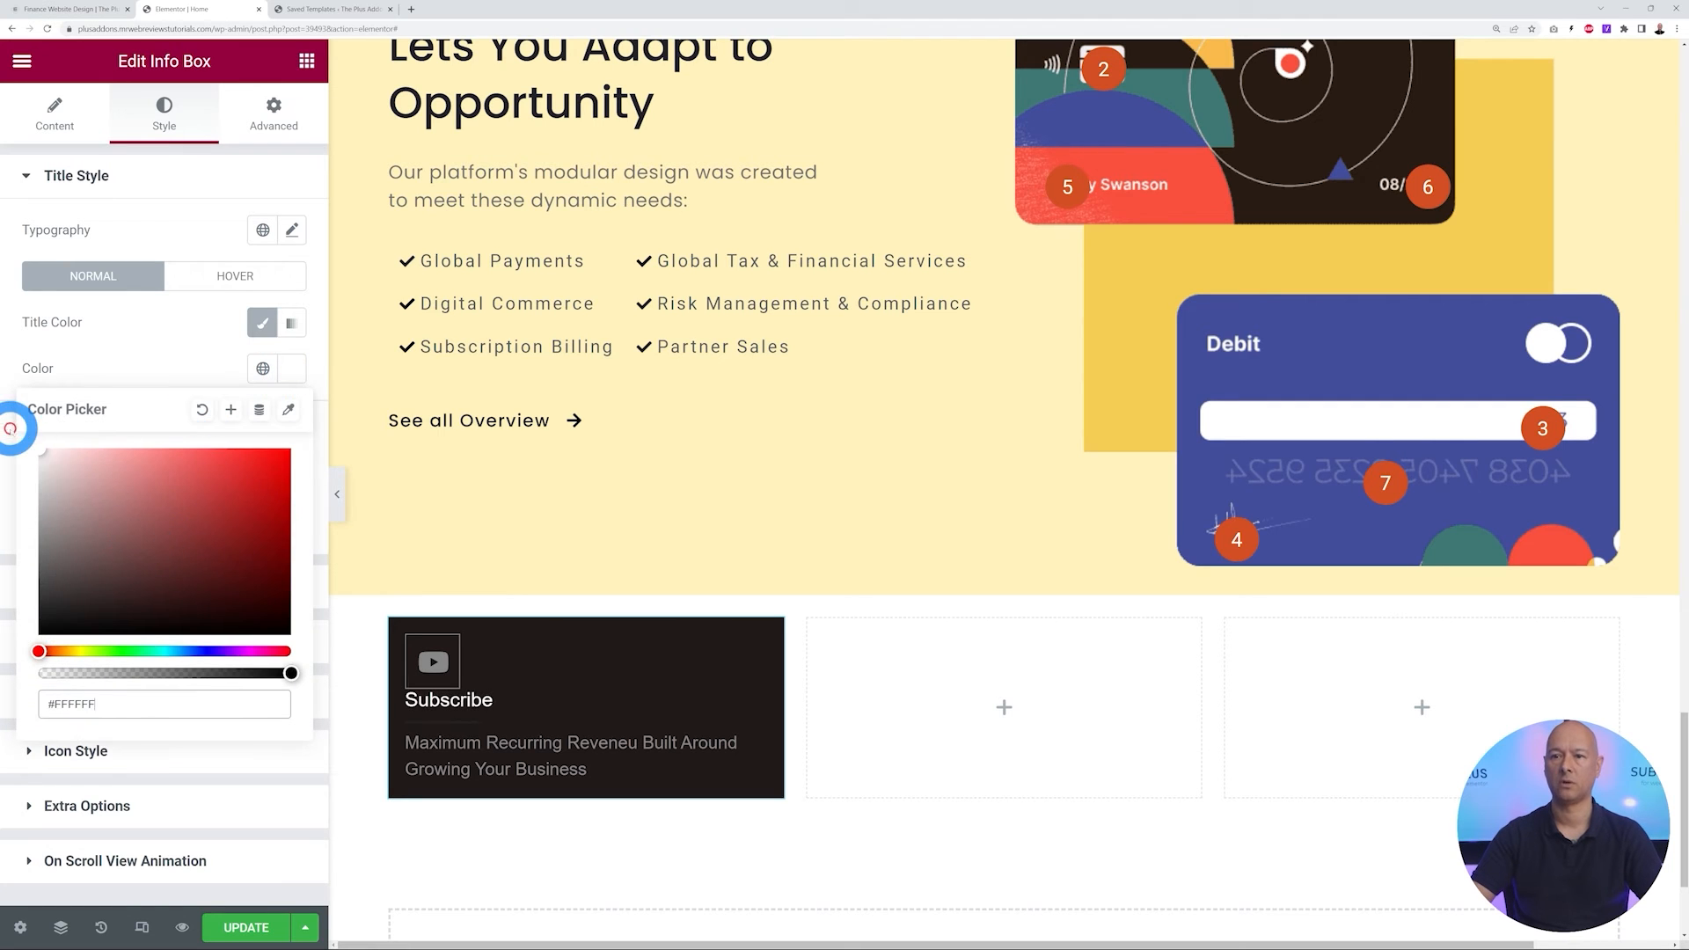
Set the info box title's top and bottom space to 25 each and its font family to Poppins
click(106, 385)
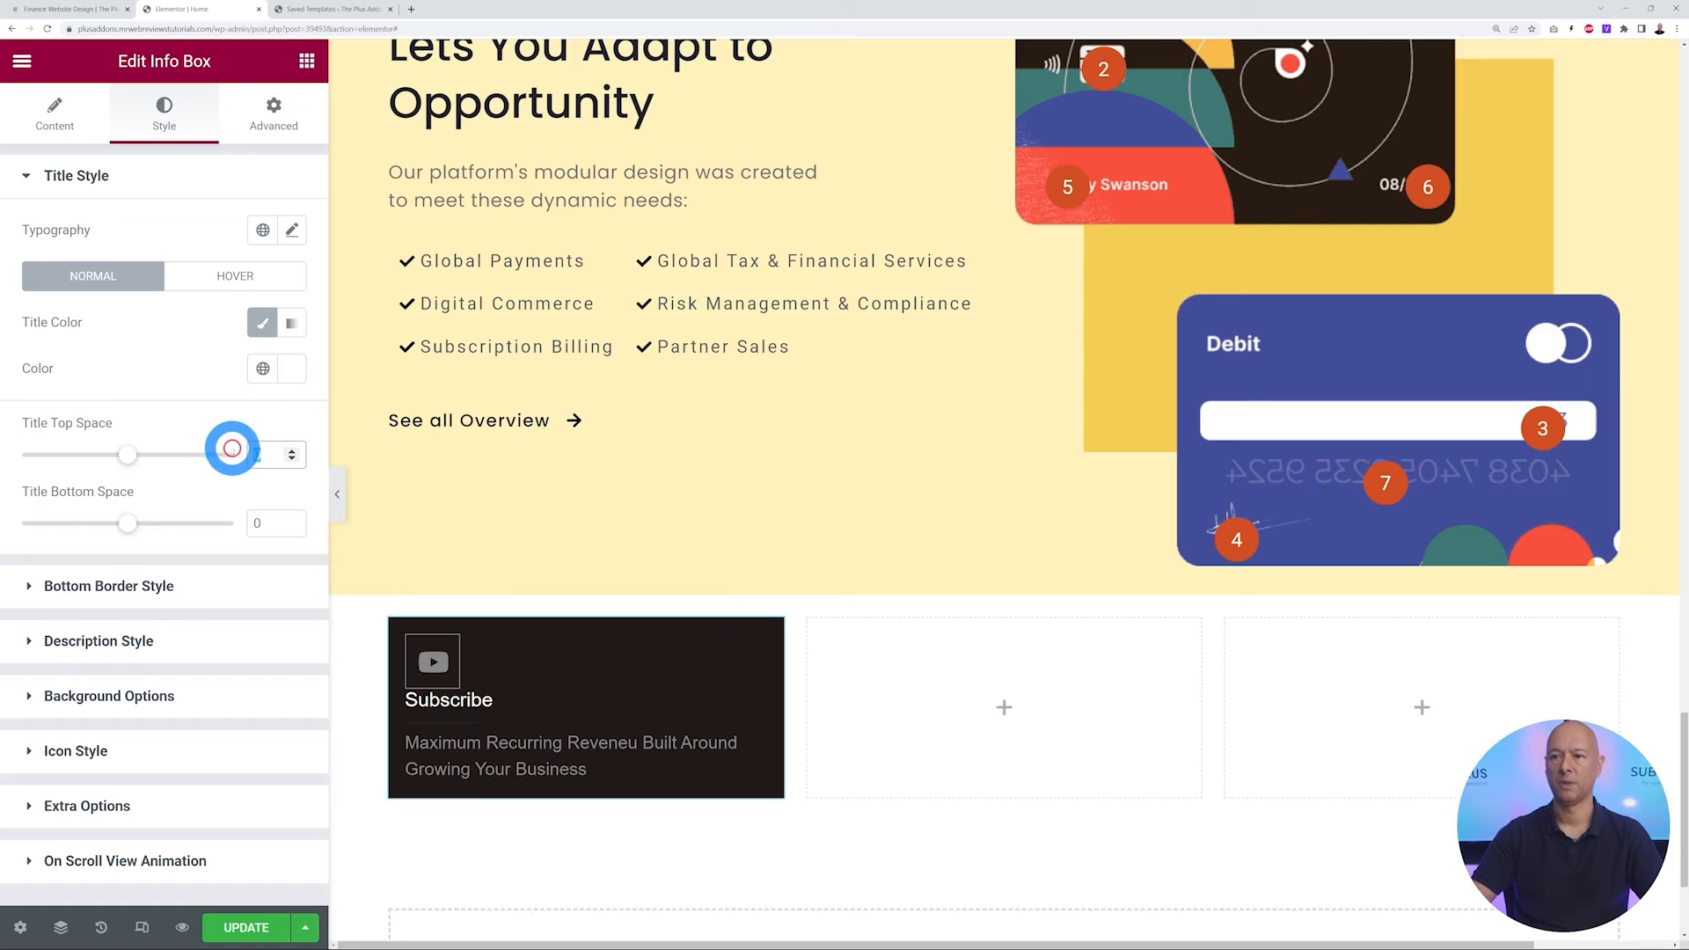
text(25)
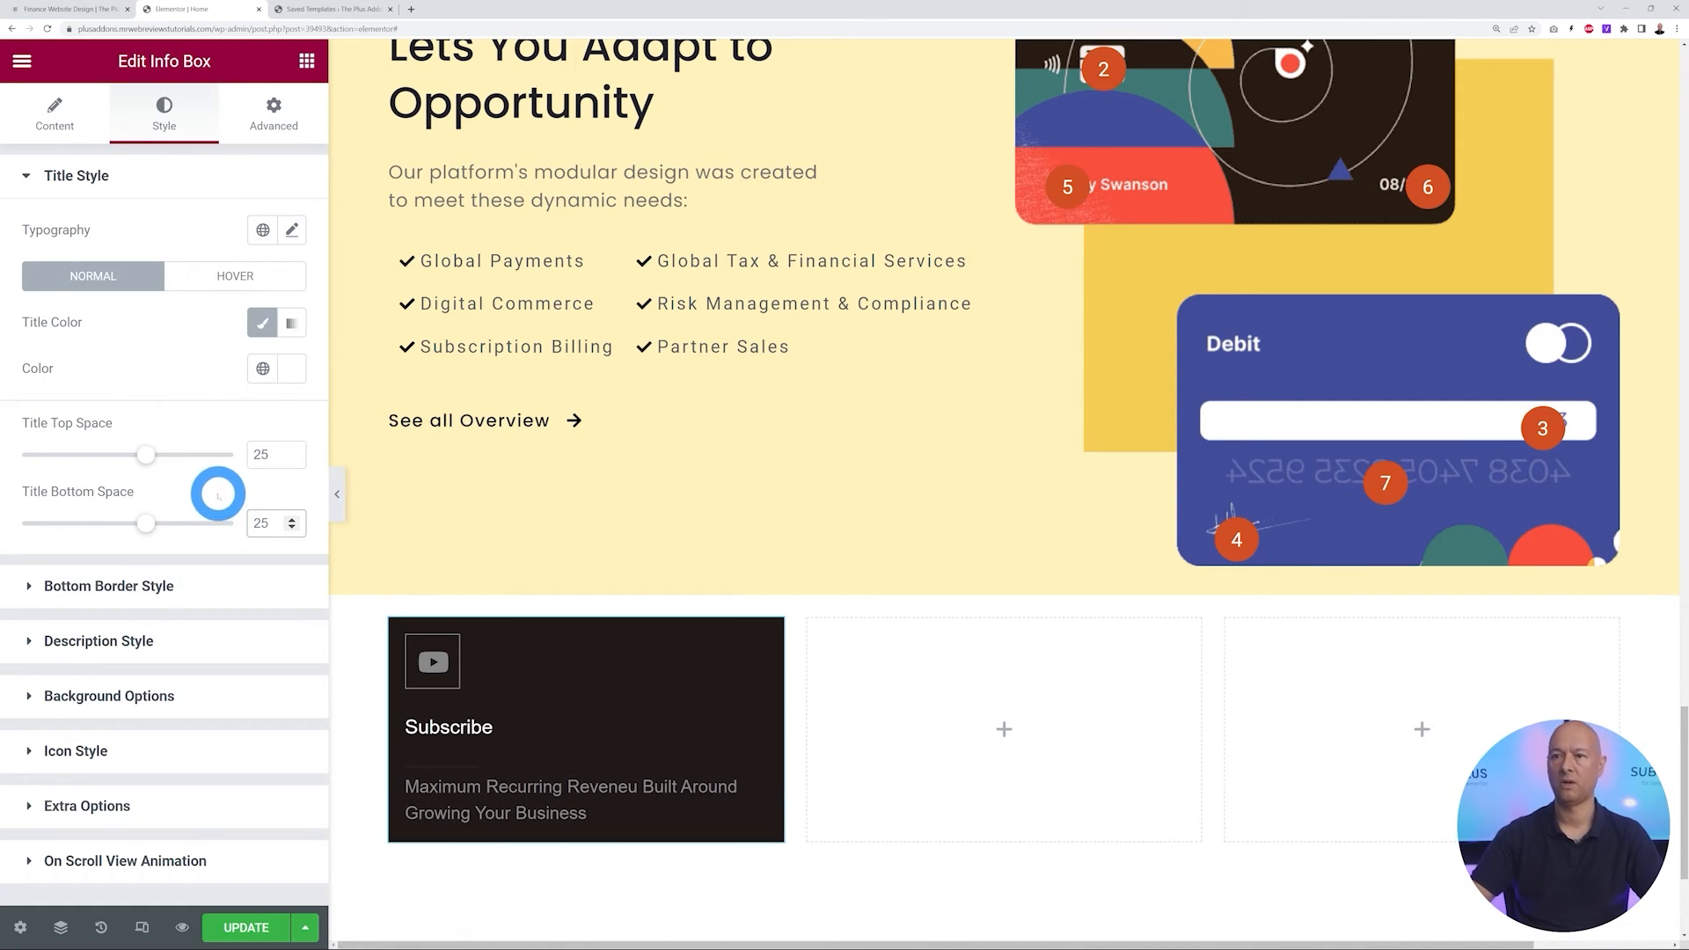
click(292, 229)
click(256, 335)
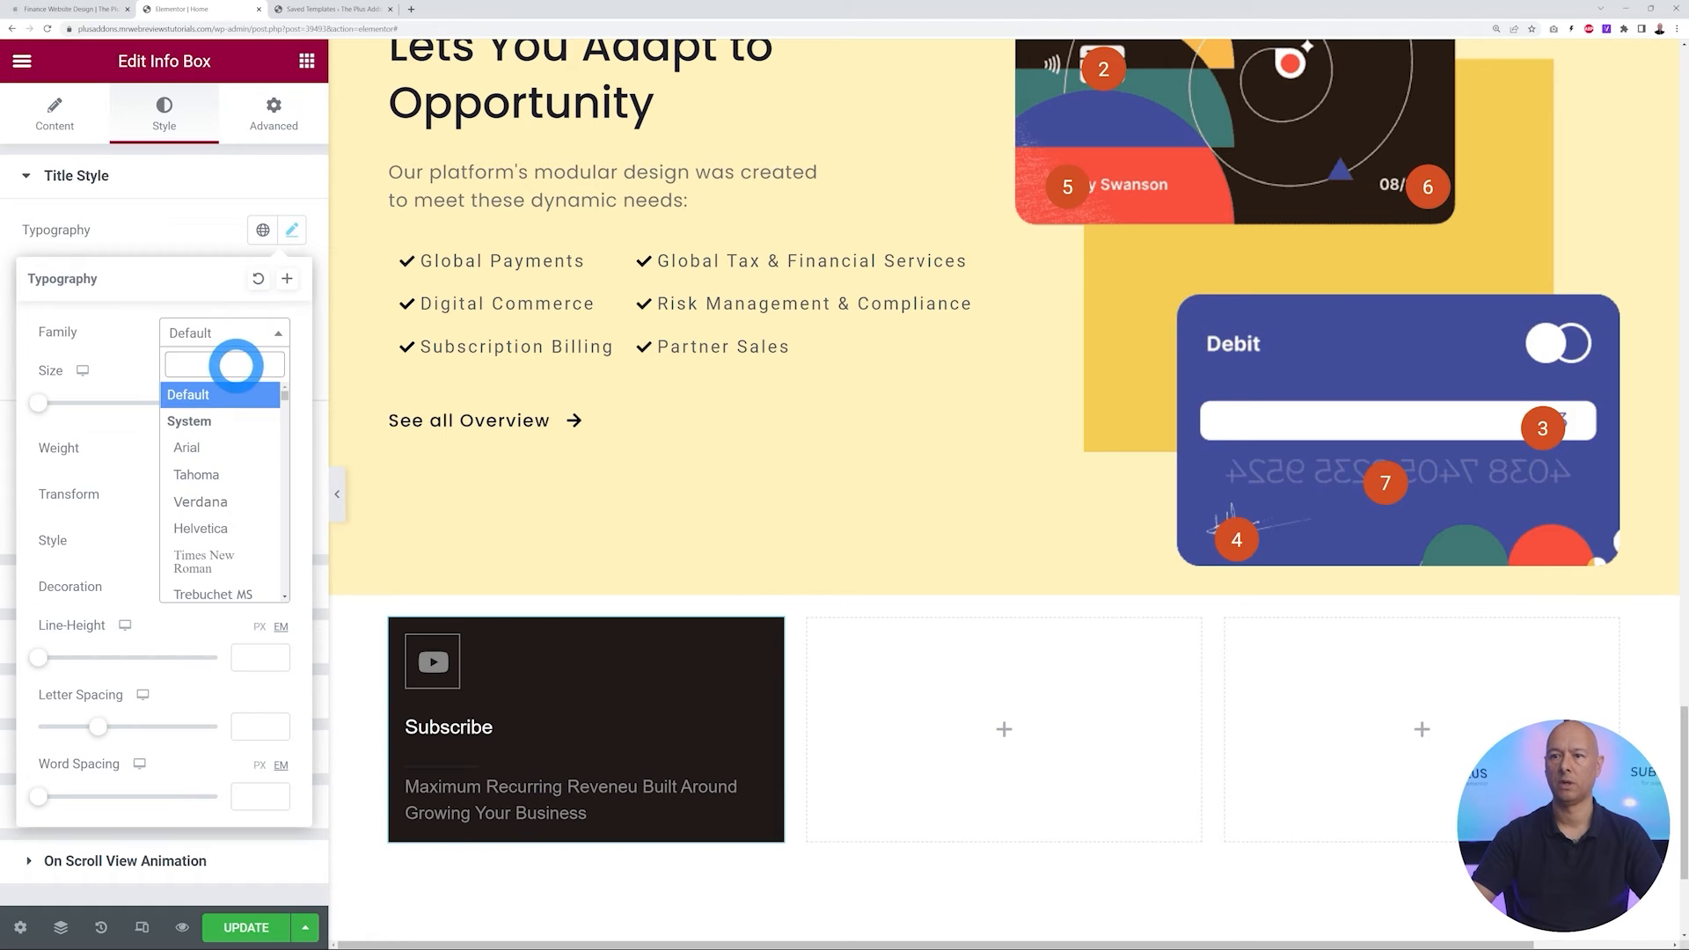
text(poppins)
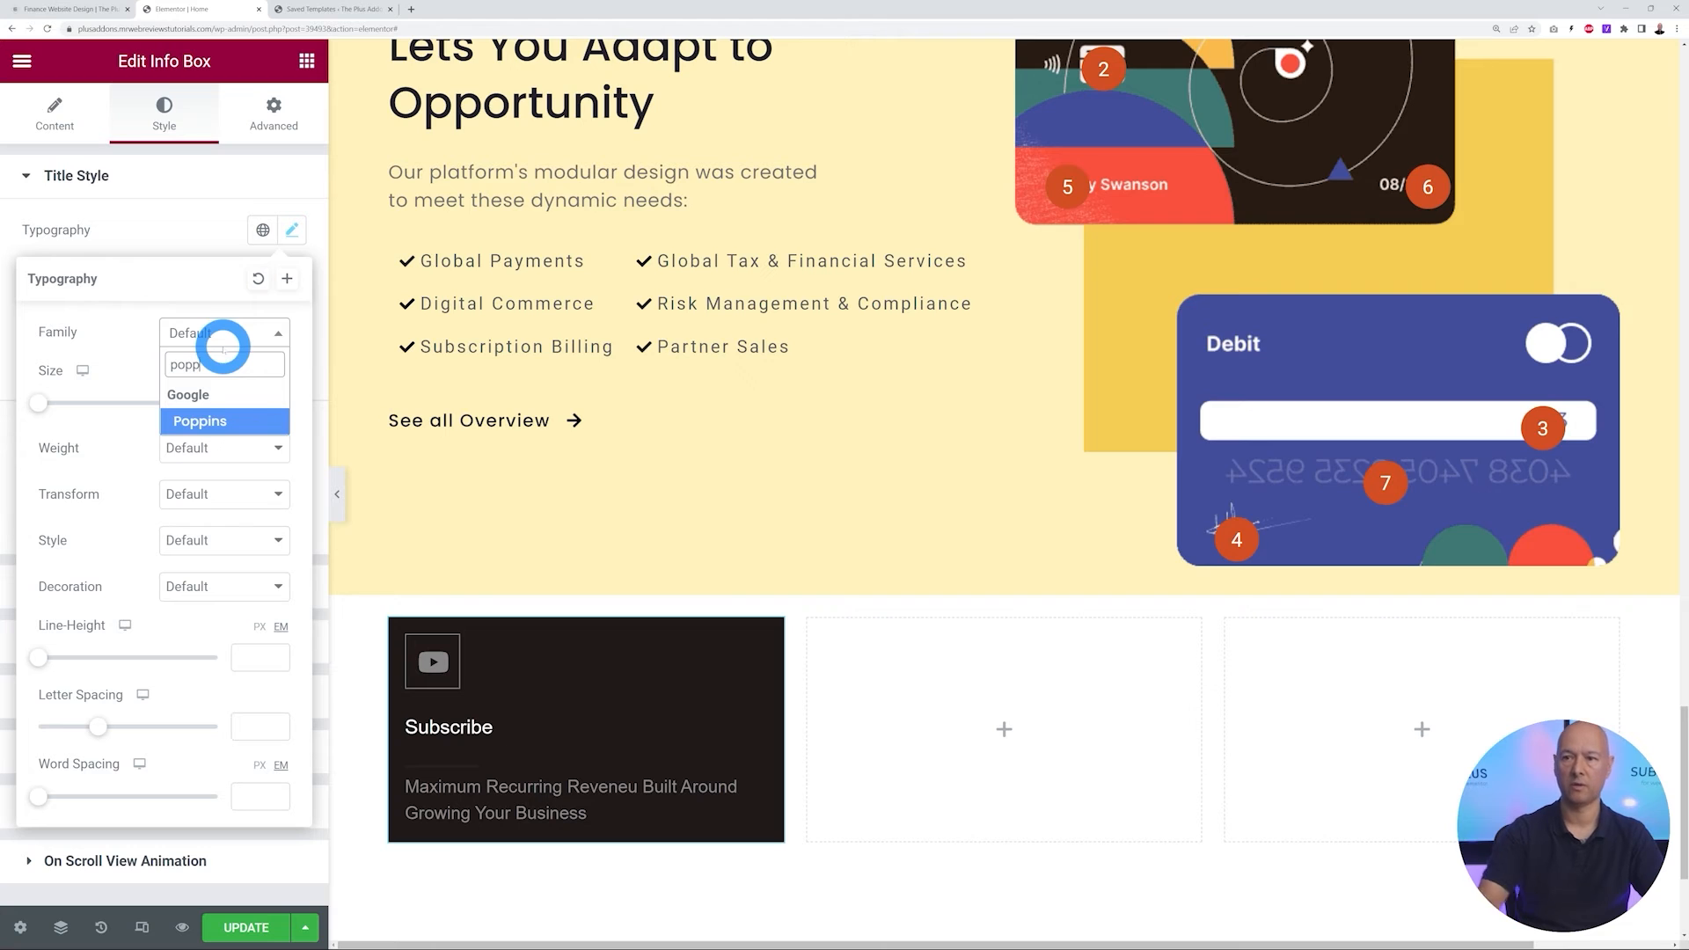
click(238, 419)
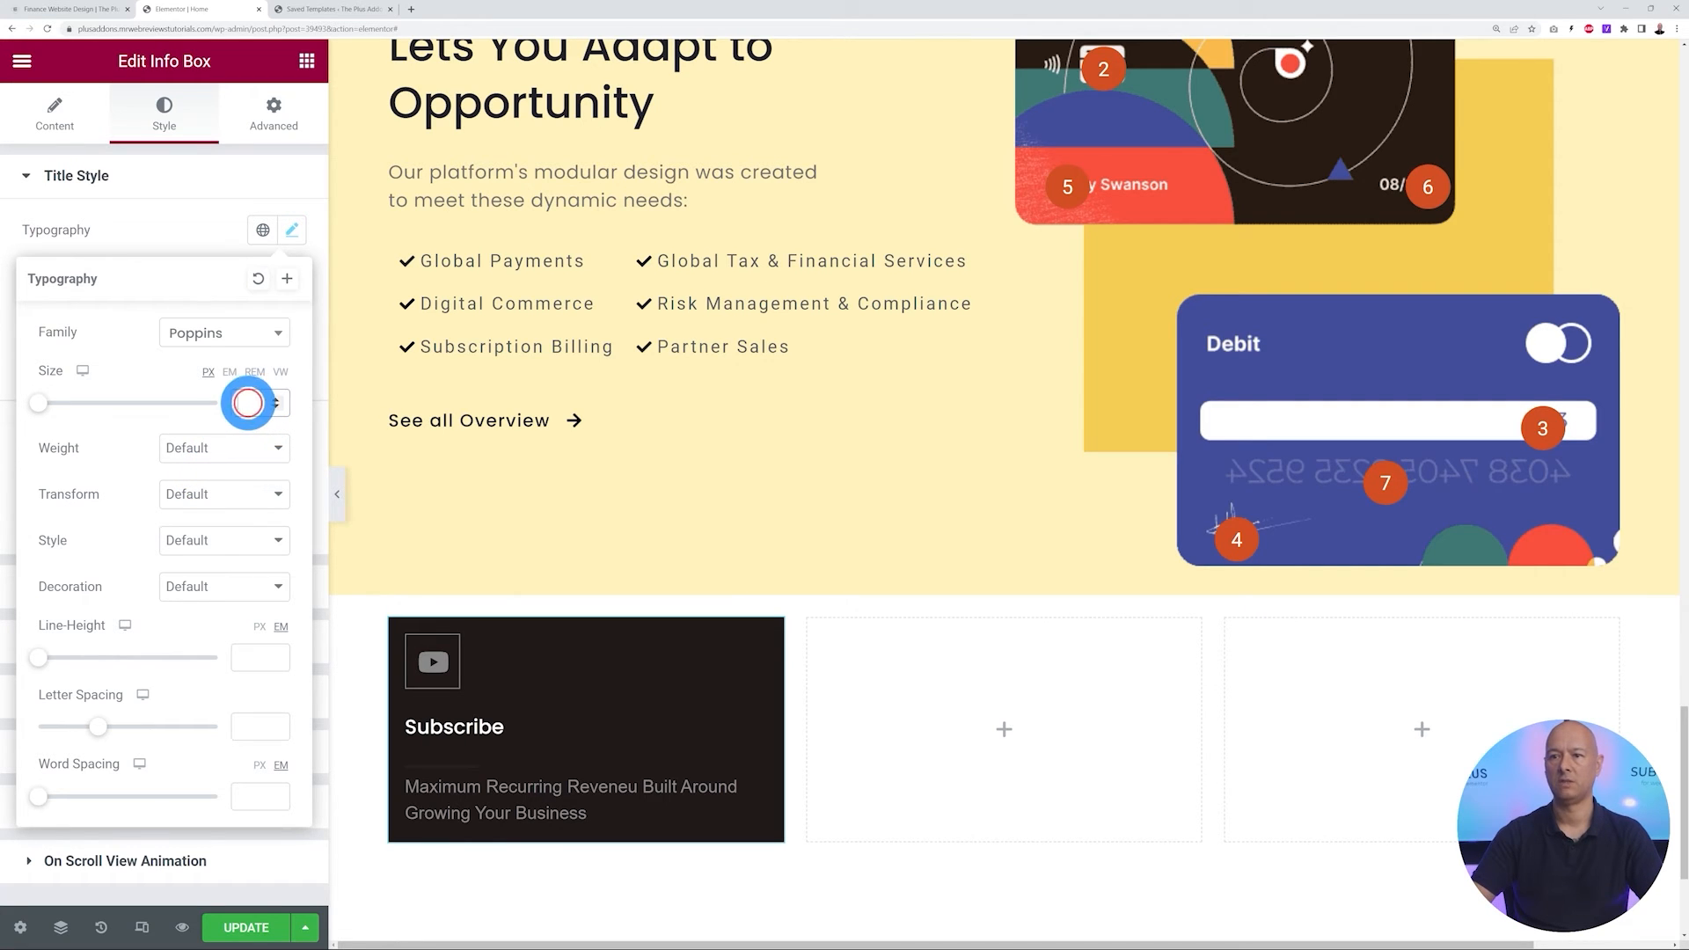
Set the title typography to size 18 px and weight 500, and increase its line height slightly in em
text(18)
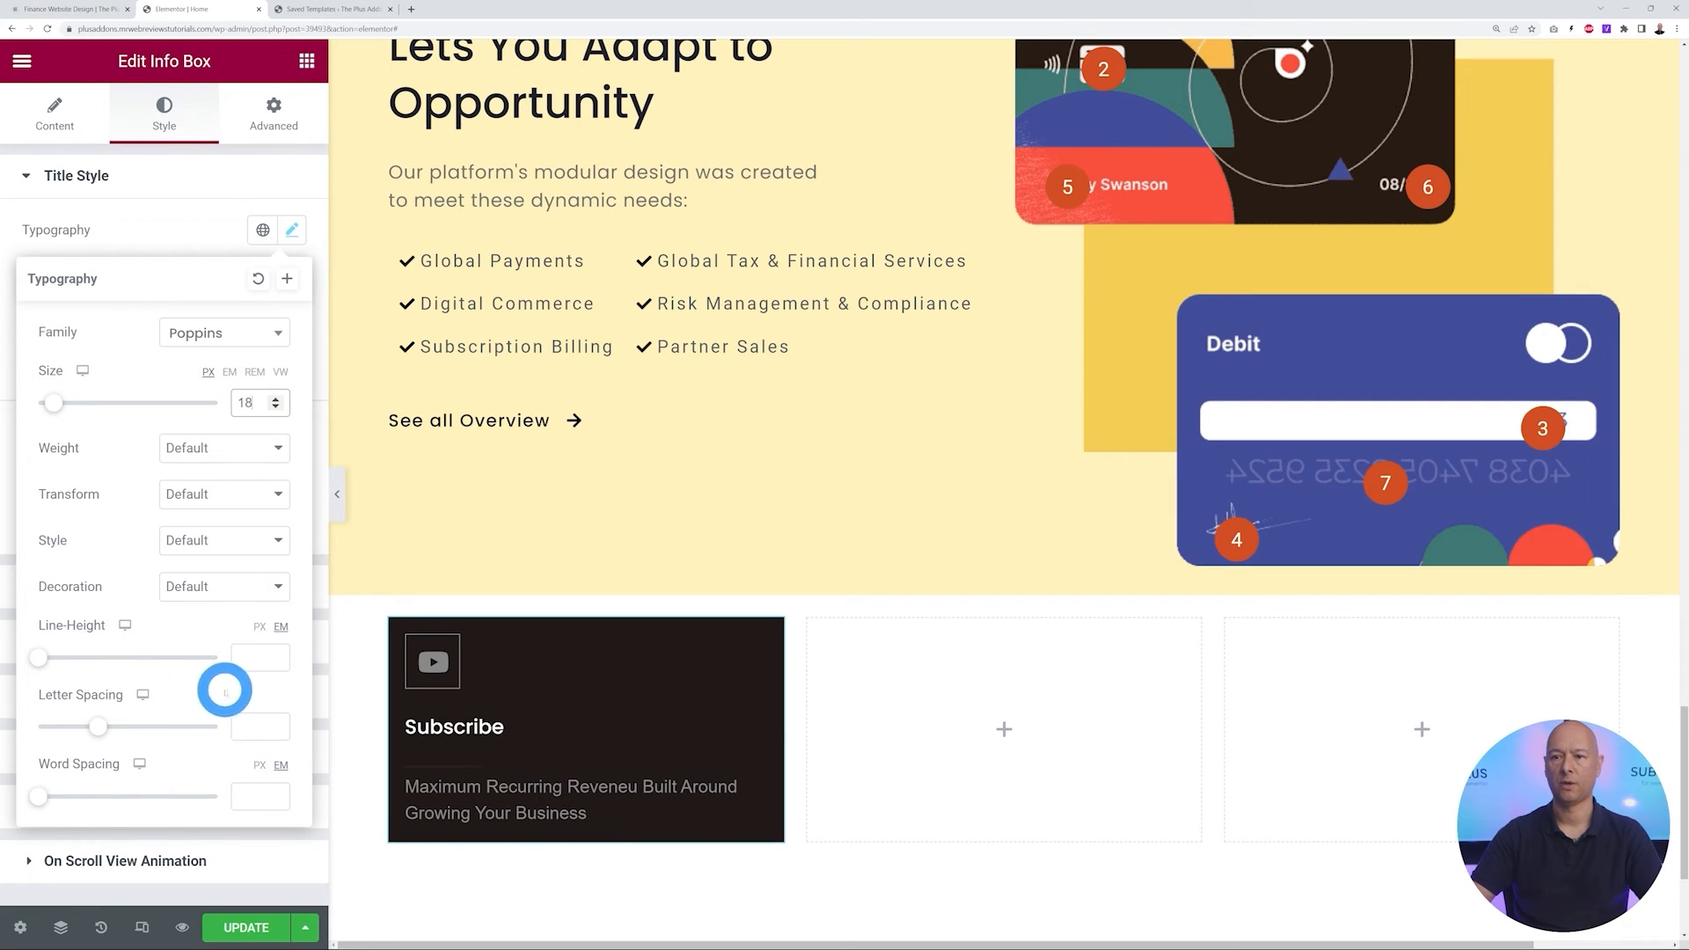
click(252, 449)
click(218, 543)
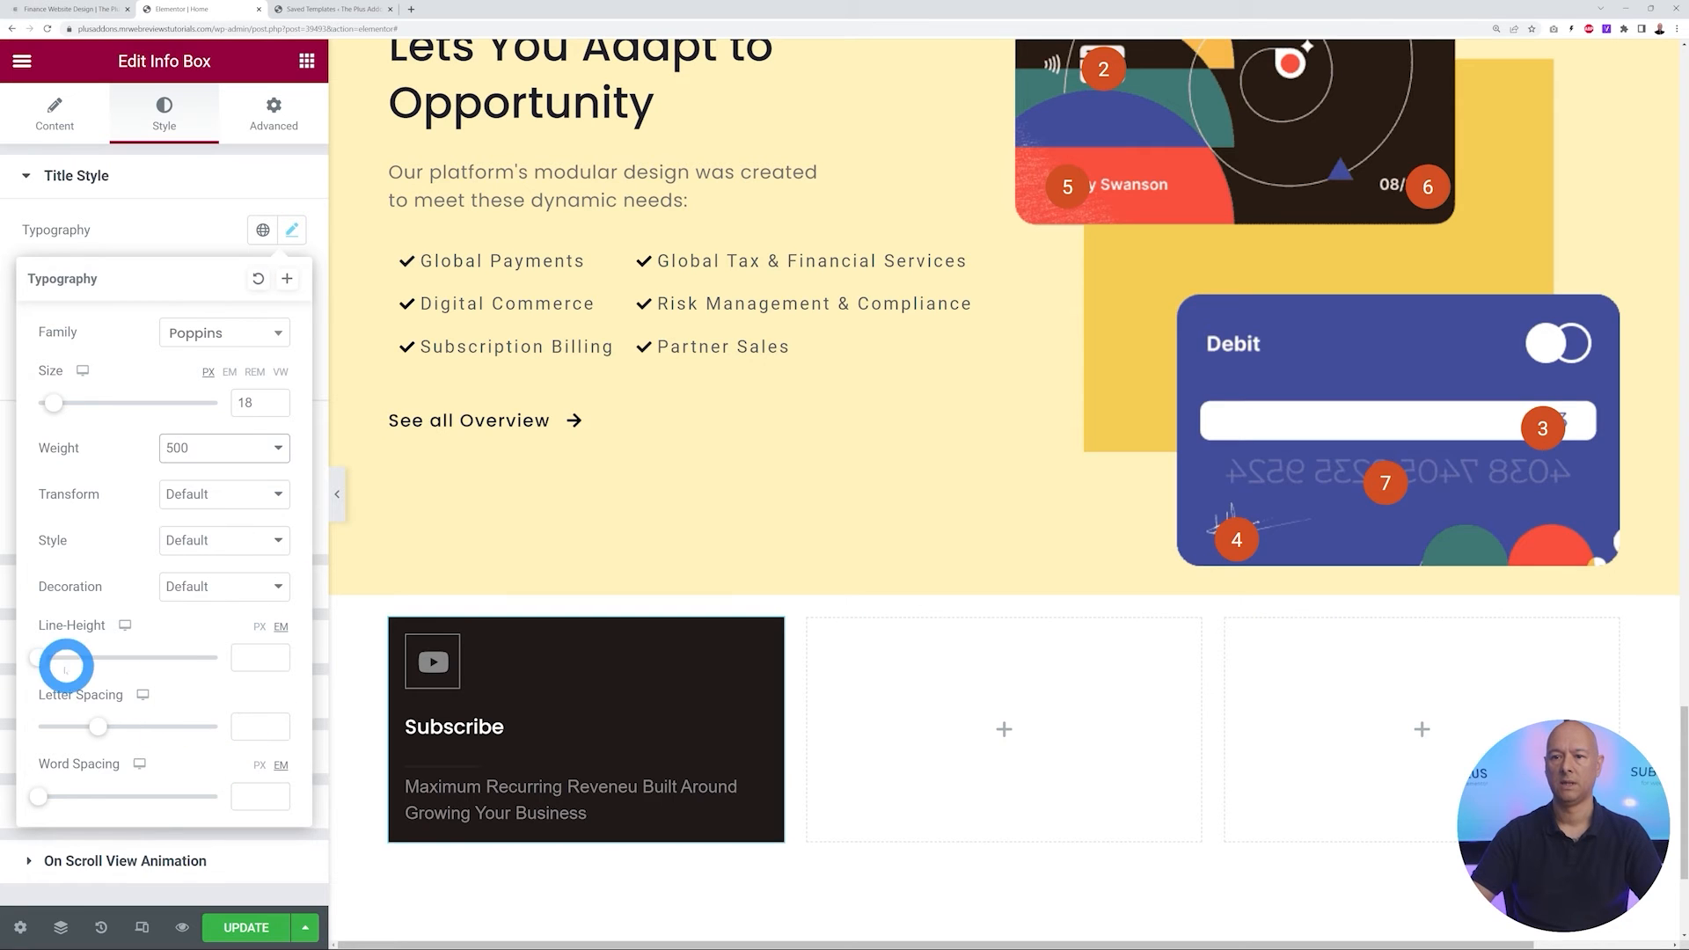
drag(47, 659, 60, 658)
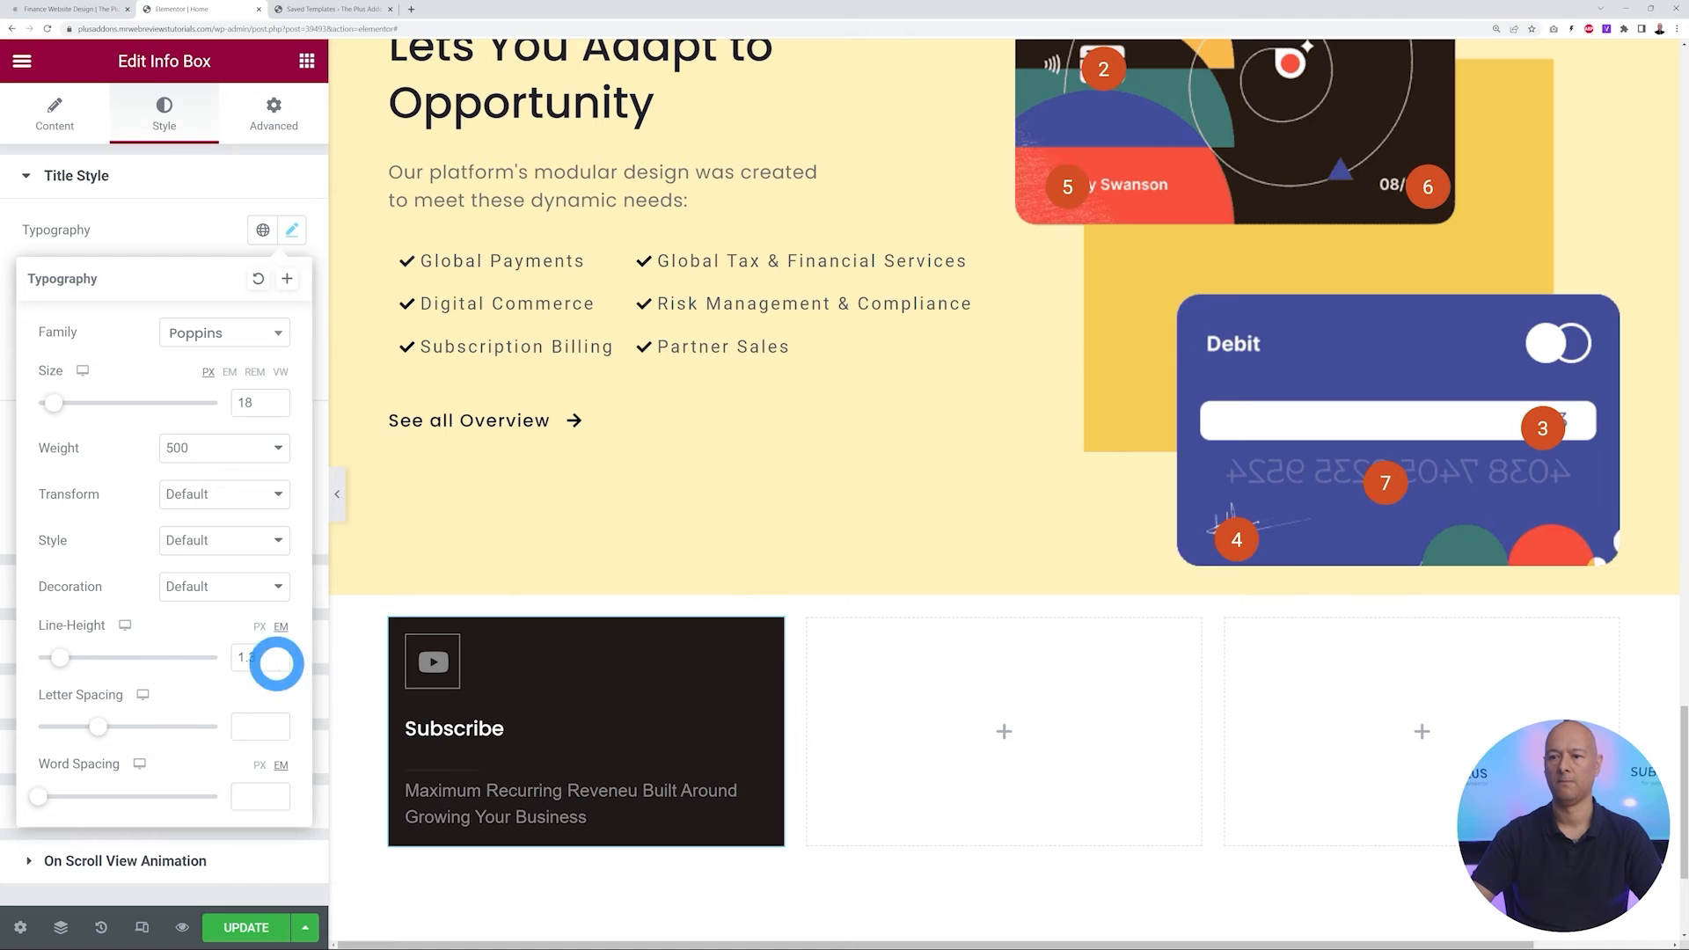
click(144, 187)
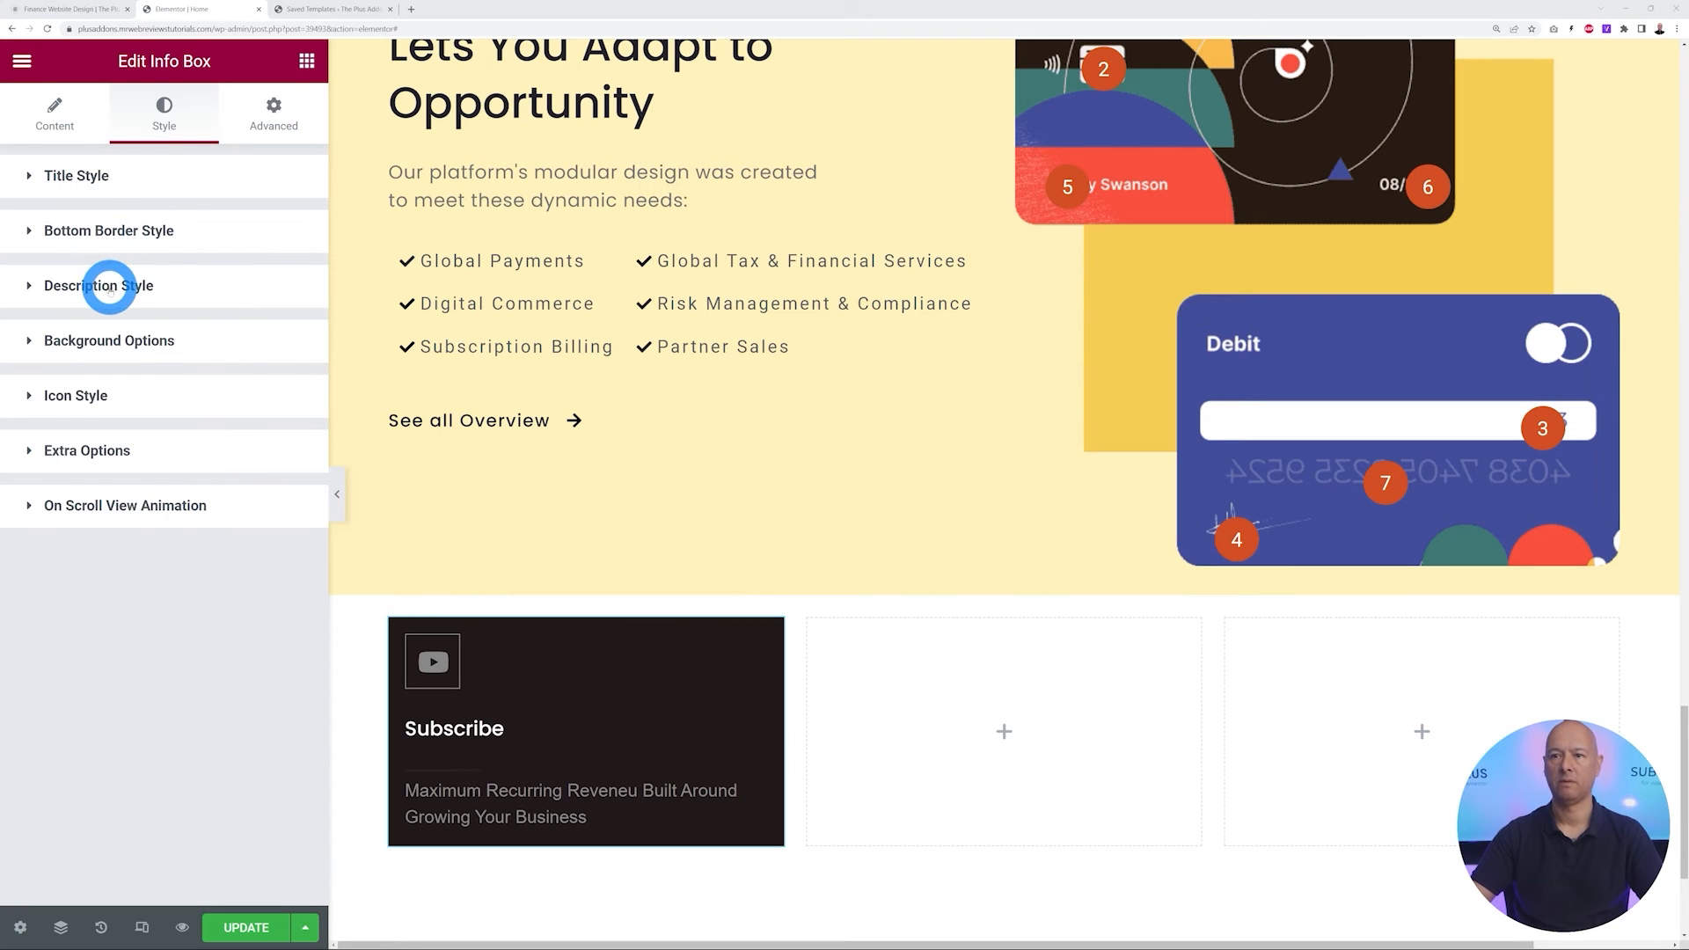
Set the info box's description color to light grey, #DBDBDB
click(109, 286)
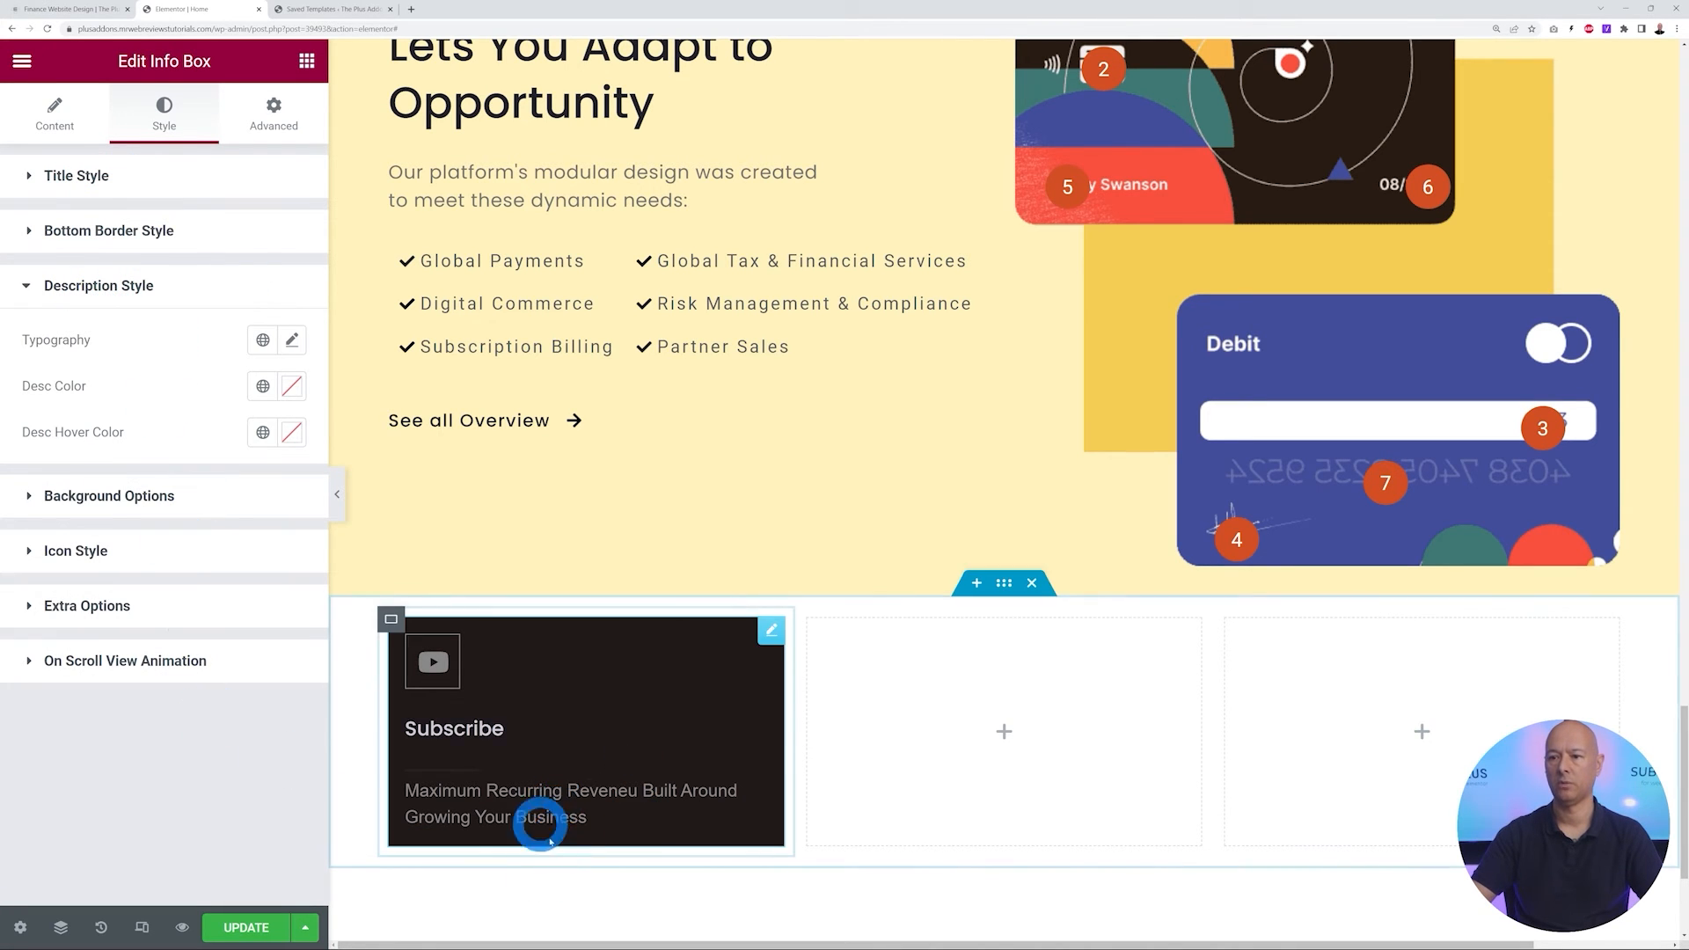
click(297, 388)
drag(75, 528, 4, 512)
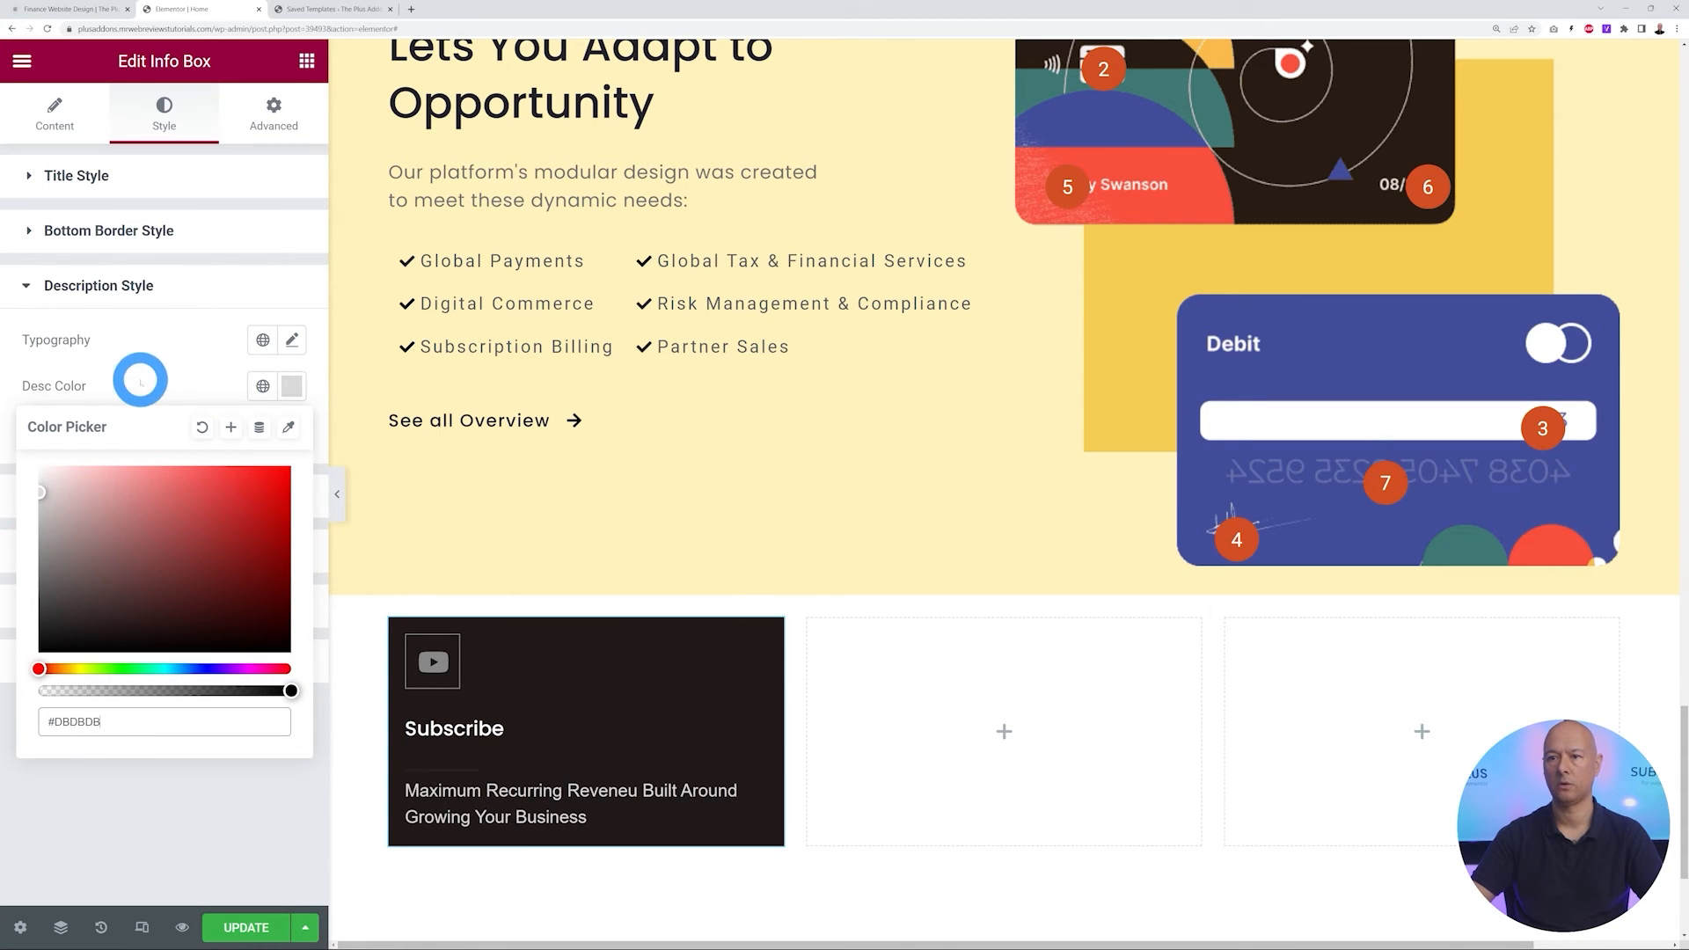
click(141, 379)
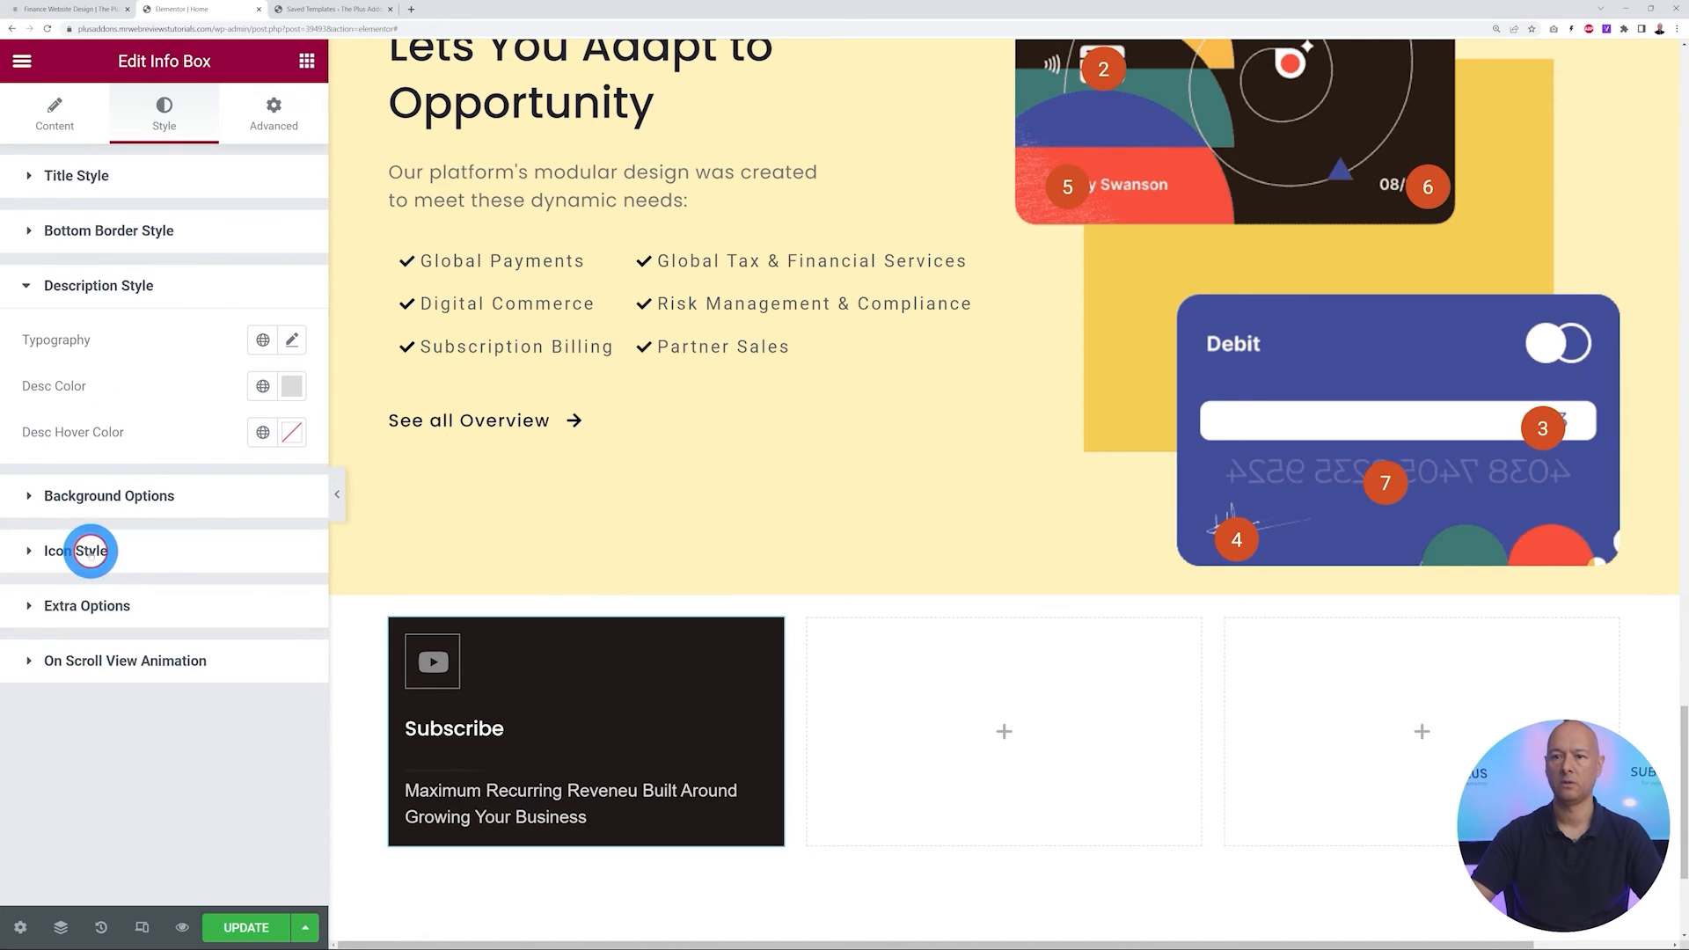
Give the info box's icon a classic background in the global Default Blue and make the icon itself white
click(90, 551)
scroll(256, 535, down, 3)
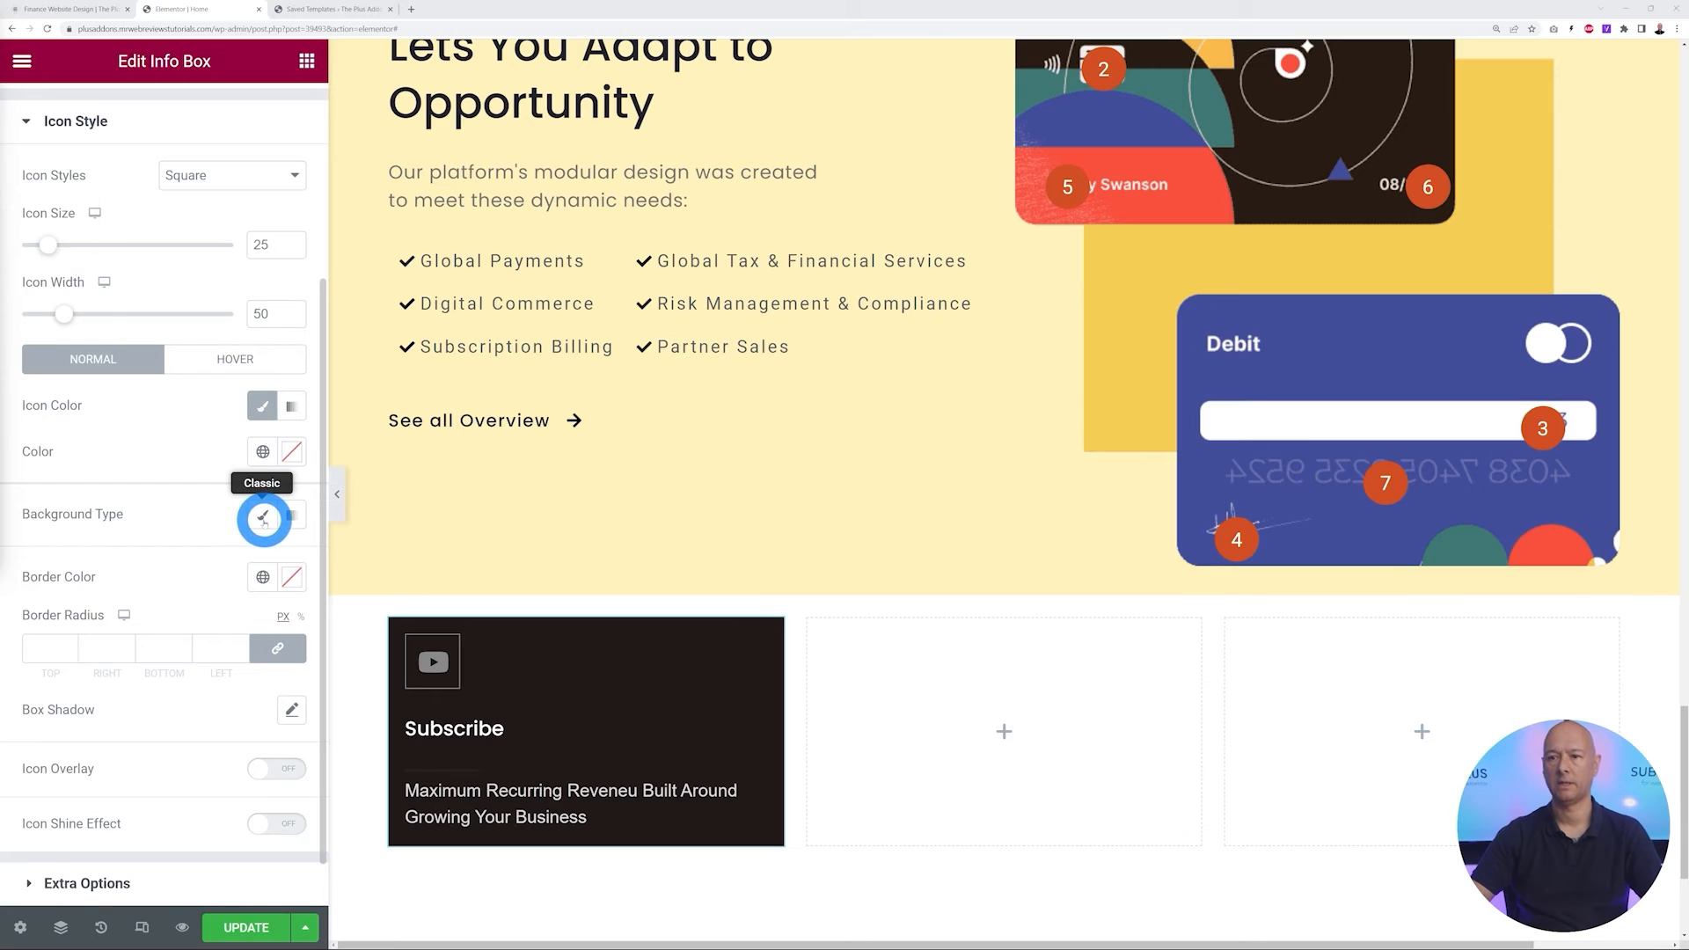
click(263, 520)
click(263, 561)
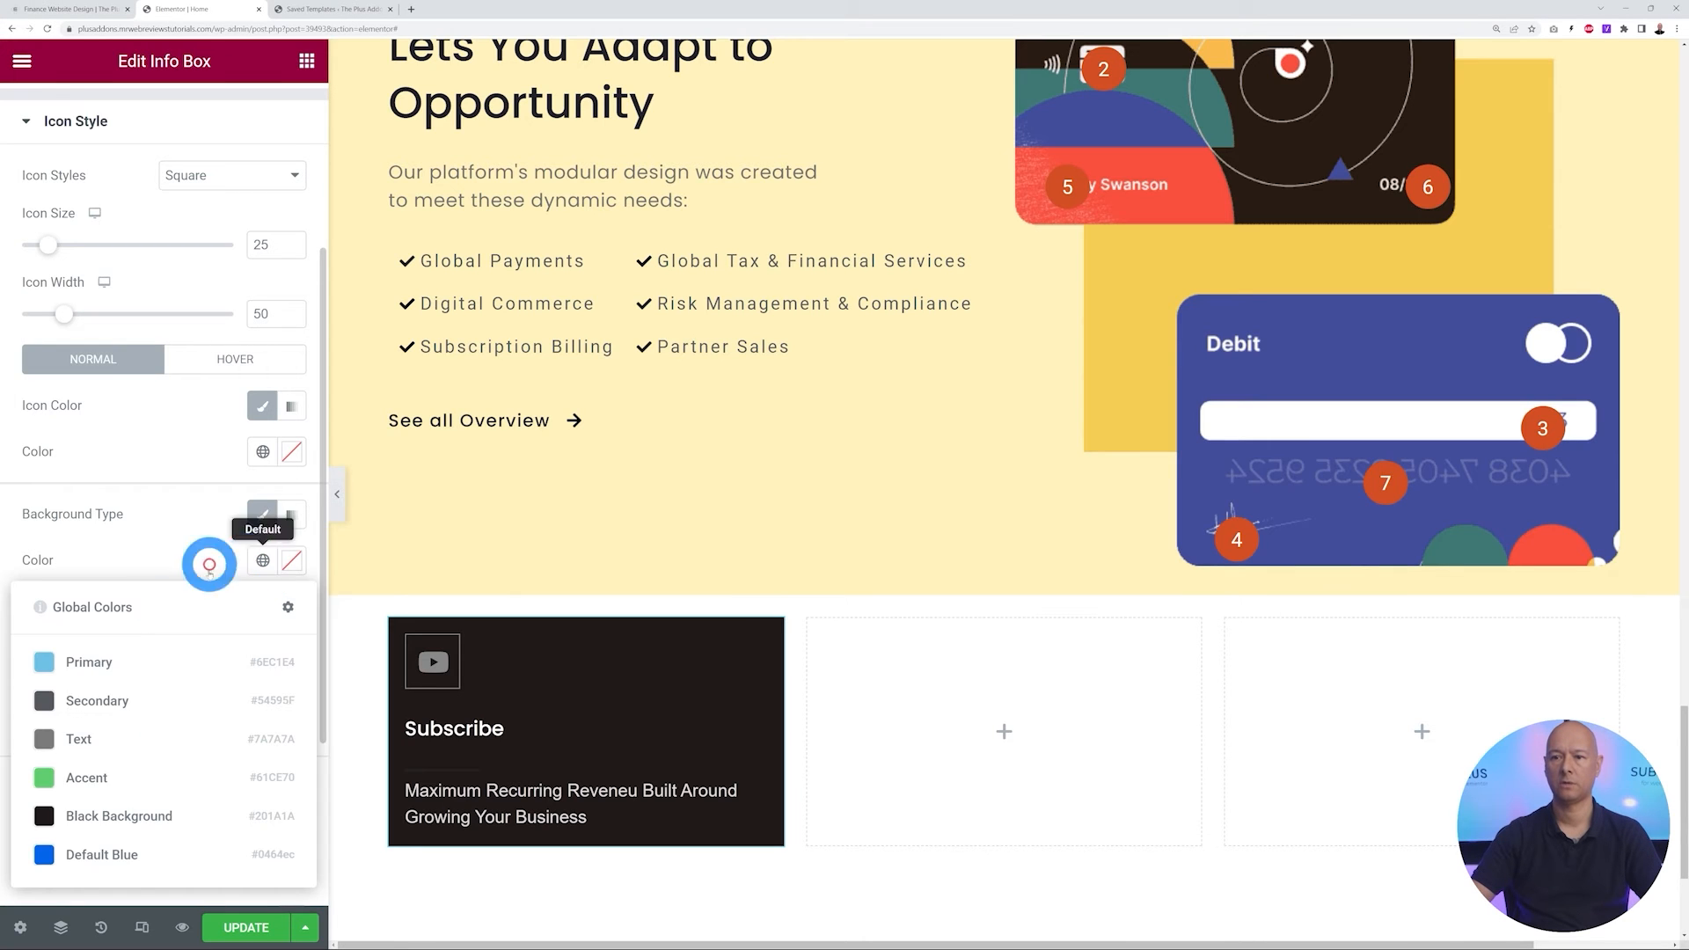
click(126, 850)
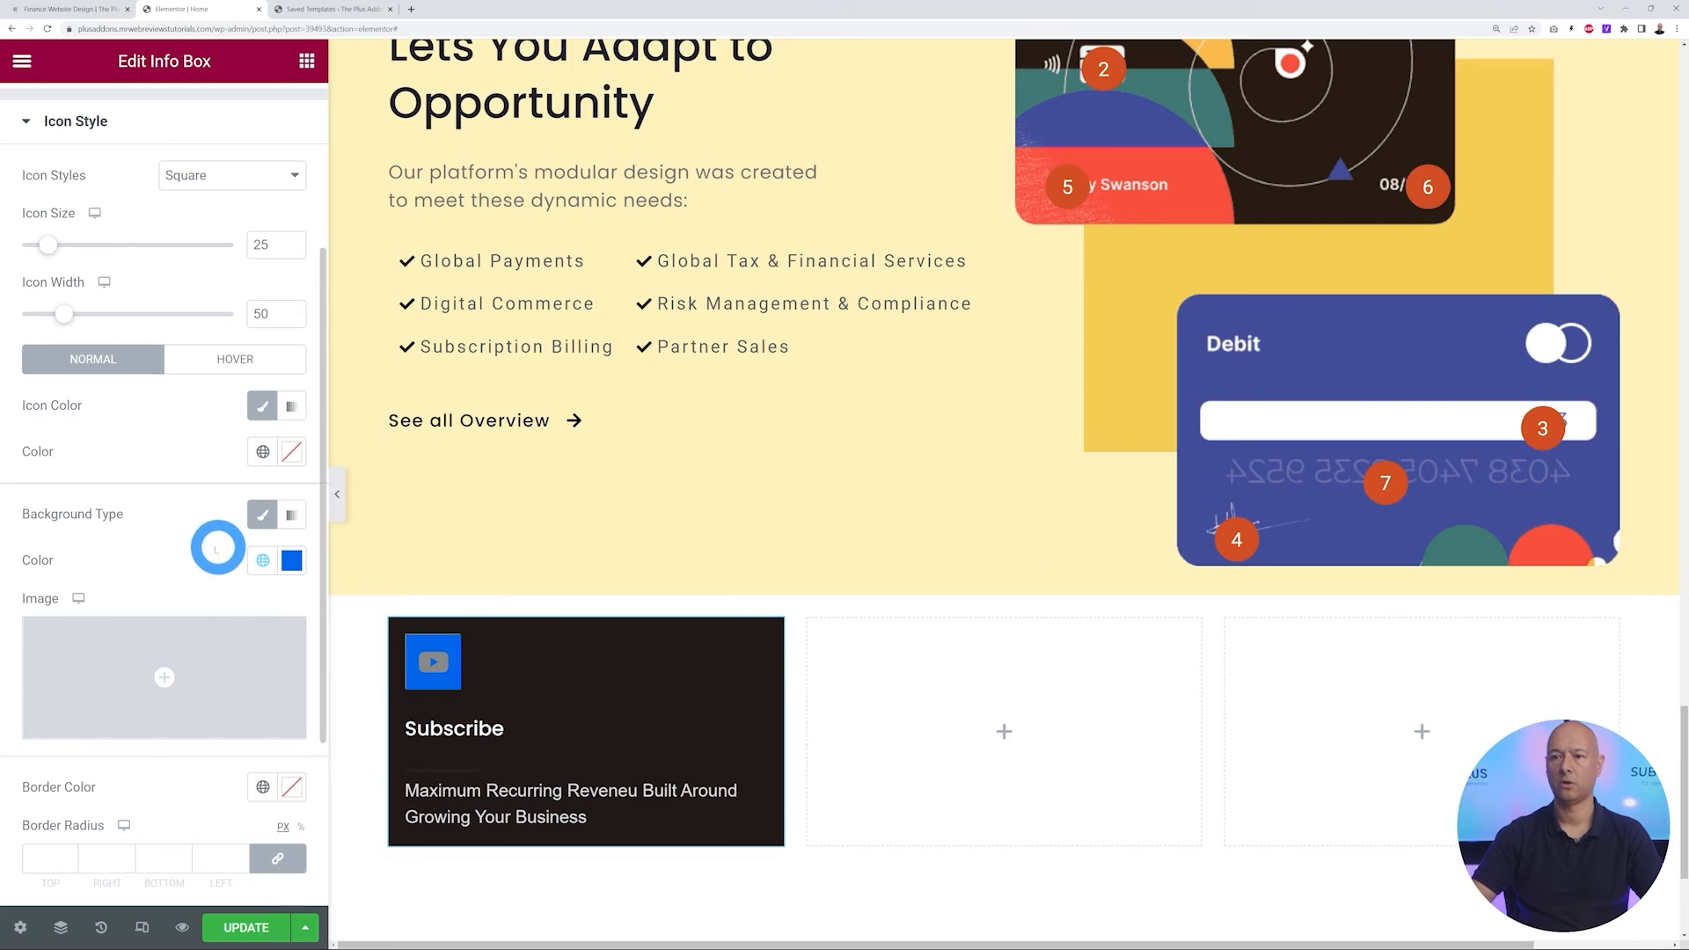
click(285, 452)
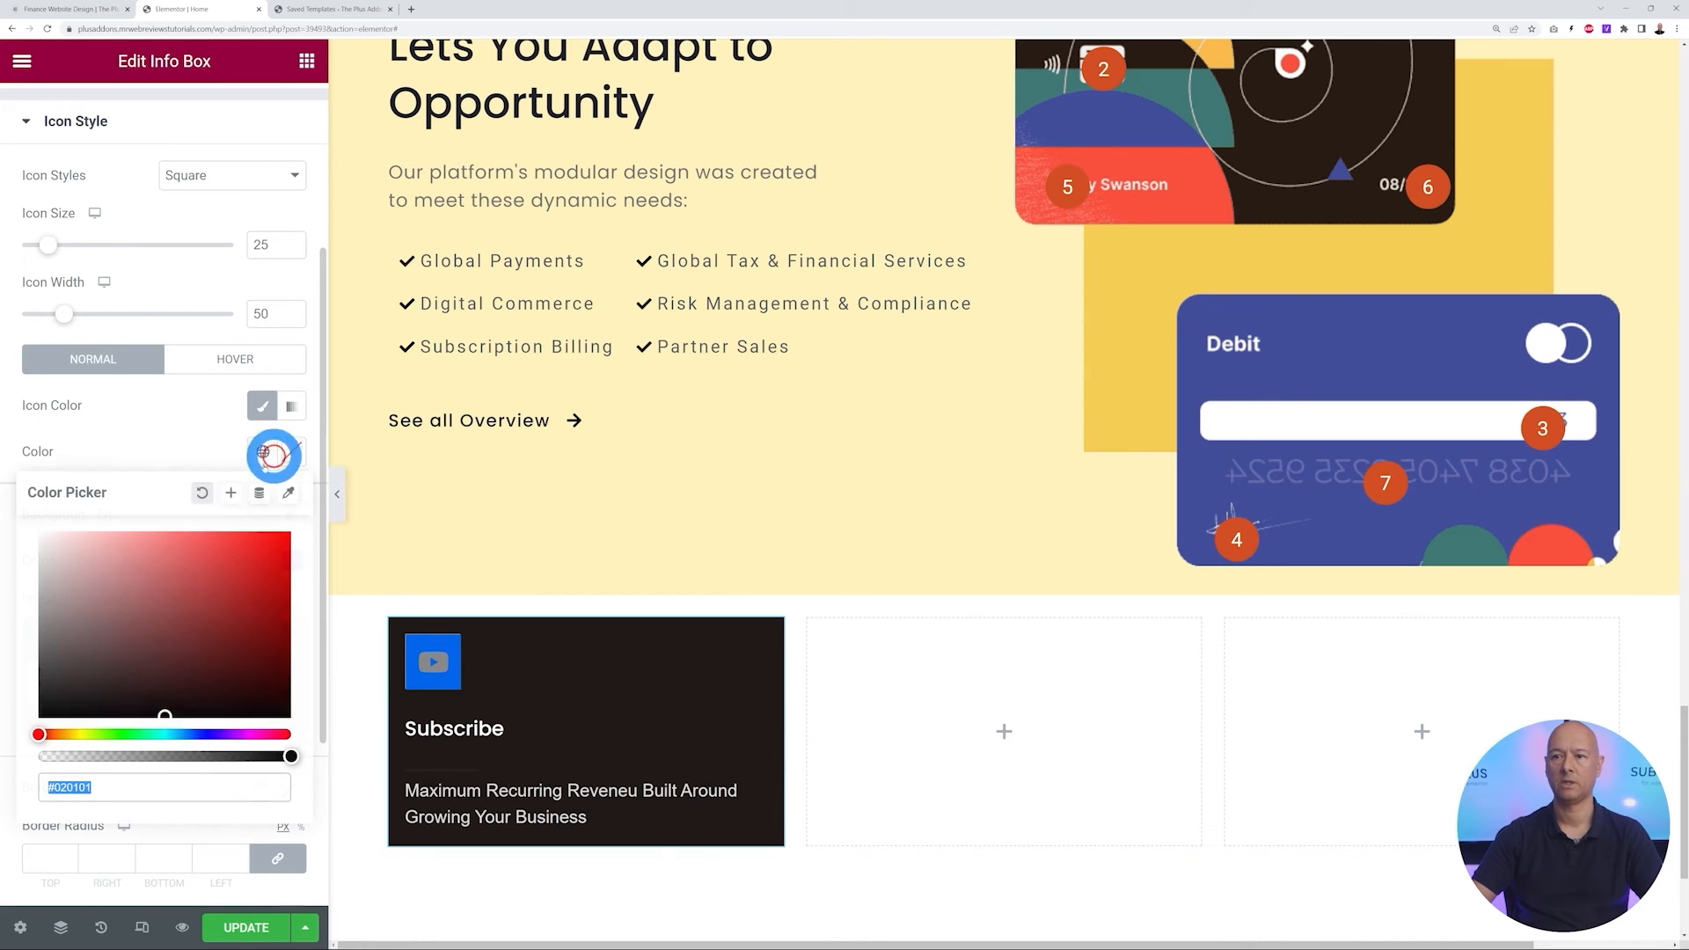
click(145, 444)
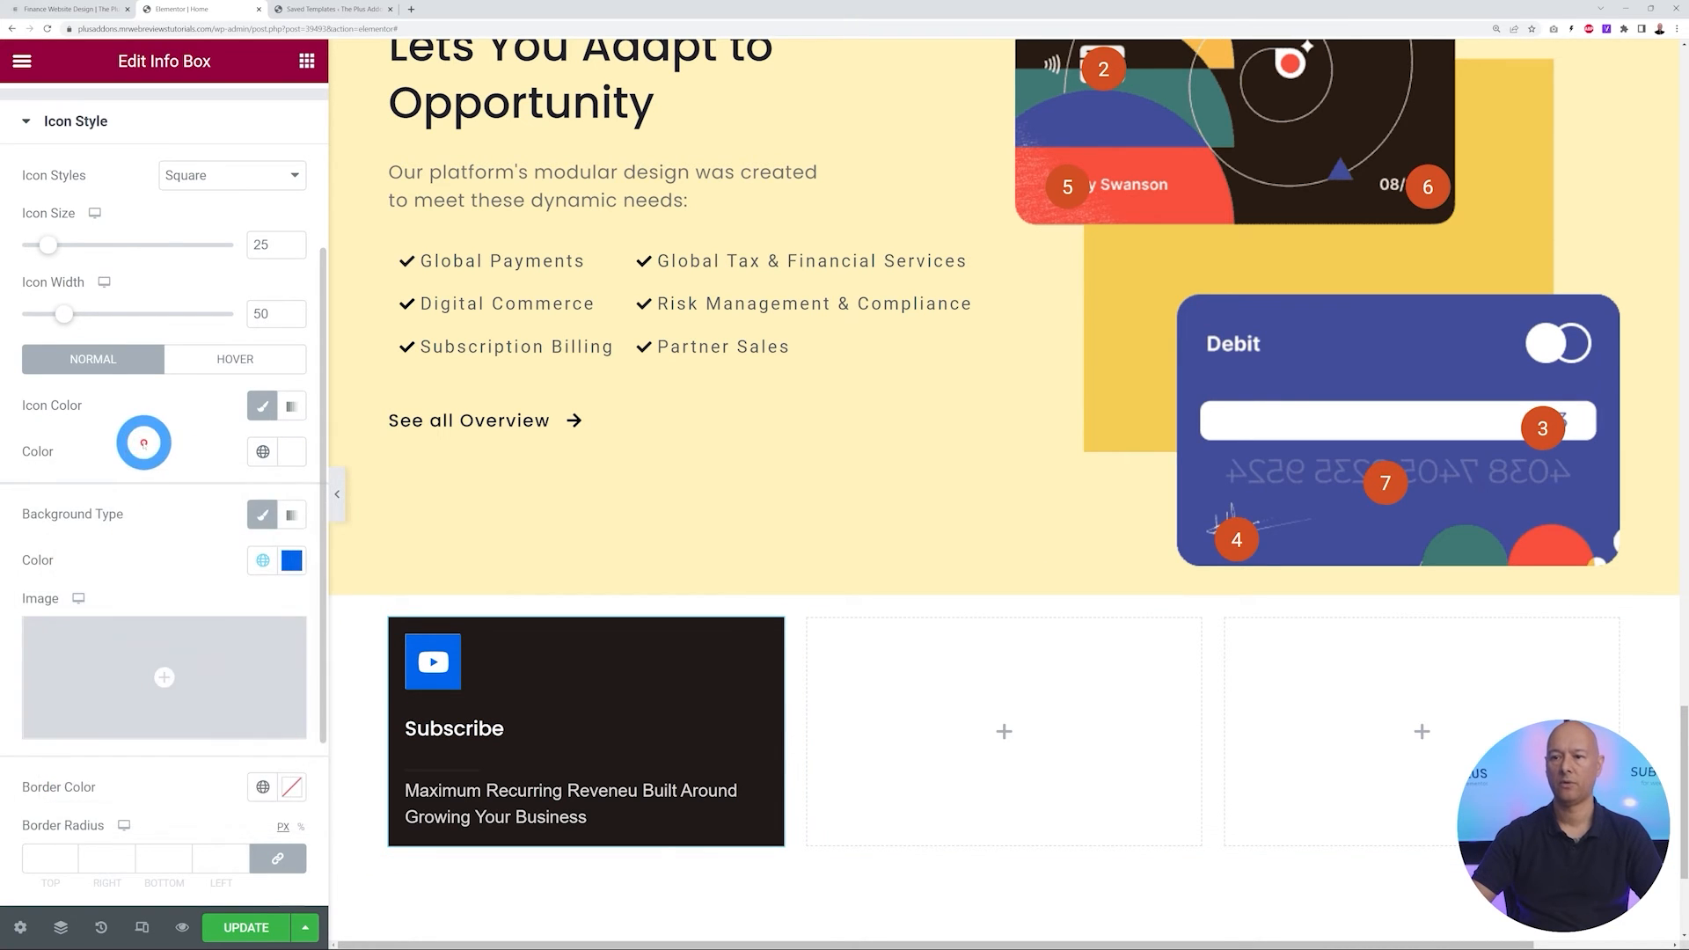
Set the icon's border color to the global Default Blue
click(469, 642)
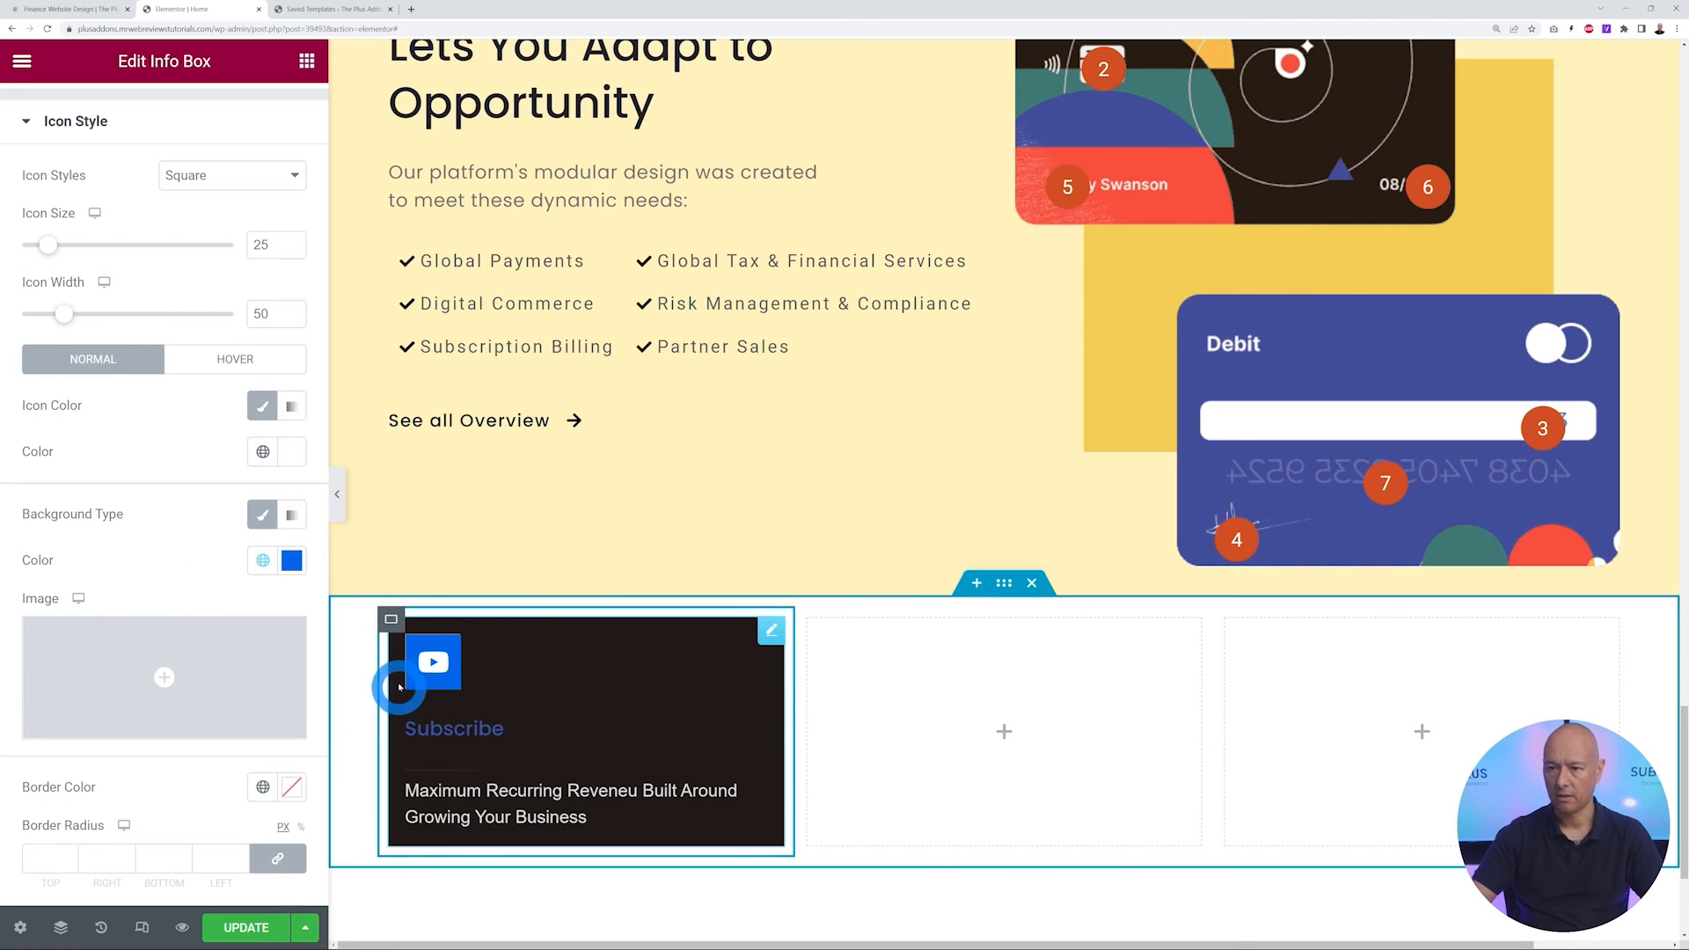
scroll(155, 629, down, 2)
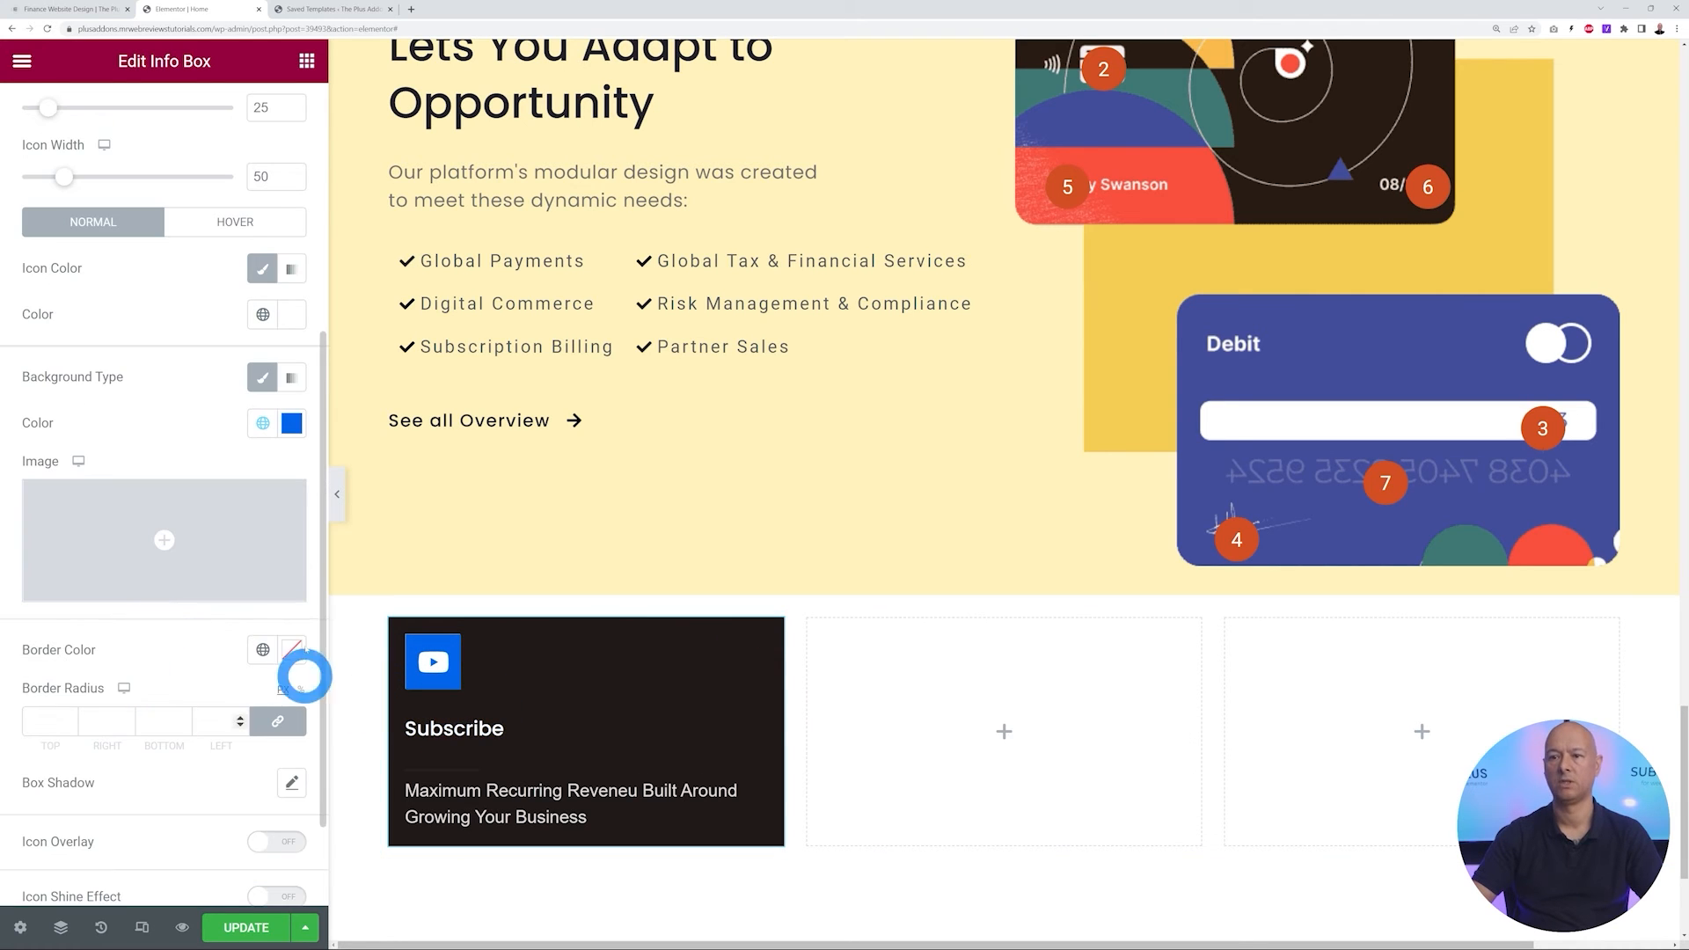
scroll(195, 674, down, 2)
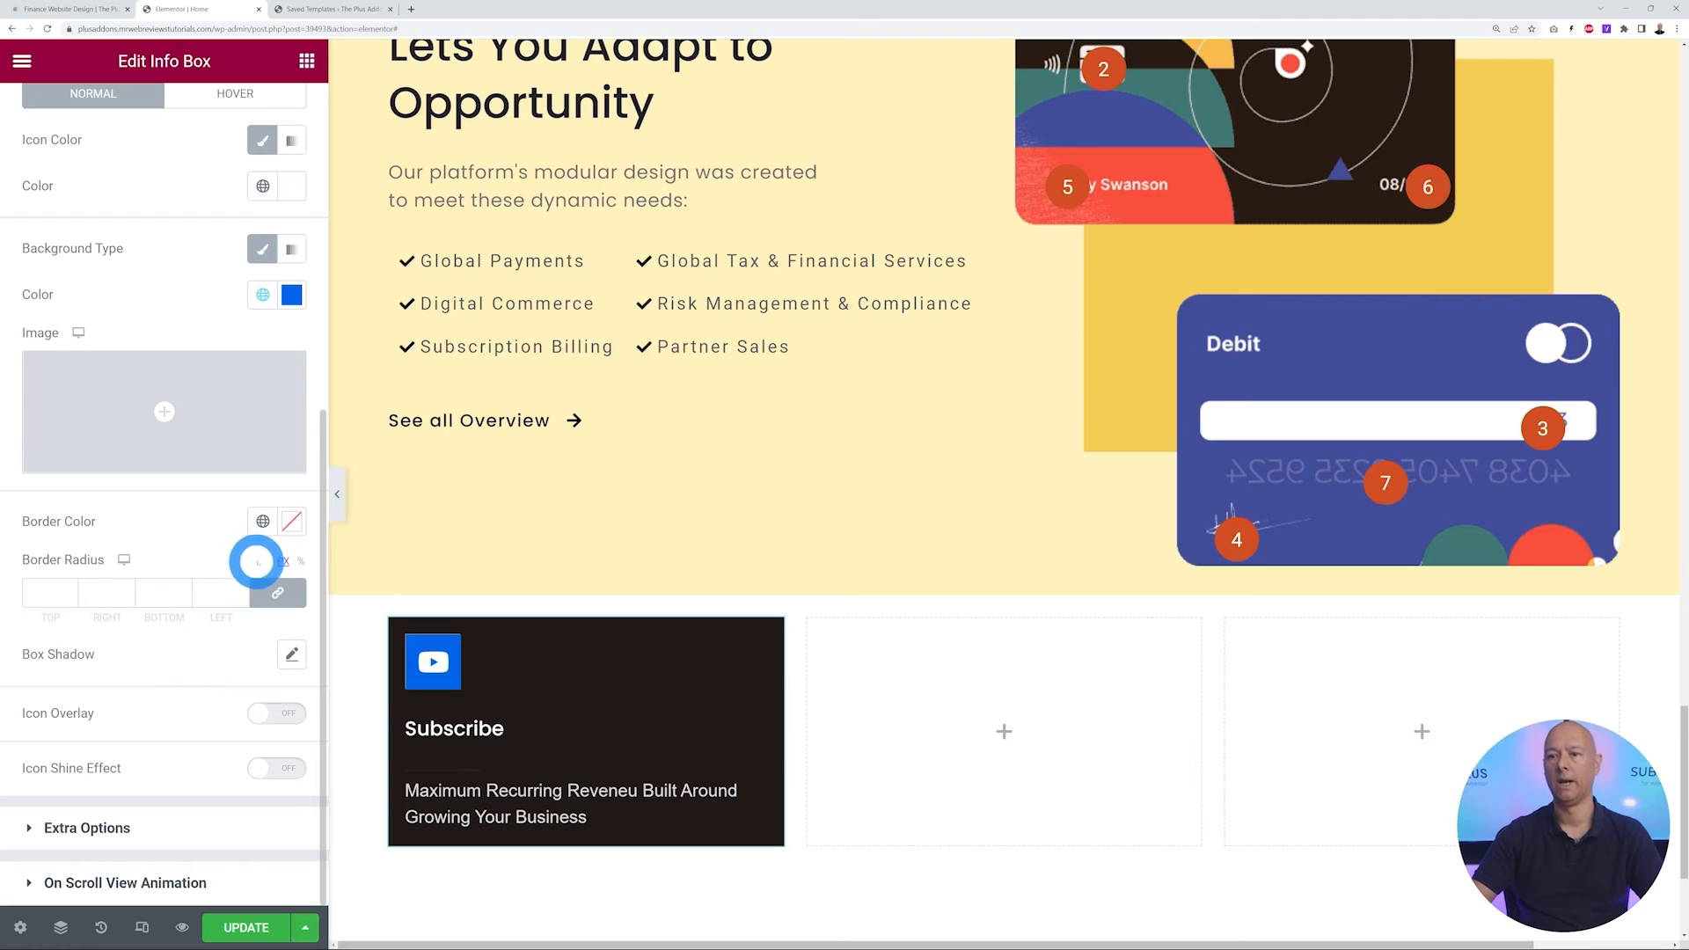
click(263, 525)
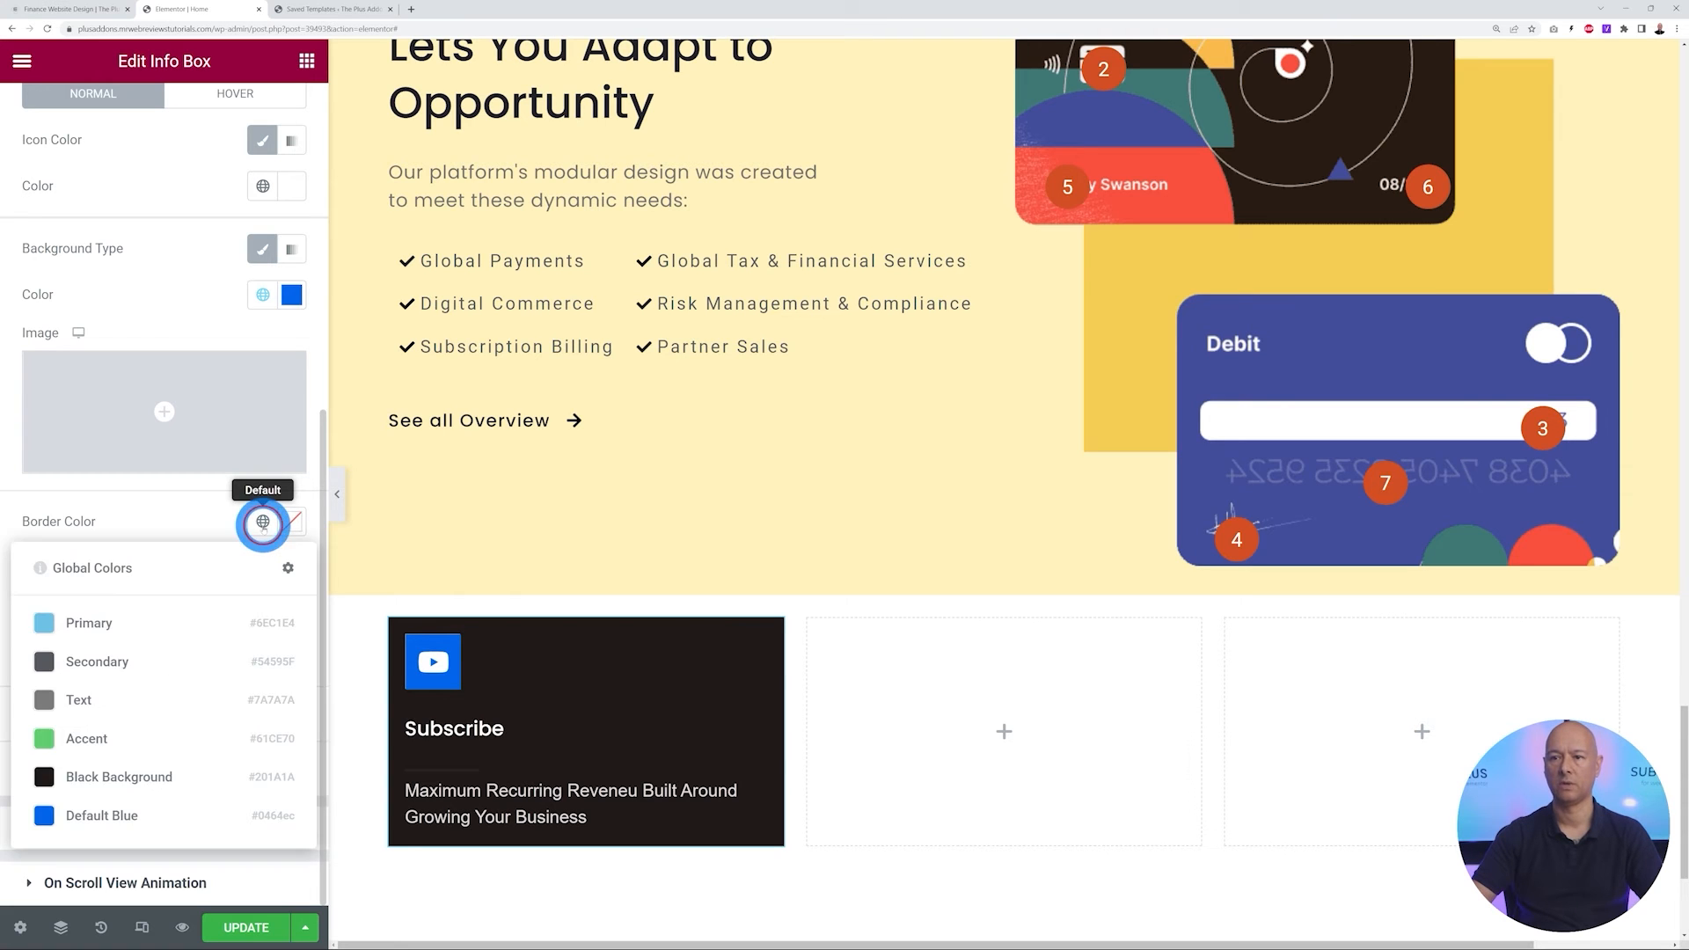
click(109, 808)
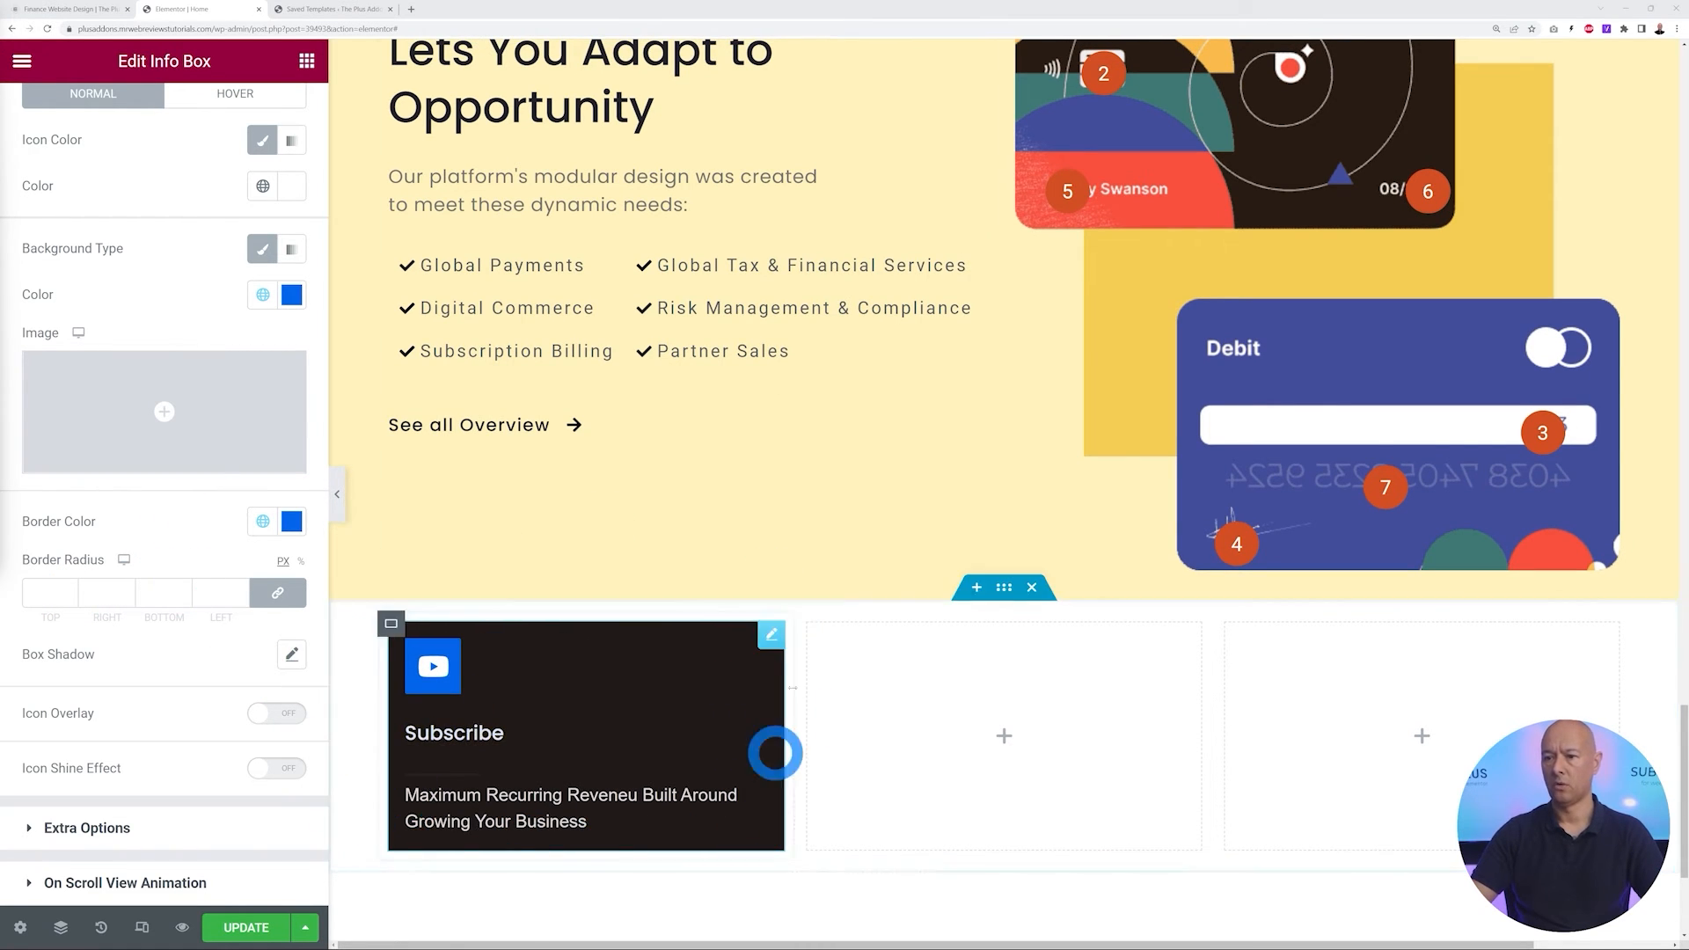
Set the info box's box padding to 50 px on all four sides
click(96, 828)
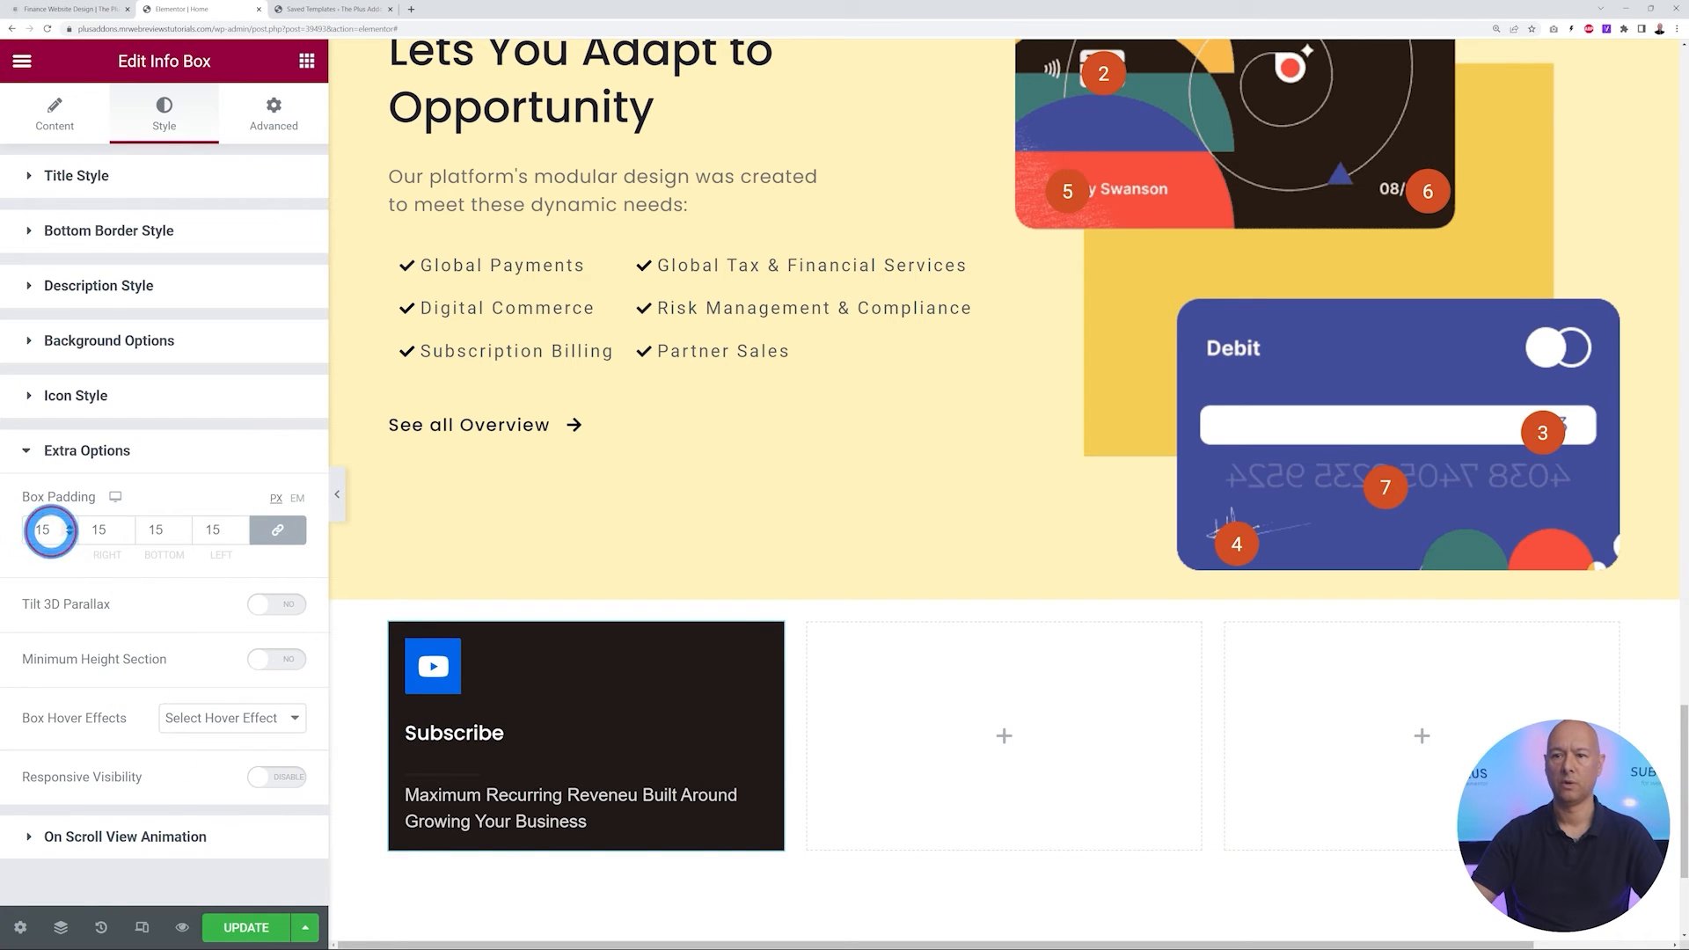
click(29, 533)
text(50)
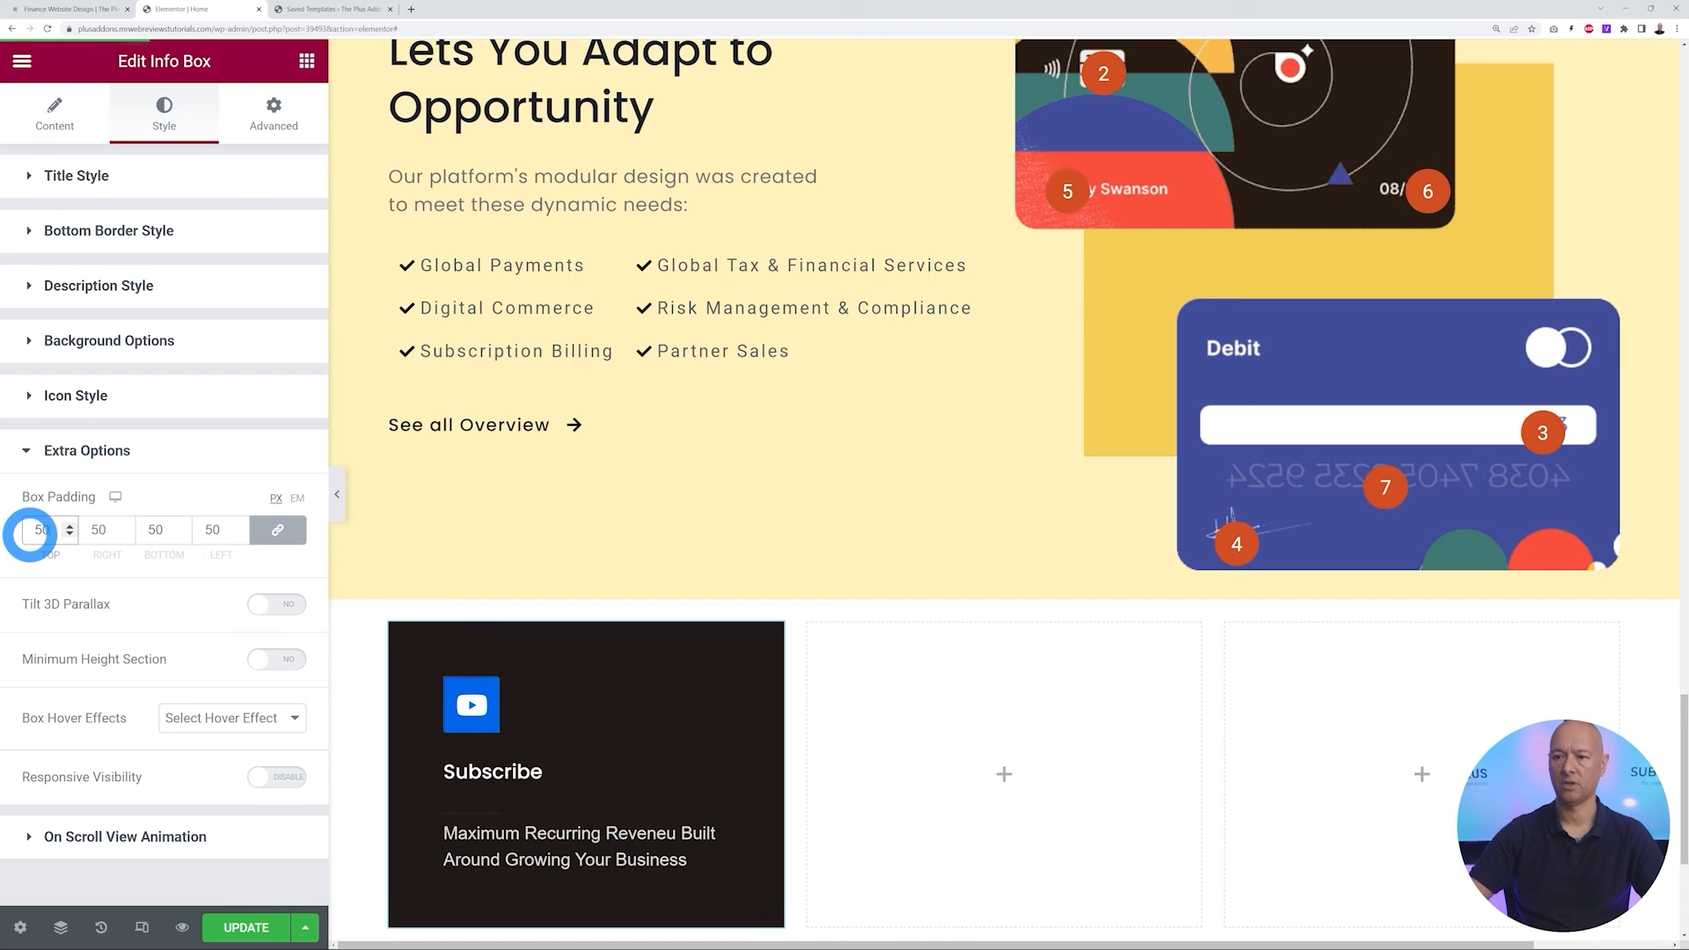
scroll(607, 764, down, 2)
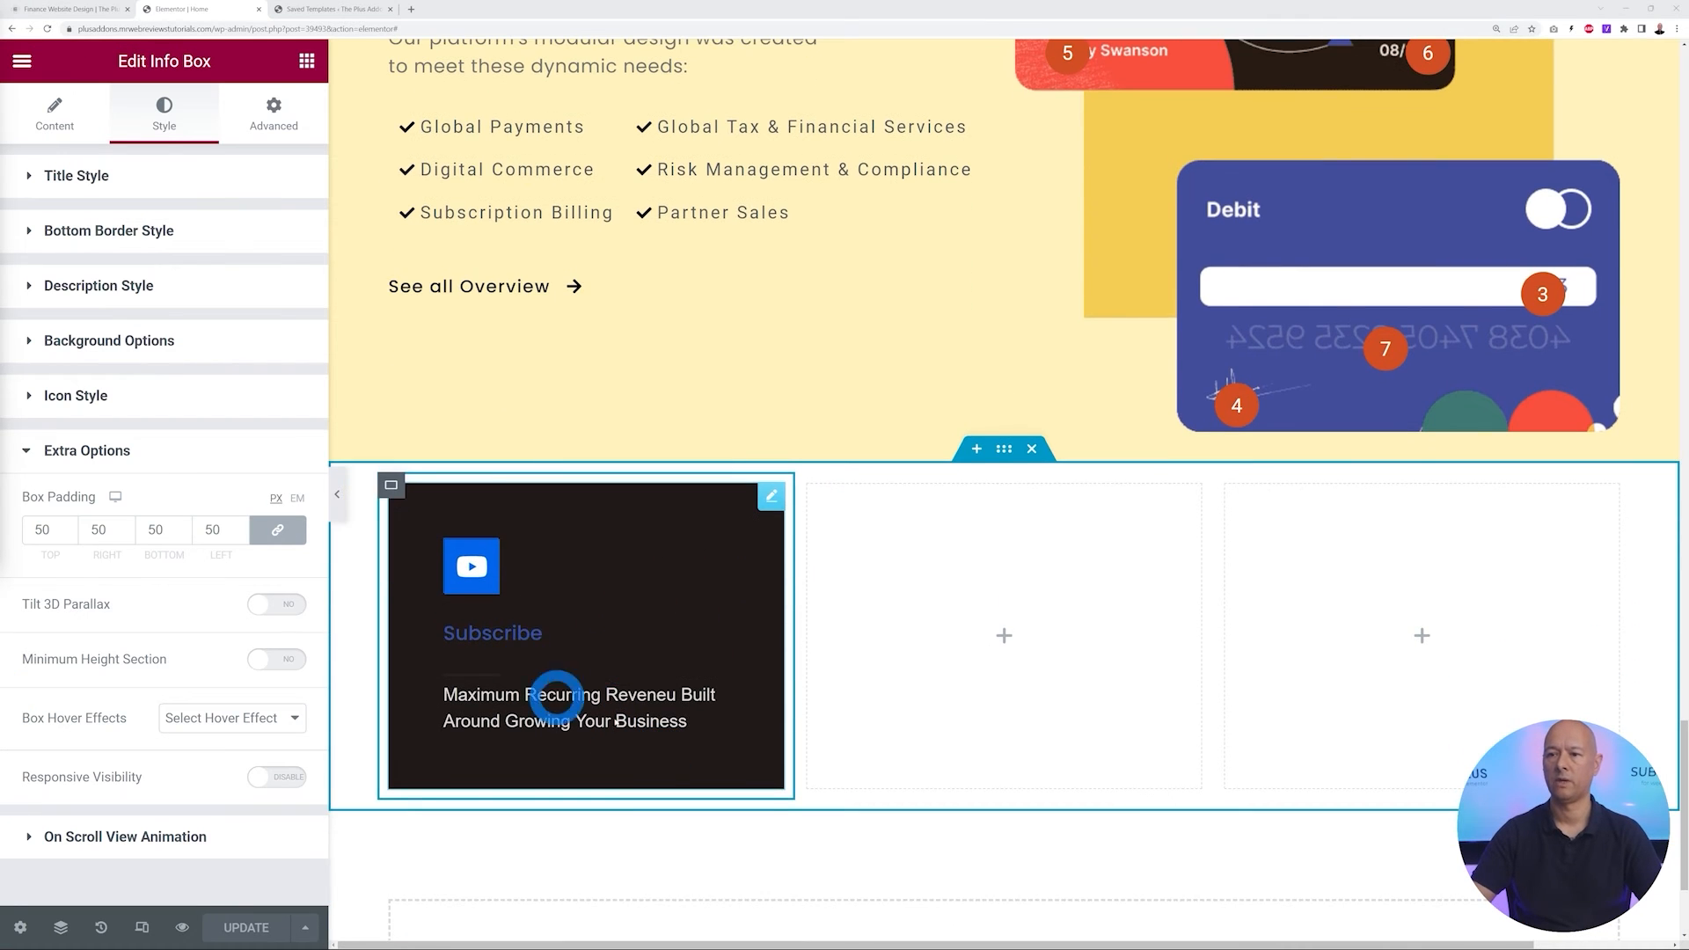
Duplicate the Subscribe info box so a second card sits below it in the same container
right_click(769, 502)
click(790, 554)
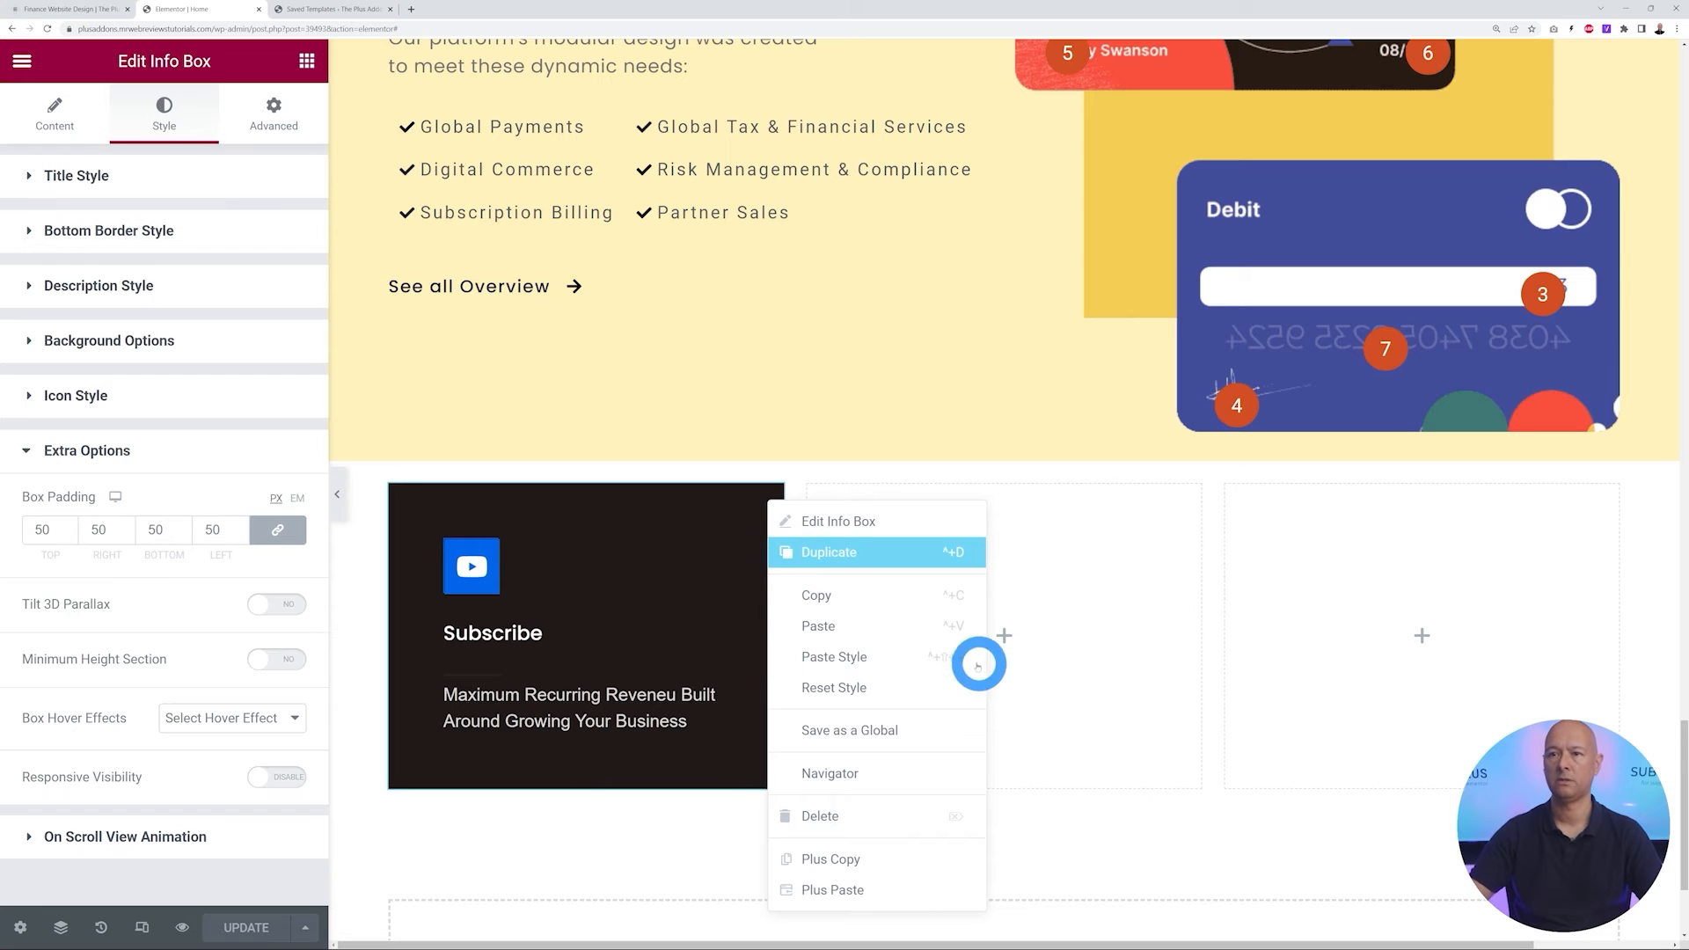
scroll(1066, 621, down, 5)
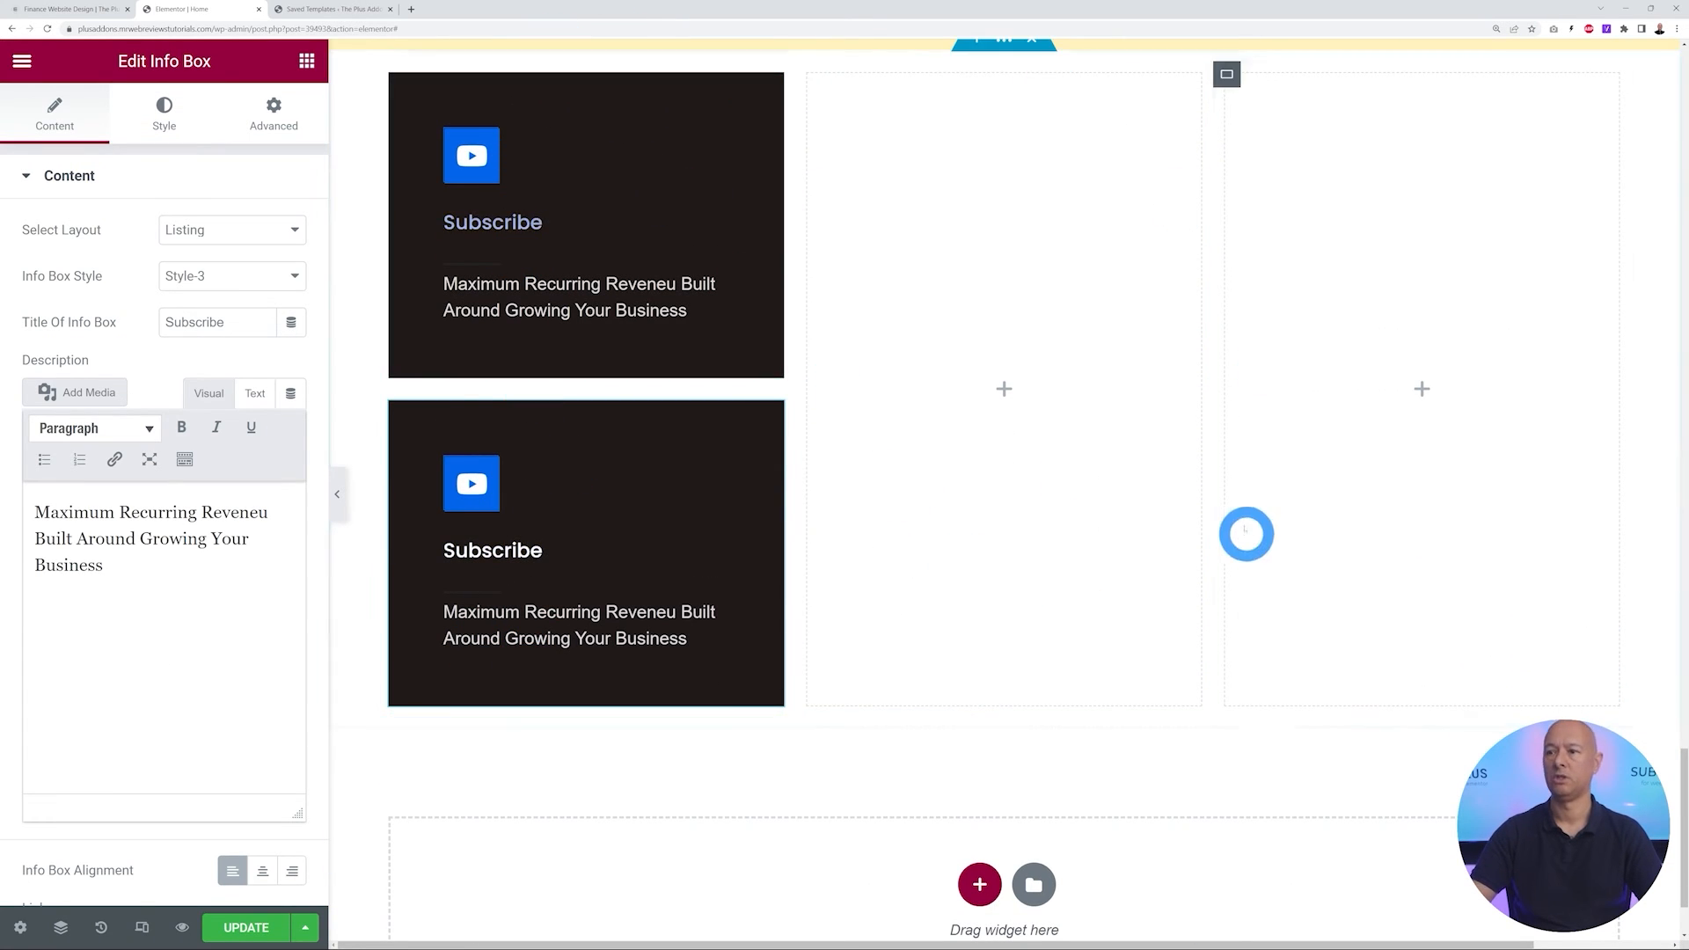
Delete the empty middle container and duplicate the container holding the two info boxes
right_click(810, 78)
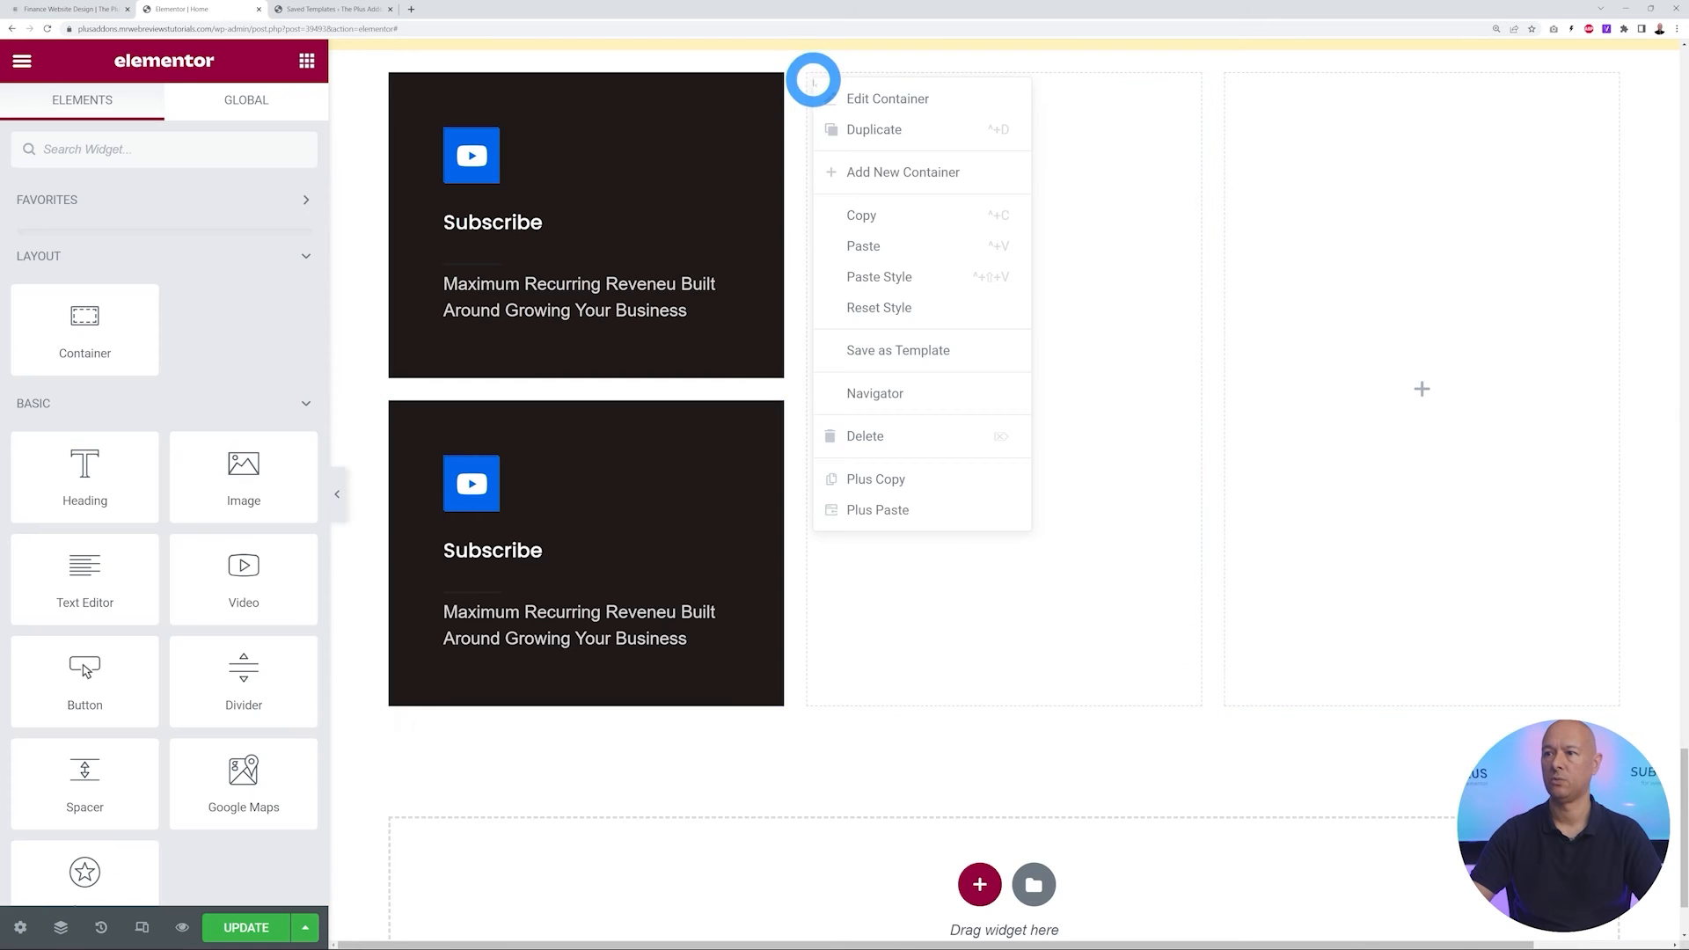
click(915, 421)
right_click(393, 218)
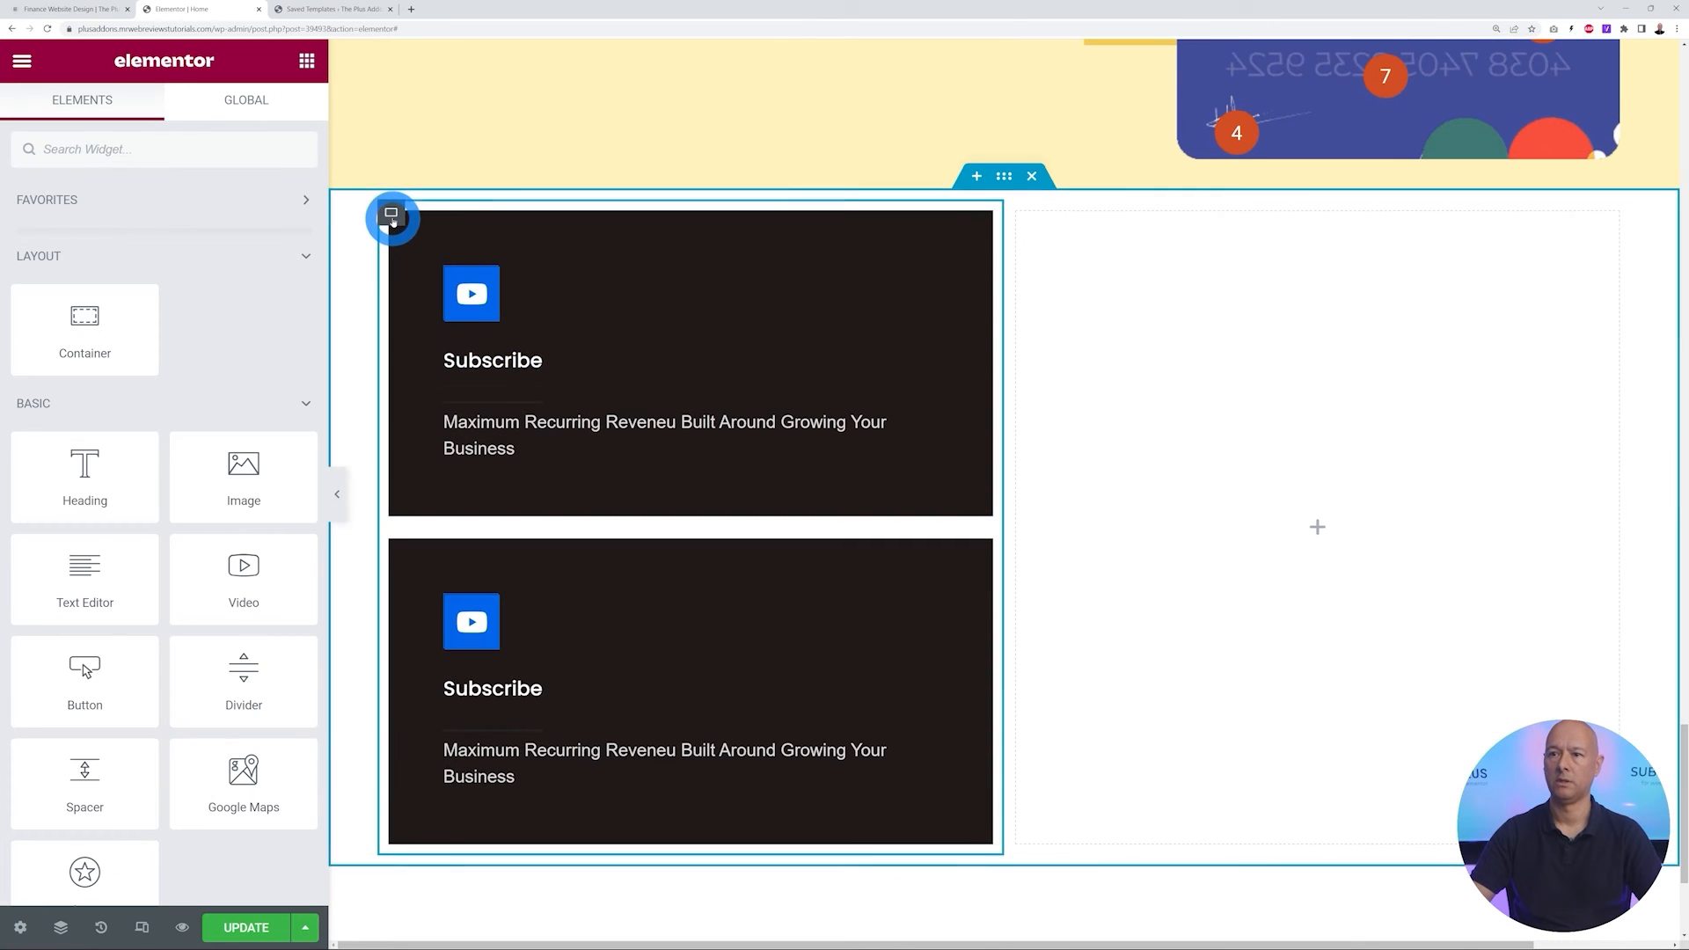
click(454, 269)
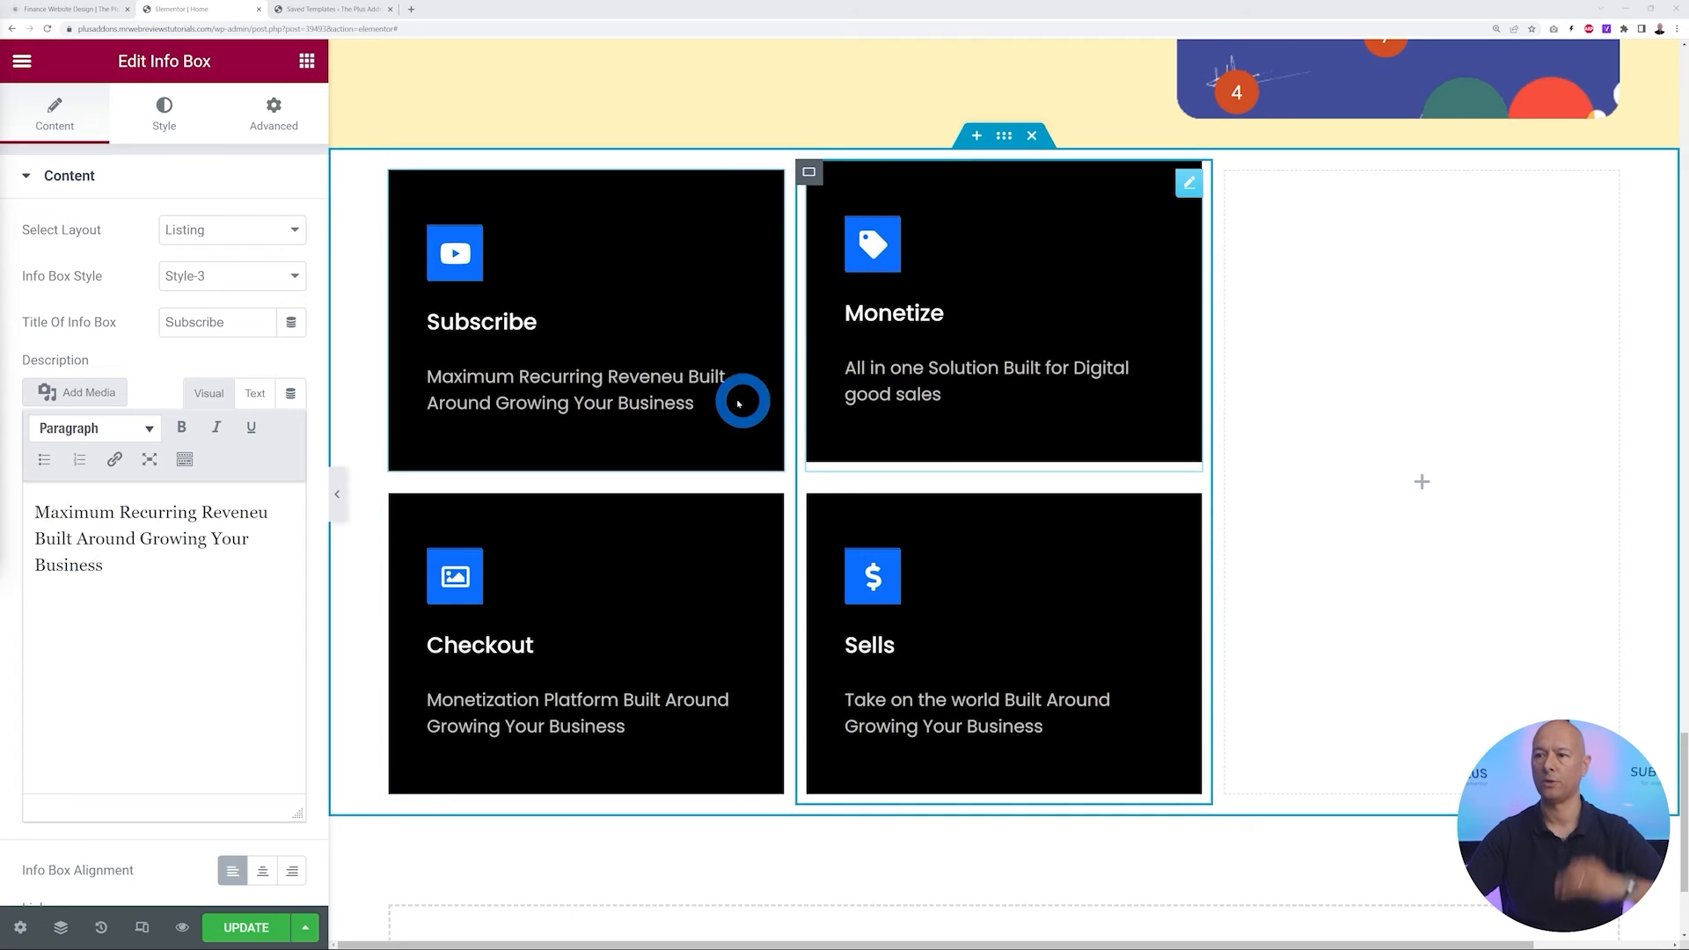
Review the Subscribe info box's extra style options, including its box hover effect
click(162, 118)
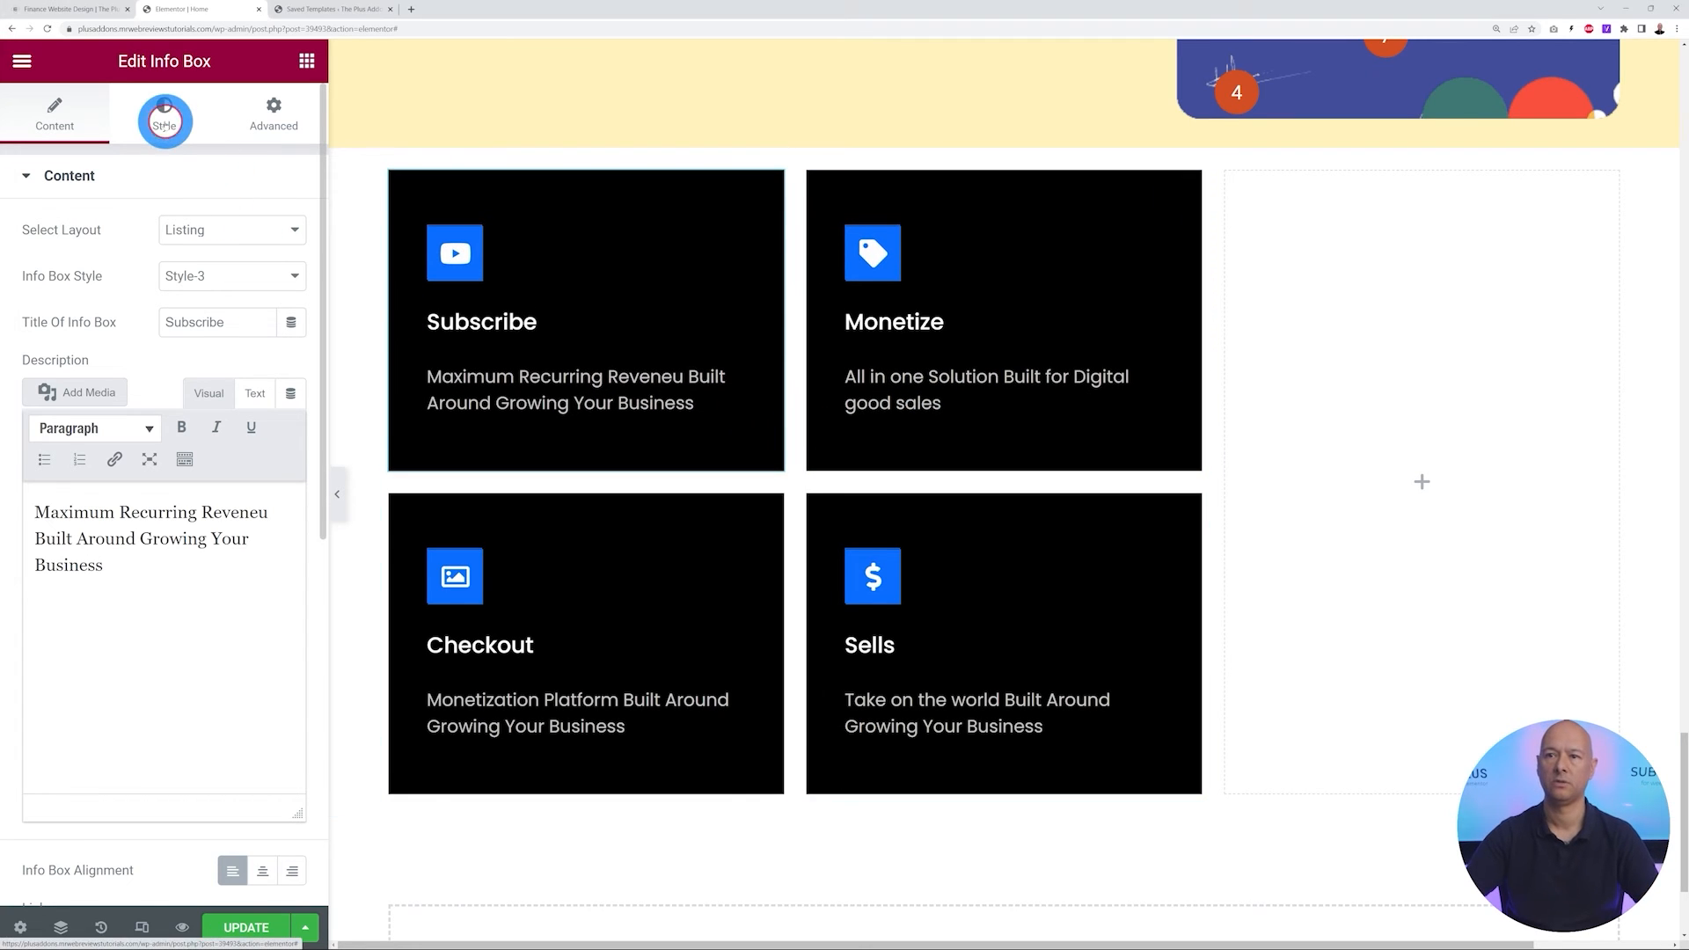
click(94, 806)
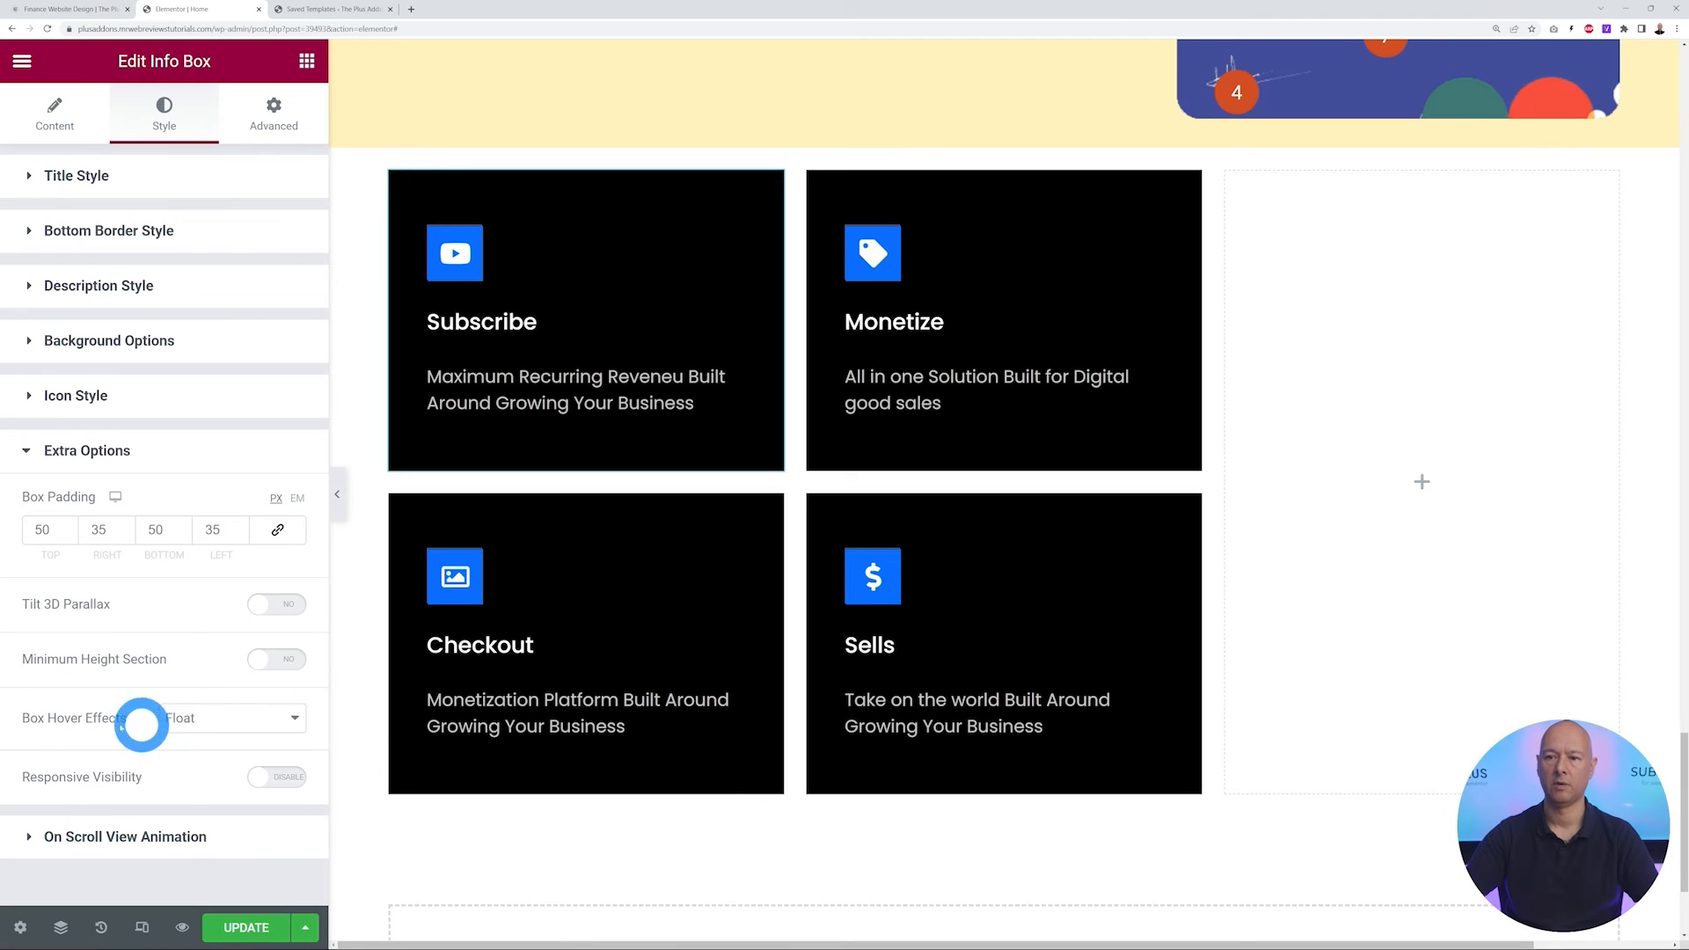
click(238, 731)
click(240, 725)
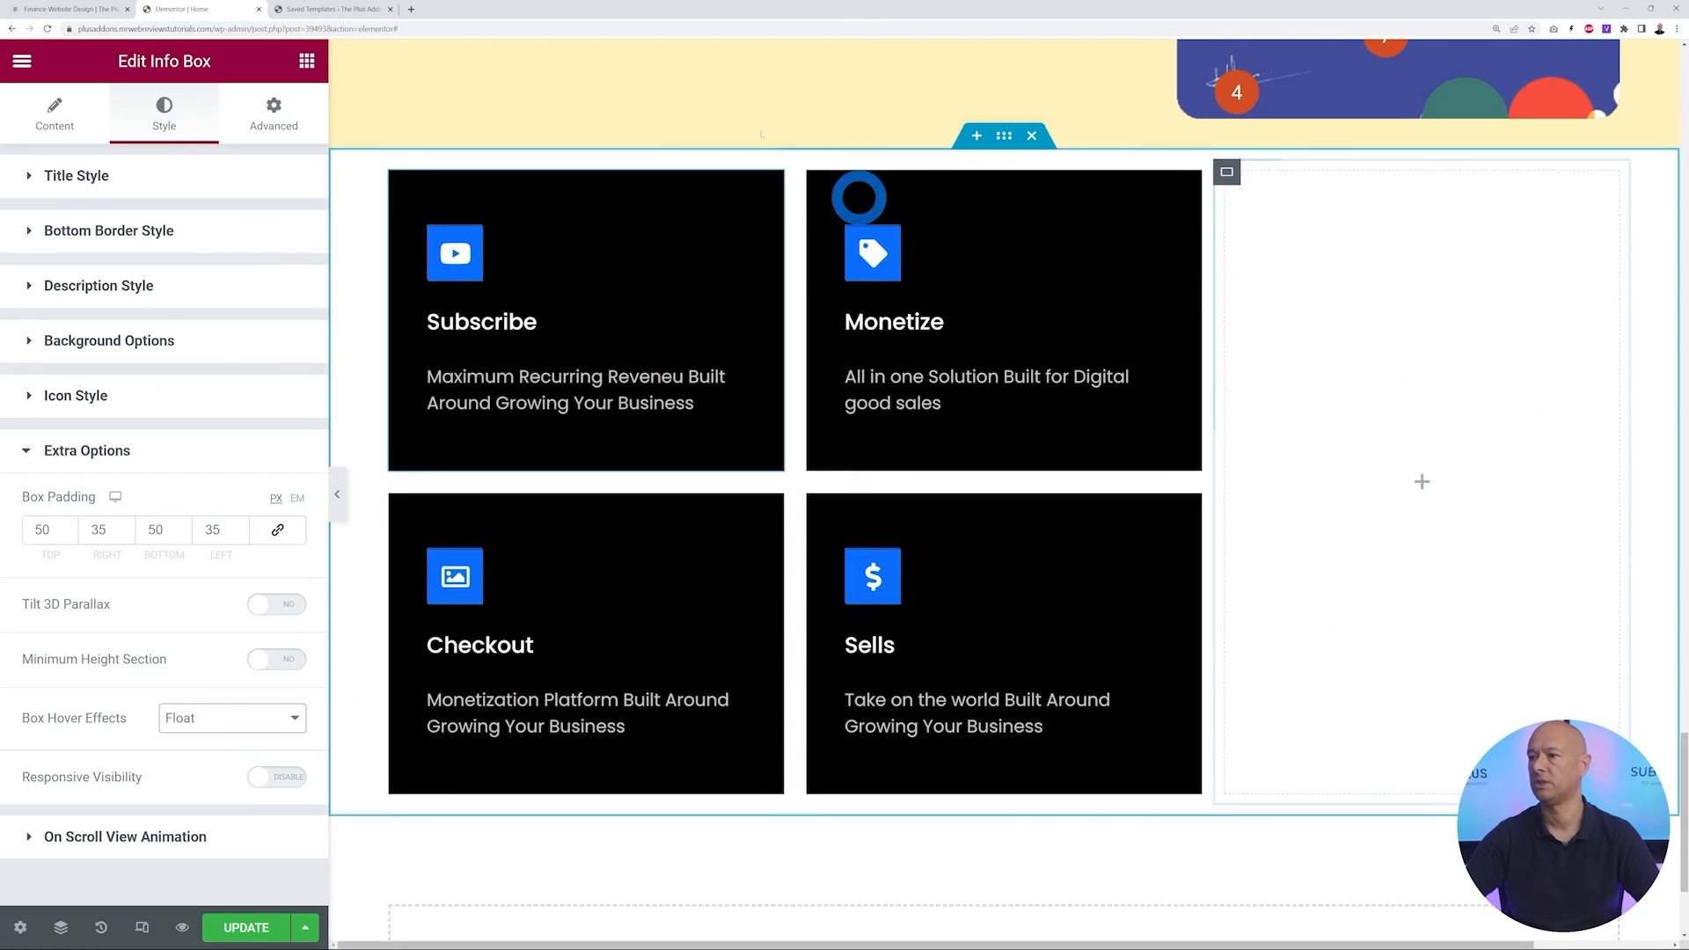
Check the card section on the reference finance website page and return to the Elementor editor
click(86, 11)
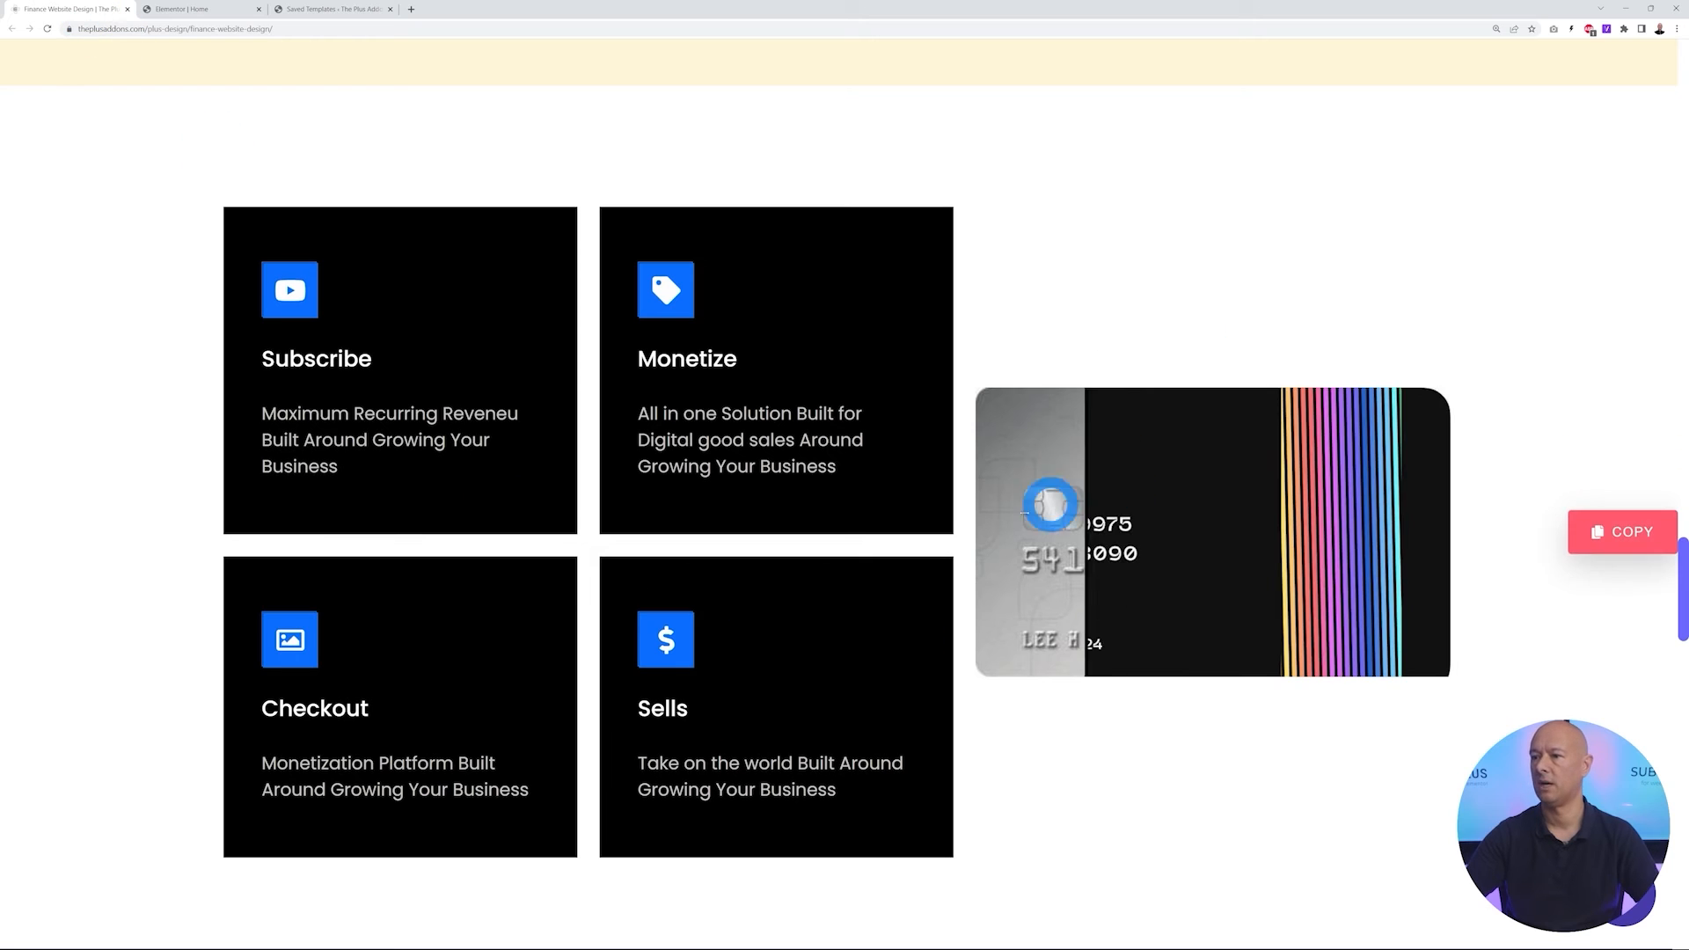
click(210, 10)
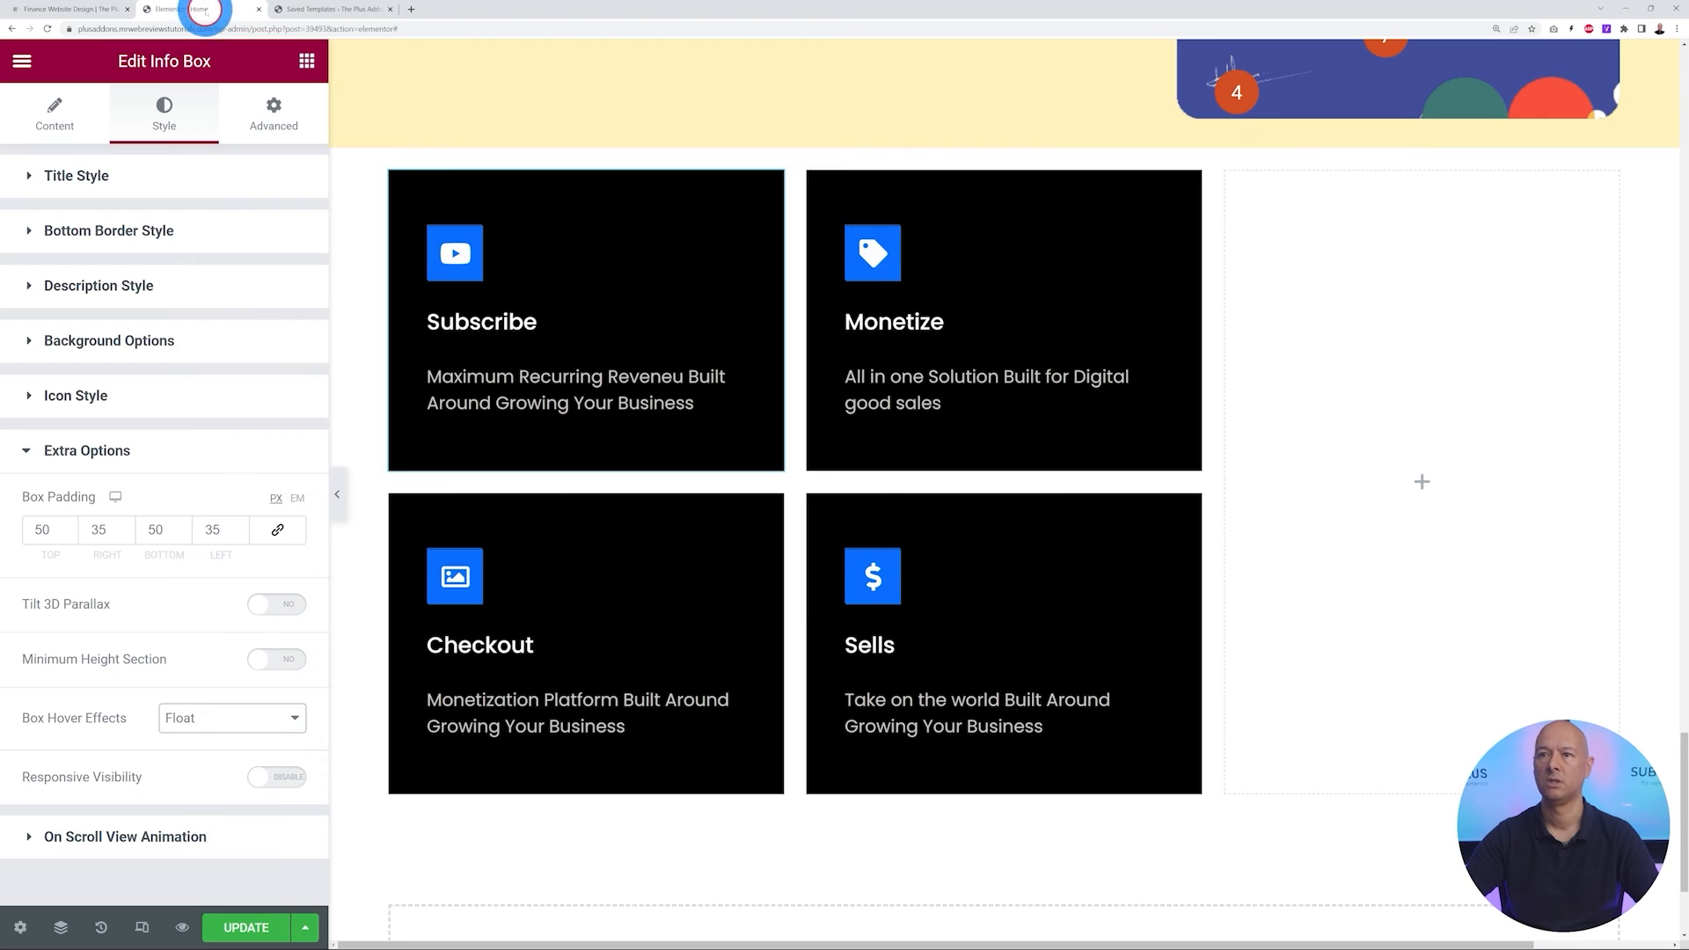
Add a Before After widget to the empty third column beside the Monetize and Sells cards
click(307, 69)
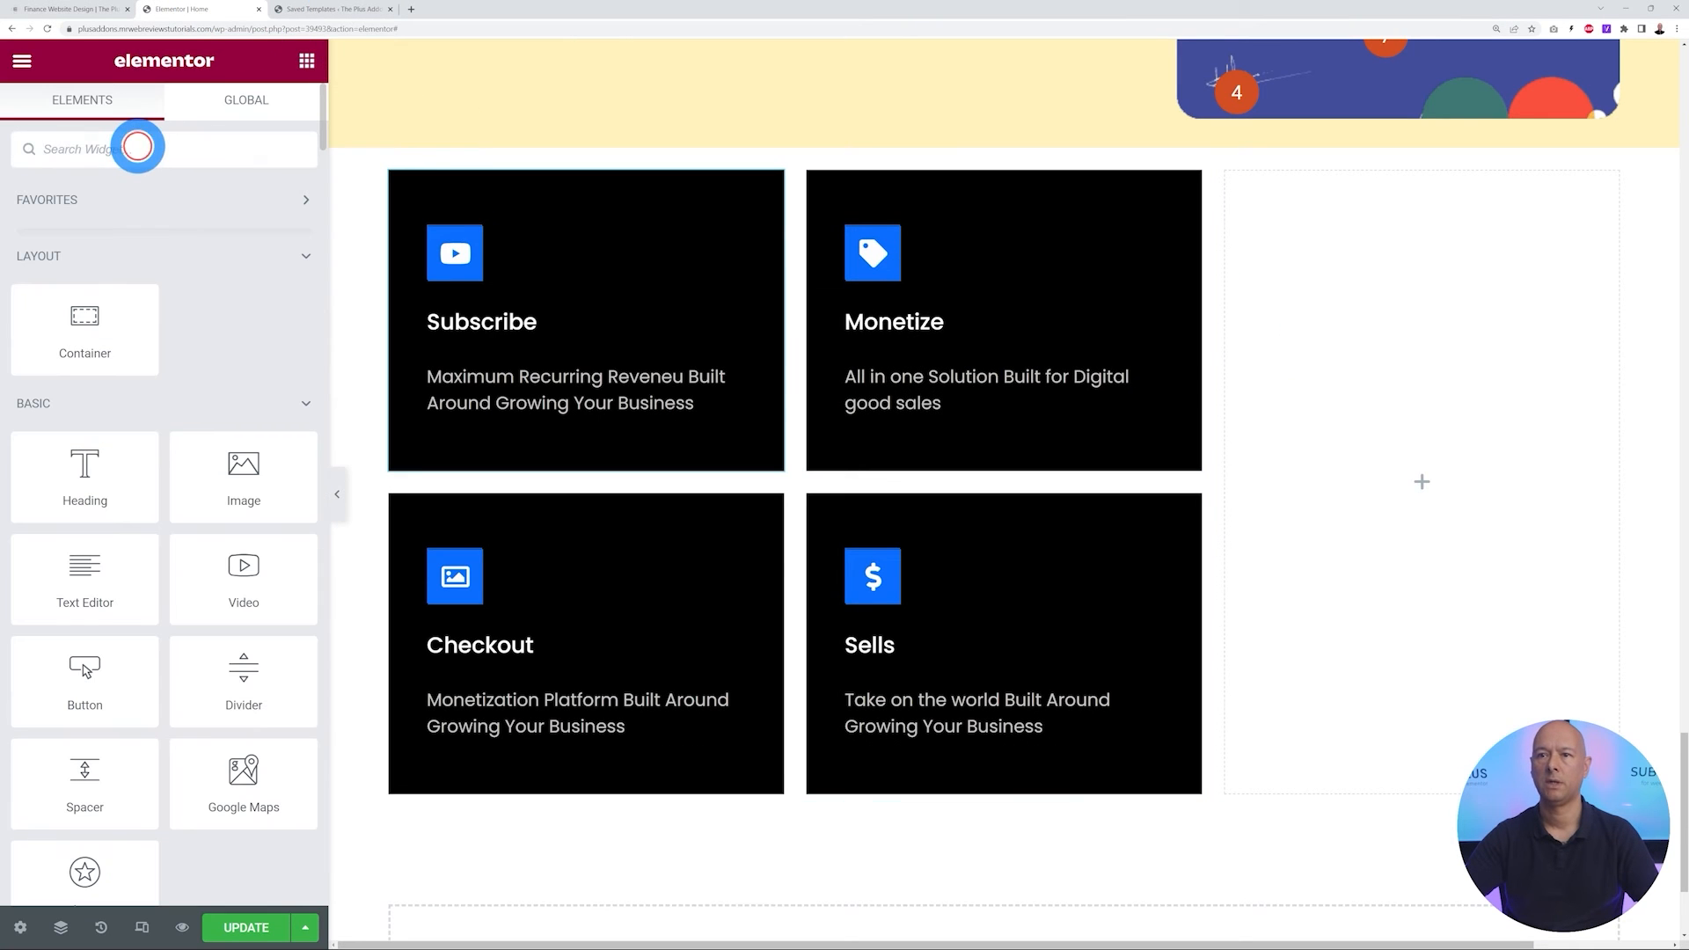
text(before)
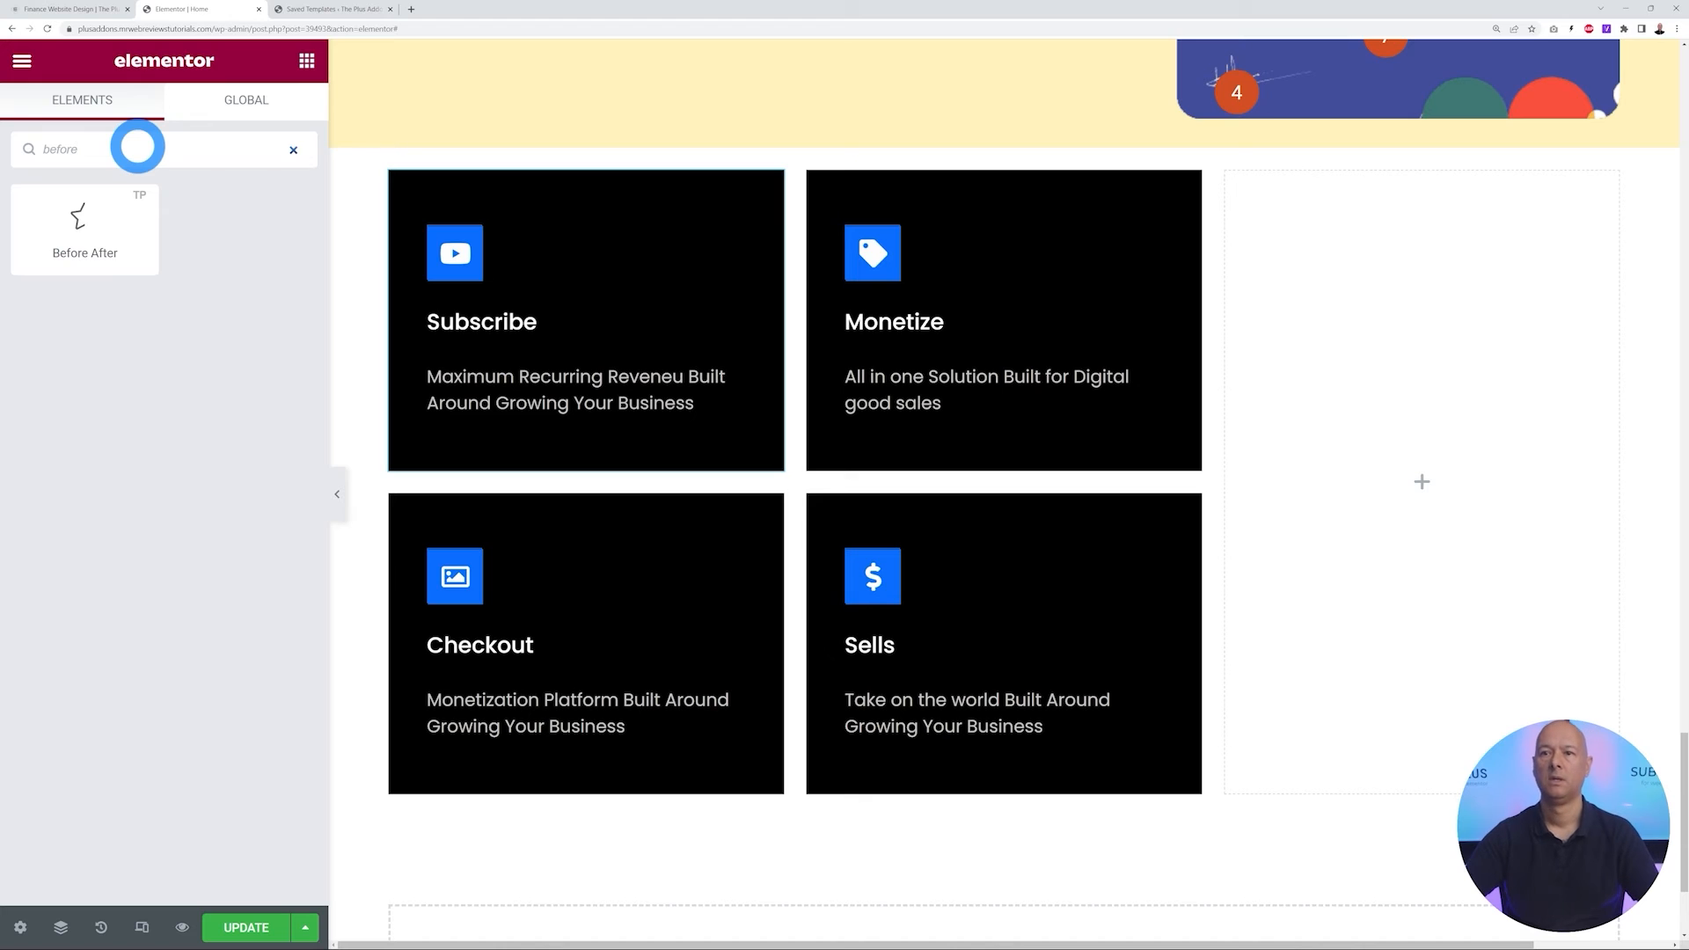
drag(103, 239, 1247, 342)
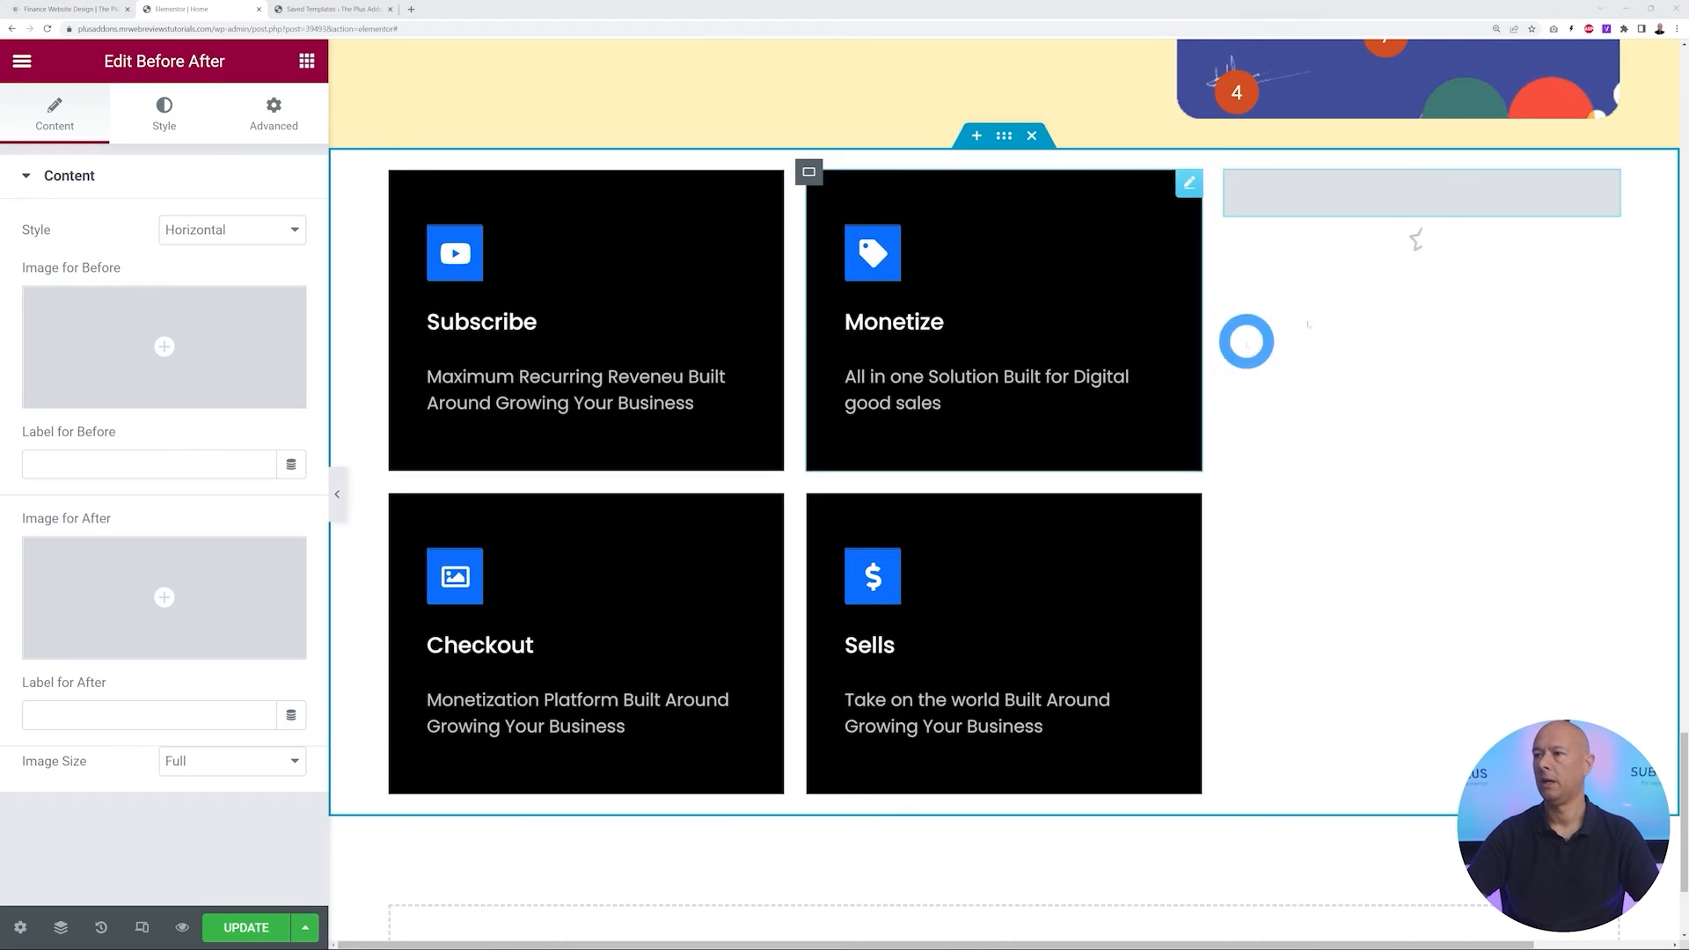
Set the silver MasterCard picture as the before image and the black card with rainbow stripes as the after image
click(163, 332)
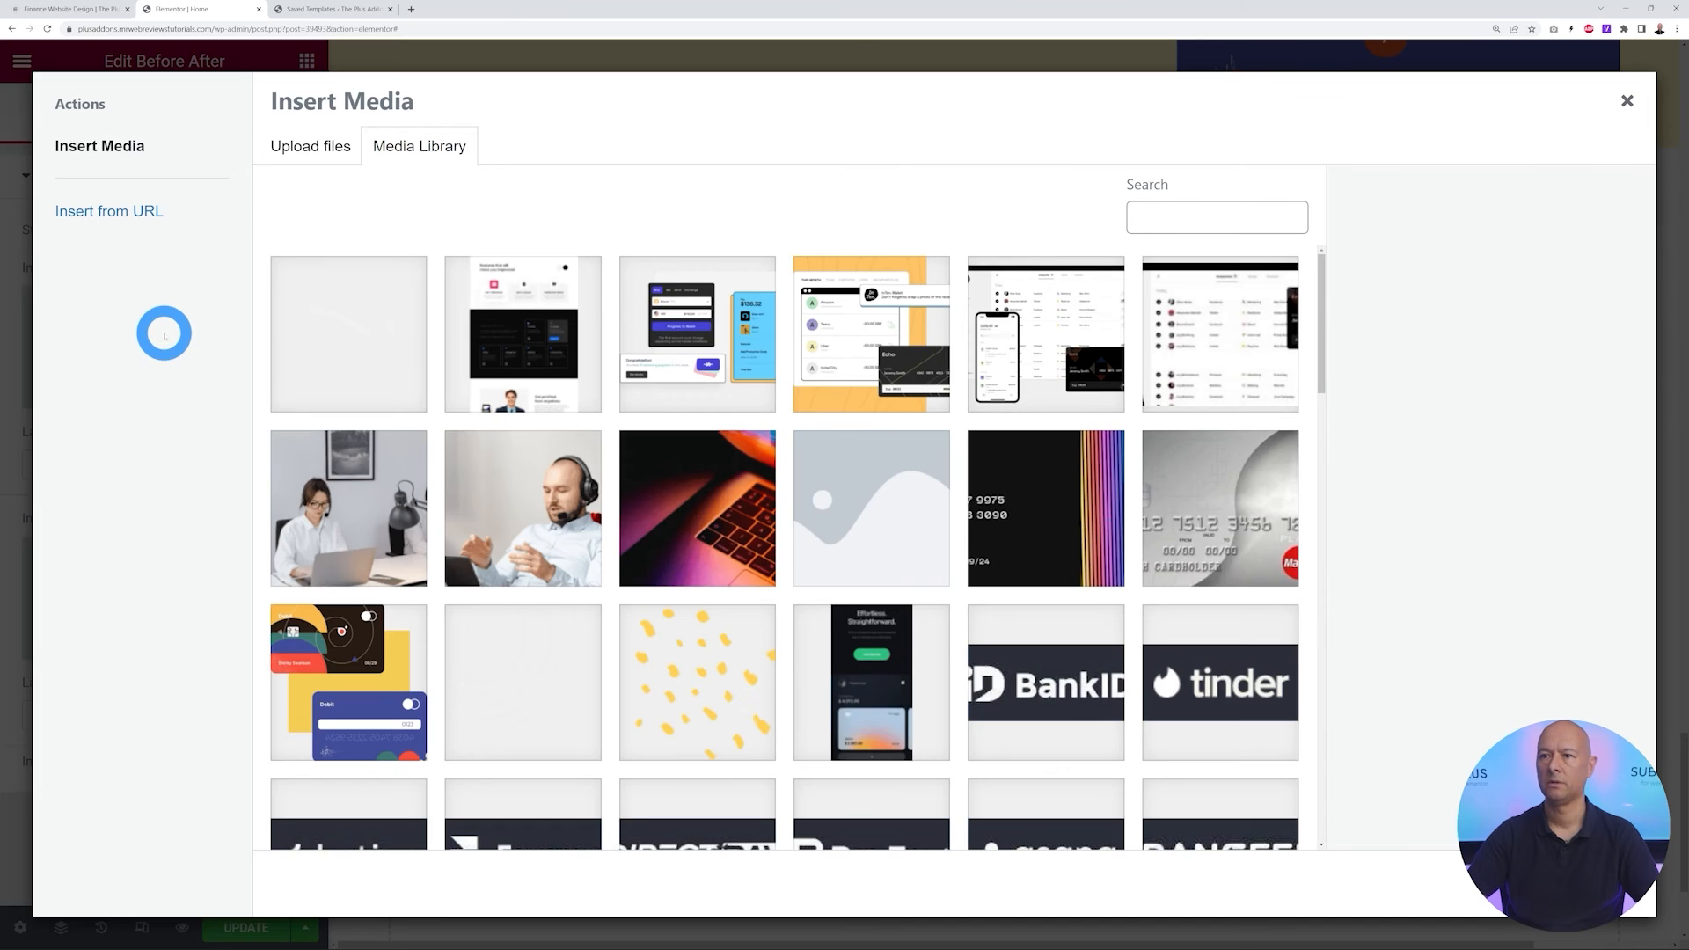
click(1215, 519)
click(1583, 882)
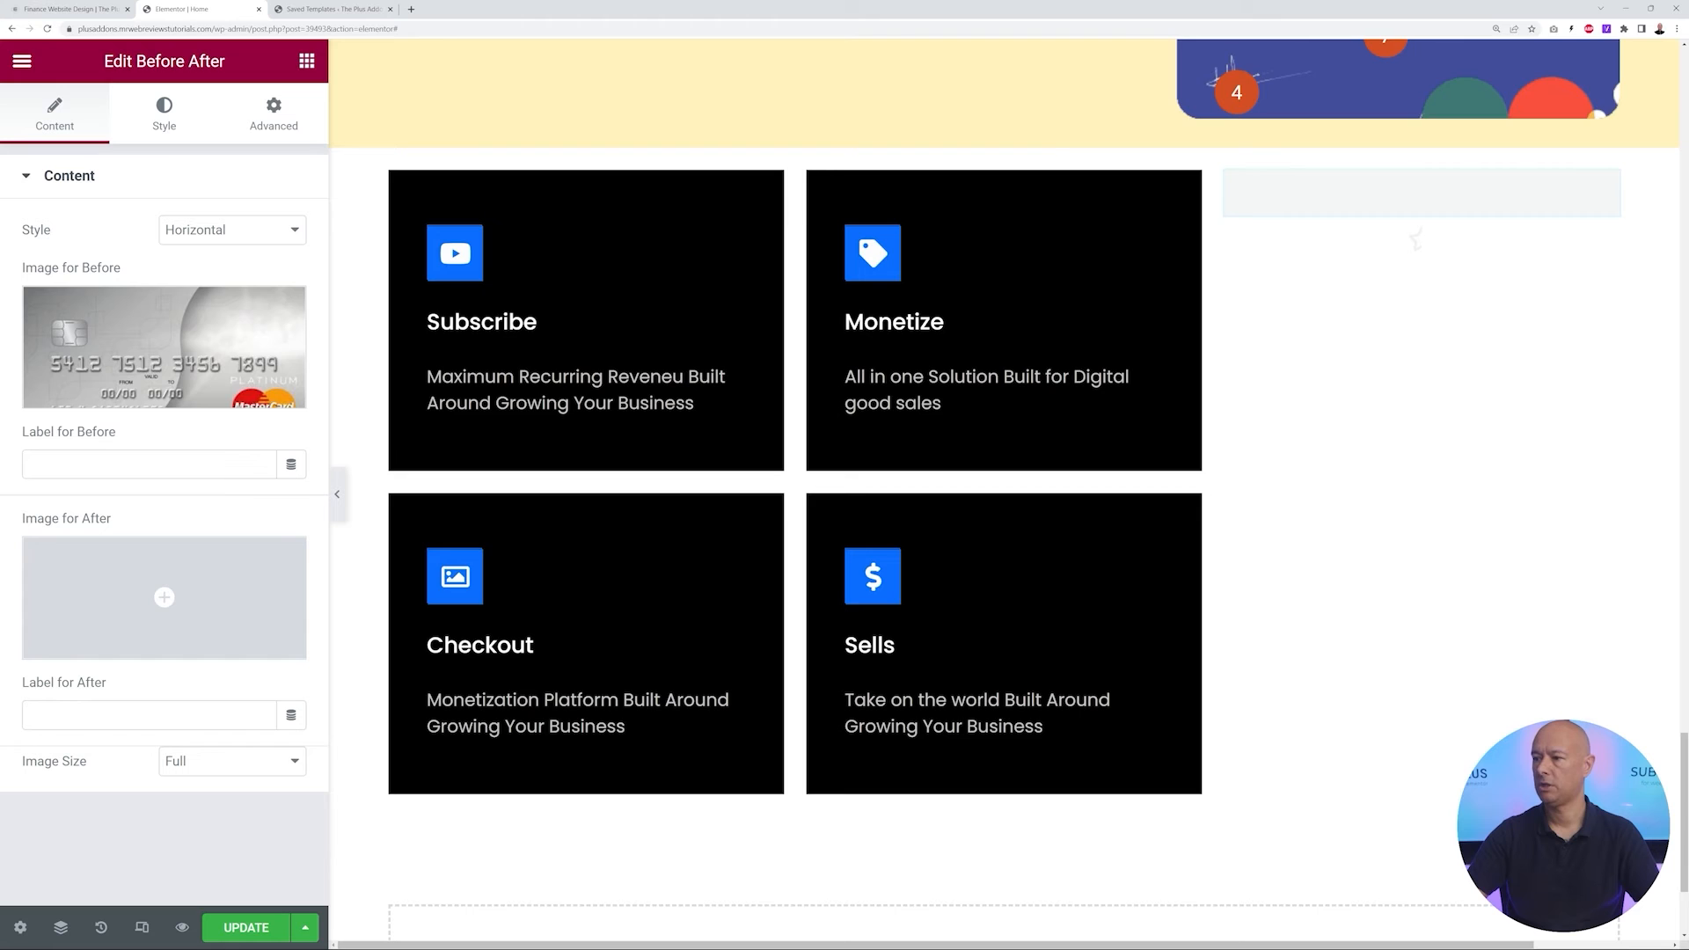
click(204, 593)
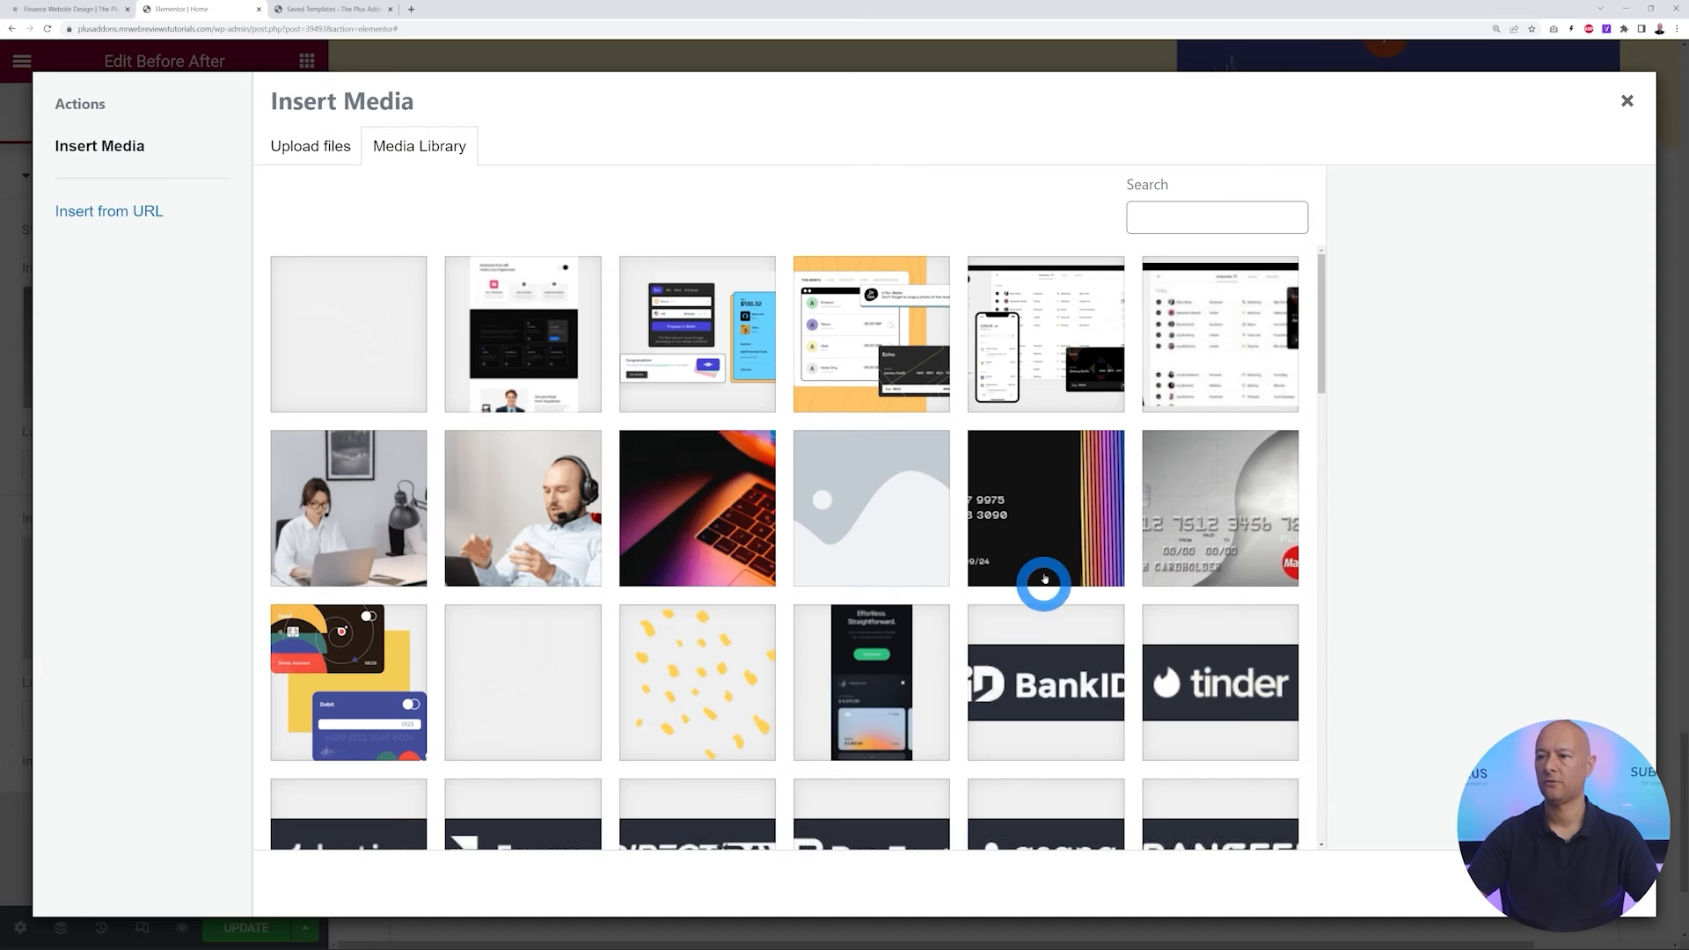
click(1109, 563)
click(1583, 883)
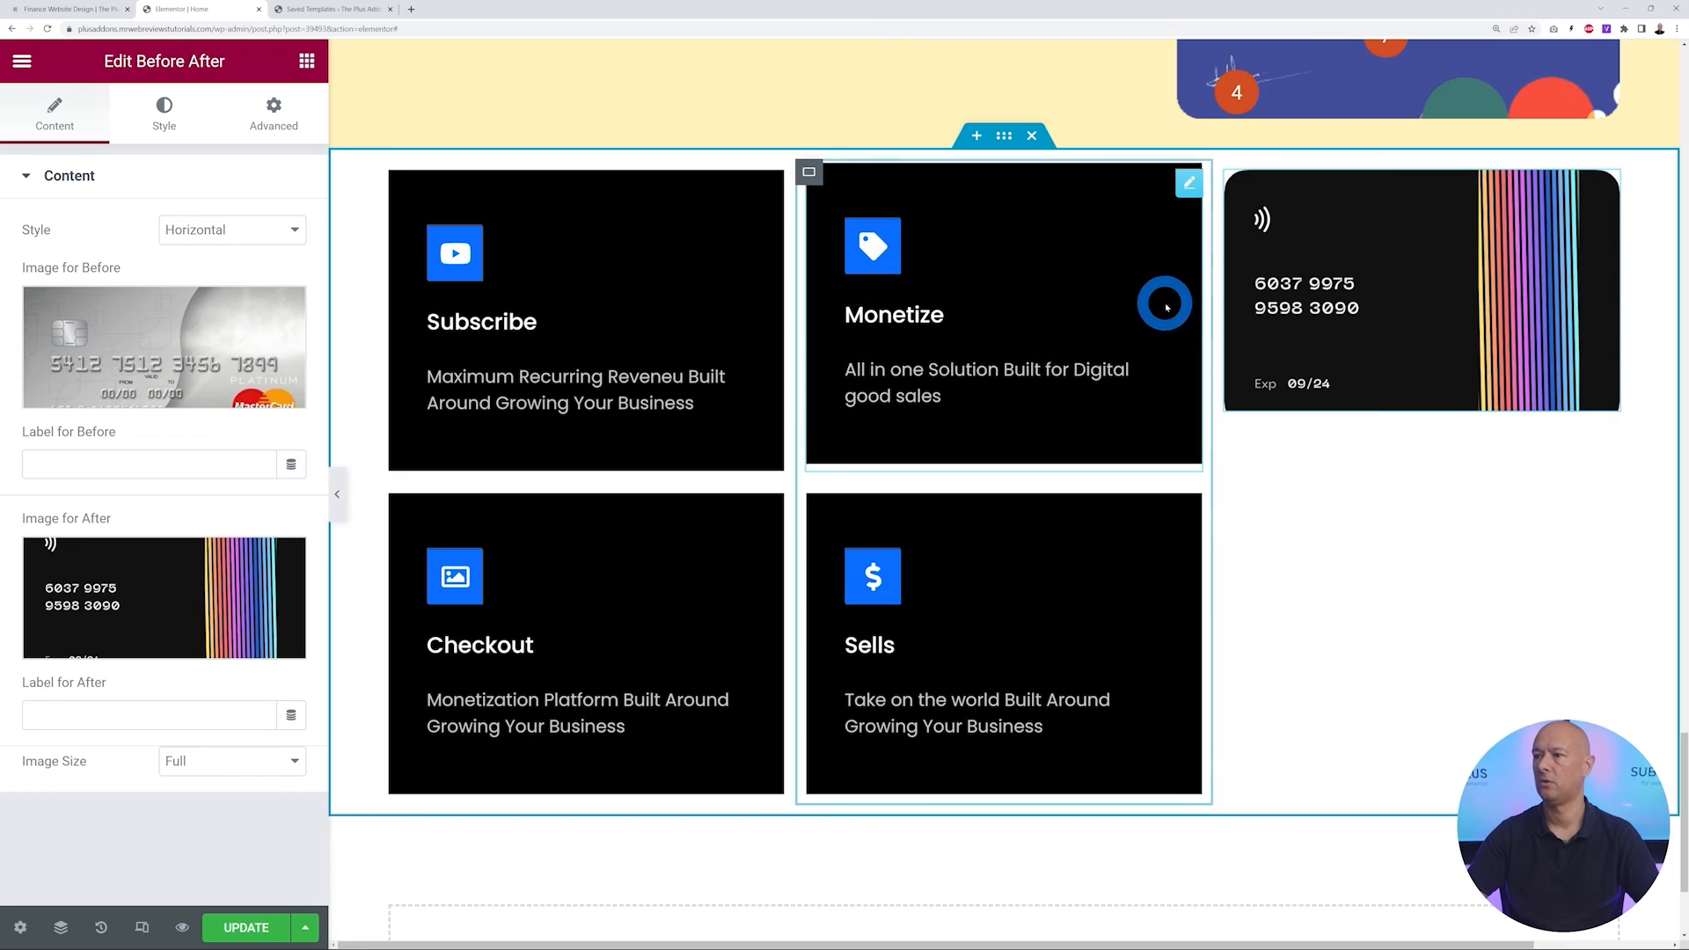
Center the before-after comparison and enable its Full Width and Separator Line options
click(164, 114)
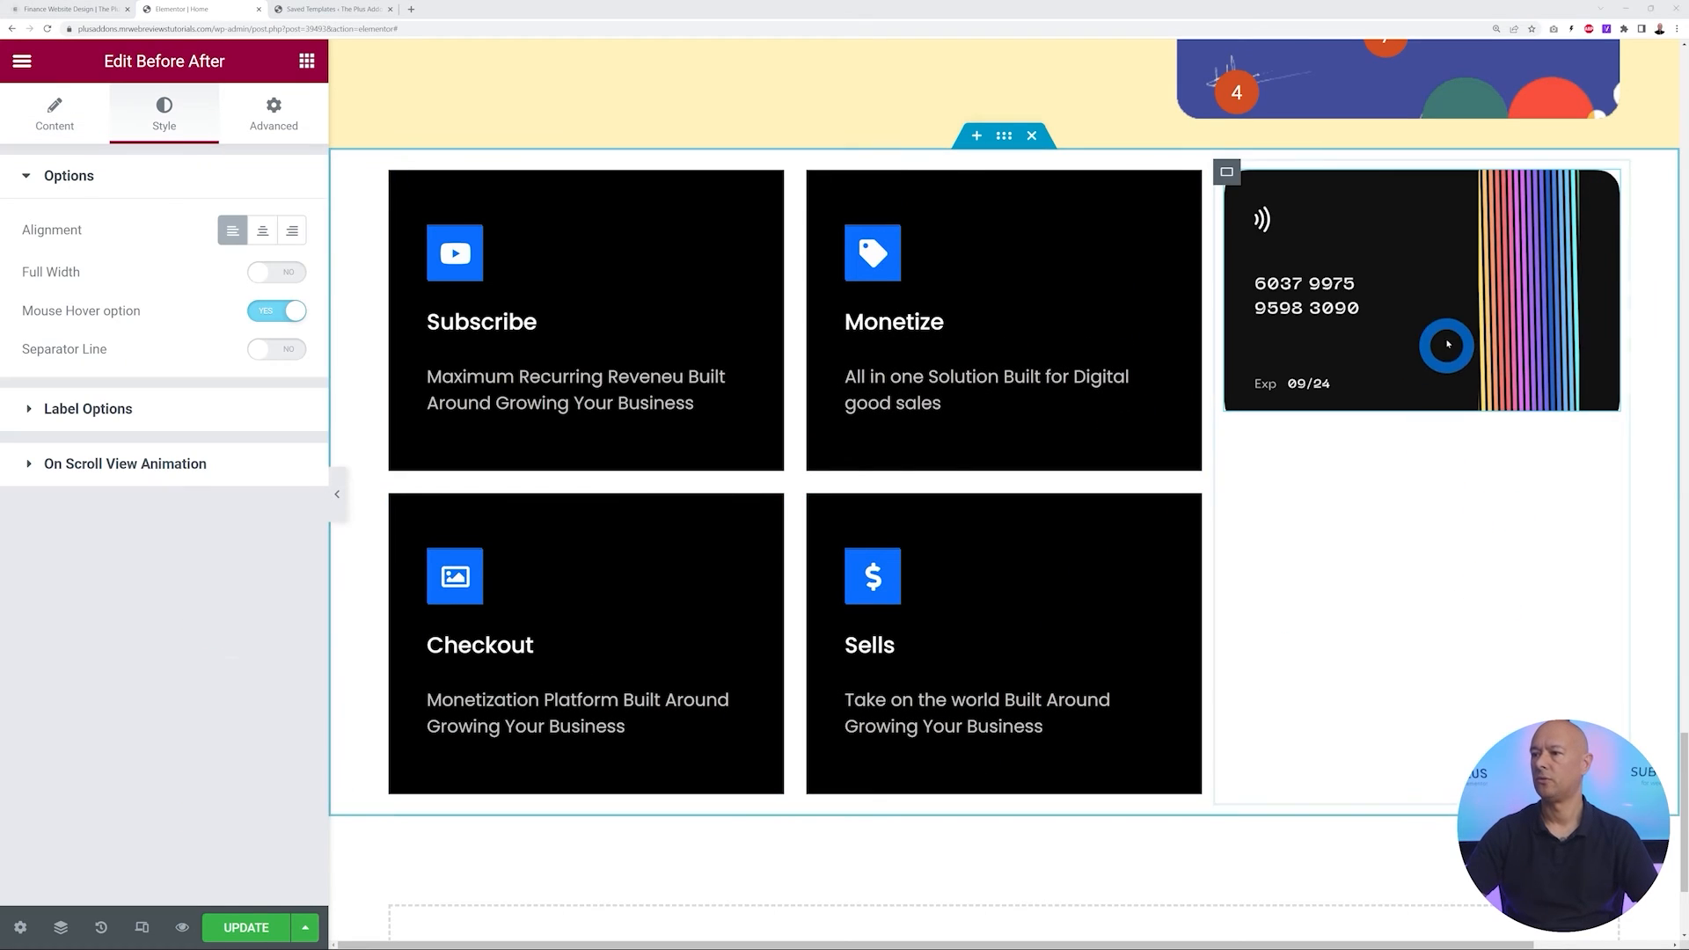
click(263, 237)
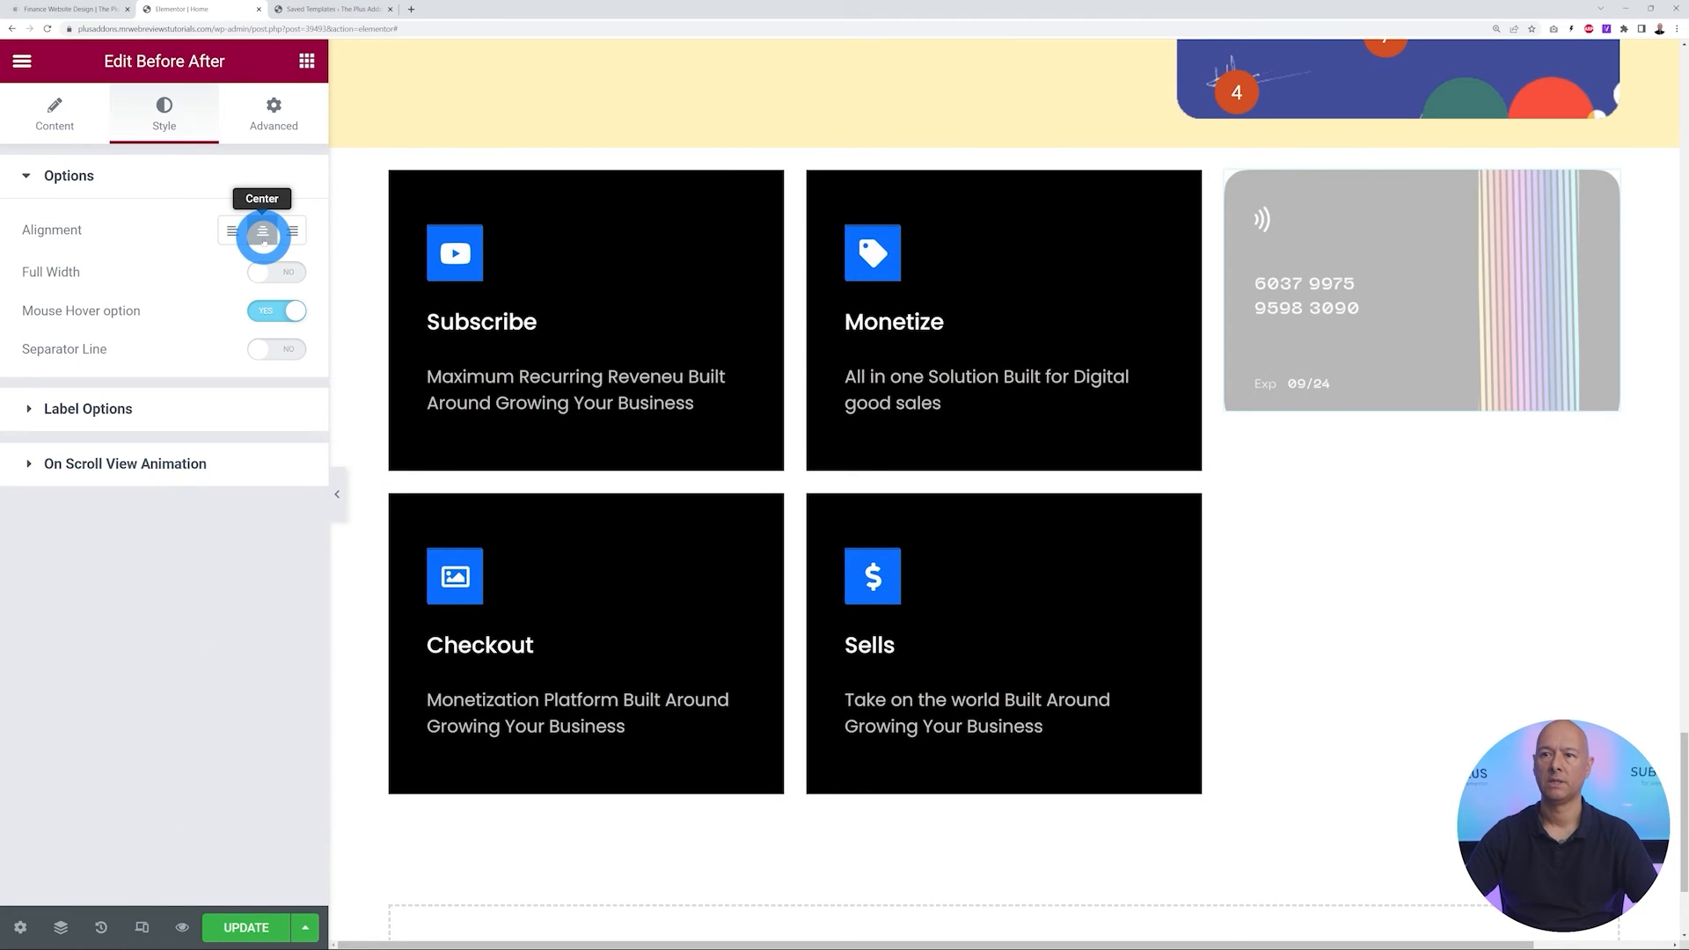
click(272, 275)
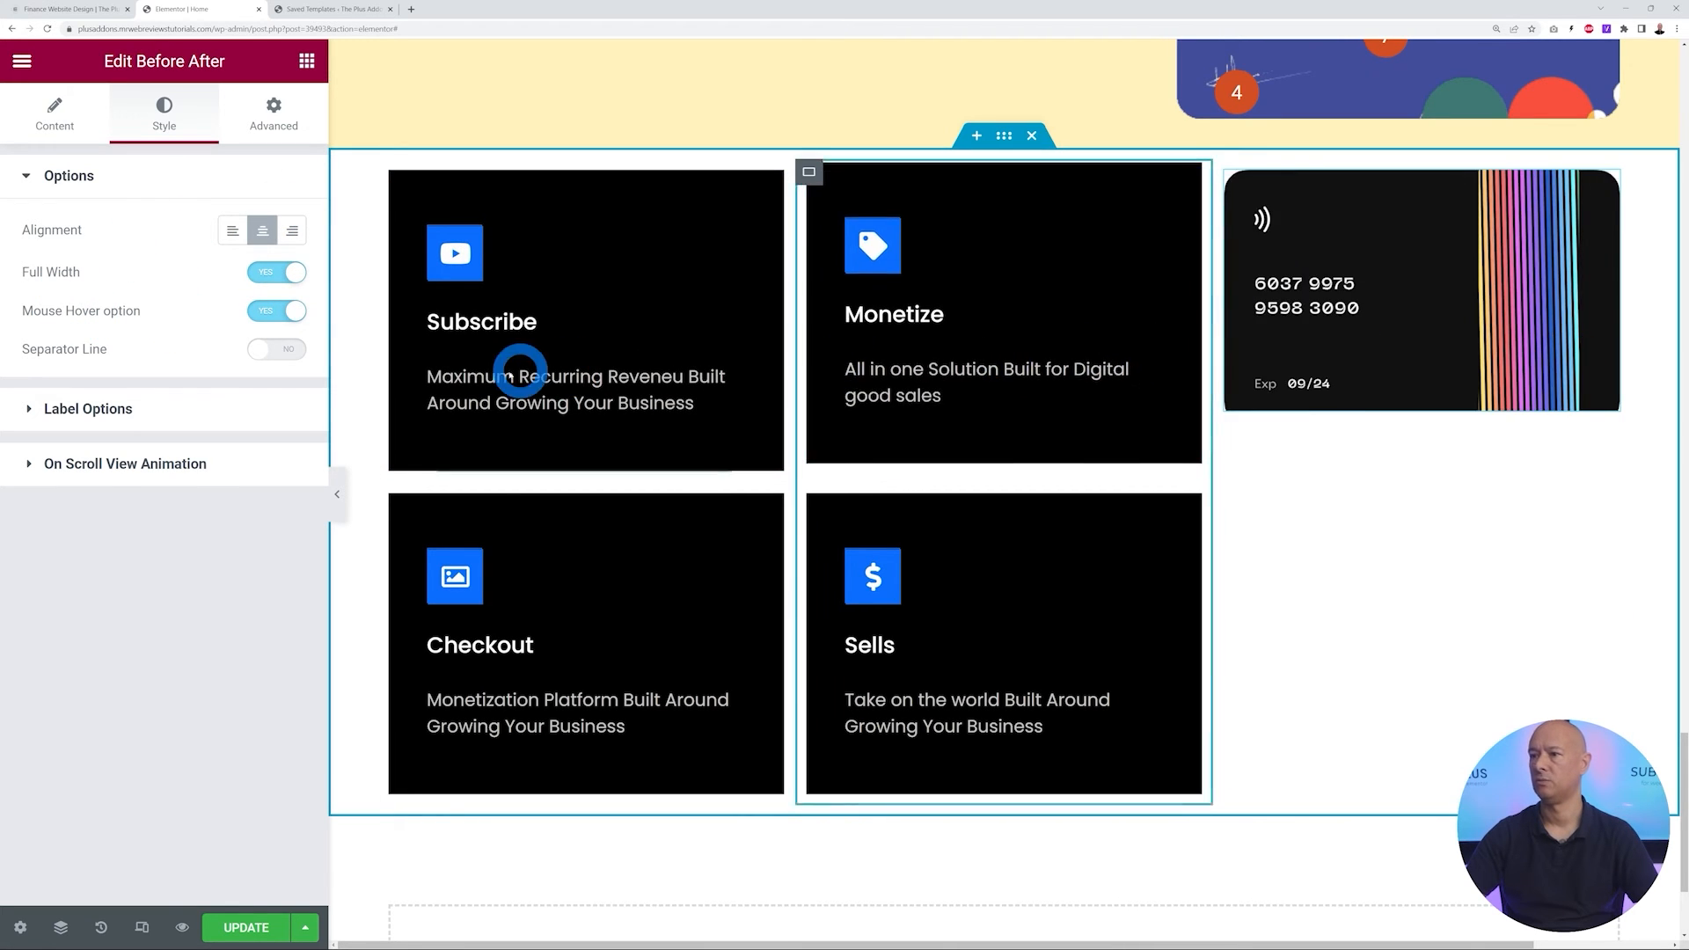
click(283, 350)
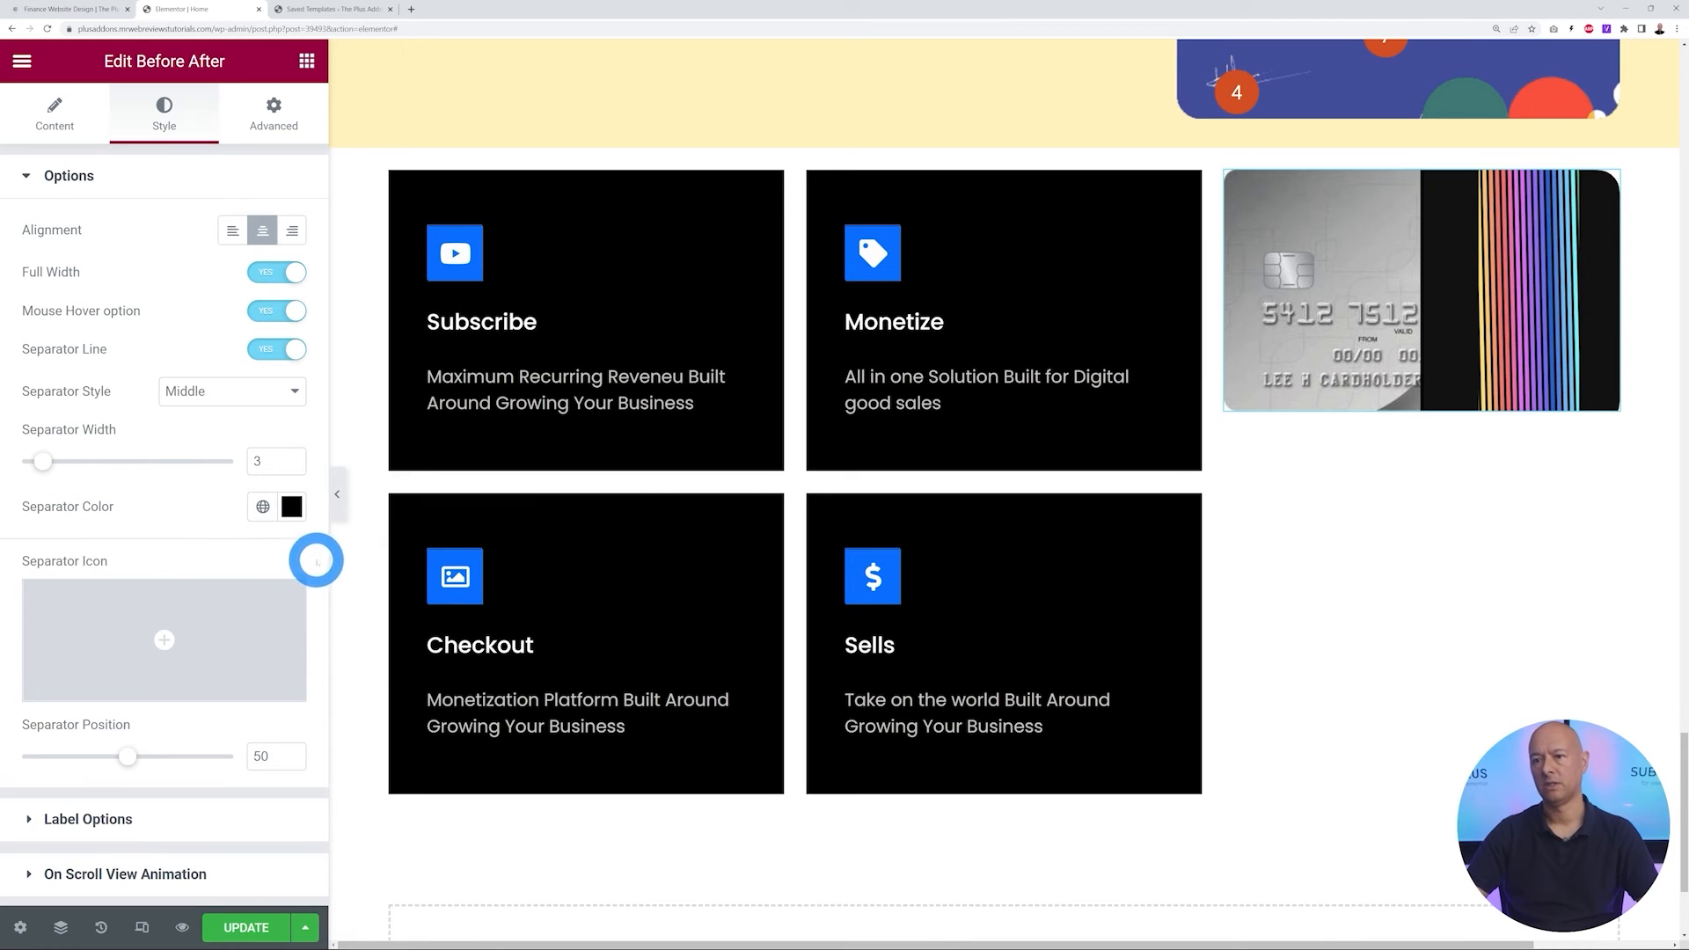
Try red (#FF0000) as the separator color and return it to black (#000000)
click(285, 515)
drag(219, 625, 298, 583)
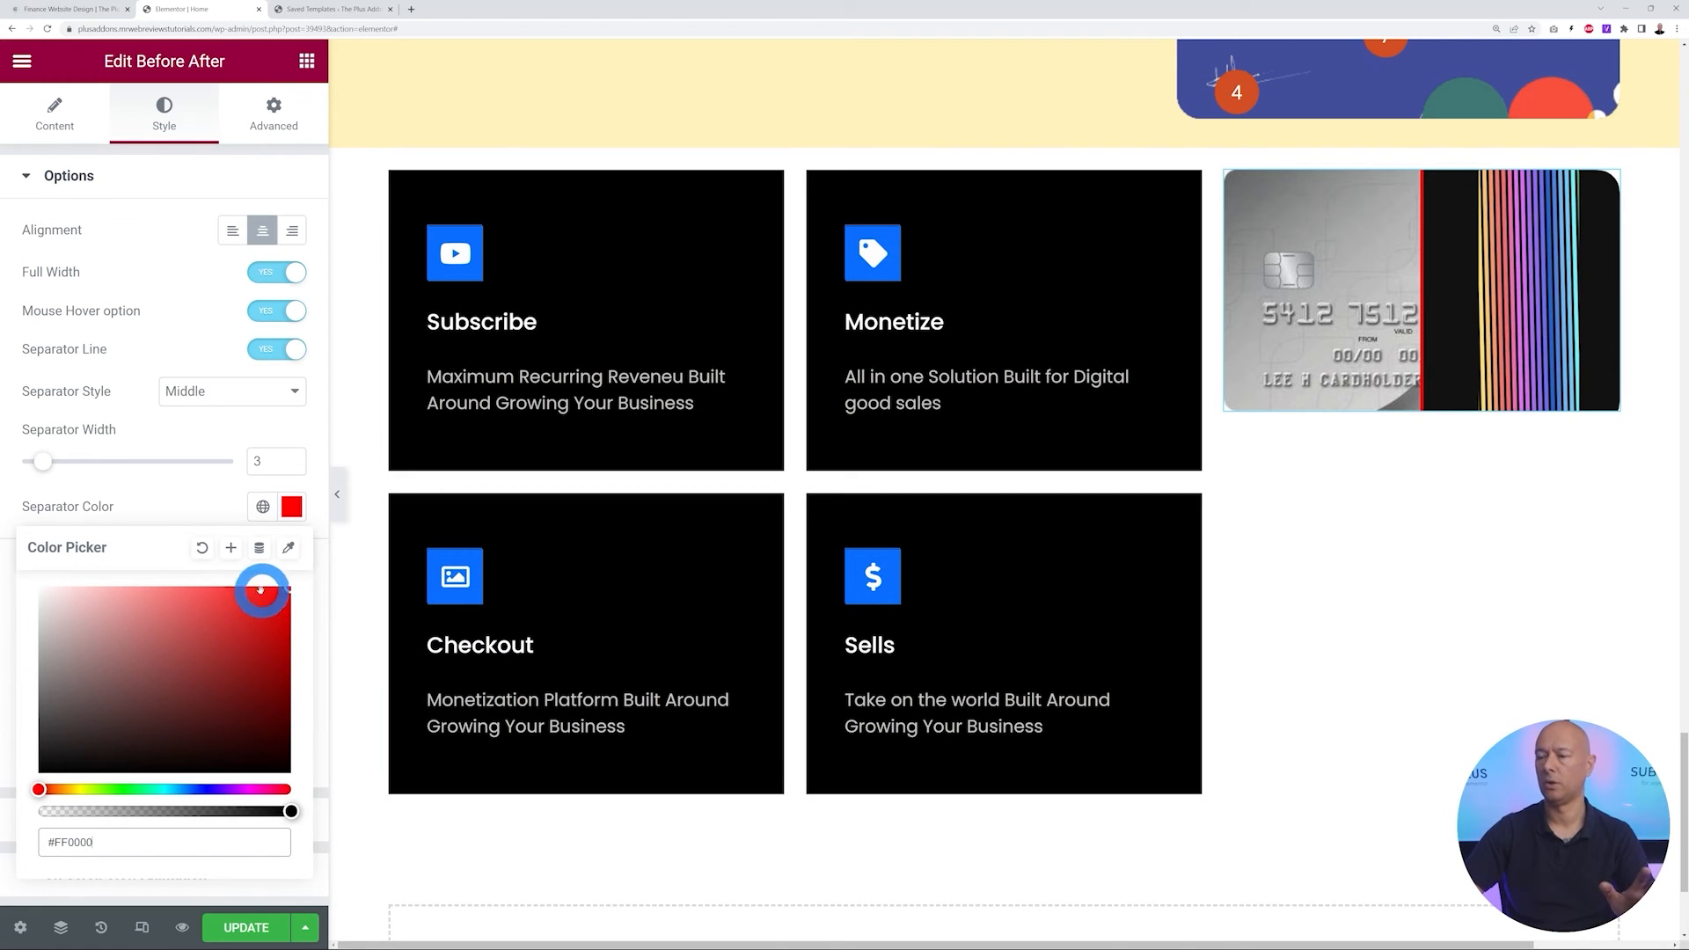
drag(131, 665, 32, 754)
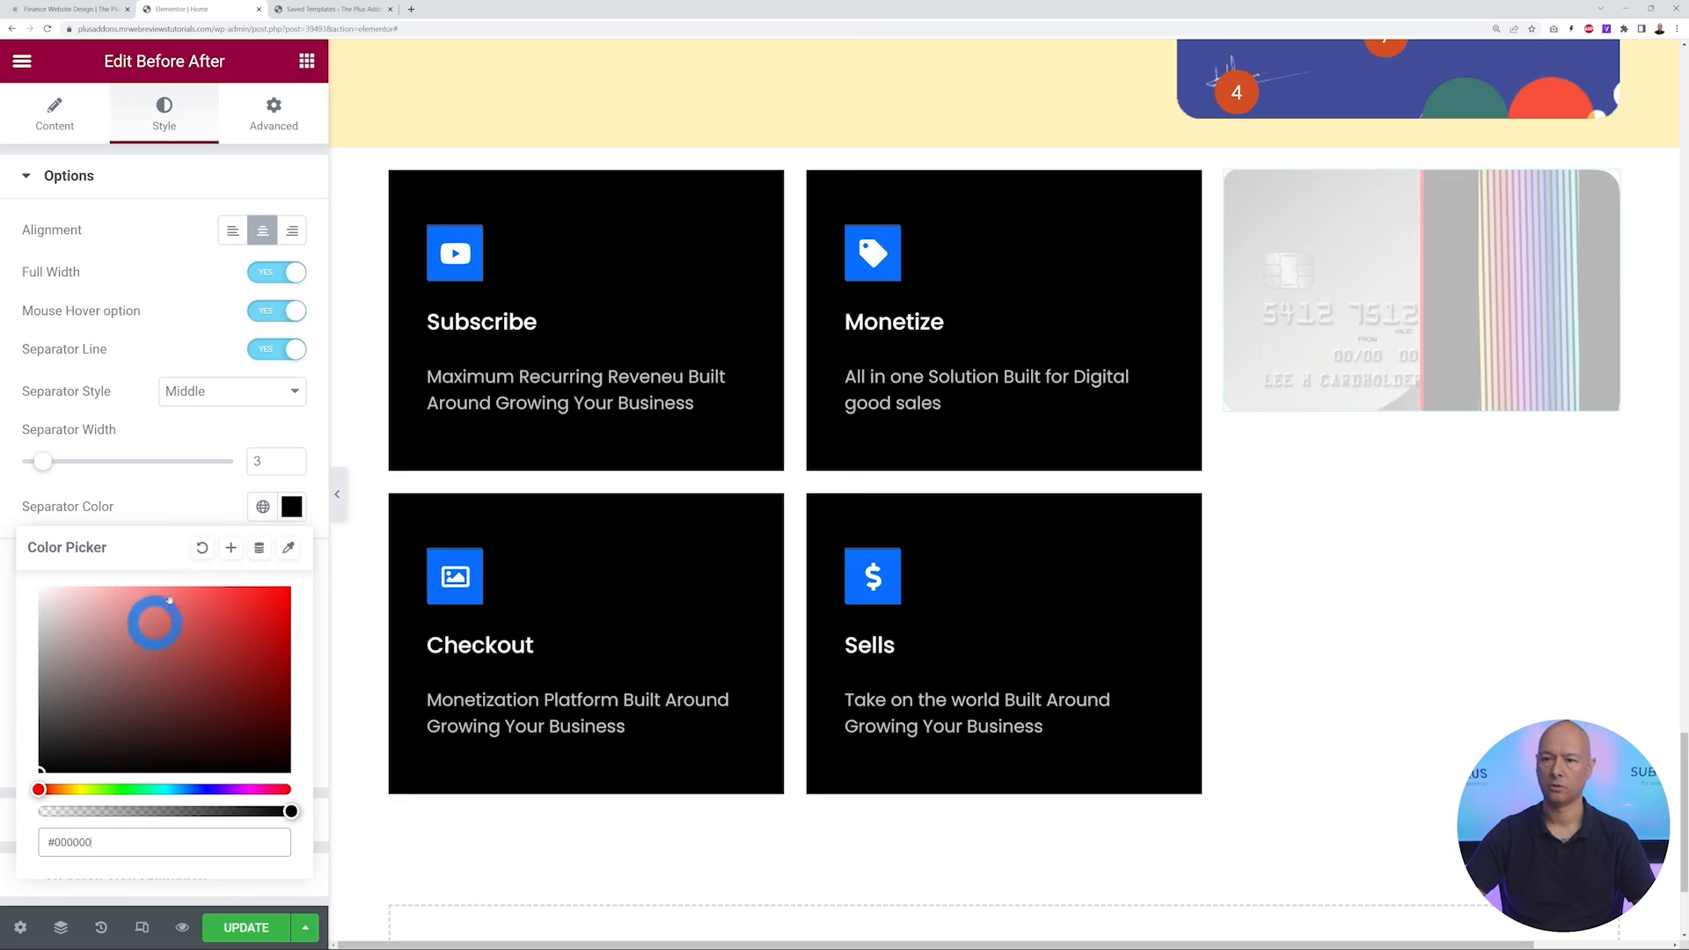
click(189, 503)
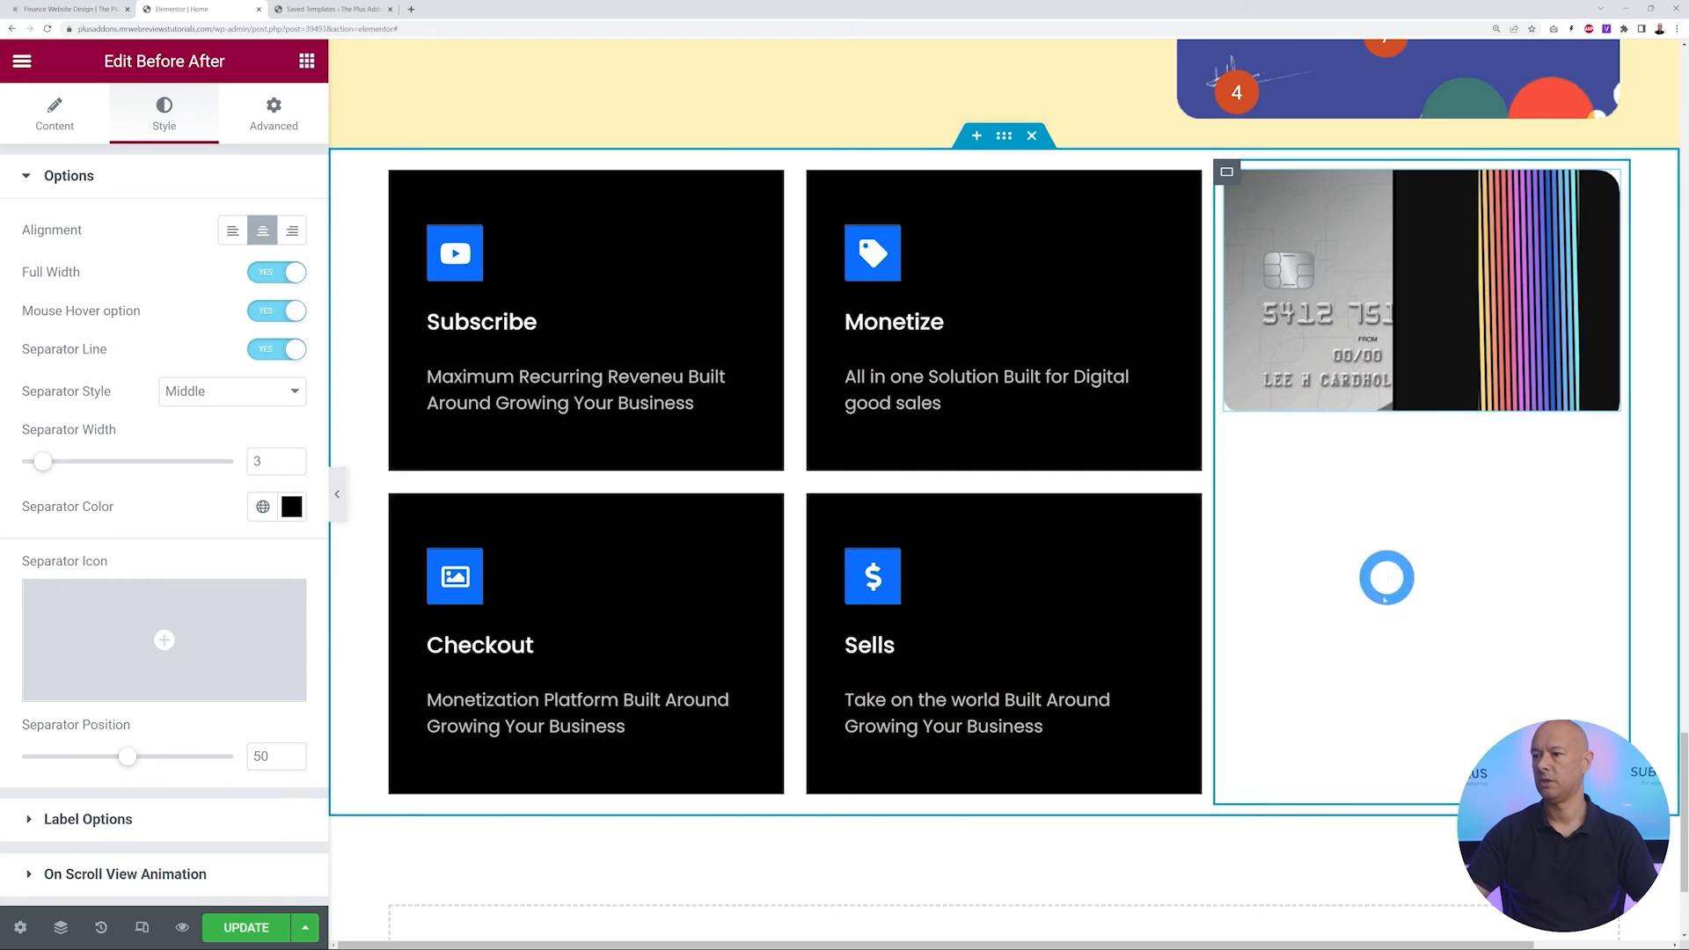
Center the content of the card image's container vertically using its Justify Content setting
click(1227, 174)
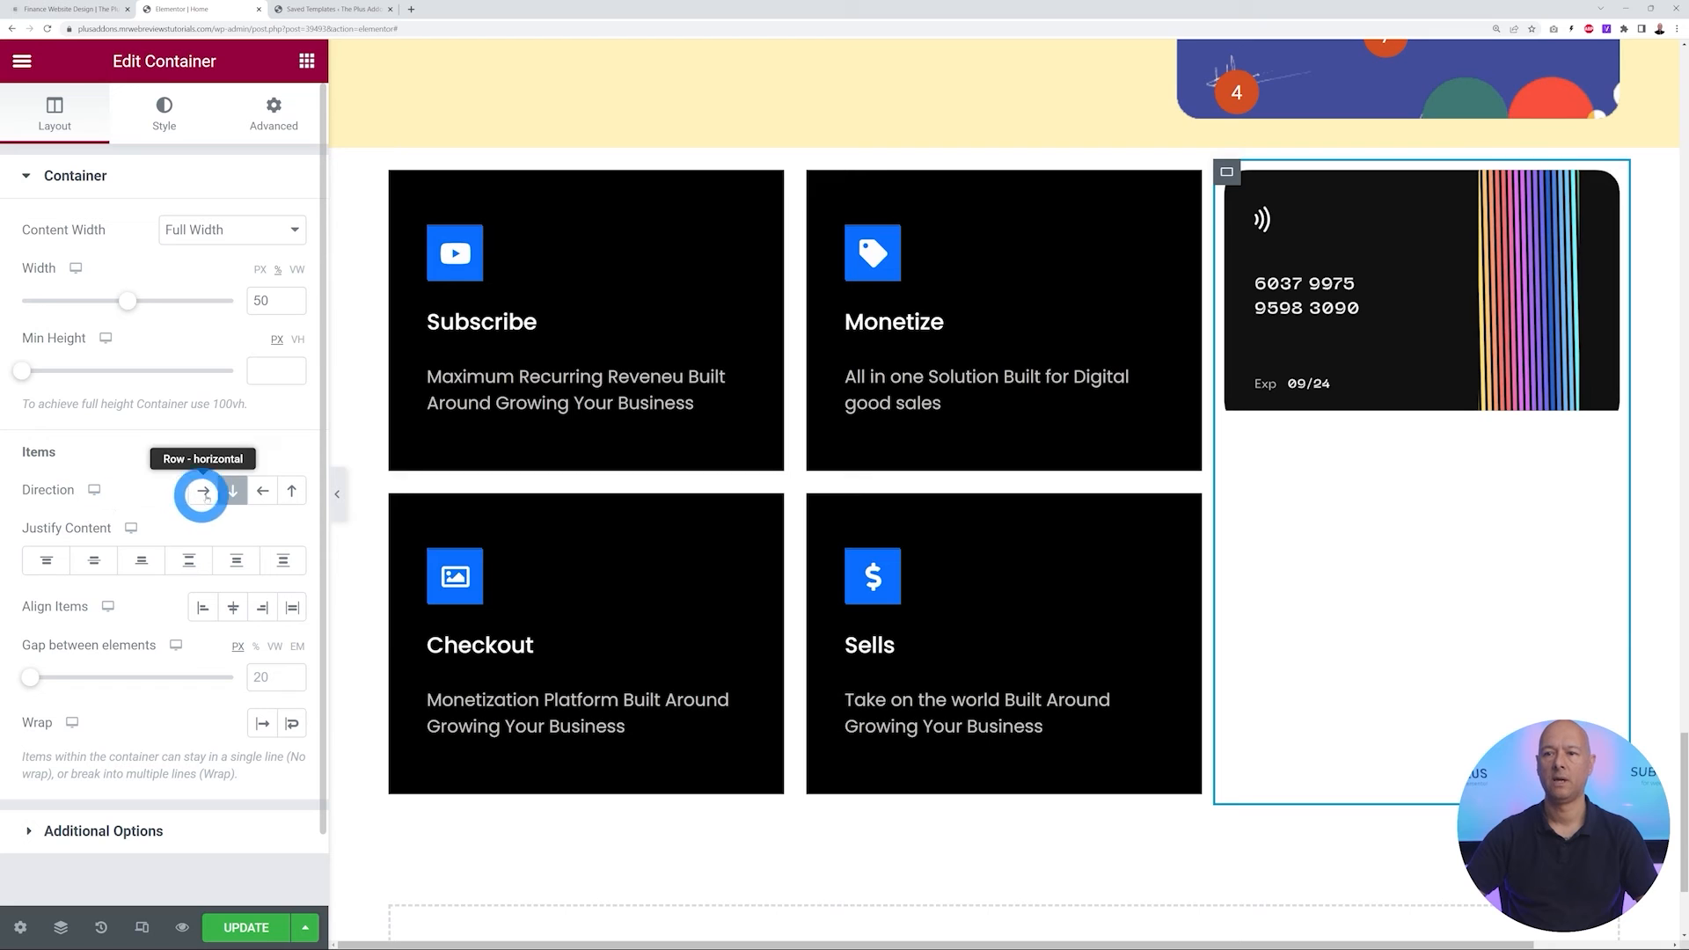
click(95, 564)
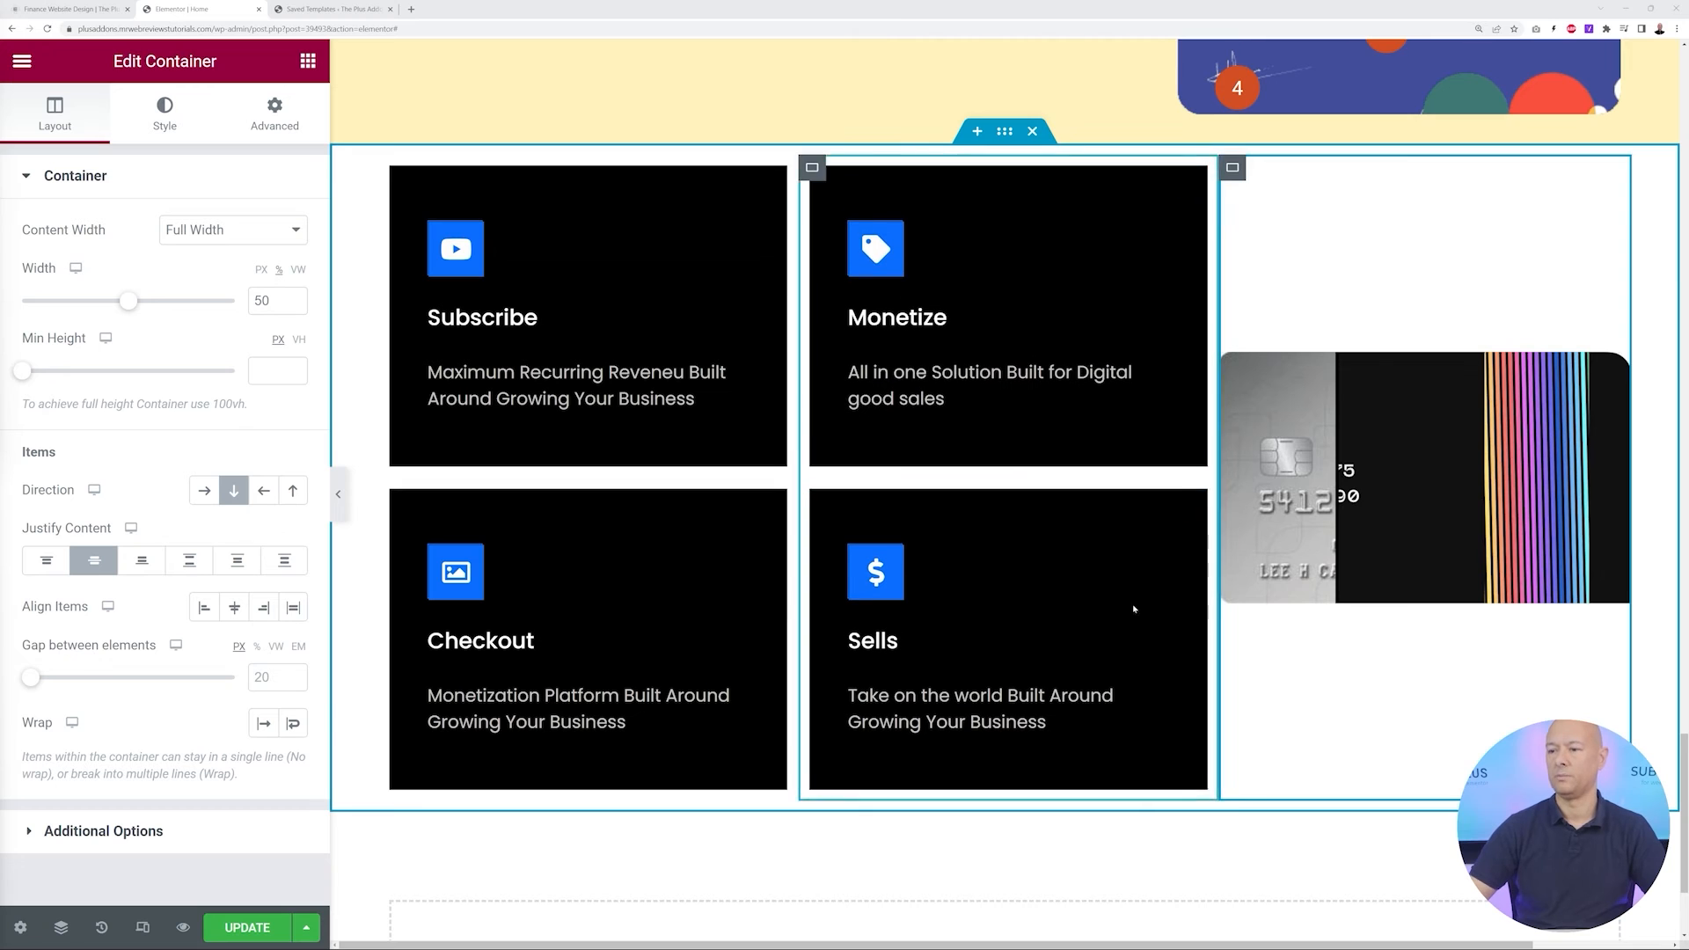
Unlink the padding of the outer container holding the cards and set its top and bottom padding to 80 px
click(1005, 134)
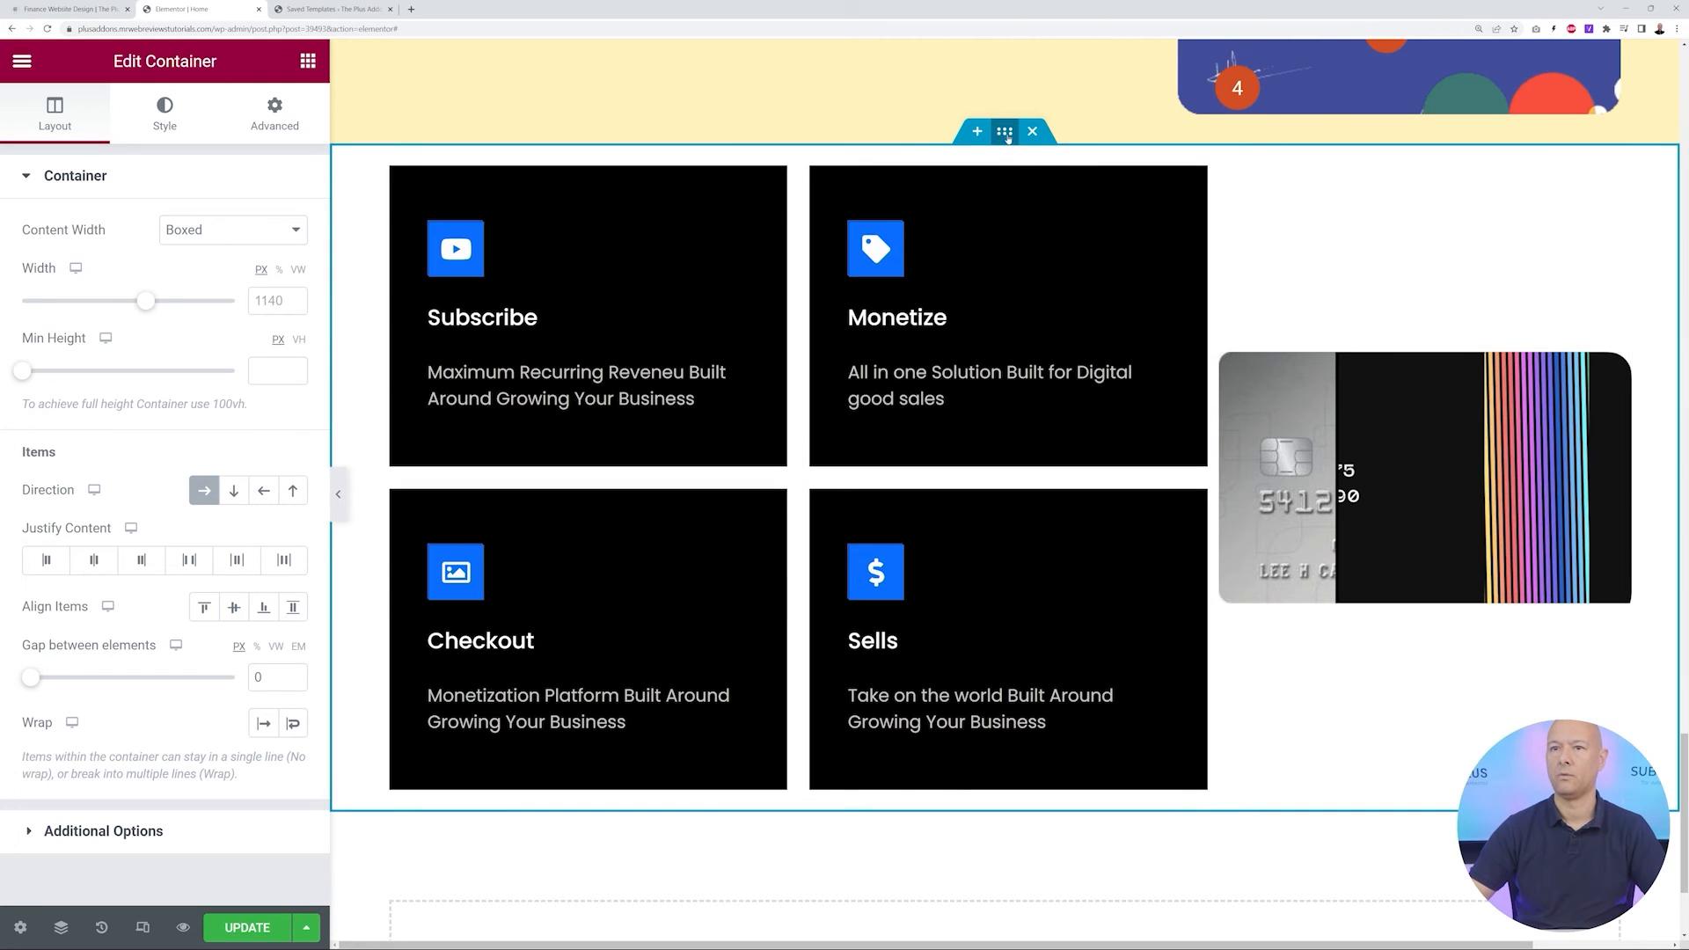
click(274, 118)
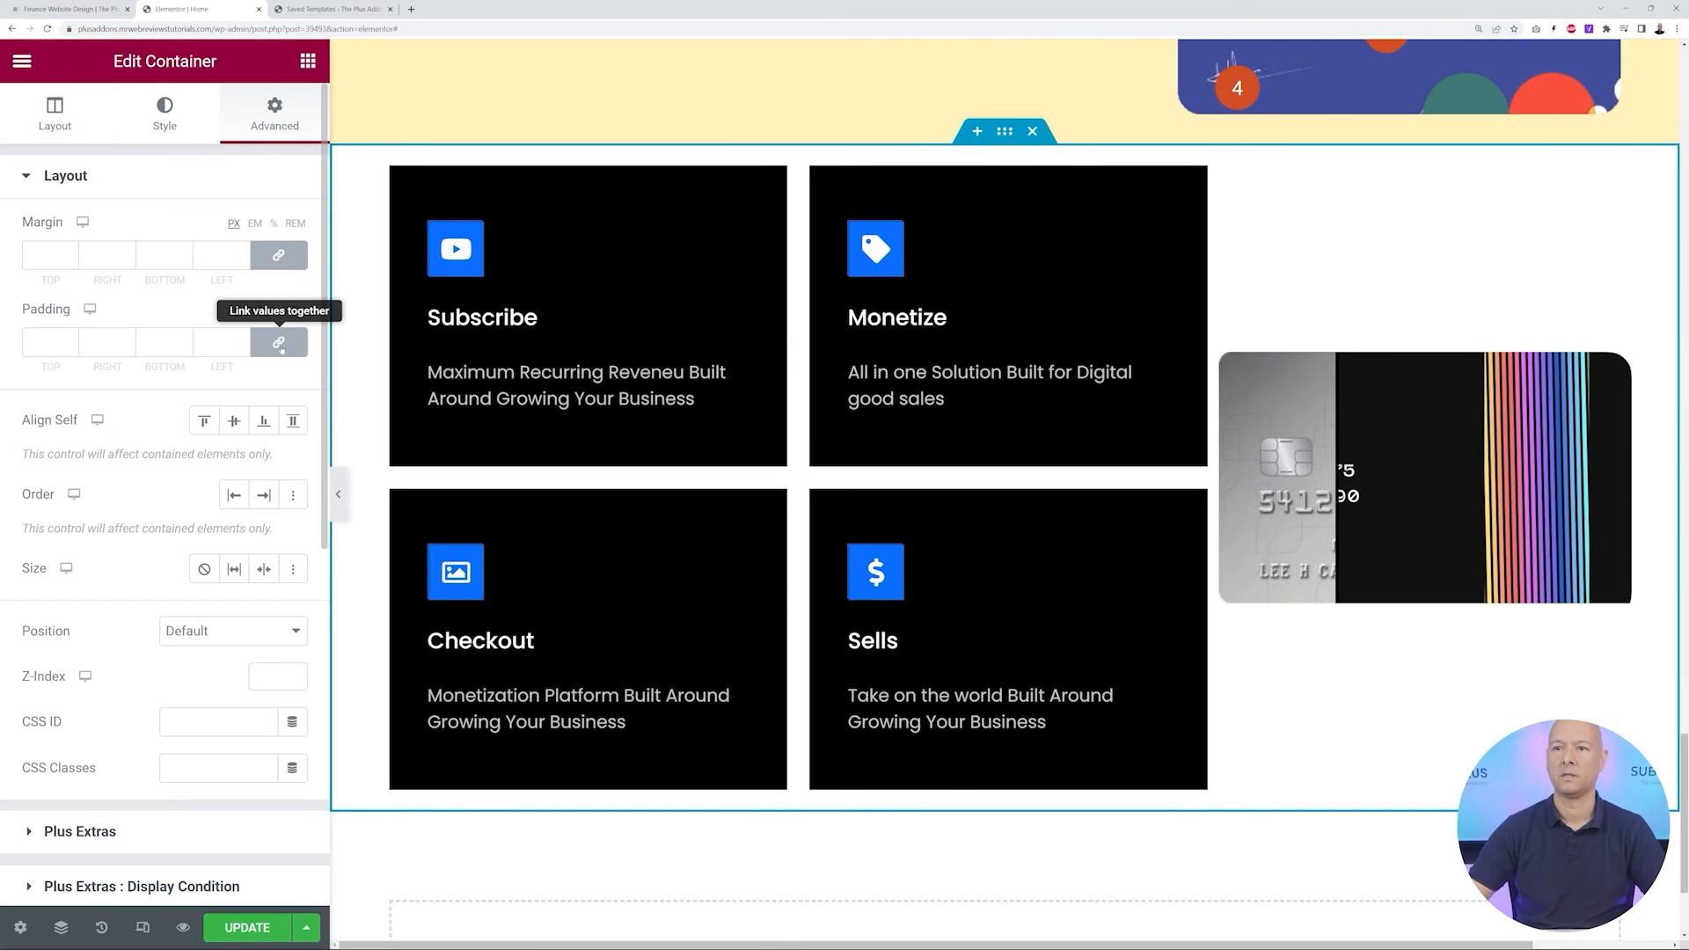
click(278, 341)
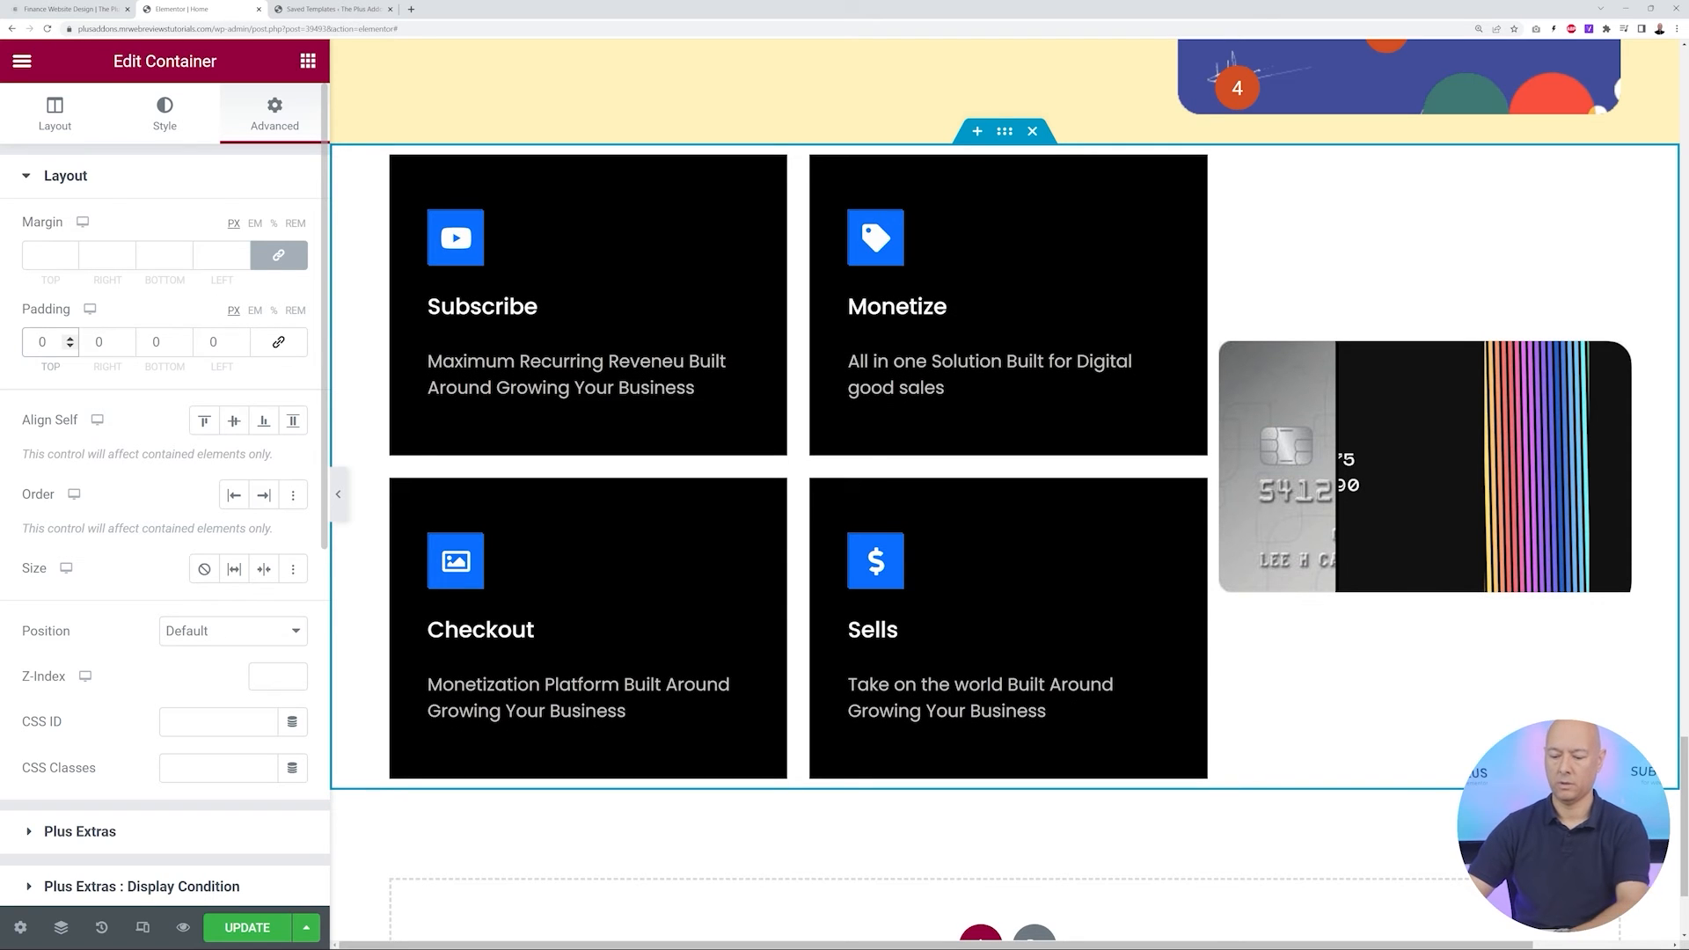
text(80)
click(165, 342)
text(80)
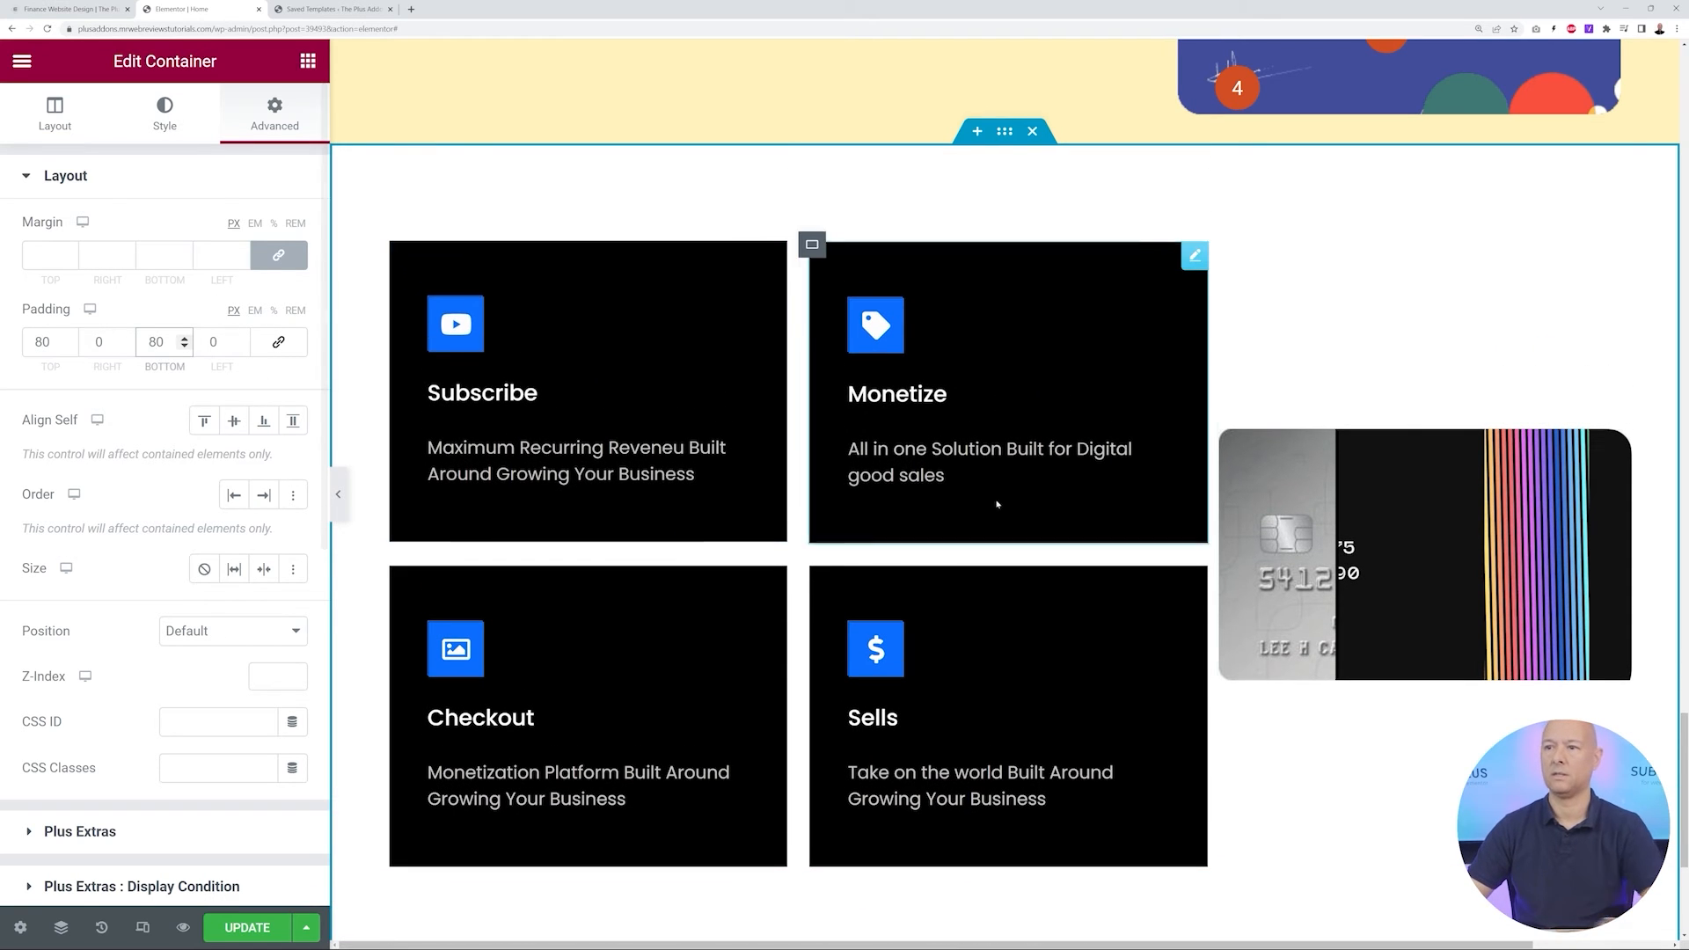
scroll(1055, 486, down, 3)
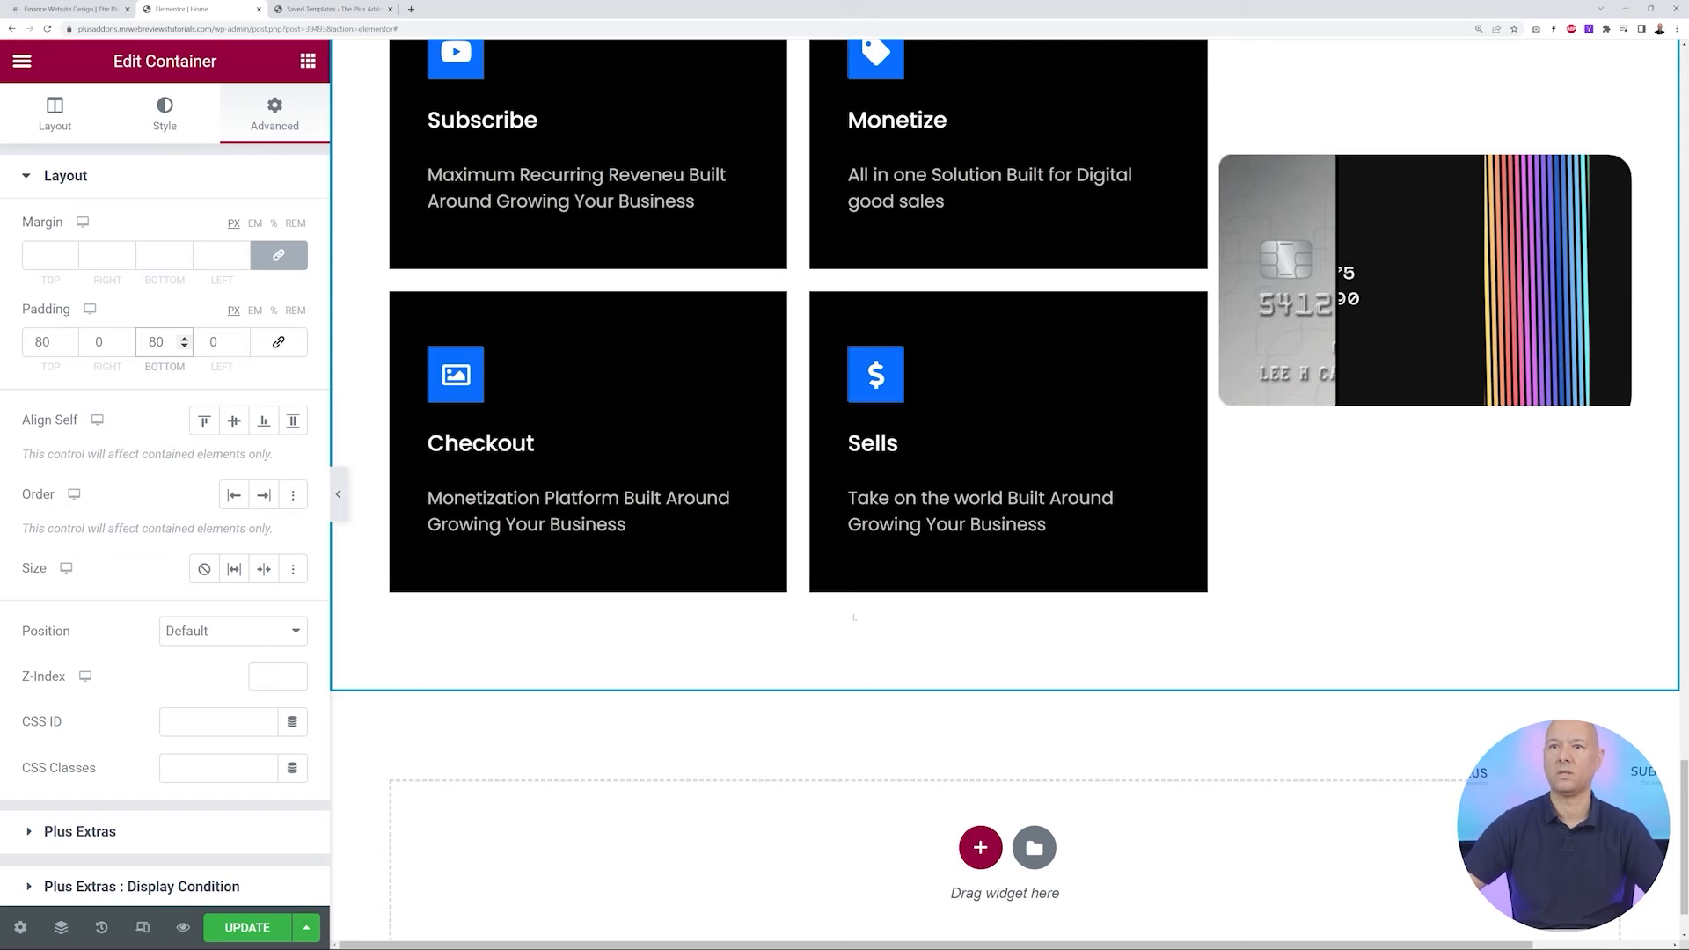
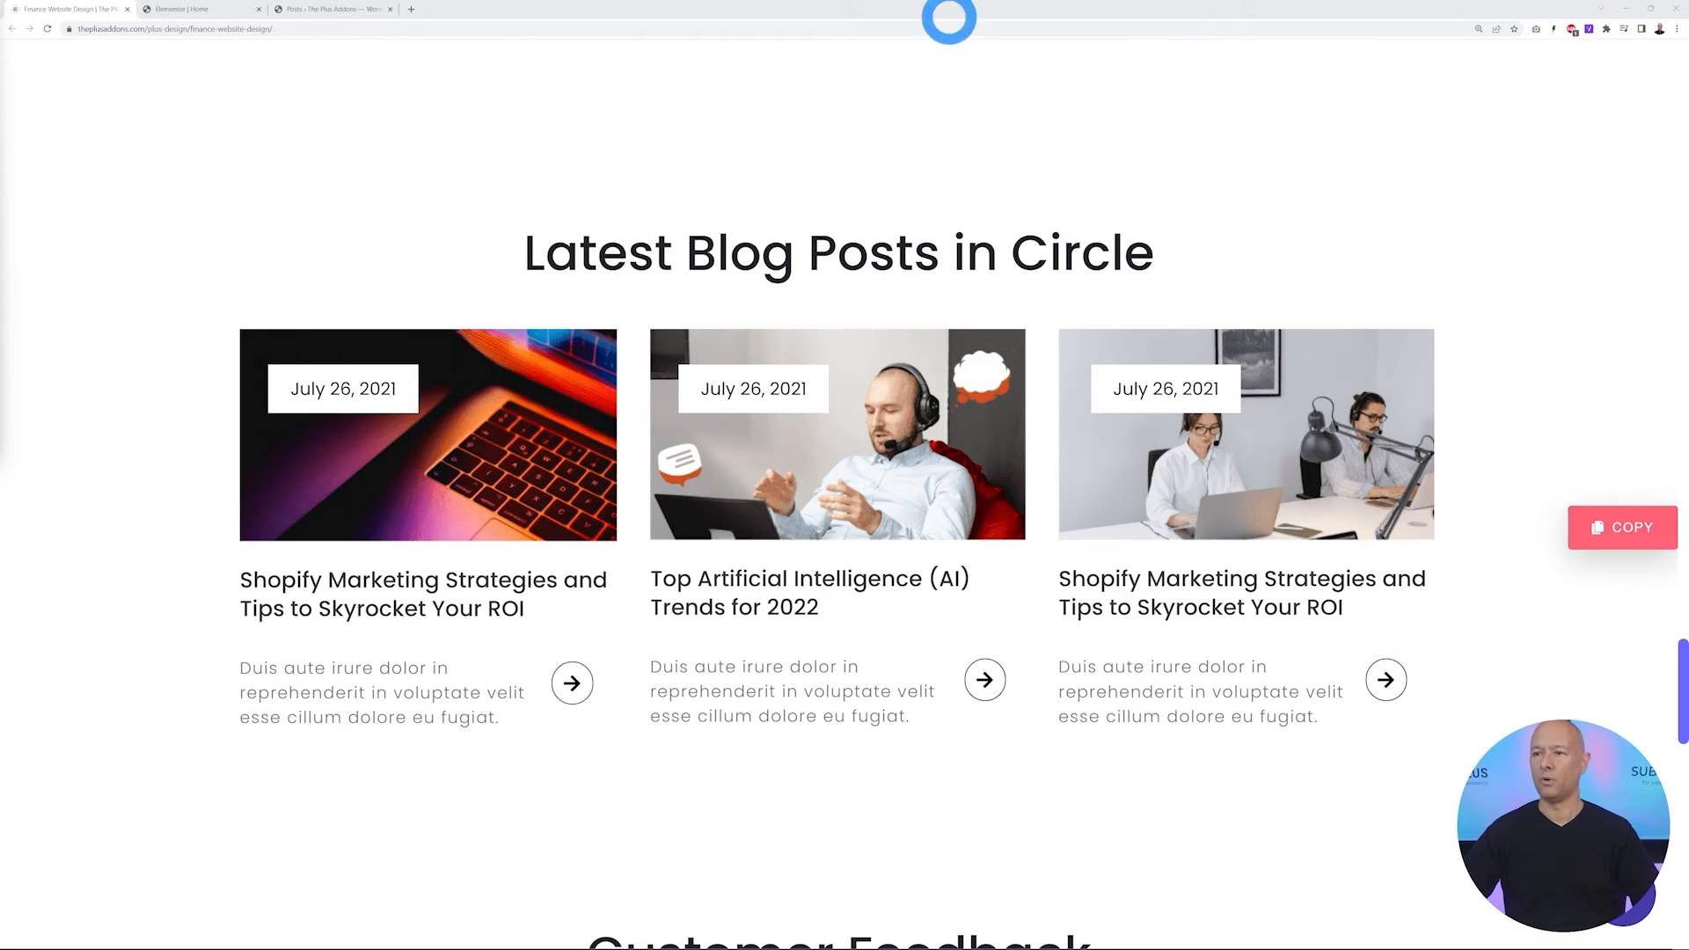
Check the WordPress posts list, return to the Elementor editor and add a horizontal row container below the card section
click(325, 11)
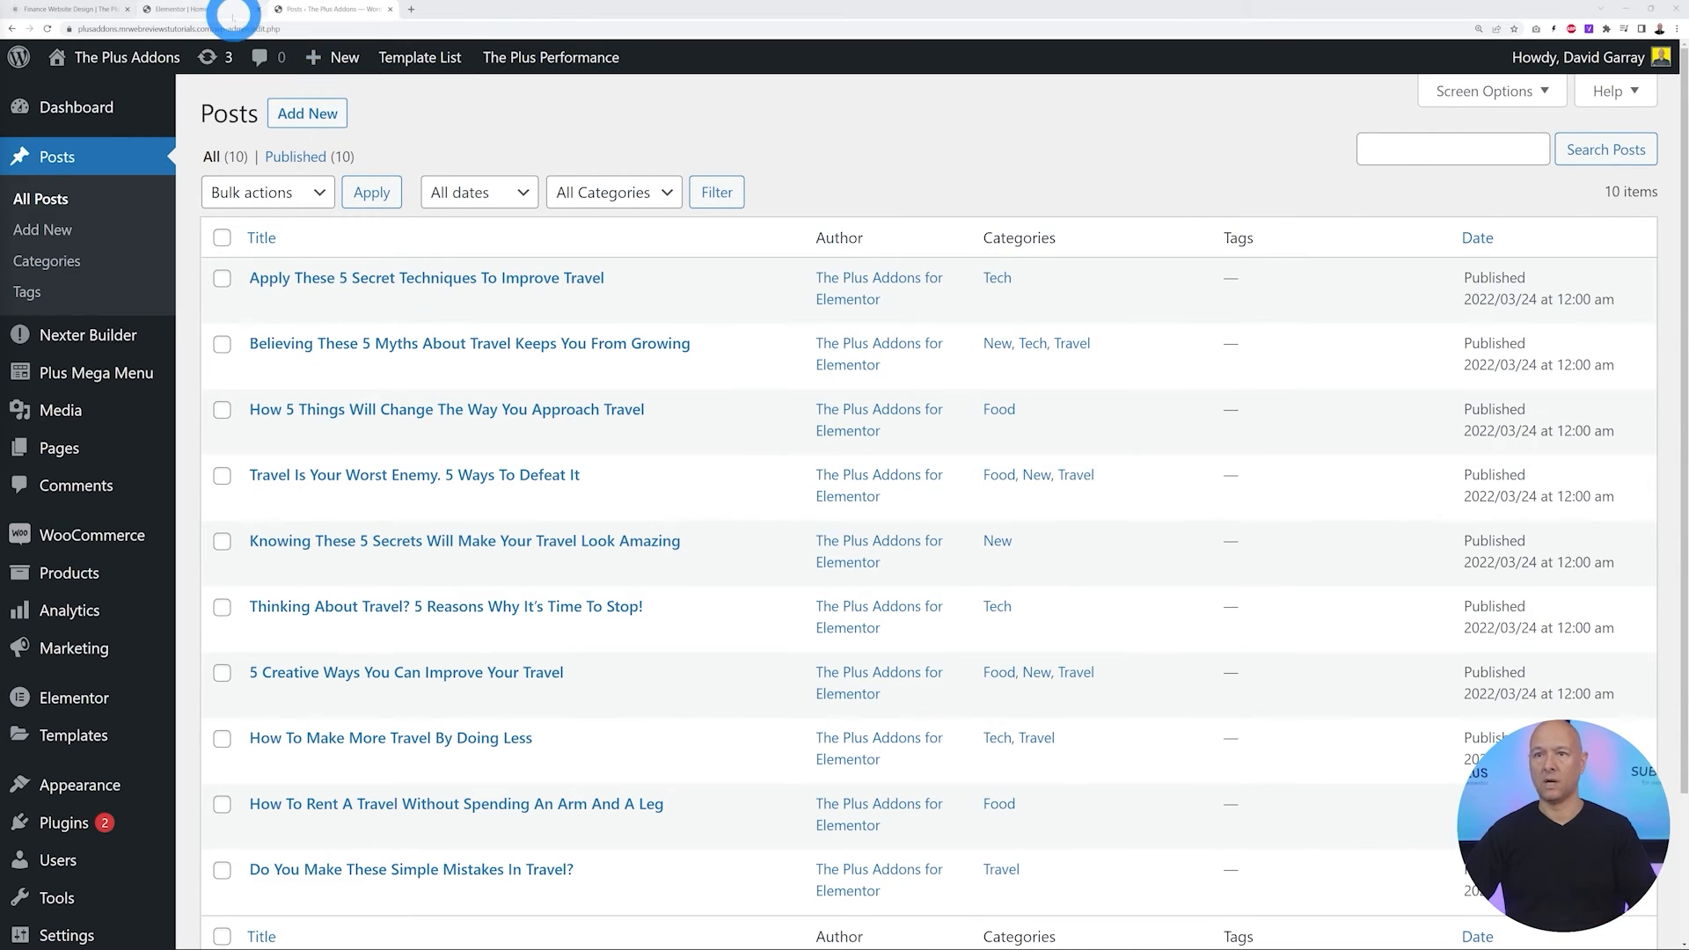
click(211, 8)
scroll(971, 646, down, 1)
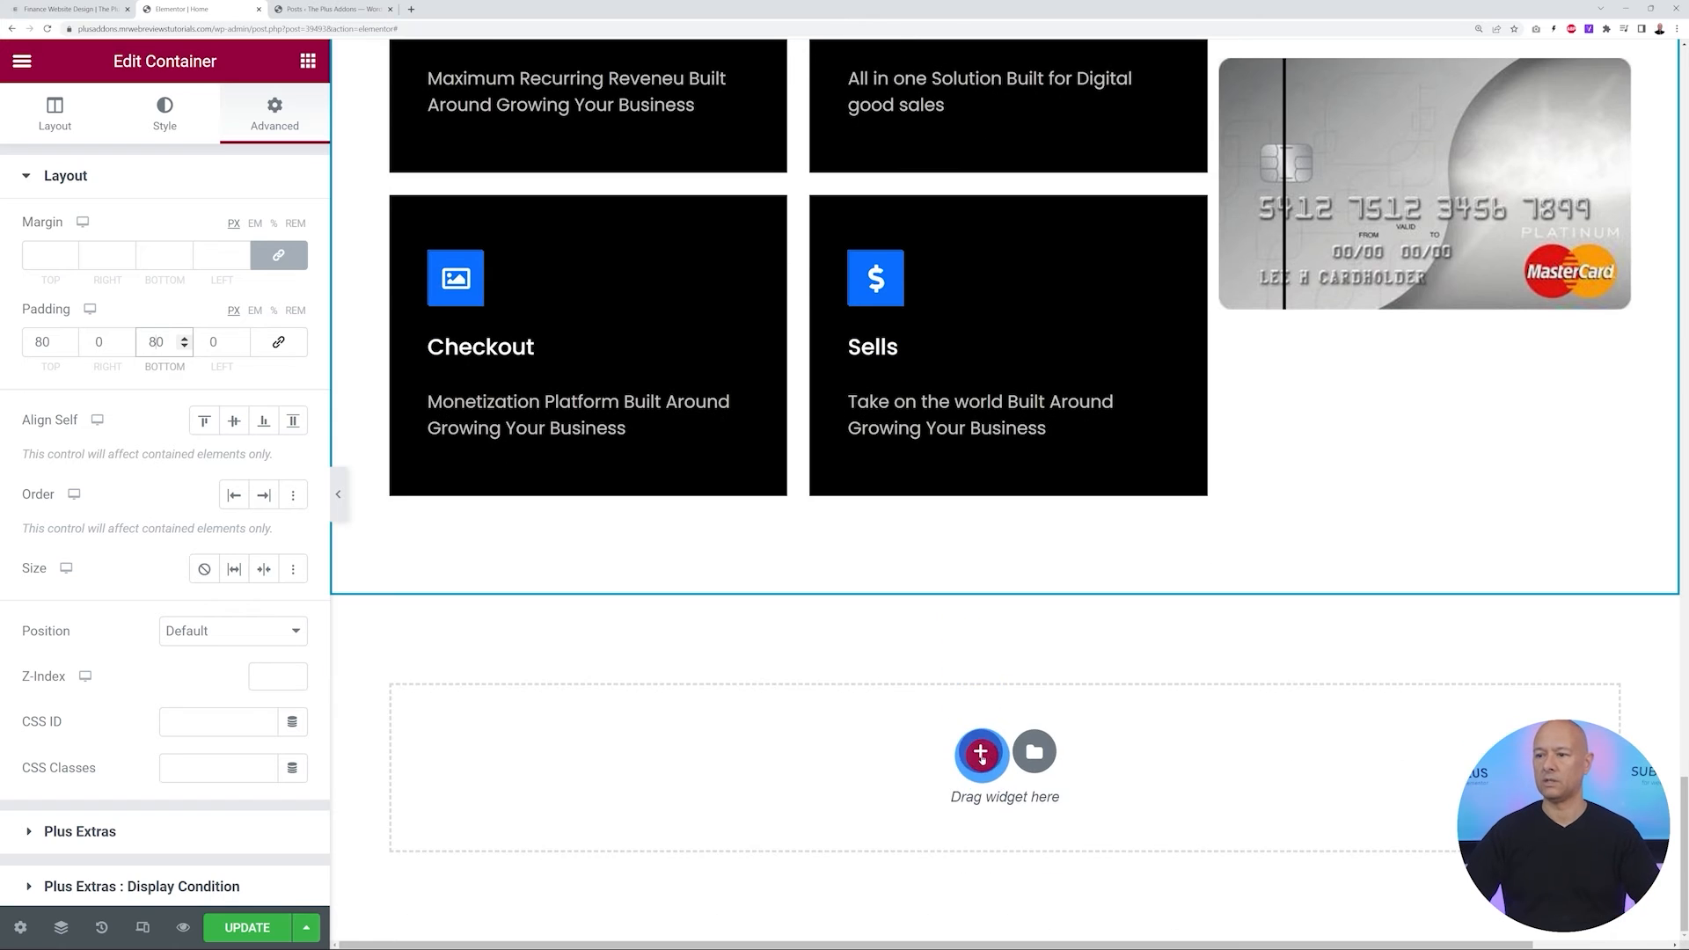
click(980, 753)
scroll(973, 746, down, 1)
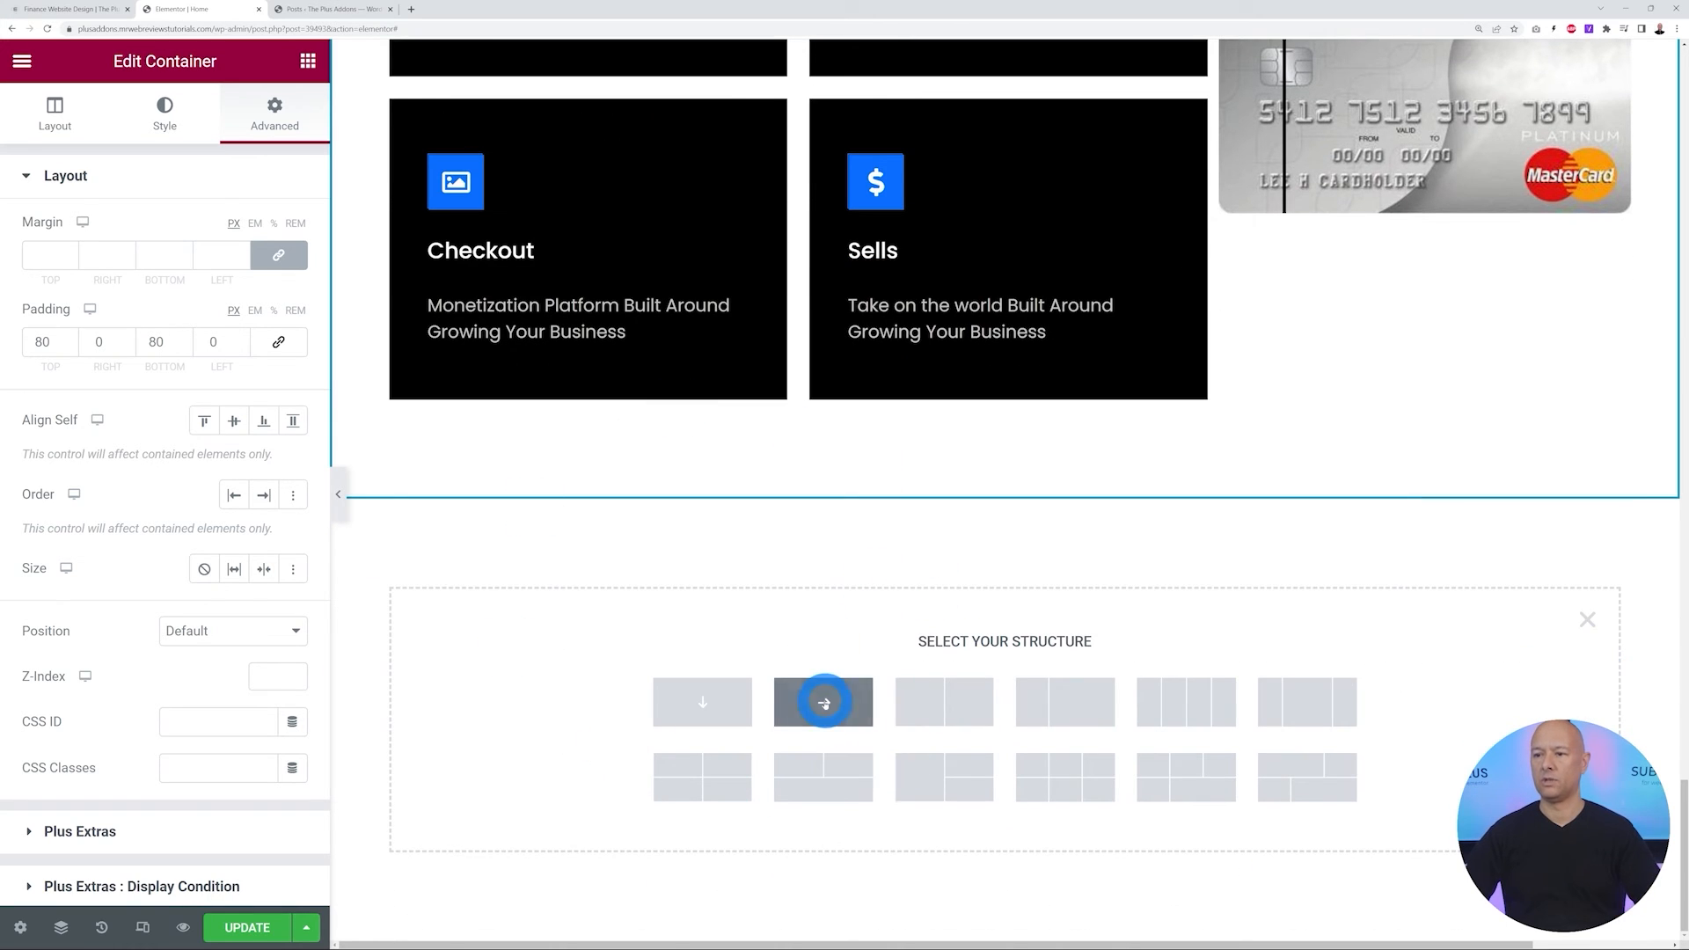
click(824, 701)
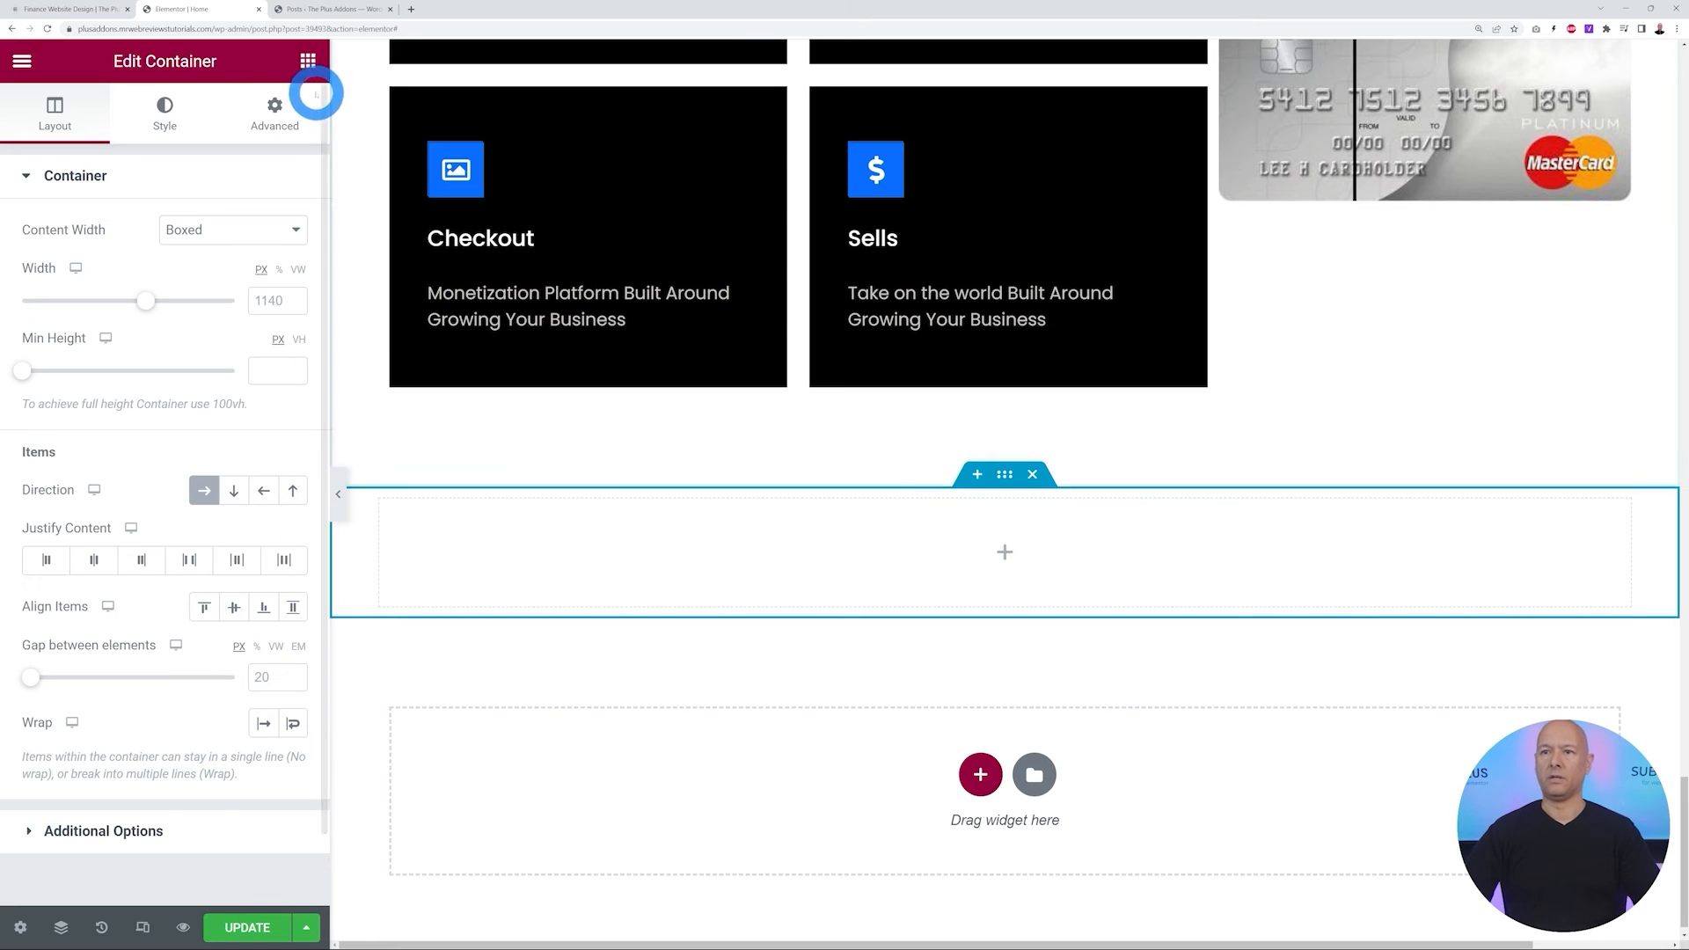
Add a Dynamic Listing widget to the new row container
click(308, 61)
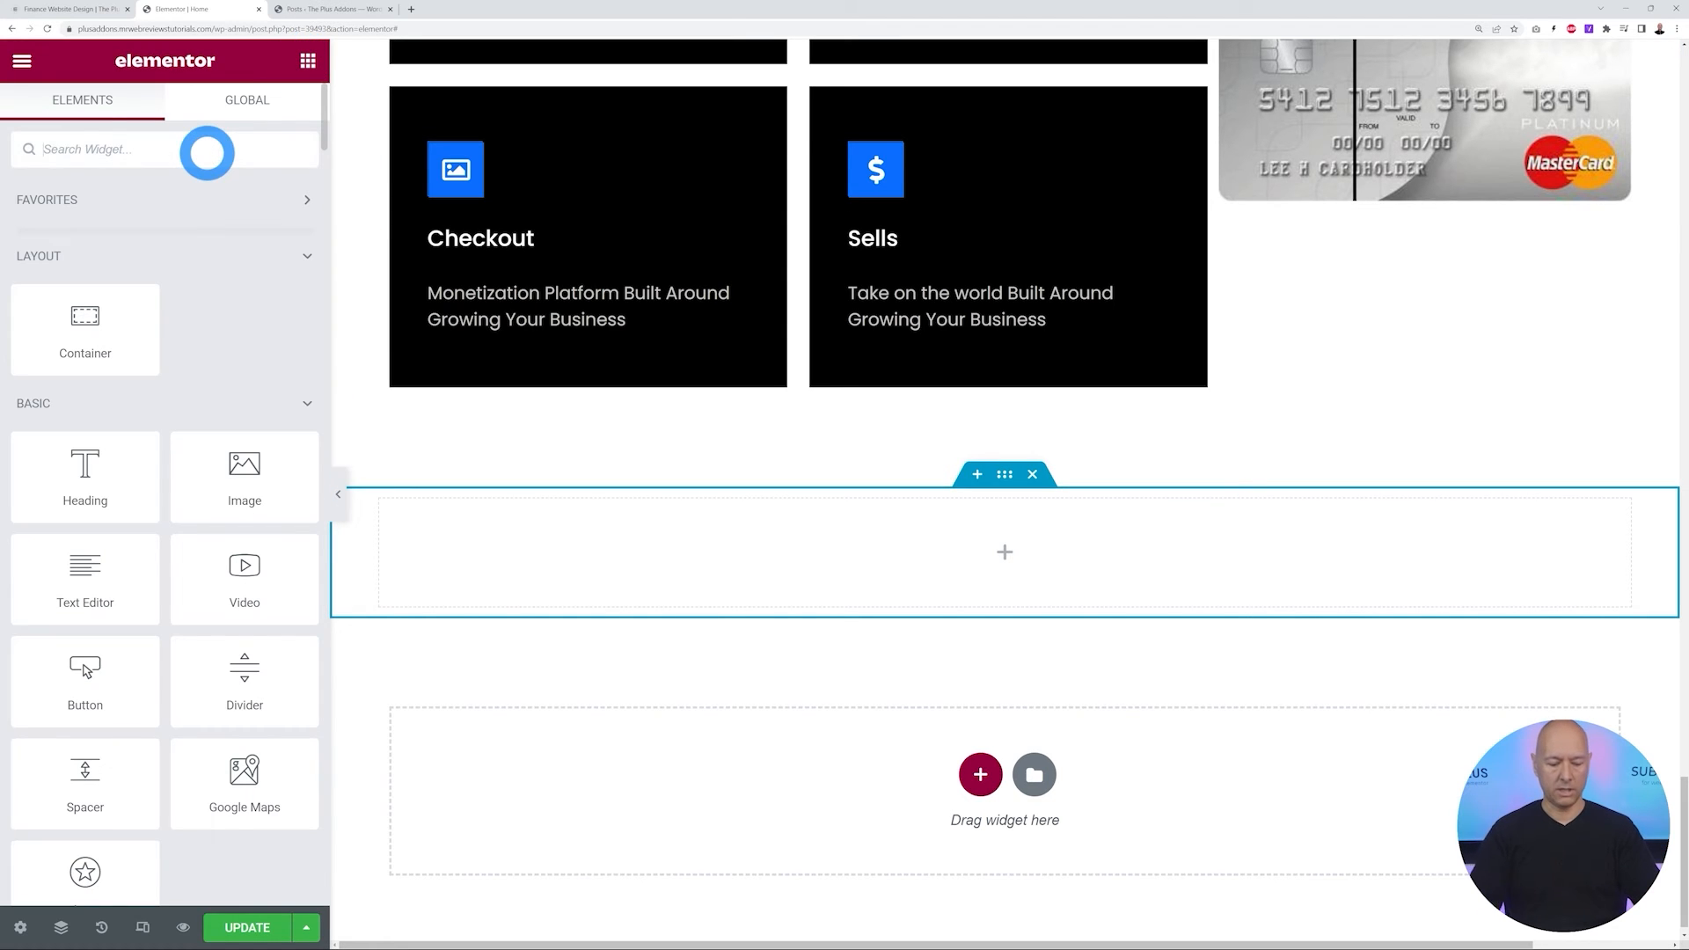
text(dynam)
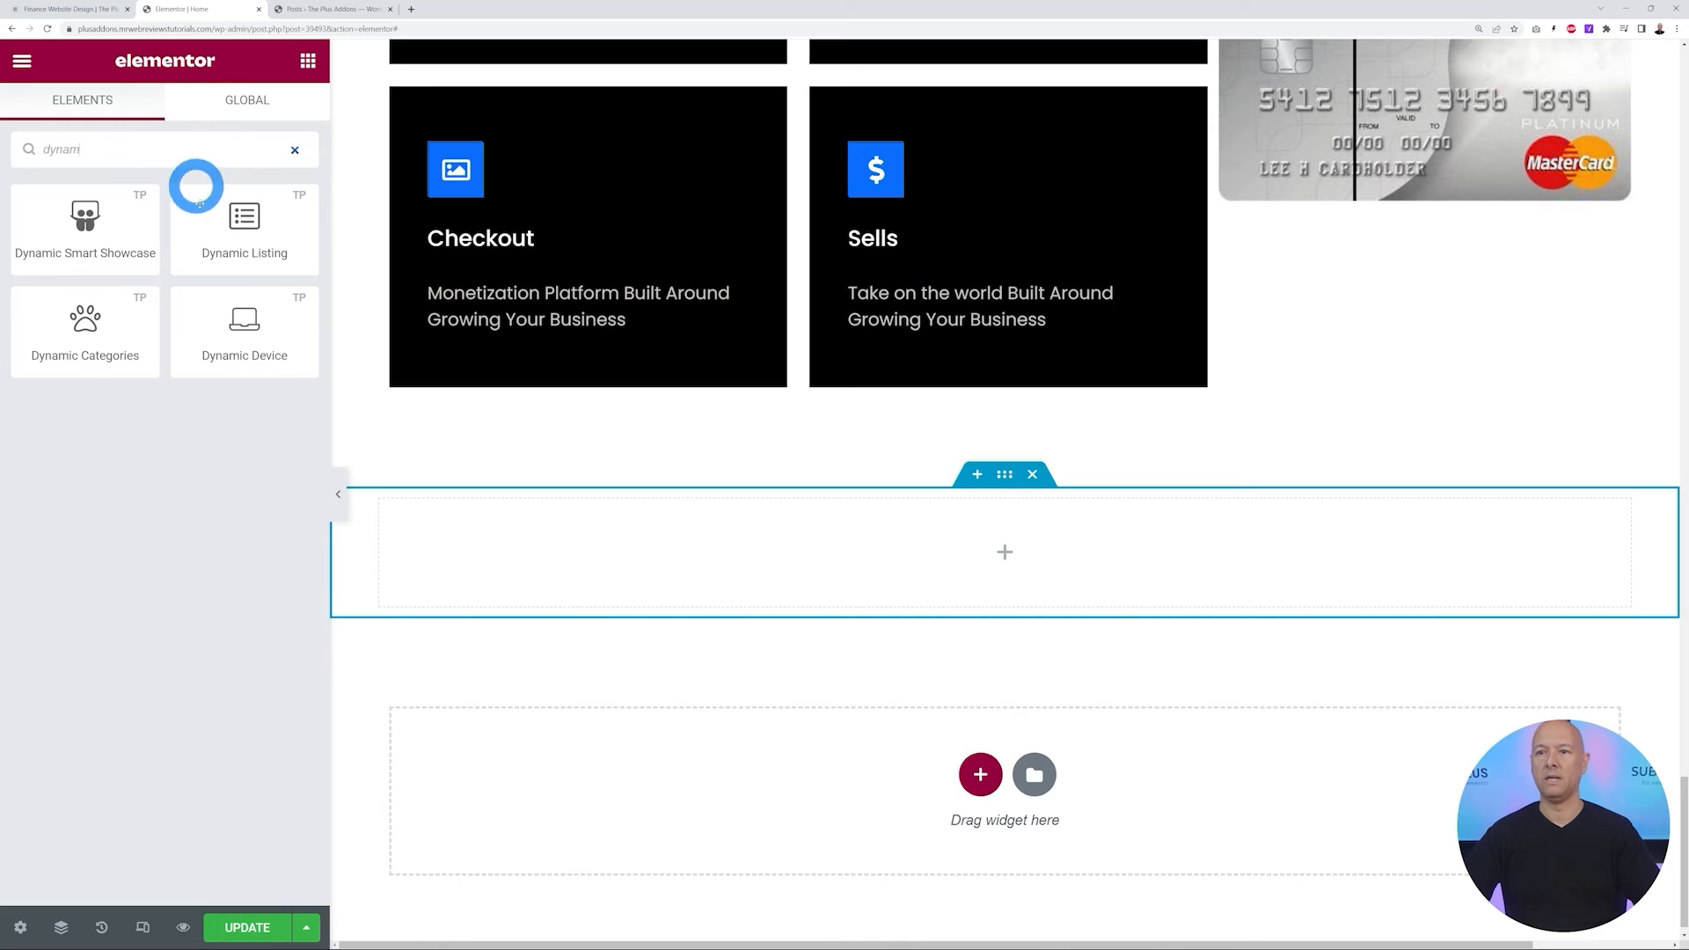
drag(732, 447, 728, 539)
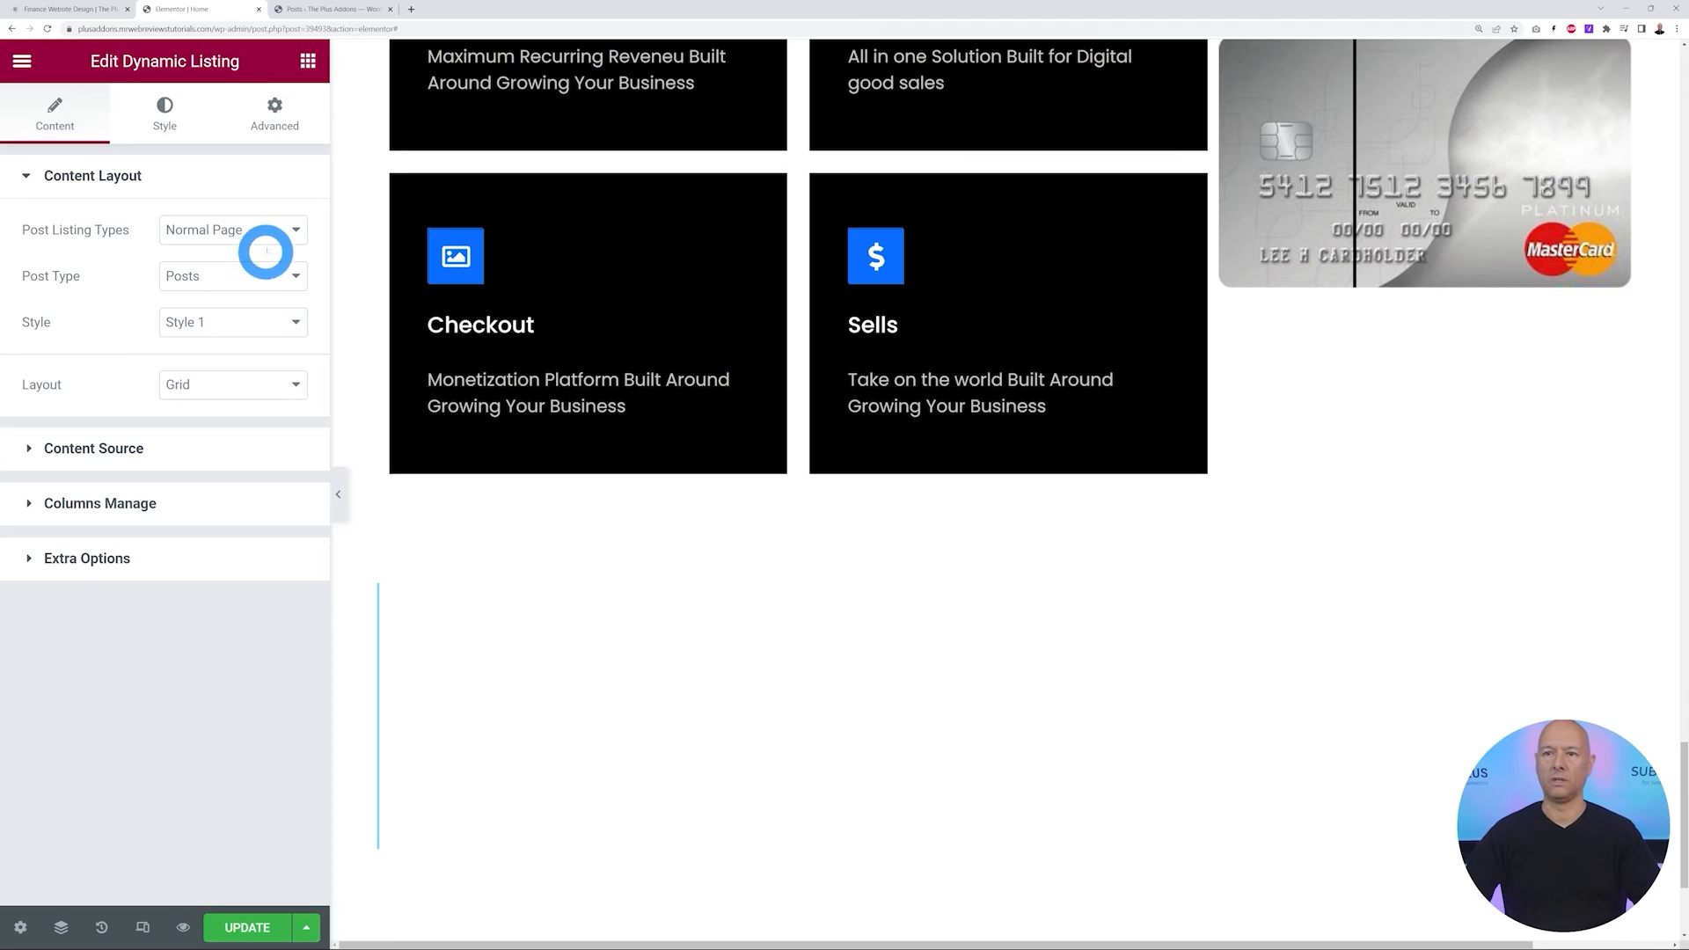
Set the listing's type to Archive Page, its post type to Posts and its style to Custom Skin
click(268, 229)
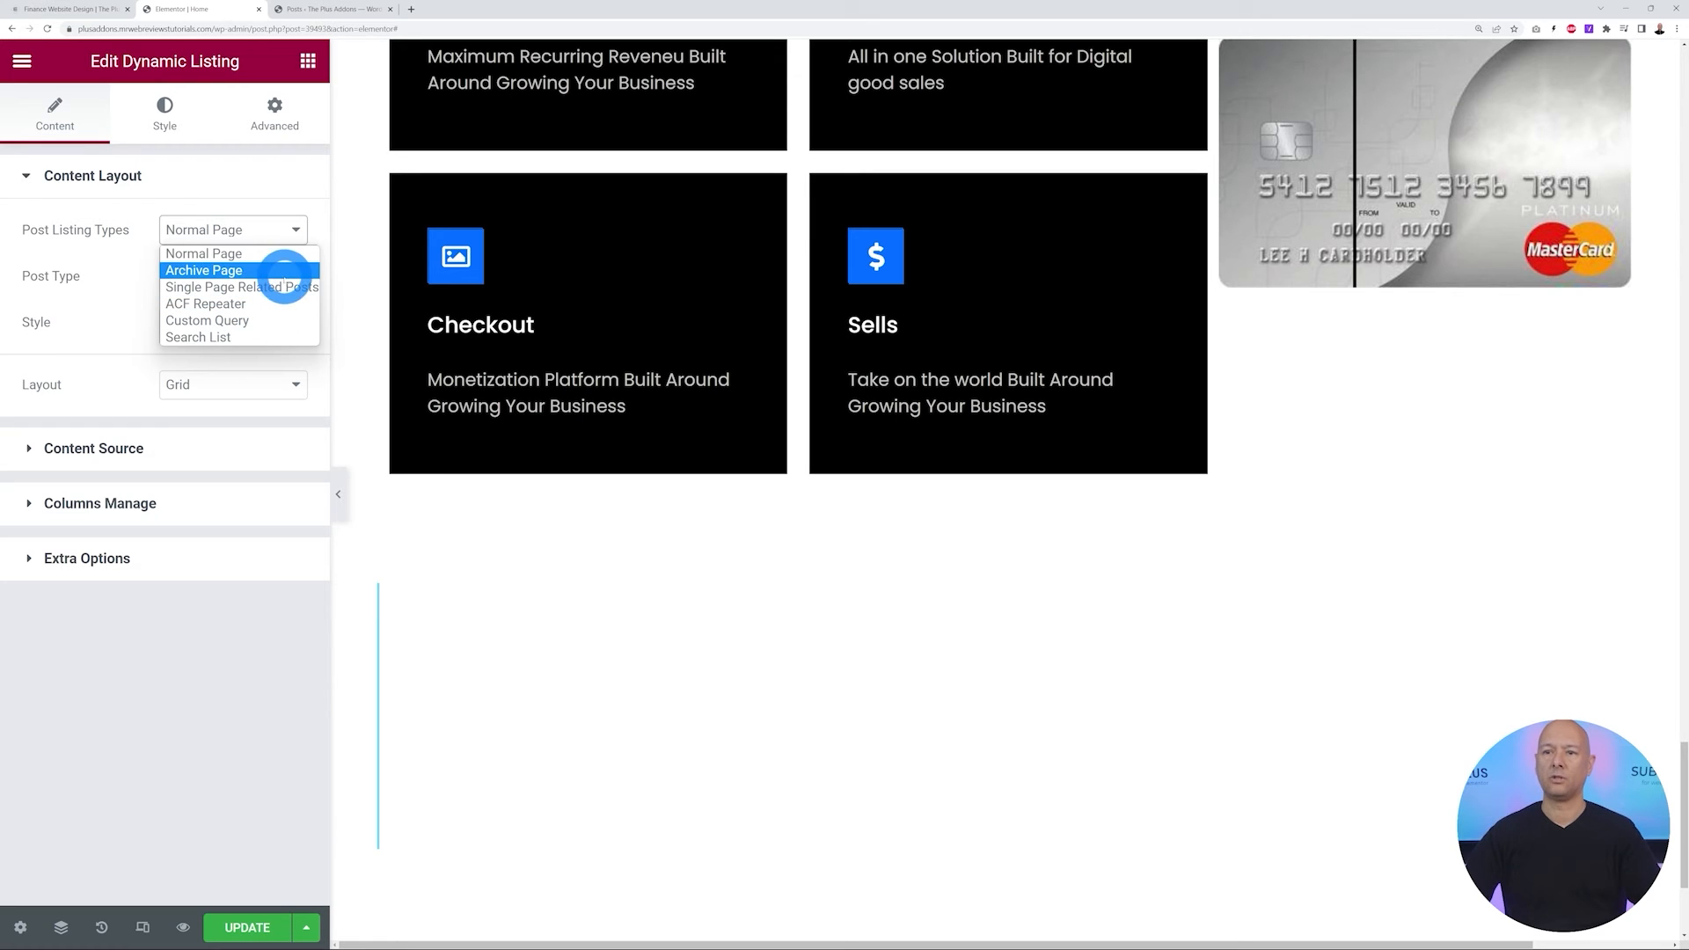
click(215, 271)
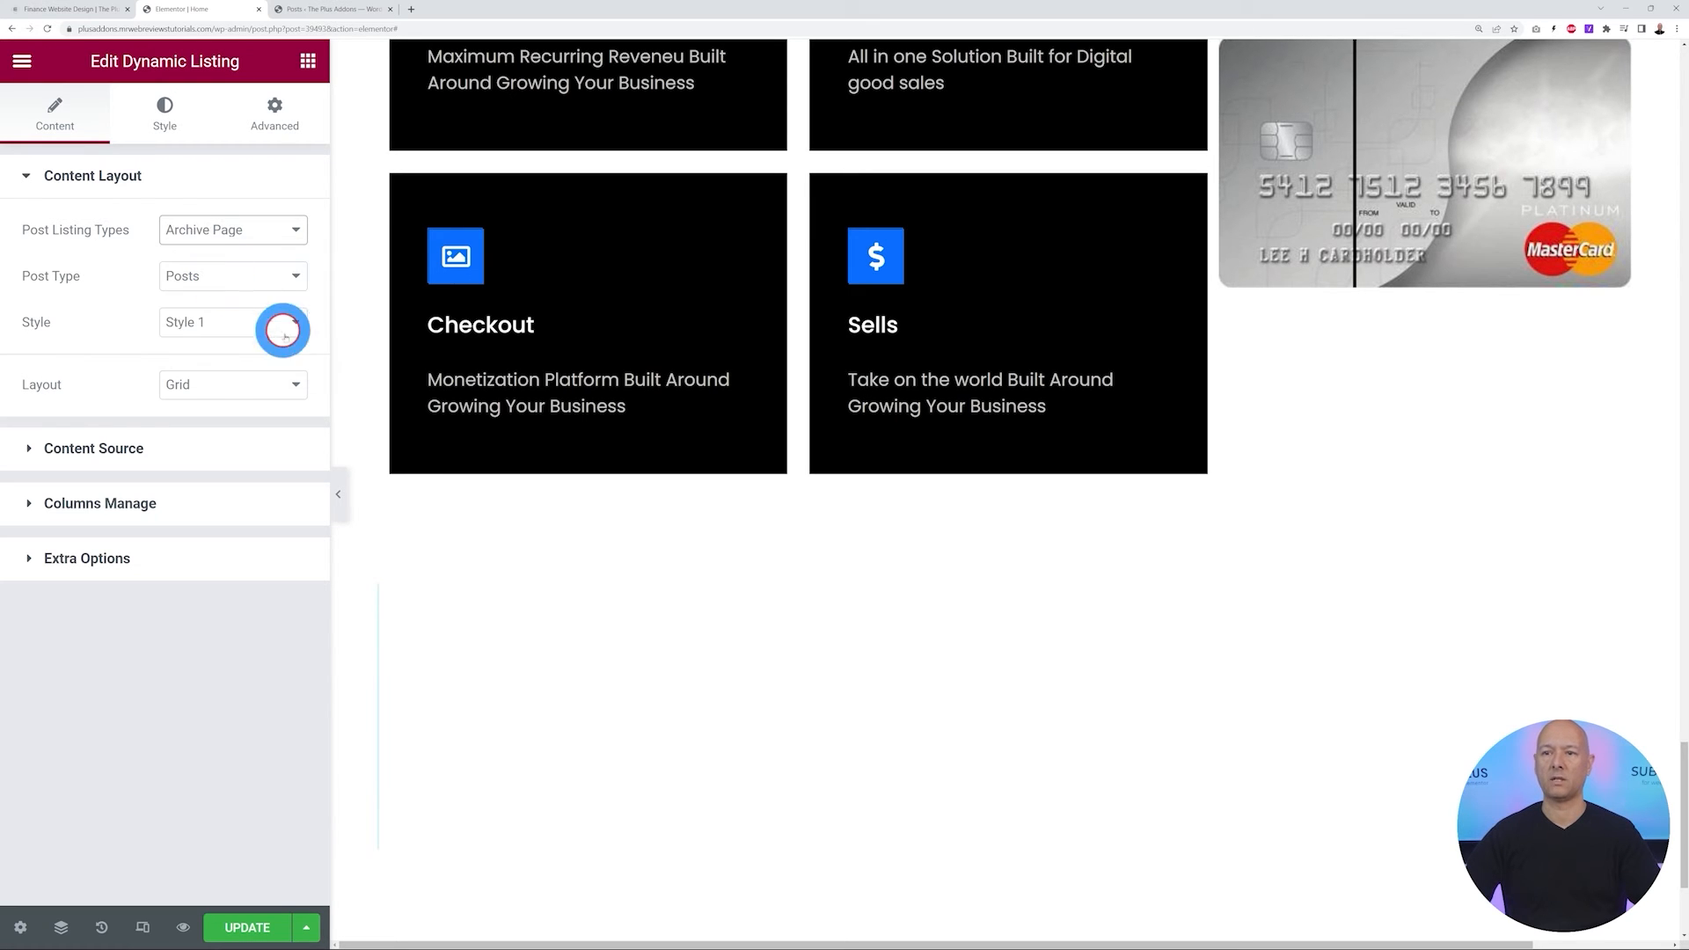
click(281, 279)
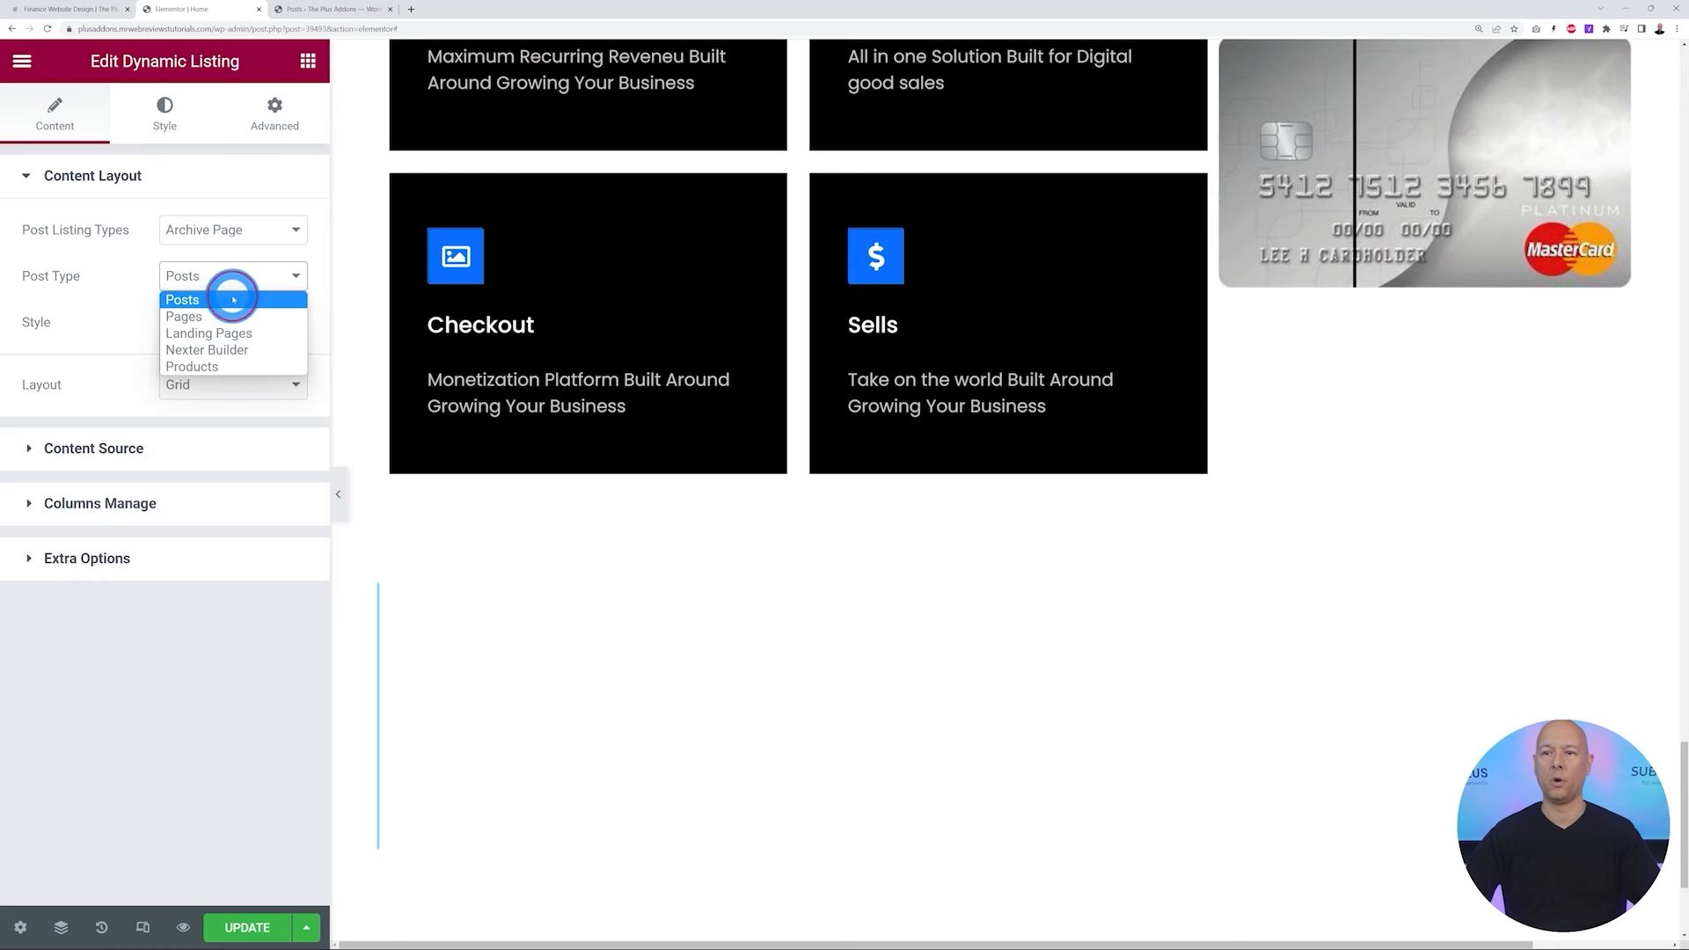
click(233, 300)
click(278, 325)
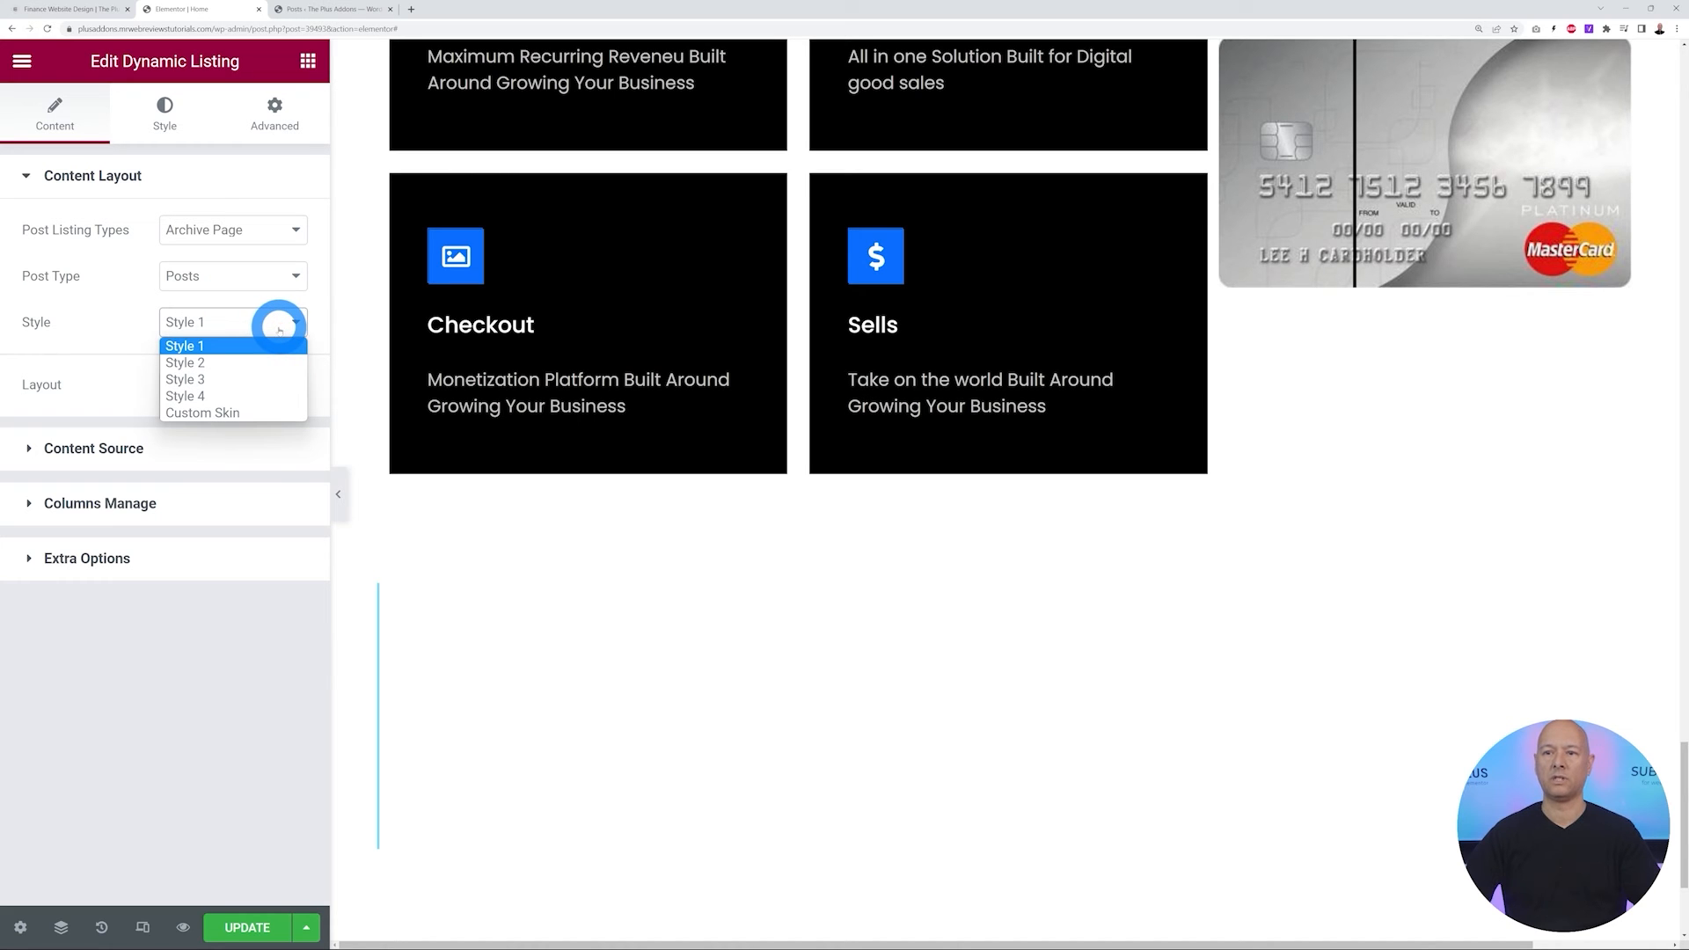
click(269, 413)
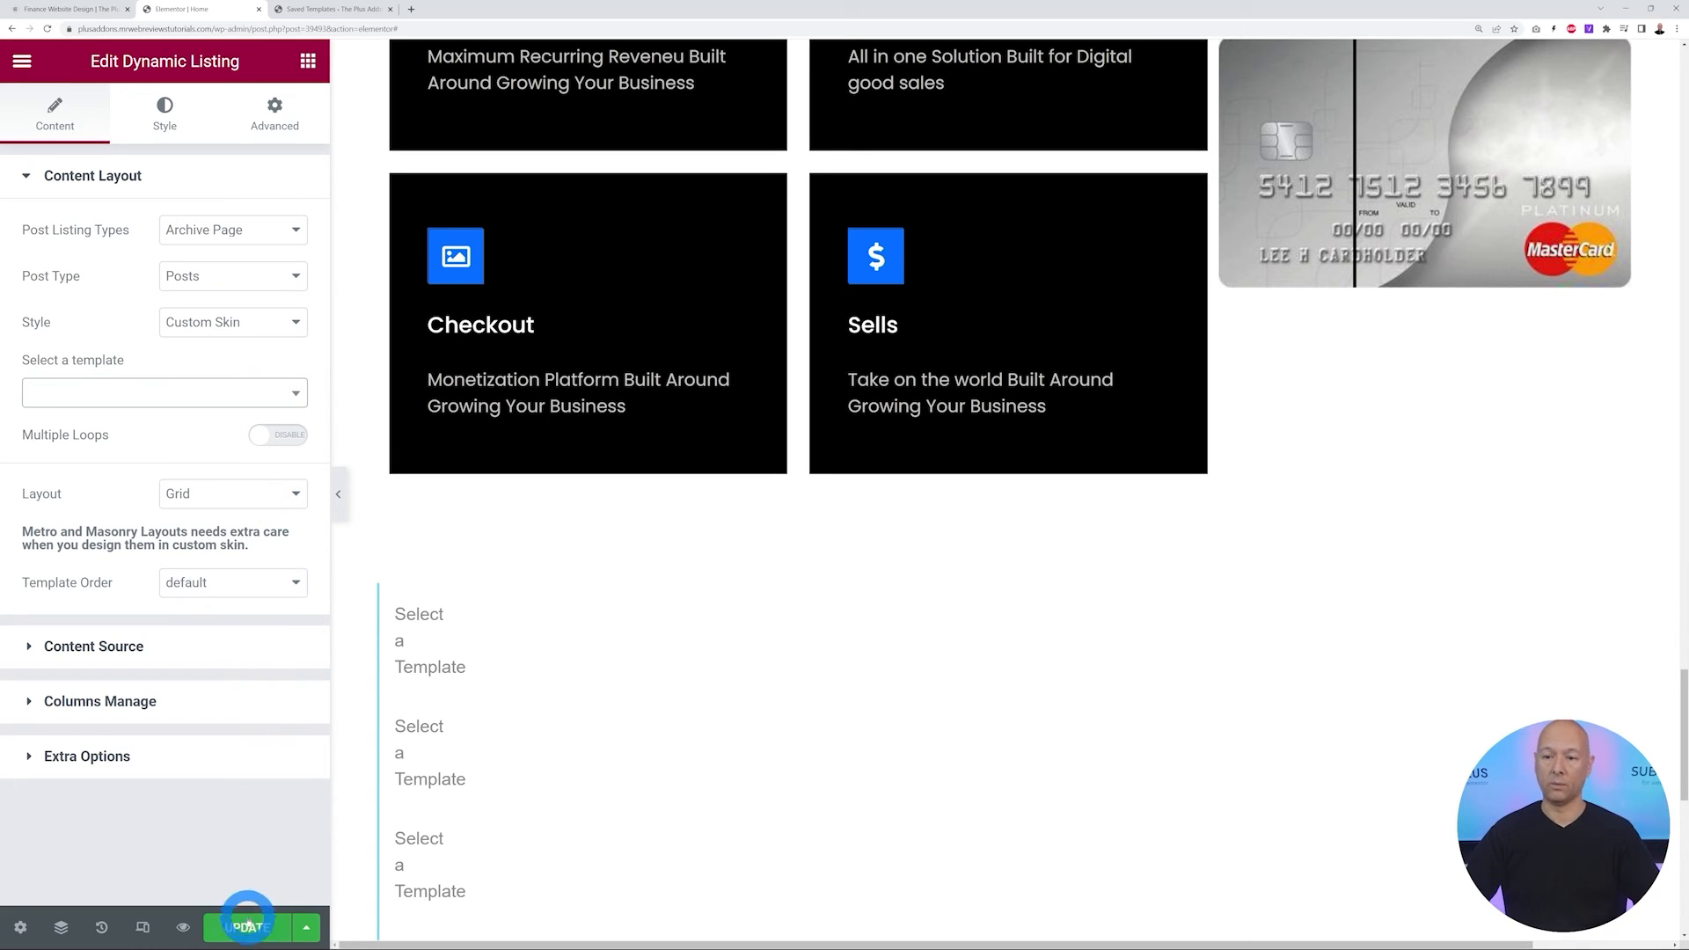
In the saved templates list, create a Section template named "Custom Loop Style" and dismiss the block library
click(318, 9)
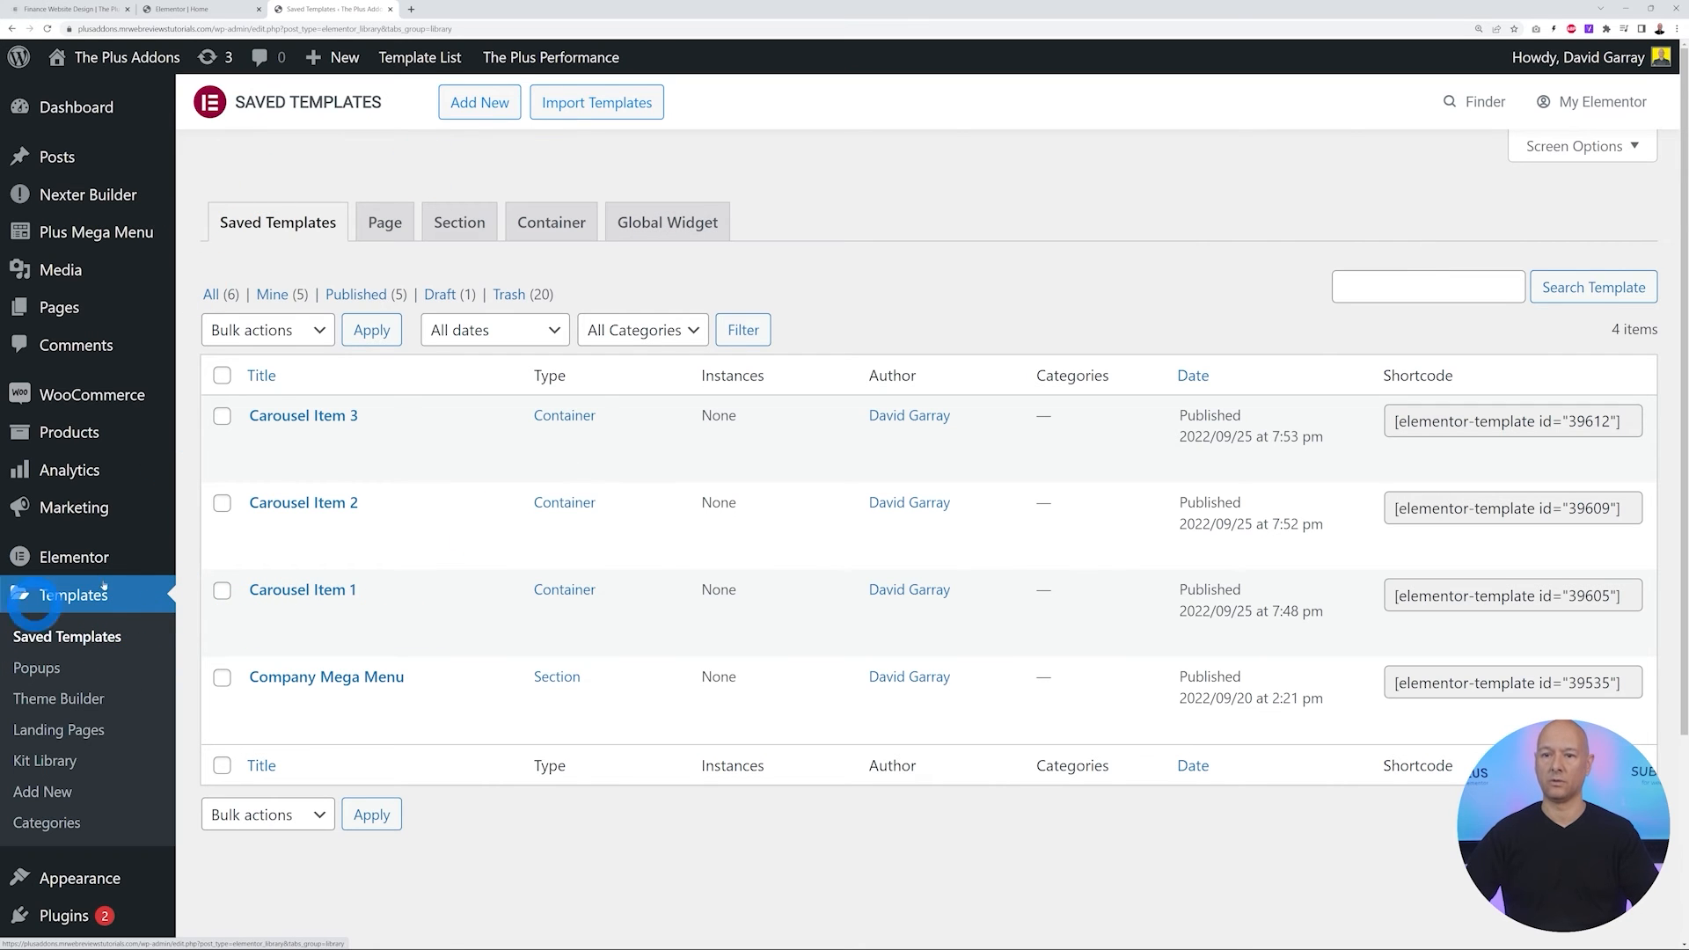
click(479, 103)
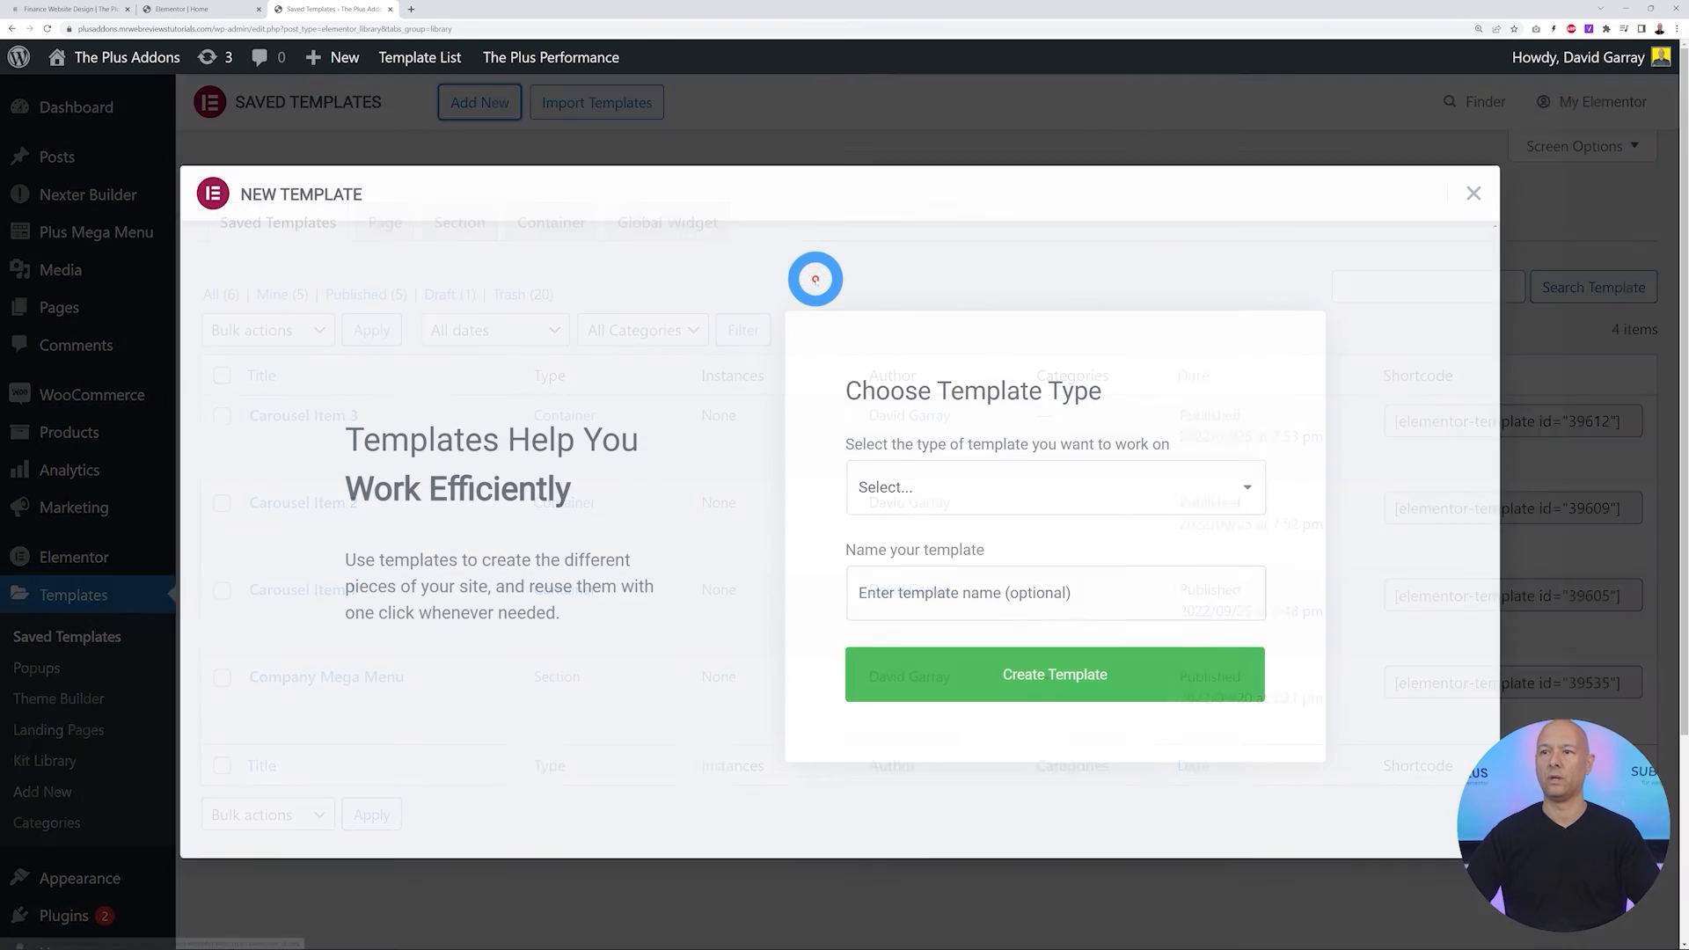
click(1110, 486)
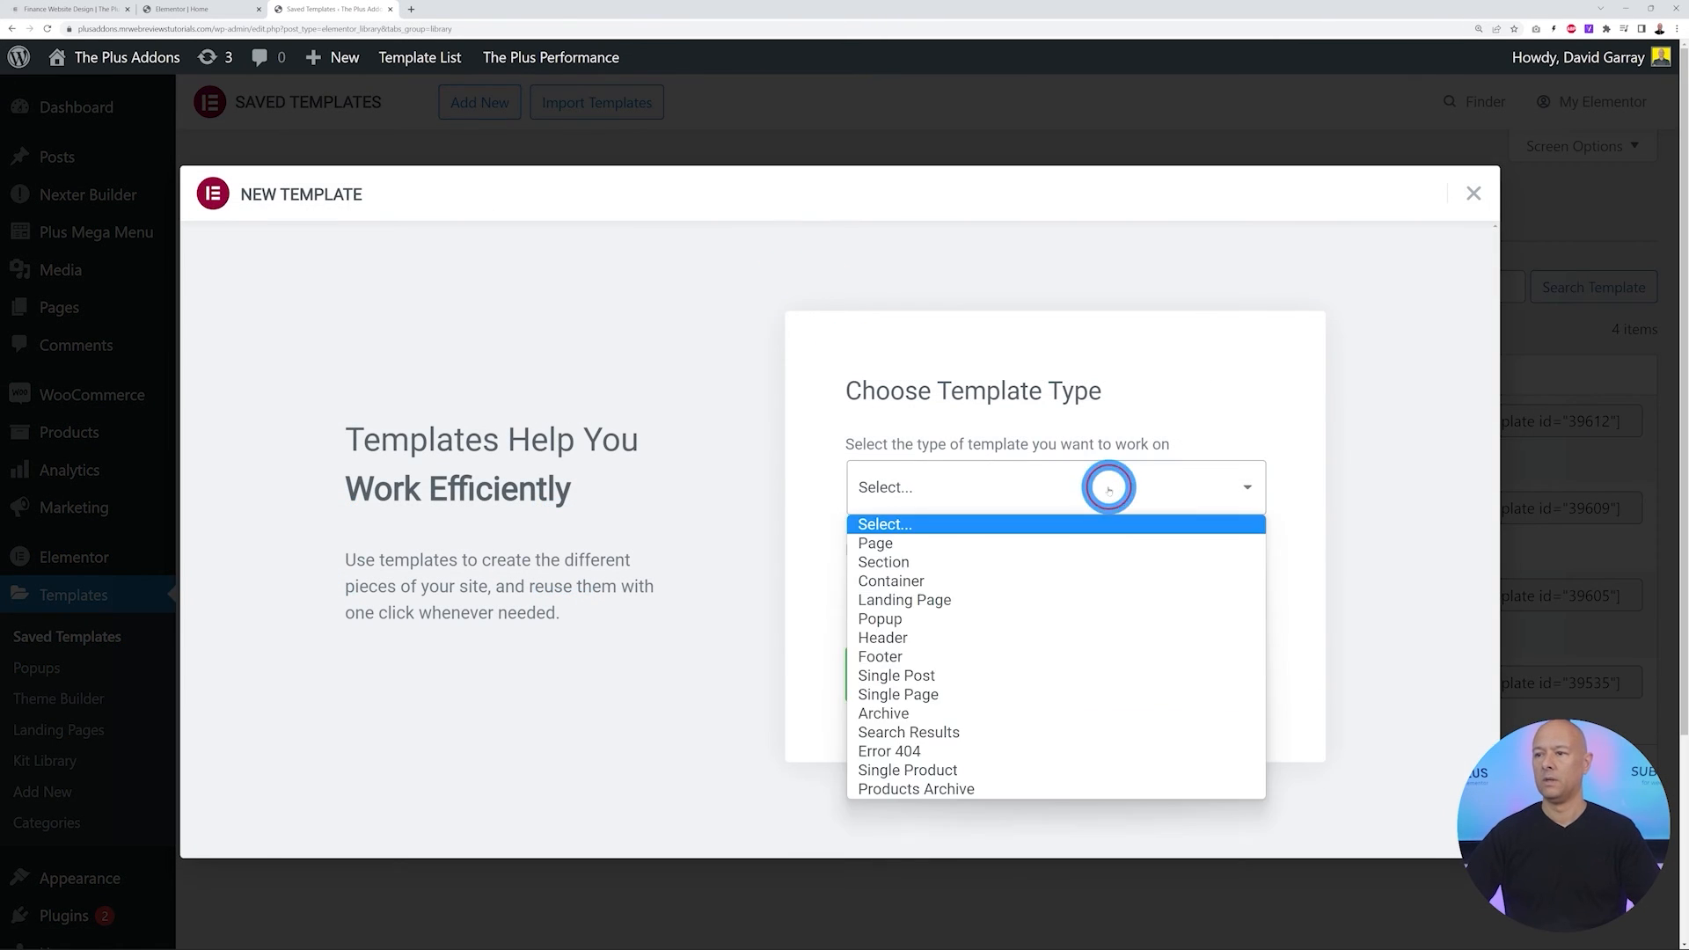
click(1007, 561)
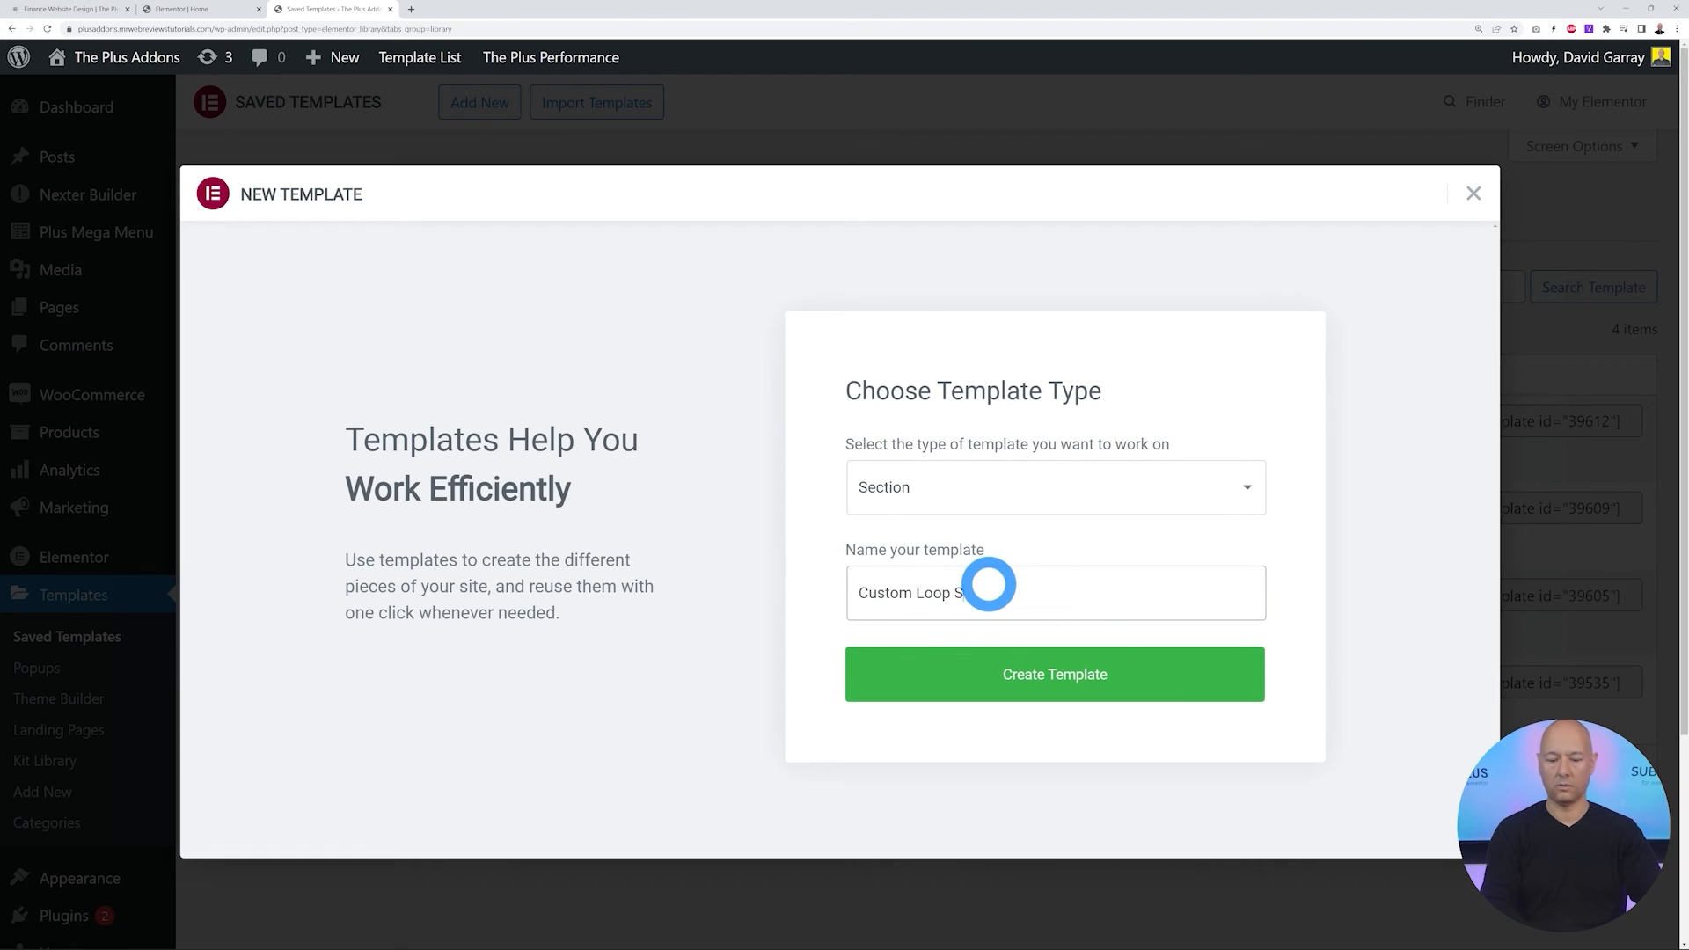
click(1079, 661)
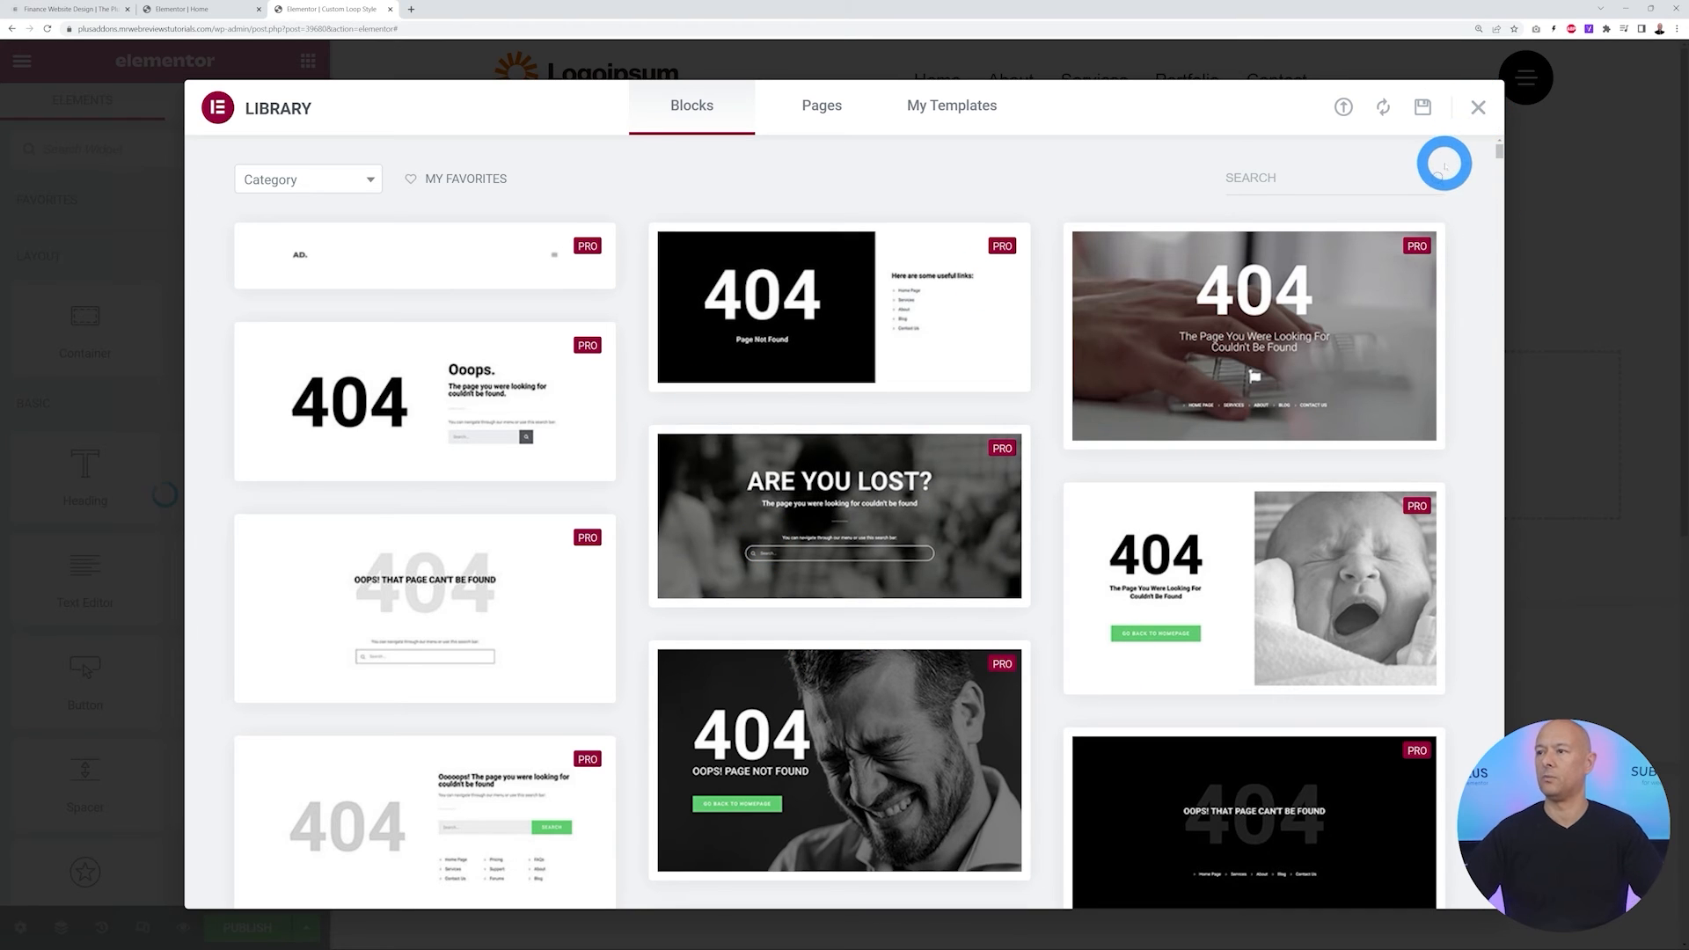
key(Escape)
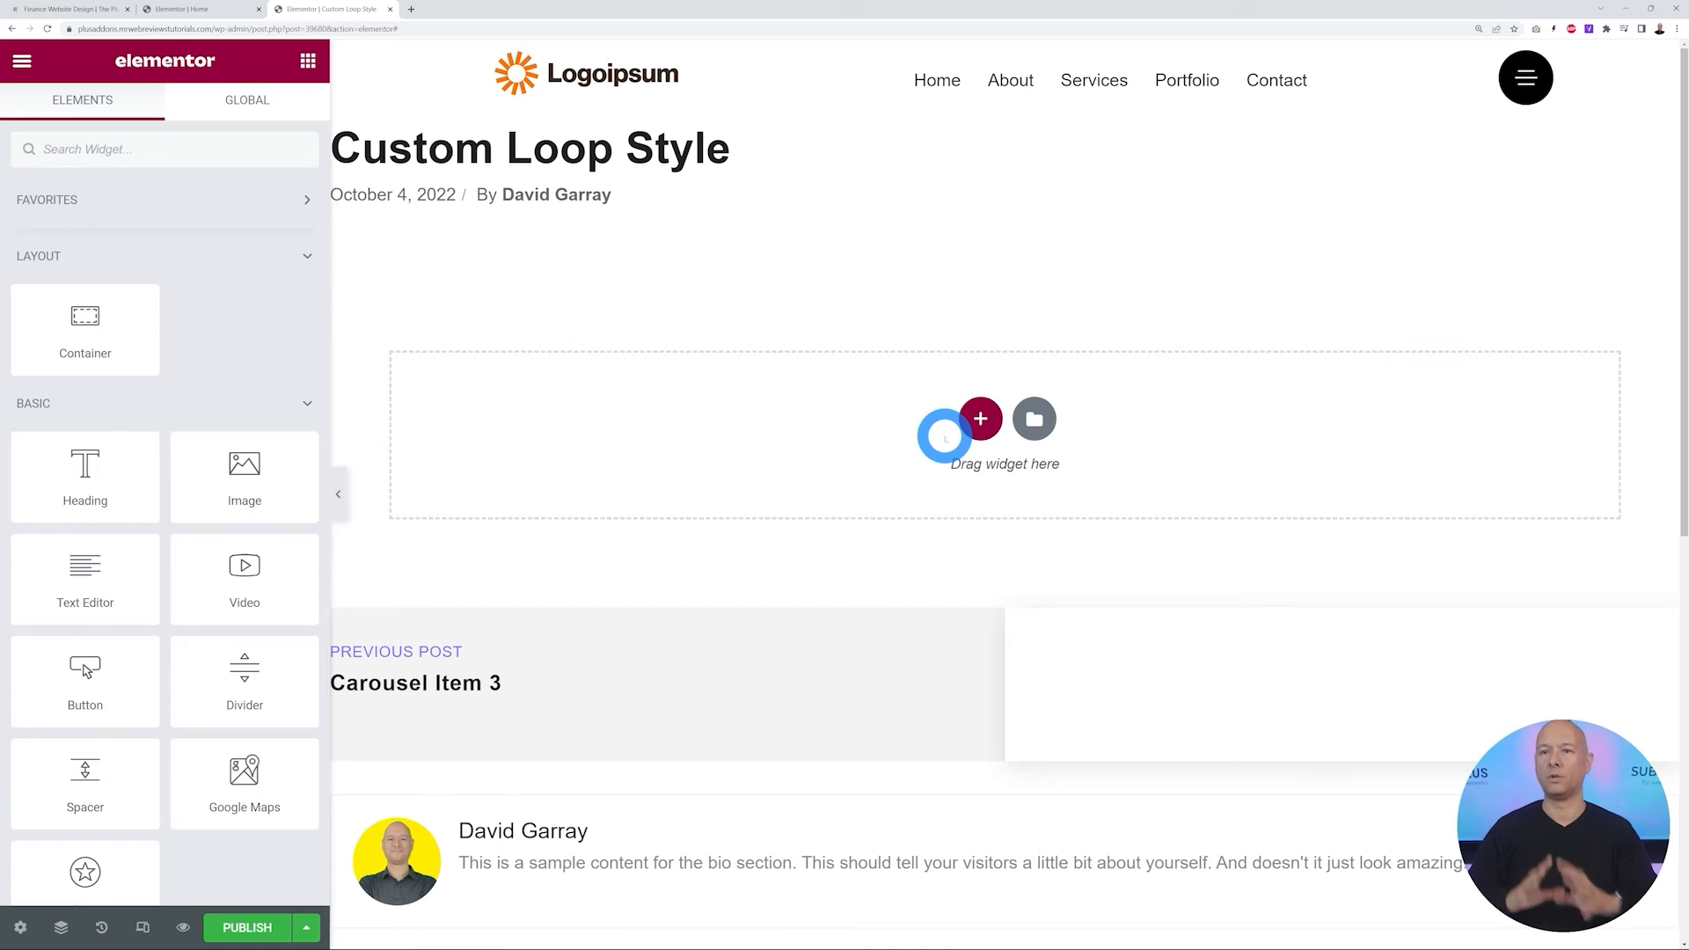
Check the blog post cards in the reference design, then add a vertical column container to the Custom Loop Style template
click(55, 10)
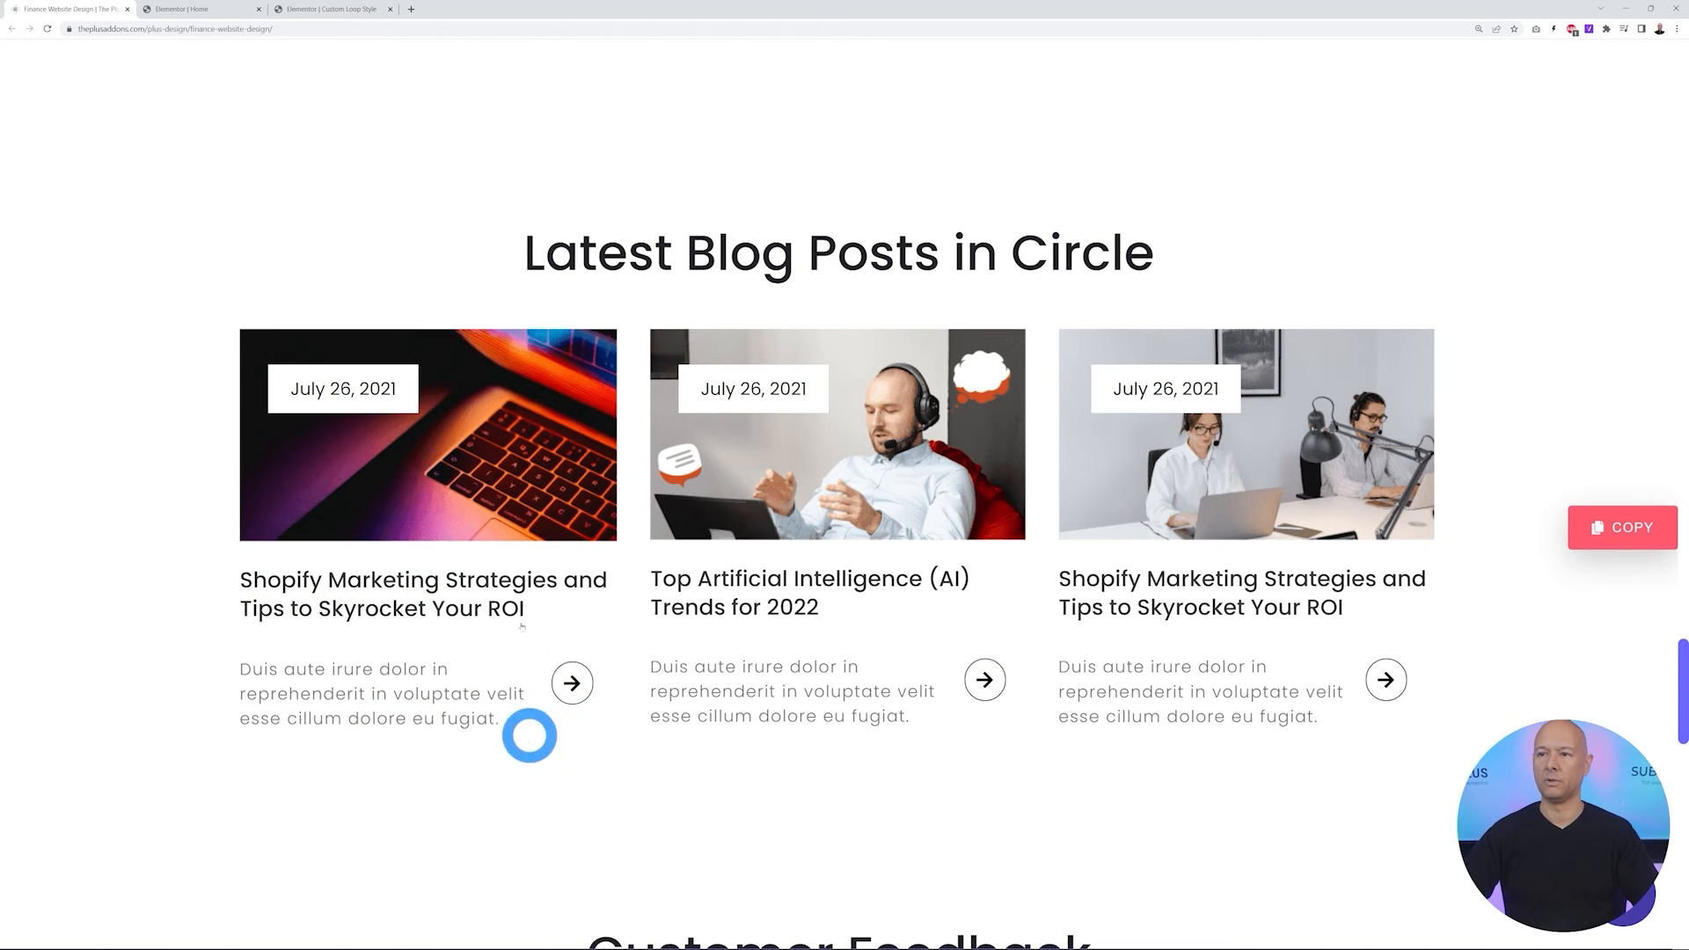
click(352, 9)
click(979, 418)
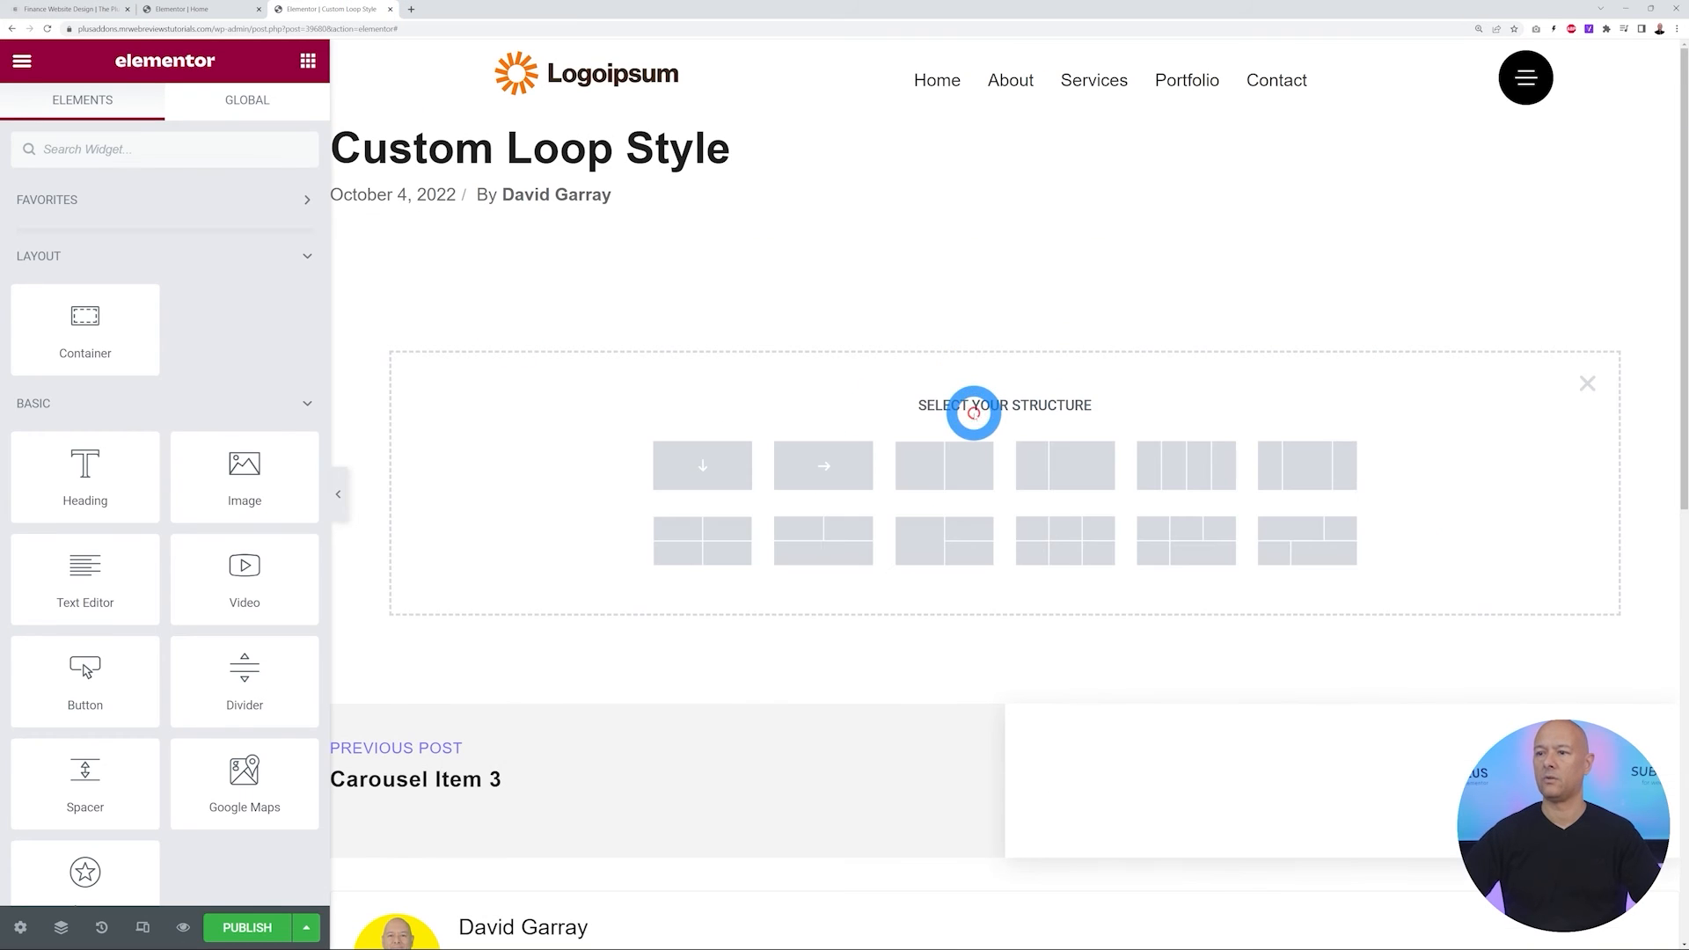
click(702, 466)
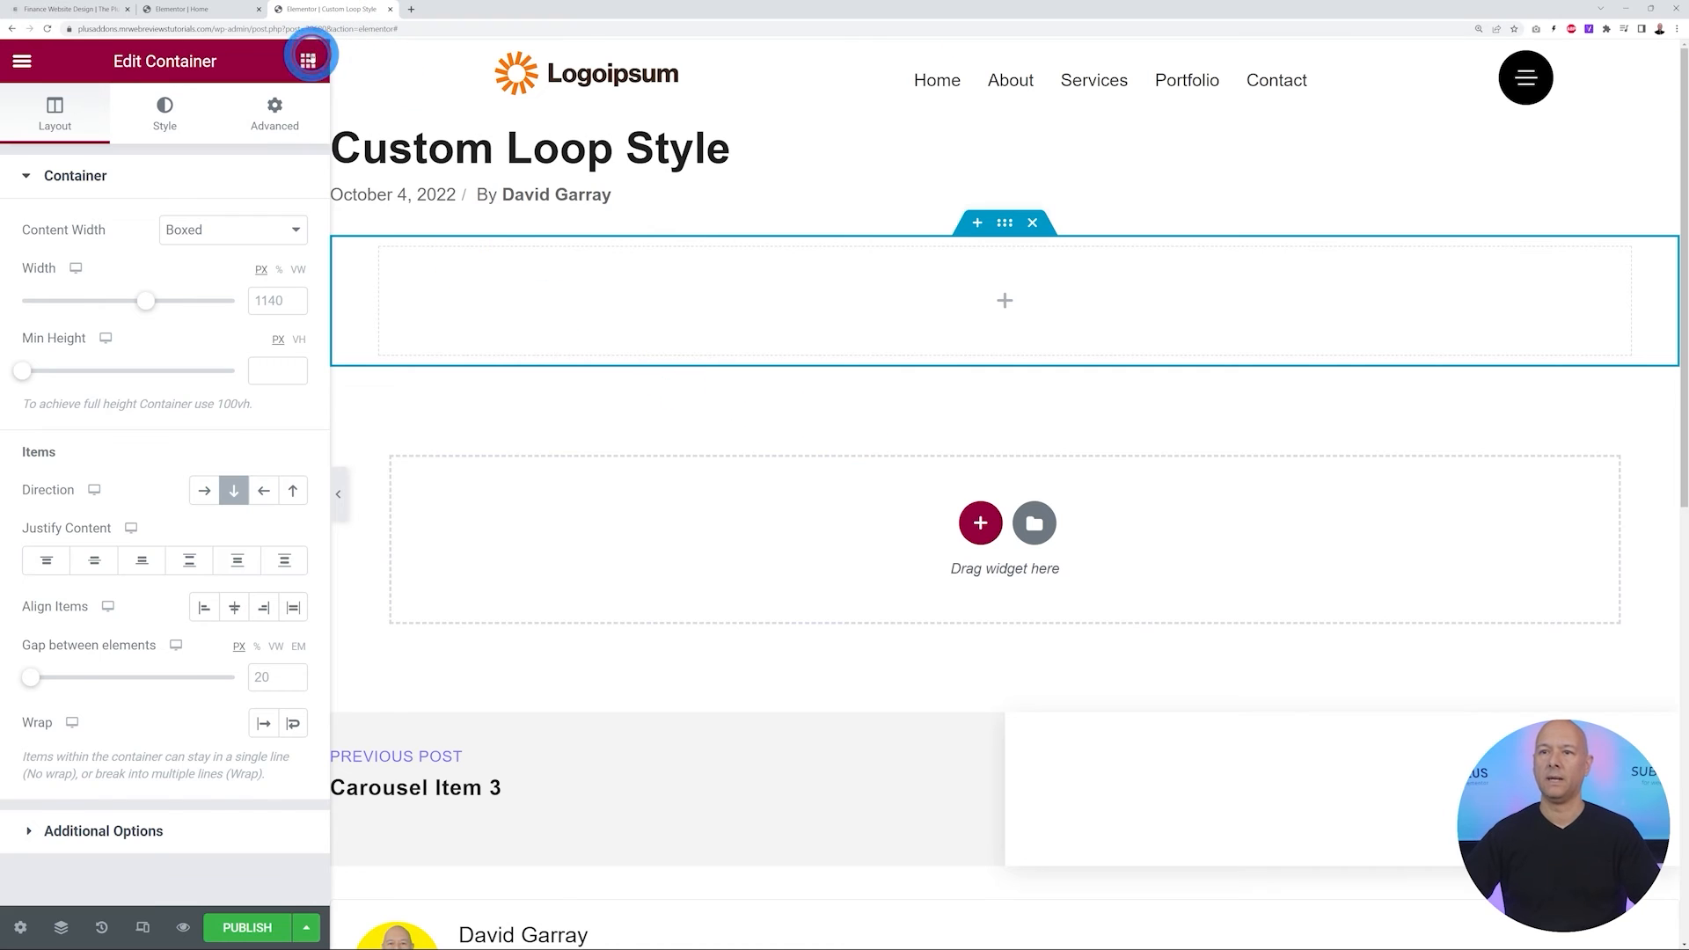
Find the Creative Image widget by searching for "image" and add it to the empty container
click(308, 59)
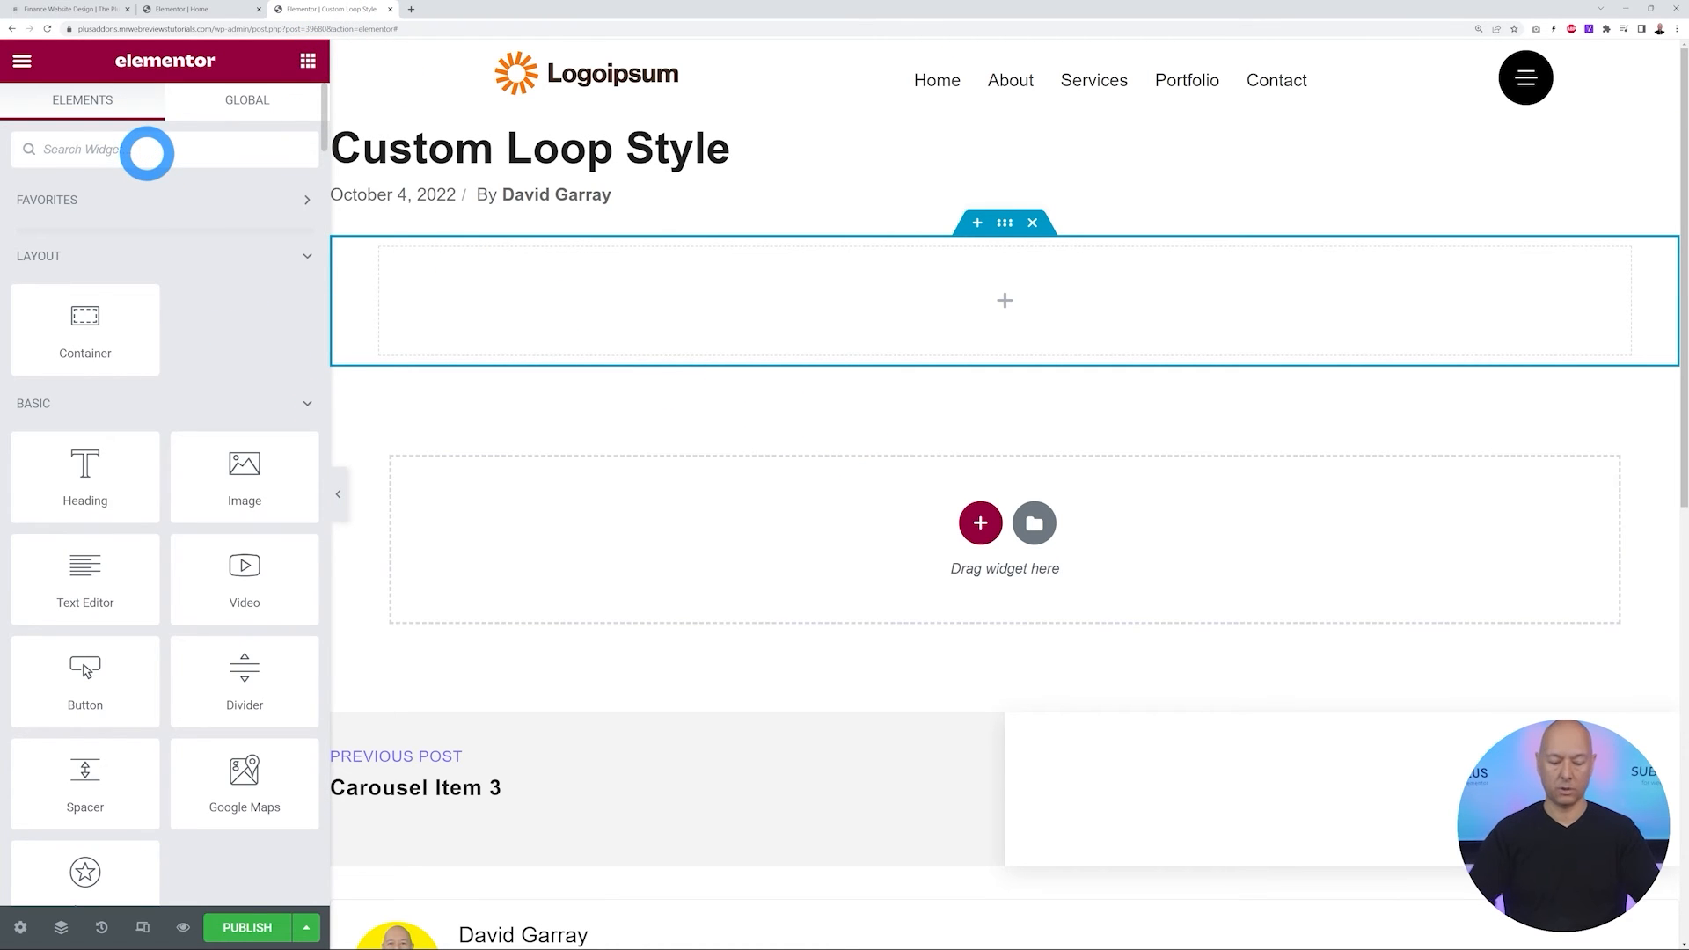
click(147, 153)
text(image)
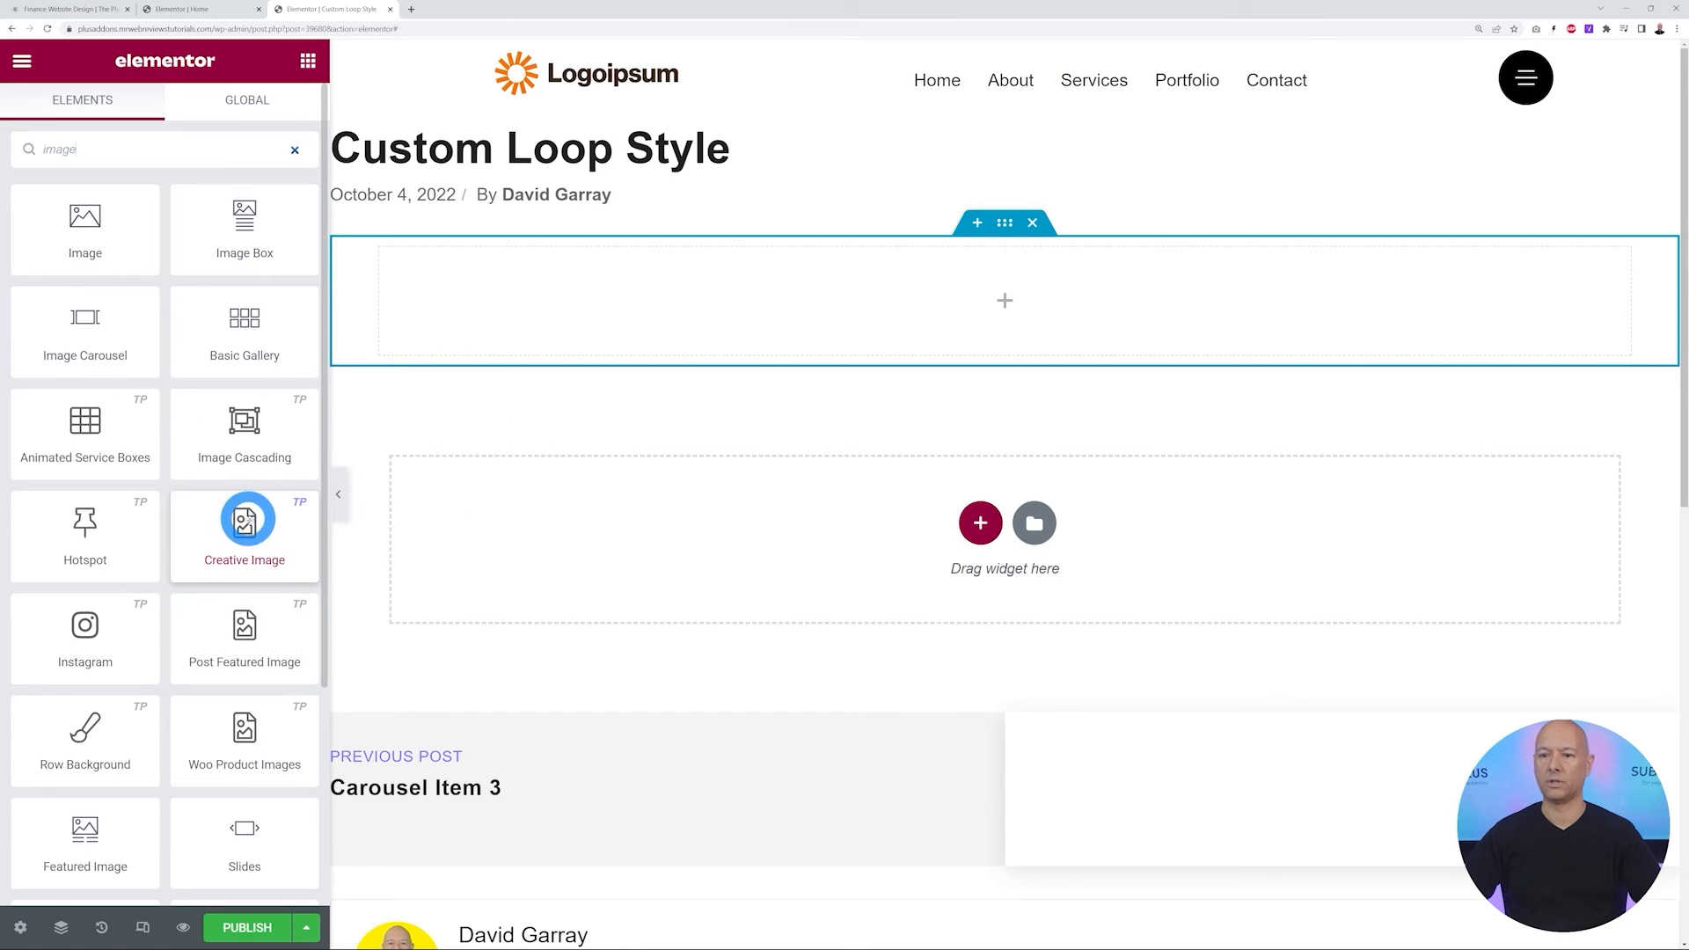
drag(247, 531, 769, 295)
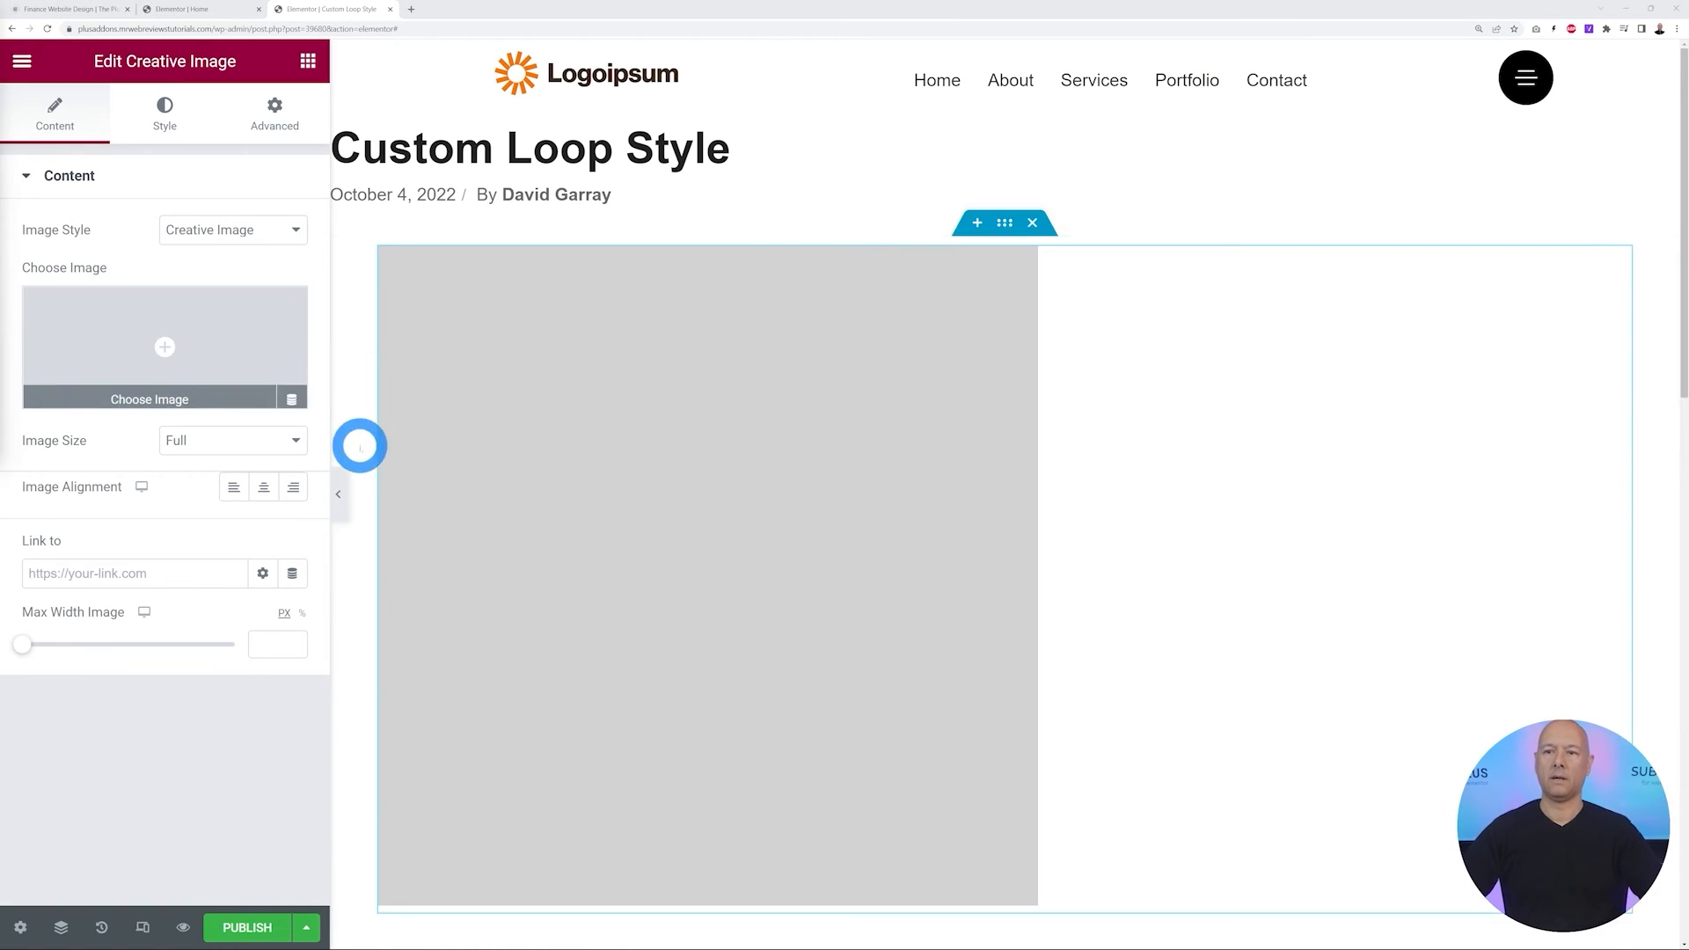
Set the Creative Image's source to the dynamic post Featured Image
mouse_move(210, 341)
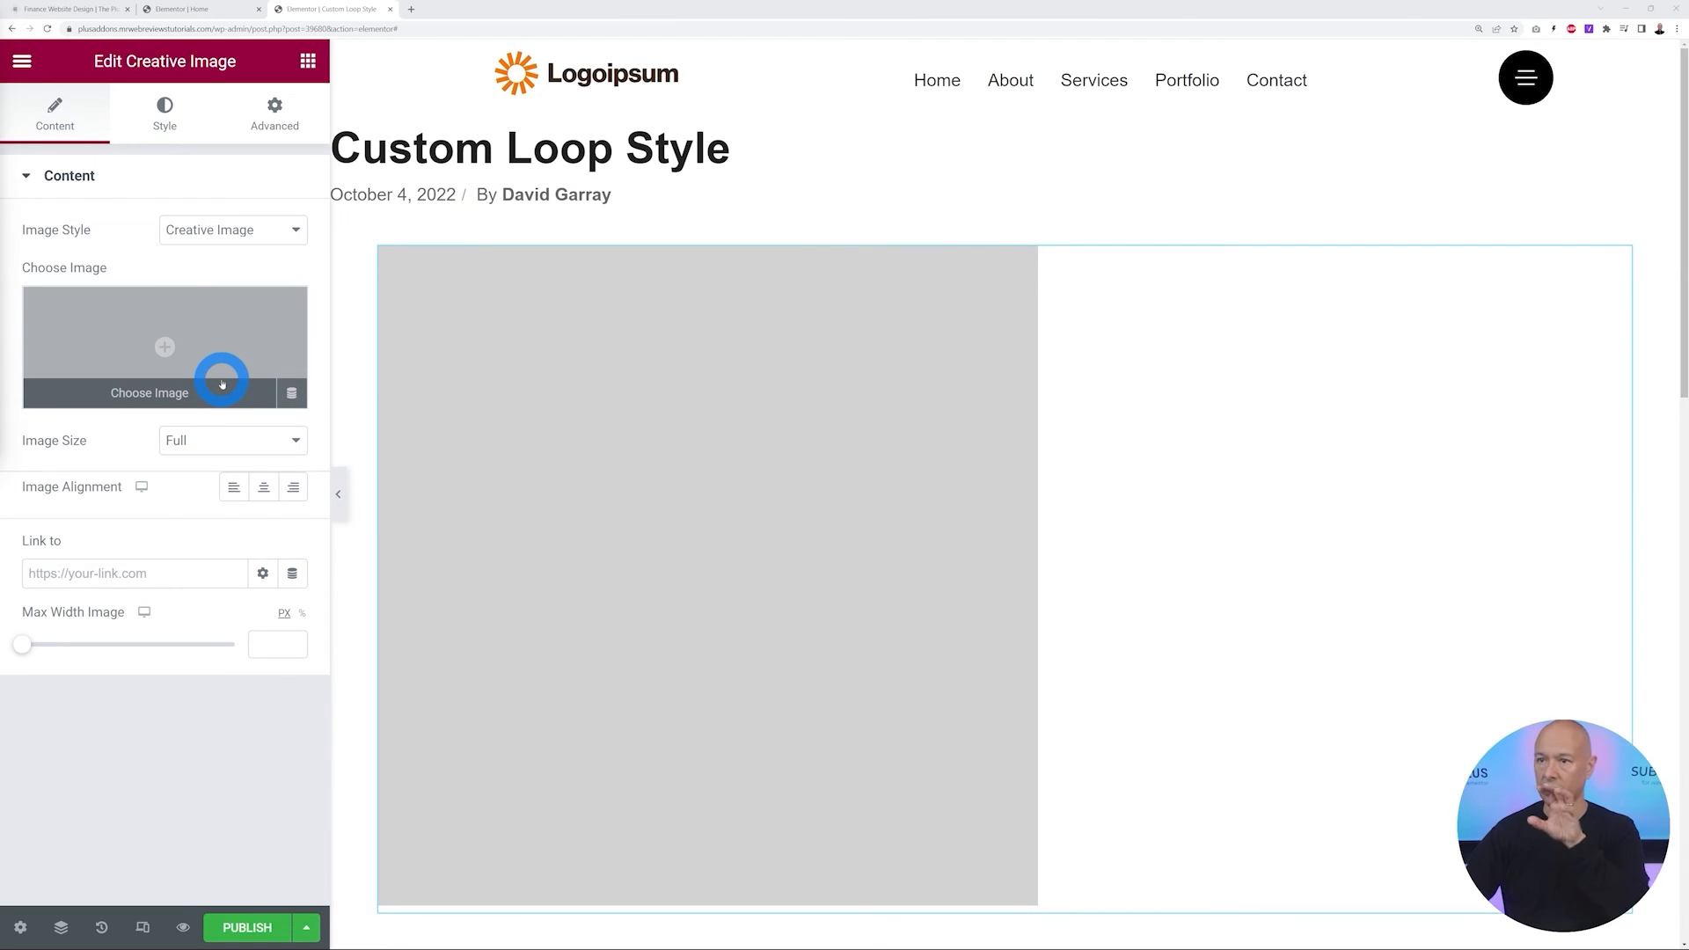
click(293, 395)
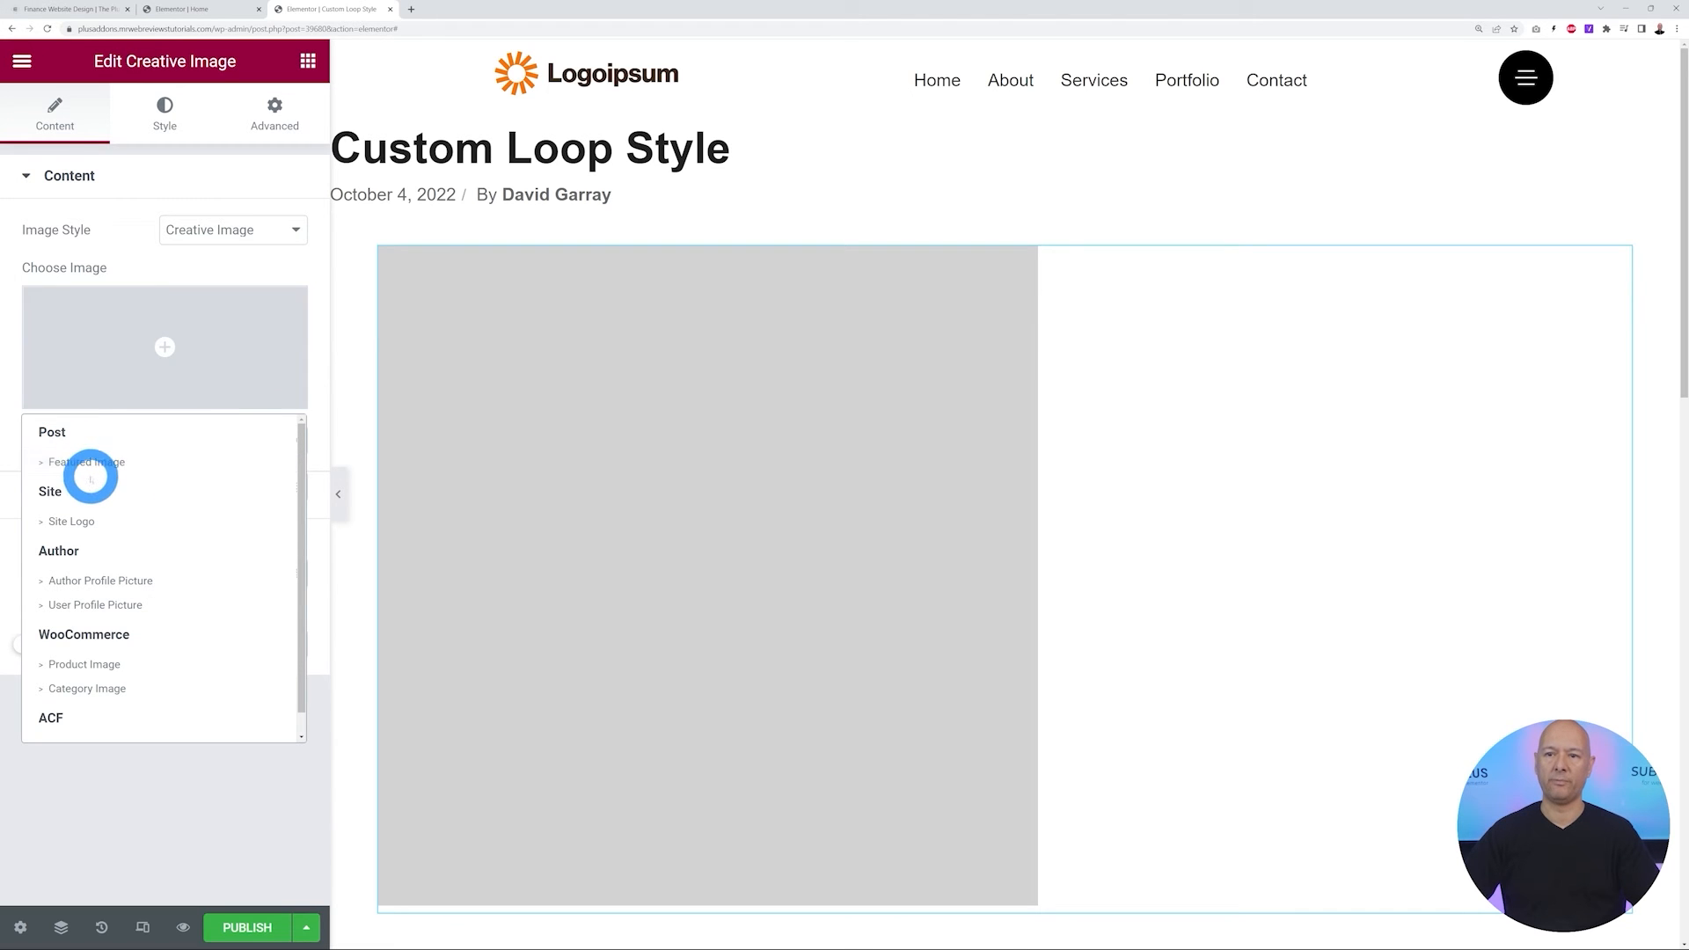
click(87, 464)
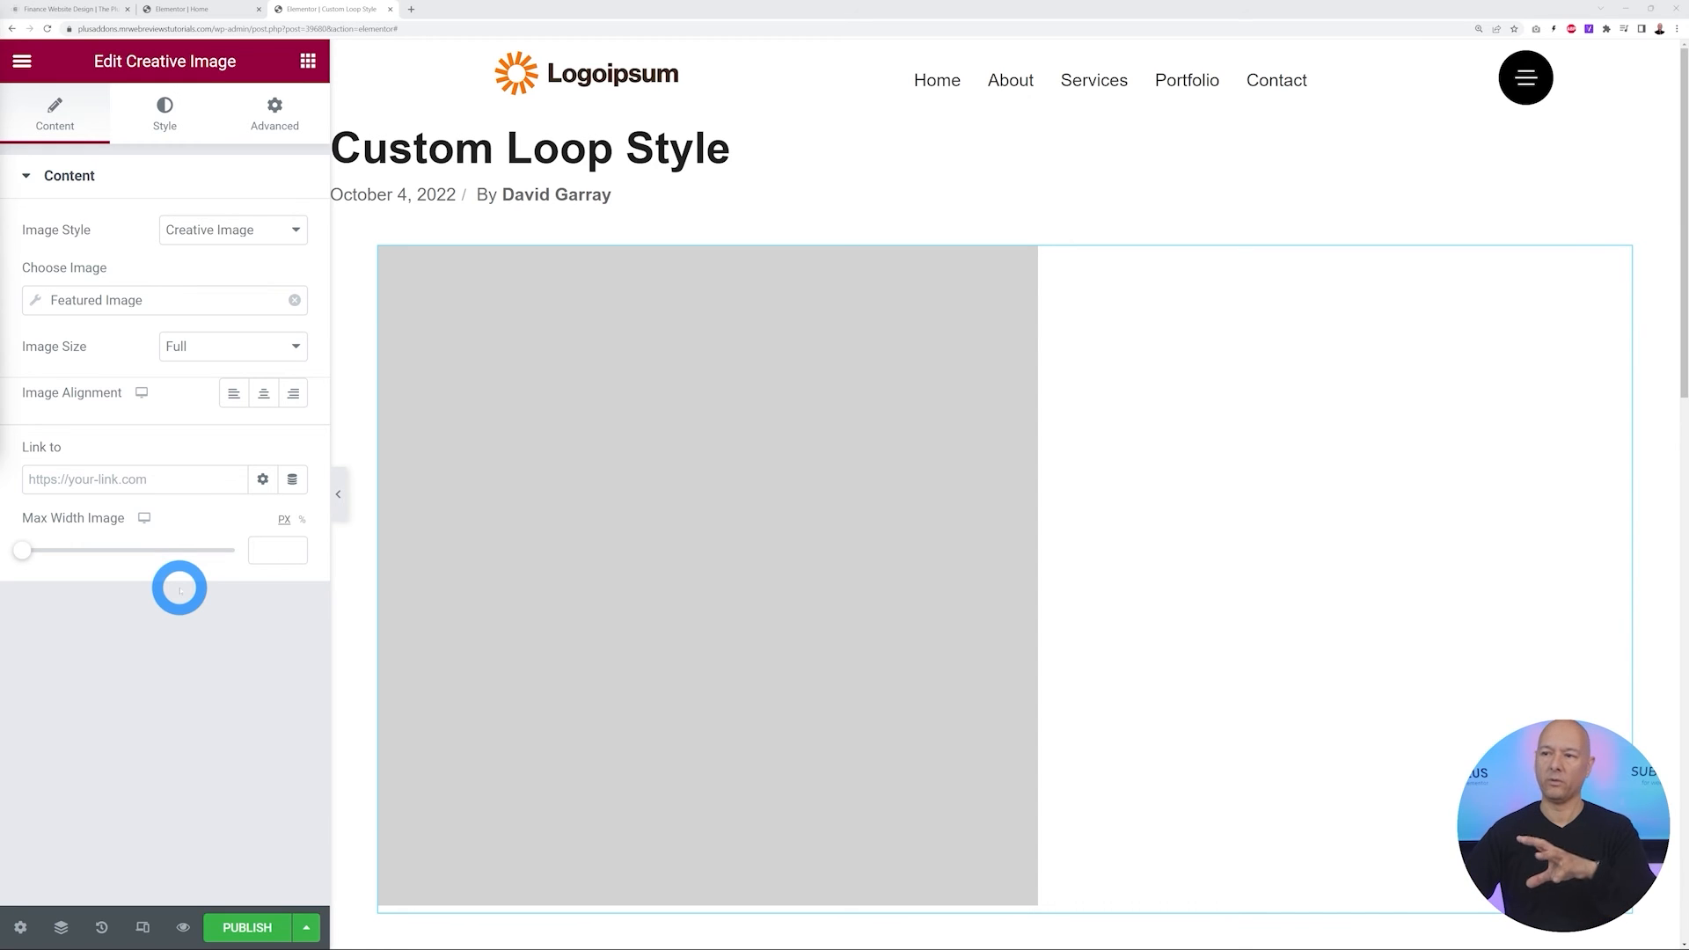
Set the template's dynamic content preview to a single Post and apply the preview
click(21, 929)
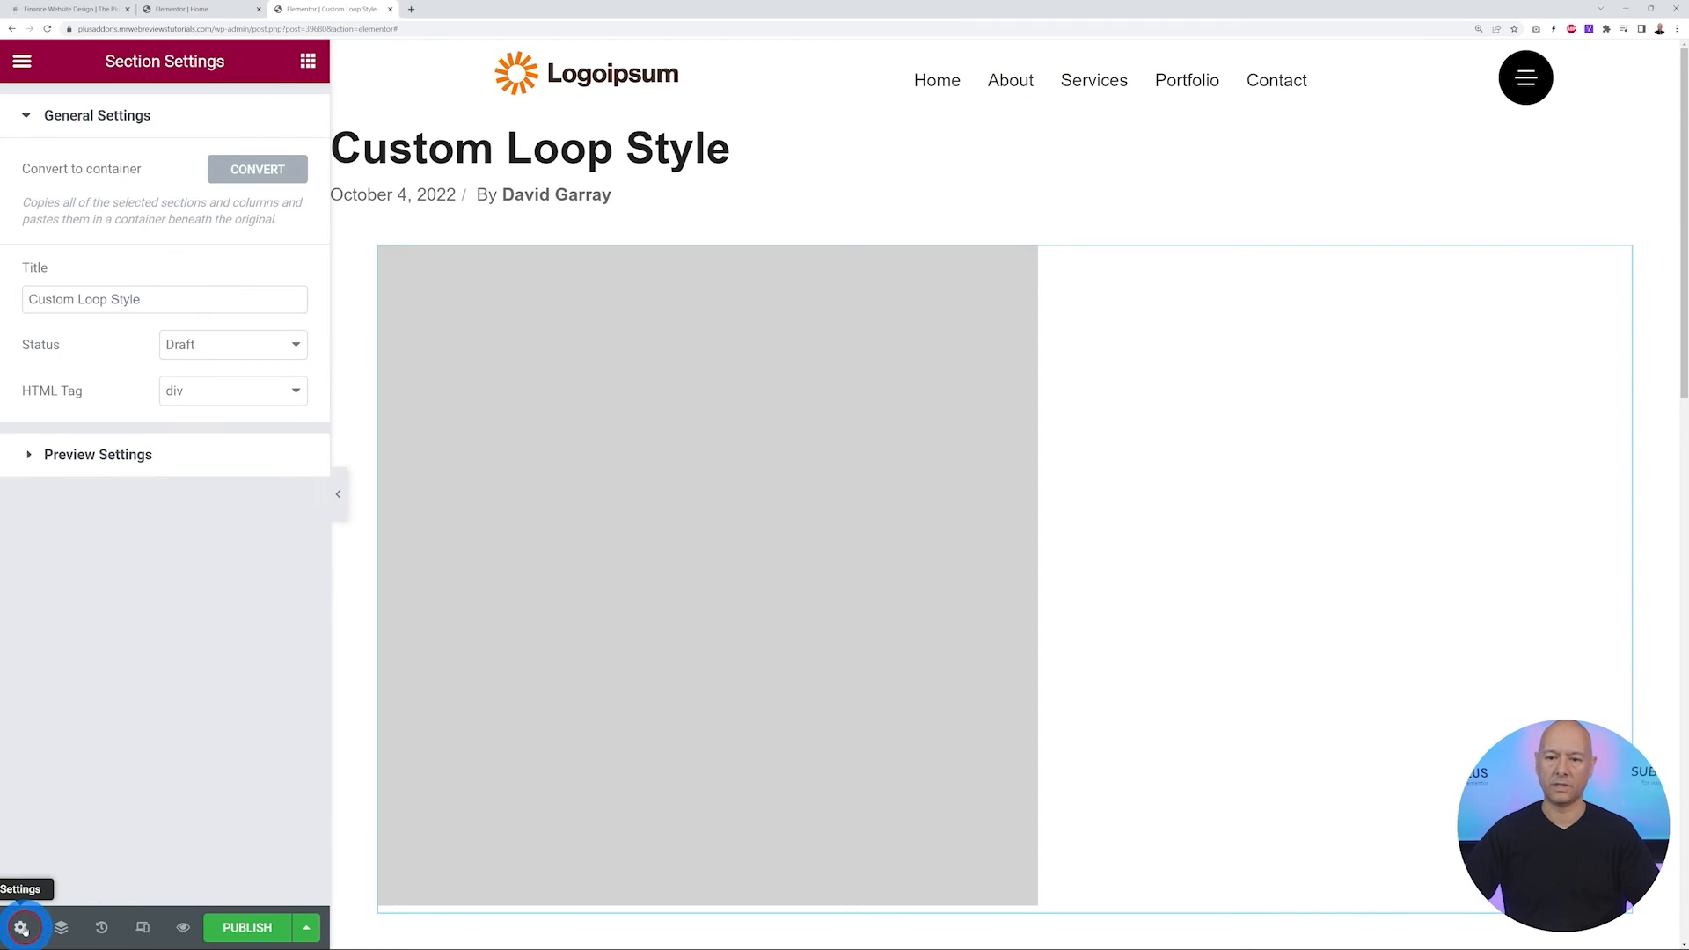
click(132, 458)
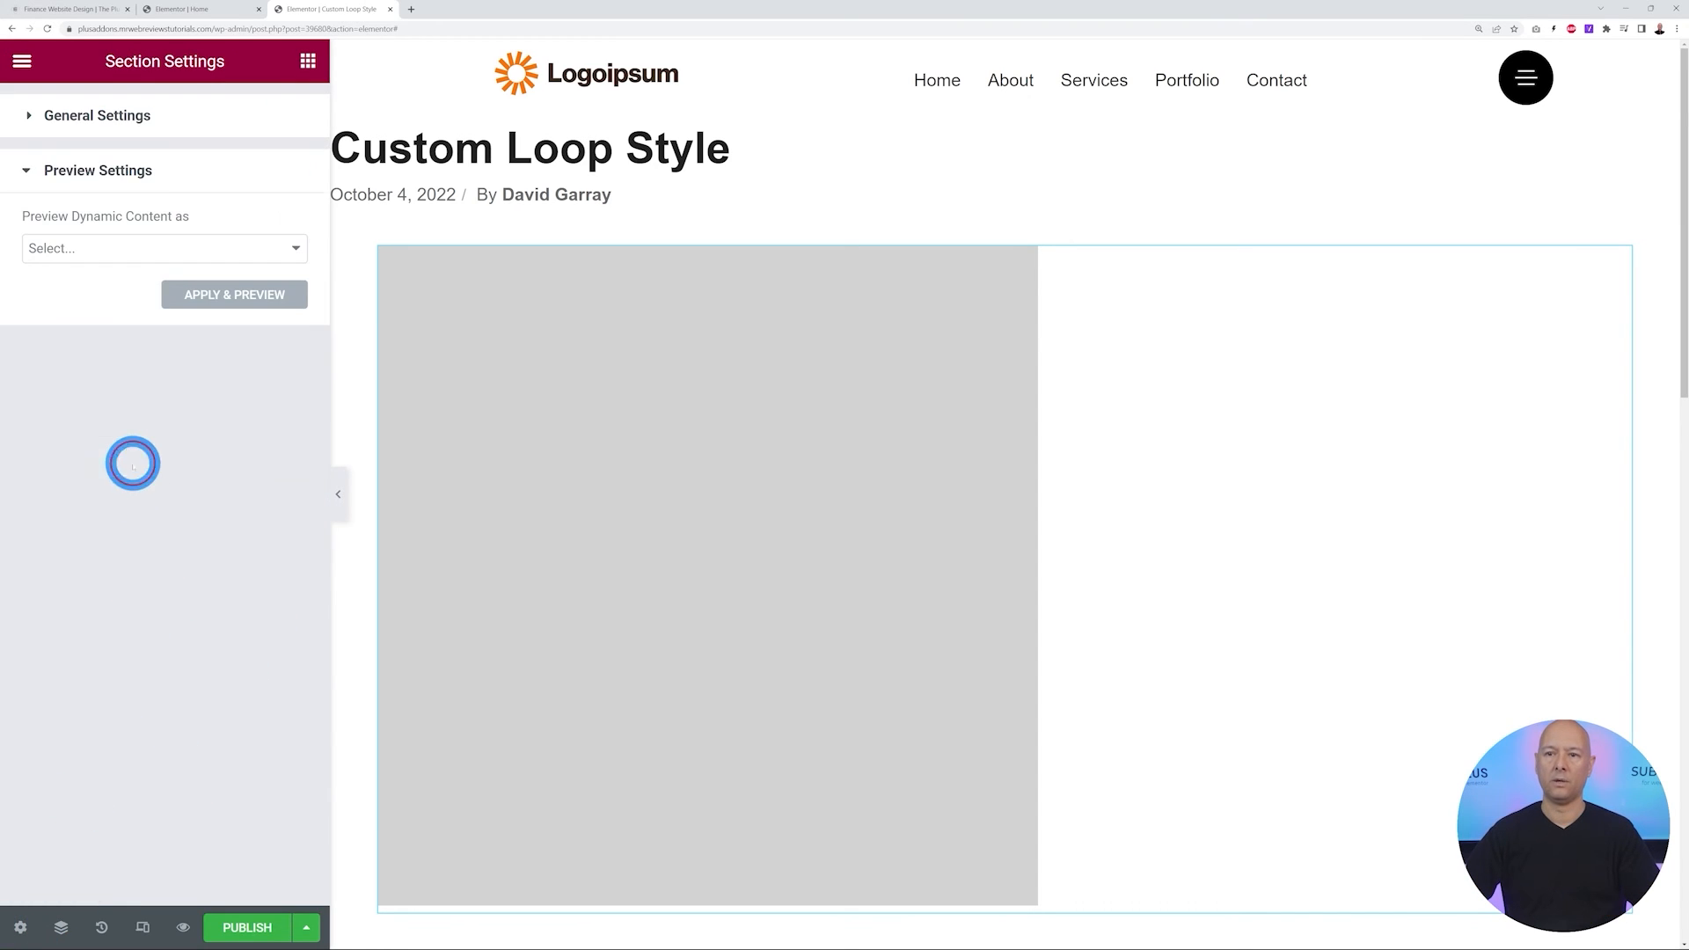
click(291, 256)
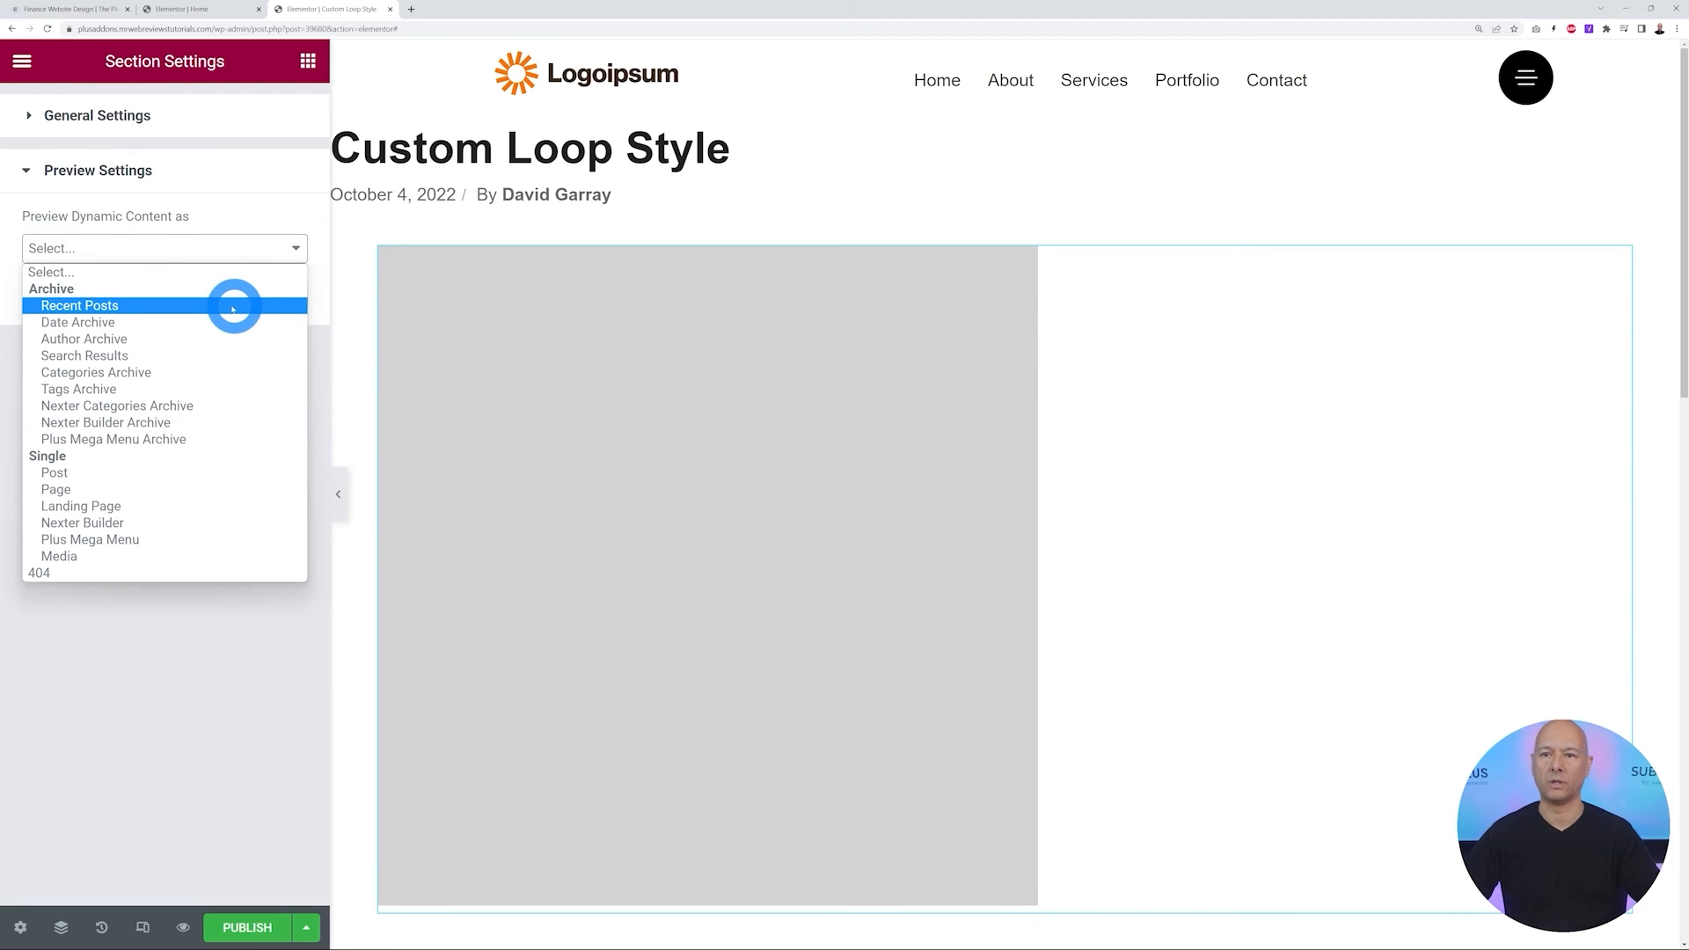
click(209, 472)
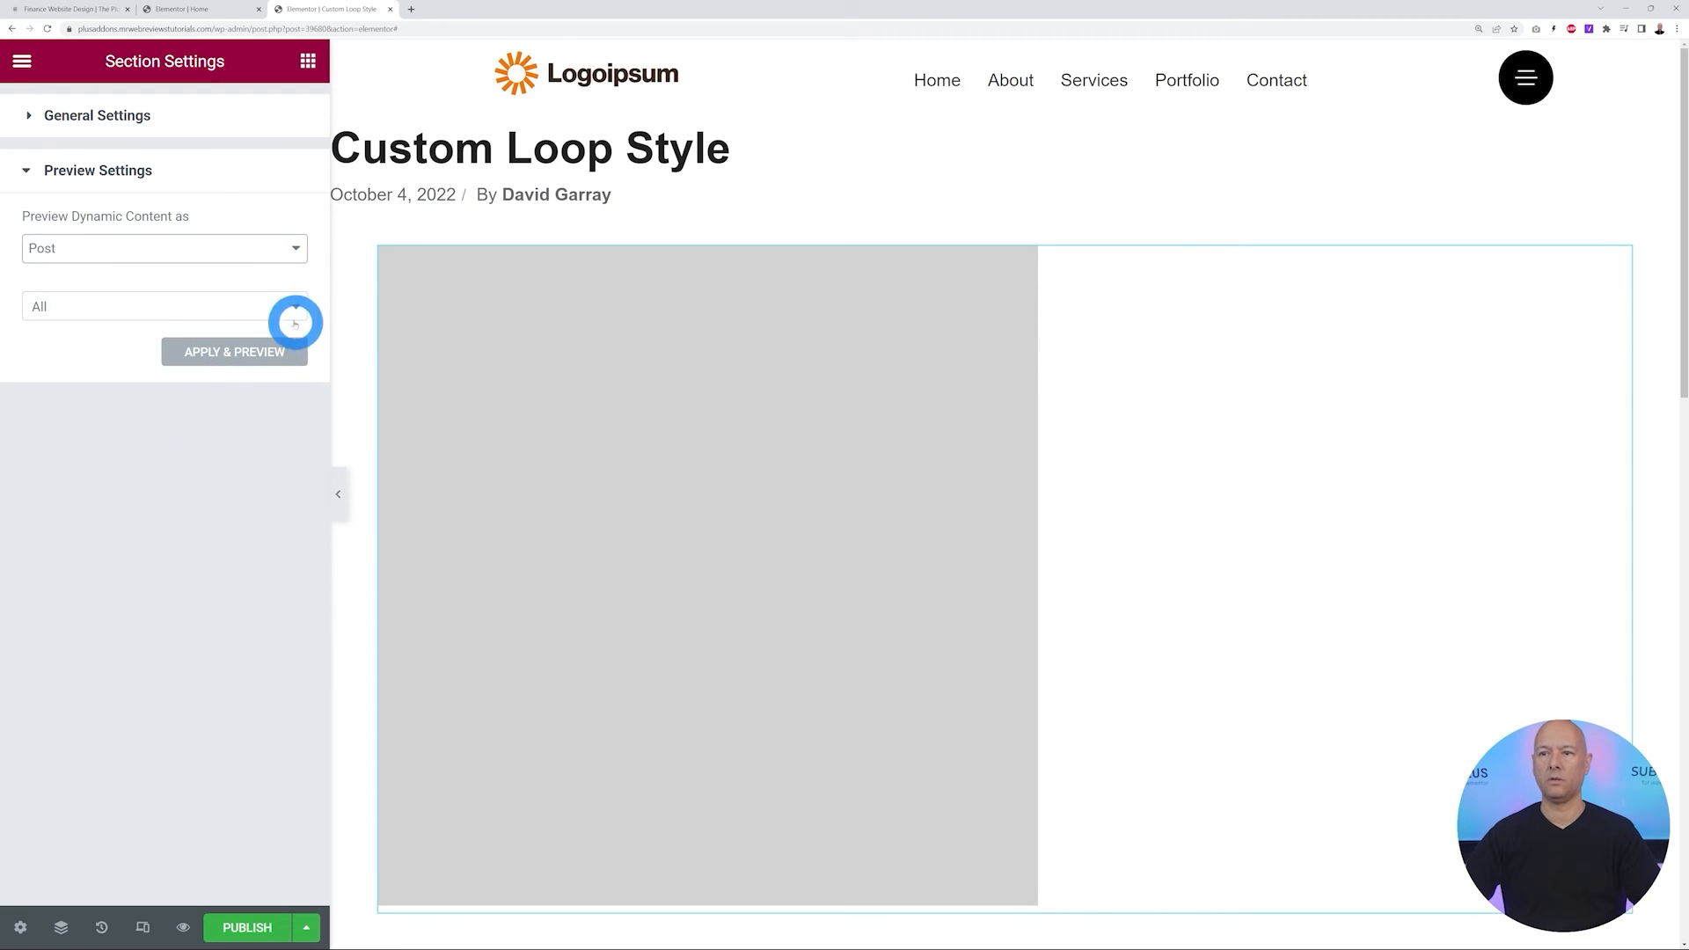
click(295, 316)
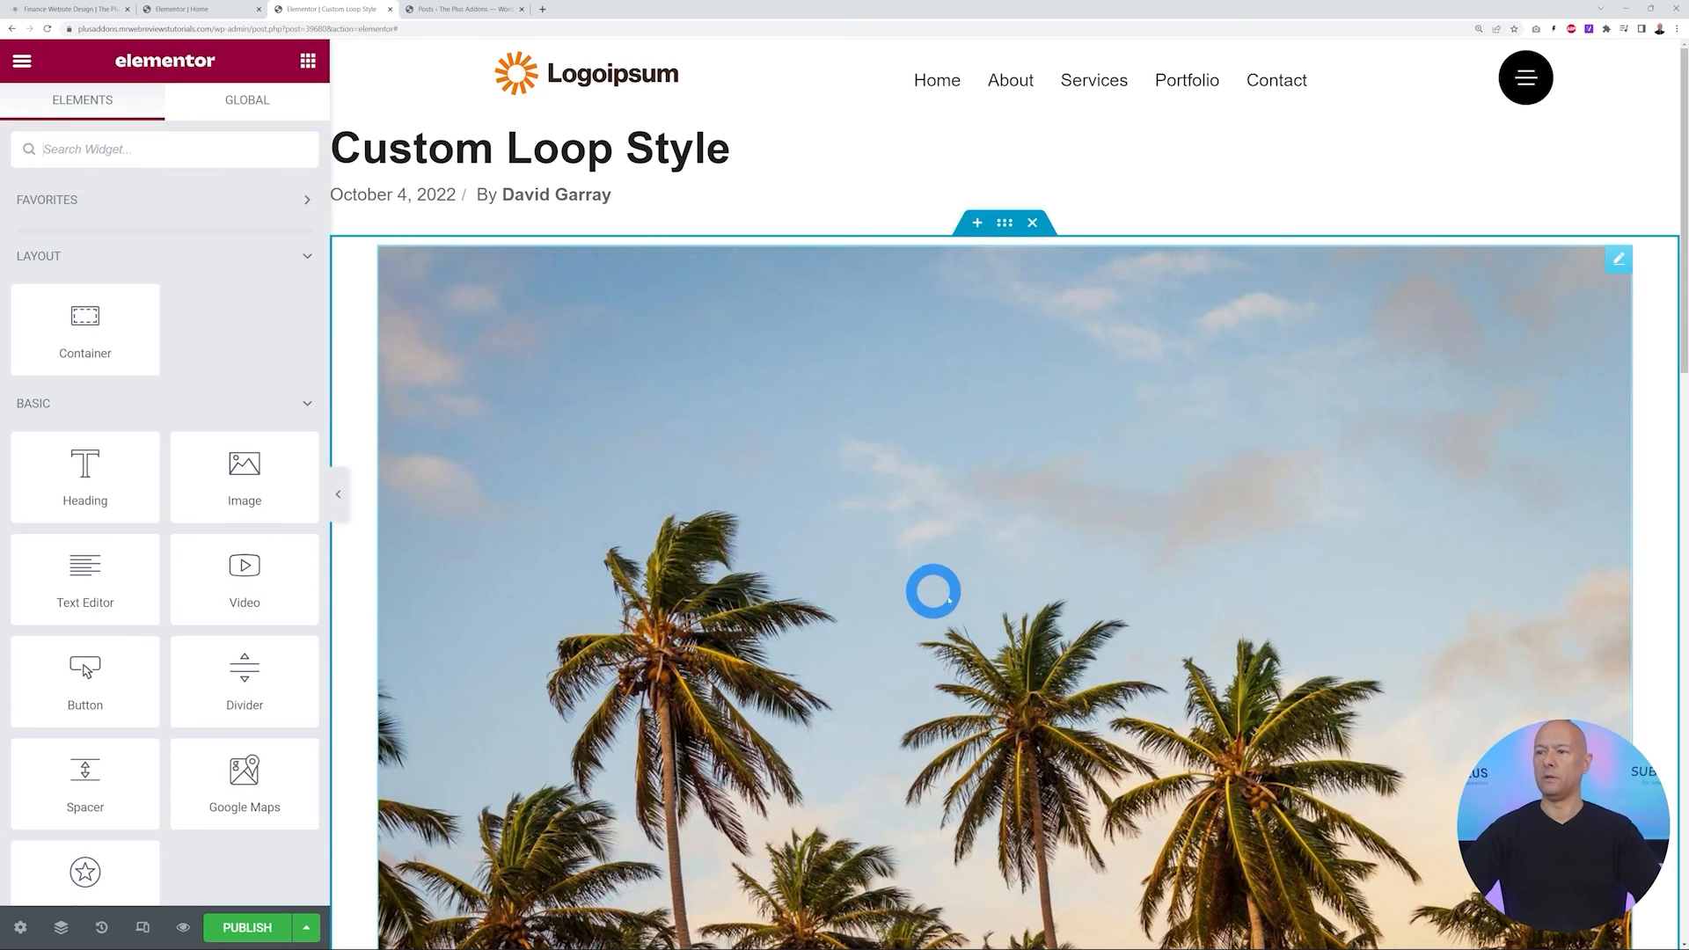
Add a Heading widget below the featured image and set its title to the dynamic Post Title
scroll(932, 590, down, 3)
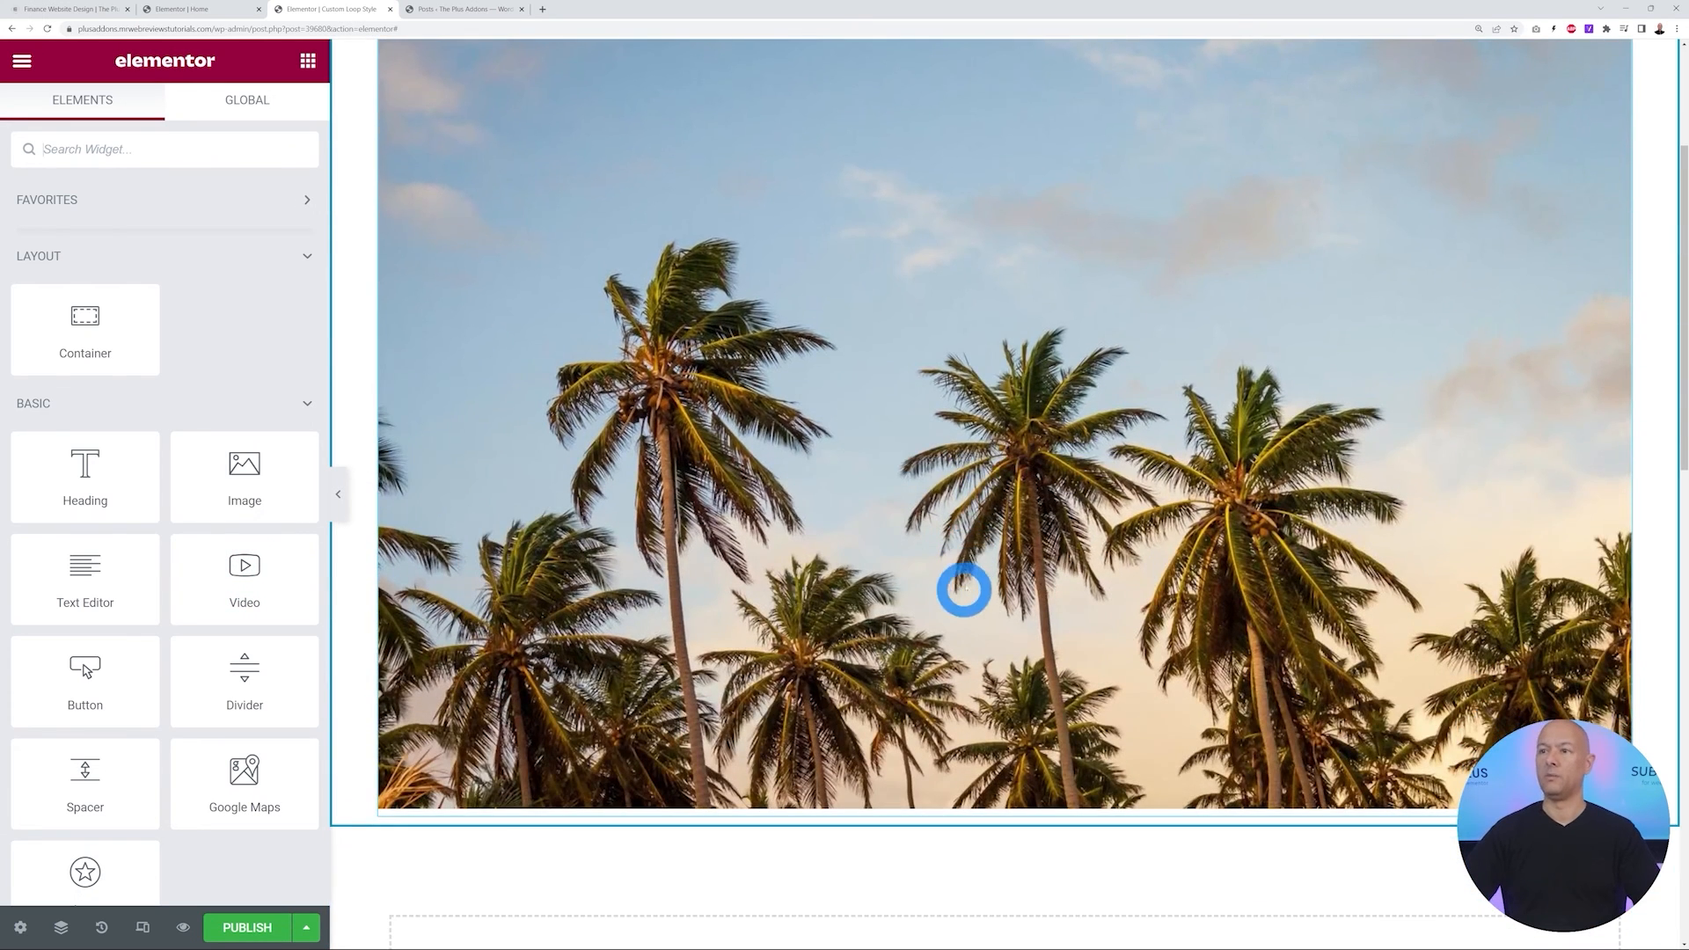
scroll(973, 570, down, 3)
drag(65, 479, 789, 539)
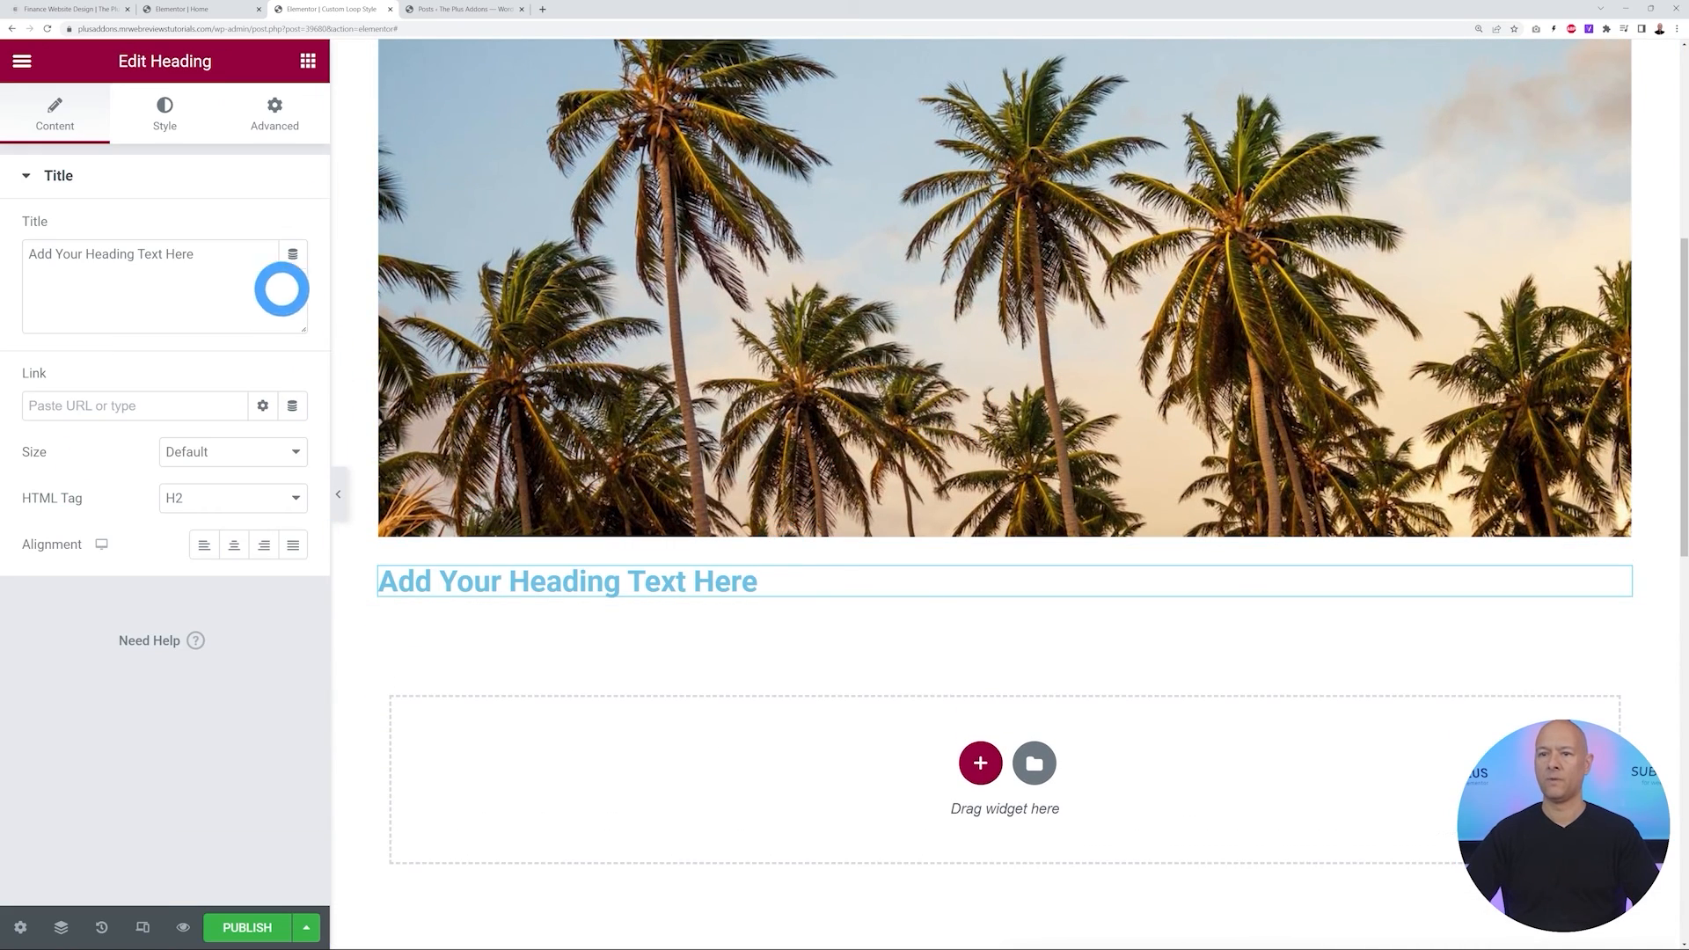
click(293, 253)
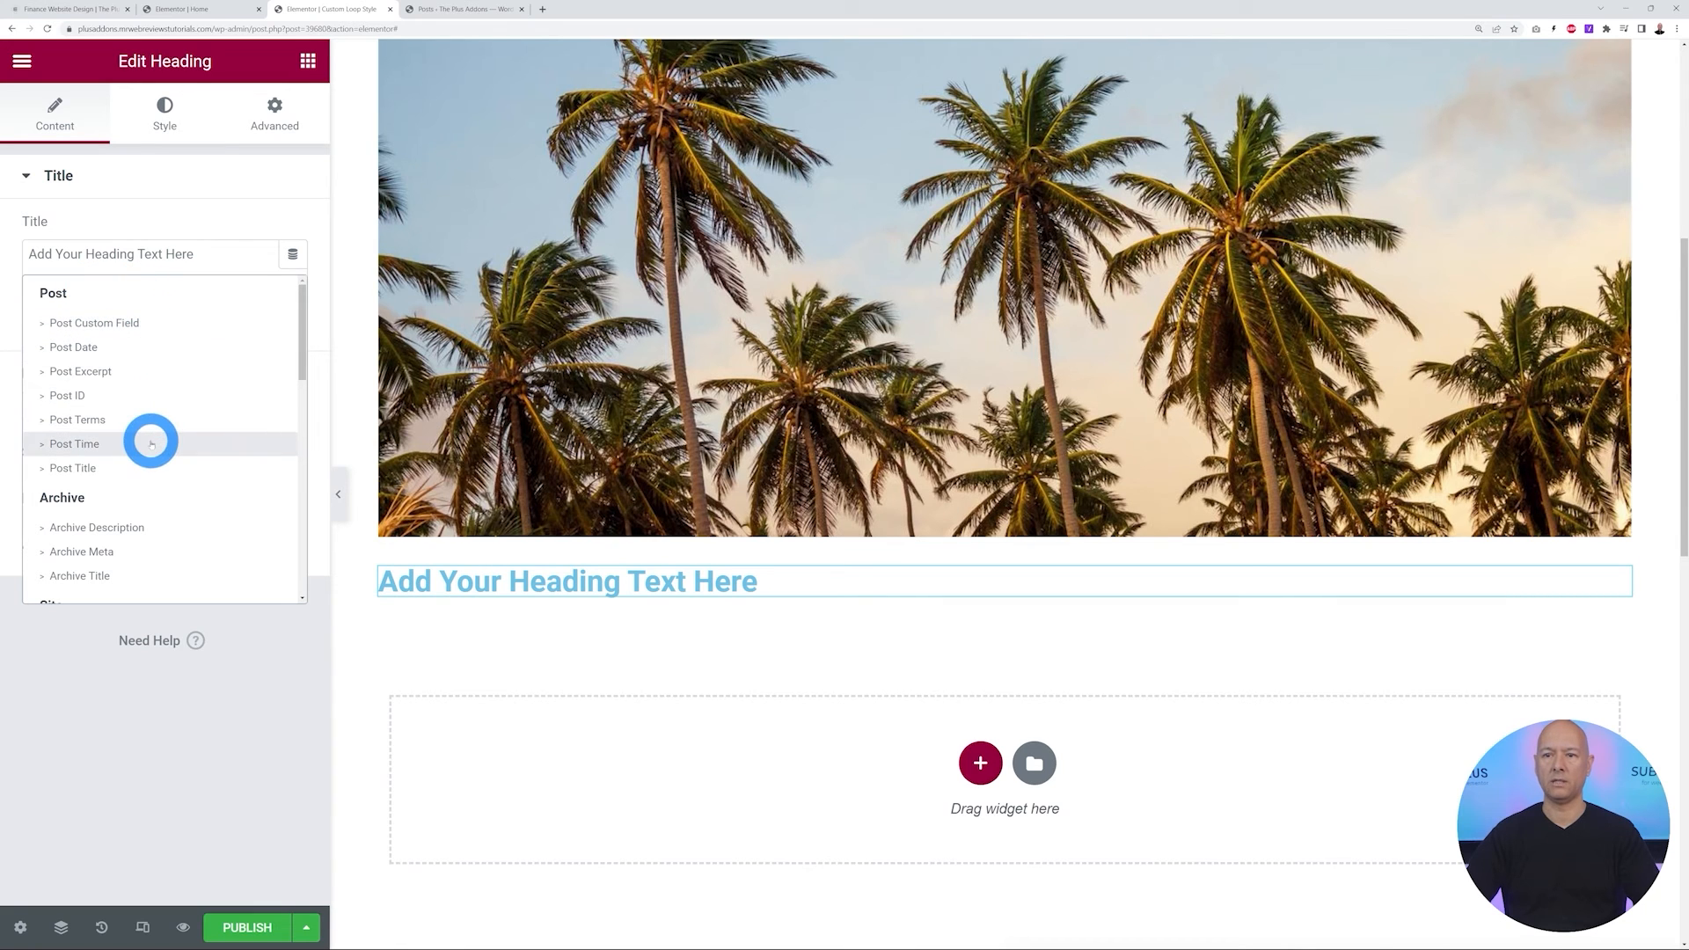
click(151, 467)
Change the post title heading's text color to the global black
click(162, 109)
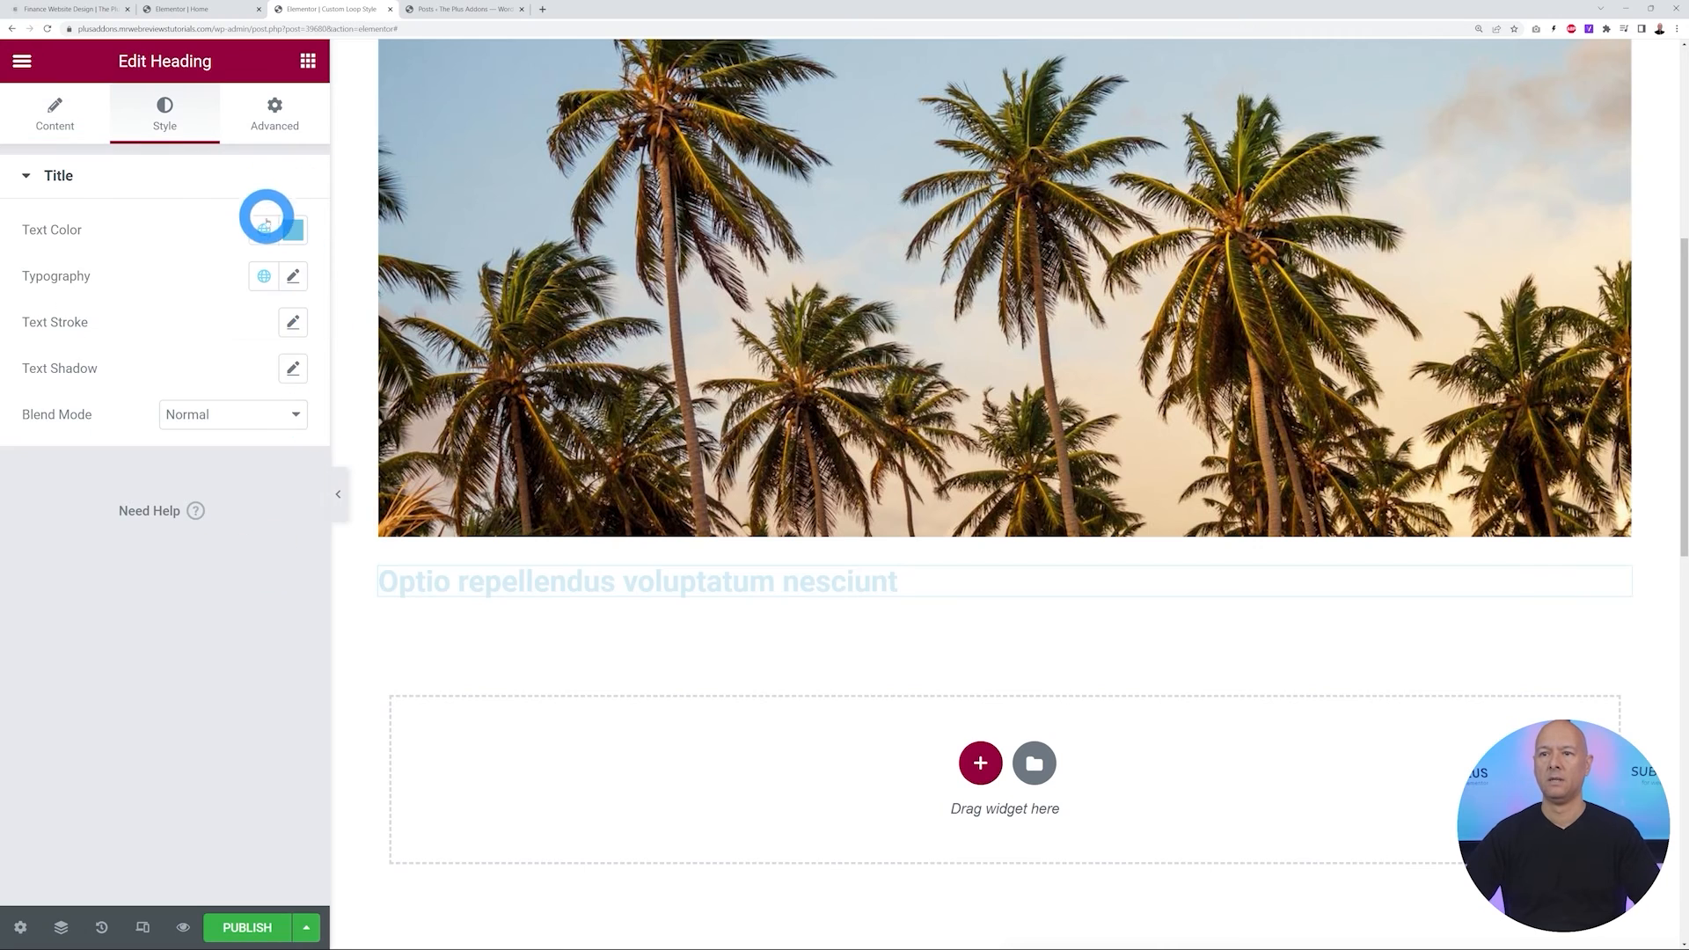
click(264, 230)
click(124, 485)
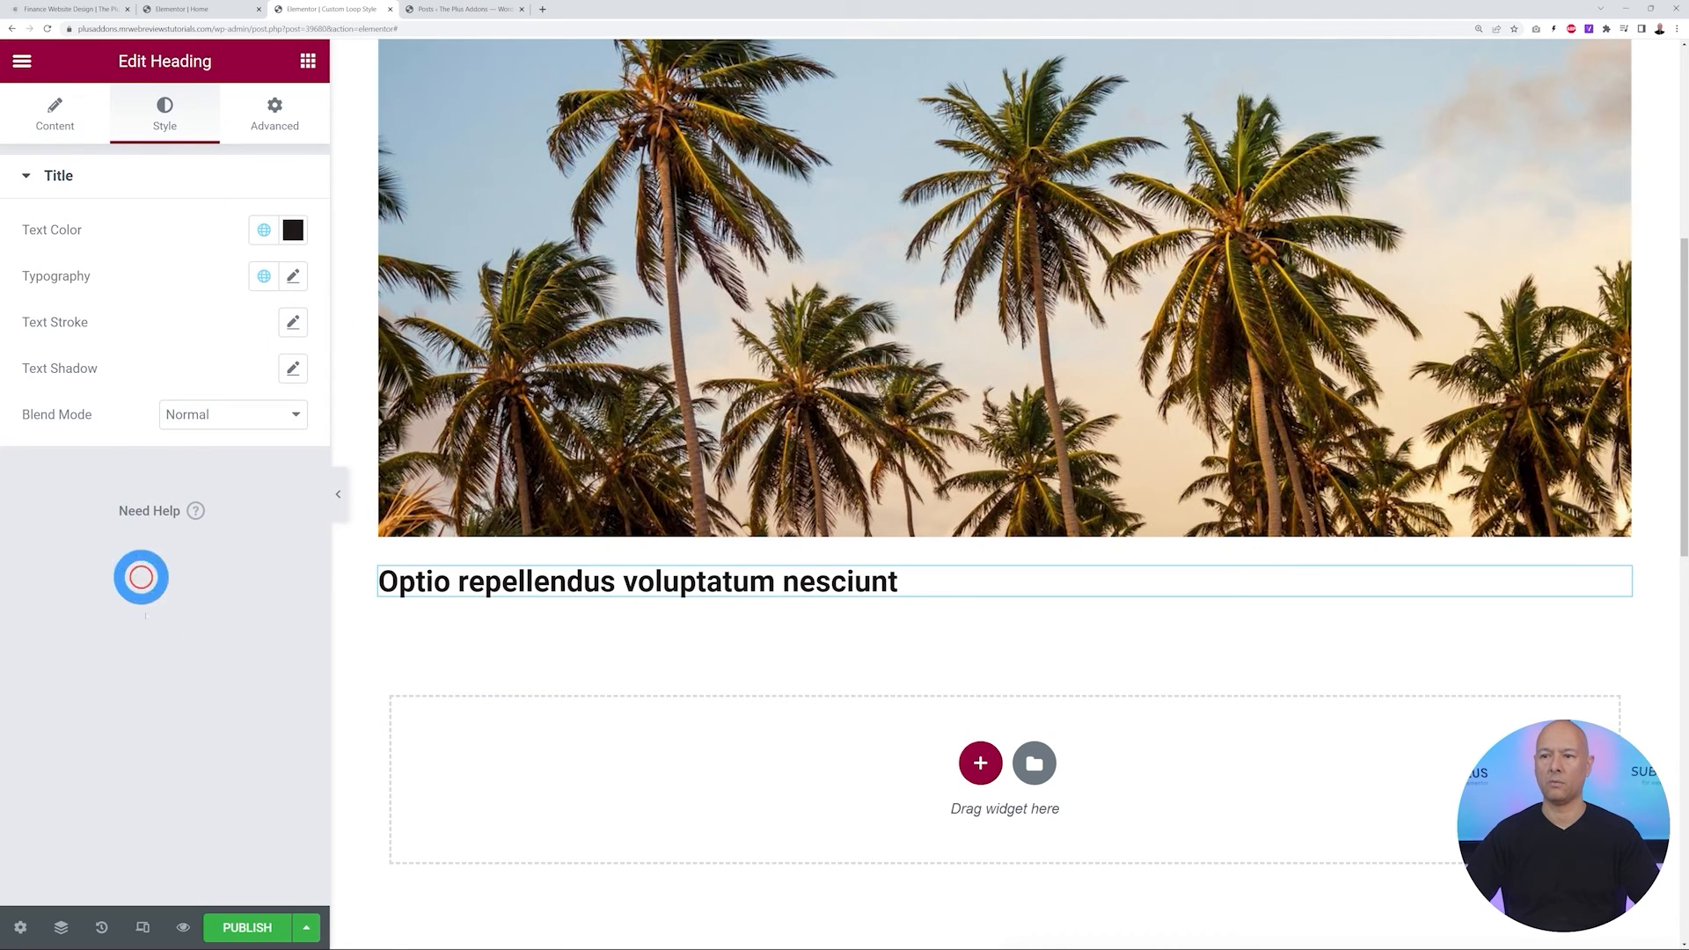
Compare the heading with the reference design's post titles and set its font weight to 400
click(64, 9)
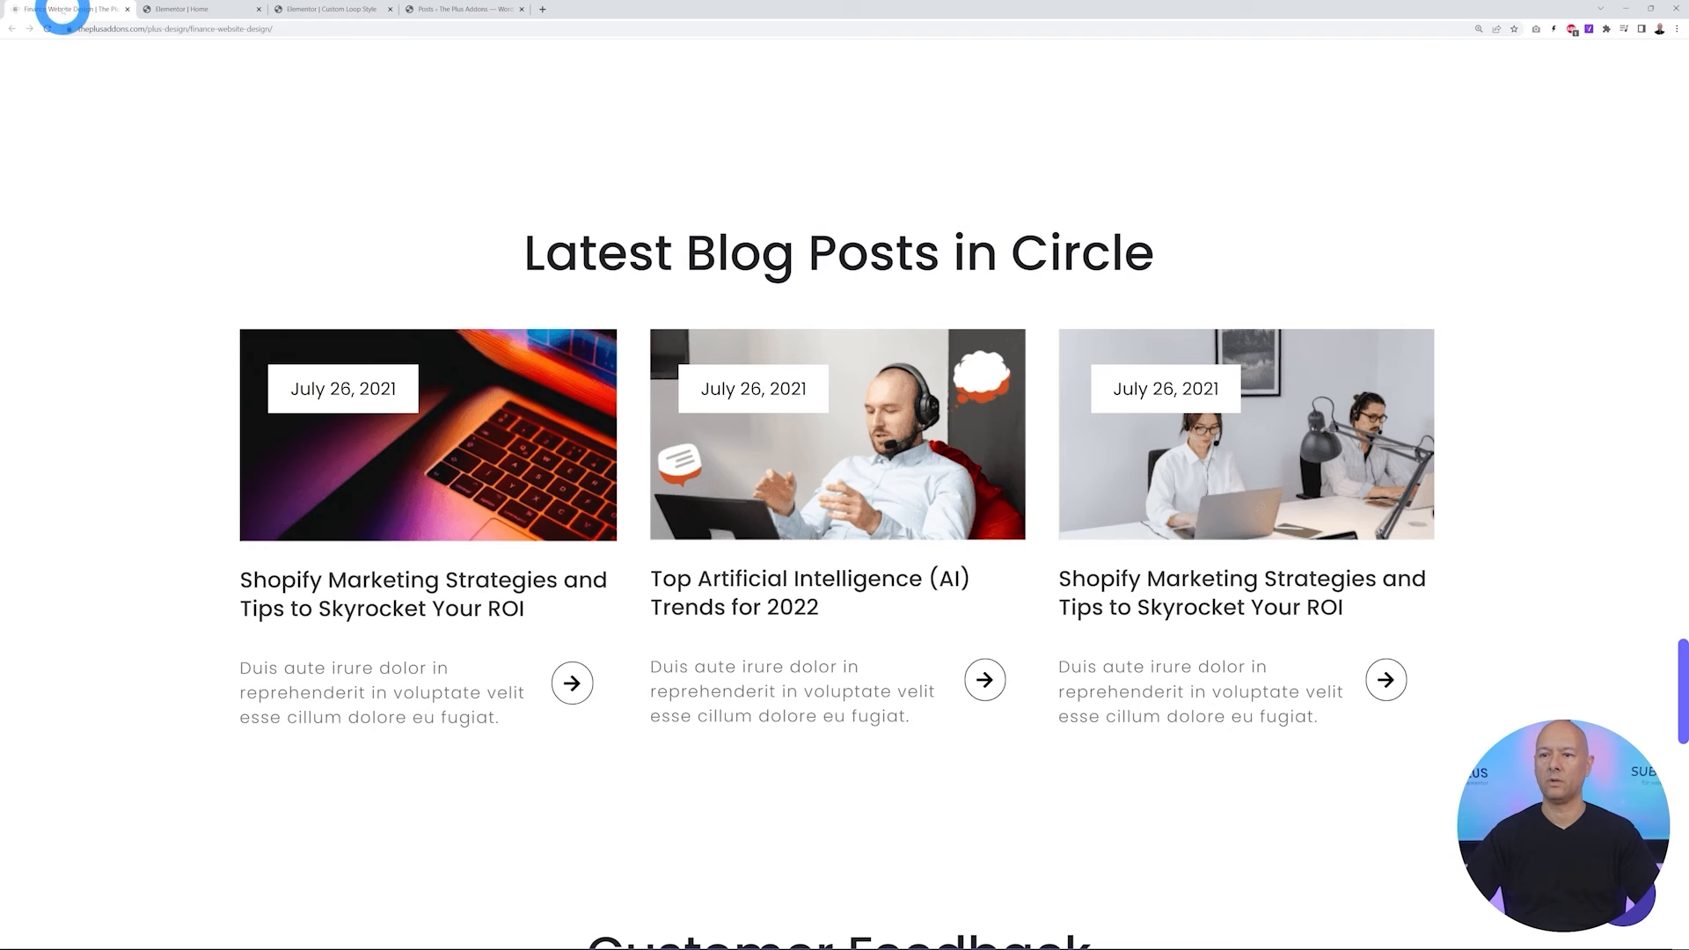
click(333, 9)
click(292, 275)
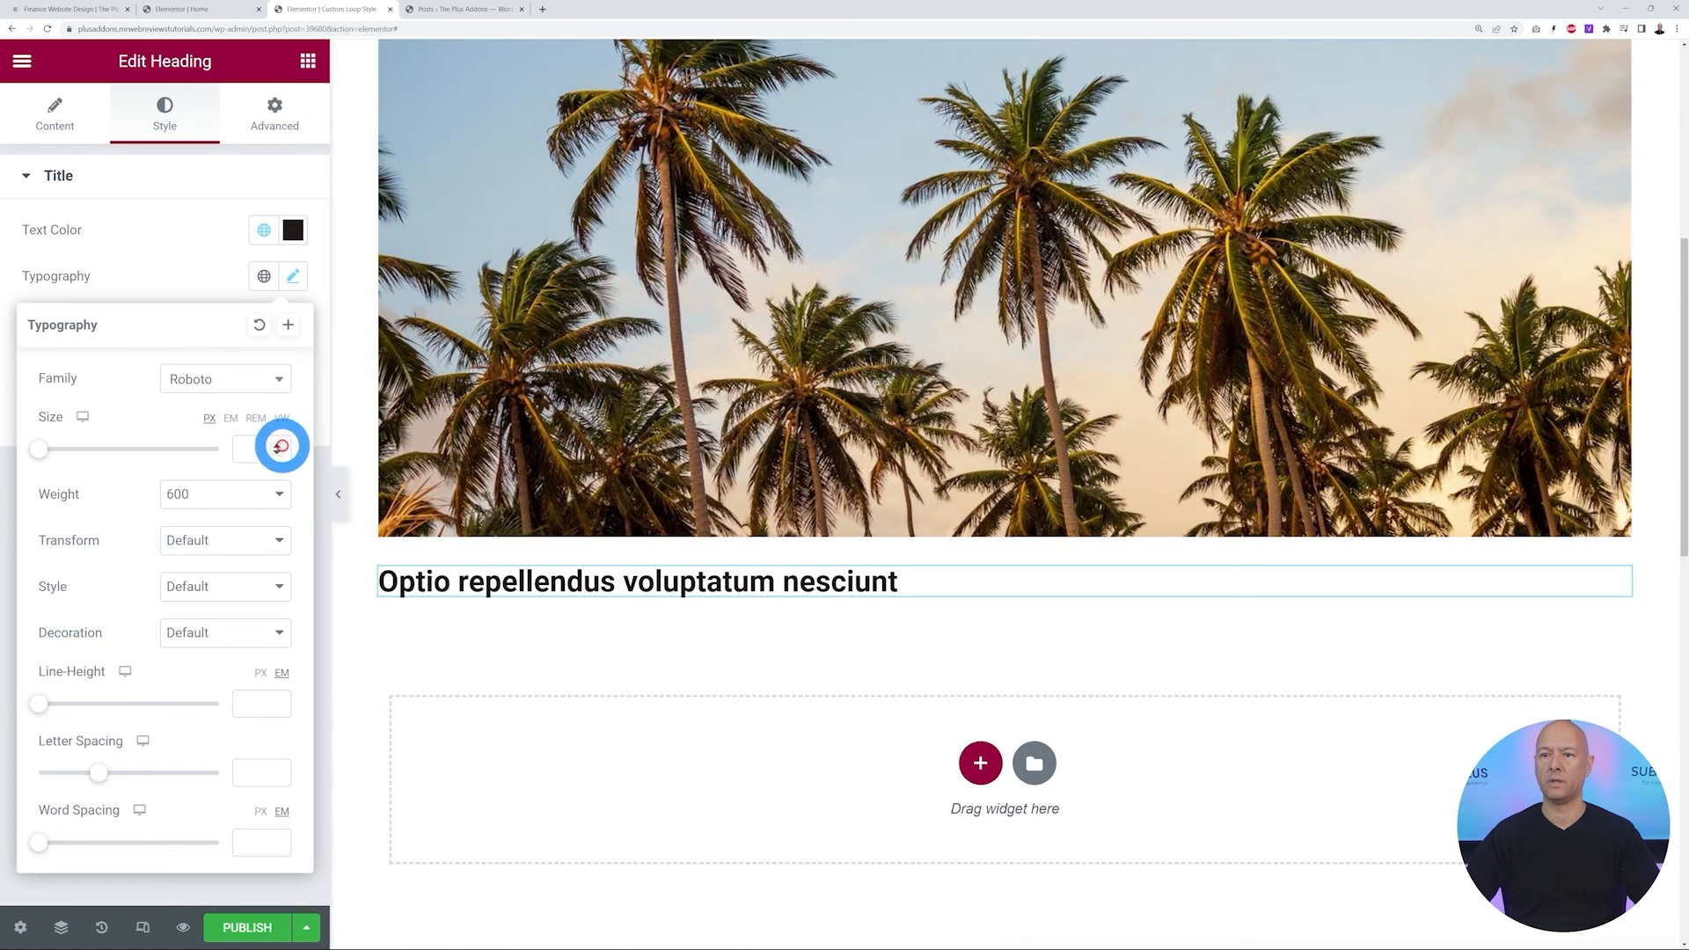
click(263, 492)
click(234, 564)
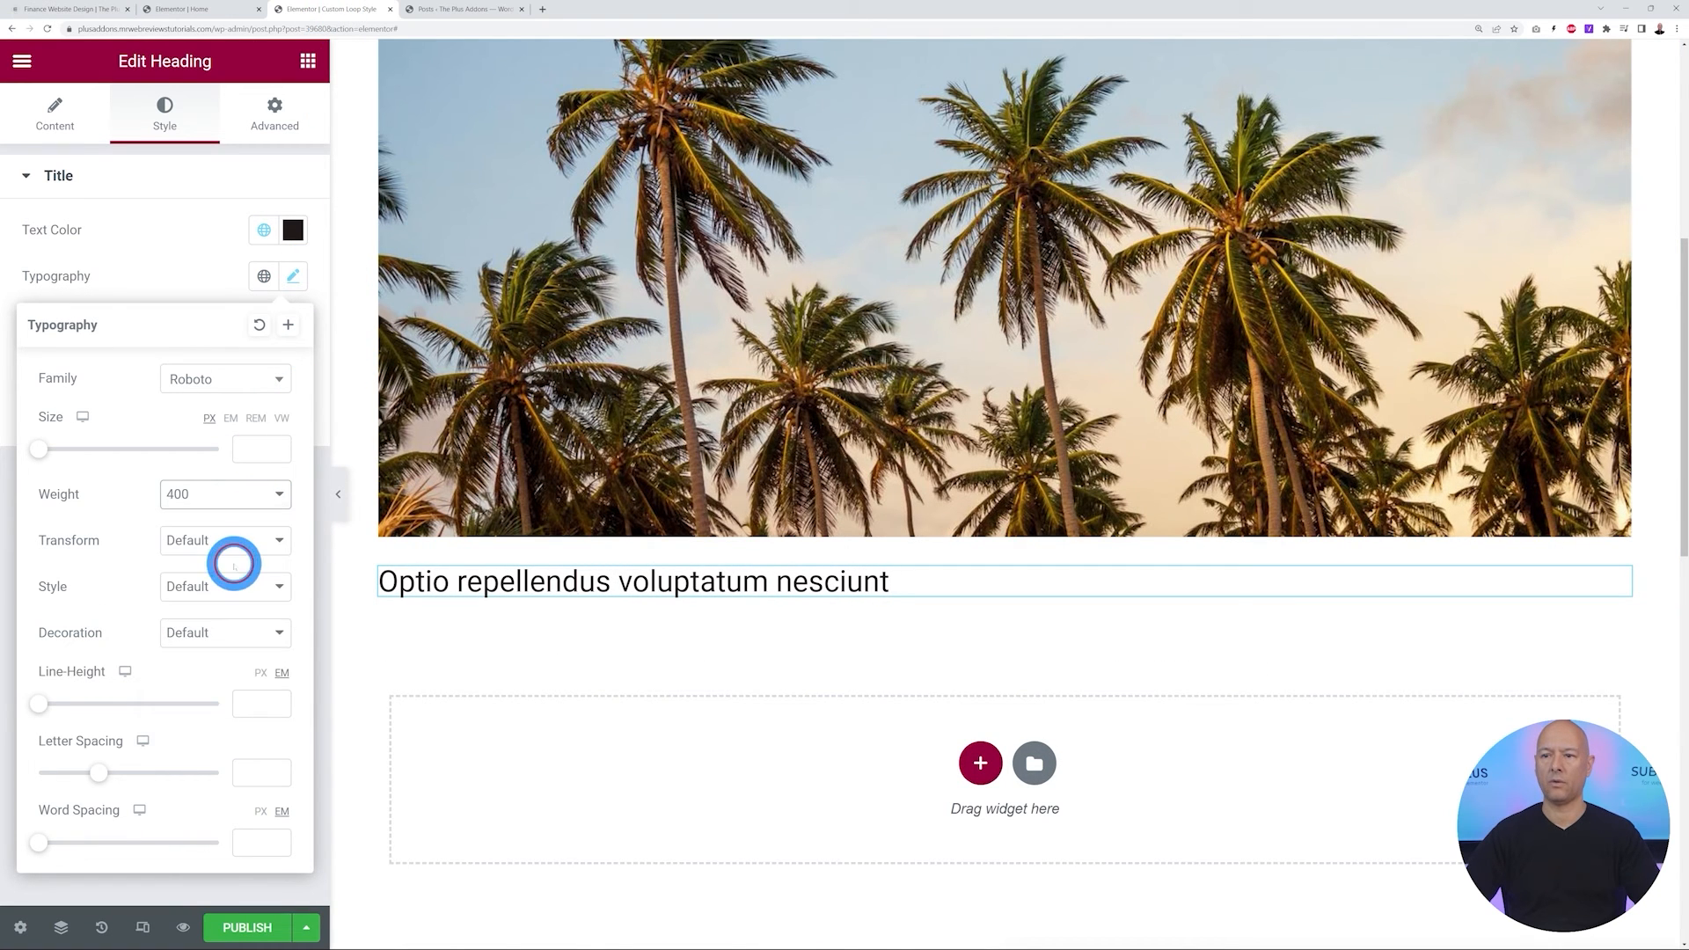
click(184, 254)
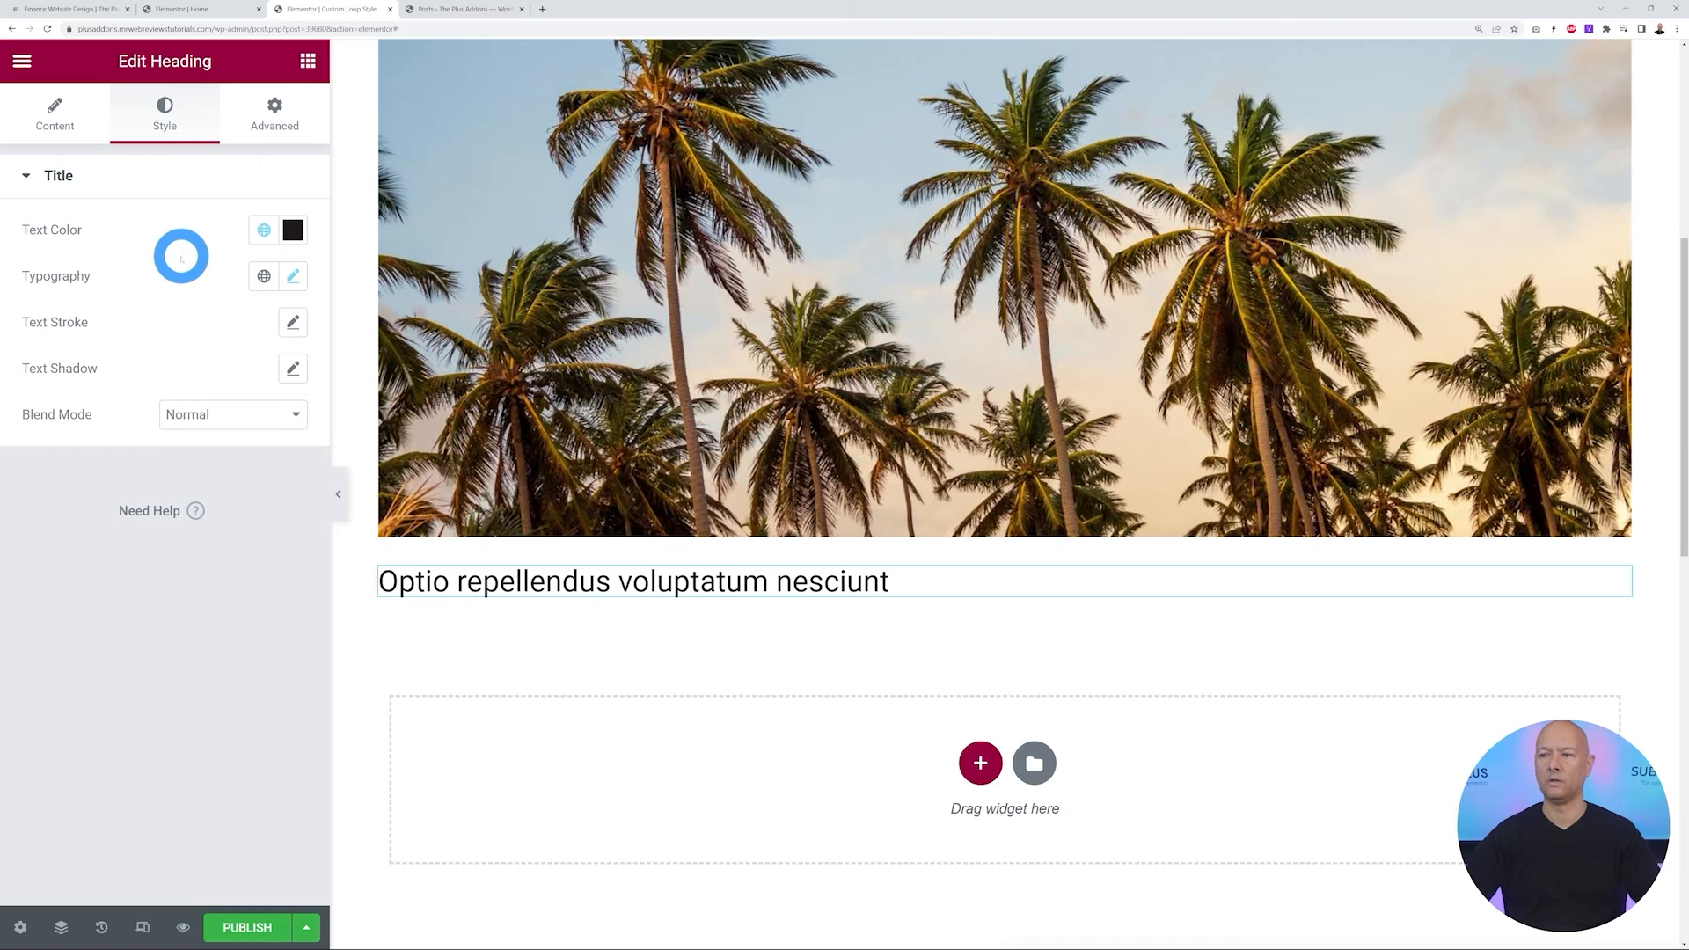
Check the reference card layout, add a nested container below the post title and set its direction to Row - horizontal
scroll(1010, 736, up, 1)
click(46, 12)
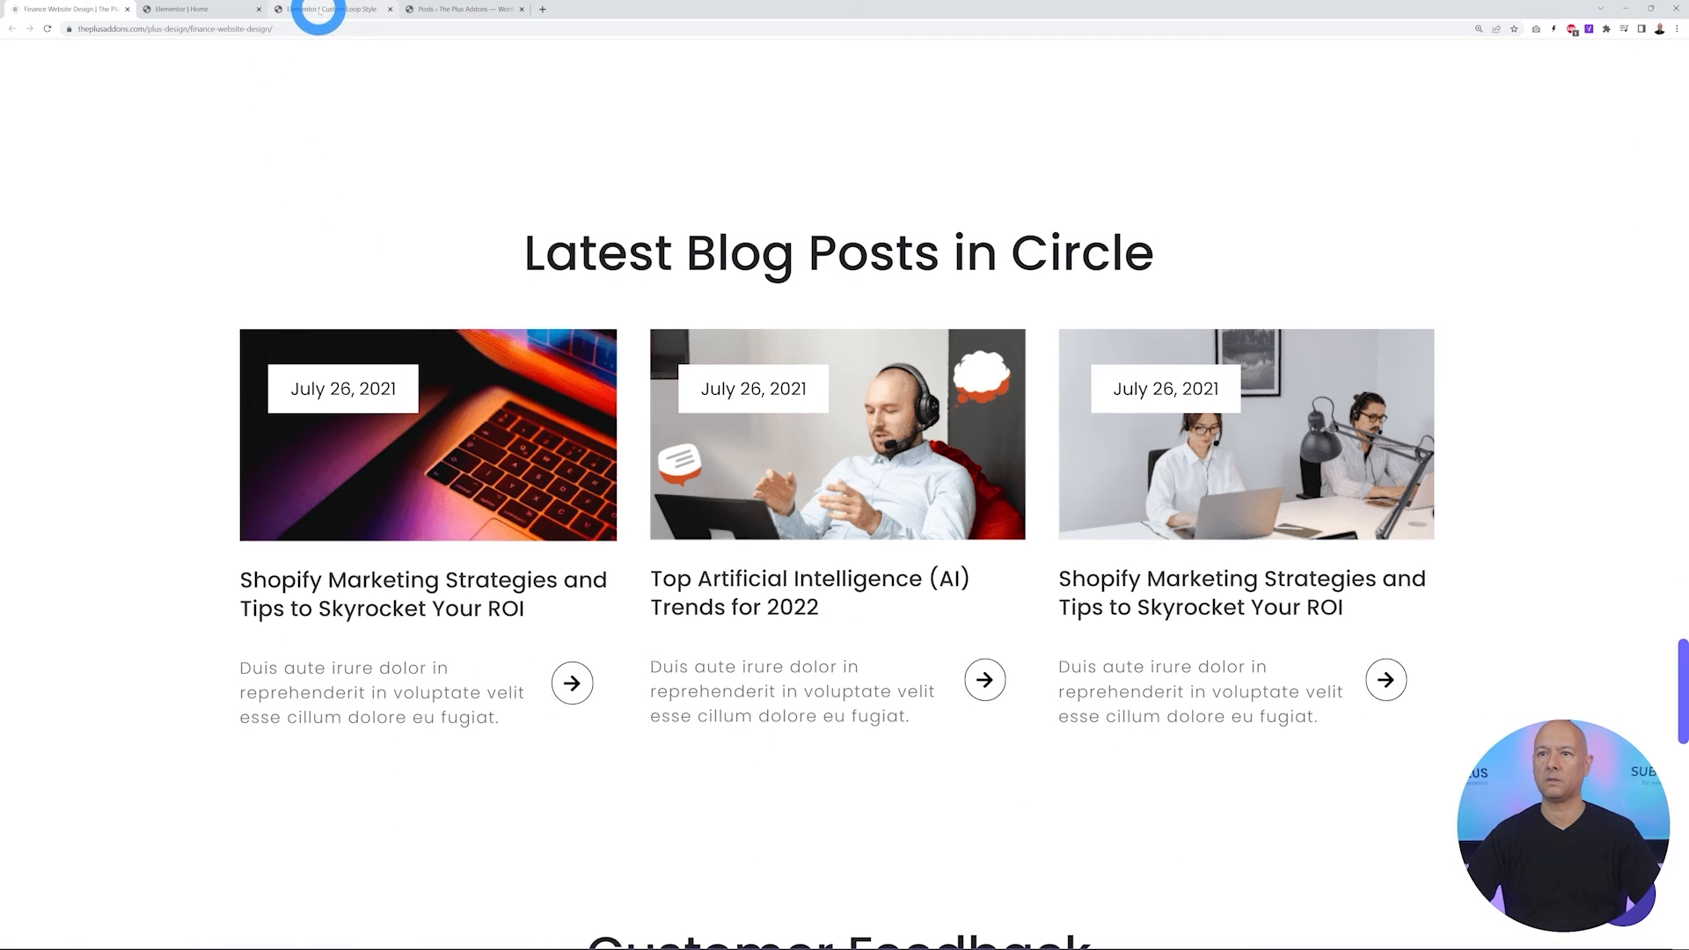
click(321, 9)
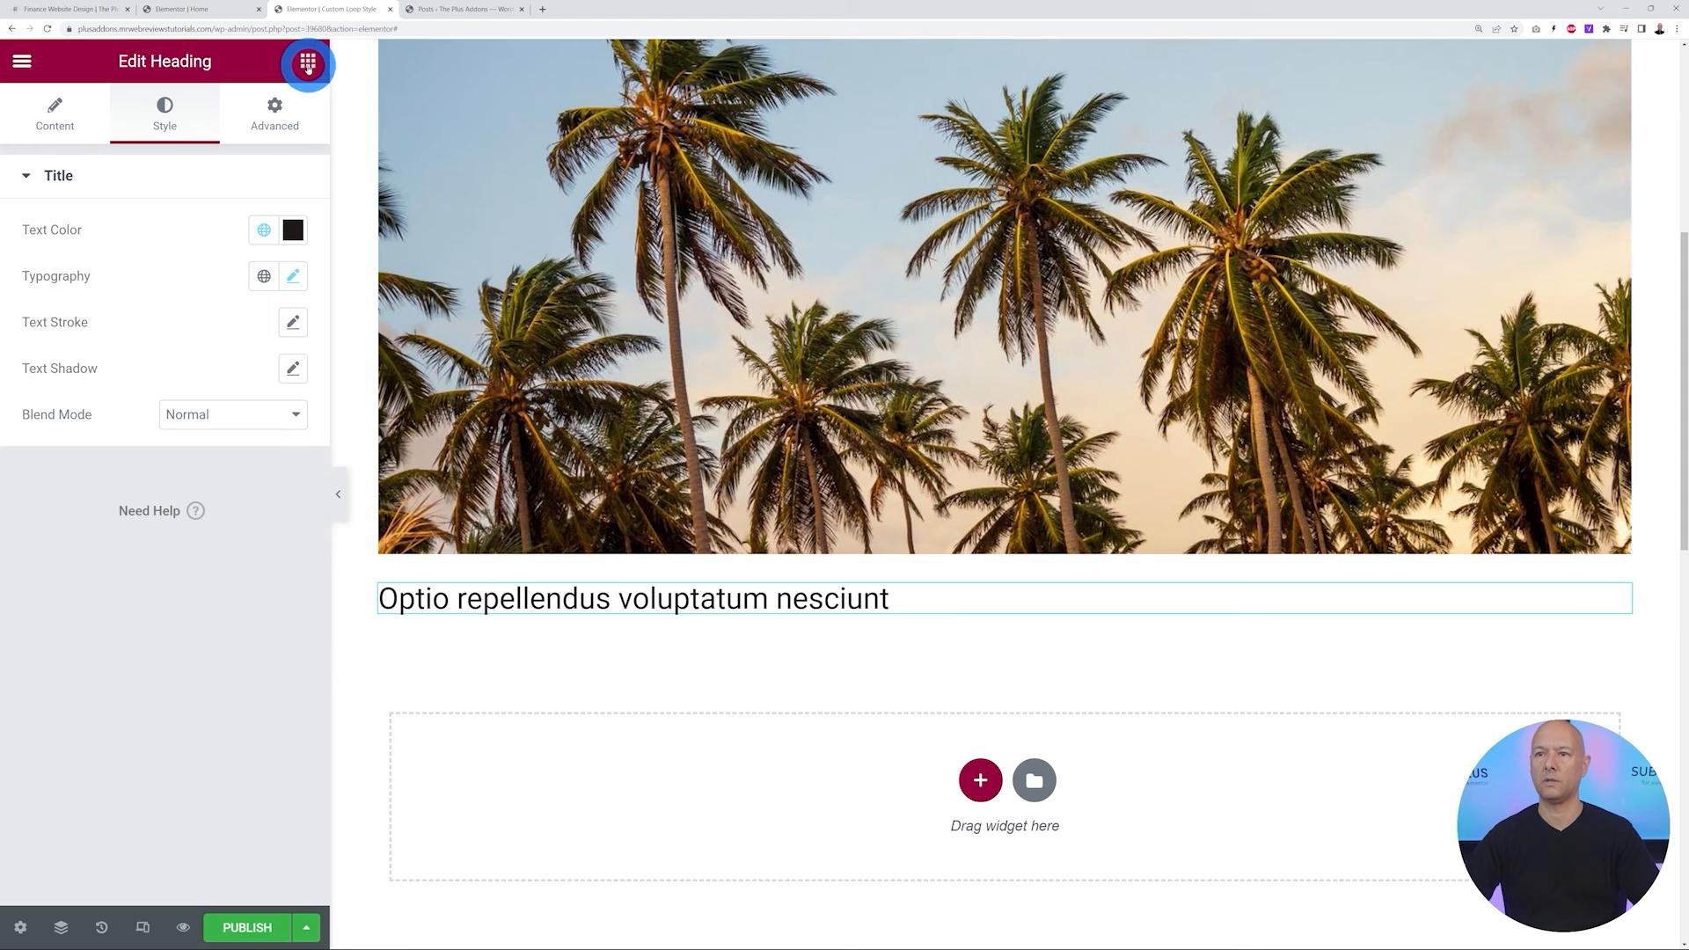
click(307, 61)
drag(110, 330, 543, 603)
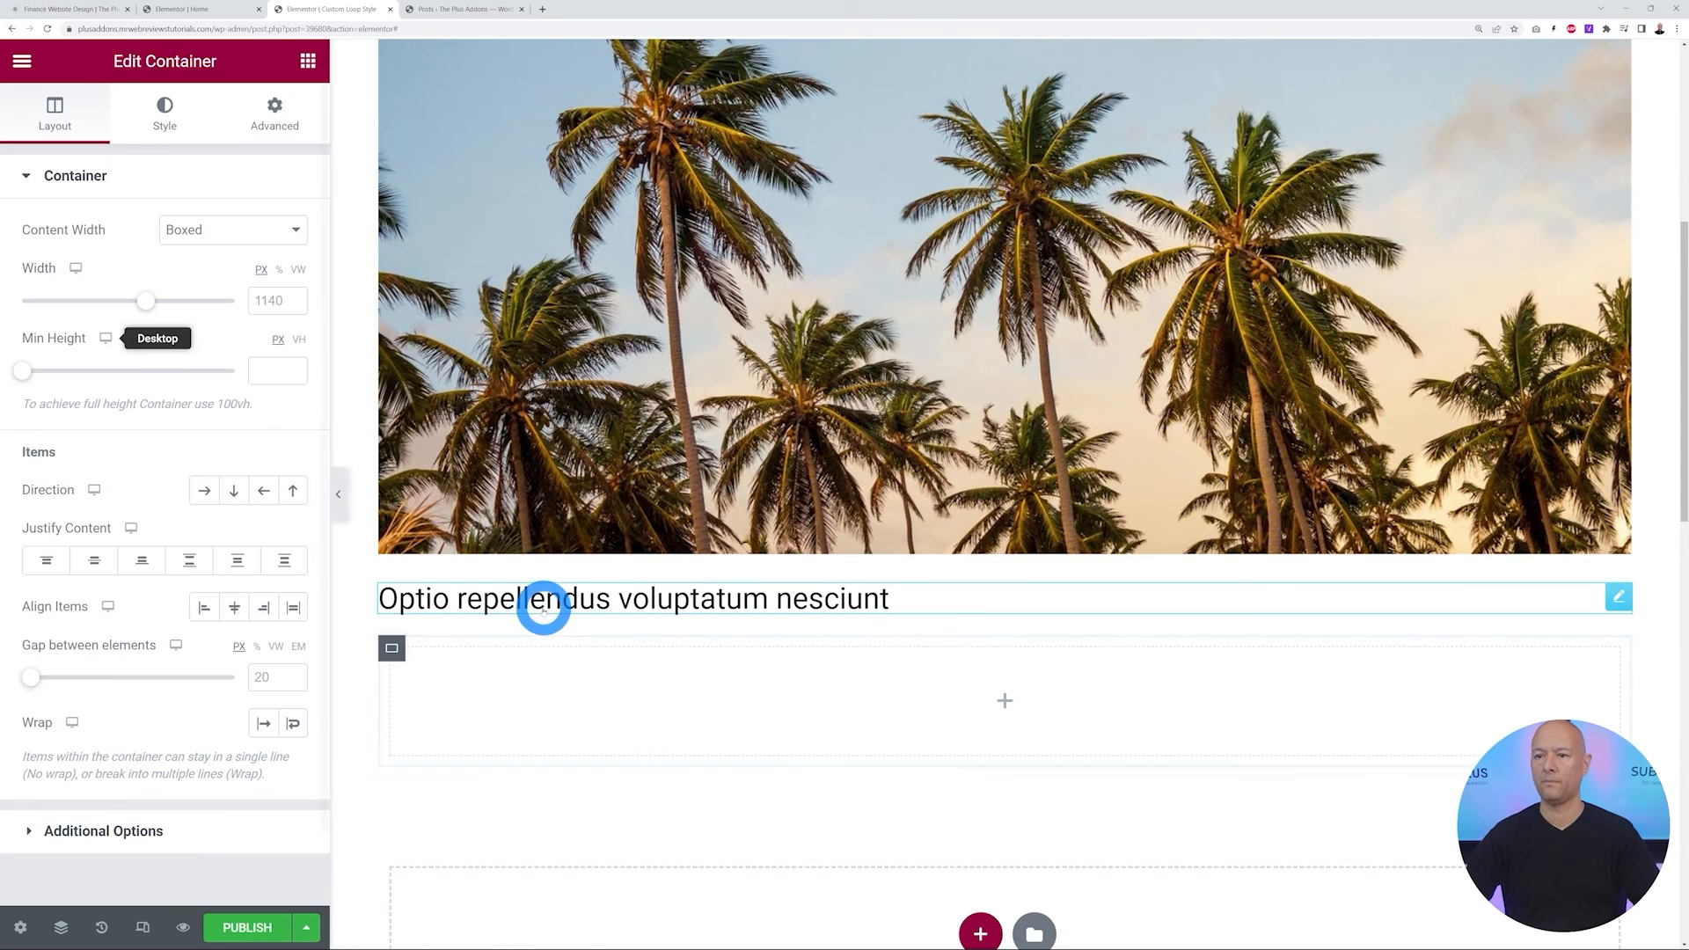
click(203, 491)
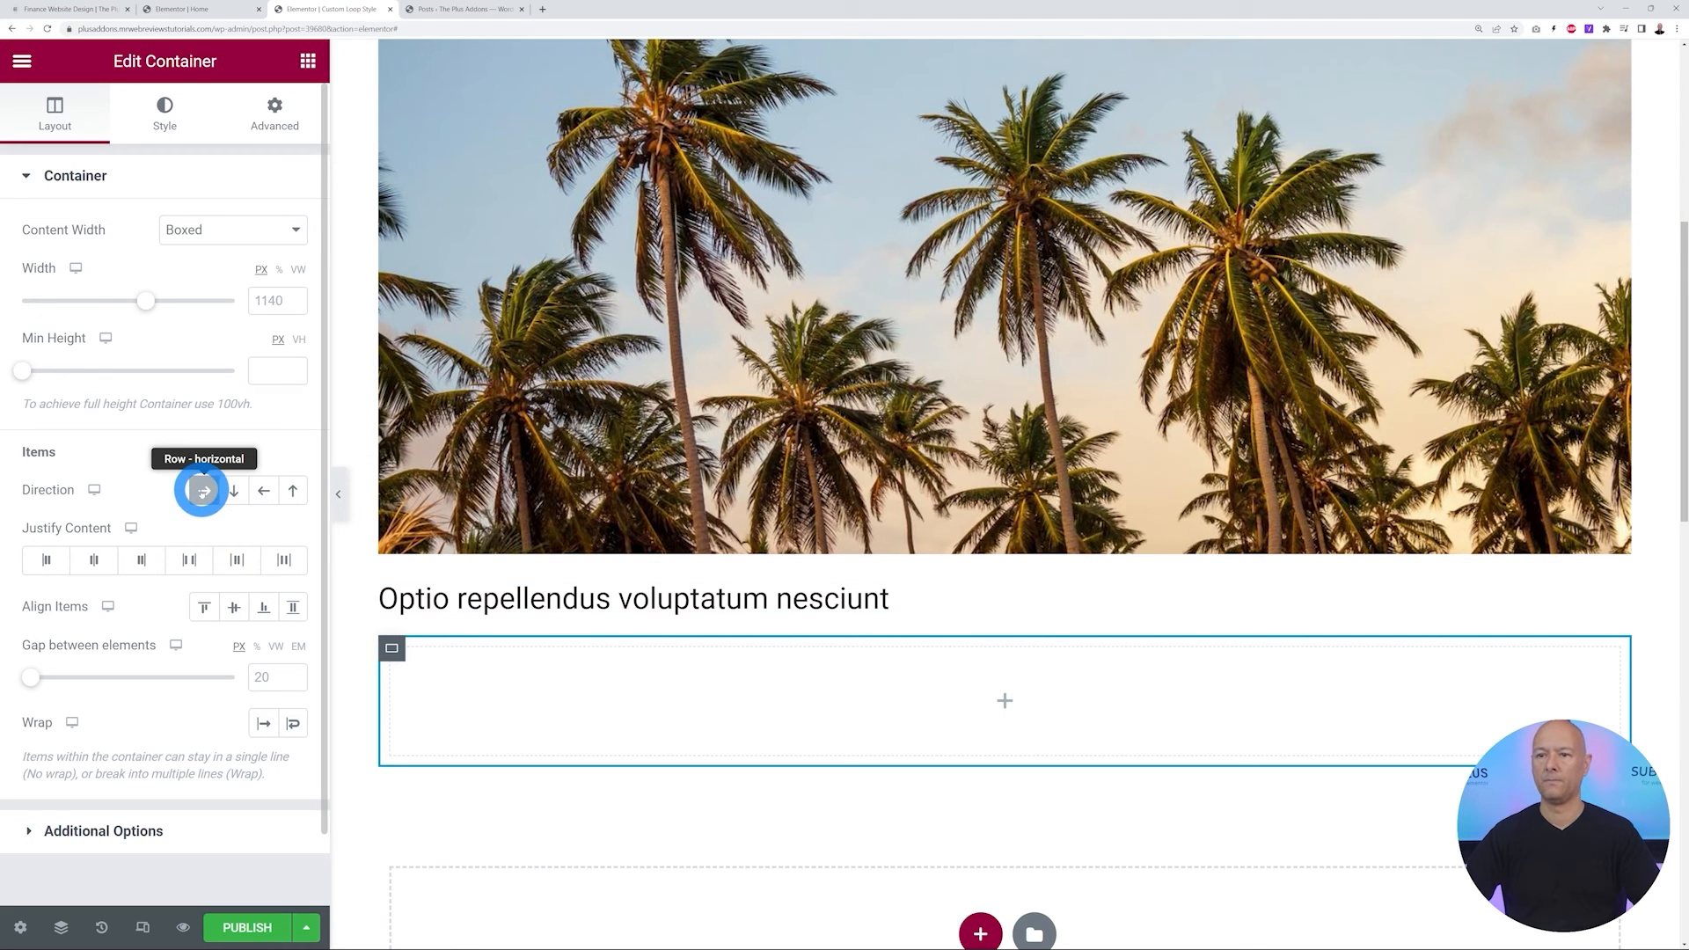
Add a Text Editor widget to the nested row container and clear its placeholder text
click(307, 60)
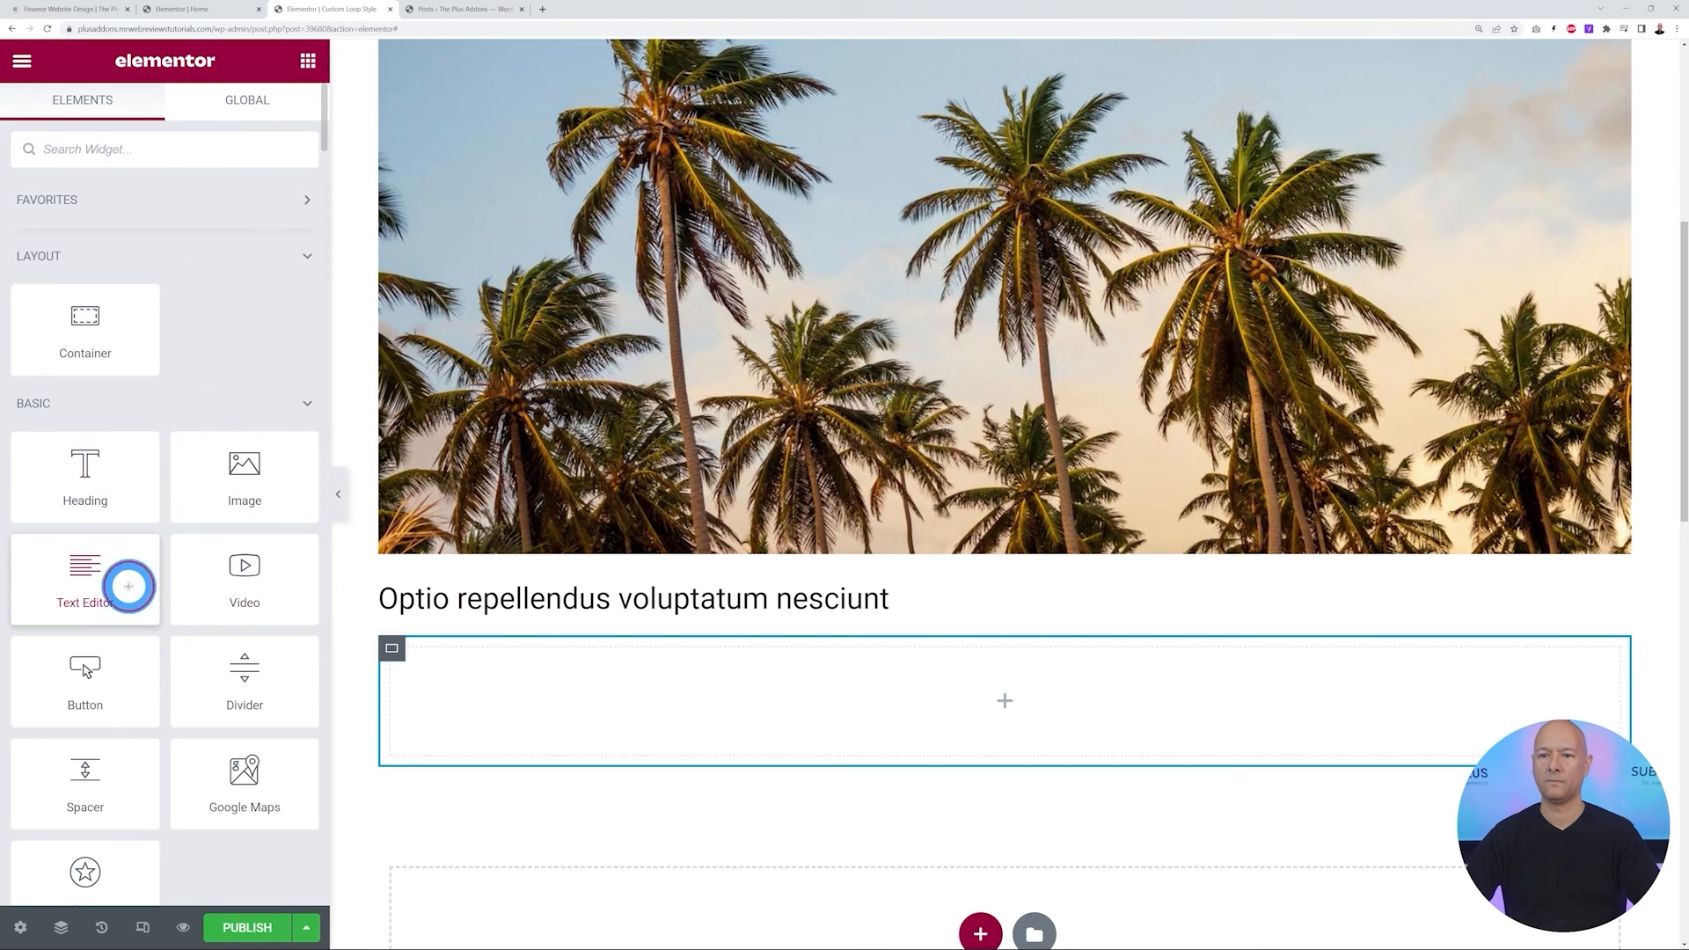
drag(124, 584, 535, 686)
drag(256, 439, 27, 368)
key(BackSpace)
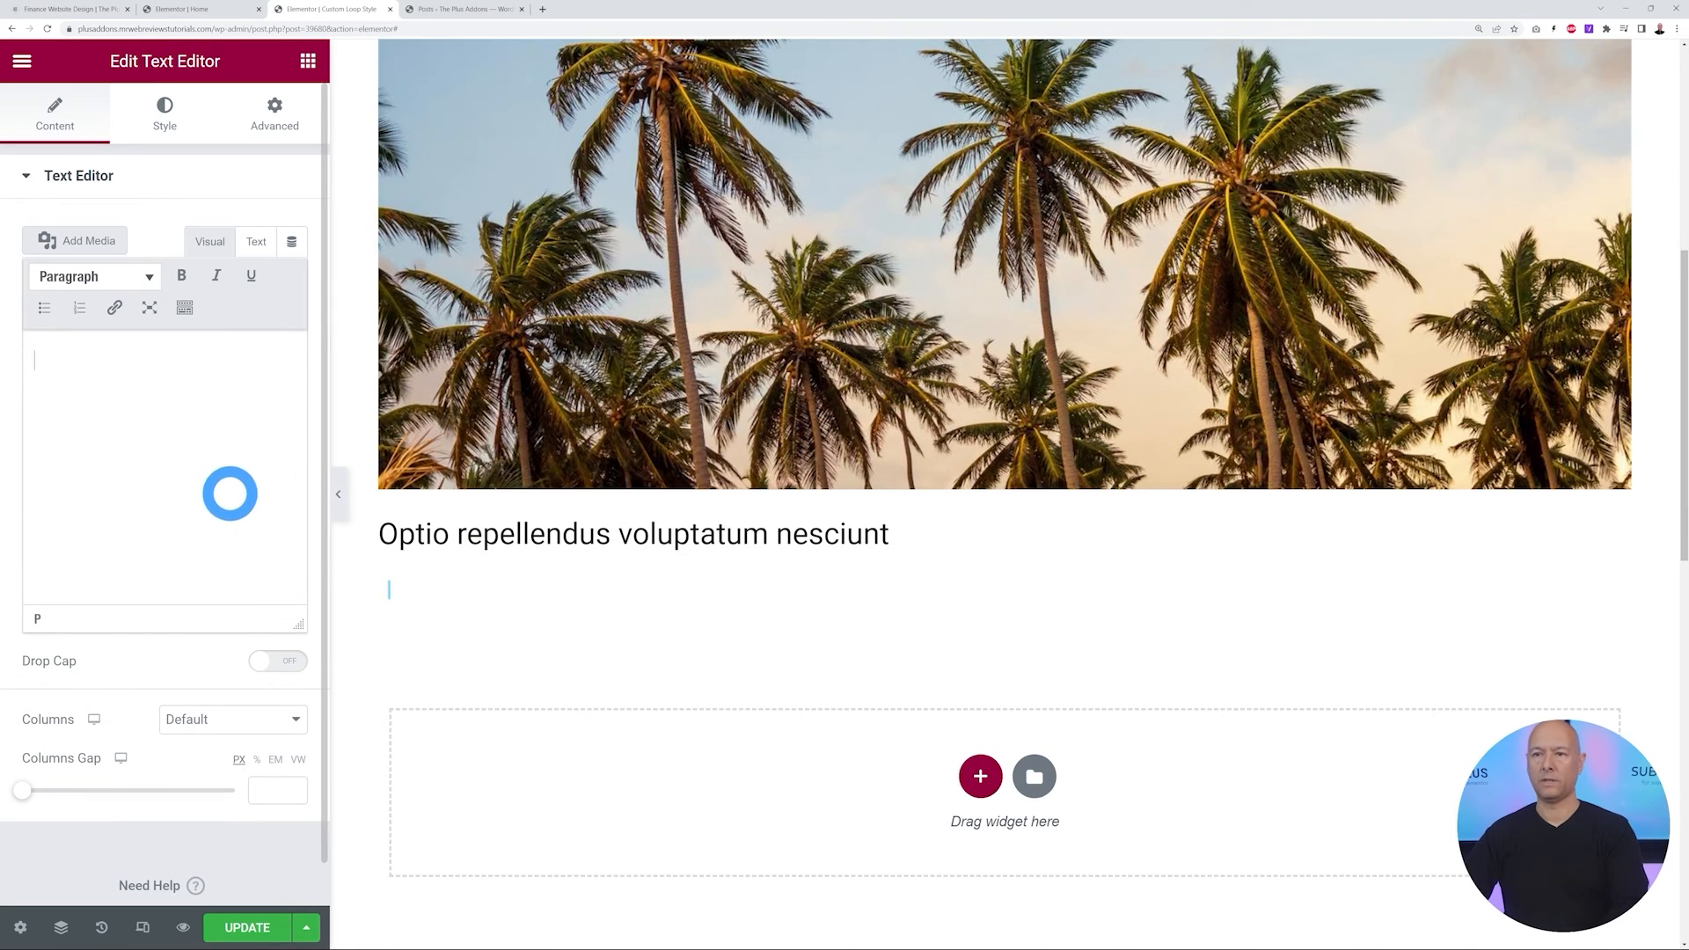
Fill the text editor with the Post Excerpt dynamic tag and set its custom width to 80%
click(291, 242)
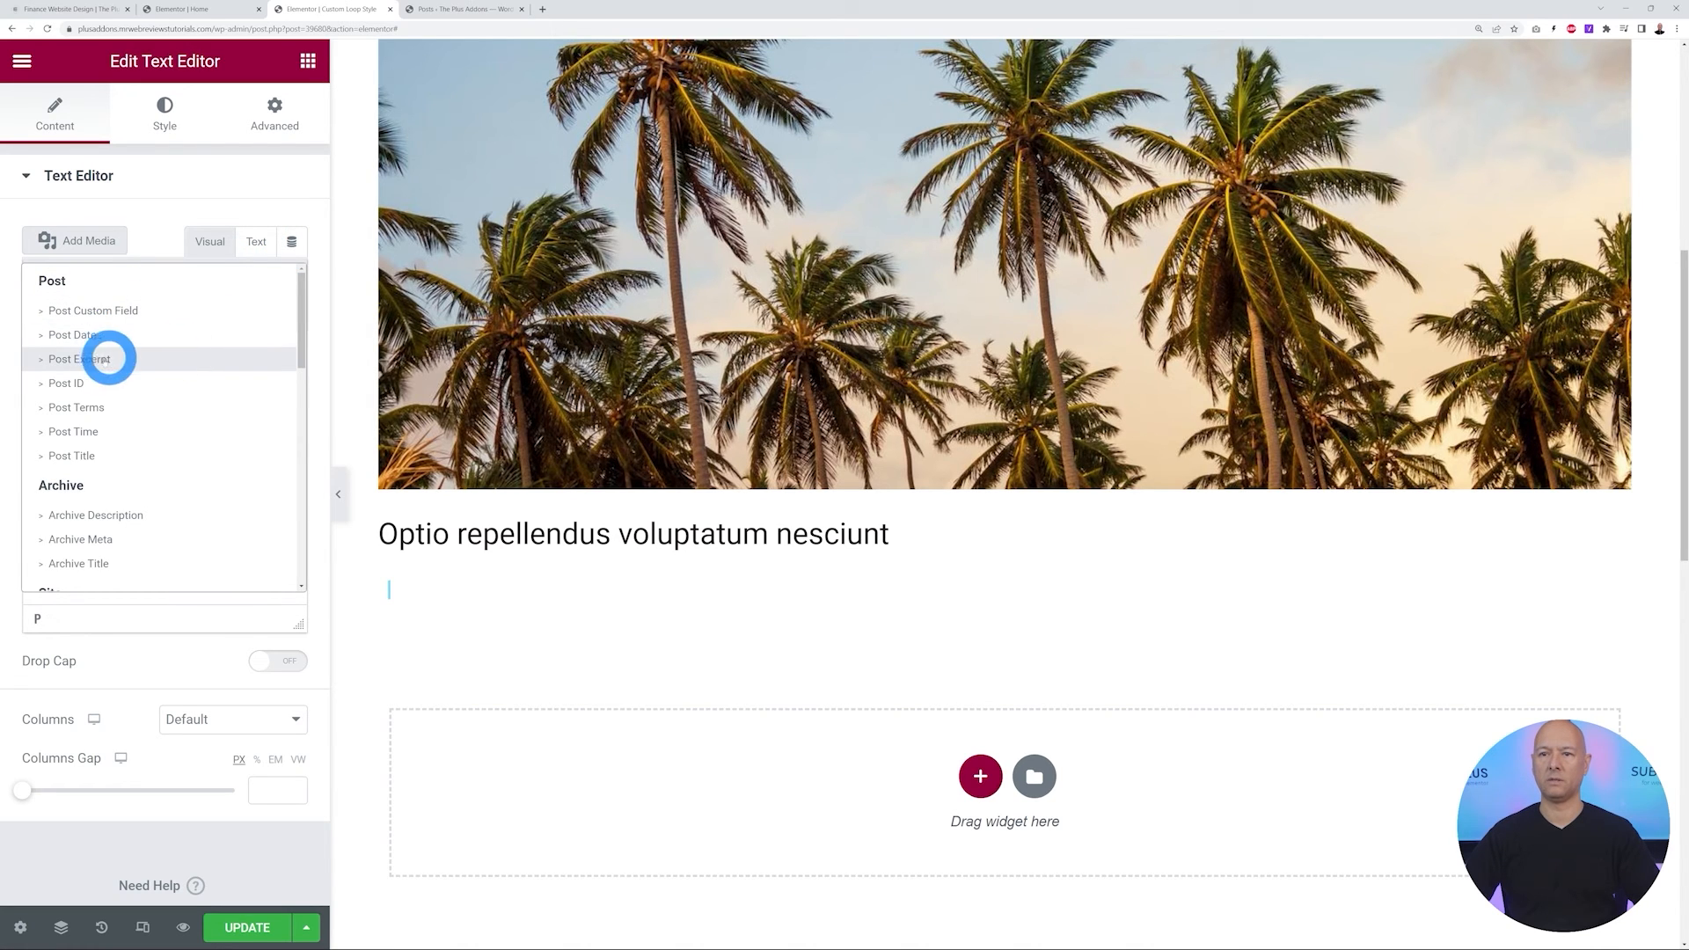
click(108, 360)
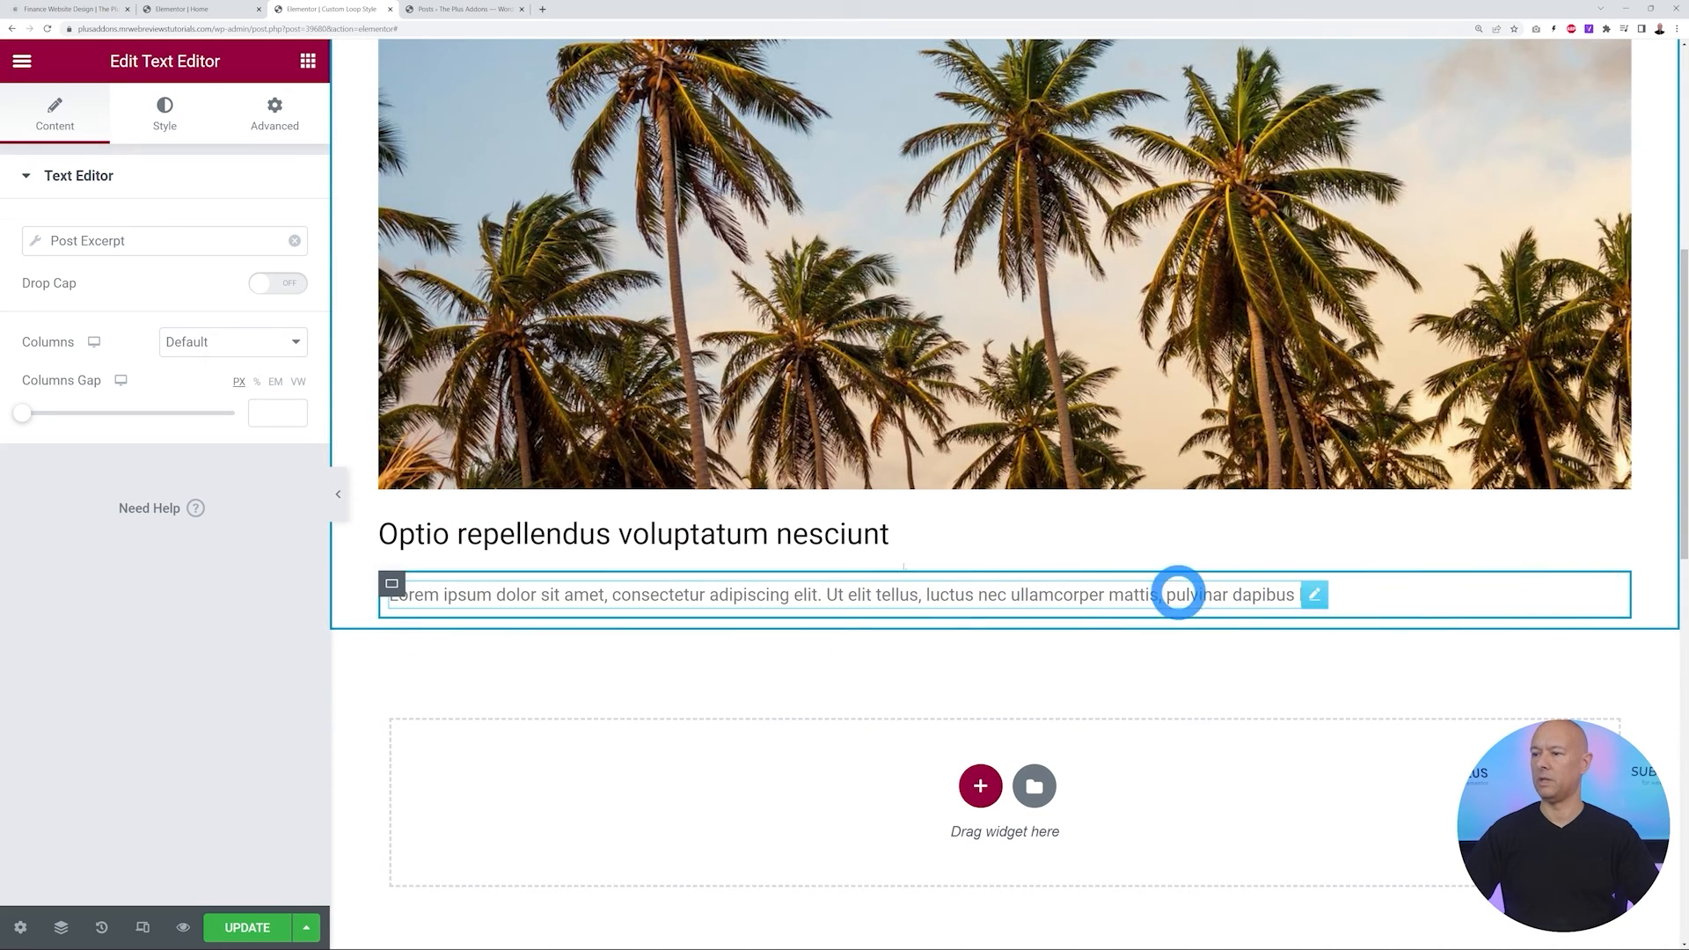
click(275, 125)
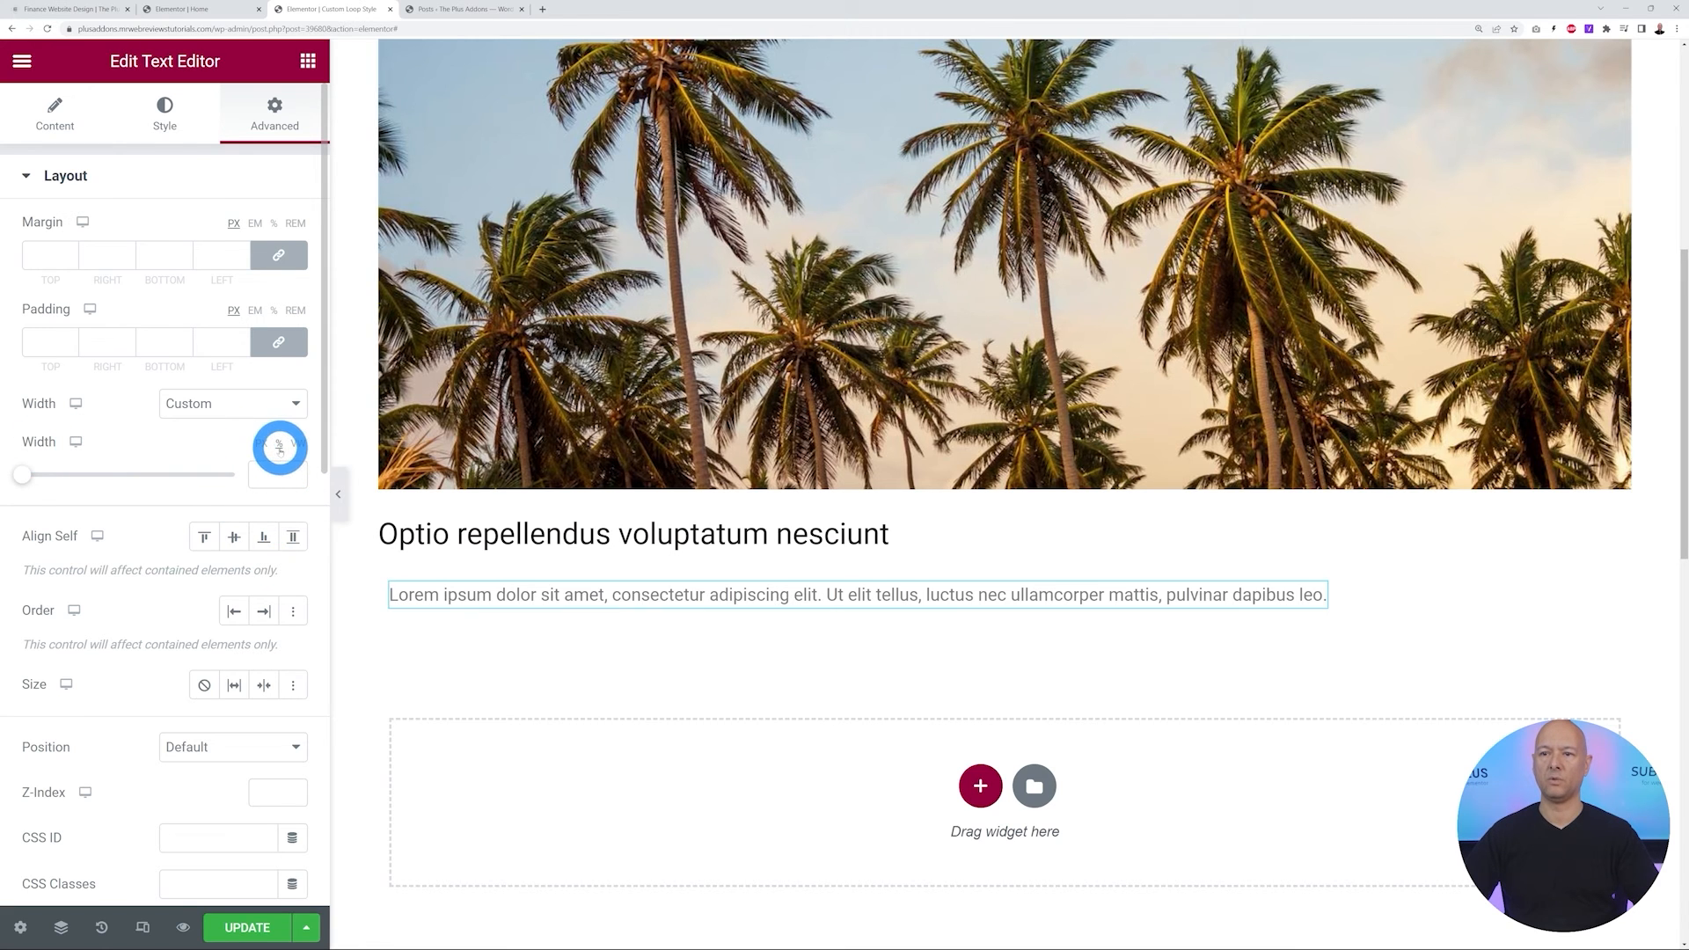
click(278, 471)
text(80)
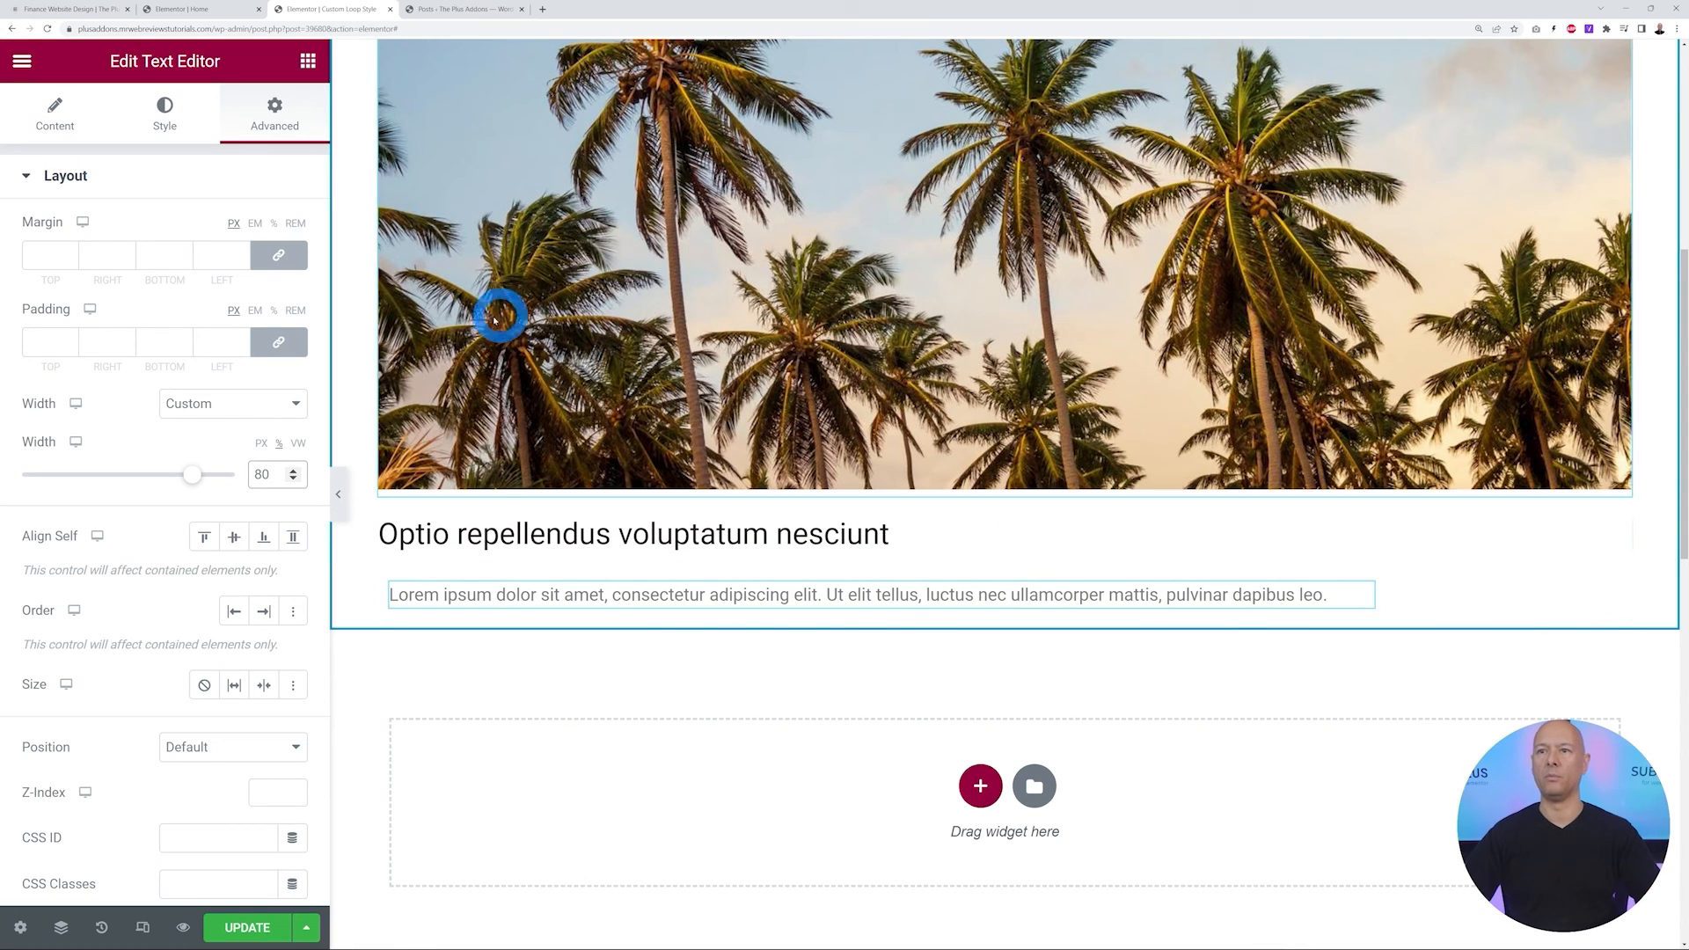
Find the TP Button widget and place it beside the post excerpt in the row container
click(306, 63)
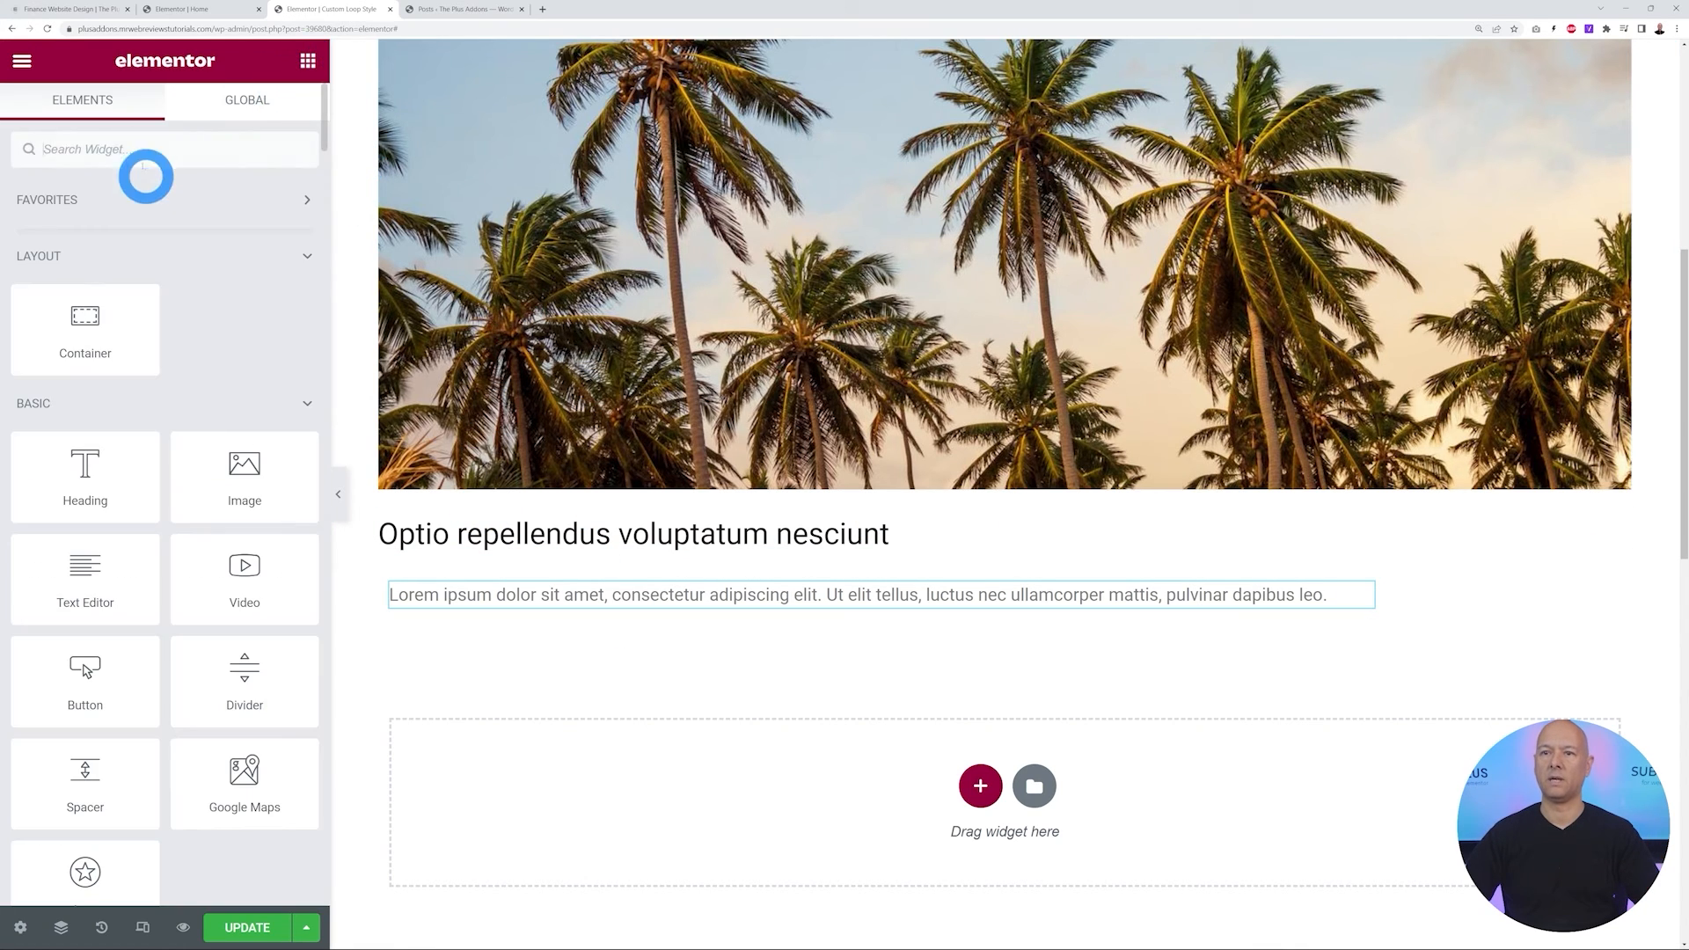
click(138, 151)
text(button)
drag(97, 322, 1373, 590)
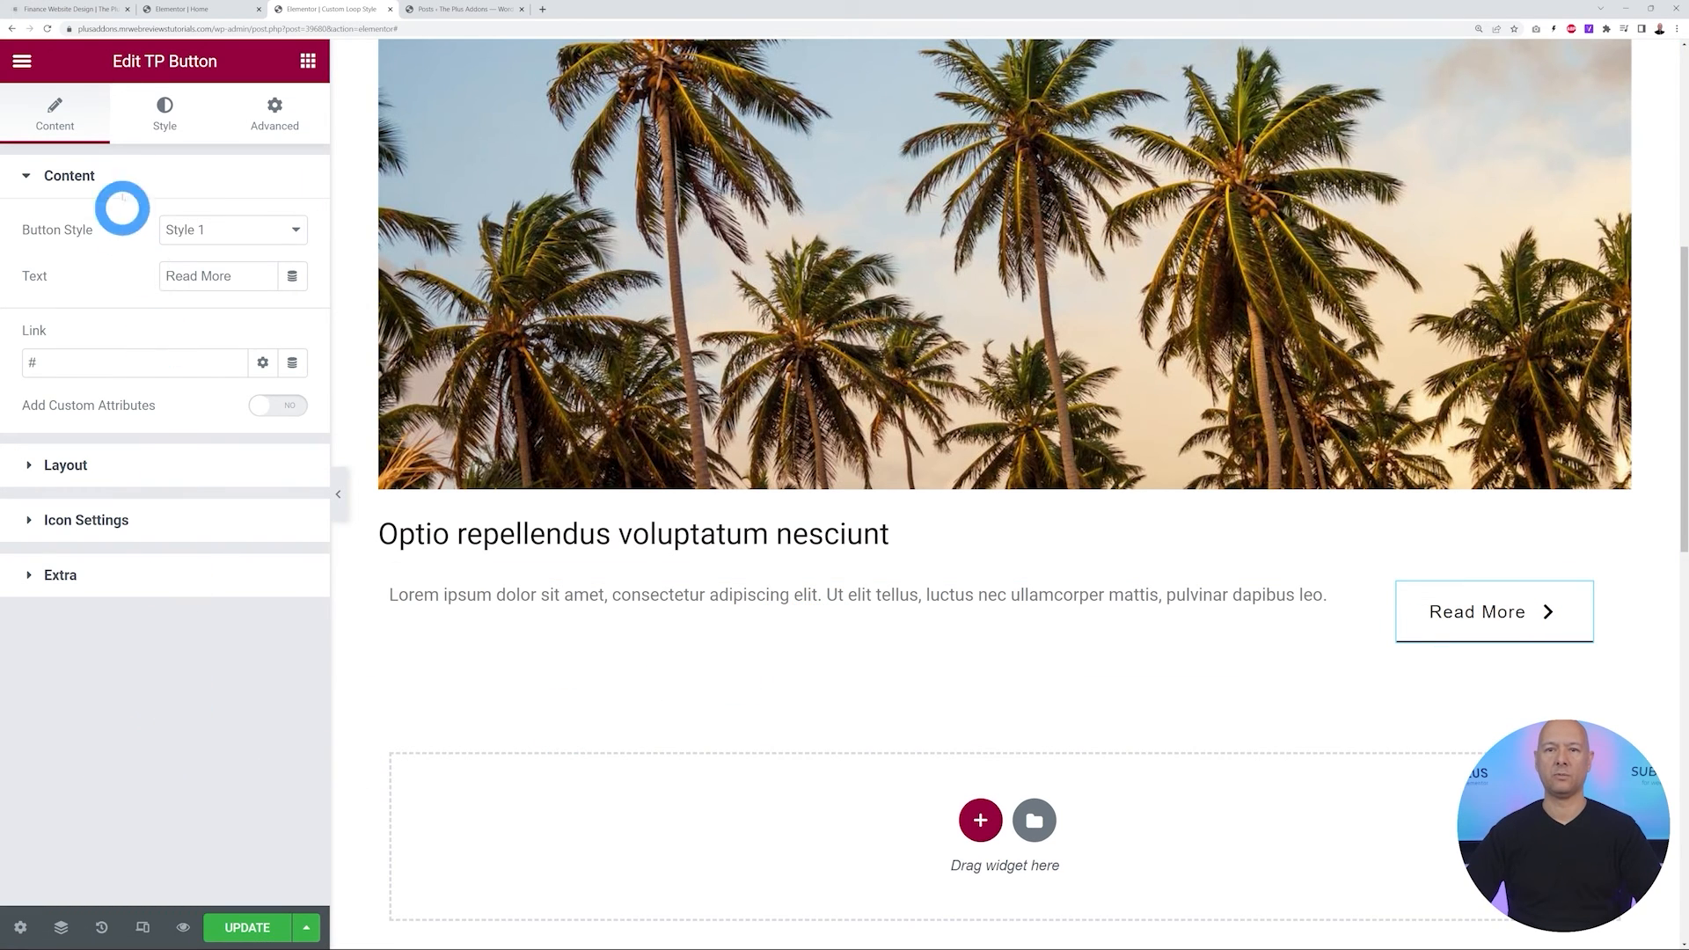
Check the arrow button in the reference design, and link the new button to the dynamic Post URL
click(79, 11)
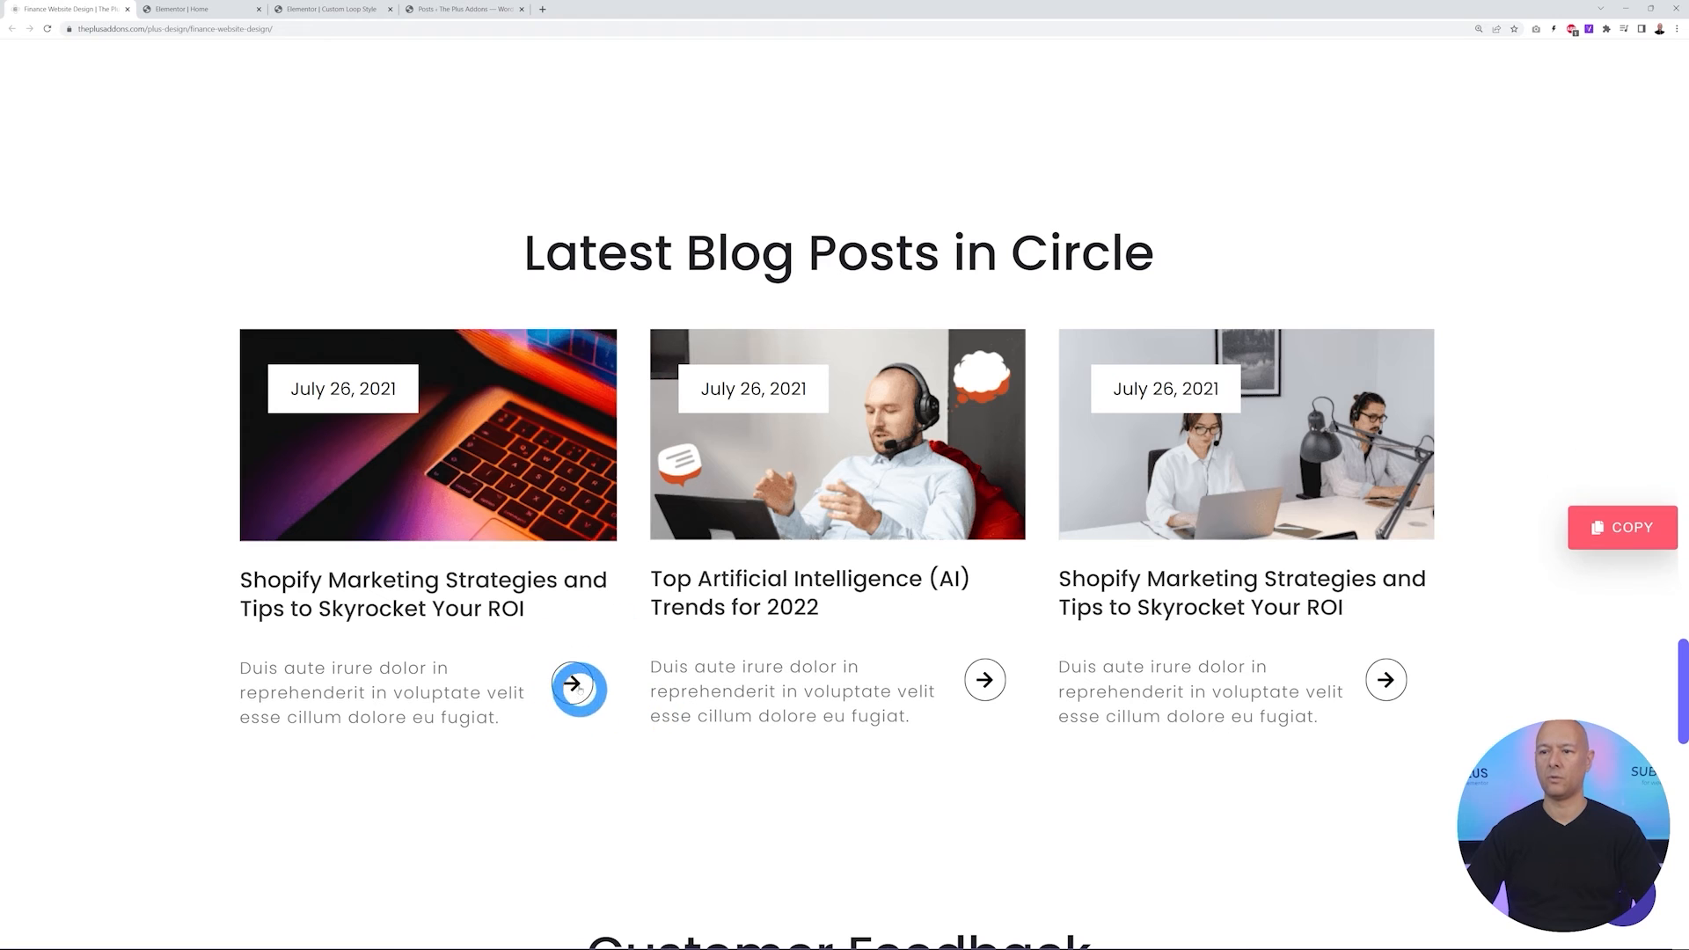
click(344, 10)
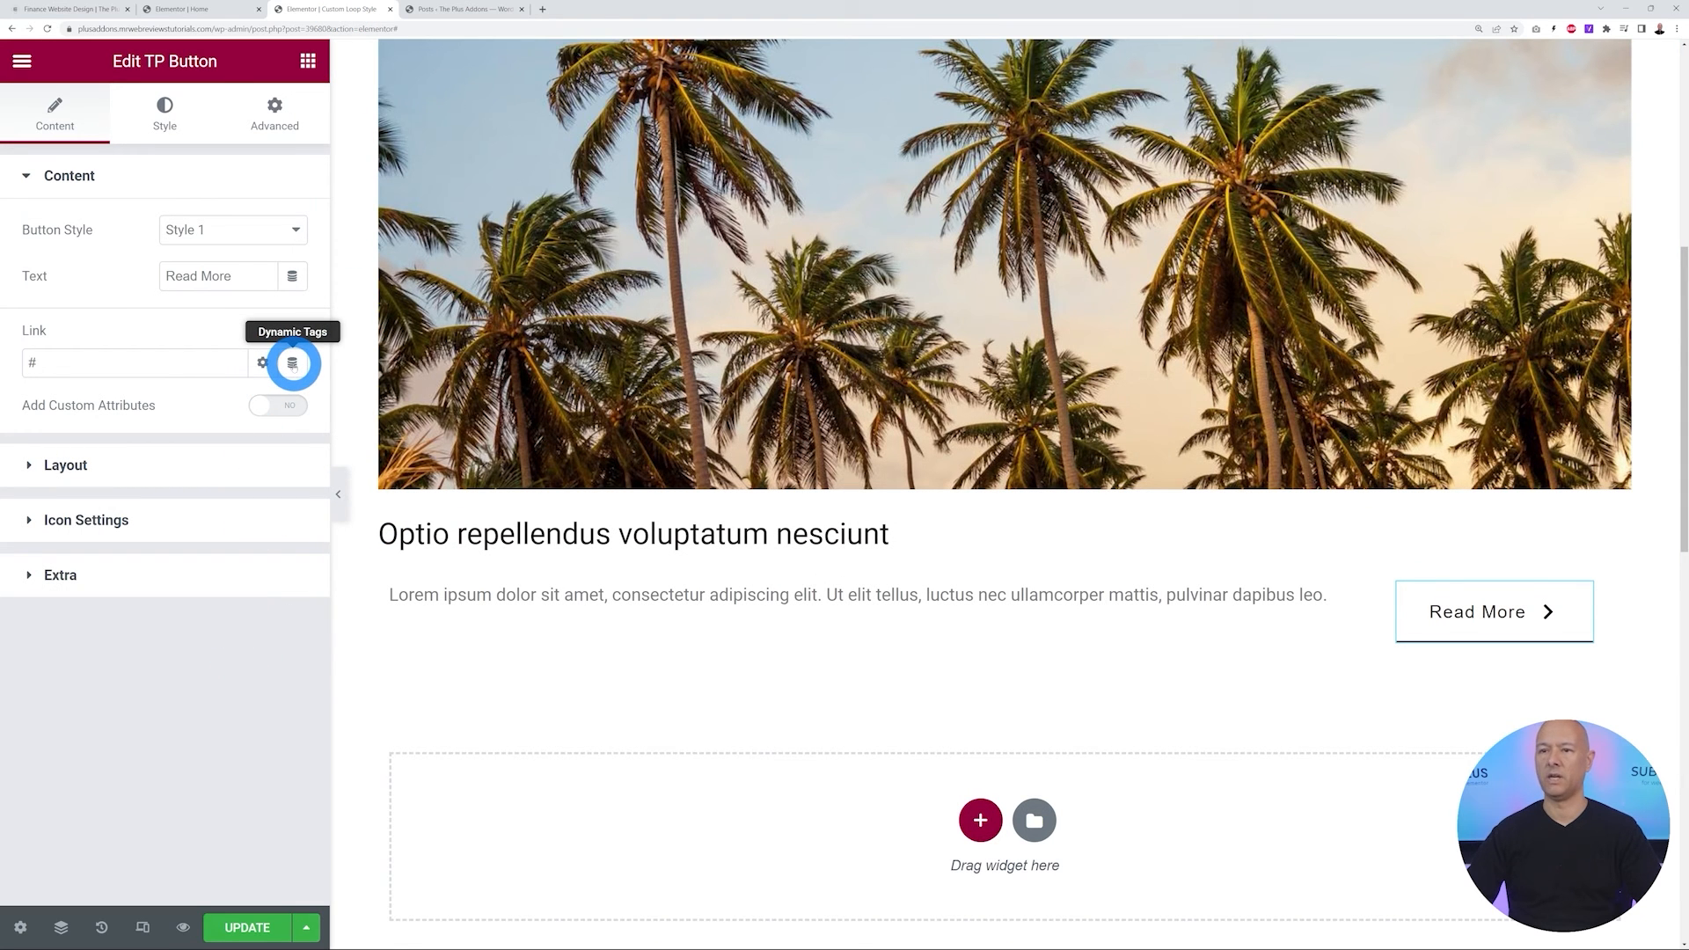
click(293, 363)
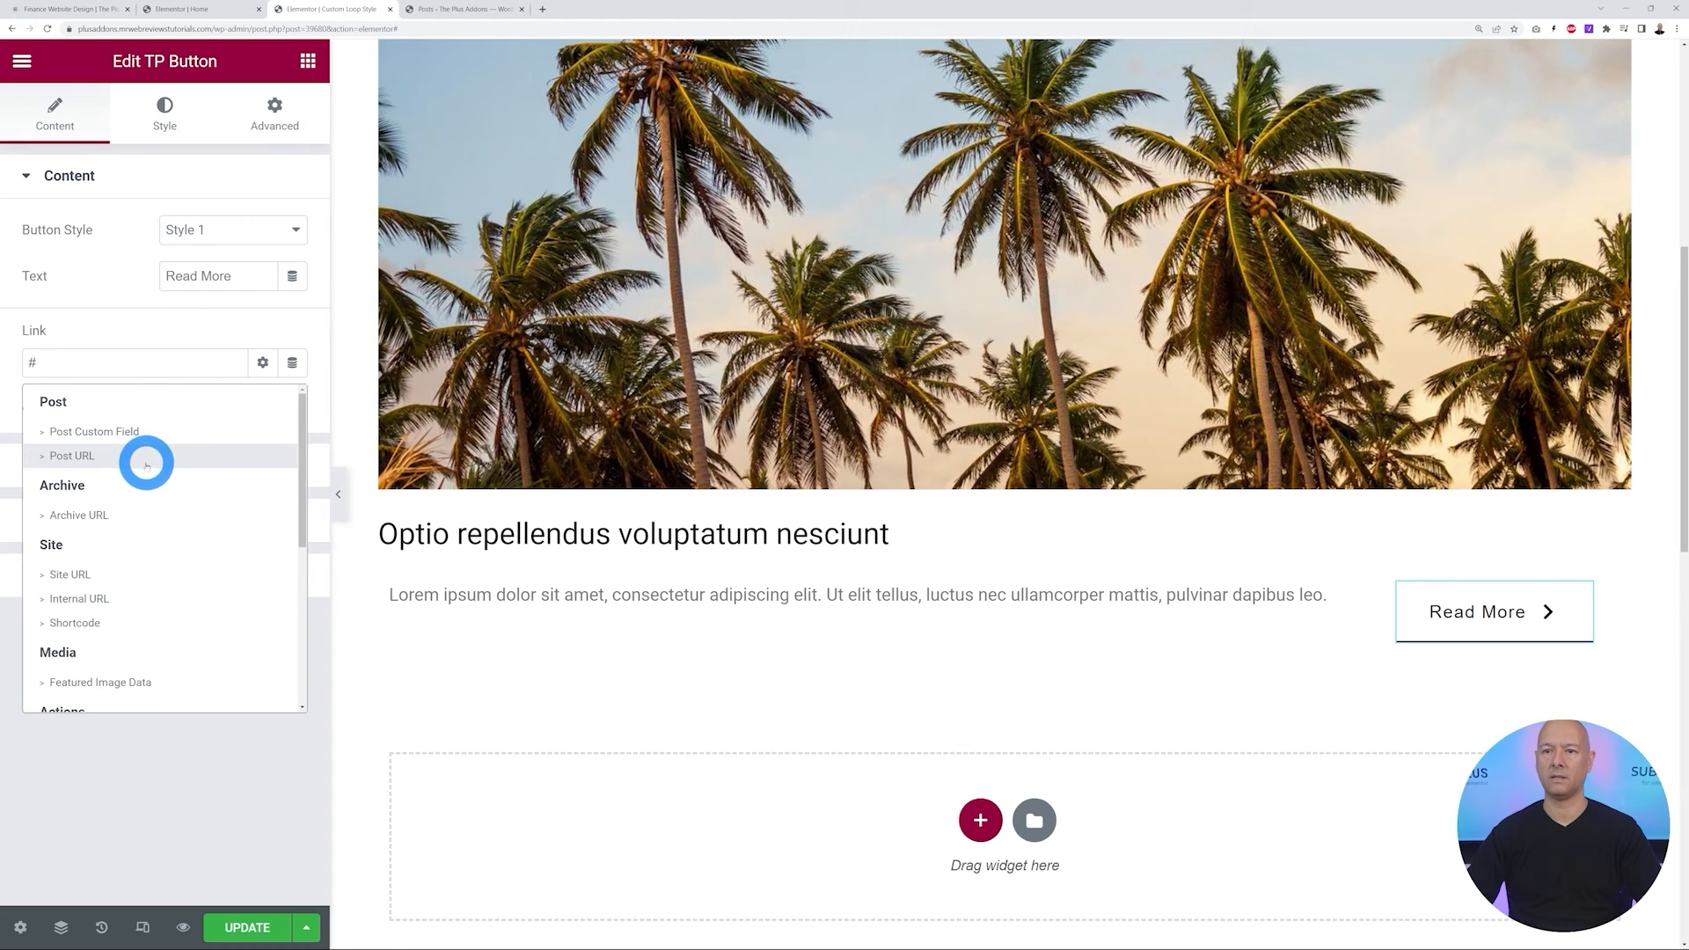
click(100, 458)
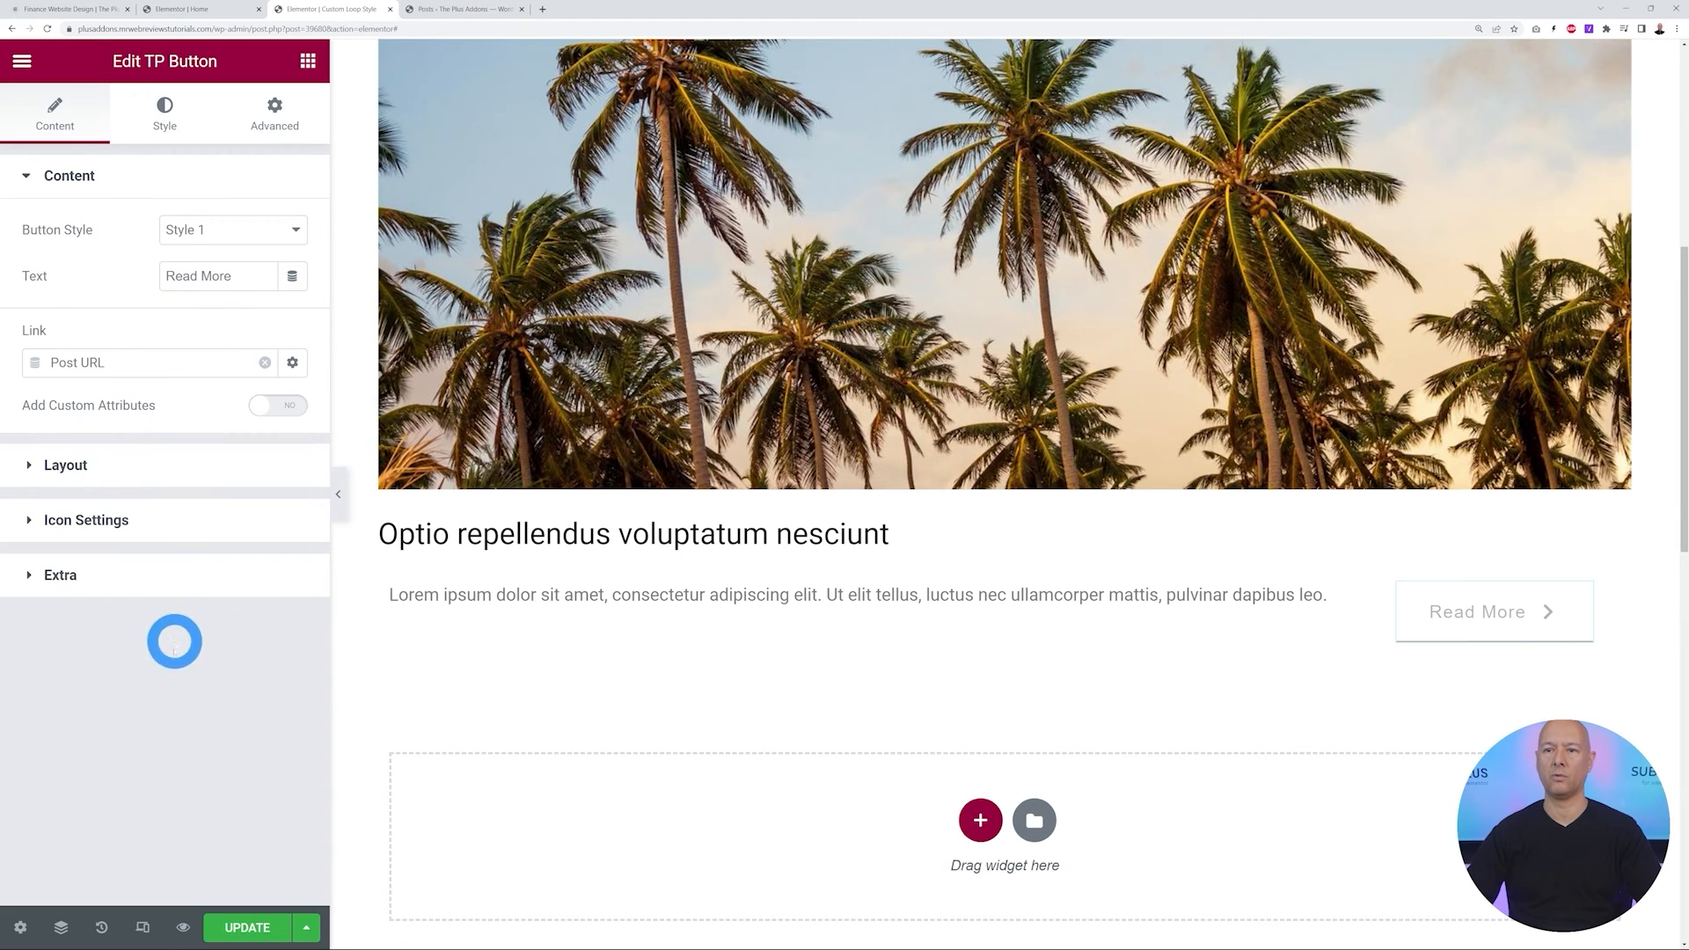
Set the button to Style 10 and remove its Read More text
click(294, 230)
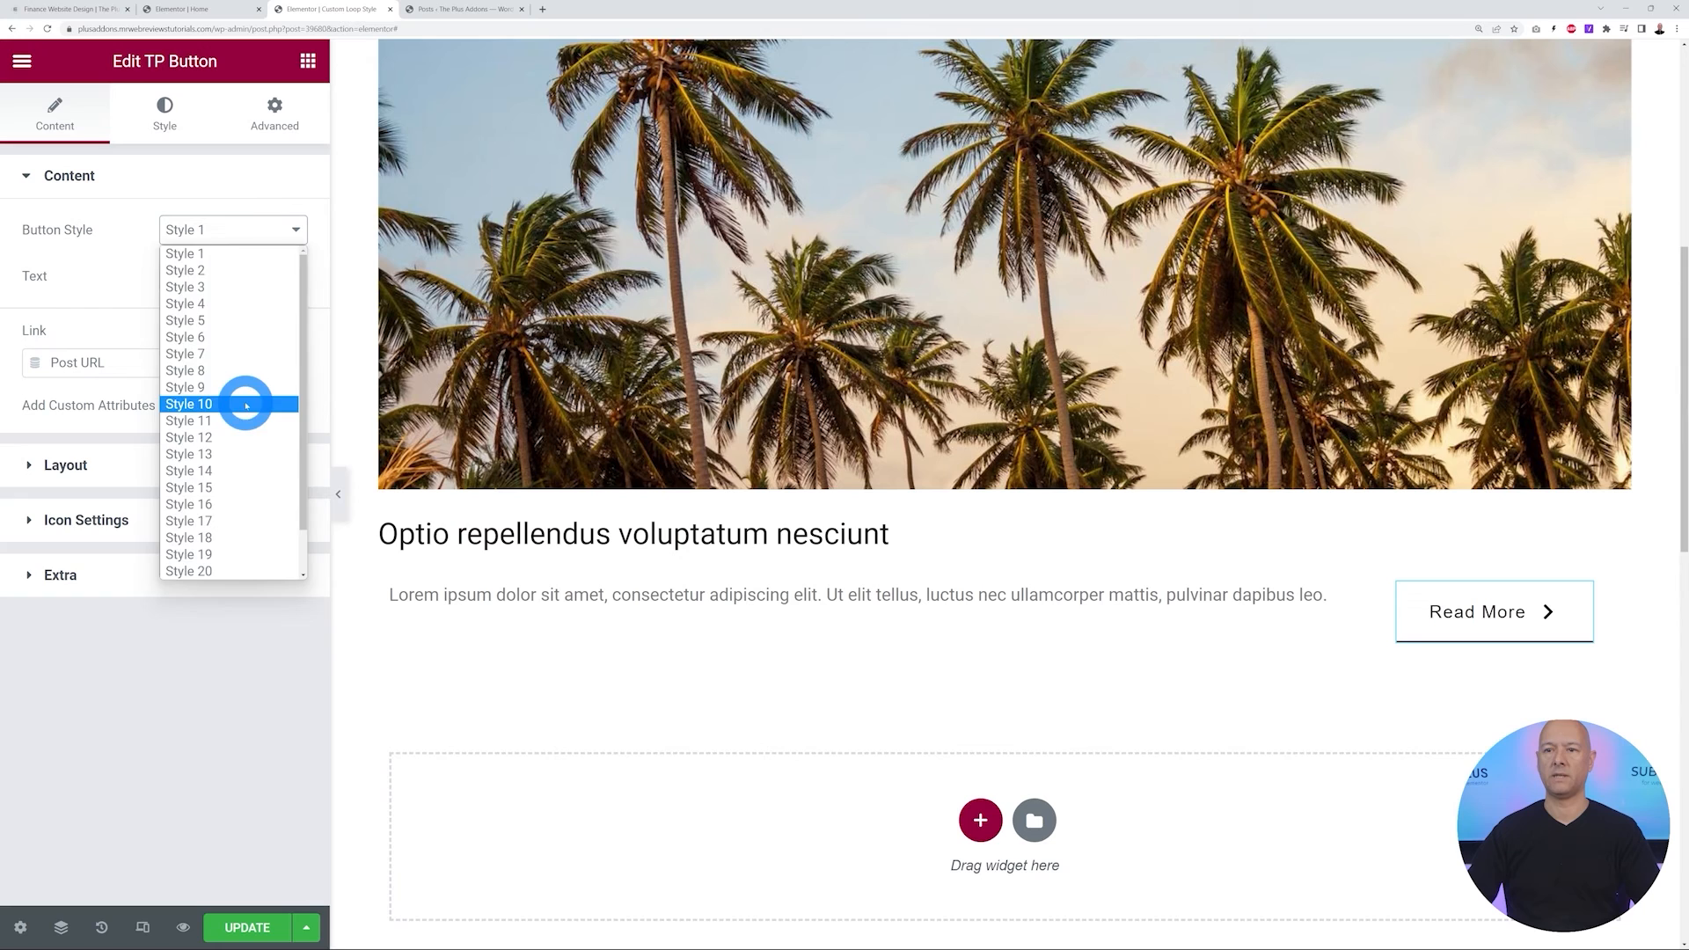
click(246, 398)
drag(231, 277, 140, 275)
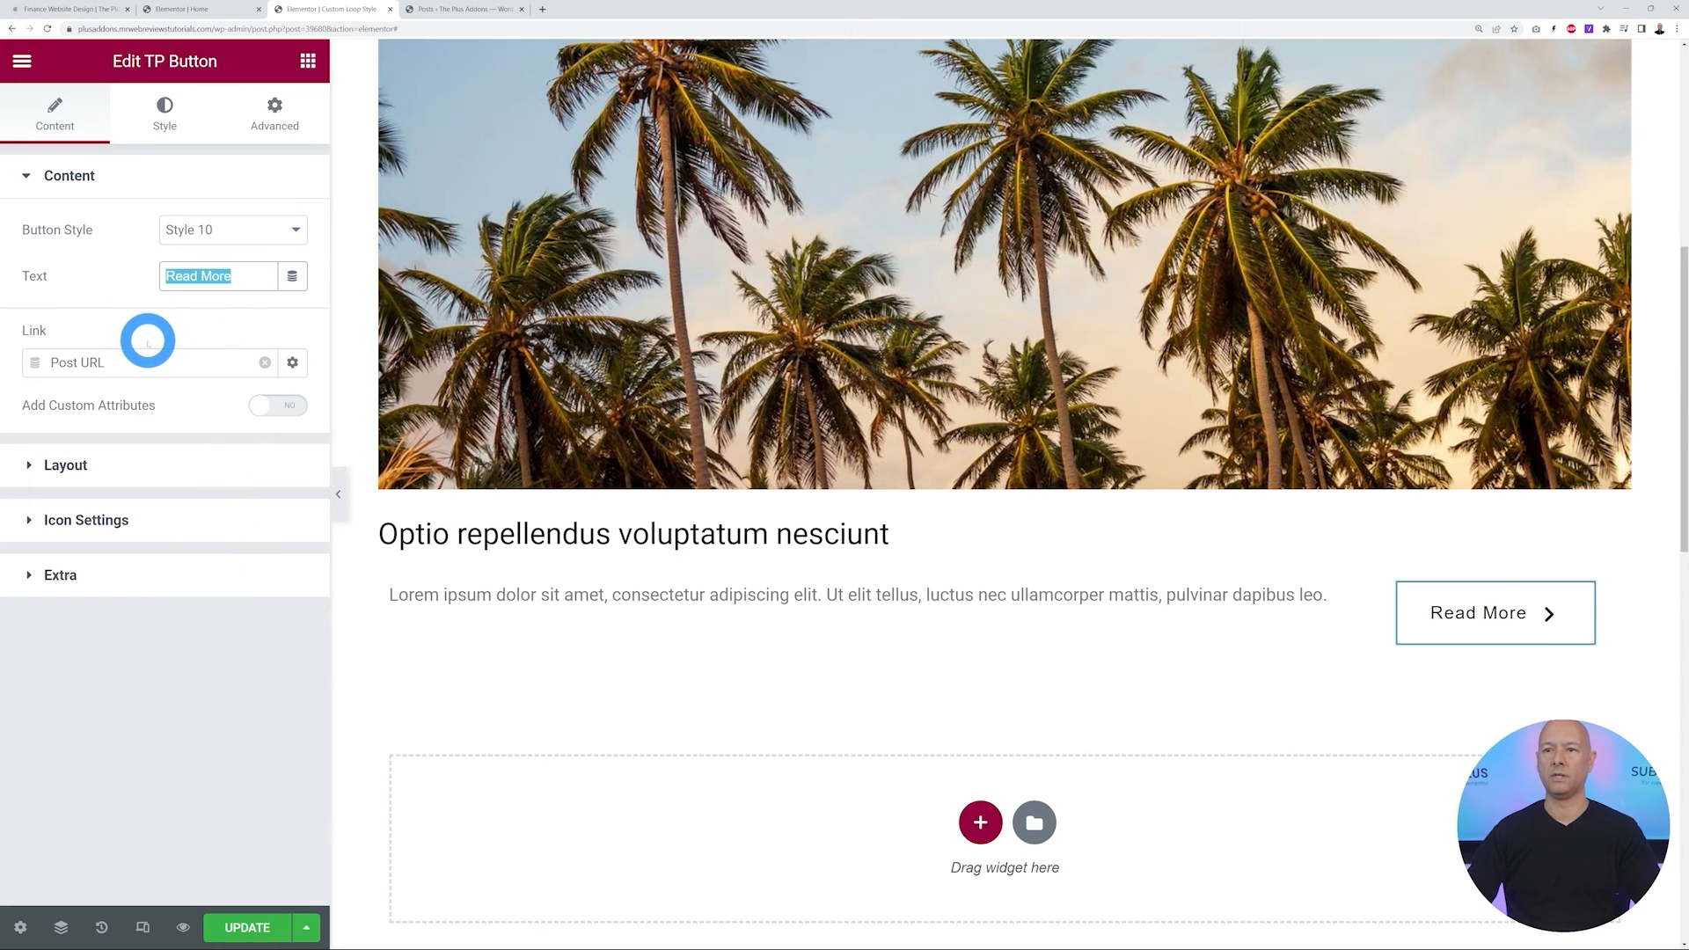
key(BackSpace)
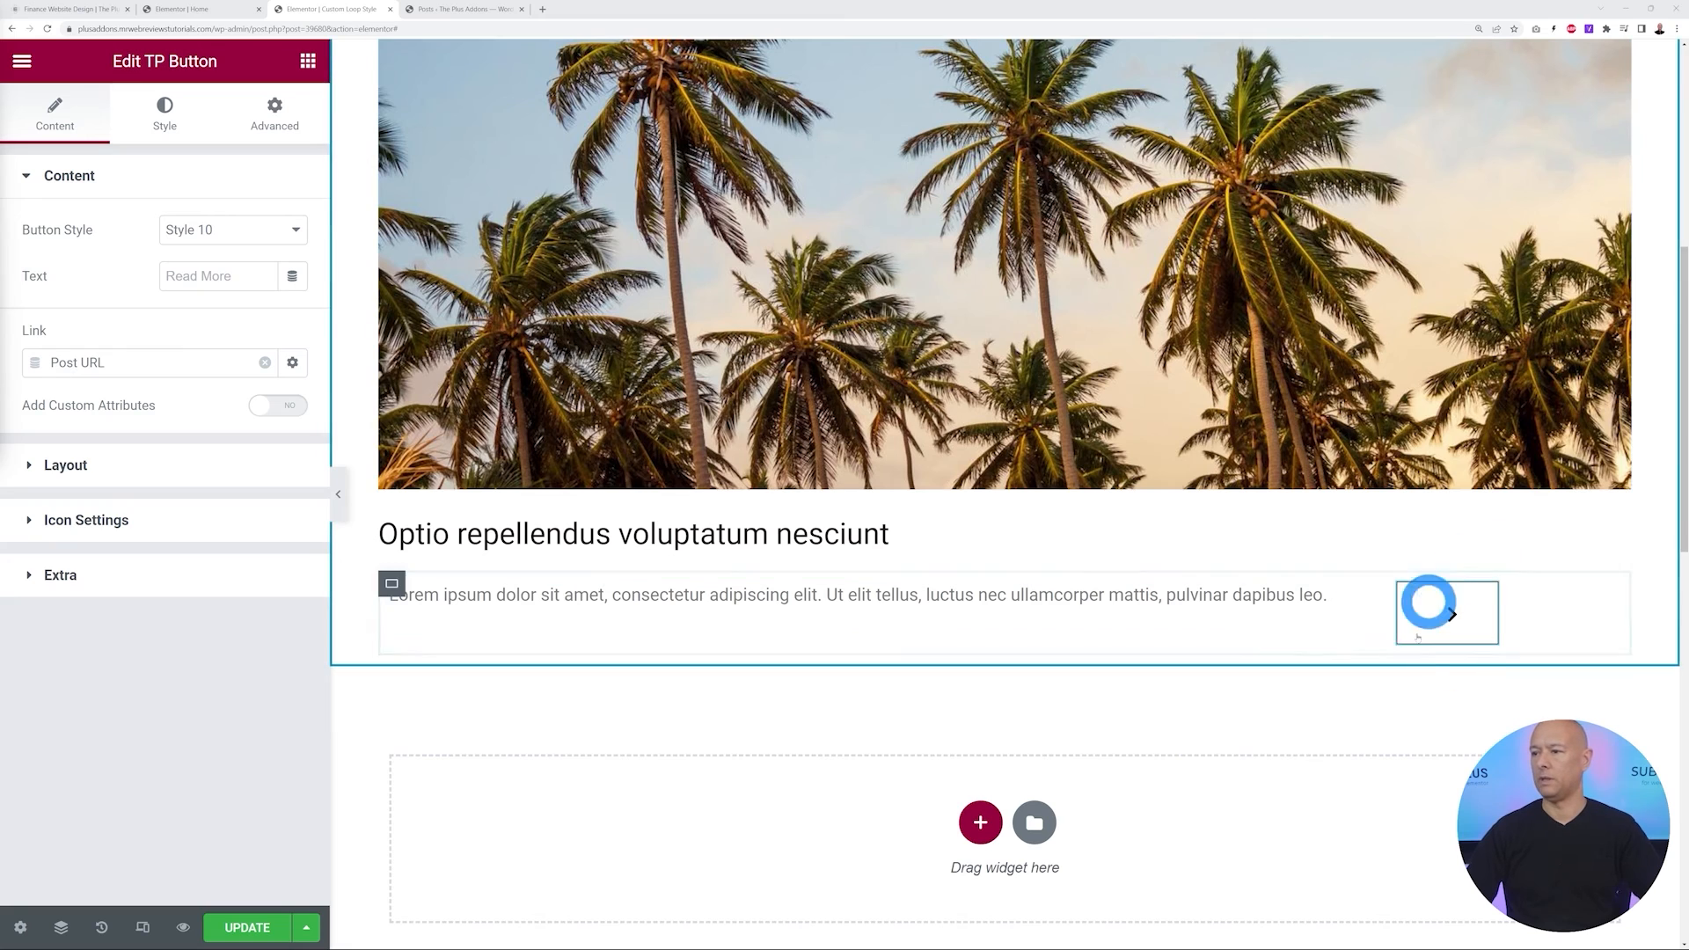
Switch the button's icon font to Font Awesome 5 and insert the plain right arrow icon from the icon library
click(101, 537)
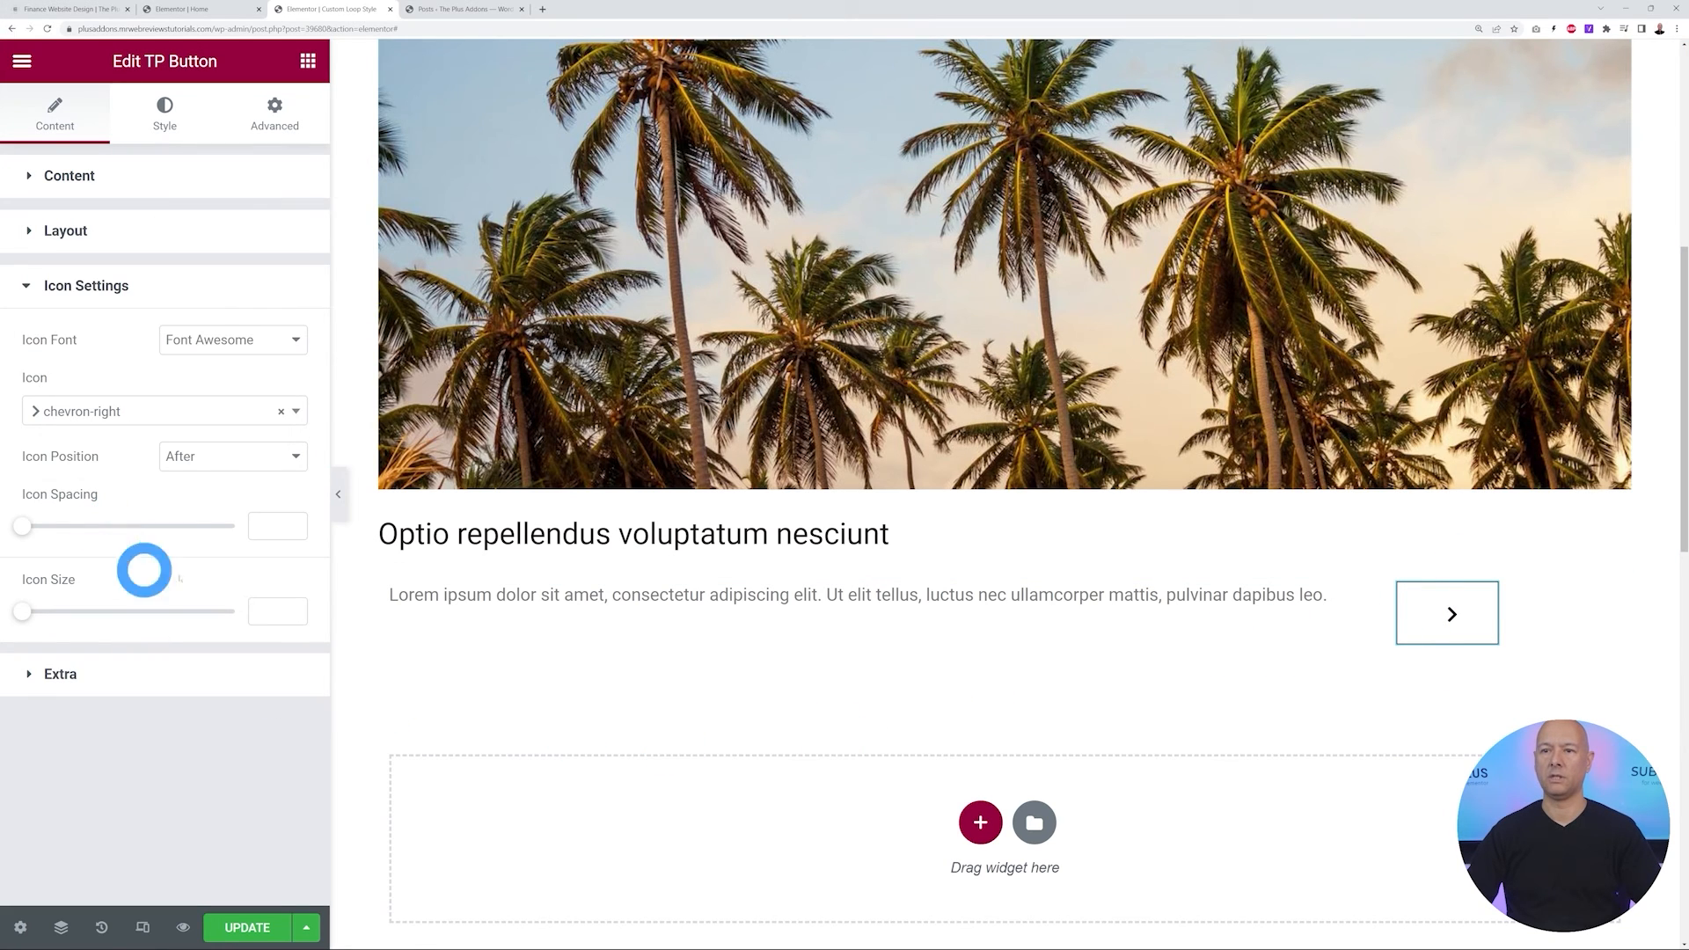
click(287, 338)
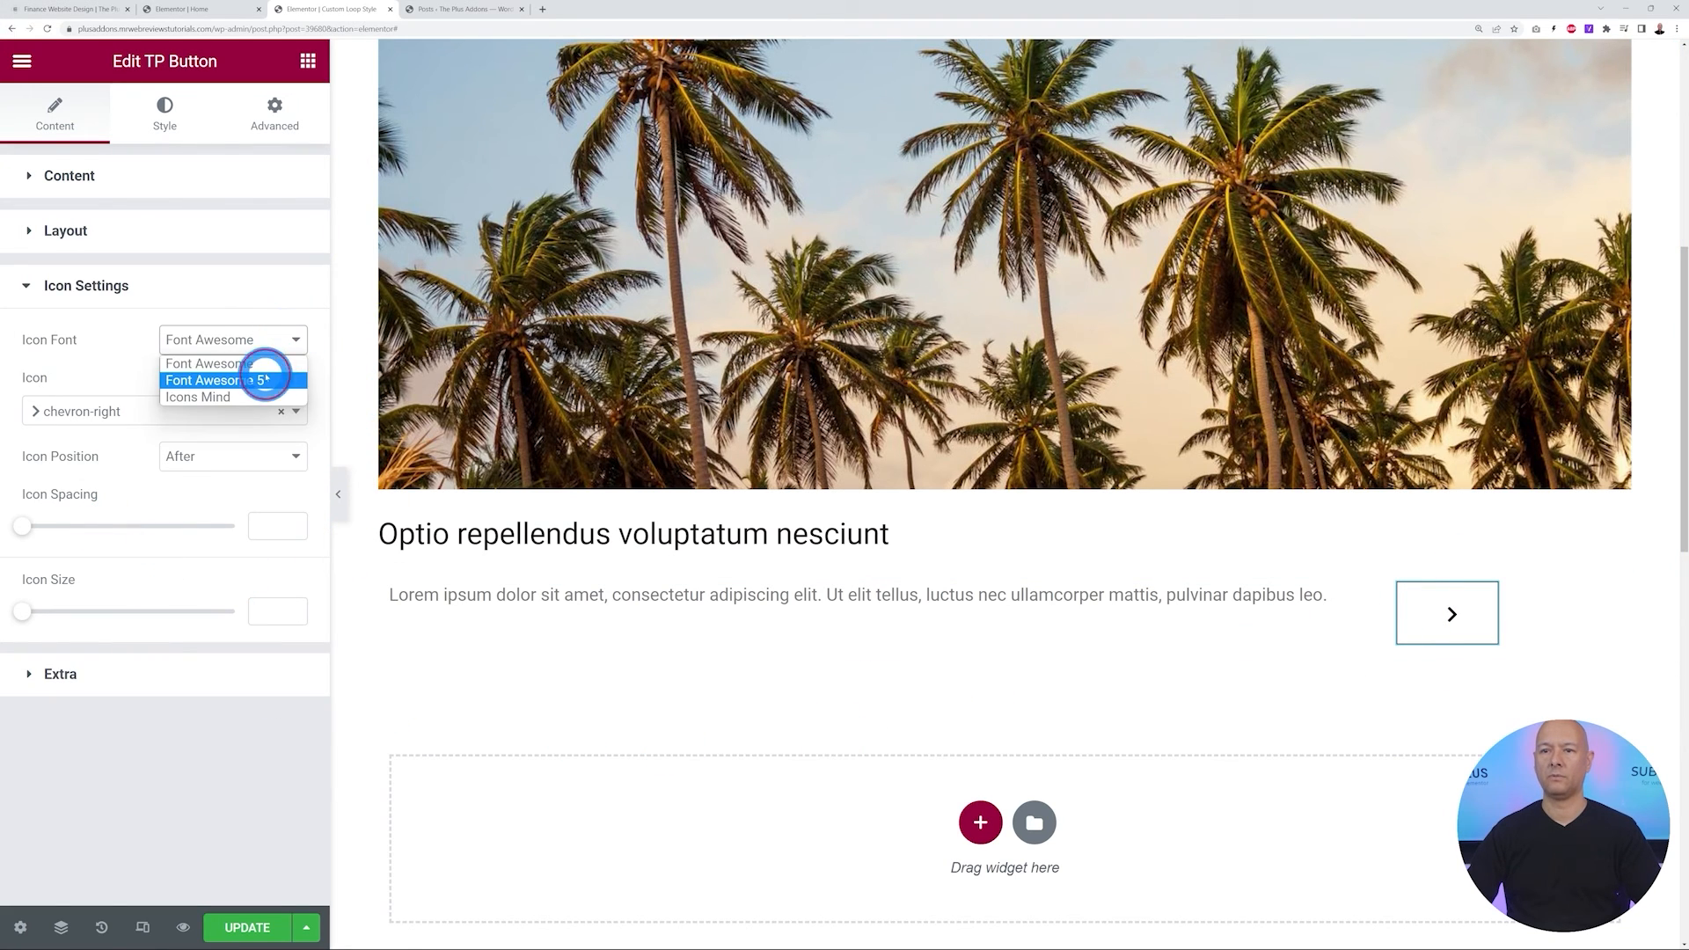
click(264, 379)
click(204, 436)
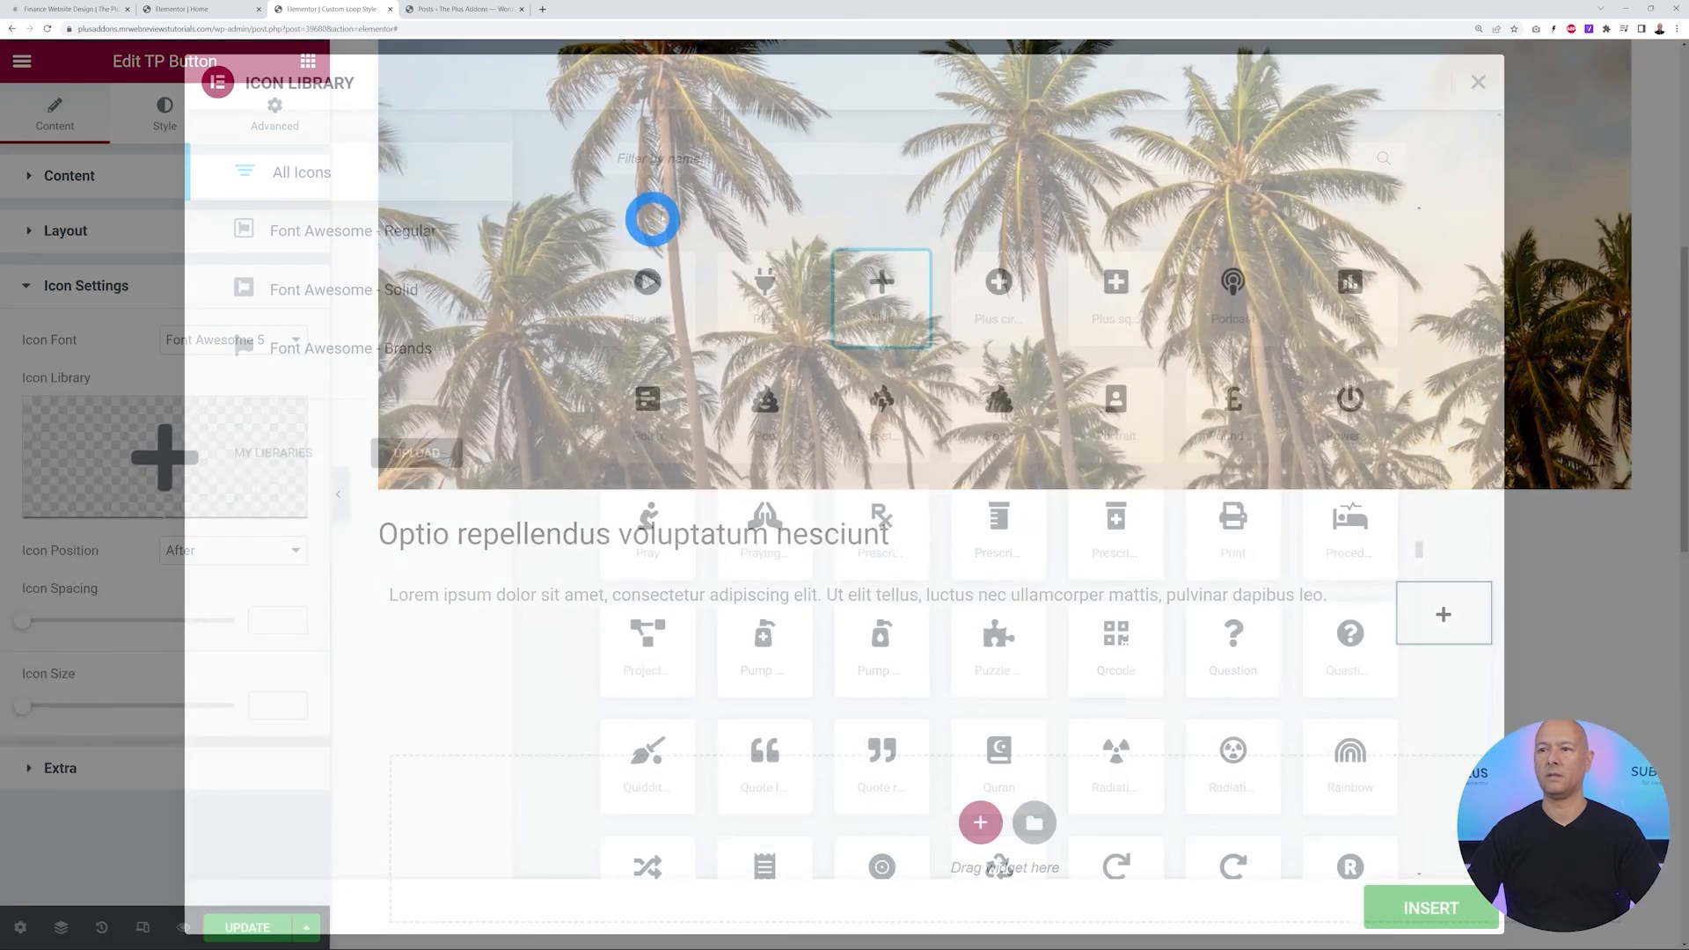
text(right)
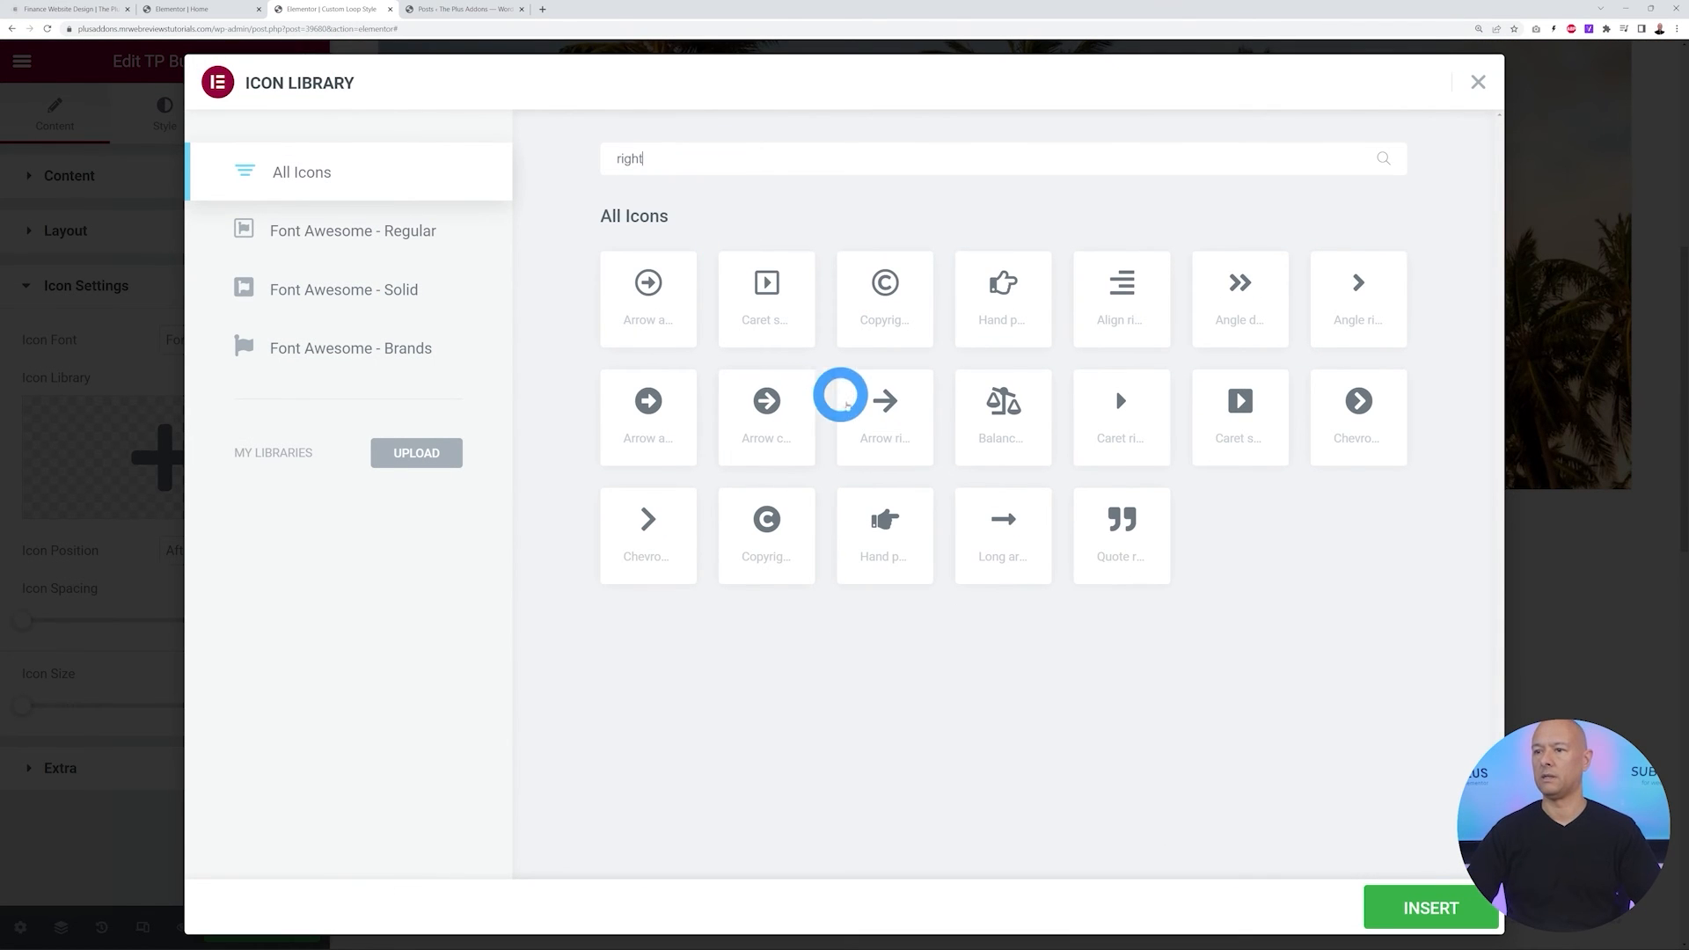
click(877, 422)
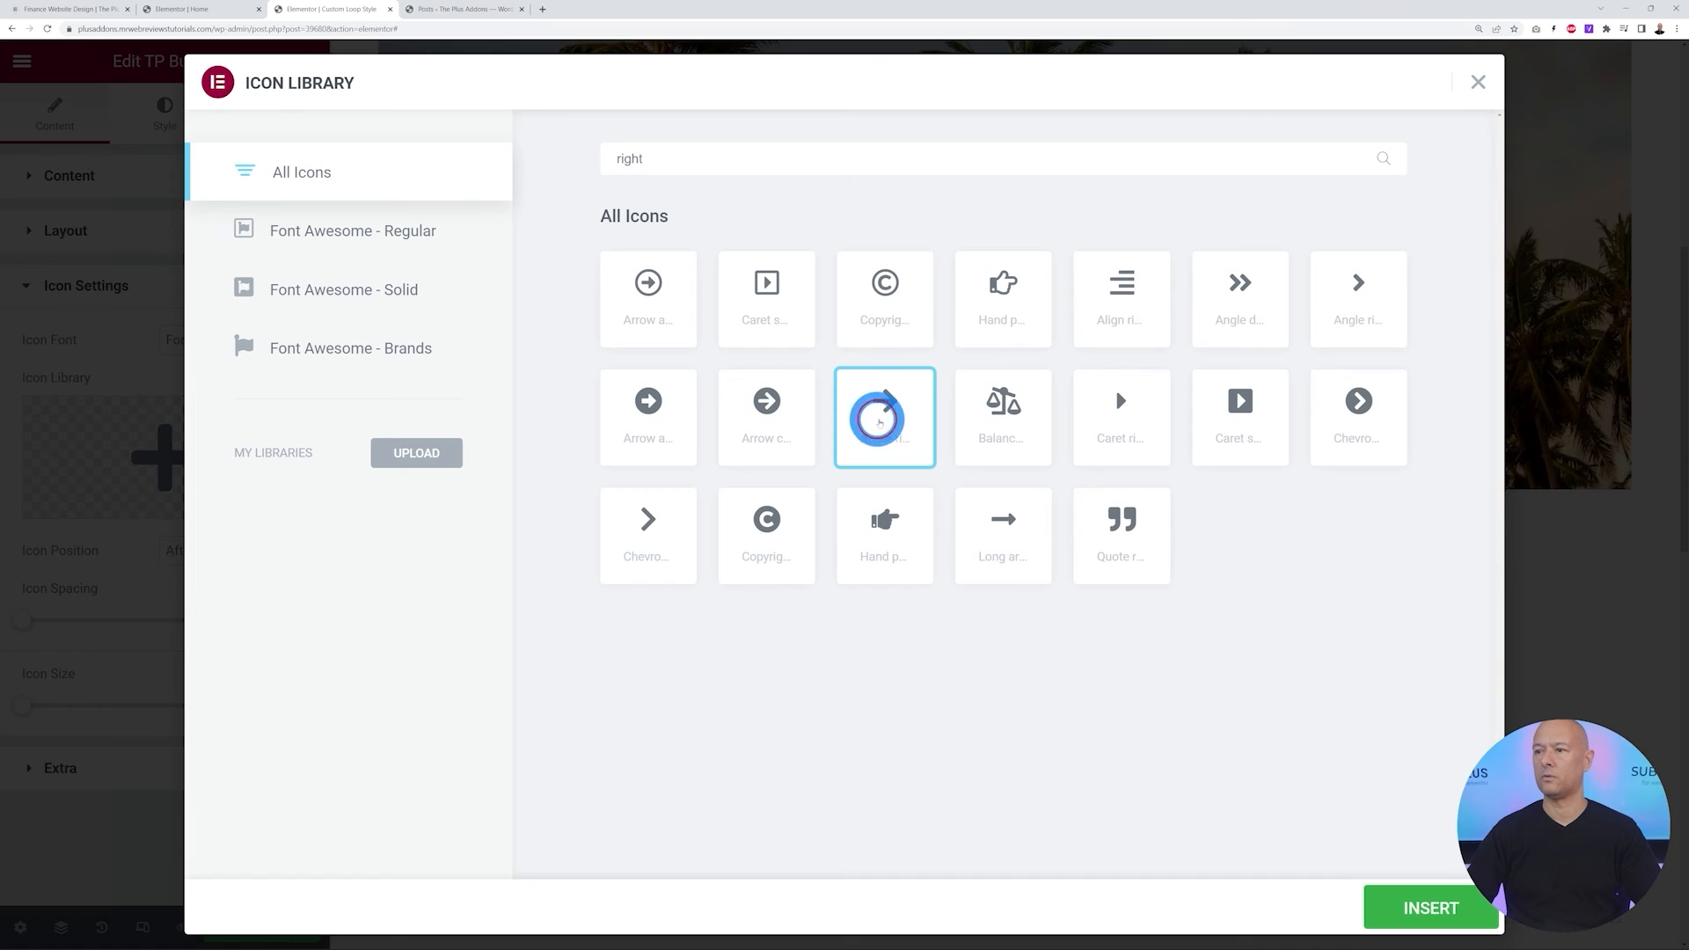
click(1434, 904)
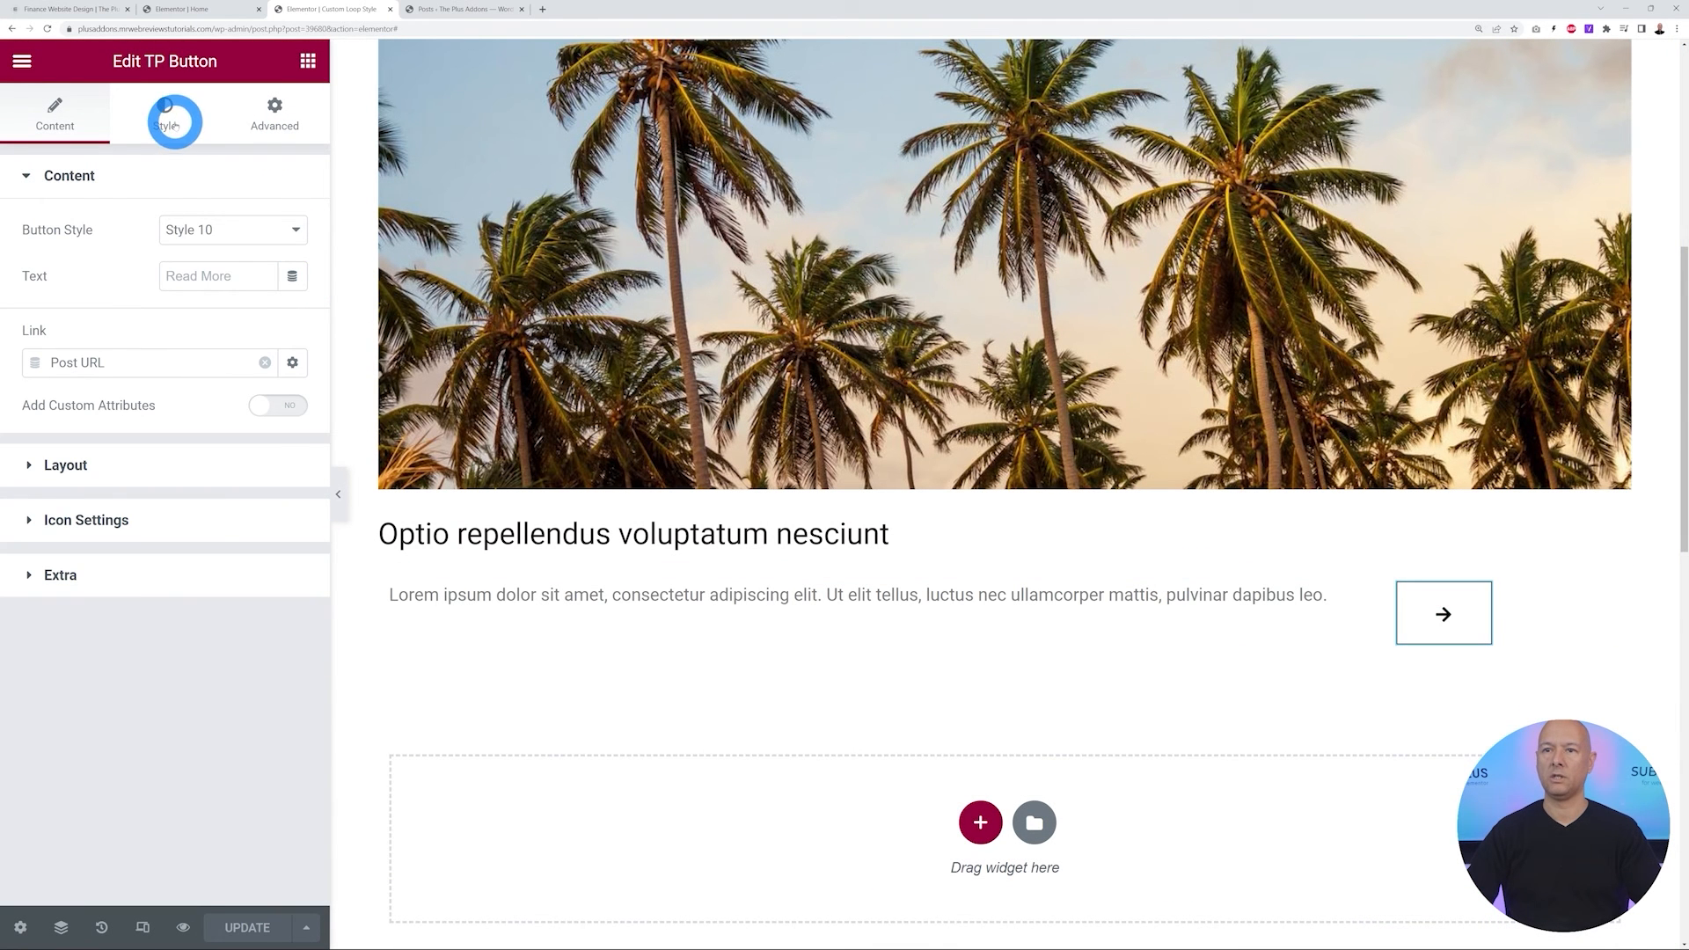
Make the button circular with a border radius of 50 px and linked padding of 15 px on all sides
click(162, 127)
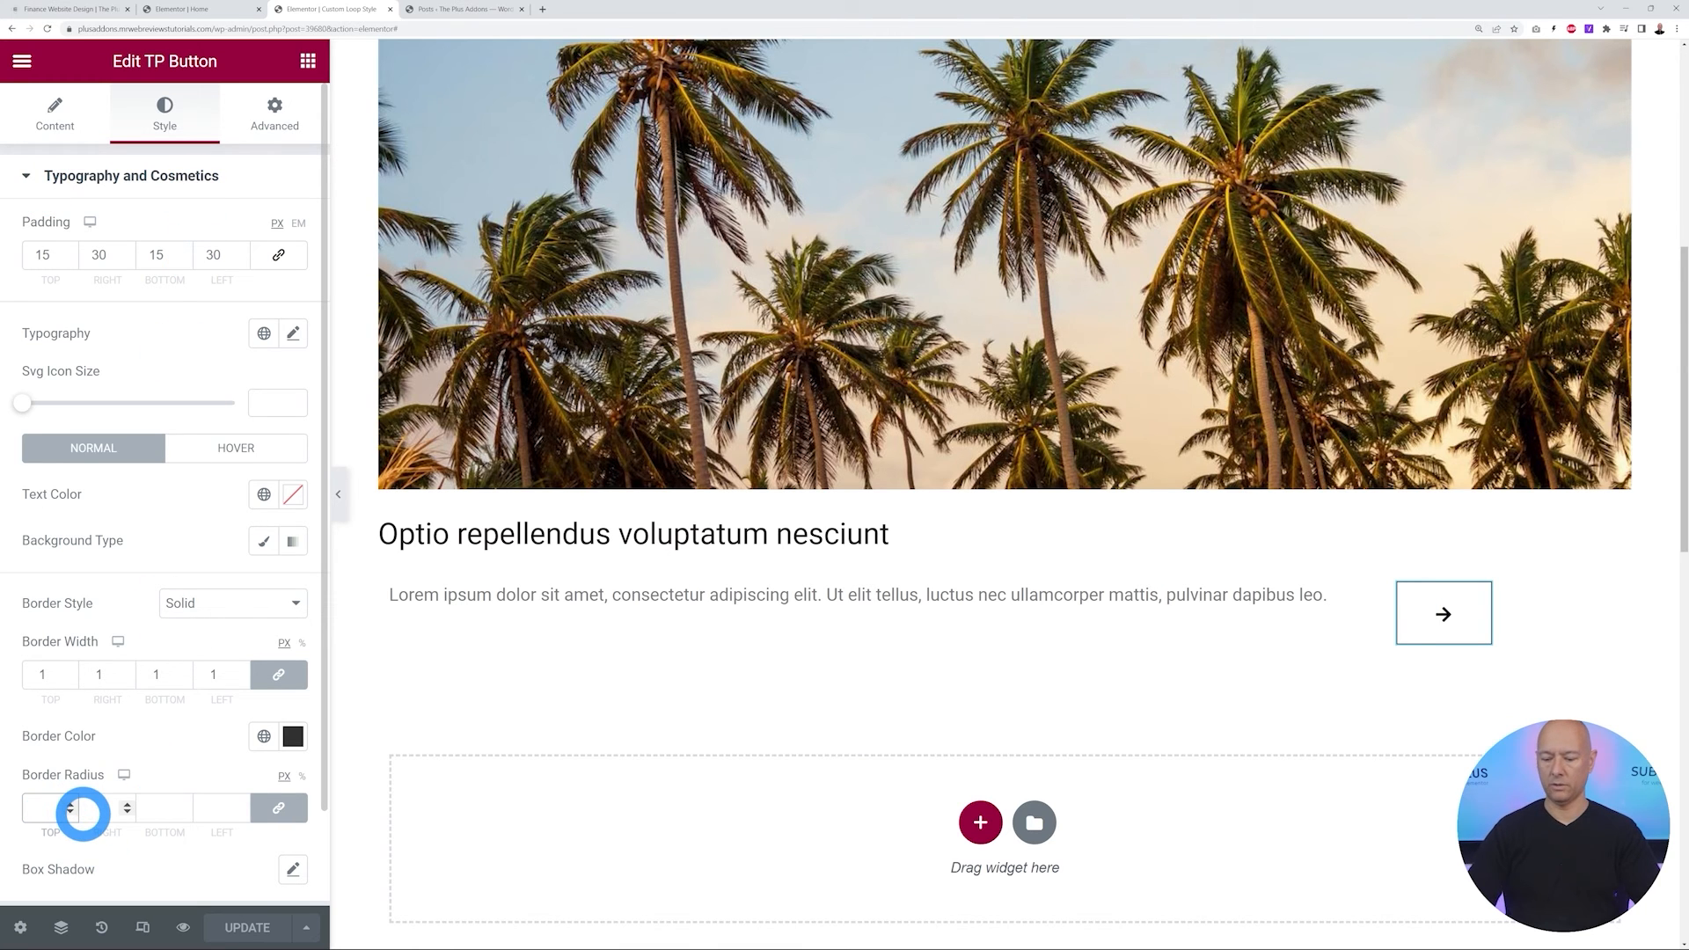
text(50)
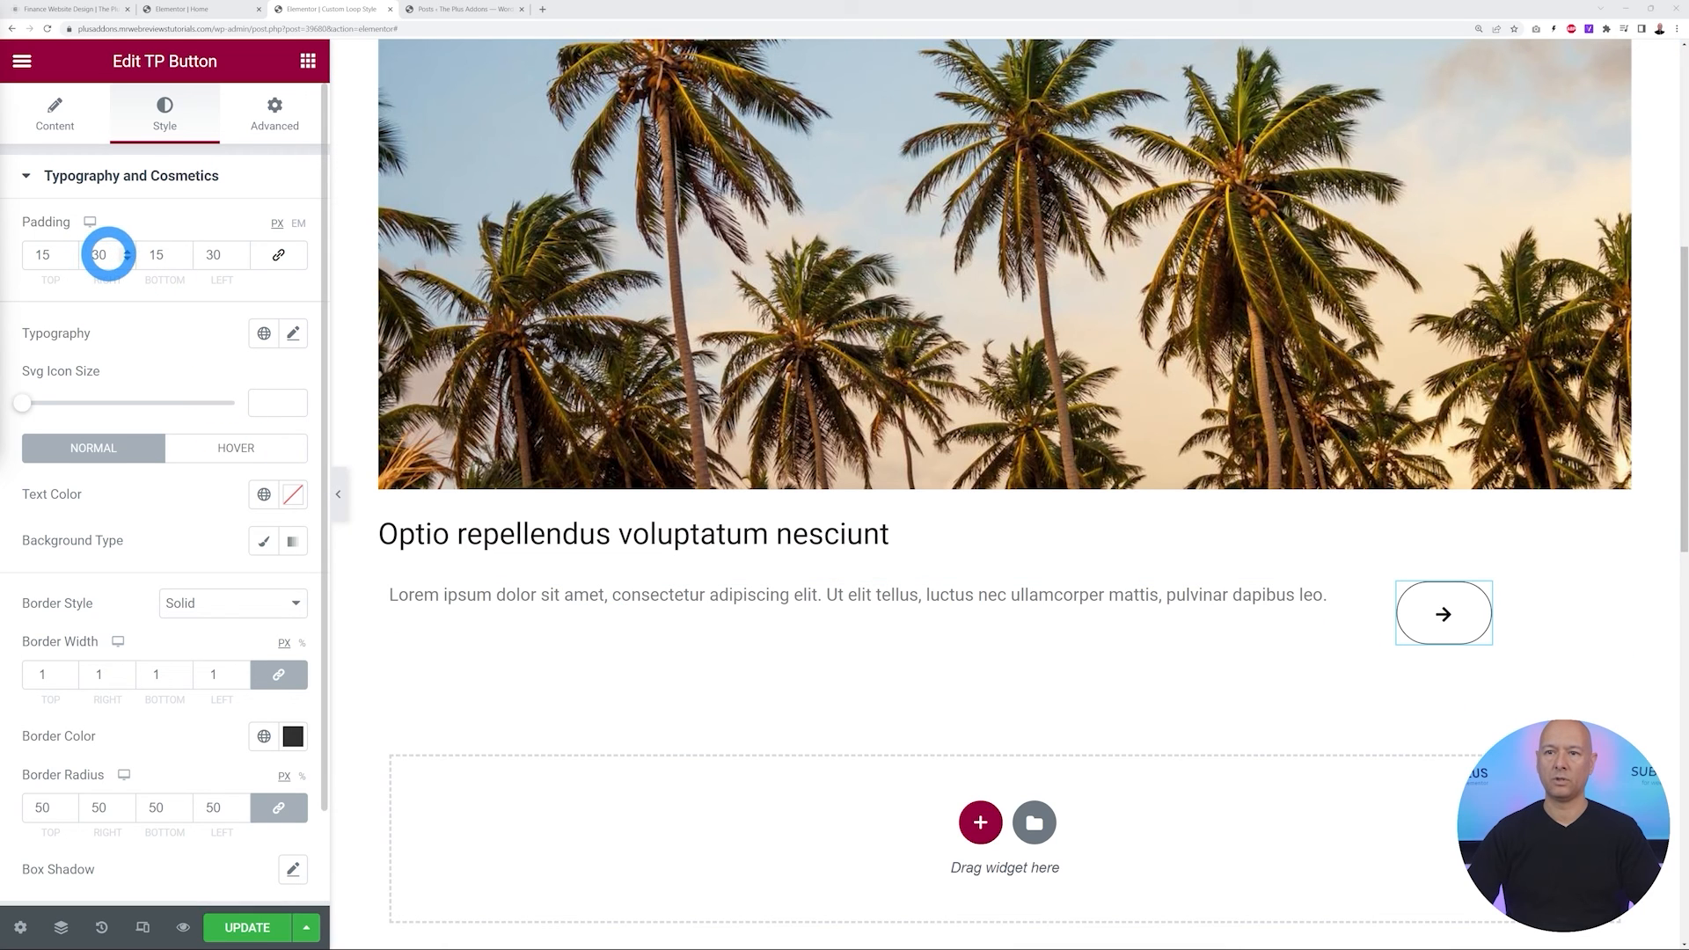
click(275, 257)
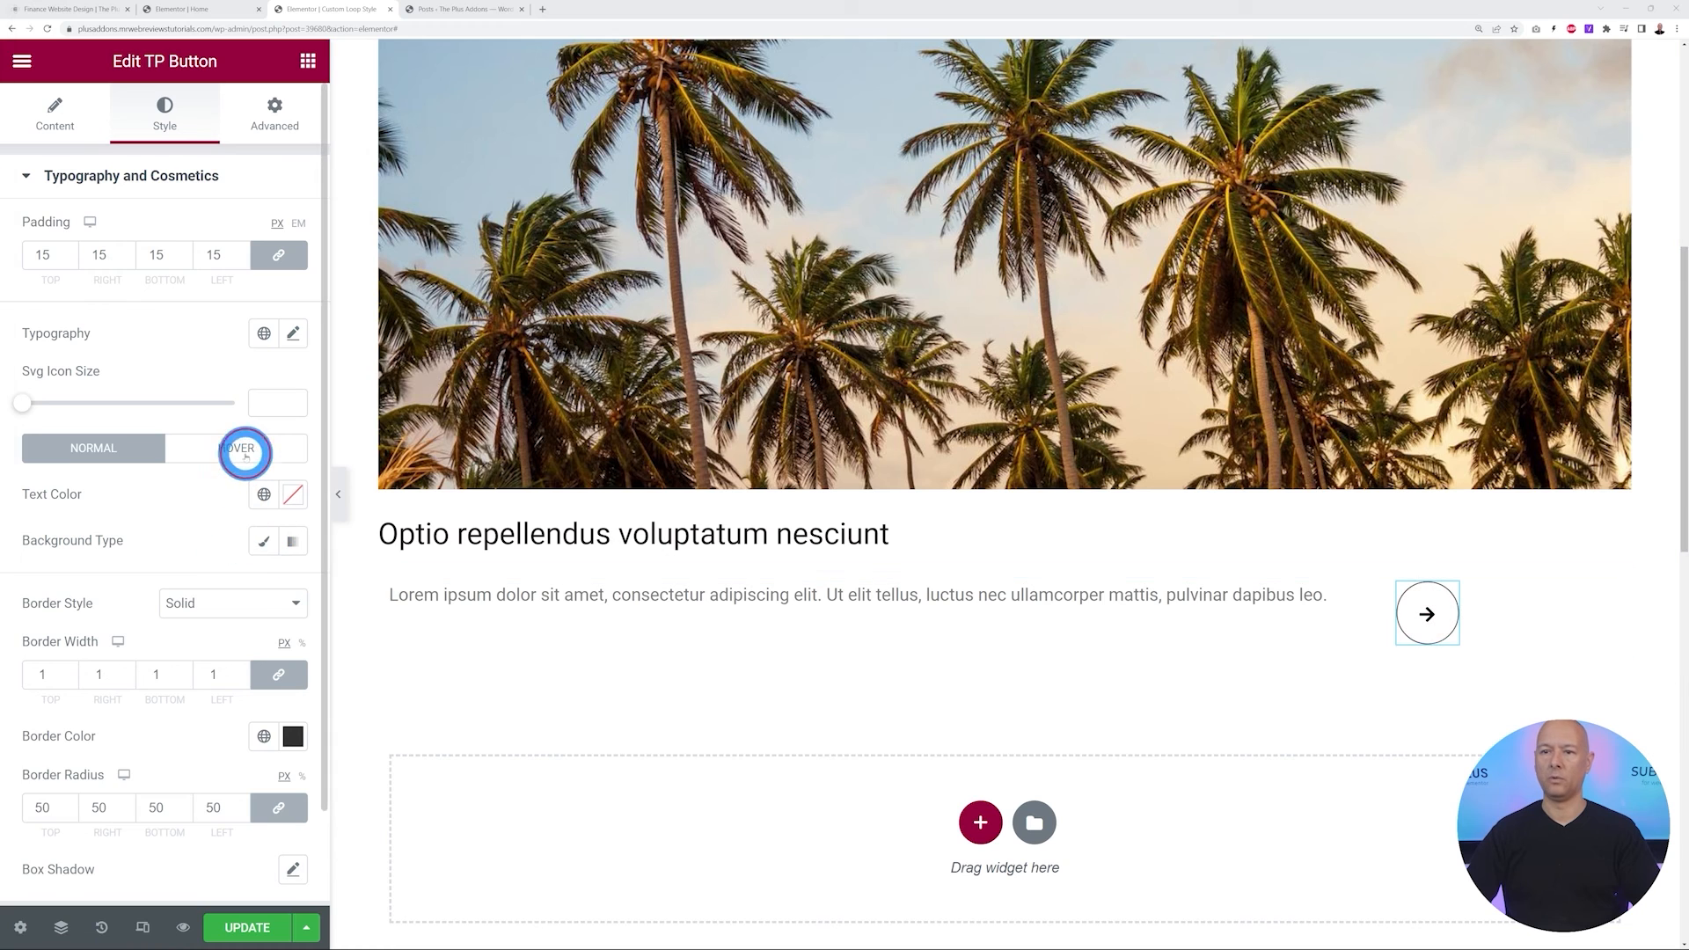
Give the button's hover state a classic background in white (#FFFFFF)
click(244, 448)
click(263, 537)
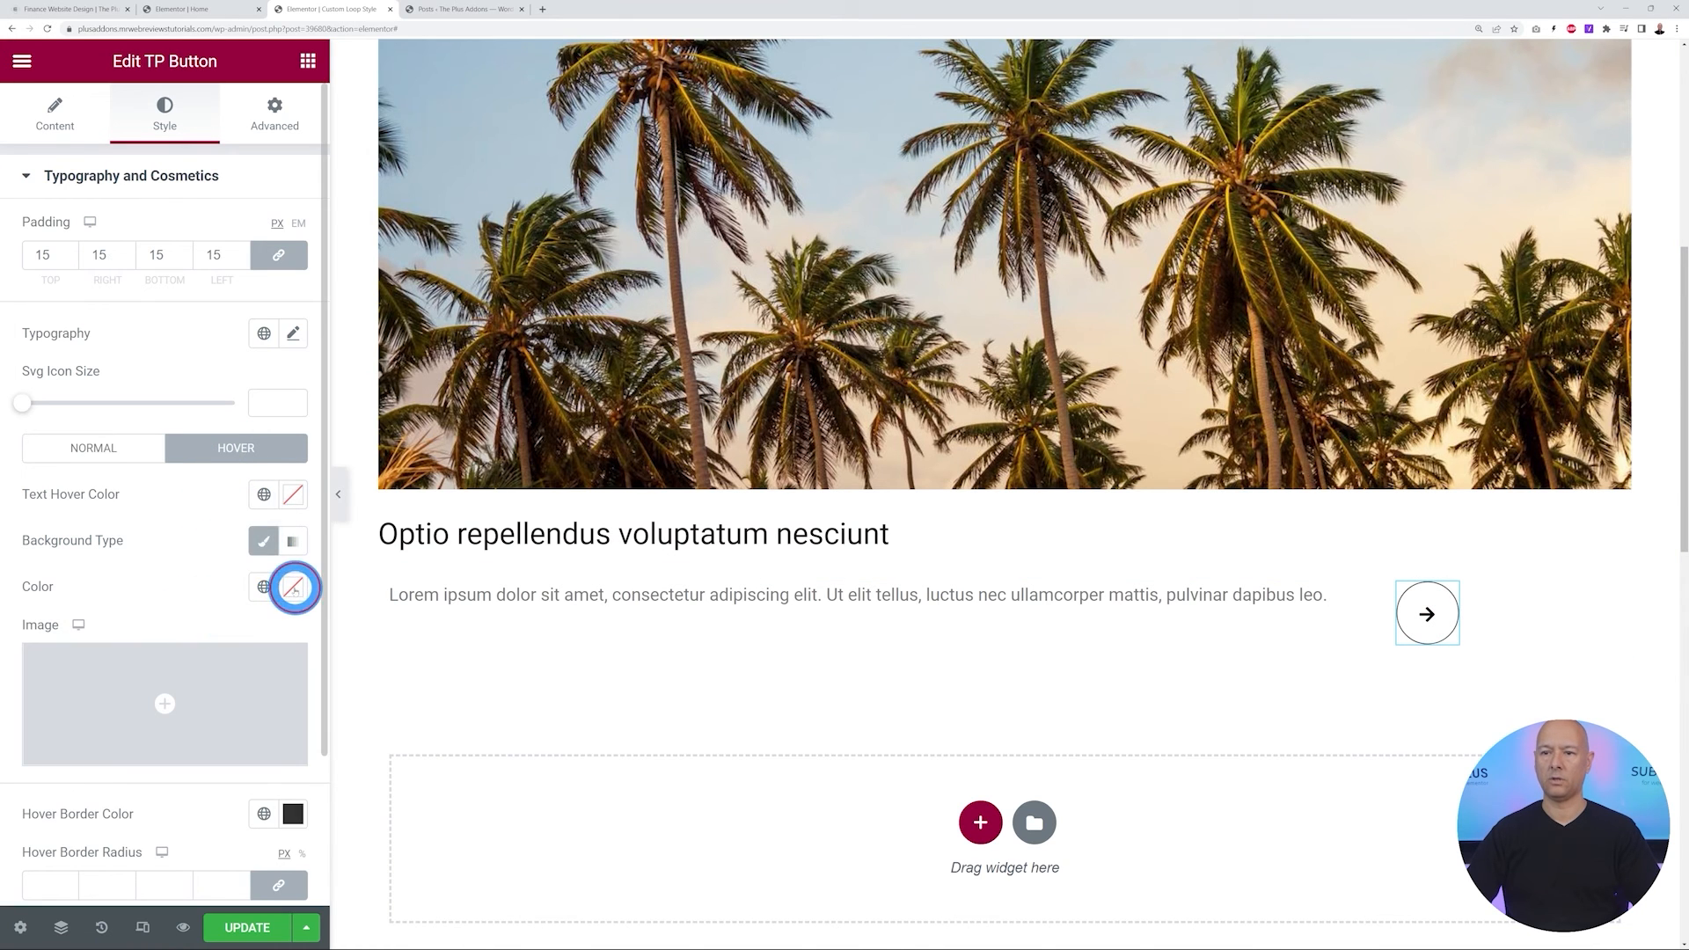
click(293, 585)
drag(27, 274, 29, 272)
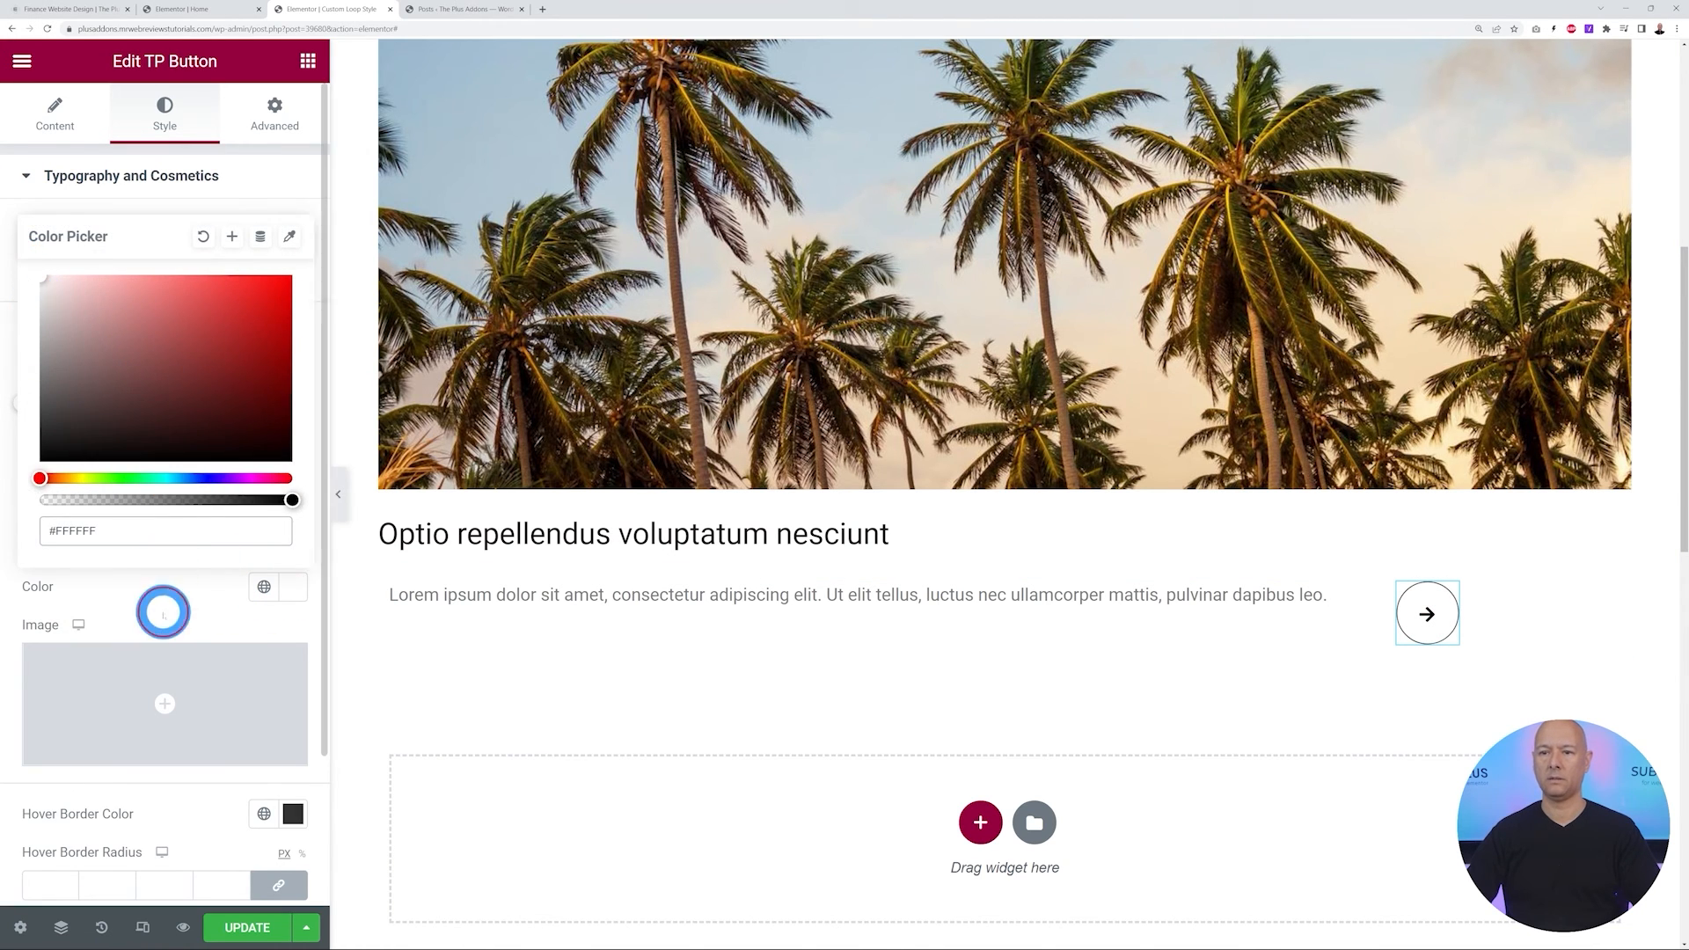
click(161, 613)
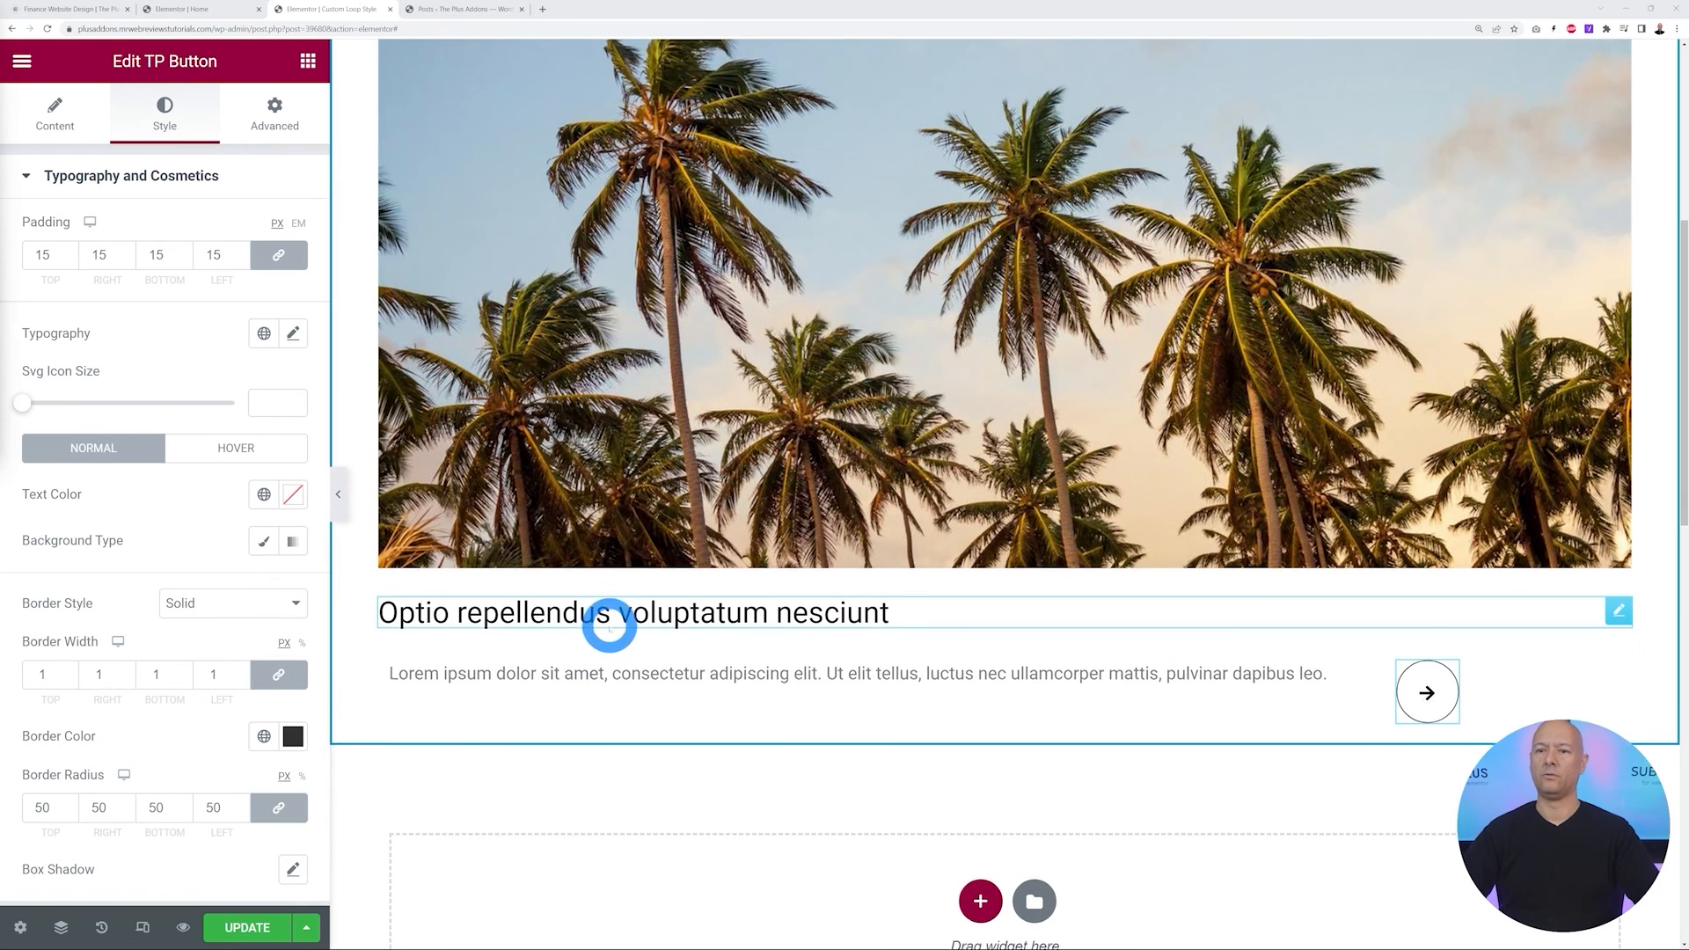
Add a Heading widget above the featured image and fill its title with the Post Date dynamic tag
scroll(609, 626, up, 10)
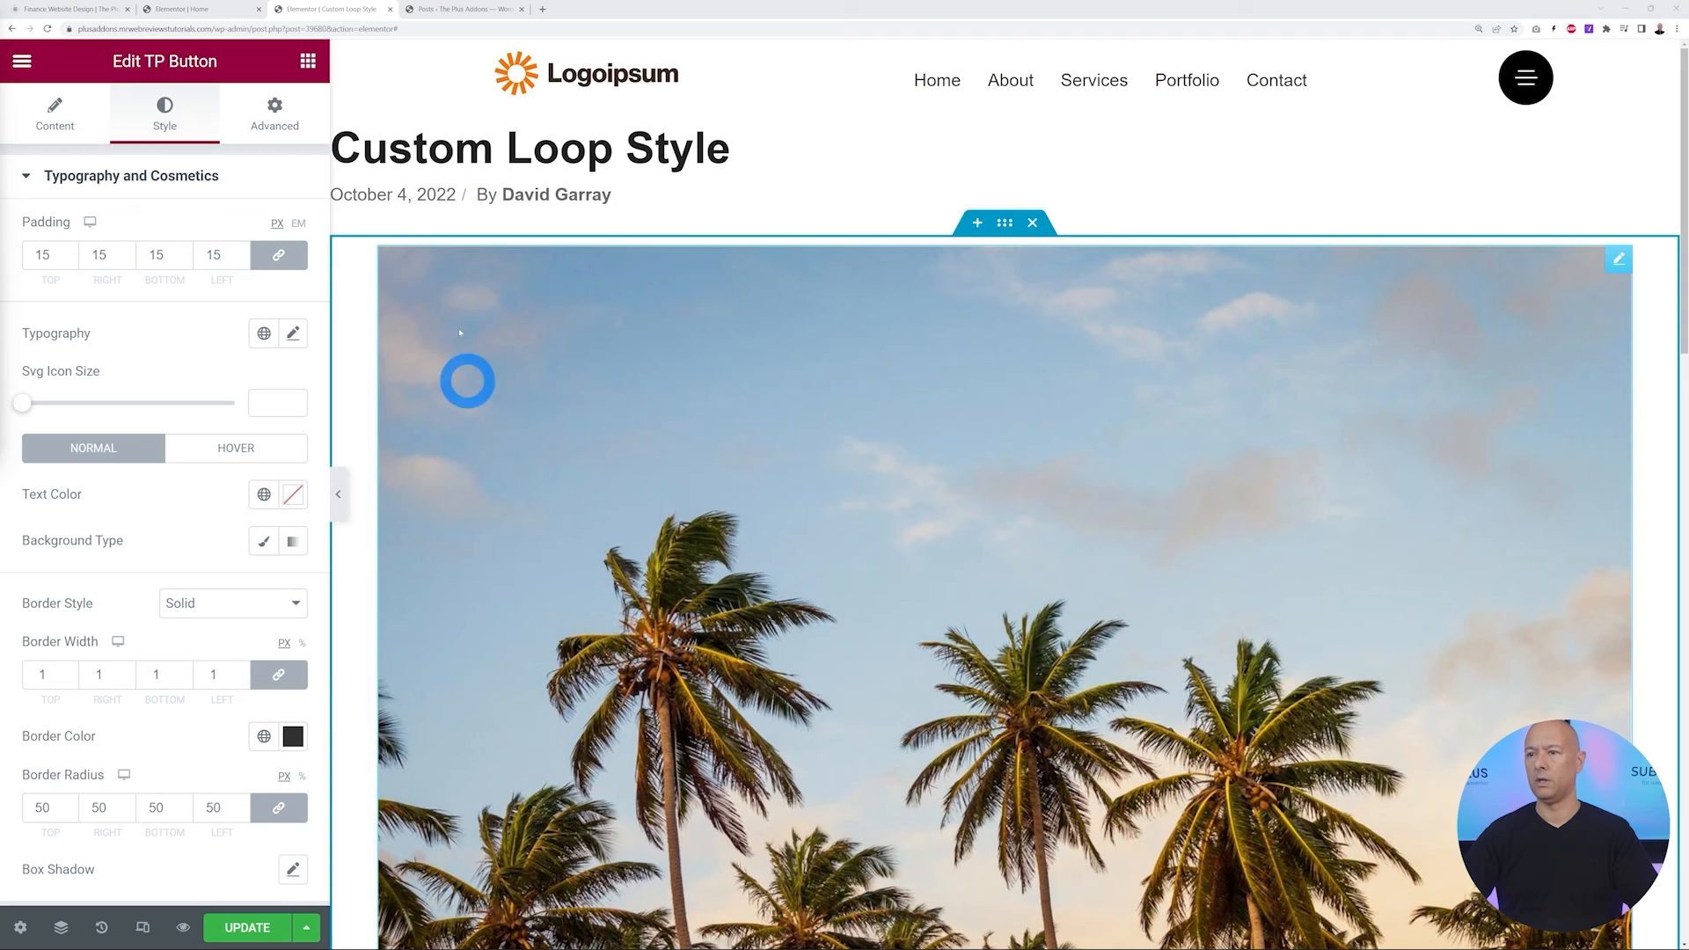
click(308, 60)
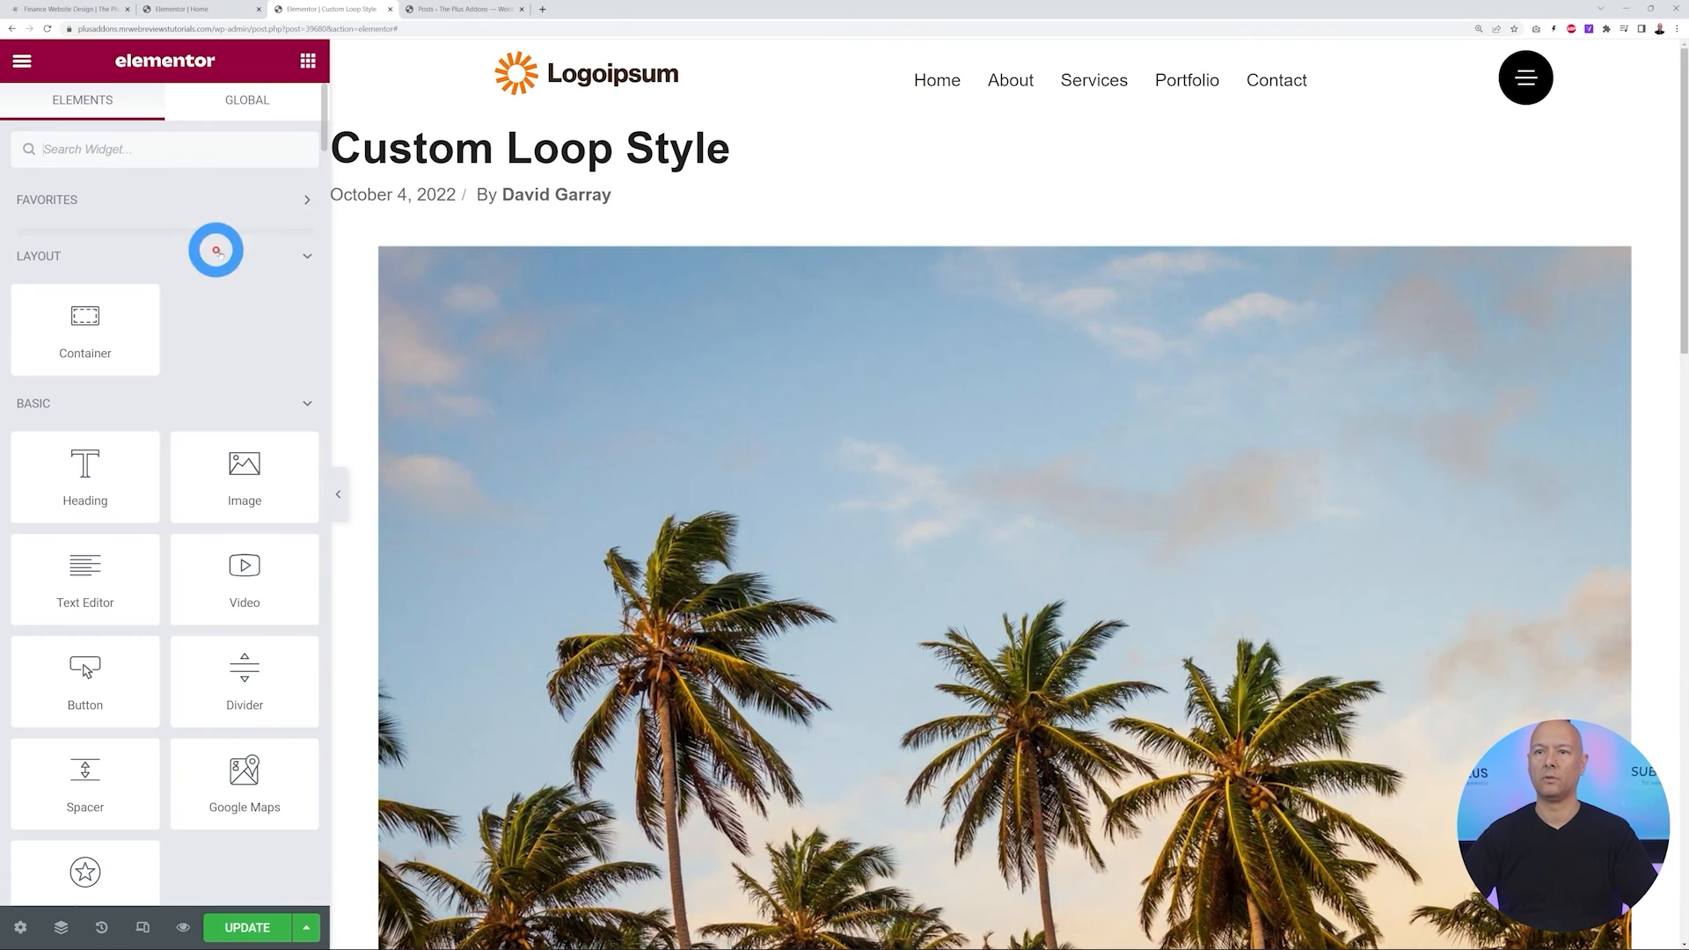
drag(149, 492, 494, 280)
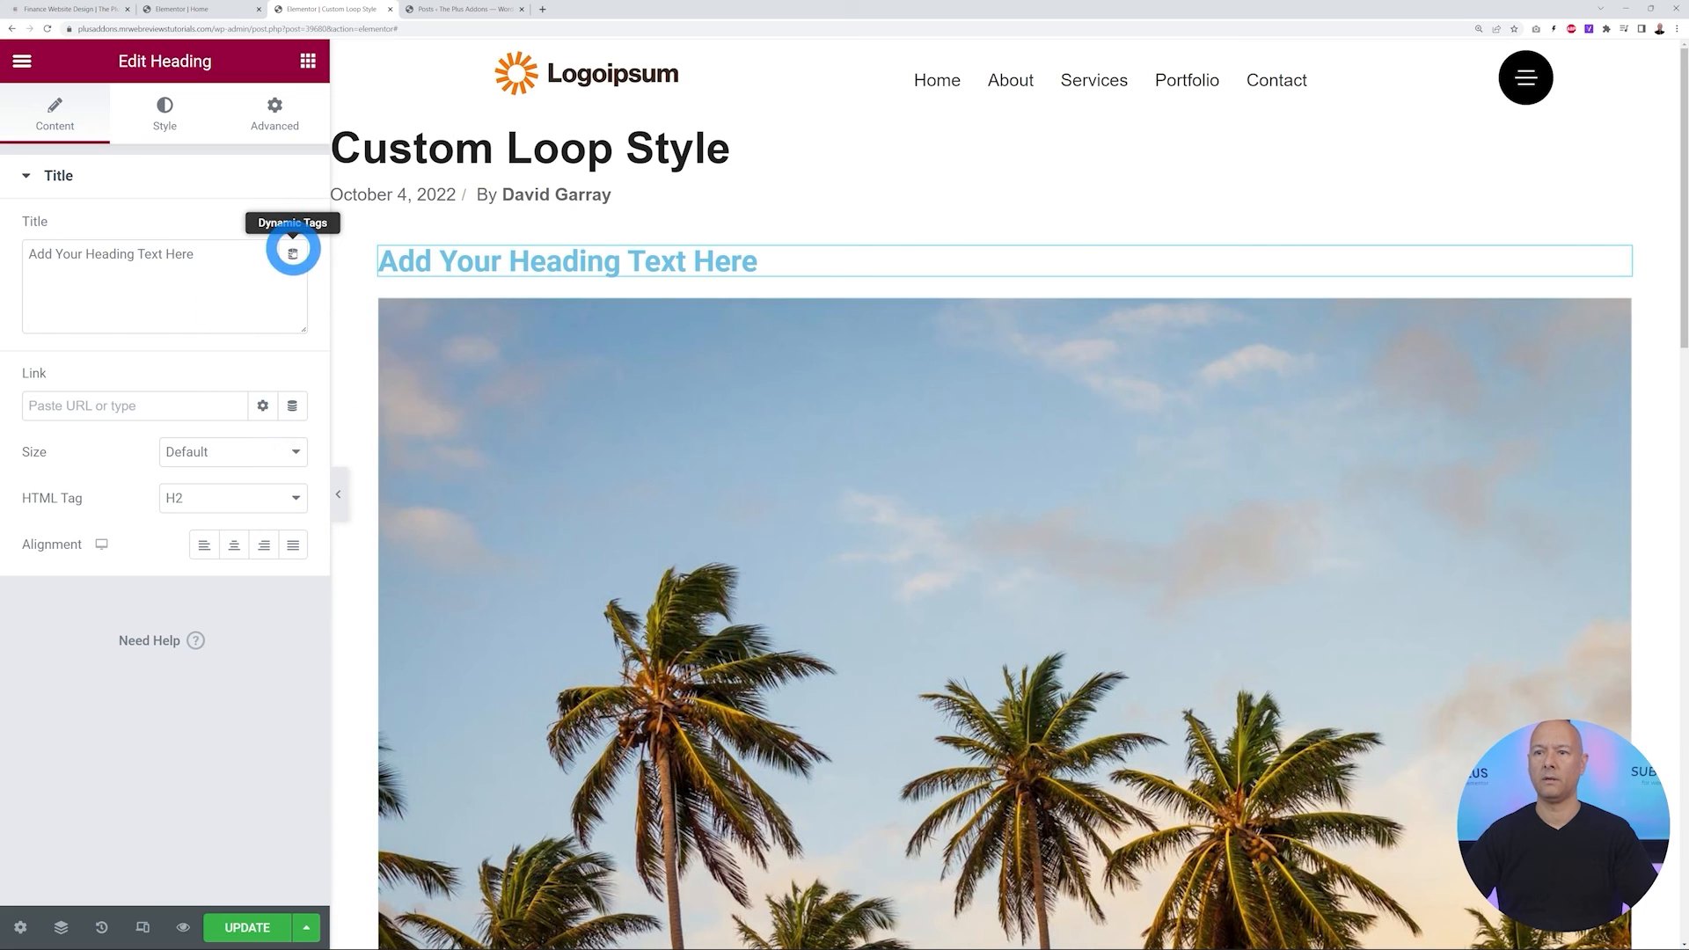
click(293, 254)
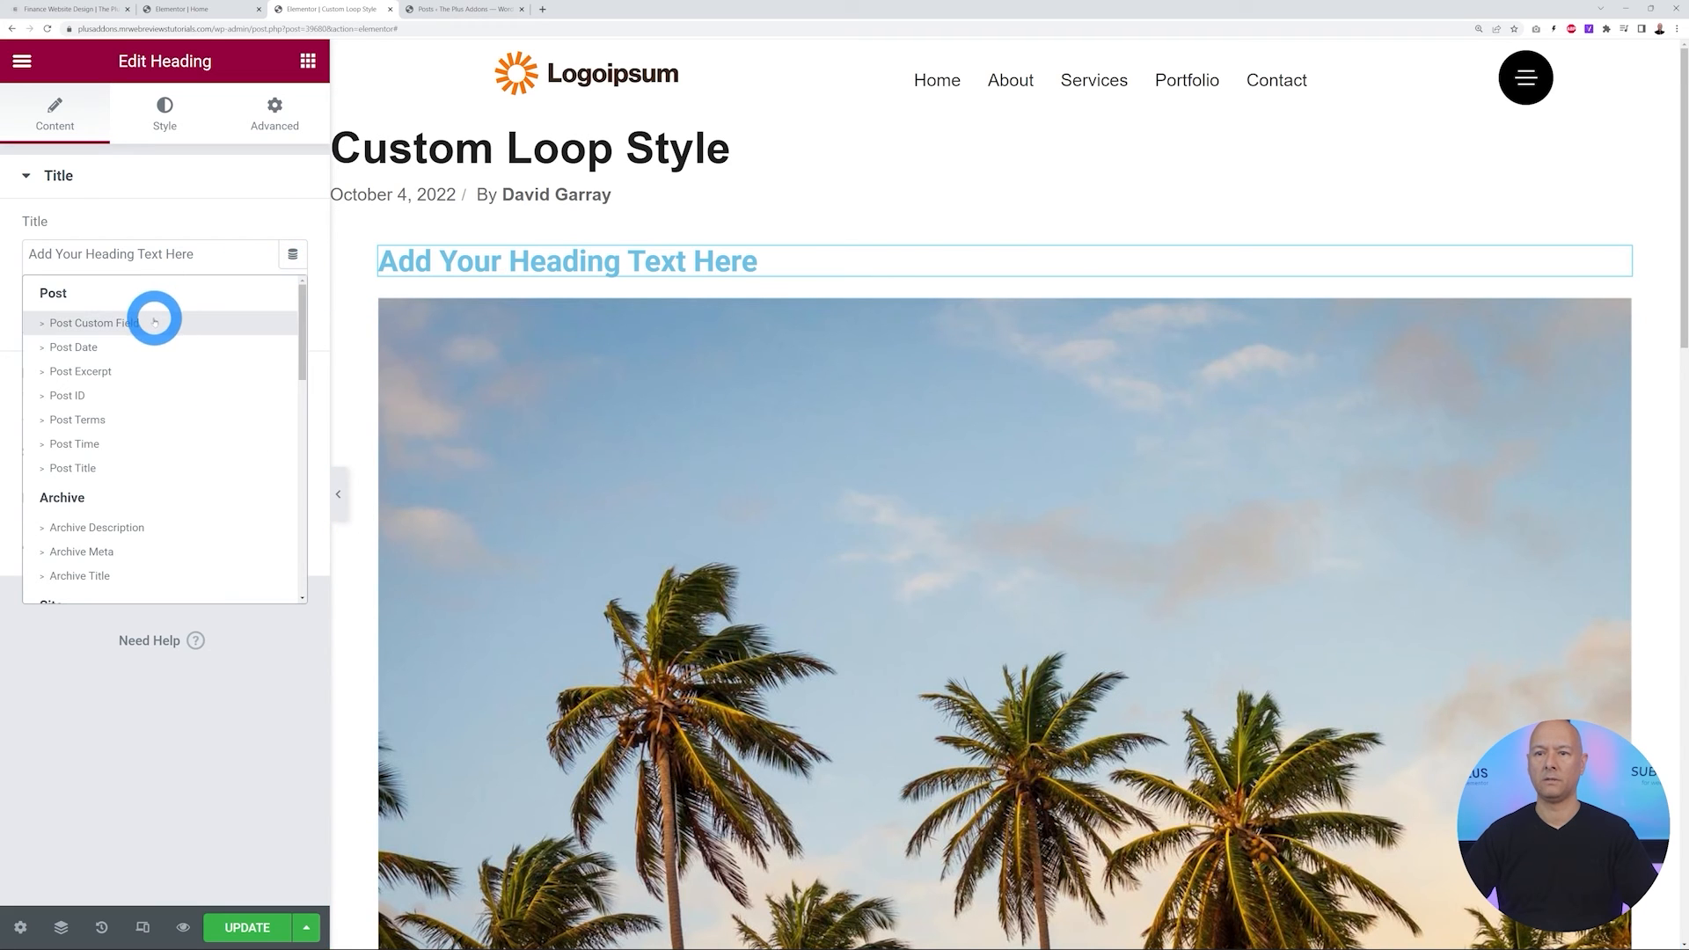
click(151, 347)
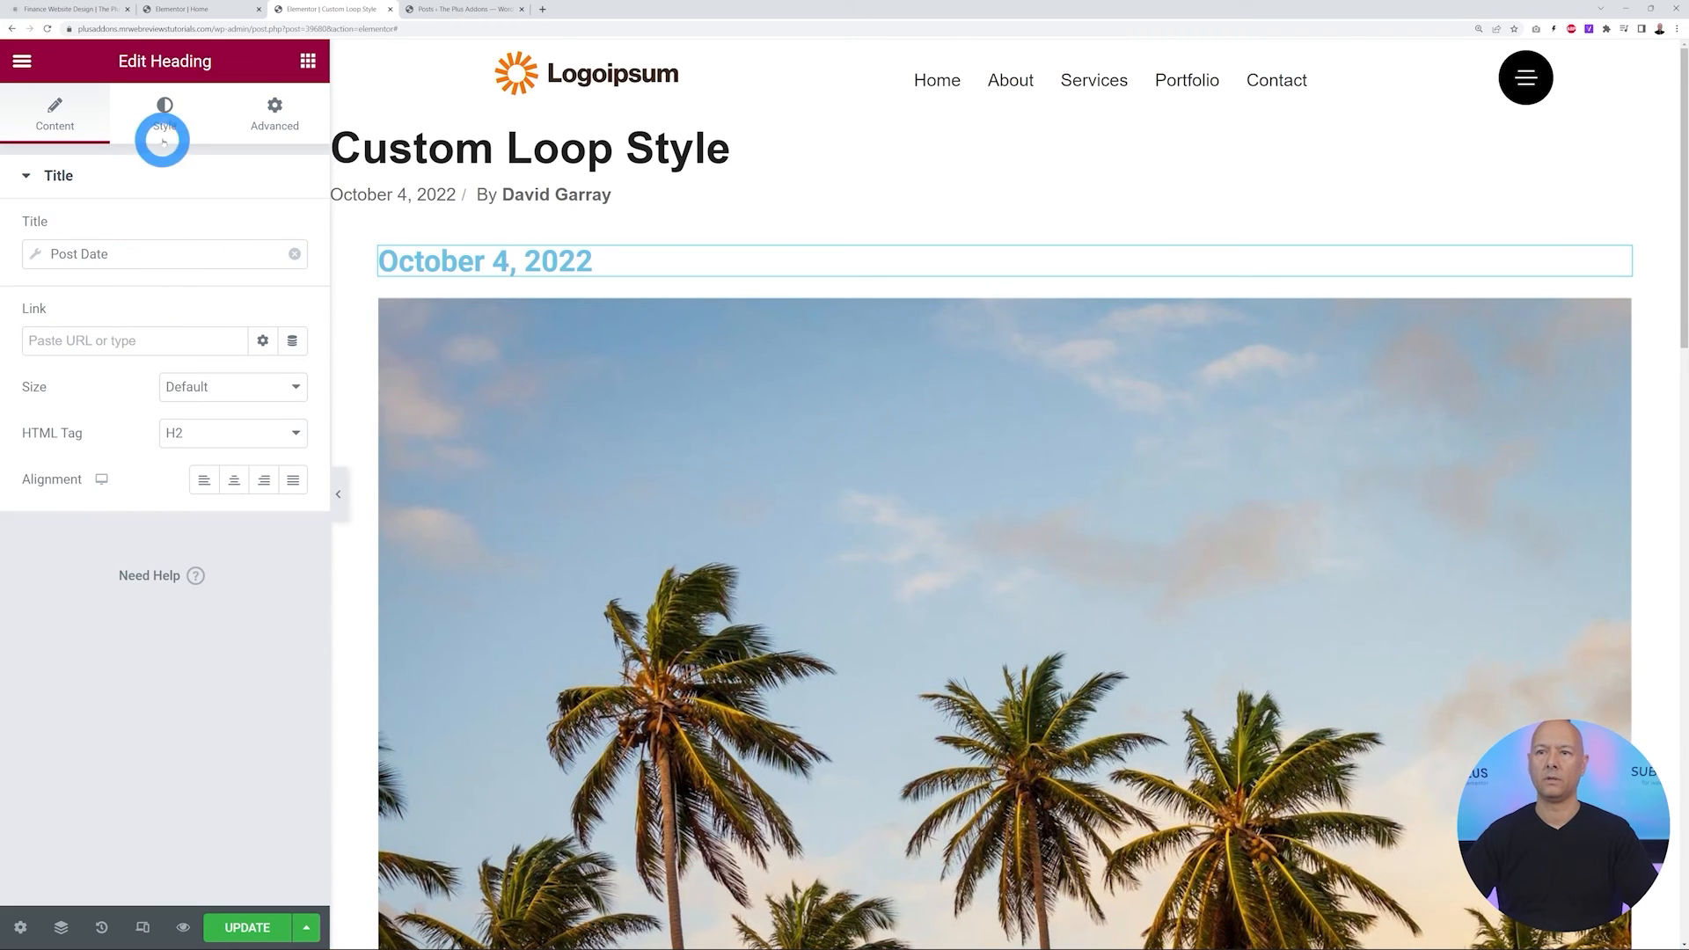
Give the post date heading a classic background in white (#FFFFFF)
click(166, 124)
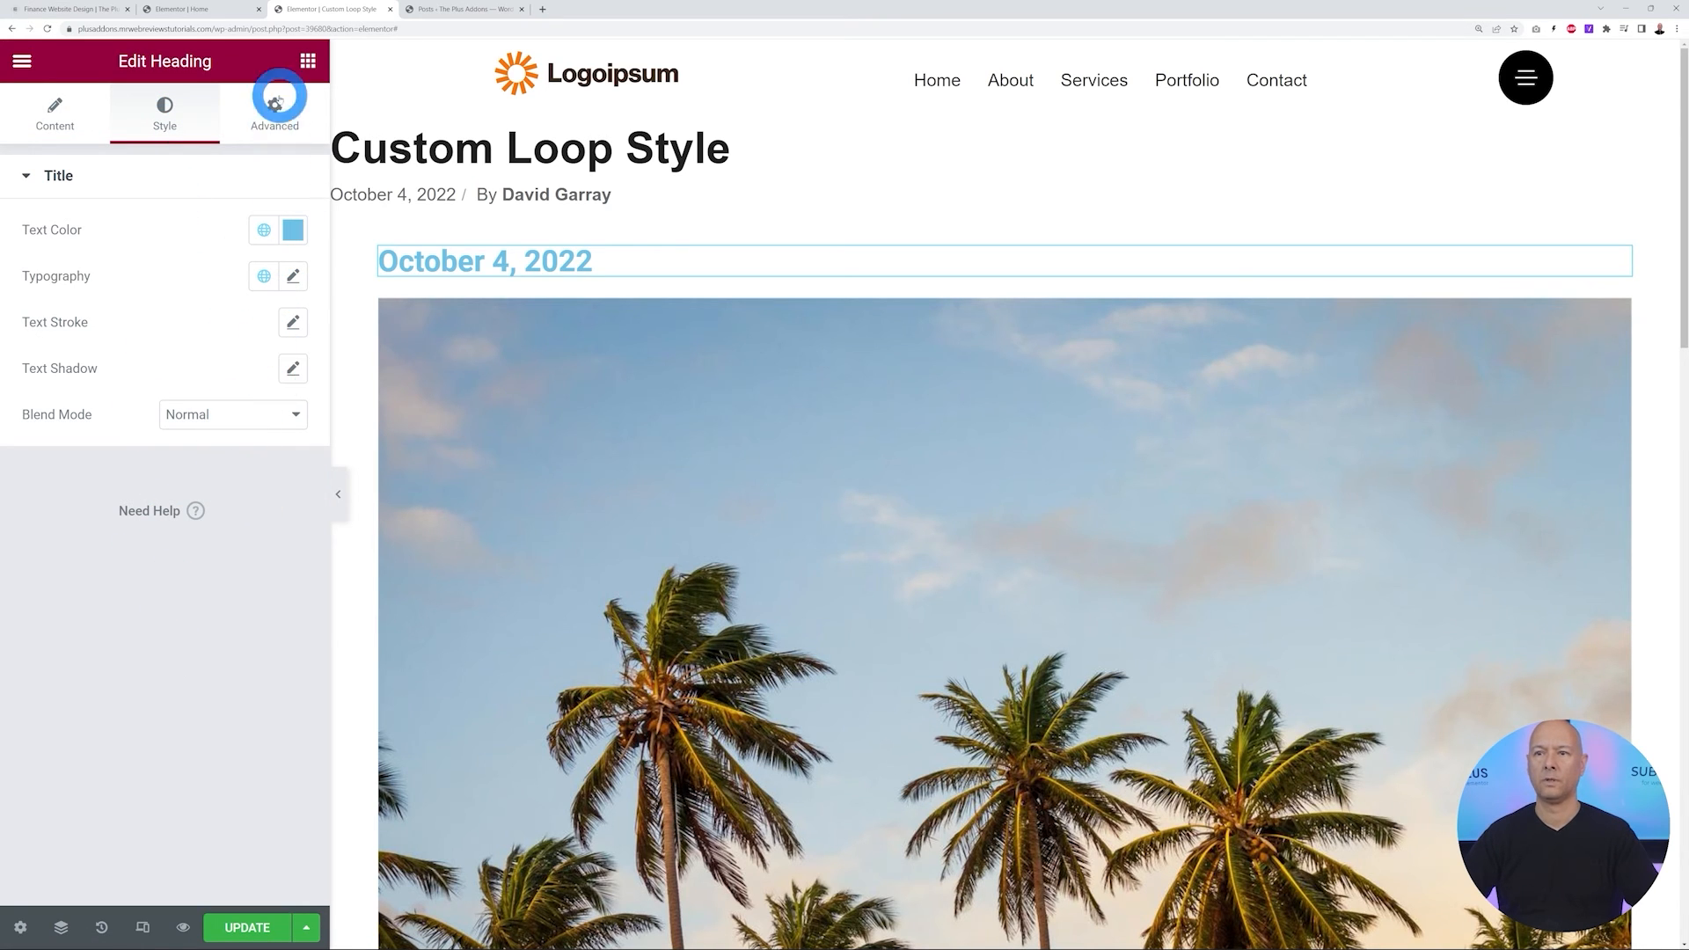
click(275, 104)
scroll(237, 584, down, 6)
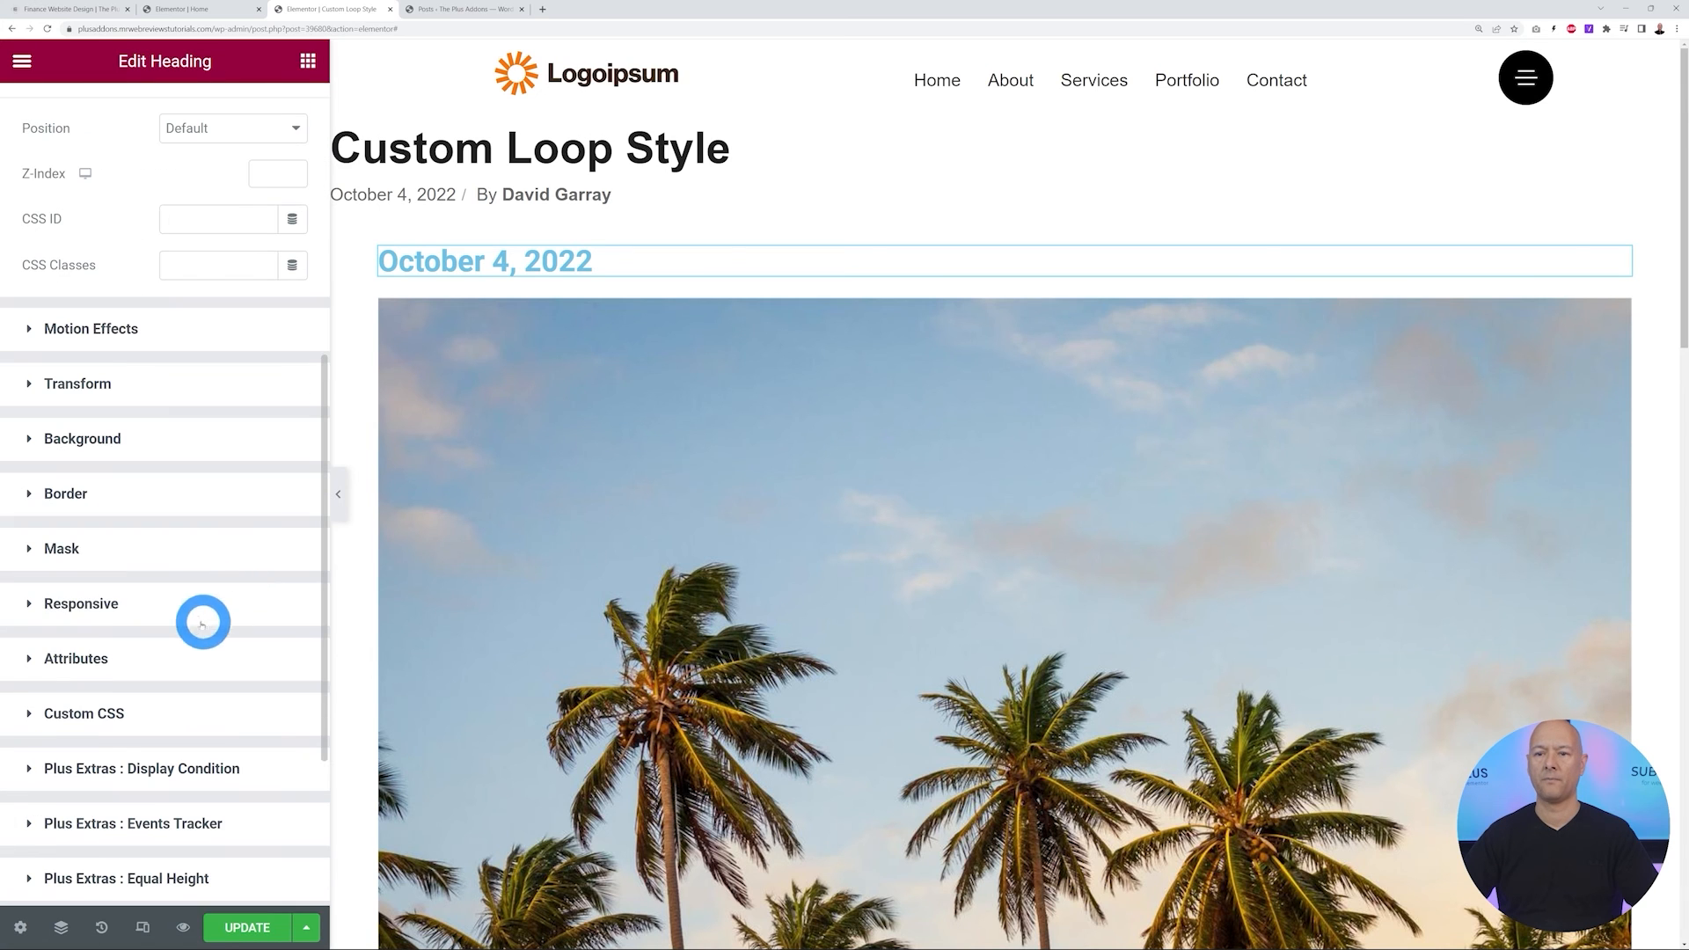
click(99, 454)
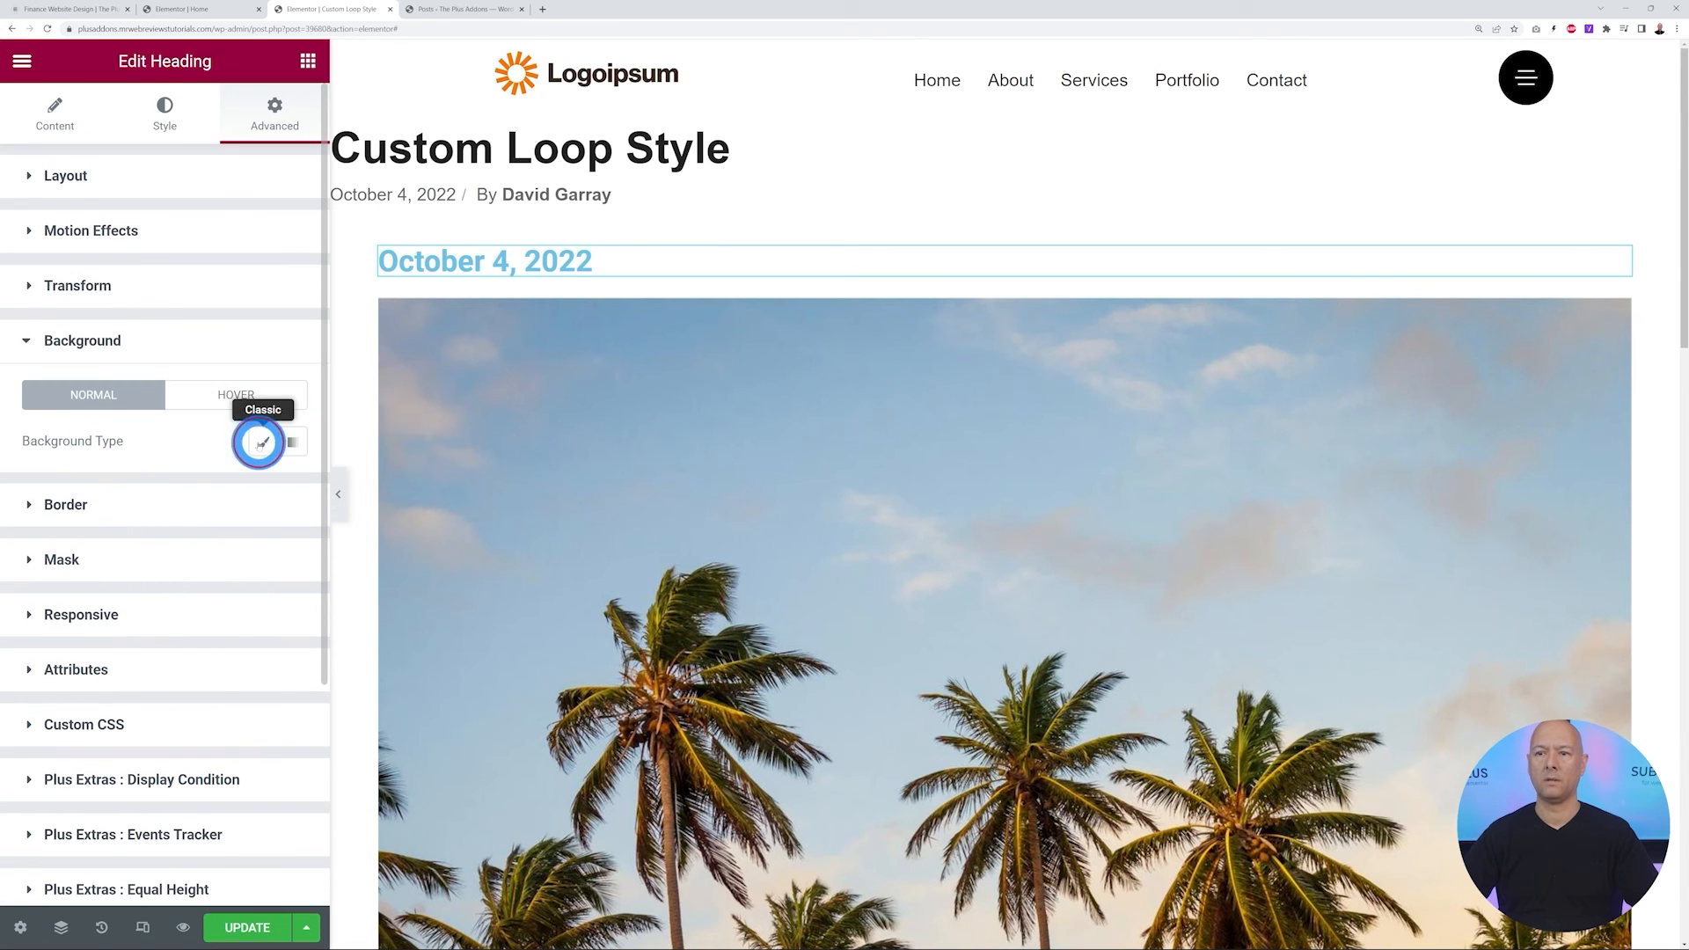
click(260, 443)
click(293, 487)
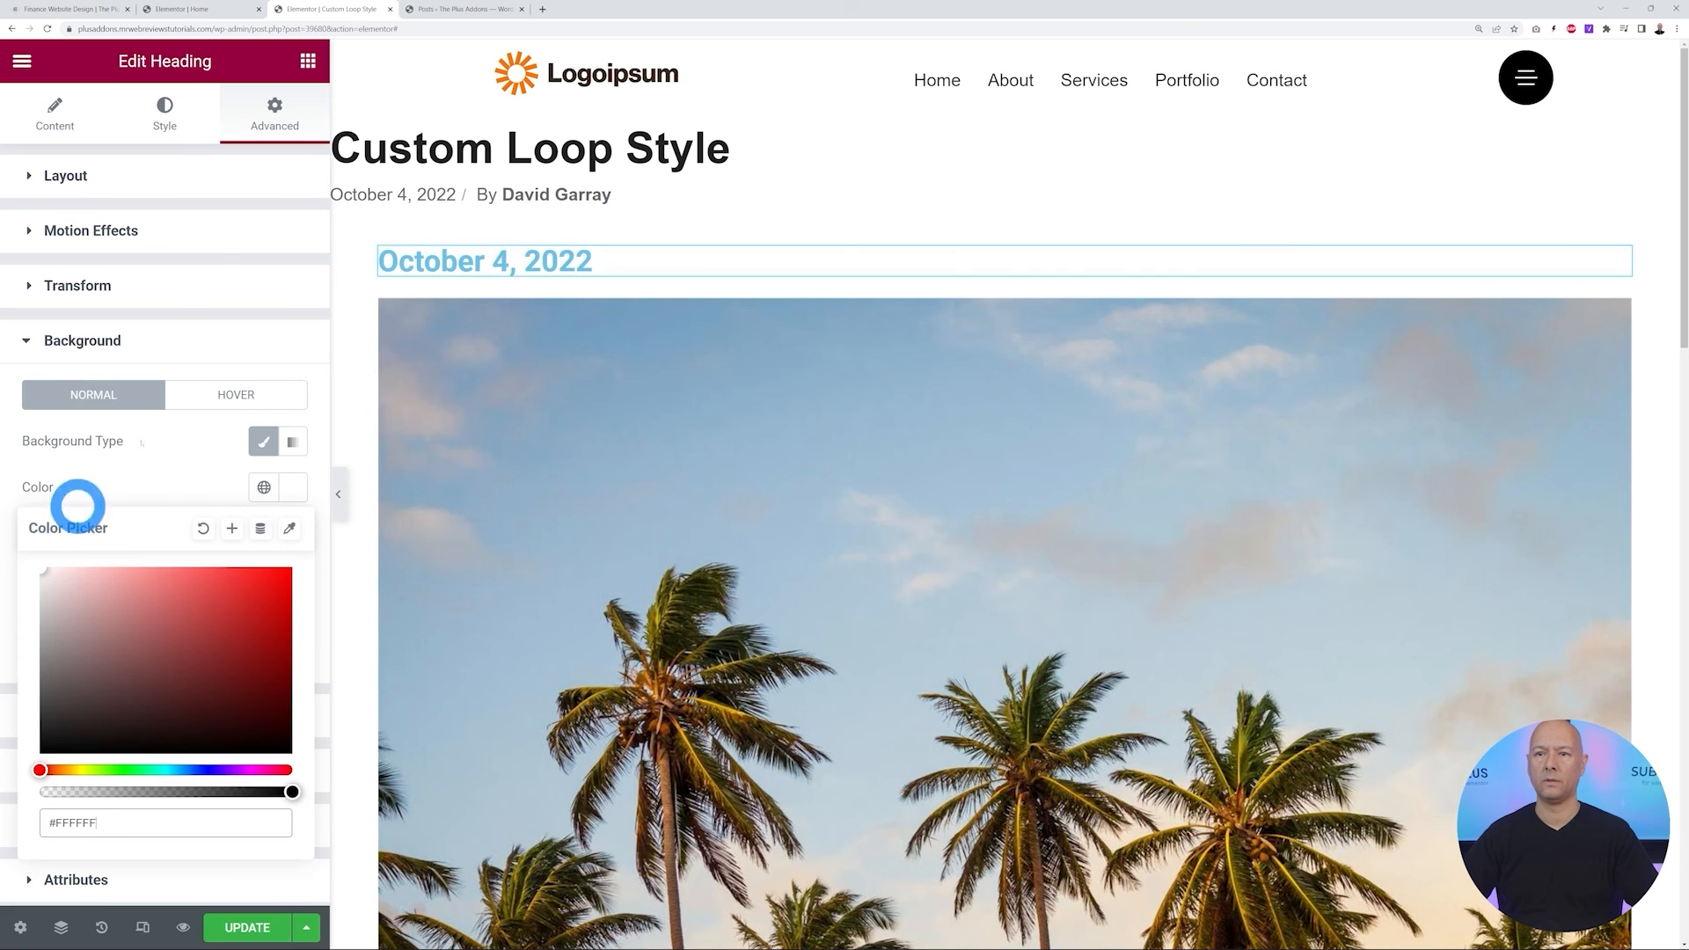
Give the post date heading linked padding of 20 px on all sides and a custom width of 20%
click(88, 180)
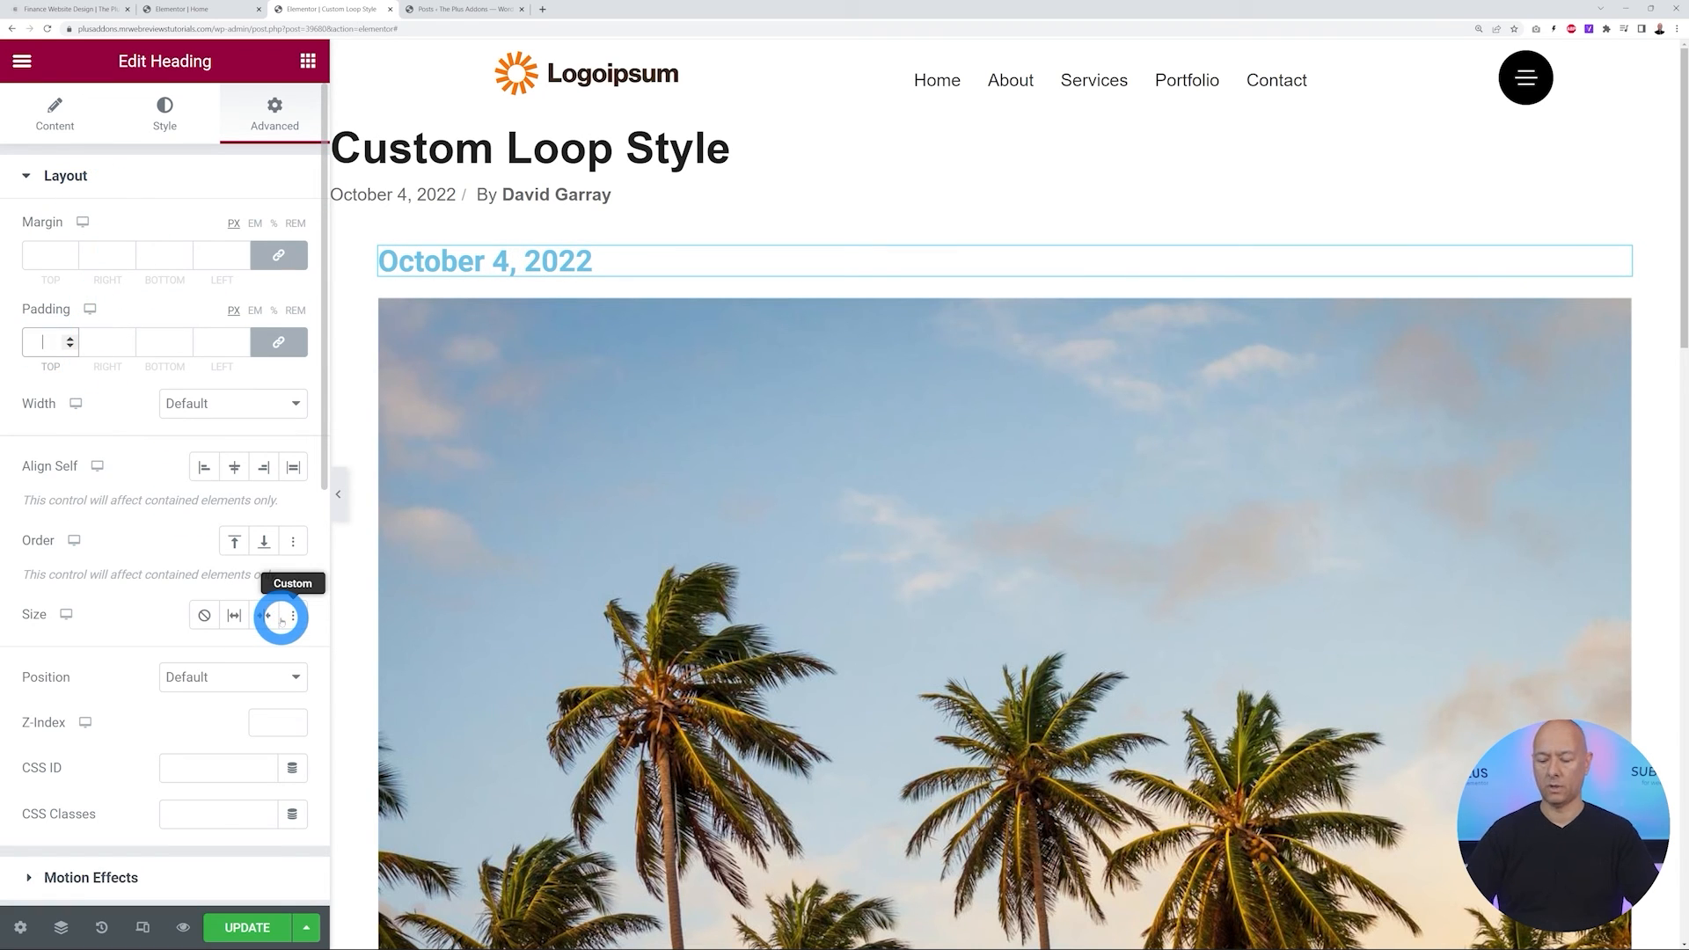
text(20)
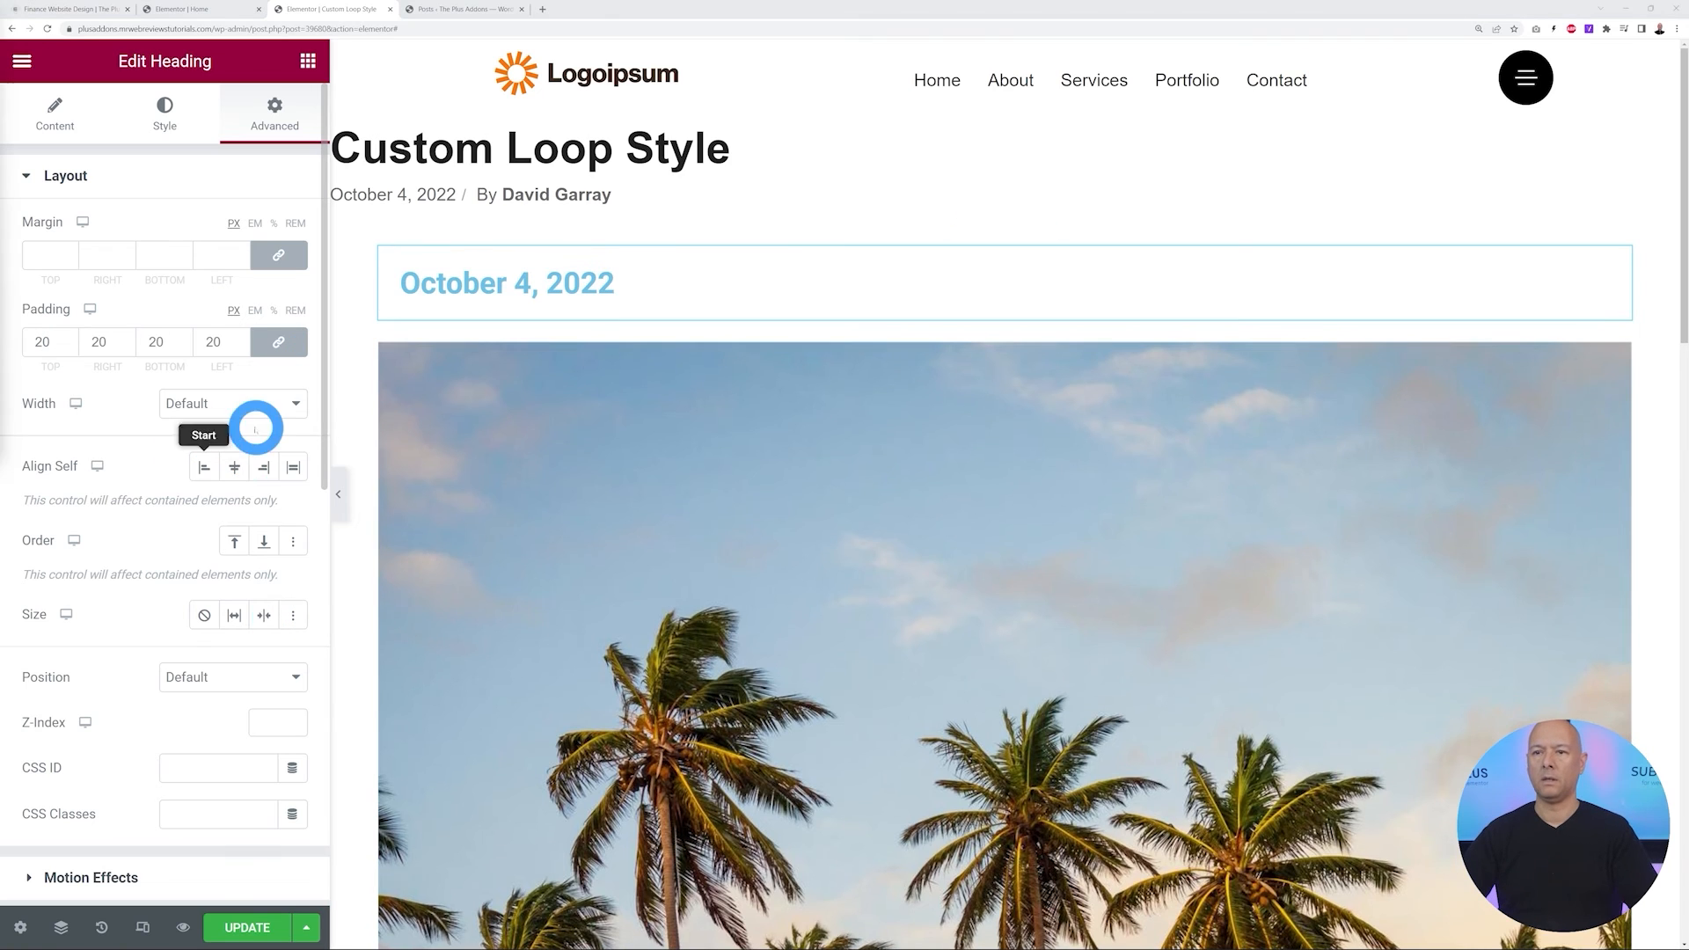
click(298, 405)
key(Escape)
click(243, 475)
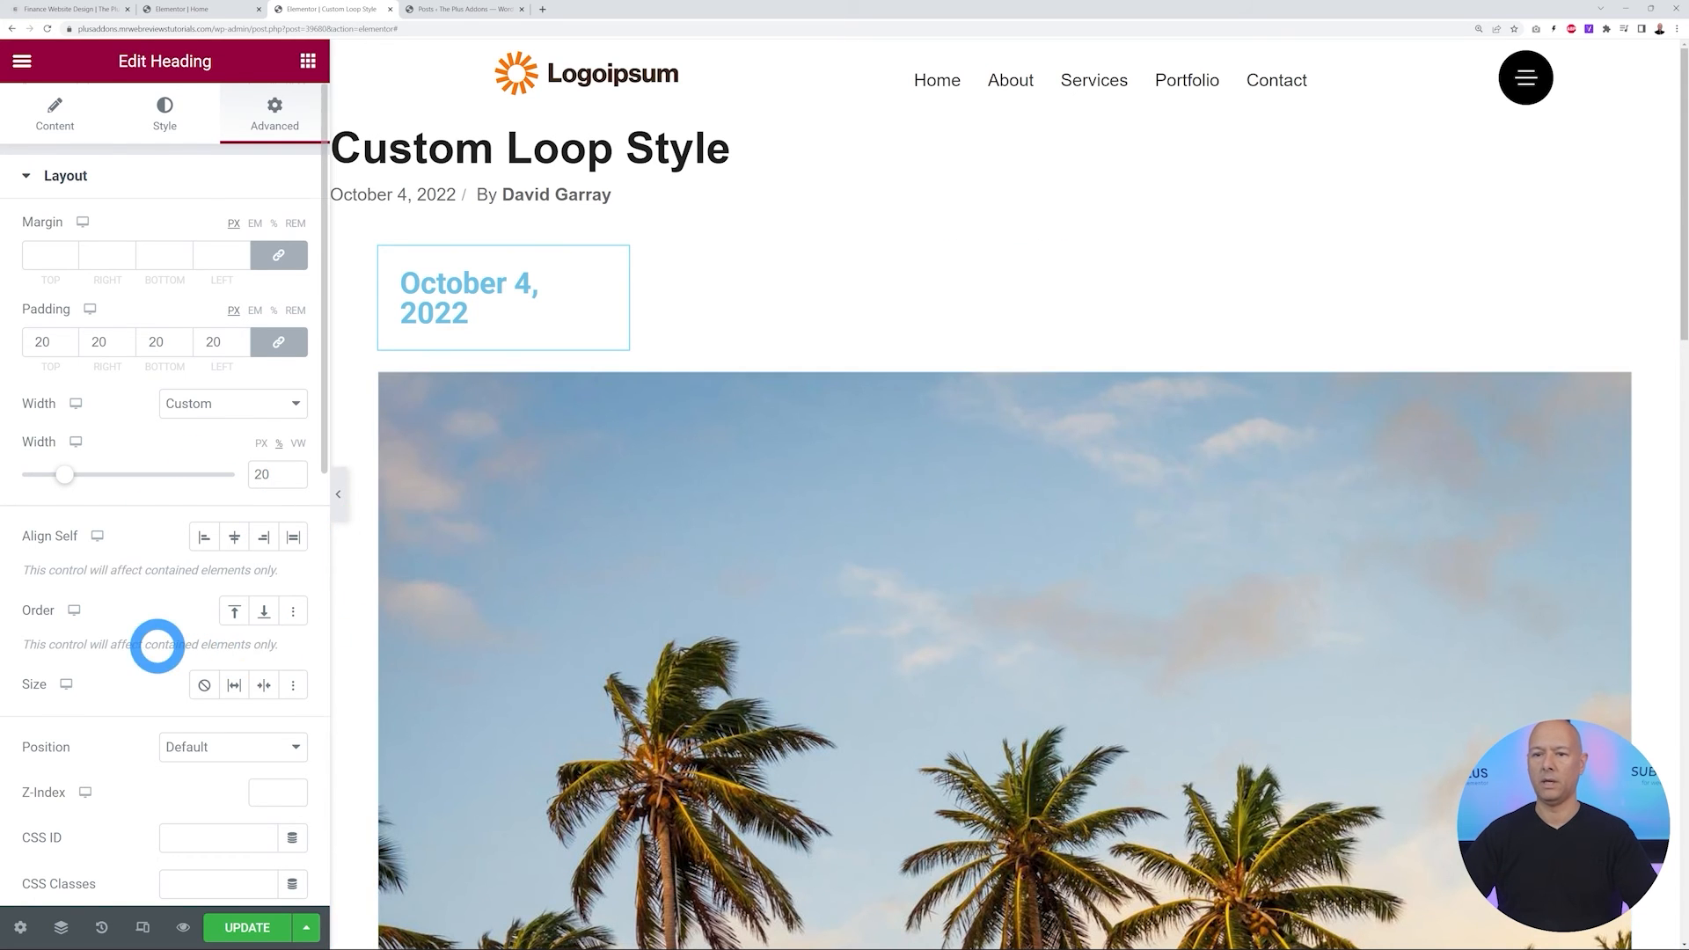
Position the post date heading absolutely over the featured image, with a horizontal offset of 103 px and a vertical offset of 83 px
scroll(220, 598, down, 2)
click(268, 609)
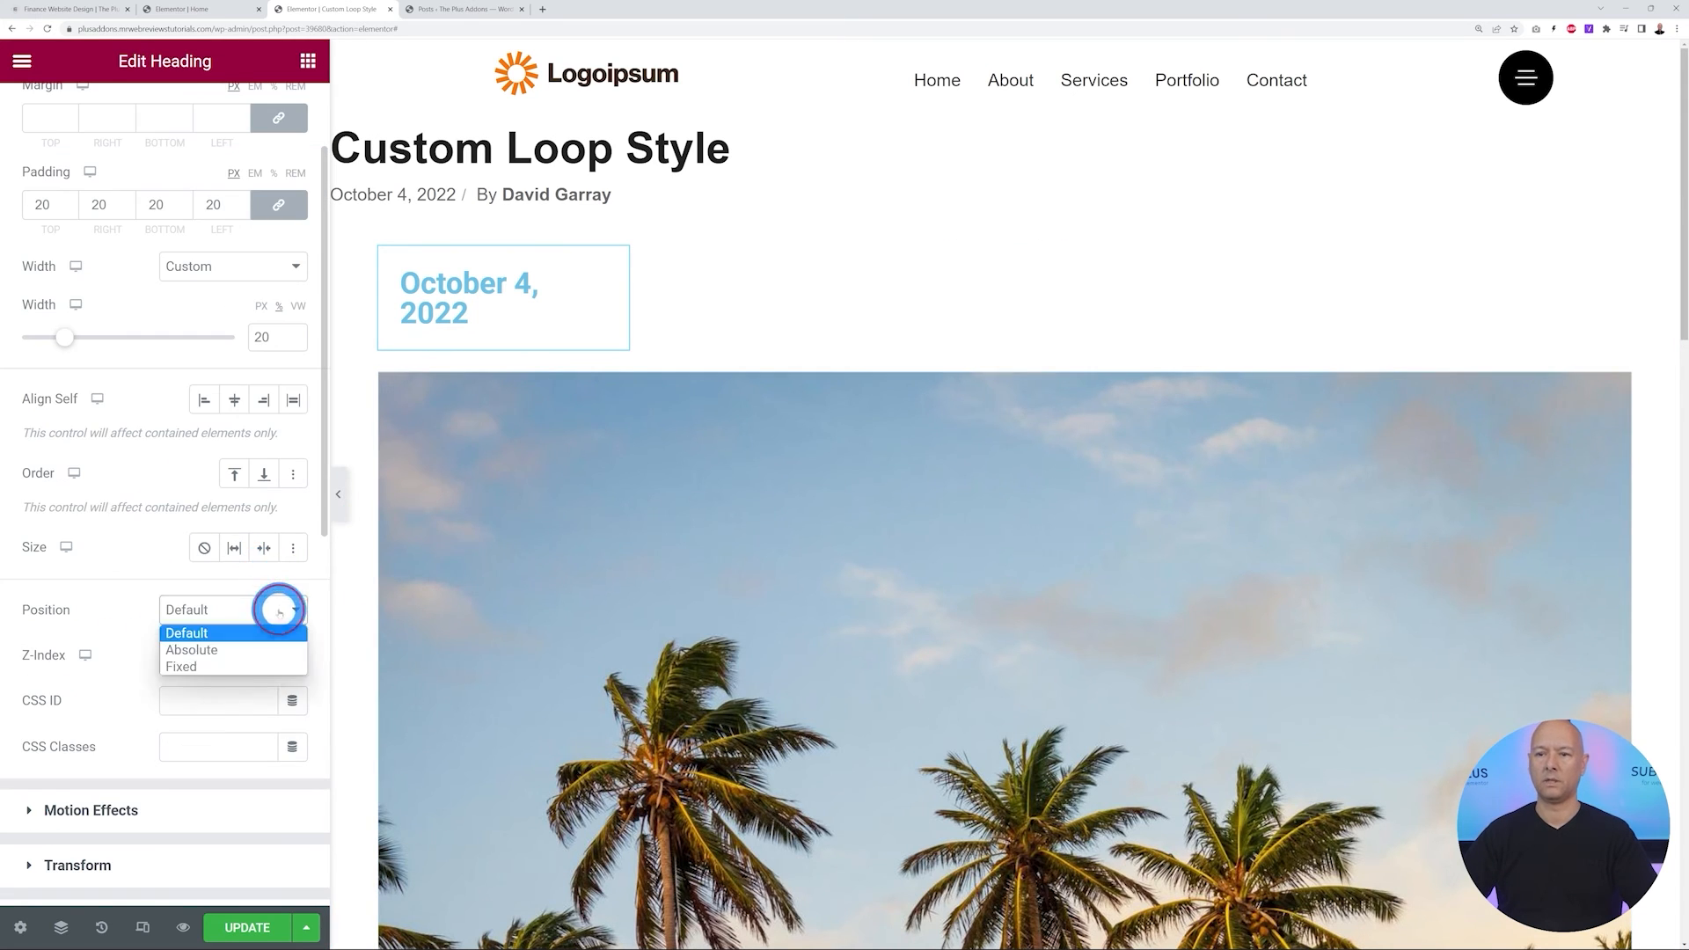
click(245, 651)
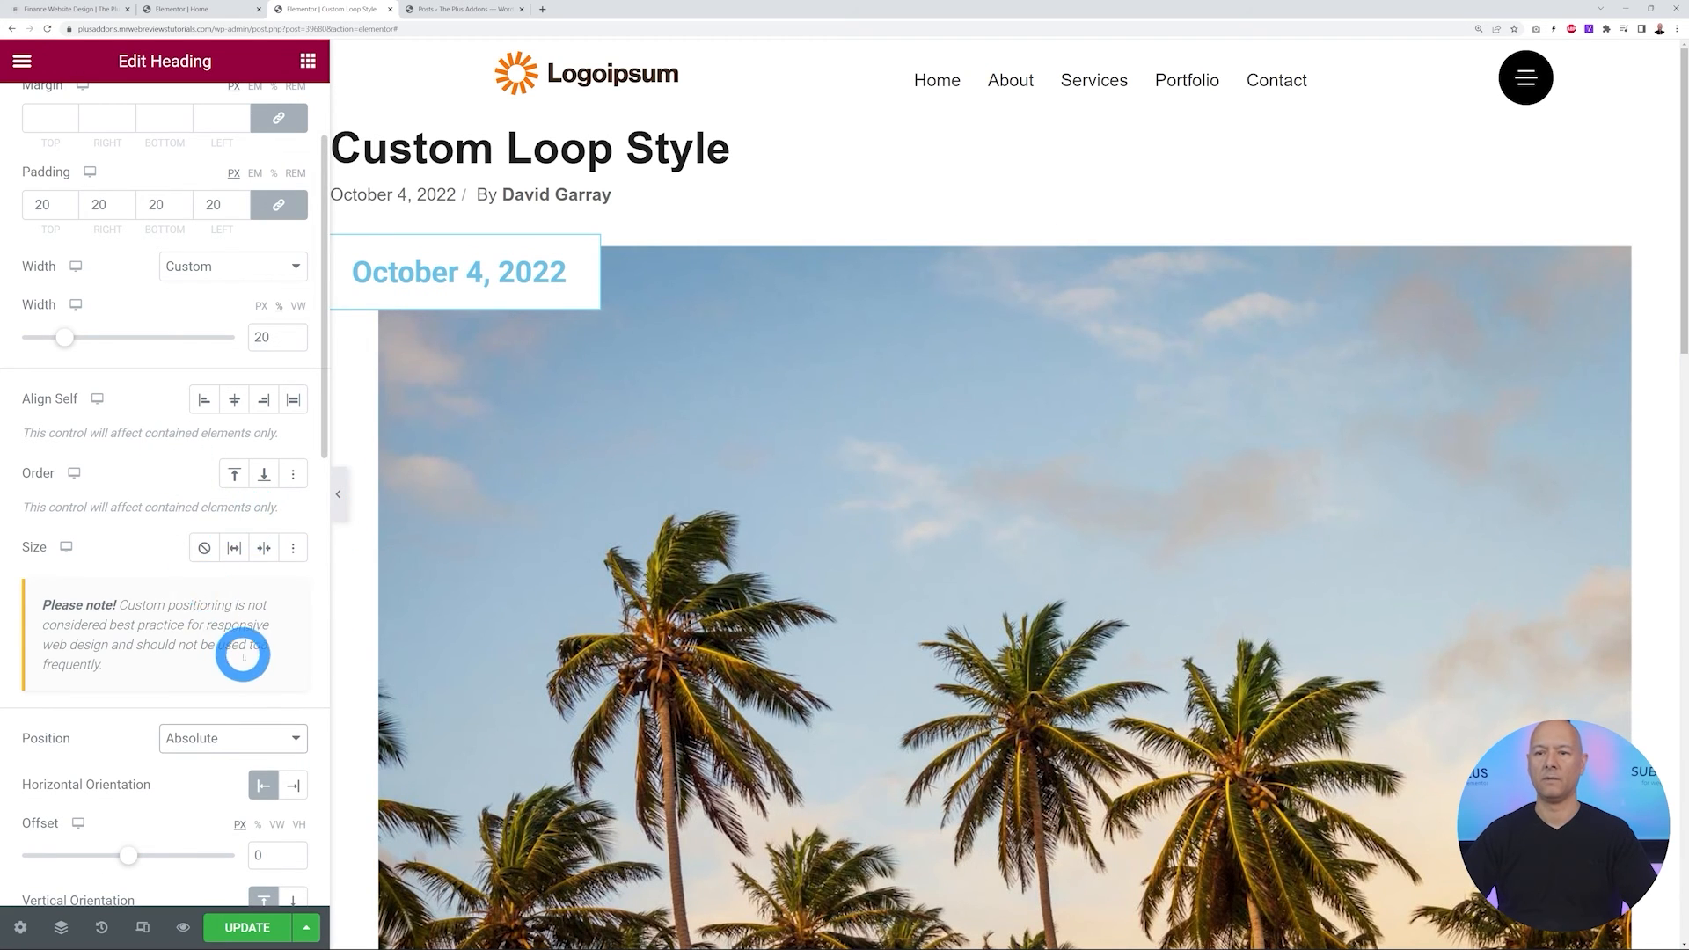
scroll(241, 648, down, 6)
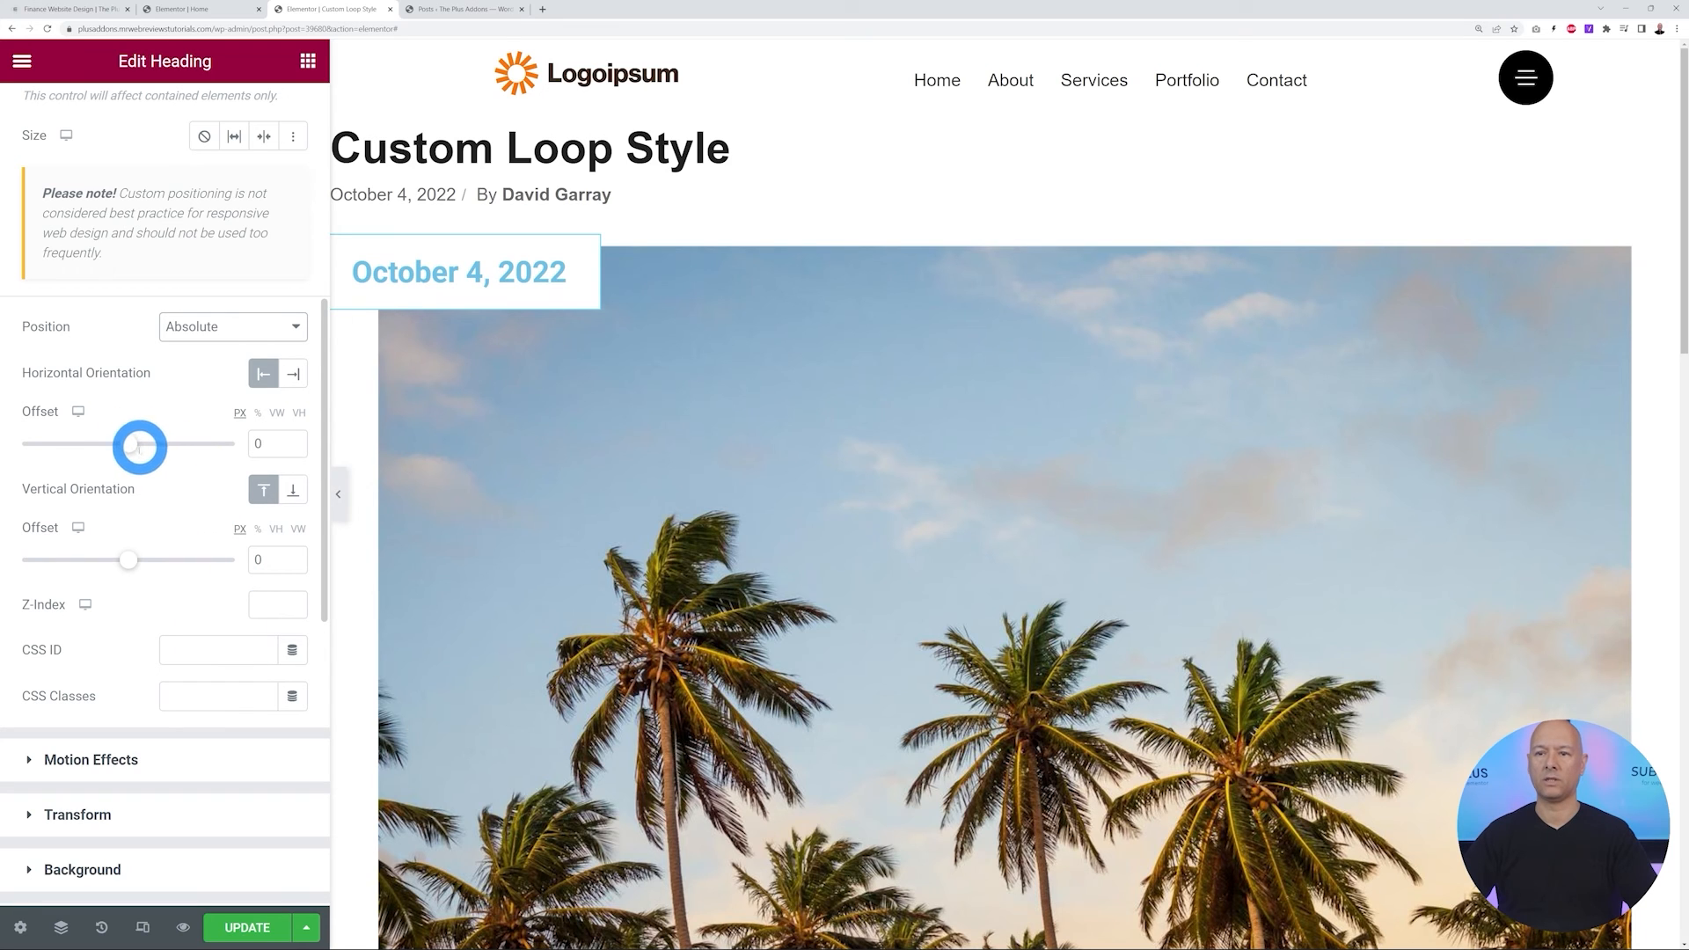
drag(132, 446, 139, 444)
drag(131, 560, 142, 560)
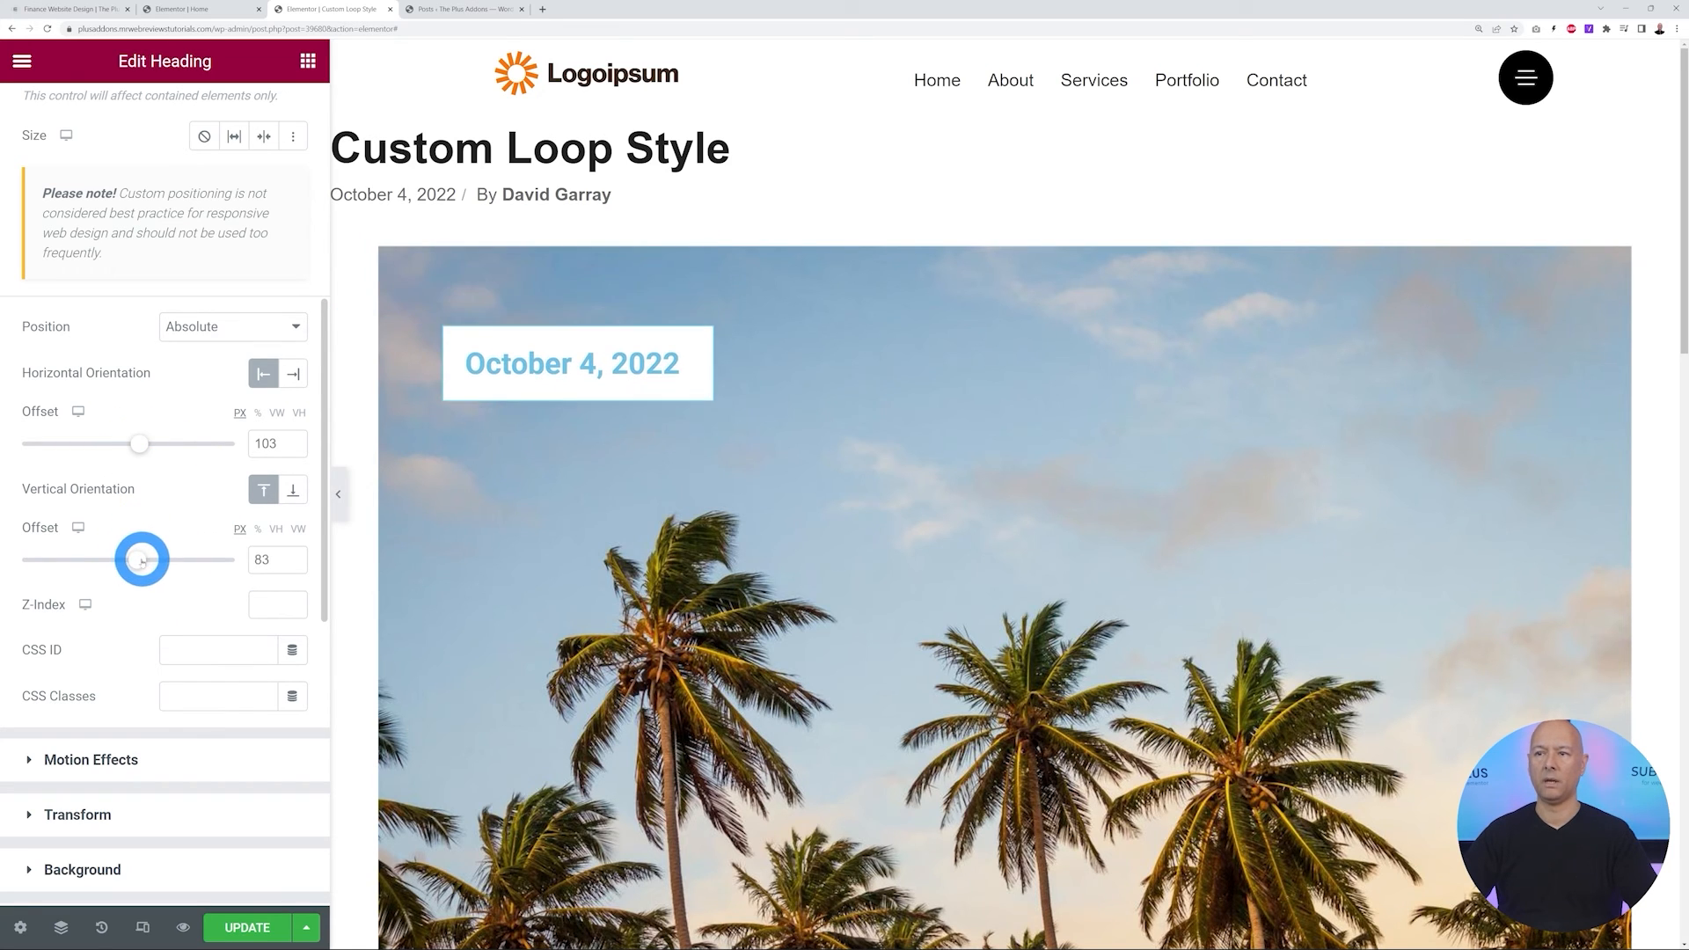
Set the post date heading's text color to the global Black Background color and its font size to 23 px
scroll(181, 601, up, 8)
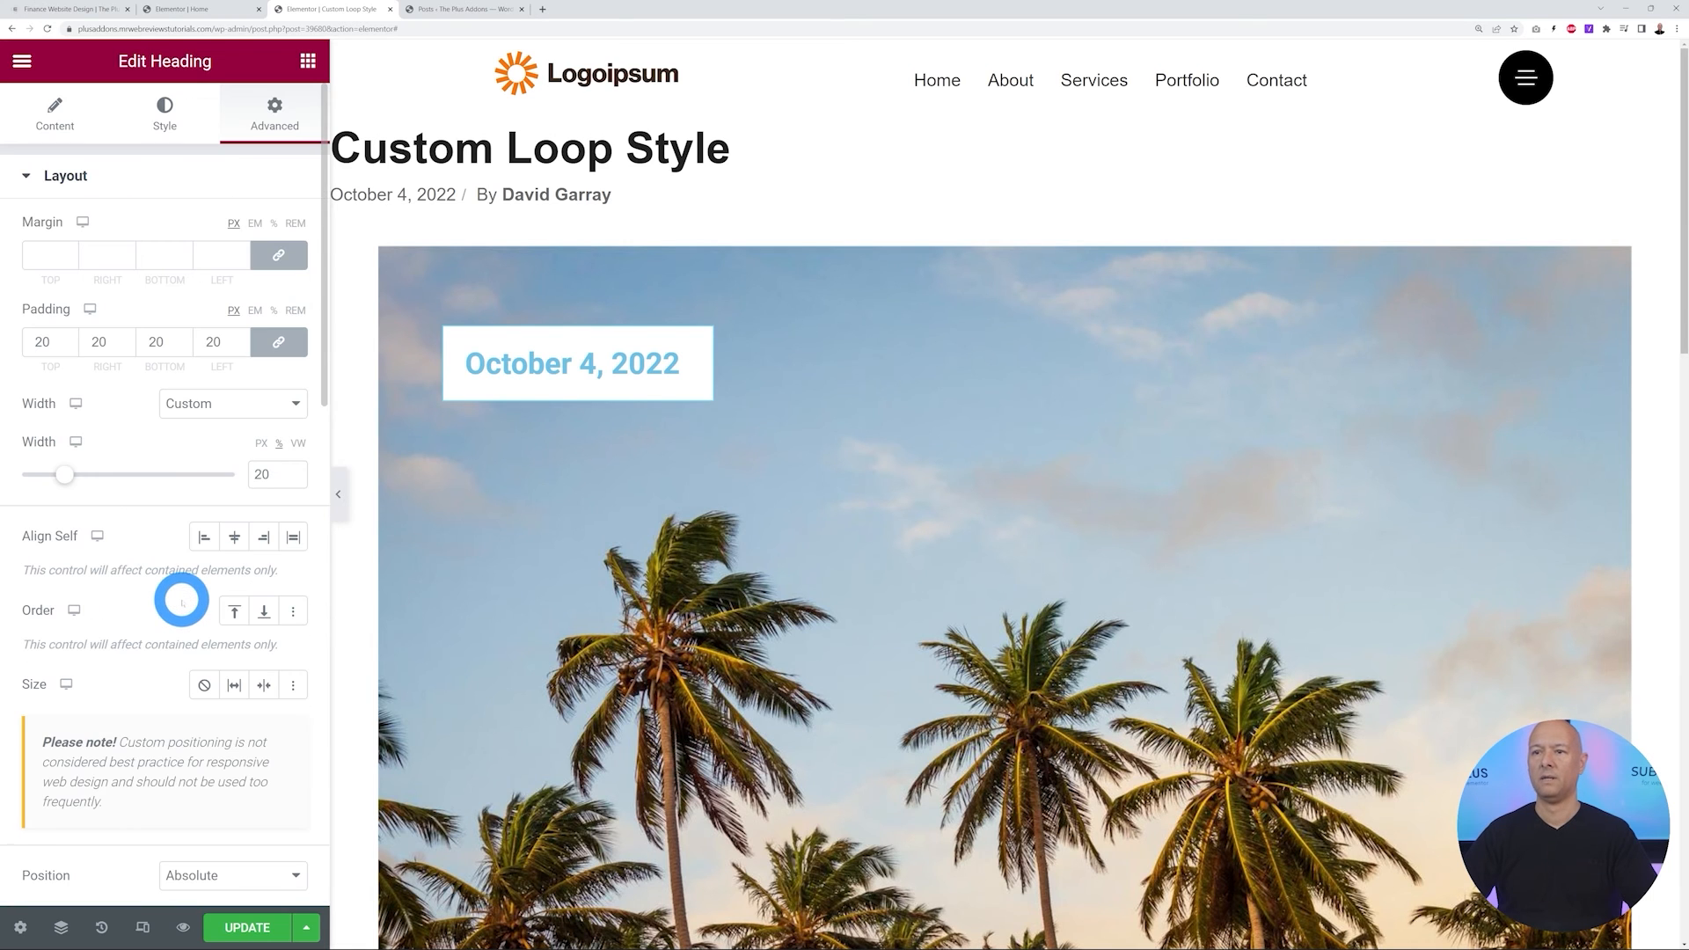
click(161, 114)
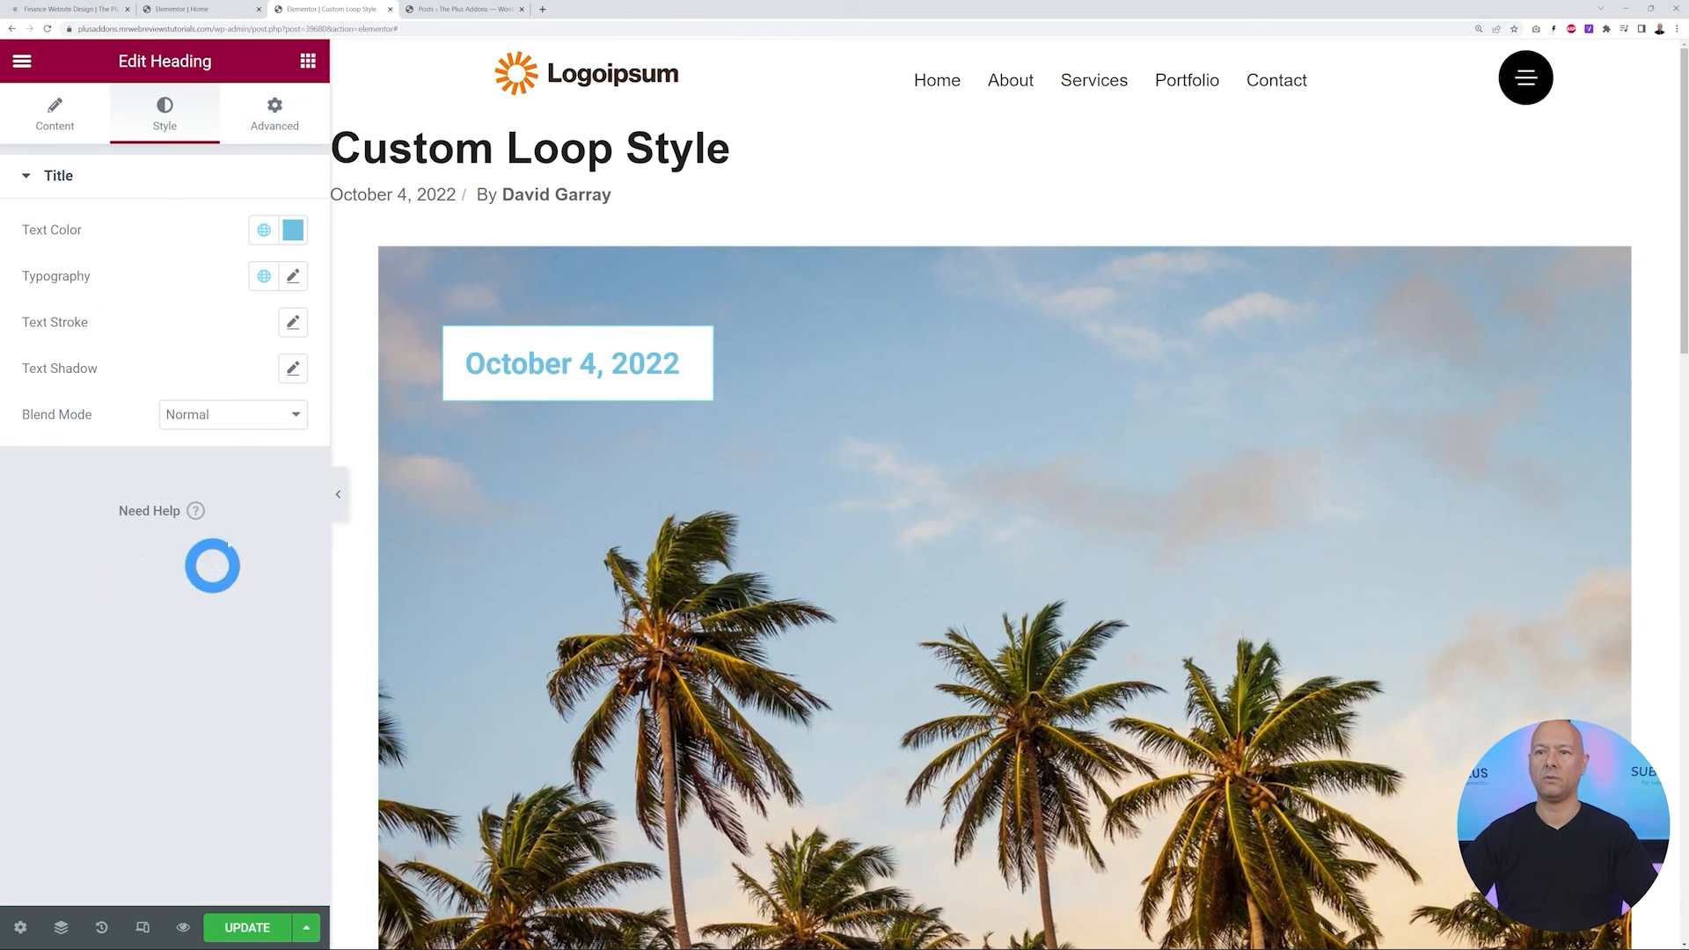
click(293, 232)
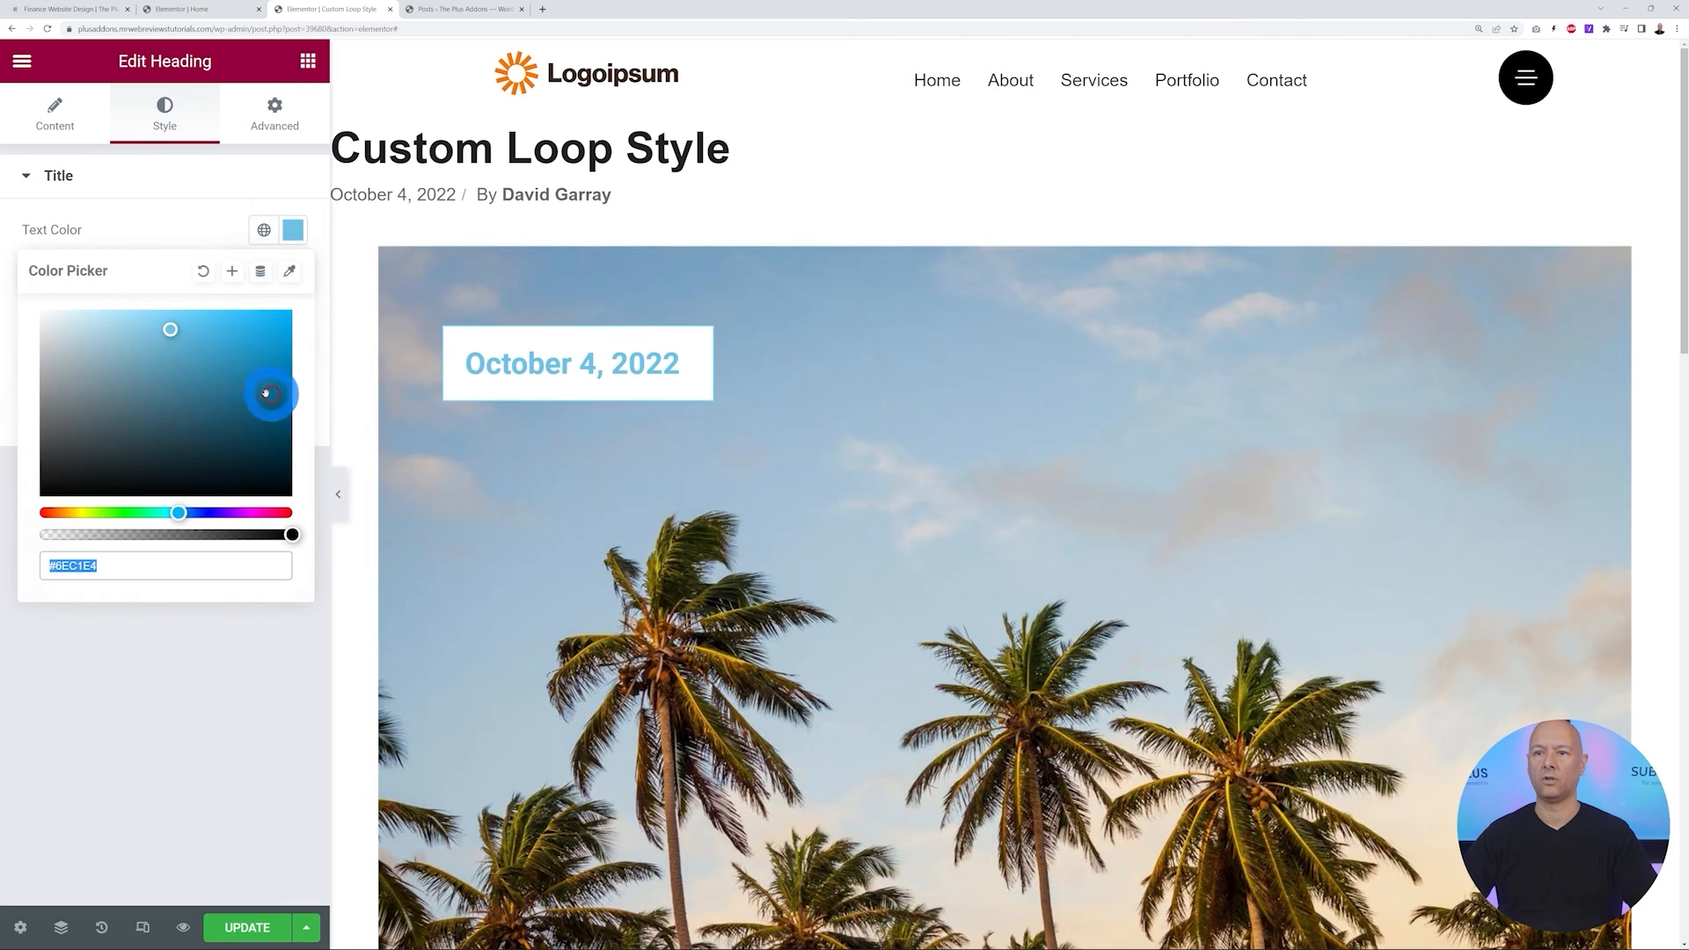
click(264, 228)
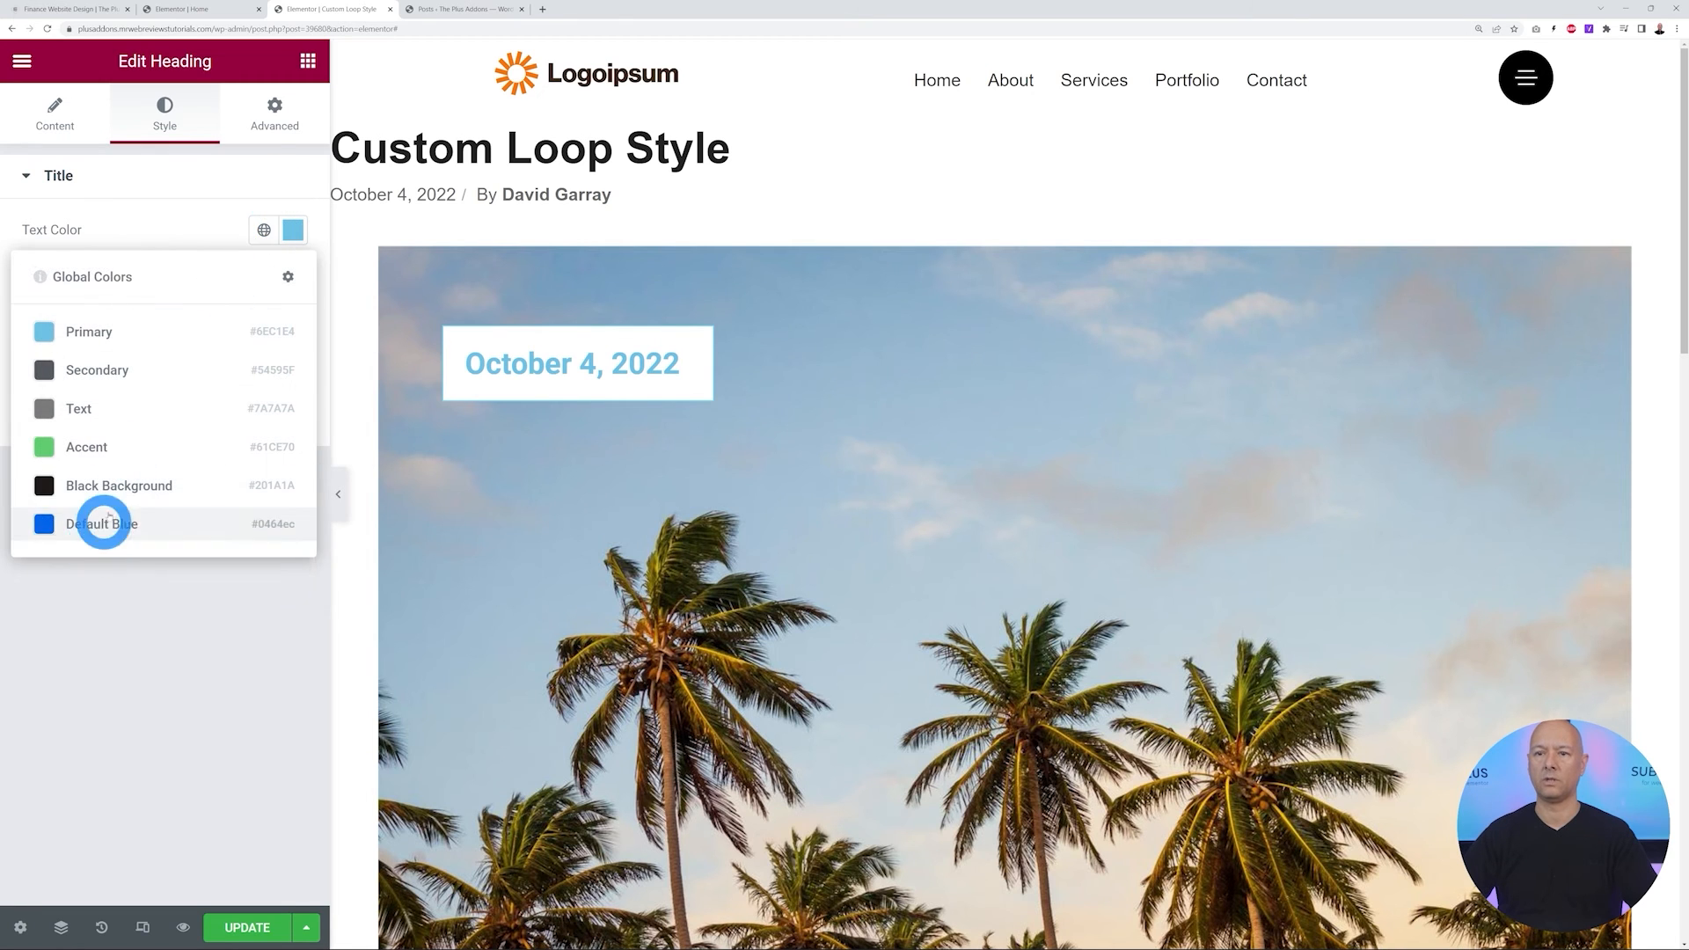
click(130, 484)
click(292, 277)
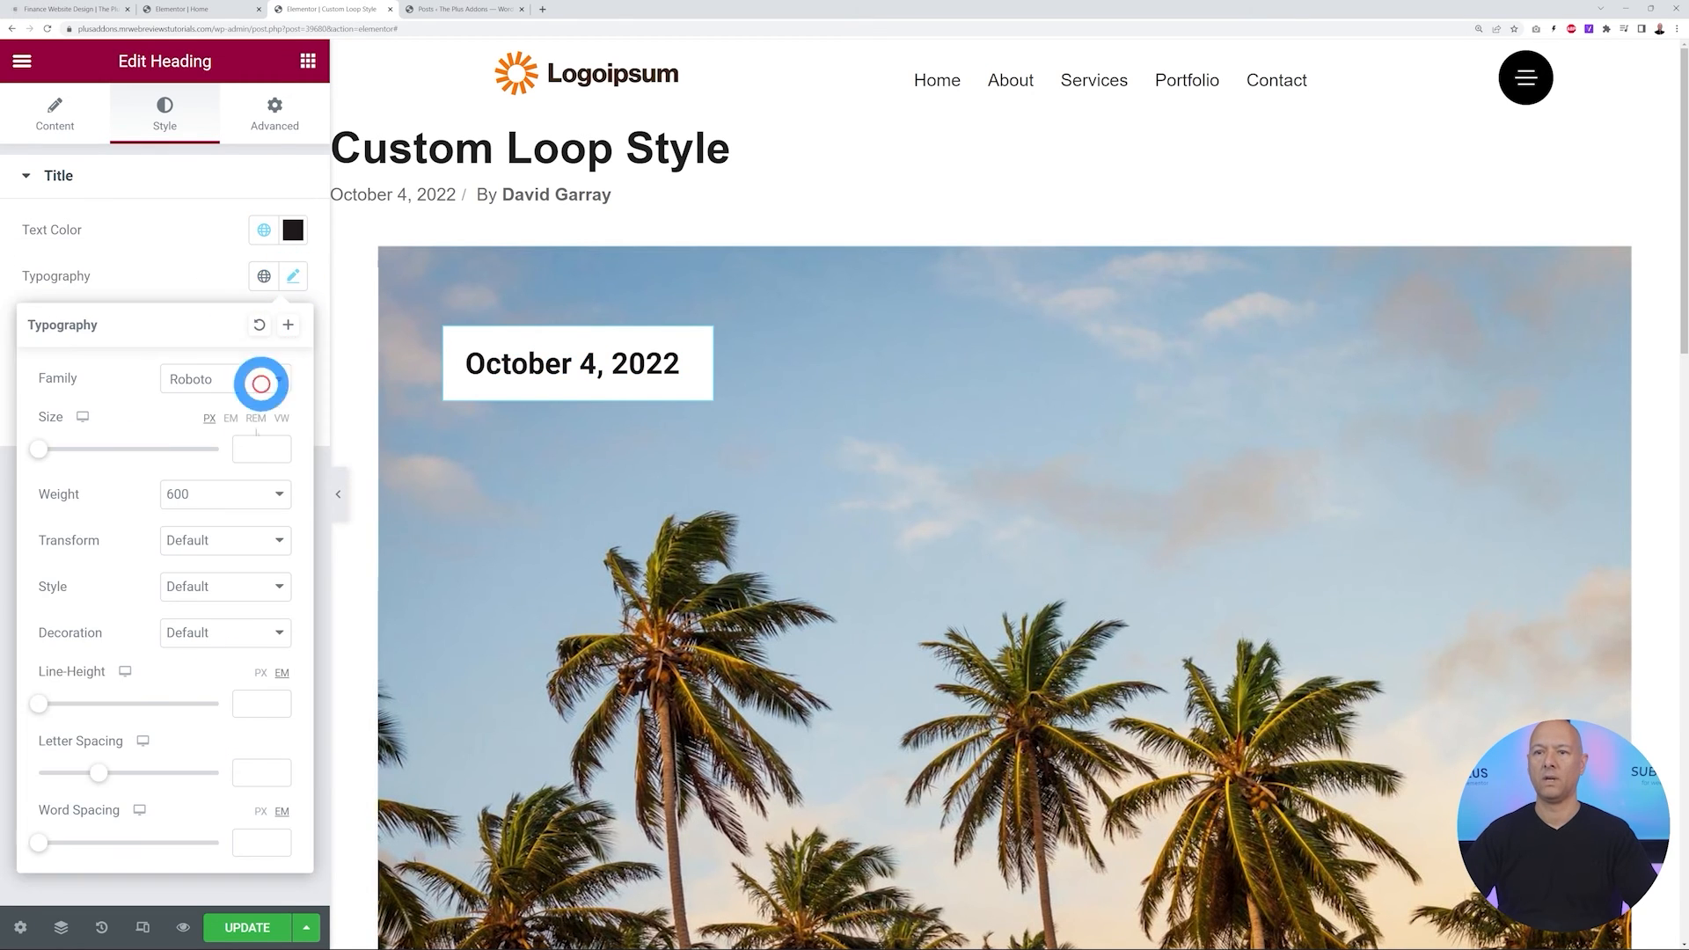
drag(47, 450, 66, 451)
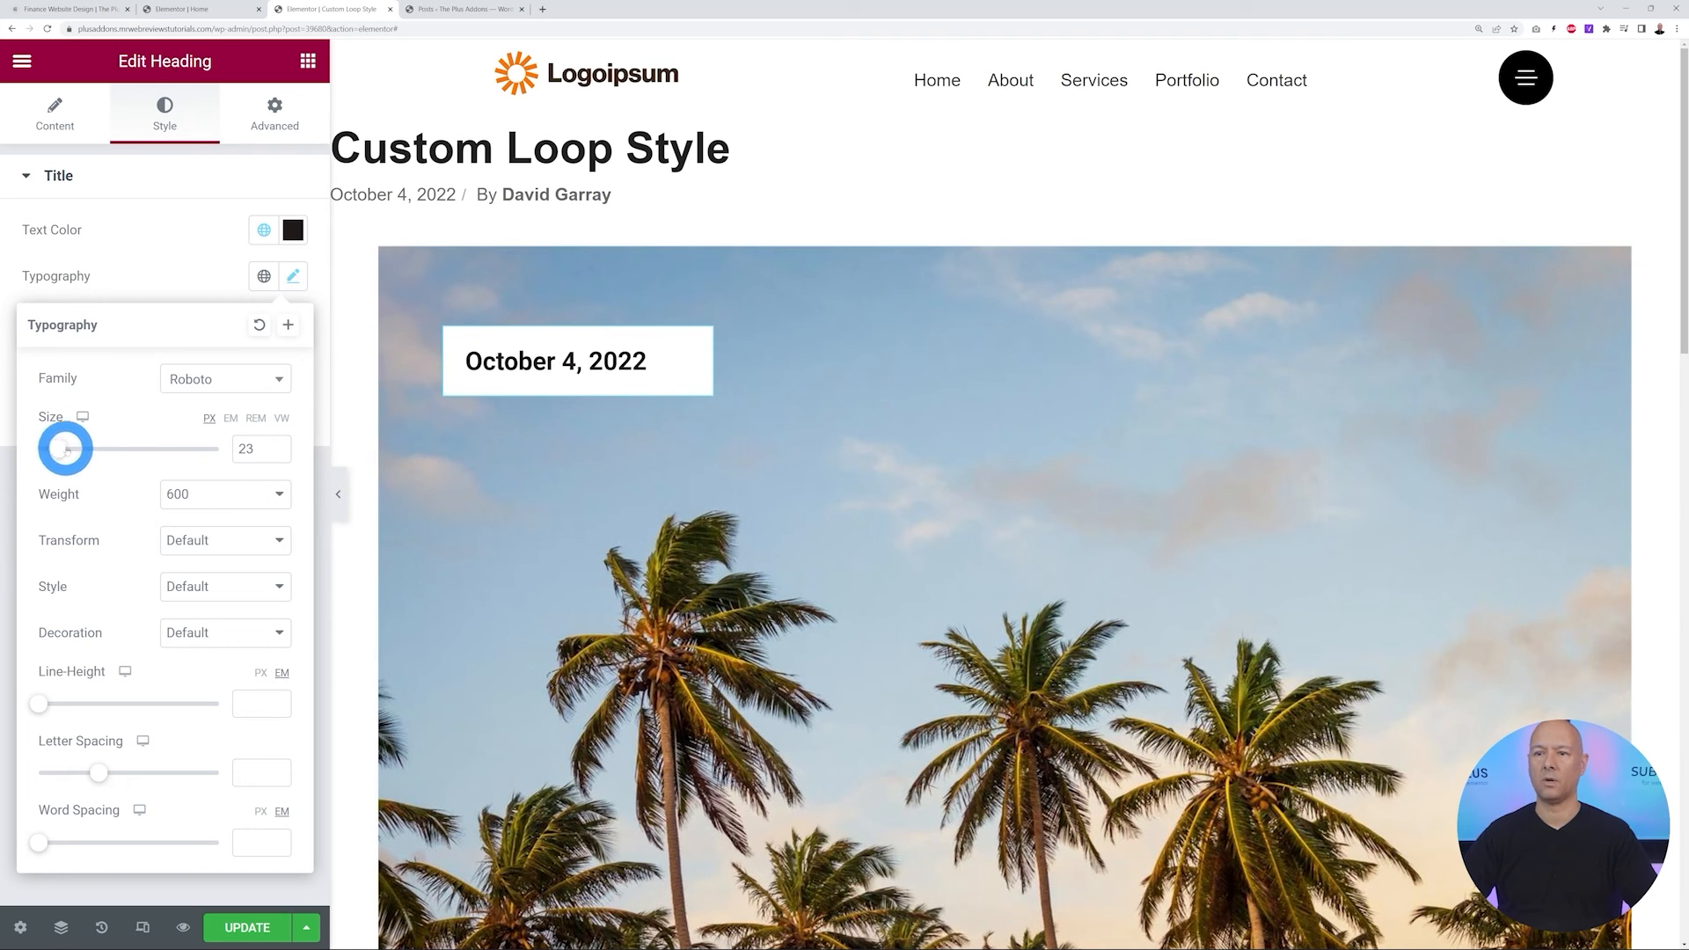
click(146, 280)
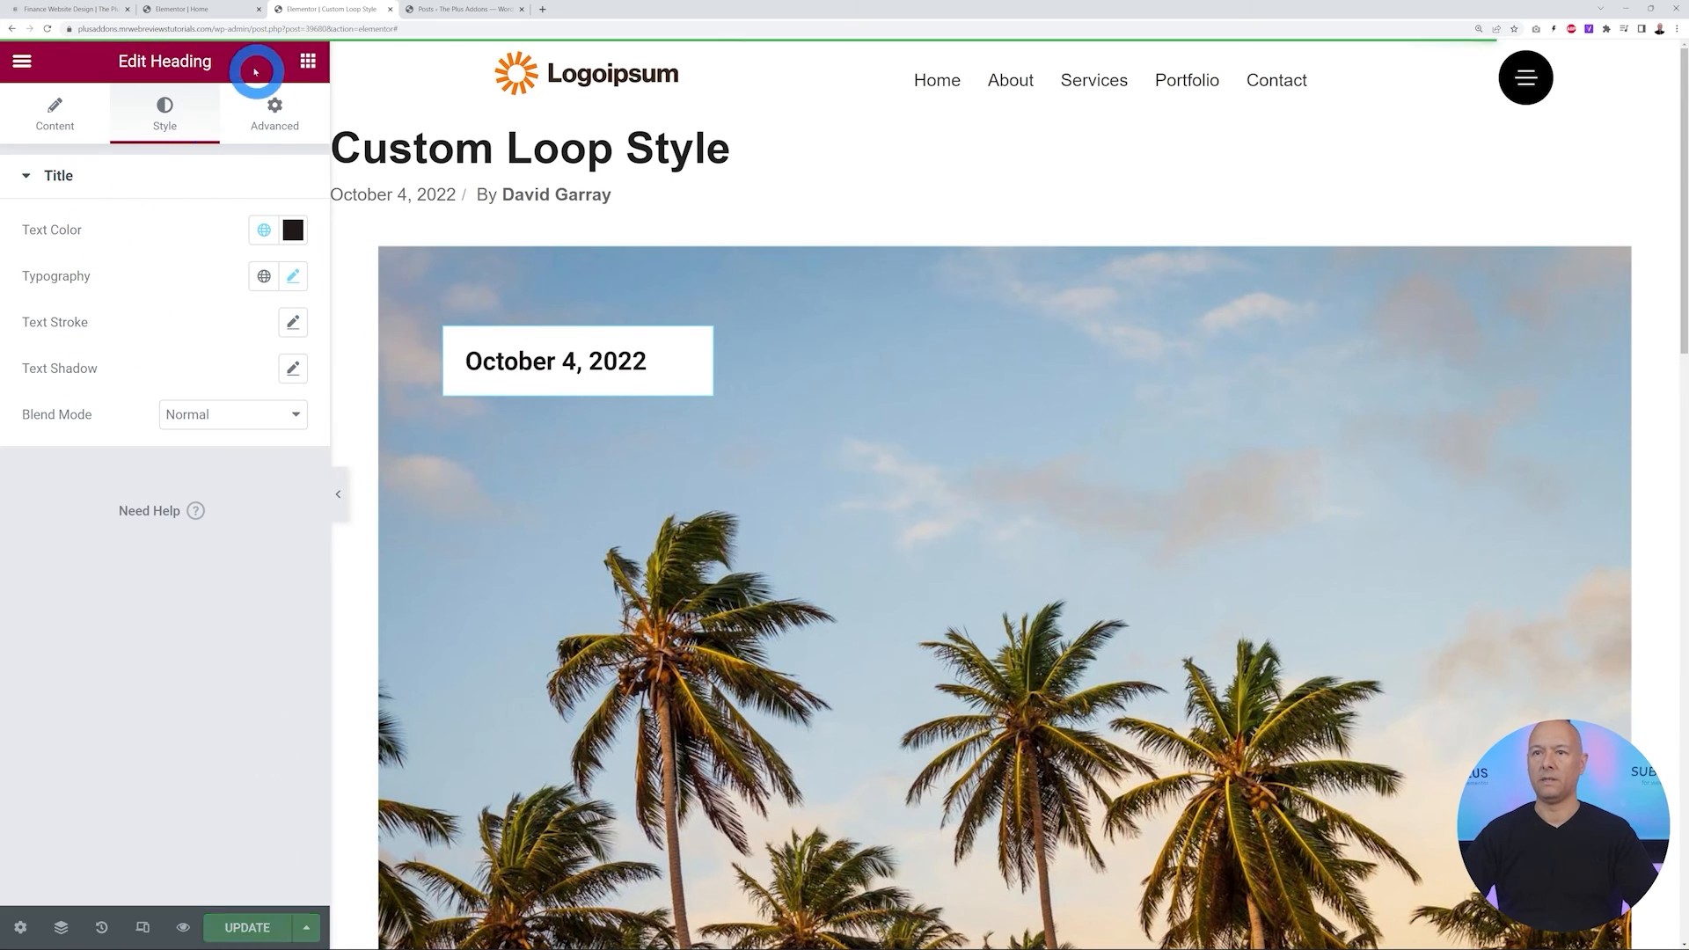
Switch to the home page editor and apply the Custom Loop Style (section) template to the Dynamic Listing widget
click(201, 13)
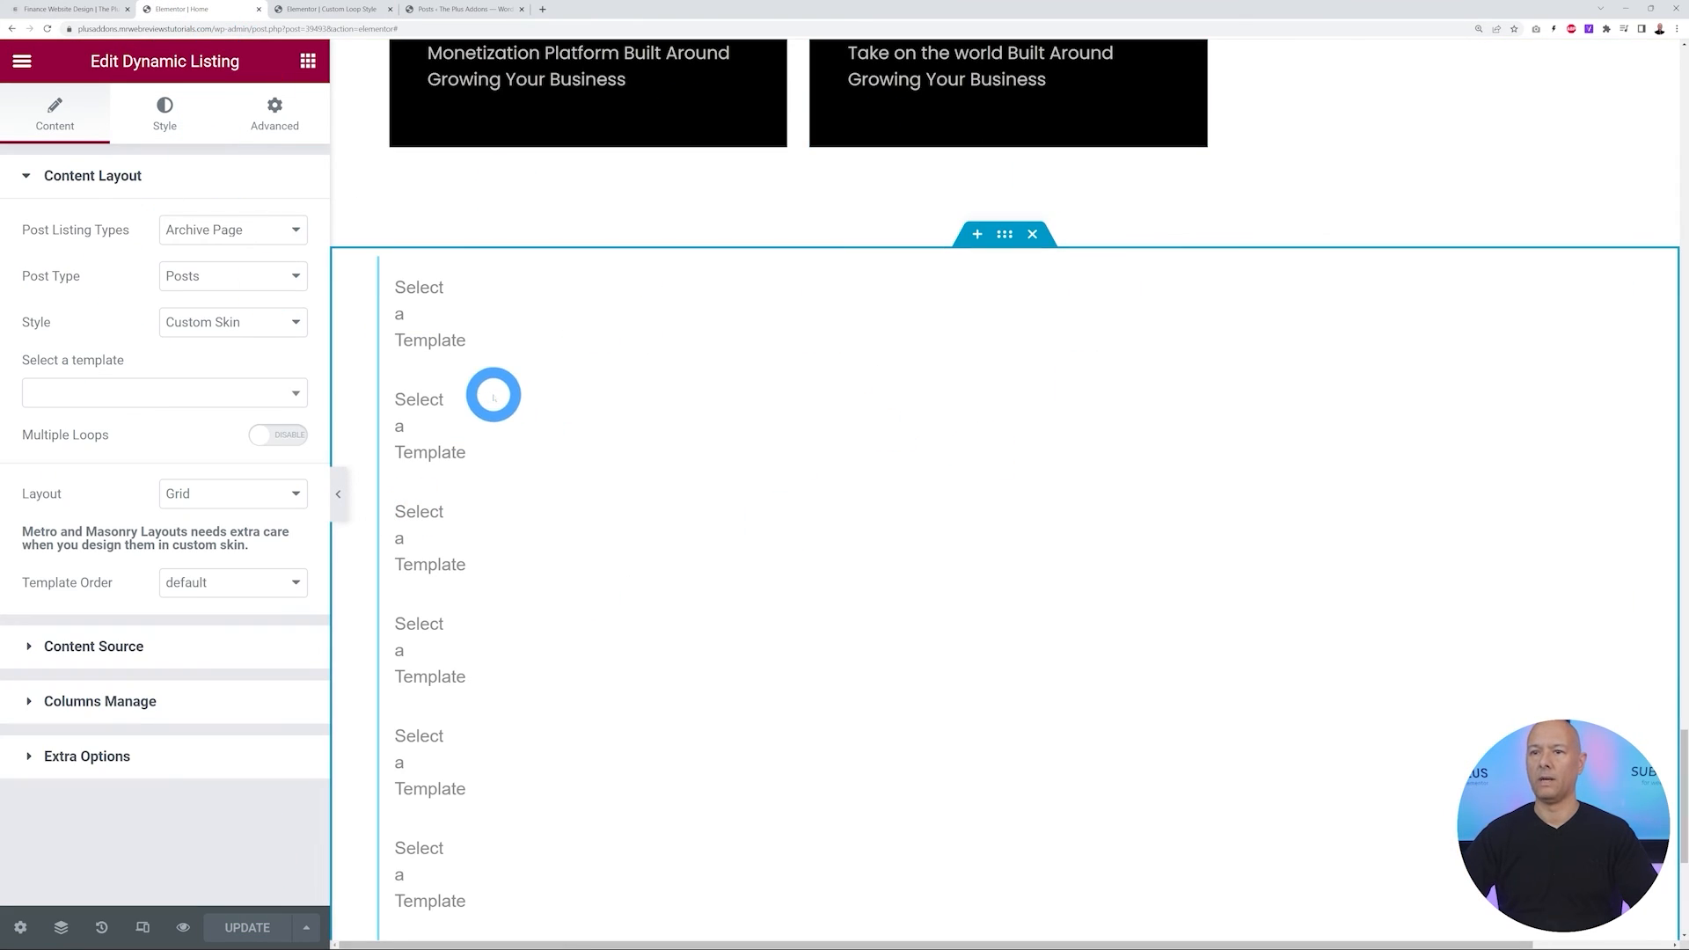
click(296, 396)
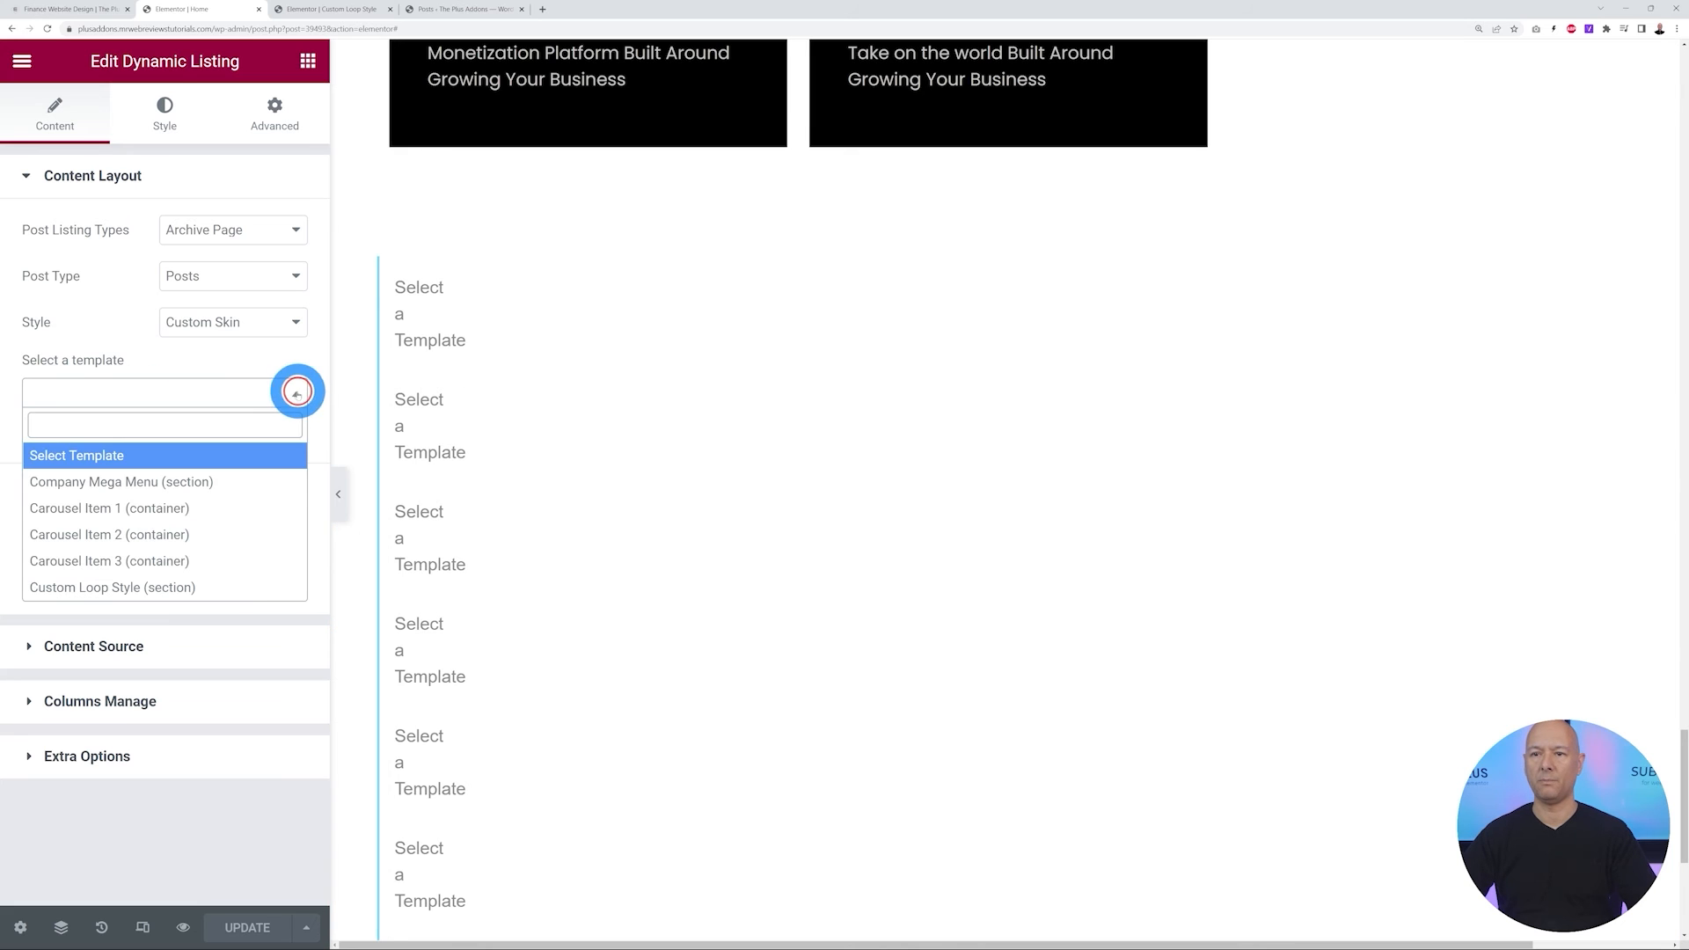
click(144, 589)
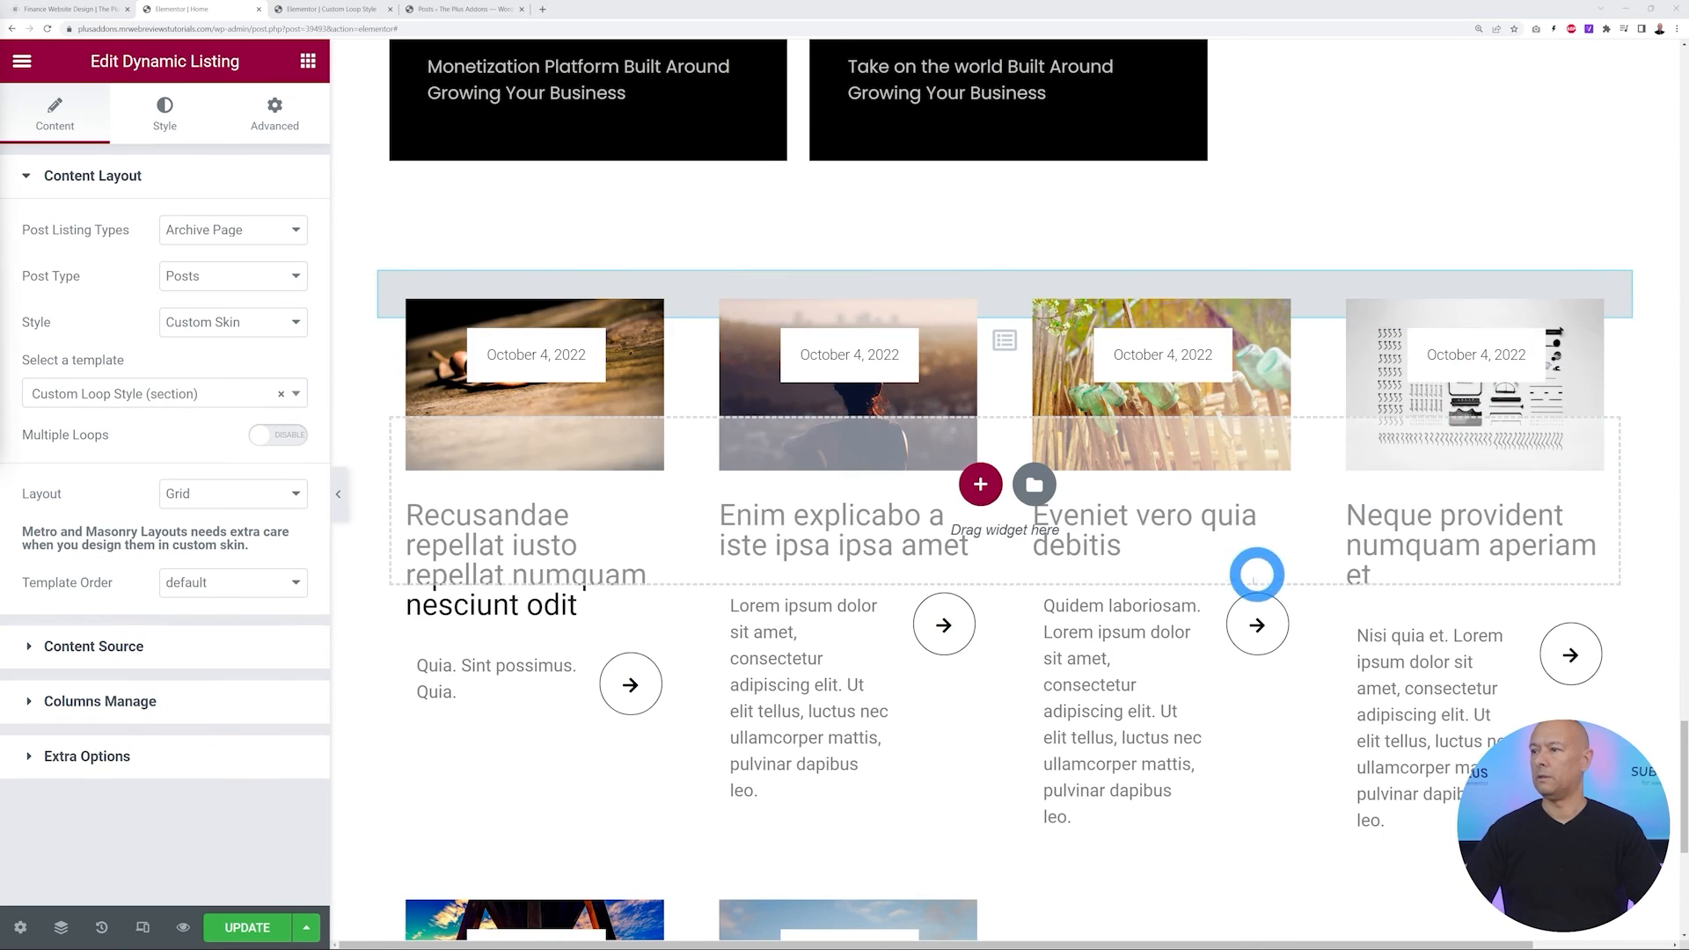
Compare the listing with the reference design's blog section and set its desktop layout to Column 3
scroll(534, 288, down, 2)
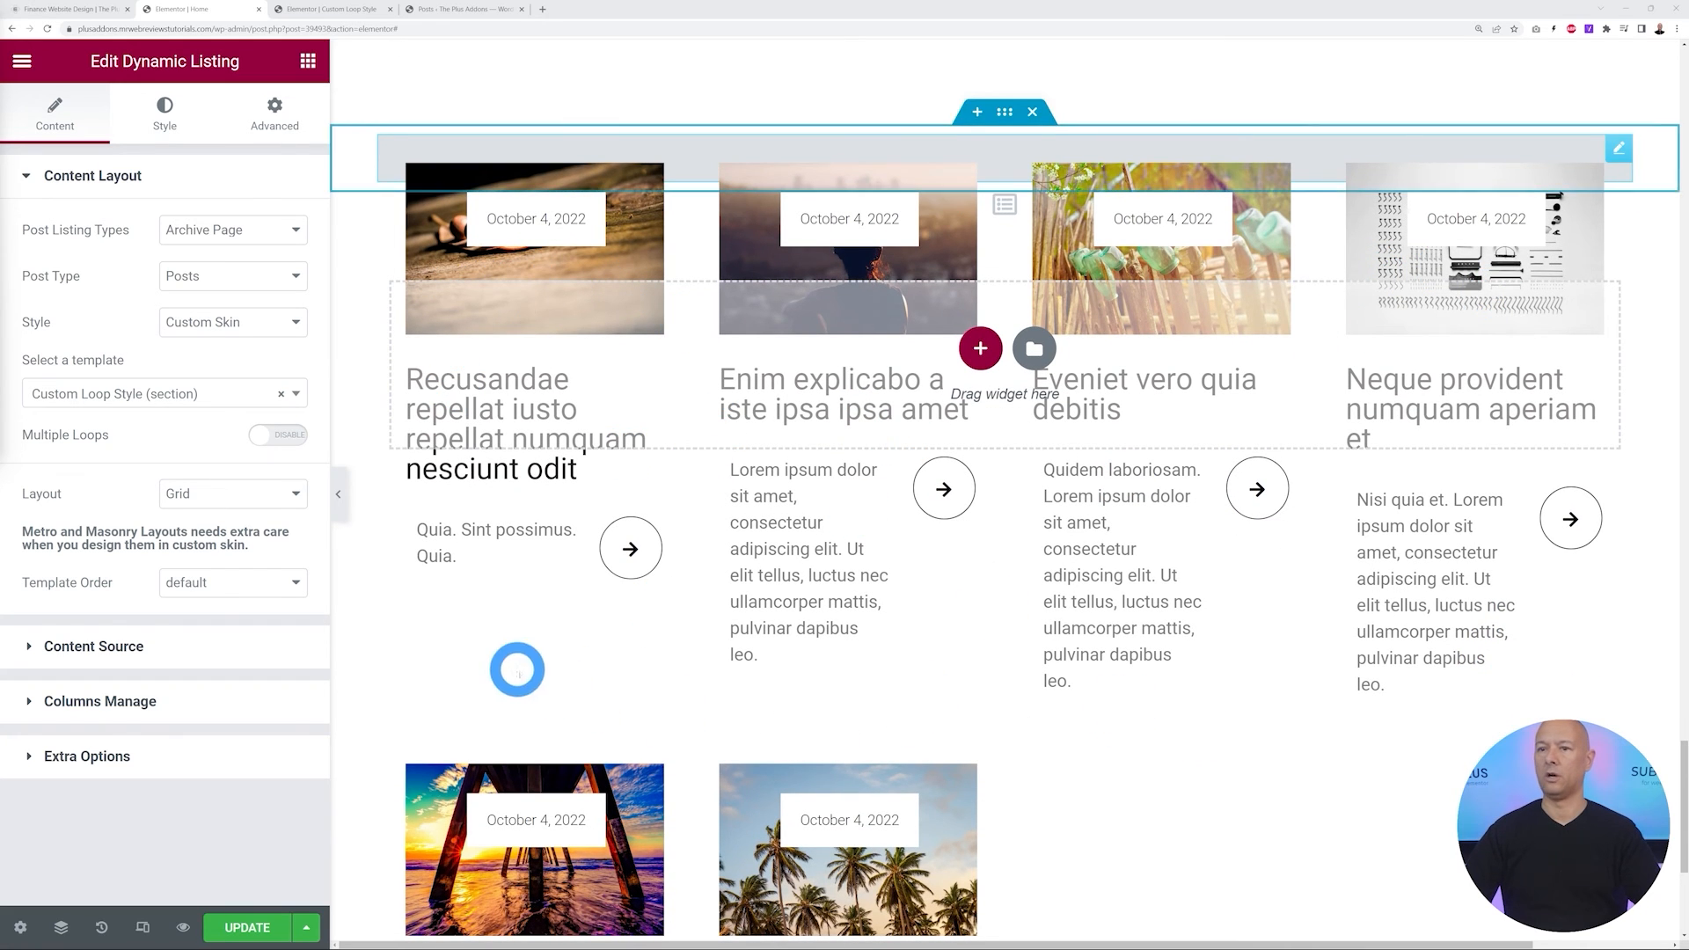
click(126, 702)
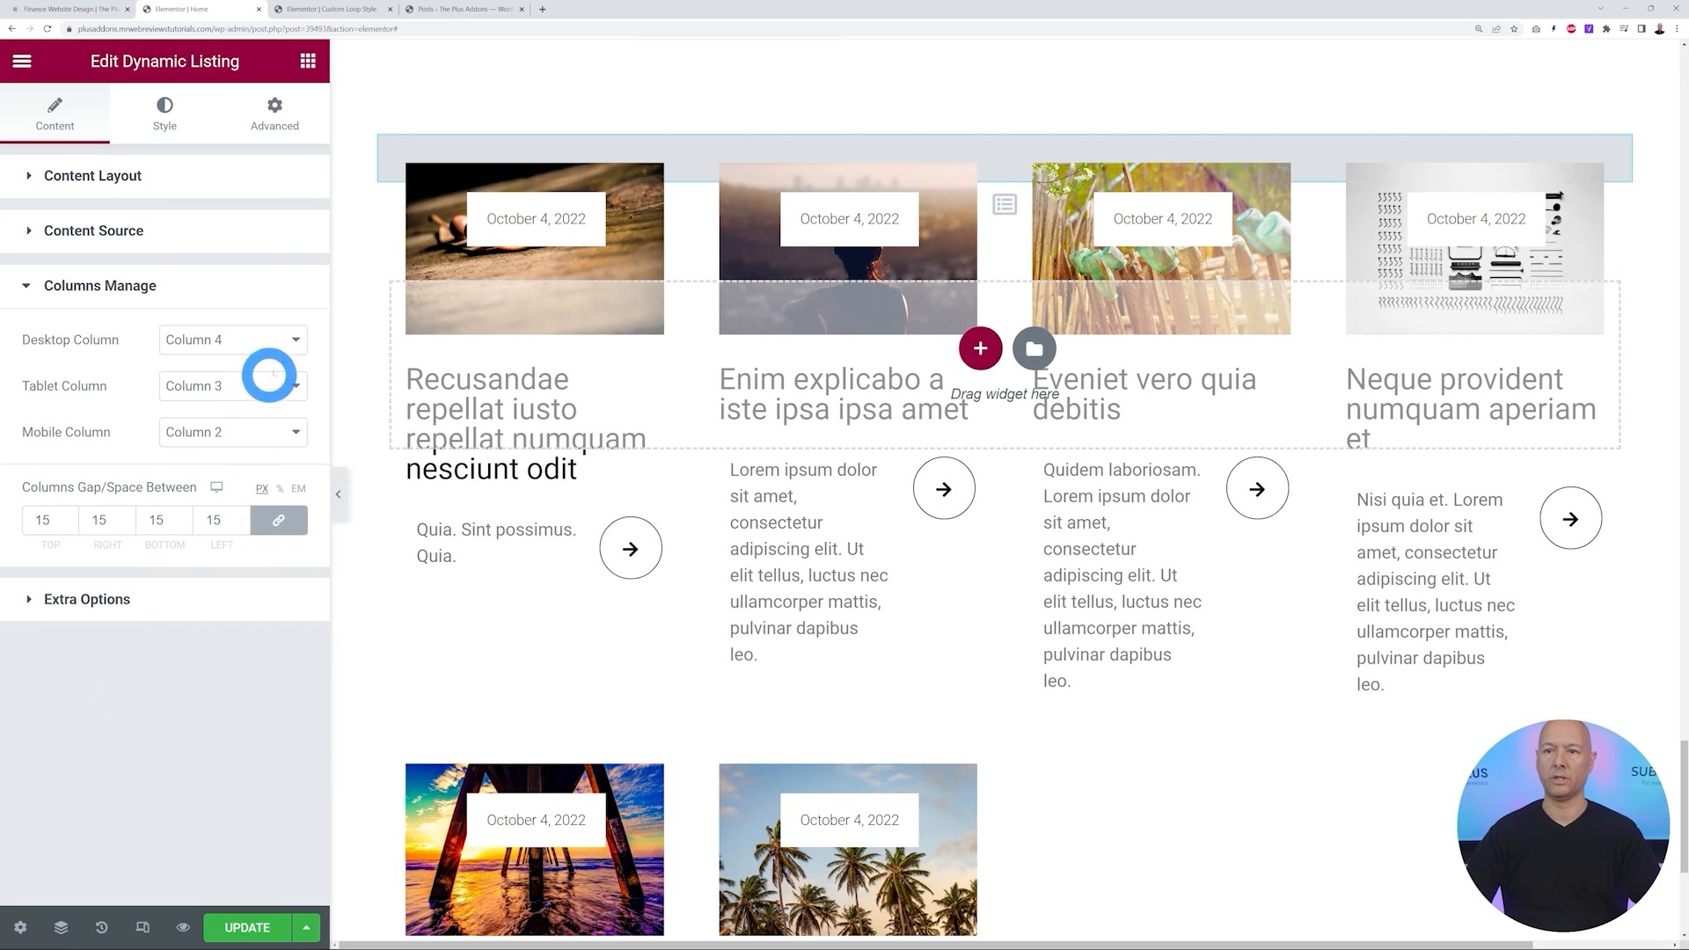
click(81, 10)
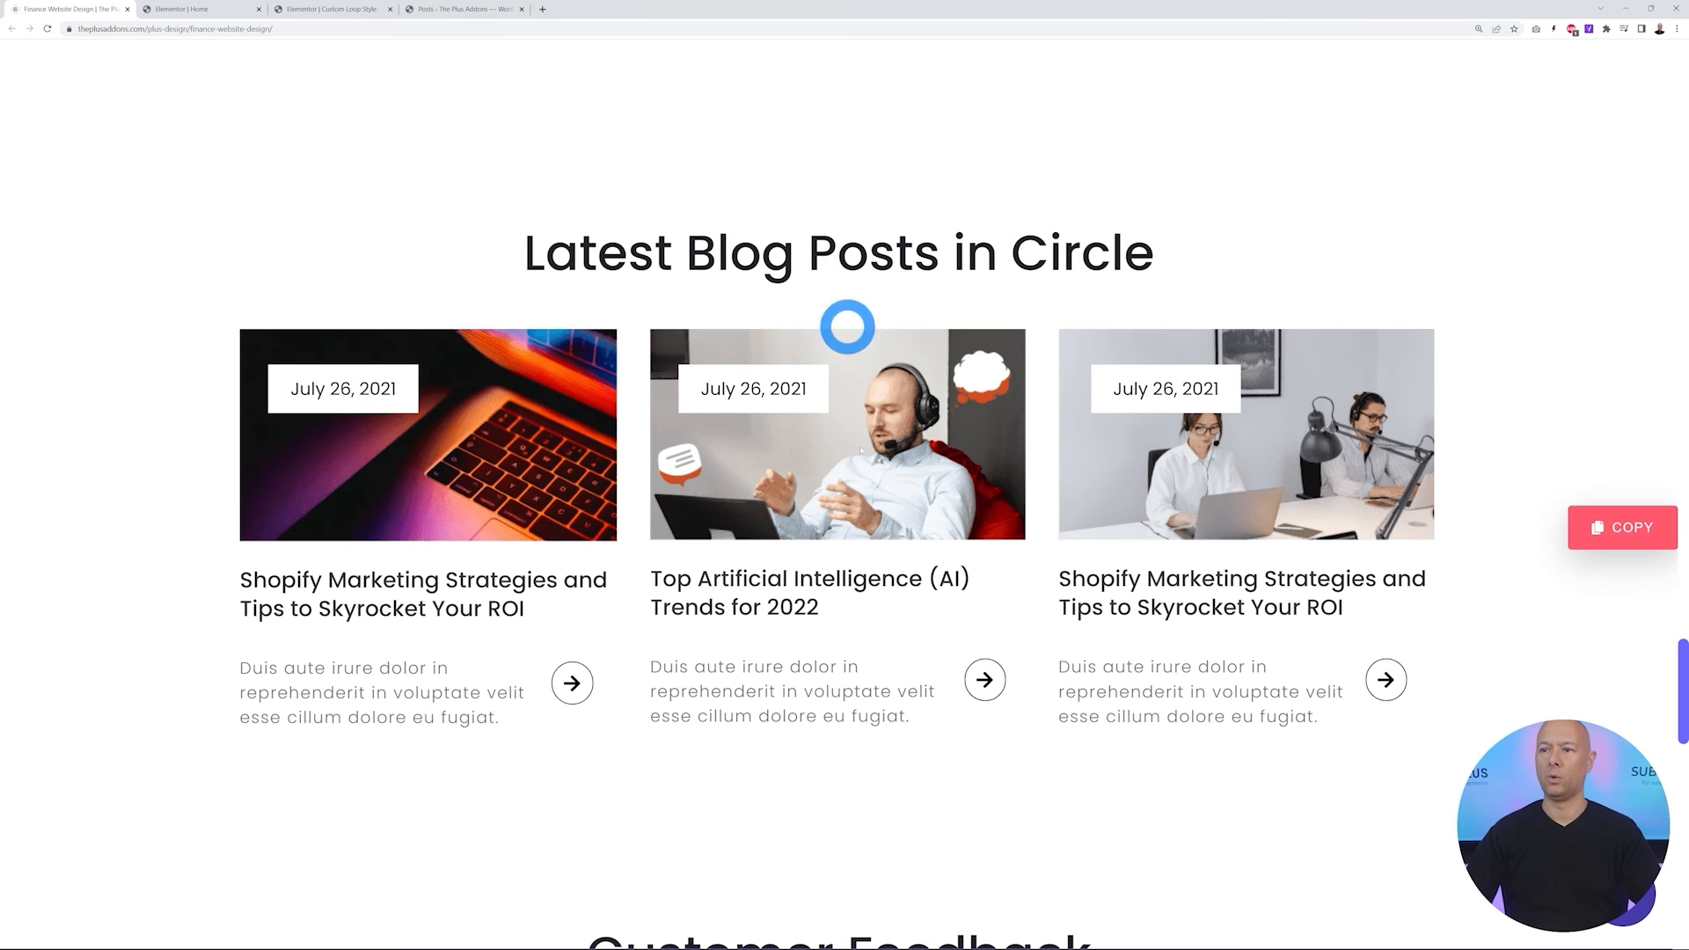
click(208, 10)
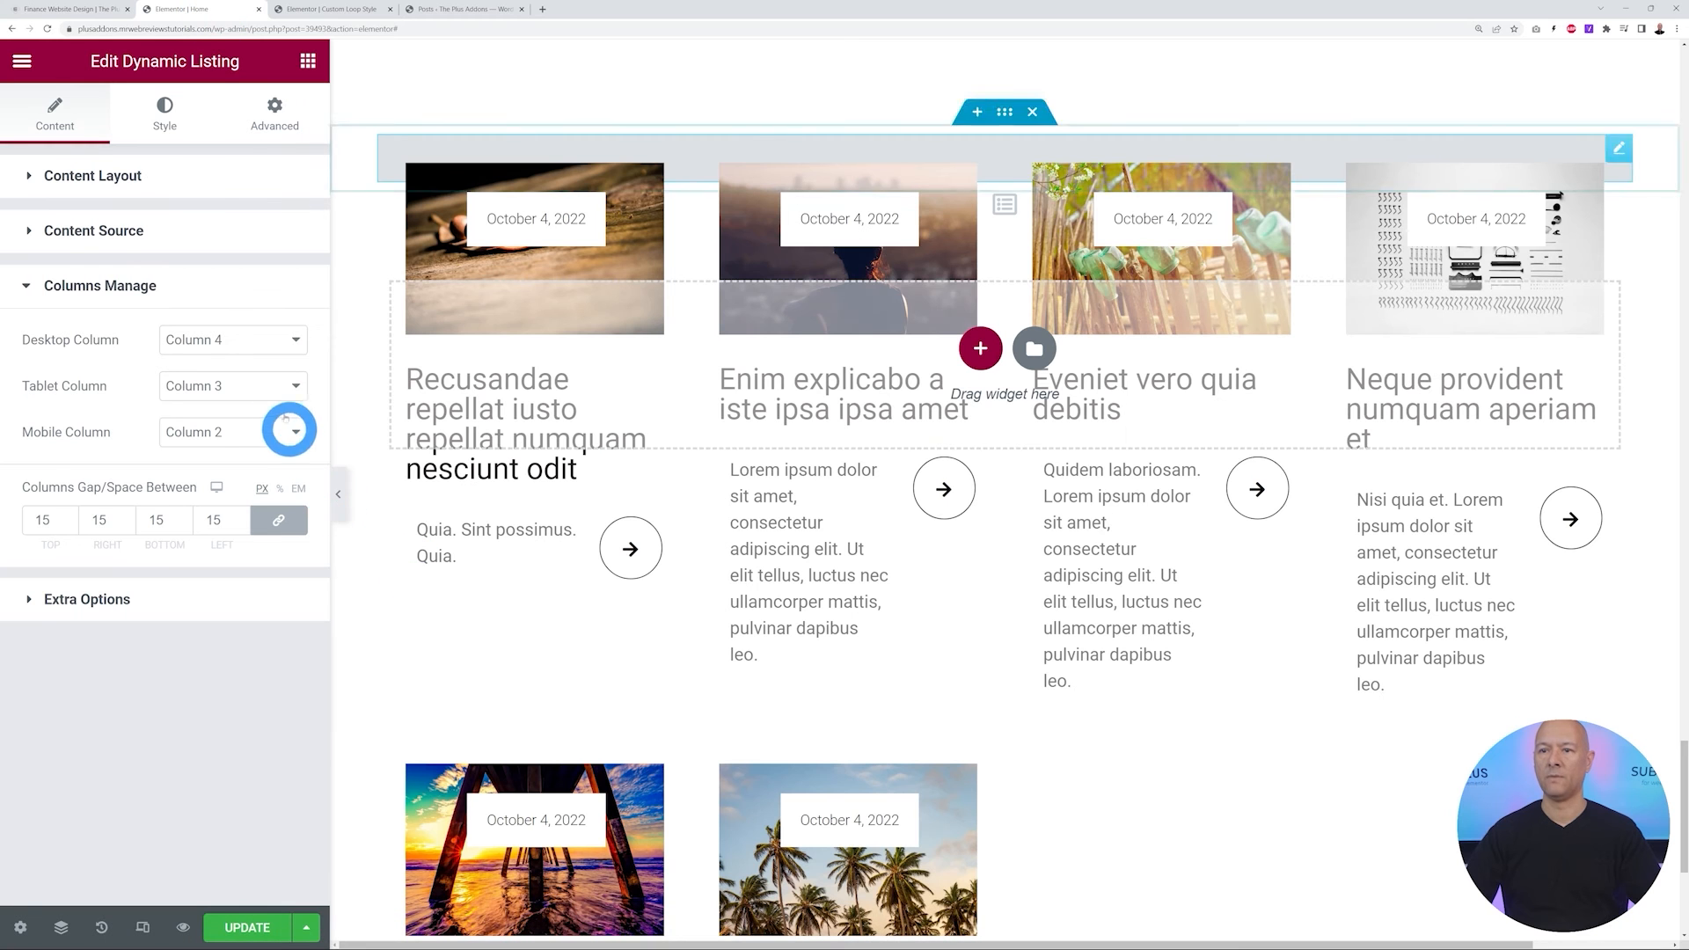
click(291, 340)
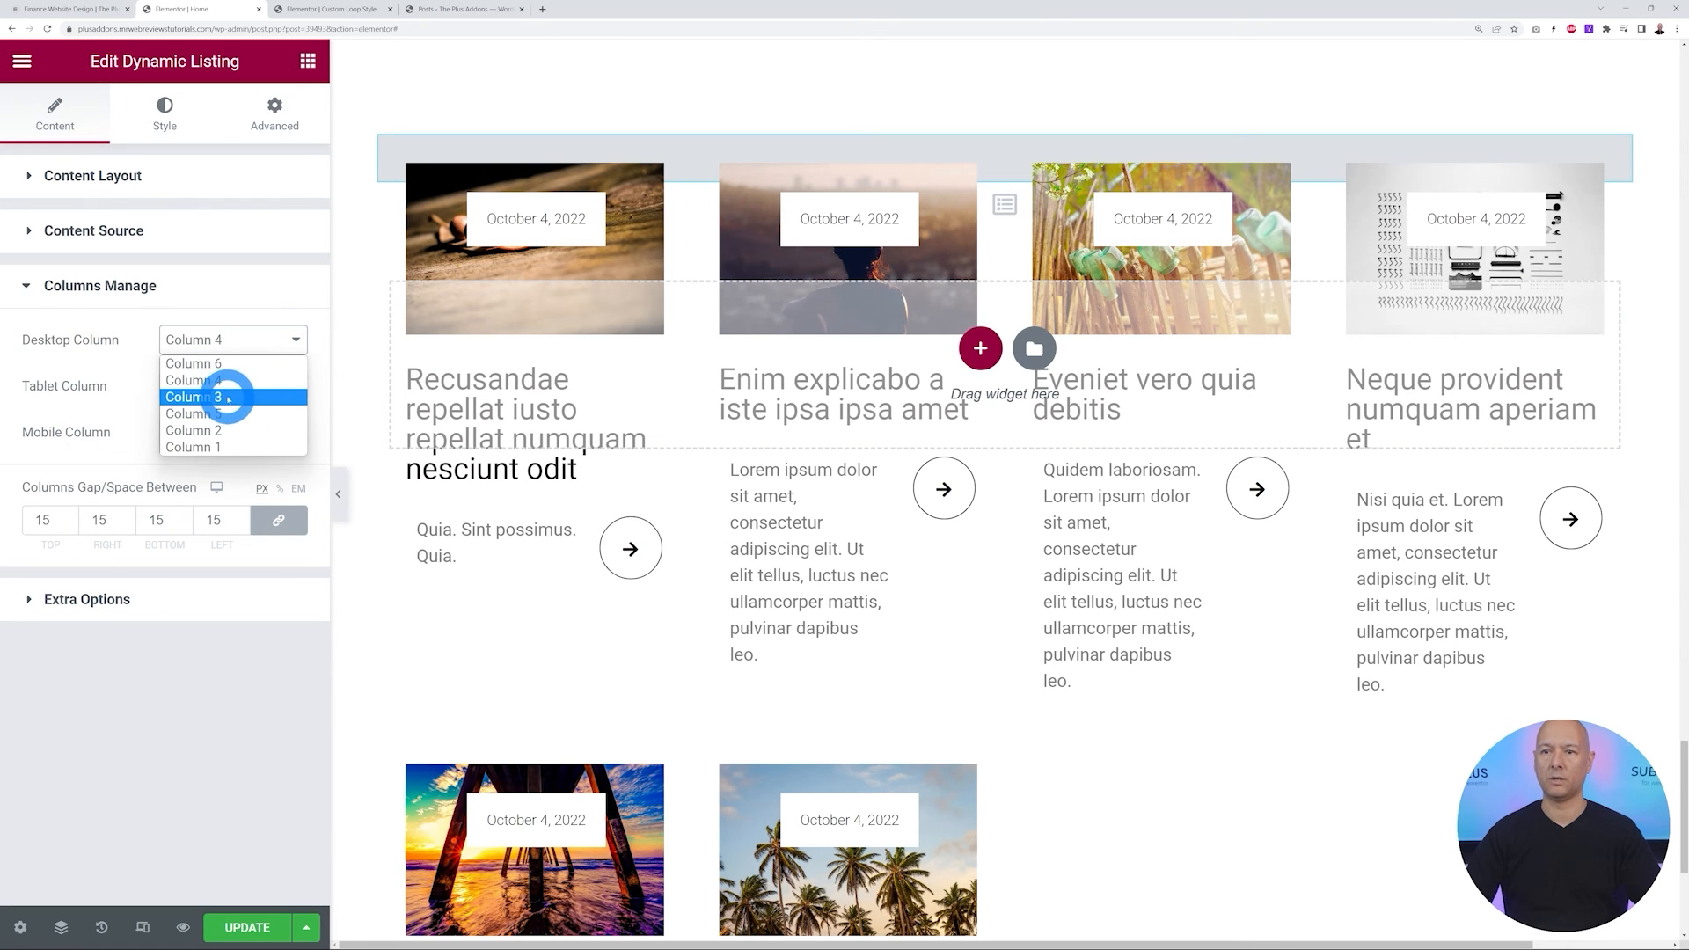
click(227, 399)
click(212, 645)
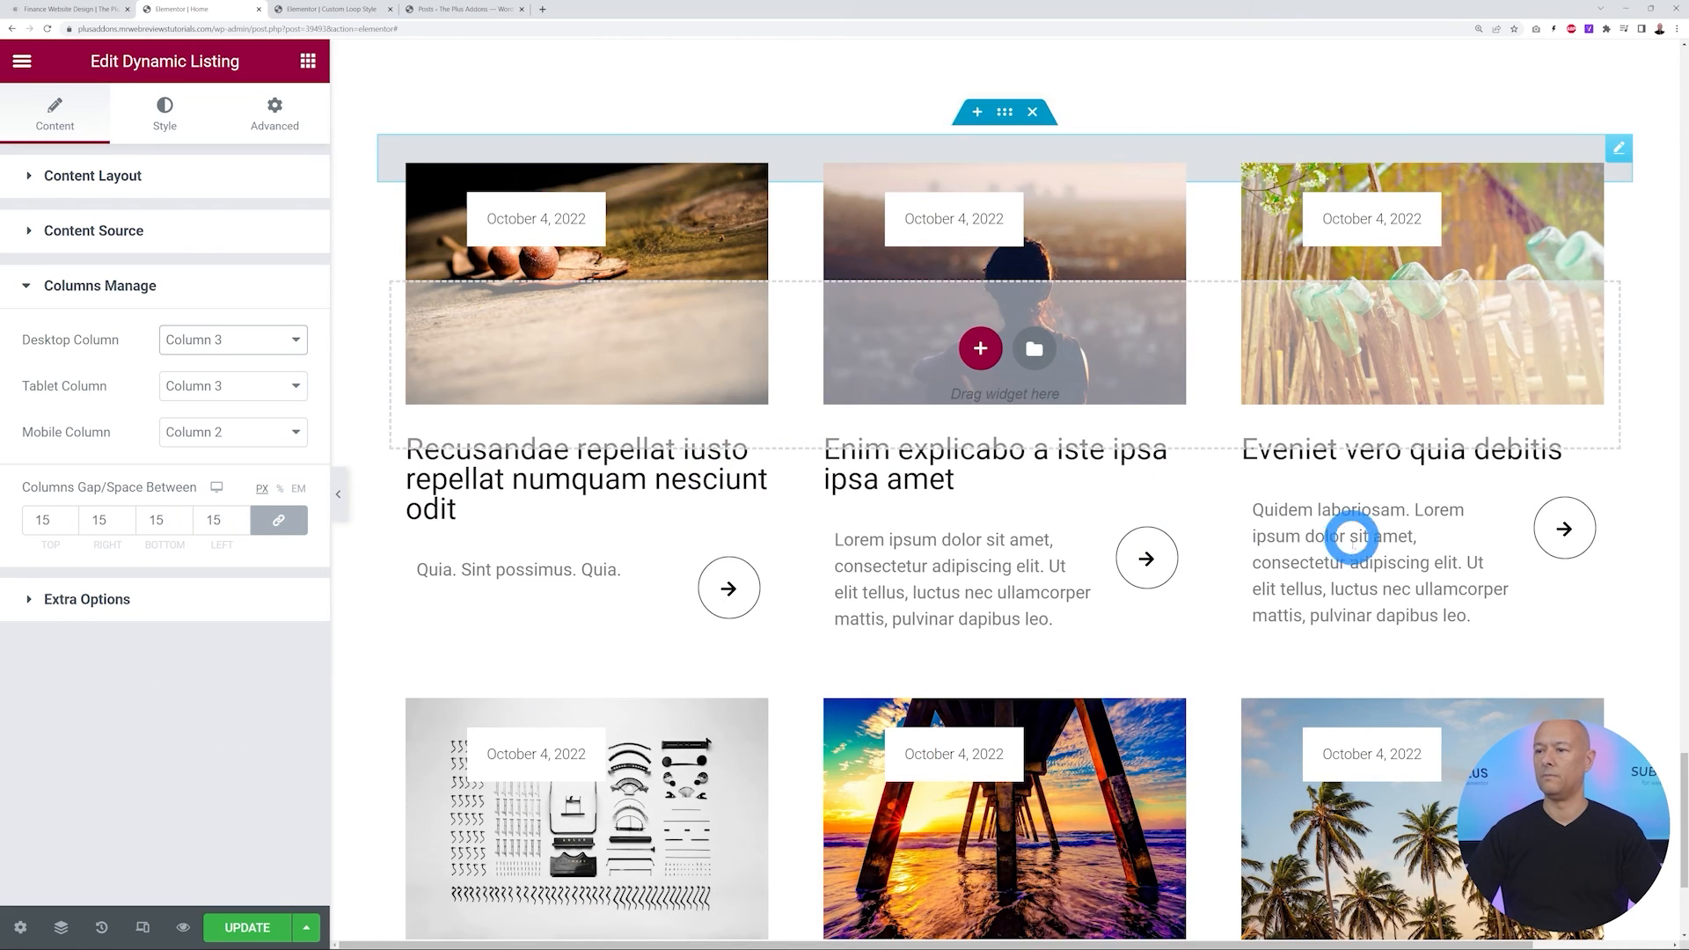
scroll(1352, 538, down, 3)
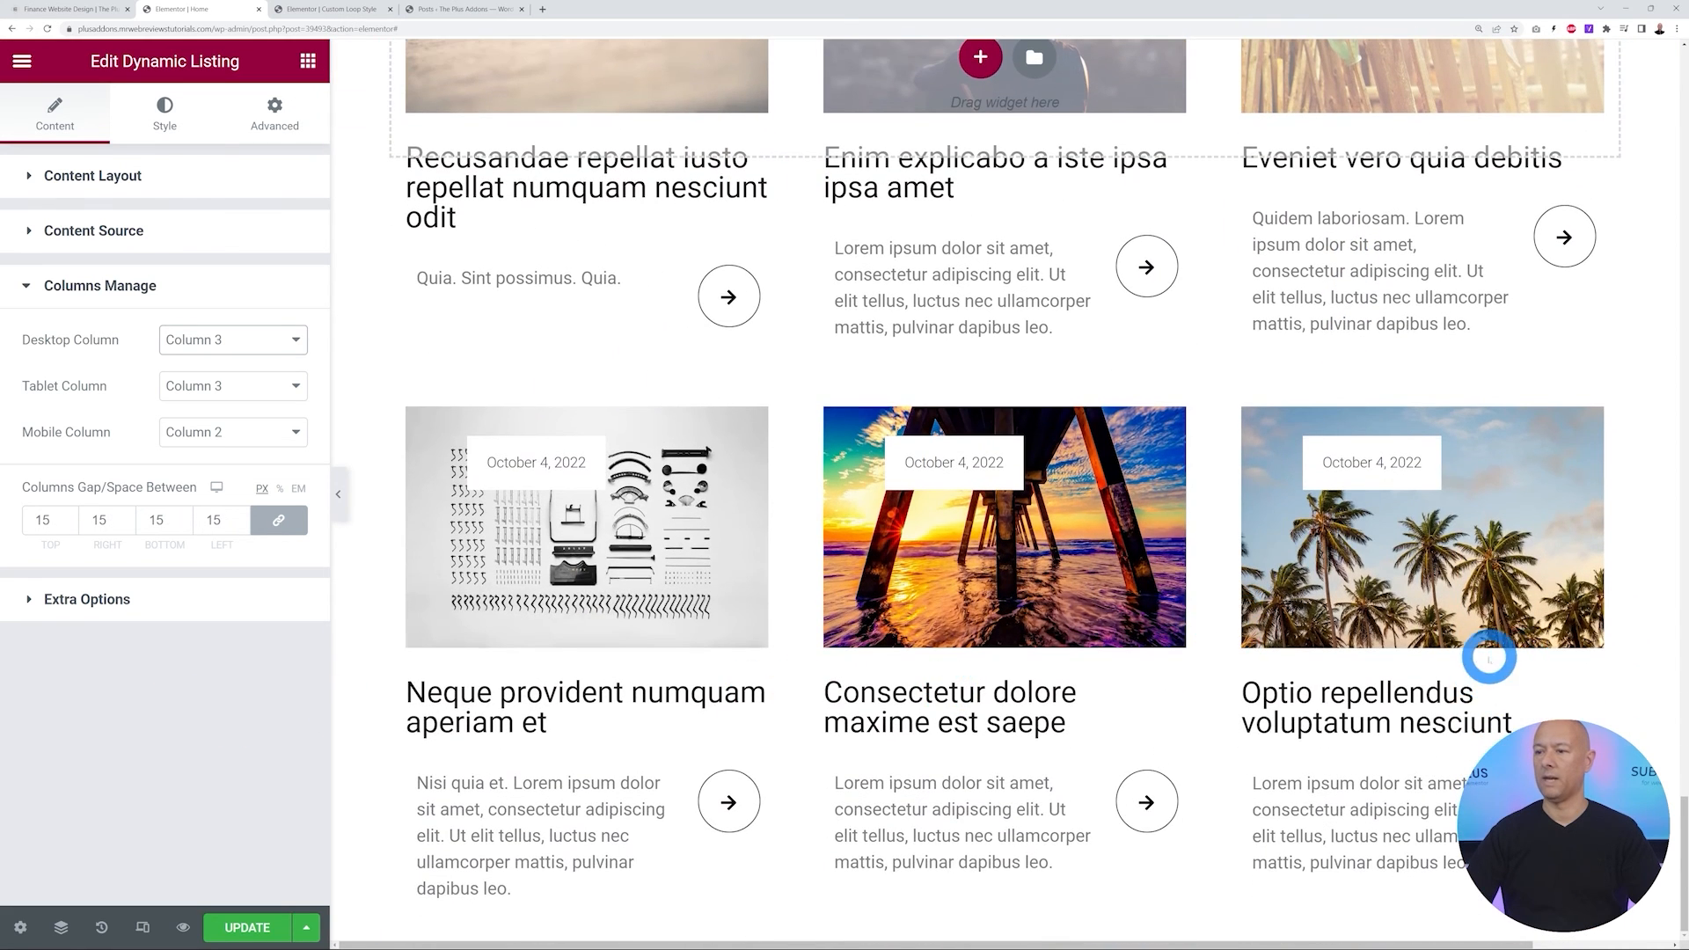
scroll(1489, 658, up, 3)
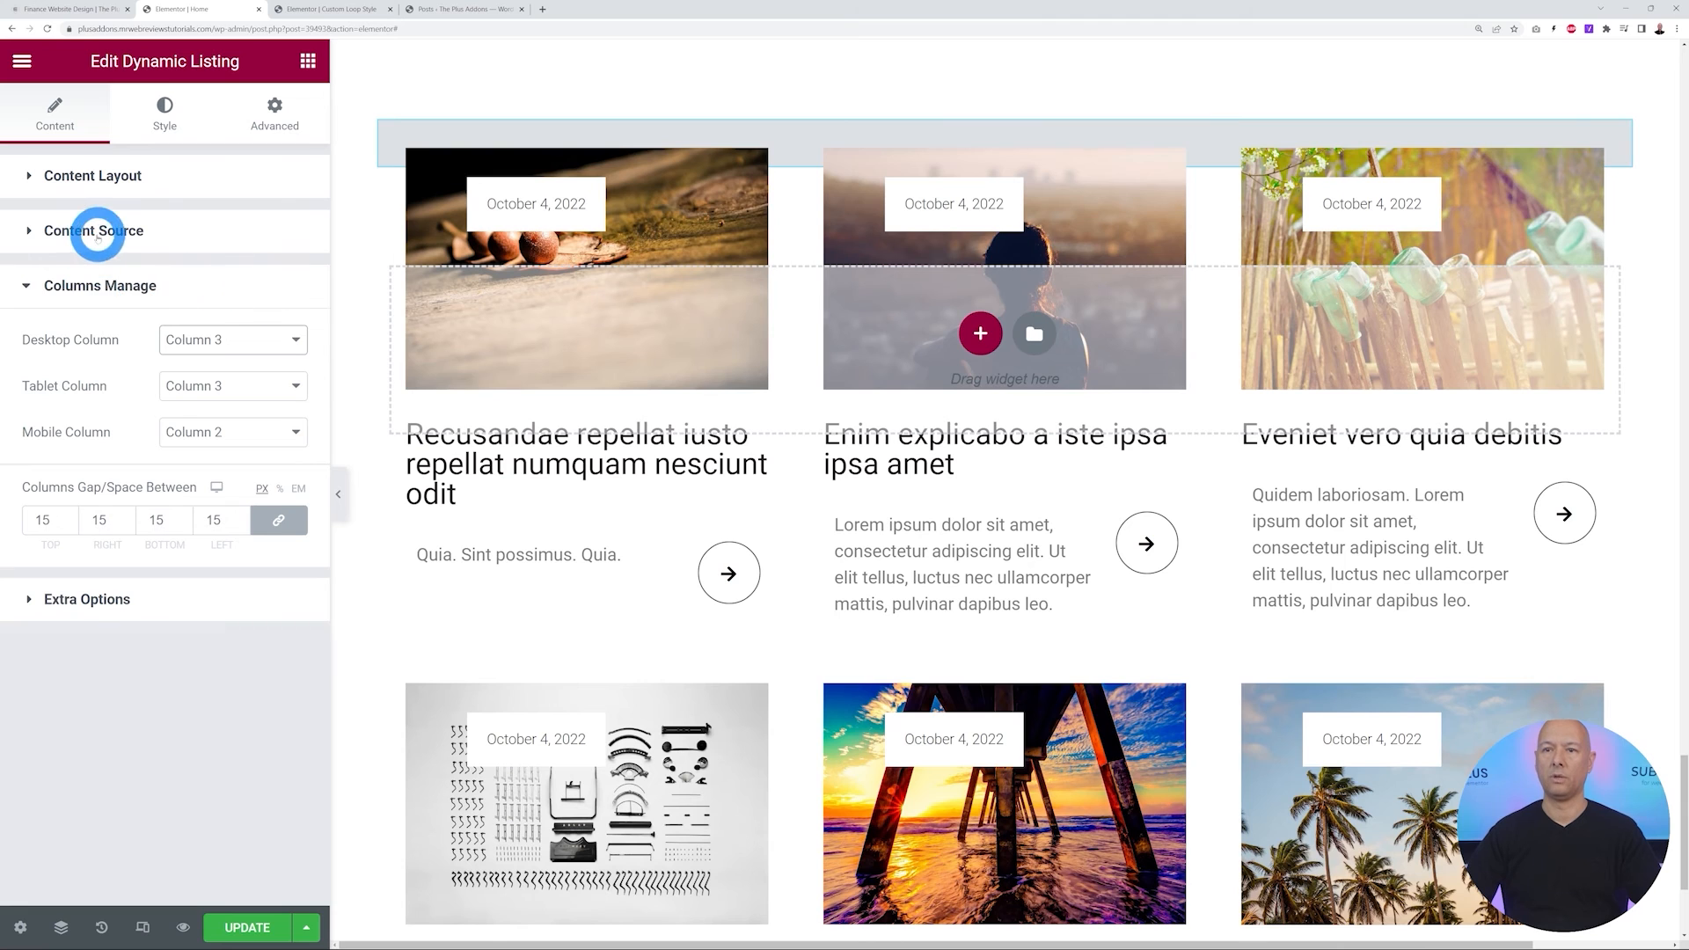
Limit the Dynamic Listing's Maximum Posts Display to 3 and save the home page
click(96, 236)
click(290, 312)
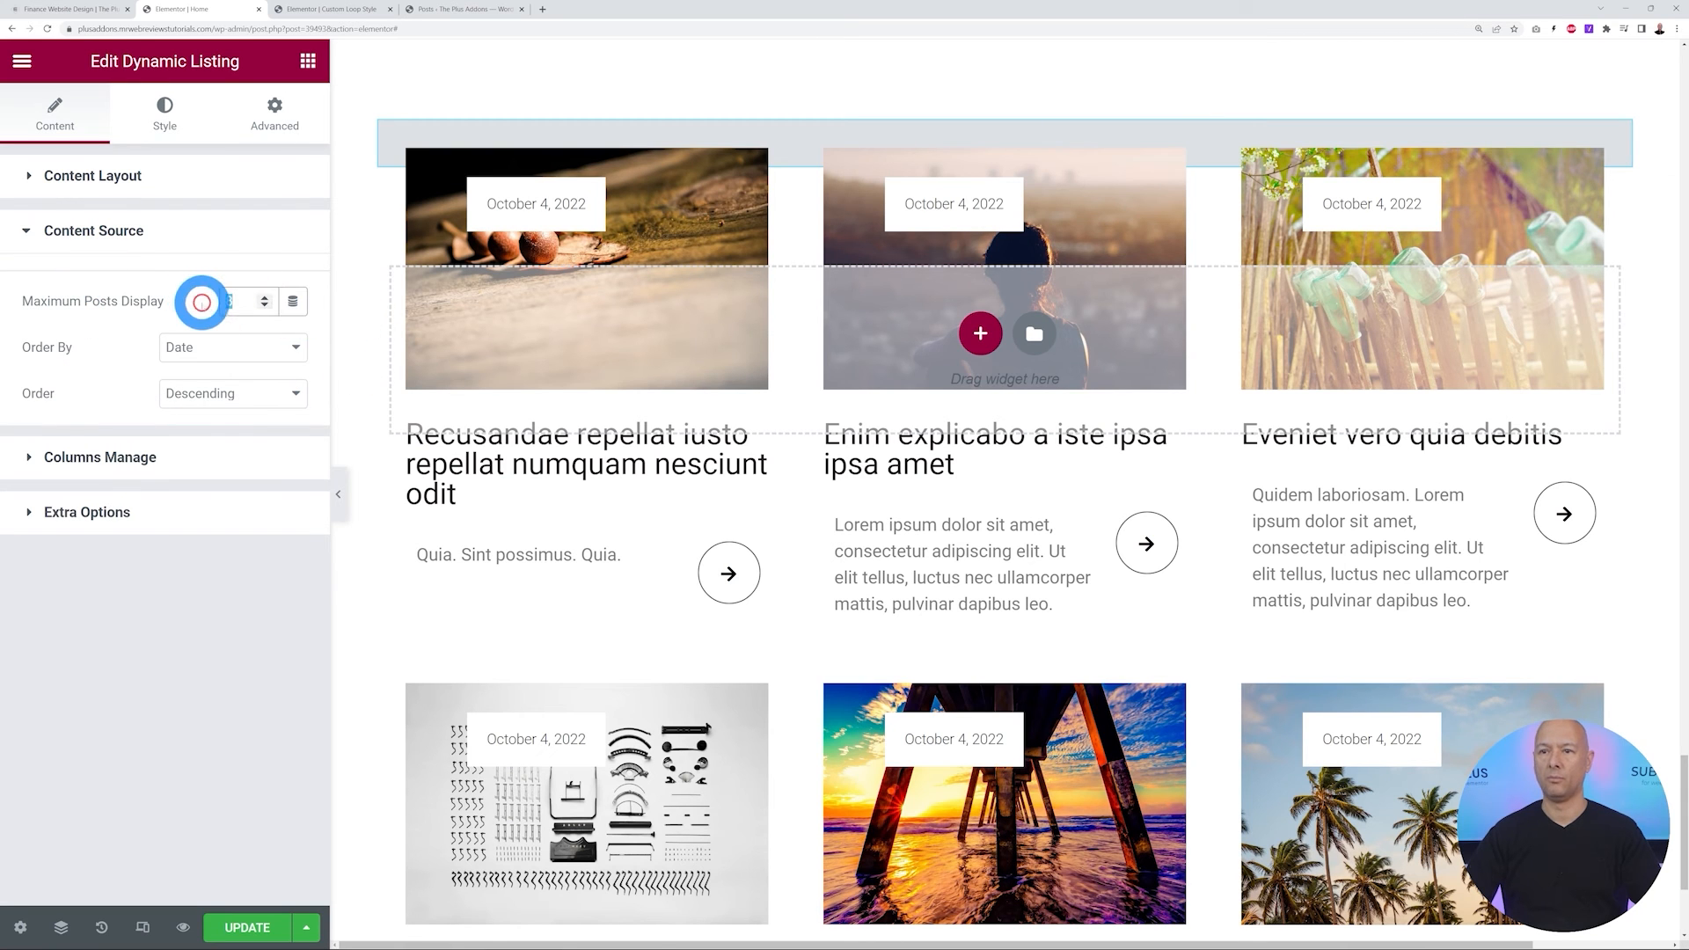
text(3)
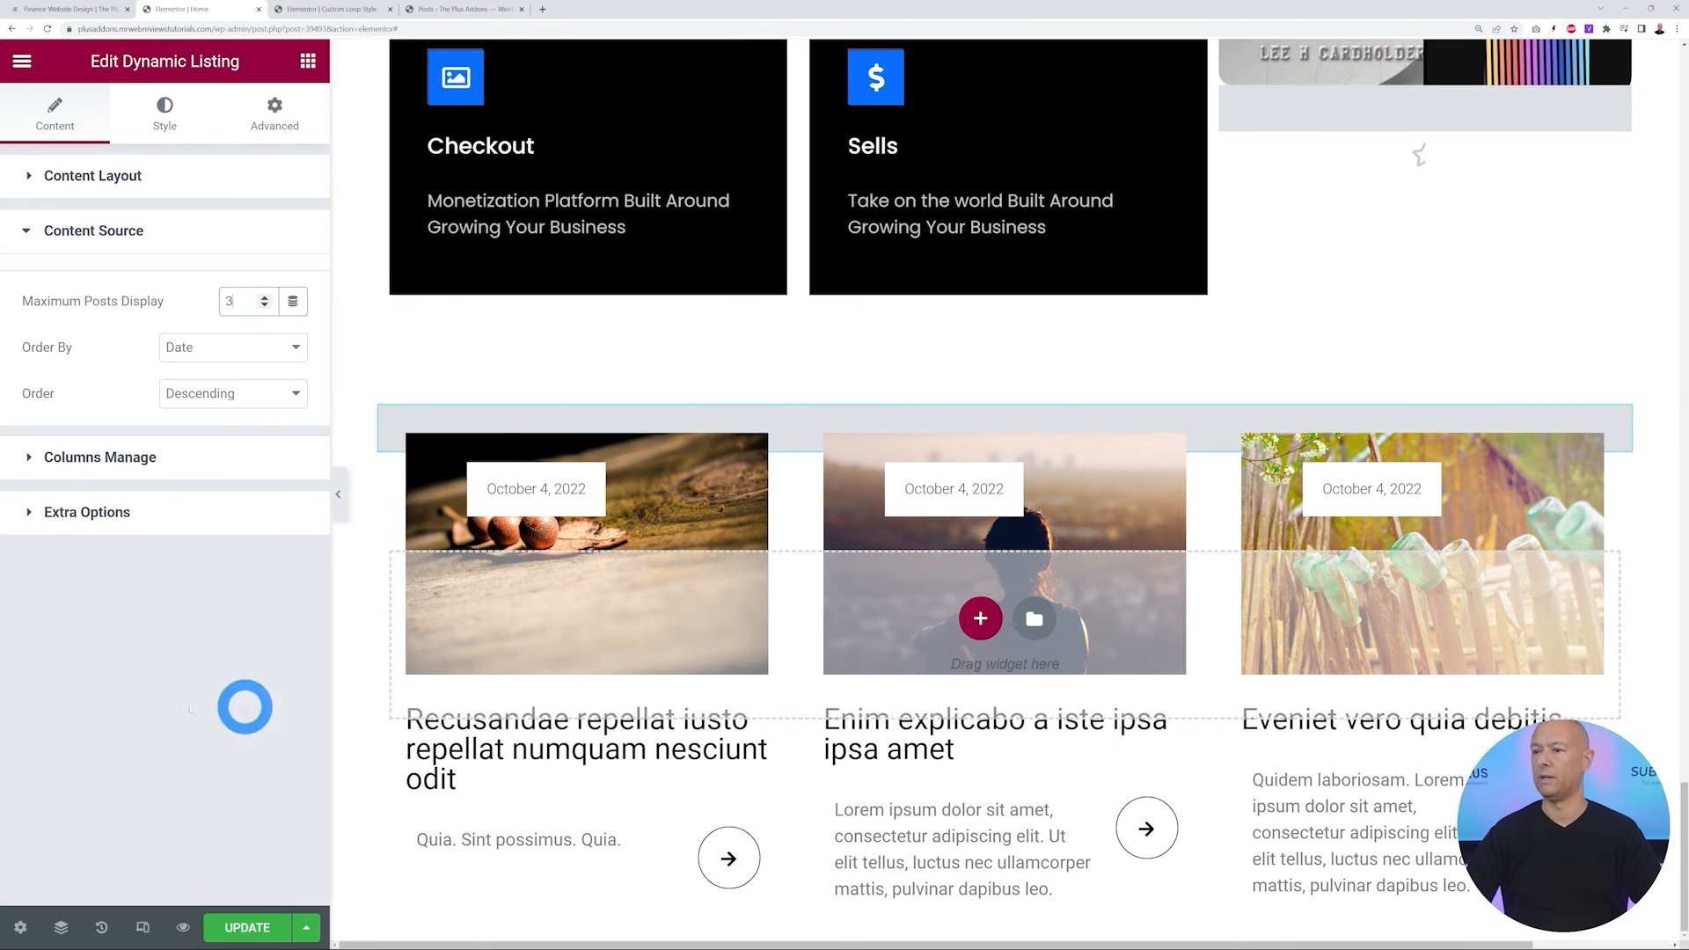
key(ctrl+s)
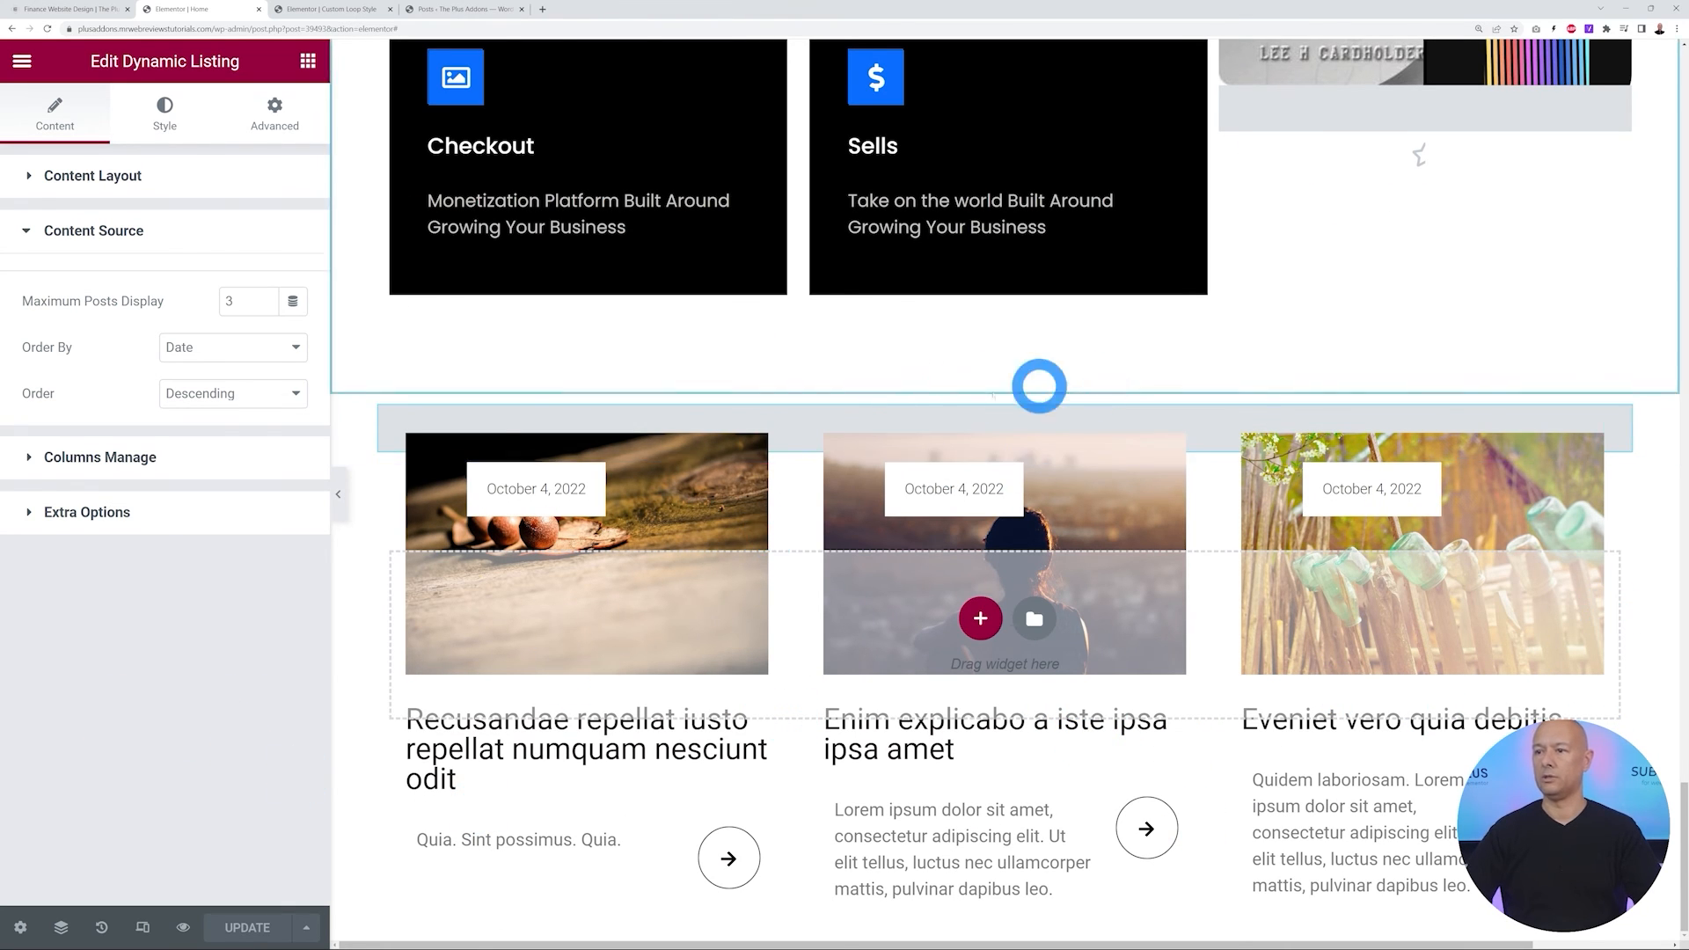
Add a center-aligned Heading widget reading "Latest Blog Posts" above the Dynamic Listing
click(308, 61)
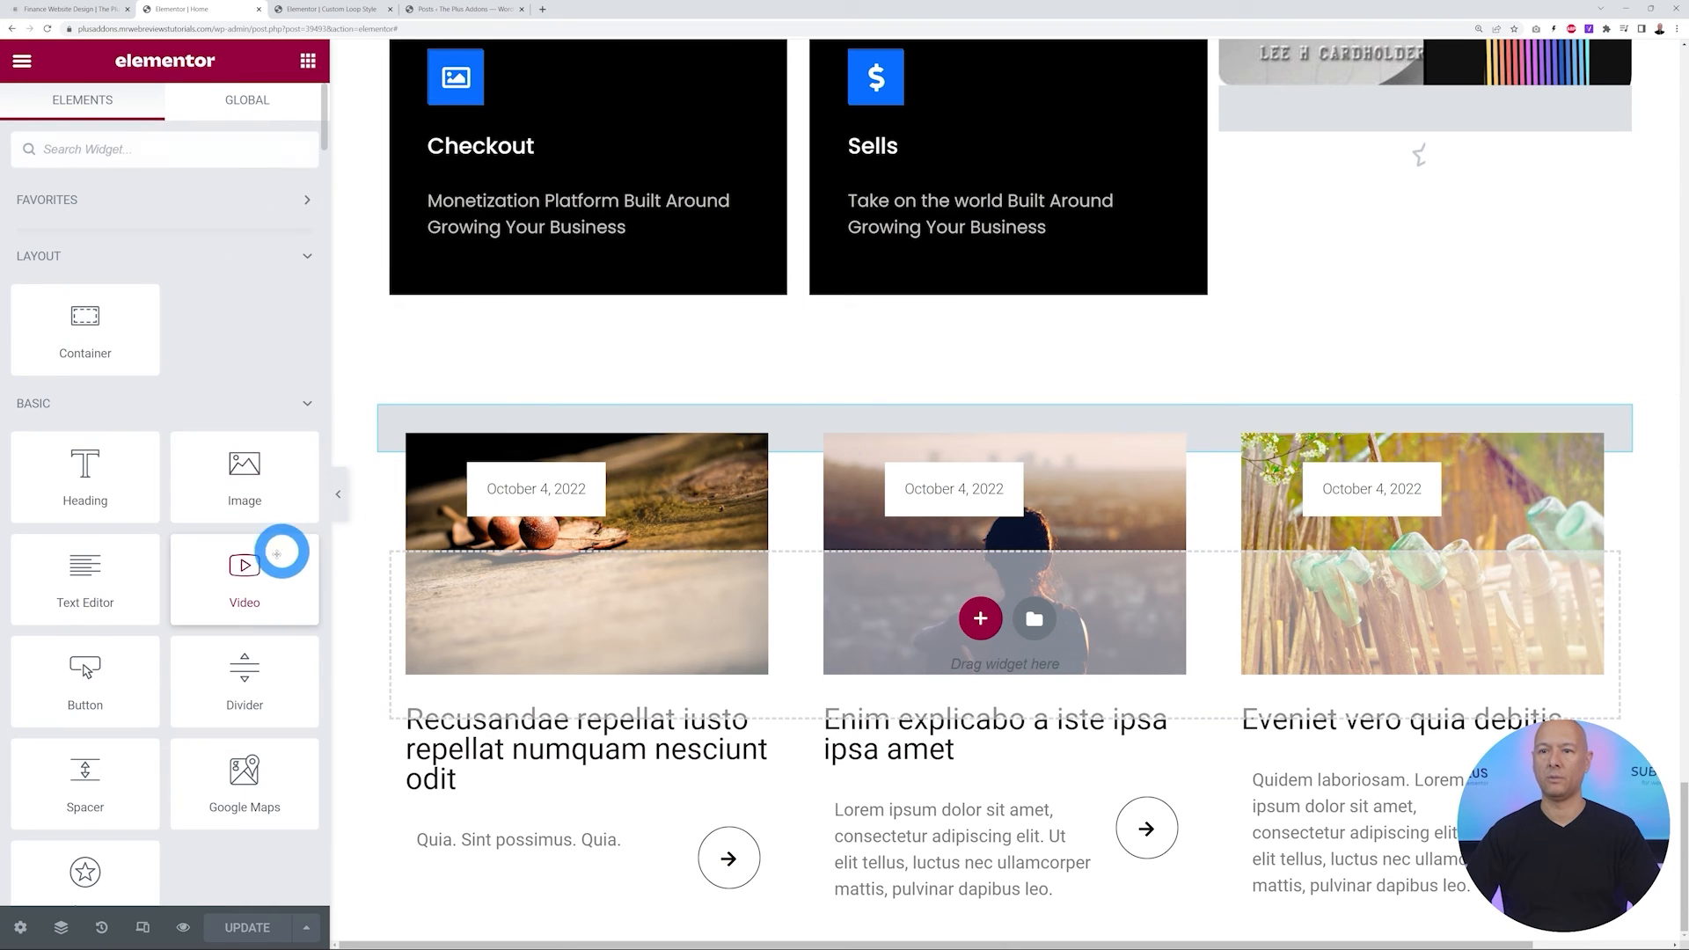
drag(102, 490, 989, 414)
text(Latest Blog Posts)
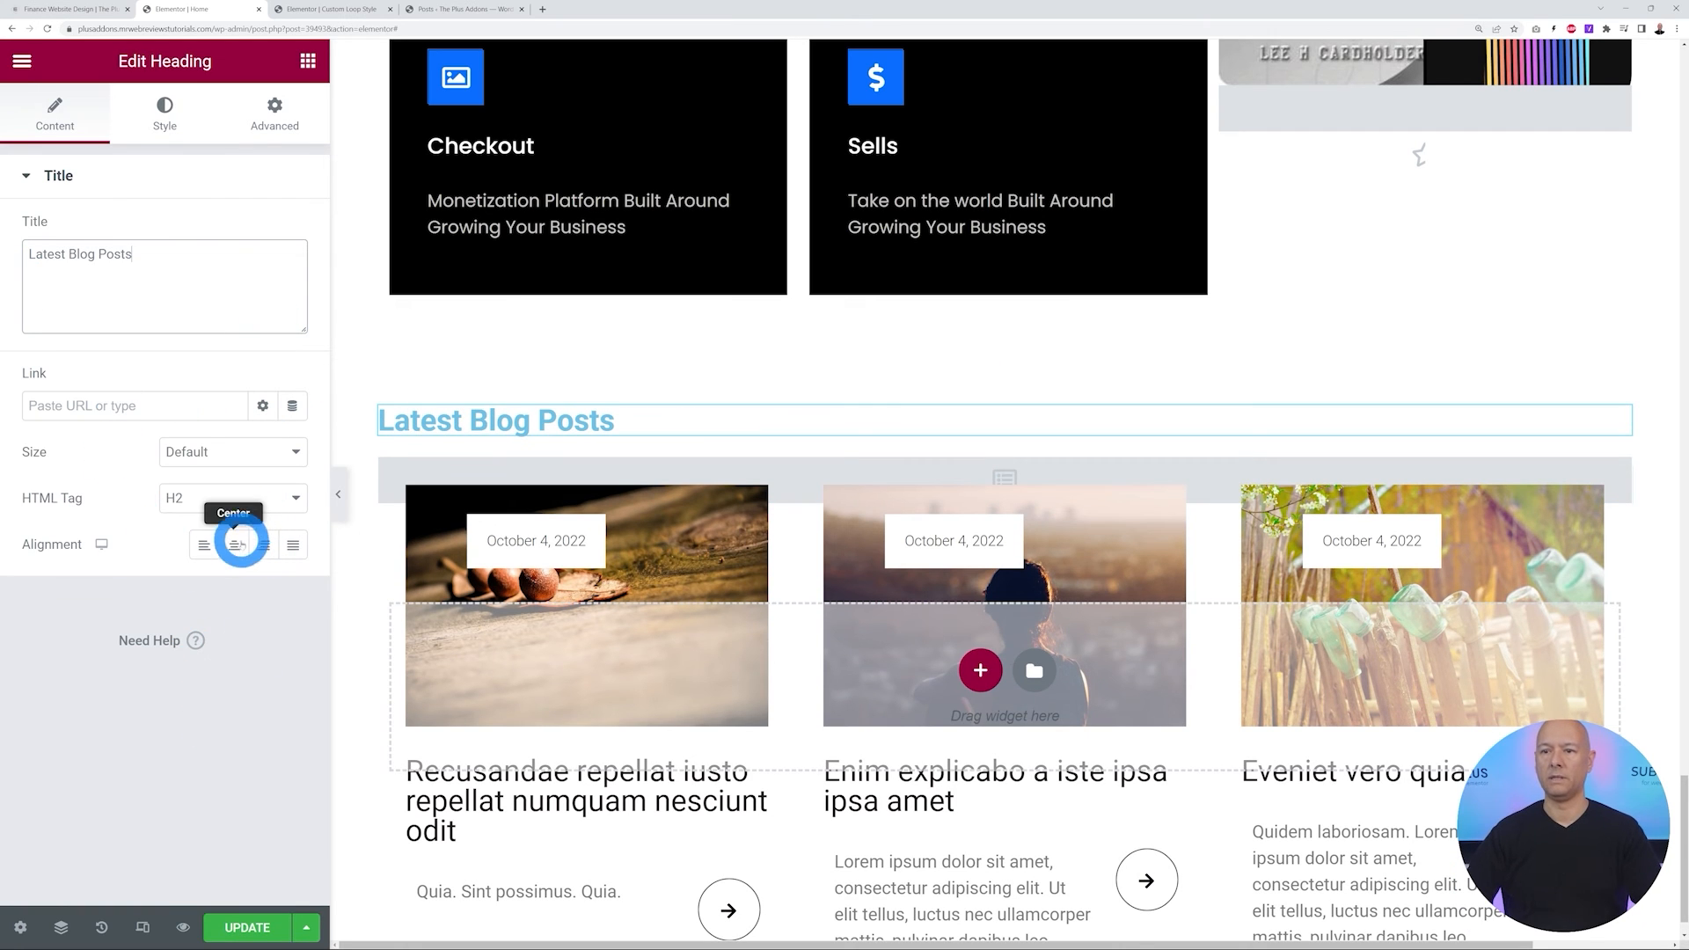
click(235, 544)
Give the "Latest Blog Posts" heading unlinked padding of 50 px at the top and 20 px at the bottom
click(276, 119)
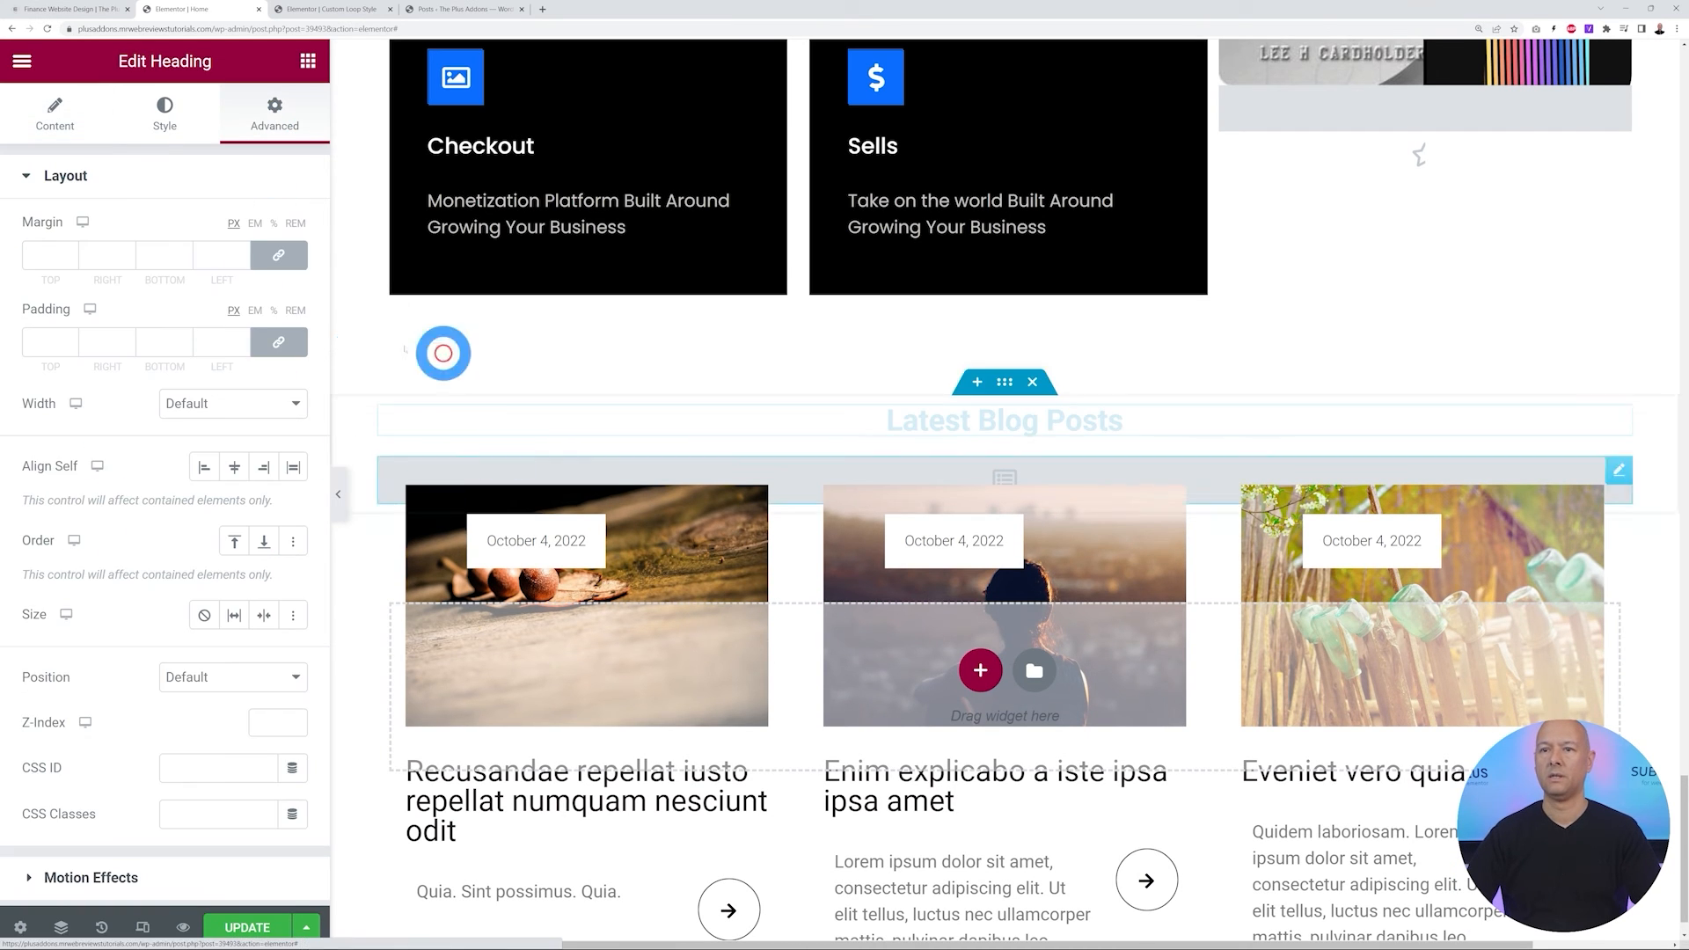
click(40, 342)
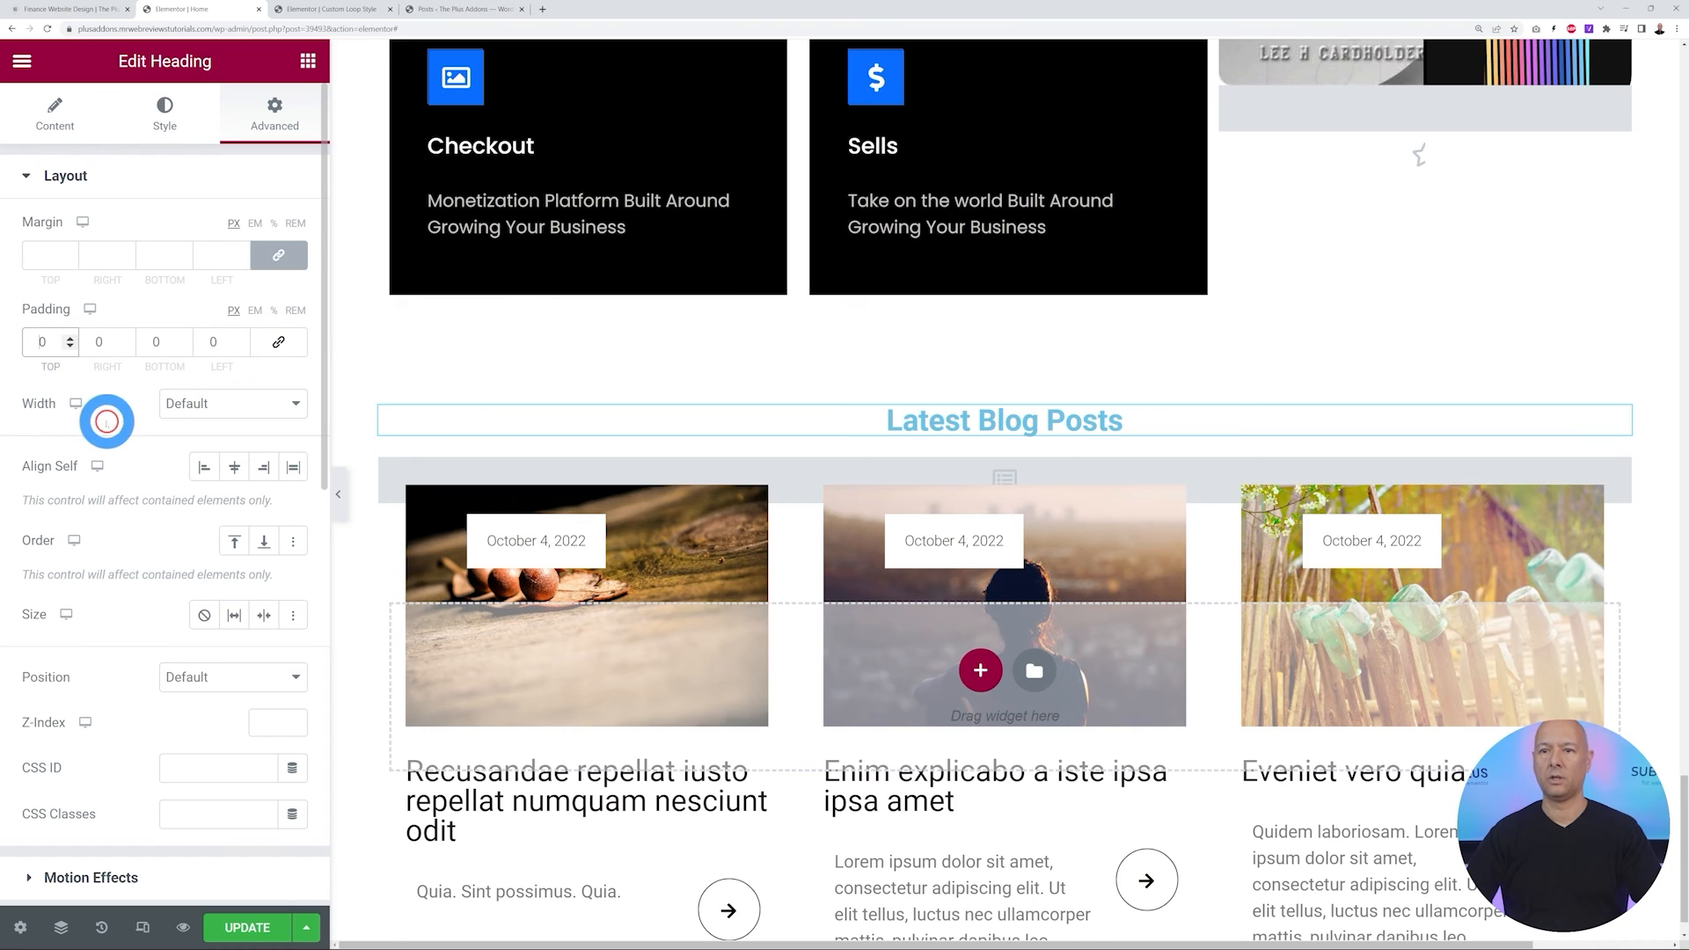
text(50)
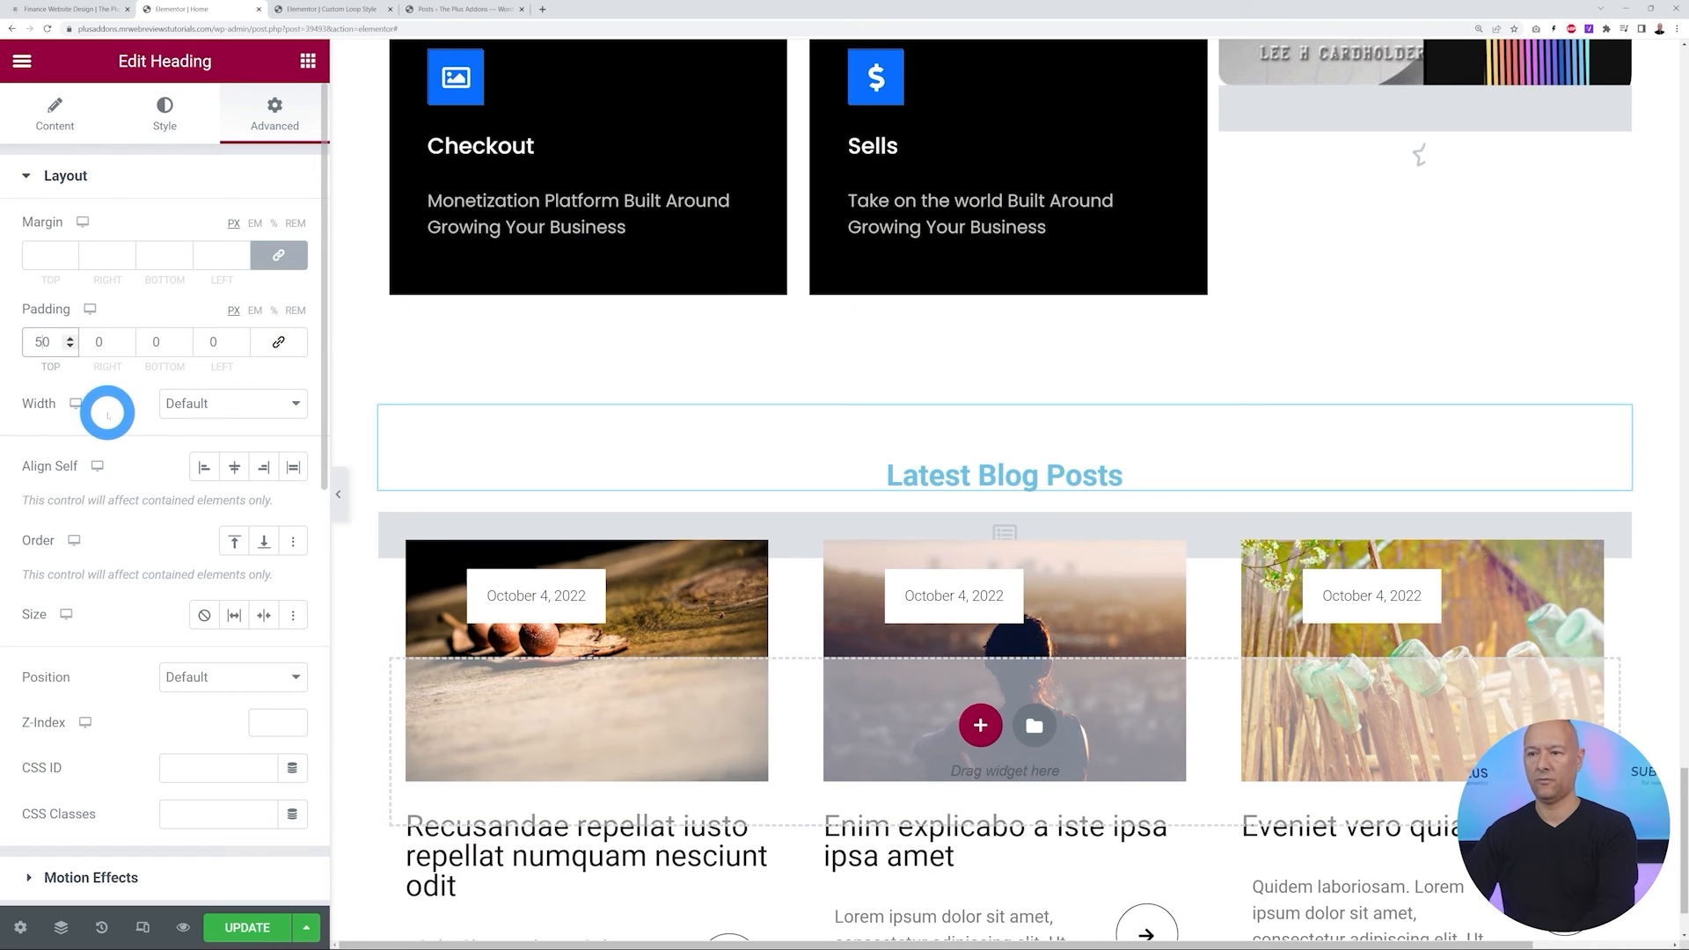
click(151, 343)
text(20)
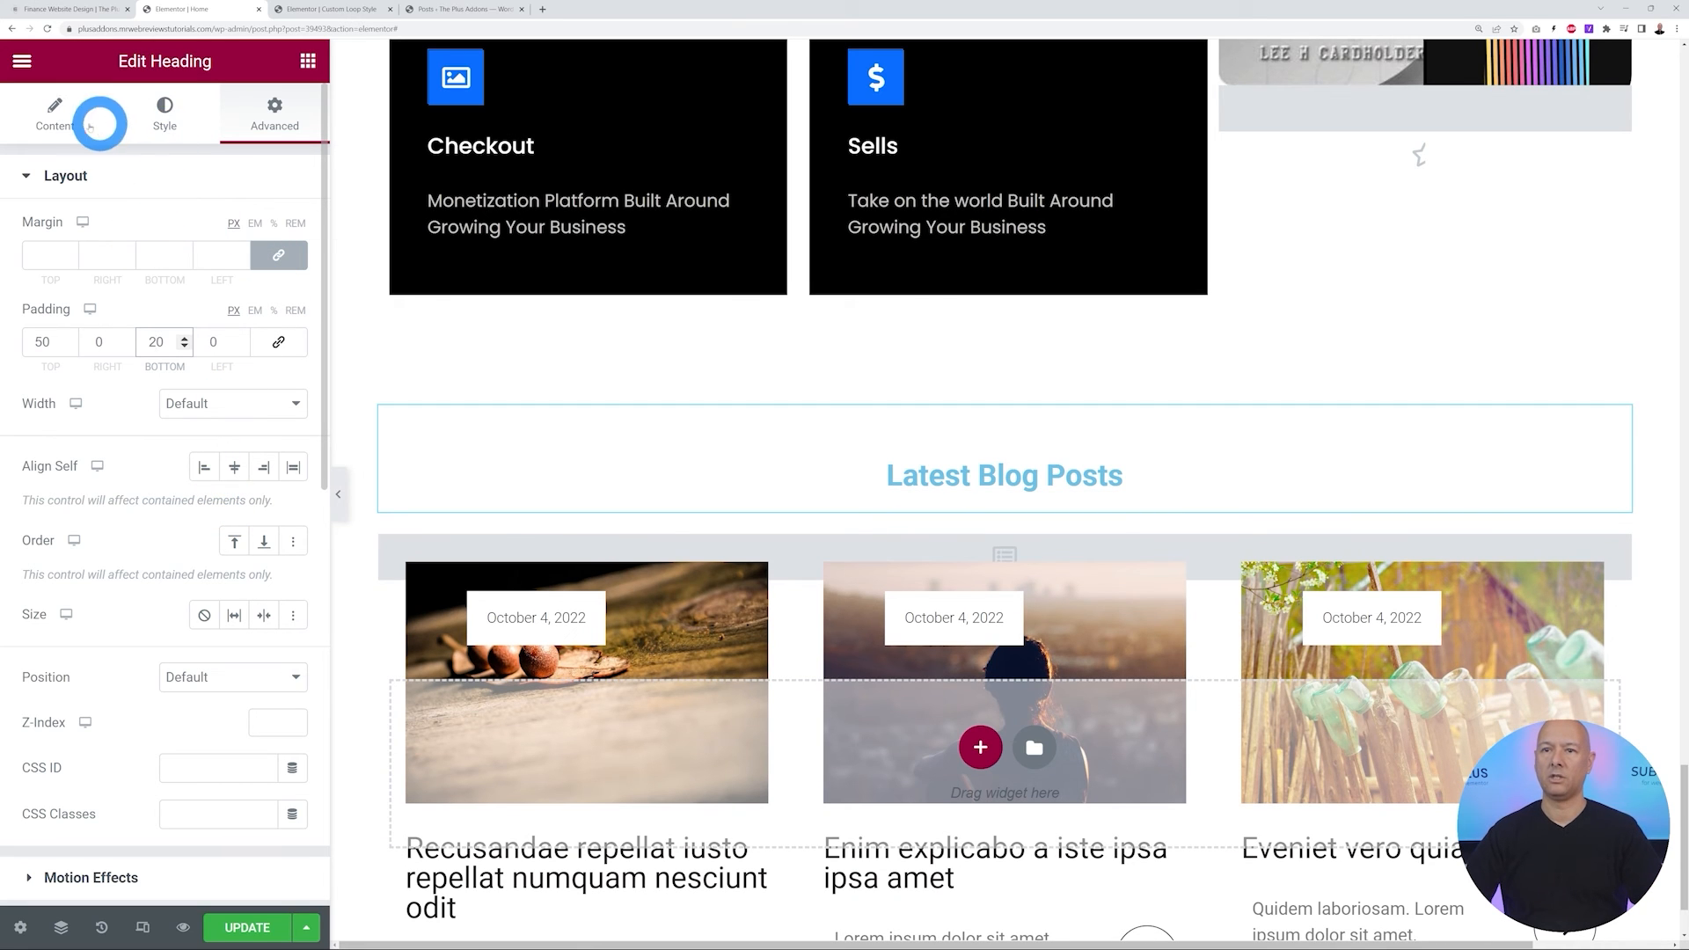
Change the "Latest Blog Posts" heading's text color to the near-black global color and enlarge its font size
click(165, 115)
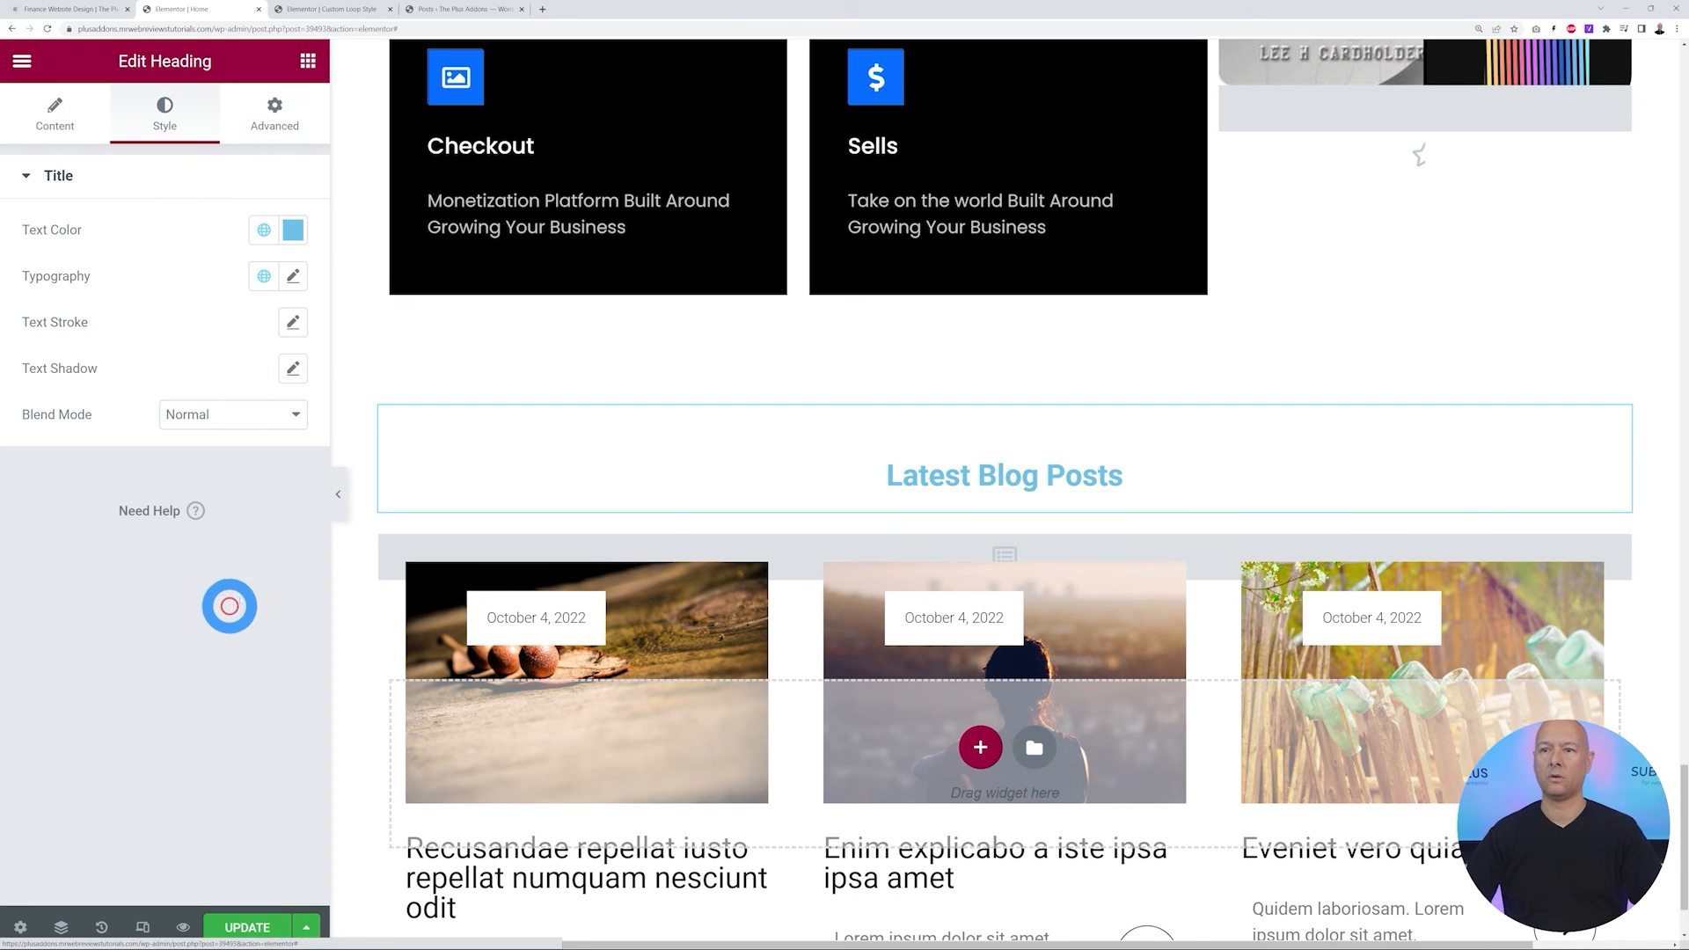
click(251, 235)
click(144, 484)
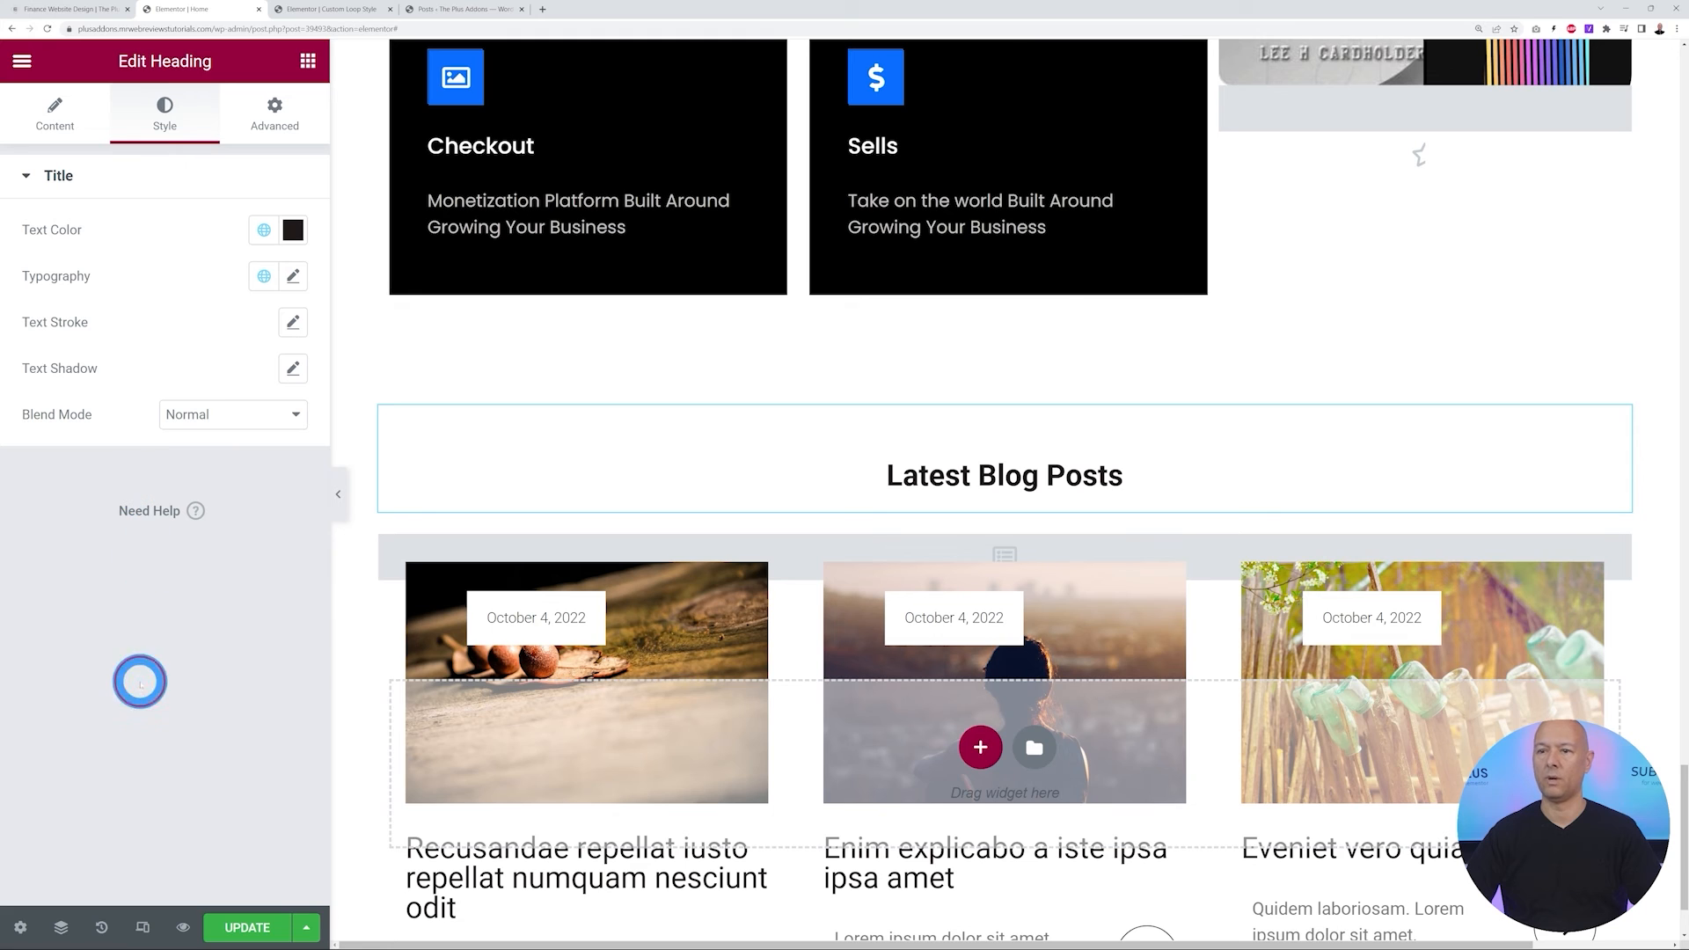
click(293, 276)
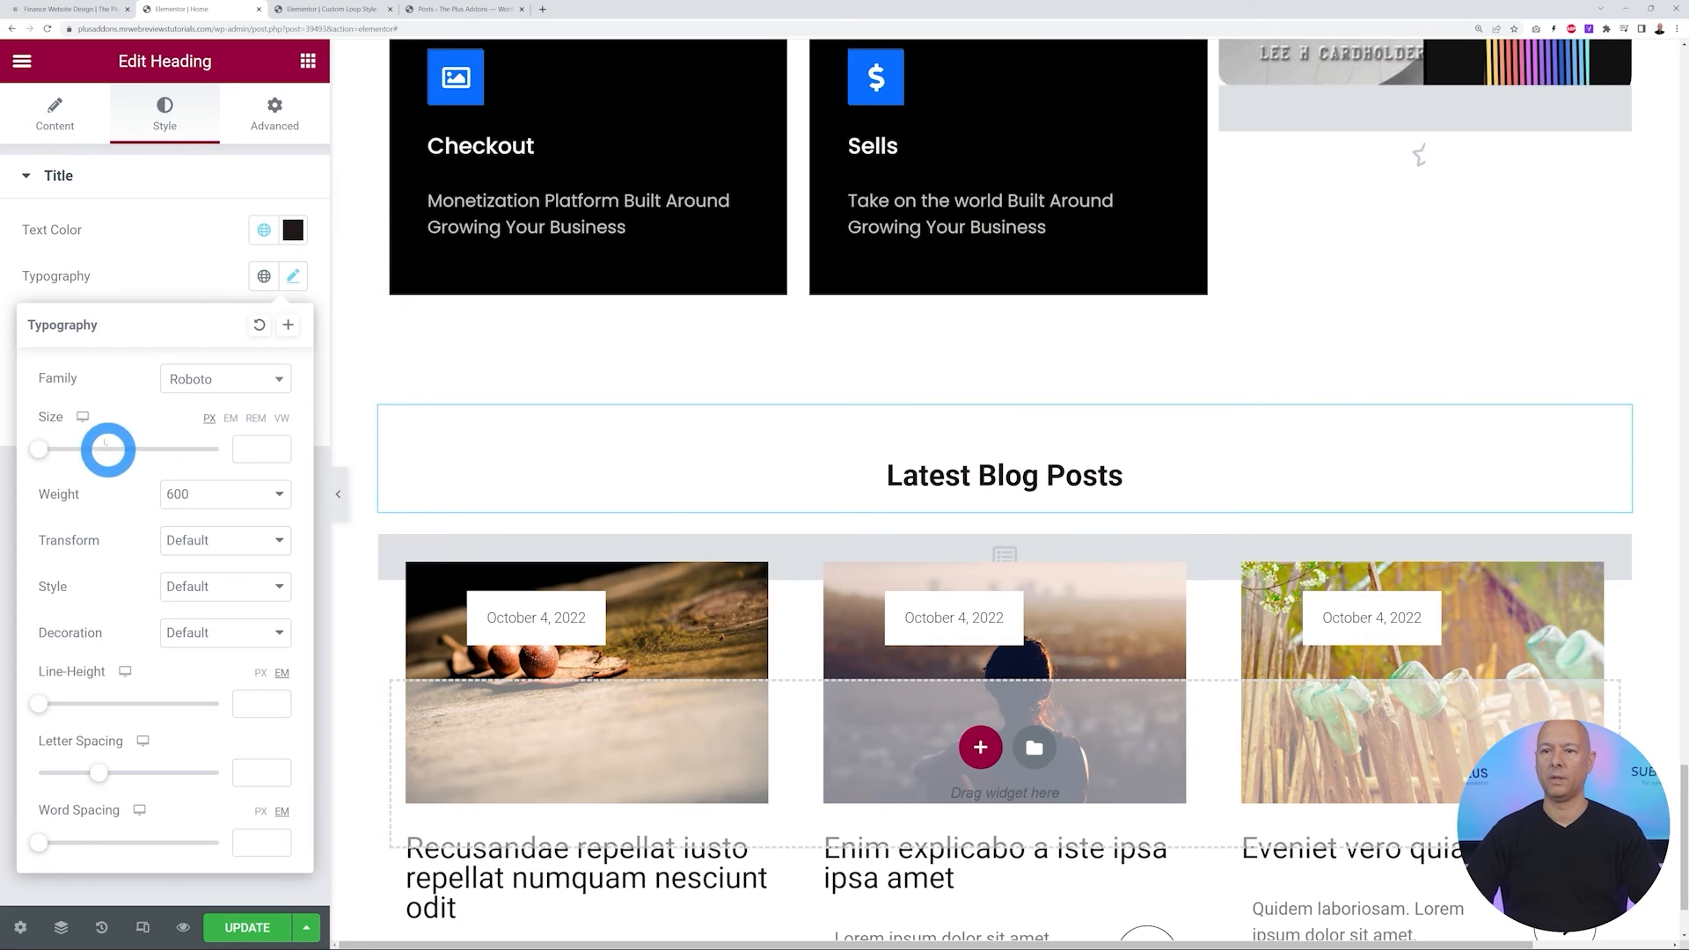
drag(39, 449, 88, 450)
click(181, 276)
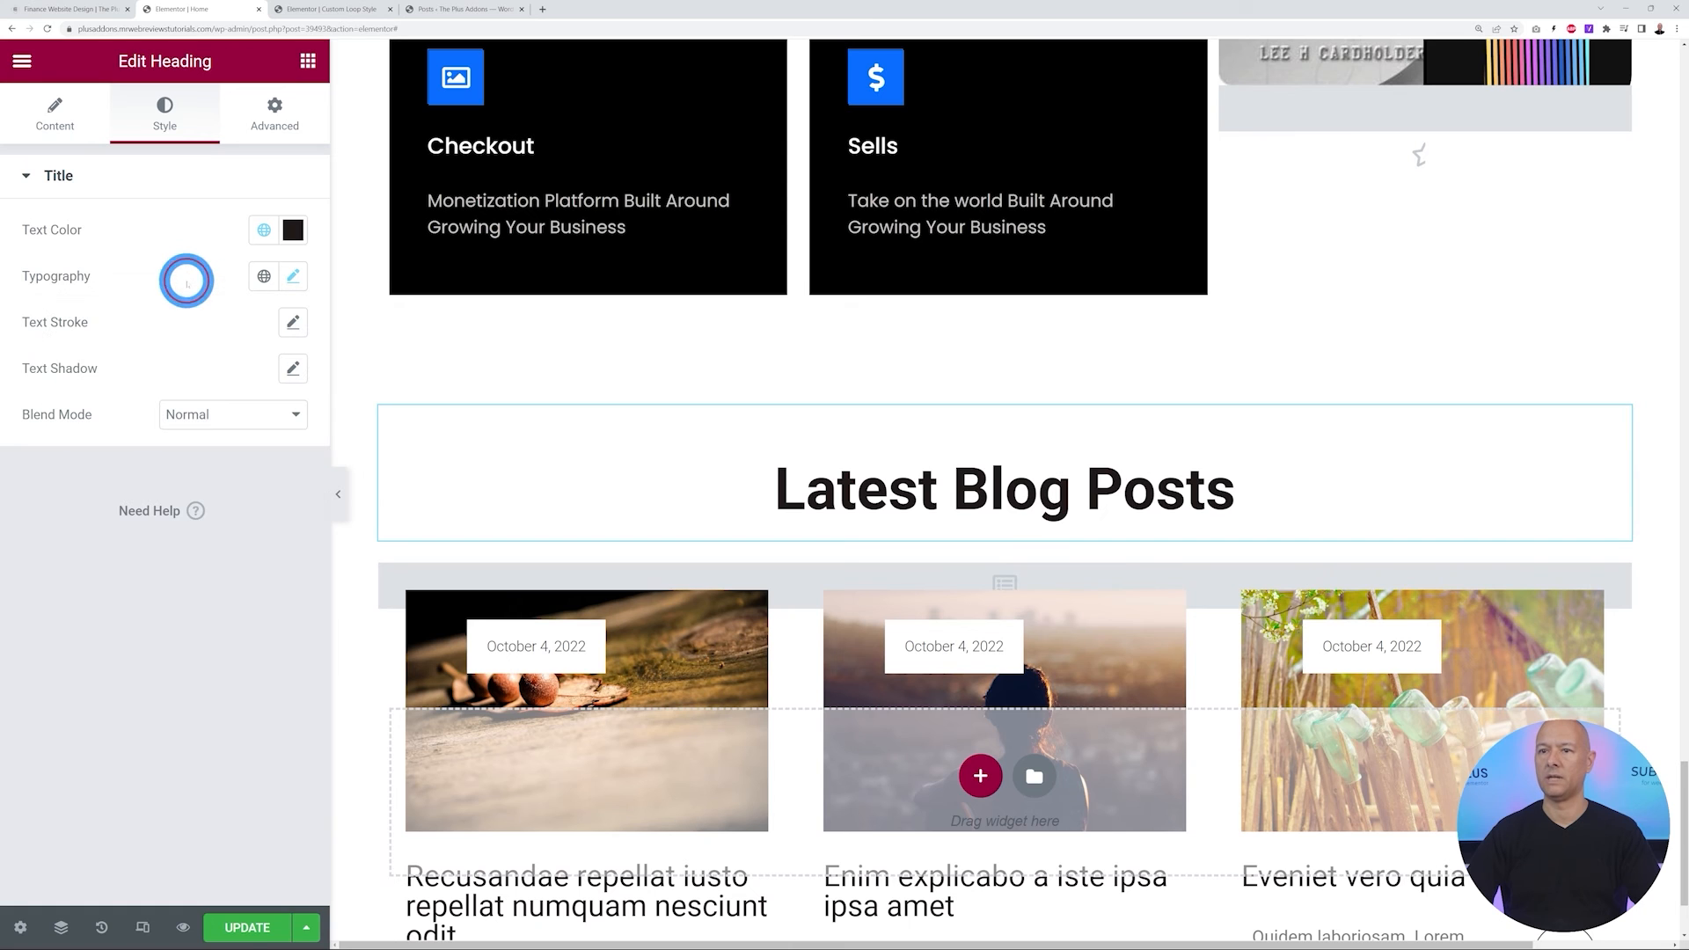
Check the reference design's Customer Feedback section and add a new column-direction container to the home page
scroll(931, 724, down, 2)
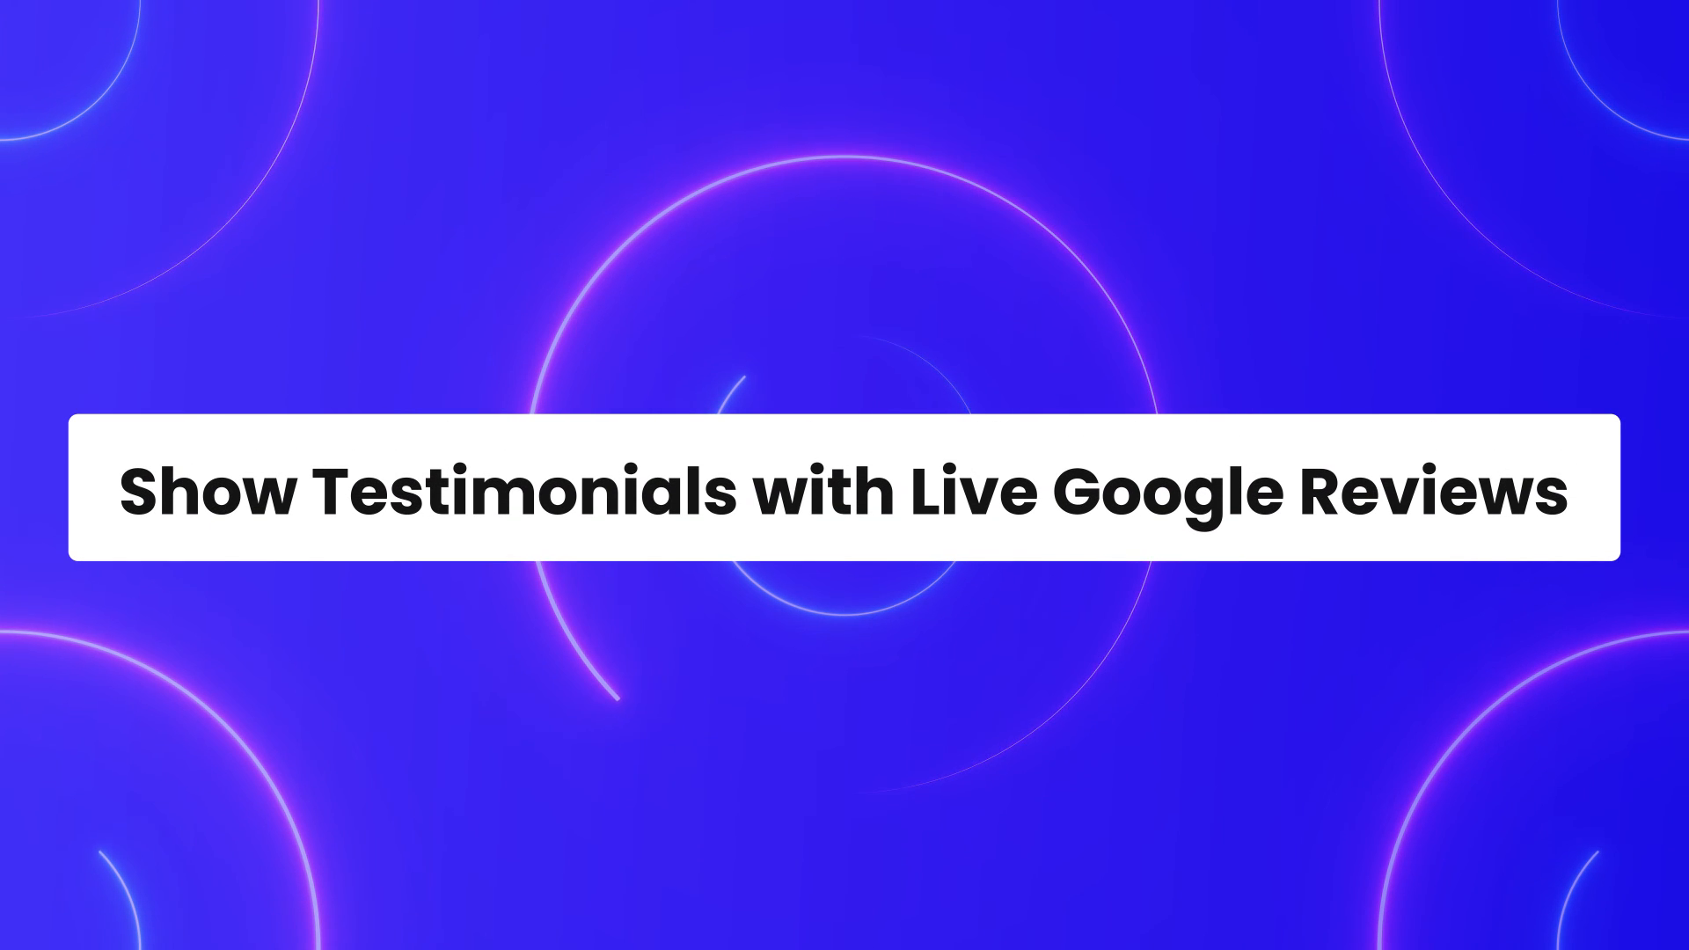
click(979, 464)
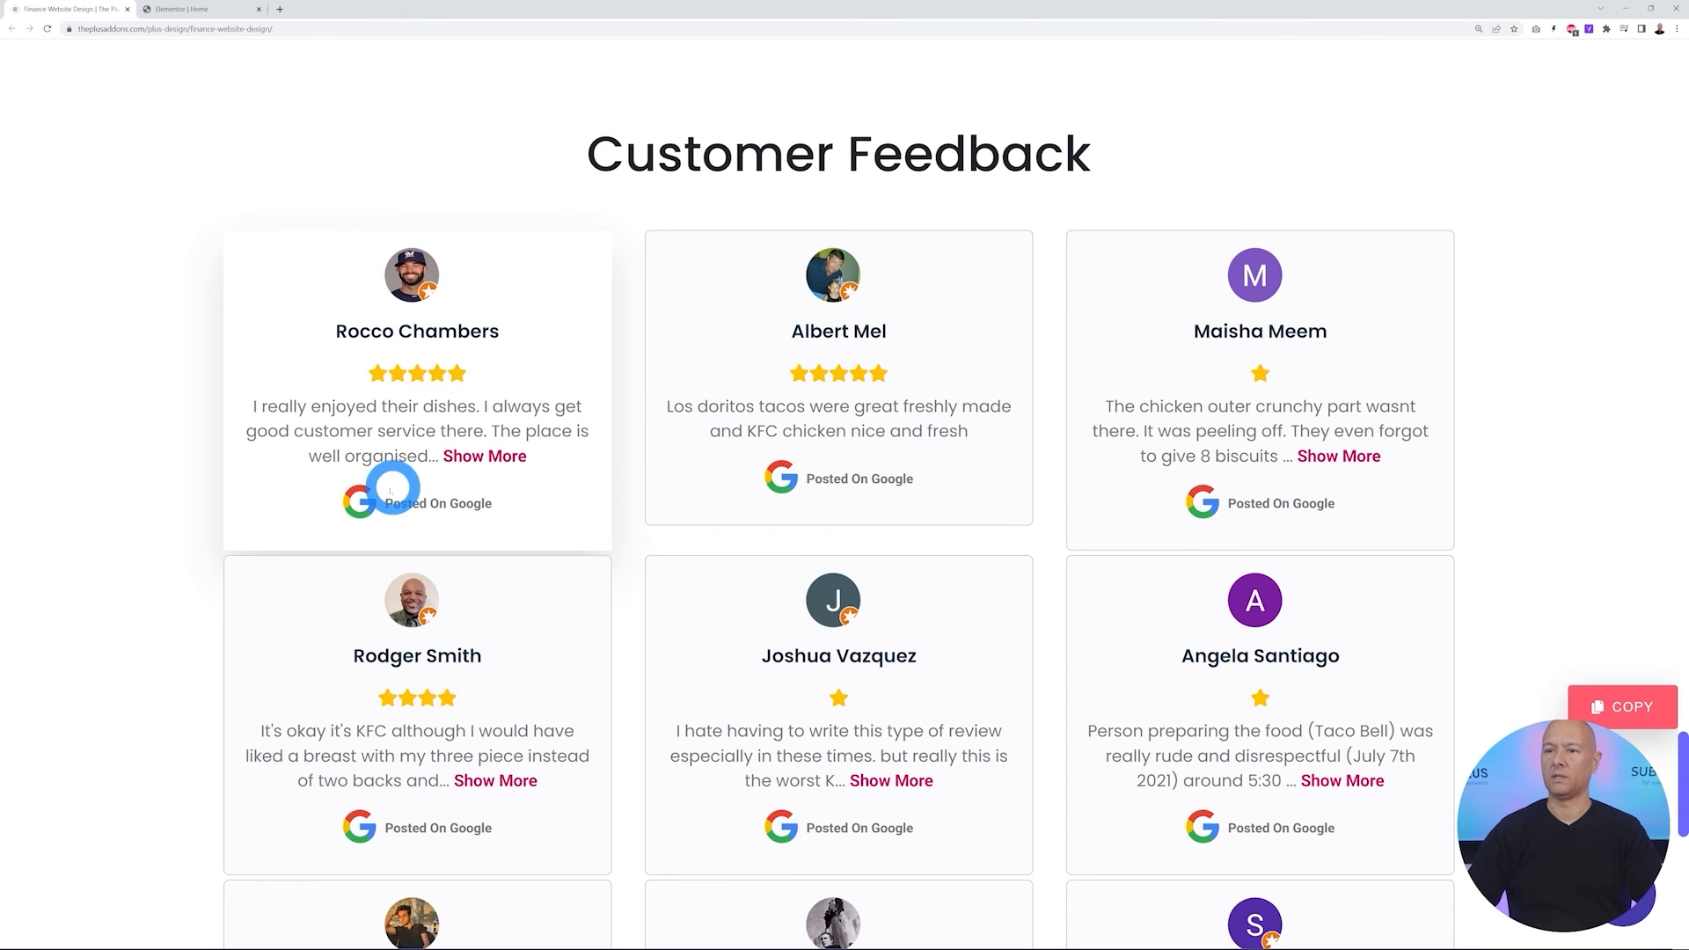
click(179, 10)
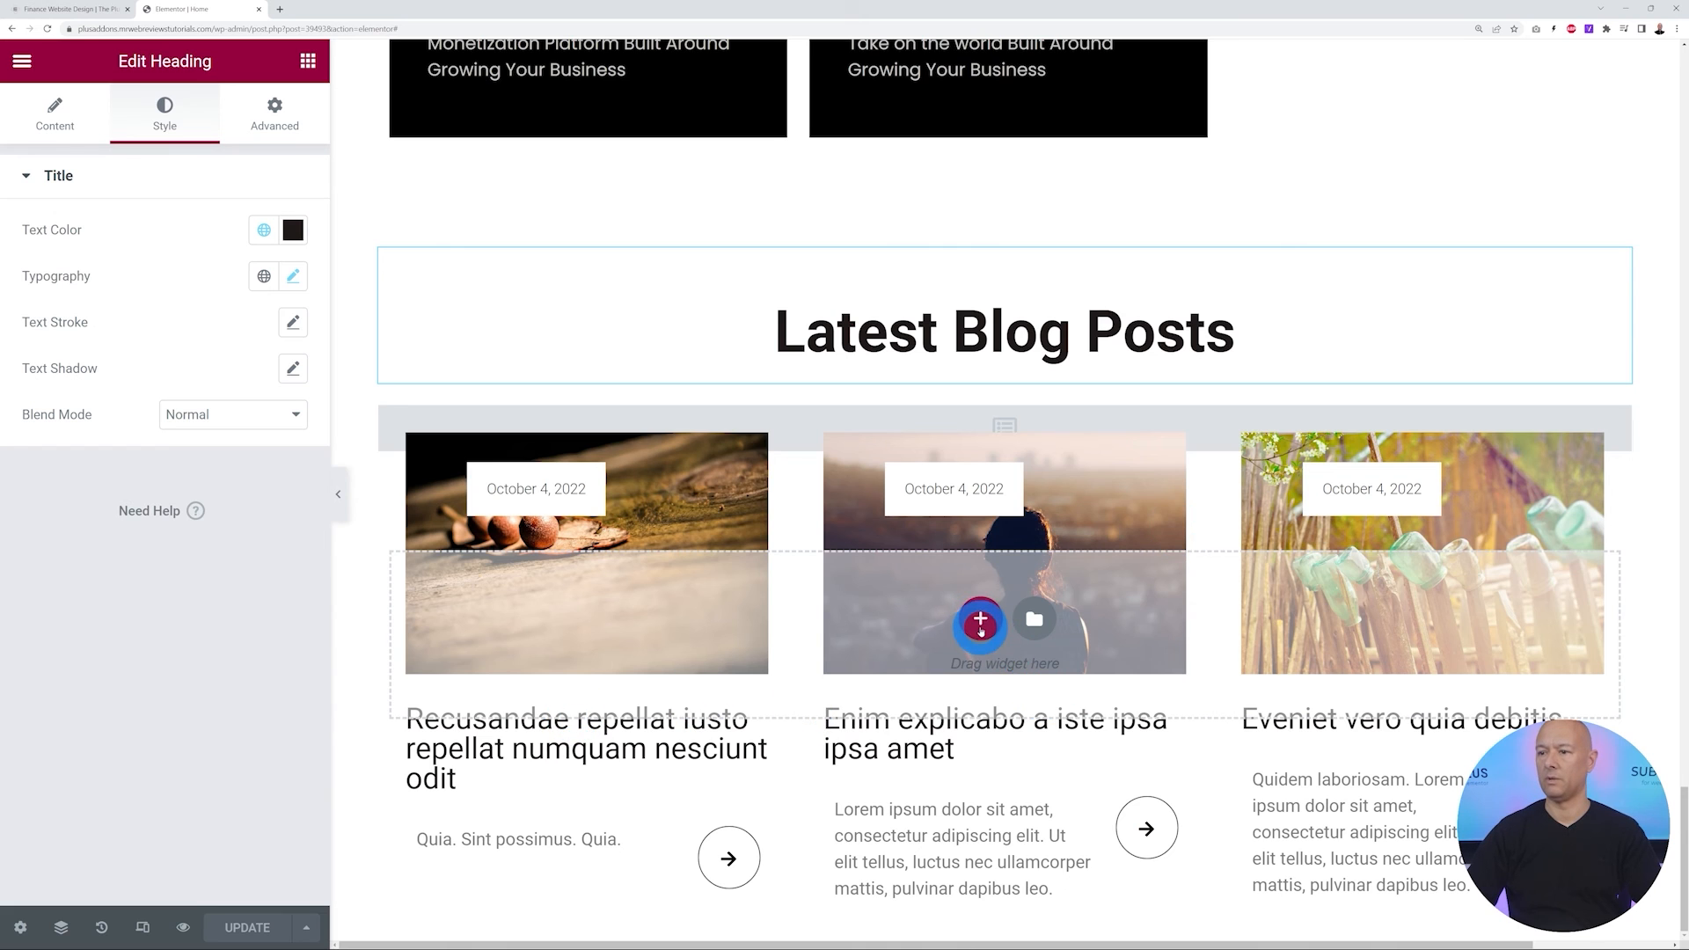
click(980, 623)
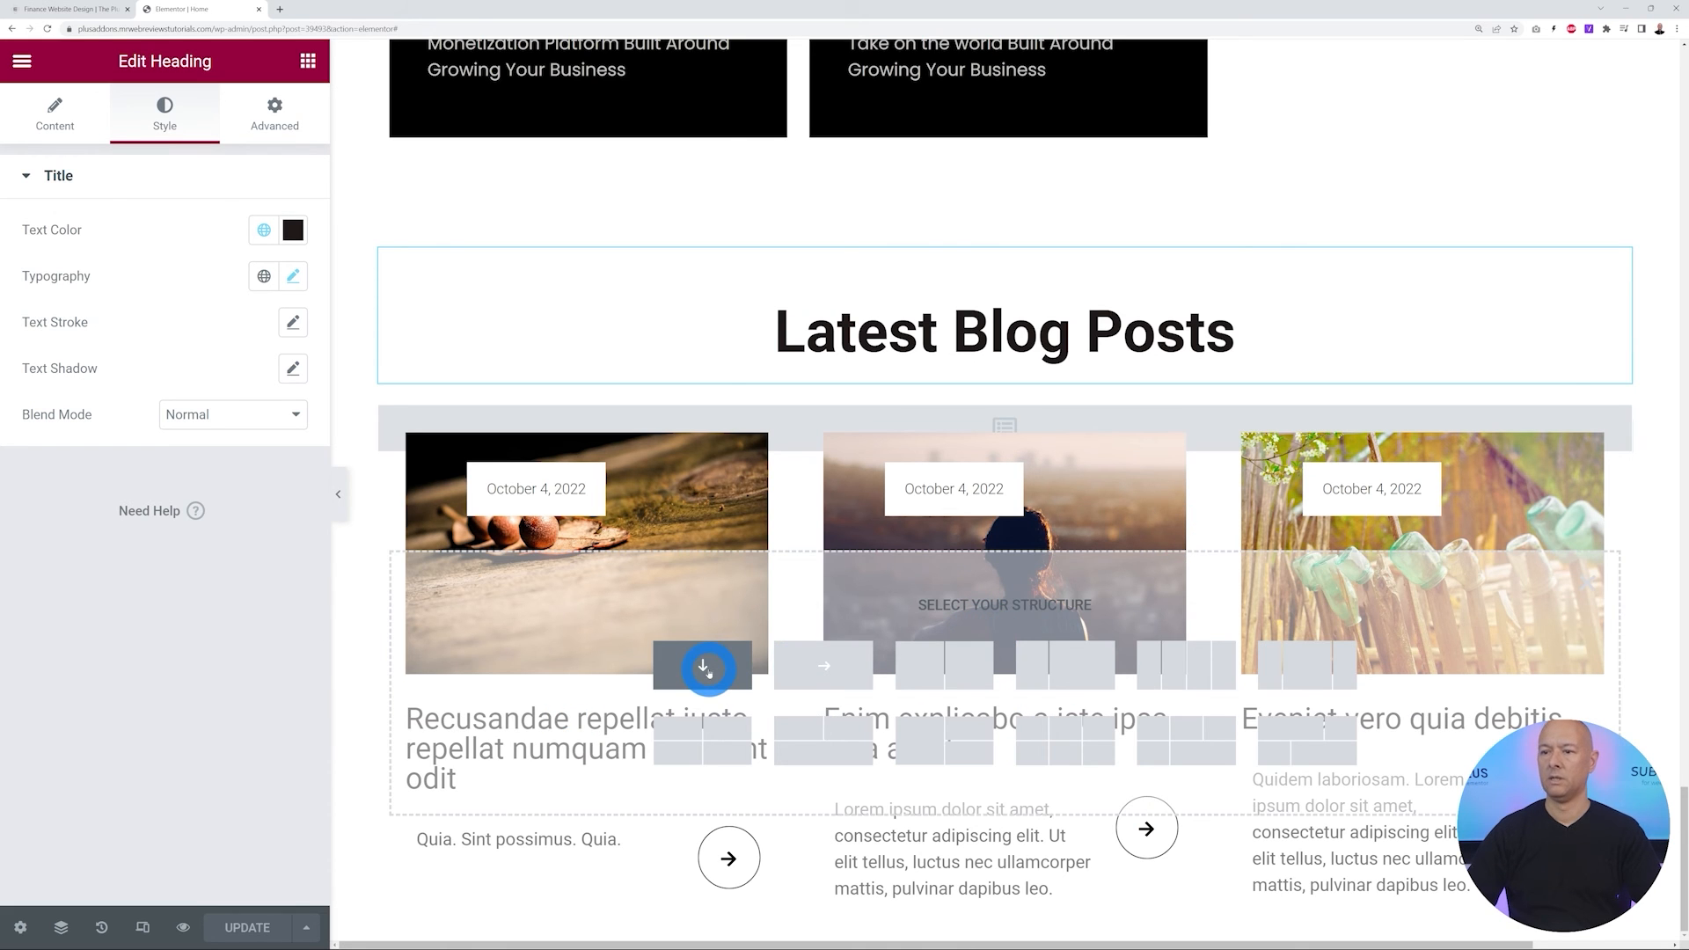
click(704, 667)
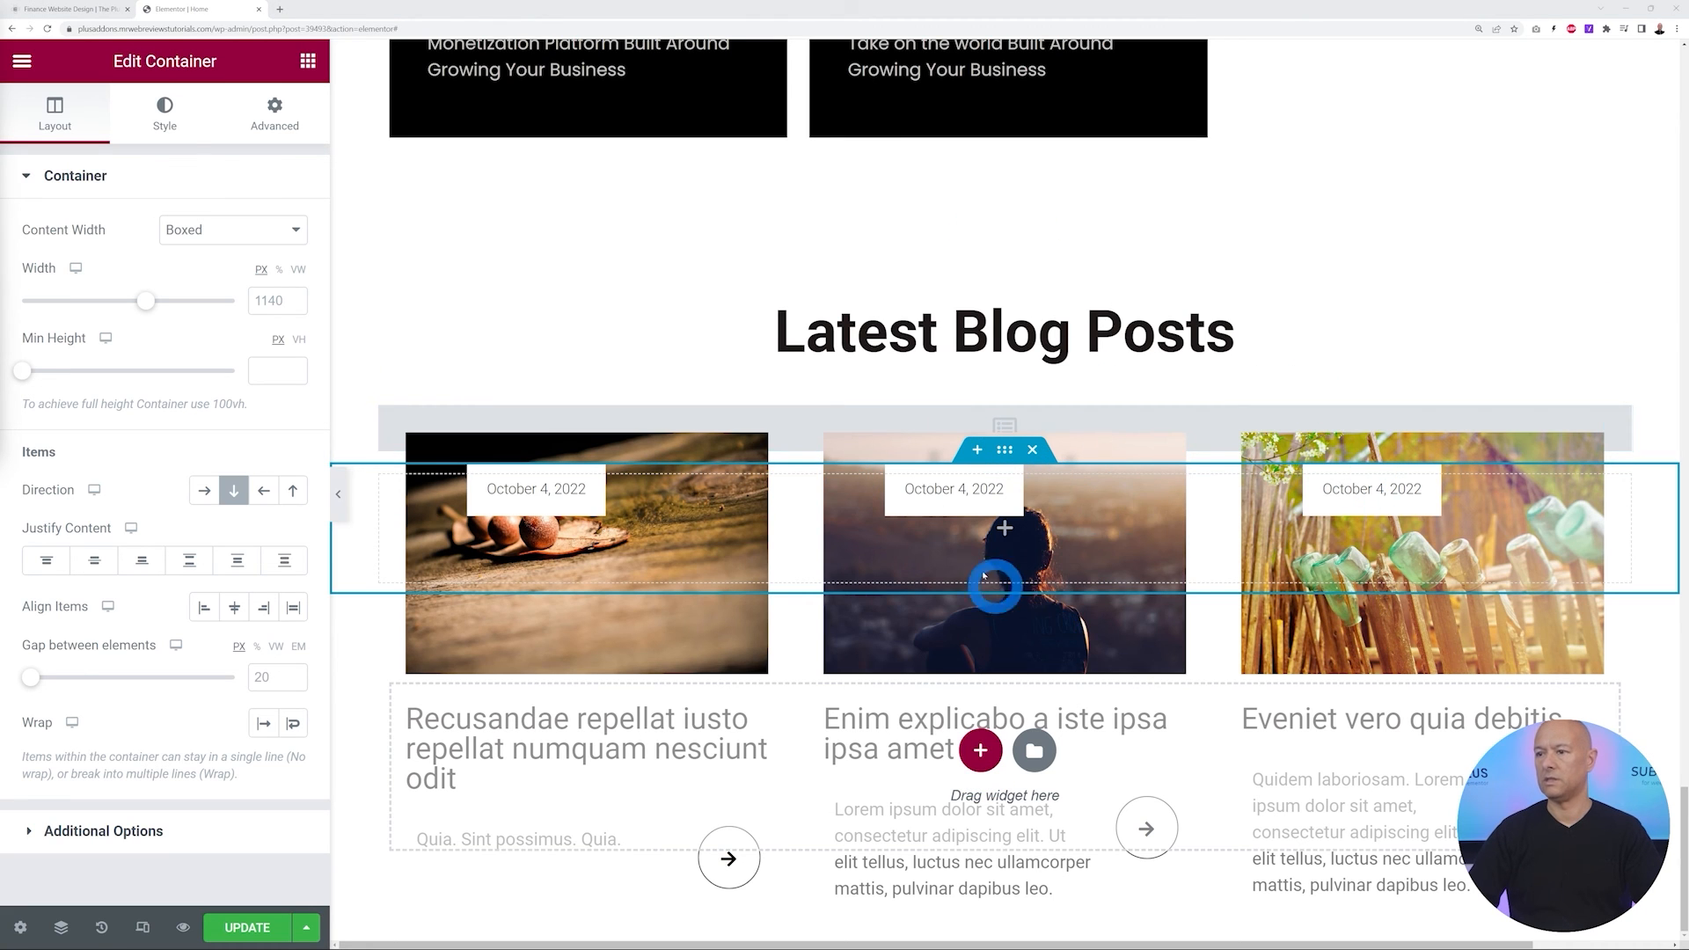
Give the new container an unlinked top margin of 500 px so it sits below the blog posts
click(273, 113)
click(285, 266)
click(44, 257)
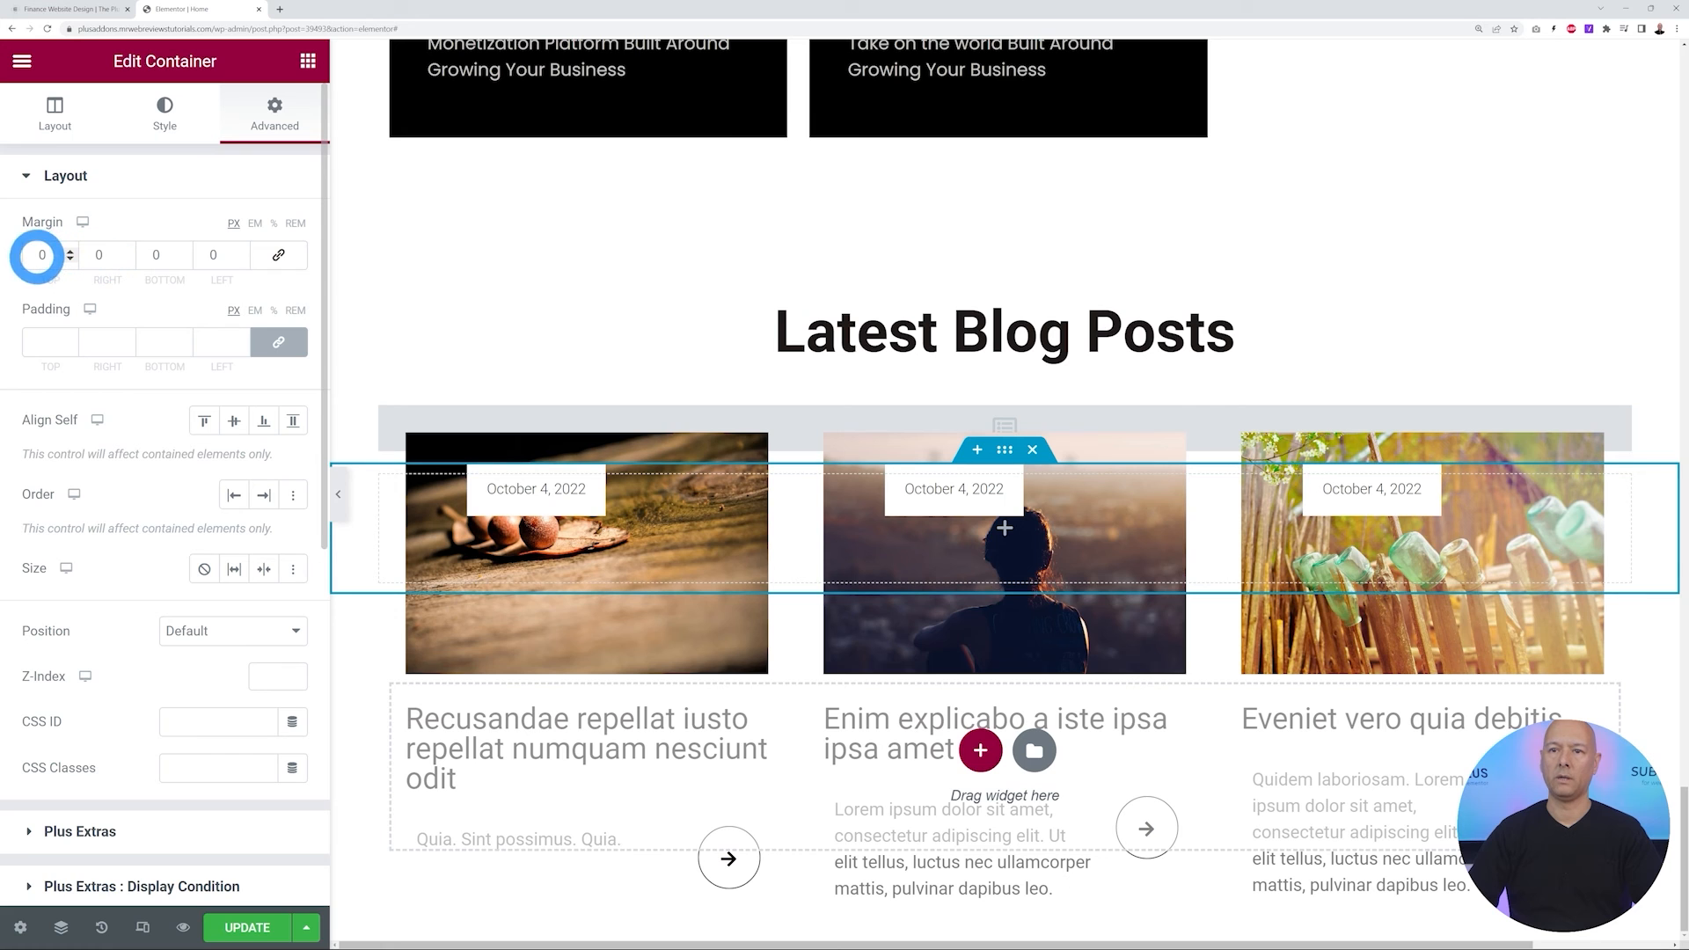
text(500)
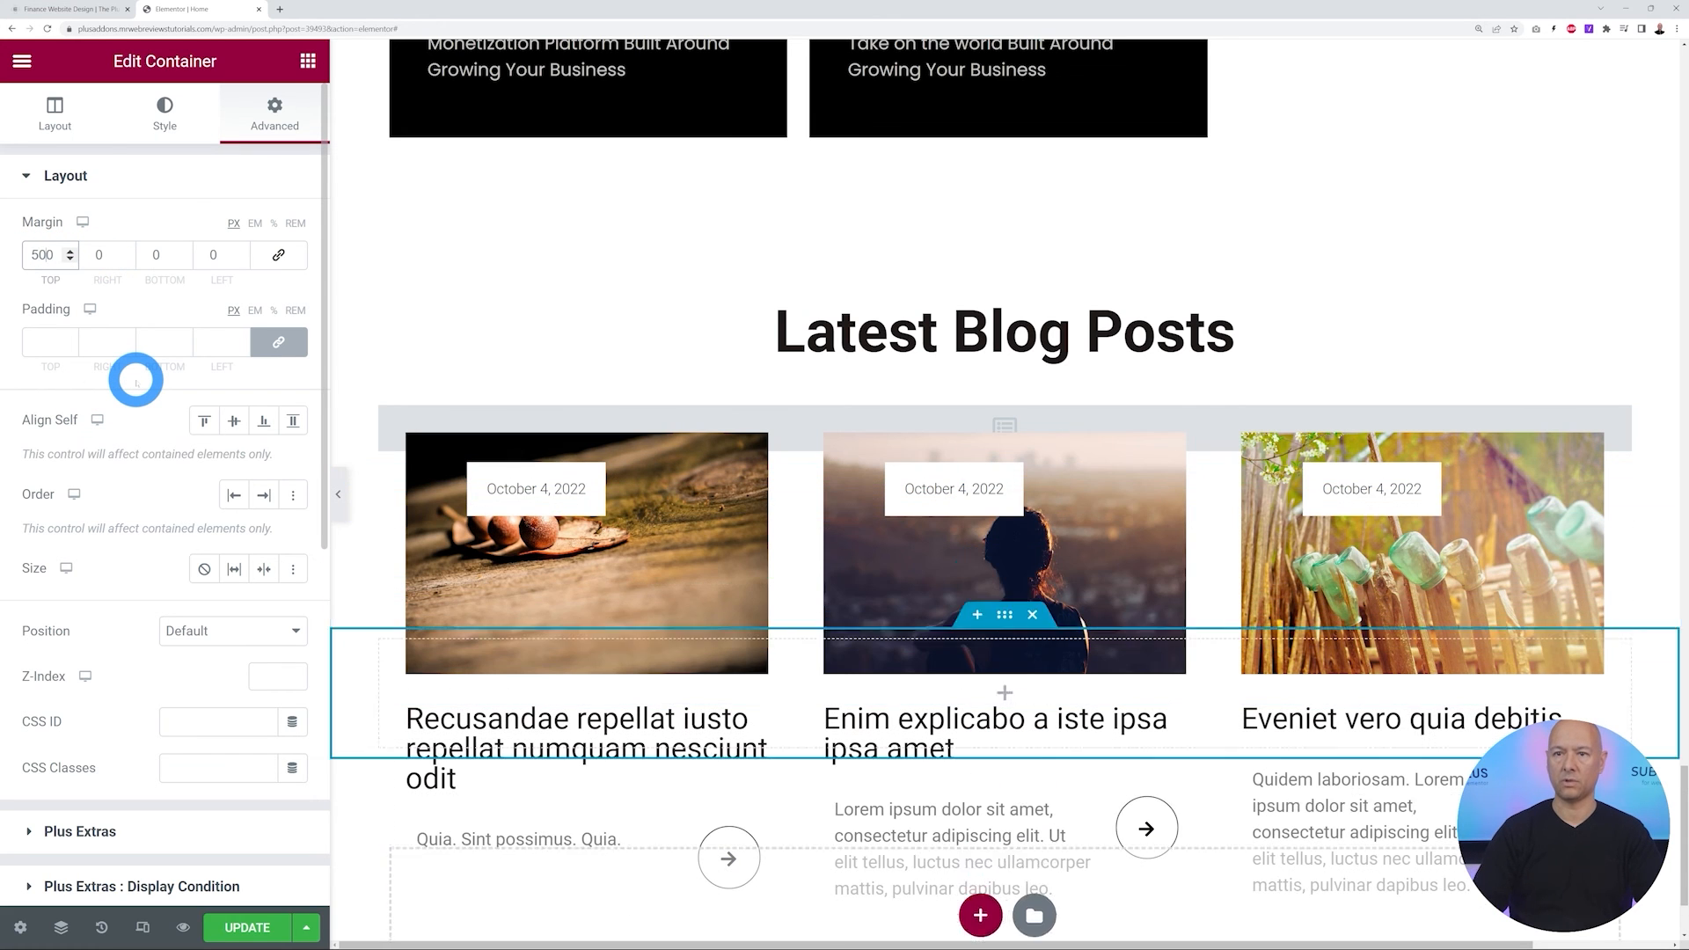
scroll(1099, 549, down, 5)
scroll(1099, 547, down, 1)
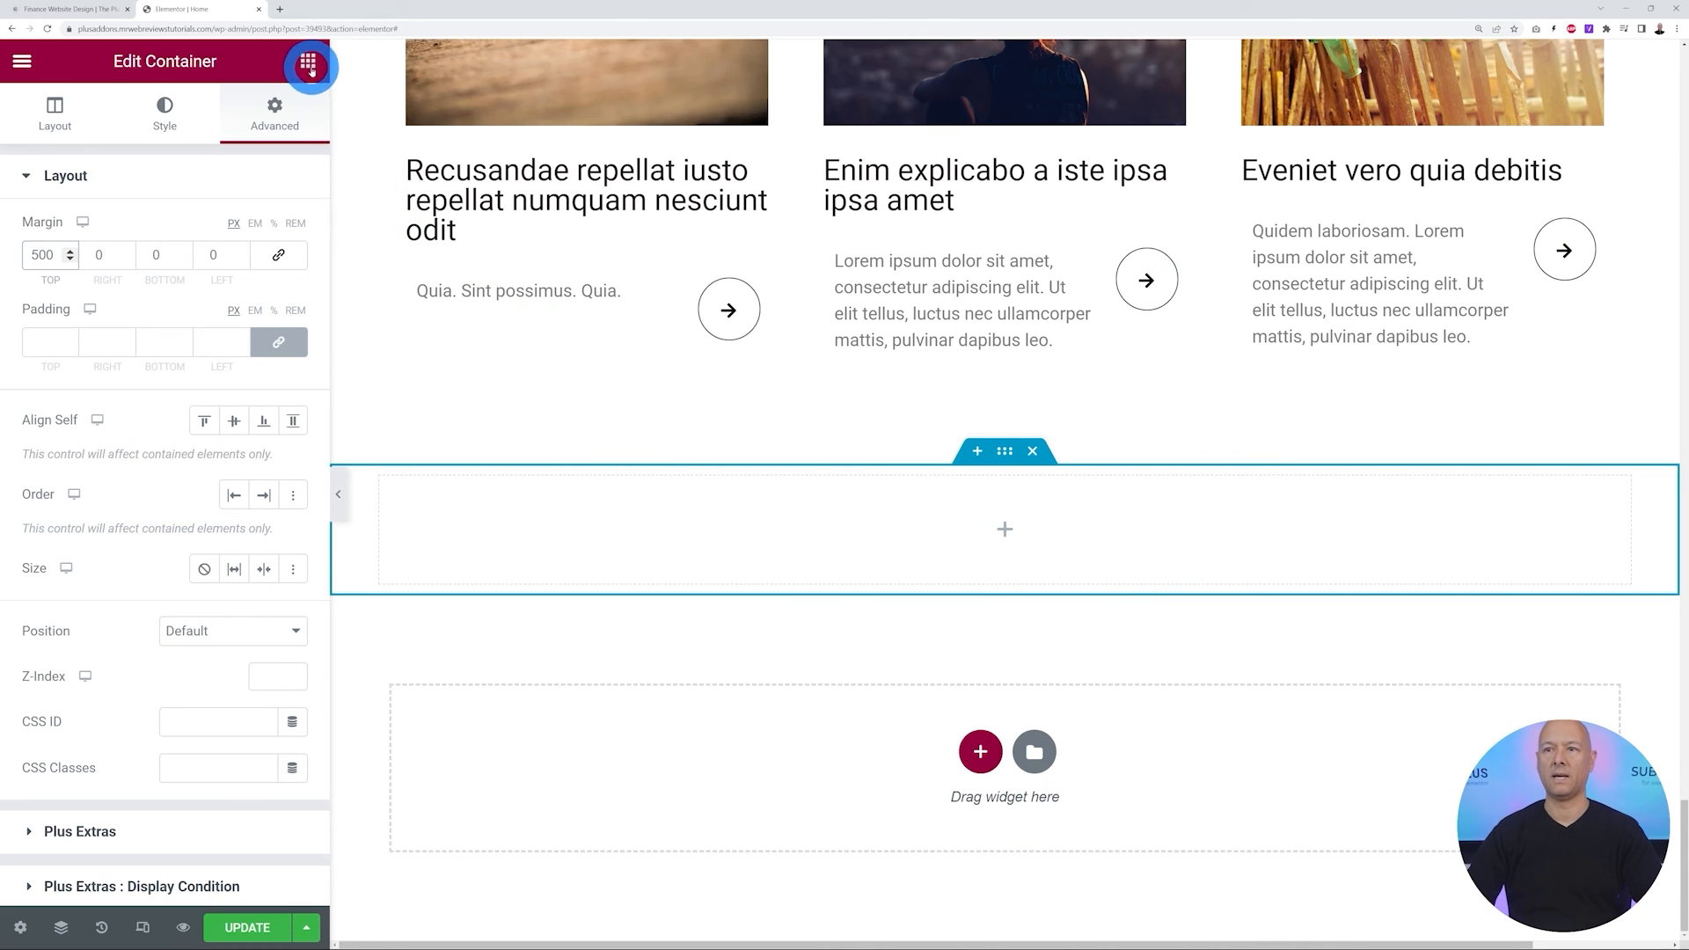
Search the widgets for "social" and add the Social Reviews widget to the new container
click(309, 67)
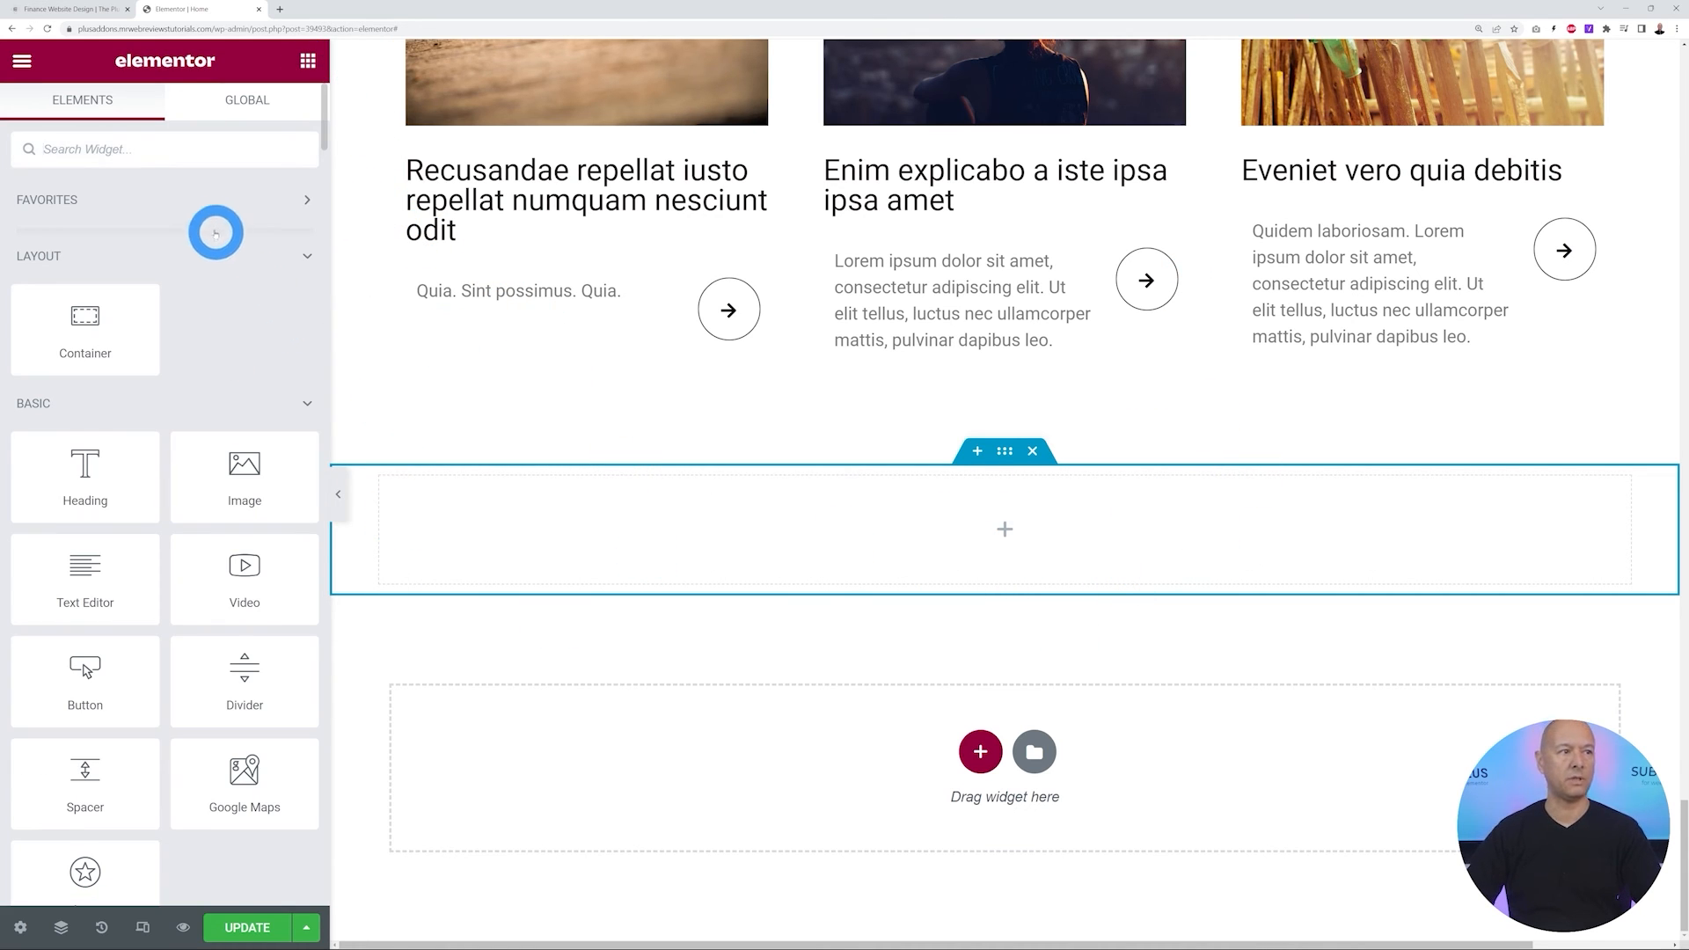
click(172, 157)
text(social)
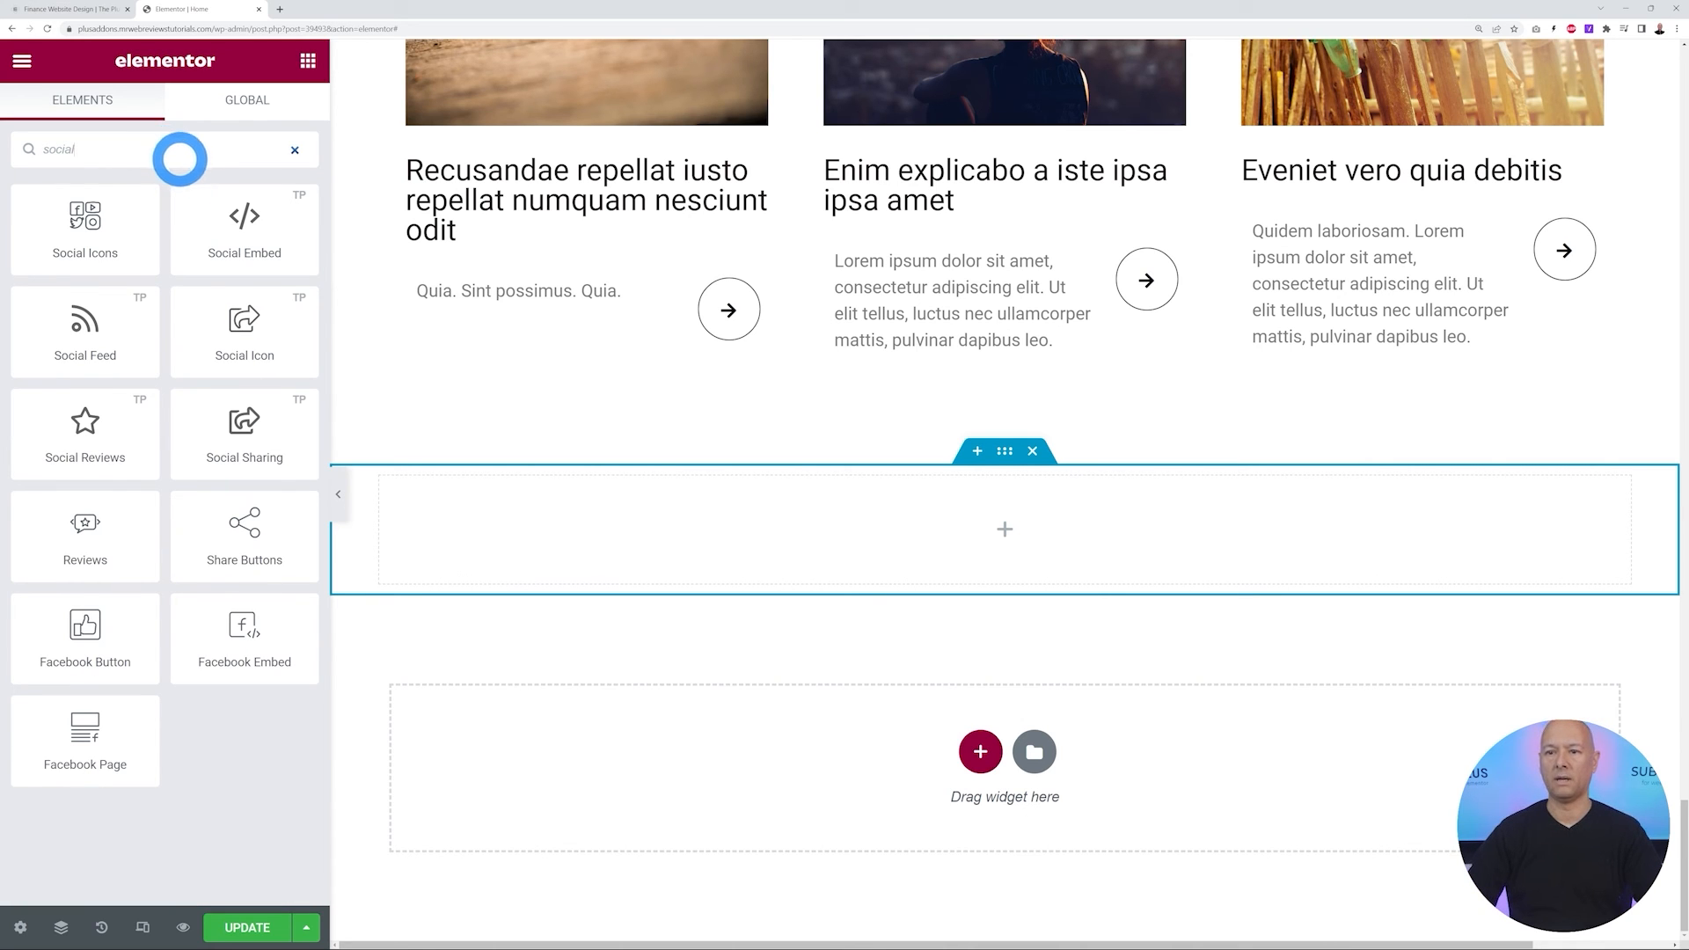
drag(140, 422, 853, 519)
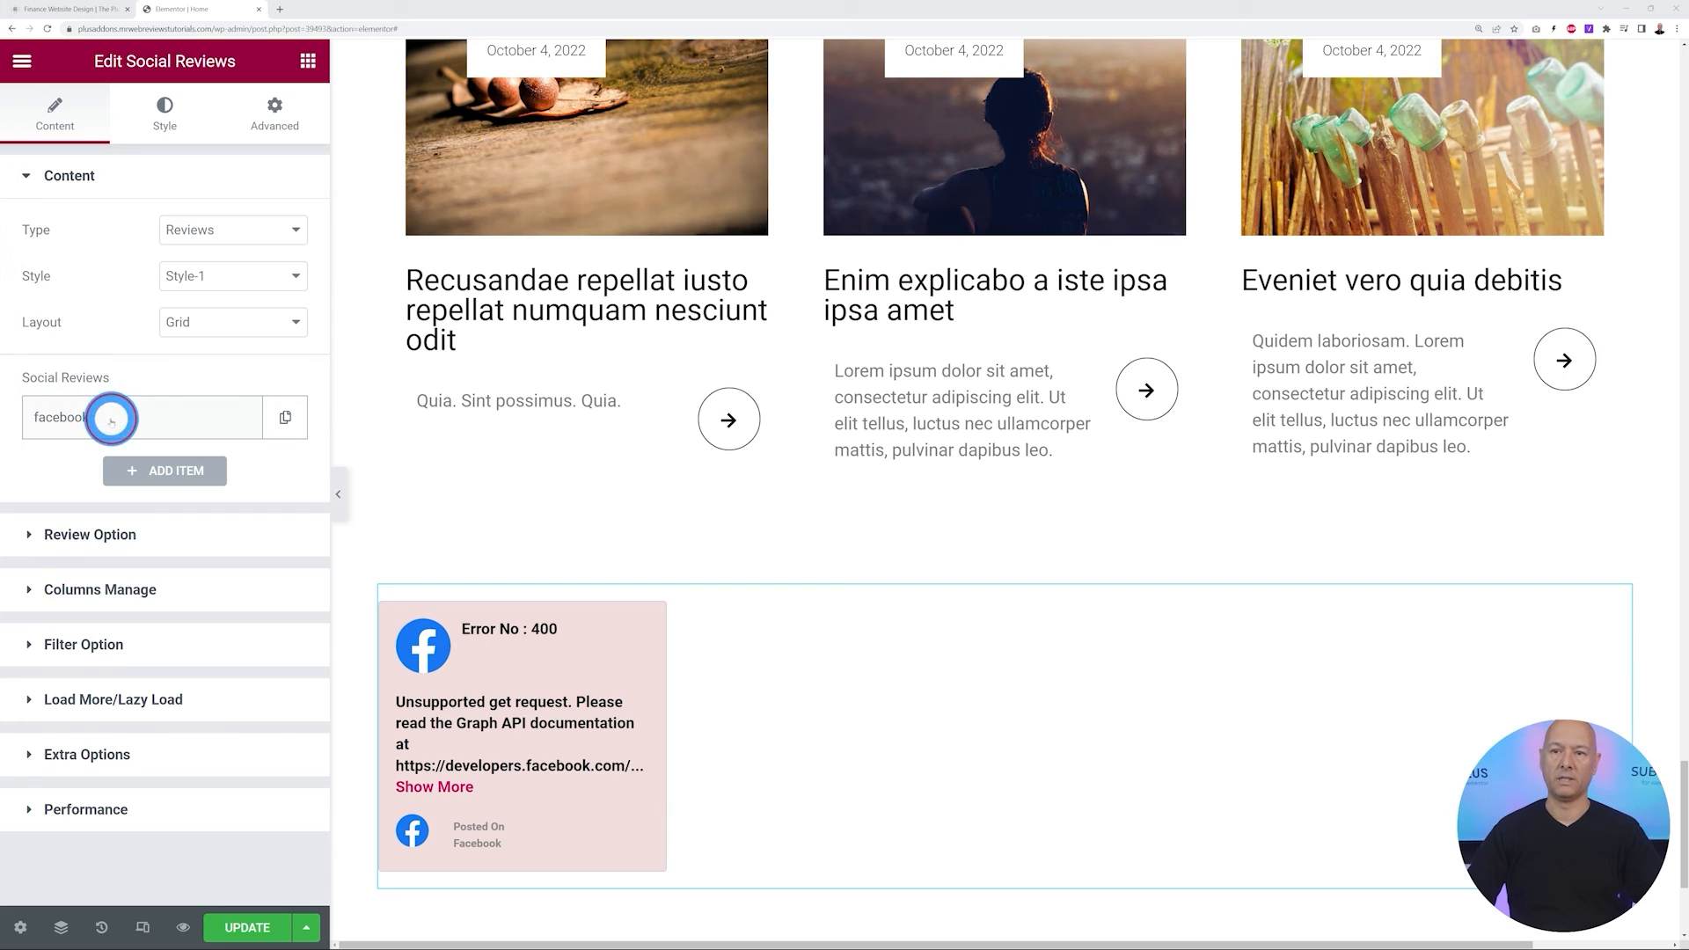
Set the review item's source to Google and fill in its access token and page/place ID
click(110, 420)
click(280, 469)
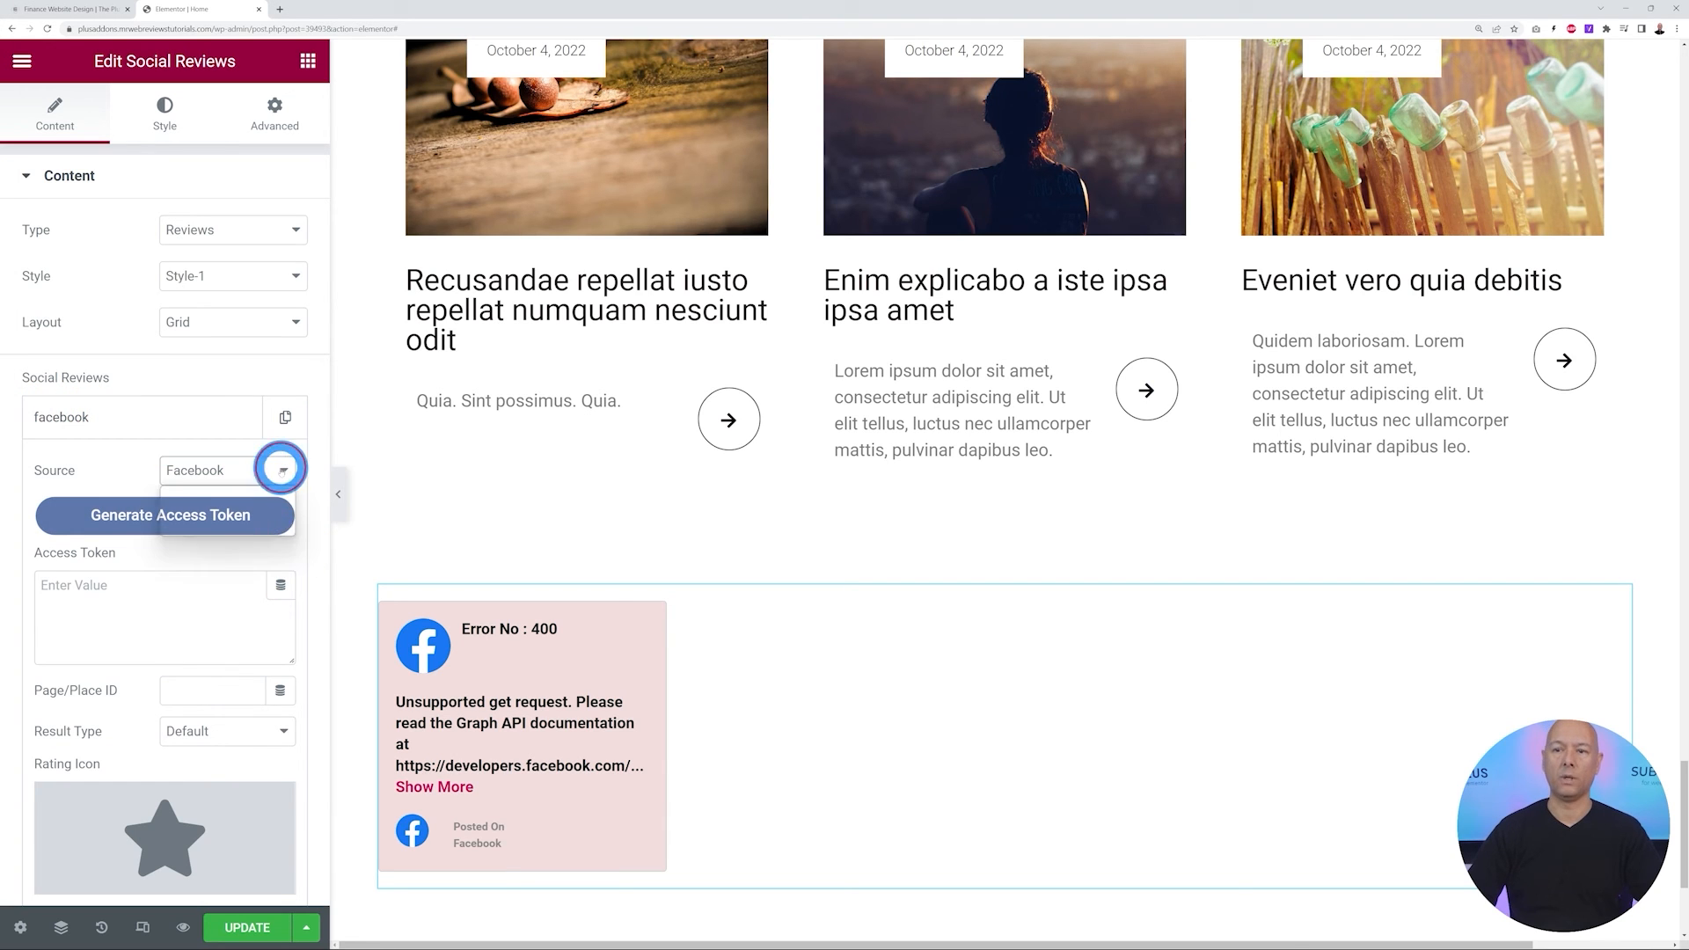
click(244, 504)
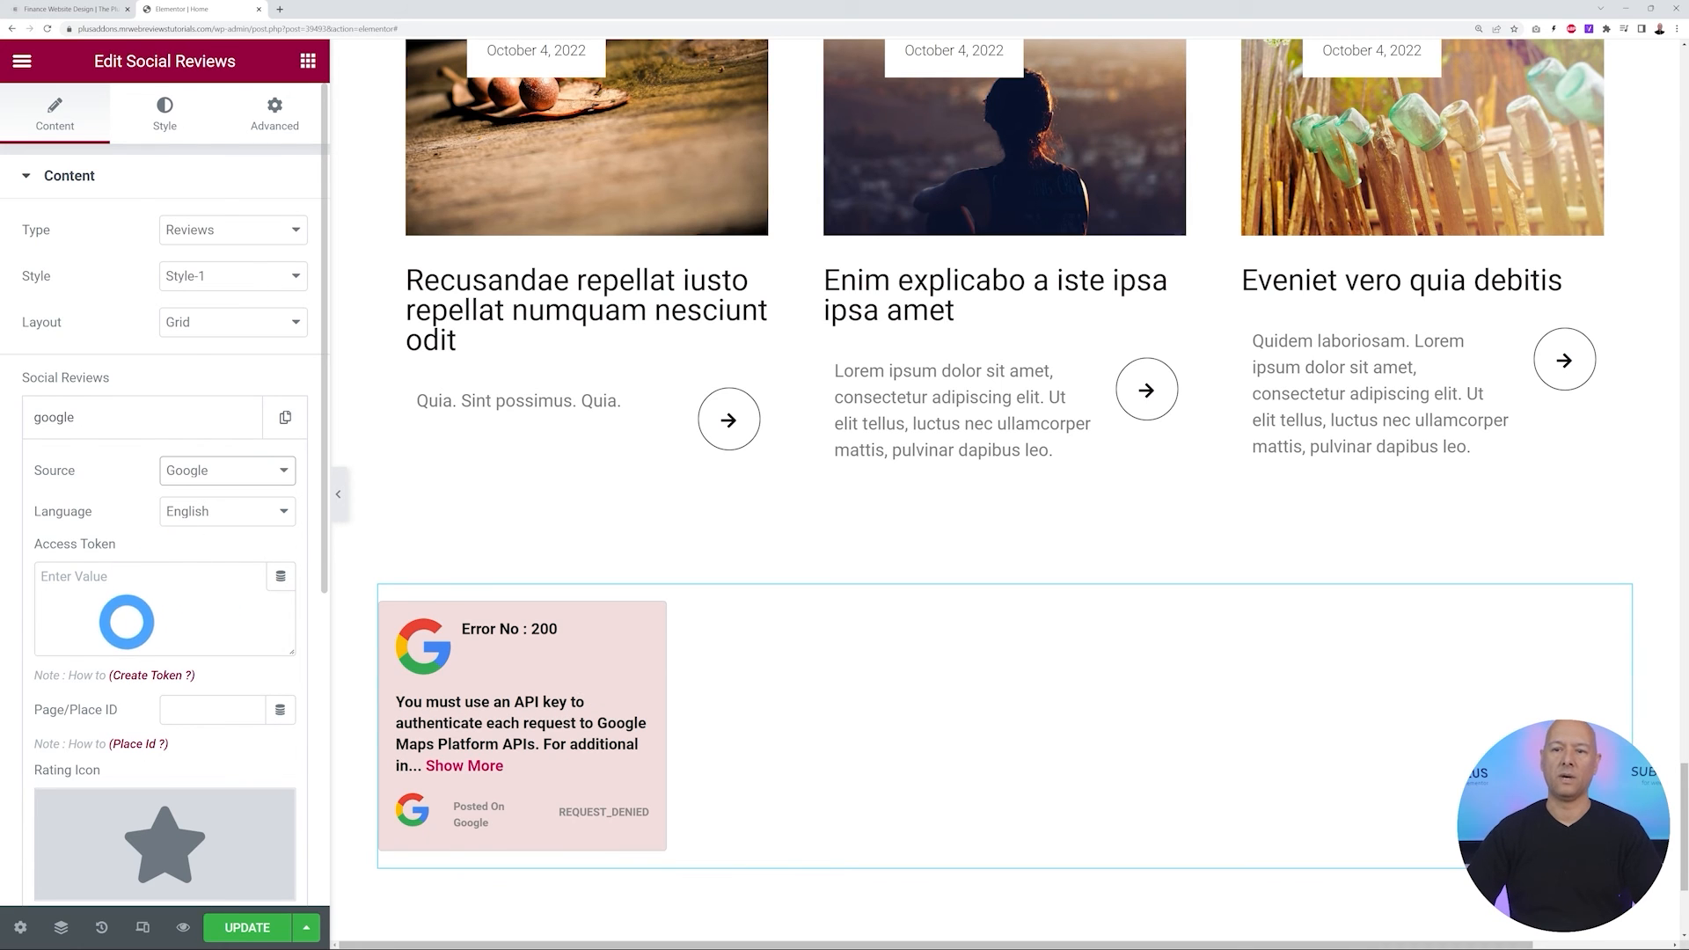
scroll(124, 614, down, 2)
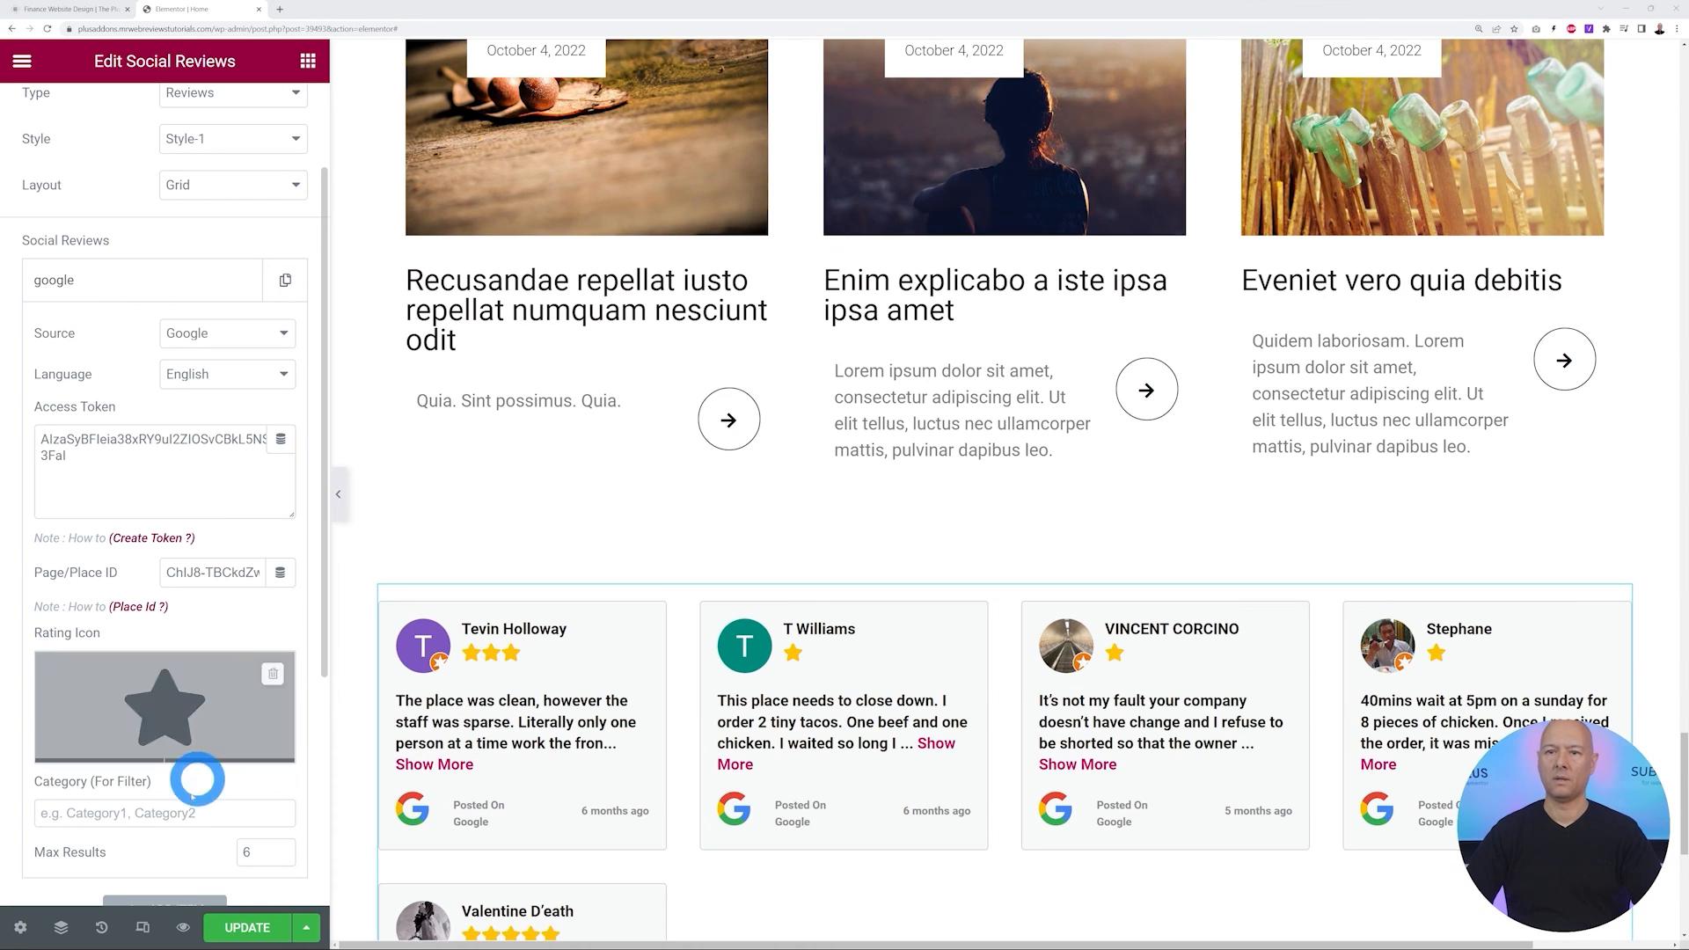
click(68, 291)
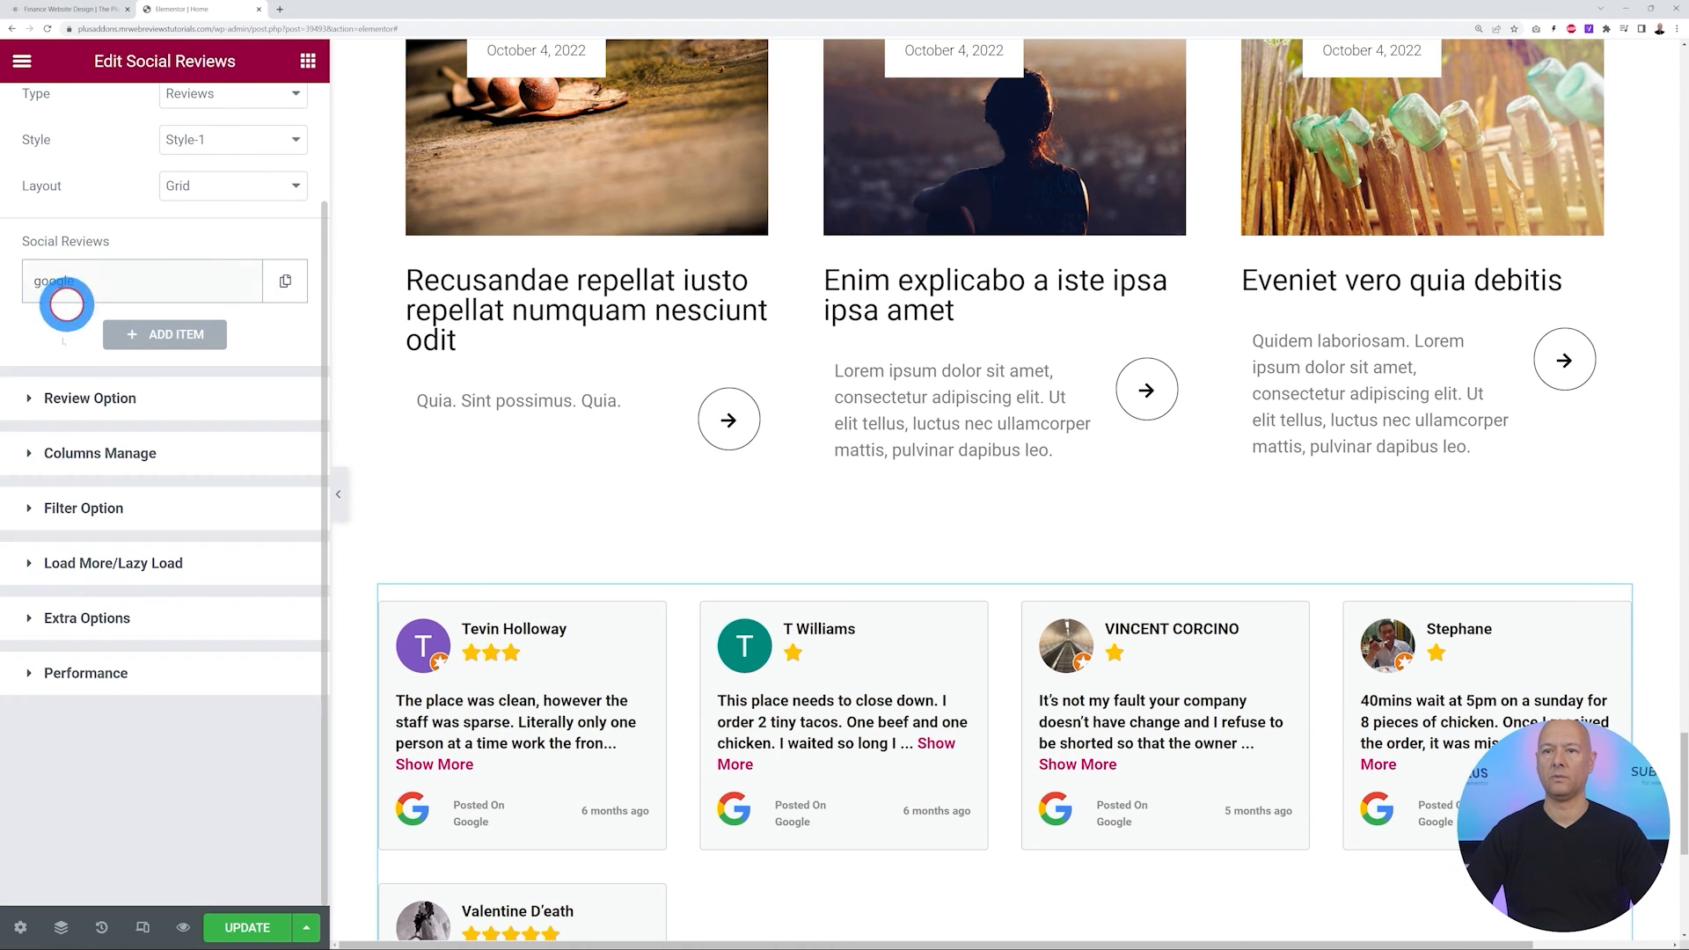
Keep the Social Reviews type as Reviews and set its style to Style-2
scroll(1305, 731, down, 3)
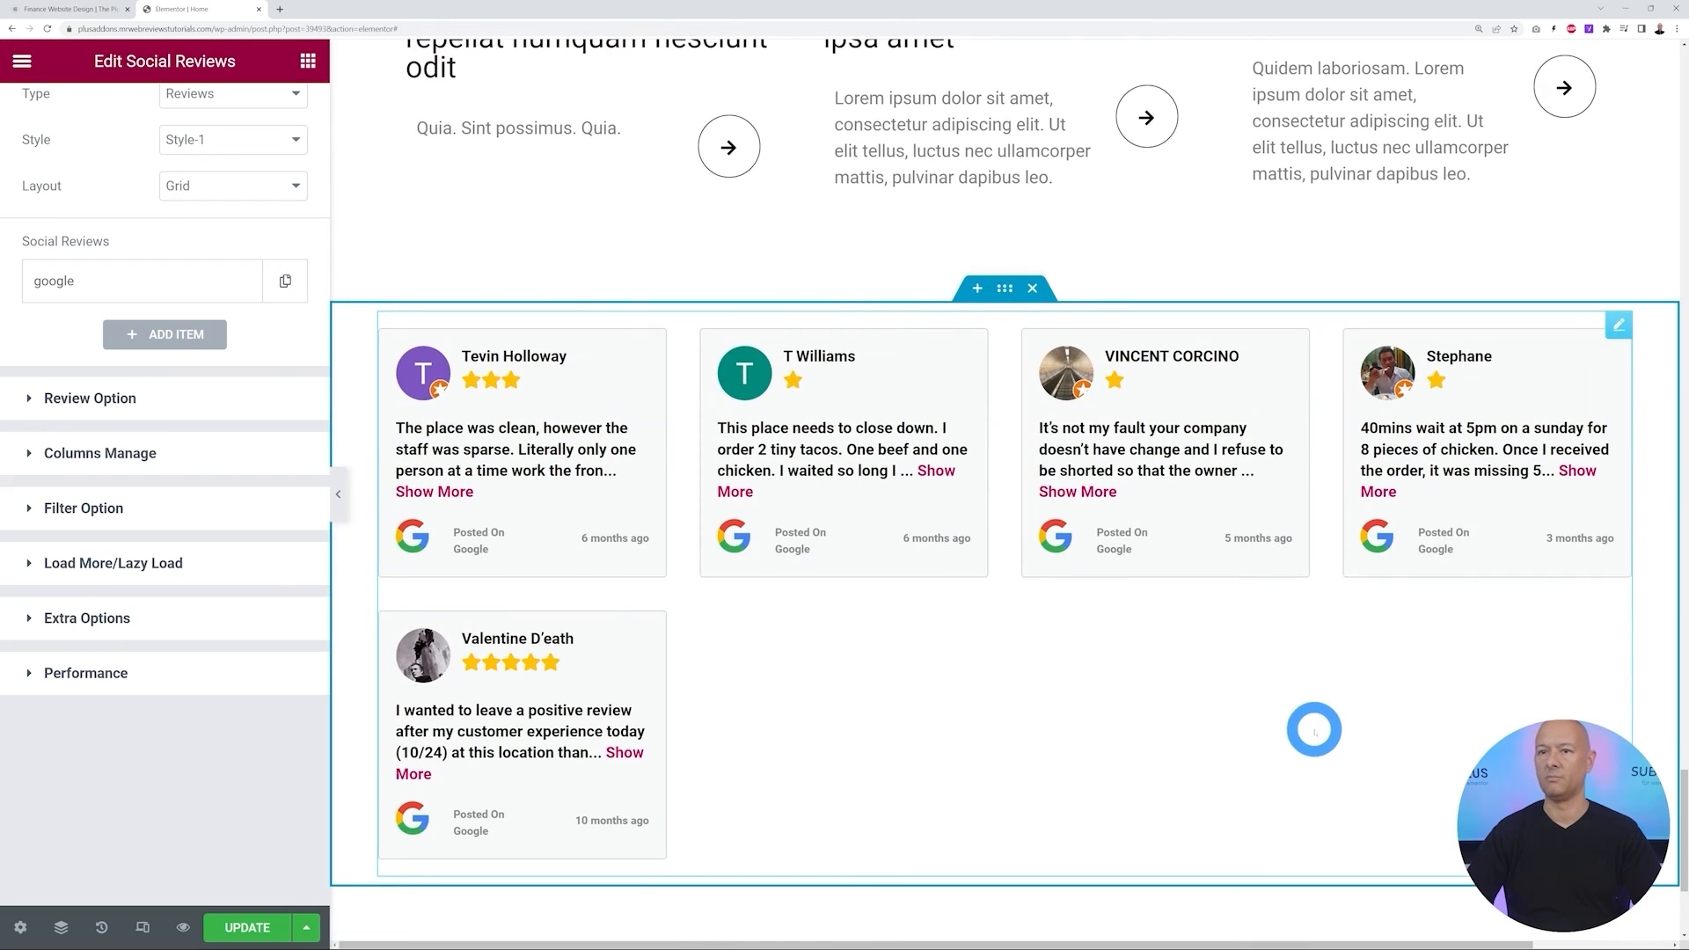
scroll(264, 590, up, 2)
click(282, 233)
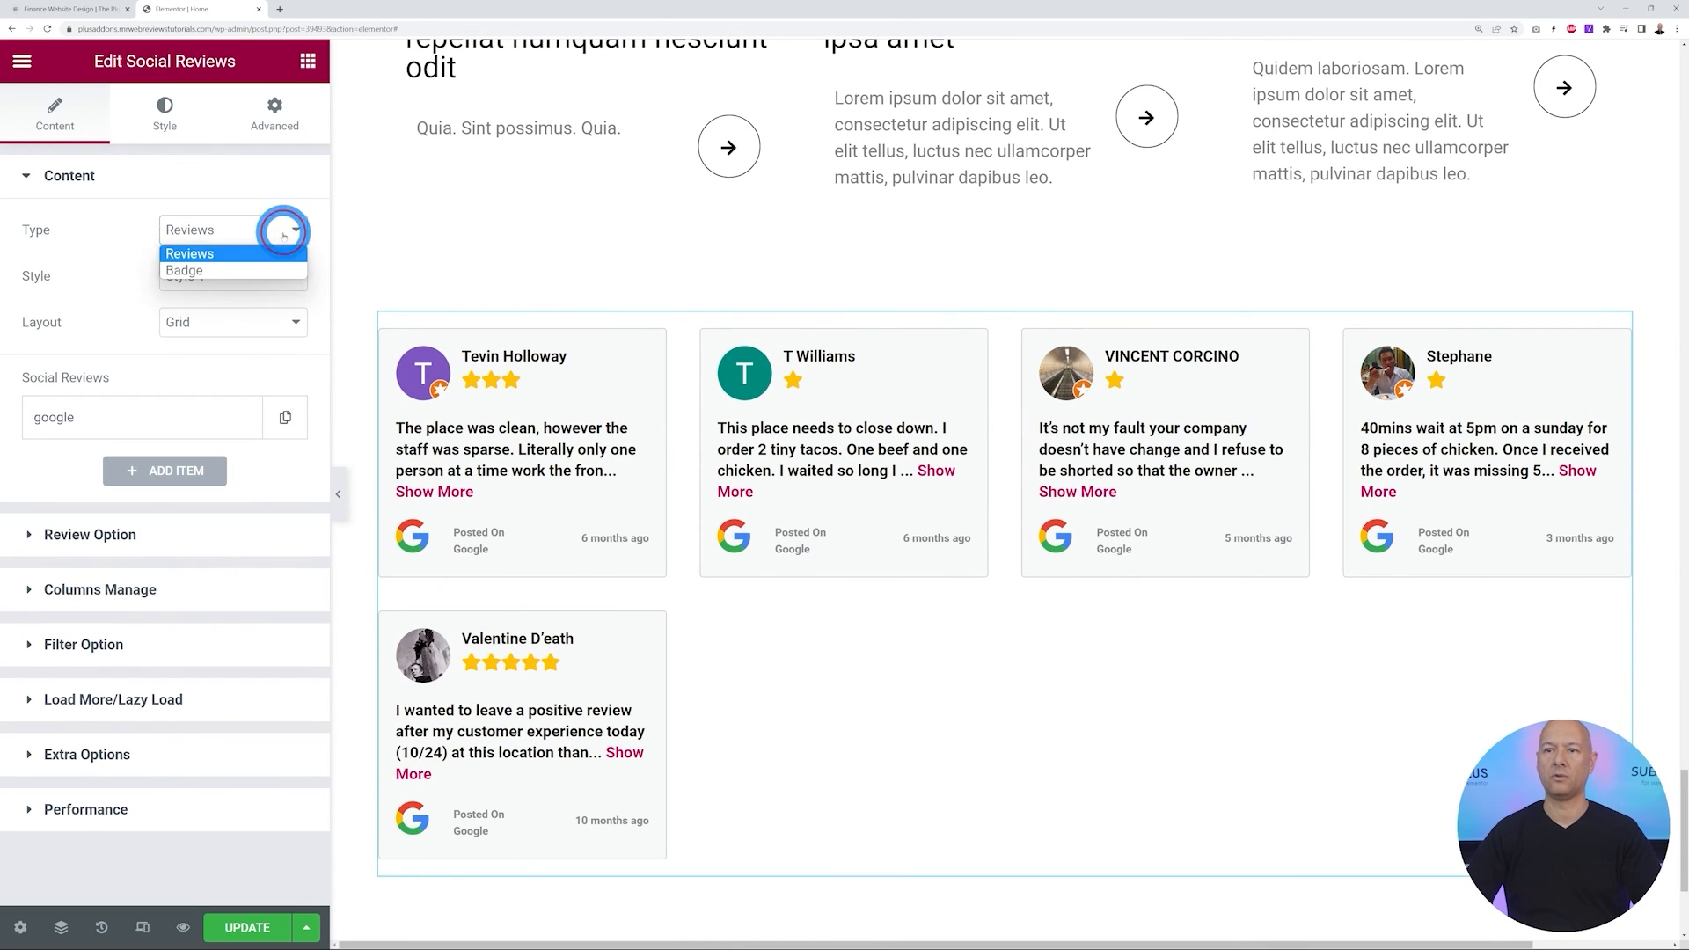
click(282, 254)
click(284, 273)
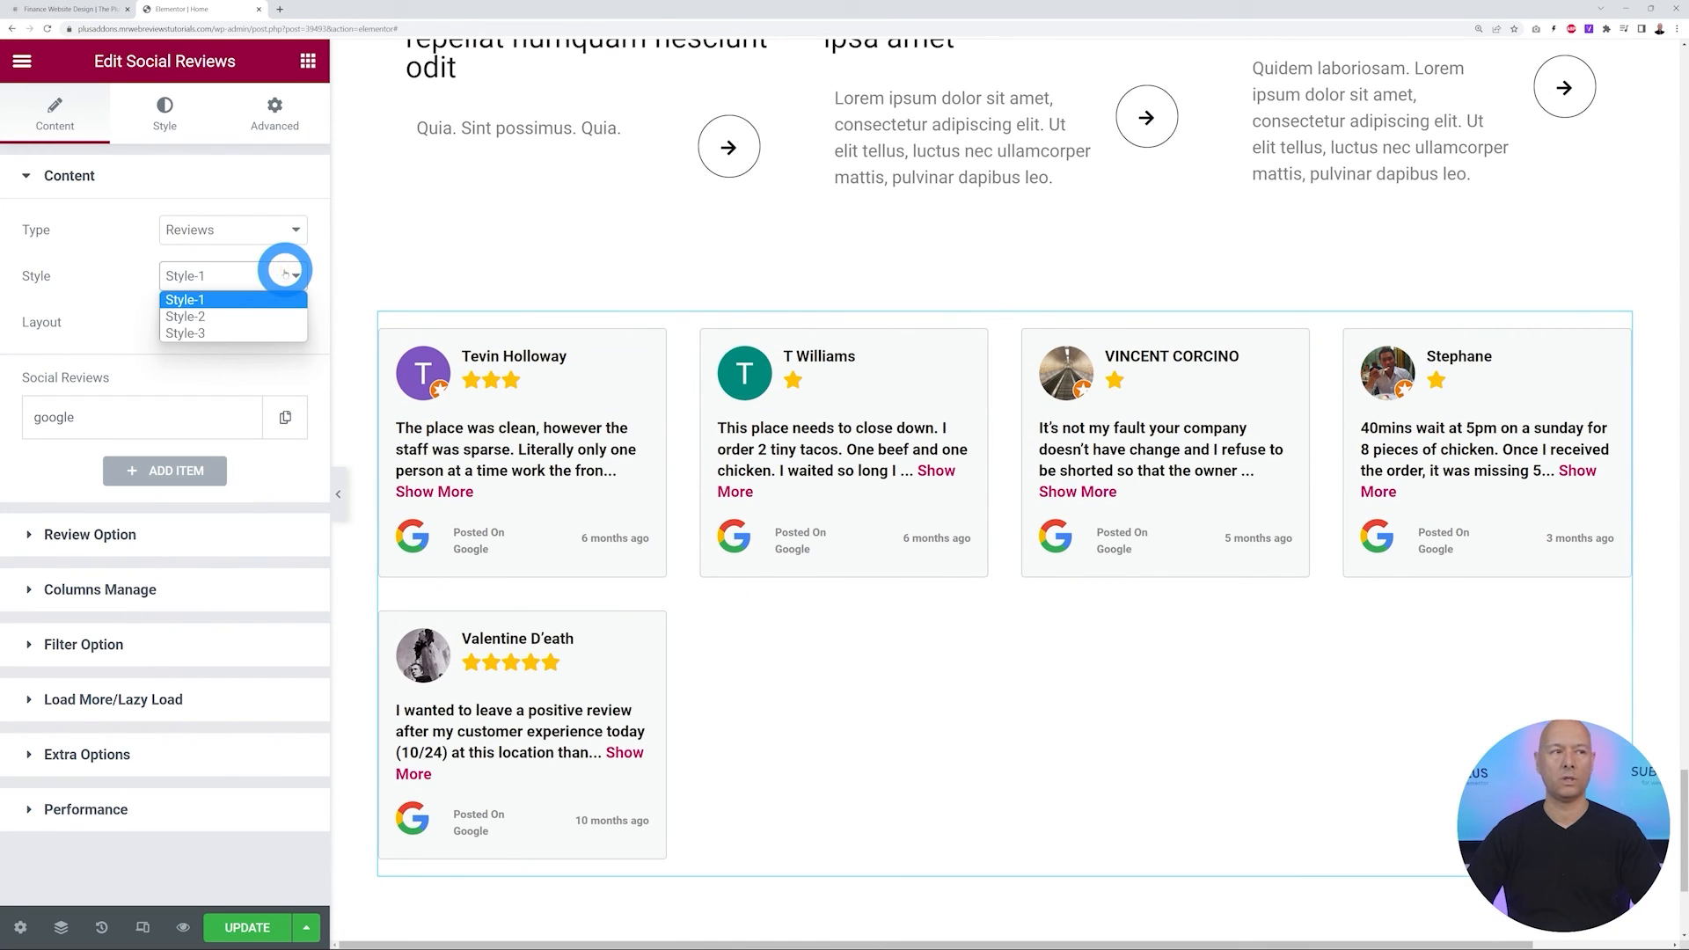
click(227, 316)
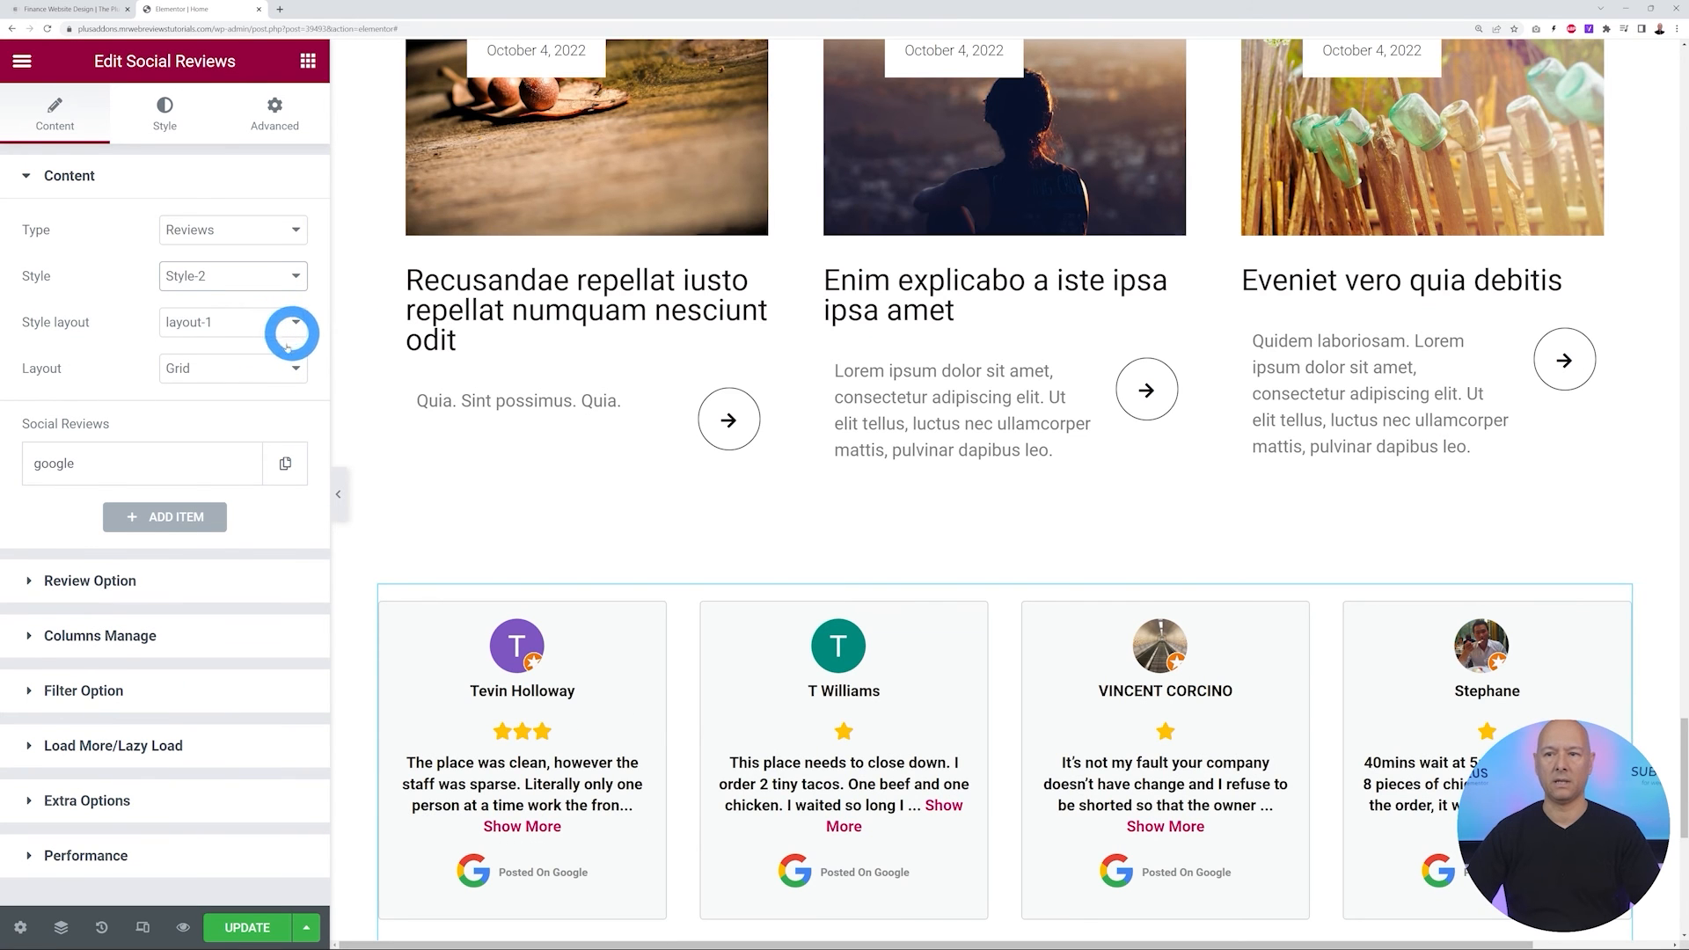
scroll(836, 607, down, 5)
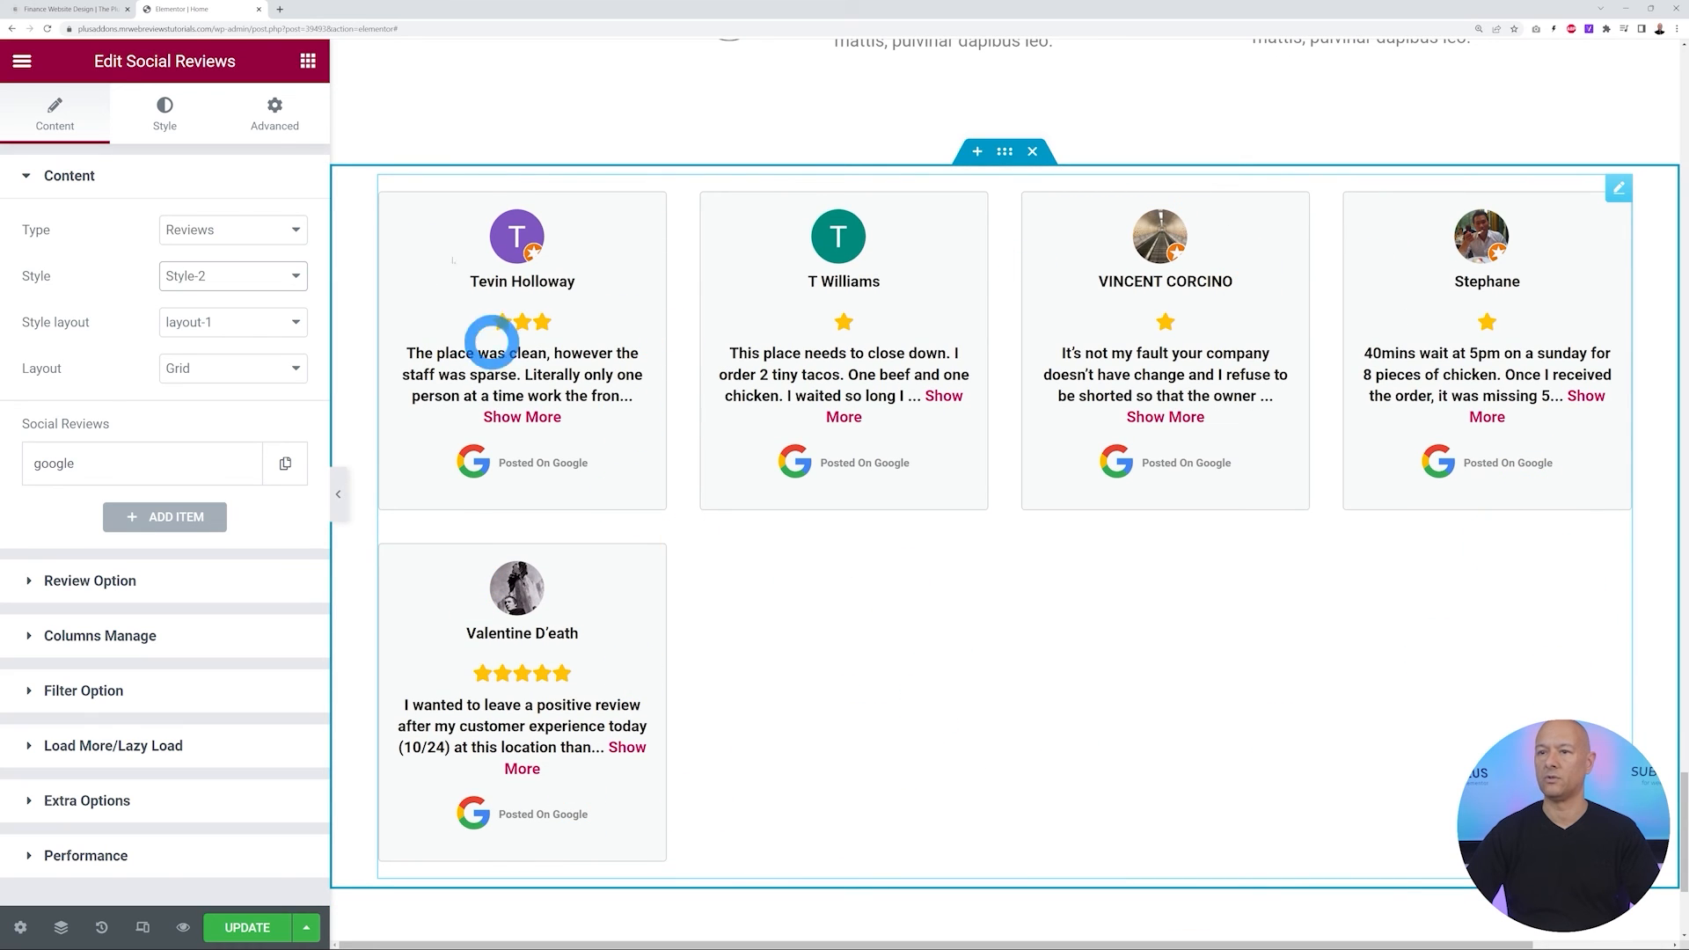
Compare the reviews with the reference design's Customer Feedback section and set the desktop layout to Column 3
click(79, 9)
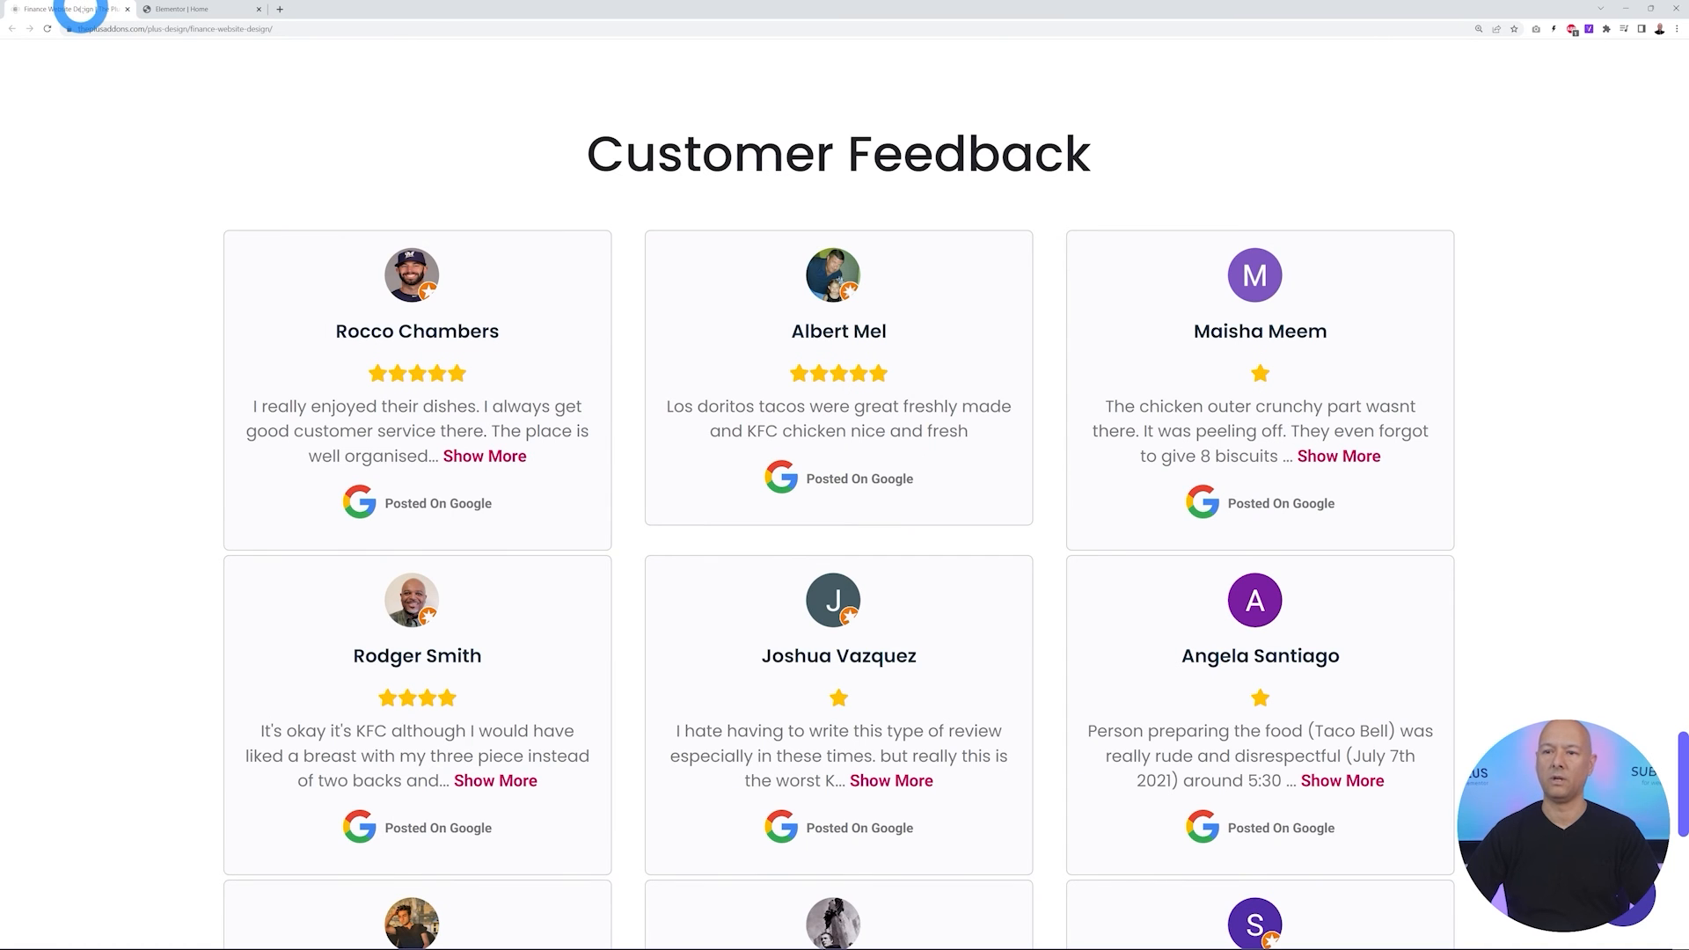
click(170, 10)
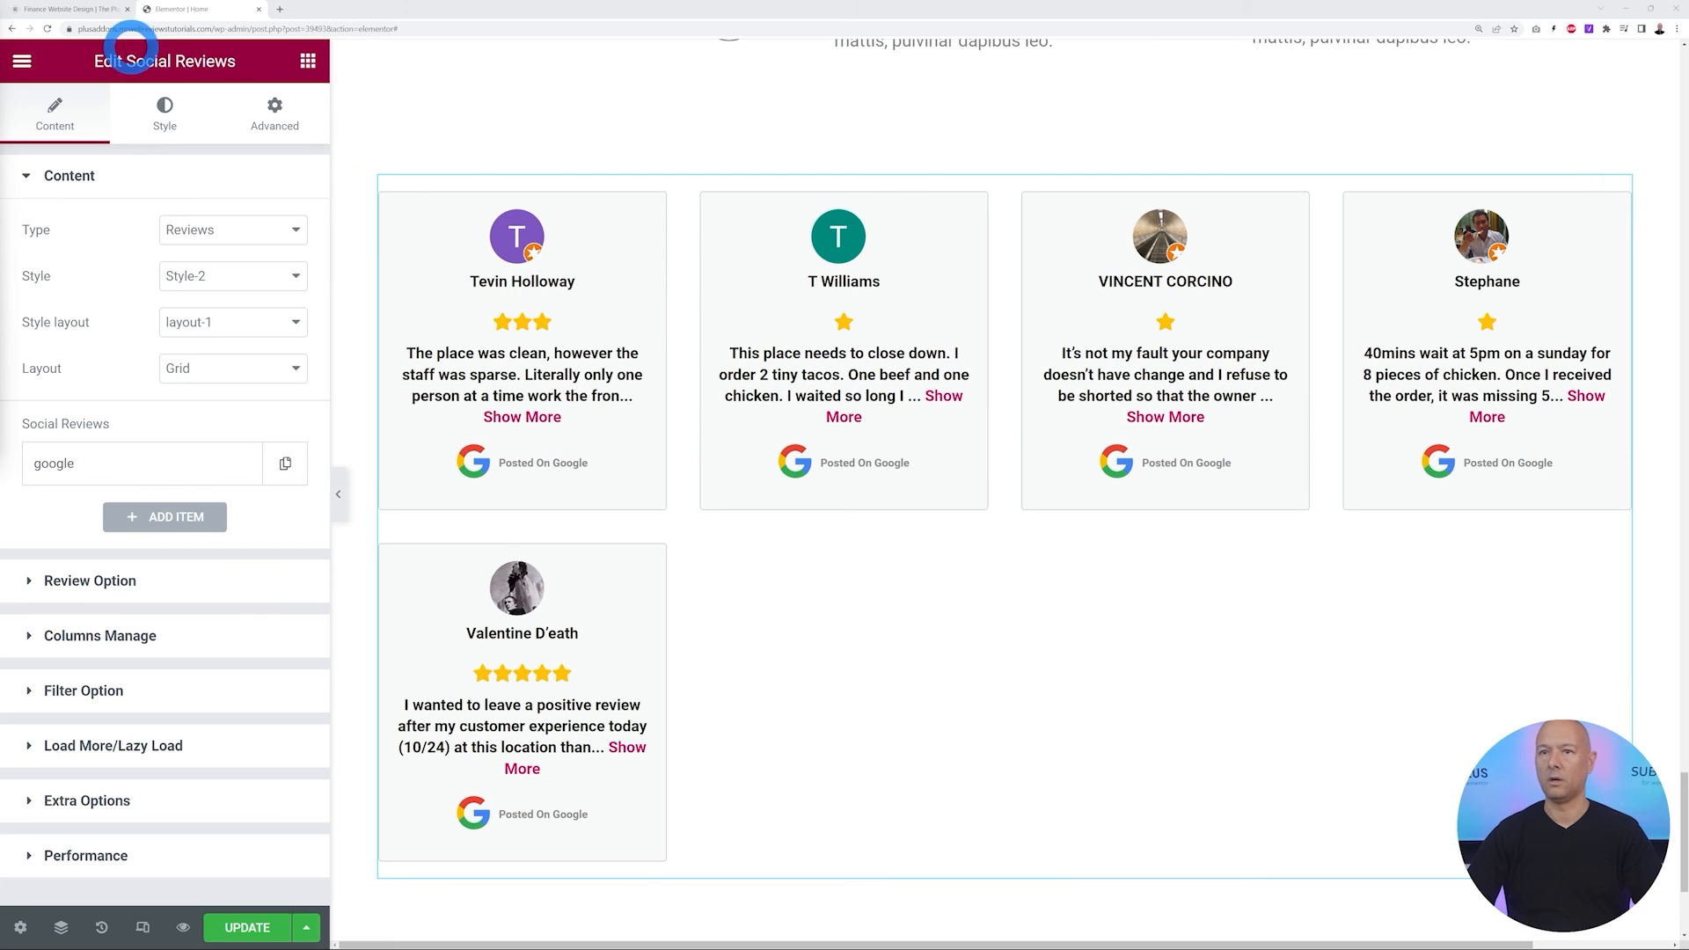
click(70, 10)
click(191, 10)
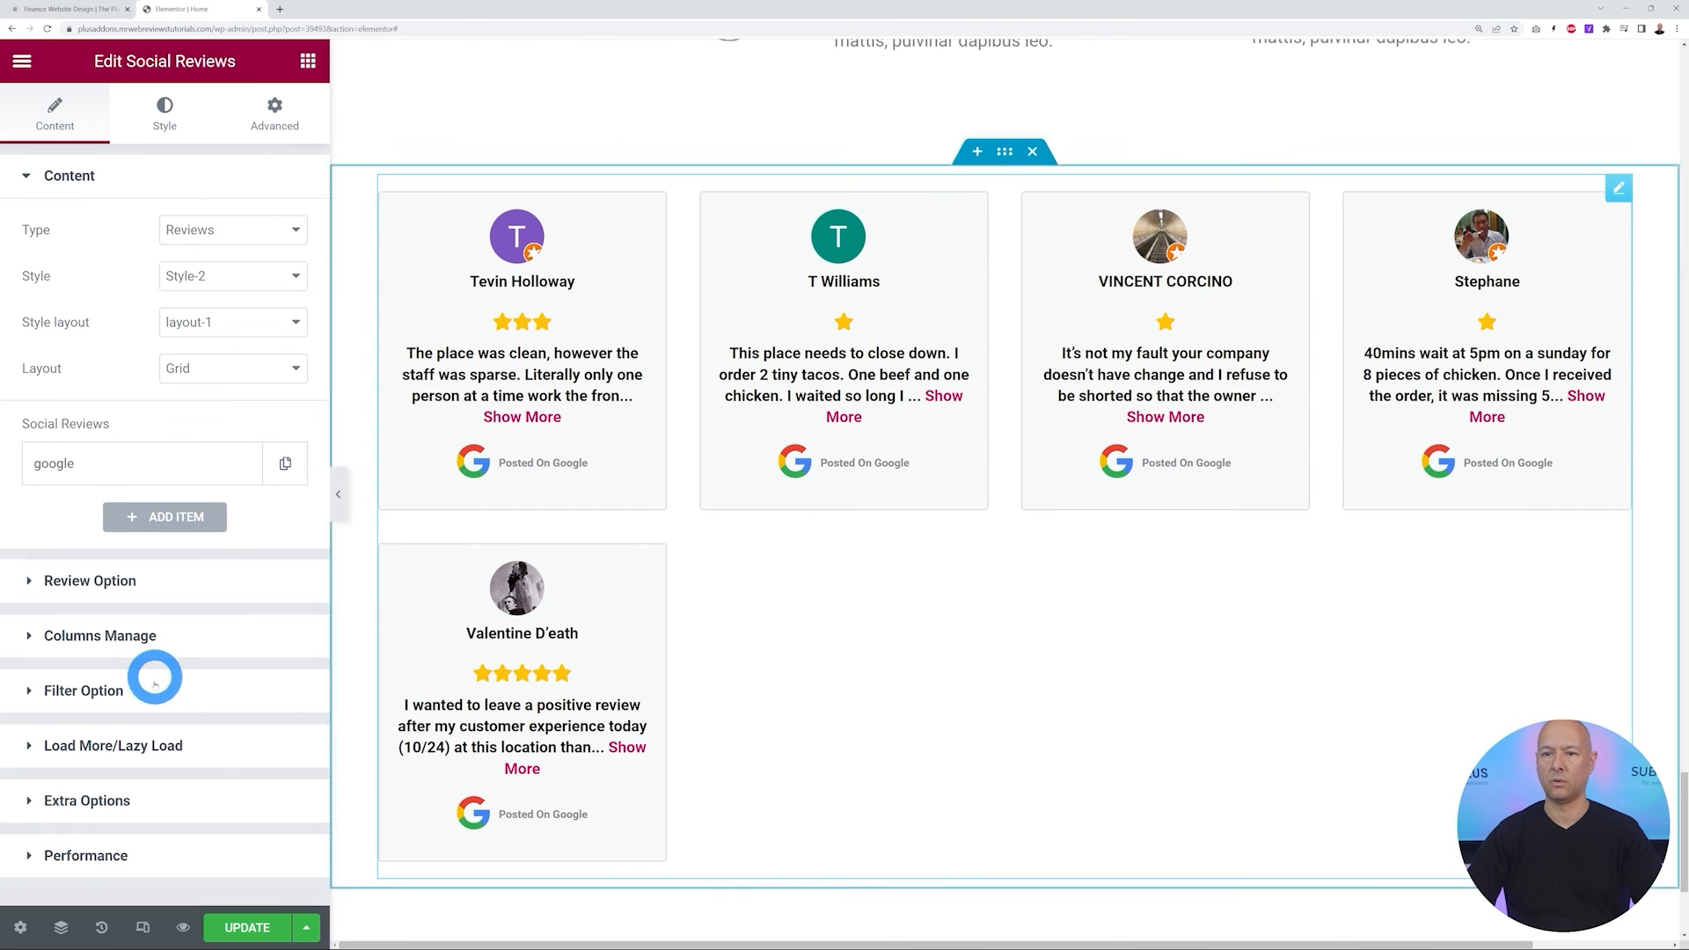
click(130, 650)
click(291, 340)
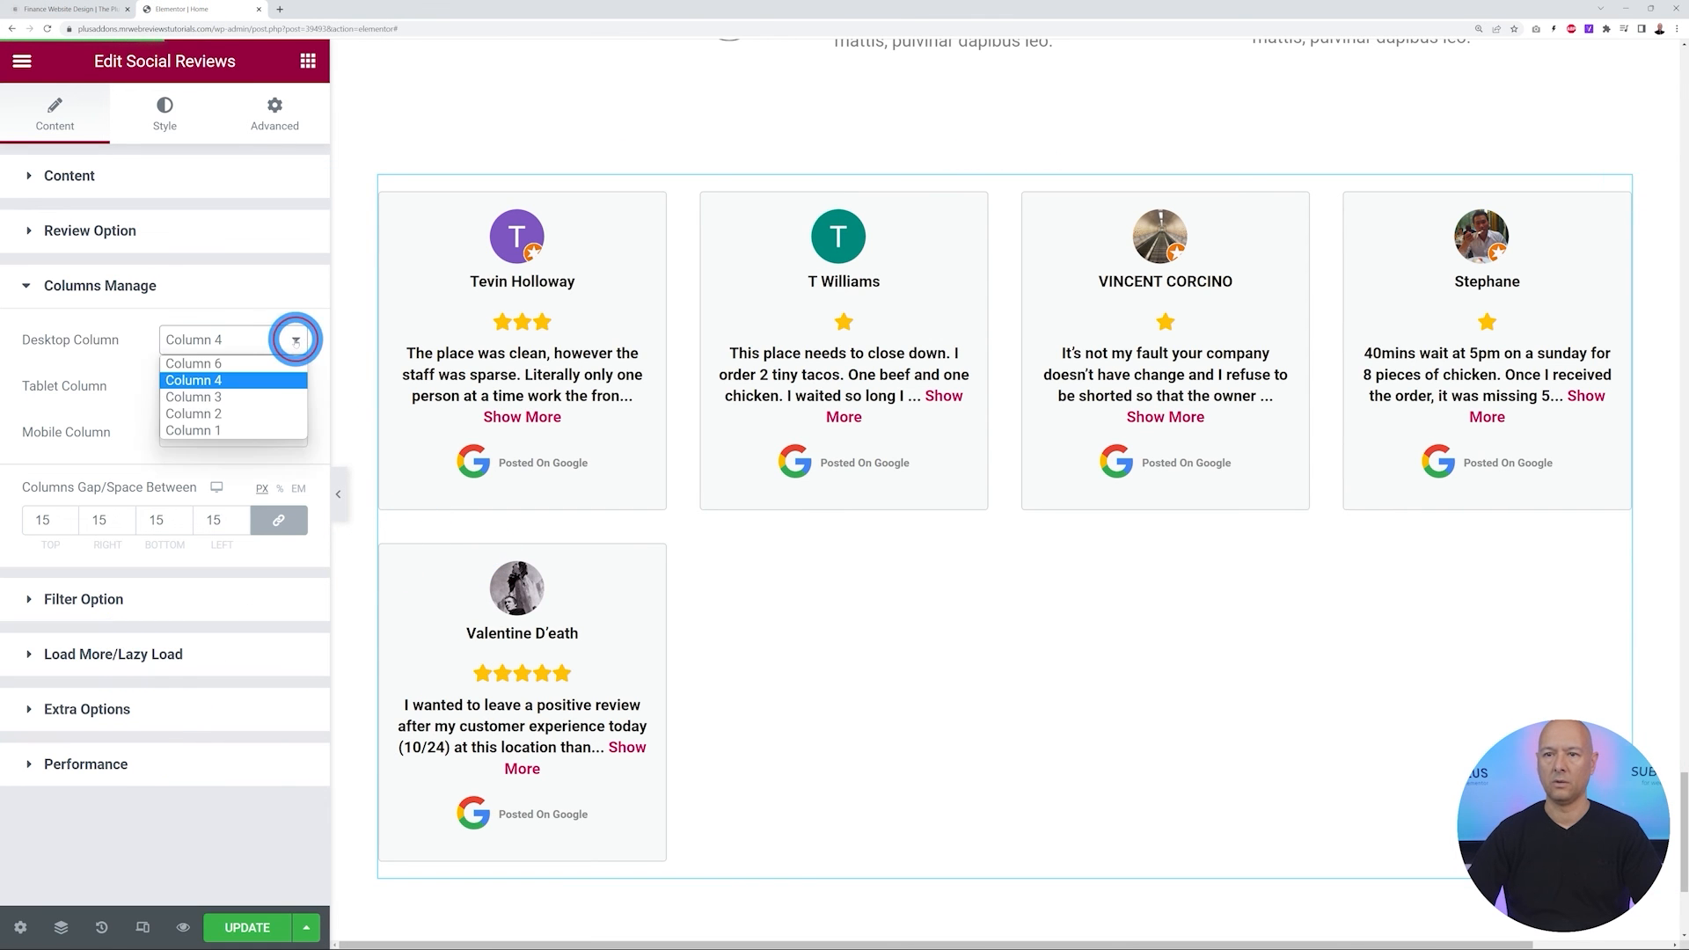
click(256, 388)
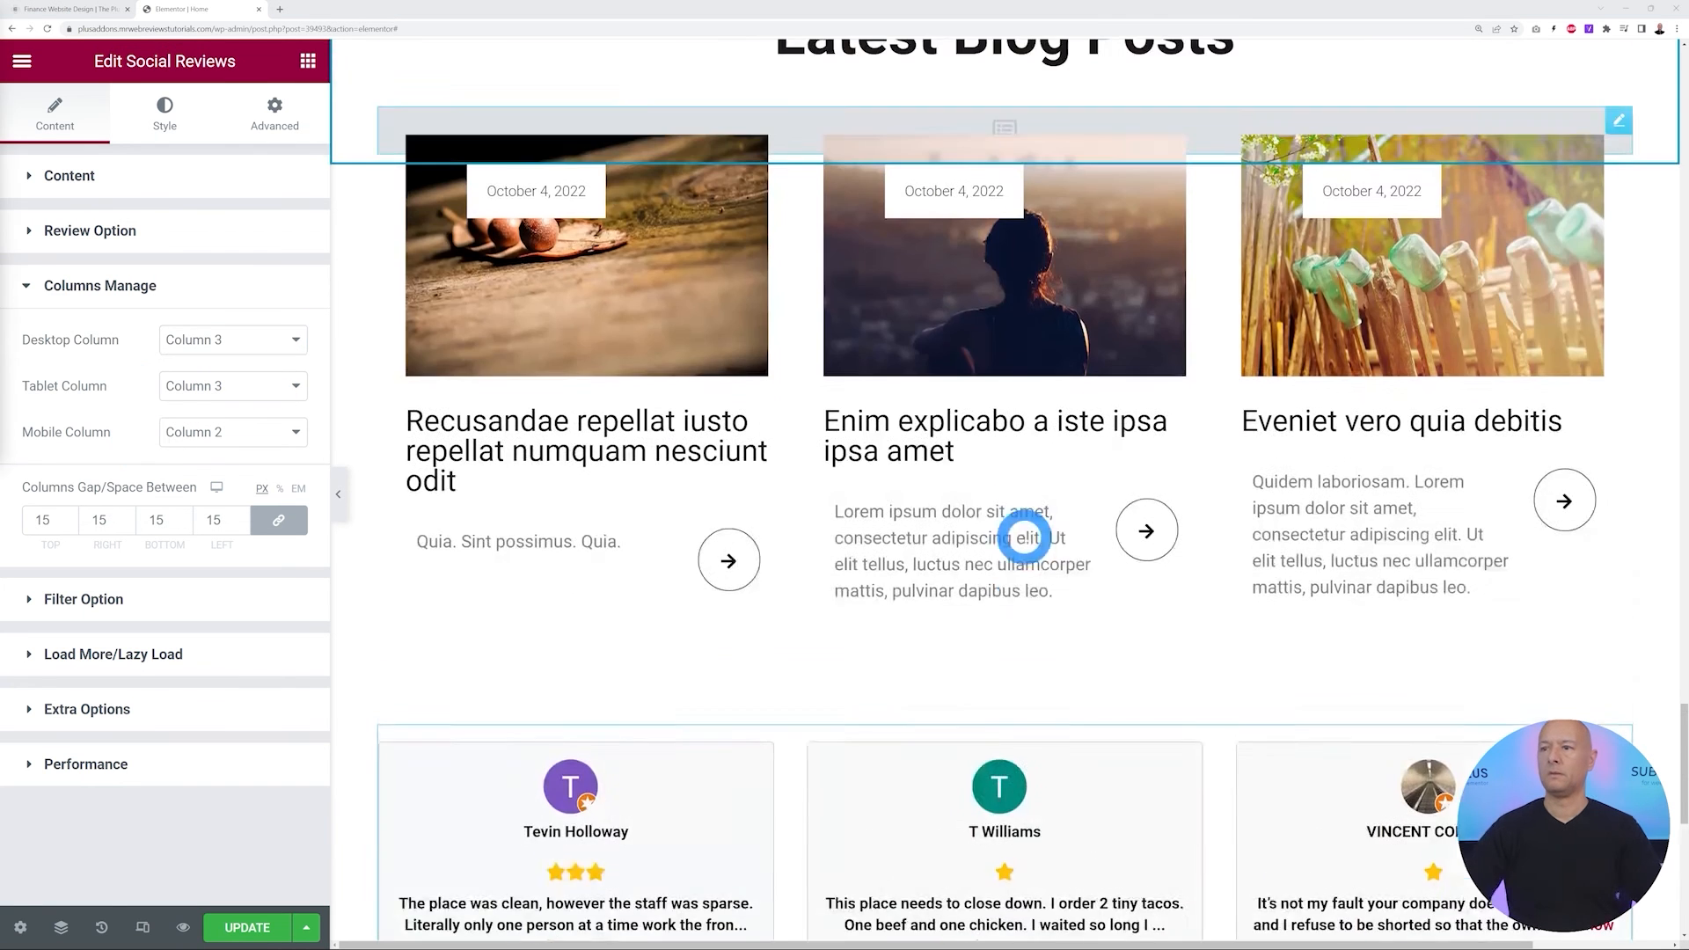
scroll(1024, 535, down, 6)
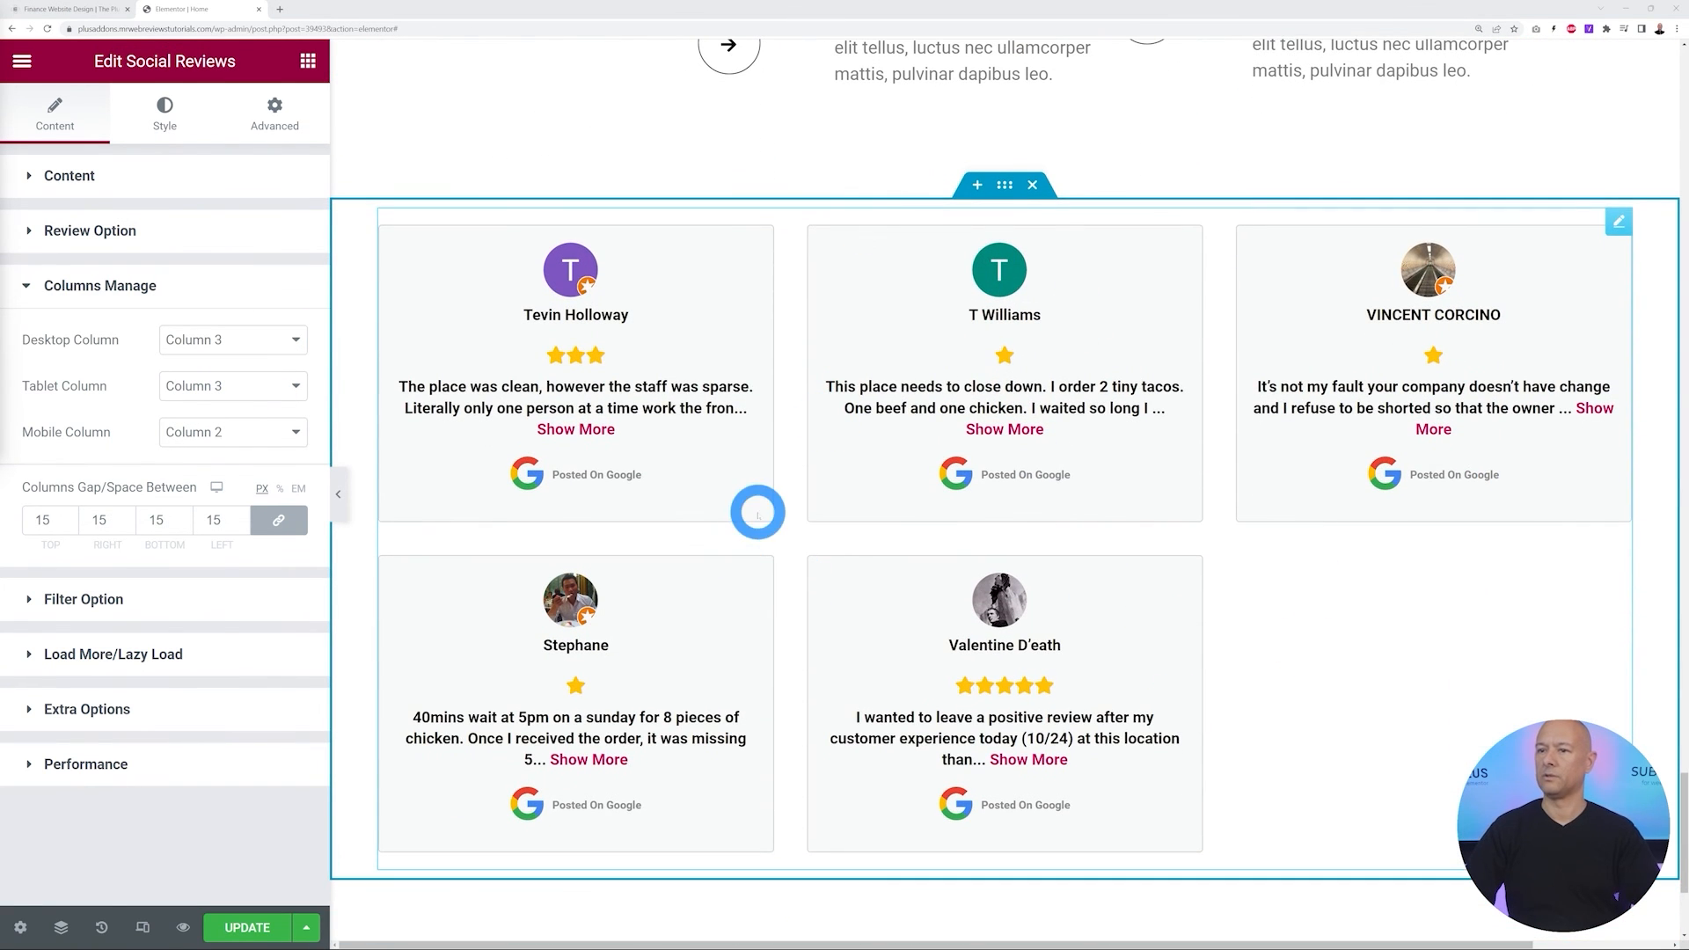
Compare the review cards with the reference design and set the Google username typography to size 20 px and weight 400
click(165, 119)
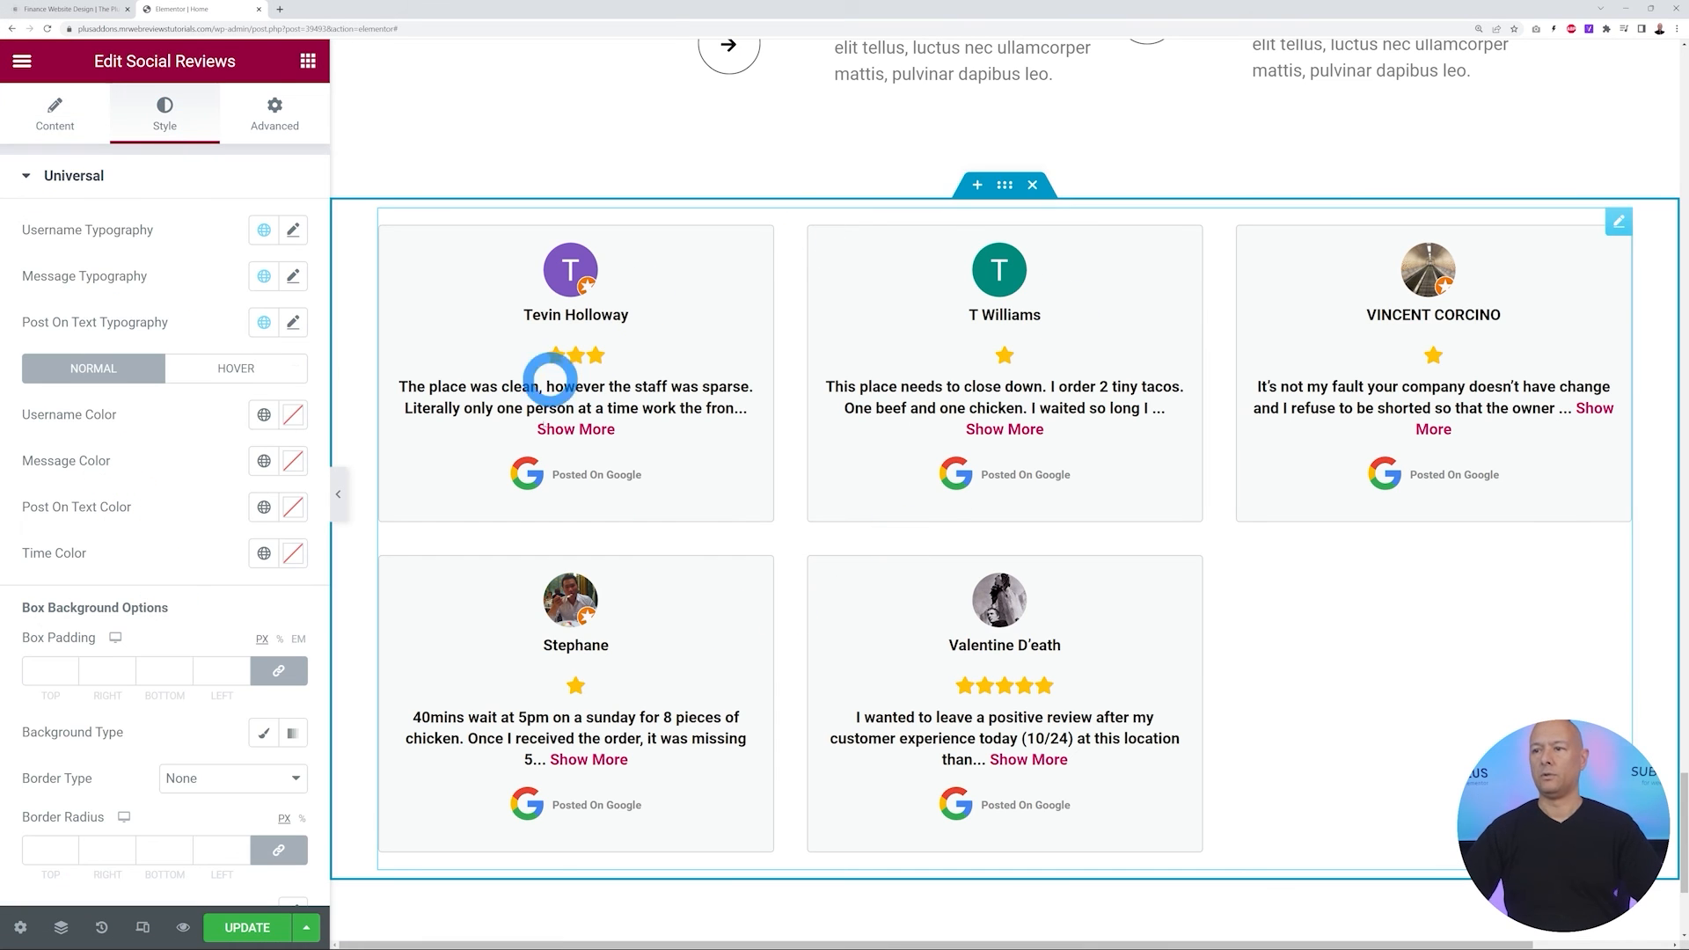
click(80, 9)
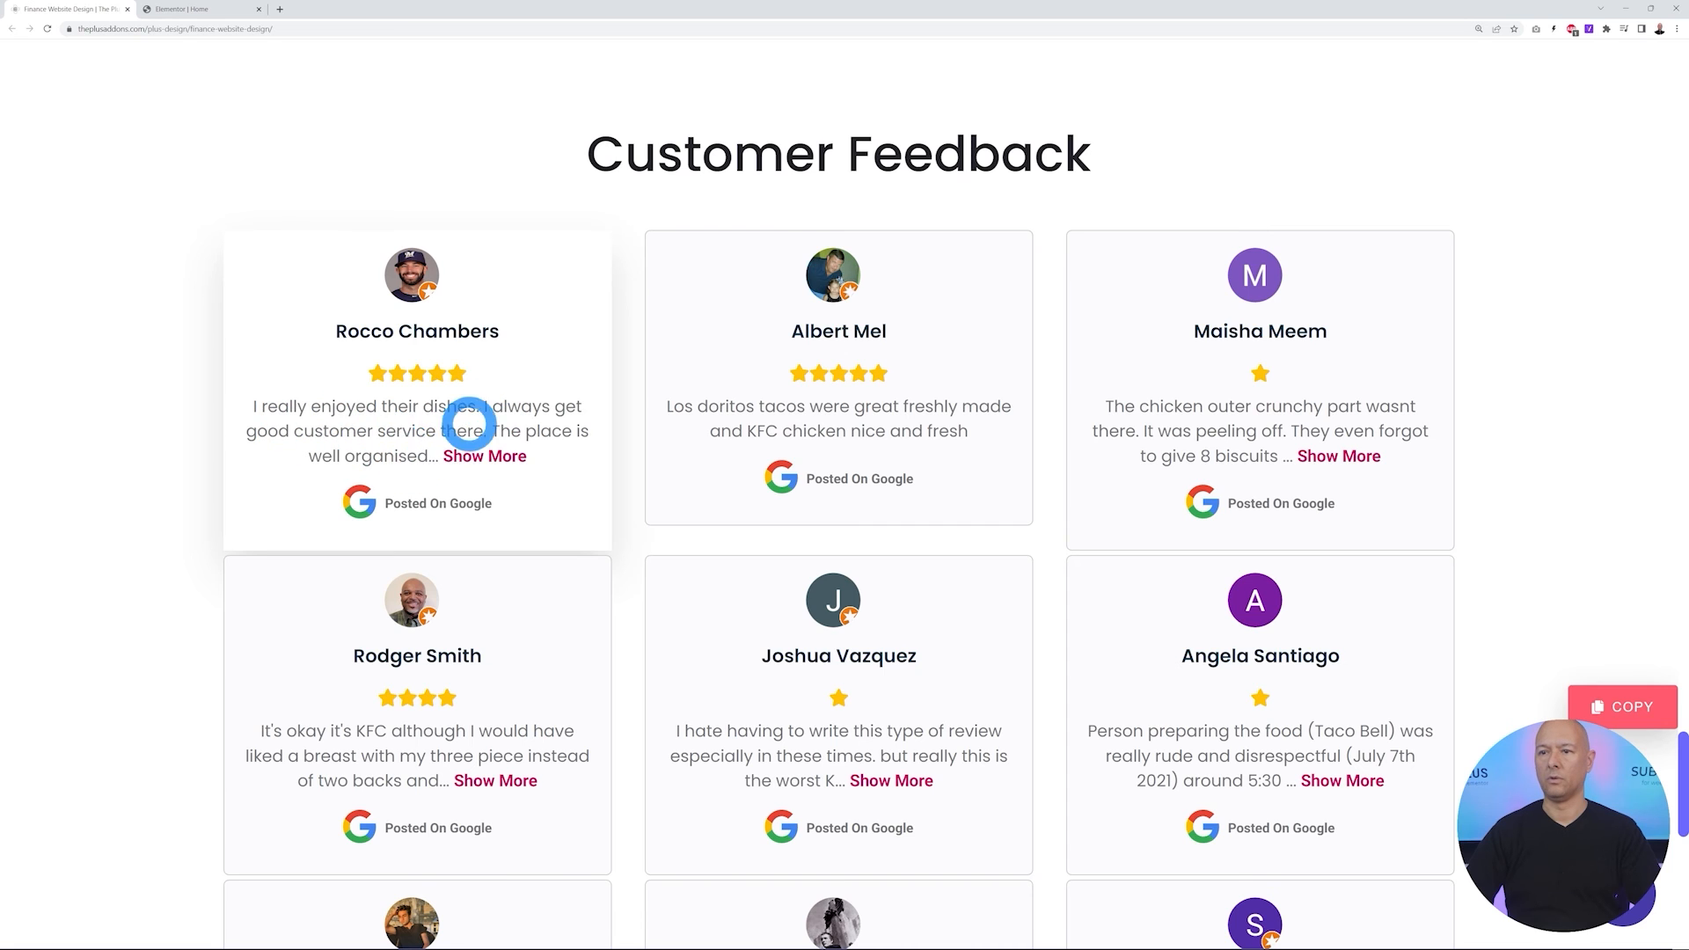
click(206, 10)
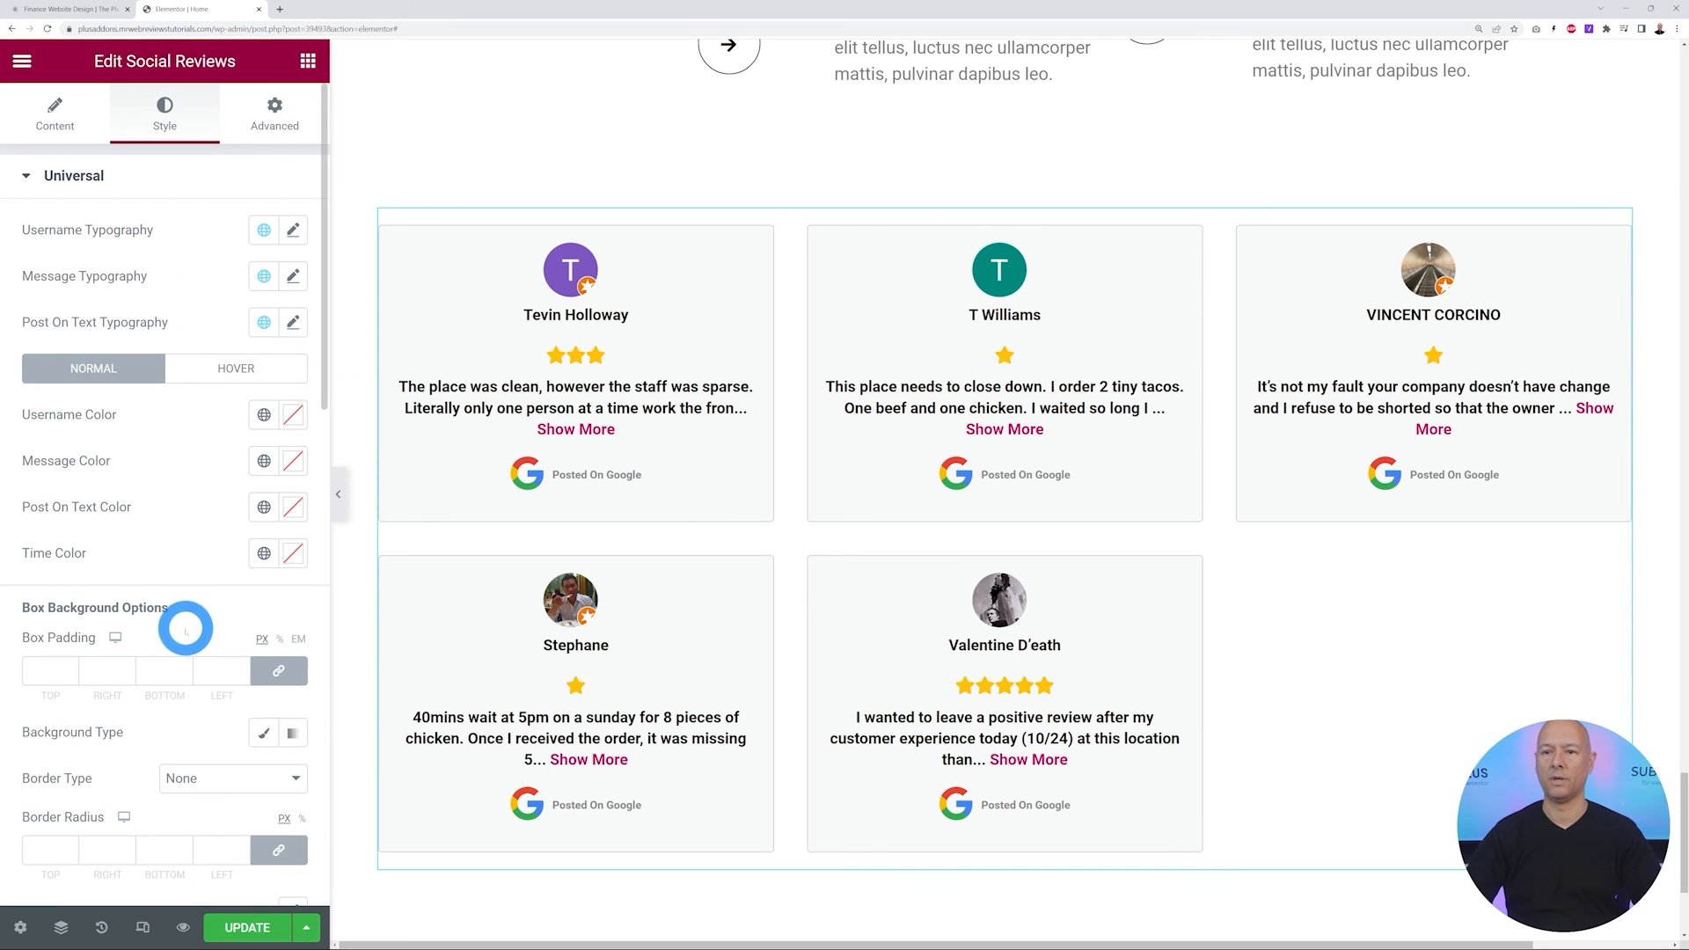
click(76, 178)
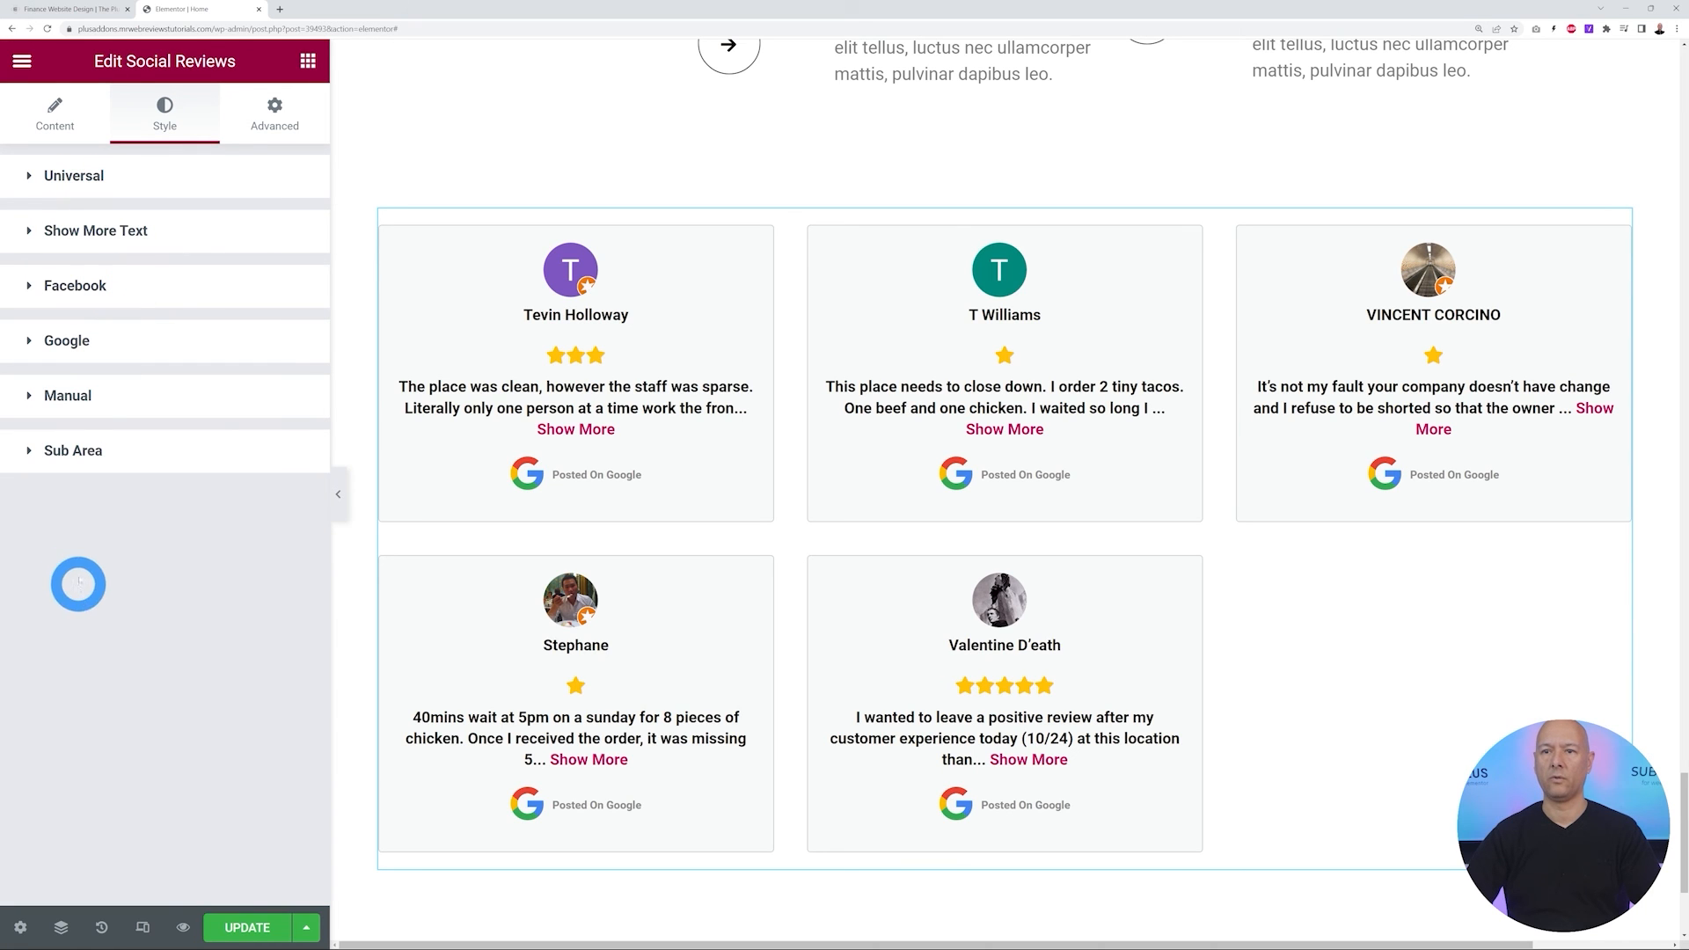
click(67, 345)
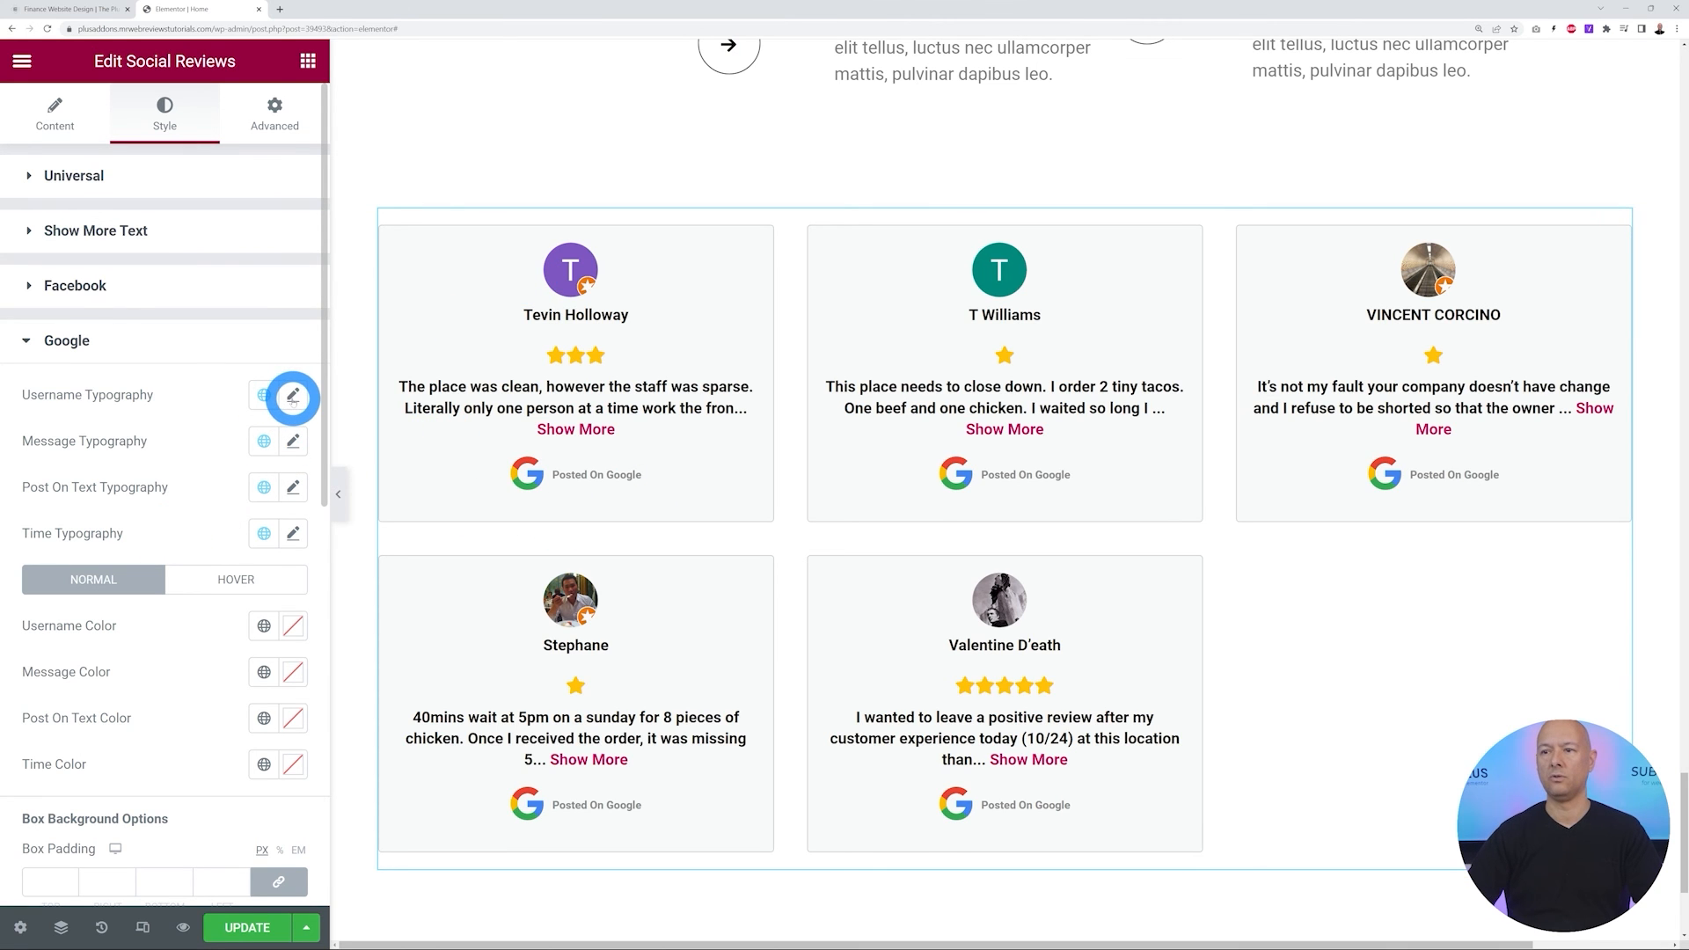
click(293, 398)
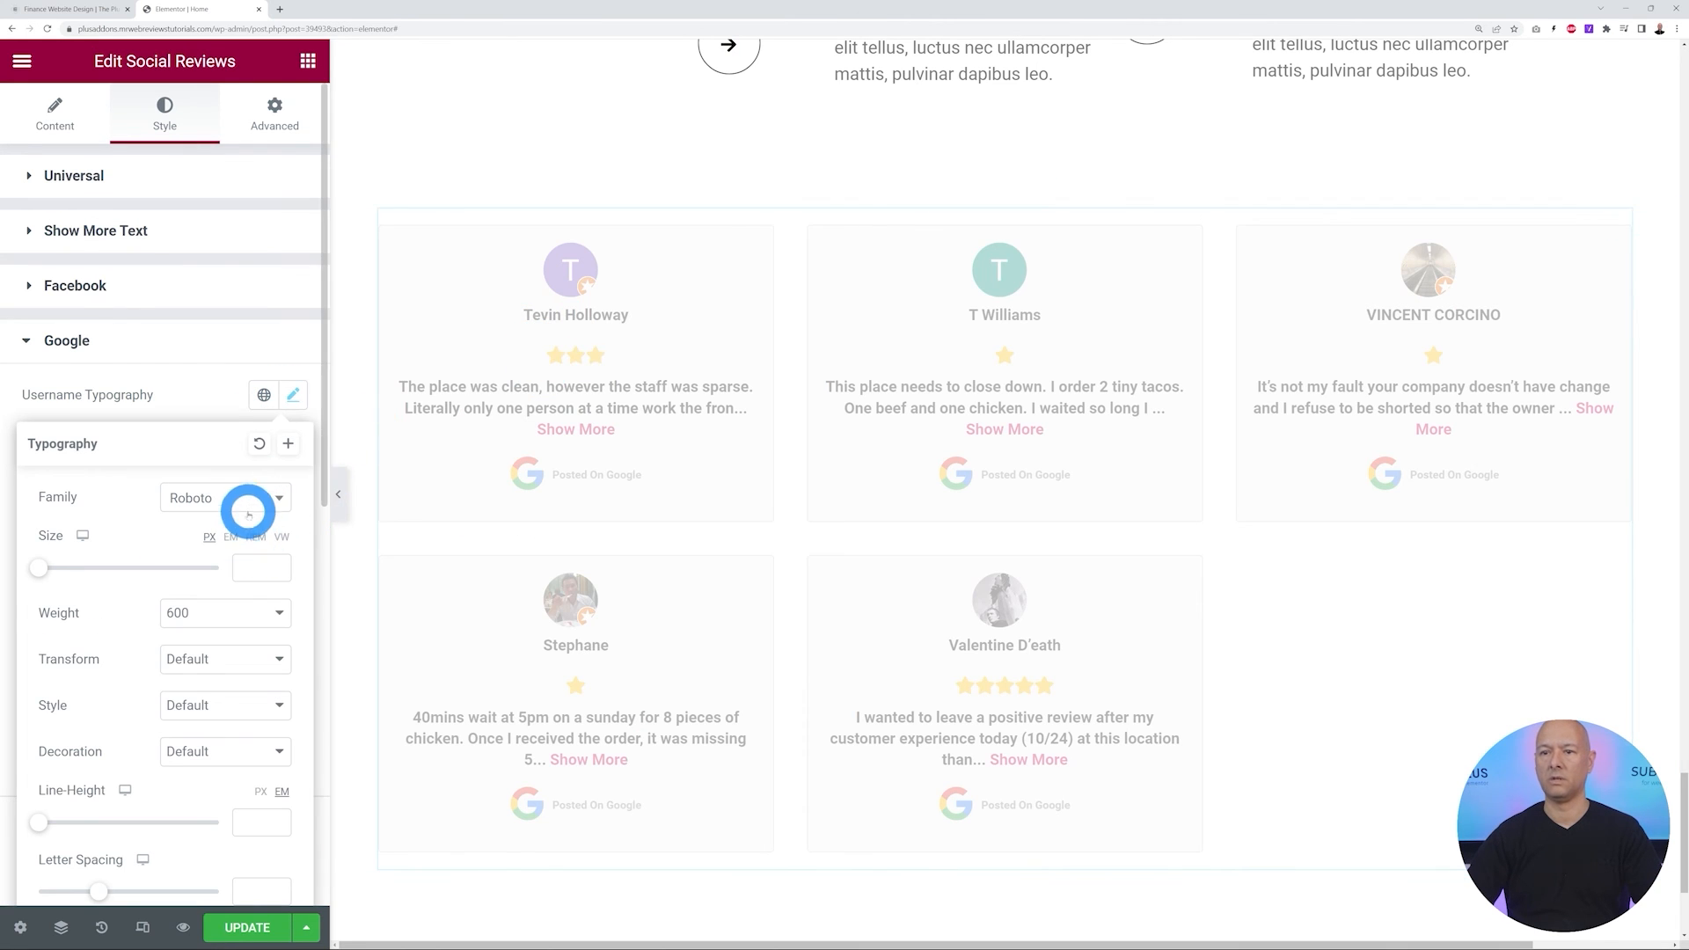
drag(39, 567, 55, 568)
click(266, 607)
click(199, 668)
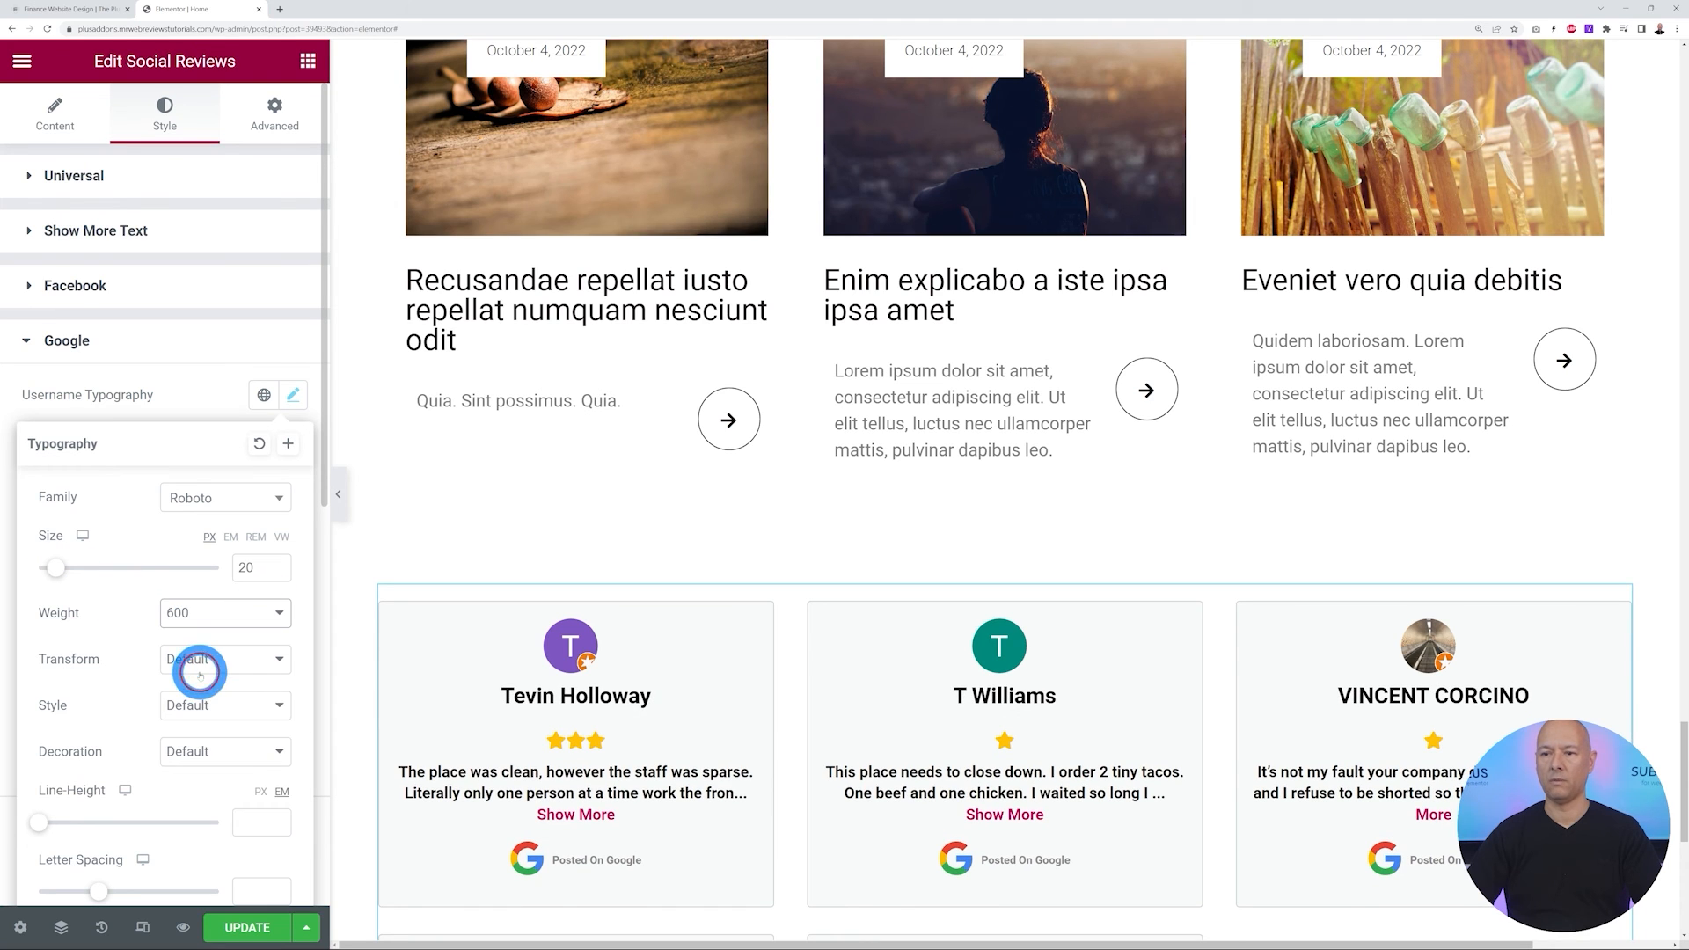
click(243, 627)
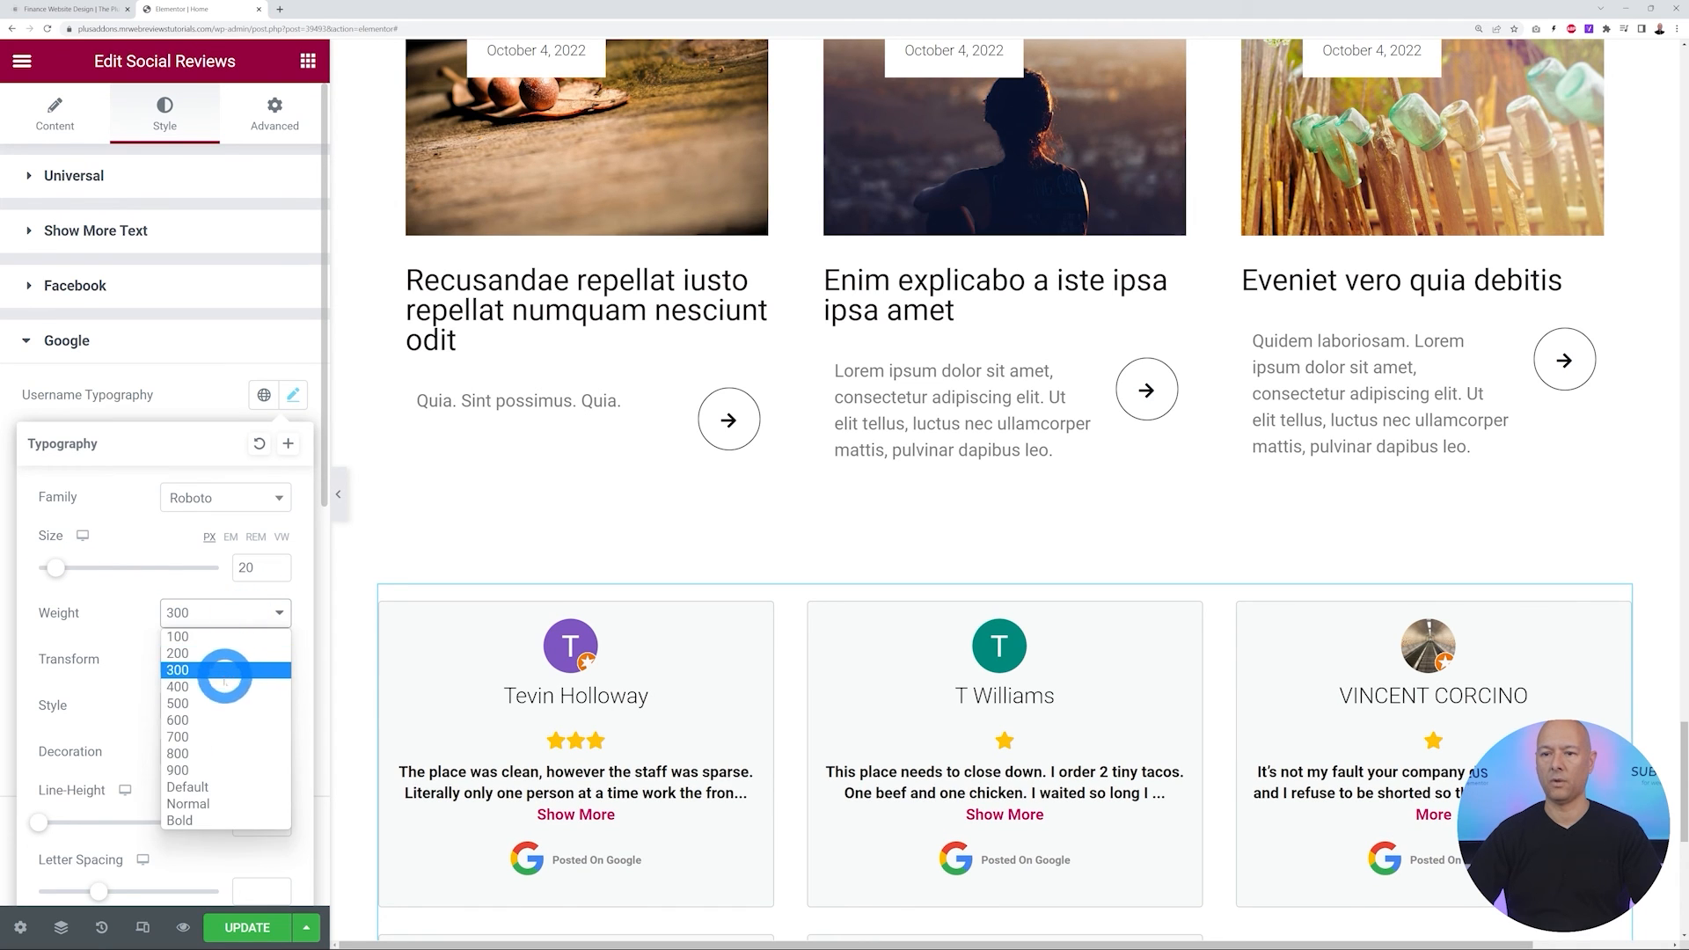
click(219, 685)
scroll(690, 515, down, 6)
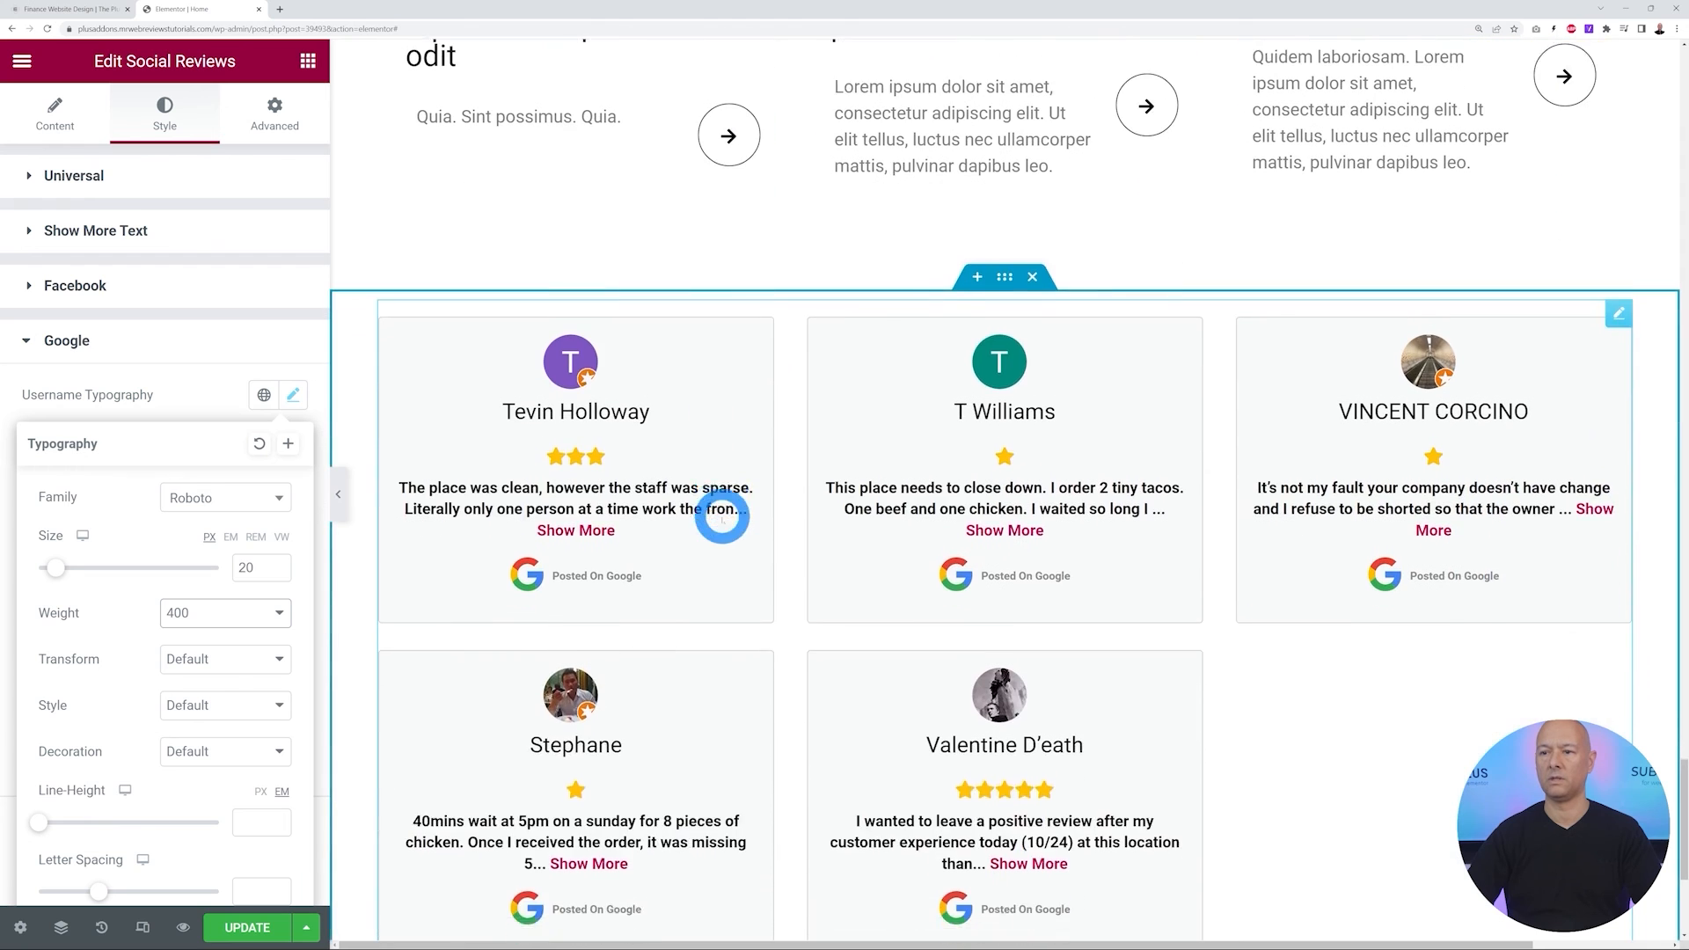
click(191, 376)
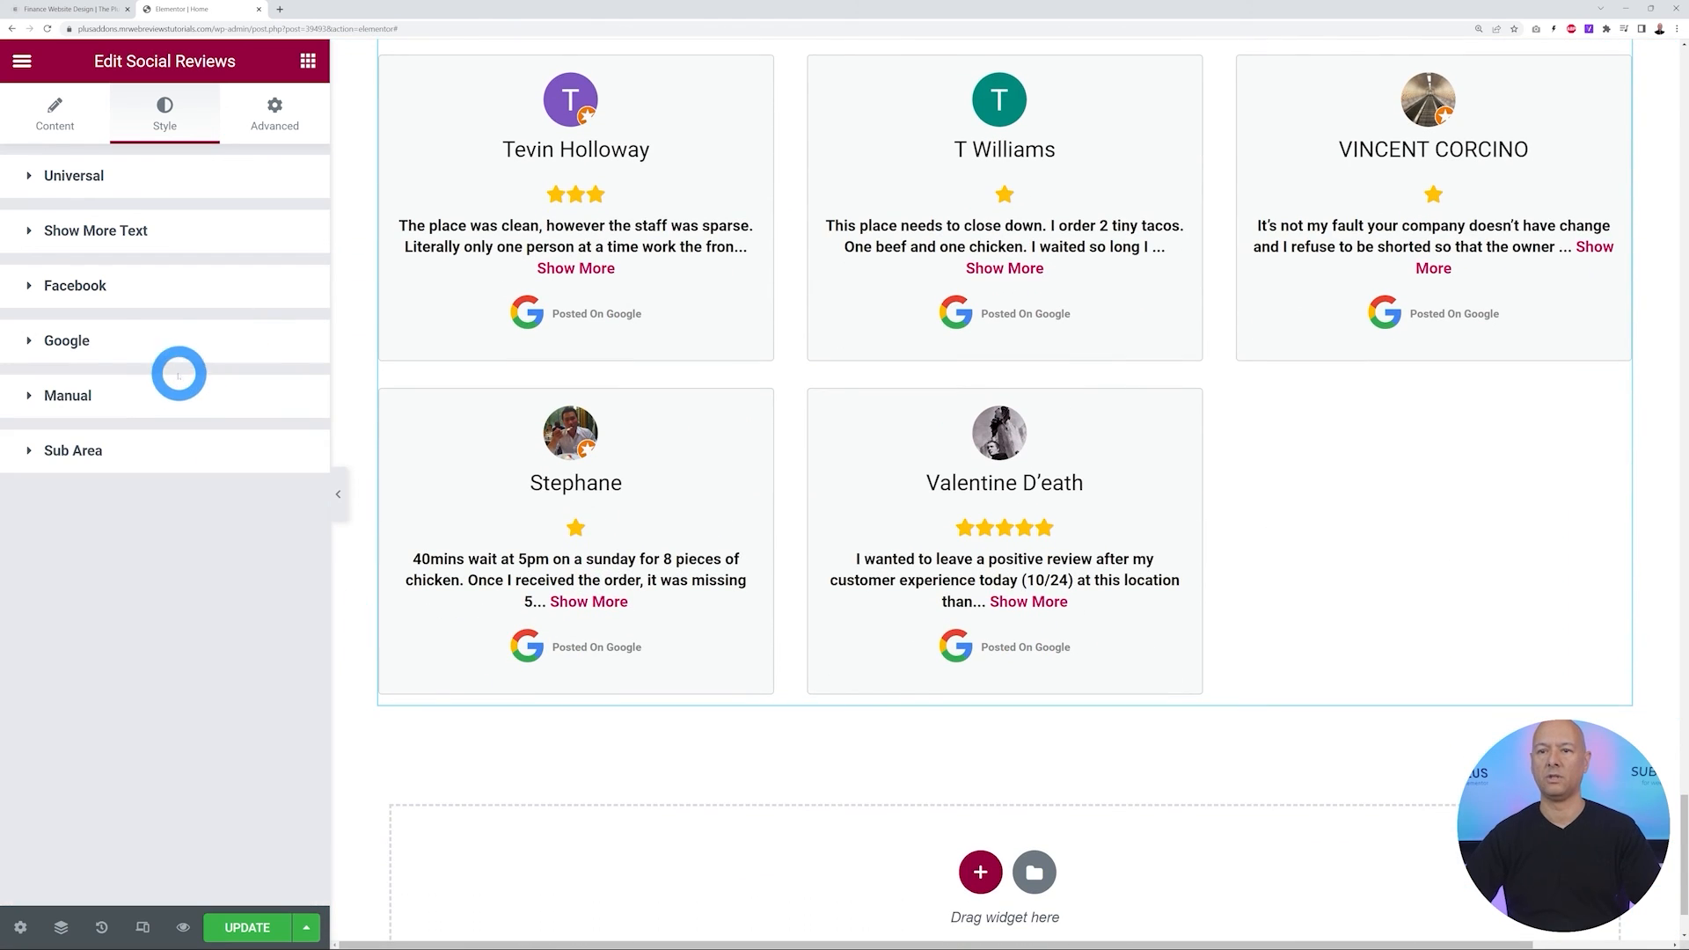
Set the Google review message typography to size 16 px and weight 300
click(96, 343)
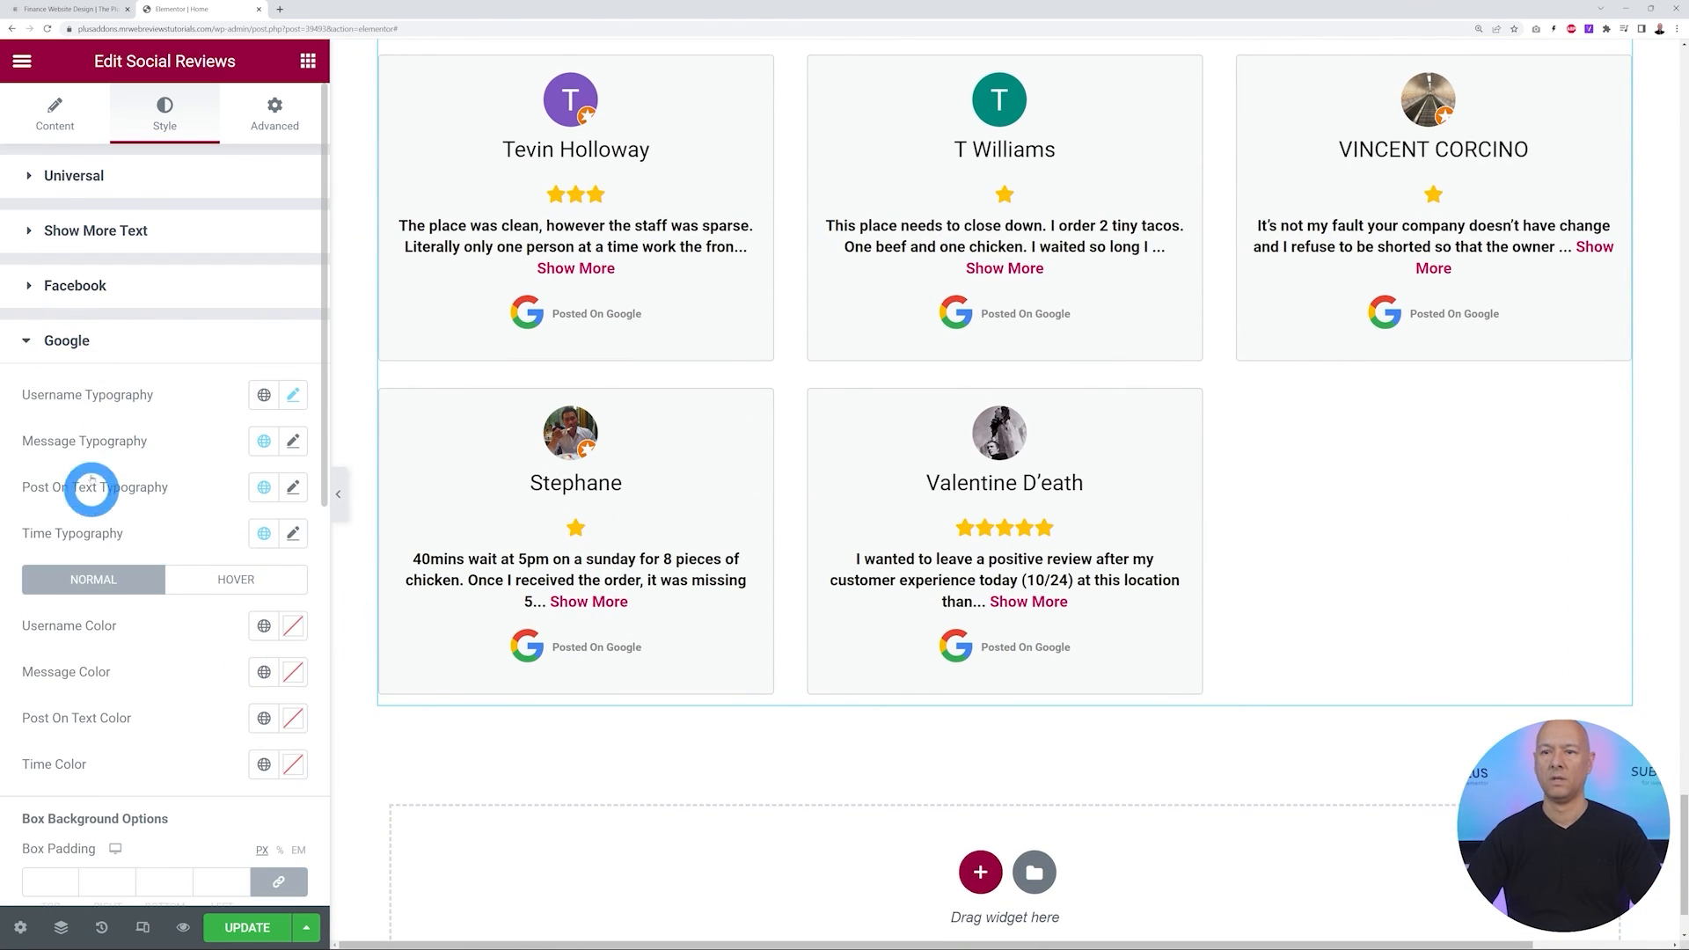
click(292, 444)
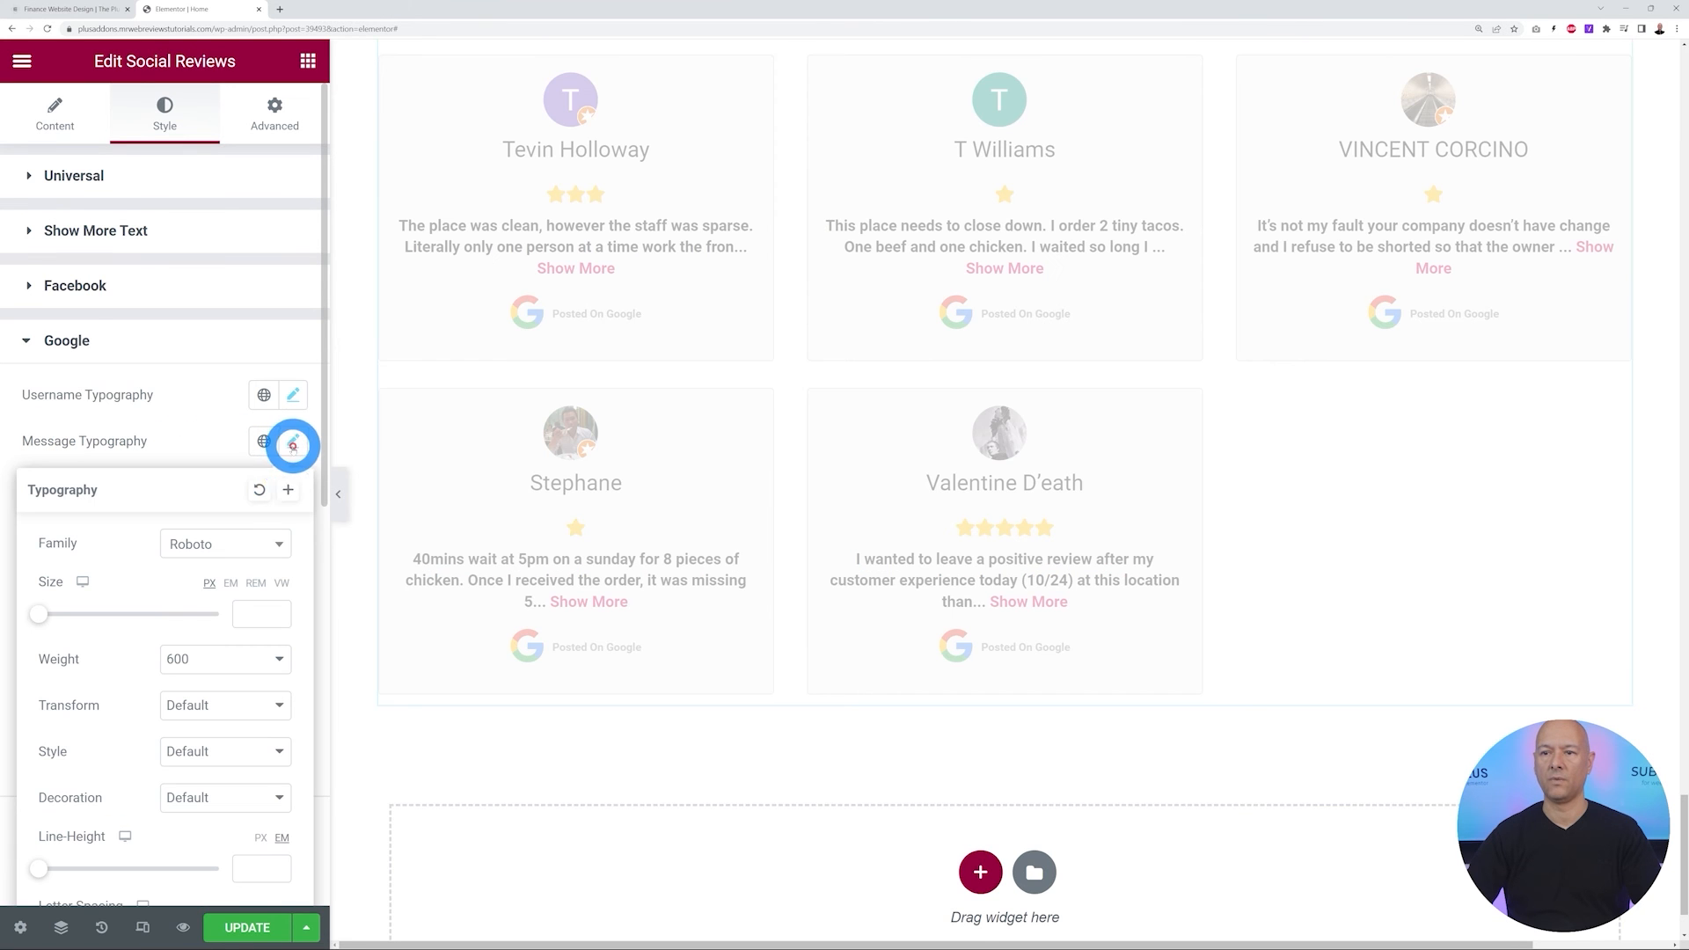
drag(43, 616, 51, 618)
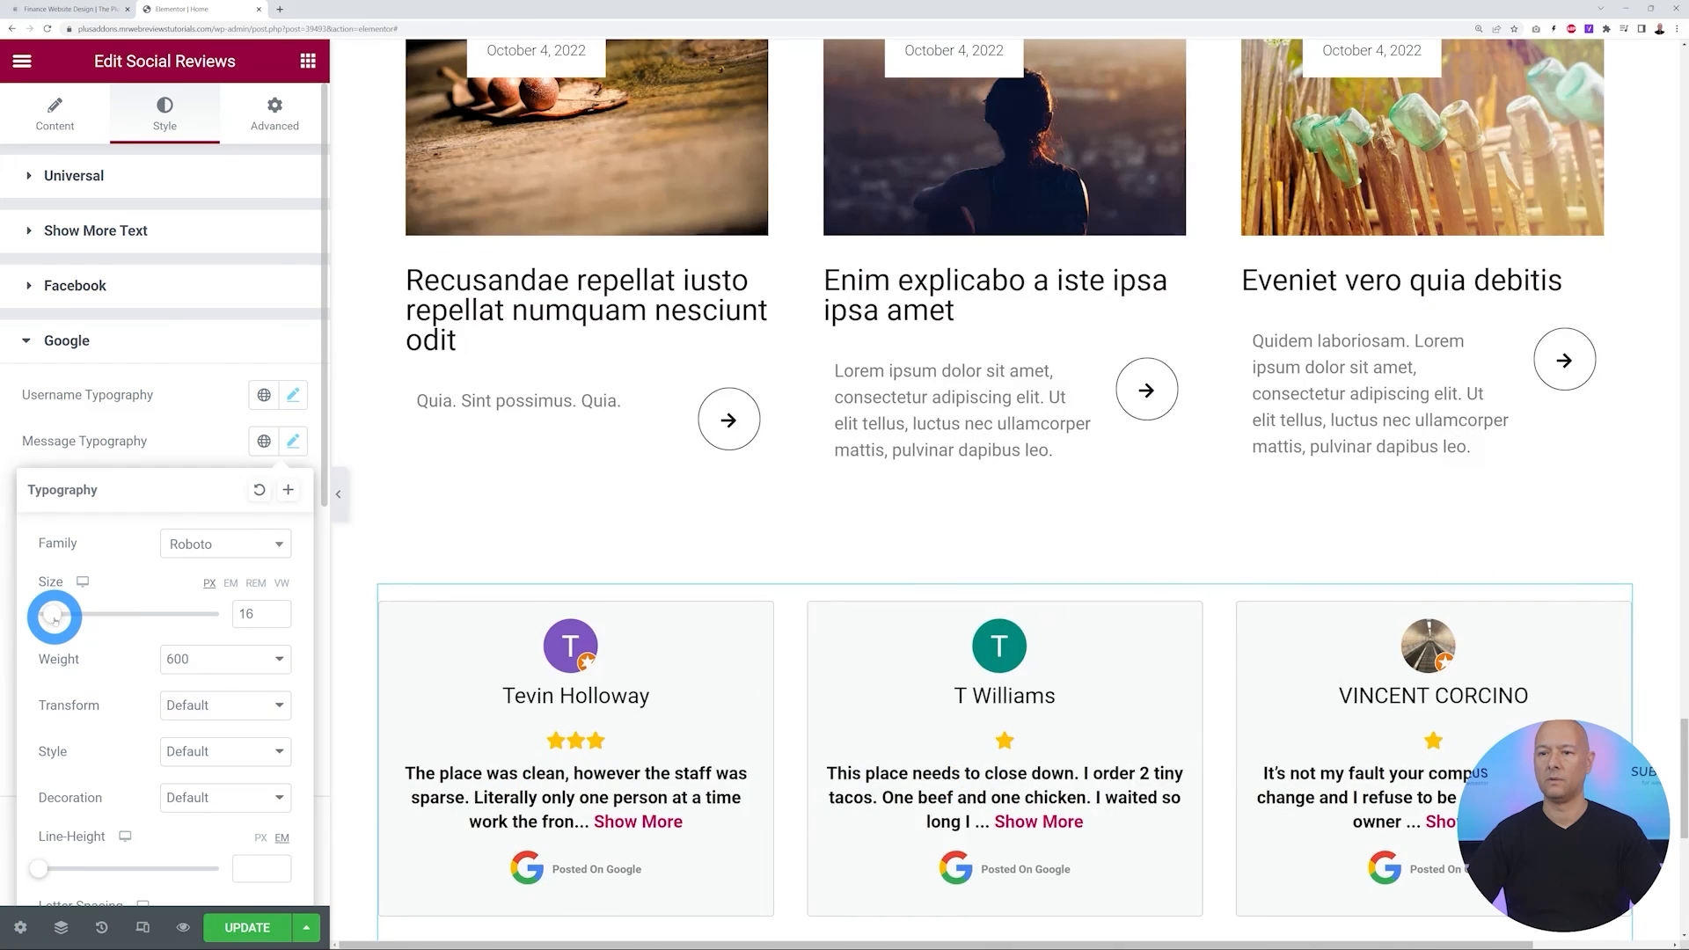
scroll(765, 572, down, 6)
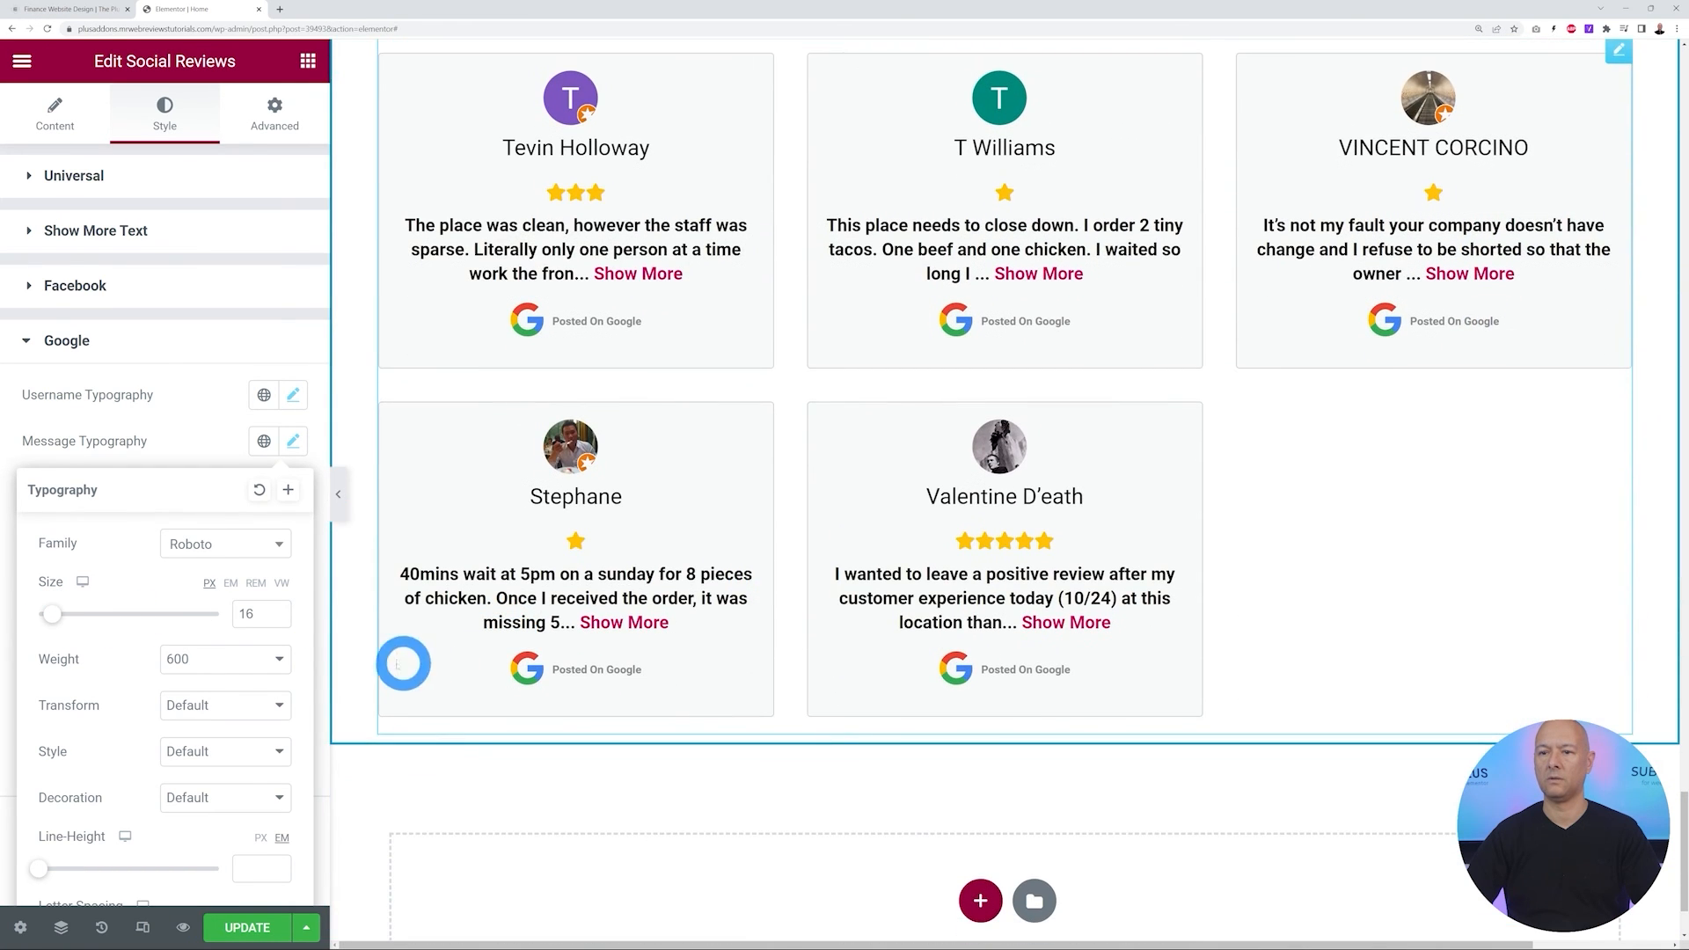
click(275, 665)
click(234, 709)
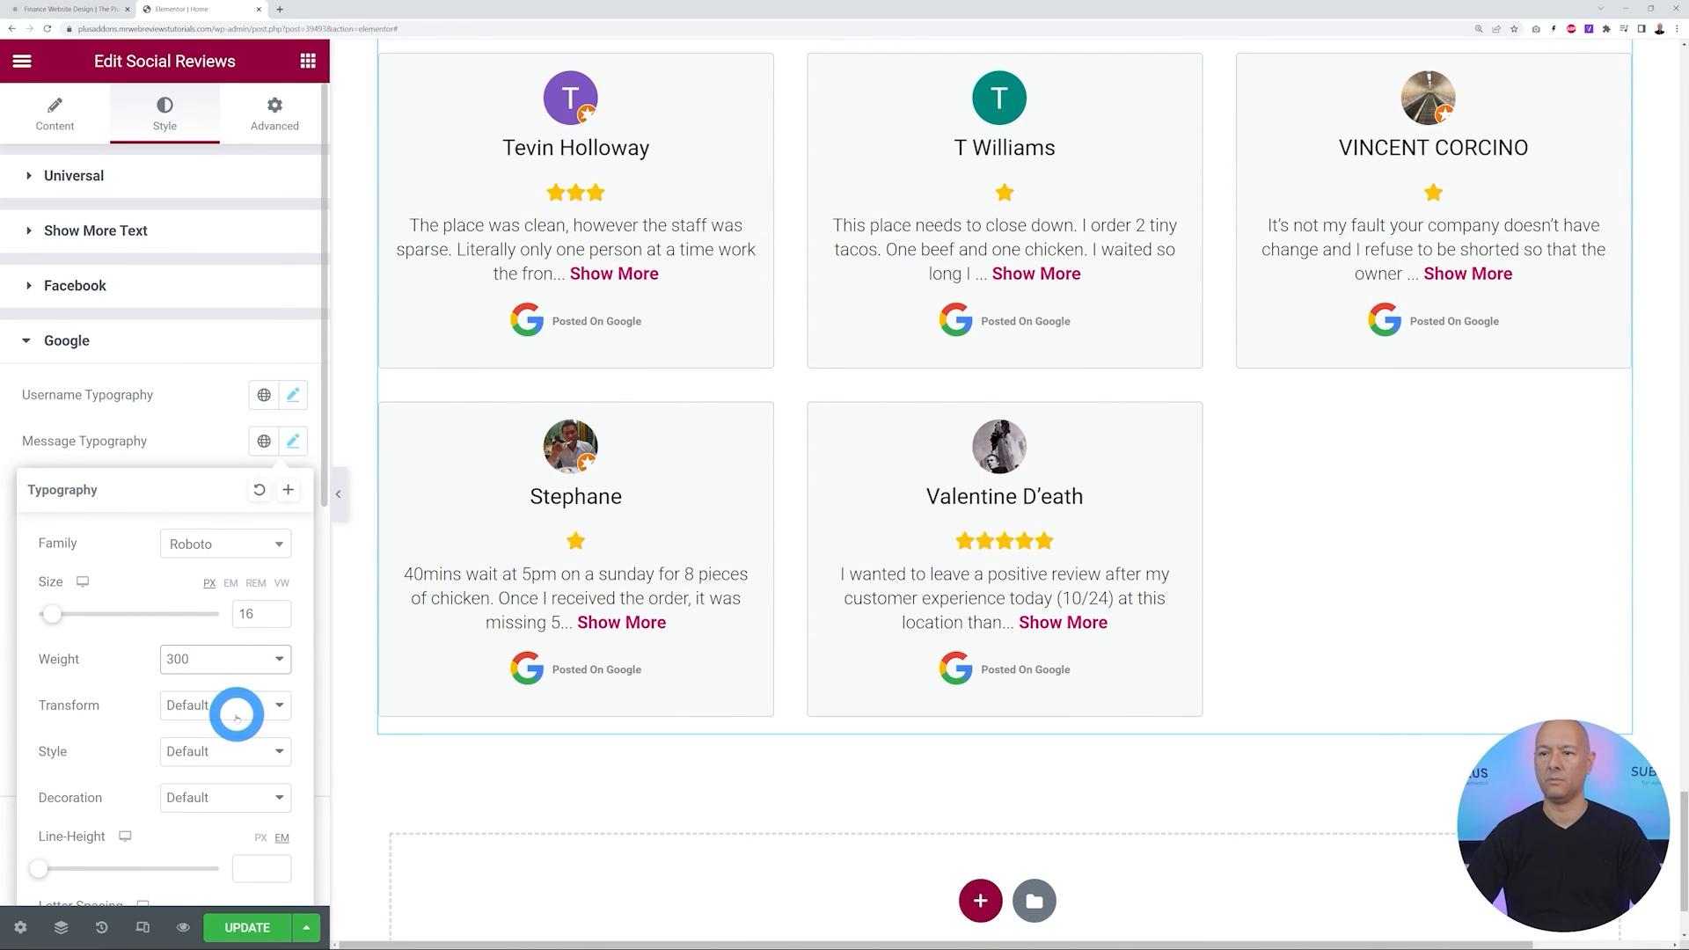
click(184, 435)
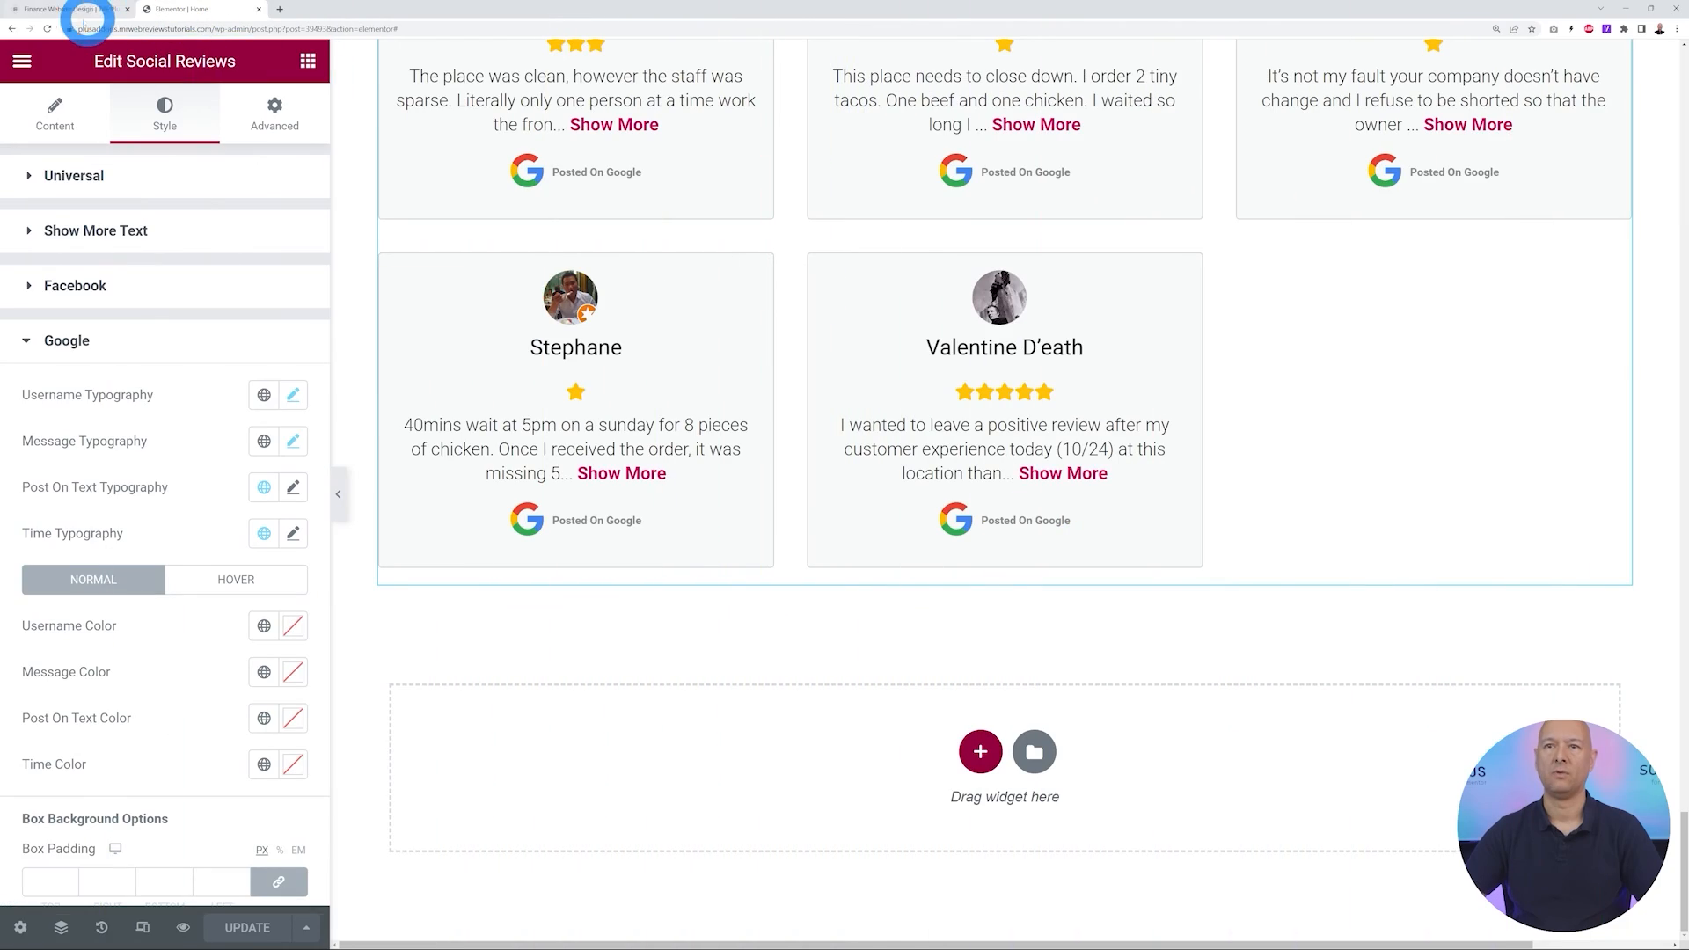
Check the reference design's footer and add a new single-column container with downward direction below the reviews
click(76, 14)
mouse_move(814, 481)
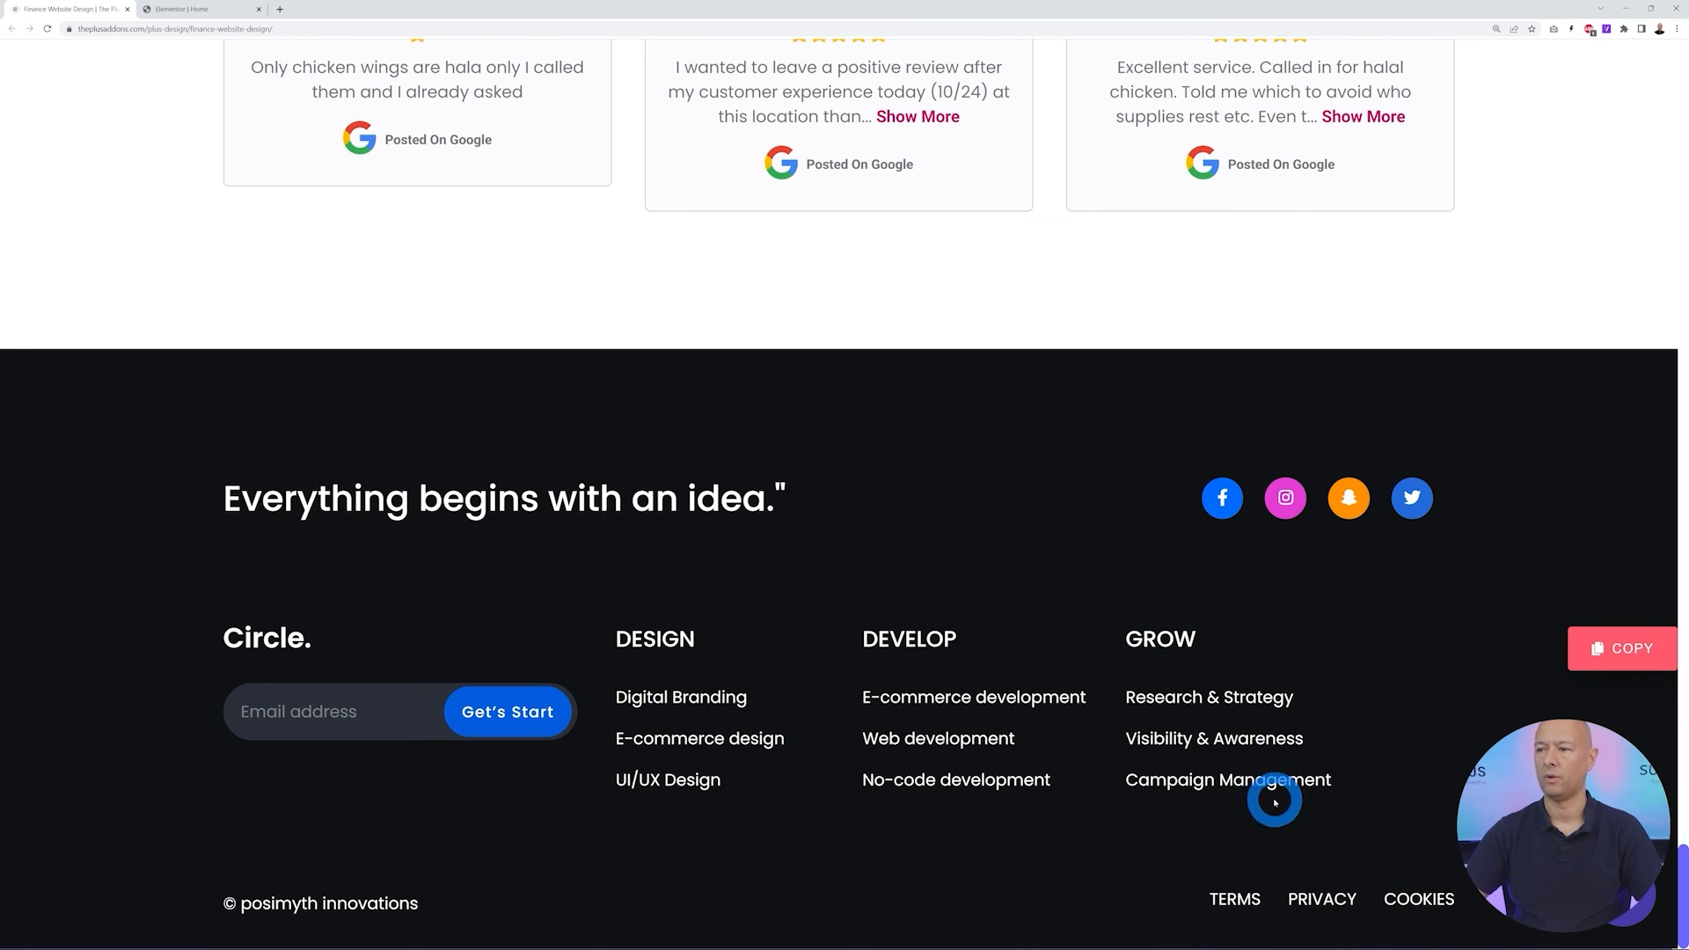
click(215, 9)
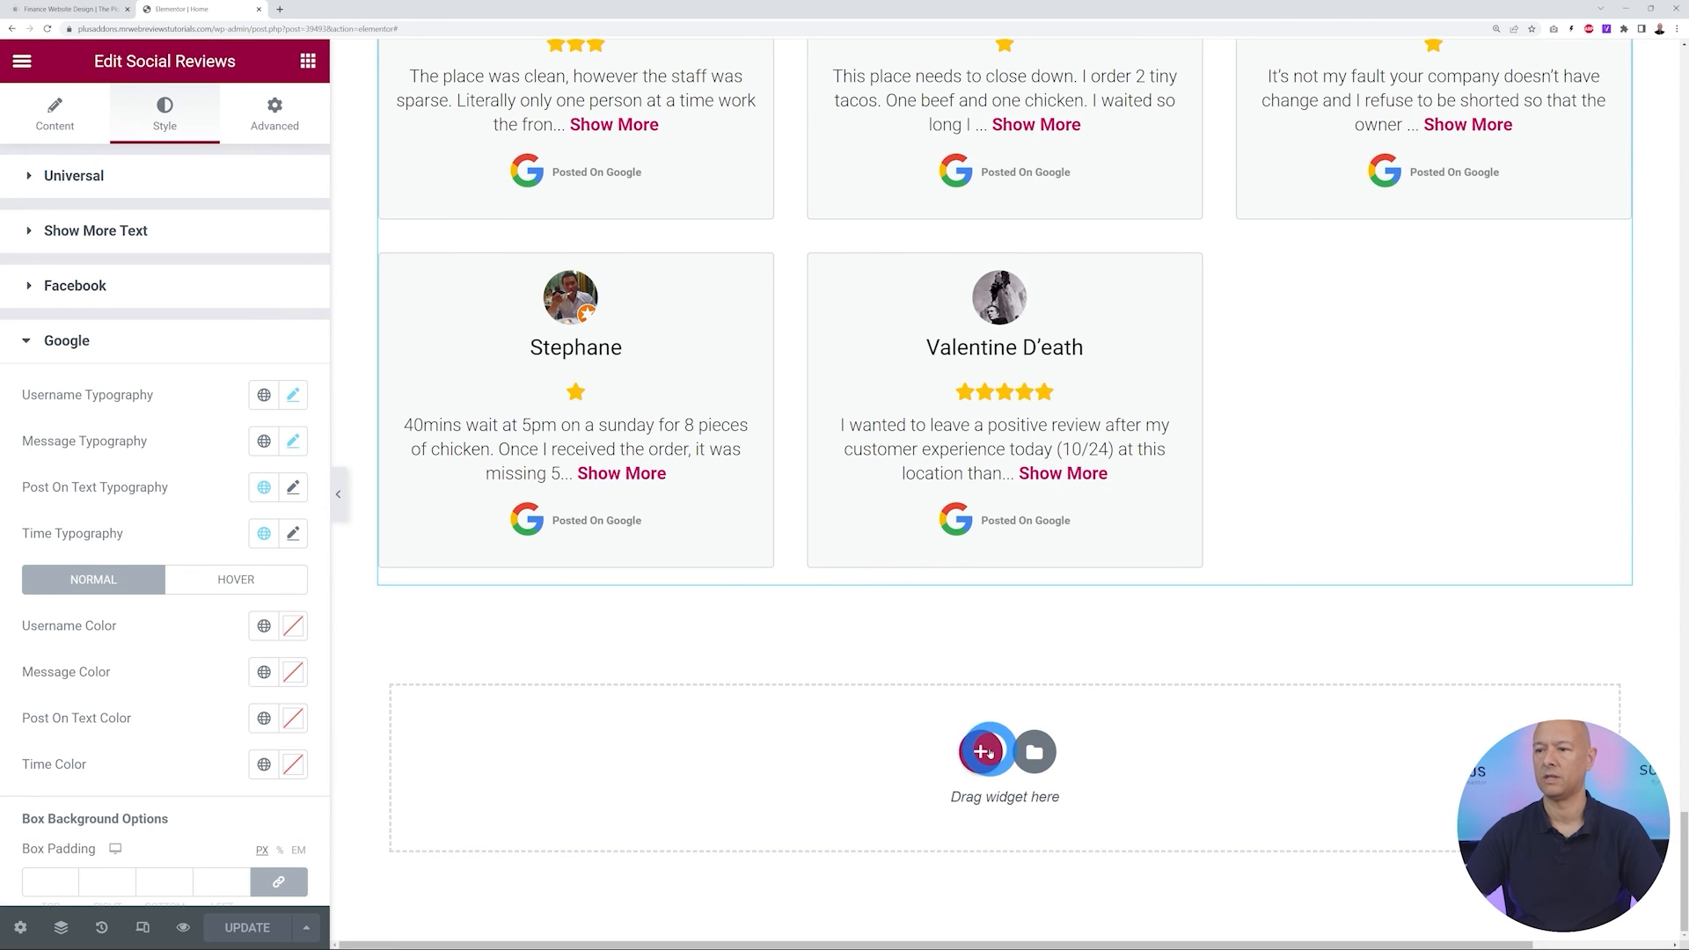
click(982, 750)
scroll(1031, 743, down, 1)
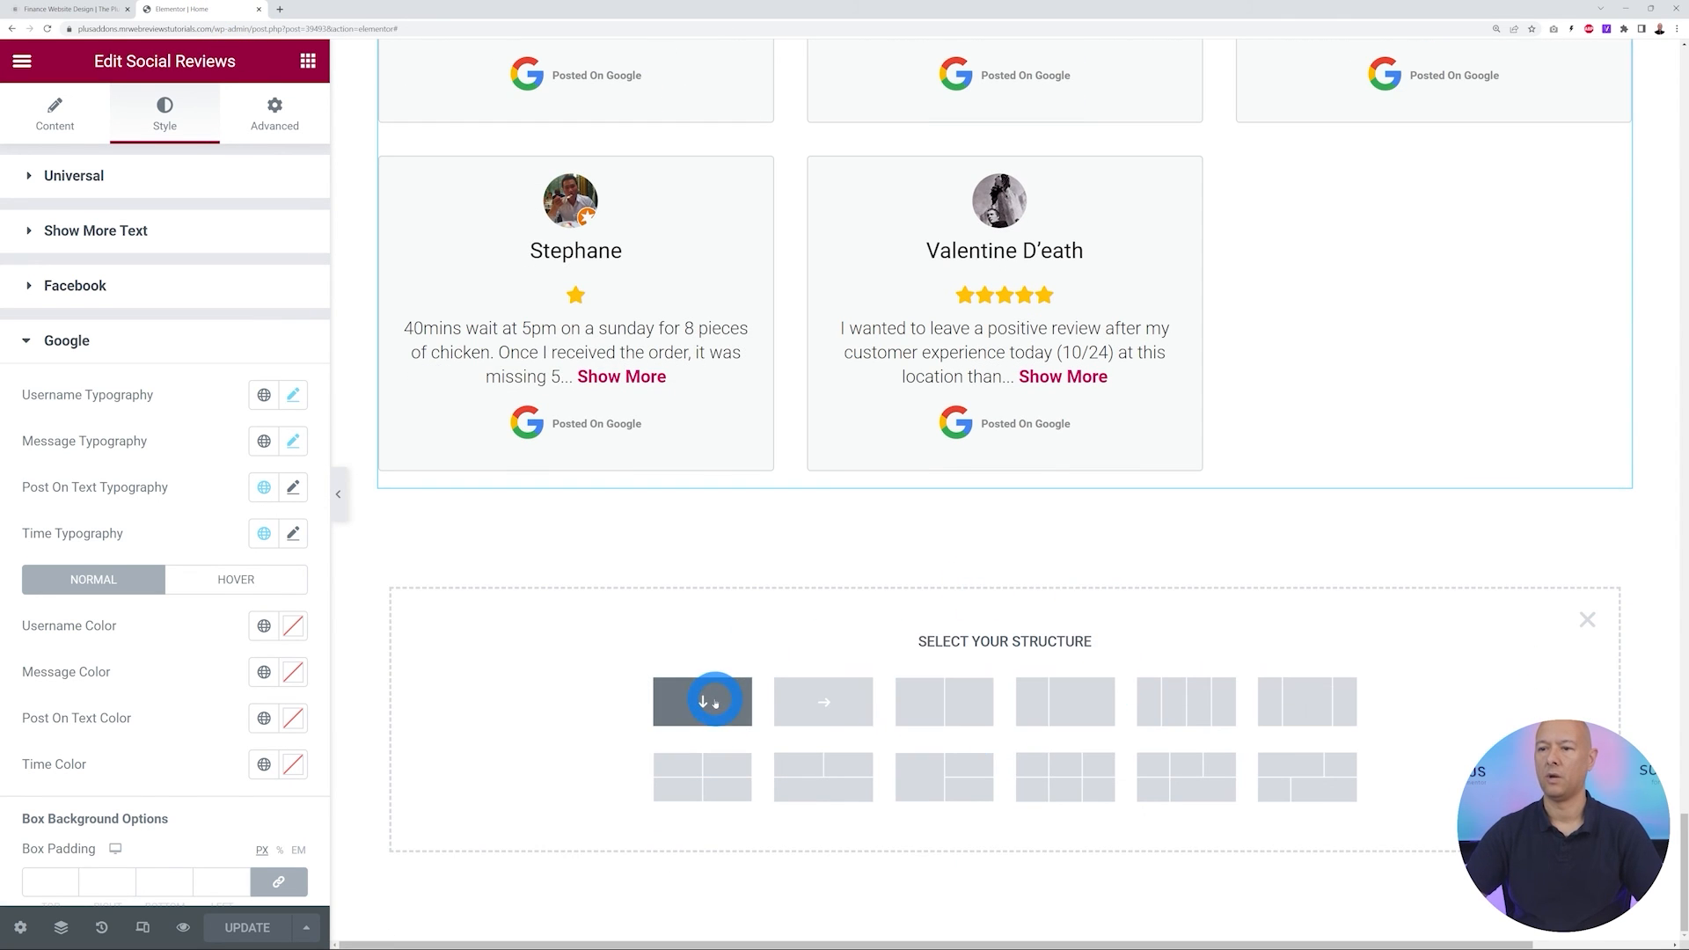
click(739, 719)
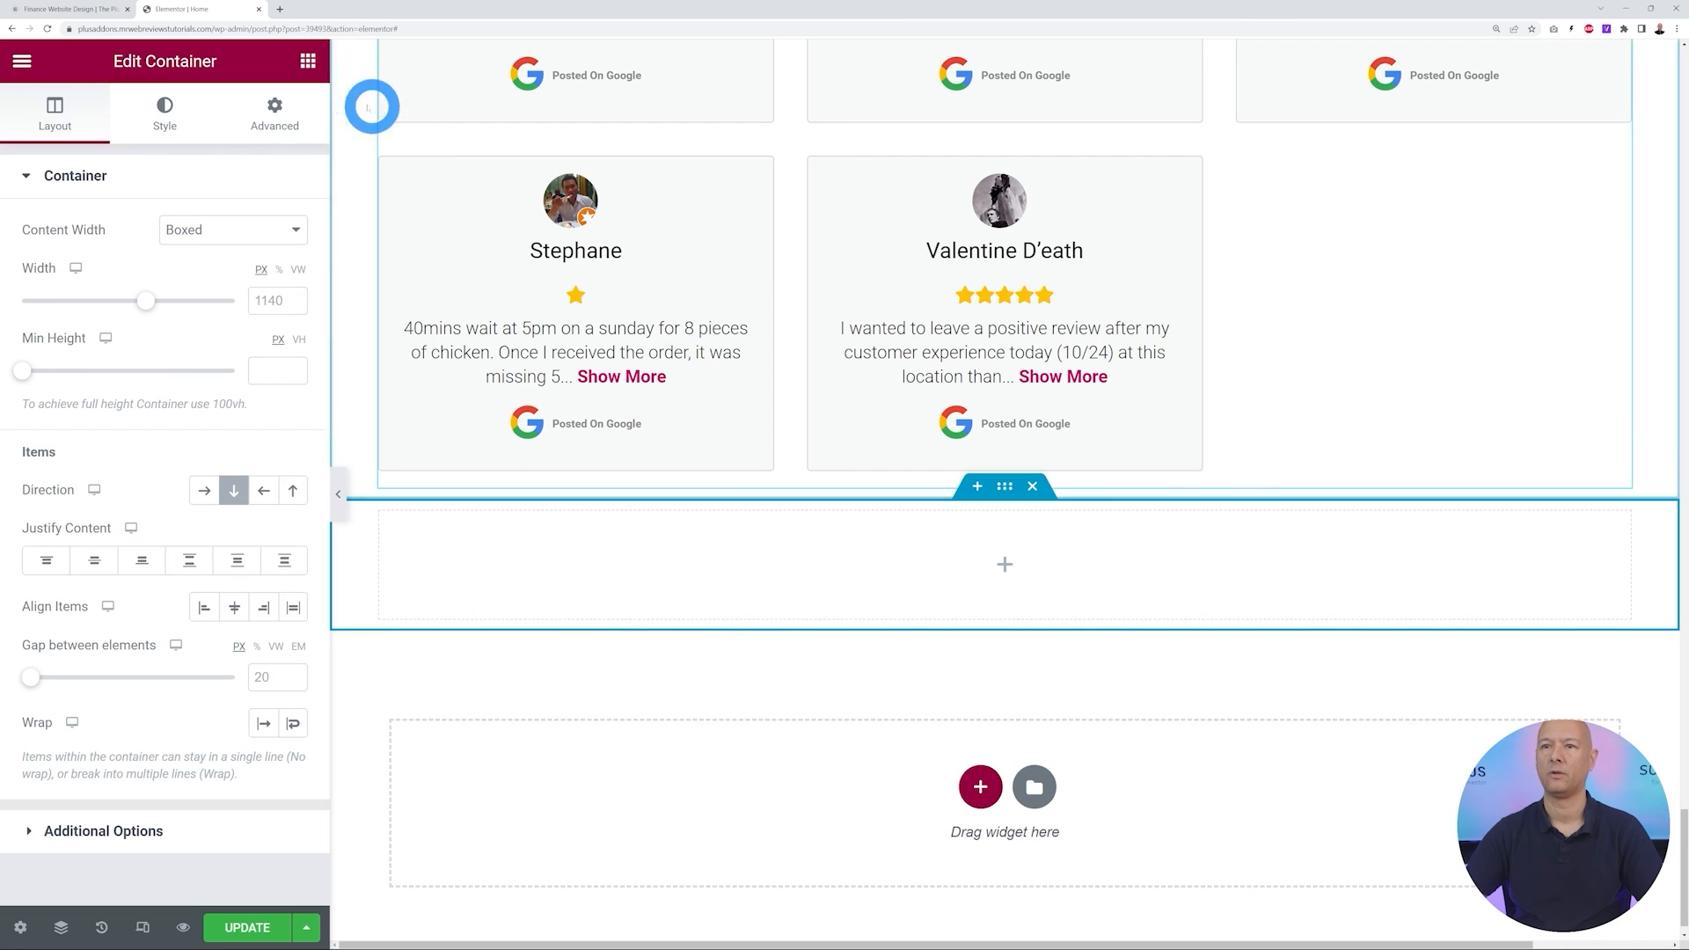
Nest two containers, one below the other, inside the new footer container
click(309, 62)
drag(124, 328, 648, 554)
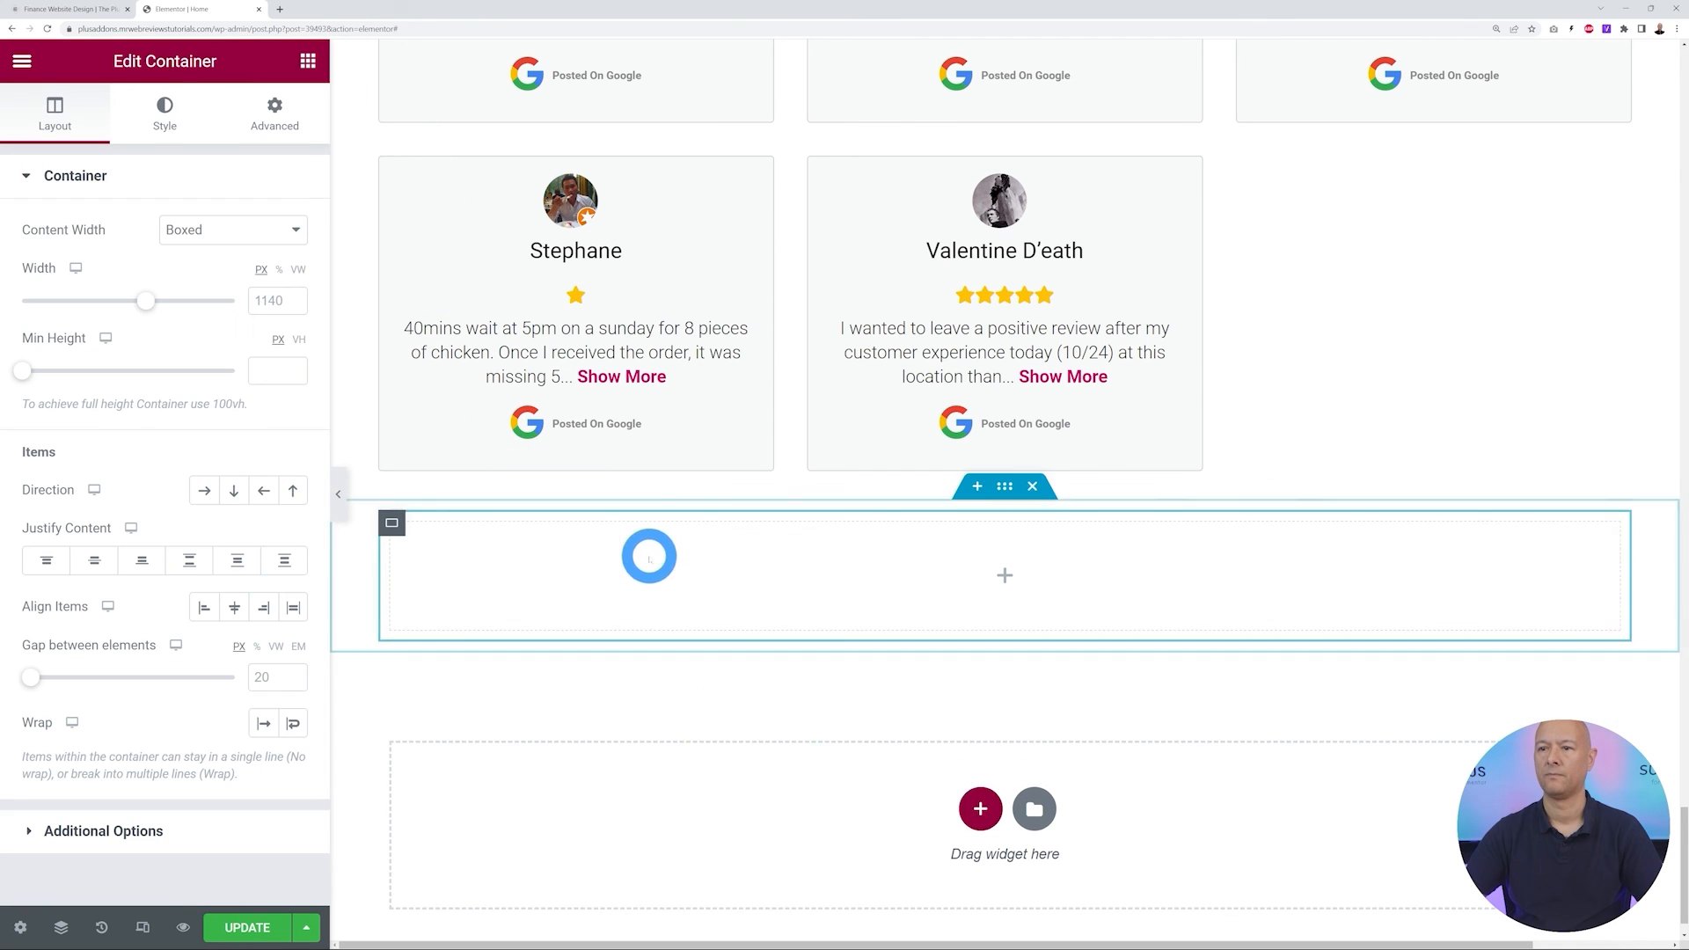
click(307, 61)
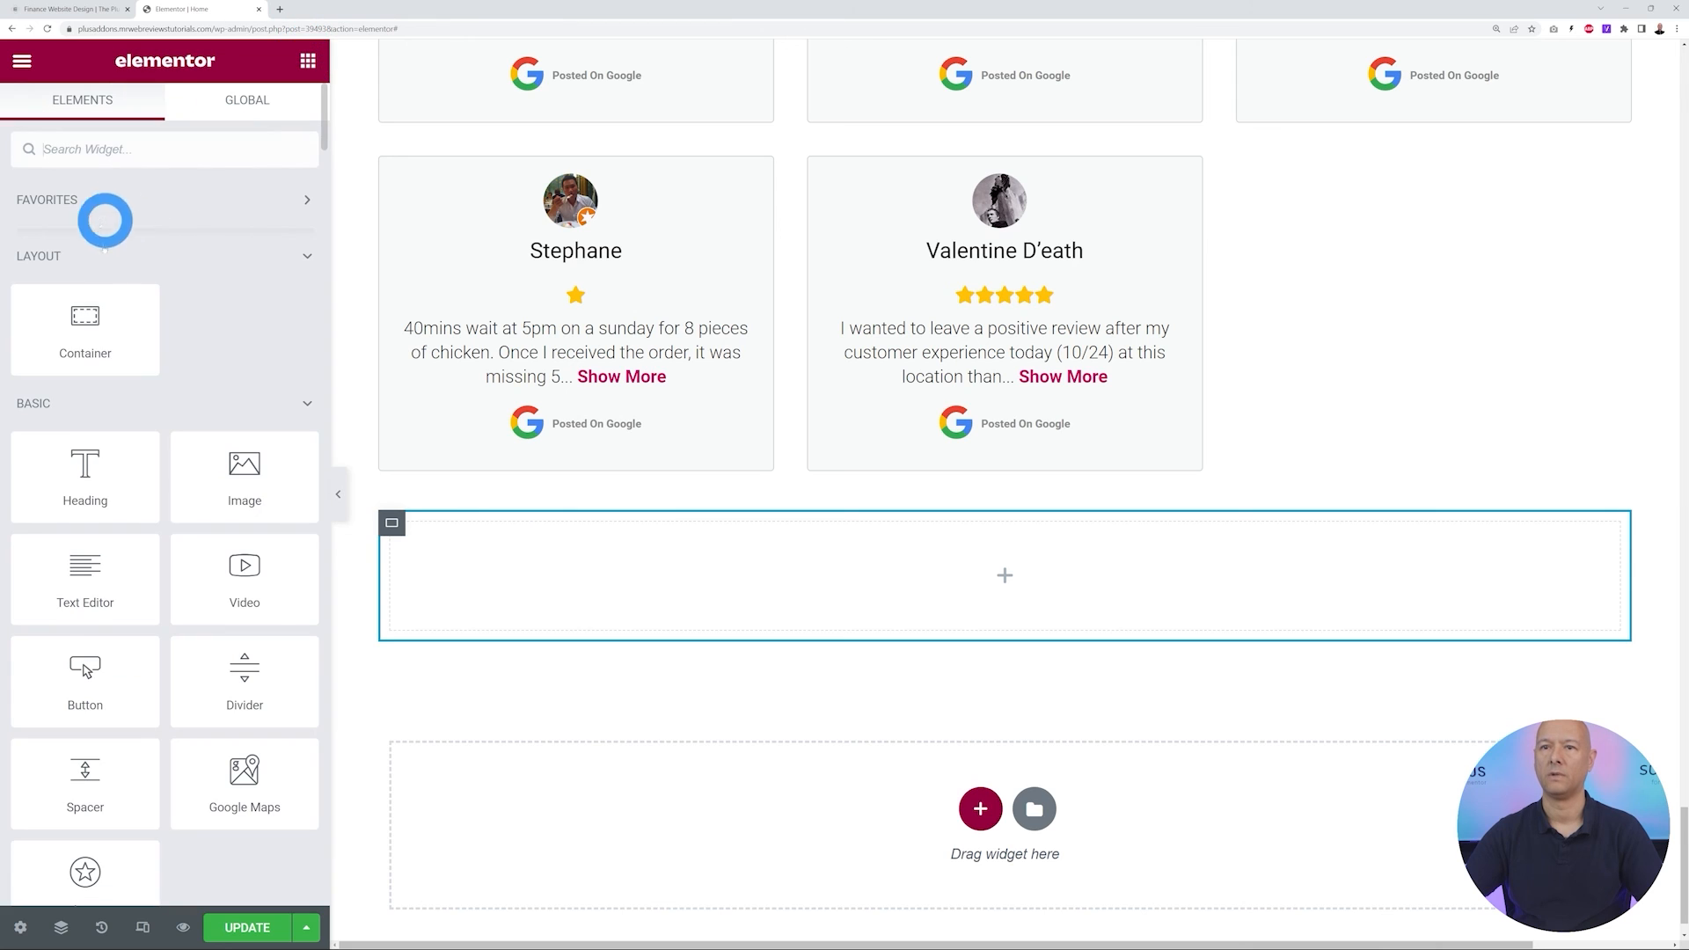
drag(110, 321, 651, 633)
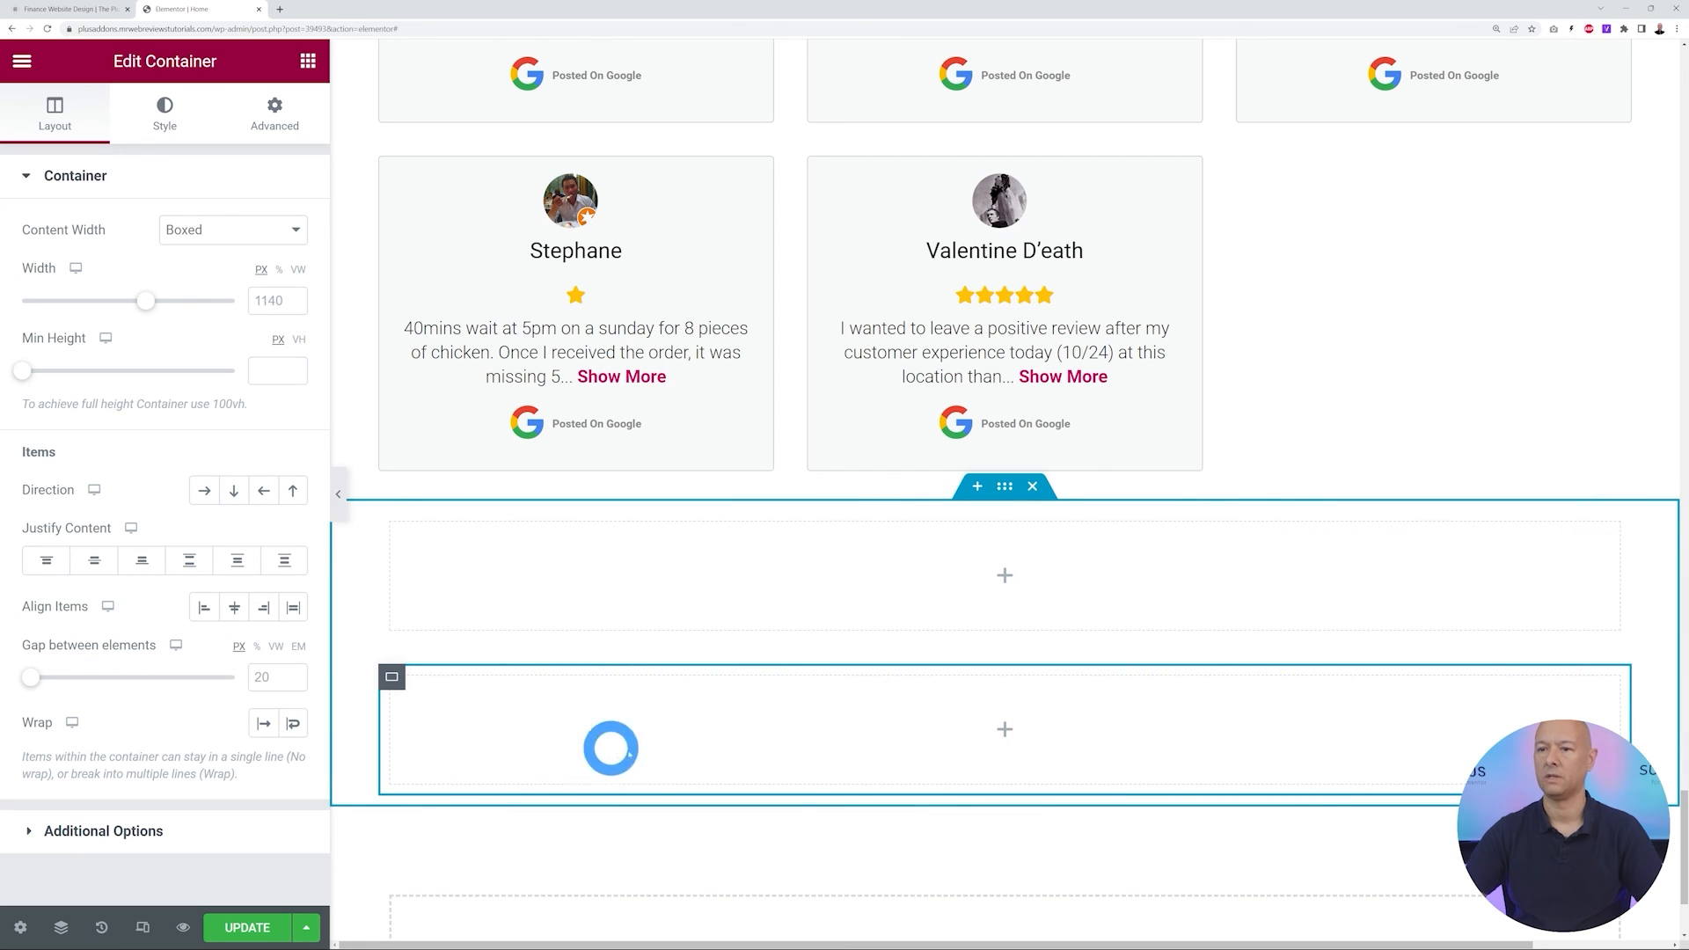
Give the outer footer container a classic background in the global color Black Background
click(1004, 486)
click(165, 125)
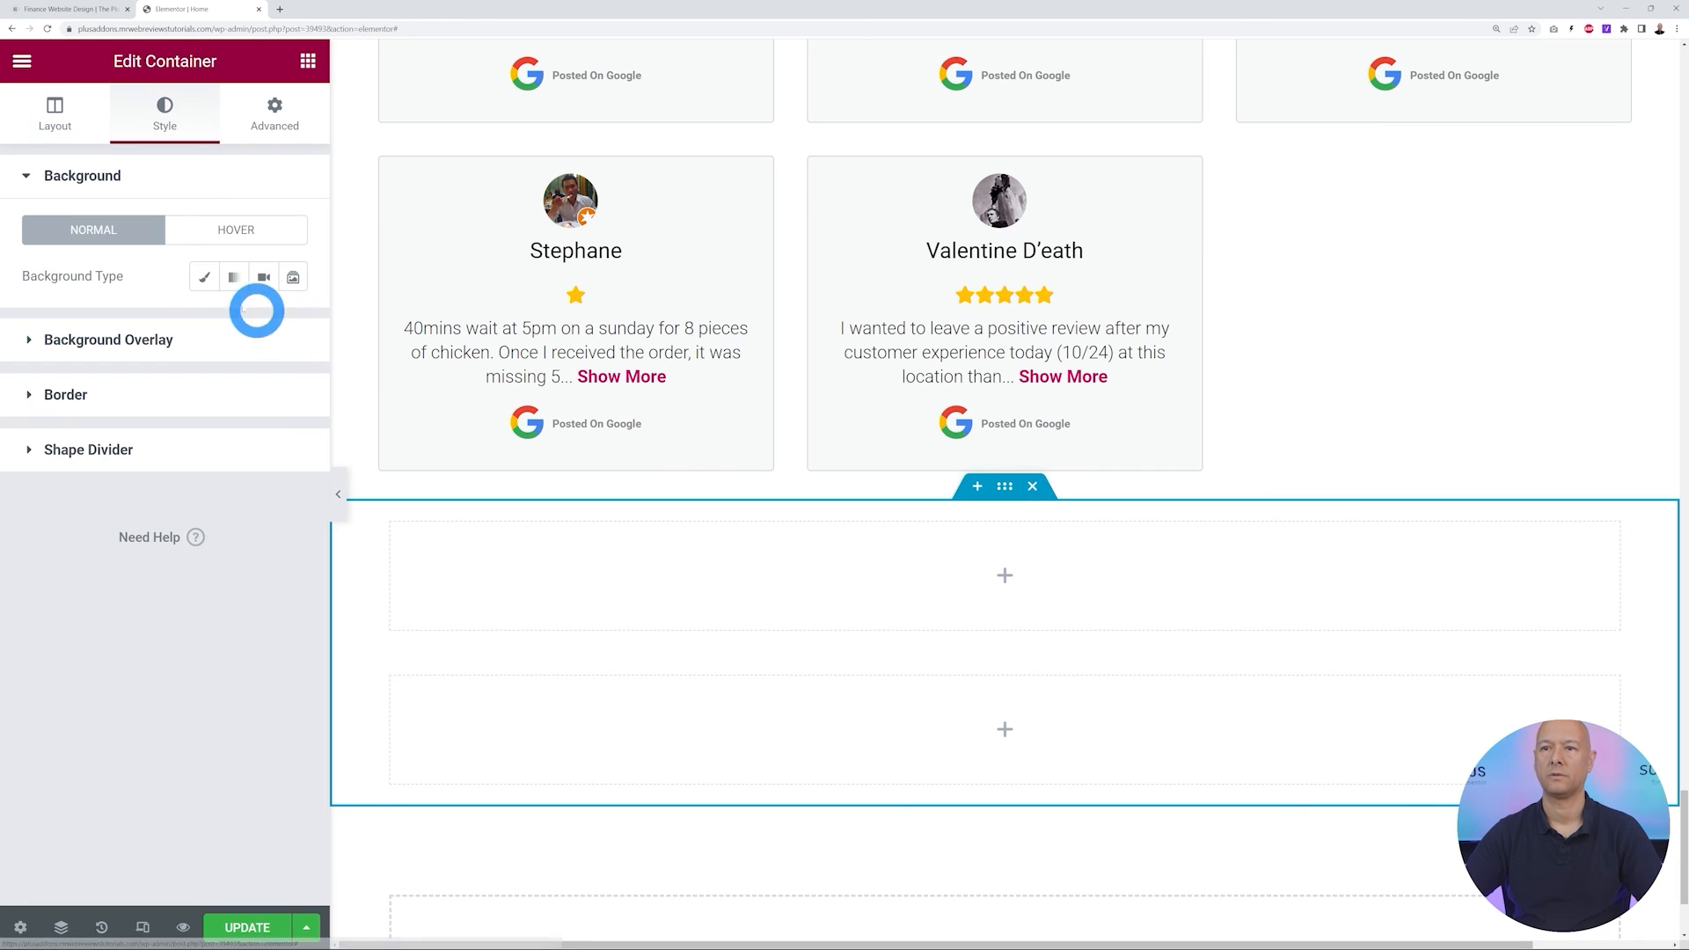
click(203, 276)
click(263, 322)
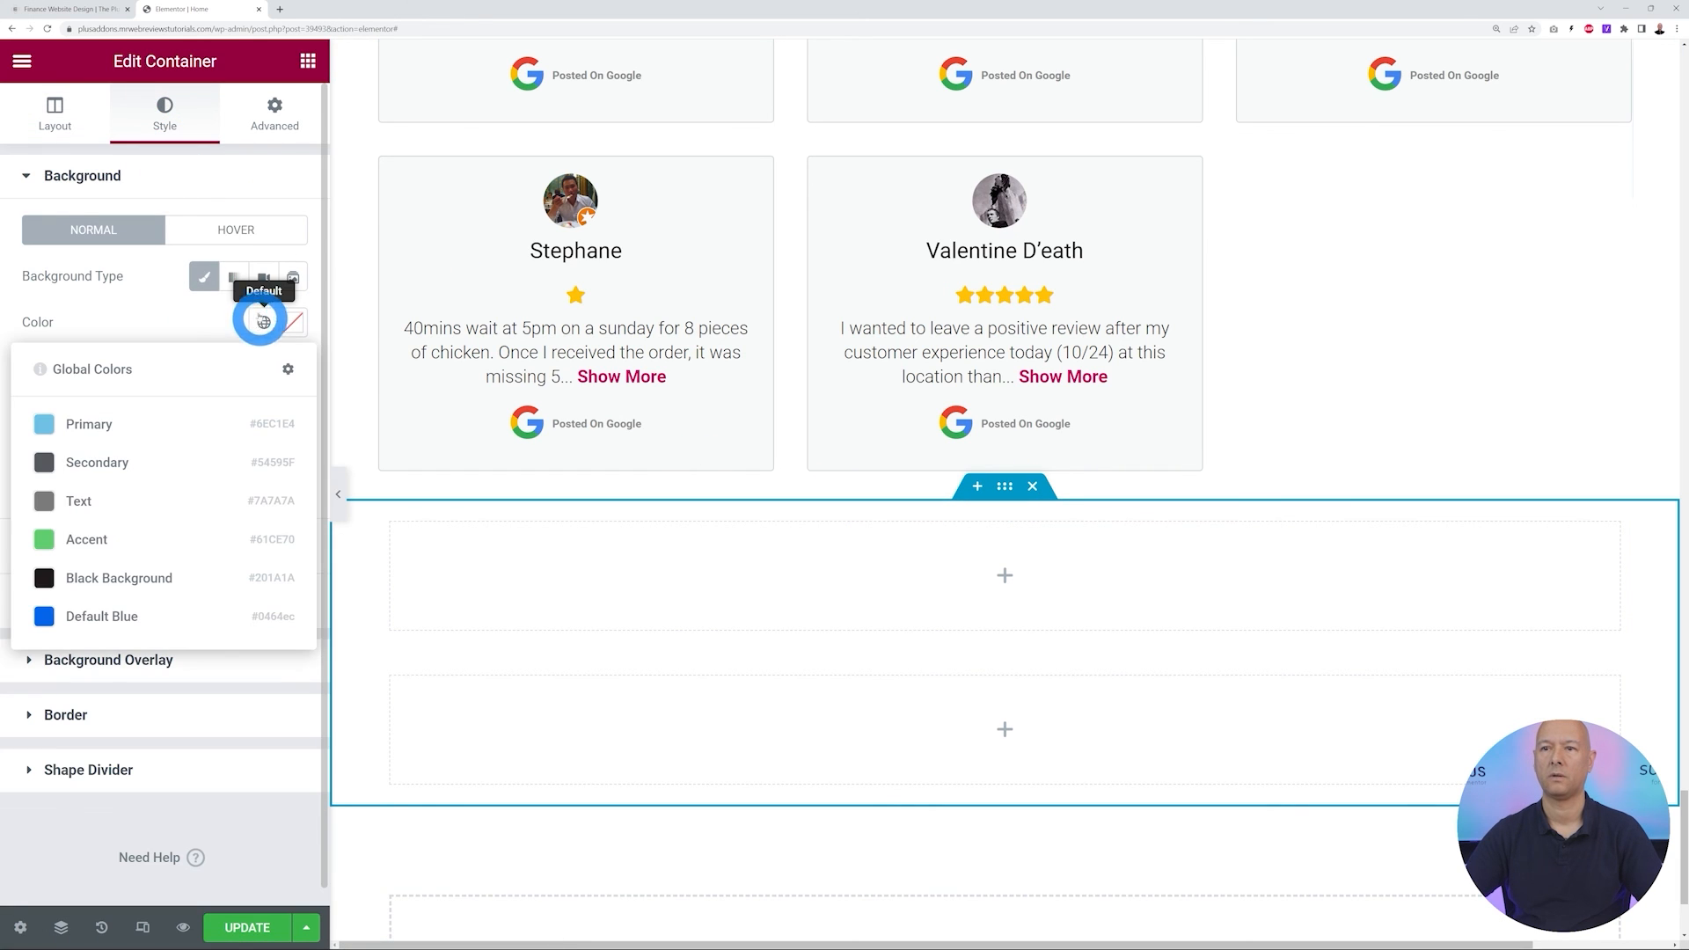
click(118, 577)
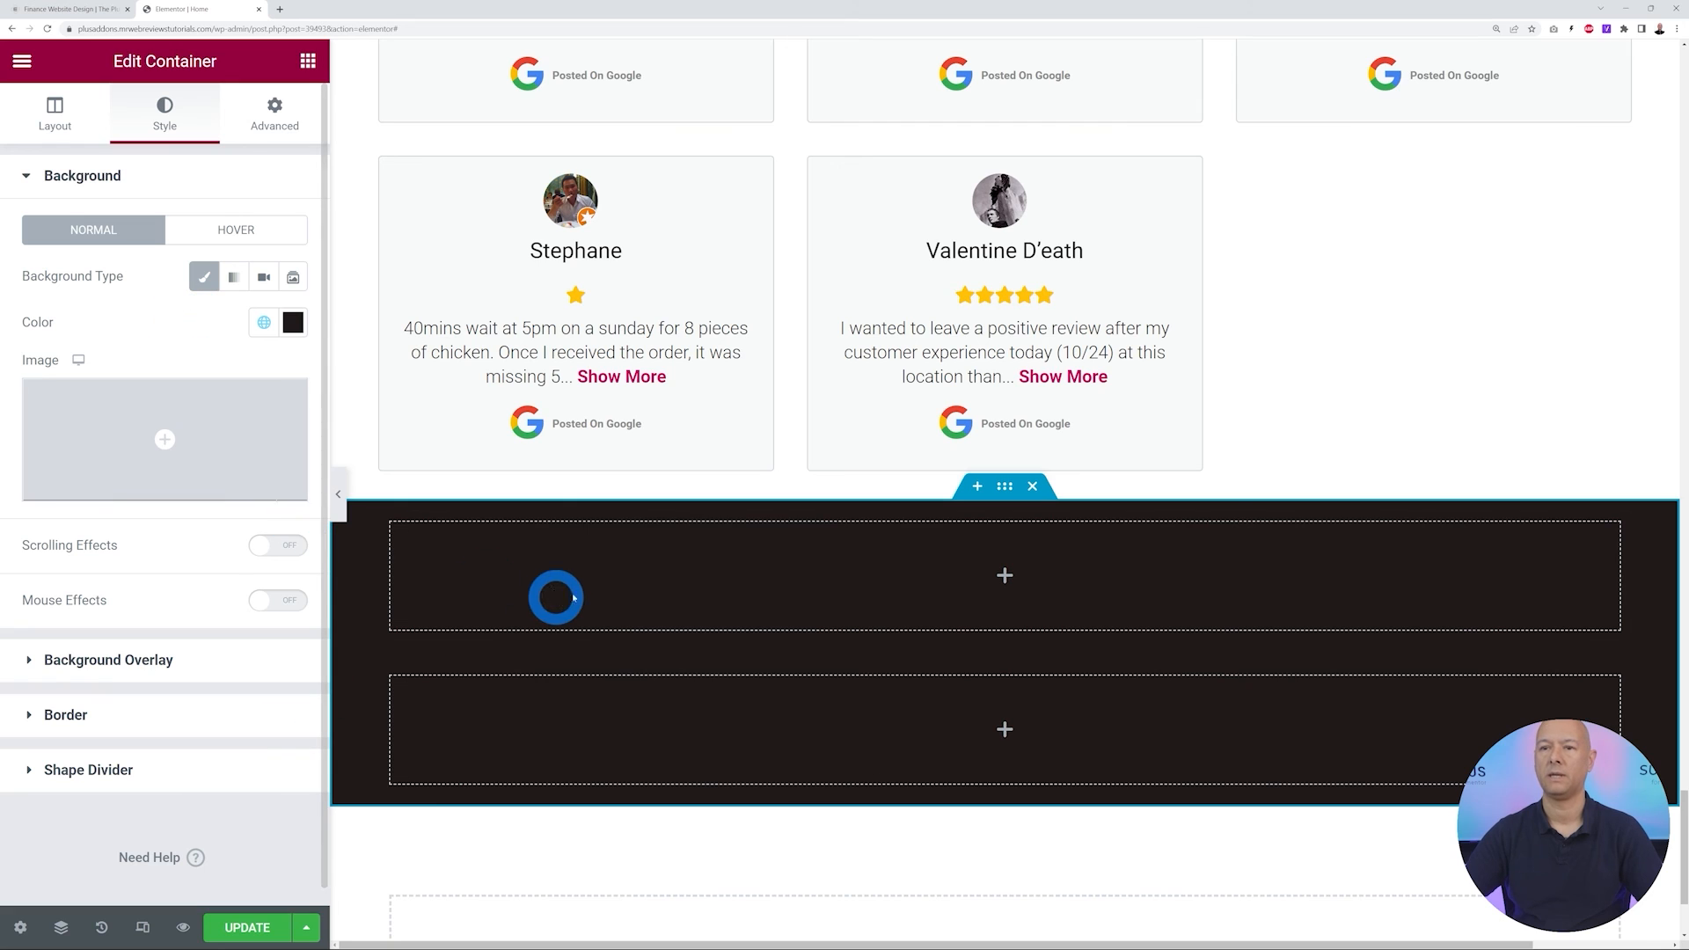
Add an "Everything begins with an idea."" Heading Title and a Style 13 Social Icon widget to the upper nested container and review their settings
click(308, 66)
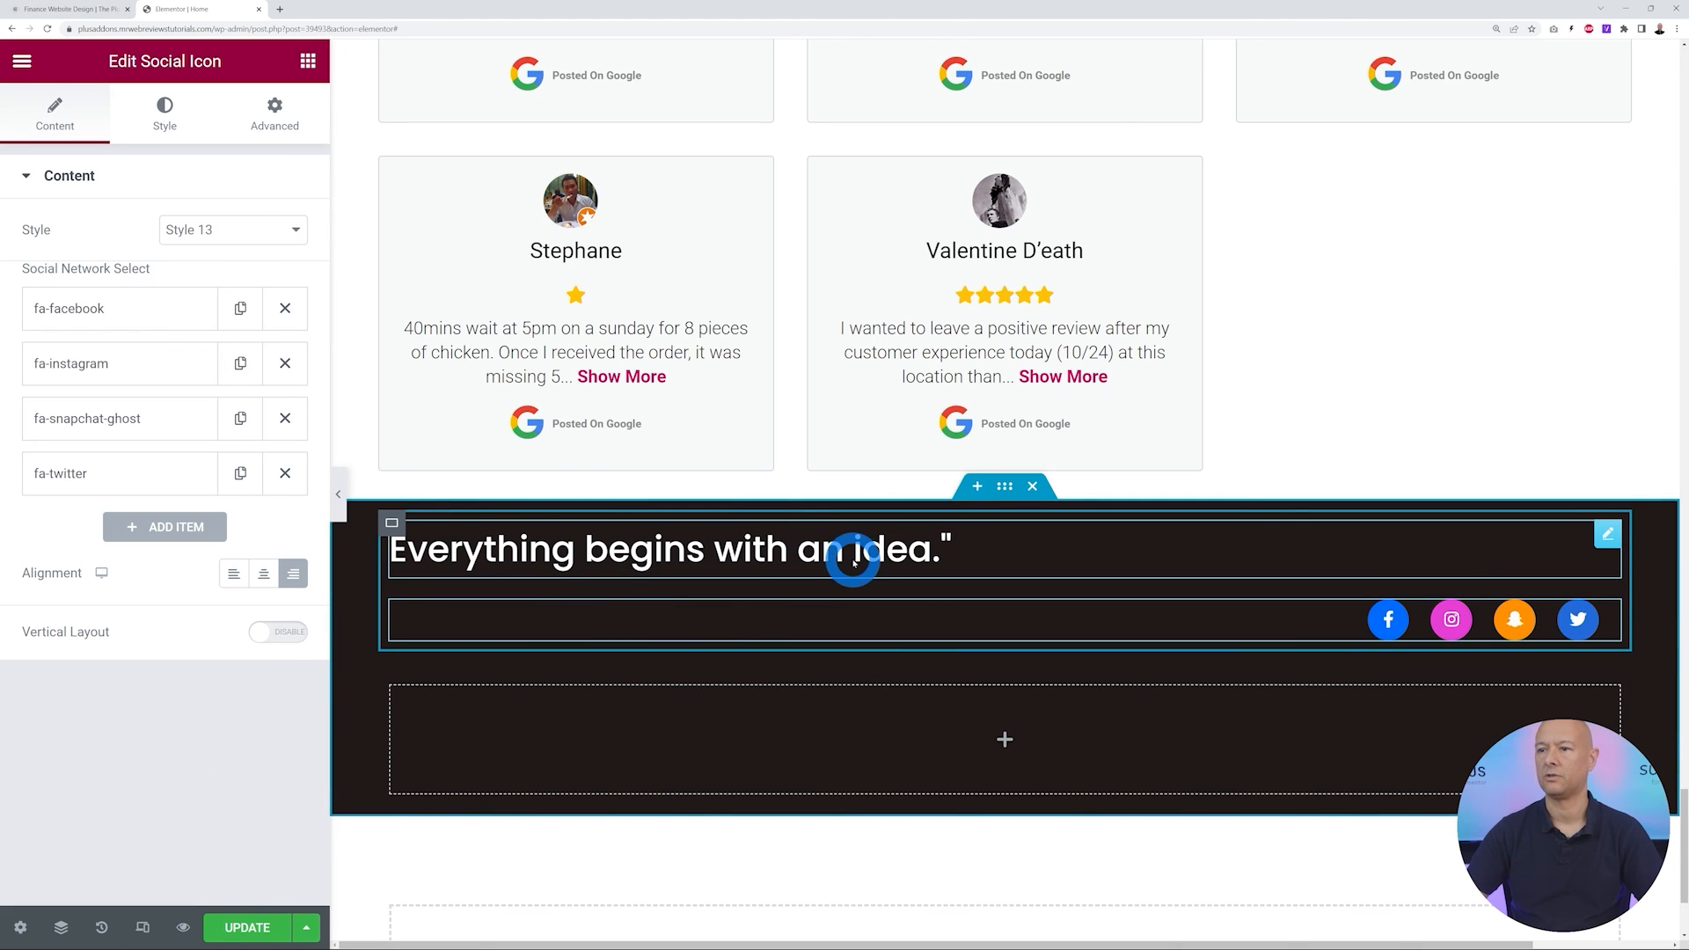
click(757, 558)
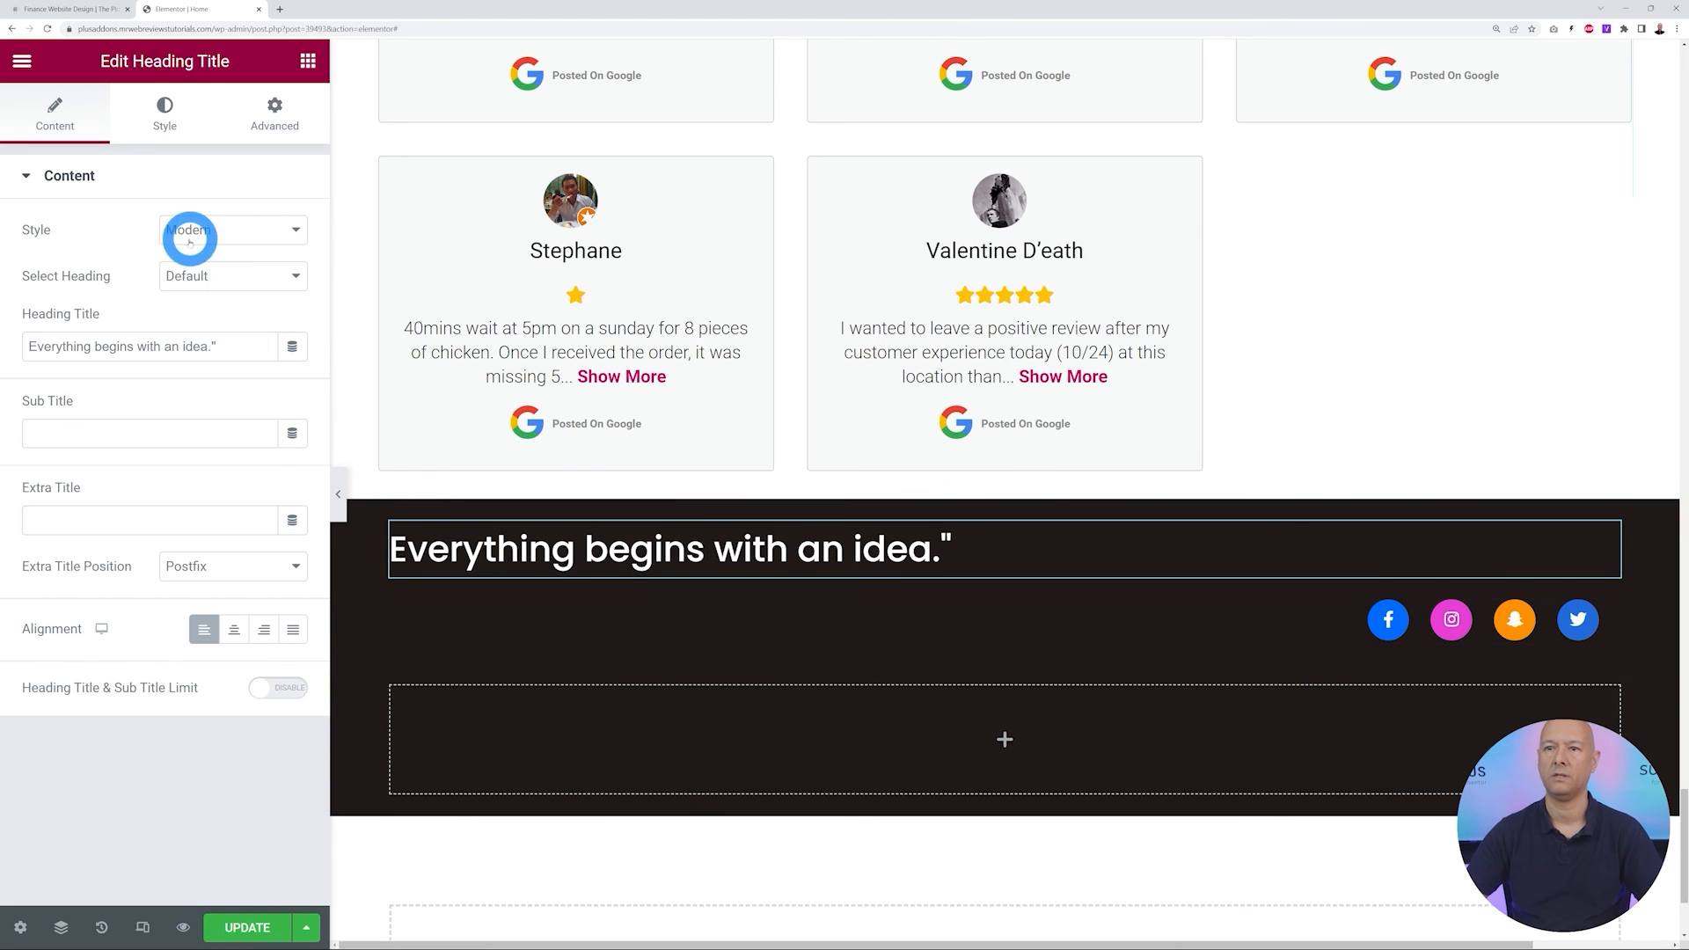
click(1131, 620)
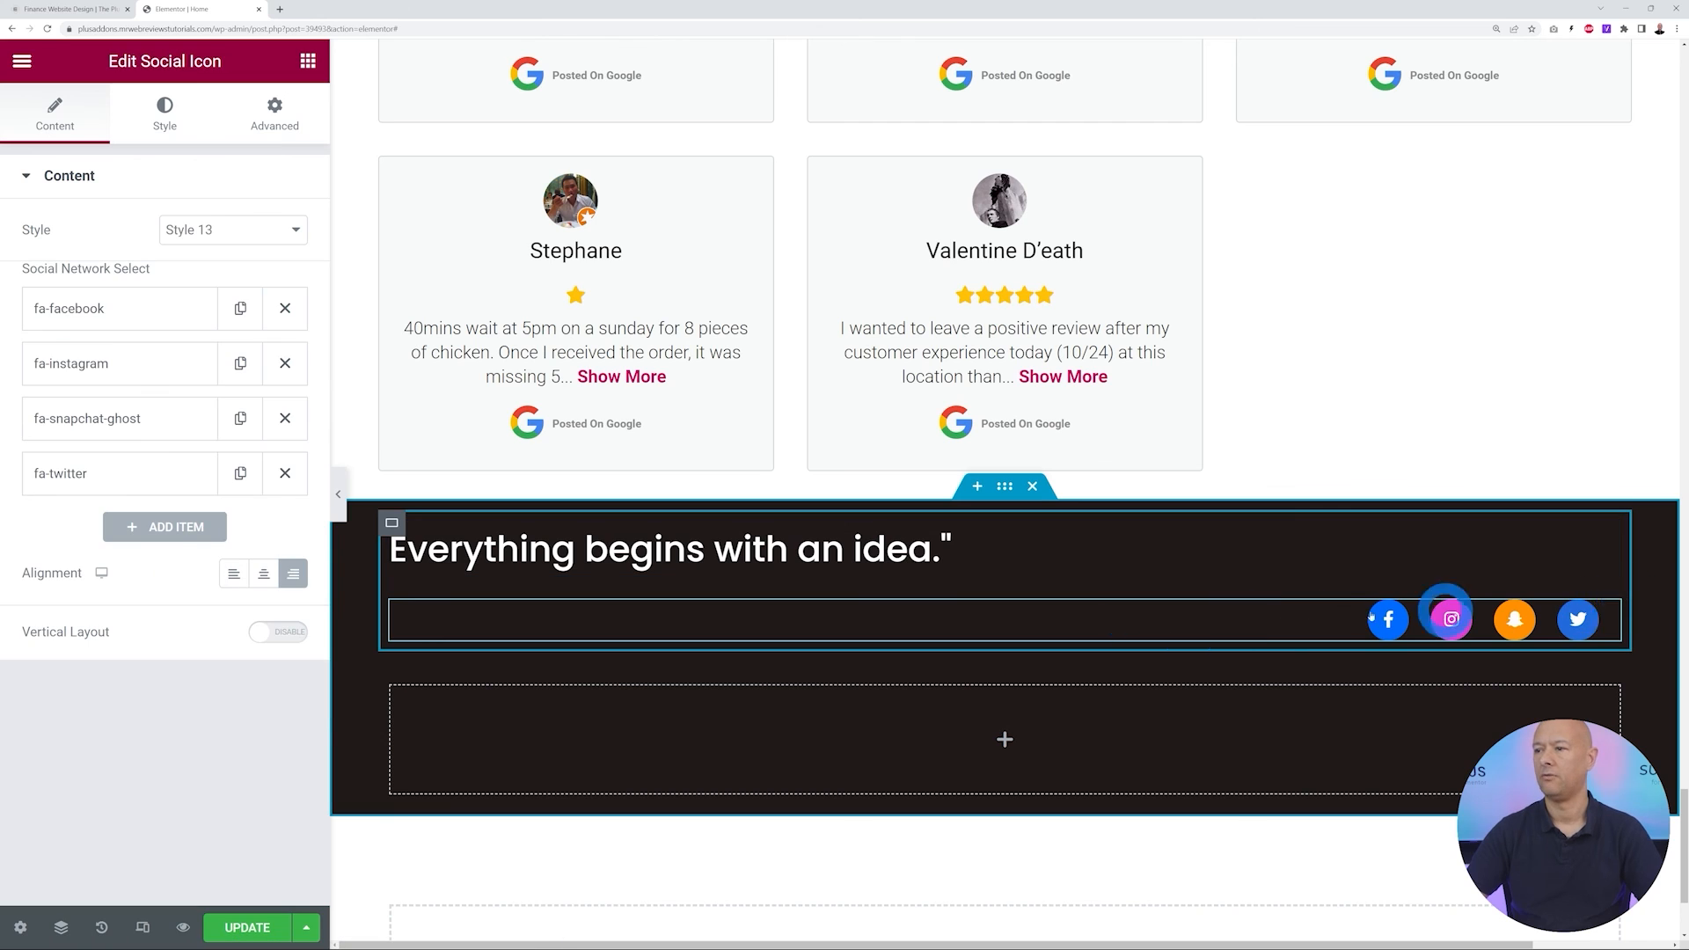
click(74, 309)
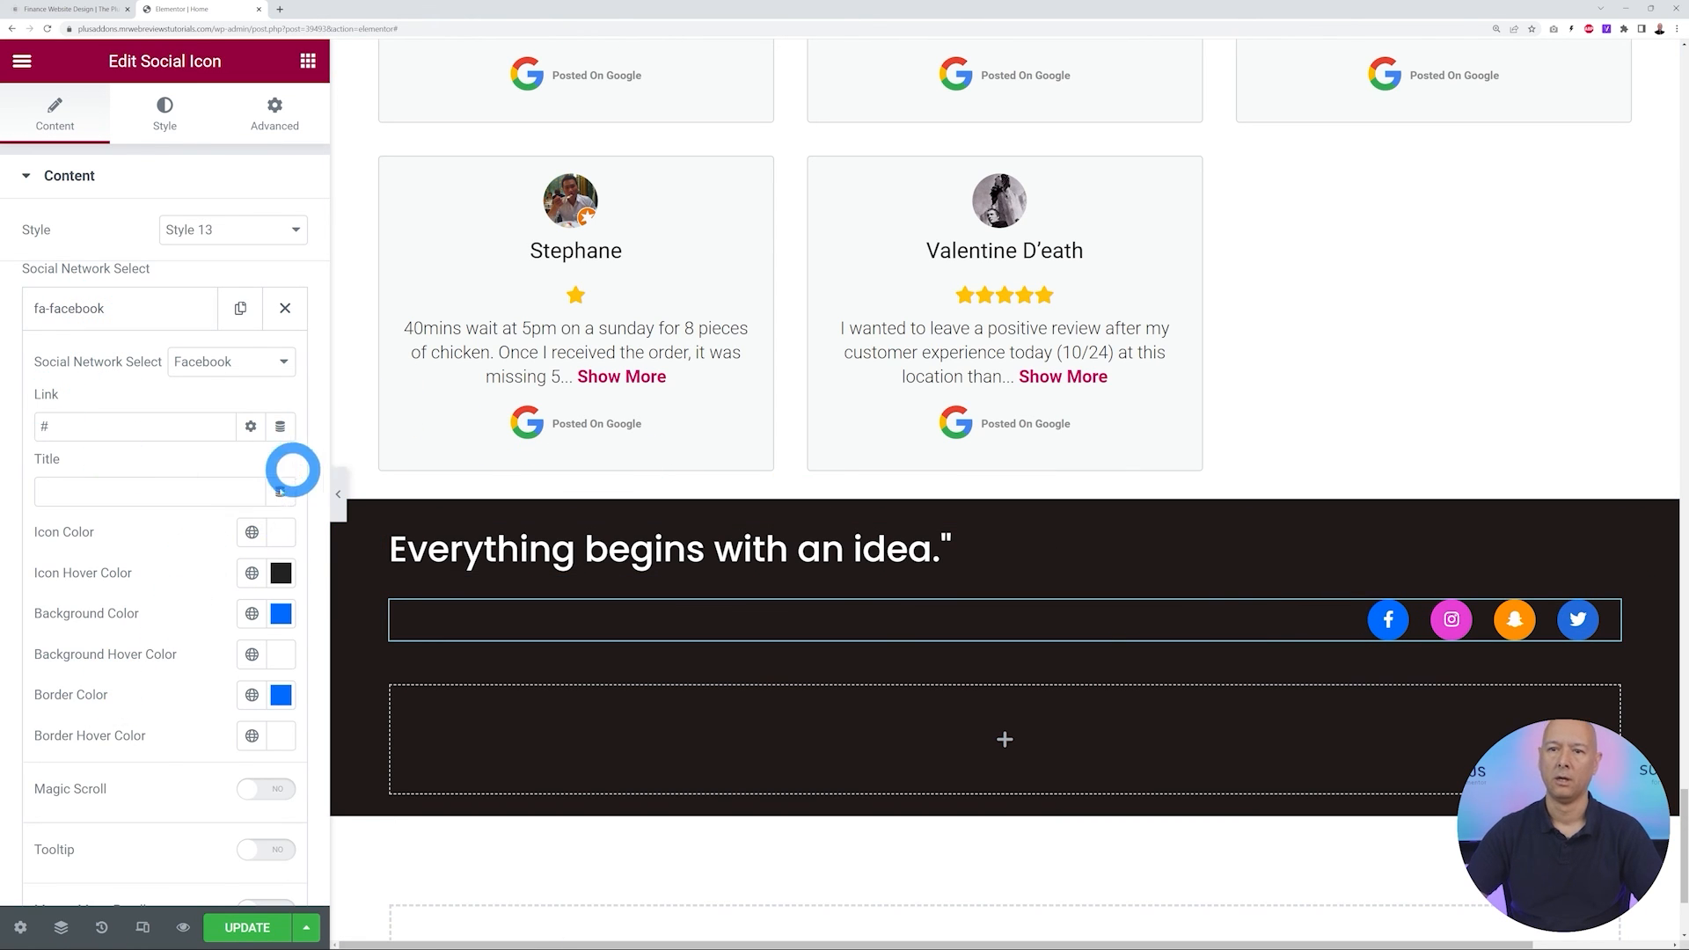
click(79, 311)
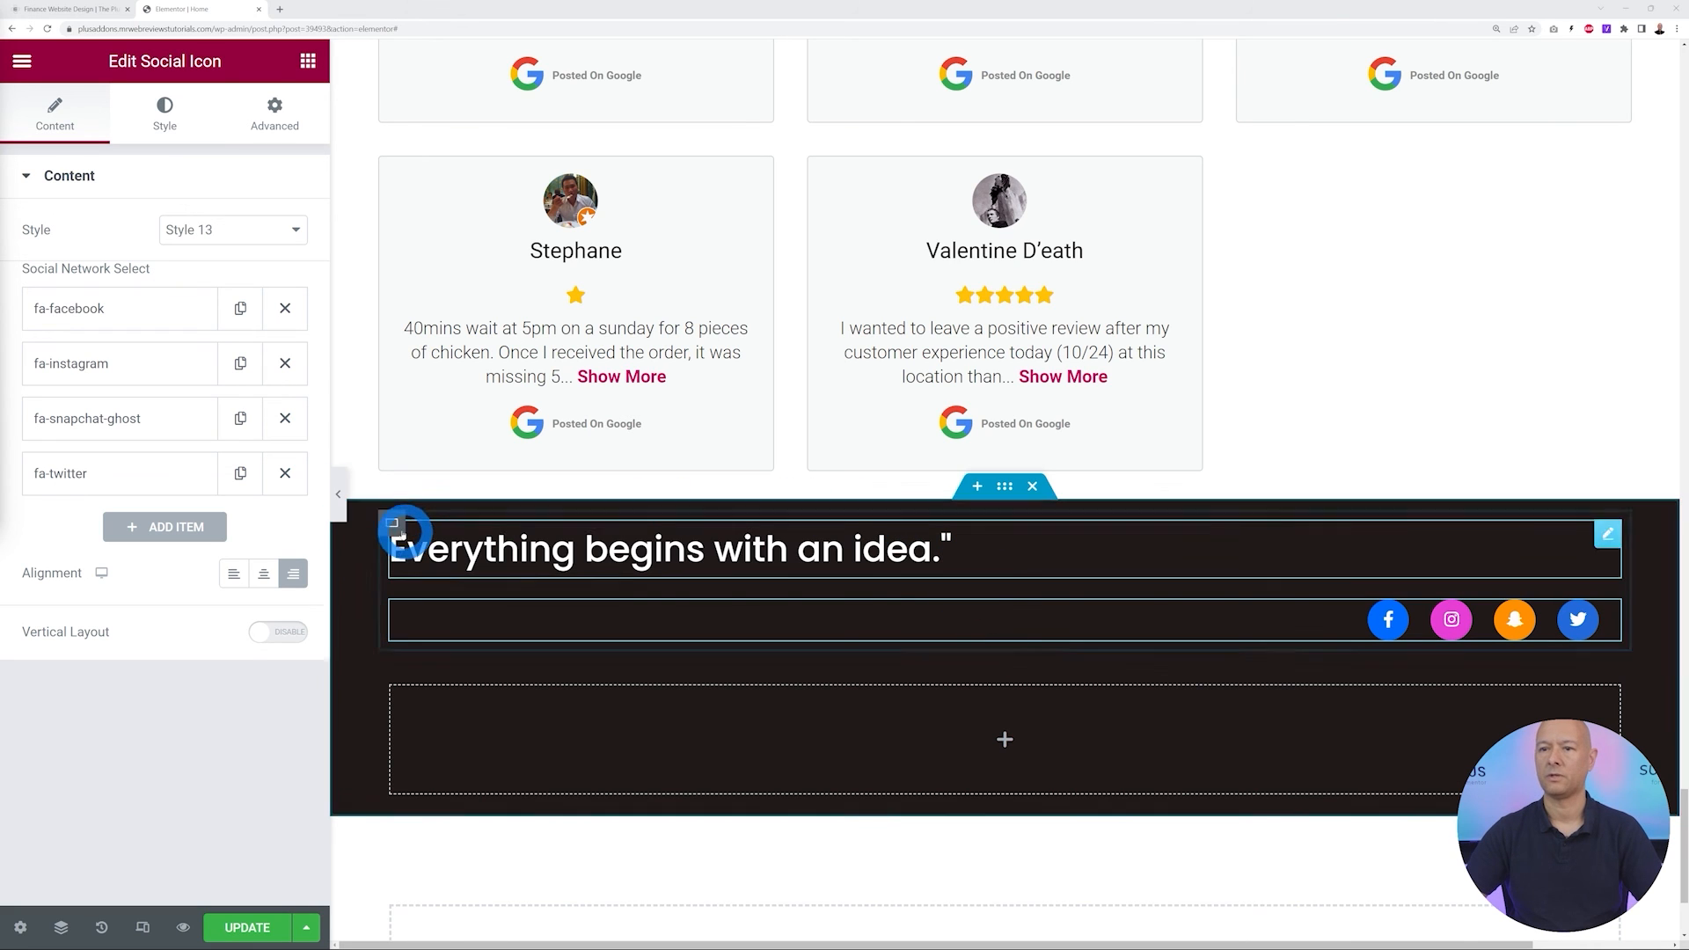
Arrange the upper nested footer container's items in a left-to-right row, justified Space Between and aligned to the center
click(392, 526)
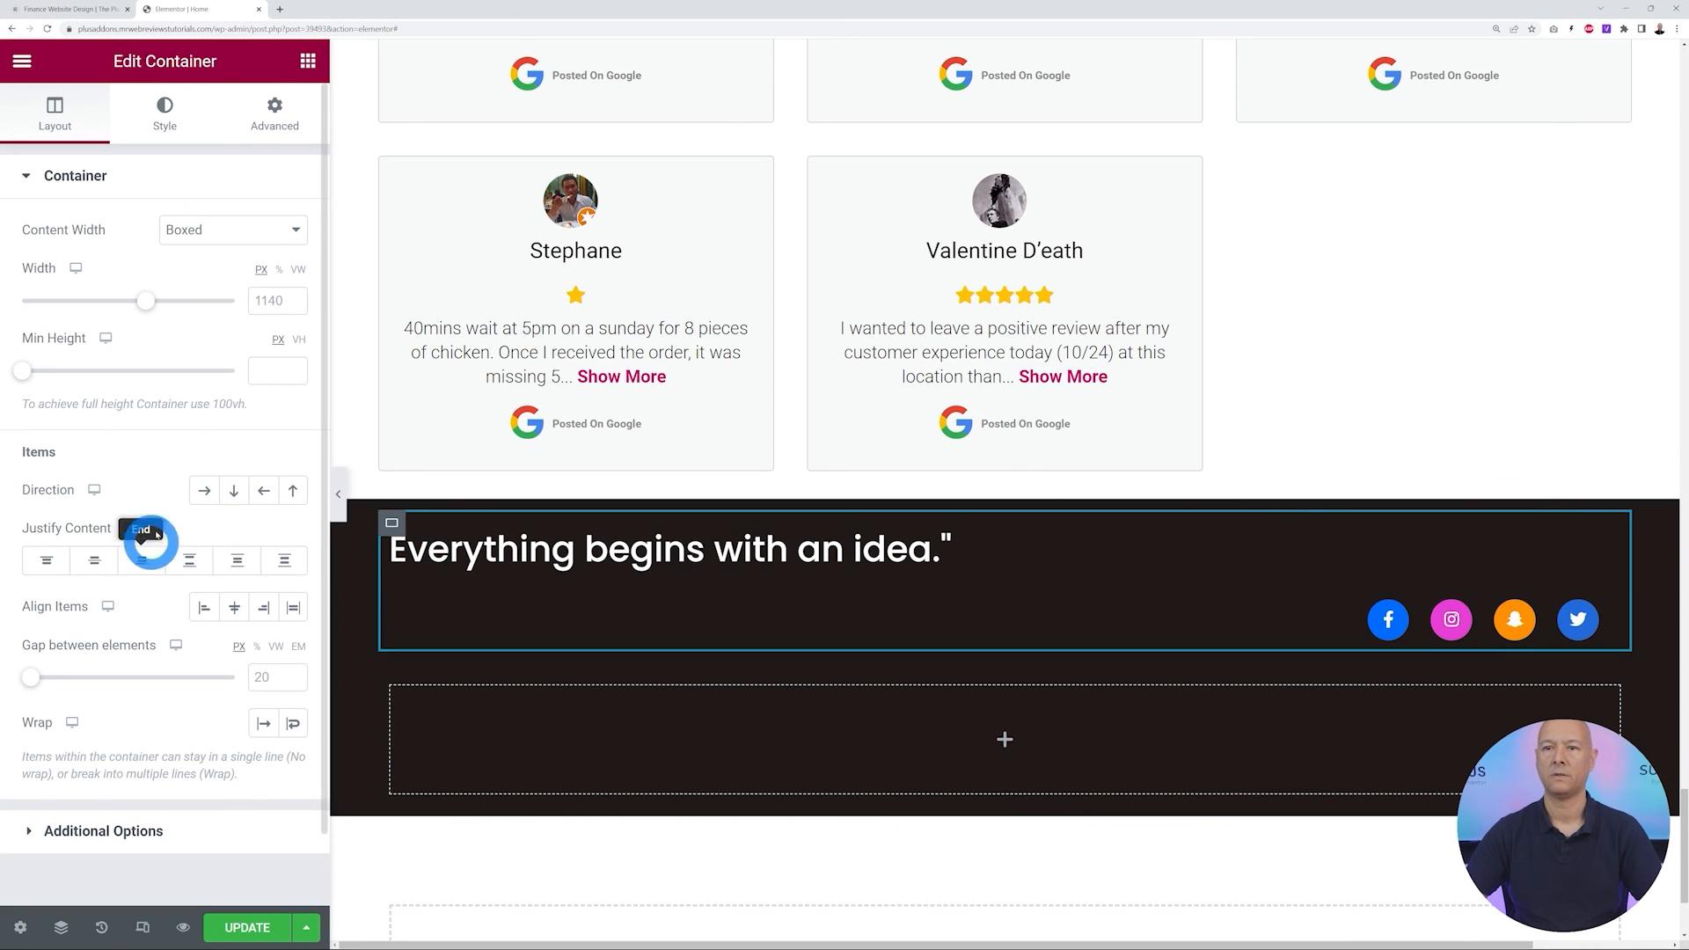
click(203, 491)
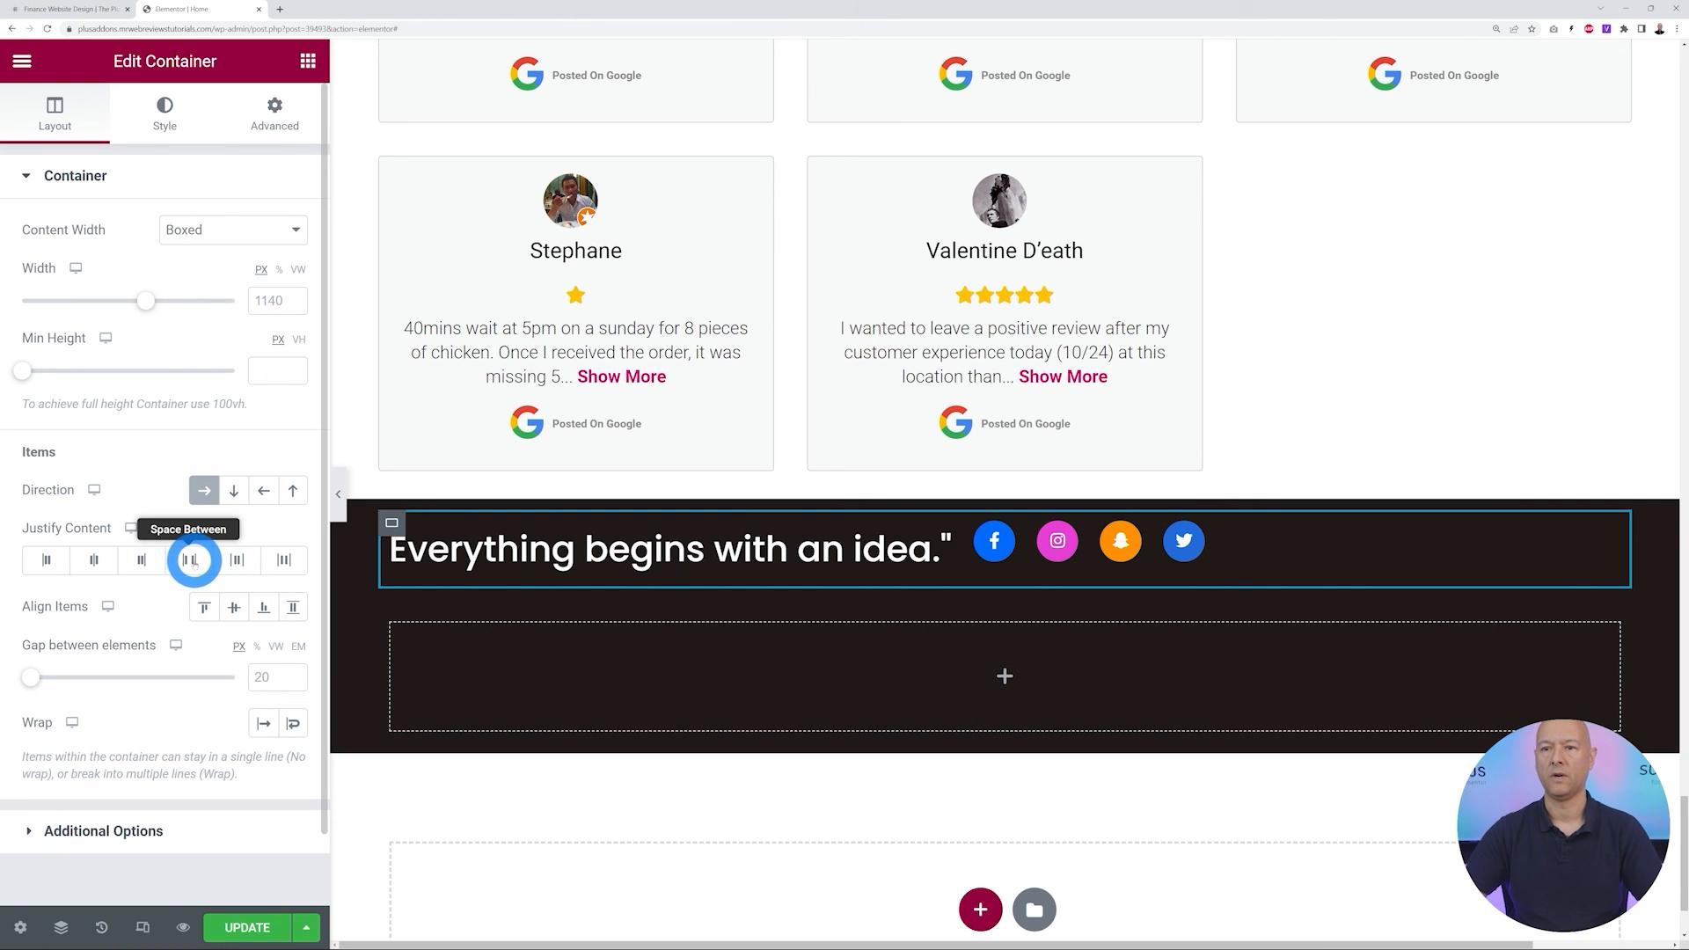
click(190, 560)
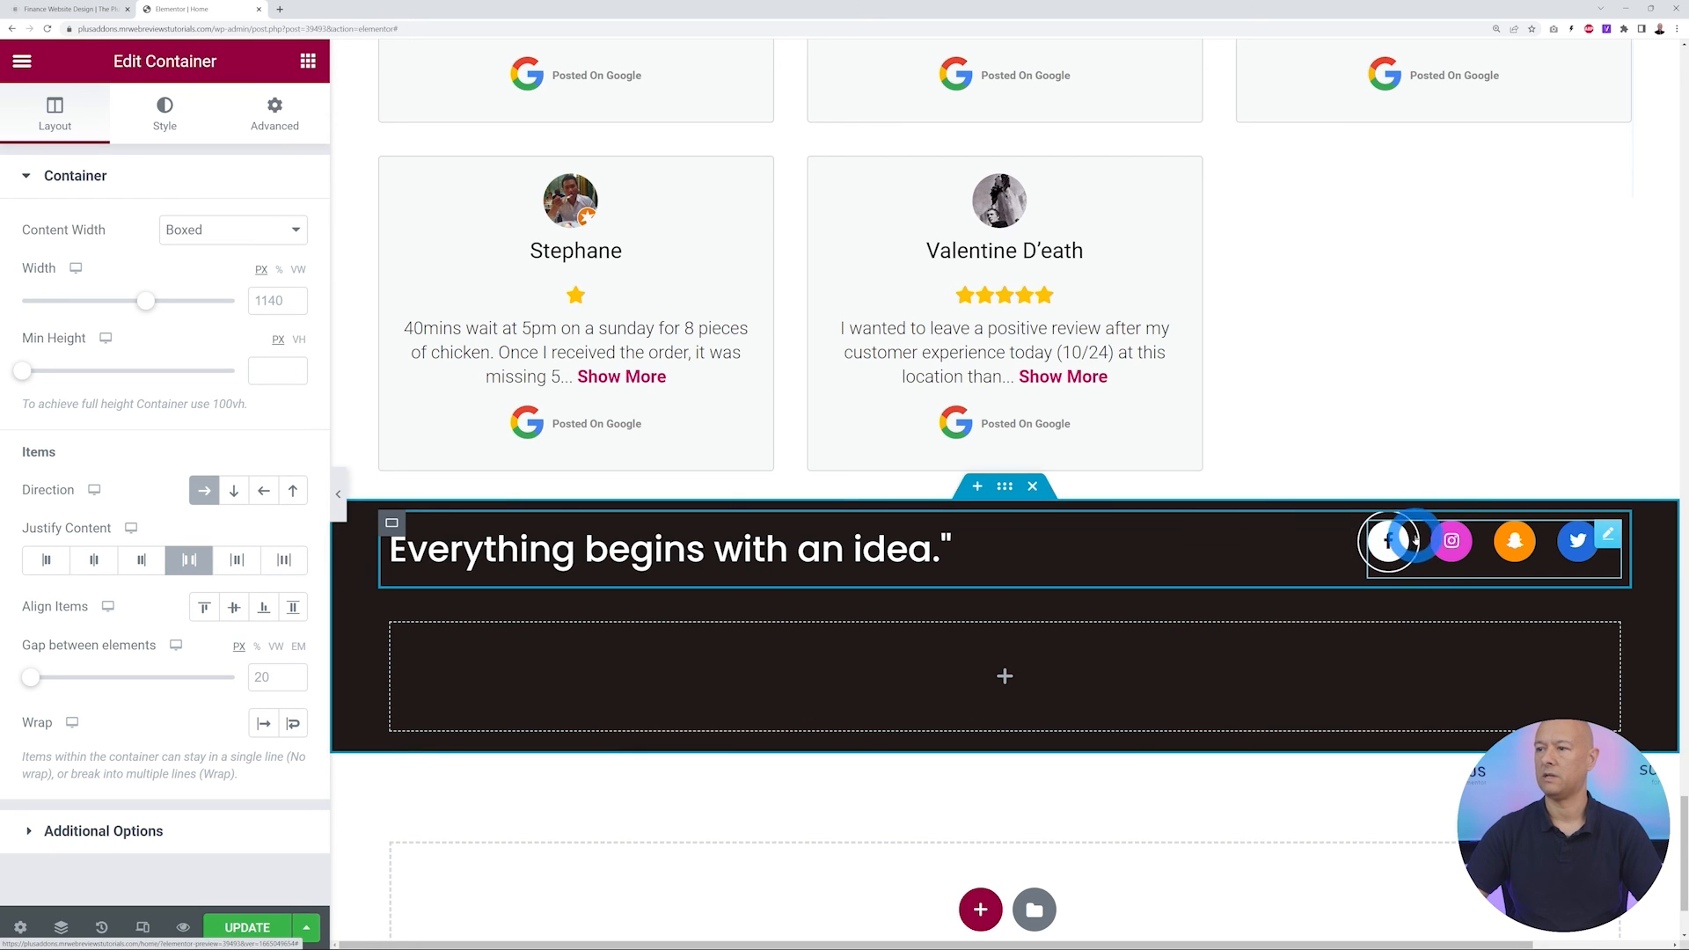
click(238, 612)
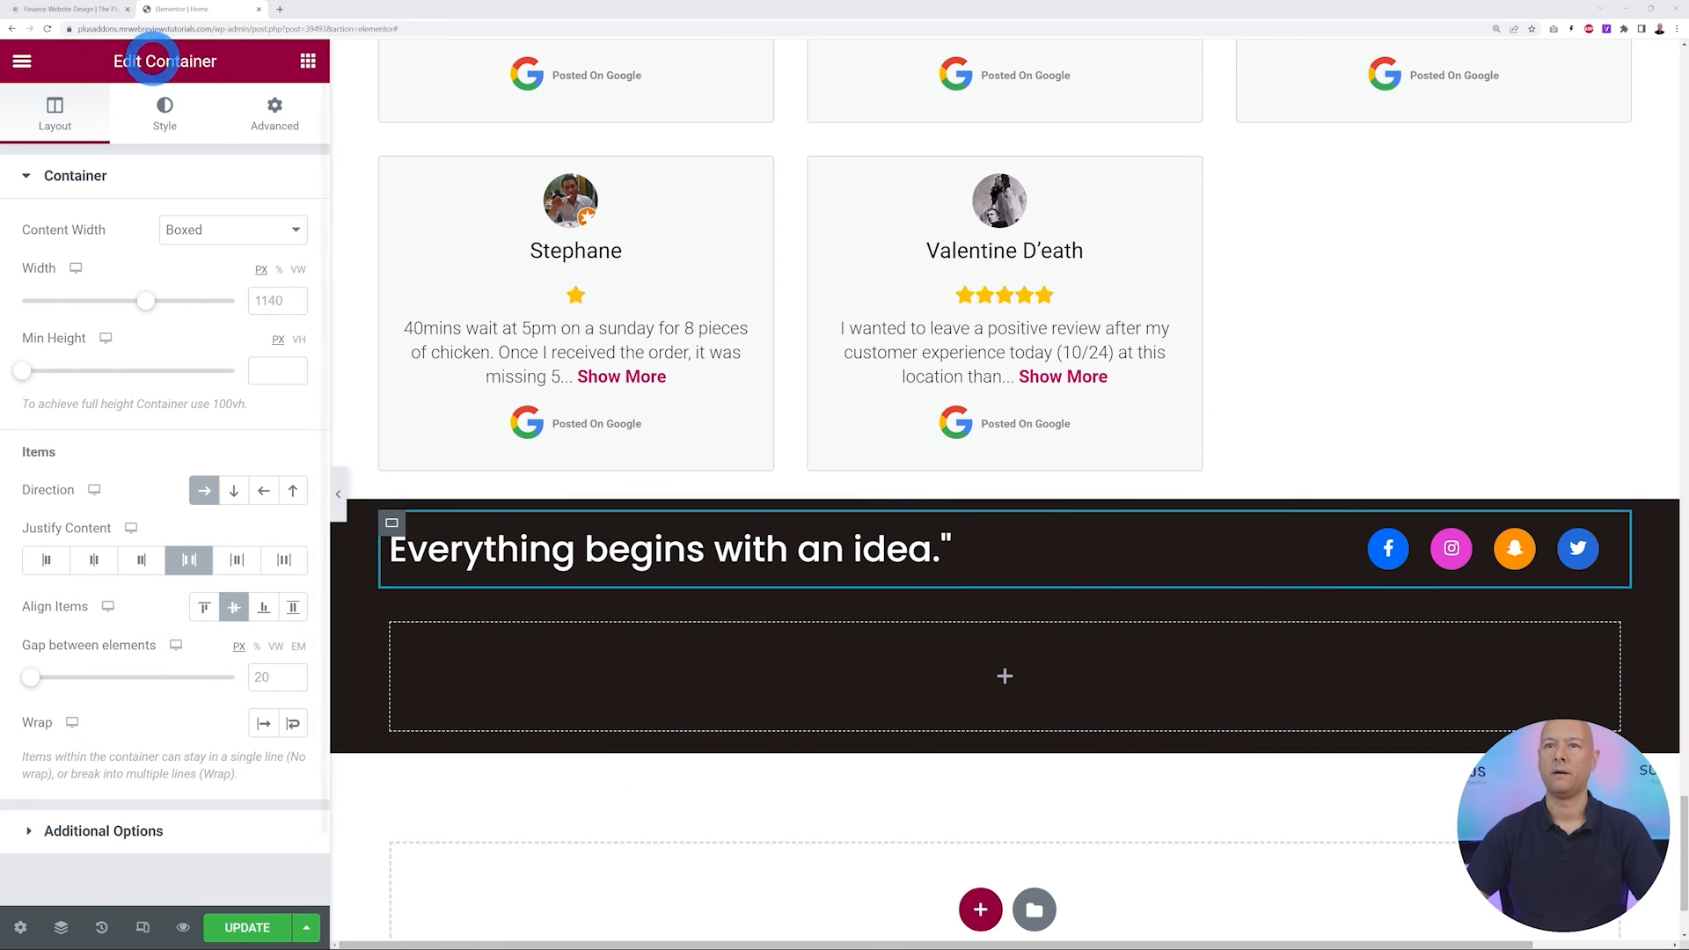
Check the footer columns in the reference finance design and nest a container inside the lower footer container
click(86, 12)
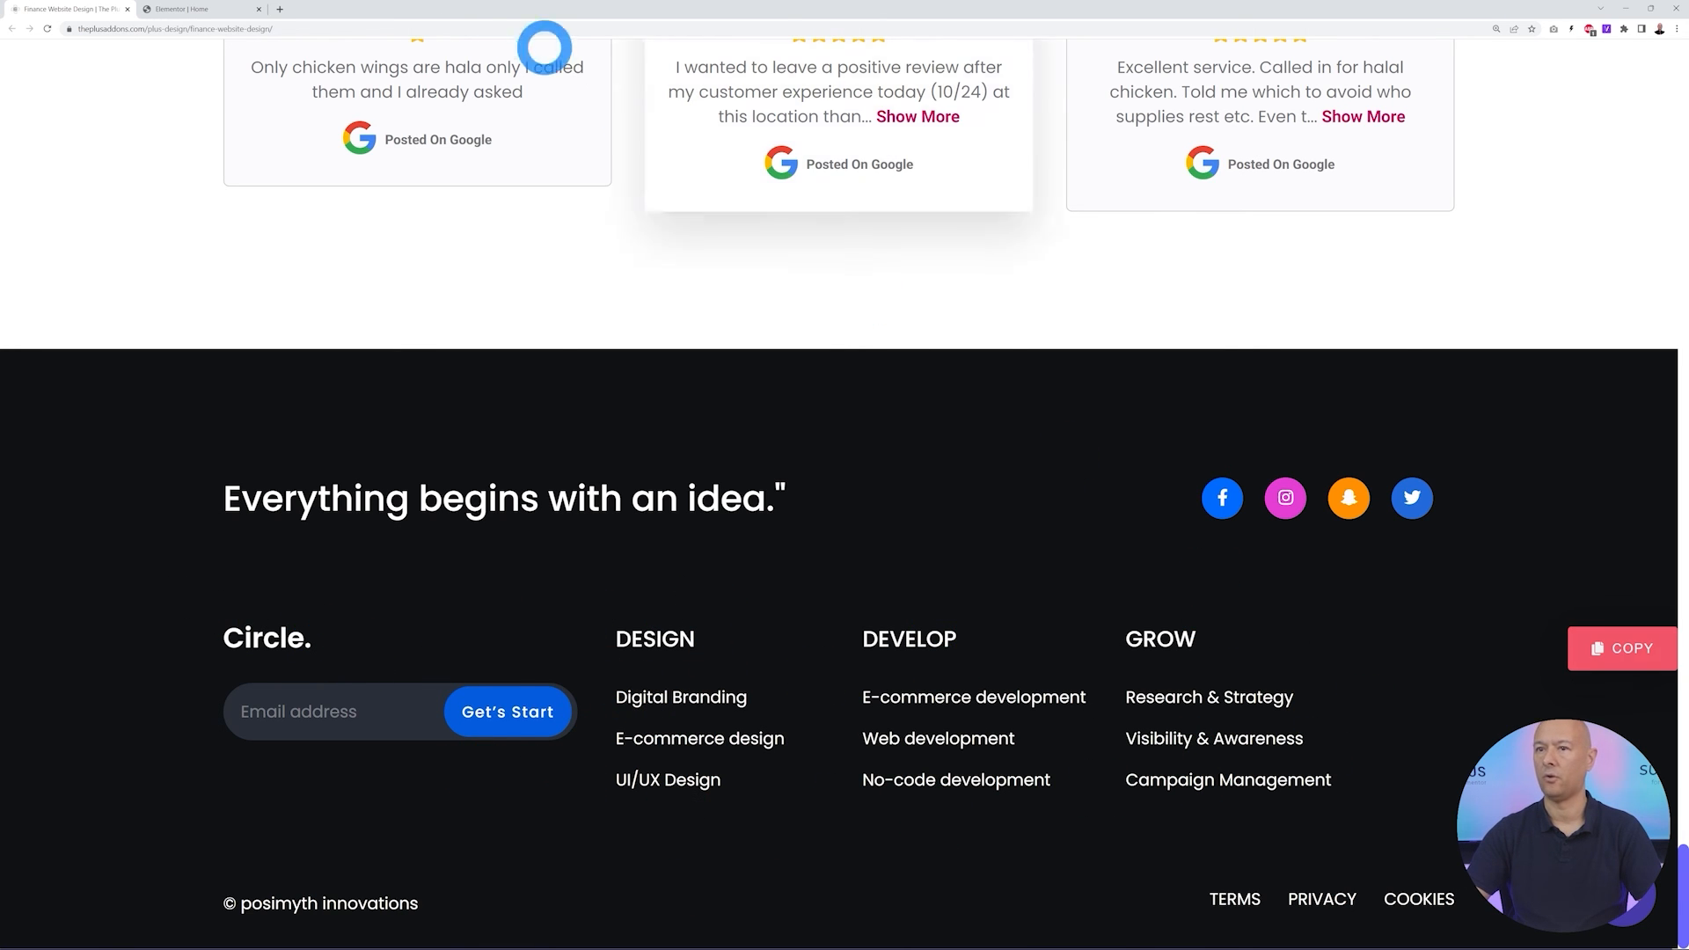
click(234, 9)
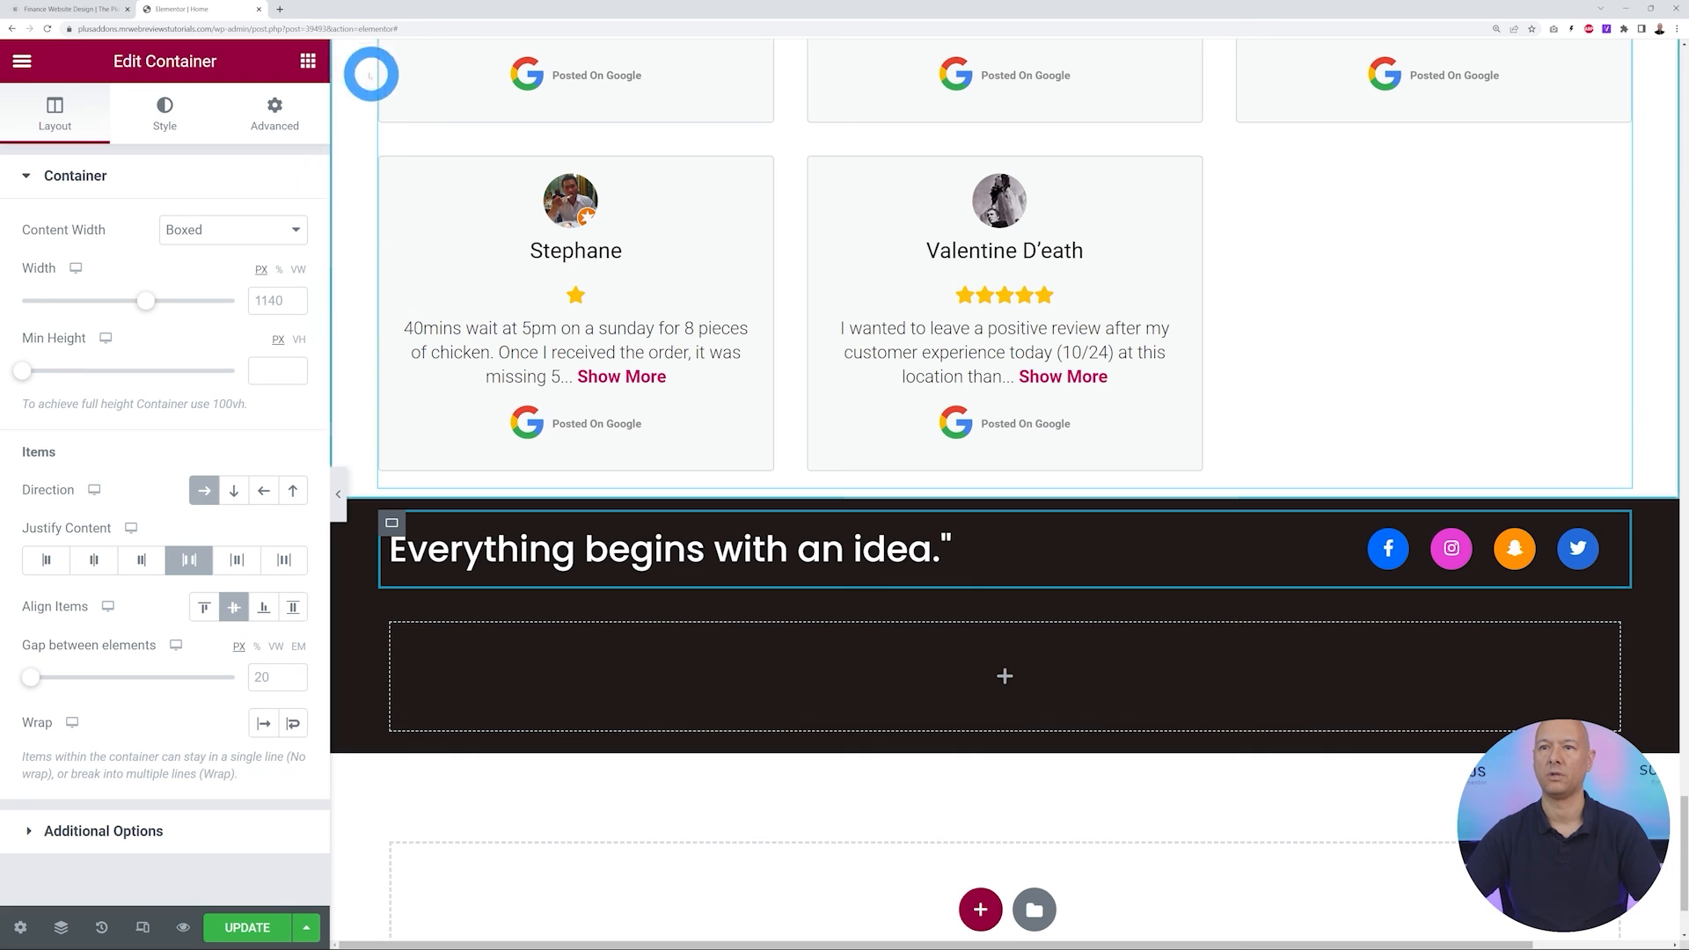
click(308, 60)
drag(85, 319, 494, 673)
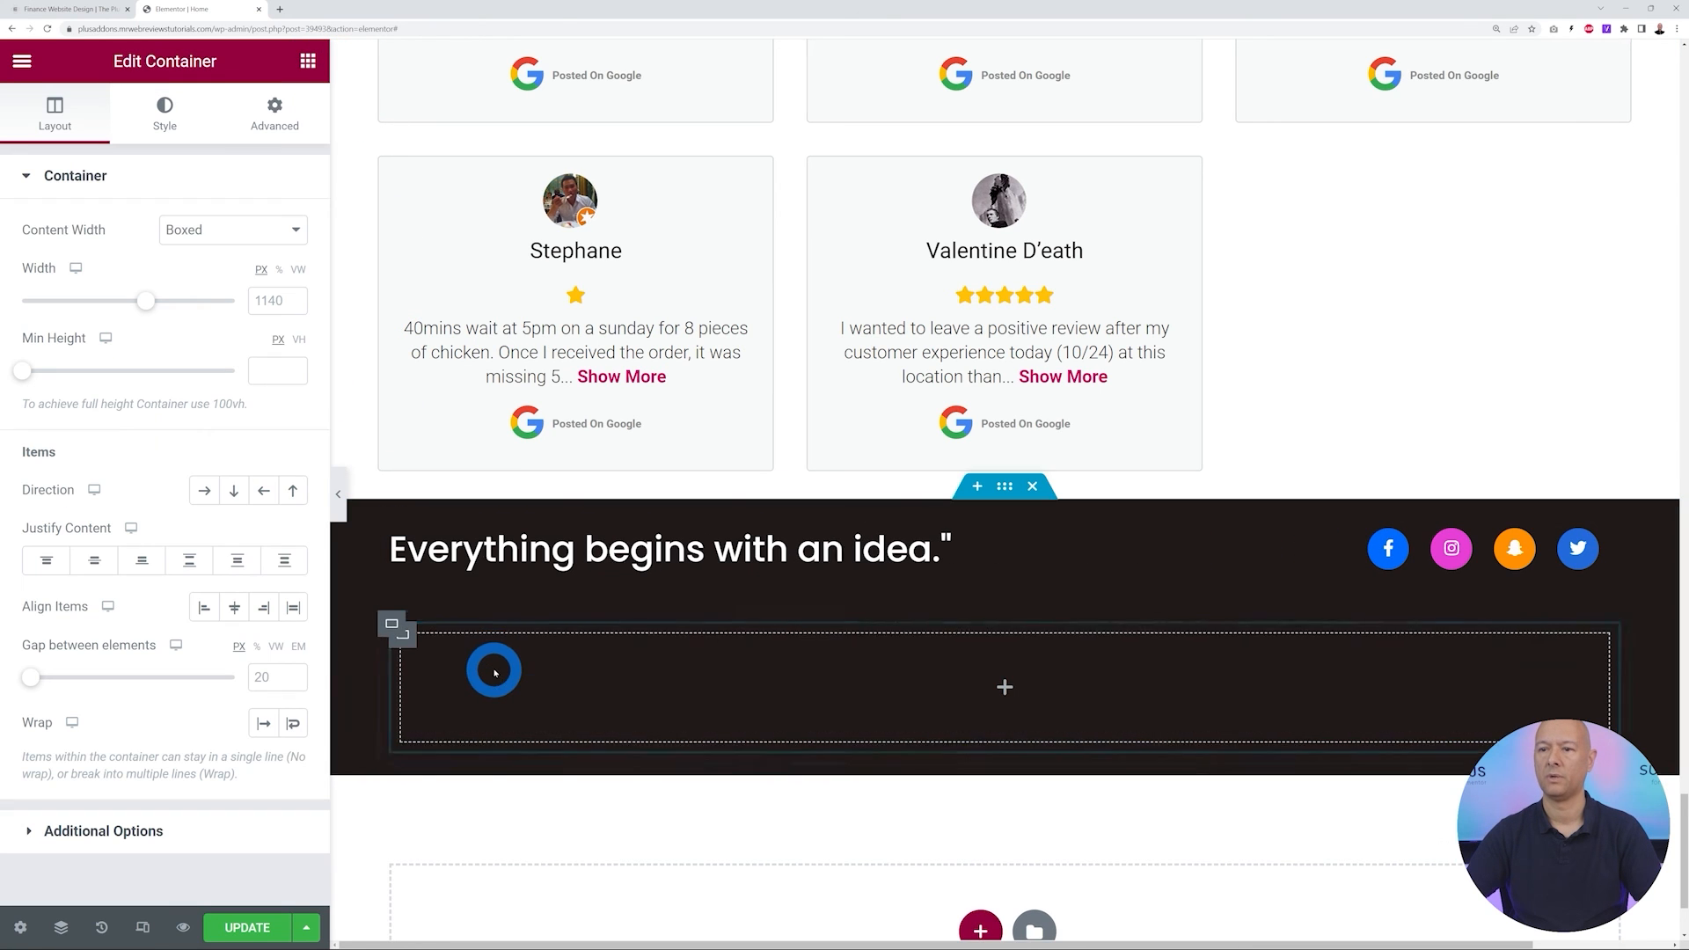
Duplicate the nested container to make four and arrange them in a left-to-right row inside the lower footer container
right_click(402, 640)
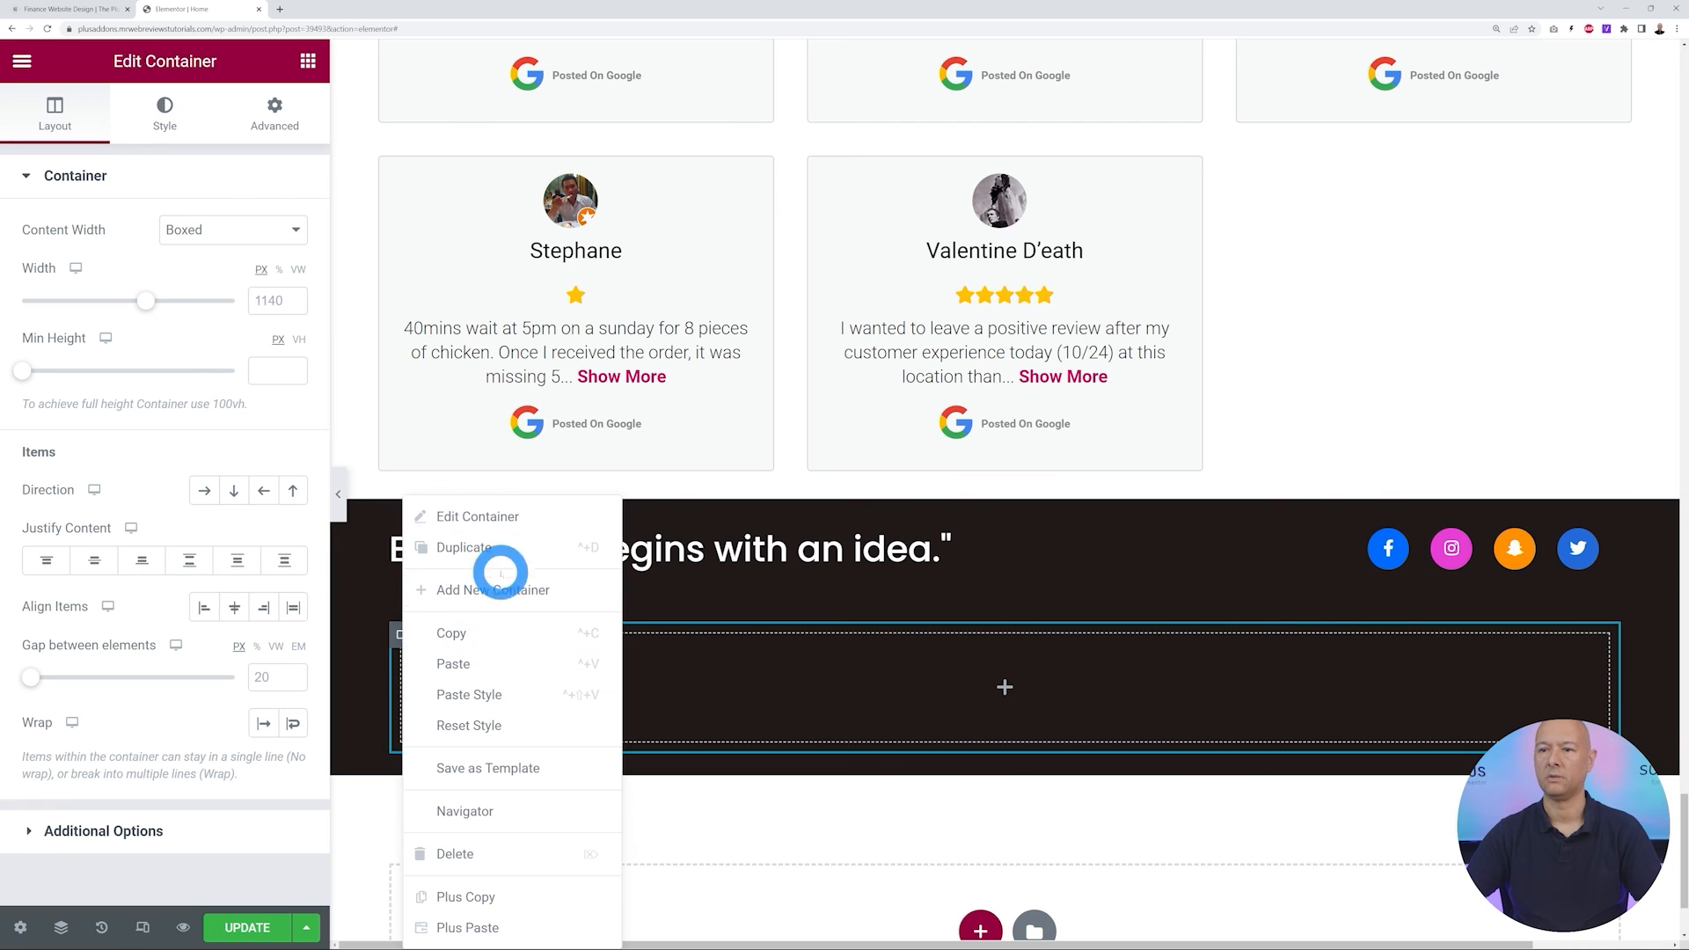
click(494, 546)
right_click(407, 642)
click(448, 563)
click(836, 717)
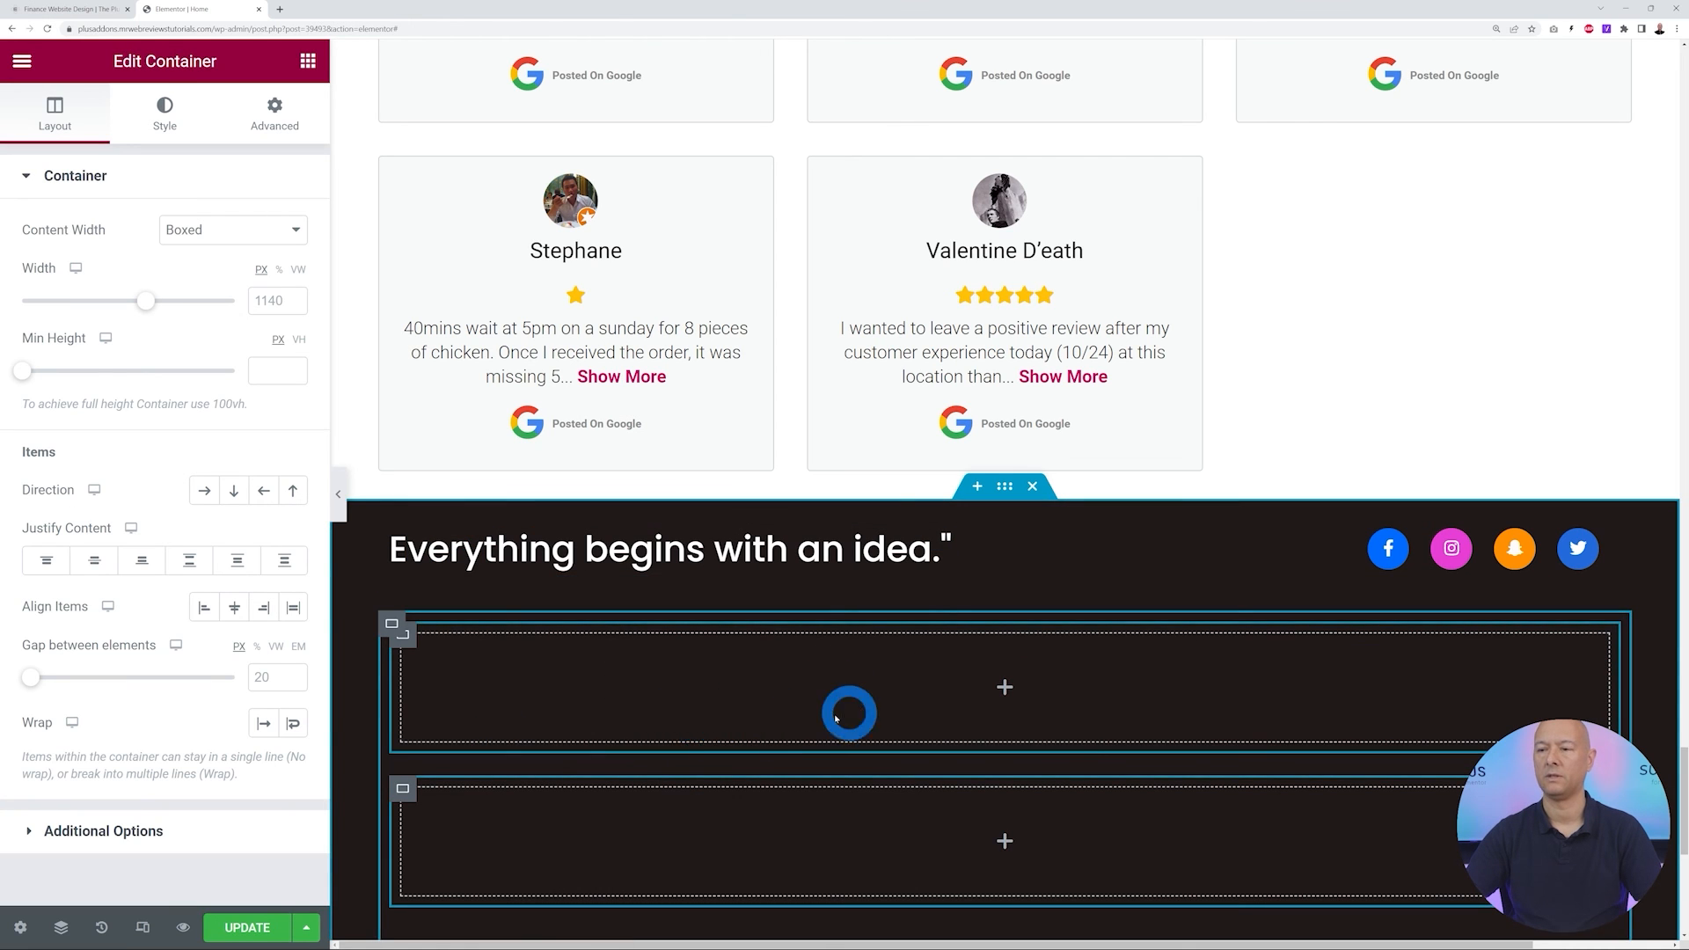
click(205, 492)
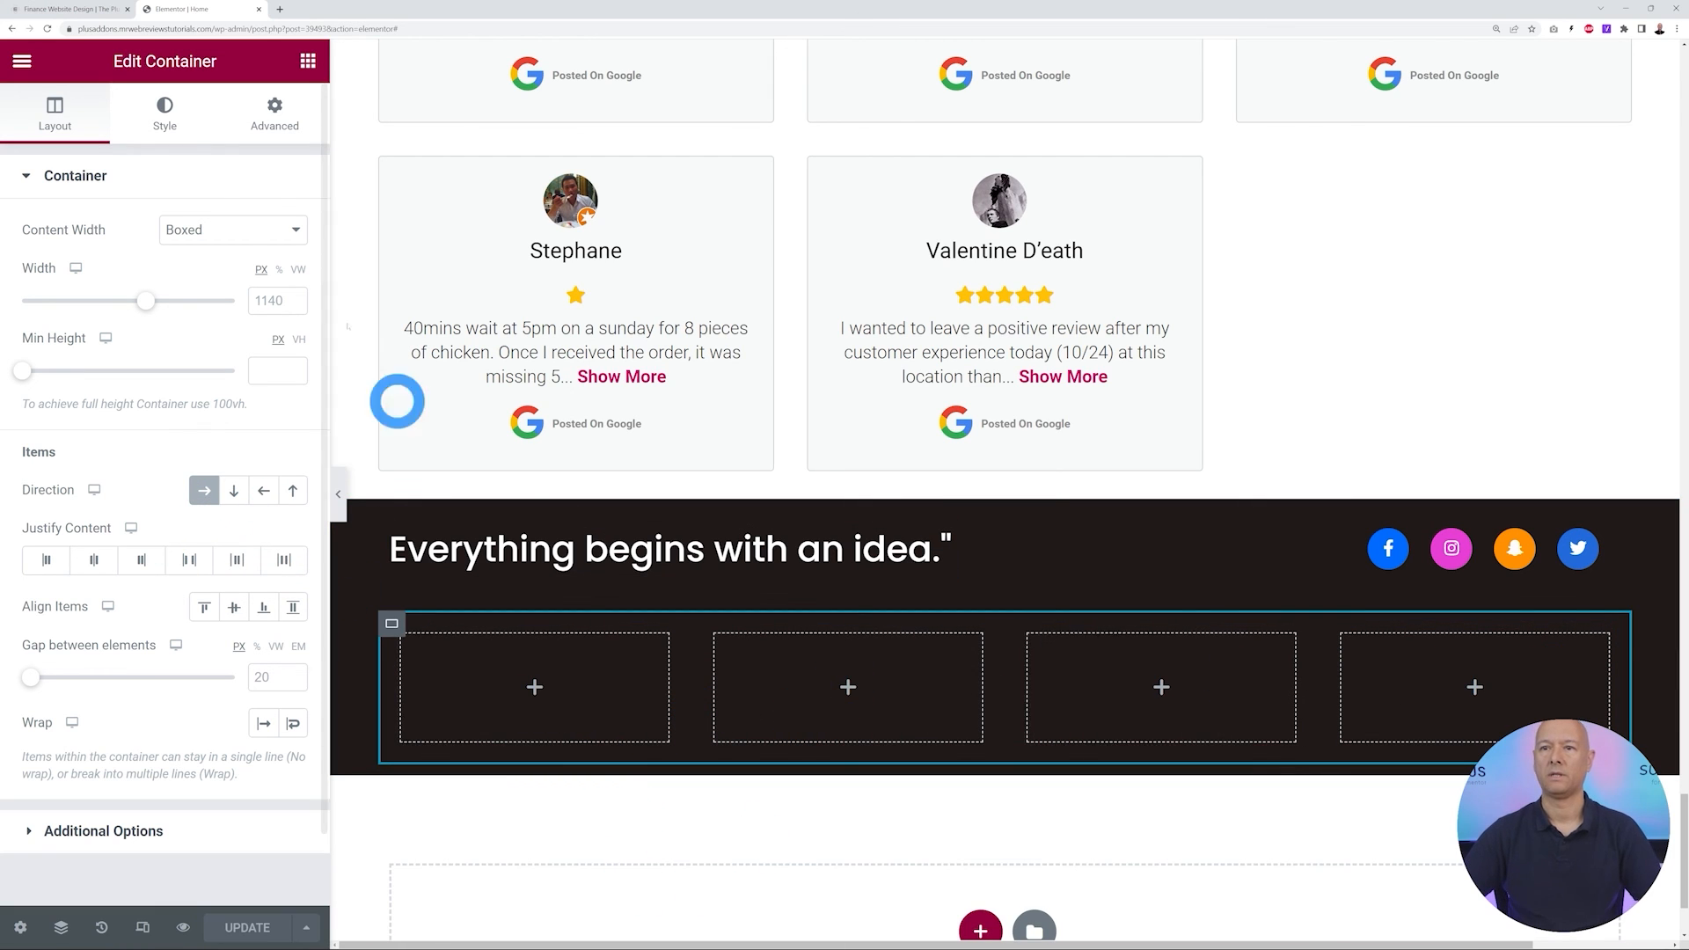
Add the TP Site Logo widget to the first footer column with logo.png from the media library as its image
click(305, 63)
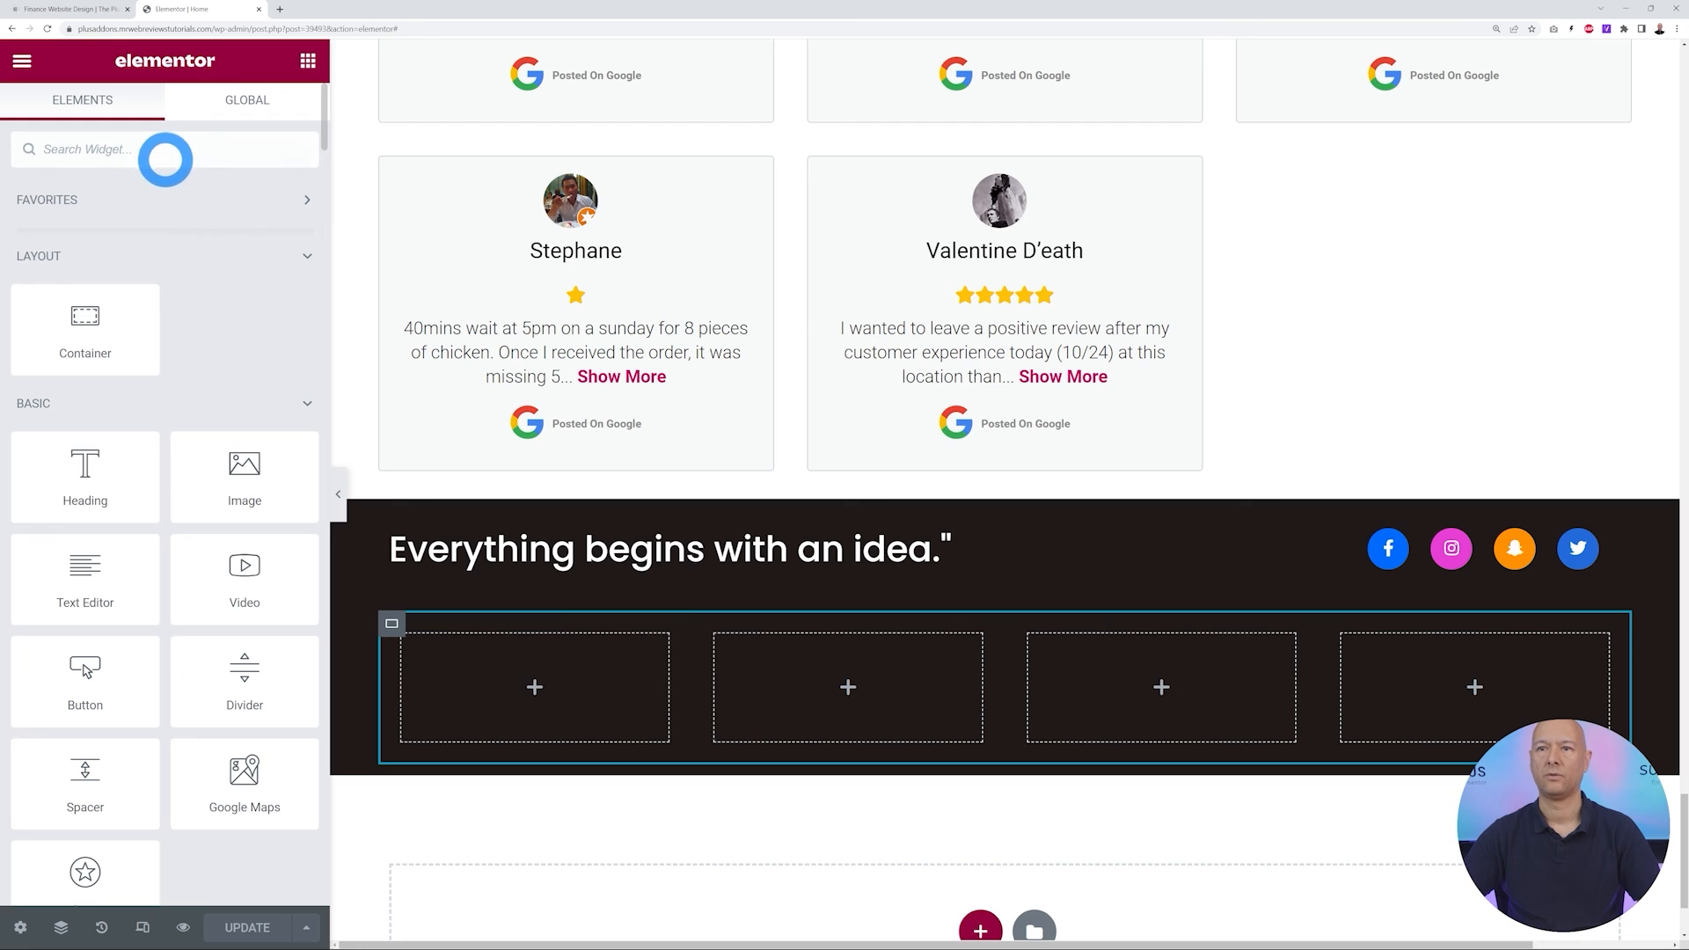
text(logo)
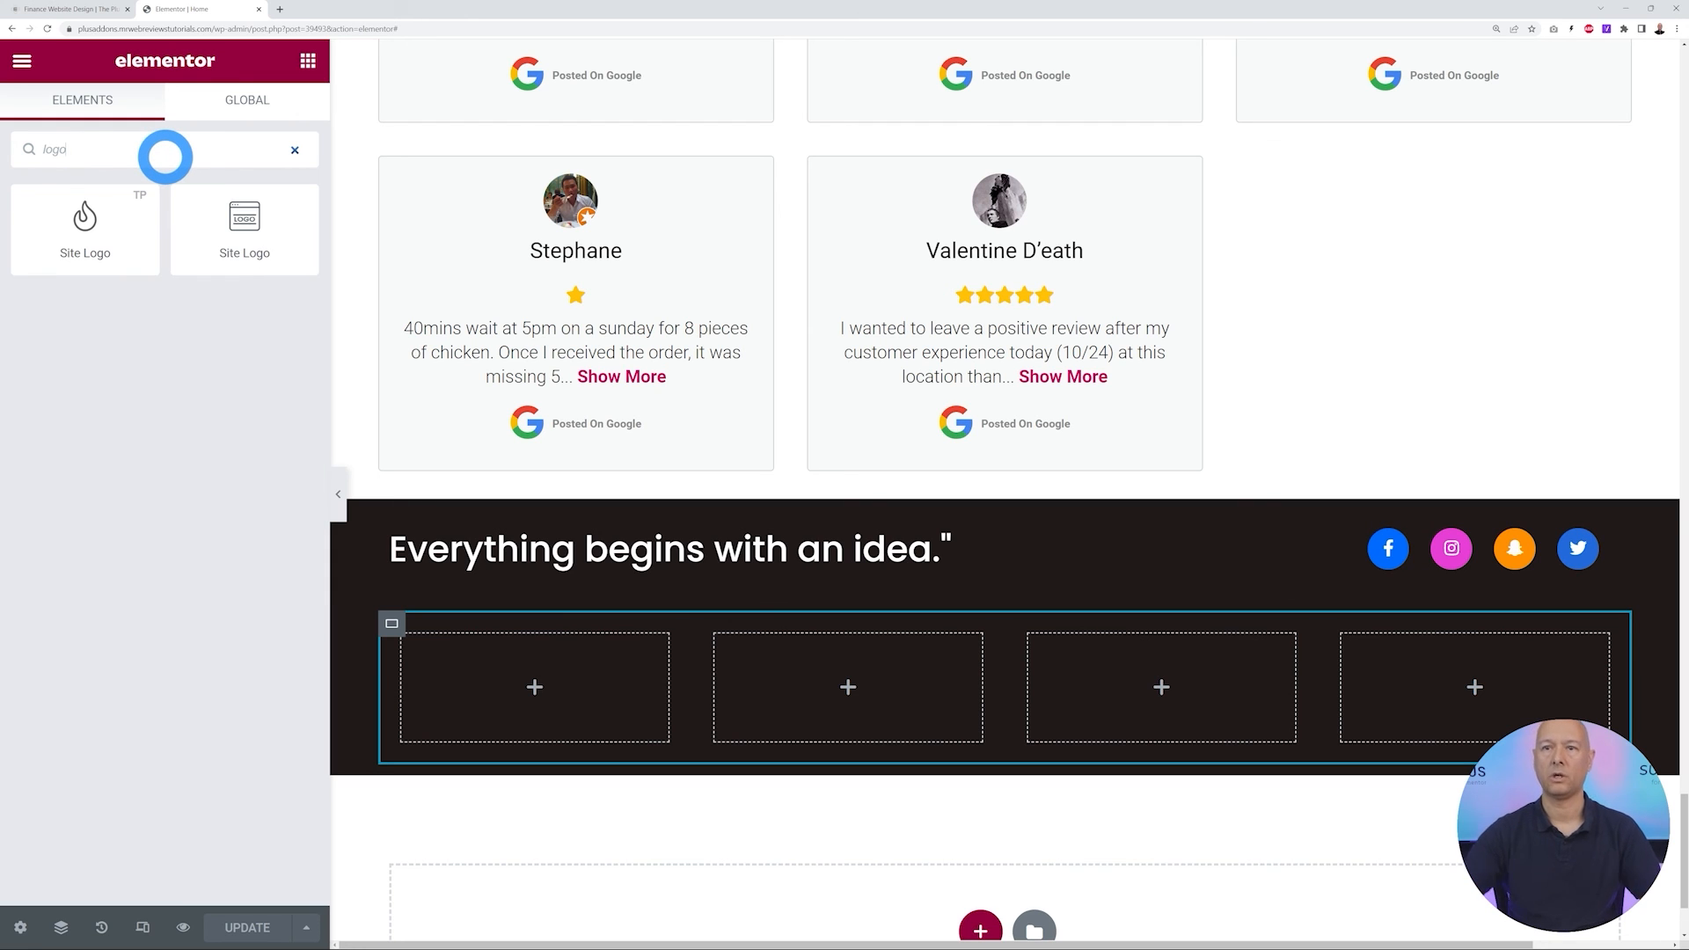
drag(115, 236, 423, 648)
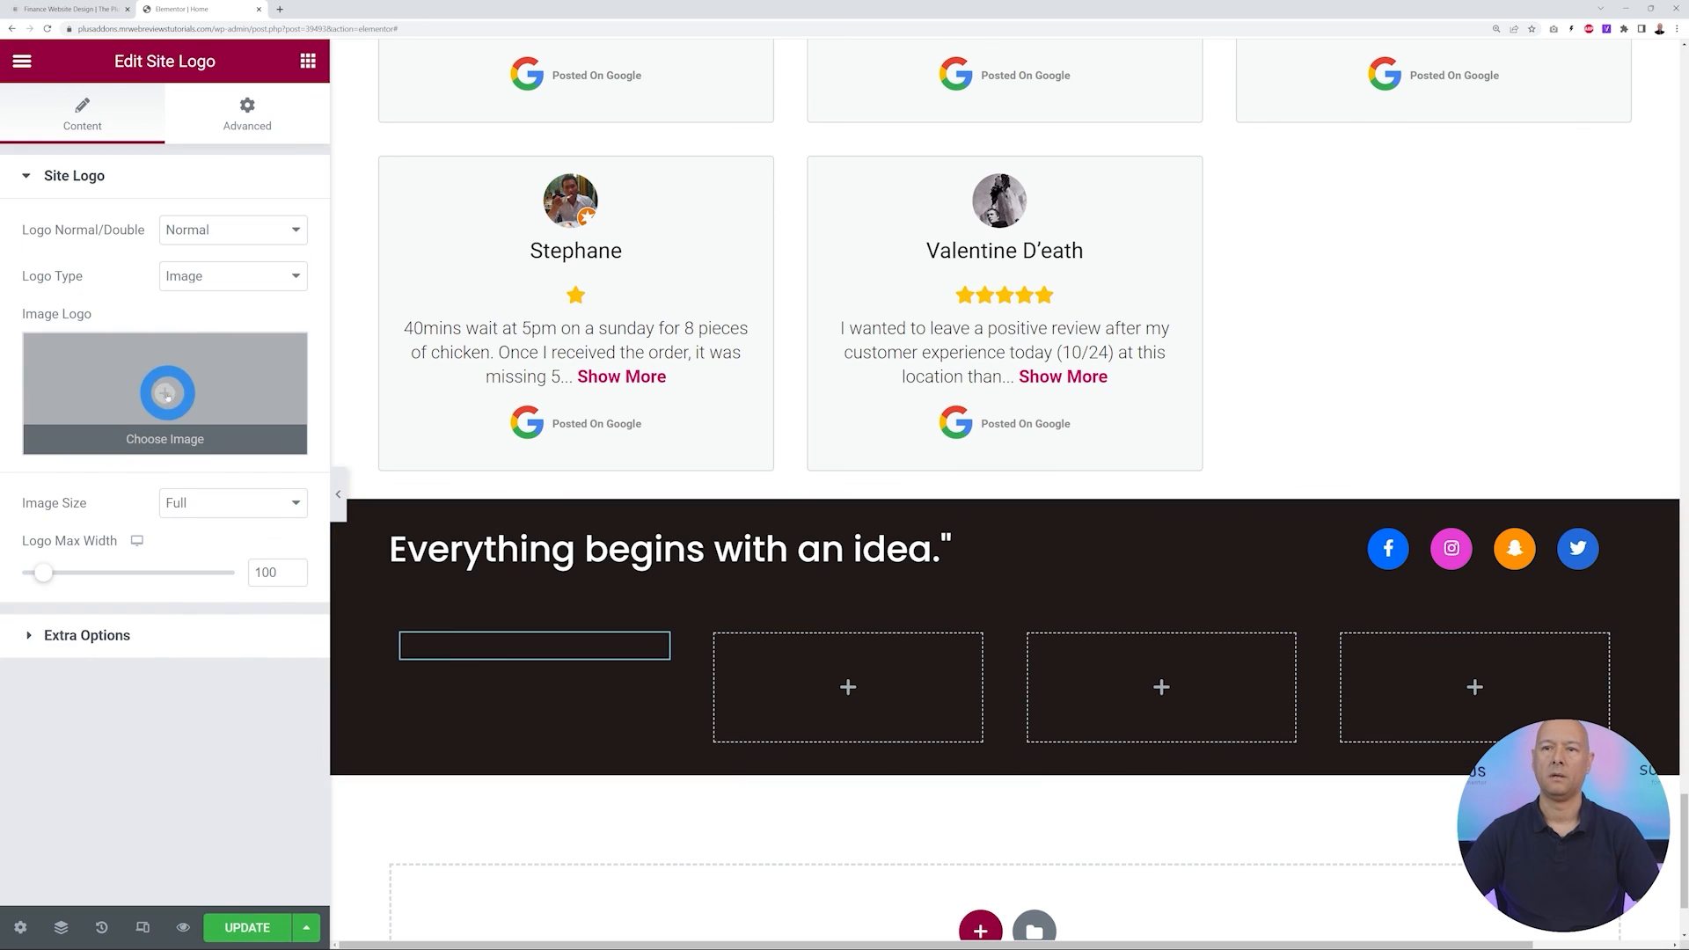
click(166, 388)
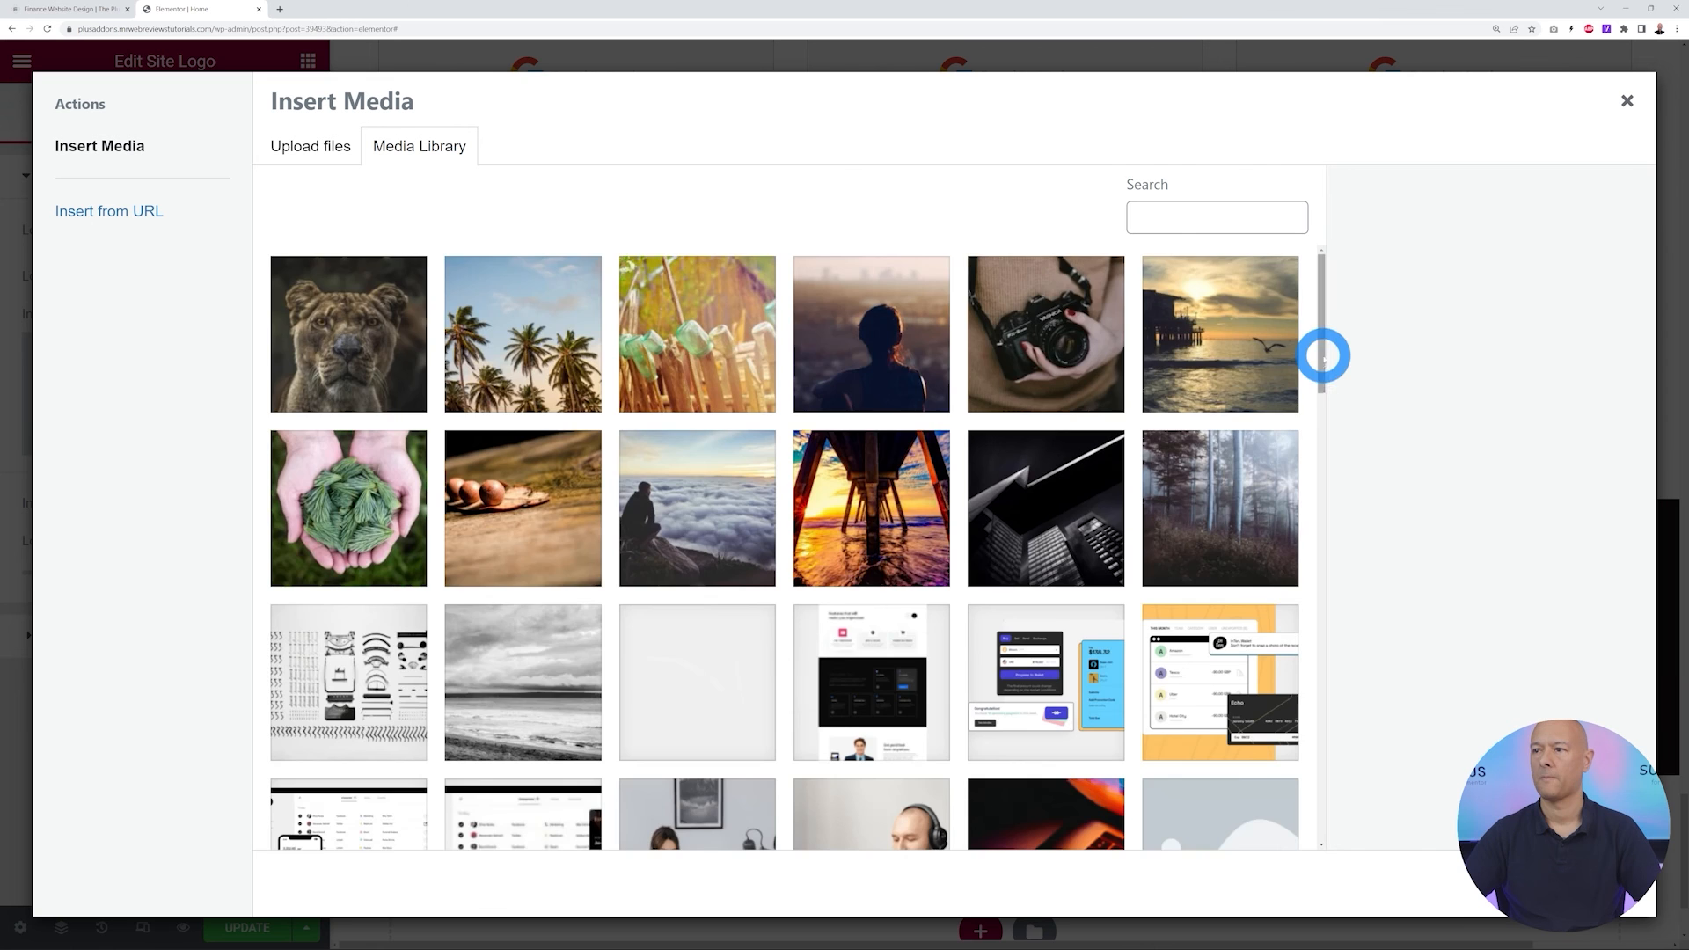
drag(1322, 355, 1282, 584)
click(1227, 553)
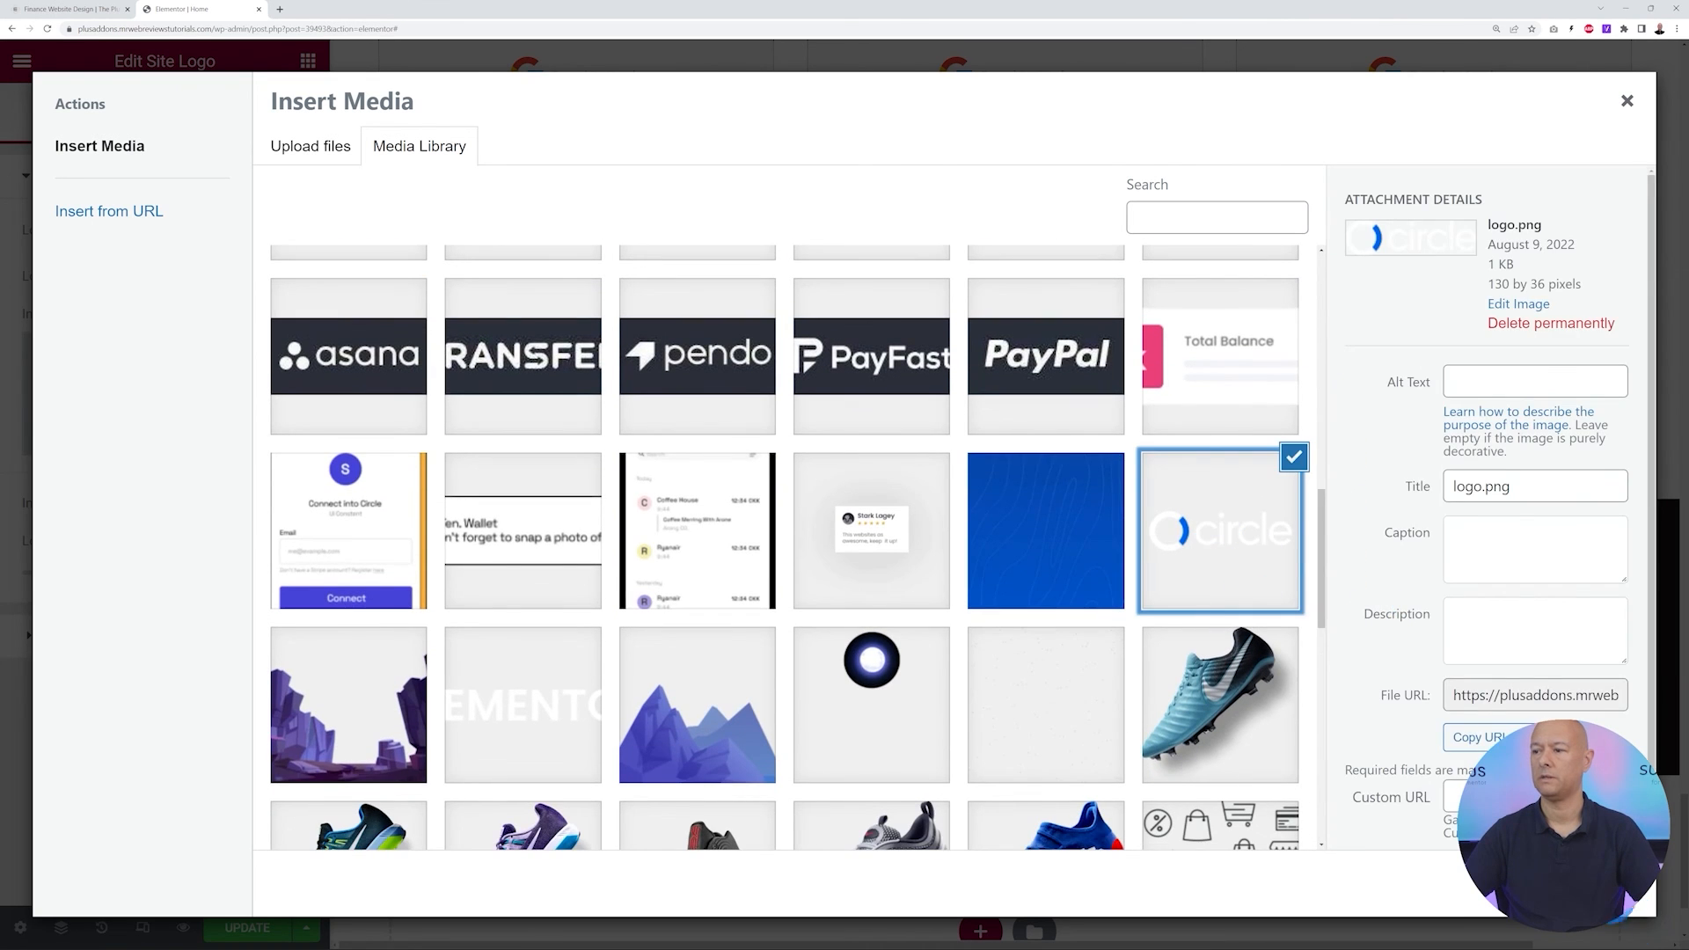
click(1586, 884)
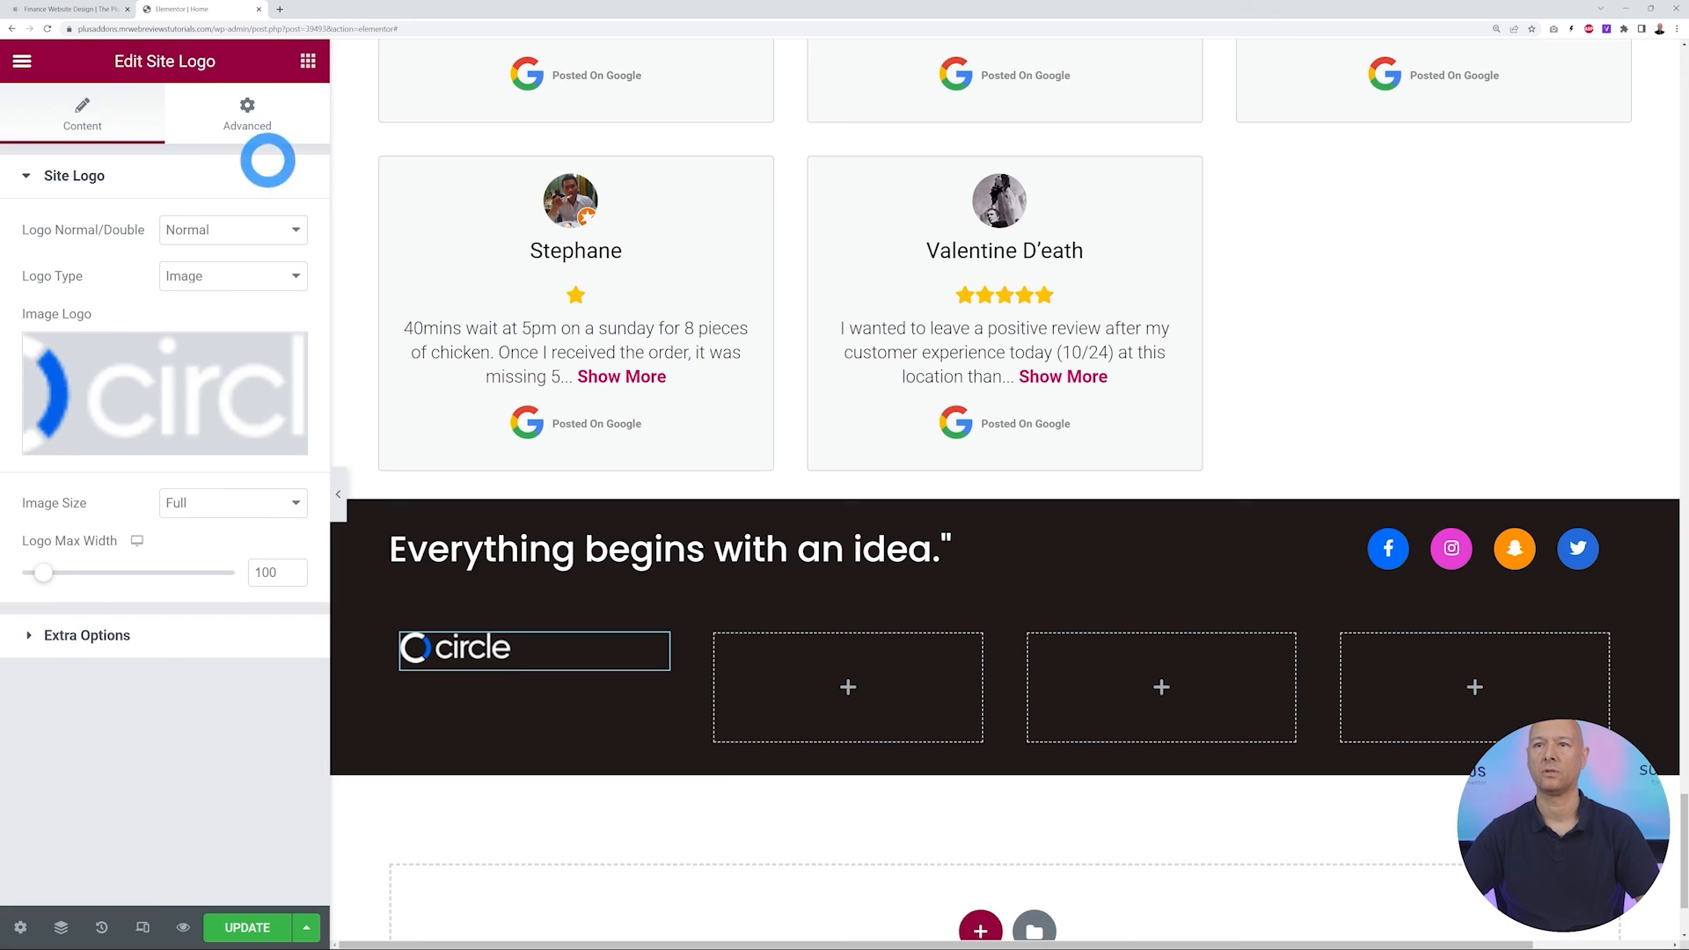
Find the TP Mailchimp widget and place it below the circle logo in the first footer column
click(307, 62)
click(158, 150)
text(mailchimp)
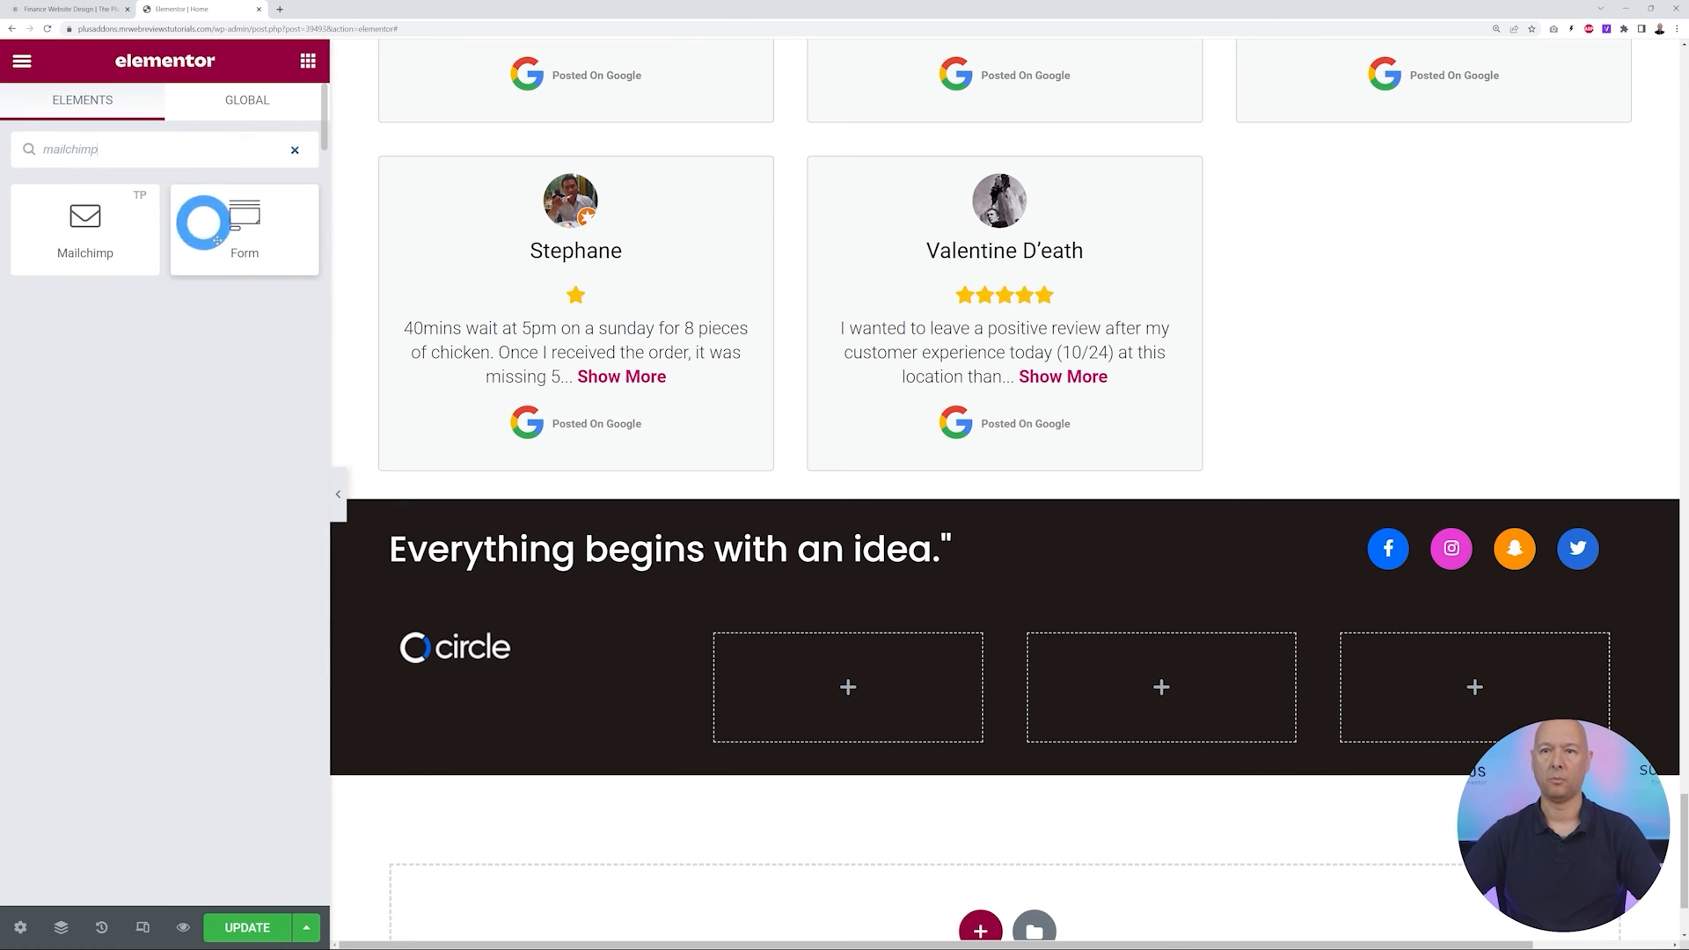
drag(110, 229, 525, 711)
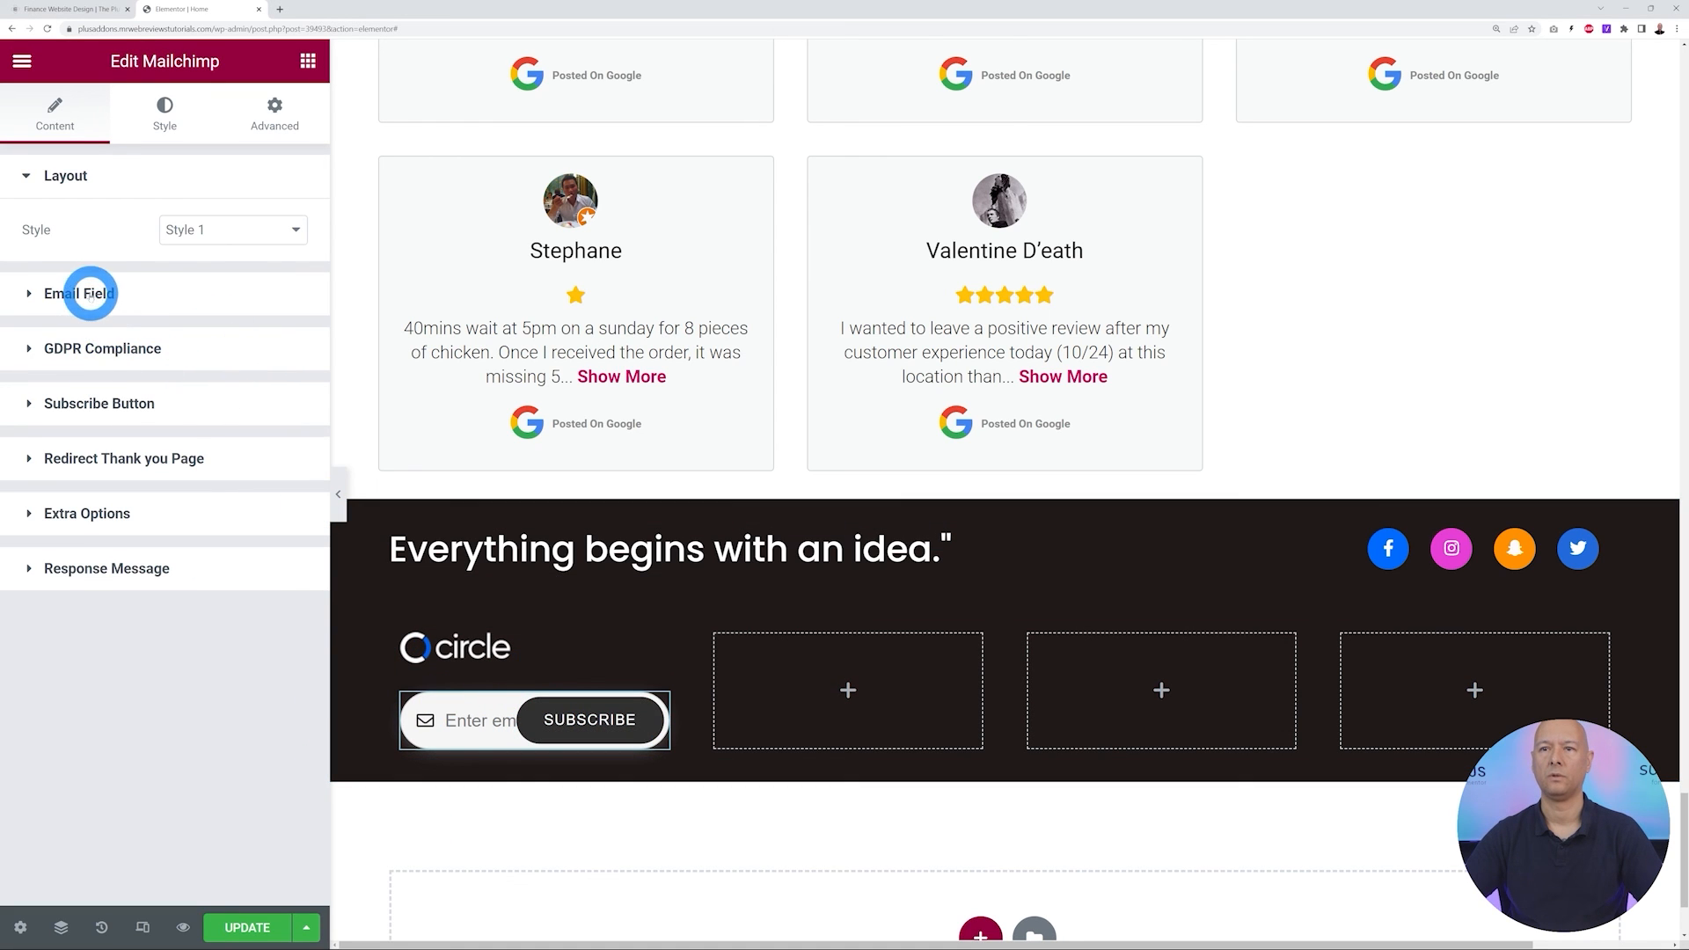
Set the Mailchimp email field's placeholder to "Email address" and reset its icon prefix to Select Icon
click(90, 293)
triple_click(246, 284)
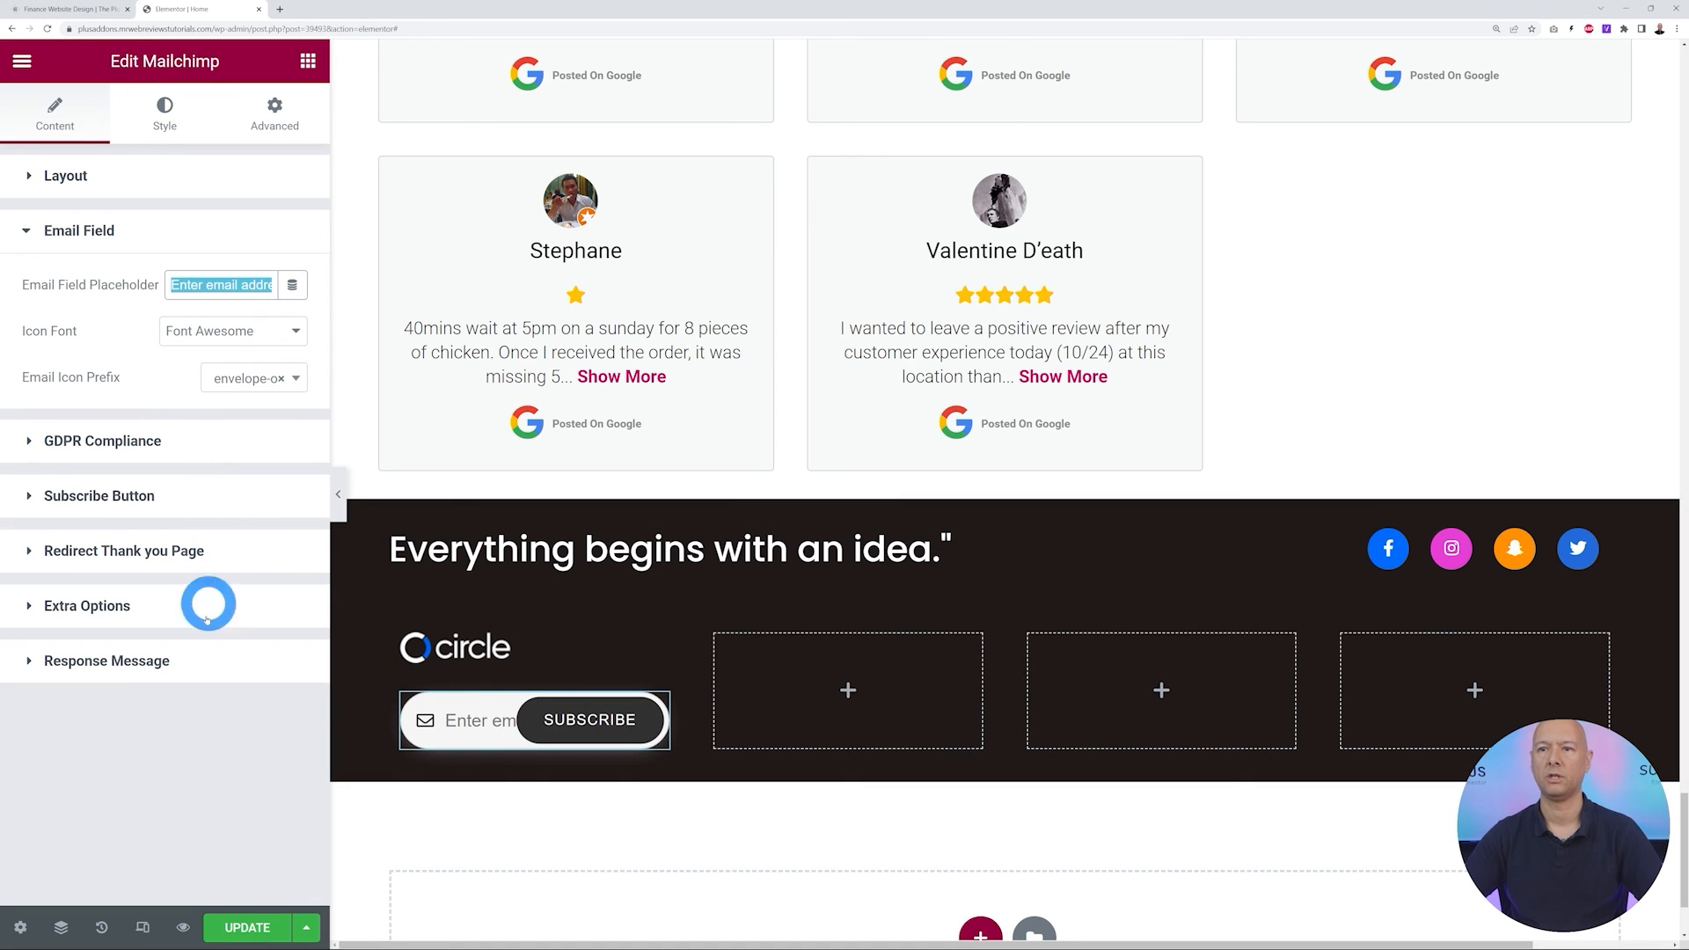
text(Email address)
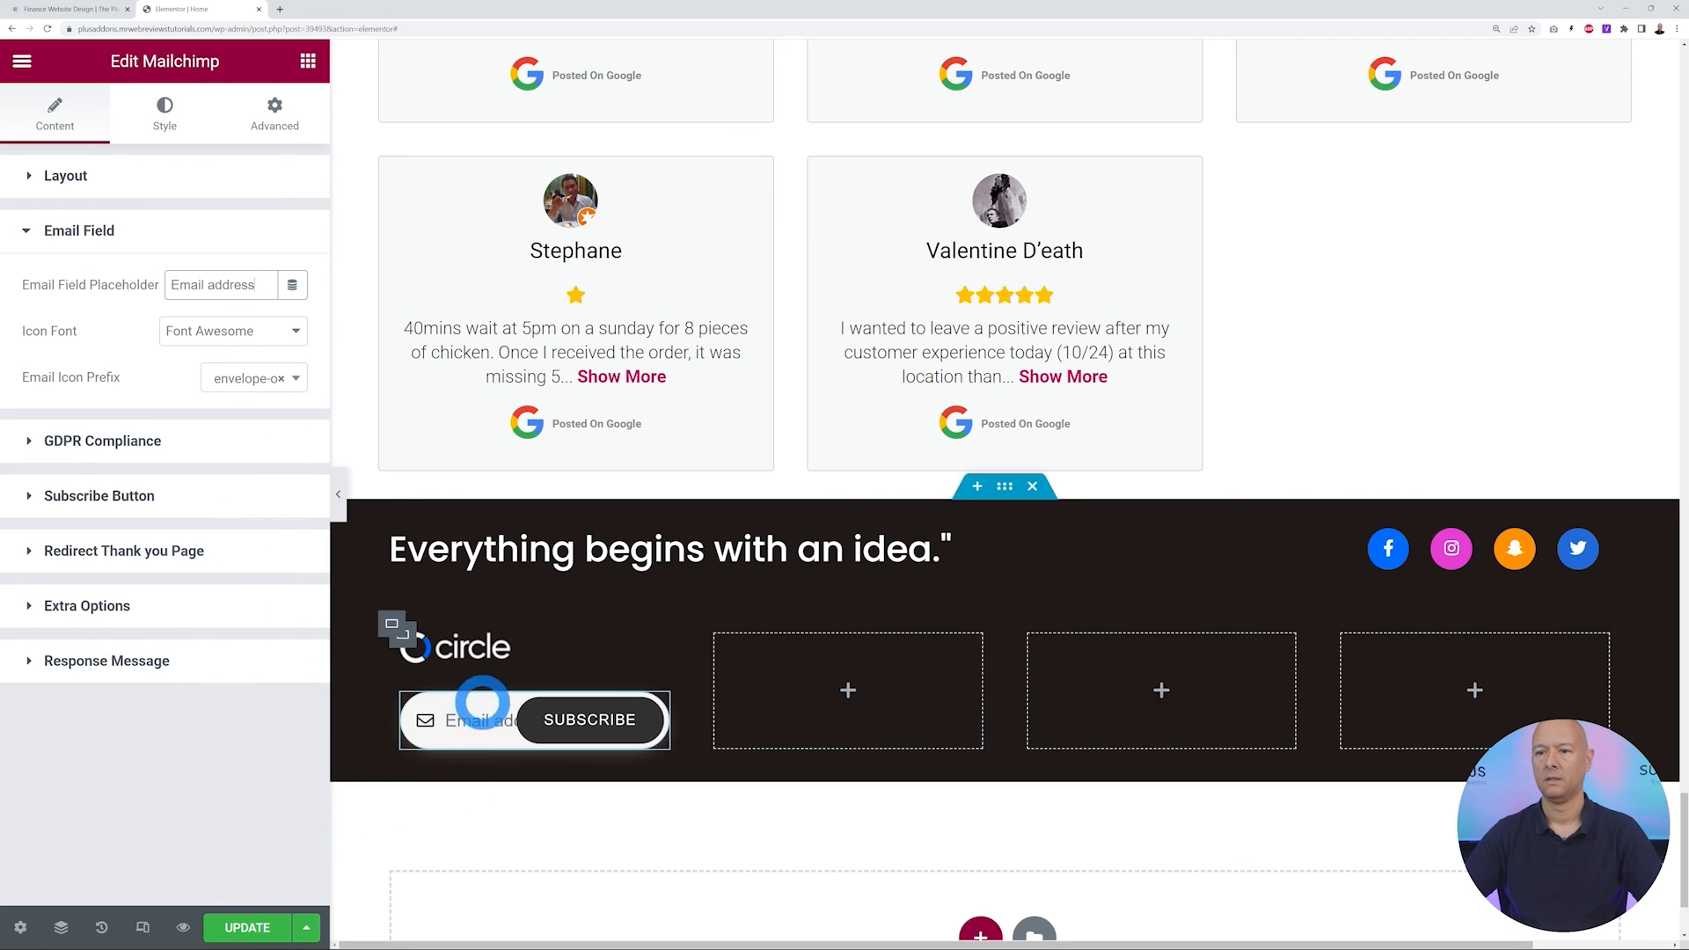
click(296, 380)
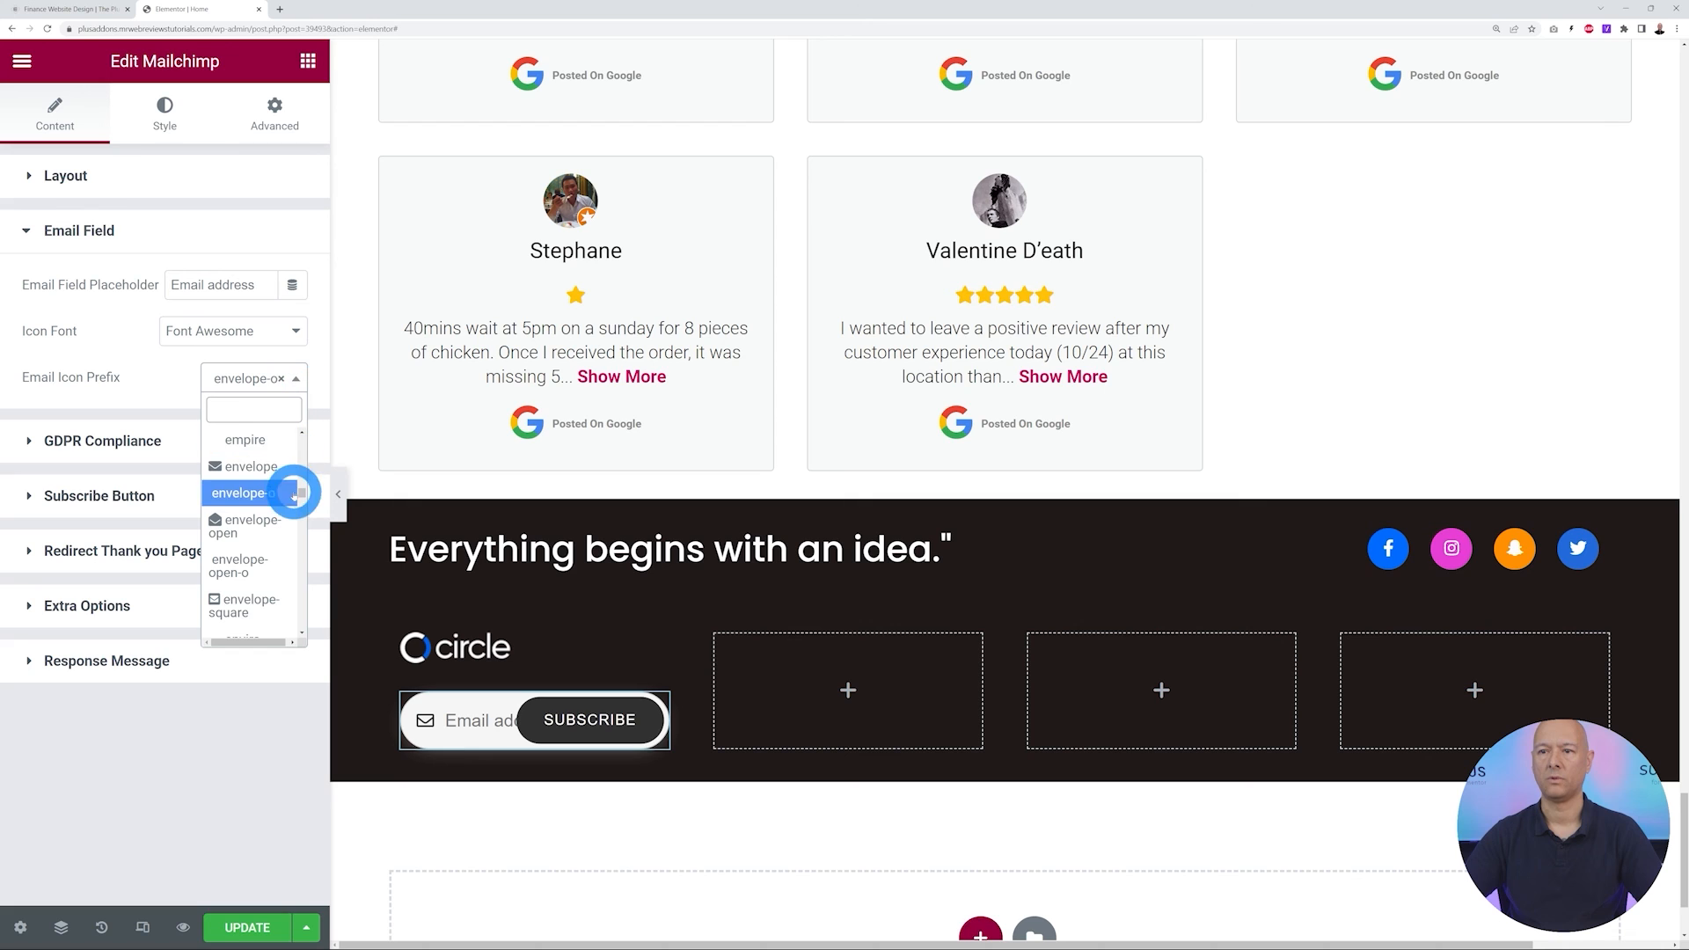
drag(302, 496, 302, 434)
click(271, 443)
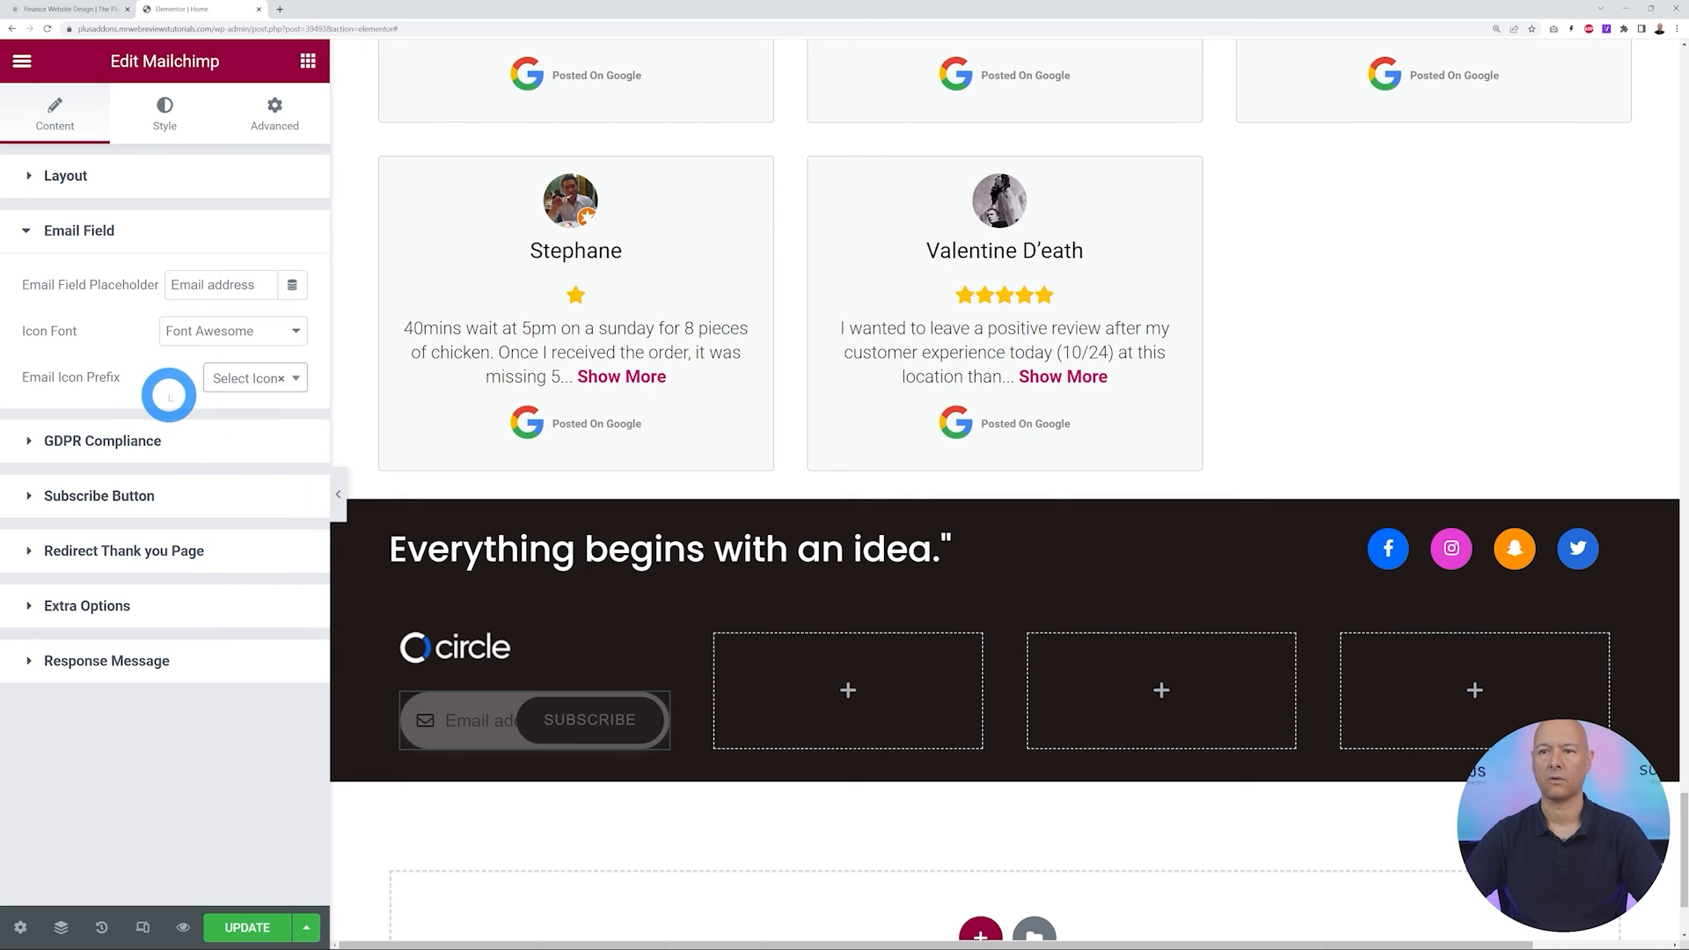
Change the Mailchimp subscribe button's text to "Get Started"
click(135, 496)
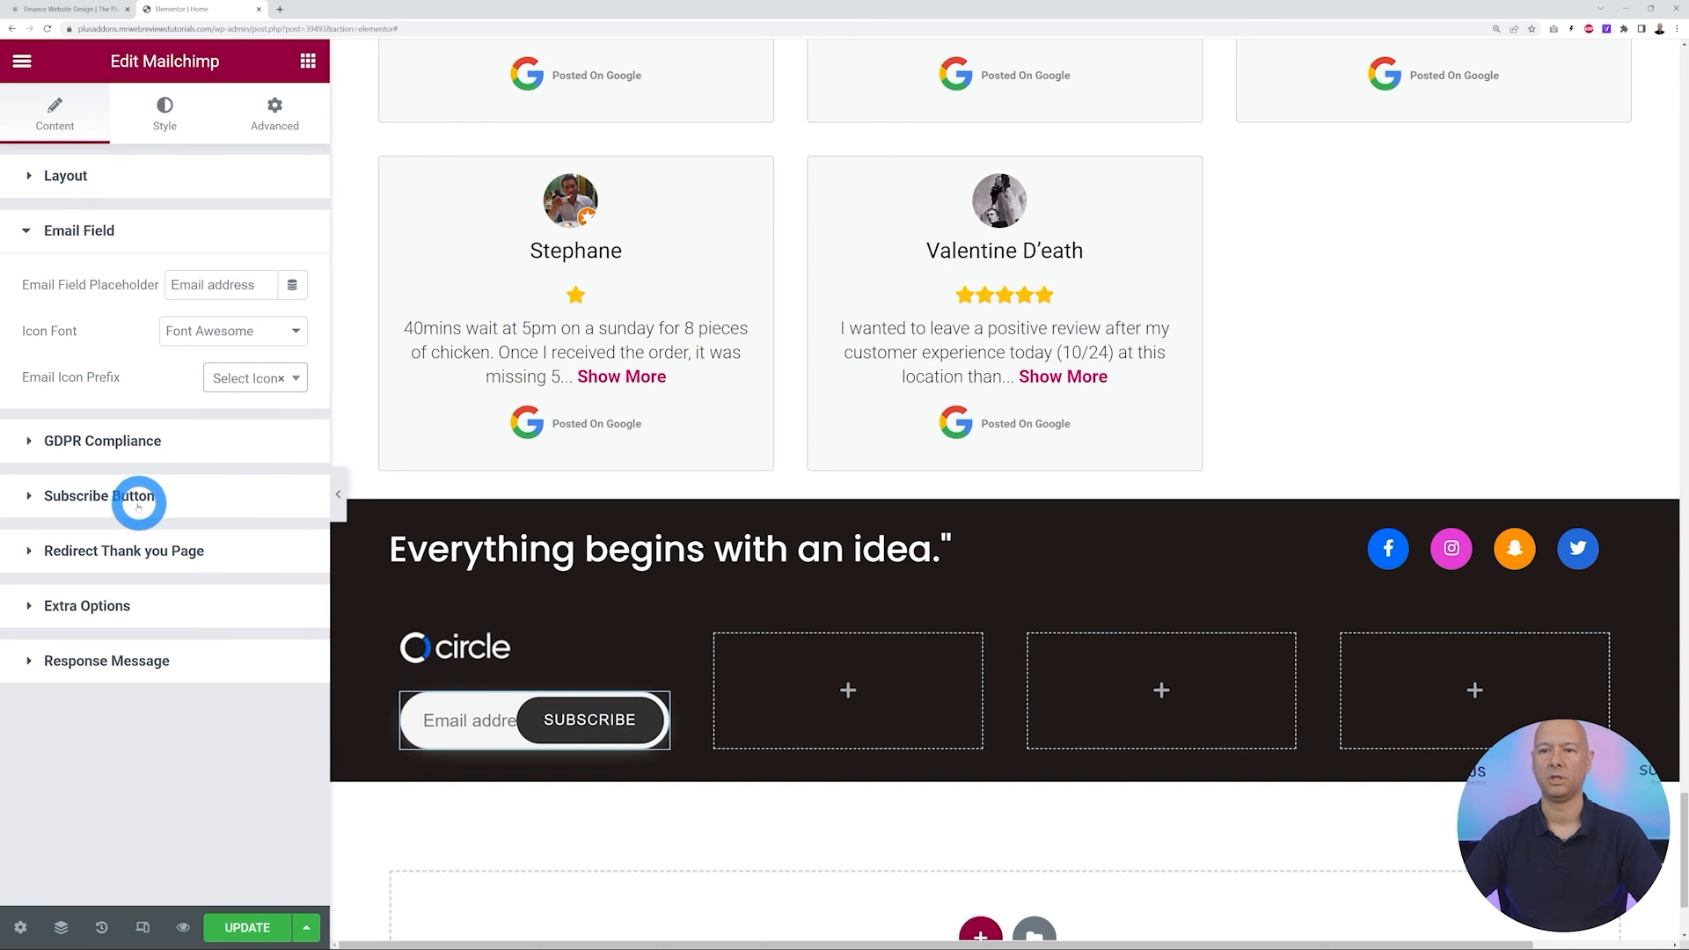
drag(241, 394, 9, 400)
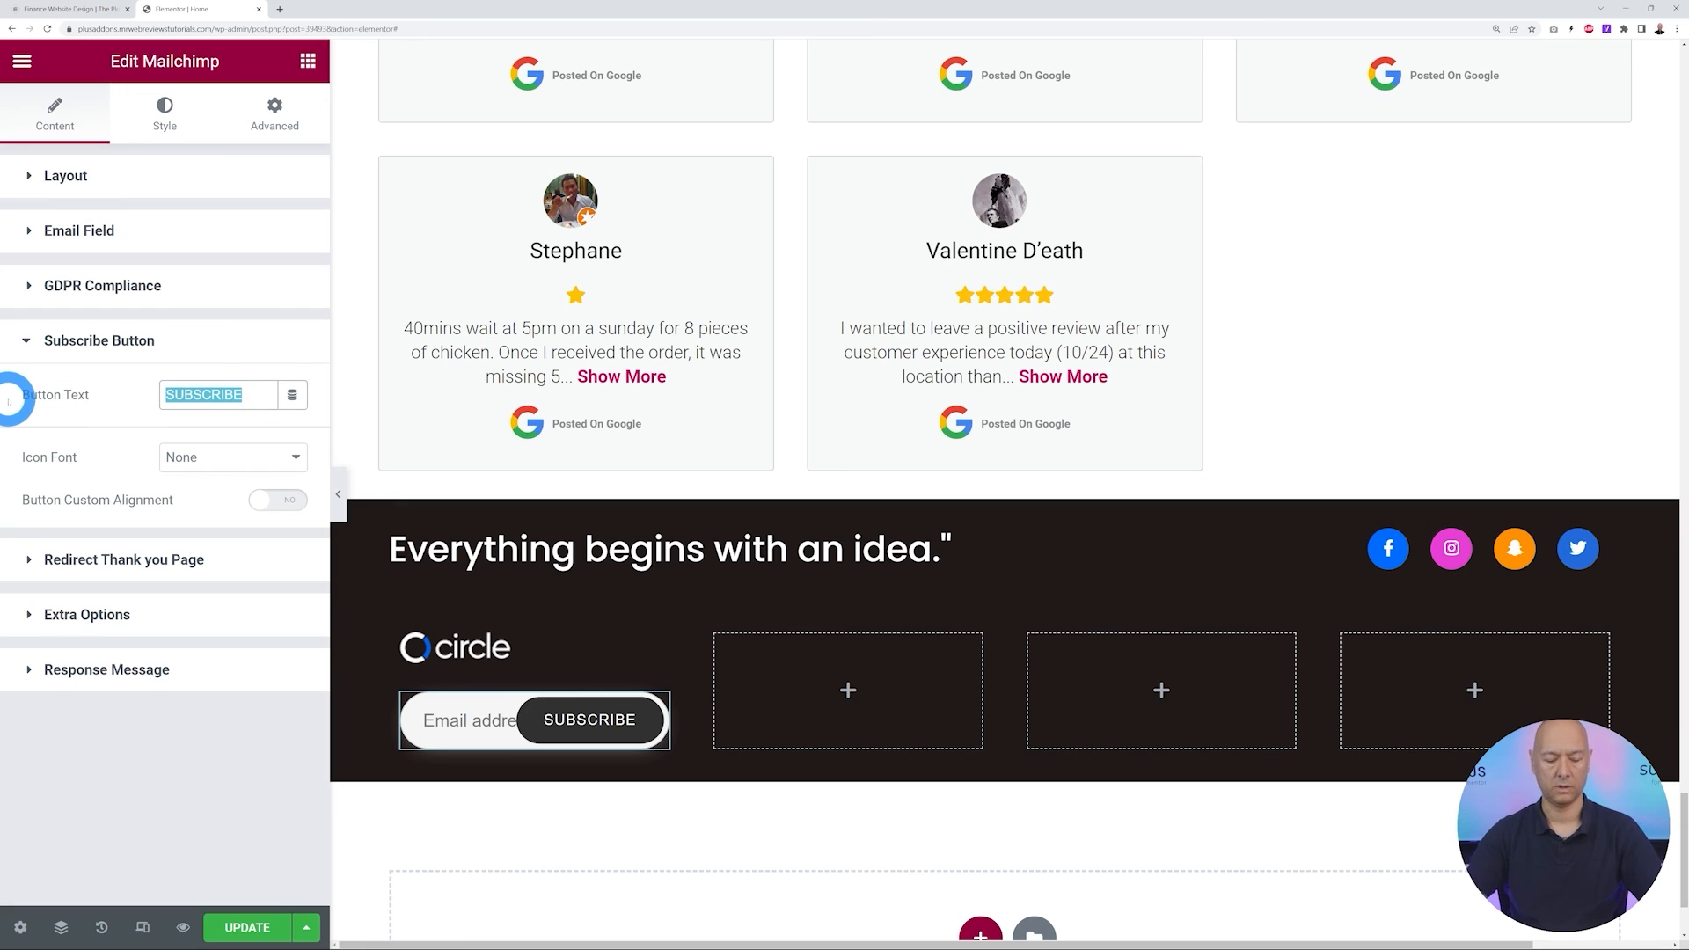
text(Get Starte)
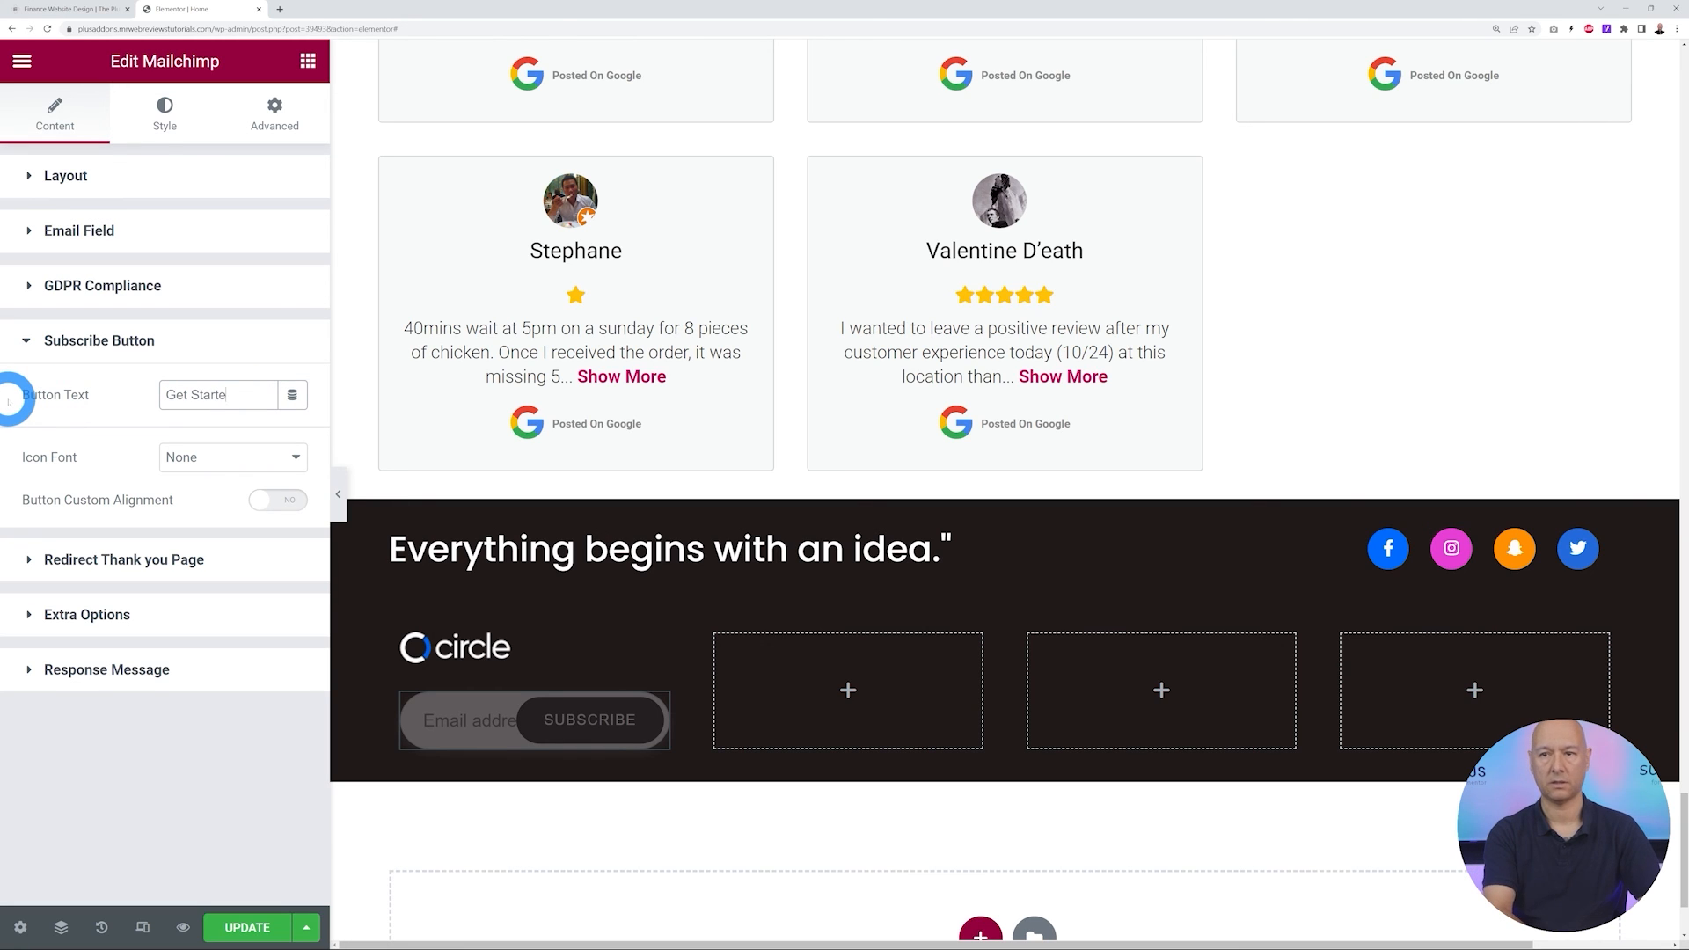
text(d)
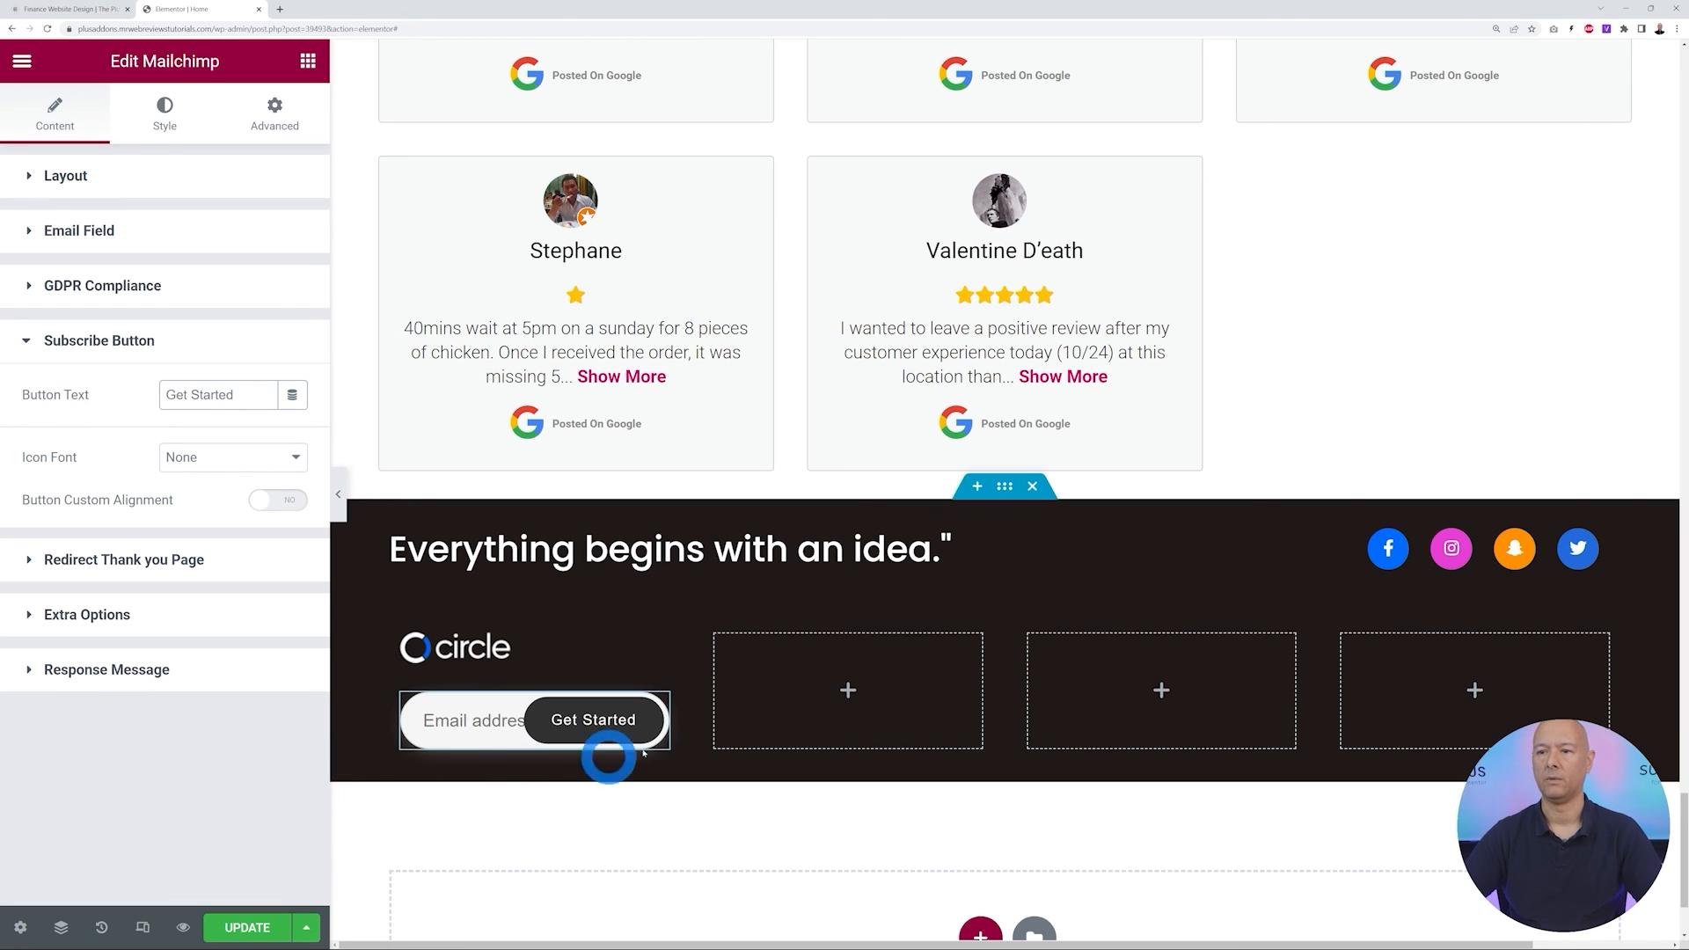
Unlink the Mailchimp field's inner padding and set it to 15 px top, 0 right, 15 bottom and 15 left
click(164, 126)
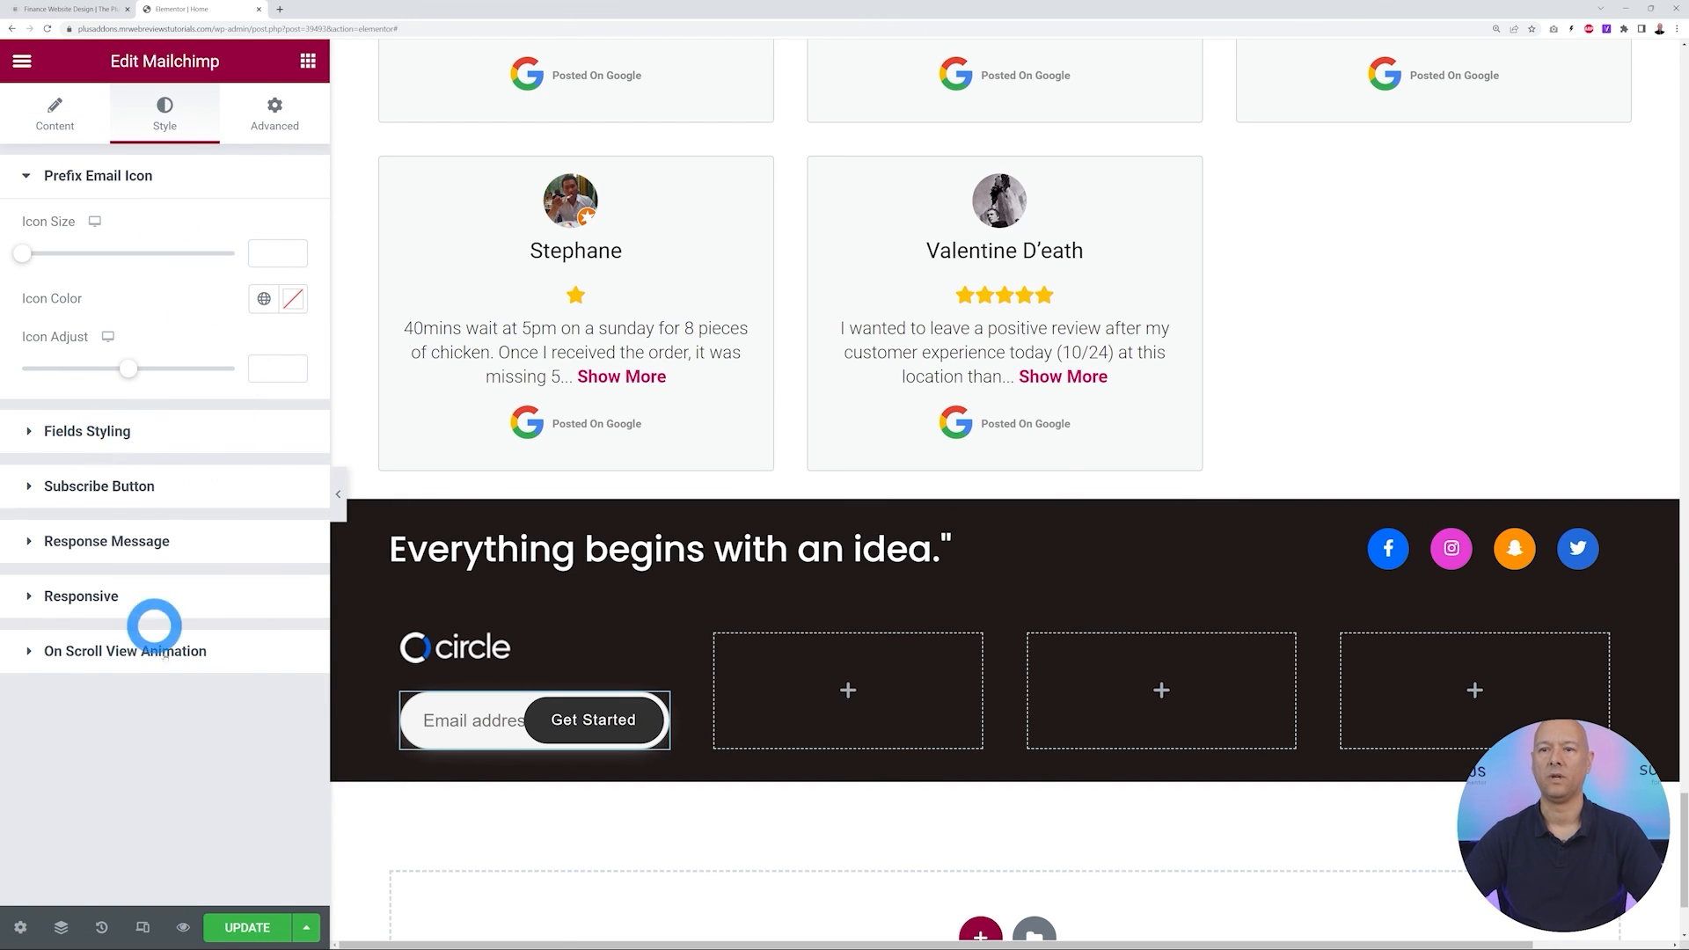
click(87, 431)
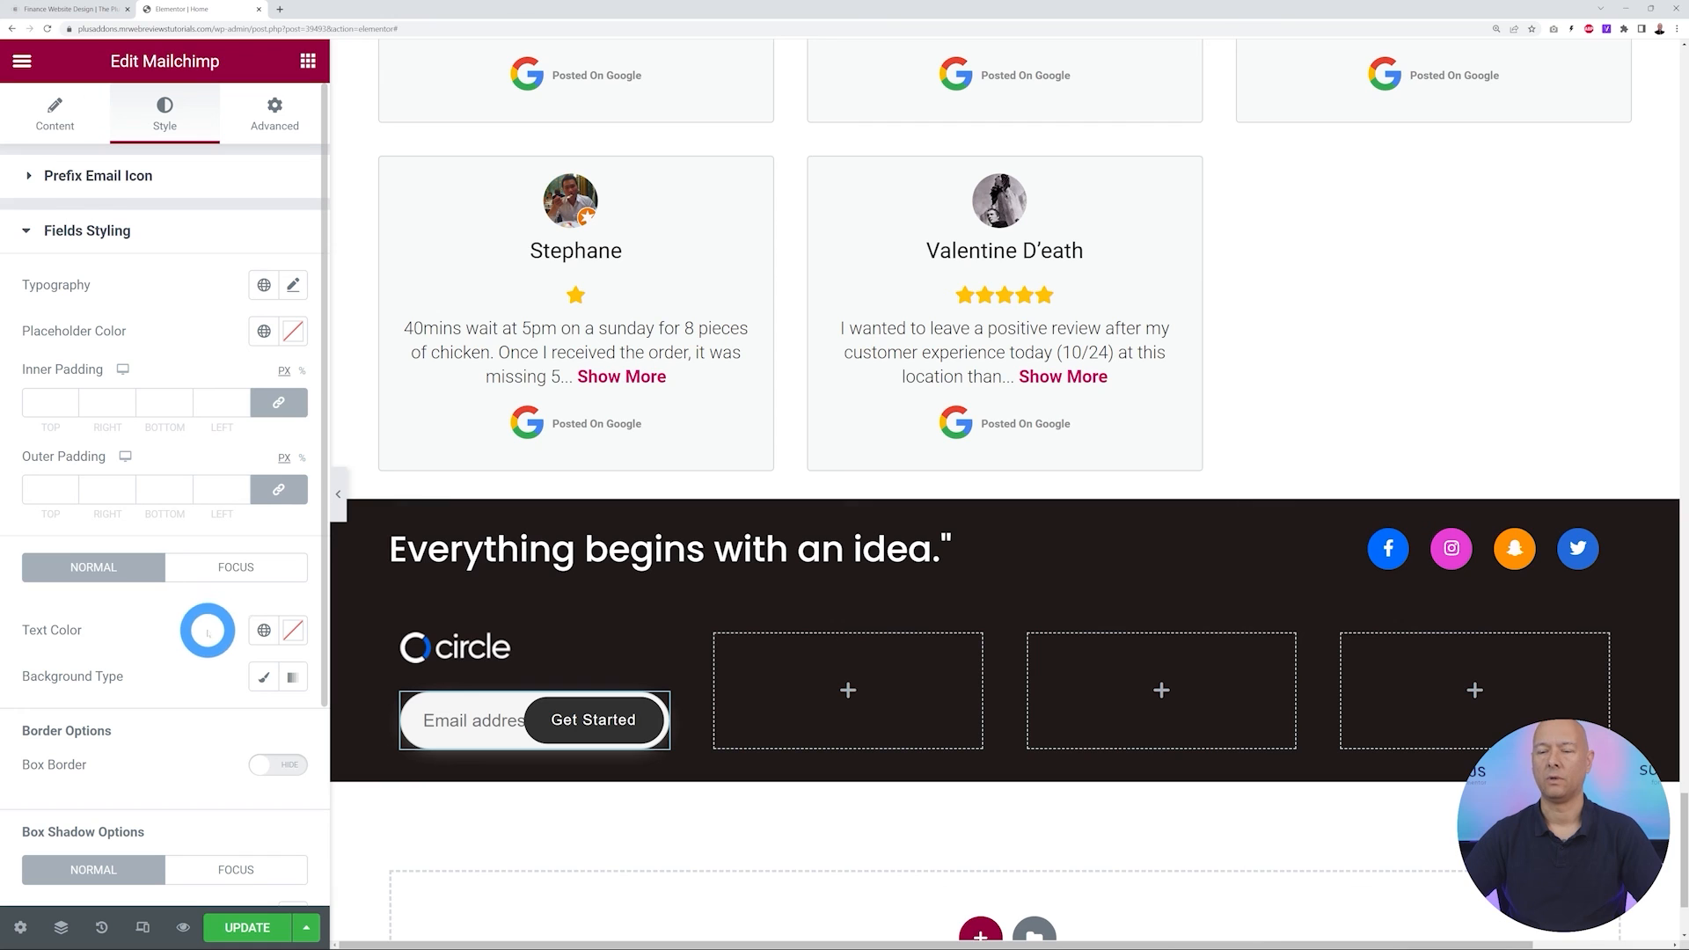
click(279, 404)
click(35, 402)
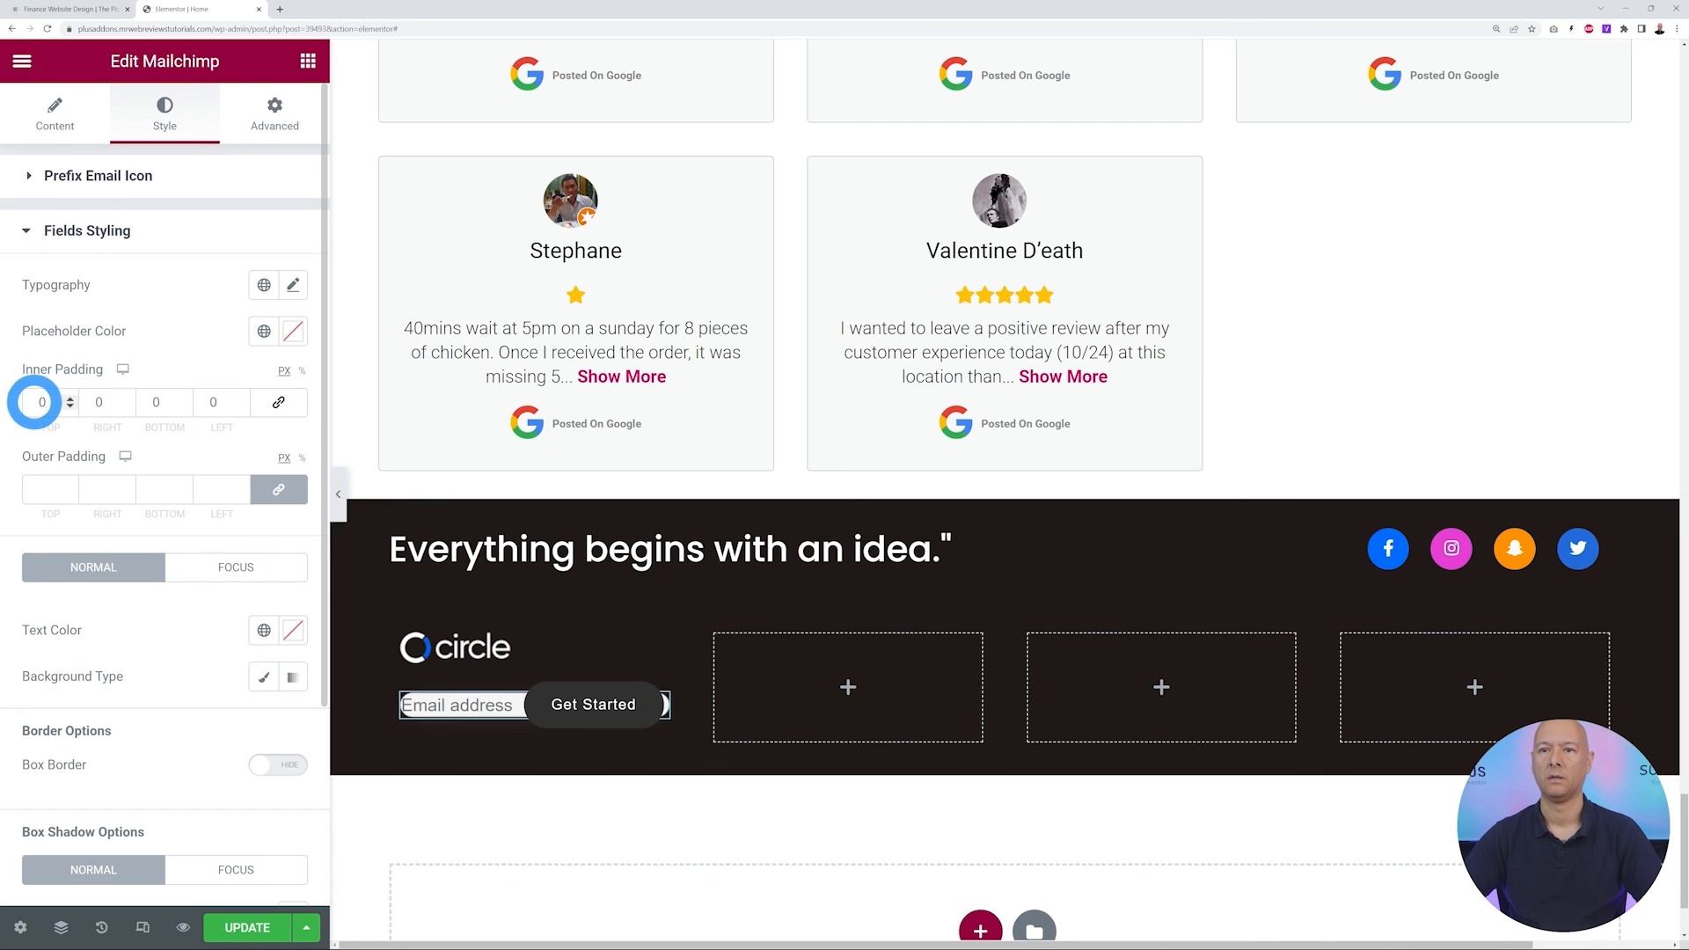
text(15)
click(172, 400)
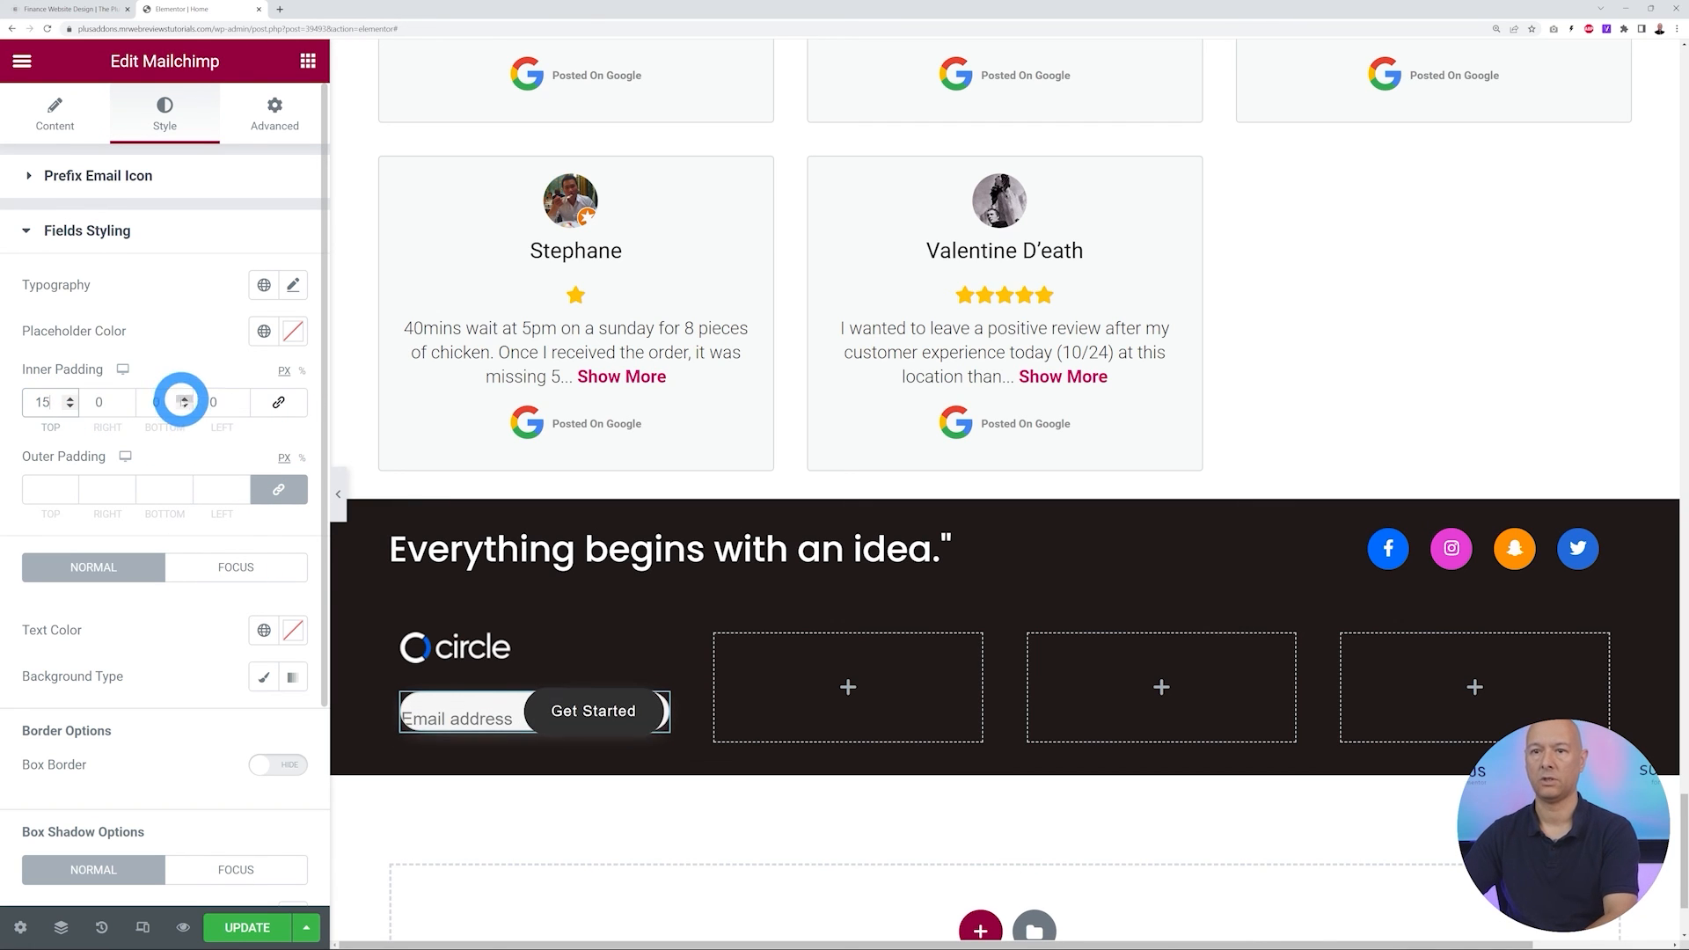
text(15)
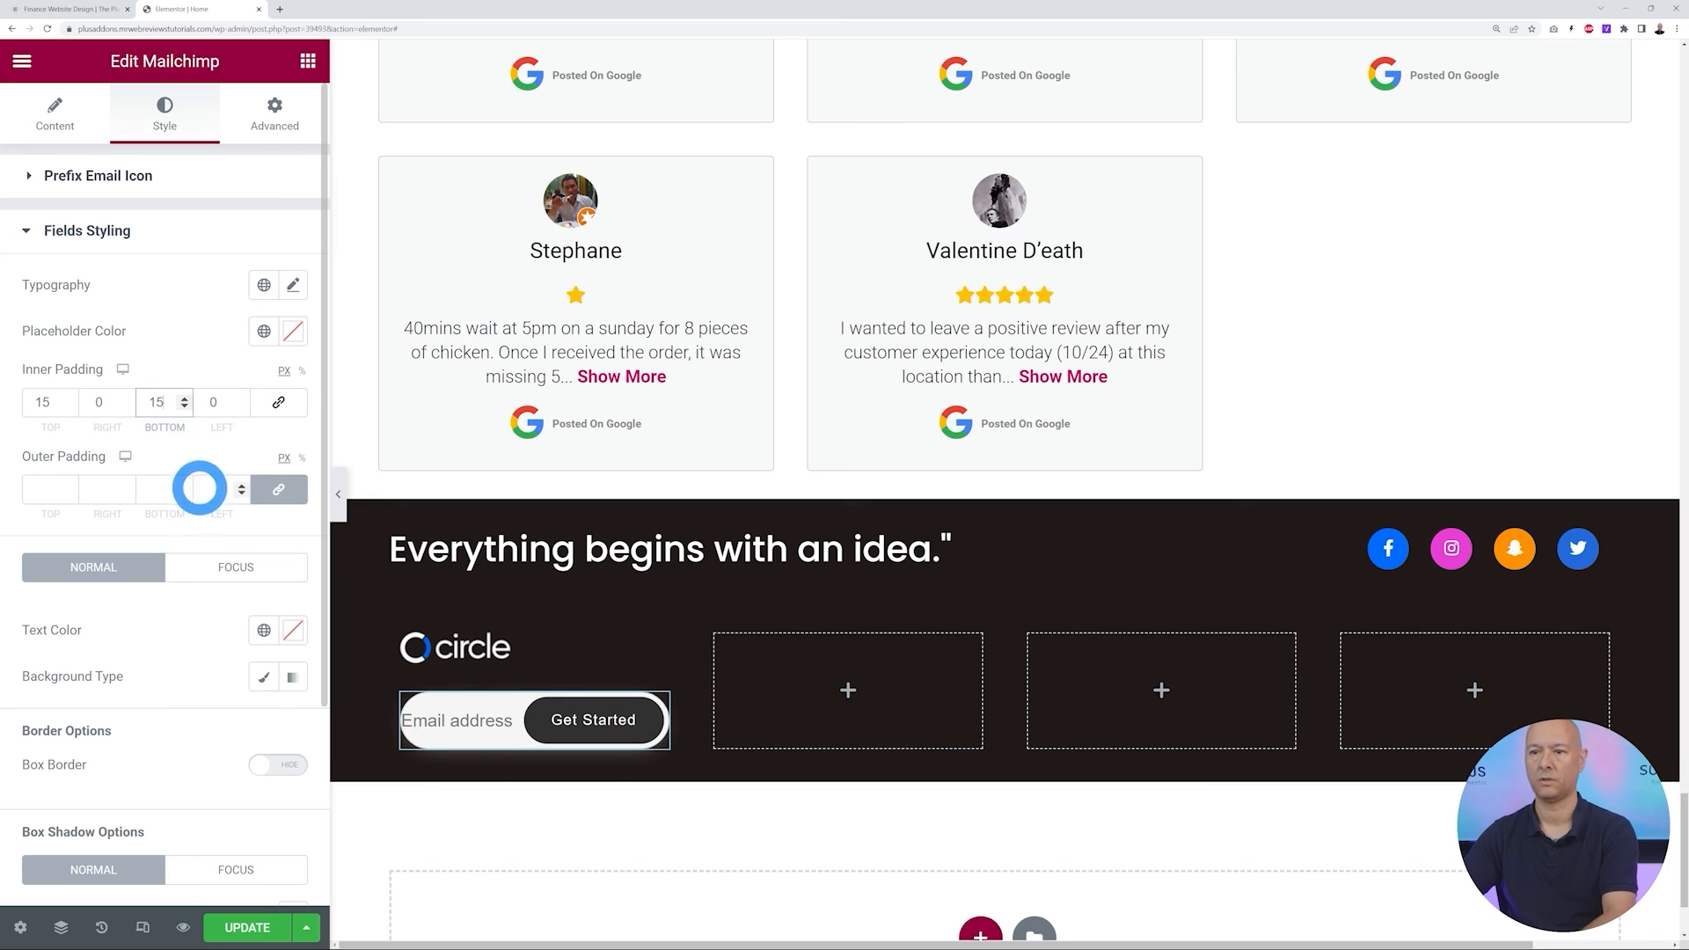
click(227, 403)
text(15)
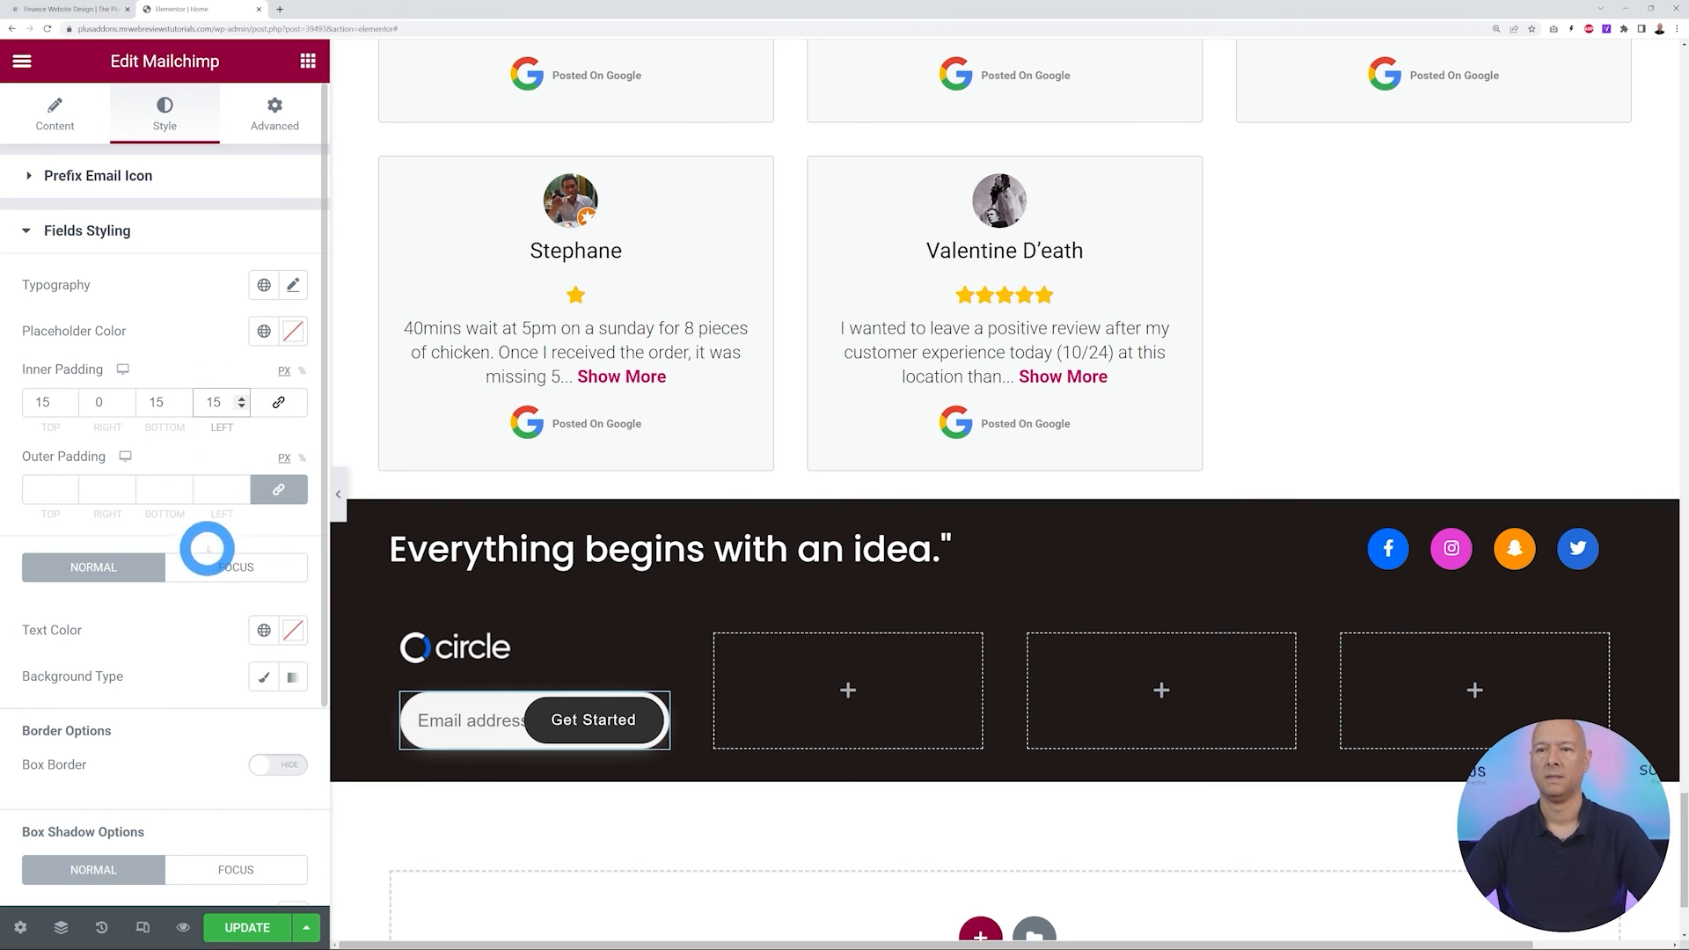
Give the Mailchimp field a classic background in the dark slate blue #3C445C
scroll(193, 686, down, 3)
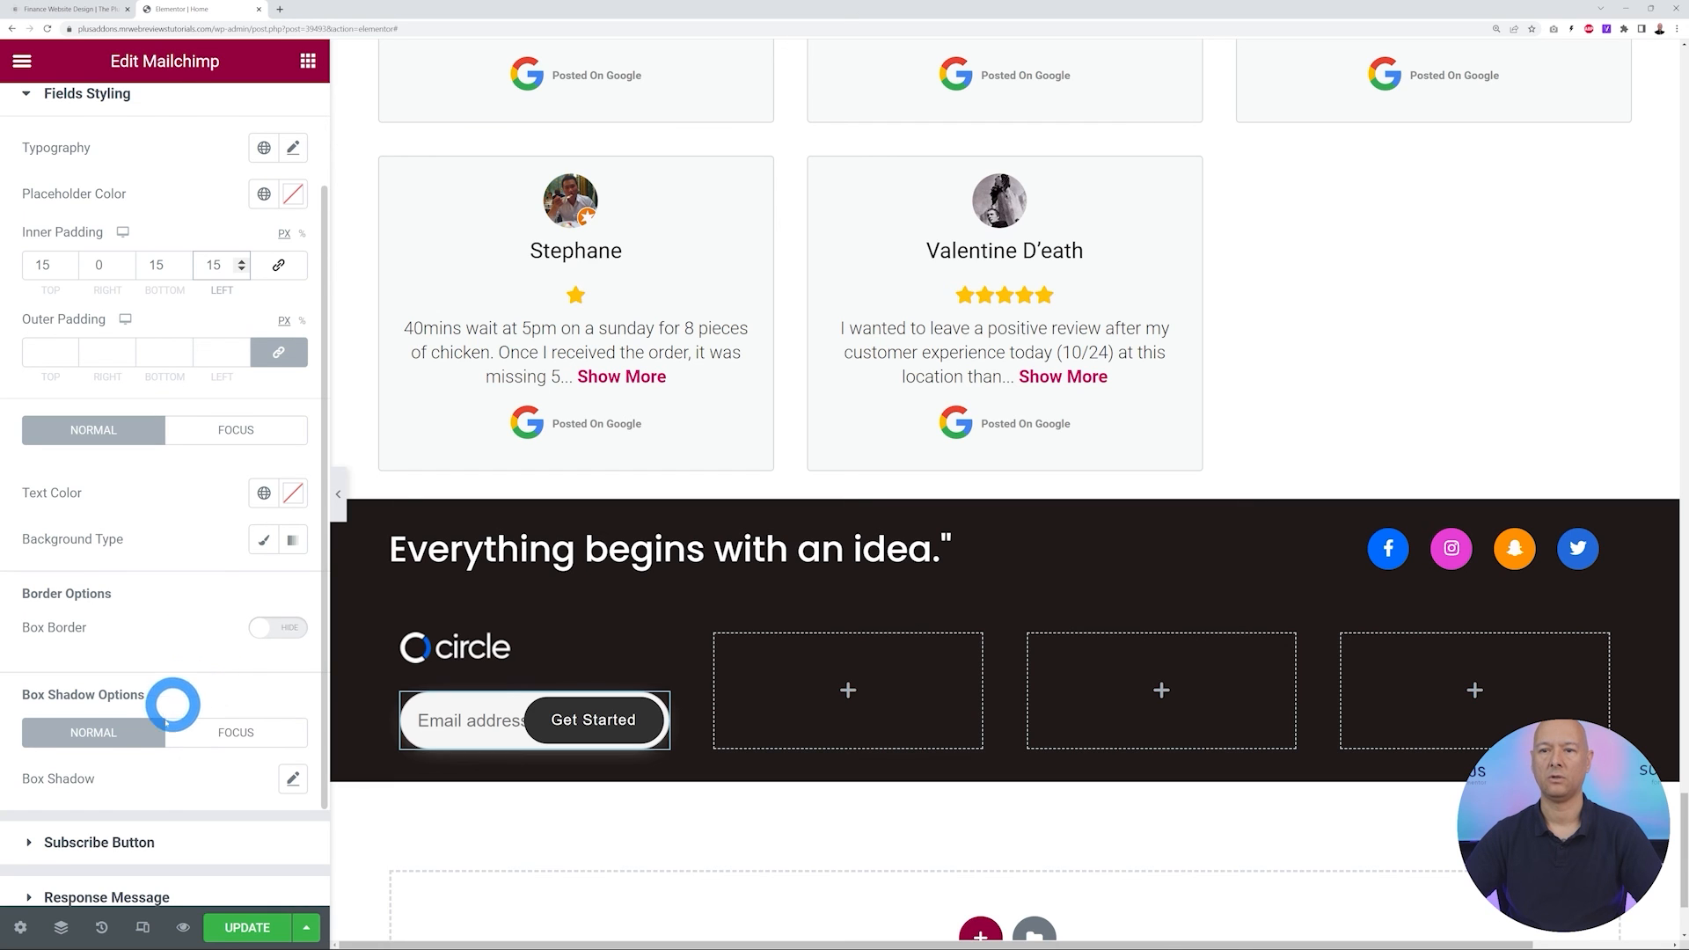
scroll(237, 669, up, 2)
click(263, 553)
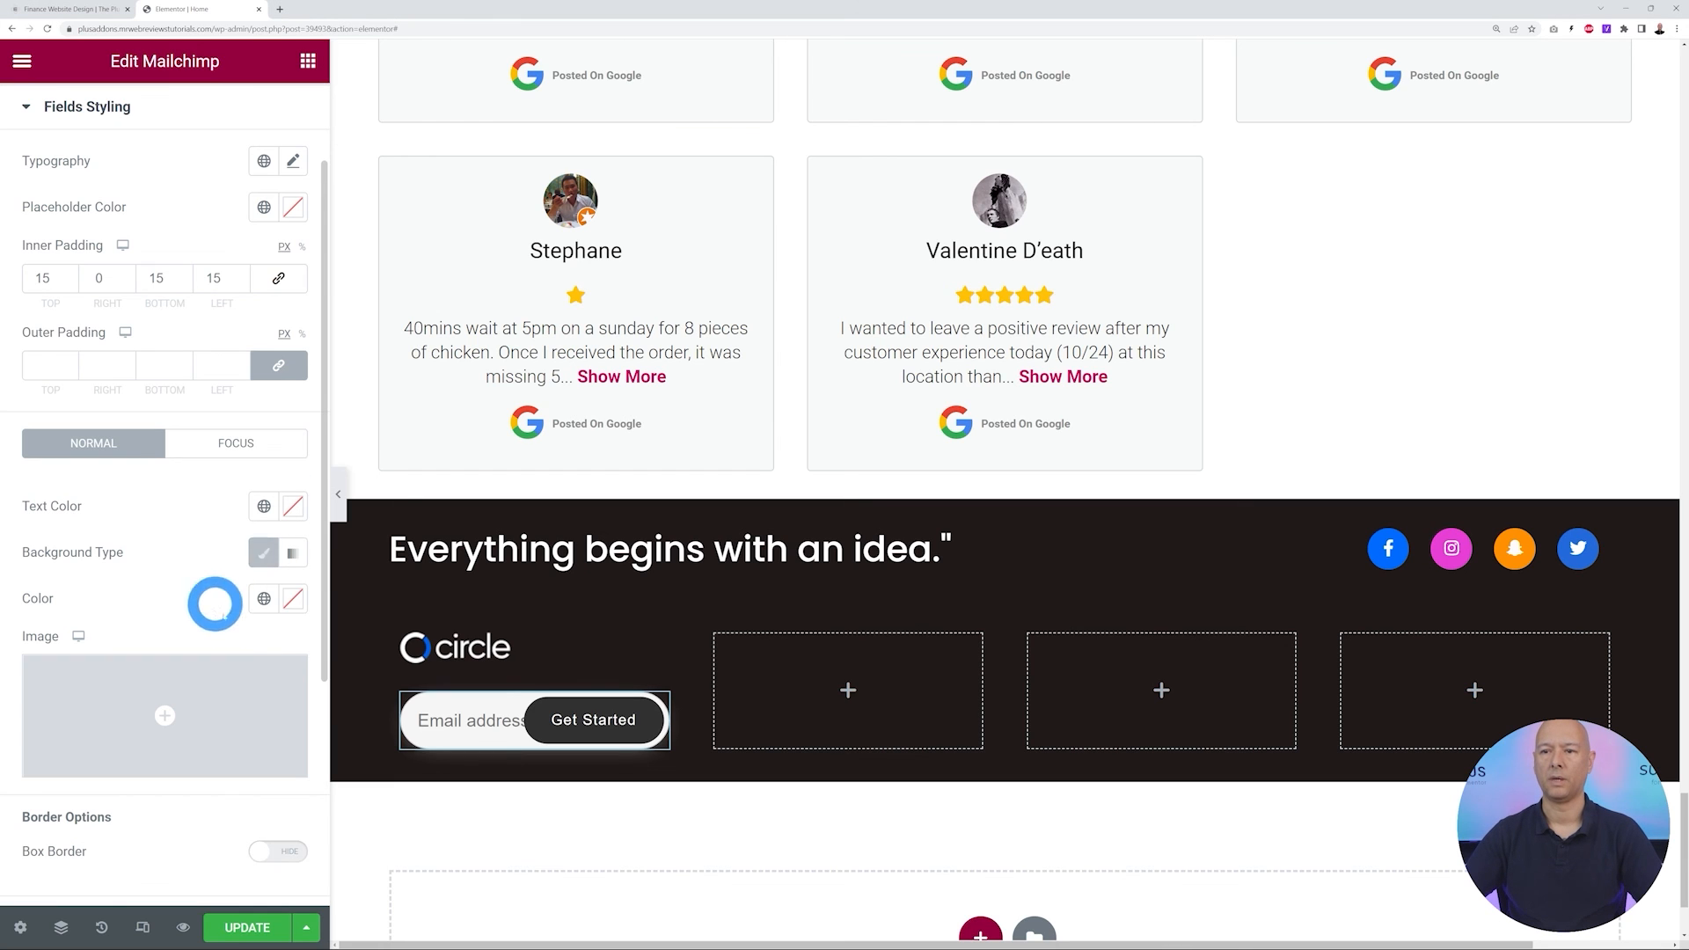
click(296, 603)
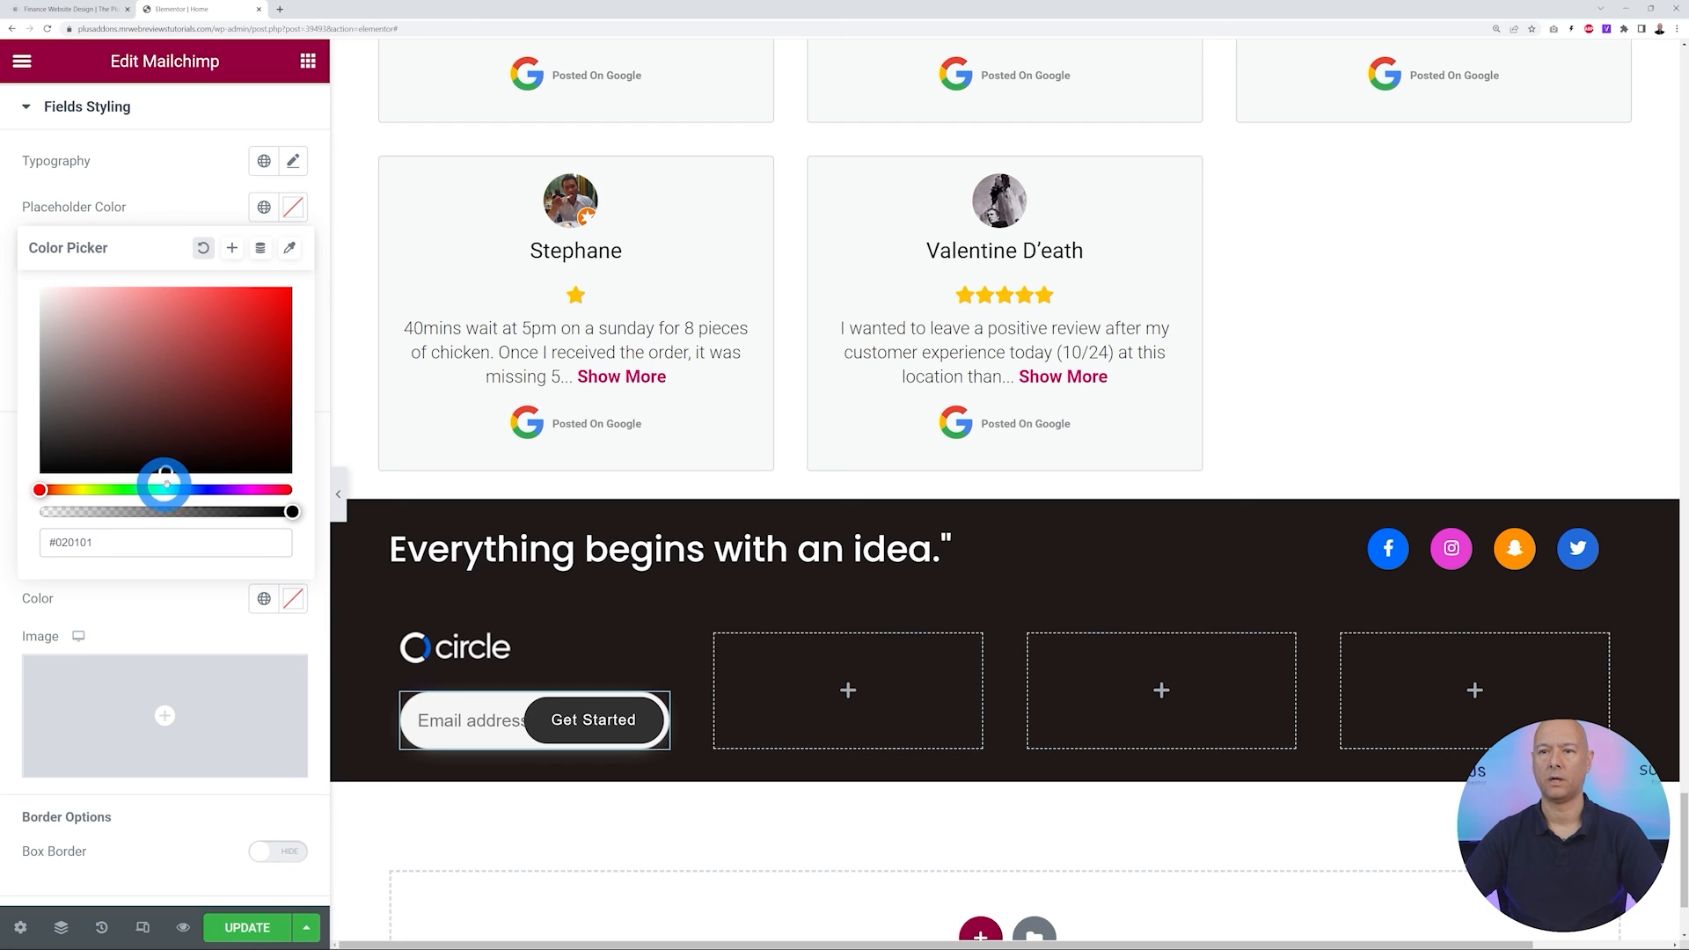
drag(192, 489, 197, 489)
click(133, 404)
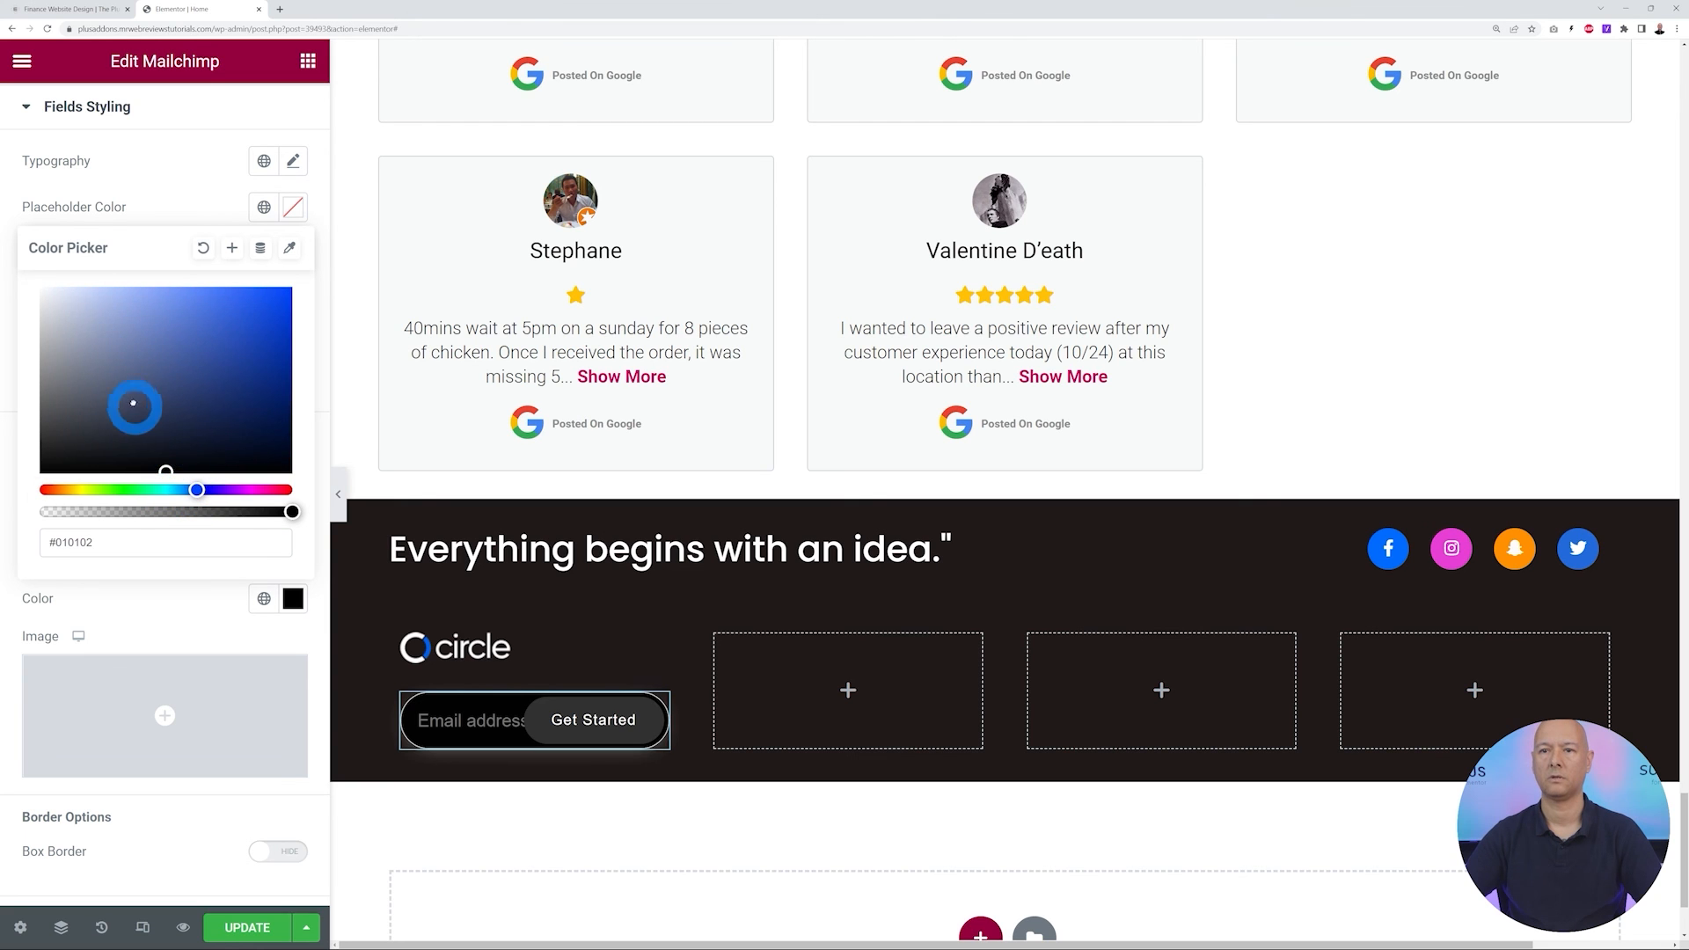
click(123, 407)
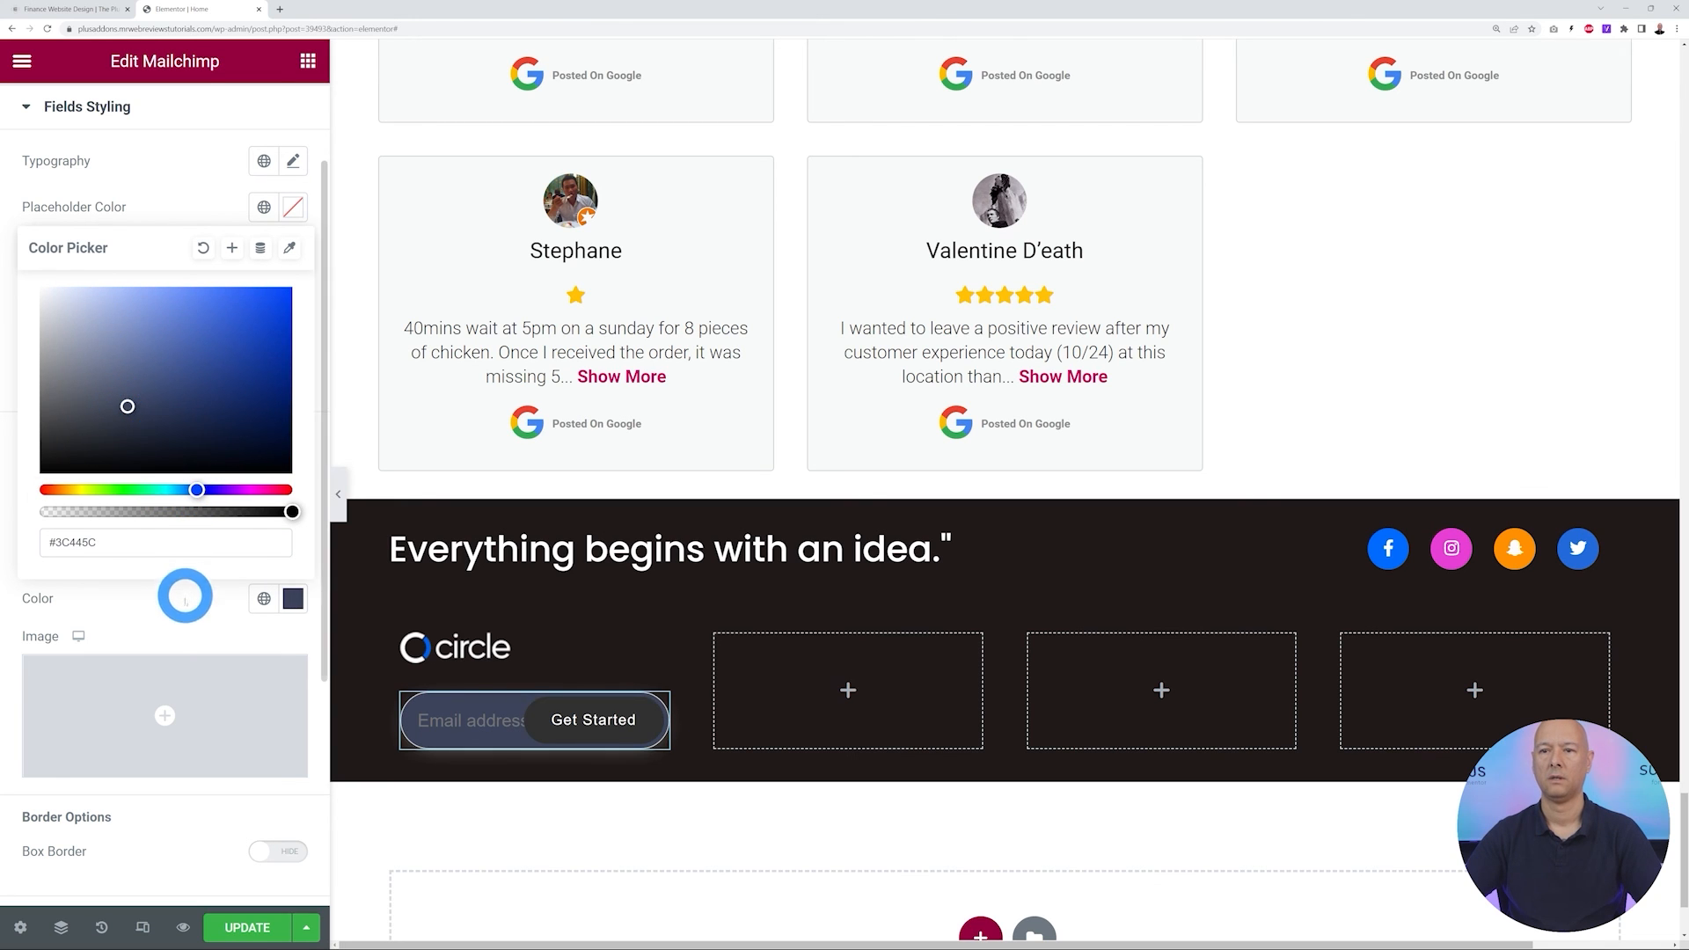
click(180, 599)
Set the Mailchimp field's placeholder color to the semi-transparent white #FFFFFF66
scroll(202, 334, up, 2)
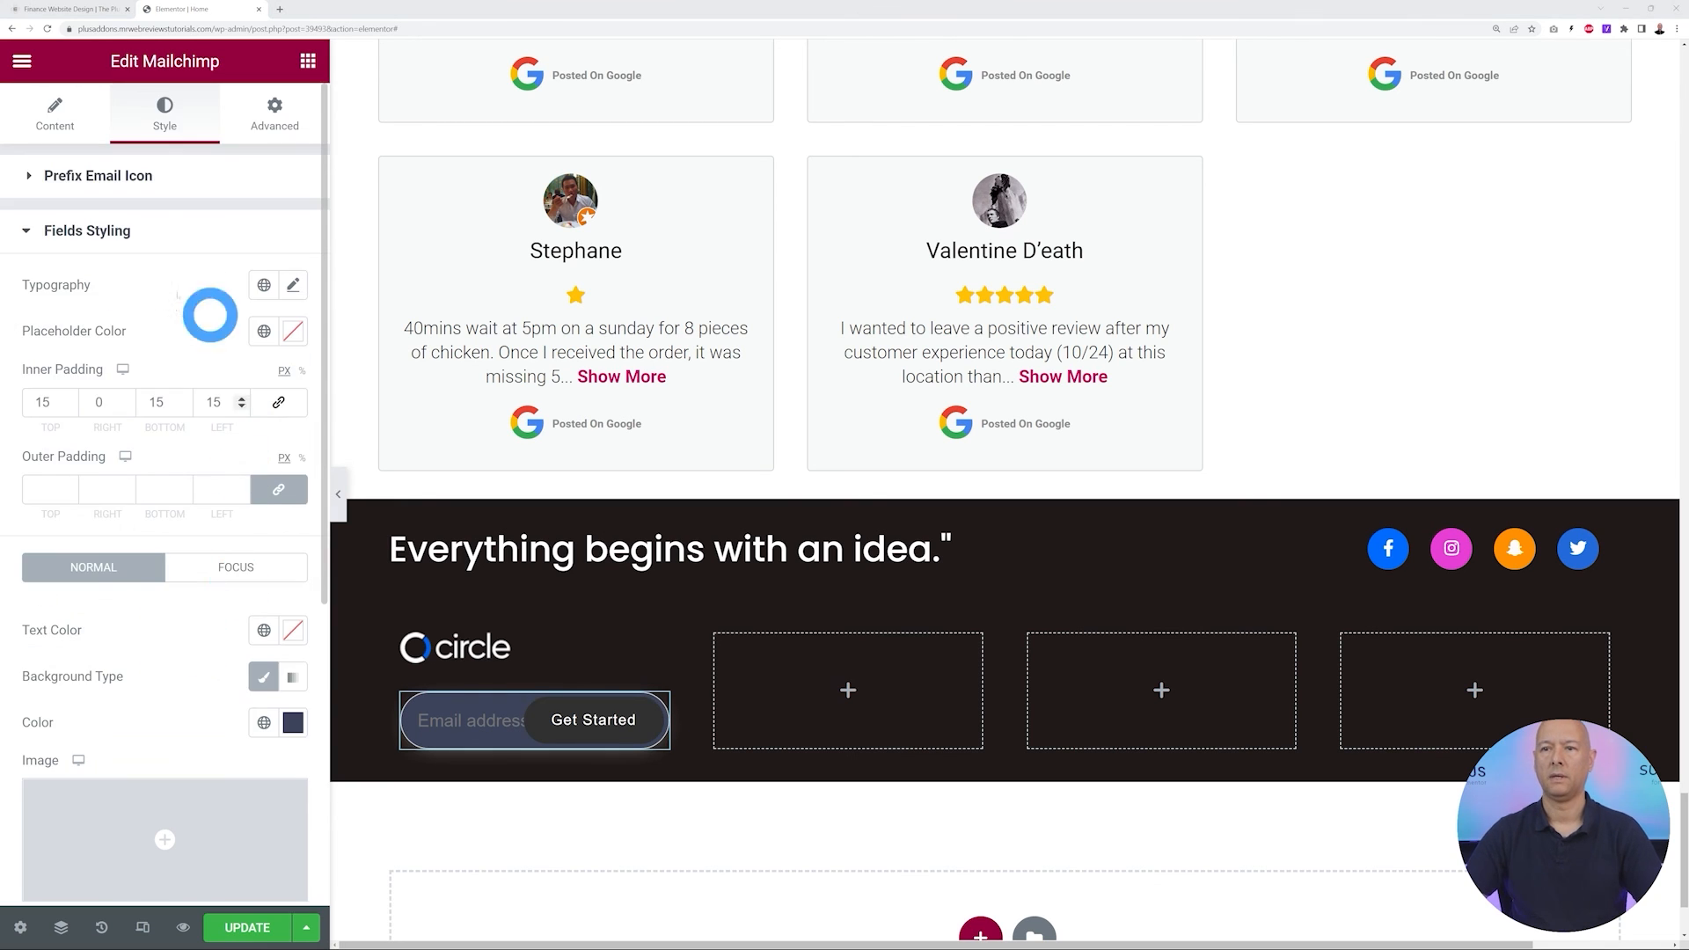
click(289, 333)
click(161, 673)
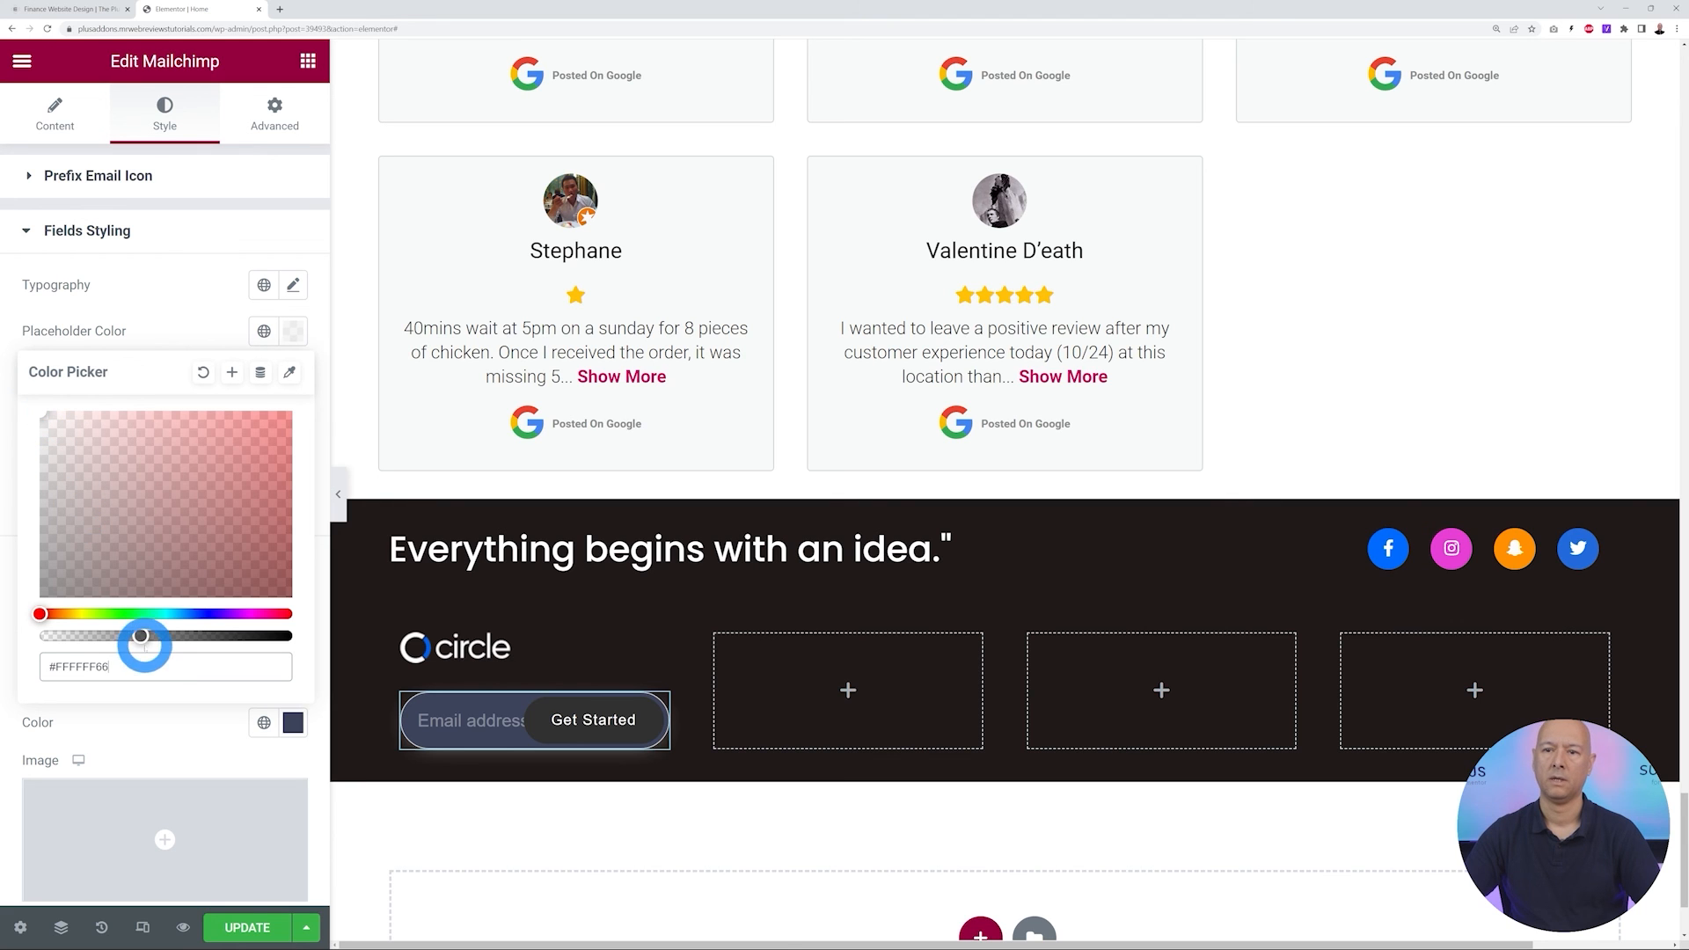
click(176, 327)
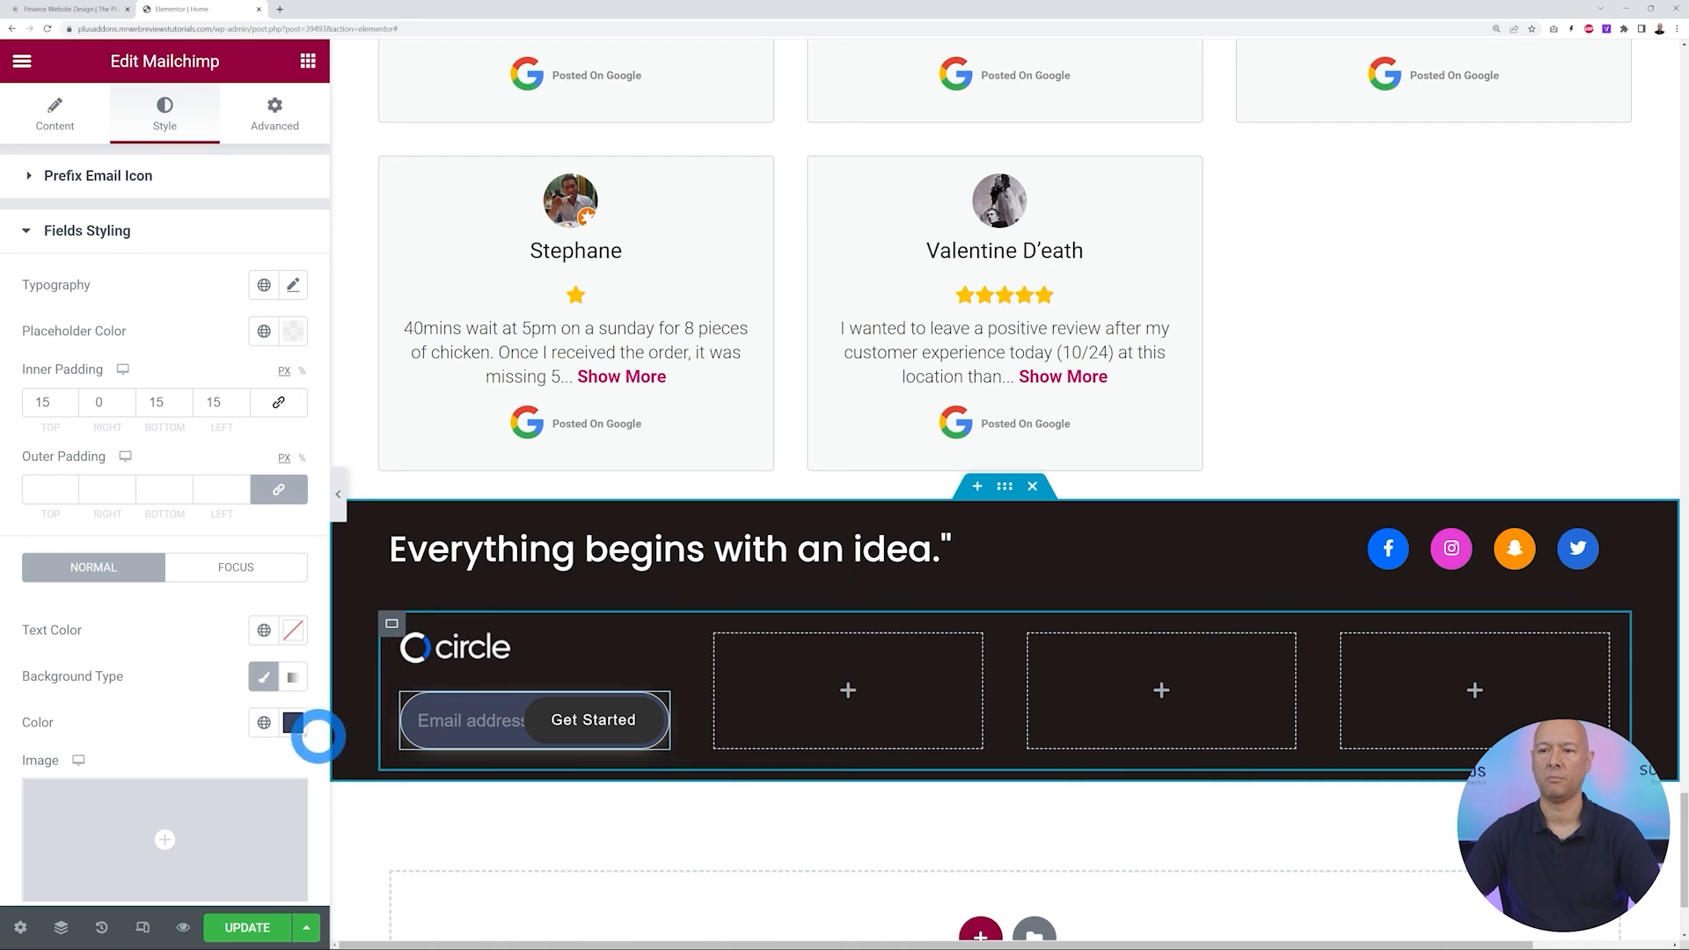
click(196, 721)
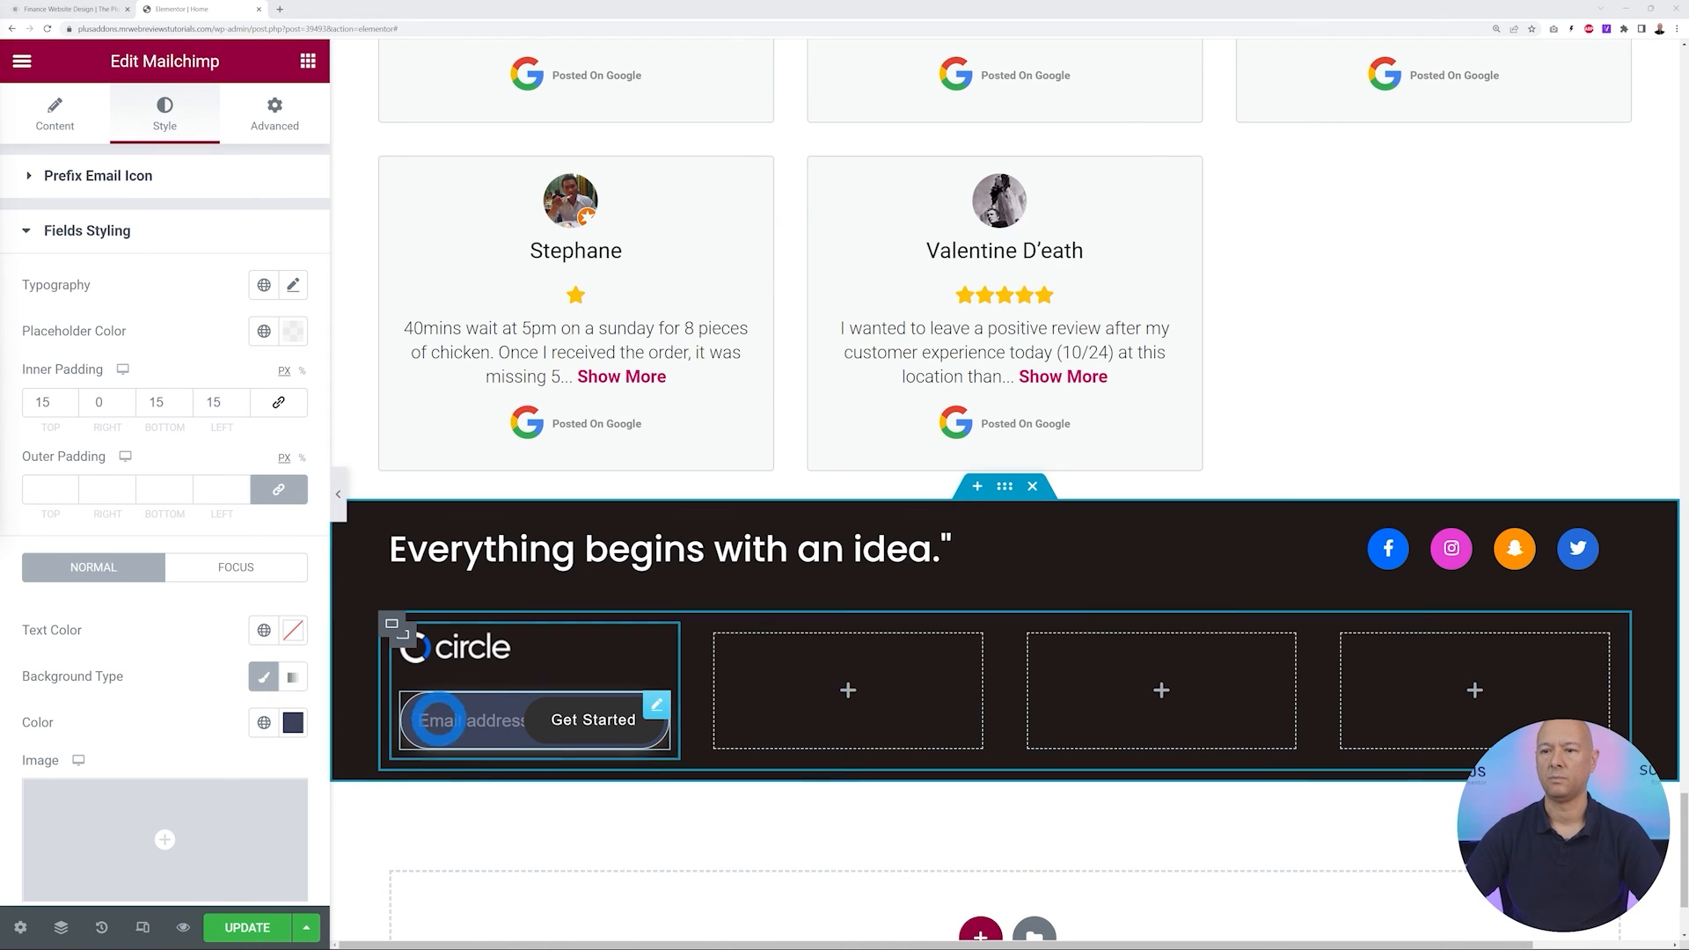
Set the Mailchimp field's typography to Poppins at 13 px with weight 500
click(294, 287)
click(232, 392)
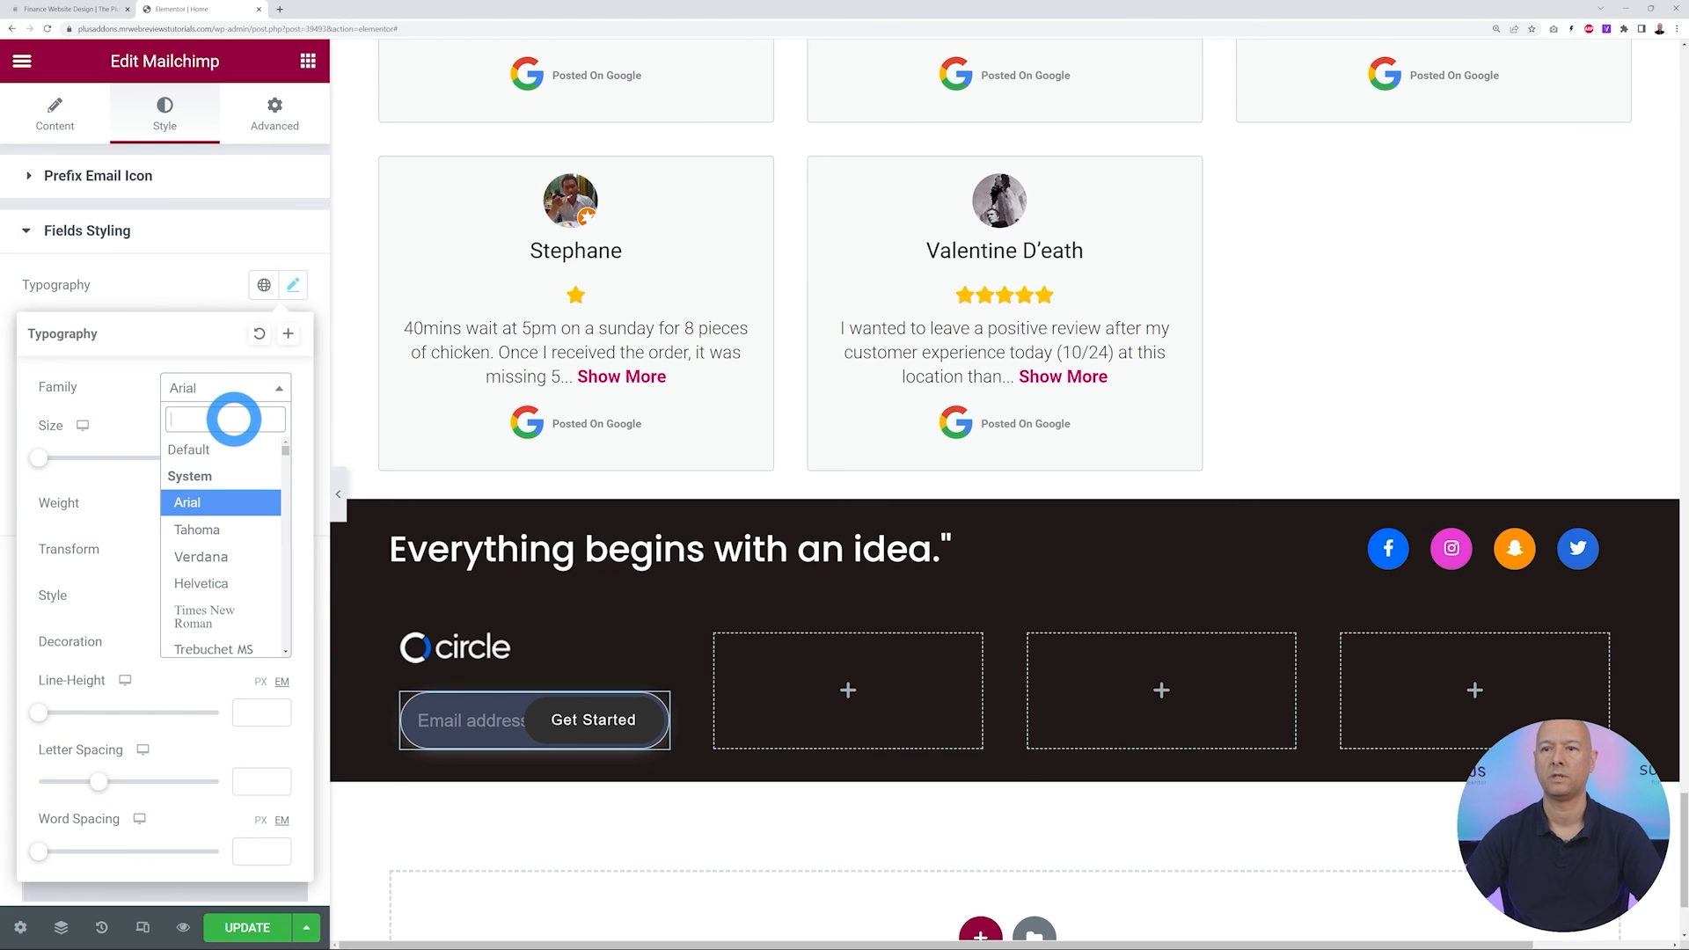
text(popp)
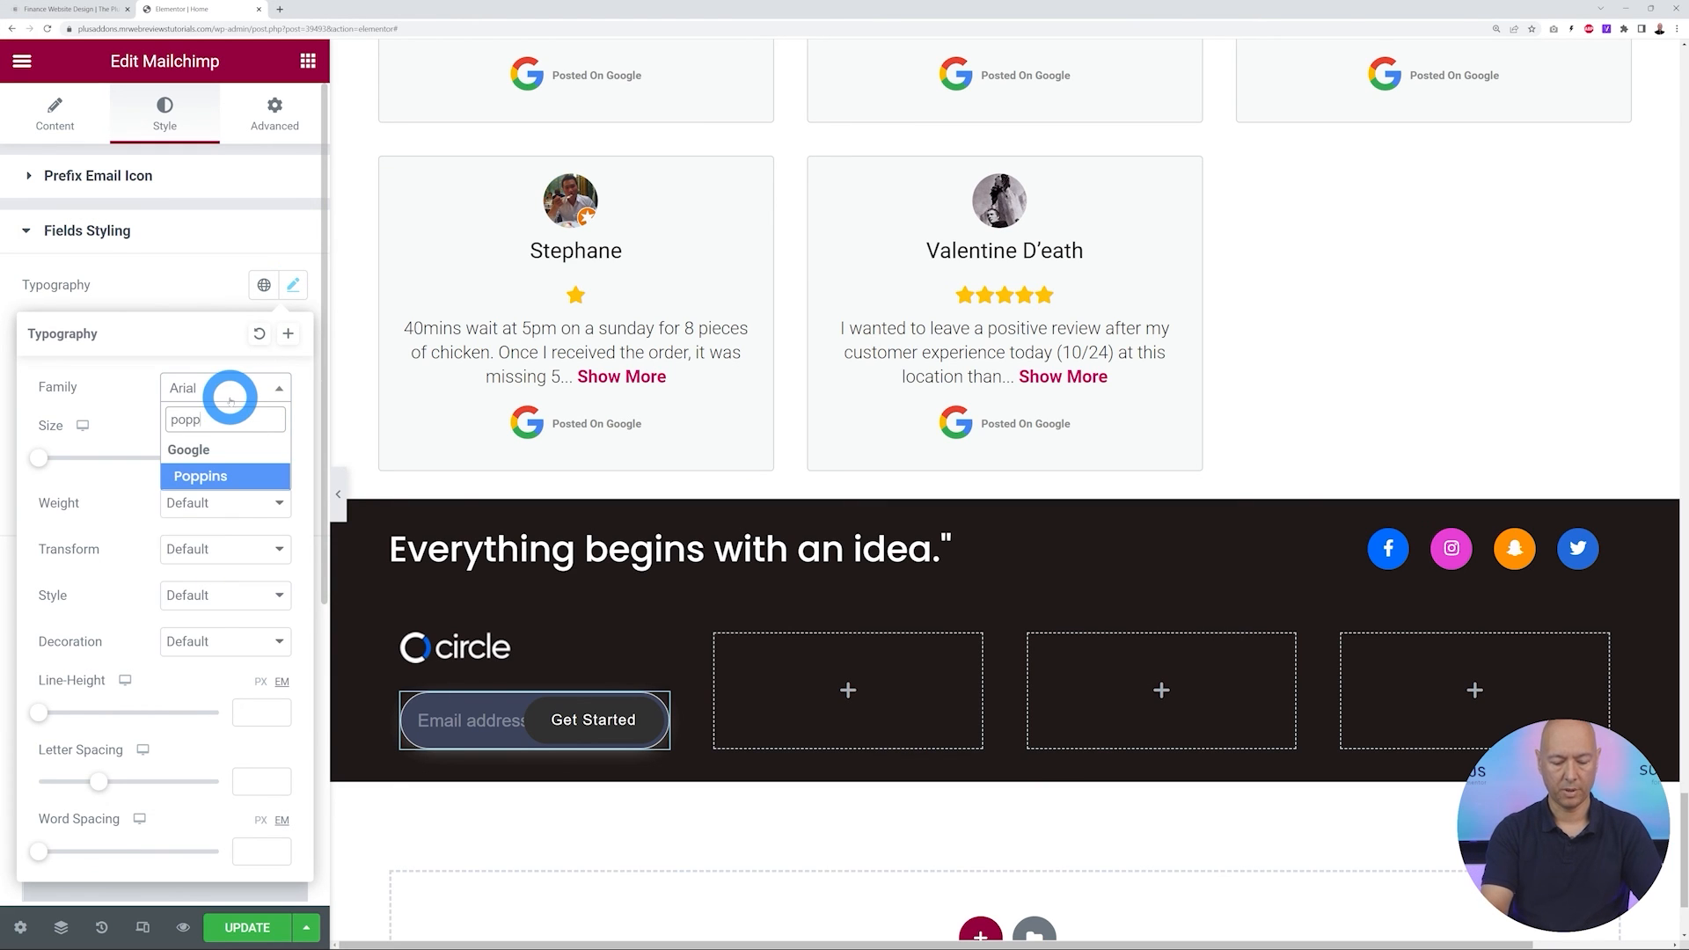
click(231, 478)
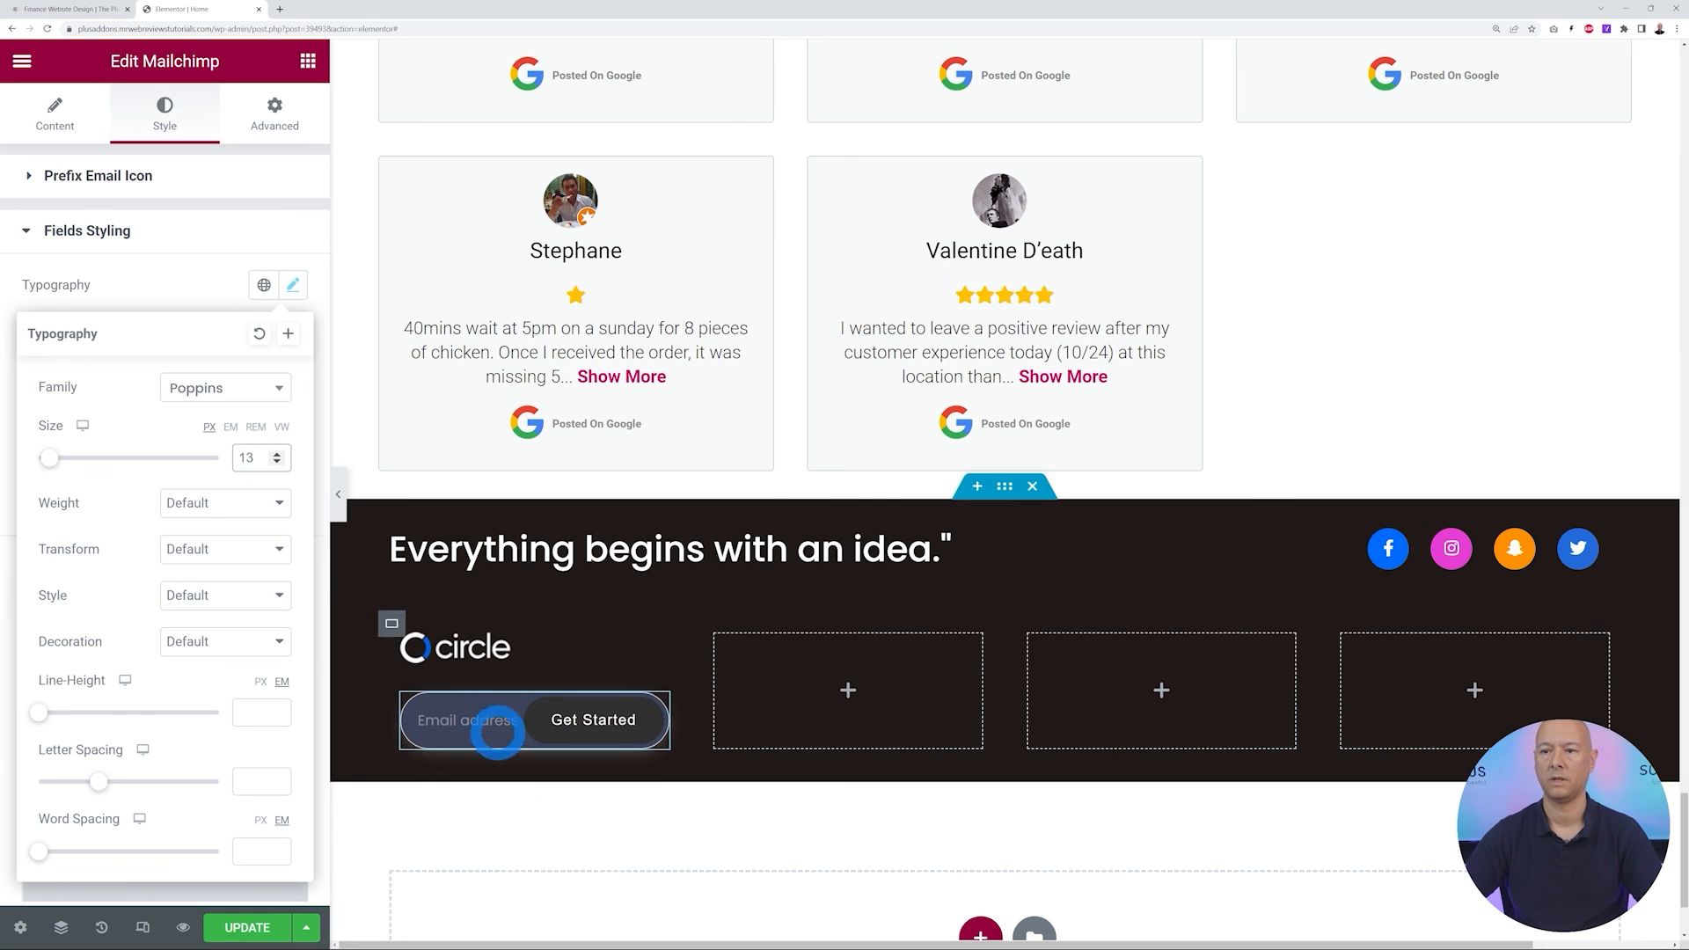
click(276, 503)
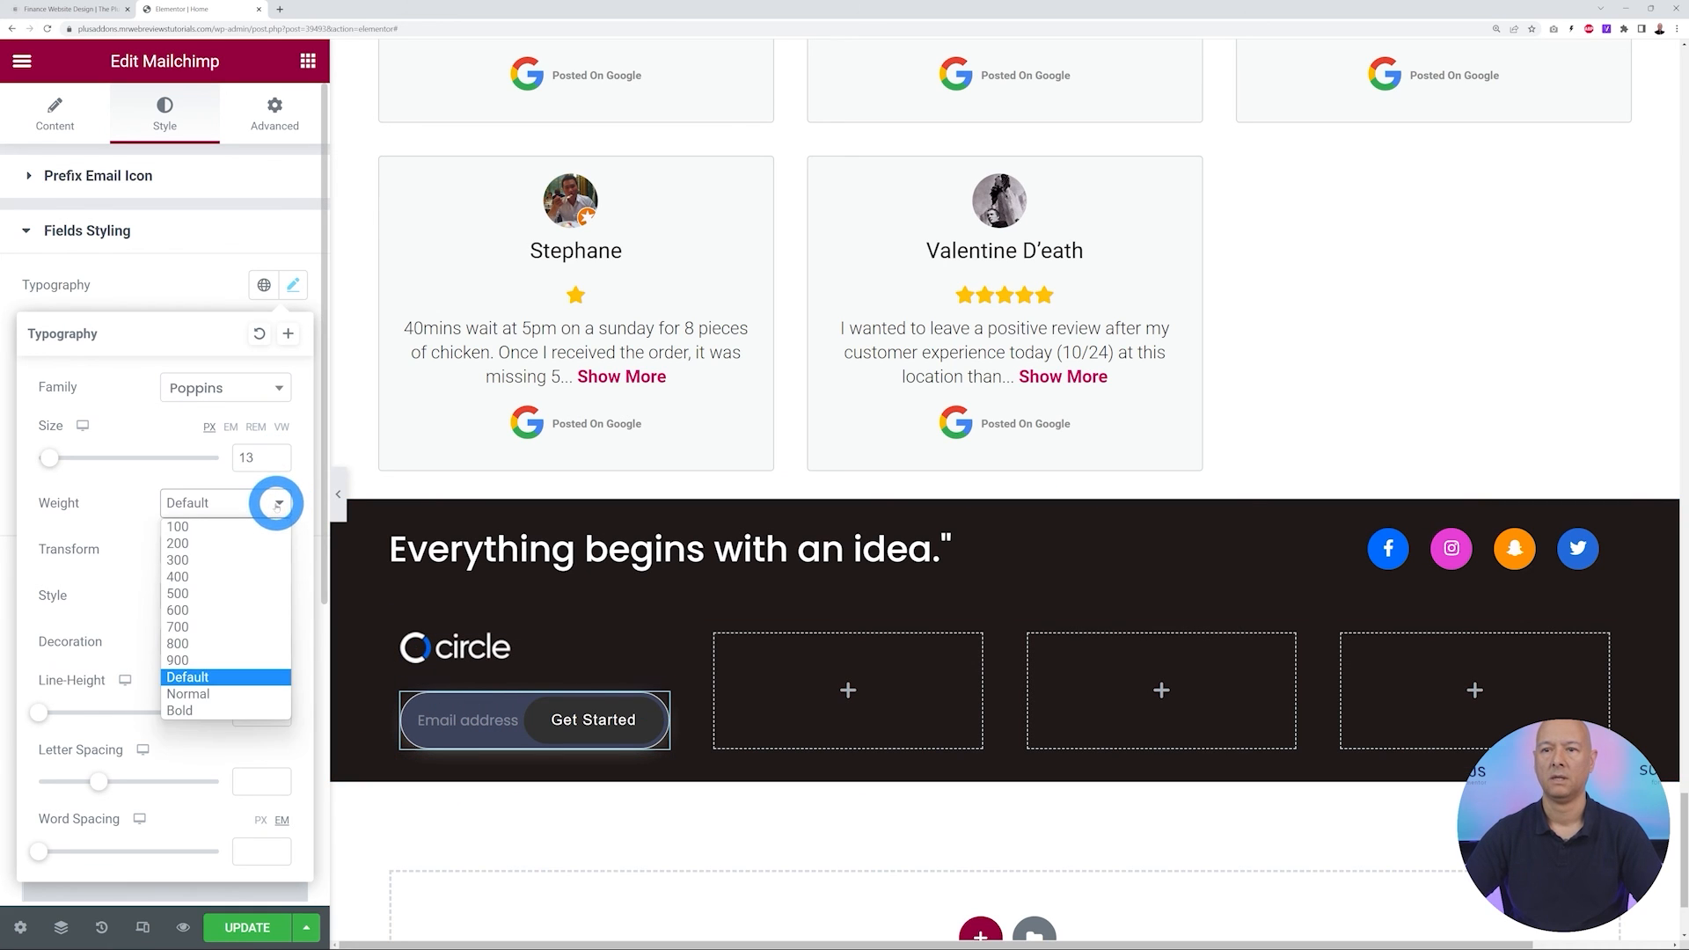
click(220, 595)
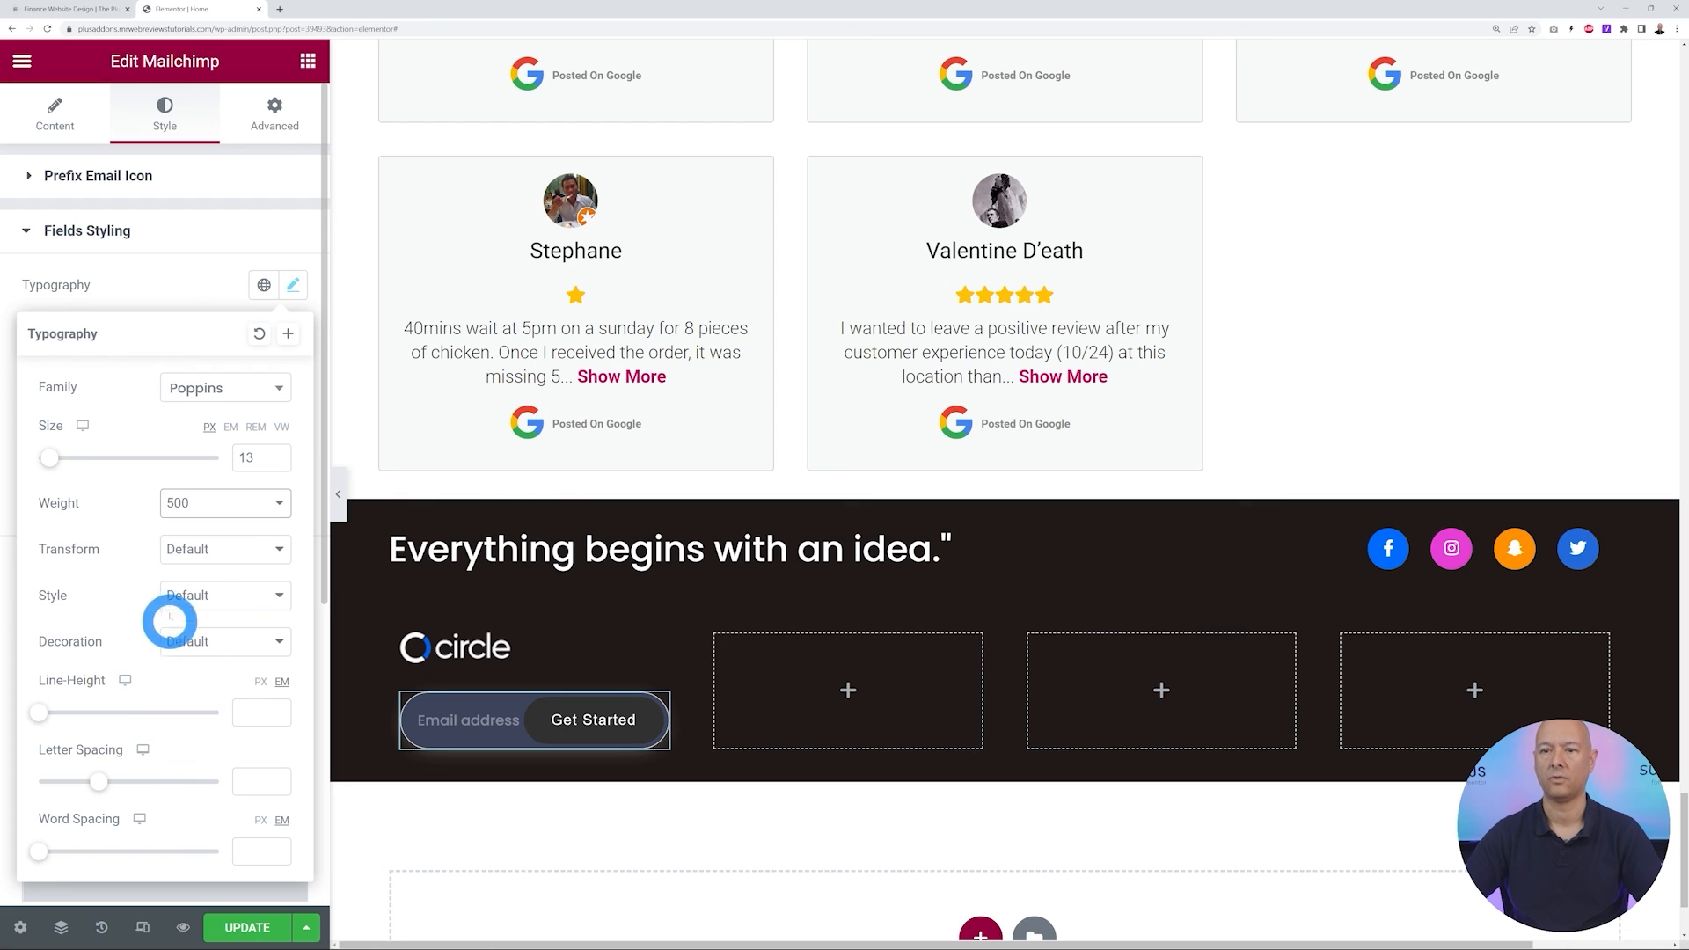
click(189, 282)
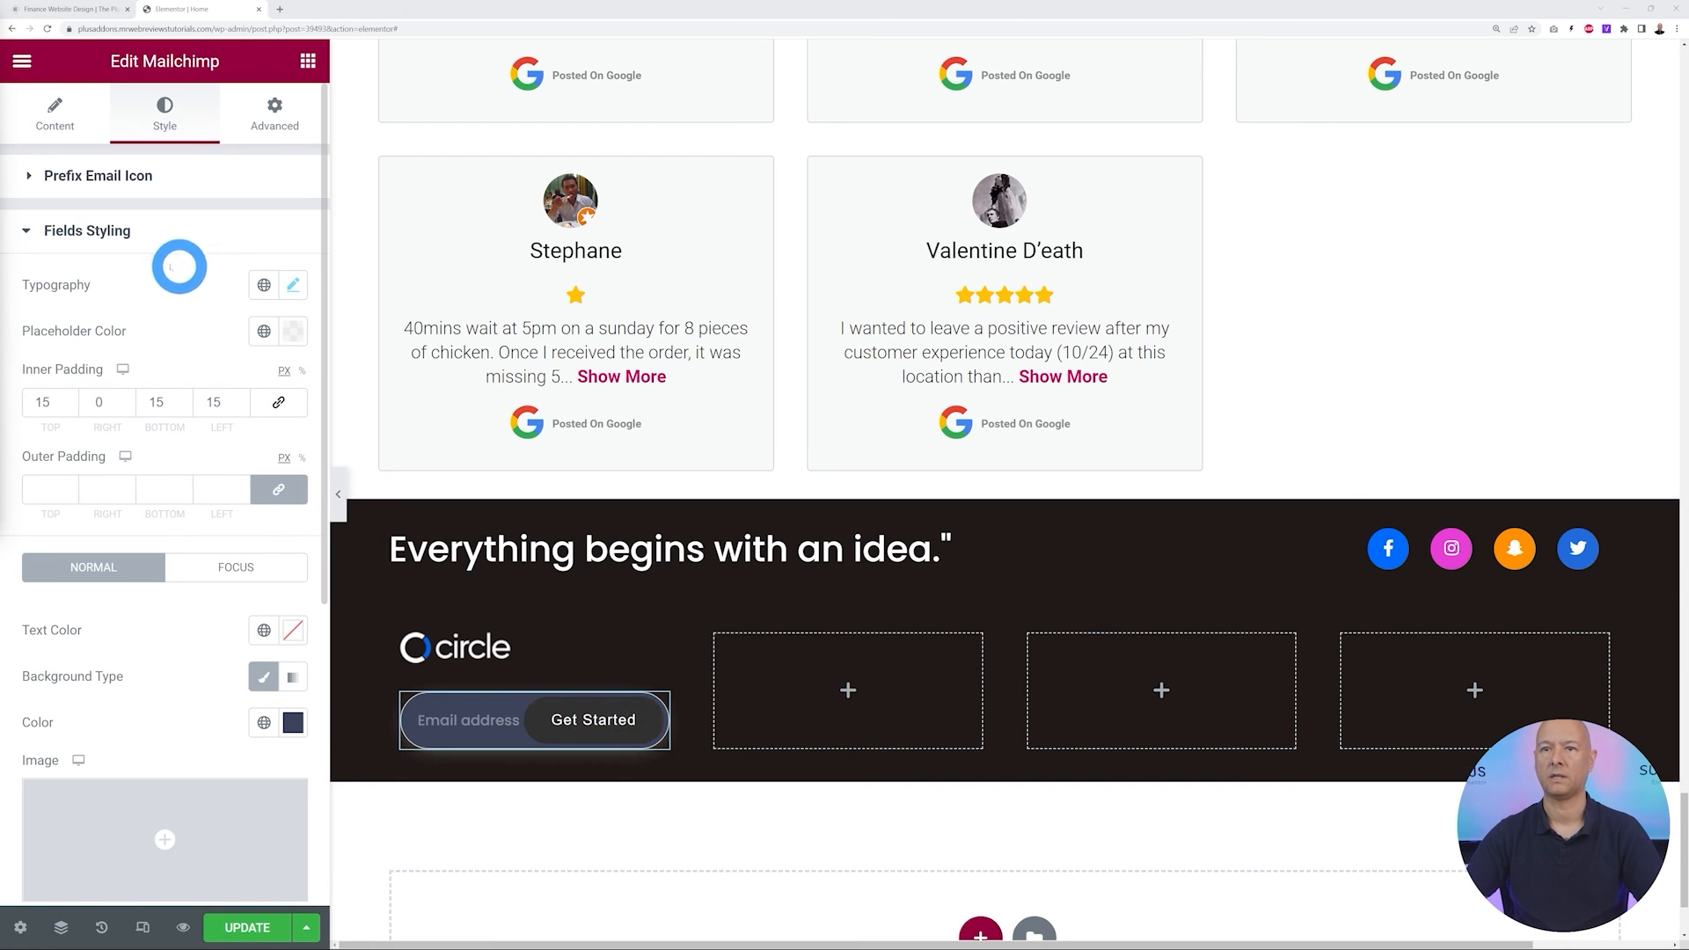
Give the Mailchimp subscribe button a classic background in the global blue color
click(103, 234)
click(95, 285)
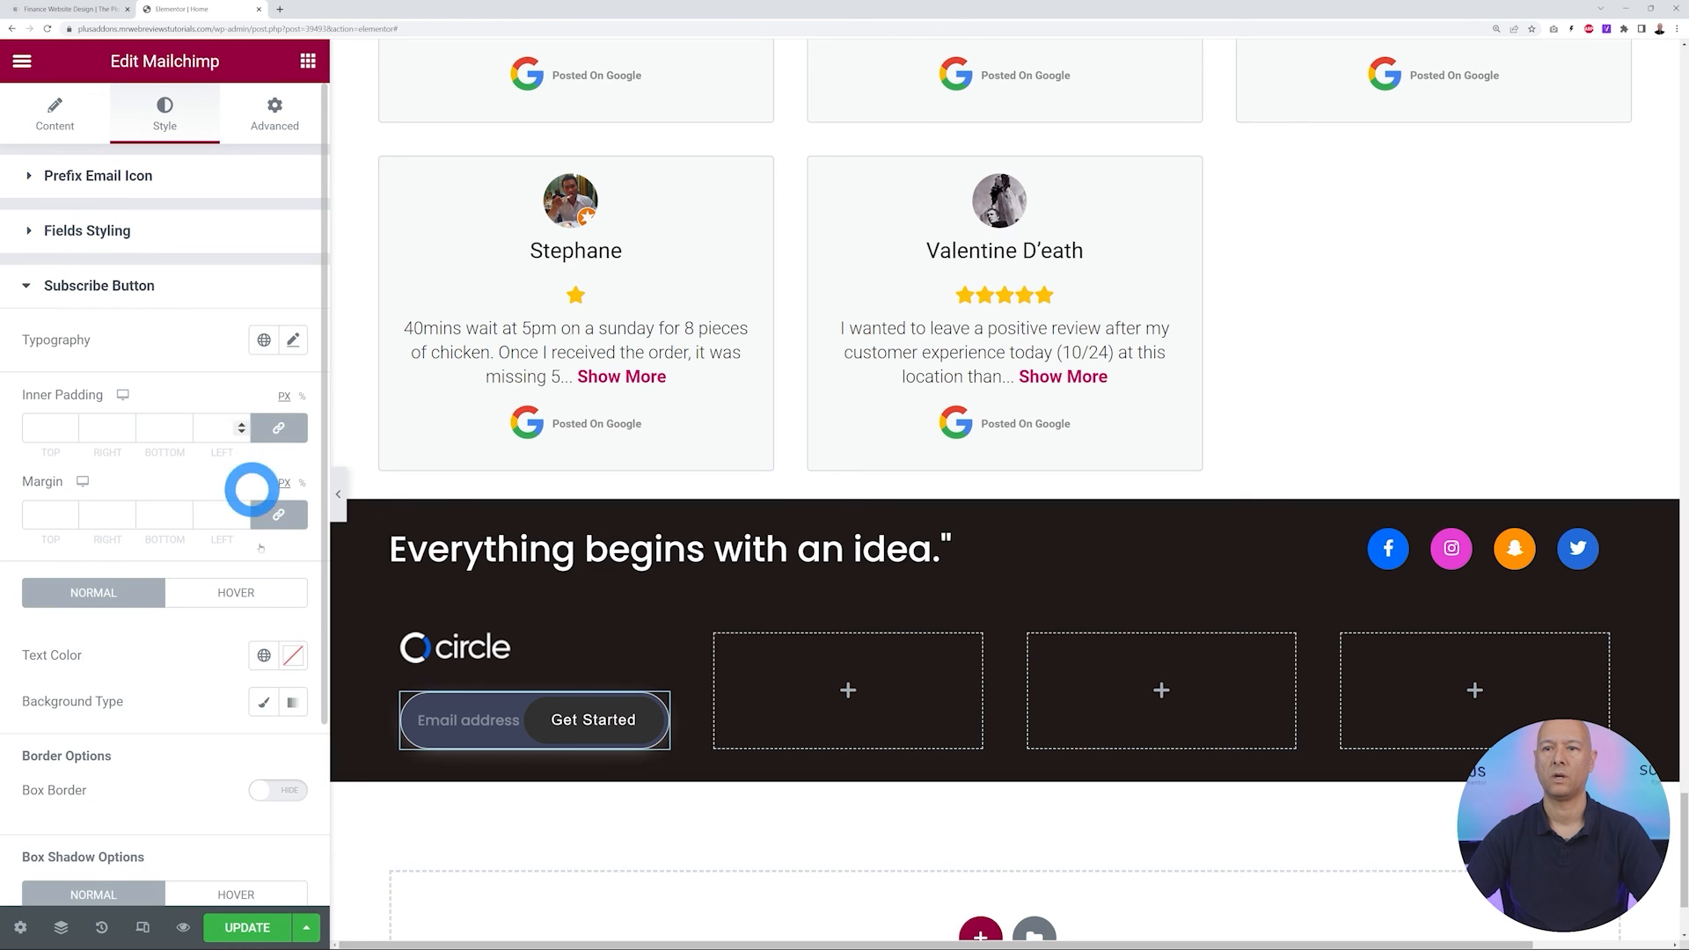
scroll(252, 477, down, 2)
click(263, 564)
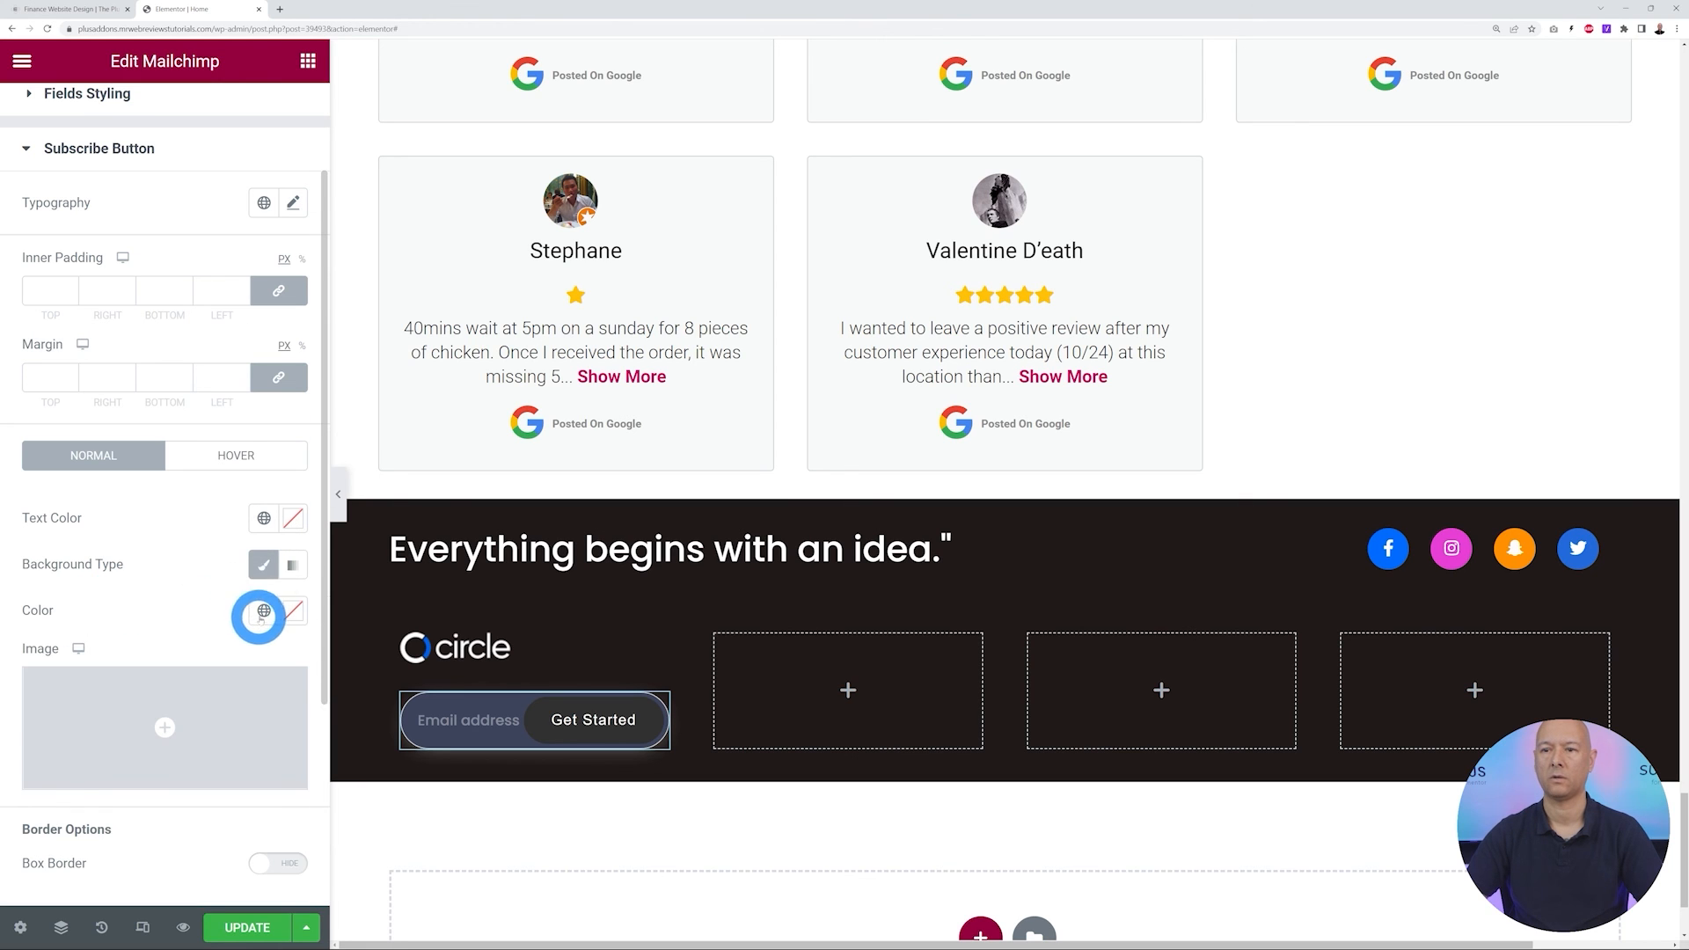
click(264, 610)
click(123, 903)
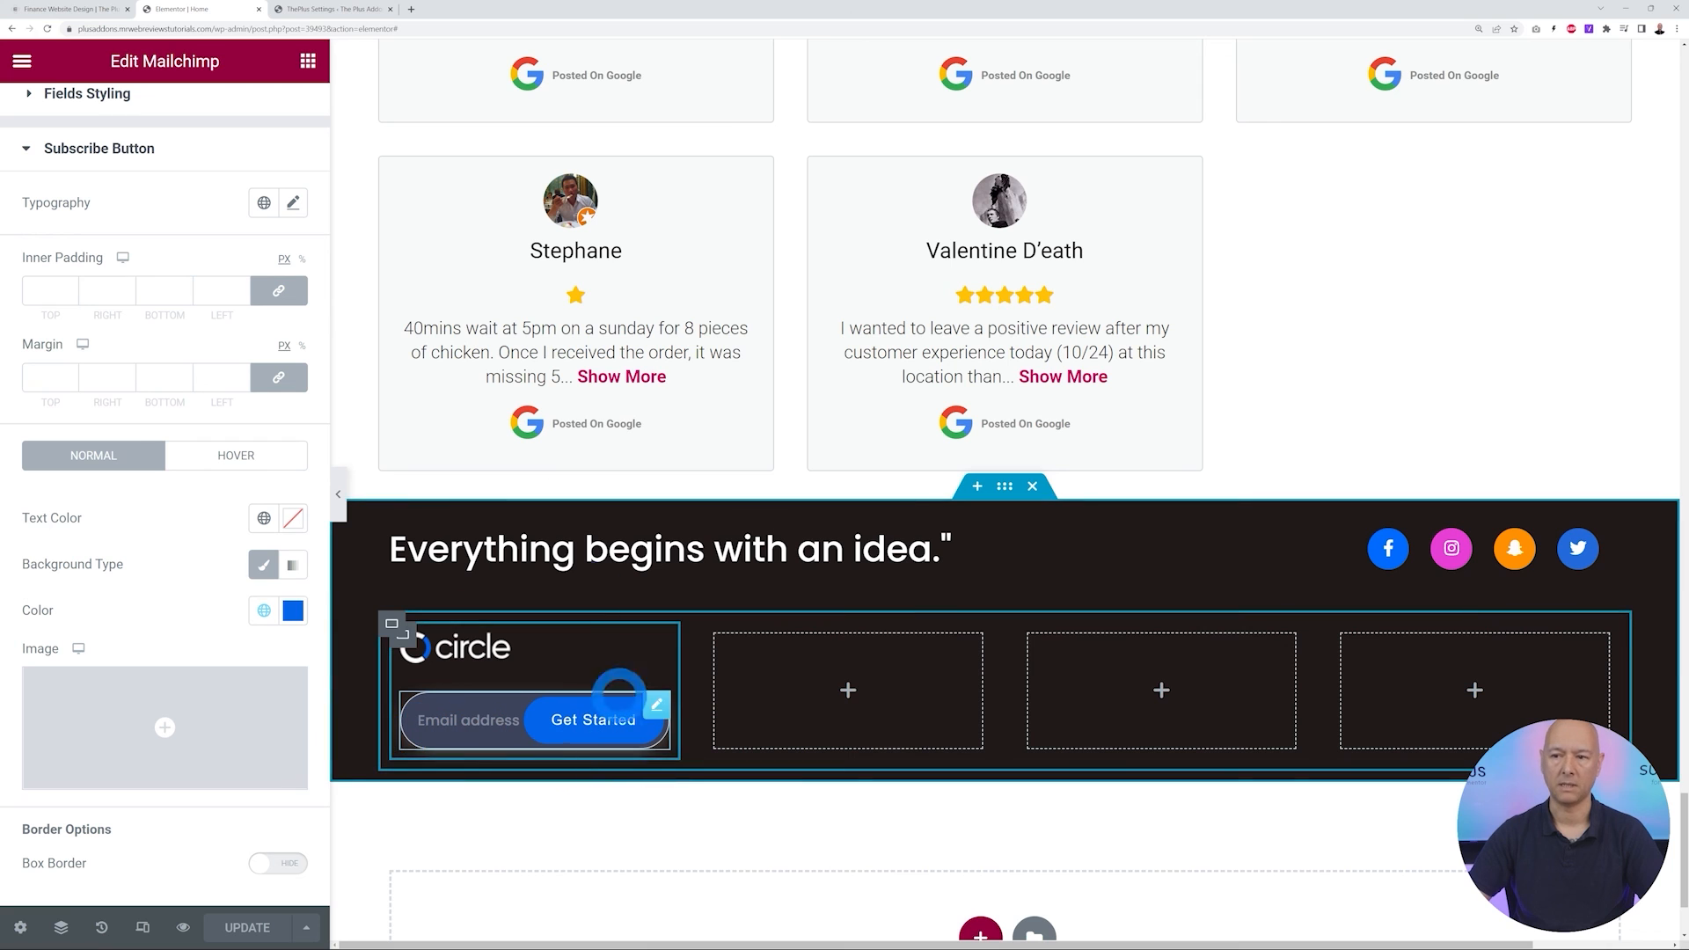
Locate the Mailchimp API Key and List ID fields in The Plus Extra Options, save the settings, and return to the Elementor editor
click(299, 9)
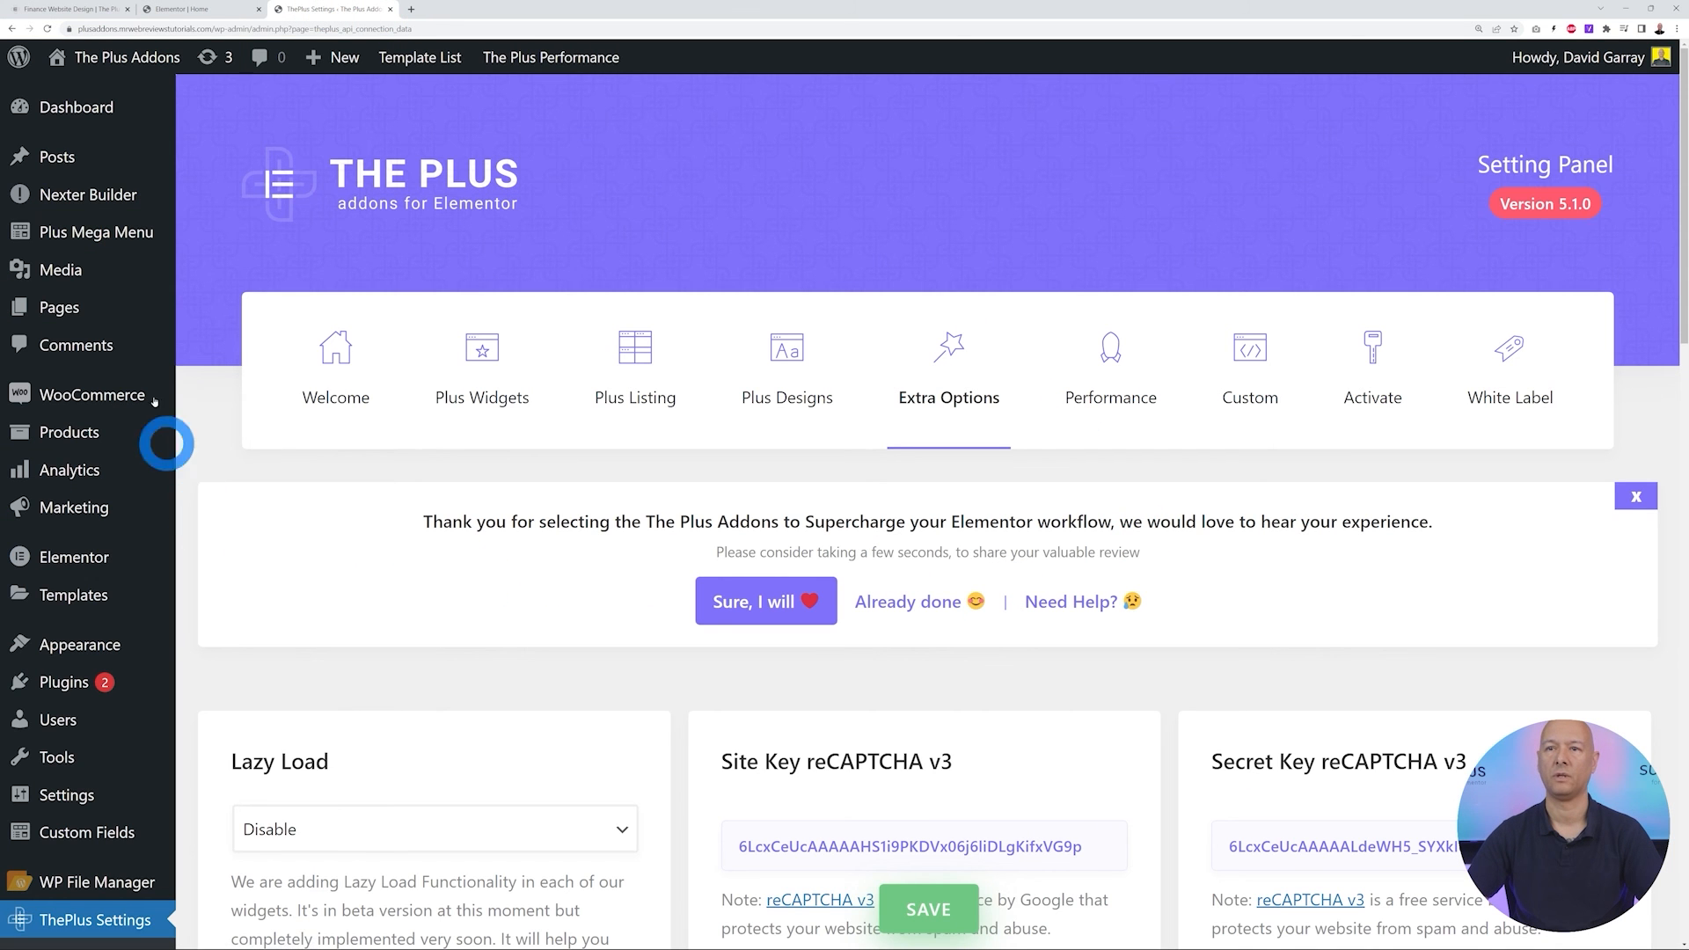
scroll(414, 592, down, 3)
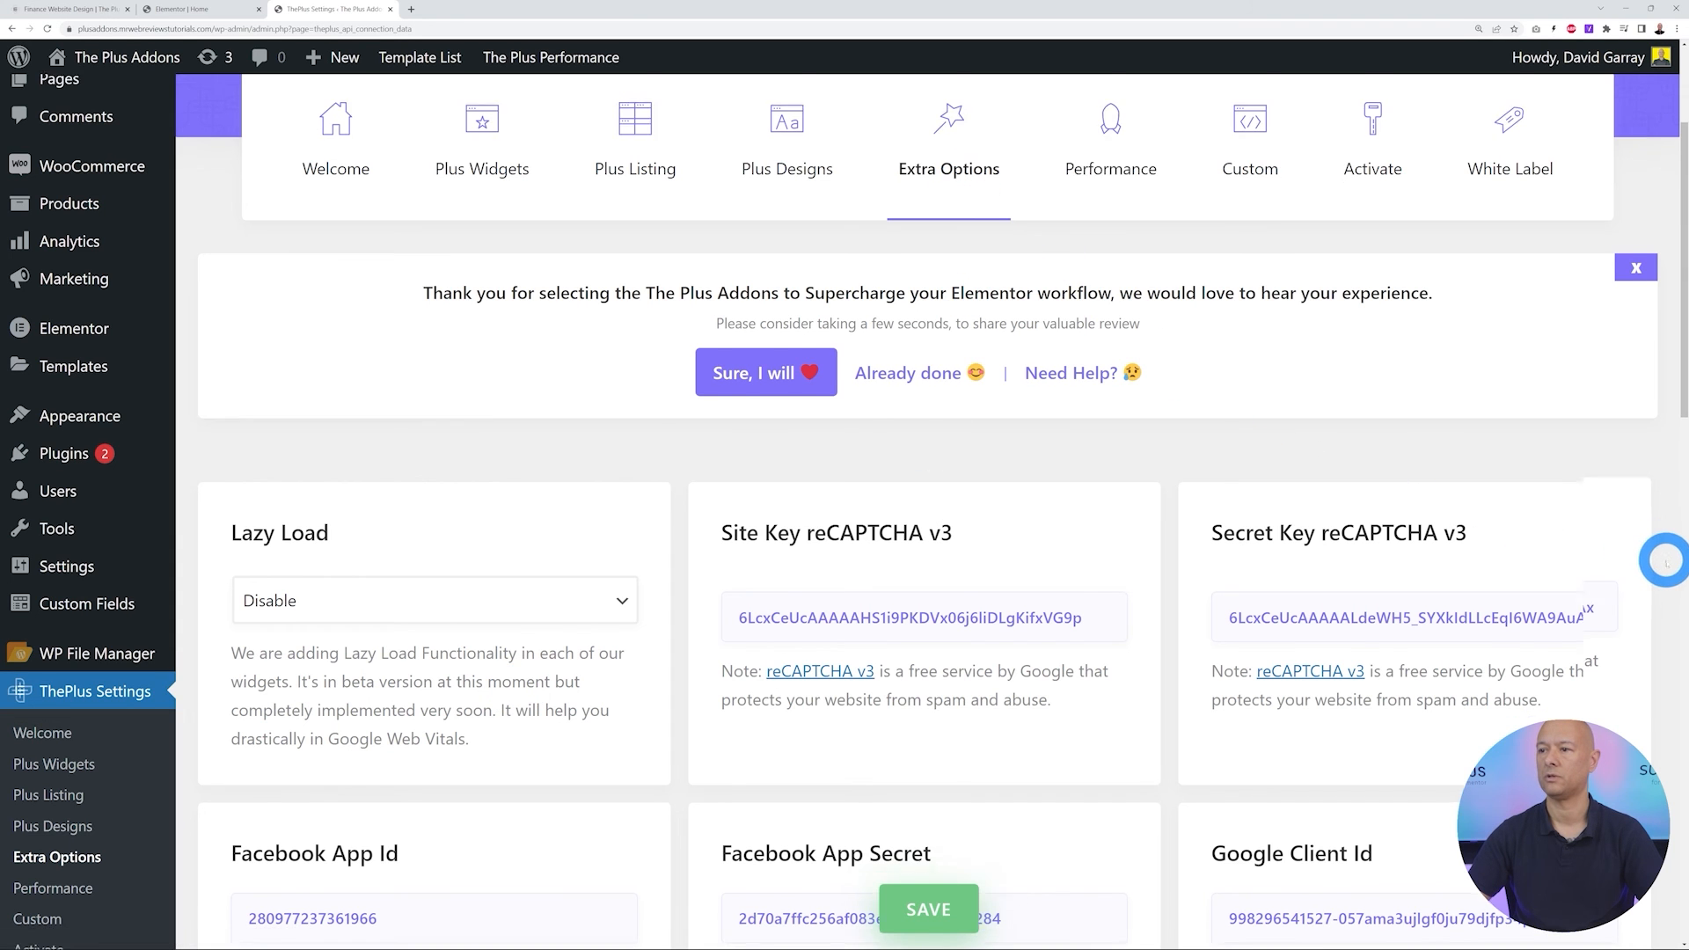
scroll(1662, 558, down, 8)
scroll(1665, 563, down, 5)
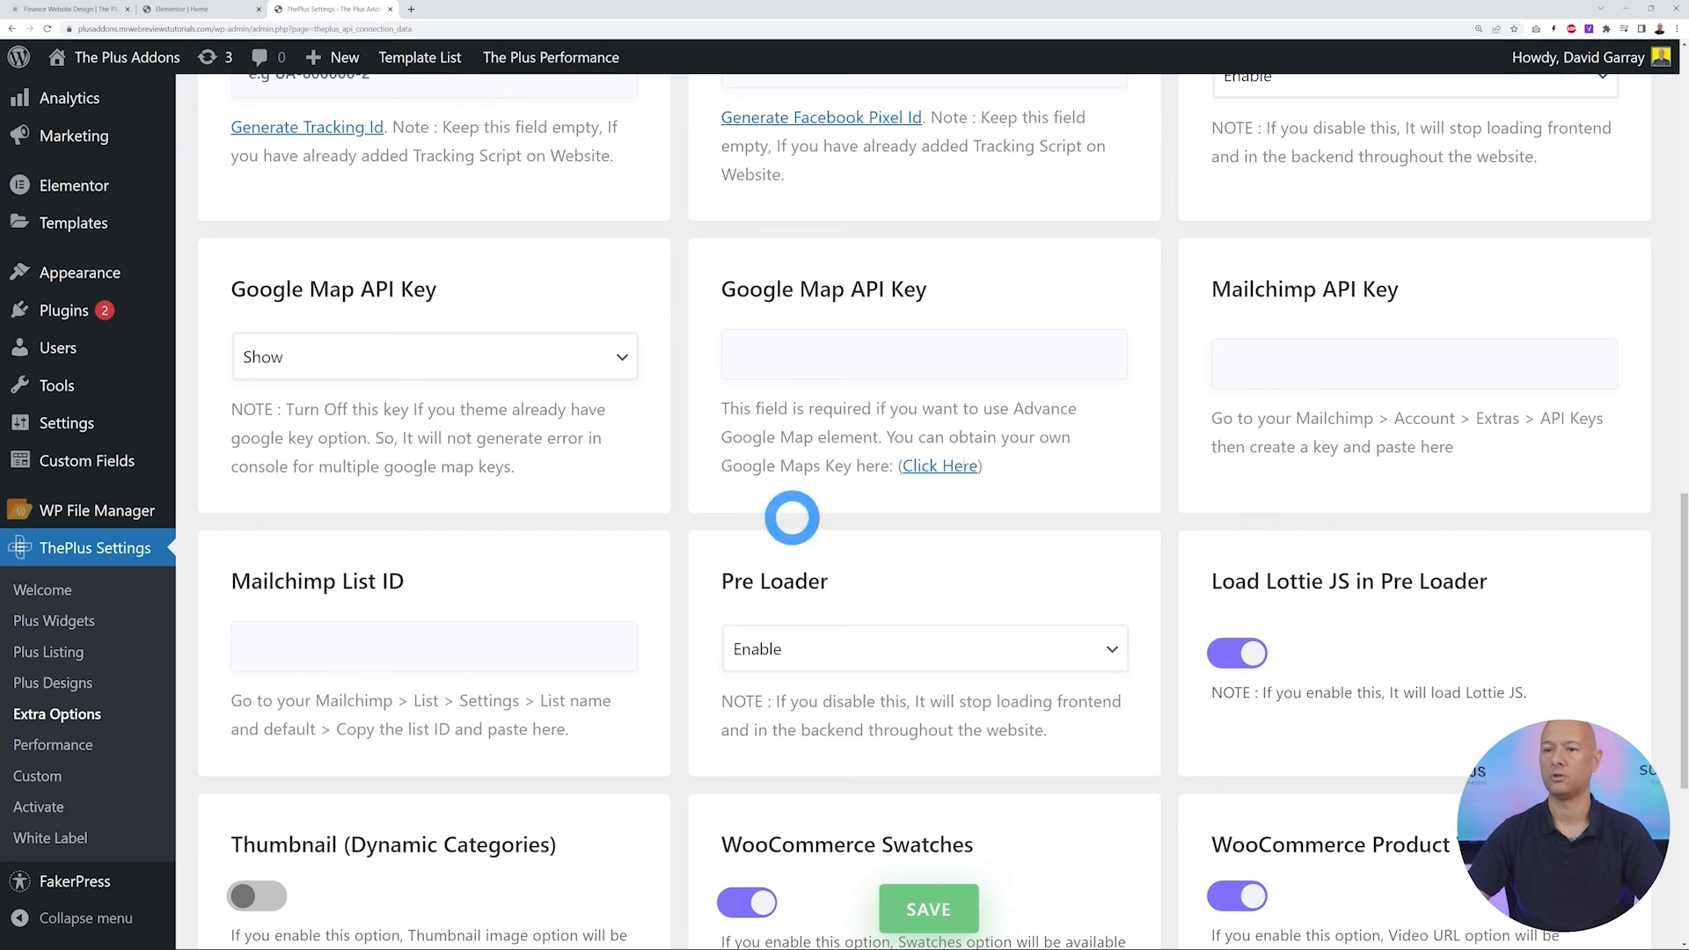
click(928, 909)
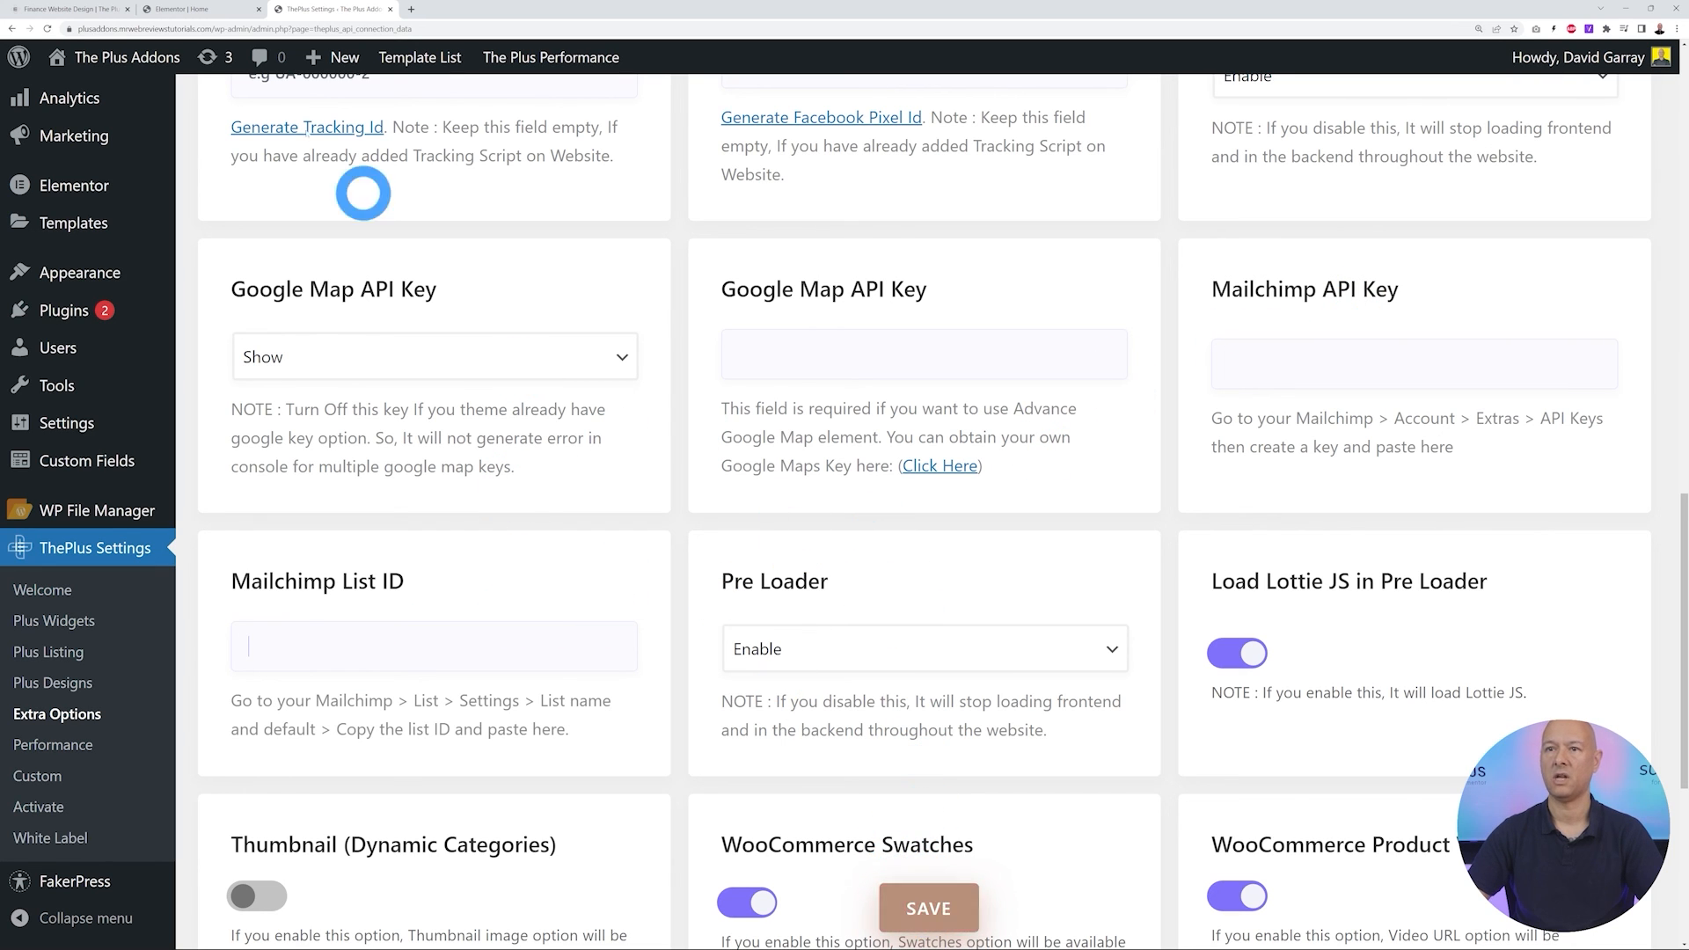
click(203, 11)
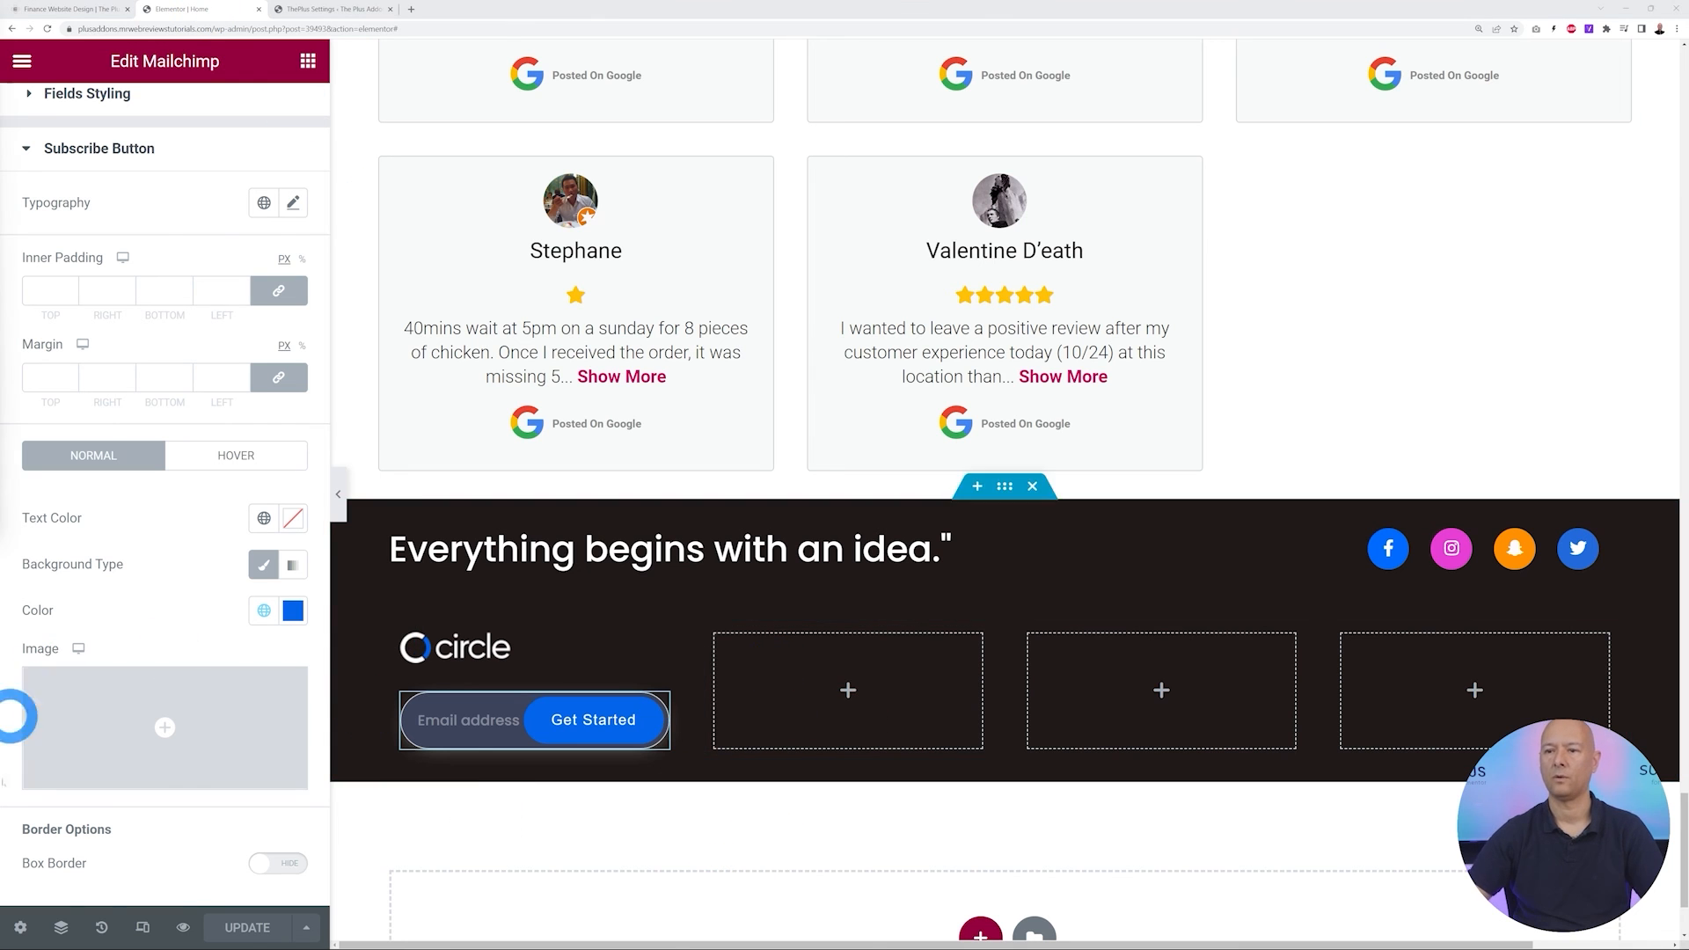
Paste the copied heading into the footer's second column with the title "DESIGN" and select it for editing
right_click(860, 694)
click(920, 661)
click(783, 656)
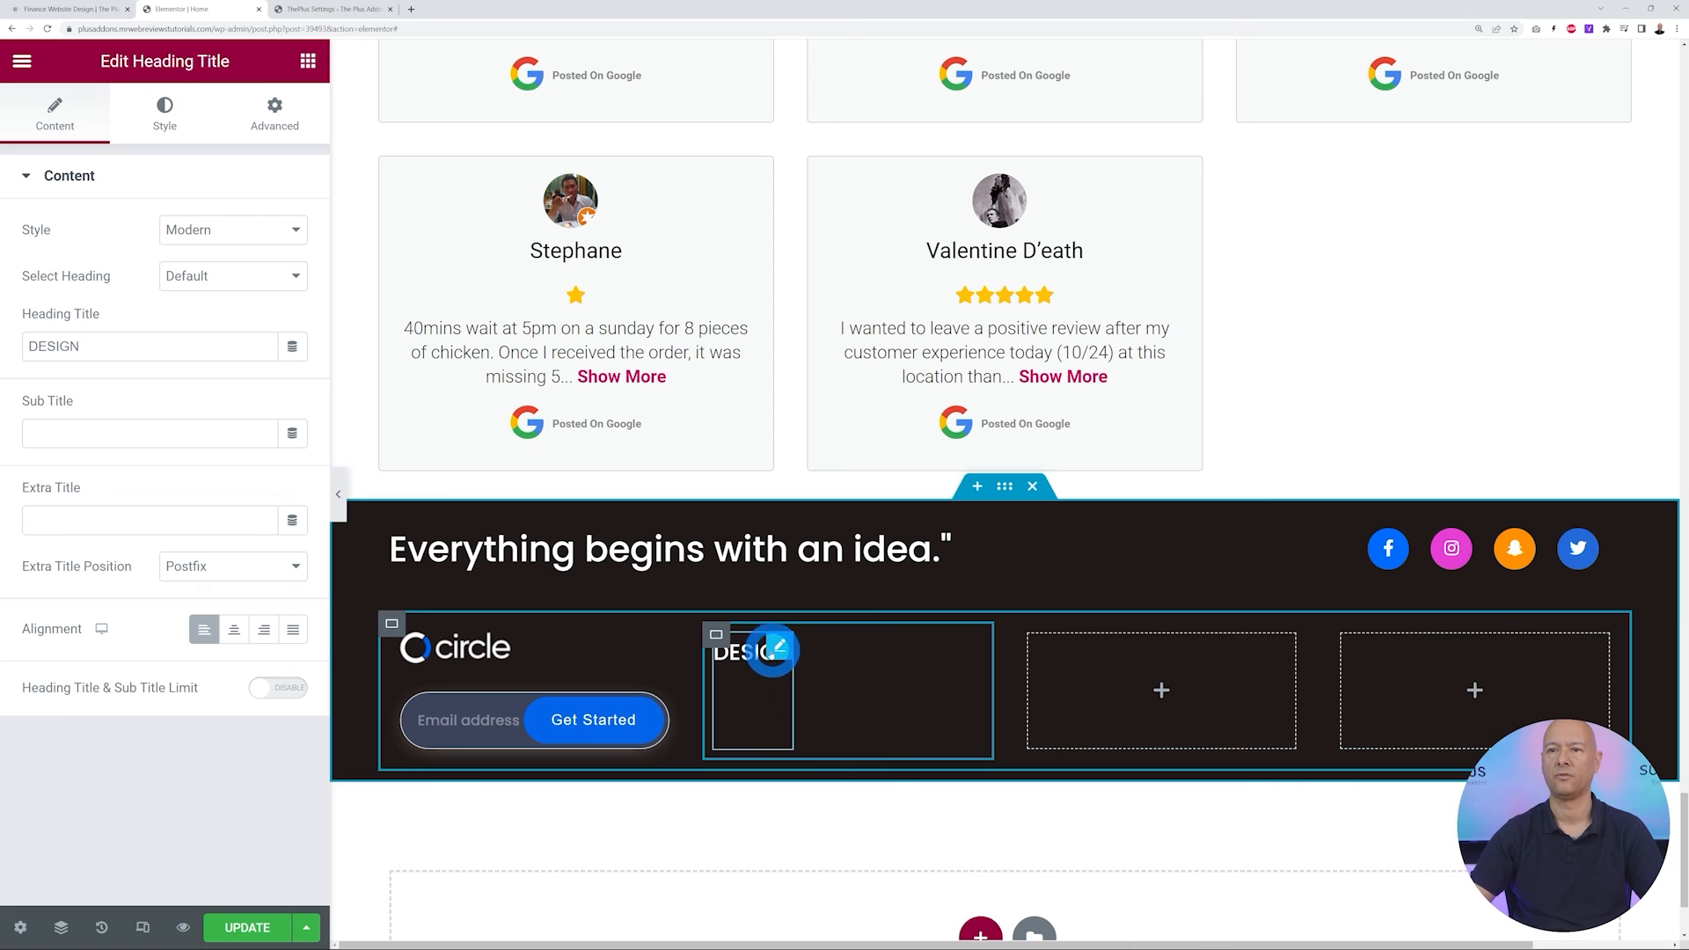
click(161, 113)
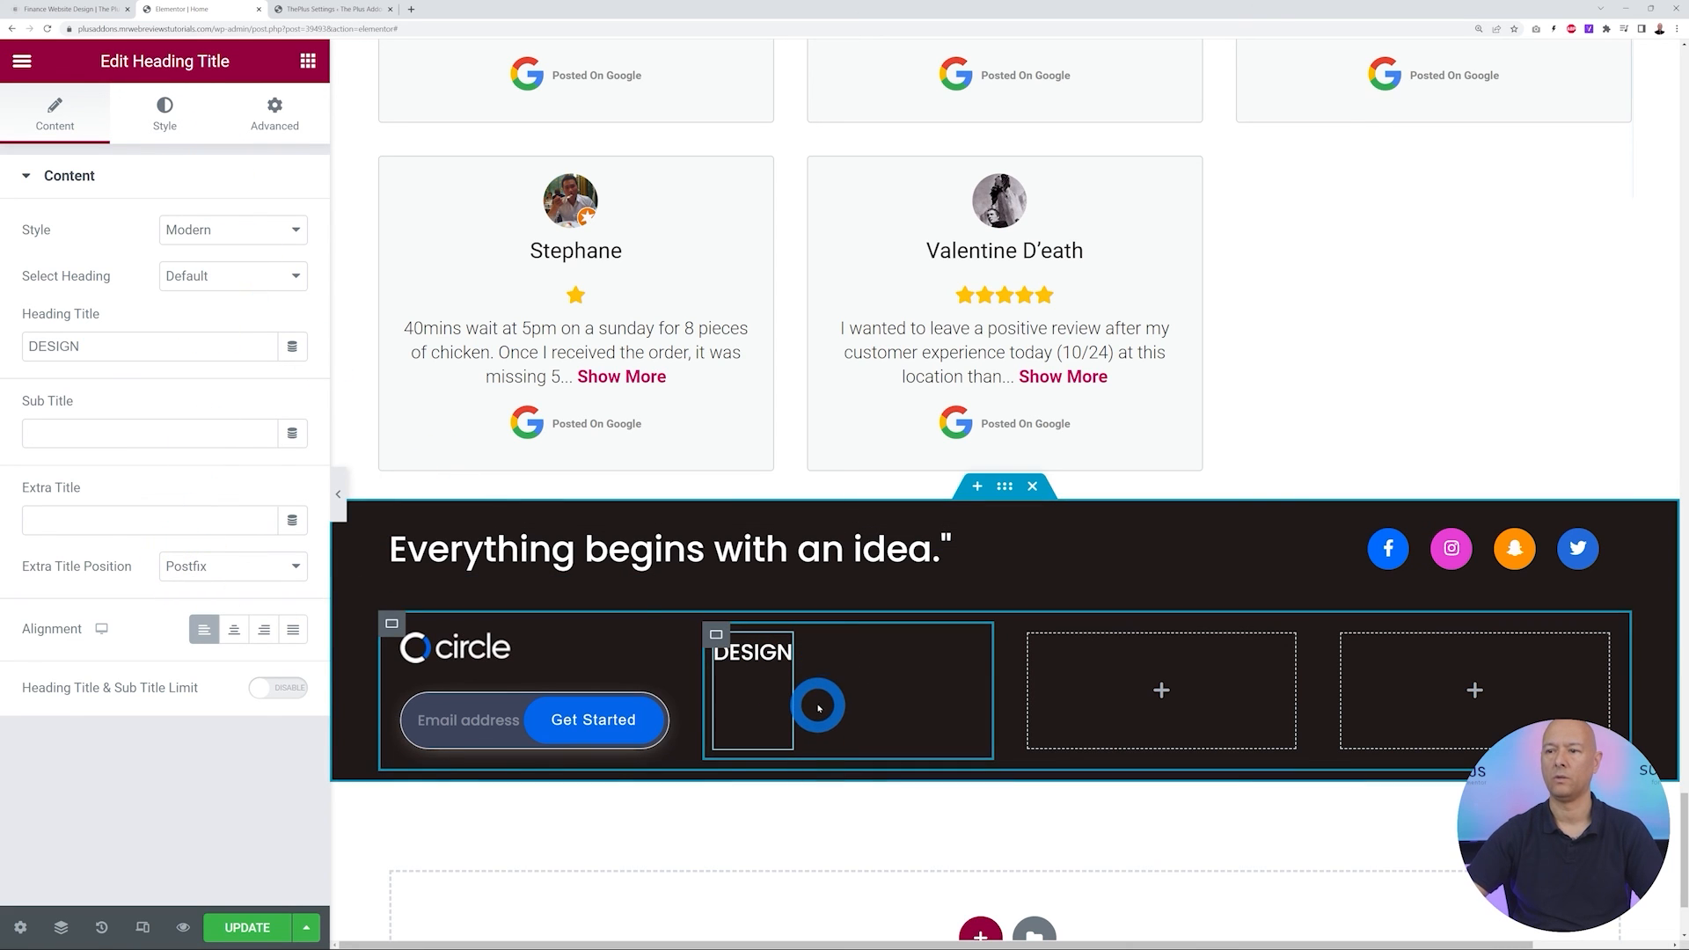
Find the Style Lists widget and add it to the footer's second column after the DESIGN heading
click(307, 61)
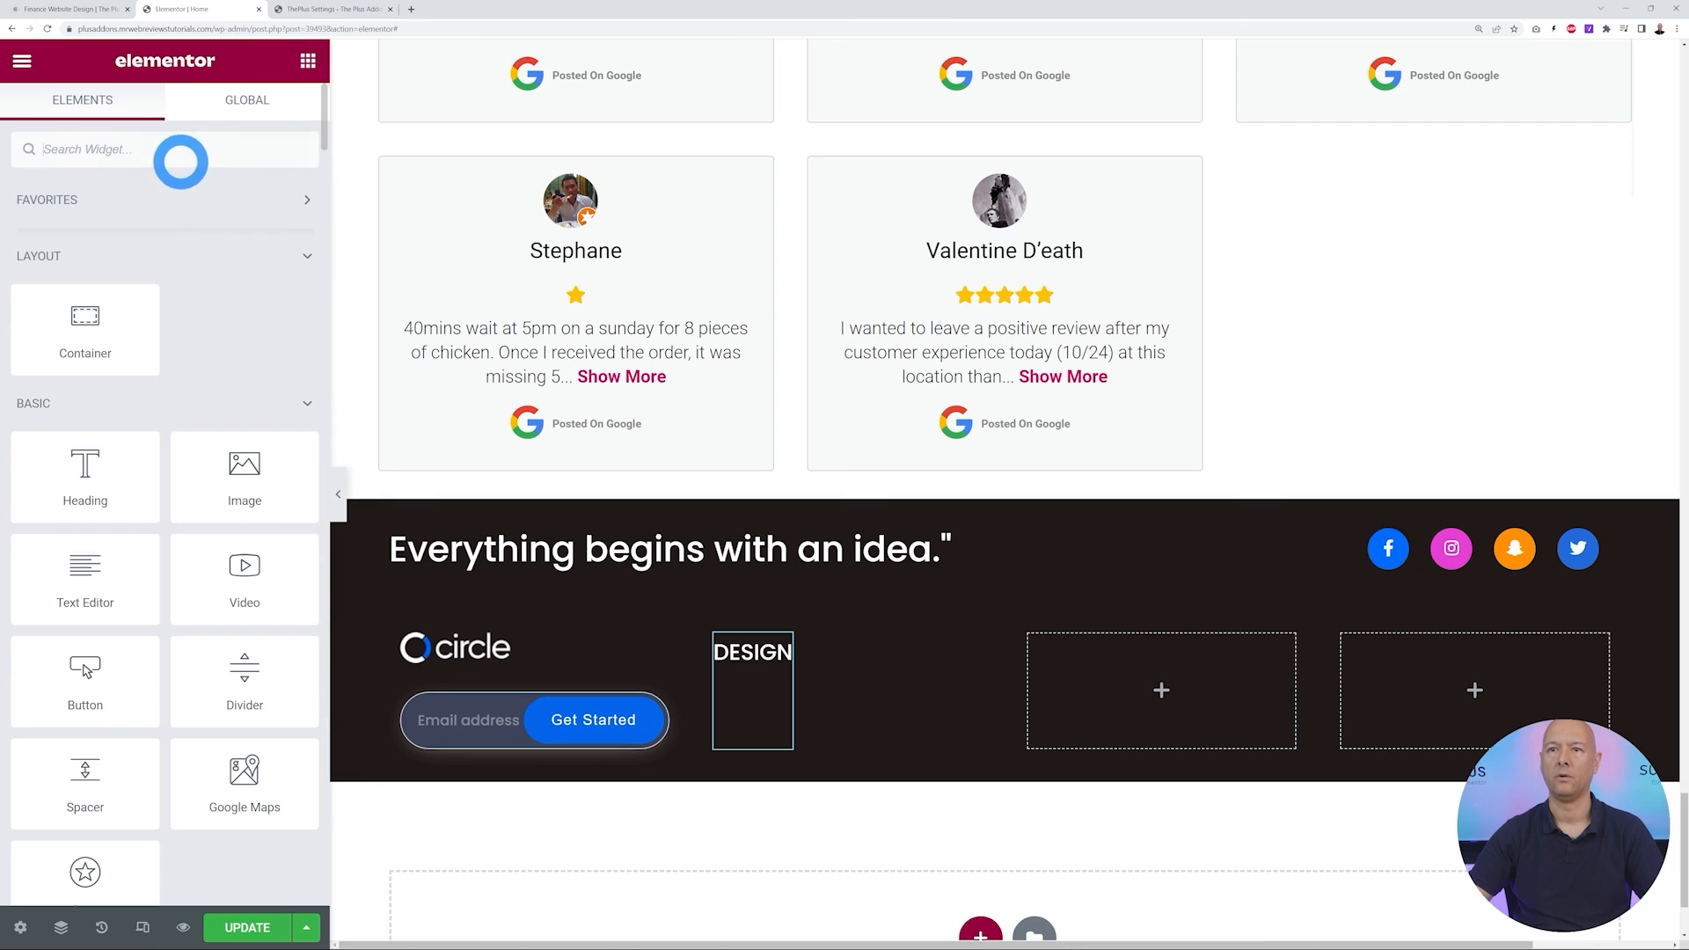
text(style)
drag(86, 224, 796, 690)
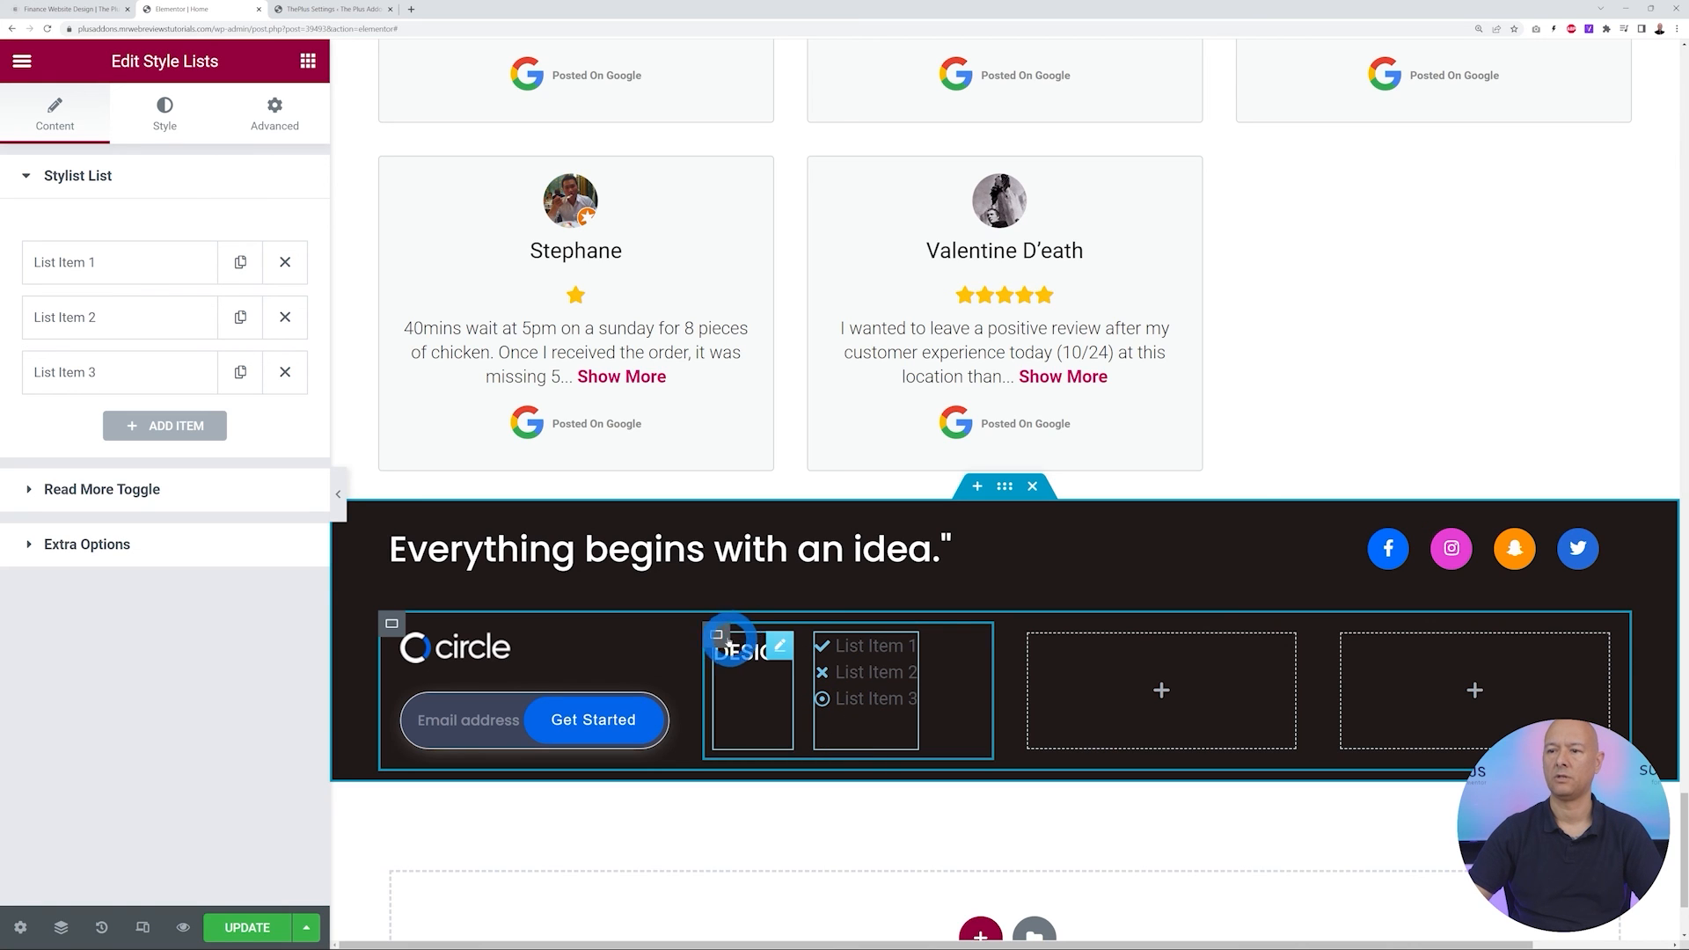
Set the item direction of the footer's second, third and fourth column containers to vertical, flowing downward
click(716, 636)
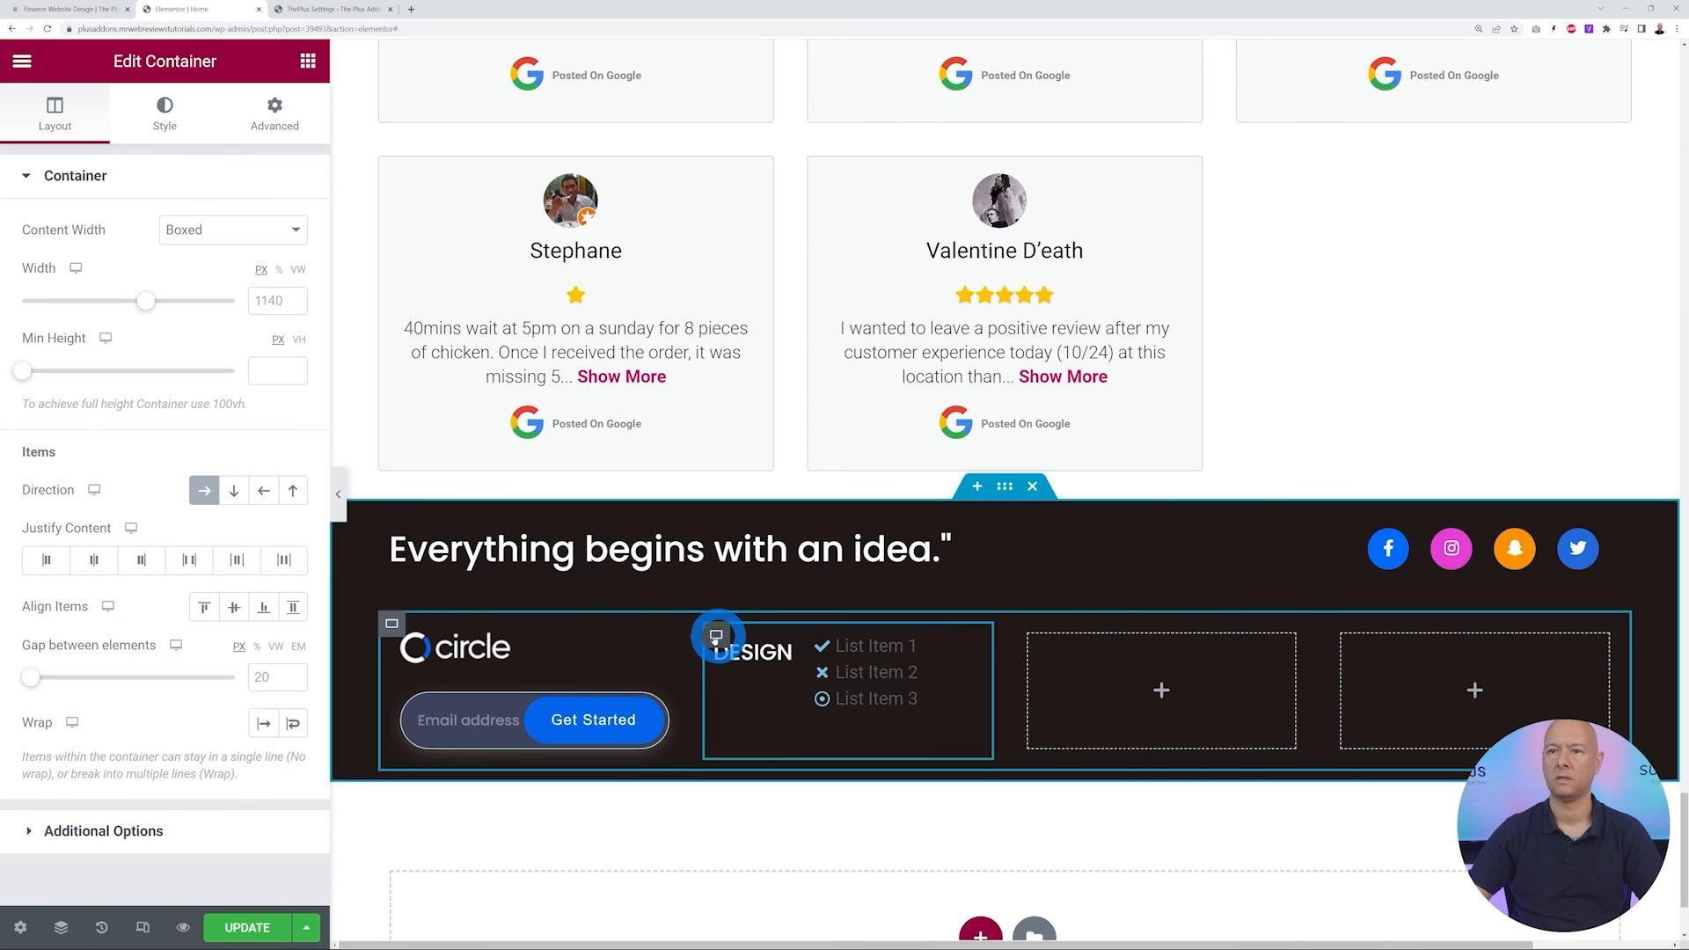
click(235, 490)
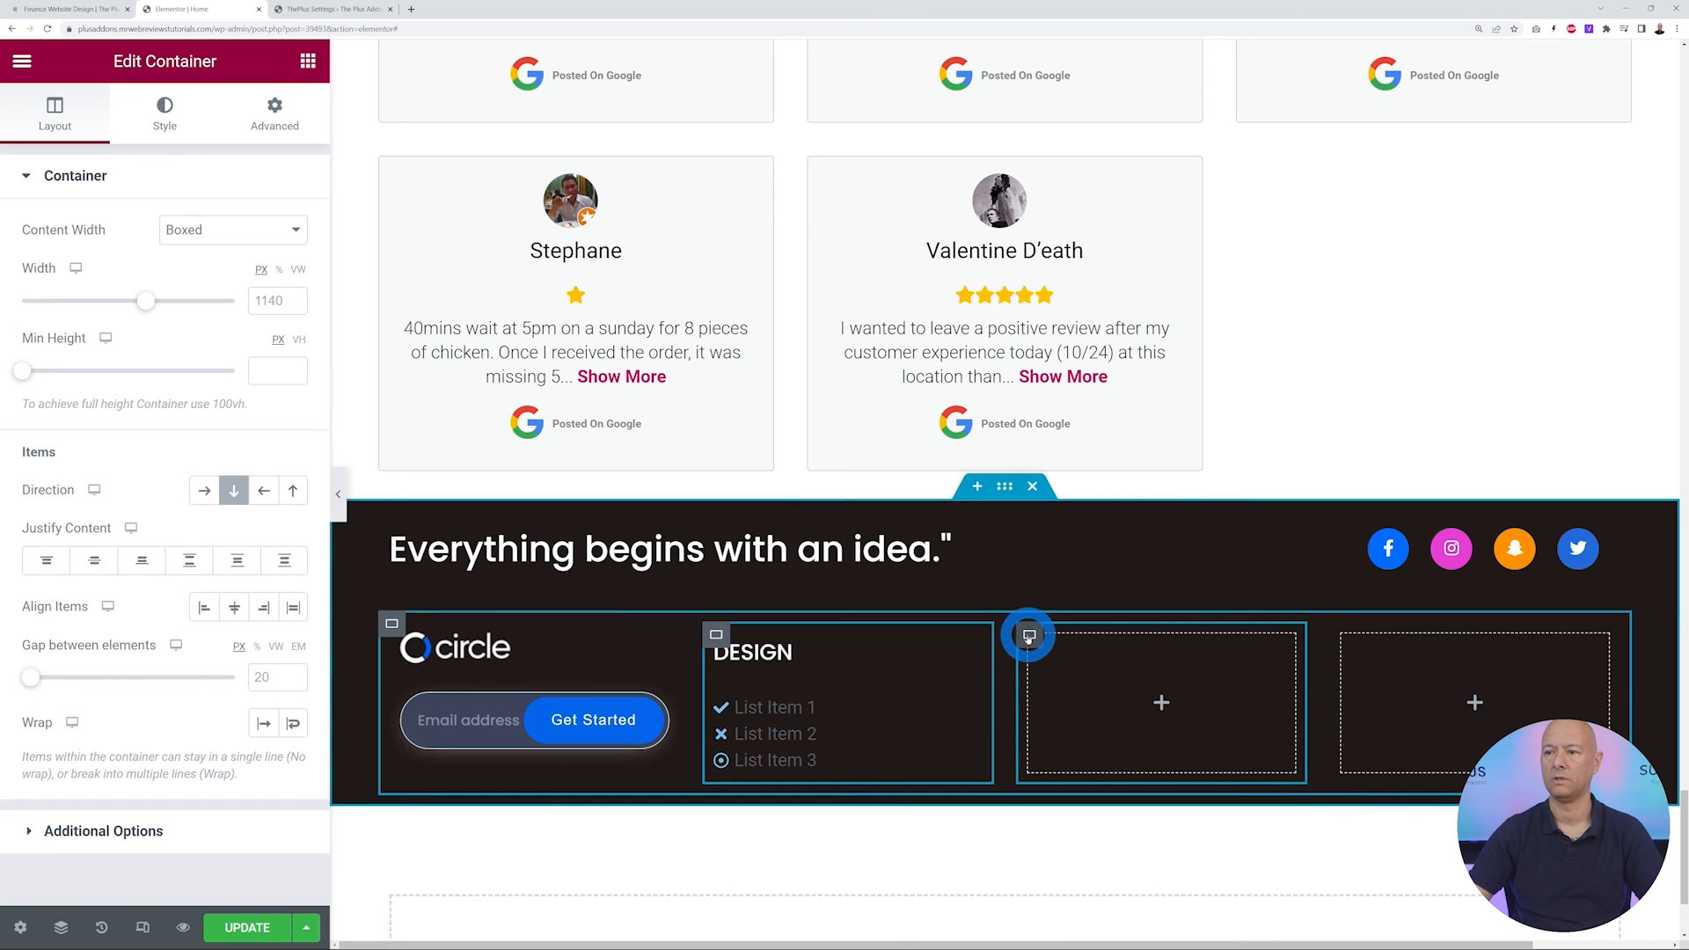
click(1027, 633)
click(233, 491)
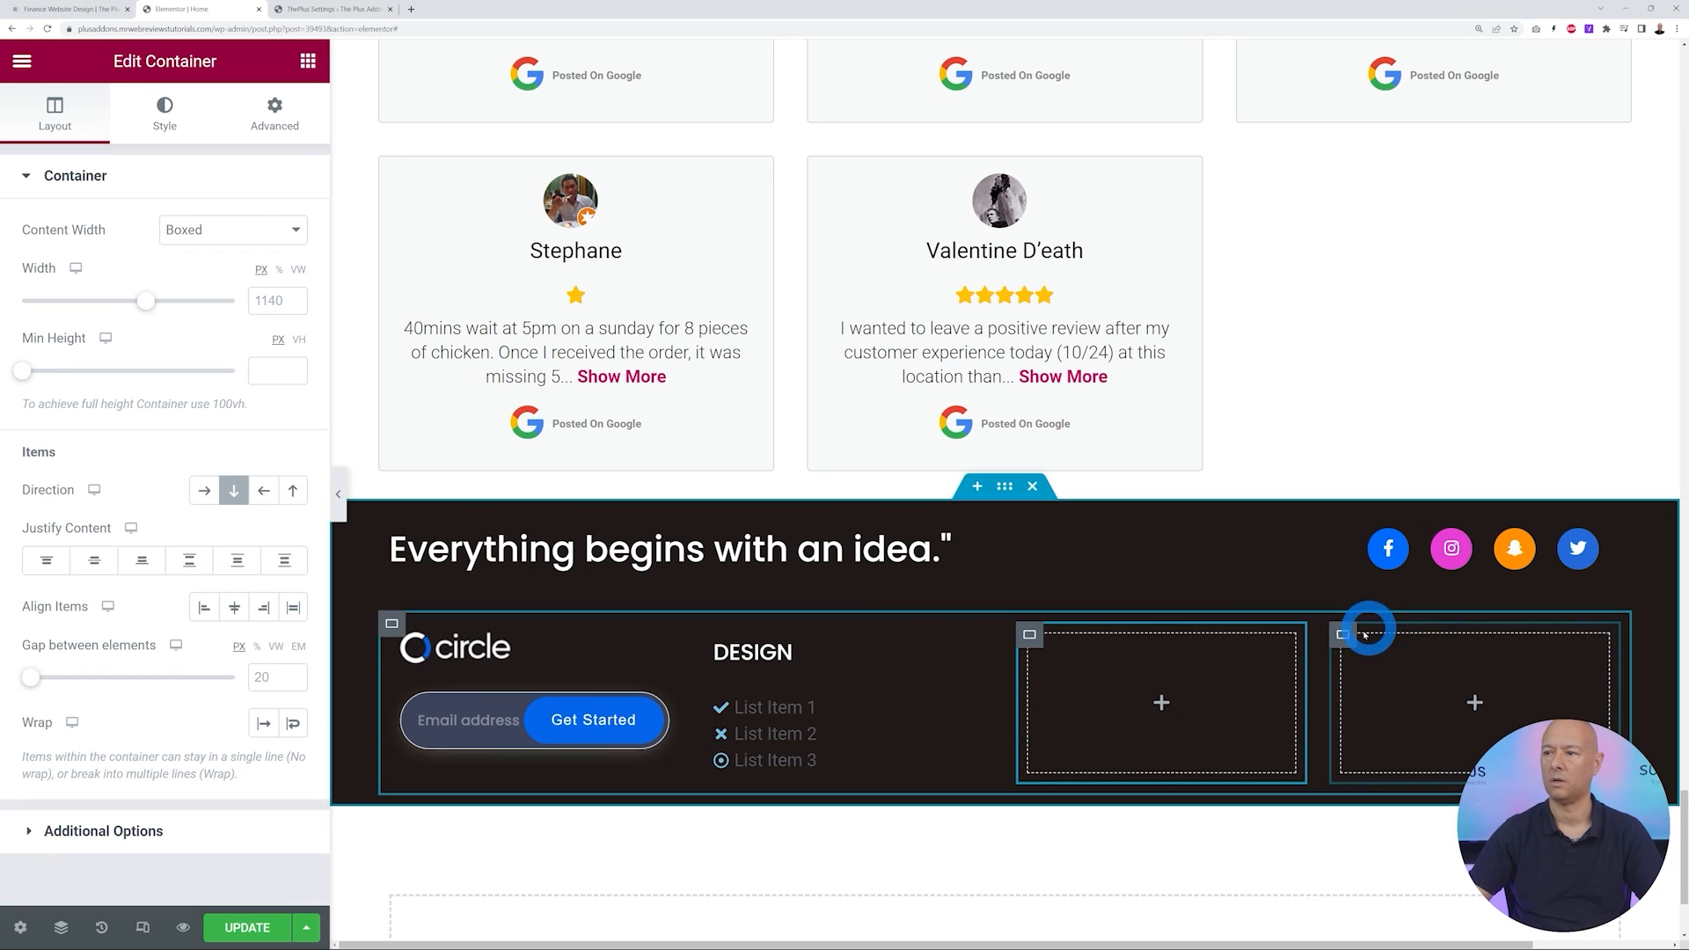
click(1341, 634)
click(236, 493)
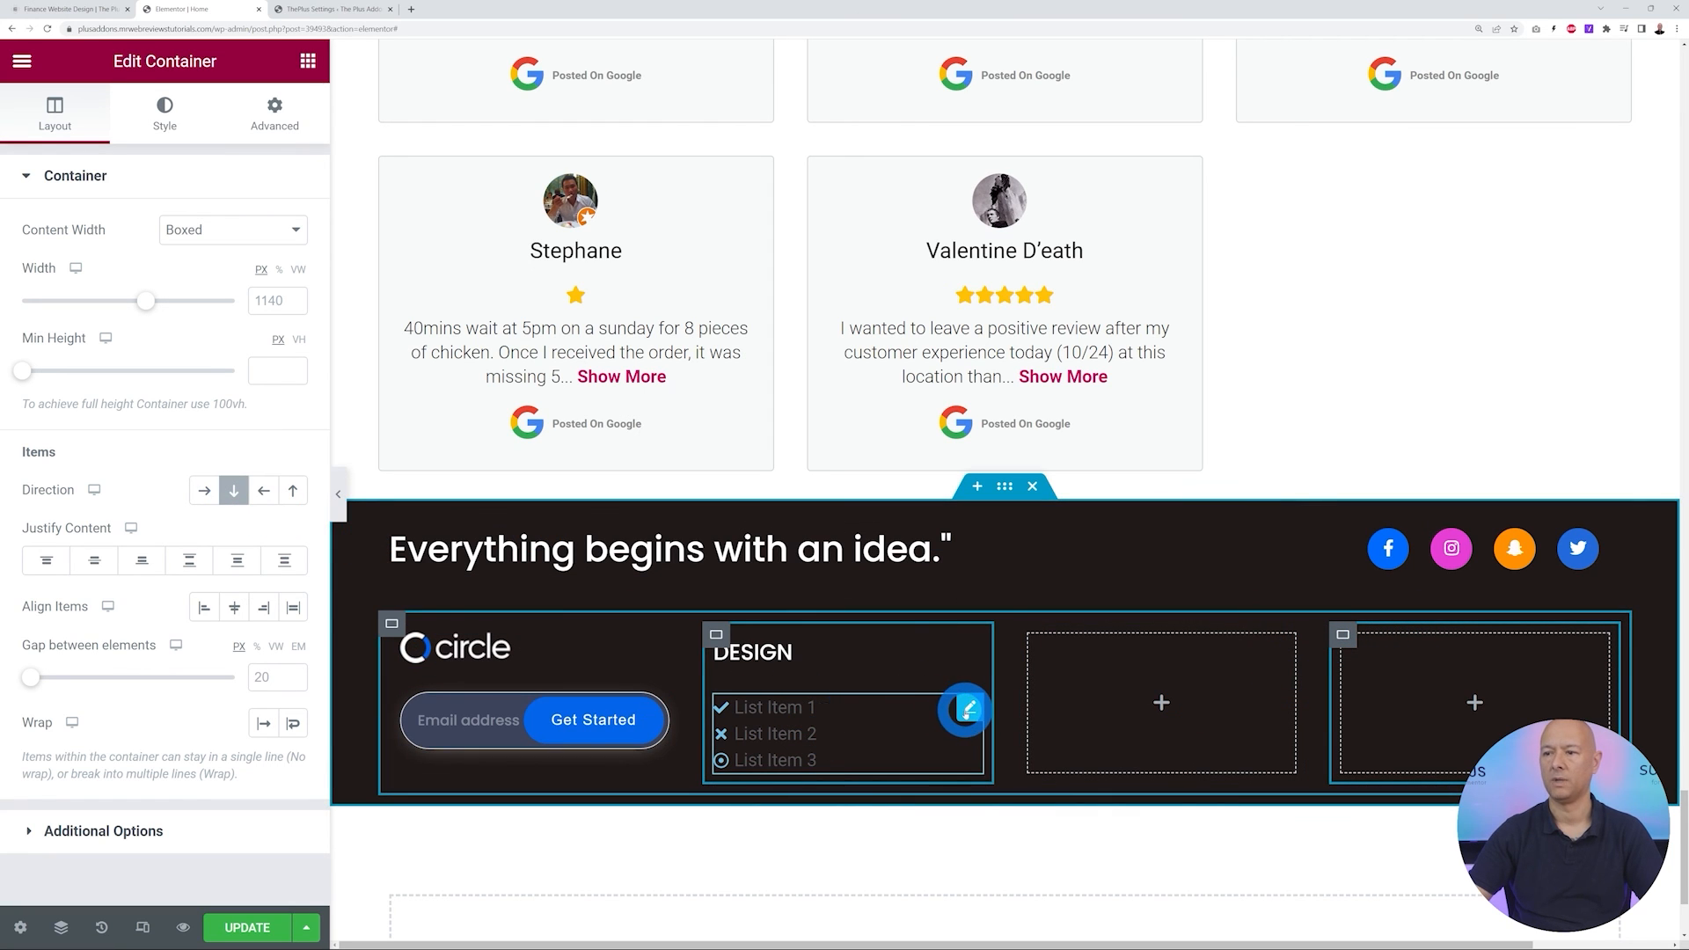
Change the first item of the footer's style list to "Digital Branding" and reset its icon to Select Icon
click(967, 708)
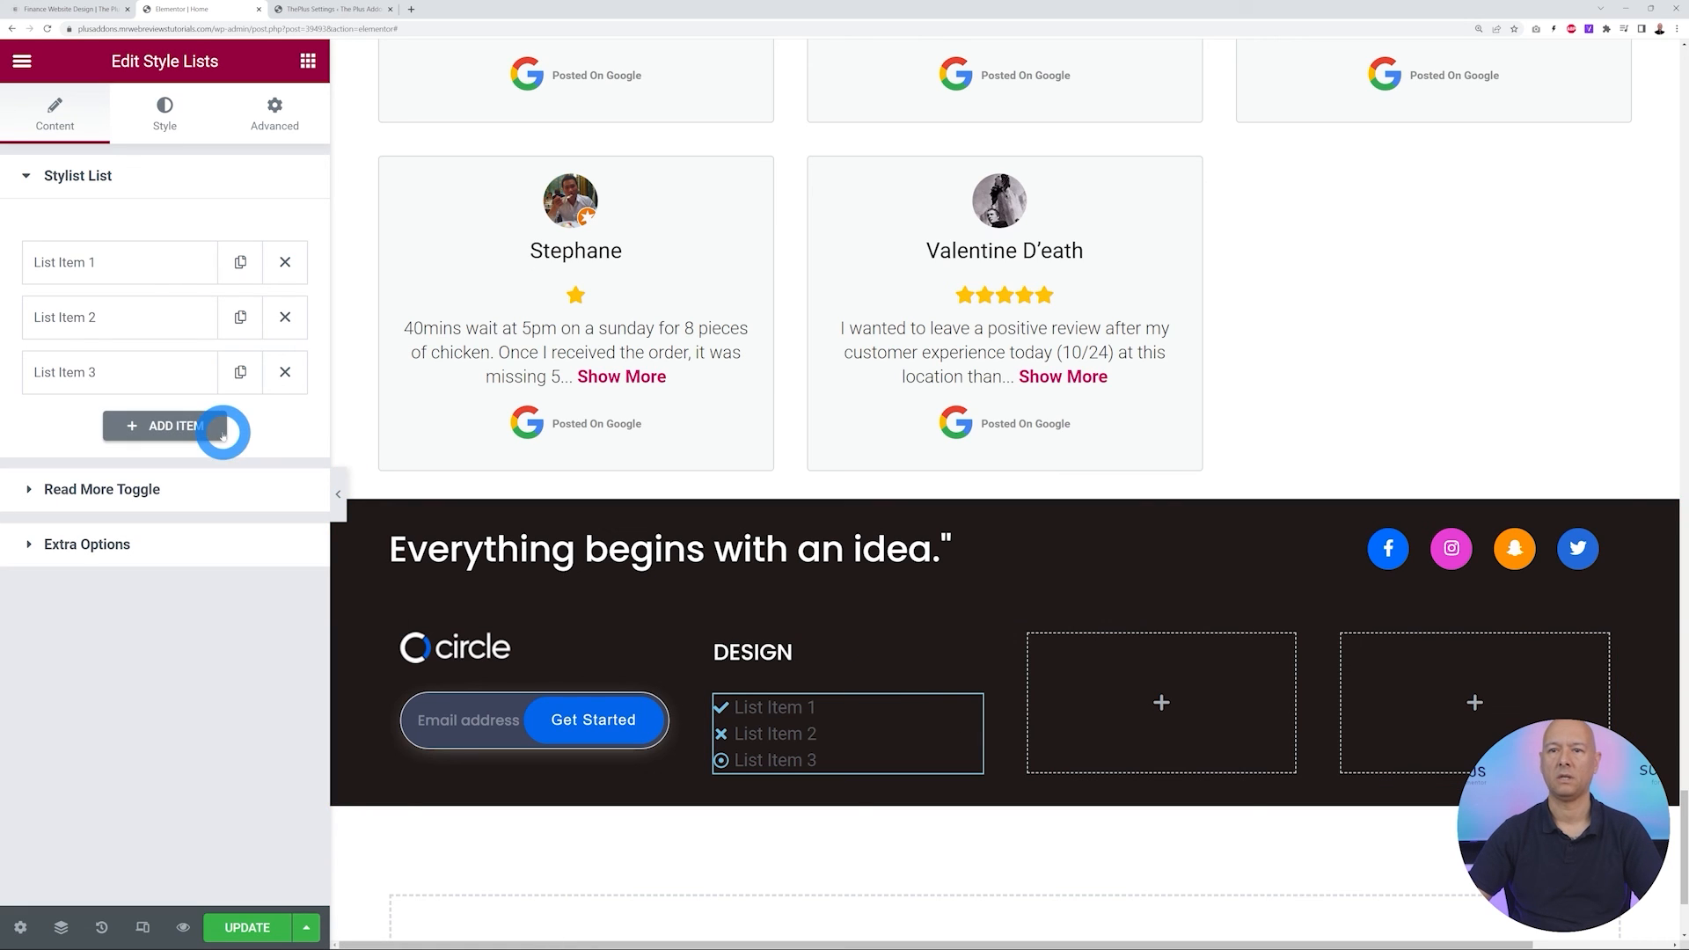
click(91, 262)
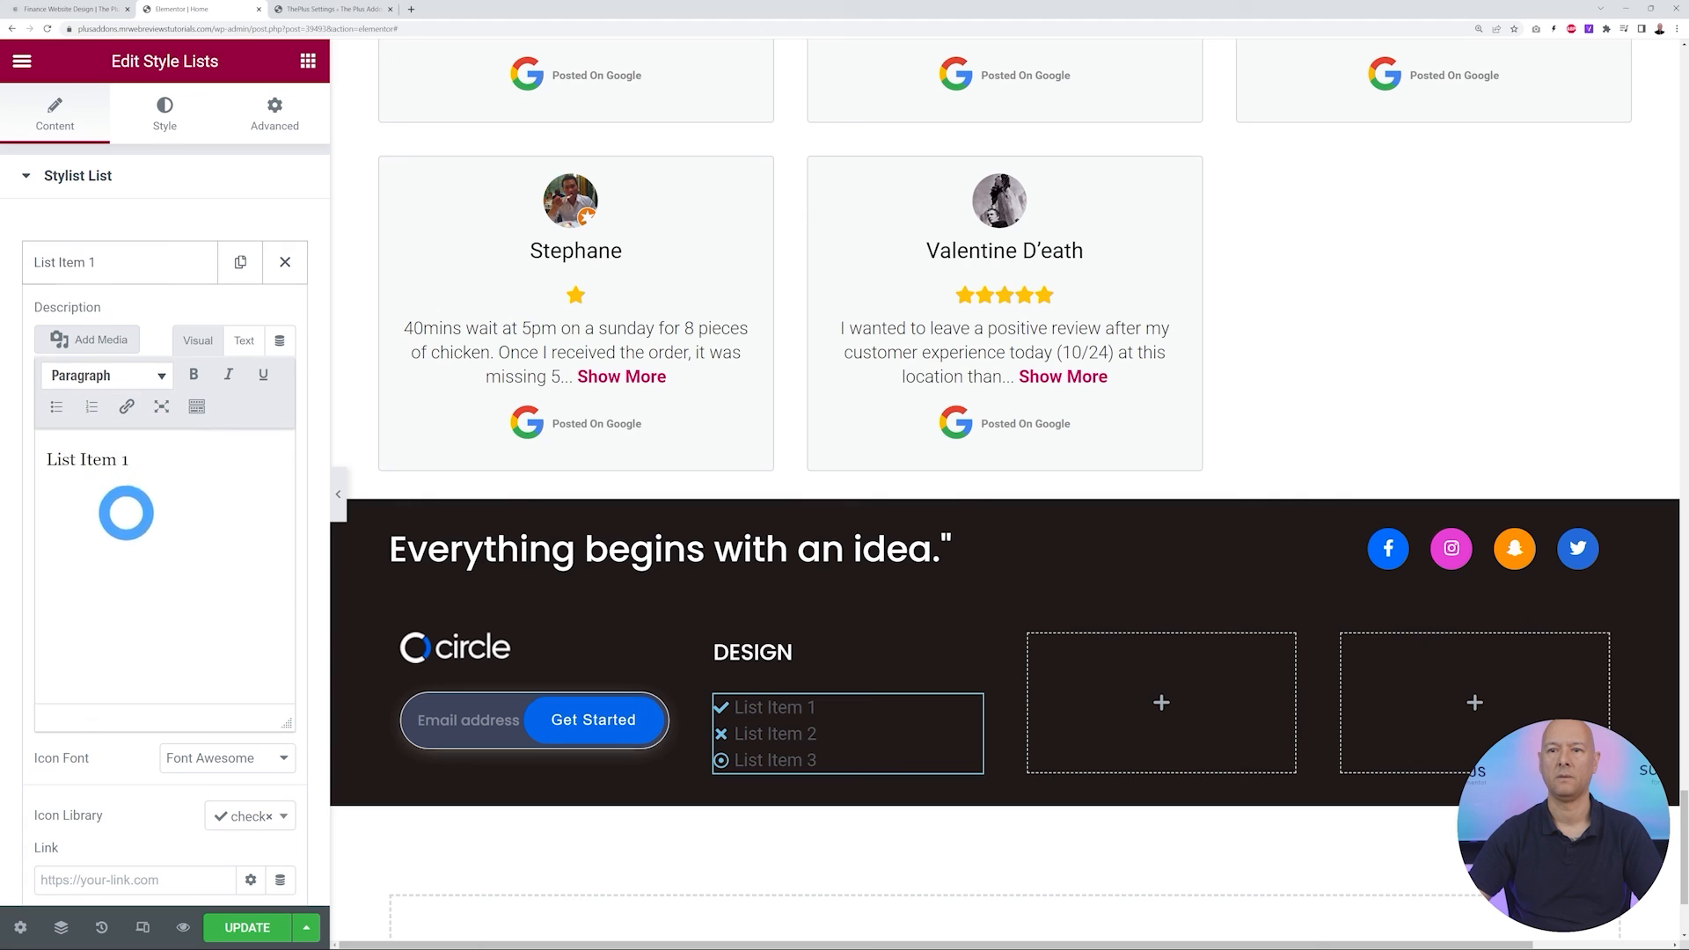
drag(177, 468, 52, 469)
text(Digital Branding)
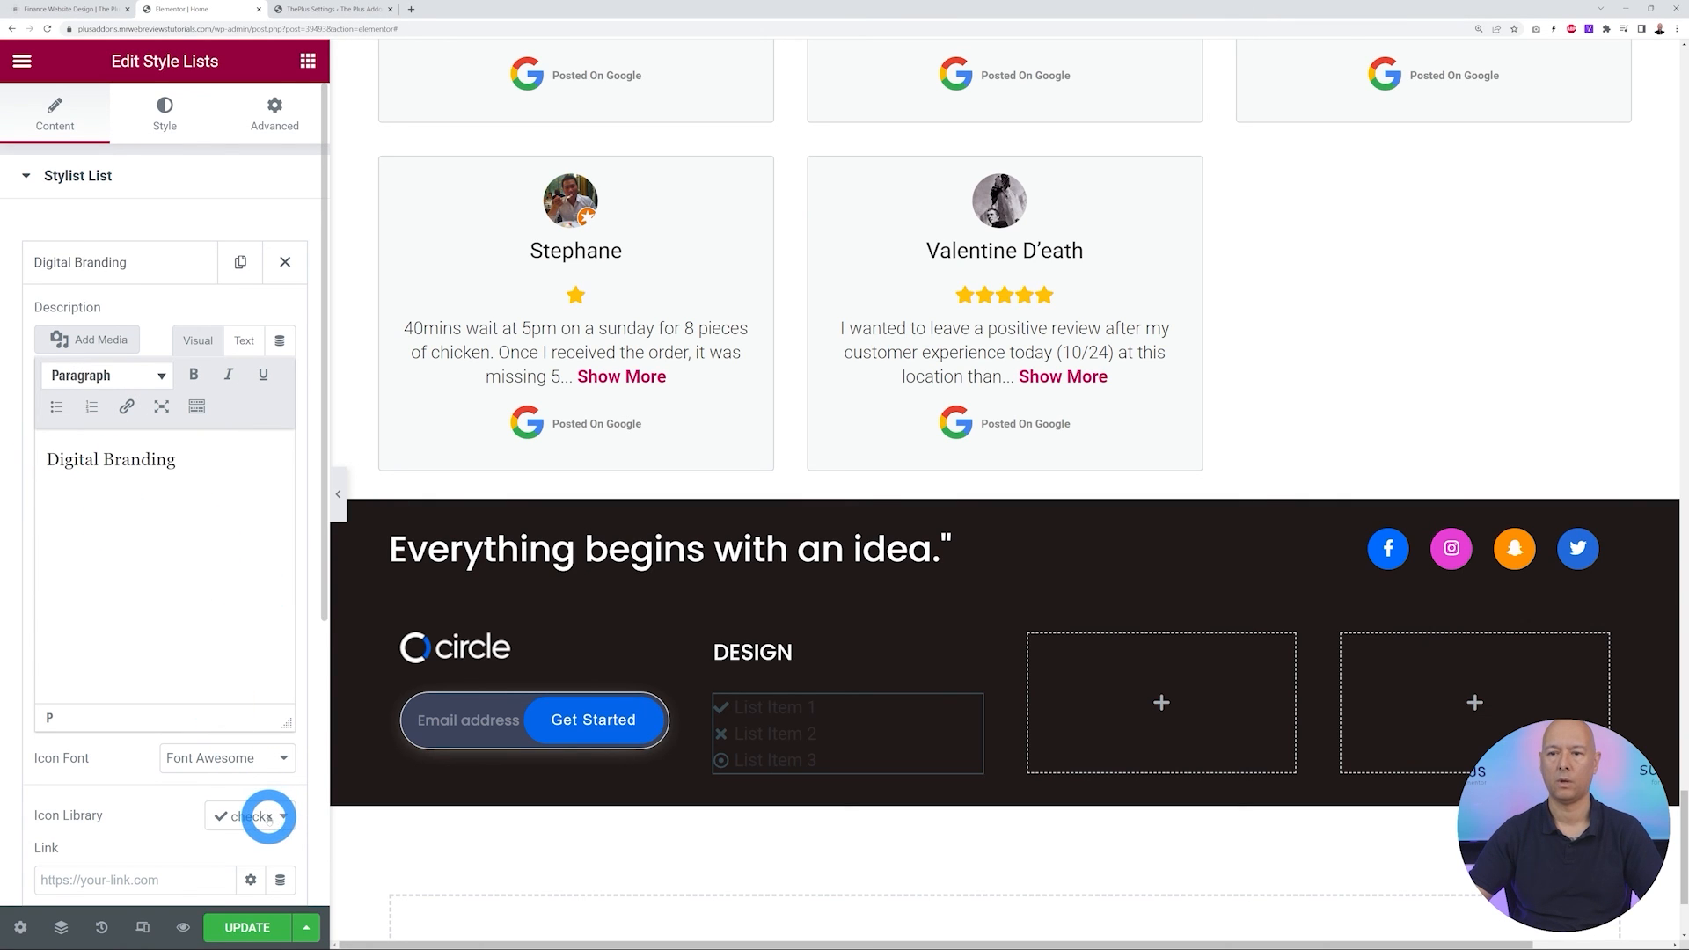
click(283, 817)
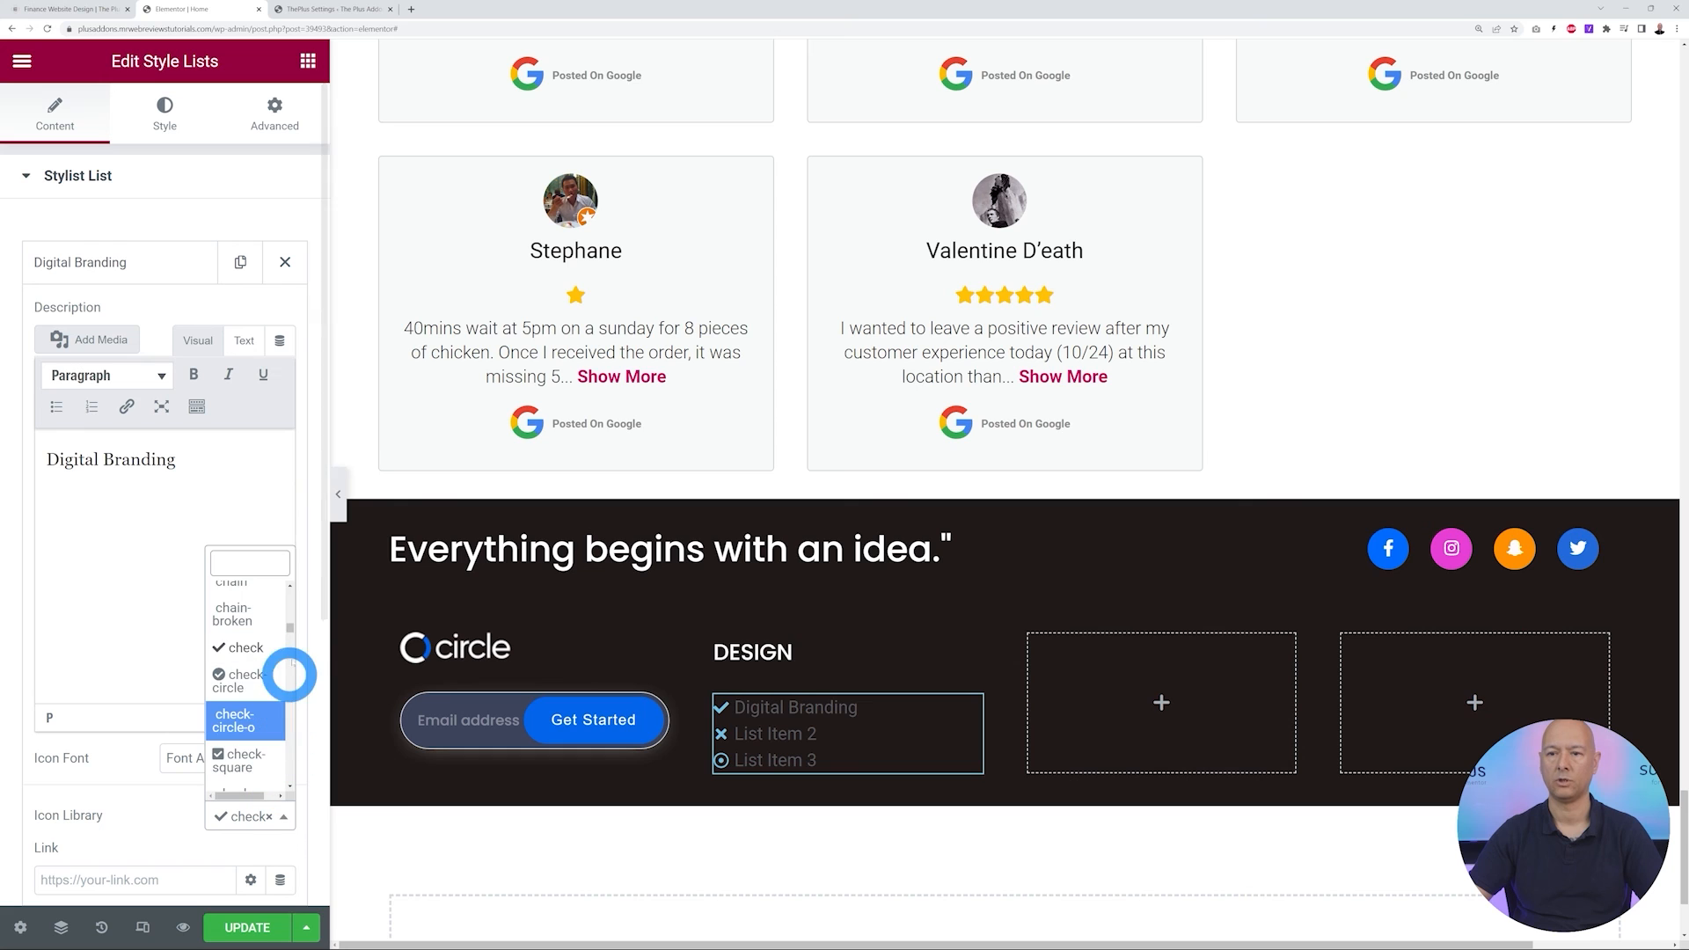
drag(290, 637, 291, 594)
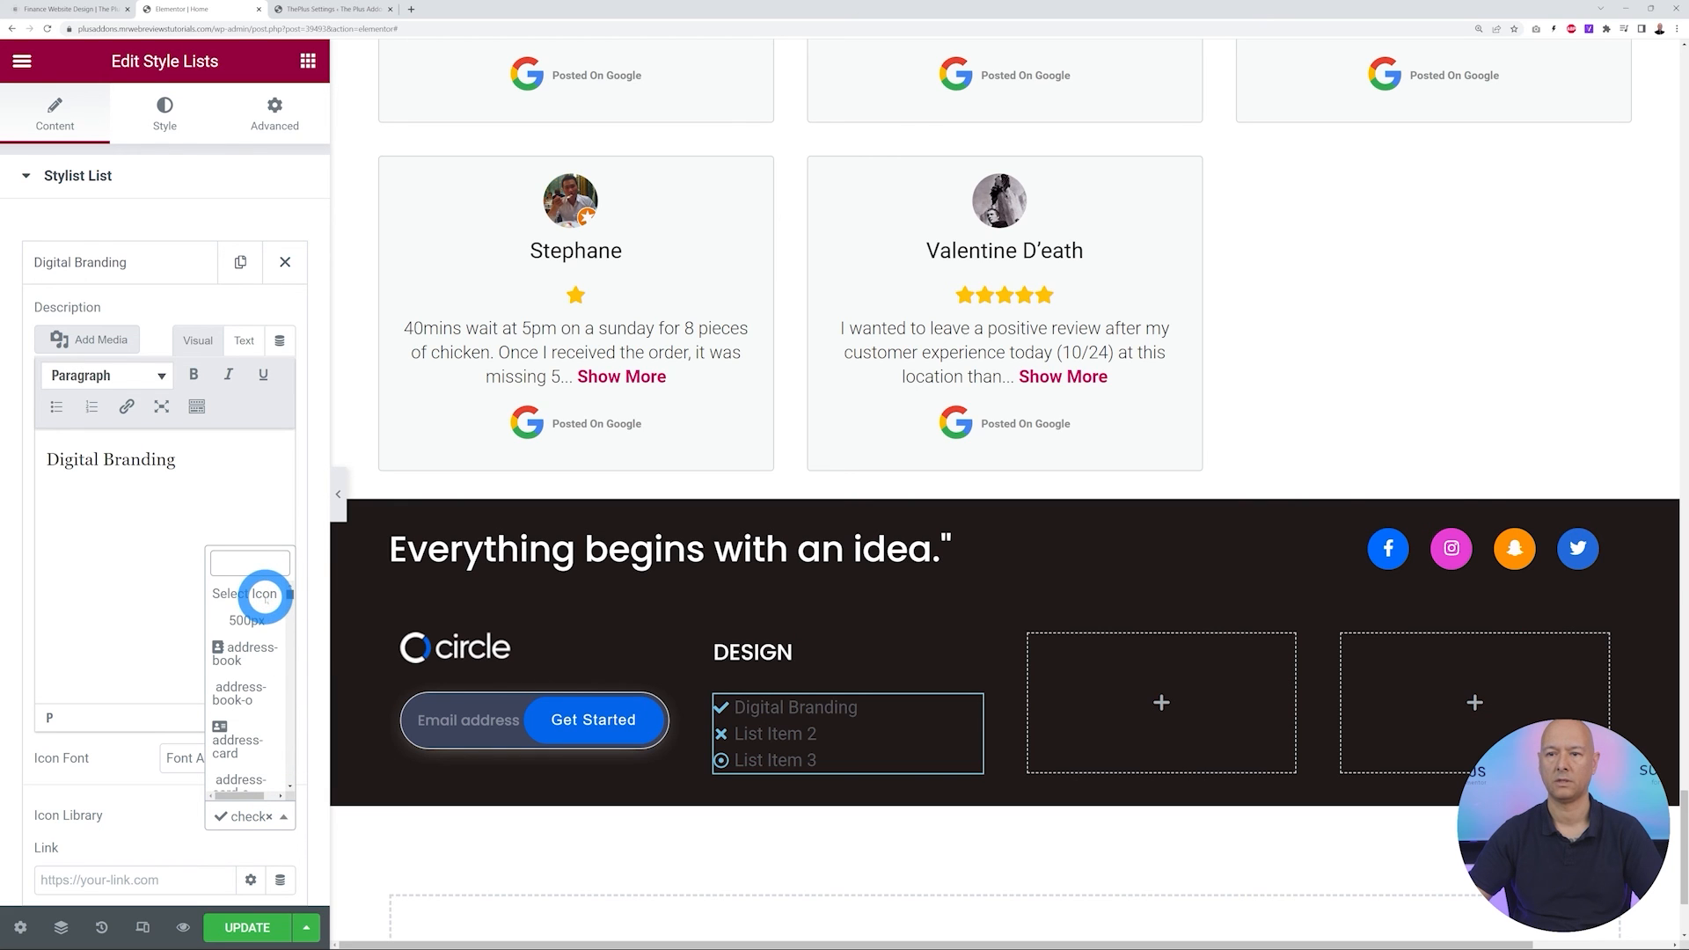
click(227, 595)
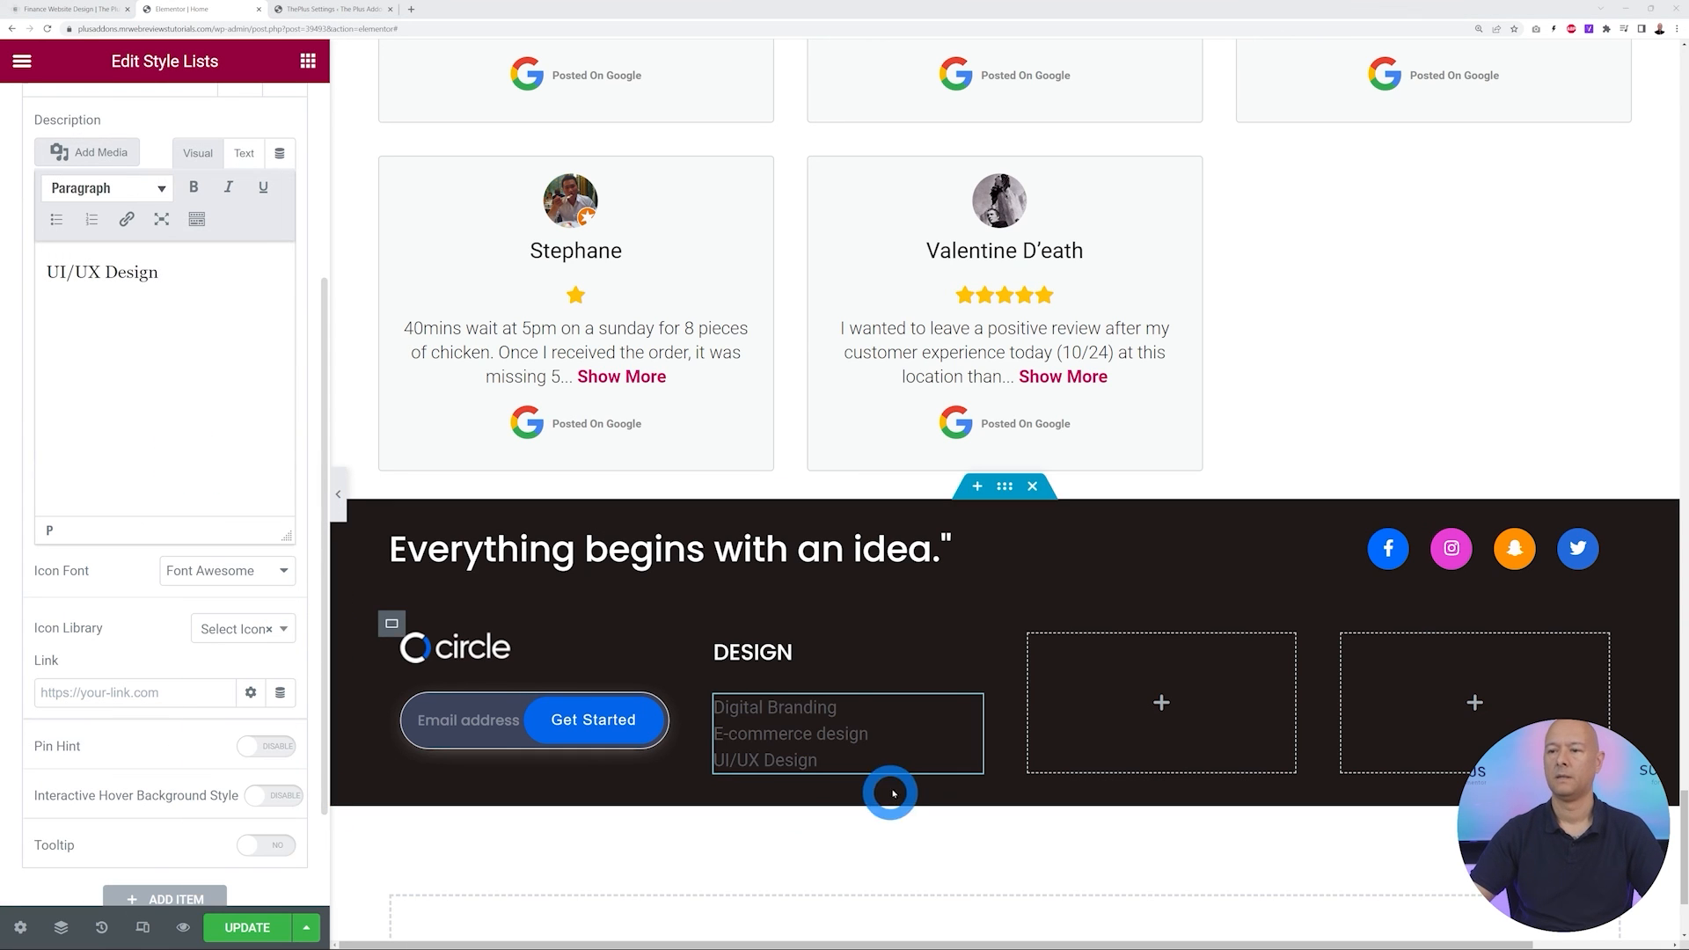
Set both the text color and the text hover color of the DESIGN column's style list to white
scroll(233, 738, up, 3)
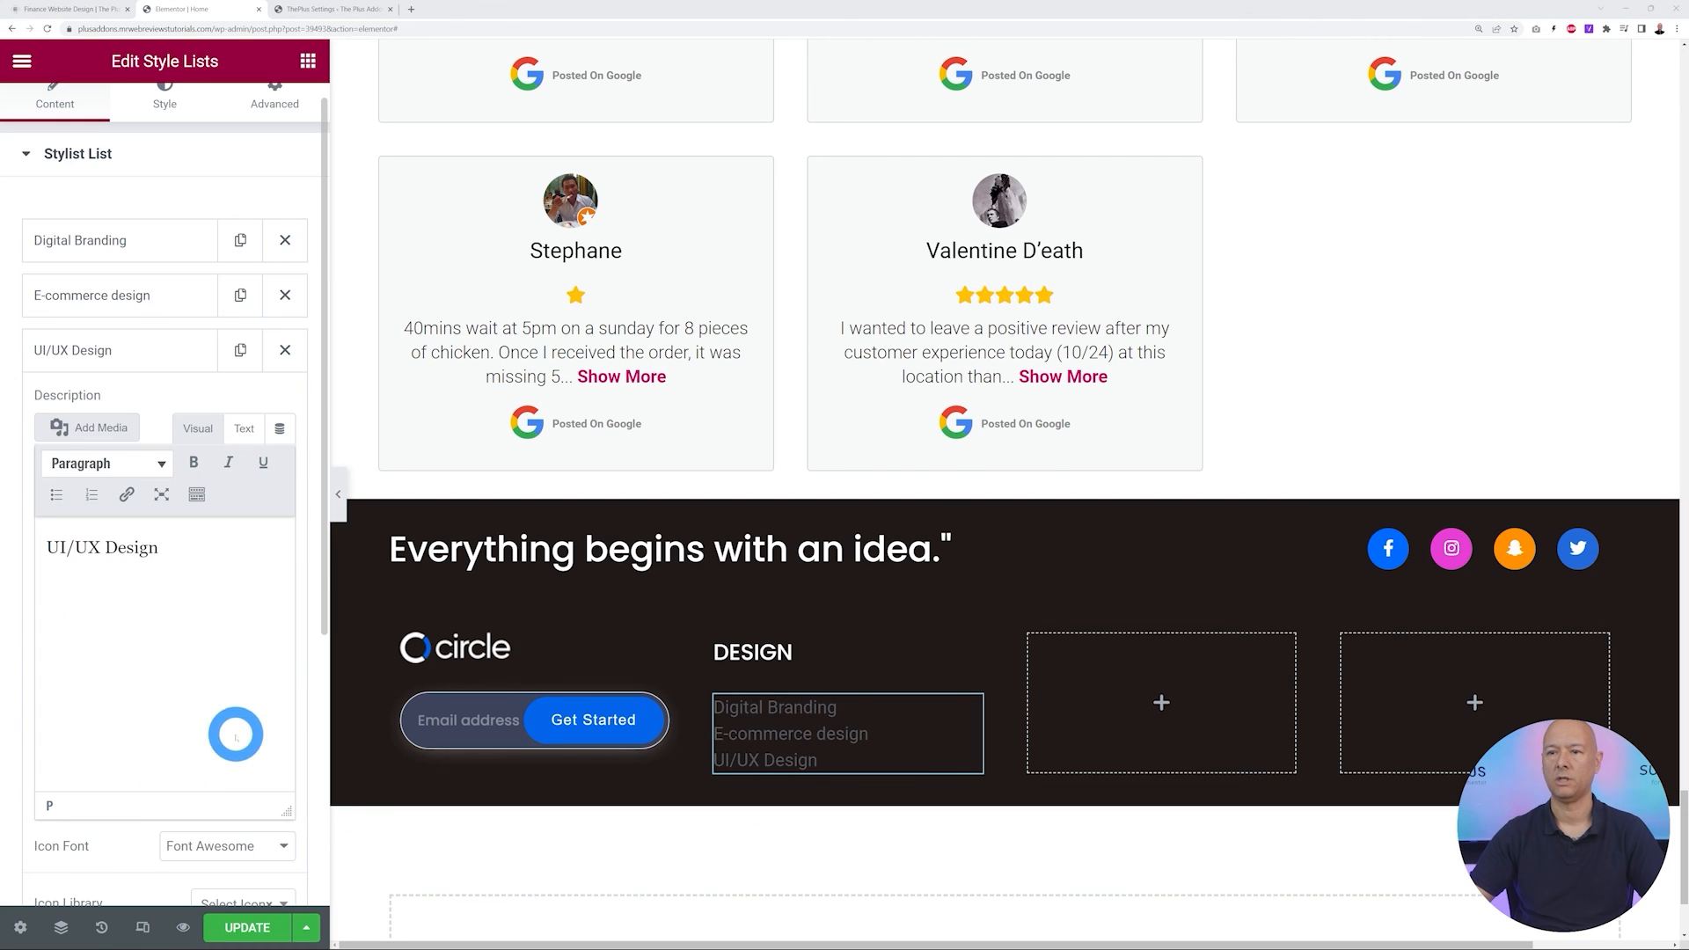
click(165, 98)
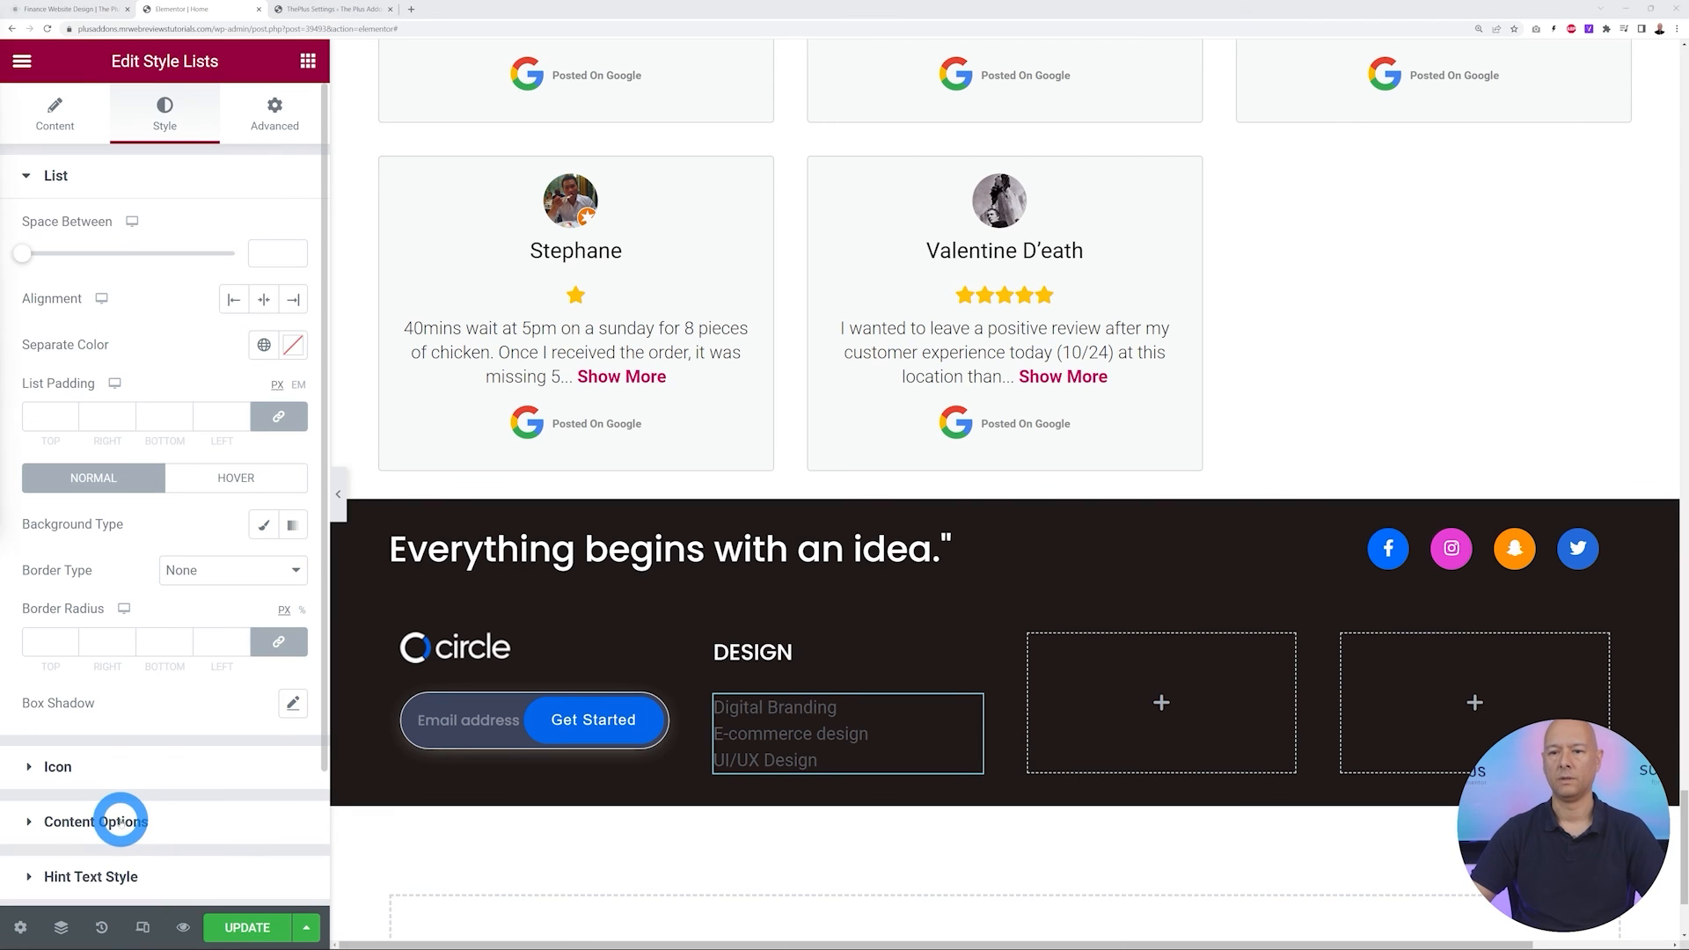
click(123, 819)
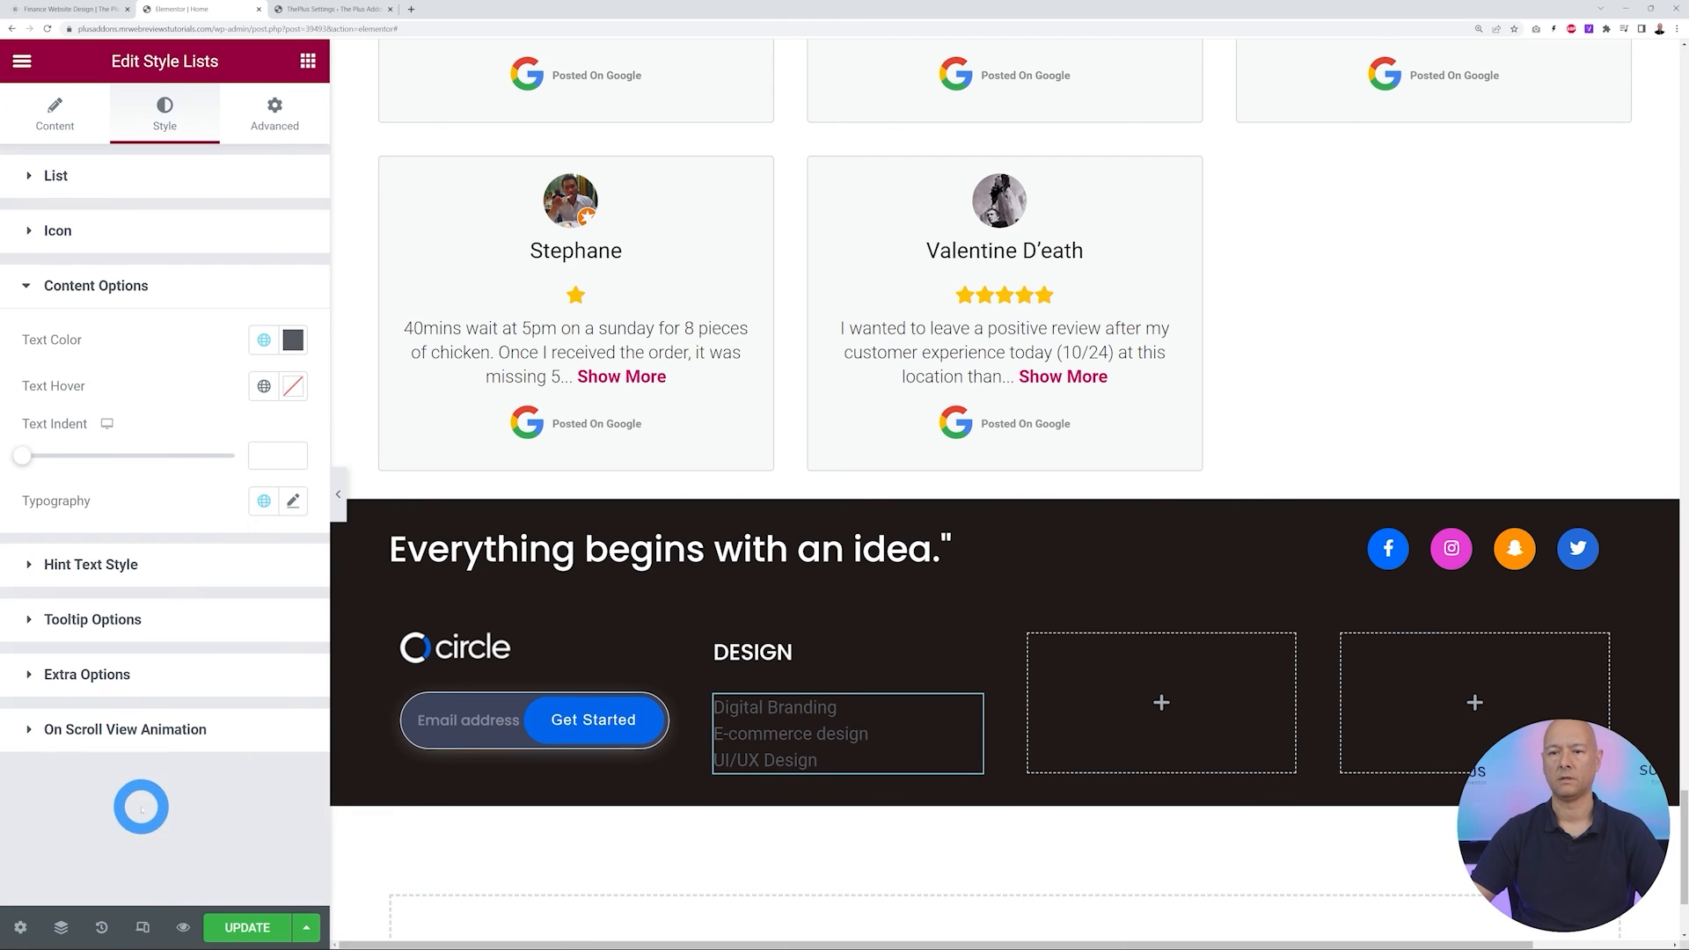
click(290, 350)
click(42, 423)
click(121, 331)
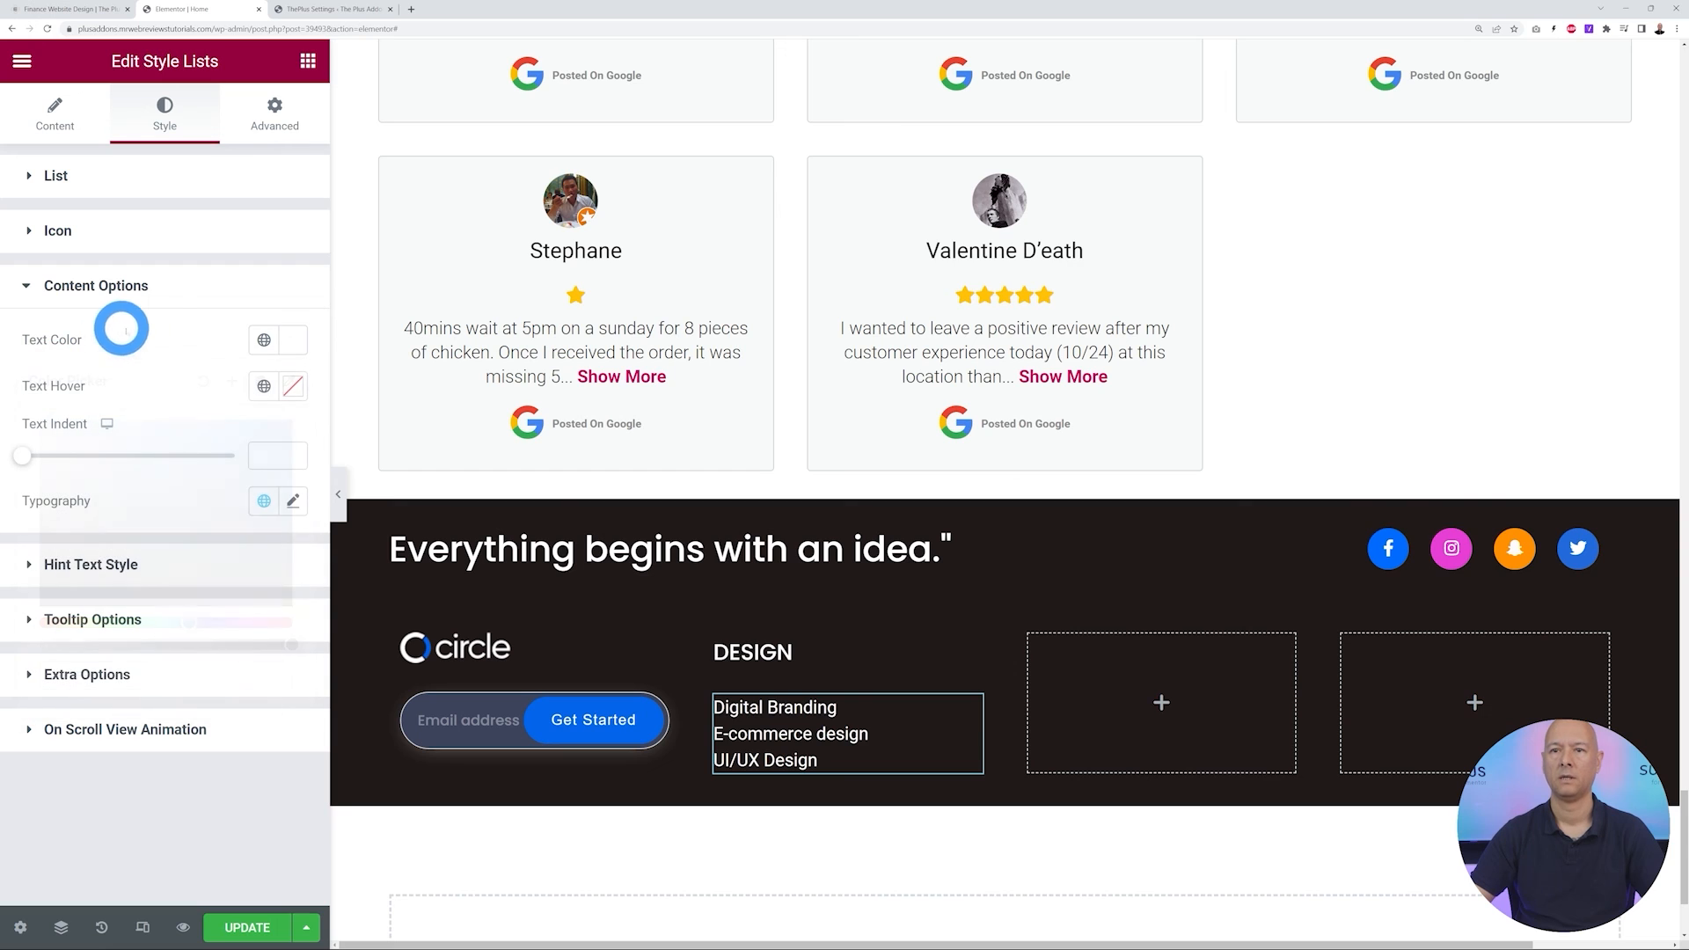
click(293, 386)
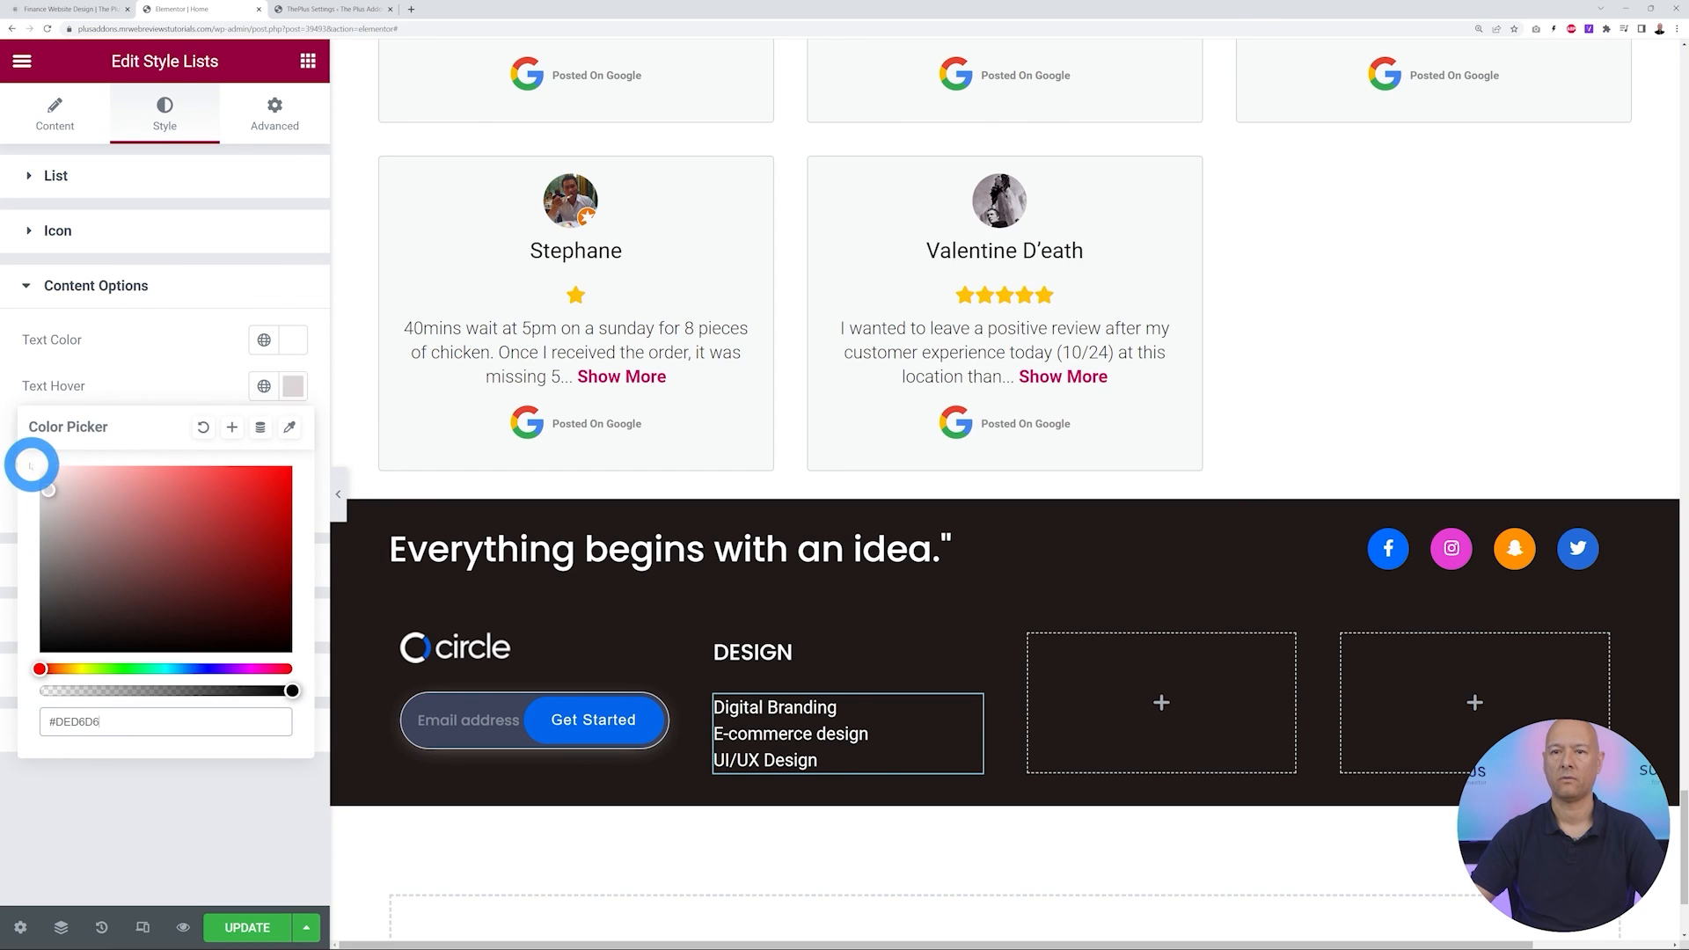
click(170, 354)
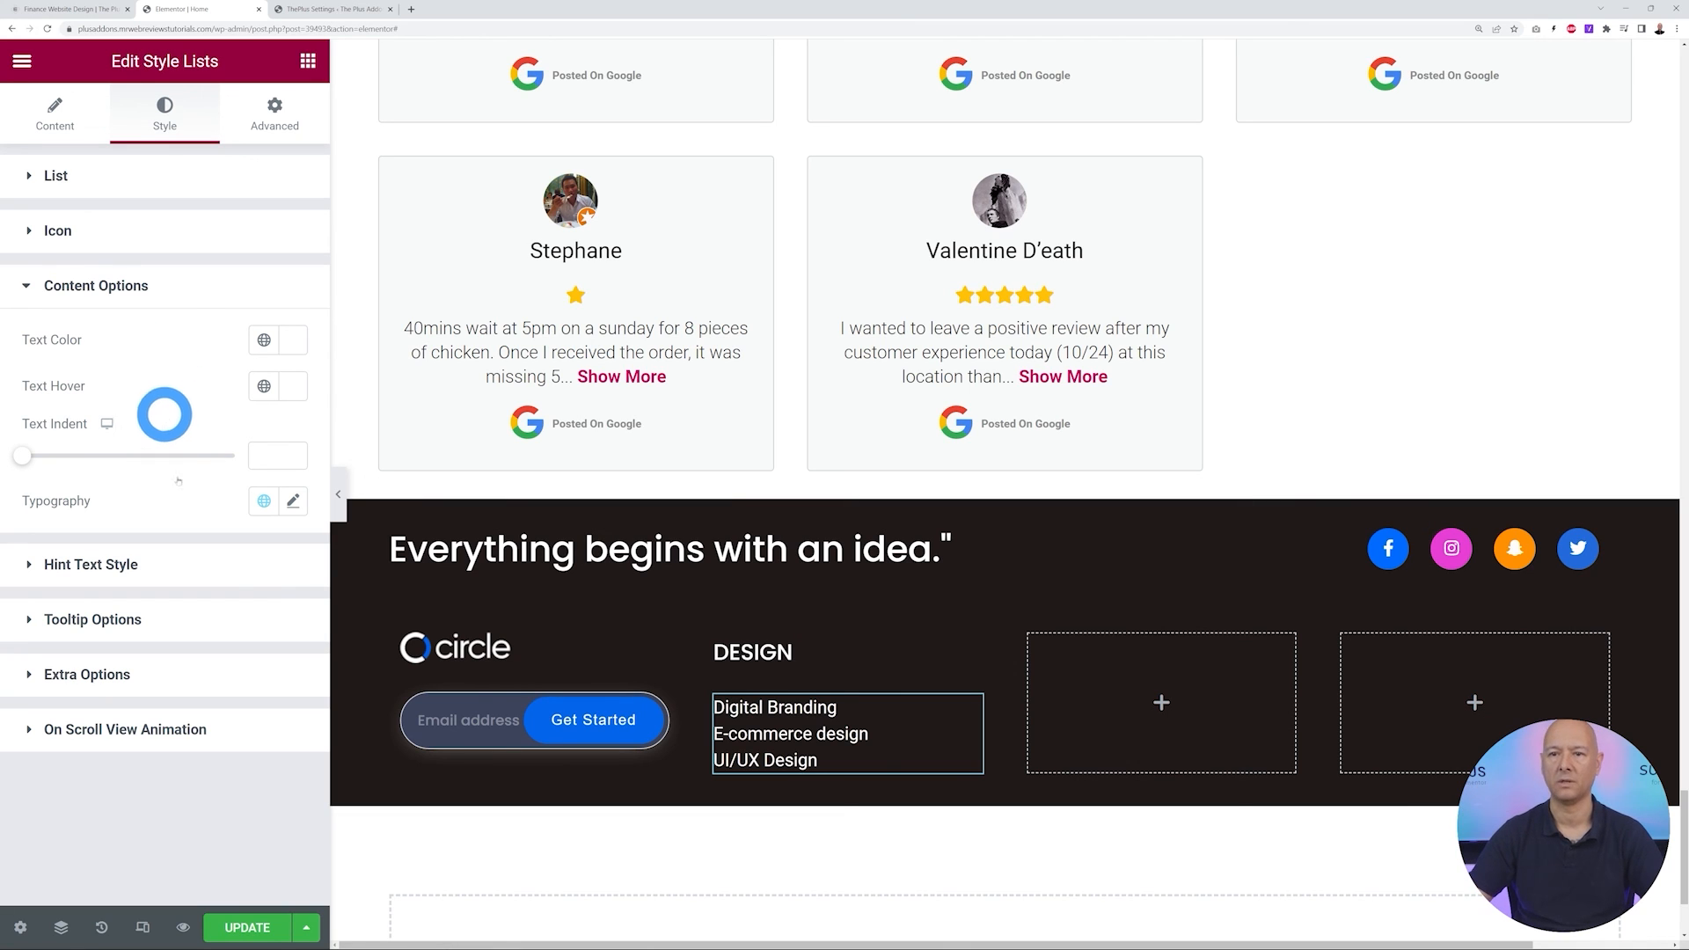
Enable the On Hover Inverse Effect for the DESIGN style list with a not-selected item opacity of 0.3
click(103, 673)
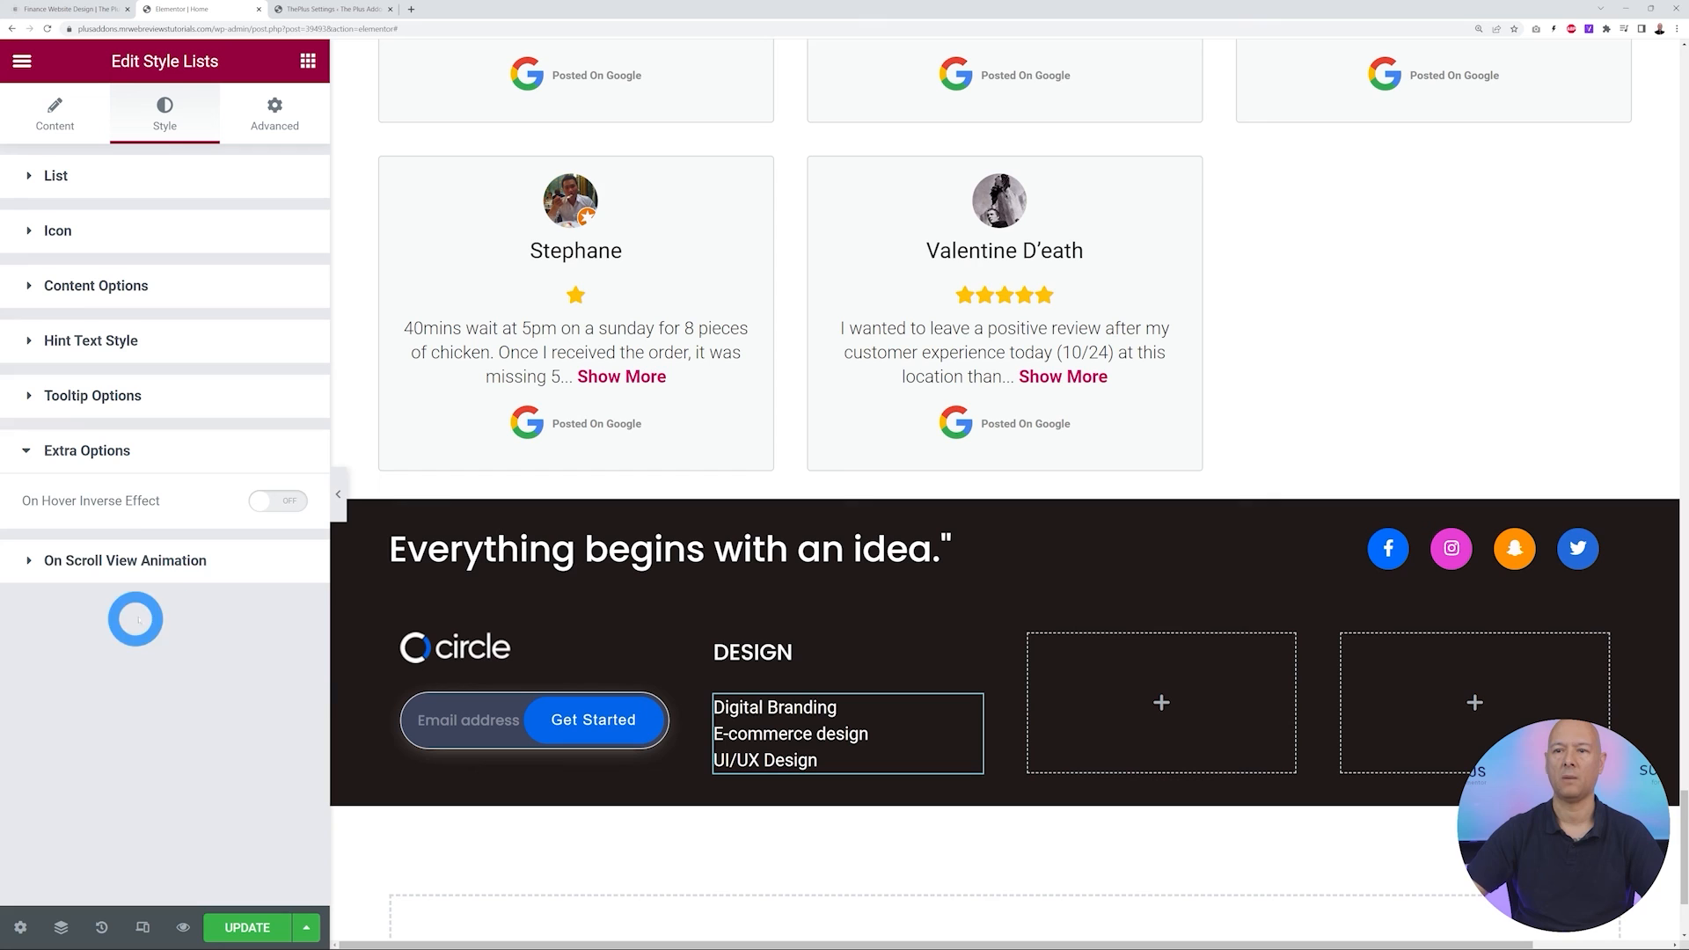
click(271, 499)
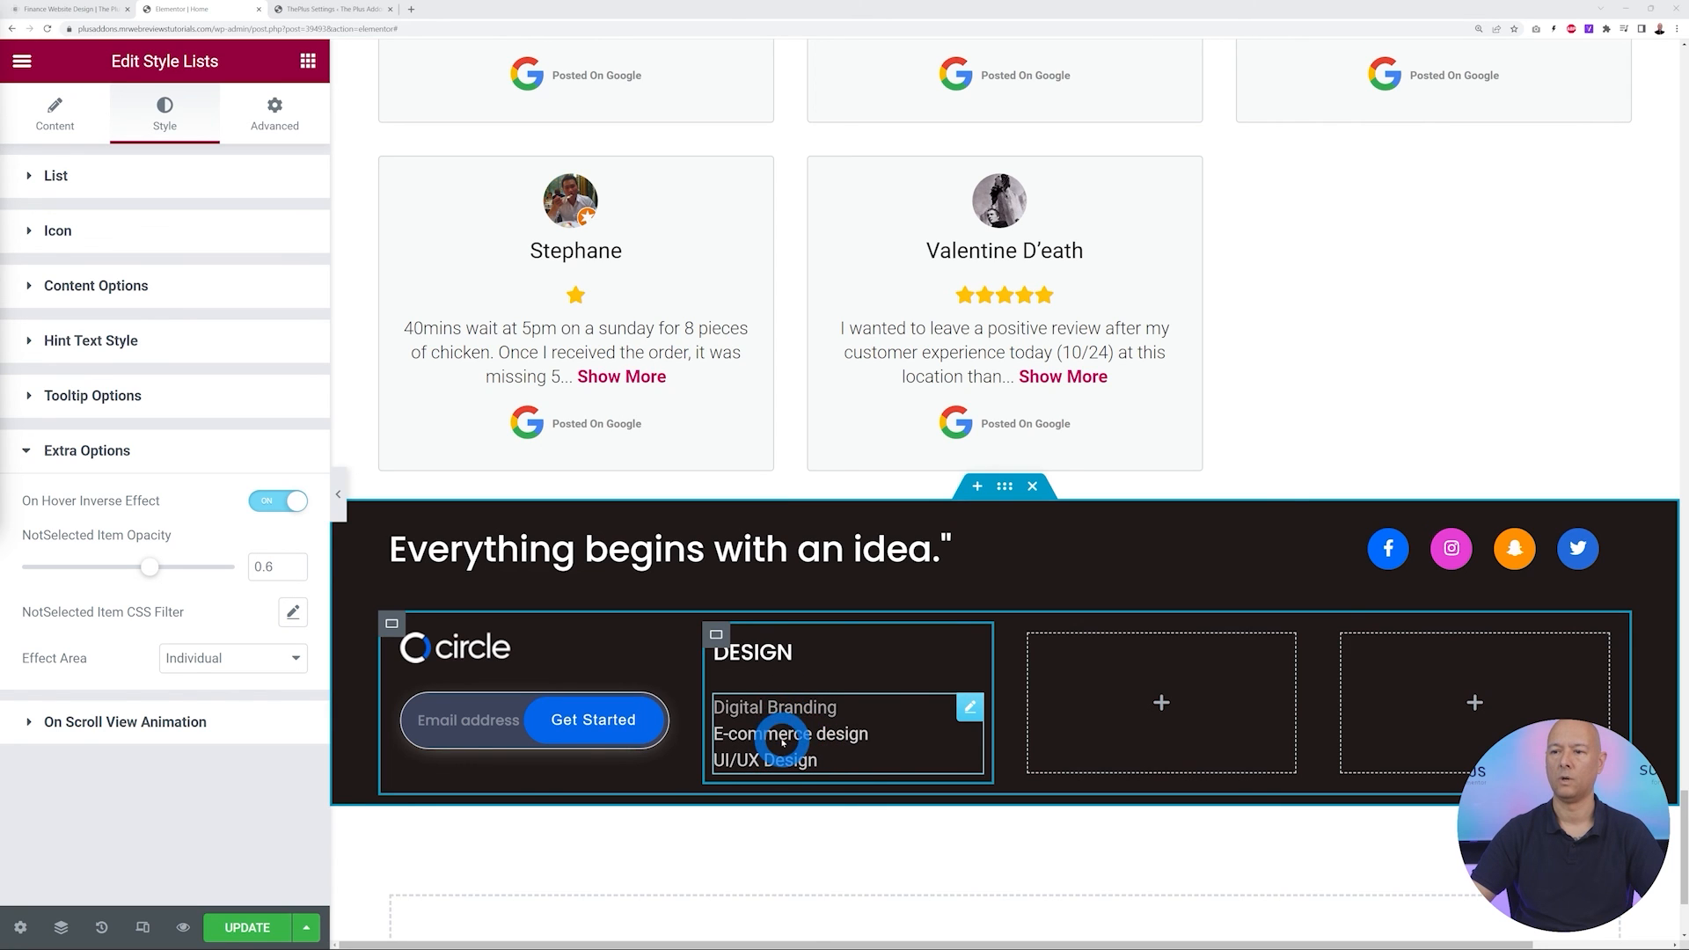
drag(143, 570, 82, 568)
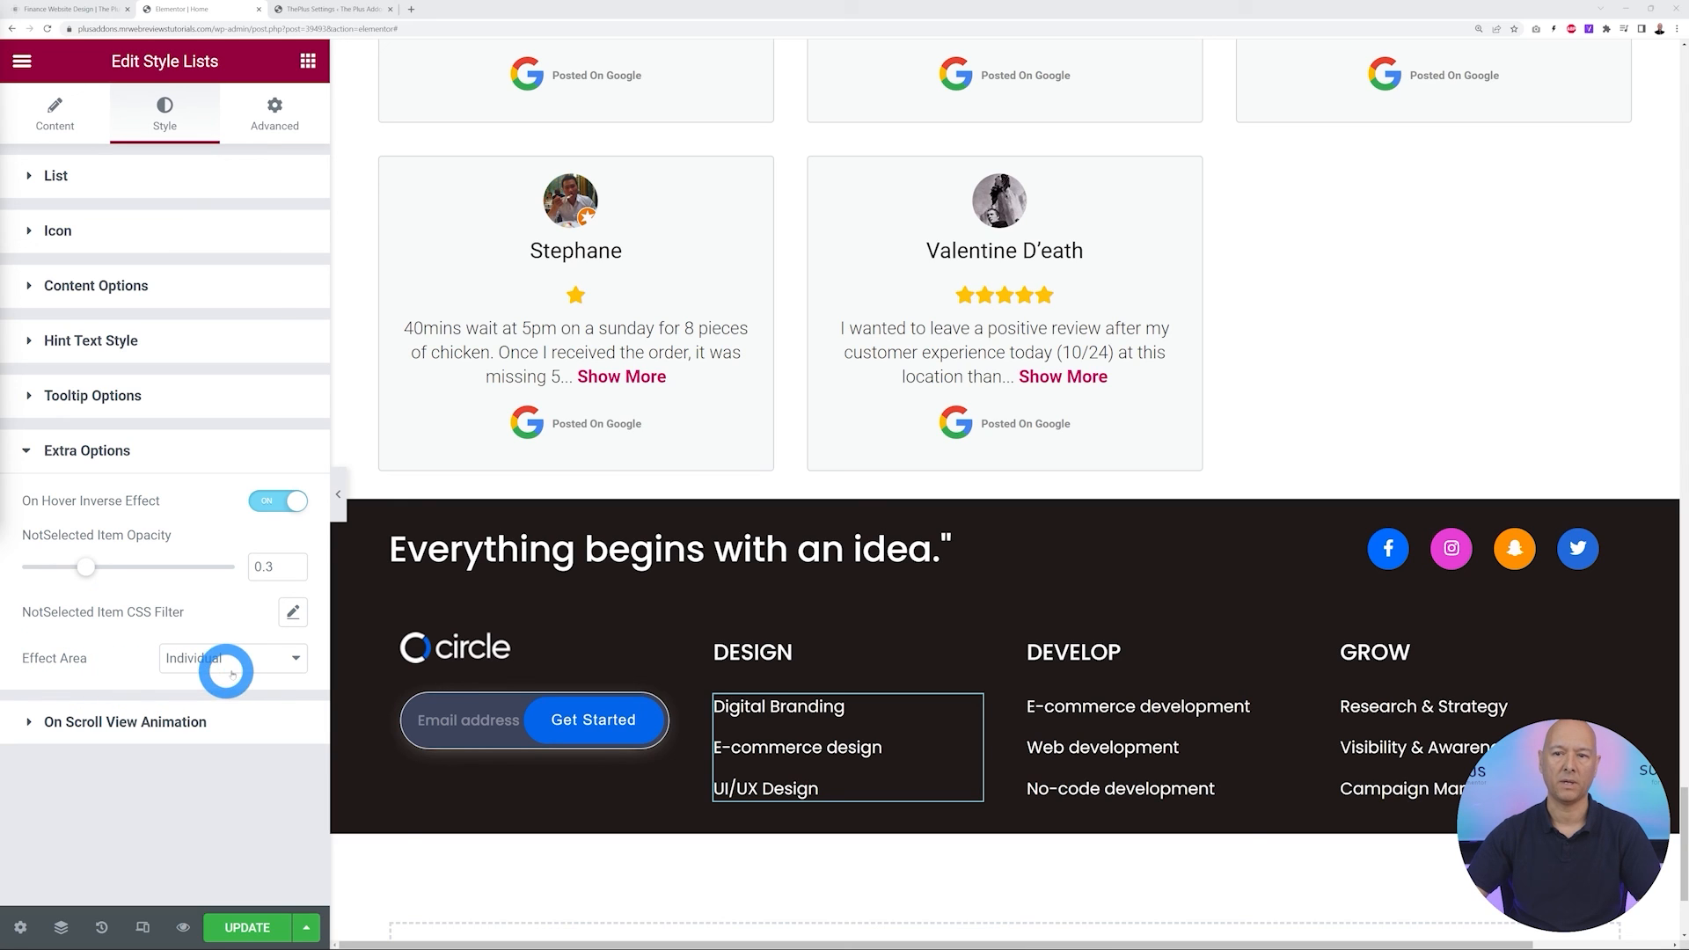
Set the DESIGN list's hover effect area to Global with the global list connection ID "theplusaddons"
click(294, 658)
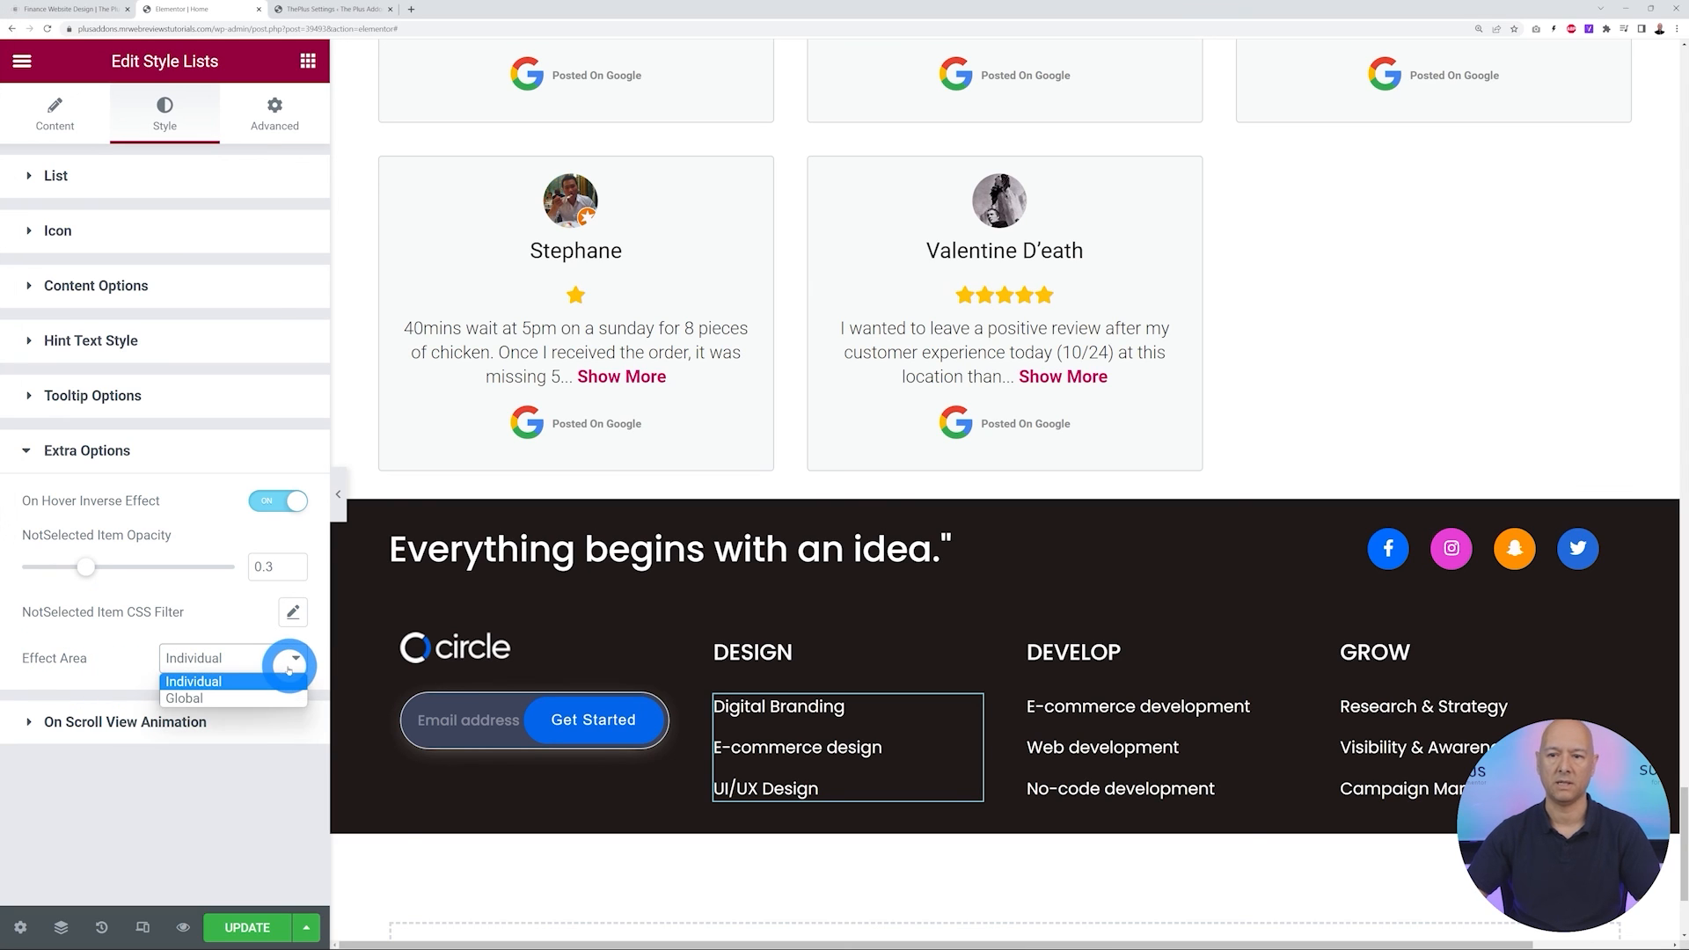
click(253, 700)
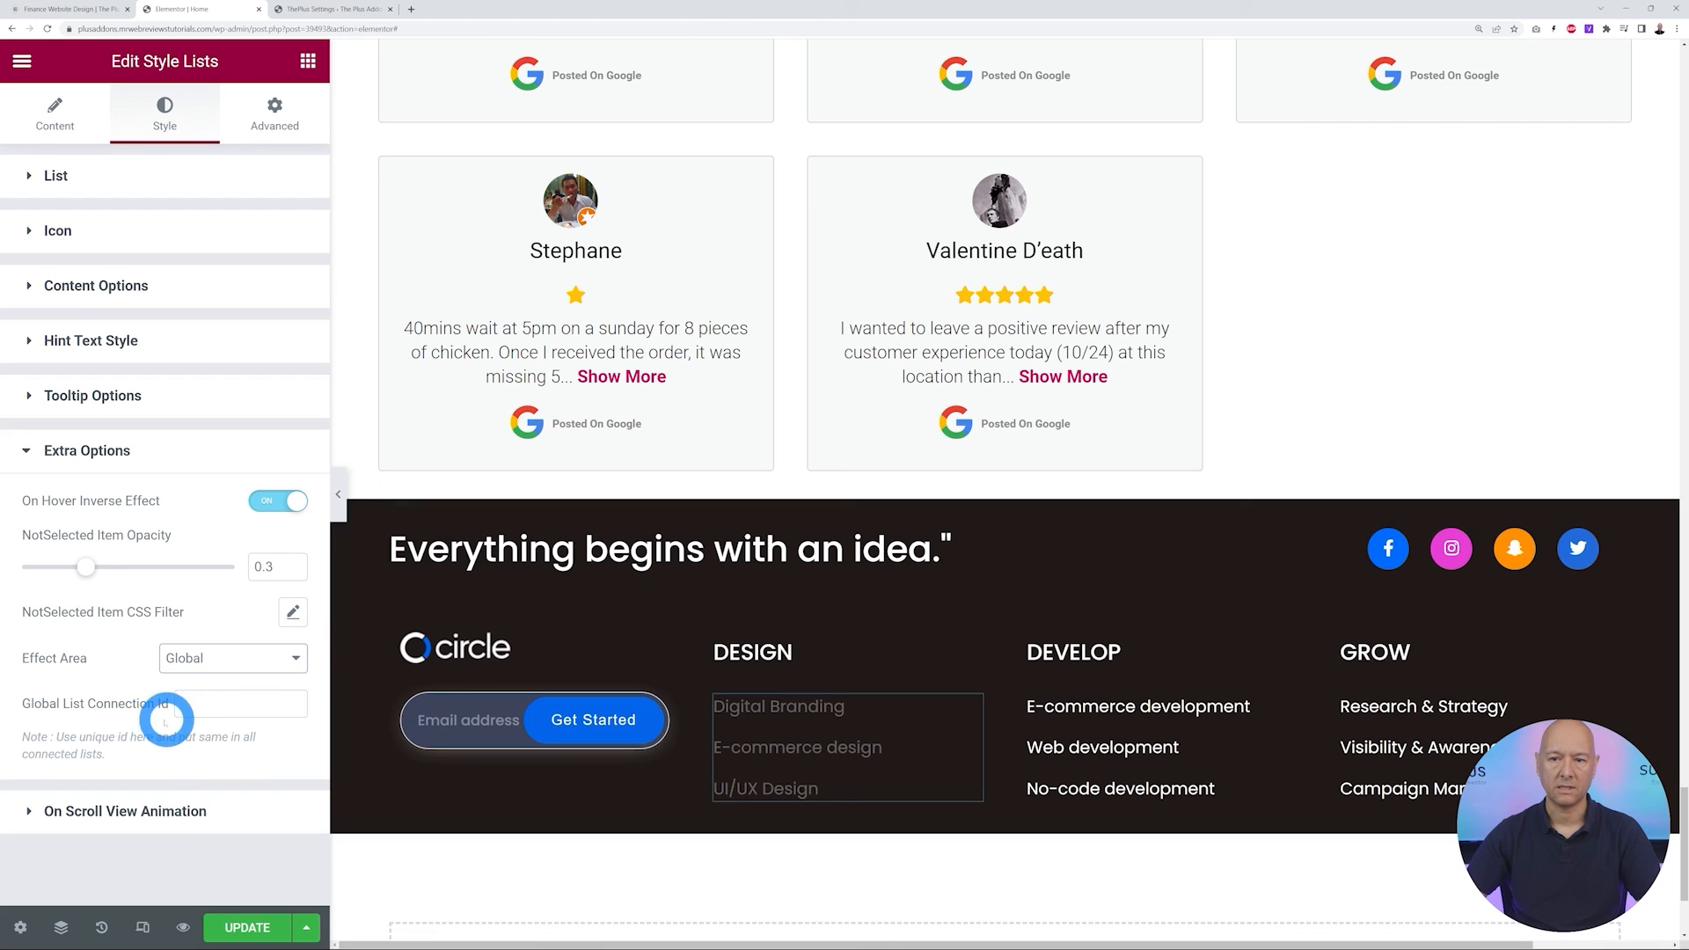
click(207, 699)
text(theplusaddons)
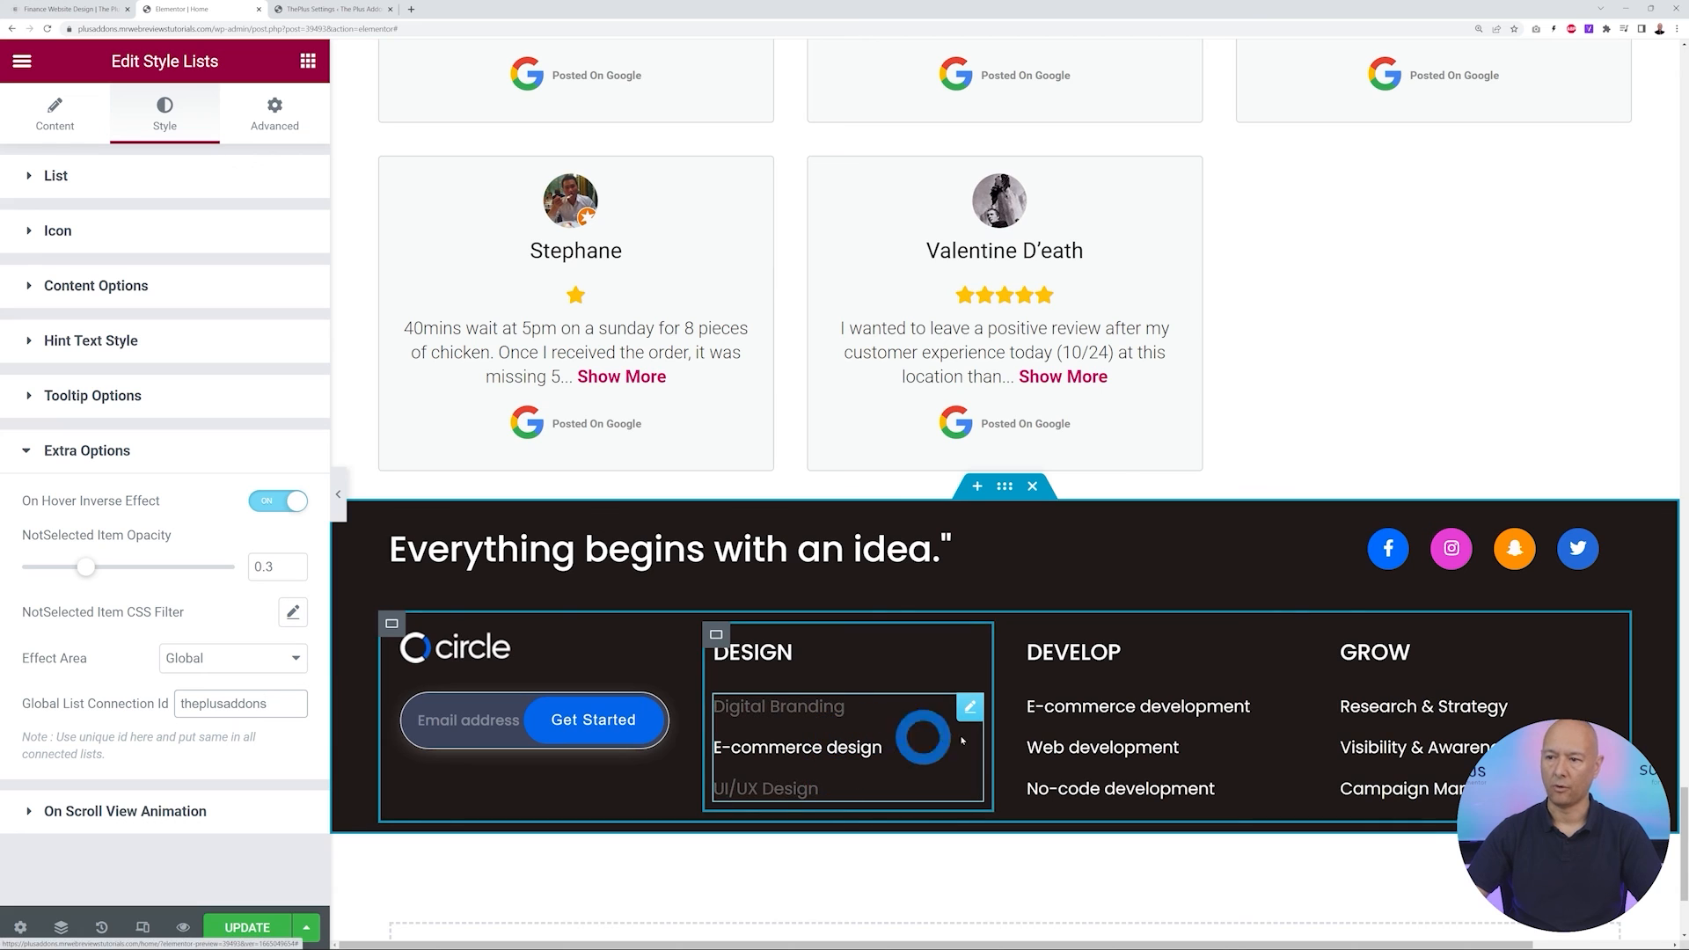
Set the DEVELOP list's hover effect area to Global and enter "theplusaddons" as its global list connection ID
click(1281, 707)
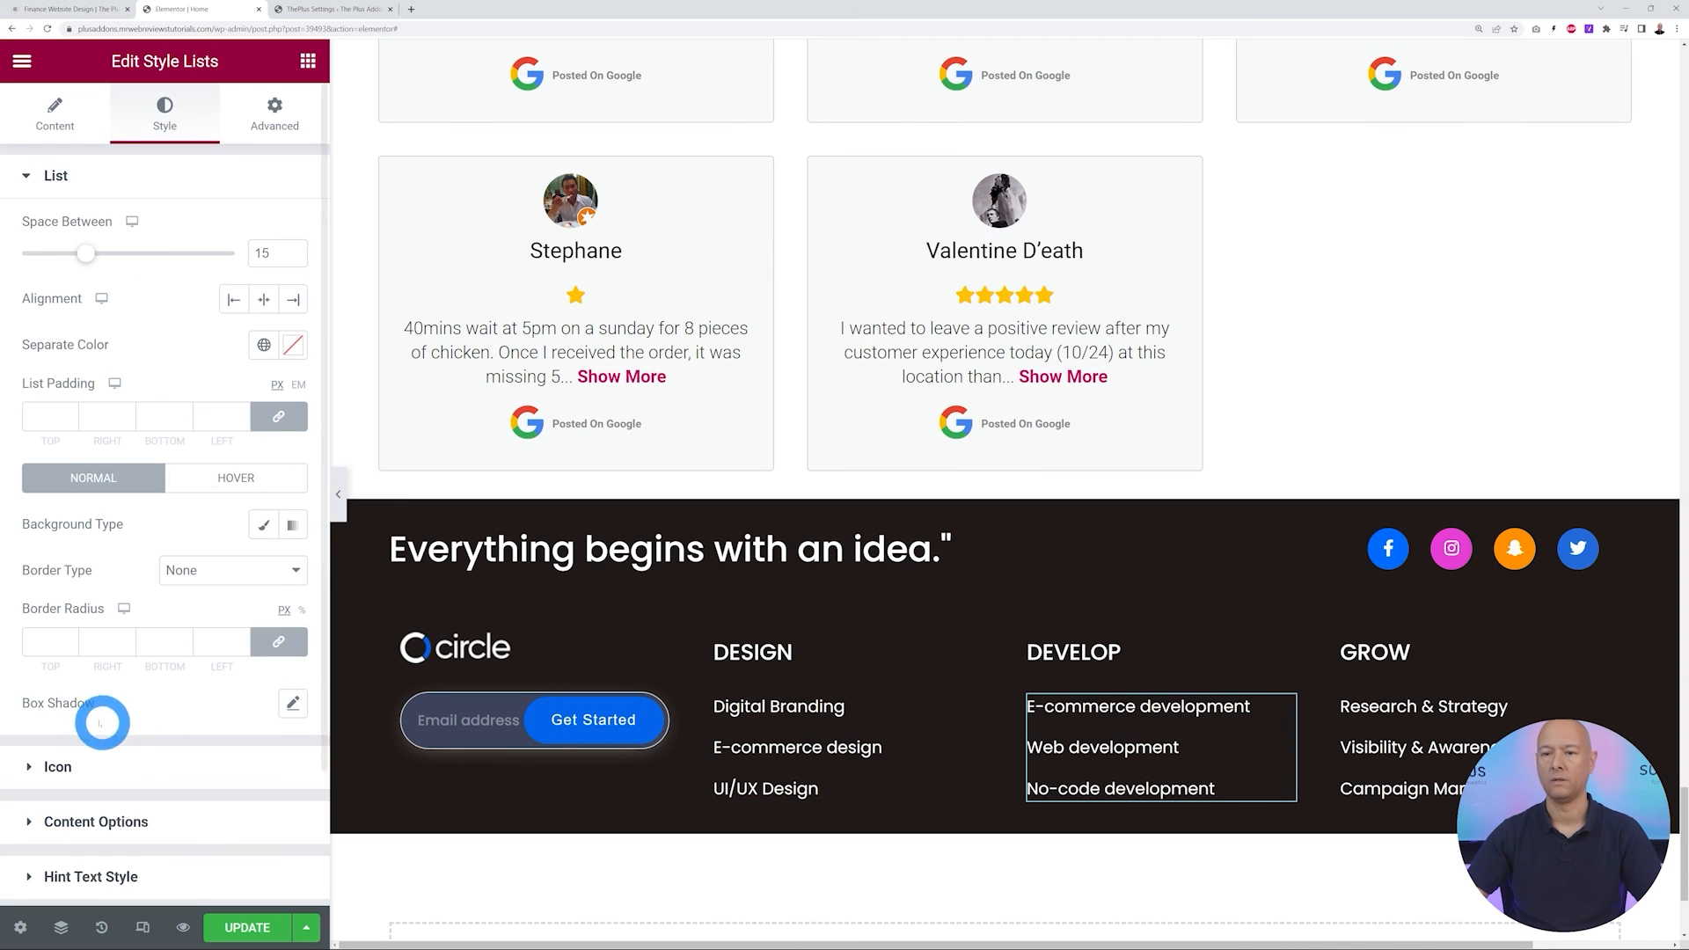
scroll(102, 714, down, 2)
click(123, 822)
click(200, 658)
click(208, 686)
click(232, 706)
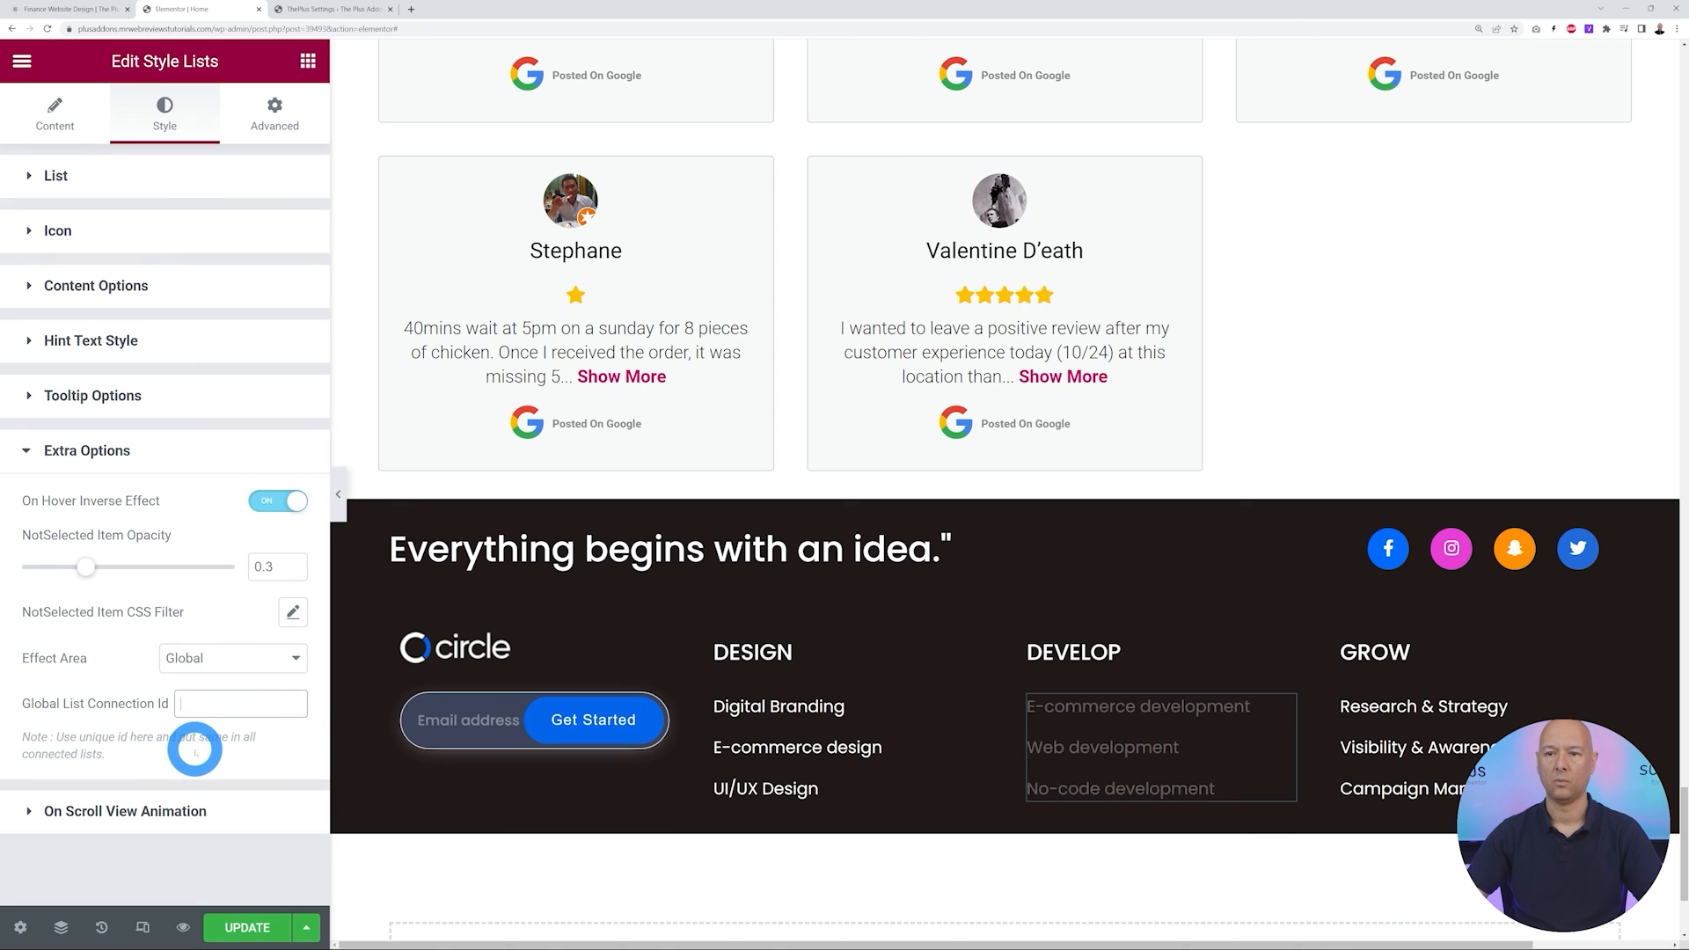
text(theplusaddons)
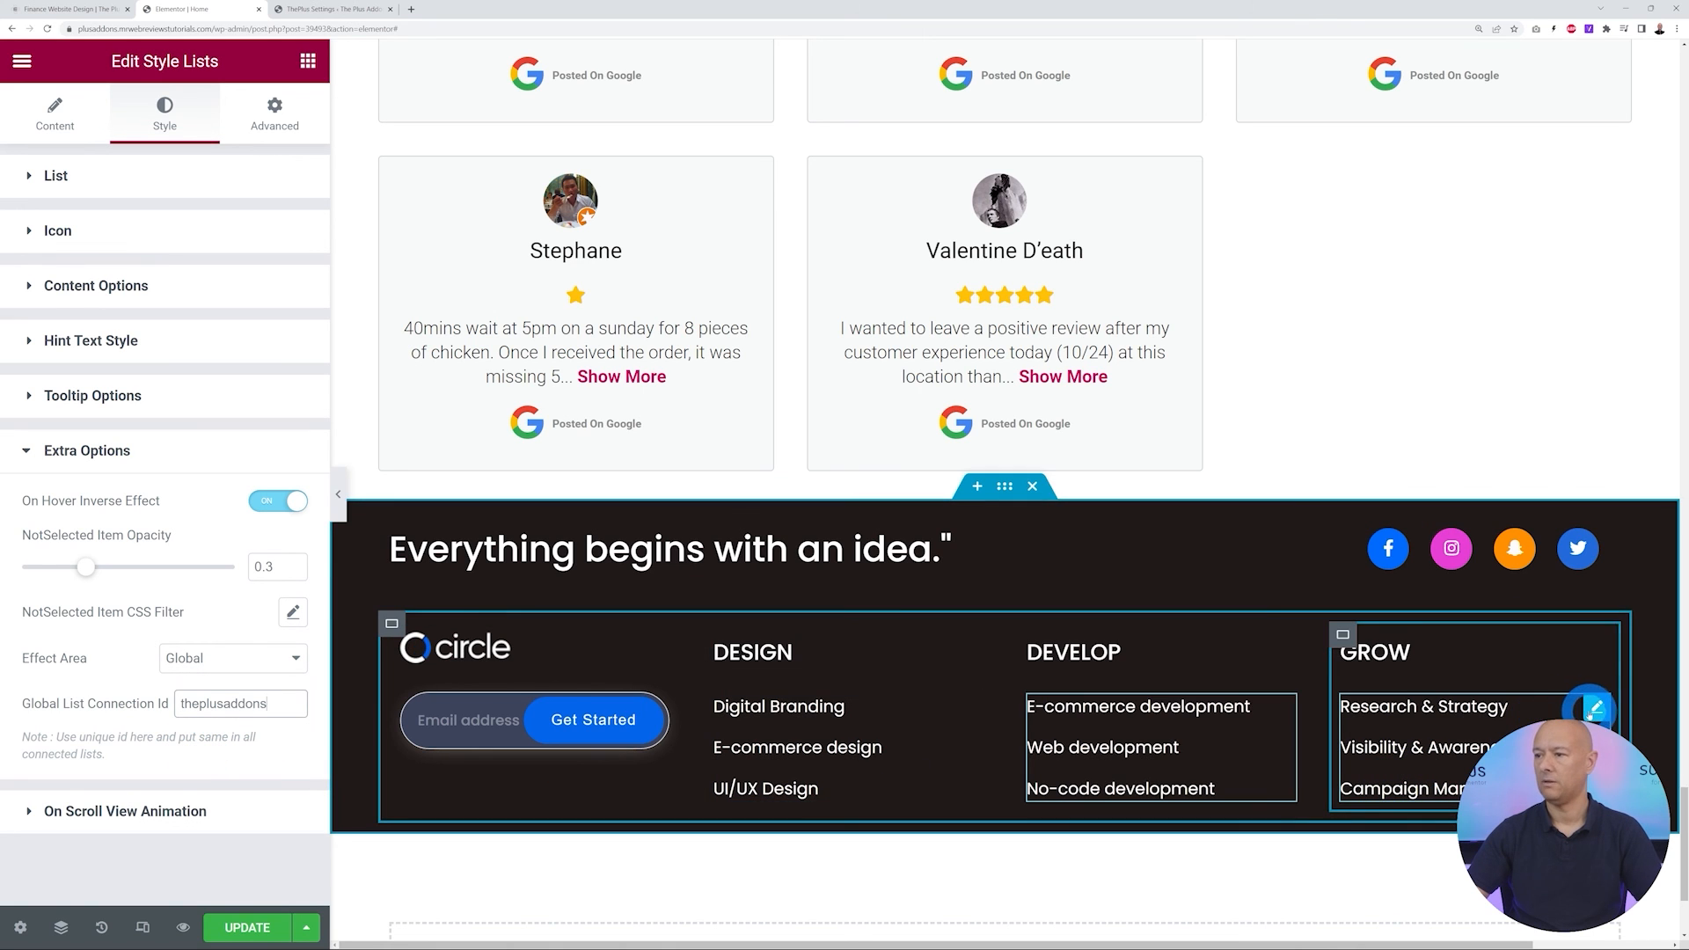
Give the GROW list a Global hover effect area with the connection ID "theplusaddons"
click(1594, 708)
scroll(177, 440, down, 2)
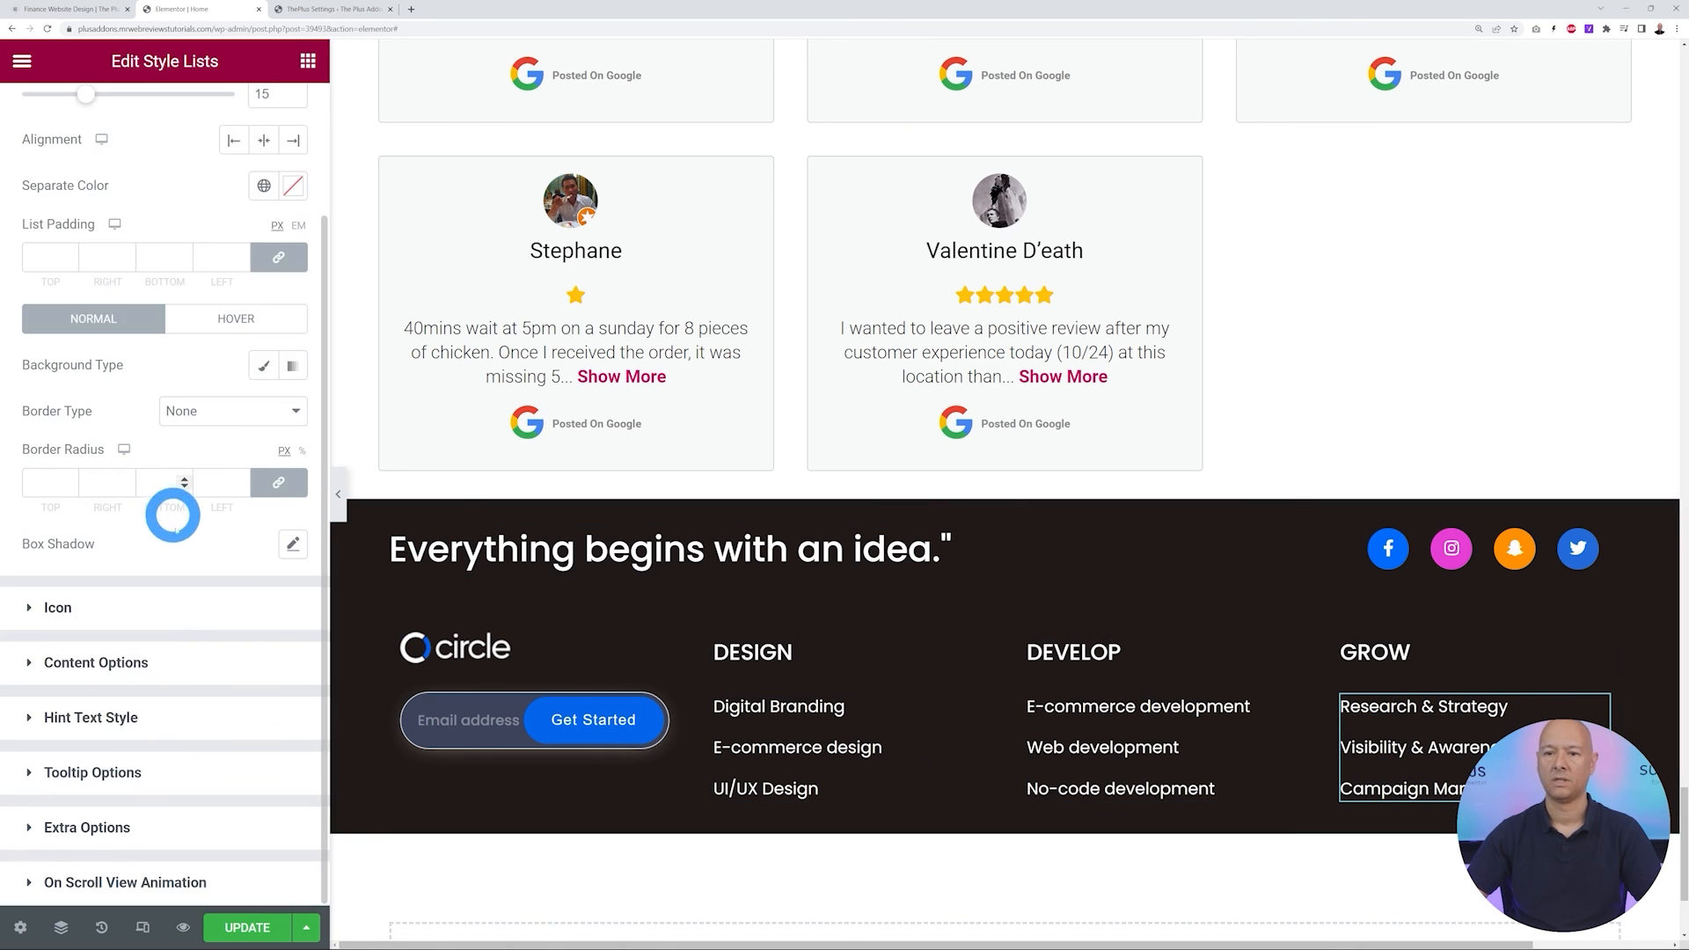
click(118, 824)
click(224, 658)
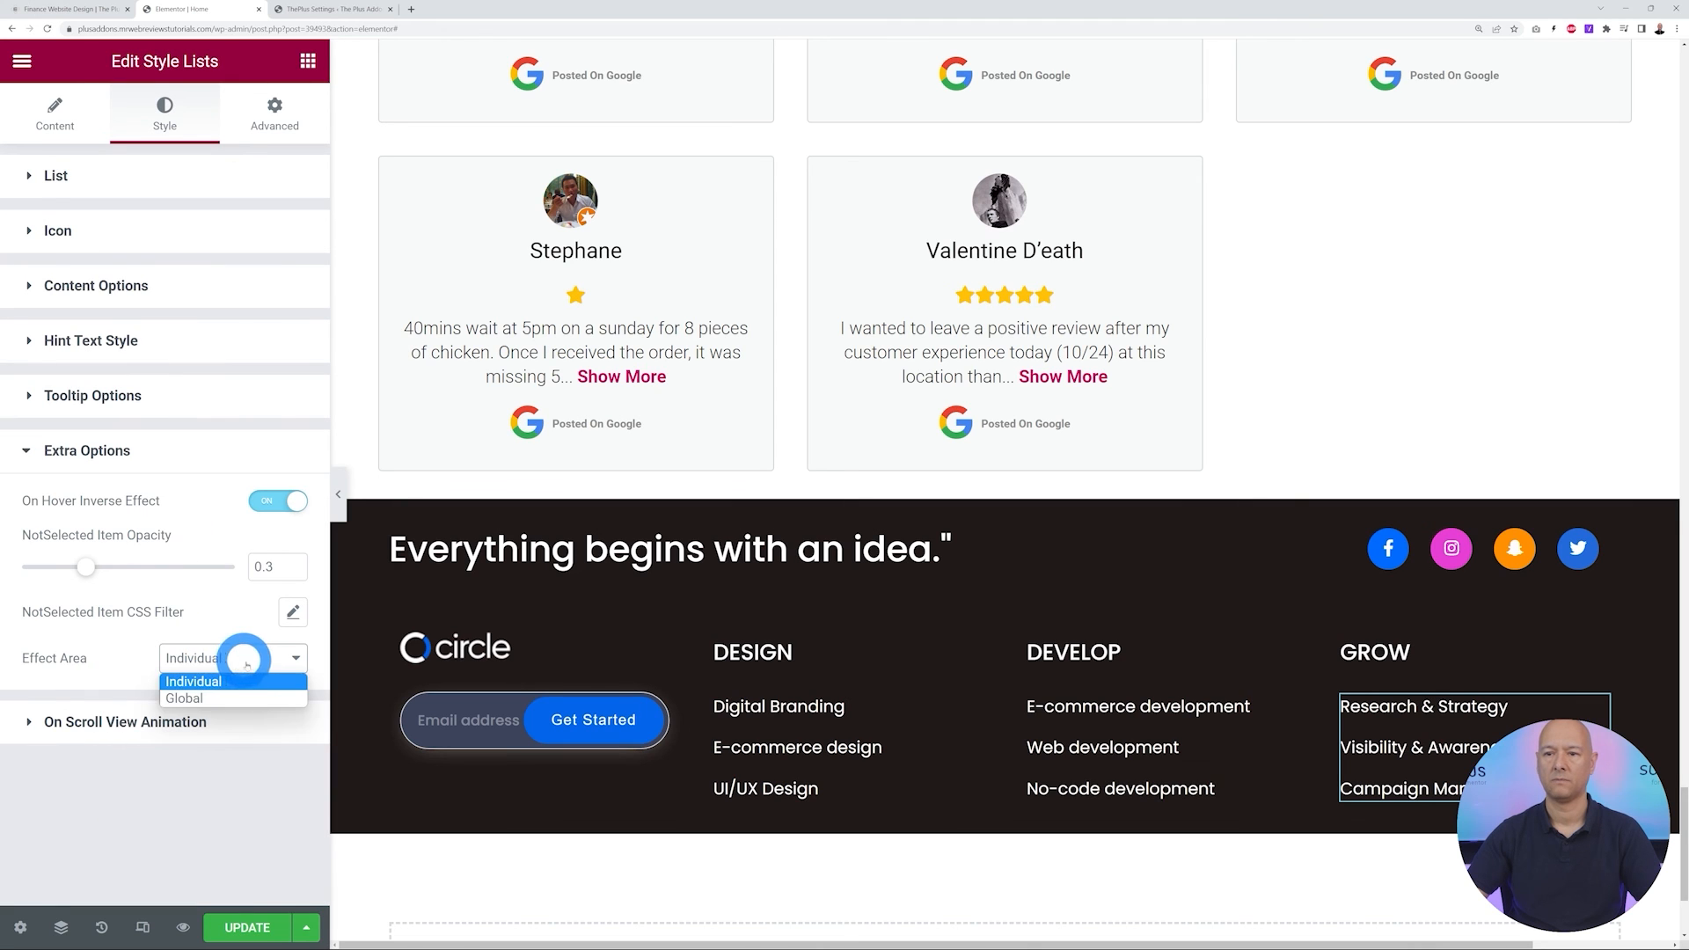
click(239, 690)
click(243, 703)
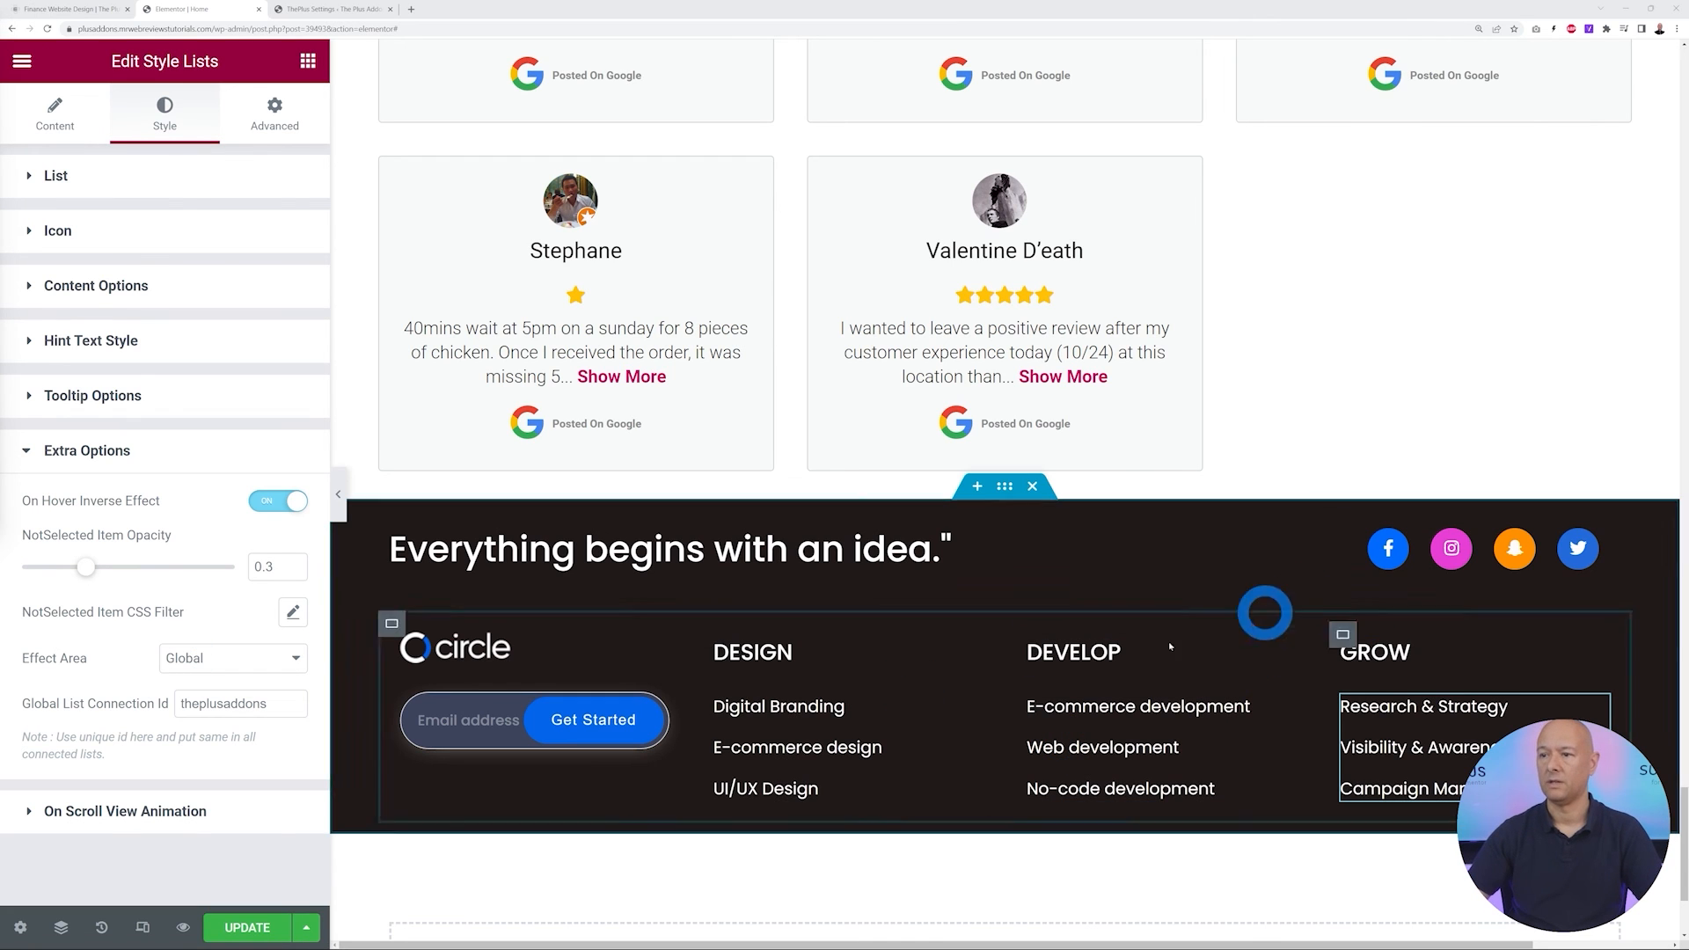
Unlink the padding values of the dark footer container and set its top and bottom padding to 80 px
click(1005, 487)
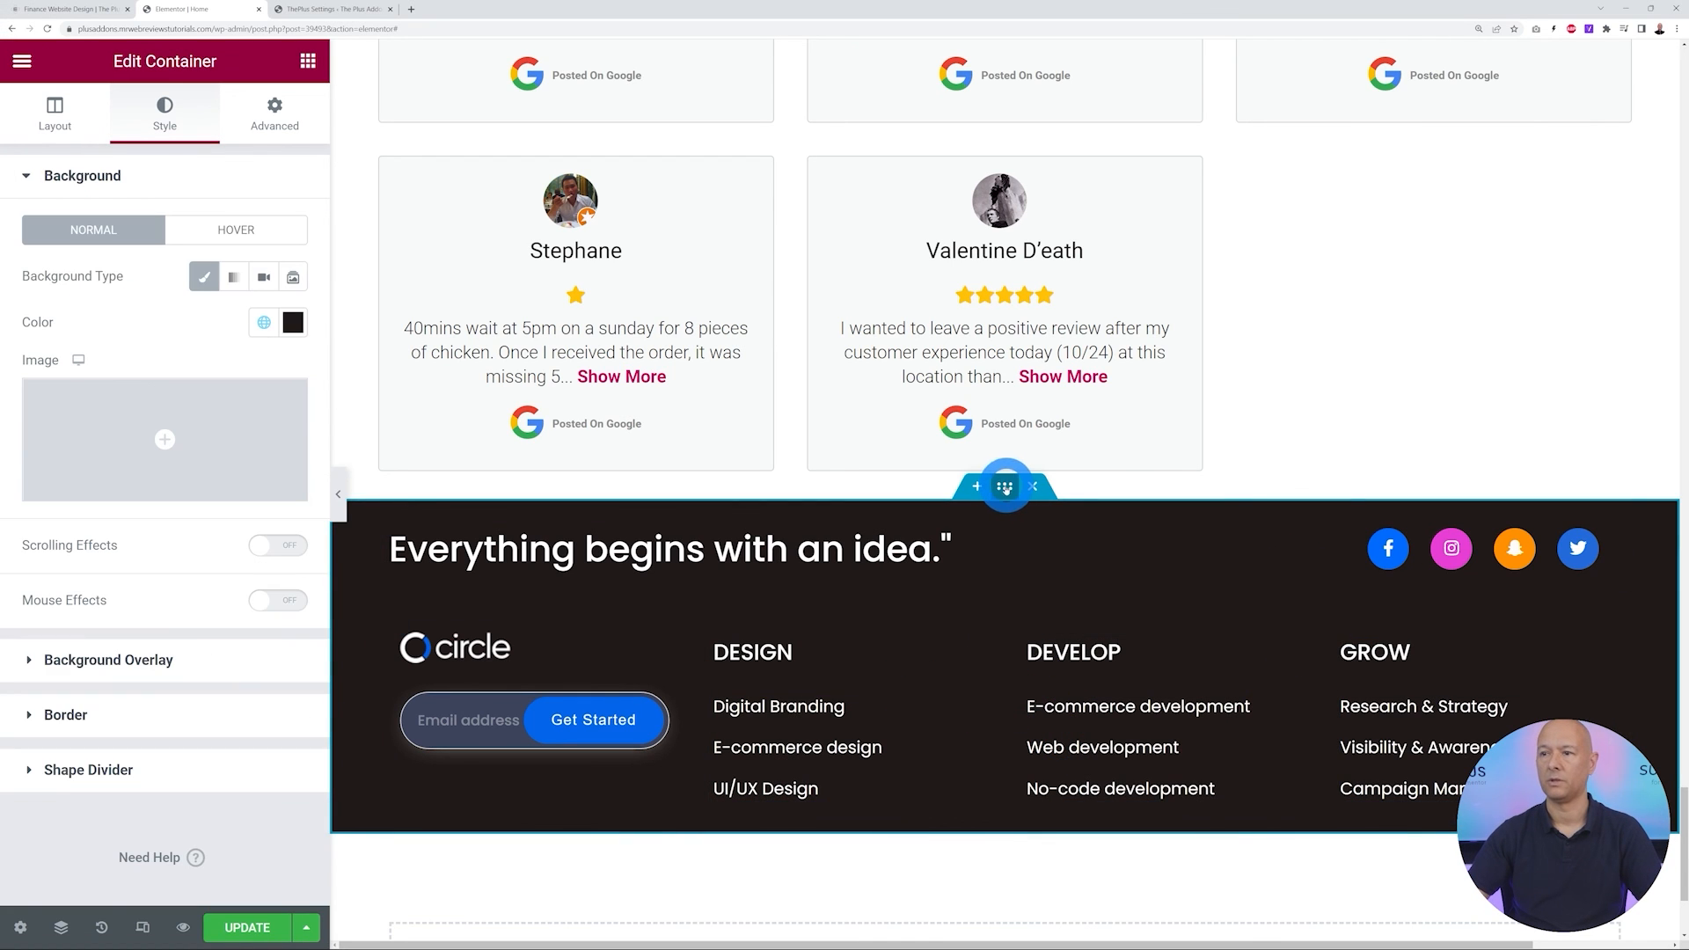
click(290, 123)
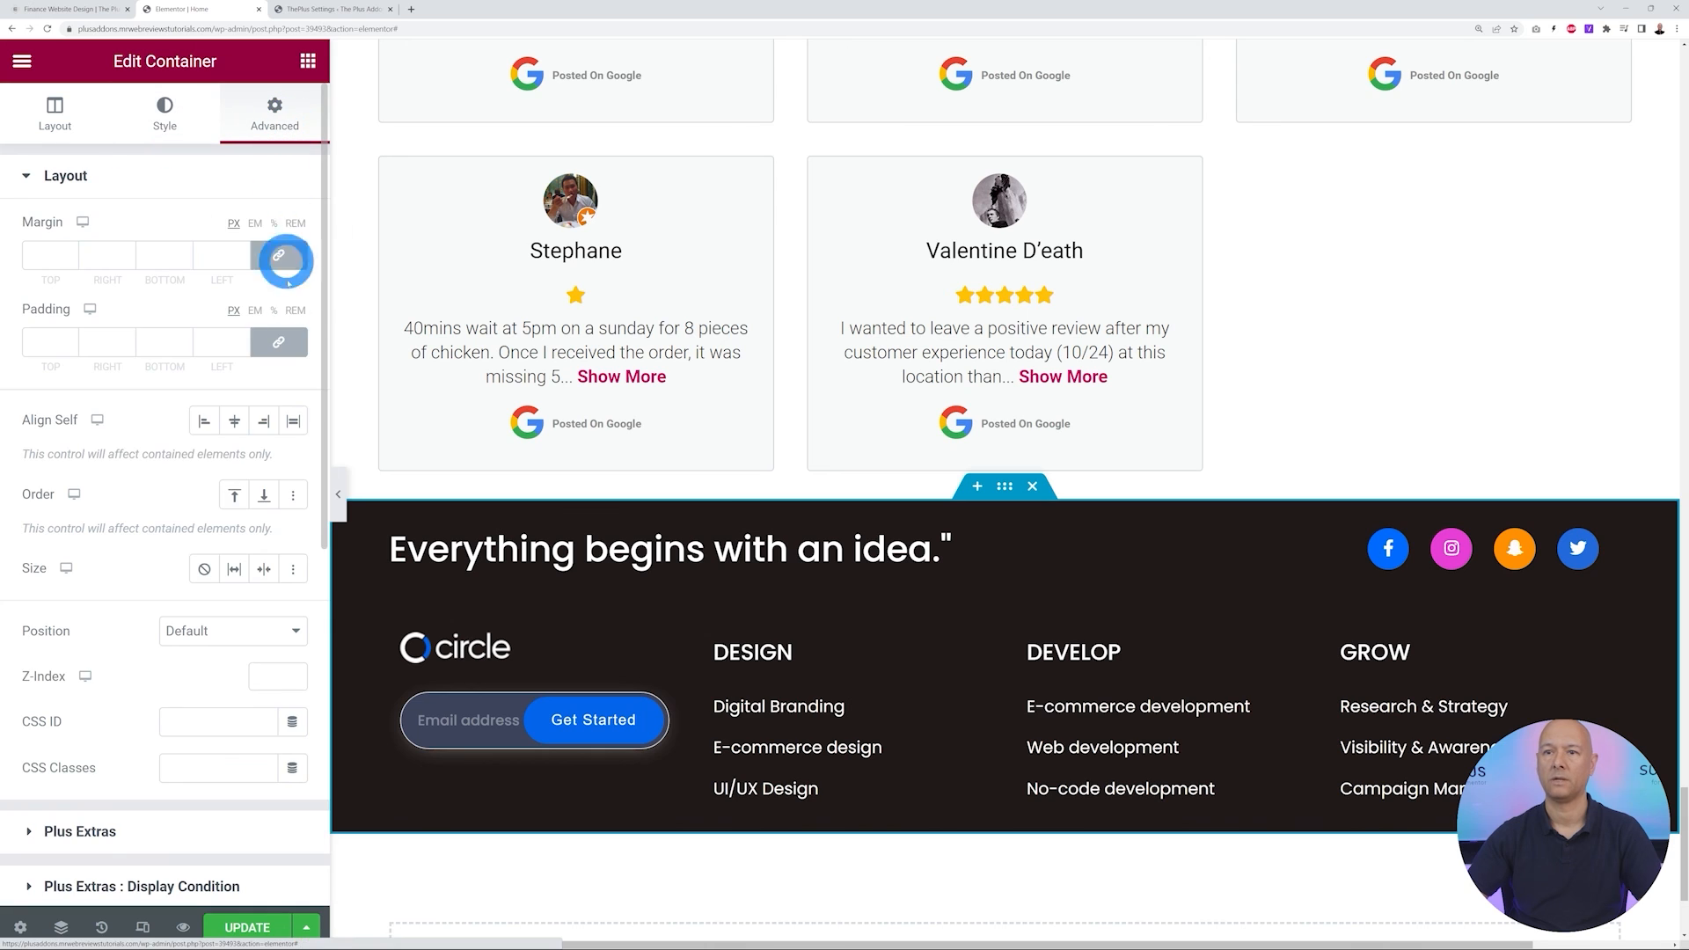
click(281, 343)
click(29, 348)
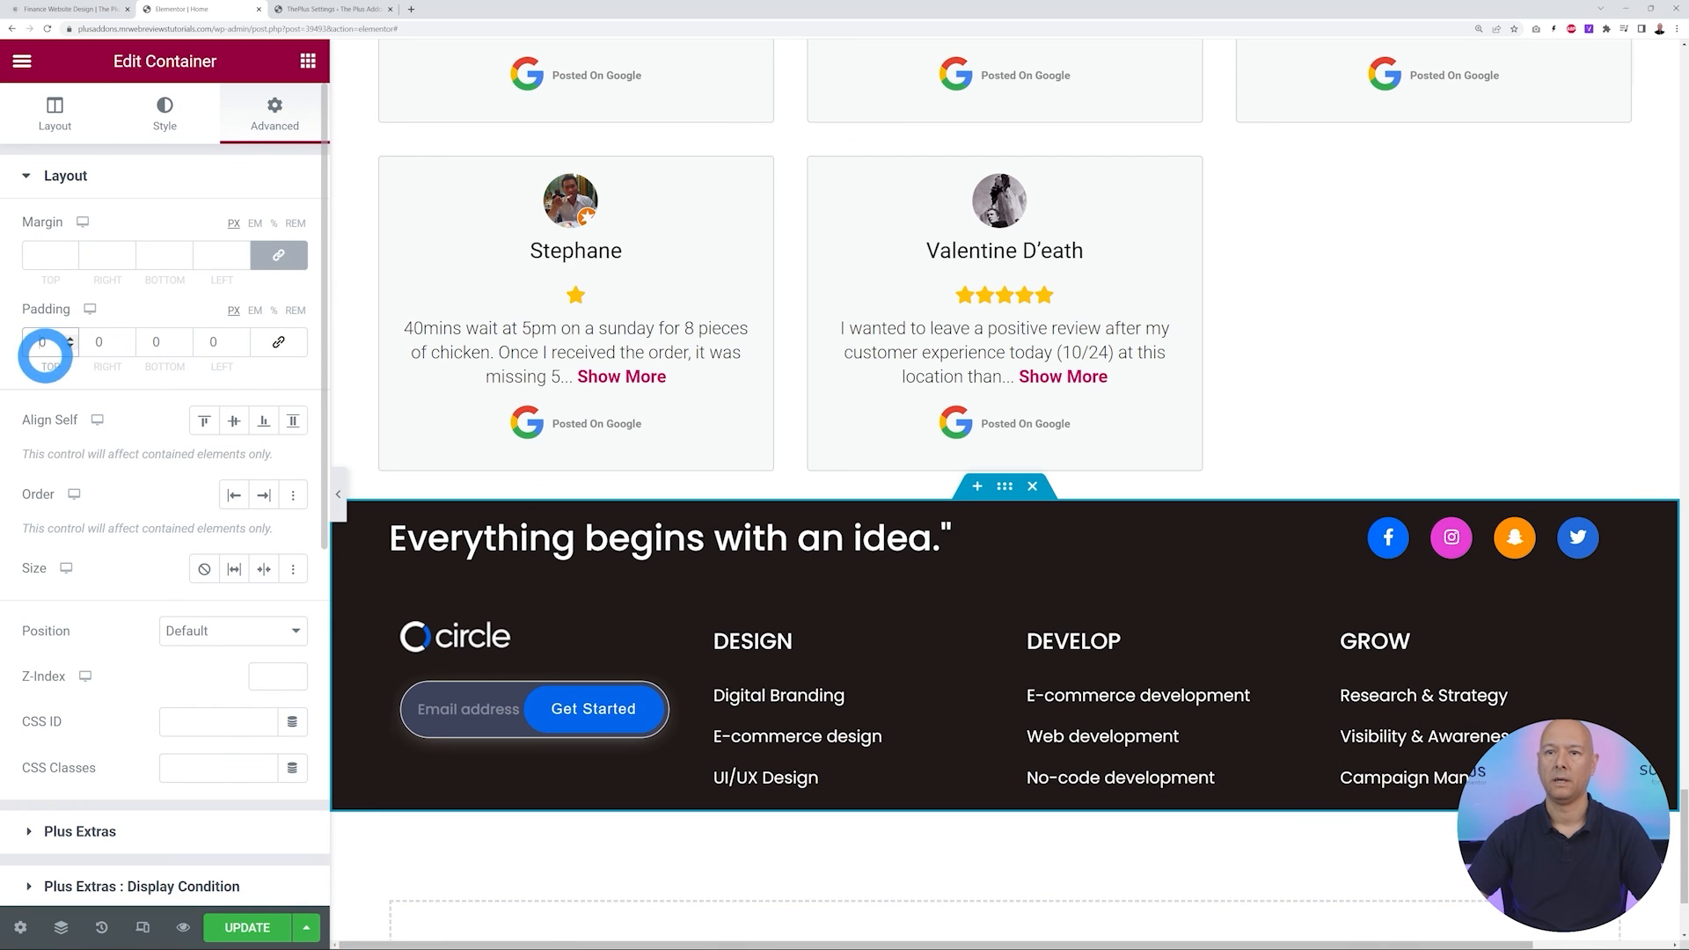
text(80)
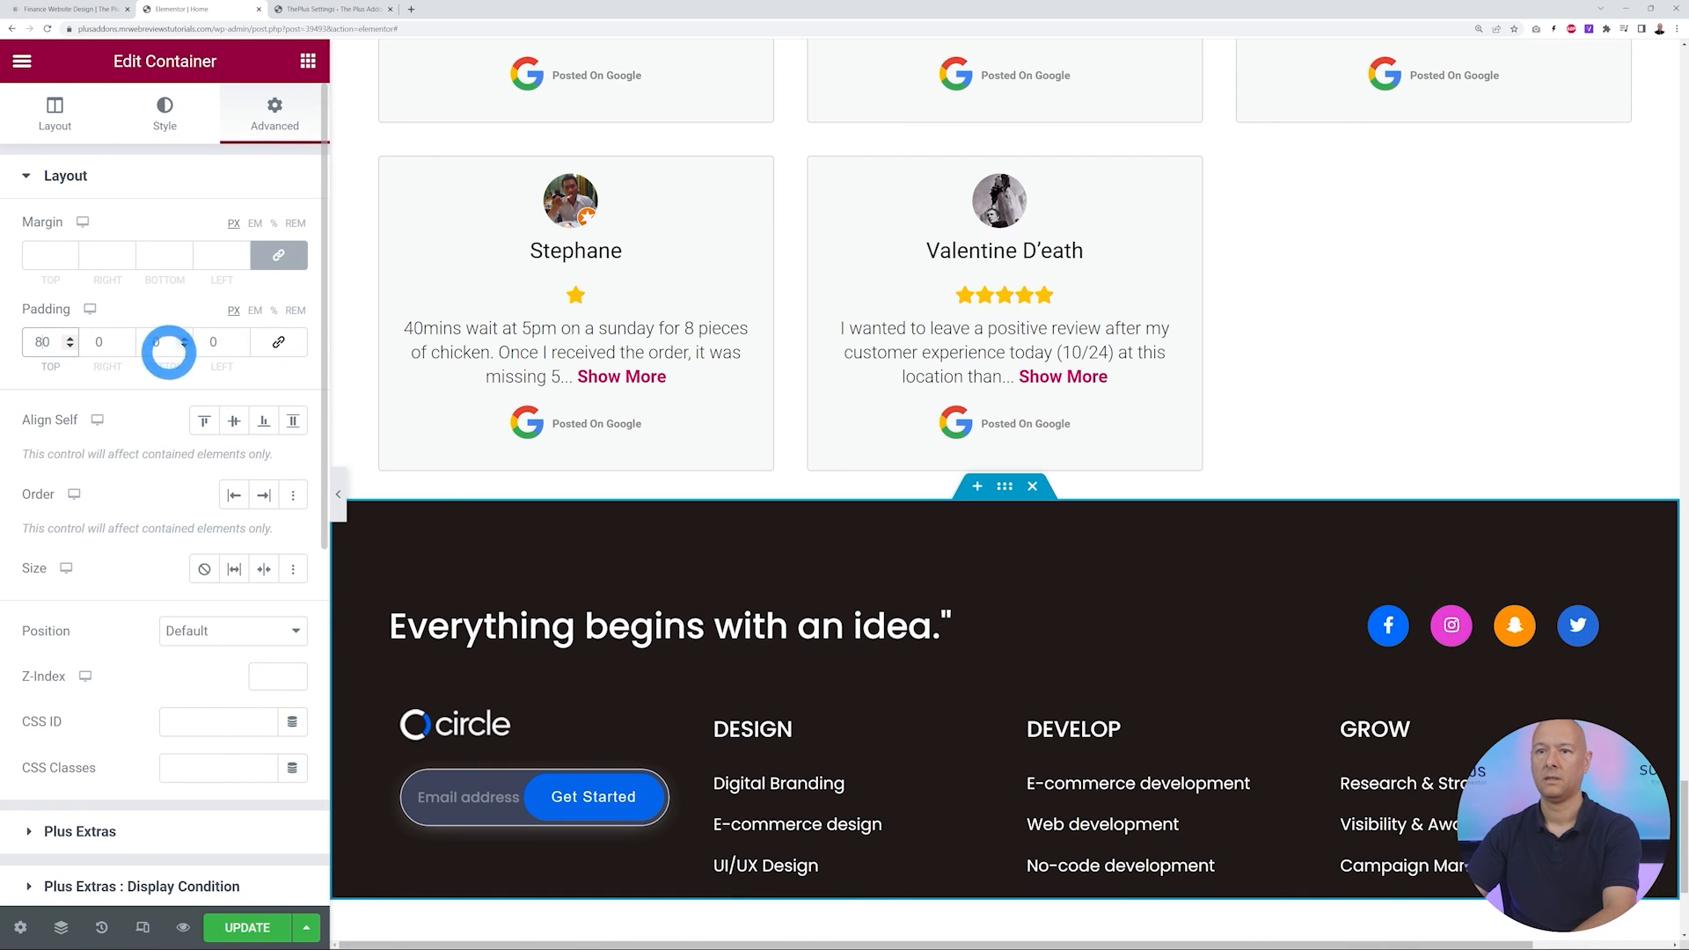
text(80)
scroll(894, 641, down, 5)
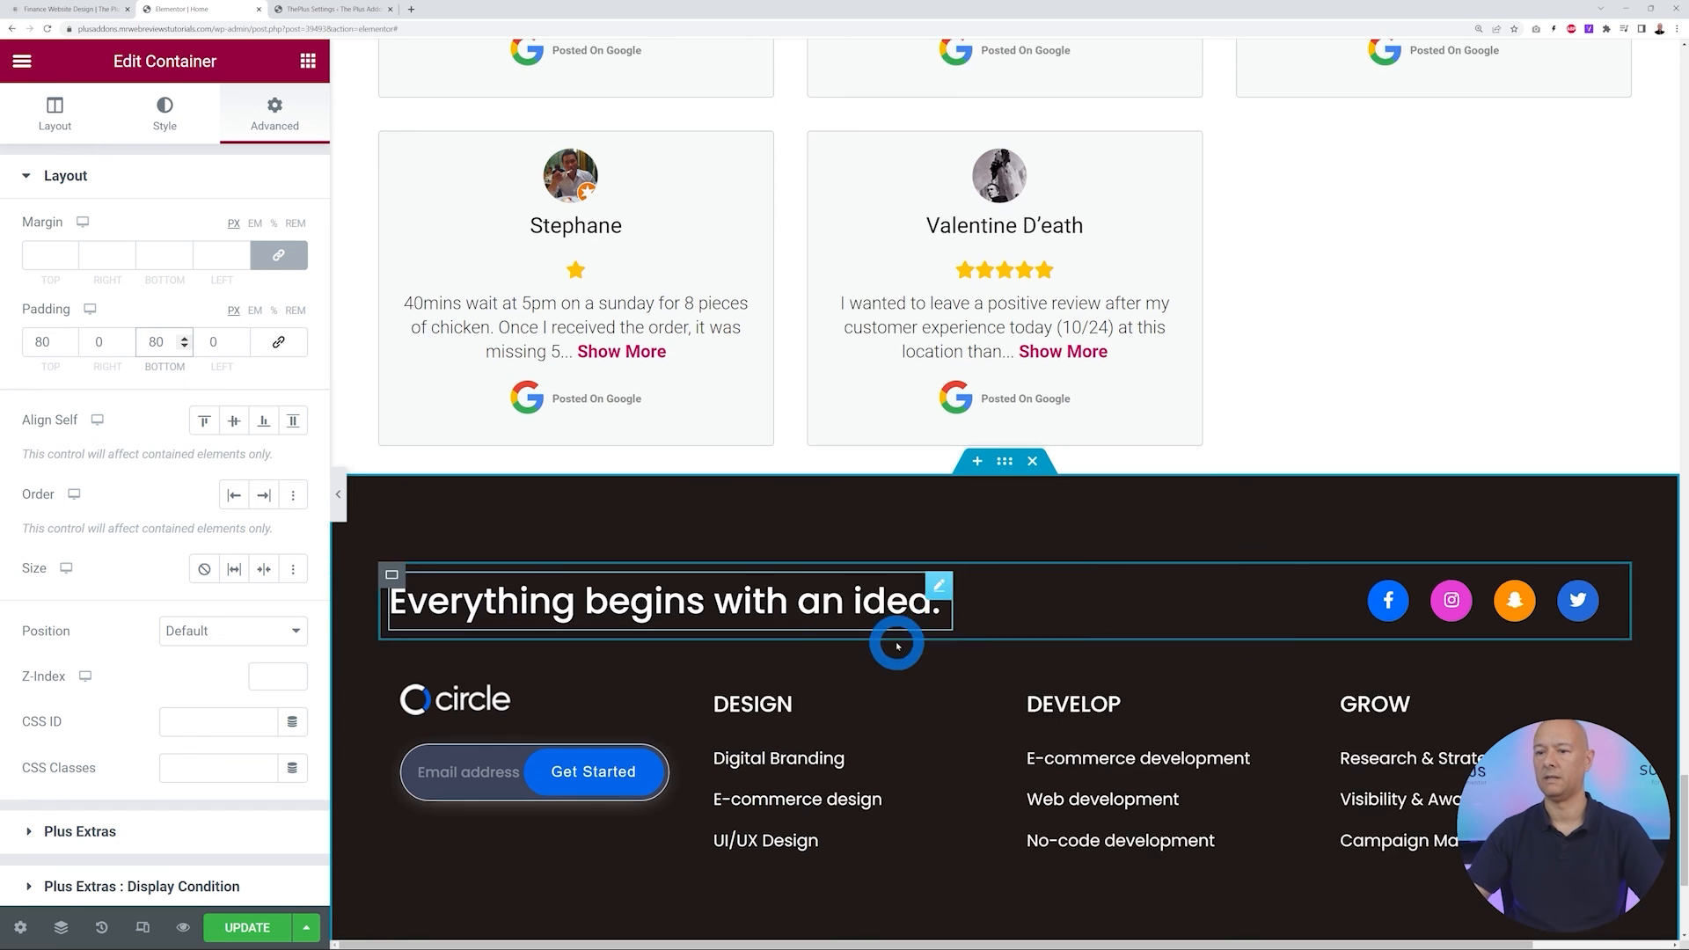
scroll(445, 712, up, 5)
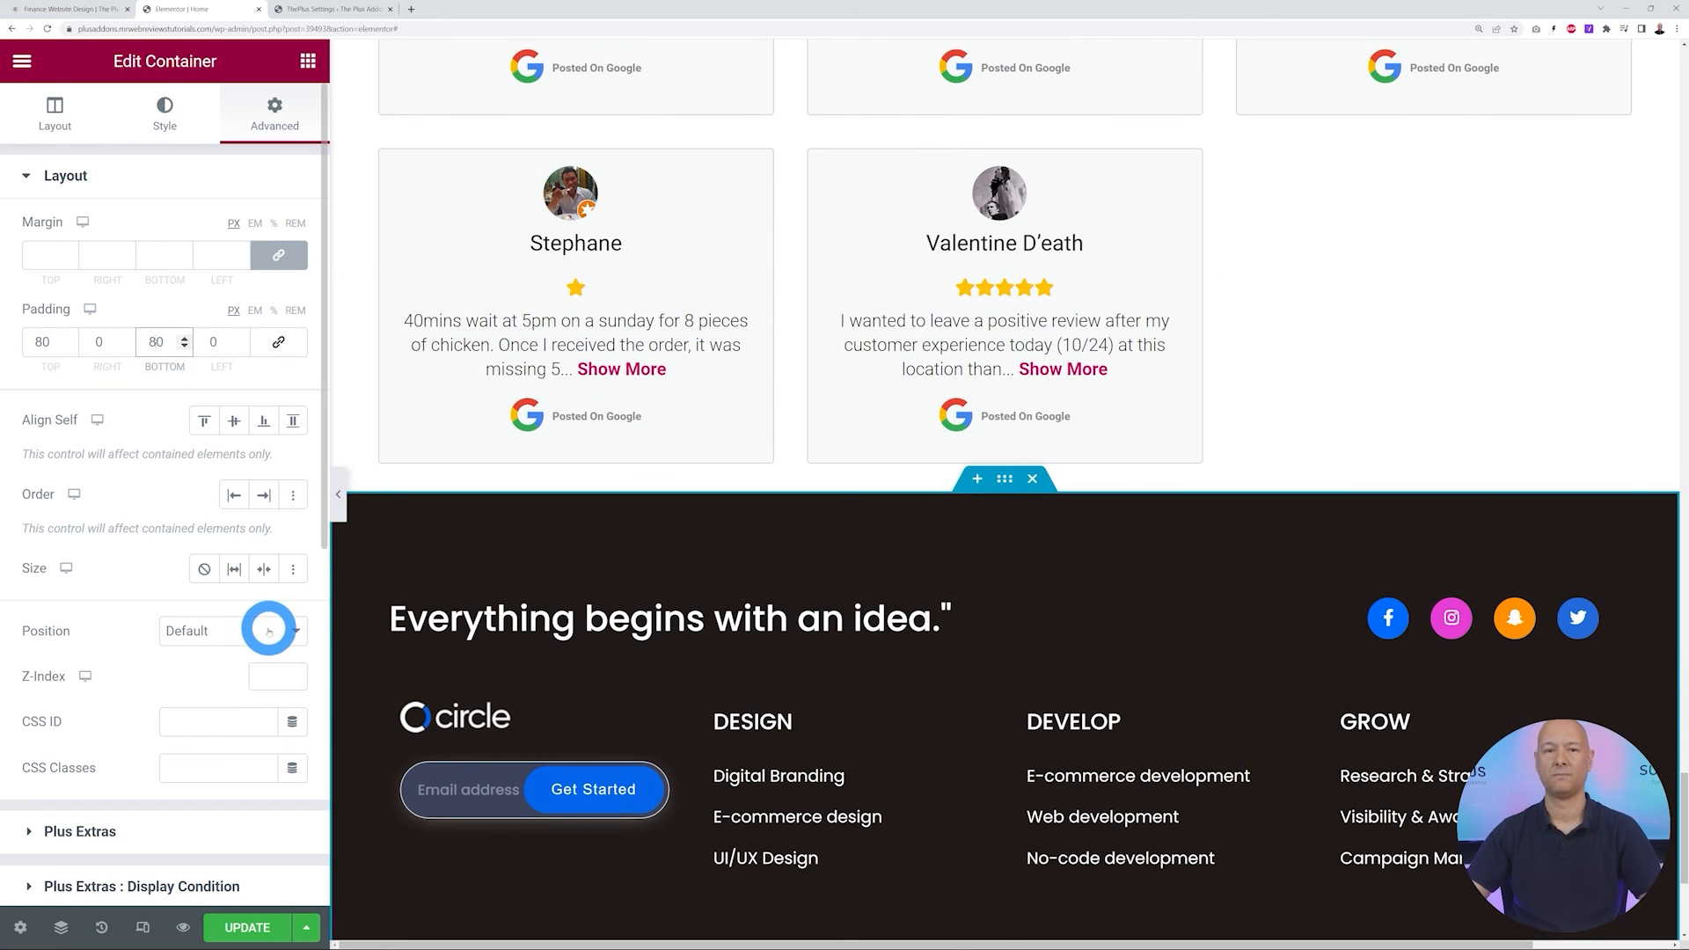